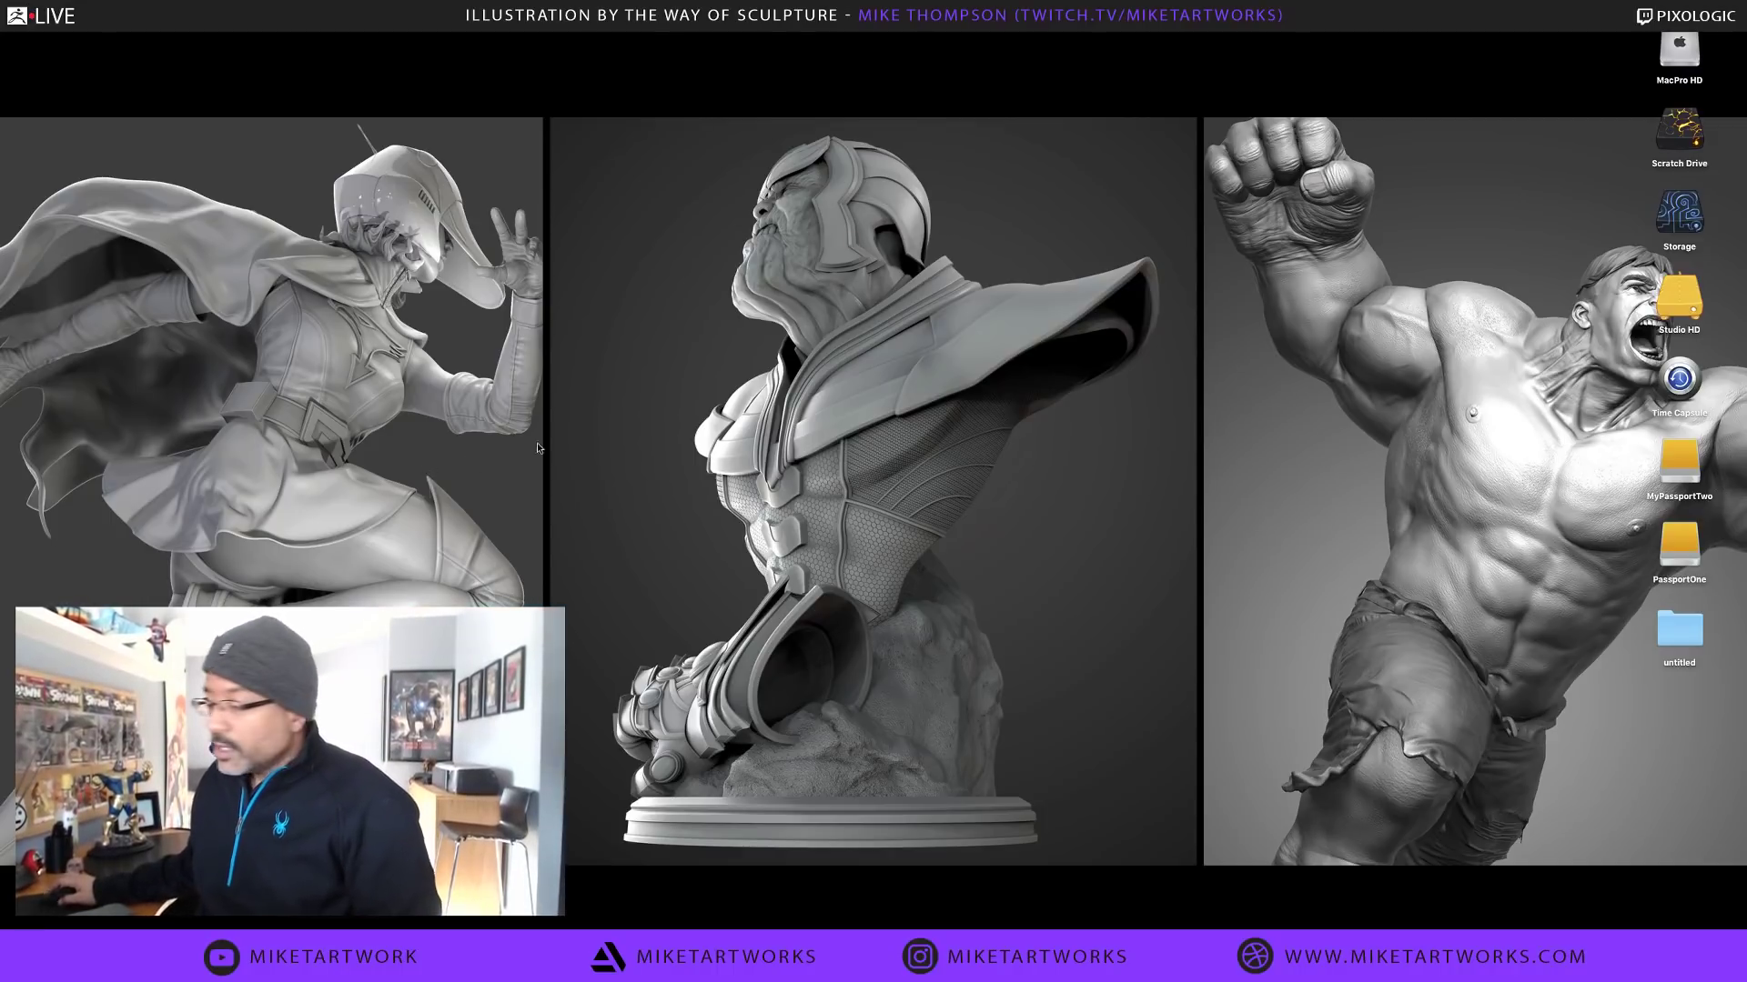
Switch to Photoshop and bring up the caped heroine painting in LASTEP.psd
{"action": "mouse_move", "coordinate": [782, 951]}
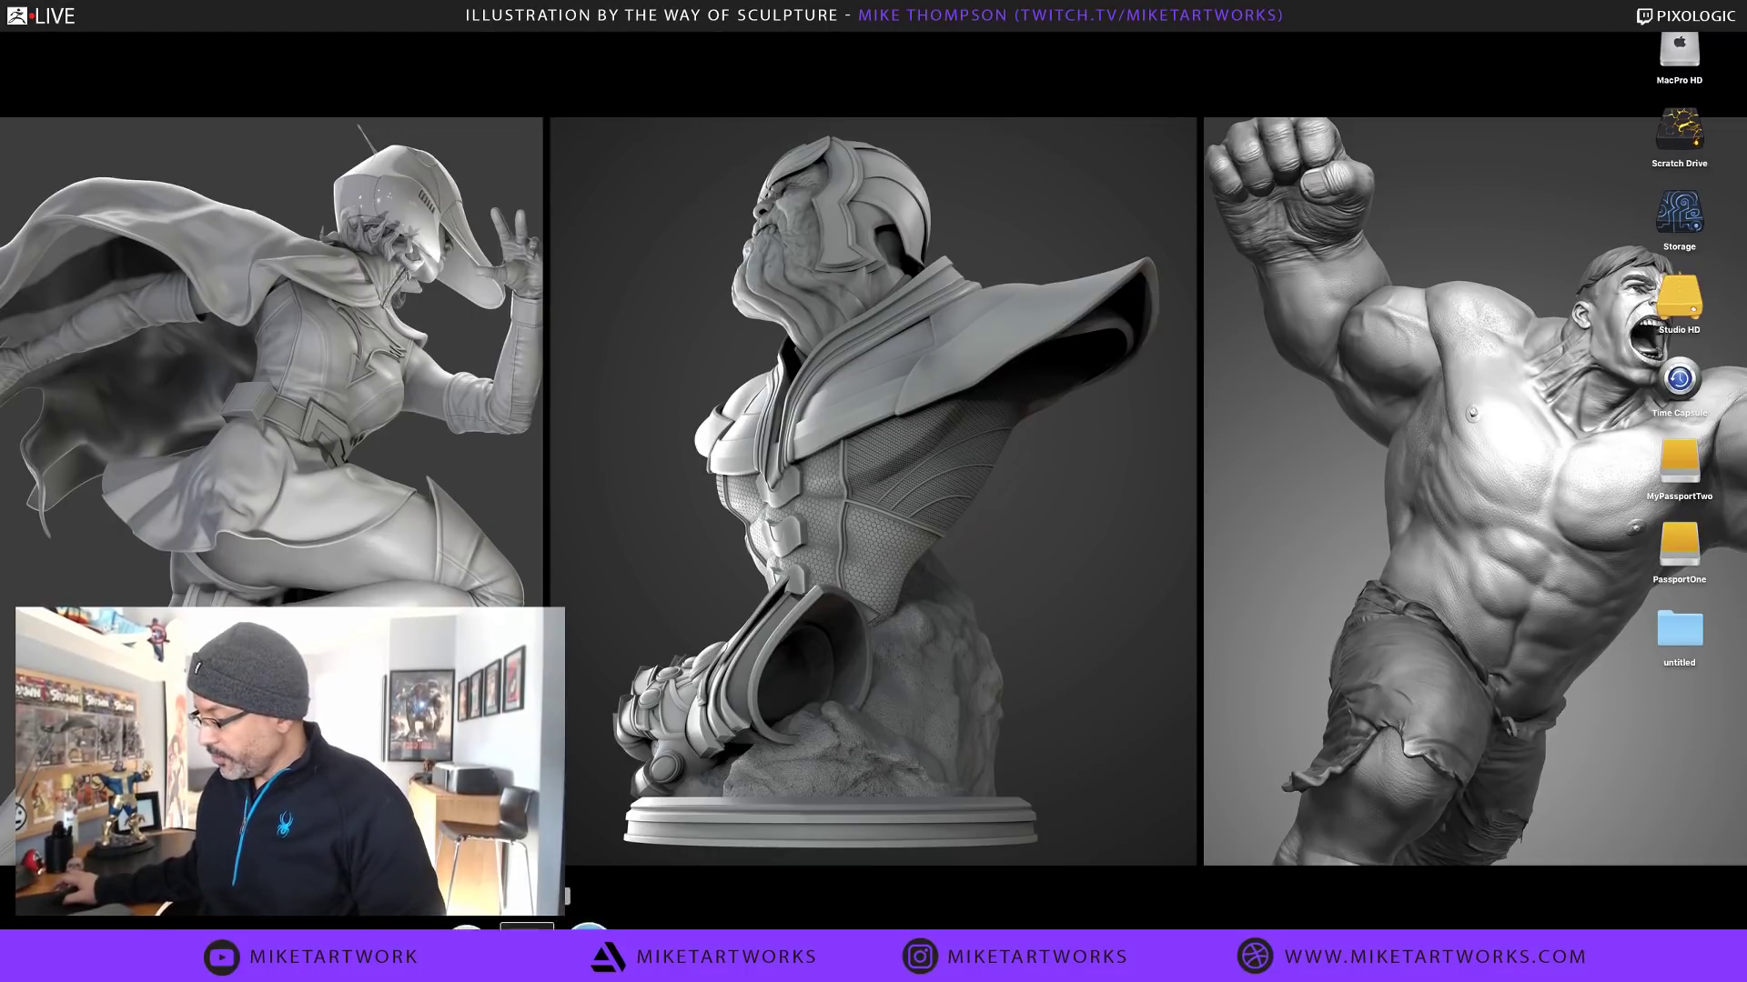
{"action": "left_click", "coordinate": [1172, 924]}
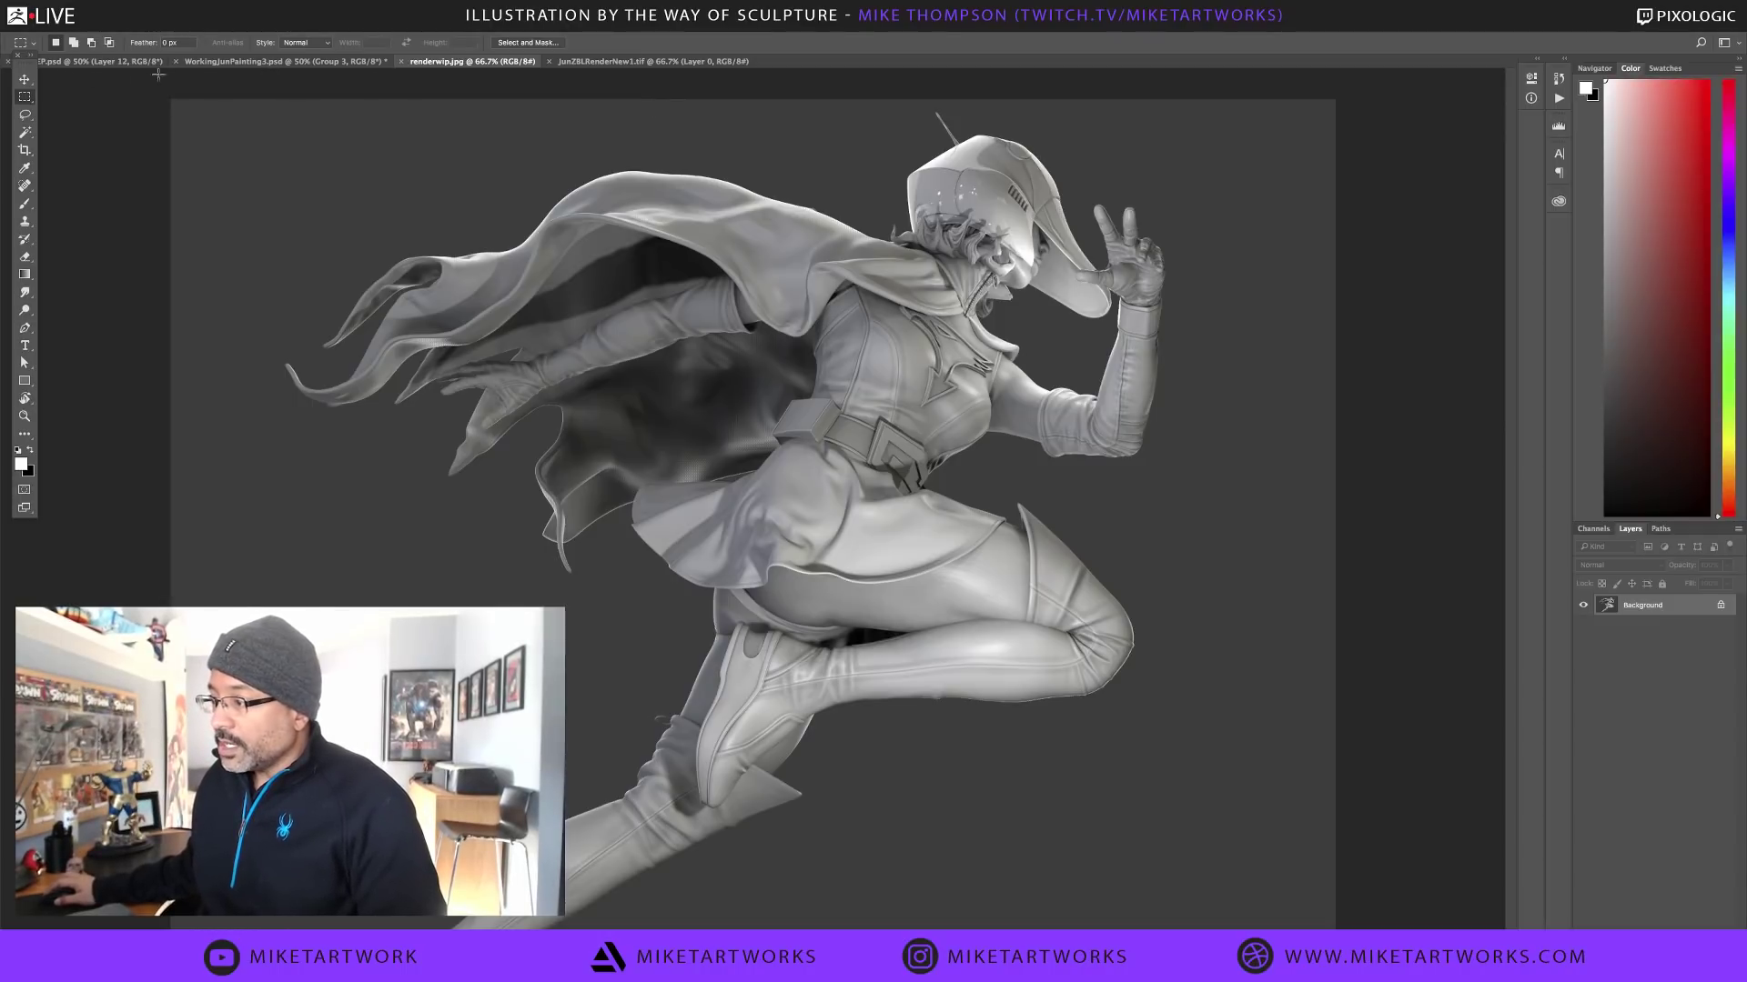
{"action": "left_click", "coordinate": [123, 61]}
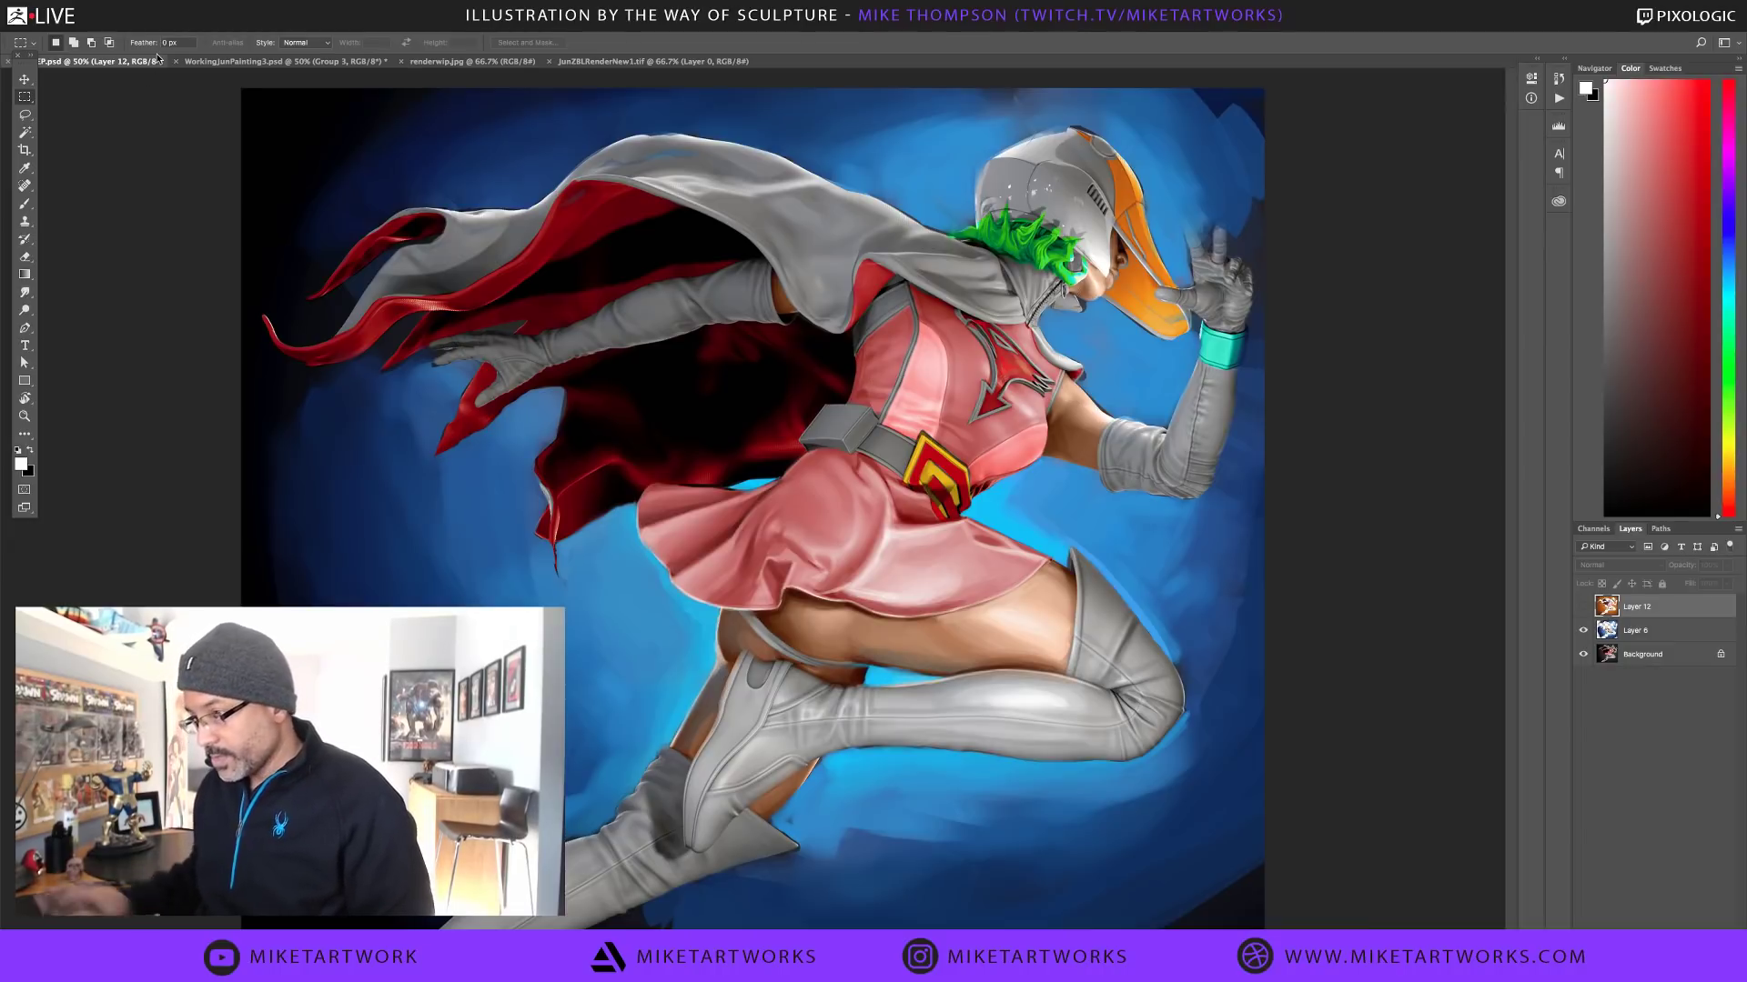
{"action": "left_click", "coordinate": [55, 11]}
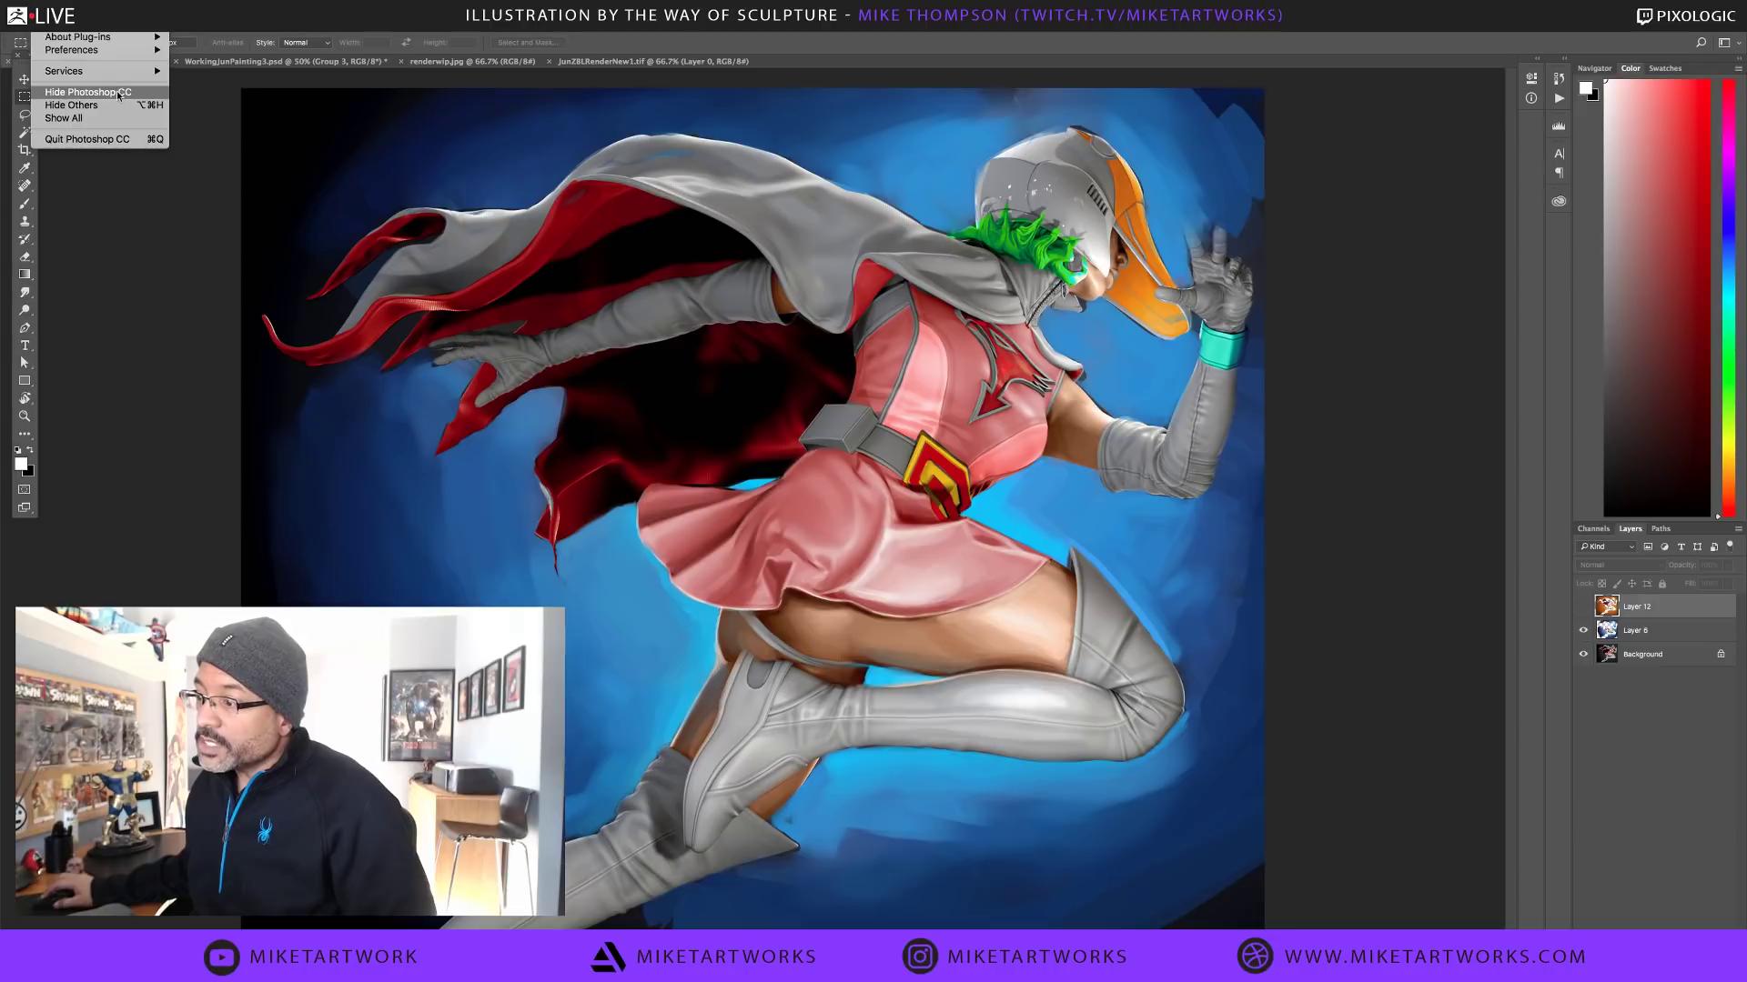
{"action": "left_click", "coordinate": [73, 107]}
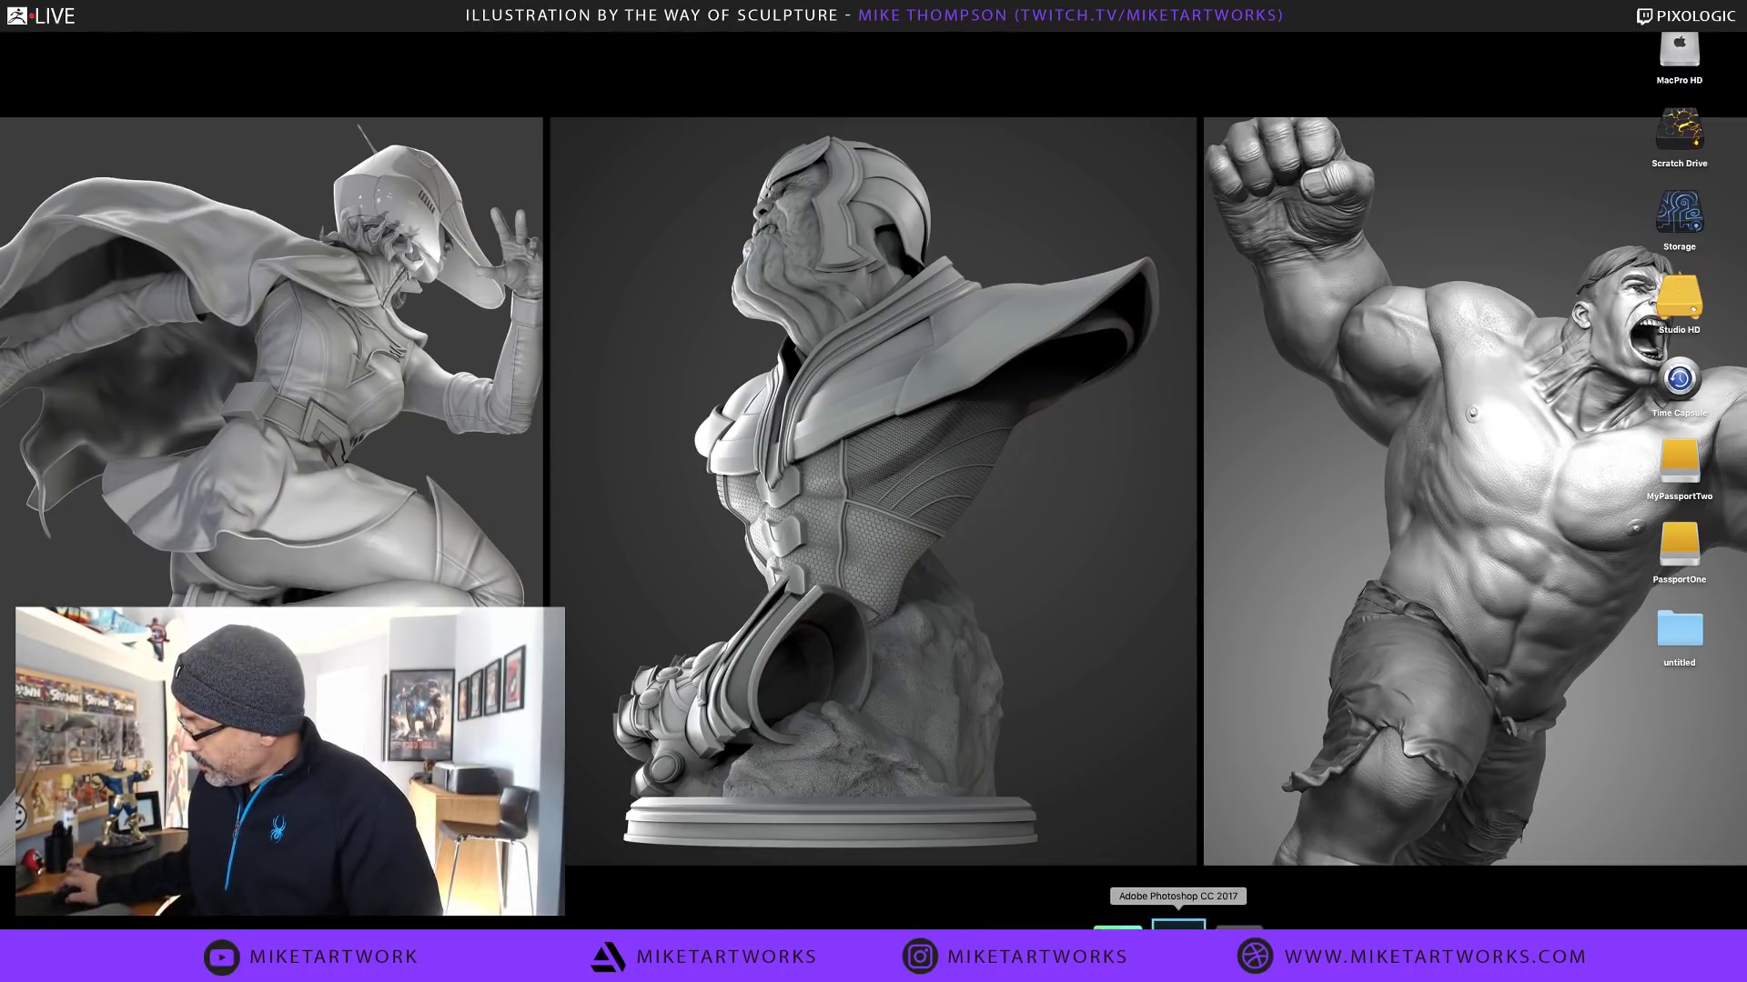
{"action": "left_click", "coordinate": [1178, 924]}
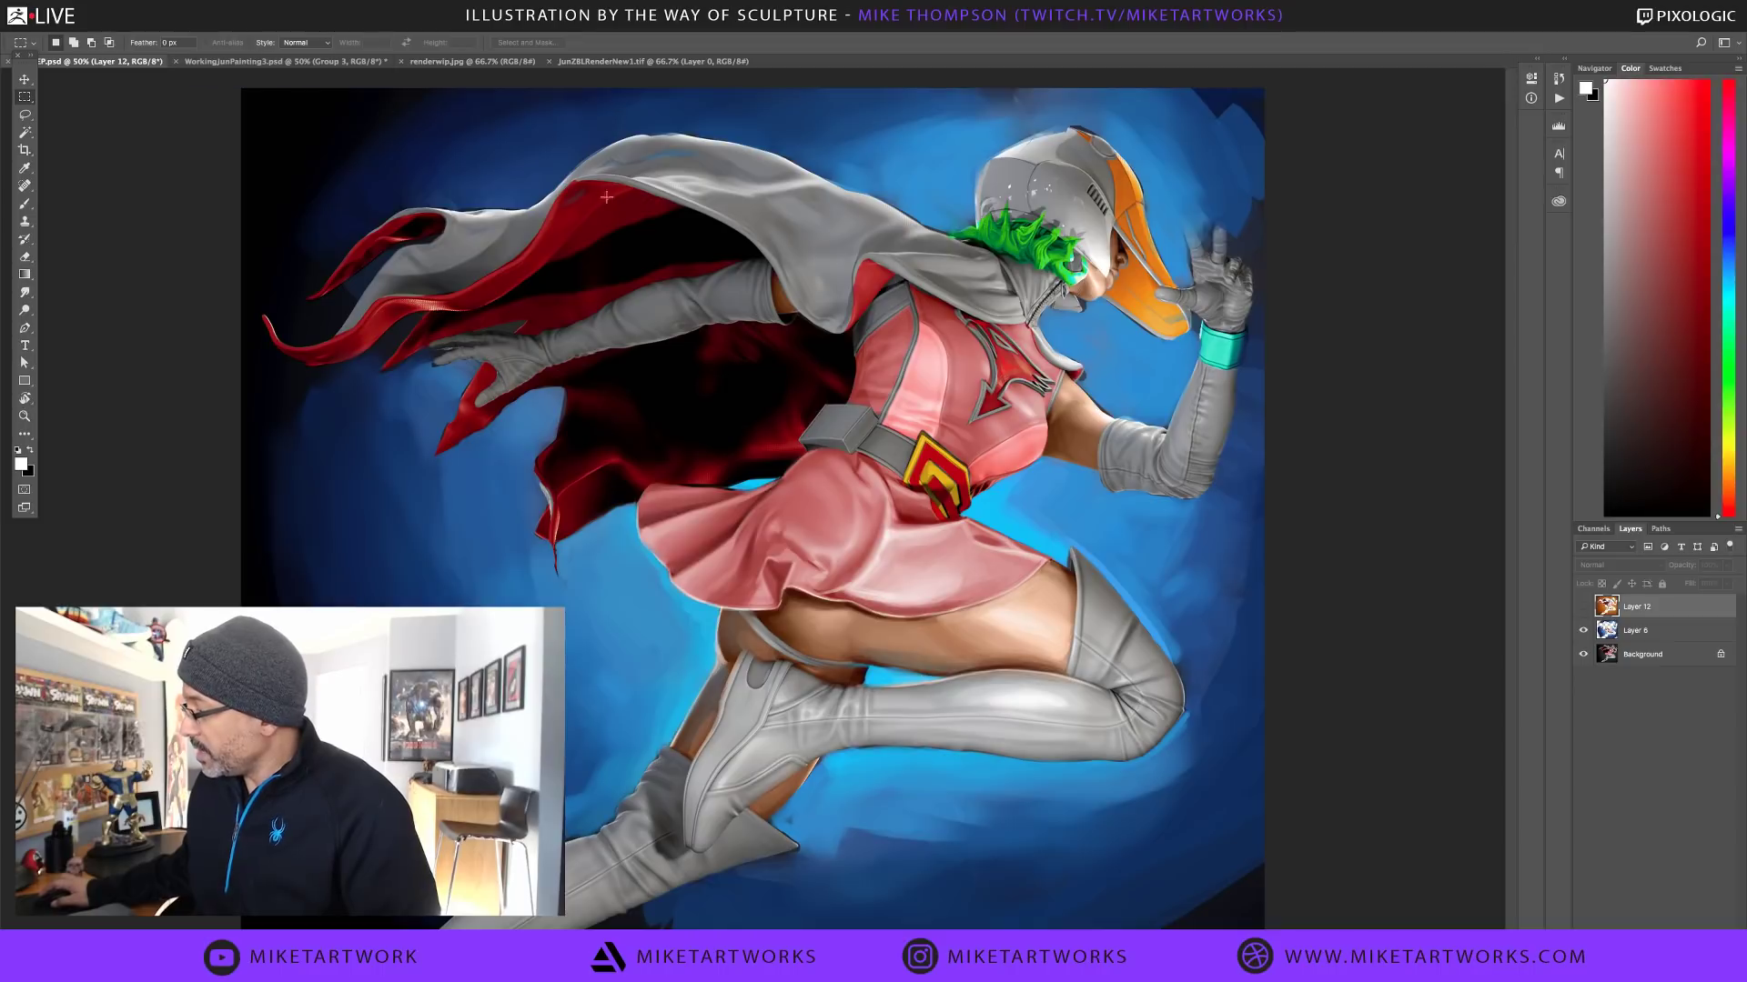
Toggle Layer 12 on and off to compare it with the blue-background version, leaving Layer 12 visible
{"action": "left_click", "coordinate": [1583, 609]}
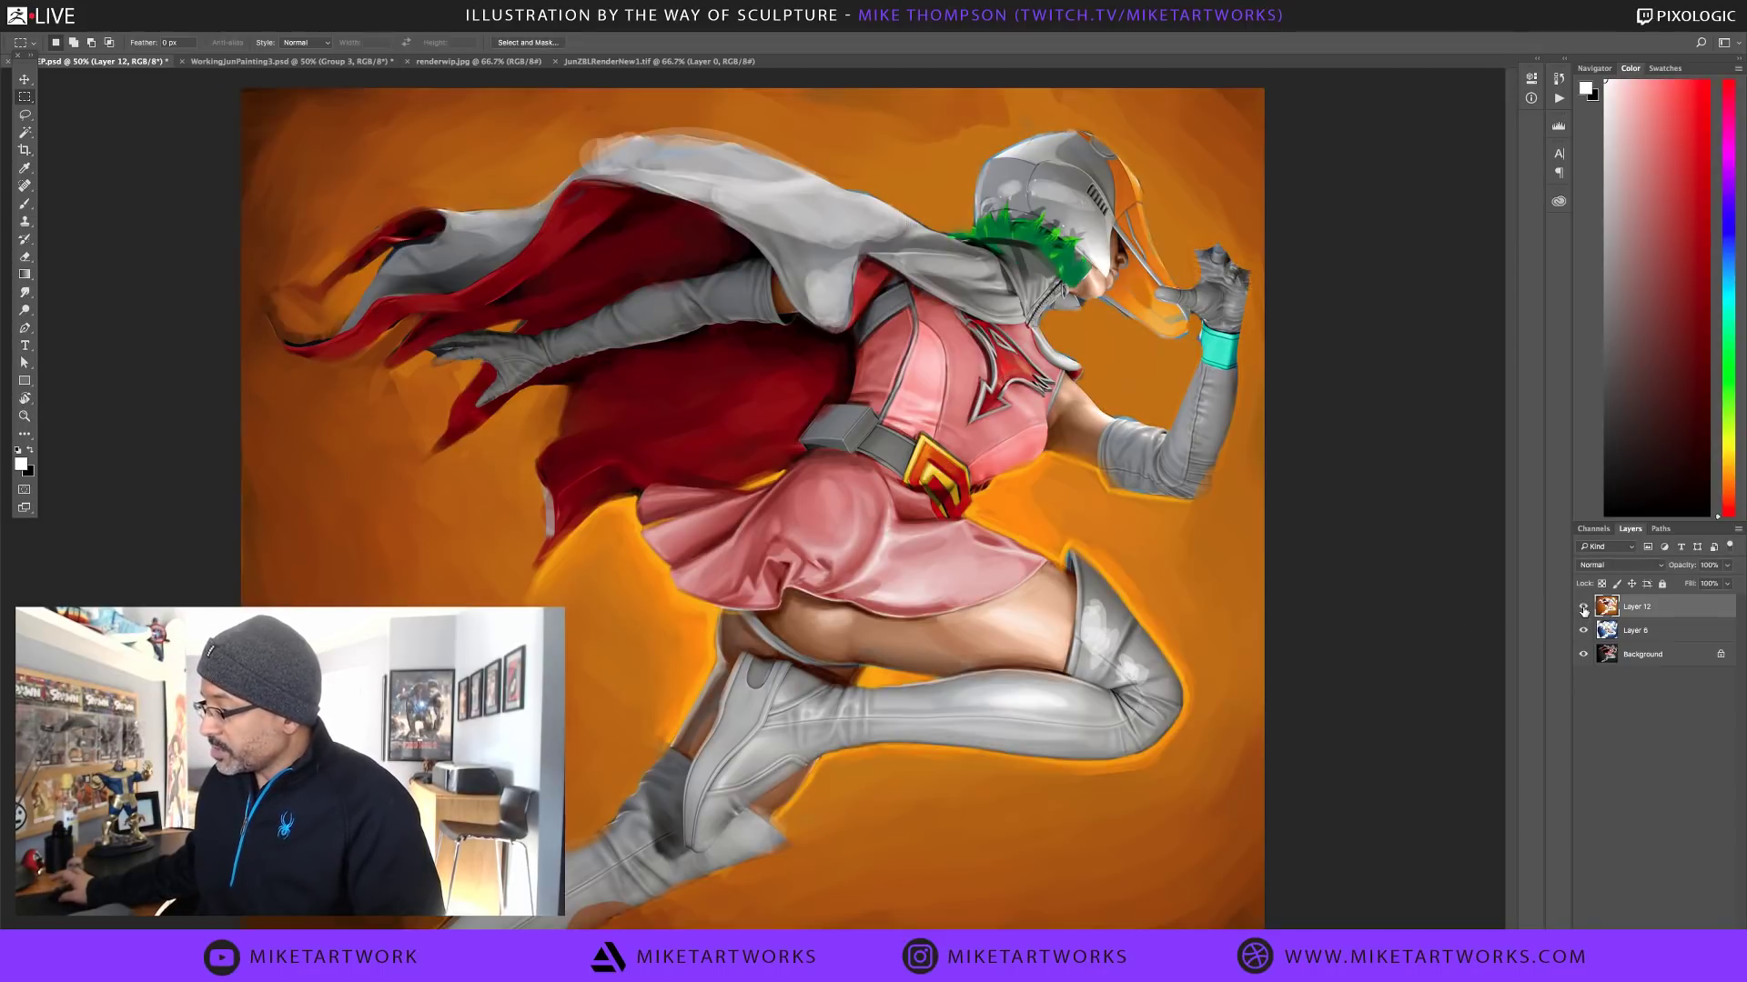
{"action": "left_click", "coordinate": [1583, 609]}
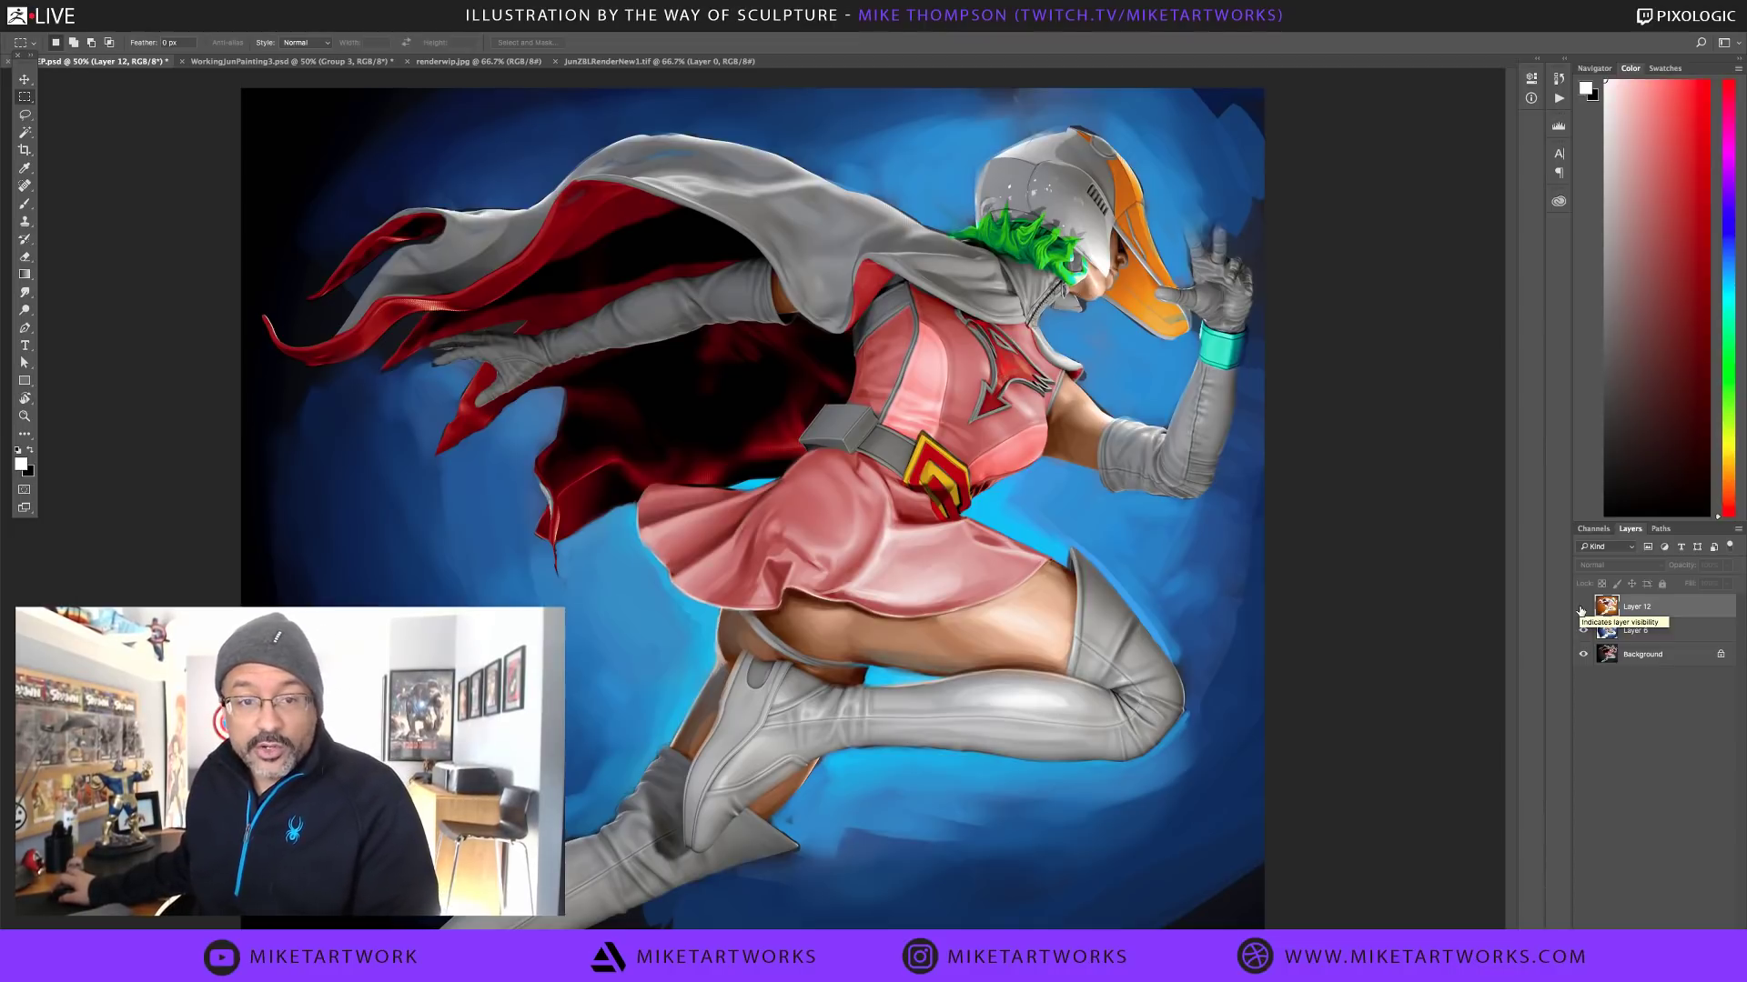
{"action": "left_click", "coordinate": [1582, 607]}
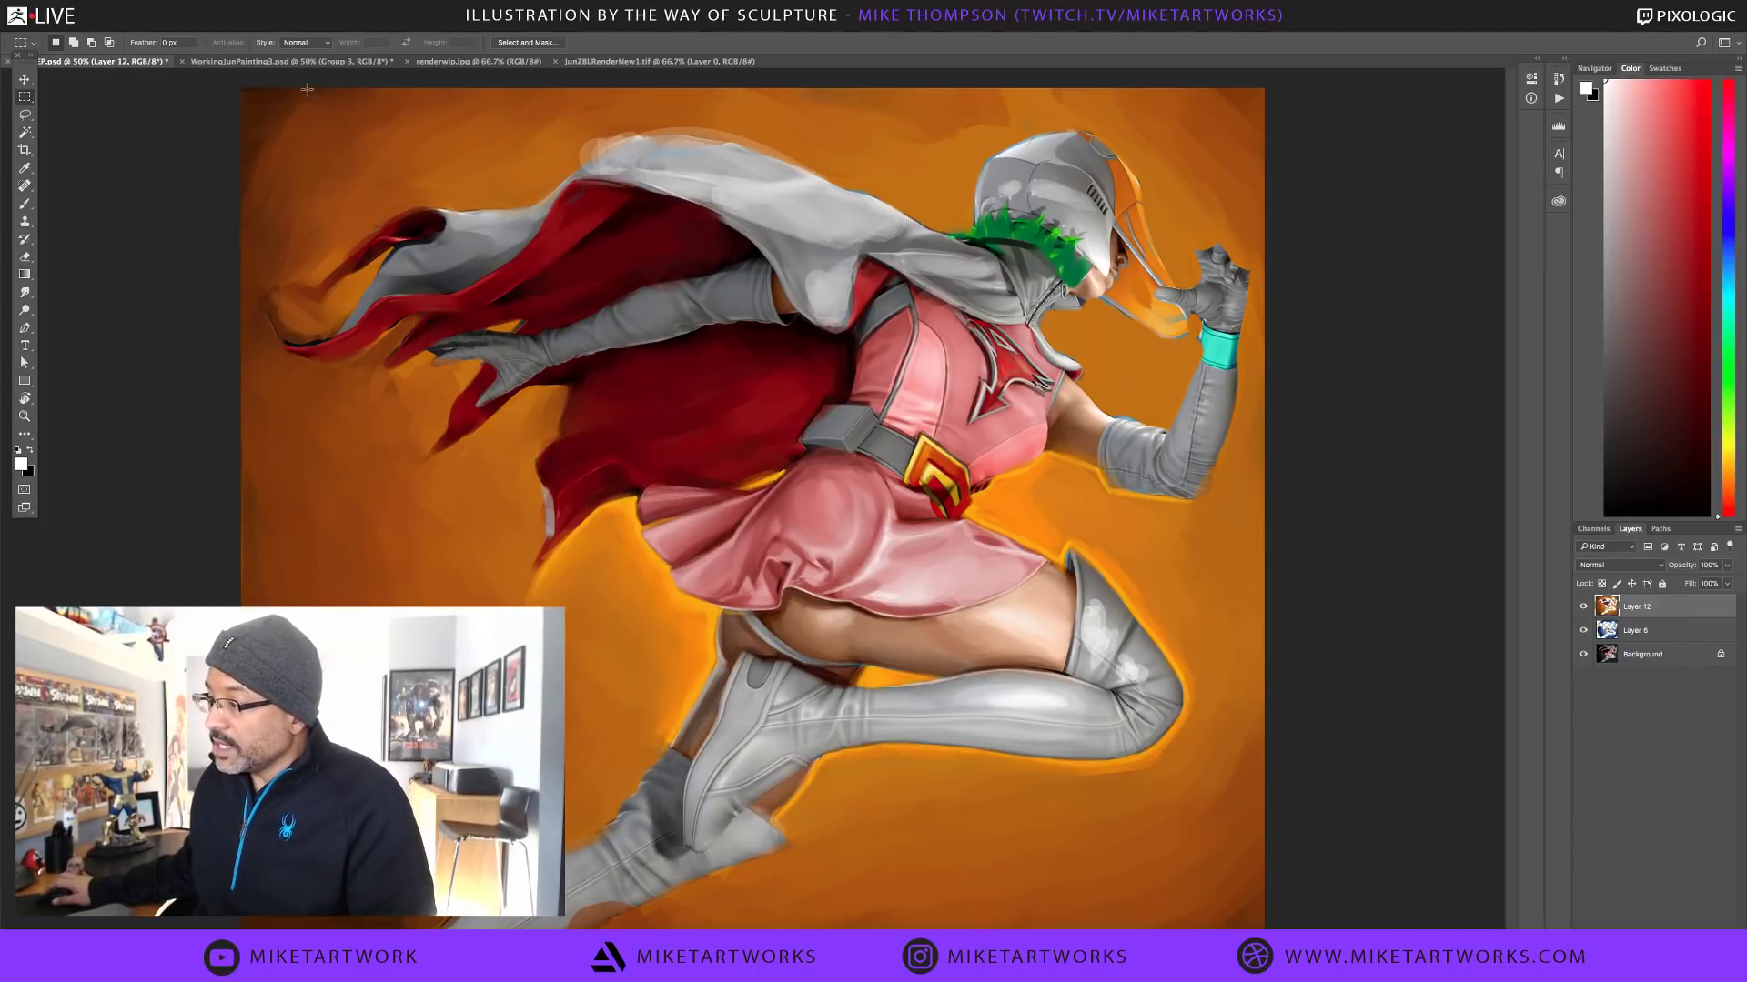
Compare WorkingJunPainting3.psd with renderwip.jpg and the coloured render junZBLRenderNew1.tif, ending on the painting
{"action": "left_click", "coordinate": [301, 62]}
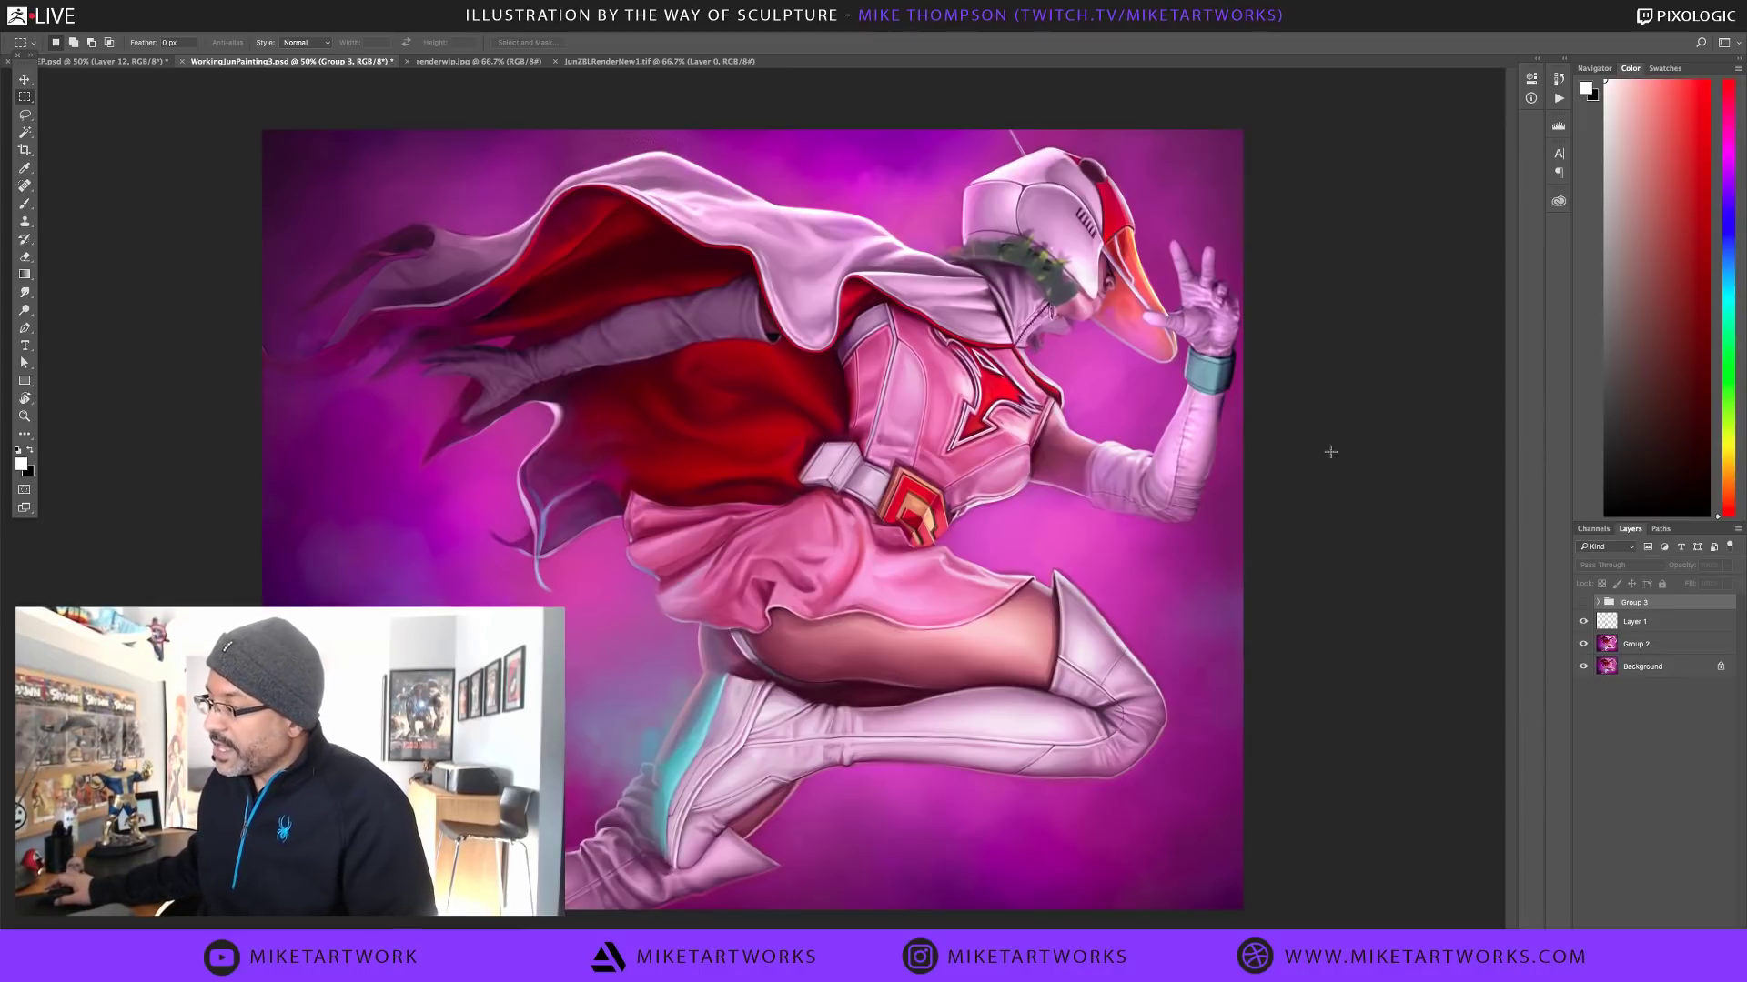
{"action": "left_click", "coordinate": [461, 62]}
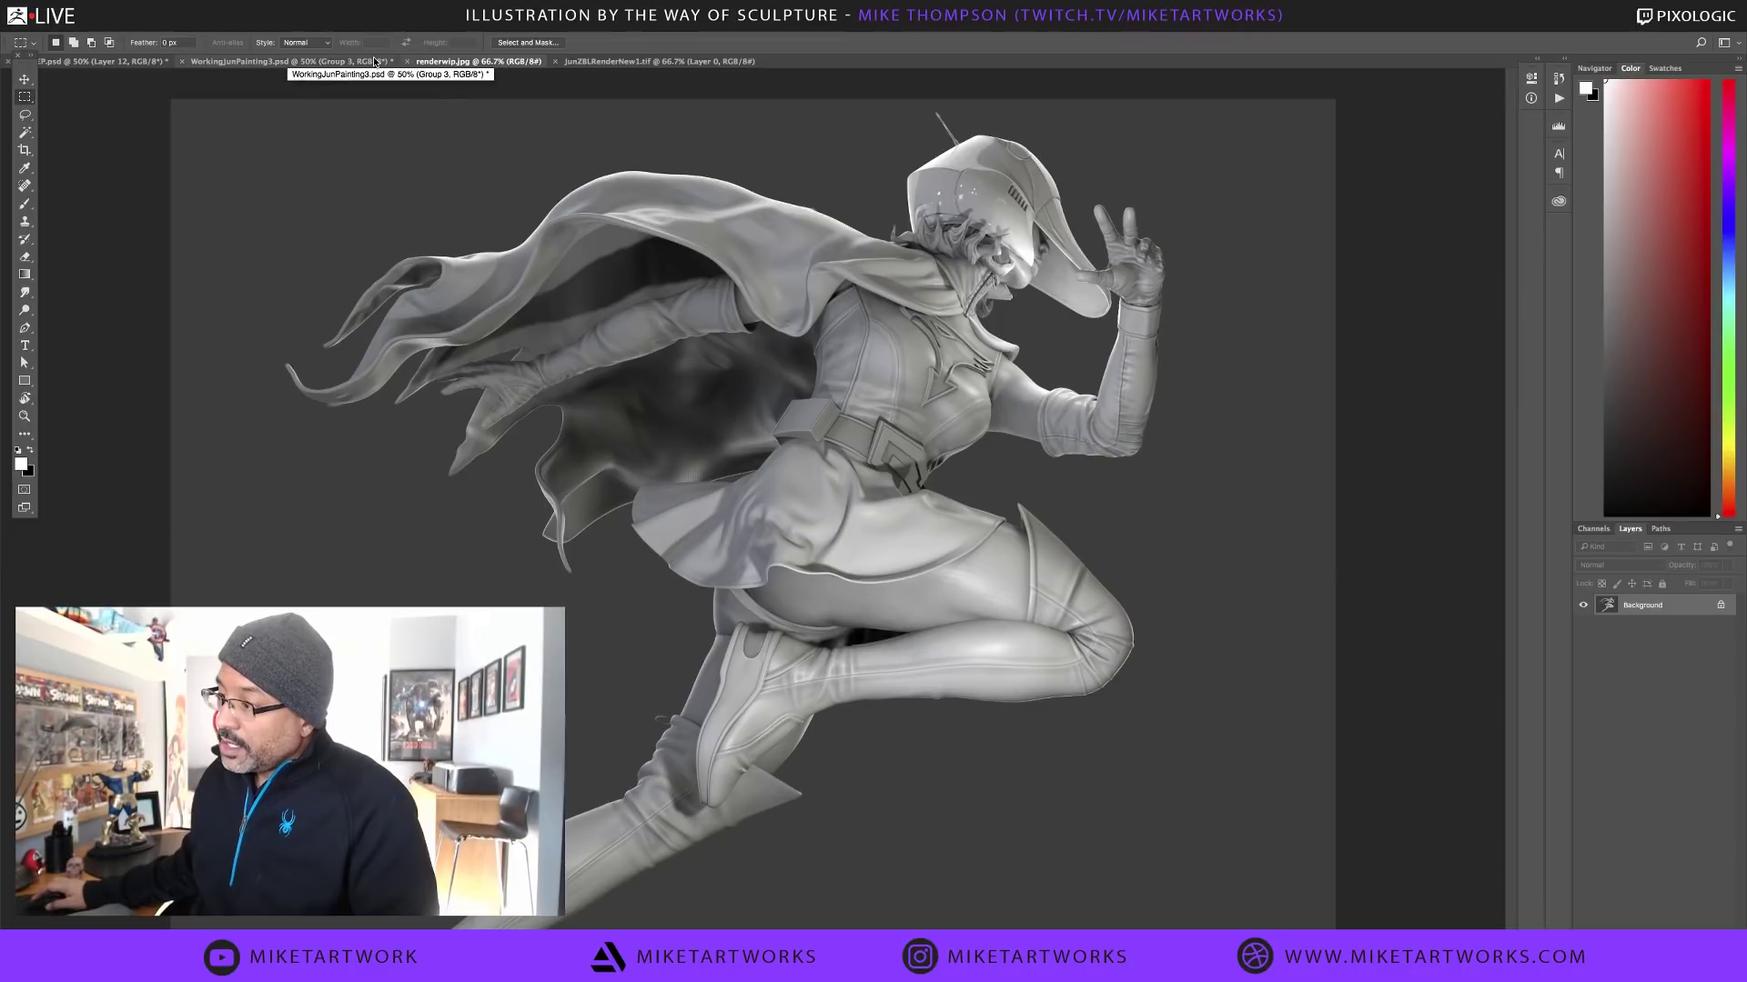
{"action": "left_click", "coordinate": [328, 63]}
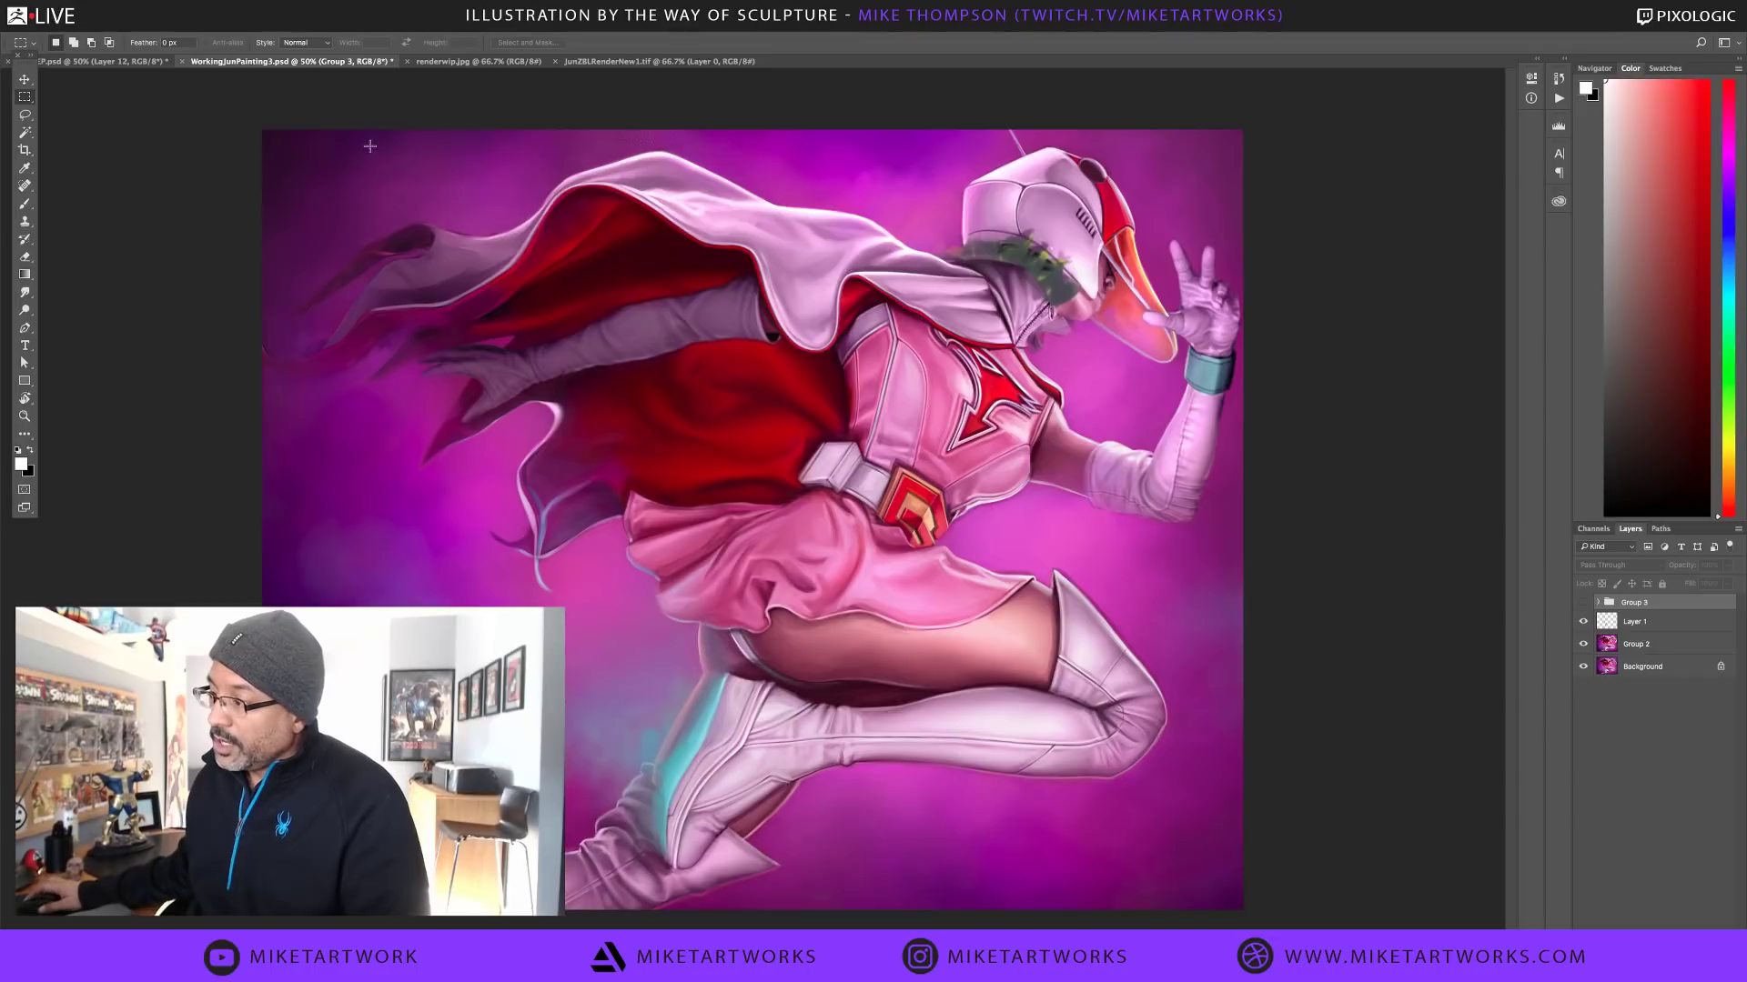
{"action": "left_click", "coordinate": [582, 61]}
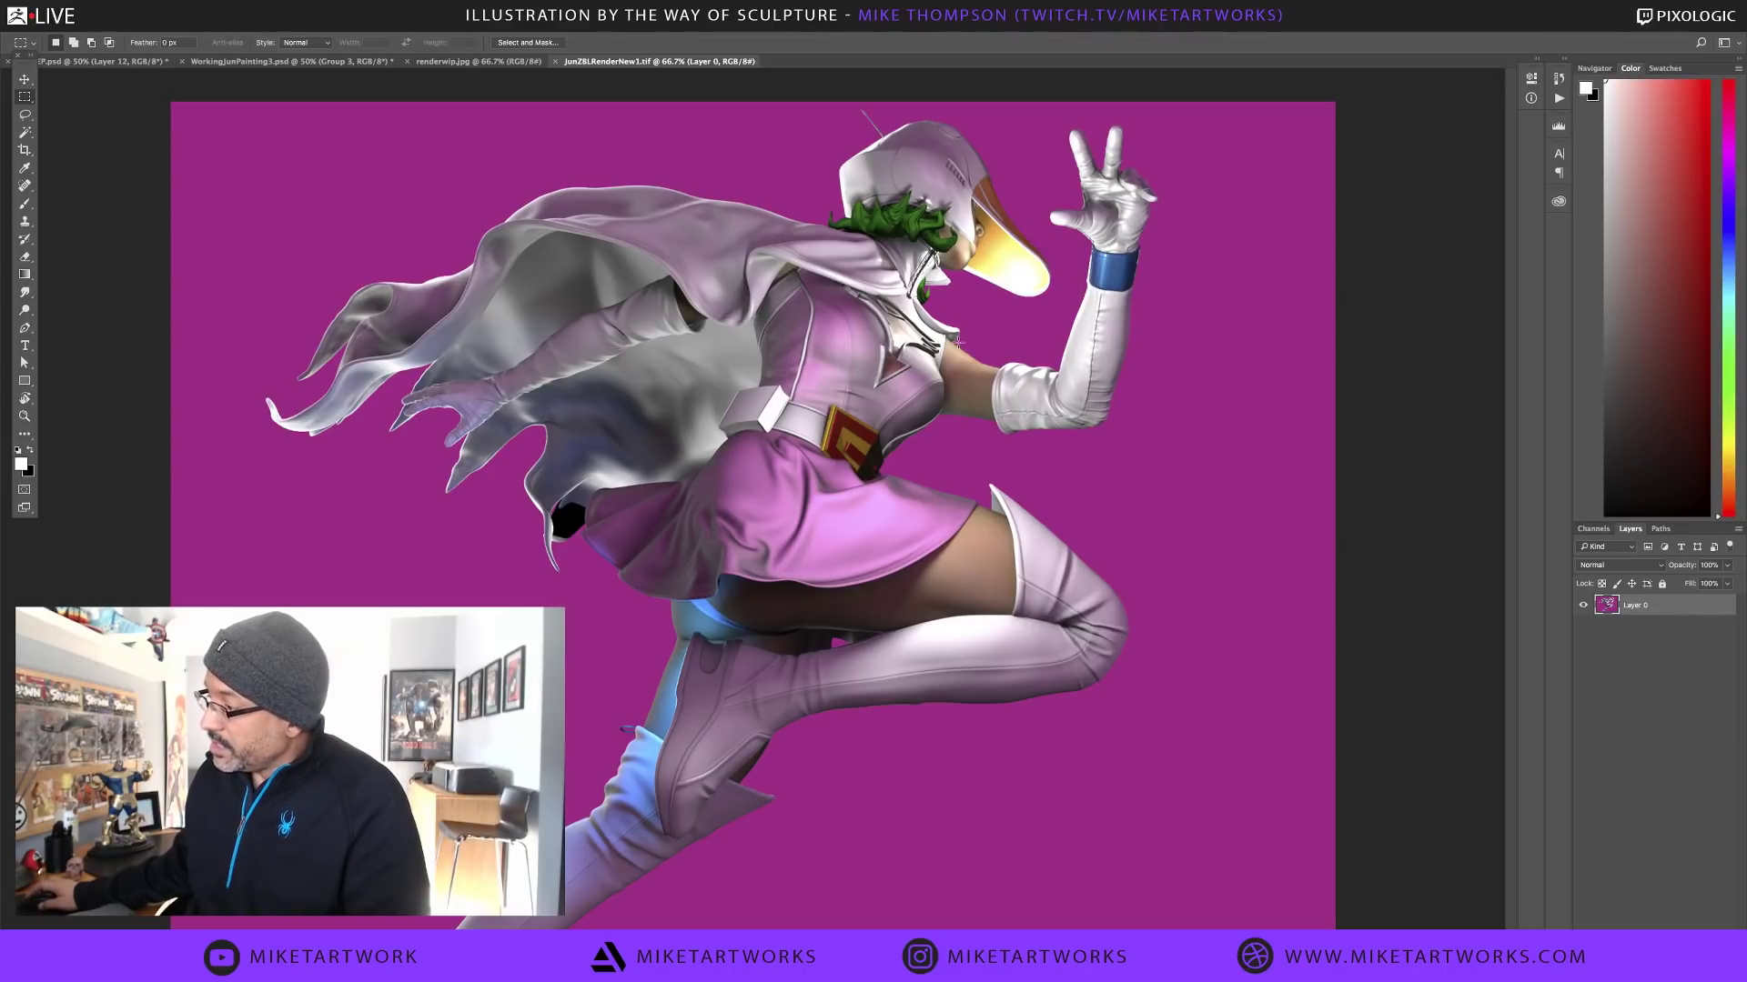
{"action": "left_click", "coordinate": [351, 61]}
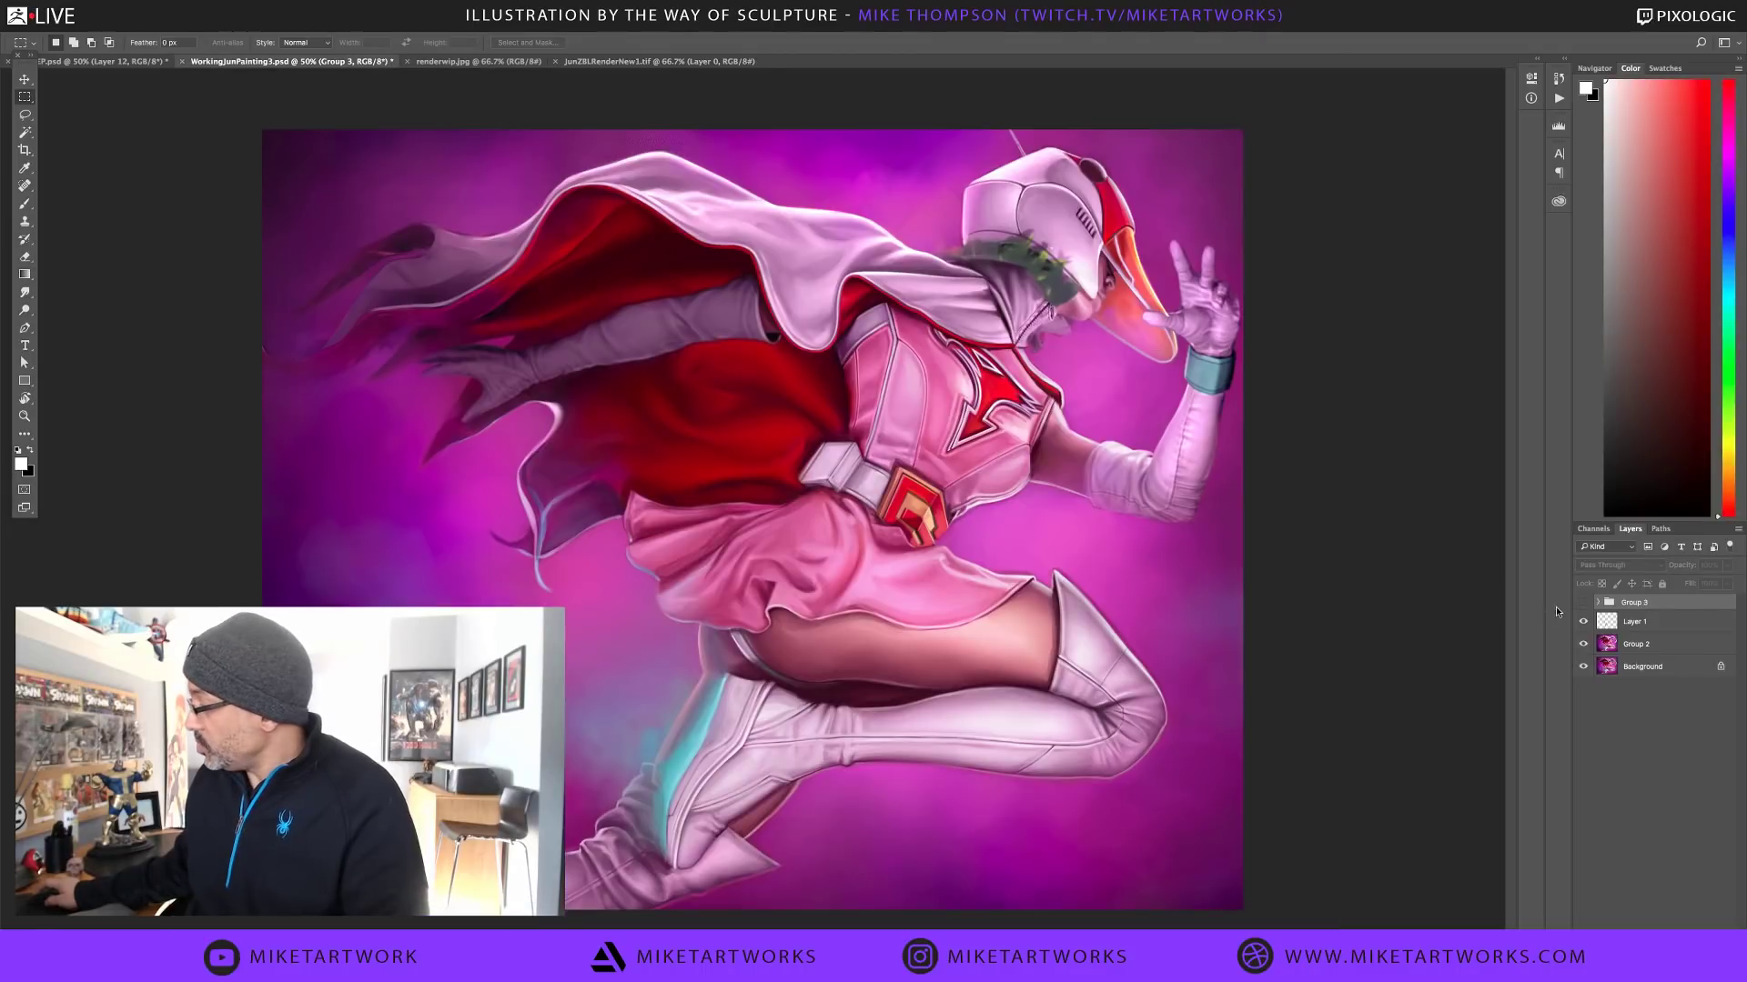
Toggle Group 3 to compare the skirt and legs with and without its painted shadows, leaving the group visible
{"action": "left_click", "coordinate": [1584, 603]}
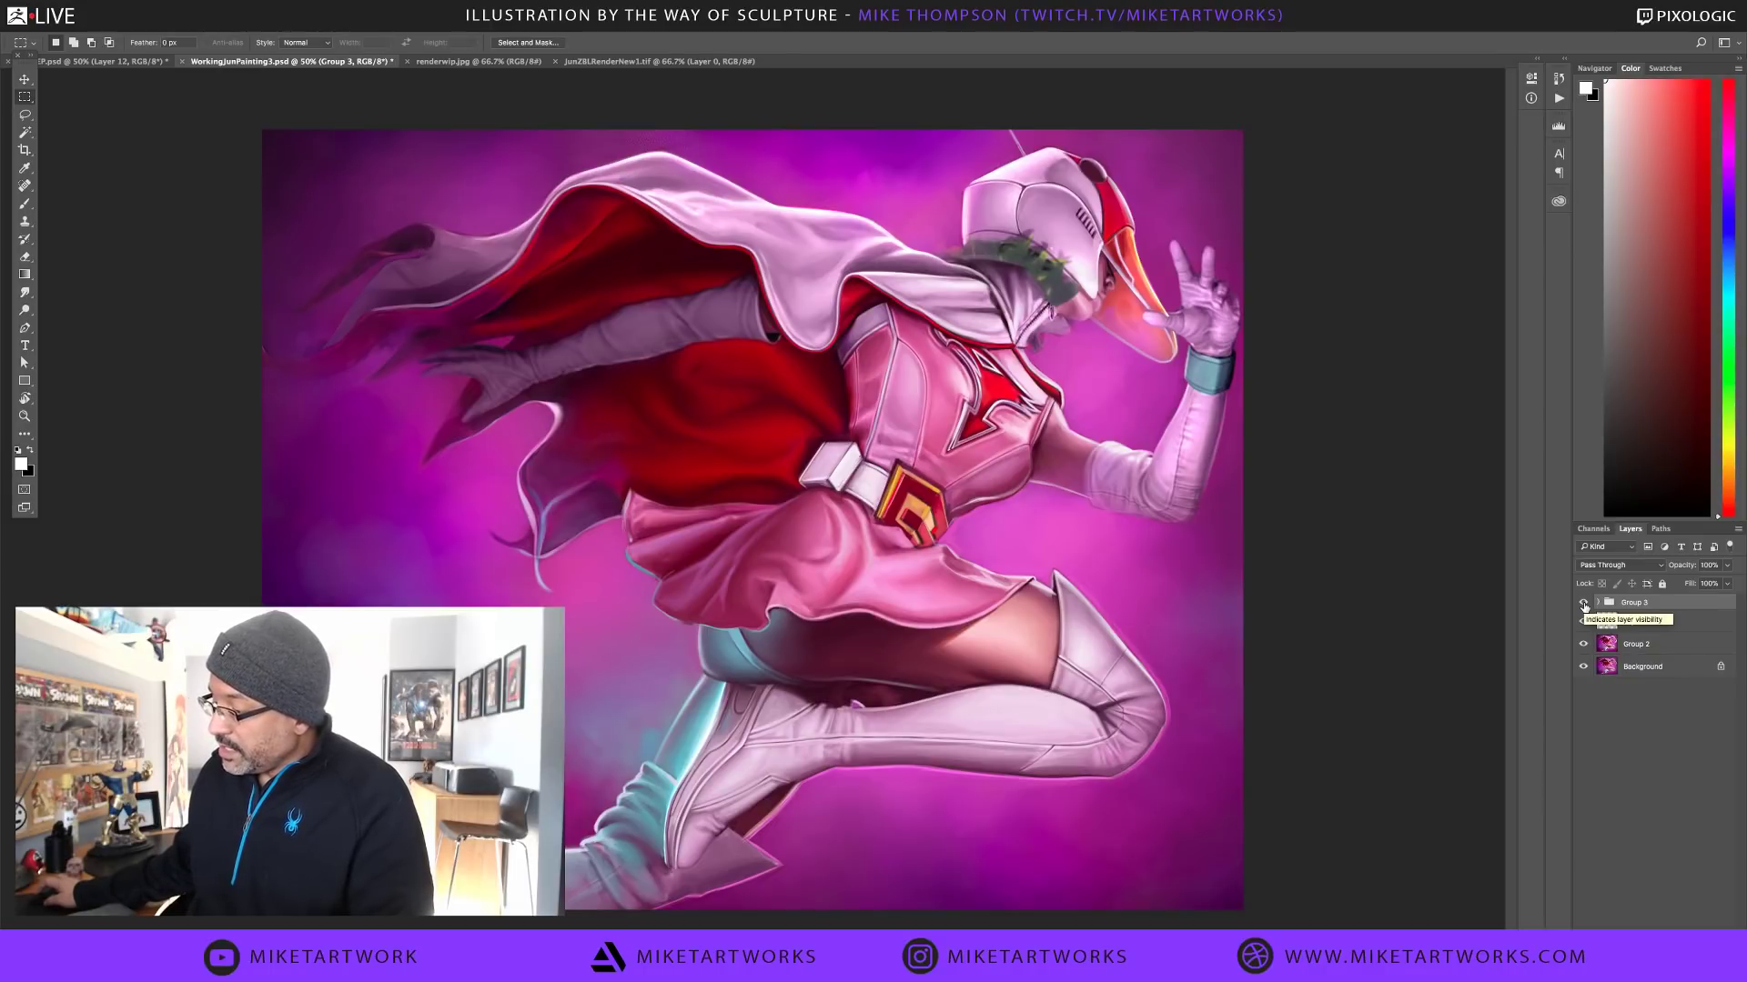
{"action": "left_click", "coordinate": [855, 681], "text": "ctrl"}
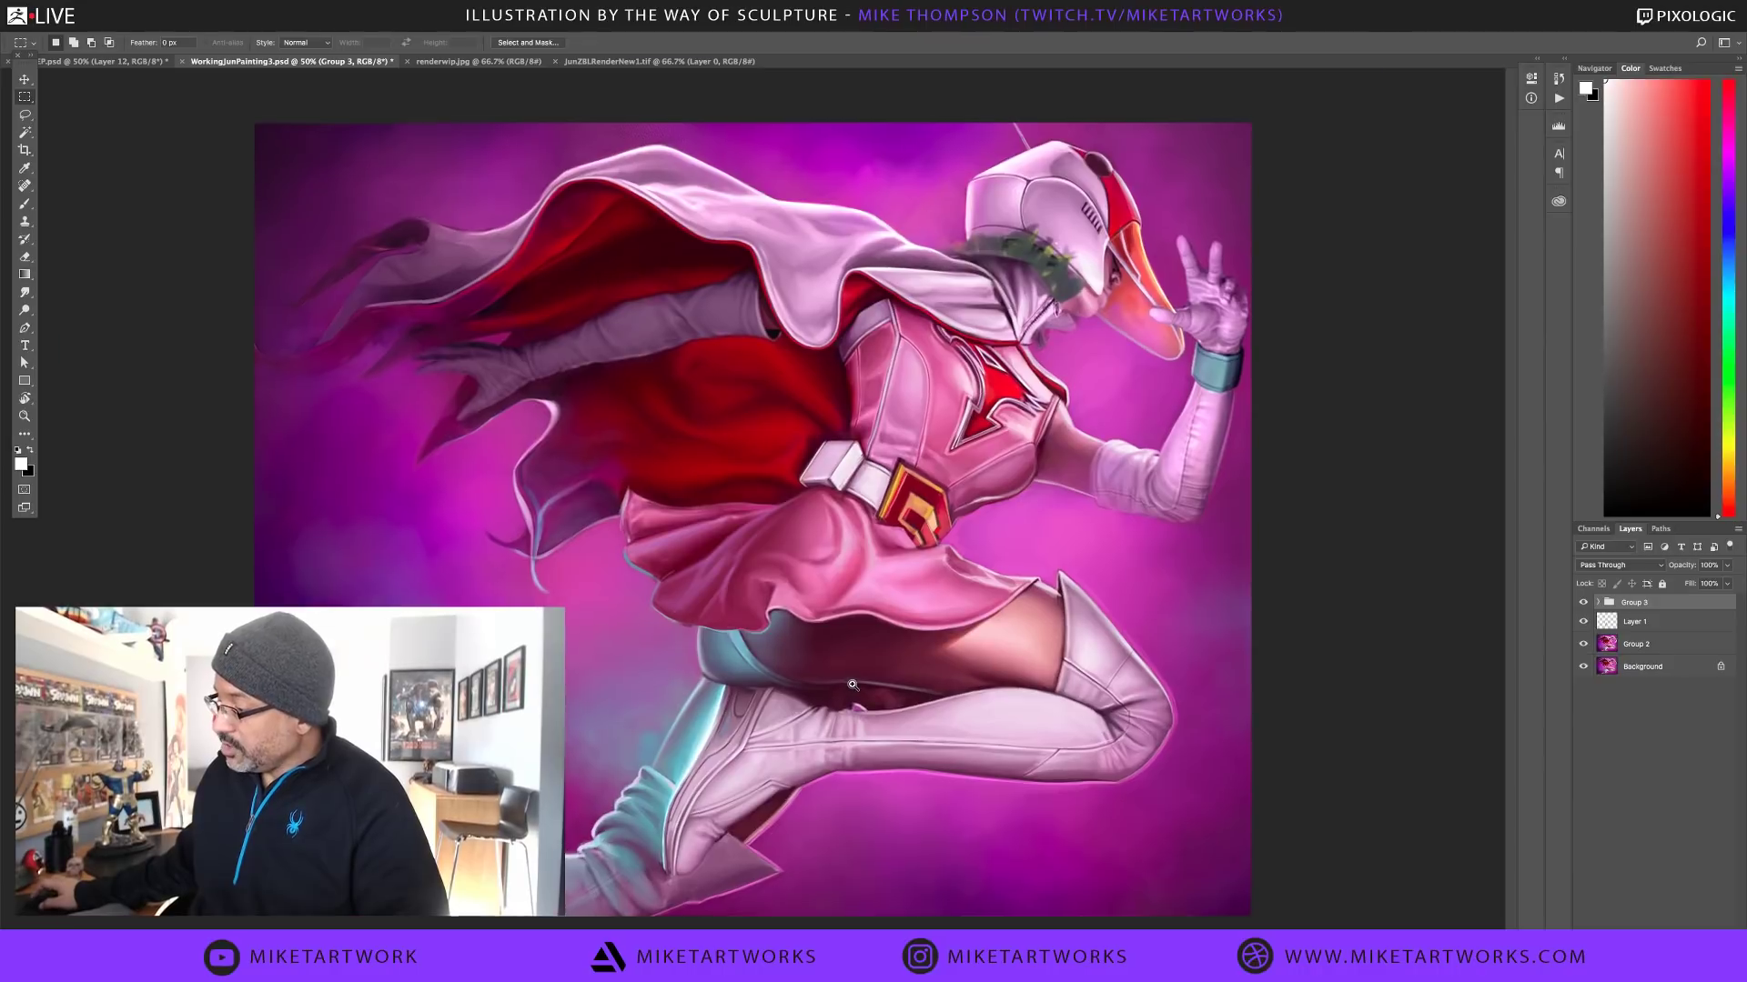
{"action": "scroll", "coordinate": [875, 680], "scroll_direction": "right", "scroll_amount": 3}
{"action": "scroll", "coordinate": [875, 681], "scroll_direction": "down", "scroll_amount": 2}
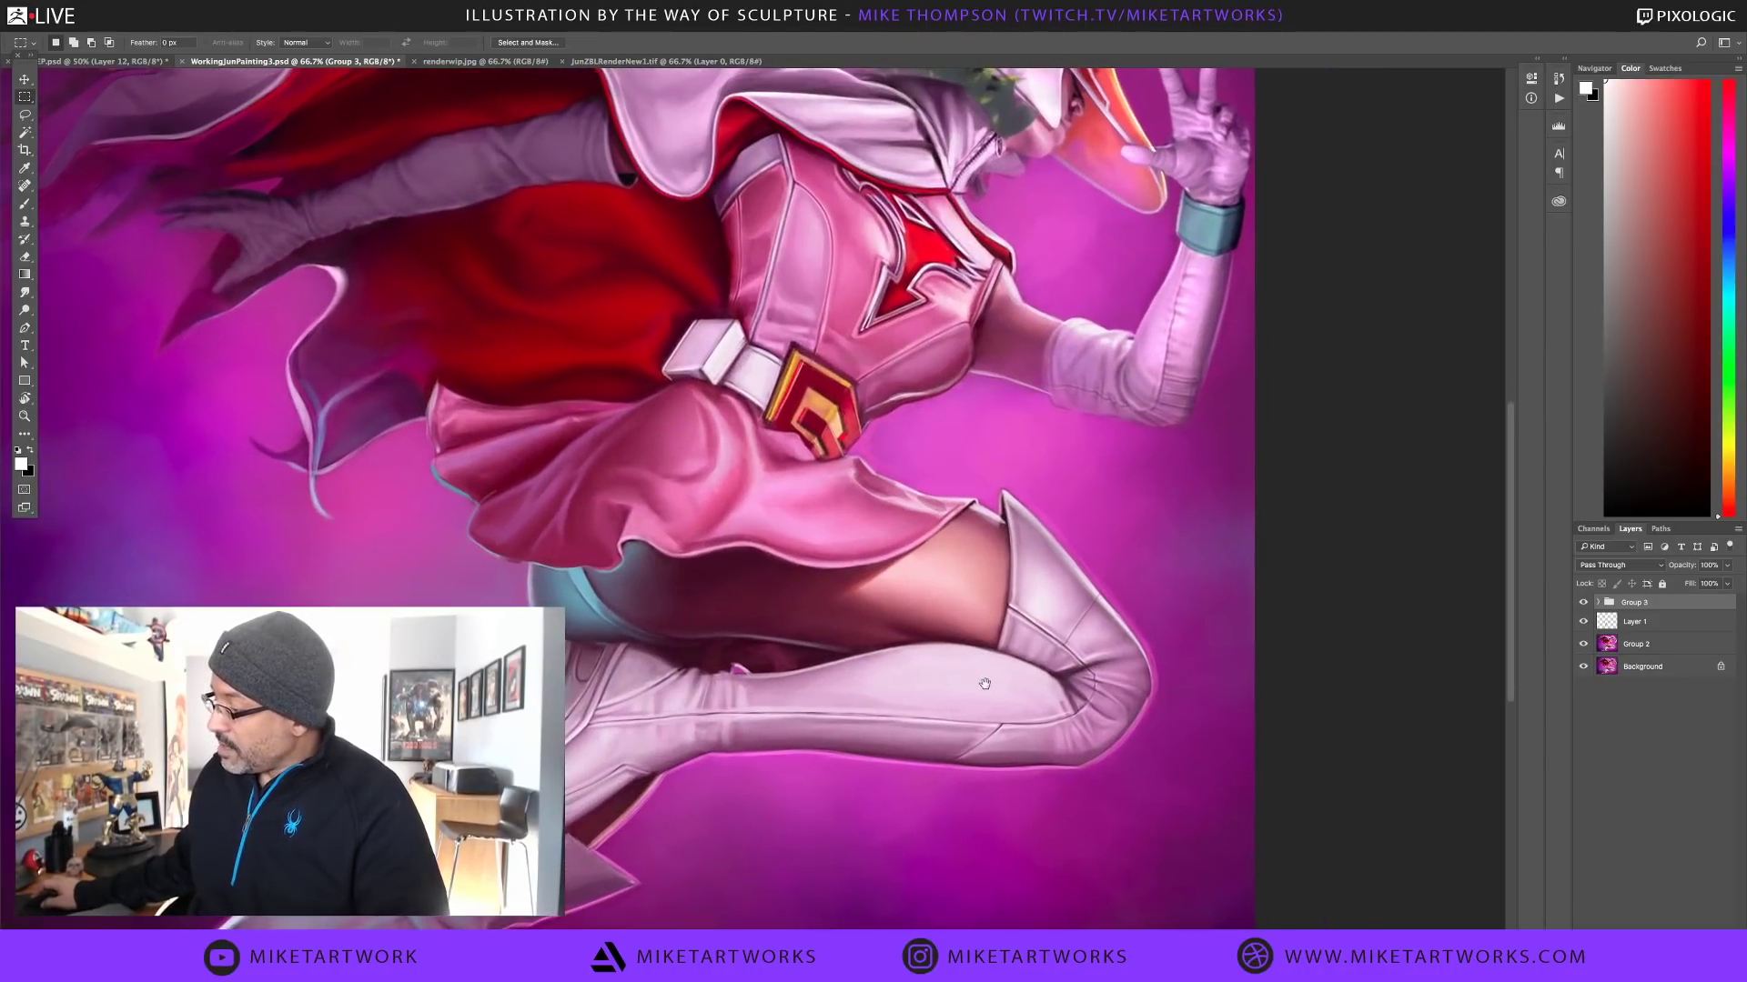
{"action": "left_click_drag", "start_coordinate": [1171, 636], "coordinate": [1233, 640]}
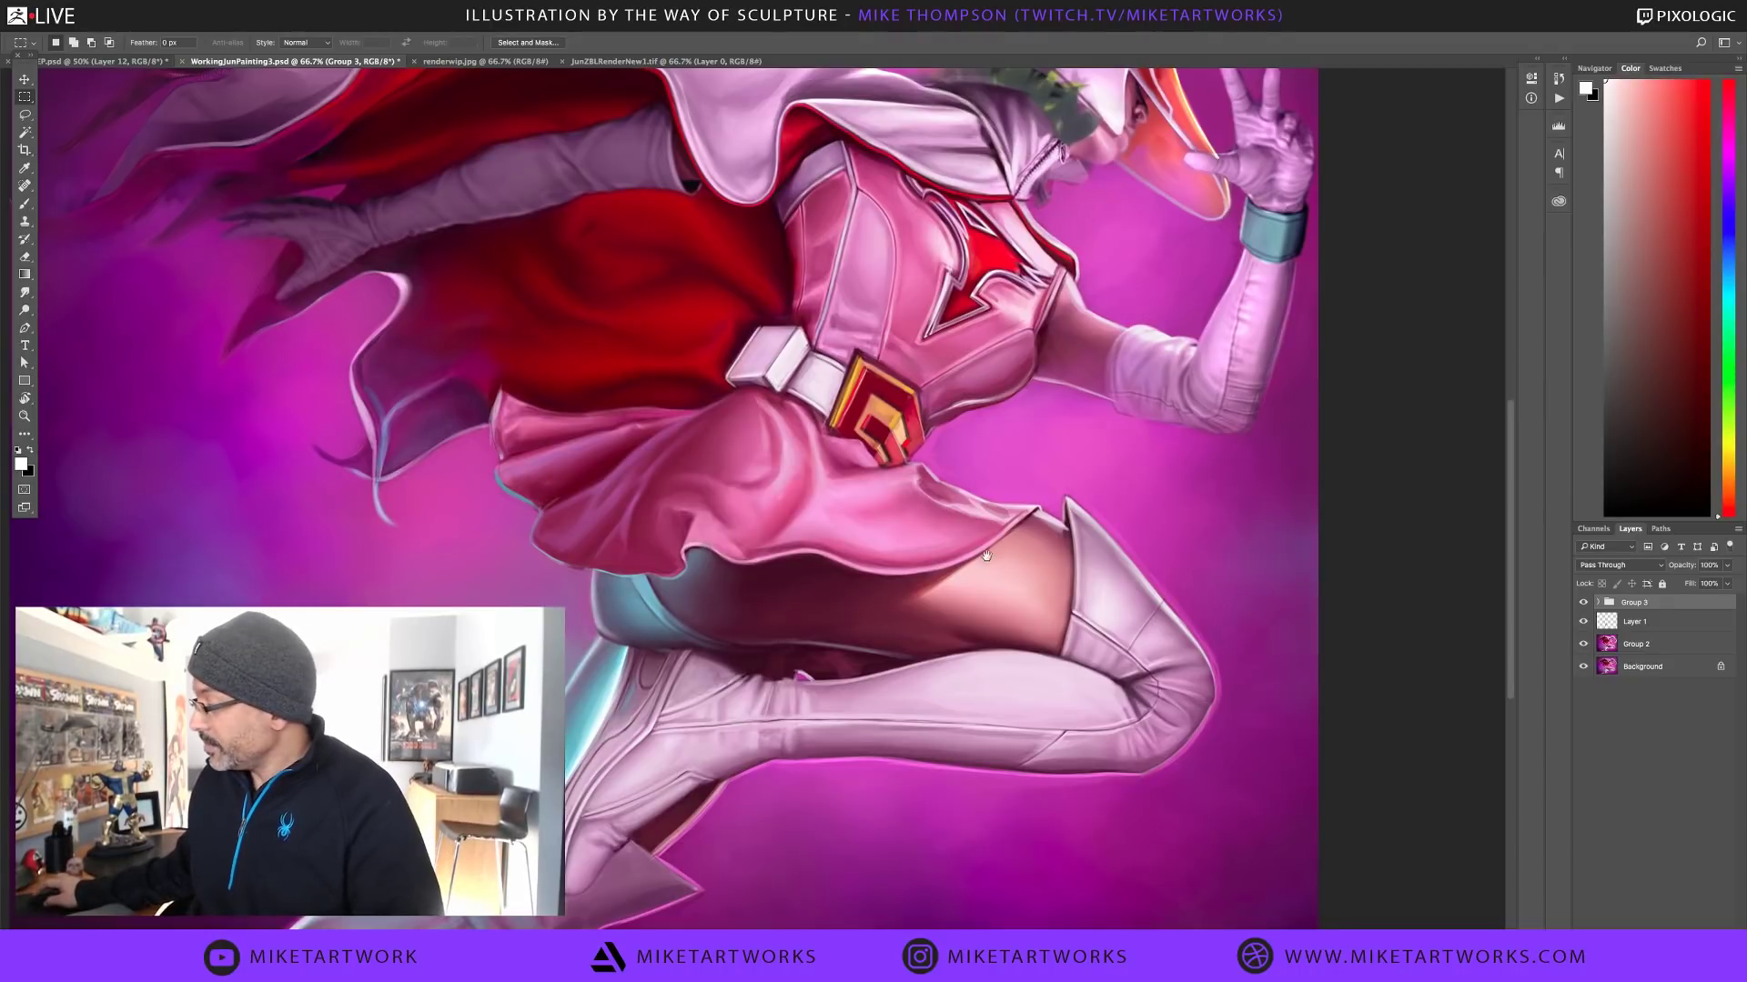
{"action": "left_click_drag", "start_coordinate": [997, 562], "coordinate": [1015, 594]}
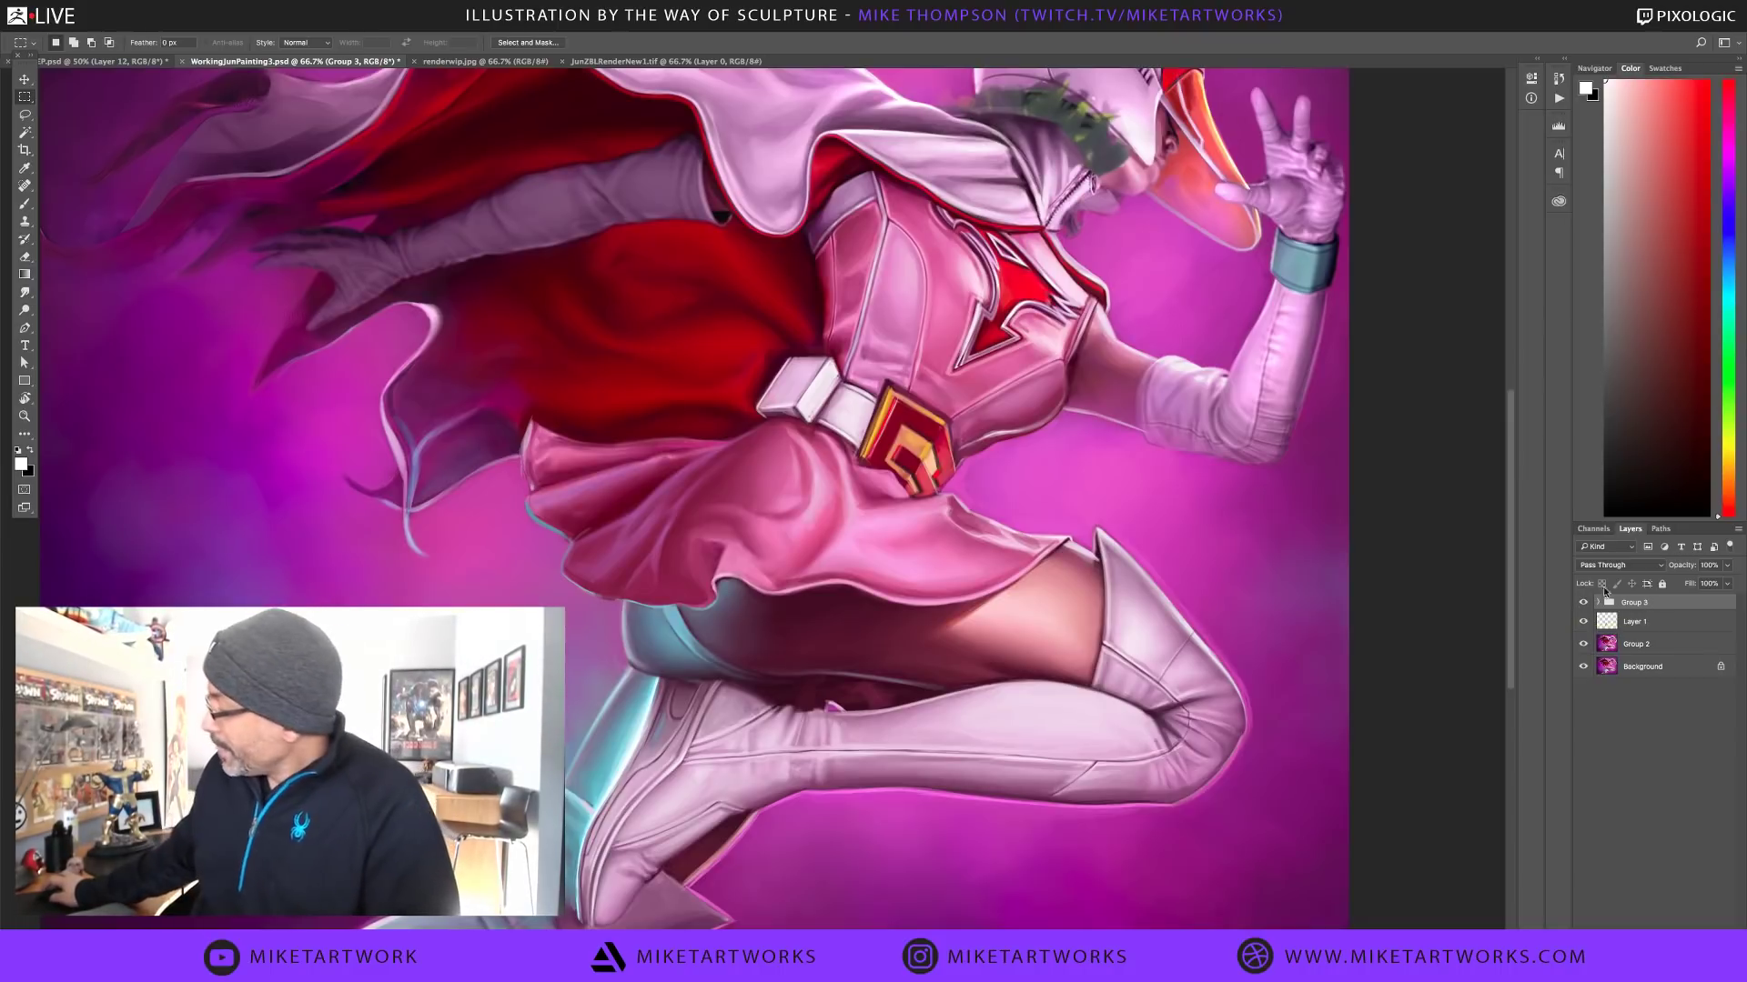
{"action": "left_click", "coordinate": [1582, 603]}
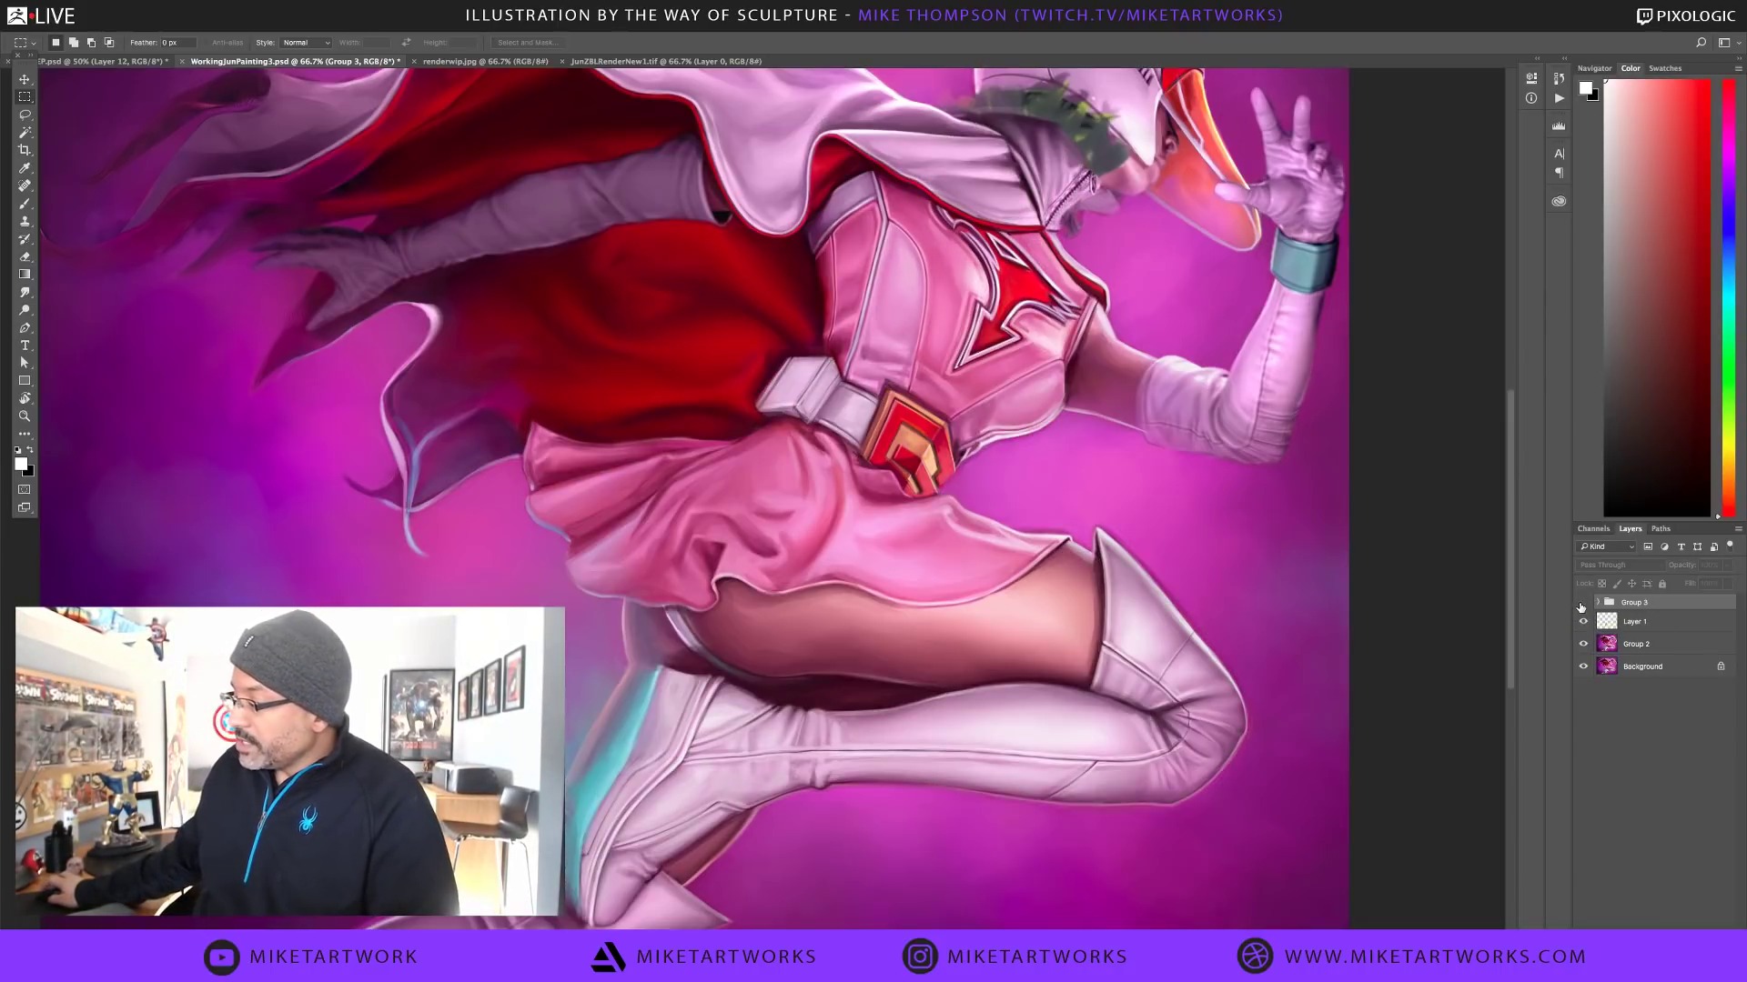
{"action": "key", "text": "ctrl+minus"}
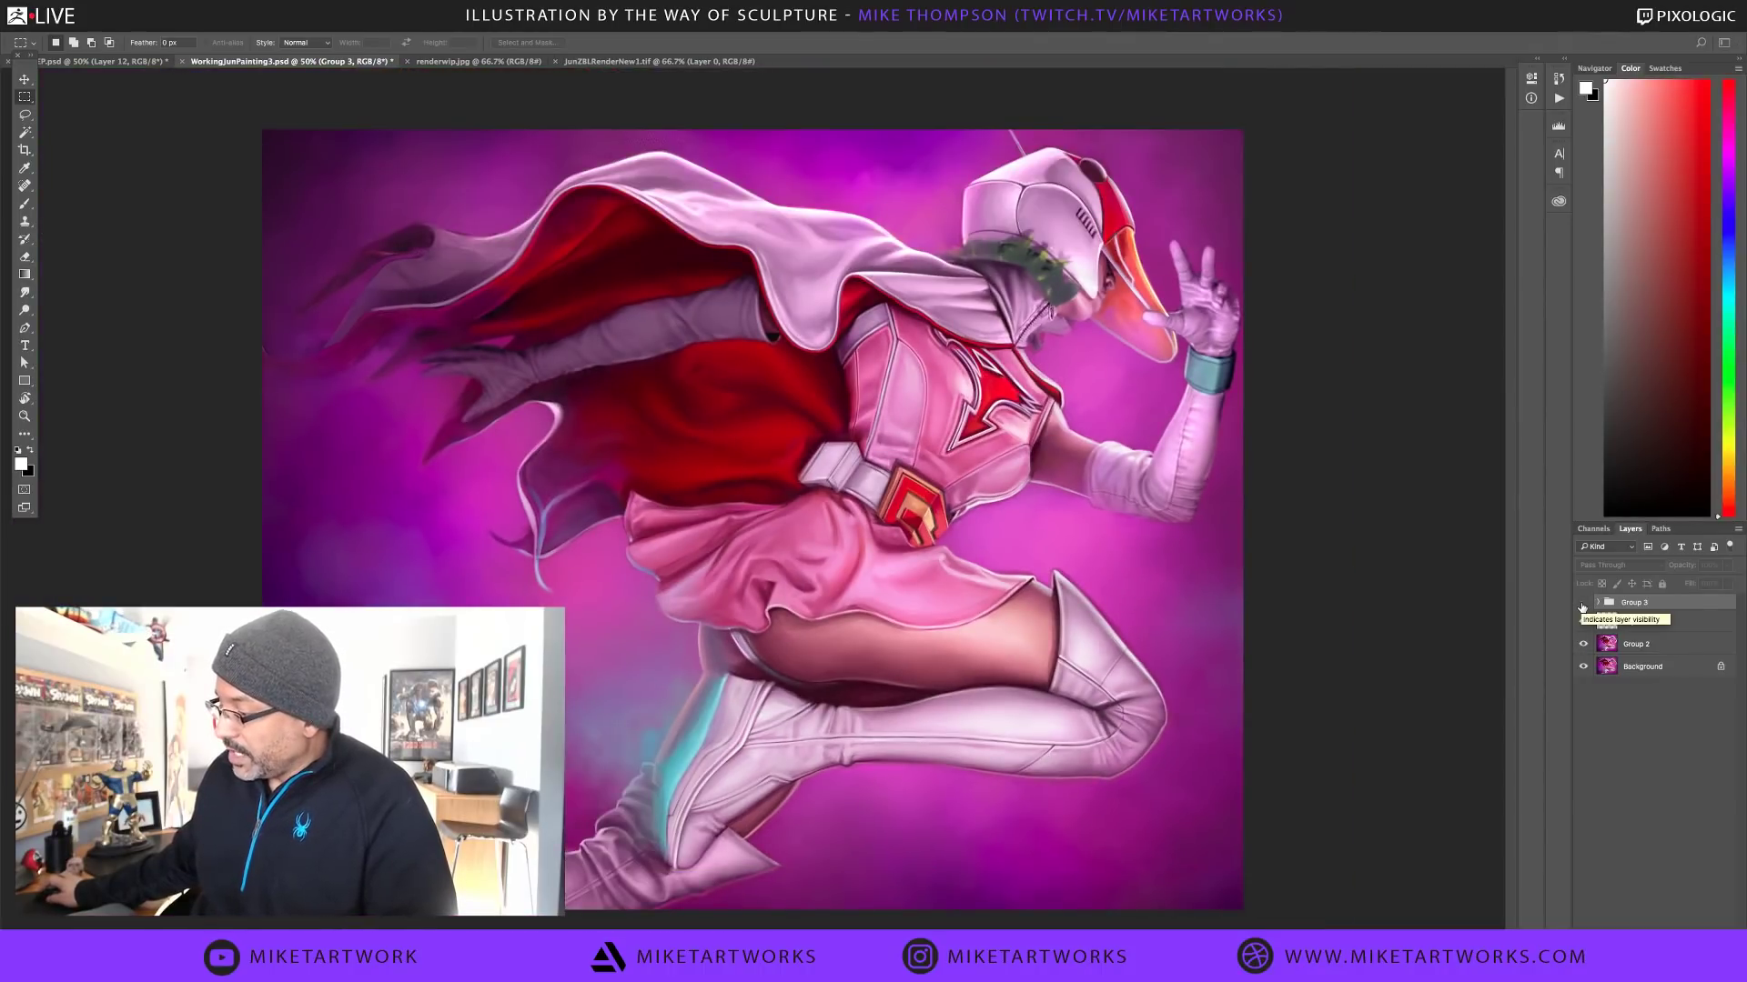
{"action": "left_click", "coordinate": [1582, 604]}
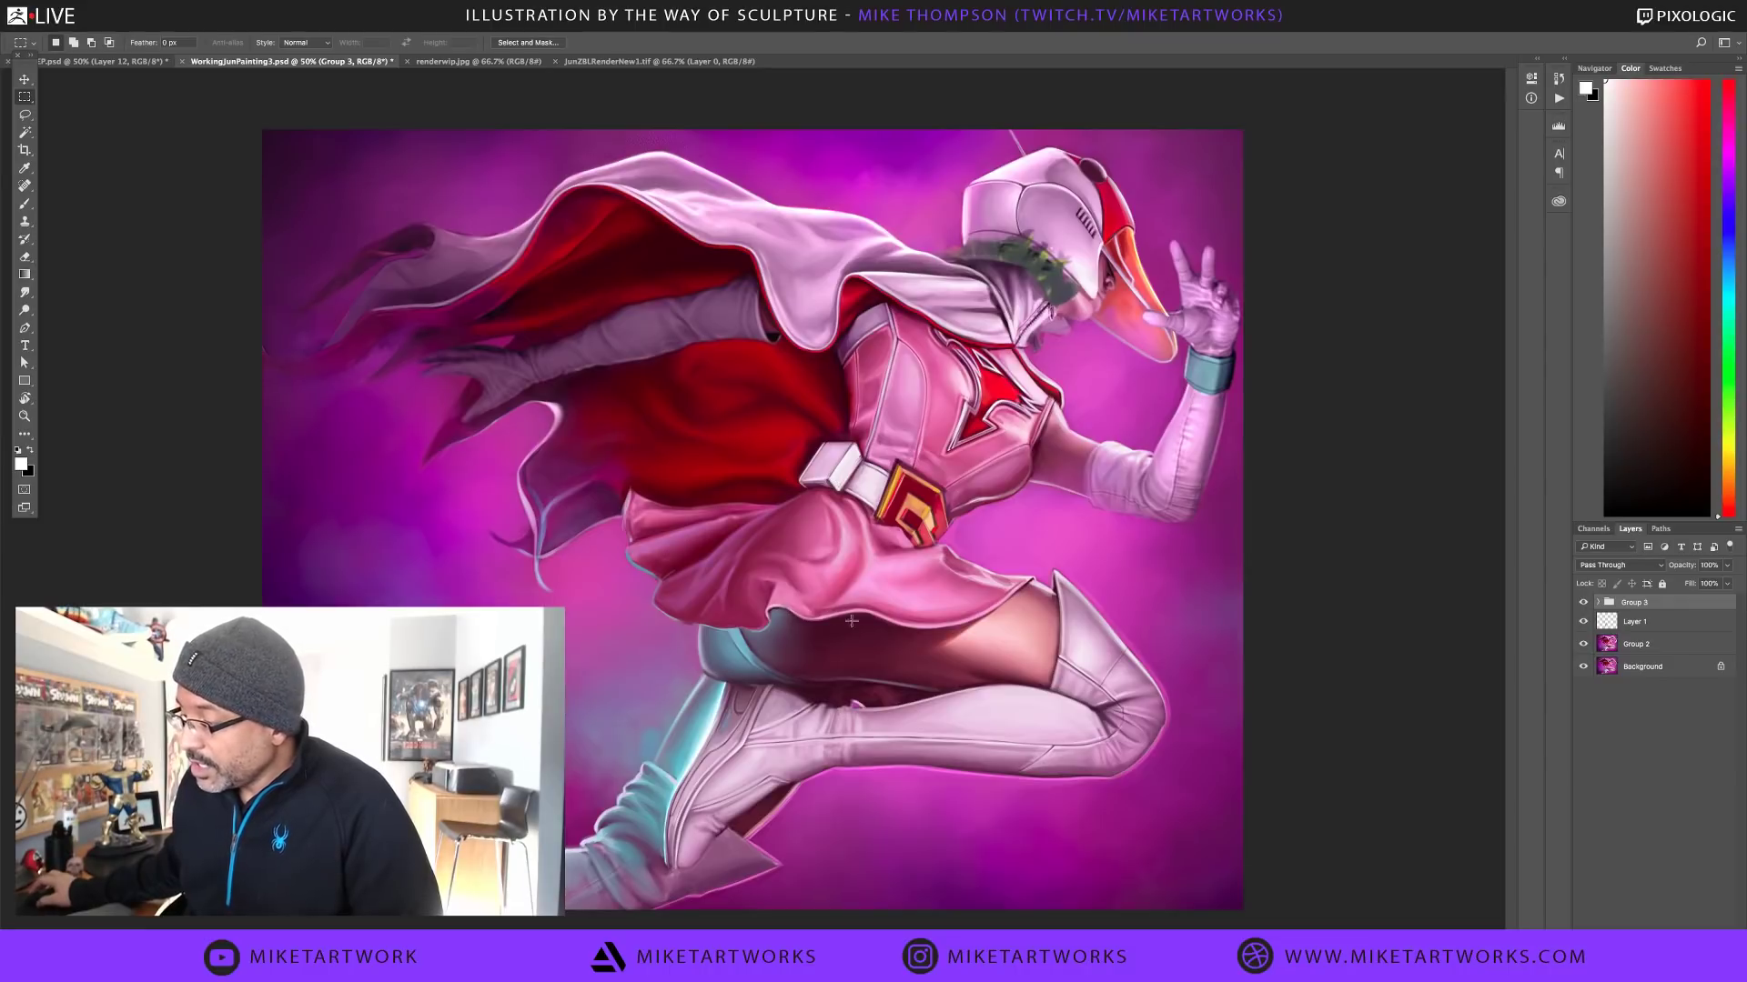
Compare the skirt and thigh shading in the painting with the same area in renderwip.jpg up close
{"action": "left_click", "coordinate": [860, 569], "text": "ctrl"}
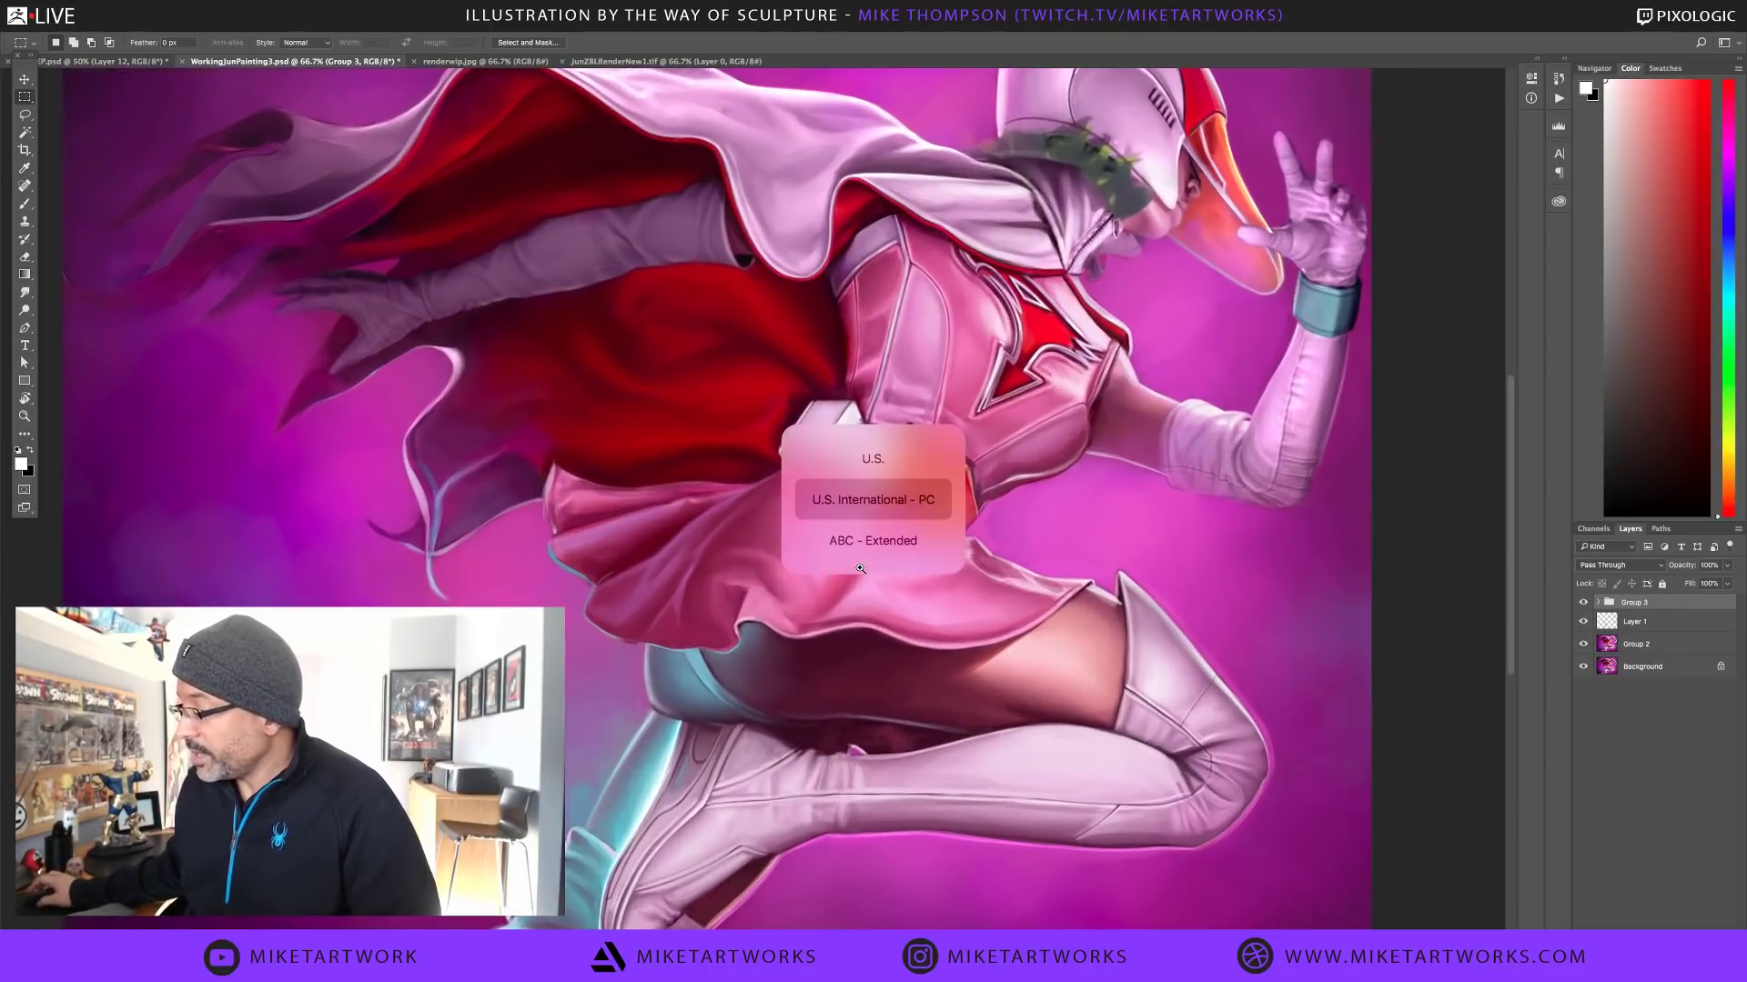
{"action": "scroll", "coordinate": [502, 169], "scroll_direction": "right", "scroll_amount": 5}
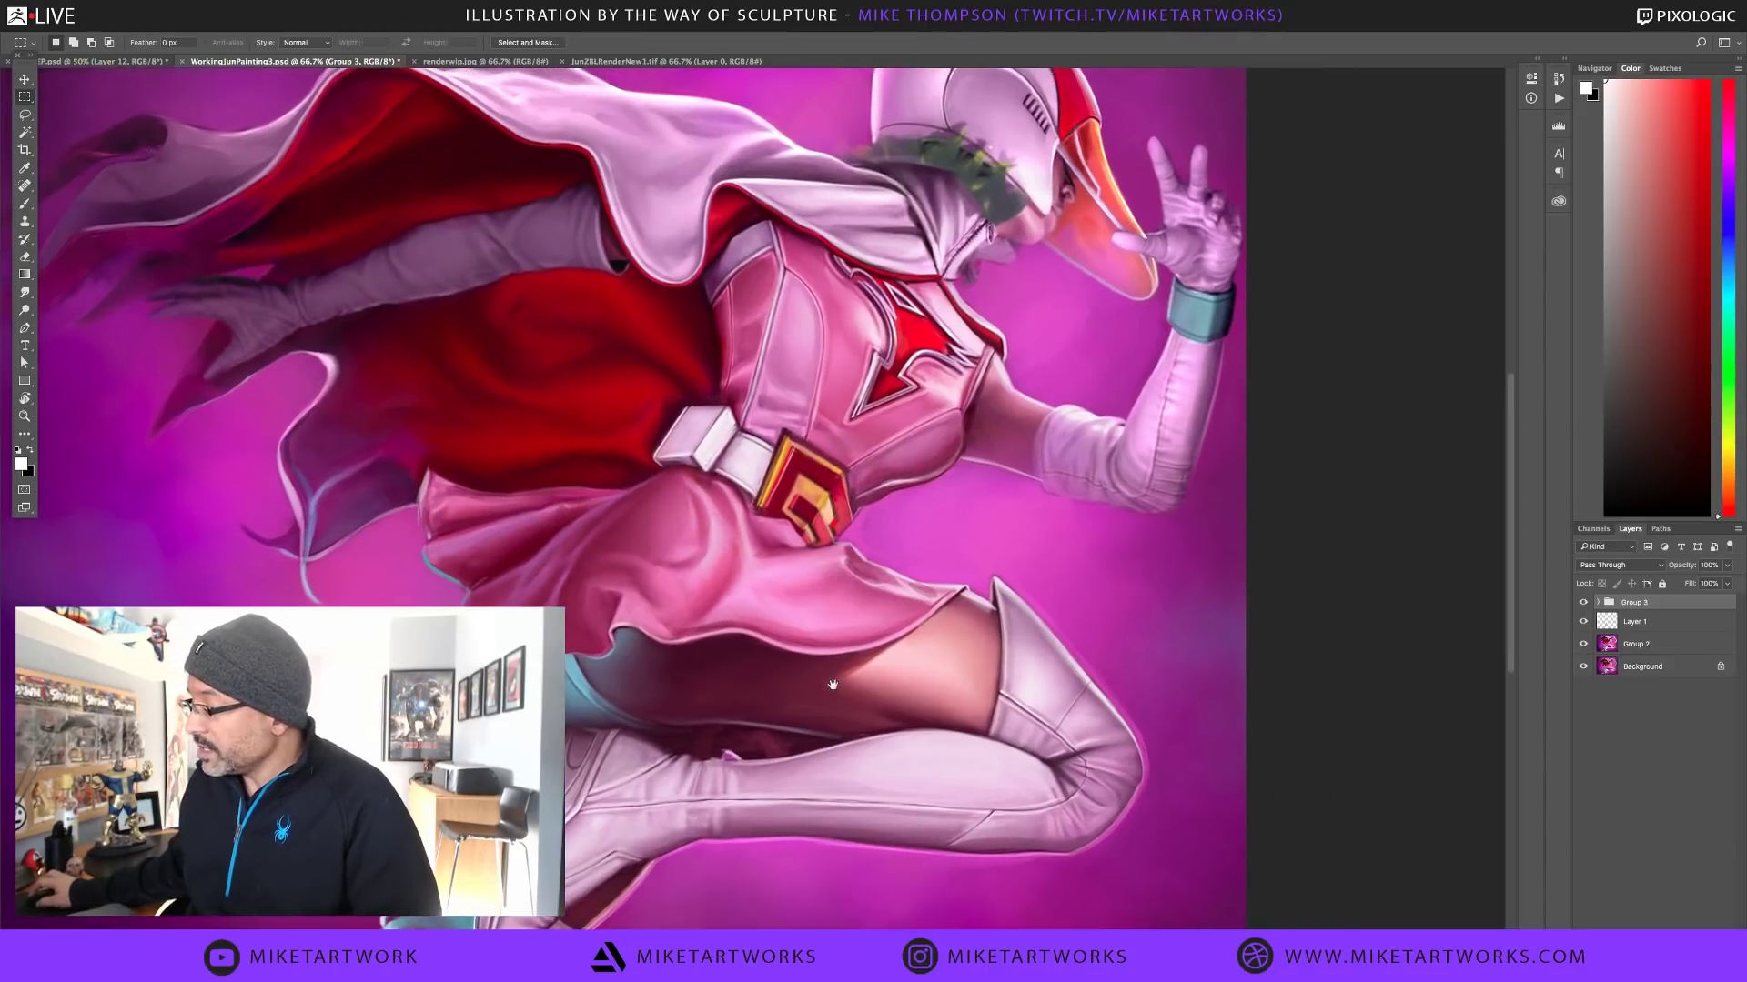
{"action": "left_click", "coordinate": [461, 62]}
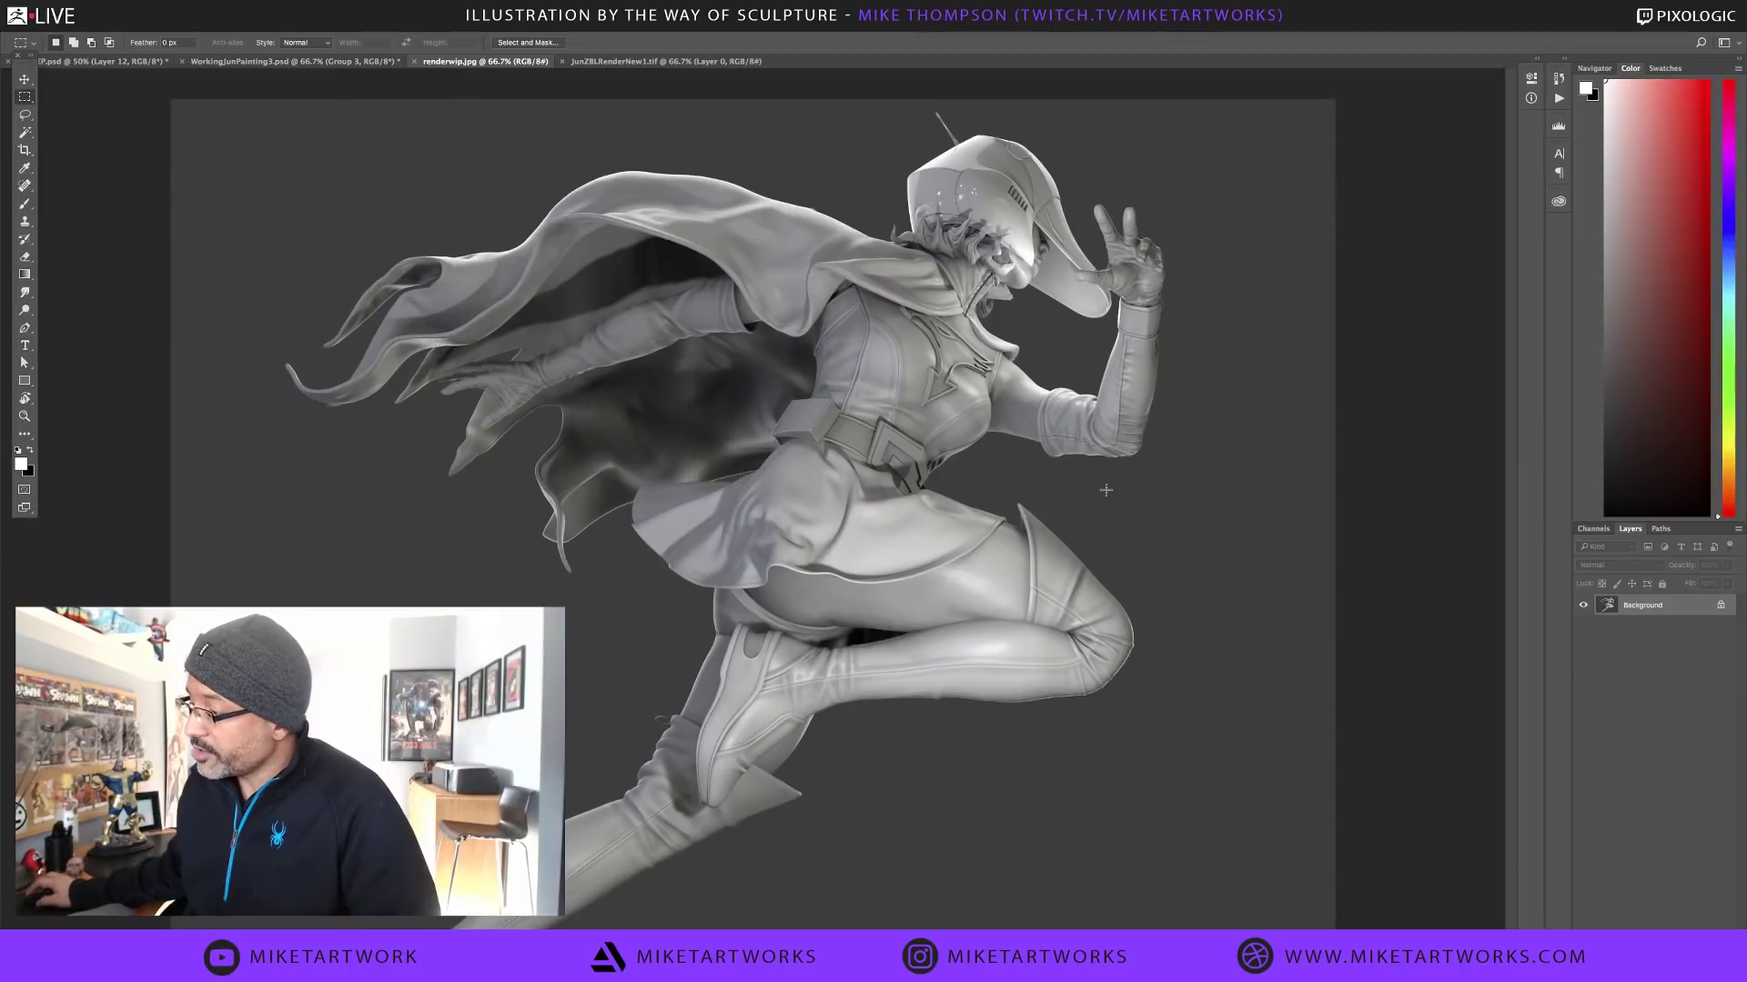
{"action": "key", "text": "ctrl+plus"}
{"action": "left_click_drag", "start_coordinate": [910, 628], "coordinate": [913, 508]}
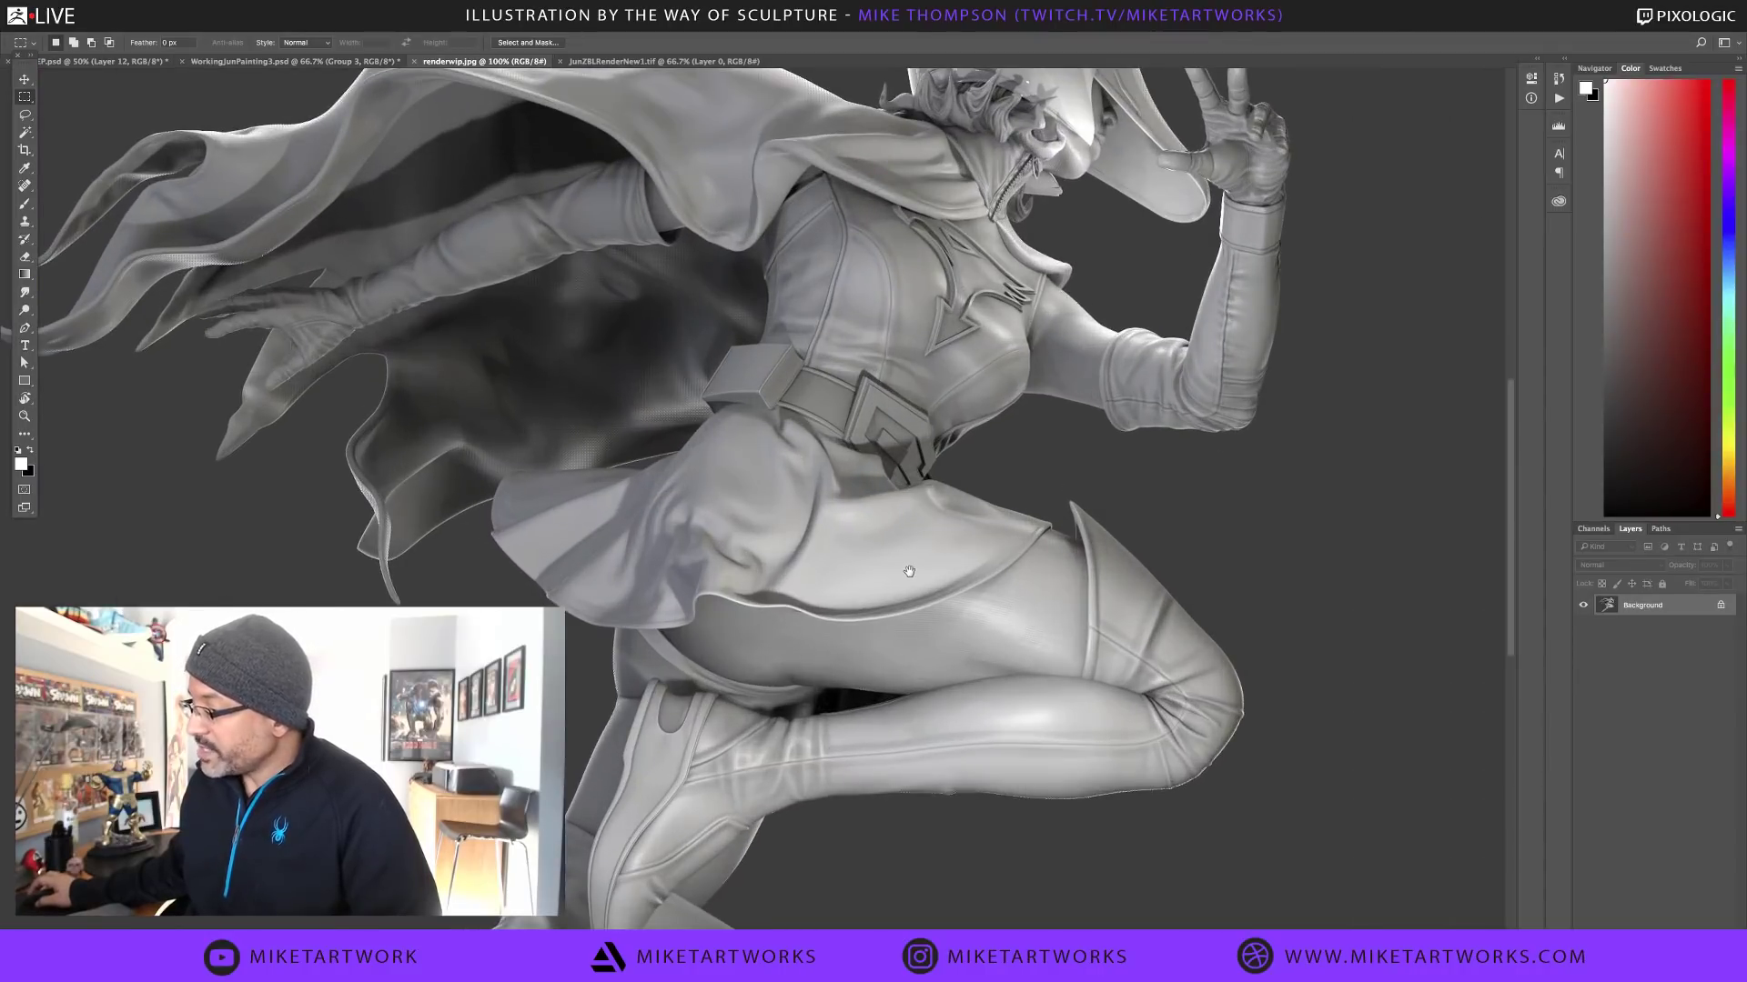
{"action": "left_click_drag", "start_coordinate": [912, 568], "coordinate": [799, 662]}
{"action": "left_click_drag", "start_coordinate": [875, 584], "coordinate": [944, 514]}
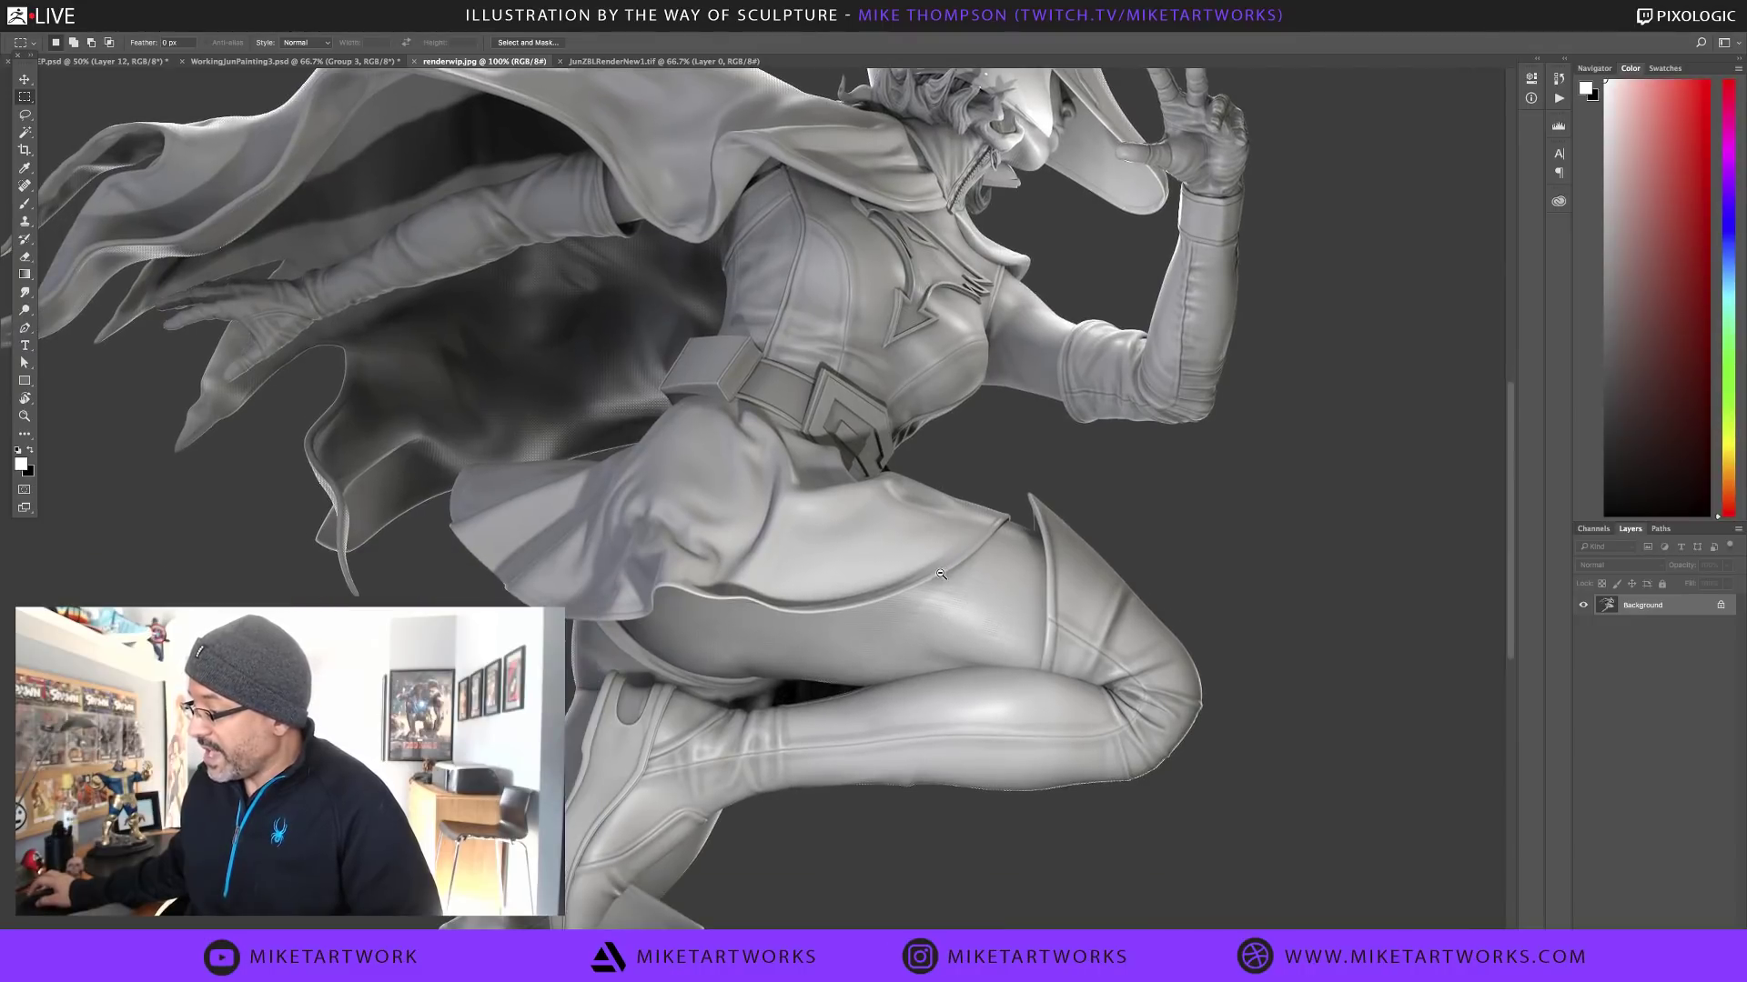
{"action": "key", "text": "ctrl+minus"}
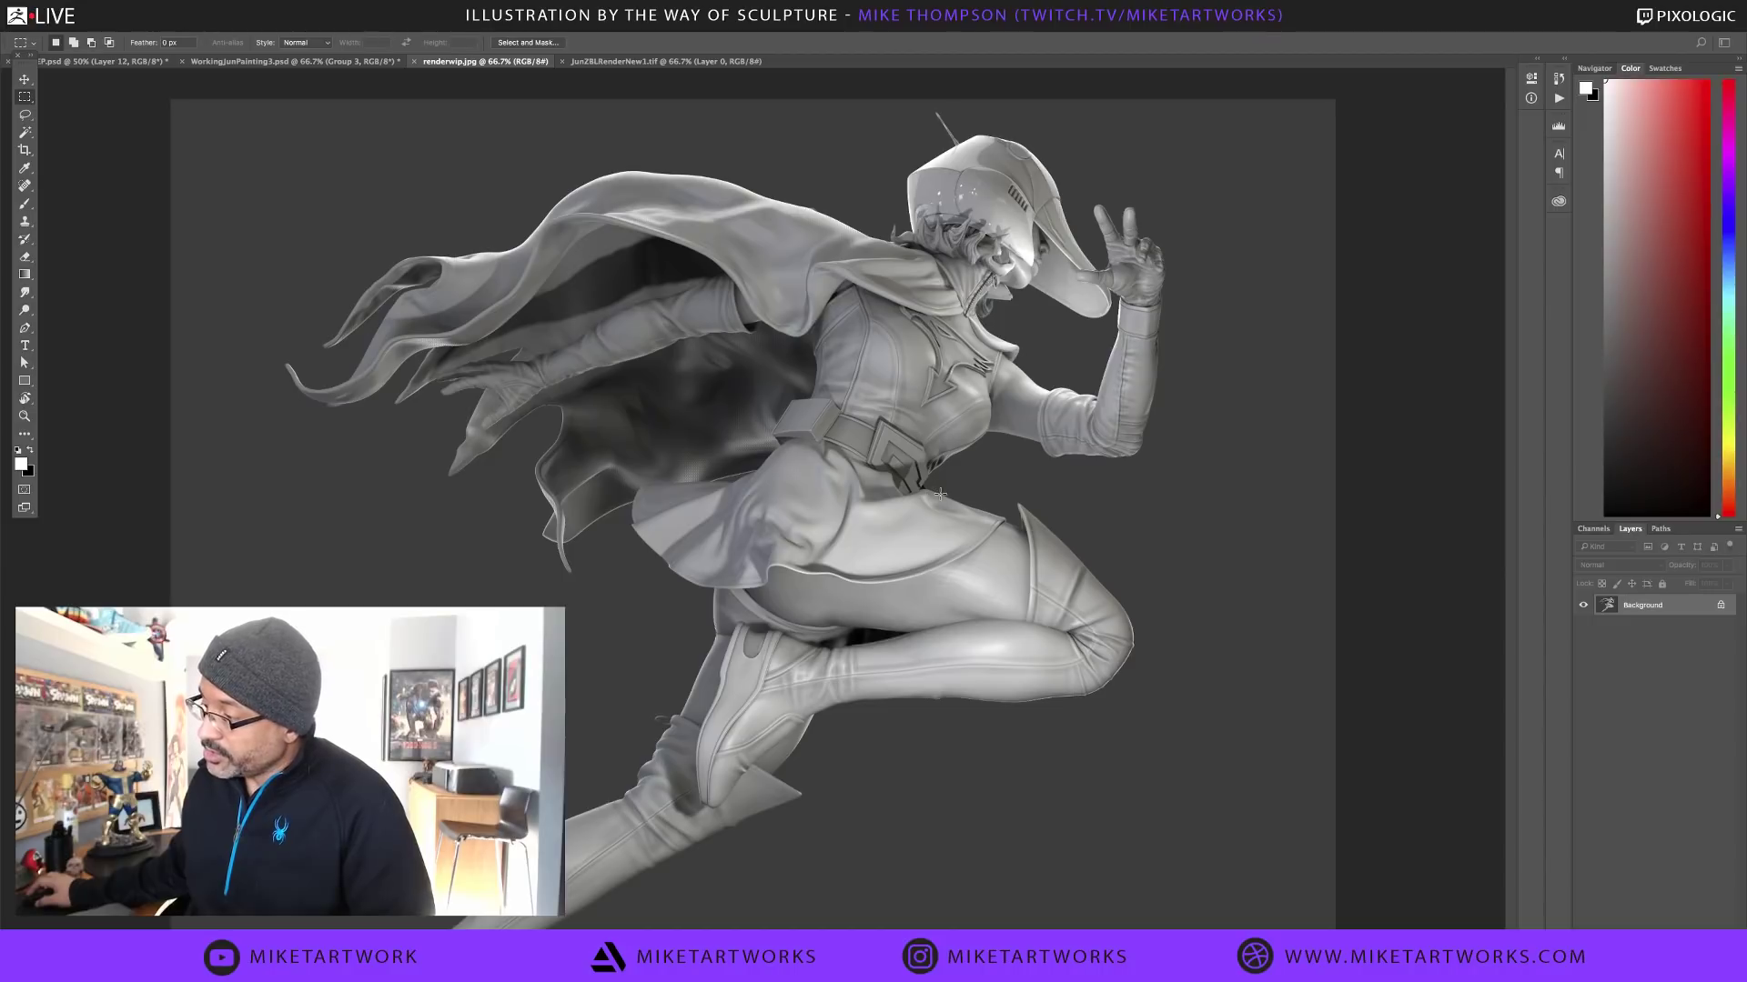
Check the coloured render junZBLRenderNew1.tif against the figure in WorkingJunPainting3.psd
{"action": "left_click", "coordinate": [641, 64]}
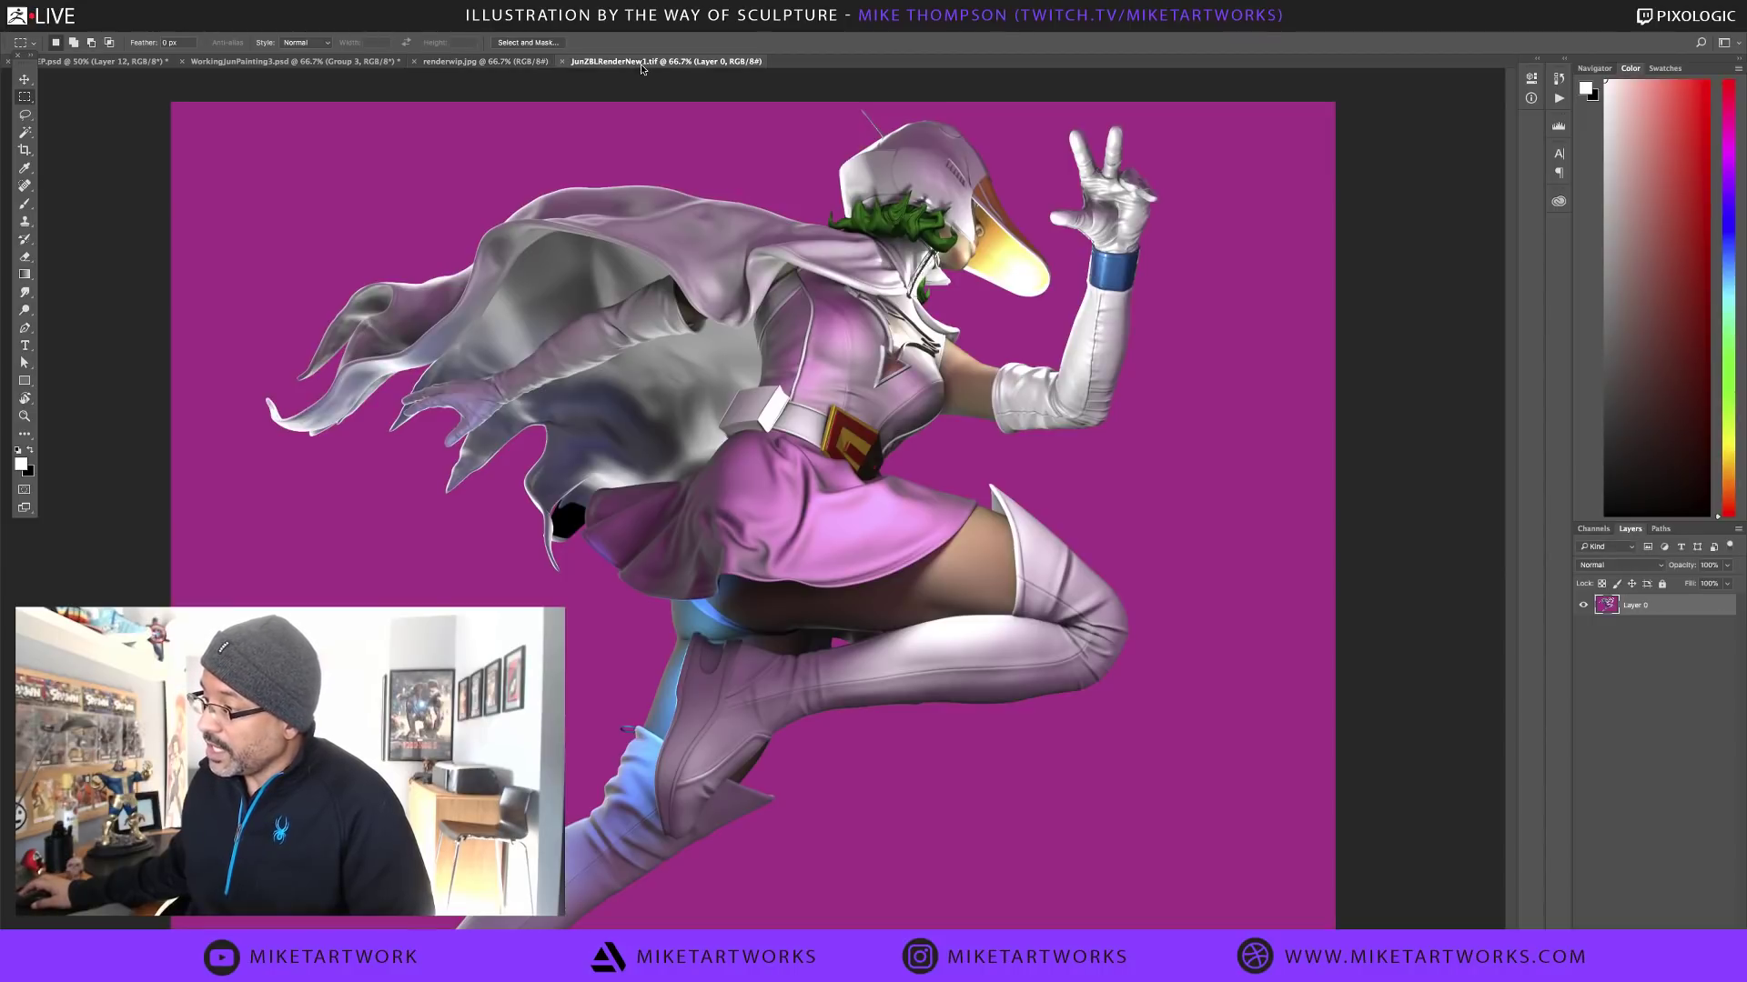
{"action": "left_click", "coordinate": [328, 62]}
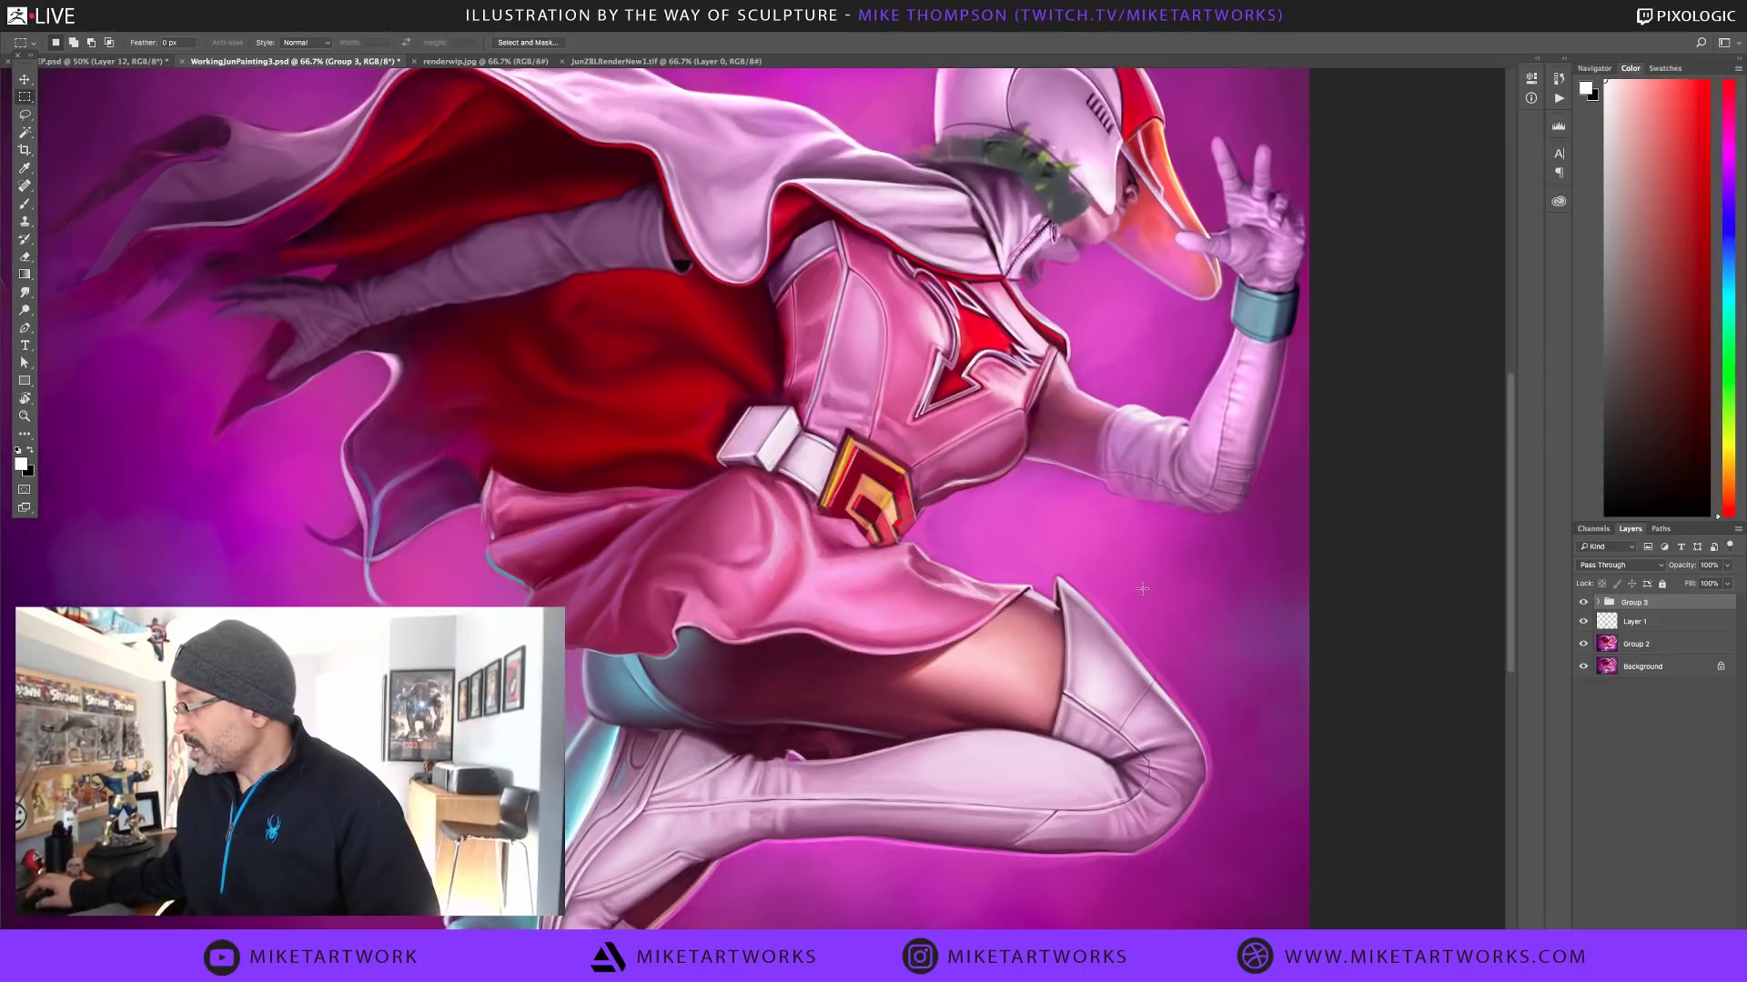
{"action": "left_click_drag", "start_coordinate": [1086, 601], "coordinate": [1135, 650]}
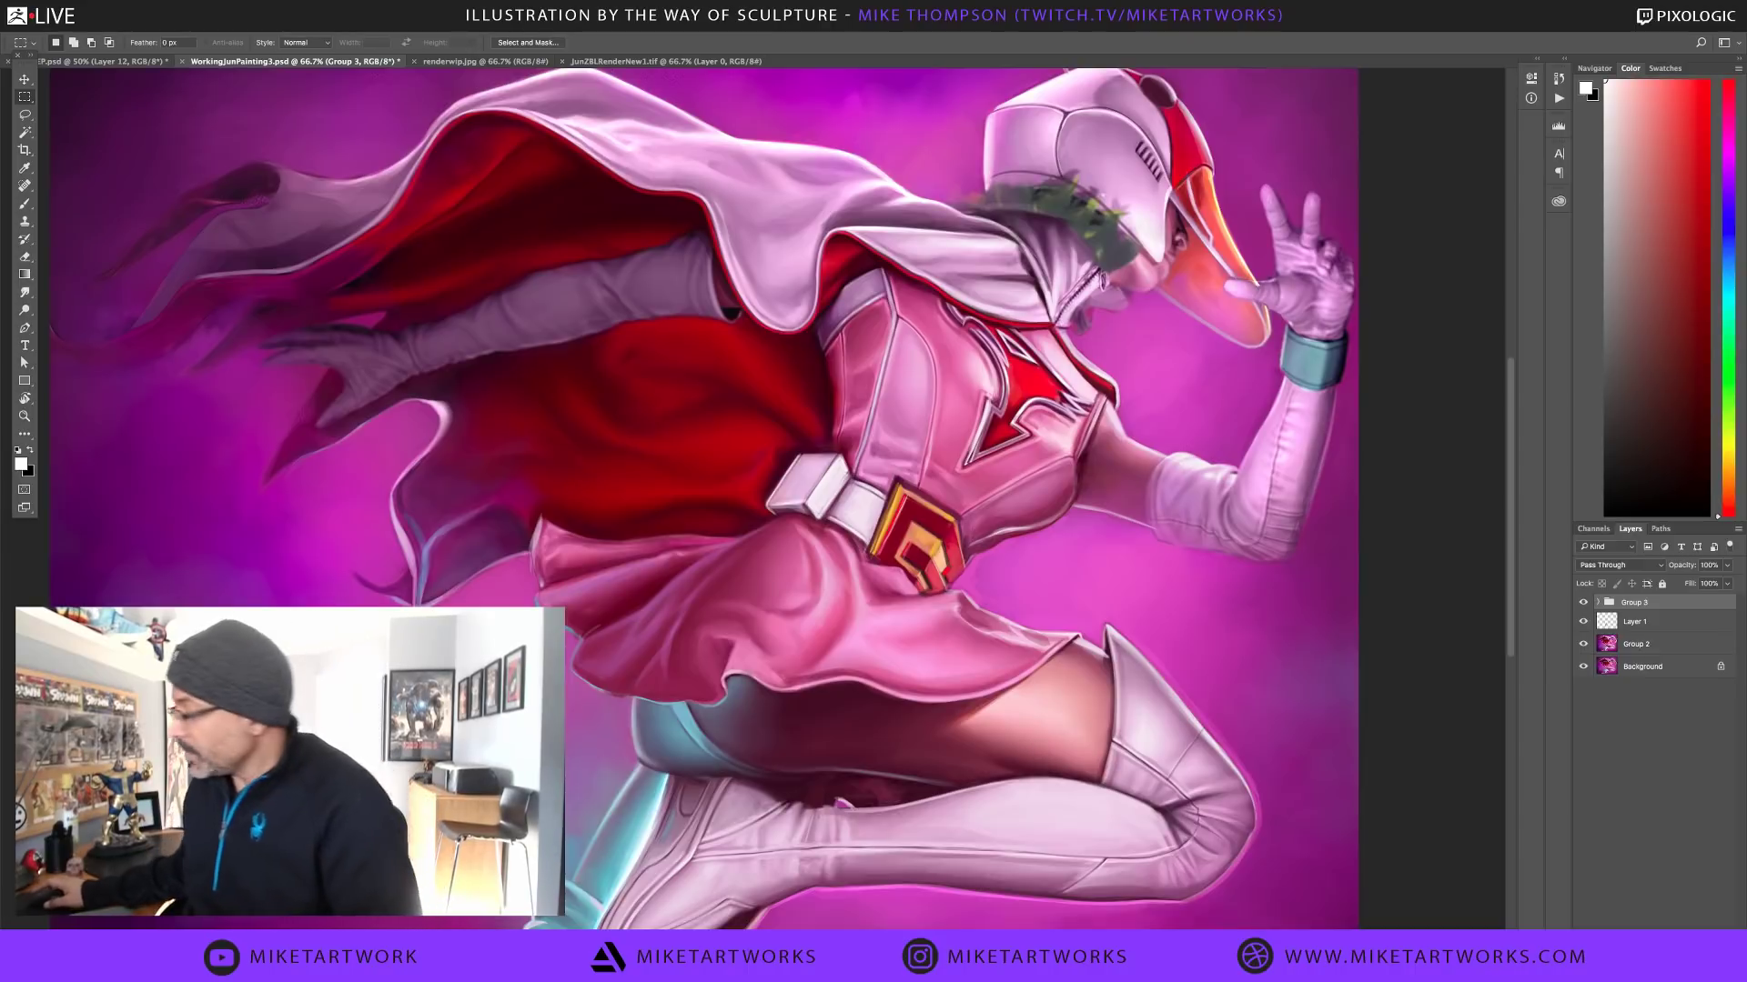
Switch to Painter and load the saved reference set ref.ref from the zbrushlive folder into the floating reference viewer
{"action": "left_click", "coordinate": [794, 928]}
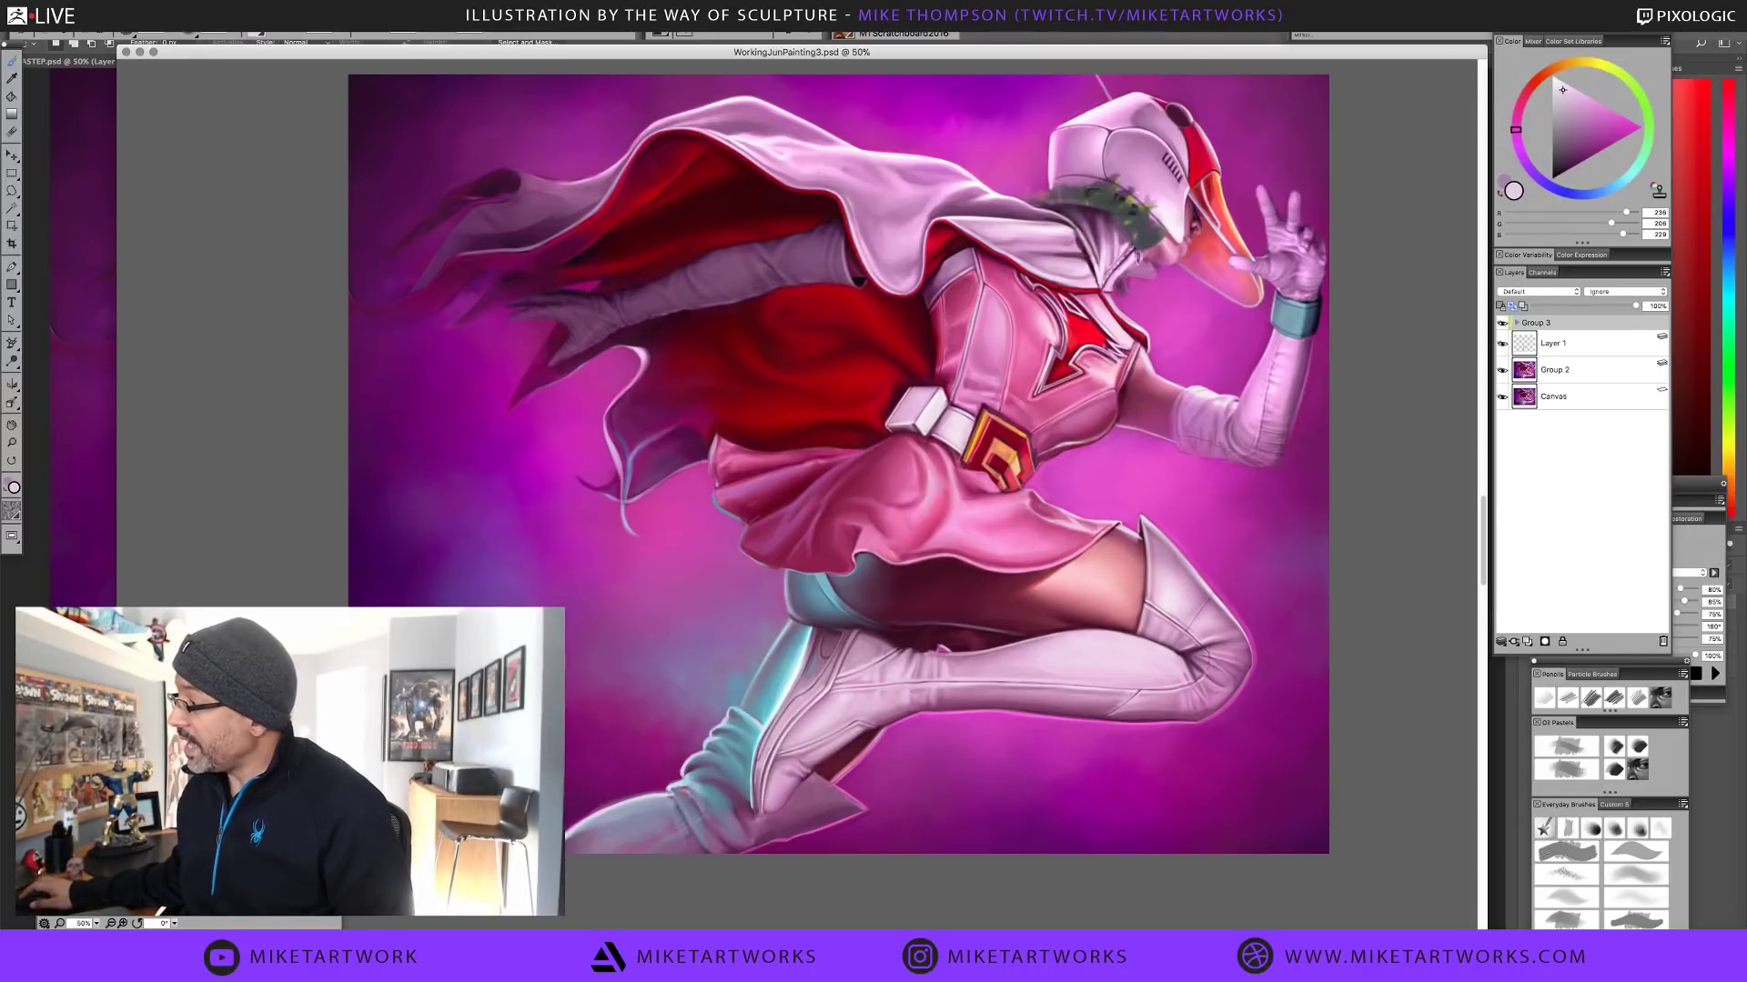
{"action": "left_click", "coordinate": [1248, 10]}
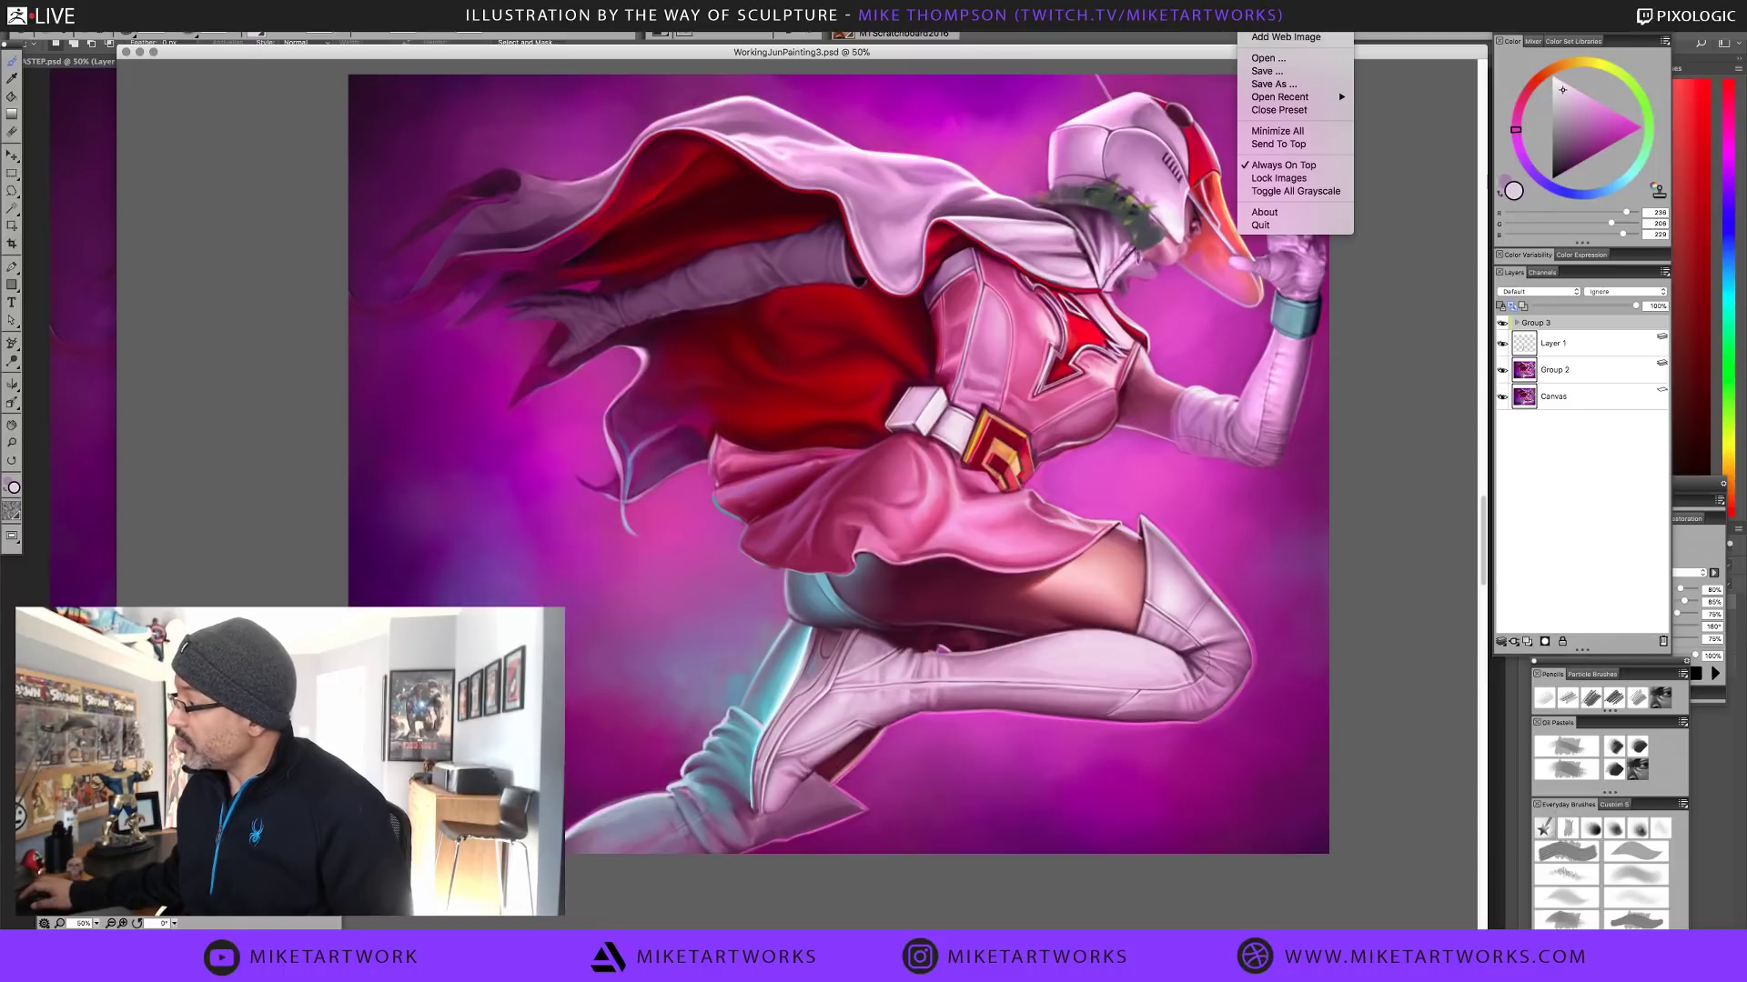
{"action": "left_click", "coordinate": [1253, 60]}
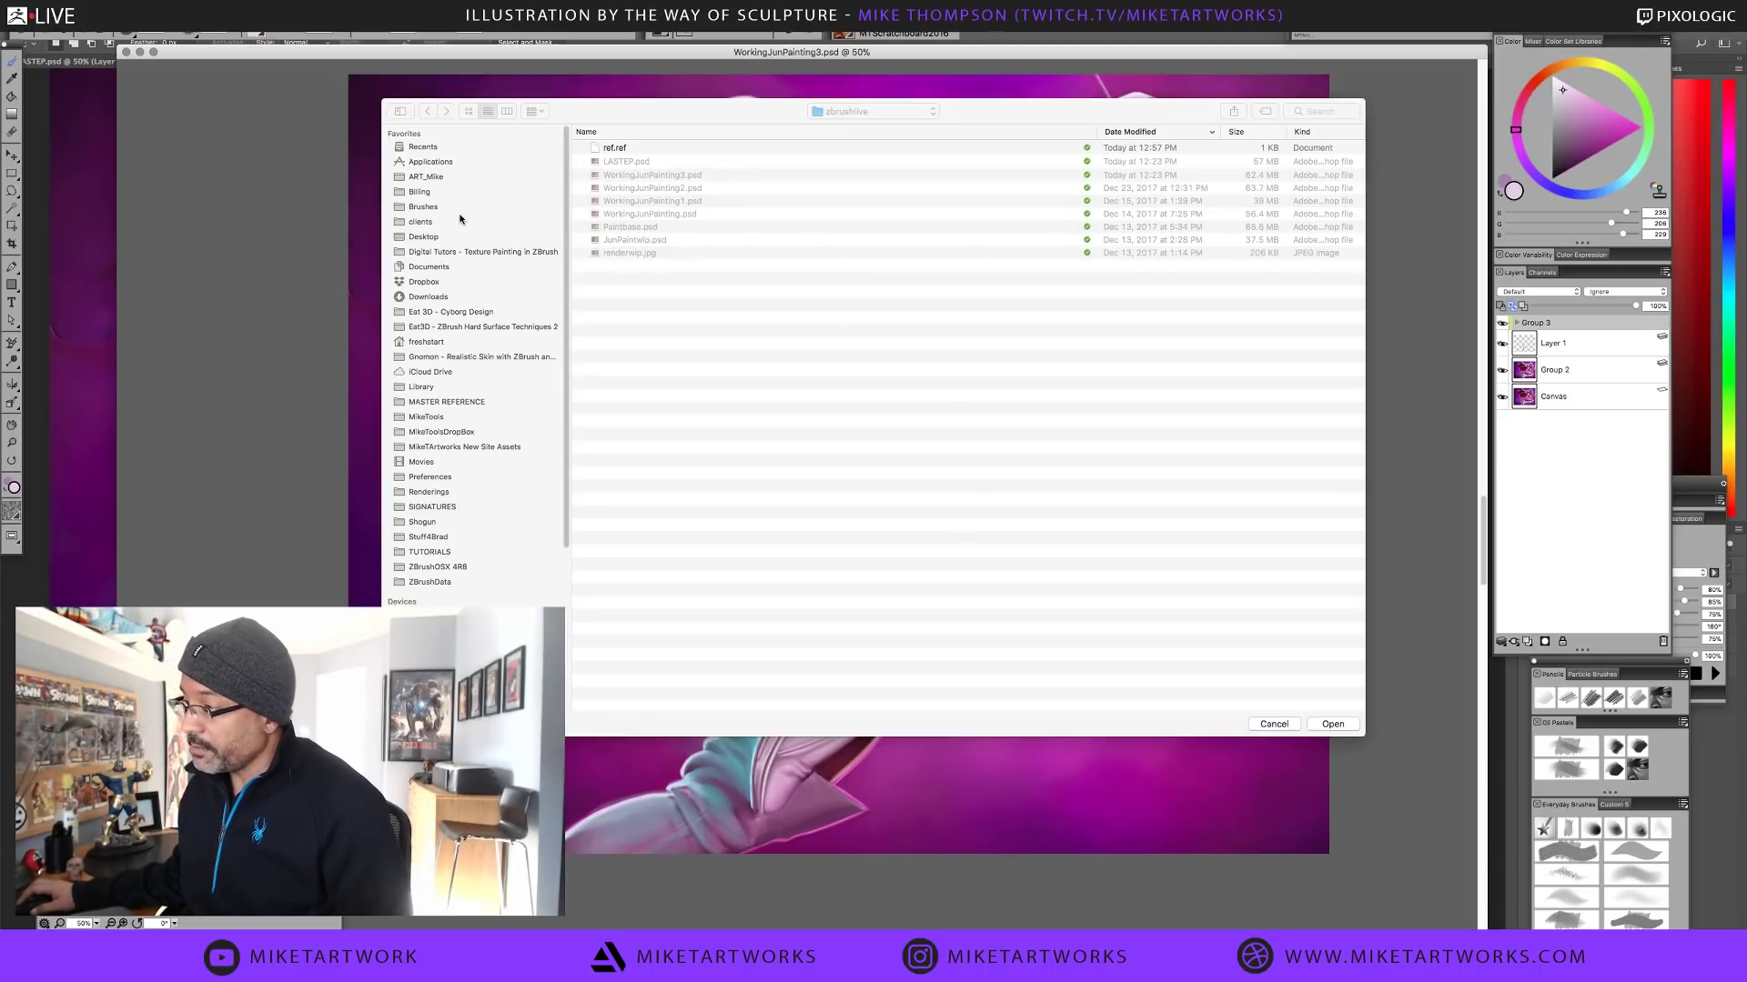
{"action": "left_click", "coordinate": [616, 148]}
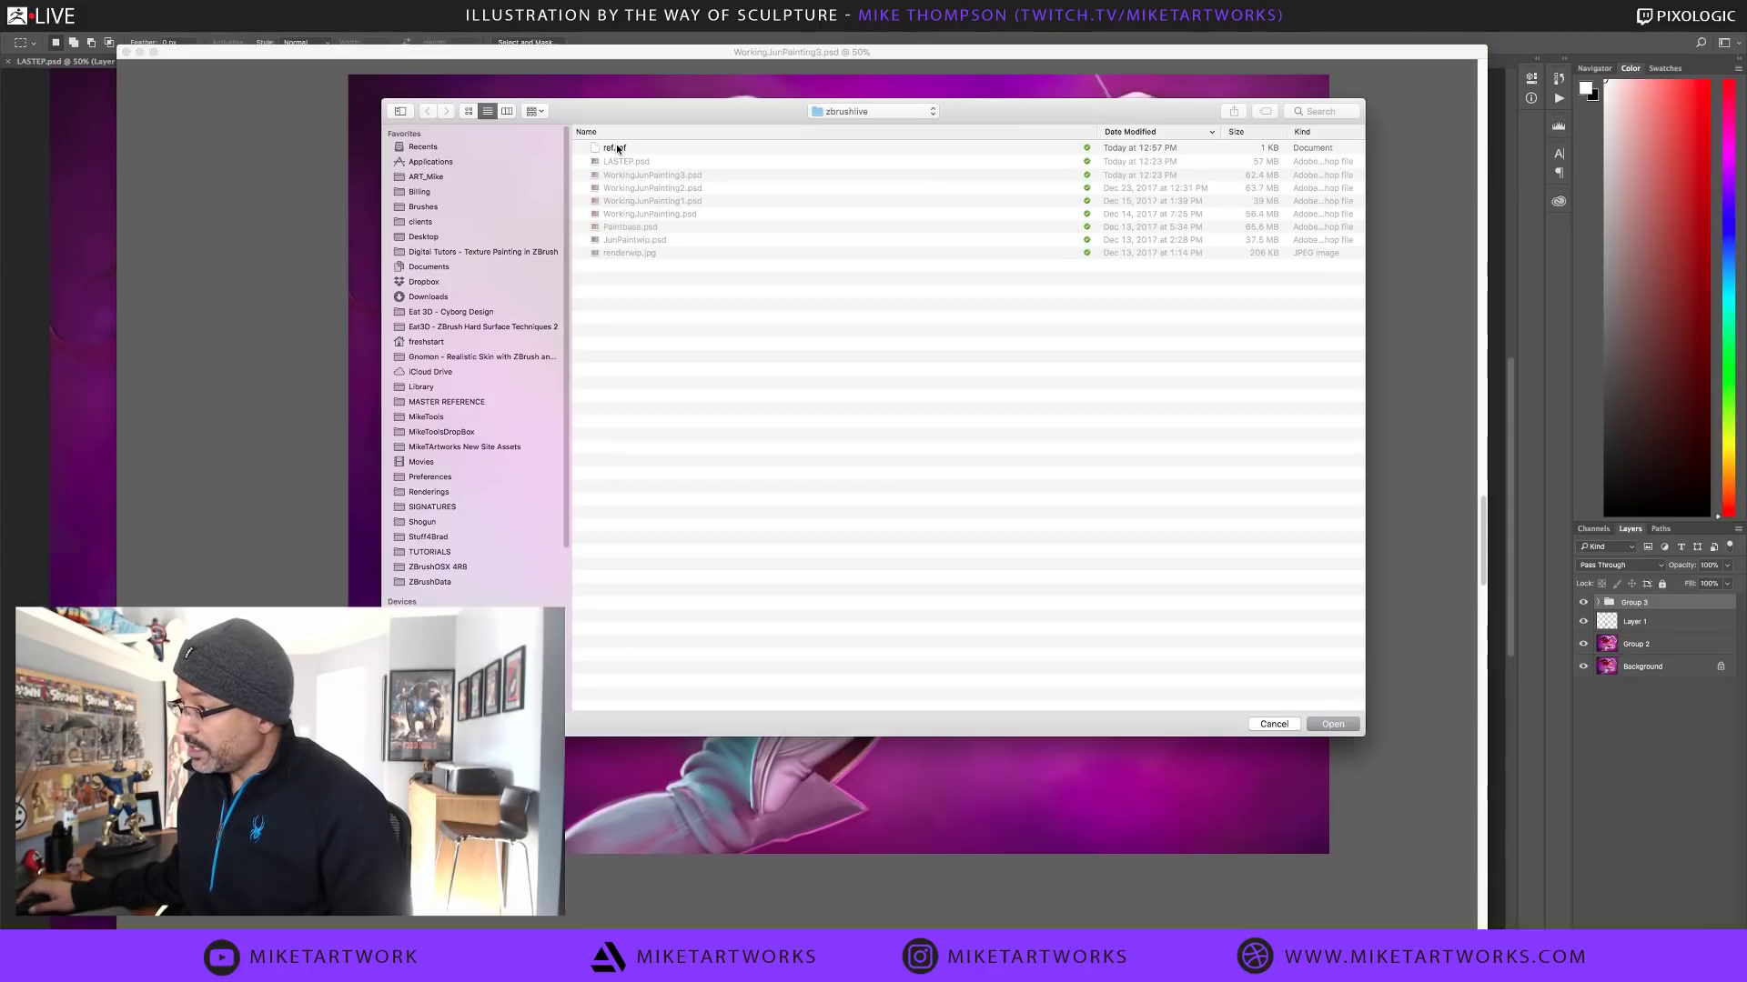
{"action": "left_click", "coordinate": [616, 148]}
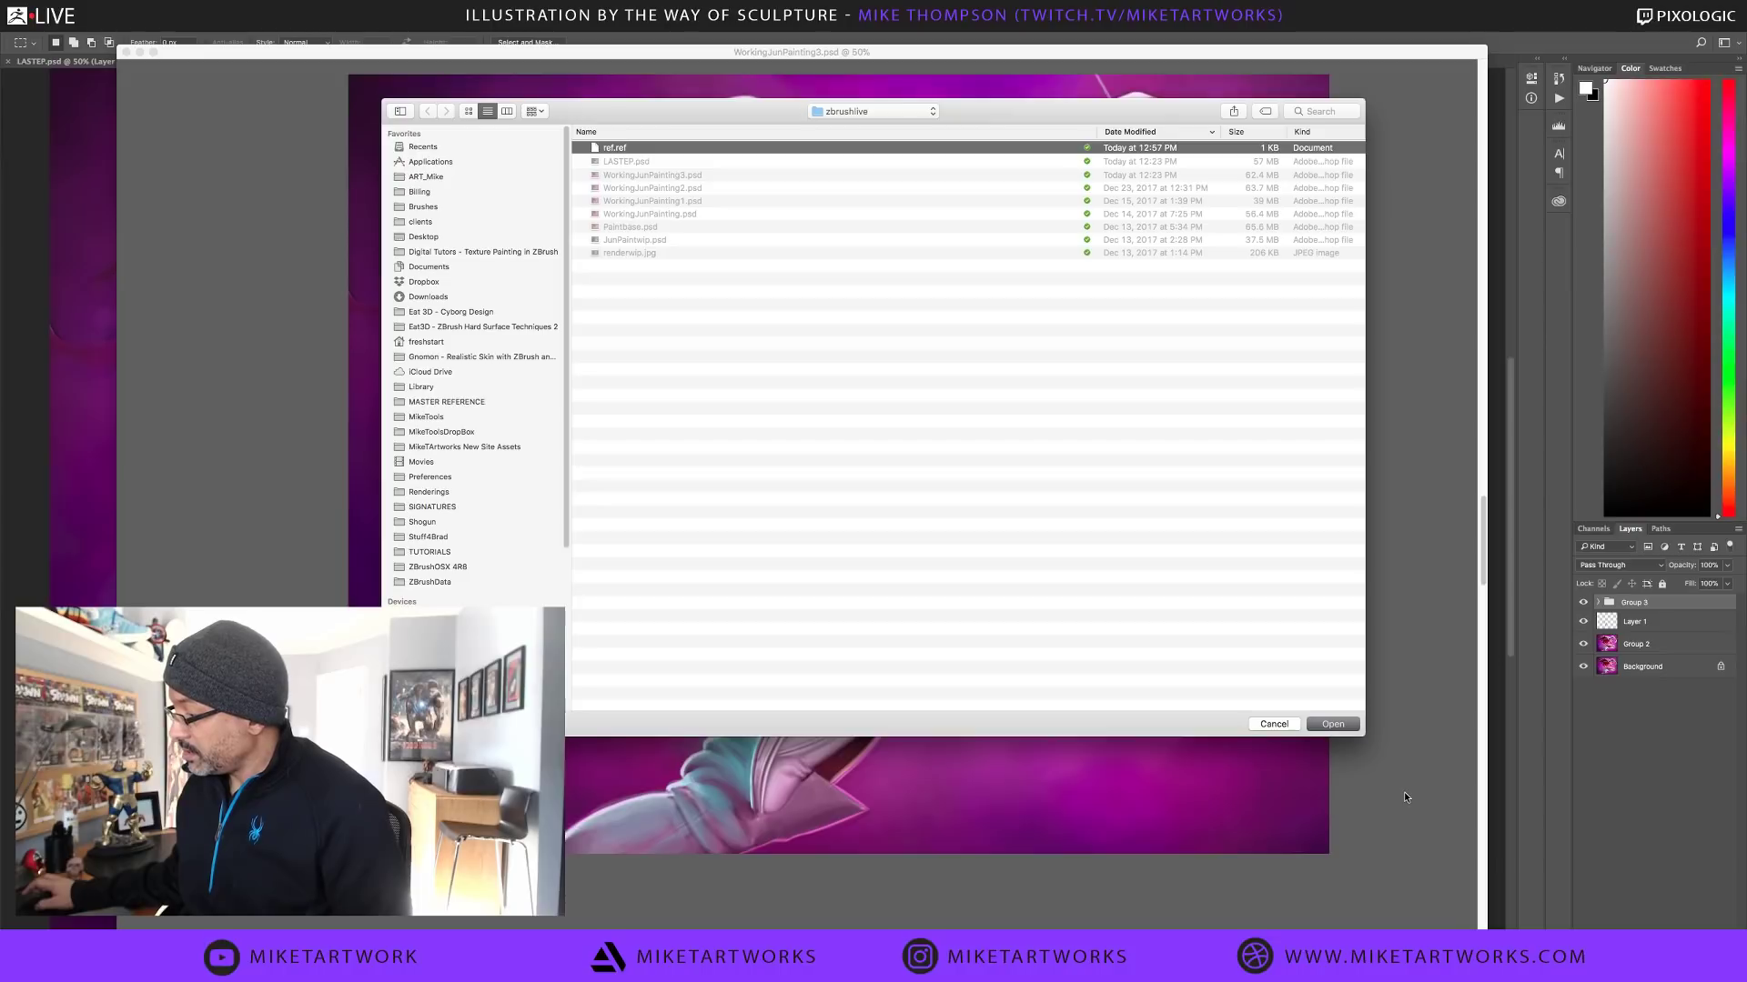
{"action": "left_click", "coordinate": [1334, 725]}
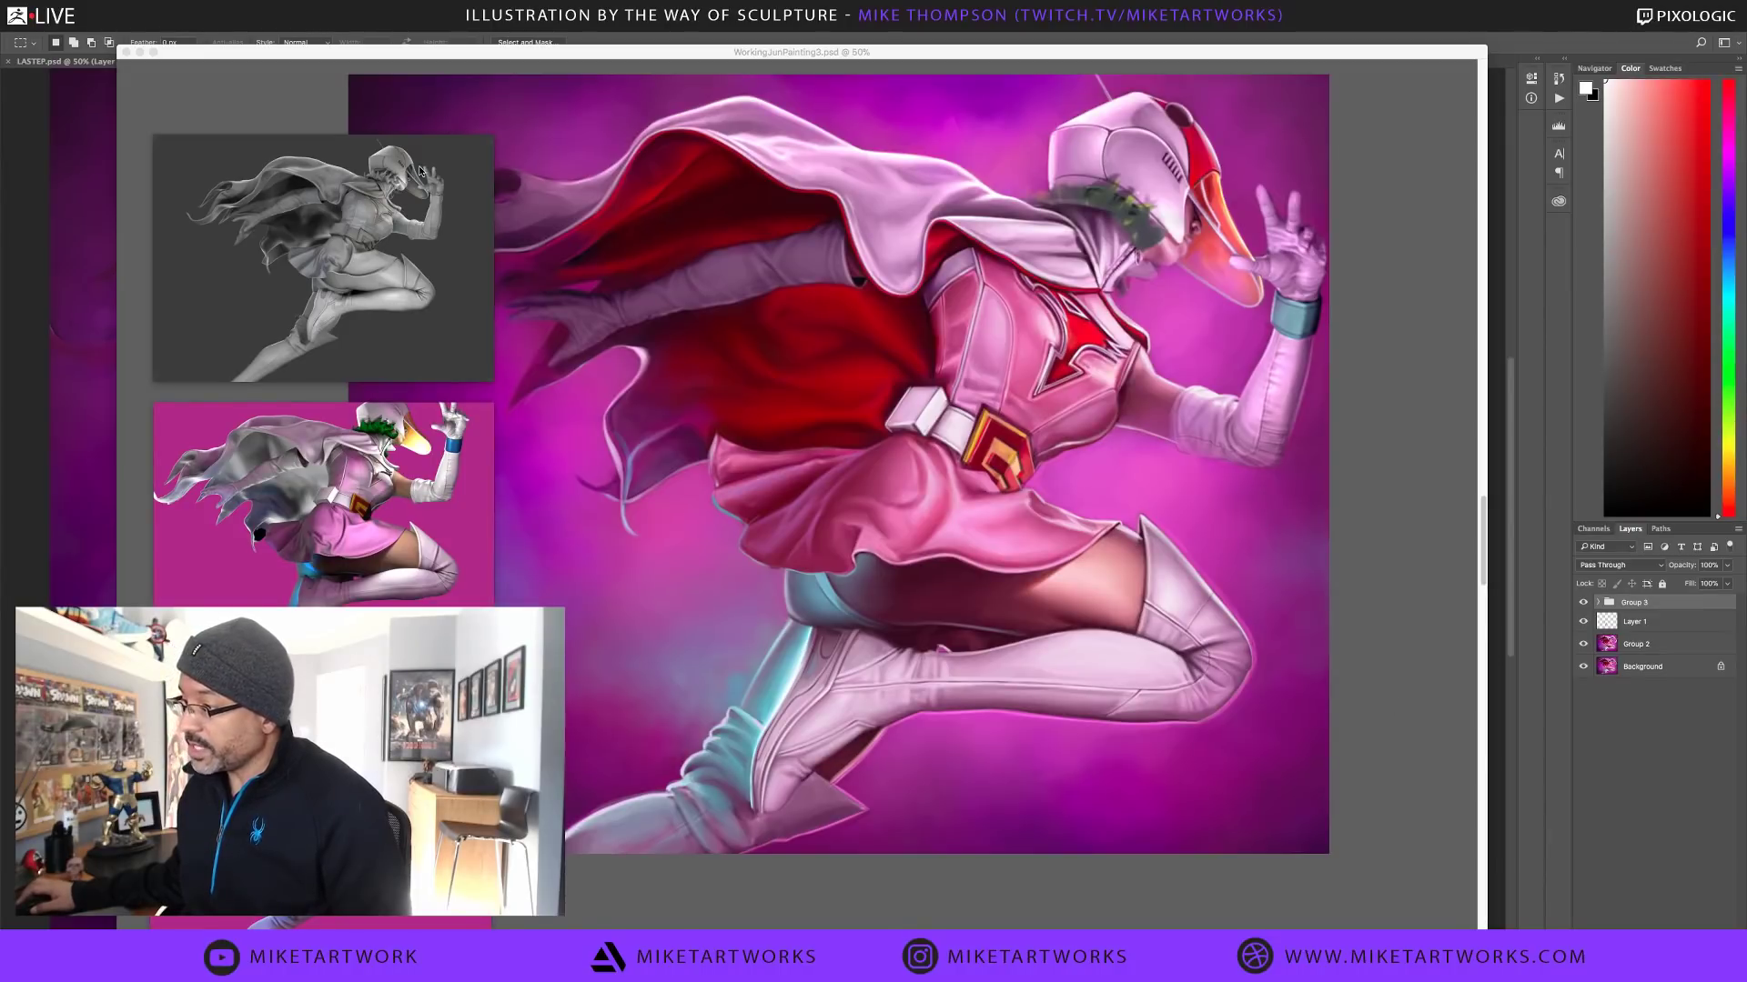
Move and enlarge the grey render reference over the canvas edge, framing it on the helmet and upper torso
{"action": "right_click", "coordinate": [1239, 34]}
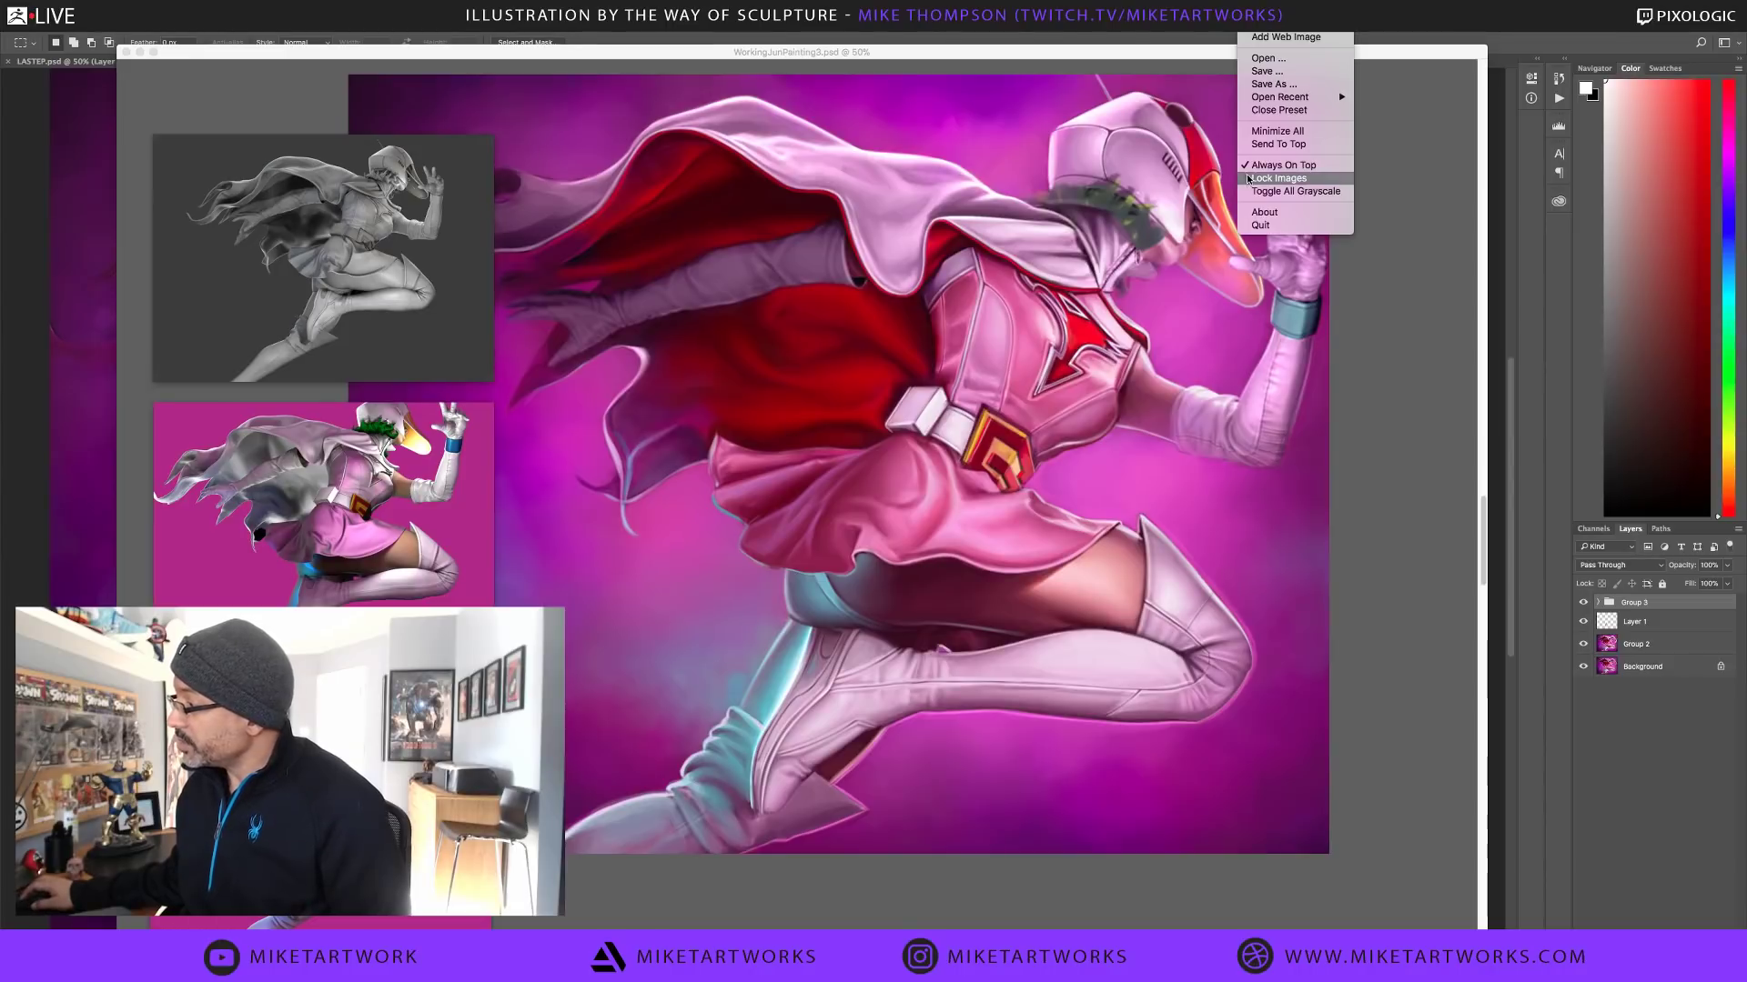
{"action": "key", "text": "super+Tab"}
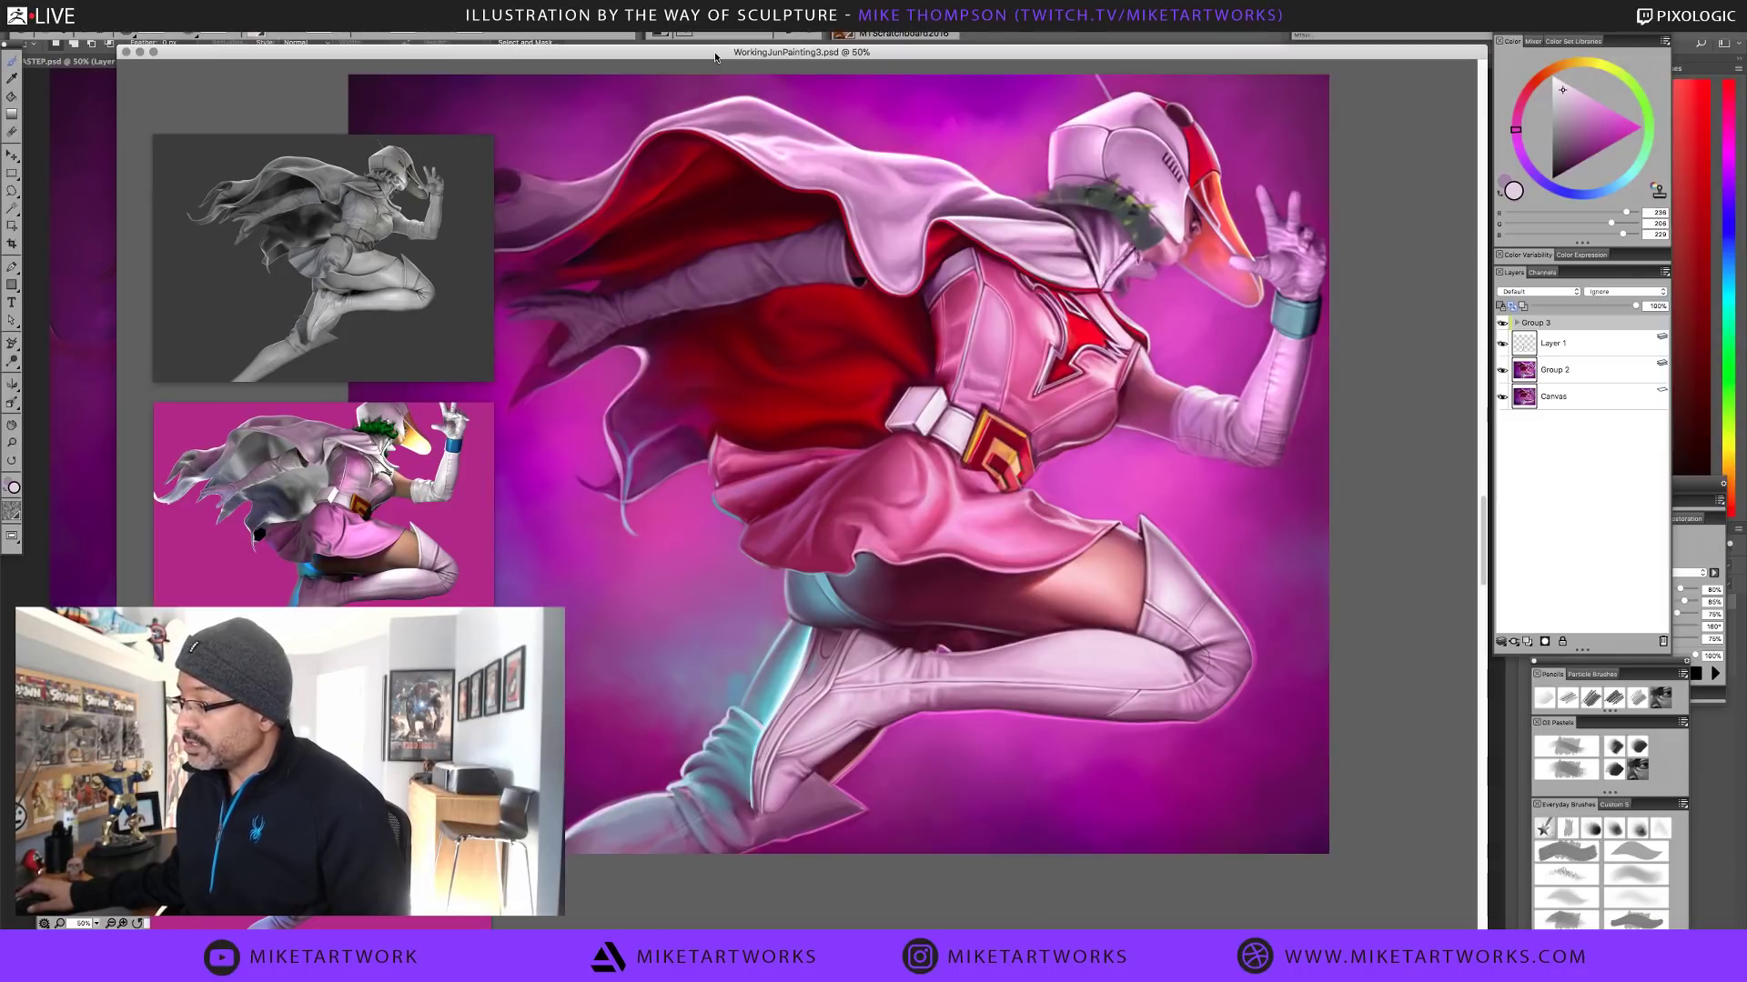
{"action": "key", "text": "super+Tab"}
{"action": "mouse_move", "coordinate": [323, 337]}
{"action": "left_mouse_down"}
{"action": "mouse_move", "coordinate": [259, 297]}
{"action": "mouse_move", "coordinate": [202, 189]}
{"action": "left_mouse_up"}
{"action": "scroll", "coordinate": [248, 277], "scroll_direction": "up", "scroll_amount": 3}
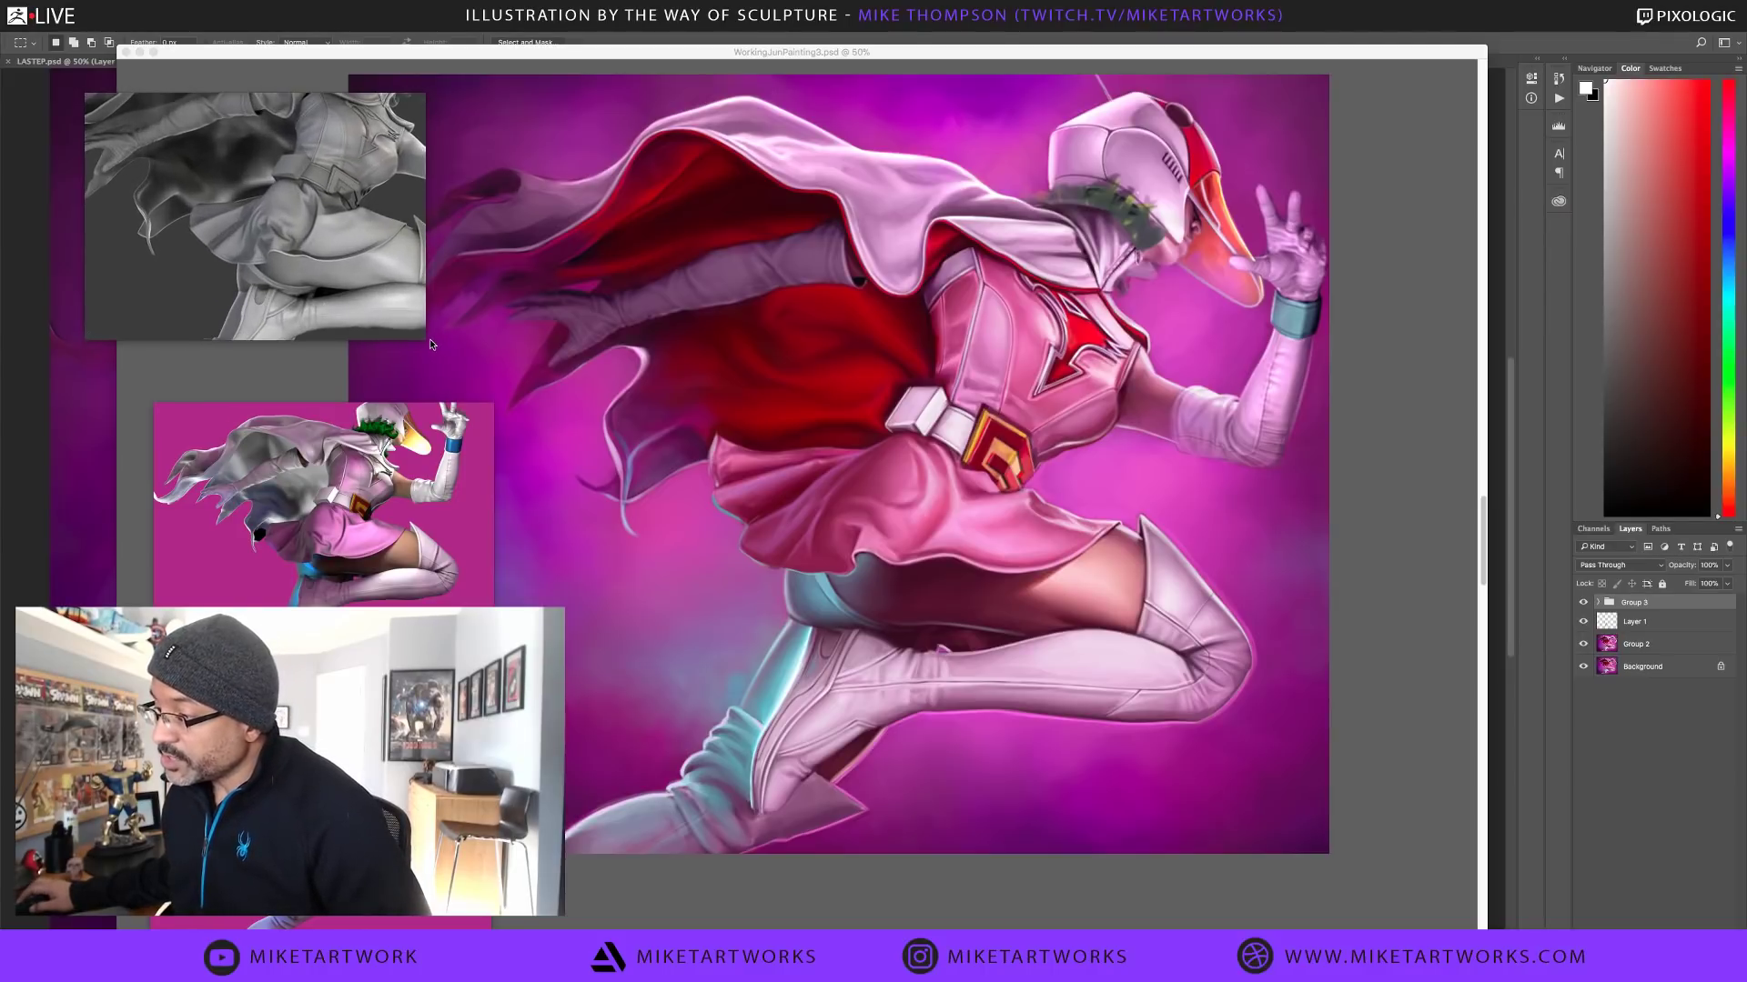
{"action": "mouse_move", "coordinate": [426, 341]}
{"action": "left_mouse_down"}
{"action": "mouse_move", "coordinate": [518, 373]}
{"action": "mouse_move", "coordinate": [608, 440]}
{"action": "mouse_move", "coordinate": [552, 409]}
{"action": "left_mouse_up"}
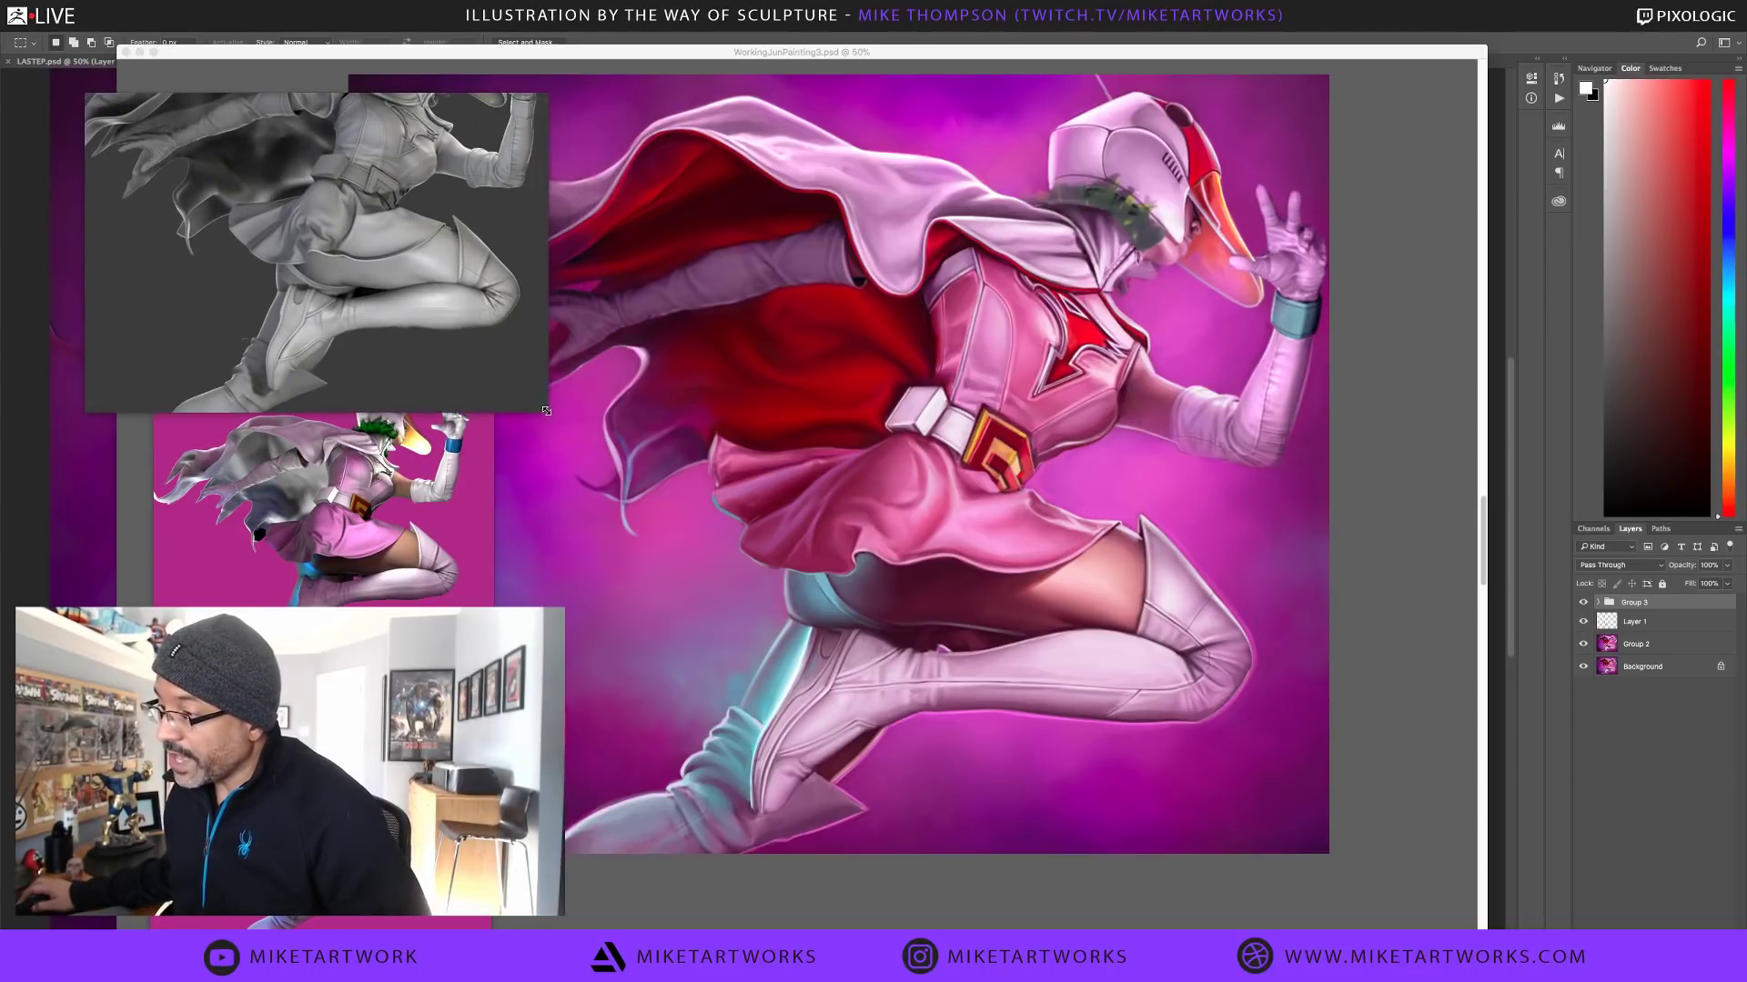
{"action": "mouse_move", "coordinate": [424, 210]}
{"action": "left_mouse_down"}
{"action": "mouse_move", "coordinate": [253, 342]}
{"action": "mouse_move", "coordinate": [424, 145]}
{"action": "mouse_move", "coordinate": [384, 264]}
{"action": "left_mouse_up"}
{"action": "scroll", "coordinate": [400, 273], "scroll_direction": "up", "scroll_amount": 3}
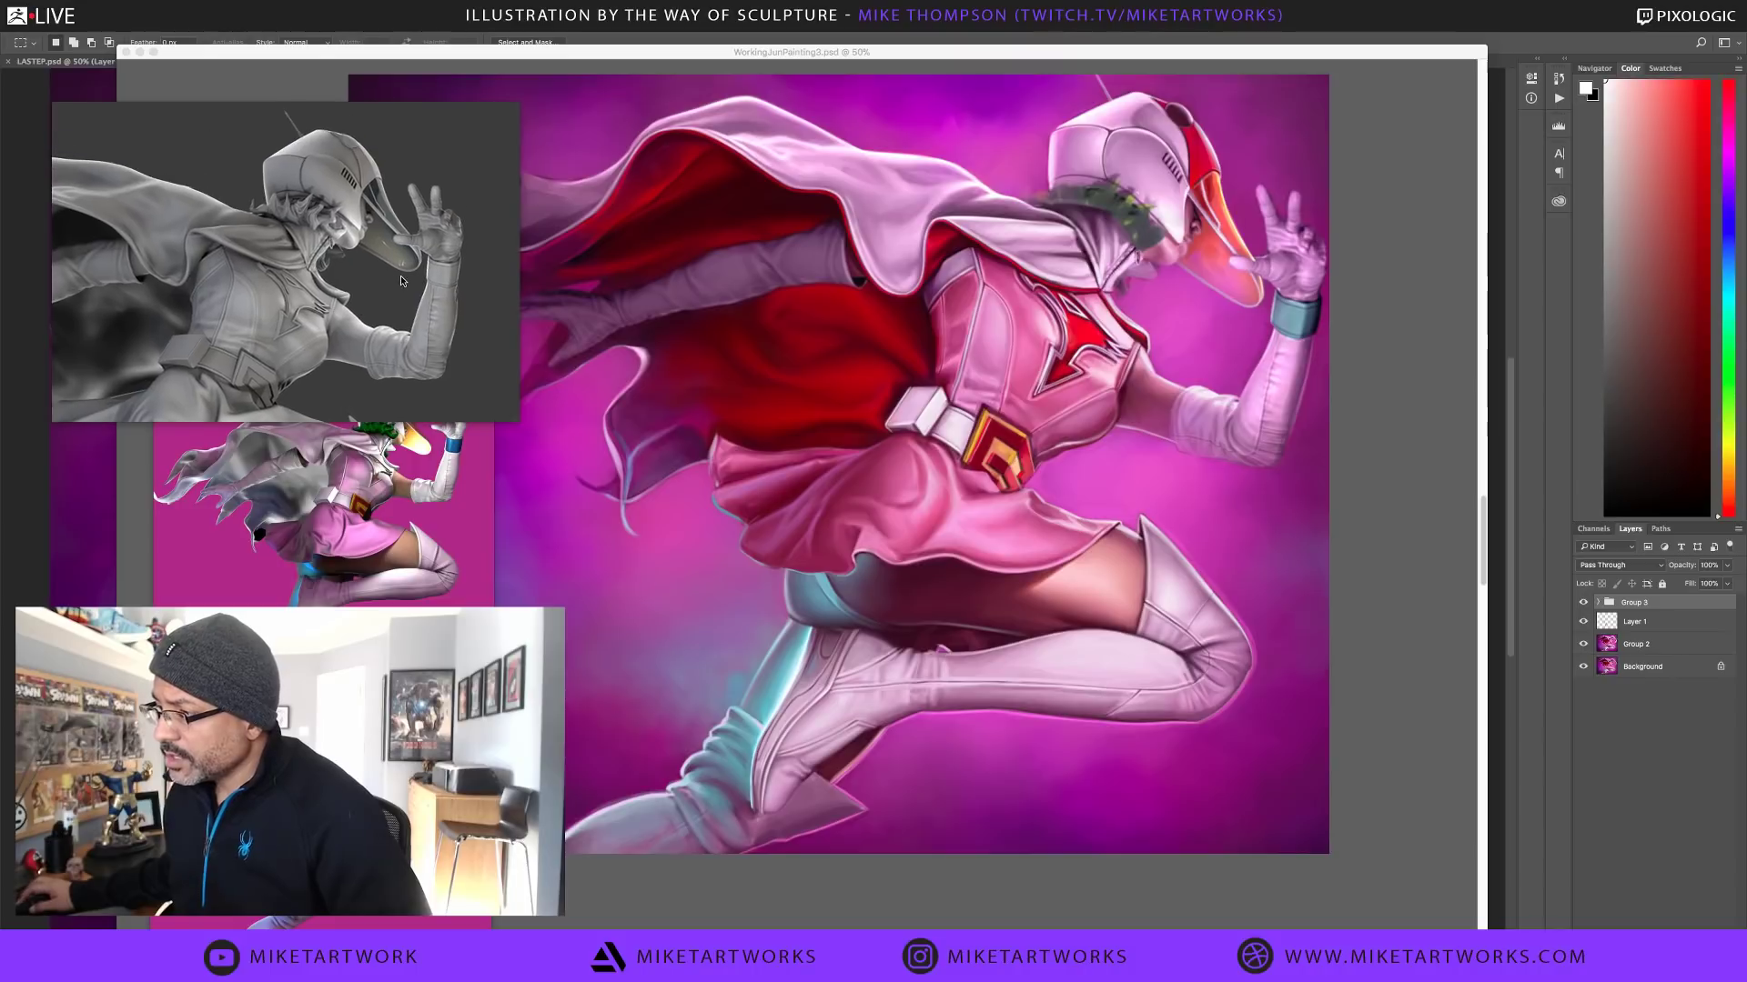
{"action": "mouse_move", "coordinate": [322, 316]}
{"action": "left_mouse_down"}
{"action": "mouse_move", "coordinate": [375, 296]}
{"action": "mouse_move", "coordinate": [363, 309]}
{"action": "mouse_move", "coordinate": [390, 332]}
{"action": "left_mouse_up"}
Magnify the coloured render reference below the grey one and frame it on the helmet, collar and raised hand
{"action": "left_click", "coordinate": [369, 519]}
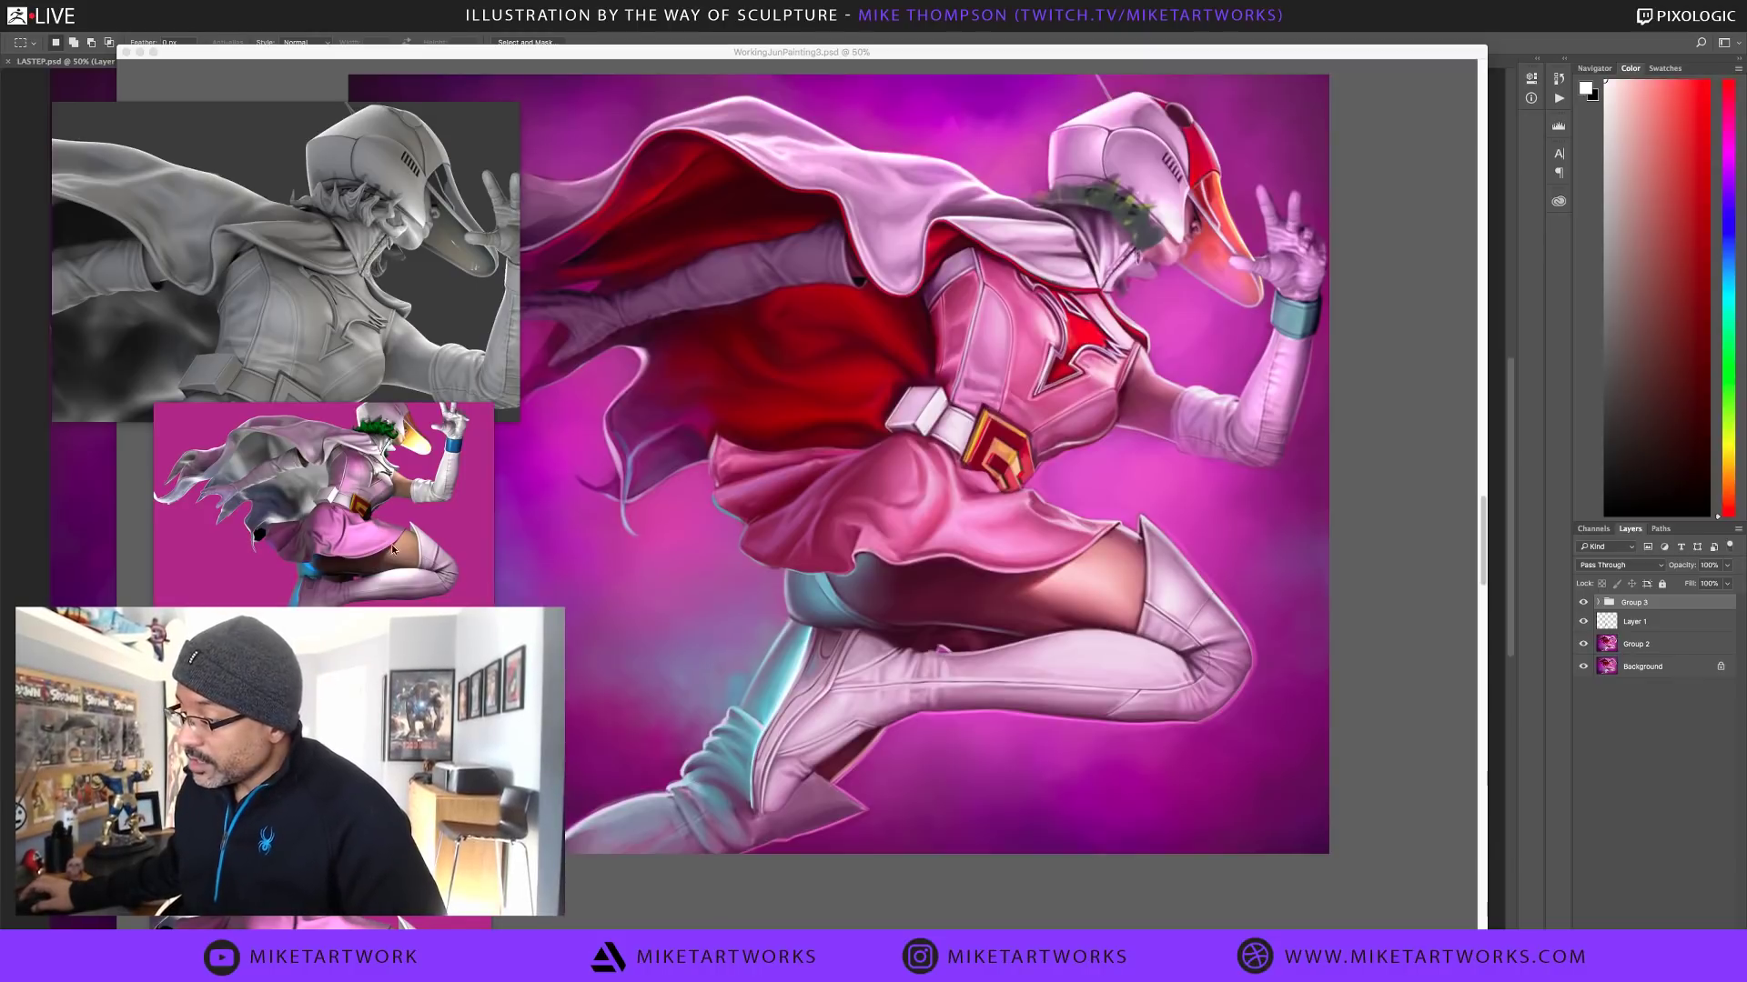
{"action": "scroll", "coordinate": [400, 520], "scroll_direction": "up", "scroll_amount": 2}
{"action": "left_click_drag", "start_coordinate": [400, 520], "coordinate": [359, 546]}
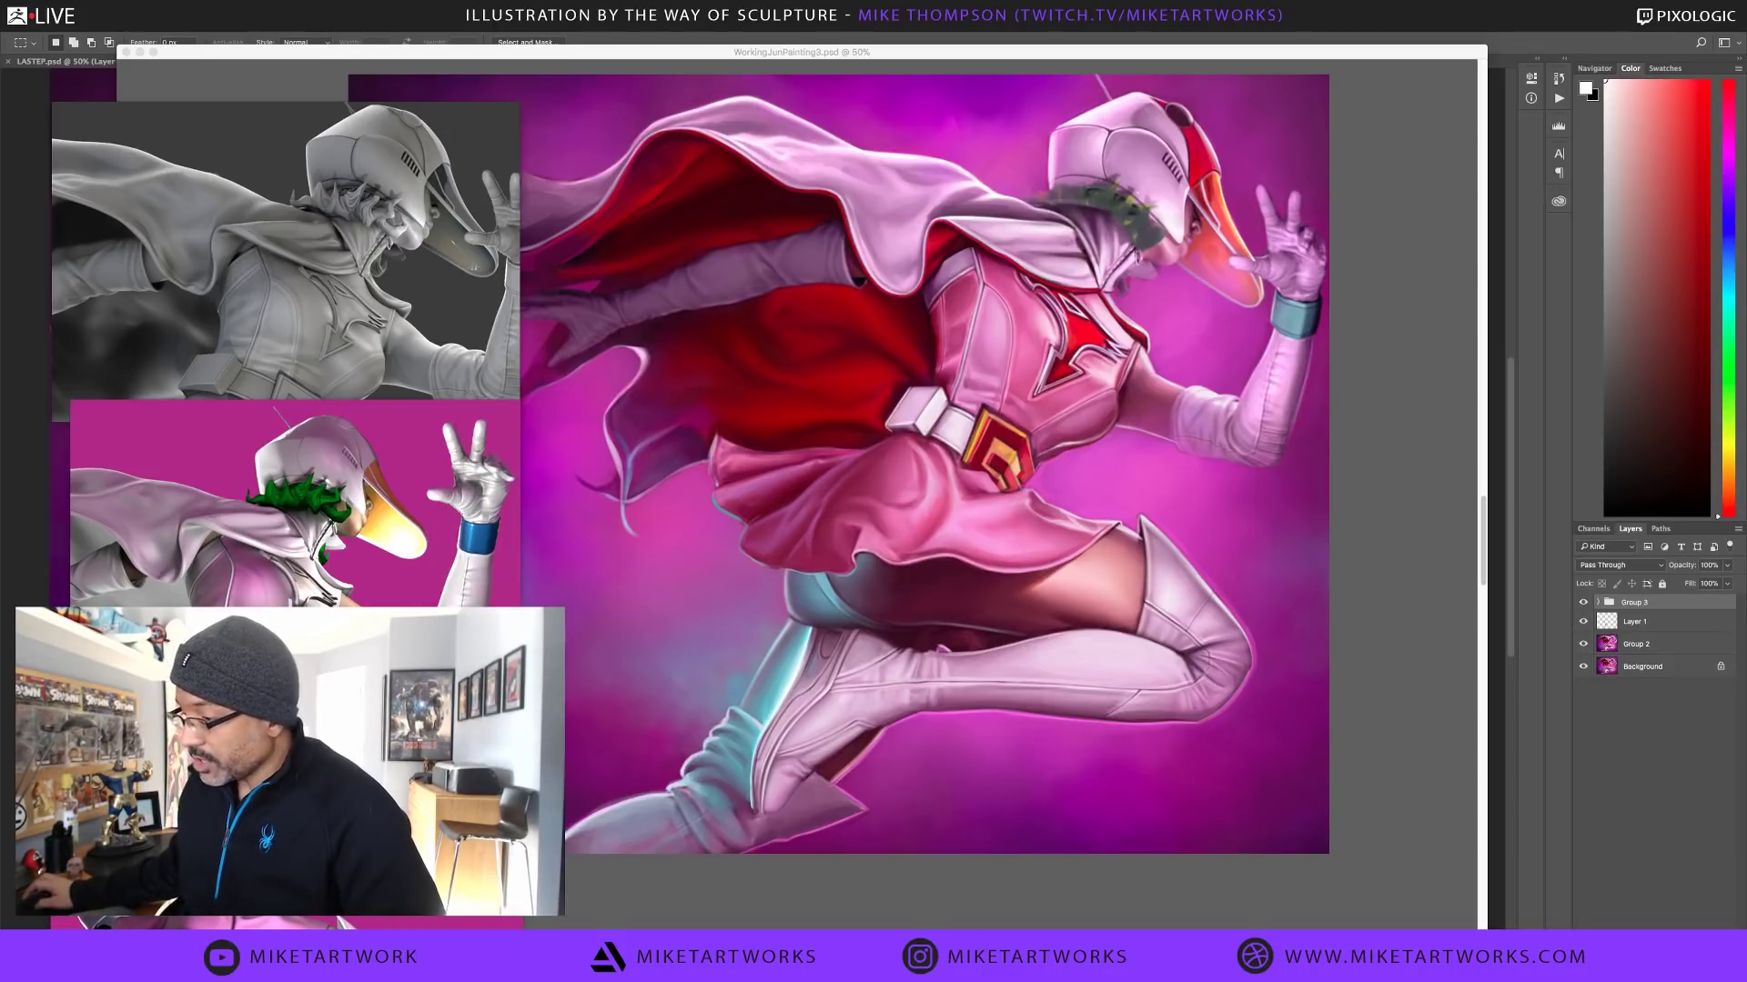
Return to Painter and add a new layer above Group 3 in WorkingJunPainting3.psd
{"action": "left_click", "coordinate": [1158, 520]}
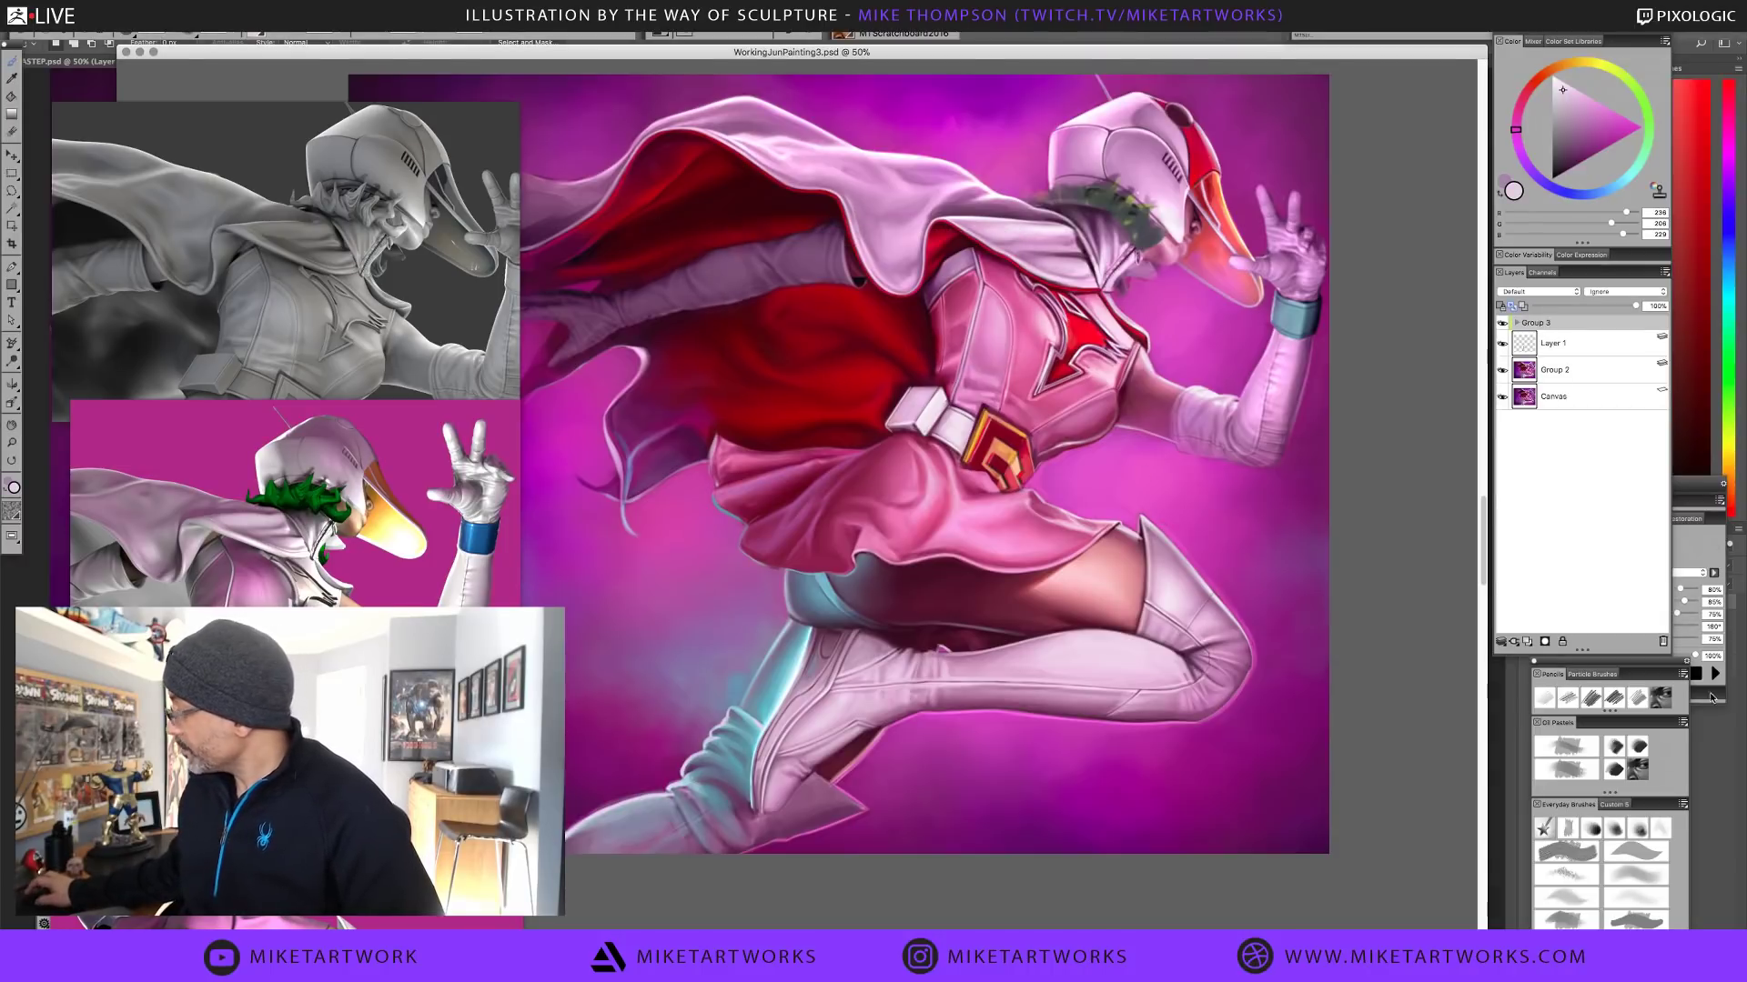
{"action": "left_click", "coordinate": [1528, 642]}
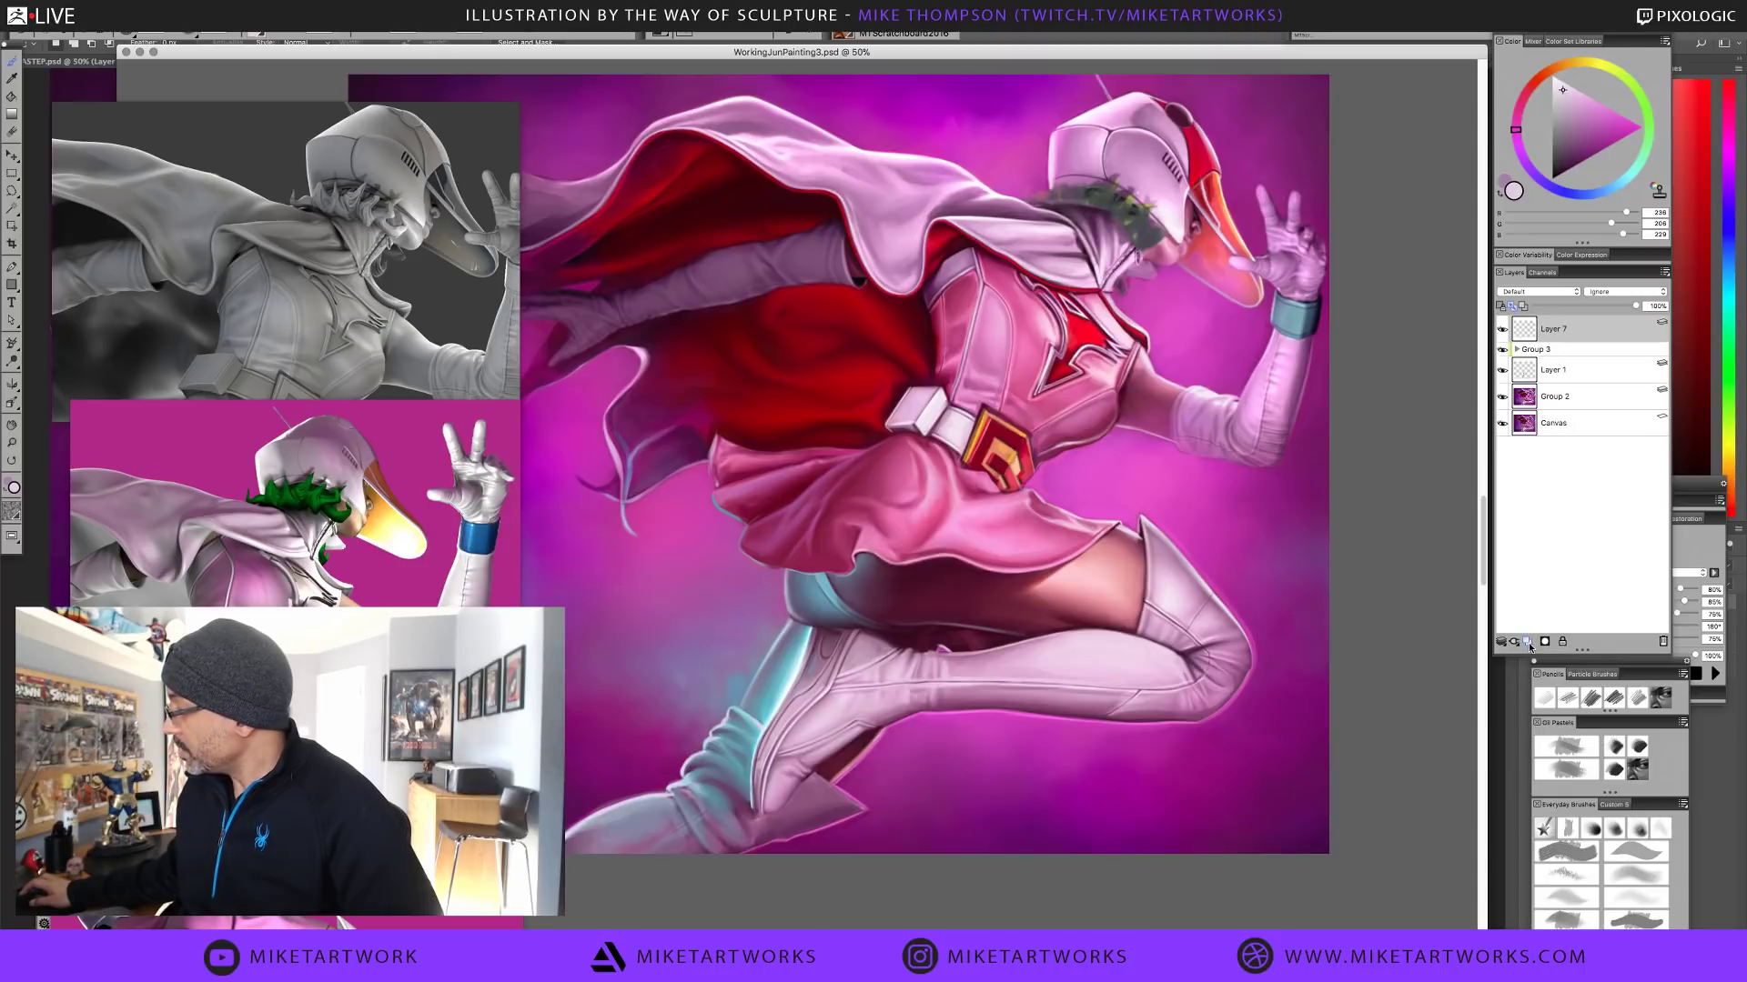
{"action": "left_click", "coordinate": [1223, 294]}
Examine the costume, belt, skirt and thigh of the painted figure up close at up to 100% zoom
{"action": "mouse_move", "coordinate": [1292, 483]}
{"action": "left_mouse_down"}
{"action": "mouse_move", "coordinate": [1087, 587]}
{"action": "mouse_move", "coordinate": [1171, 557]}
{"action": "left_mouse_up"}
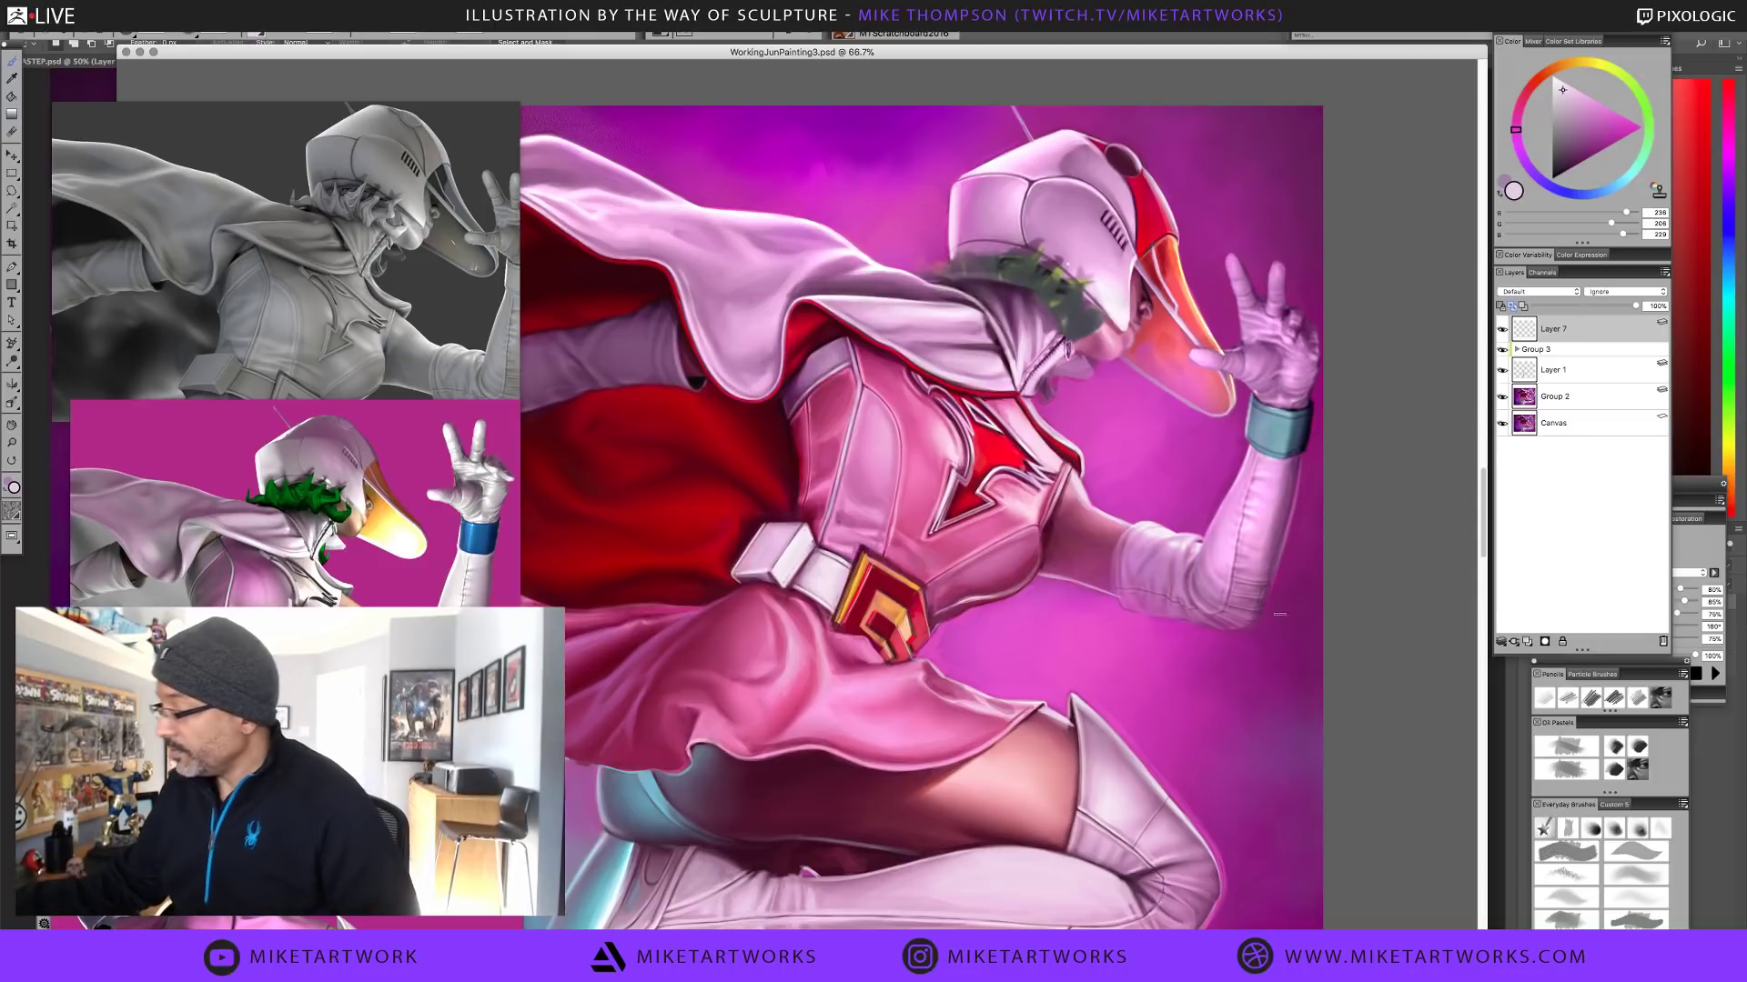
{"action": "left_click_drag", "start_coordinate": [1279, 614], "coordinate": [1373, 569]}
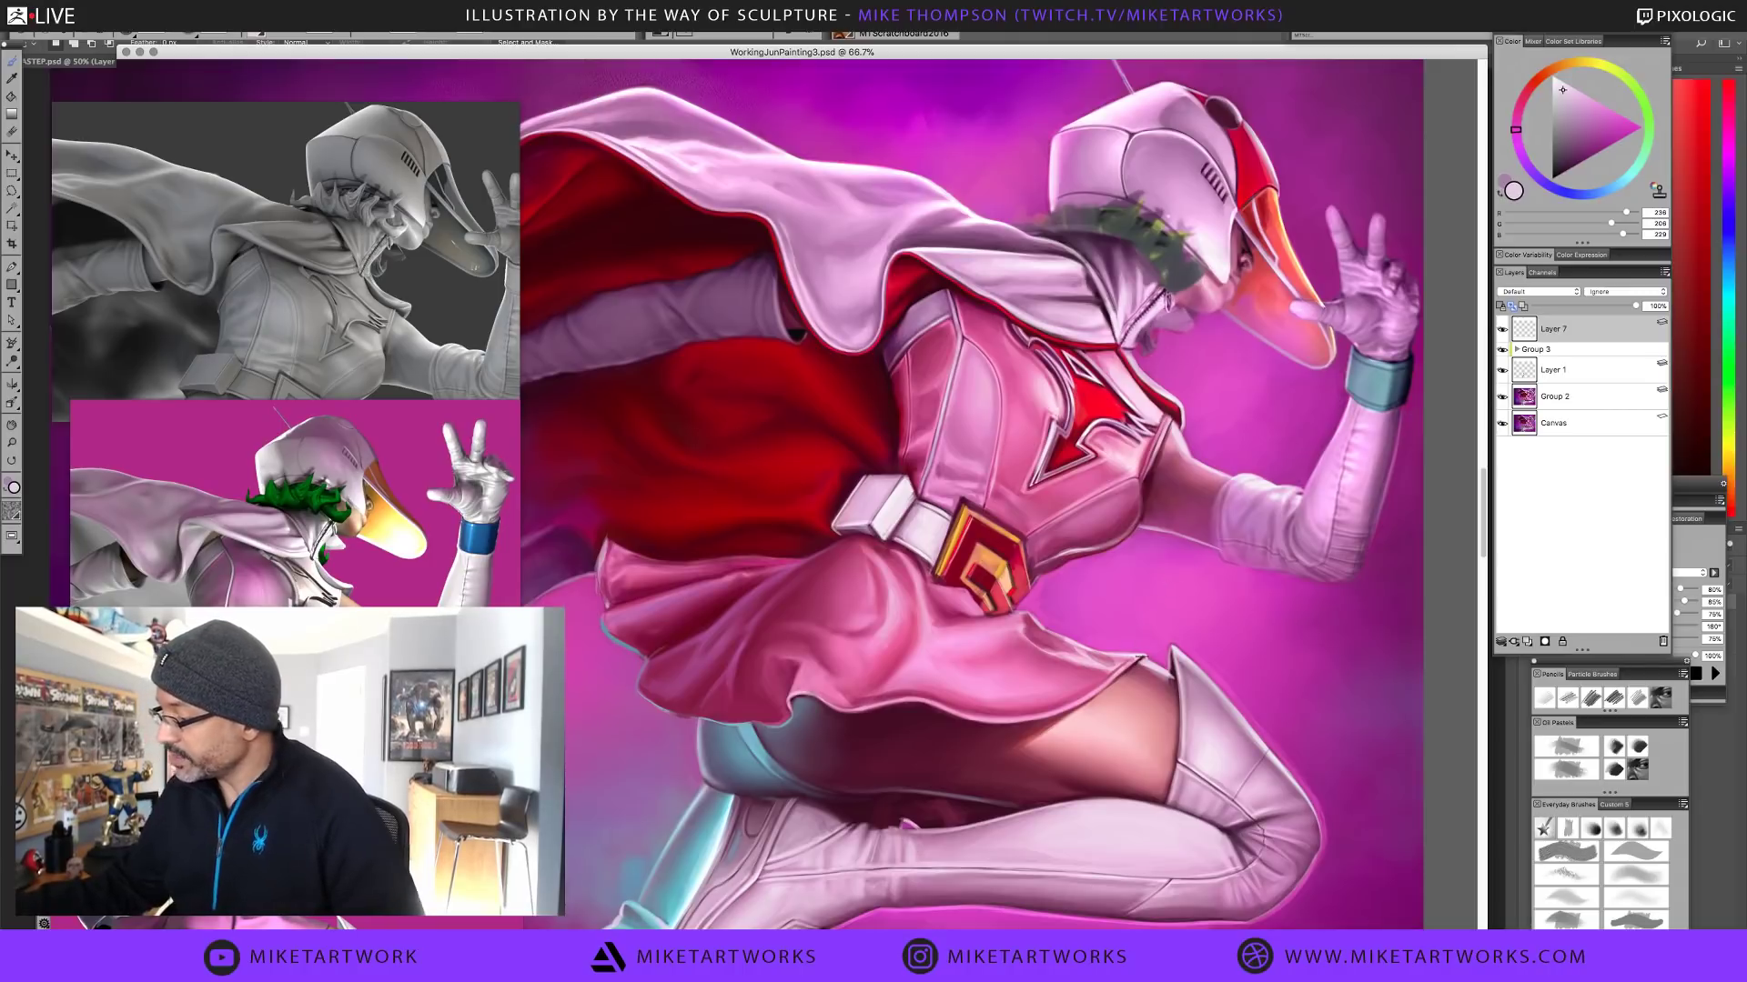
{"action": "left_click_drag", "start_coordinate": [1042, 678], "coordinate": [1137, 706]}
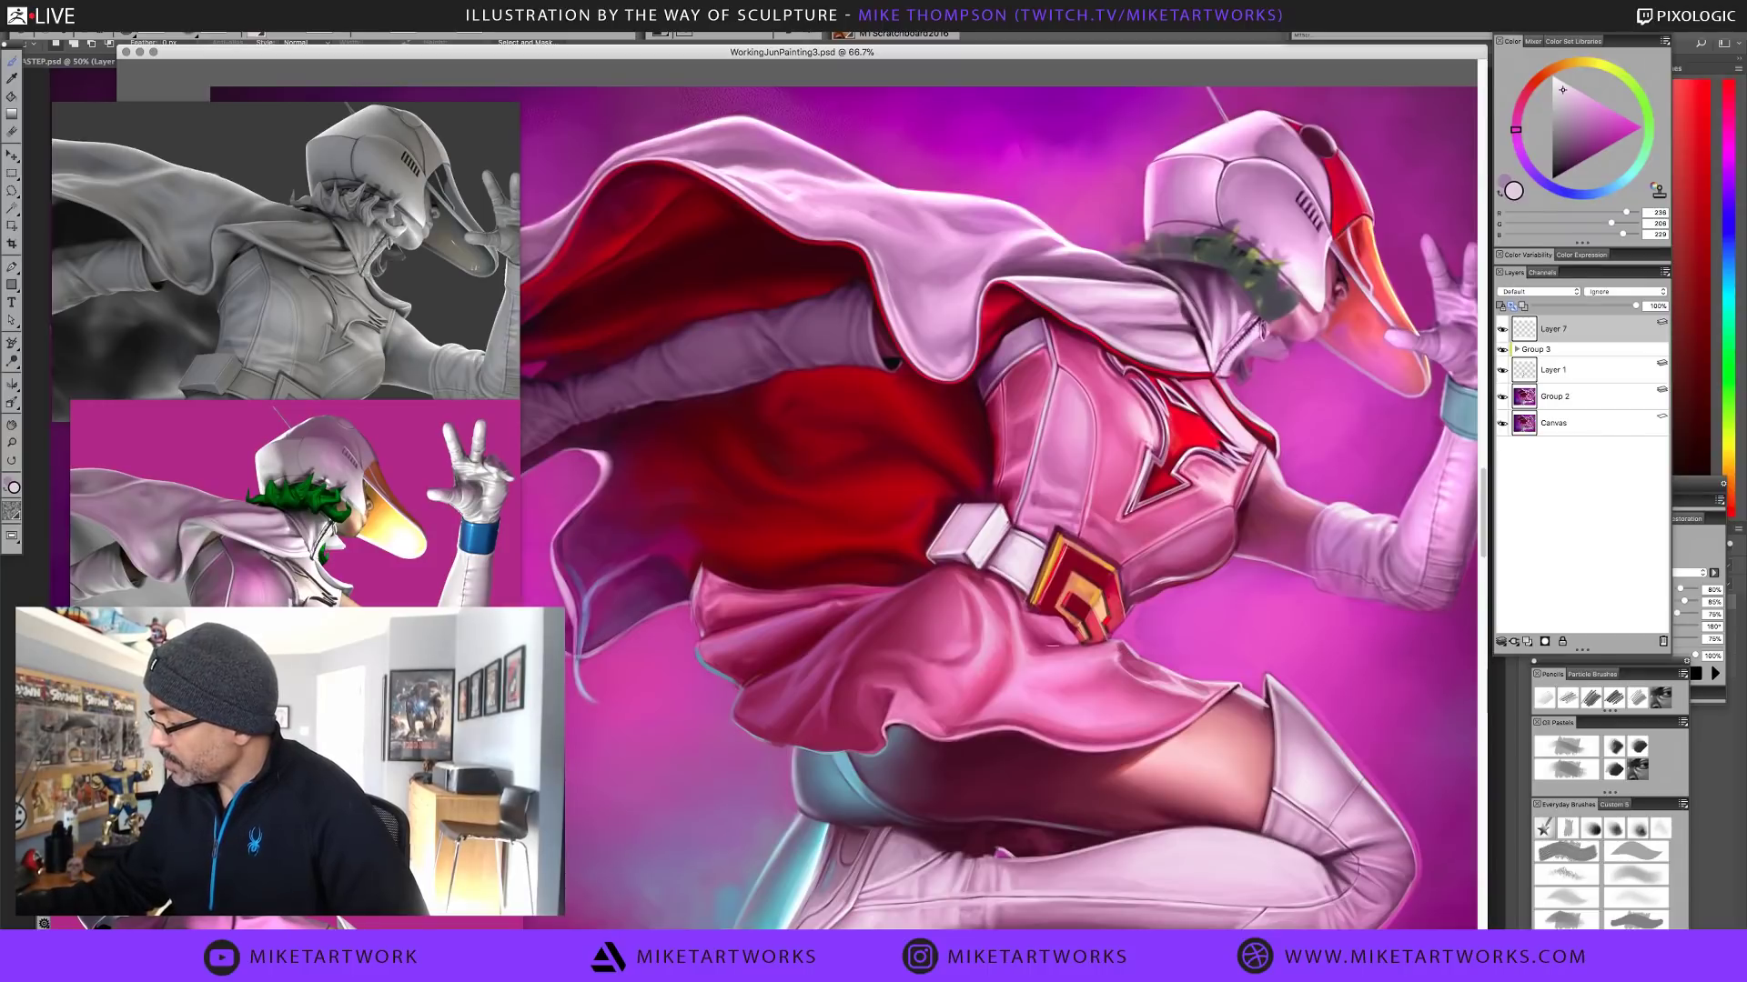
{"action": "left_click_drag", "start_coordinate": [1248, 633], "coordinate": [1162, 534]}
{"action": "left_click", "coordinate": [1122, 587]}
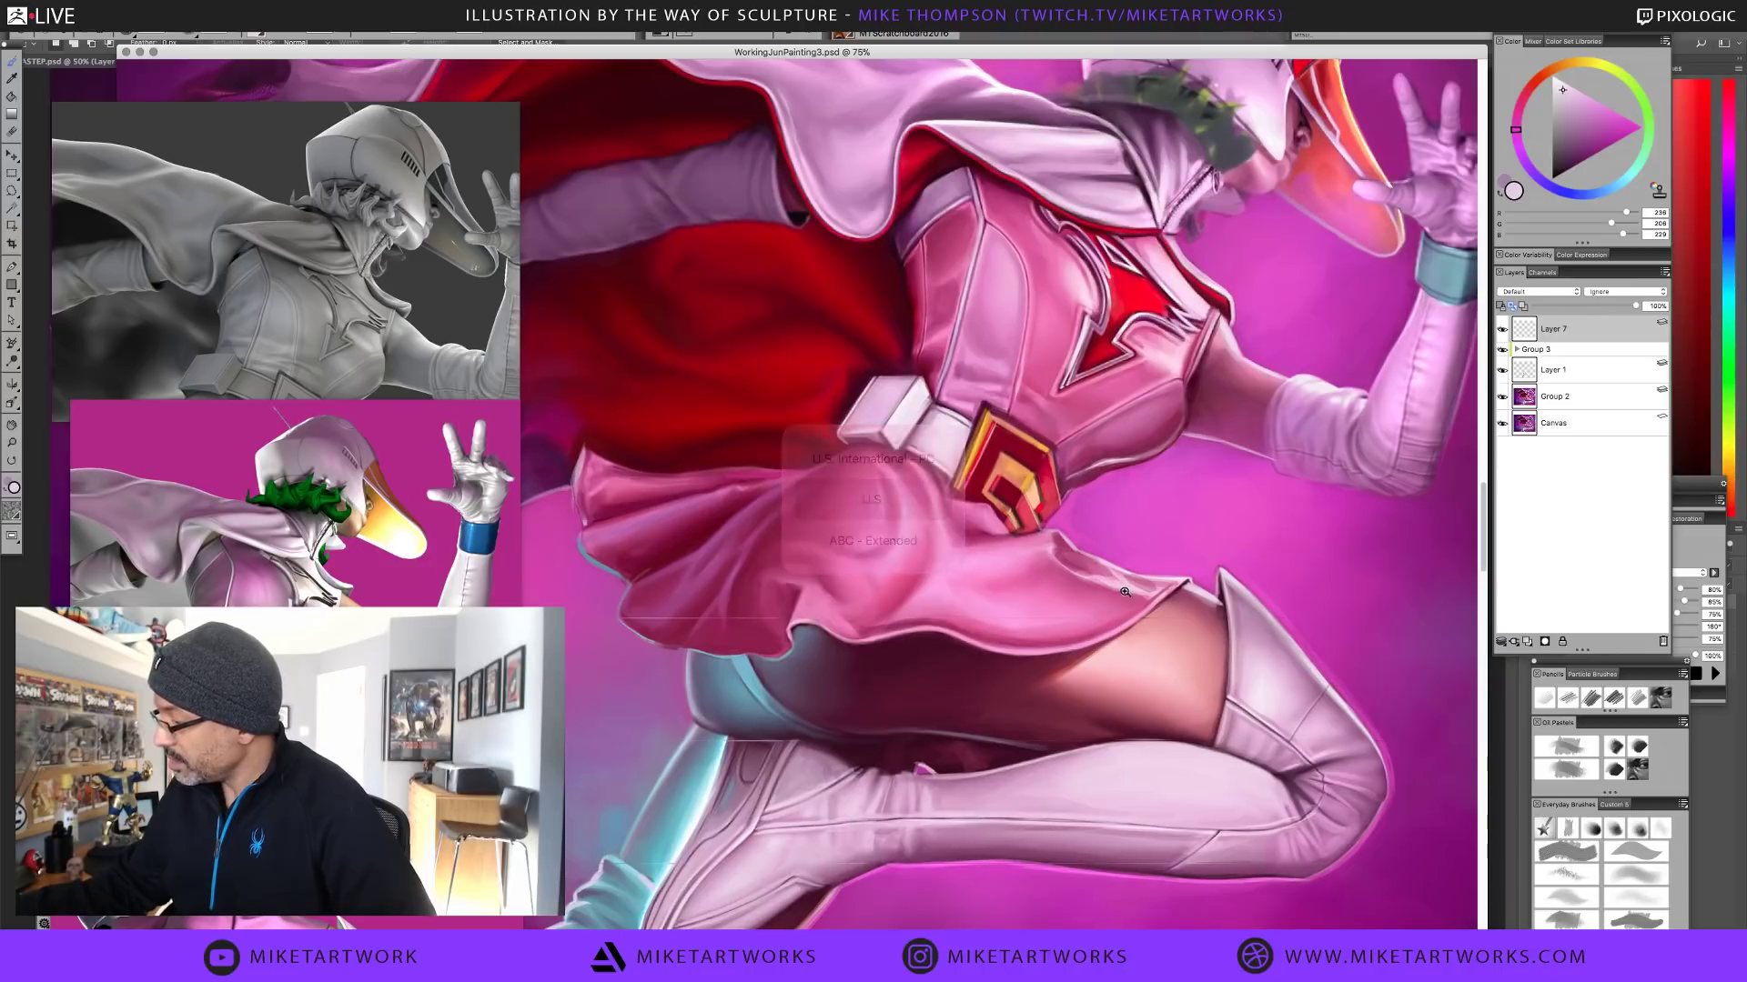
{"action": "left_click", "coordinate": [1124, 591]}
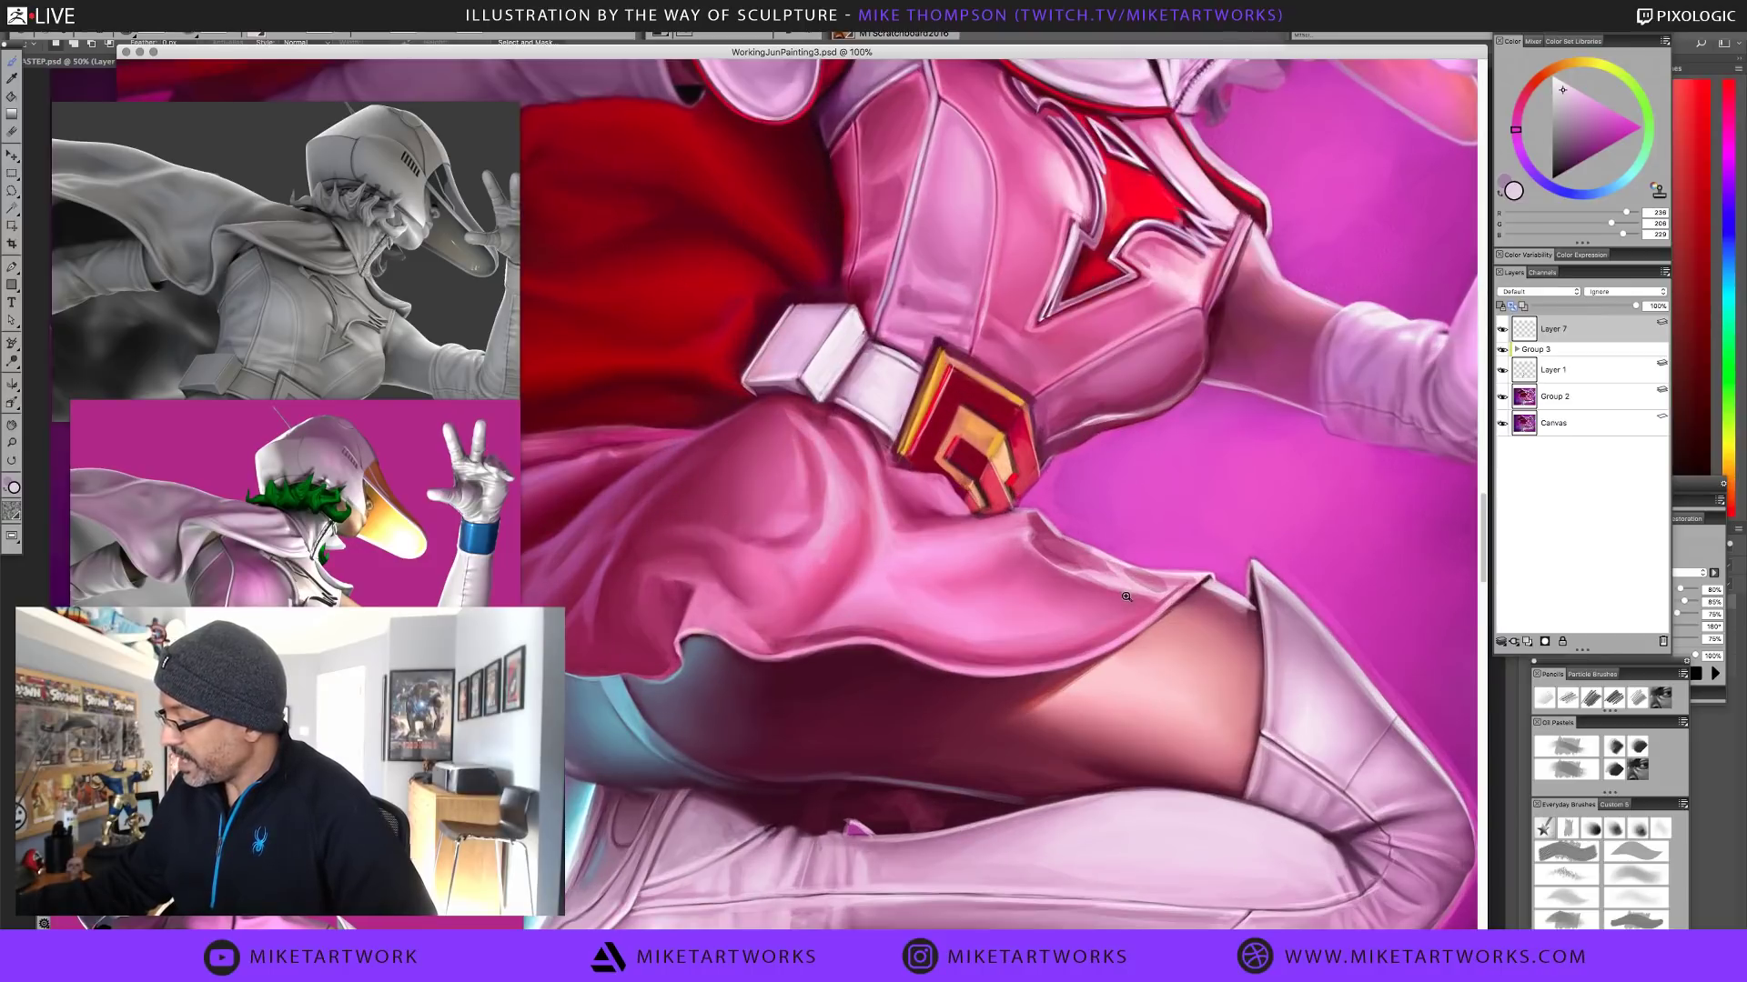
{"action": "scroll", "coordinate": [1256, 660], "scroll_direction": "down", "scroll_amount": 2}
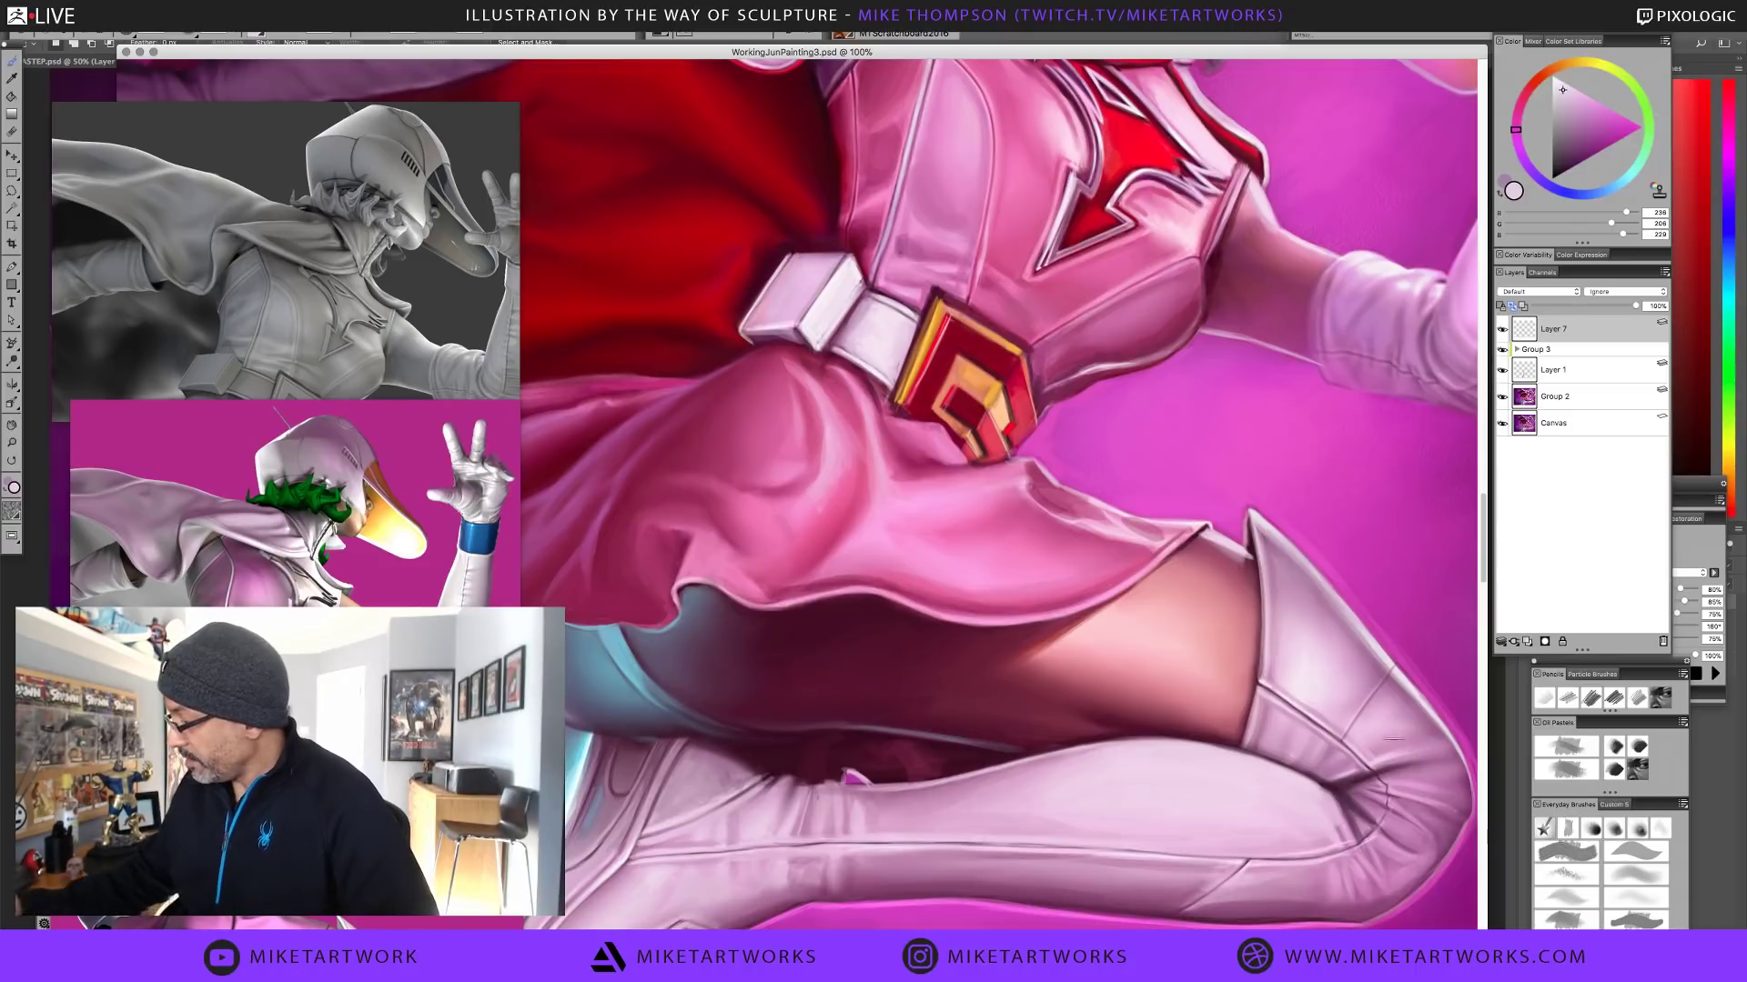
{"action": "scroll", "coordinate": [1249, 769], "scroll_direction": "up", "scroll_amount": 10}
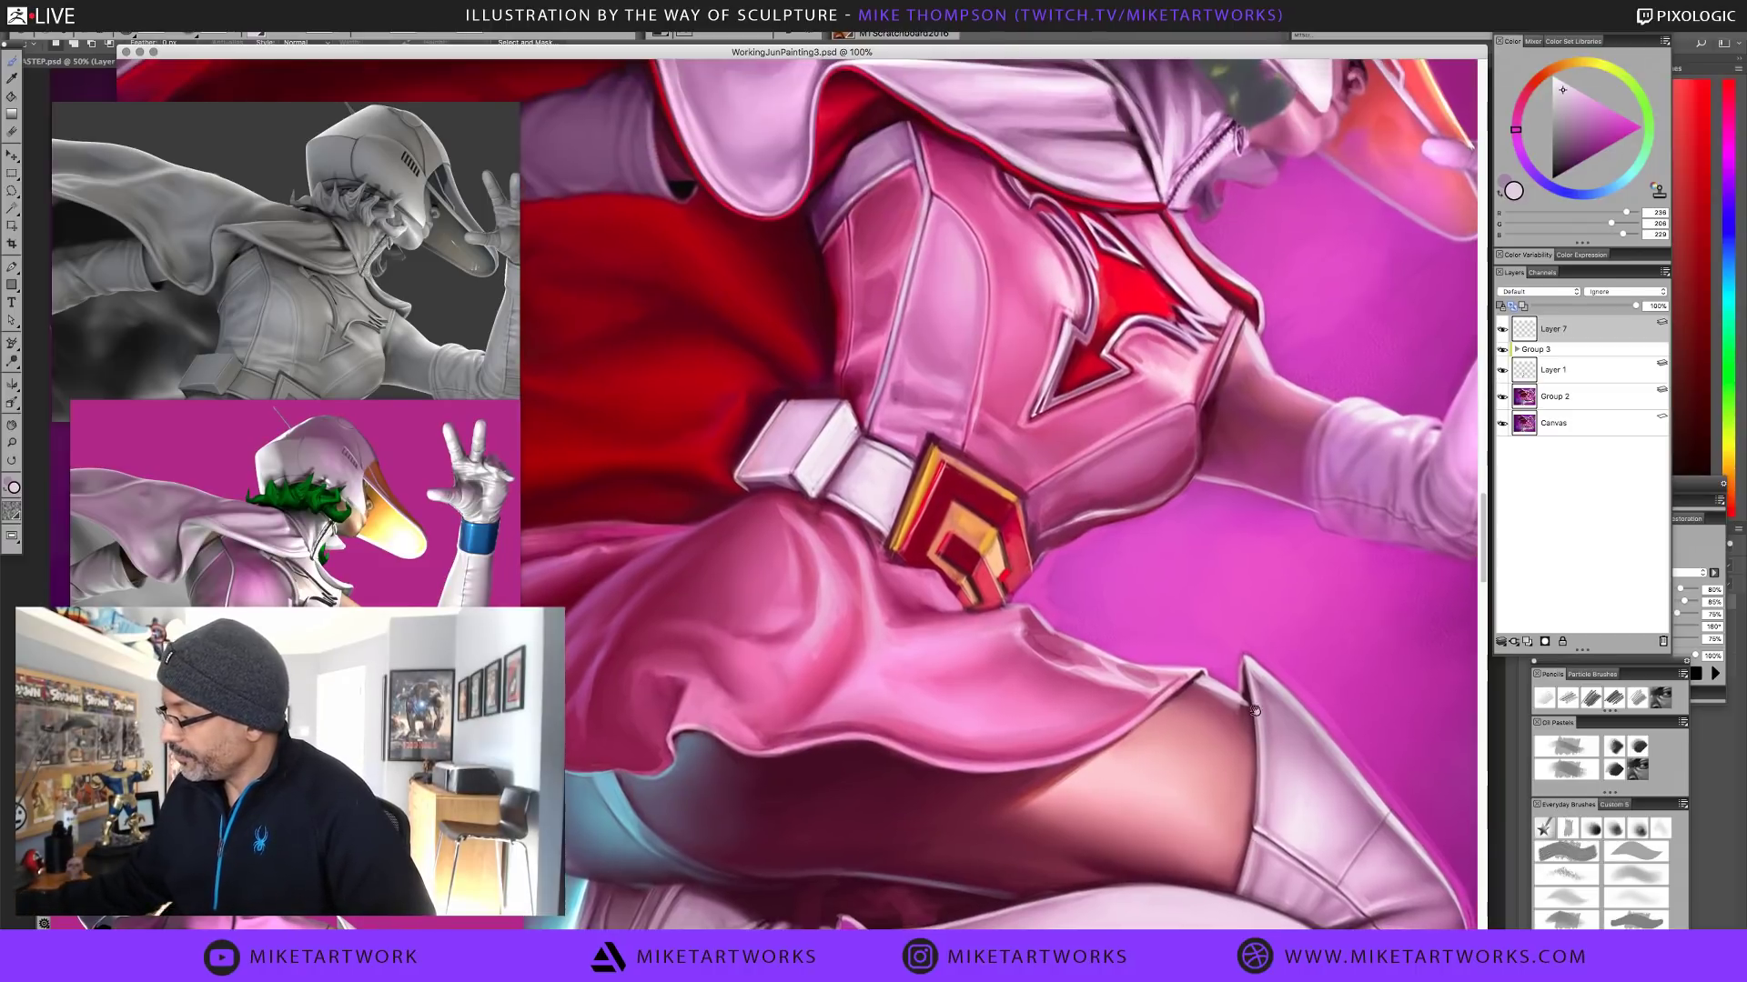
Try short test brush strokes on the purple background beside the belt and undo them
{"action": "scroll", "coordinate": [1250, 784], "scroll_direction": "down", "scroll_amount": 1}
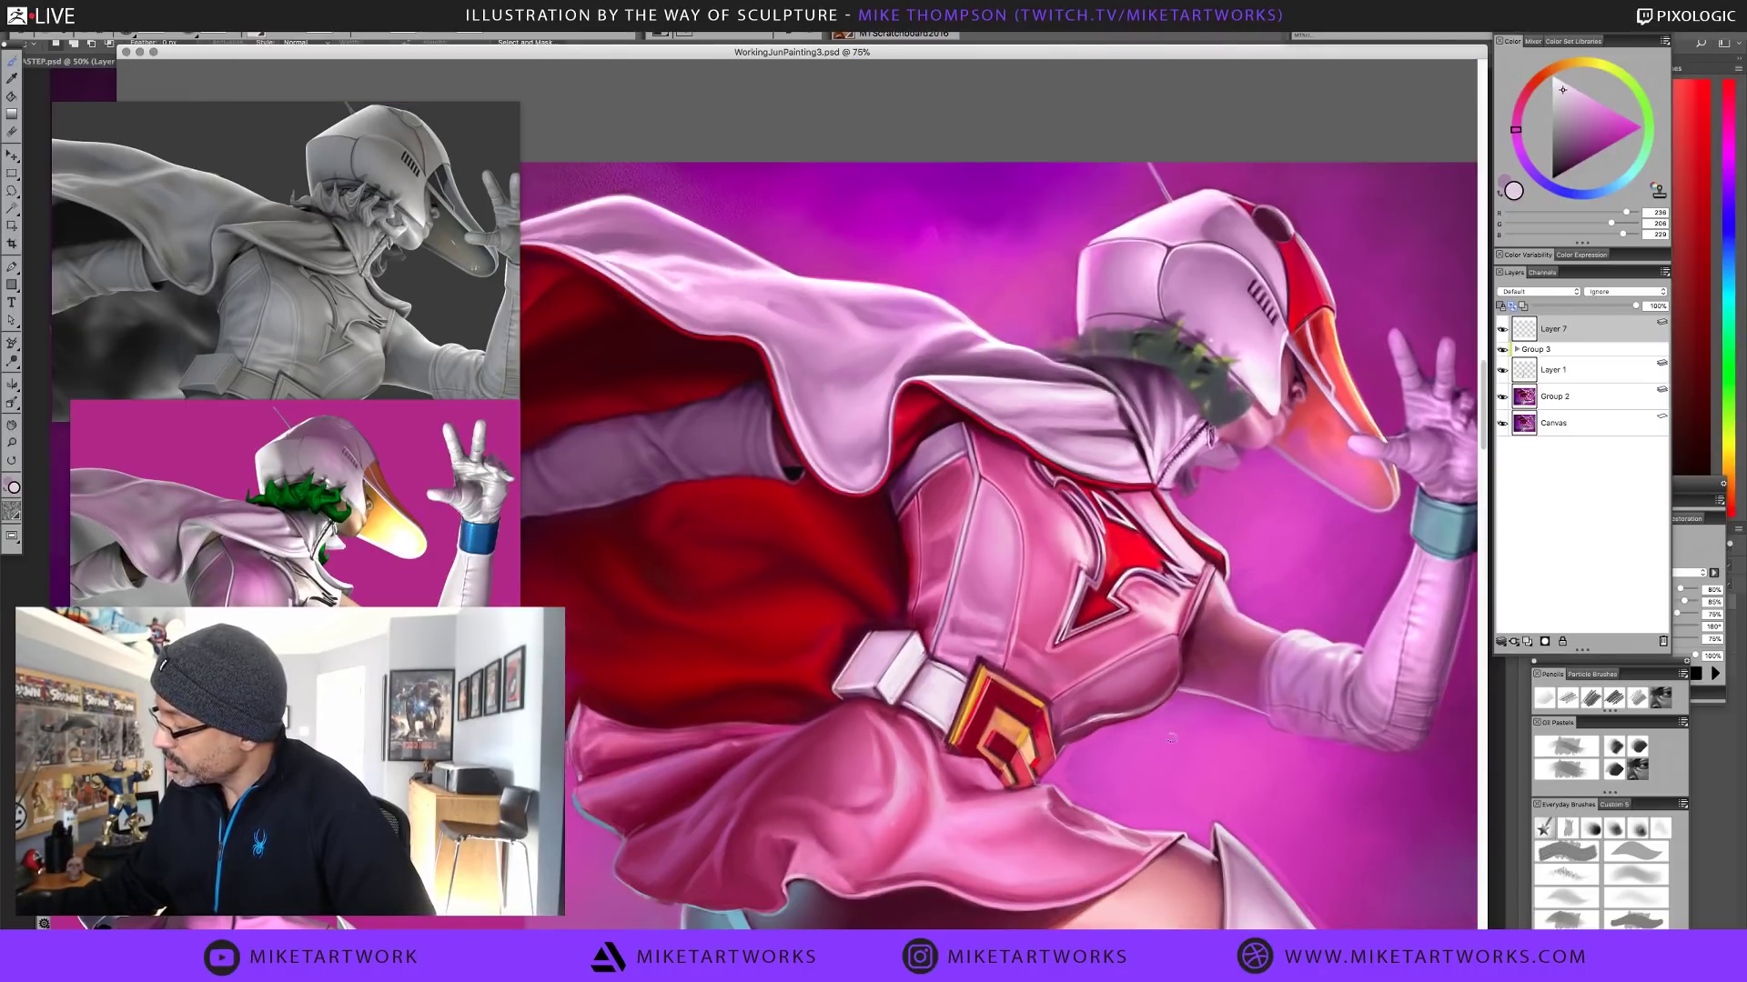
{"action": "left_click_drag", "start_coordinate": [1206, 769], "coordinate": [1247, 787]}
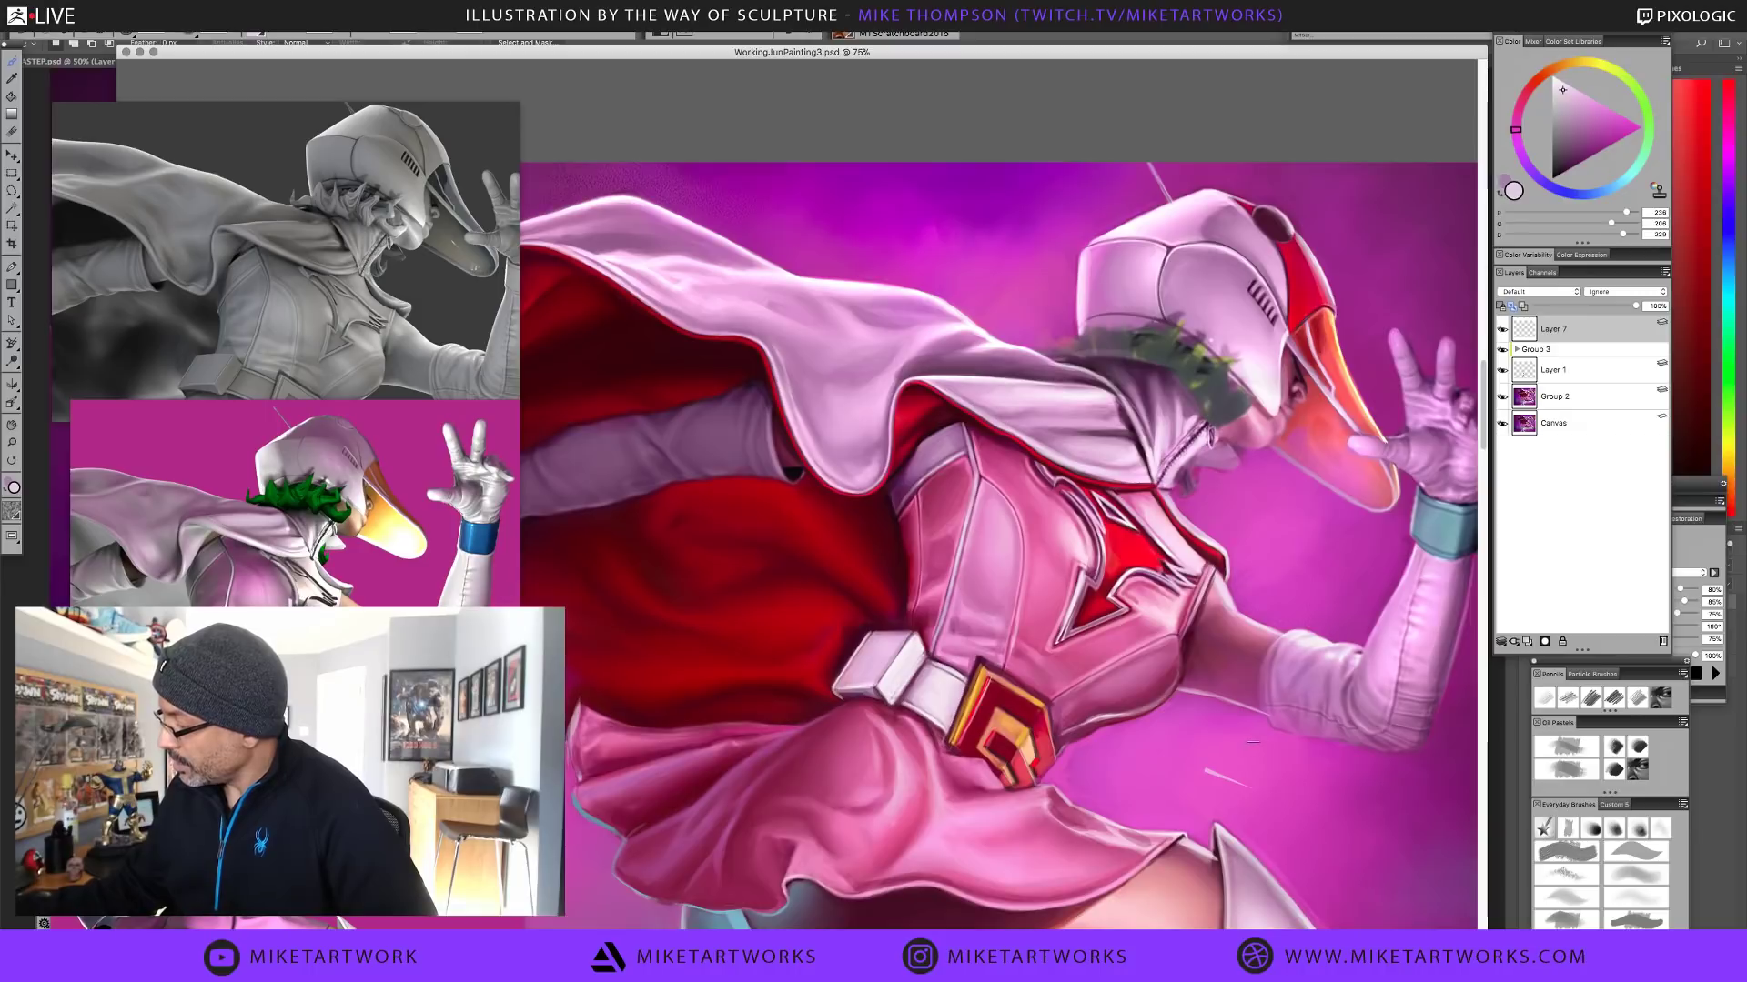
{"action": "key", "text": "ctrl+z"}
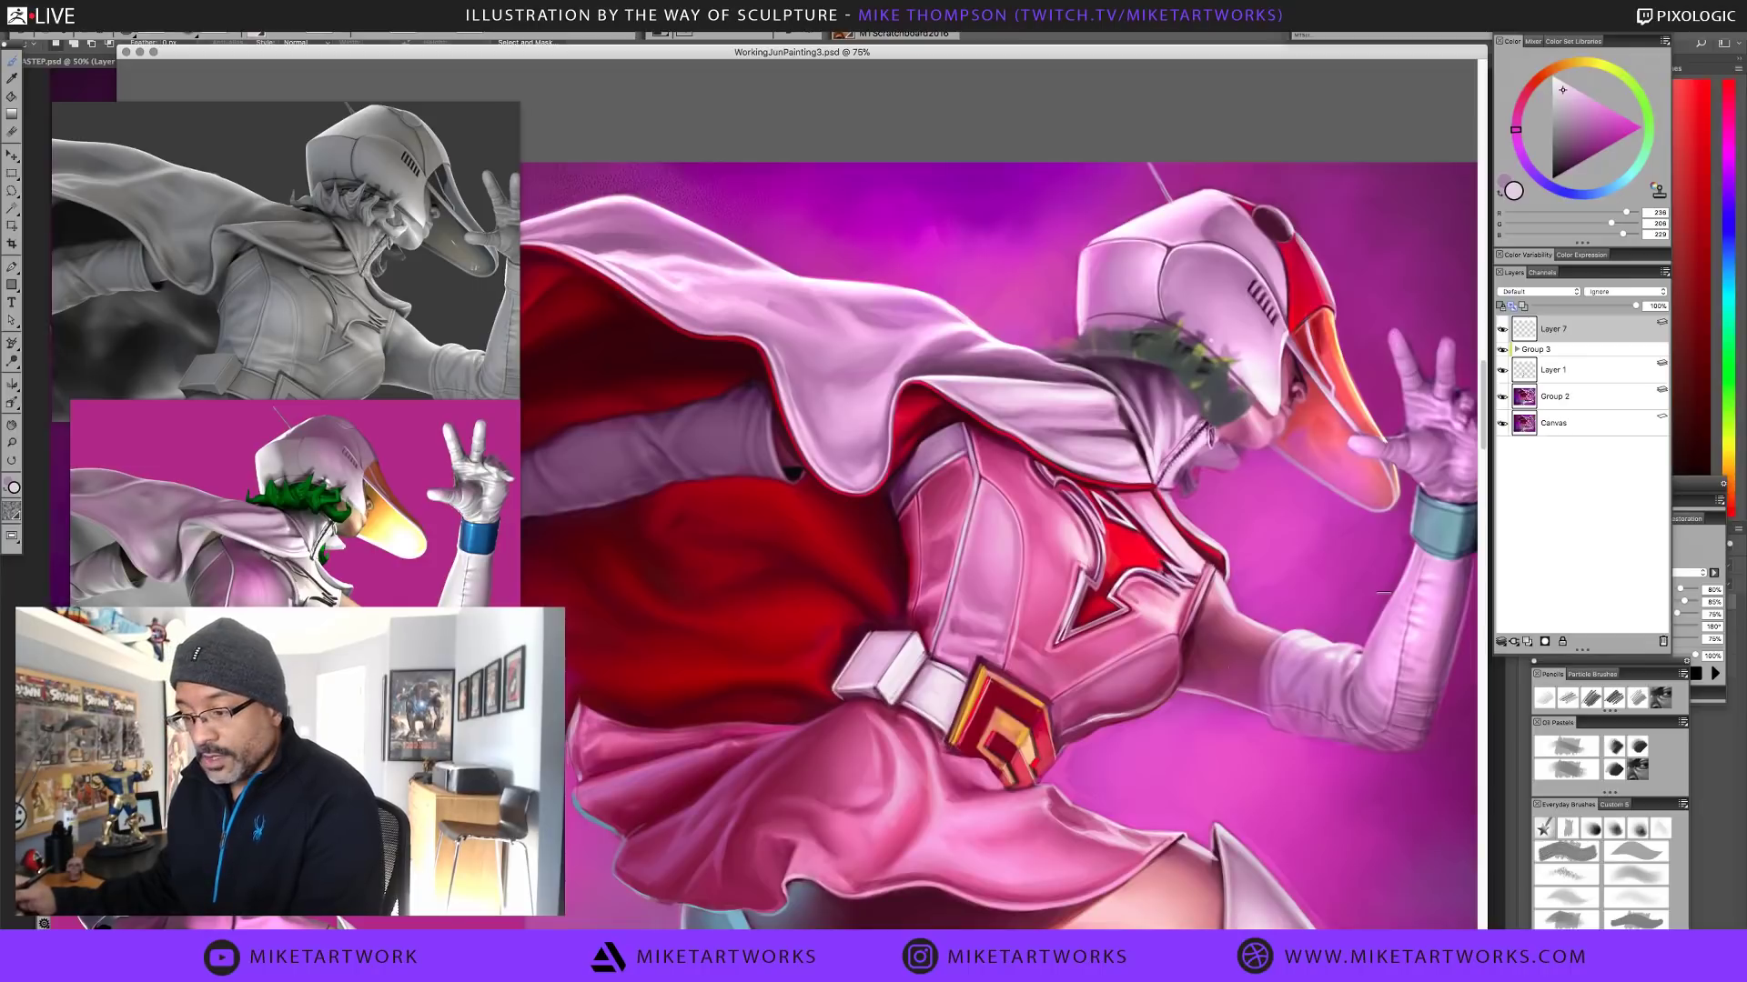
Recalibrate Brush Tracking with several sweeping zigzag strokes on the scratchpad and accept the adjusted pressure and velocity settings
{"action": "key", "text": "shift+super+k"}
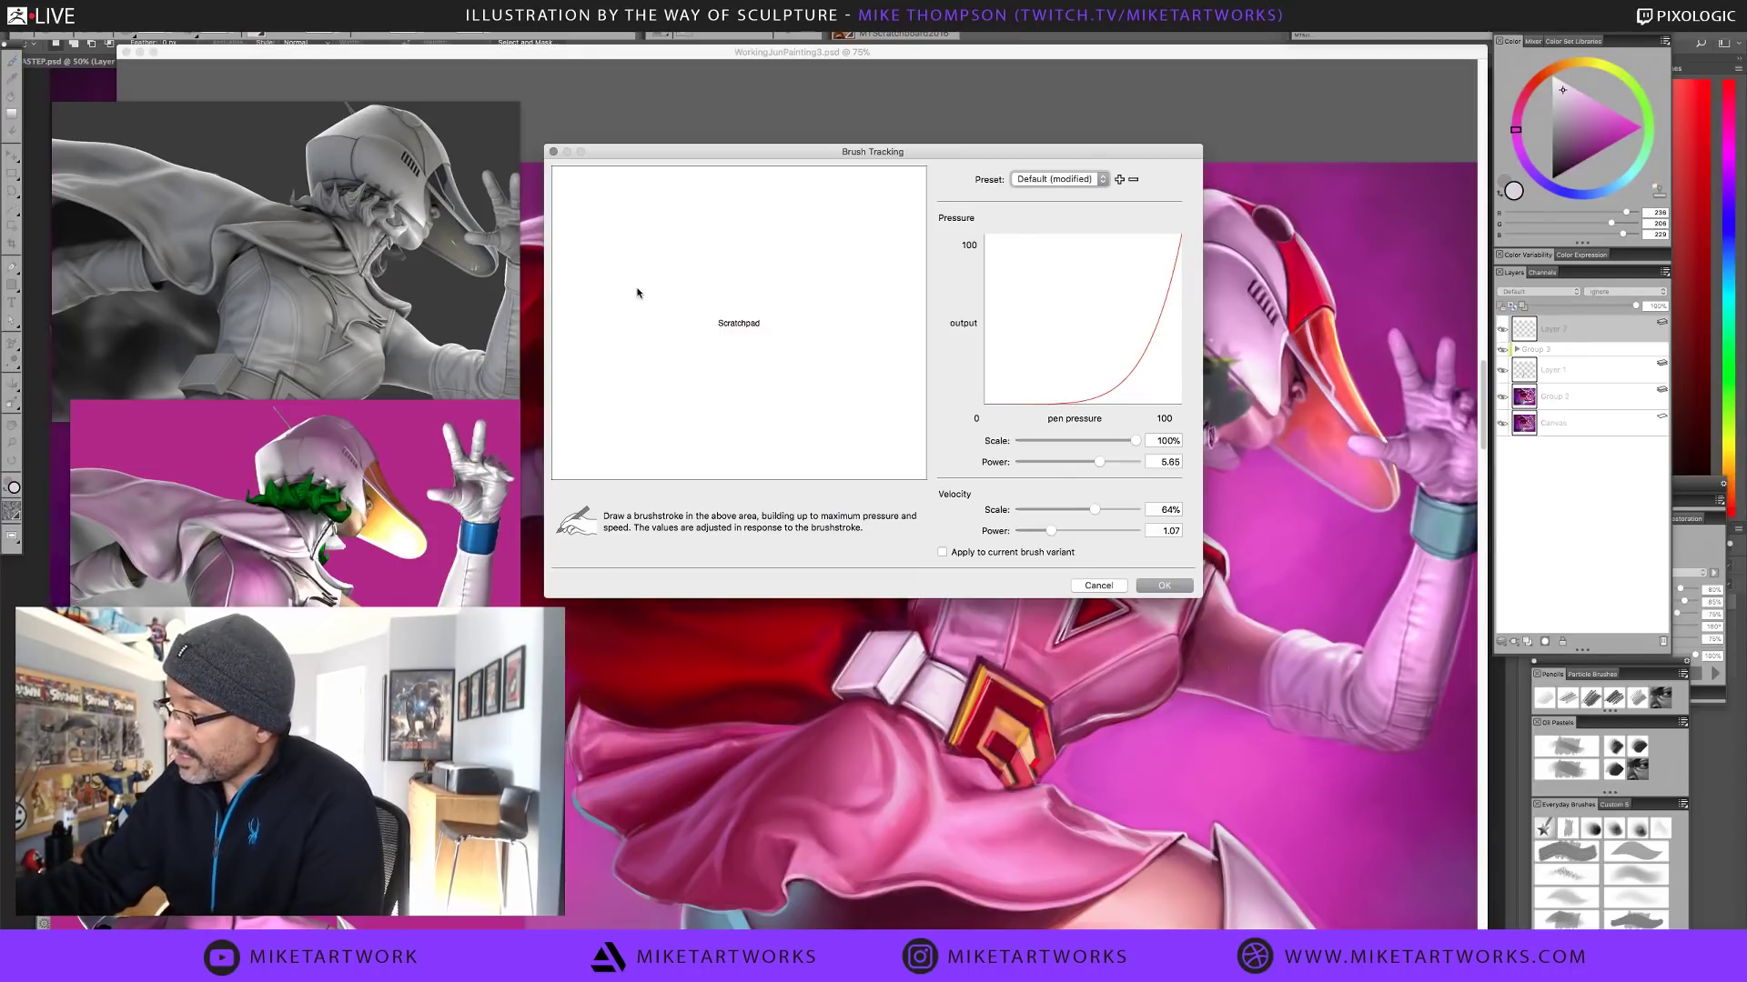
{"action": "mouse_move", "coordinate": [597, 312]}
{"action": "left_mouse_down"}
{"action": "mouse_move", "coordinate": [784, 235]}
{"action": "mouse_move", "coordinate": [916, 427]}
{"action": "left_mouse_up"}
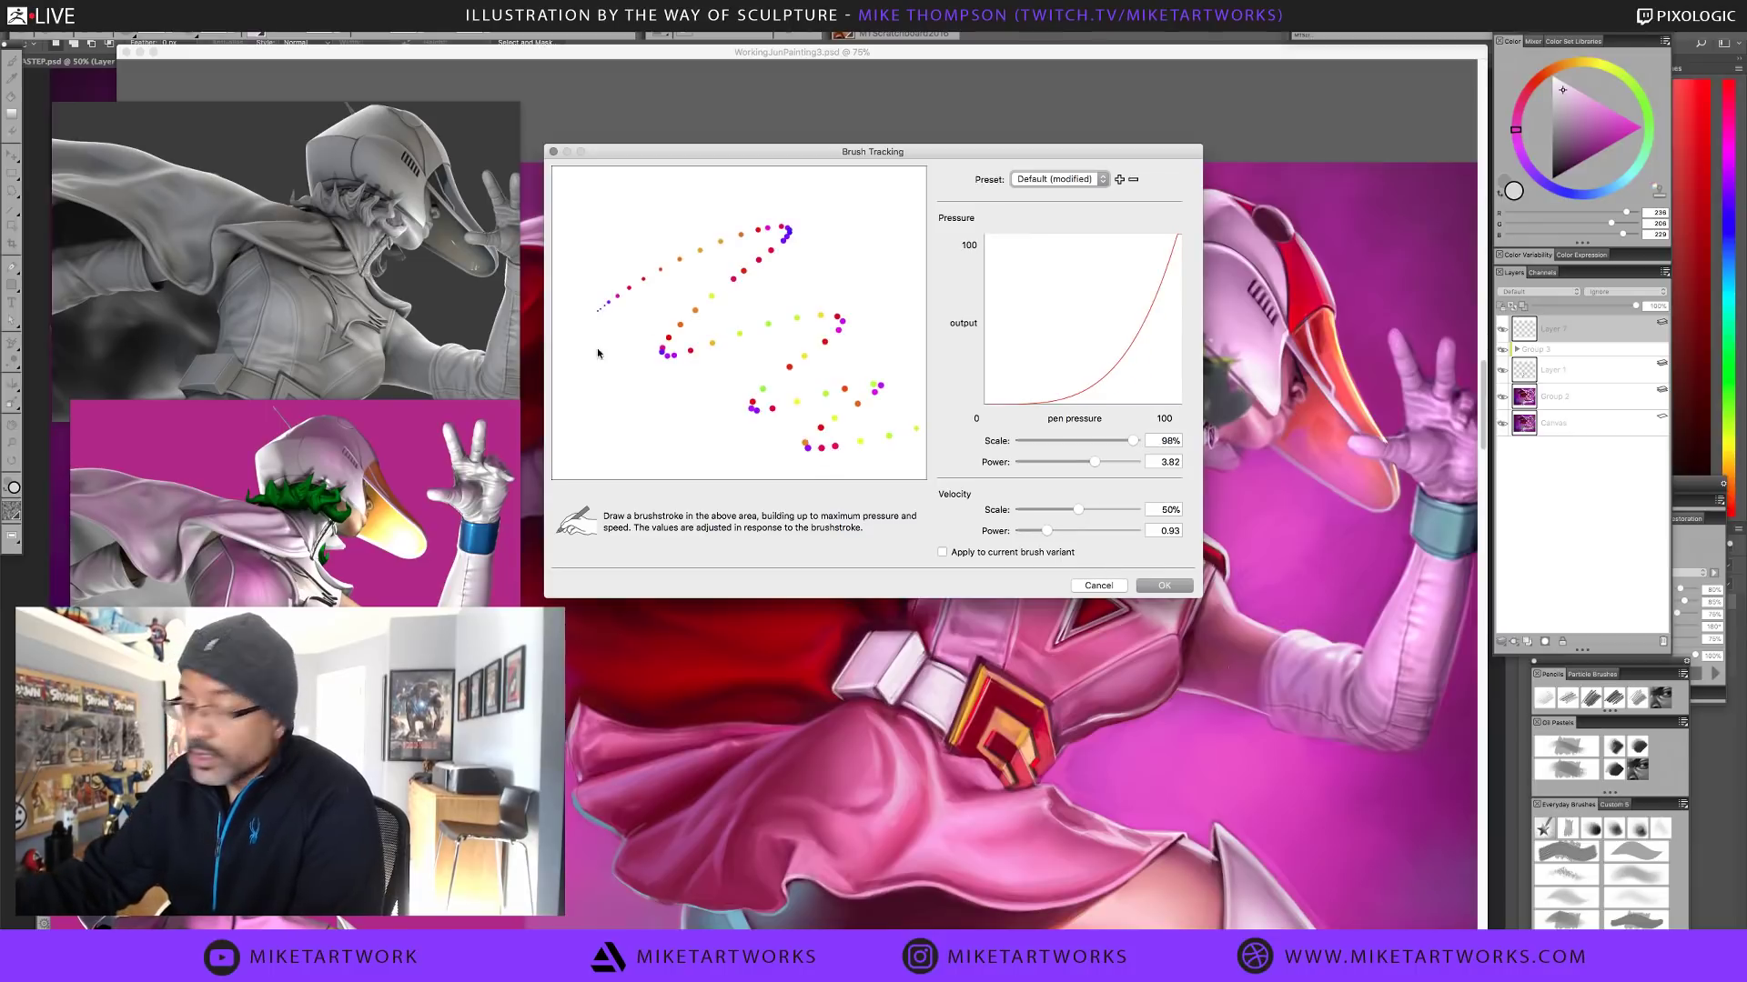
{"action": "mouse_move", "coordinate": [612, 350]}
{"action": "left_mouse_down"}
{"action": "mouse_move", "coordinate": [842, 266]}
{"action": "mouse_move", "coordinate": [693, 422]}
{"action": "left_mouse_up"}
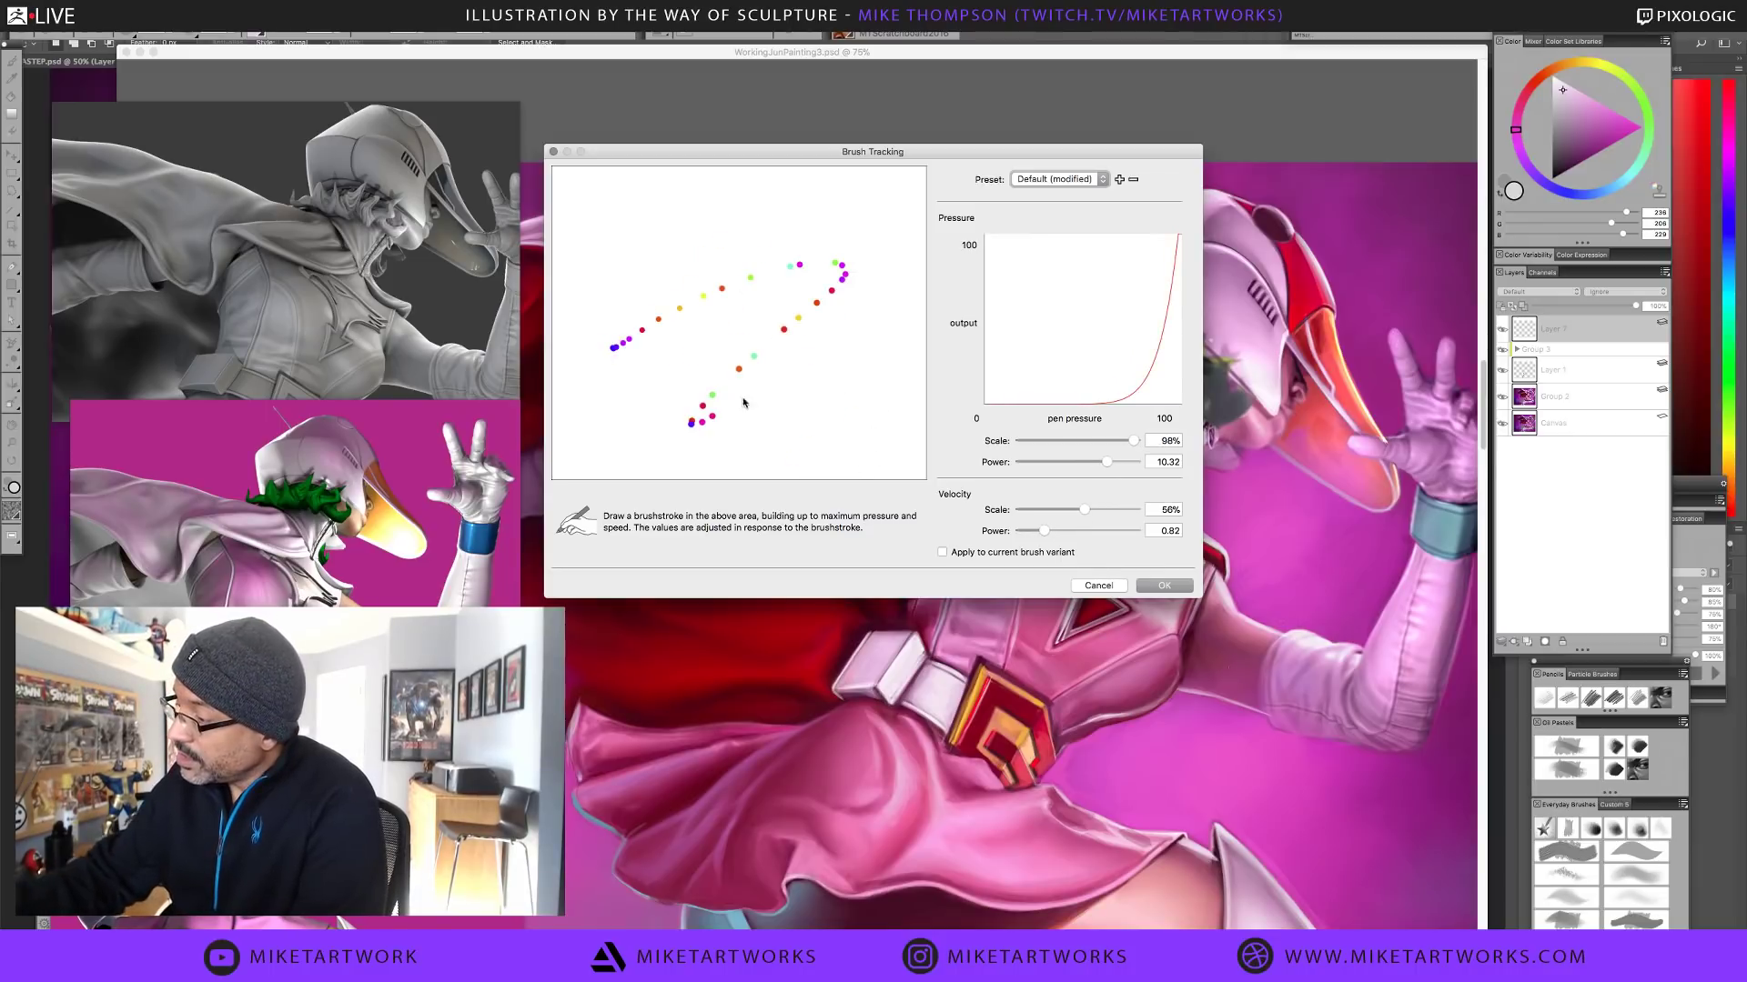
{"action": "mouse_move", "coordinate": [605, 374]}
{"action": "left_mouse_down"}
{"action": "mouse_move", "coordinate": [687, 314]}
{"action": "mouse_move", "coordinate": [801, 398]}
{"action": "mouse_move", "coordinate": [832, 475]}
{"action": "left_mouse_up"}
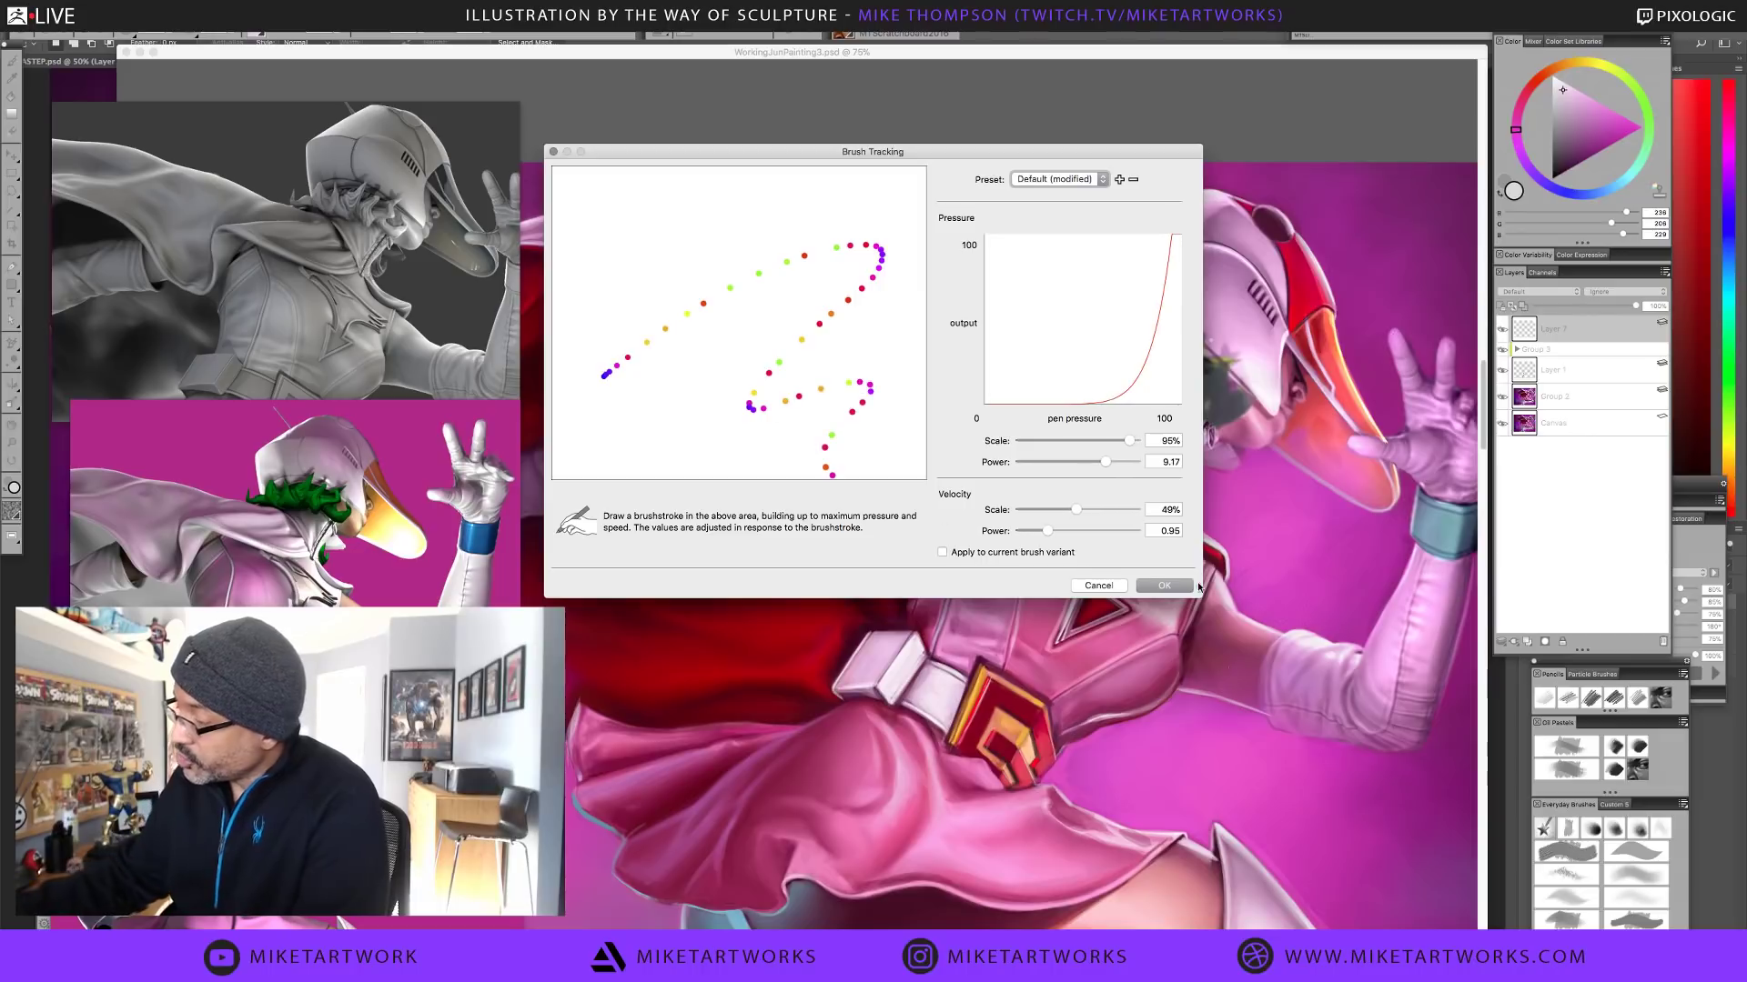
{"action": "left_click", "coordinate": [1176, 587]}
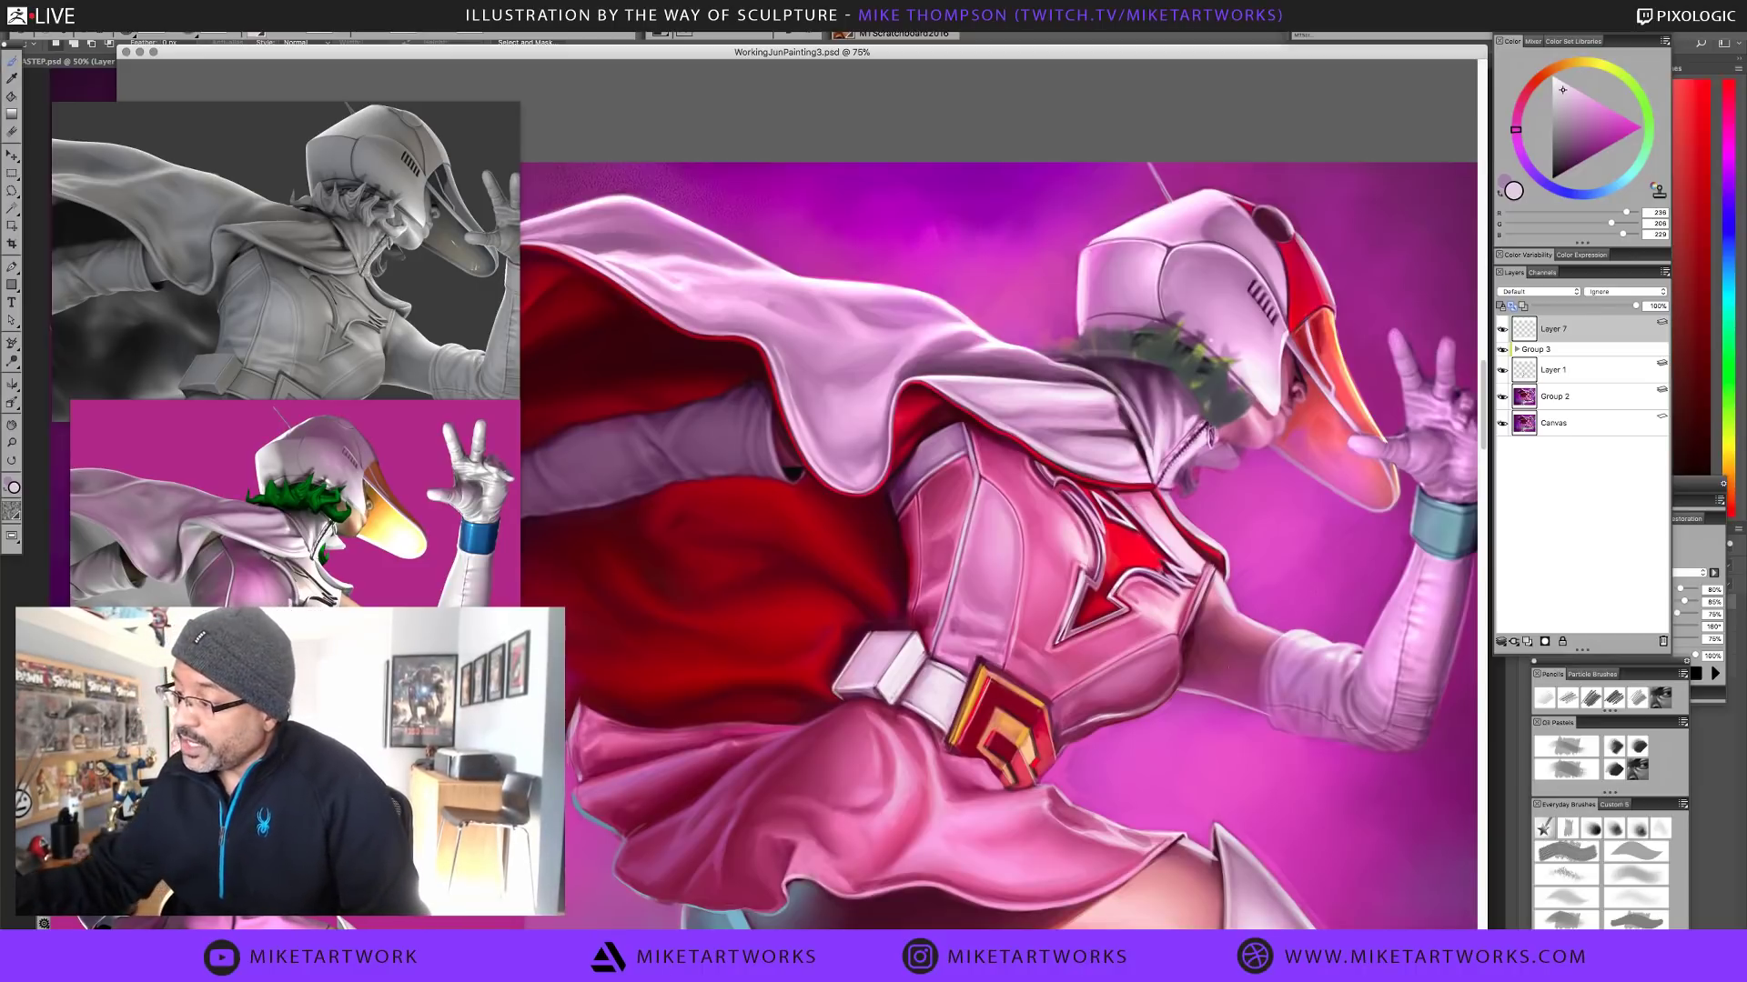
Enlarge the grey render reference to inspect the whole figure, shrink it again and frame it on the torso and belt
{"action": "left_click", "coordinate": [521, 401]}
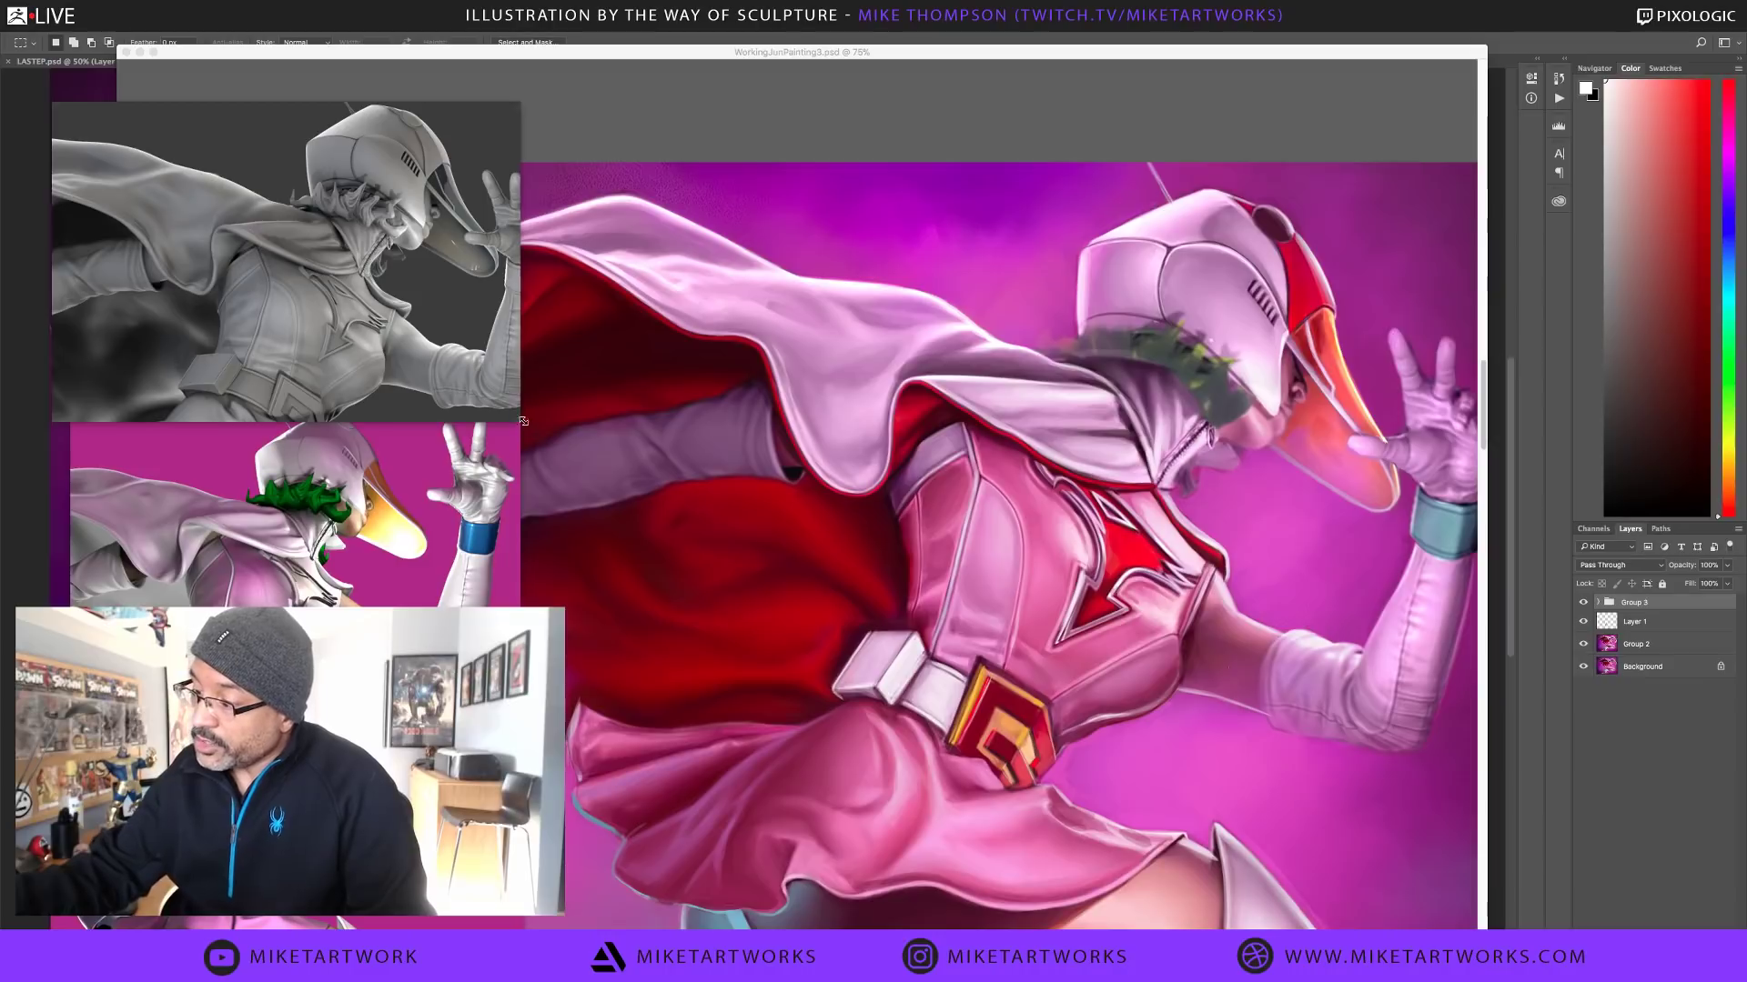
{"action": "mouse_move", "coordinate": [524, 421]}
{"action": "left_mouse_down"}
{"action": "mouse_move", "coordinate": [839, 624]}
{"action": "mouse_move", "coordinate": [1069, 850]}
{"action": "left_mouse_up"}
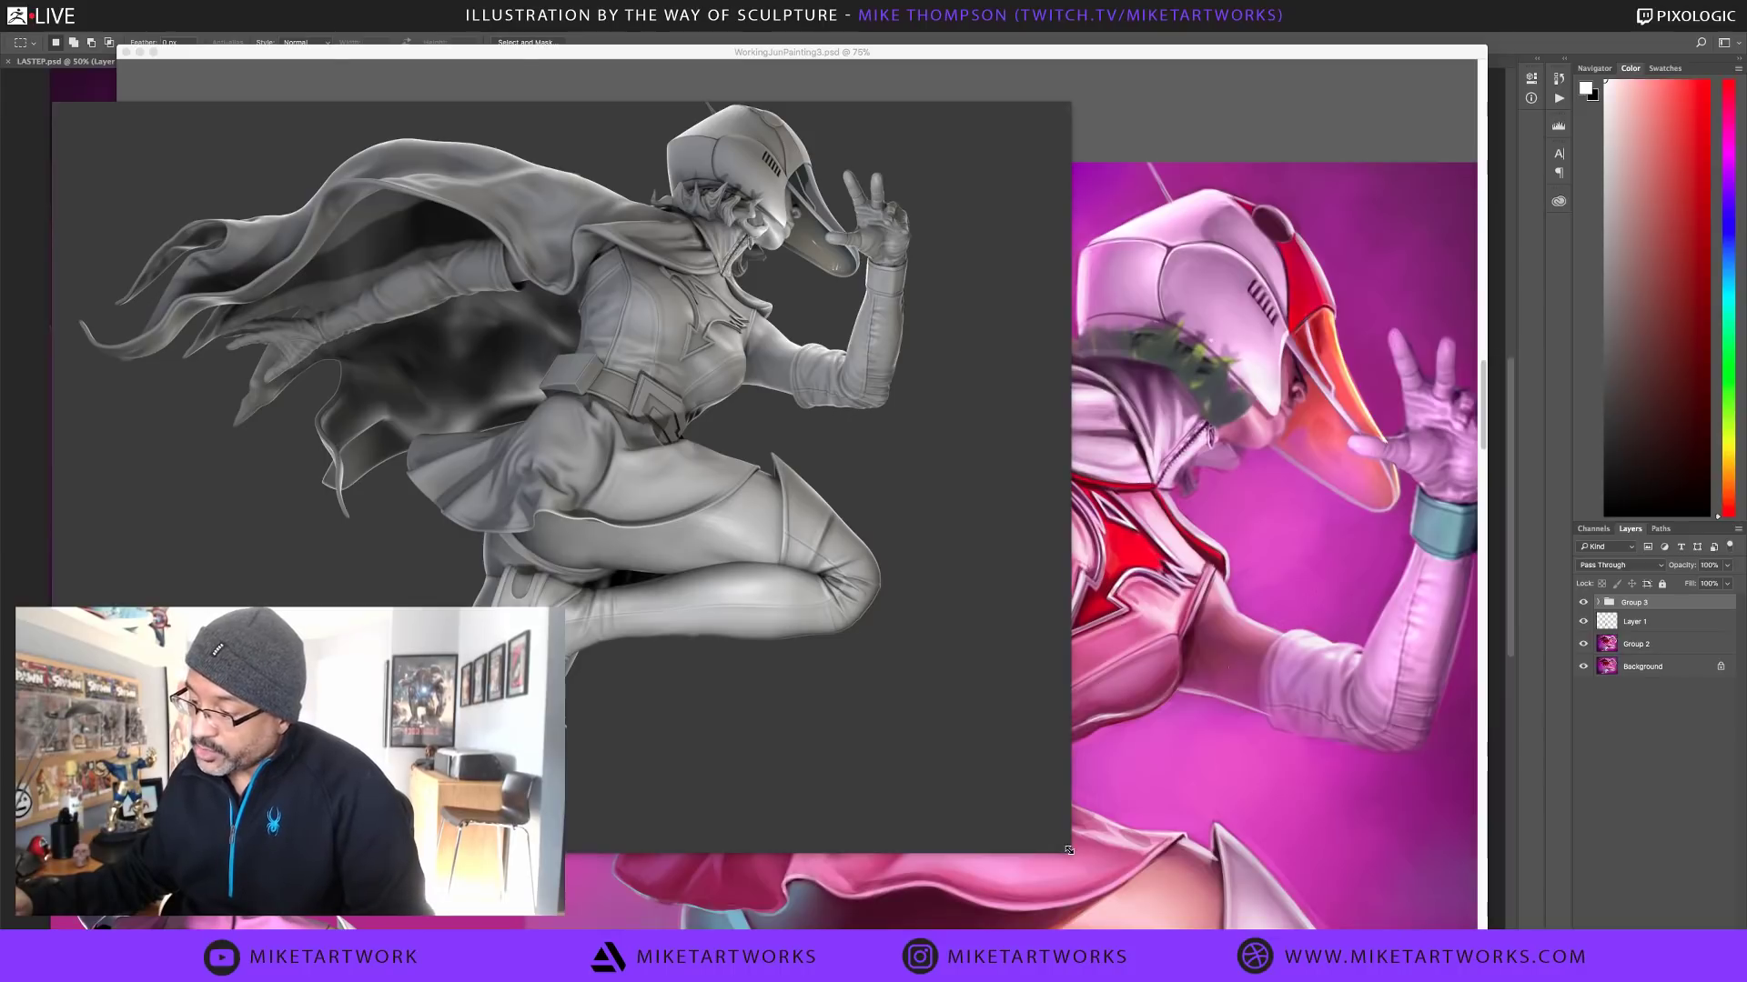
{"action": "left_click_drag", "start_coordinate": [1069, 850], "coordinate": [1053, 820]}
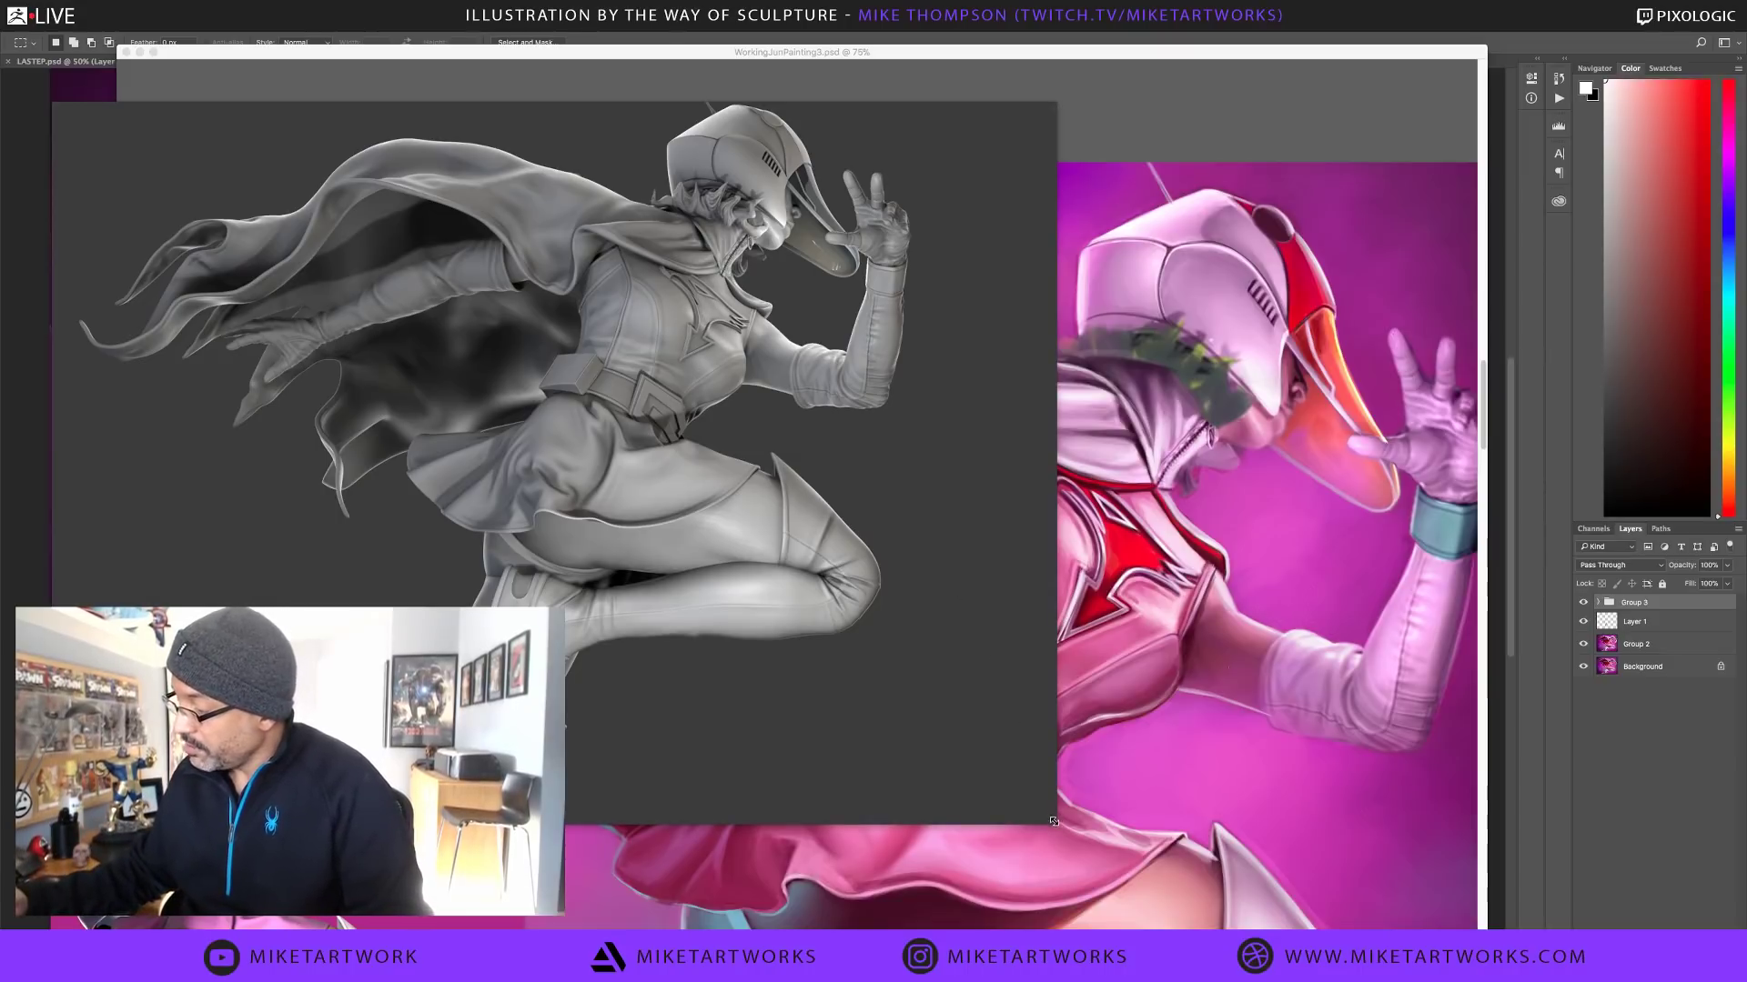
{"action": "mouse_move", "coordinate": [1053, 821]}
{"action": "left_mouse_down"}
{"action": "mouse_move", "coordinate": [875, 628]}
{"action": "mouse_move", "coordinate": [521, 373]}
{"action": "mouse_move", "coordinate": [524, 394]}
{"action": "left_mouse_up"}
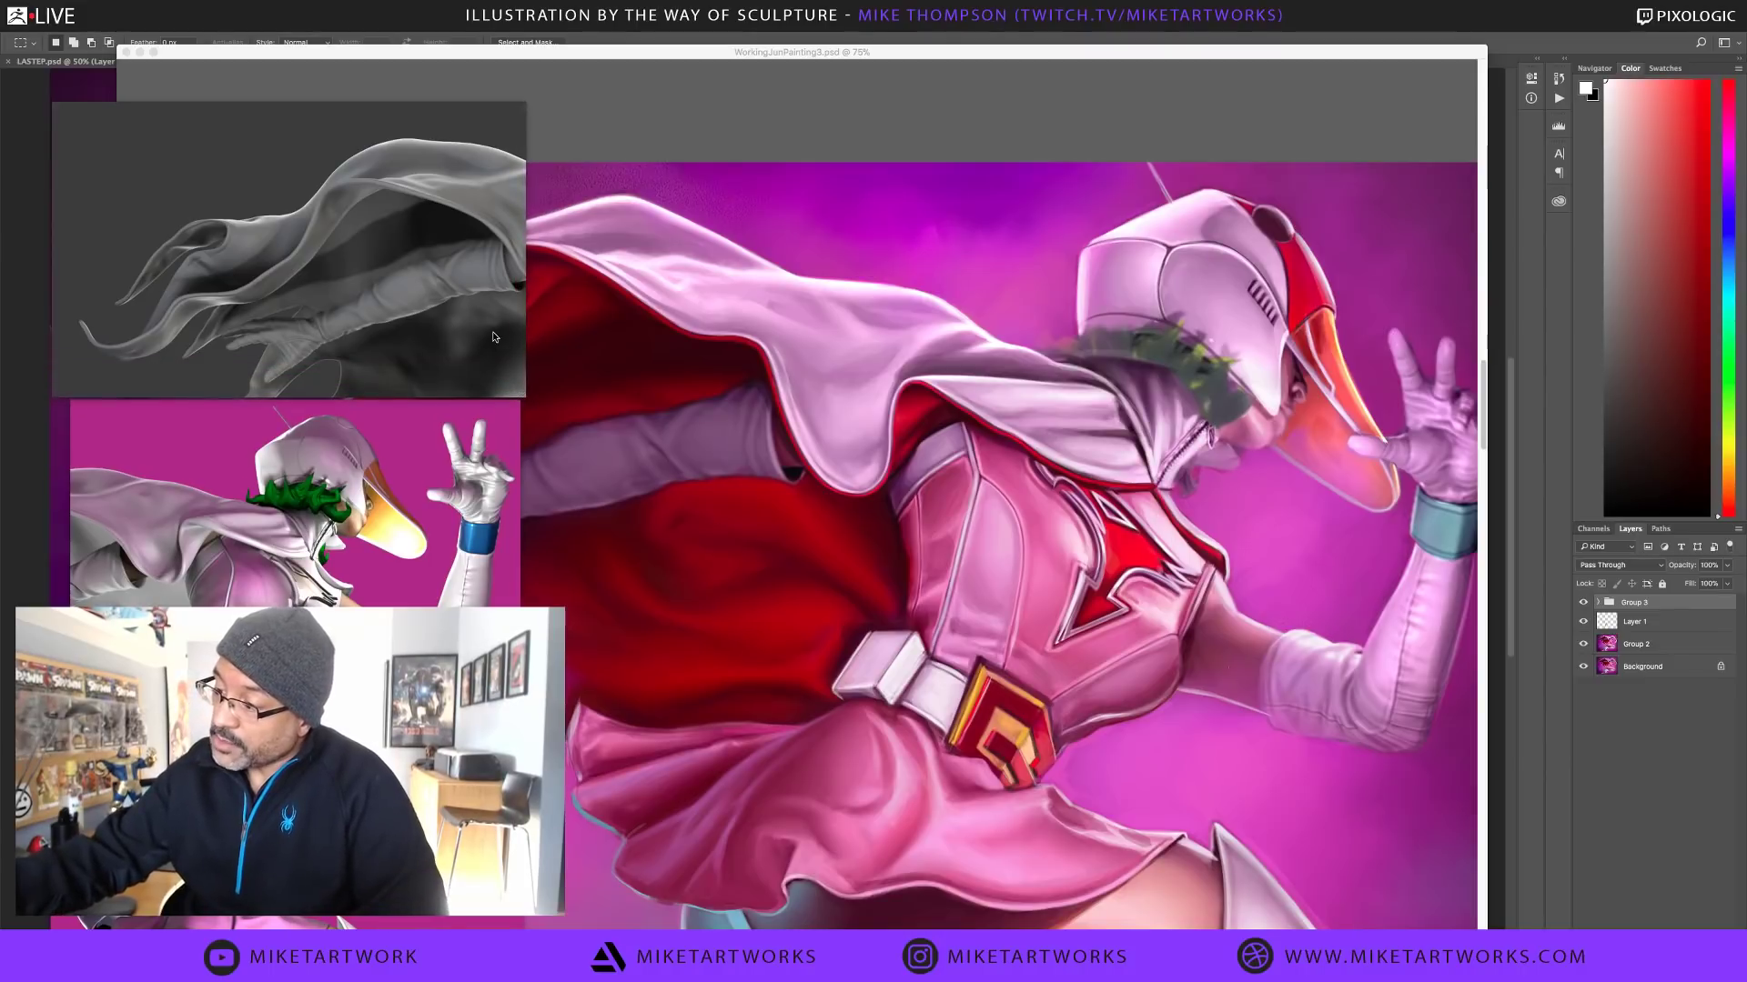
{"action": "mouse_move", "coordinate": [494, 336]}
{"action": "left_mouse_down"}
{"action": "mouse_move", "coordinate": [446, 314]}
{"action": "mouse_move", "coordinate": [505, 342]}
{"action": "mouse_move", "coordinate": [445, 302]}
{"action": "mouse_move", "coordinate": [472, 274]}
{"action": "mouse_move", "coordinate": [474, 319]}
{"action": "mouse_move", "coordinate": [418, 318]}
{"action": "mouse_move", "coordinate": [462, 292]}
{"action": "mouse_move", "coordinate": [490, 354]}
{"action": "left_mouse_up"}
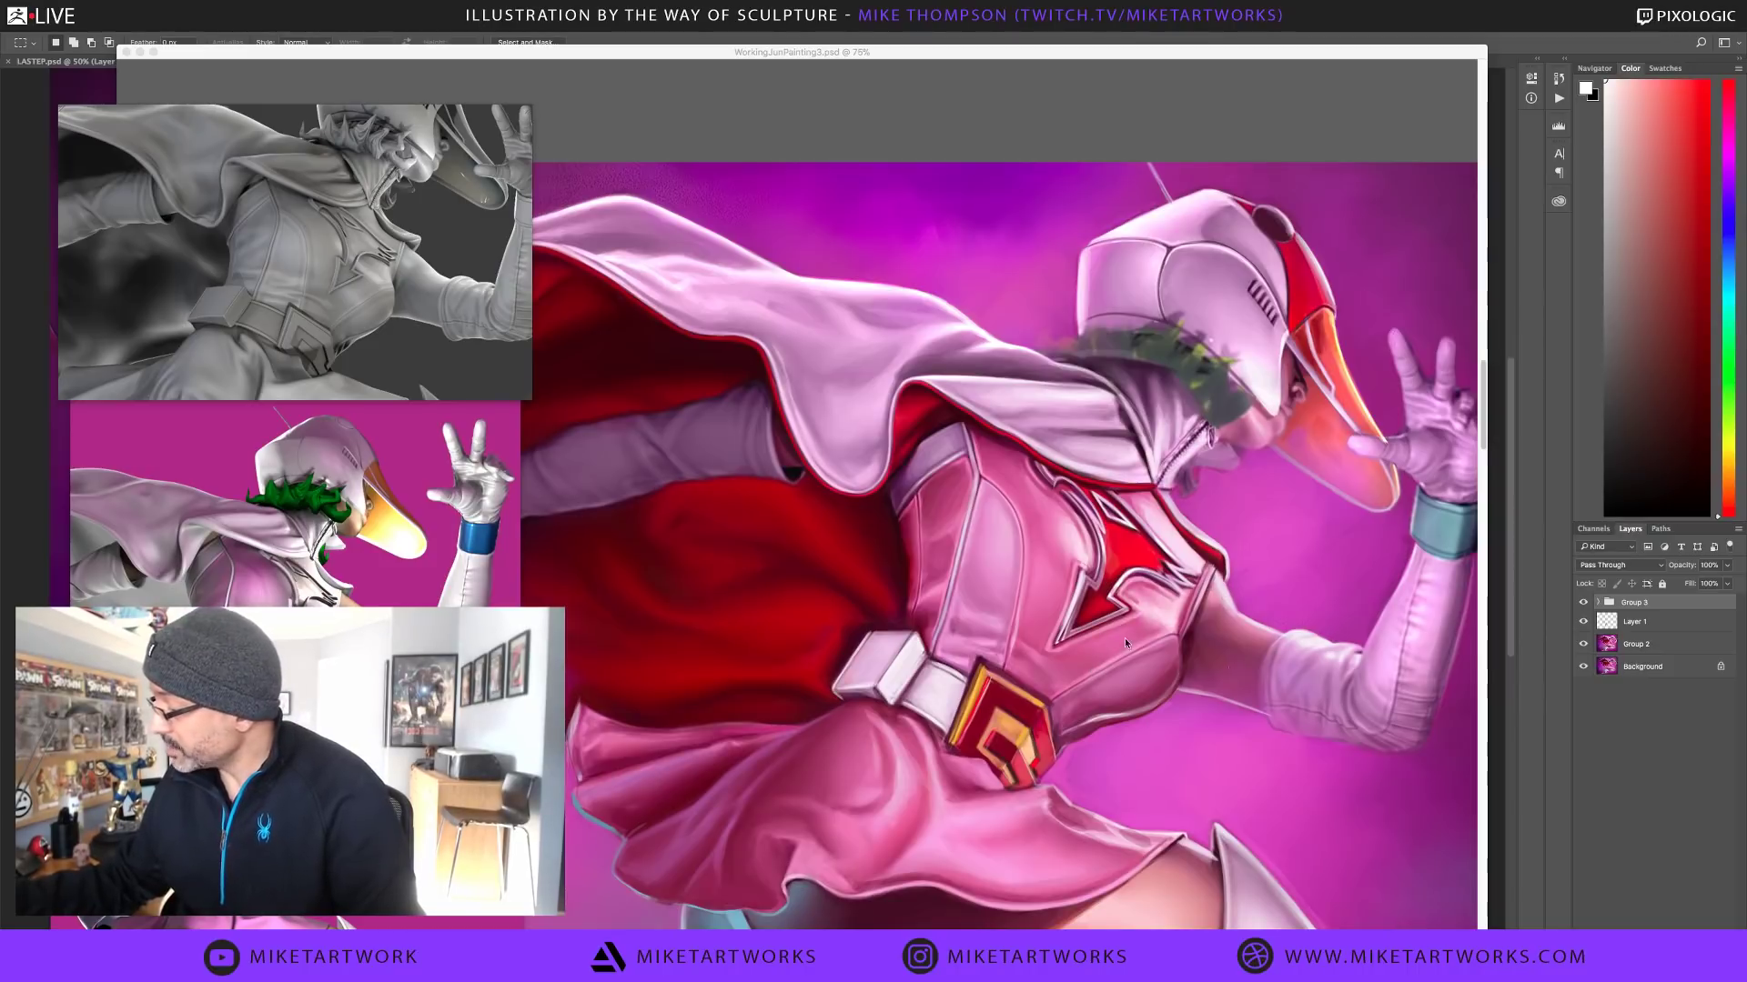
Switch to Corel Painter and frame the raised arm and teal wristband at 100% zoom
{"action": "key", "text": "super+Tab"}
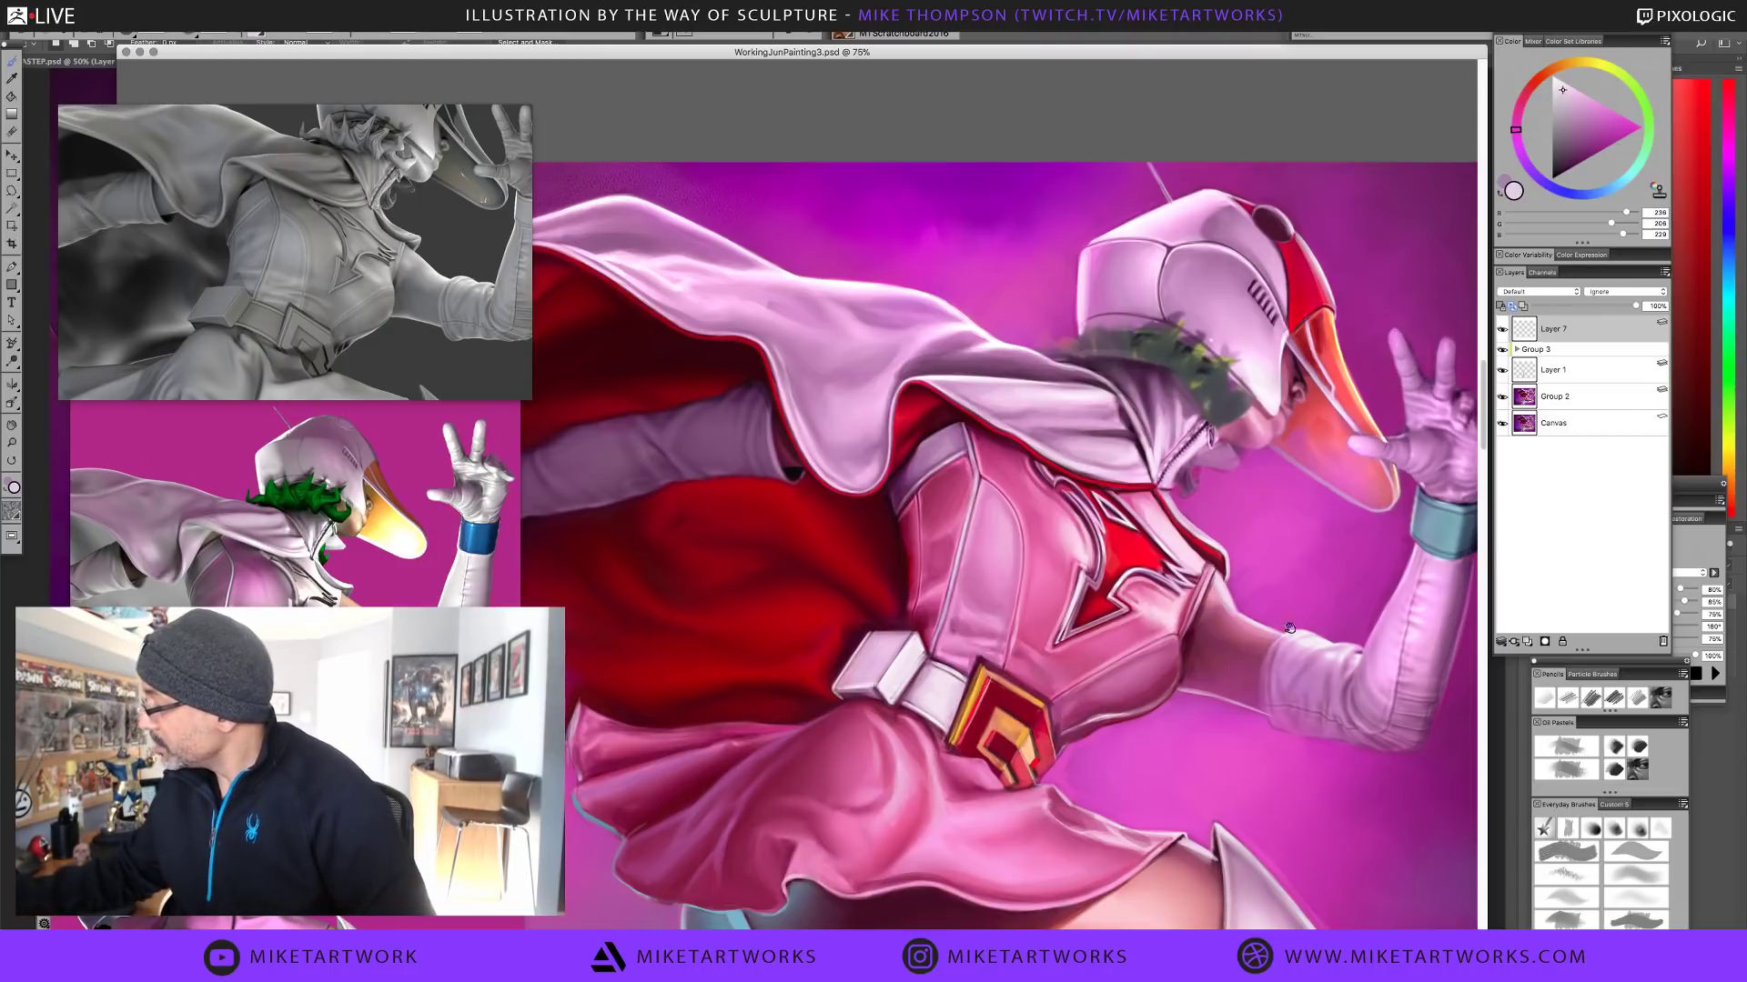
{"action": "left_click_drag", "start_coordinate": [1420, 637], "coordinate": [1224, 516]}
{"action": "scroll", "coordinate": [1223, 516], "scroll_direction": "up", "scroll_amount": 1}
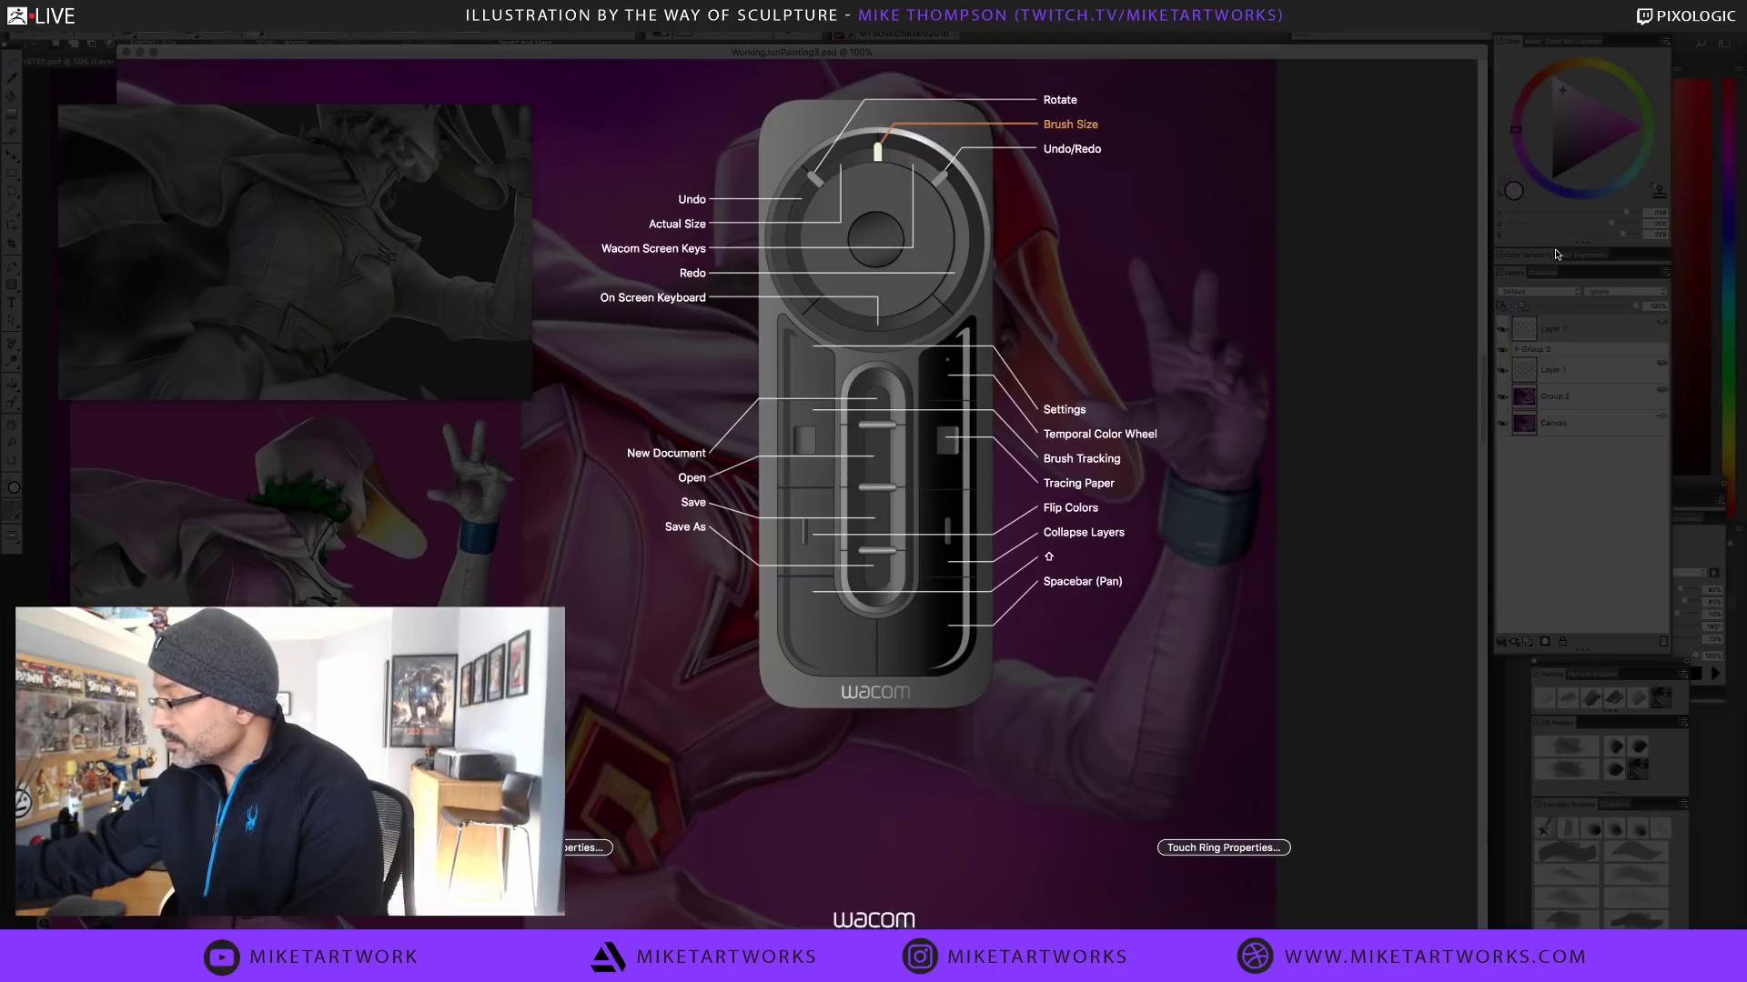
{"action": "key", "text": "Escape"}
{"action": "key", "text": "shift+super+k"}
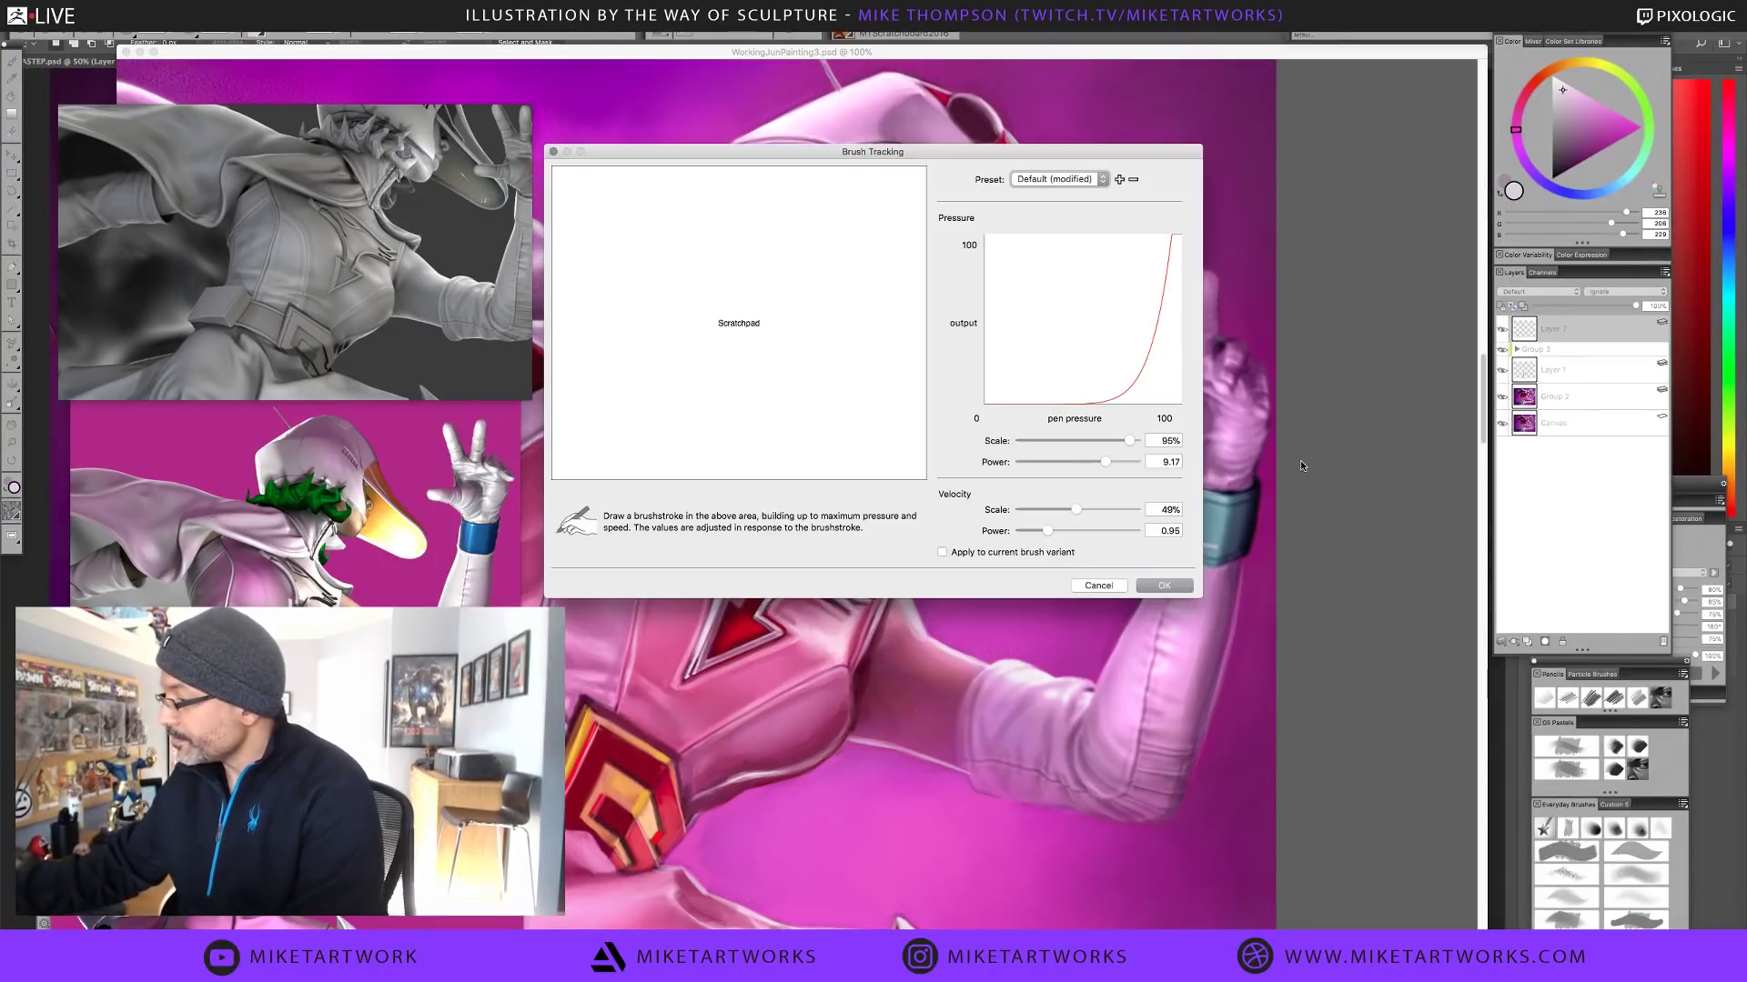
{"action": "left_click", "coordinate": [1124, 585]}
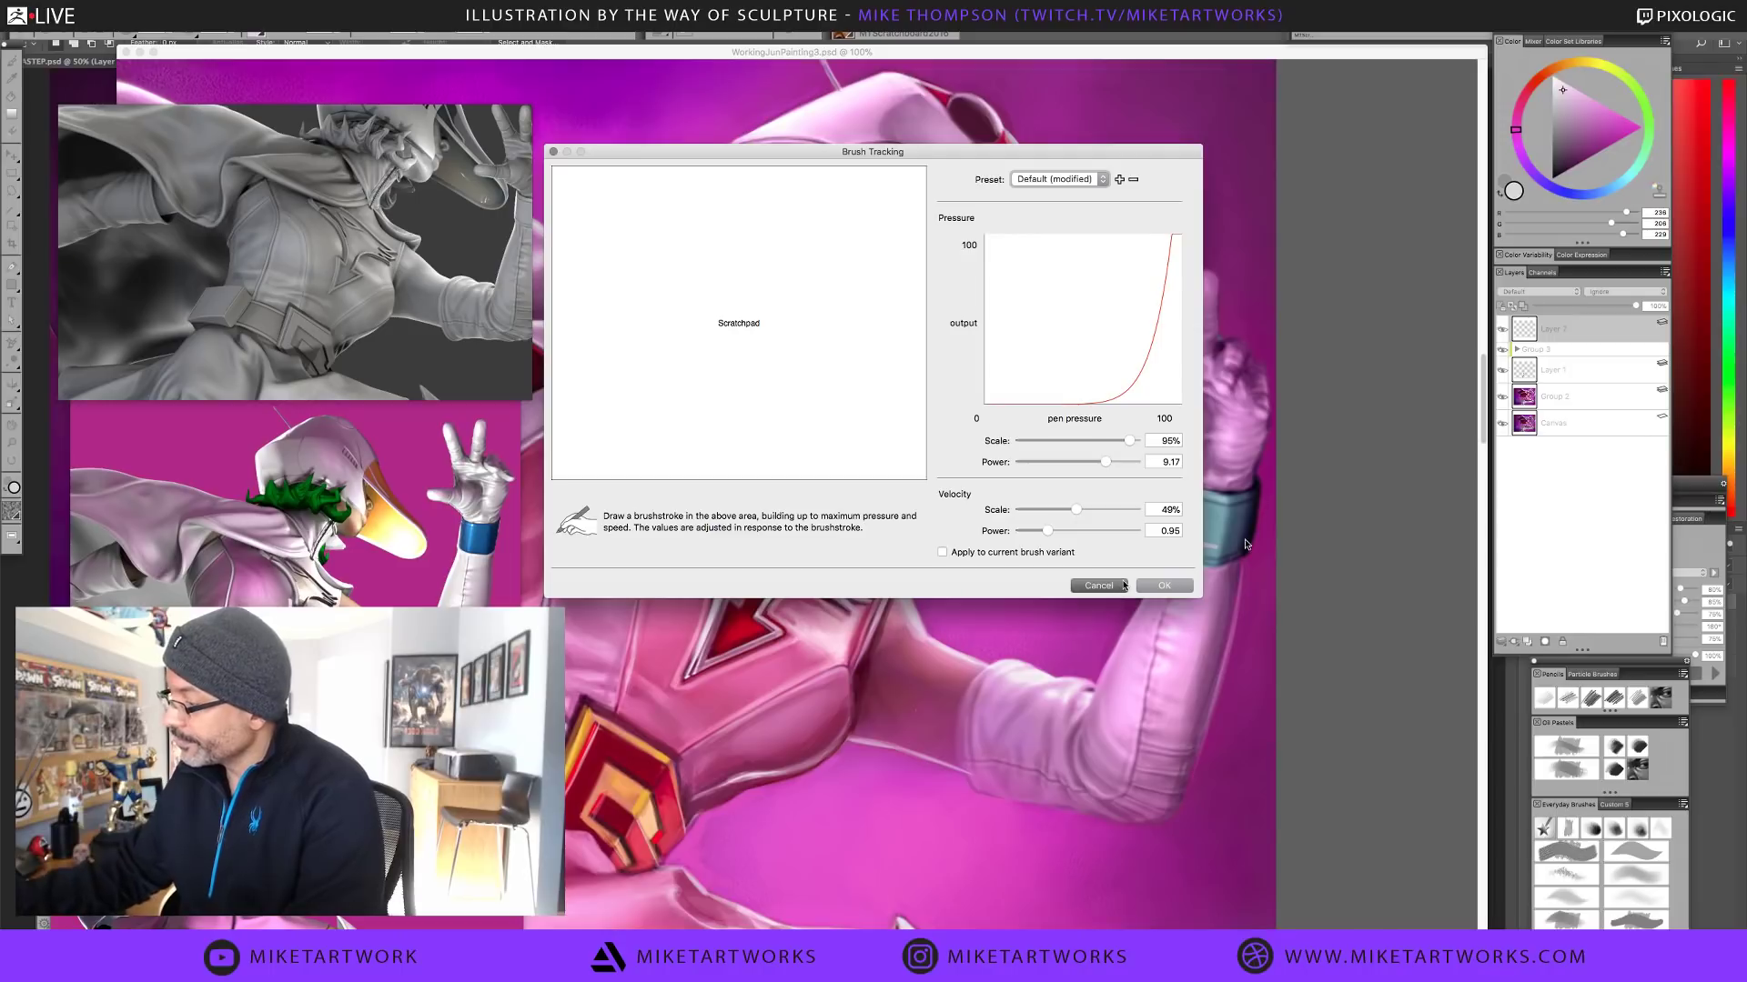
{"action": "key", "text": "F1"}
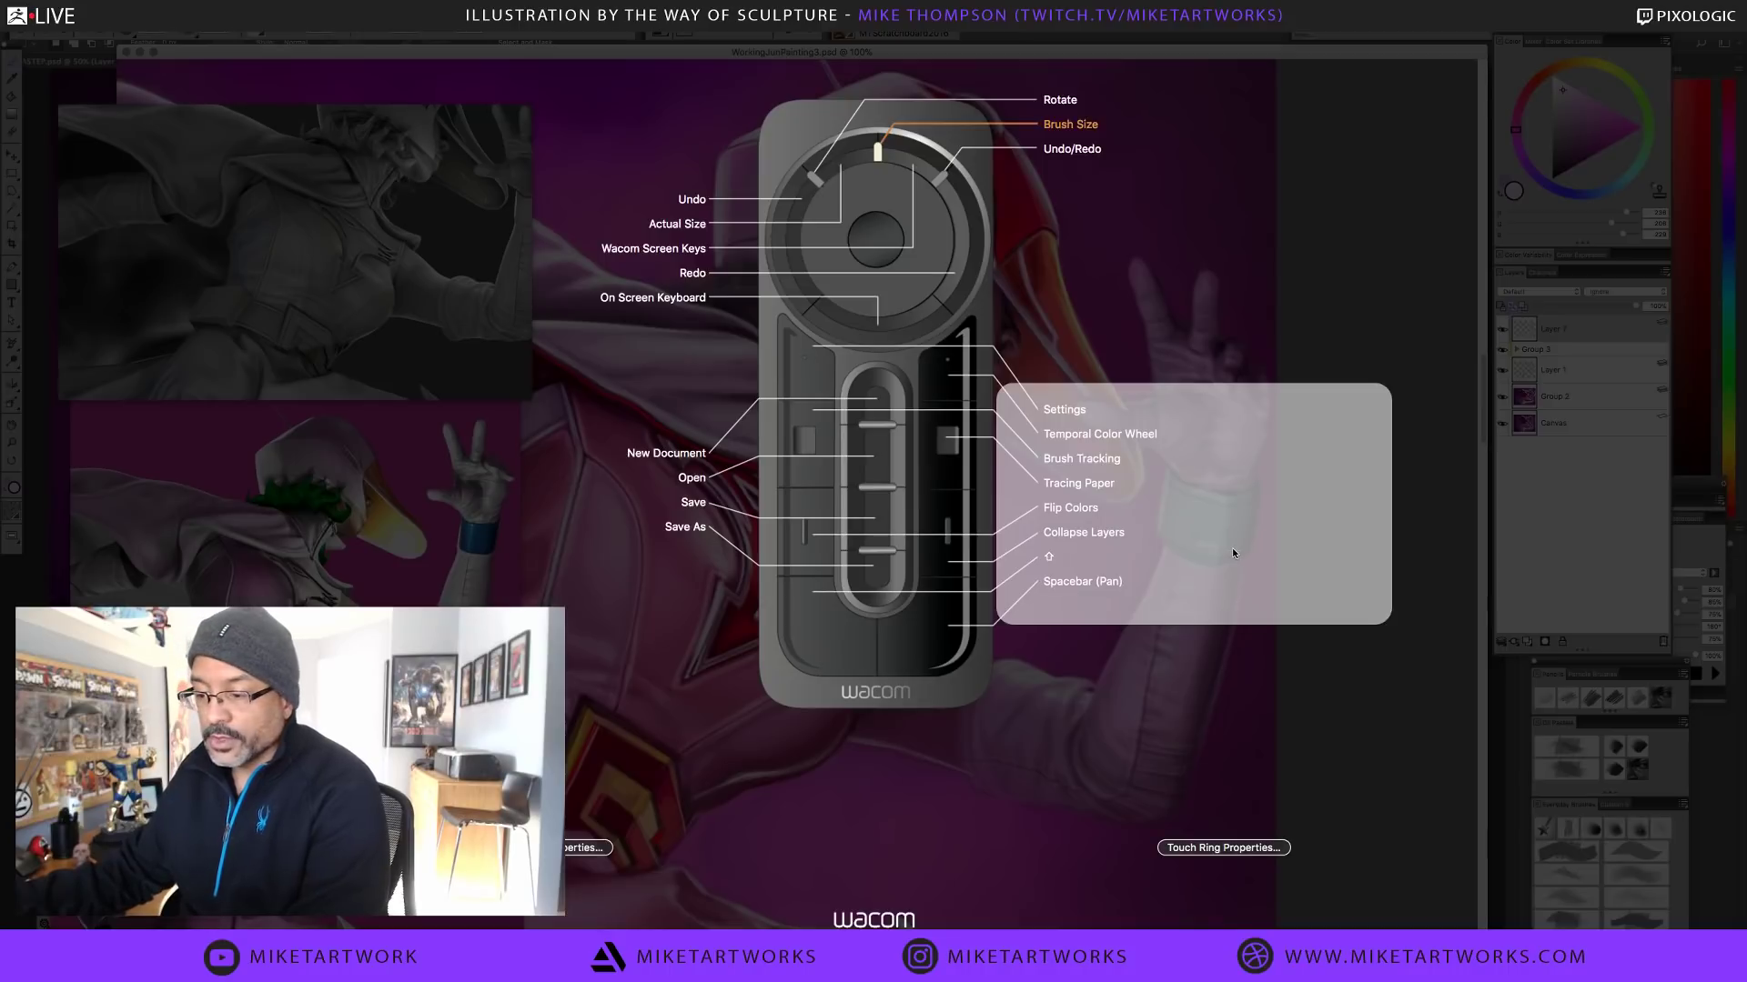
{"action": "key", "text": "Escape"}
Choose a saturated blue with the temporal color wheel and paint over the teal wristband, sampling blues from the painted area to even it out
{"action": "key", "text": "super+alt+1"}
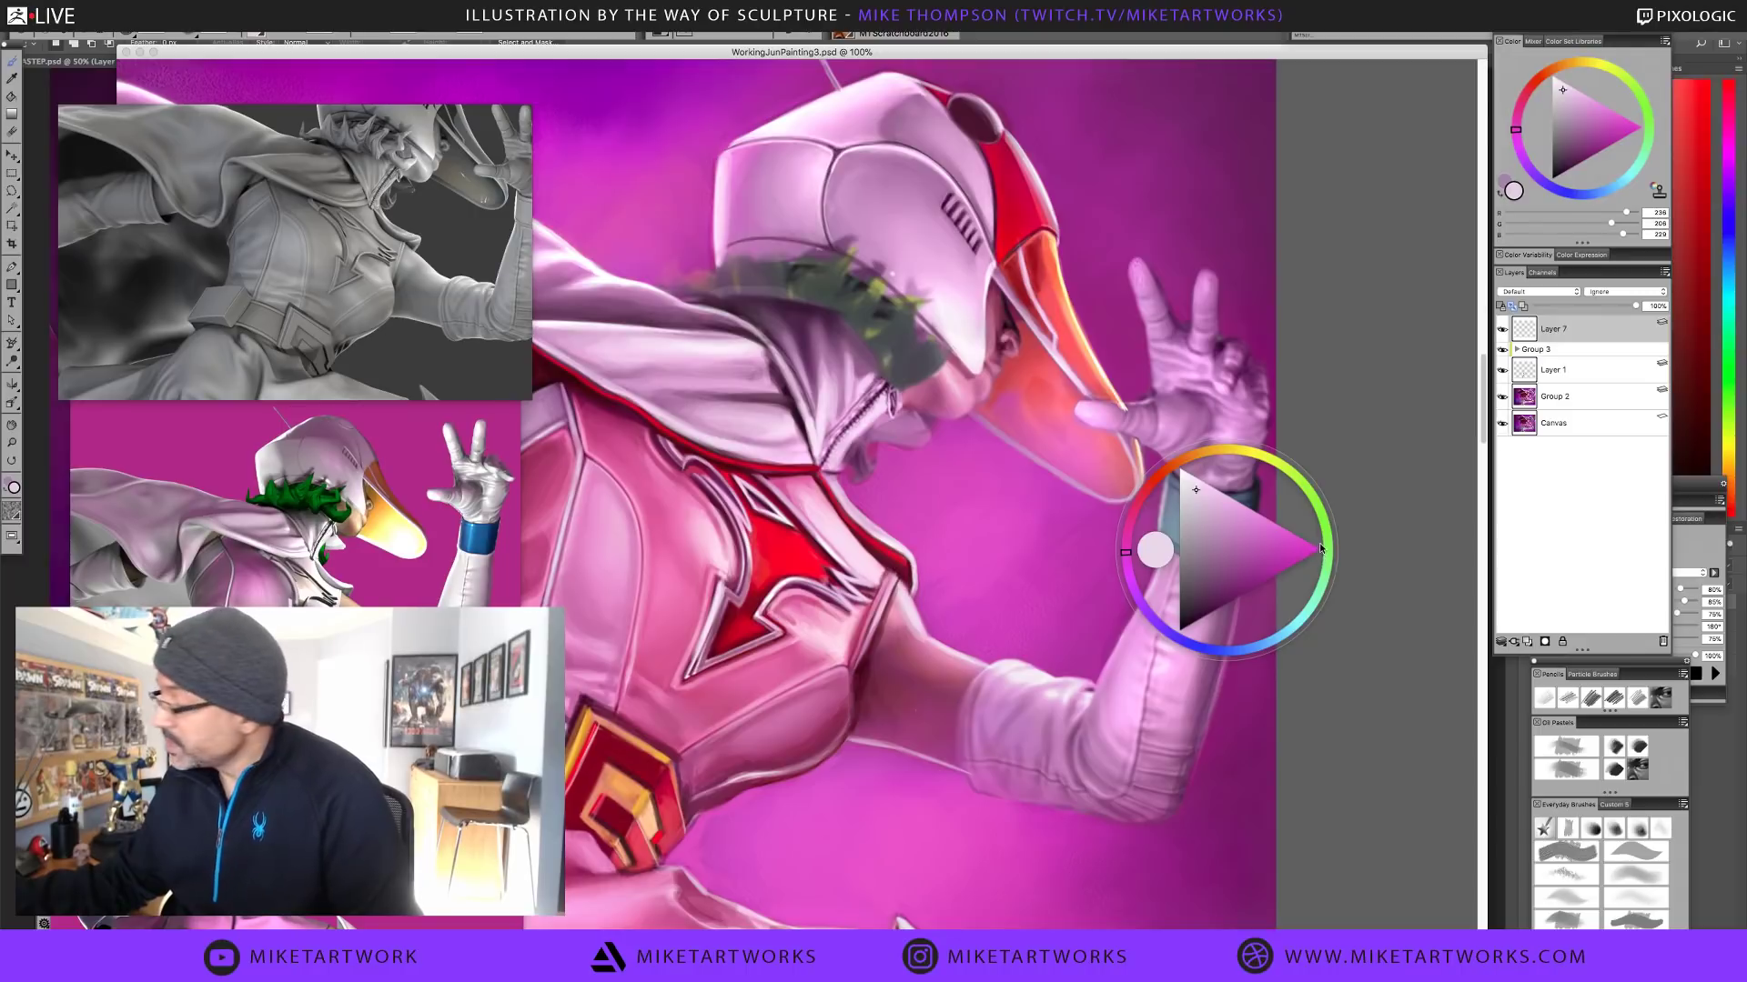
{"action": "left_click", "coordinate": [1234, 653]}
{"action": "left_click", "coordinate": [1286, 544]}
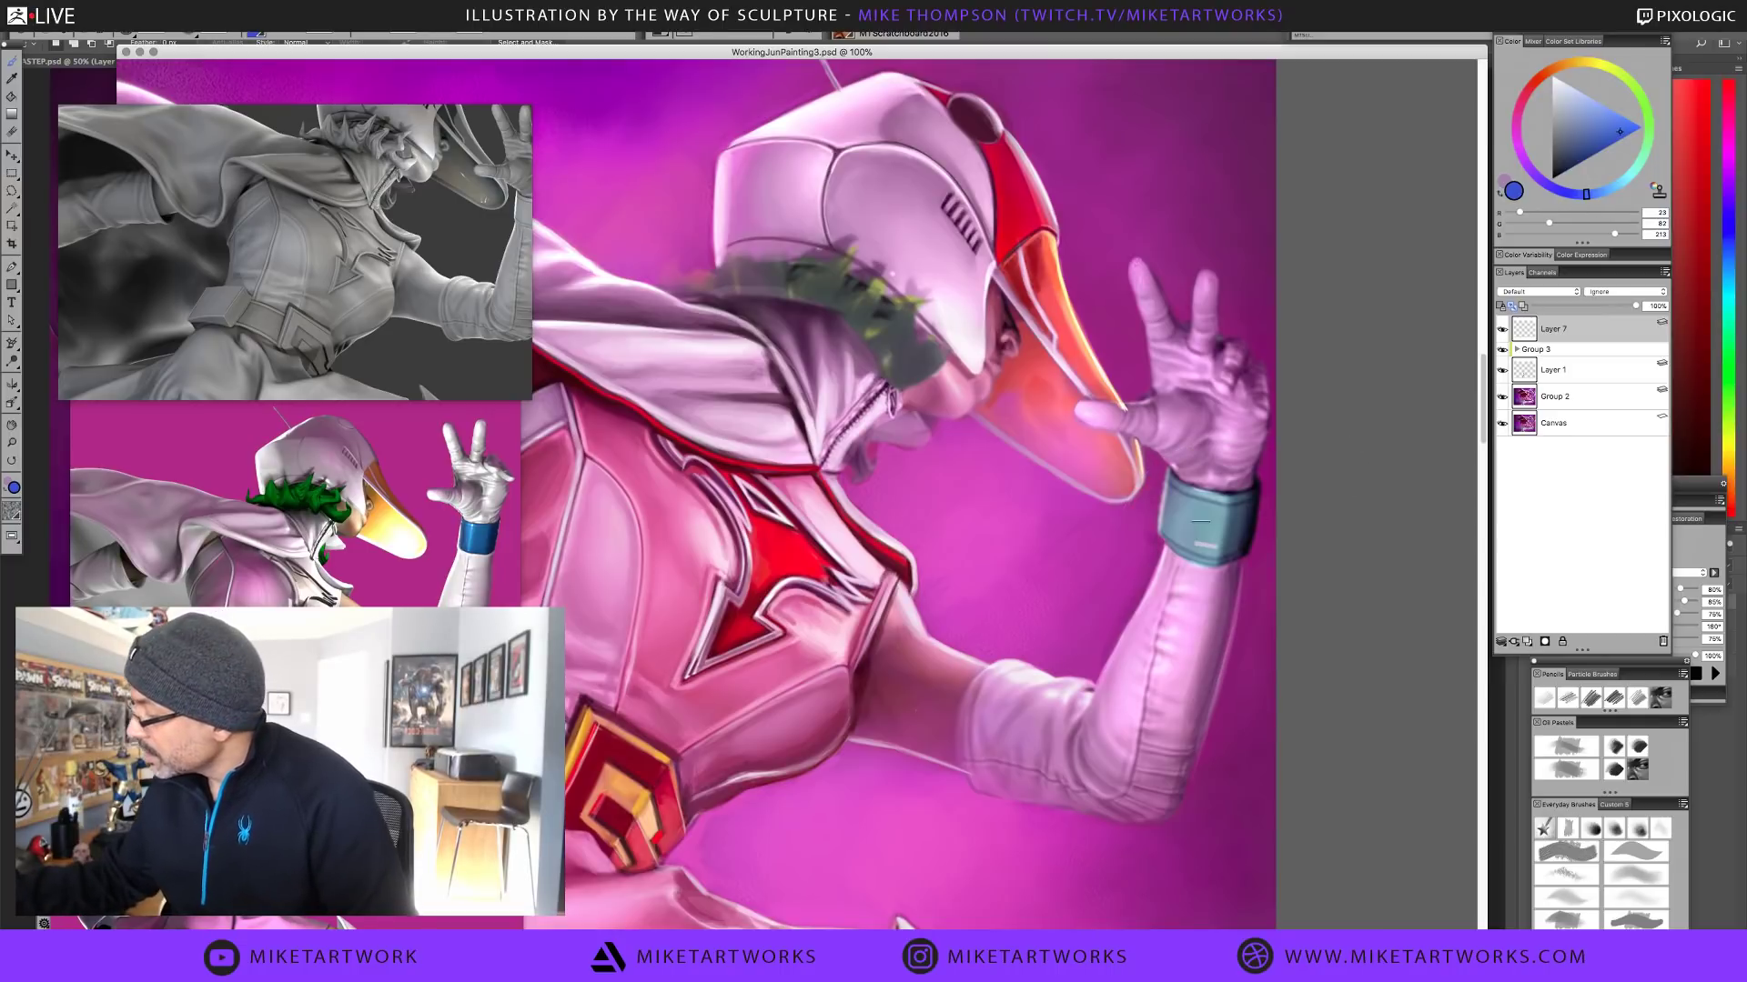
{"action": "mouse_move", "coordinate": [1187, 499]}
{"action": "left_mouse_down"}
{"action": "mouse_move", "coordinate": [1192, 546]}
{"action": "mouse_move", "coordinate": [1179, 535]}
{"action": "mouse_move", "coordinate": [1173, 553]}
{"action": "mouse_move", "coordinate": [1173, 535]}
{"action": "left_mouse_up"}
{"action": "left_click", "coordinate": [1192, 500], "text": "alt"}
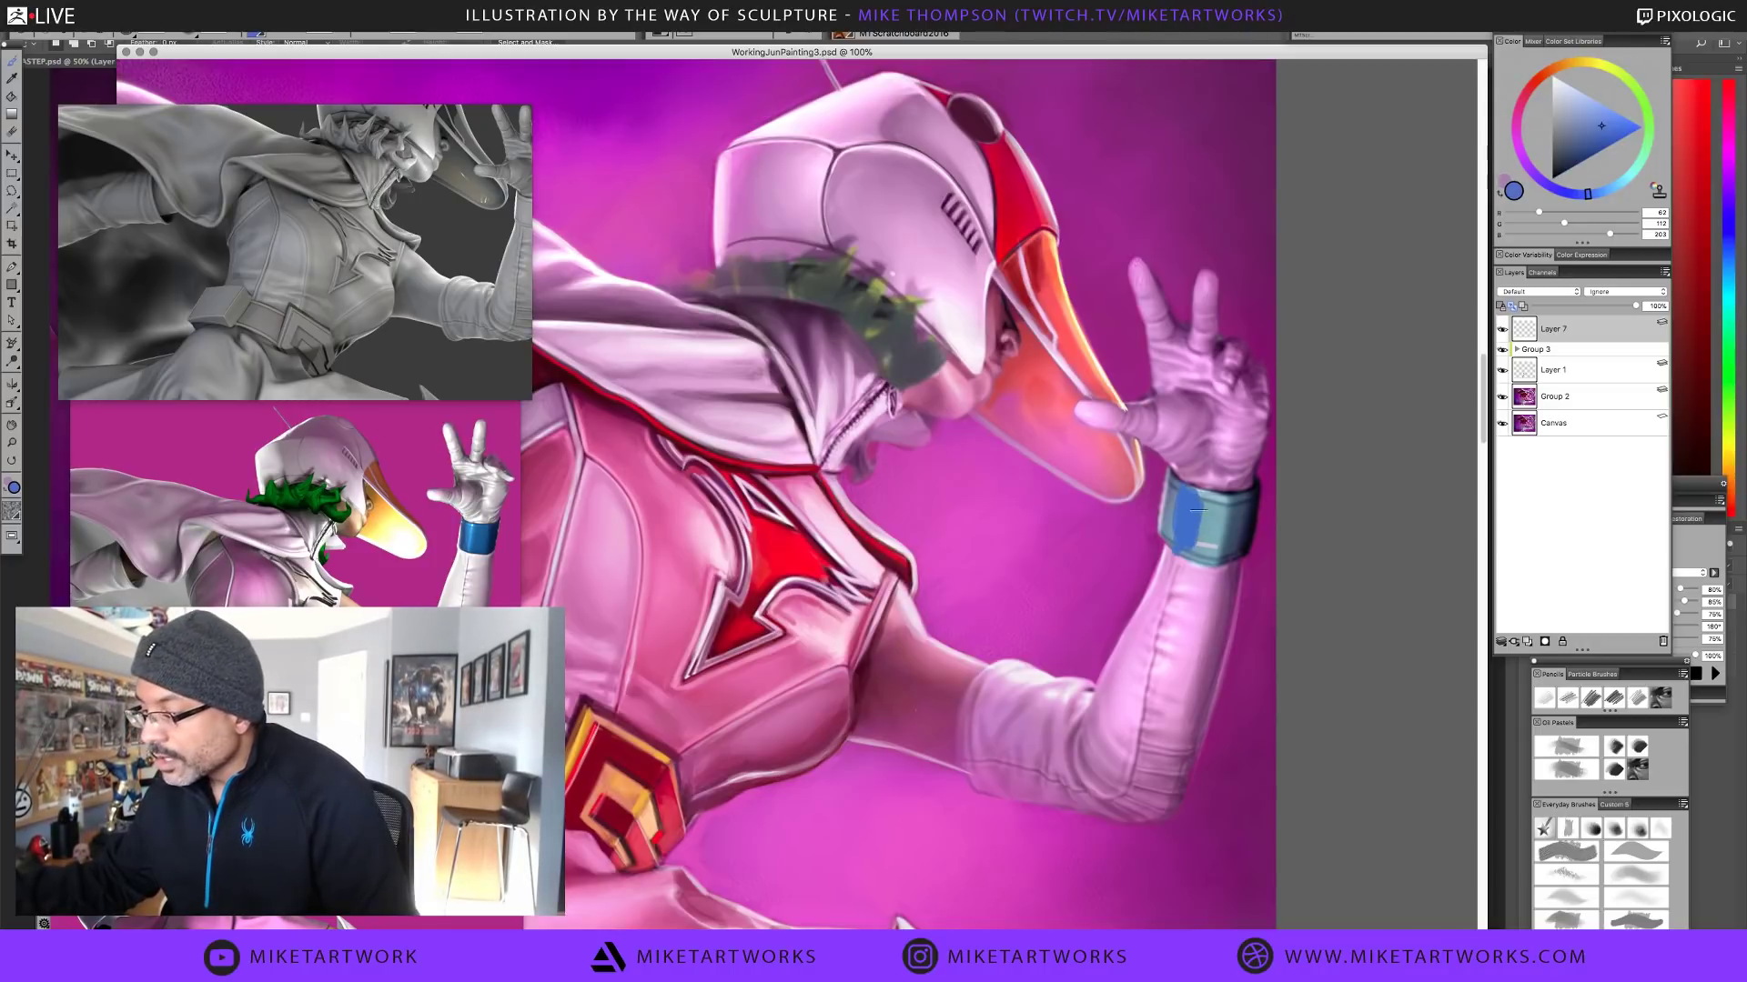
{"action": "left_click", "coordinate": [1216, 516], "text": "alt"}
{"action": "mouse_move", "coordinate": [1196, 501]}
{"action": "left_mouse_down"}
{"action": "mouse_move", "coordinate": [1190, 549]}
{"action": "mouse_move", "coordinate": [1187, 528]}
{"action": "mouse_move", "coordinate": [1219, 555]}
{"action": "left_mouse_up"}
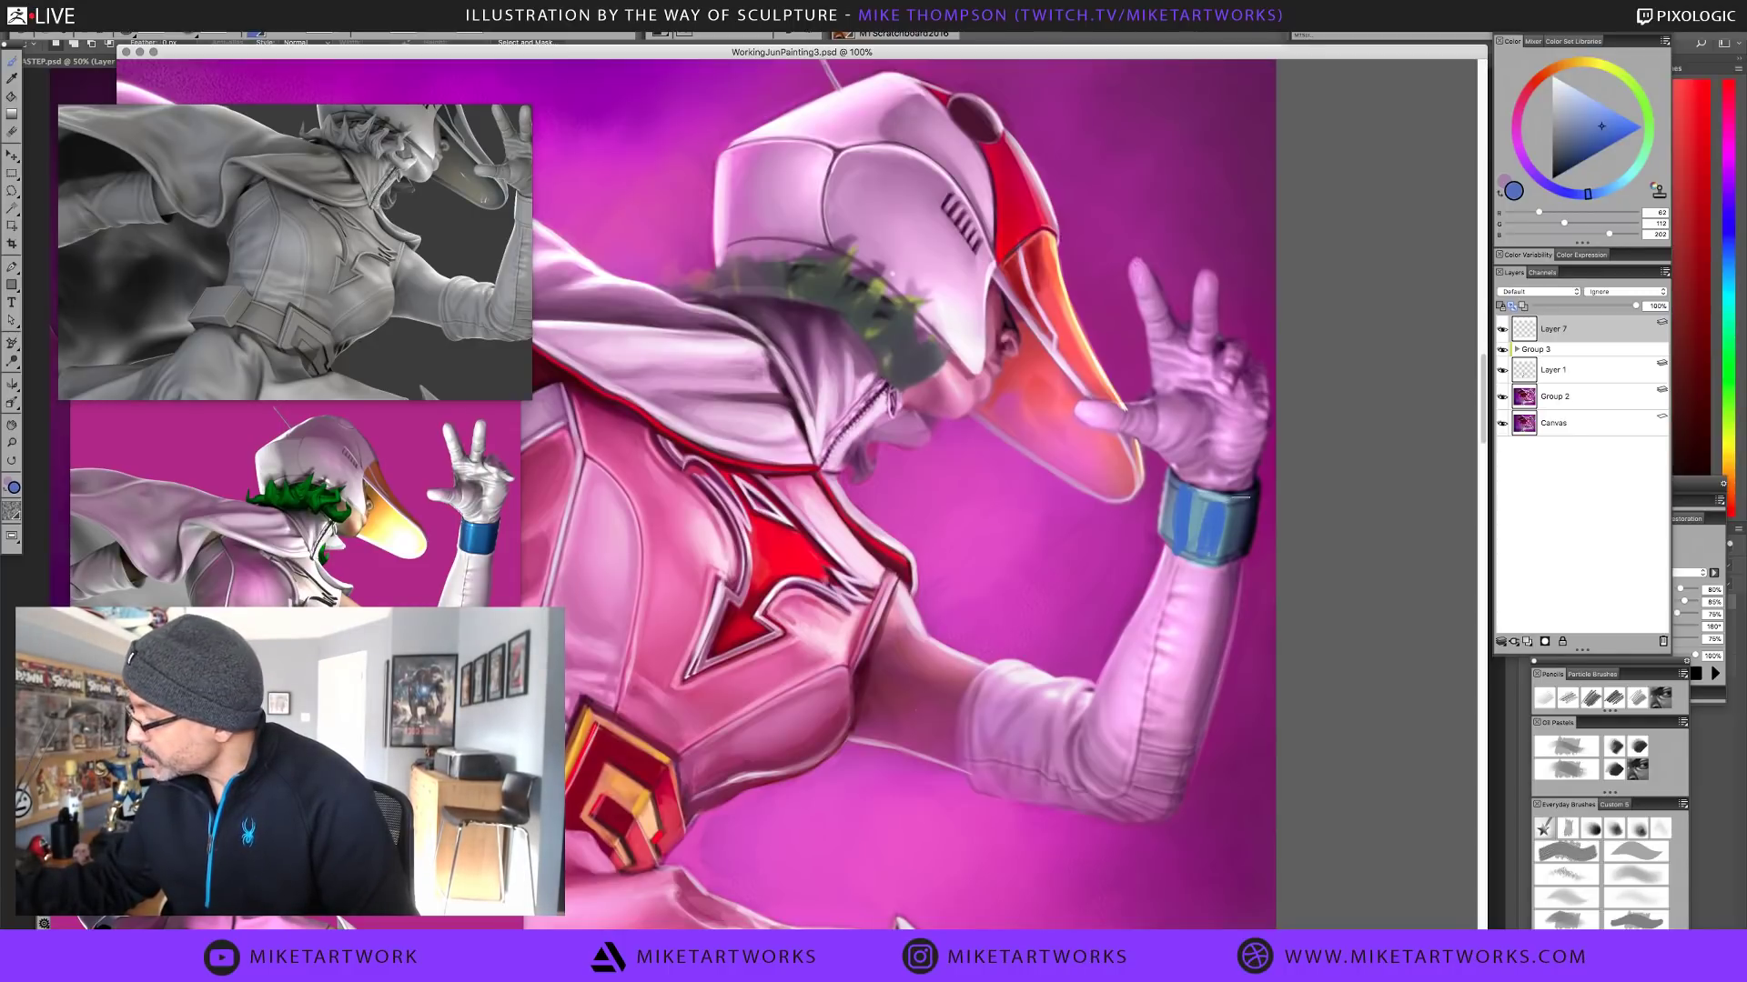
{"action": "mouse_move", "coordinate": [1225, 495]}
{"action": "left_mouse_down"}
{"action": "mouse_move", "coordinate": [1248, 492]}
{"action": "mouse_move", "coordinate": [1200, 552]}
{"action": "left_mouse_up"}
{"action": "left_click", "coordinate": [1206, 537], "text": "alt"}
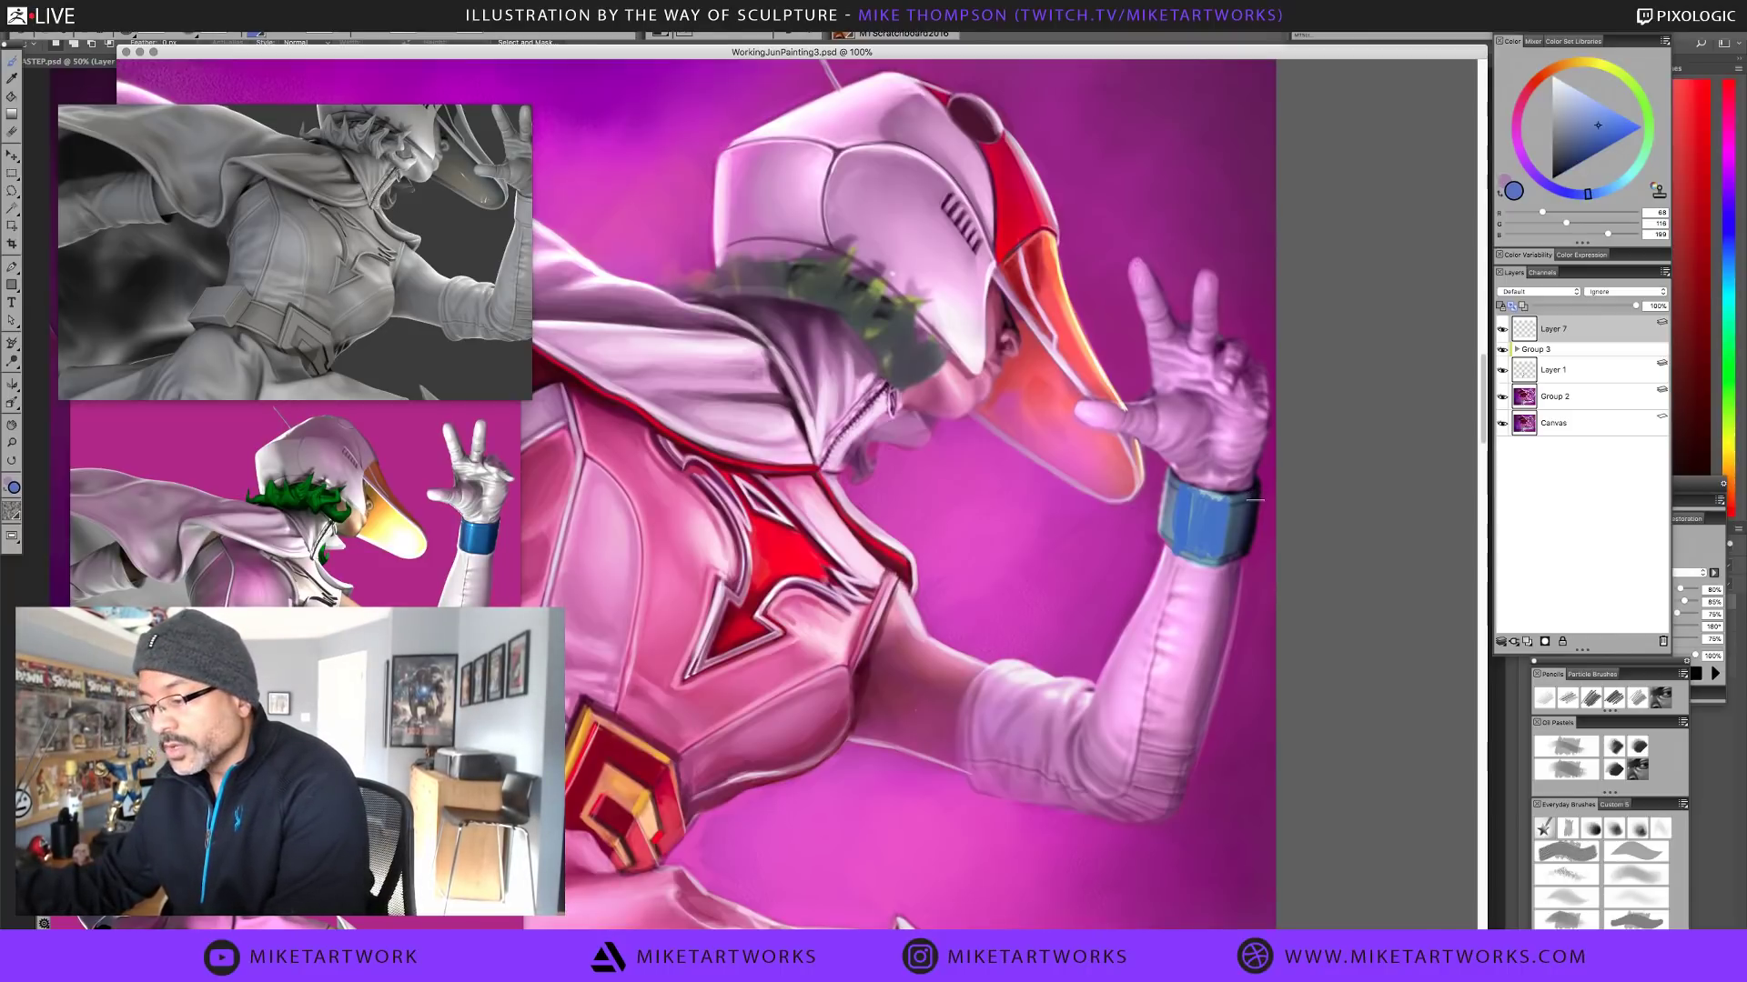
Choose a darker blue and shade the wristband's right side, blending with tones sampled from the band
{"action": "left_click", "coordinate": [1255, 500], "text": "ctrl+alt+super"}
{"action": "mouse_move", "coordinate": [1315, 496]}
{"action": "left_mouse_down"}
{"action": "mouse_move", "coordinate": [1309, 511]}
{"action": "mouse_move", "coordinate": [1391, 507]}
{"action": "left_mouse_up"}
{"action": "left_click", "coordinate": [1391, 507]}
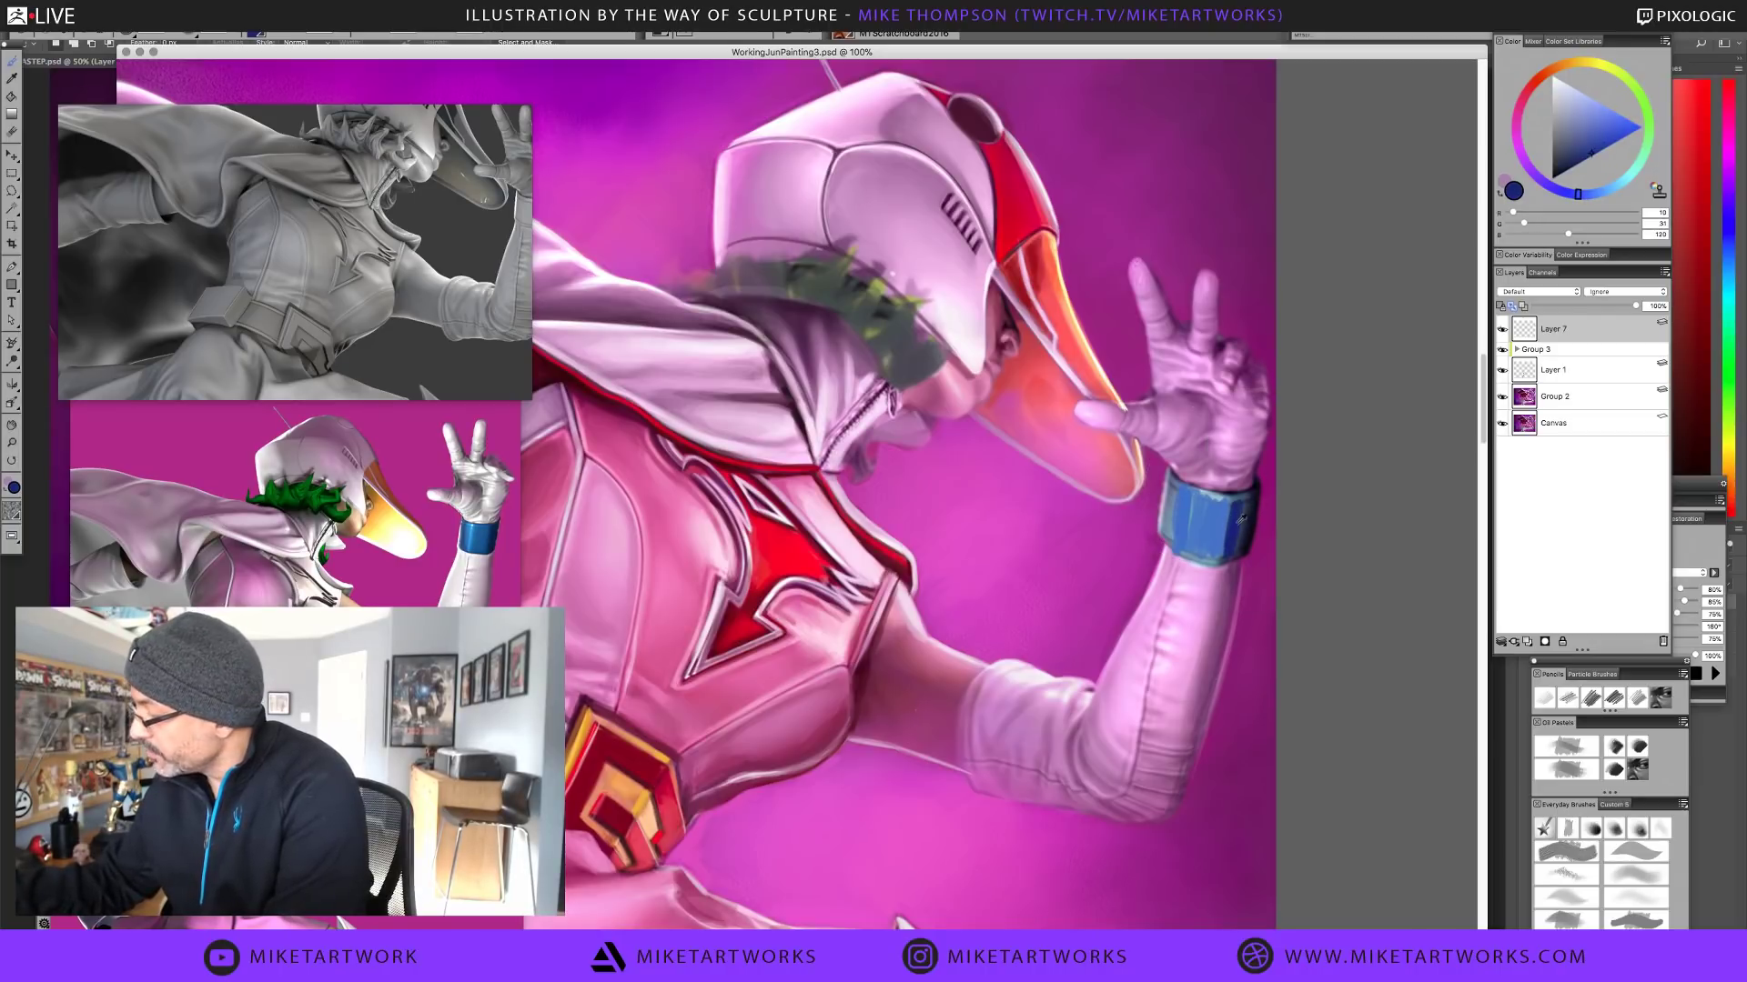
{"action": "left_click", "coordinate": [1234, 552], "text": "alt"}
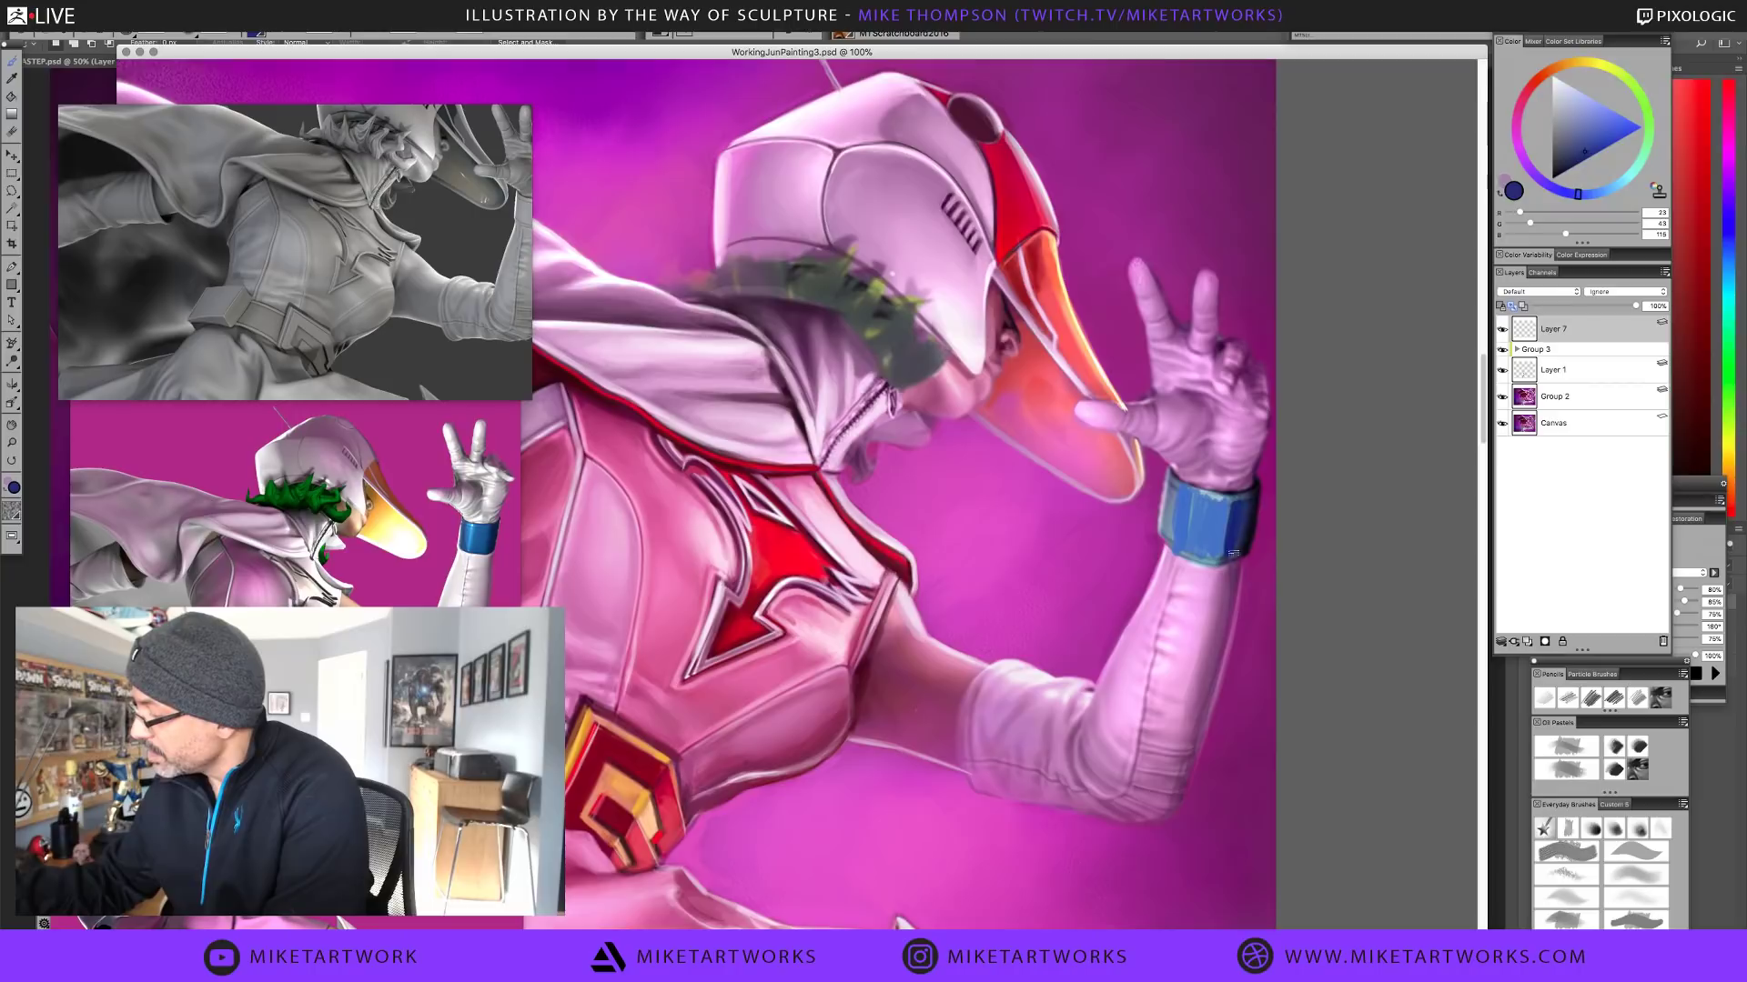
{"action": "left_click", "coordinate": [1254, 511], "text": "alt"}
{"action": "left_click", "coordinate": [1244, 533], "text": "alt"}
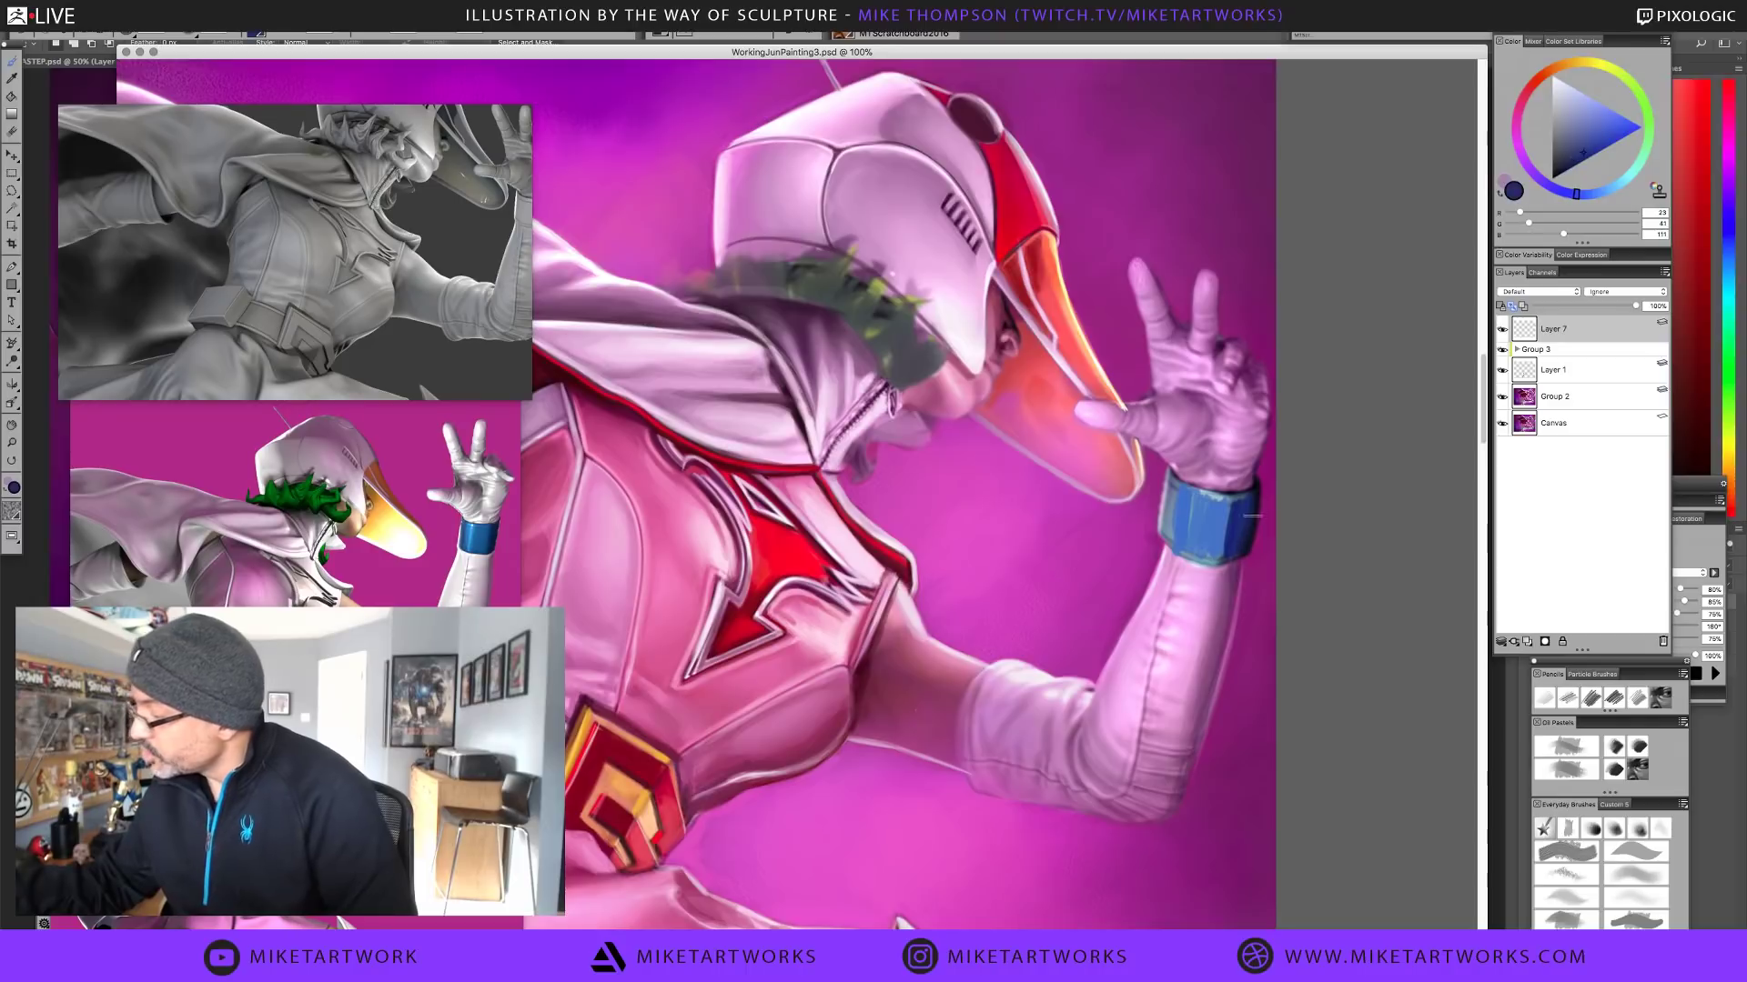
{"action": "left_click", "coordinate": [1239, 496], "text": "alt"}
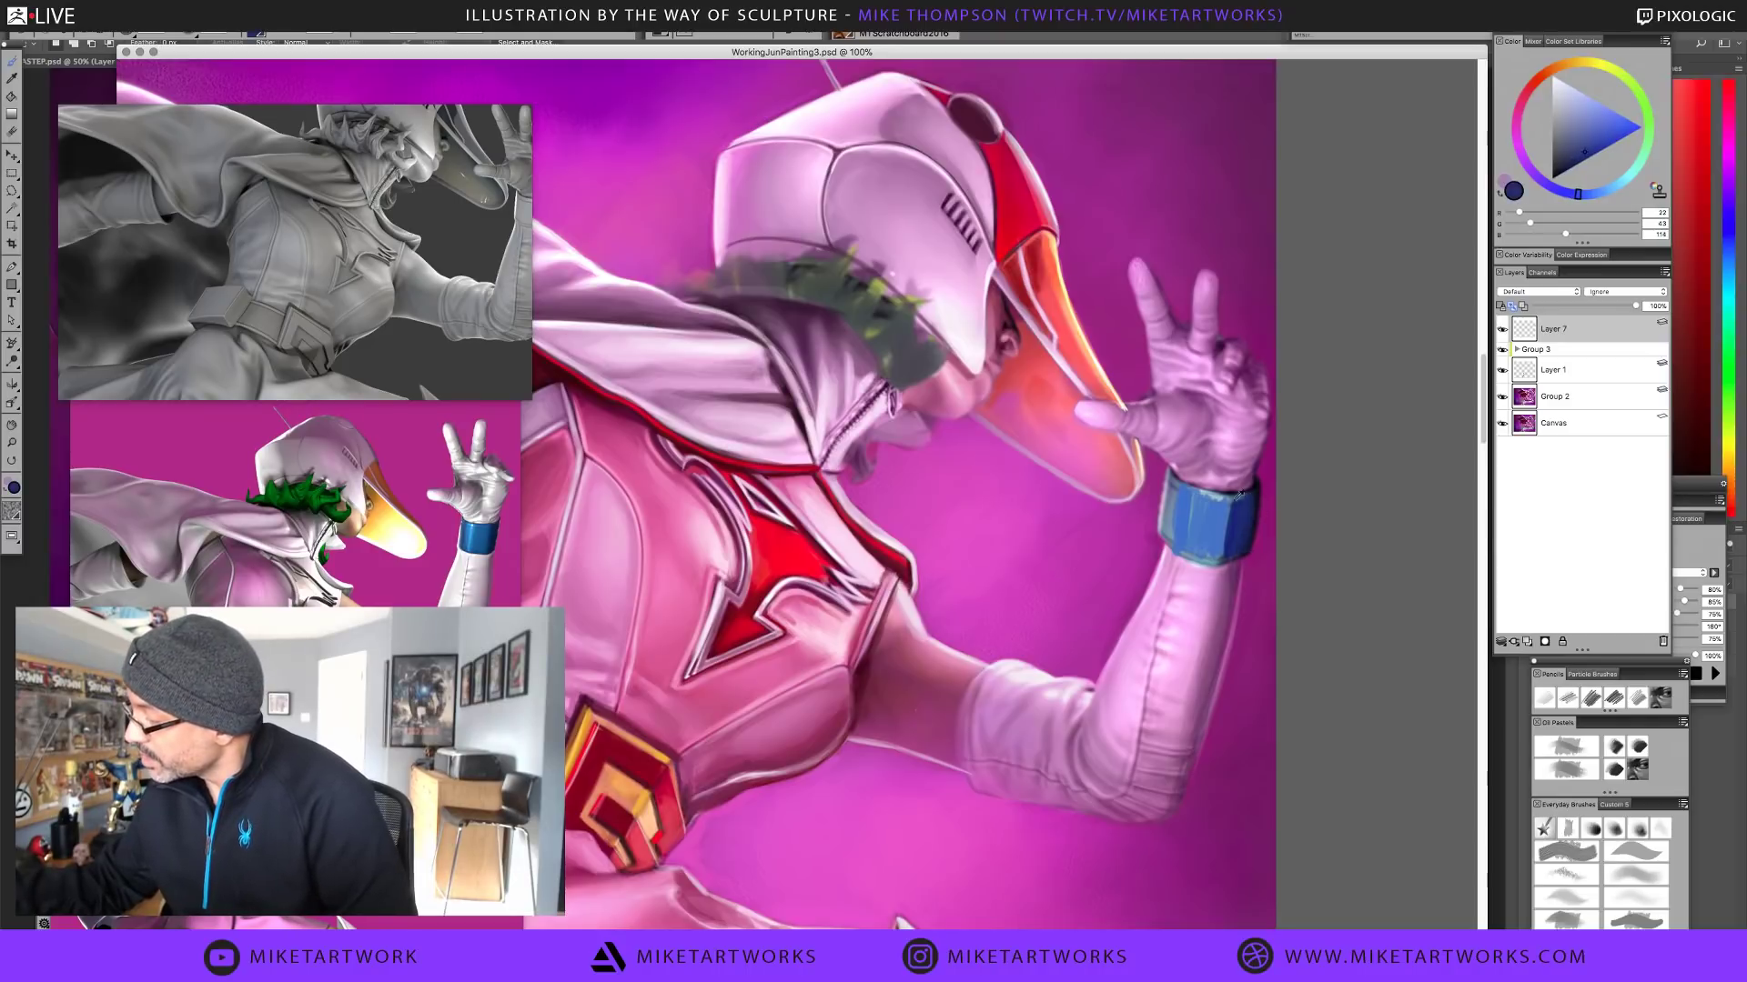
{"action": "left_click", "coordinate": [1232, 522], "text": "alt"}
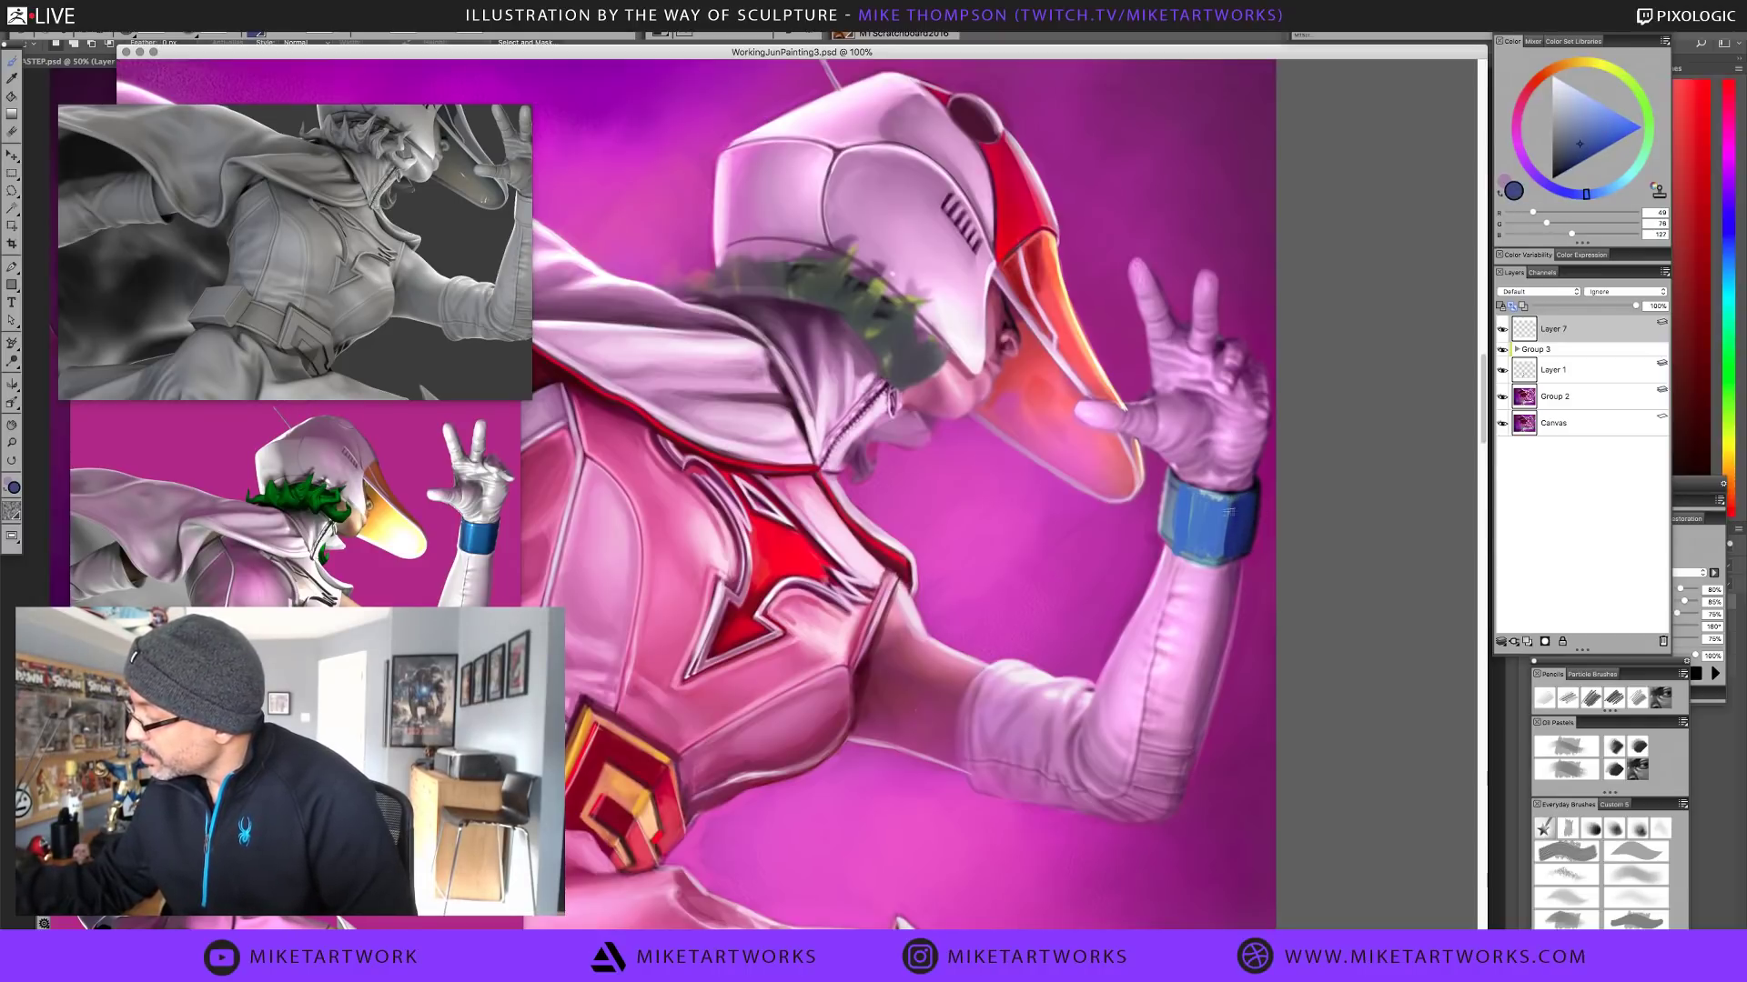
{"action": "left_click", "coordinate": [1240, 501], "text": "alt"}
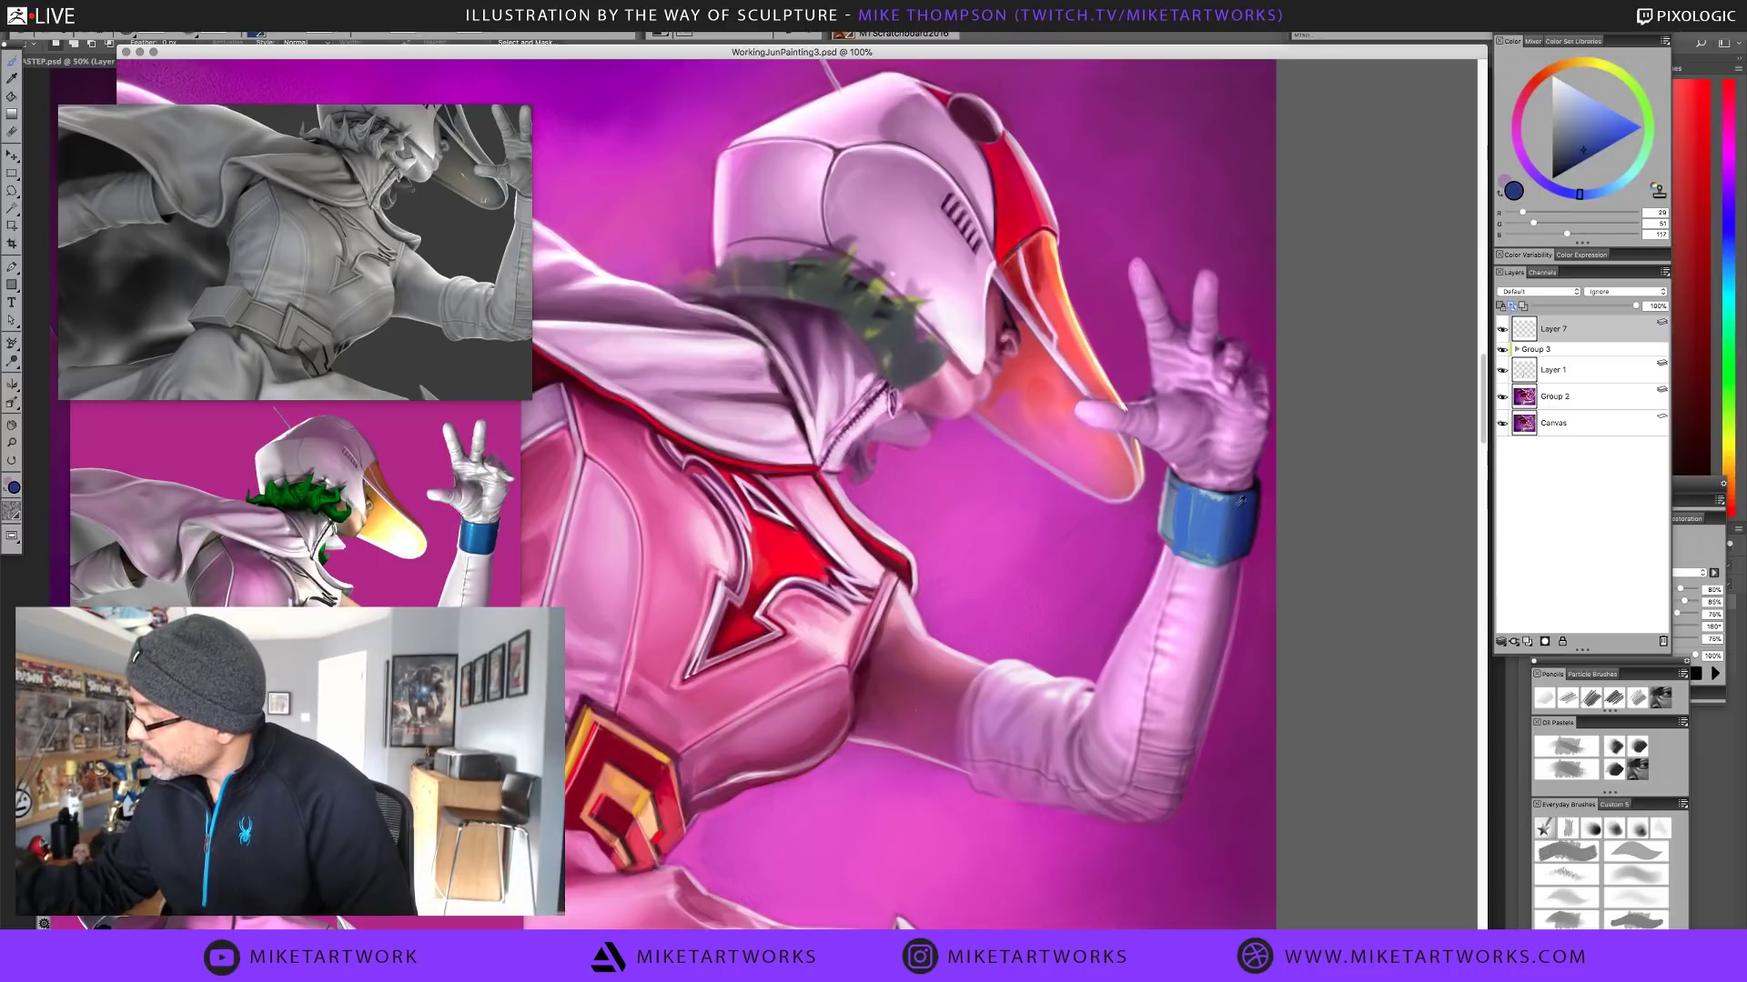
{"action": "left_click", "coordinate": [1237, 505], "text": "alt"}
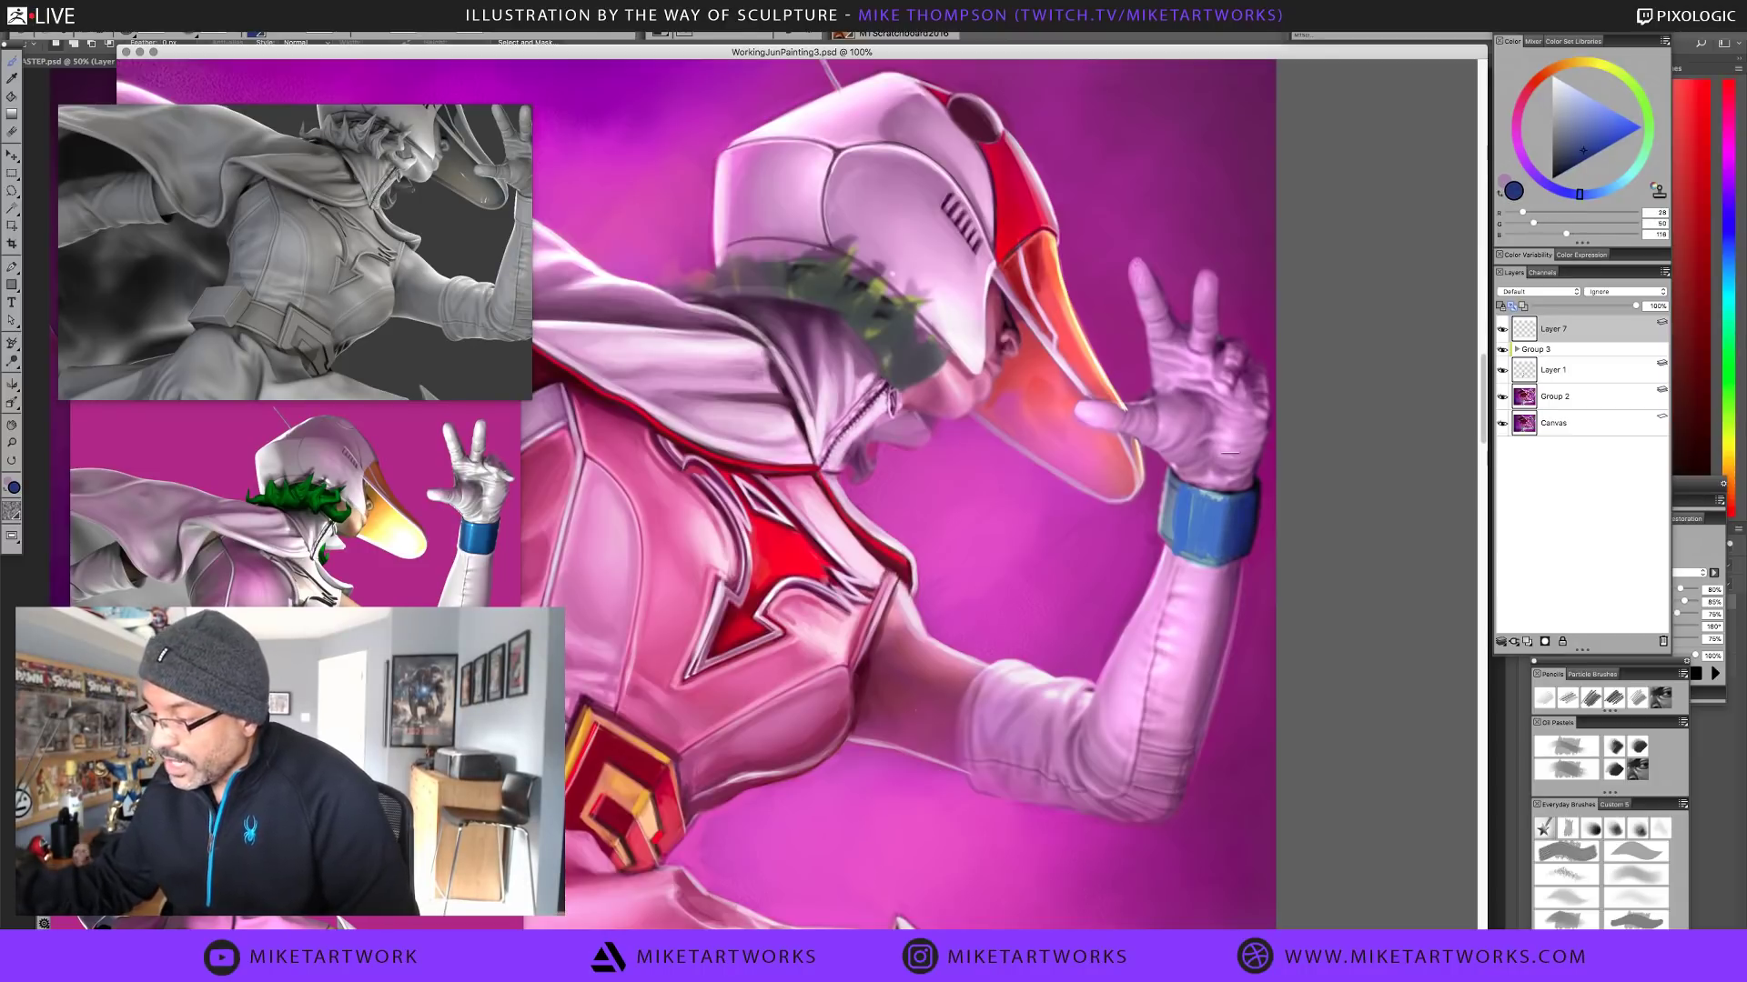
Refine the wristband's left side and upper edge with light, mid and dark blues sampled from the band
{"action": "left_click", "coordinate": [1176, 513], "text": "alt"}
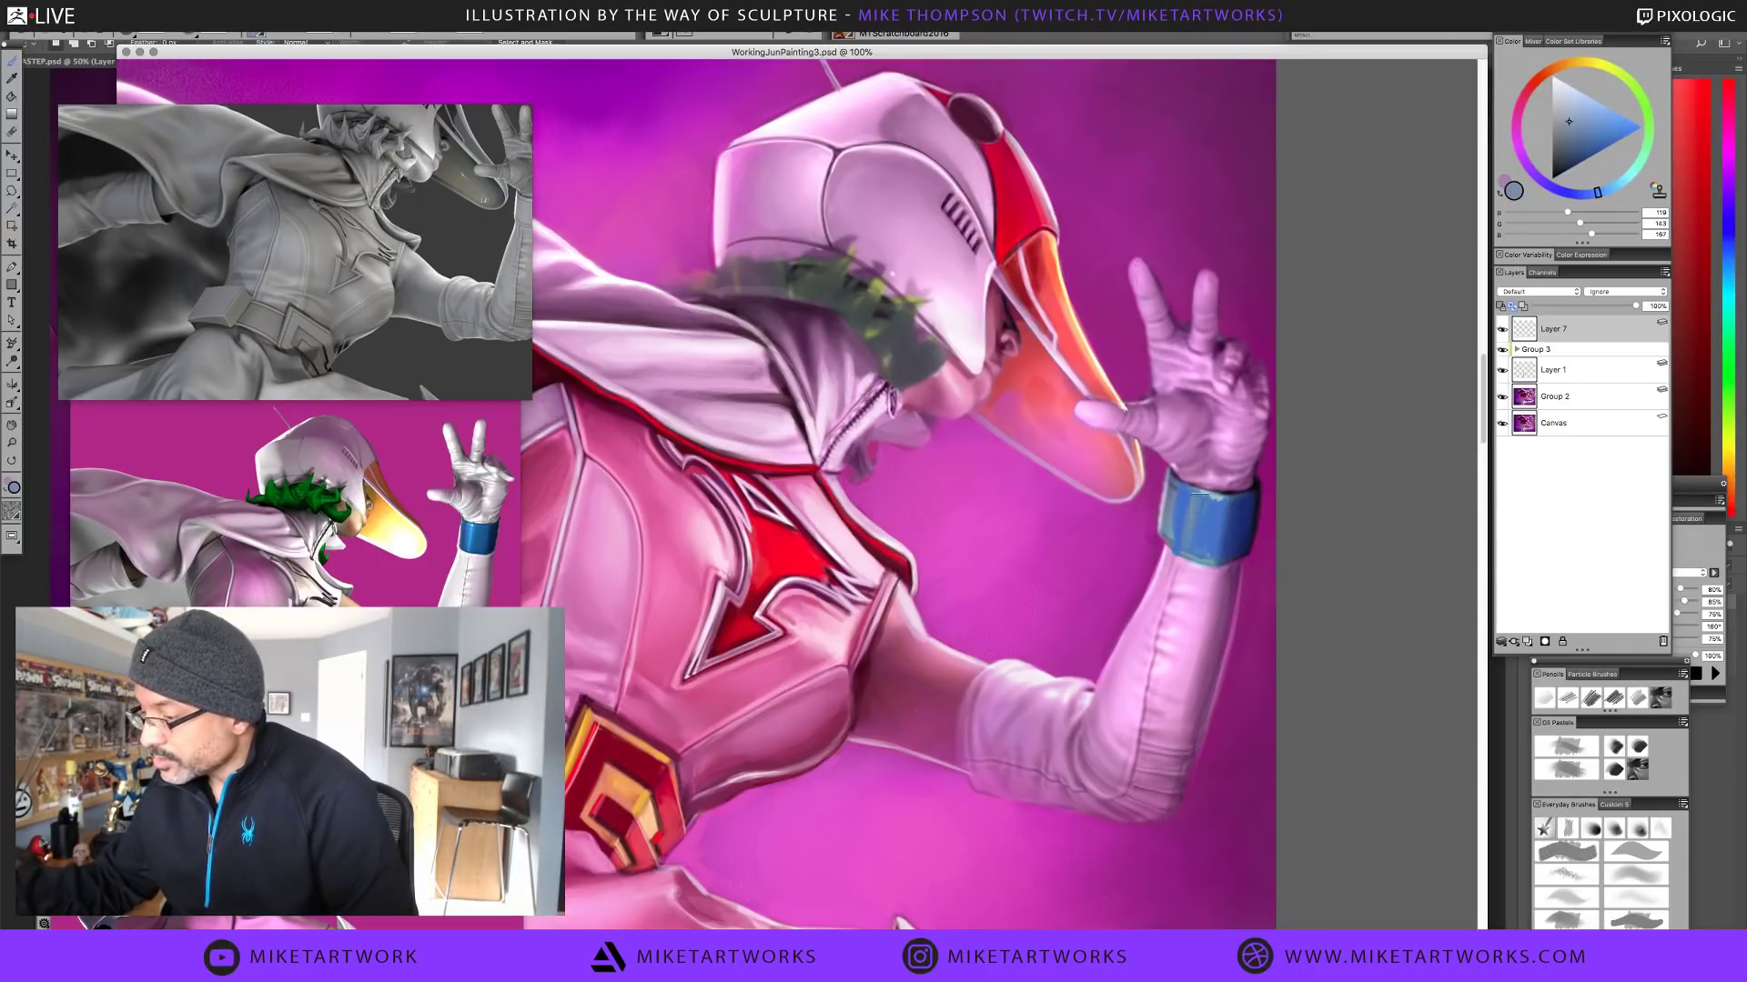
{"action": "left_click", "coordinate": [1203, 496], "text": "alt"}
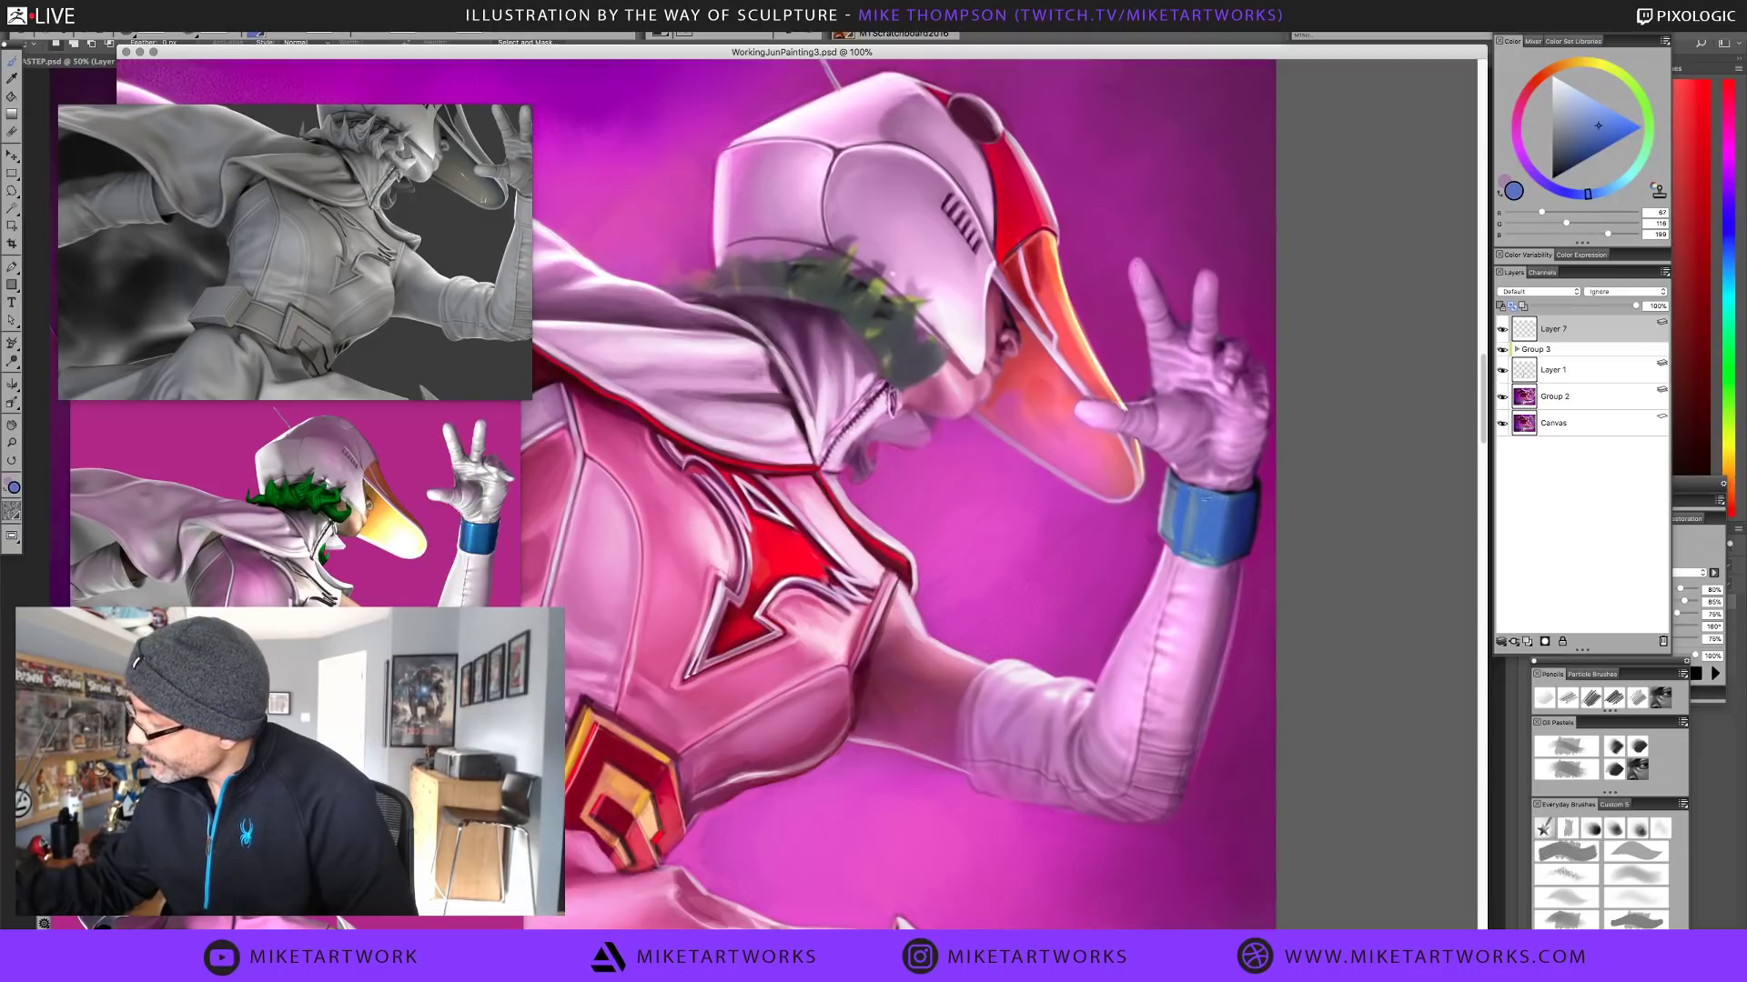
{"action": "left_click", "coordinate": [1185, 552], "text": "alt"}
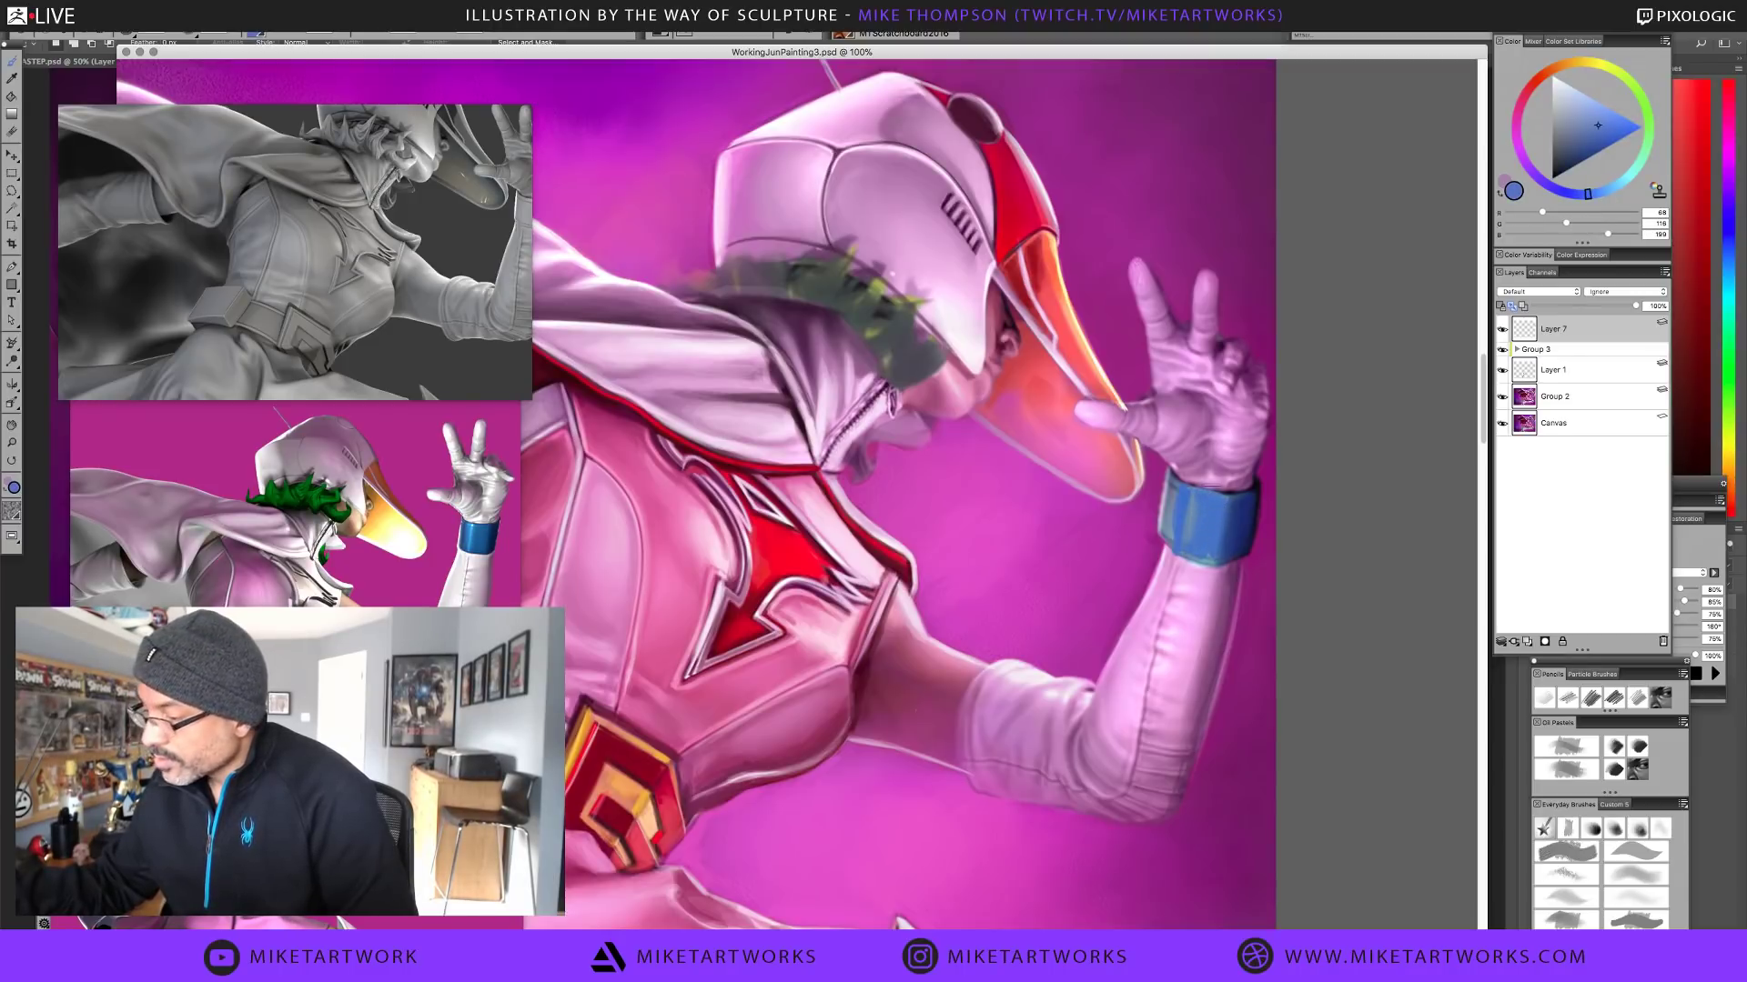
{"action": "left_click", "coordinate": [1170, 506], "text": "alt"}
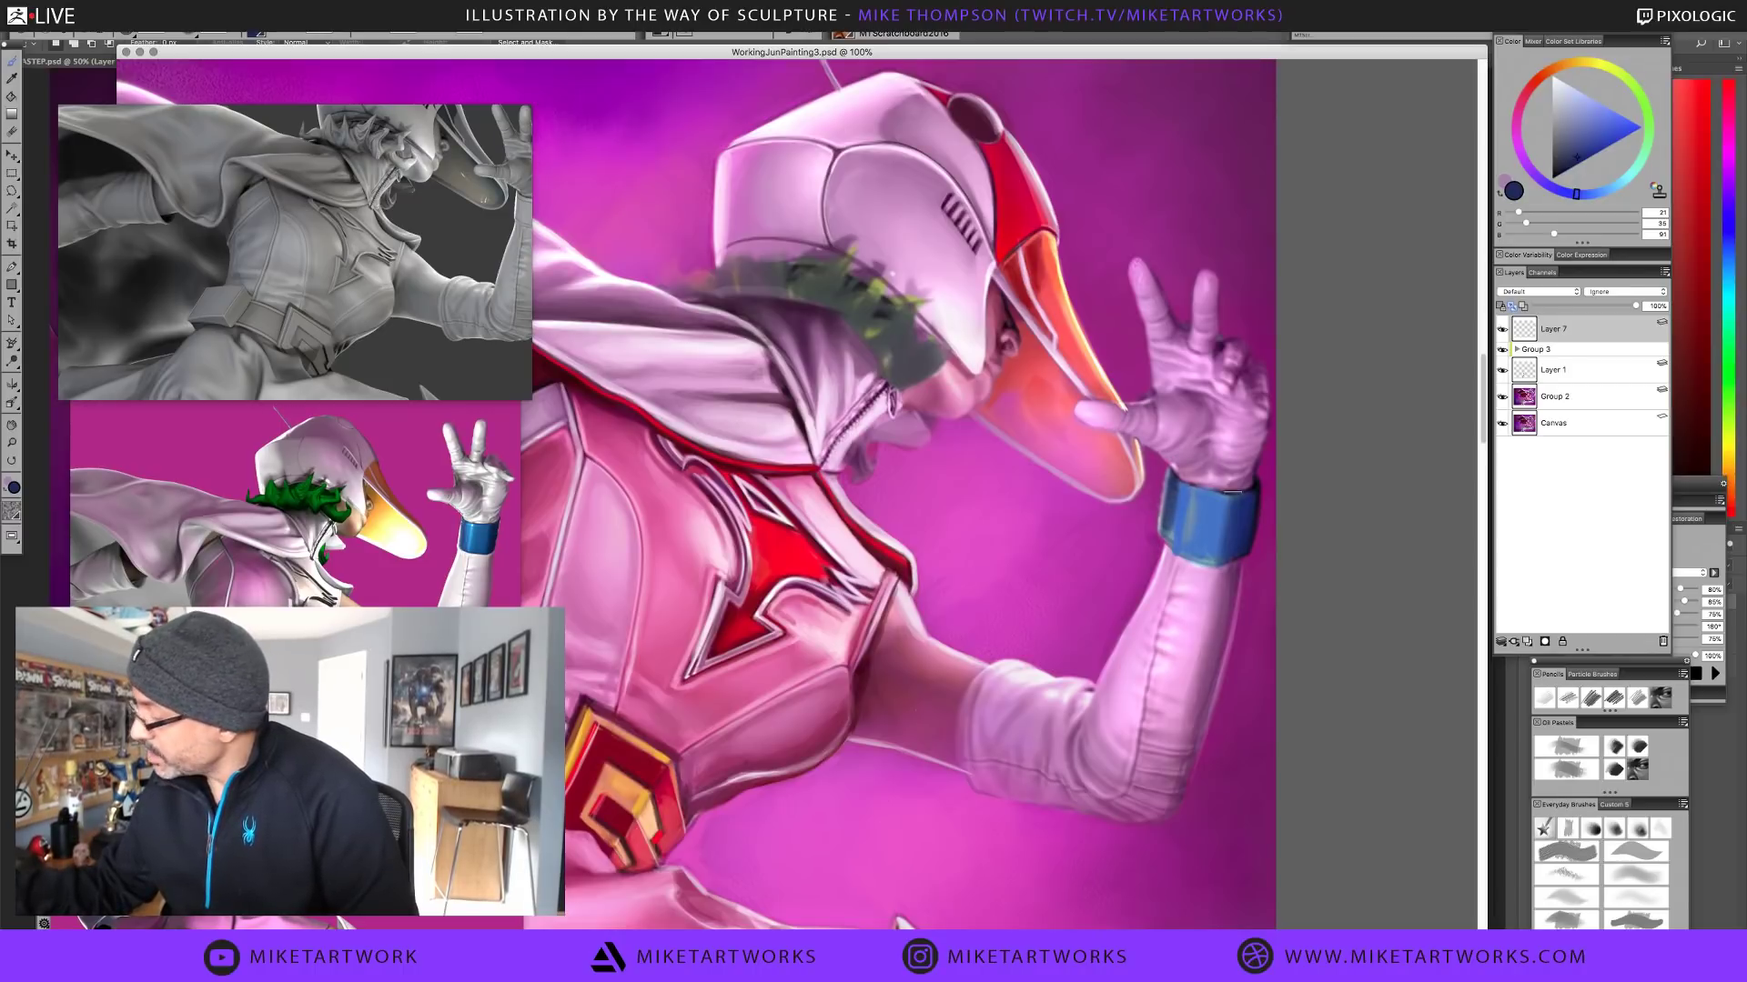
{"action": "left_click", "coordinate": [1197, 523], "text": "alt"}
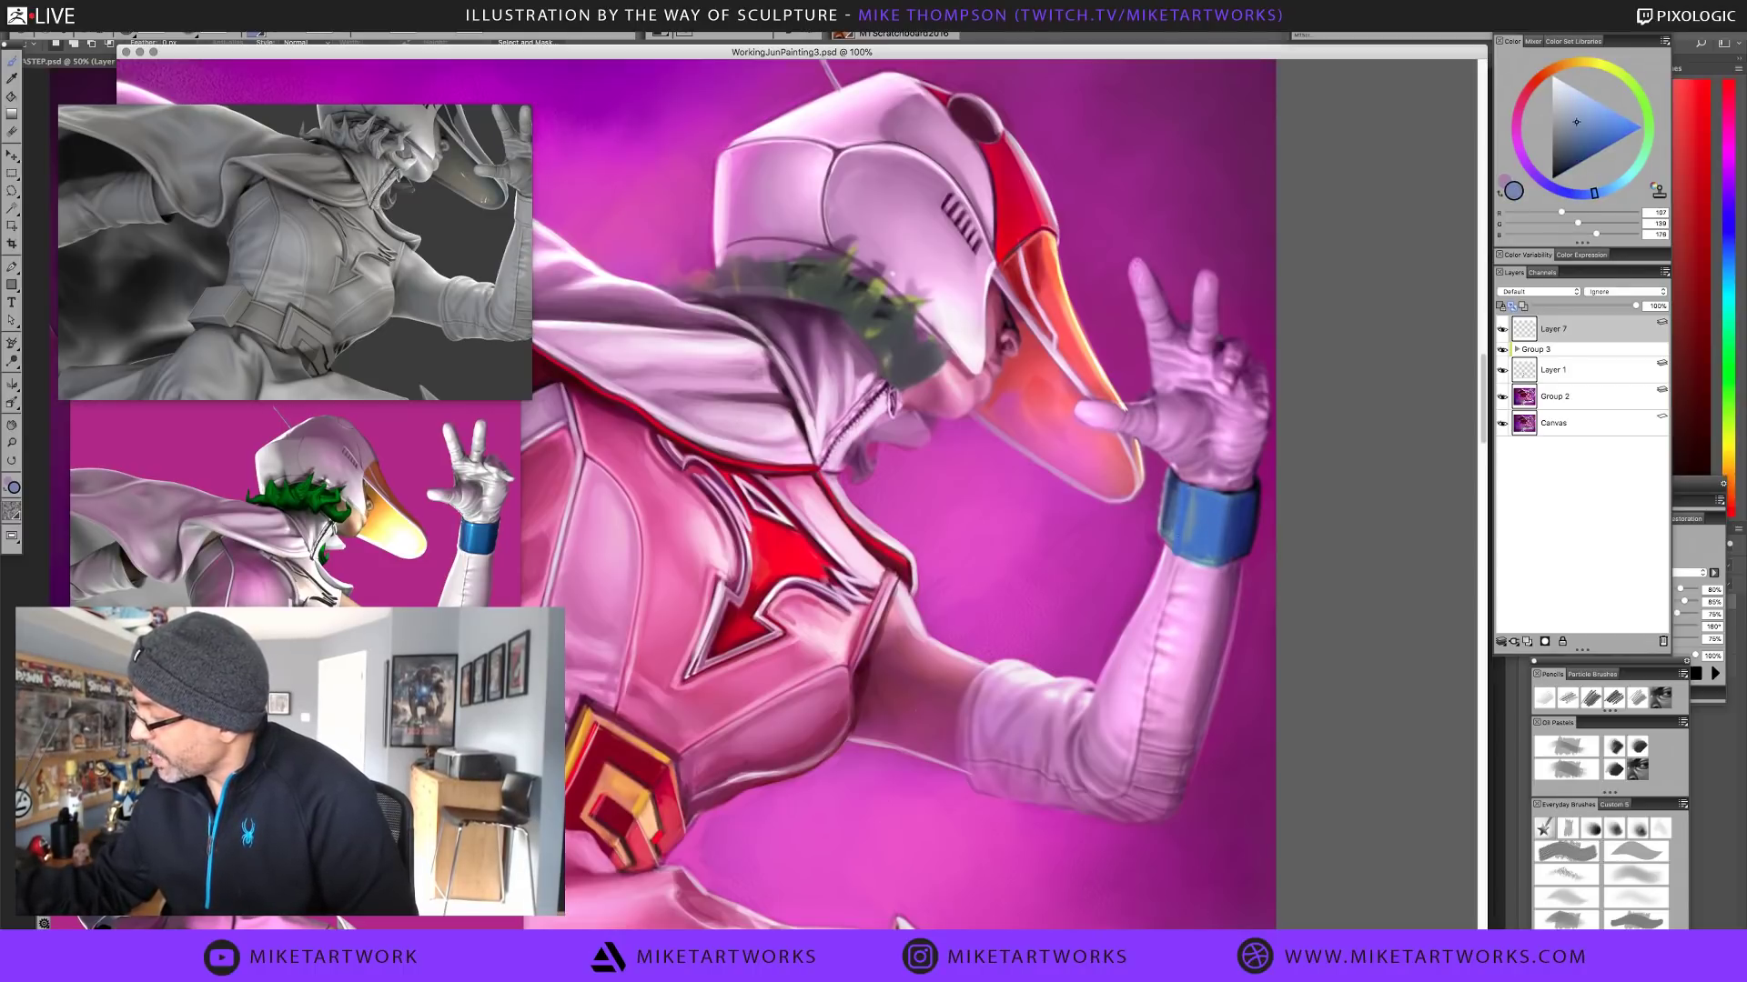
{"action": "left_click", "coordinate": [1173, 500], "text": "alt"}
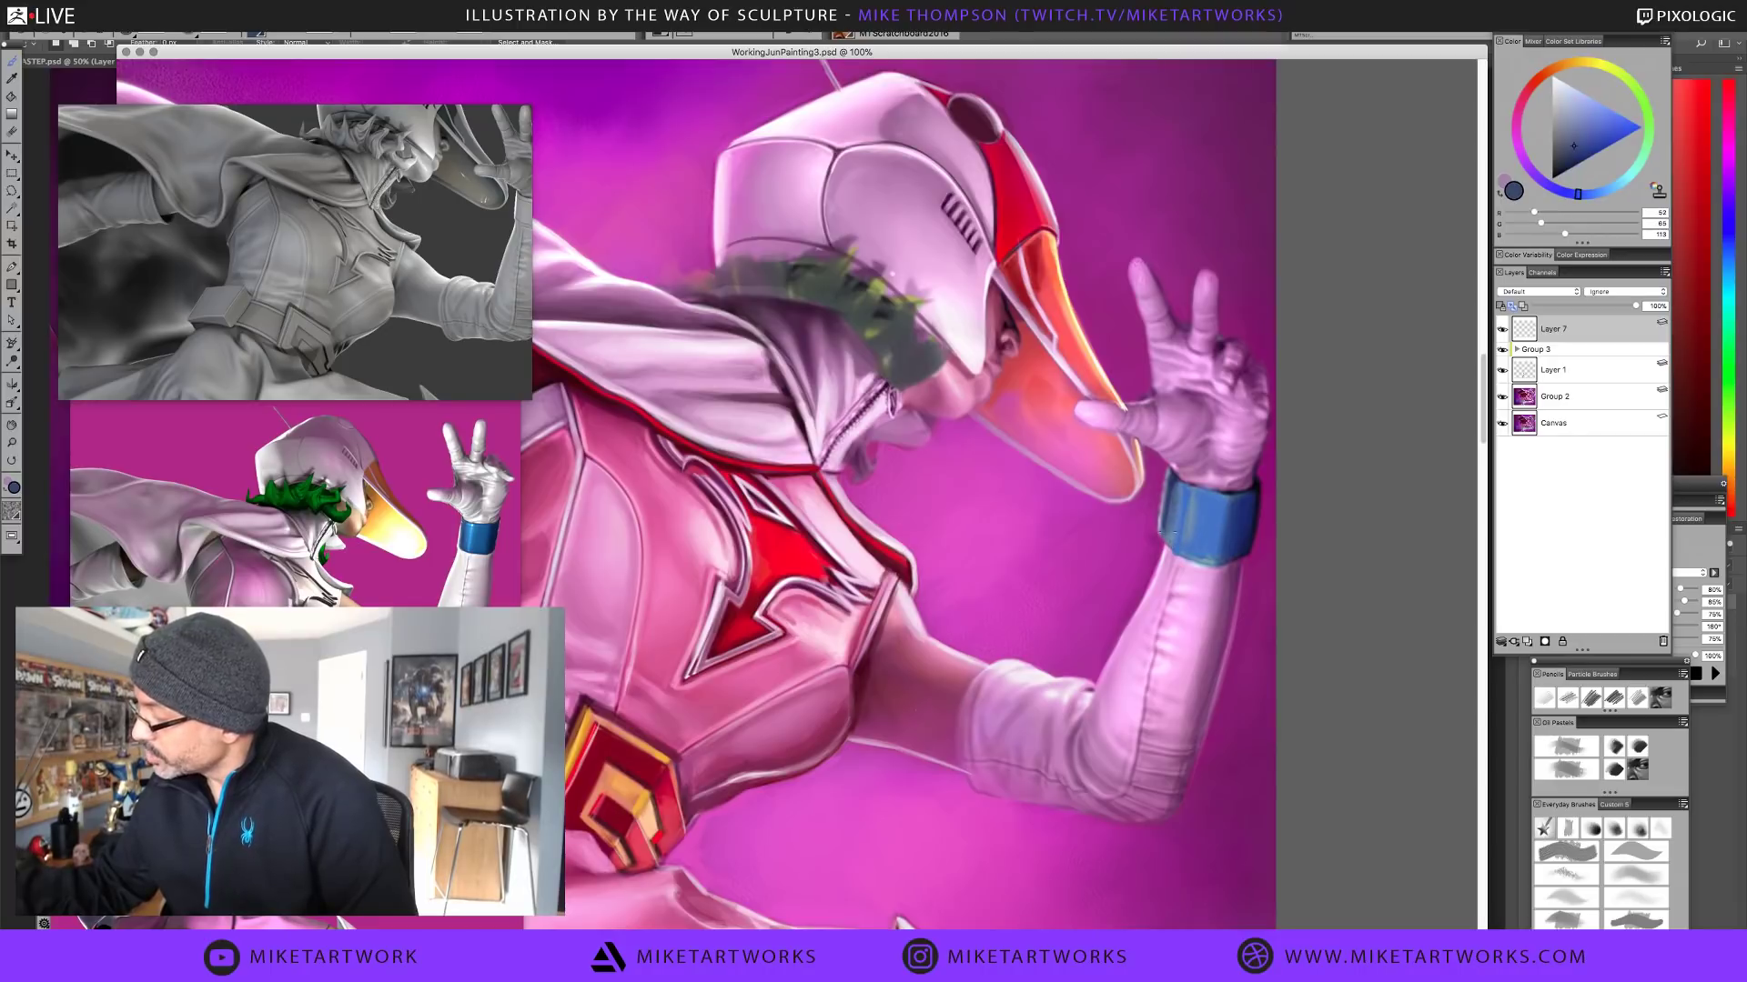
{"action": "left_click", "coordinate": [1187, 498], "text": "alt"}
{"action": "left_click", "coordinate": [1181, 495], "text": "alt"}
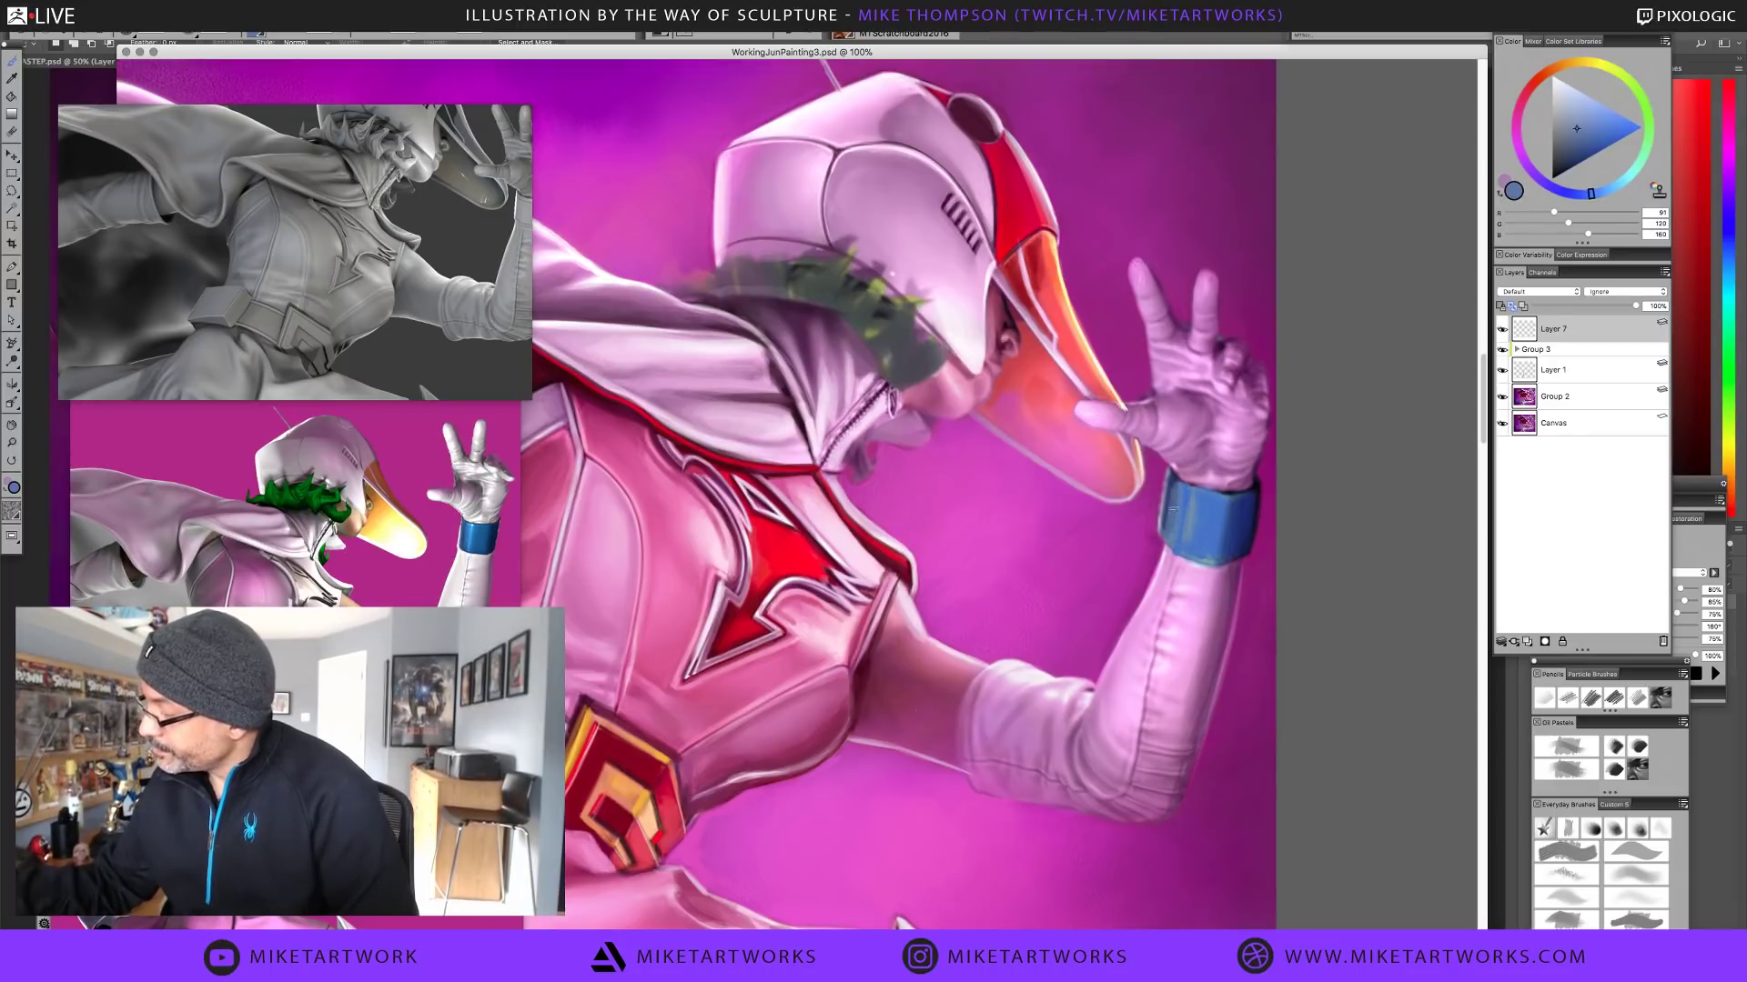
{"action": "left_click", "coordinate": [1173, 489], "text": "alt"}
{"action": "left_click", "coordinate": [1174, 489], "text": "alt"}
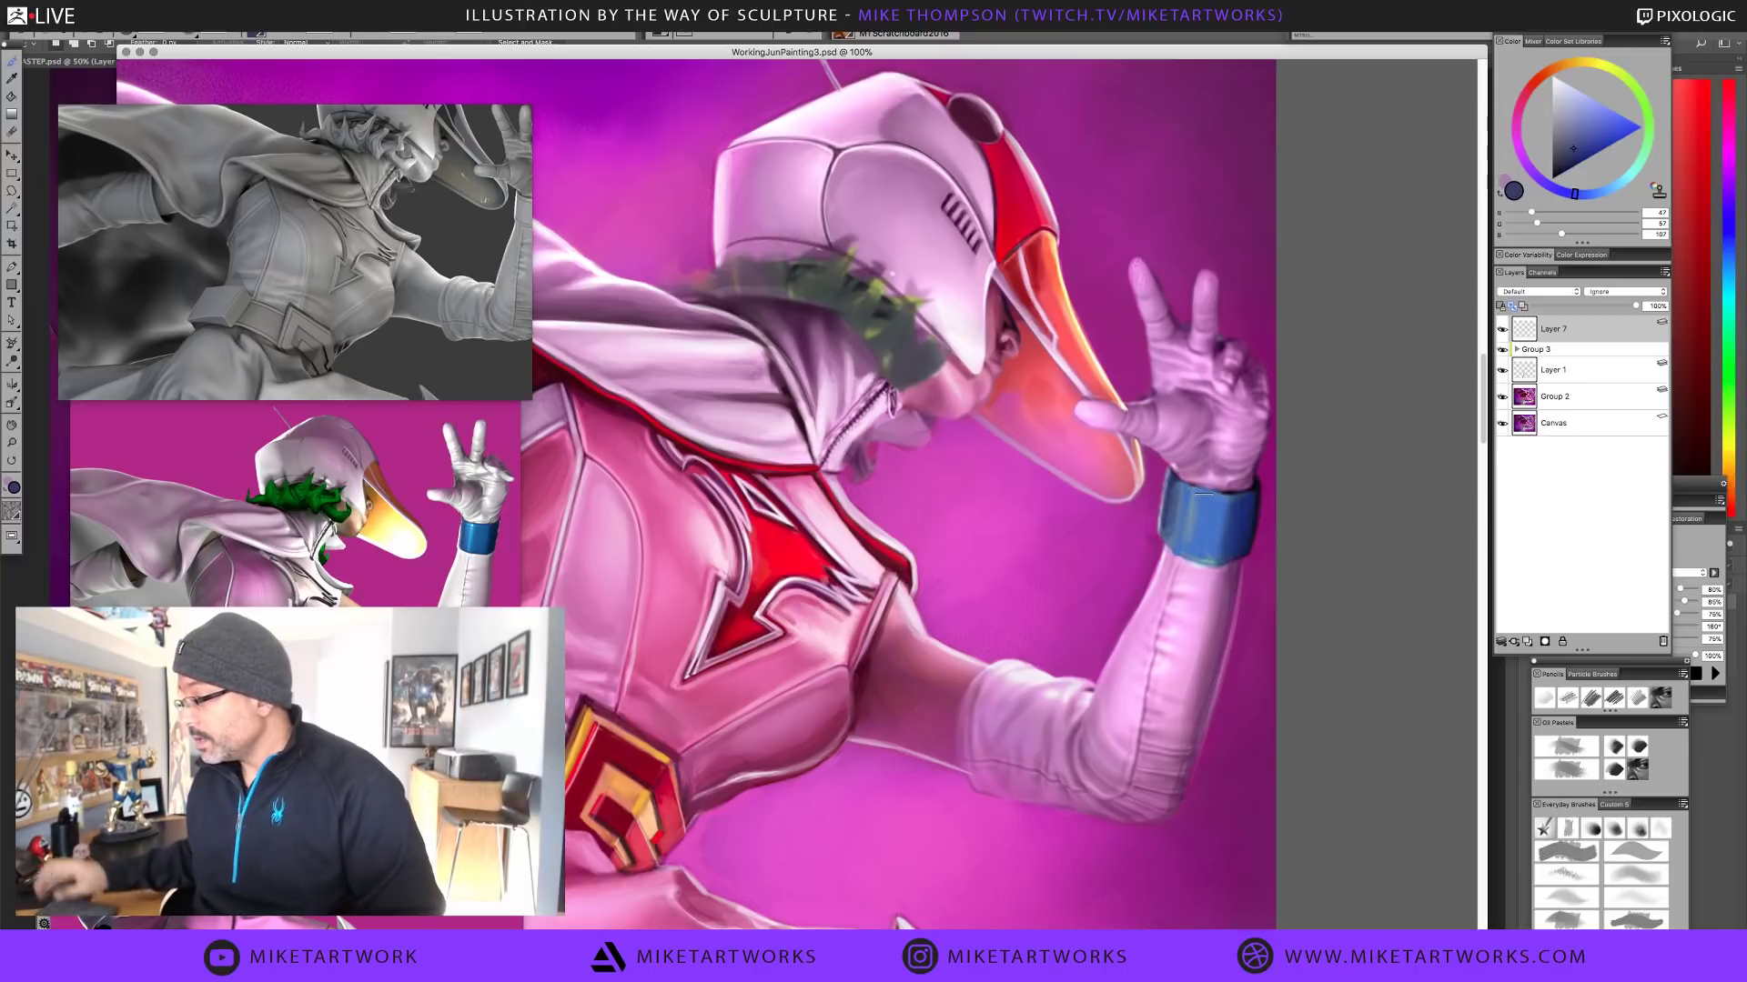
Hide Corel Painter and Photoshop to expose the desktop and bring Painter back to the front
{"action": "left_click", "coordinate": [72, 27]}
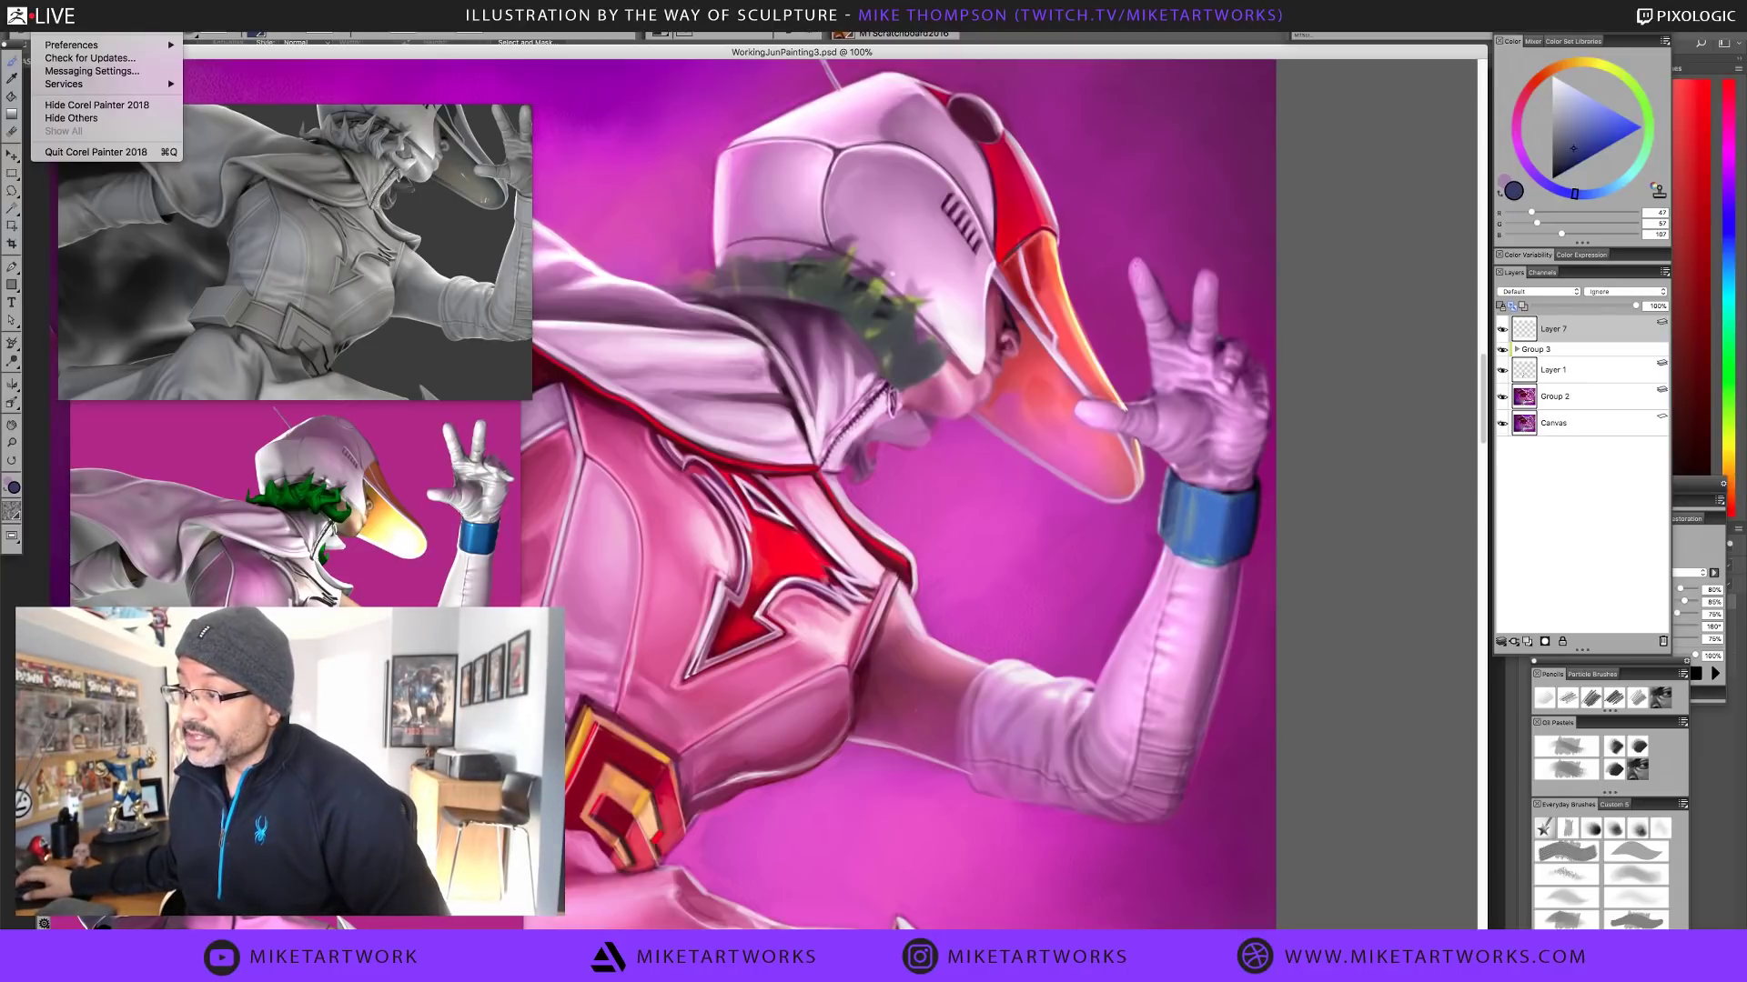
{"action": "left_click", "coordinate": [129, 106]}
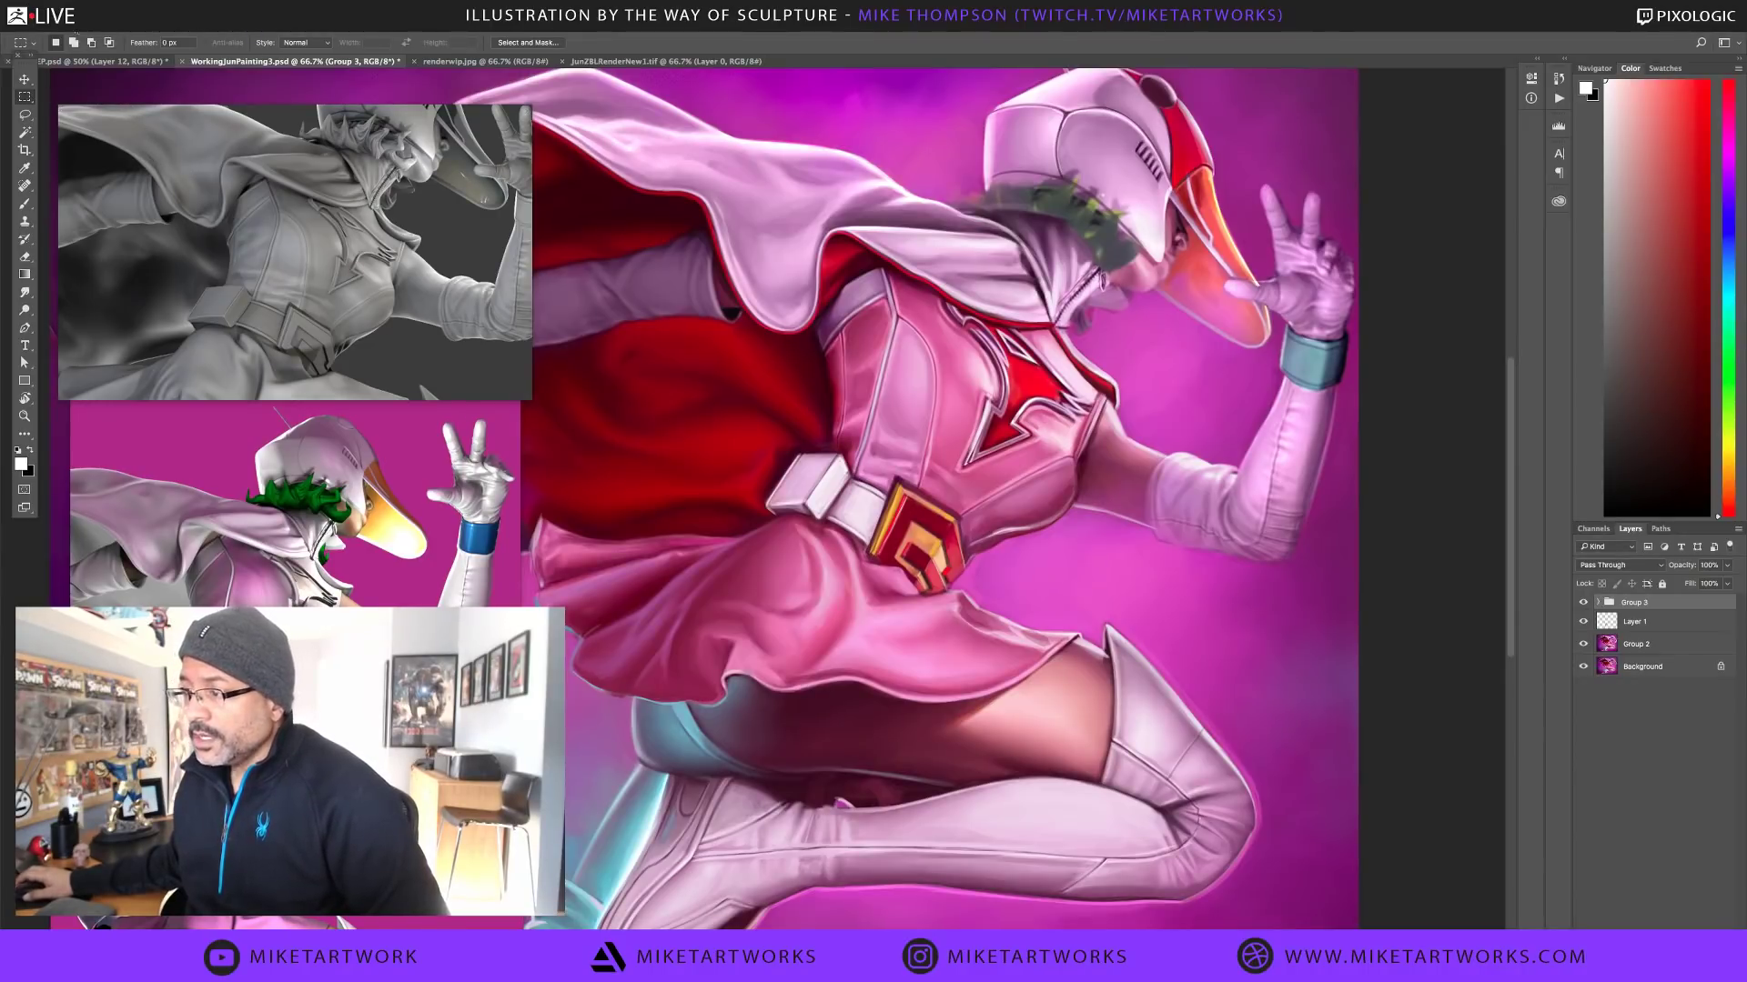
{"action": "left_click", "coordinate": [70, 22]}
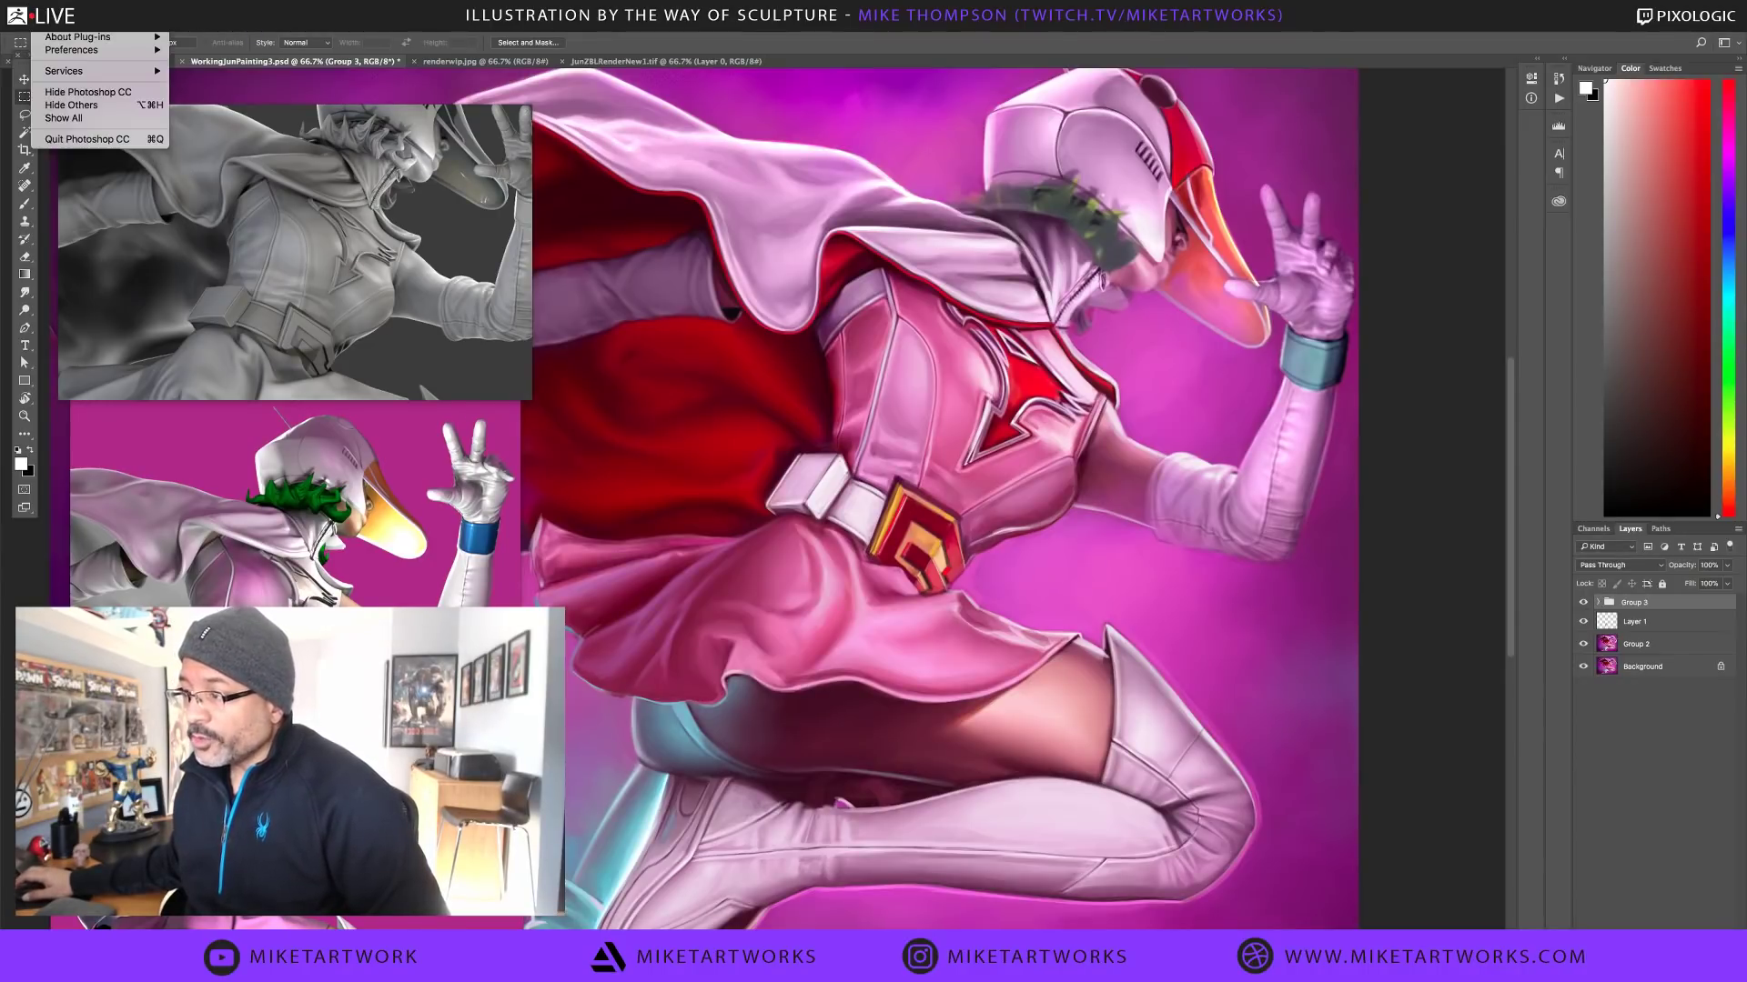
{"action": "left_click", "coordinate": [102, 92]}
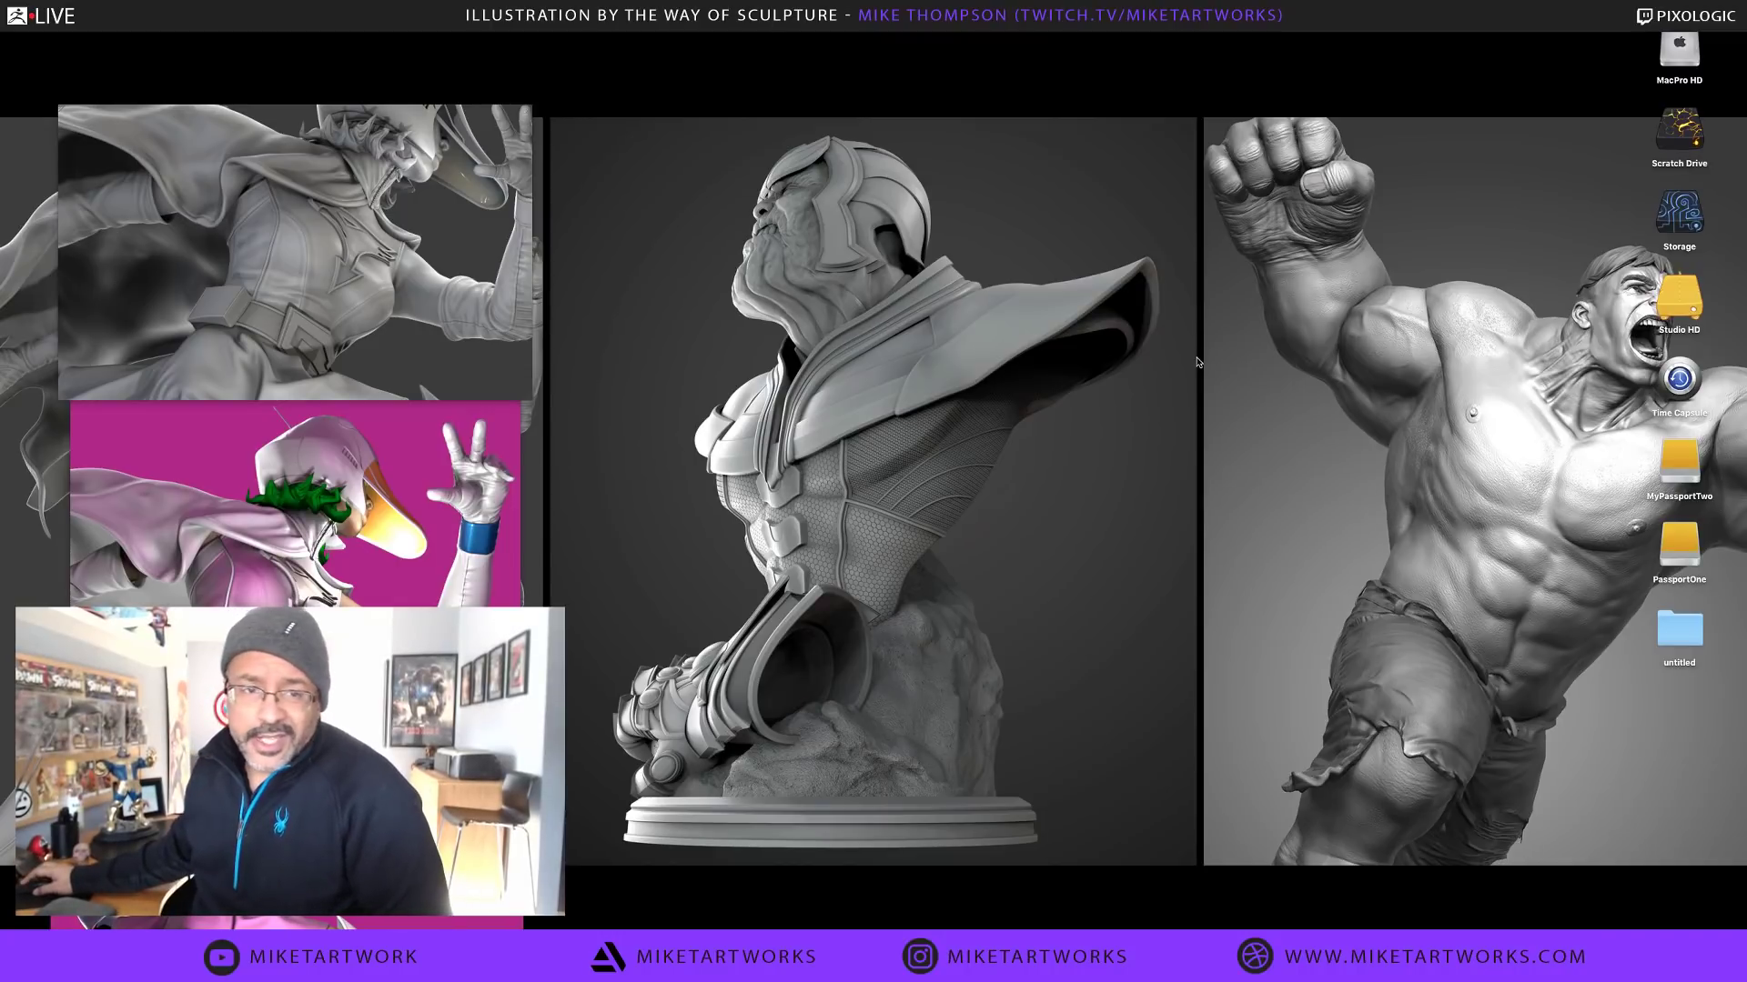
{"action": "mouse_move", "coordinate": [1074, 978]}
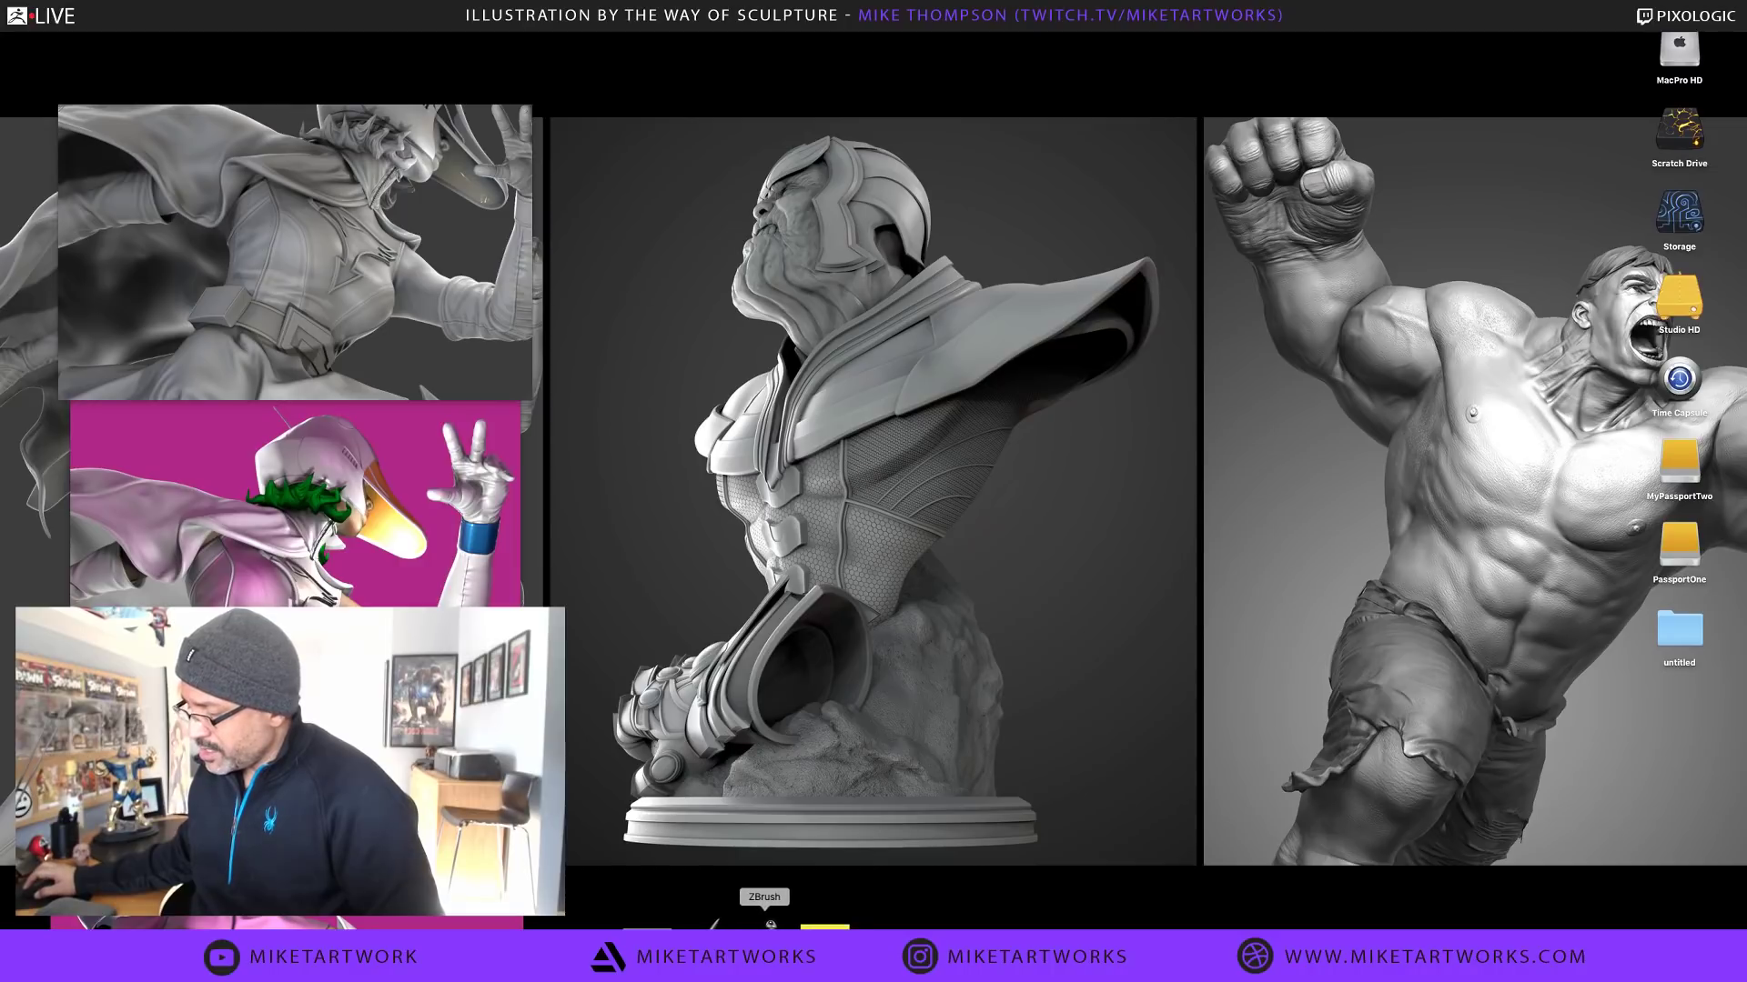
{"action": "left_click", "coordinate": [731, 942]}
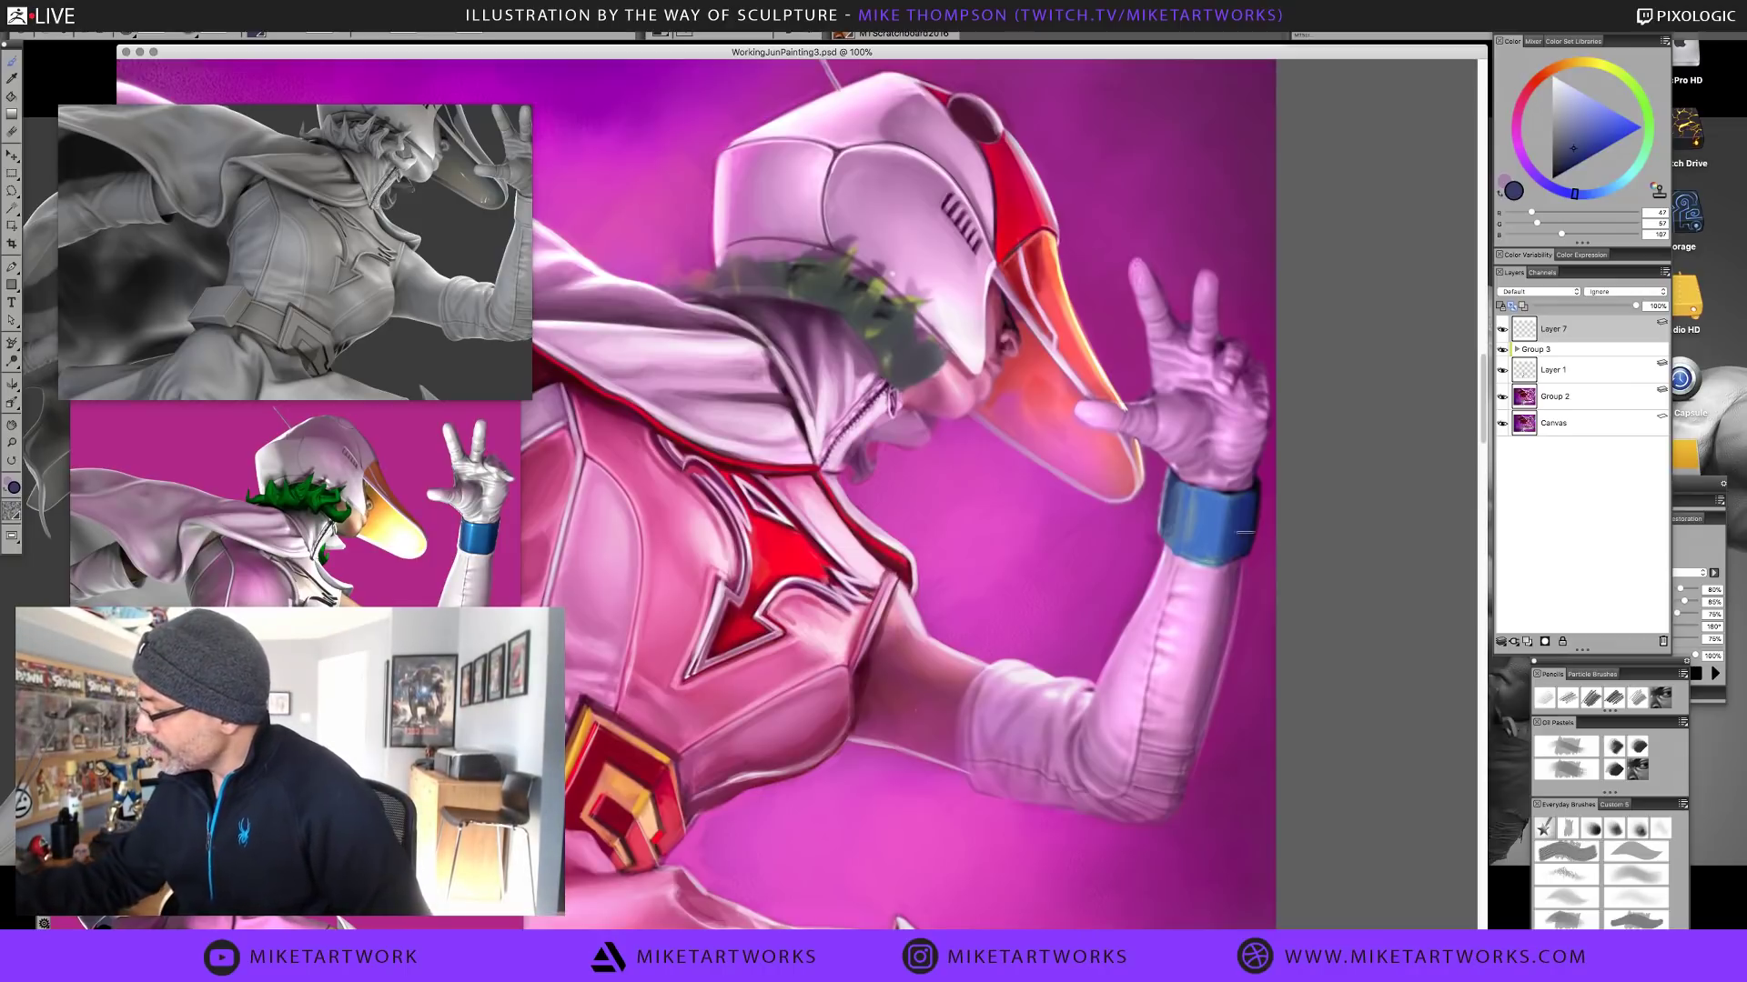
Add highlights along the wristband's left side using a light cyan and a near-white
{"action": "left_click", "coordinate": [1202, 528], "text": "alt"}
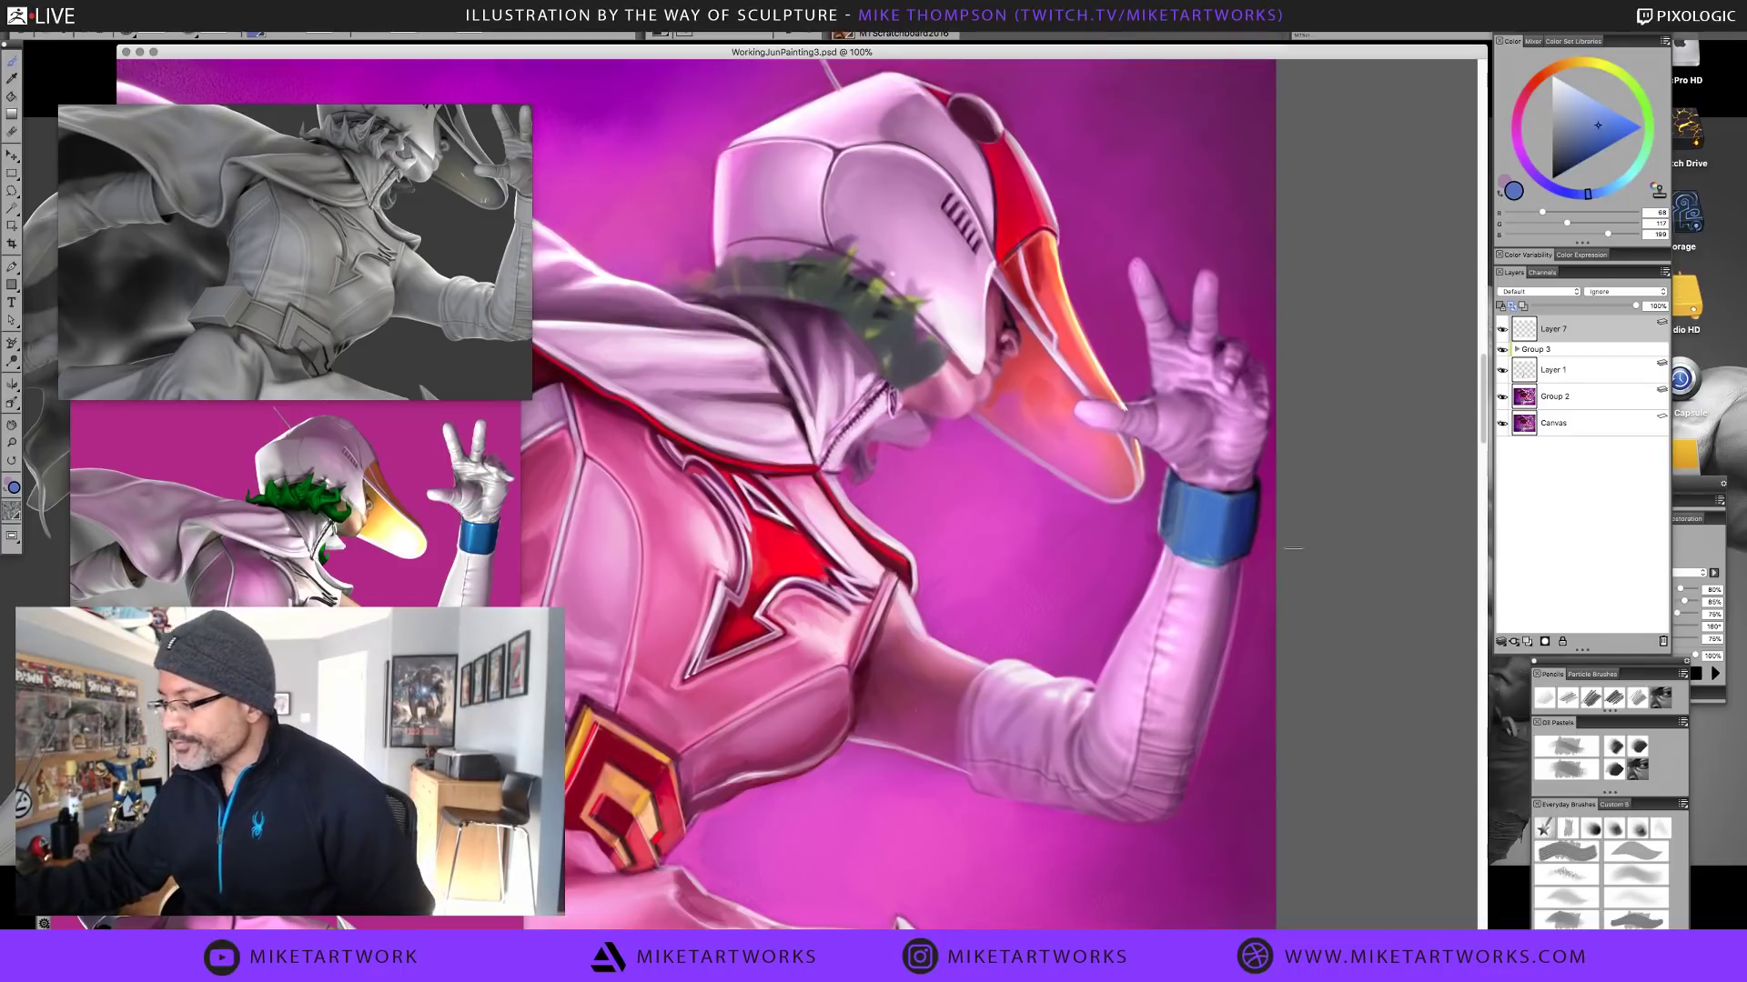
{"action": "left_click", "coordinate": [1631, 173]}
{"action": "left_click", "coordinate": [1600, 103]}
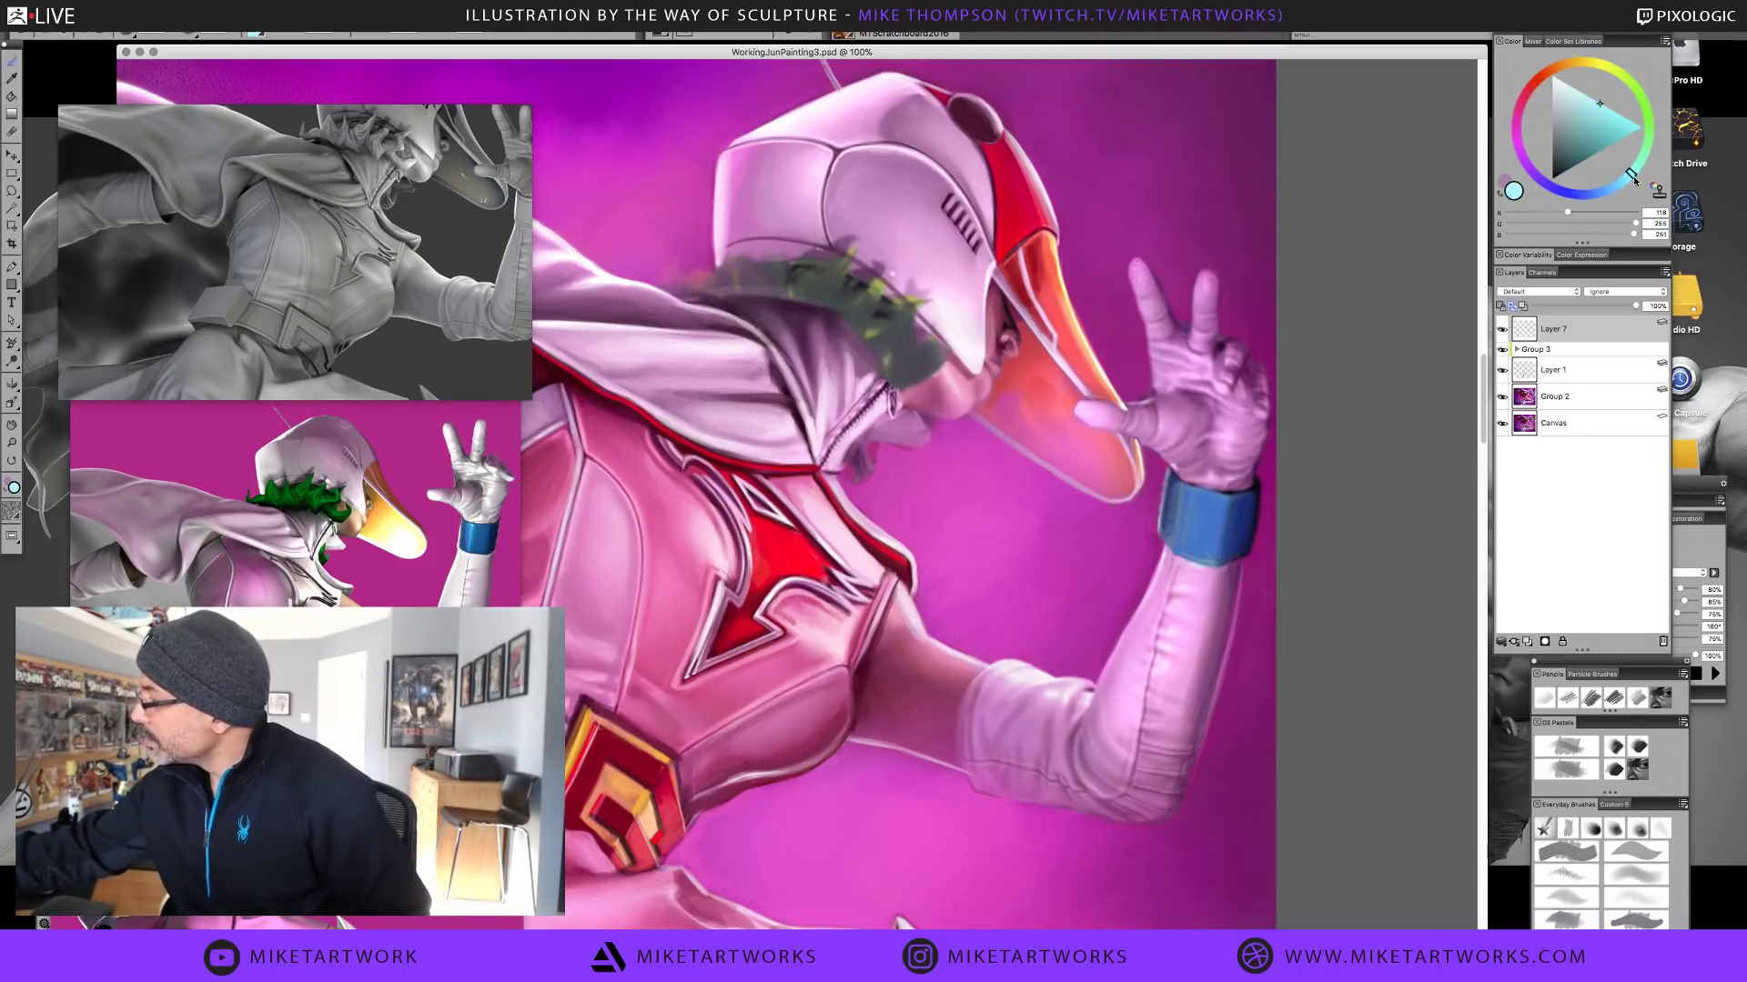
{"action": "mouse_move", "coordinate": [1187, 496]}
{"action": "left_mouse_down"}
{"action": "mouse_move", "coordinate": [1174, 559]}
{"action": "mouse_move", "coordinate": [1181, 496]}
{"action": "mouse_move", "coordinate": [1180, 544]}
{"action": "left_mouse_up"}
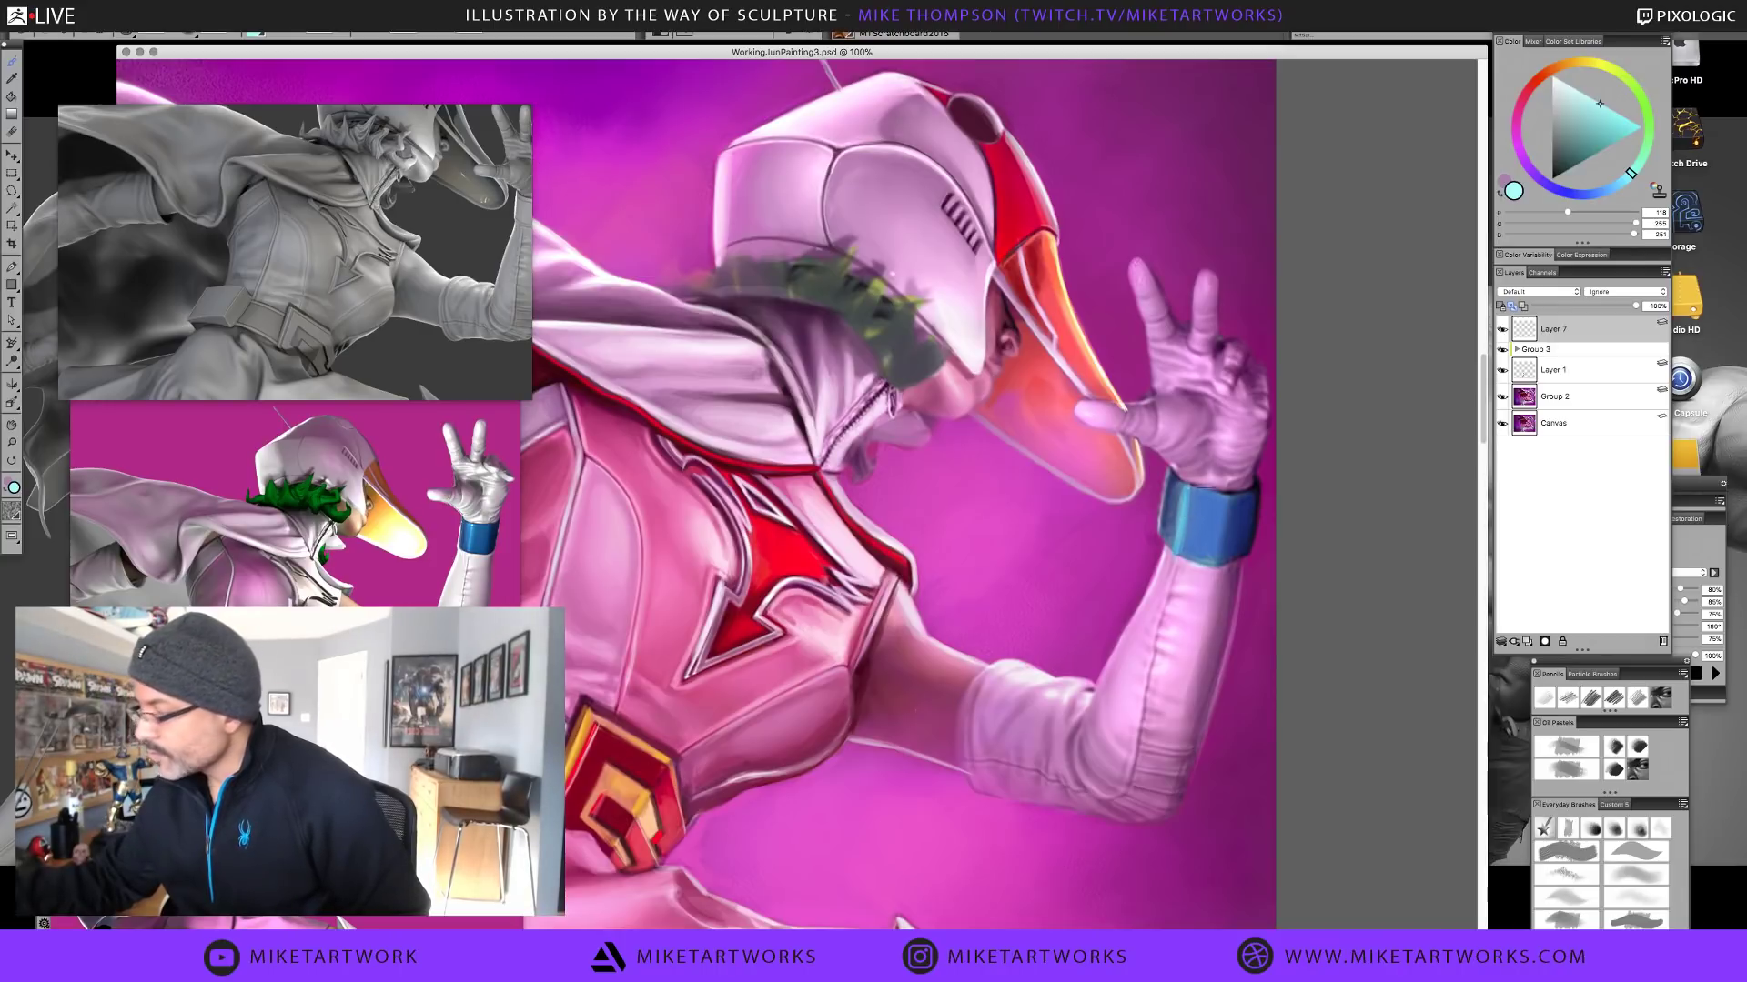
{"action": "left_click", "coordinate": [1553, 77]}
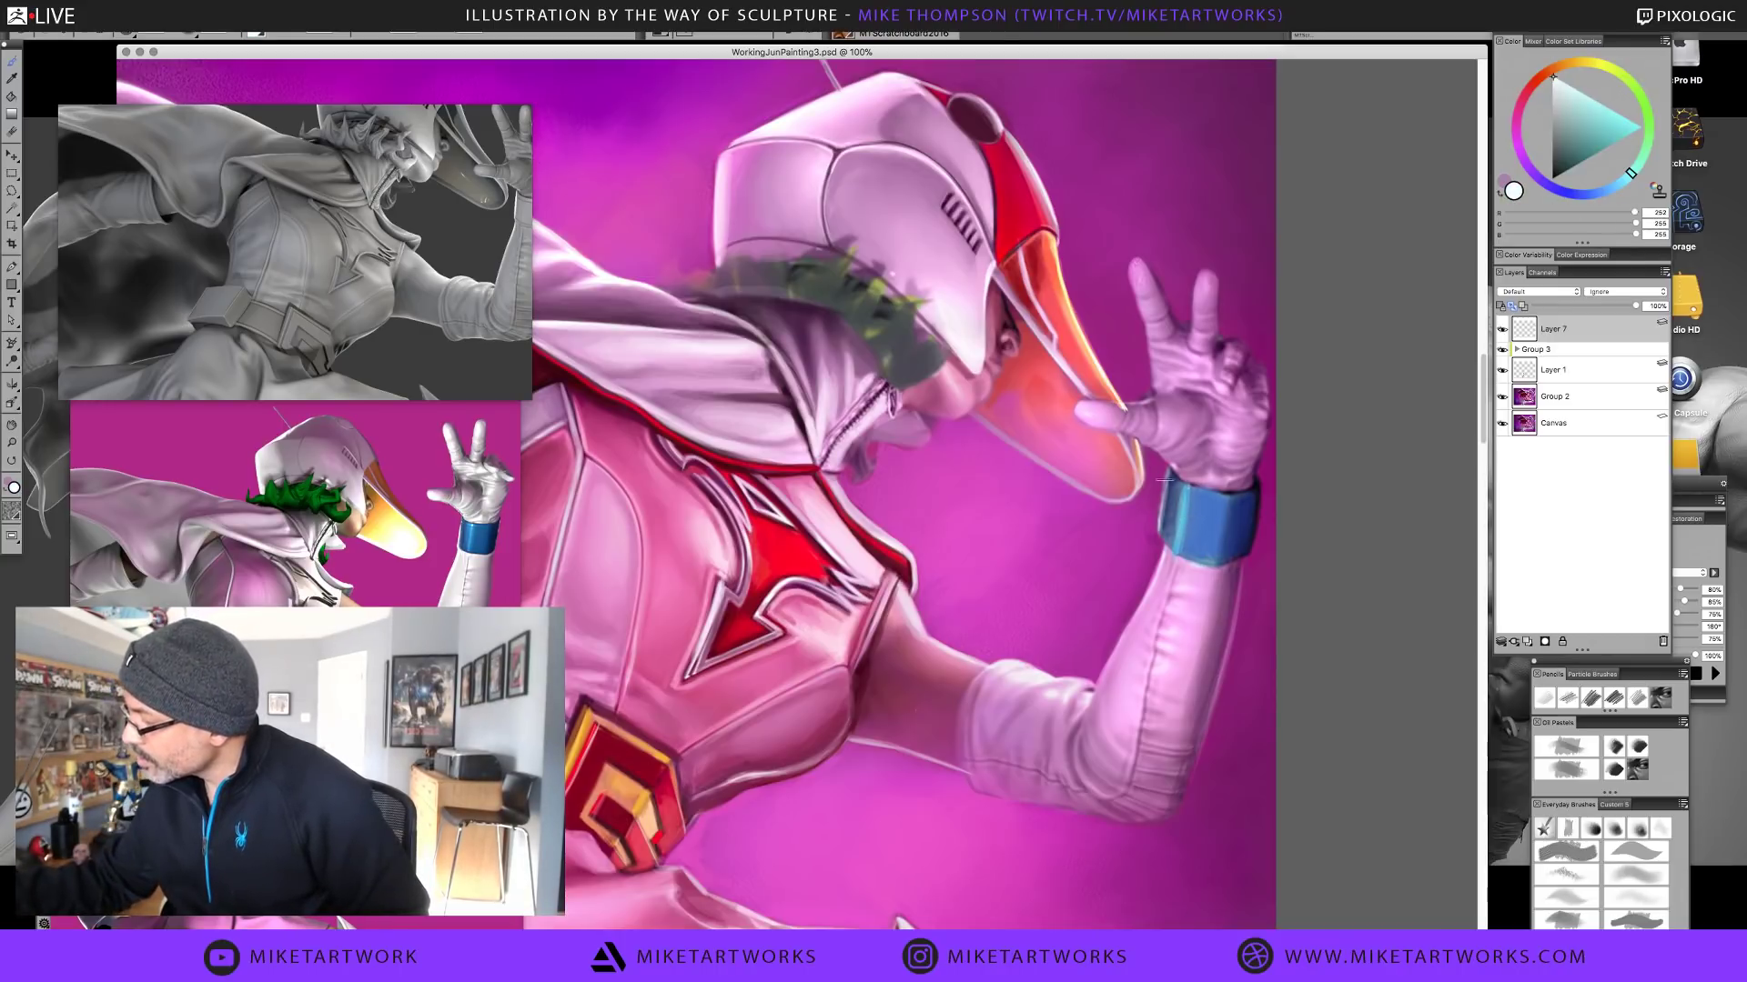
{"action": "mouse_move", "coordinate": [1164, 479]}
{"action": "left_mouse_down"}
{"action": "mouse_move", "coordinate": [1160, 523]}
{"action": "mouse_move", "coordinate": [1171, 495]}
{"action": "left_mouse_up"}
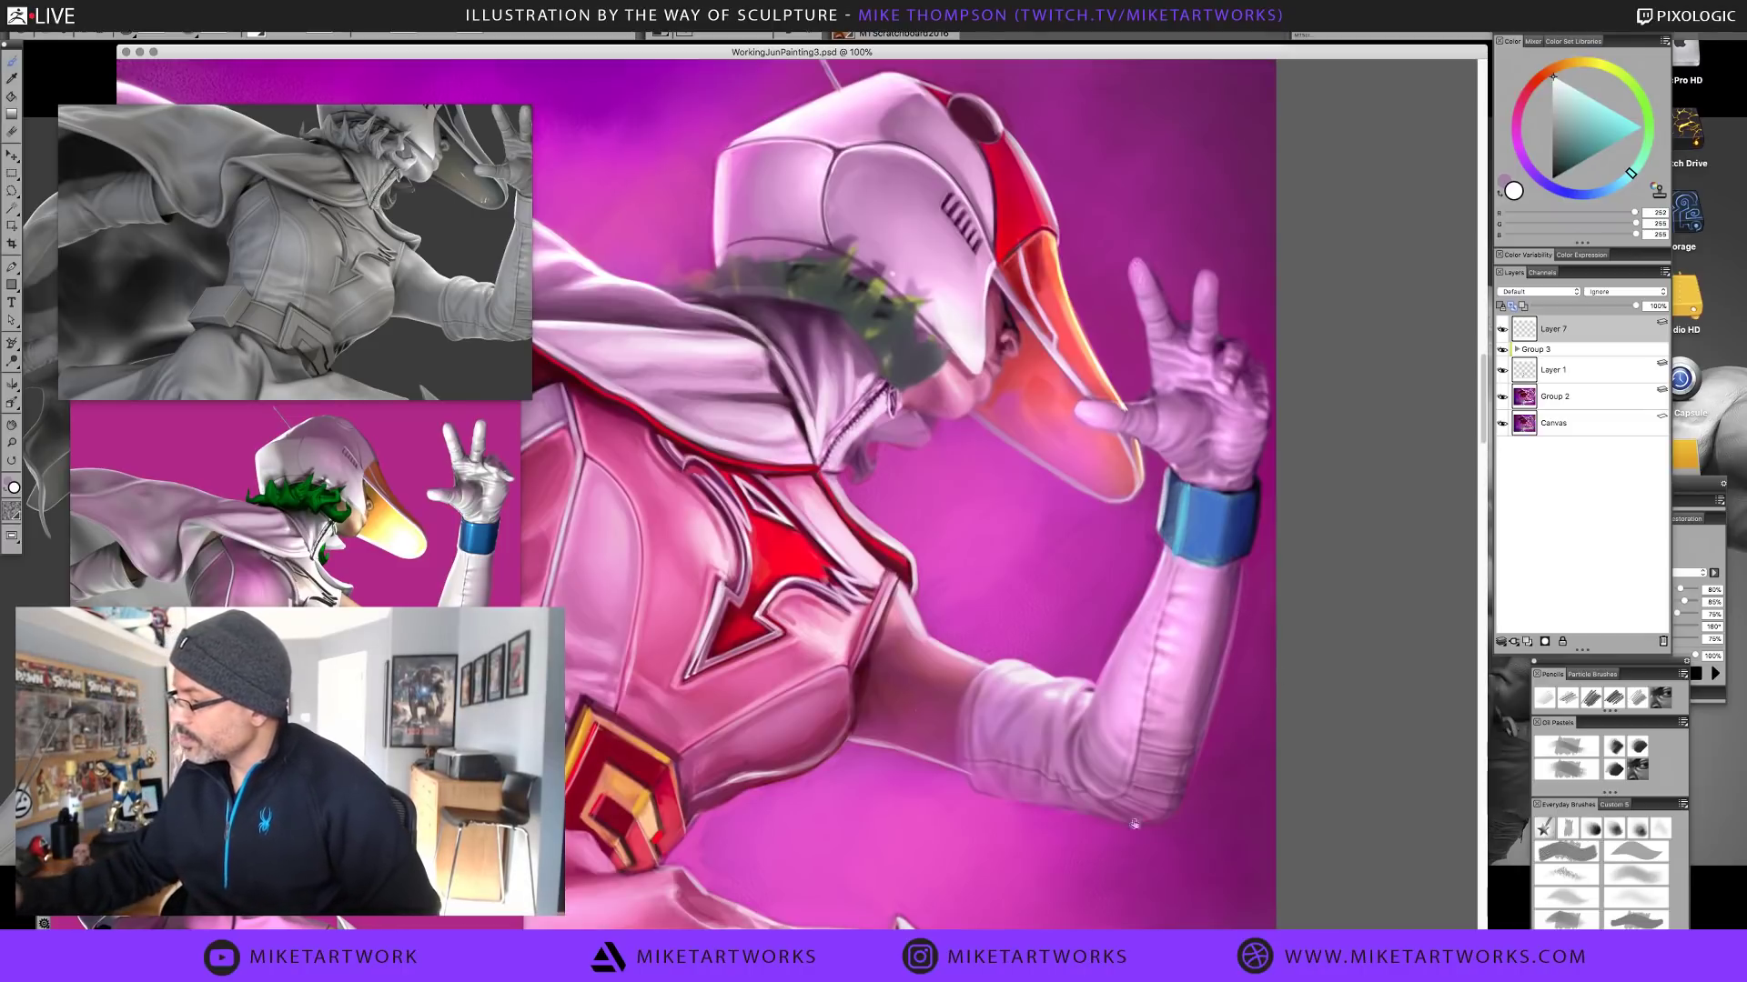
Refine the wristband's edge where it meets the sleeve on the rotated canvas, using blues and pale pinks sampled from the painting
{"action": "left_click_drag", "start_coordinate": [1133, 823], "coordinate": [940, 850]}
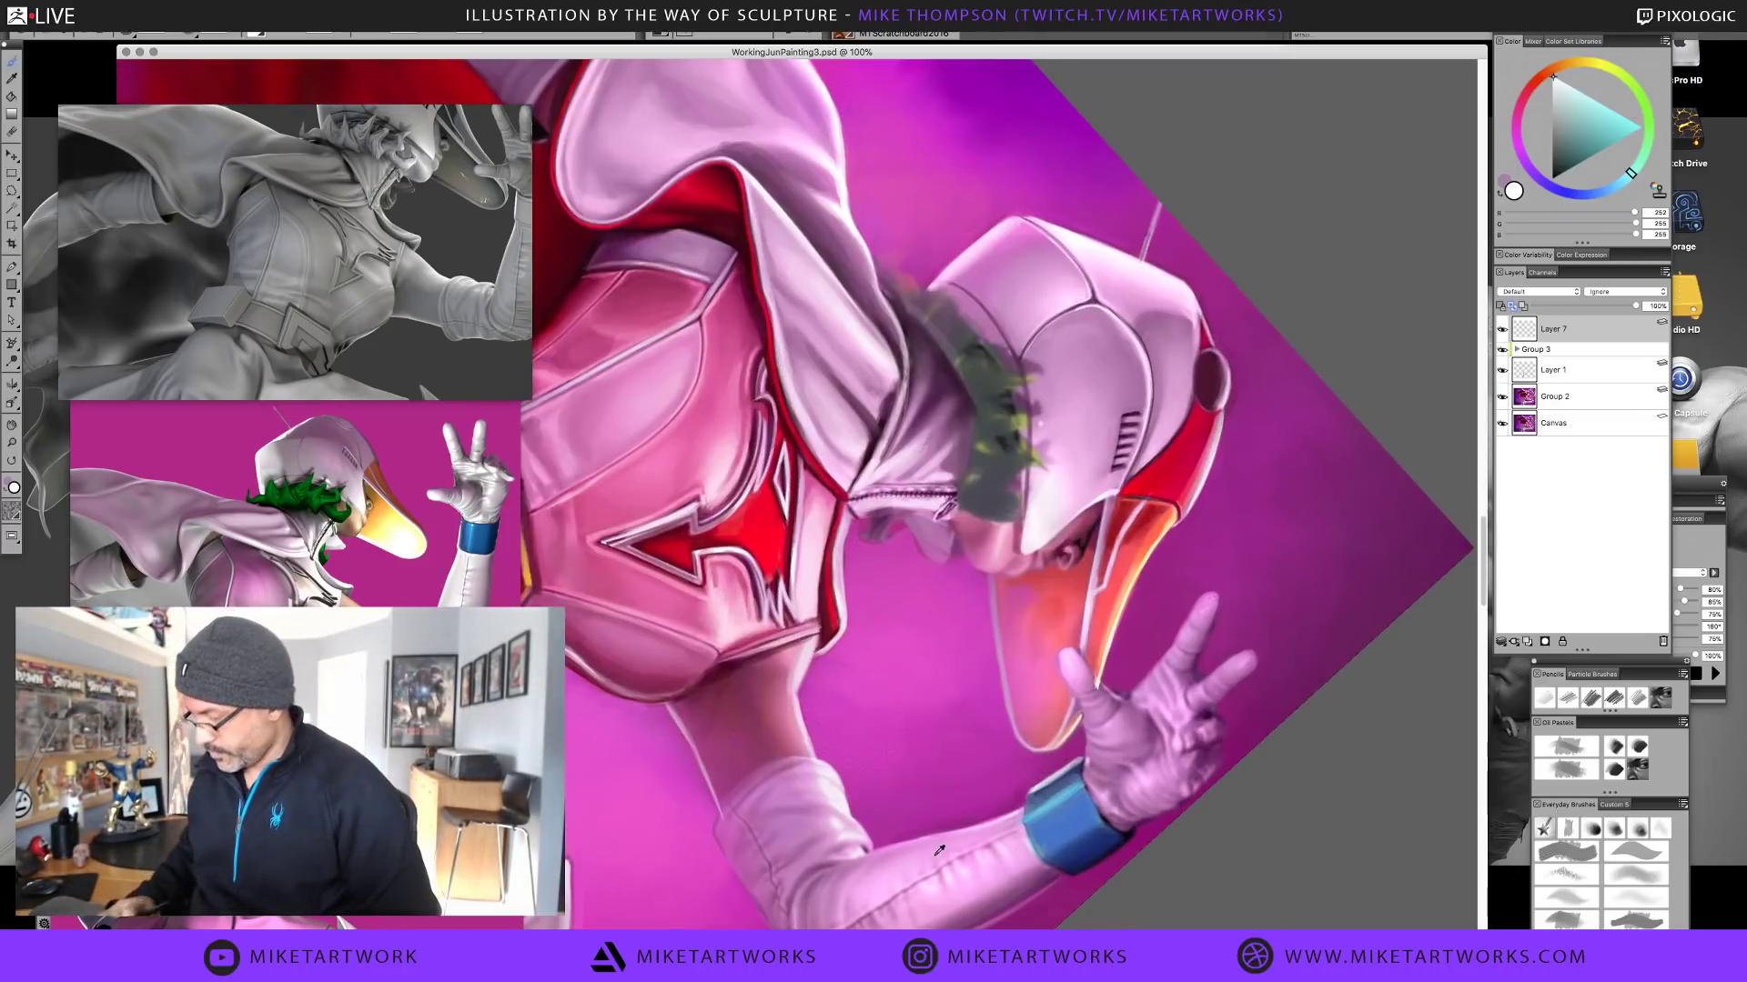
{"action": "key", "text": "ctrl+minus"}
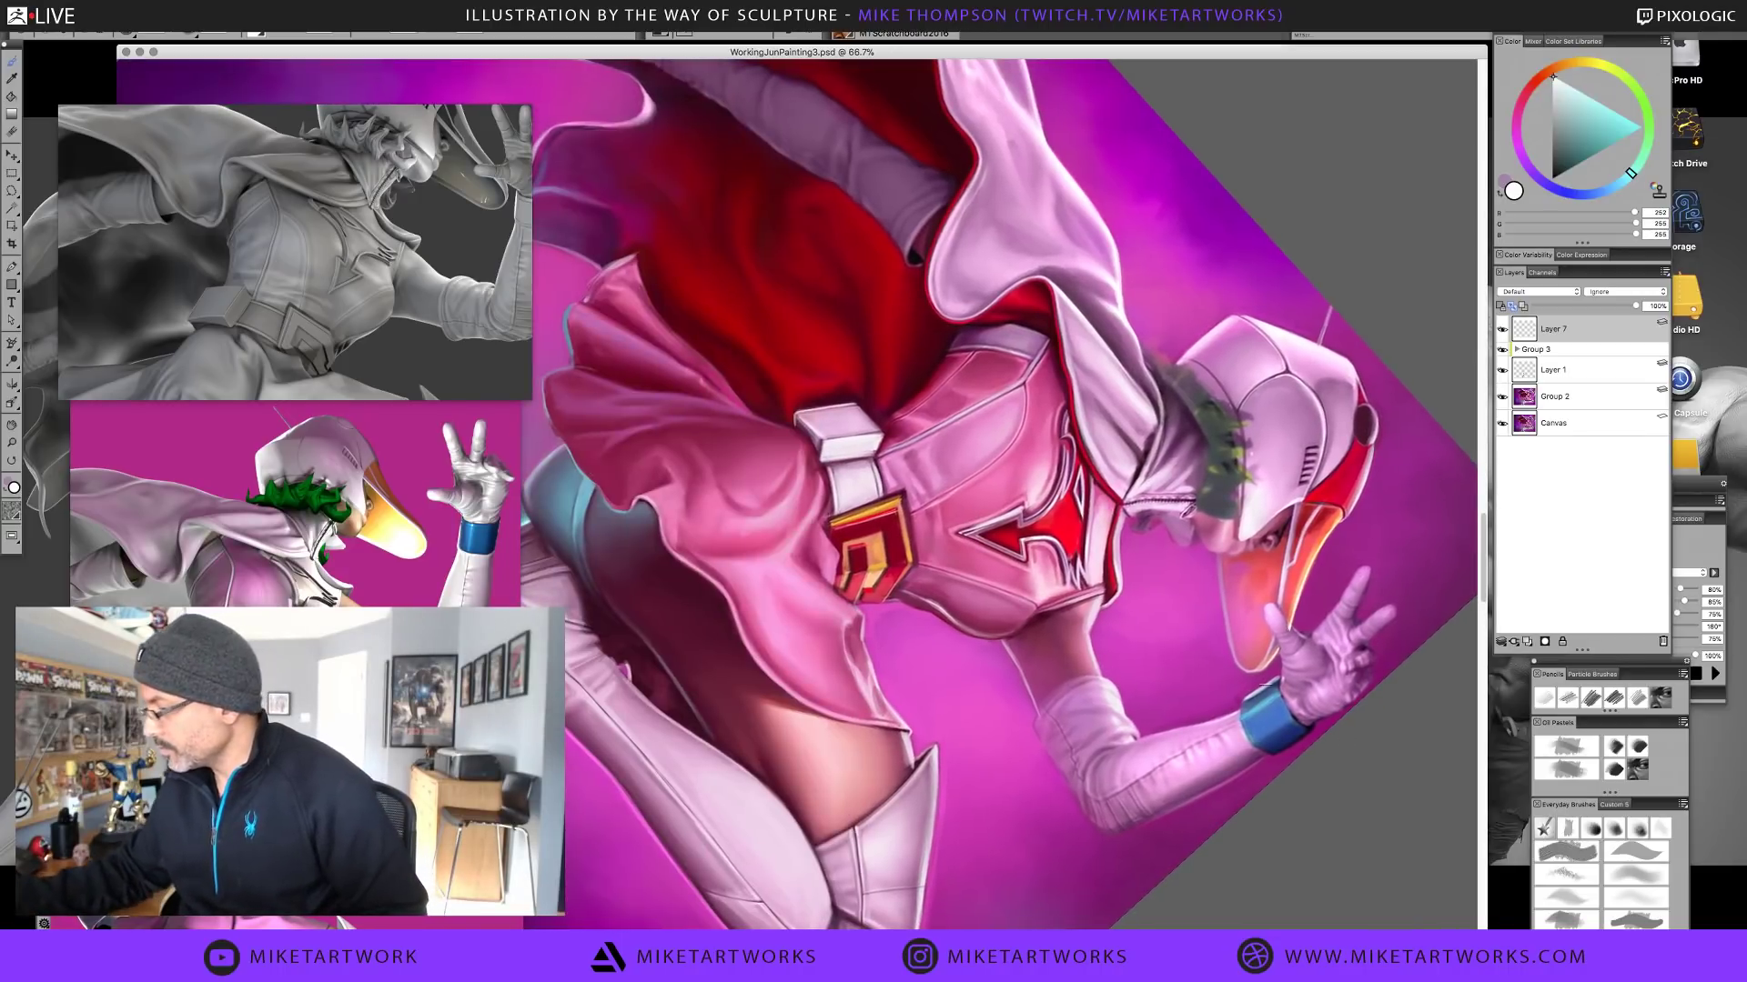
{"action": "left_click_drag", "start_coordinate": [1242, 744], "coordinate": [1286, 711]}
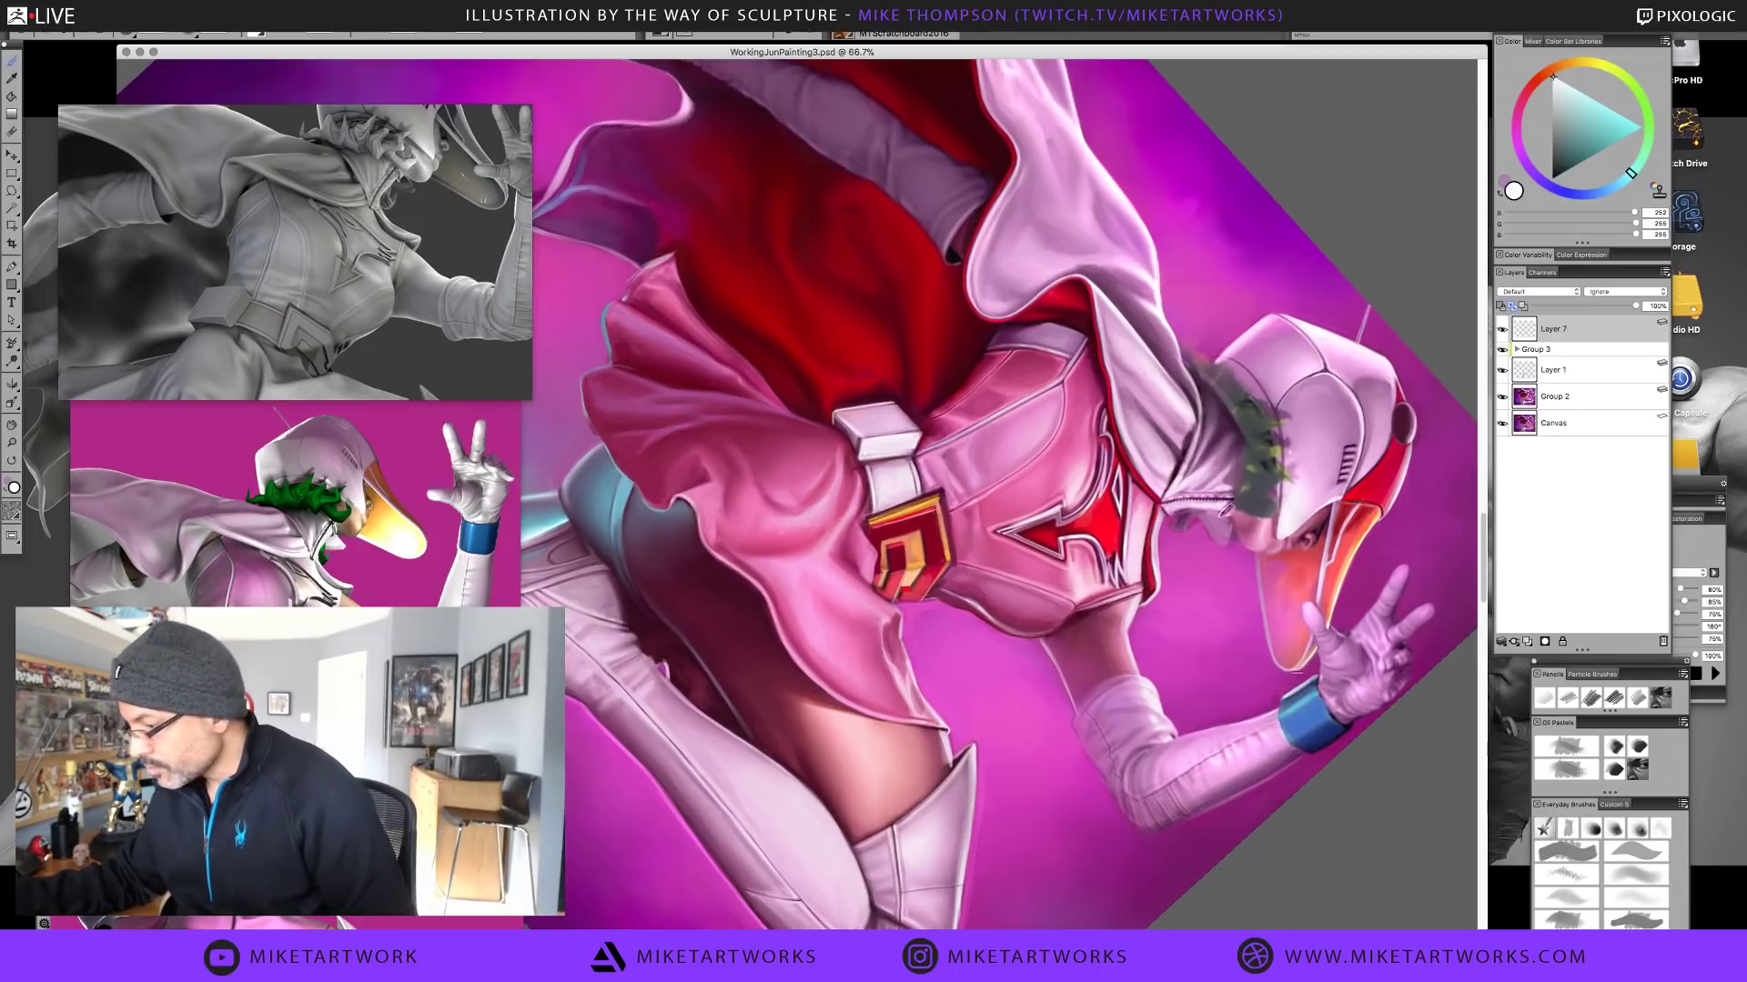
{"action": "left_click", "coordinate": [1285, 702], "text": "alt"}
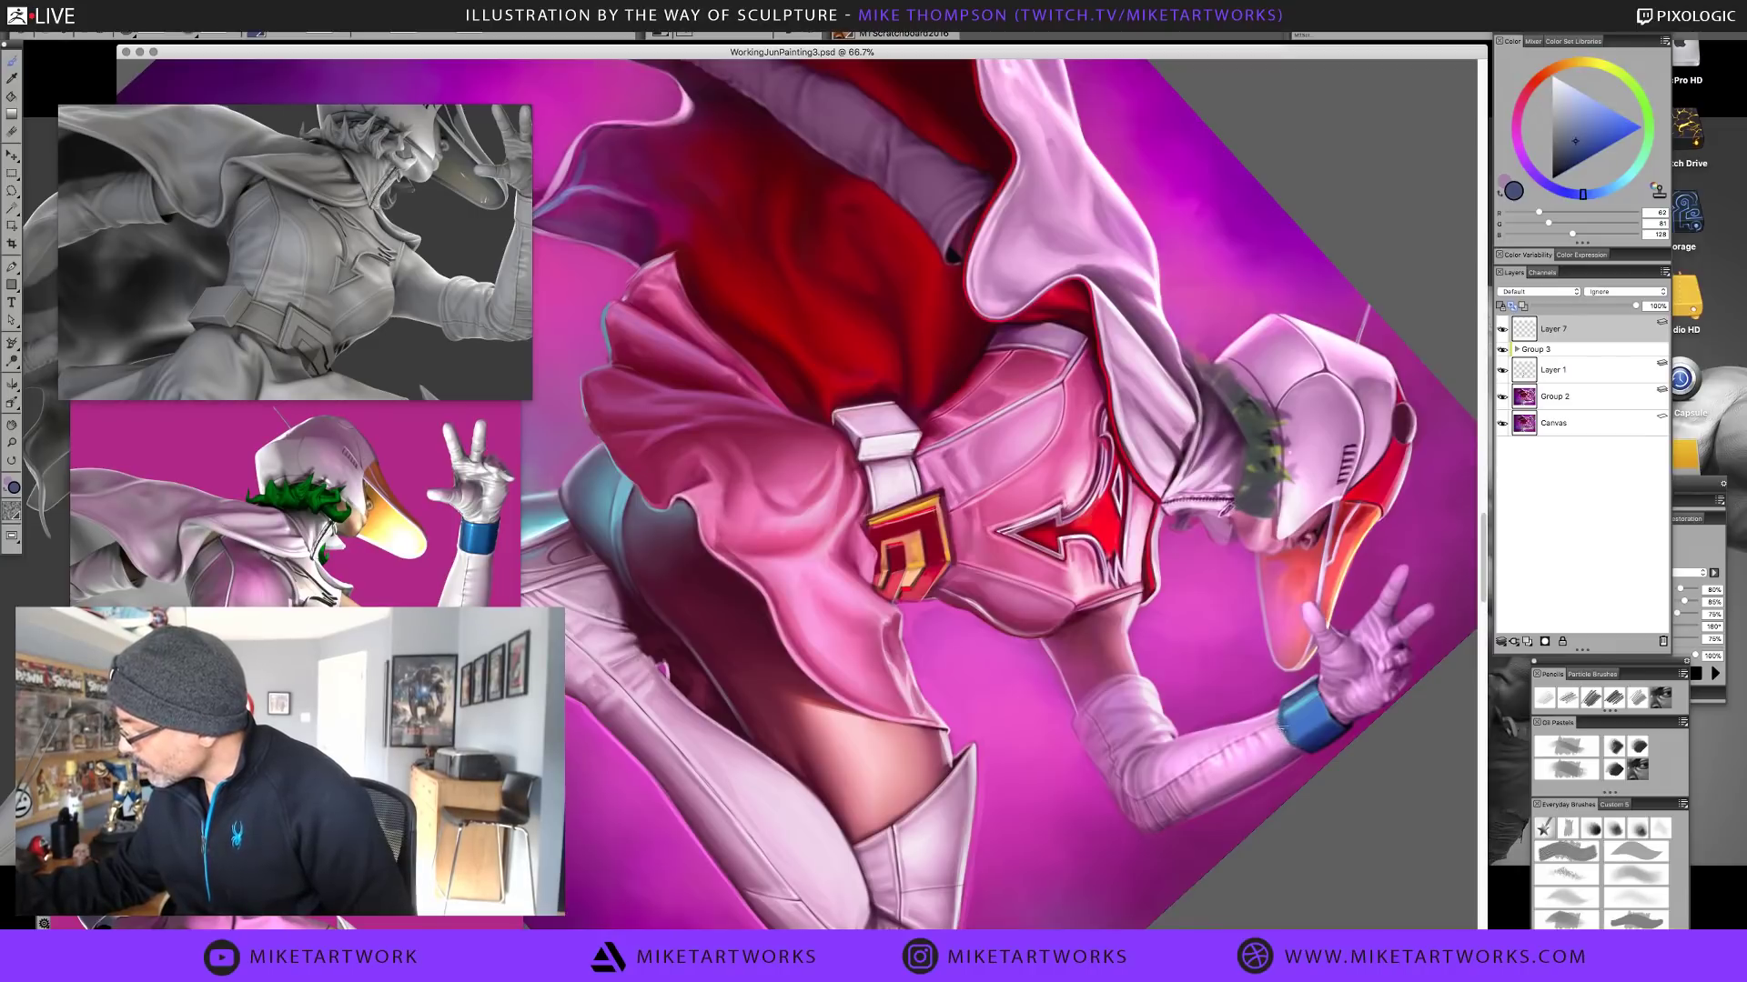
{"action": "left_click", "coordinate": [1220, 754], "text": "alt"}
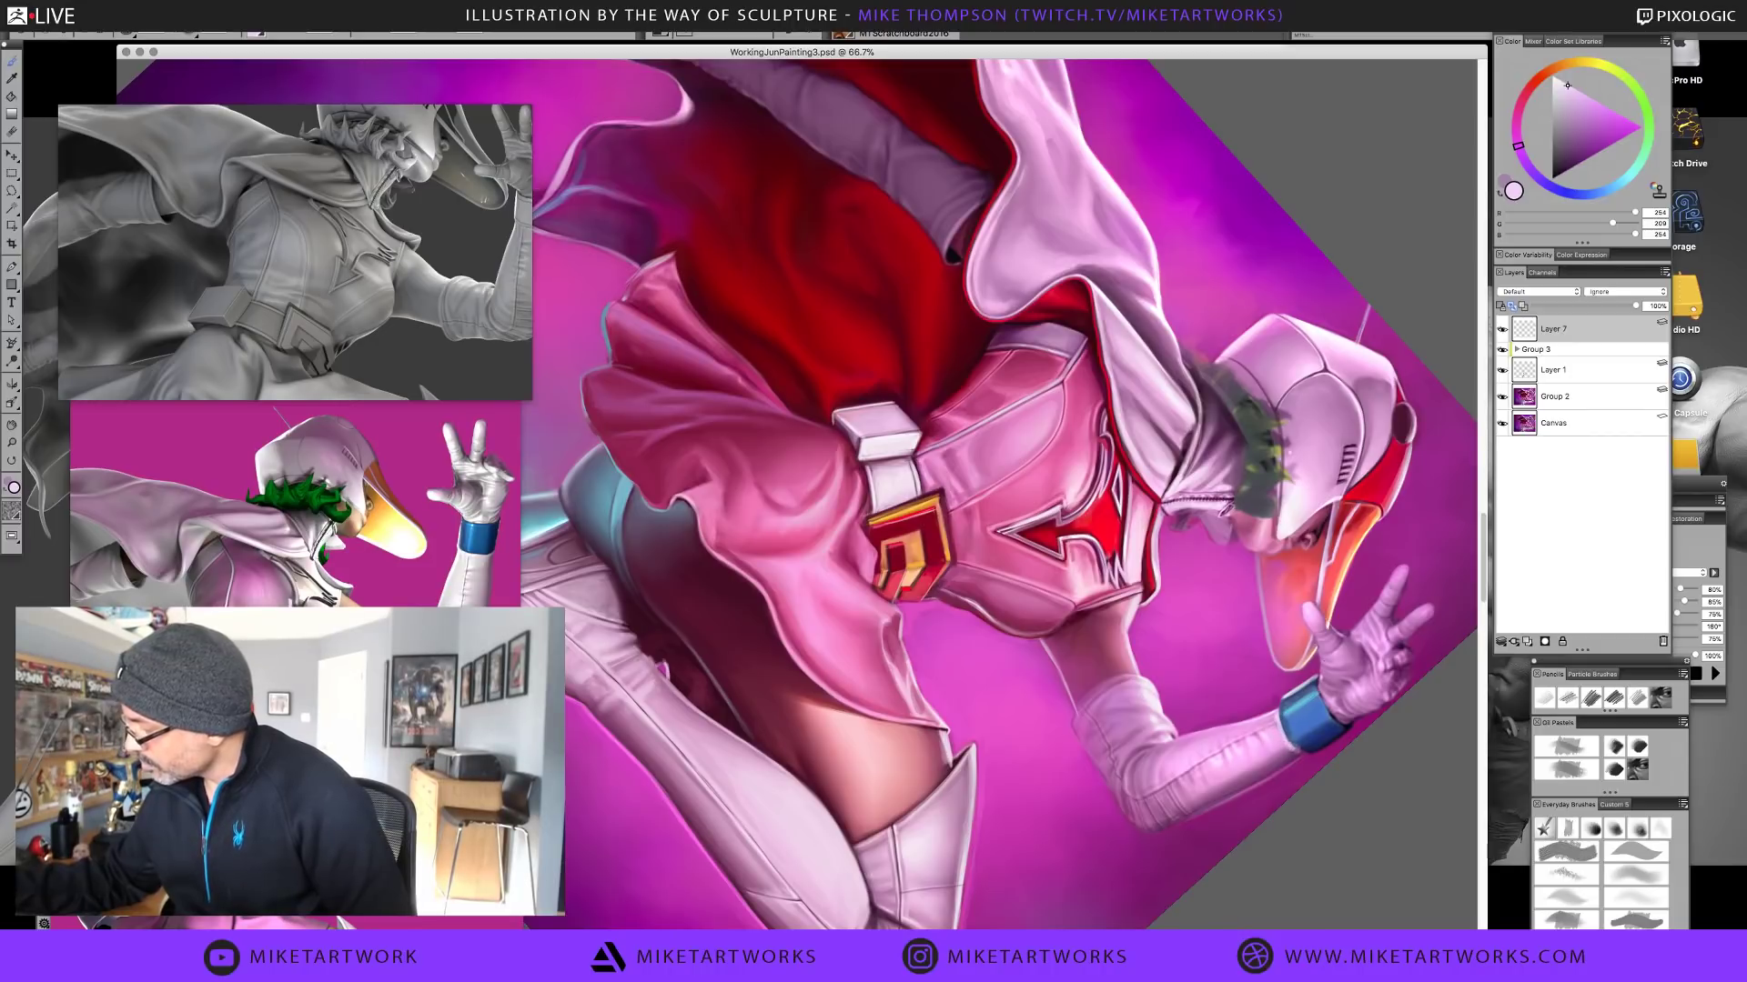
{"action": "left_click", "coordinate": [1293, 748], "text": "alt"}
{"action": "left_click", "coordinate": [1301, 721], "text": "alt"}
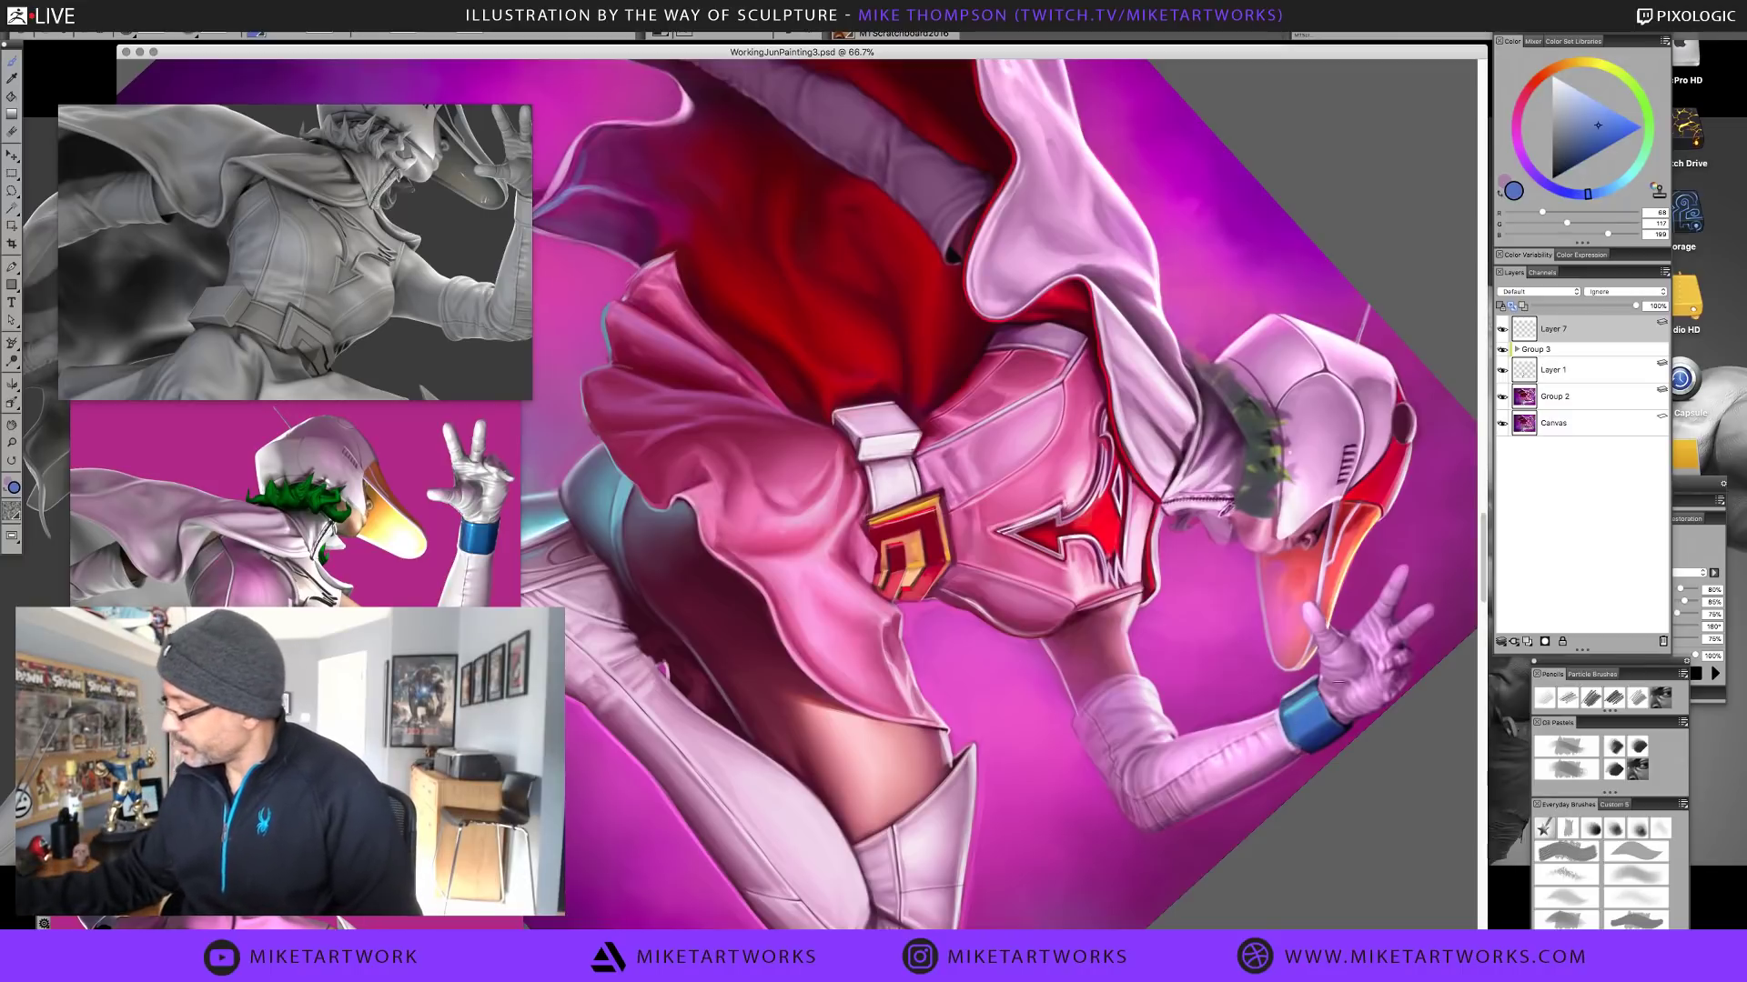
{"action": "left_click", "coordinate": [1292, 751], "text": "alt"}
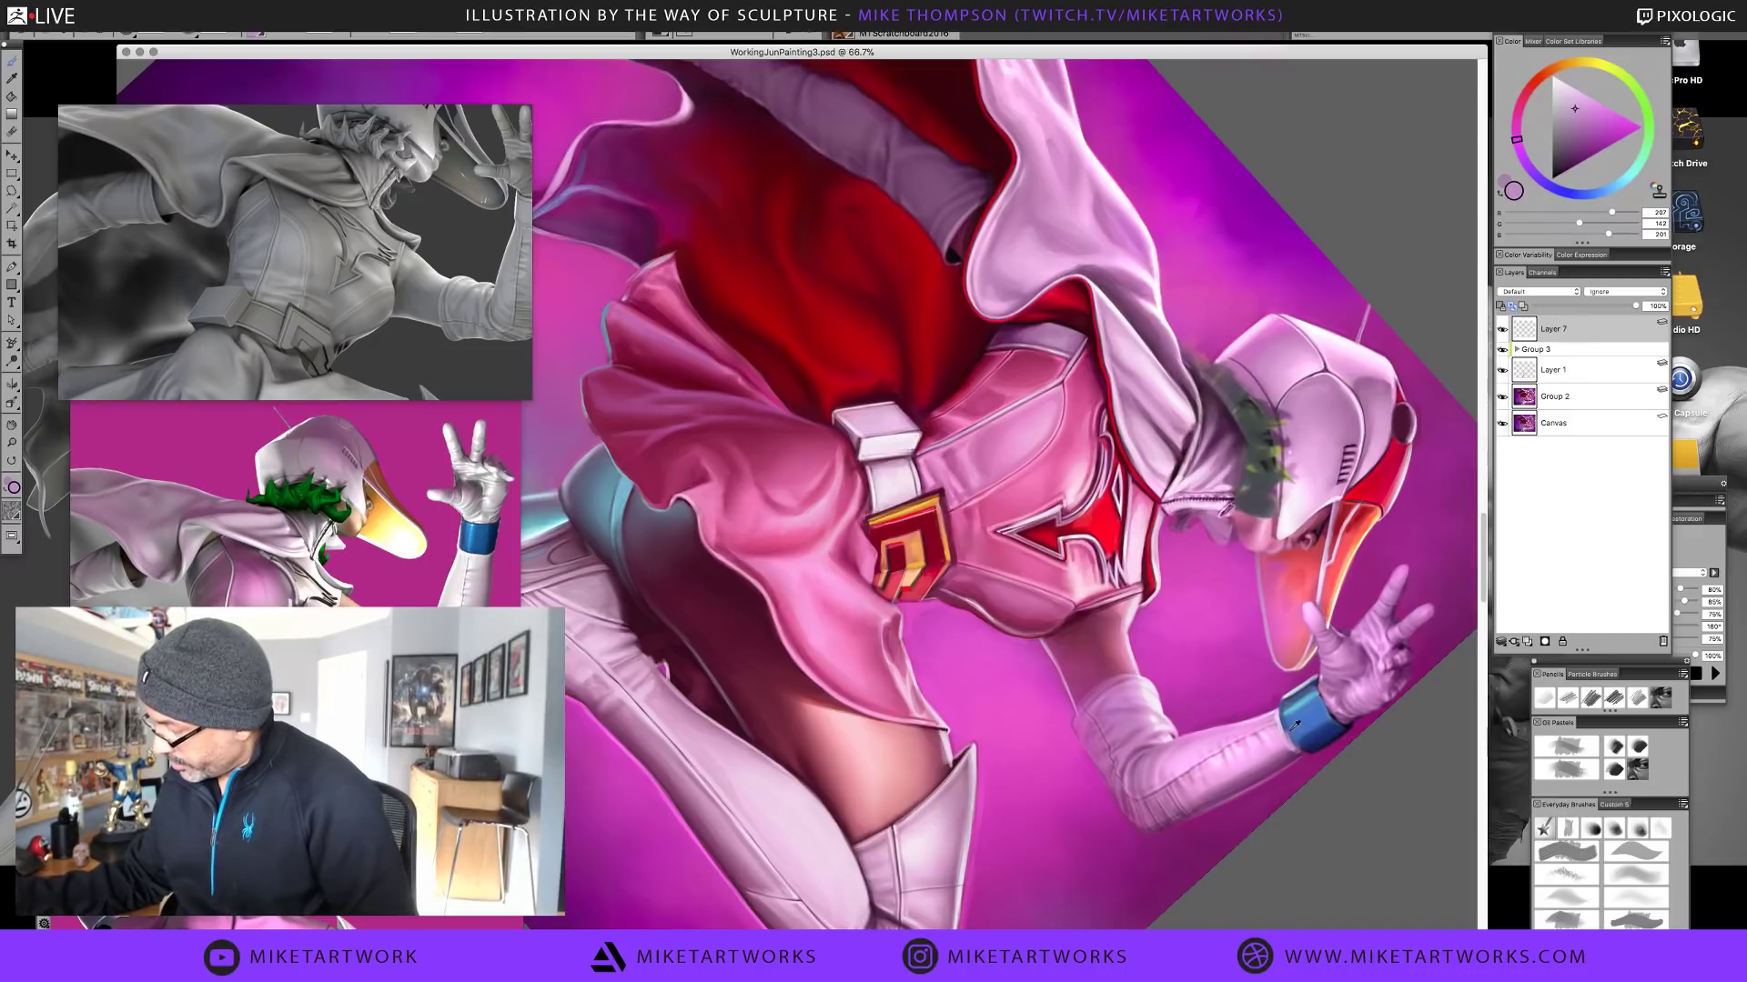
{"action": "left_click", "coordinate": [1295, 724], "text": "alt"}
{"action": "left_click", "coordinate": [1298, 720], "text": "alt"}
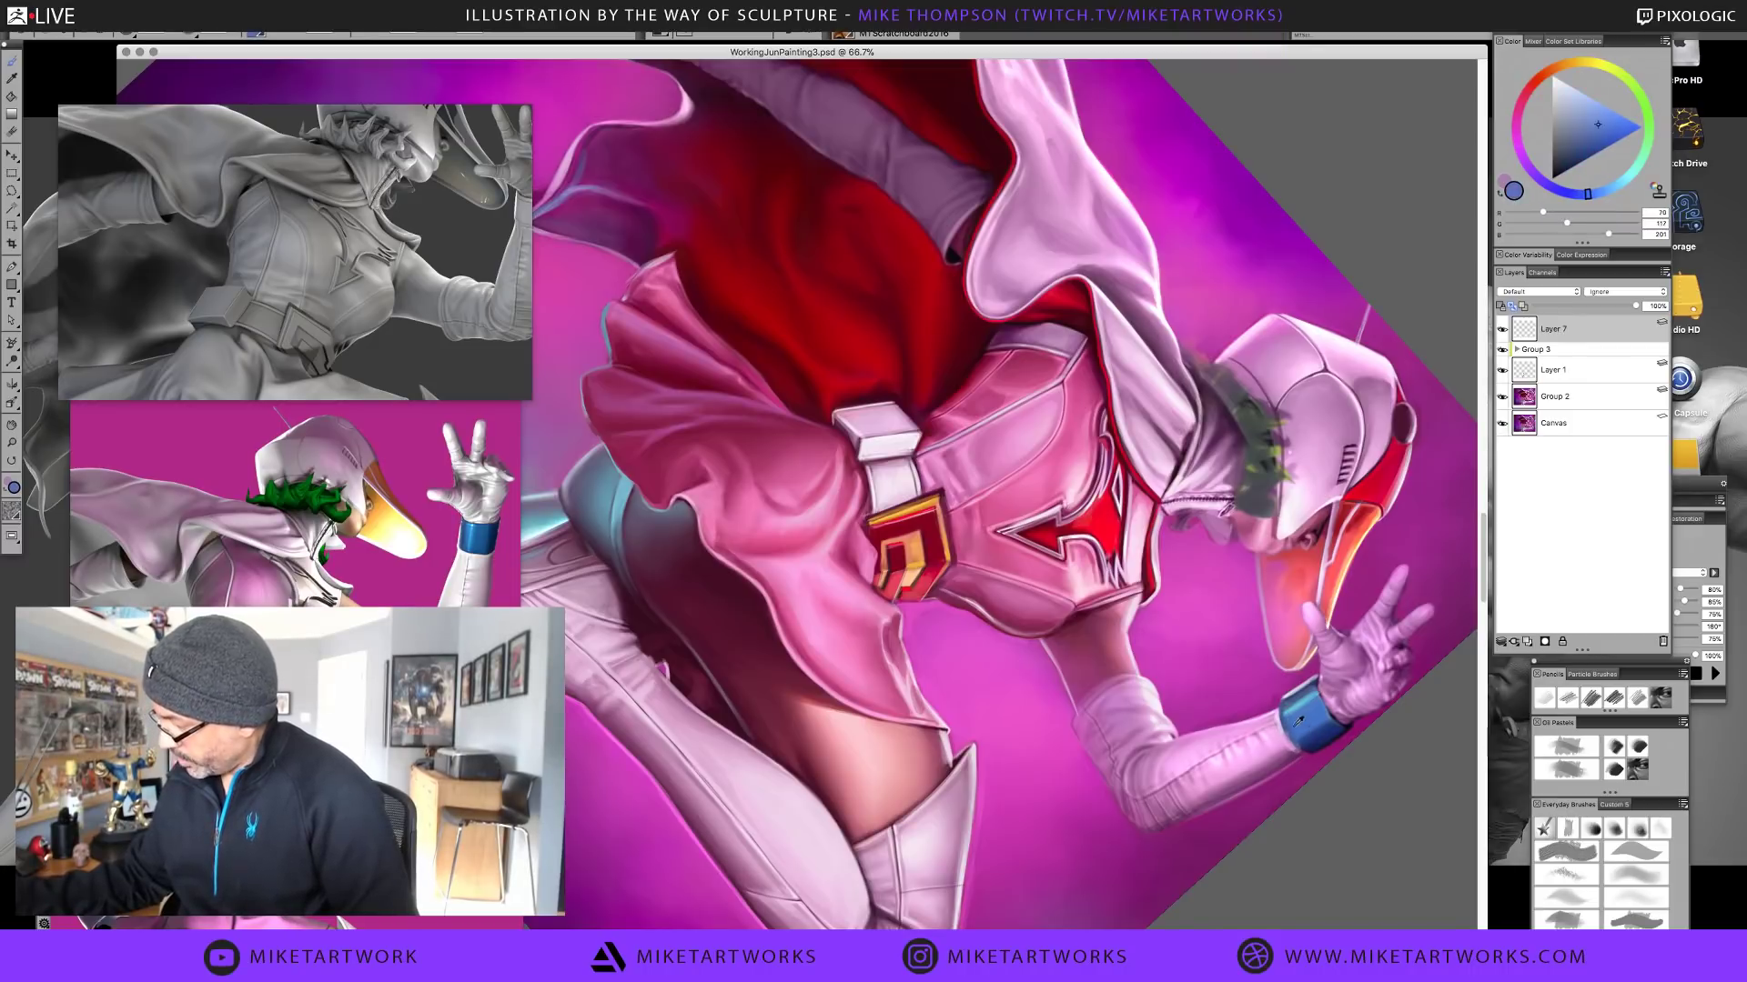
{"action": "left_click", "coordinate": [1310, 725], "text": "alt"}
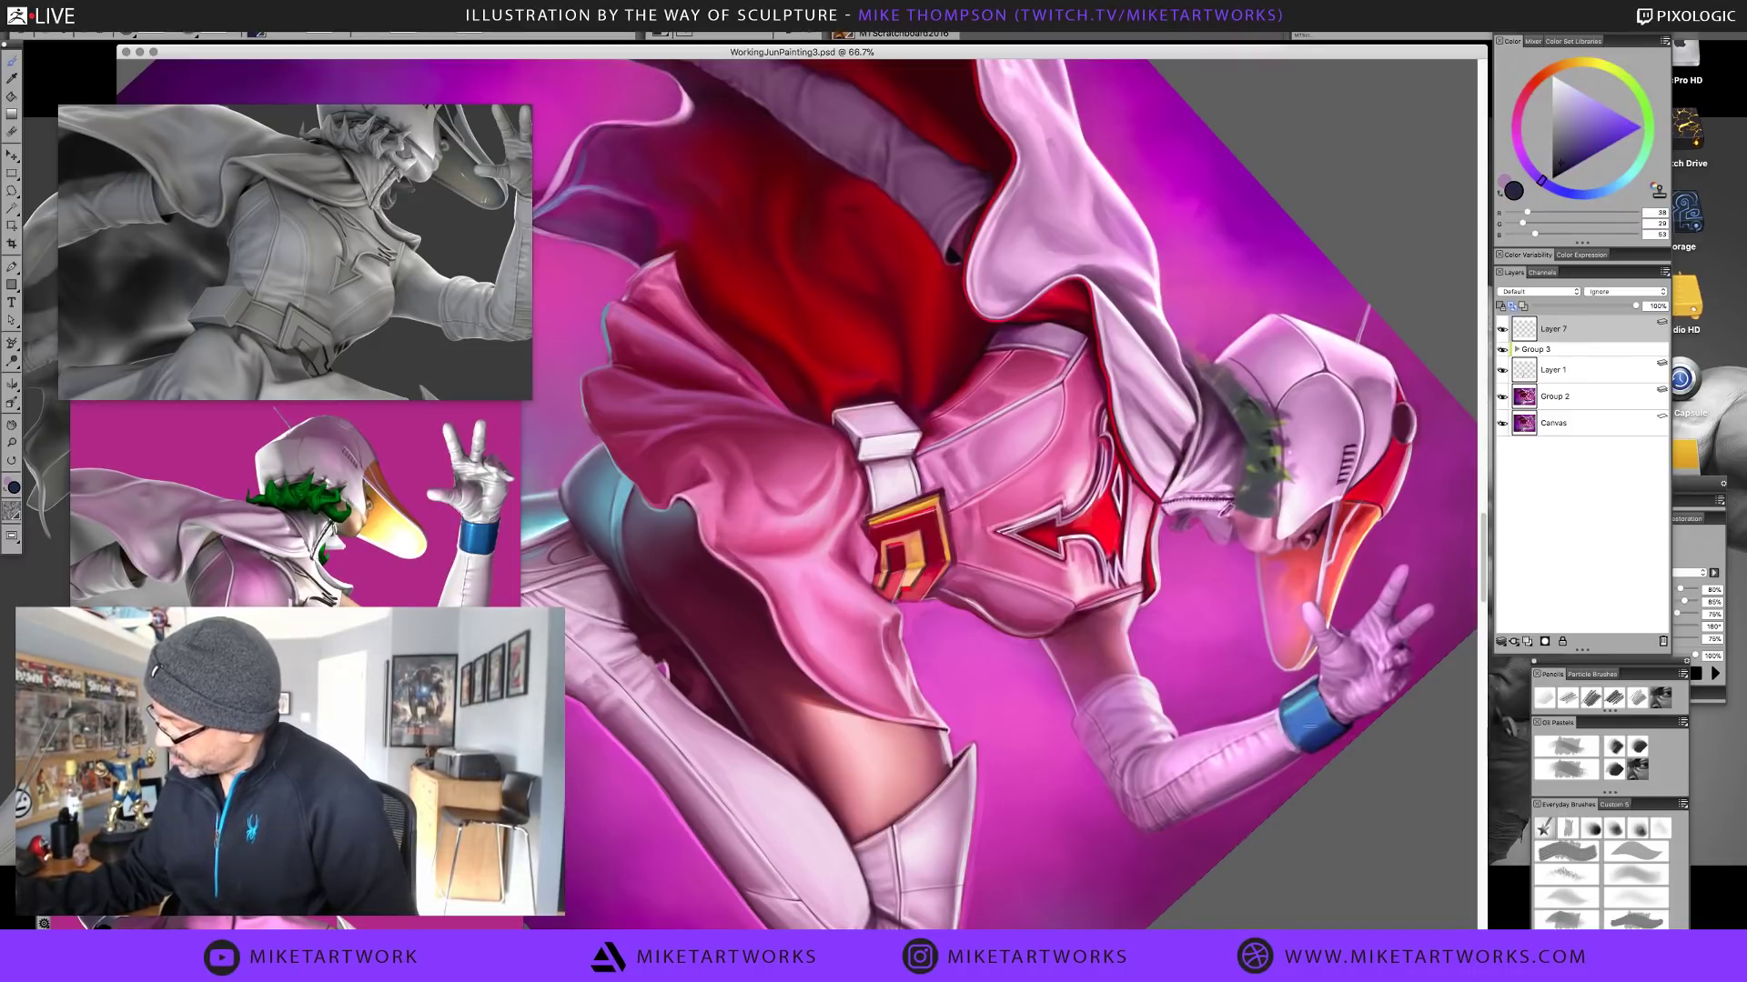
Shade the sleeve just below the wristband with pink and dark purple tones sampled from the painting
{"action": "left_click", "coordinate": [1284, 744], "text": "alt"}
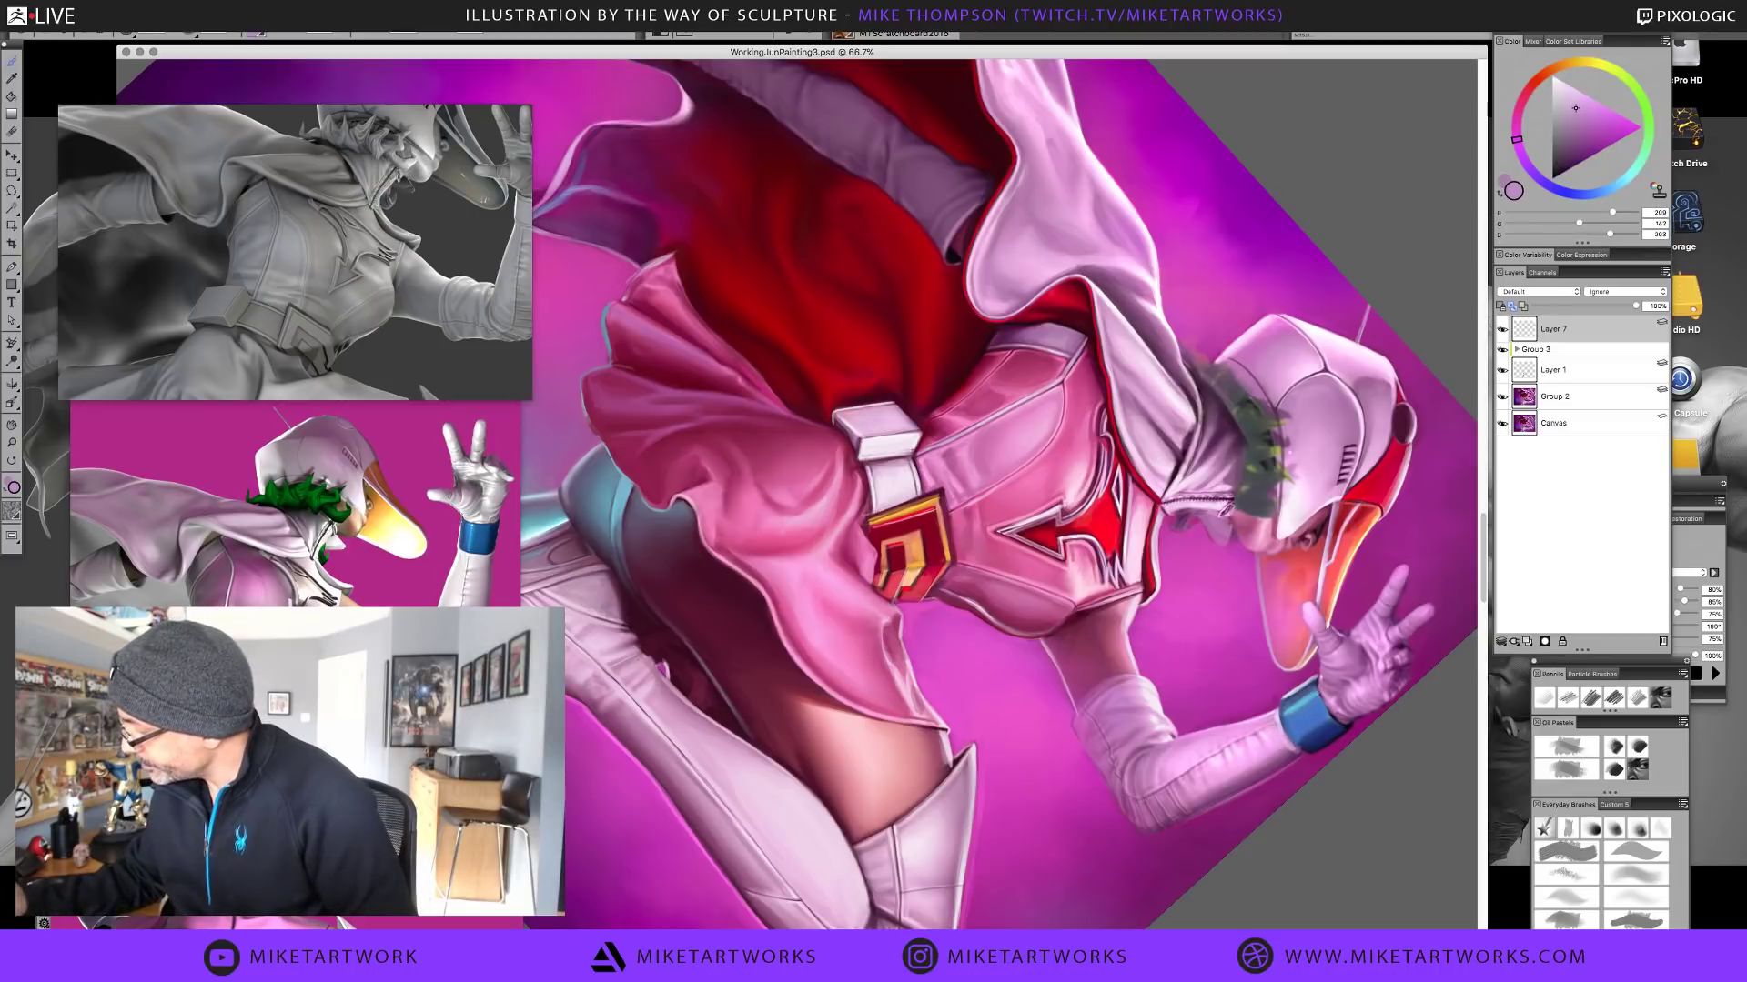
{"action": "left_click", "coordinate": [1279, 760], "text": "alt"}
{"action": "left_click", "coordinate": [1266, 771], "text": "alt"}
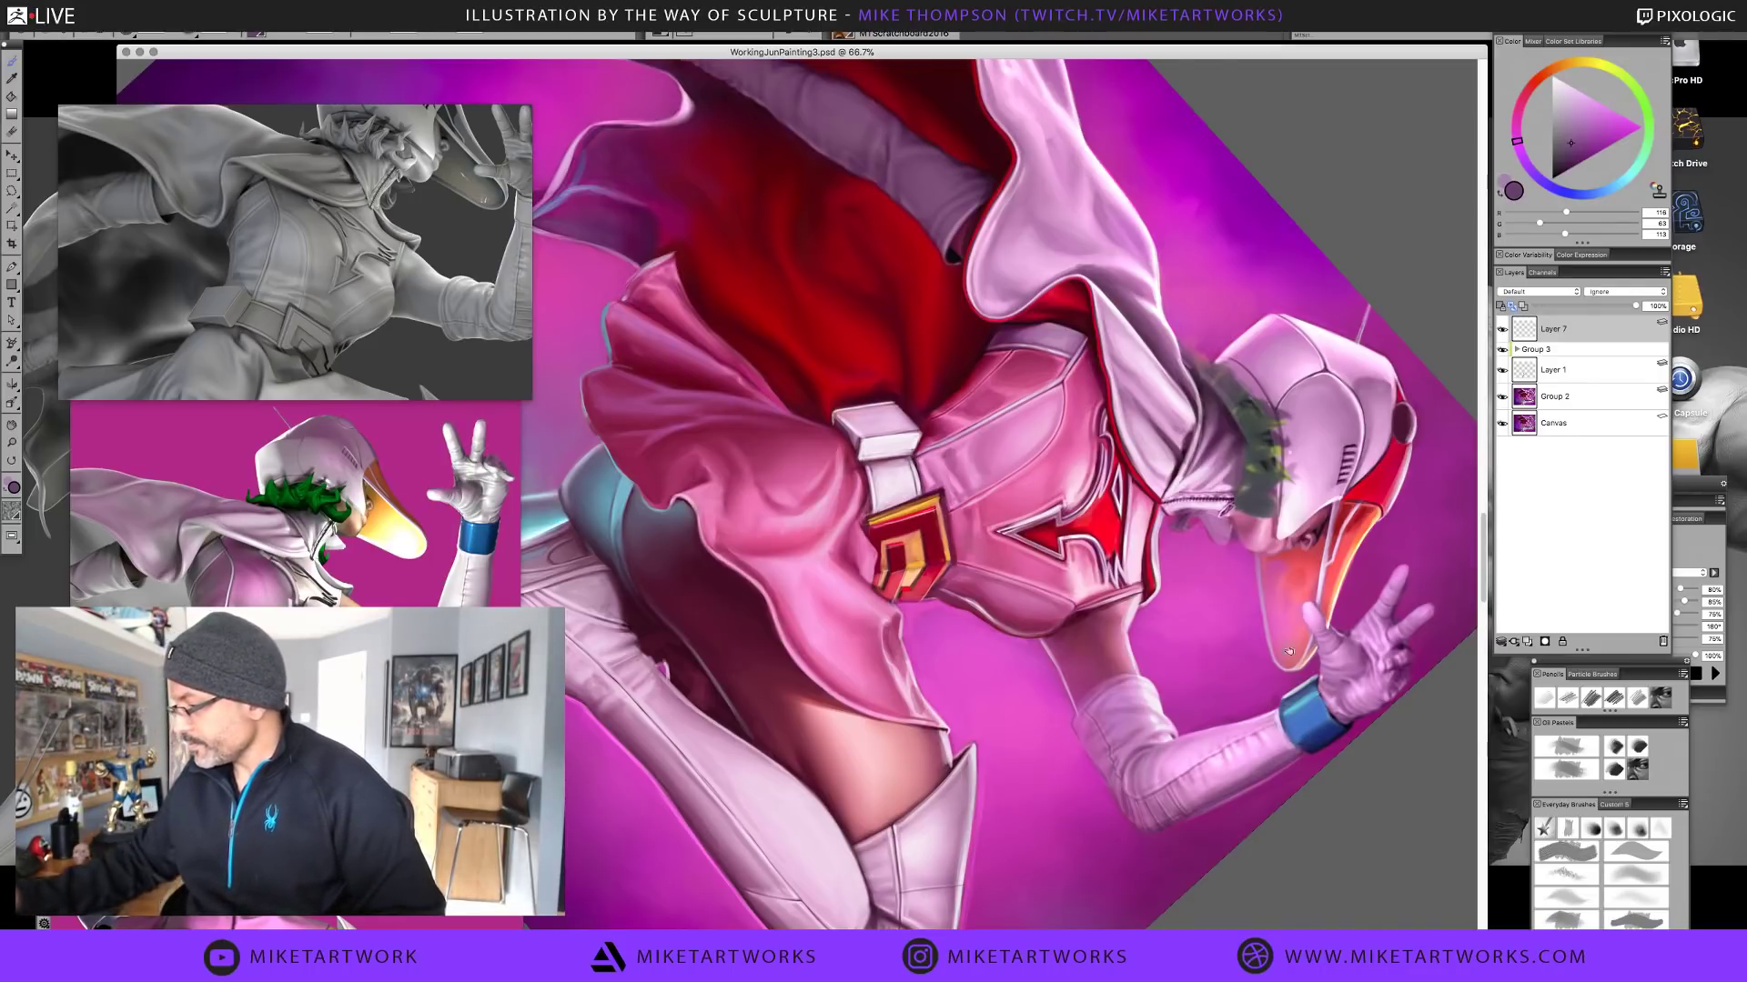
Straighten the canvas, set the brush radius to 15 and smooth the forearm sleeve with light pinks sampled from it
{"action": "left_click_drag", "start_coordinate": [1288, 651], "coordinate": [1329, 593]}
{"action": "left_click", "coordinate": [1329, 595]}
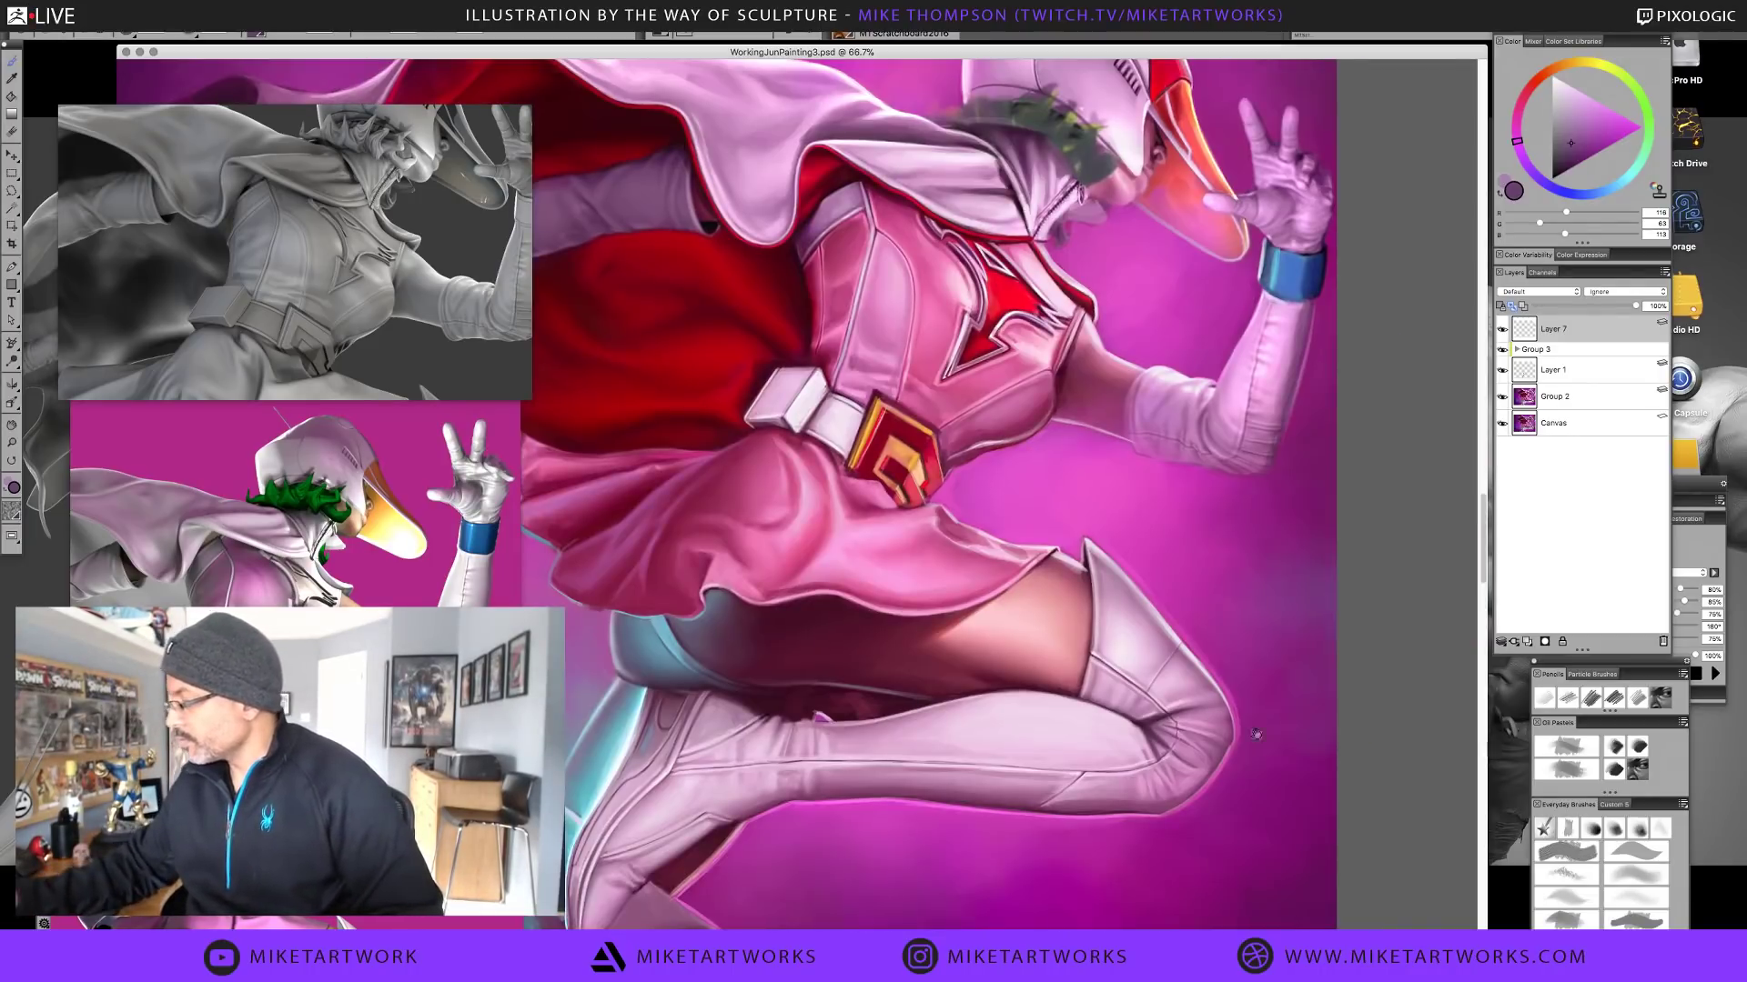
{"action": "left_click_drag", "start_coordinate": [1256, 733], "coordinate": [1318, 772]}
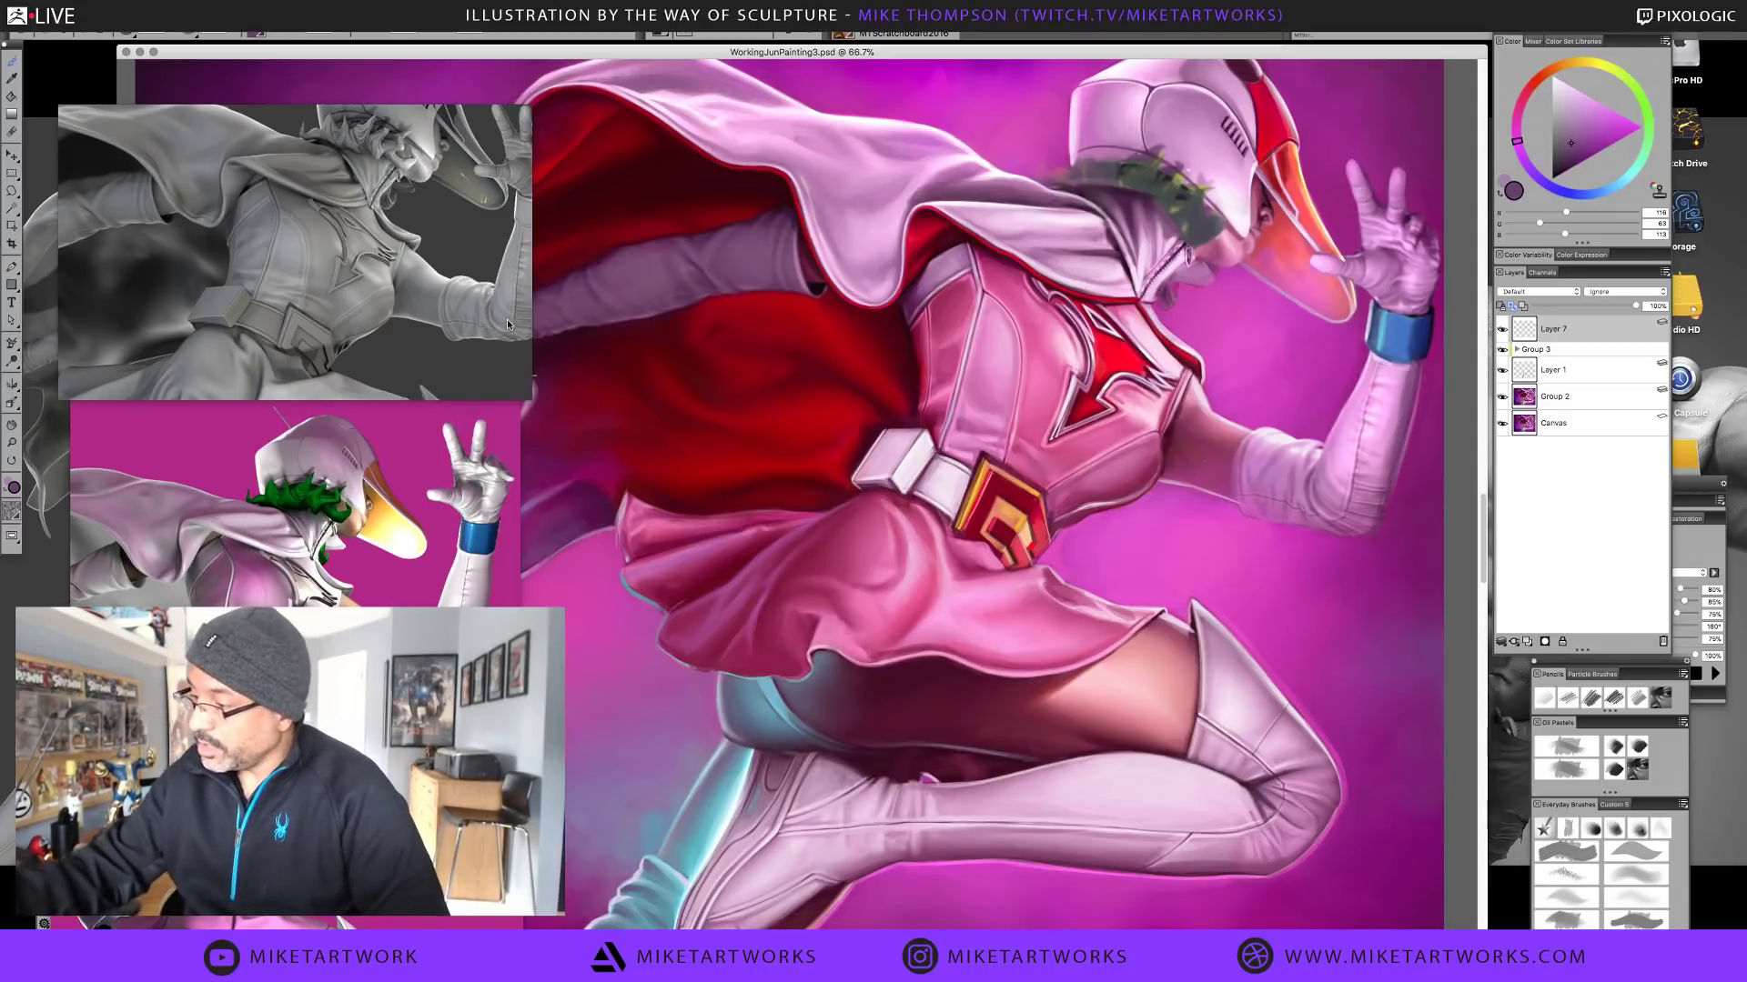
{"action": "left_click", "coordinate": [1390, 468], "text": "super"}
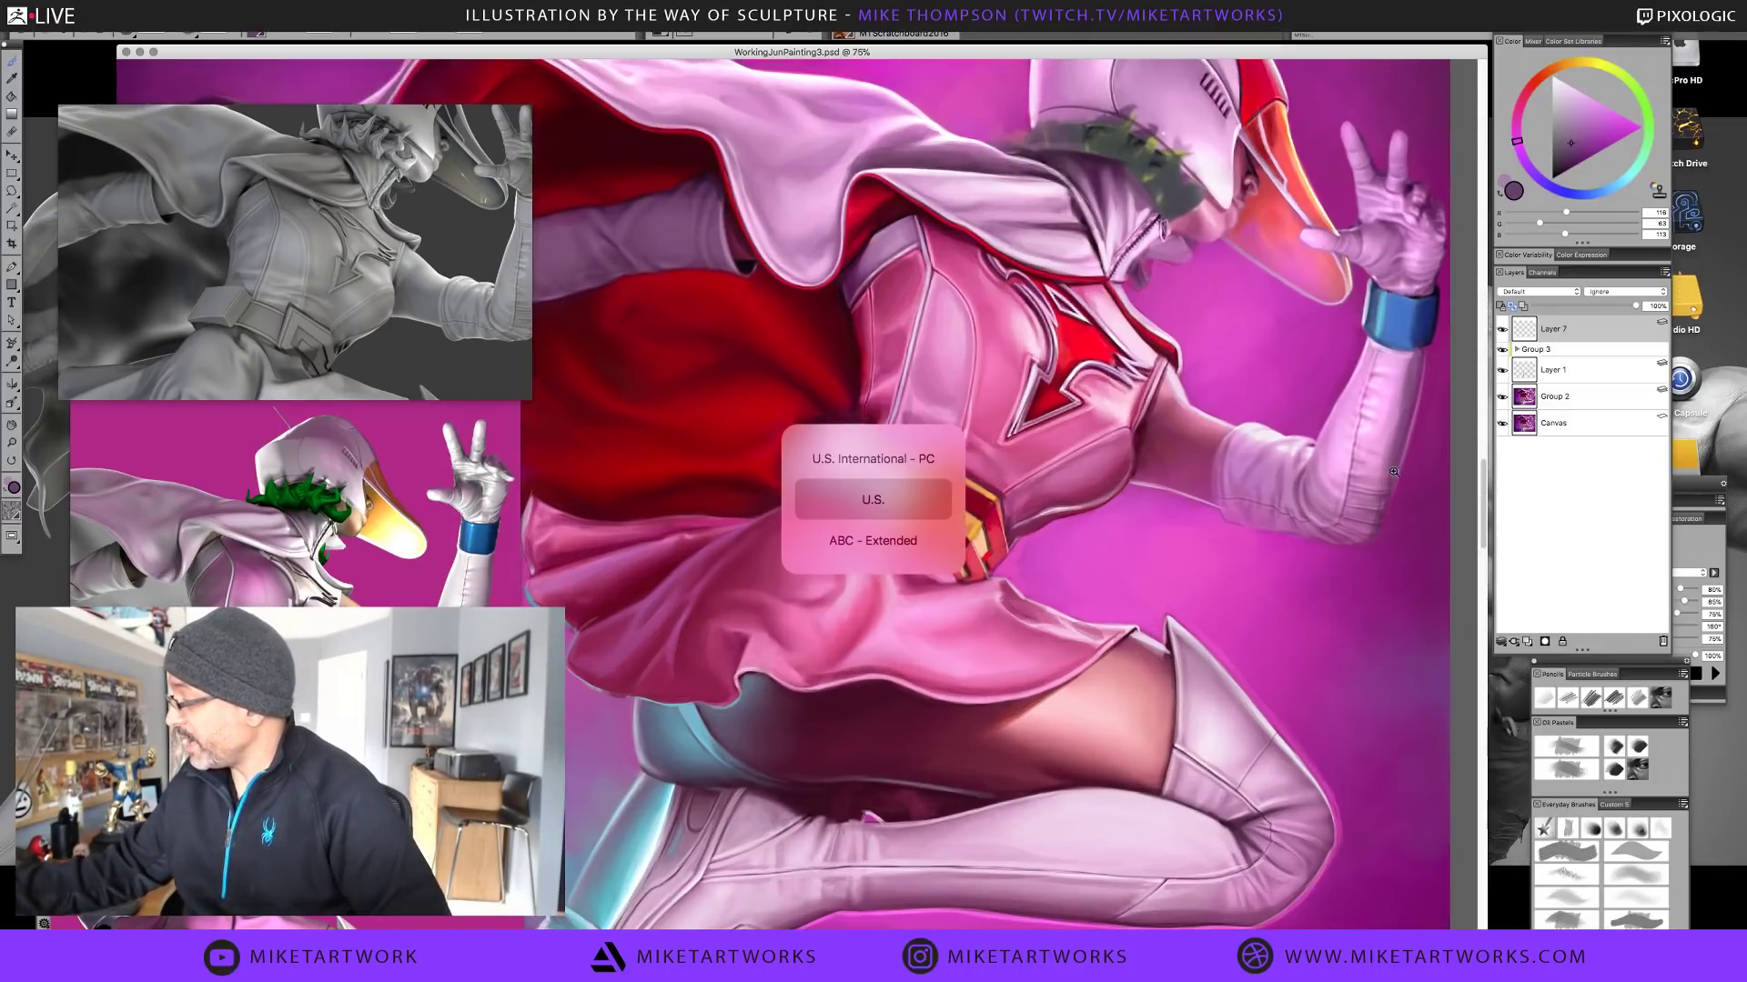
{"action": "left_click_drag", "start_coordinate": [1369, 492], "coordinate": [1225, 651]}
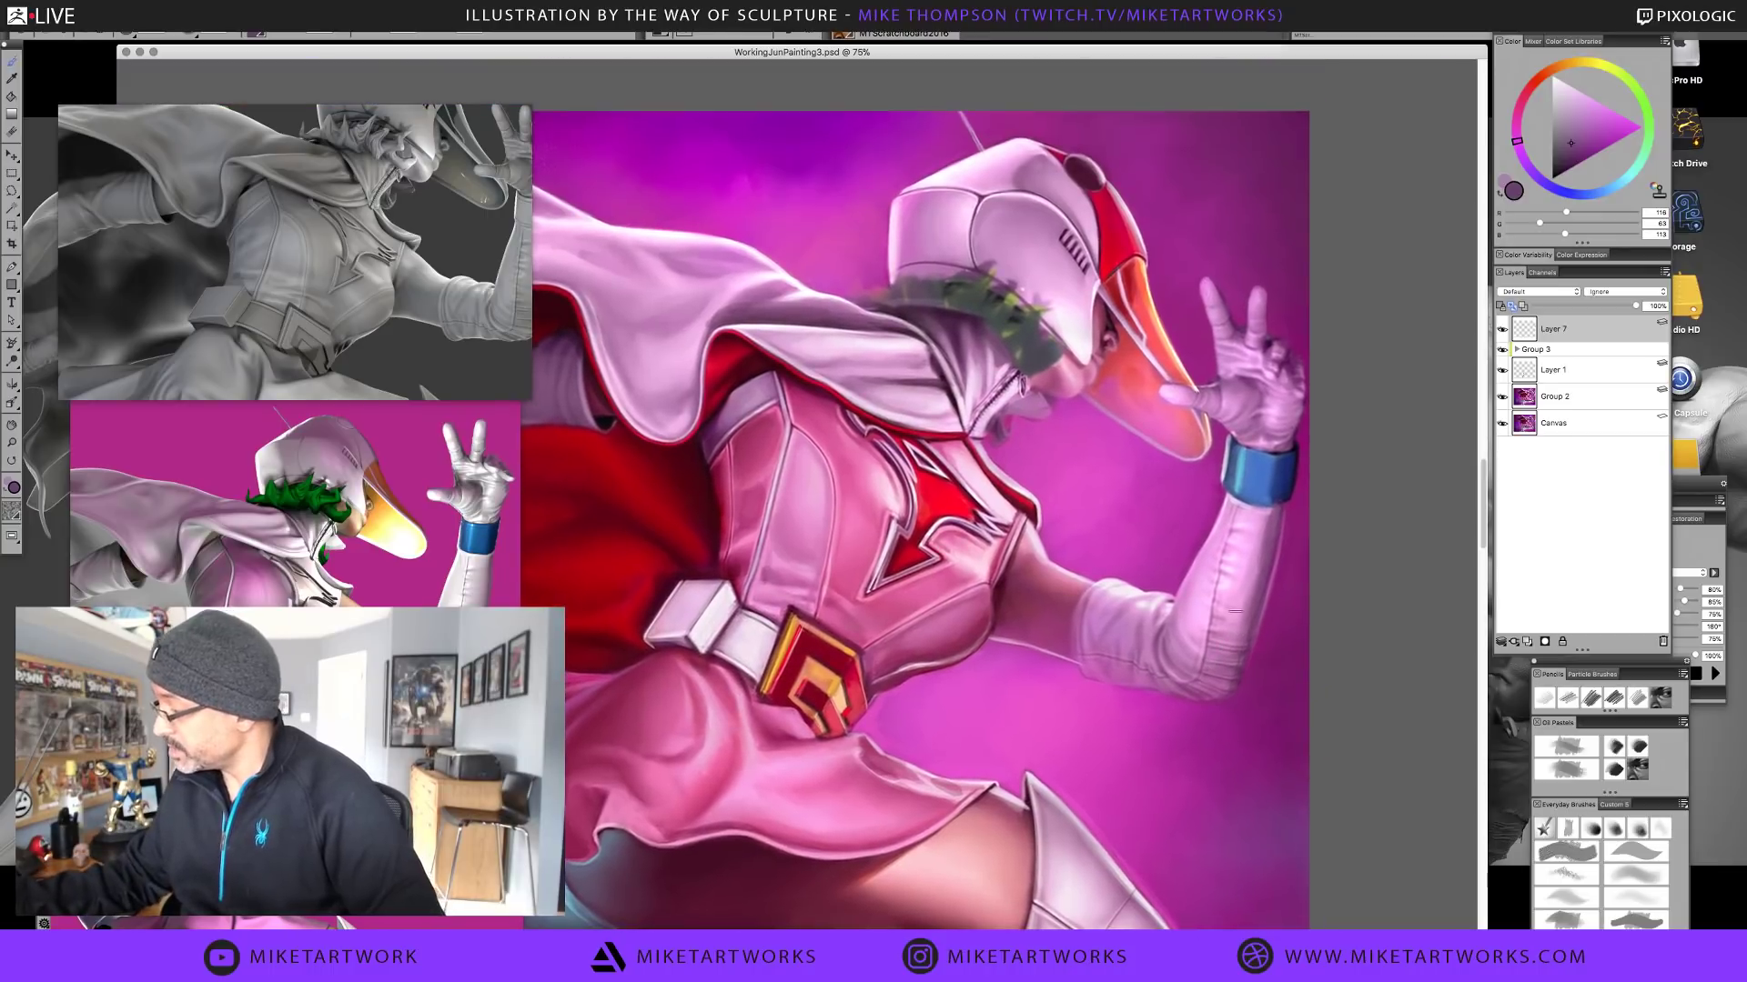
{"action": "key", "text": "]"}
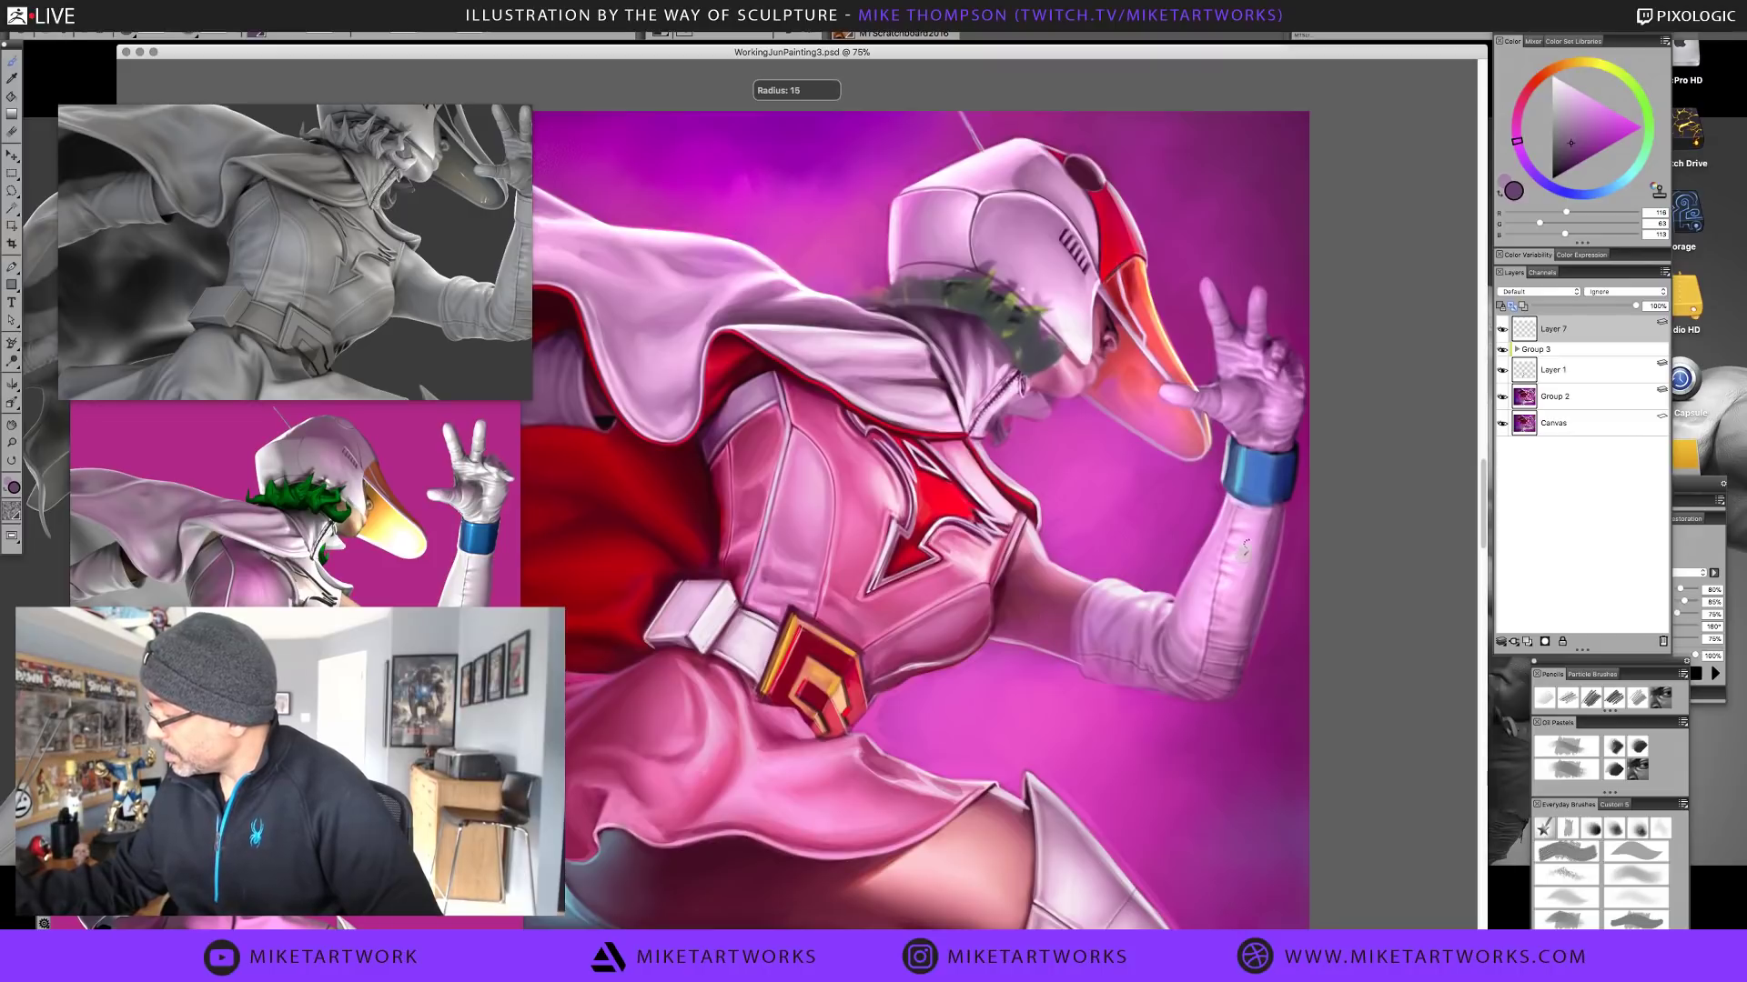
{"action": "left_click", "coordinate": [1214, 584], "text": "alt"}
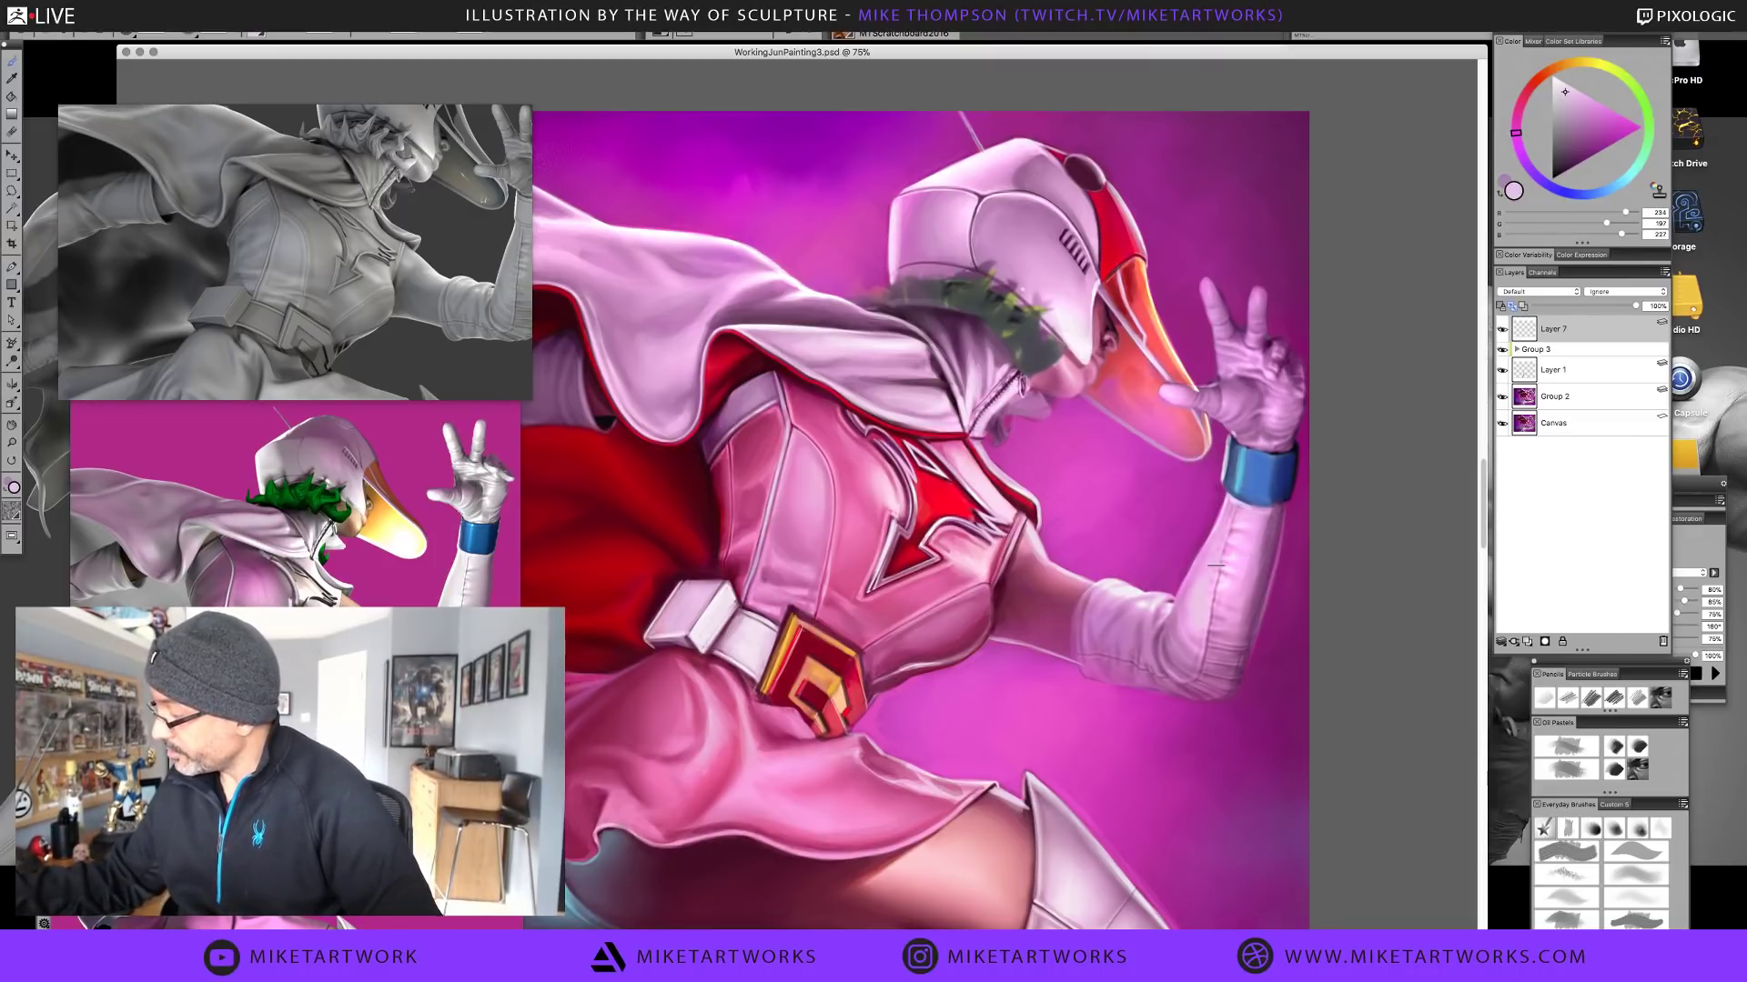
{"action": "left_click", "coordinate": [1189, 605], "text": "alt"}
{"action": "left_click", "coordinate": [1190, 642], "text": "alt"}
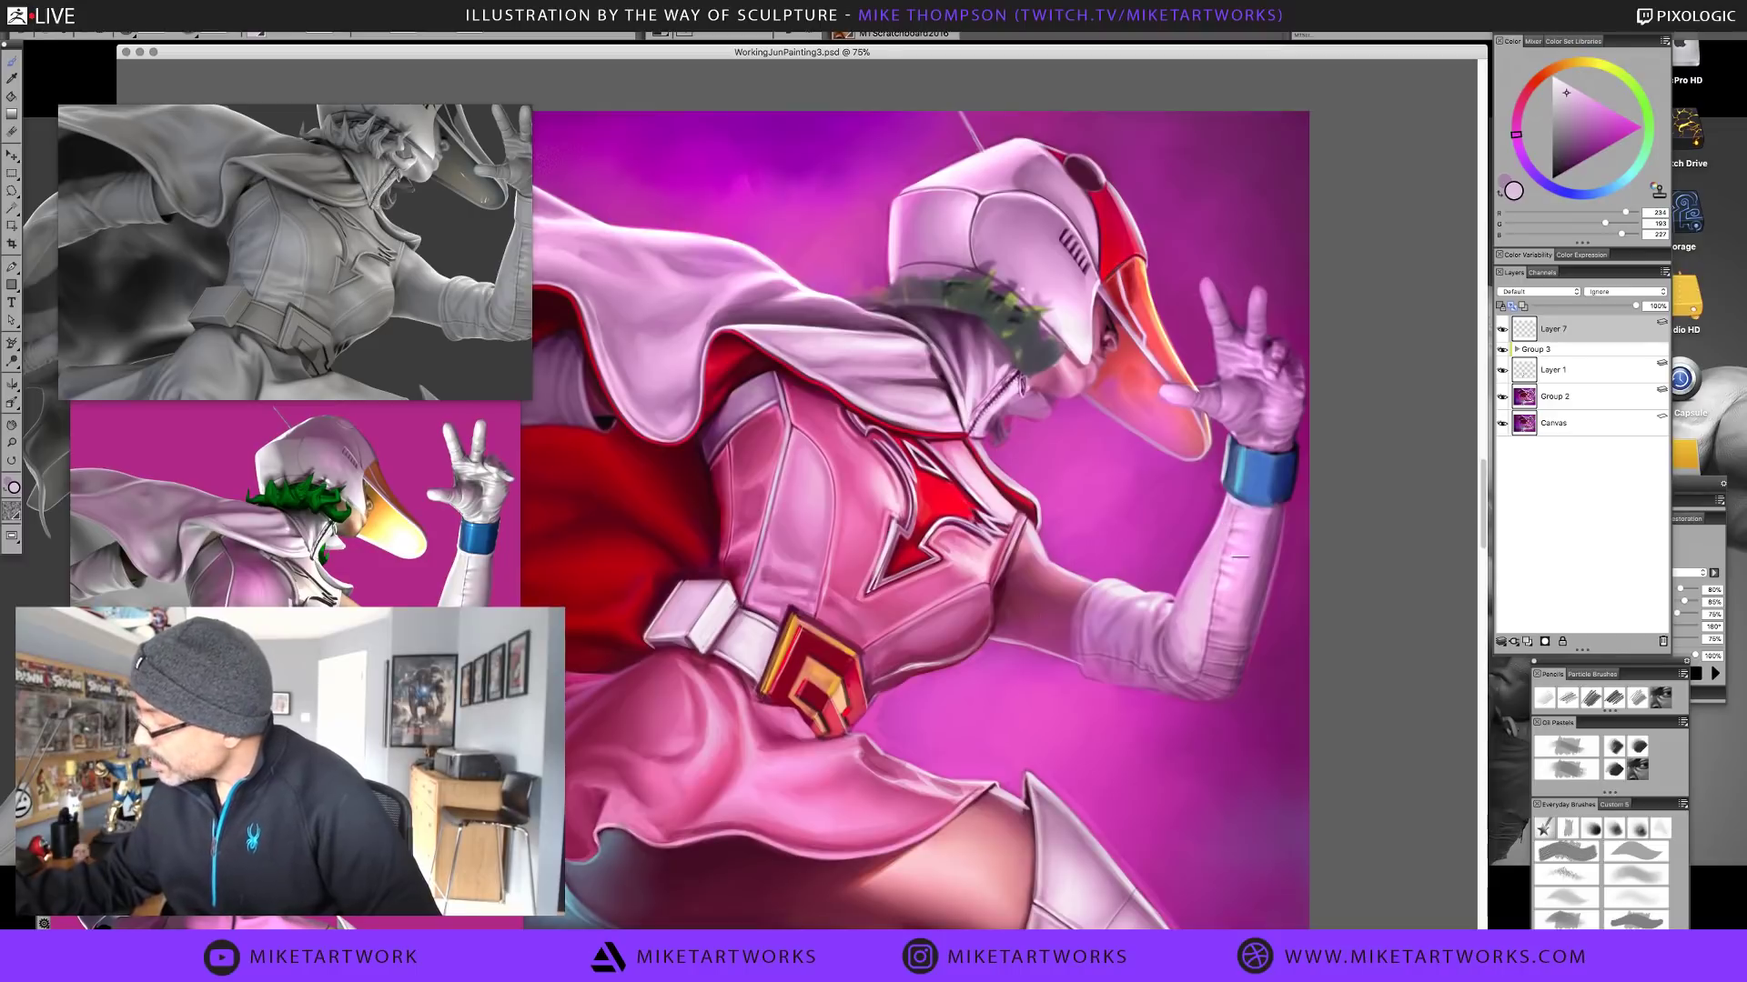
Model the sleeve around the elbow and forearm with mid pinks and a near-white highlight sampled from the artwork
{"action": "left_click", "coordinate": [1184, 670], "text": "alt"}
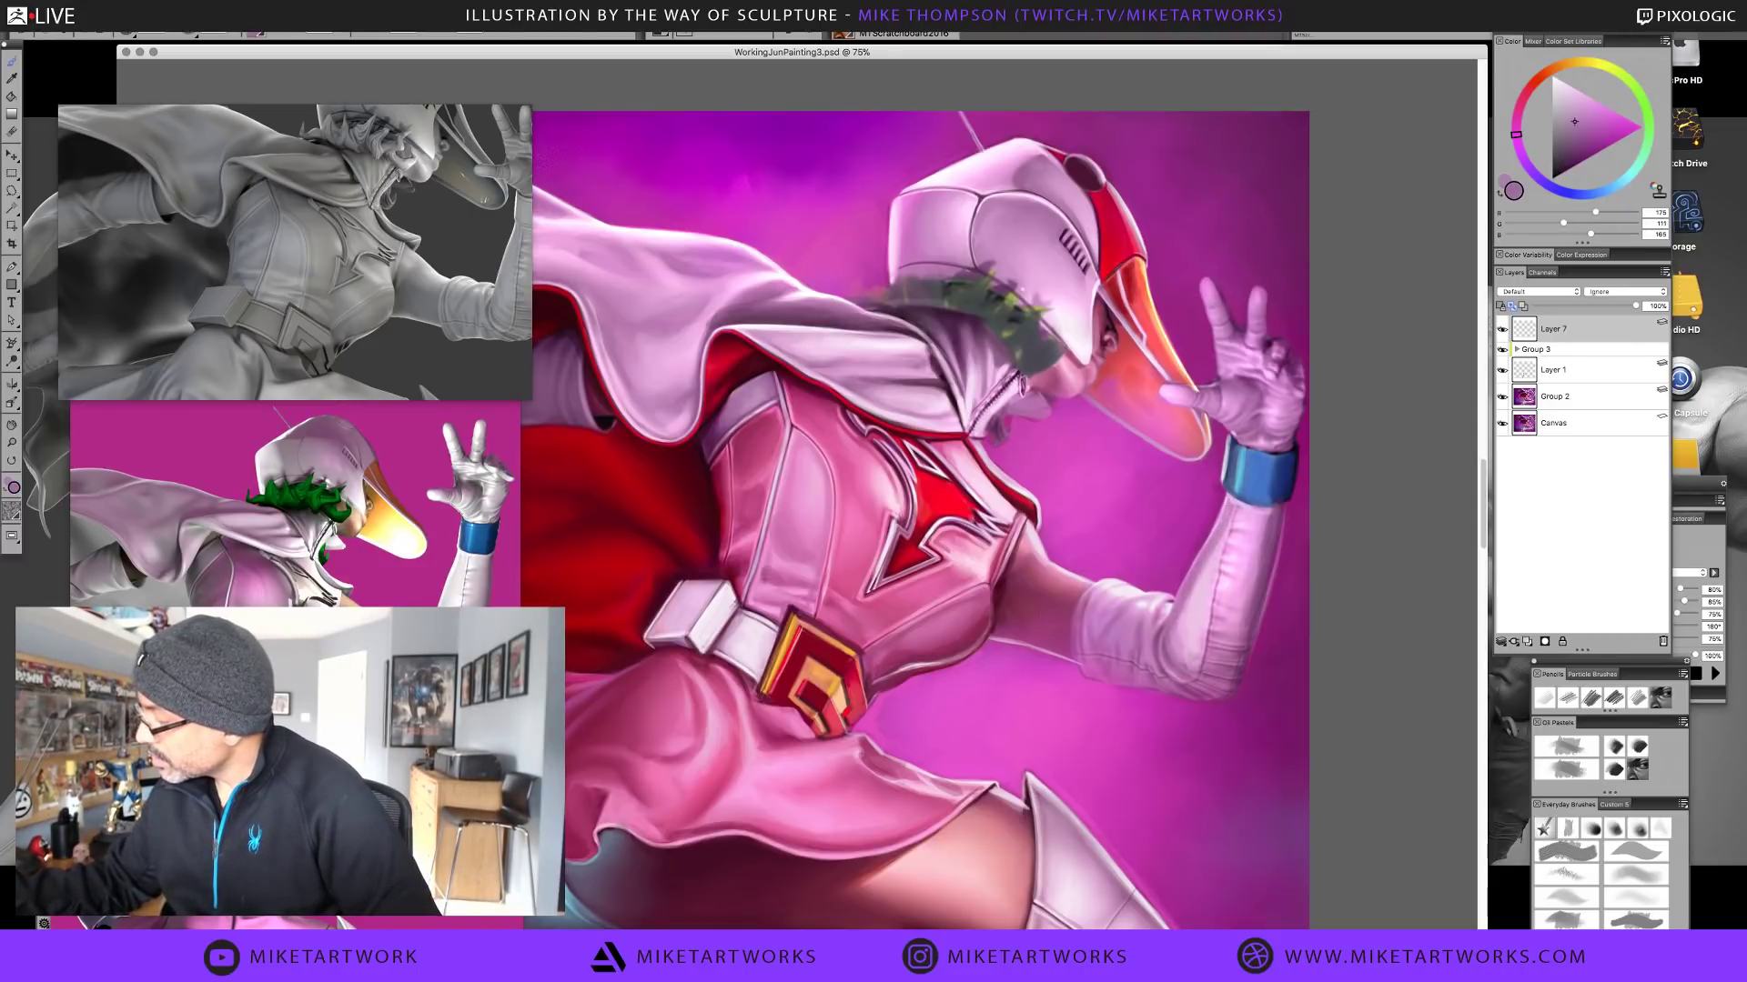
{"action": "left_click", "coordinate": [1178, 628], "text": "alt"}
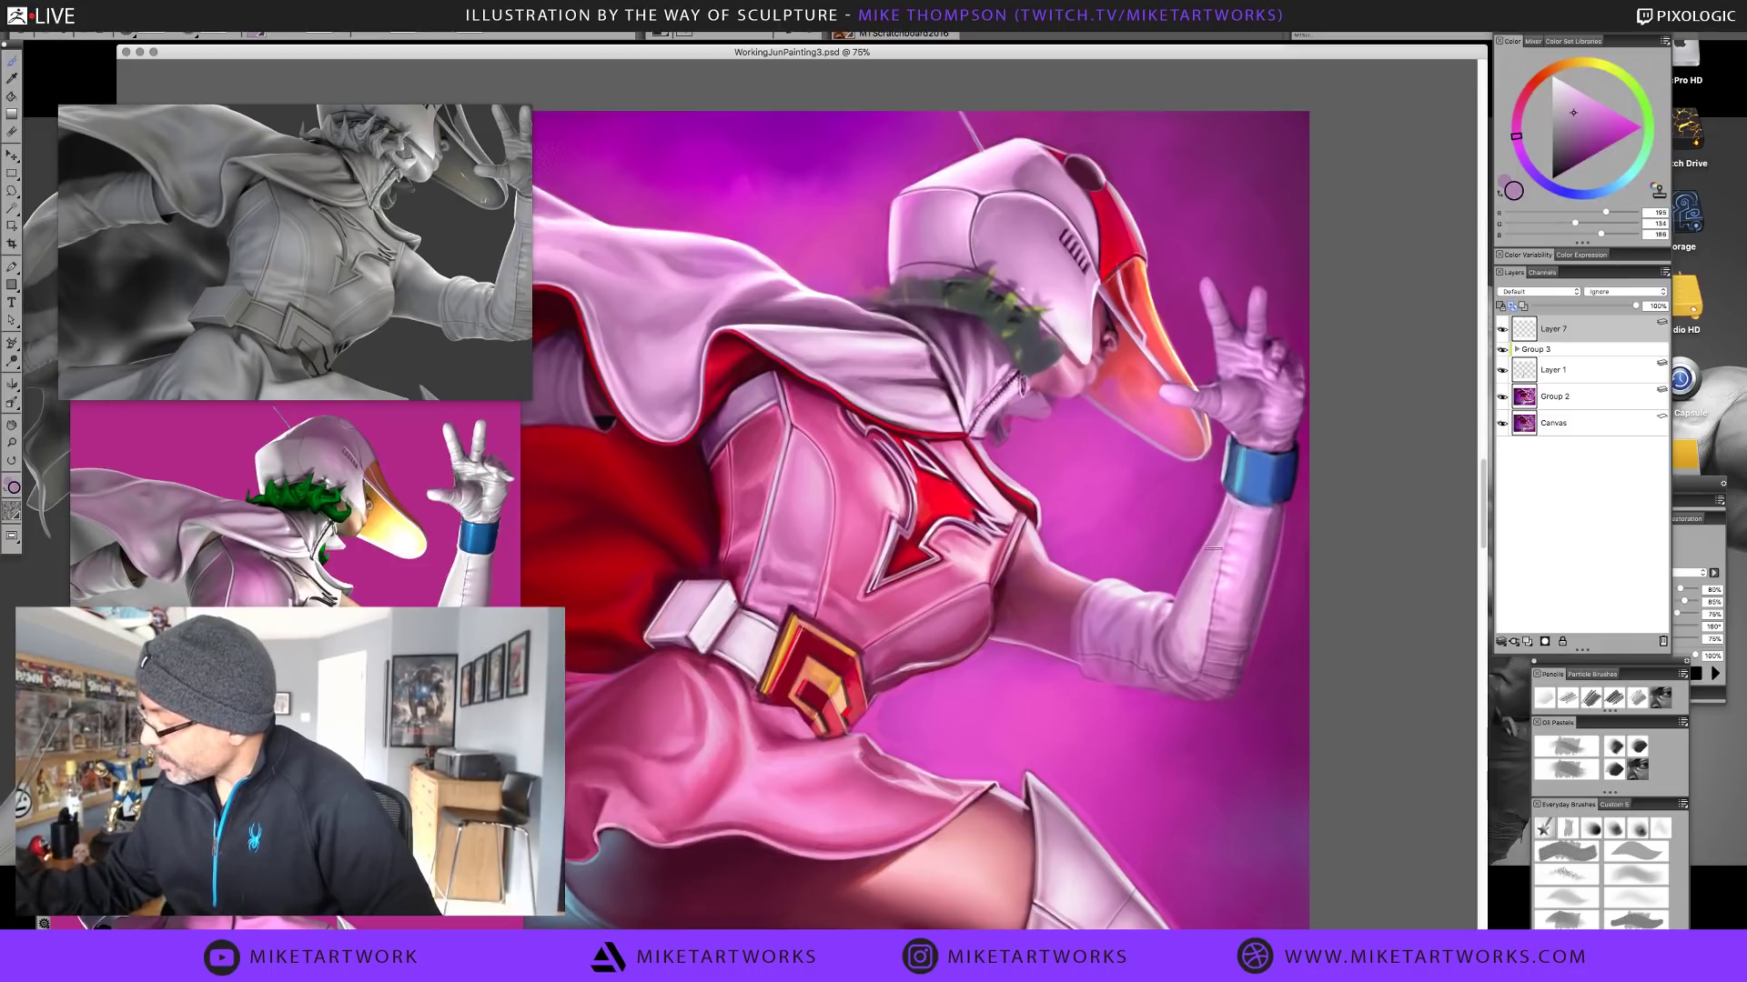
{"action": "left_click", "coordinate": [1228, 532], "text": "alt"}
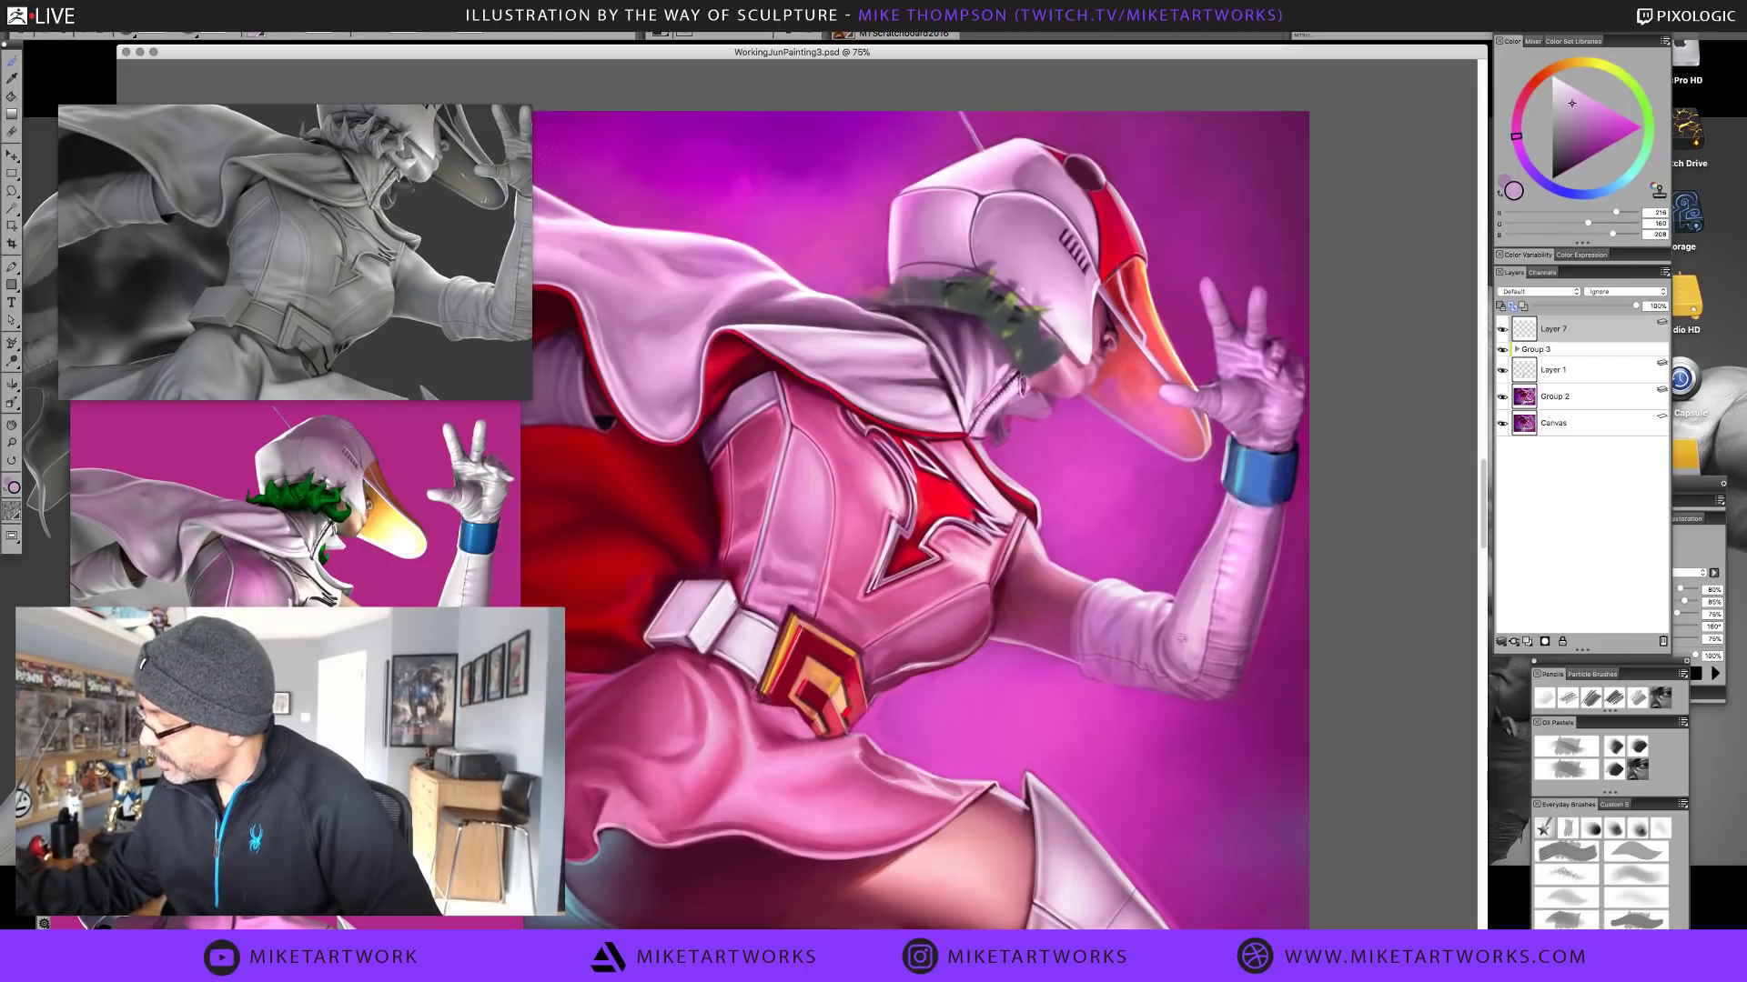
{"action": "left_click", "coordinate": [1194, 572], "text": "alt"}
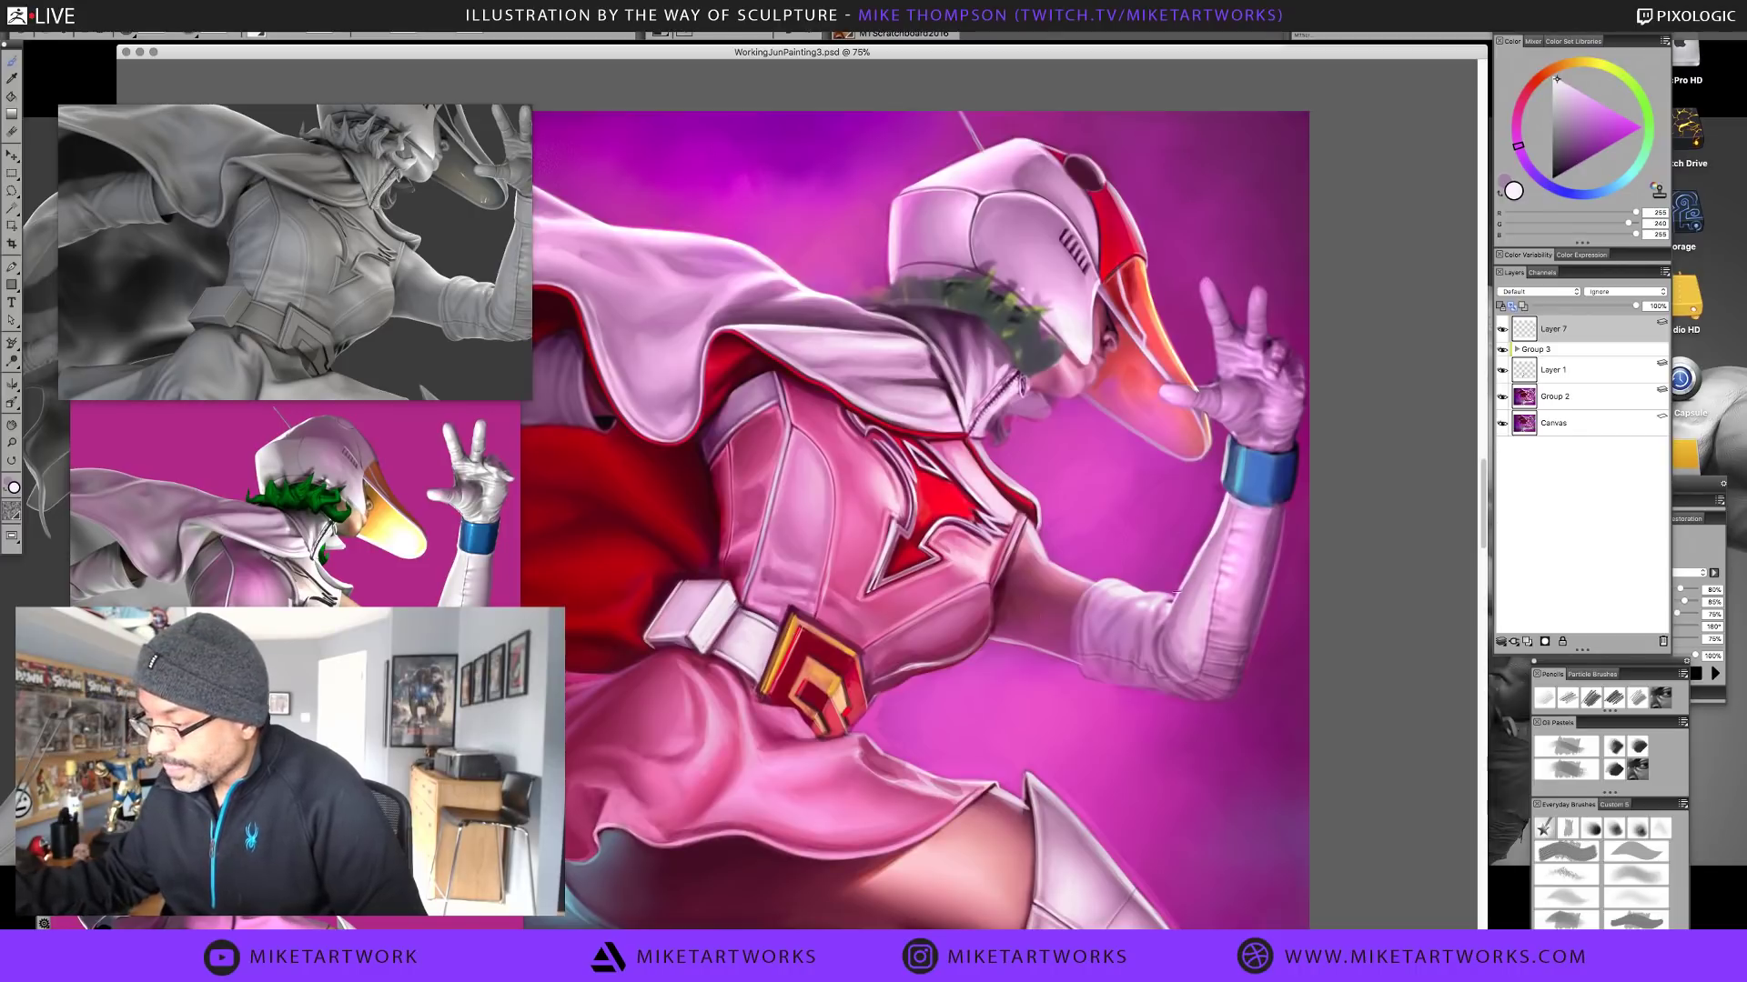
Deepen the creases in the sleeve near the elbow with a dark purple, blending with mid and light pinks sampled from the folds
{"action": "left_click", "coordinate": [953, 313], "text": "alt"}
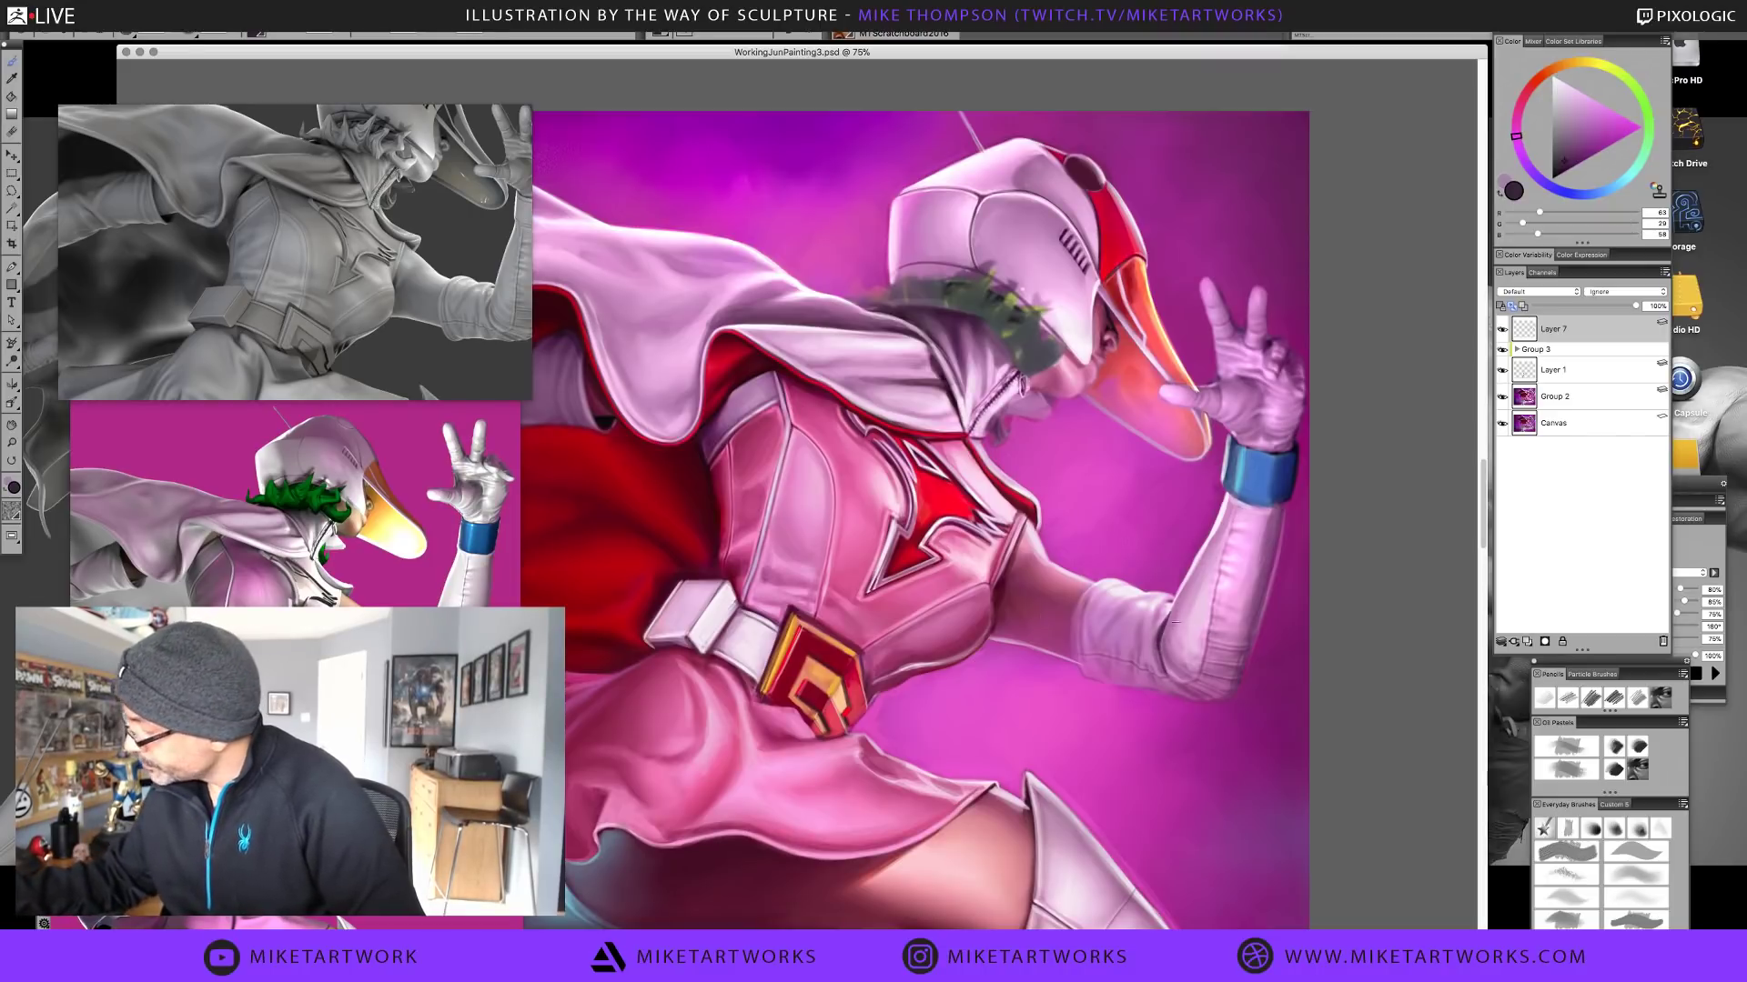
{"action": "left_click", "coordinate": [1169, 661], "text": "alt"}
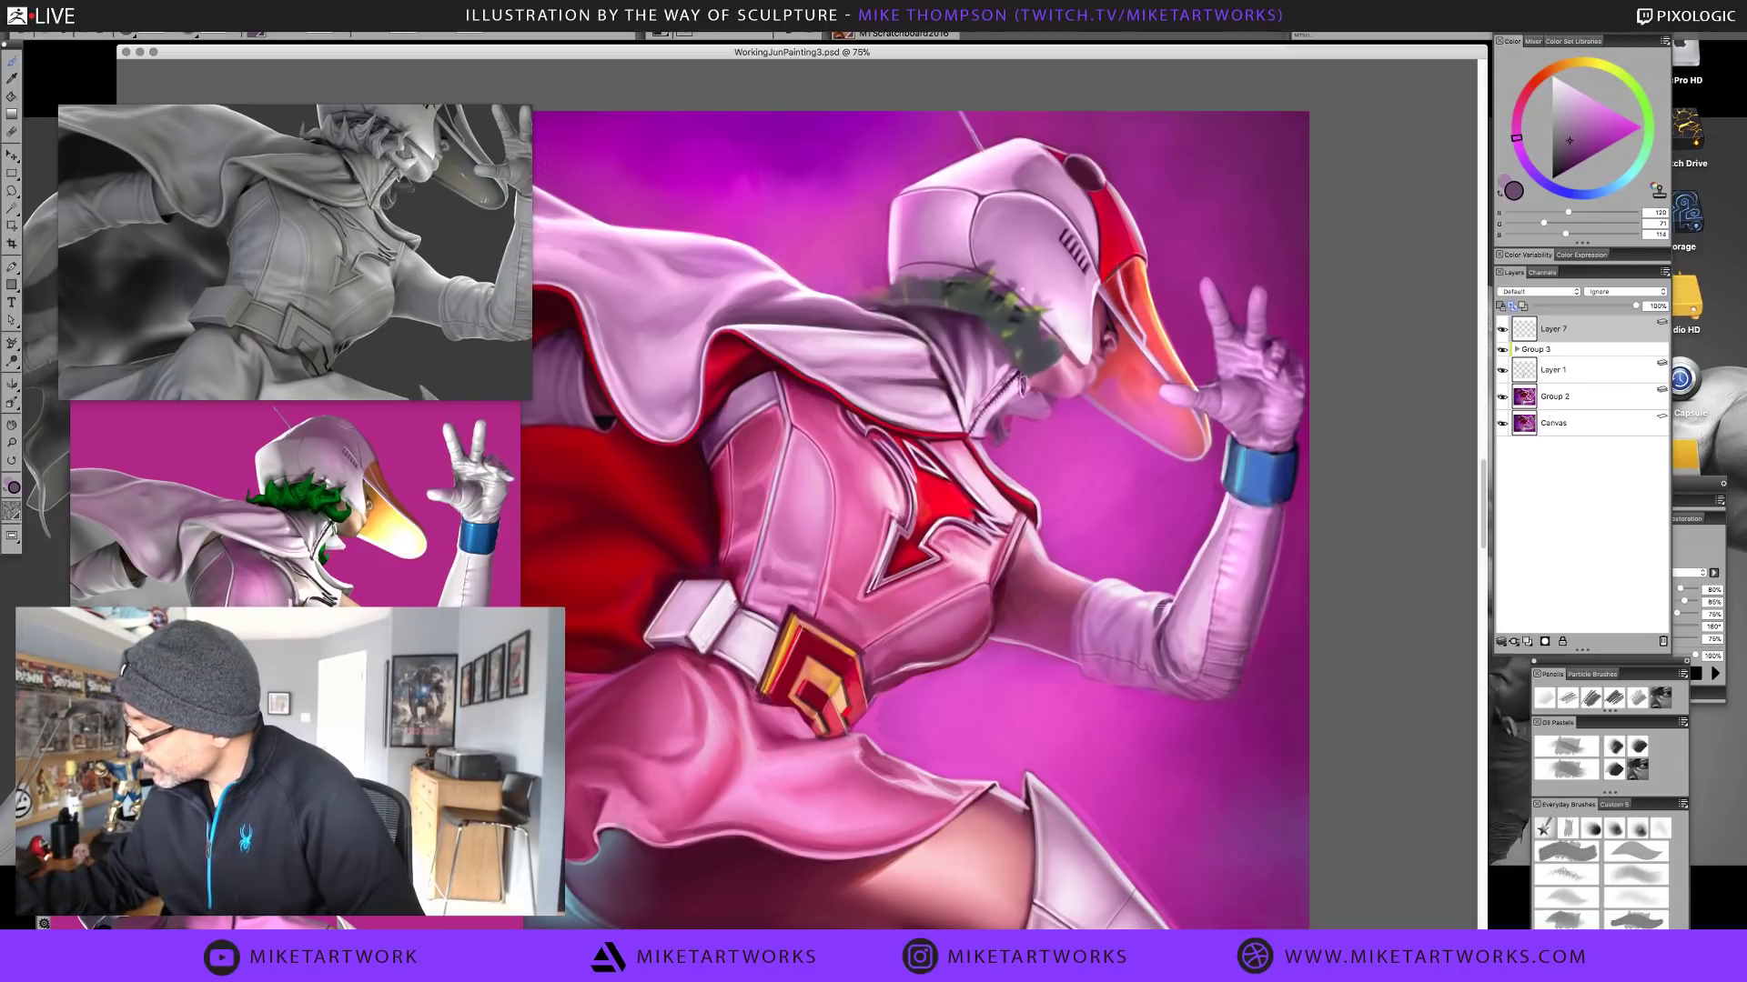
{"action": "left_click", "coordinate": [1150, 629], "text": "alt"}
{"action": "left_click", "coordinate": [1158, 620], "text": "alt"}
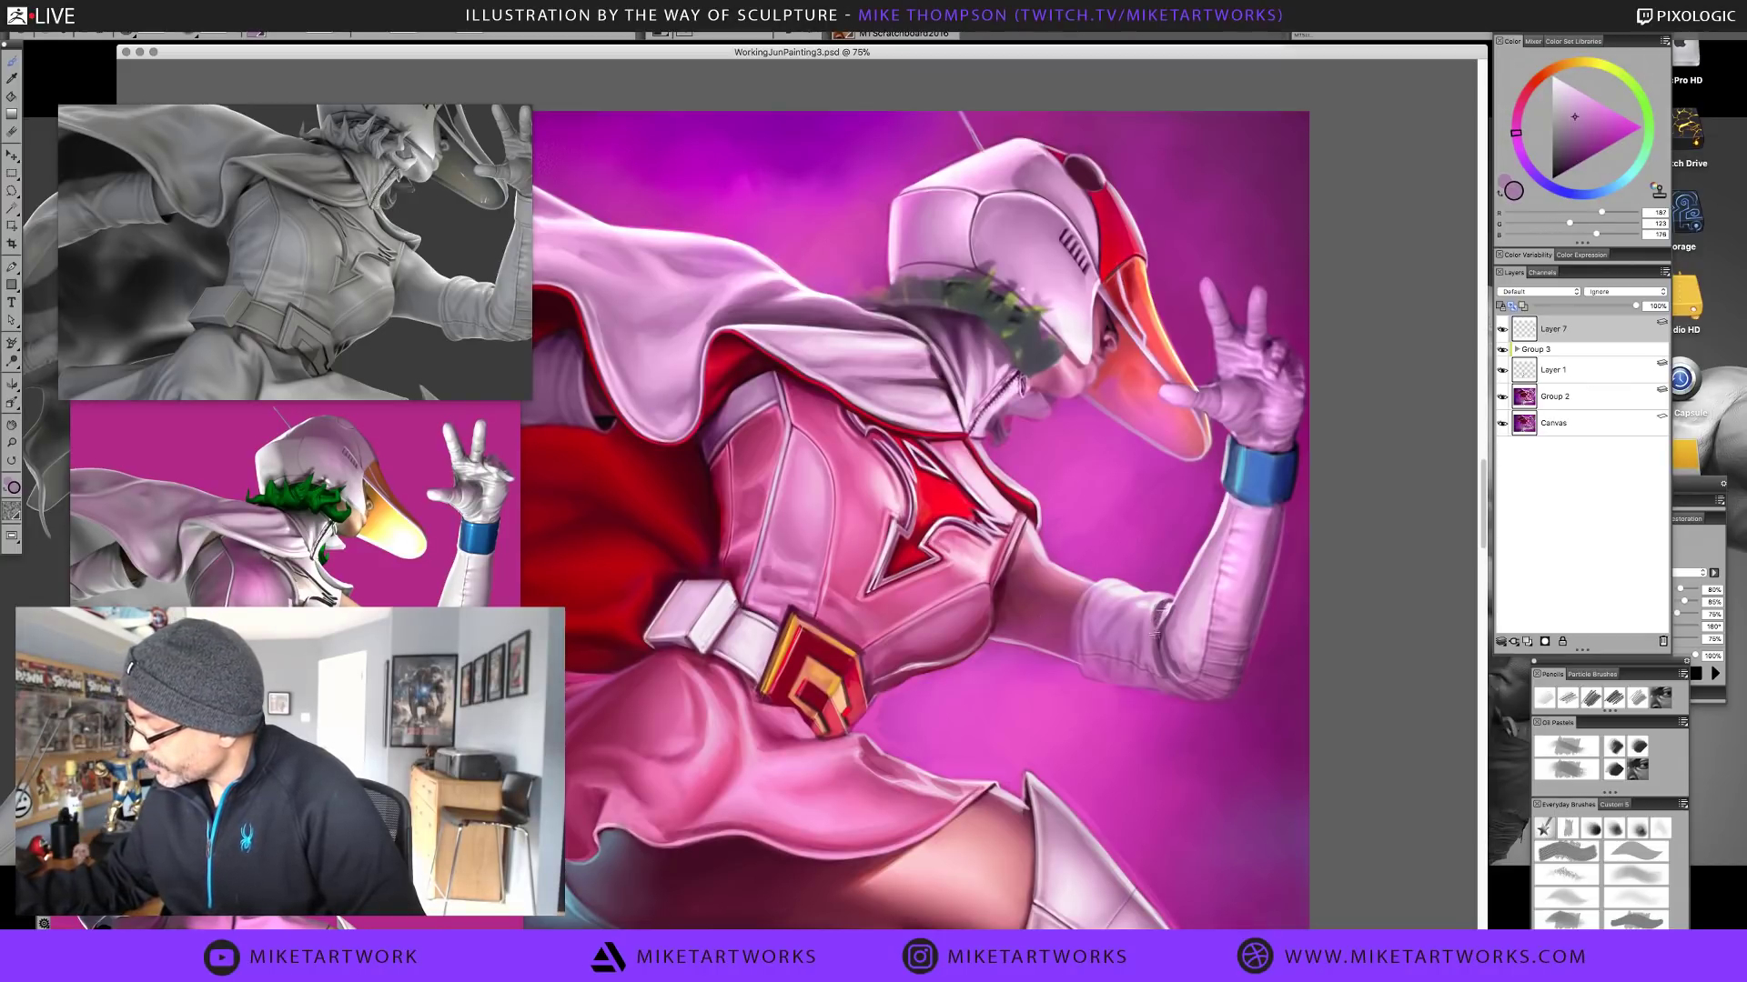
{"action": "left_click", "coordinate": [1155, 599], "text": "alt"}
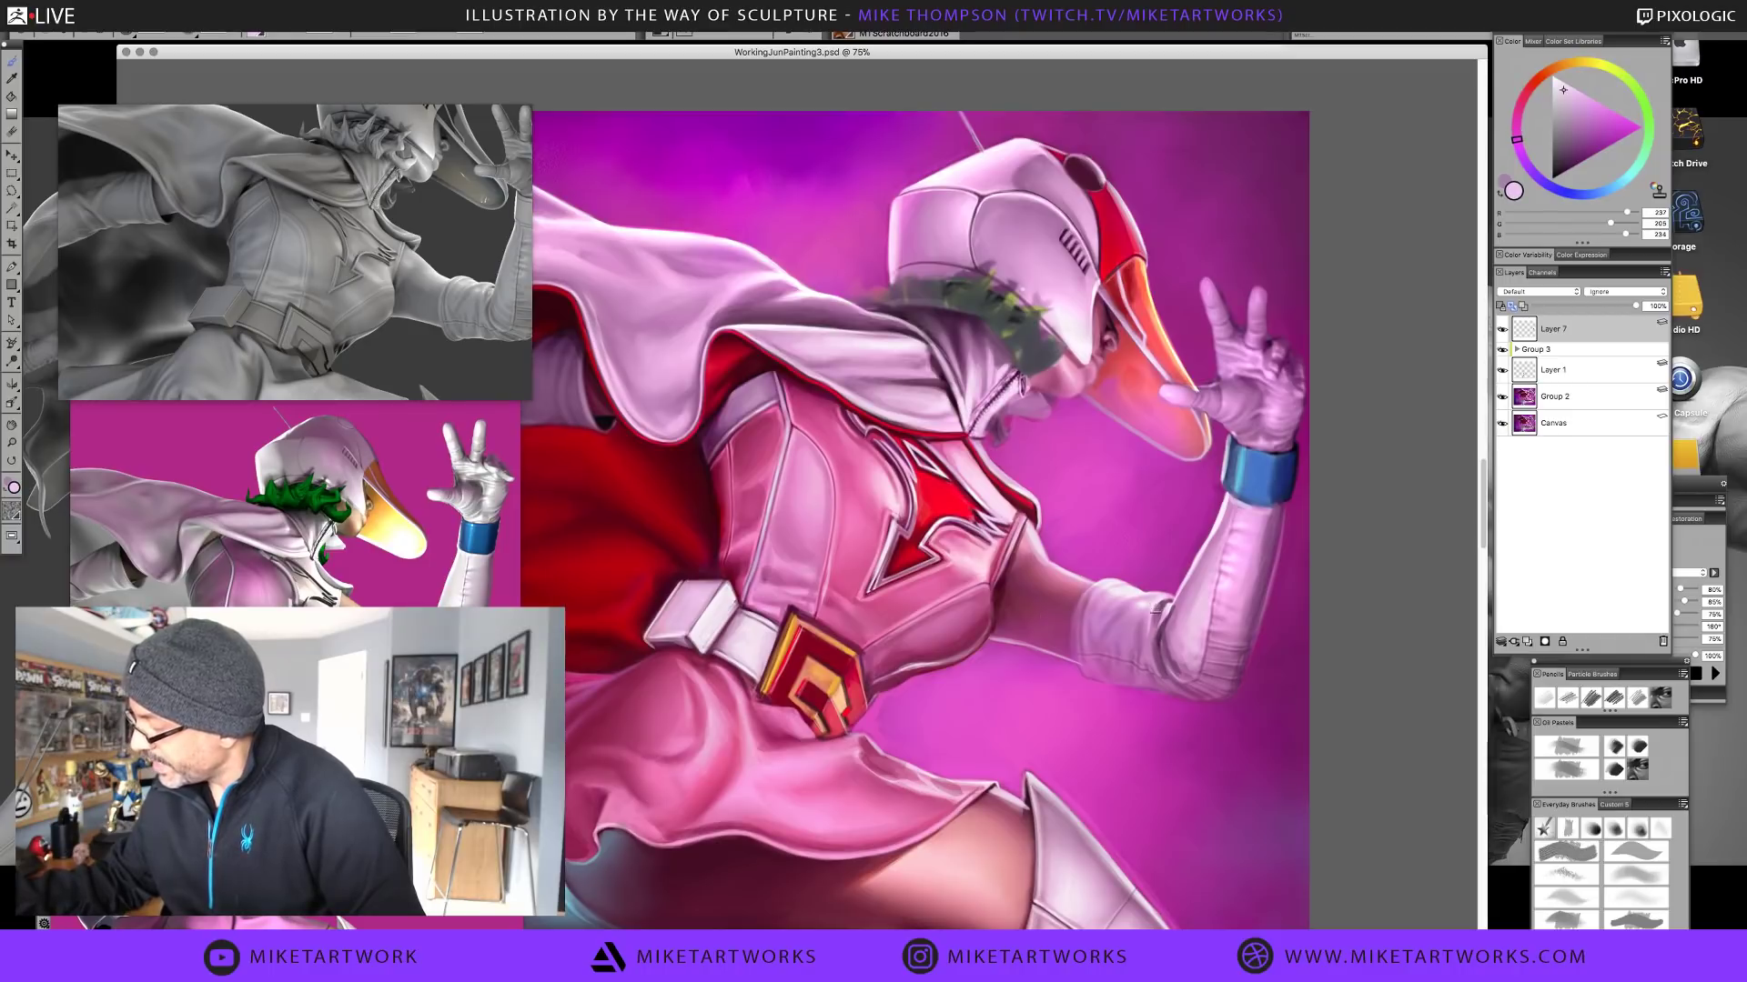
Shade the folds at the inner elbow and upper sleeve with light pink and mid purple tones sampled from the painting
{"action": "left_click", "coordinate": [1146, 654], "text": "alt"}
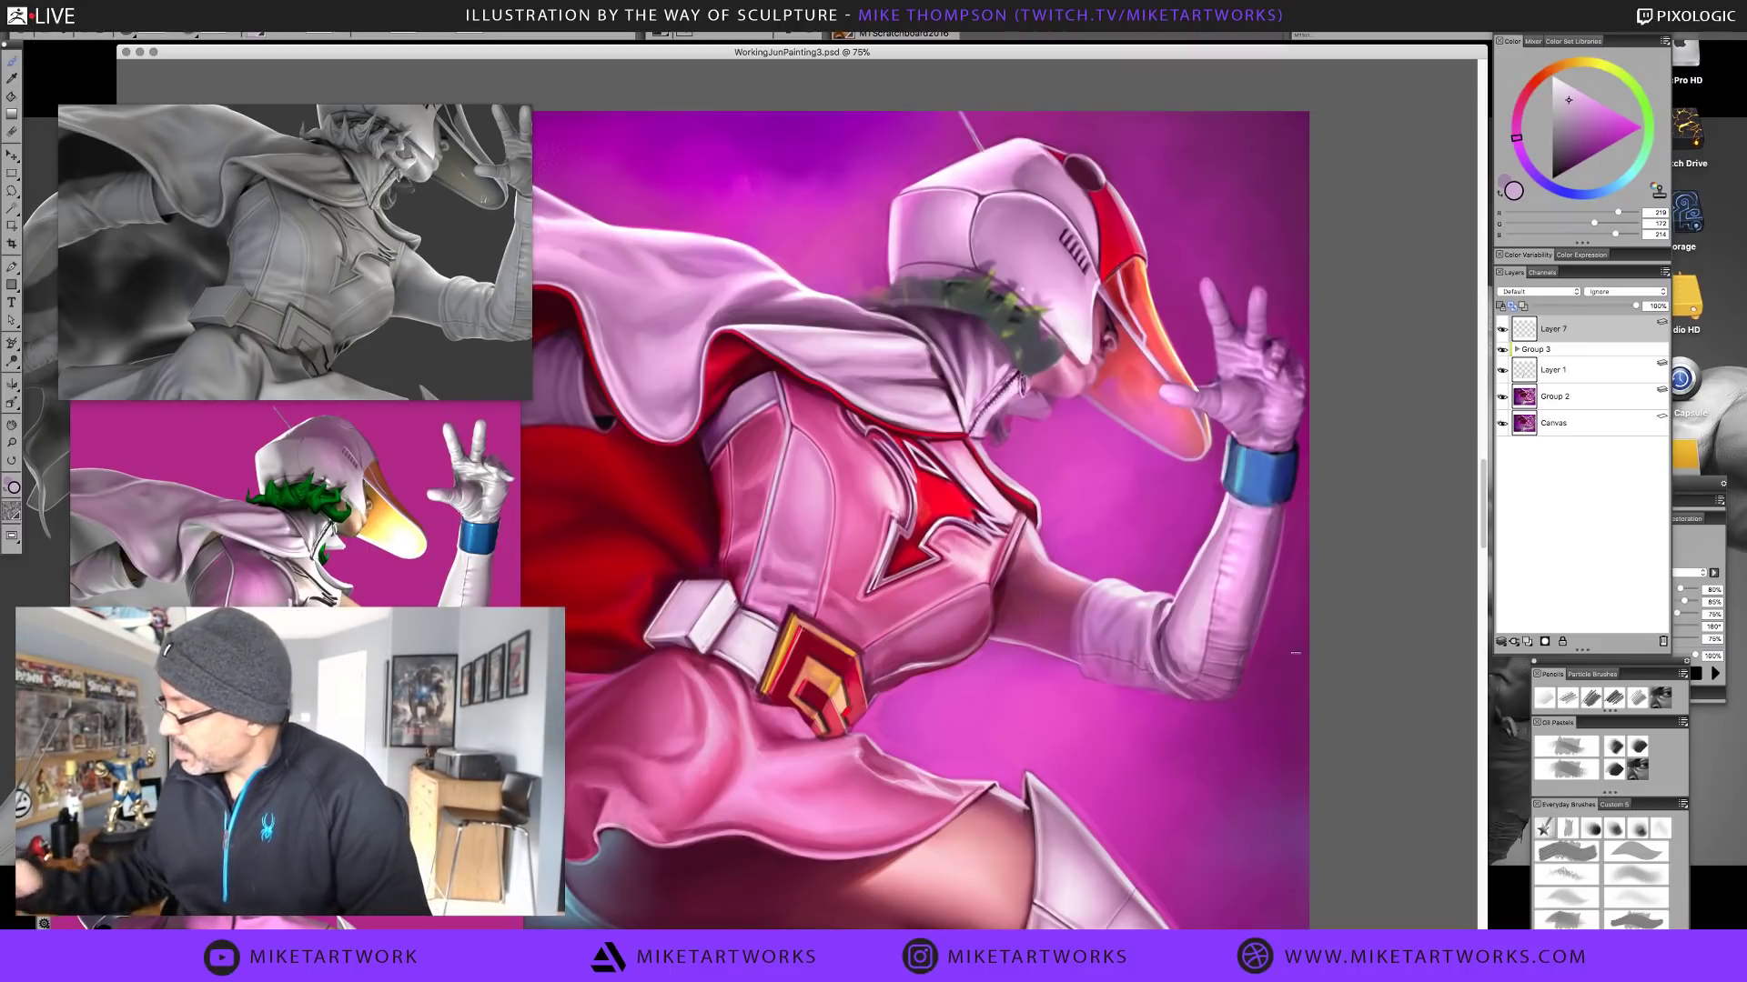
{"action": "left_click", "coordinate": [1160, 622], "text": "alt"}
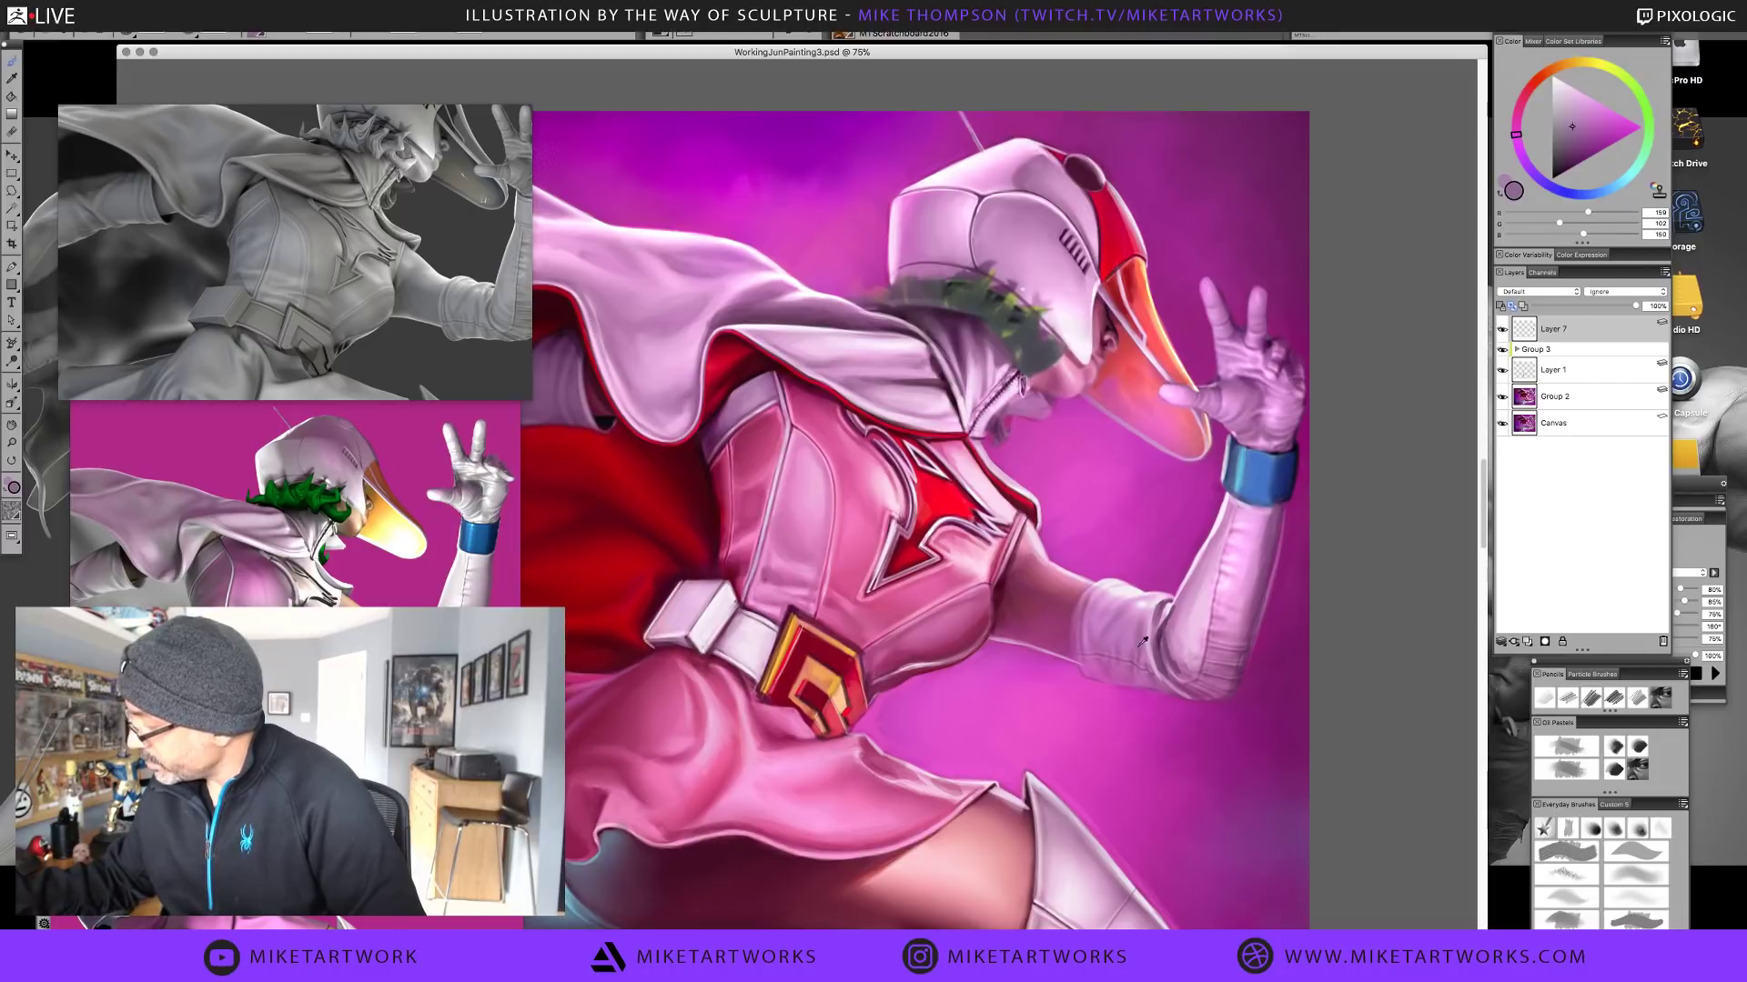
{"action": "left_click", "coordinate": [1160, 637], "text": "alt"}
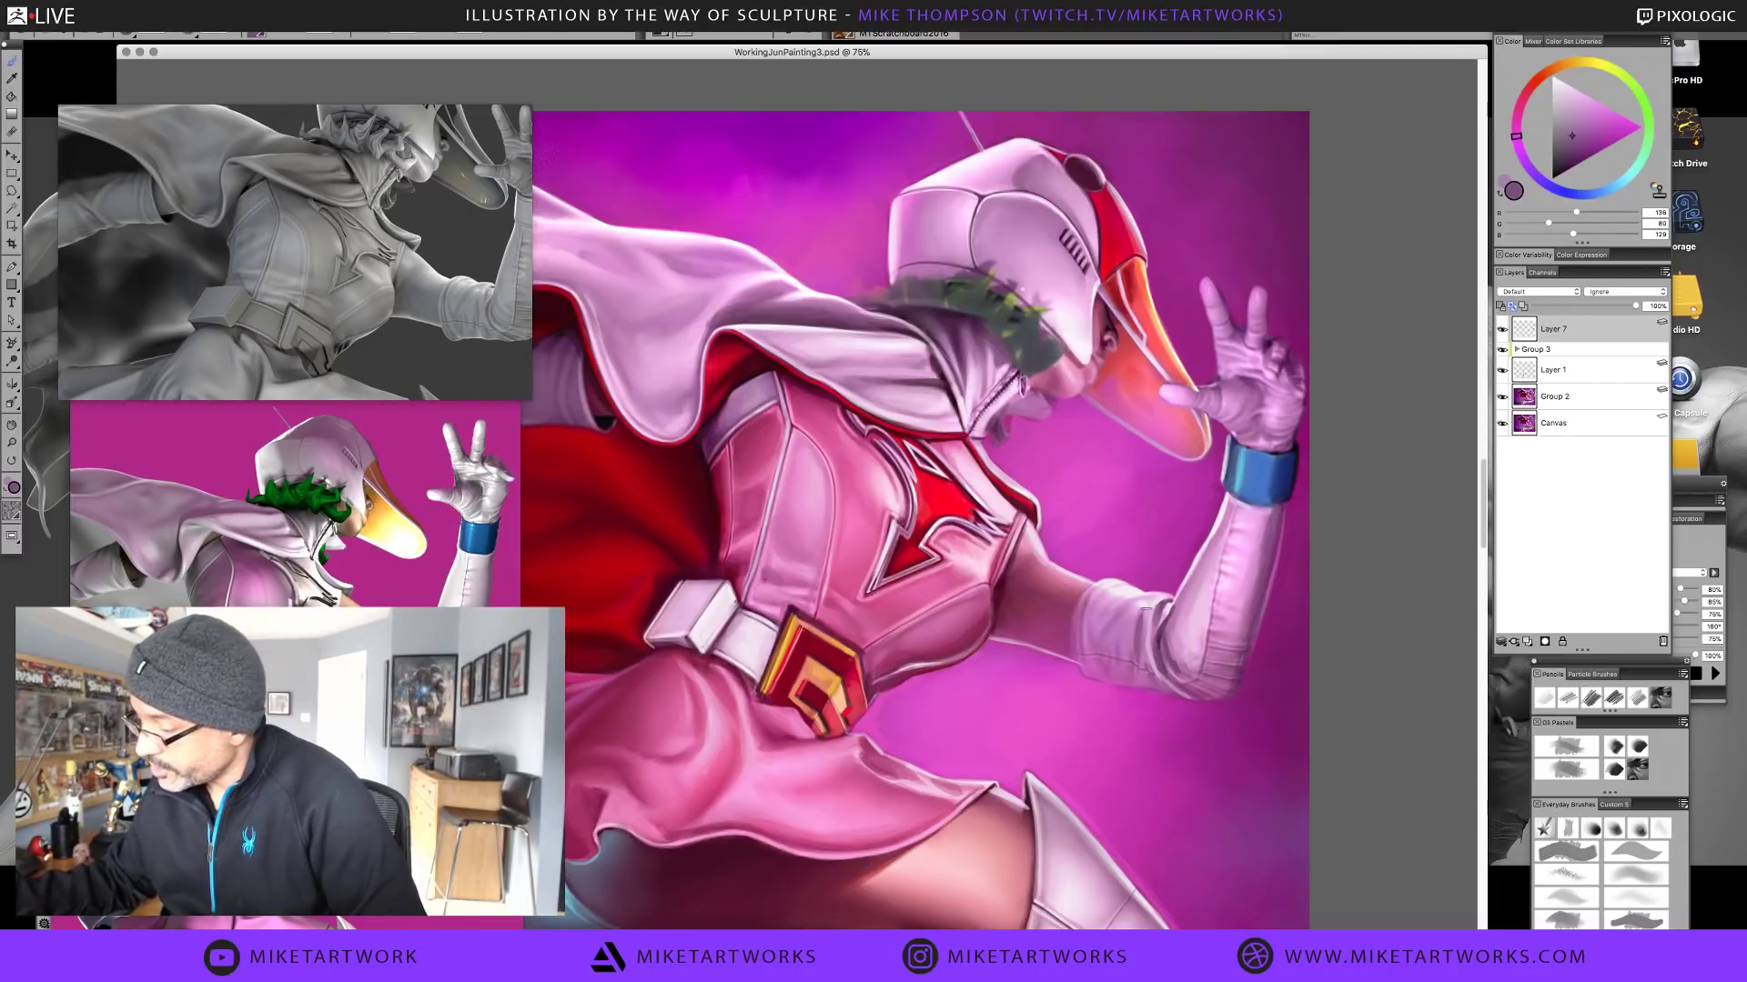
{"action": "left_click", "coordinate": [1137, 600], "text": "alt"}
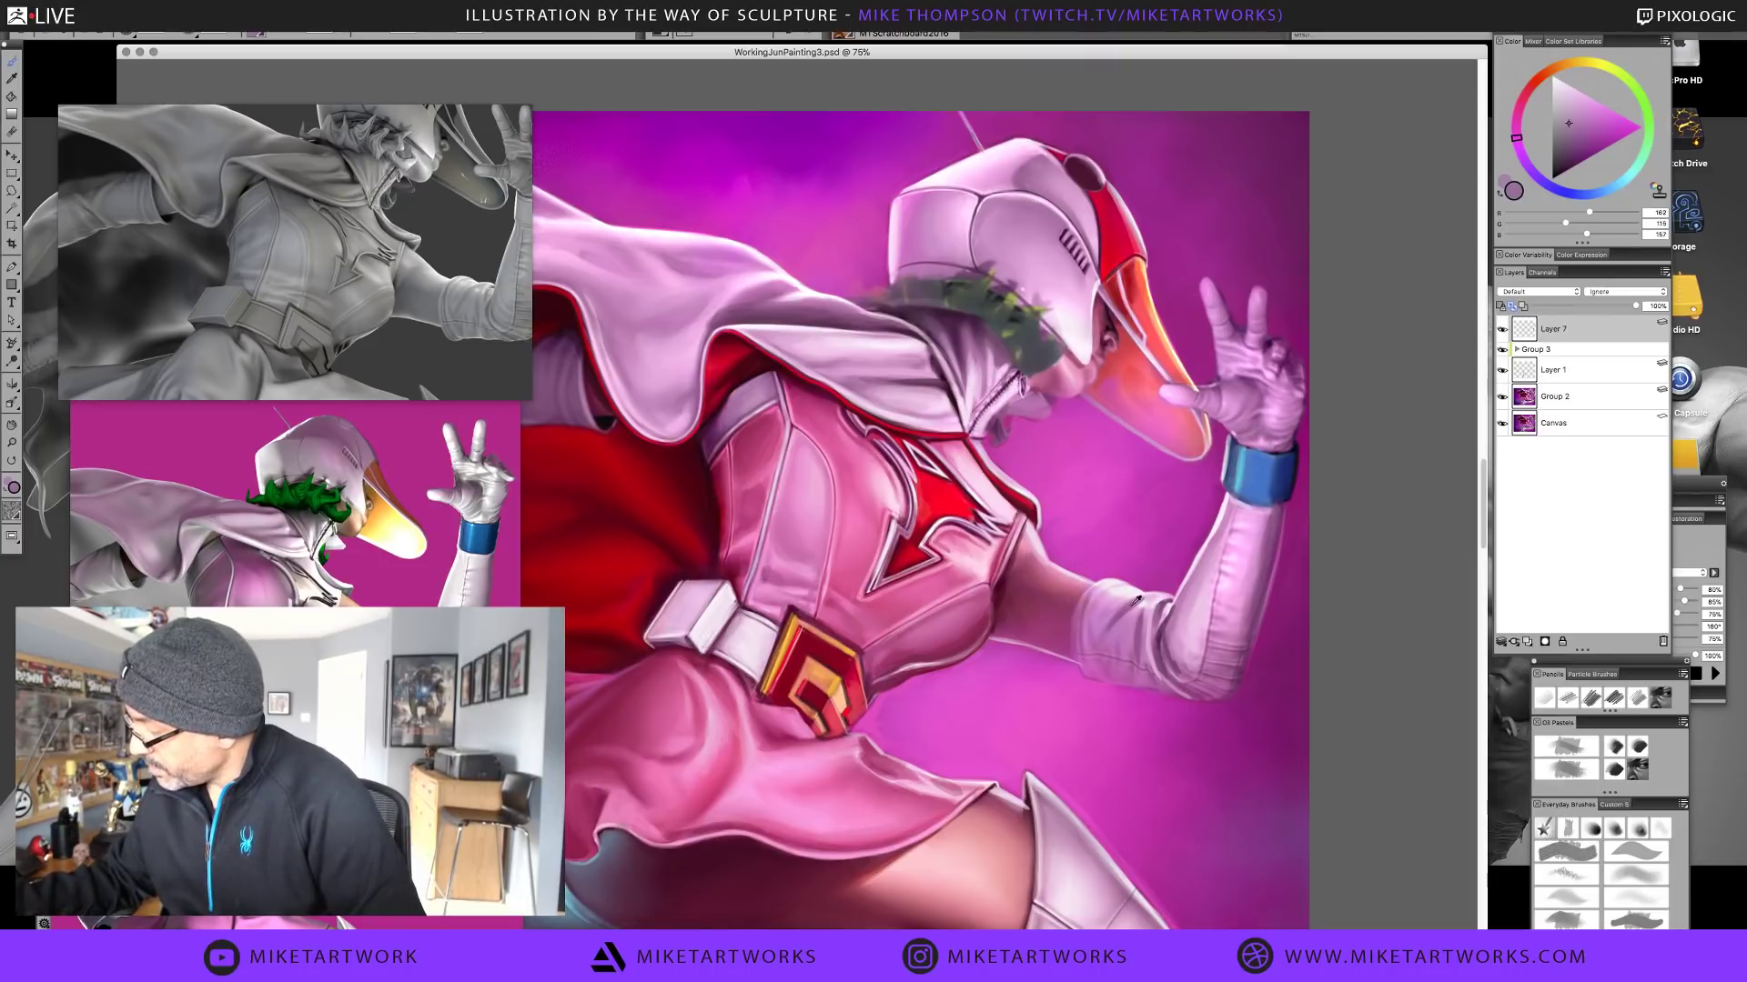
{"action": "left_click", "coordinate": [1155, 599], "text": "alt"}
{"action": "left_click", "coordinate": [1126, 611], "text": "alt"}
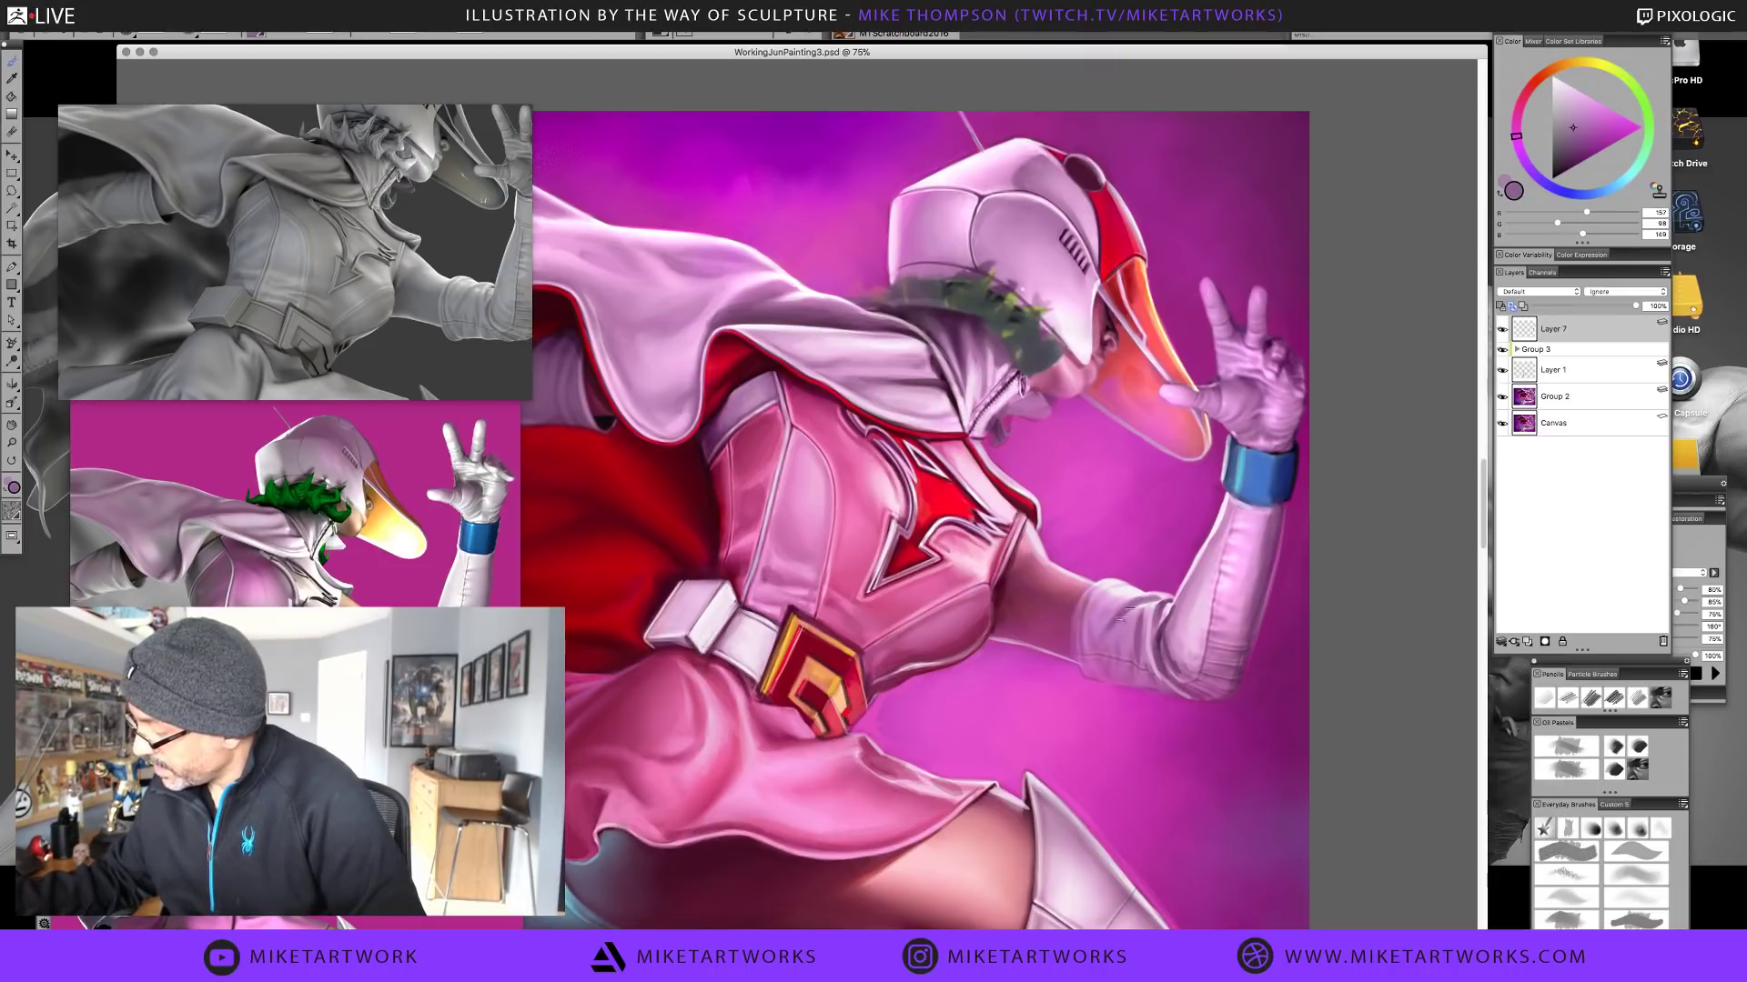
{"action": "left_click", "coordinate": [1110, 637], "text": "alt"}
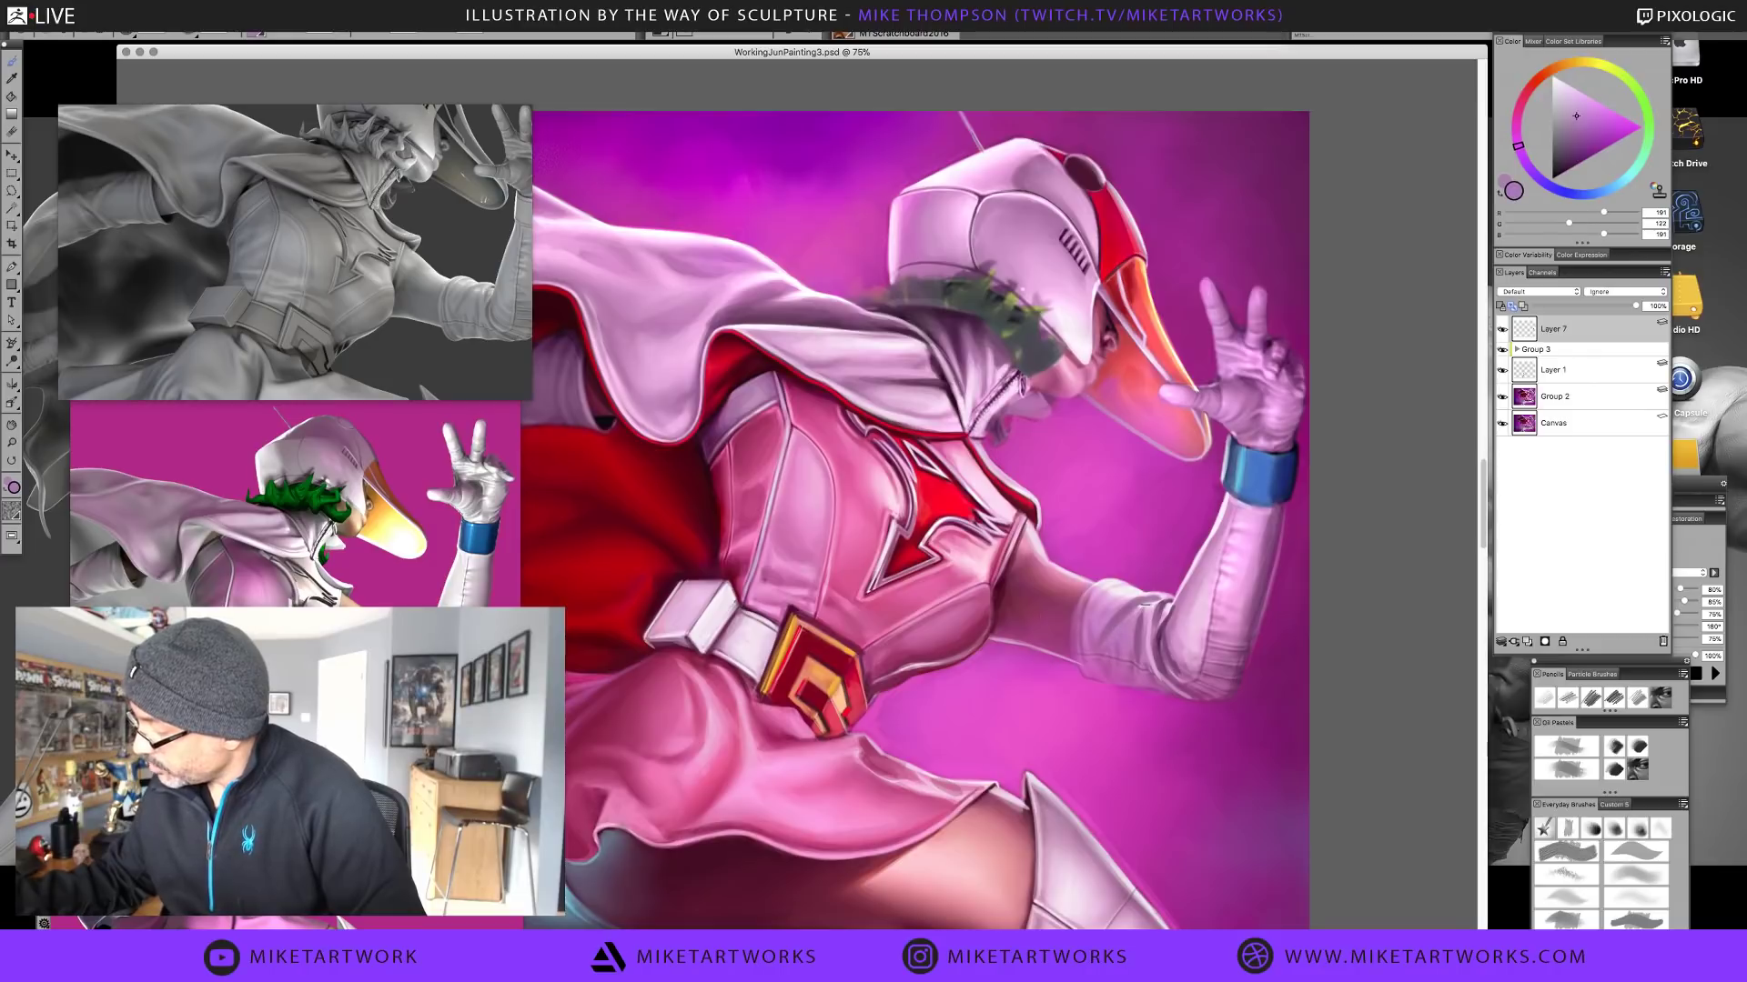
{"action": "left_click", "coordinate": [1103, 642], "text": "alt"}
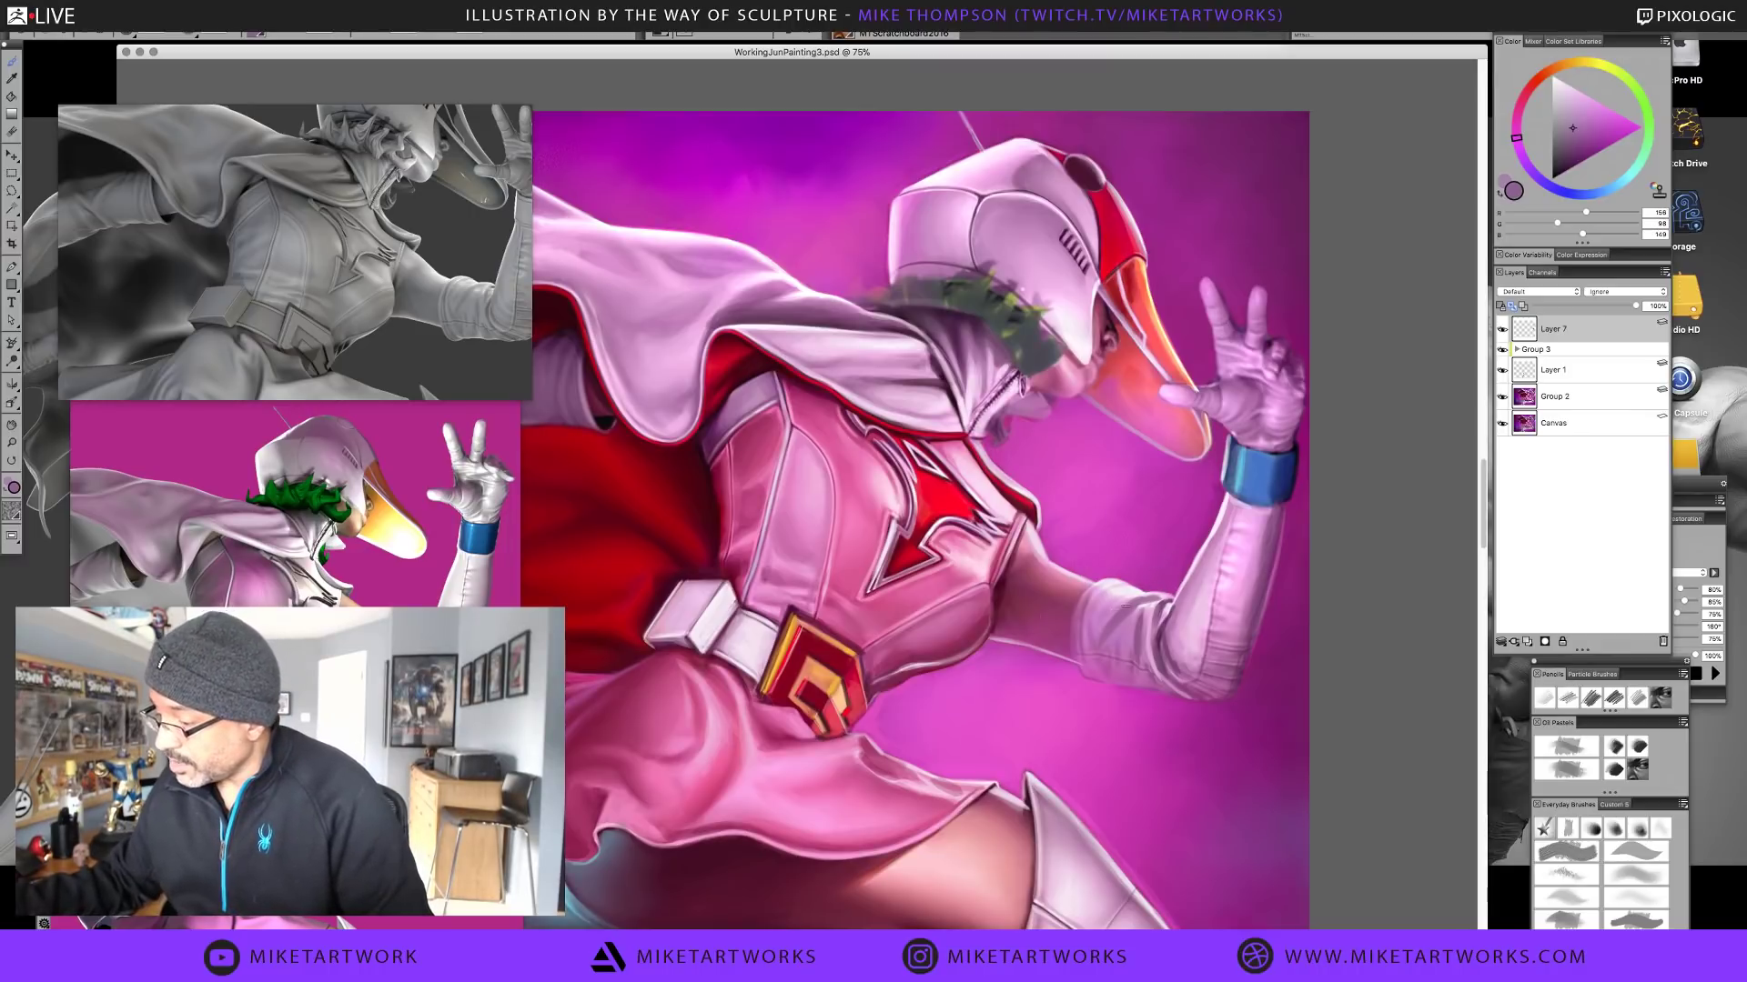
Highlight the upper sleeve above the elbow with near-white, blending it with light pinks sampled from the folds
{"action": "left_click", "coordinate": [1137, 591], "text": "alt"}
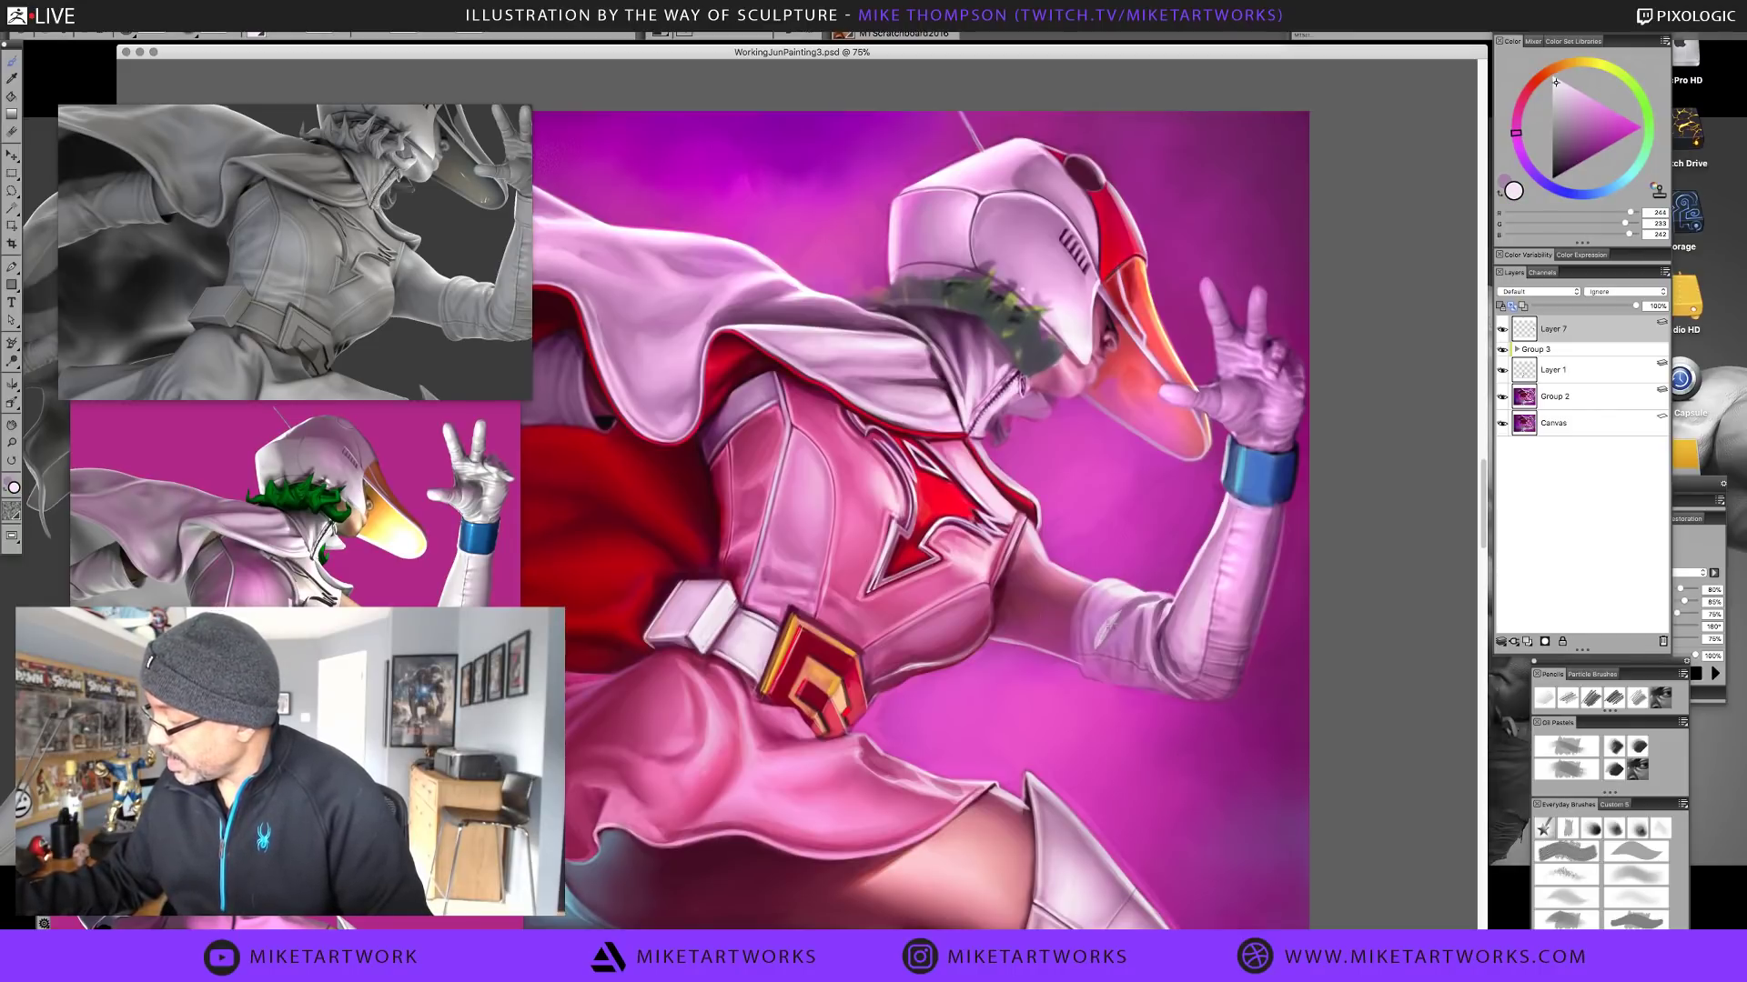
{"action": "left_click", "coordinate": [1105, 632], "text": "alt"}
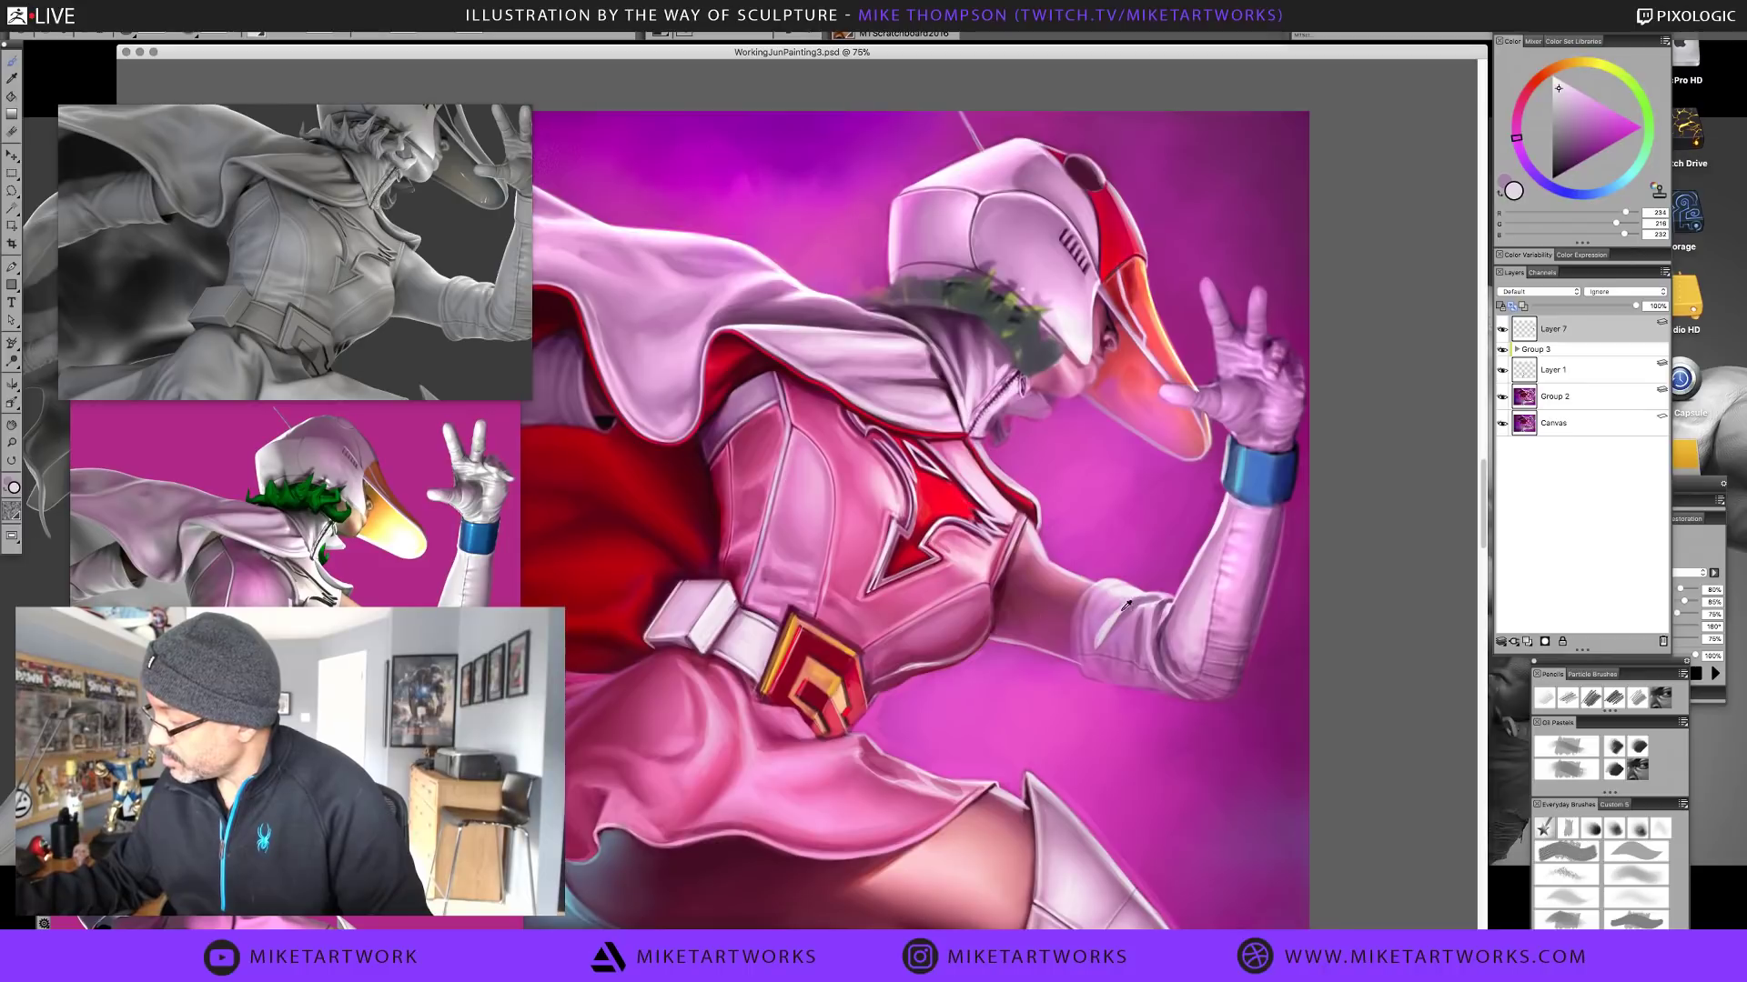
{"action": "left_click", "coordinate": [1111, 620], "text": "alt"}
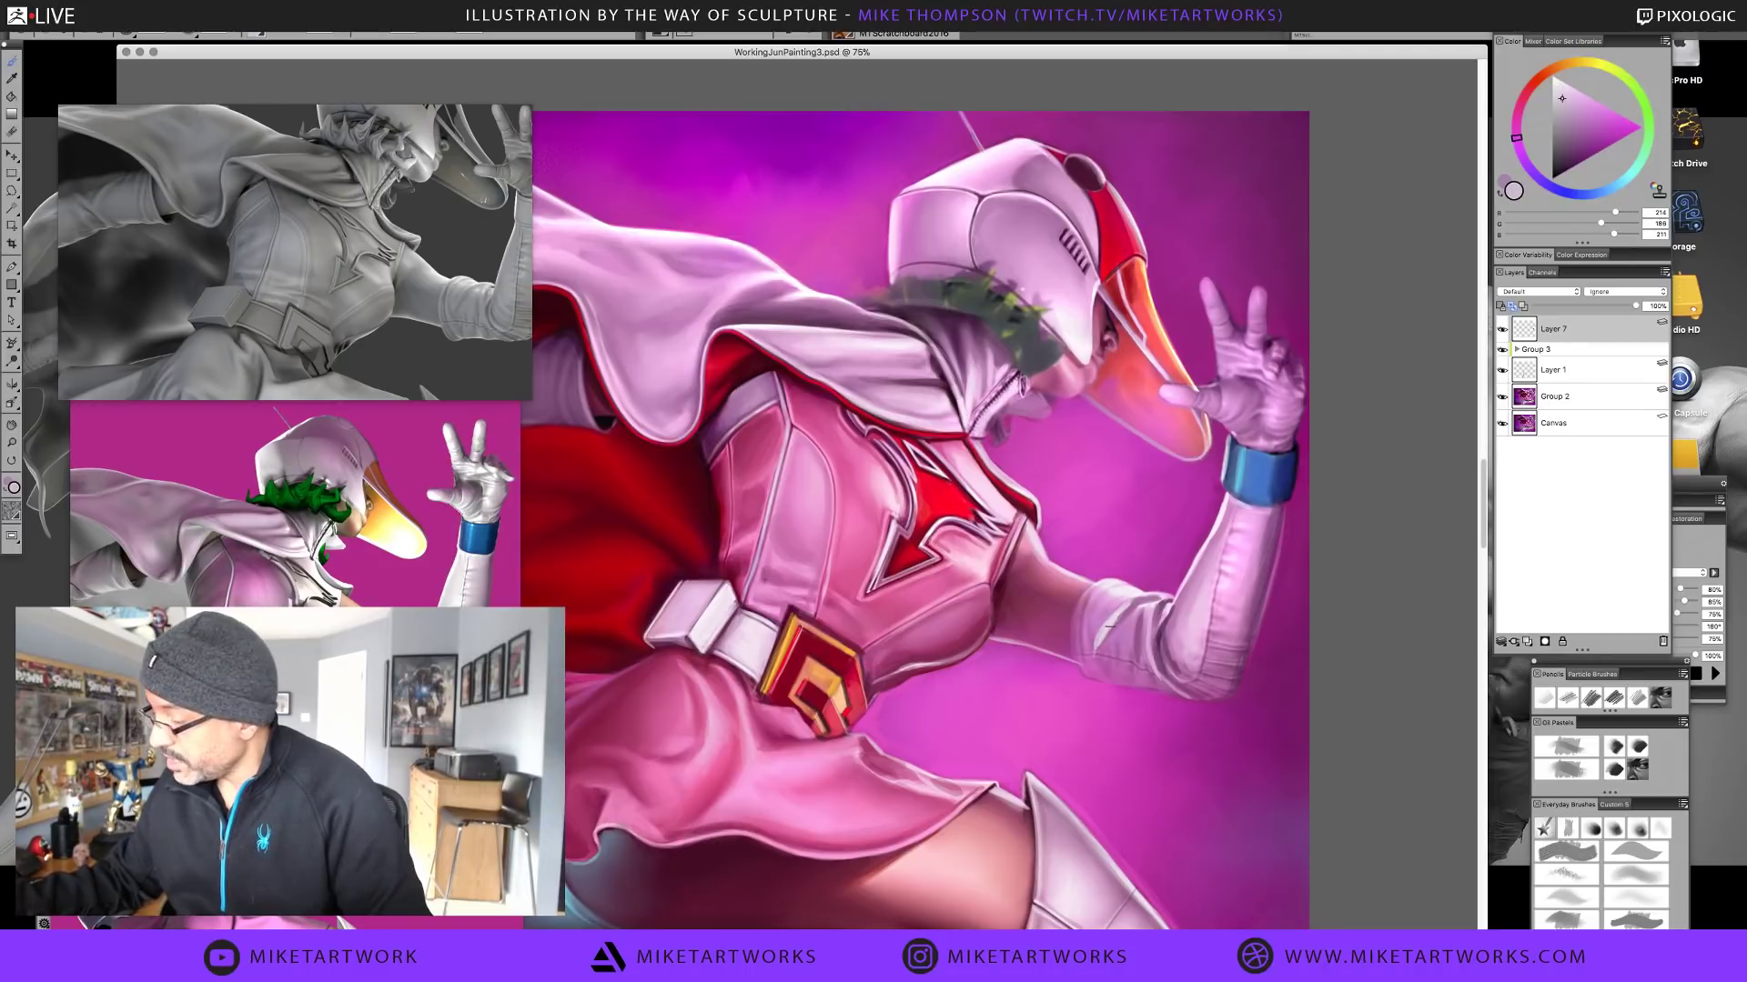
{"action": "left_click", "coordinate": [1099, 628], "text": "alt"}
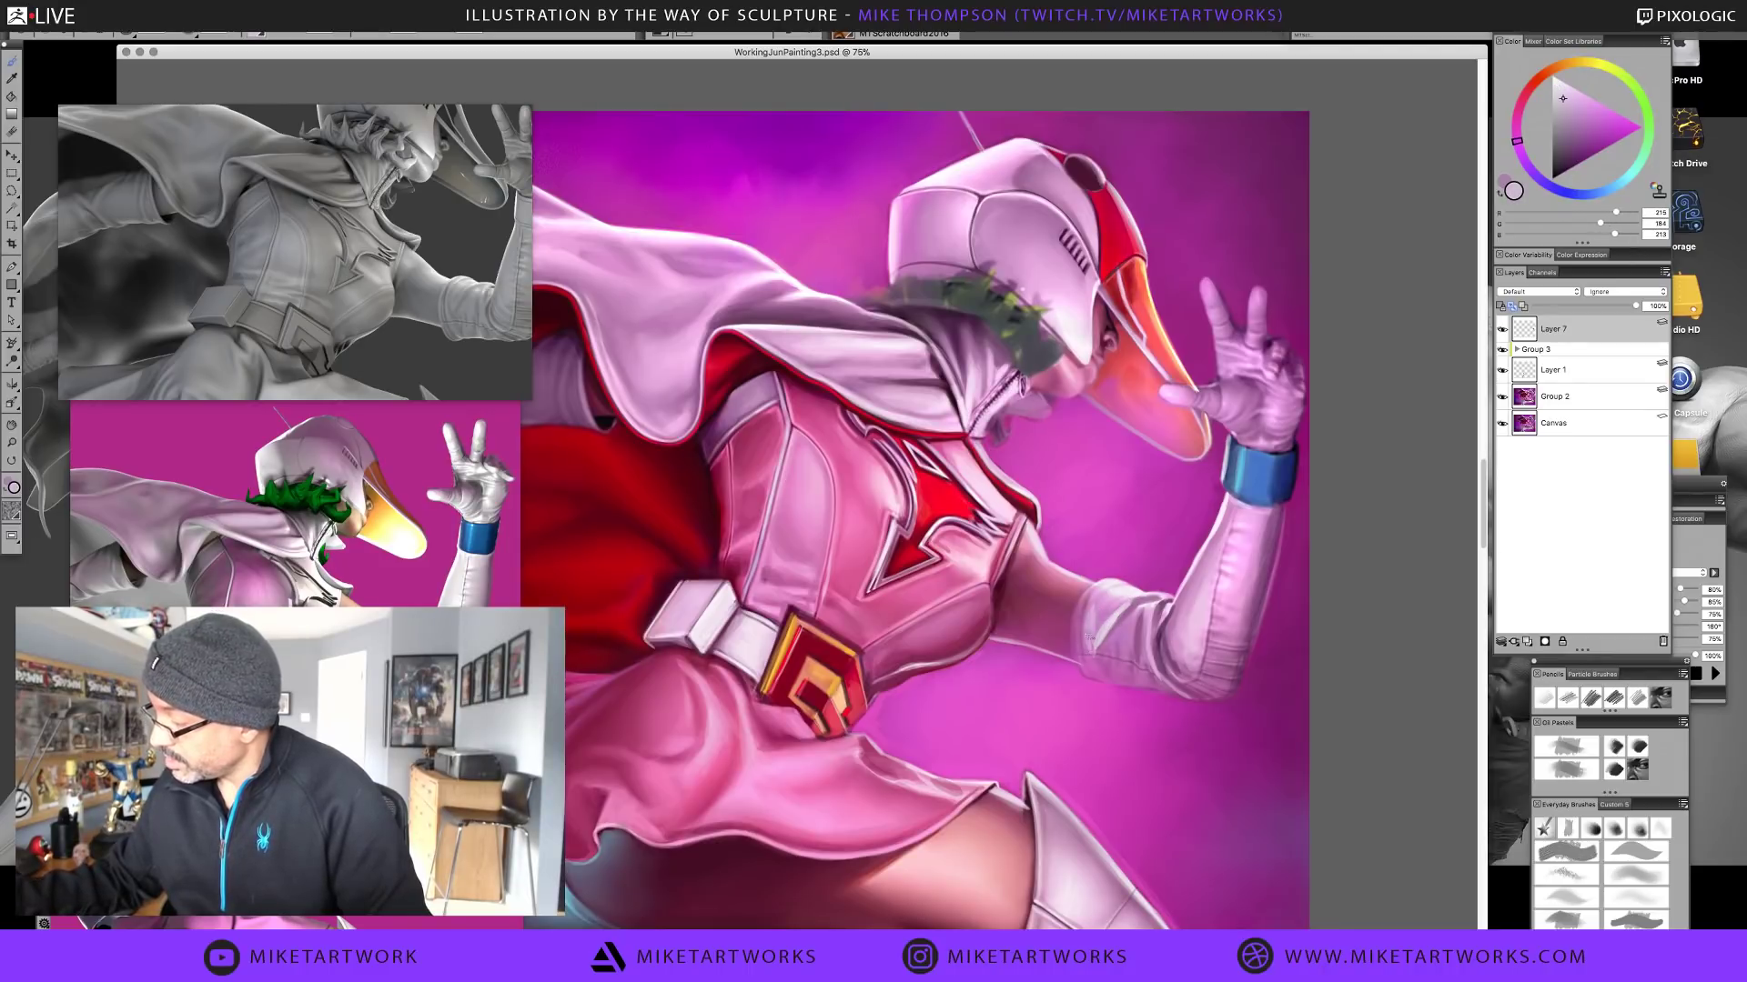
{"action": "left_click", "coordinate": [1098, 617], "text": "alt"}
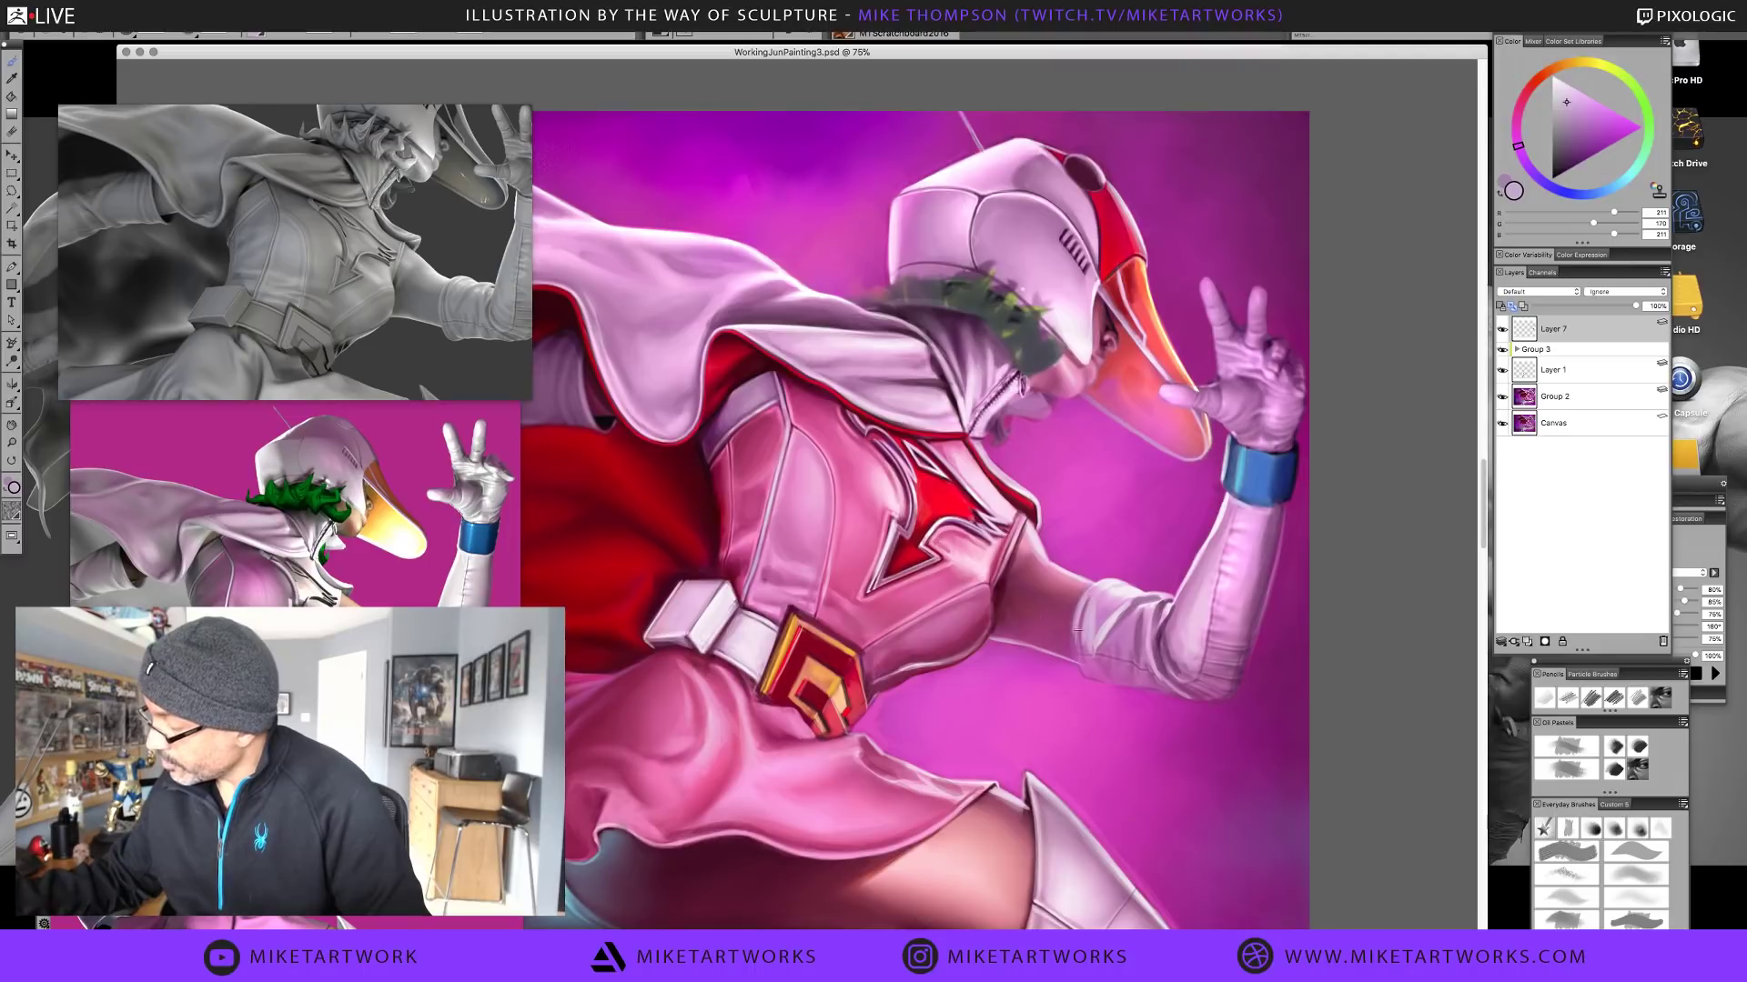
Refine the sleeve's edge on the upper arm with mid pinks and purples sampled along its opening
{"action": "left_click", "coordinate": [1082, 635], "text": "alt"}
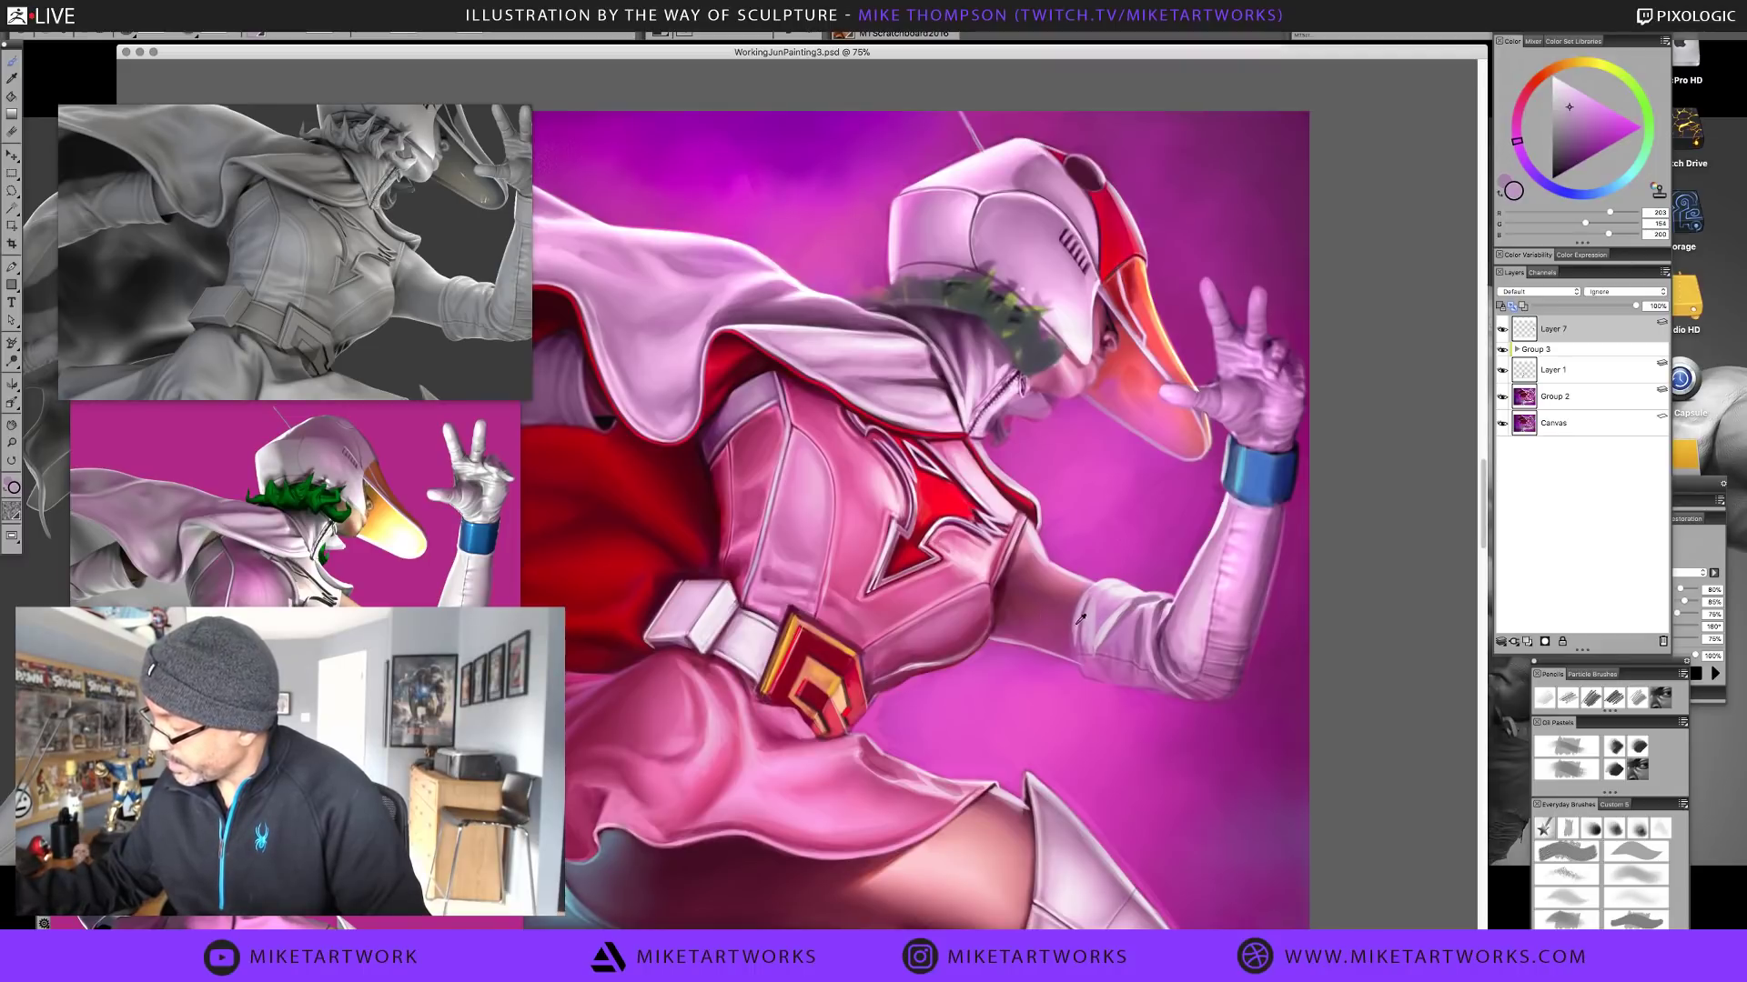
{"action": "left_click", "coordinate": [1078, 642], "text": "alt"}
{"action": "left_click", "coordinate": [1080, 651], "text": "alt"}
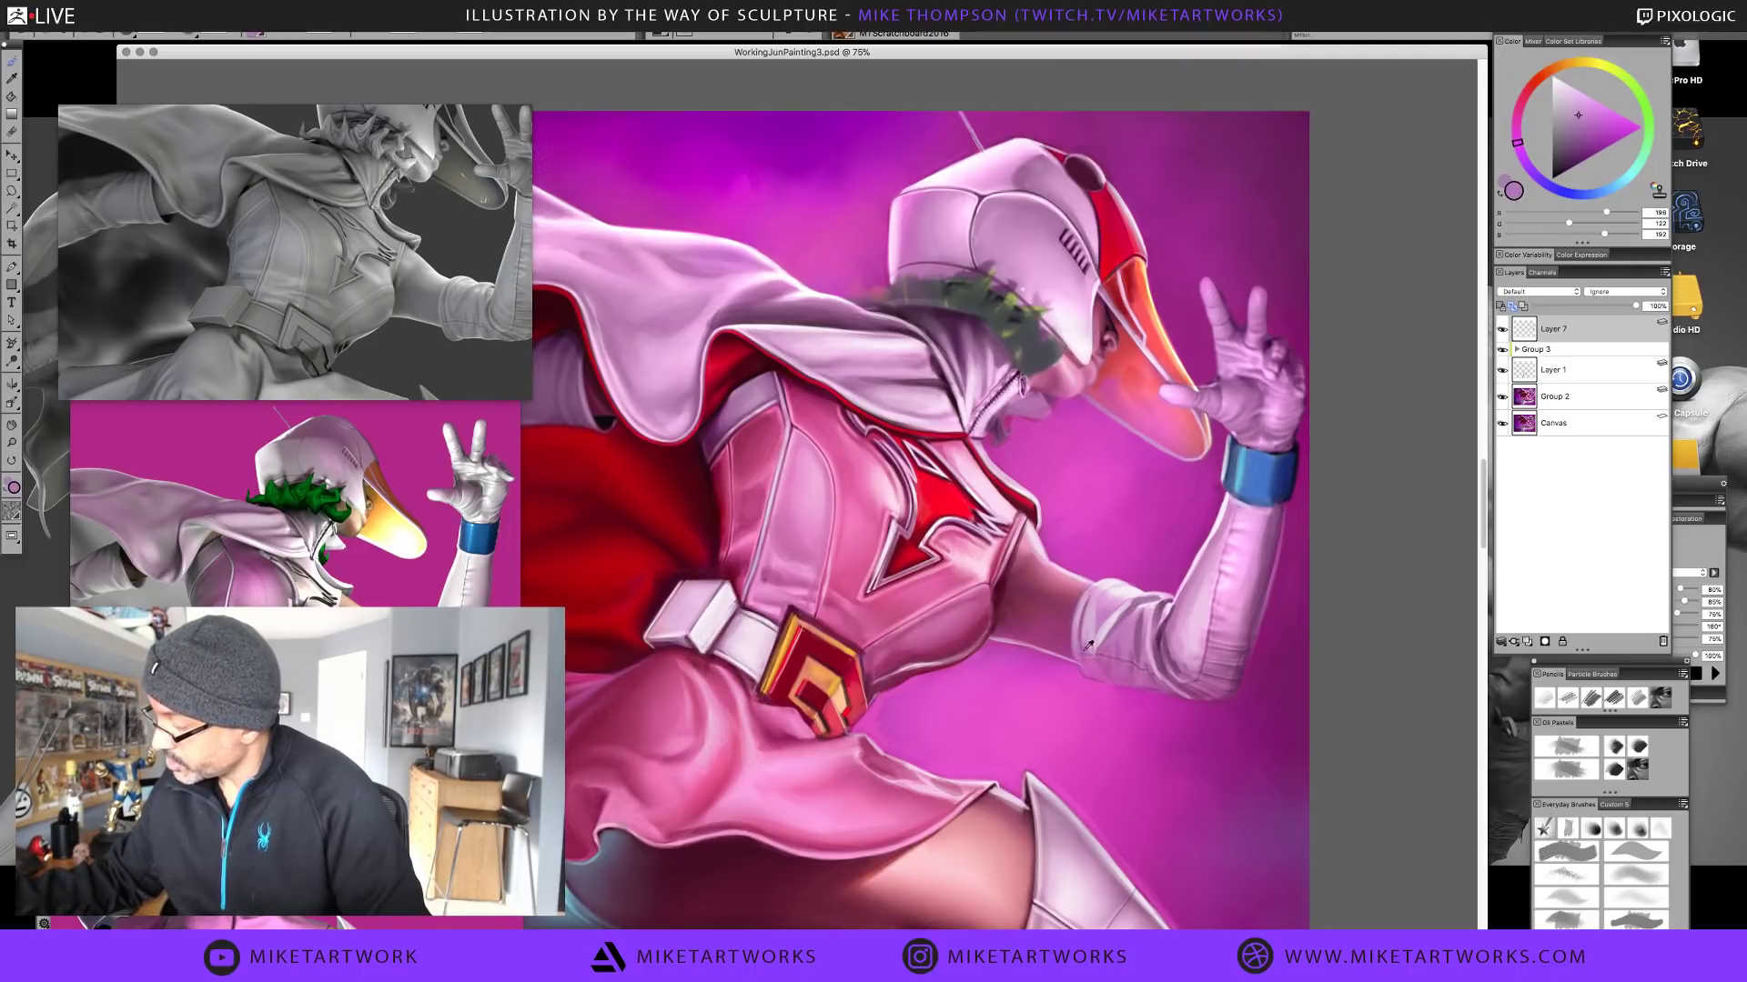
{"action": "left_click", "coordinate": [1084, 649], "text": "alt"}
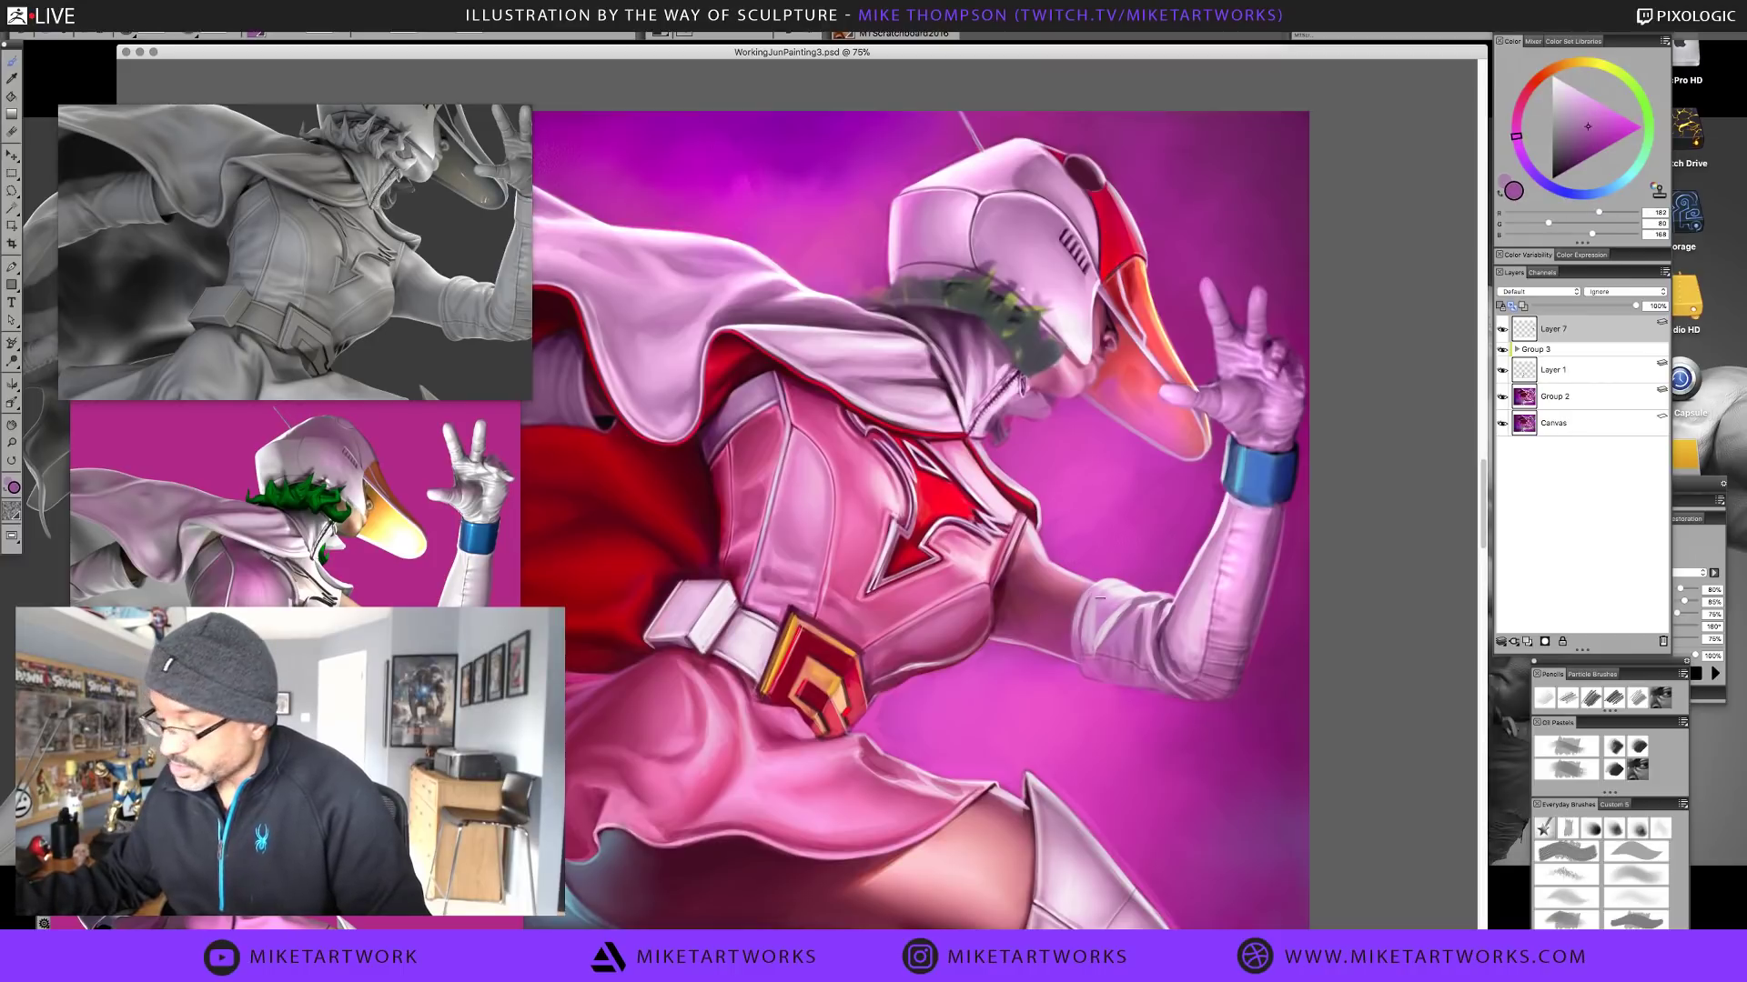
{"action": "left_click", "coordinate": [1105, 609], "text": "alt"}
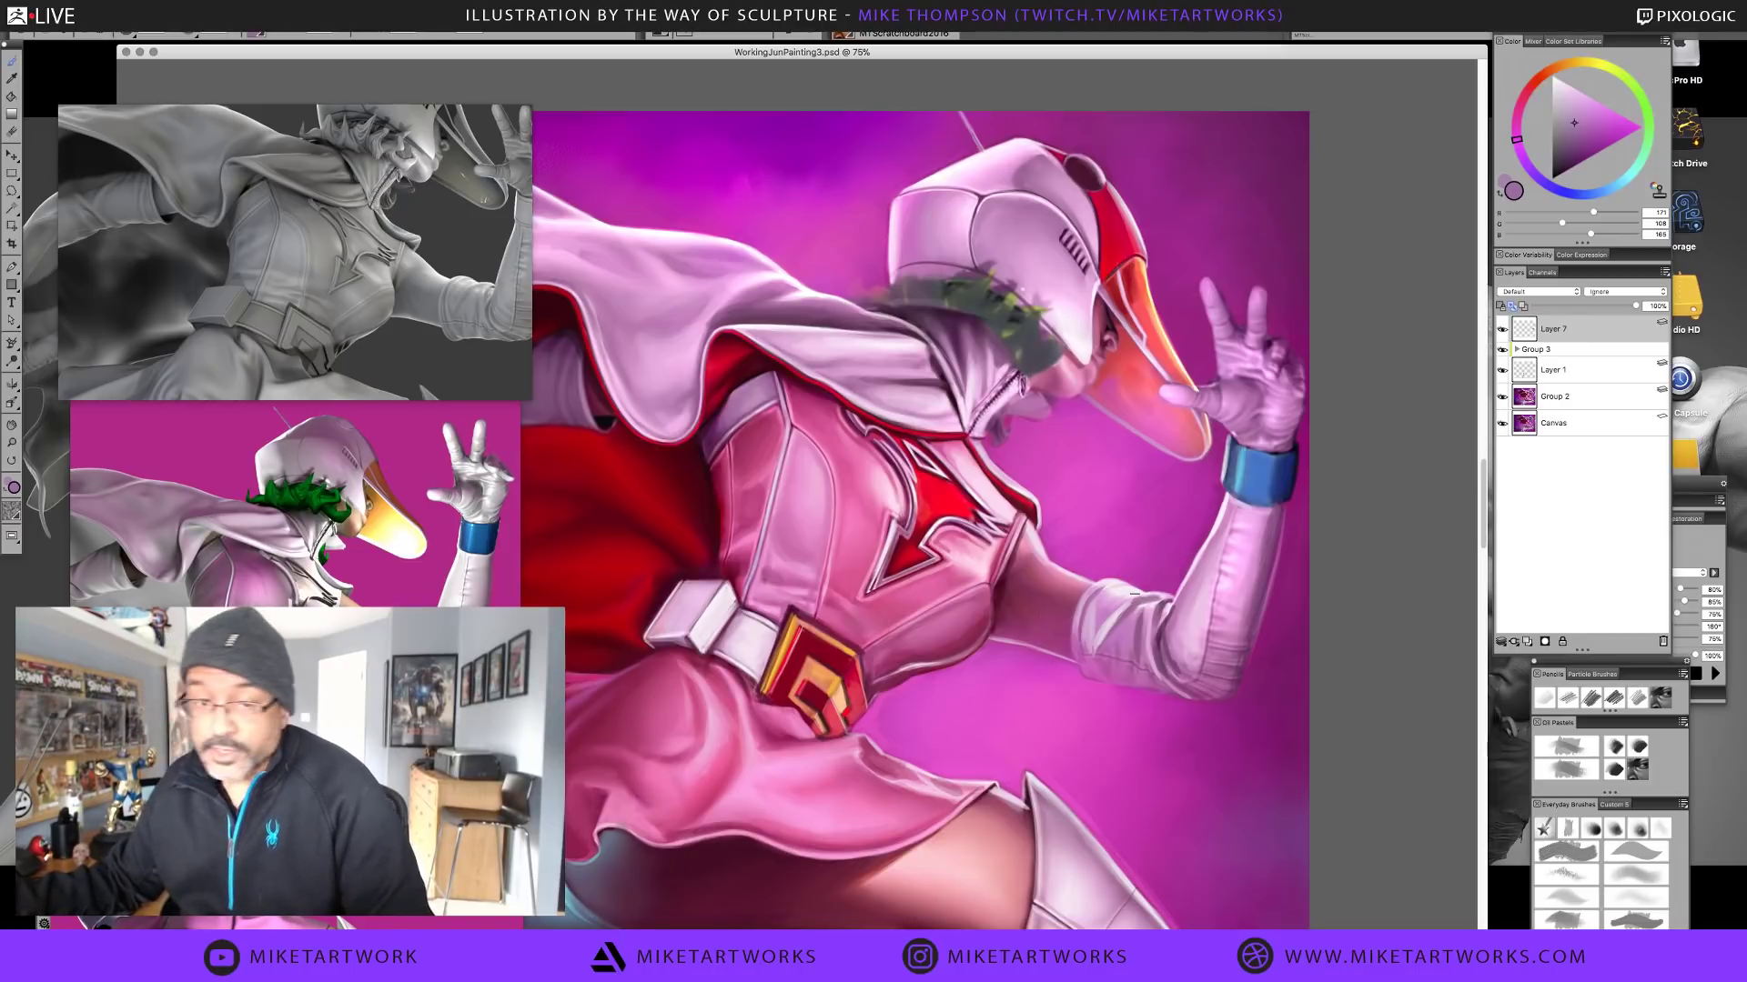
{"action": "left_click", "coordinate": [1090, 661], "text": "alt"}
{"action": "left_click", "coordinate": [1085, 634], "text": "alt"}
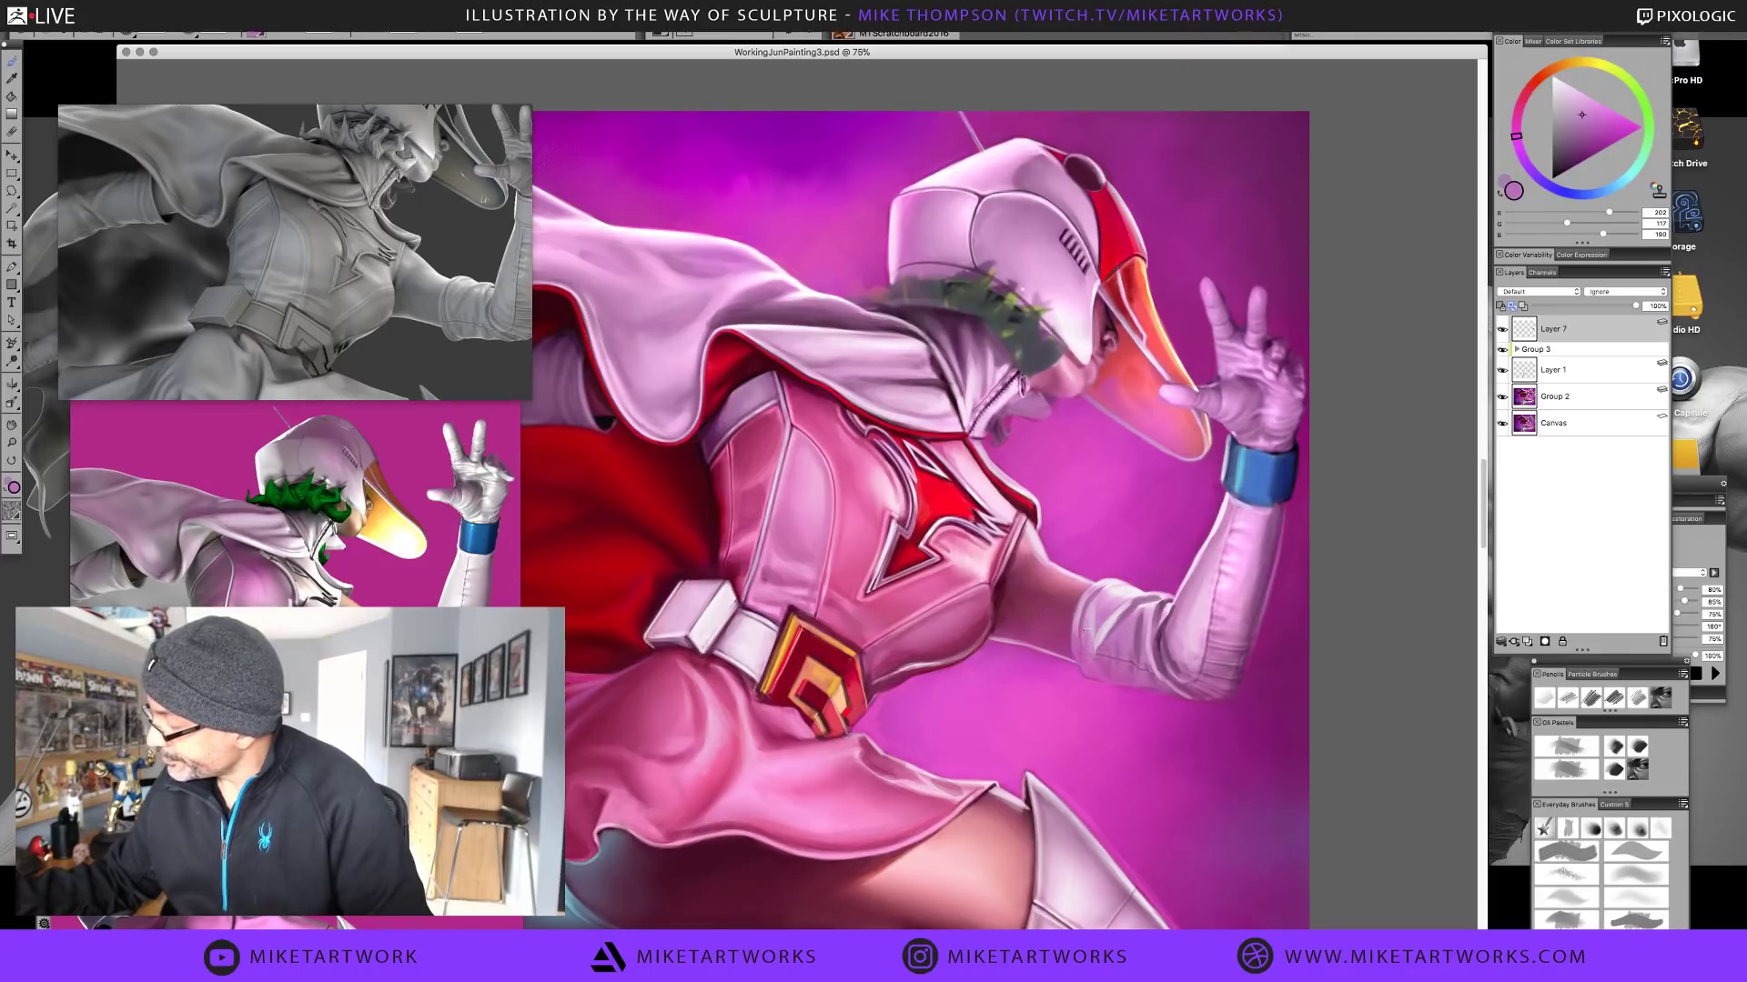
{"action": "left_click", "coordinate": [1094, 624], "text": "alt"}
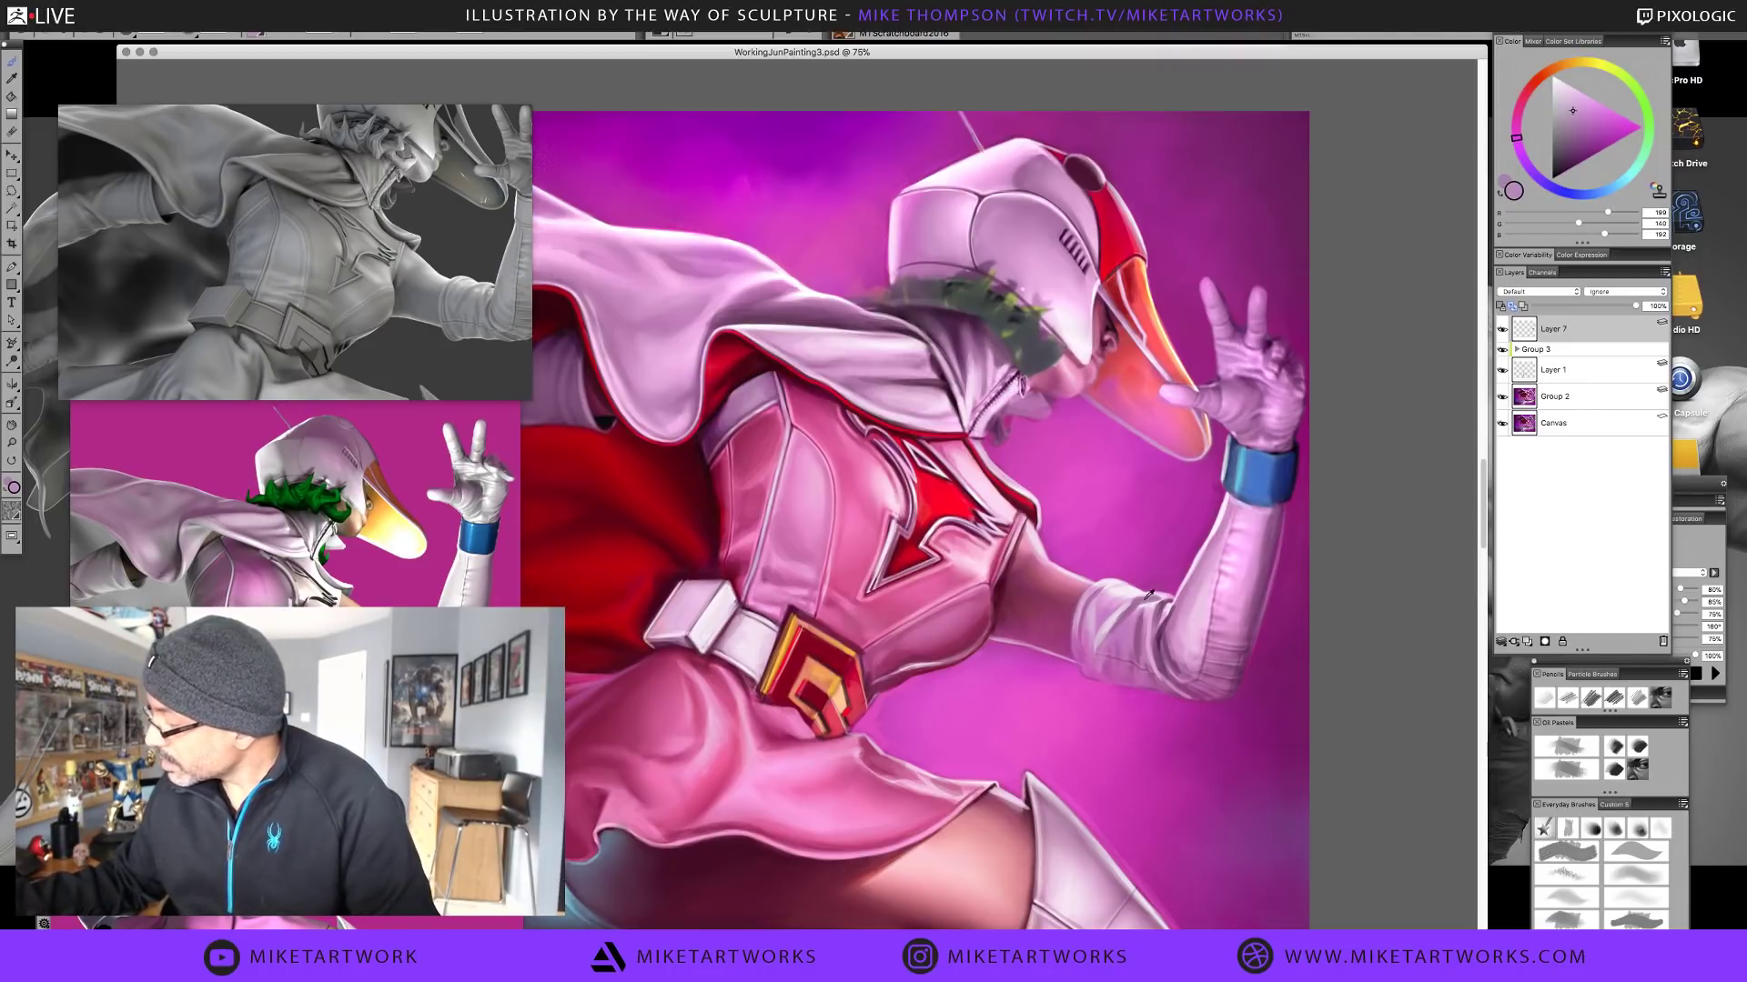
Blend the creases between the upper sleeve and the elbow with mid and dark purples sampled from the folds
{"action": "left_click", "coordinate": [1110, 642], "text": "alt"}
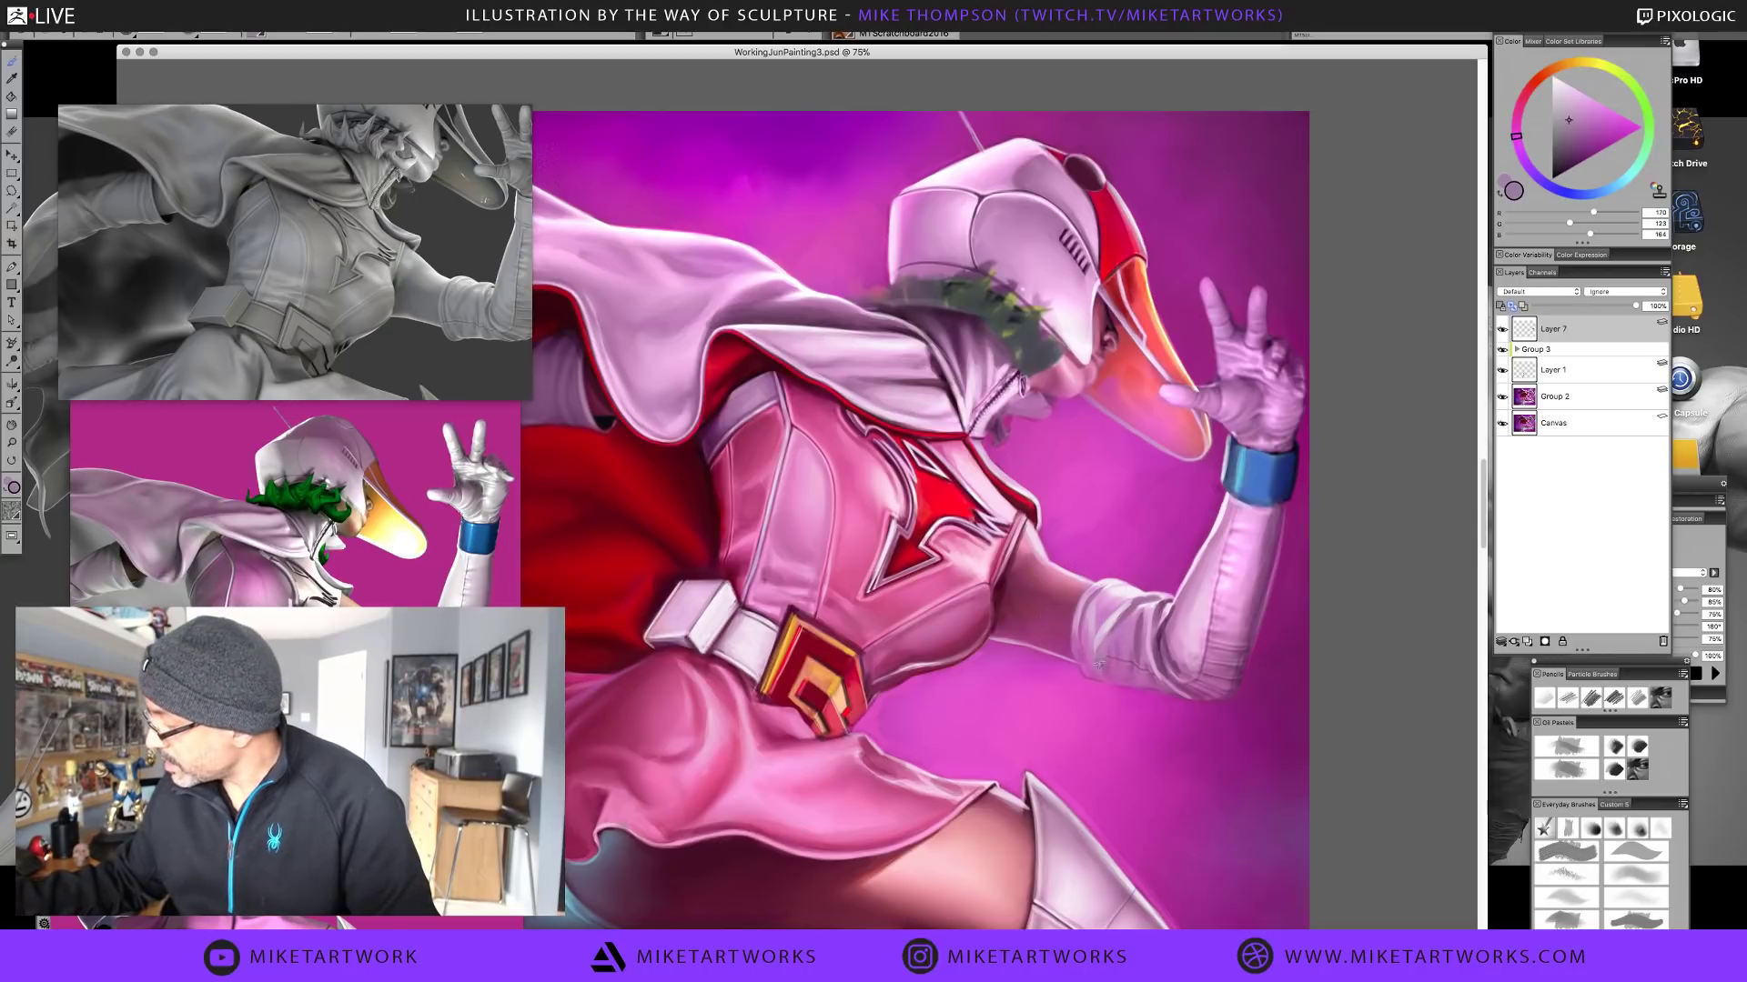
{"action": "left_click", "coordinate": [1149, 639], "text": "alt"}
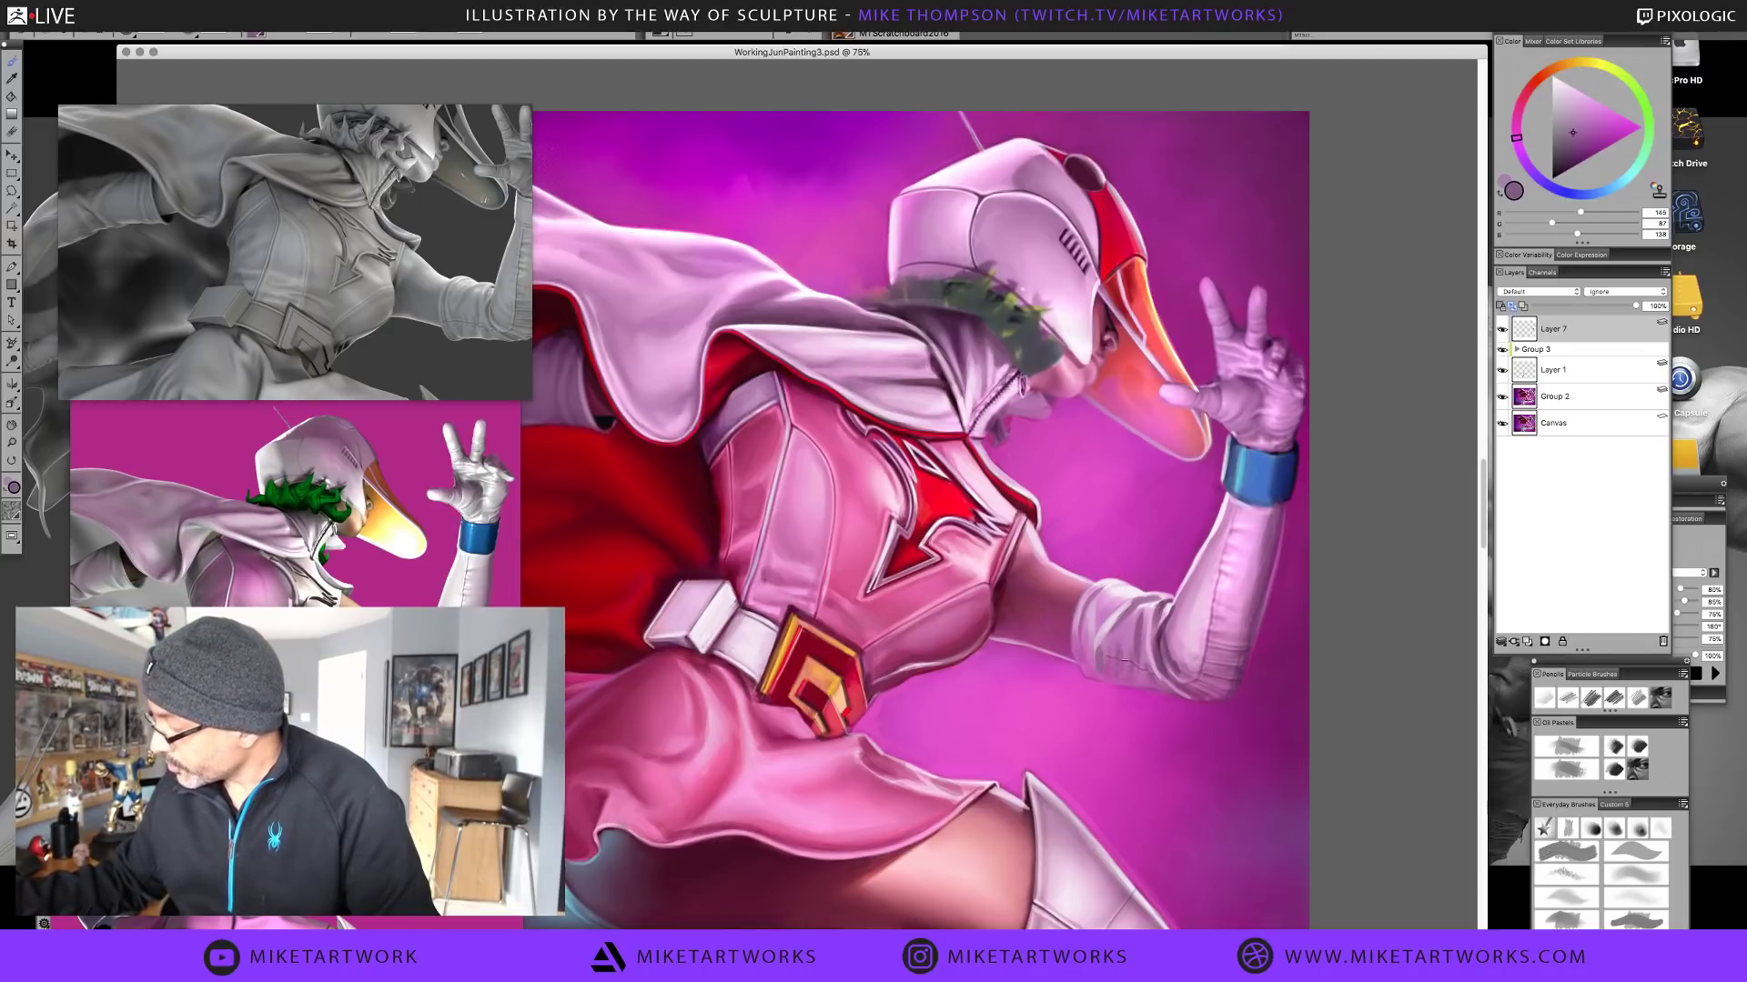
{"action": "left_click", "coordinate": [1135, 636], "text": "alt"}
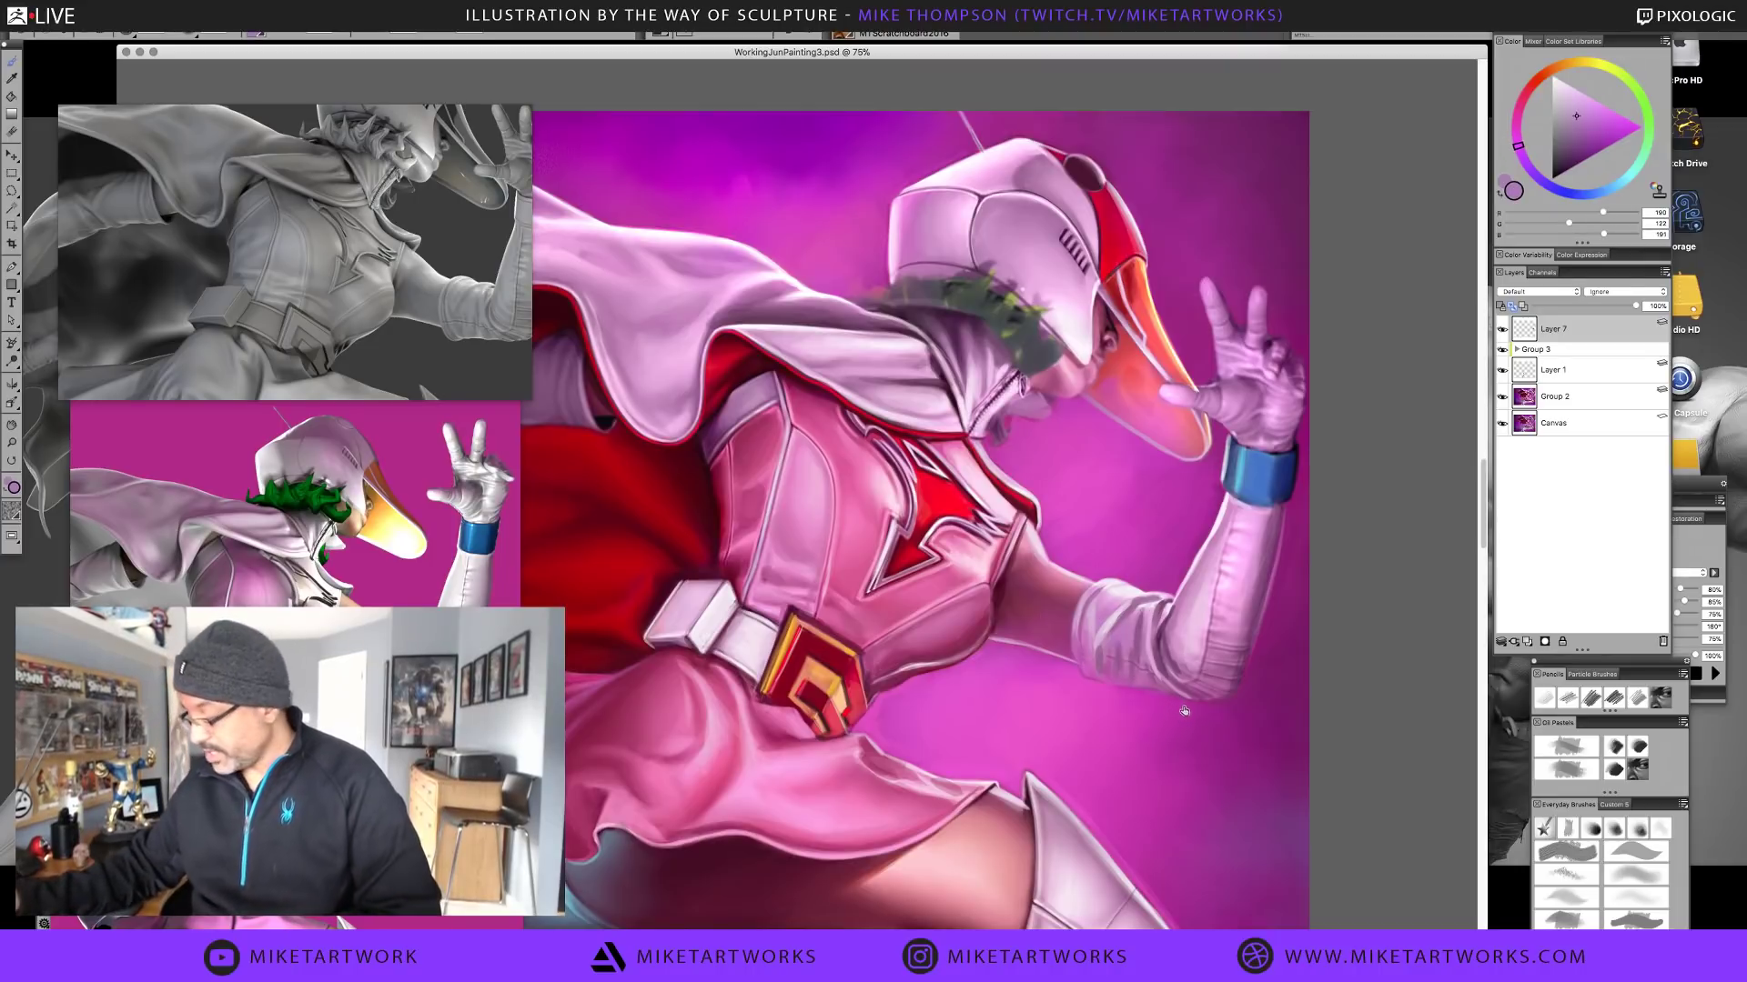
Rotate the canvas and deepen the upper sleeve's creases with a dark purple, softening them with a sampled mid pink
{"action": "mouse_move", "coordinate": [1140, 793]}
{"action": "left_mouse_down"}
{"action": "mouse_move", "coordinate": [699, 782]}
{"action": "mouse_move", "coordinate": [847, 699]}
{"action": "left_mouse_up"}
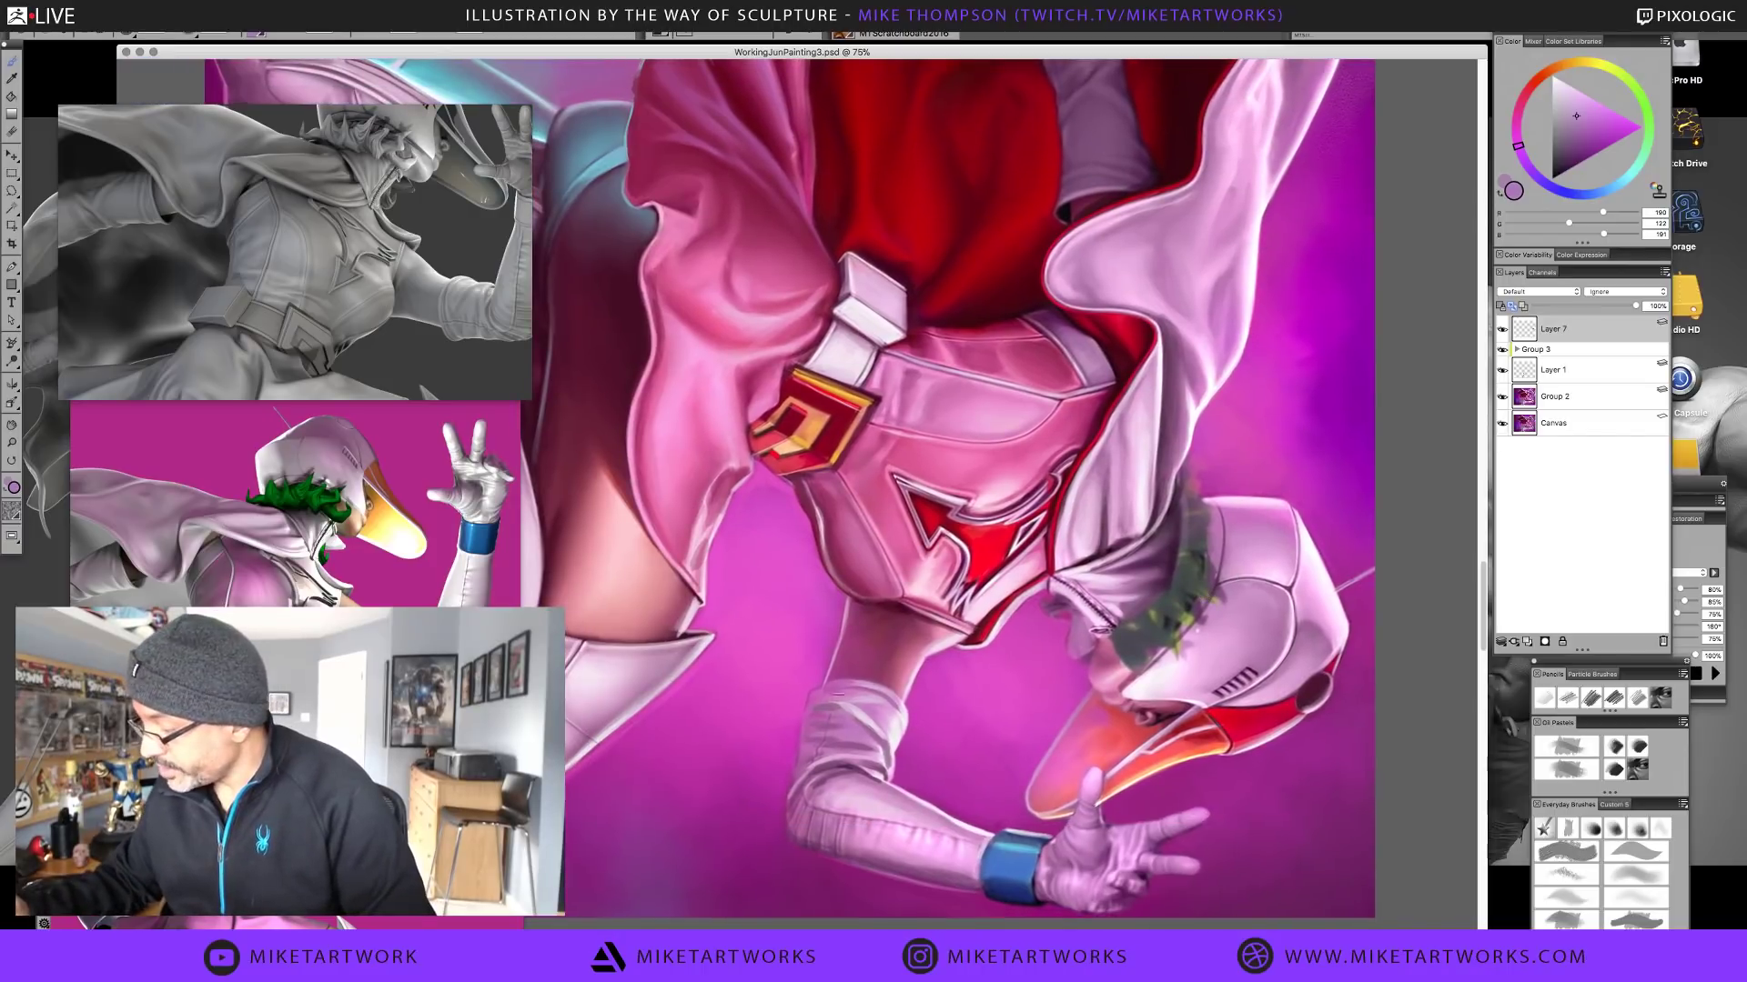
{"action": "left_click", "coordinate": [830, 696], "text": "alt"}
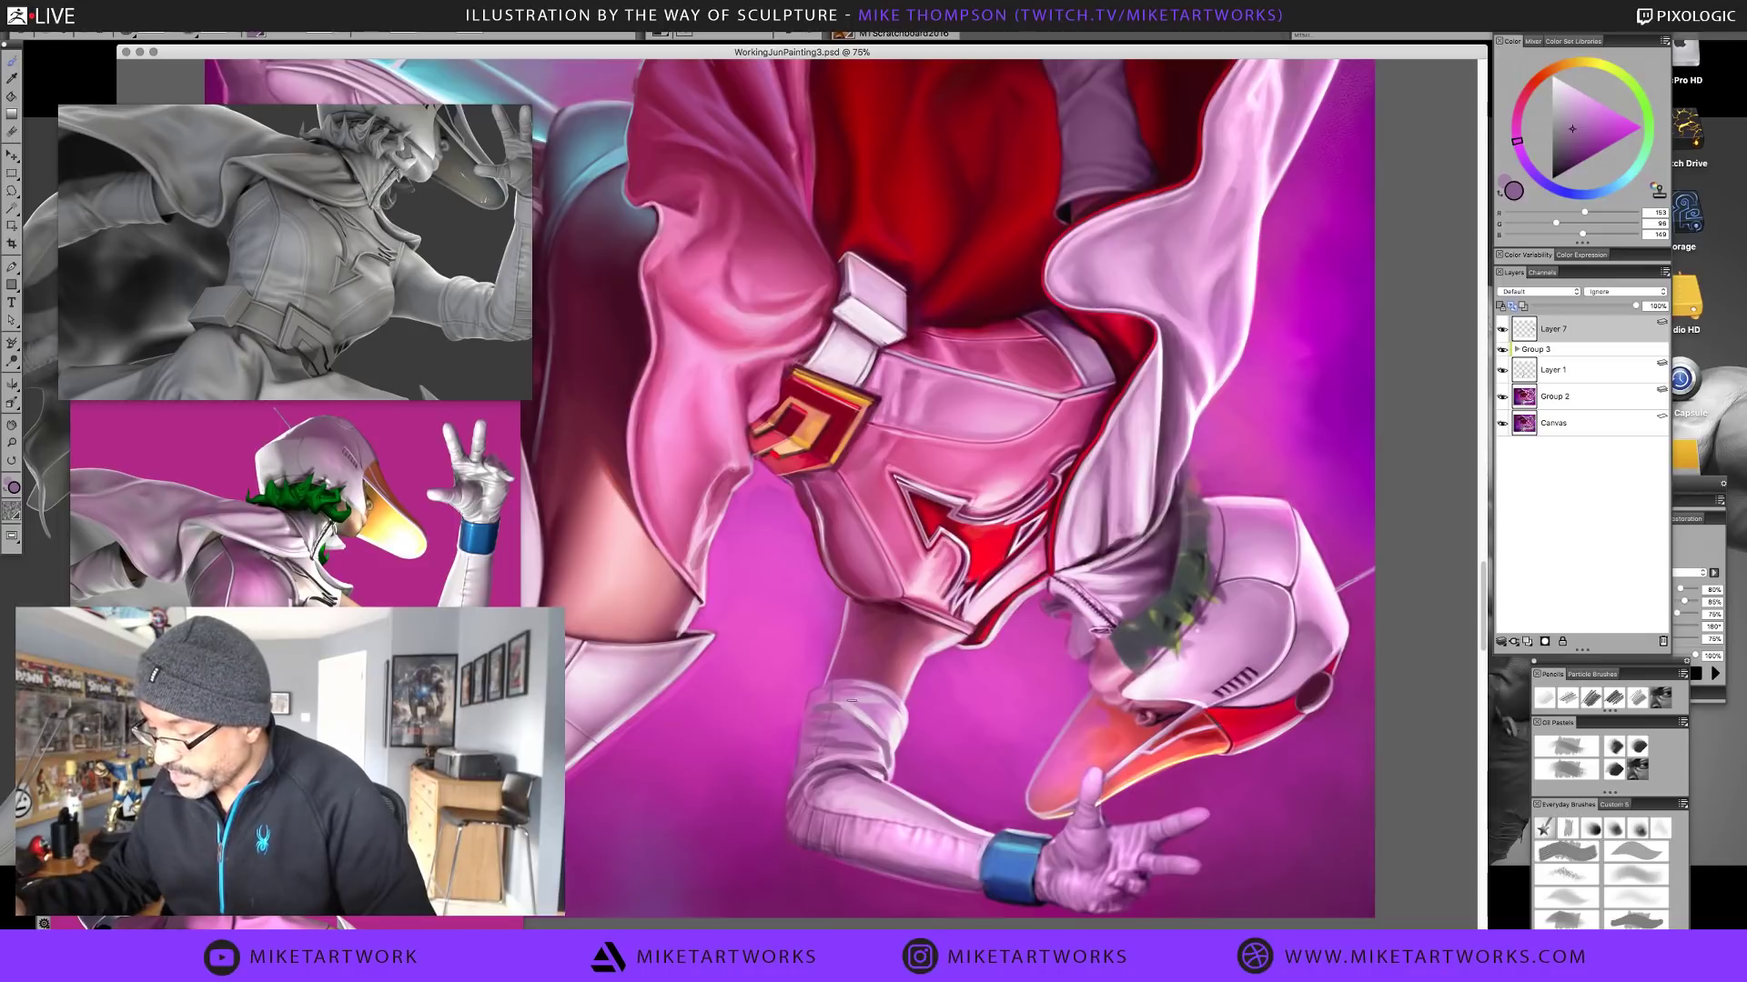
{"action": "left_click", "coordinate": [1565, 155]}
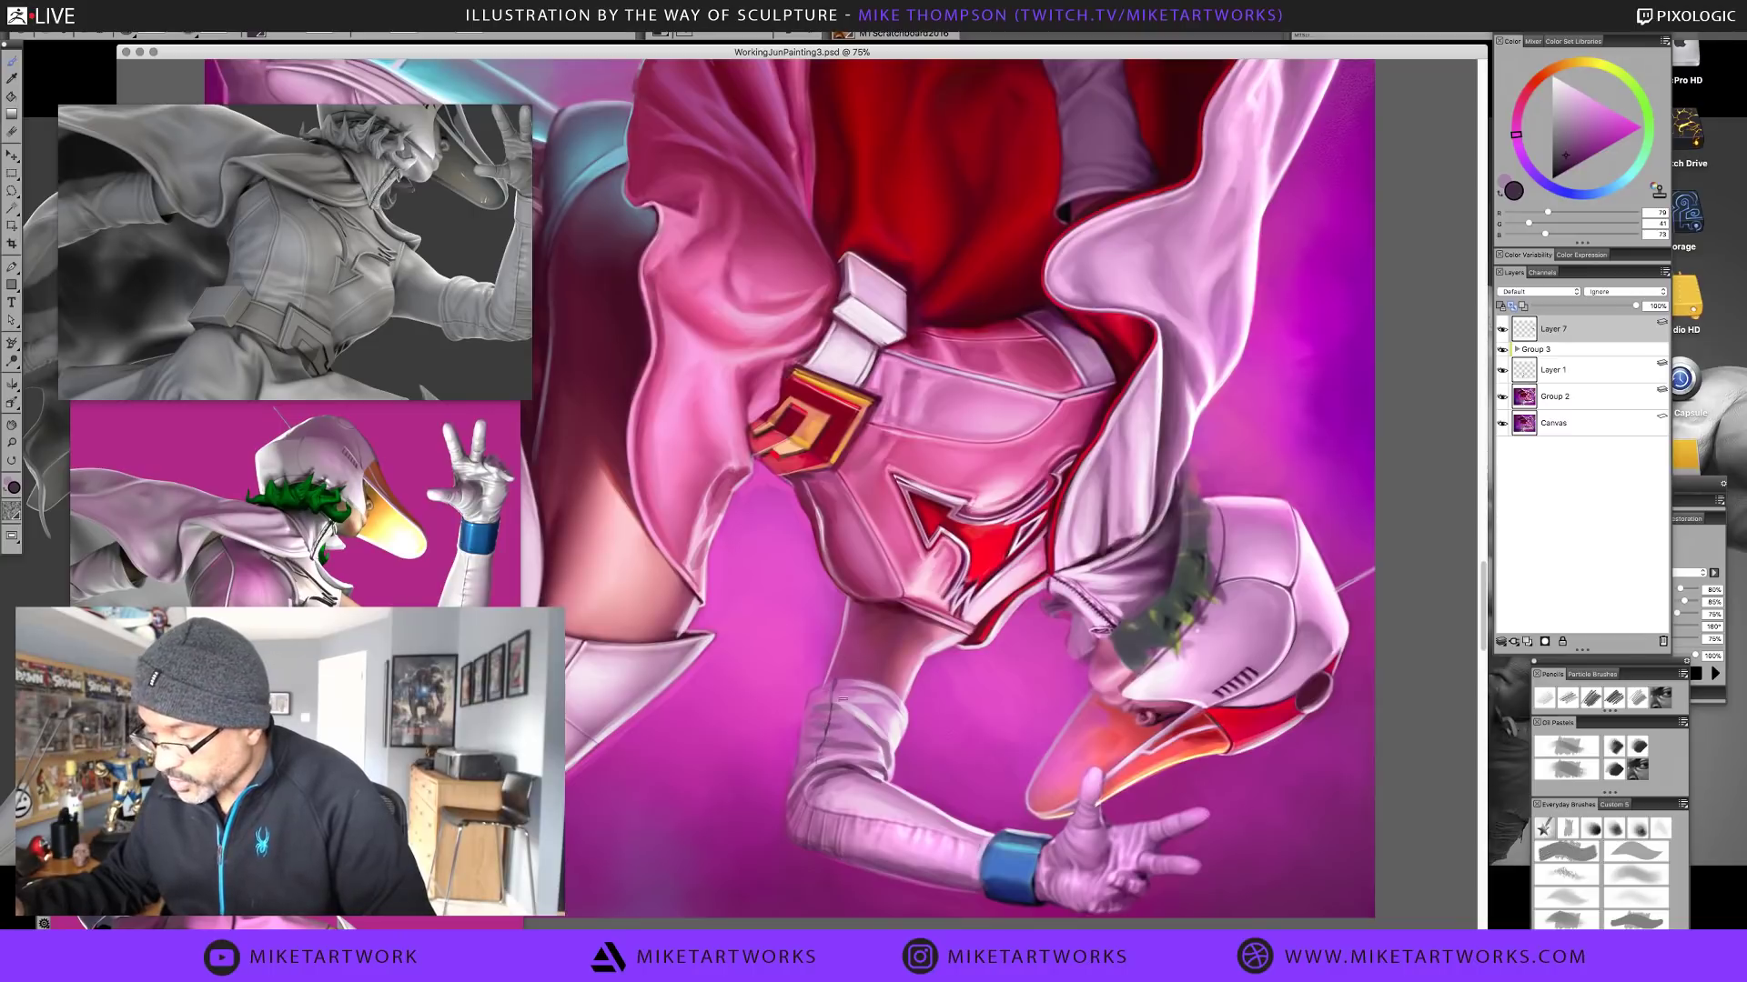
{"action": "left_click", "coordinate": [874, 727], "text": "alt"}
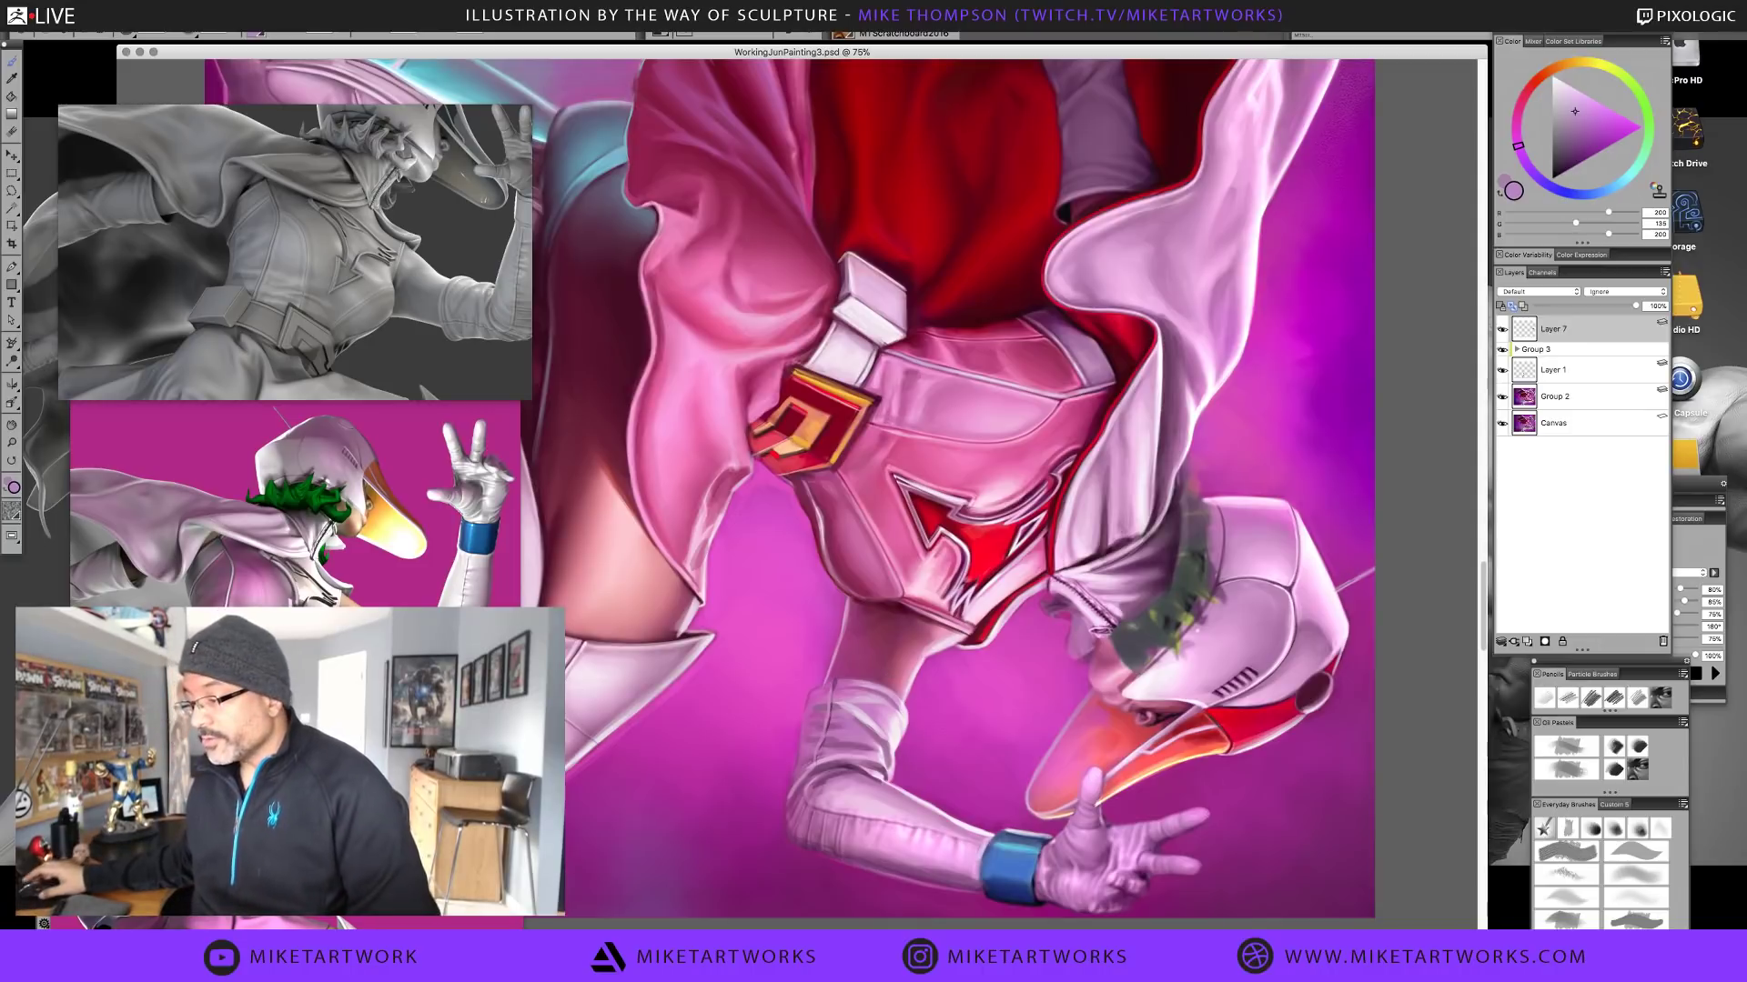
Zoom out the reference render, straighten the canvas and review the whole figure at 50% zoom
{"action": "key", "text": "super+Tab"}
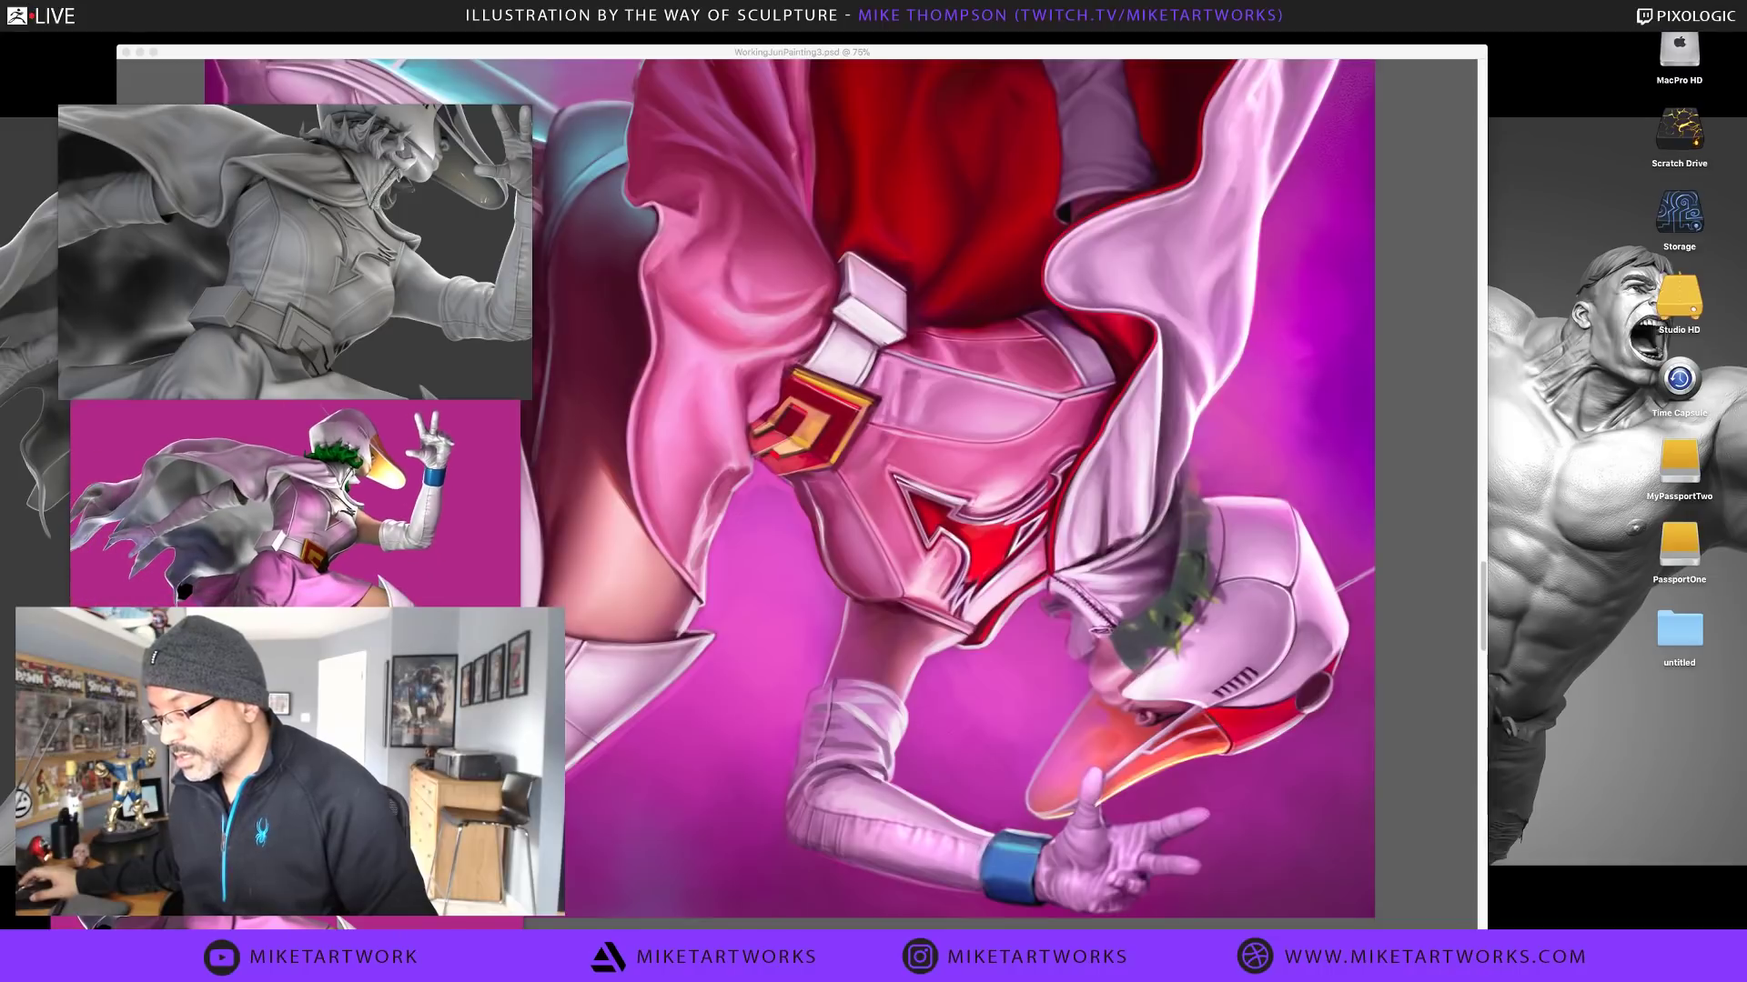
{"action": "left_click", "coordinate": [782, 722]}
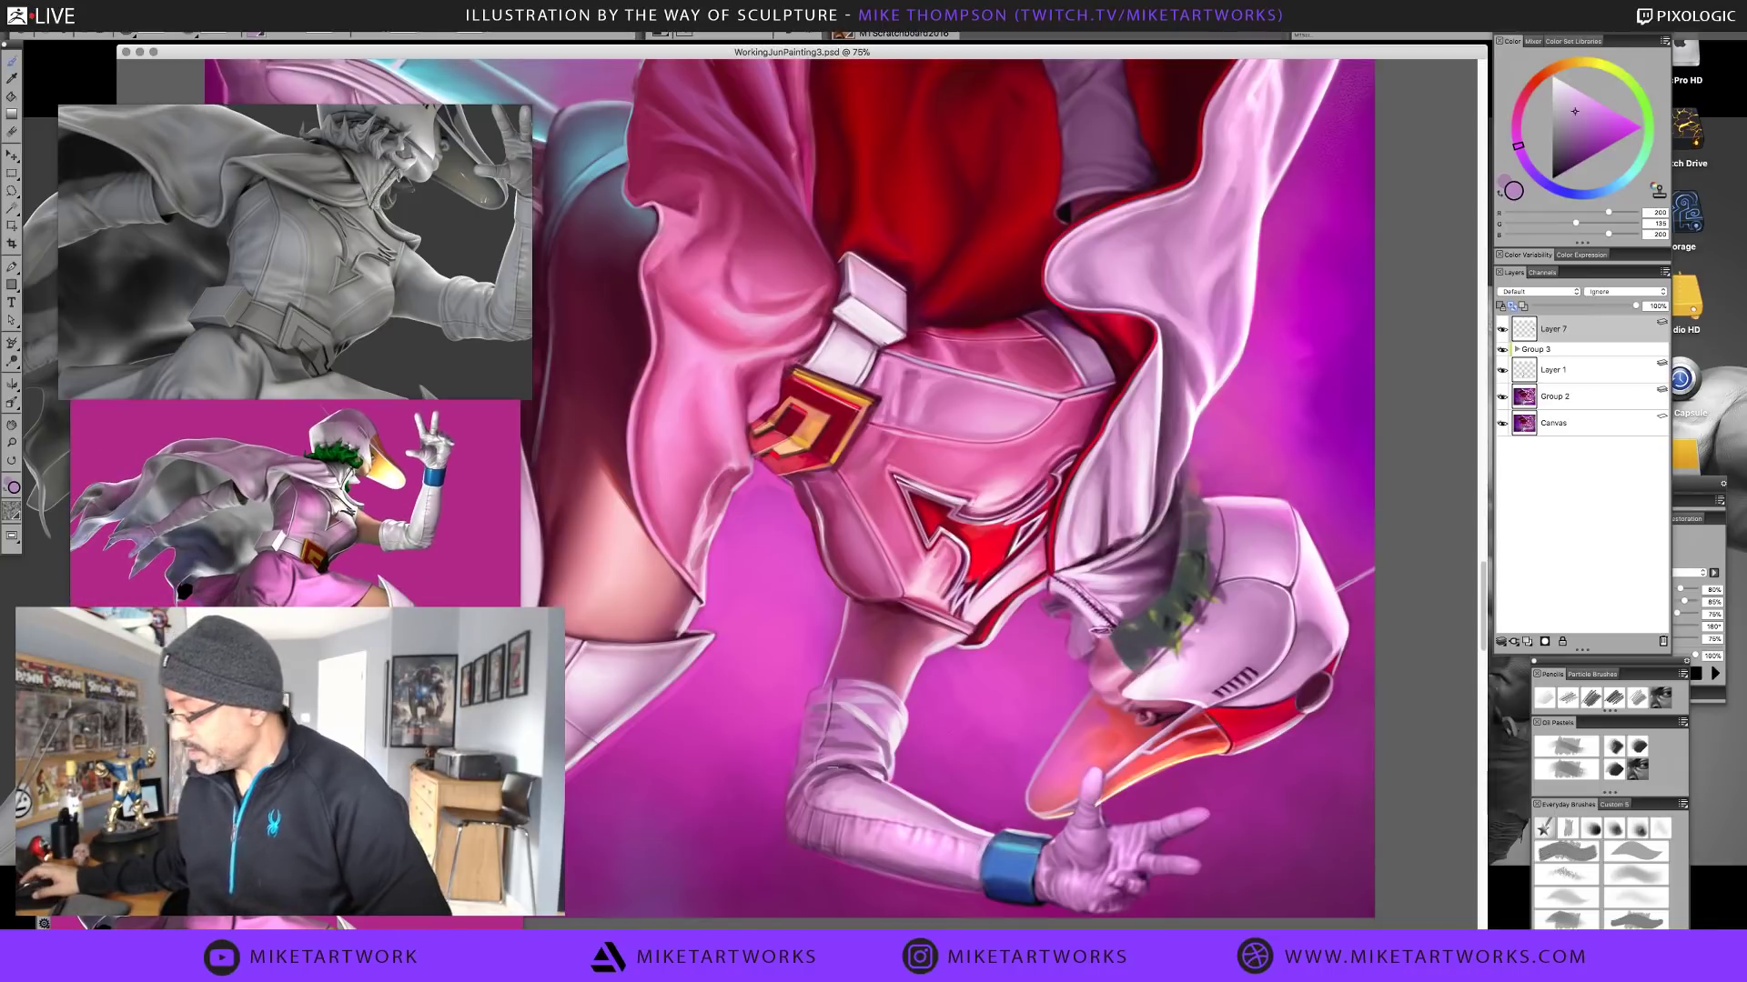
{"action": "left_click", "coordinate": [1213, 223]}
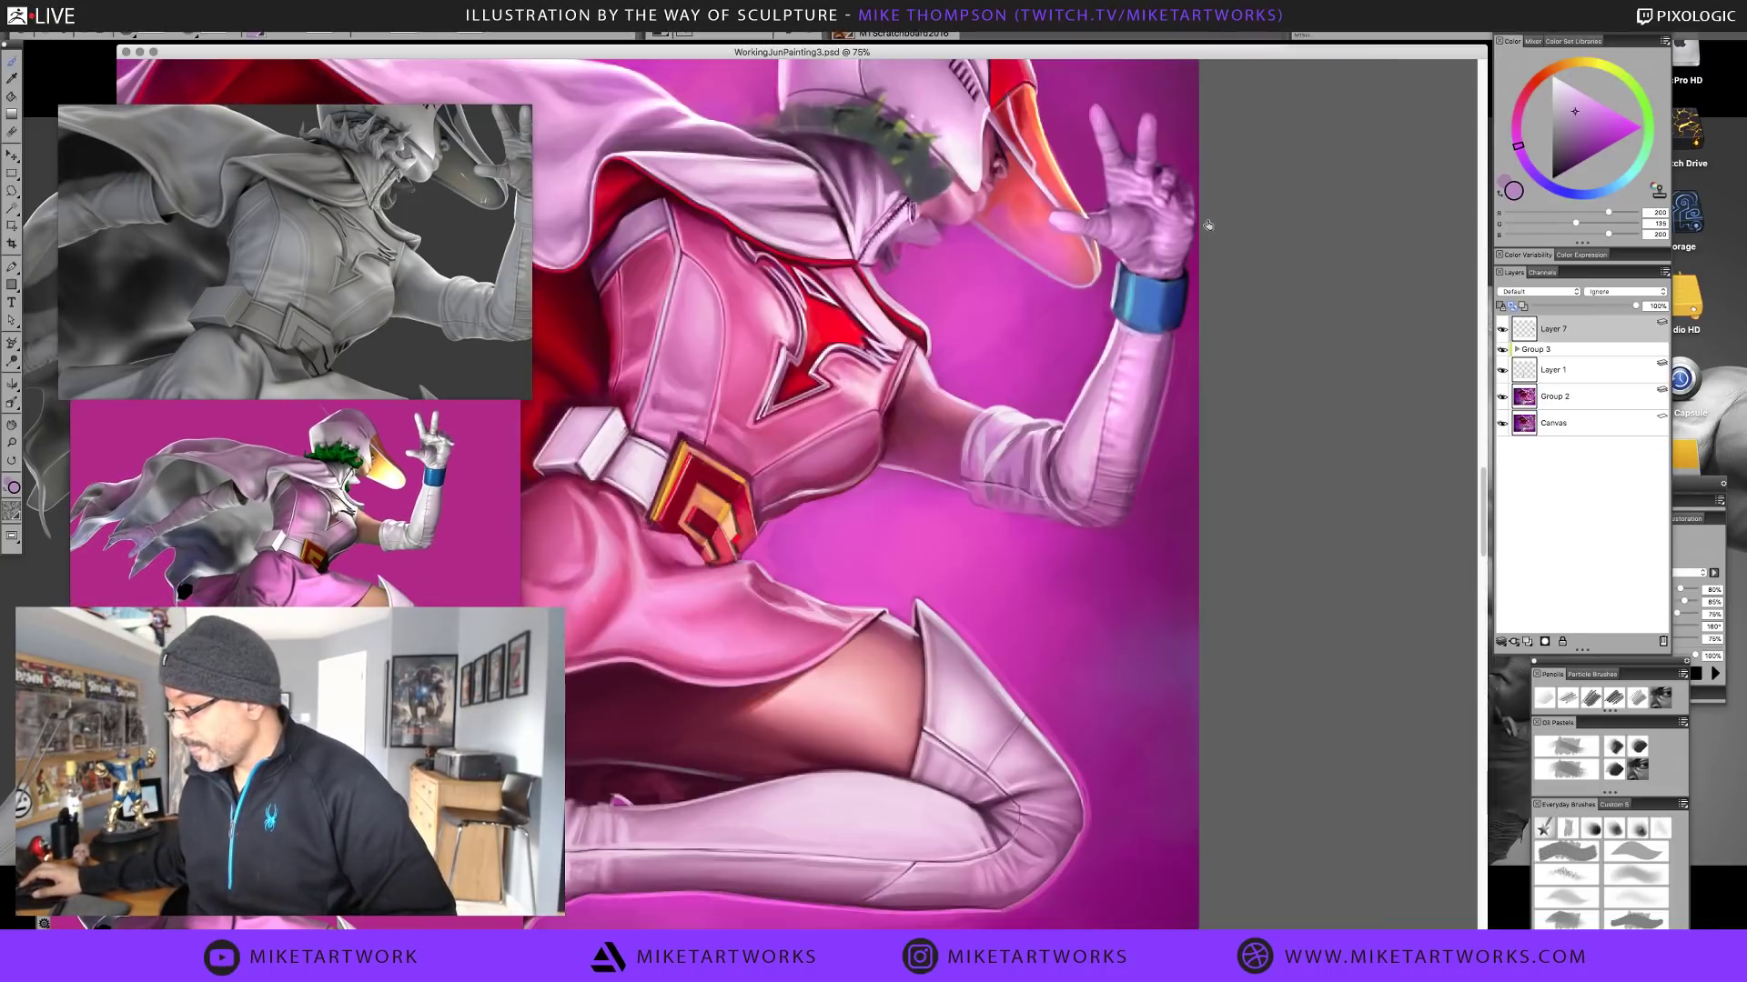
{"action": "left_click_drag", "start_coordinate": [1078, 589], "coordinate": [1313, 574]}
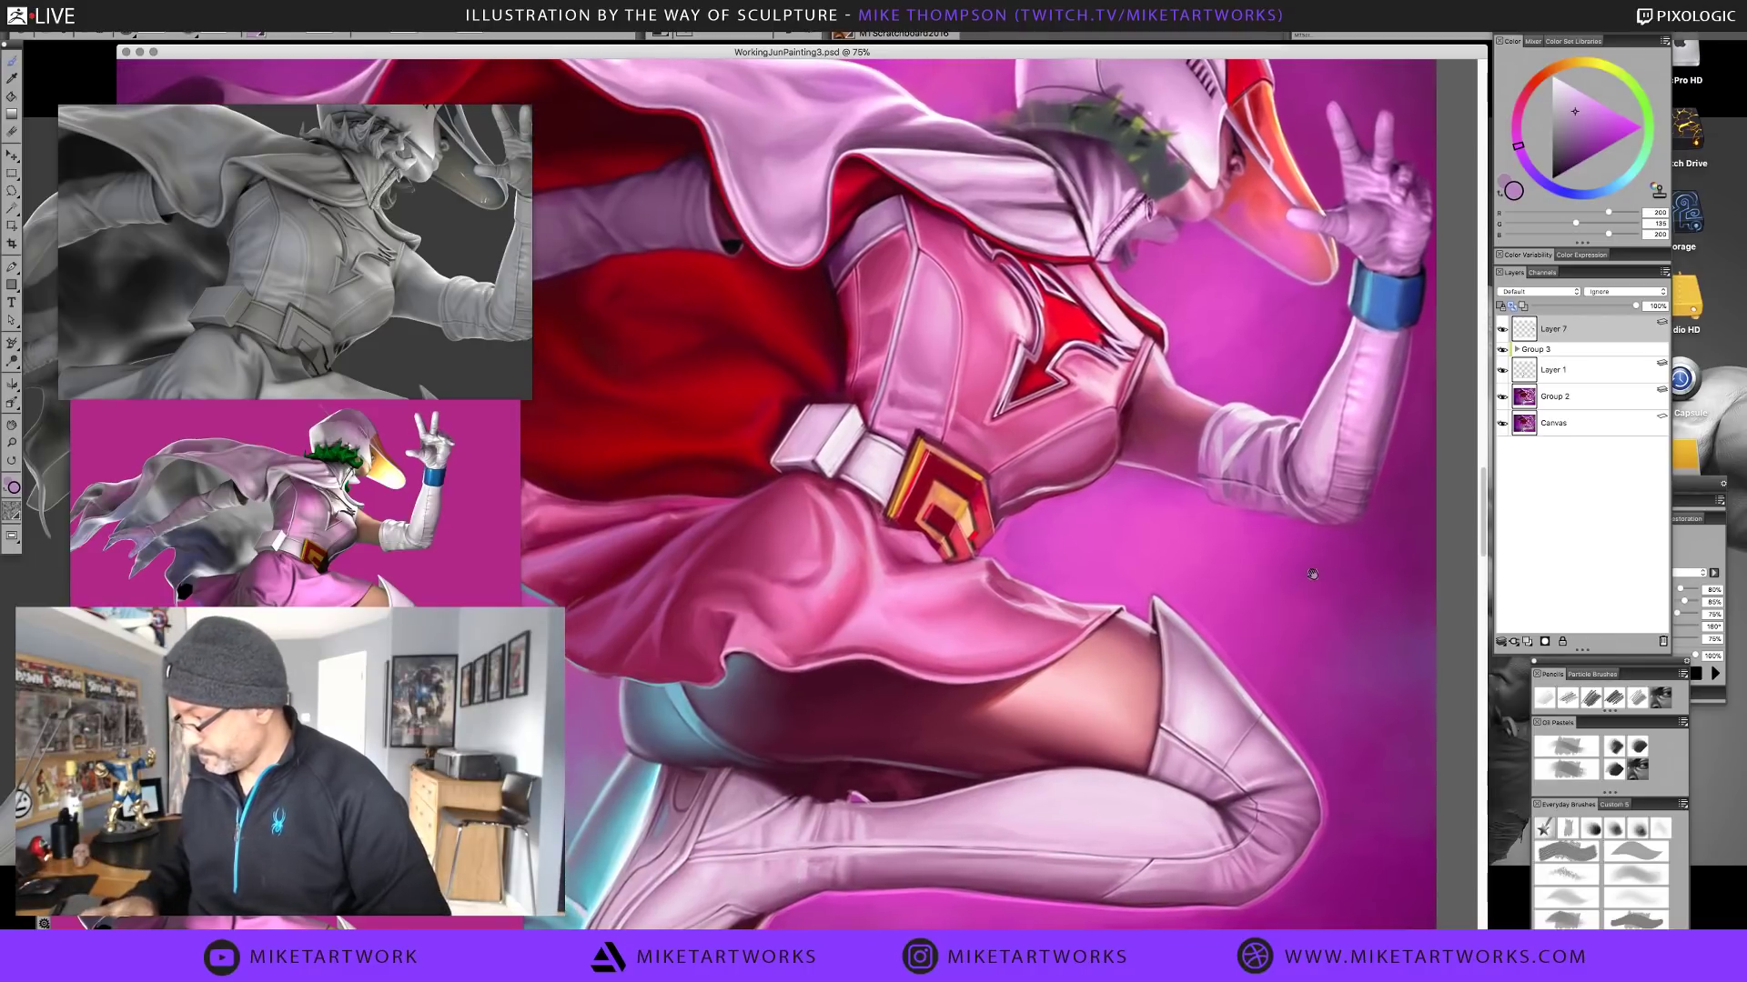
{"action": "key", "text": "super+minus"}
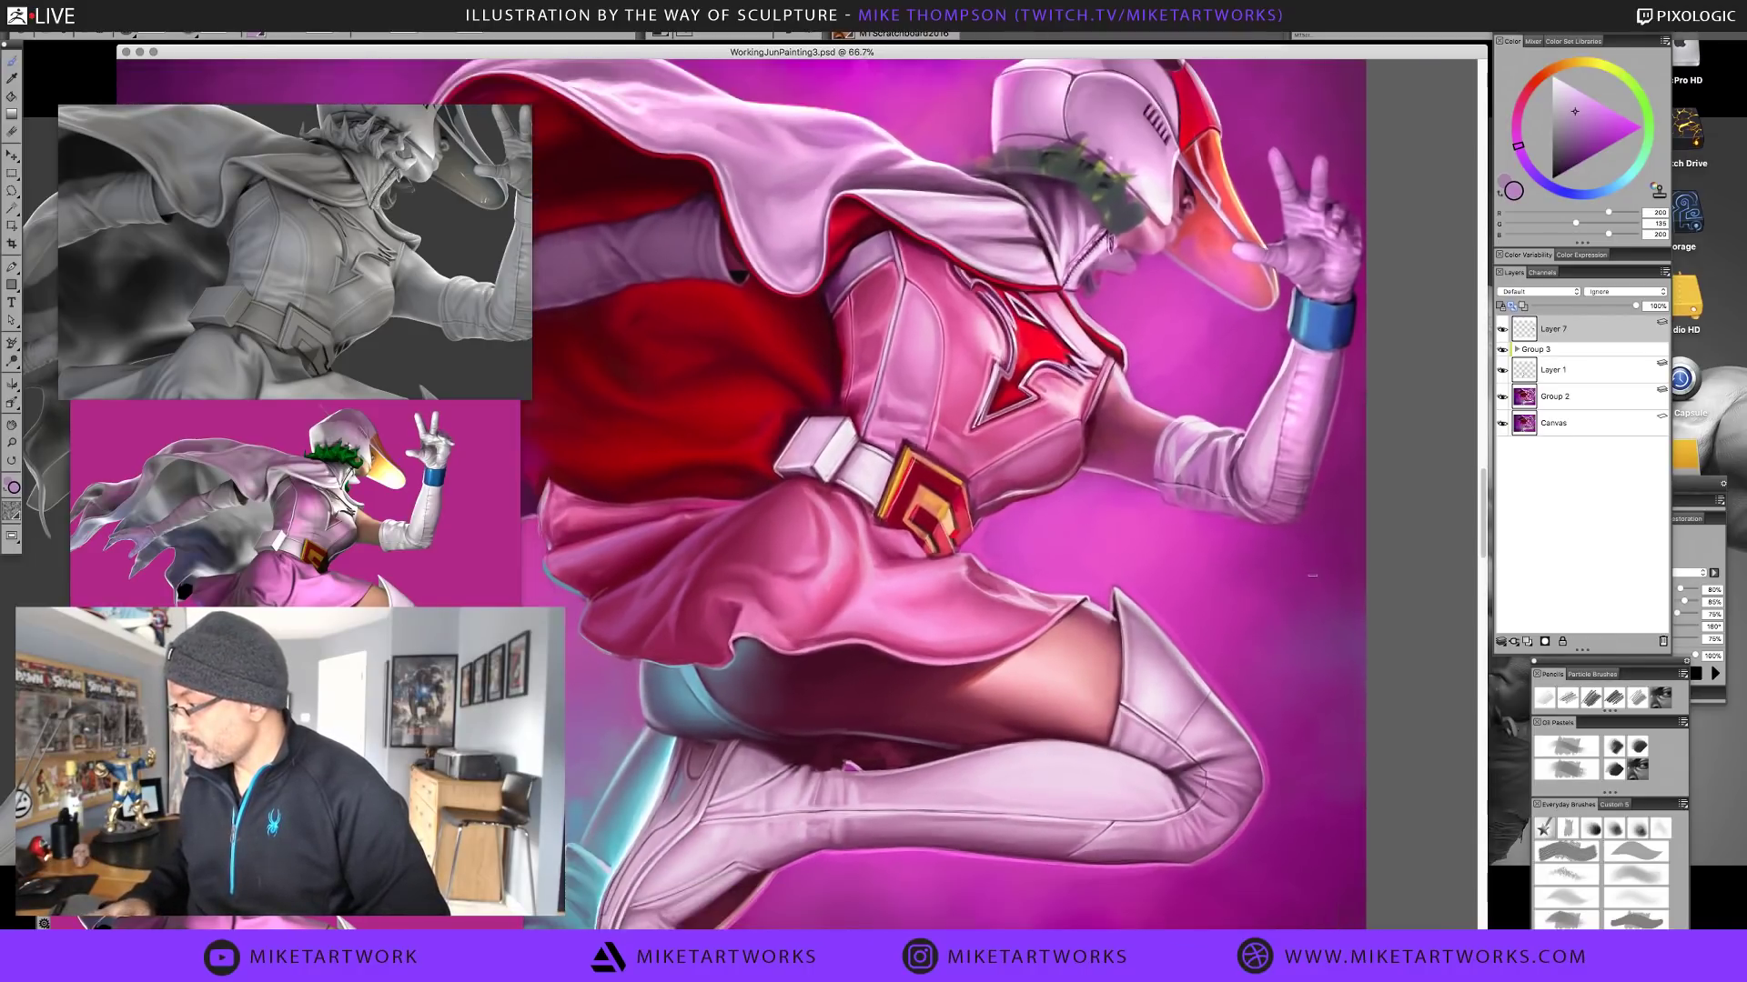
{"action": "key", "text": "super+minus"}
{"action": "key", "text": "super+minus"}
{"action": "left_click_drag", "start_coordinate": [1094, 635], "coordinate": [1244, 647]}
{"action": "key", "text": "super+equal"}
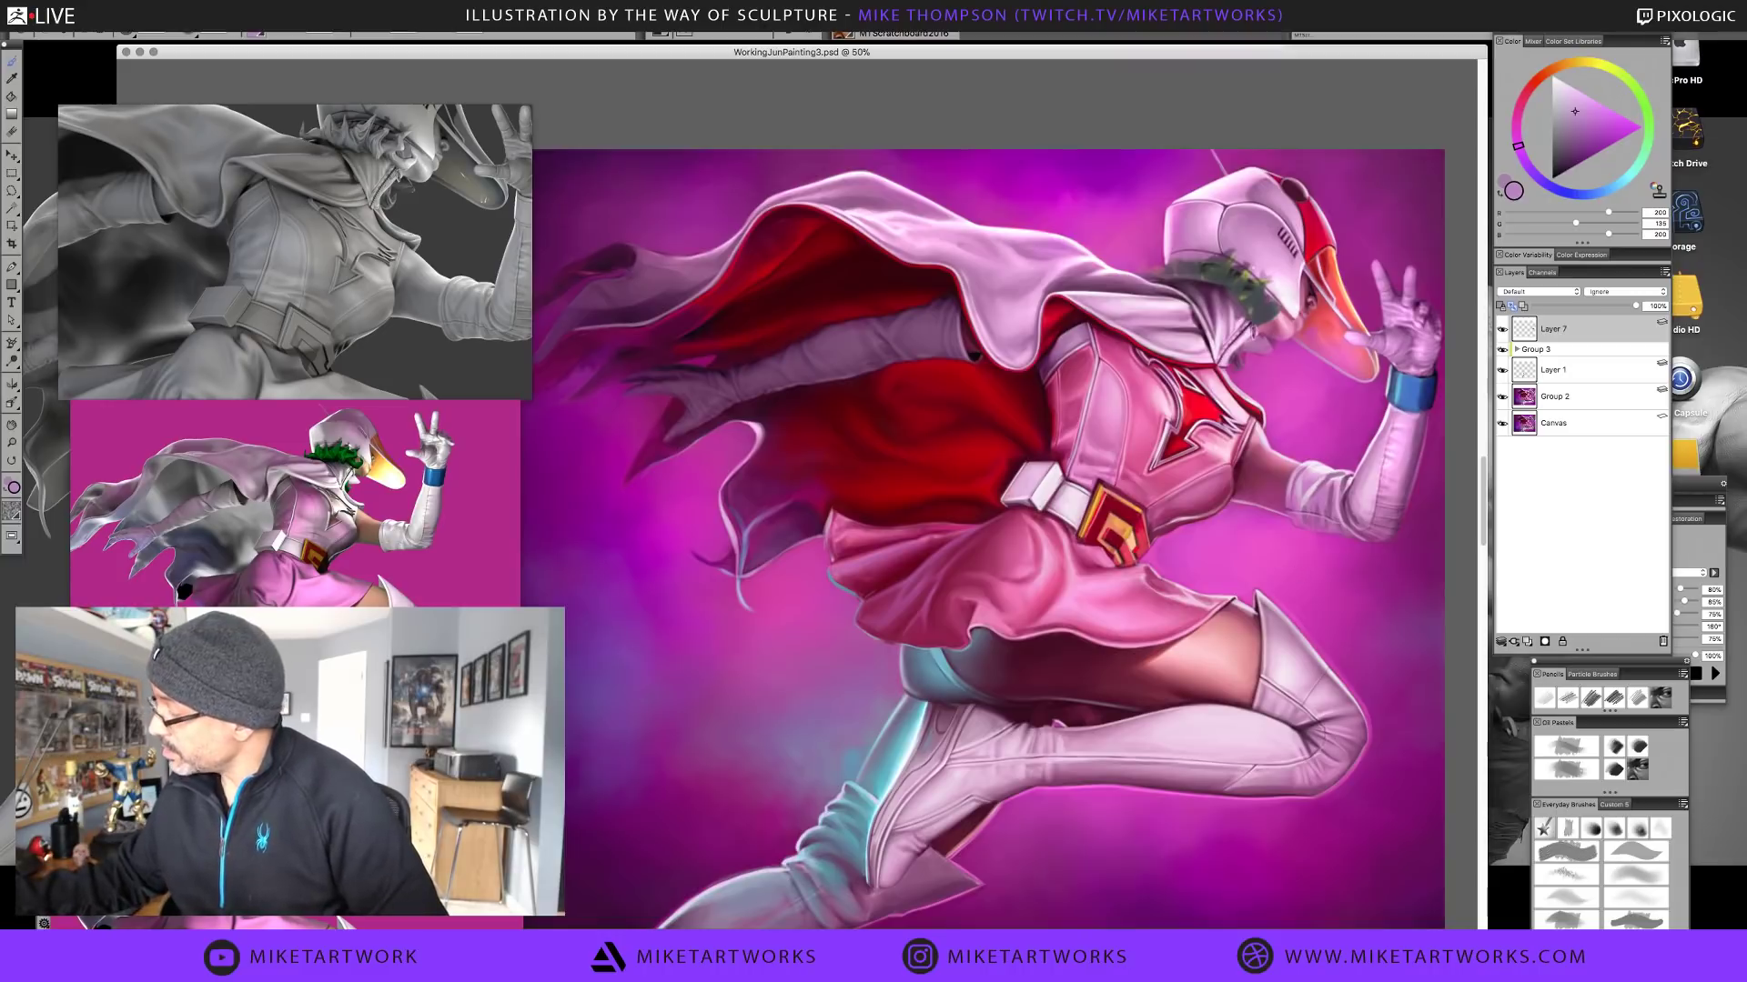
Paint a white rim highlight along the cape's ragged lower edge, then shade beside it with dark purples sampled from the cape
{"action": "left_click", "coordinate": [1552, 76]}
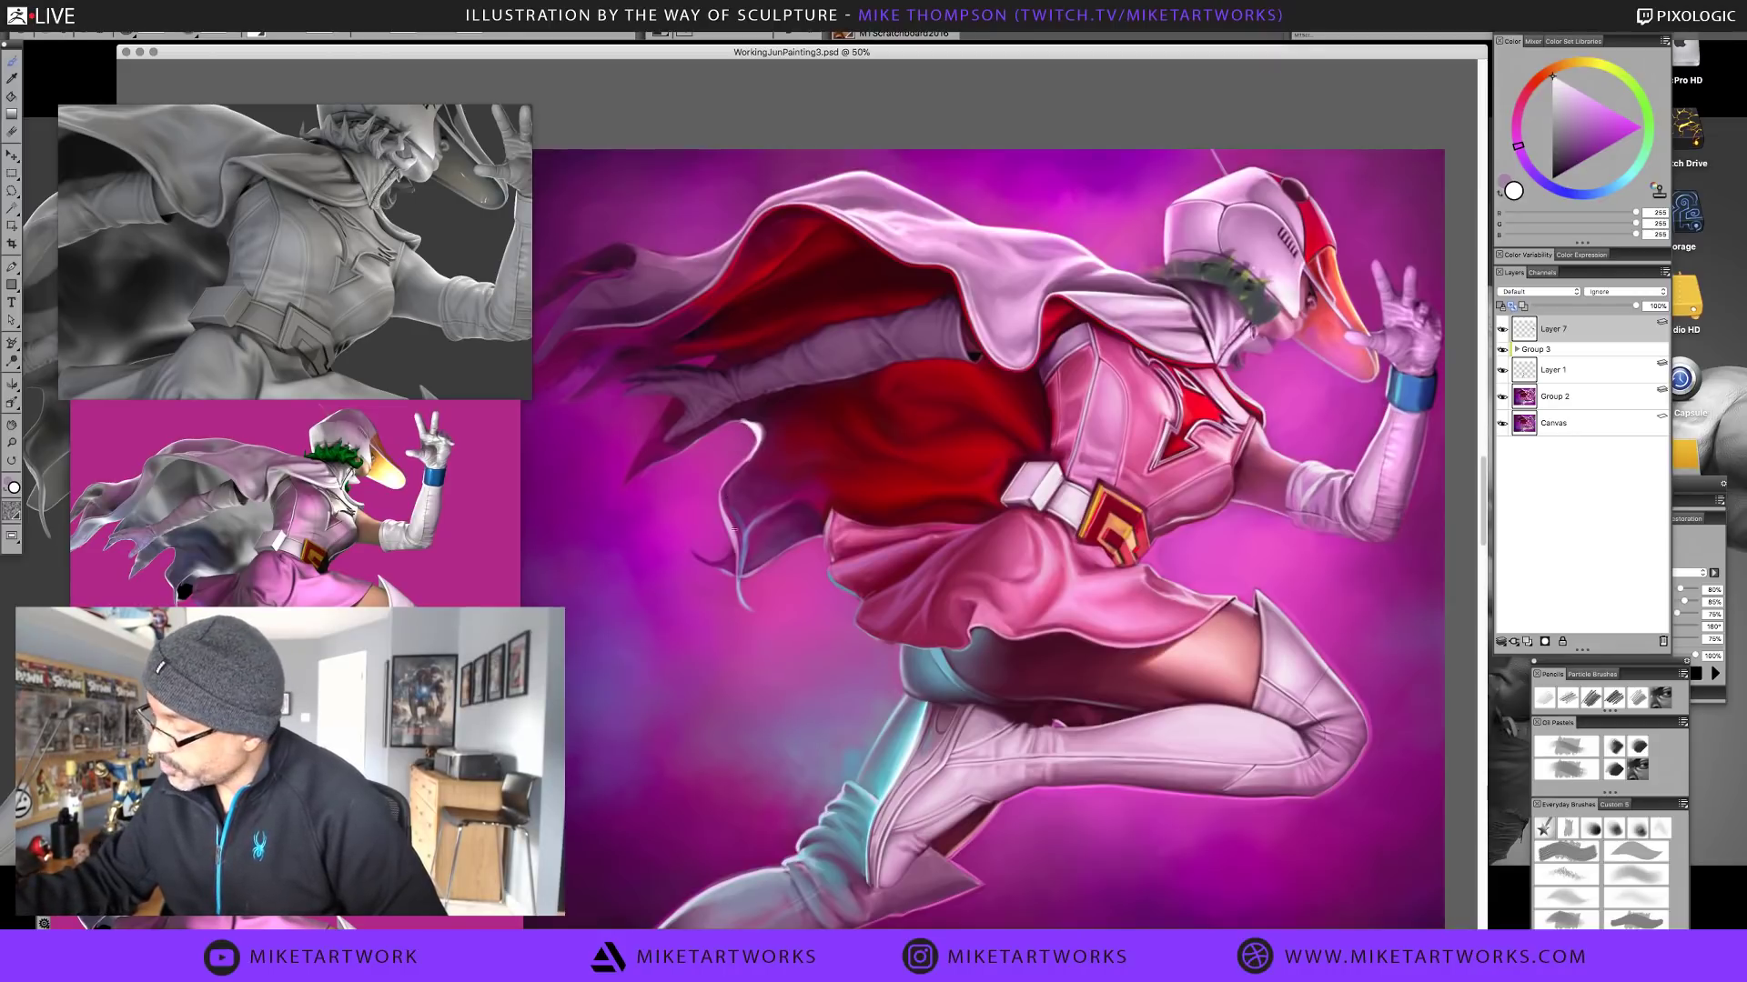
{"action": "left_click_drag", "start_coordinate": [721, 492], "coordinate": [738, 546]}
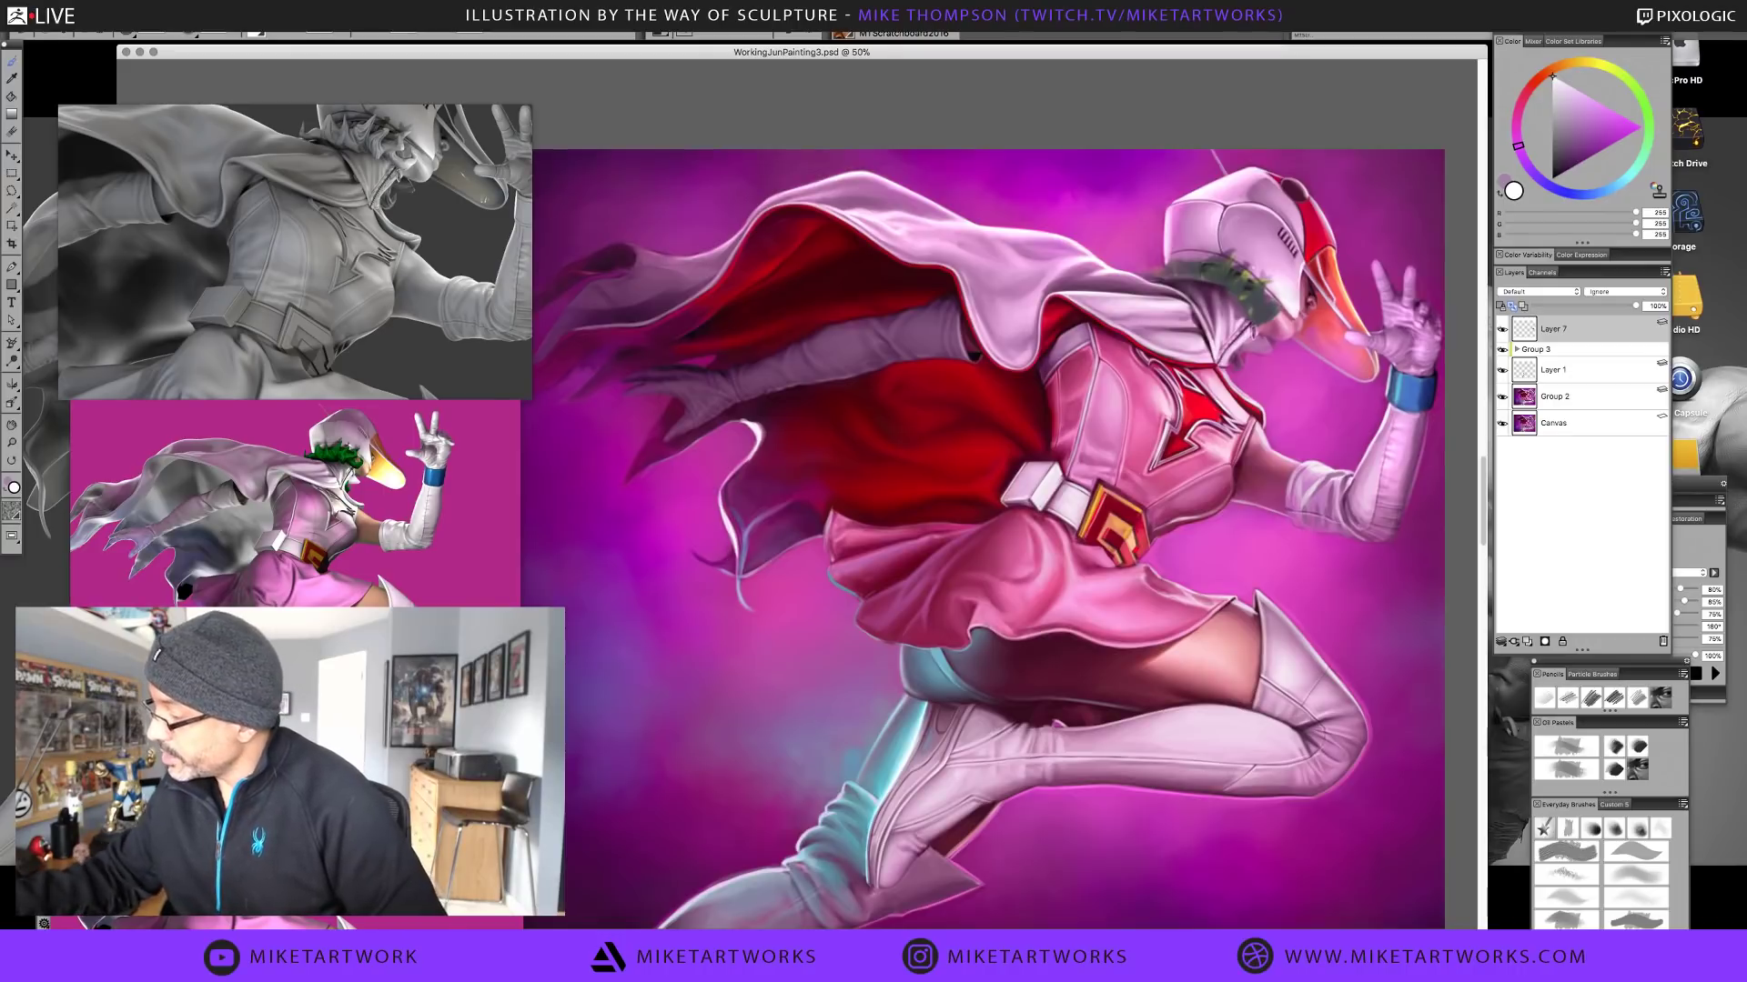
{"action": "left_click", "coordinate": [754, 405], "text": "alt"}
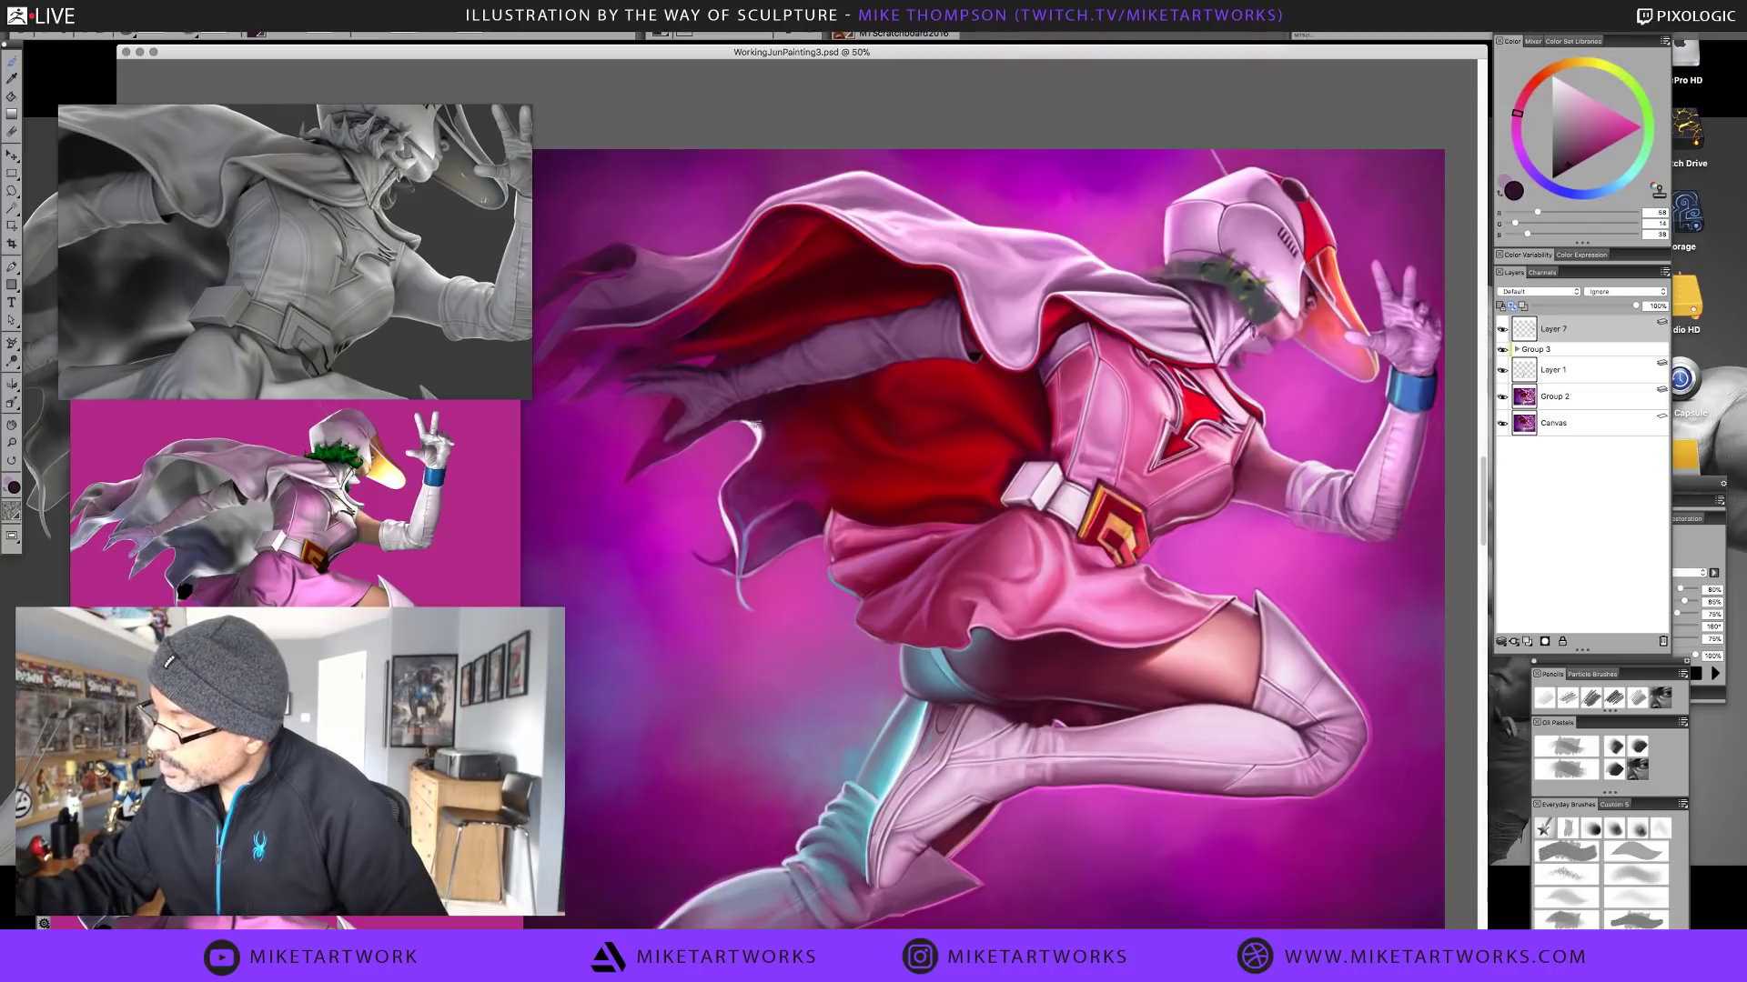
{"action": "left_click", "coordinate": [762, 458], "text": "alt"}
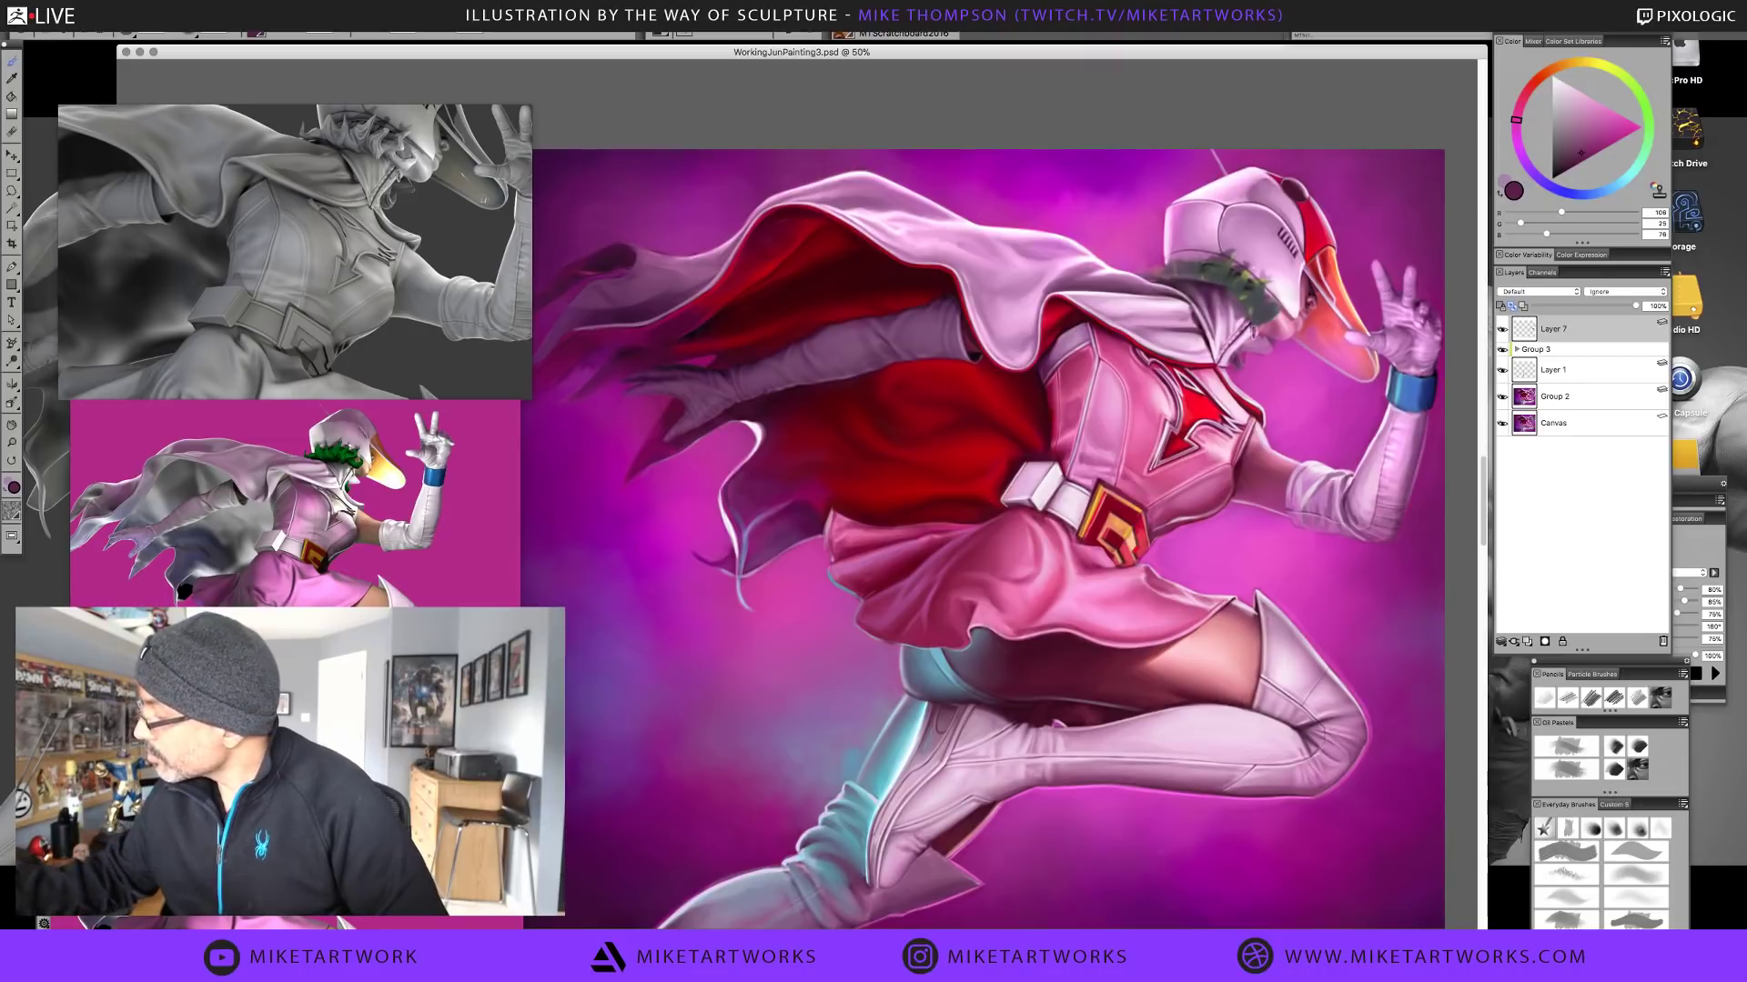
Paint a near-white rim highlight along the rear sleeve's lower edge, using a light tone sampled from the cape
{"action": "left_click", "coordinate": [966, 338], "text": "alt"}
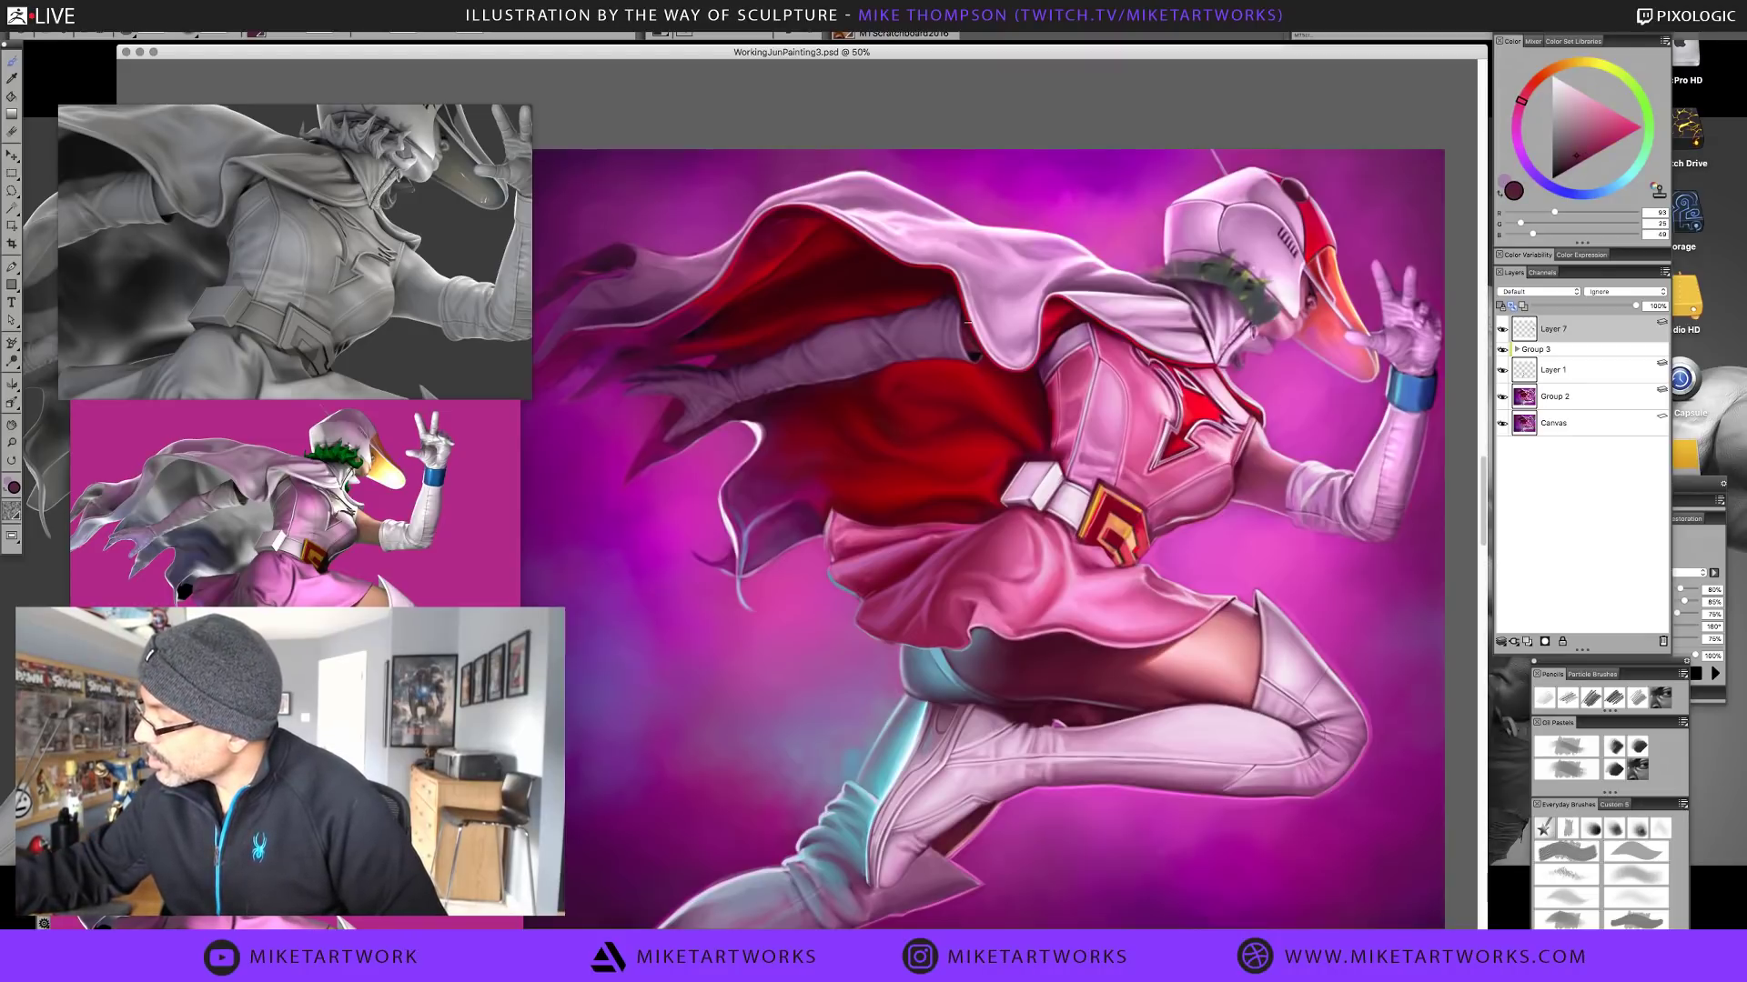
{"action": "left_click", "coordinate": [969, 326], "text": "alt"}
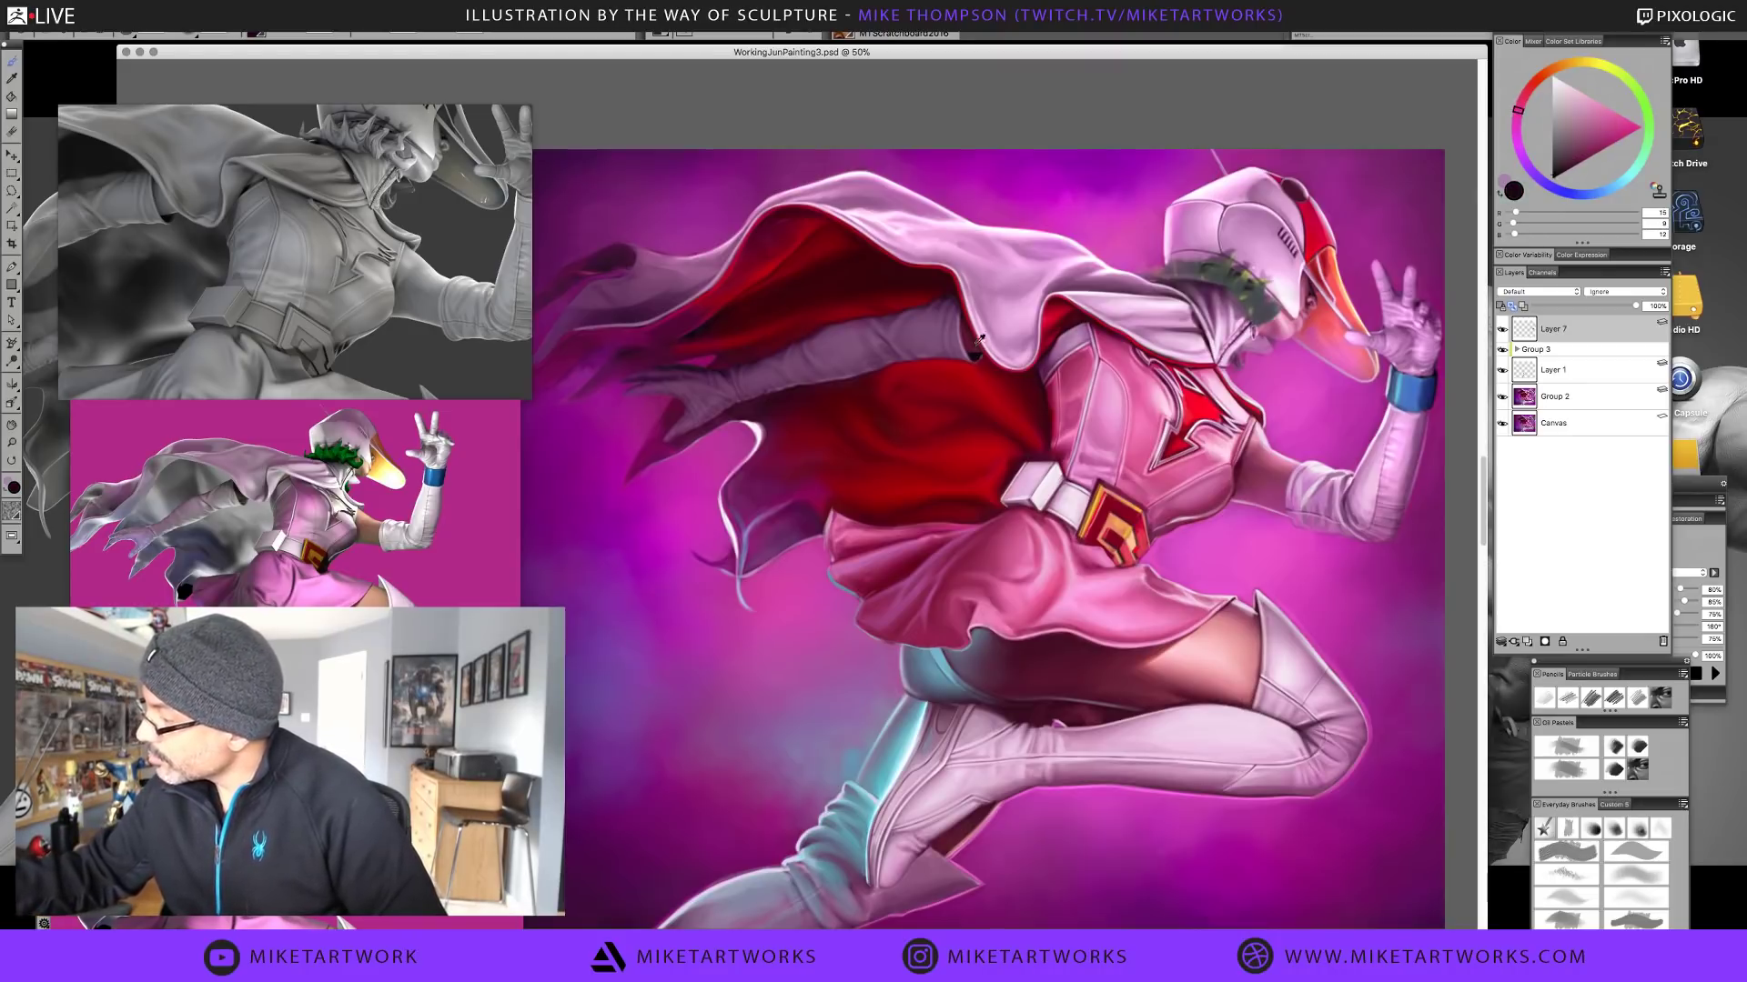
{"action": "left_click", "coordinate": [1008, 330], "text": "alt"}
{"action": "left_click", "coordinate": [1008, 338], "text": "alt"}
{"action": "key", "text": "bracketright"}
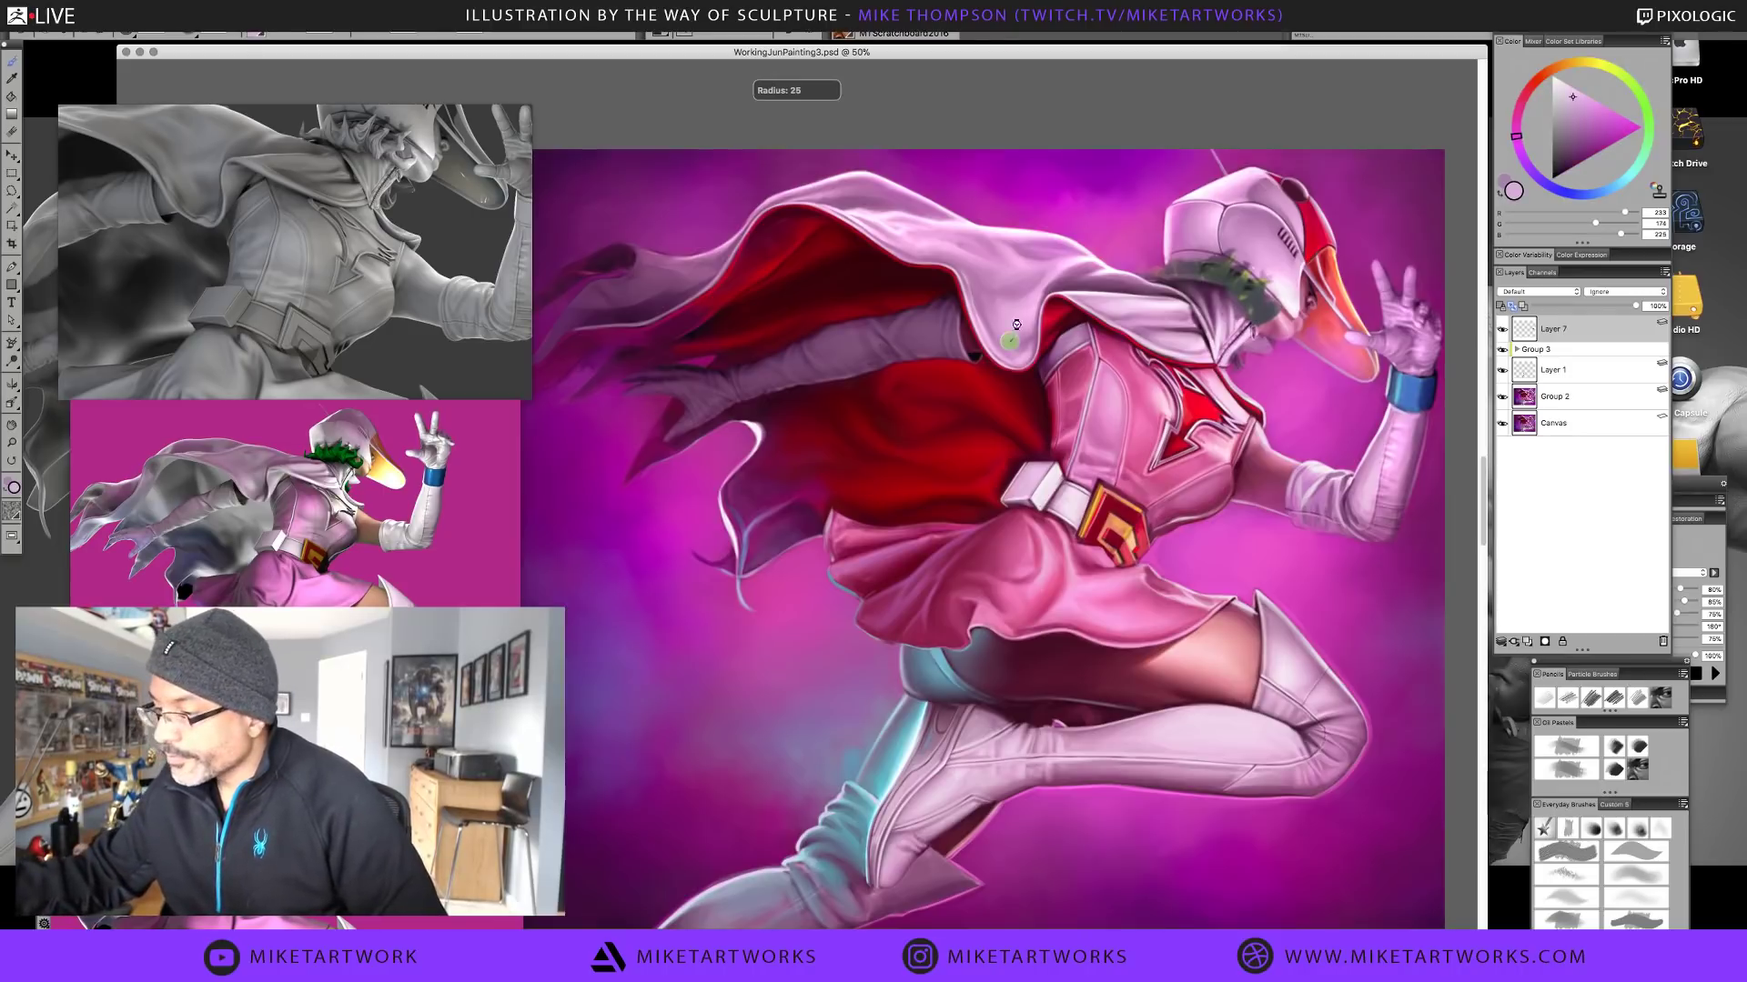
{"action": "left_click", "coordinate": [1030, 230], "text": "alt"}
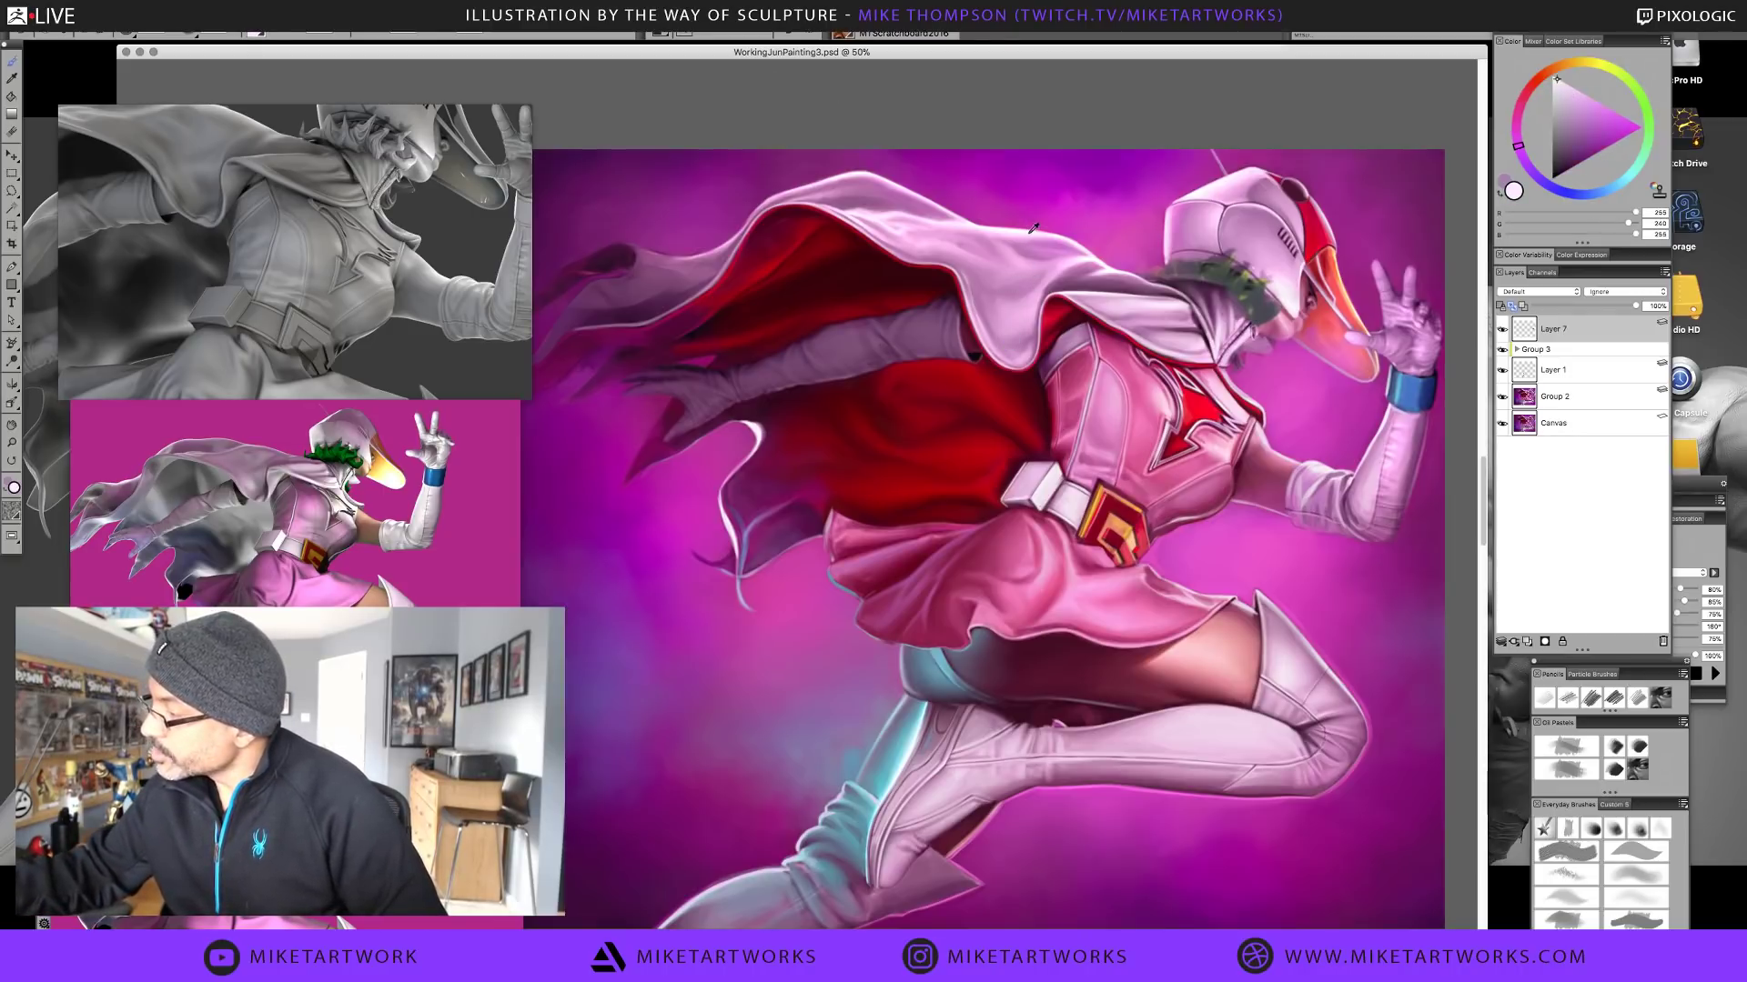
{"action": "left_click_drag", "start_coordinate": [899, 349], "coordinate": [954, 352]}
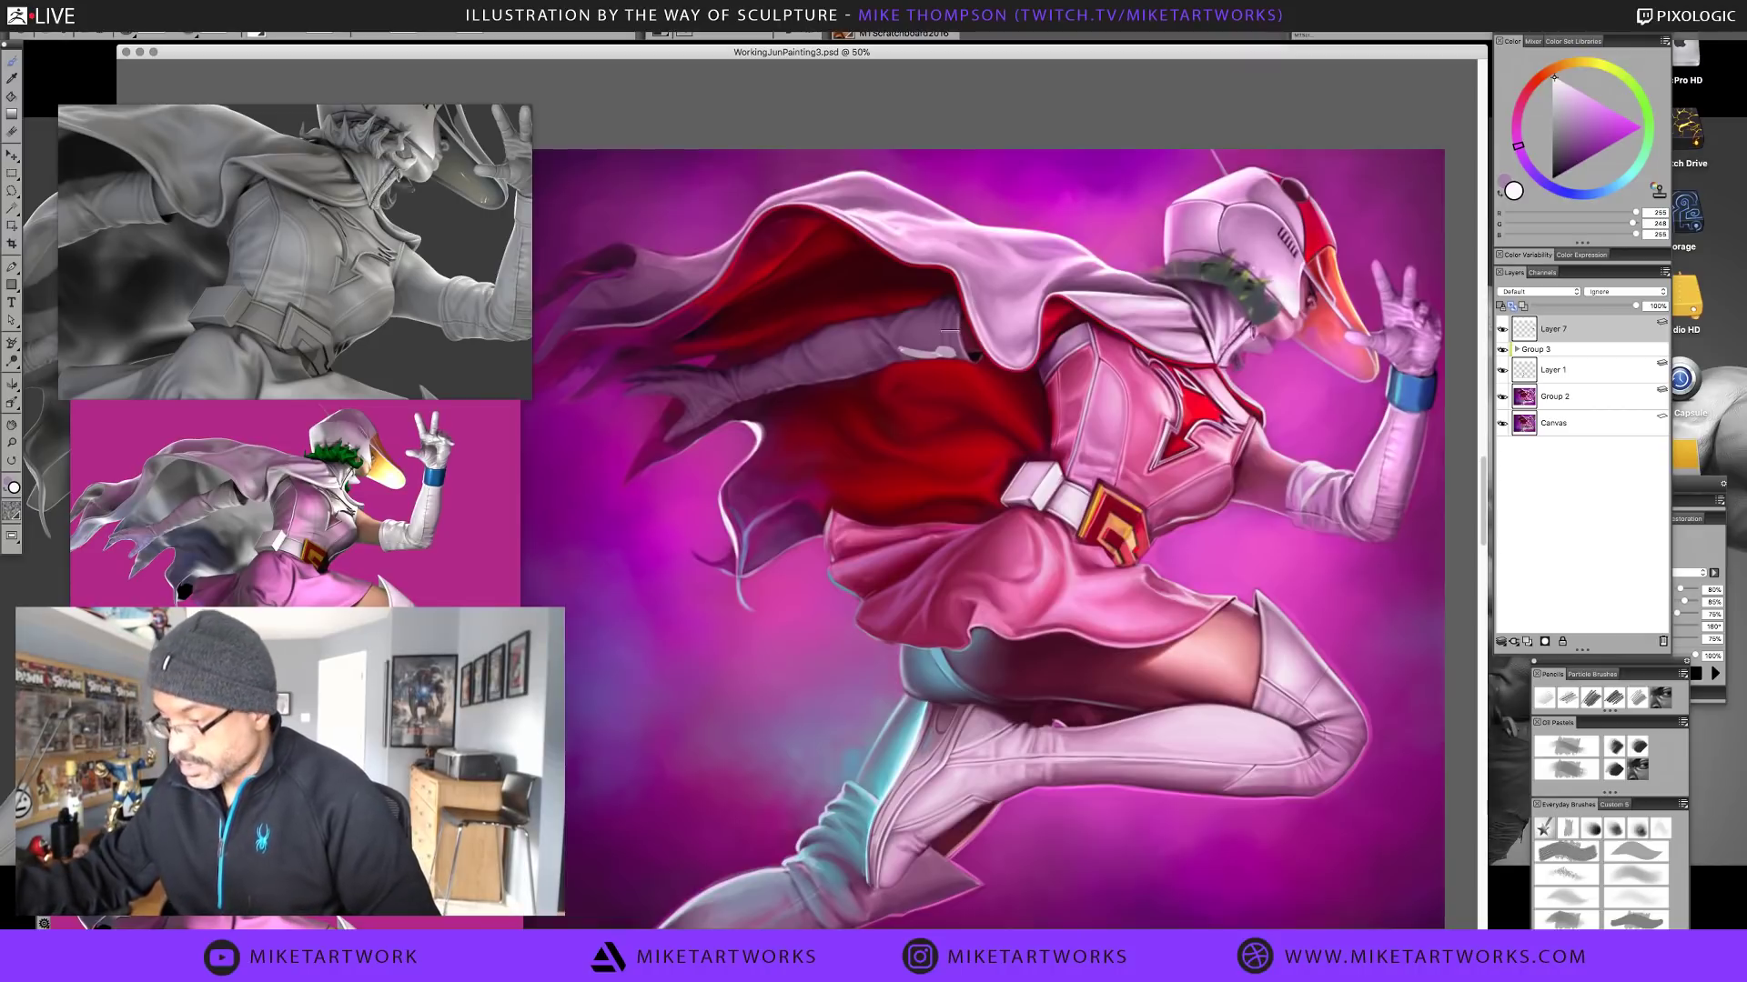
{"action": "mouse_move", "coordinate": [872, 368]}
{"action": "left_mouse_down"}
{"action": "mouse_move", "coordinate": [777, 388]}
{"action": "mouse_move", "coordinate": [837, 380]}
{"action": "left_mouse_up"}
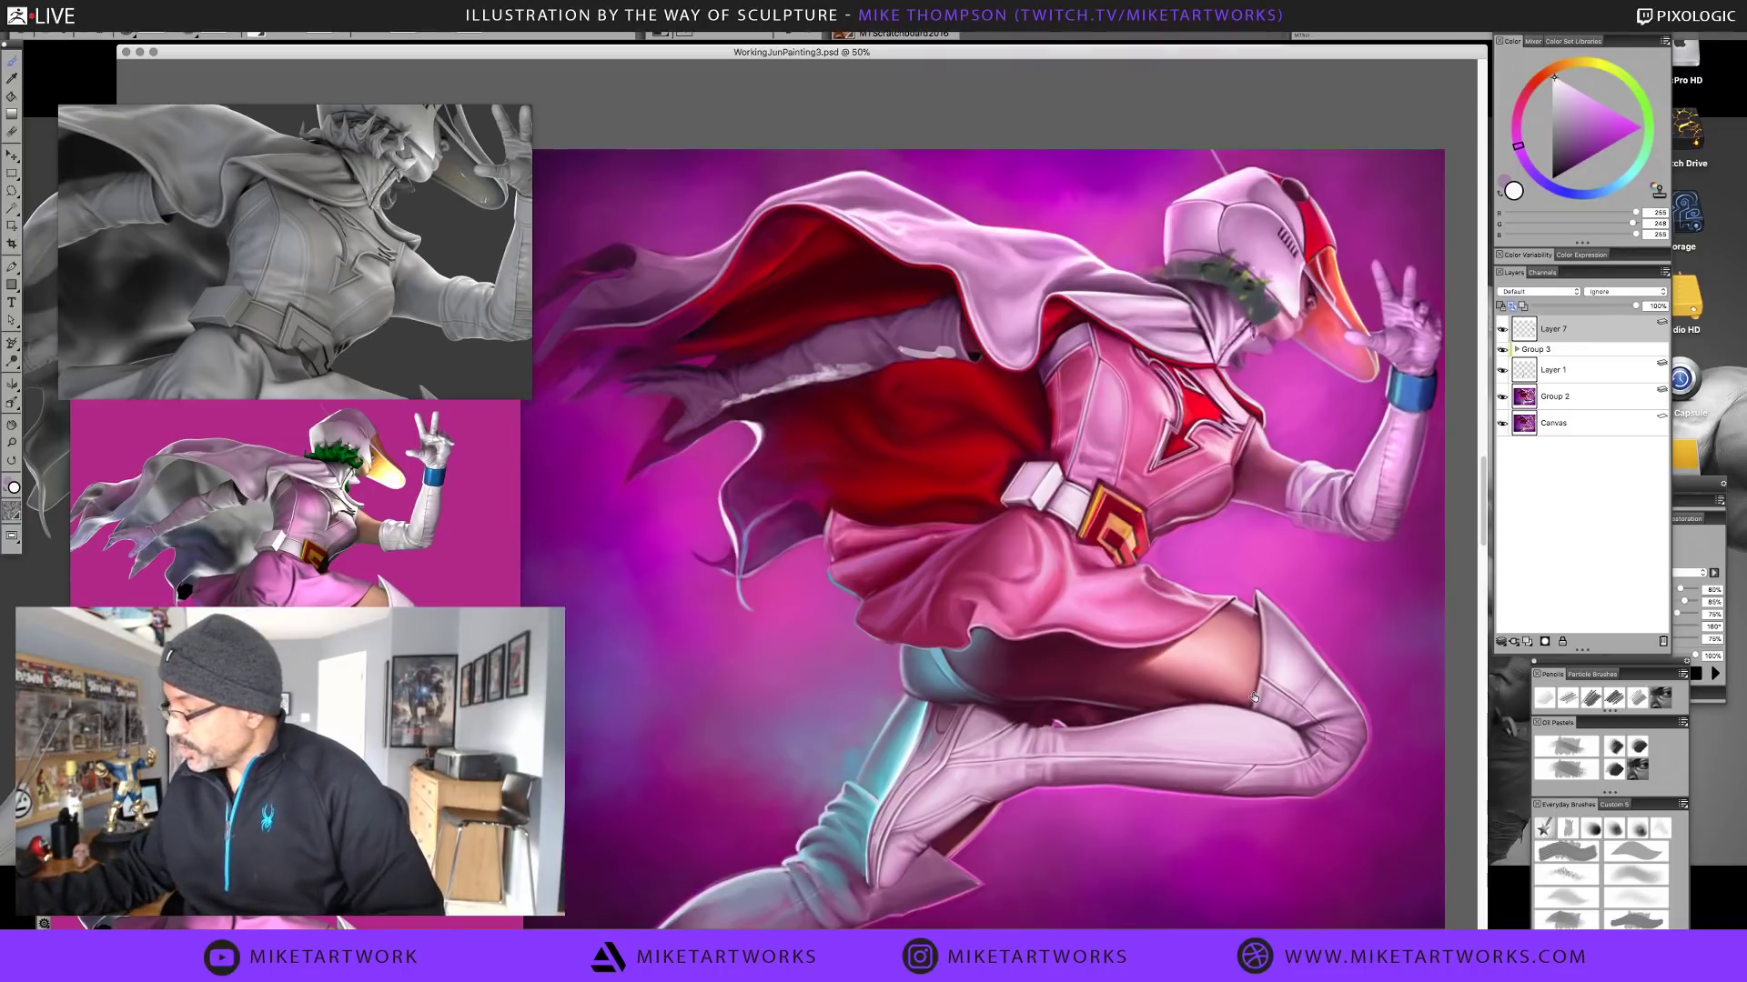
Rotate the canvas and break up the white highlight below the elbow with purples and pale tones sampled from the sleeve
{"action": "left_click_drag", "start_coordinate": [1252, 698], "coordinate": [1182, 735]}
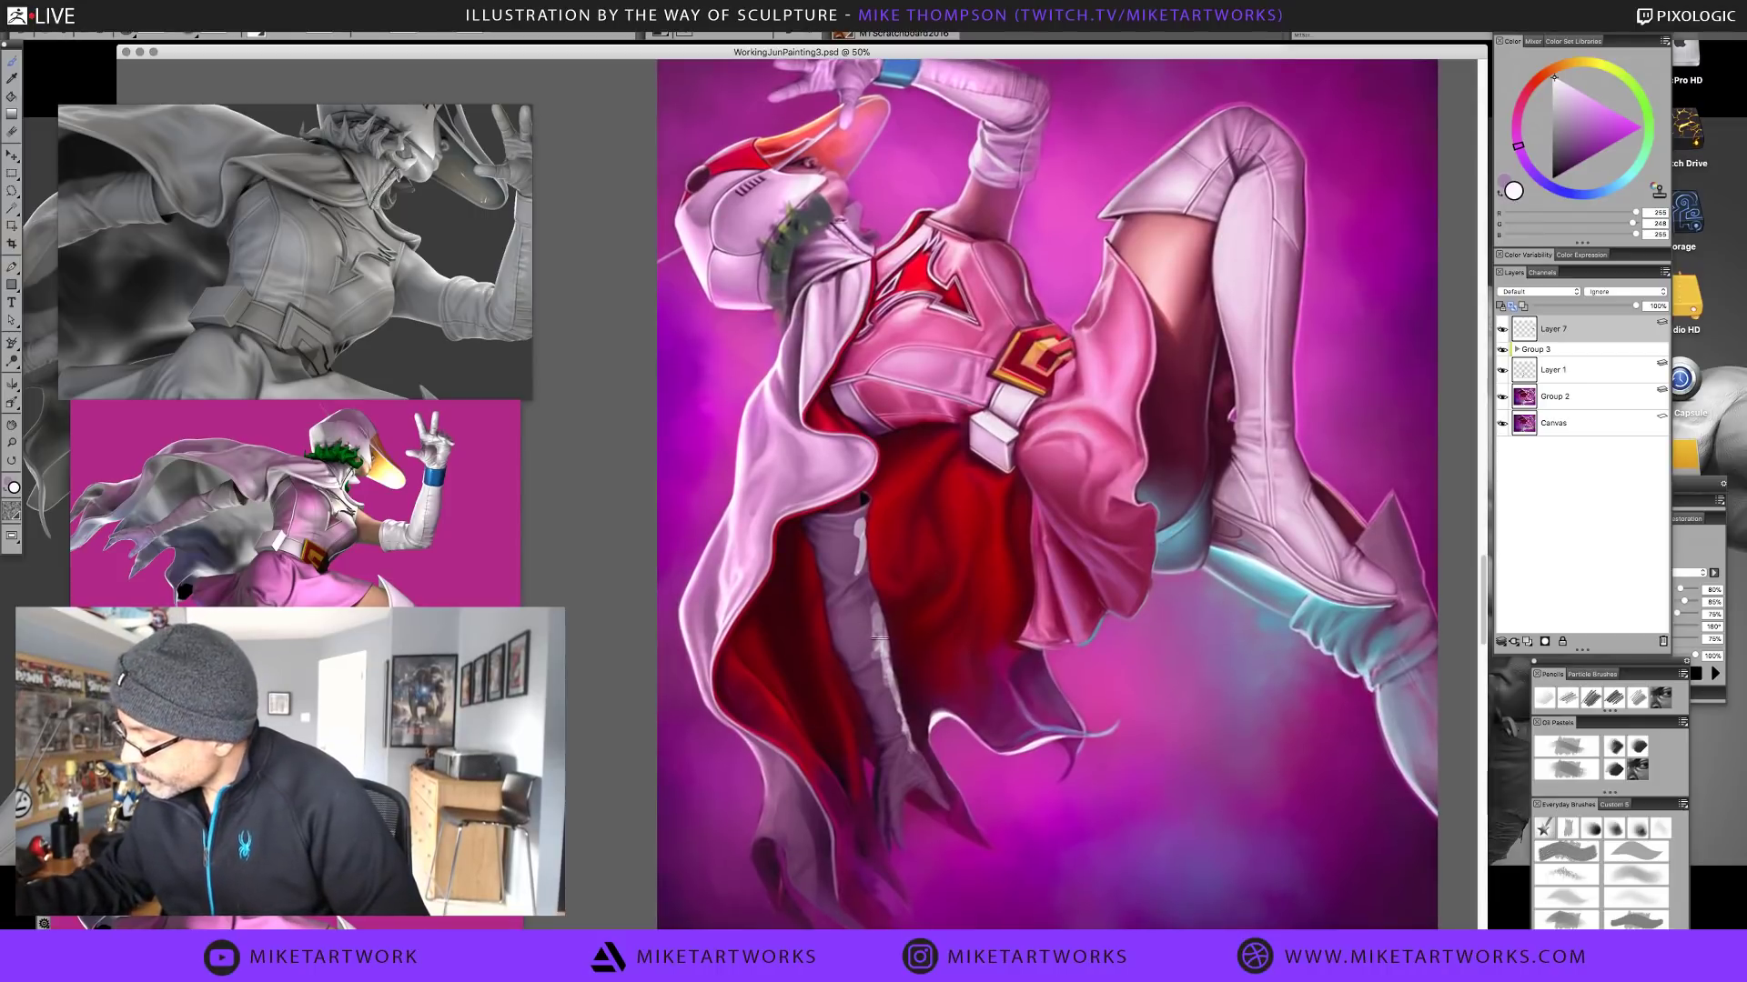
{"action": "left_click", "coordinate": [869, 634], "text": "alt"}
{"action": "left_click_drag", "start_coordinate": [869, 637], "coordinate": [871, 627]}
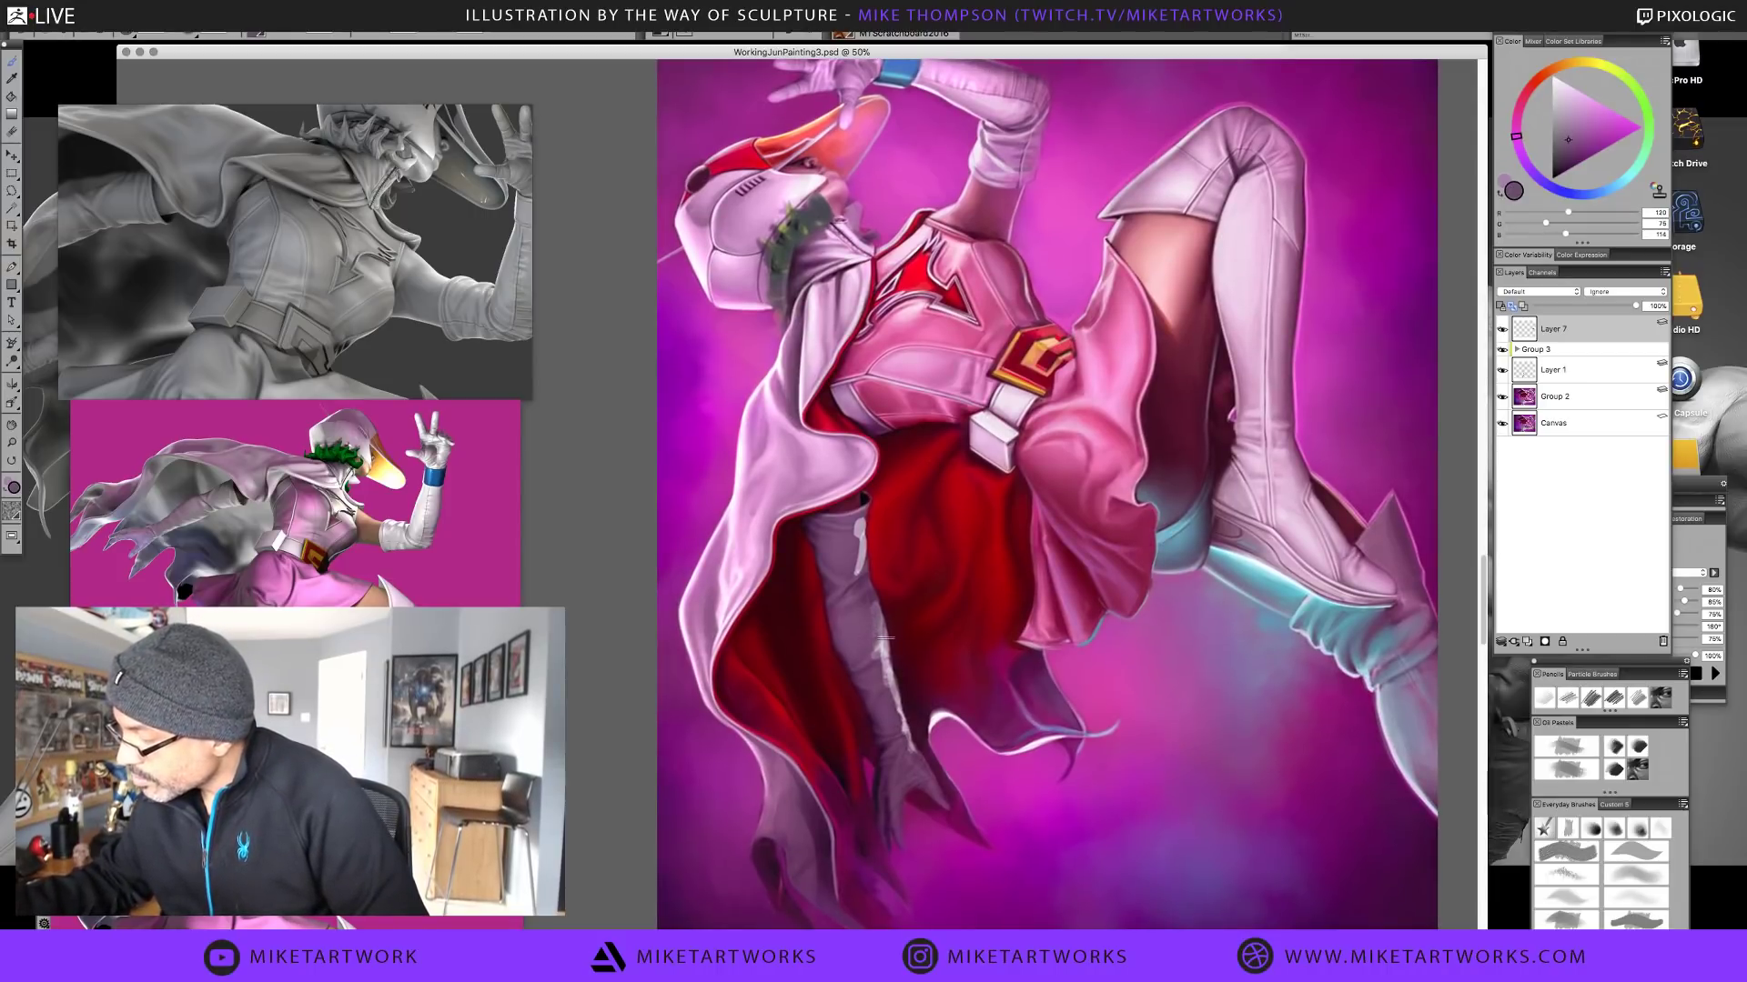
{"action": "left_click", "coordinate": [873, 653], "text": "alt"}
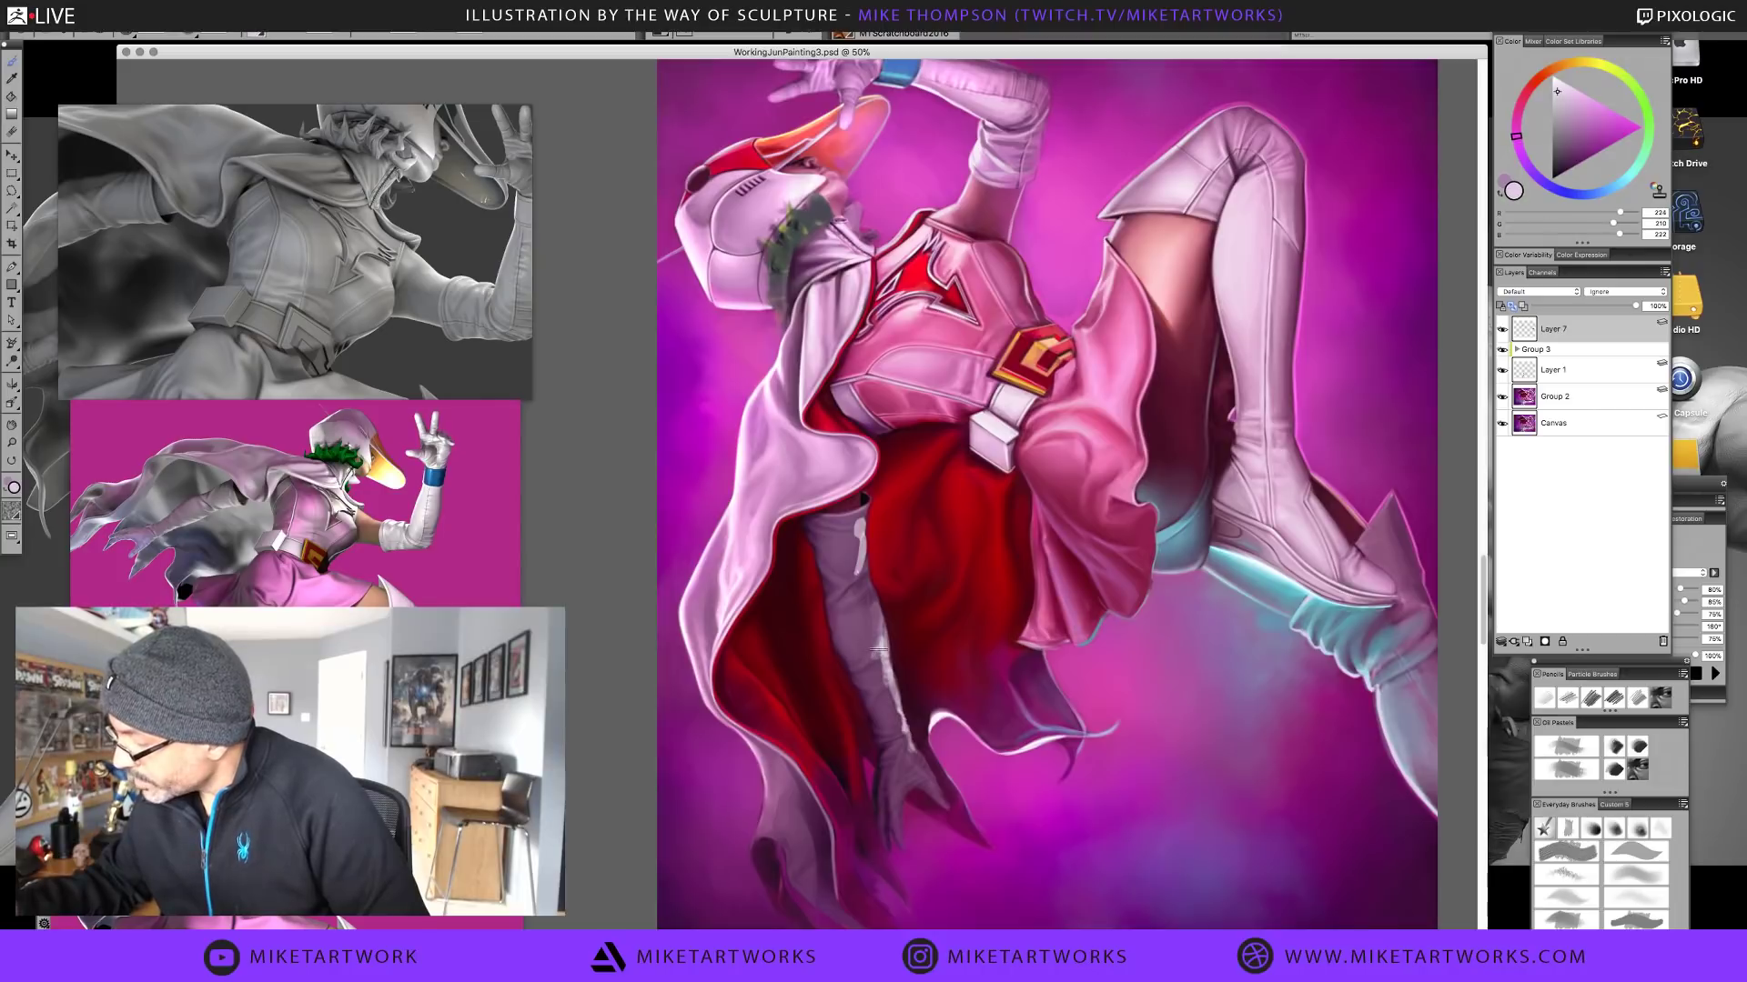
{"action": "mouse_move", "coordinate": [880, 648]}
{"action": "left_mouse_down"}
{"action": "mouse_move", "coordinate": [864, 669]}
{"action": "mouse_move", "coordinate": [879, 655]}
{"action": "left_mouse_up"}
{"action": "left_click", "coordinate": [883, 637], "text": "alt"}
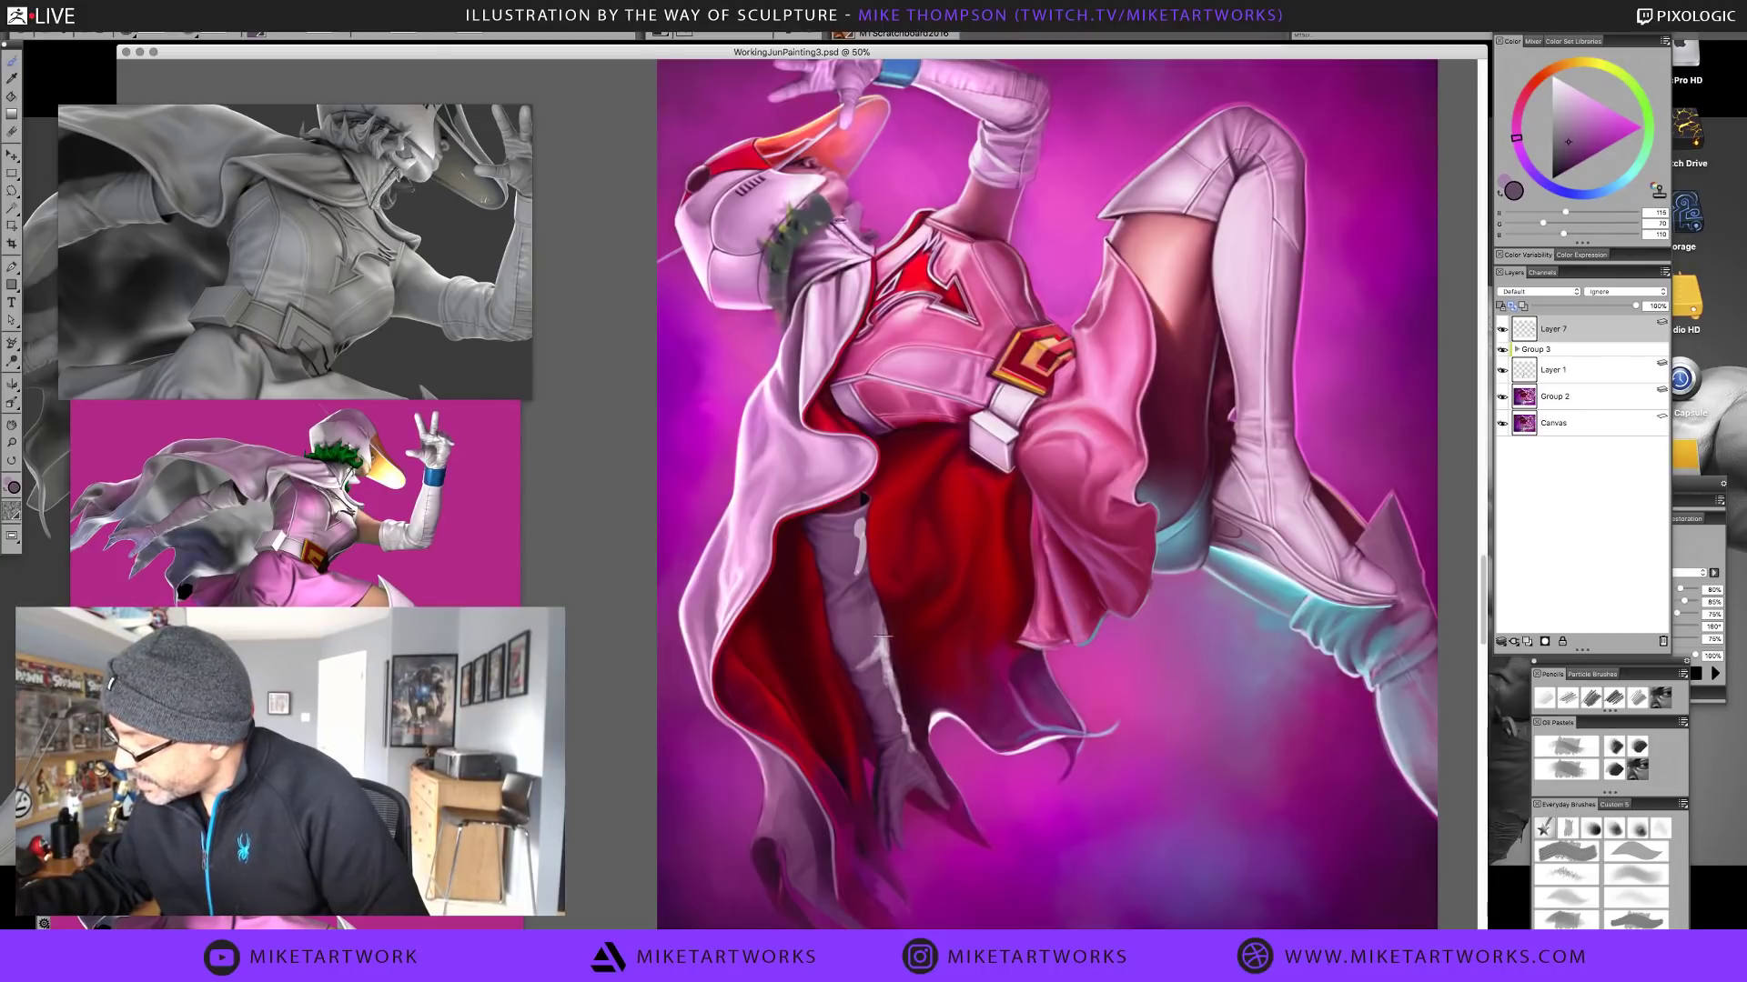
{"action": "left_click", "coordinate": [860, 670], "text": "alt"}
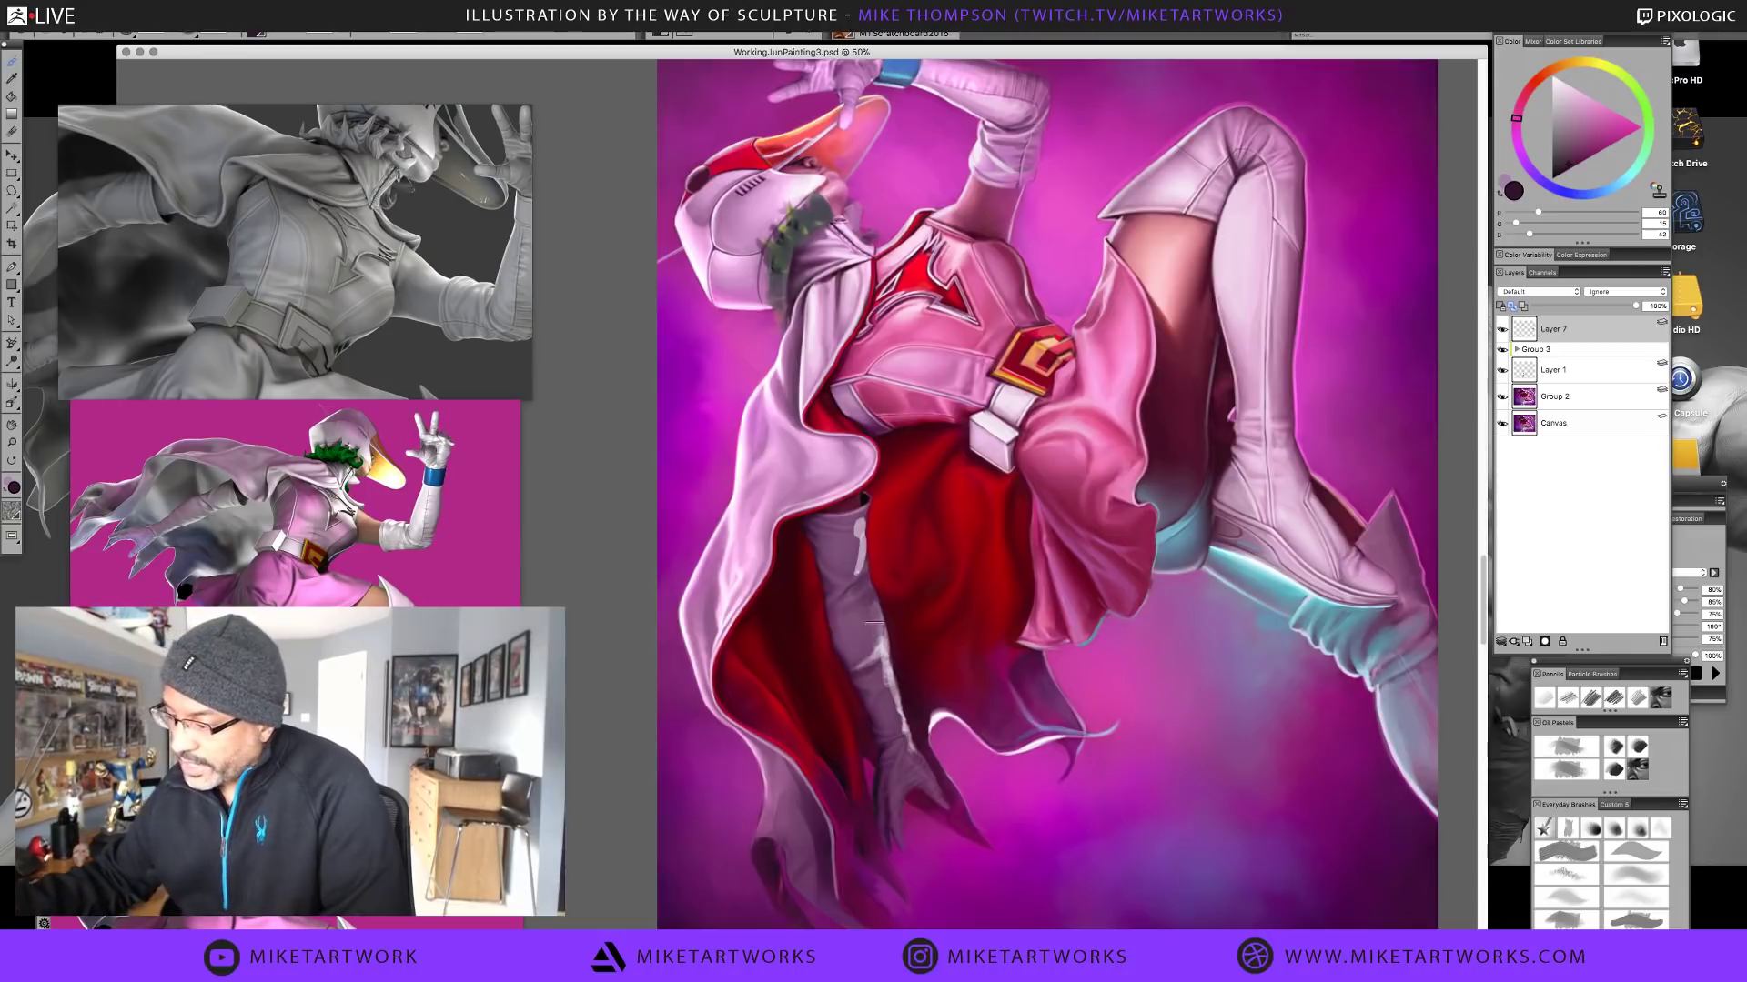
{"action": "left_click", "coordinate": [884, 642], "text": "alt"}
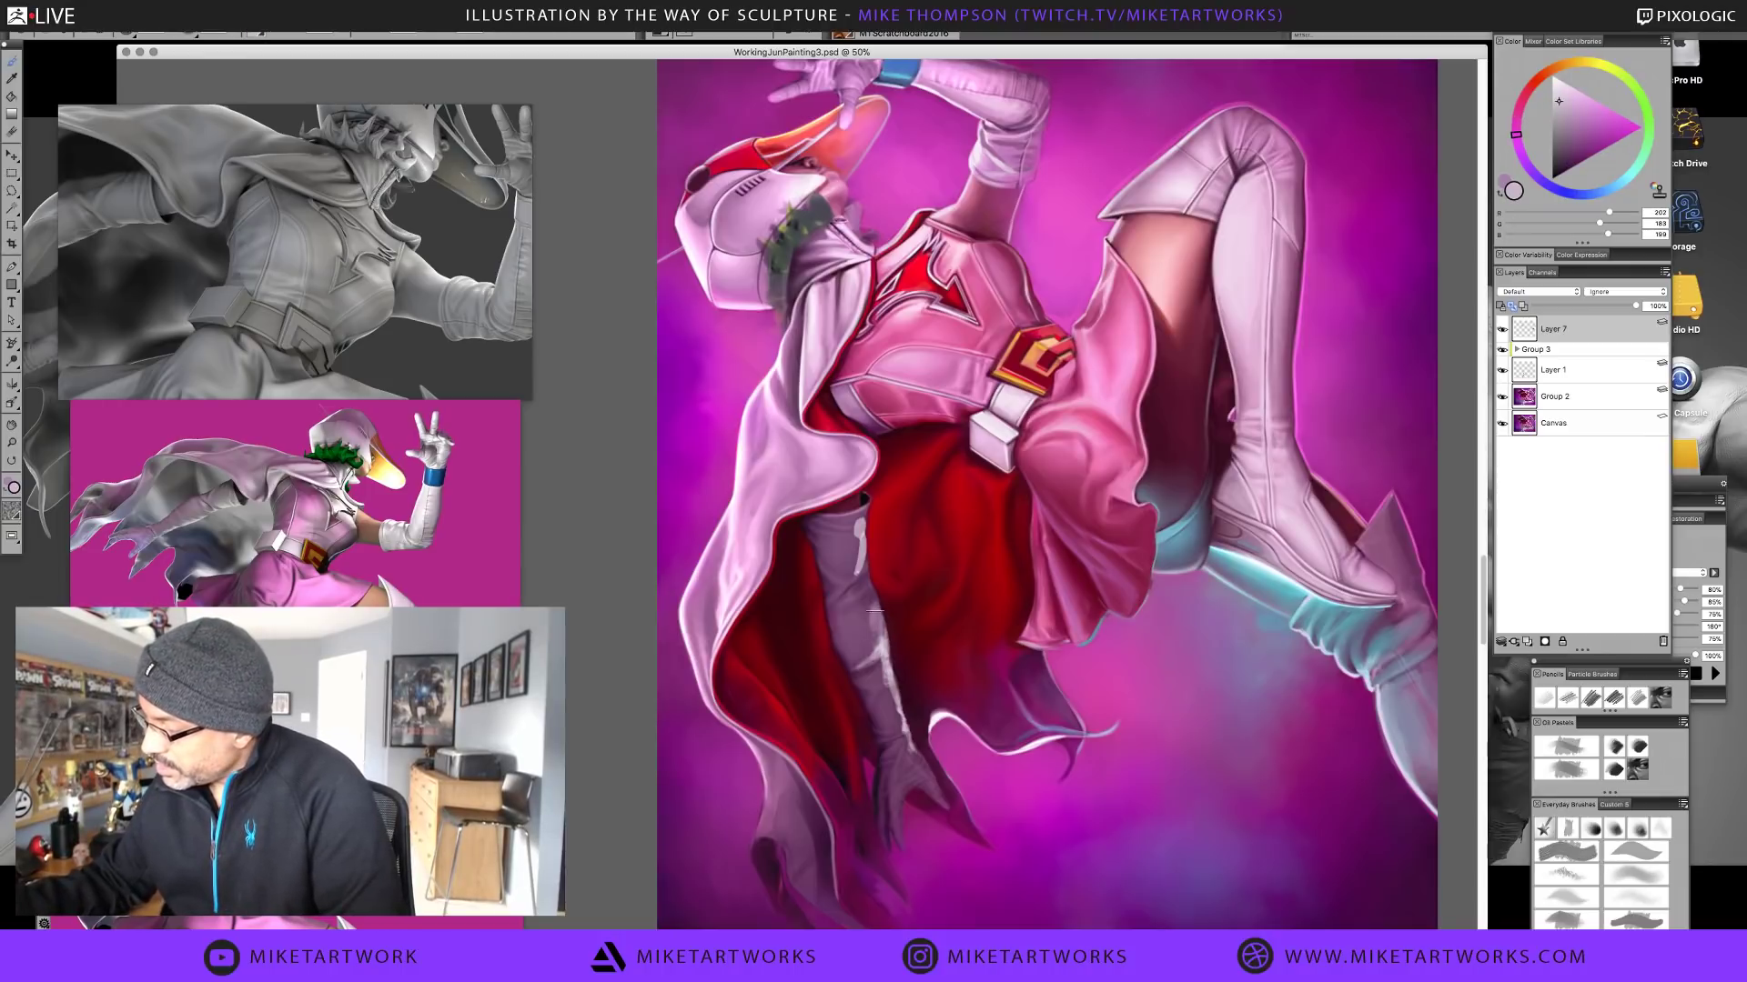
Soften the rim highlight from the elbow down the forearm with mid purples and greyed lilacs sampled along the sleeve
{"action": "left_click", "coordinate": [876, 622], "text": "alt"}
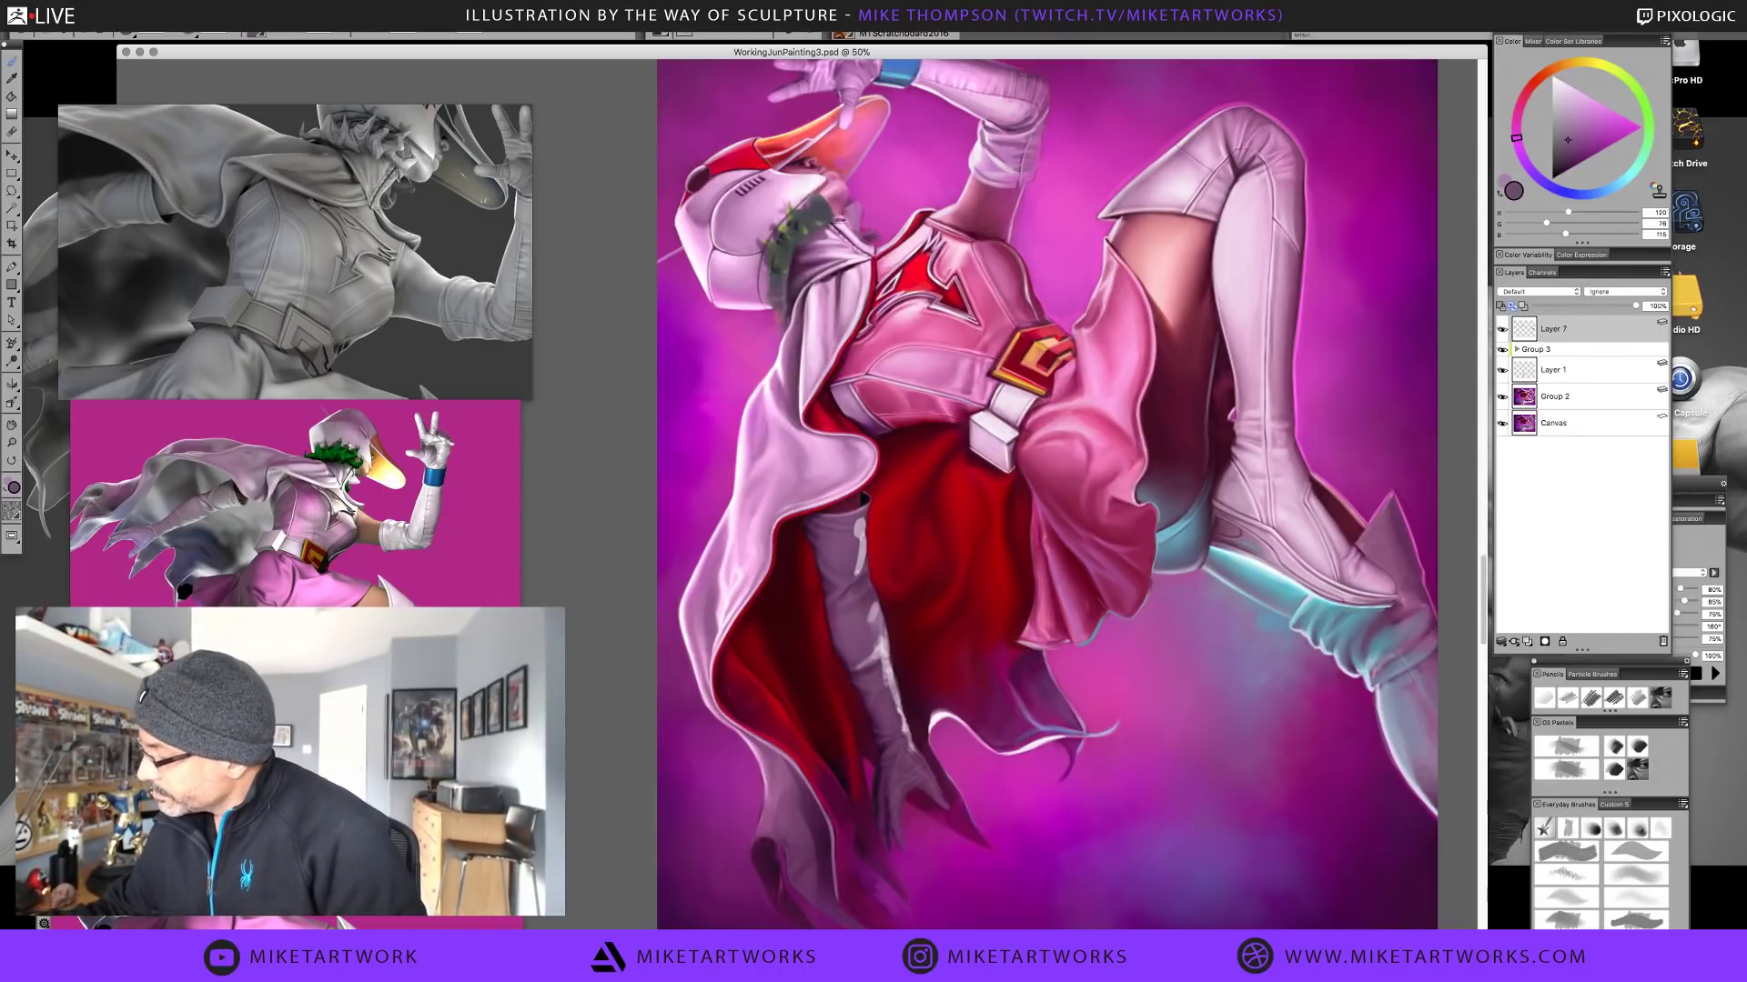
{"action": "left_click", "coordinate": [864, 582], "text": "alt"}
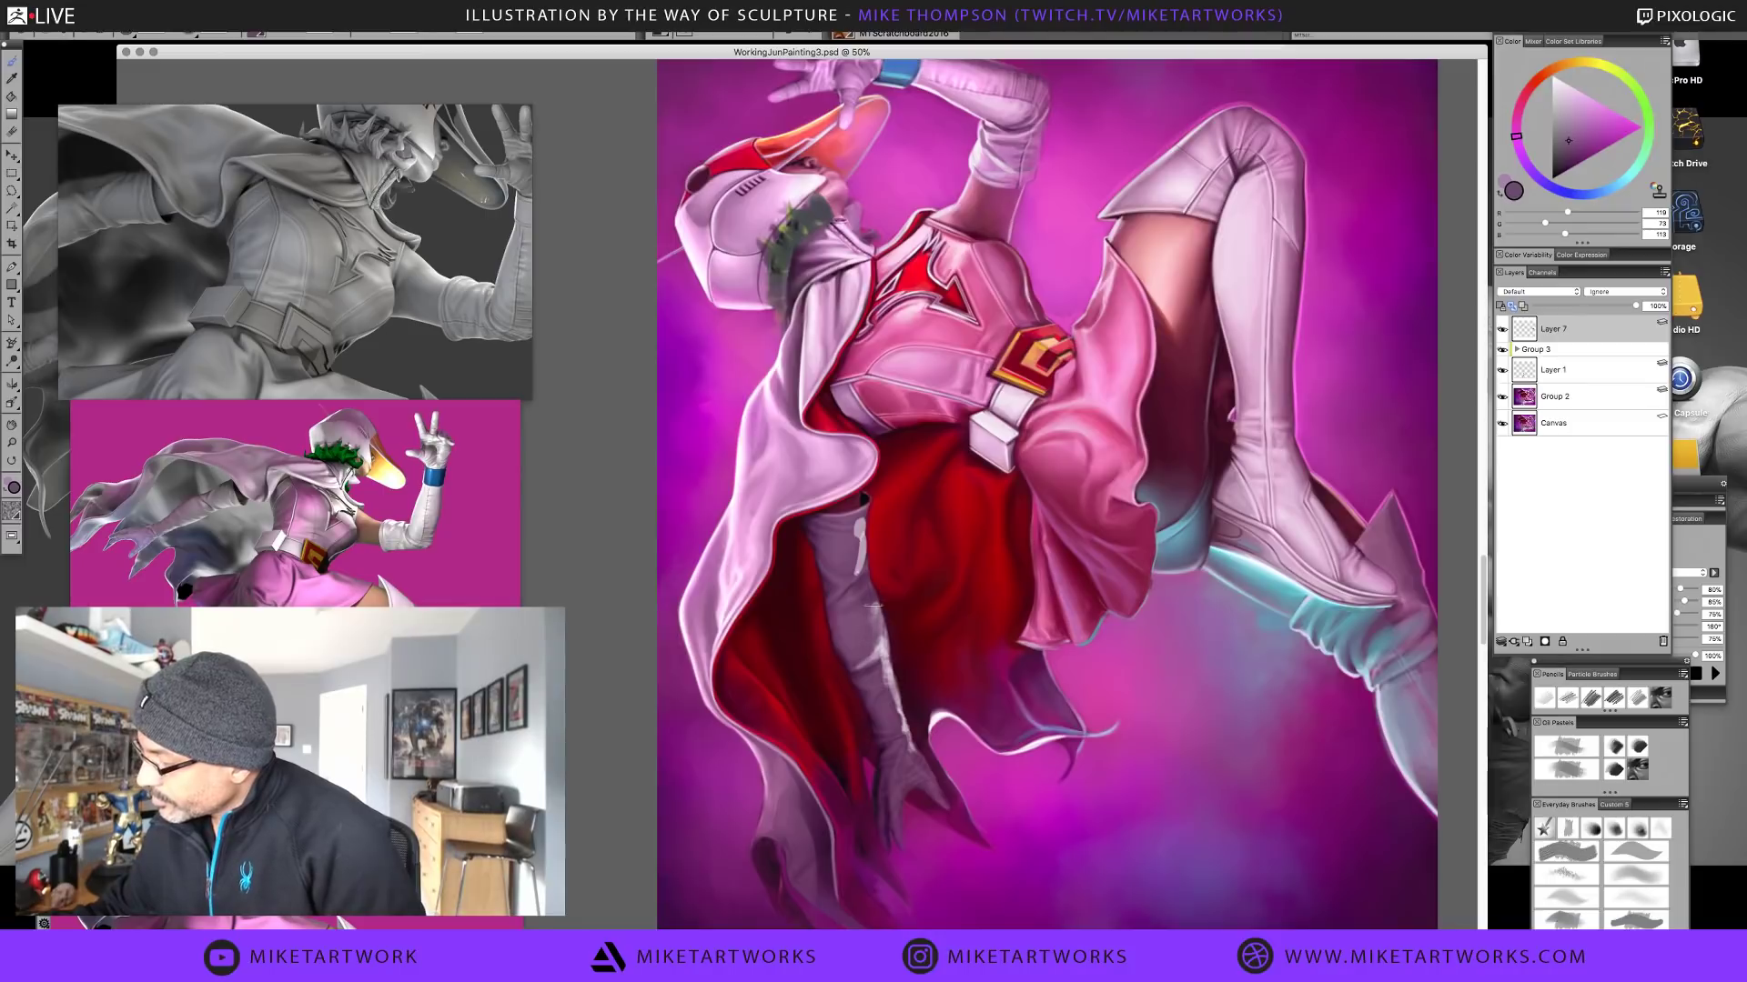
{"action": "left_click", "coordinate": [882, 608], "text": "alt"}
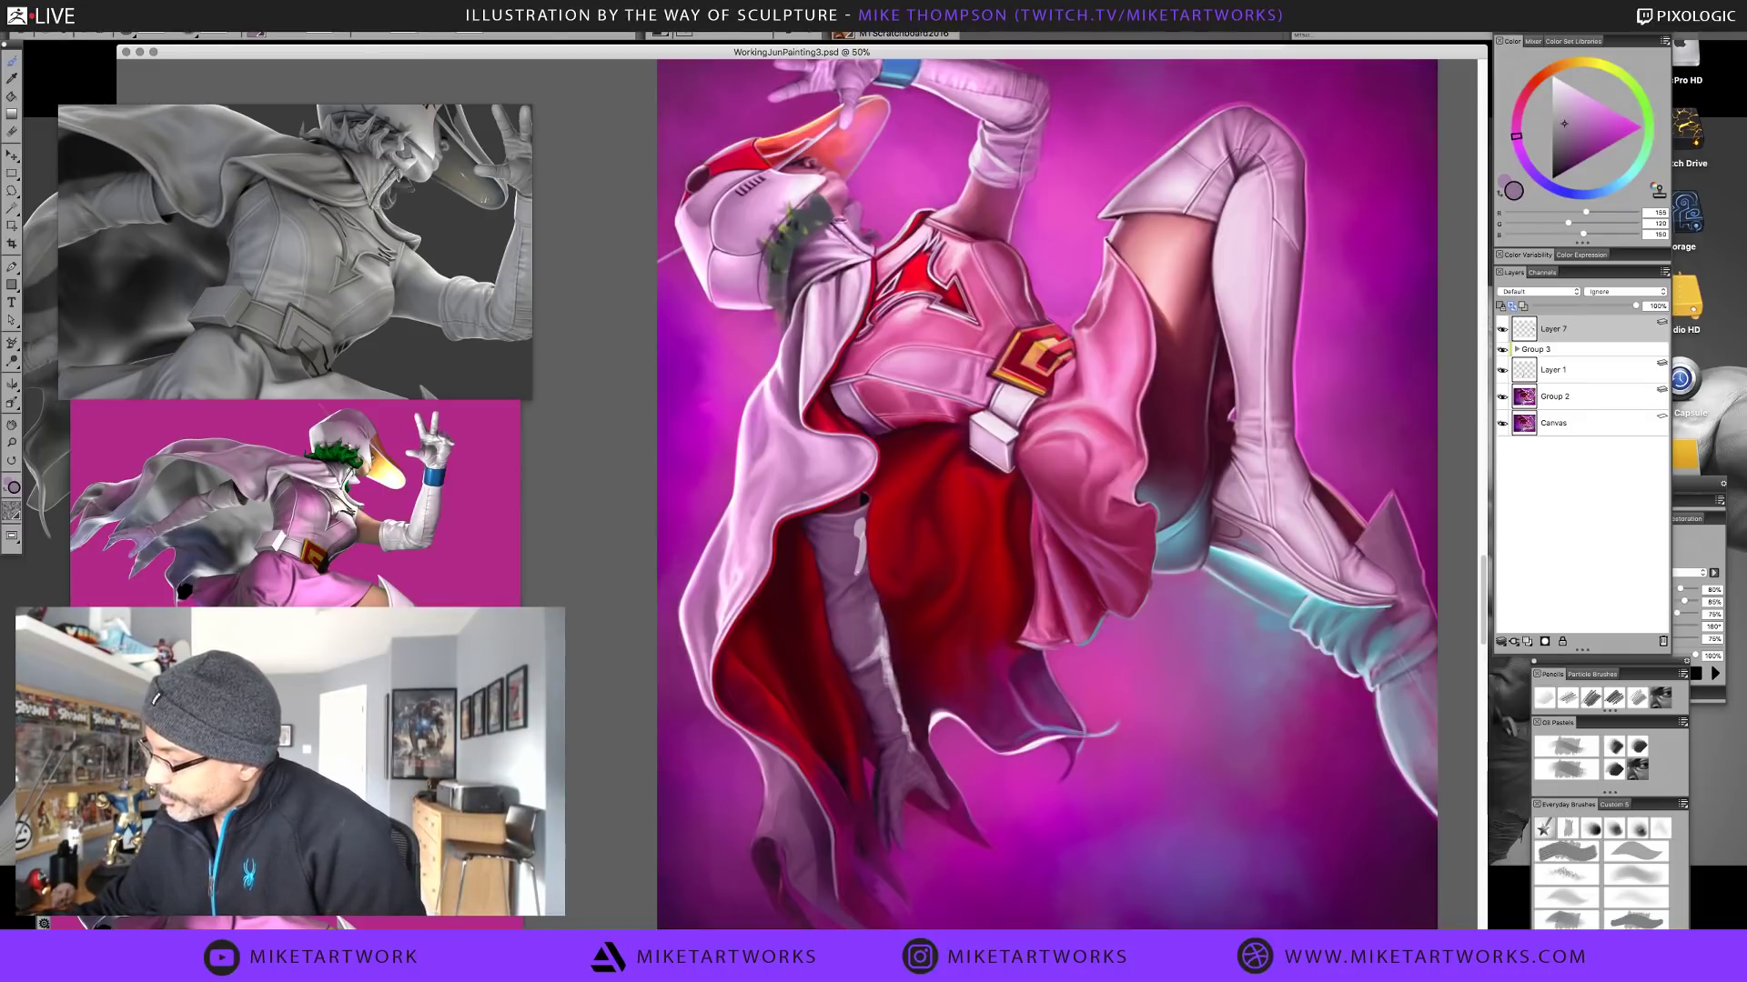
{"action": "left_click", "coordinate": [888, 671], "text": "alt"}
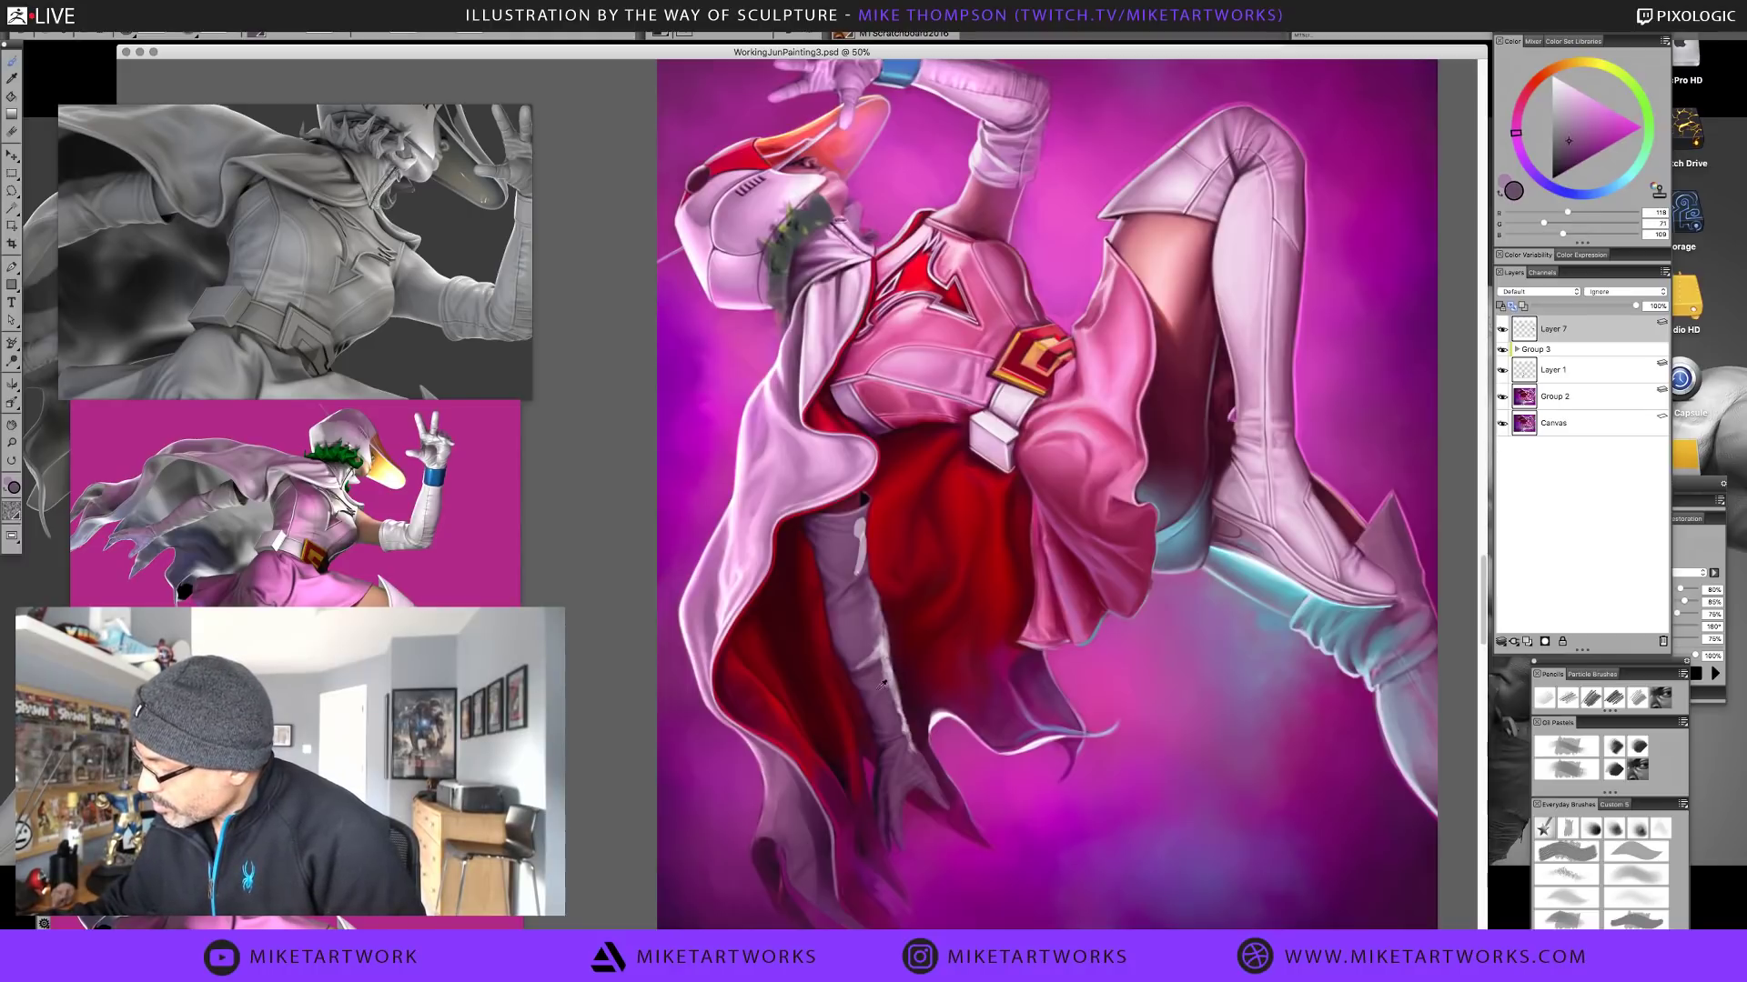
{"action": "left_click", "coordinate": [886, 658], "text": "alt"}
{"action": "left_click", "coordinate": [888, 673], "text": "alt"}
{"action": "left_click", "coordinate": [887, 678], "text": "alt"}
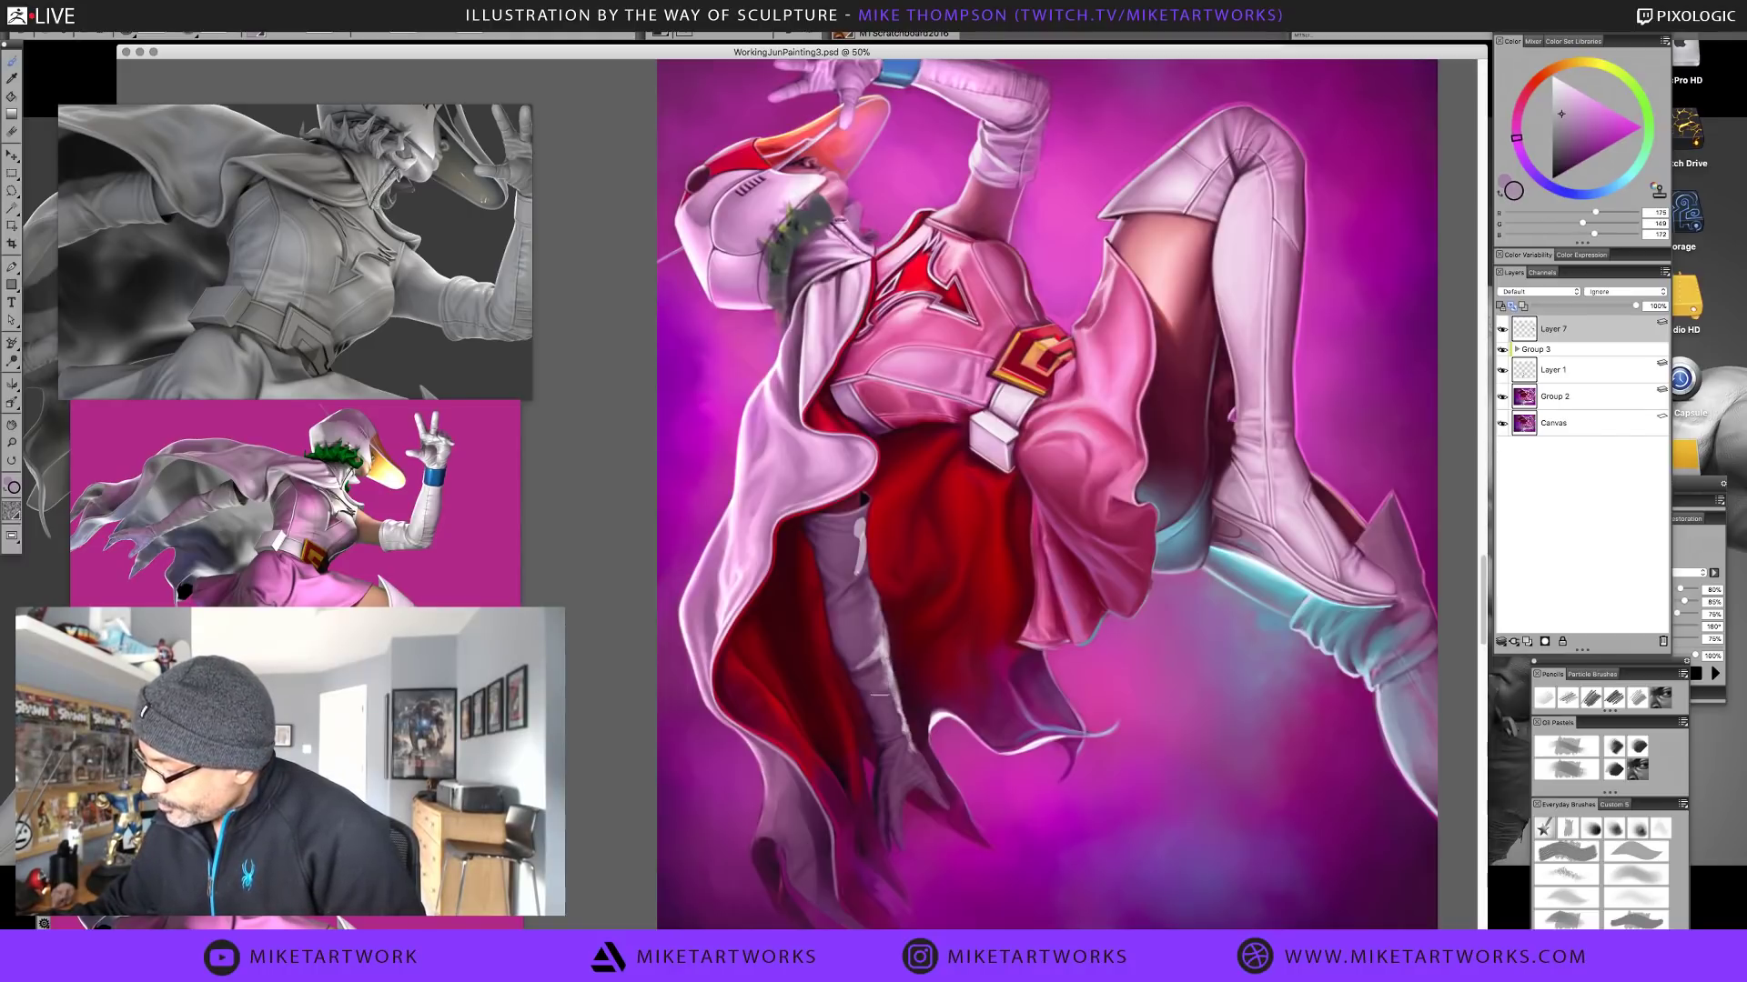
{"action": "left_click", "coordinate": [899, 698], "text": "alt"}
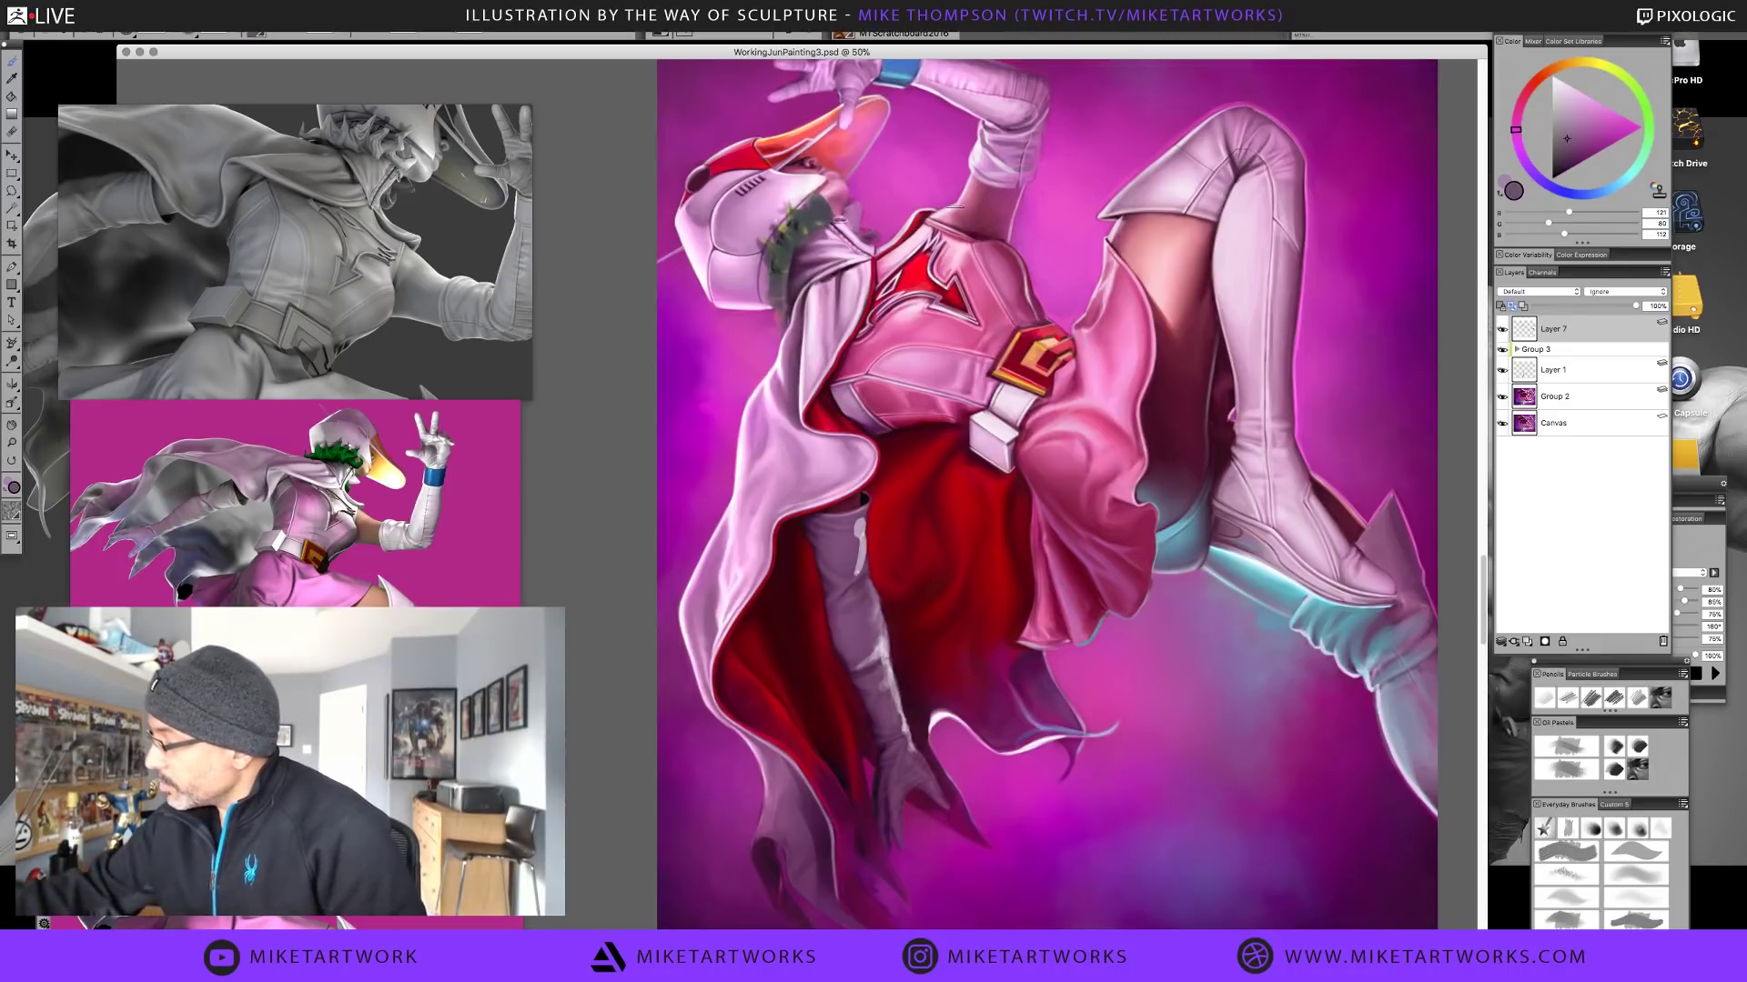
Enlarge the brush and blend the upper sleeve's white highlight into the fabric with sampled lilacs and dark purples
{"action": "left_click", "coordinate": [924, 598], "text": "alt"}
{"action": "key", "text": "bracketright"}
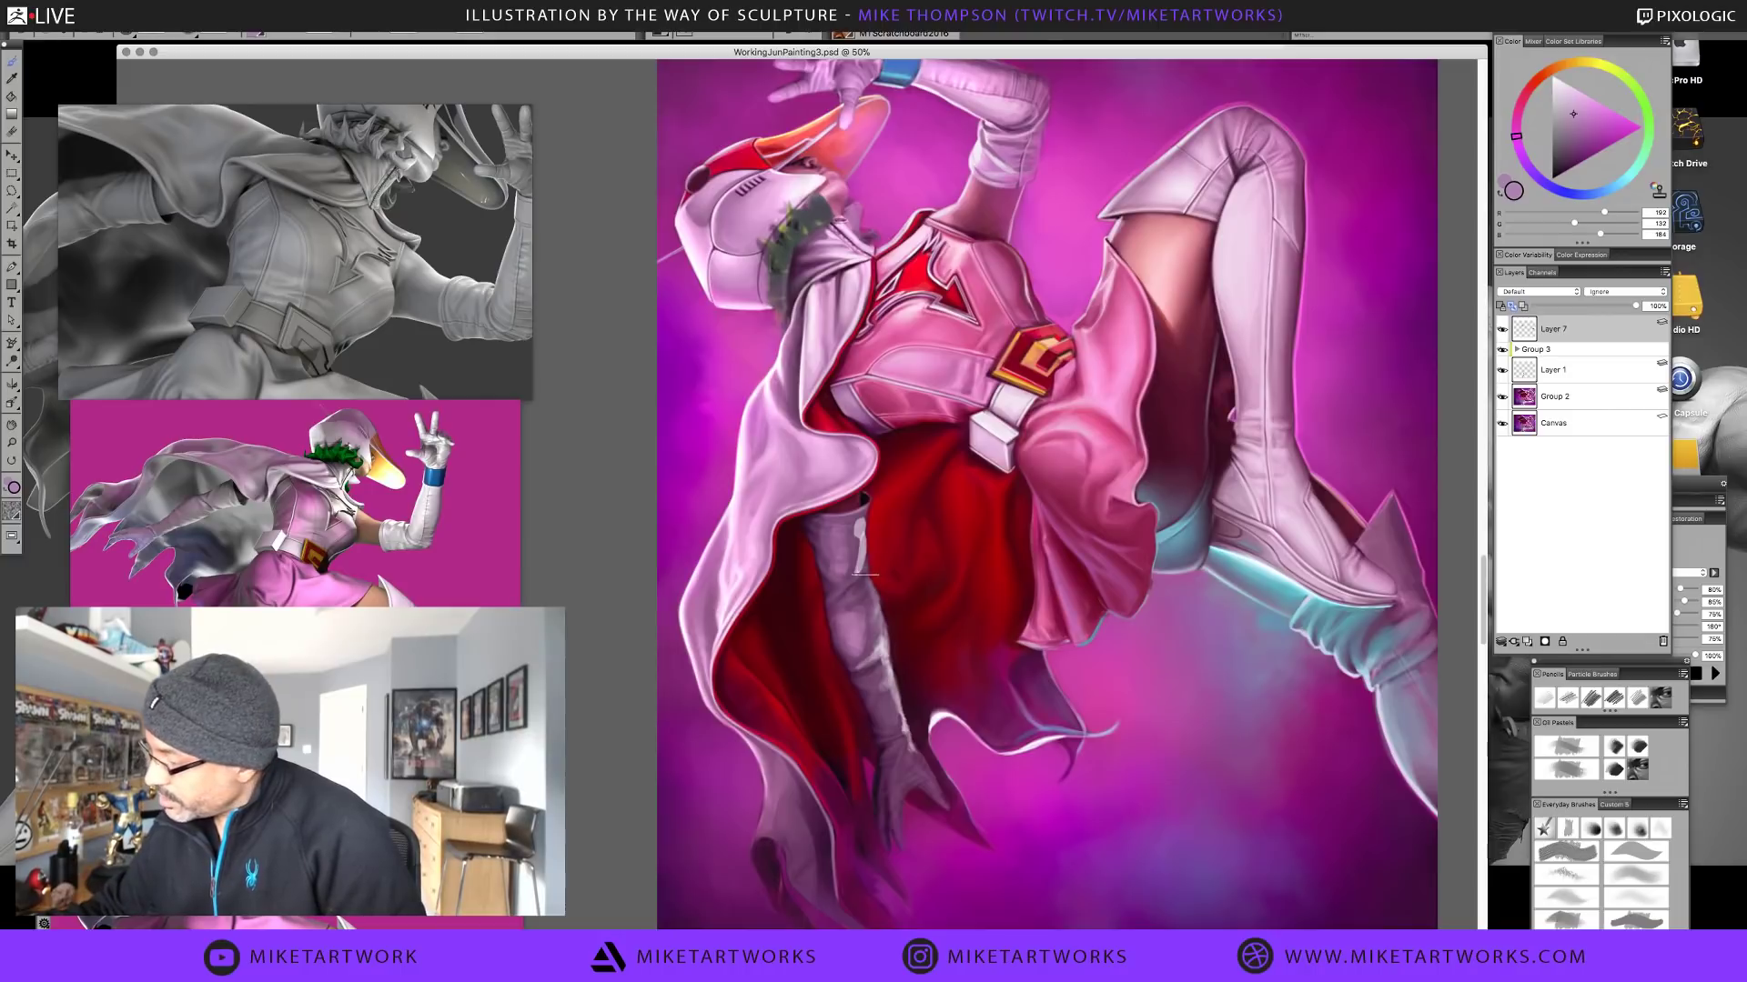
{"action": "left_click", "coordinate": [857, 538], "text": "alt"}
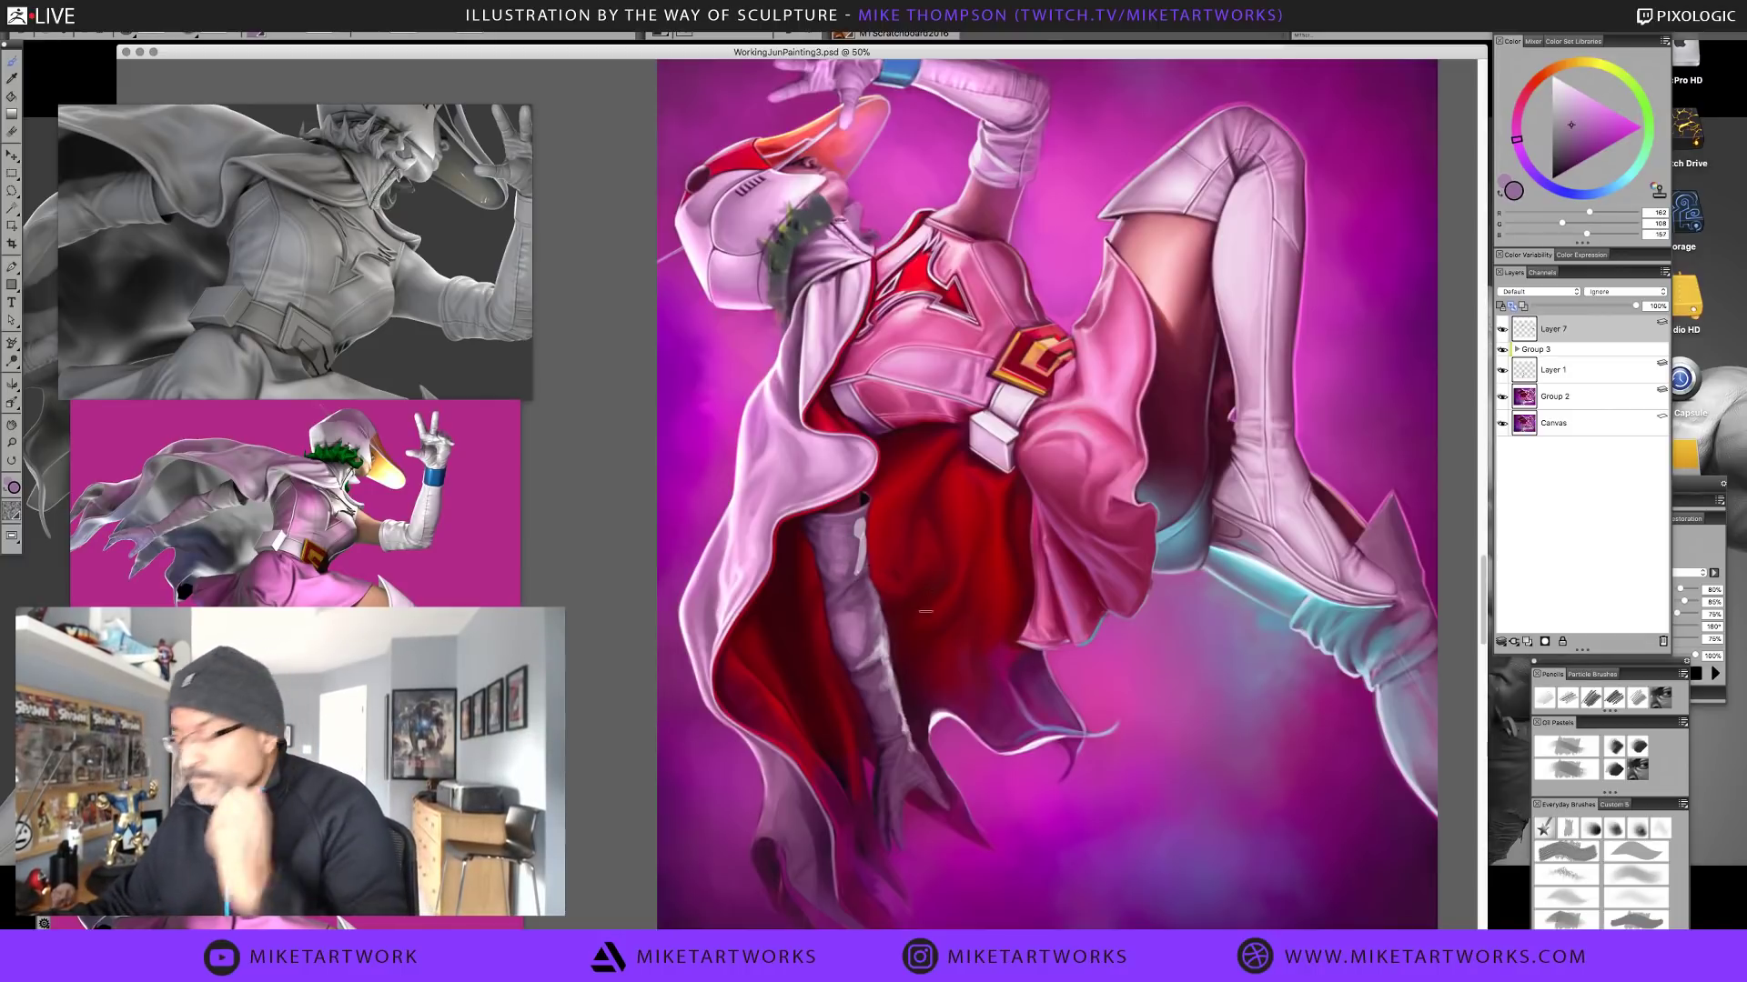
{"action": "left_click", "coordinate": [858, 537], "text": "alt"}
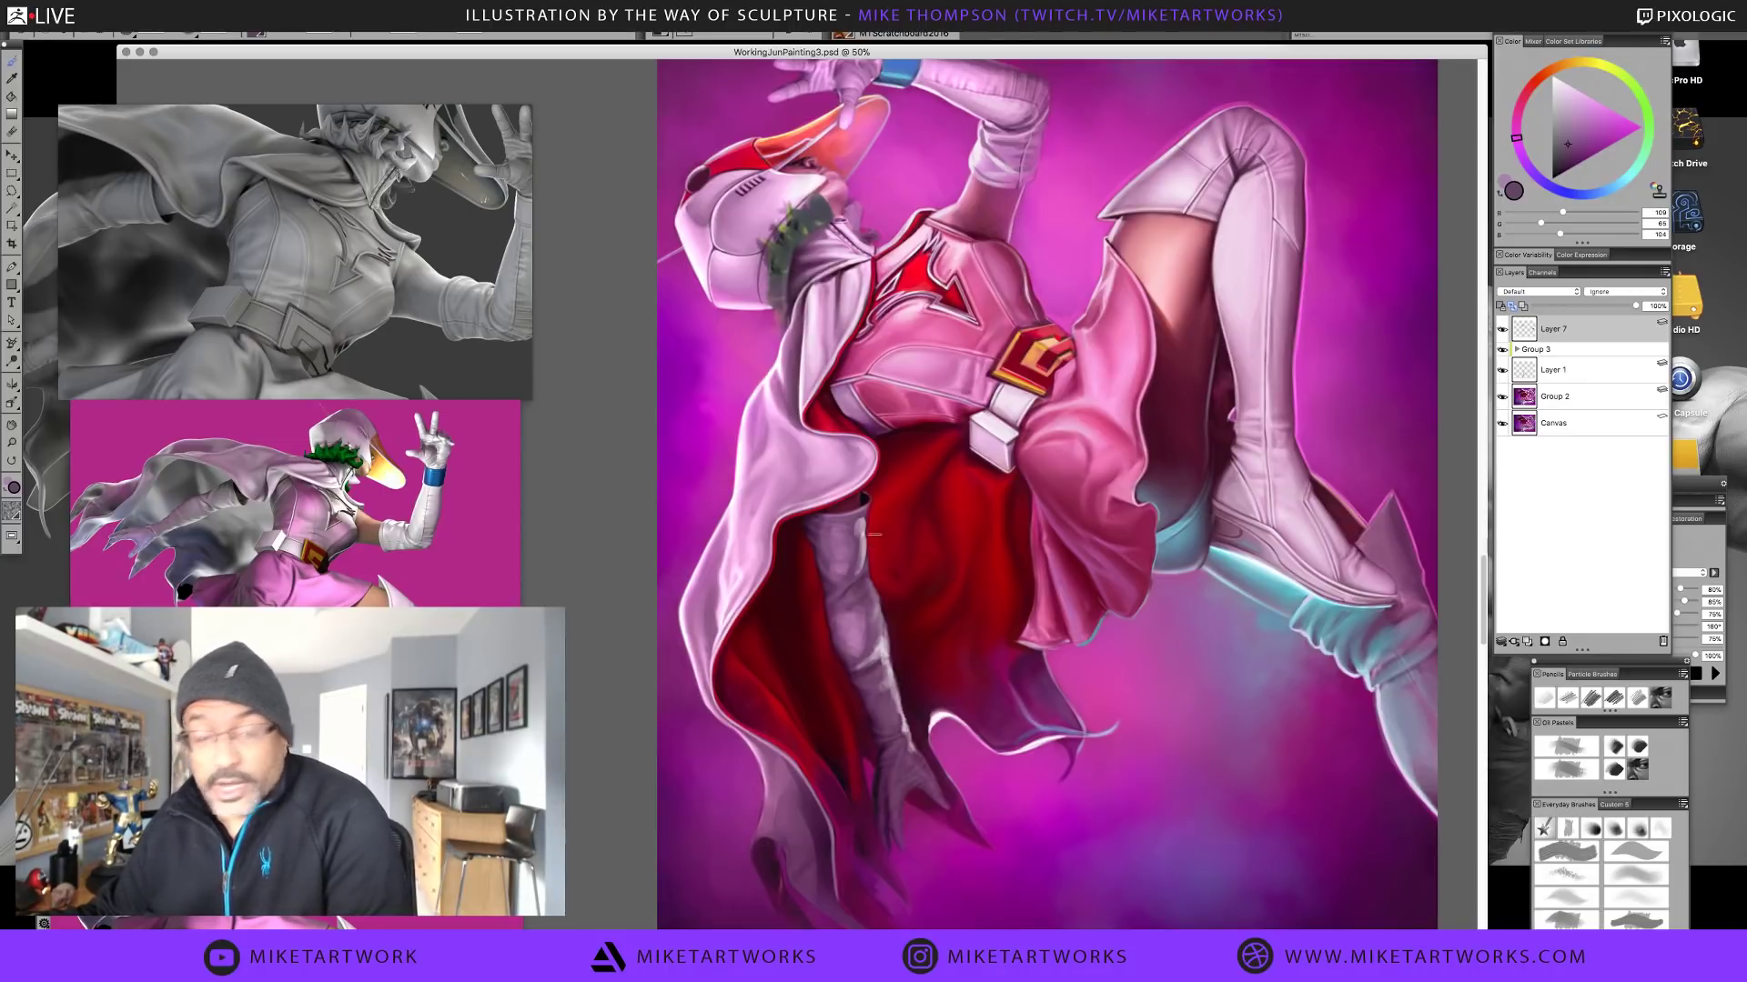
{"action": "left_click", "coordinate": [867, 556], "text": "alt"}
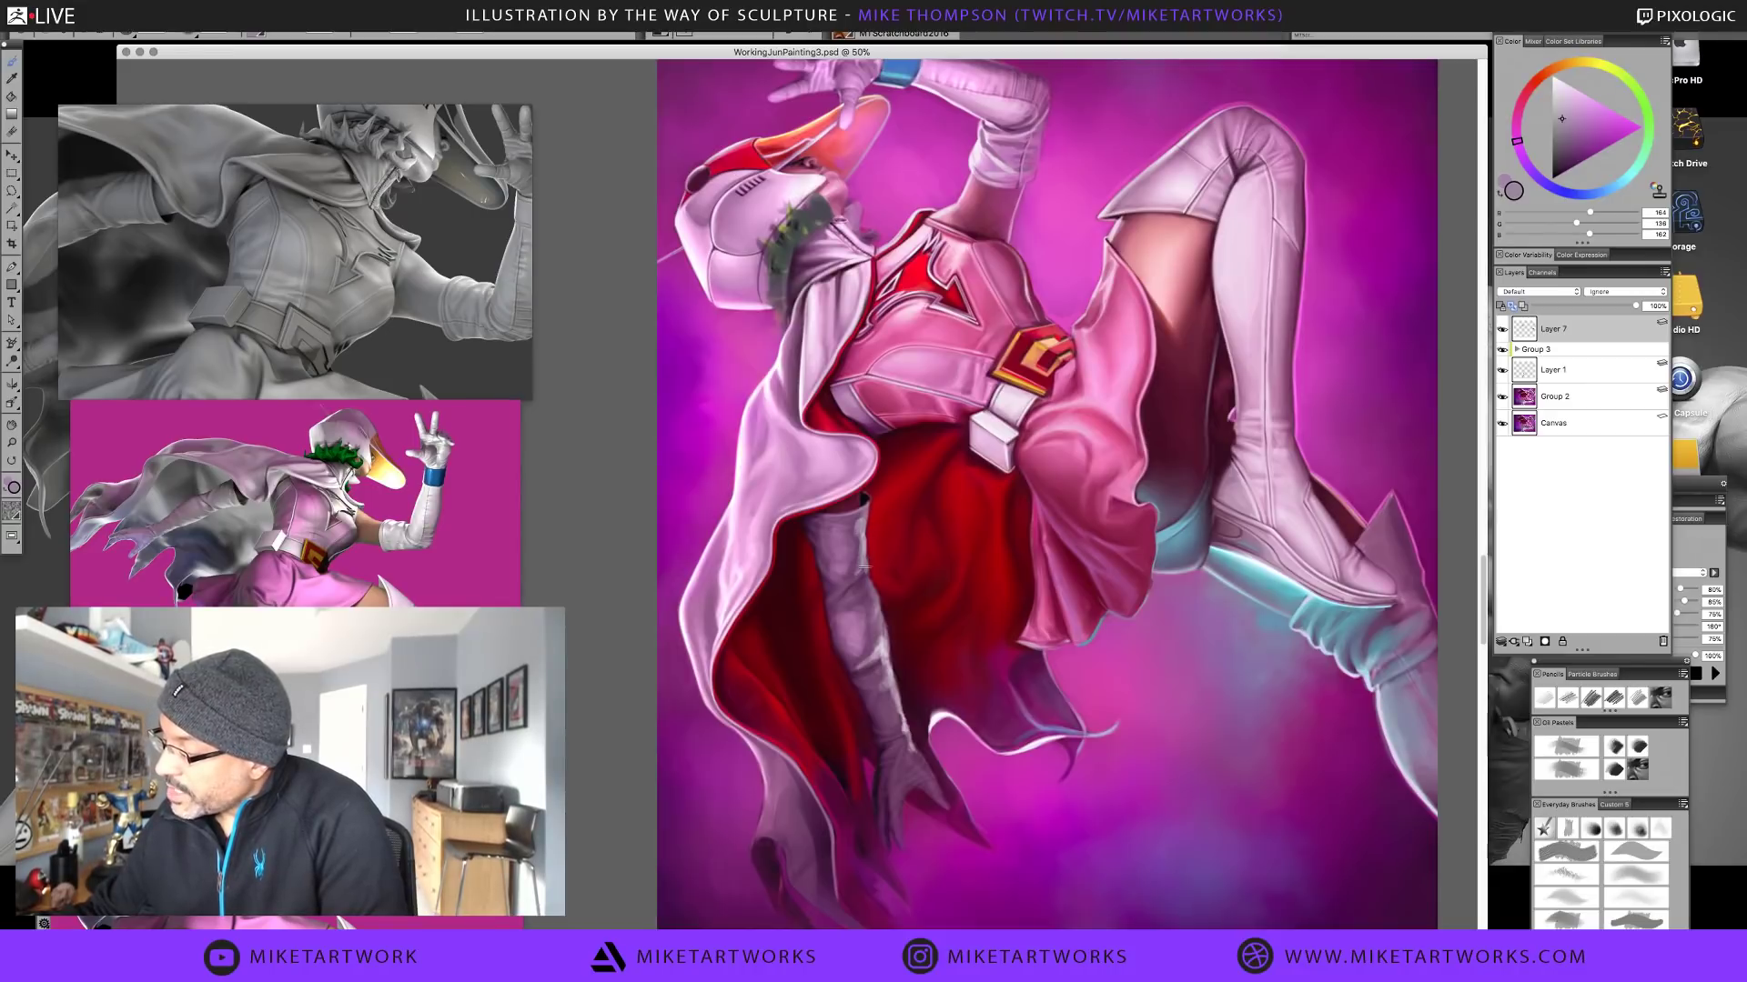
{"action": "left_click", "coordinate": [857, 566], "text": "alt"}
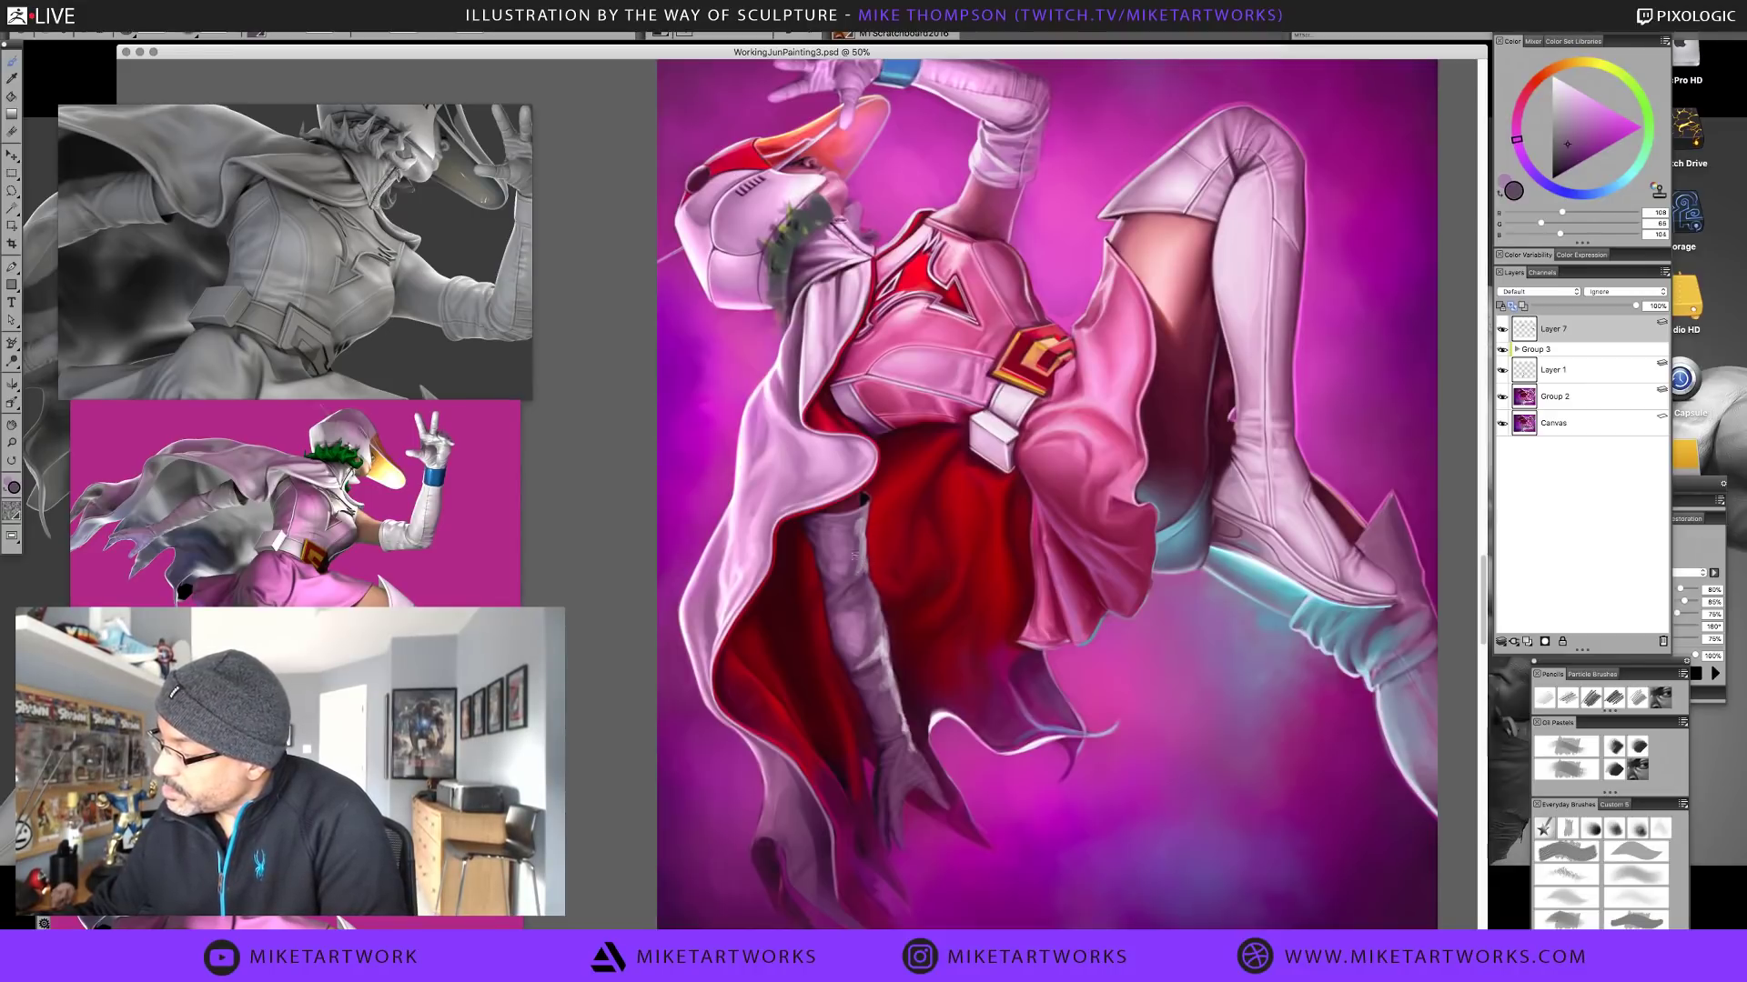
{"action": "left_click", "coordinate": [864, 568], "text": "alt"}
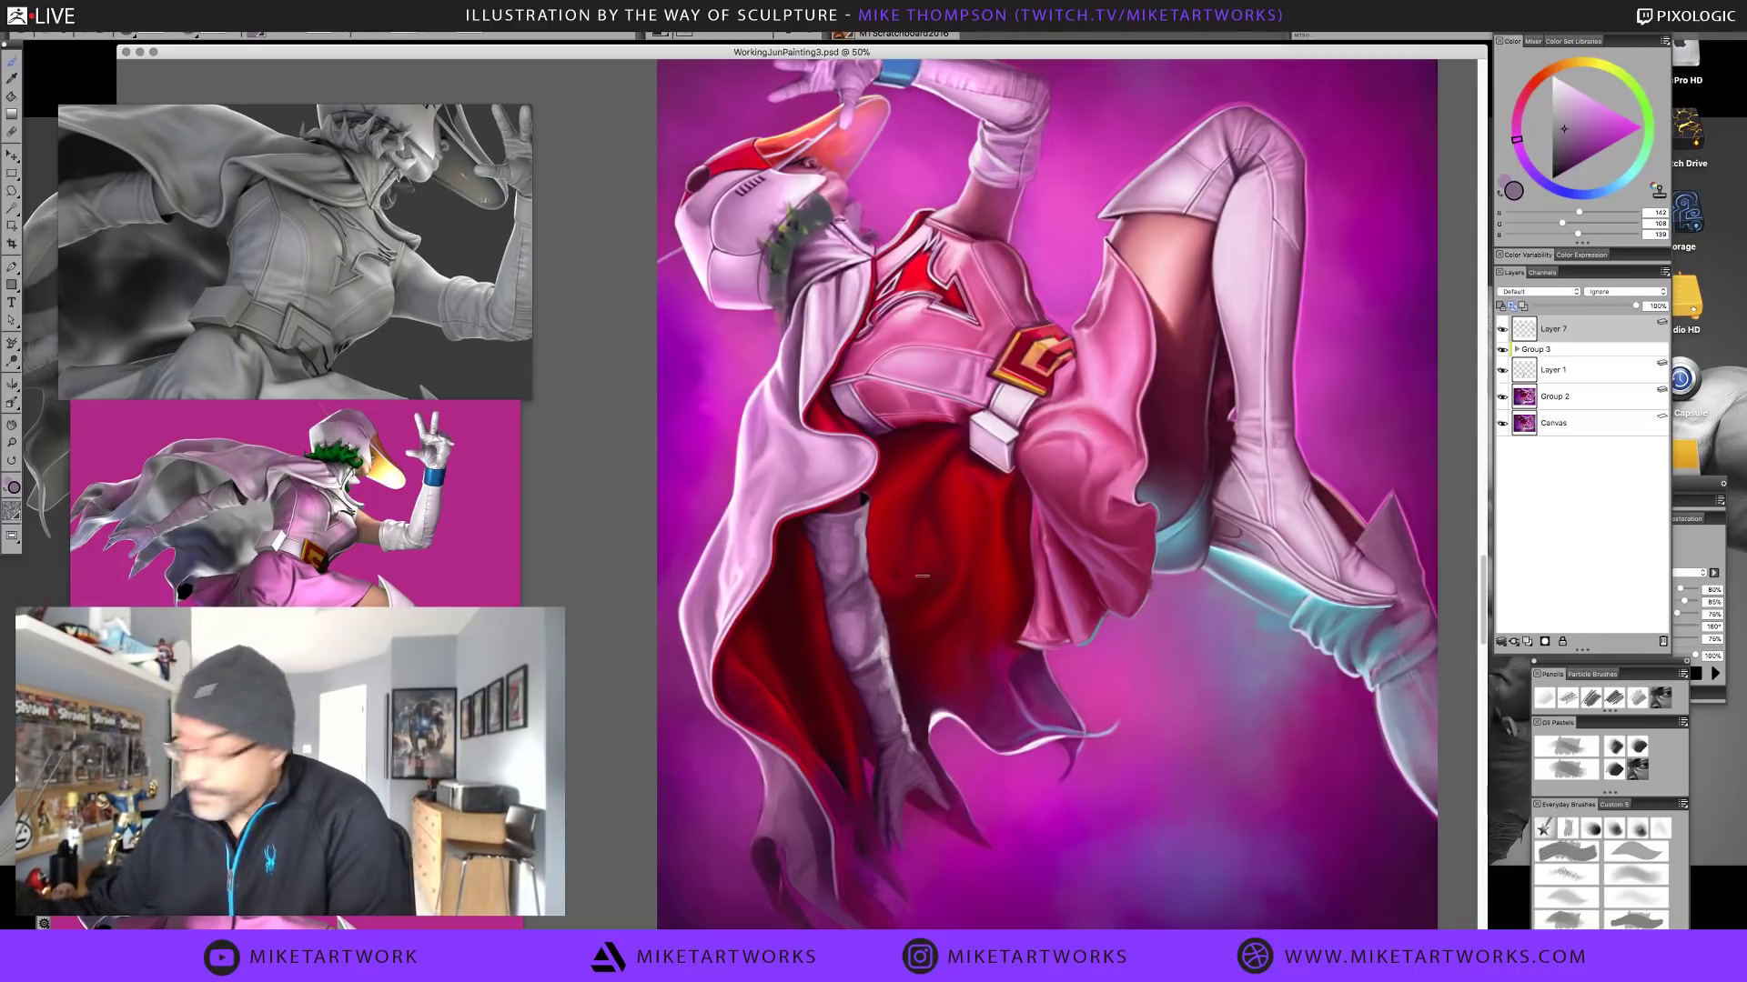
Shape the folds around the elbow with a light lilac sampled from the cape and mid purples from the sleeve
{"action": "left_click", "coordinate": [845, 476], "text": "alt"}
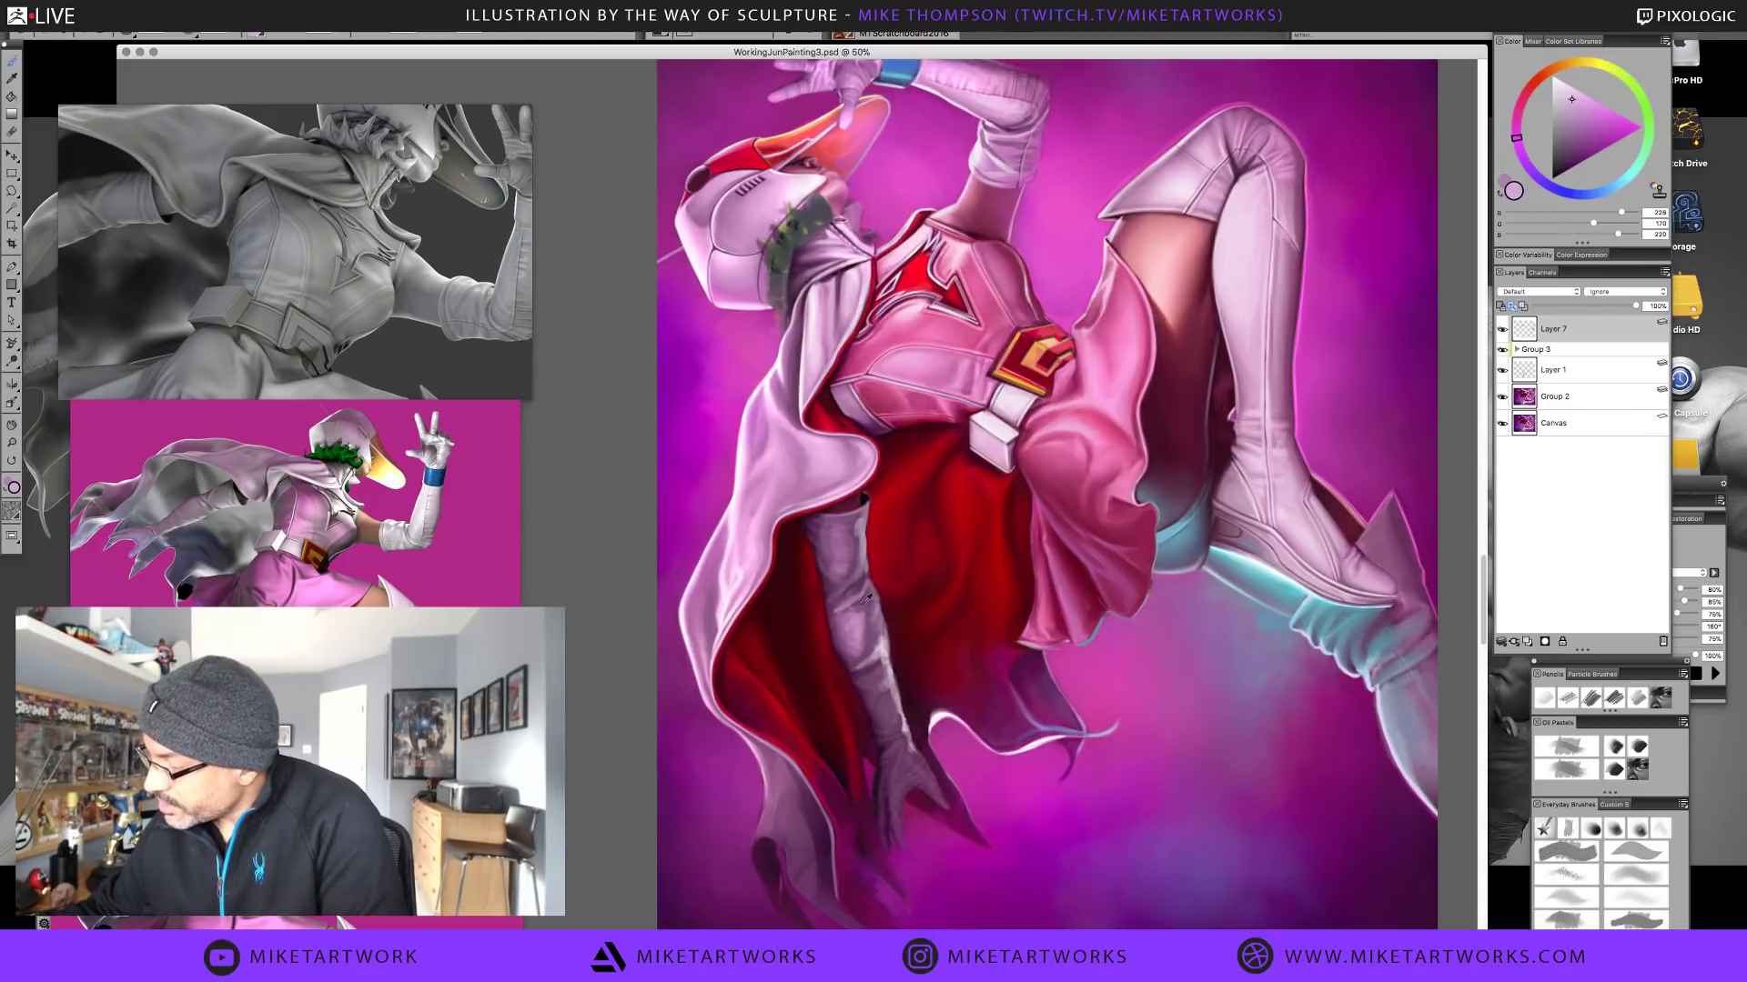
{"action": "left_click", "coordinate": [834, 615], "text": "alt"}
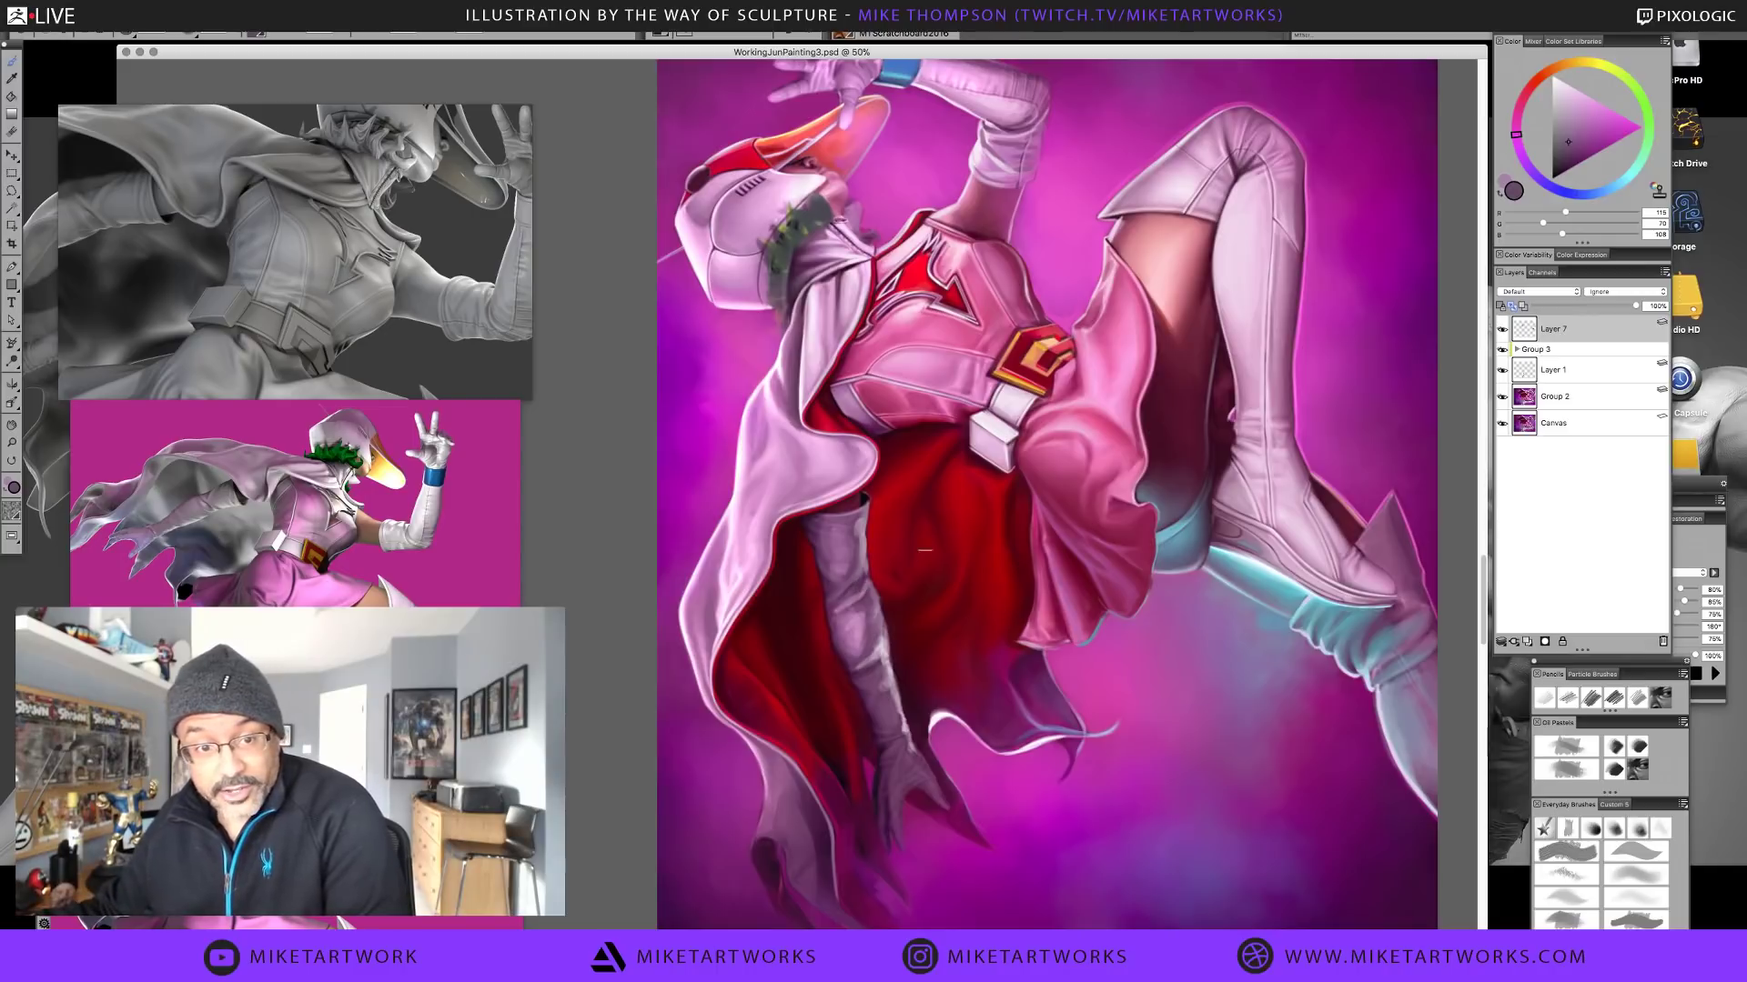
{"action": "left_click", "coordinate": [864, 612], "text": "alt"}
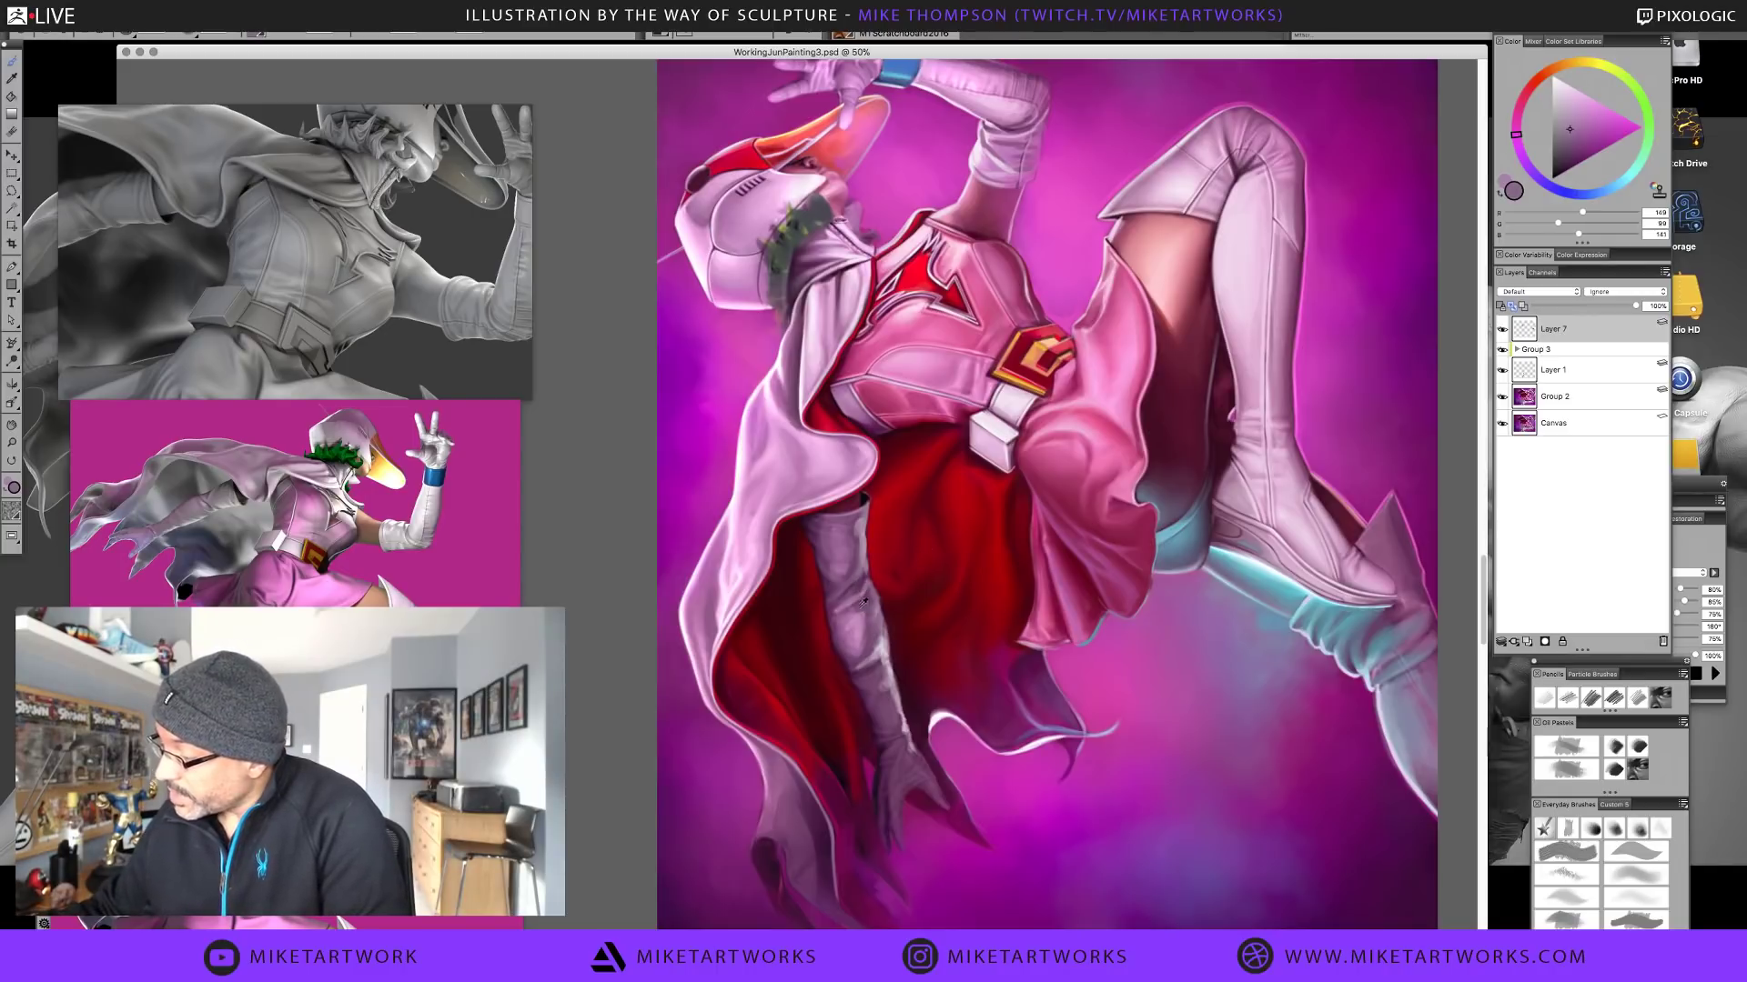
{"action": "left_click", "coordinate": [866, 615], "text": "alt"}
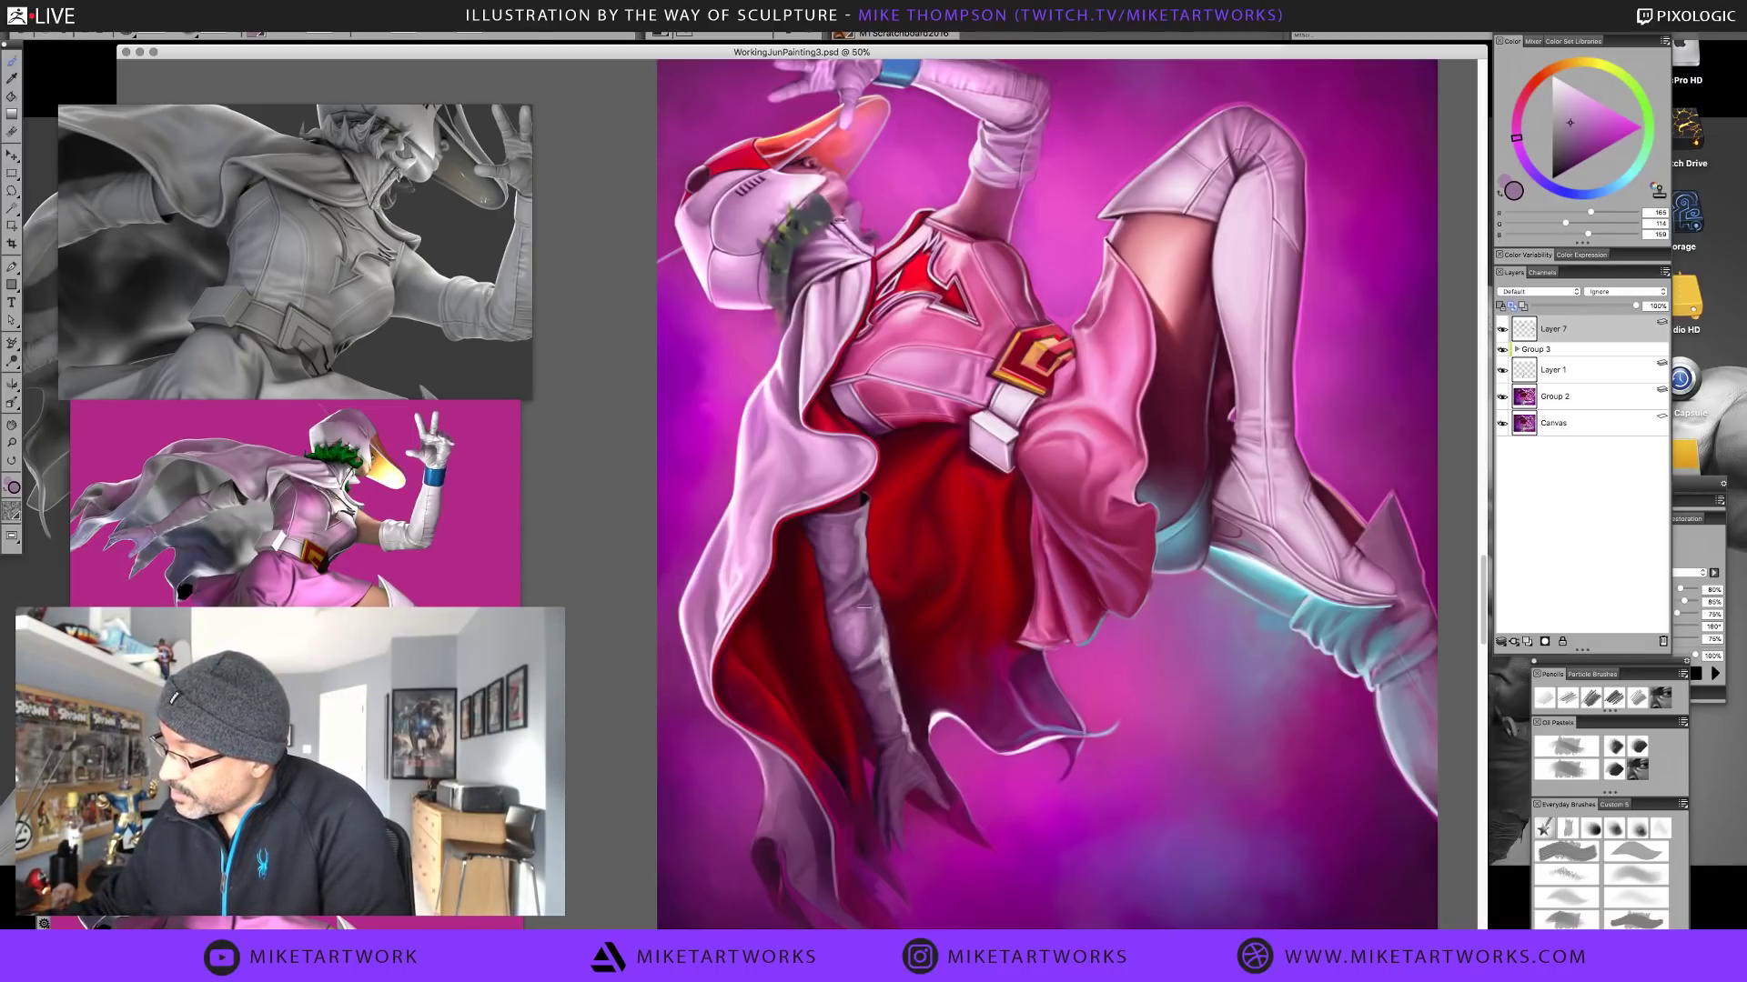
{"action": "left_click", "coordinate": [865, 655], "text": "alt"}
{"action": "left_click", "coordinate": [867, 597], "text": "alt"}
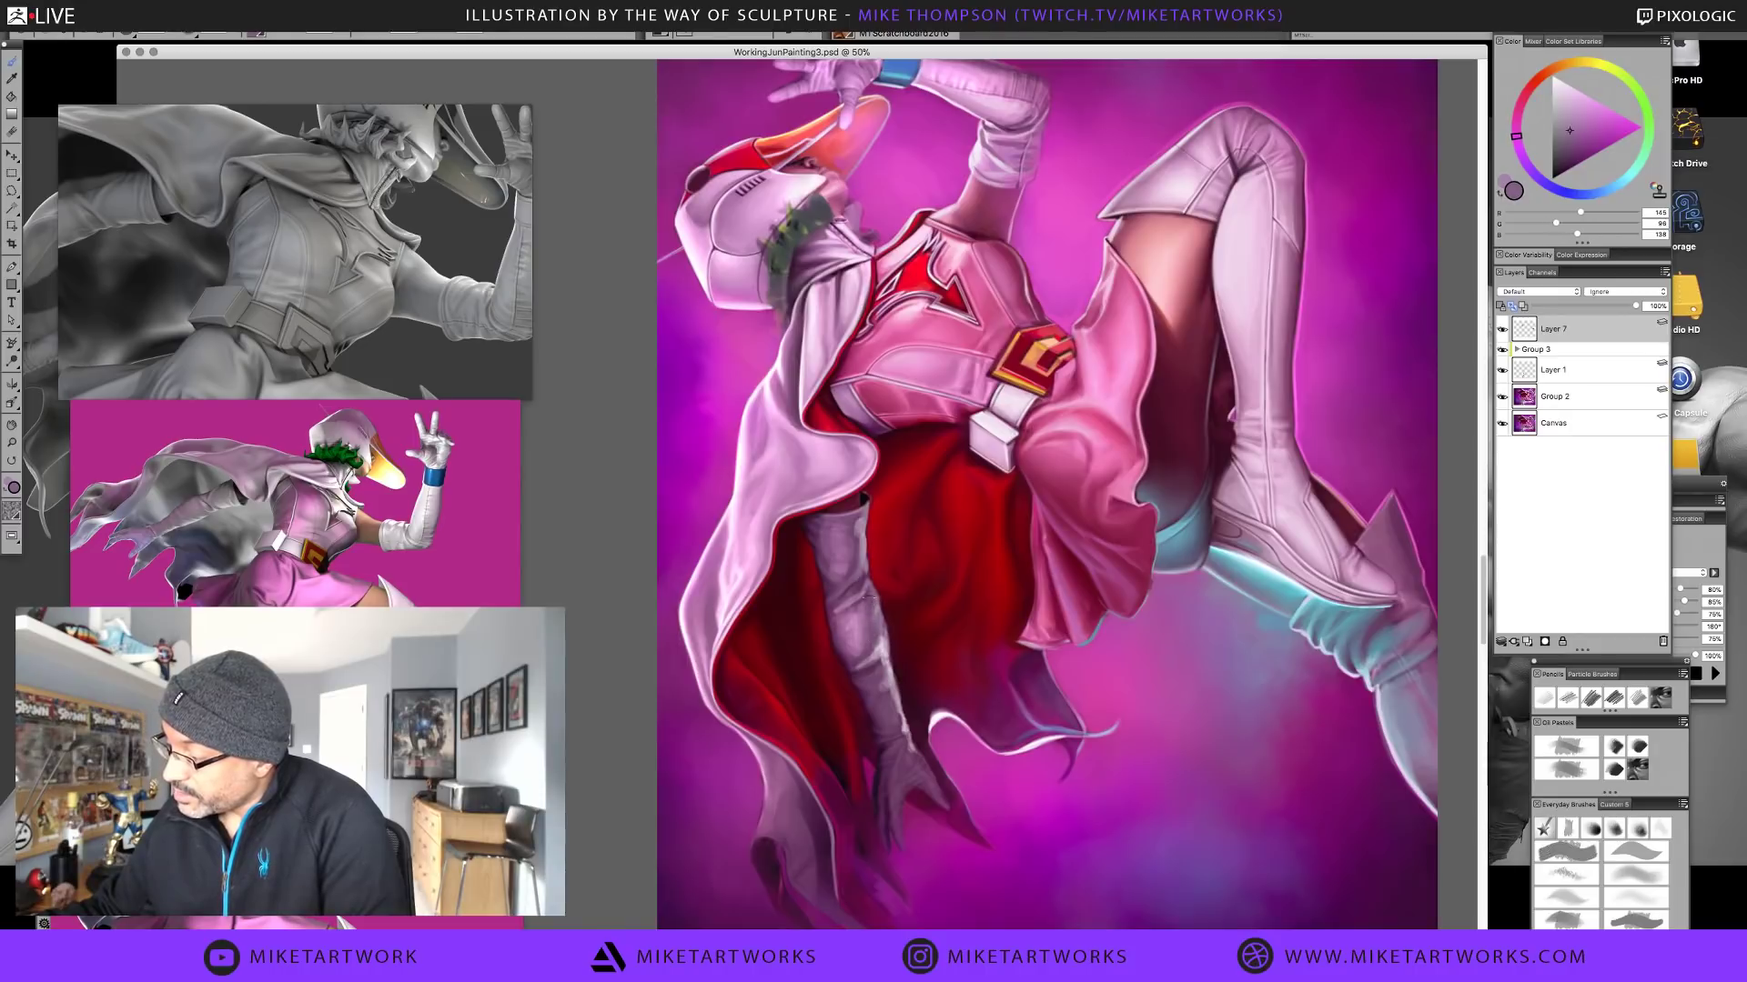
{"action": "left_click", "coordinate": [860, 656], "text": "alt"}
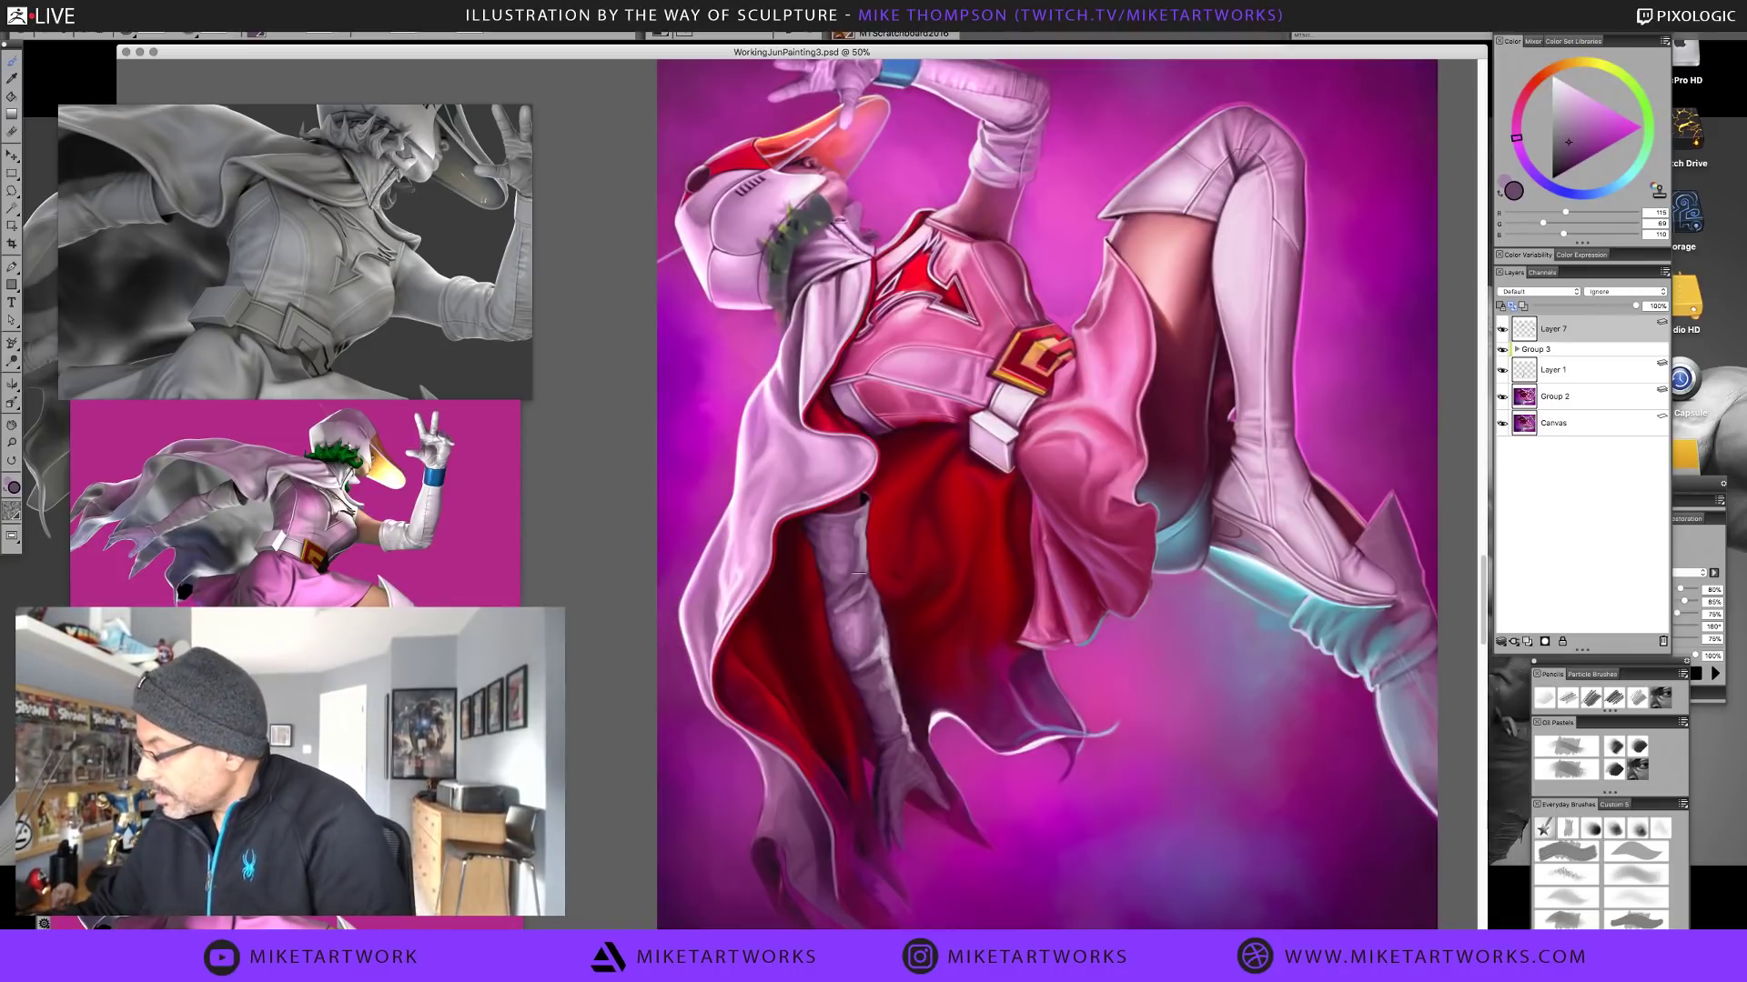
Deepen the upper sleeve's shading with a sampled dark purple, then brush light lilac onto the forearm
{"action": "left_click", "coordinate": [838, 605], "text": "alt"}
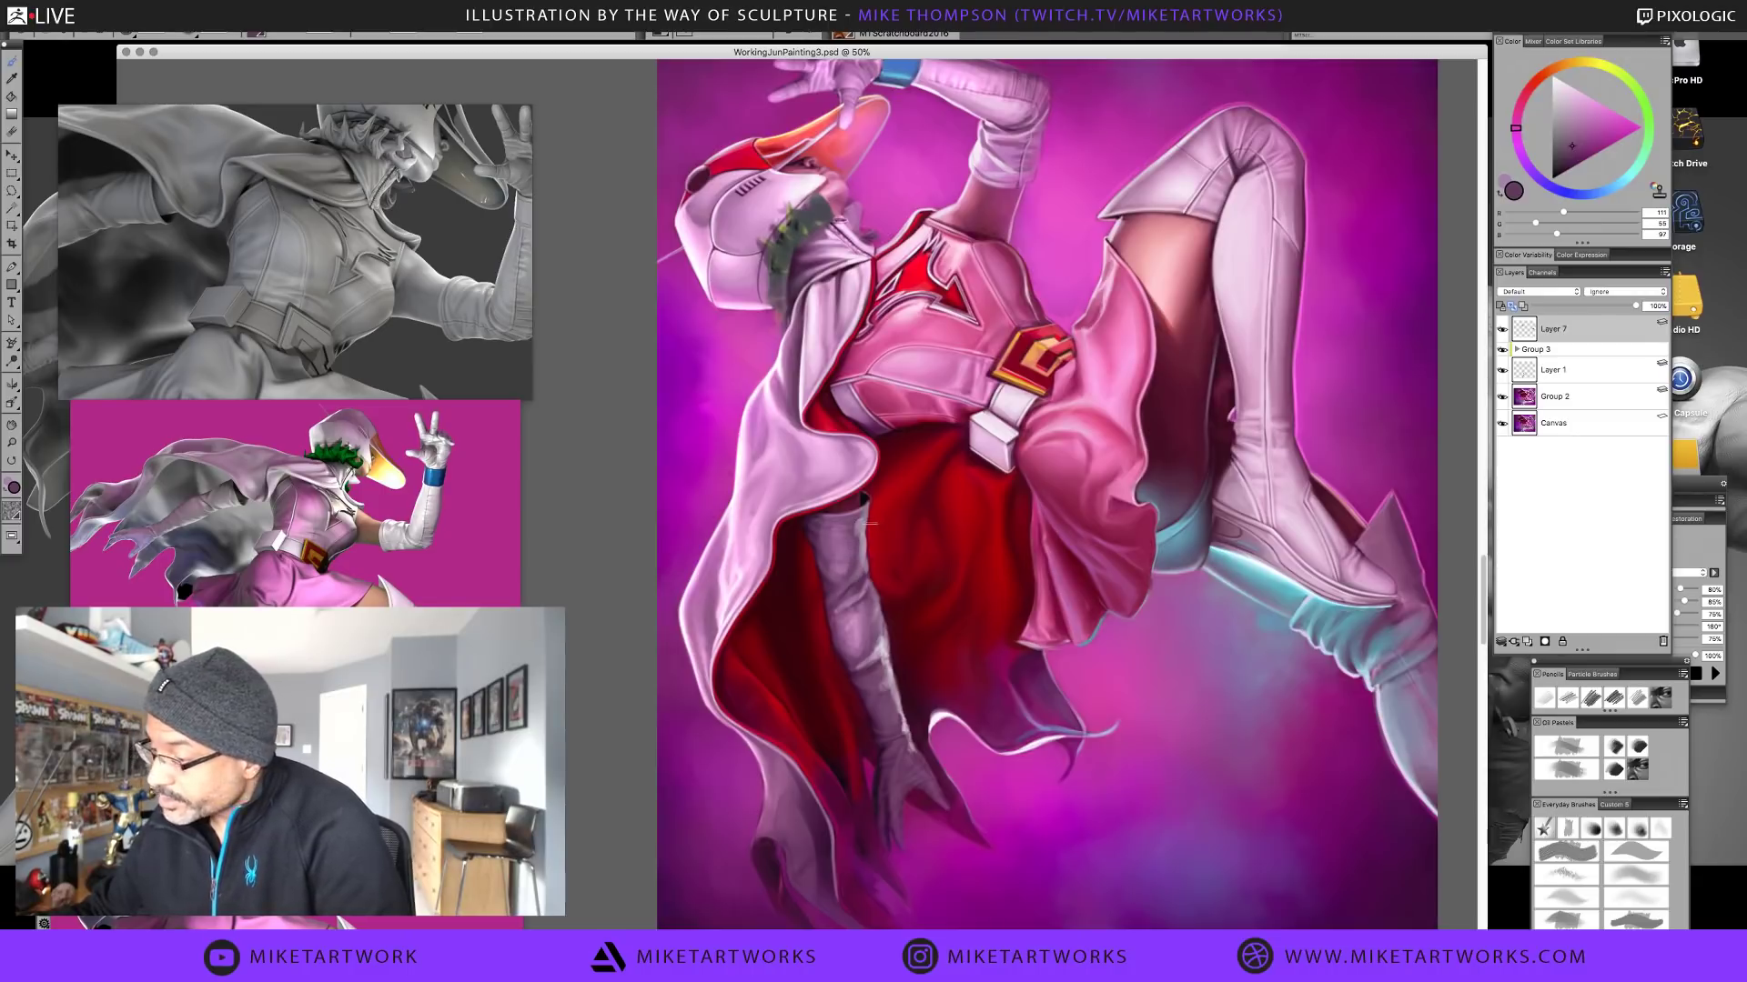
{"action": "left_click", "coordinate": [853, 583], "text": "alt"}
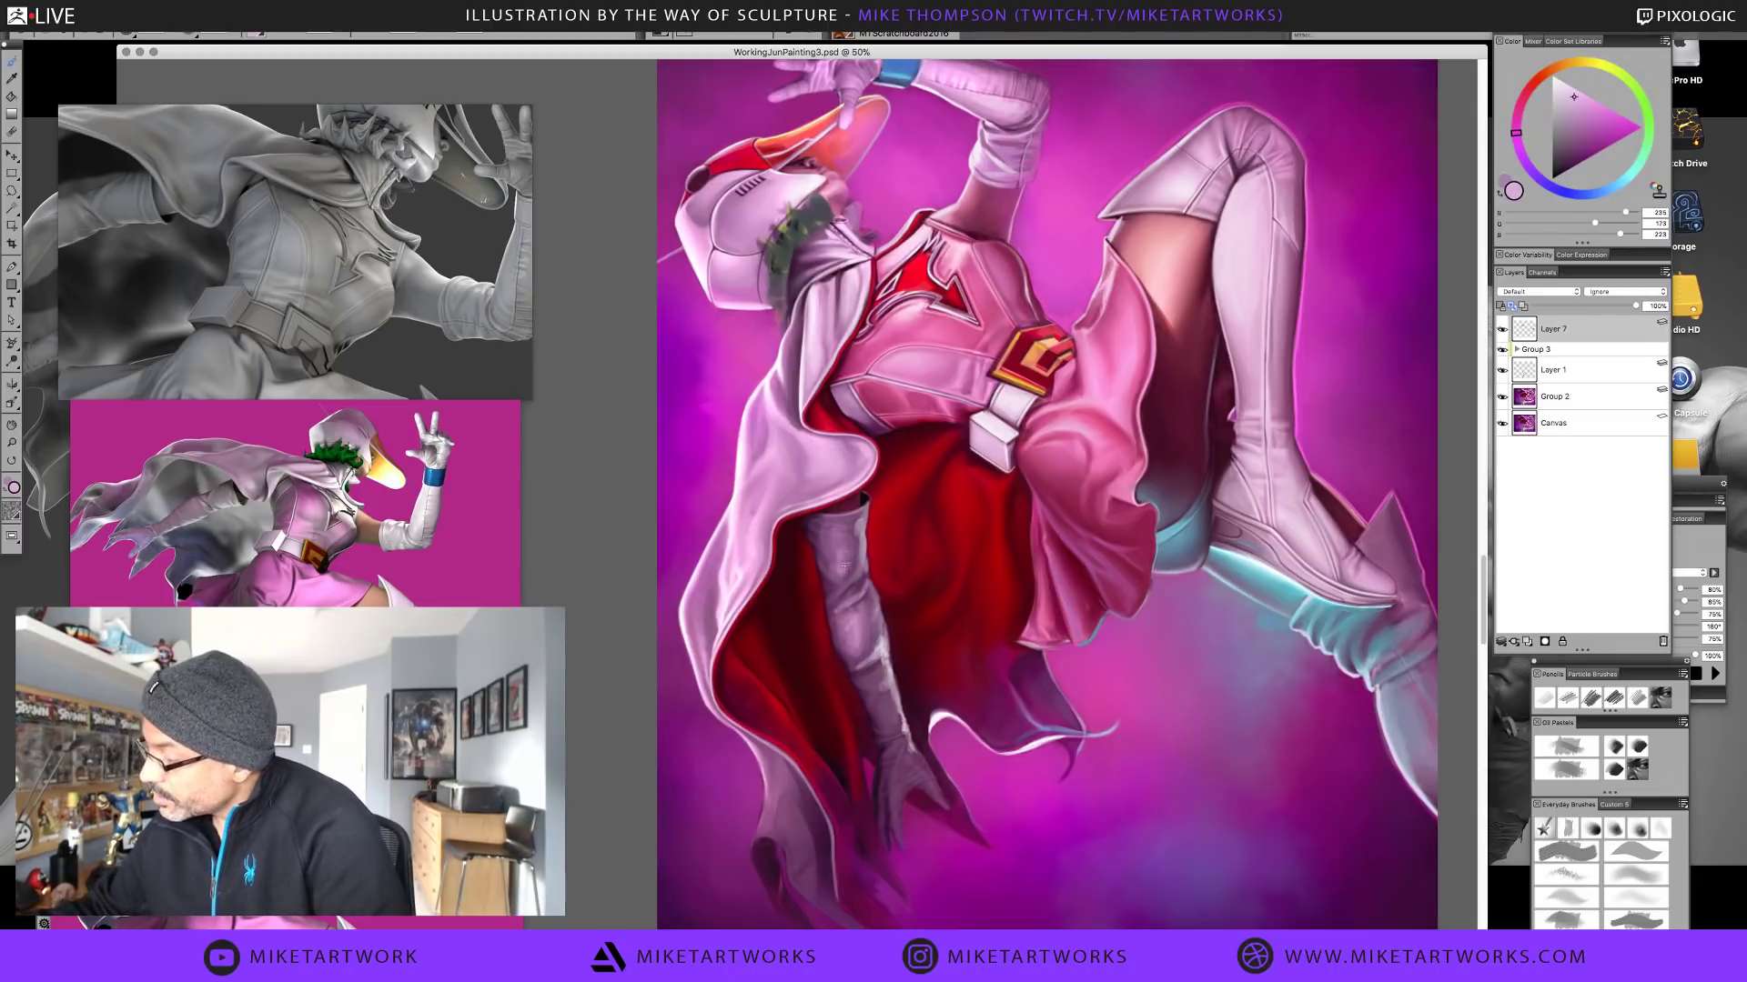
{"action": "left_click_drag", "start_coordinate": [879, 691], "coordinate": [887, 700]}
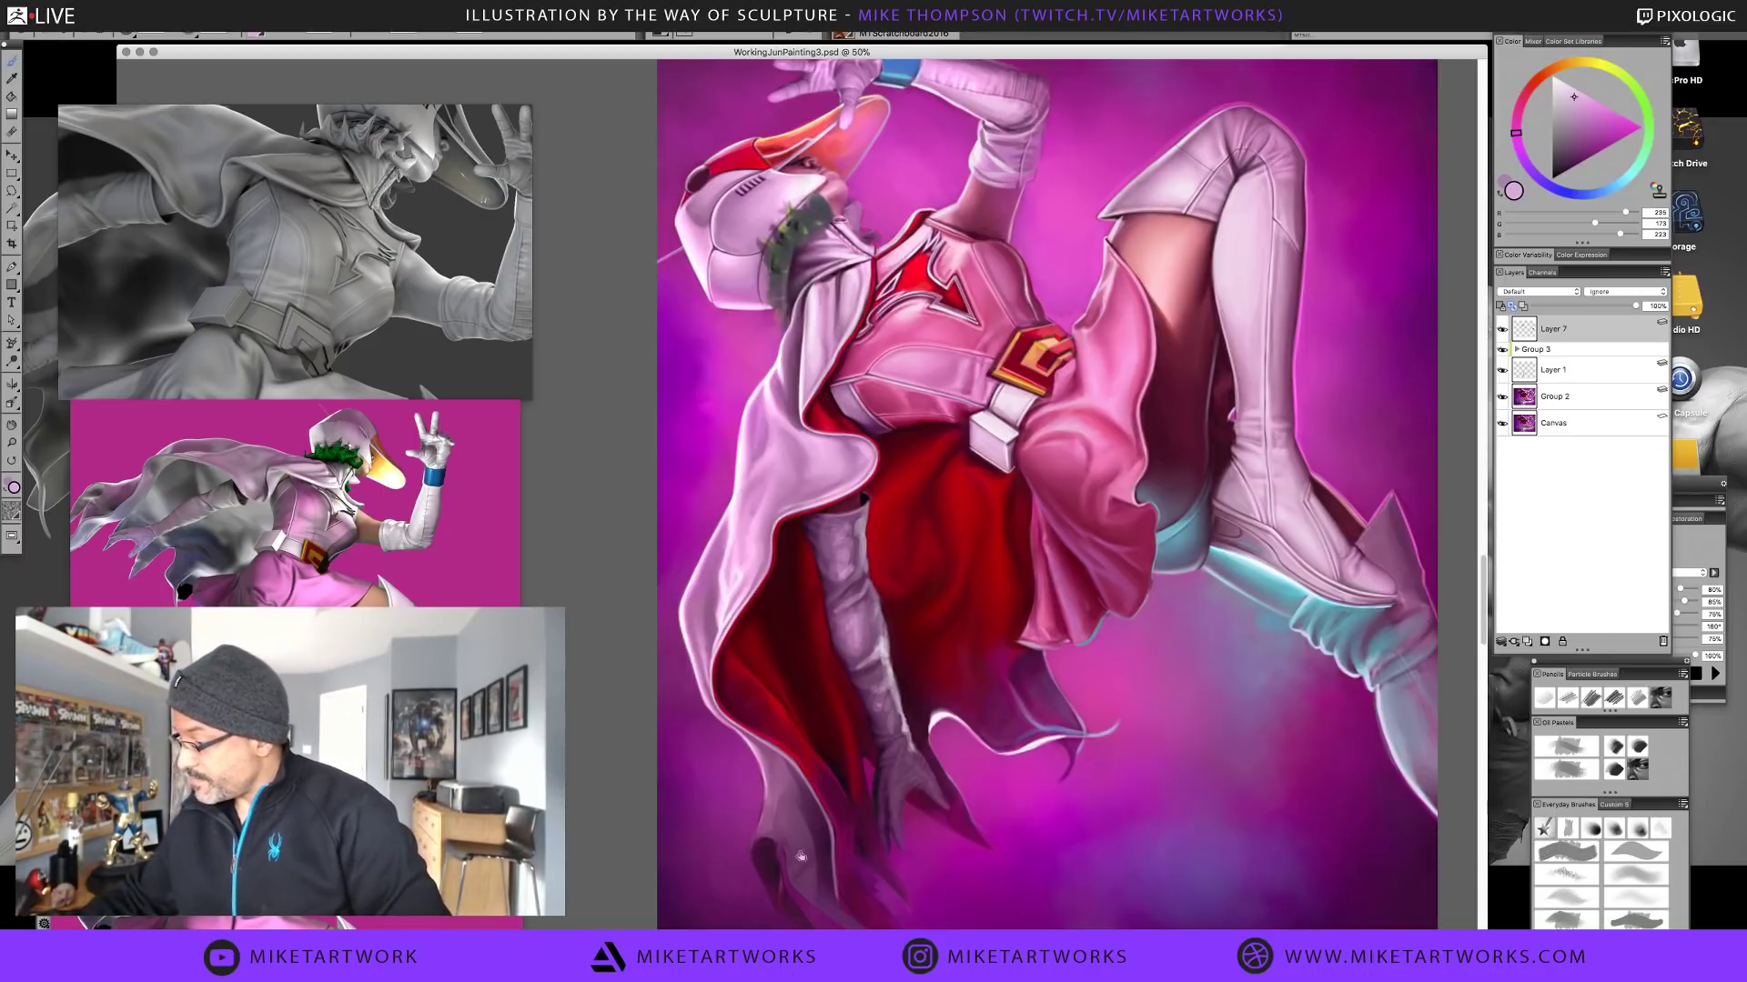
Straighten the canvas to show the upper figure and add a new layer above Layer 7
{"action": "key", "text": "ctrl+alt+r"}
{"action": "mouse_move", "coordinate": [1016, 761]}
{"action": "left_mouse_down"}
{"action": "mouse_move", "coordinate": [1190, 704]}
{"action": "mouse_move", "coordinate": [1185, 684]}
{"action": "left_mouse_up"}
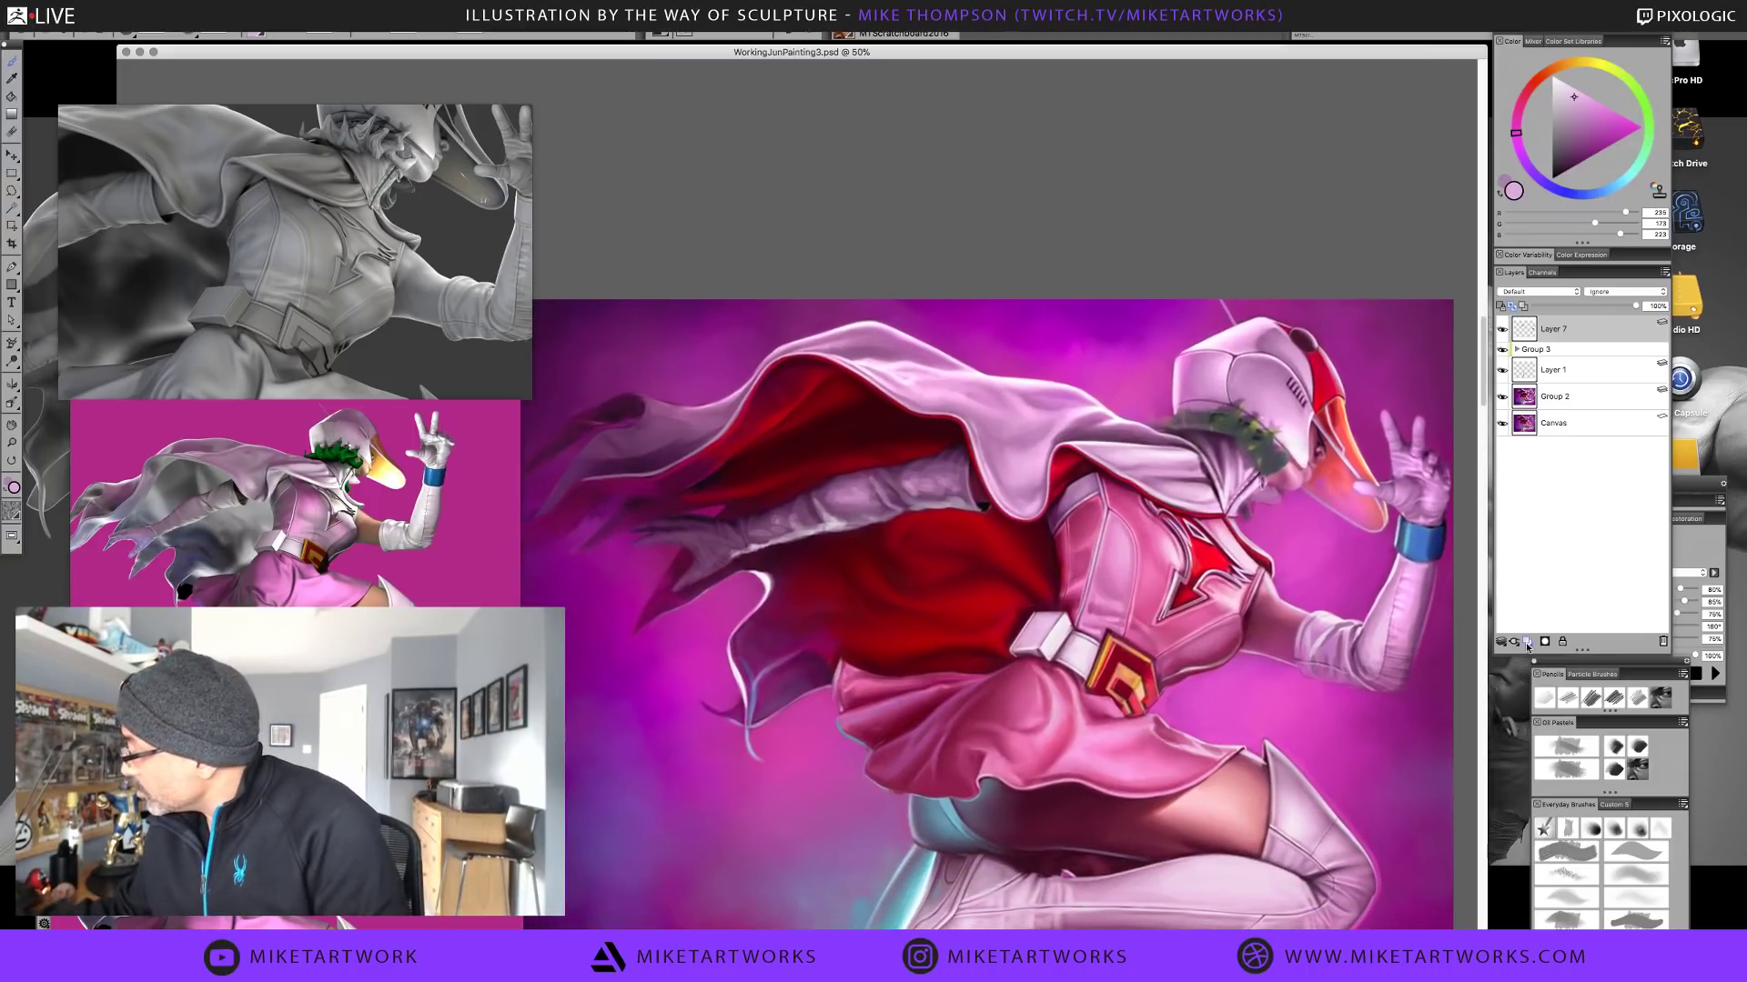
{"action": "left_click", "coordinate": [1561, 641]}
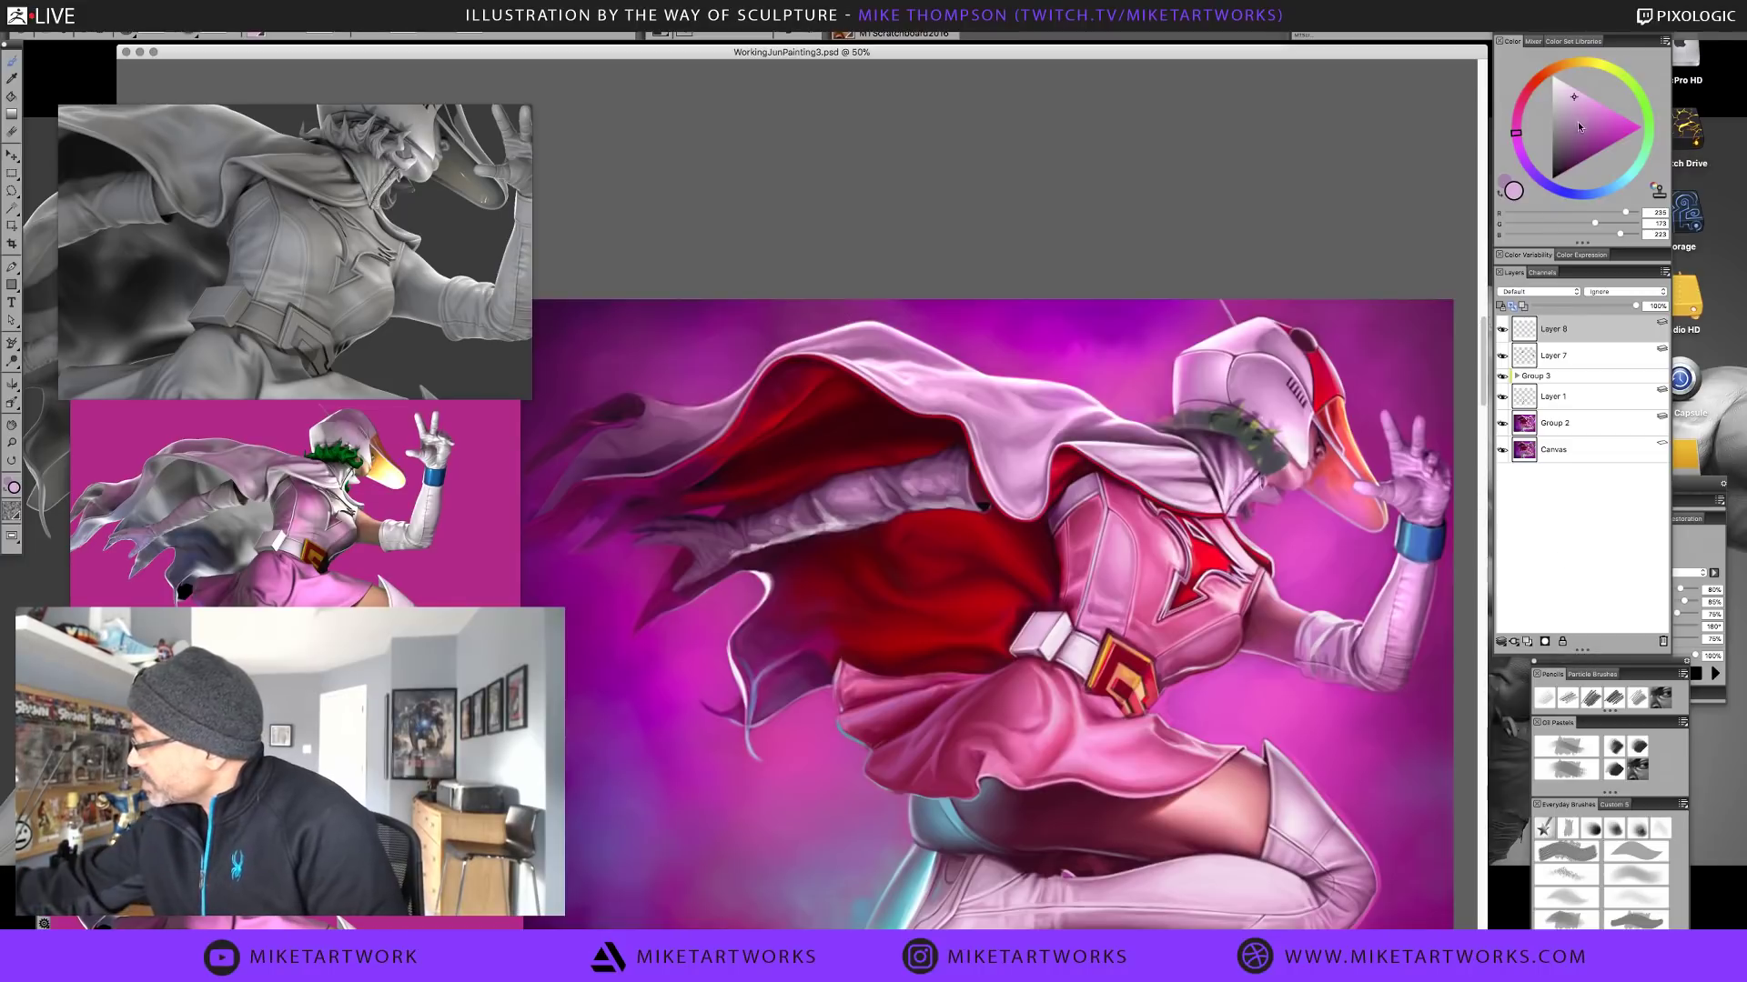
Desaturate the rear sleeve by painting it neutral grey (102, 102, 102) on the new layer, blended in Color mode at 34% opacity
{"action": "left_click", "coordinate": [1551, 138]}
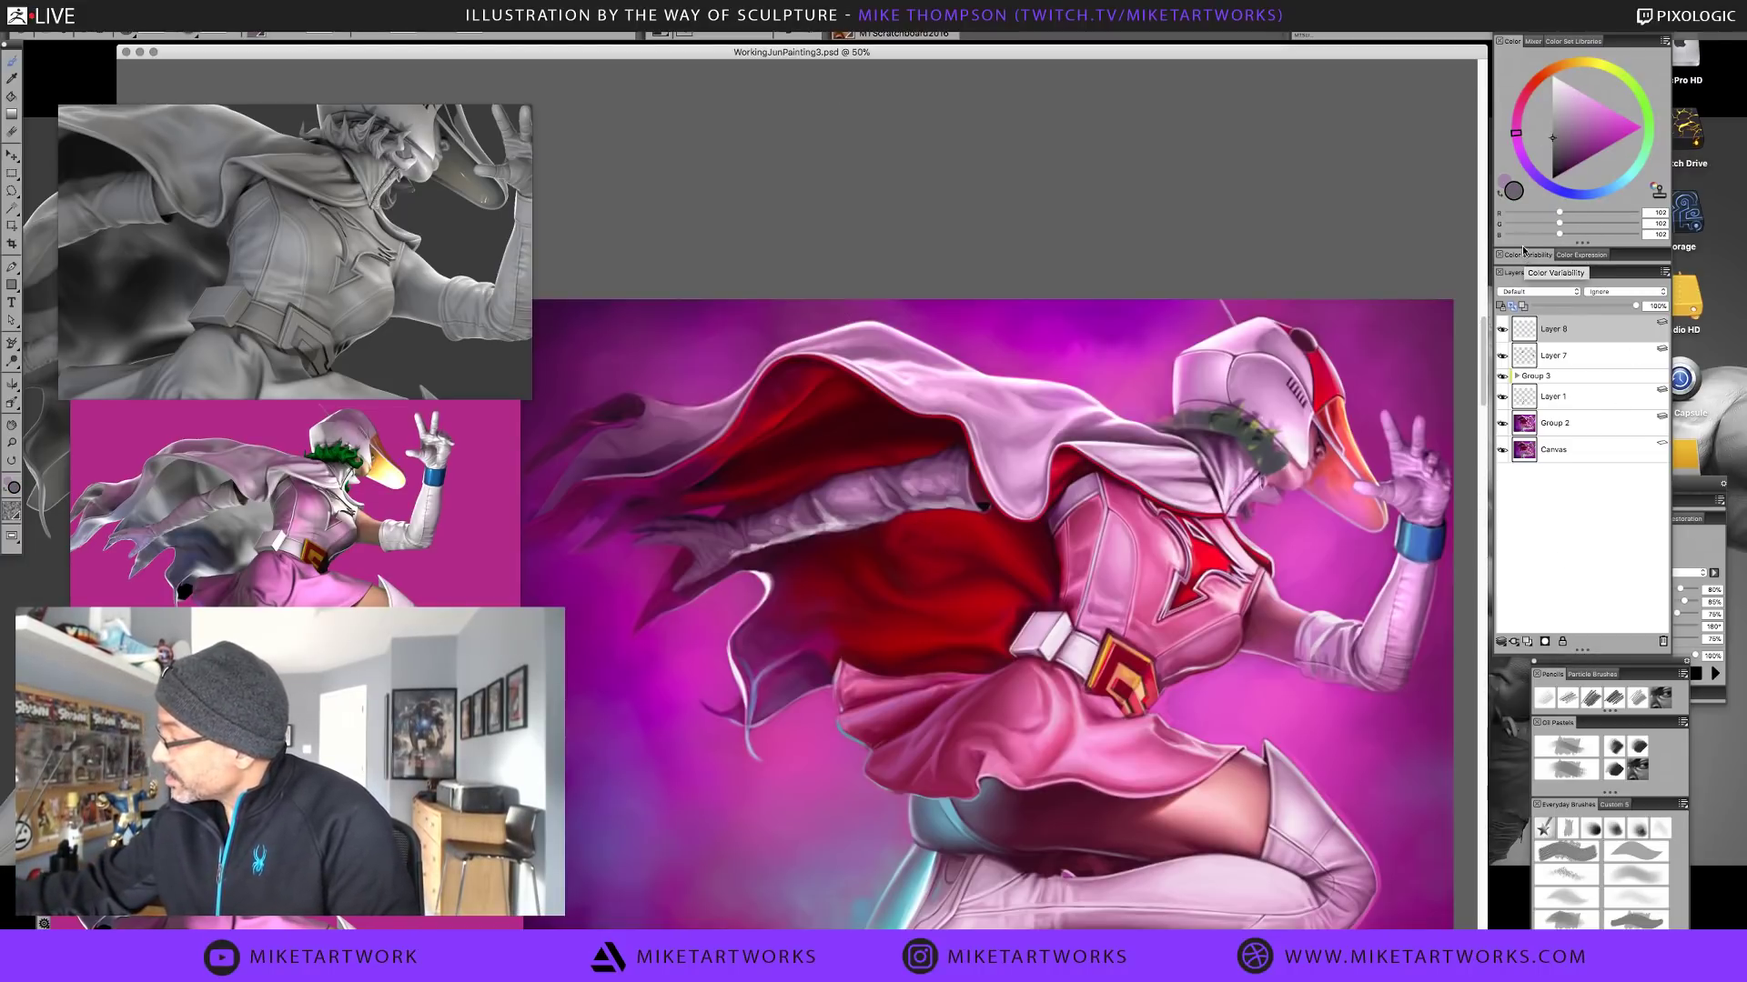
{"action": "mouse_move", "coordinate": [691, 559]}
{"action": "left_mouse_down"}
{"action": "mouse_move", "coordinate": [932, 501]}
{"action": "mouse_move", "coordinate": [955, 471]}
{"action": "mouse_move", "coordinate": [960, 491]}
{"action": "mouse_move", "coordinate": [879, 510]}
{"action": "mouse_move", "coordinate": [871, 484]}
{"action": "mouse_move", "coordinate": [708, 563]}
{"action": "mouse_move", "coordinate": [646, 539]}
{"action": "mouse_move", "coordinate": [717, 564]}
{"action": "mouse_move", "coordinate": [814, 507]}
{"action": "mouse_move", "coordinate": [725, 557]}
{"action": "left_mouse_up"}
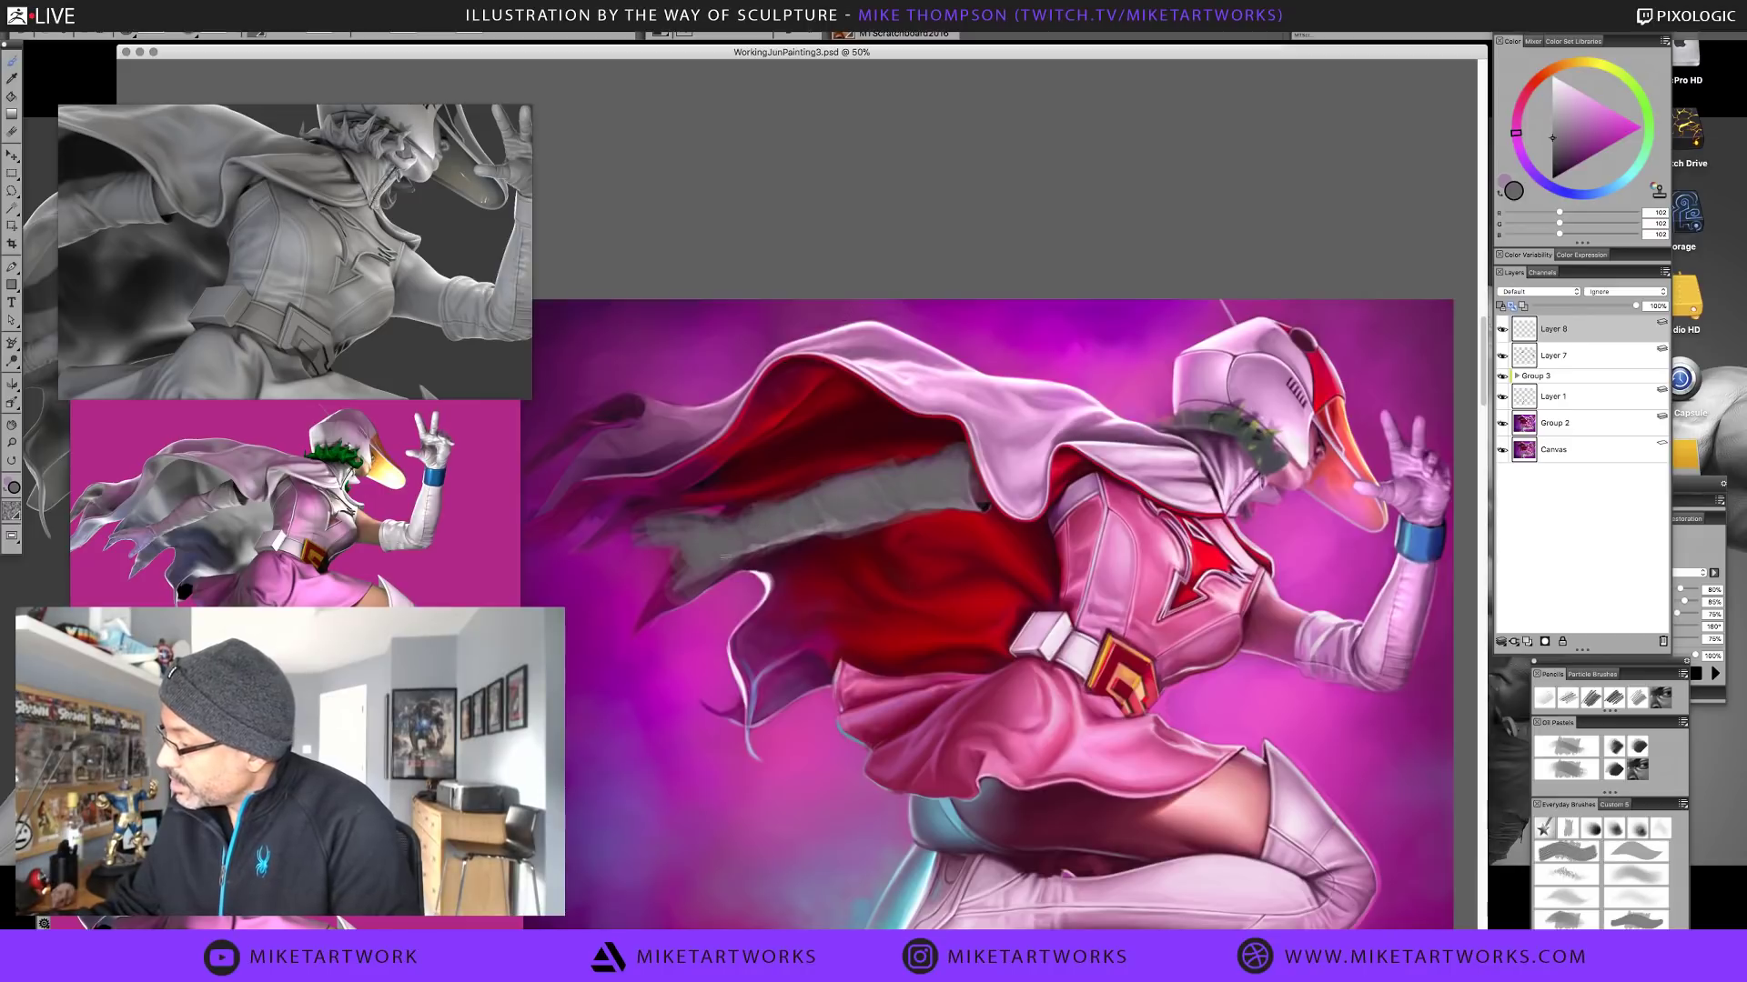
{"action": "left_click", "coordinate": [1545, 295]}
{"action": "left_click", "coordinate": [1526, 497]}
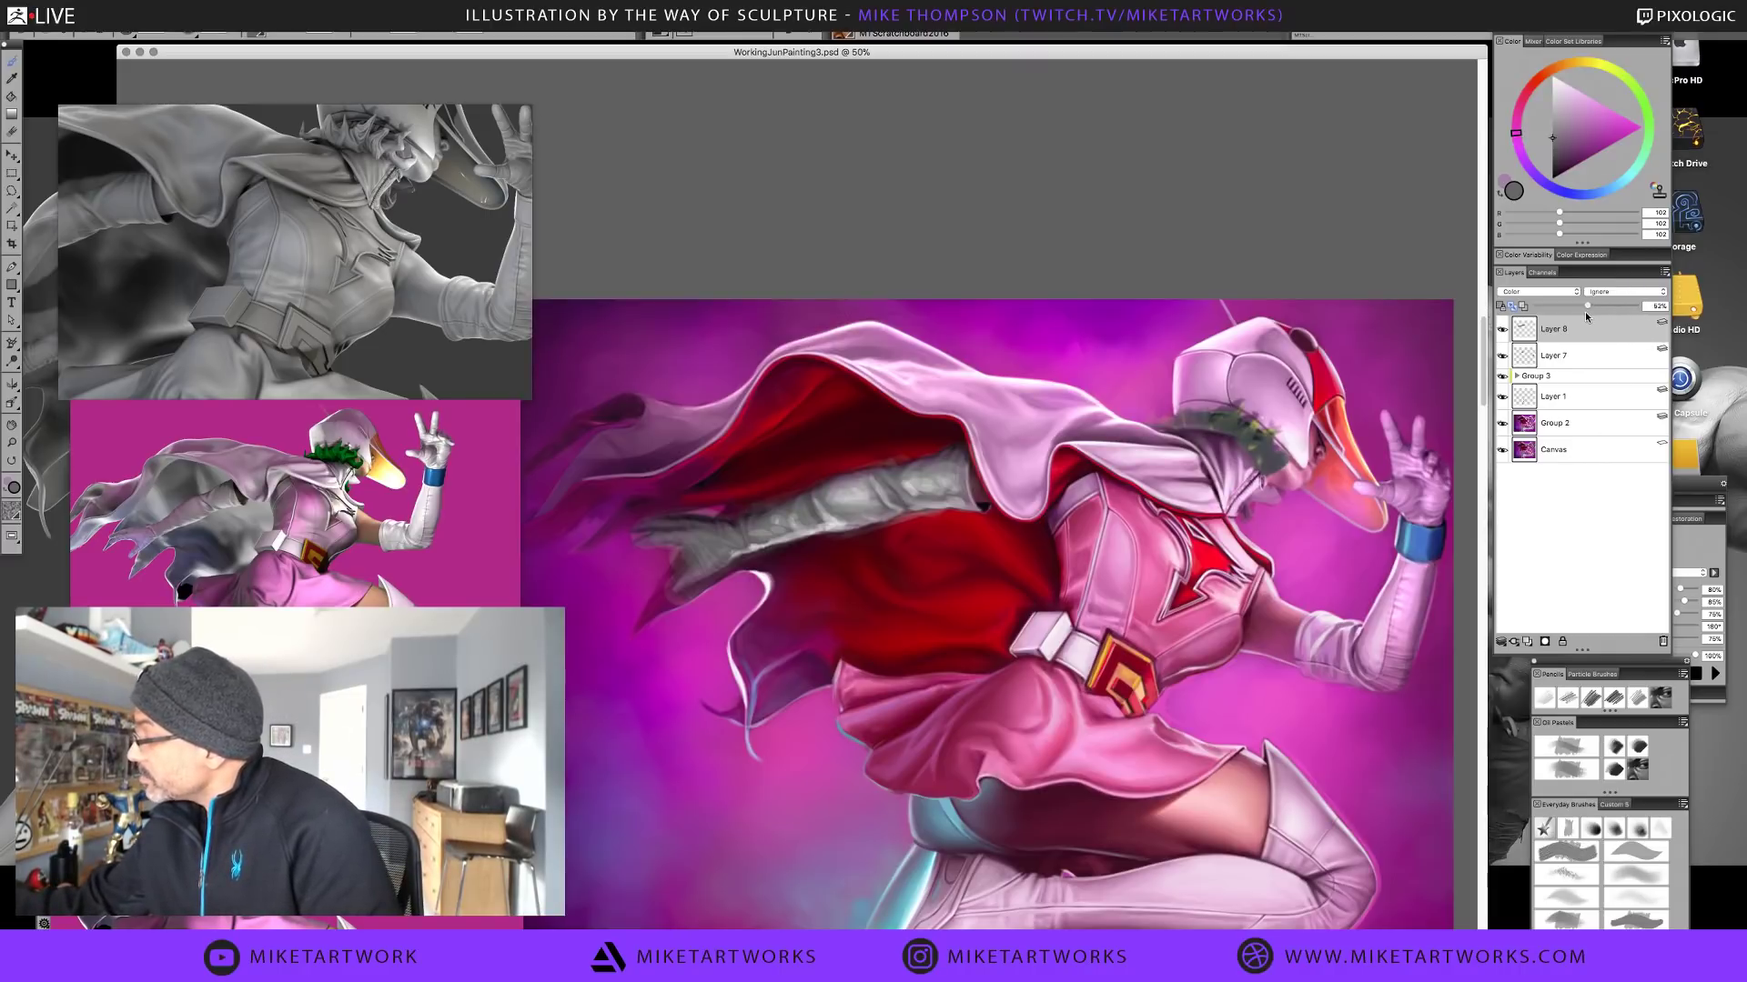
{"action": "left_click_drag", "start_coordinate": [1586, 316], "coordinate": [1582, 317]}
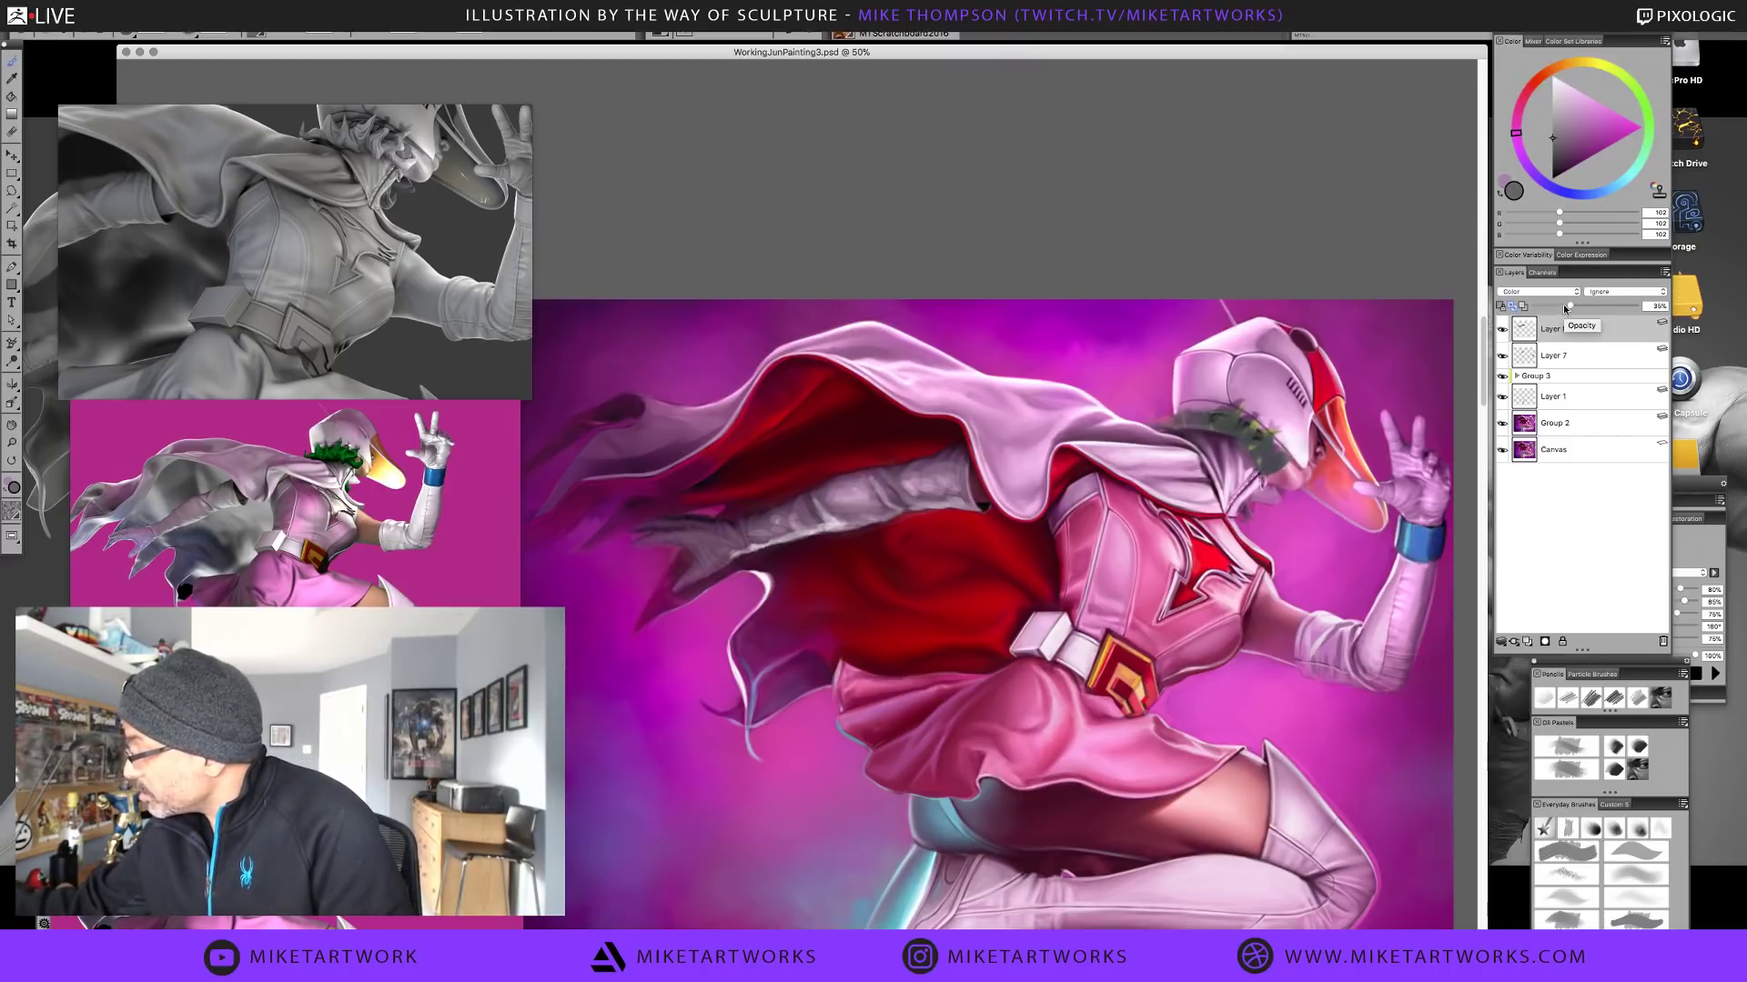
{"action": "left_click_drag", "start_coordinate": [1563, 304], "coordinate": [1561, 304]}
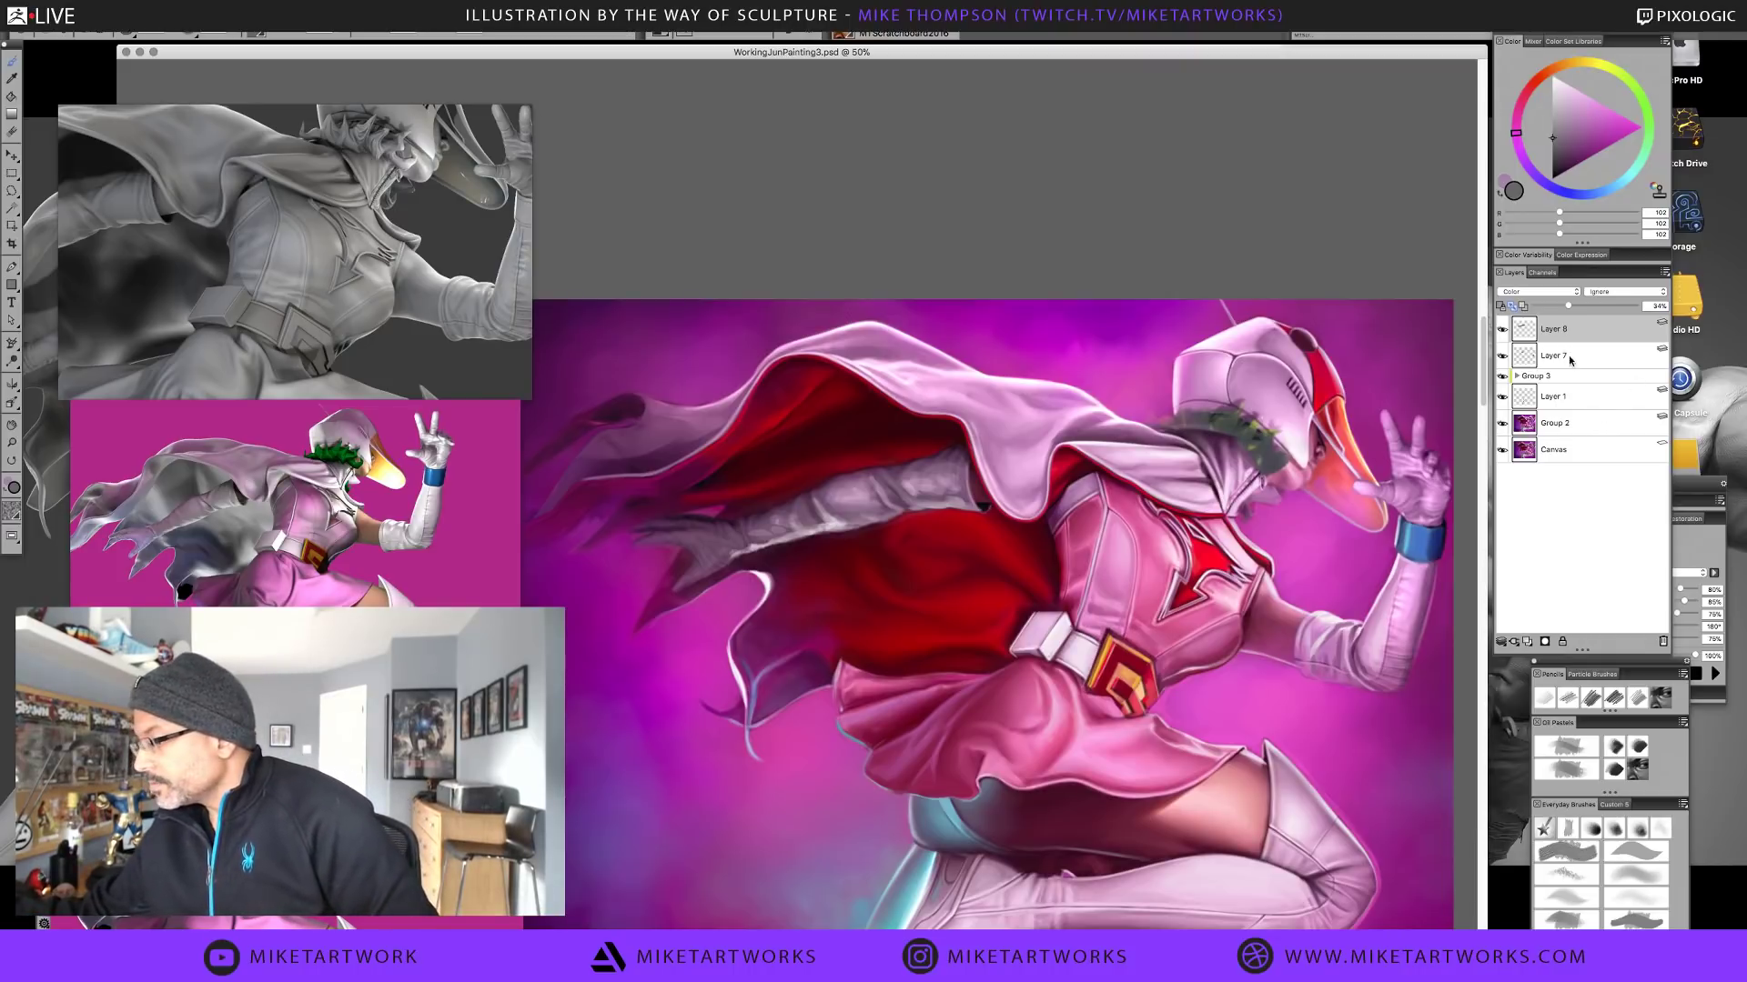
Add another layer at the top of the stack and enlarge the colour reference around the rear arm
{"action": "left_click", "coordinate": [1527, 642]}
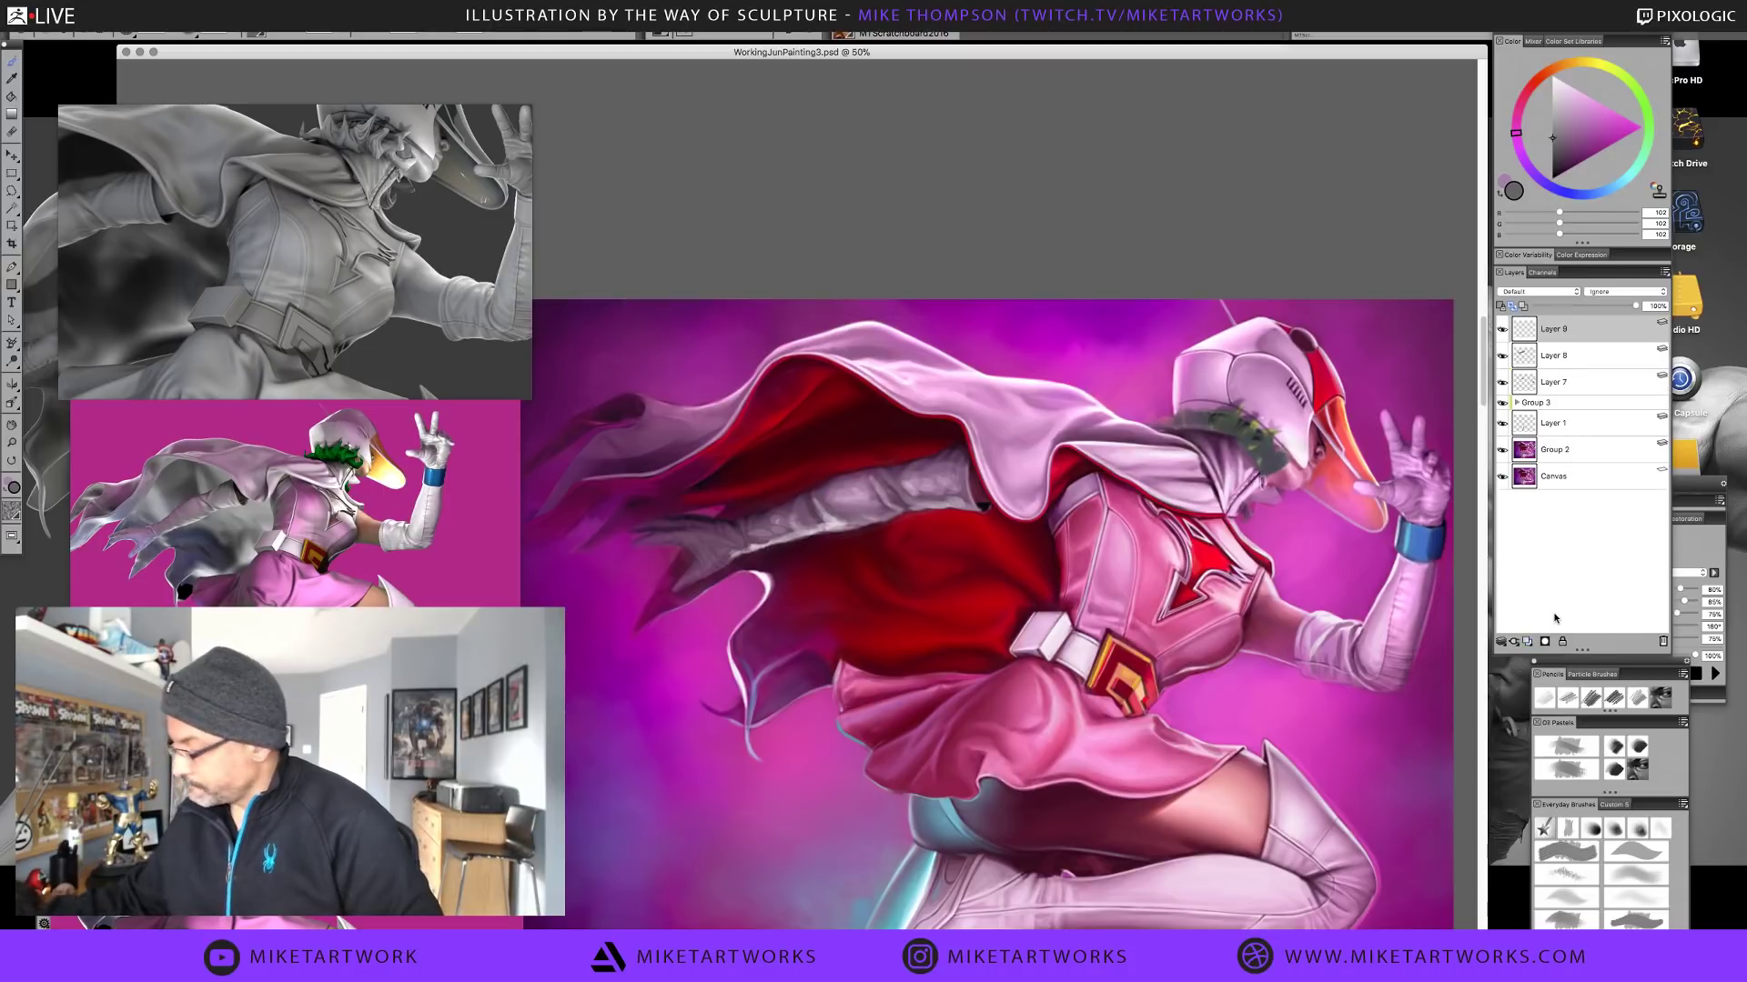
{"action": "key", "text": "super+equal"}
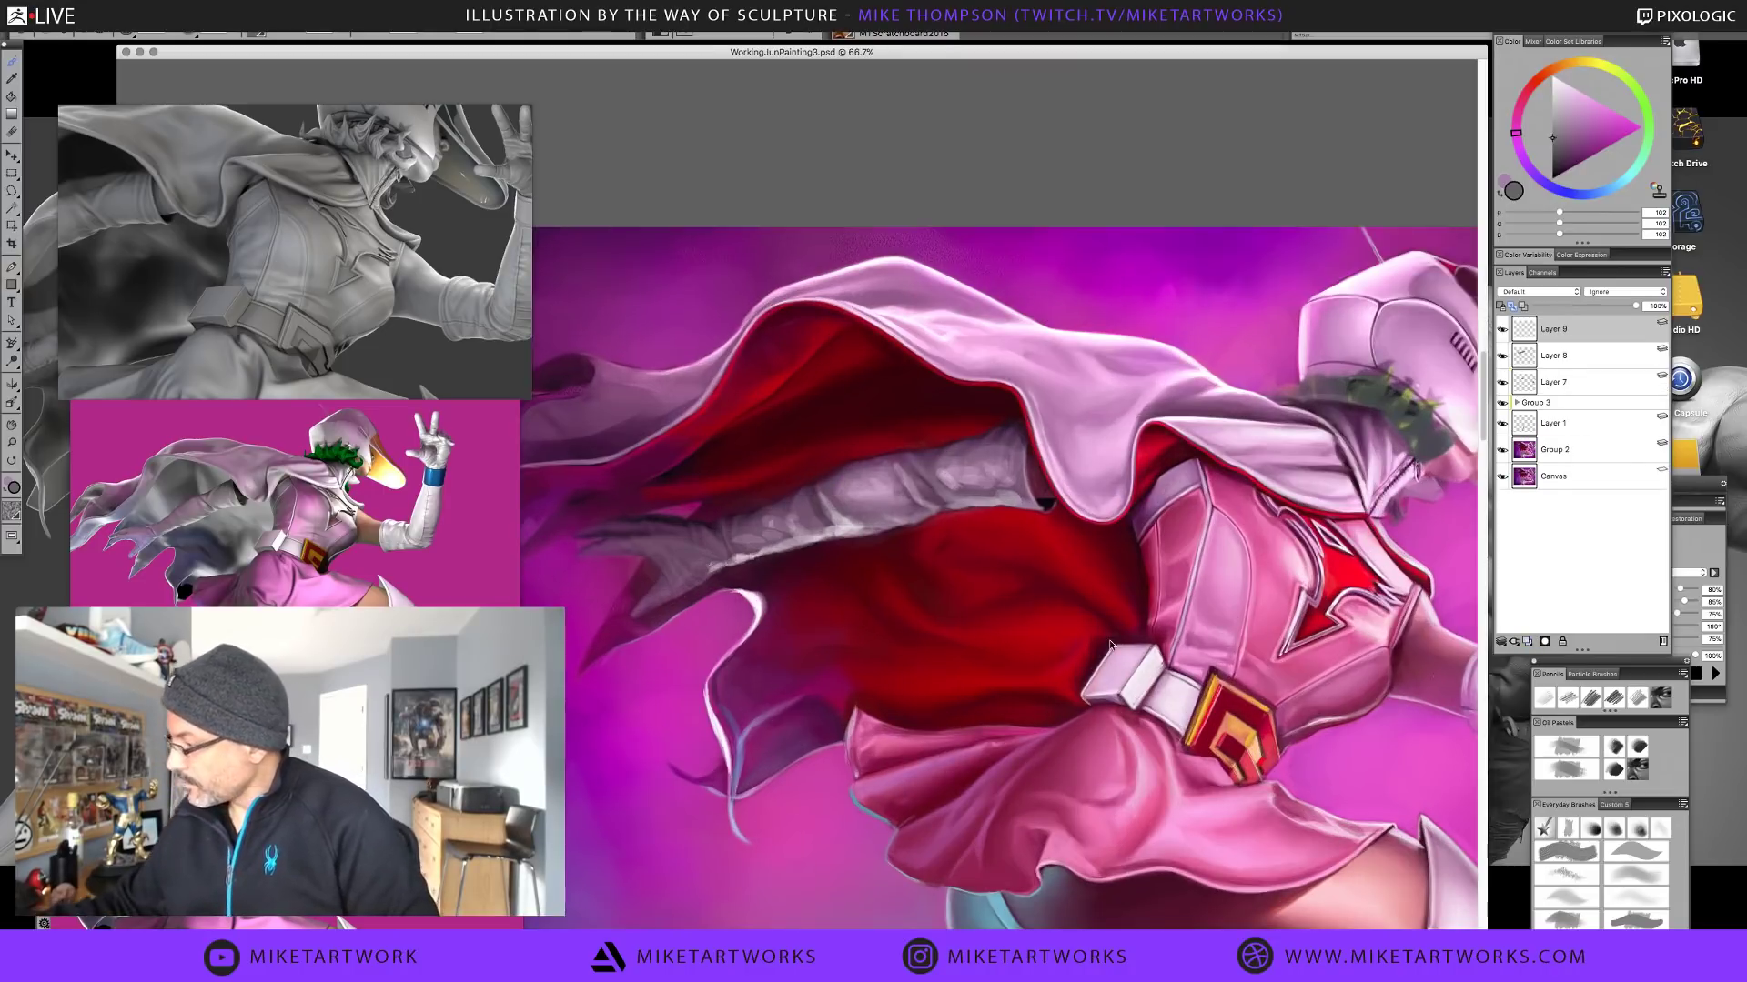
{"action": "key", "text": "super+equal"}
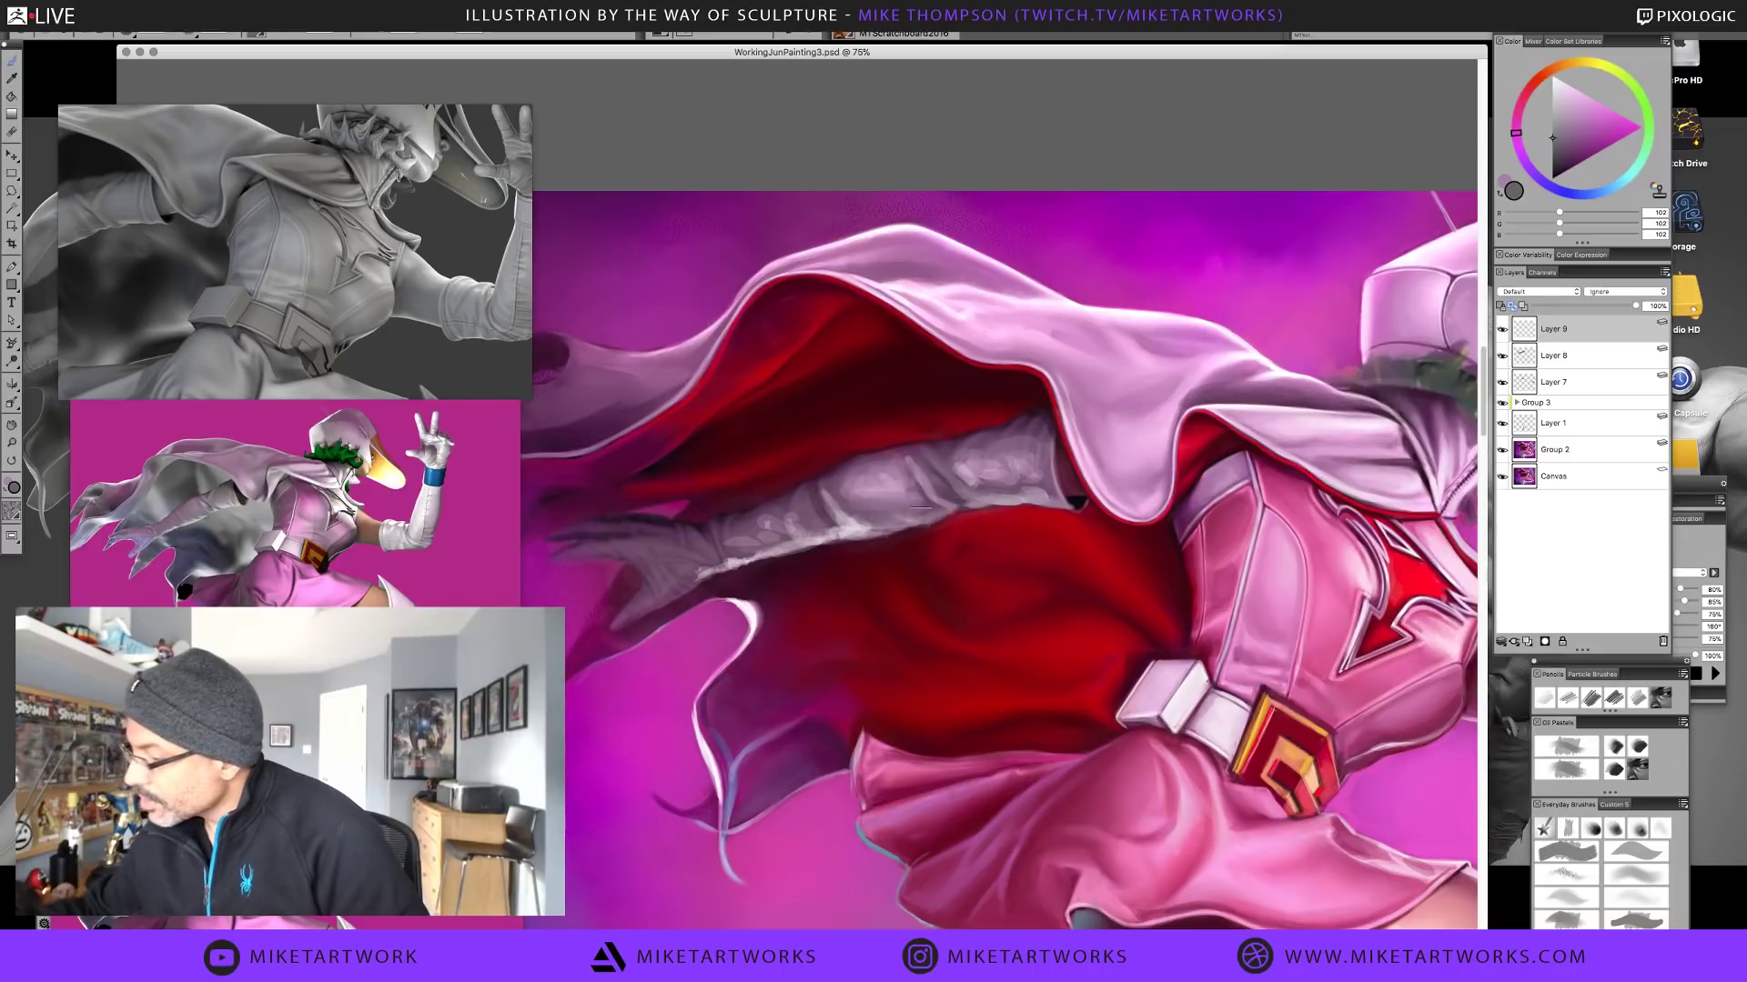
{"action": "left_click", "coordinate": [429, 543]}
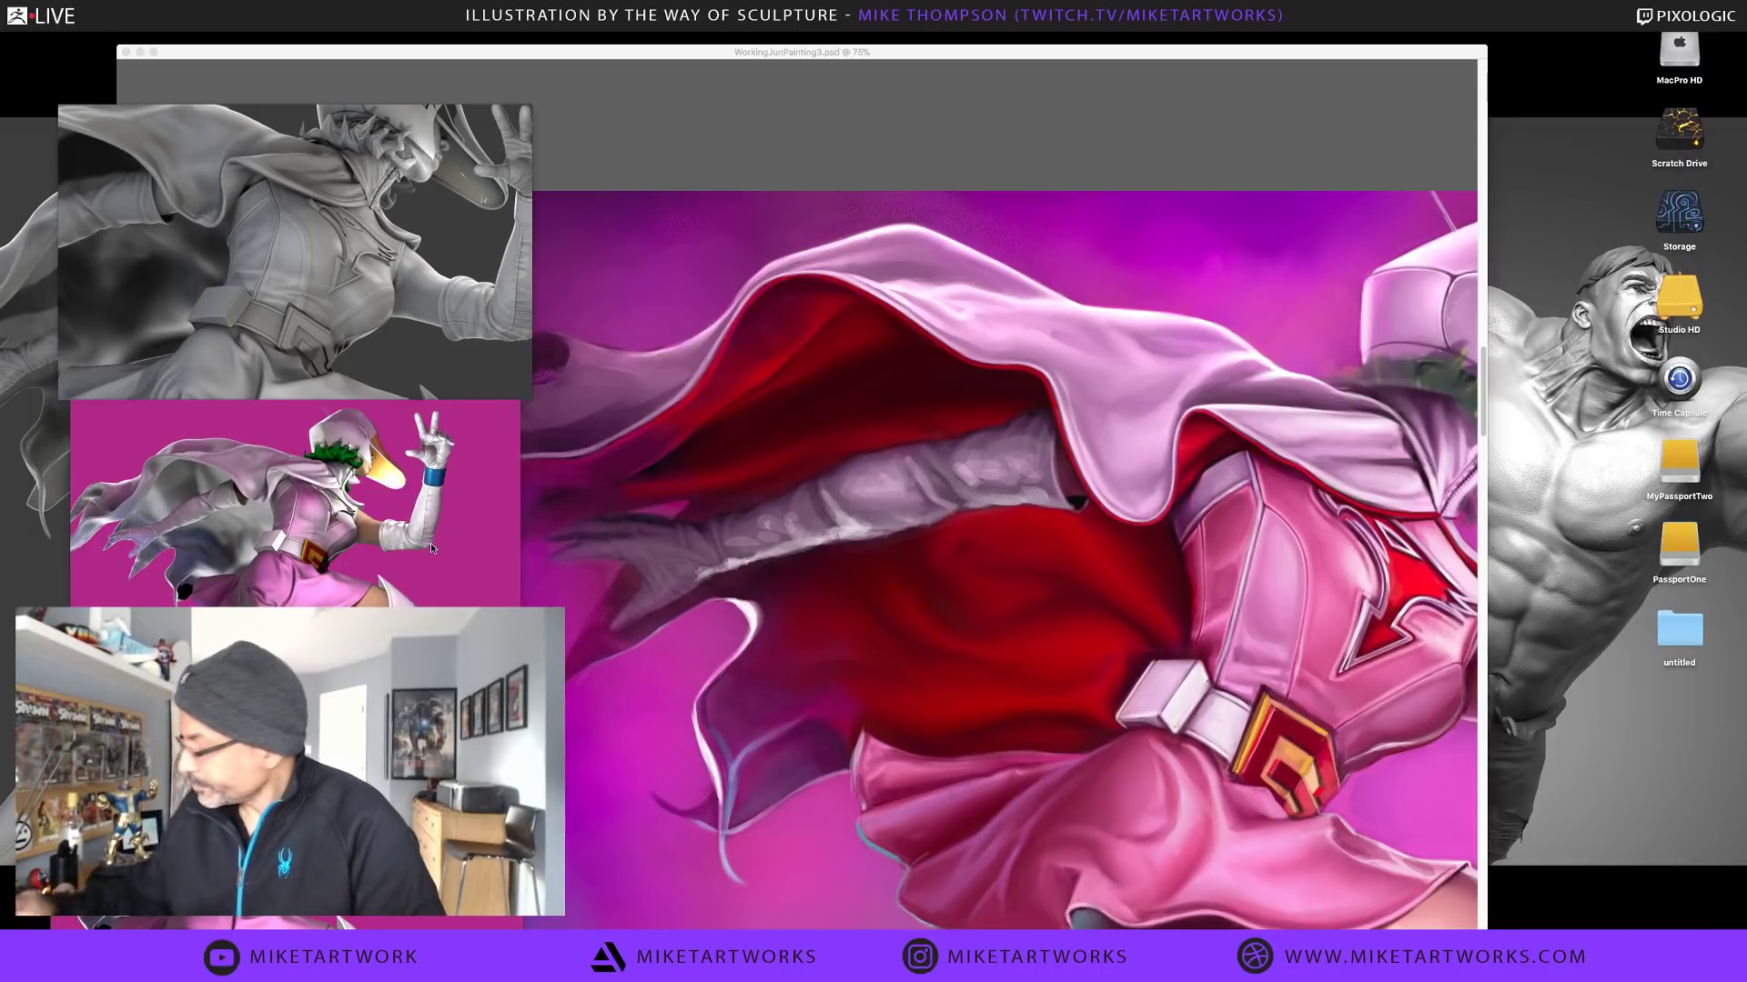
{"action": "scroll", "coordinate": [189, 571], "scroll_direction": "up", "scroll_amount": 5}
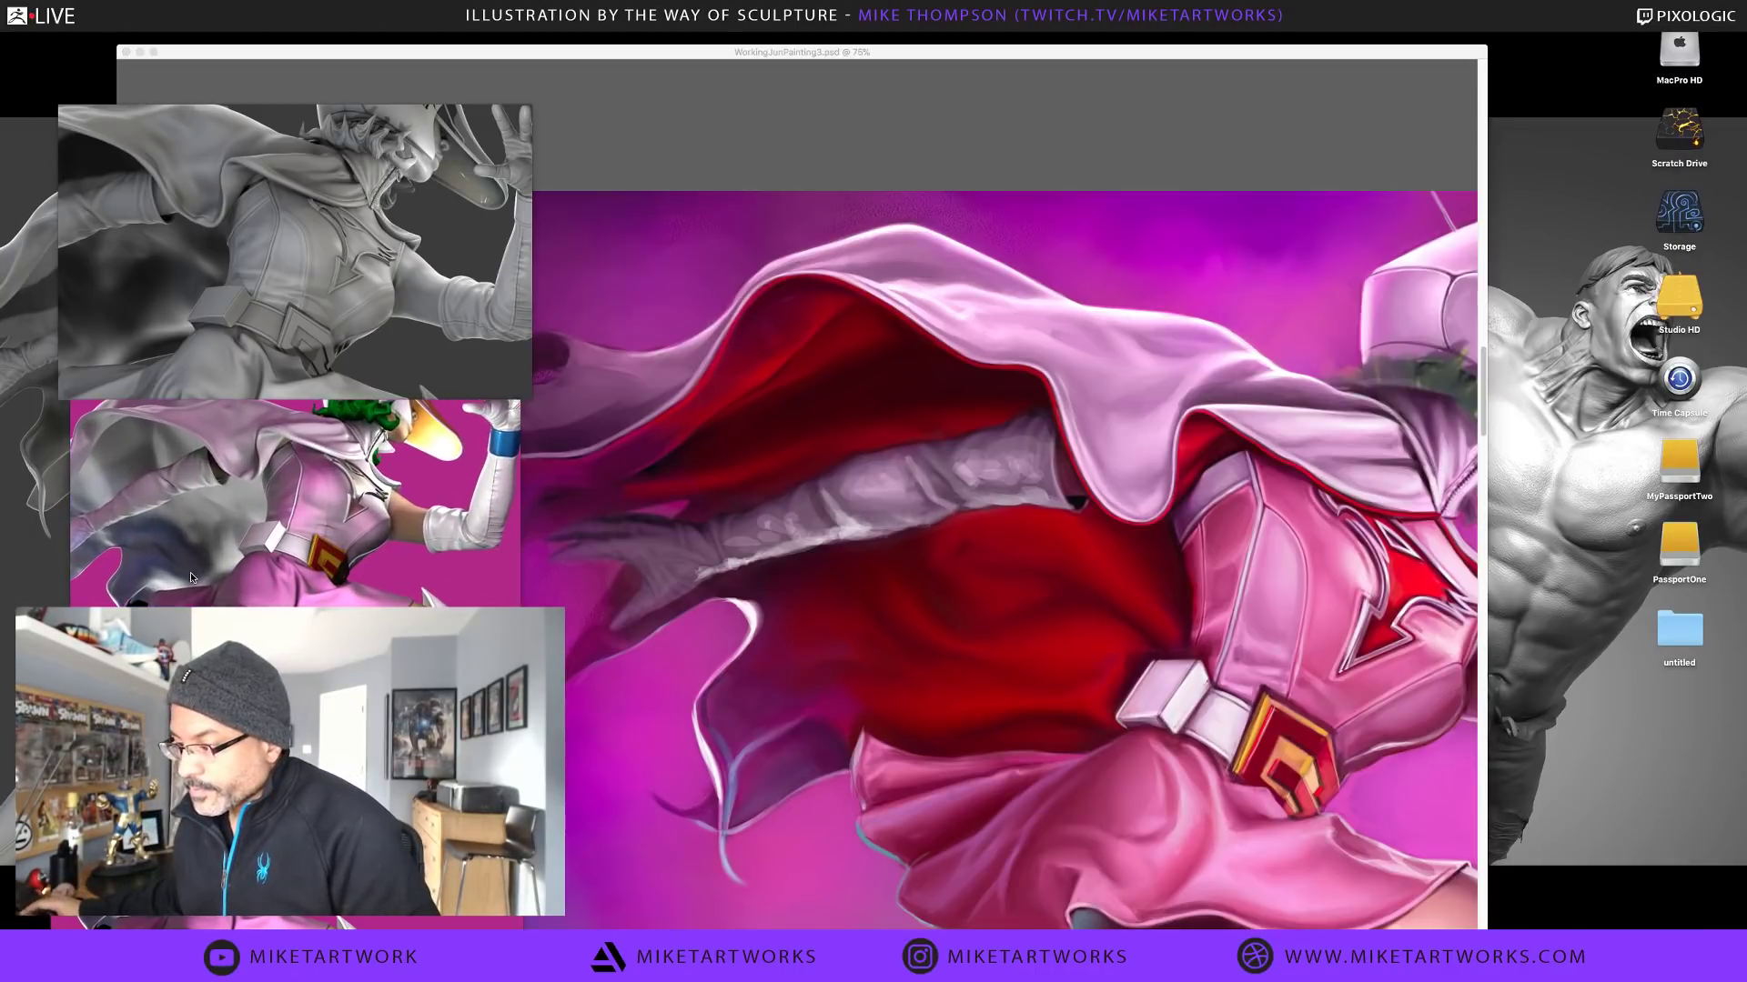
{"action": "scroll", "coordinate": [190, 571], "scroll_direction": "up", "scroll_amount": 5}
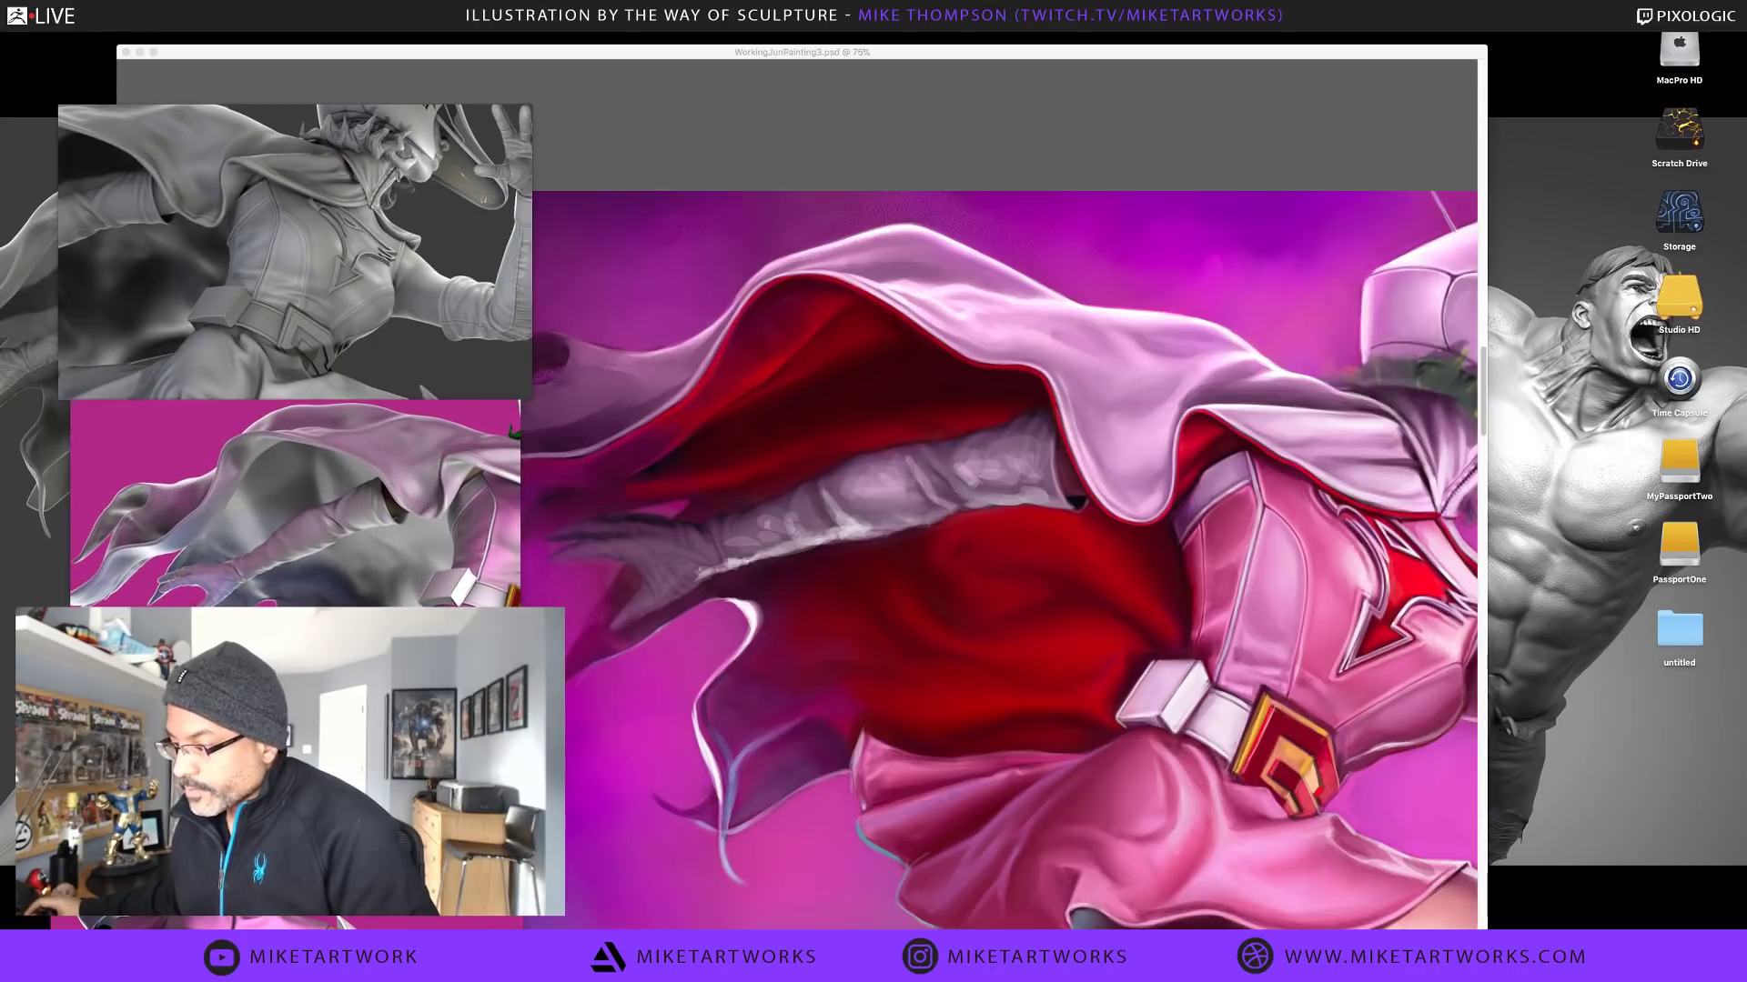
{"action": "scroll", "coordinate": [189, 571], "scroll_direction": "up", "scroll_amount": 5}
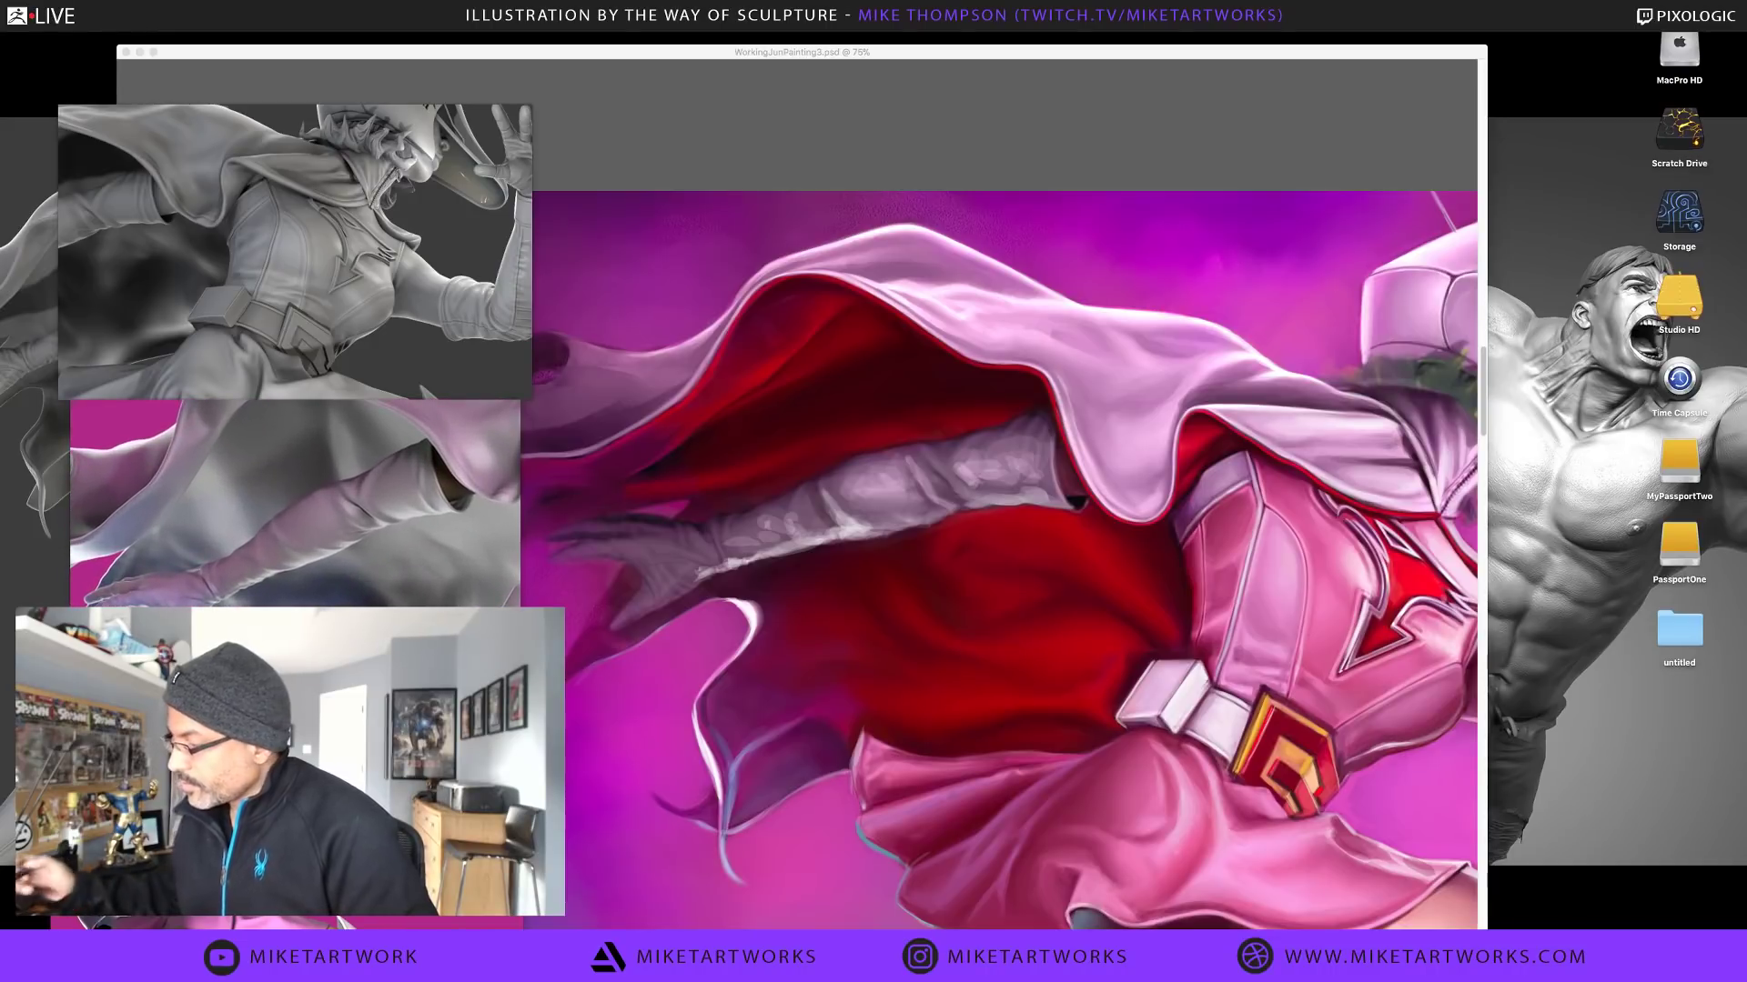
{"action": "key", "text": "Tab"}
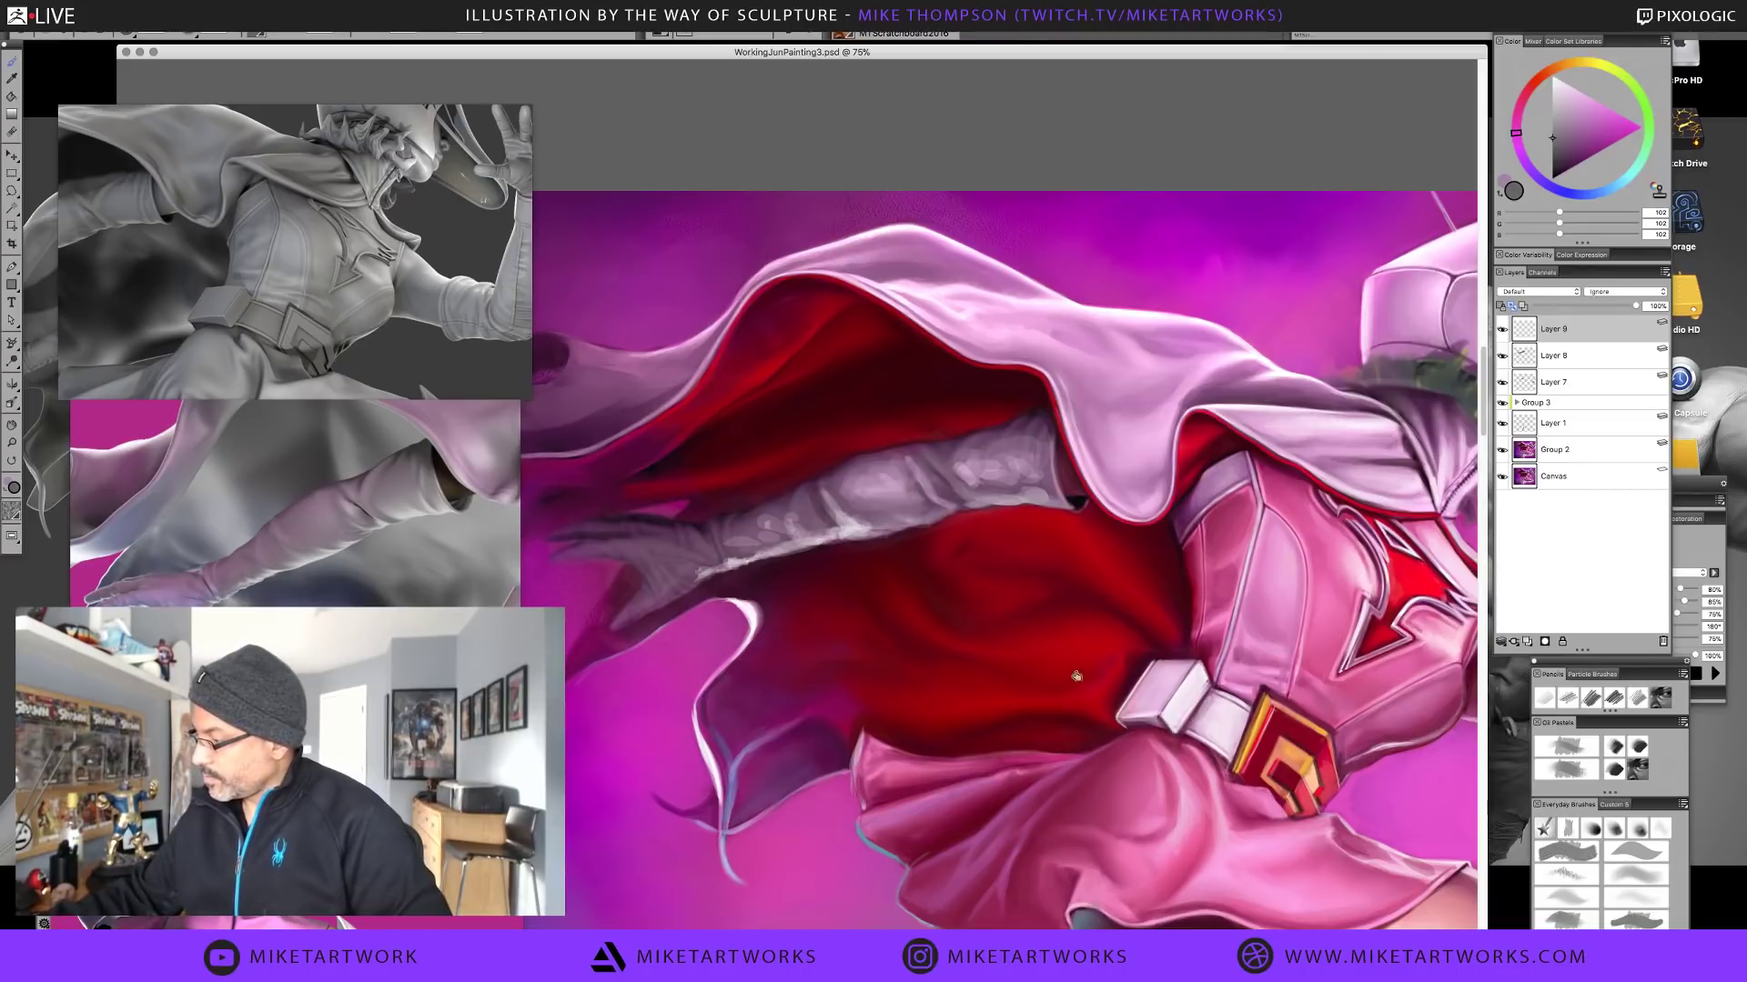
Tilt the canvas to level the rear arm and refine the sleeve's shadowed upper edge with sampled dark and mid purples
{"action": "left_click_drag", "start_coordinate": [1036, 707], "coordinate": [1038, 695]}
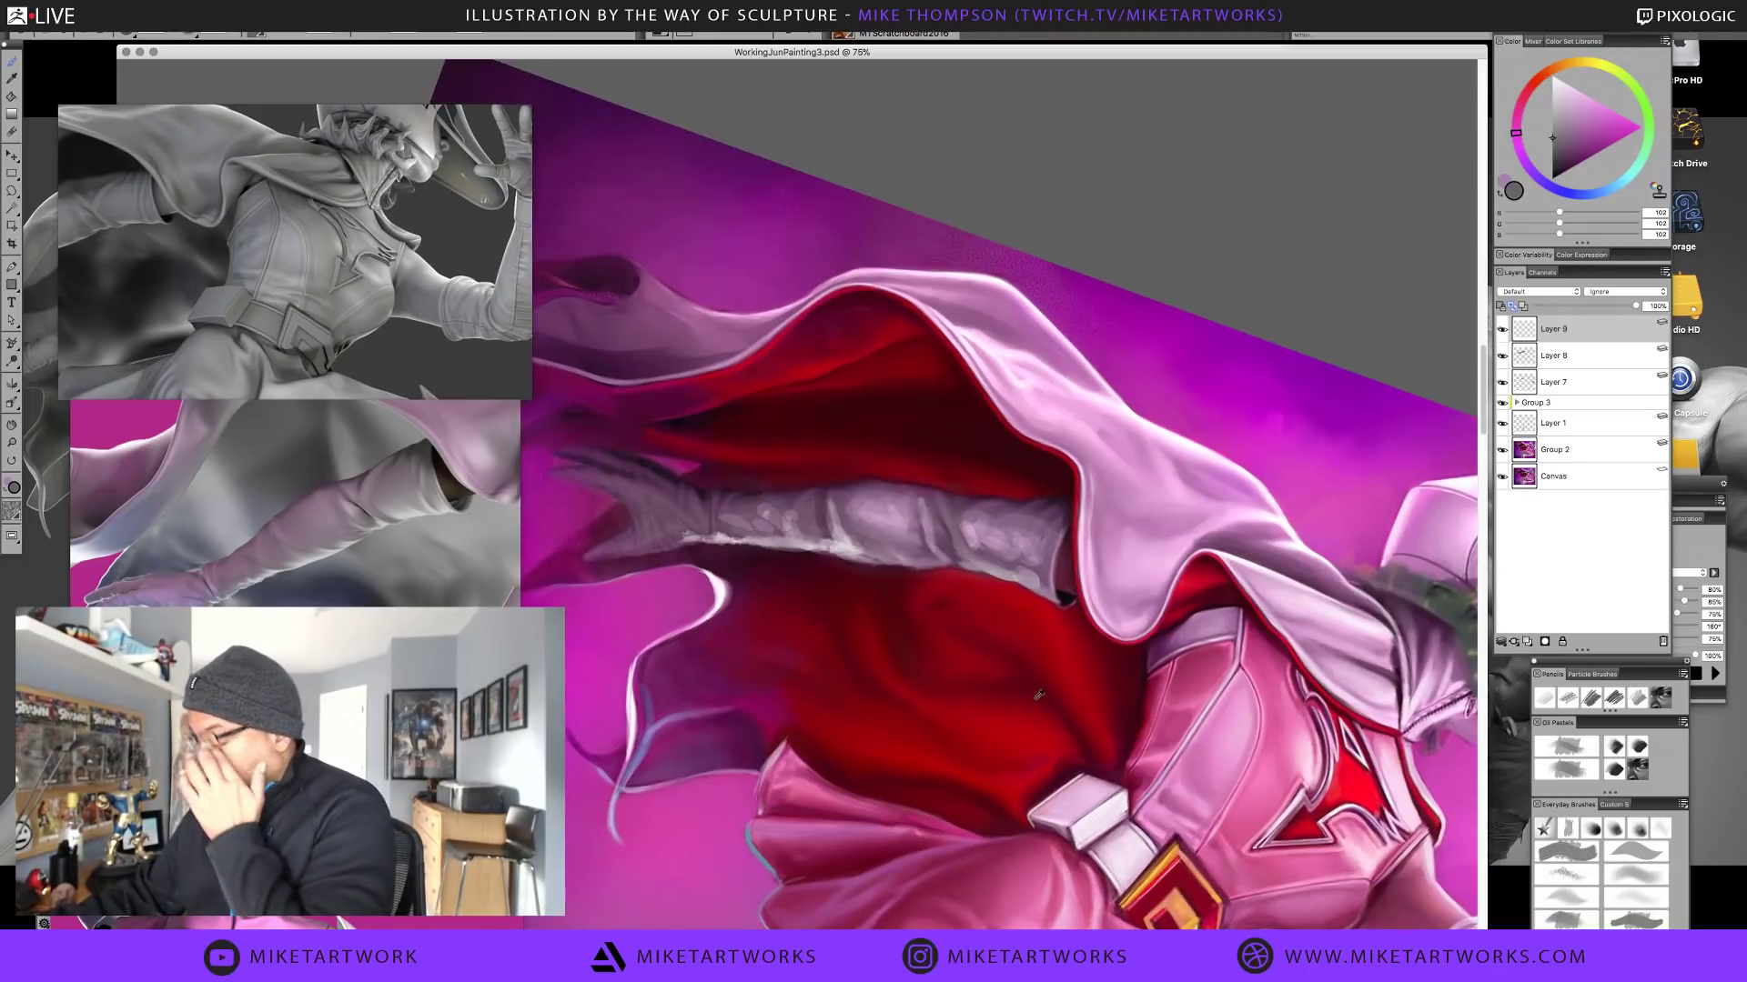
{"action": "left_click", "coordinate": [1063, 495], "text": "alt"}
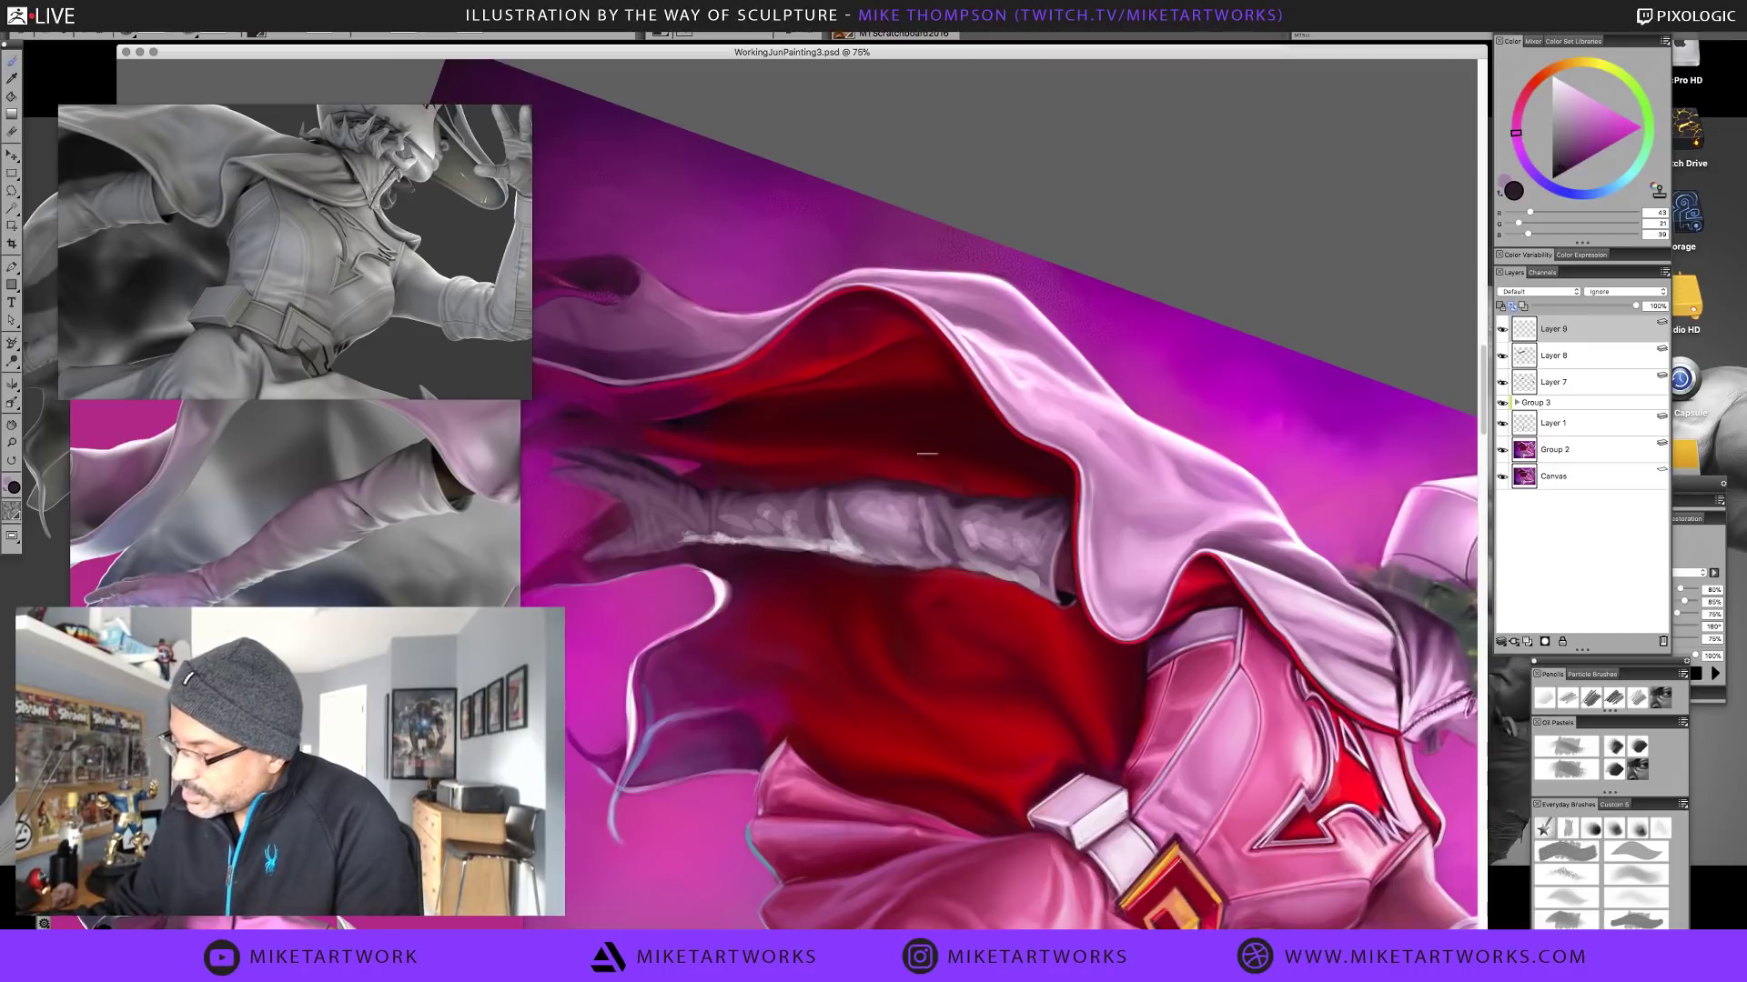
{"action": "left_click", "coordinate": [846, 485], "text": "alt"}
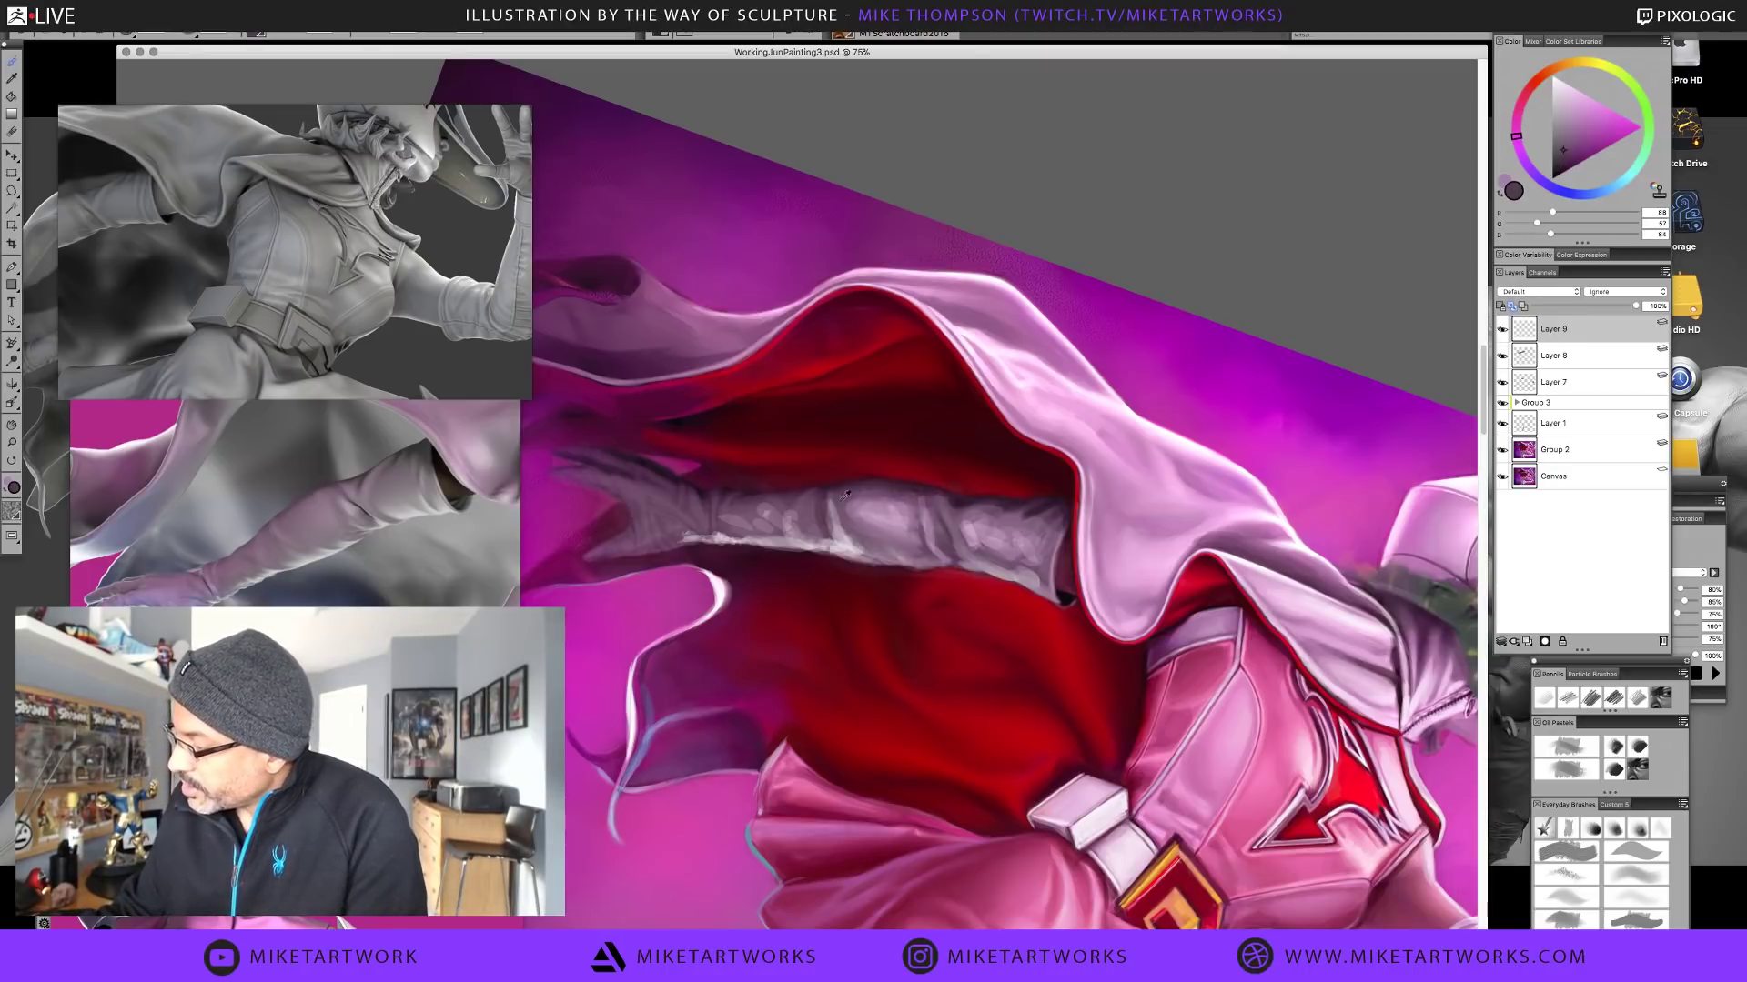
{"action": "left_click", "coordinate": [851, 498], "text": "alt"}
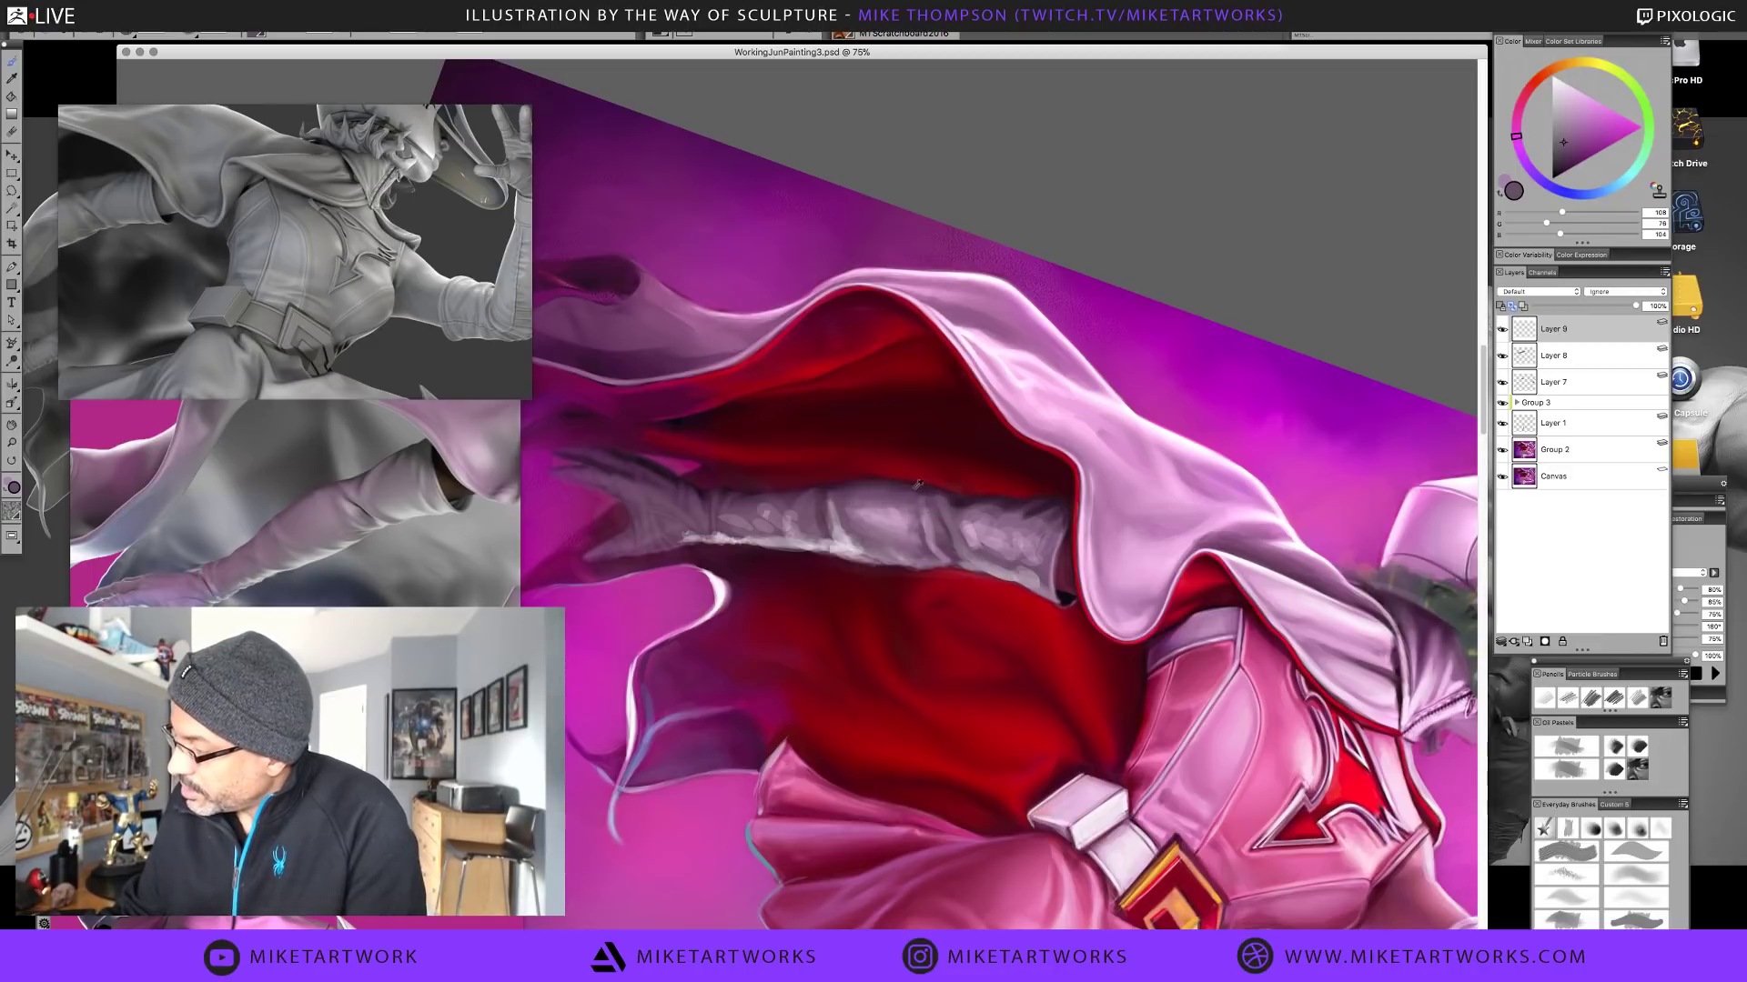
{"action": "left_click", "coordinate": [855, 492], "text": "alt"}
{"action": "left_click", "coordinate": [878, 492], "text": "alt"}
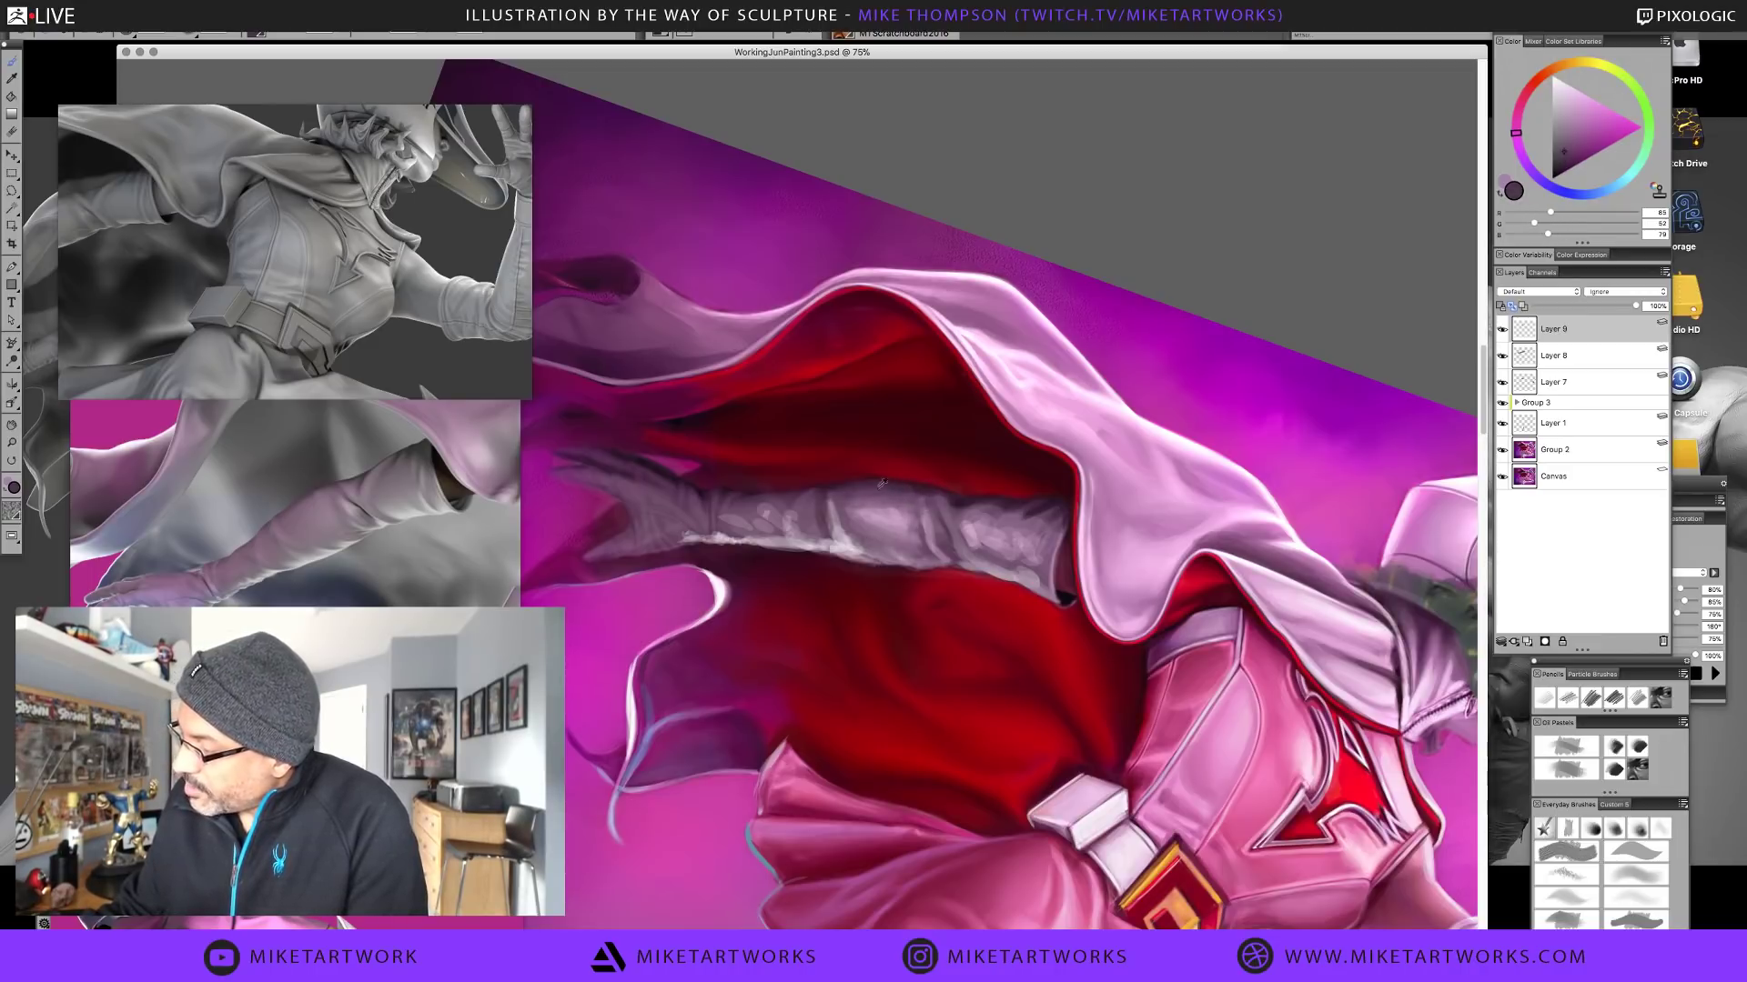
Model the folds at the middle of the rear sleeve with mid purples and light lilacs sampled from the fabric
{"action": "left_click", "coordinate": [851, 506], "text": "alt"}
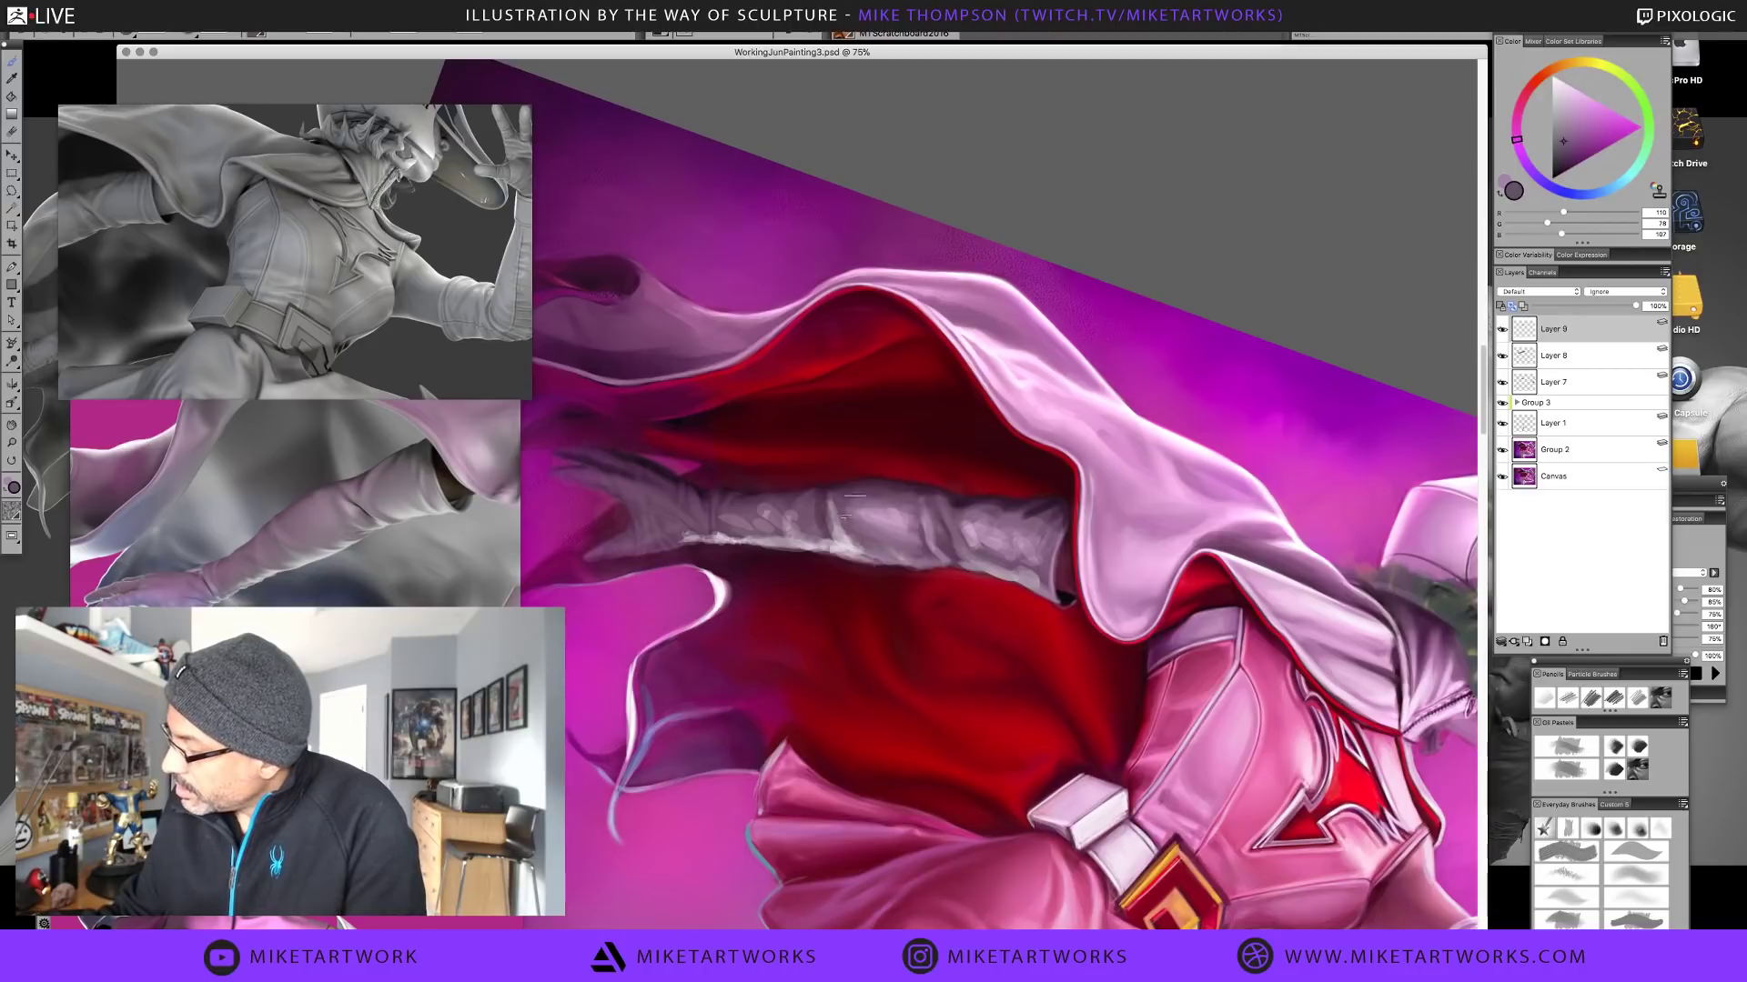
{"action": "left_click", "coordinate": [854, 536], "text": "alt"}
{"action": "left_click", "coordinate": [866, 515], "text": "alt"}
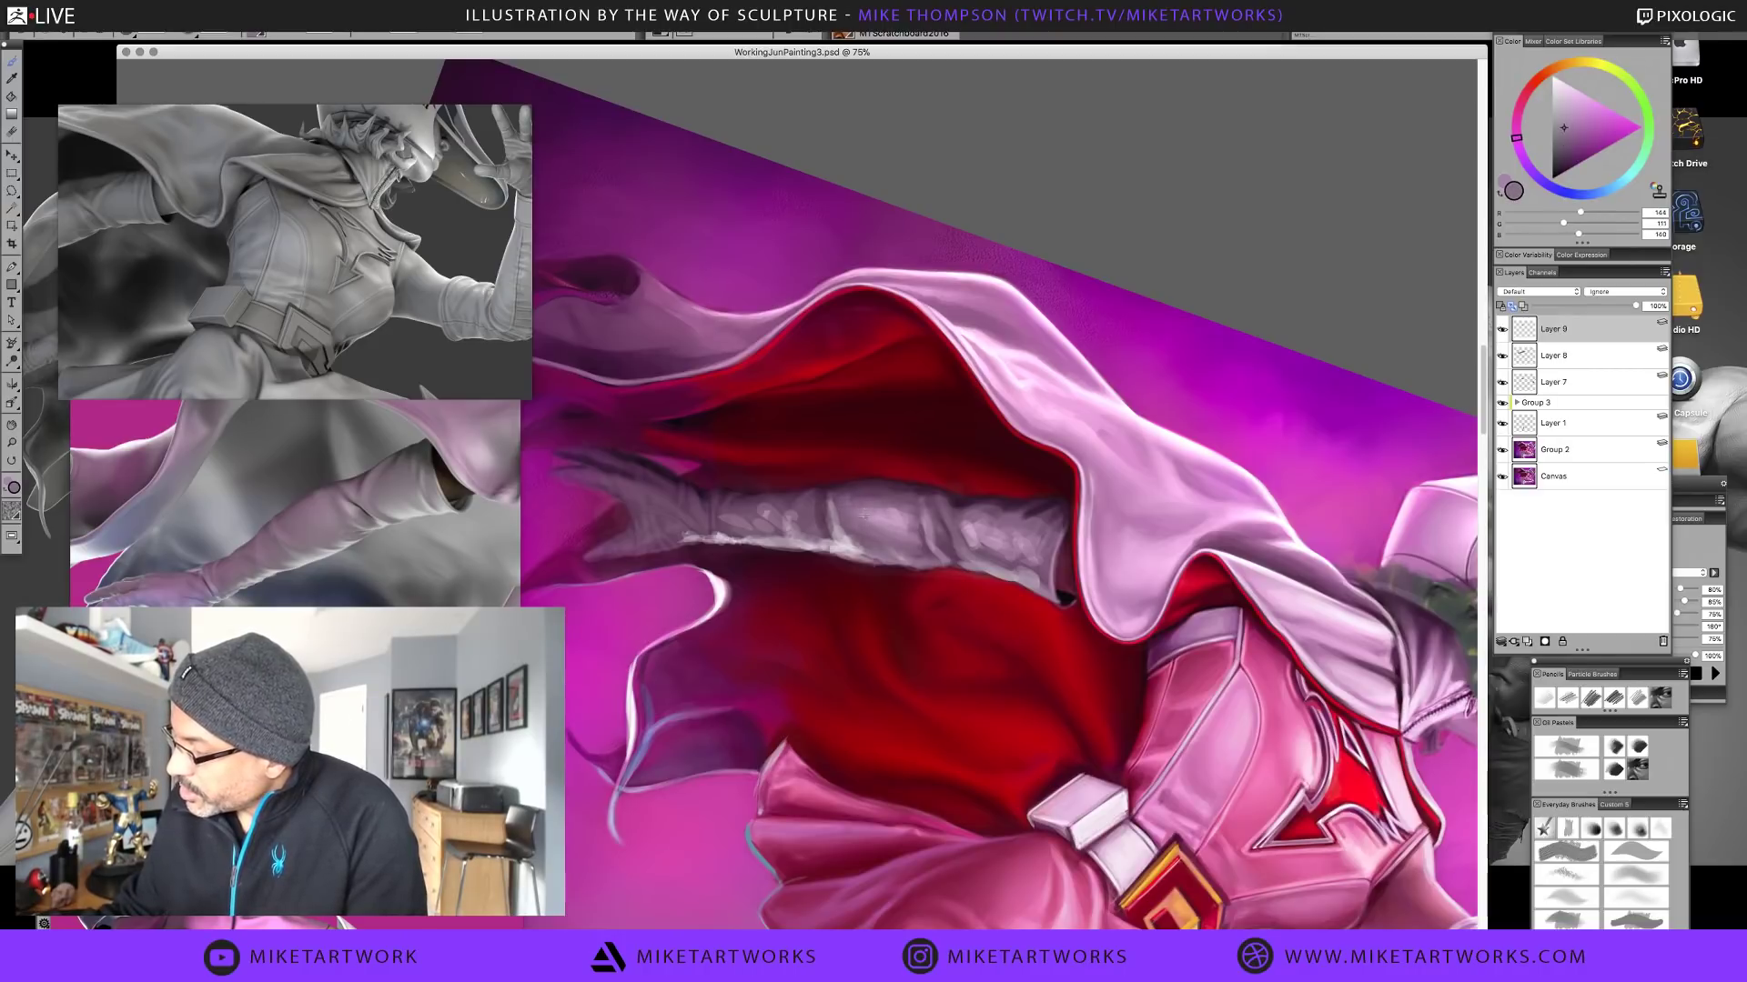
{"action": "left_click", "coordinate": [899, 508], "text": "alt"}
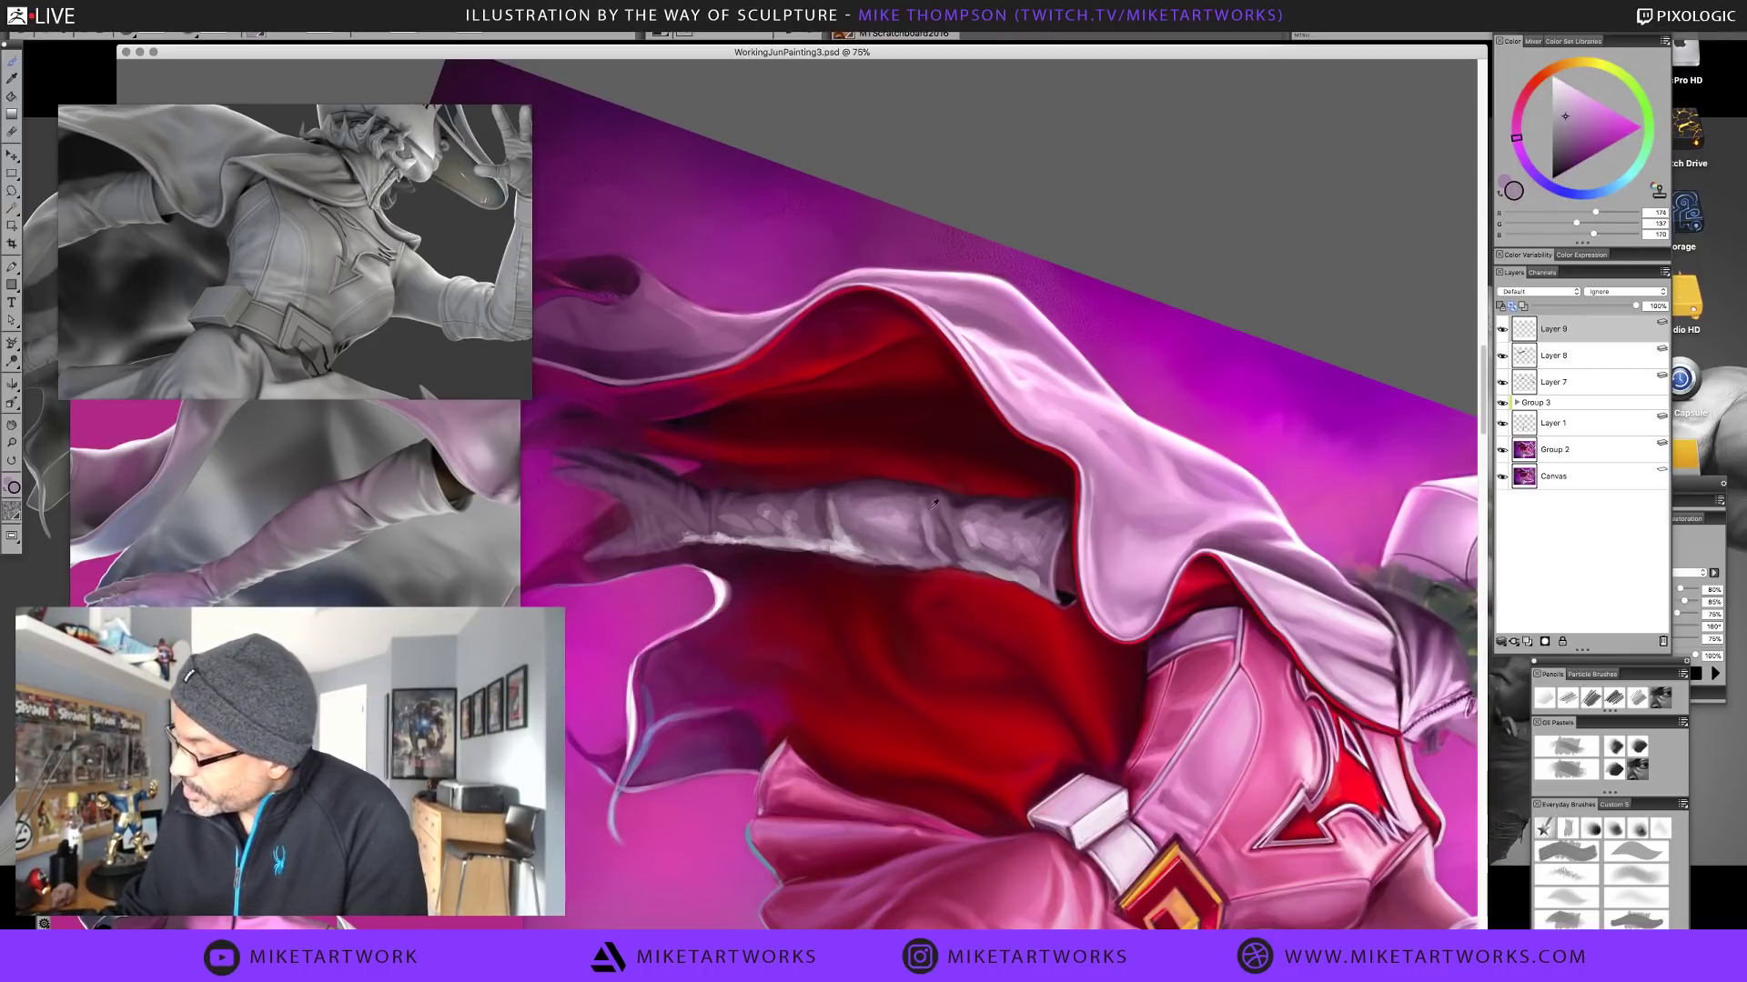
{"action": "left_click", "coordinate": [864, 515], "text": "alt"}
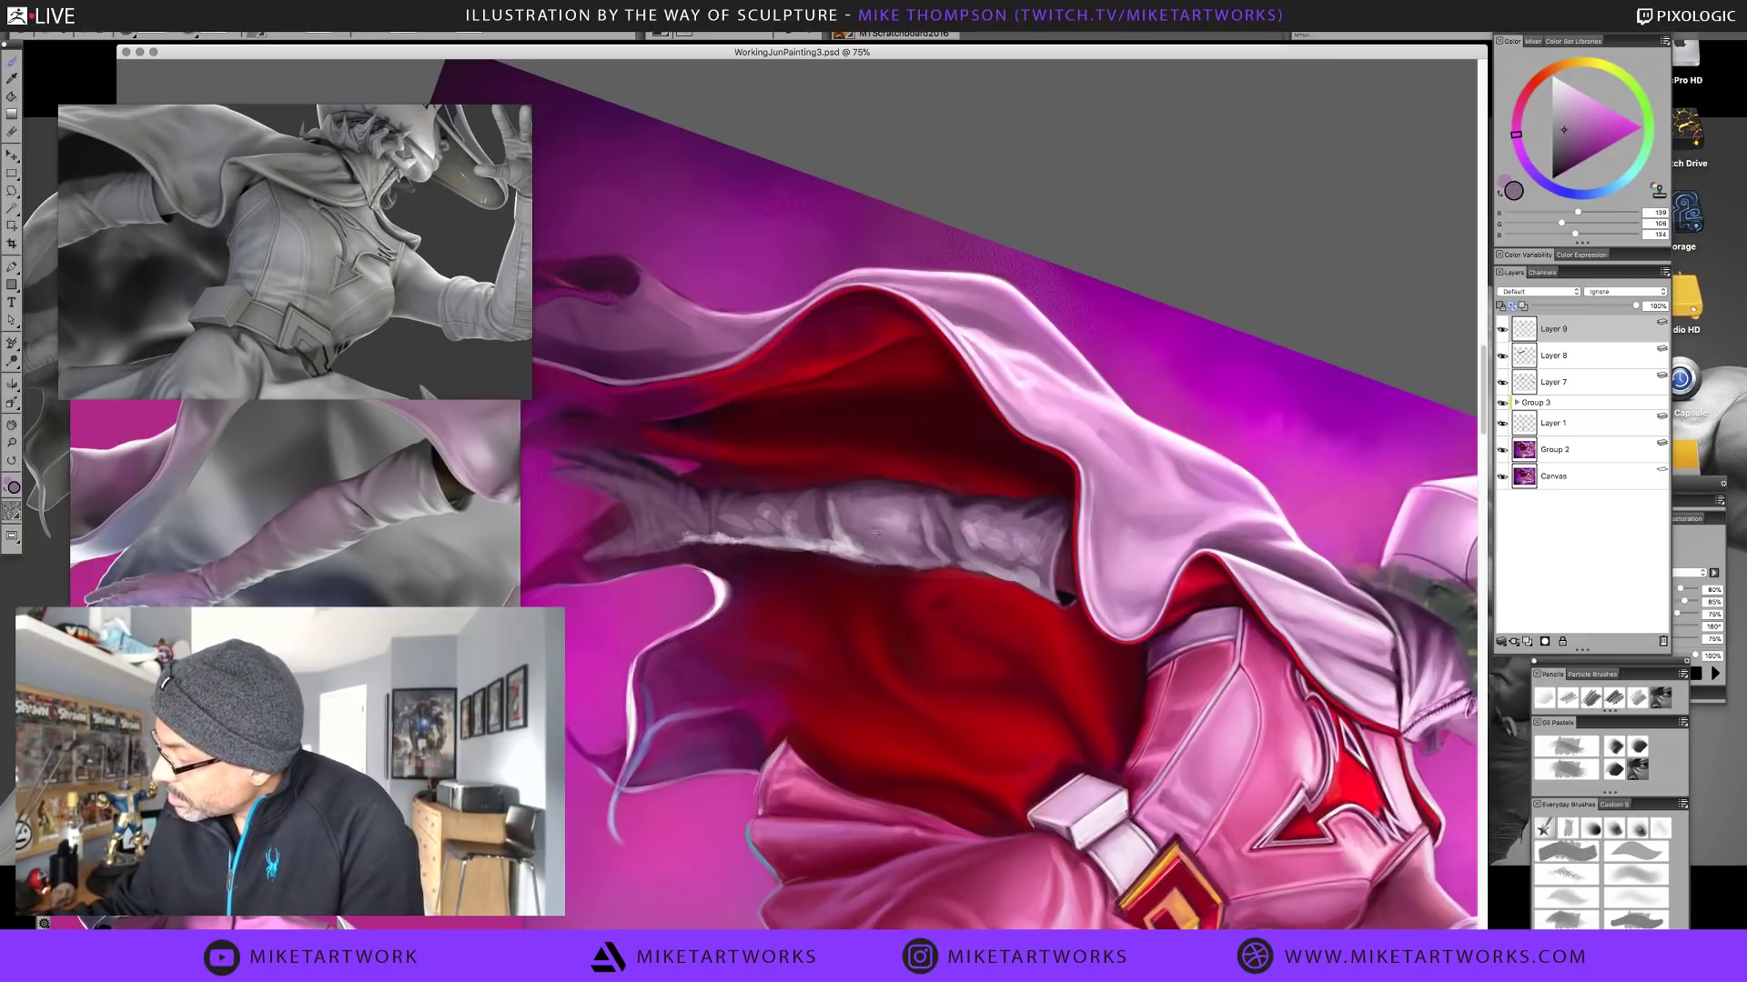
{"action": "left_click", "coordinate": [900, 536], "text": "alt"}
{"action": "left_click", "coordinate": [899, 546], "text": "alt"}
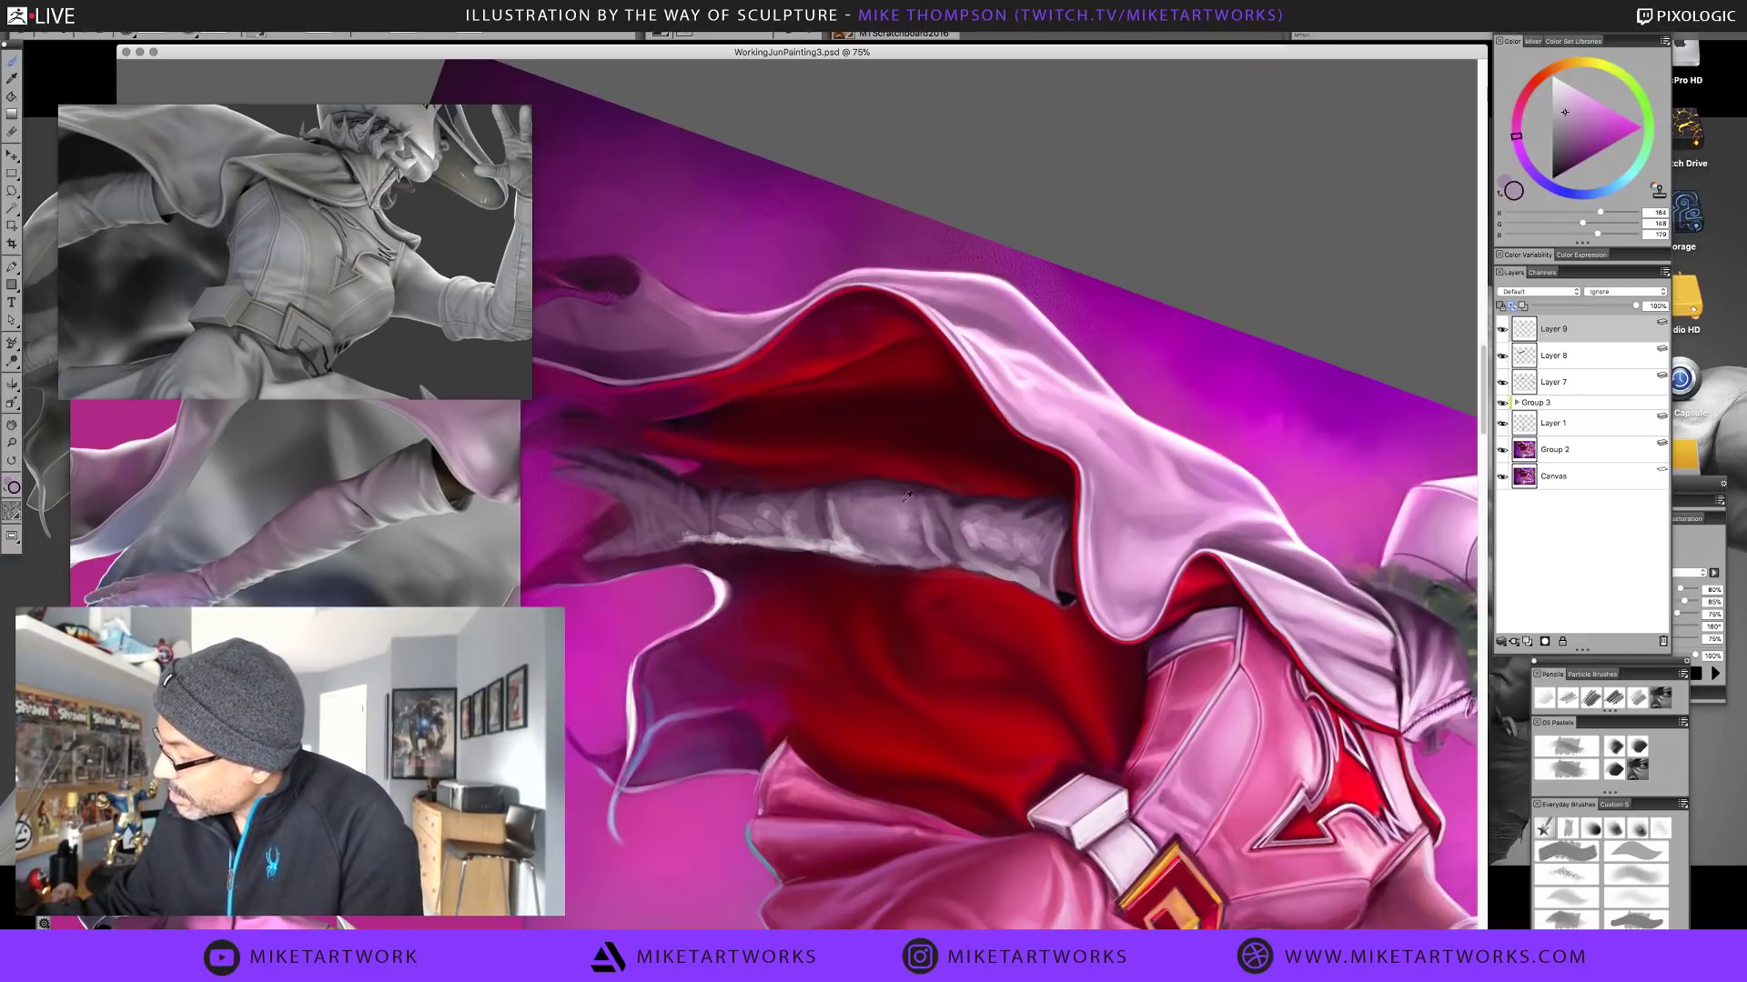
Define the crease across the upper sleeve with a sampled dark purple, softening its sides with mid purples and lilac
{"action": "left_click", "coordinate": [921, 498], "text": "alt"}
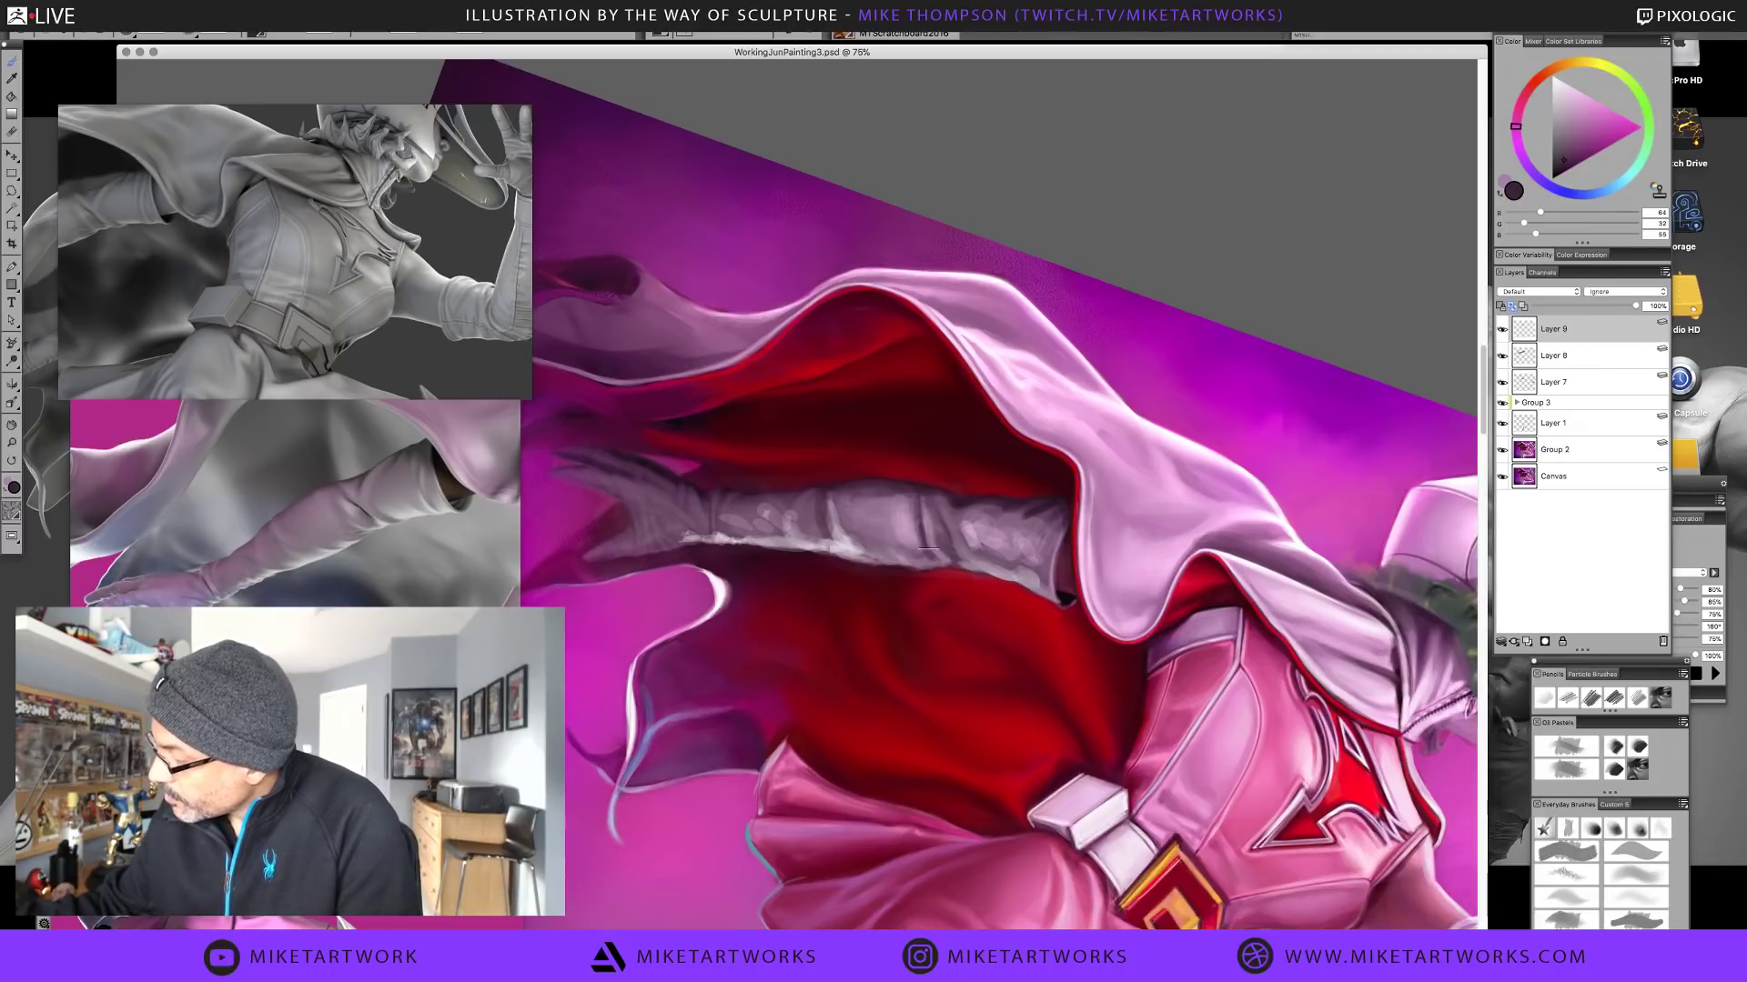
{"action": "left_click", "coordinate": [929, 552], "text": "alt"}
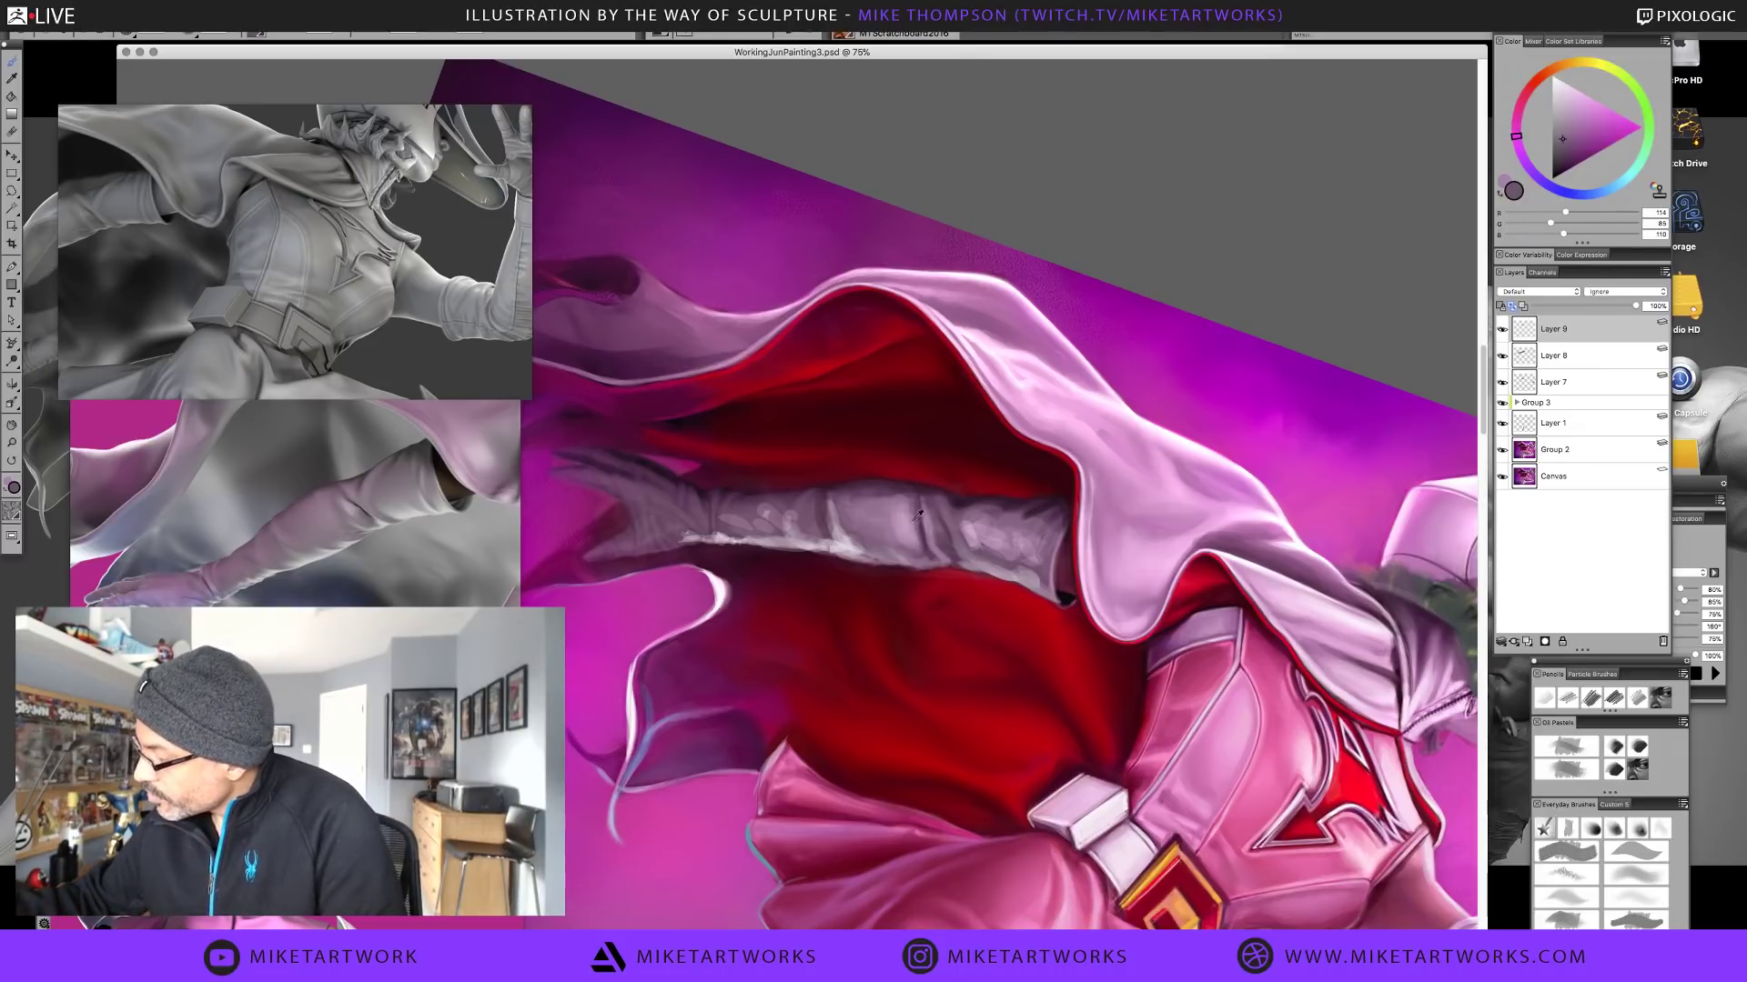
{"action": "left_click", "coordinate": [926, 549], "text": "alt"}
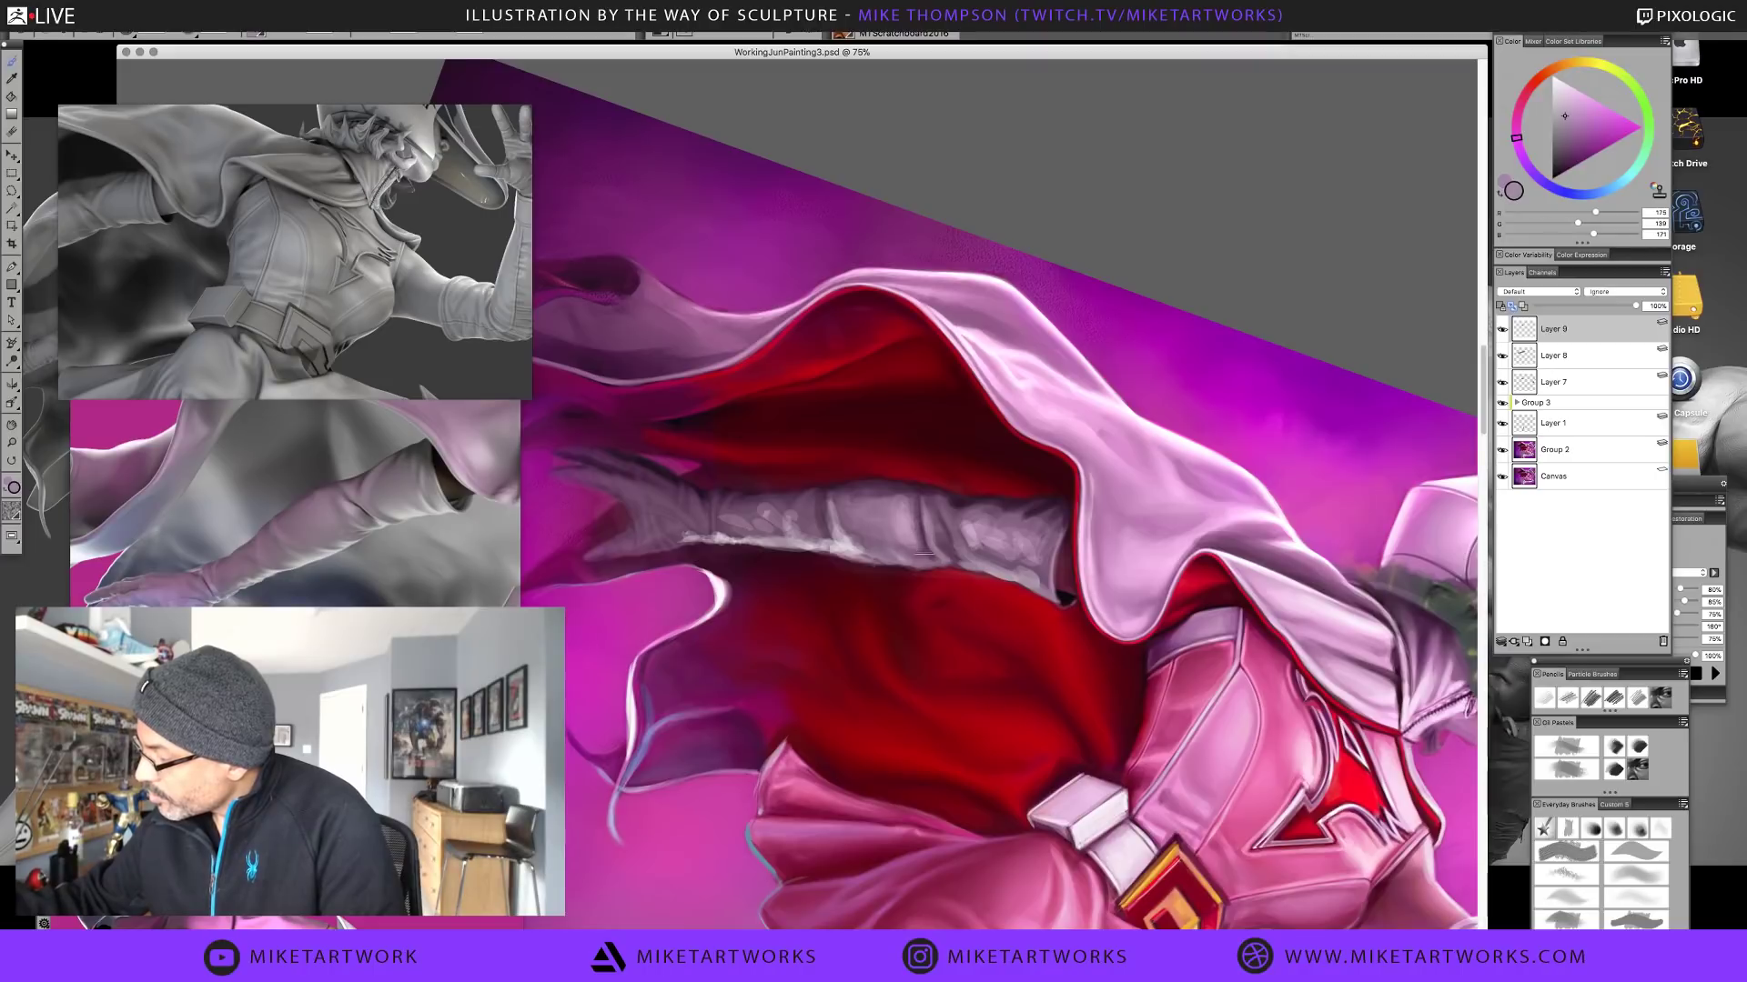
{"action": "left_click", "coordinate": [911, 498], "text": "alt"}
{"action": "left_click", "coordinate": [903, 492], "text": "alt"}
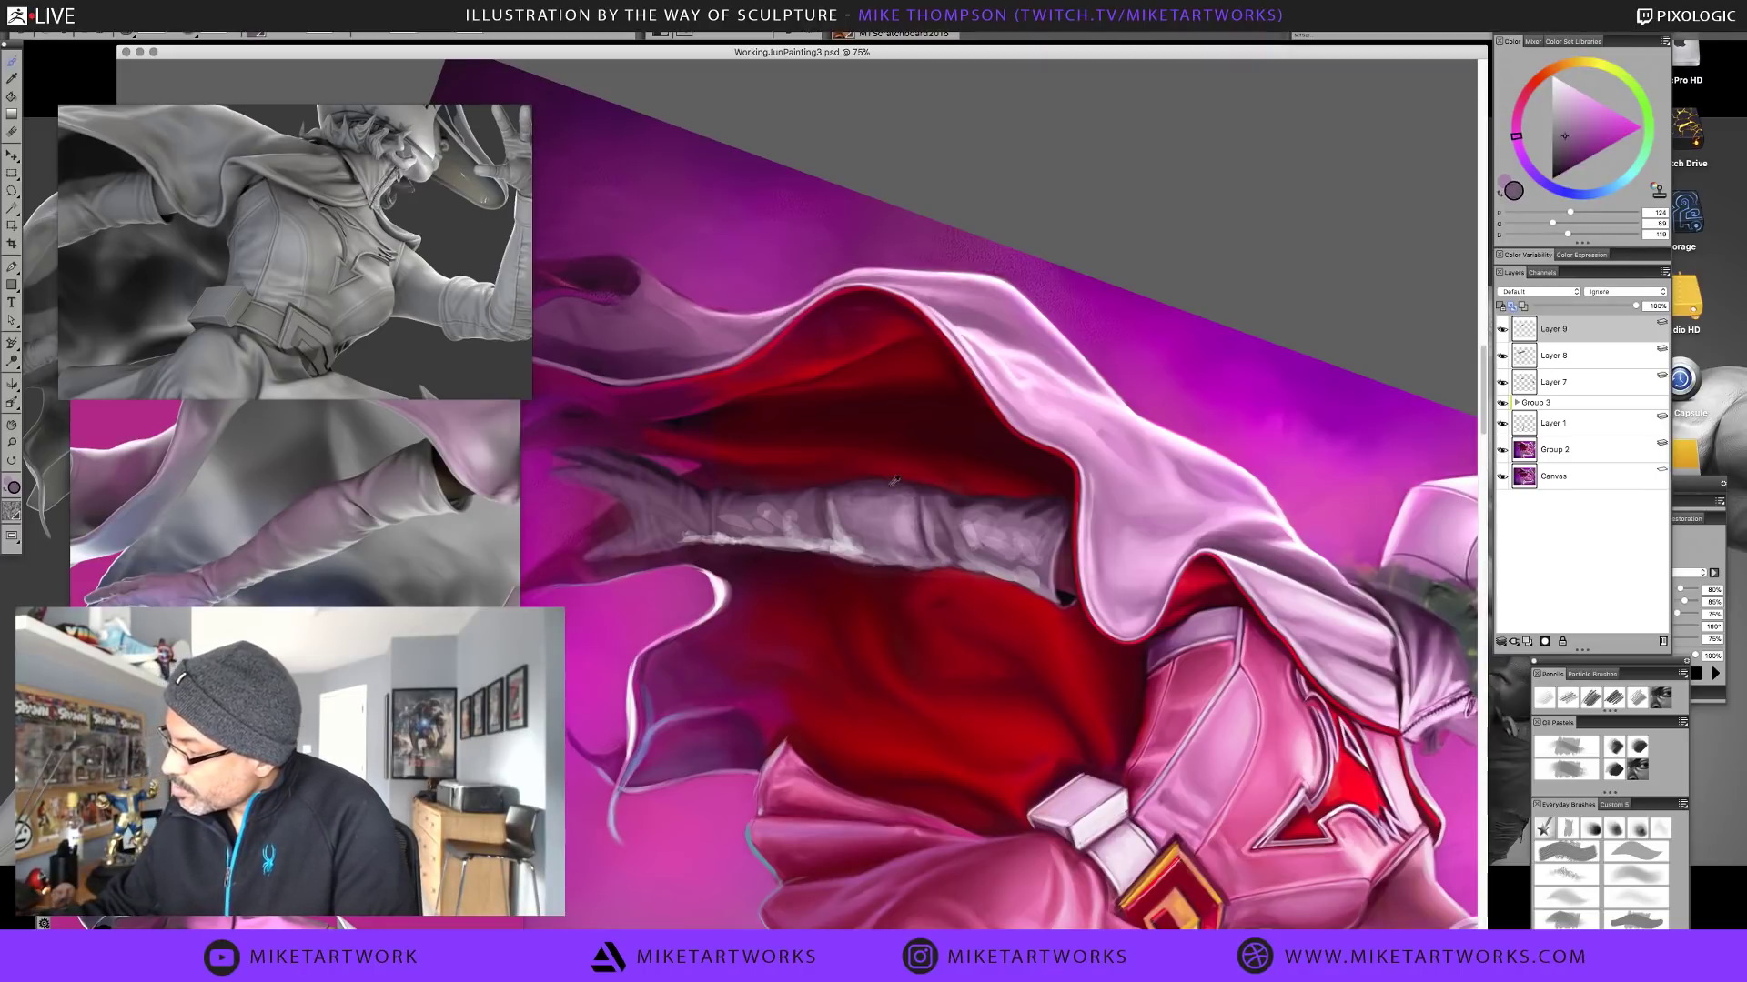
{"action": "left_click", "coordinate": [896, 498], "text": "alt"}
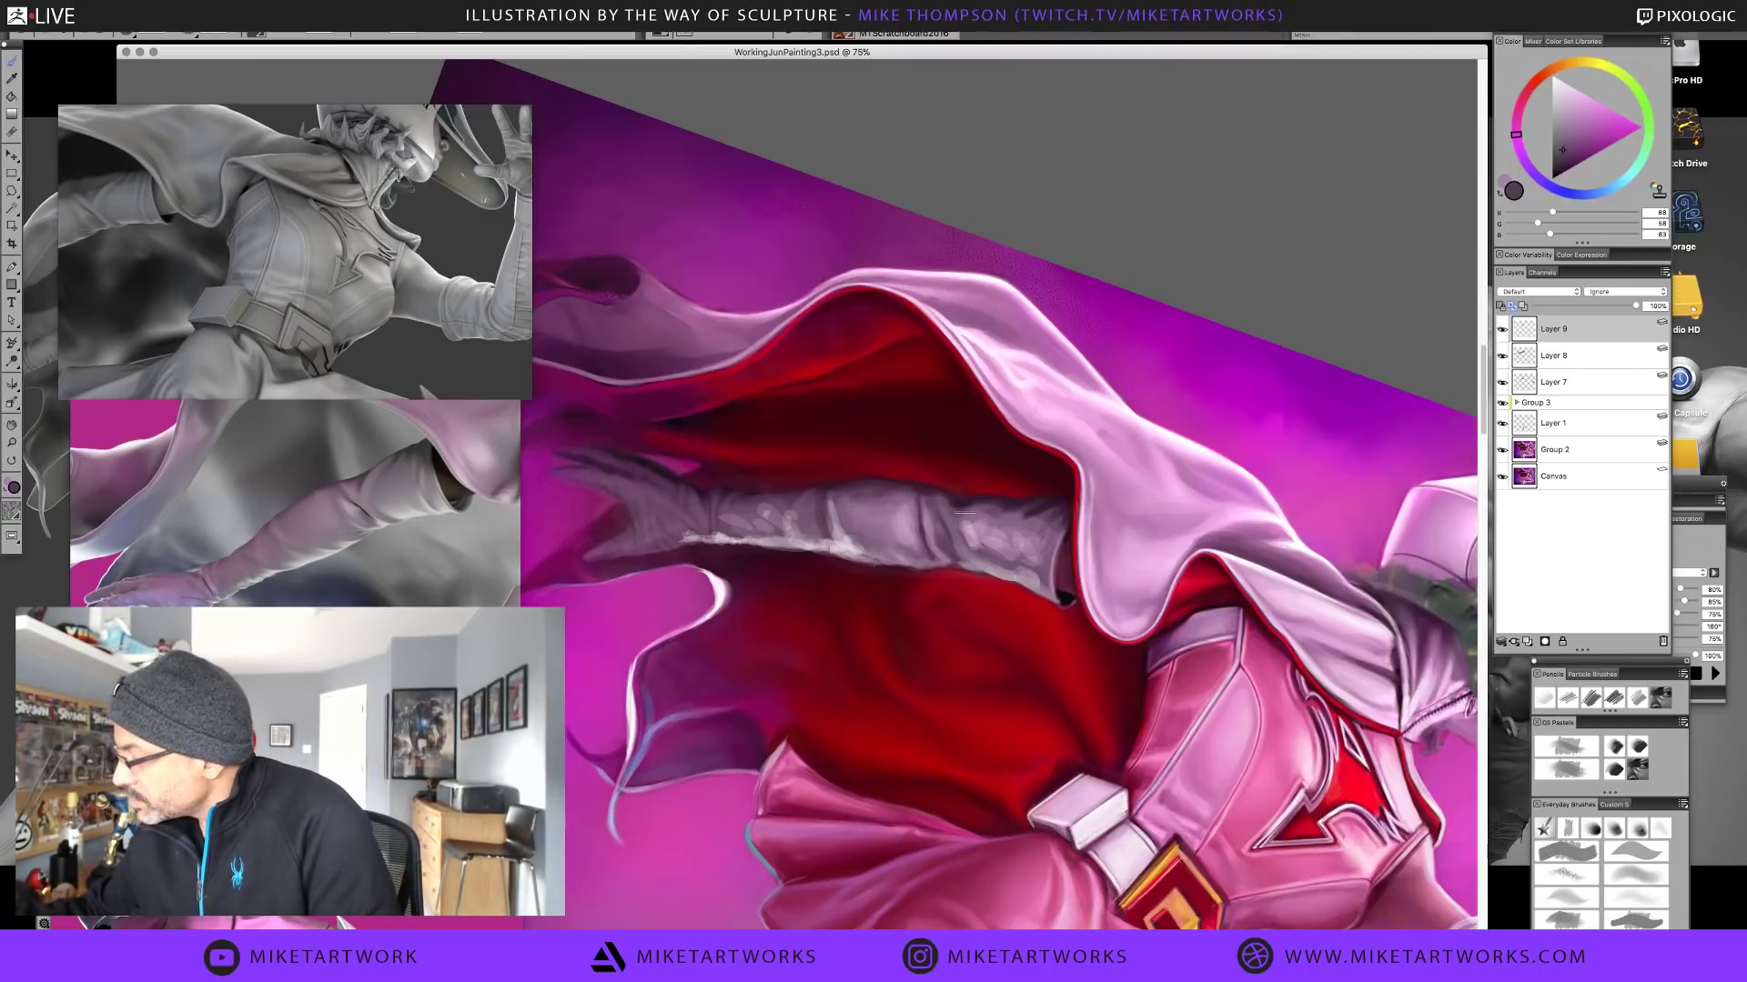
Strengthen the upper sleeve's contrast with sampled dark purples and a light lilac beside the crease
{"action": "left_click", "coordinate": [979, 497], "text": "alt"}
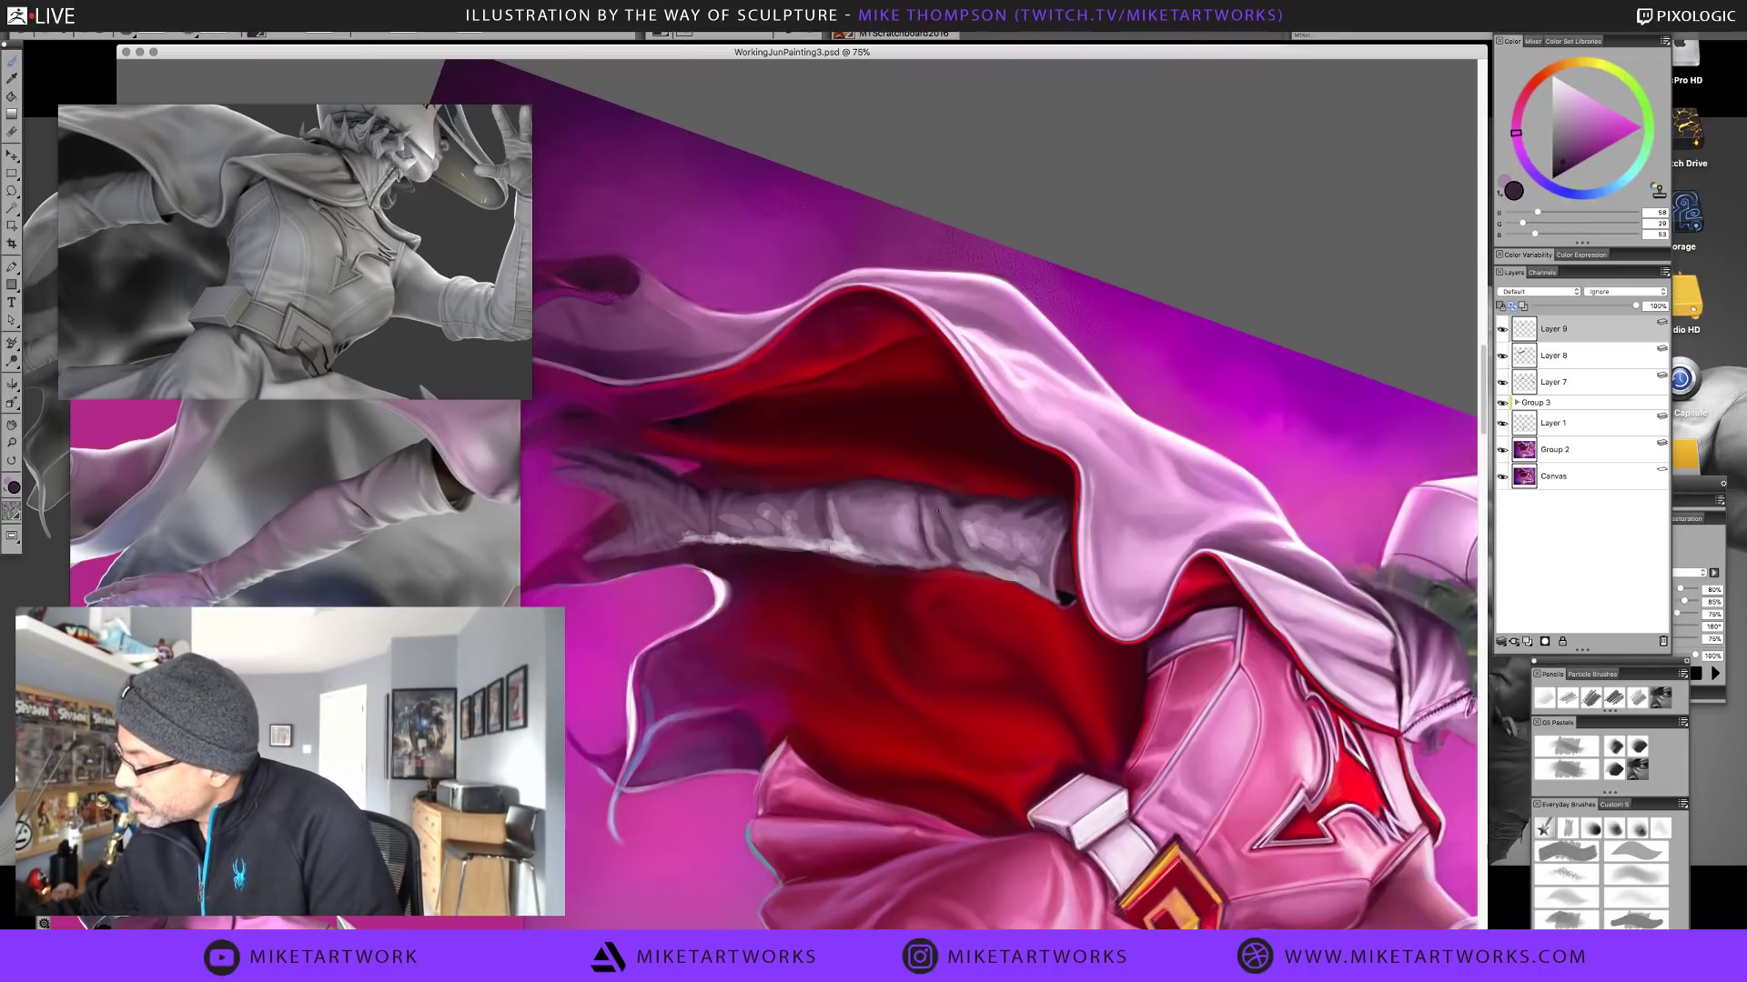
{"action": "left_click", "coordinate": [944, 529], "text": "alt"}
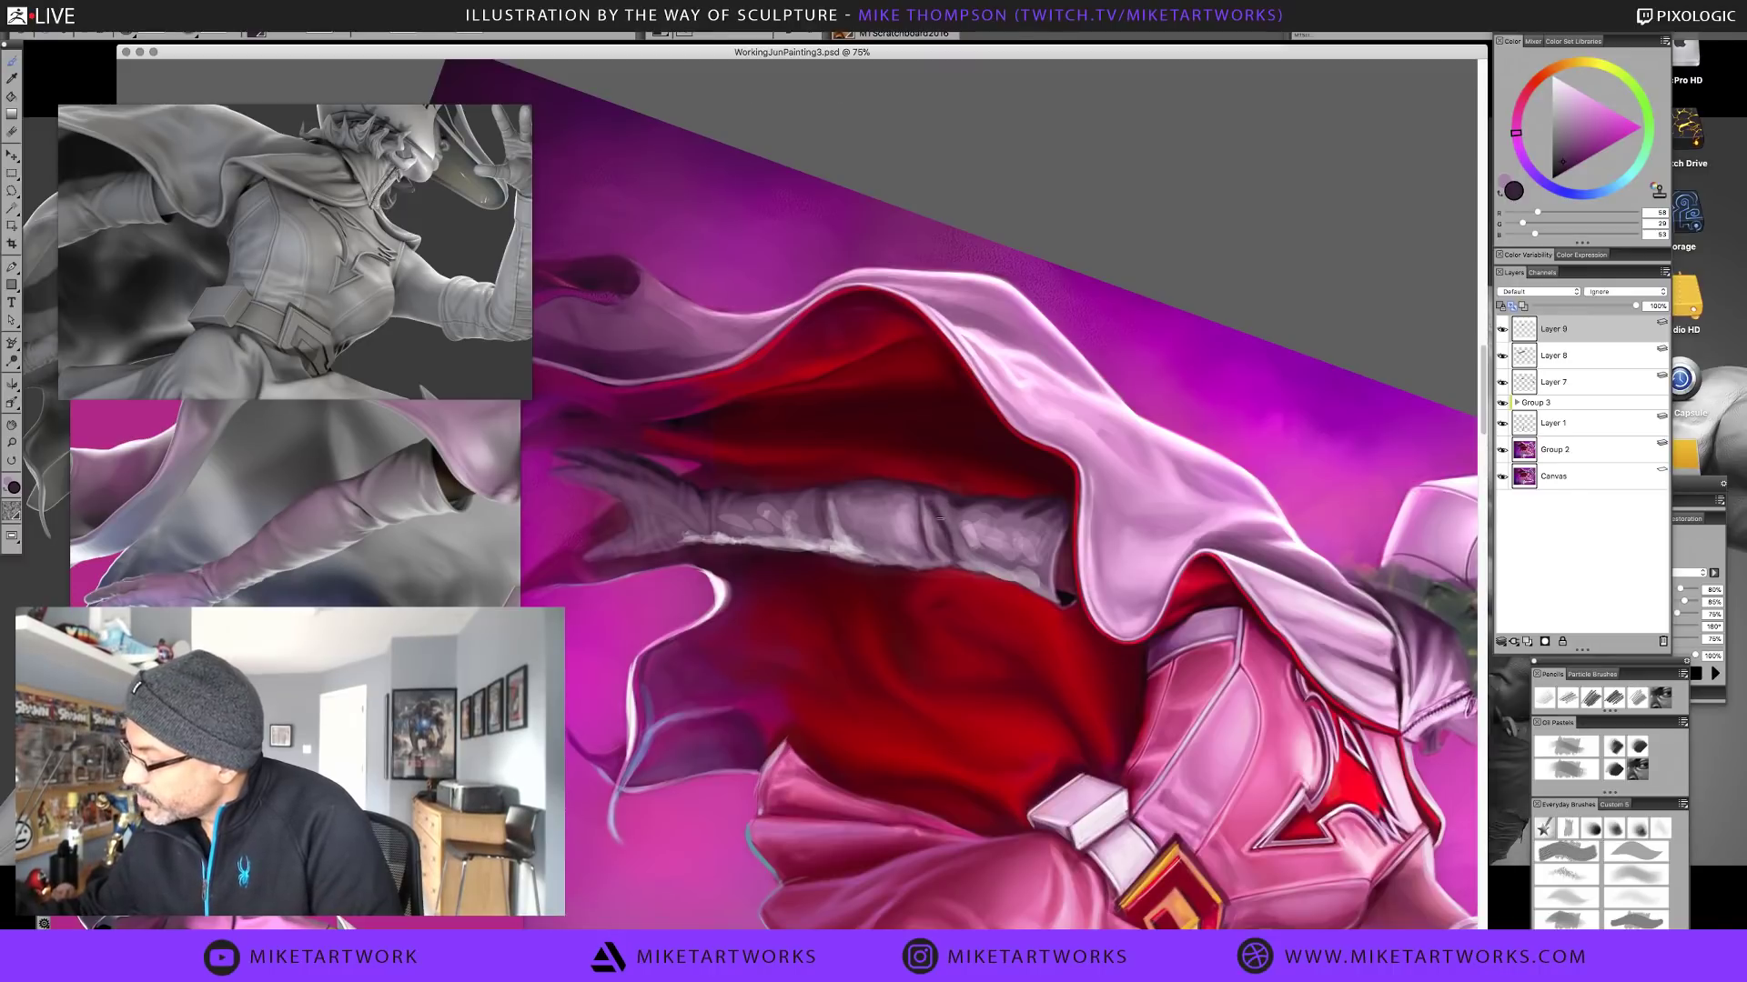
{"action": "left_click", "coordinate": [949, 525], "text": "alt"}
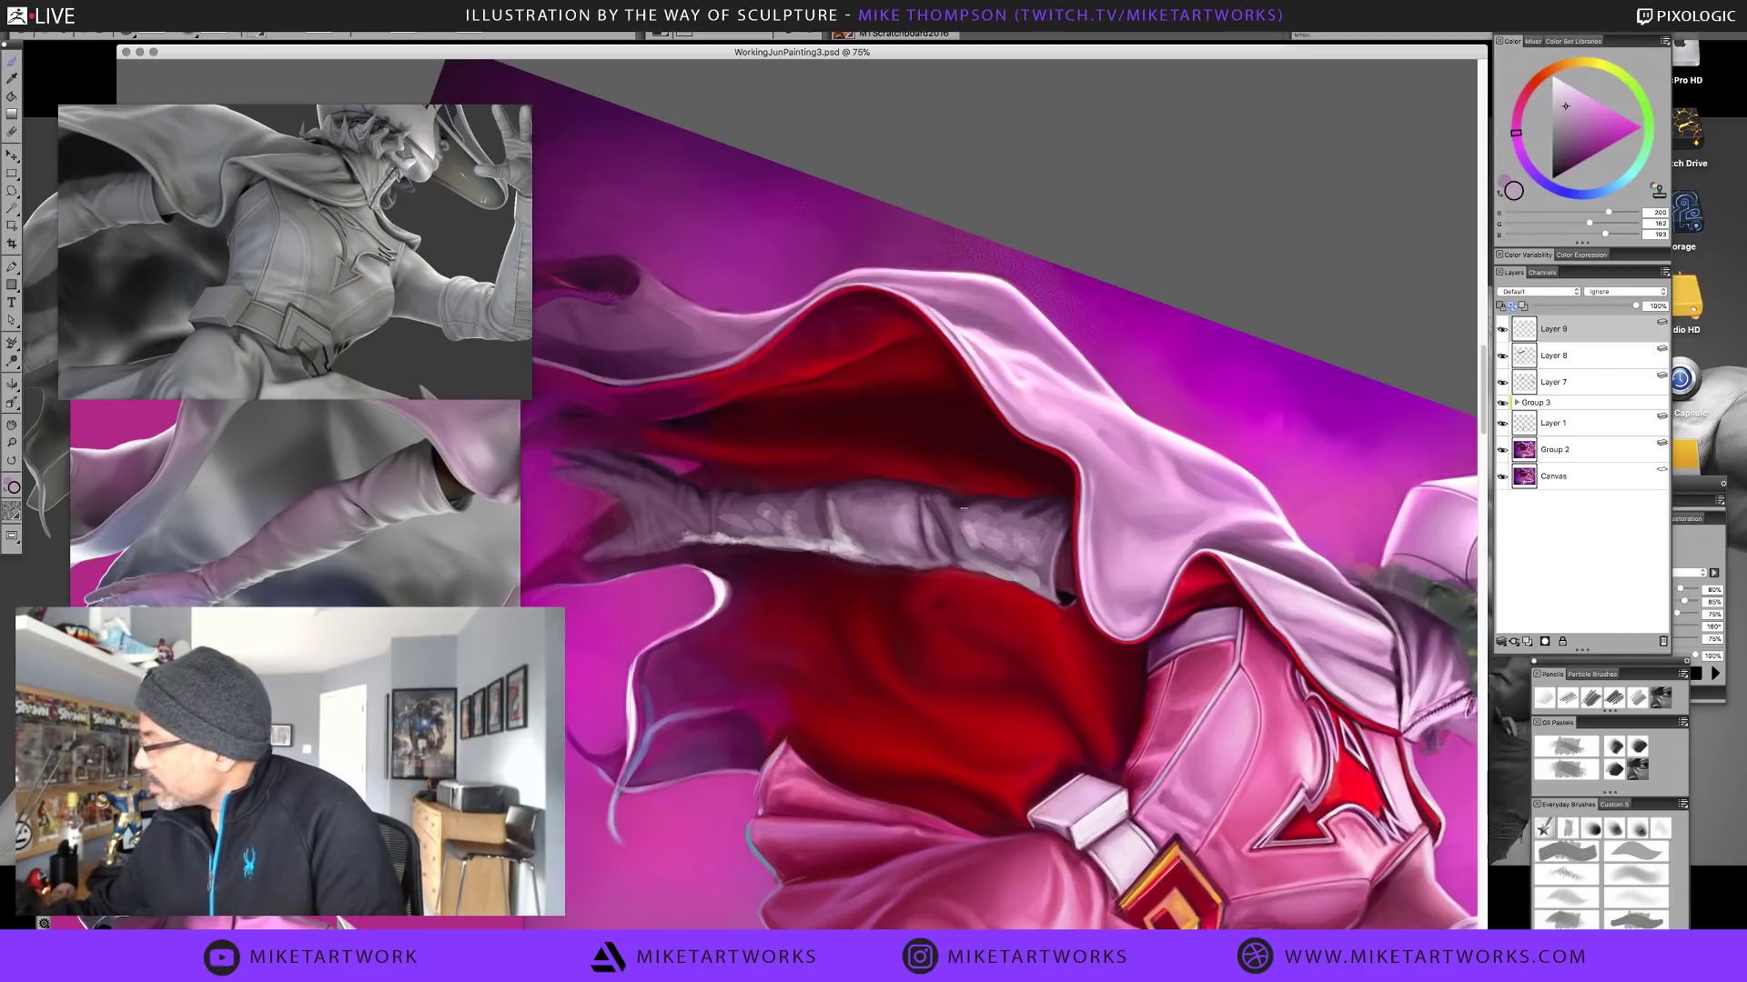
{"action": "left_click", "coordinate": [932, 506], "text": "alt"}
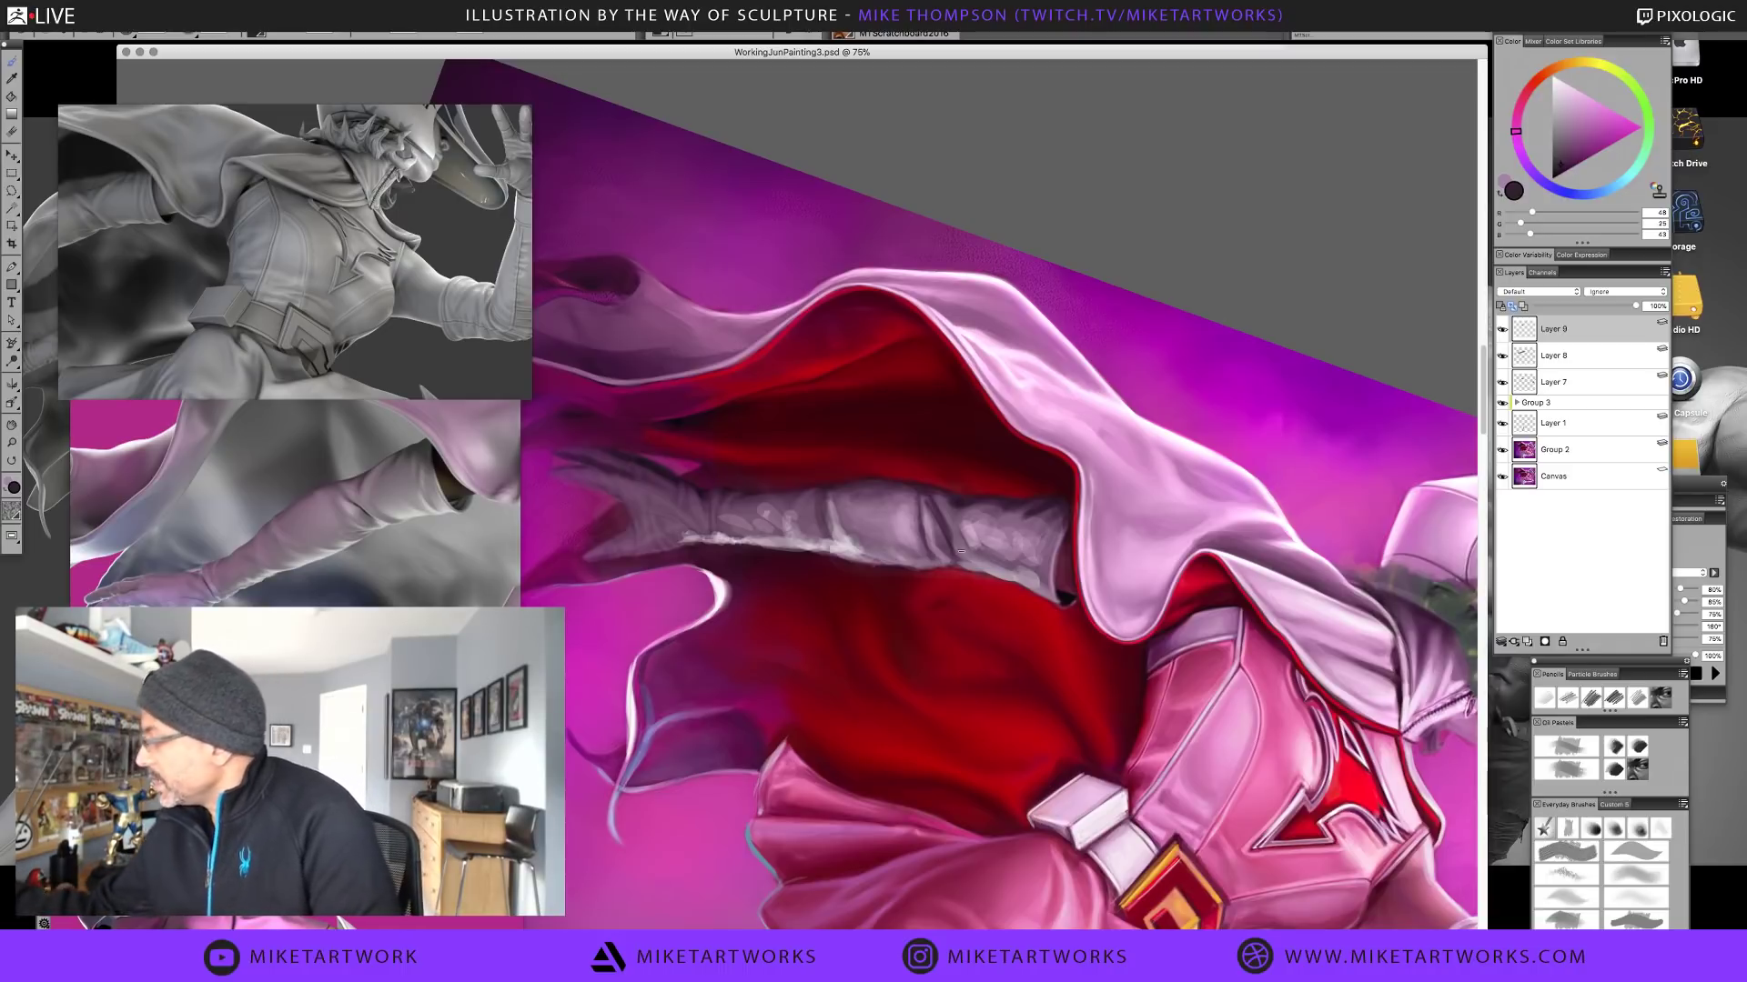
Bring the custom brush palettes over the canvas and switch to the Acrylic Gel Wash 2 brush
{"action": "mouse_move", "coordinate": [1633, 668]}
{"action": "left_mouse_down"}
{"action": "mouse_move", "coordinate": [919, 368]}
{"action": "mouse_move", "coordinate": [1398, 70]}
{"action": "left_mouse_up"}
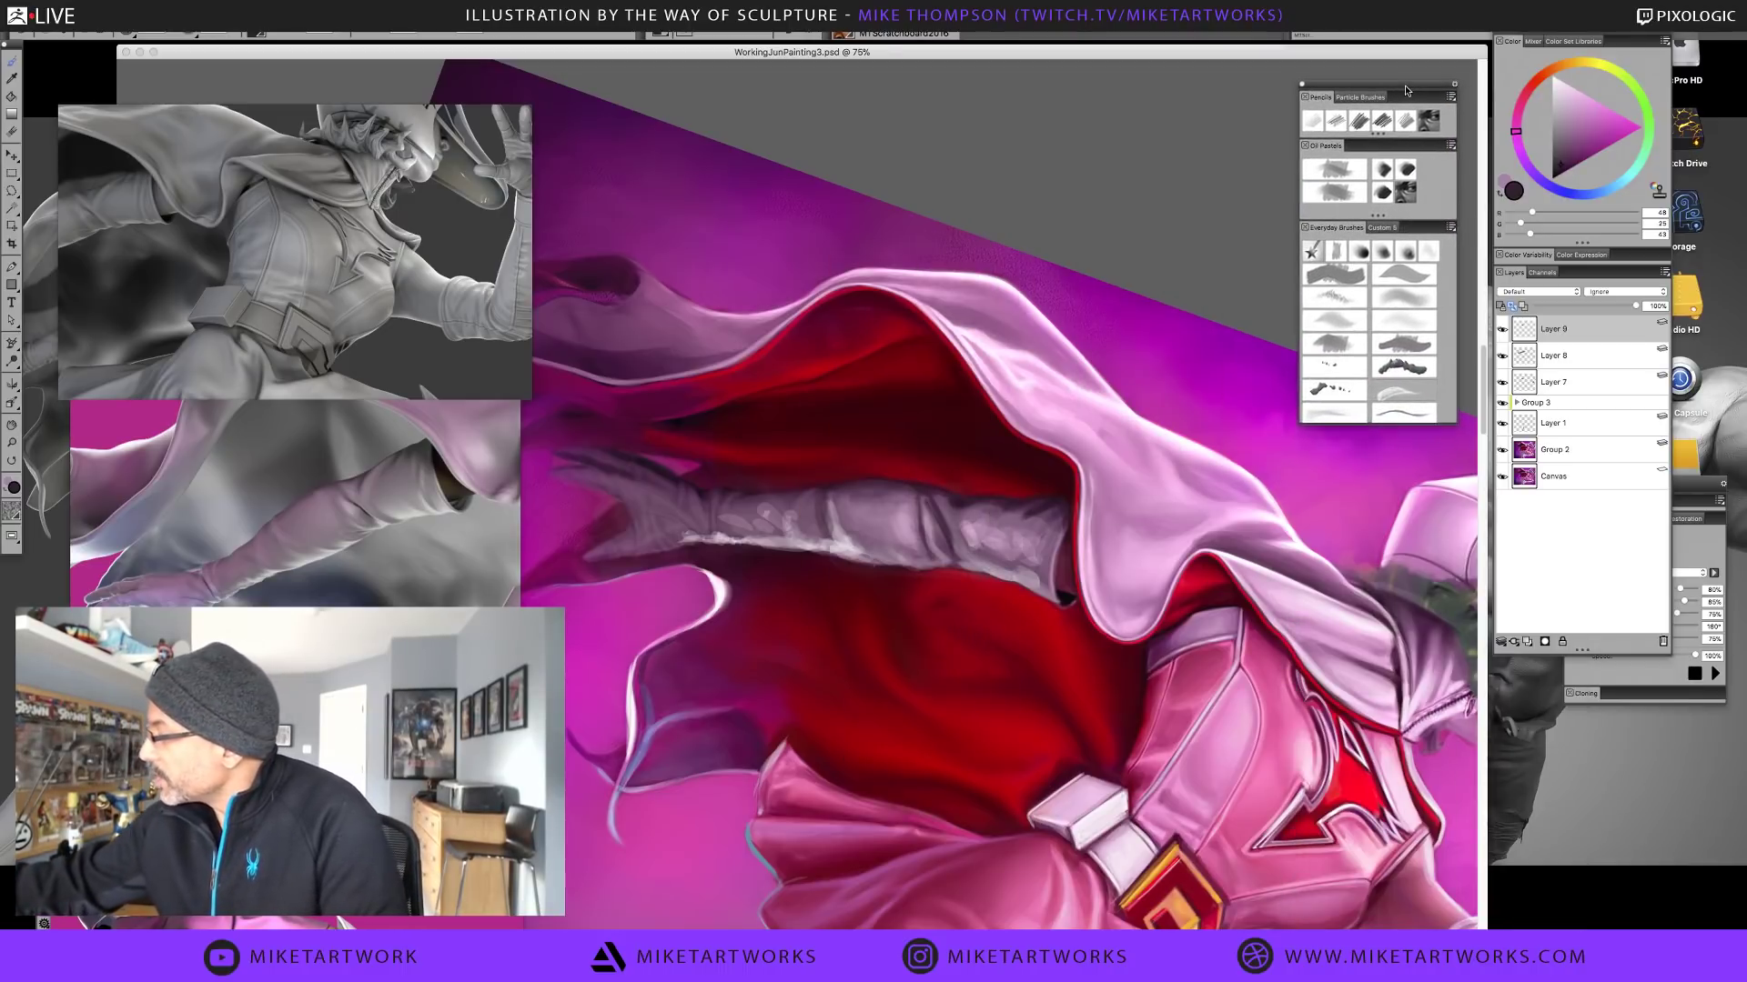
{"action": "left_click", "coordinate": [1340, 256]}
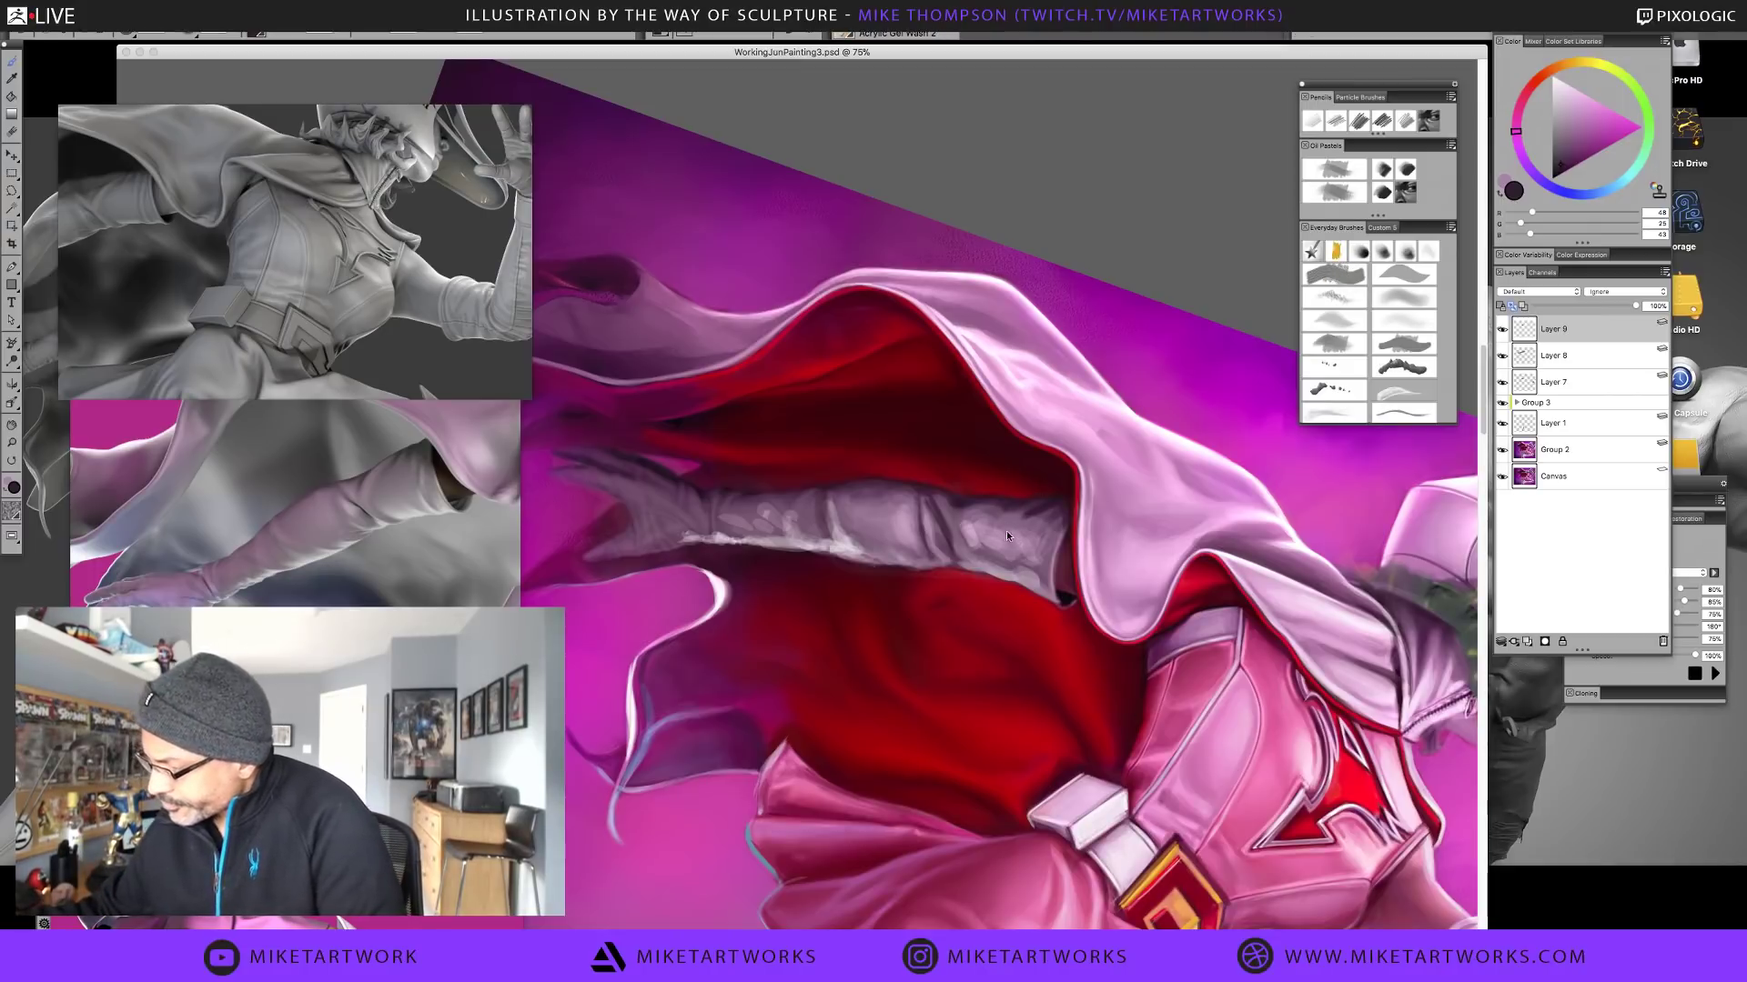
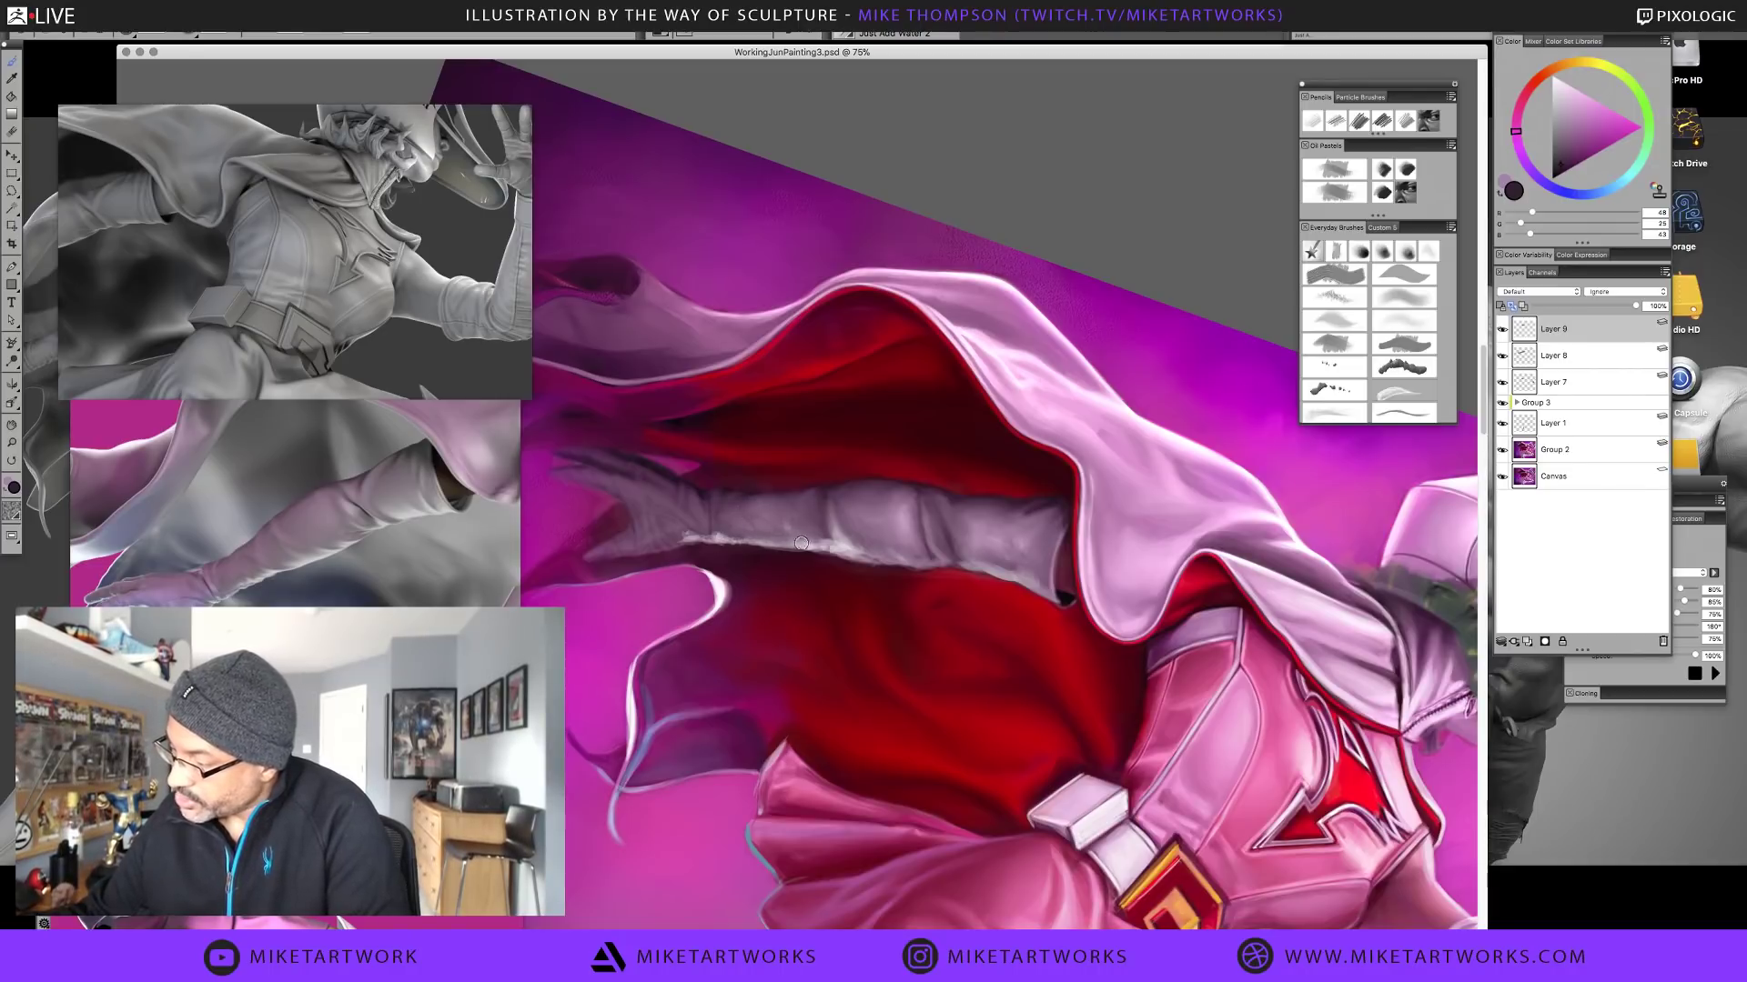
Paint a near-white highlight across the rear sleeve just below its open end, sampling a neighbouring mid purple for blending
{"action": "left_click", "coordinate": [1160, 466]}
{"action": "left_click_drag", "start_coordinate": [1018, 718], "coordinate": [1036, 882]}
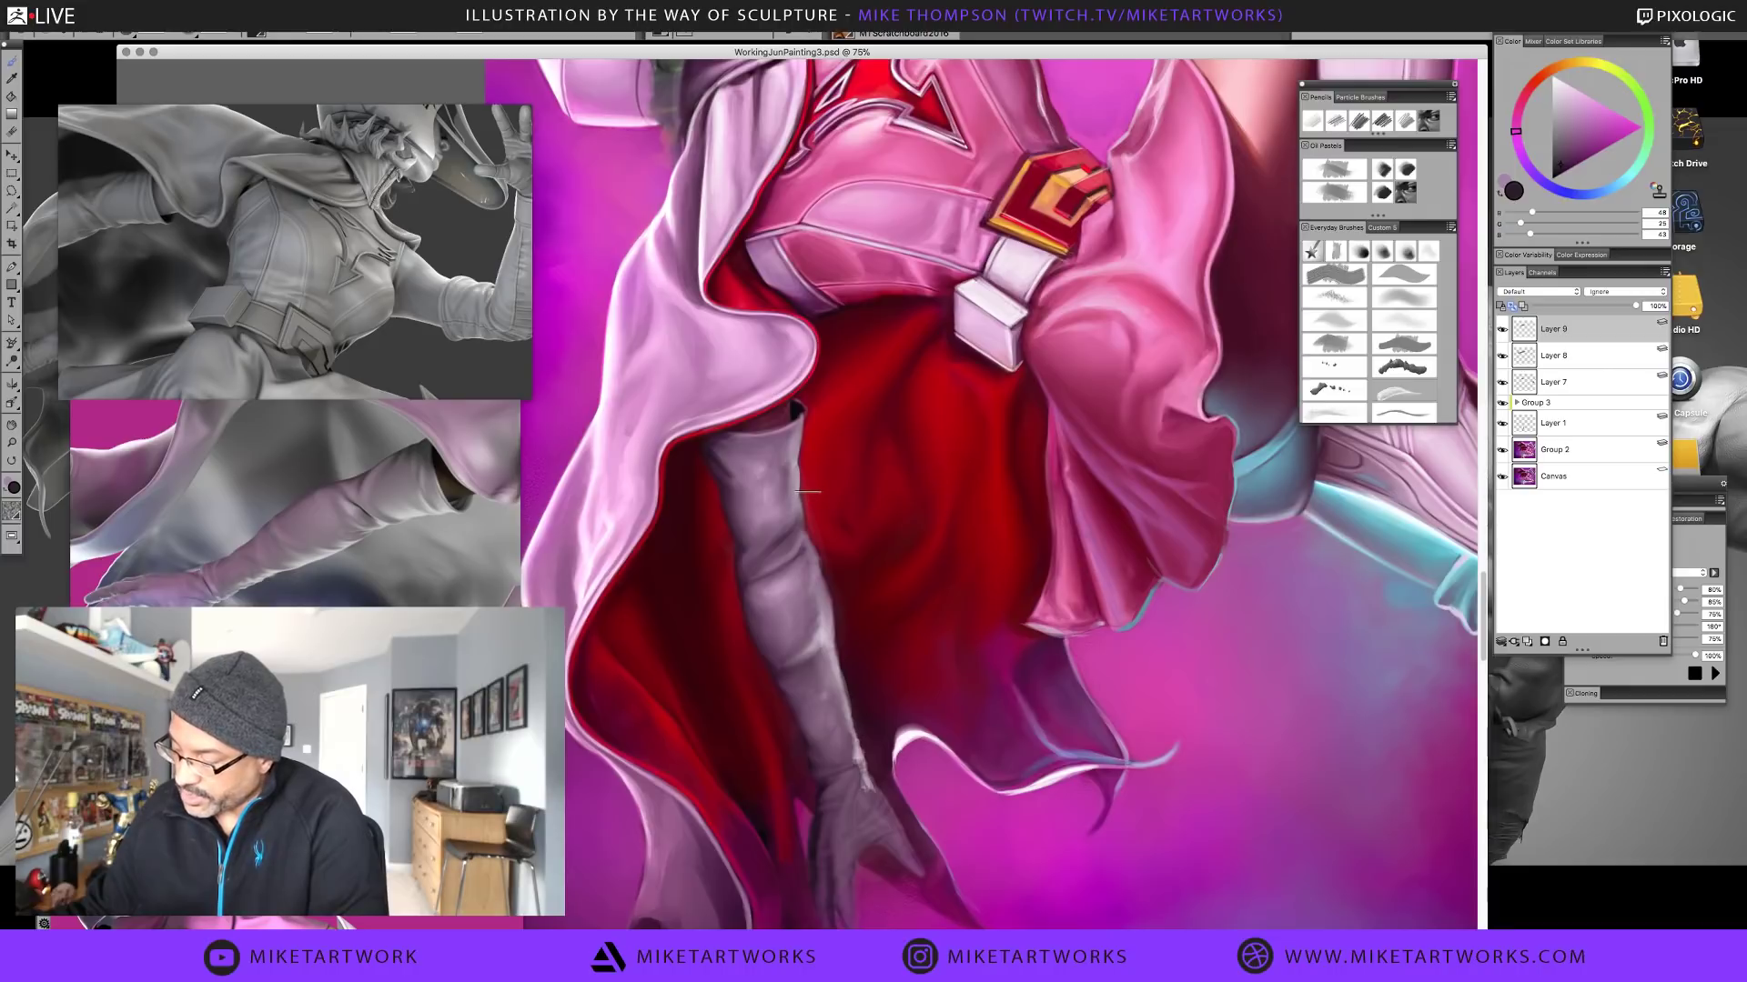
{"action": "key", "text": "shift+s"}
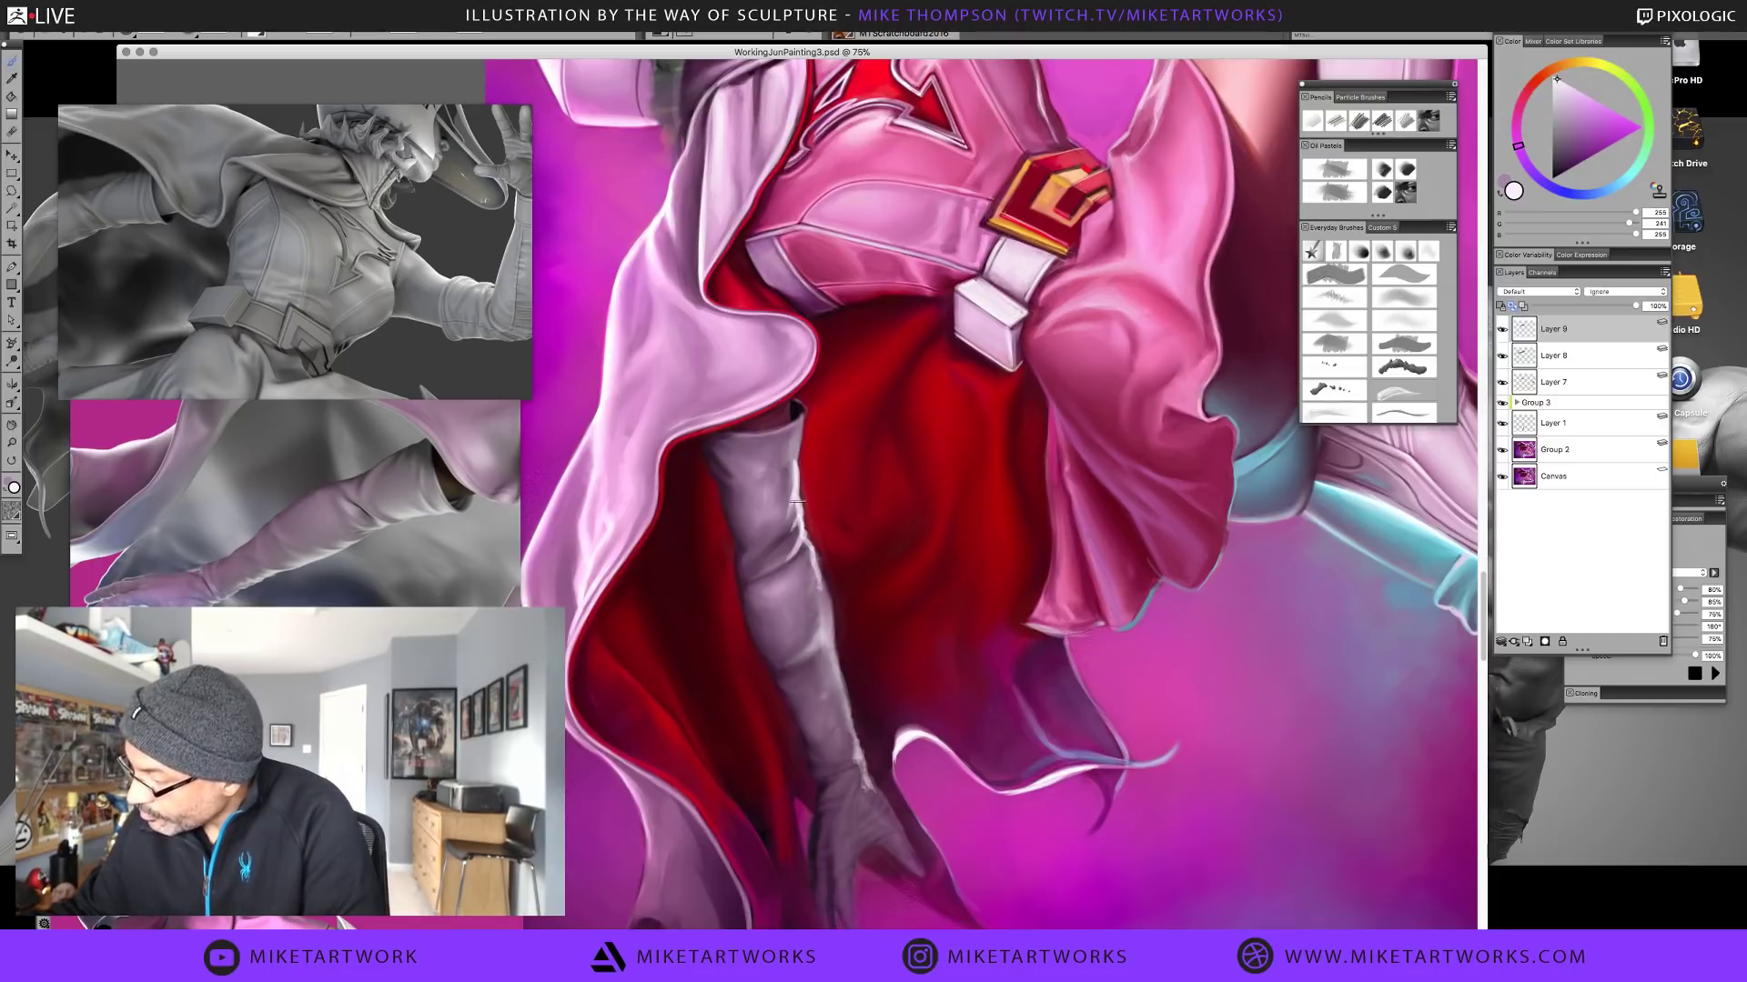
{"action": "mouse_move", "coordinate": [796, 473]}
{"action": "left_mouse_down"}
{"action": "mouse_move", "coordinate": [798, 430]}
{"action": "mouse_move", "coordinate": [793, 483]}
{"action": "mouse_move", "coordinate": [801, 420]}
{"action": "mouse_move", "coordinate": [794, 483]}
{"action": "mouse_move", "coordinate": [799, 424]}
{"action": "mouse_move", "coordinate": [804, 449]}
{"action": "mouse_move", "coordinate": [793, 435]}
{"action": "mouse_move", "coordinate": [746, 462]}
{"action": "left_mouse_up"}
{"action": "left_click", "coordinate": [800, 435], "text": "alt"}
{"action": "left_click", "coordinate": [752, 460], "text": "alt"}
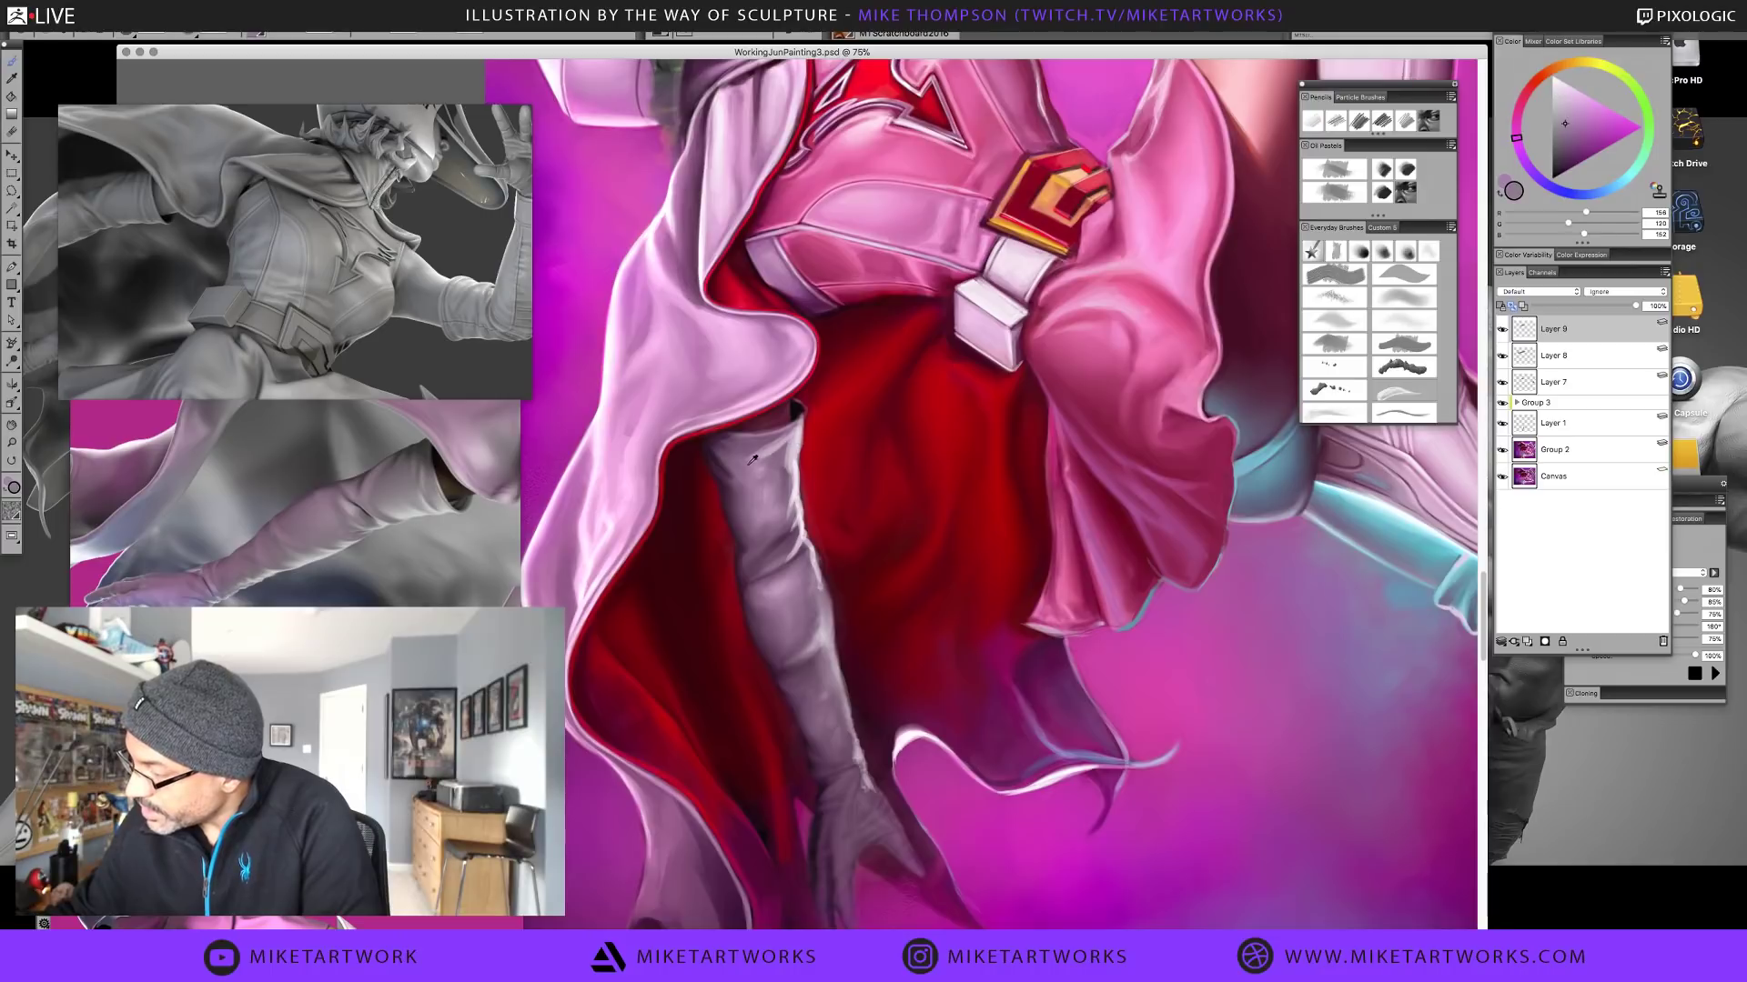
Soften the highlight beneath the sleeve's open end using purples and pale lilac sampled from the surrounding fabric
{"action": "left_click", "coordinate": [796, 444], "text": "alt"}
{"action": "mouse_move", "coordinate": [794, 454]}
{"action": "left_mouse_down"}
{"action": "mouse_move", "coordinate": [766, 487]}
{"action": "mouse_move", "coordinate": [772, 473]}
{"action": "left_mouse_up"}
{"action": "left_click", "coordinate": [773, 475], "text": "alt"}
{"action": "left_click", "coordinate": [783, 470], "text": "alt"}
{"action": "left_click", "coordinate": [775, 469], "text": "alt"}
{"action": "left_click", "coordinate": [797, 455], "text": "alt"}
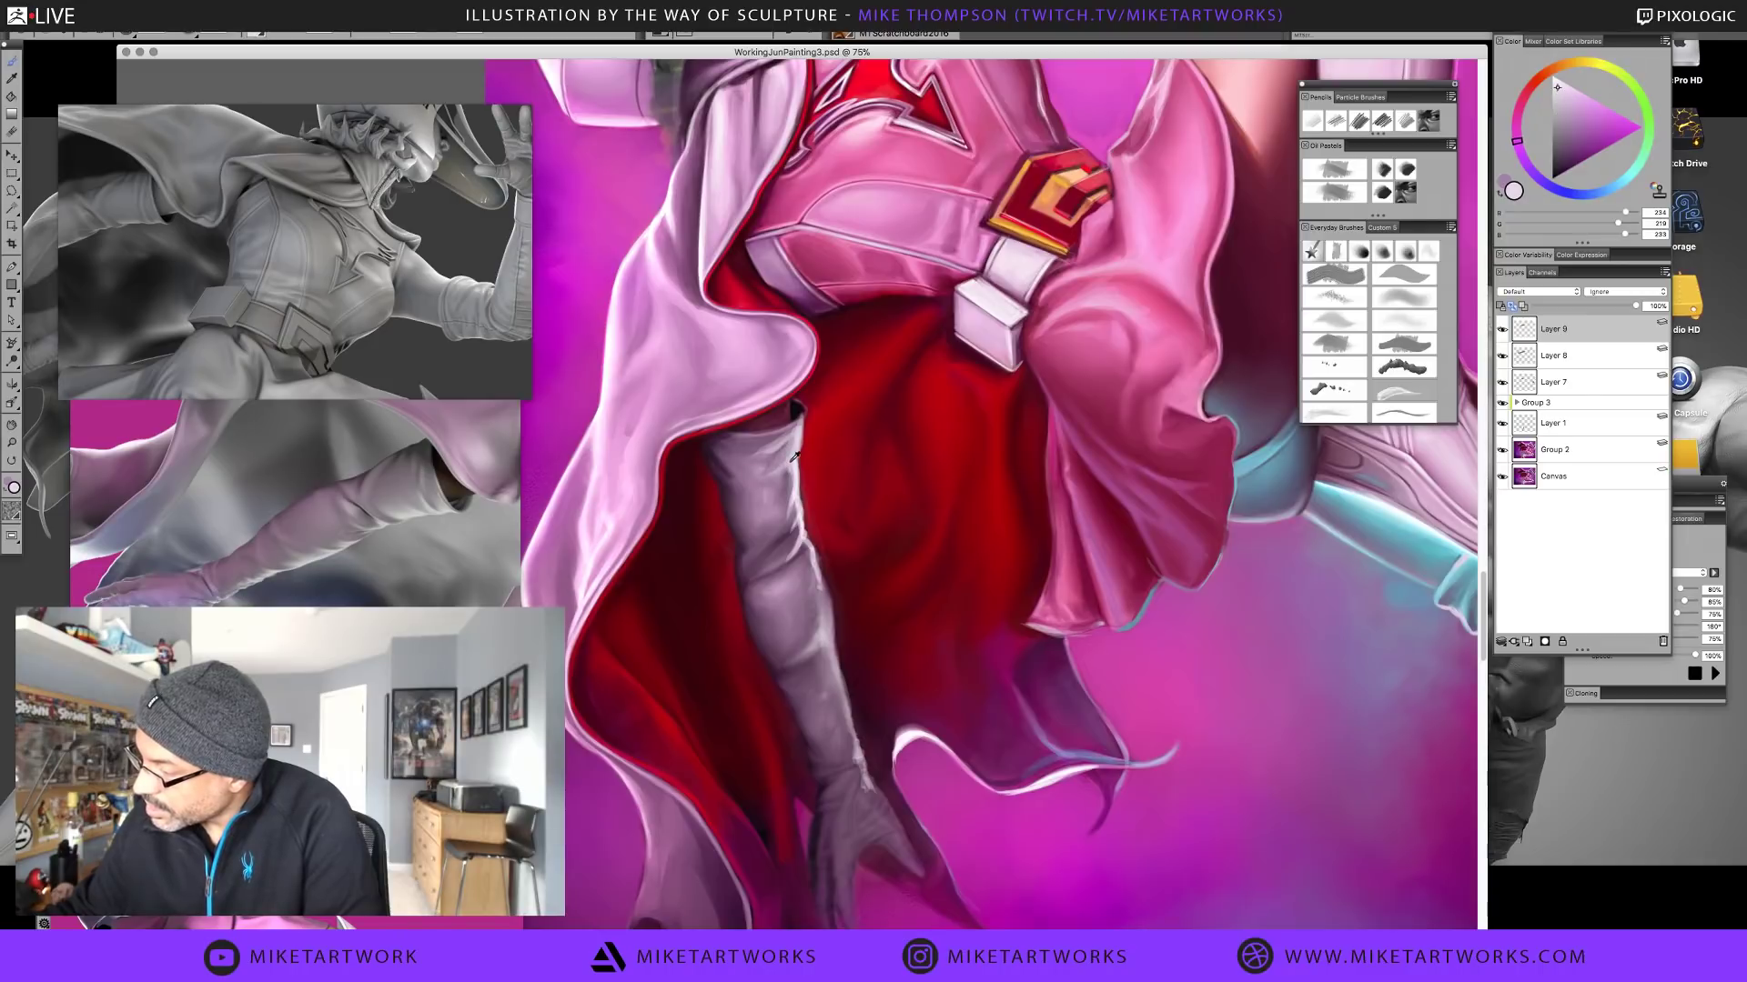
Refine the upper sleeve's lit edge with sampled black, dark and mid purples, and near-white lilac
{"action": "left_click", "coordinate": [795, 411], "text": "alt"}
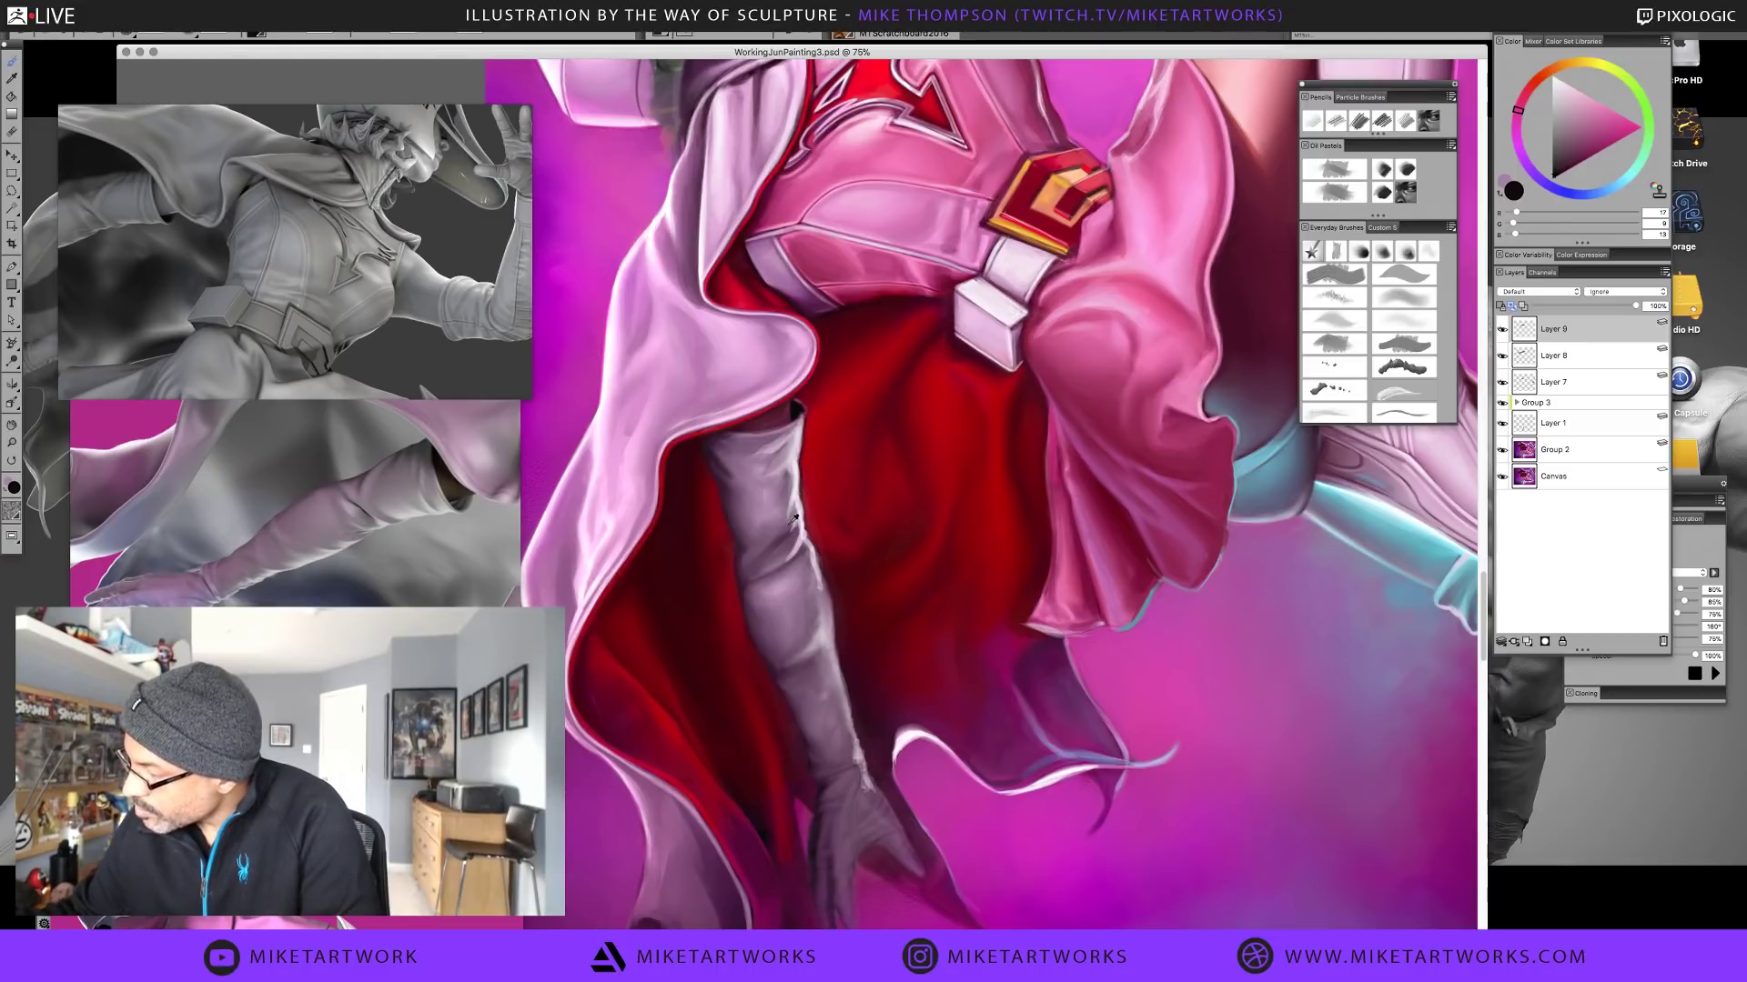
{"action": "left_click", "coordinate": [793, 519], "text": "alt"}
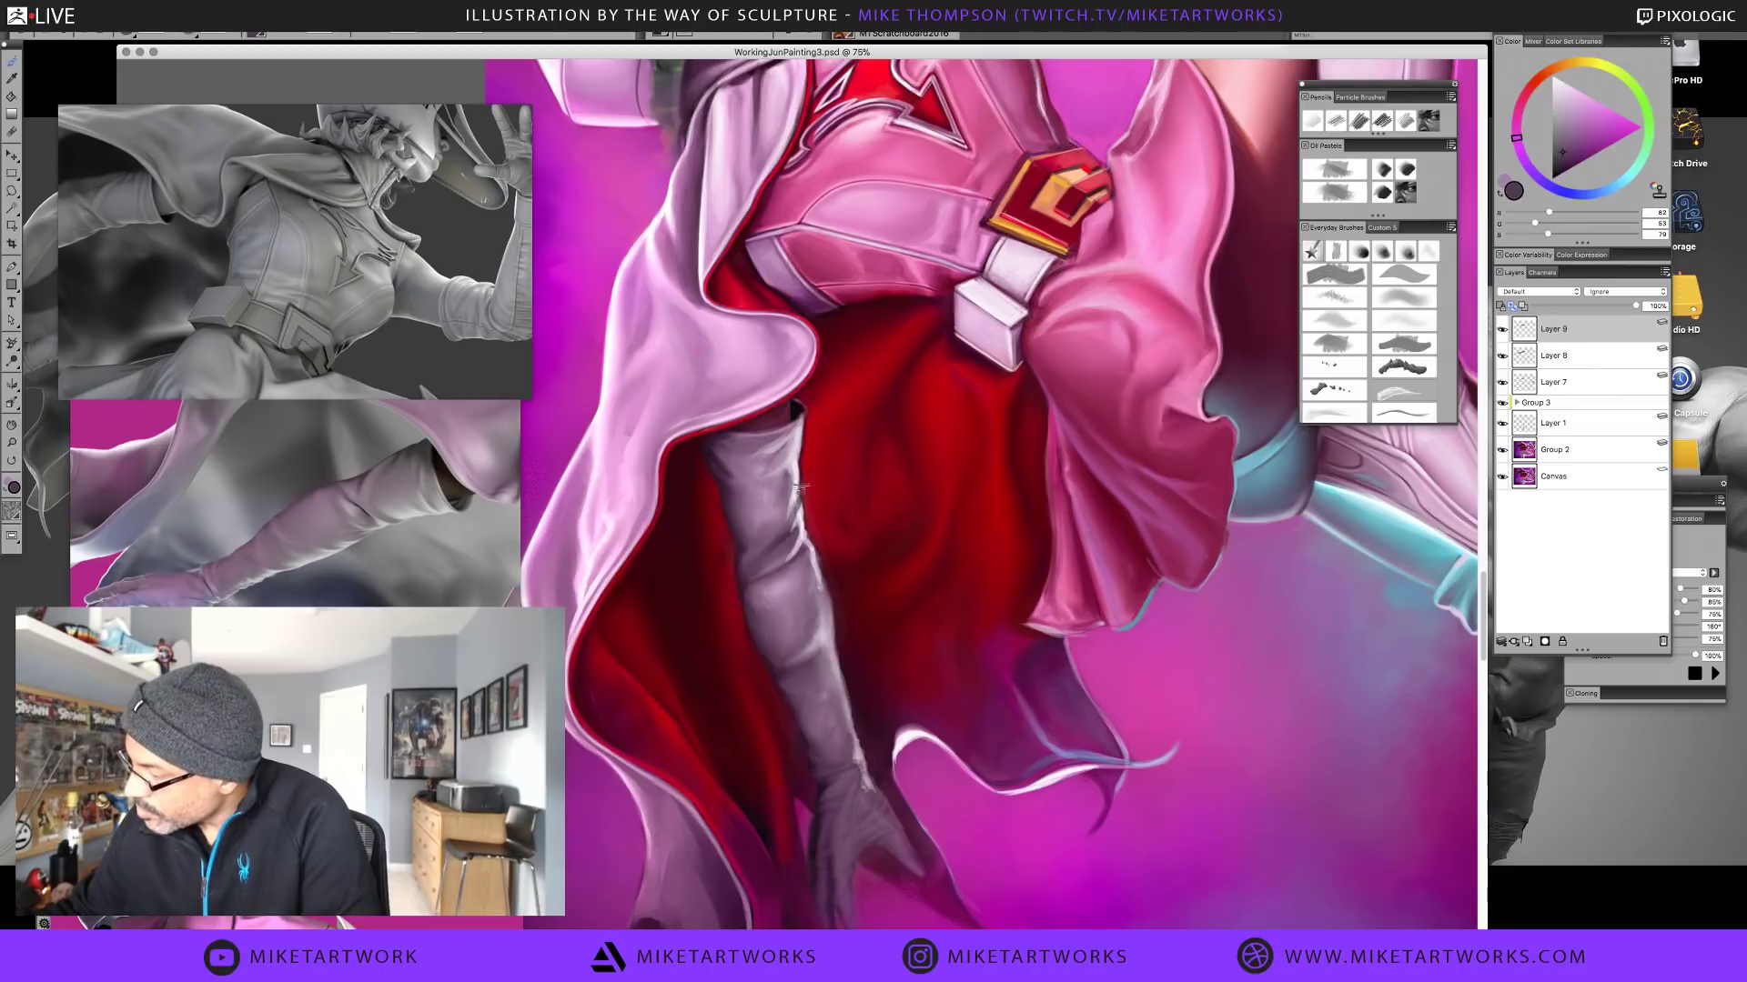
{"action": "left_click", "coordinate": [799, 500], "text": "alt"}
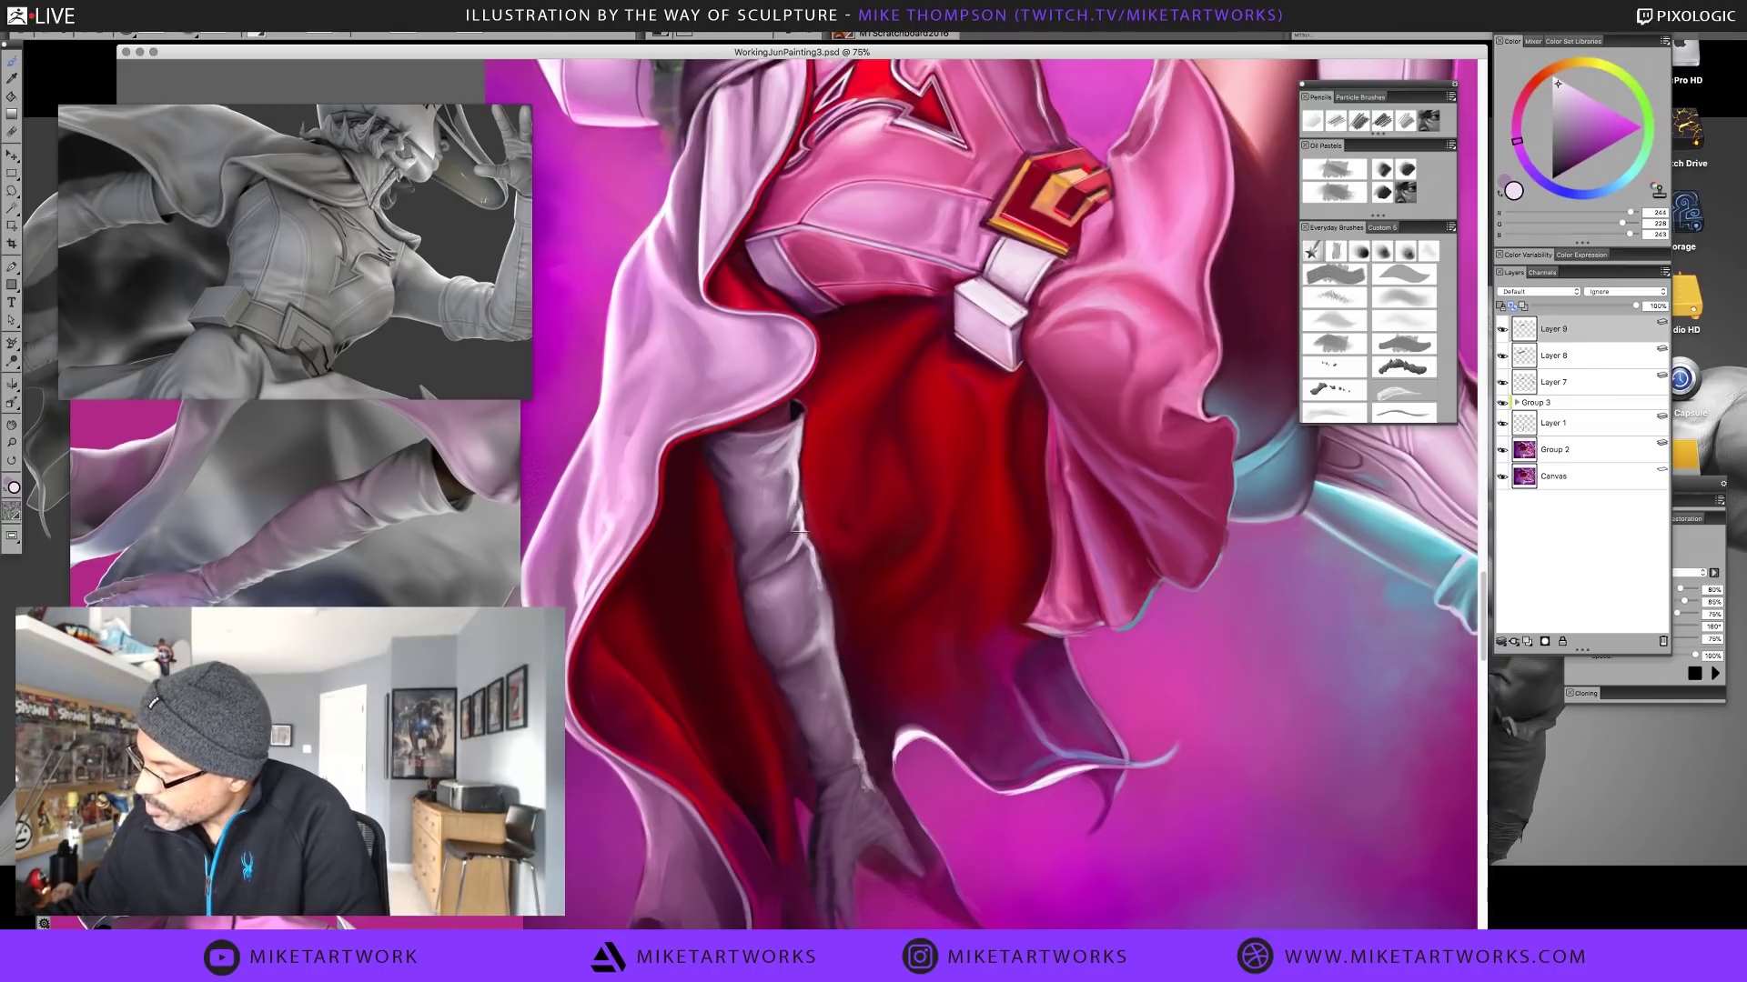
{"action": "left_click", "coordinate": [800, 505], "text": "alt"}
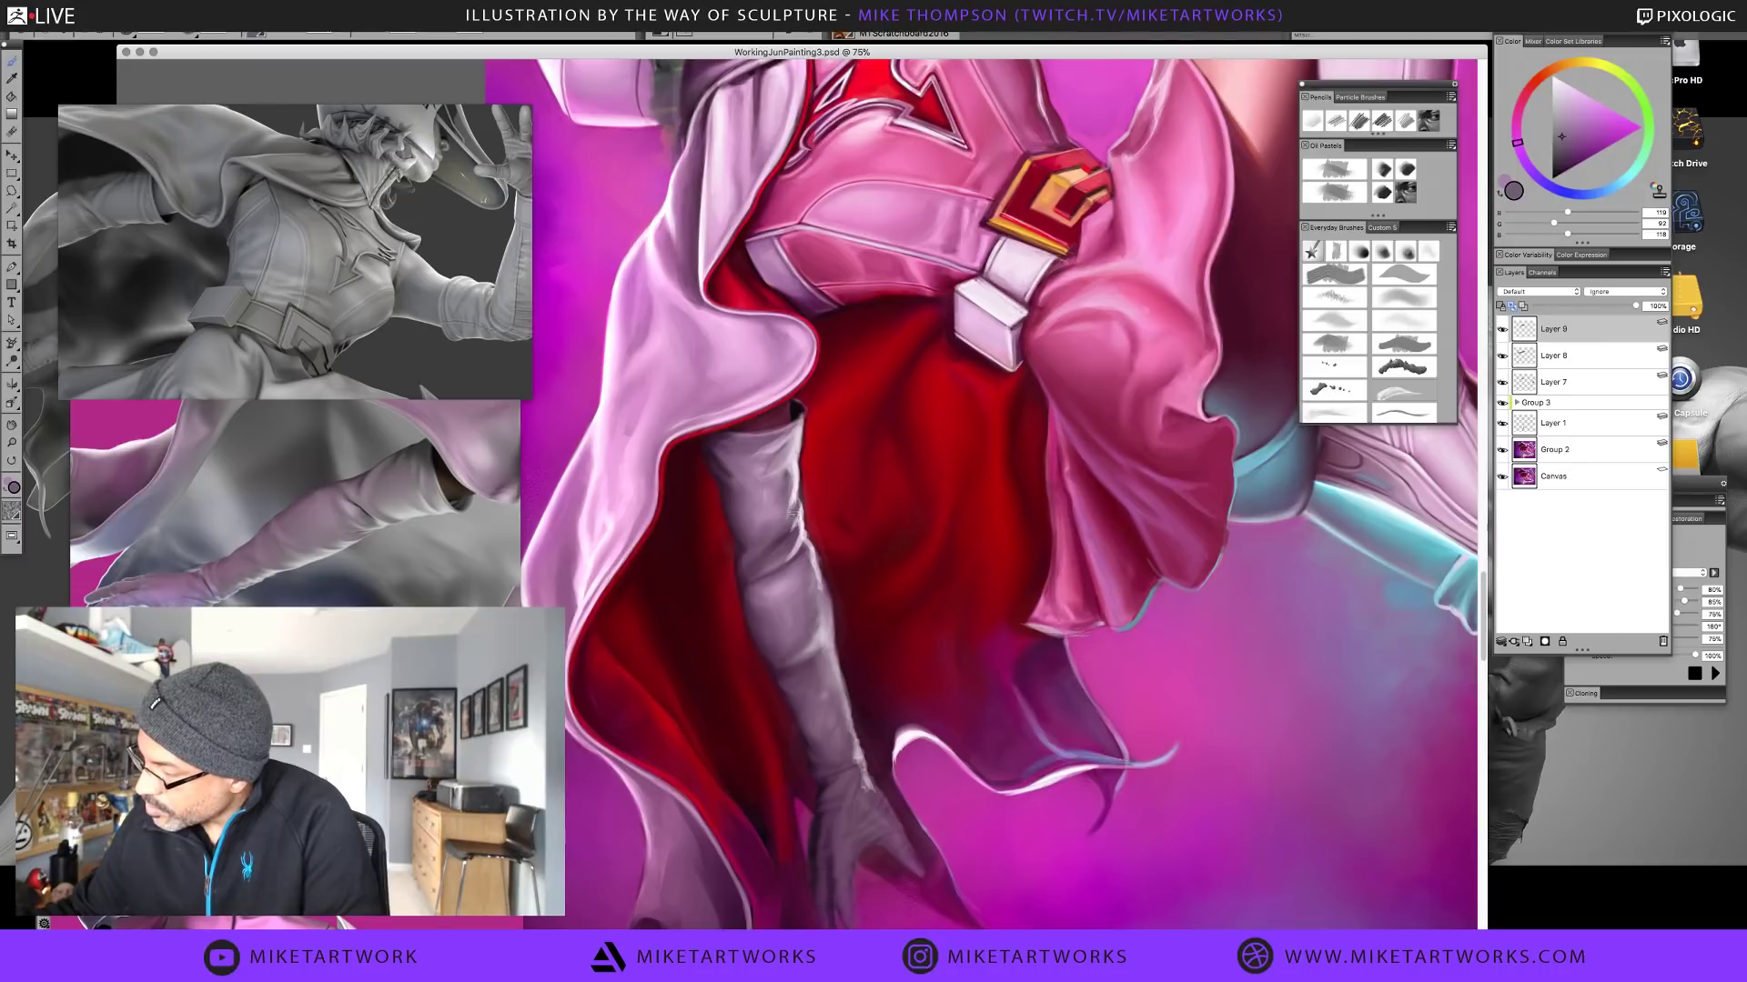
{"action": "left_click", "coordinate": [795, 507], "text": "alt"}
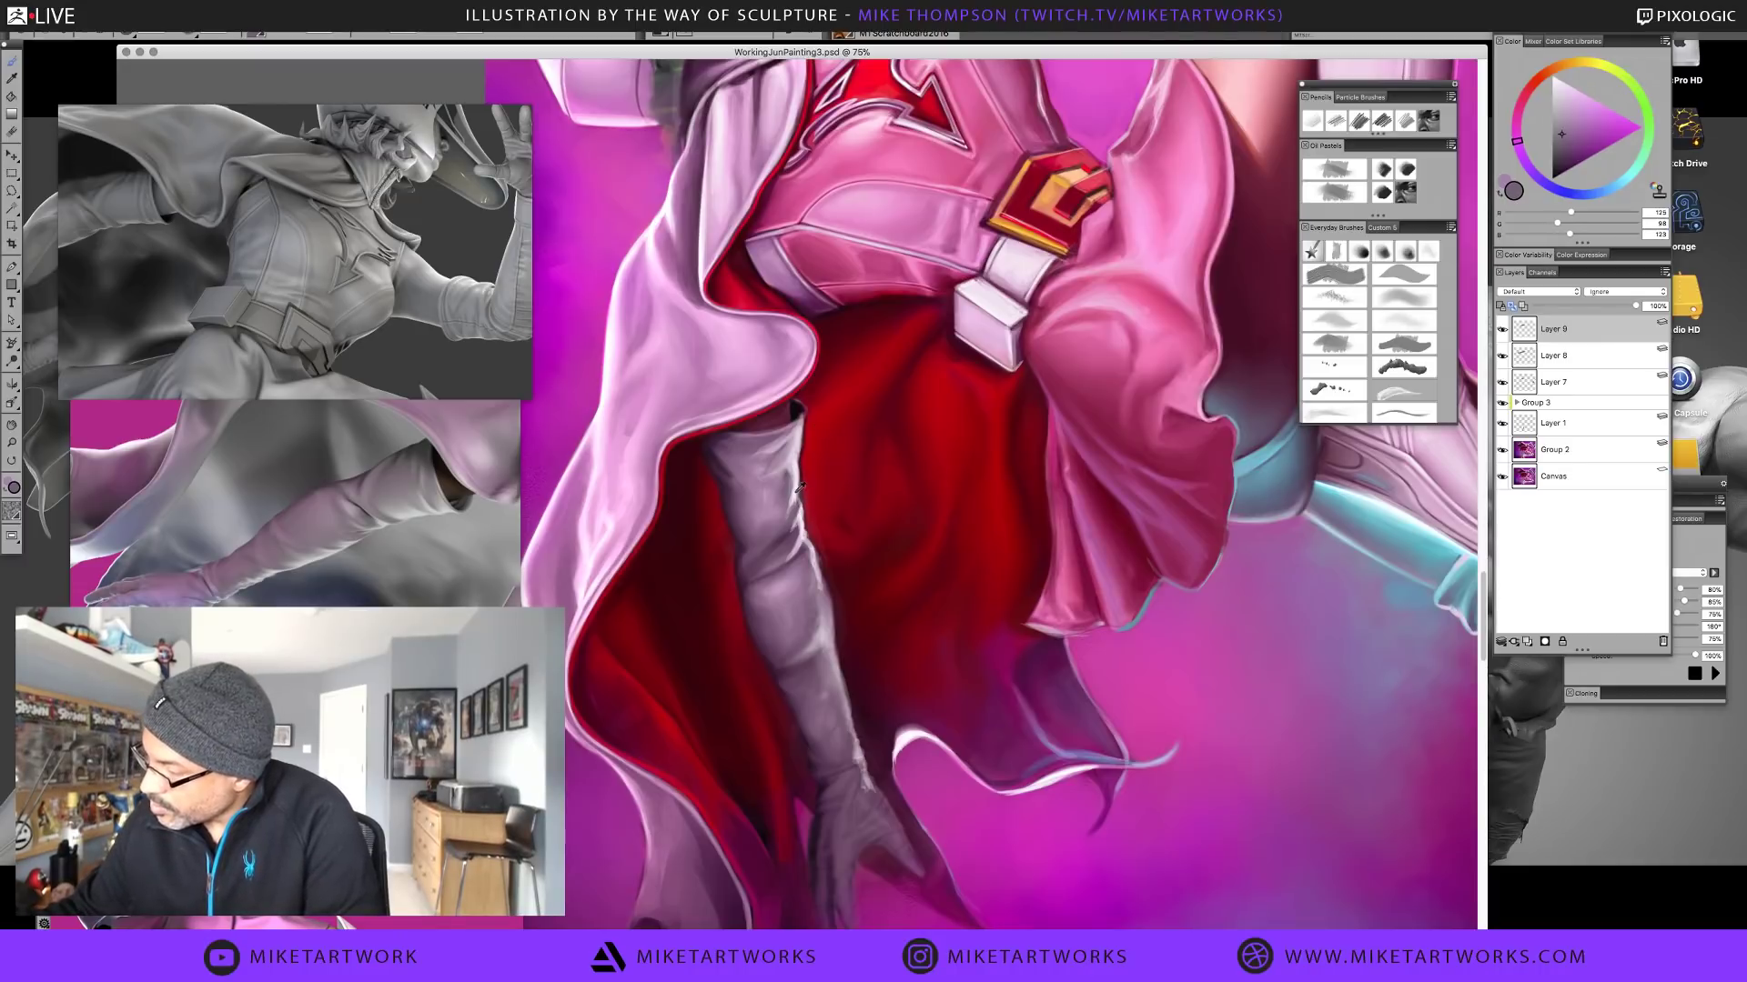
{"action": "left_click", "coordinate": [799, 491], "text": "alt"}
Extend a light lilac rim down the forearm's edge and clean its outline with sampled dark maroon and deep red
{"action": "left_click", "coordinate": [817, 563], "text": "alt"}
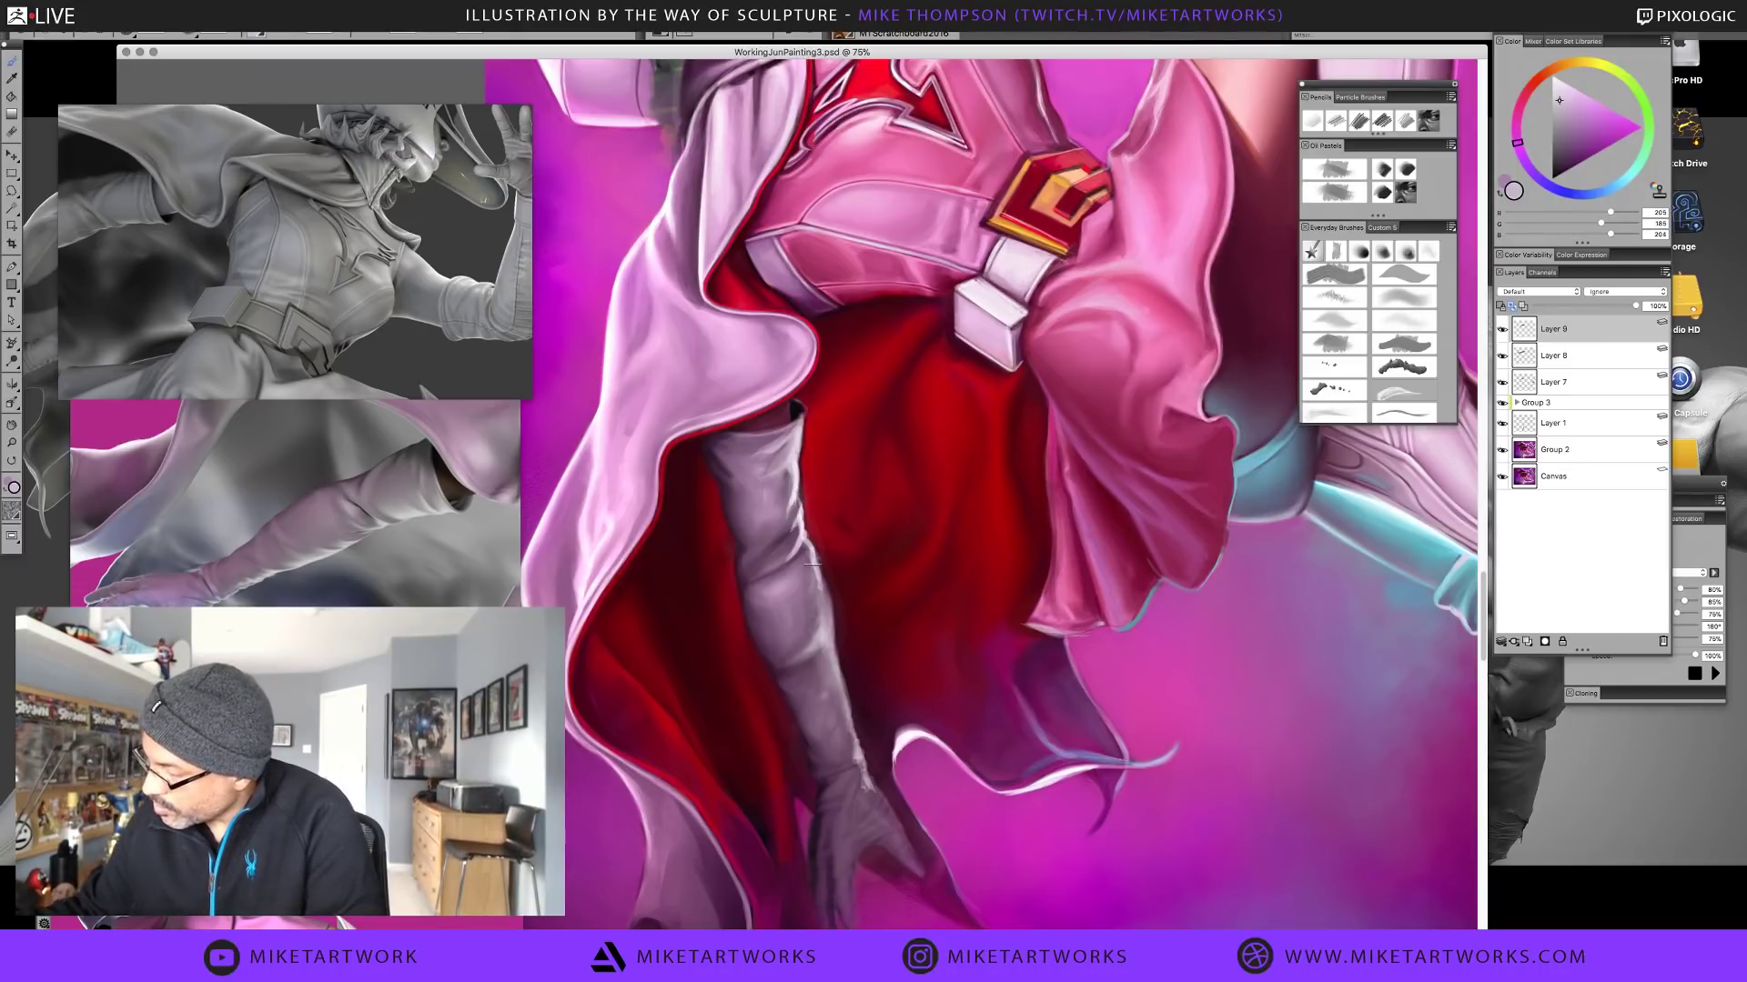
{"action": "left_click_drag", "start_coordinate": [822, 582], "coordinate": [839, 661]}
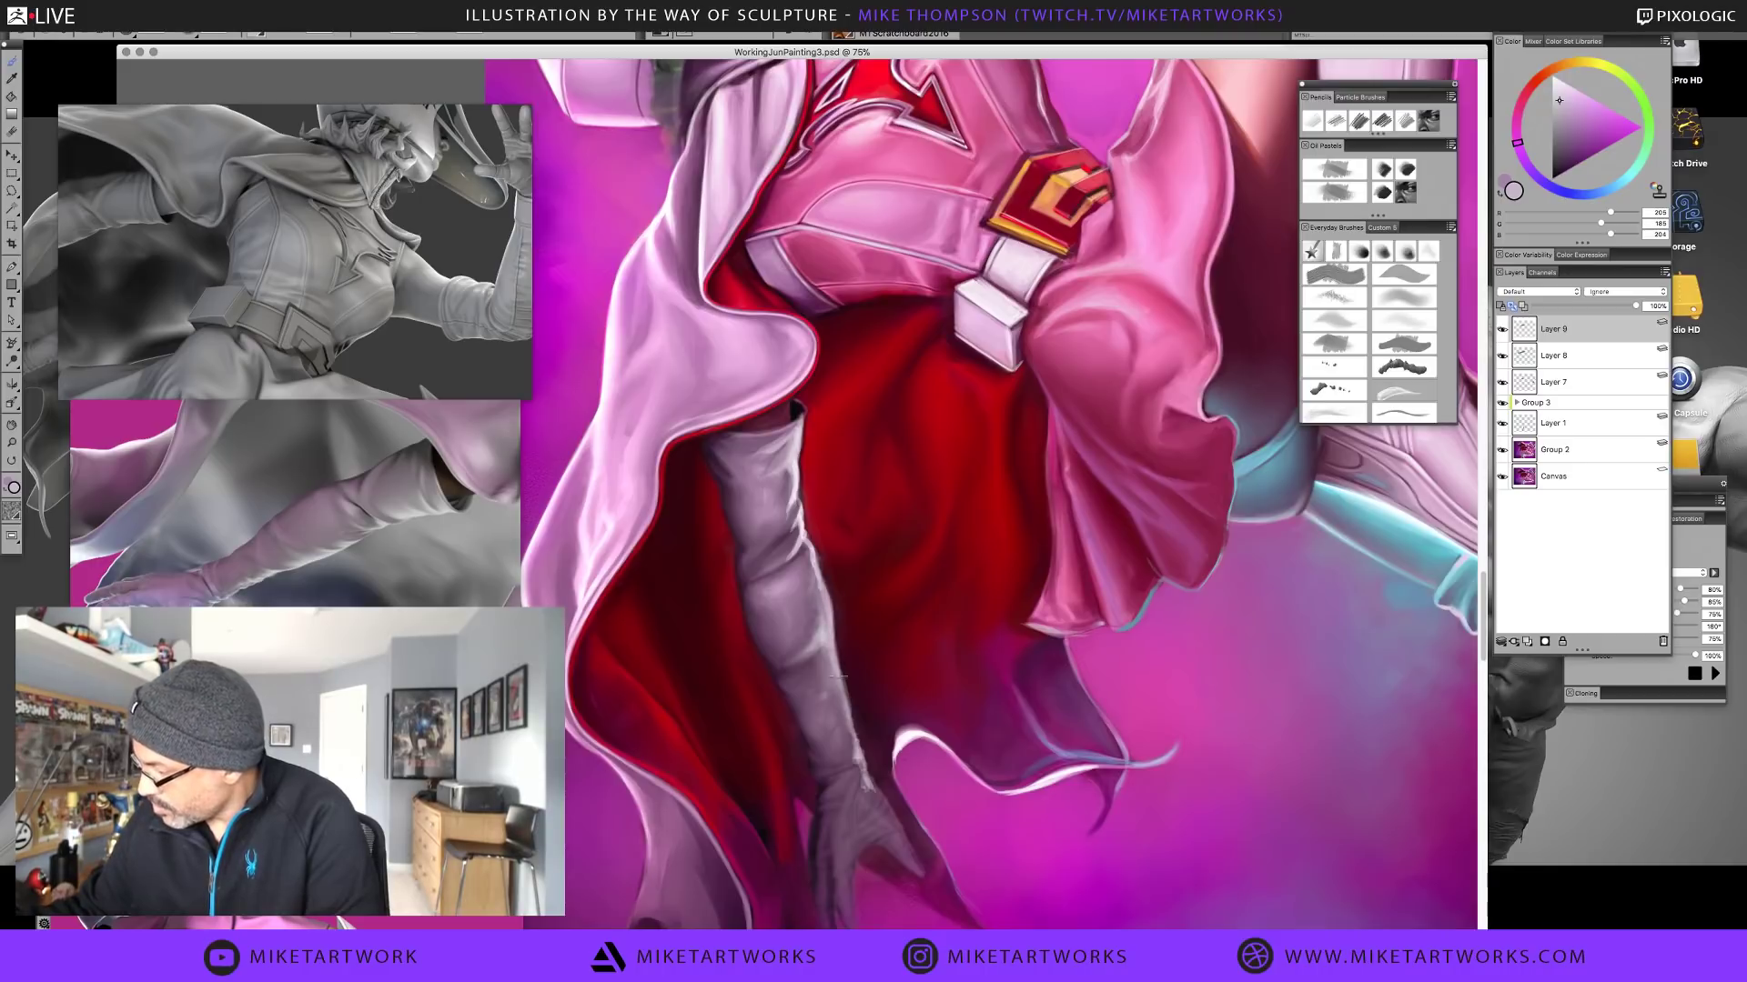
{"action": "left_click", "coordinate": [833, 605], "text": "alt"}
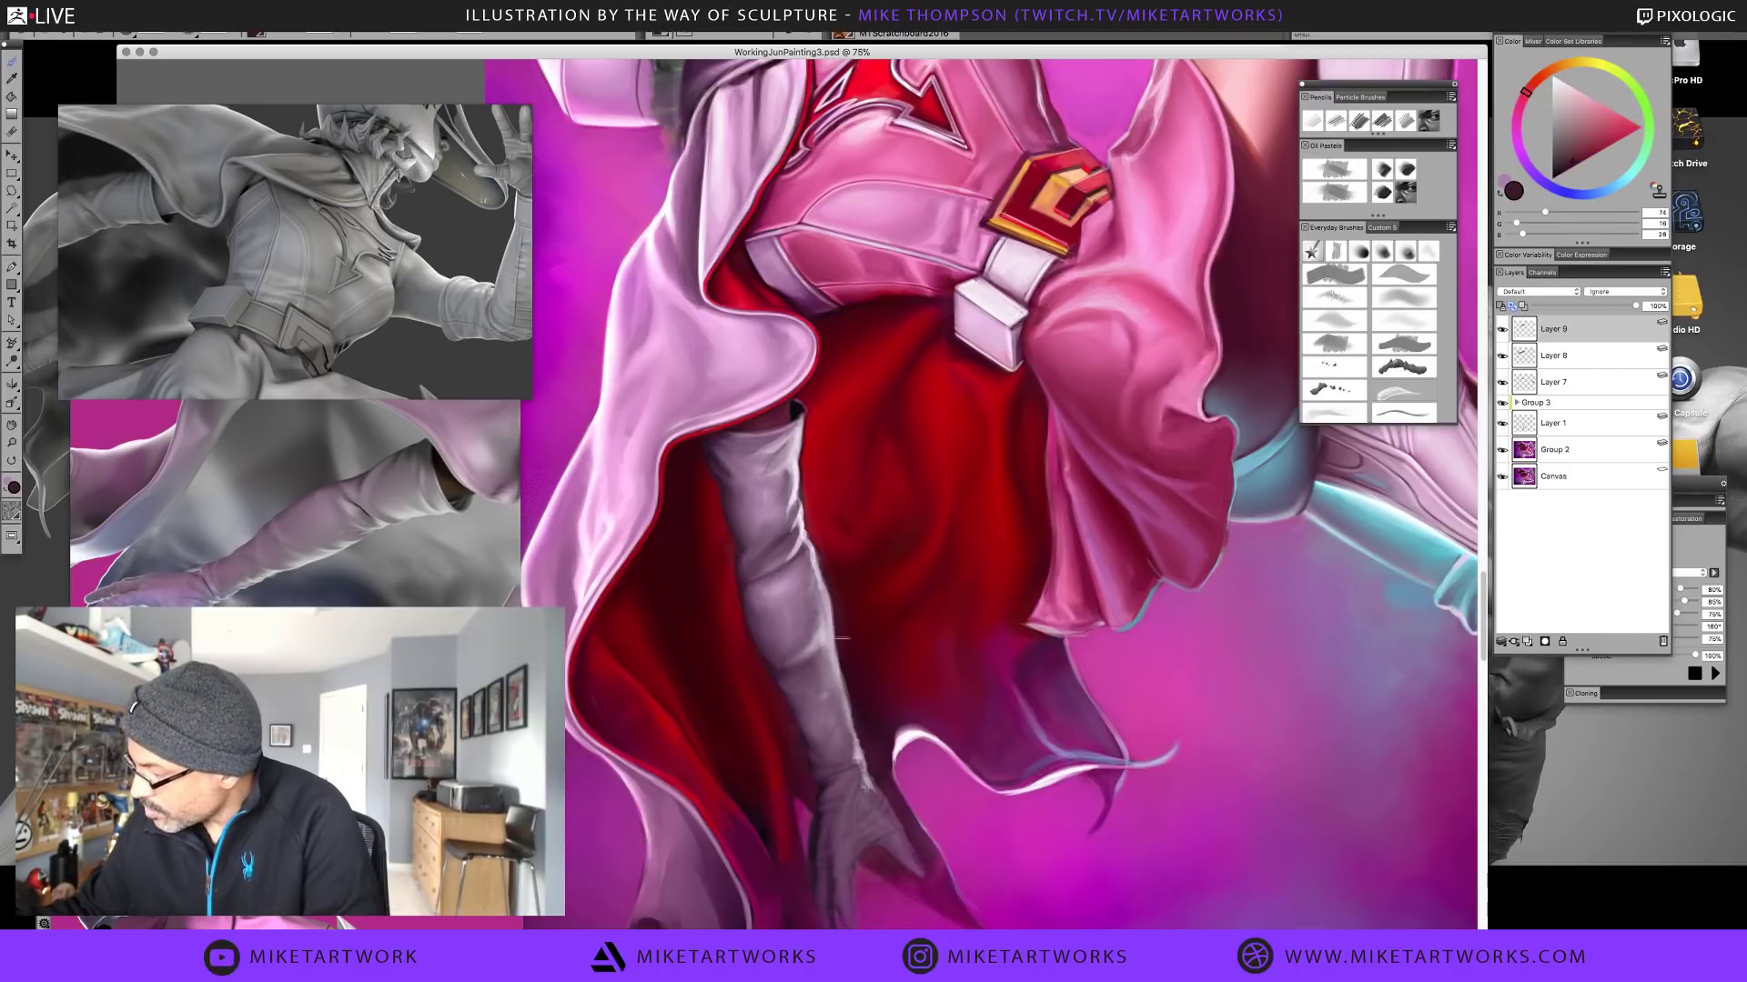
{"action": "left_click", "coordinate": [825, 551], "text": "alt"}
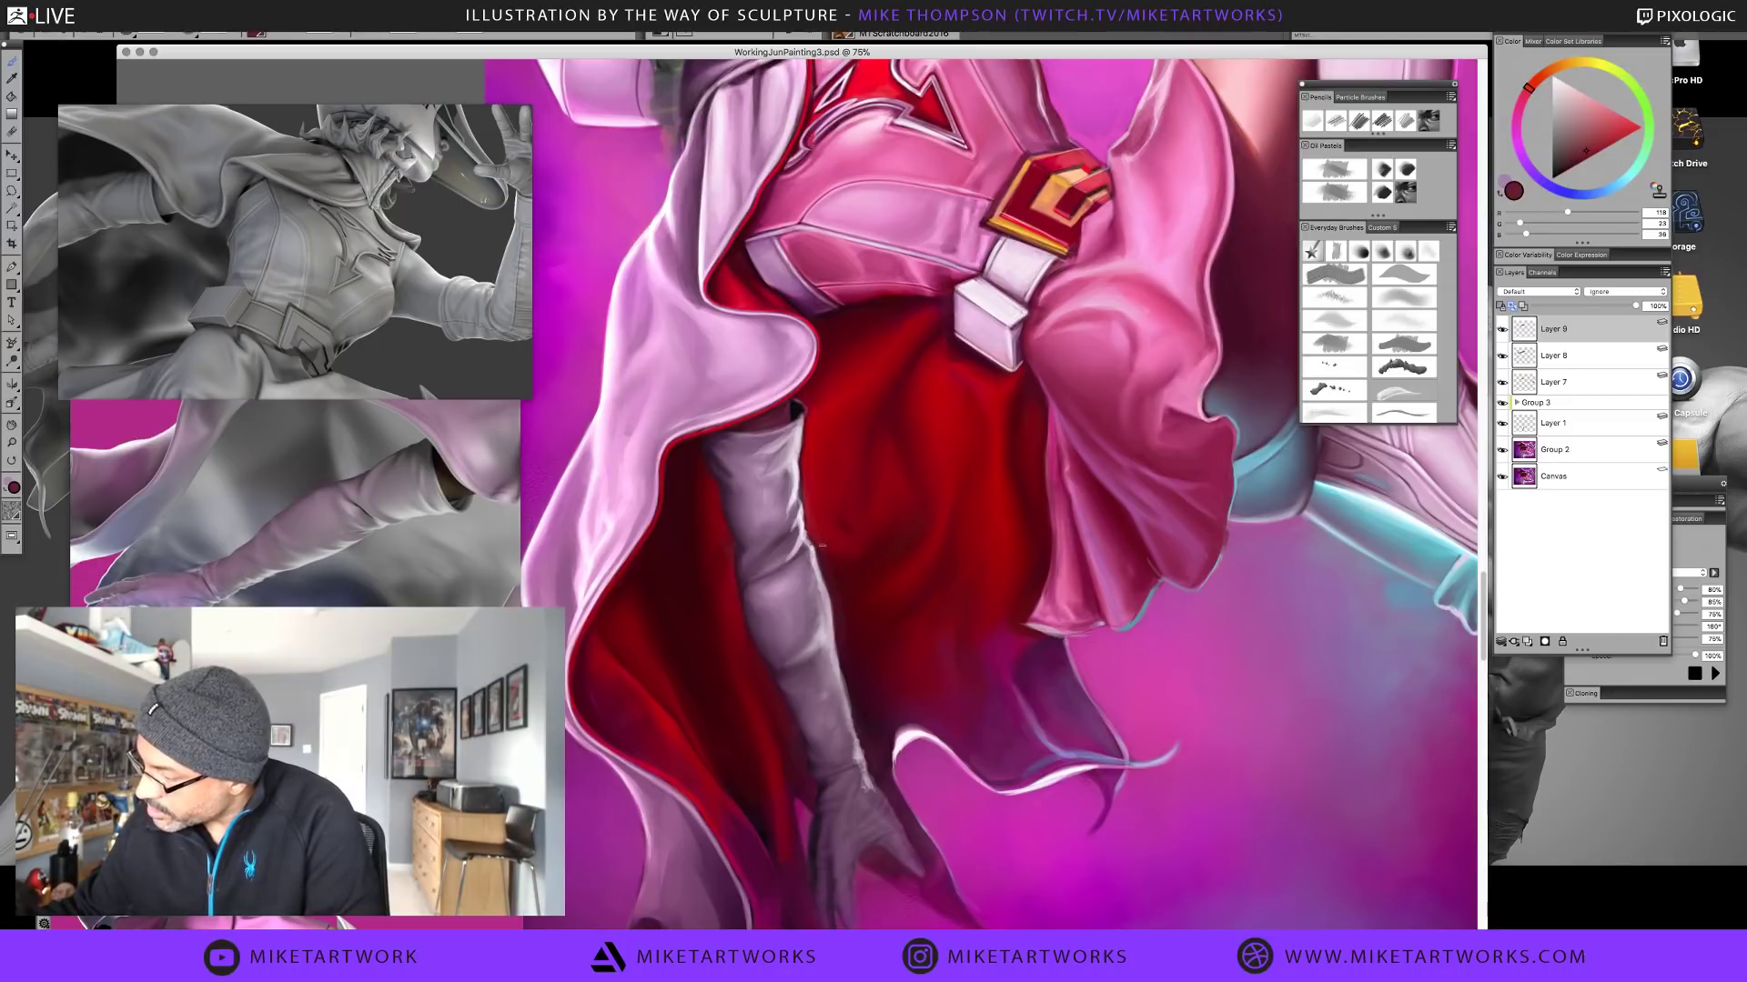
{"action": "left_click", "coordinate": [809, 537], "text": "alt"}
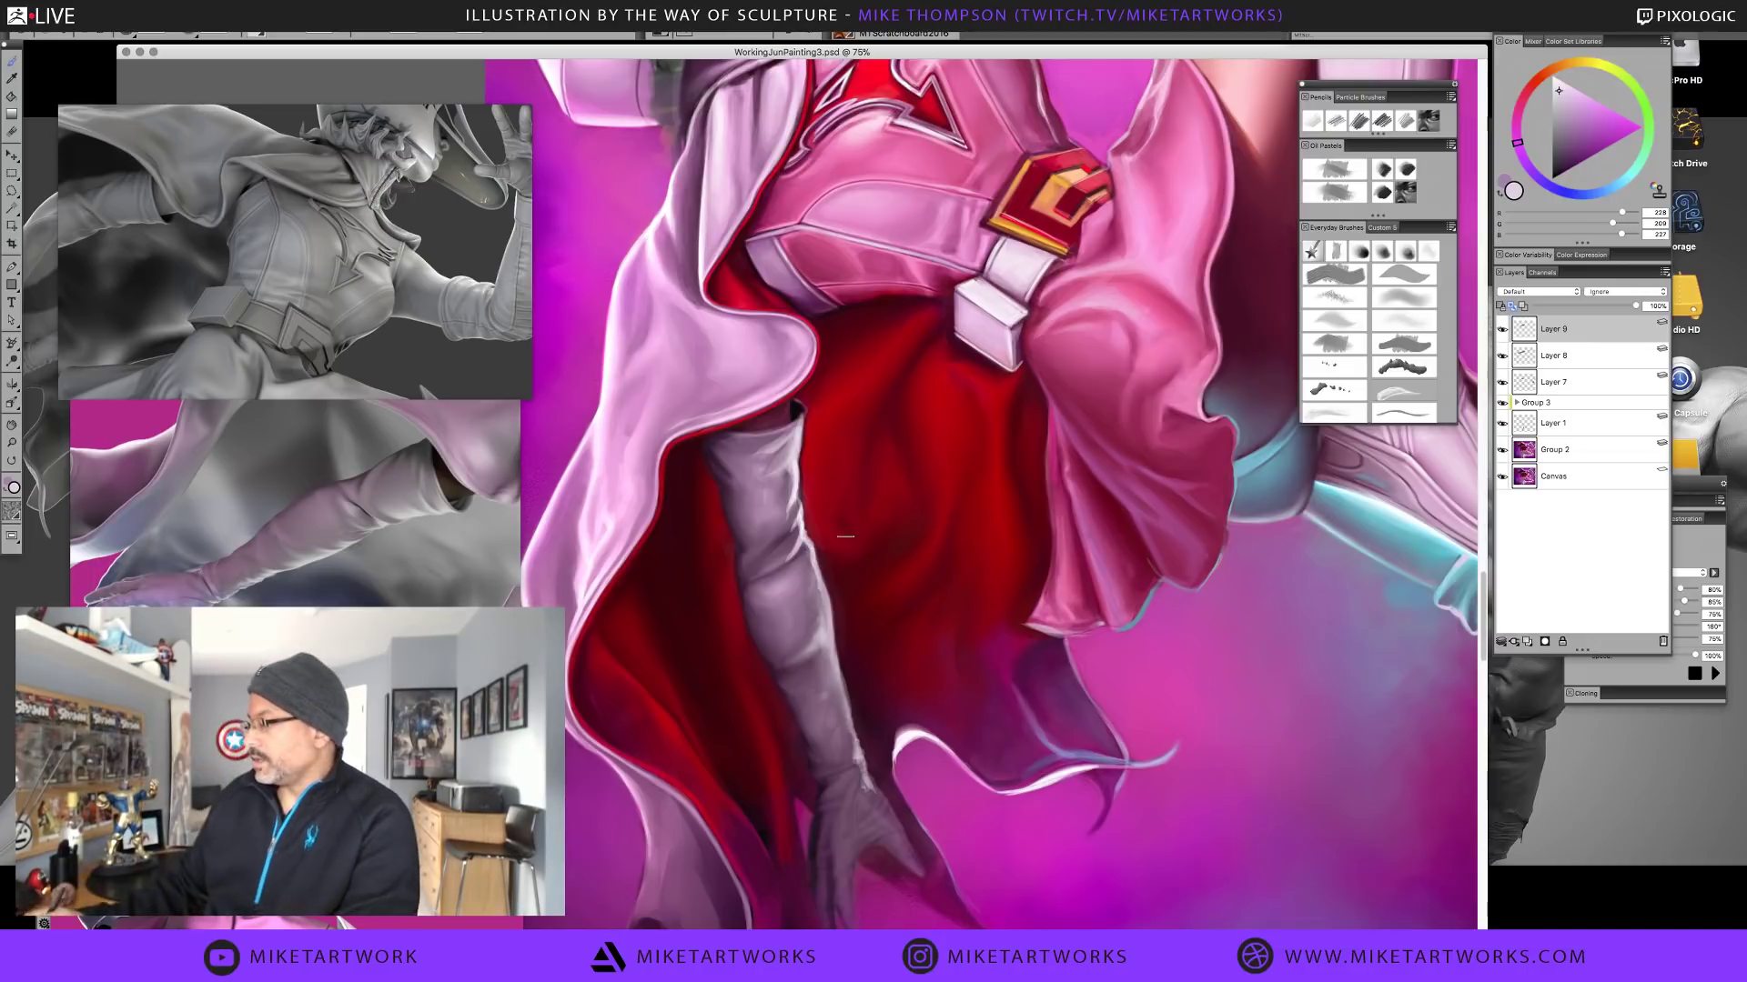
Tidy the upper sleeve's outline with red sampled from the cape lining, and rebuild its rim with pale pink and lilac
{"action": "left_click", "coordinate": [801, 500], "text": "alt"}
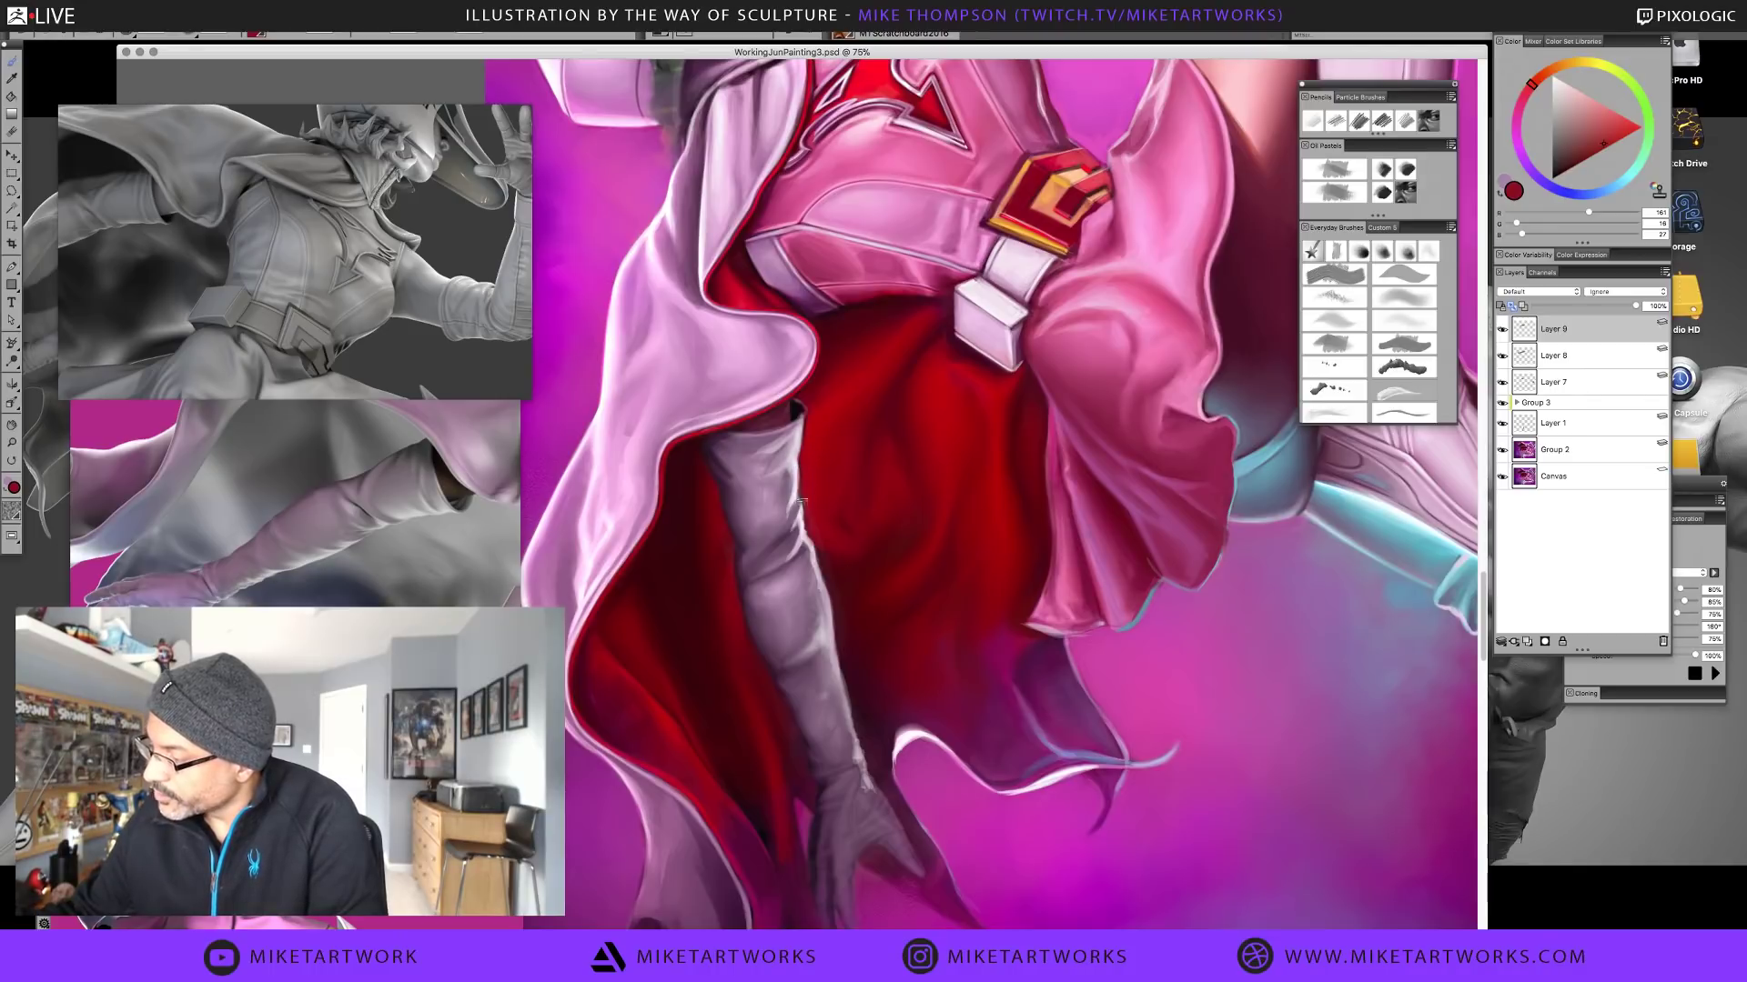
{"action": "left_click", "coordinate": [793, 475], "text": "alt"}
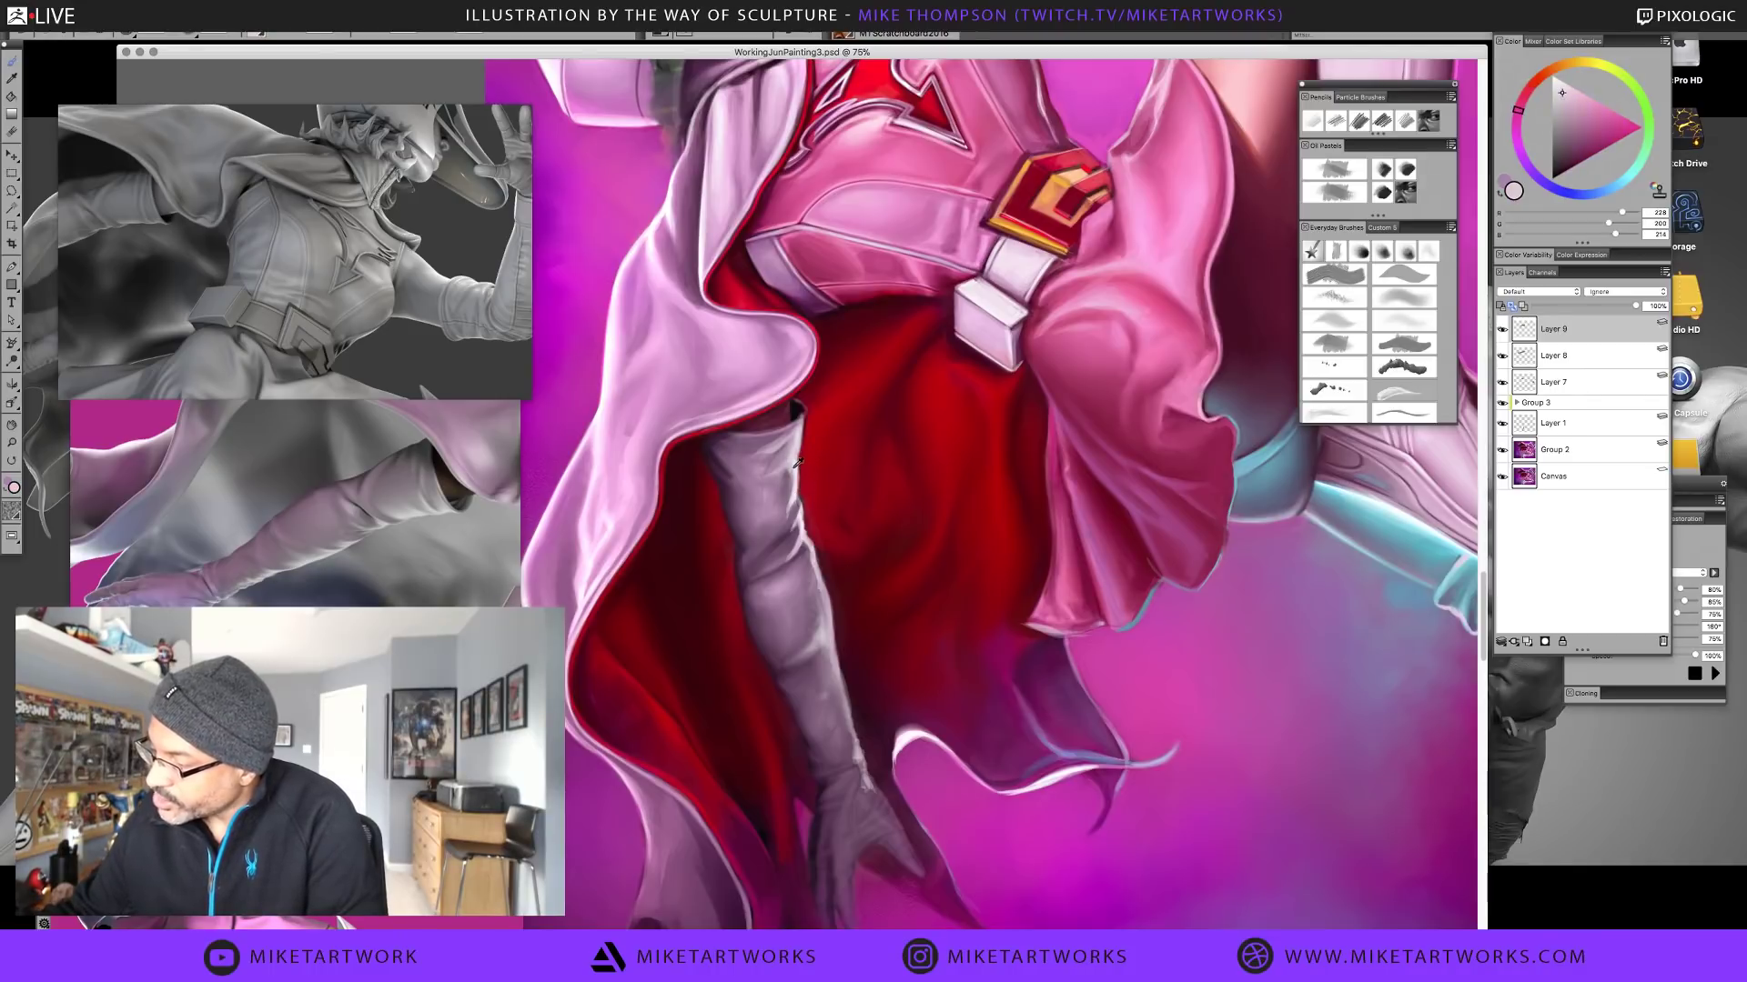
{"action": "left_click", "coordinate": [792, 505], "text": "alt"}
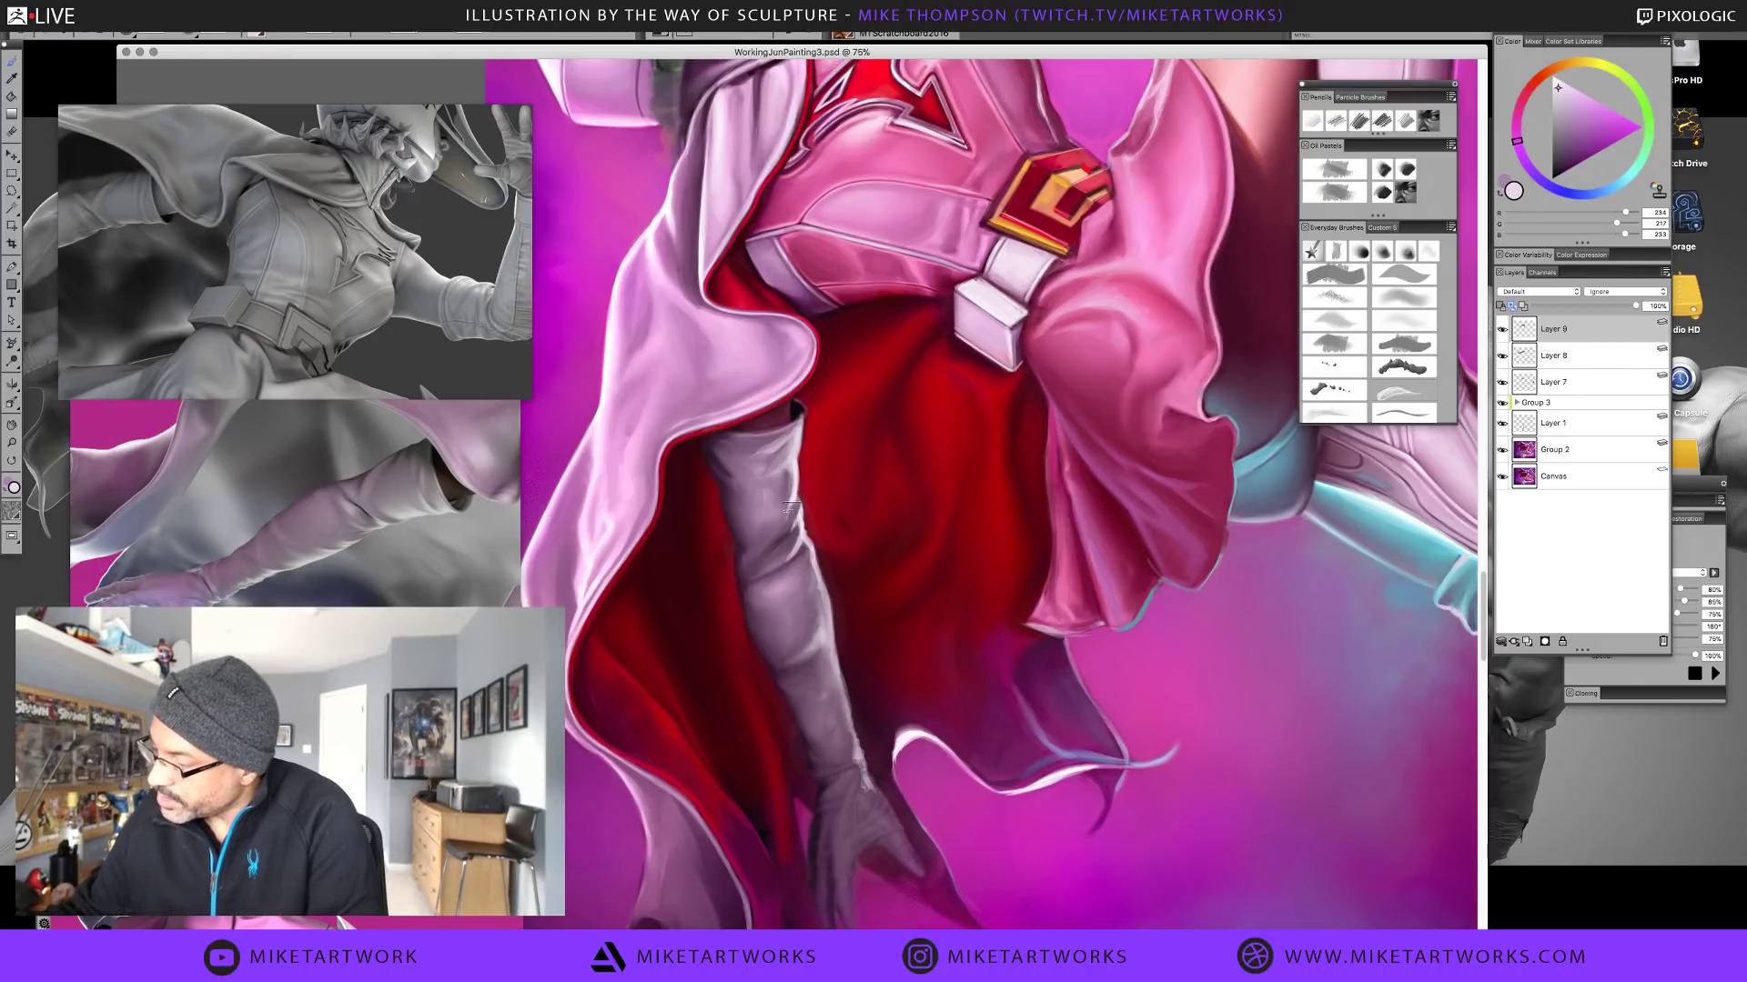
{"action": "left_click", "coordinate": [798, 487], "text": "alt"}
{"action": "left_click", "coordinate": [798, 489], "text": "alt"}
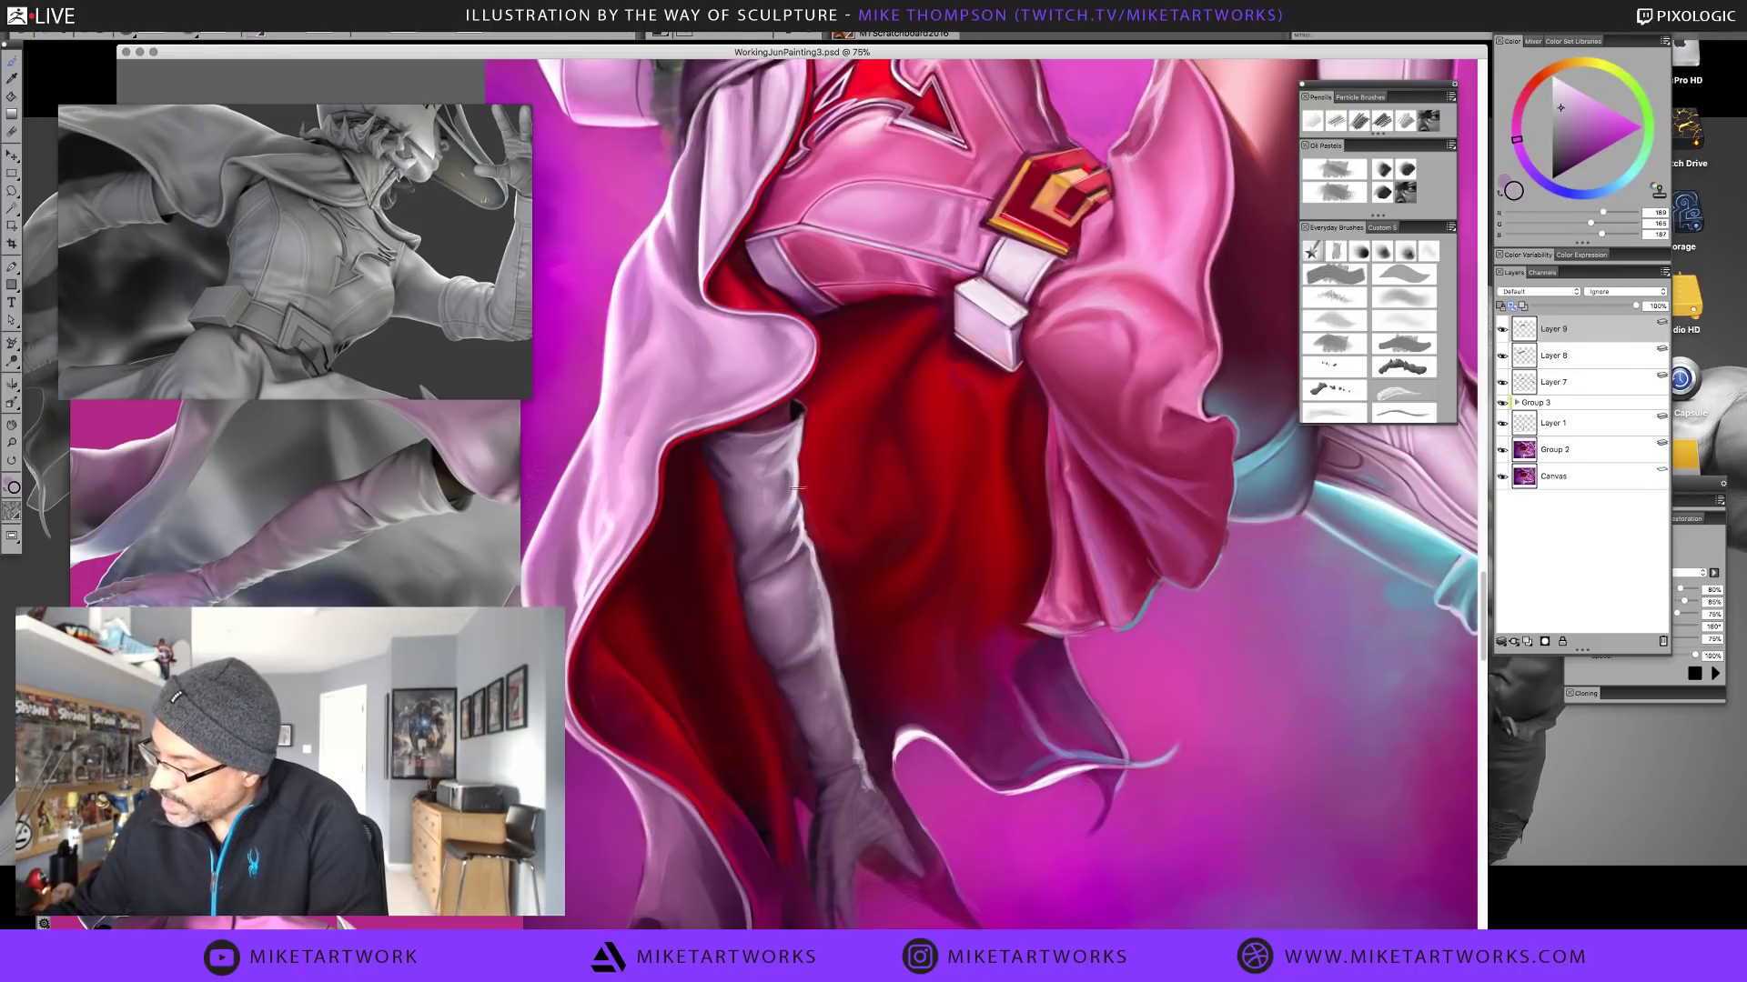
Model the crease across the sleeve with sampled mid and dark purples and a light lilac on its raised fold
{"action": "left_click", "coordinate": [784, 524], "text": "alt"}
{"action": "left_click", "coordinate": [784, 525], "text": "alt"}
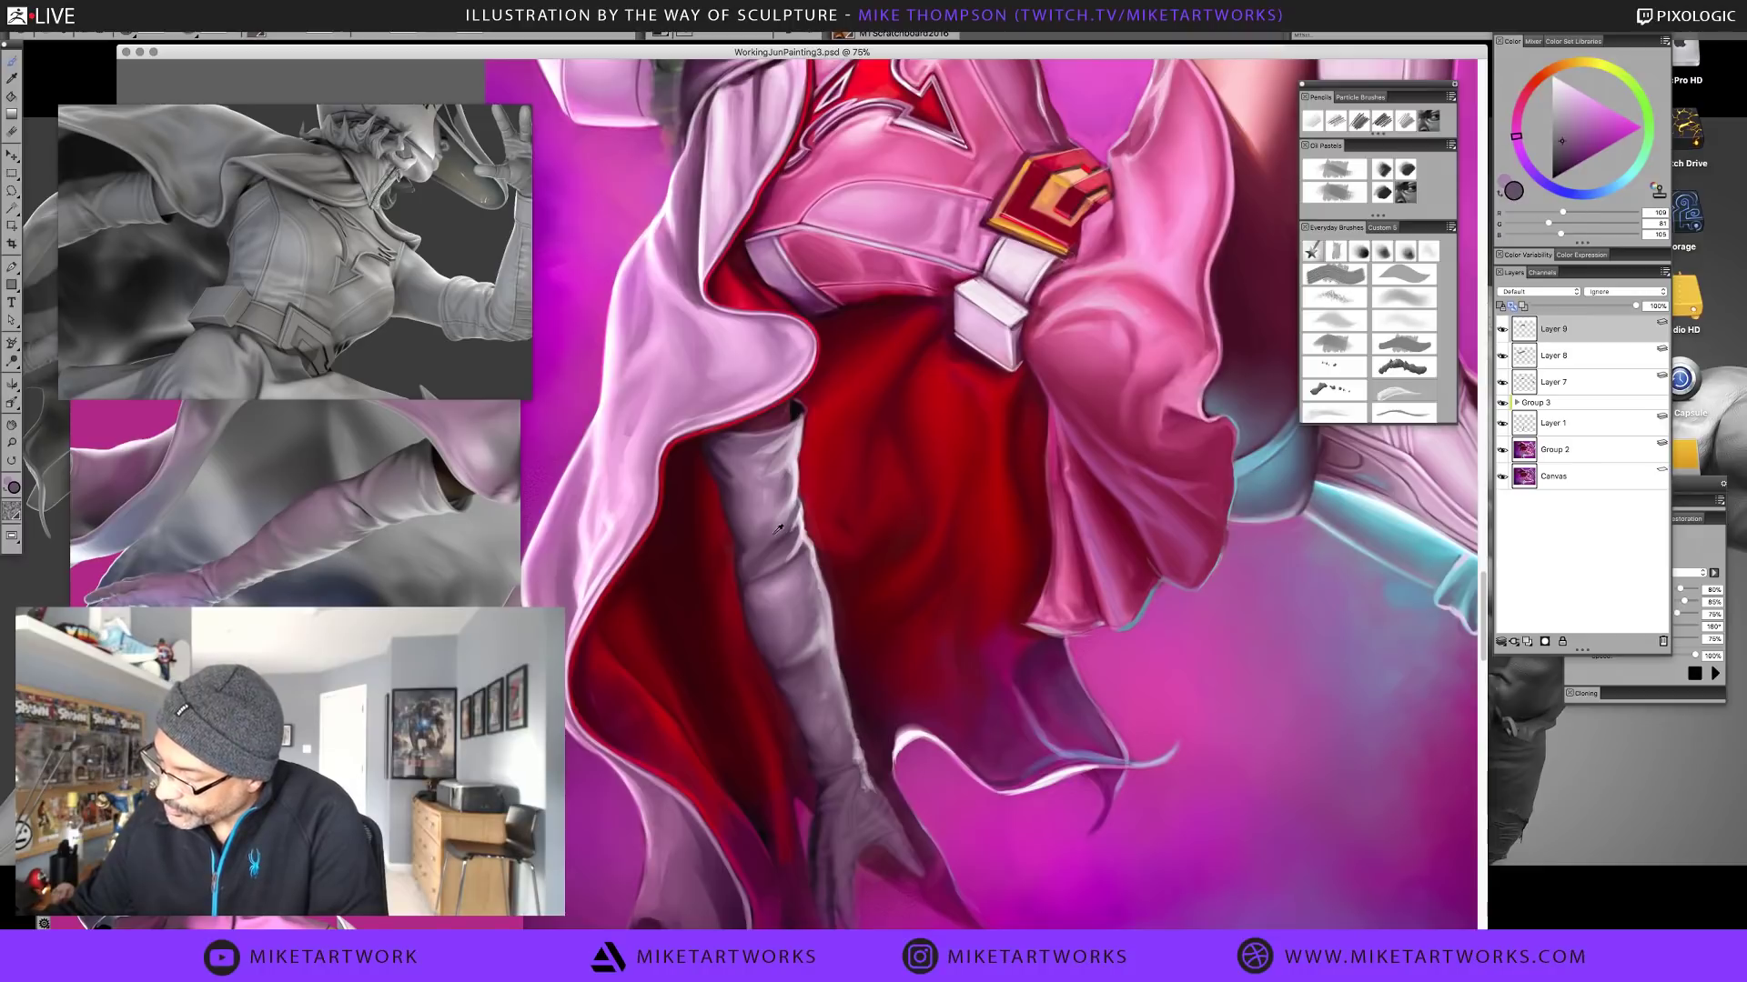
{"action": "left_click", "coordinate": [774, 518], "text": "alt"}
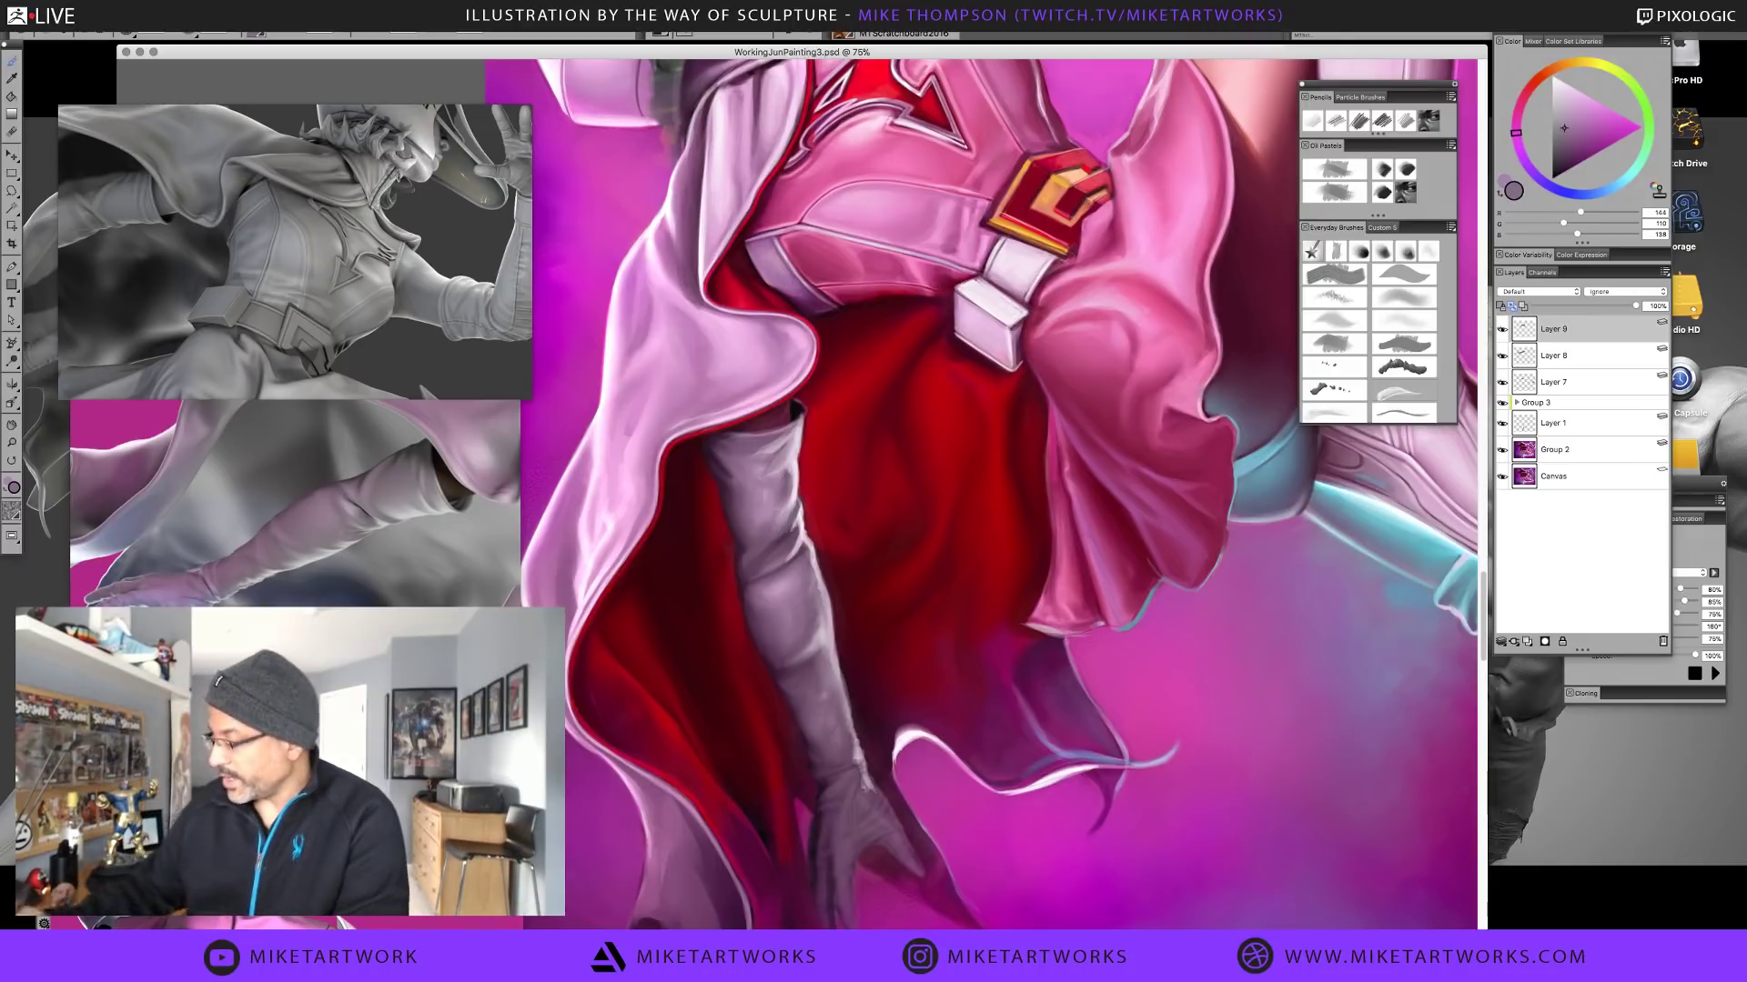
{"action": "left_click", "coordinate": [790, 551], "text": "alt"}
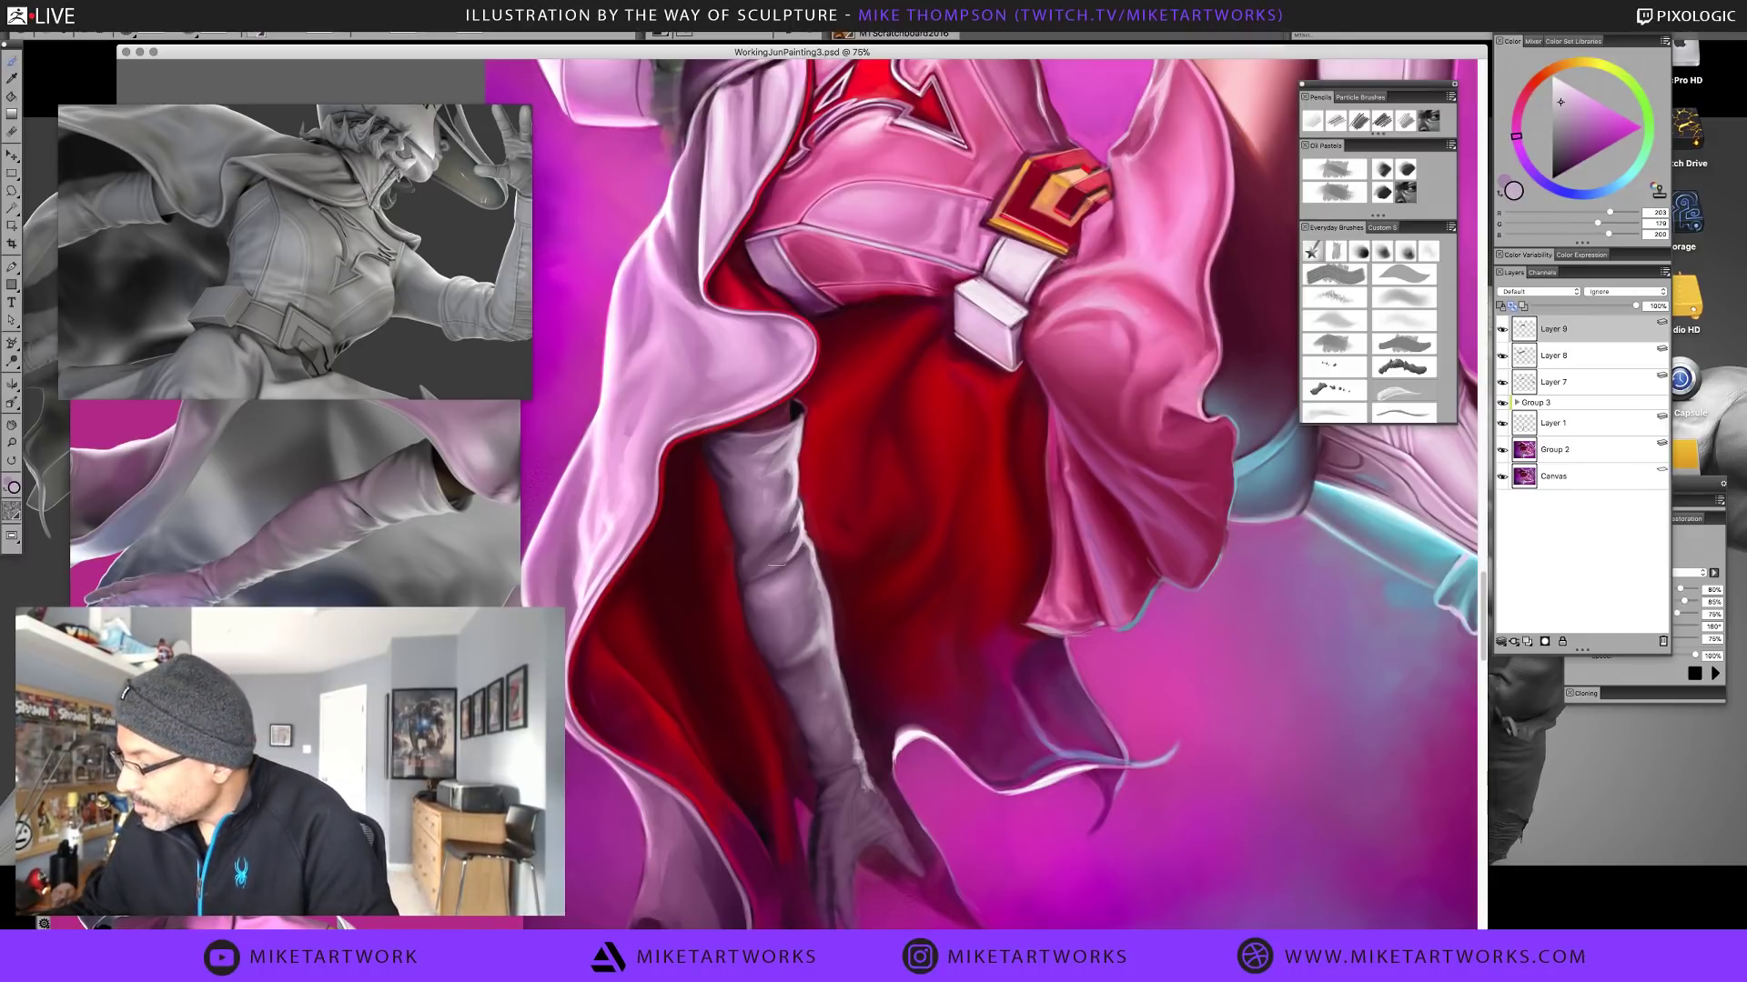
{"action": "left_click", "coordinate": [772, 566], "text": "alt"}
{"action": "left_click", "coordinate": [786, 557], "text": "alt"}
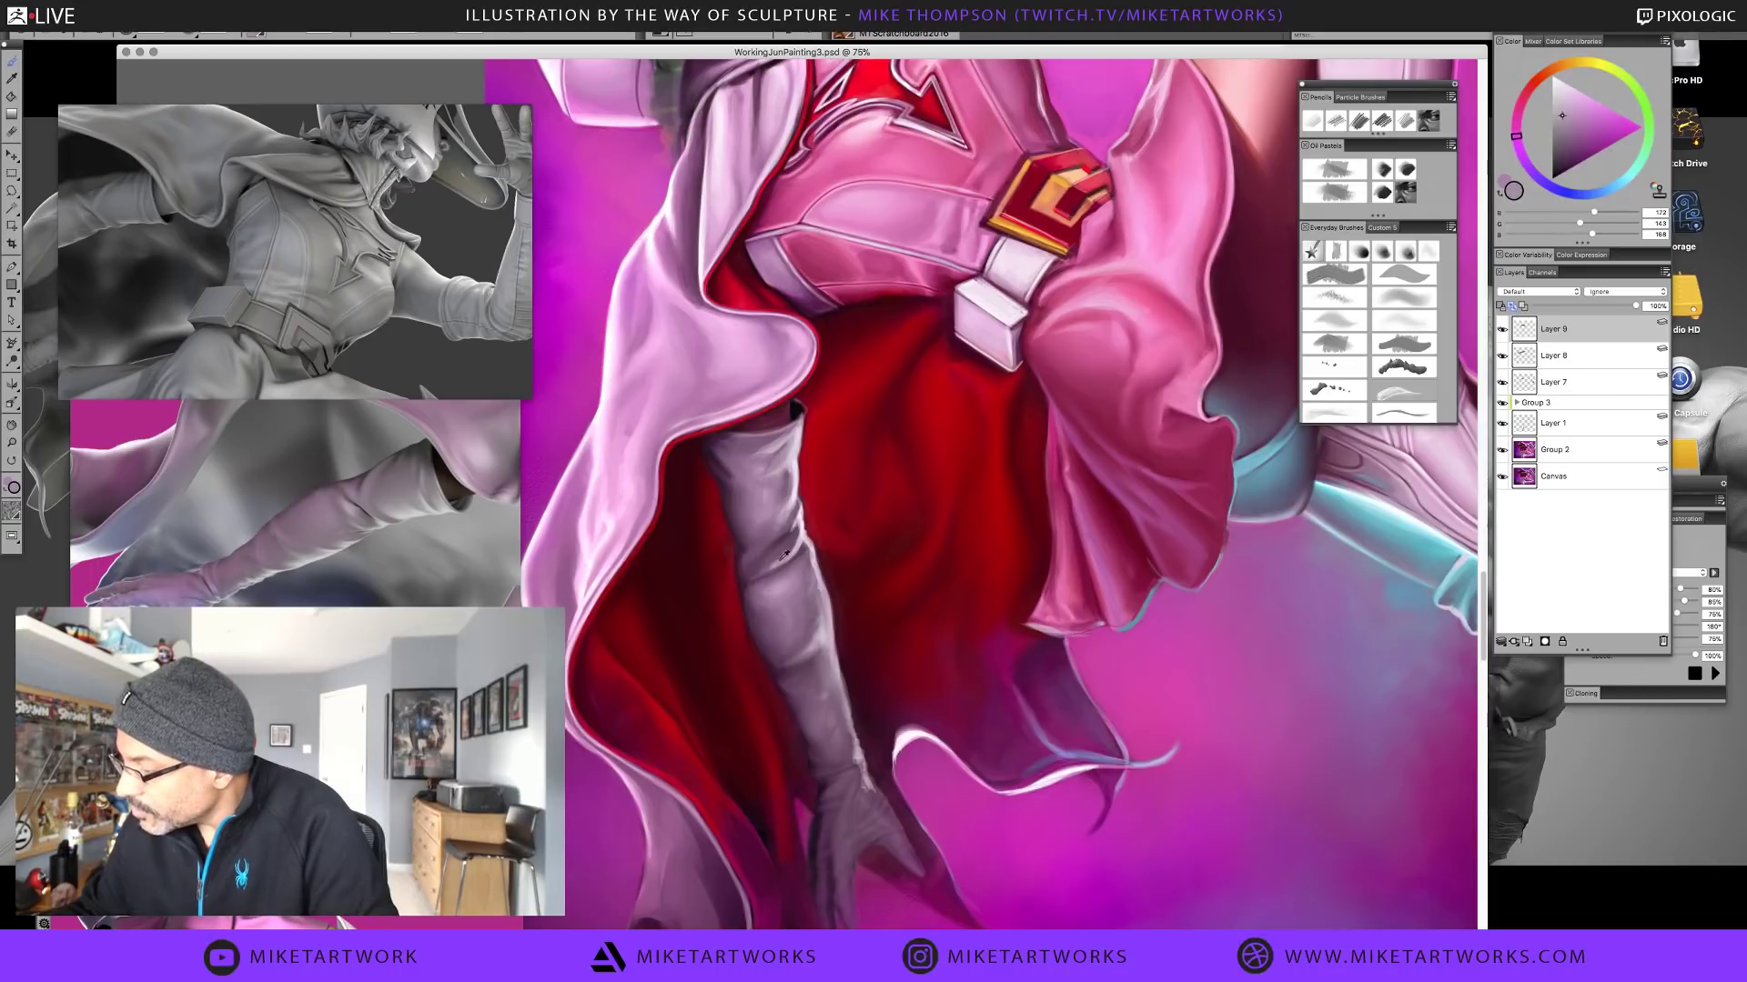
{"action": "left_click", "coordinate": [780, 555], "text": "alt"}
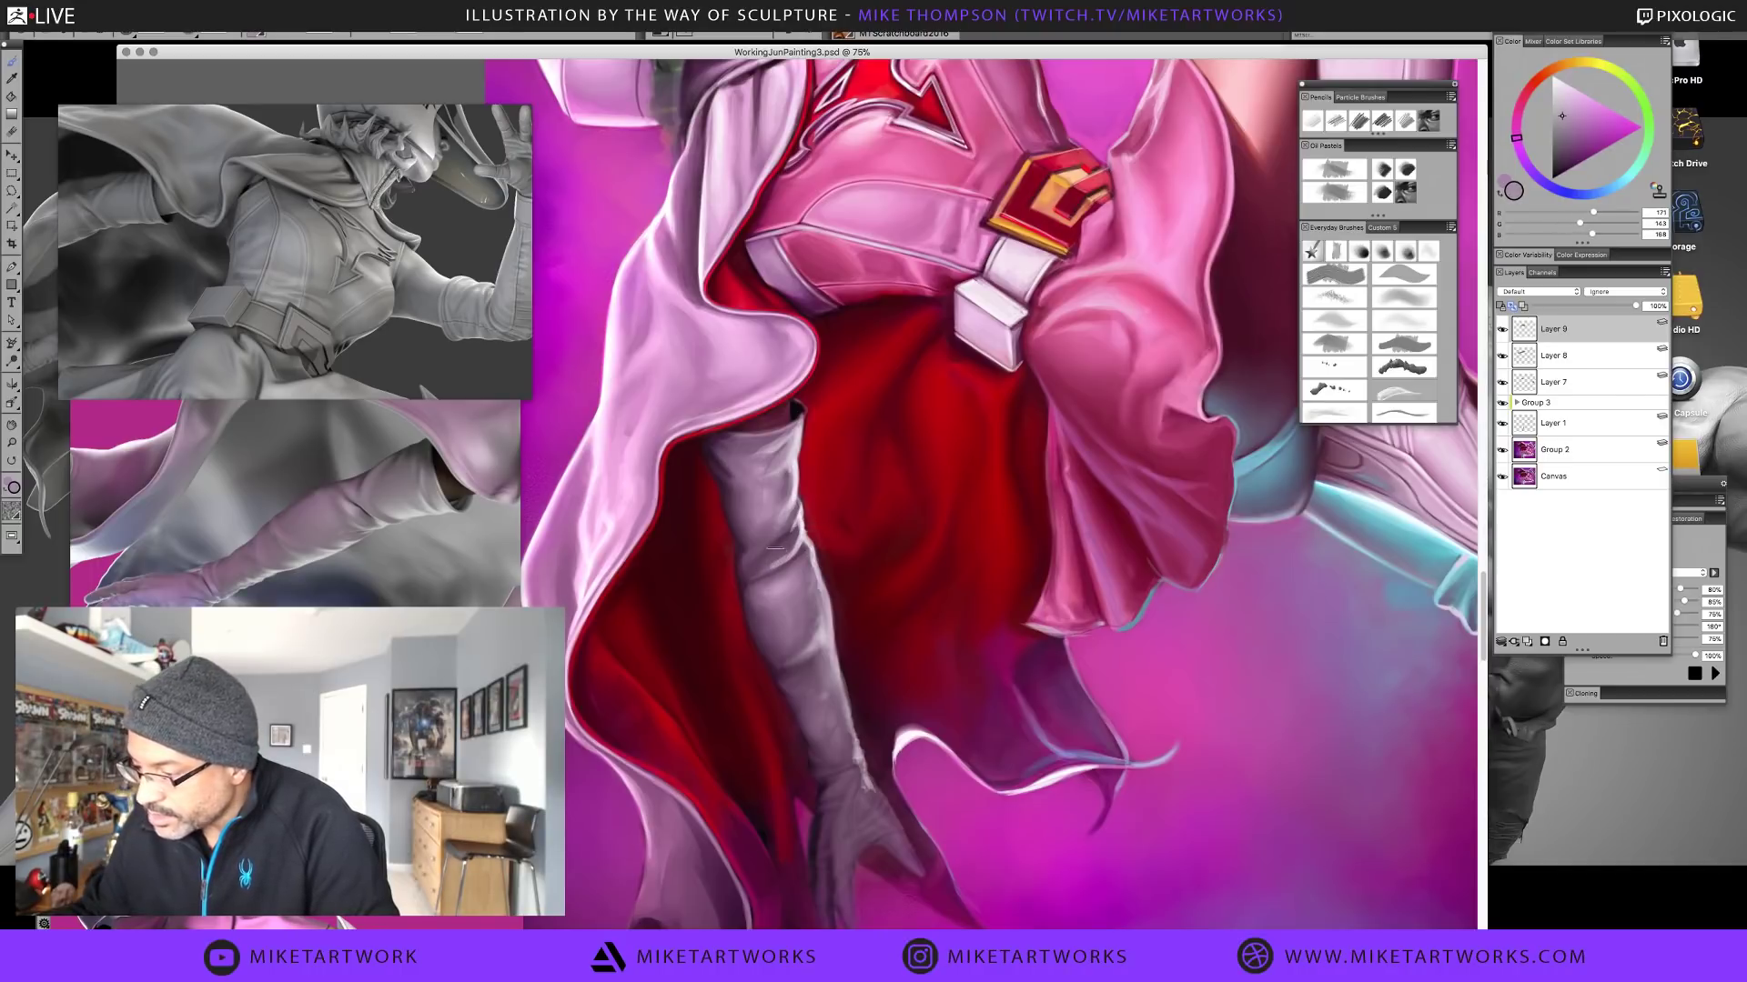
{"action": "mouse_move", "coordinate": [764, 565]}
{"action": "left_mouse_down"}
{"action": "mouse_move", "coordinate": [798, 531]}
{"action": "mouse_move", "coordinate": [760, 570]}
{"action": "left_mouse_up"}
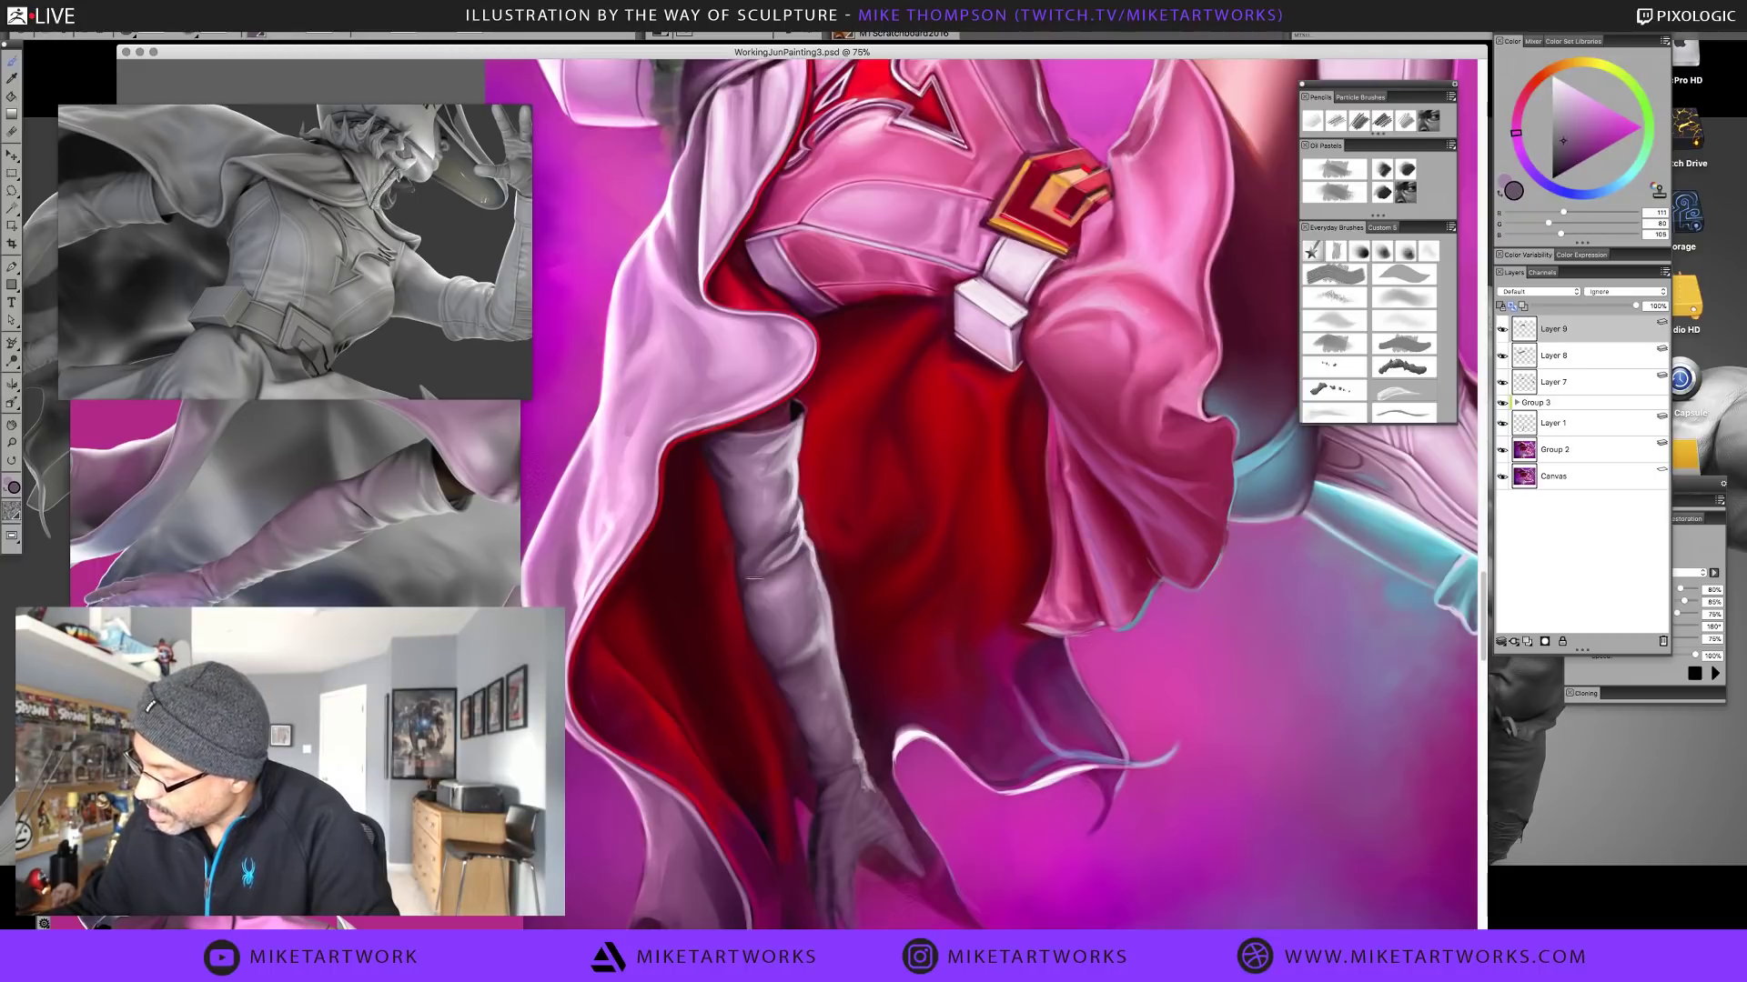
Pull a near-white highlight from the sleeve's rim into the crease and offset it with a sampled dark purple
{"action": "left_click", "coordinate": [804, 532], "text": "alt"}
{"action": "left_click_drag", "start_coordinate": [804, 530], "coordinate": [781, 550]}
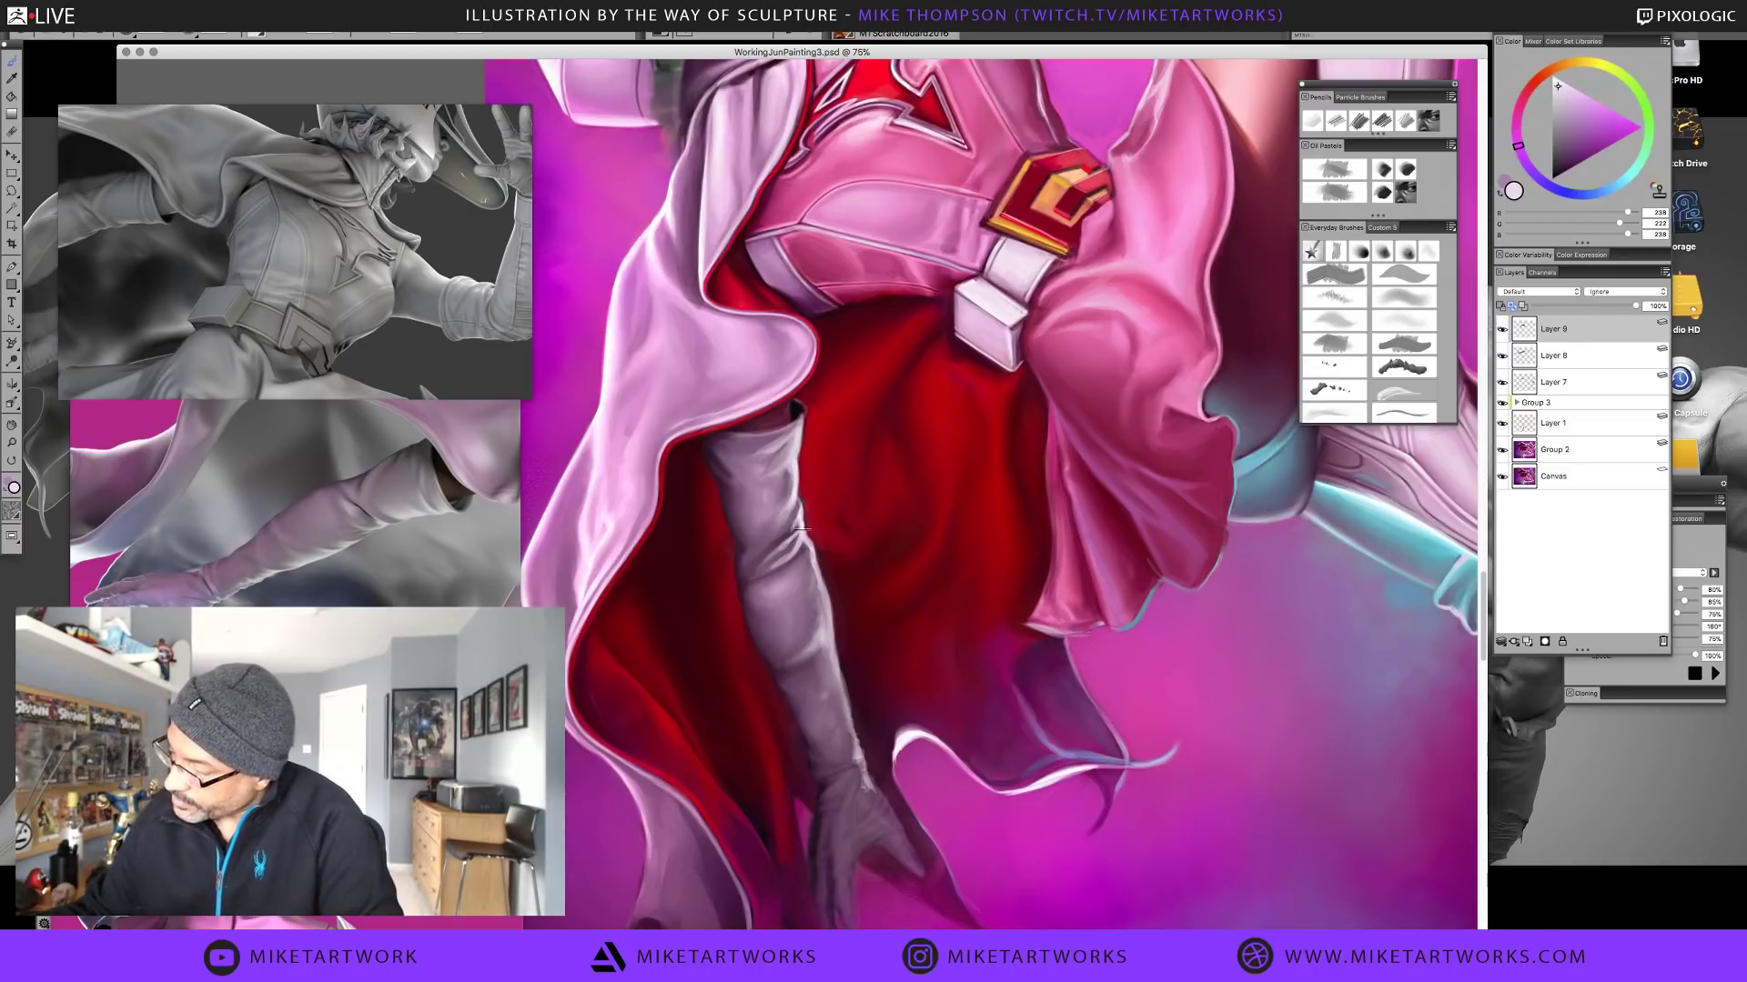
{"action": "left_click", "coordinate": [791, 538], "text": "alt"}
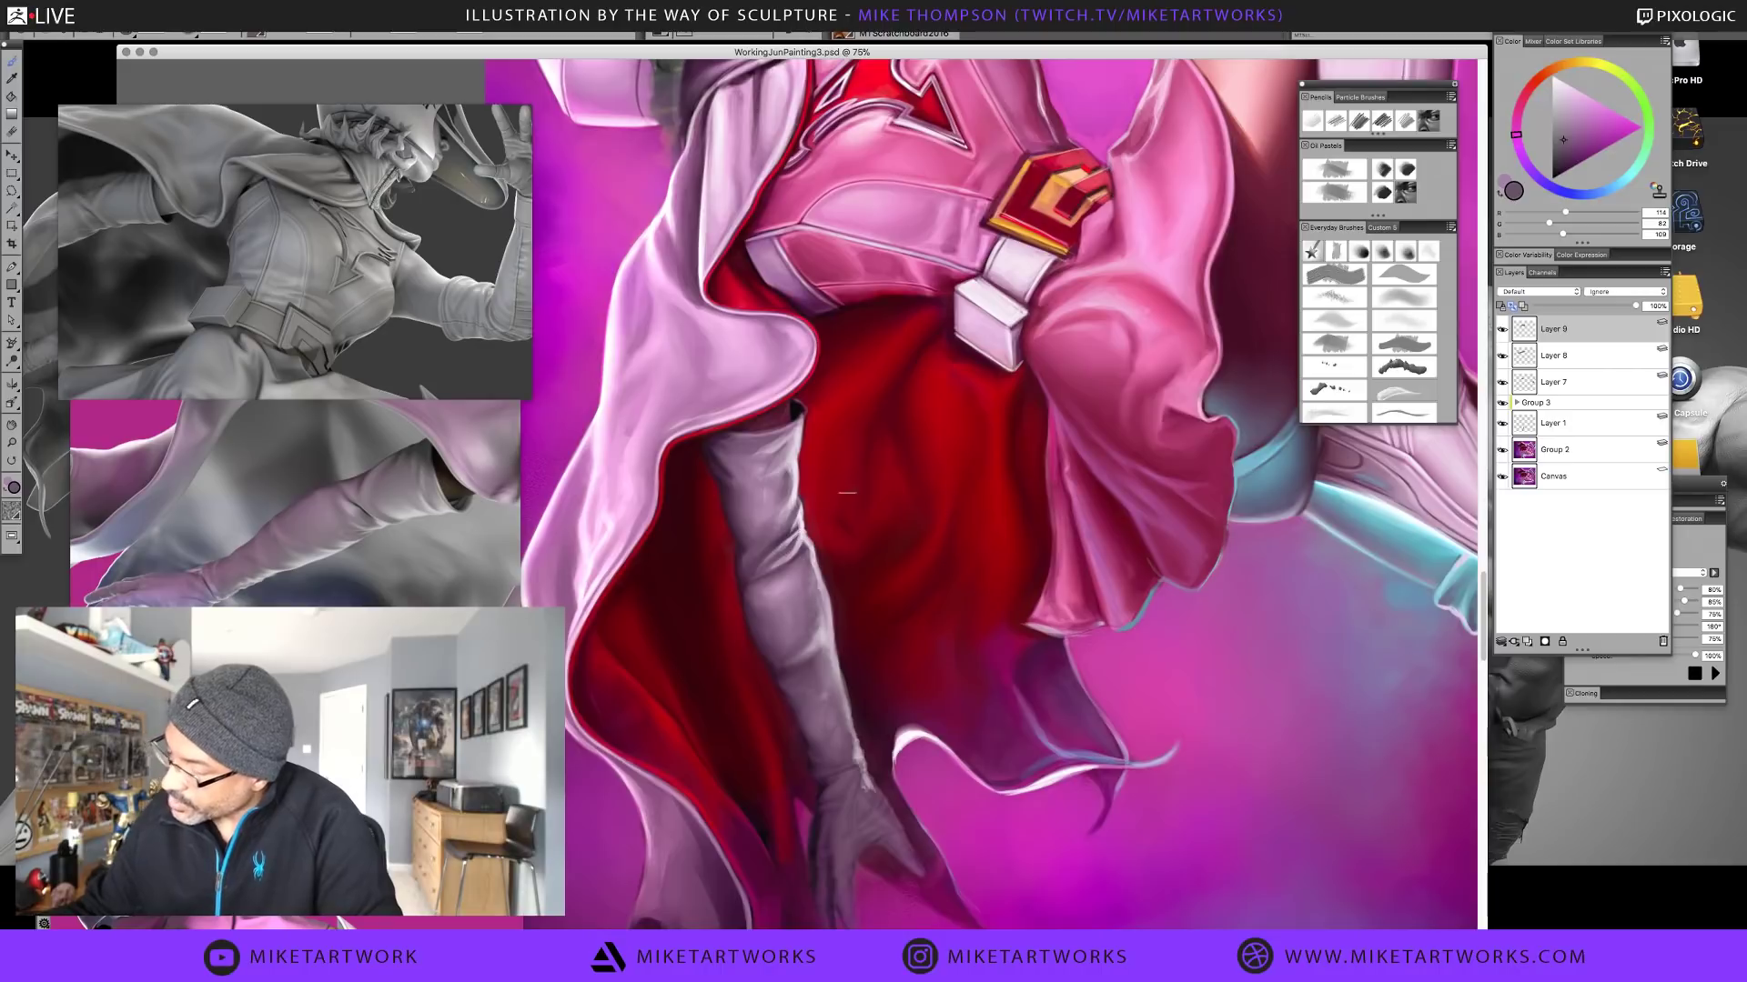
Smooth the fabric between the crease and the sleeve's open end with sampled mid purples and soft lilacs
{"action": "left_click", "coordinate": [770, 513], "text": "alt"}
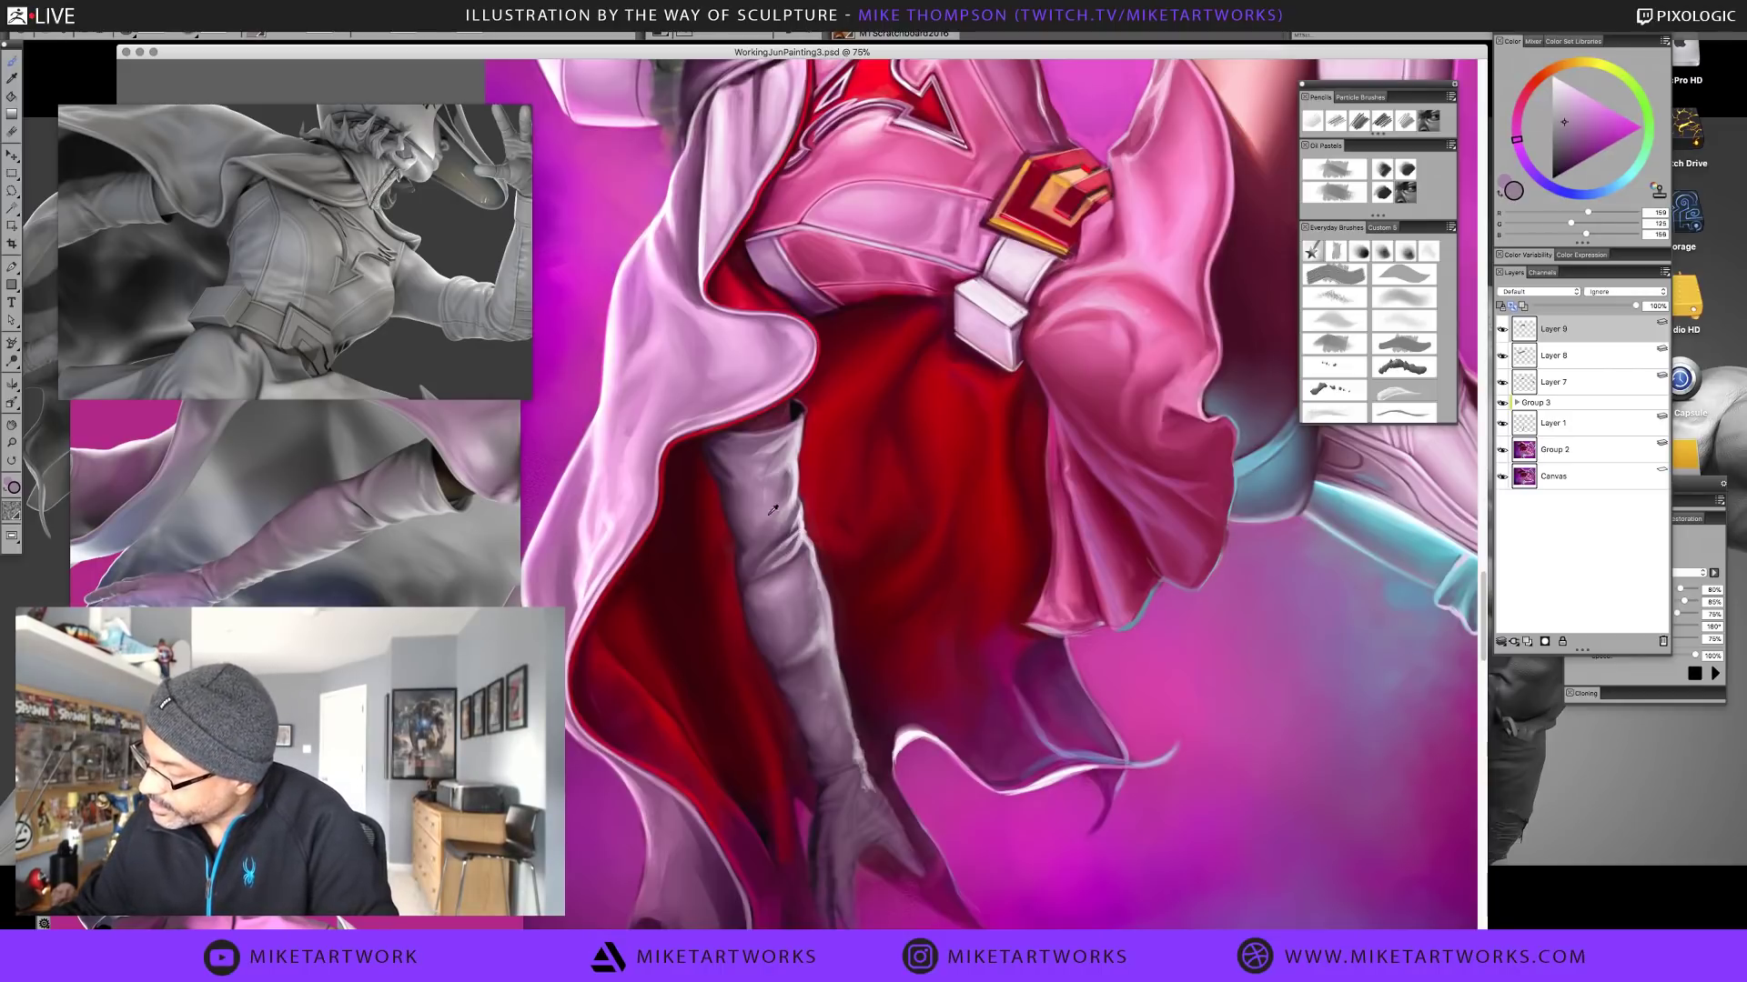
{"action": "left_click", "coordinate": [772, 510], "text": "alt"}
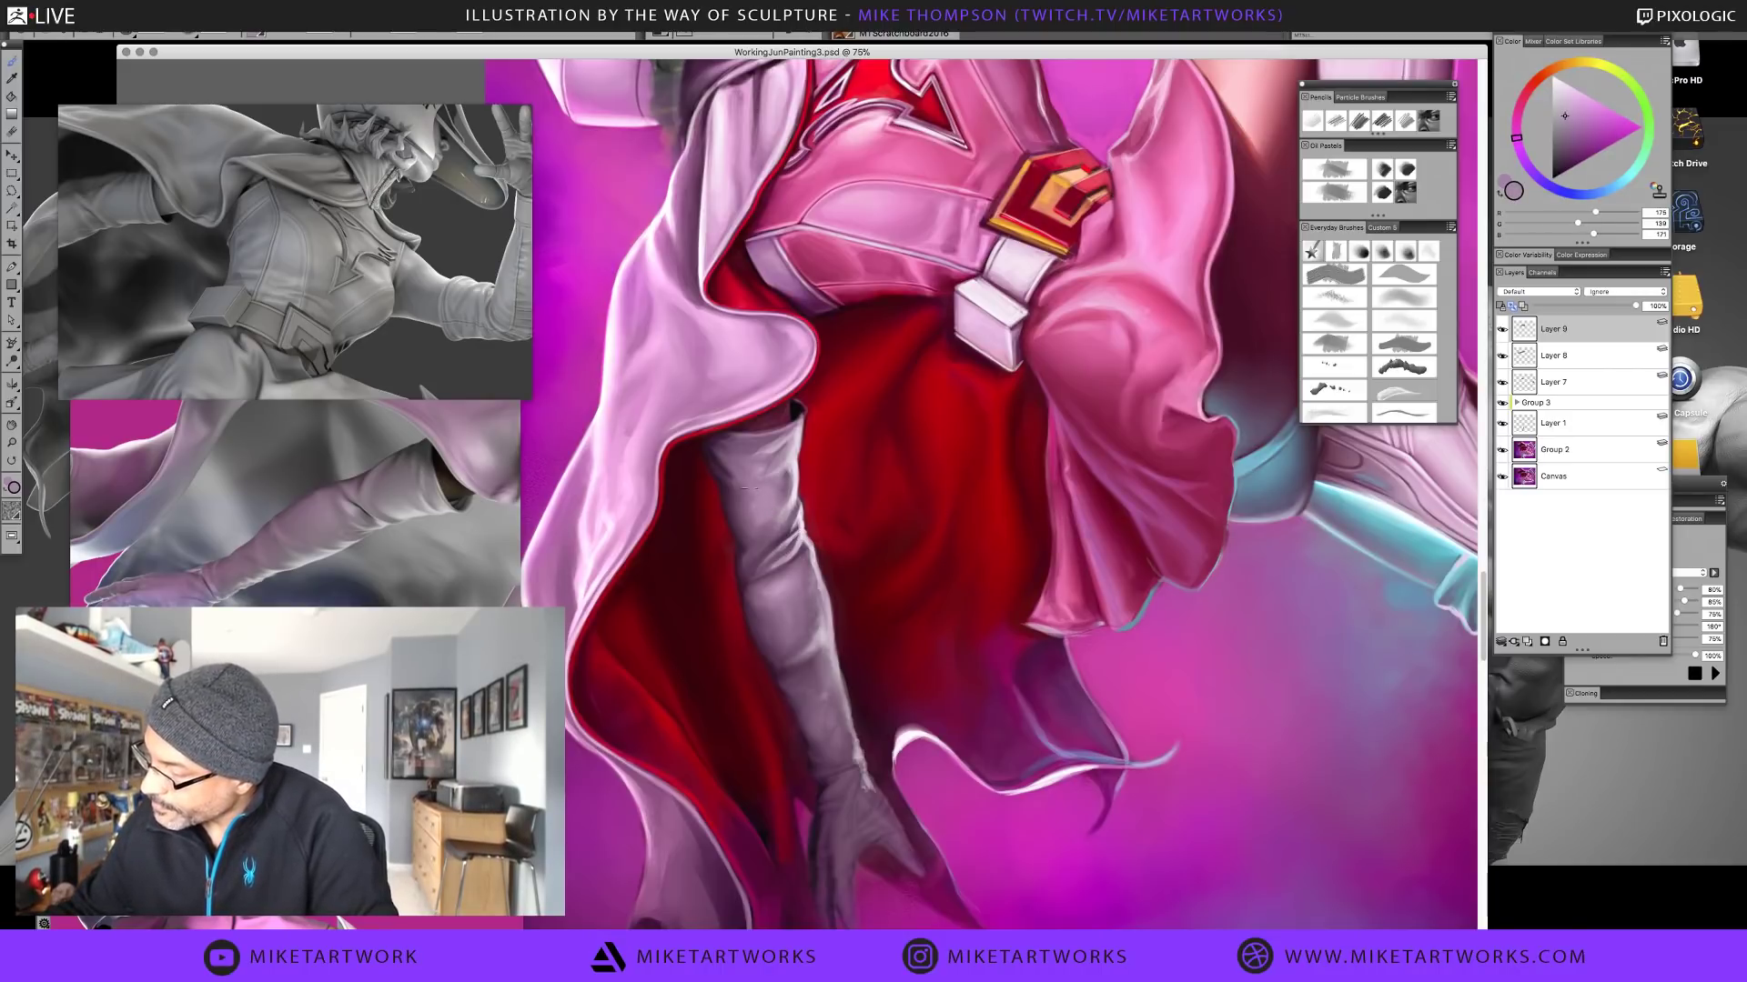
{"action": "left_click", "coordinate": [751, 489], "text": "alt"}
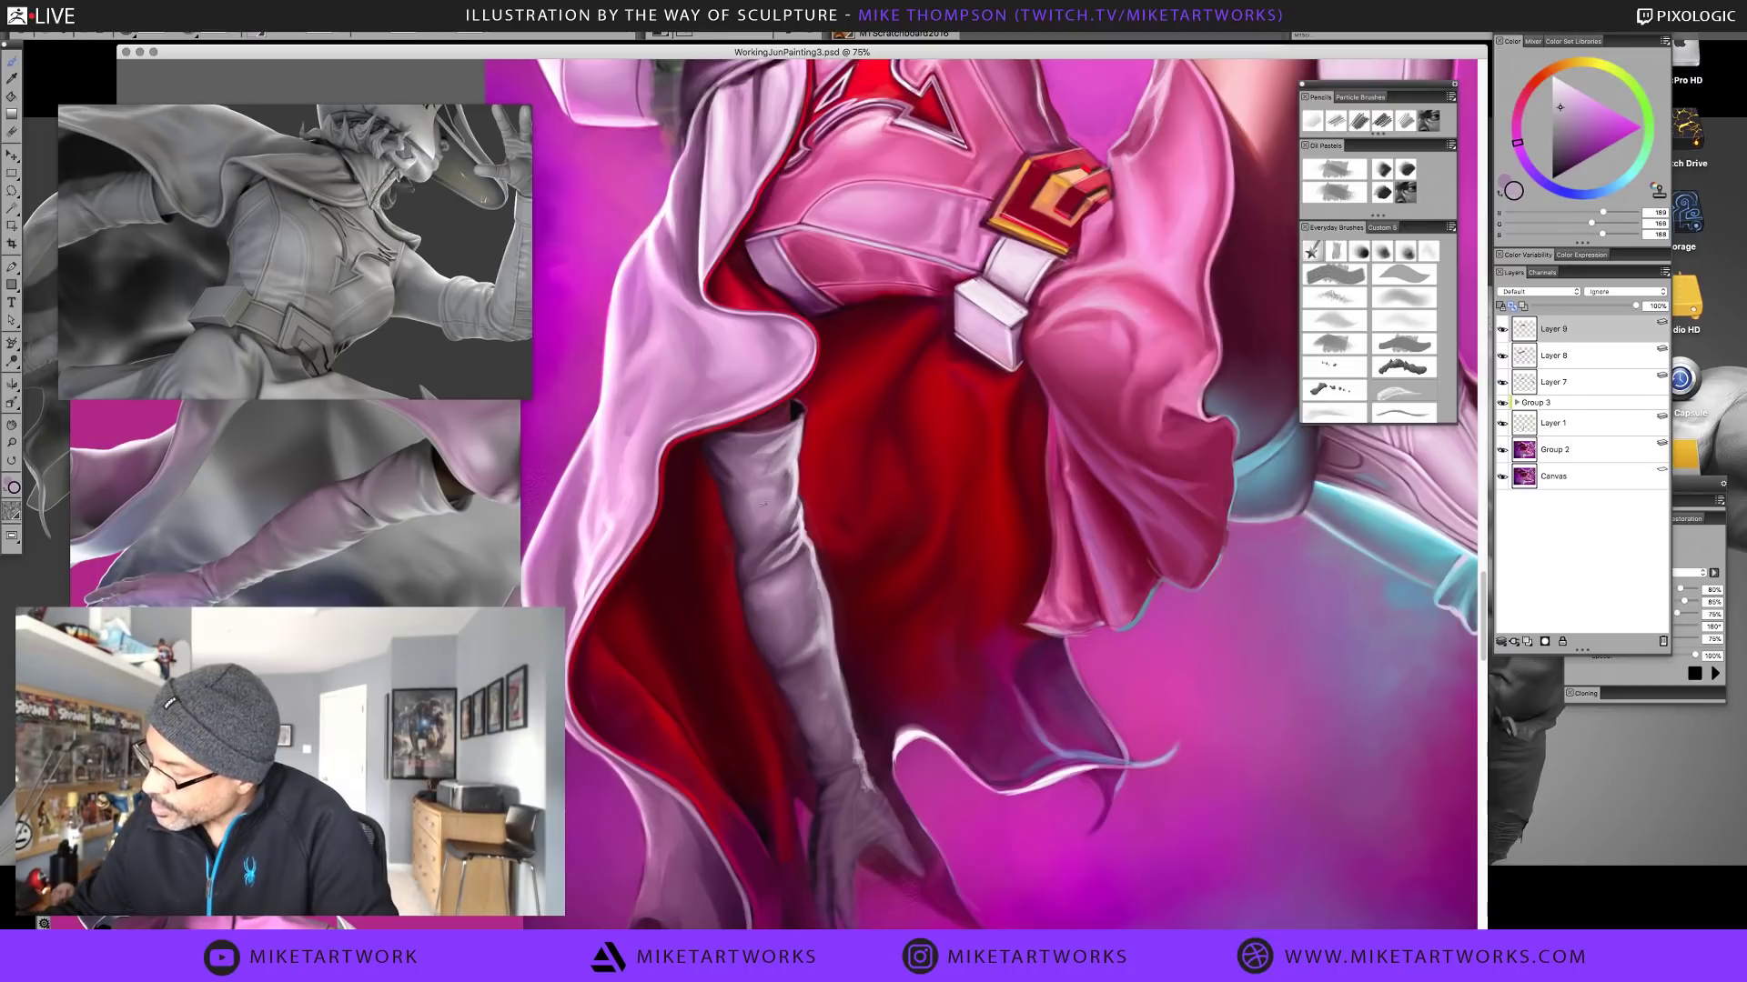
{"action": "left_click", "coordinate": [784, 479], "text": "alt"}
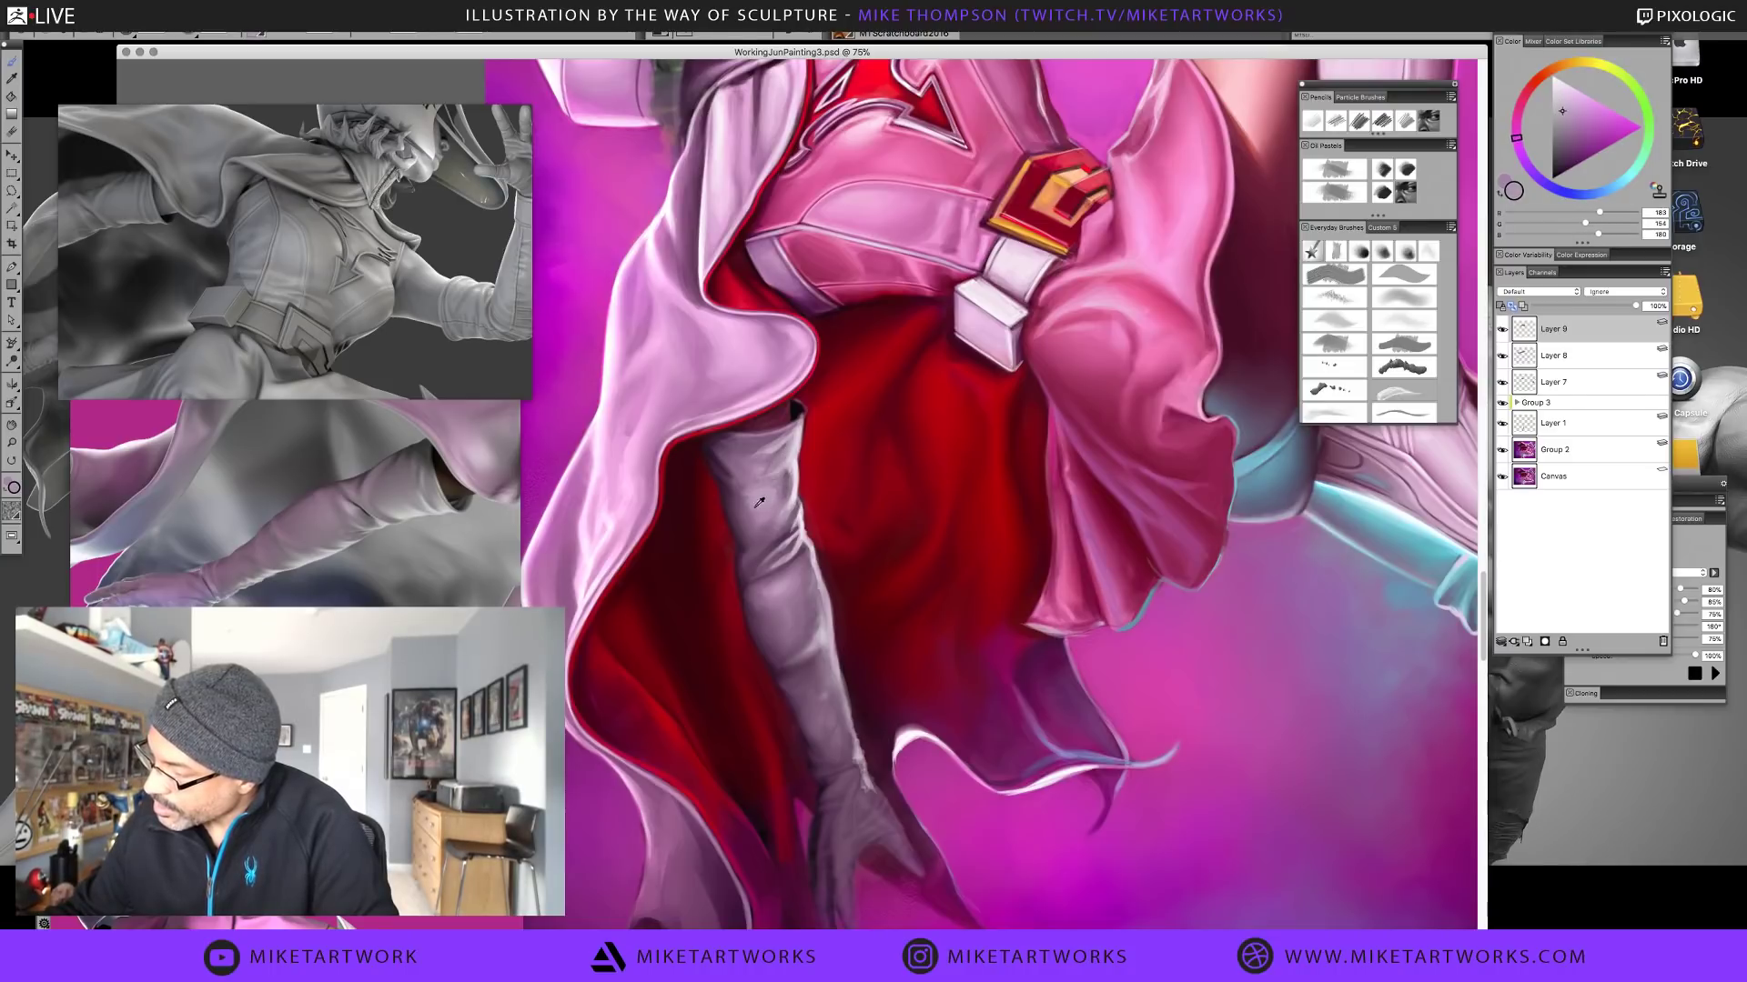
{"action": "left_click", "coordinate": [759, 503], "text": "alt"}
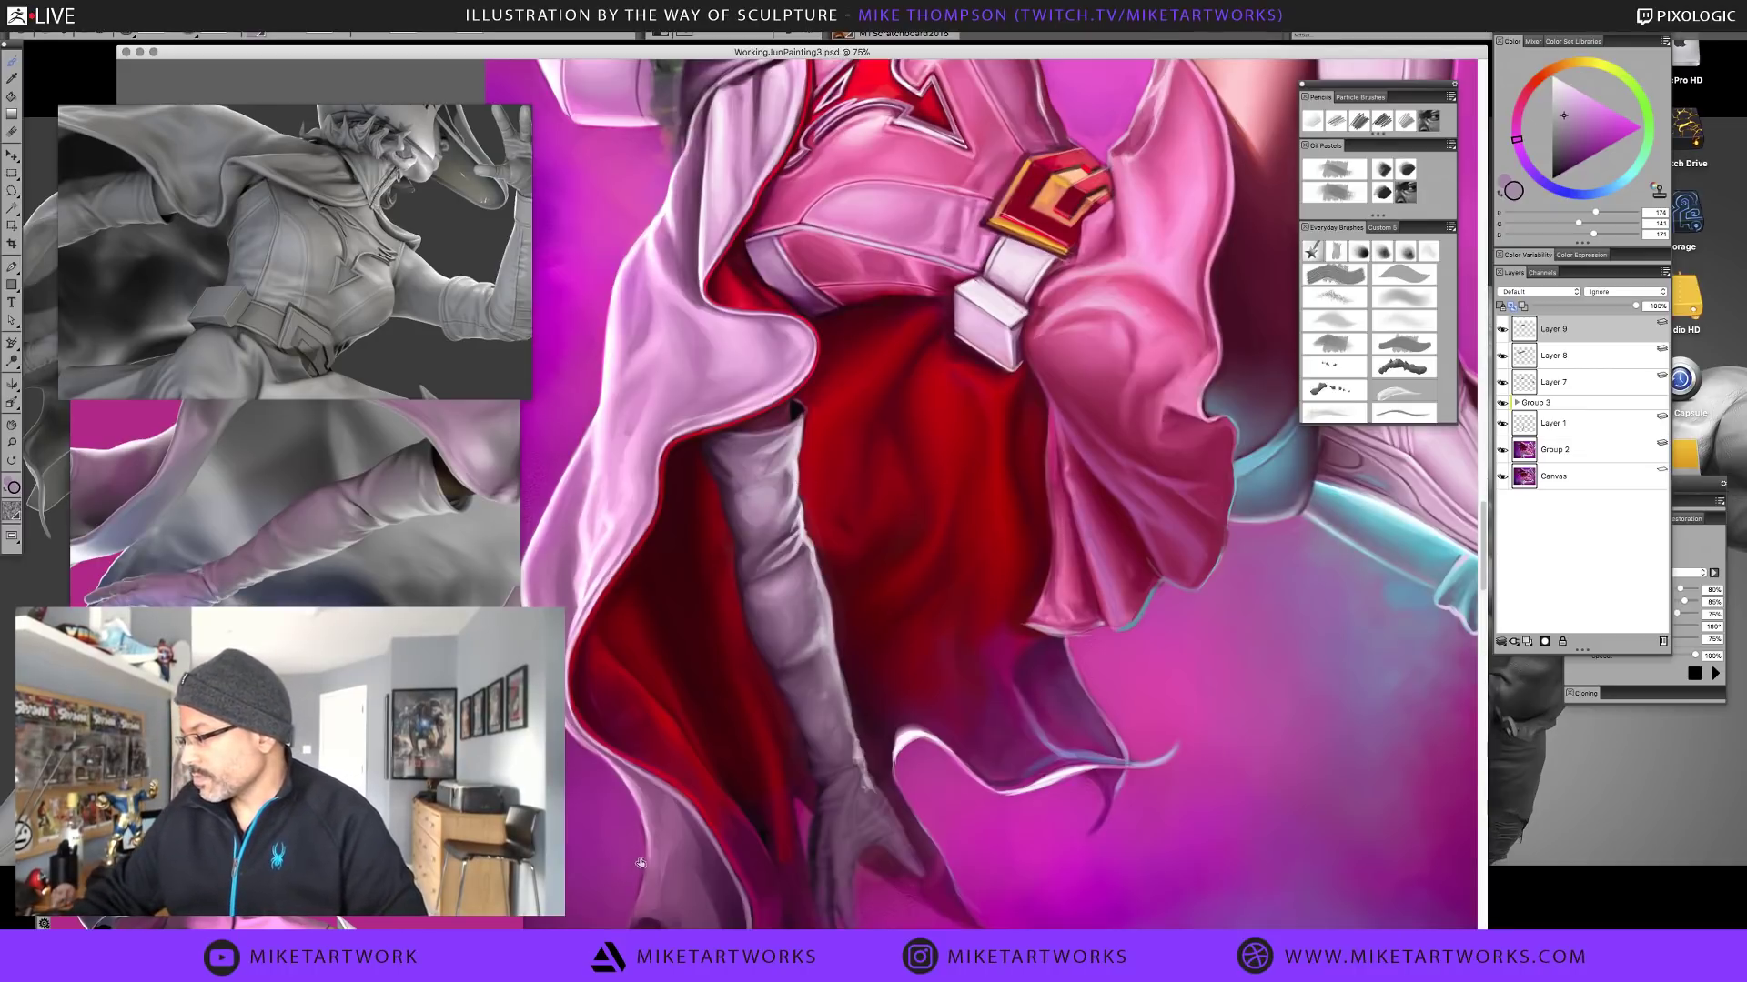
Refine the middle of the rear sleeve with sampled light lilac and mid purple, deepening its shadow with dark purple
{"action": "mouse_move", "coordinate": [639, 863]}
{"action": "left_mouse_down"}
{"action": "mouse_move", "coordinate": [740, 874]}
{"action": "mouse_move", "coordinate": [796, 595]}
{"action": "left_mouse_up"}
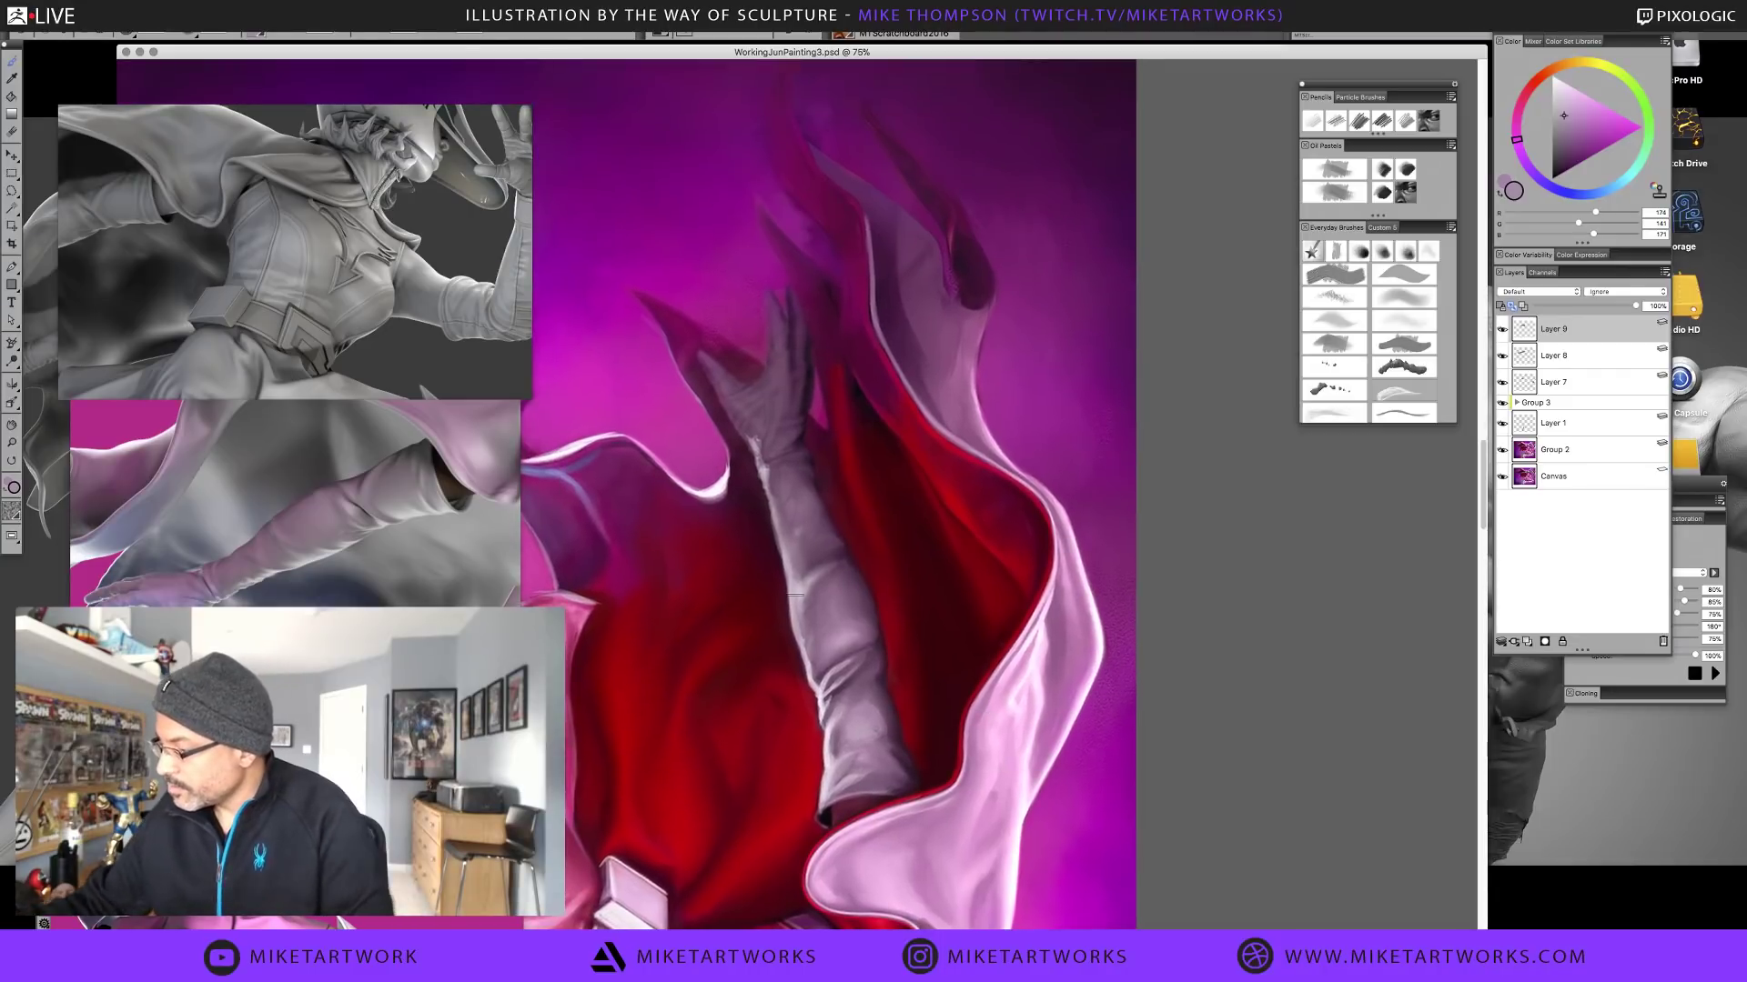
{"action": "left_click", "coordinate": [804, 630], "text": "alt"}
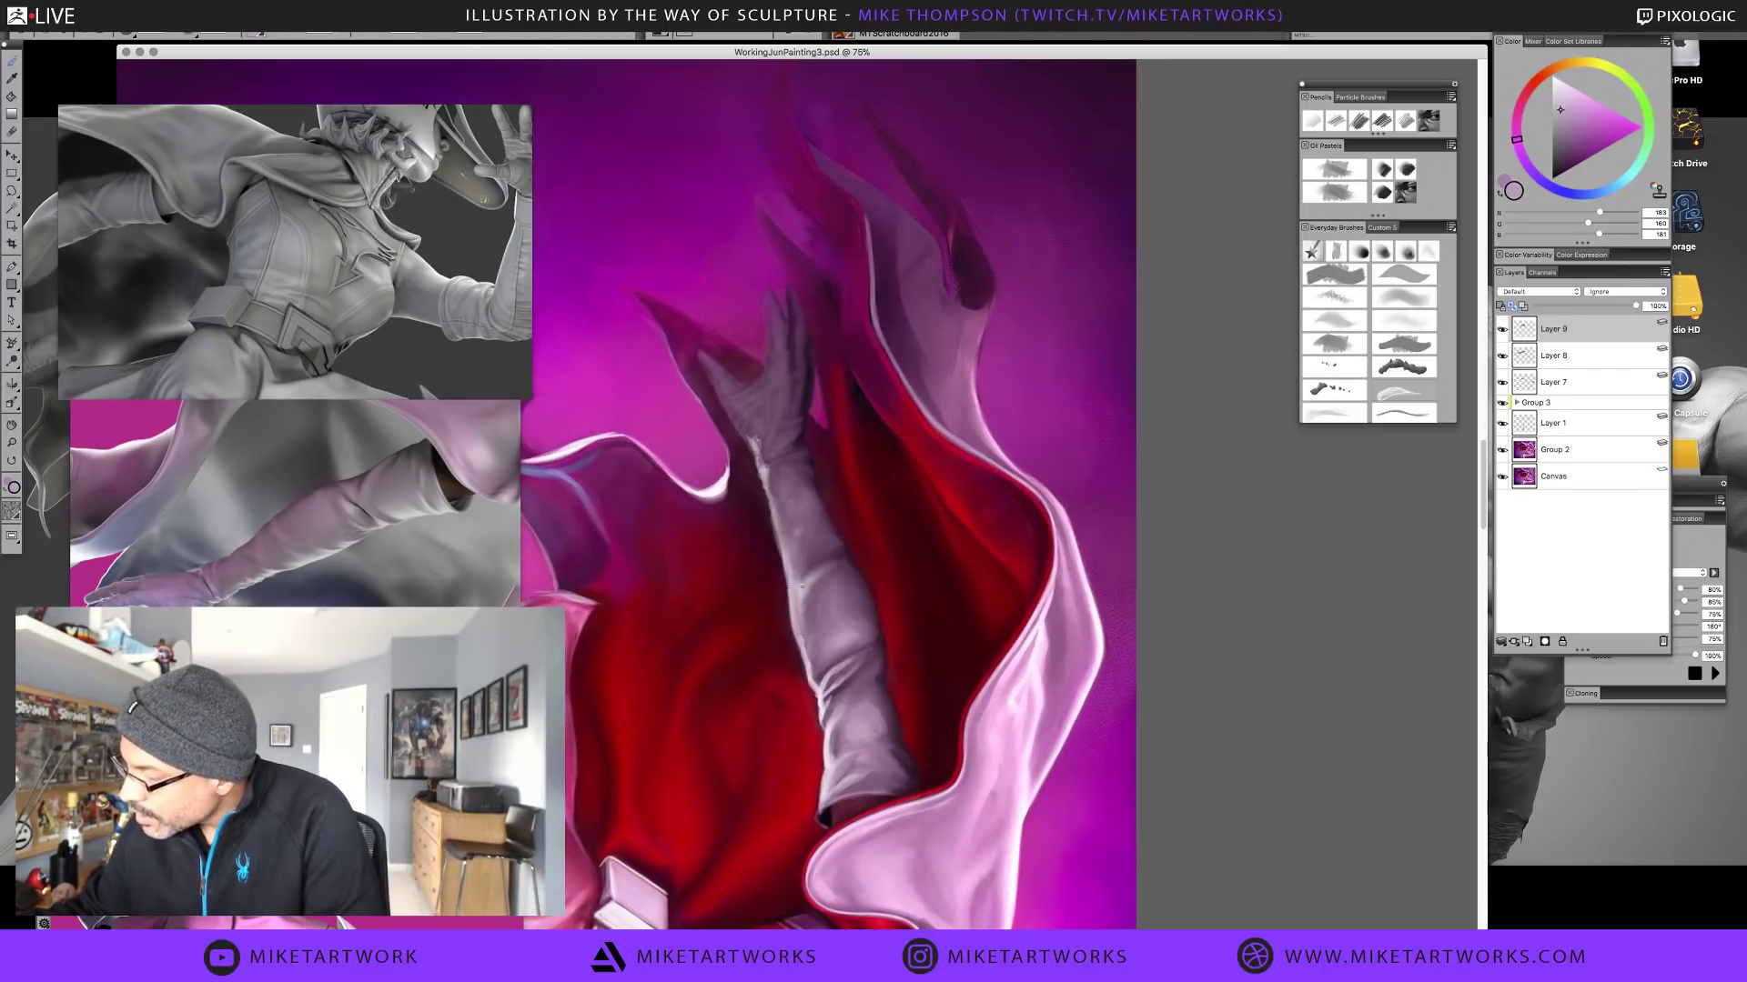
{"action": "left_click", "coordinate": [811, 629], "text": "alt"}
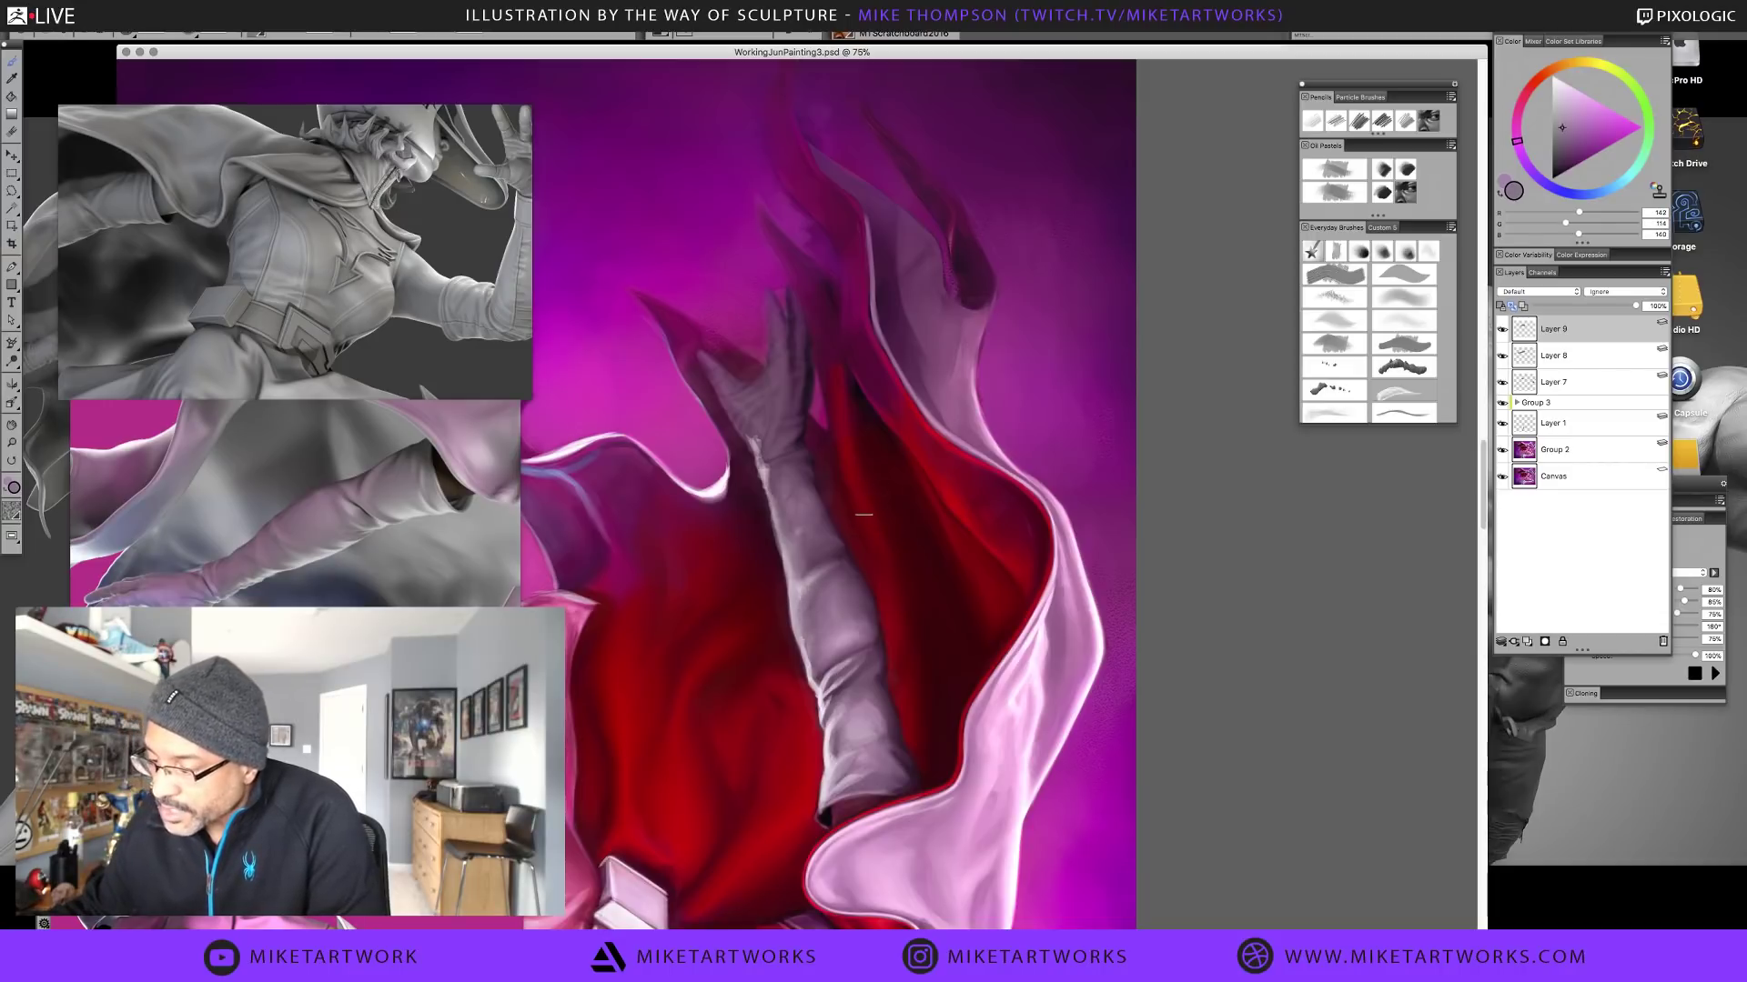
{"action": "left_click", "coordinate": [840, 565], "text": "alt"}
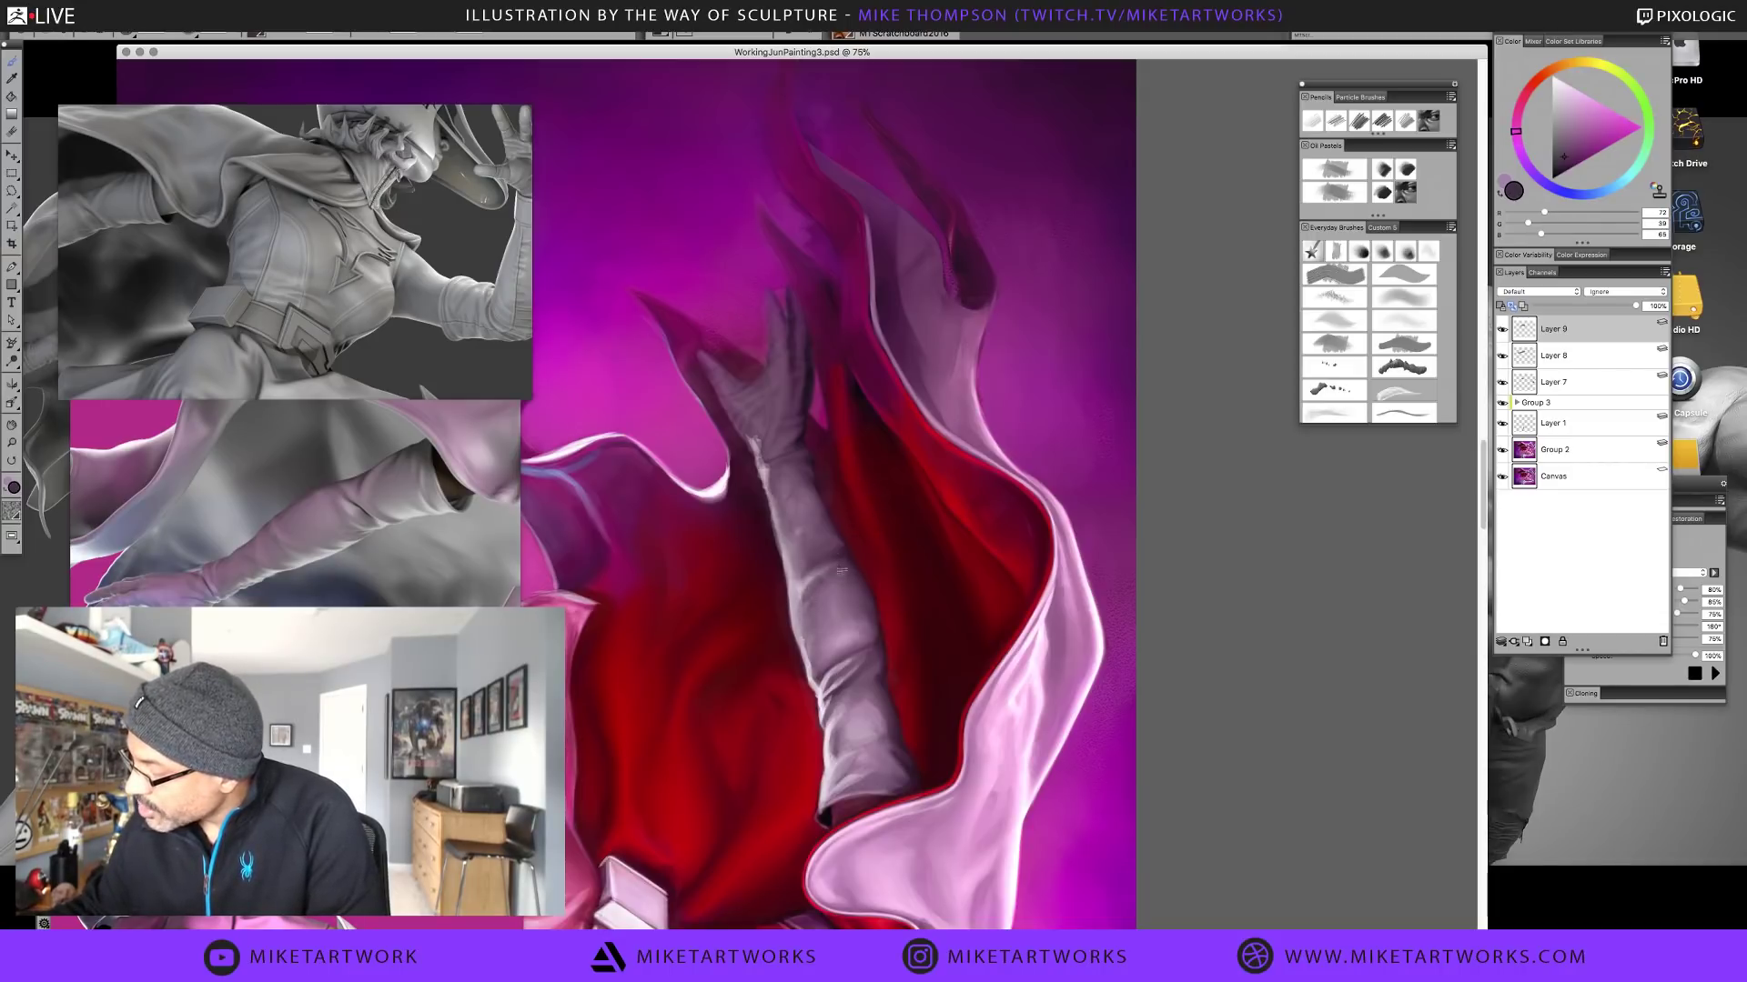
{"action": "left_click", "coordinate": [842, 567], "text": "alt"}
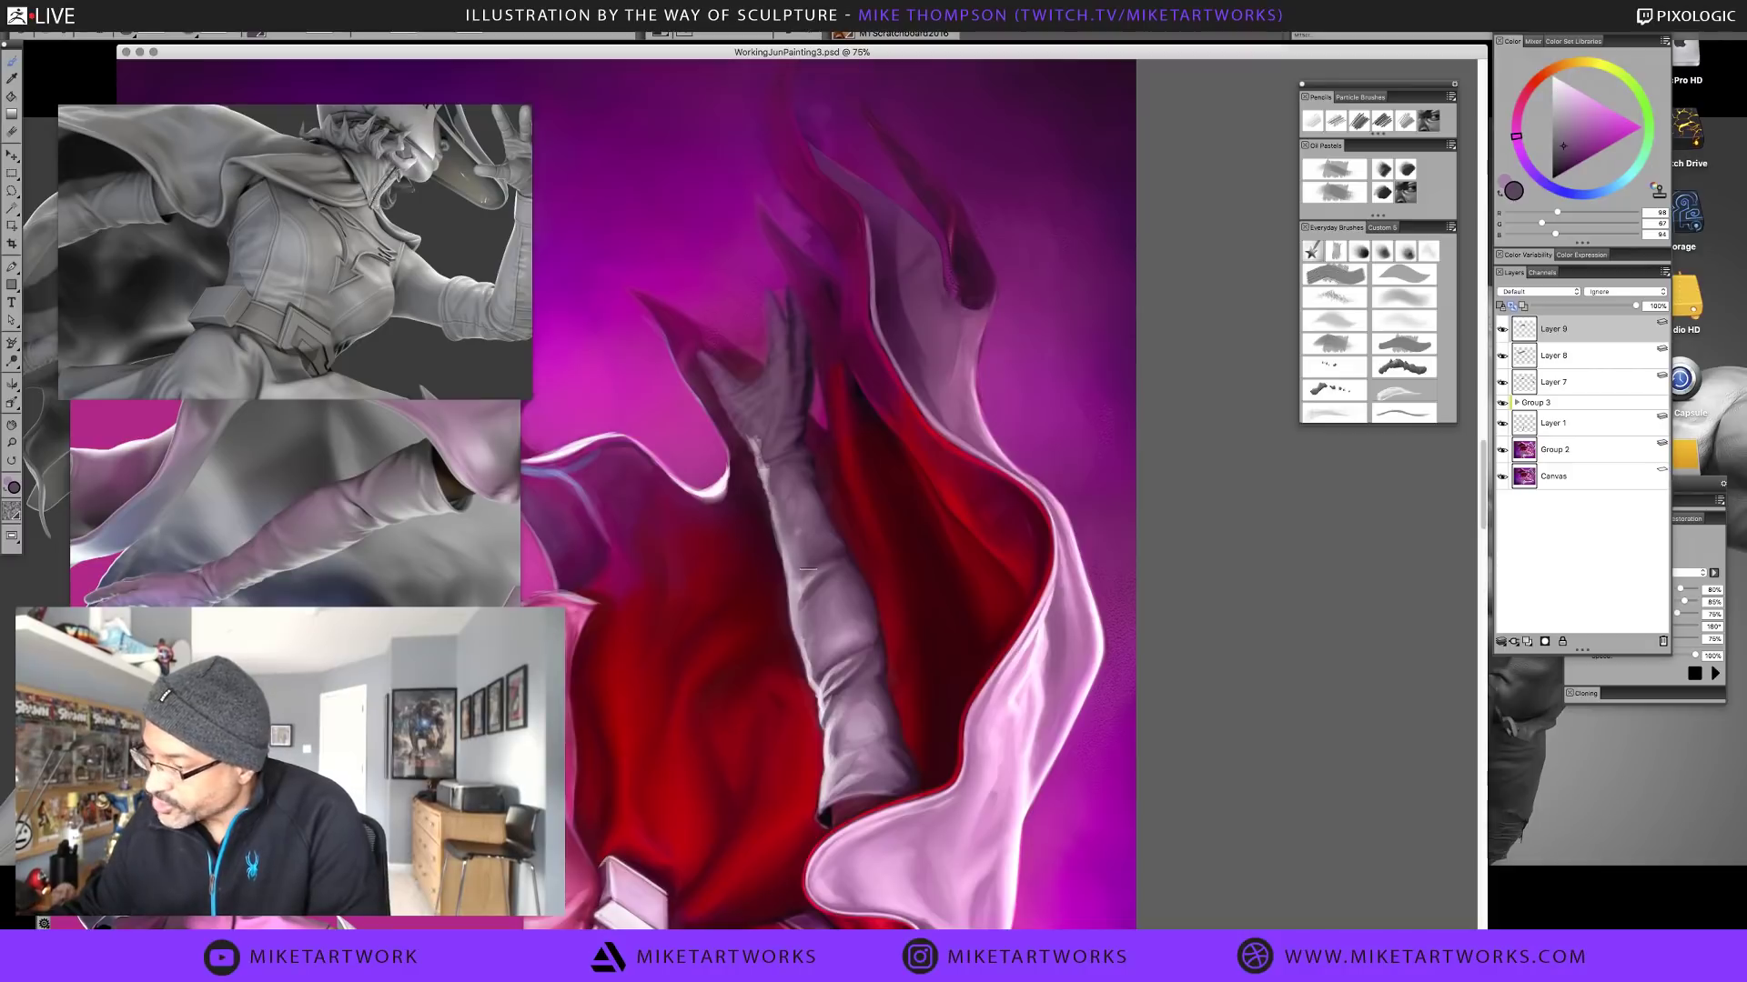
Shape the folds from mid-forearm towards the wrist with sampled light lilac and mid purples
{"action": "left_click", "coordinate": [802, 579], "text": "alt"}
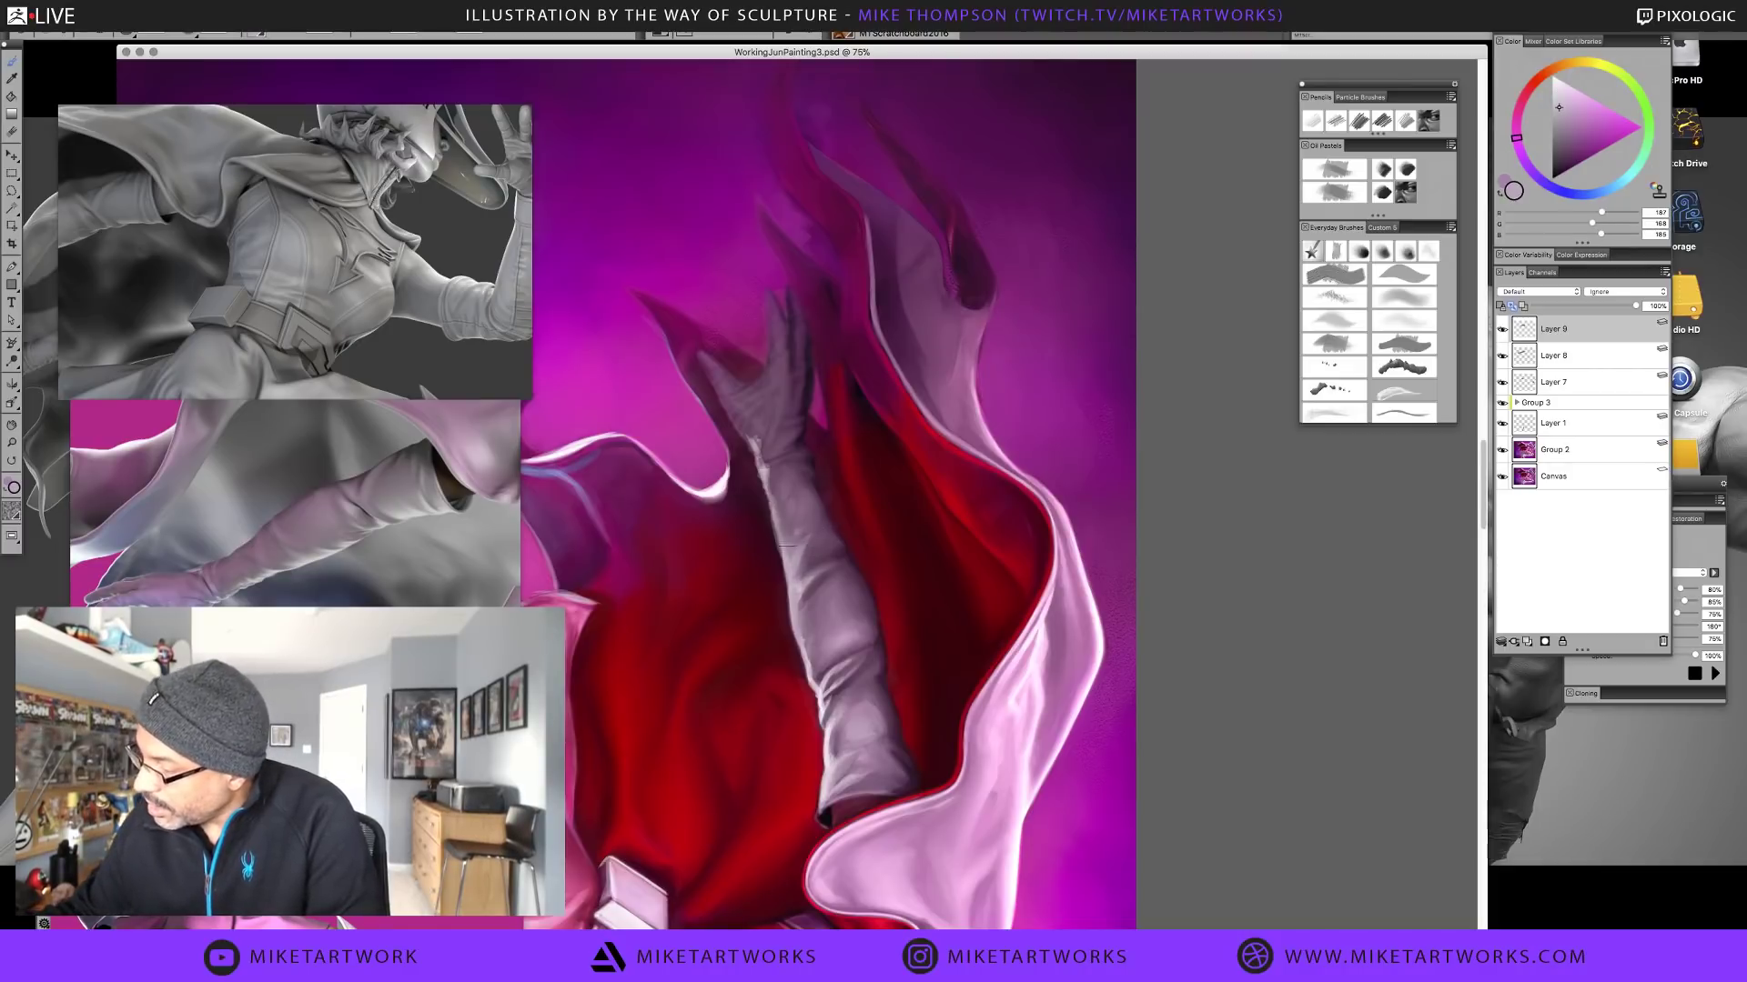
{"action": "left_click", "coordinate": [818, 543], "text": "alt"}
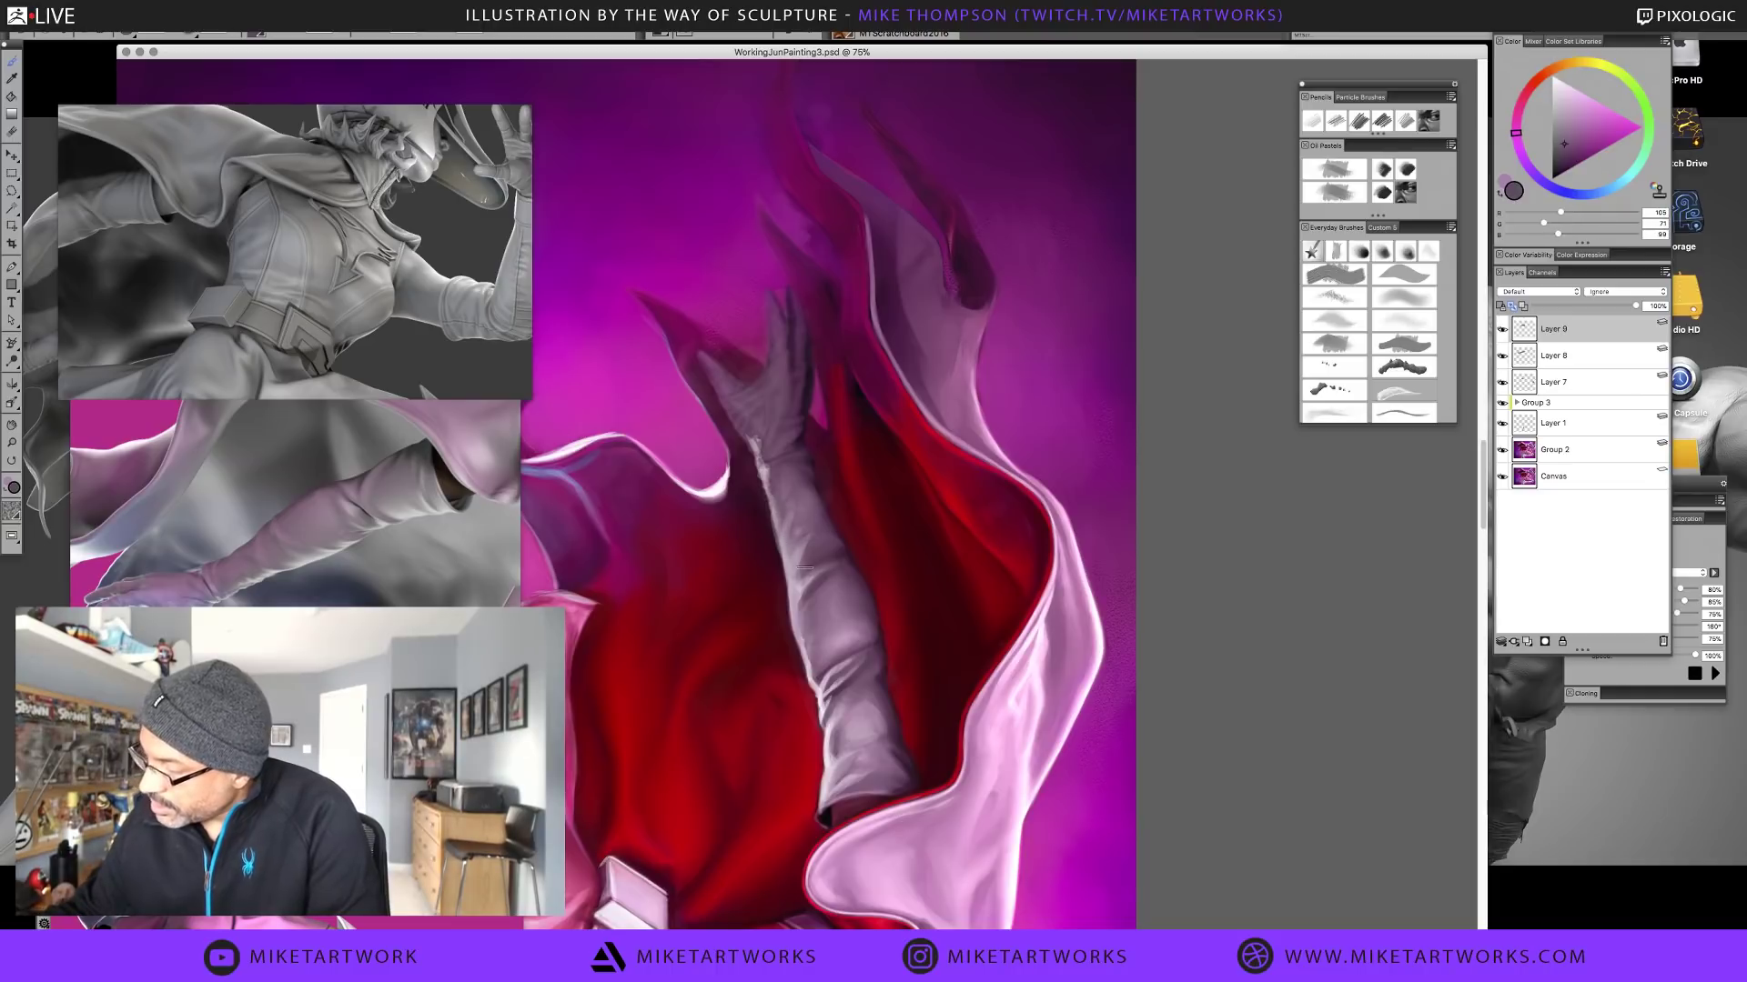
{"action": "left_click", "coordinate": [819, 516], "text": "alt"}
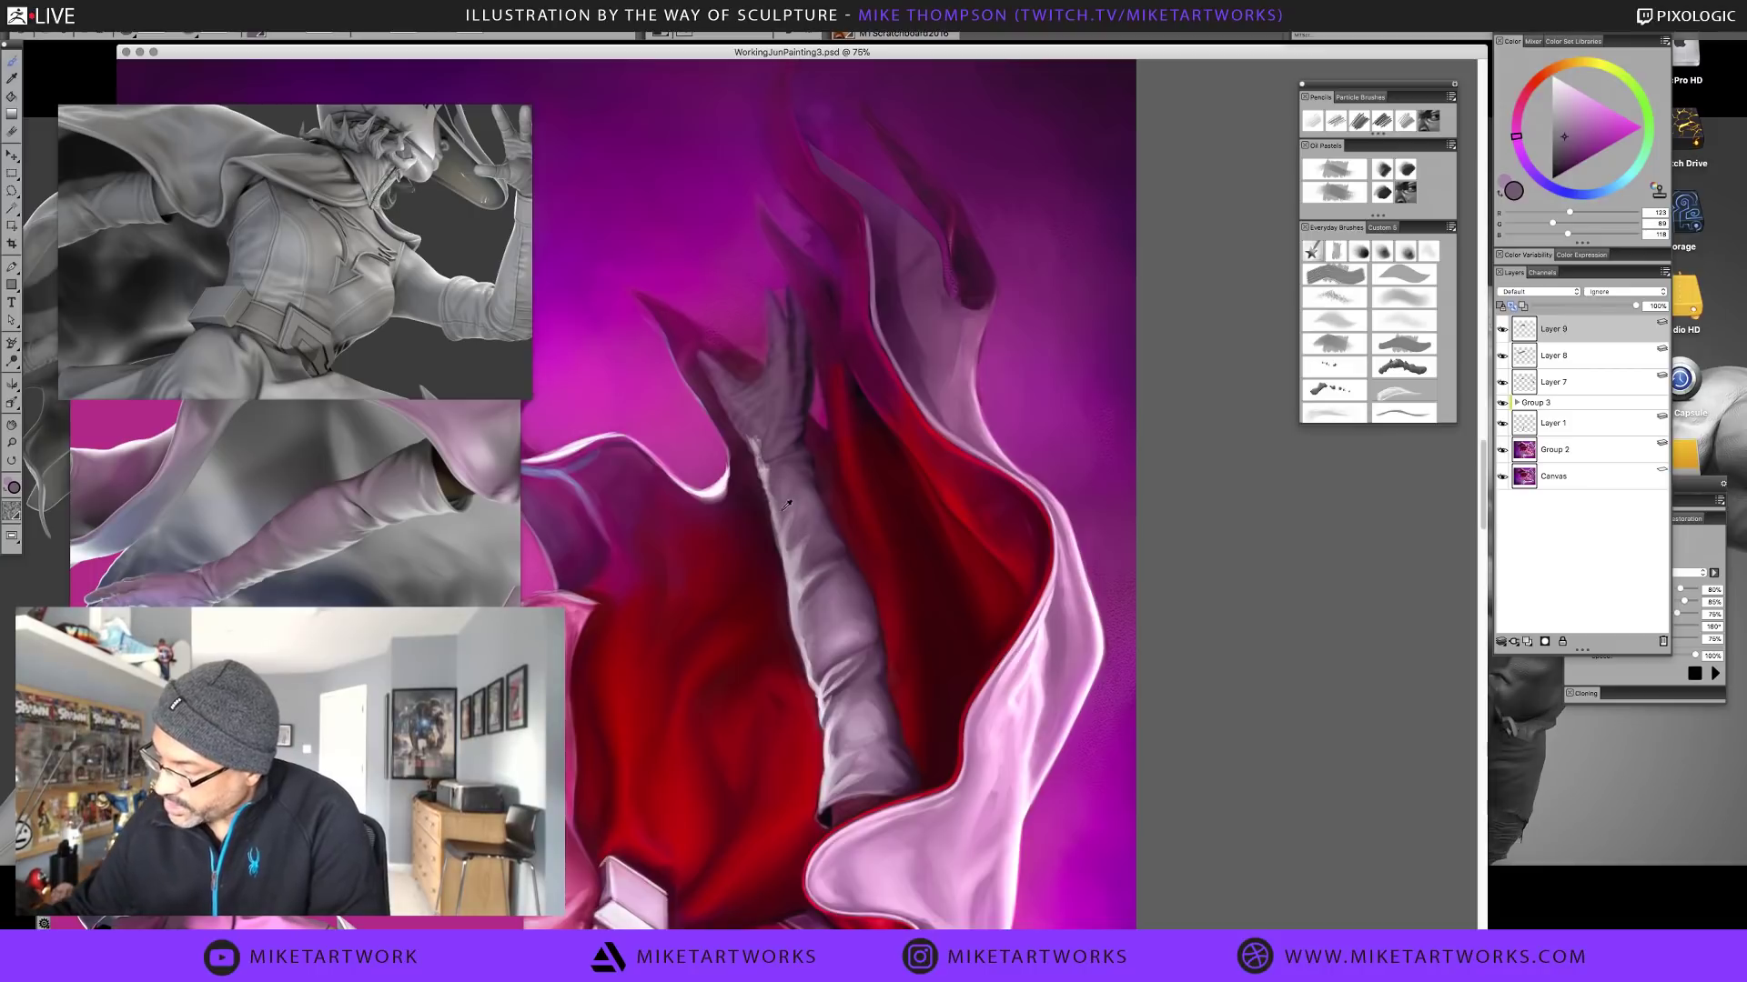
{"action": "left_click", "coordinate": [800, 489], "text": "alt"}
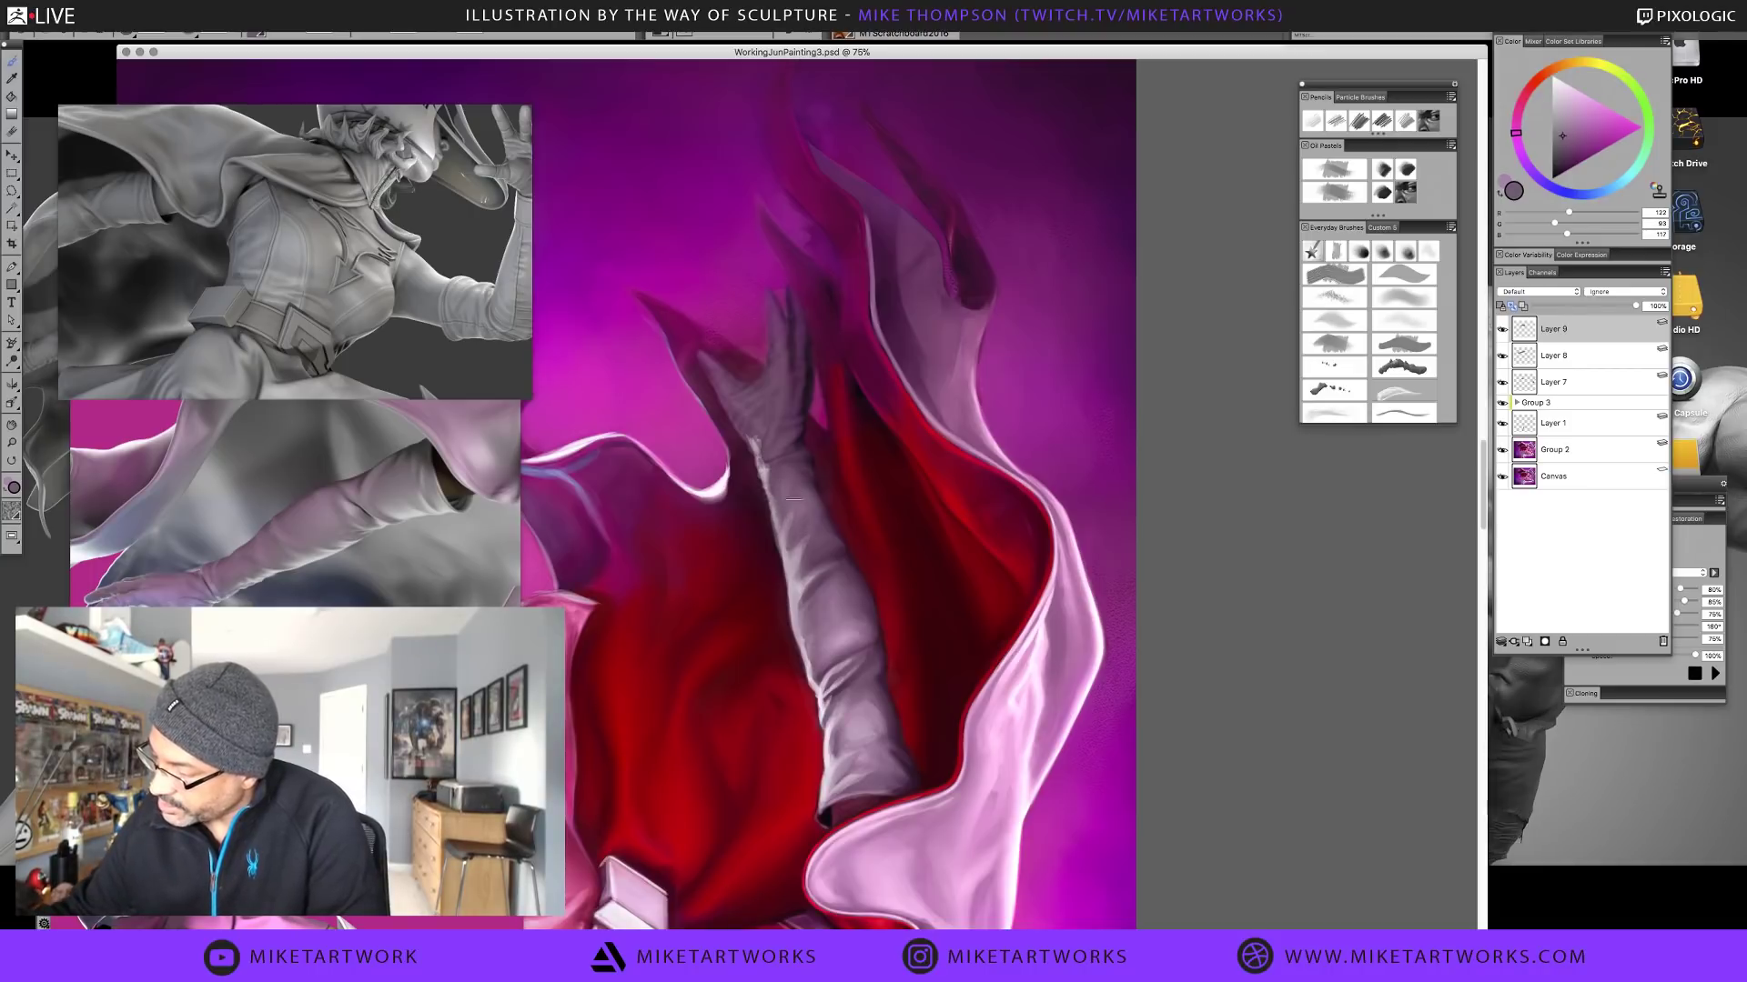
Paint a near-white rim highlight along the forearm near the wrist and blend it inward with sampled lilac and mid purple
{"action": "left_click", "coordinate": [827, 760], "text": "alt"}
{"action": "left_click_drag", "start_coordinate": [762, 478], "coordinate": [773, 529]}
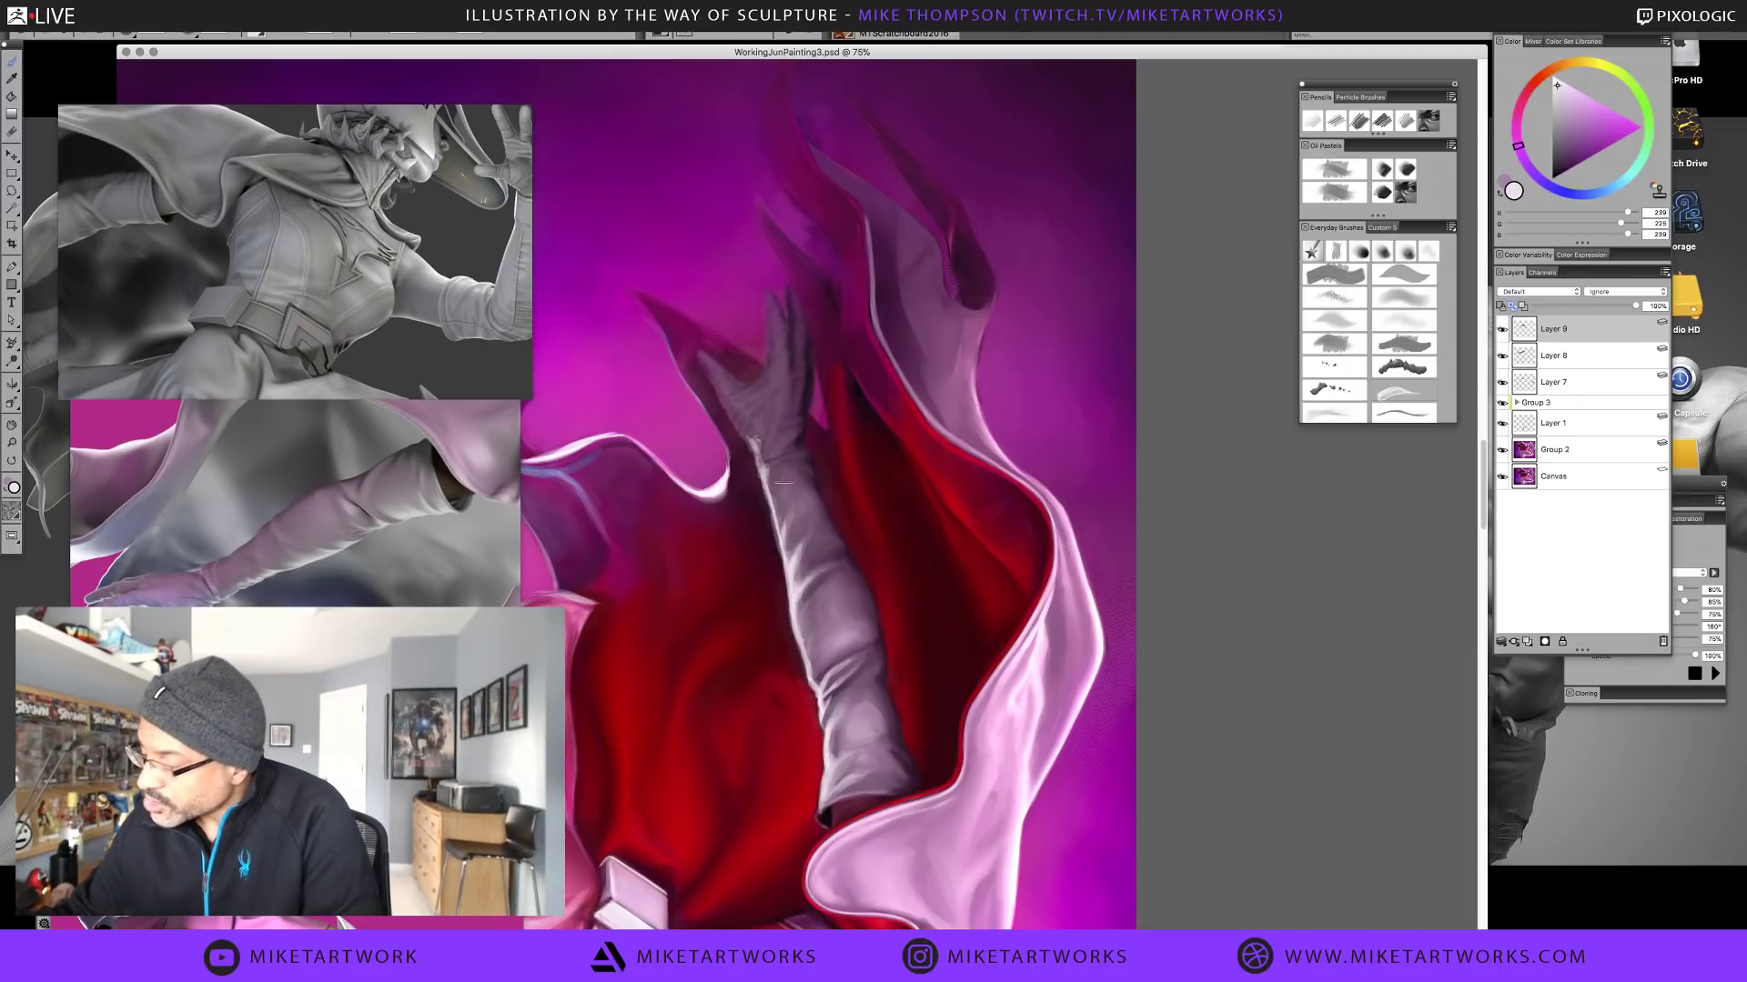
{"action": "left_click", "coordinate": [778, 503], "text": "alt"}
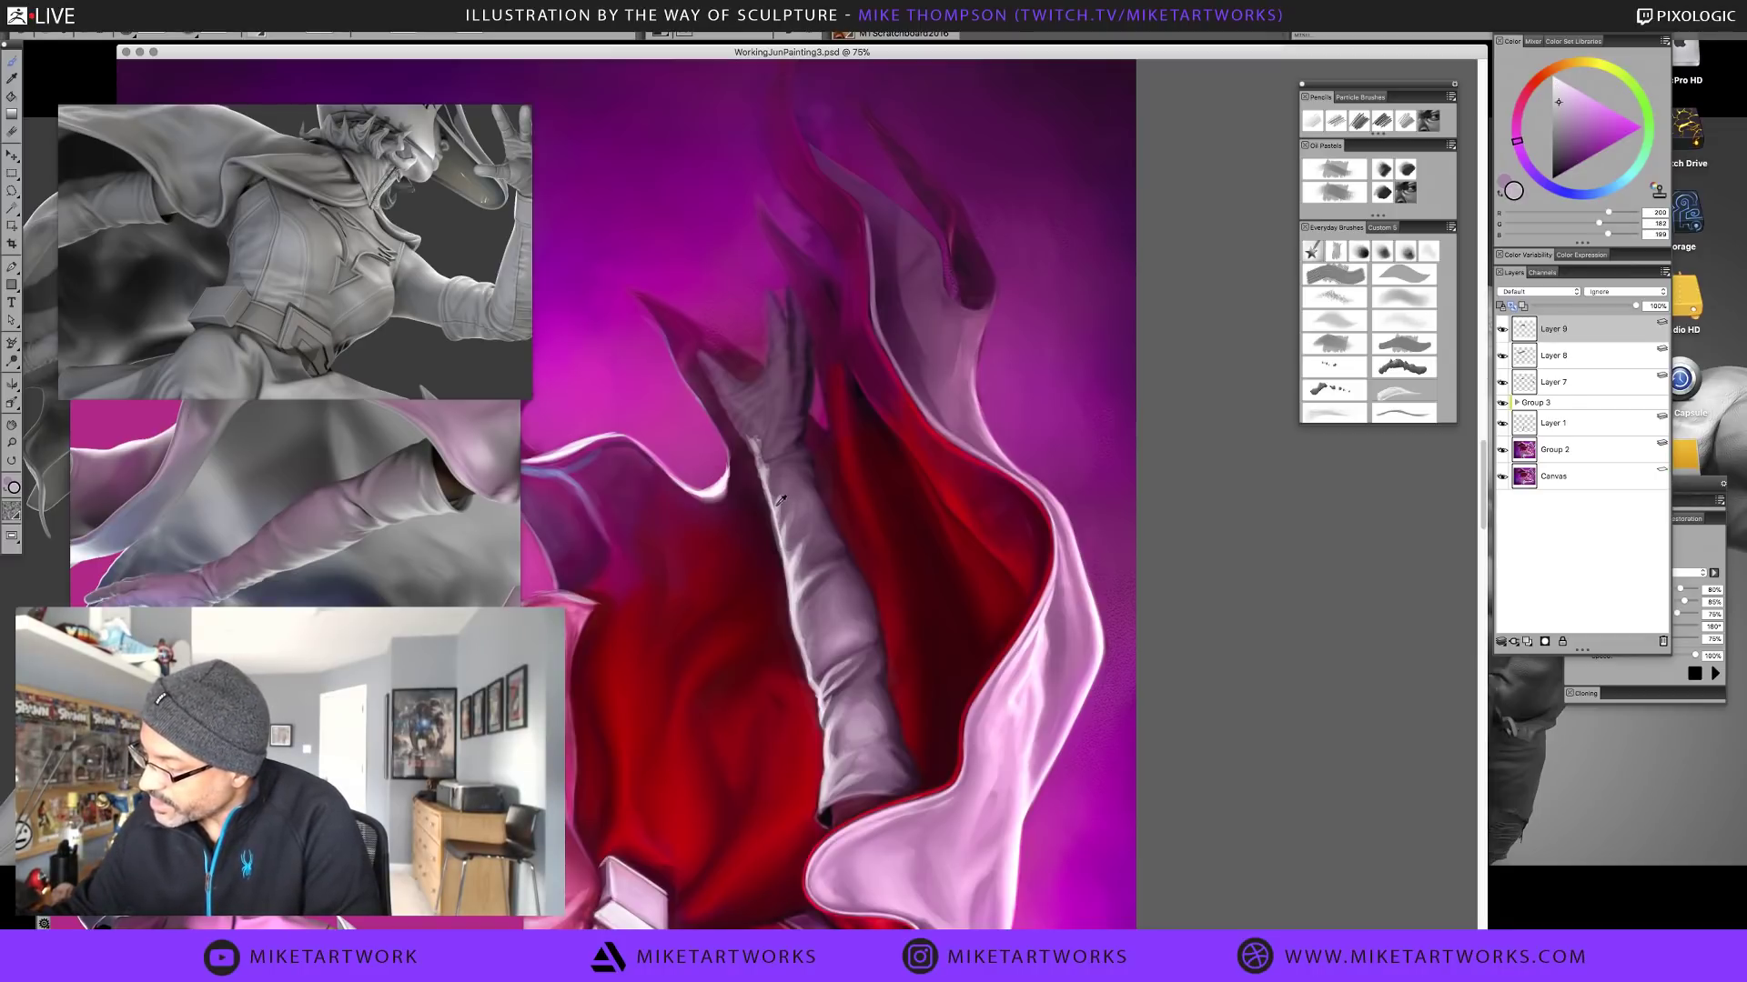
{"action": "left_click", "coordinate": [802, 472], "text": "alt"}
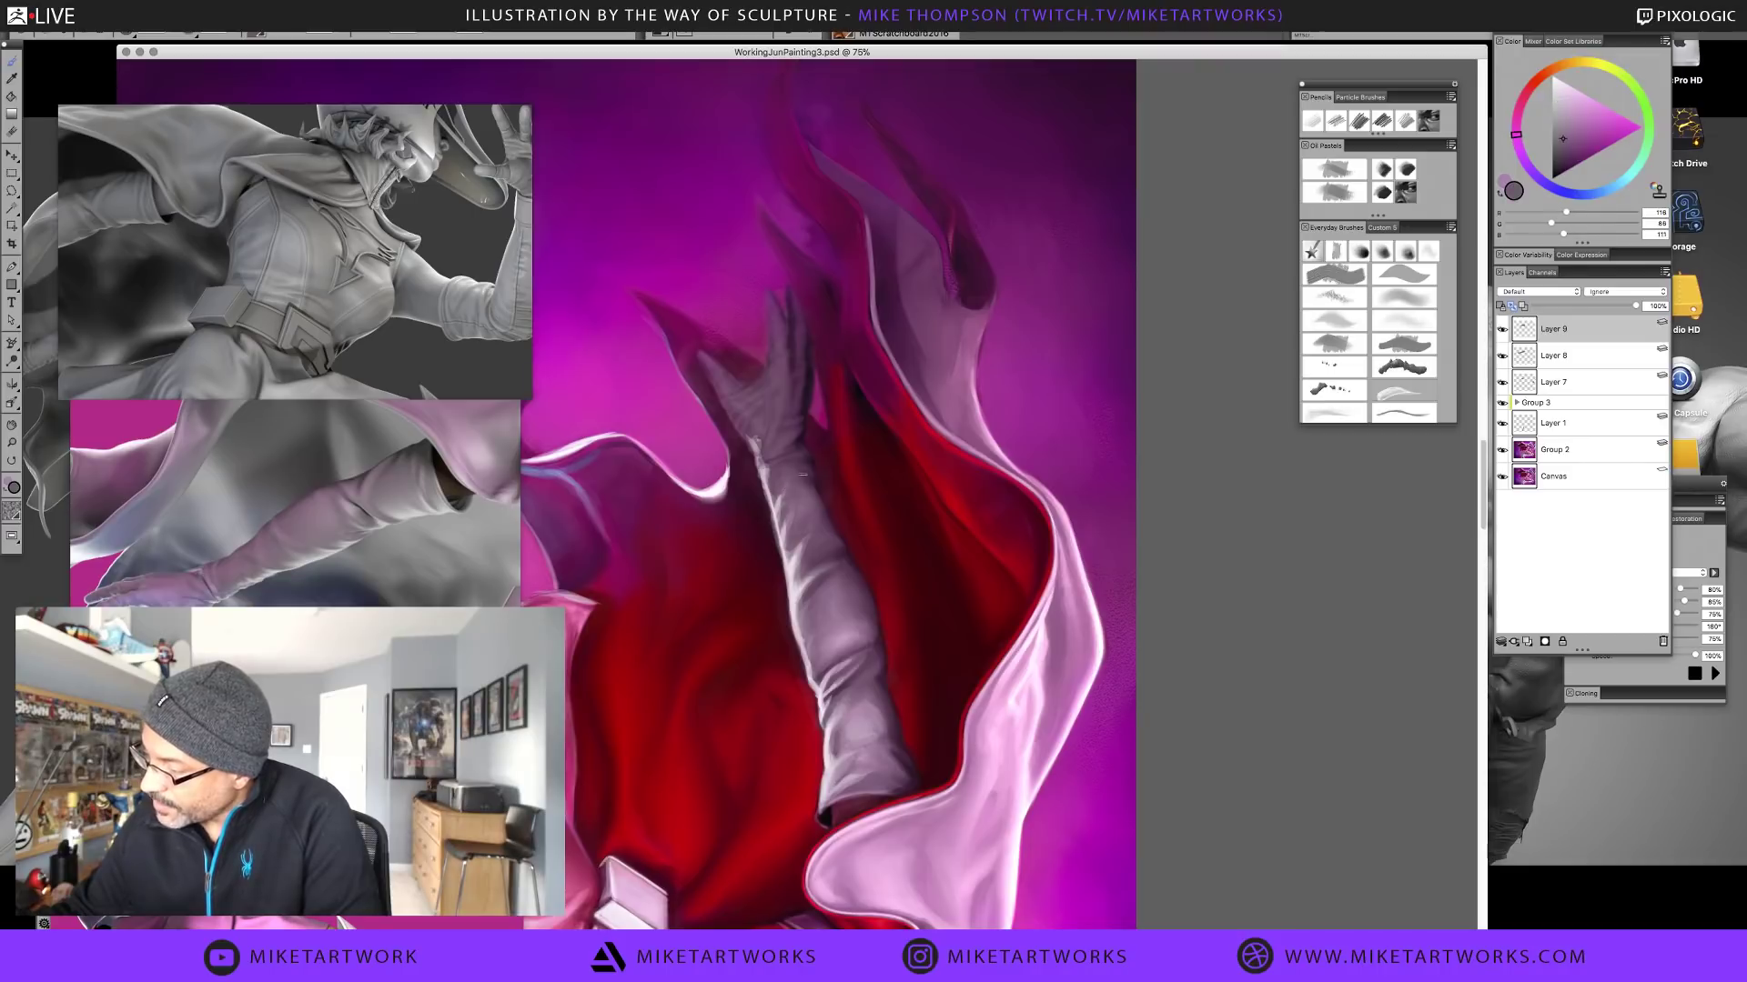
{"action": "left_click", "coordinate": [792, 488], "text": "alt"}
{"action": "left_click", "coordinate": [799, 474], "text": "alt"}
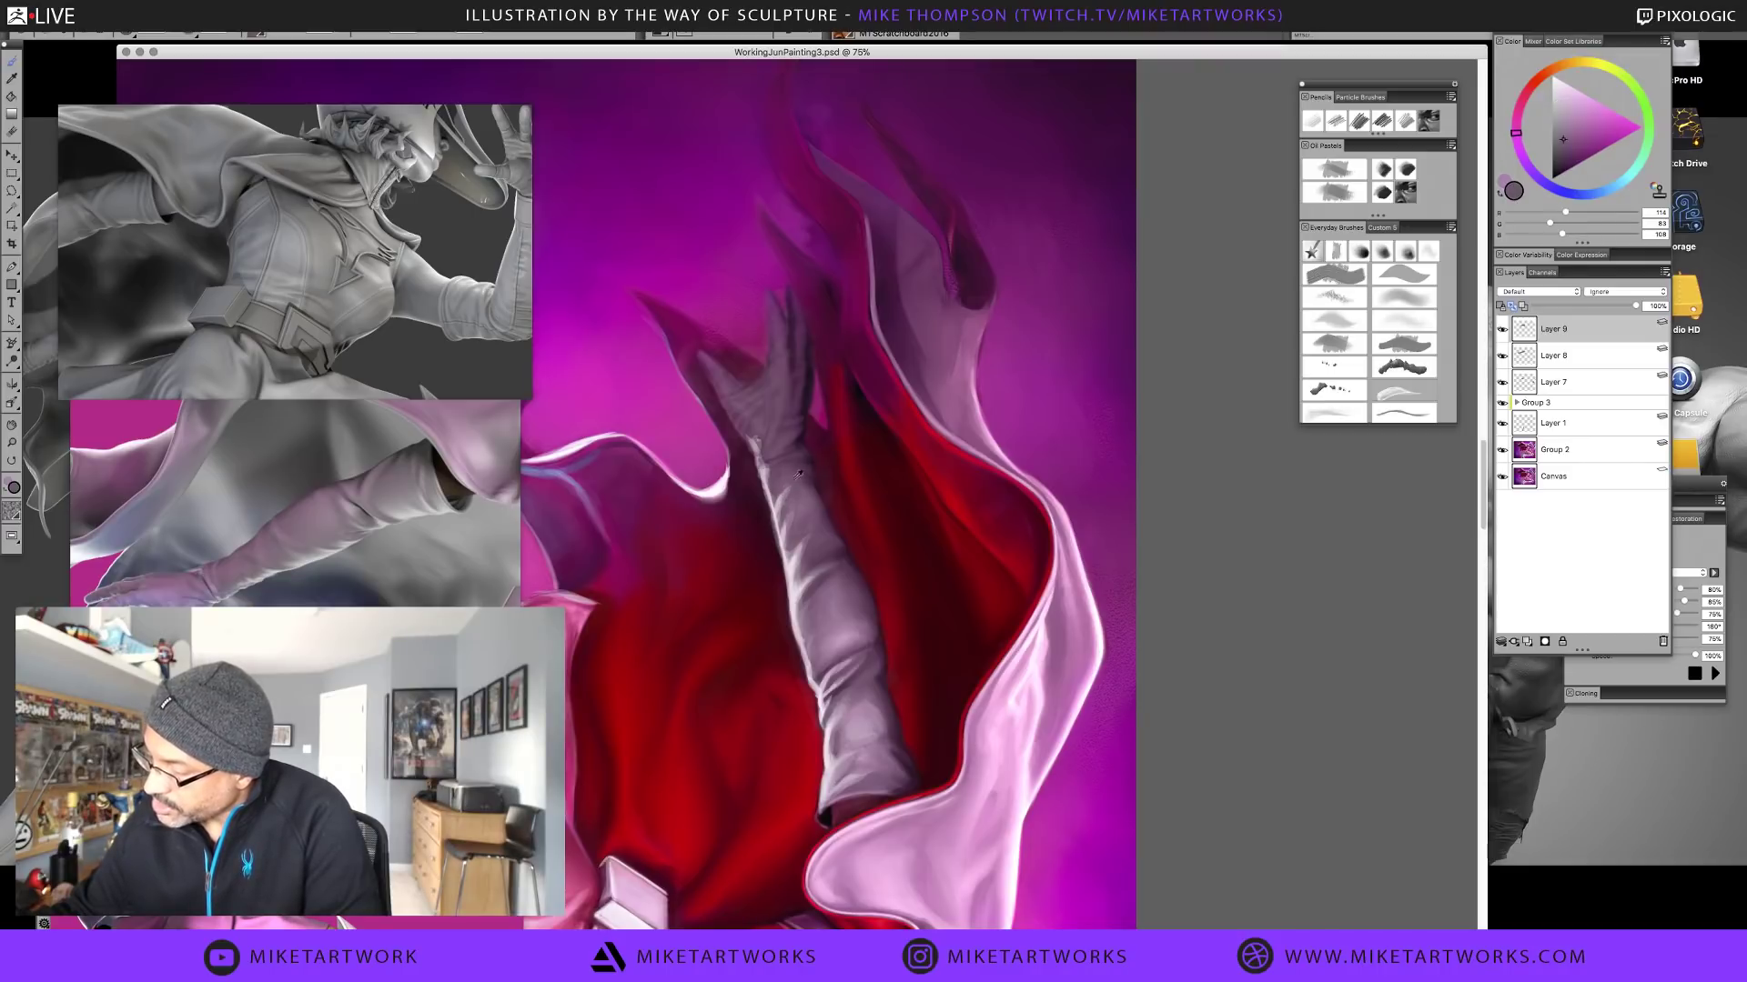
Break up the wrist highlight with small creases, alternating sampled mid purples and a light lilac
{"action": "left_click", "coordinate": [787, 499], "text": "alt"}
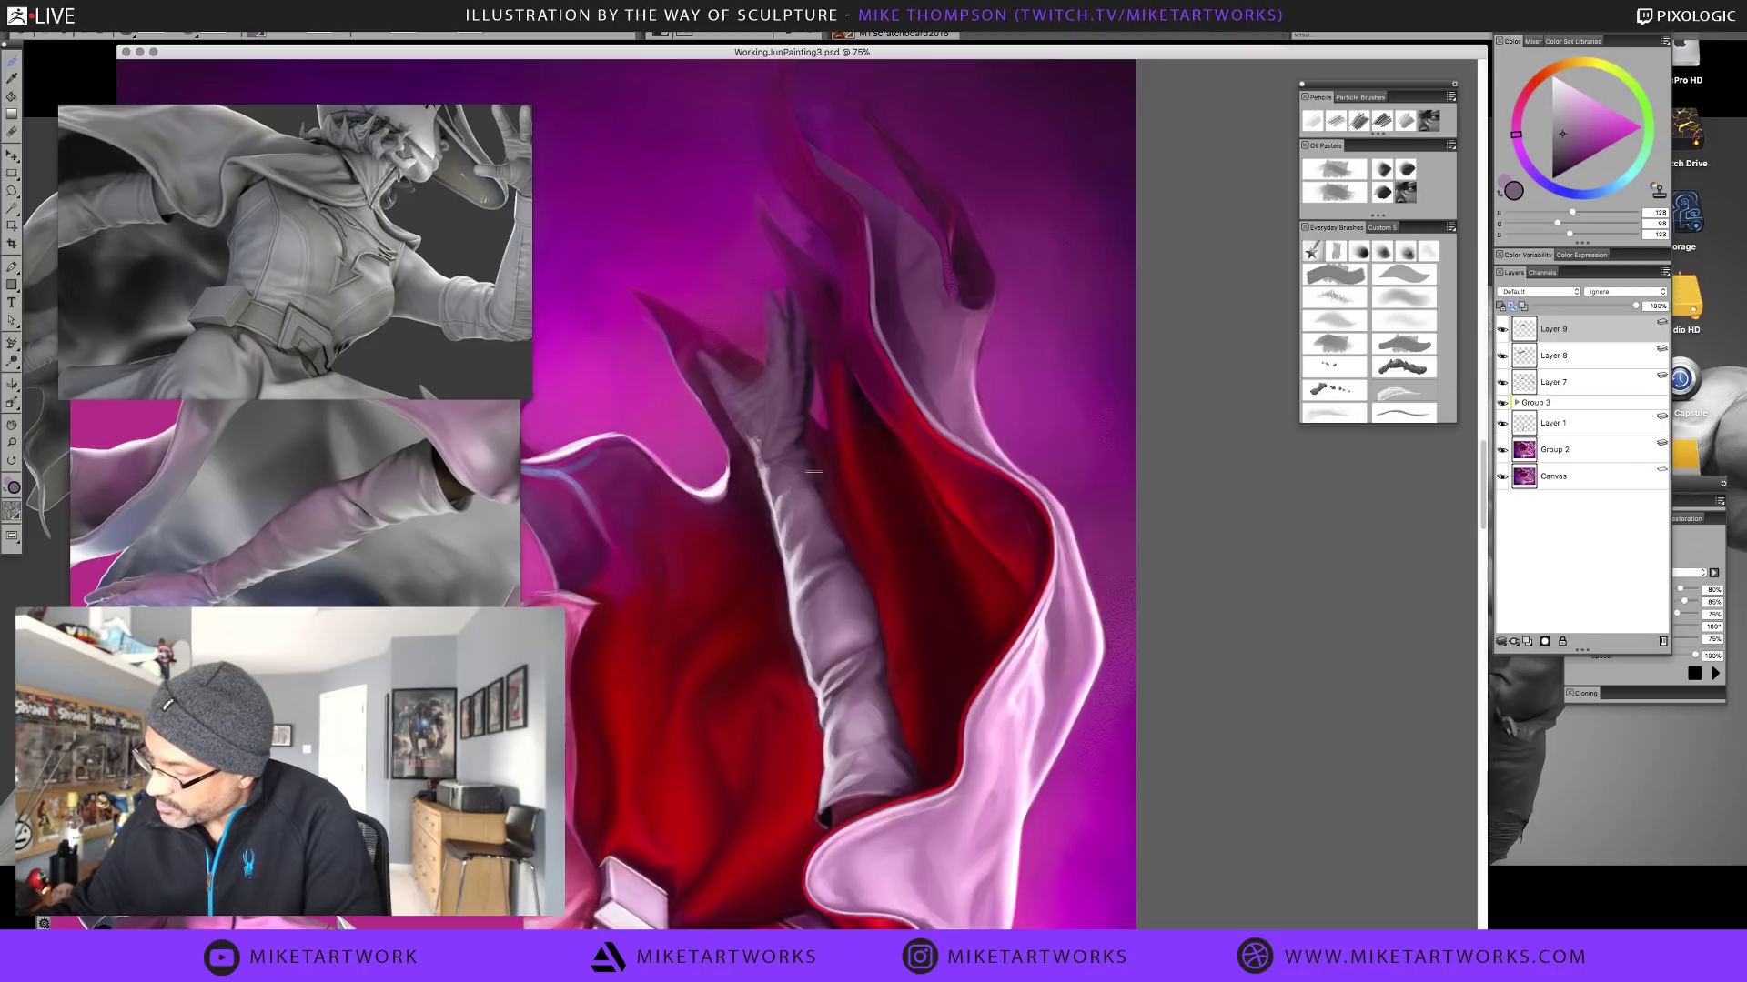
{"action": "left_click", "coordinate": [783, 497], "text": "alt"}
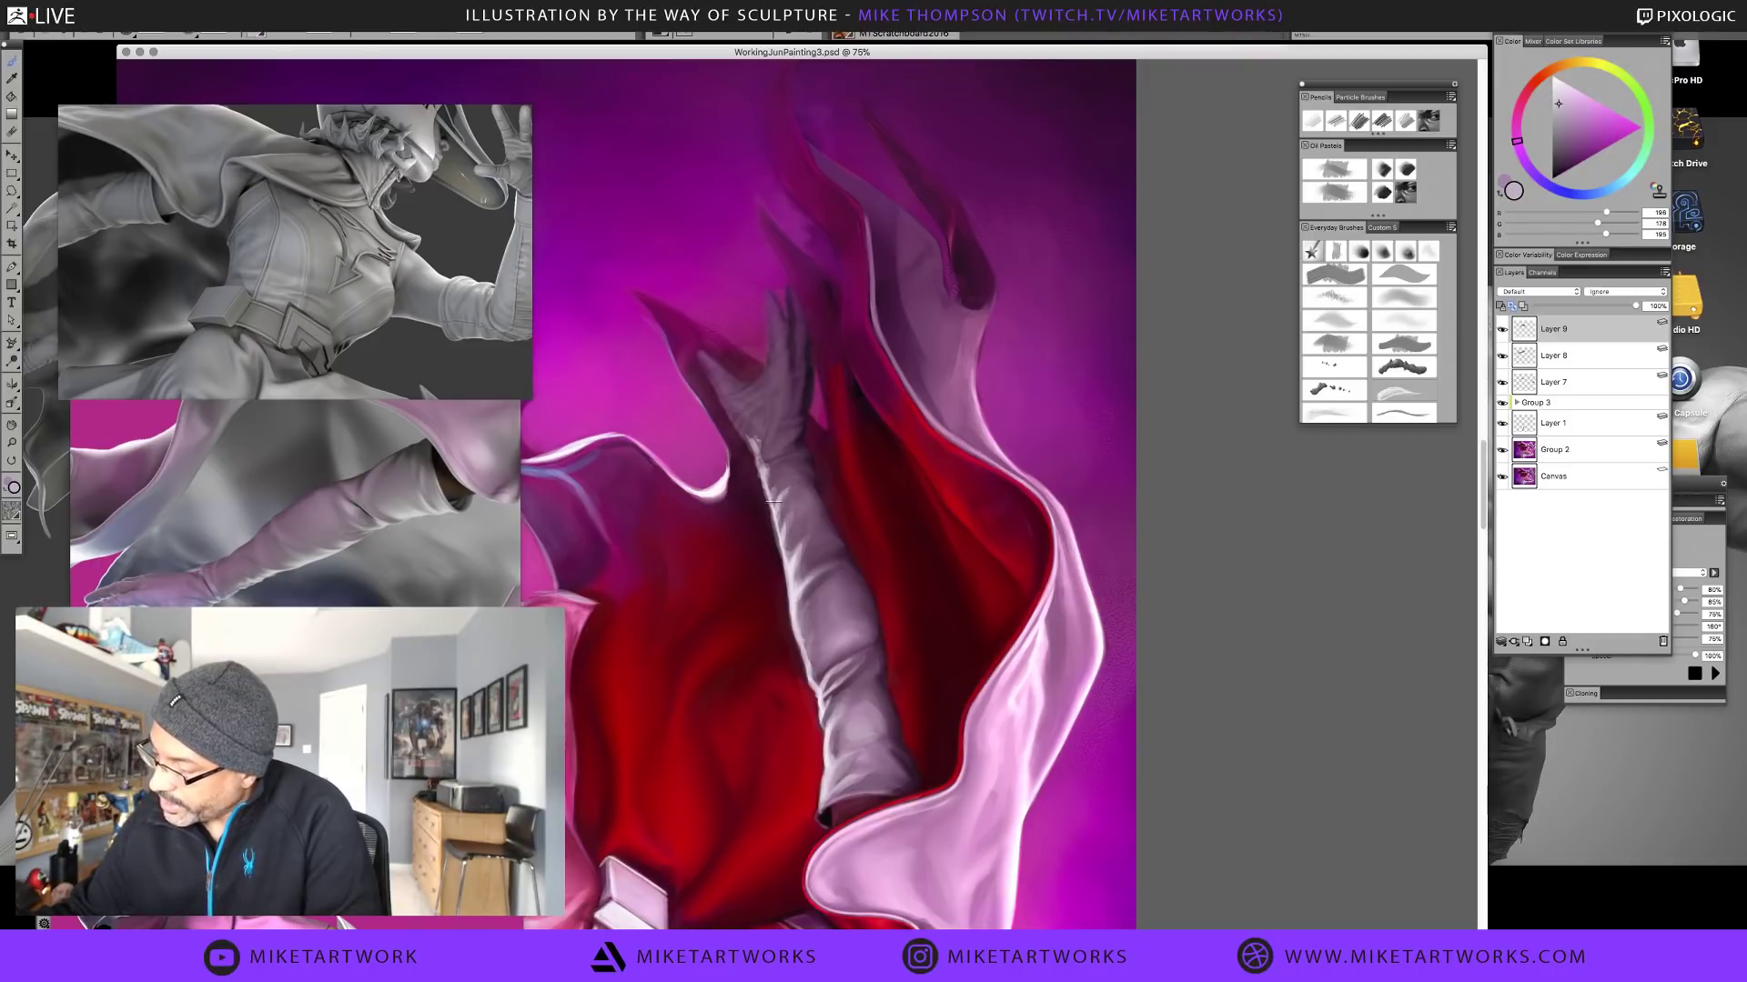
{"action": "left_click", "coordinate": [776, 487], "text": "alt"}
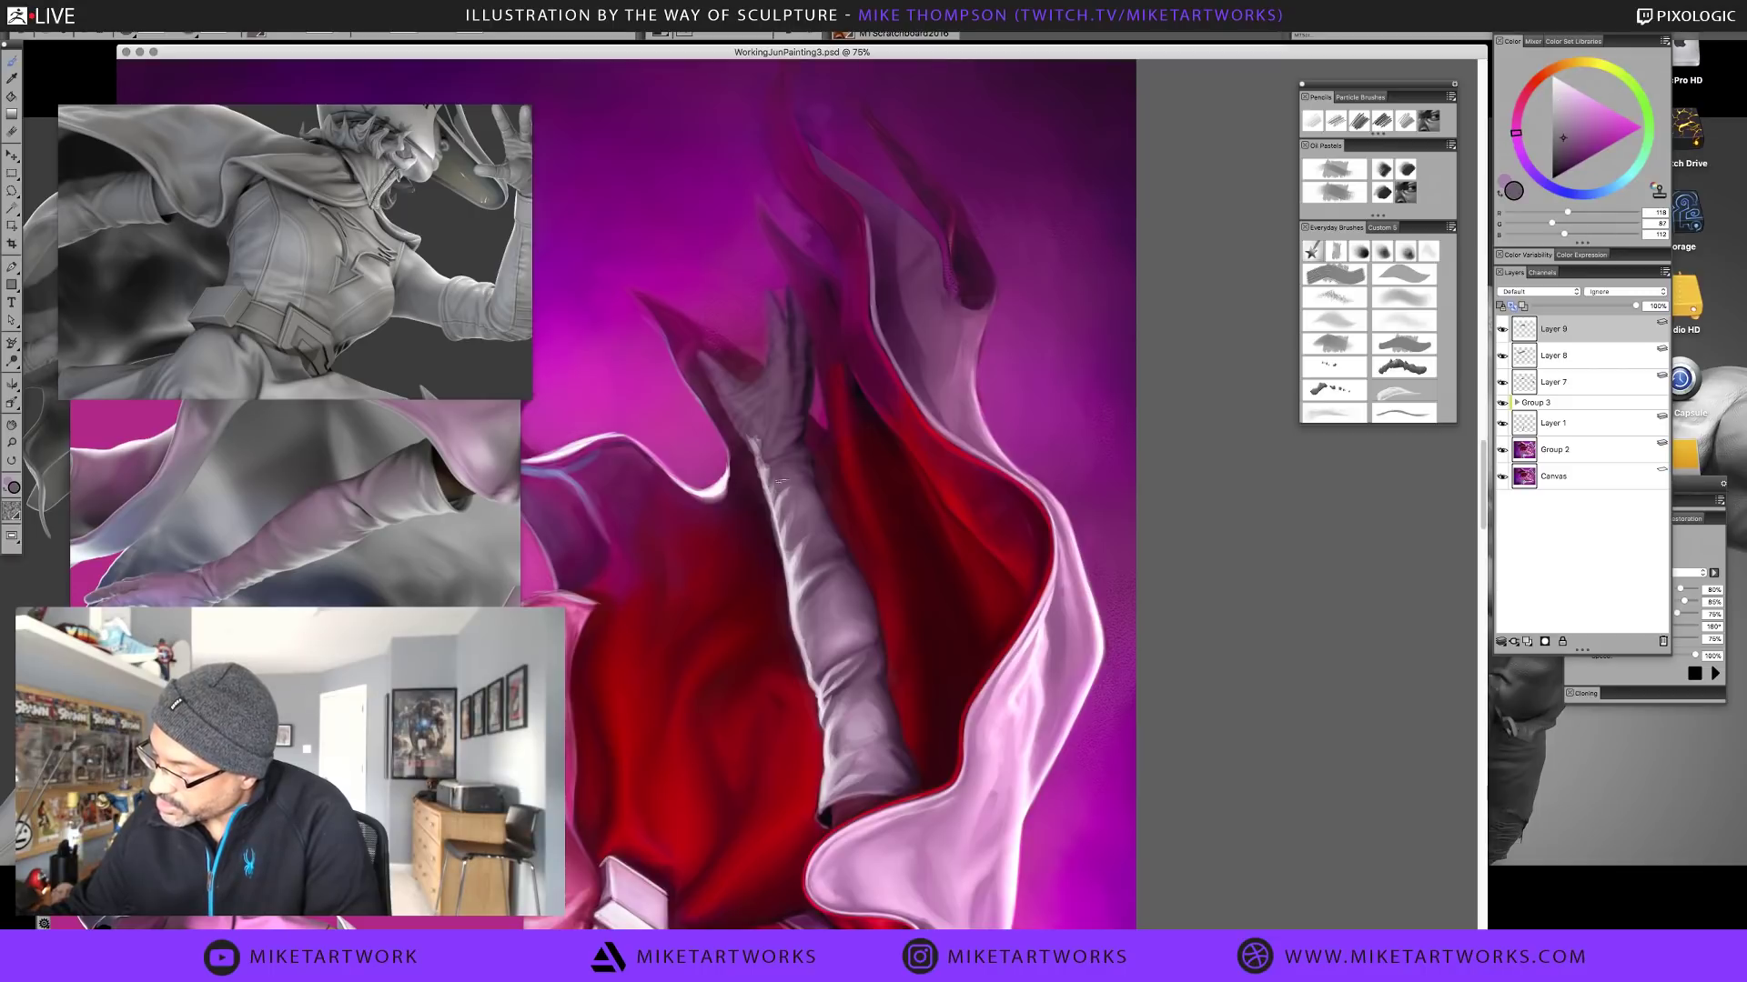
{"action": "left_click", "coordinate": [774, 486], "text": "alt"}
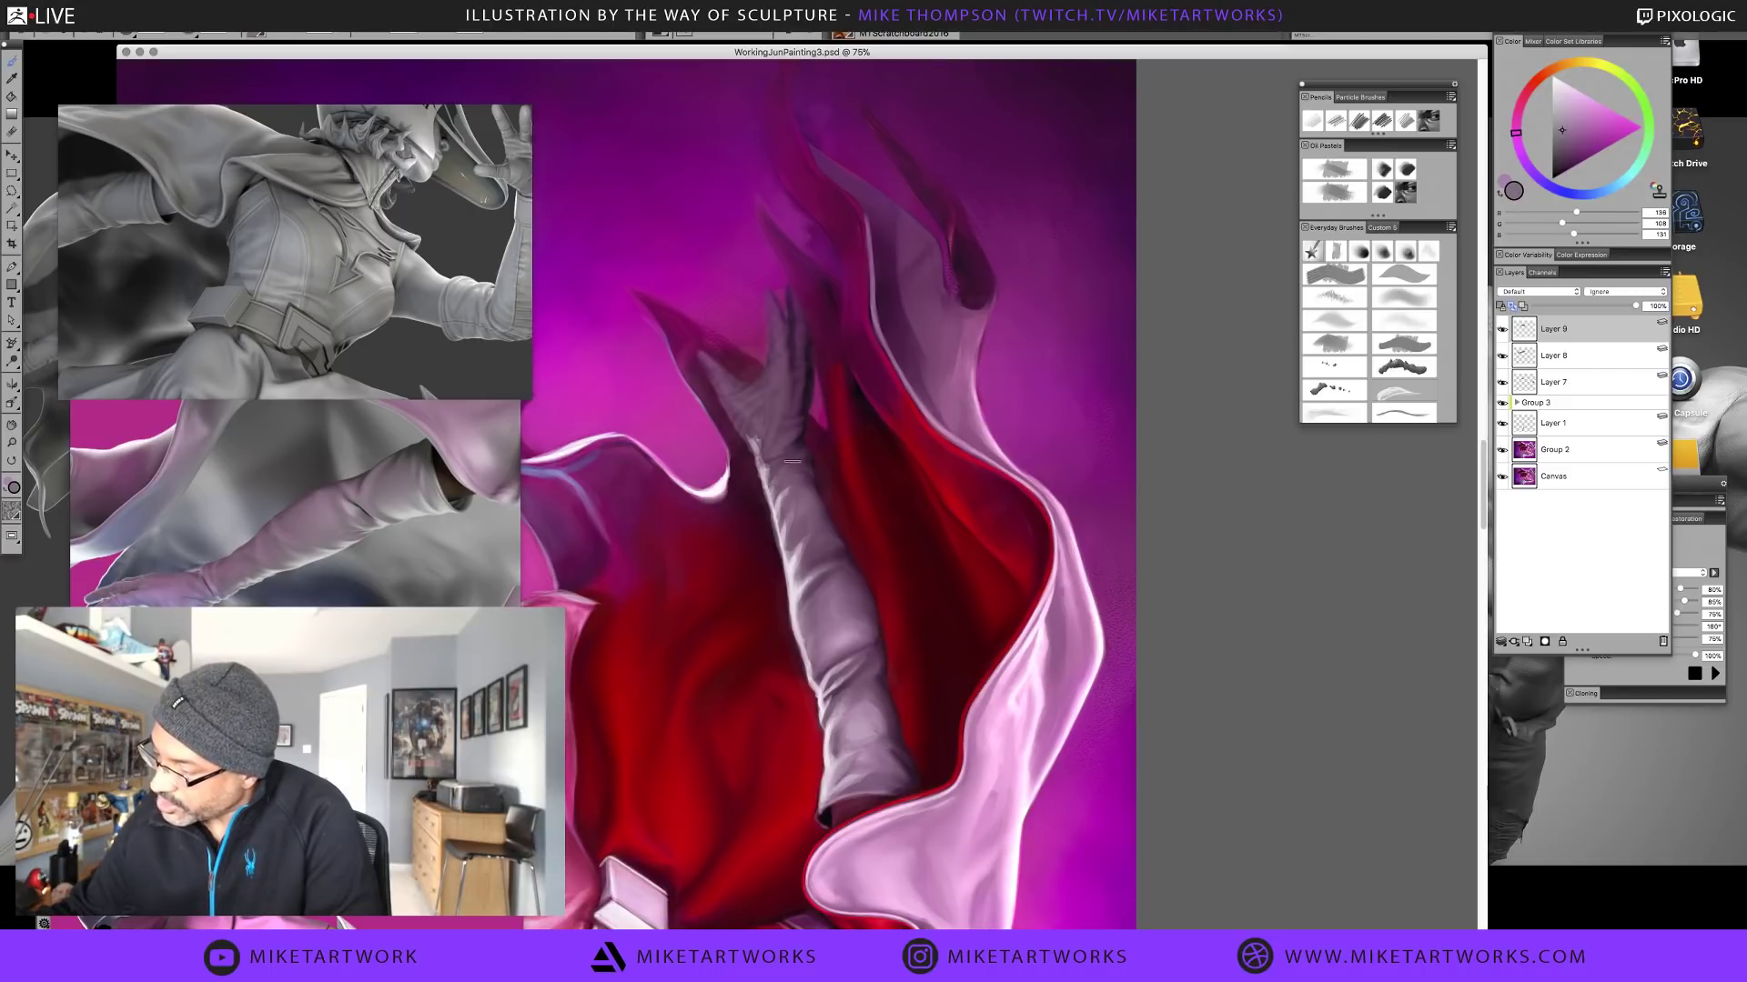
{"action": "left_click", "coordinate": [772, 493], "text": "alt"}
{"action": "left_click", "coordinate": [787, 464], "text": "alt"}
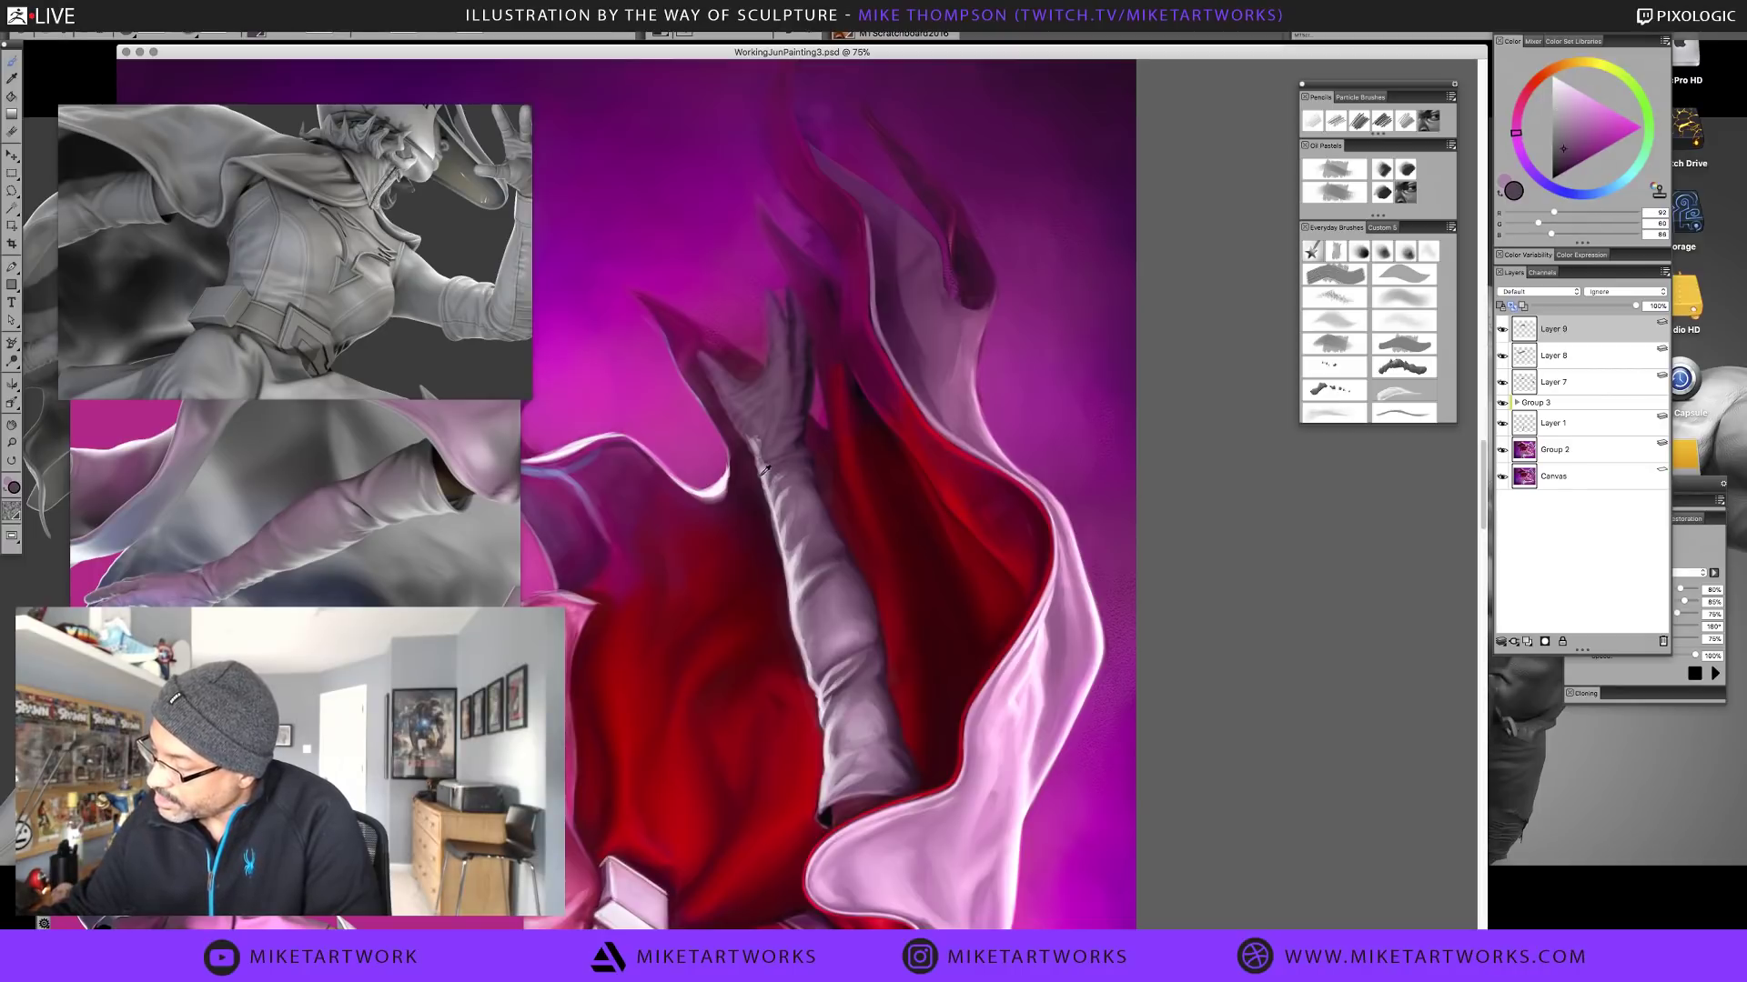
Define the sleeve where it meets the glove with sampled light lilac, mid purple and a dark purple shadow
{"action": "left_click", "coordinate": [765, 469], "text": "alt"}
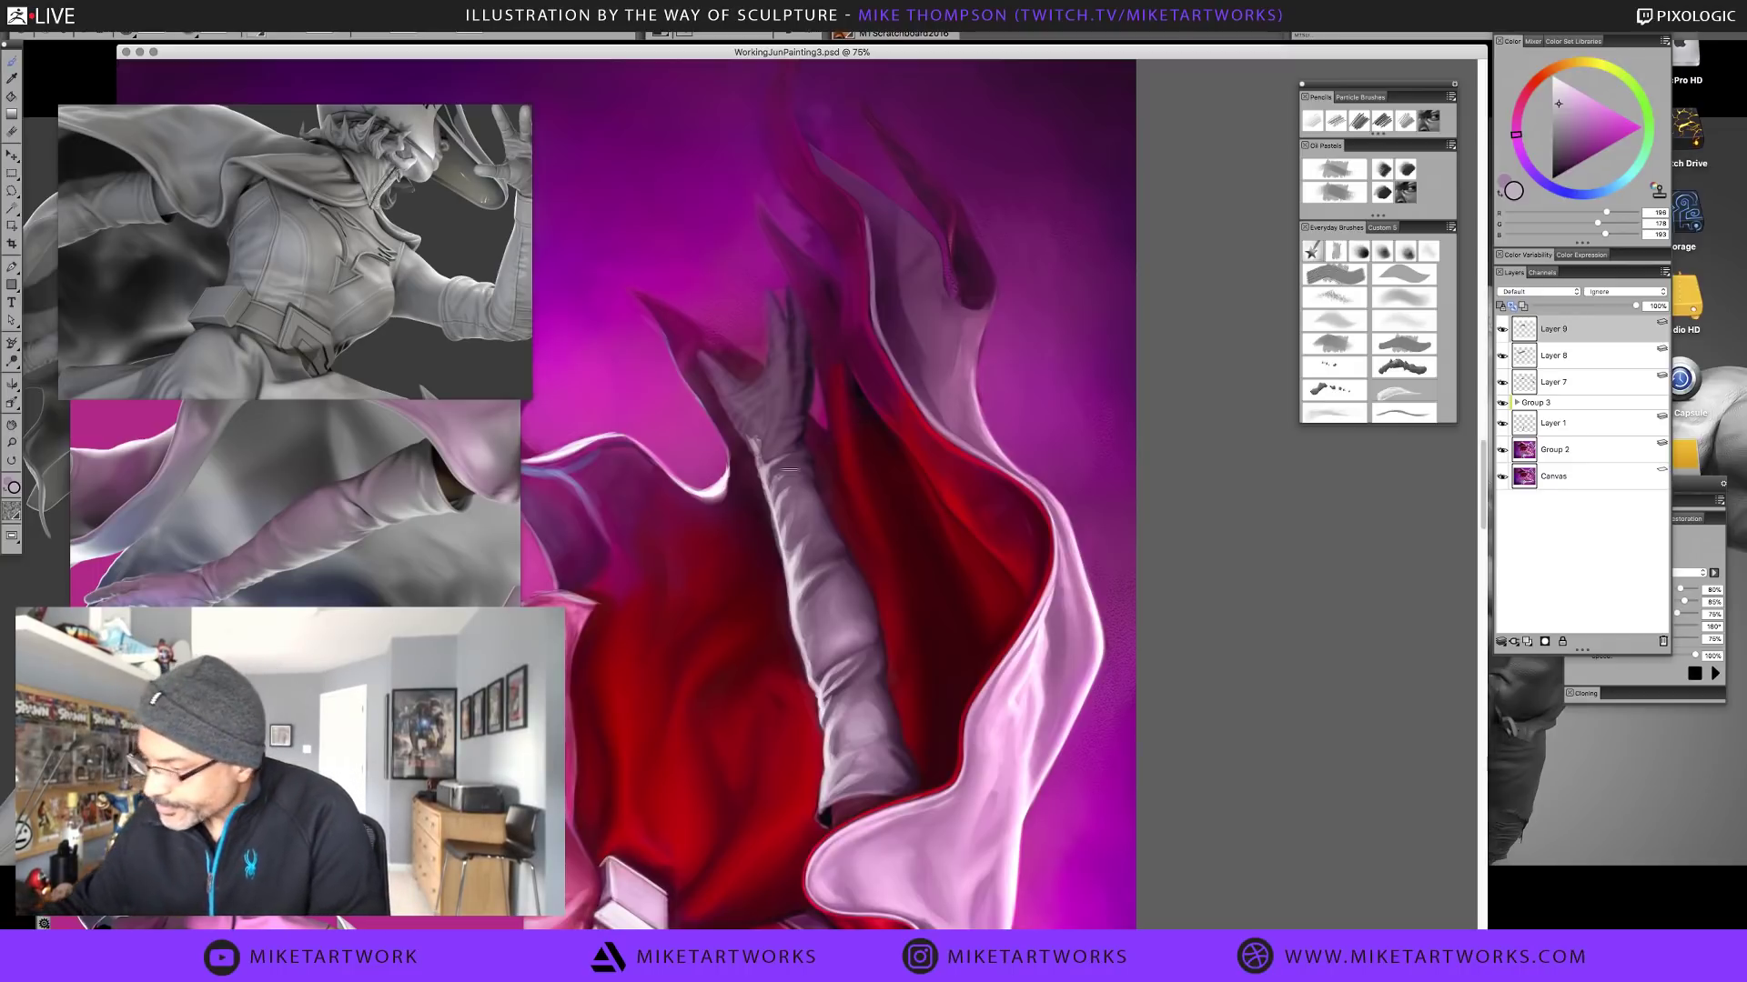
{"action": "left_click", "coordinate": [781, 483], "text": "alt"}
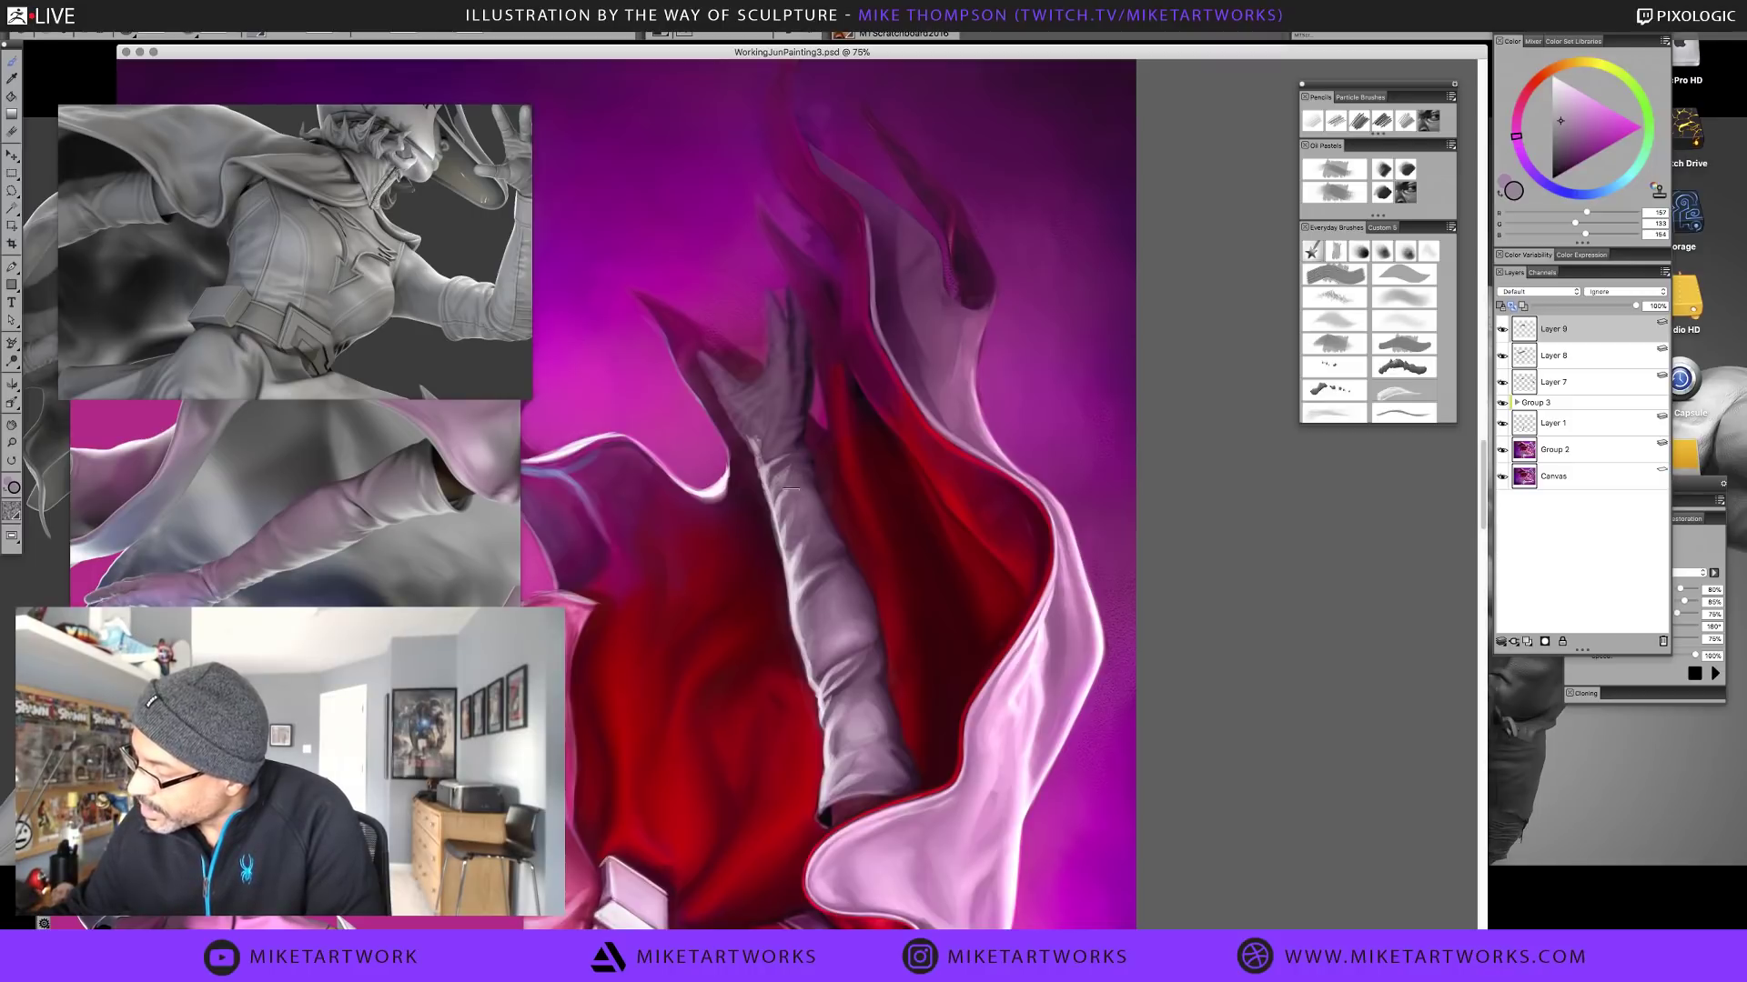
{"action": "left_click", "coordinate": [800, 466], "text": "alt"}
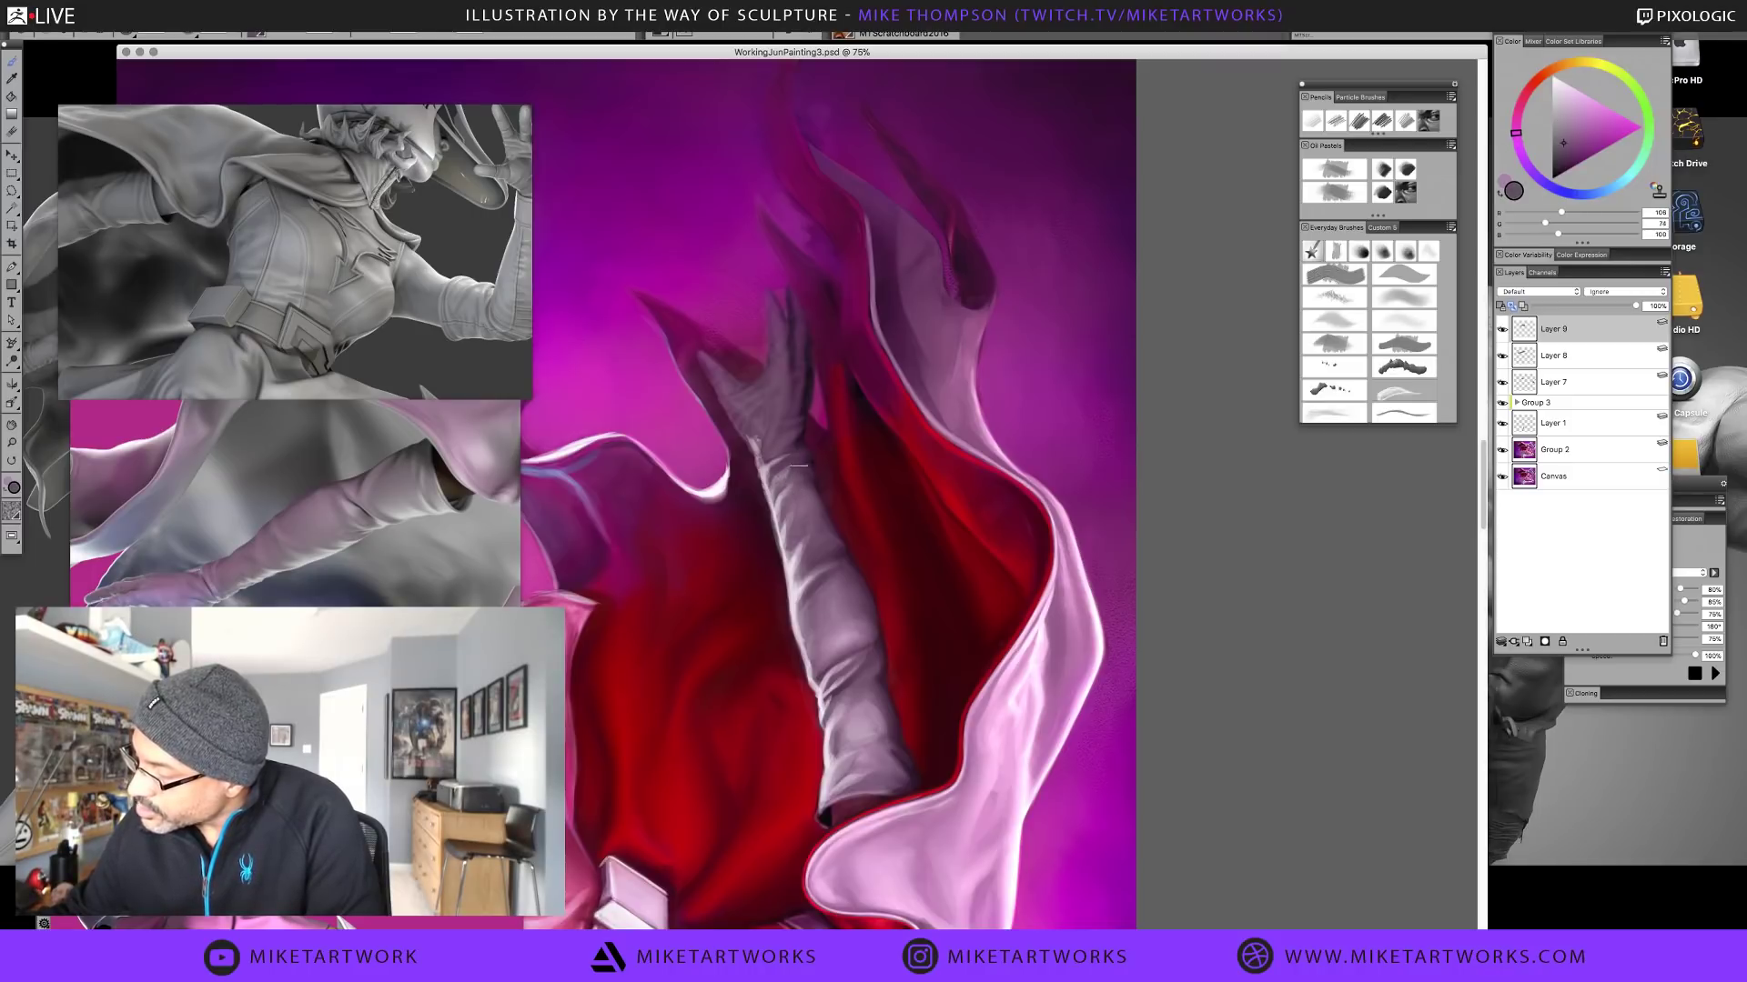
{"action": "left_click", "coordinate": [803, 440], "text": "alt"}
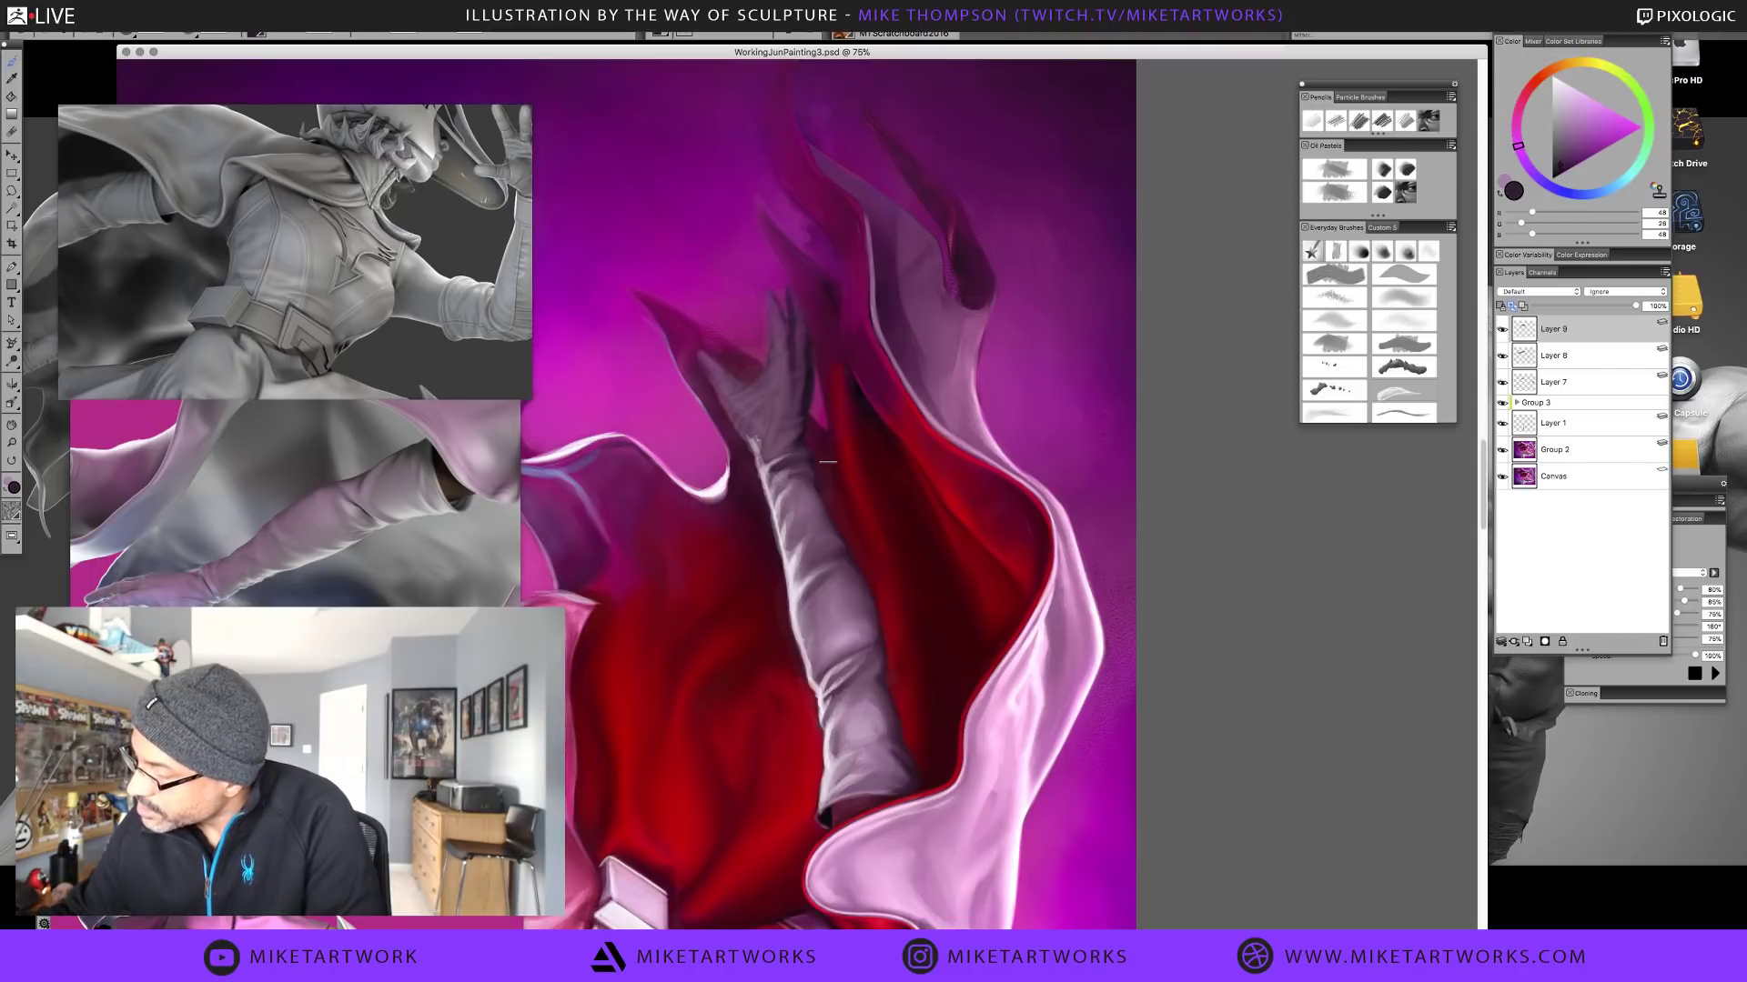
Add light lilac to the folds below the wrist and darken the sleeve's shadowed edge with sampled dark purples
{"action": "left_click", "coordinate": [786, 521], "text": "alt"}
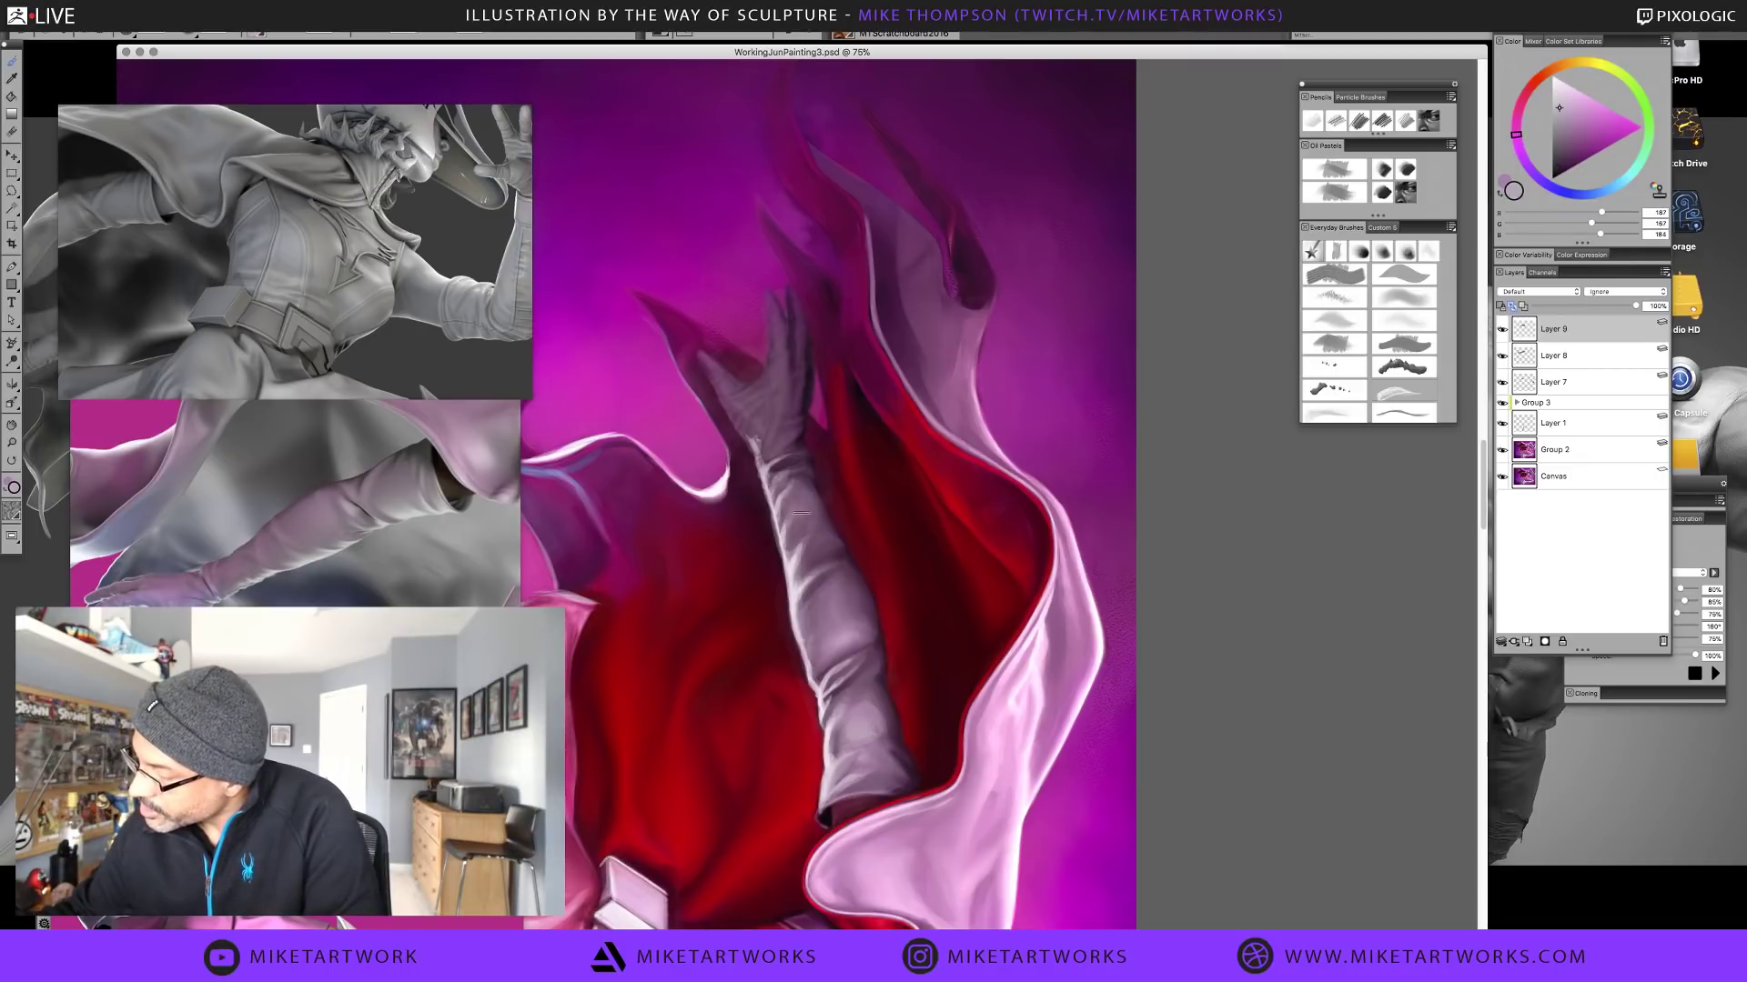
{"action": "left_click", "coordinate": [789, 507], "text": "alt"}
{"action": "left_click", "coordinate": [836, 459], "text": "alt"}
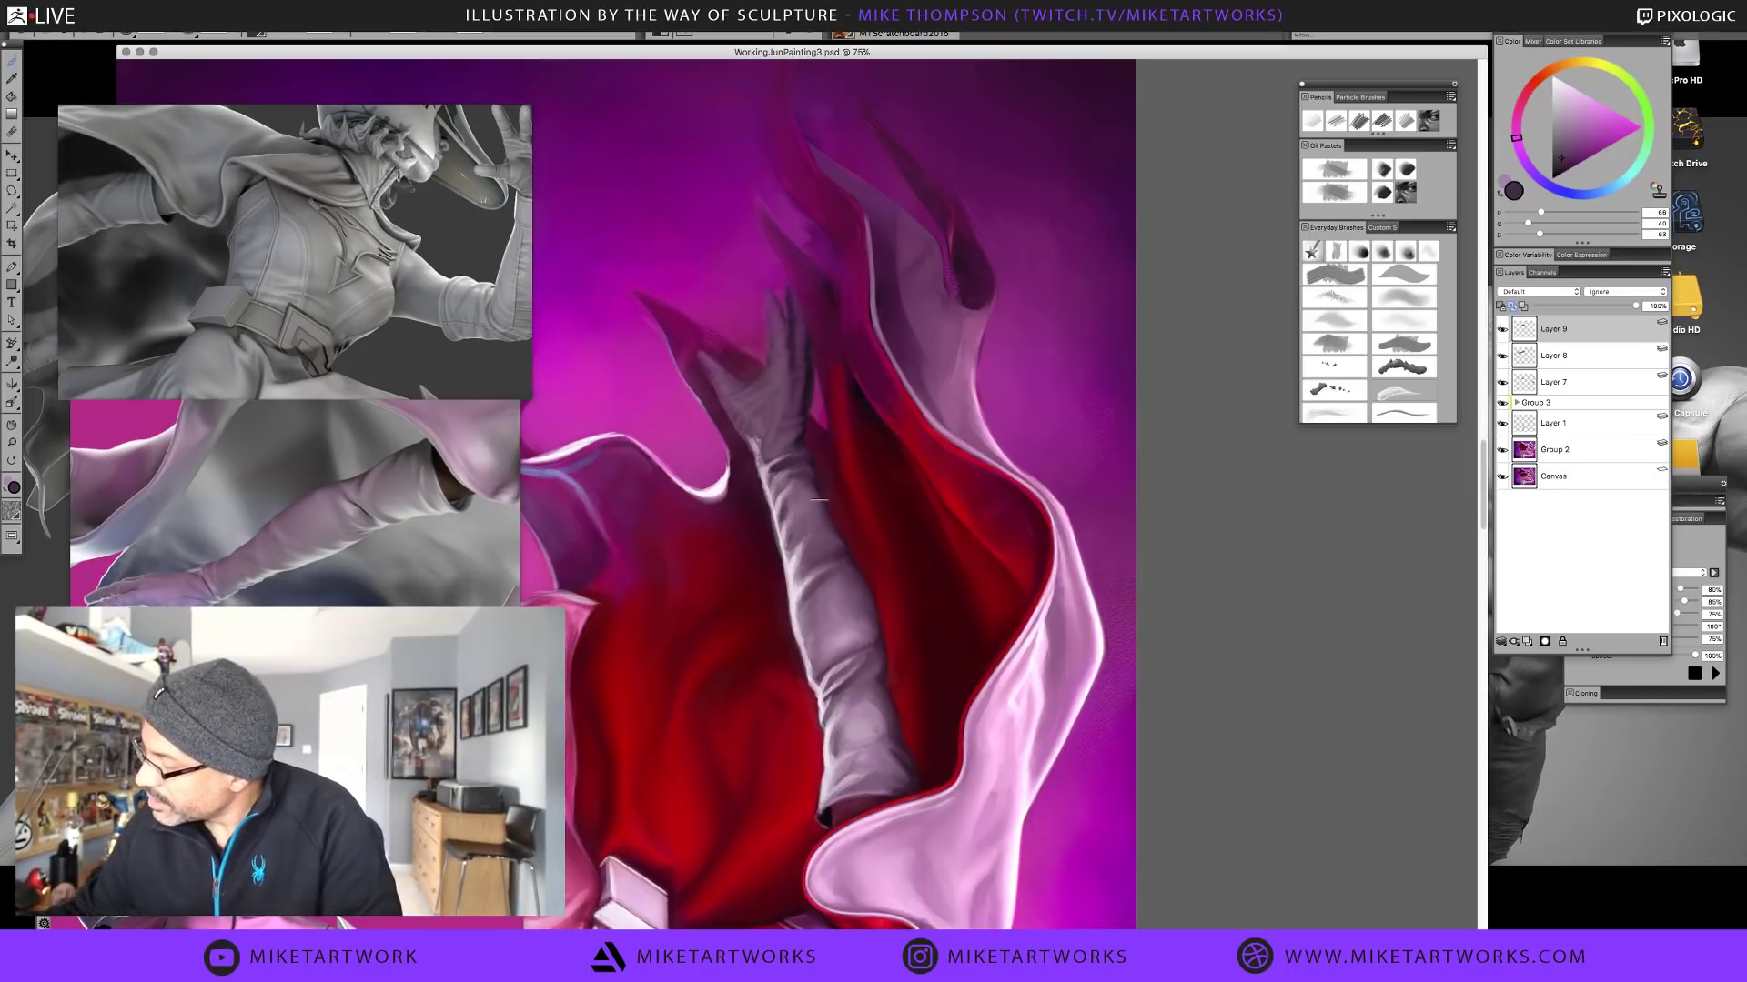
{"action": "left_click", "coordinate": [806, 465], "text": "alt"}
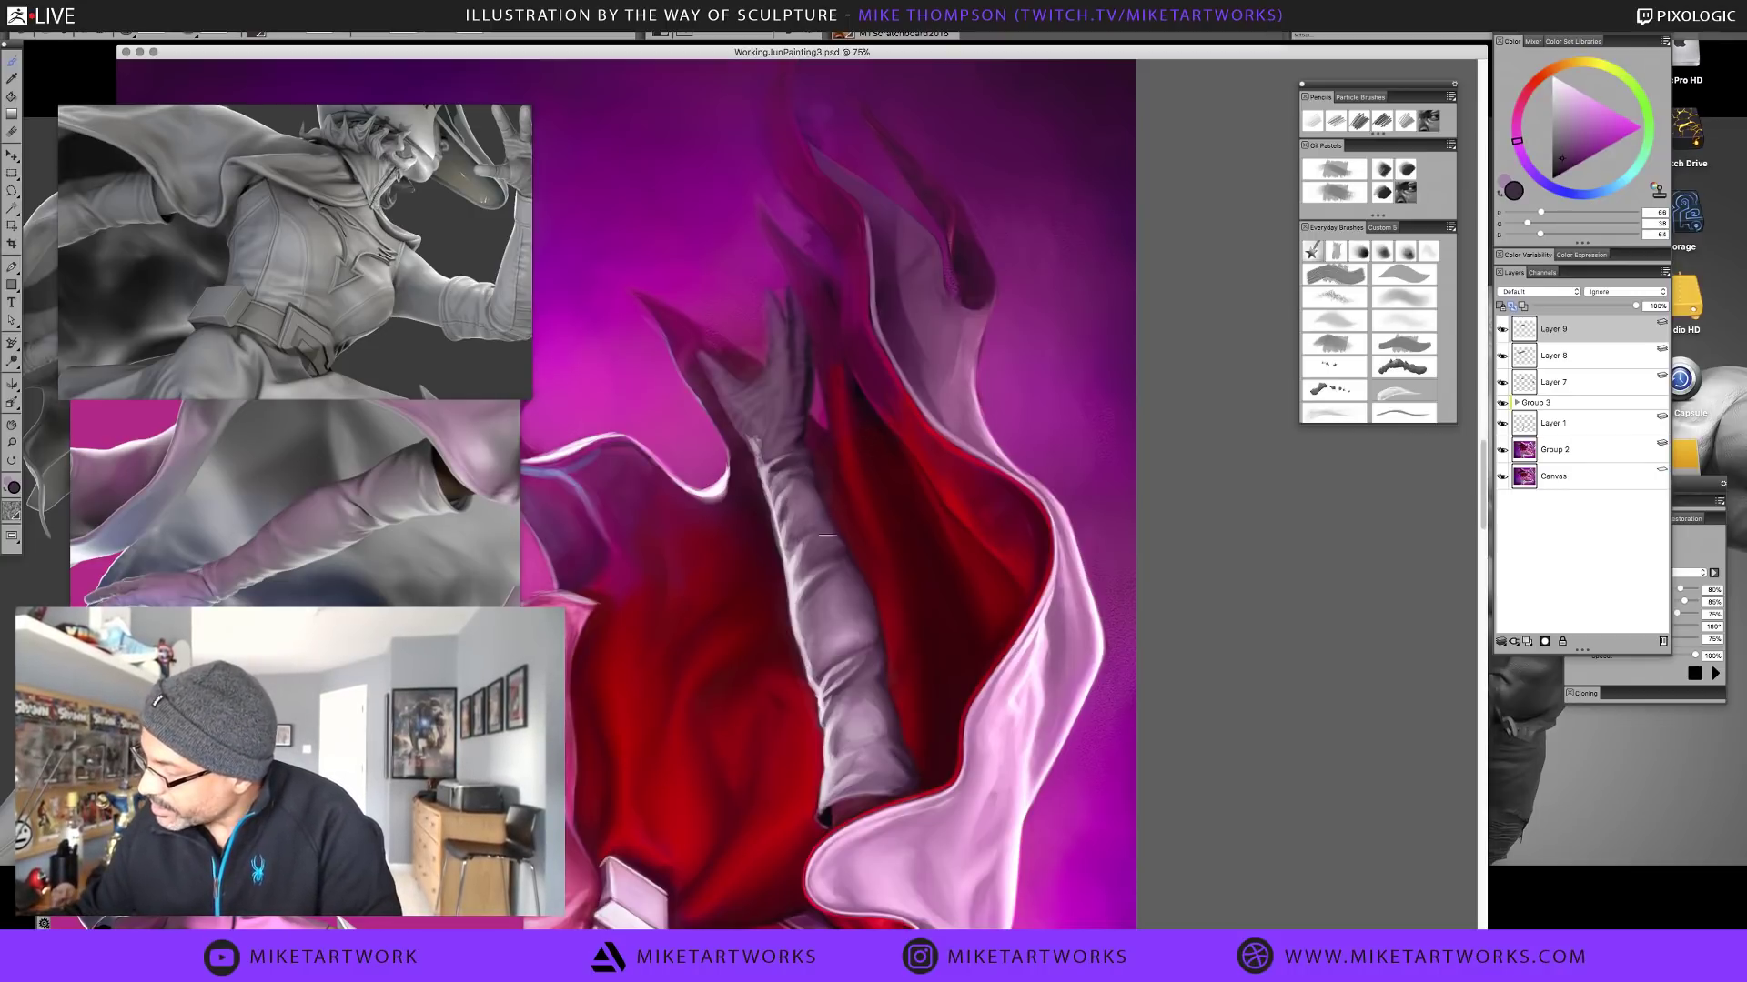
Smooth the shaded forearm between the wrist folds and the mid-sleeve crease with closely matched muted purples
{"action": "left_click", "coordinate": [809, 535], "text": "alt"}
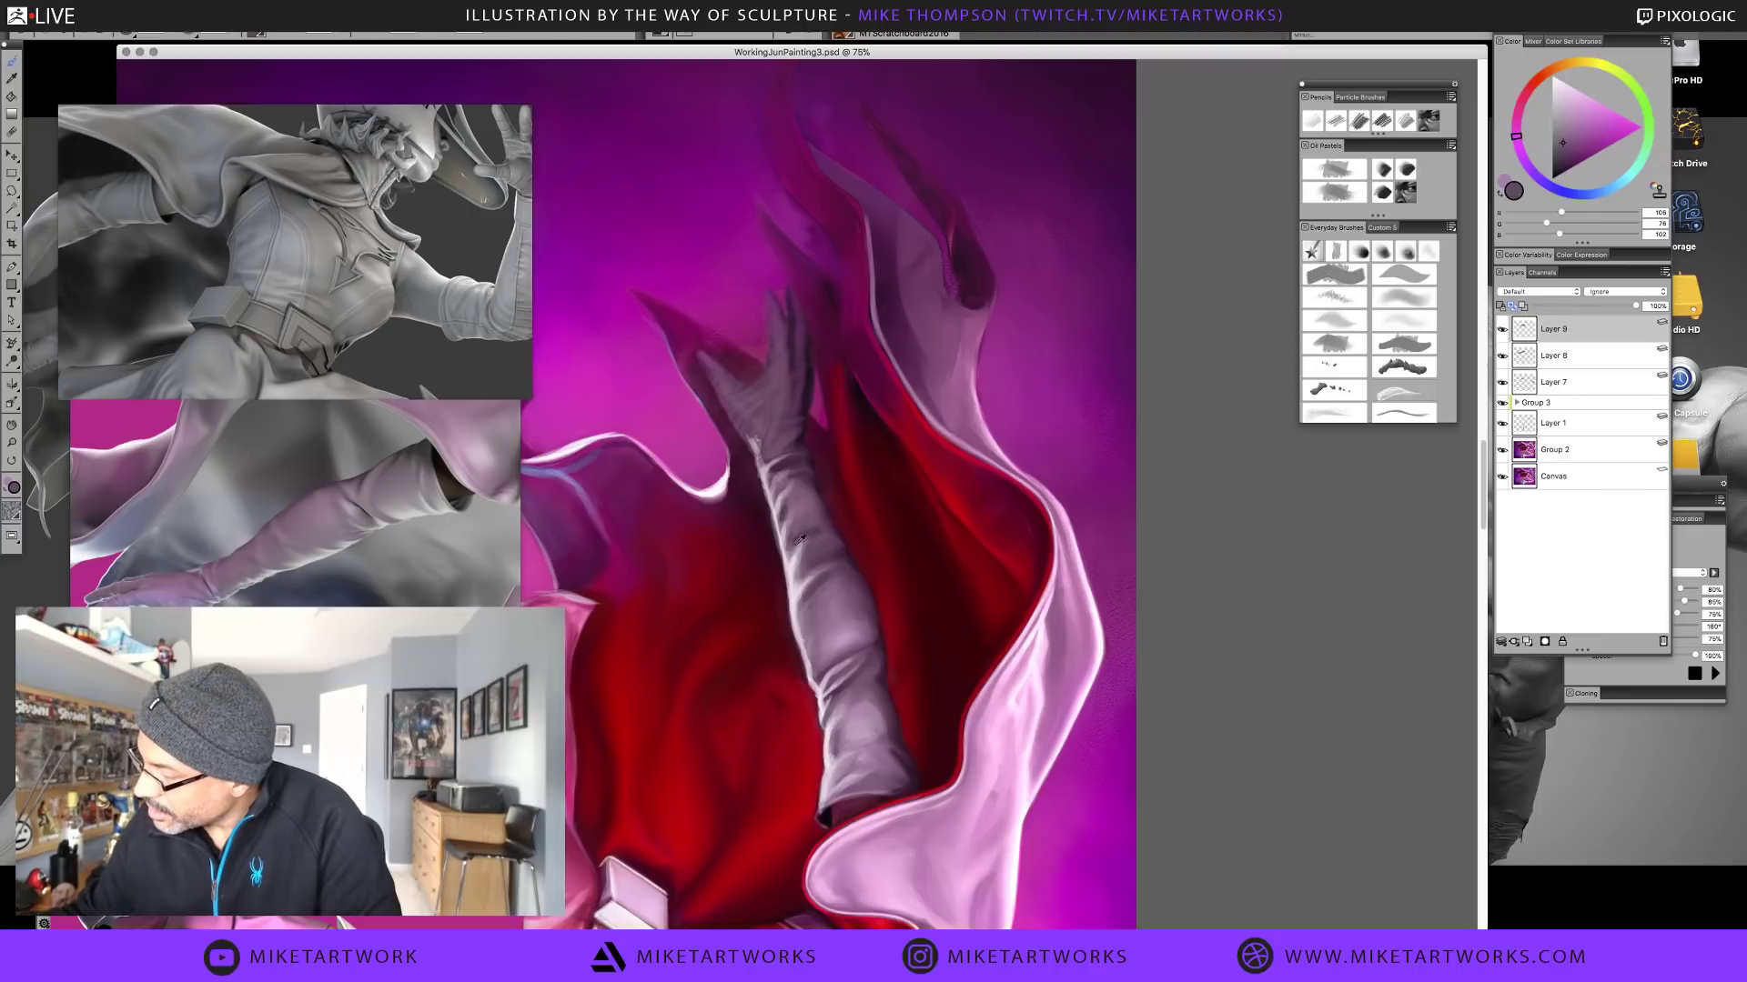
{"action": "left_click", "coordinate": [823, 539], "text": "alt"}
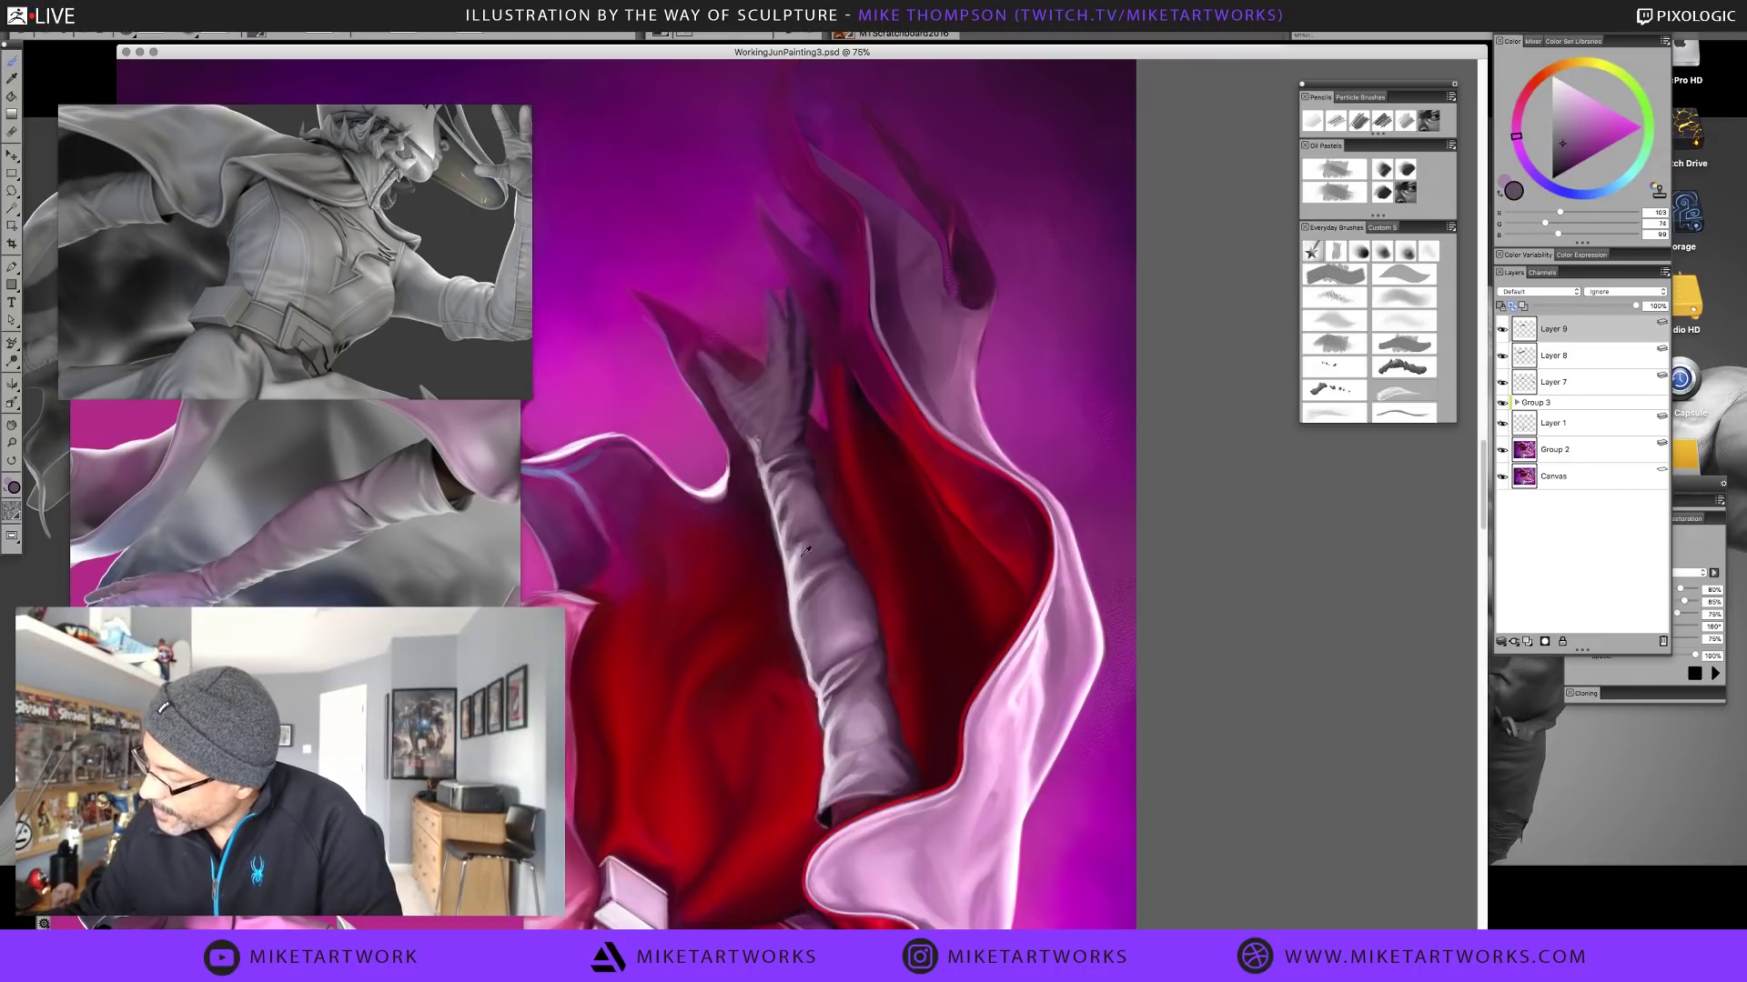
{"action": "left_click", "coordinate": [808, 549], "text": "alt"}
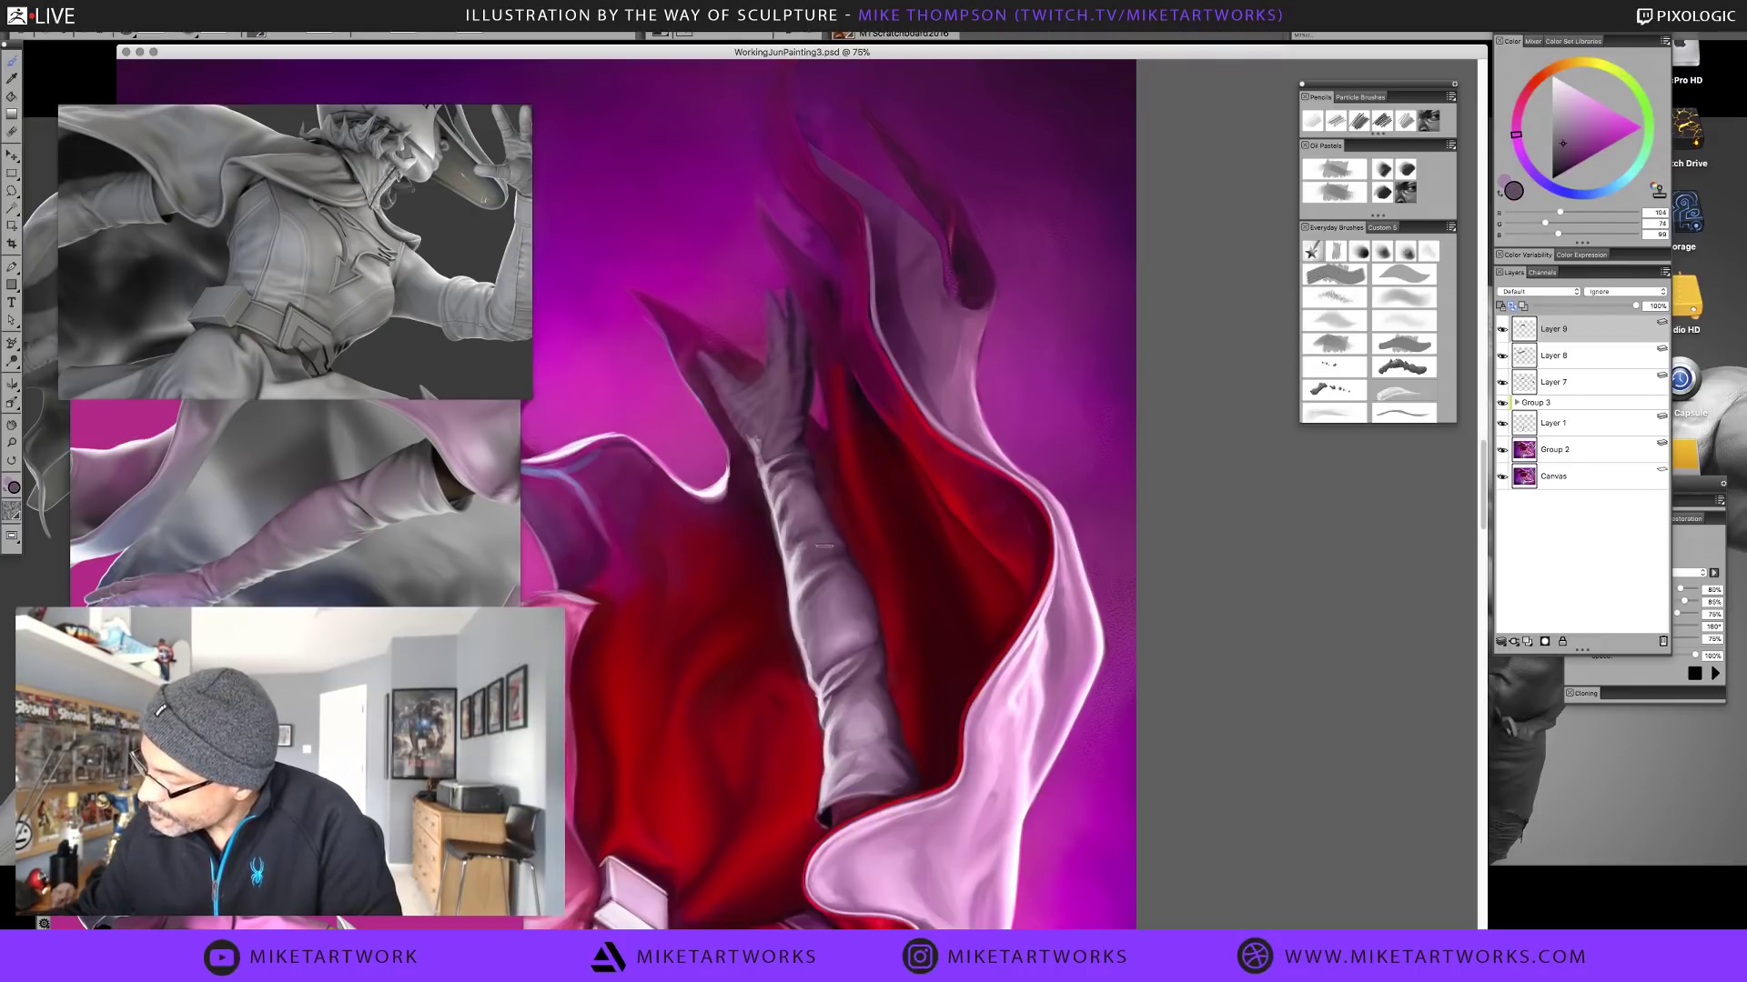
{"action": "left_click", "coordinate": [826, 542], "text": "alt"}
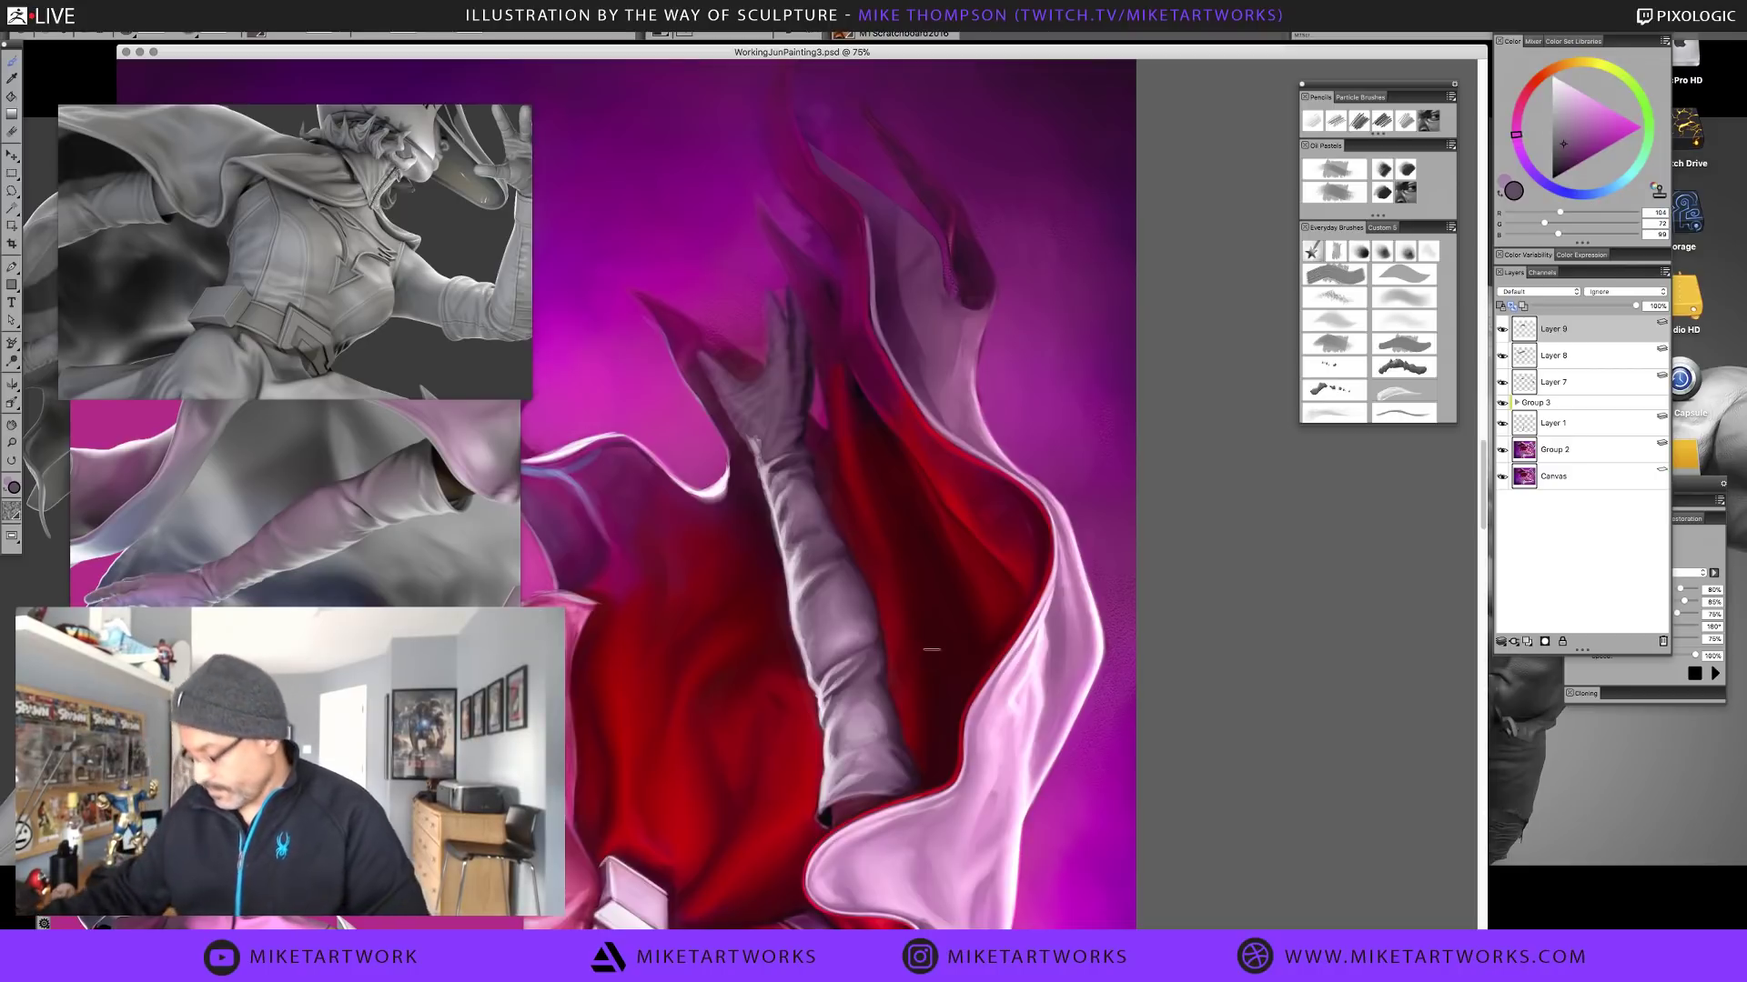
Review the whole figure upright and add a new layer at the top of the layer stack
{"action": "left_click", "coordinate": [1036, 382]}
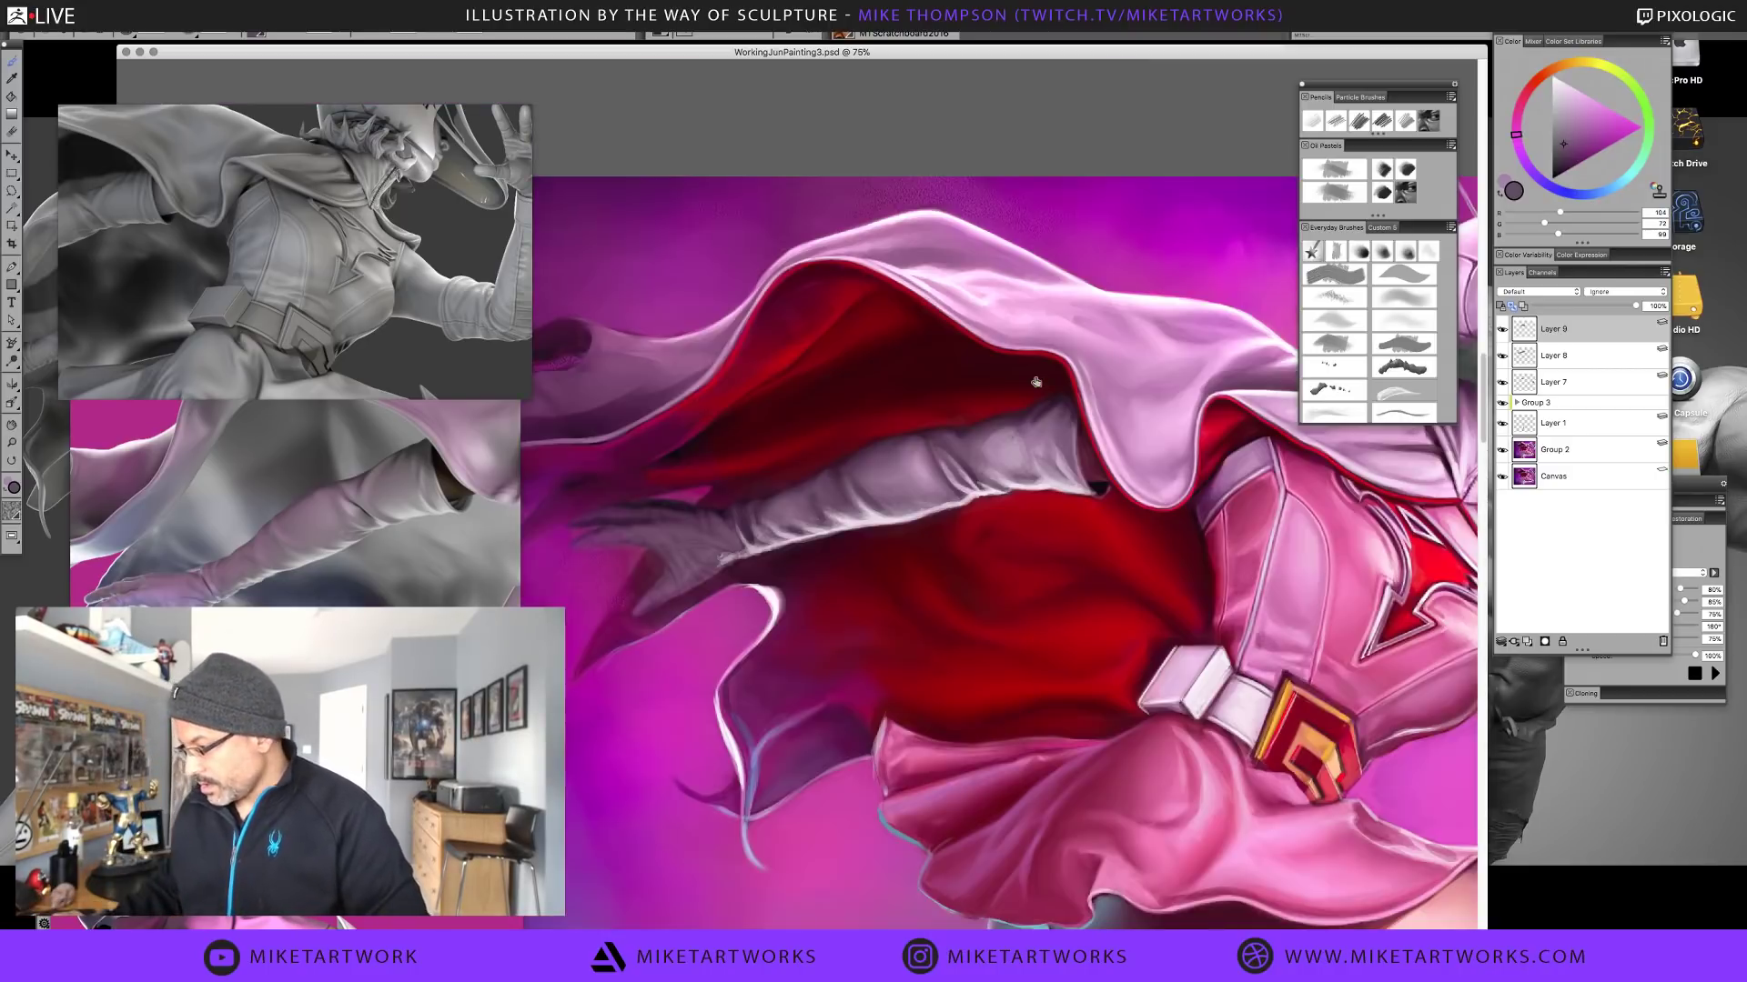
{"action": "key", "text": "ctrl+minus"}
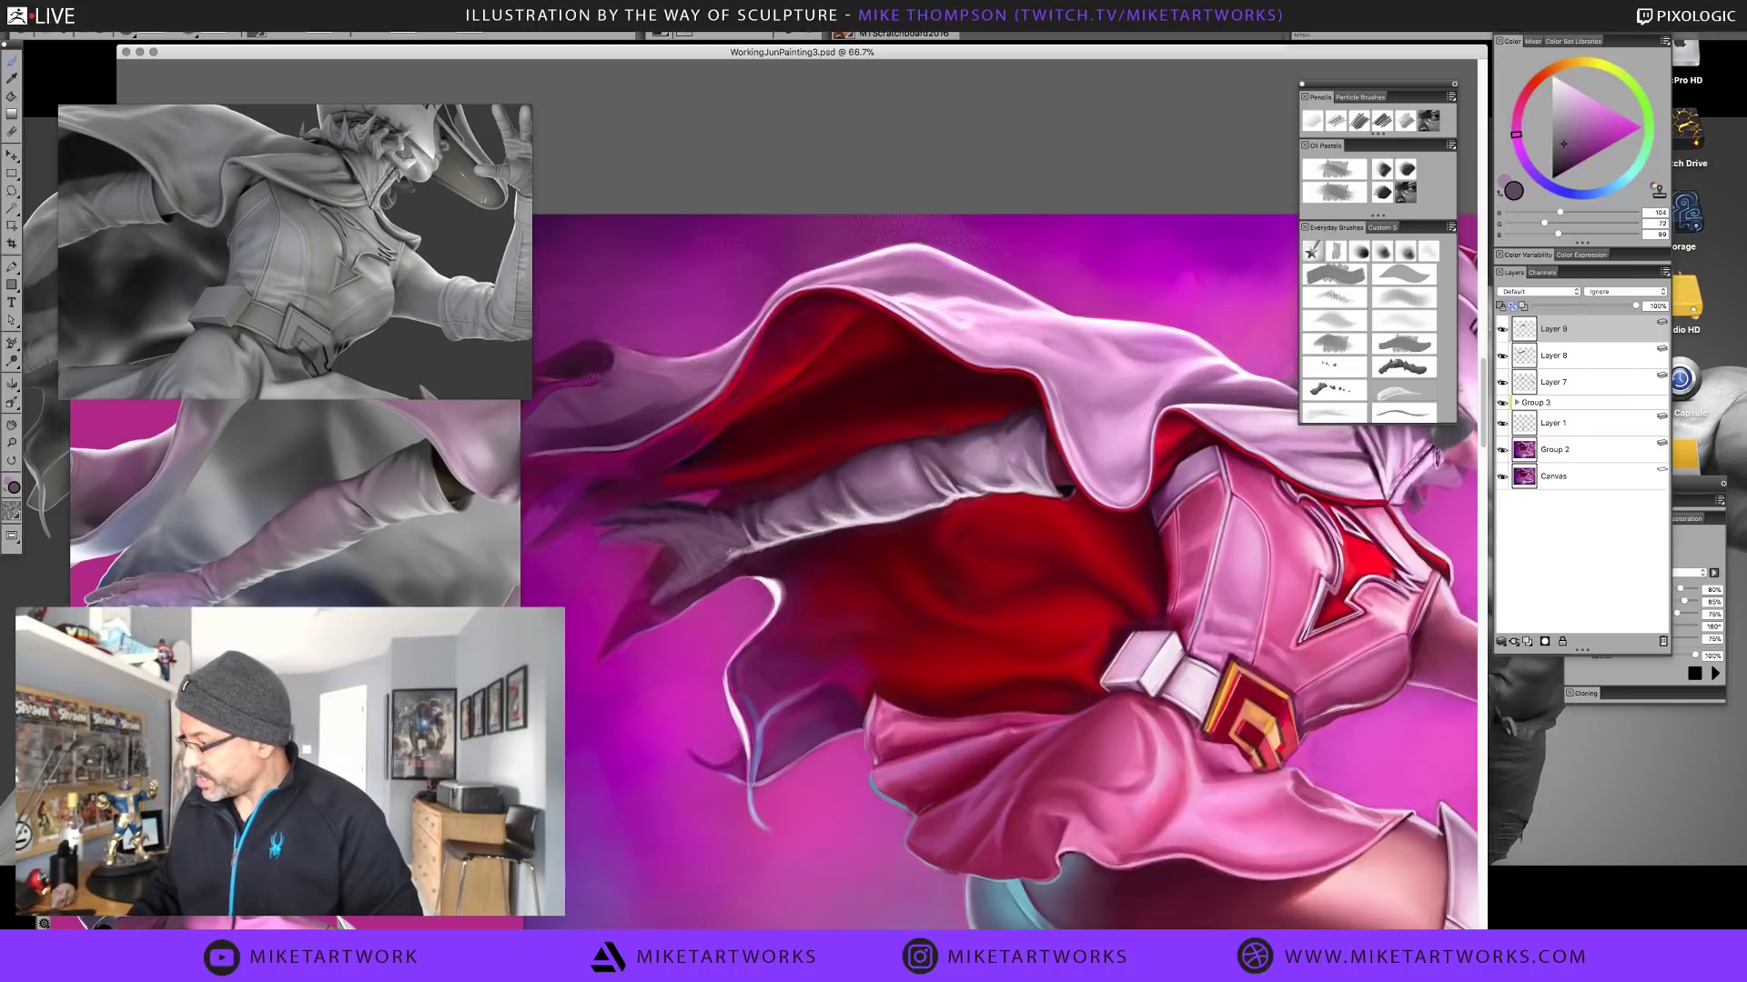
{"action": "key", "text": "super+minus"}
{"action": "key", "text": "super+minus"}
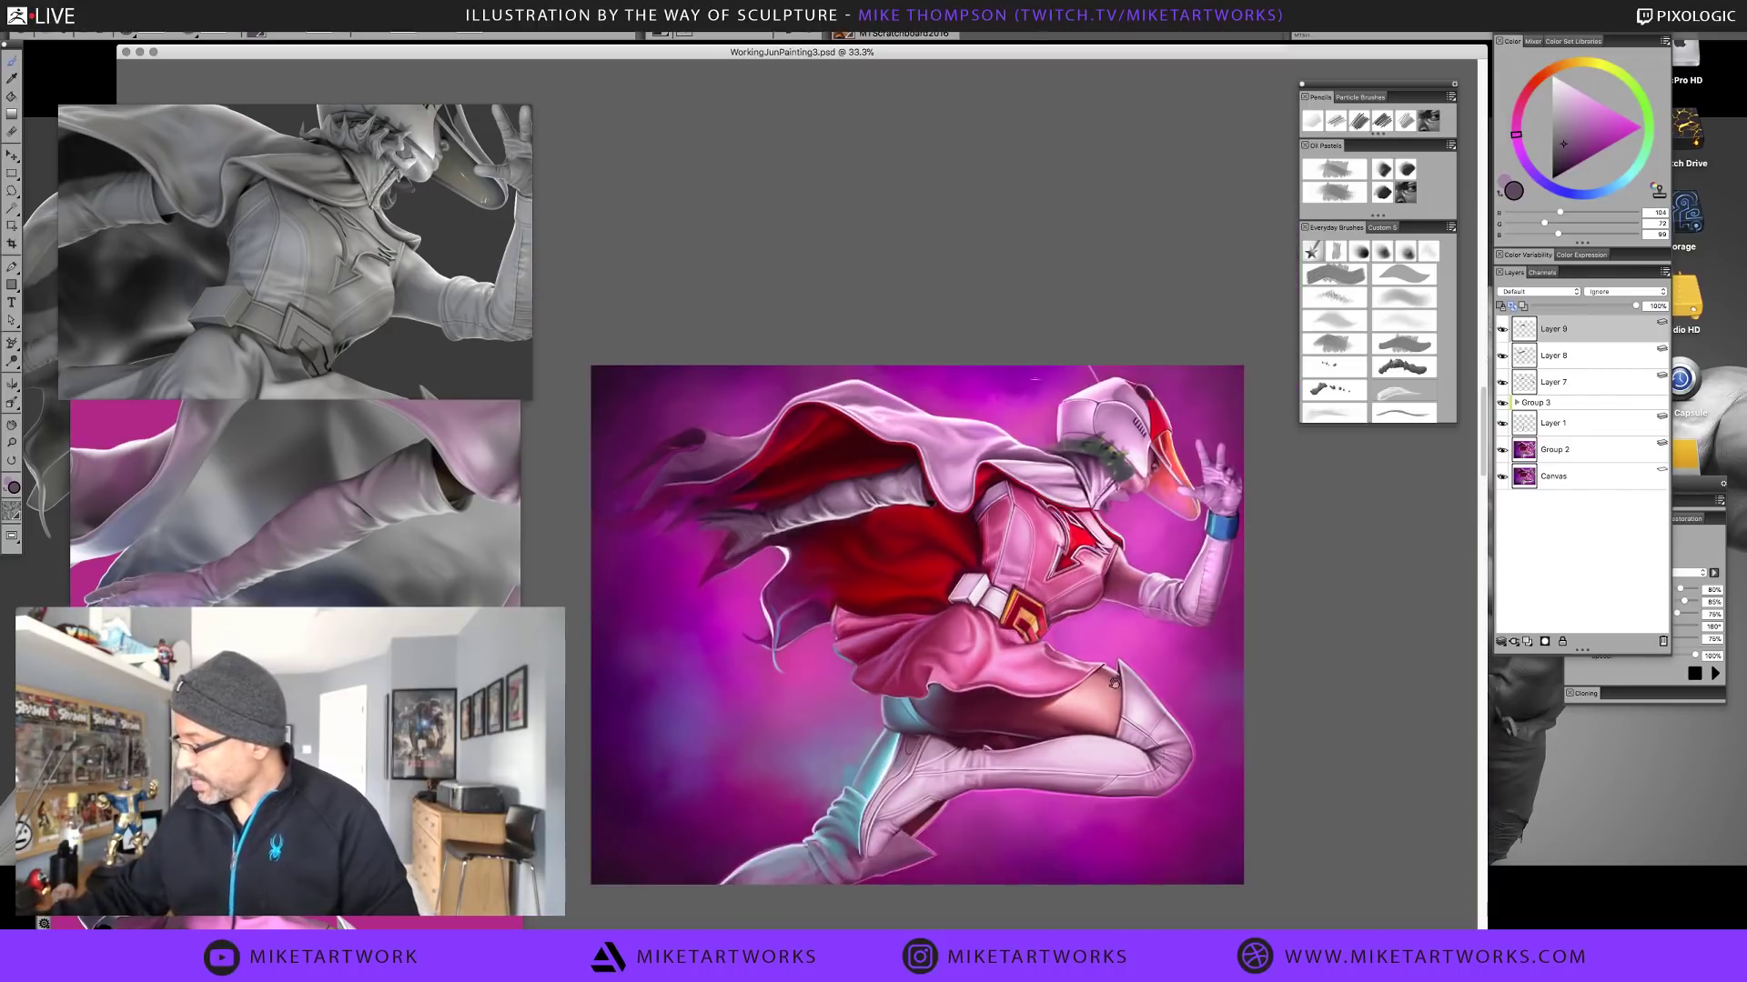
{"action": "left_click_drag", "start_coordinate": [1081, 706], "coordinate": [1033, 672]}
{"action": "key", "text": "super+plus"}
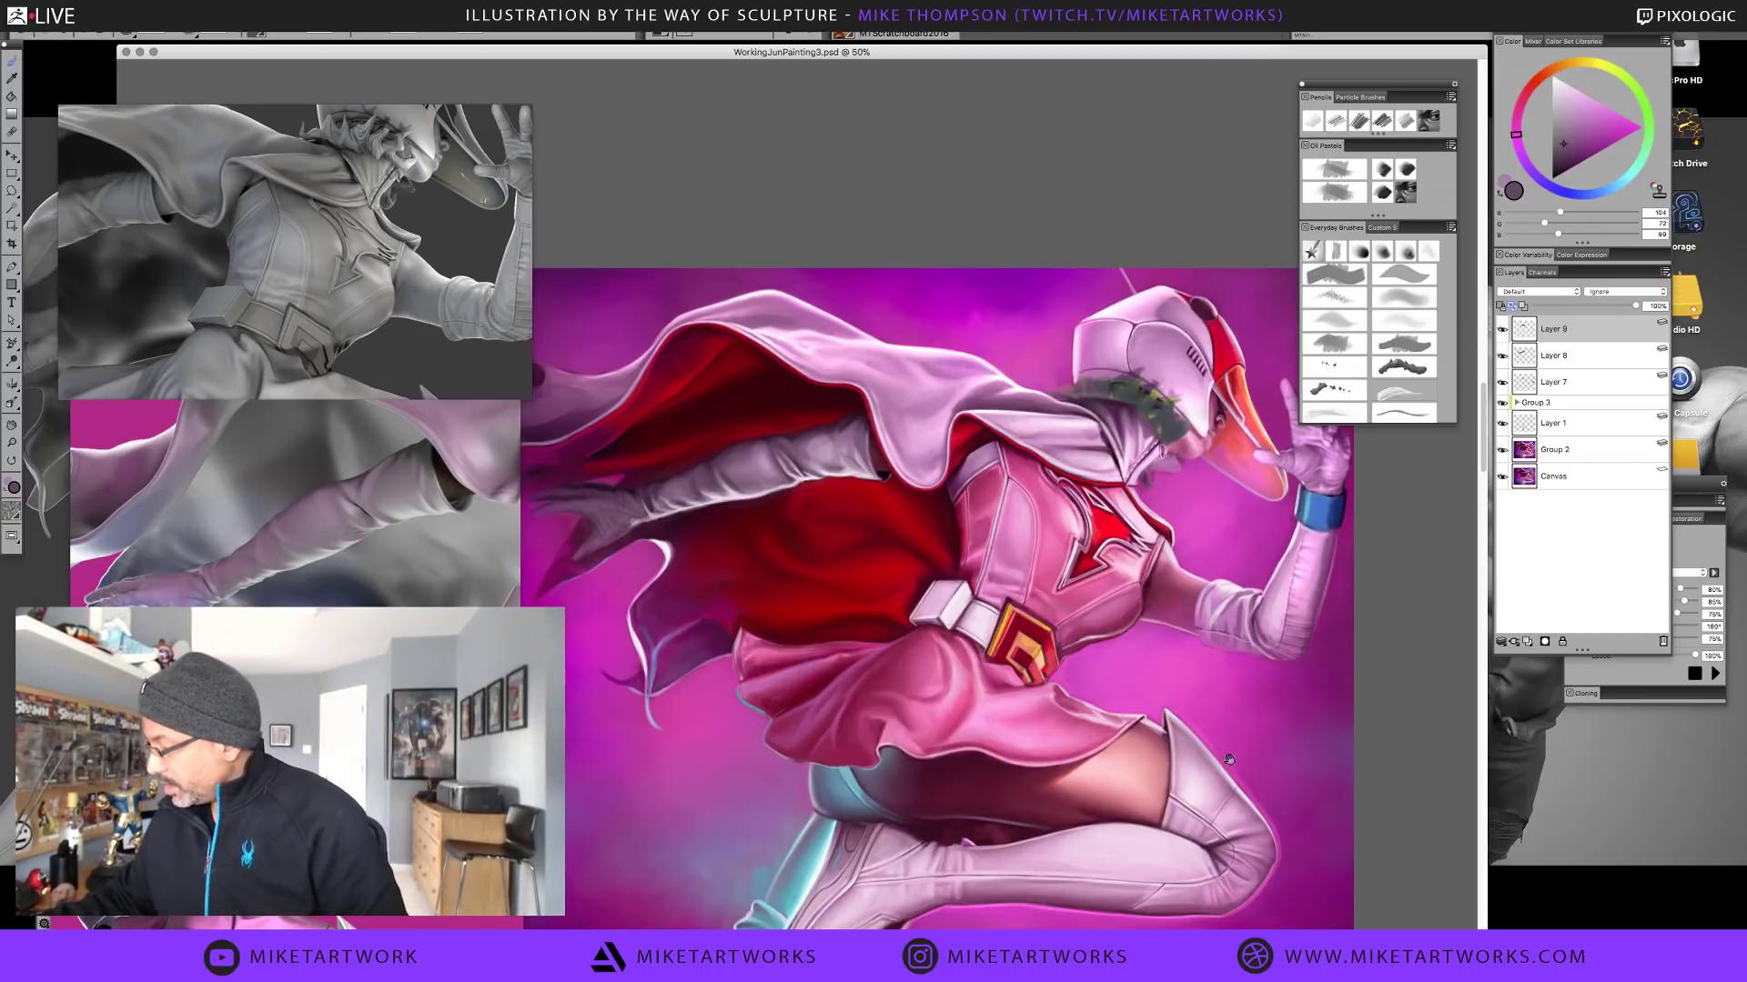
{"action": "mouse_move", "coordinate": [1228, 760]}
{"action": "left_mouse_down"}
{"action": "mouse_move", "coordinate": [1226, 704]}
{"action": "mouse_move", "coordinate": [1231, 727]}
{"action": "left_mouse_up"}
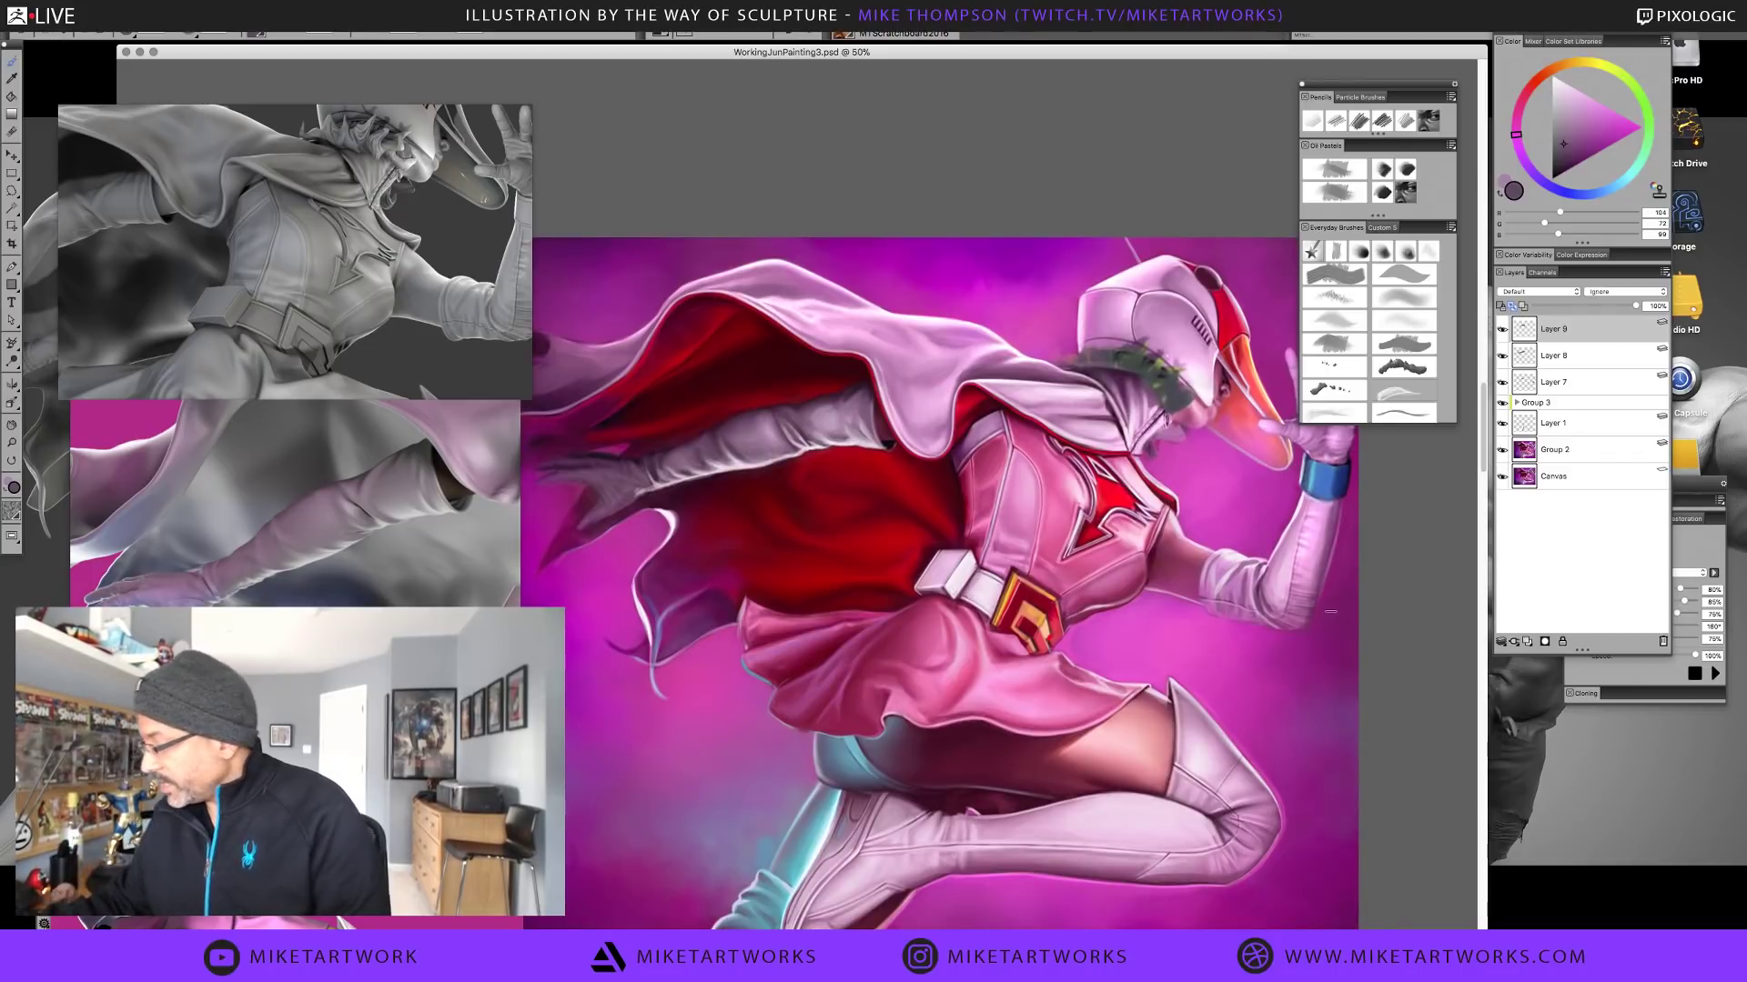
{"action": "left_click", "coordinate": [1527, 641]}
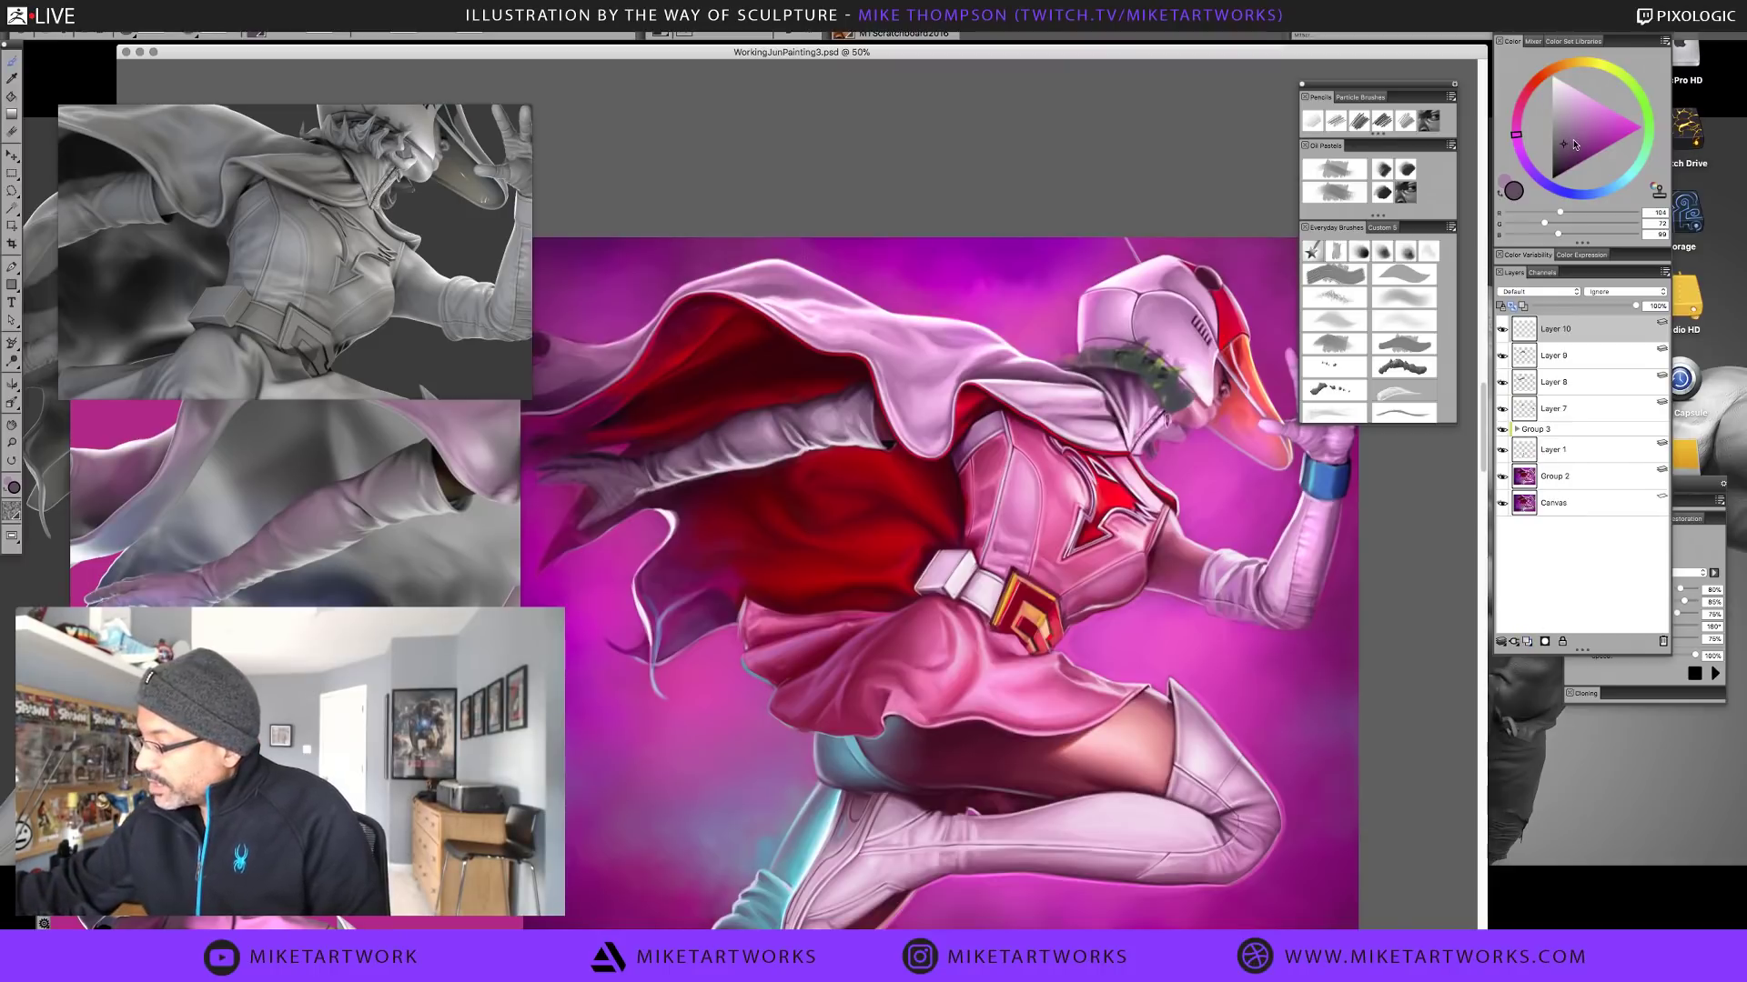
Set the top layer's composite method to Lighten and brush the rear sleeve with muted lilac and a paler lilac
{"action": "left_click_drag", "start_coordinate": [1579, 136], "coordinate": [1566, 116]}
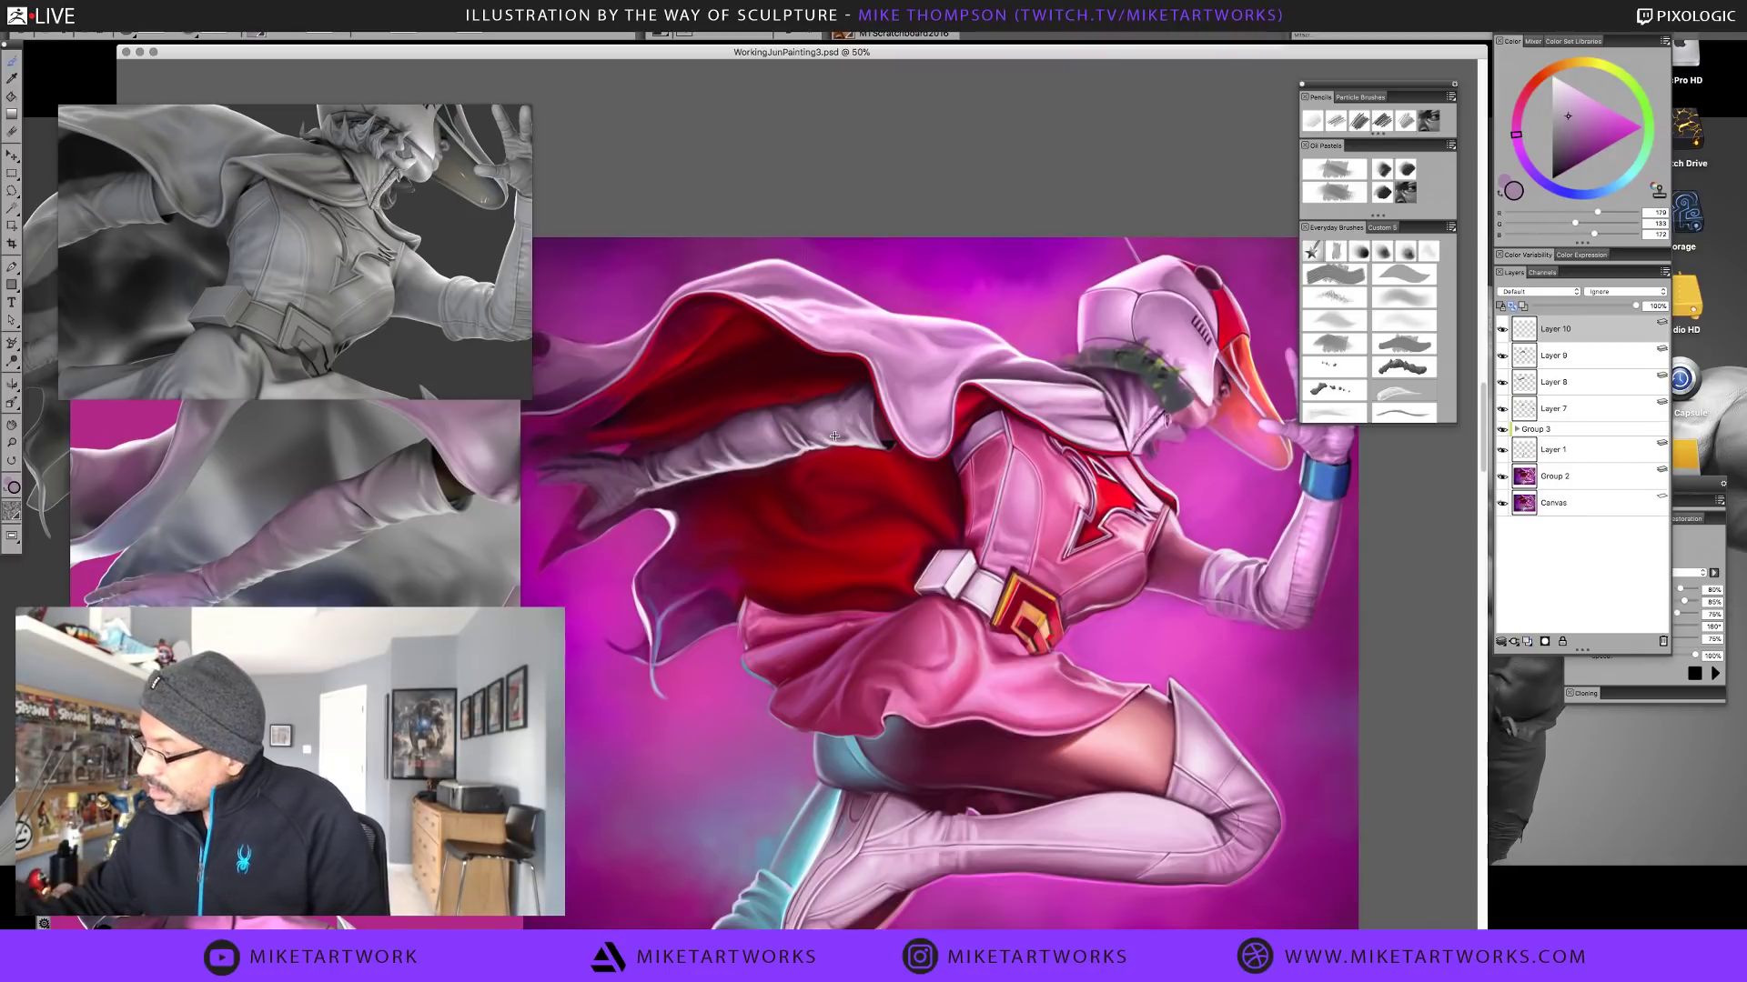
{"action": "left_click", "coordinate": [1538, 291]}
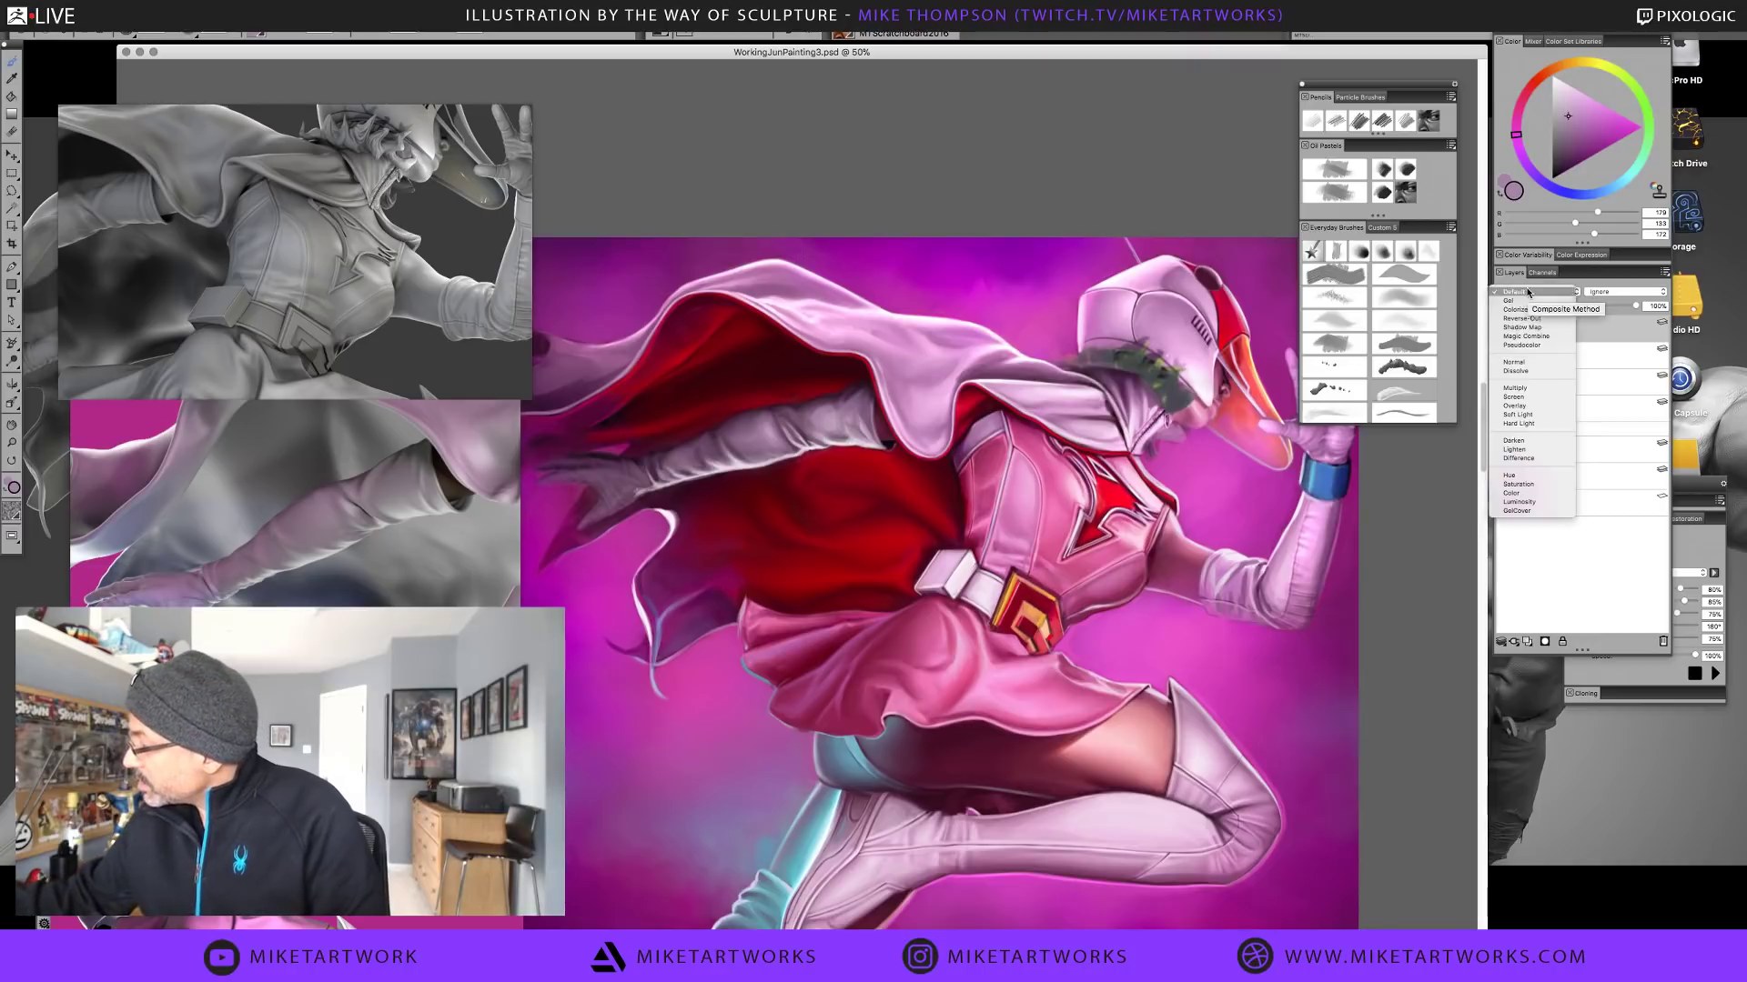
{"action": "left_click", "coordinate": [1531, 447]}
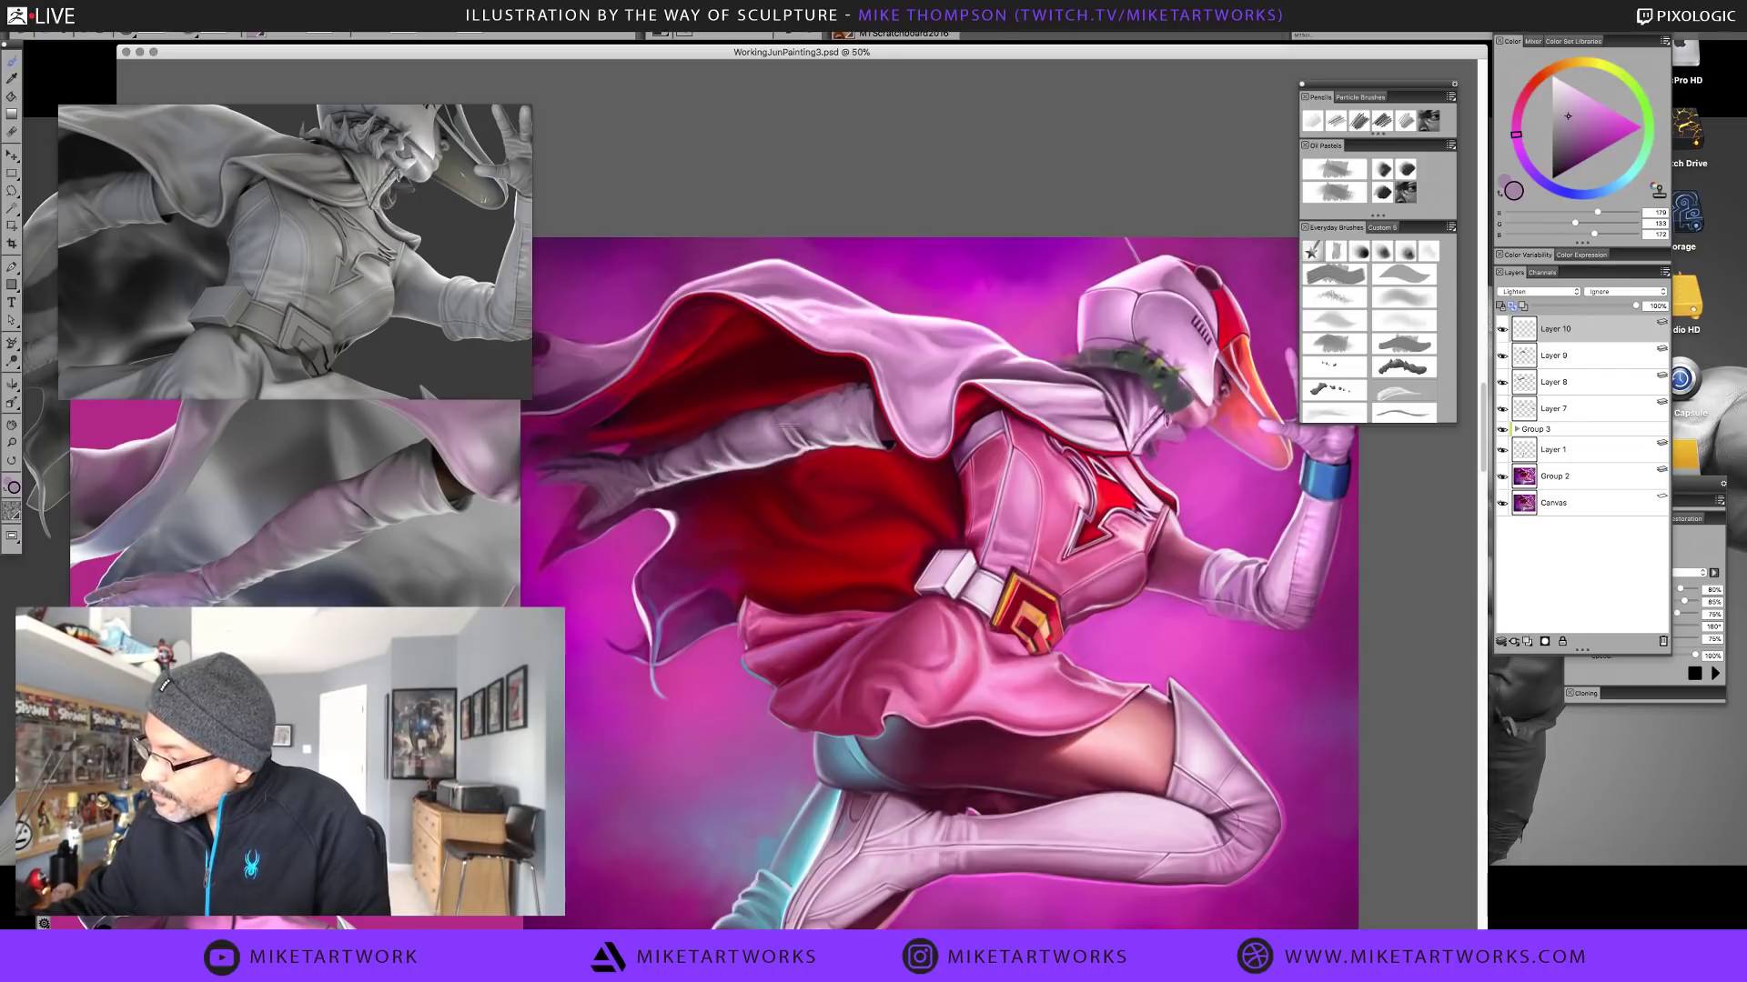
{"action": "mouse_move", "coordinate": [787, 426]}
{"action": "left_mouse_down"}
{"action": "mouse_move", "coordinate": [637, 473]}
{"action": "mouse_move", "coordinate": [665, 478]}
{"action": "mouse_move", "coordinate": [590, 469]}
{"action": "mouse_move", "coordinate": [641, 464]}
{"action": "mouse_move", "coordinate": [659, 482]}
{"action": "left_mouse_up"}
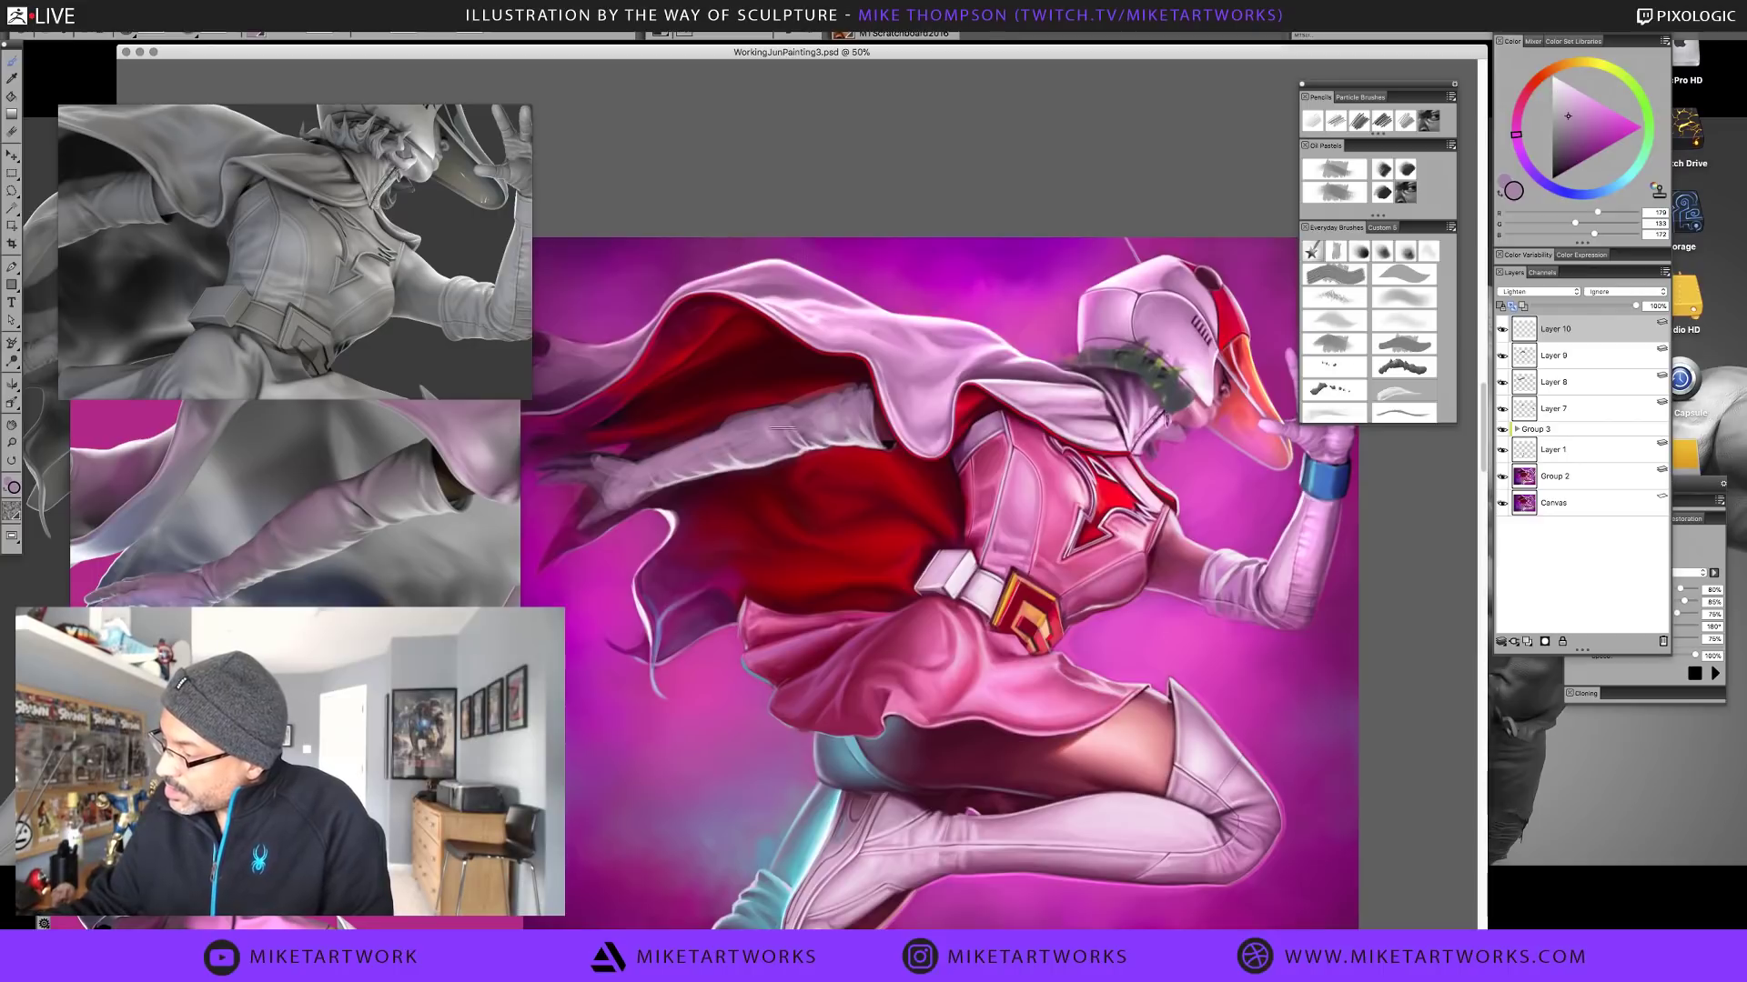
{"action": "mouse_move", "coordinate": [832, 410]}
{"action": "left_mouse_down"}
{"action": "mouse_move", "coordinate": [871, 453]}
{"action": "mouse_move", "coordinate": [805, 426]}
{"action": "left_mouse_up"}
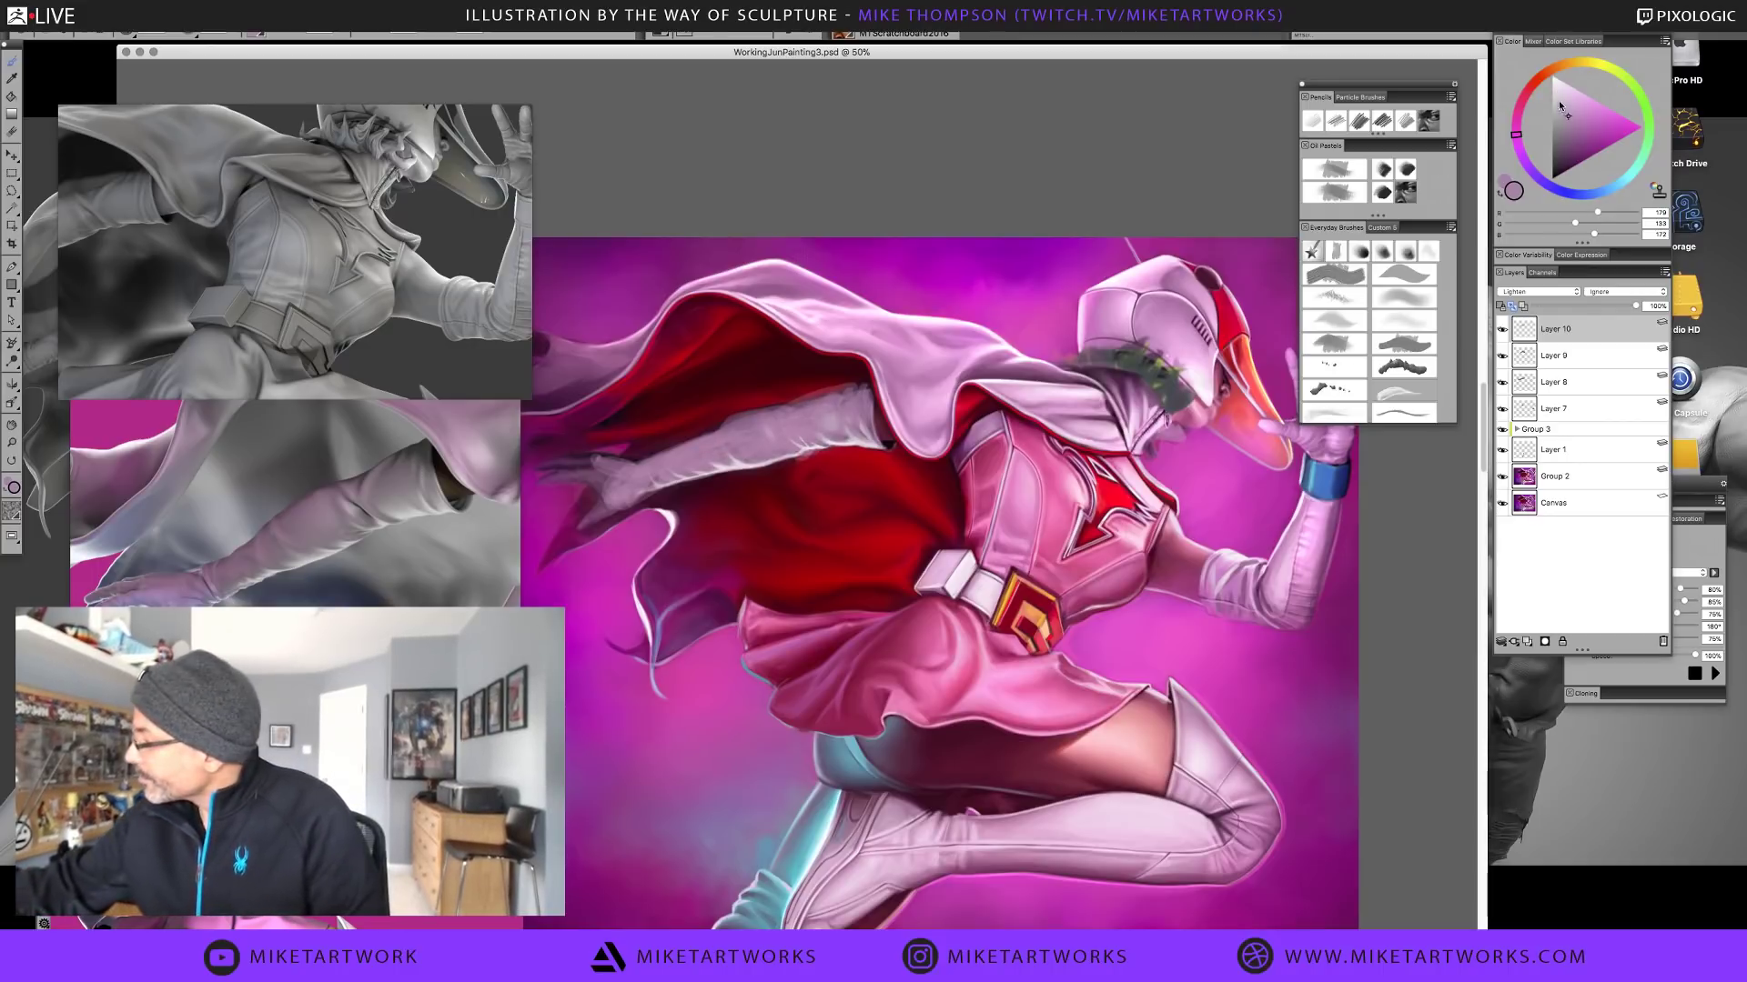
{"action": "left_click", "coordinate": [1558, 100]}
{"action": "mouse_move", "coordinate": [801, 428]}
{"action": "left_mouse_down"}
{"action": "mouse_move", "coordinate": [755, 444]}
{"action": "mouse_move", "coordinate": [842, 411]}
{"action": "mouse_move", "coordinate": [691, 453]}
{"action": "left_mouse_up"}
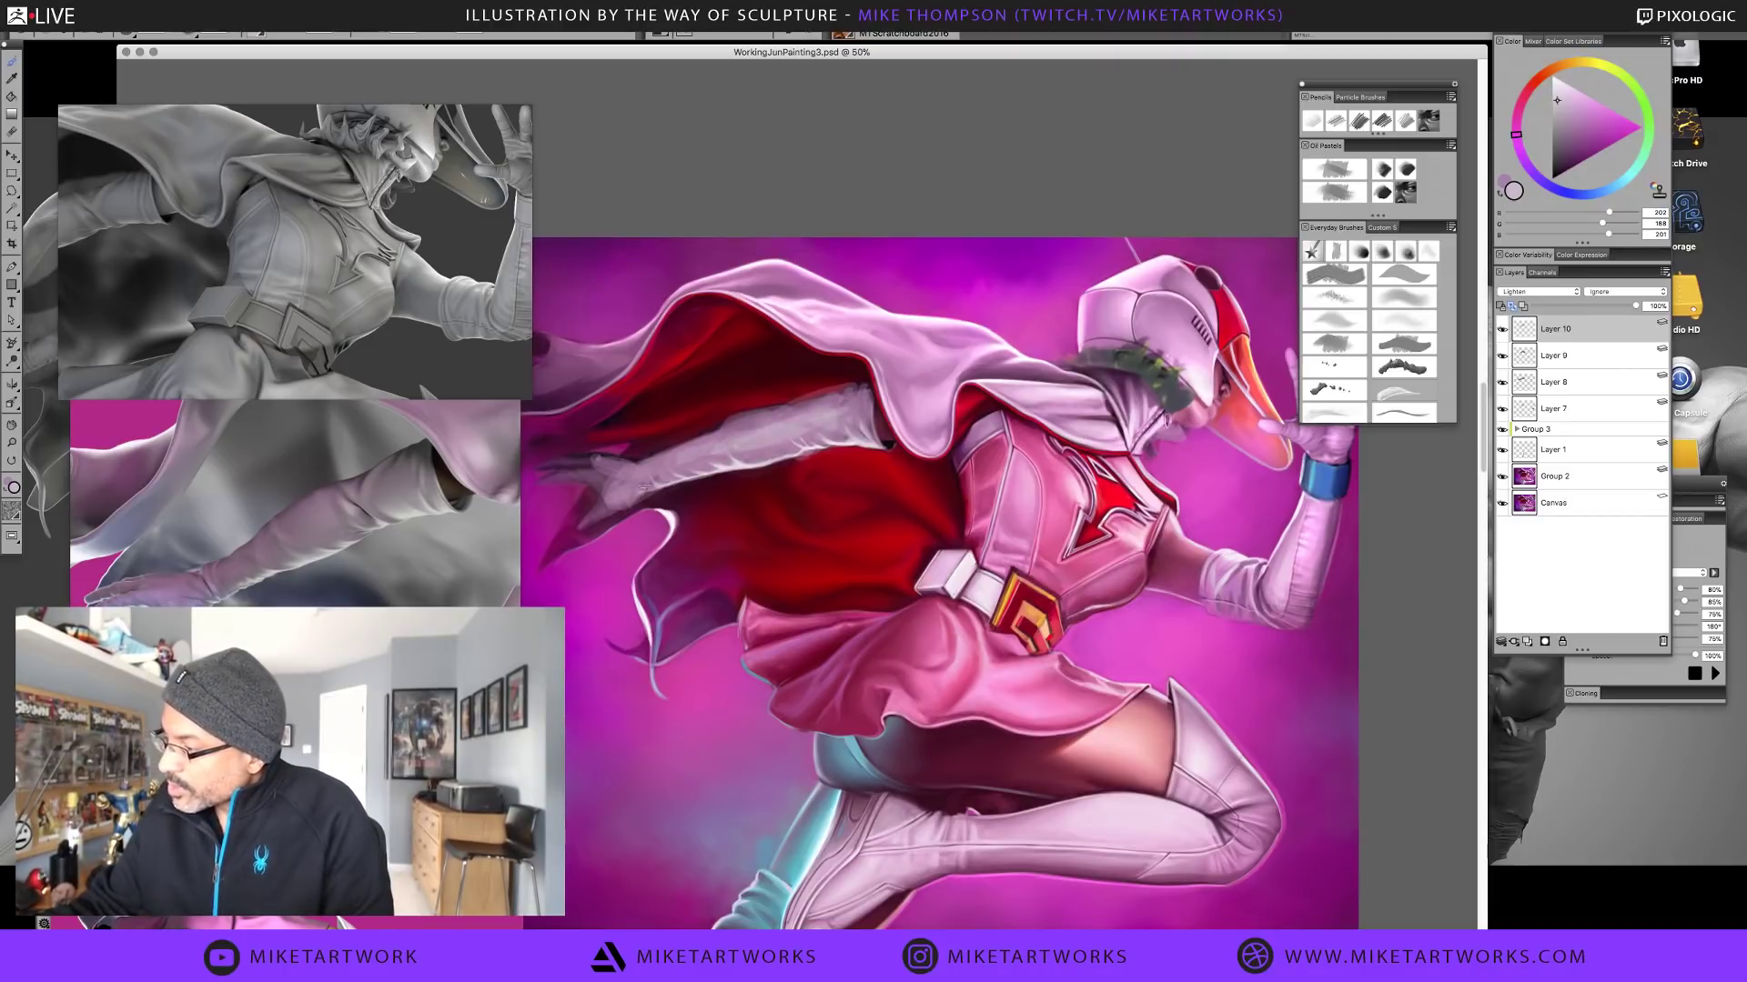
Change the sleeve glow layer to Screen, reduce its opacity to about 18%, and compare the sleeve with and without it
{"action": "left_click", "coordinate": [1553, 291]}
{"action": "left_click", "coordinate": [1541, 238]}
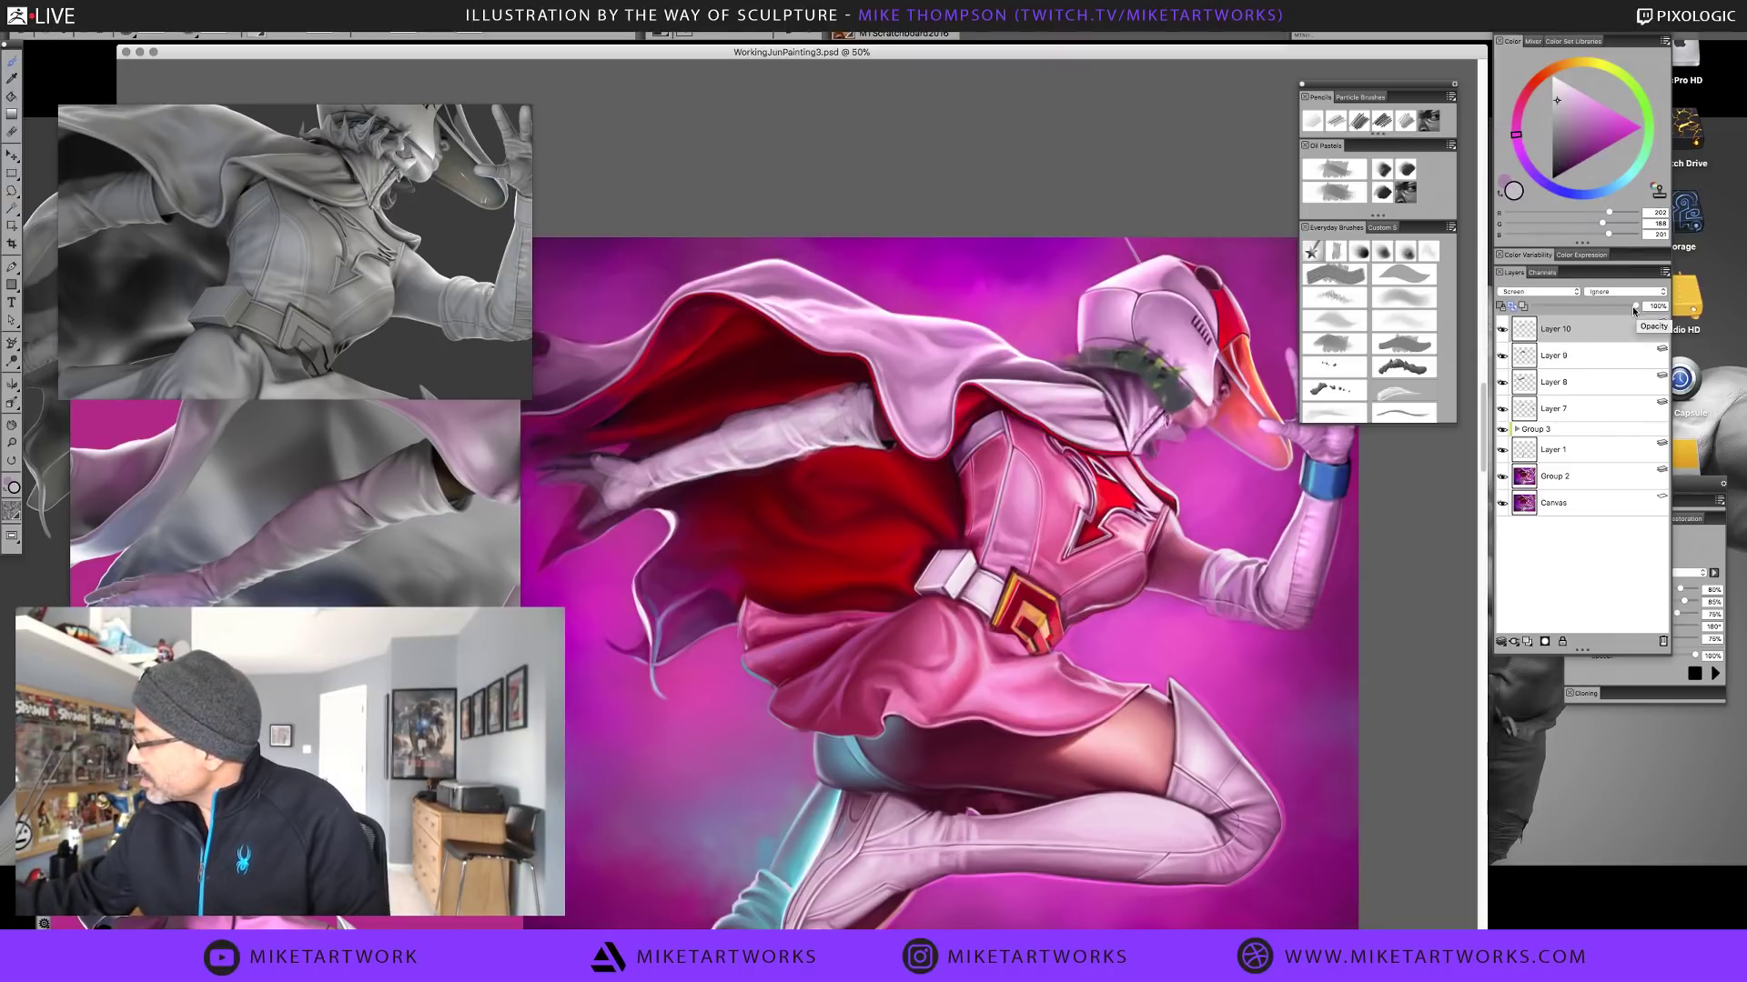
{"action": "left_click_drag", "start_coordinate": [1635, 307], "coordinate": [1547, 311]}
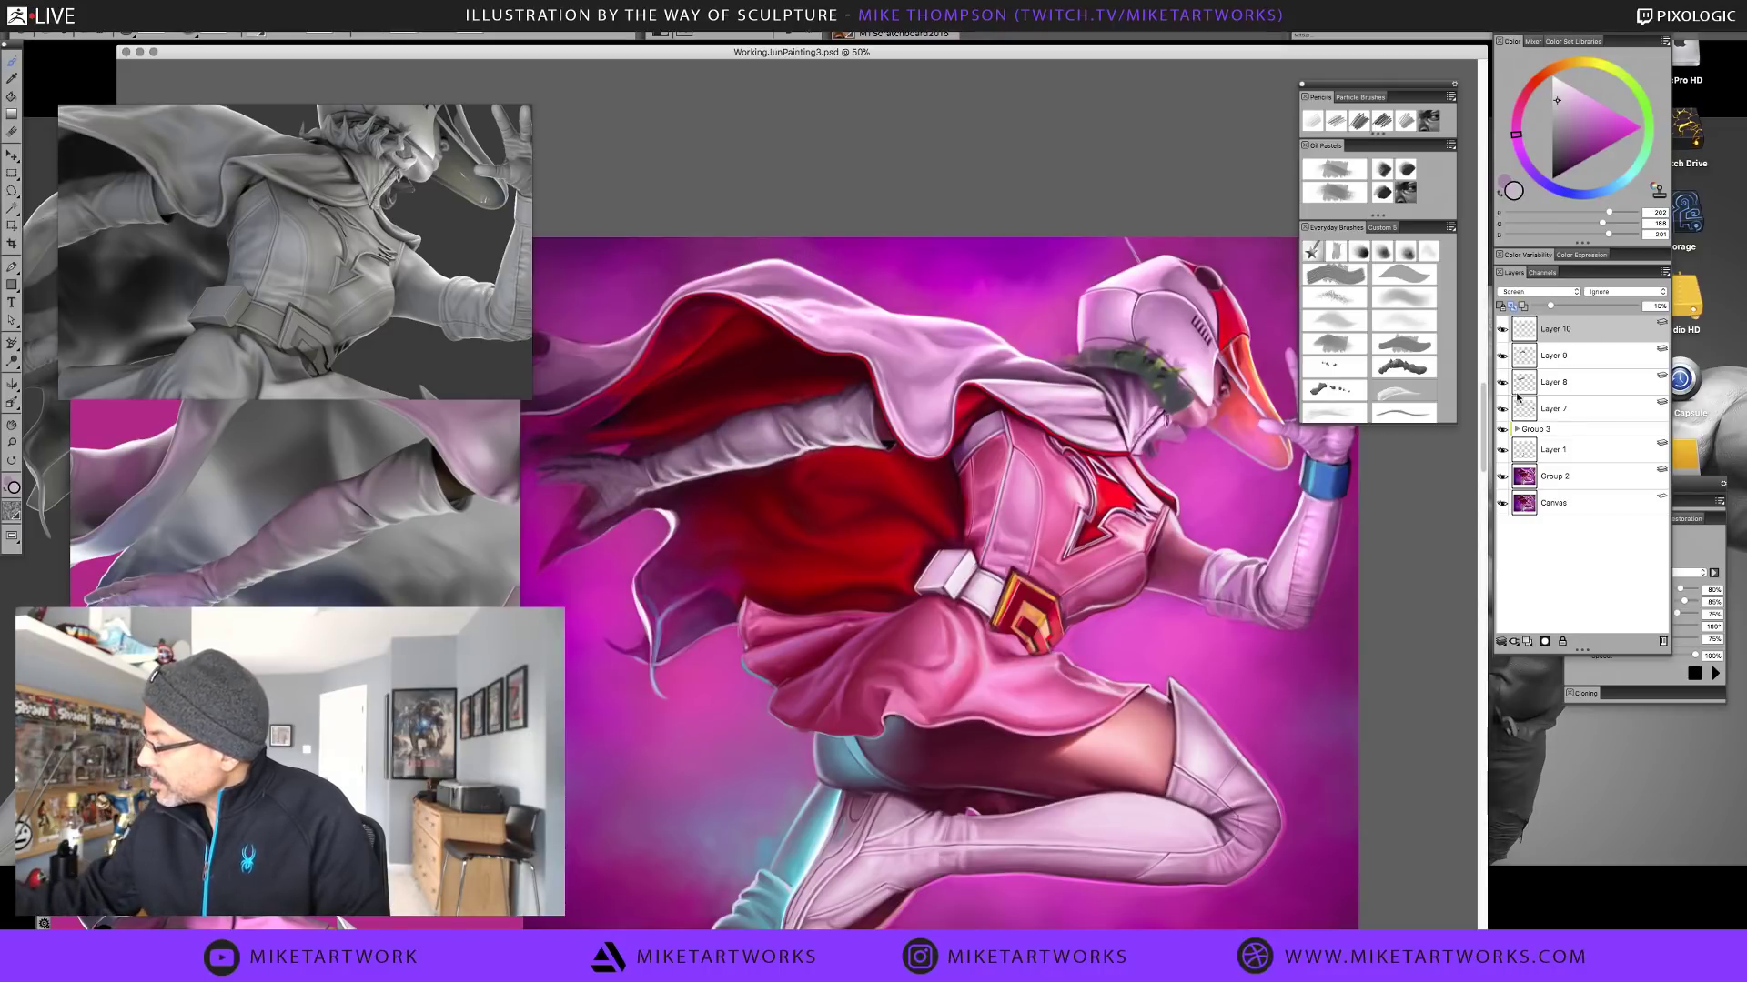
{"action": "left_click", "coordinate": [1503, 332]}
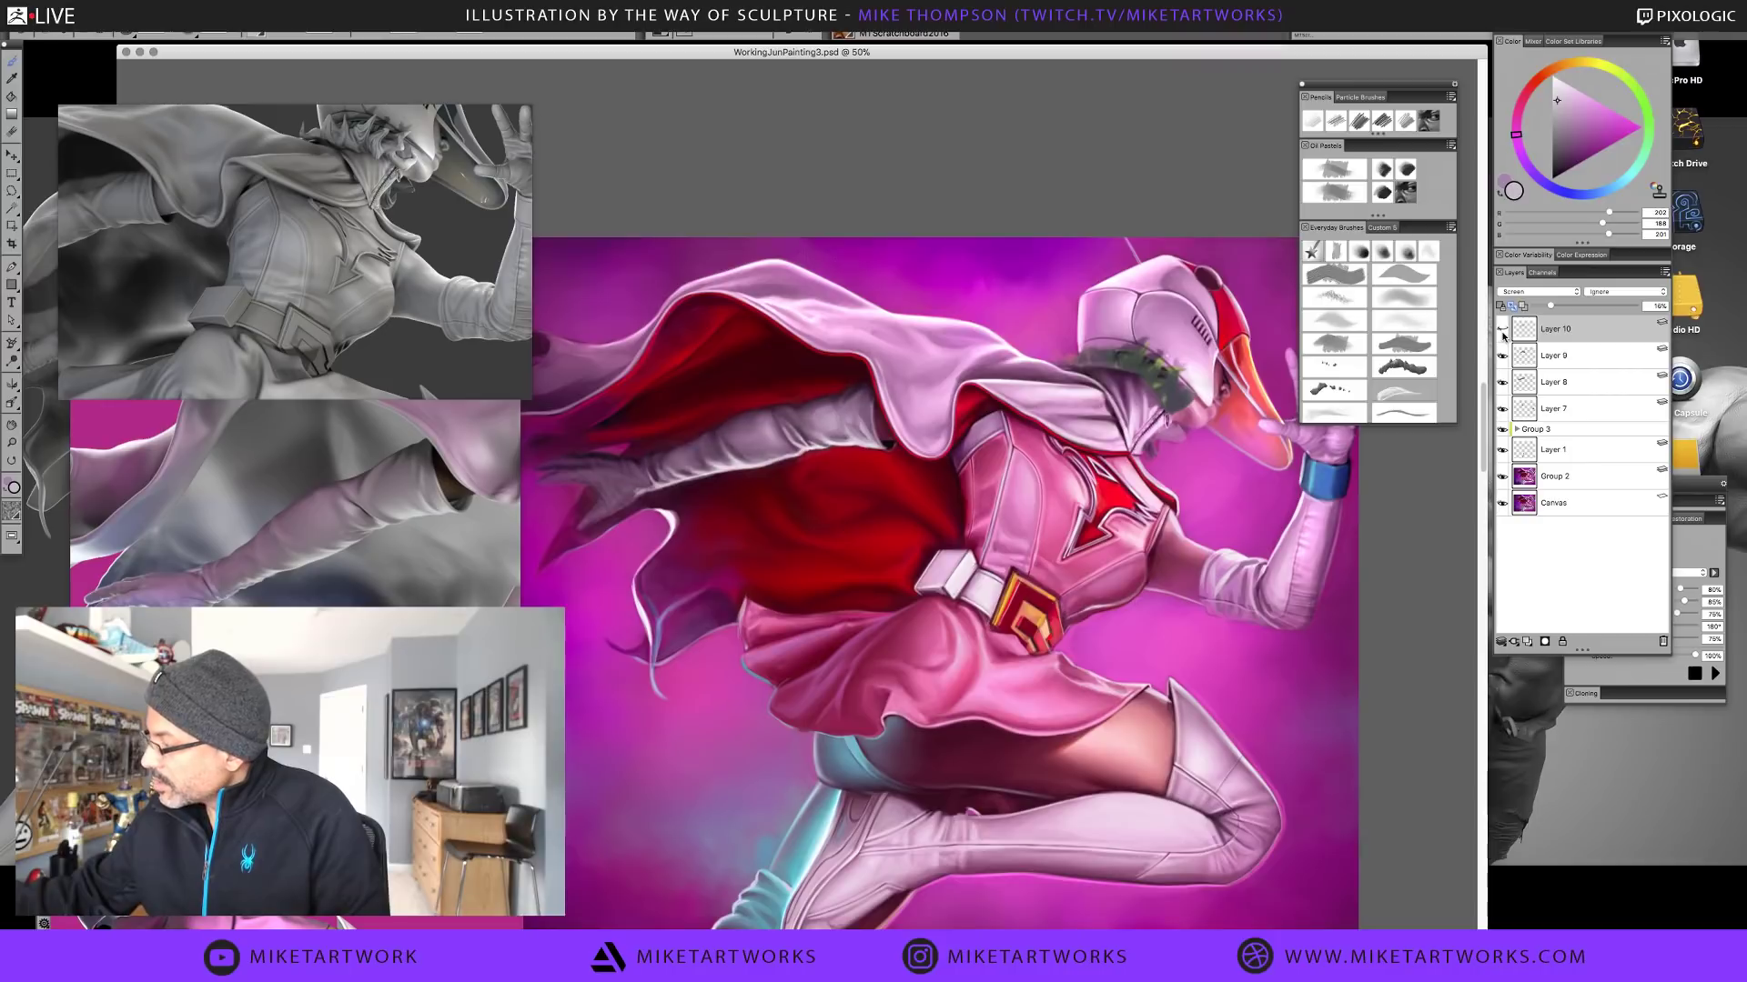
{"action": "left_click", "coordinate": [1503, 333]}
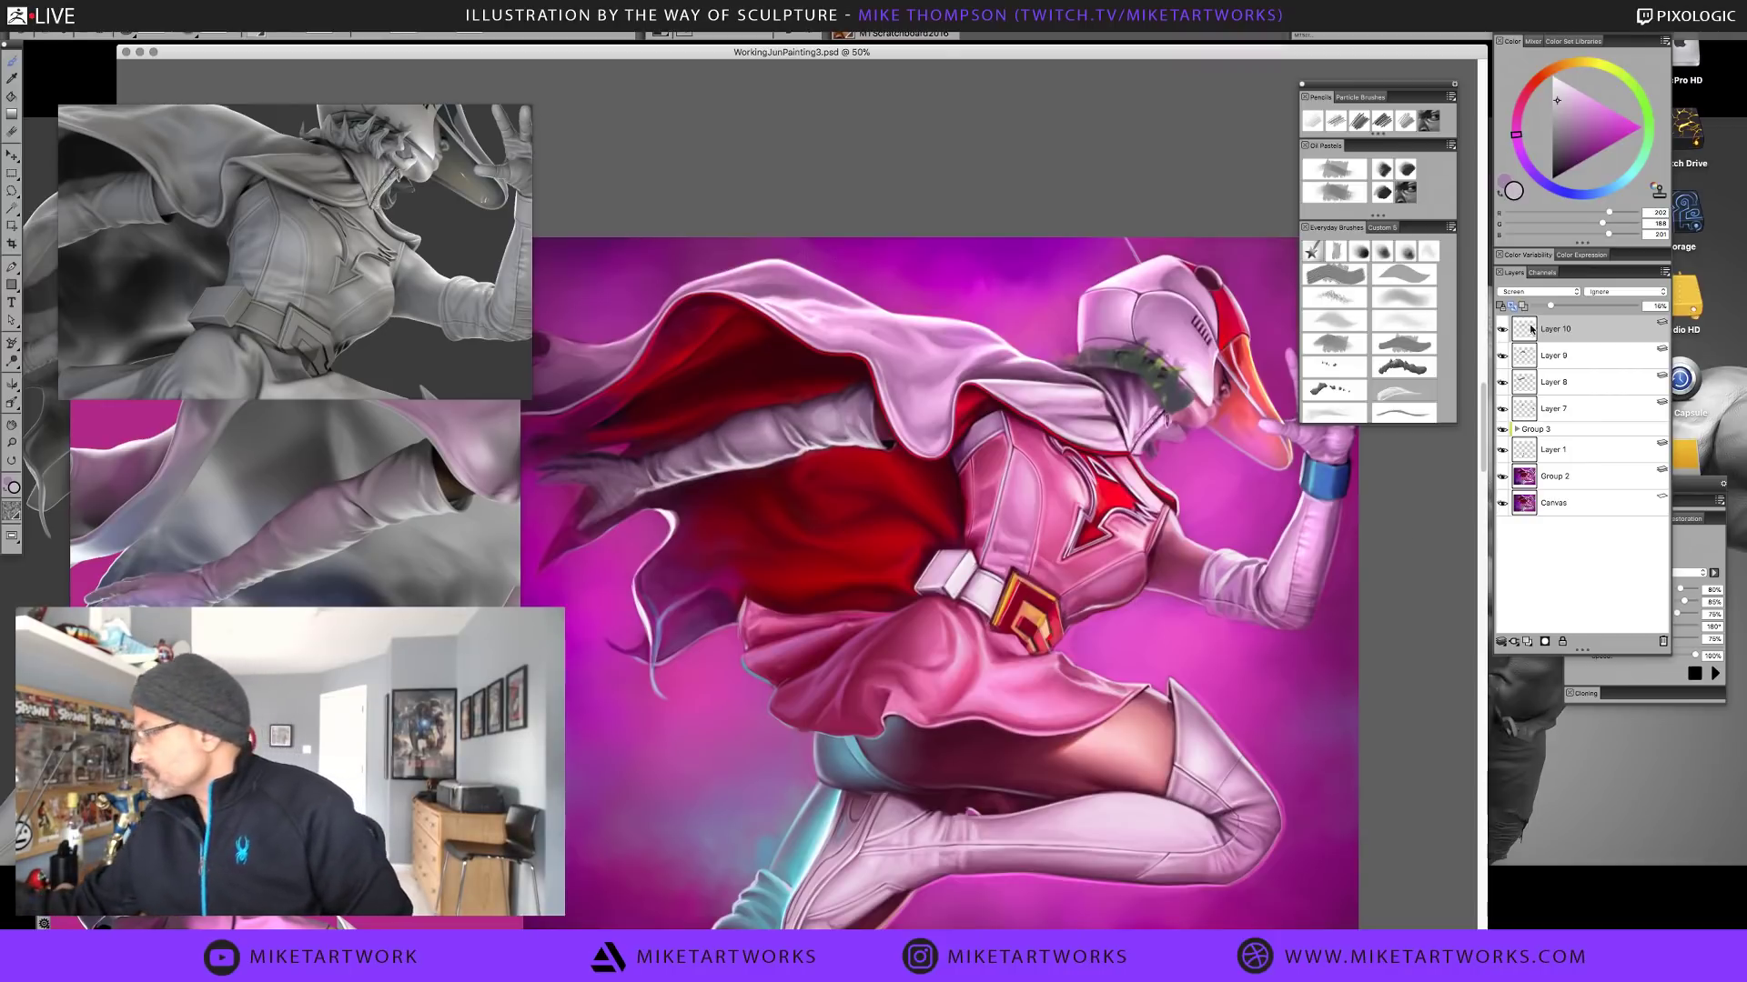
{"action": "left_click_drag", "start_coordinate": [1548, 308], "coordinate": [1550, 309]}
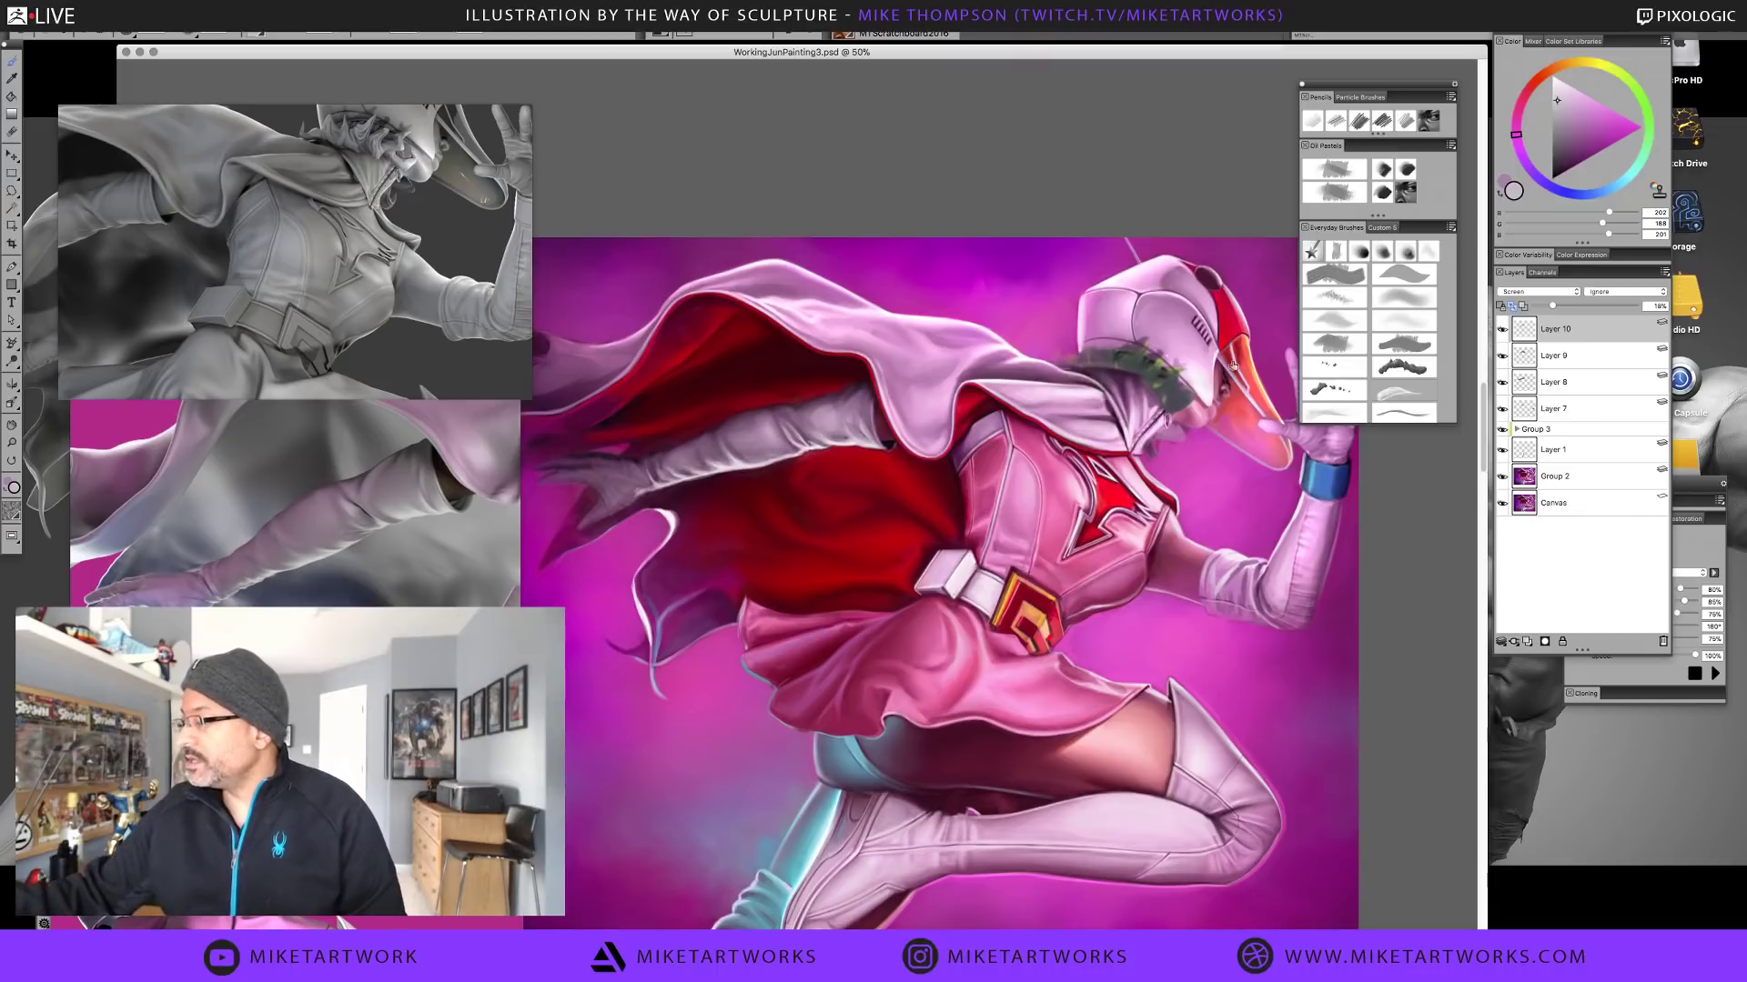
Add a new layer at the top of the stack and refine the mid-sleeve highlights with sampled pale and medium lilacs
{"action": "left_click_drag", "start_coordinate": [1062, 789], "coordinate": [1177, 698]}
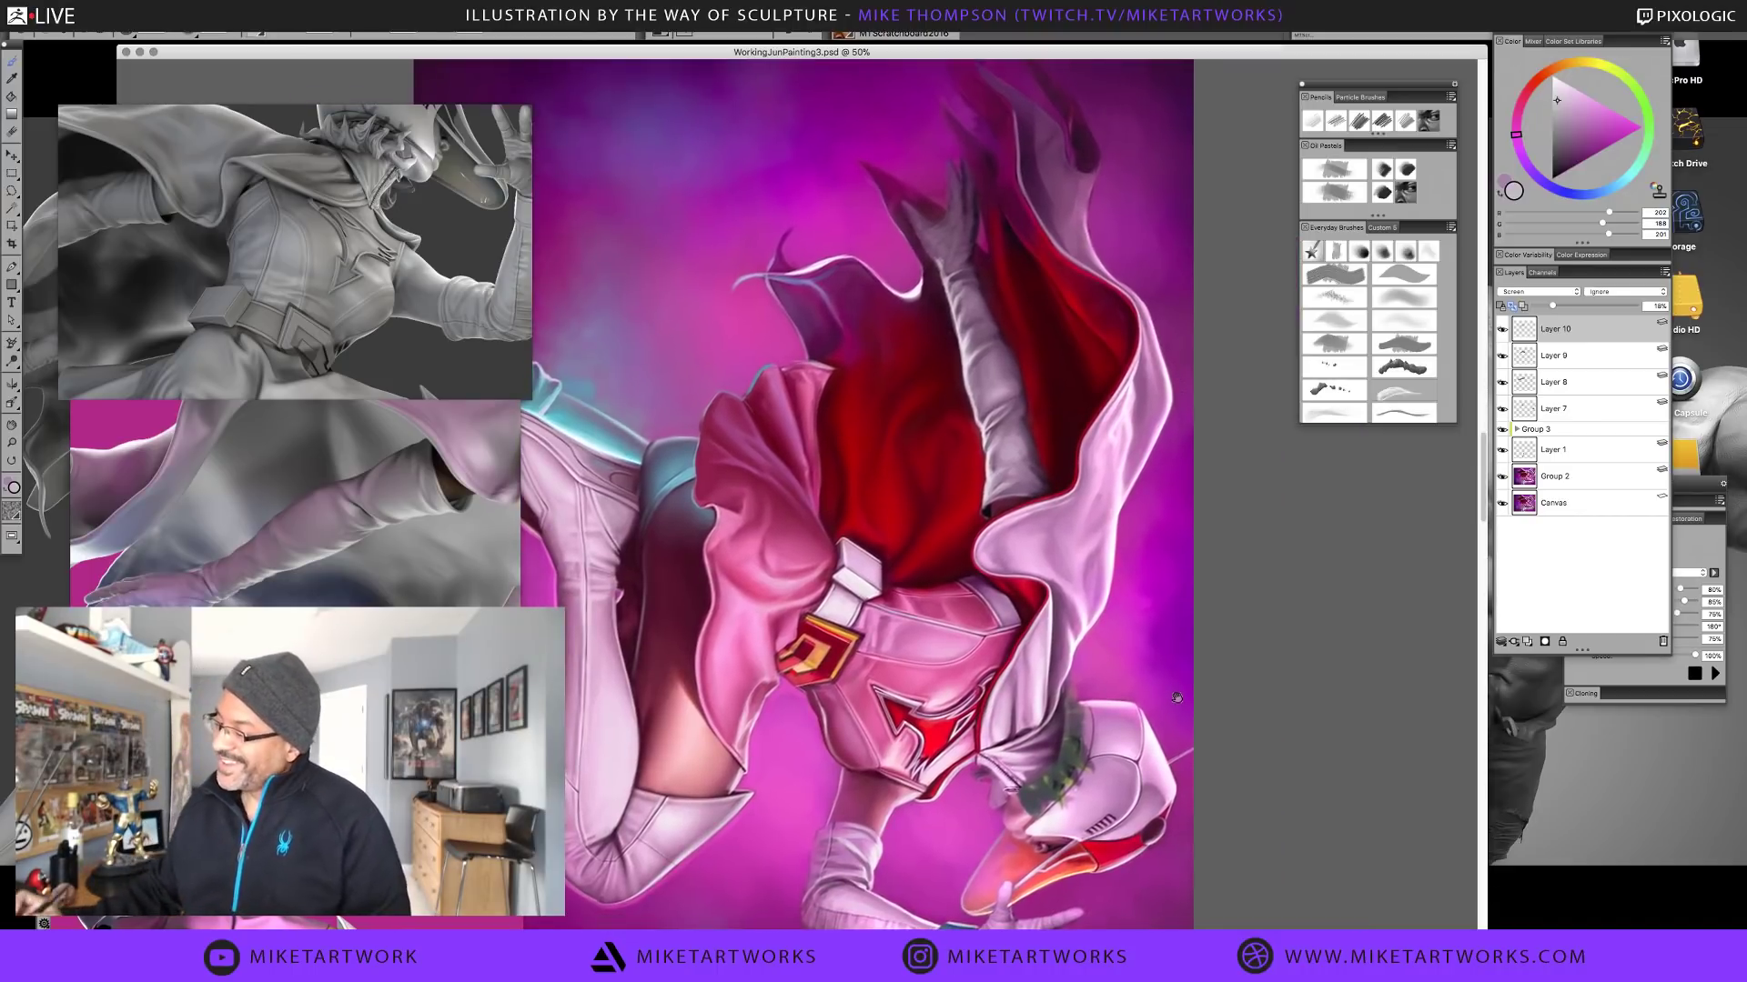
{"action": "left_click_drag", "start_coordinate": [1100, 607], "coordinate": [1104, 679]}
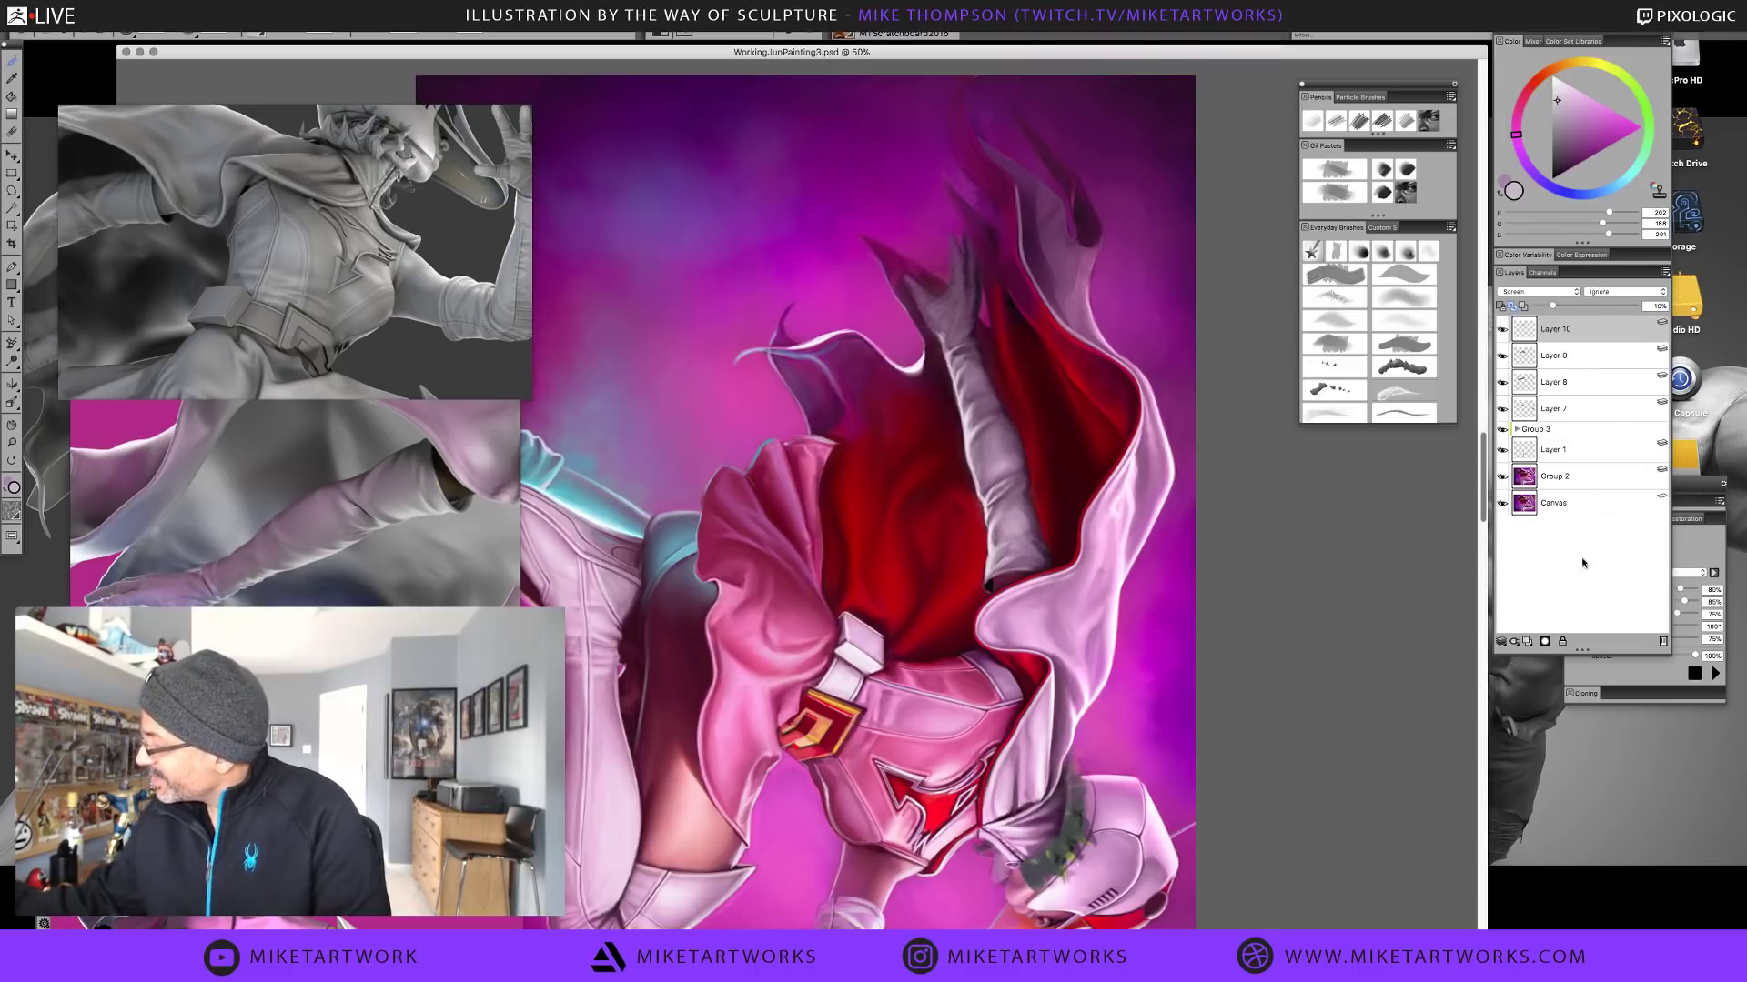
{"action": "left_click", "coordinate": [1544, 642]}
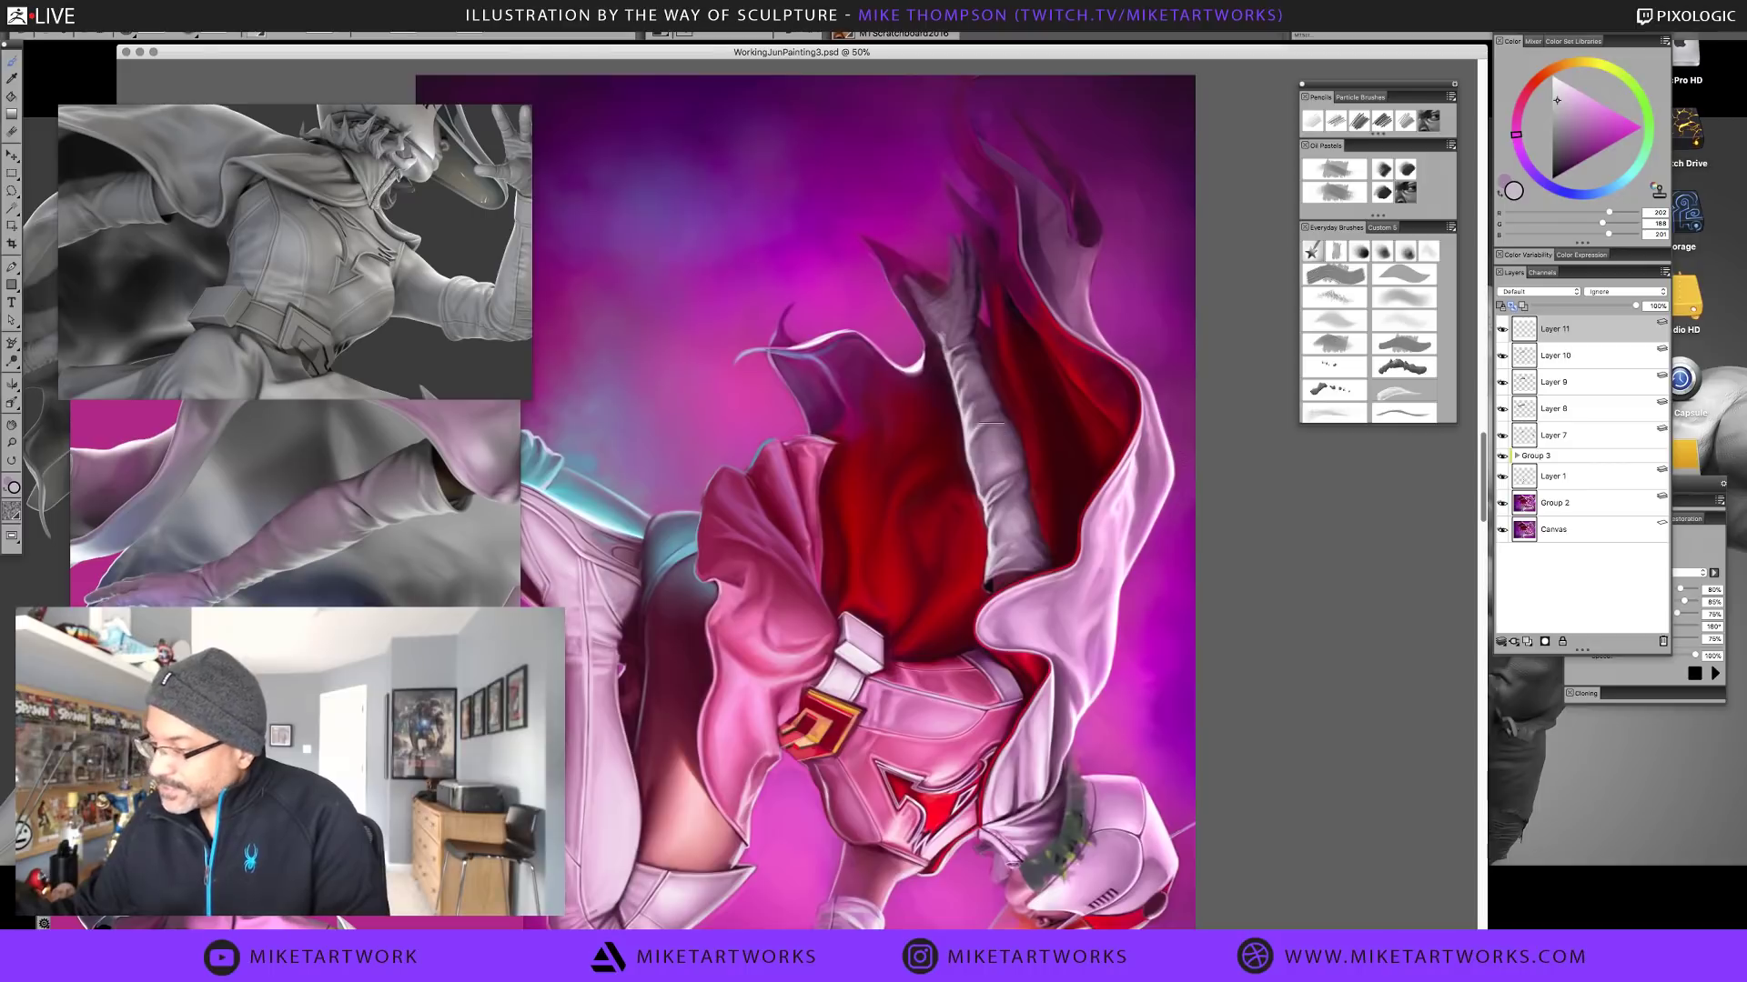
{"action": "left_click", "coordinate": [969, 440], "text": "alt"}
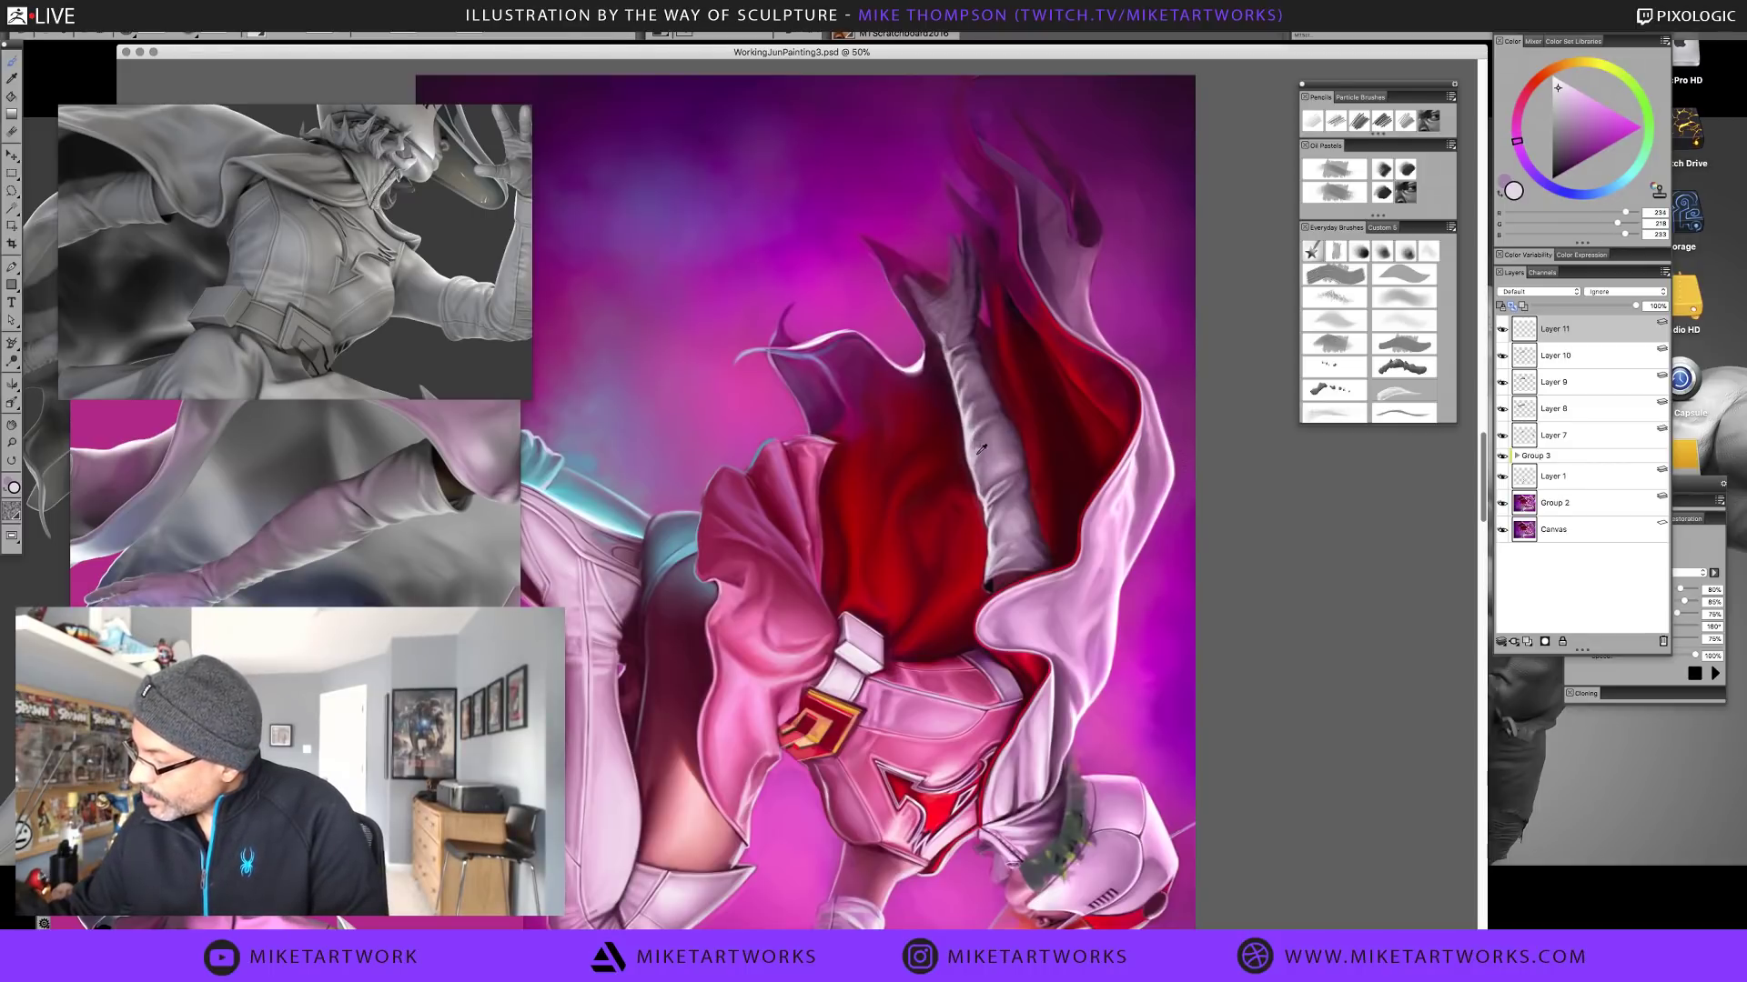
{"action": "left_click", "coordinate": [981, 444], "text": "alt"}
{"action": "left_click", "coordinate": [980, 445], "text": "alt"}
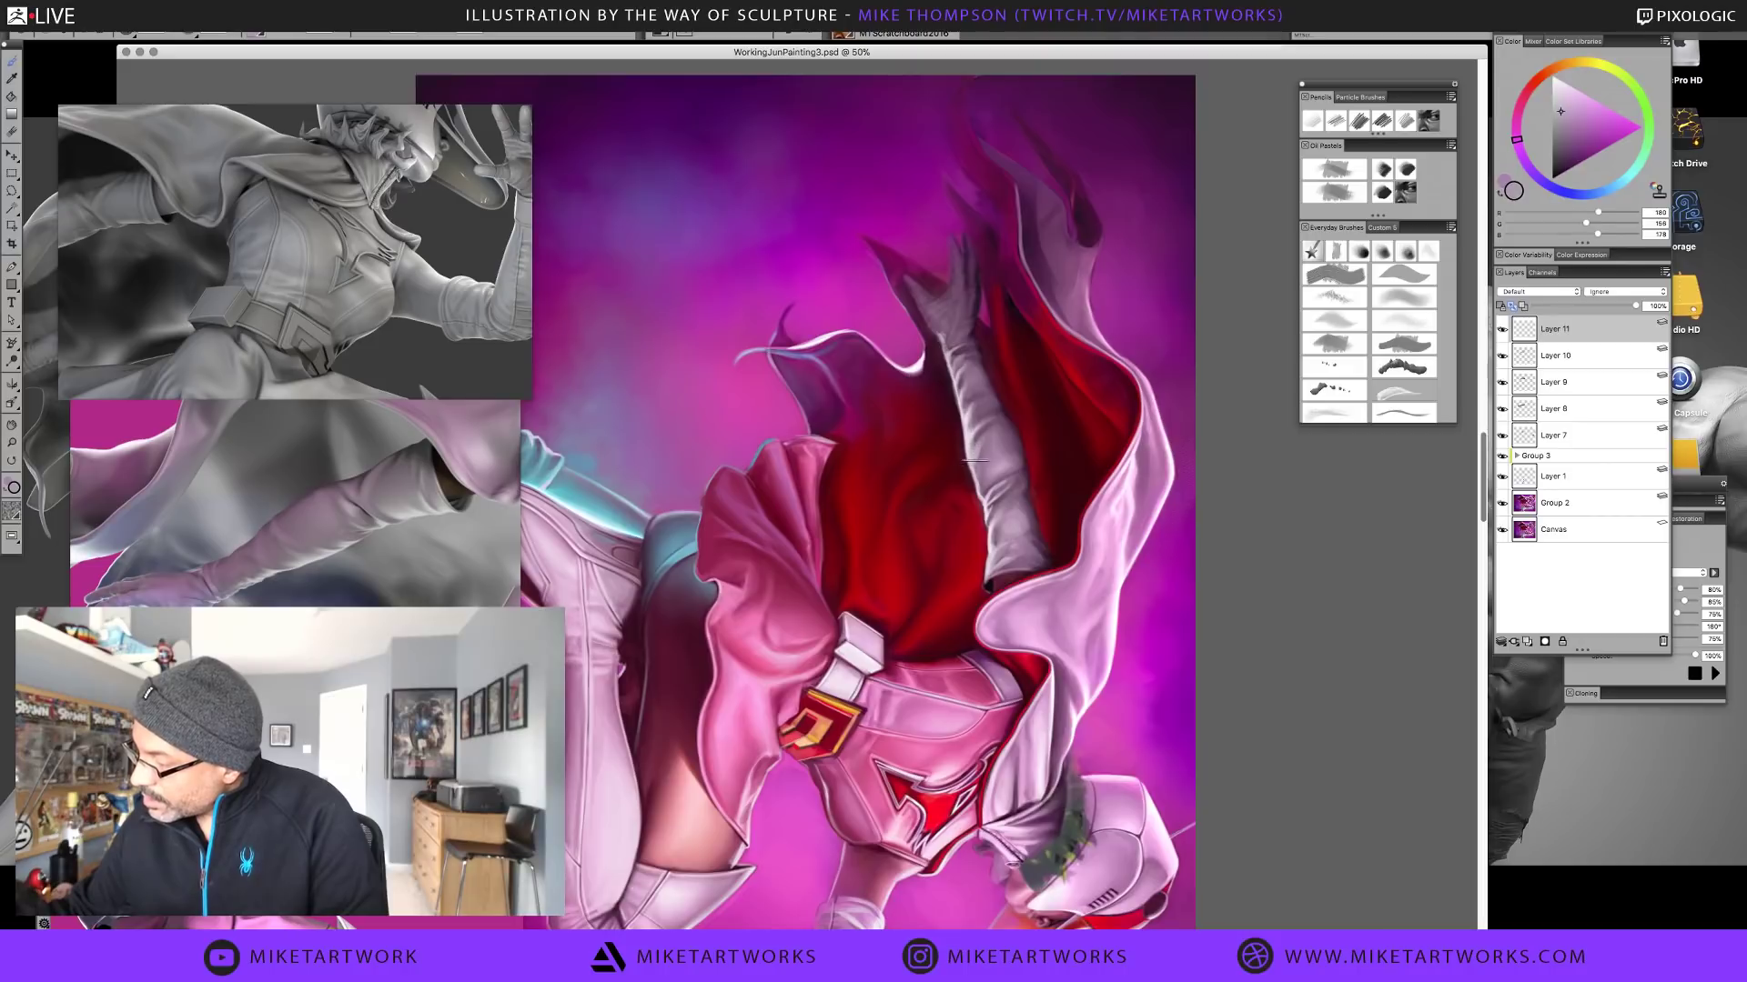
{"action": "left_click", "coordinate": [975, 446], "text": "alt"}
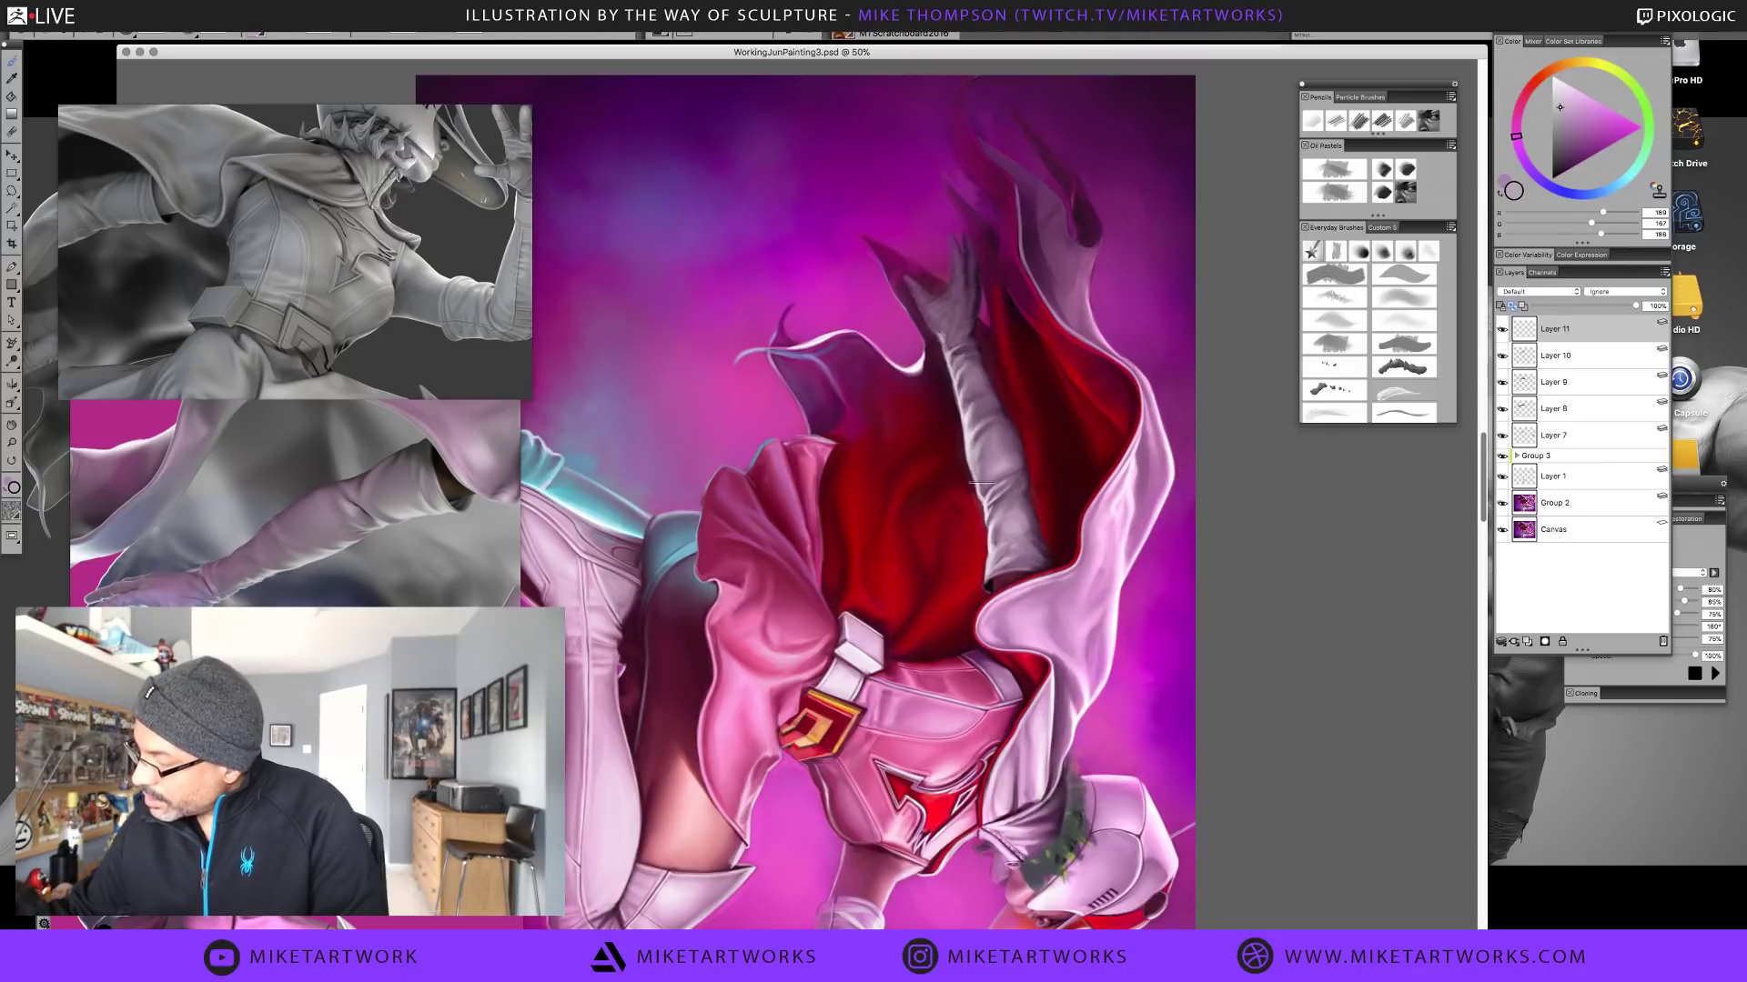
{"action": "left_click", "coordinate": [983, 479], "text": "alt"}
{"action": "left_click", "coordinate": [969, 448], "text": "alt"}
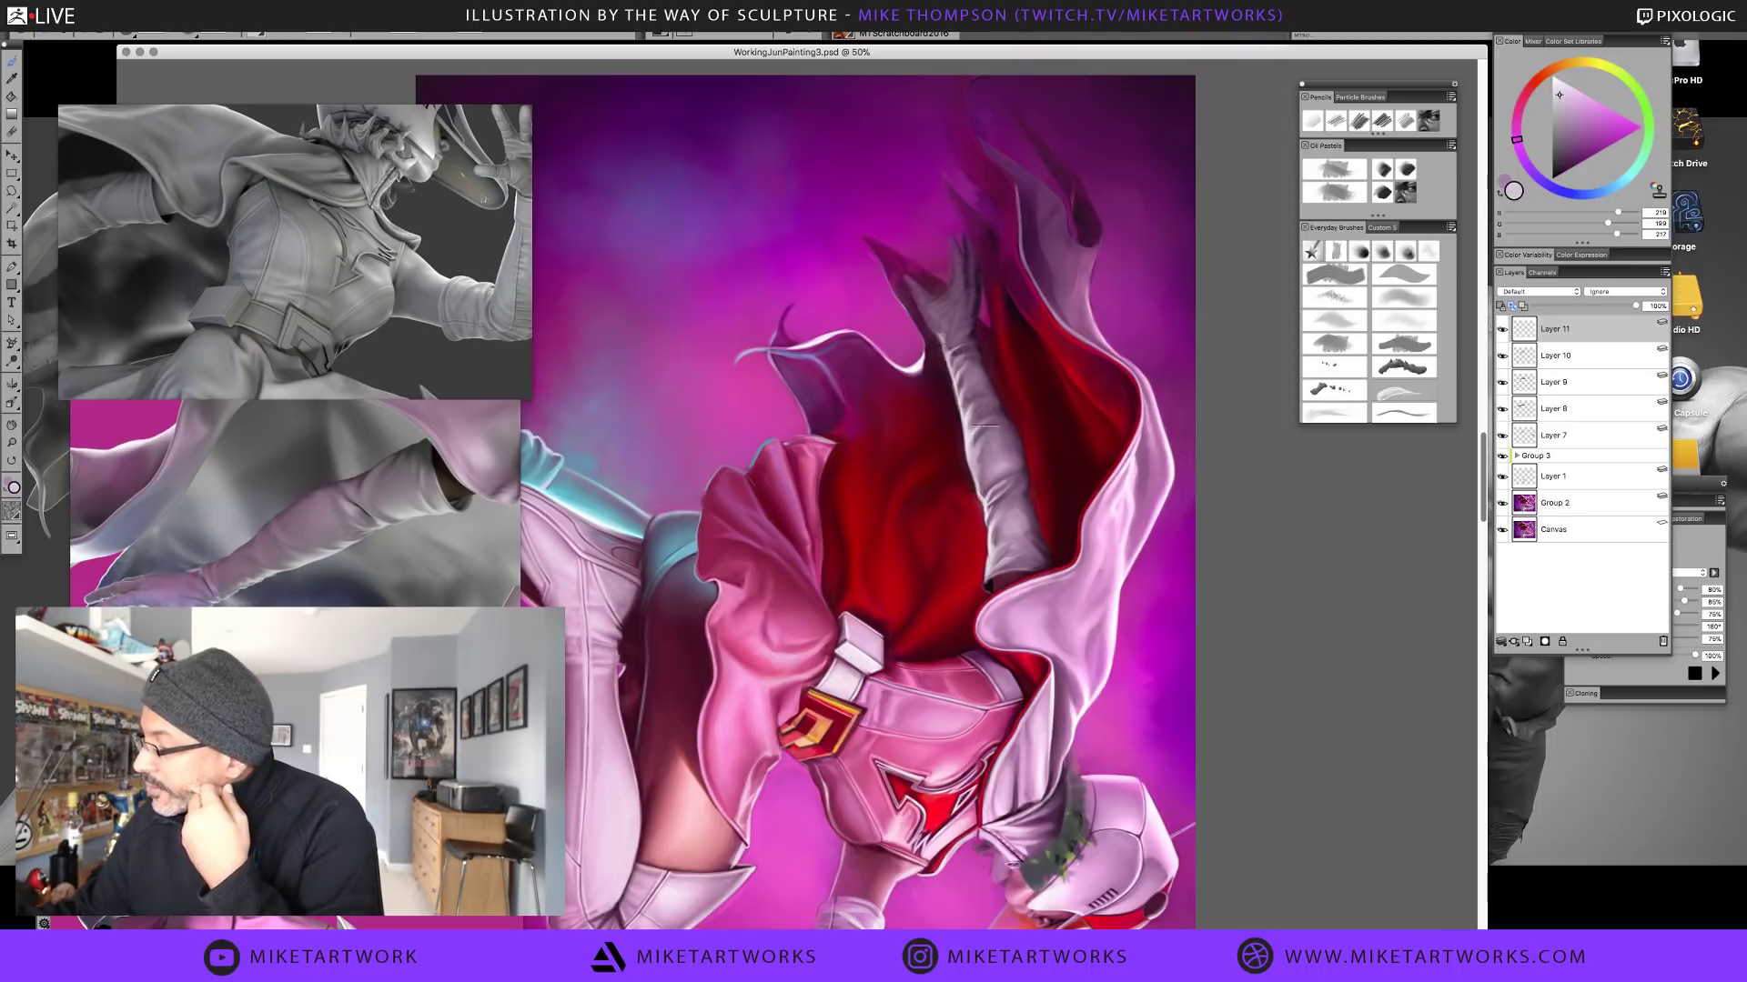
Shade the inner side of the mid-sleeve fold with a smaller brush, using sampled muted lilac and darker purples
{"action": "key", "text": "["}
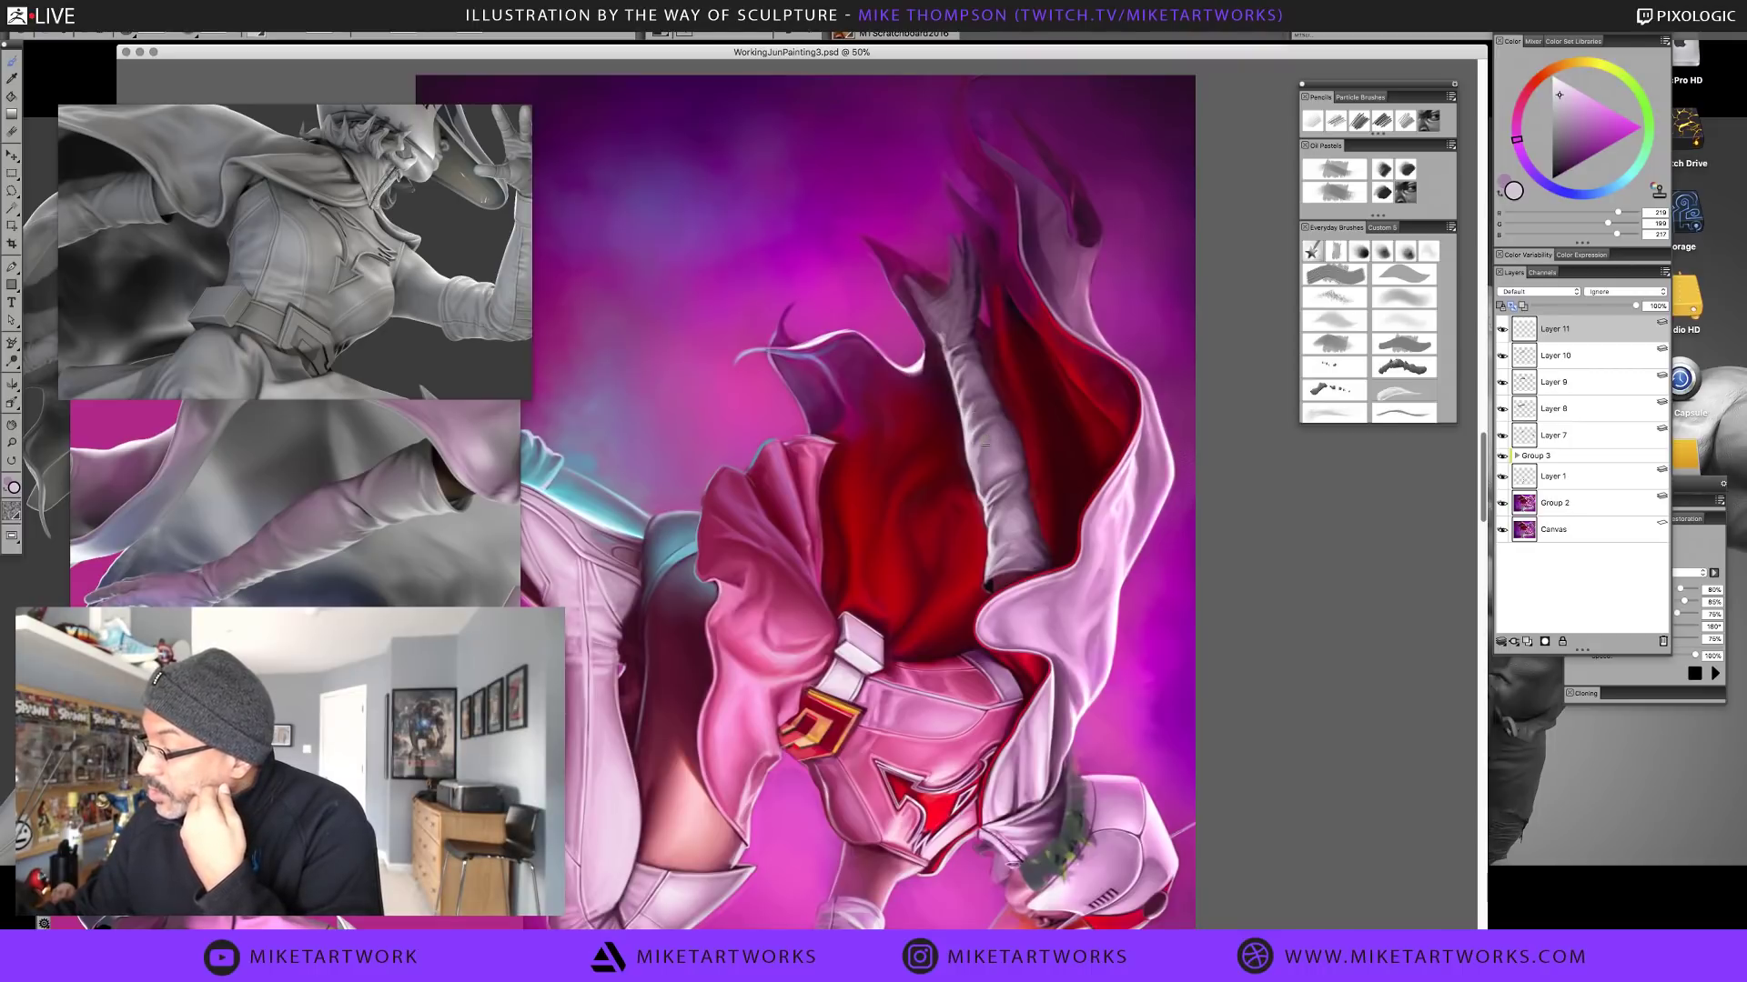
{"action": "left_click", "coordinate": [996, 427], "text": "alt"}
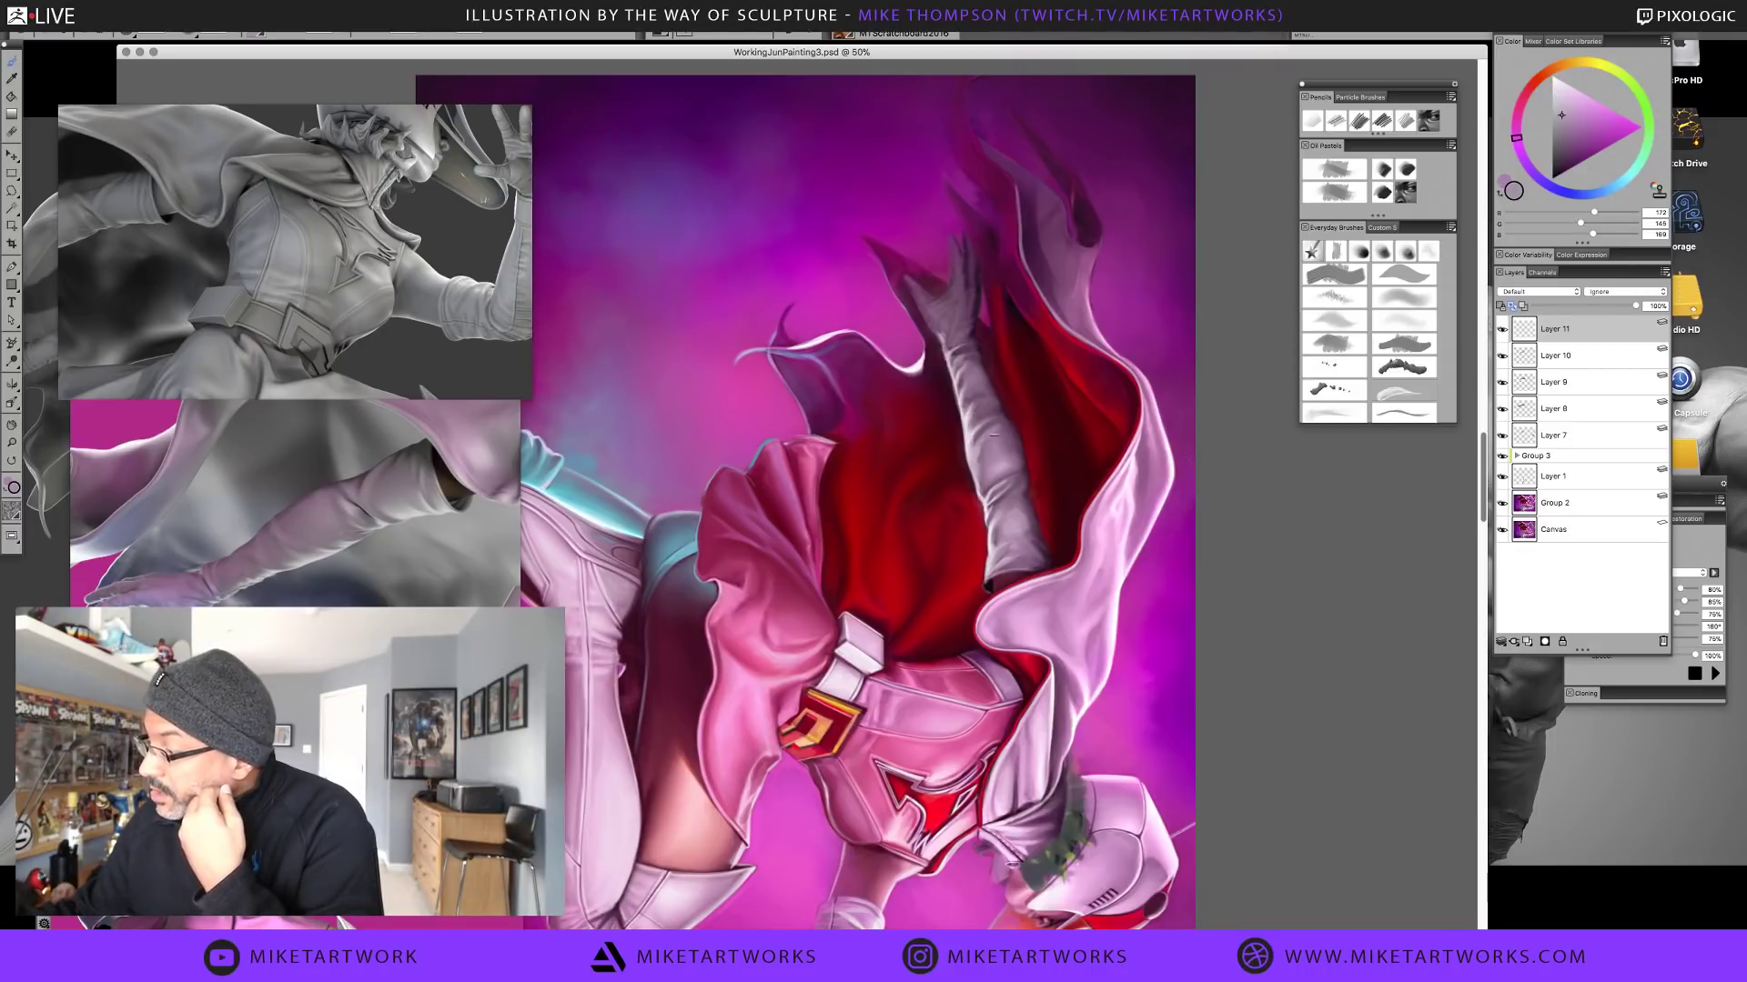
{"action": "left_click", "coordinate": [993, 440], "text": "alt"}
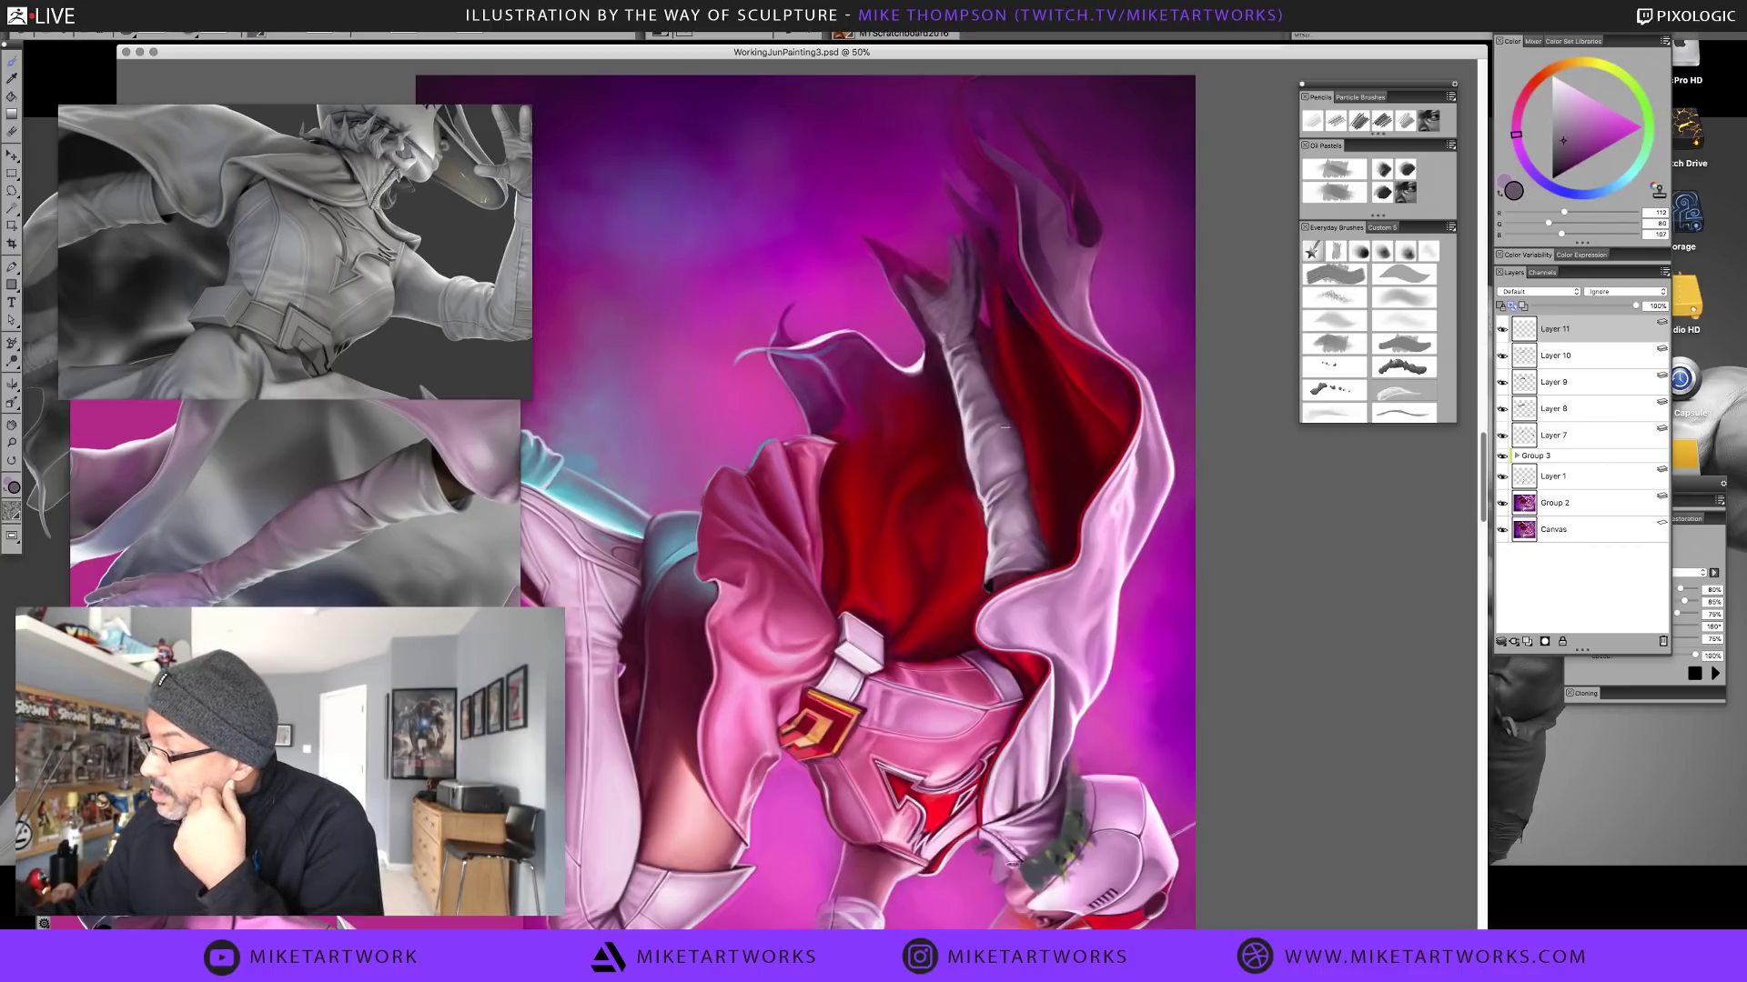
{"action": "left_click", "coordinate": [997, 429], "text": "alt"}
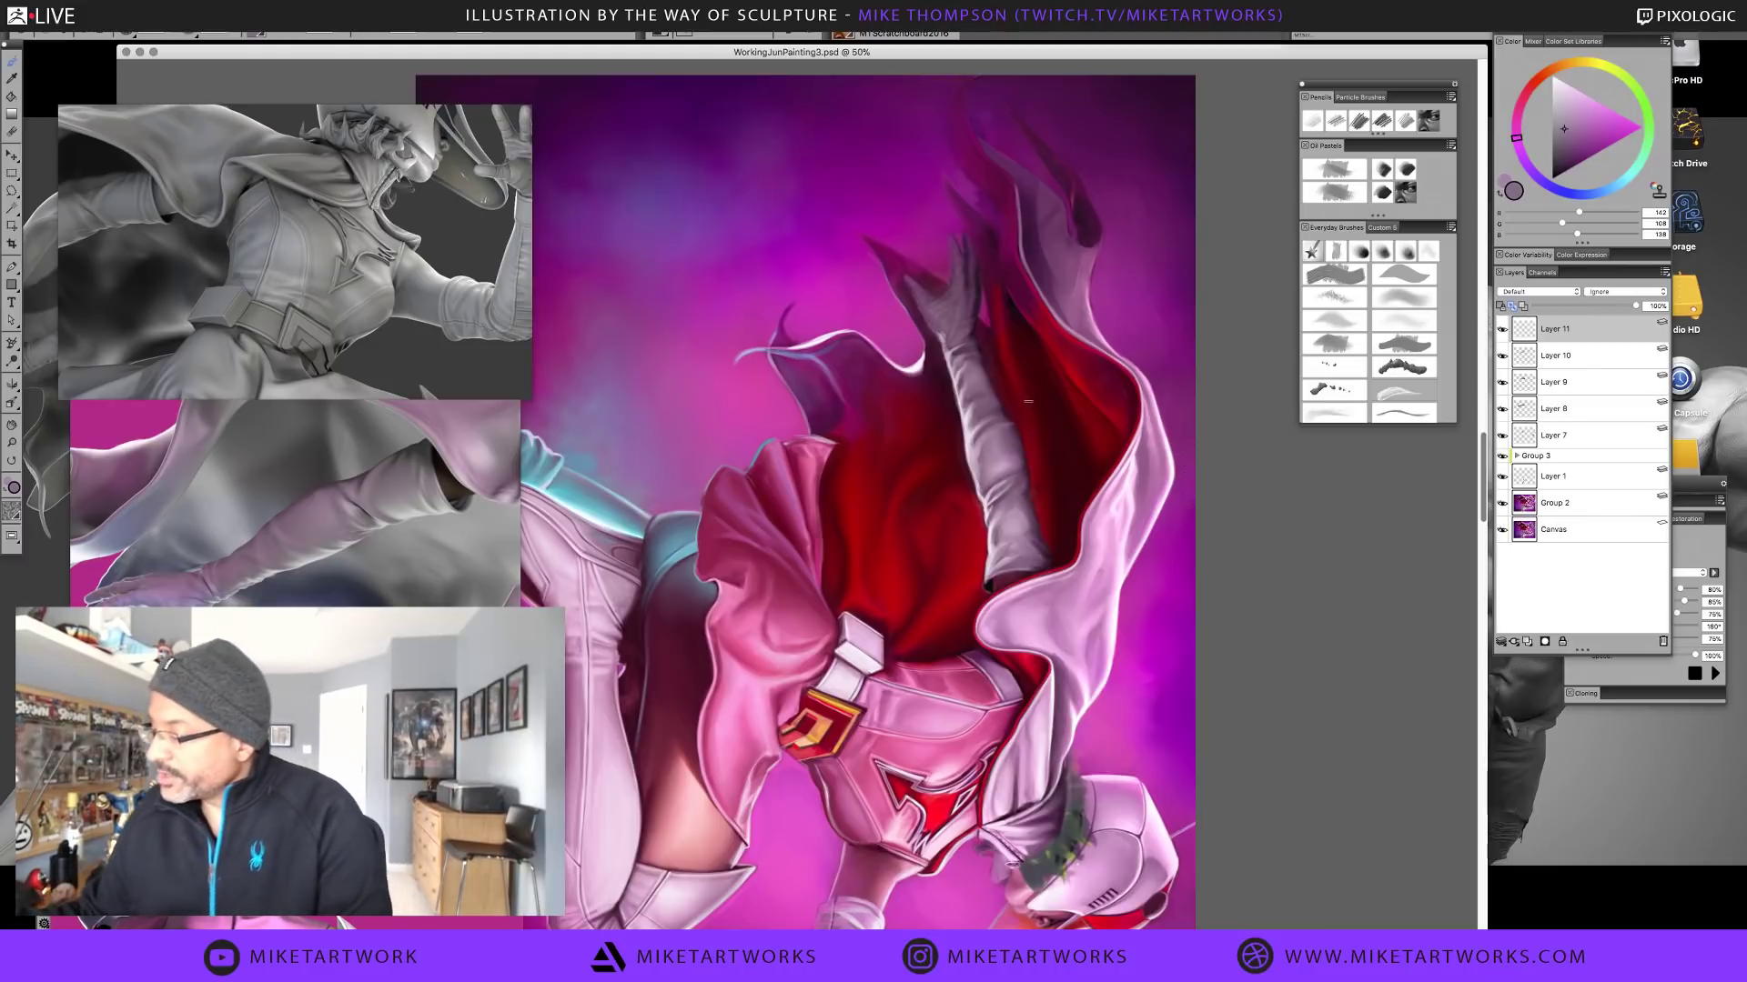
Shape the fold just above the mid-sleeve crease with a larger brush, alternating sampled pale lilac and muted purples
{"action": "key", "text": "bracketright"}
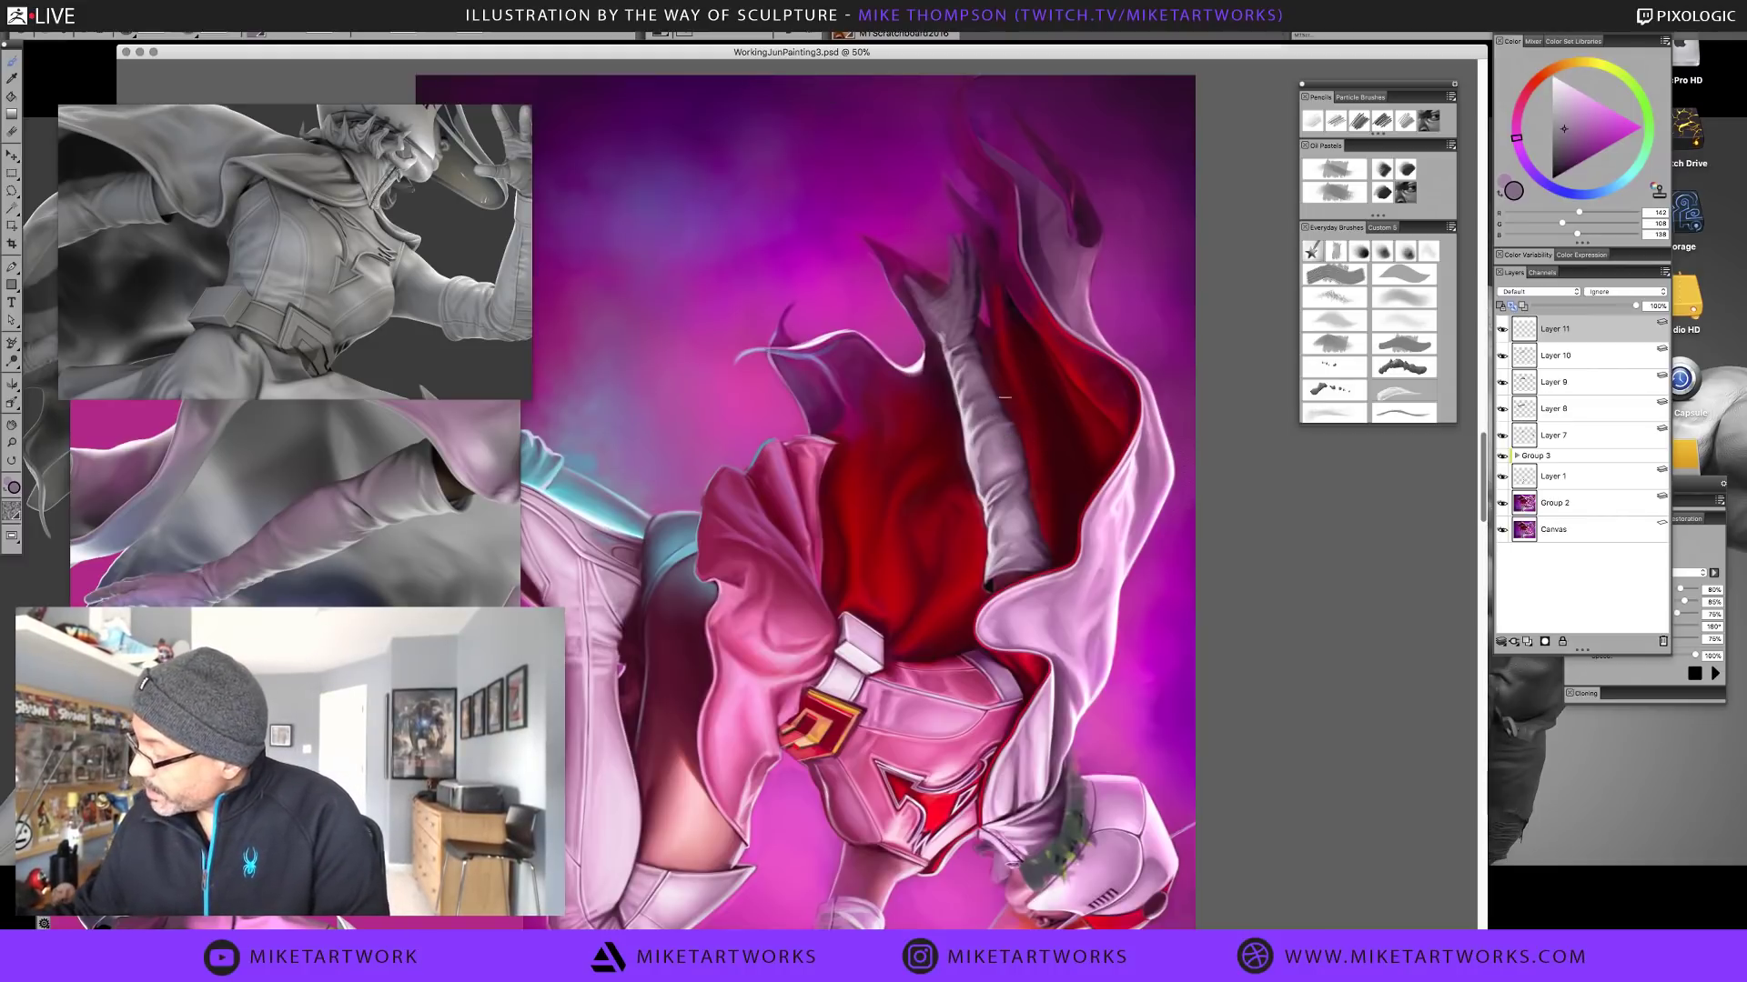
{"action": "left_click", "coordinate": [979, 412], "text": "alt"}
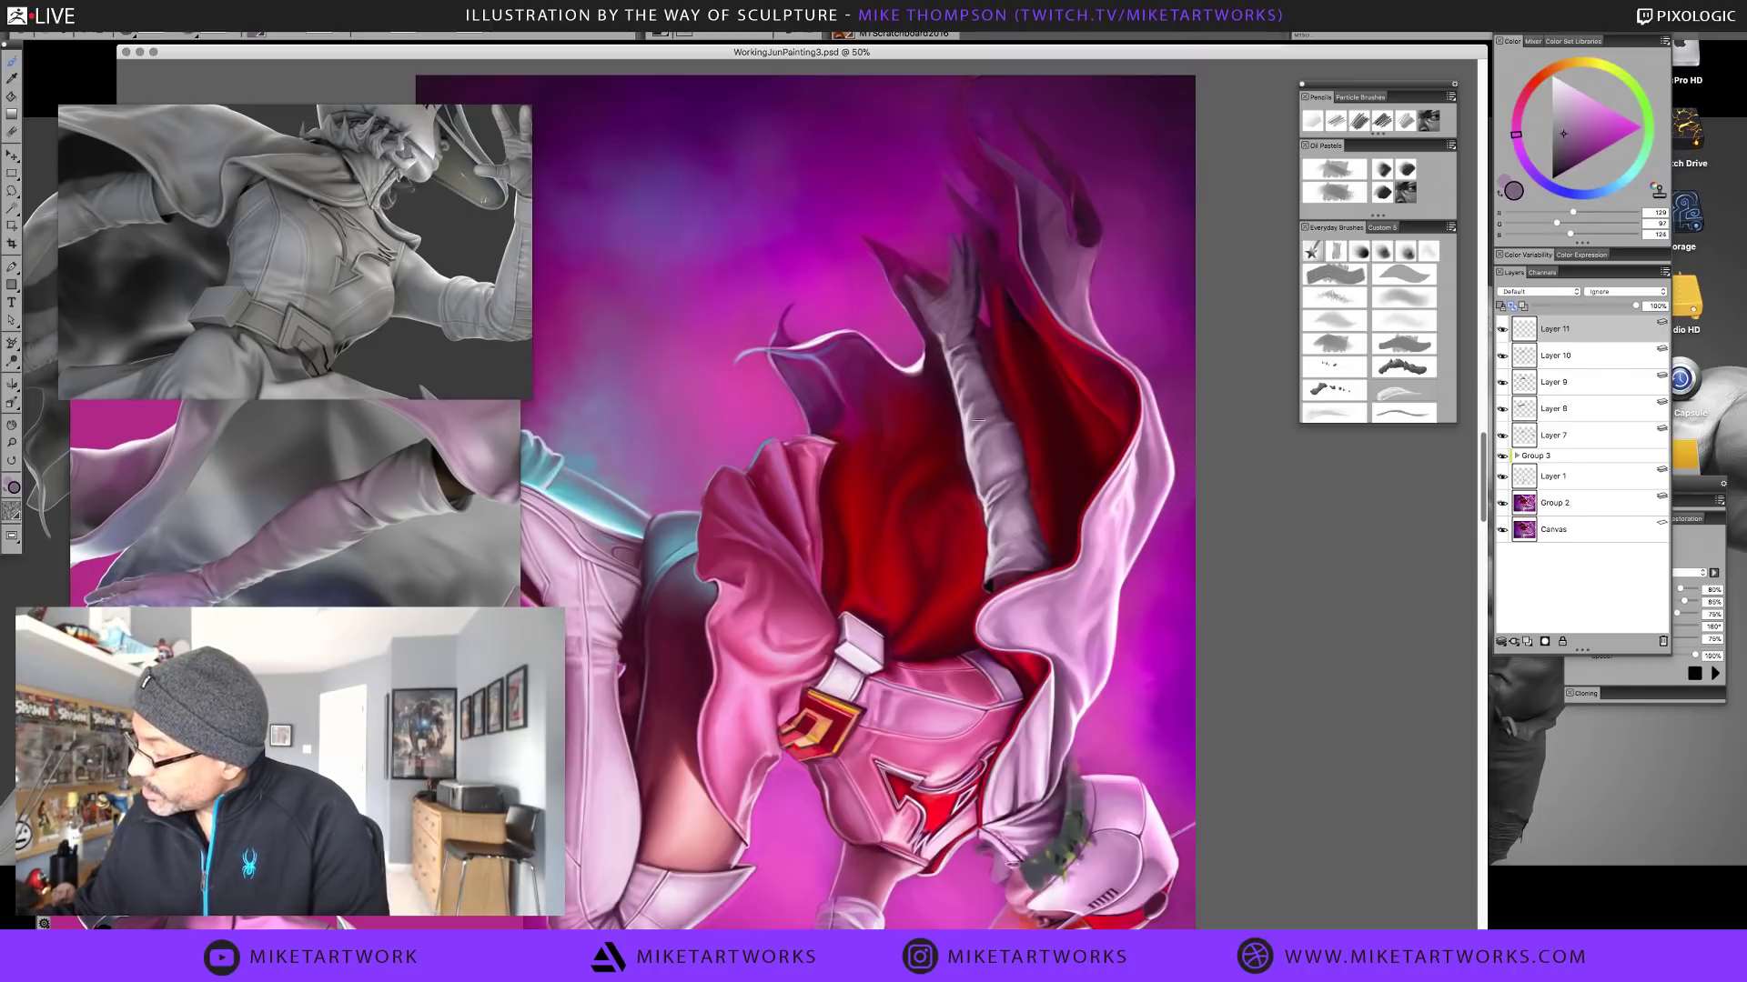
{"action": "left_click", "coordinate": [990, 403], "text": "alt"}
{"action": "left_click", "coordinate": [988, 400], "text": "alt"}
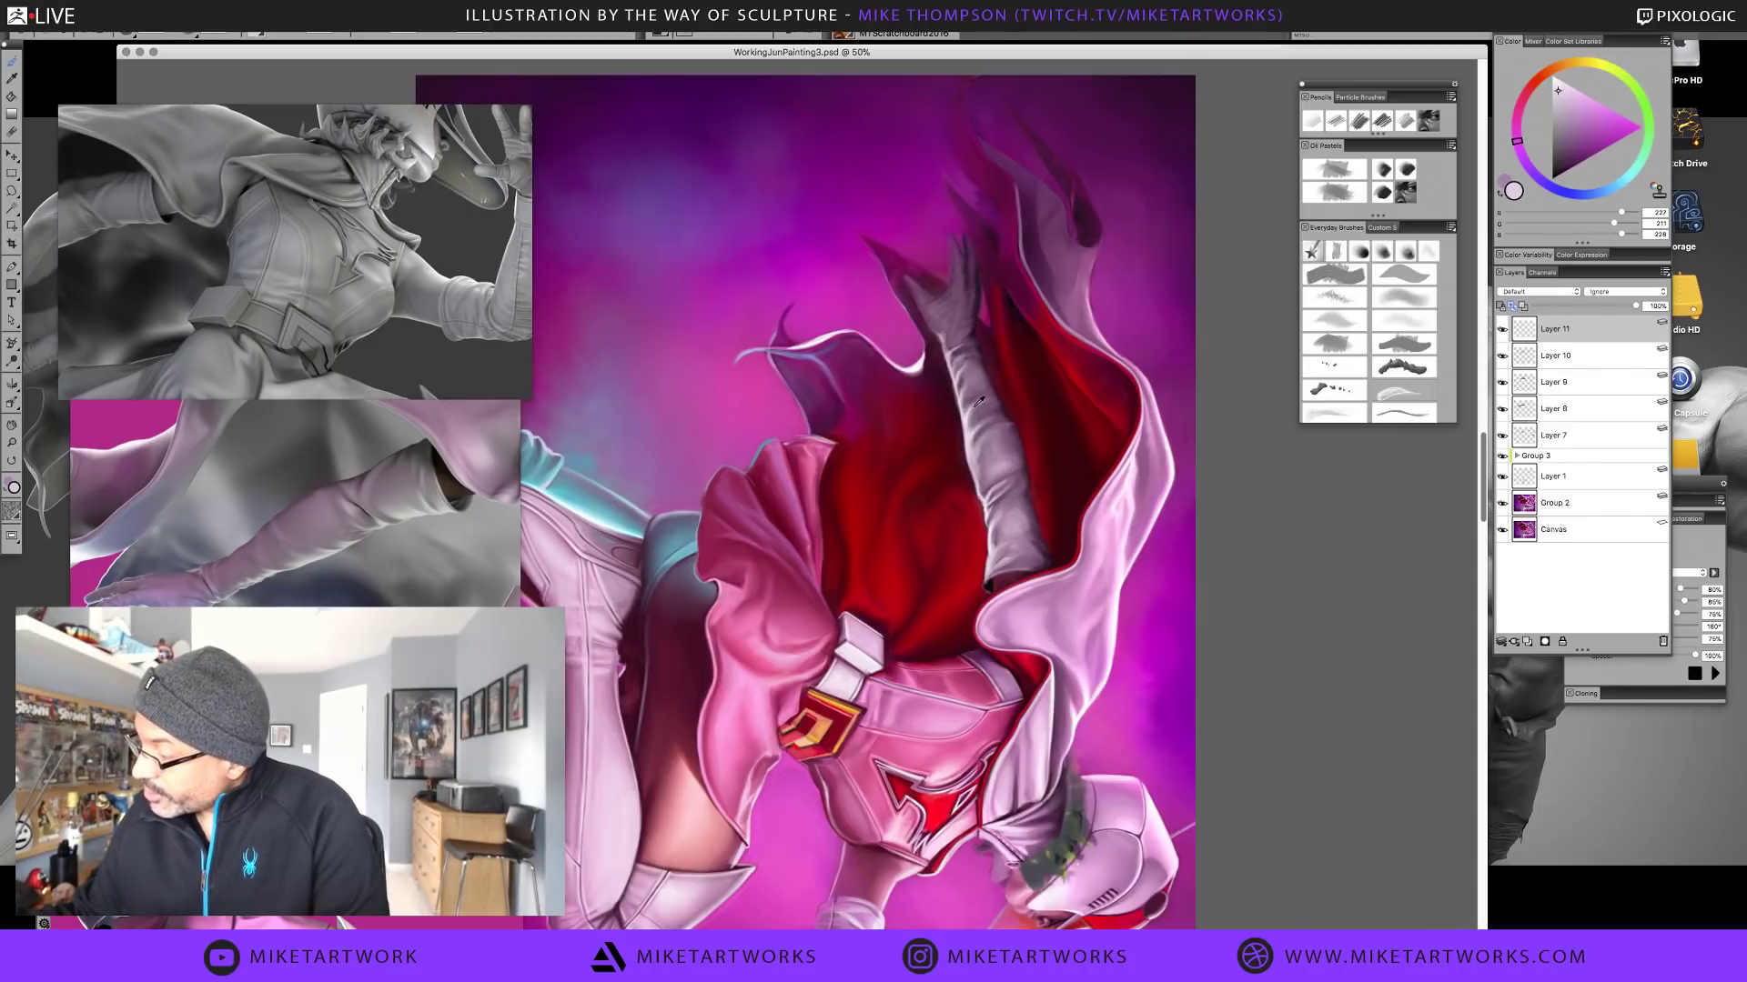
{"action": "left_click", "coordinate": [985, 410], "text": "alt"}
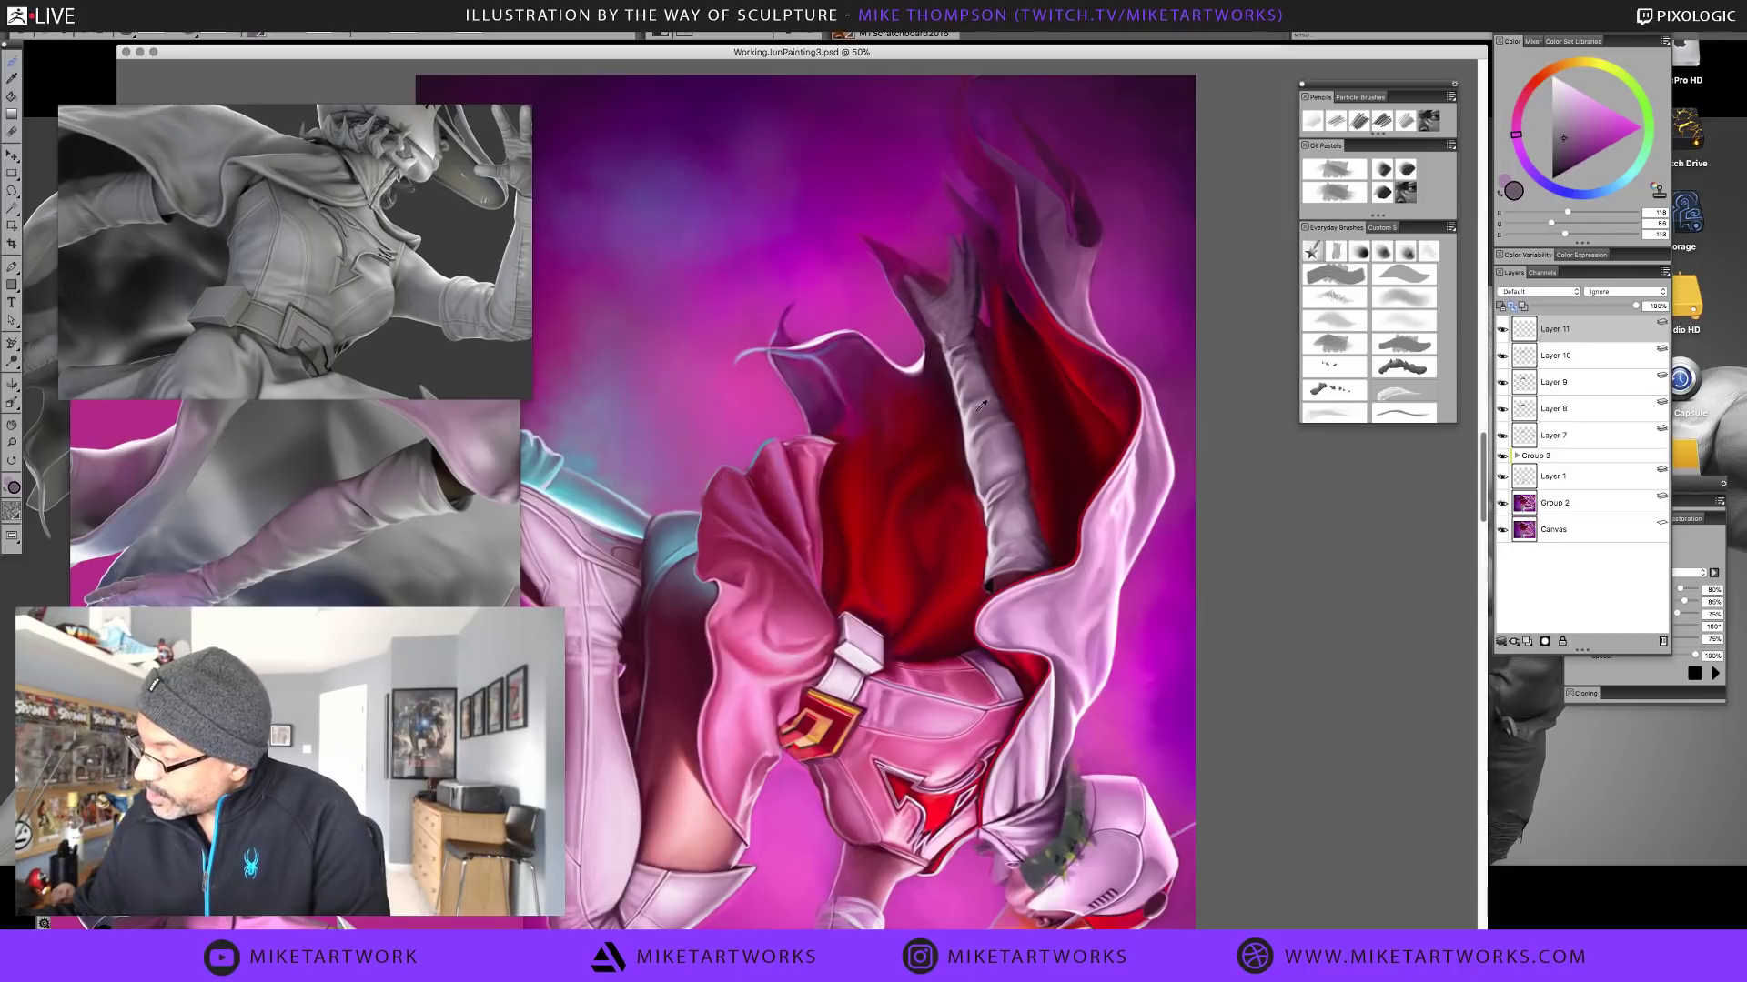
{"action": "left_click", "coordinate": [993, 403], "text": "alt"}
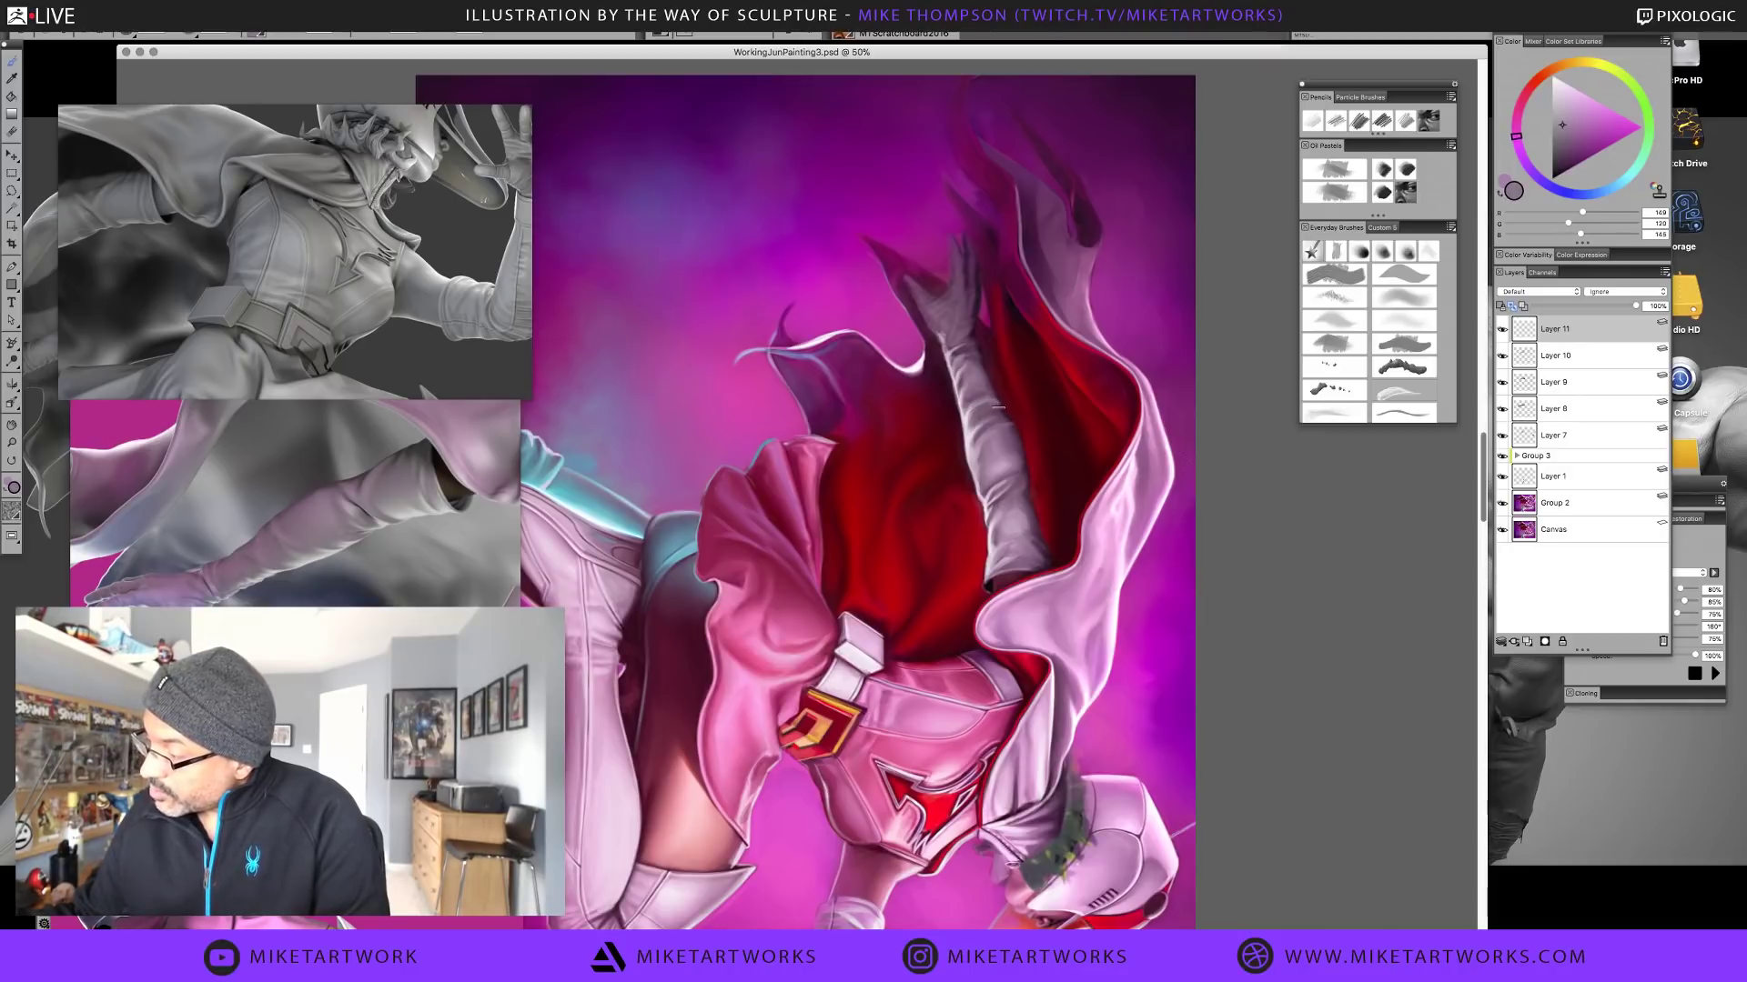
{"action": "left_click", "coordinate": [992, 409], "text": "alt"}
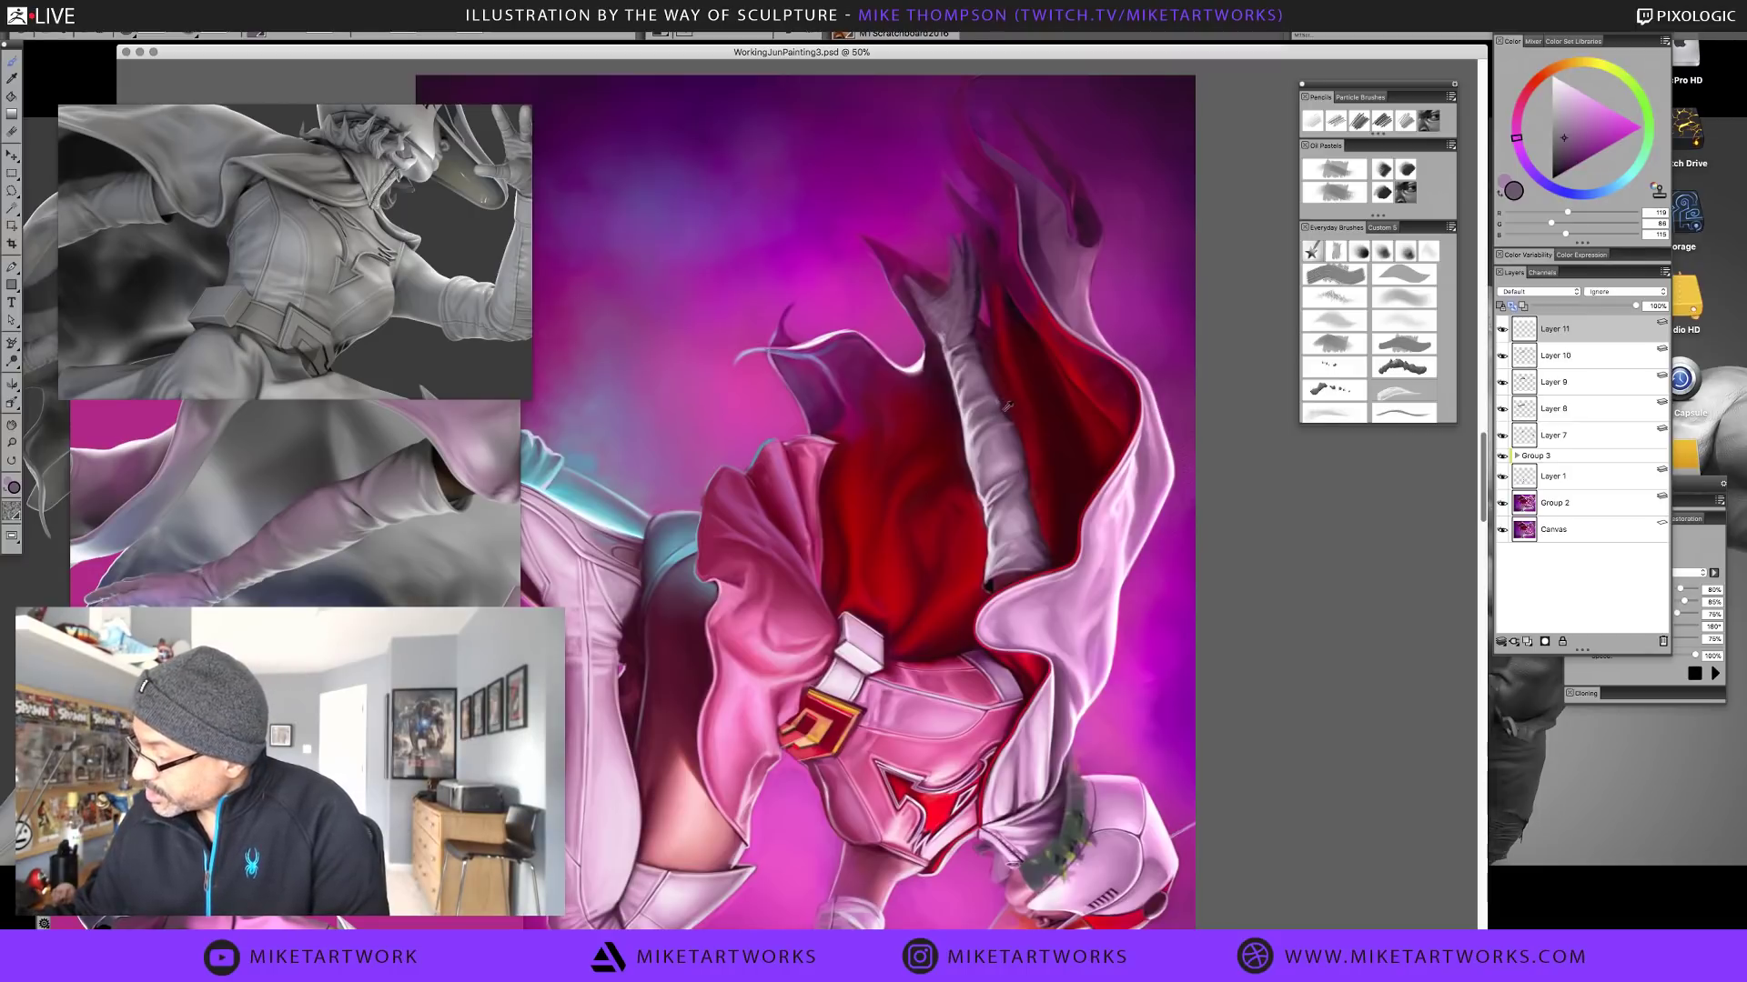
Deepen the crease beneath that fold with sampled very dark purple and blend it outward through mid purple to lilac
{"action": "left_click", "coordinate": [979, 421], "text": "alt"}
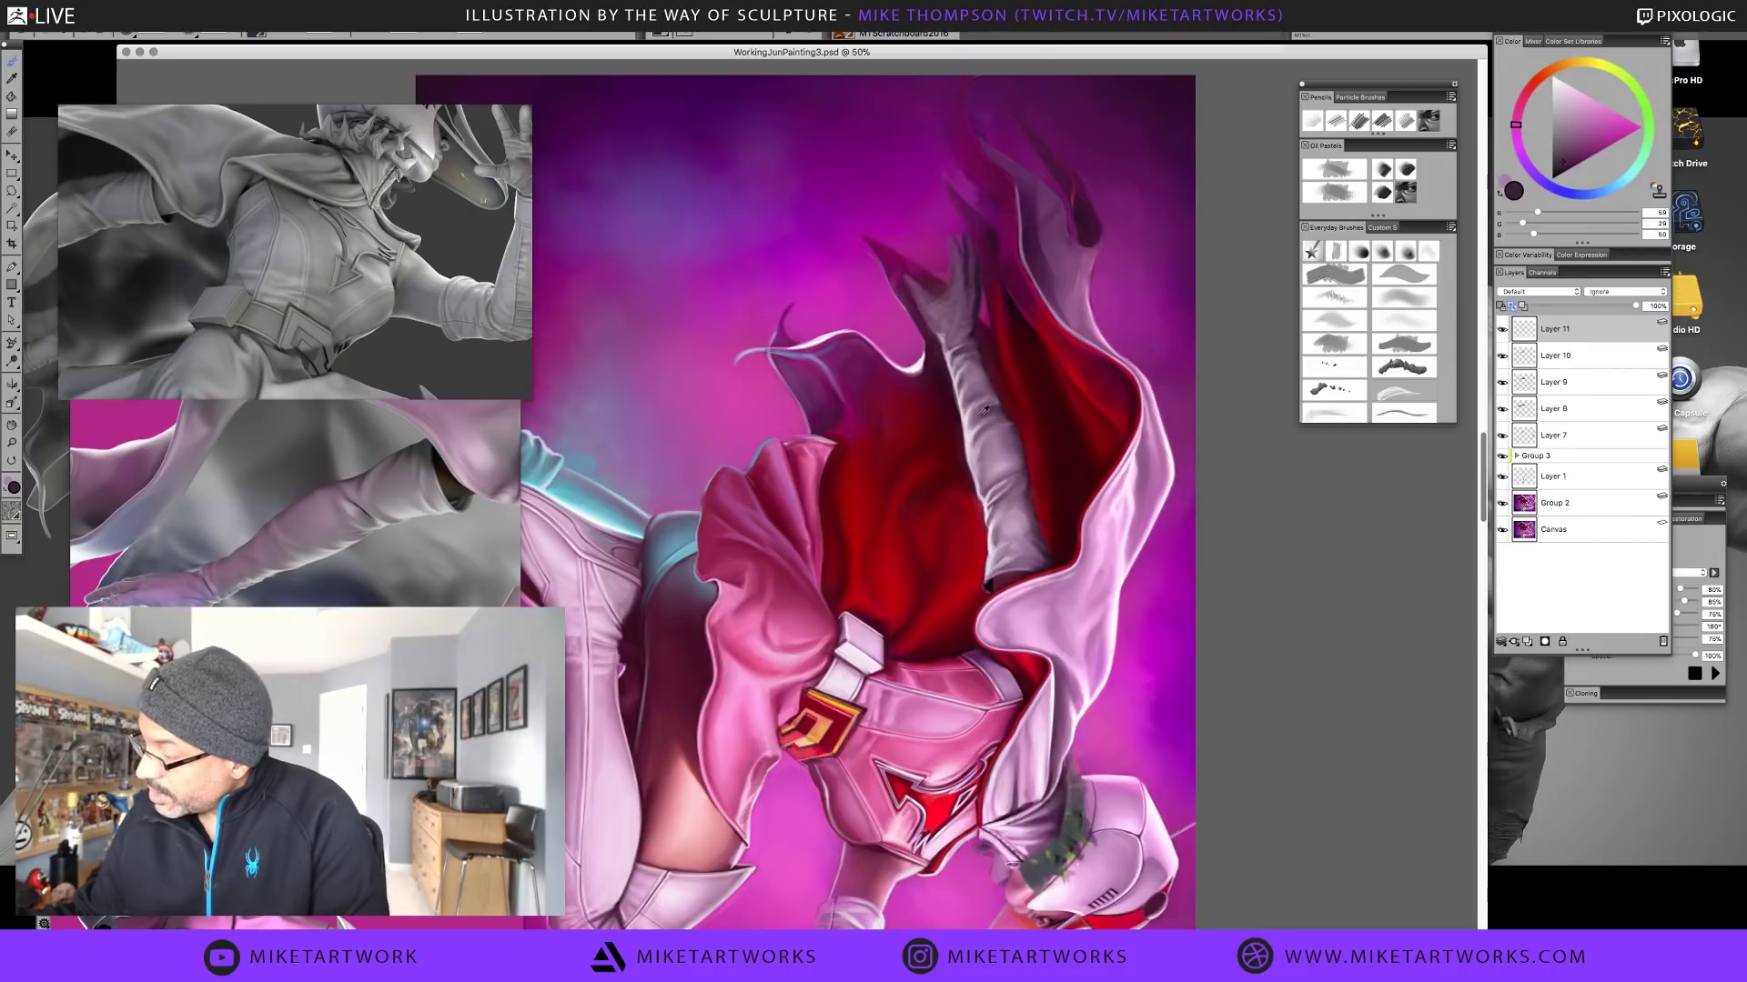
{"action": "left_click", "coordinate": [986, 411], "text": "alt"}
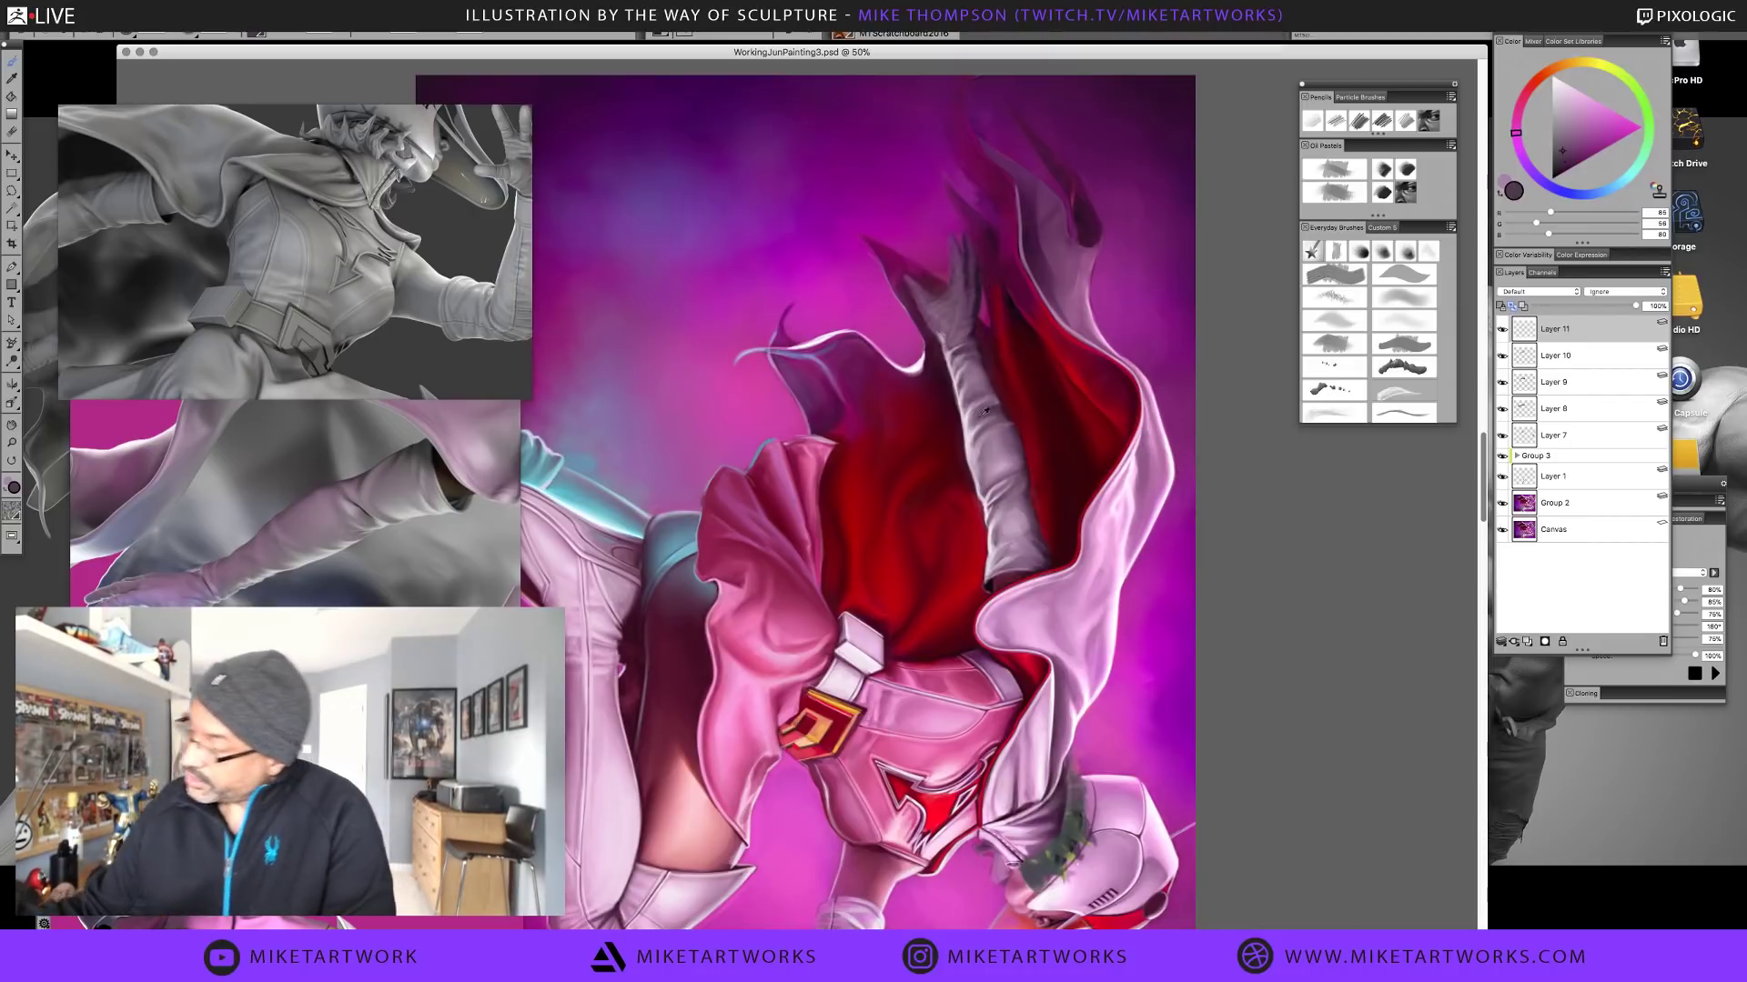
{"action": "left_click", "coordinate": [985, 412], "text": "alt"}
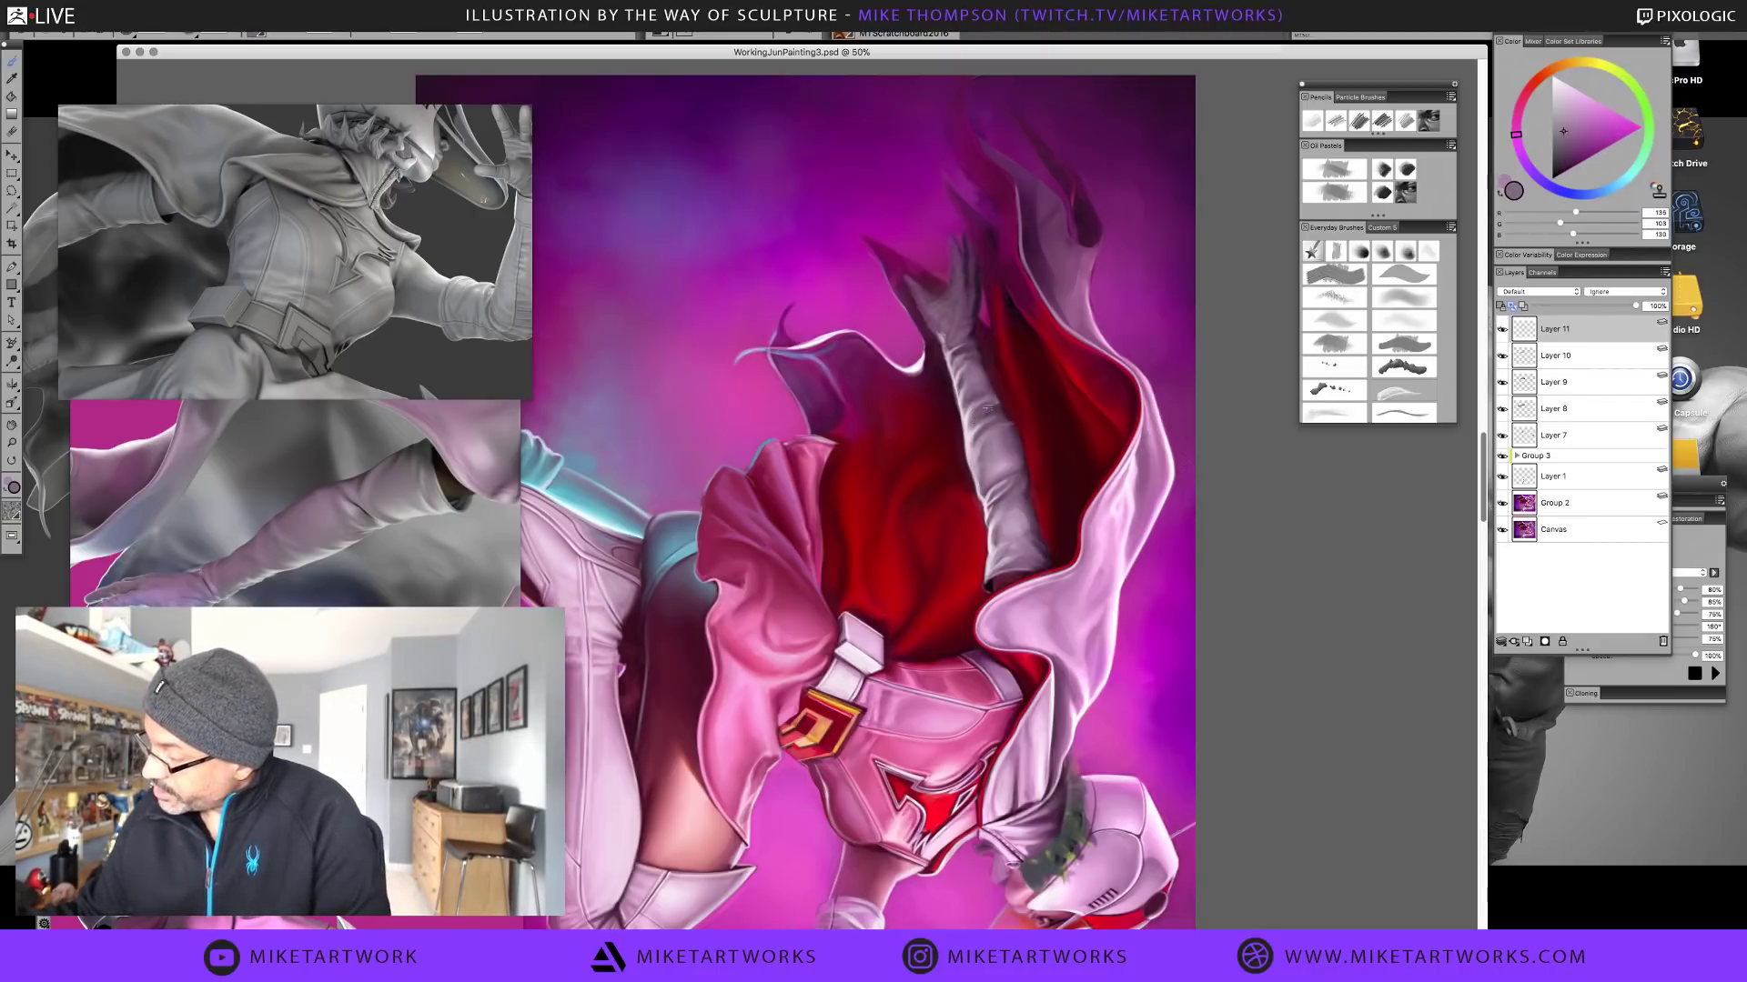
{"action": "left_click", "coordinate": [978, 414], "text": "alt"}
{"action": "left_click", "coordinate": [967, 426], "text": "alt"}
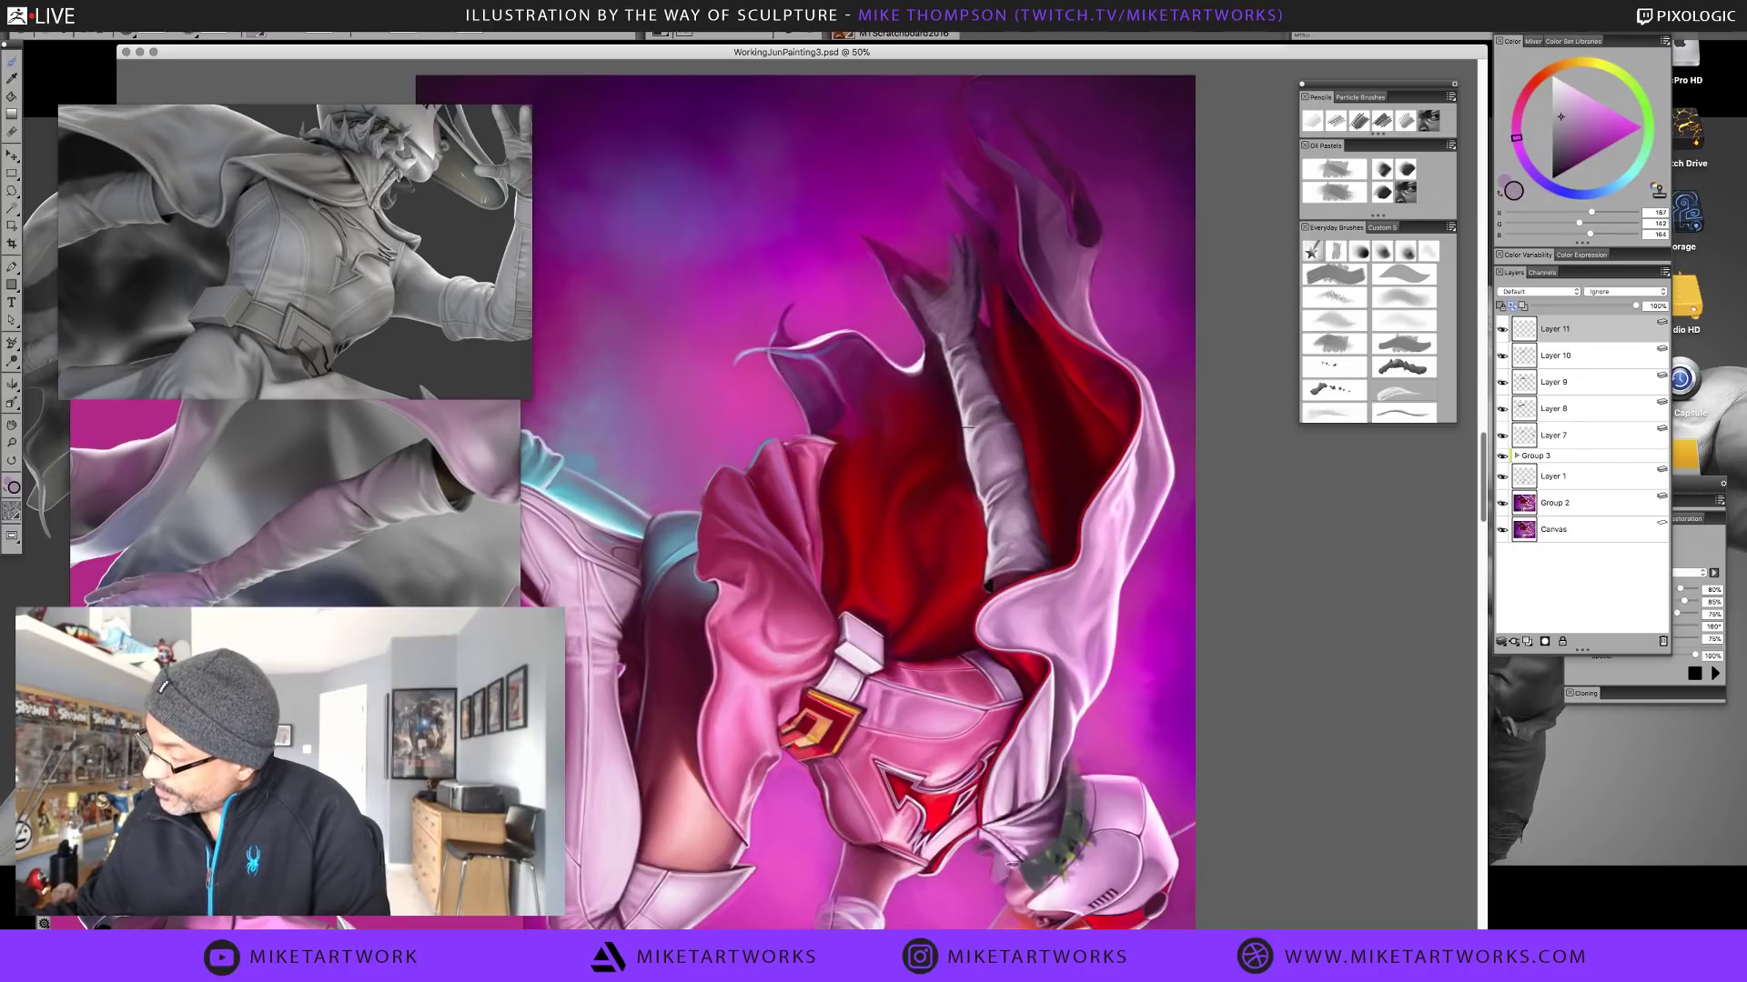
Soften the mid-sleeve fold with repeatedly sampled muted lilacs, working down to a mid purple for its shaded side
{"action": "left_click", "coordinate": [974, 413], "text": "alt"}
{"action": "left_click", "coordinate": [977, 414], "text": "alt"}
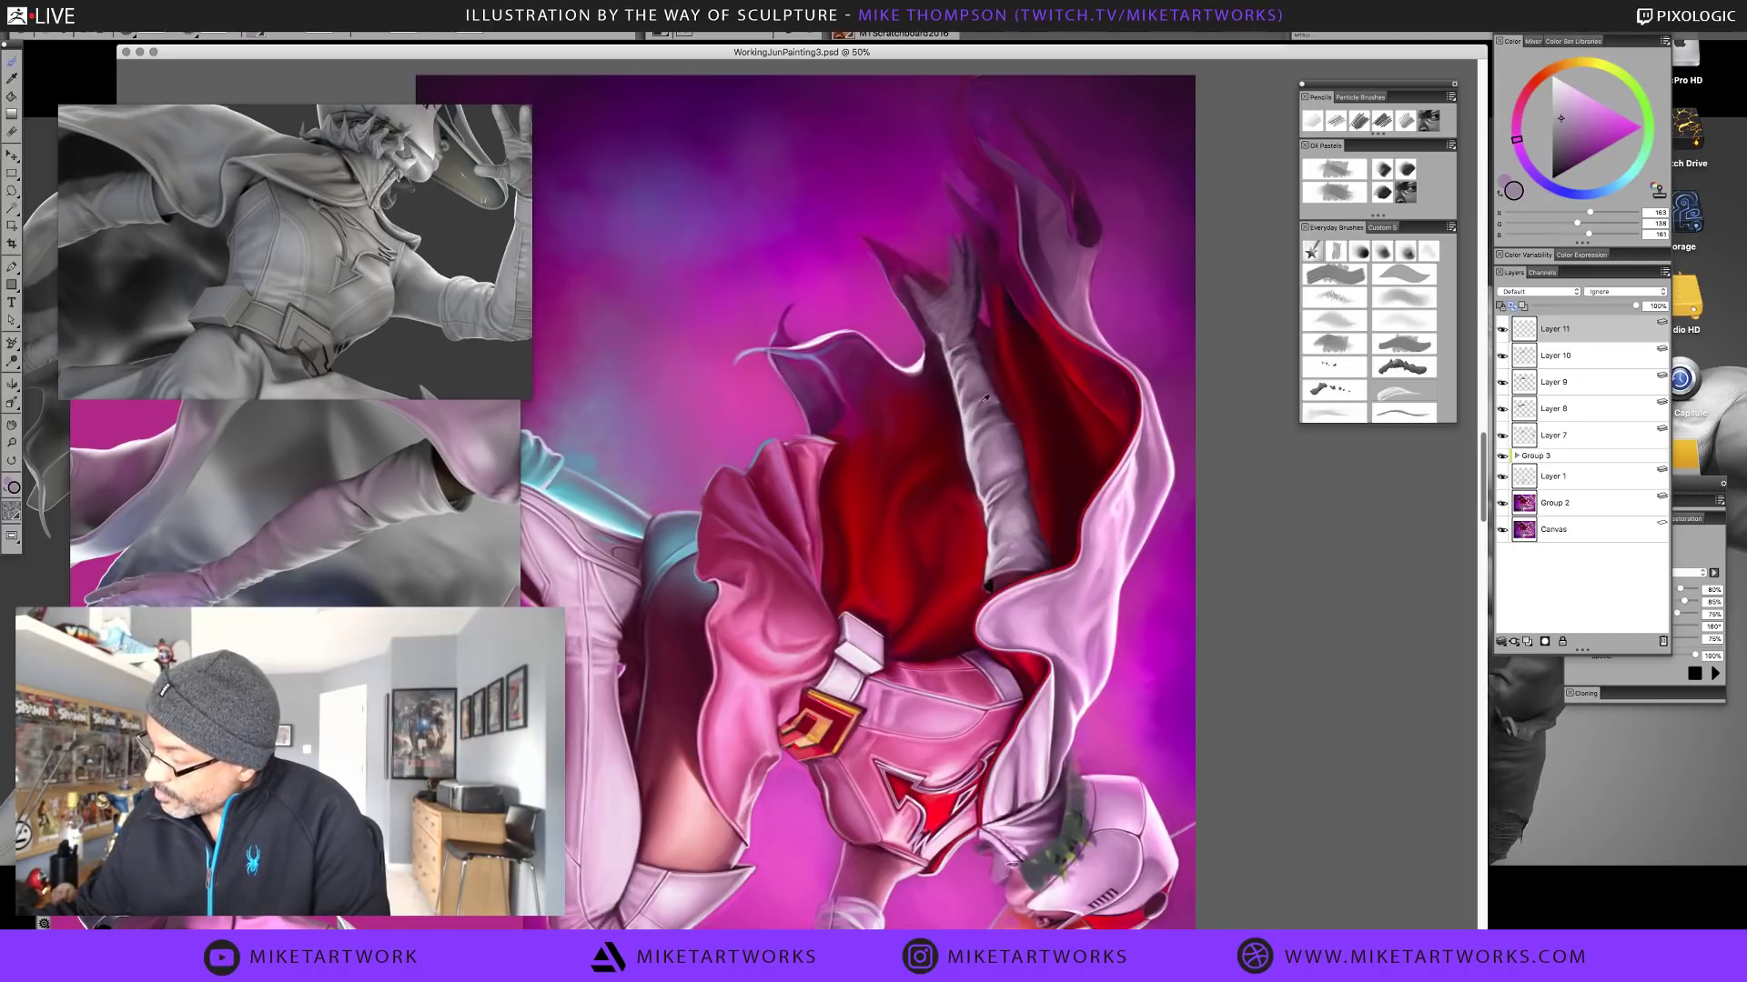
{"action": "left_click", "coordinate": [979, 413], "text": "alt"}
{"action": "left_click", "coordinate": [980, 412], "text": "alt"}
{"action": "left_click", "coordinate": [983, 411], "text": "alt"}
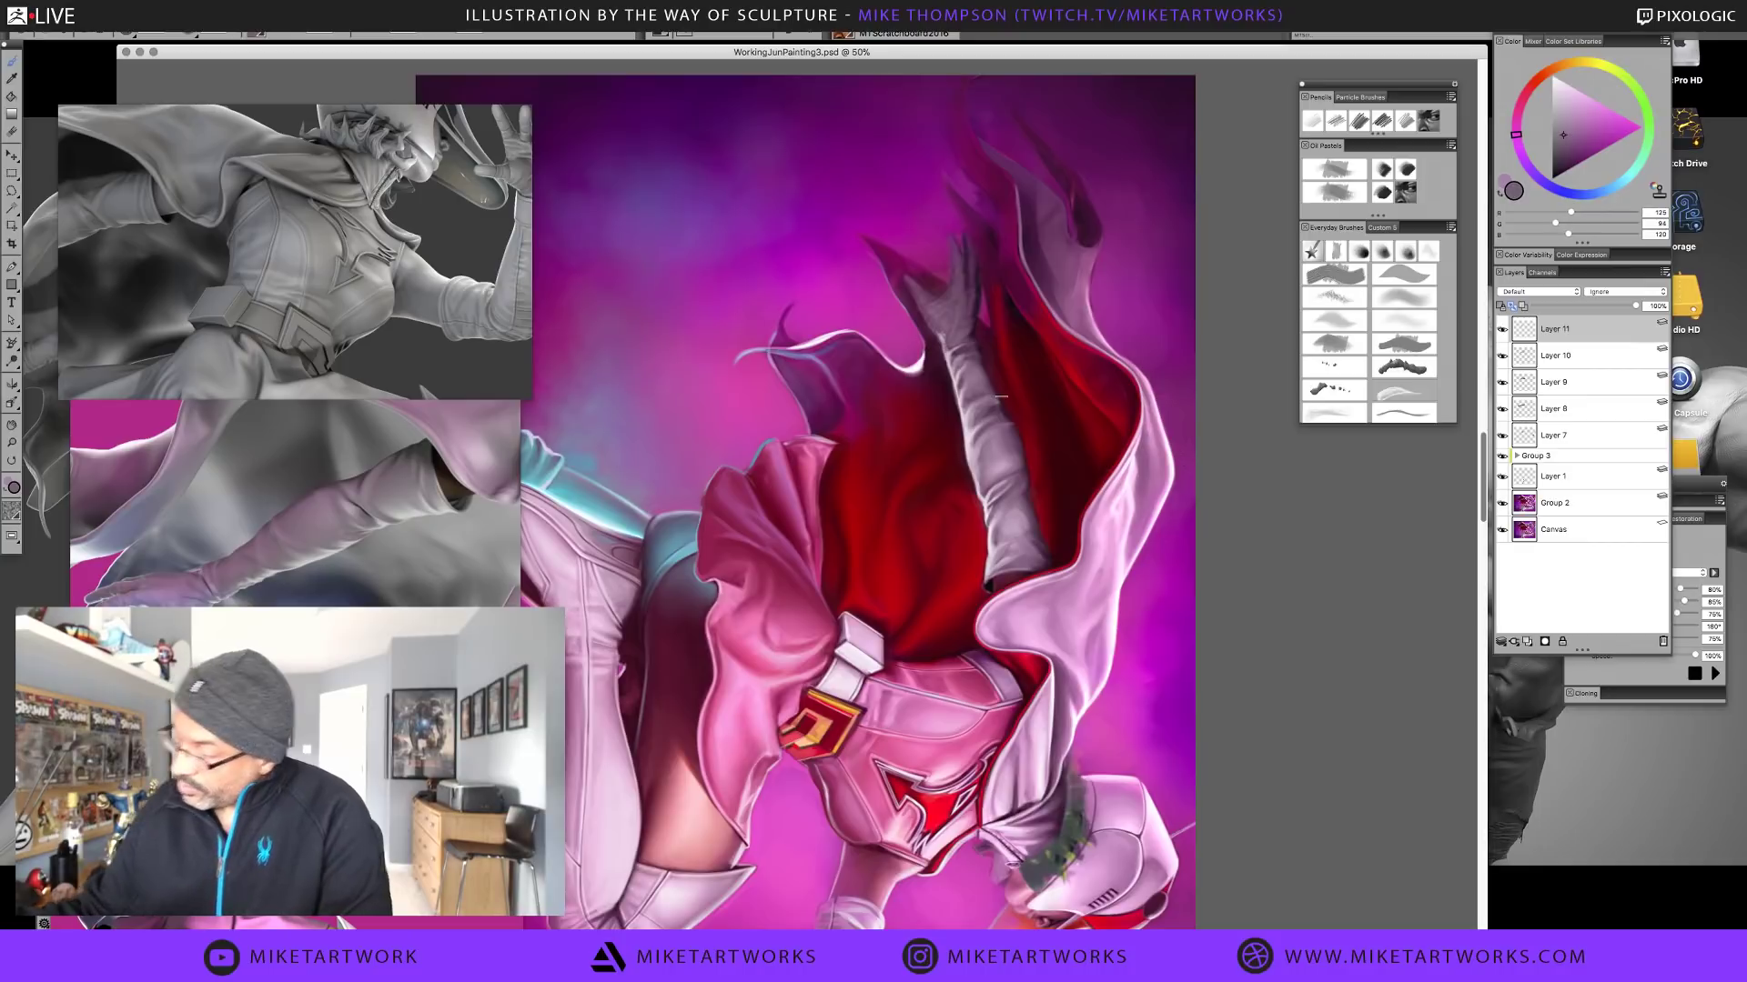
{"action": "left_click", "coordinate": [985, 389], "text": "alt"}
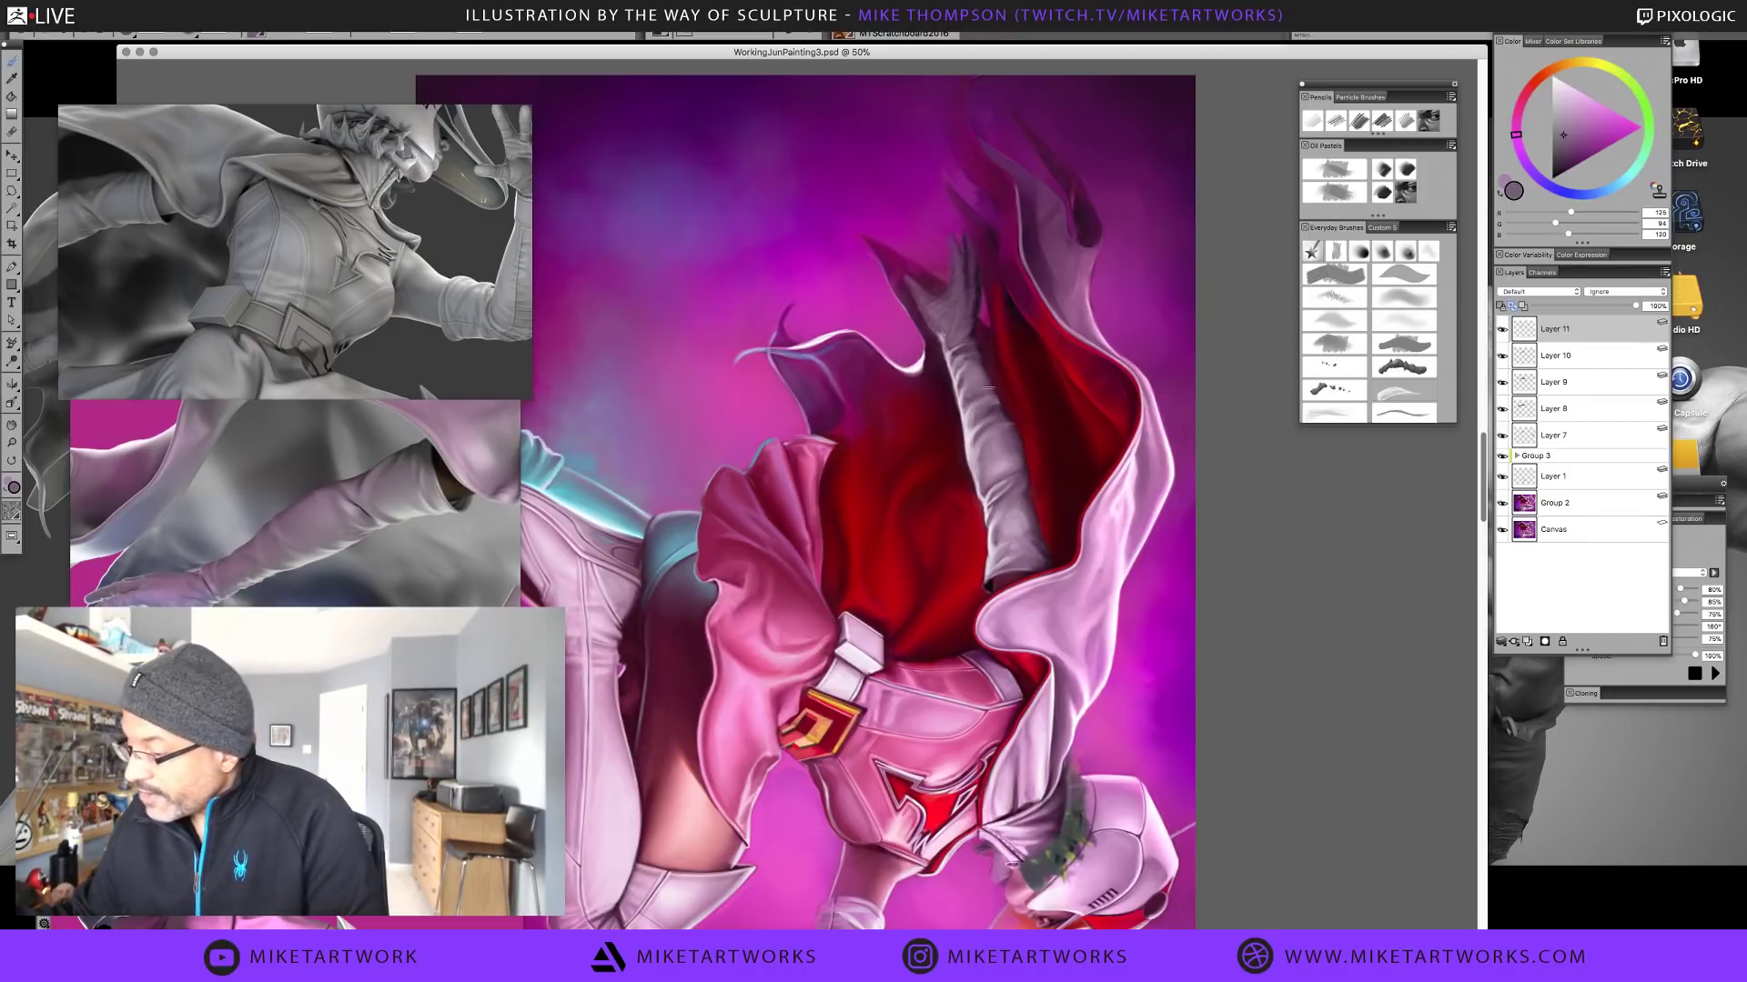
Touch up the fold highlight toward the wrist with sampled pale lilacs, and darken the sleeve's cape-side edge with very dark purple
{"action": "left_click", "coordinate": [977, 379], "text": "alt"}
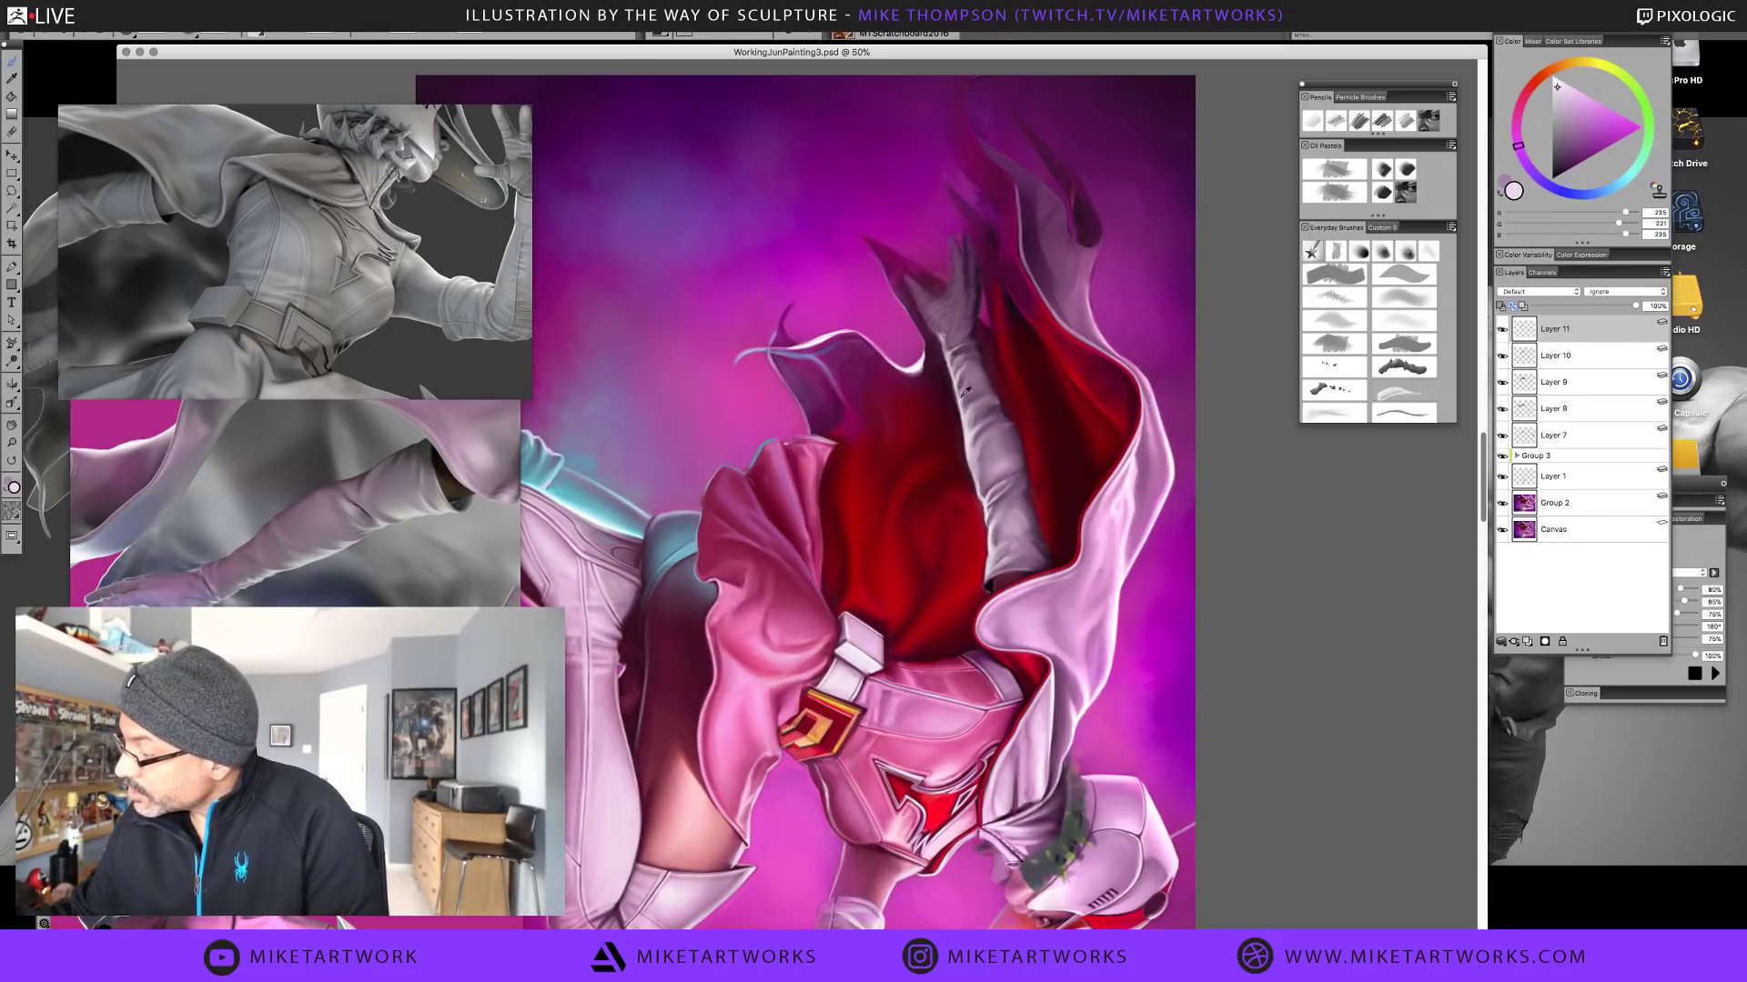
{"action": "left_click", "coordinate": [975, 381], "text": "alt"}
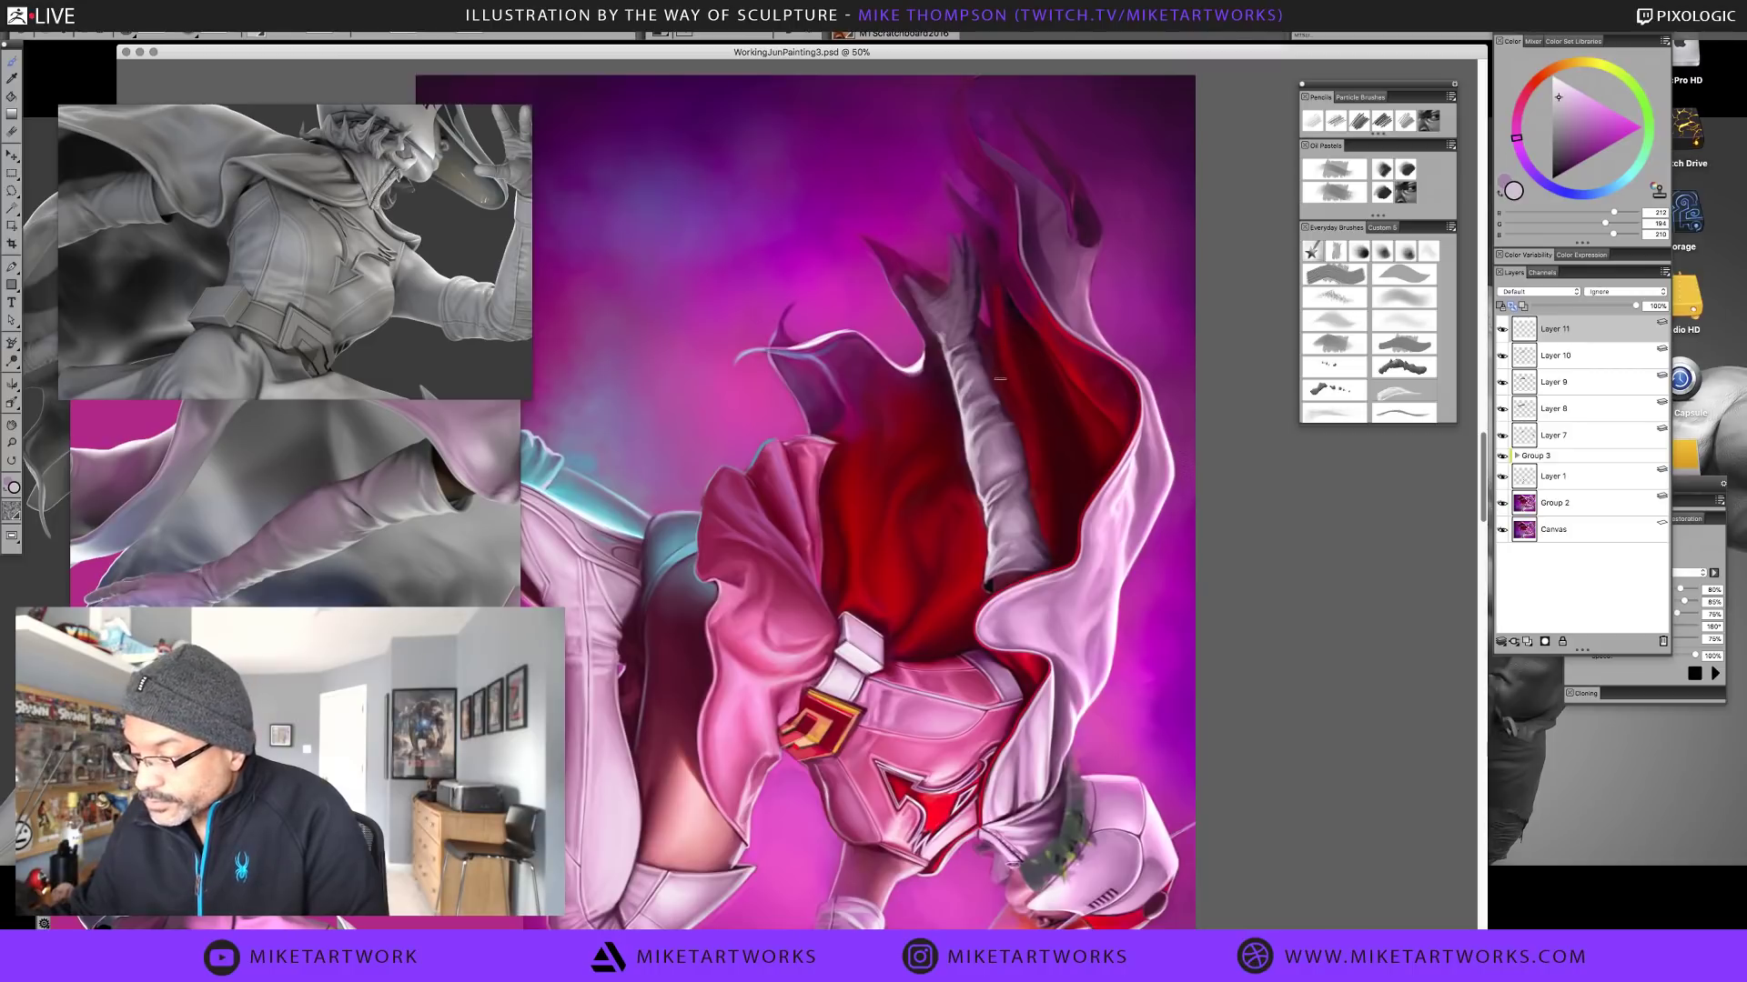
{"action": "left_click", "coordinate": [998, 402], "text": "alt"}
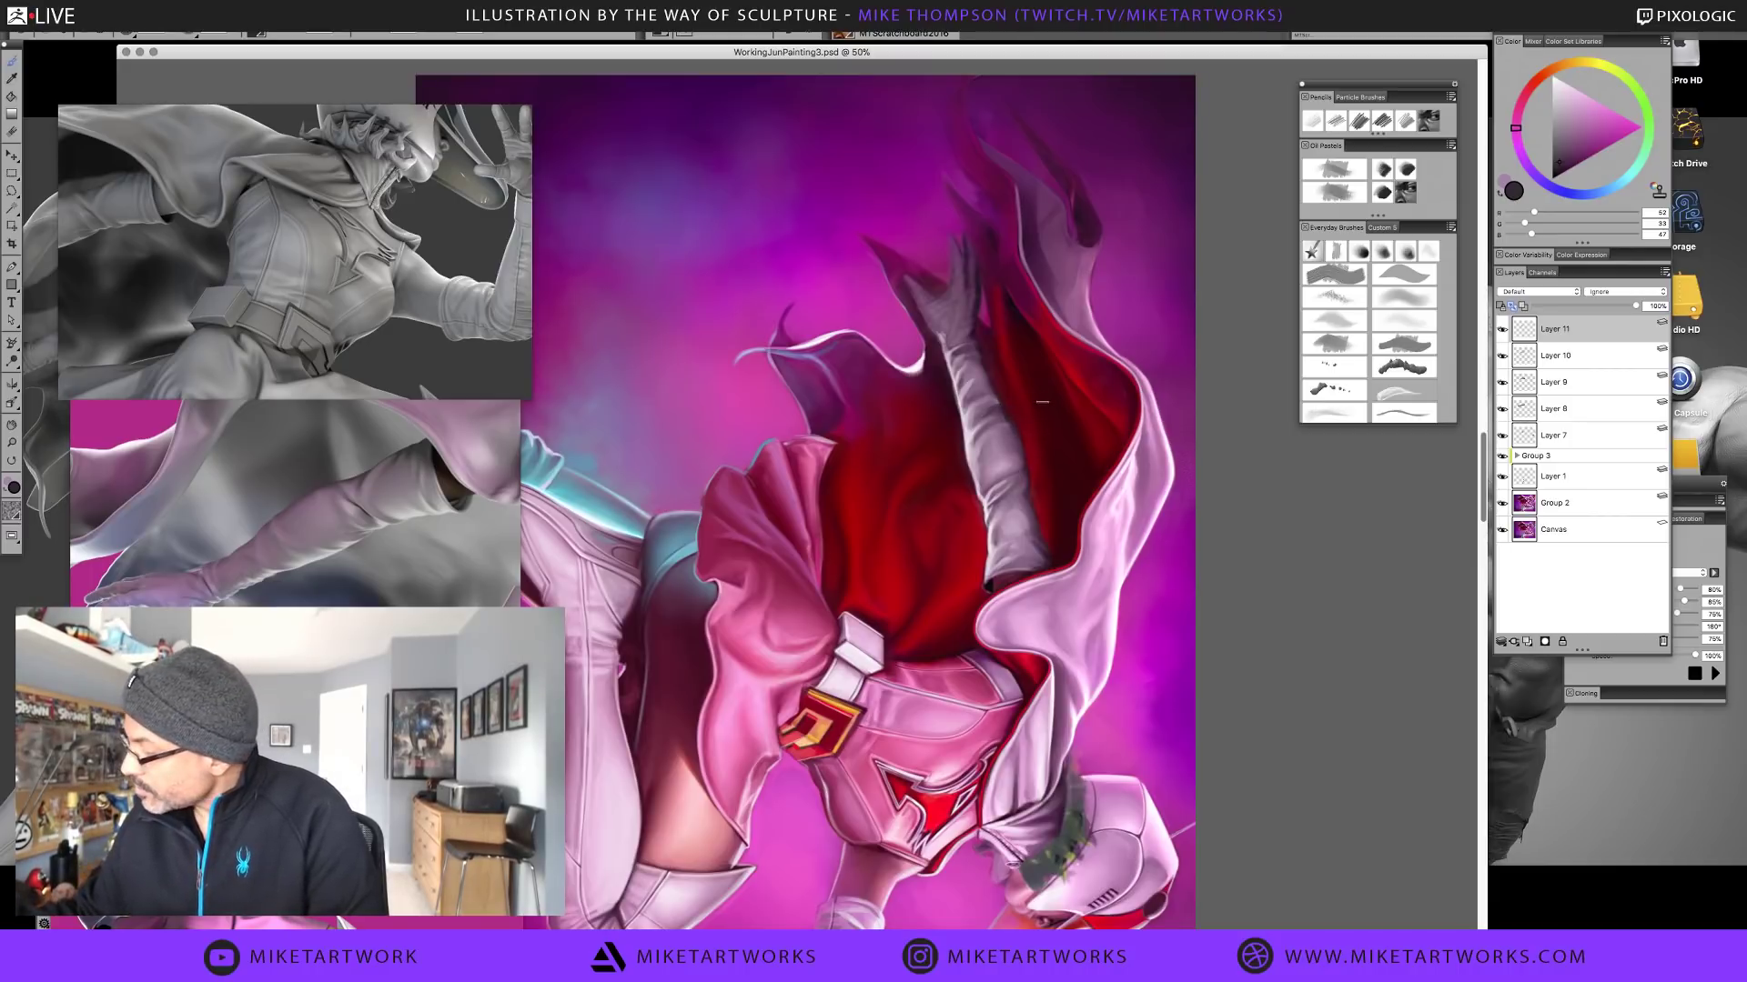
Model the sleeve just shoulder-side of the crease with sampled lilac, grading it through mid purple to darker purple
{"action": "left_click", "coordinate": [995, 452], "text": "alt"}
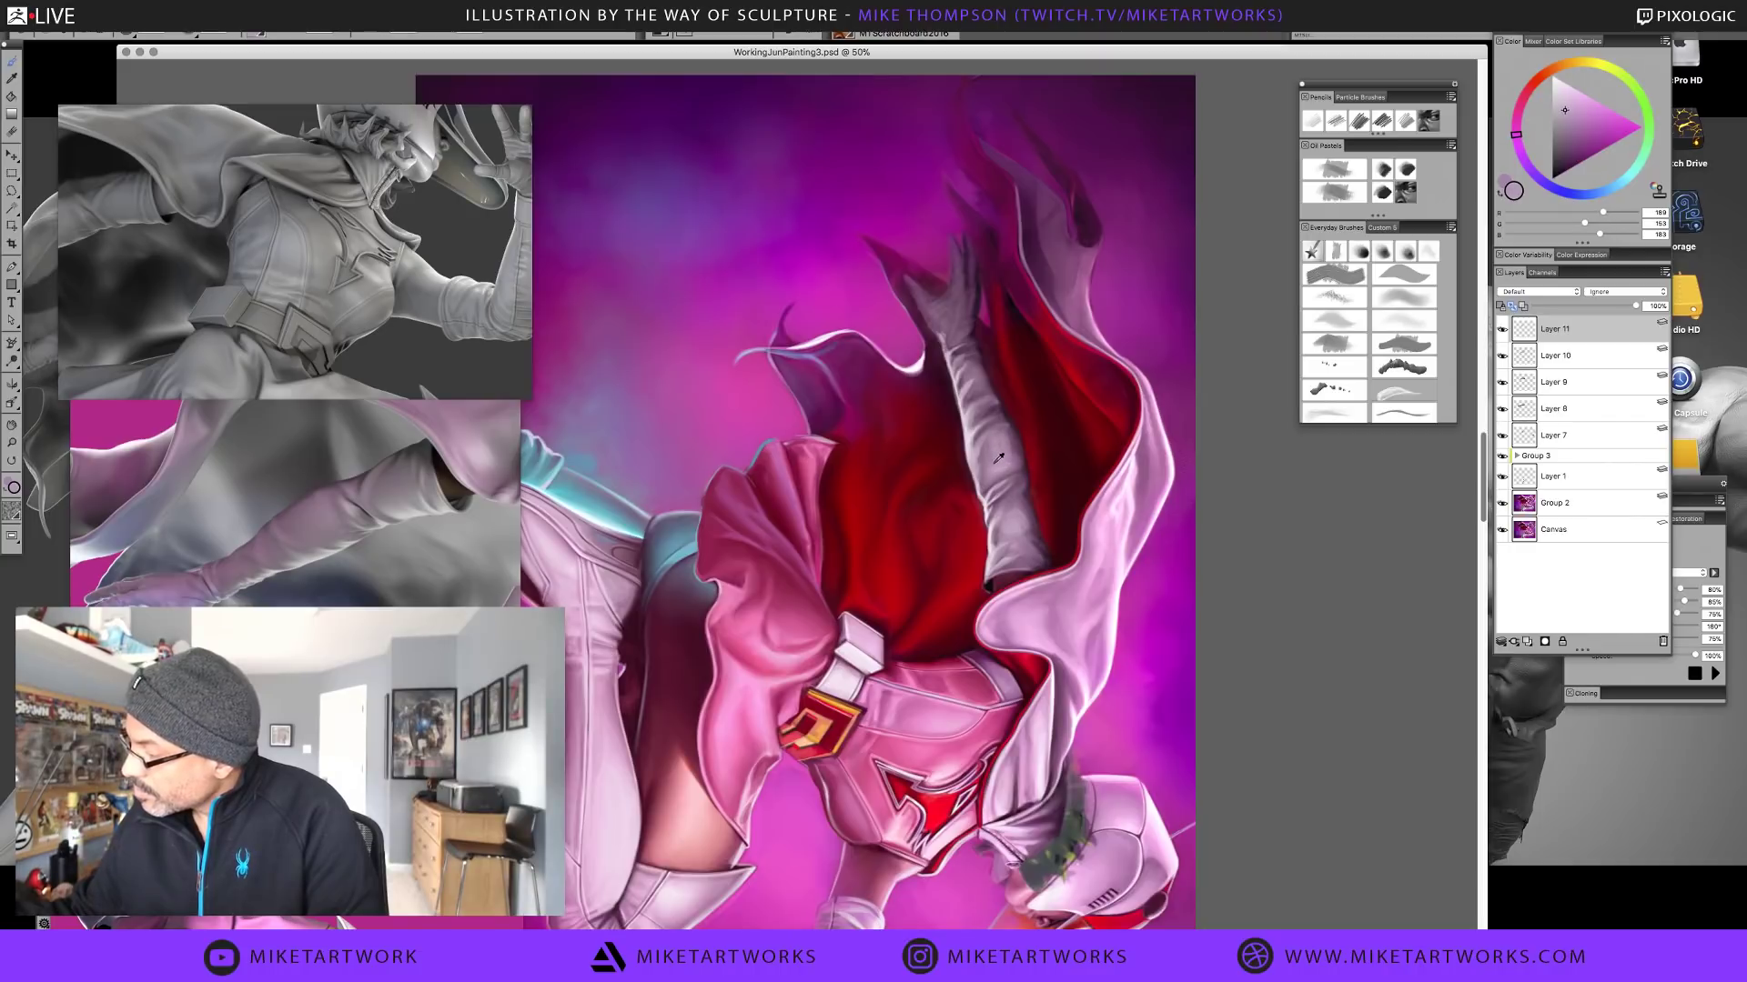
{"action": "left_click", "coordinate": [988, 452], "text": "alt"}
{"action": "left_click", "coordinate": [1015, 453], "text": "alt"}
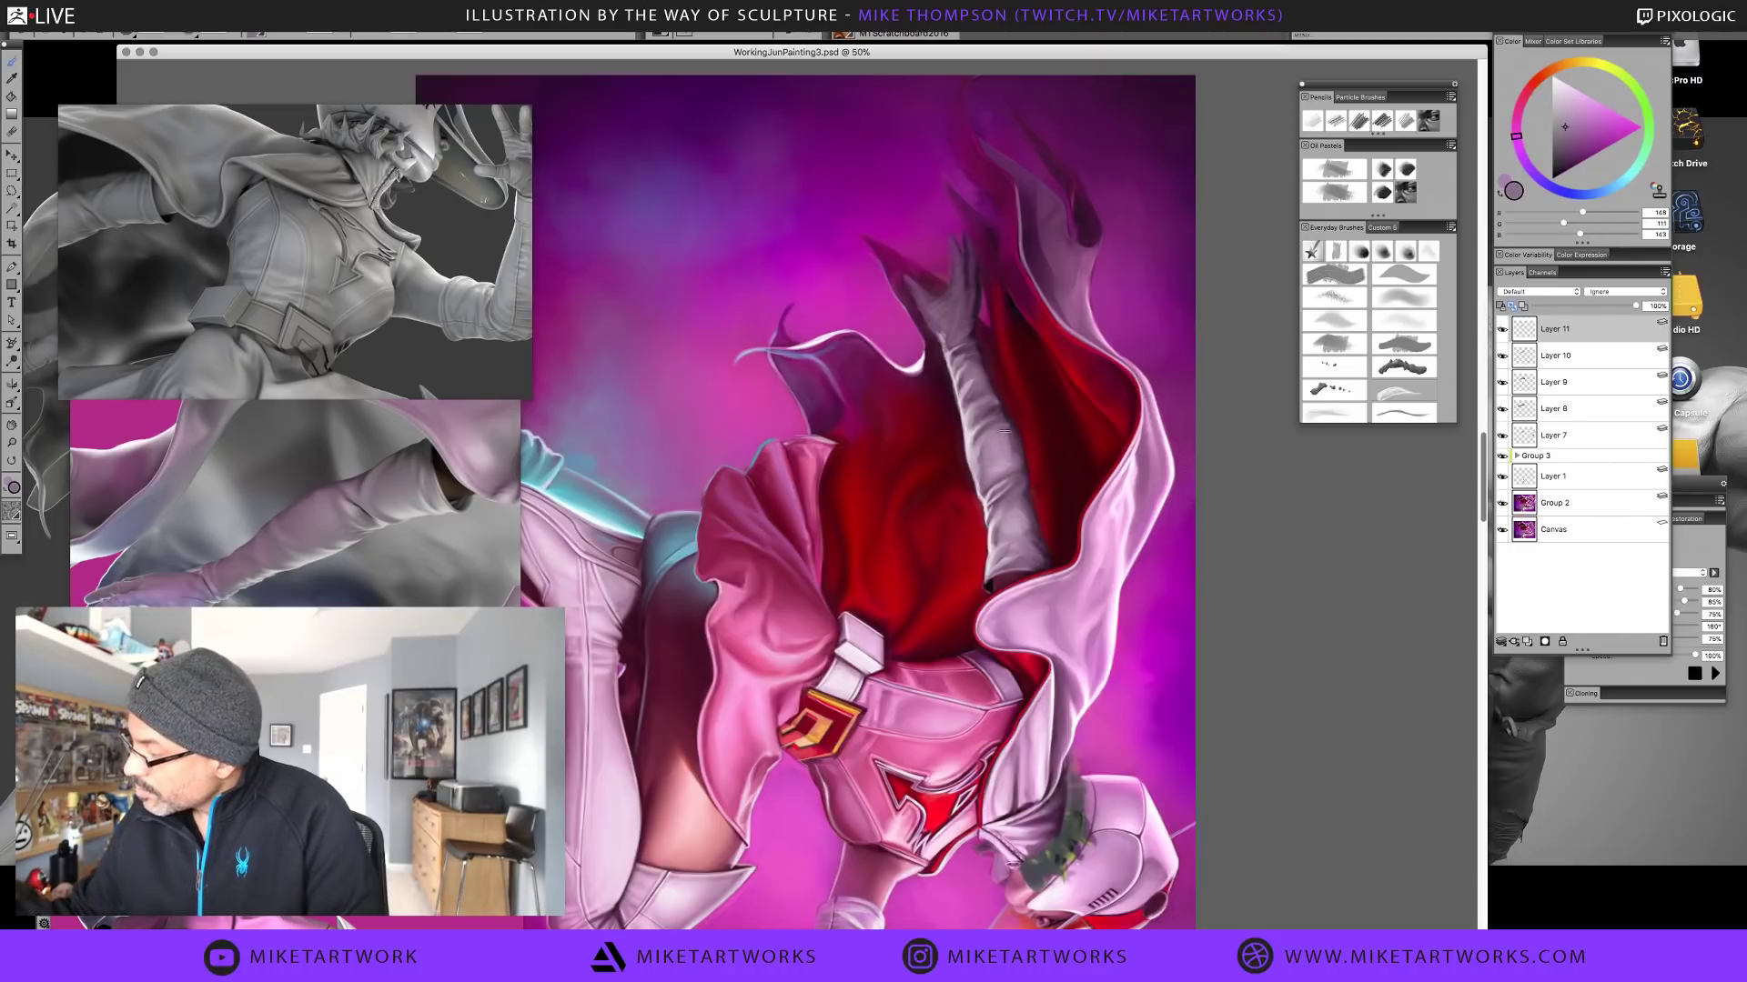
{"action": "left_click", "coordinate": [1005, 452], "text": "alt"}
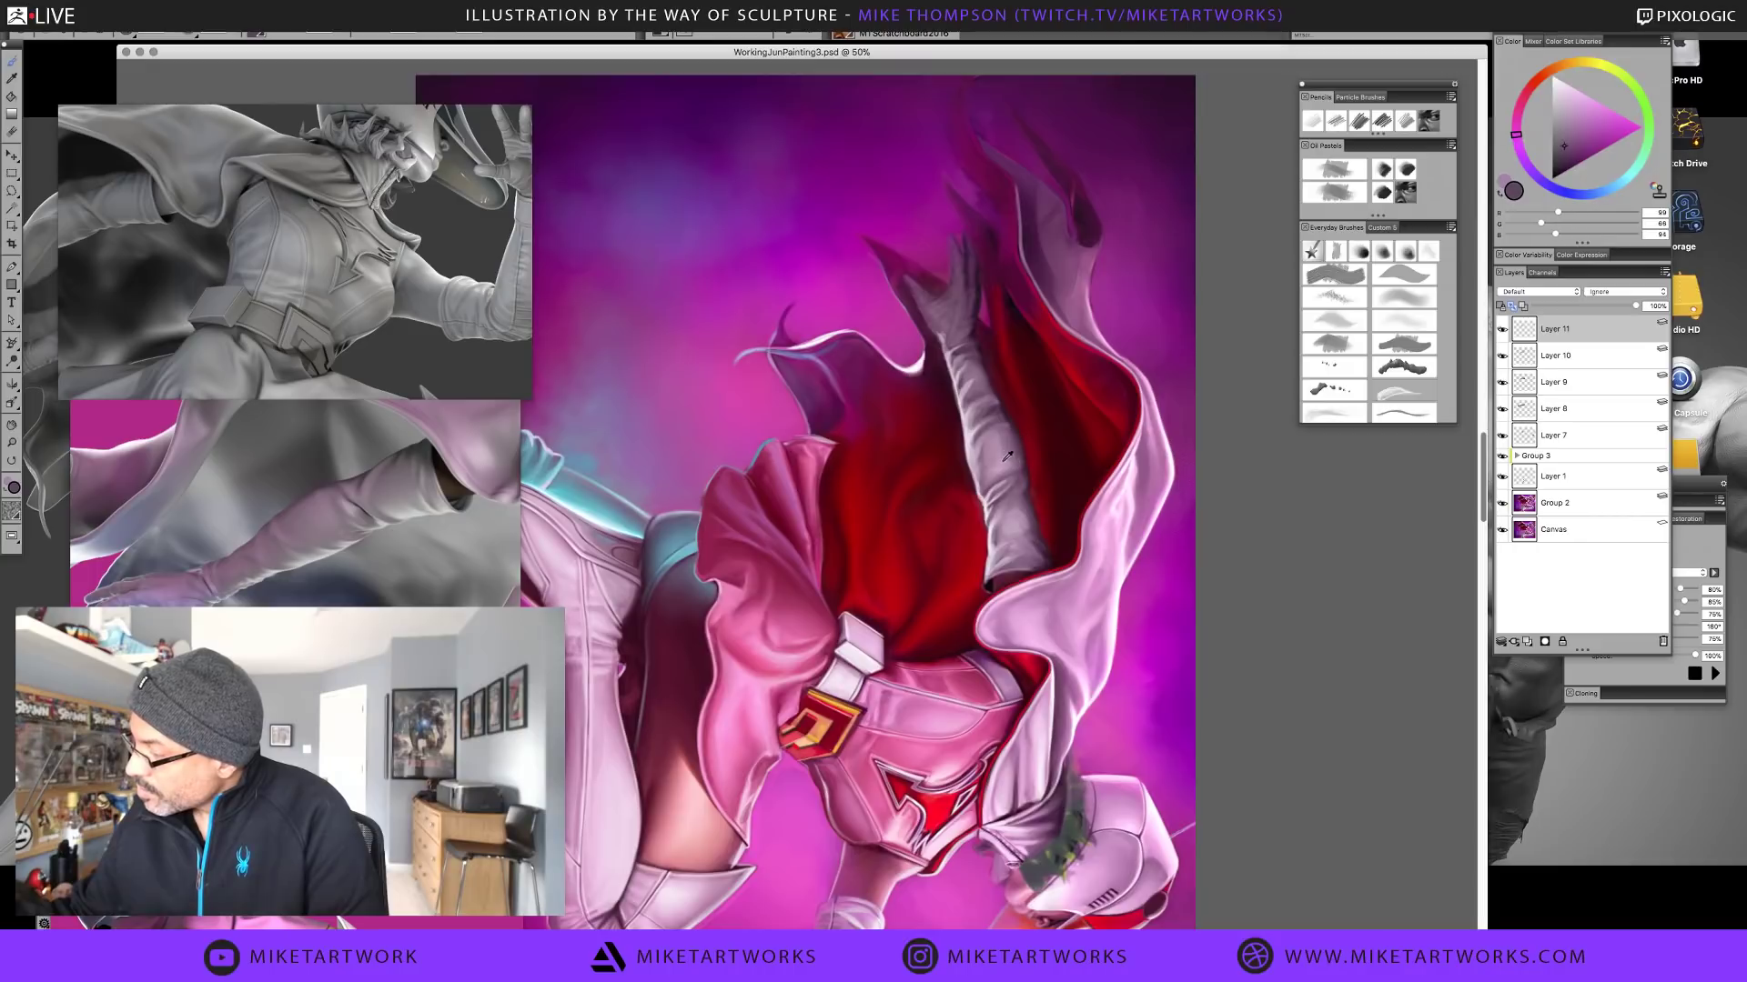
{"action": "left_click", "coordinate": [1010, 420], "text": "alt"}
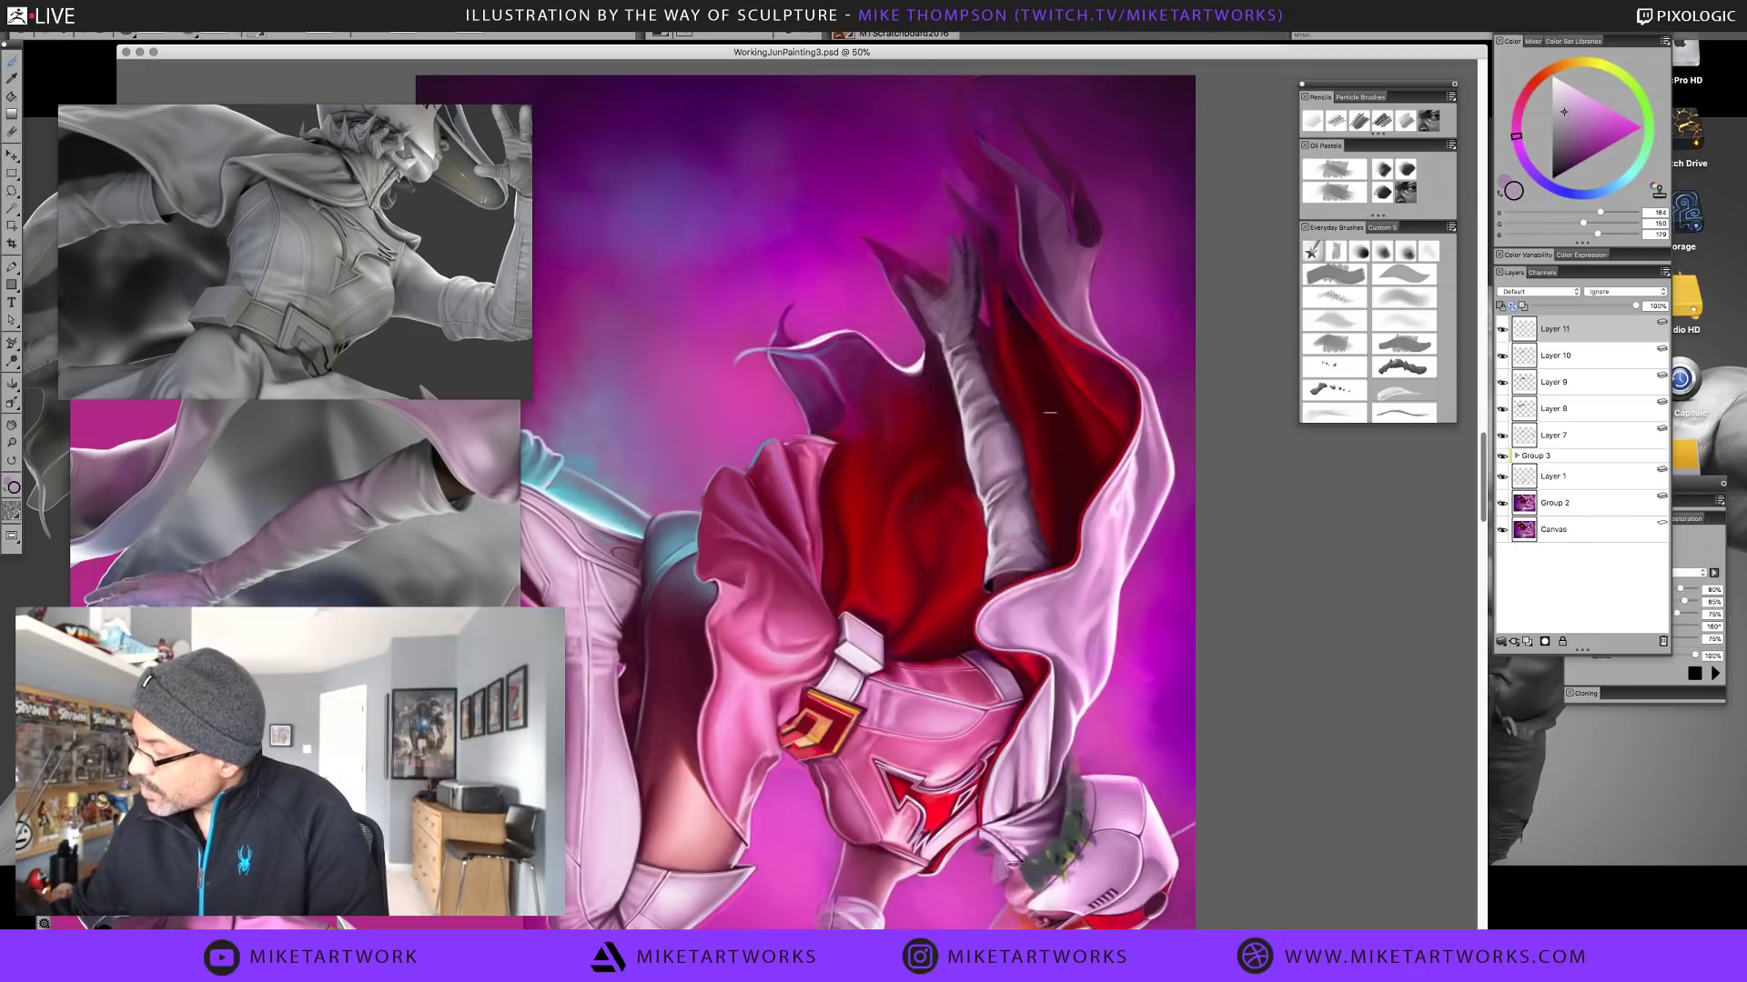
Blend the shading along the cape-side edge of the mid-sleeve with closely sampled muted lilacs and purples
{"action": "left_click", "coordinate": [1009, 436], "text": "alt"}
{"action": "left_click", "coordinate": [1010, 440], "text": "alt"}
{"action": "left_click", "coordinate": [1010, 430], "text": "alt"}
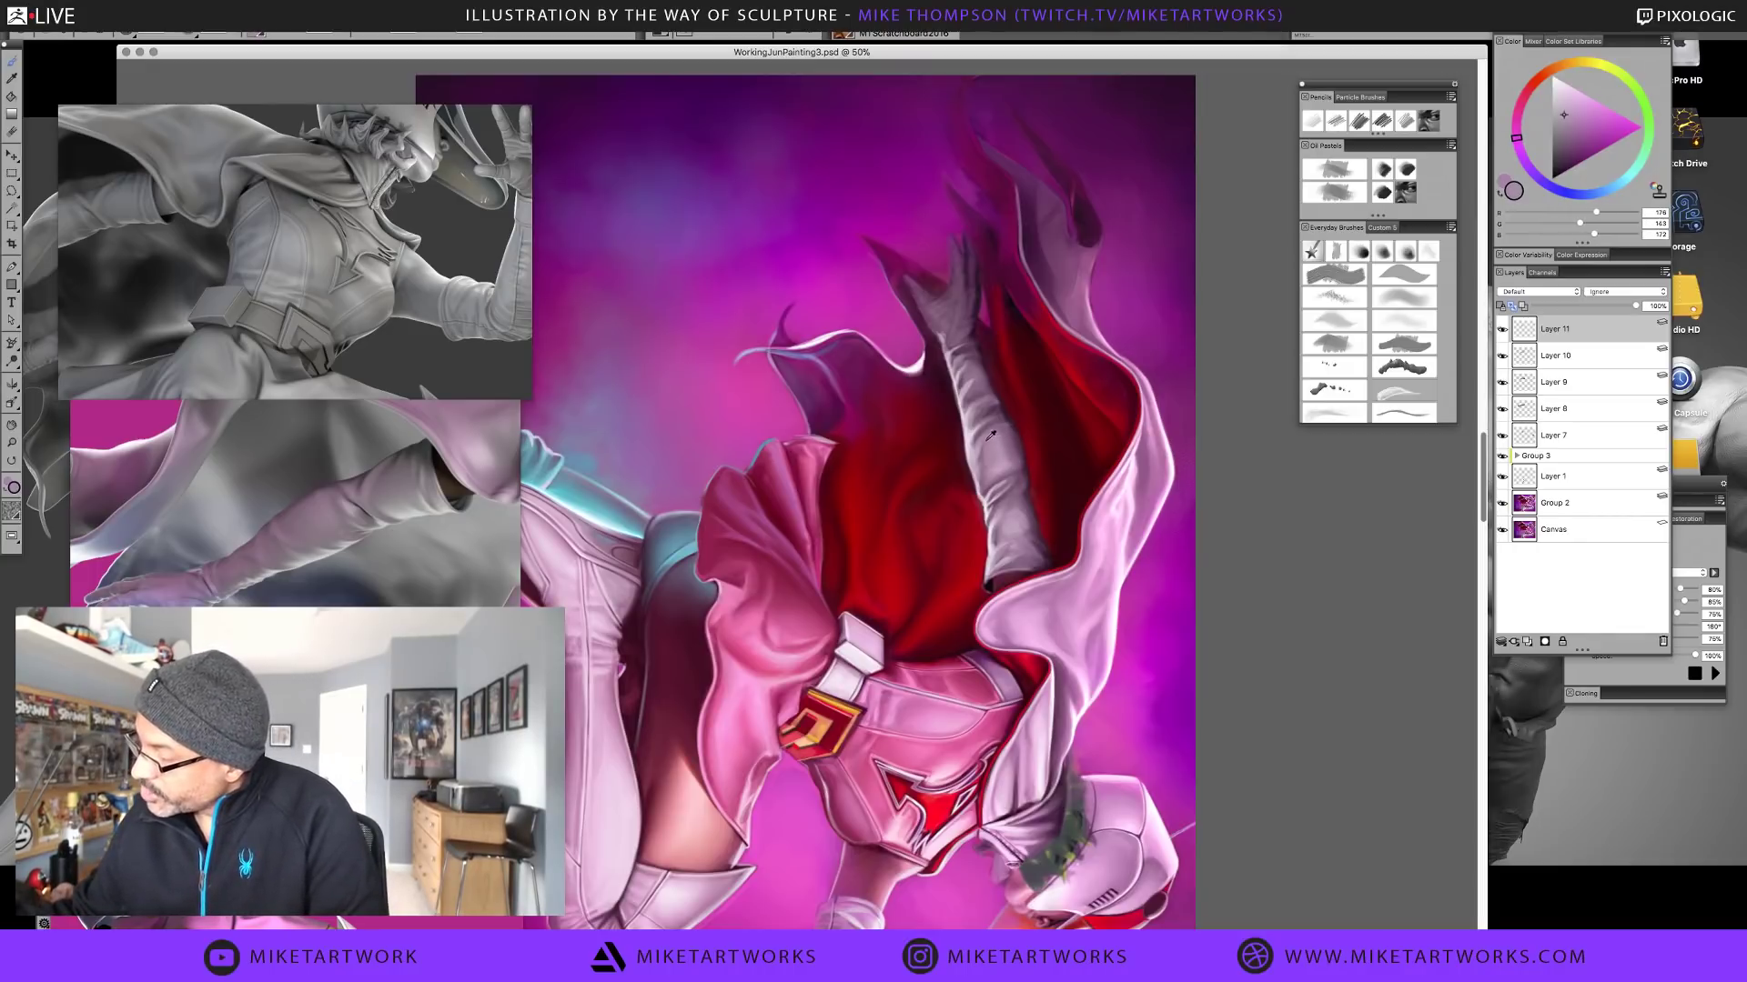
{"action": "left_click", "coordinate": [1008, 436], "text": "alt"}
{"action": "left_click", "coordinate": [1010, 433], "text": "alt"}
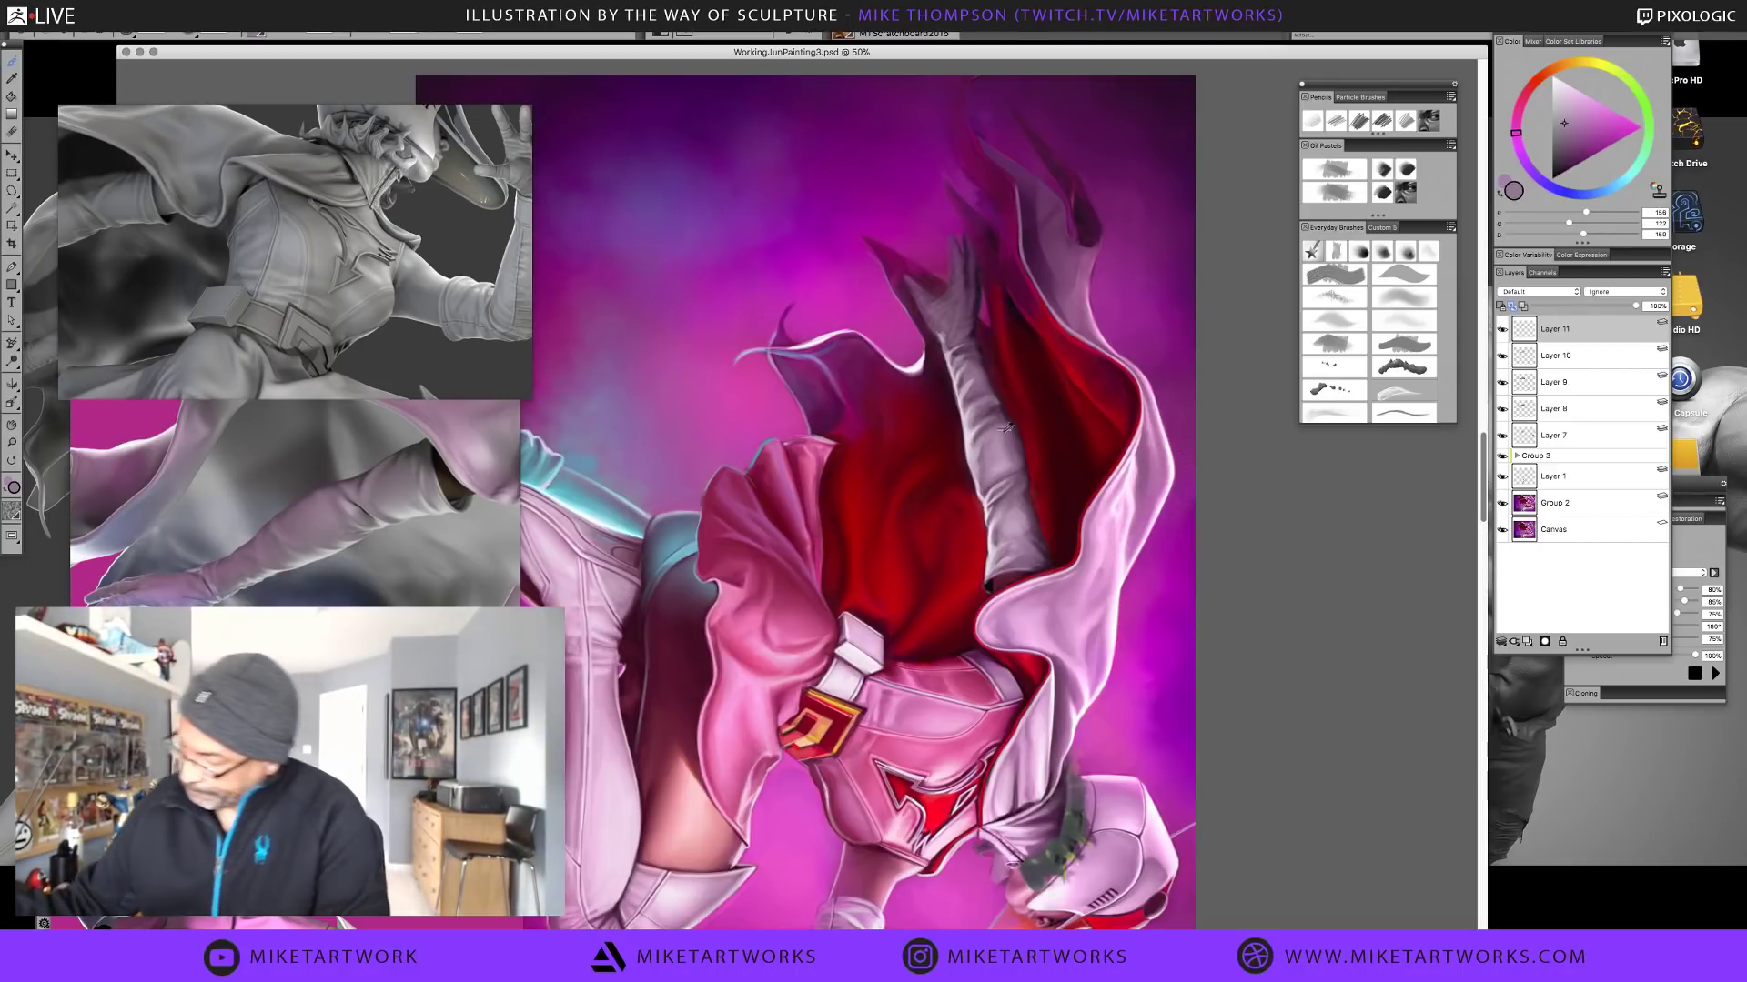
Rework the wrist-side folds above the crease with sampled mid purples, using dark purple and deep maroon along the cape-side edge
{"action": "left_click", "coordinate": [1019, 353], "text": "alt"}
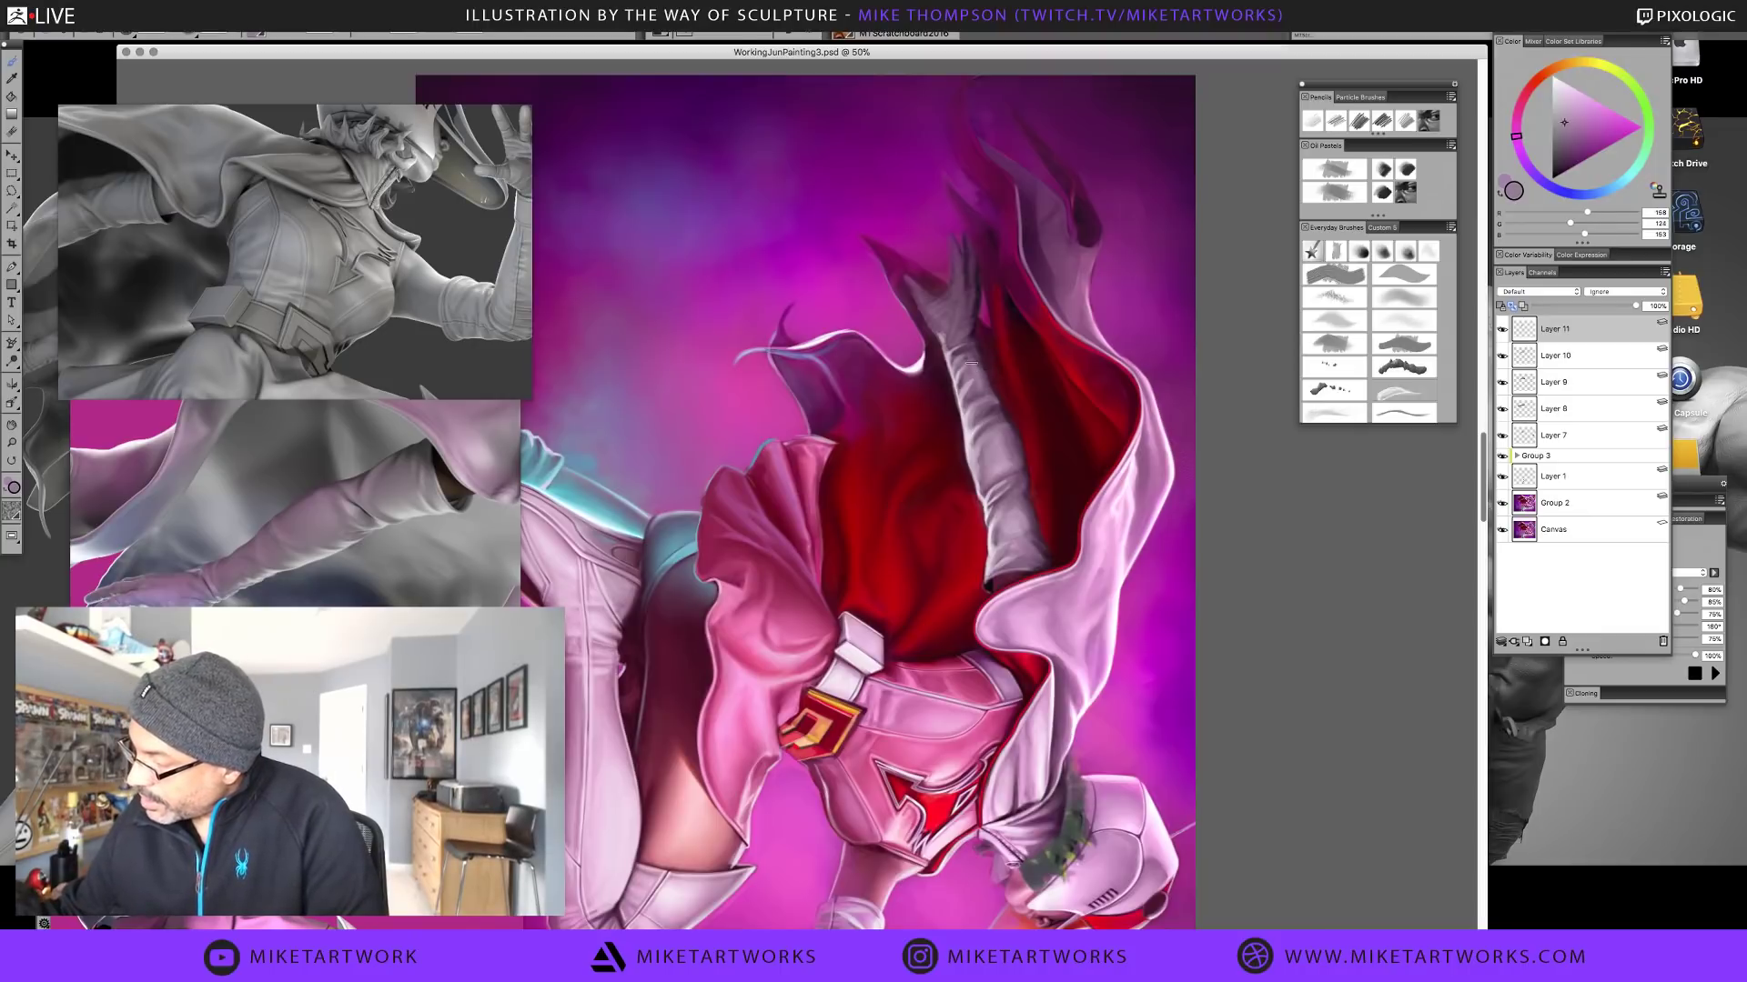
{"action": "left_click", "coordinate": [989, 393], "text": "alt"}
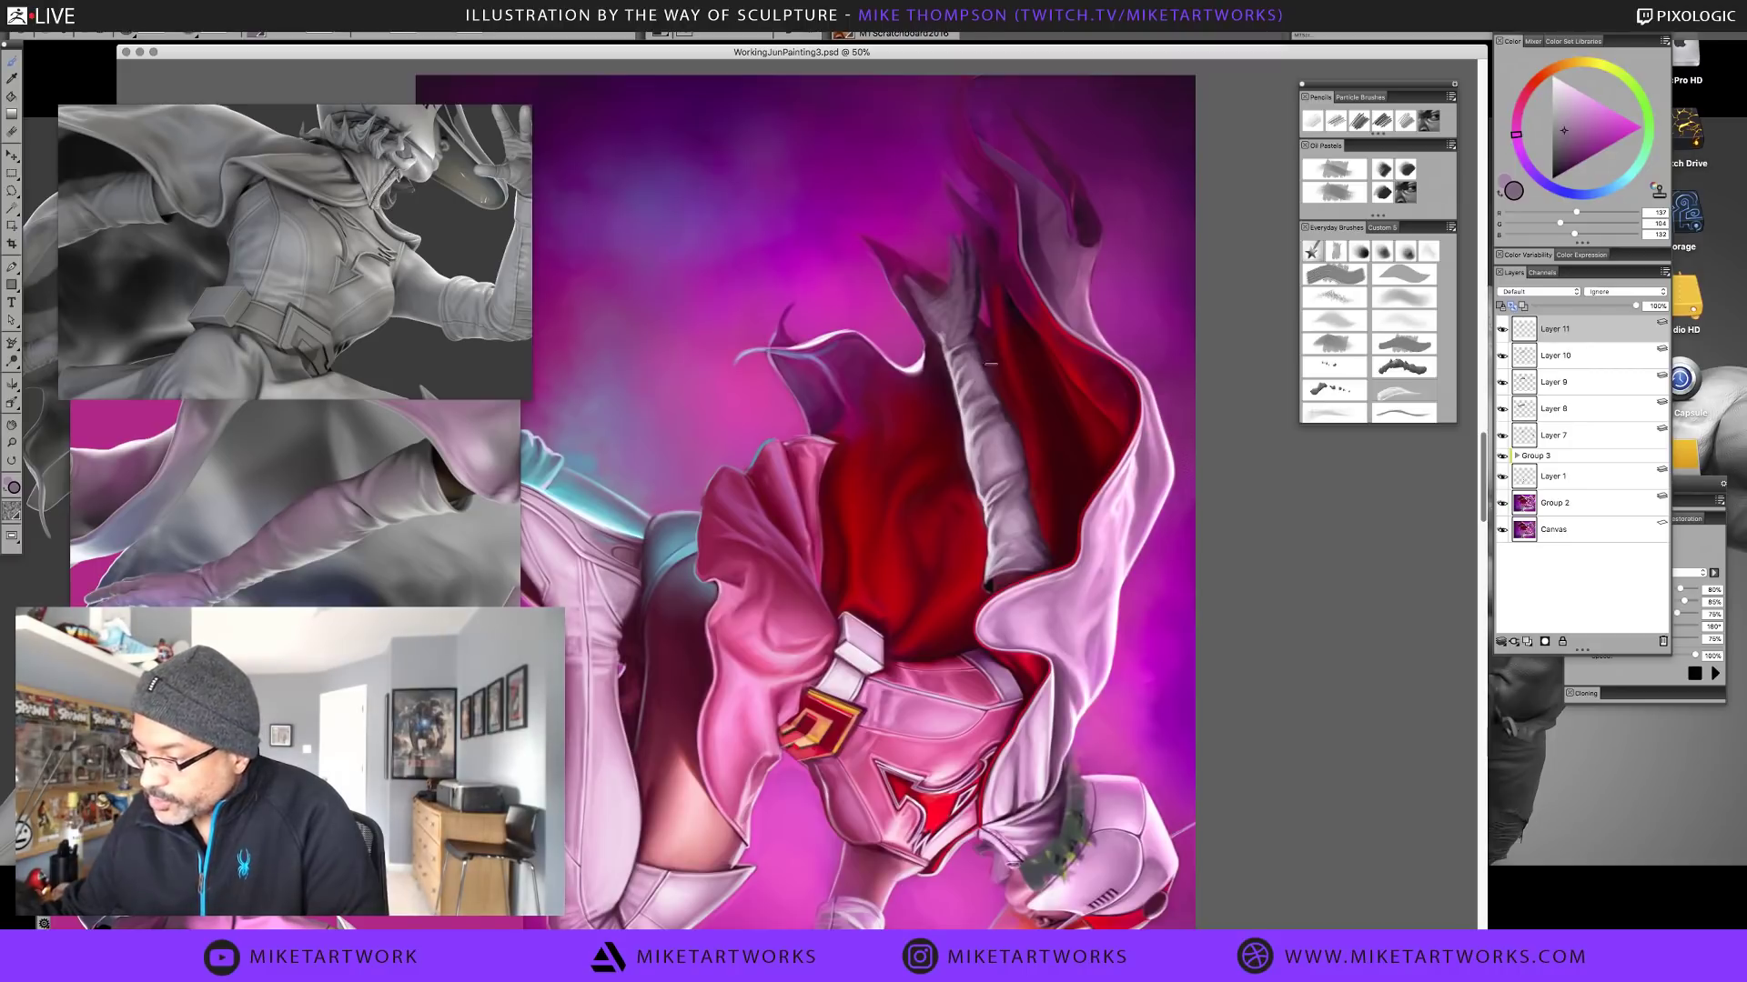
{"action": "left_click", "coordinate": [973, 391], "text": "alt"}
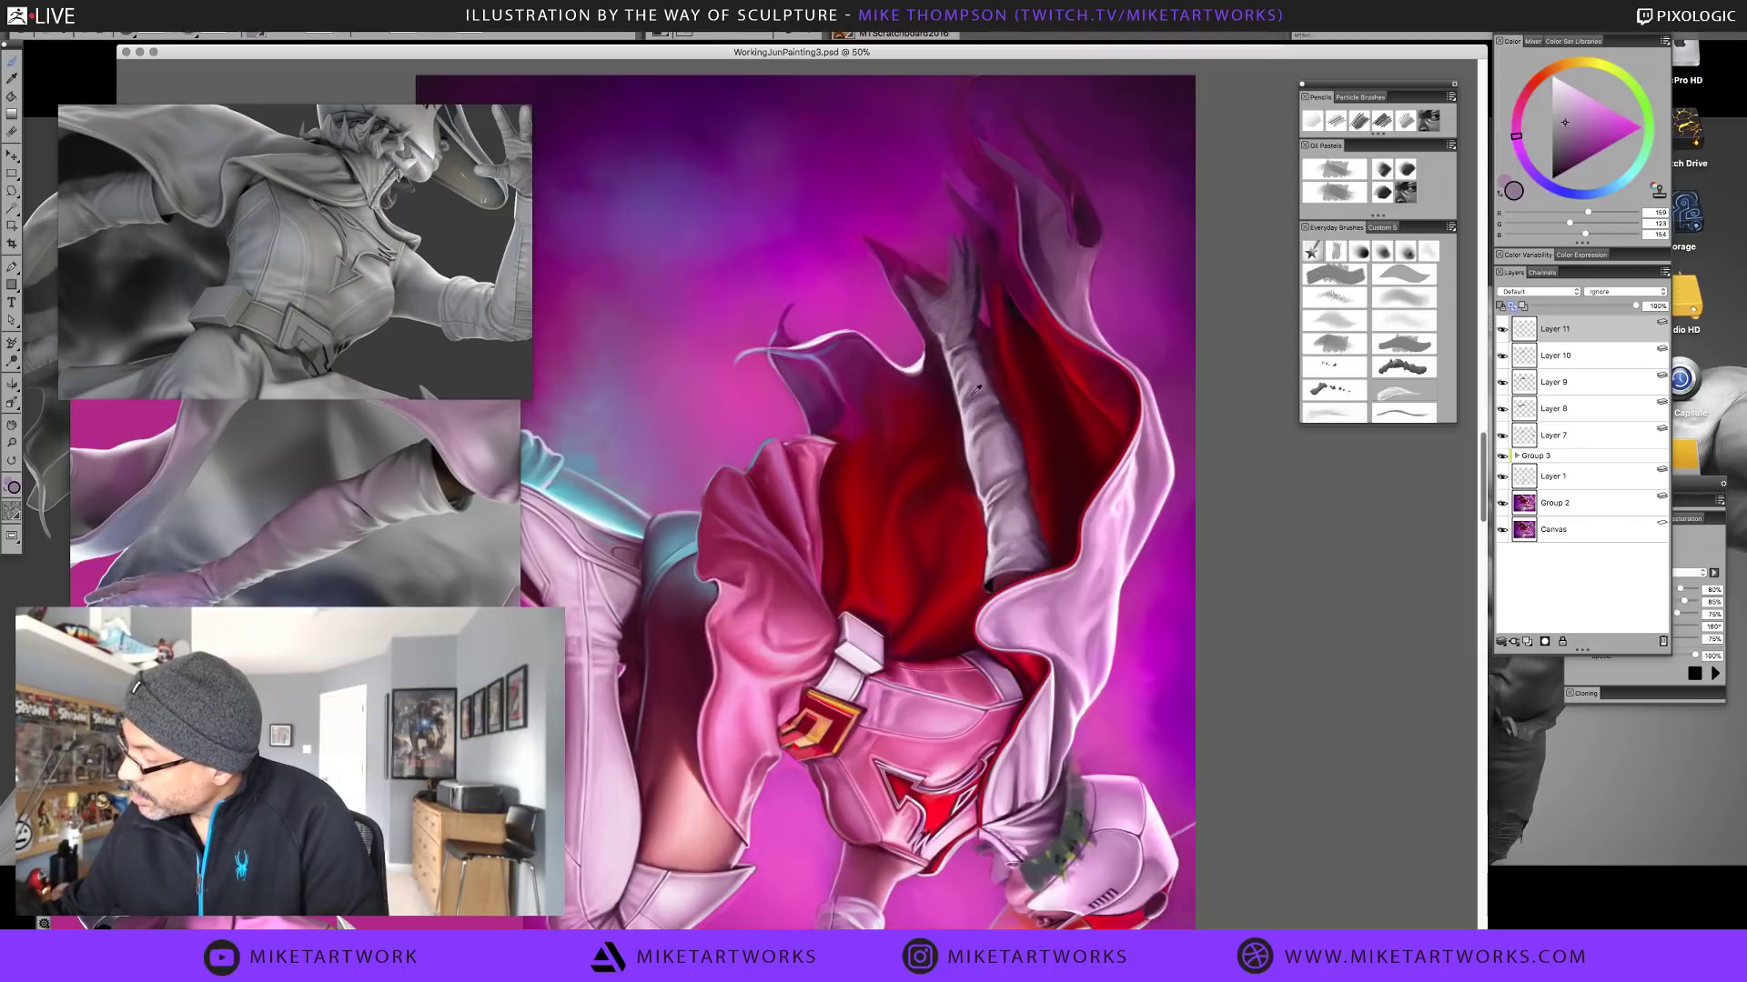
{"action": "left_click", "coordinate": [965, 401], "text": "alt"}
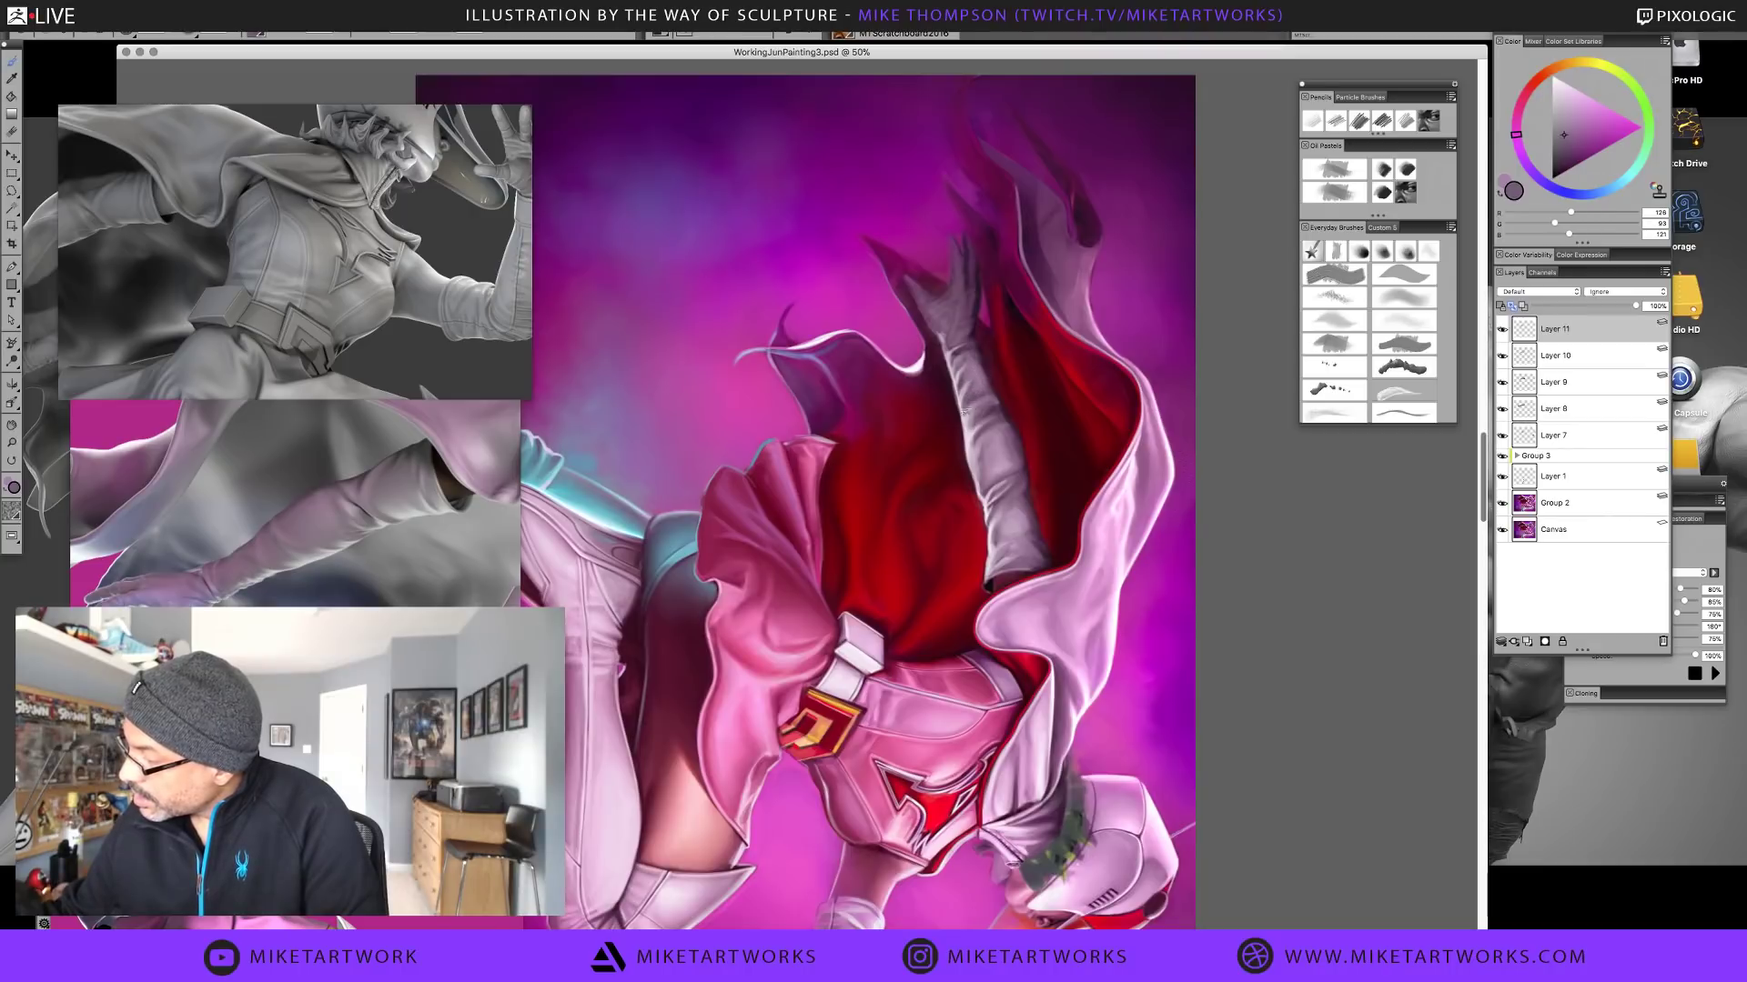
{"action": "left_click", "coordinate": [986, 397], "text": "alt"}
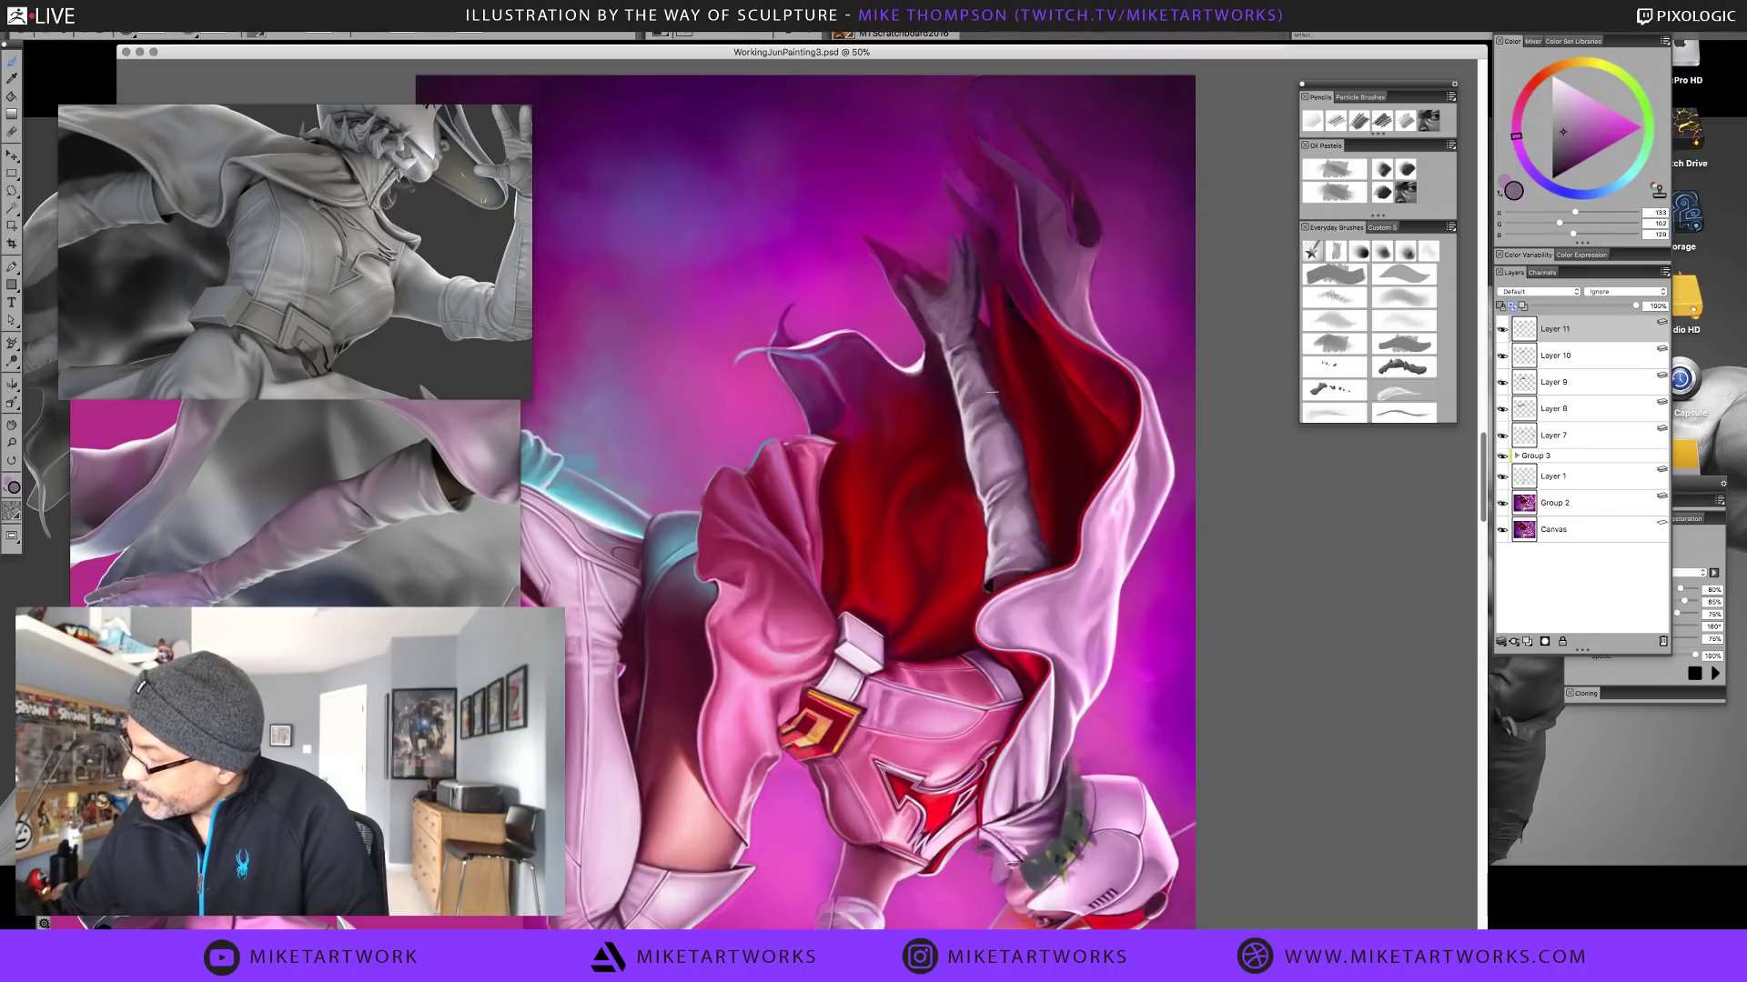
{"action": "left_click", "coordinate": [988, 382], "text": "alt"}
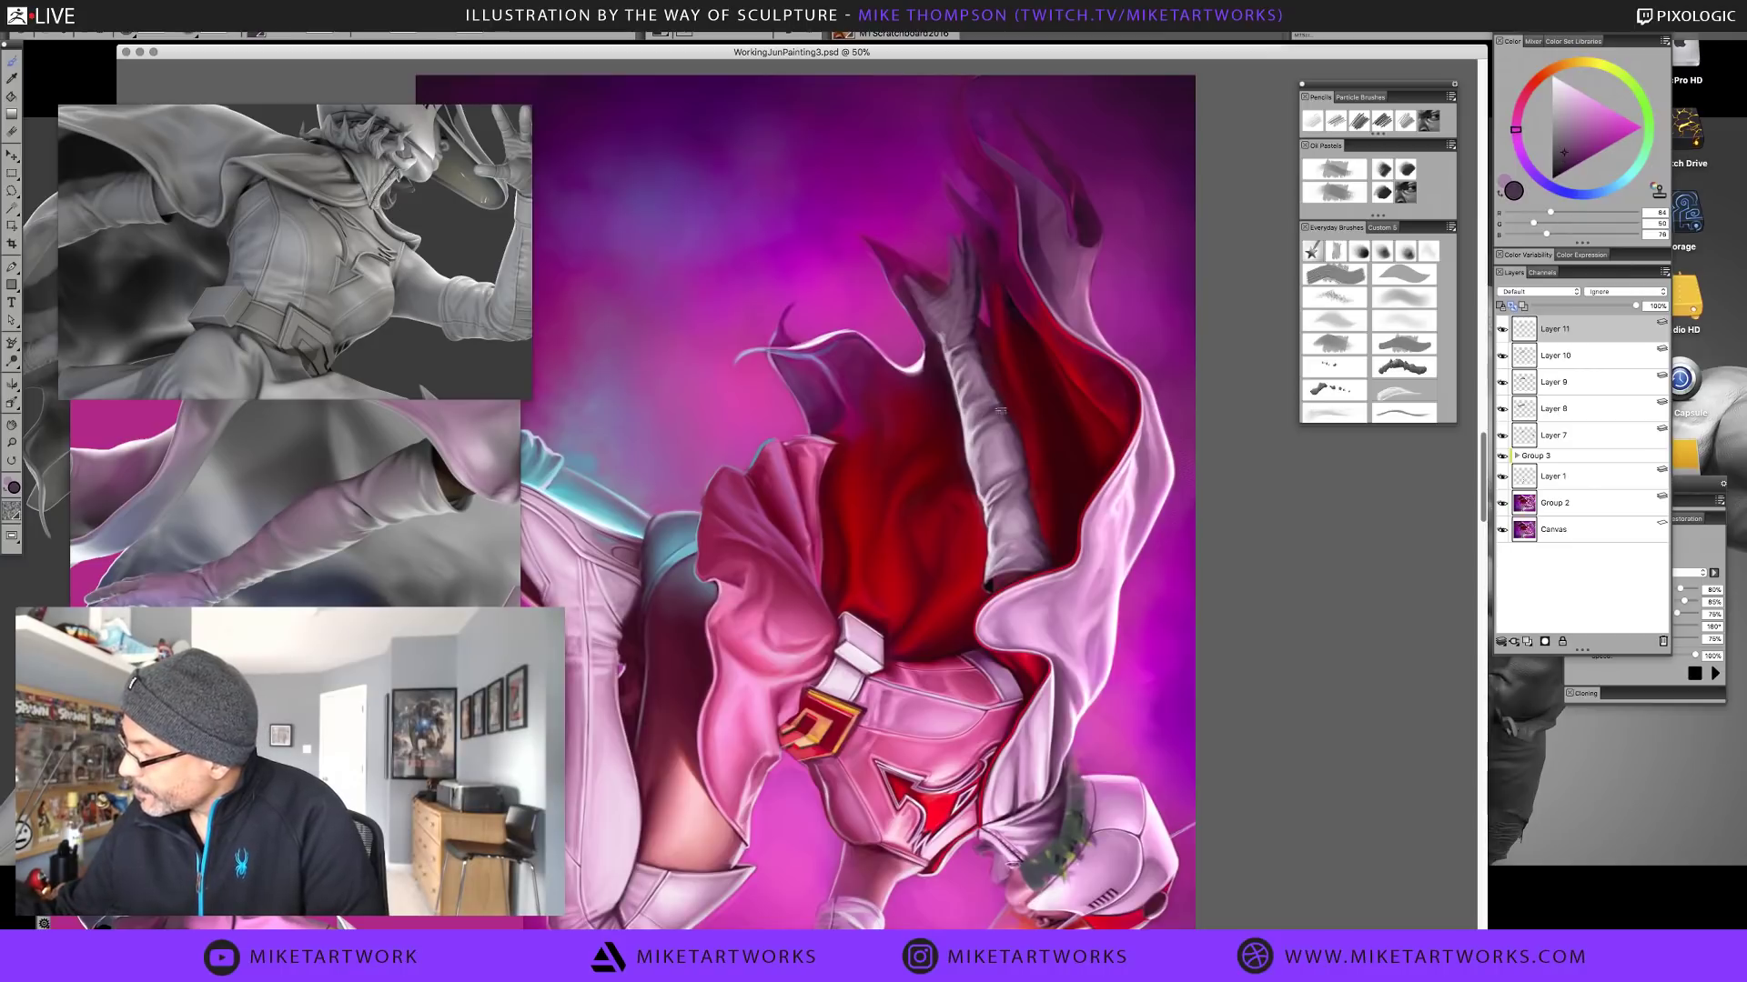
{"action": "left_click", "coordinate": [999, 391], "text": "alt"}
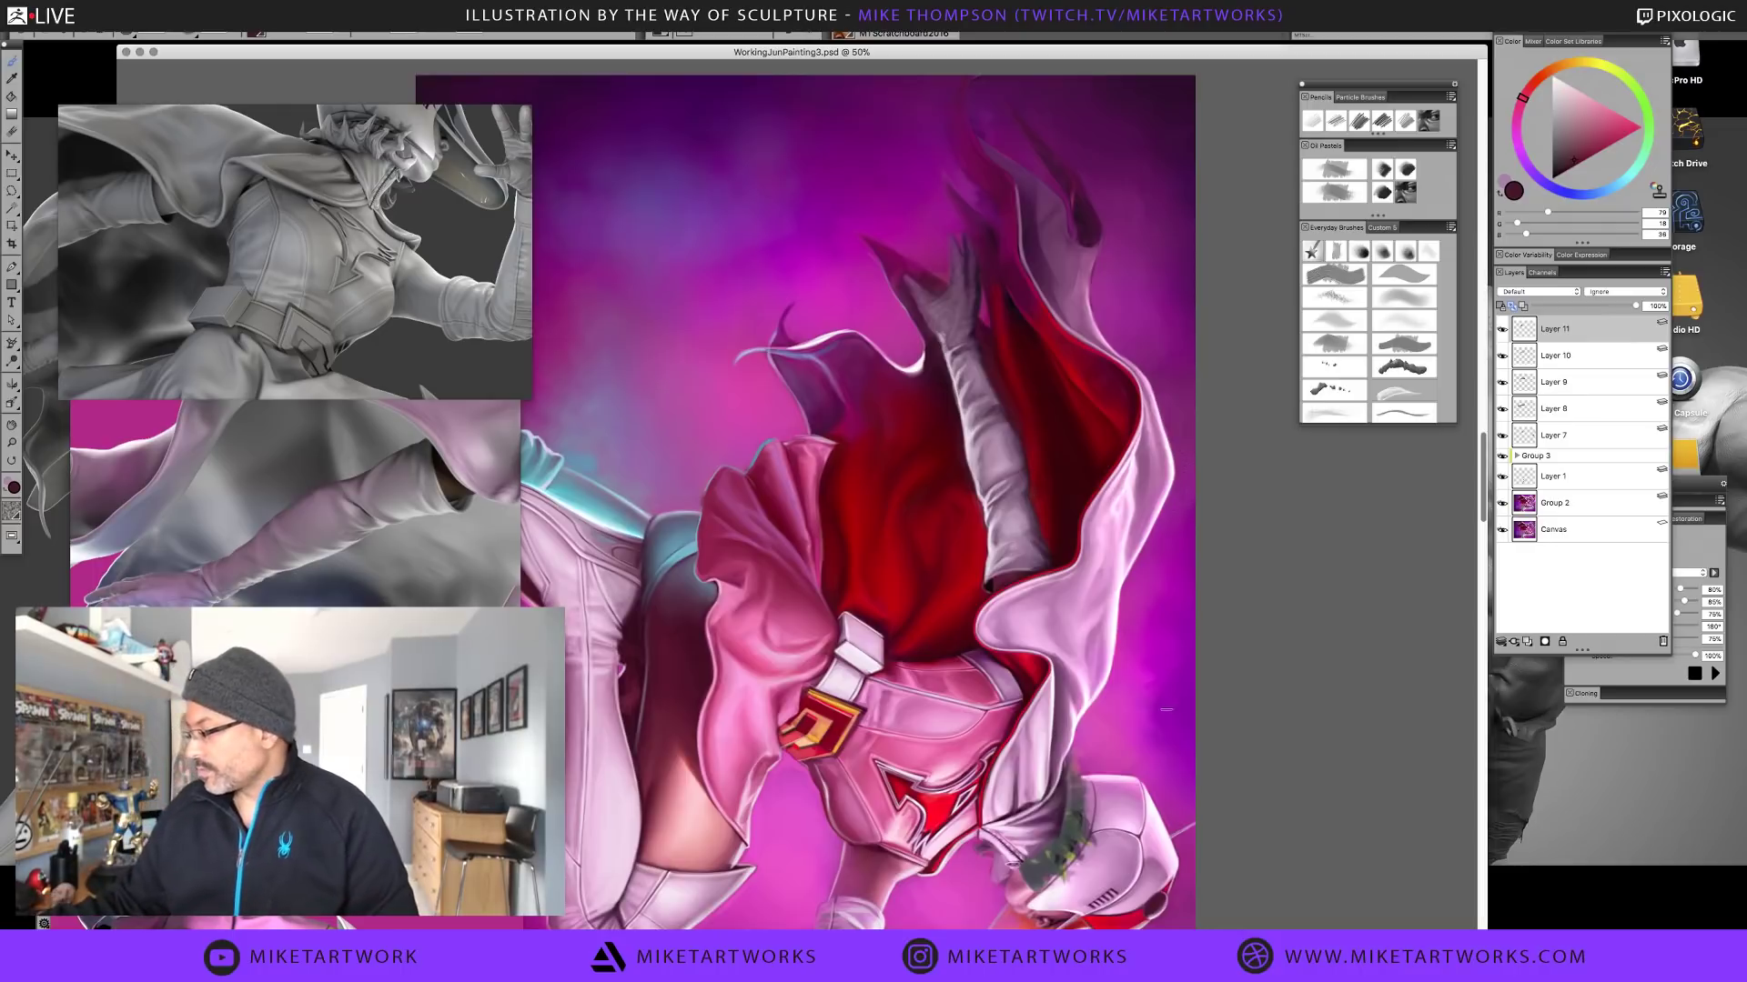
Try to move Layer 7 through Layer 11 into Group 3
{"action": "left_click", "coordinate": [1132, 273], "text": "alt"}
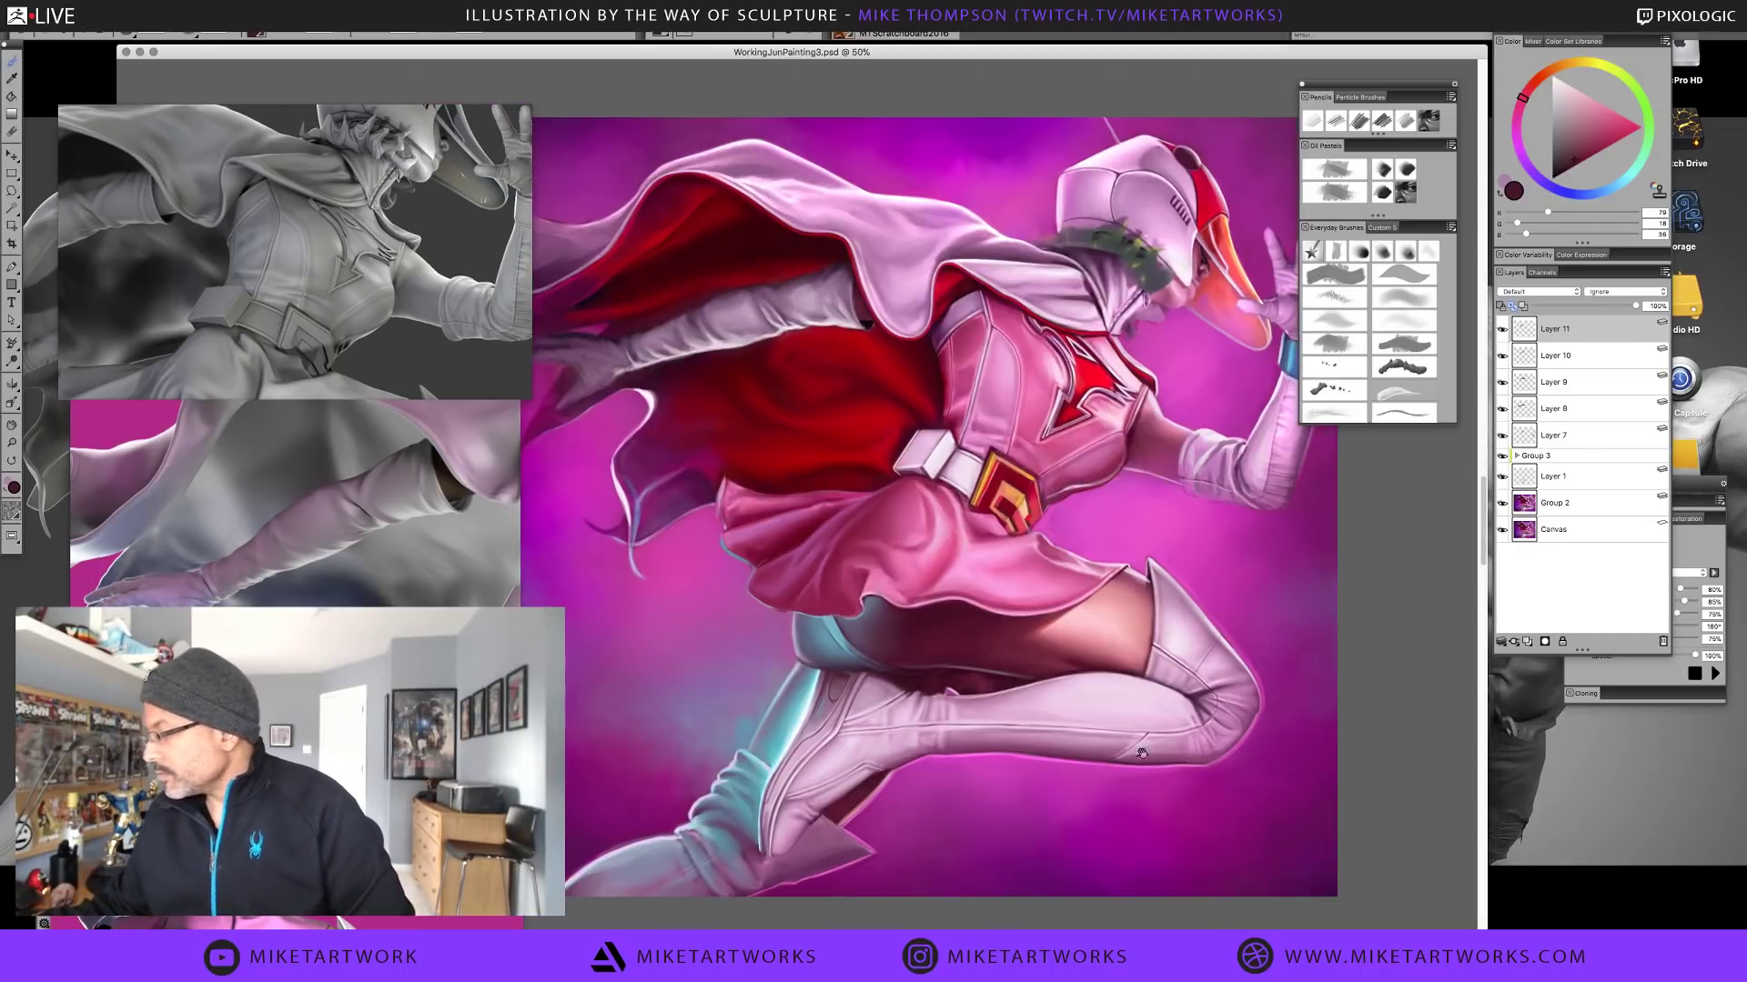
{"action": "left_click_drag", "start_coordinate": [1142, 755], "coordinate": [1140, 802]}
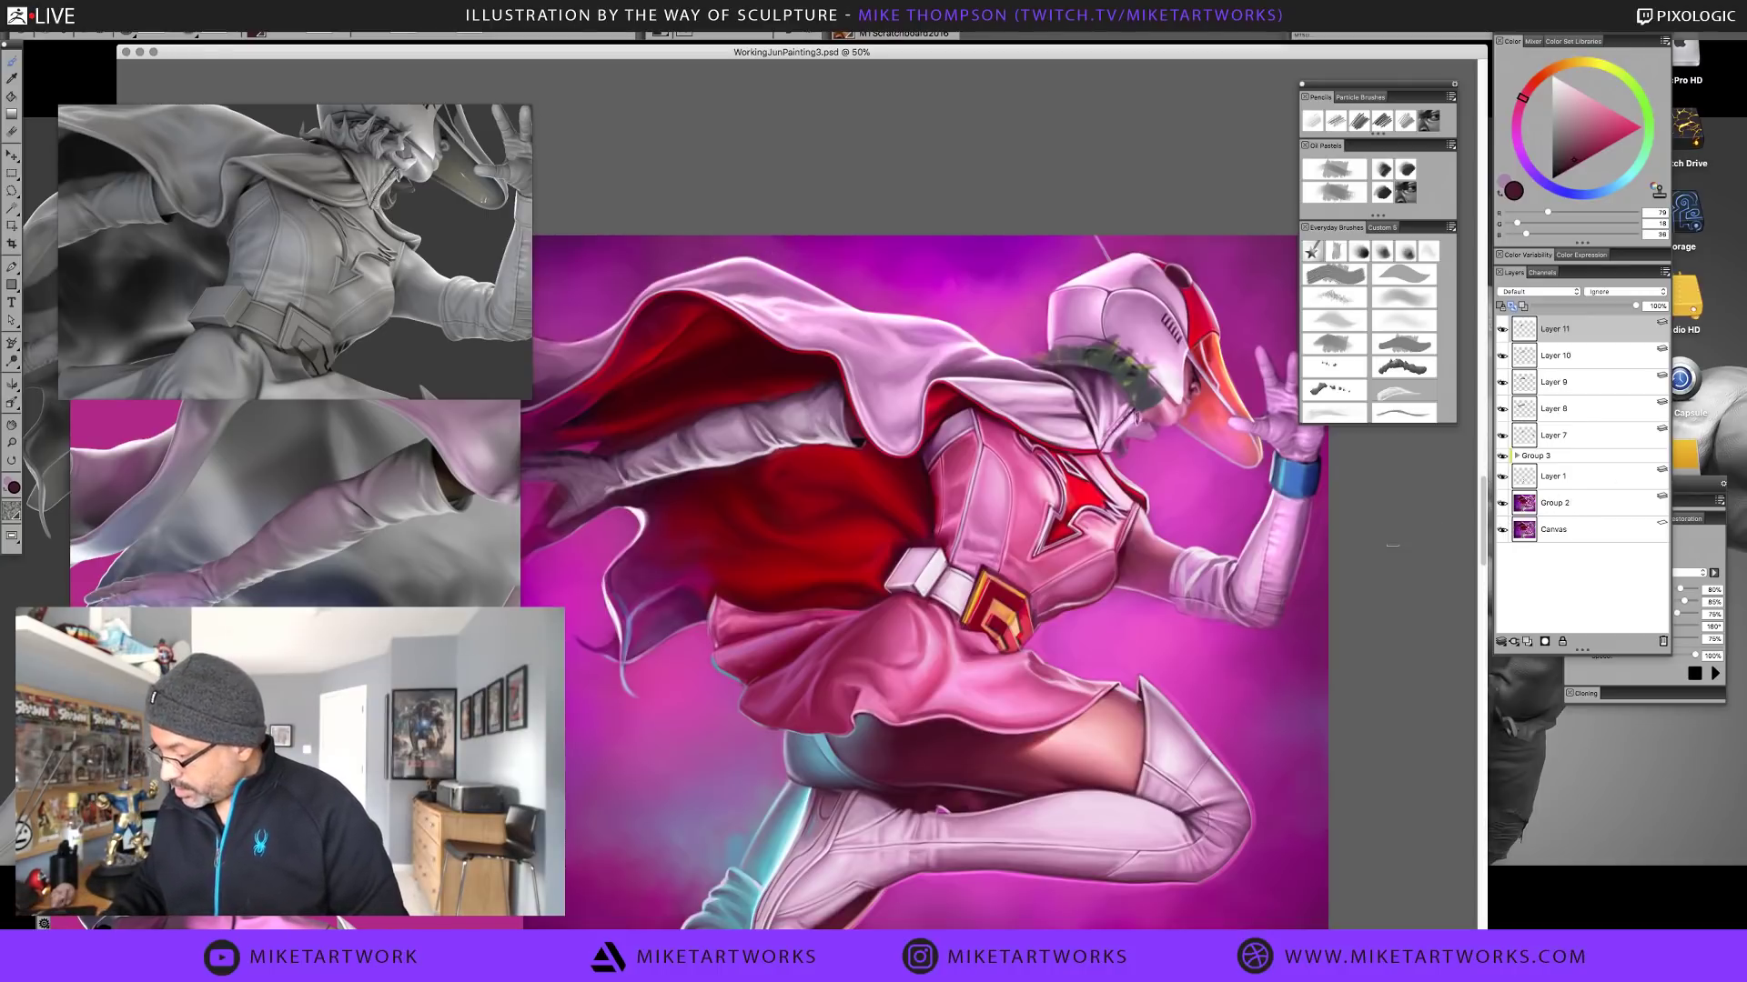
{"action": "key", "text": "super+minus"}
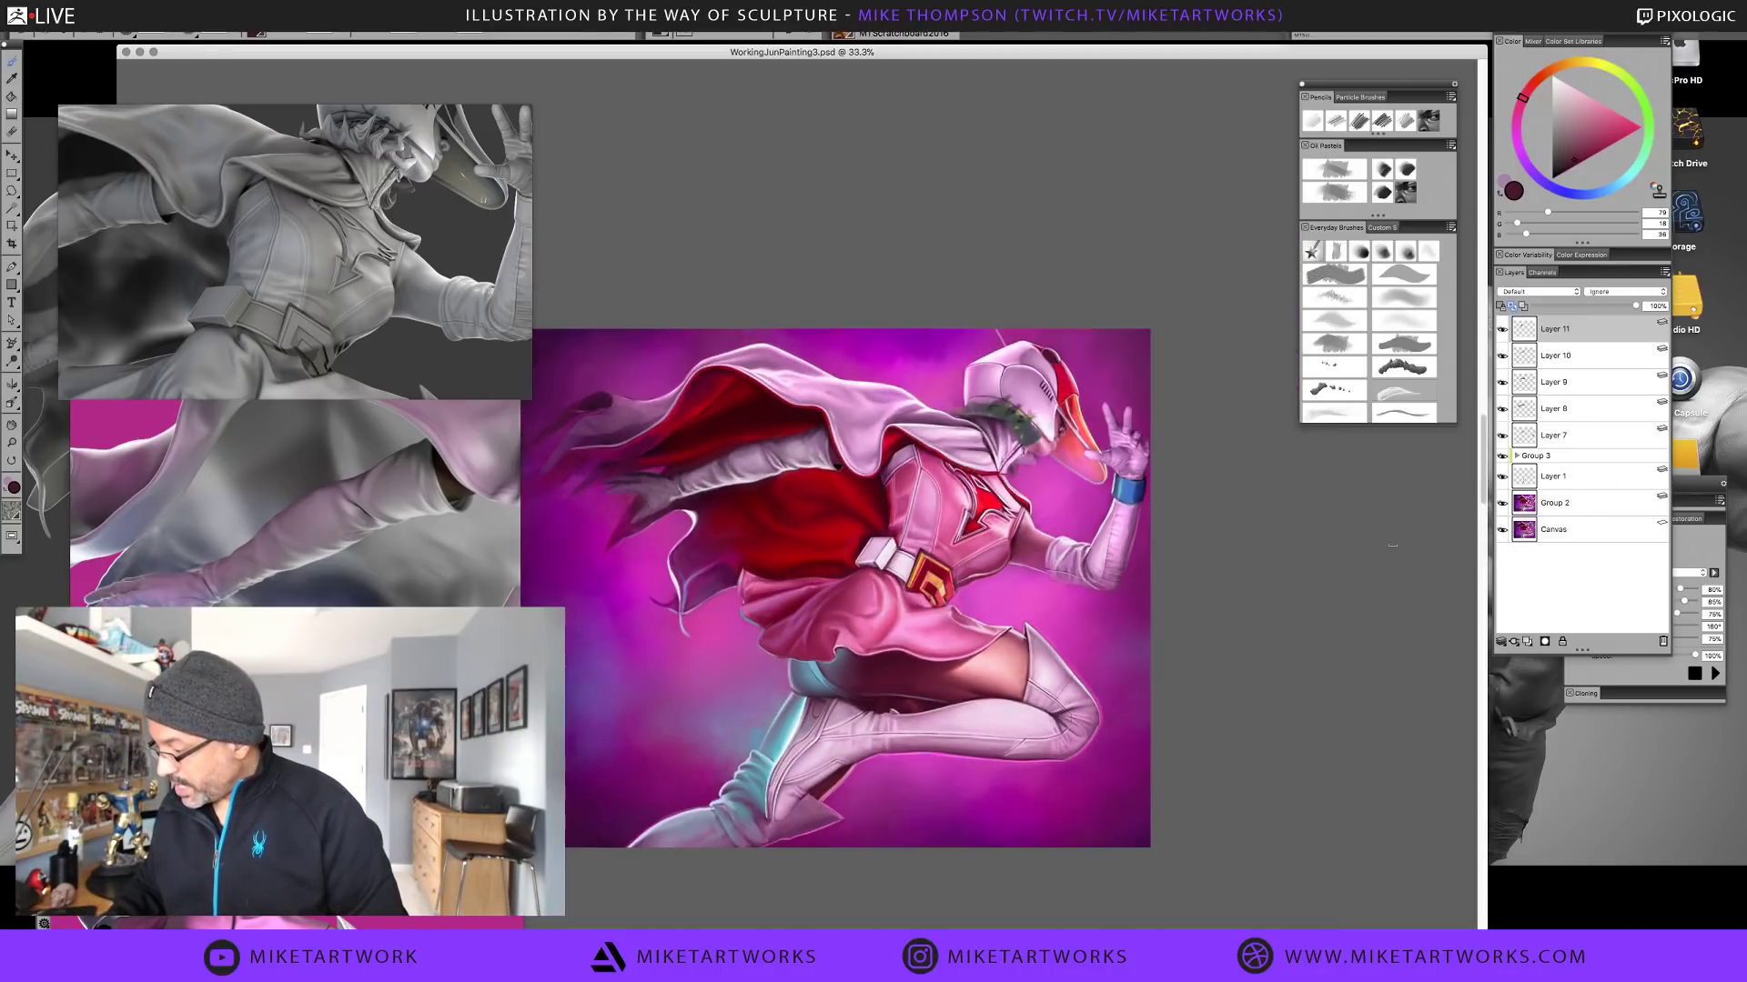
{"action": "left_click", "coordinate": [1518, 457]}
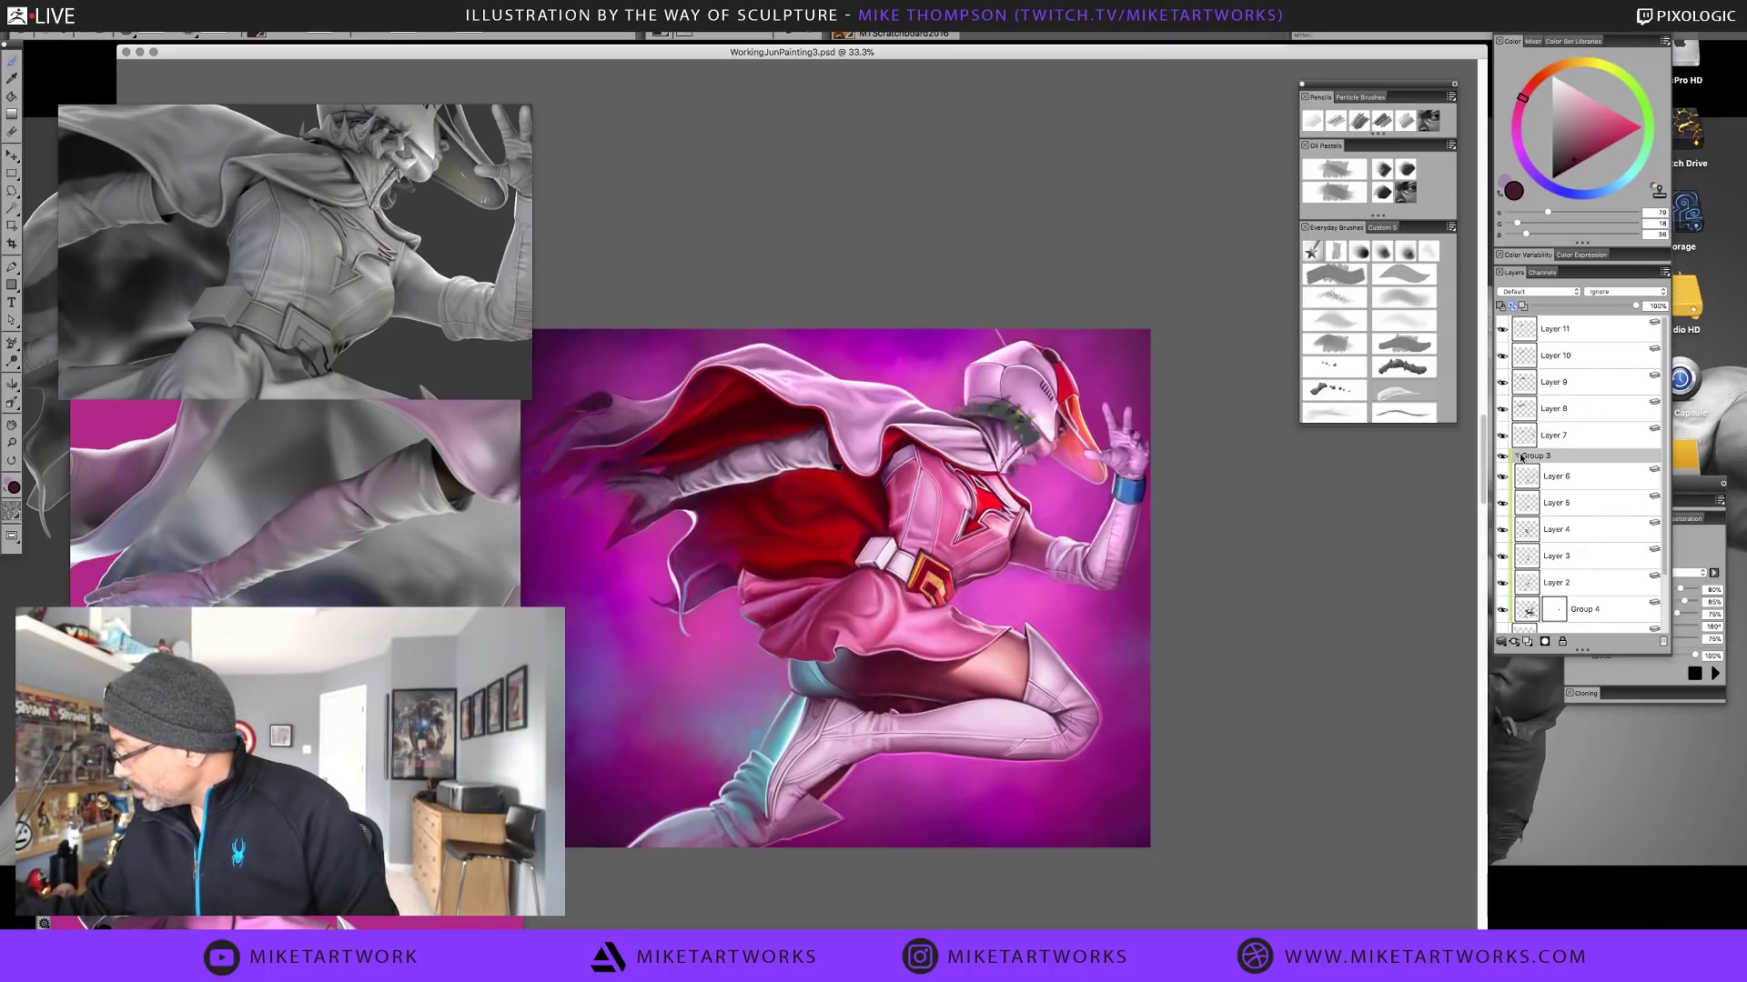
{"action": "left_click", "coordinate": [1596, 335]}
{"action": "left_click", "coordinate": [1598, 438], "text": "shift"}
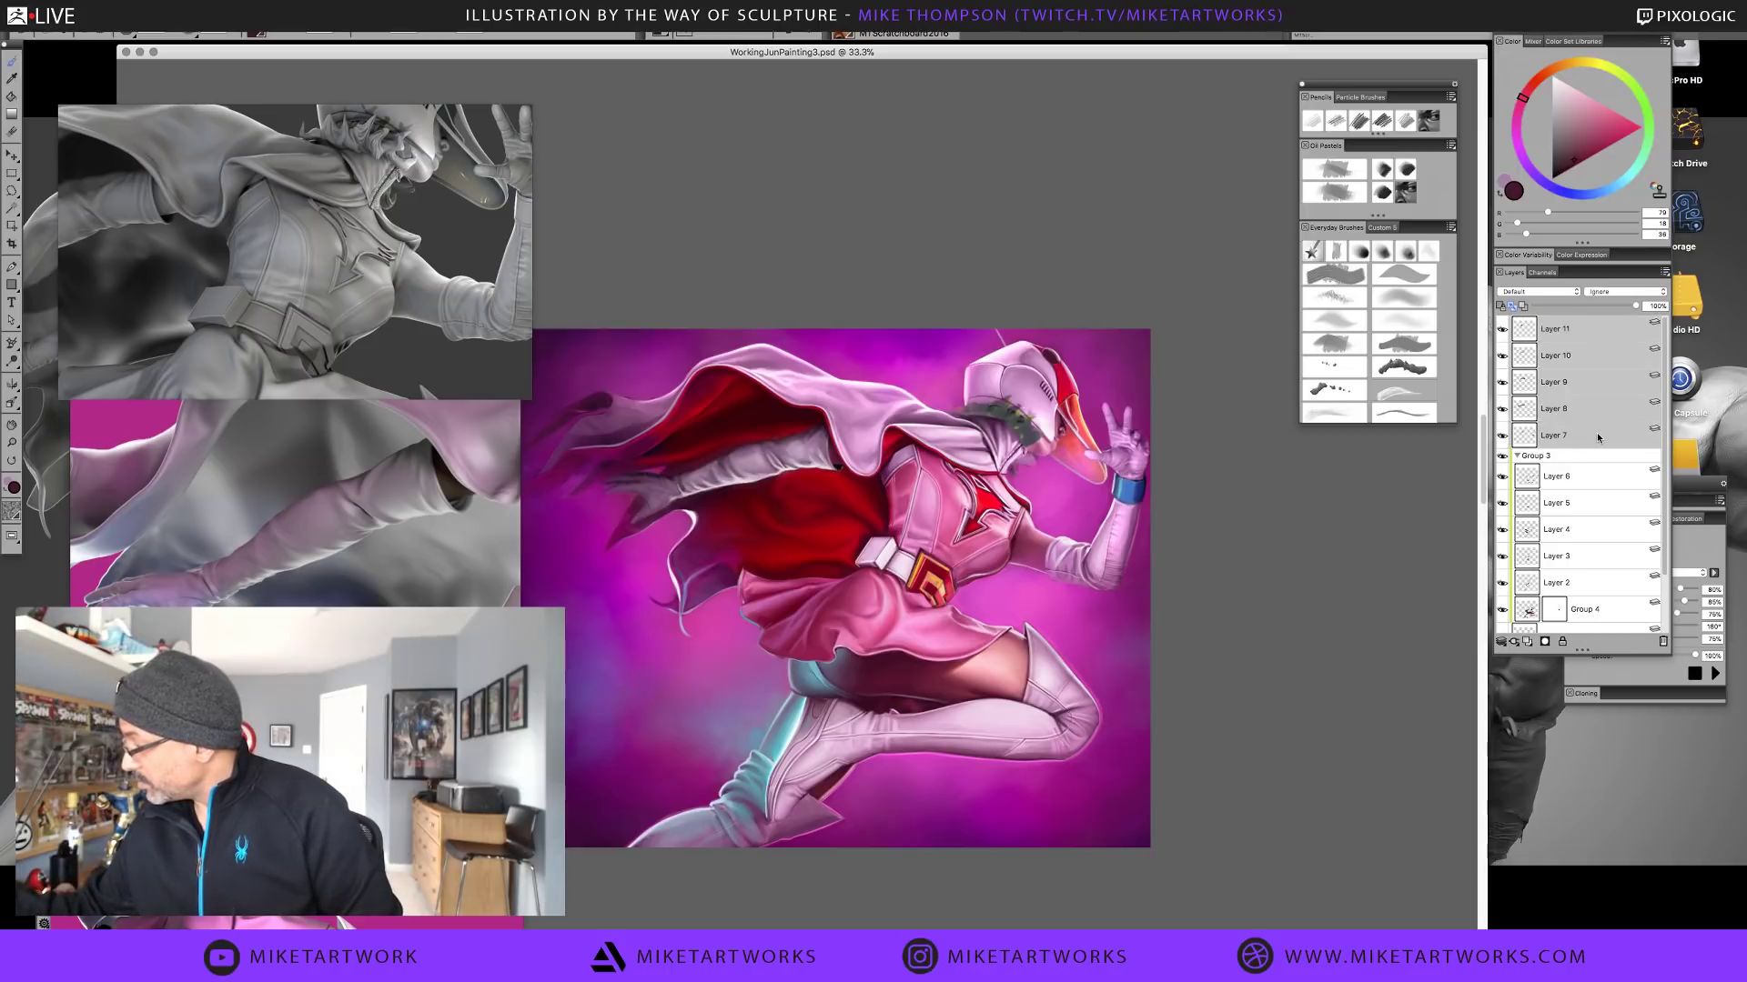
{"action": "left_click_drag", "start_coordinate": [1635, 398], "coordinate": [1608, 463]}
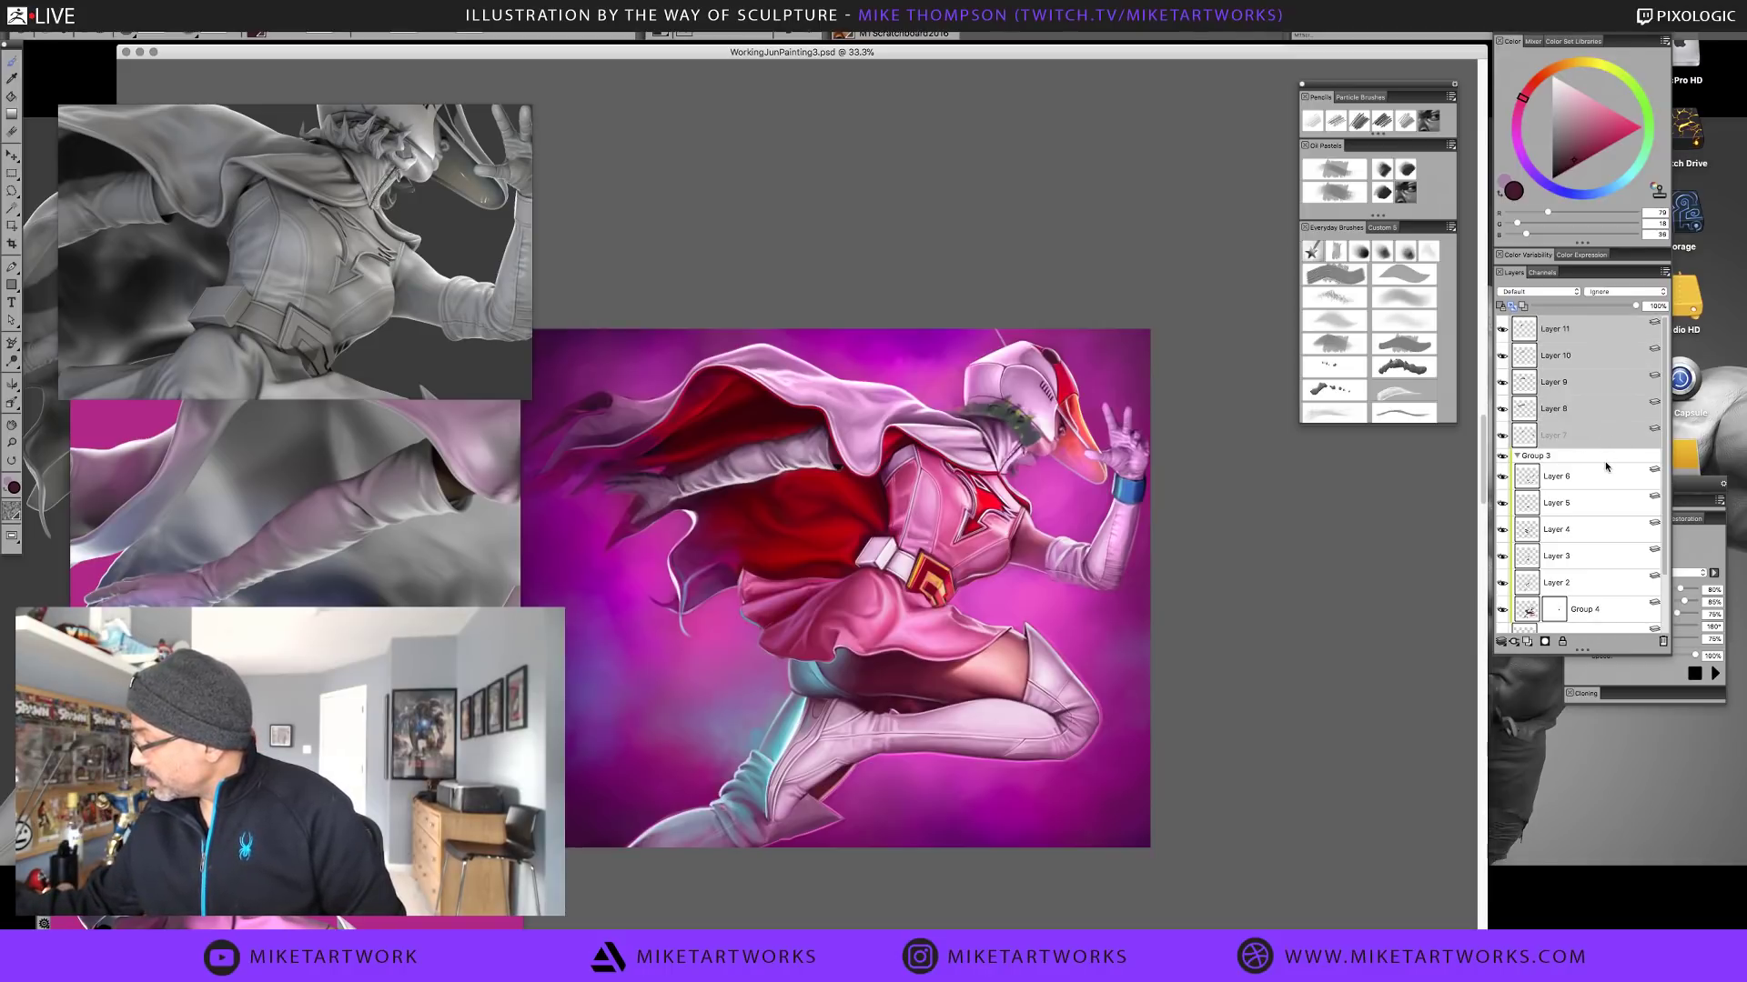
{"action": "left_click", "coordinate": [1556, 456]}
{"action": "left_click", "coordinate": [1523, 456]}
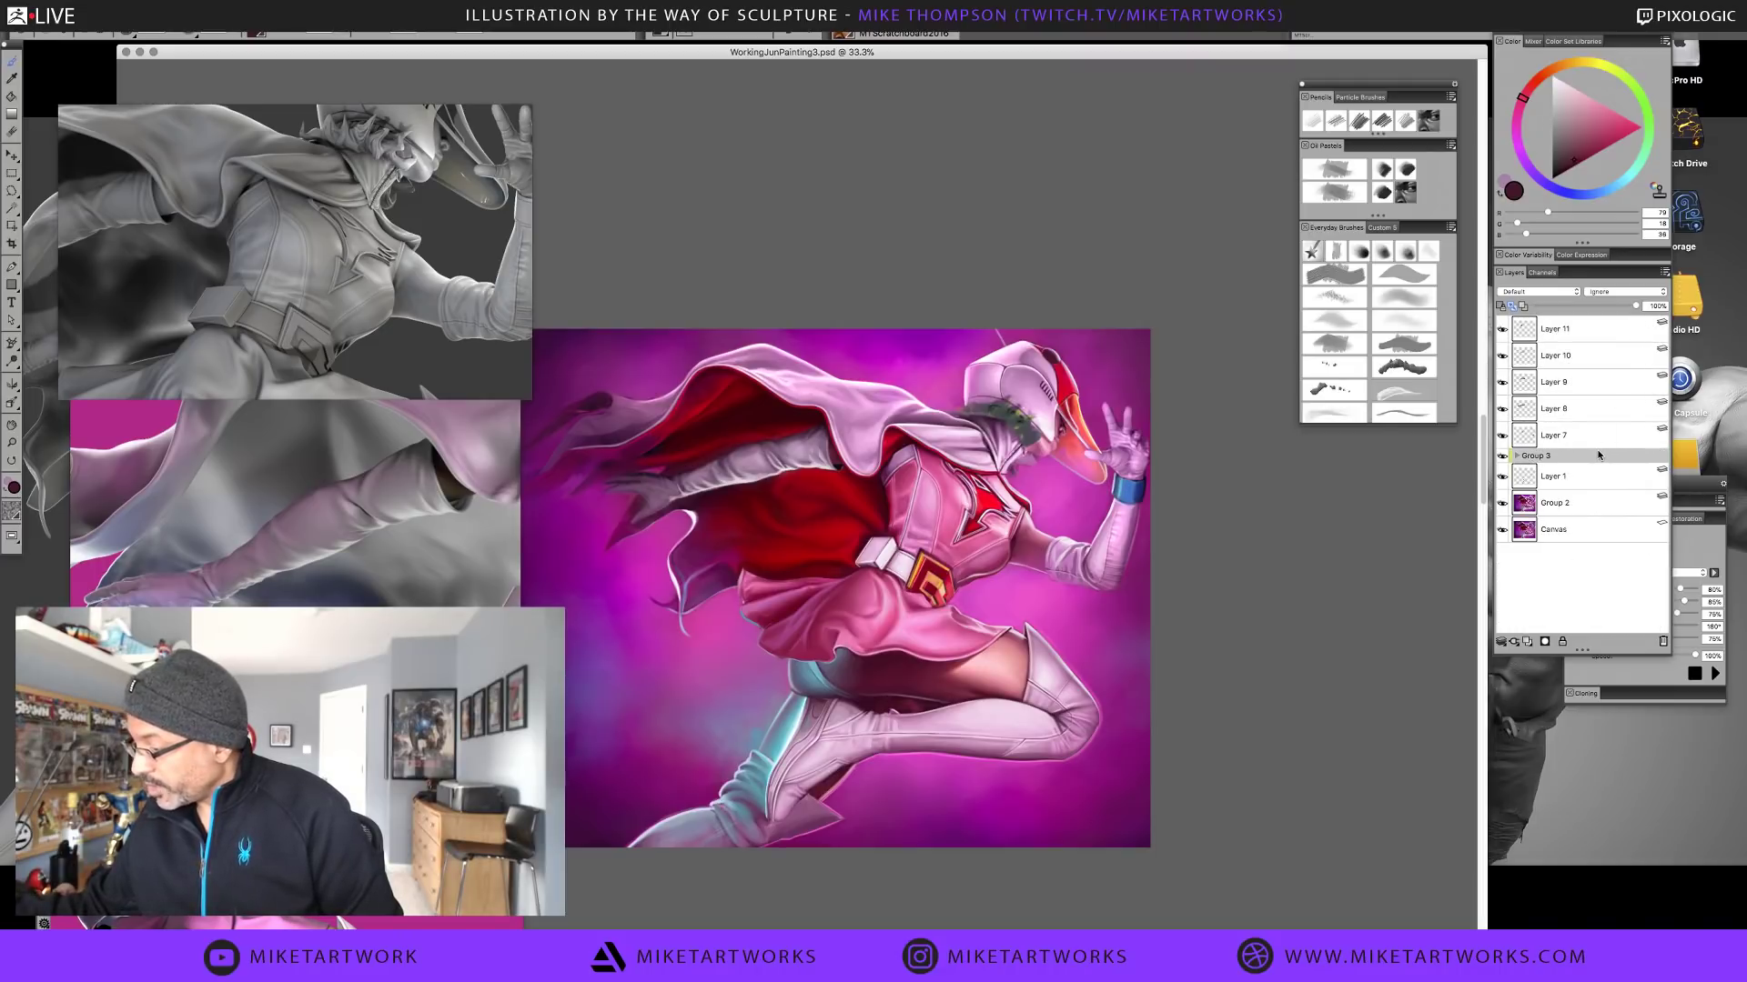
Select everything from Layer 11 down to Group 2 and collapse it into a single layer above the canvas
{"action": "left_click", "coordinate": [1503, 456]}
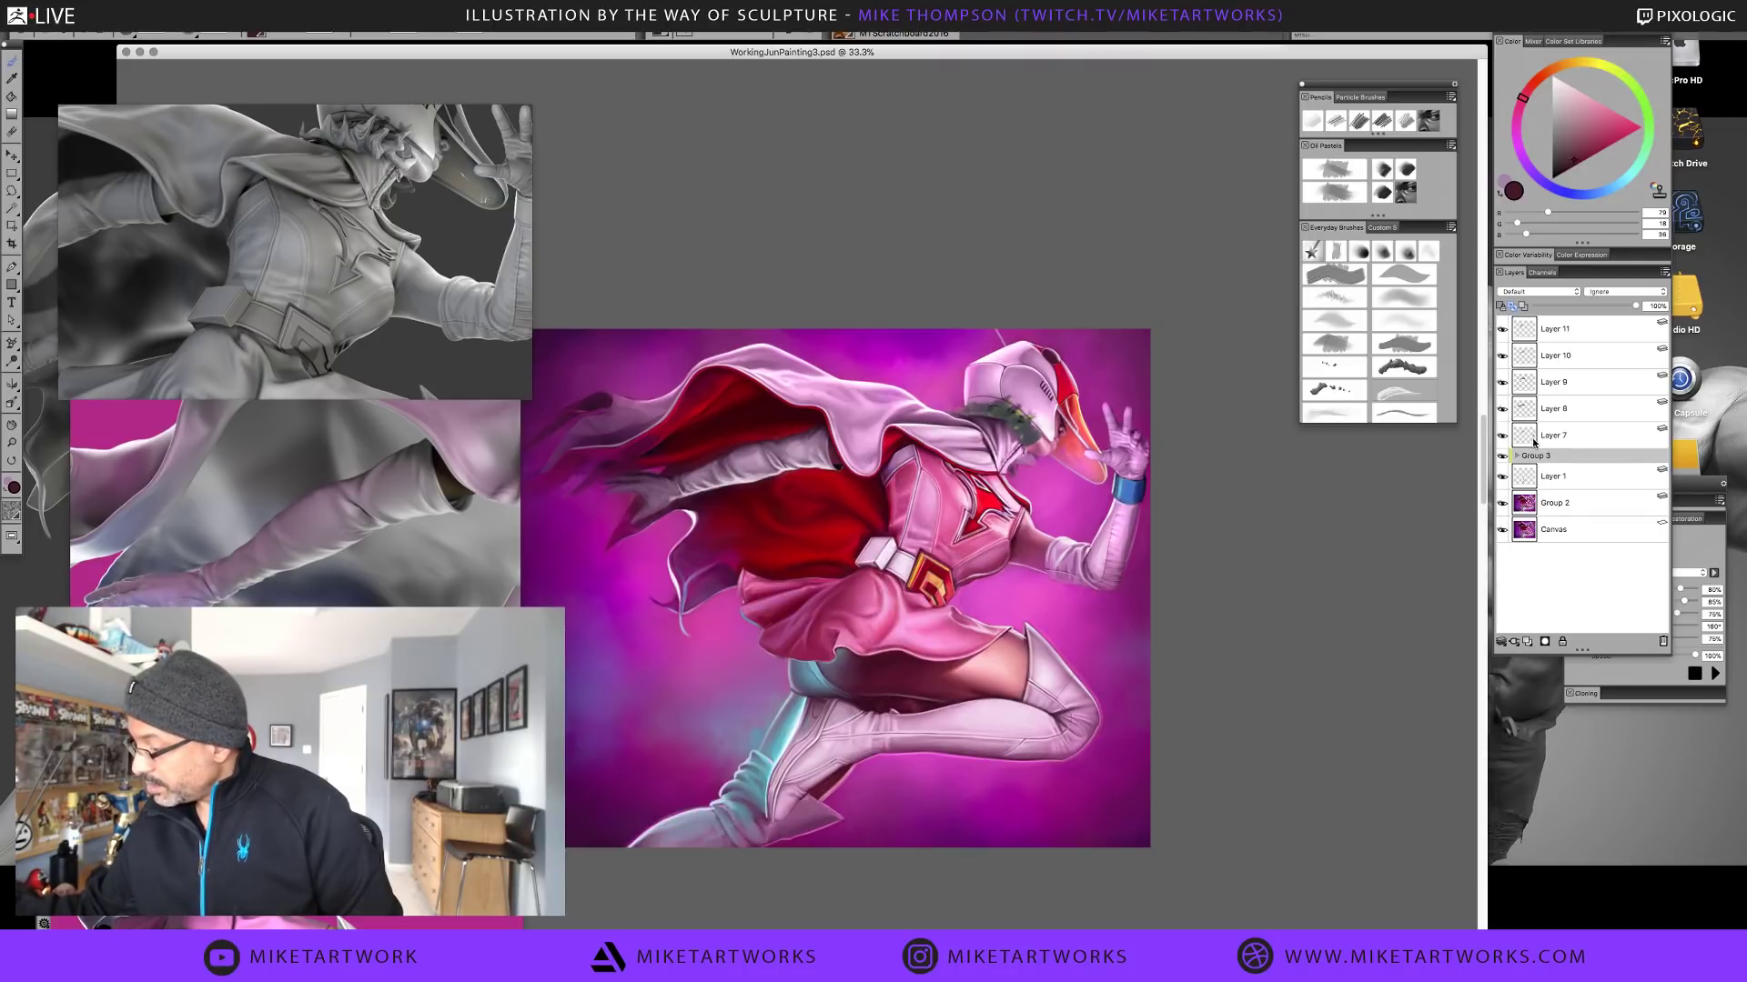
{"action": "left_click", "coordinate": [1592, 330]}
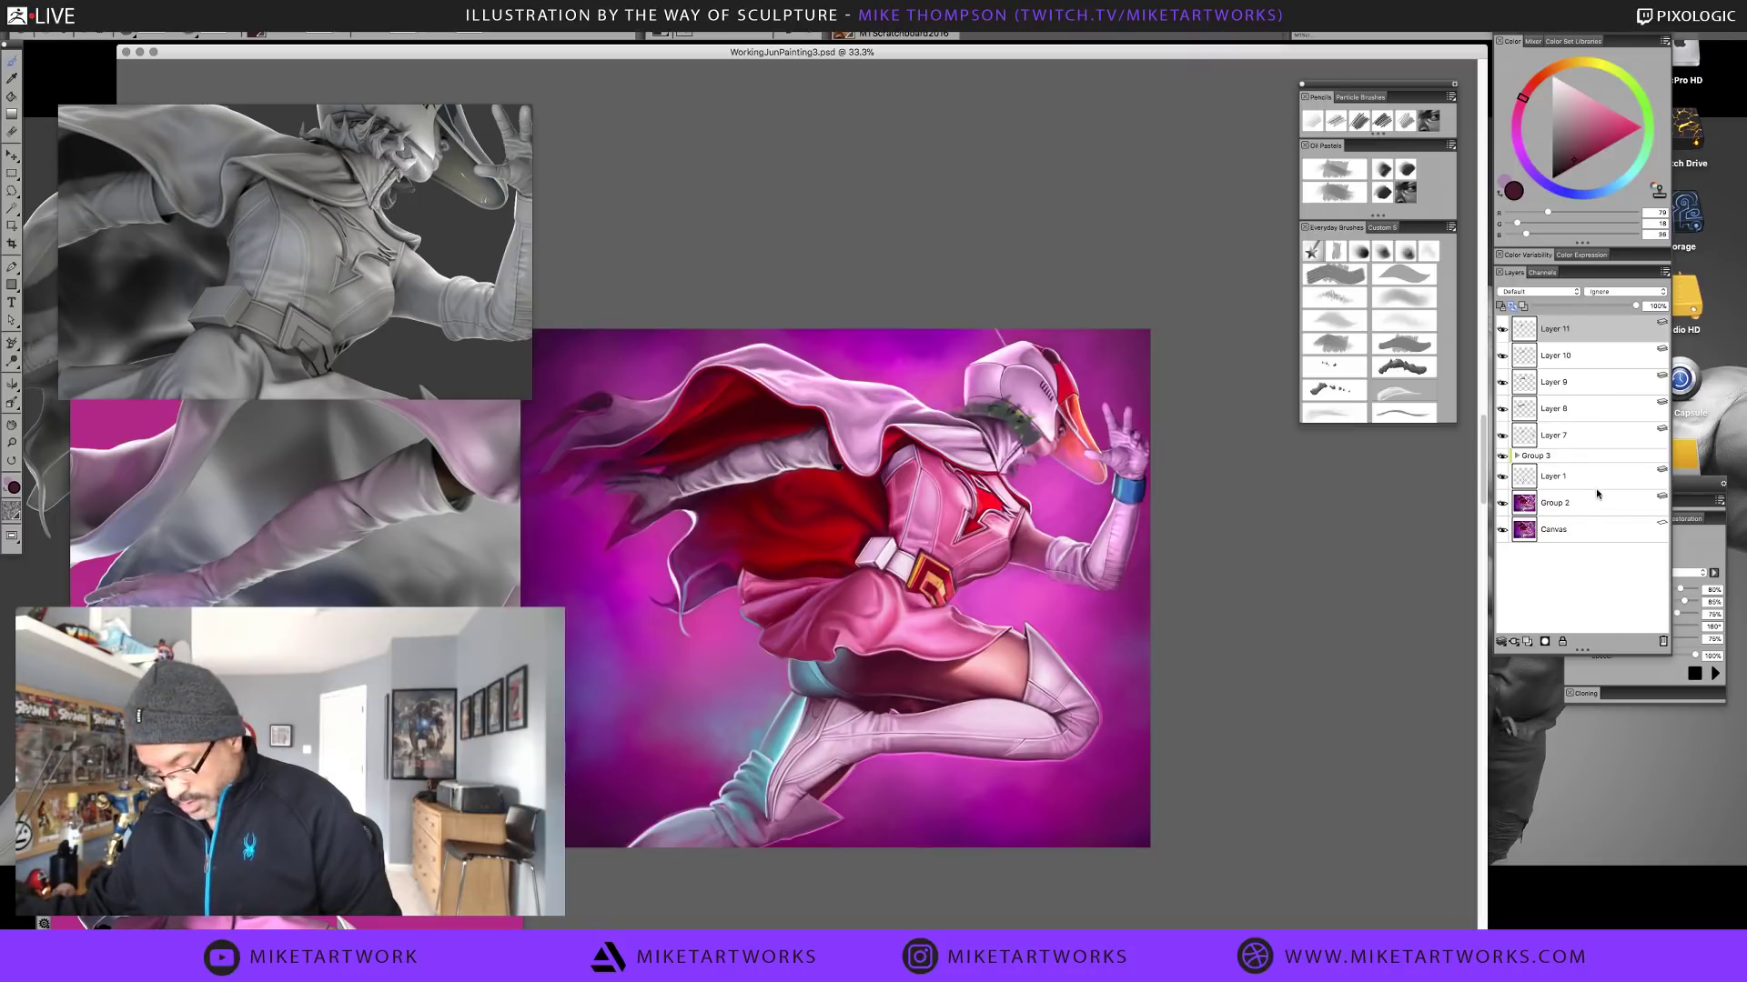
{"action": "left_click", "coordinate": [1586, 493], "text": "shift"}
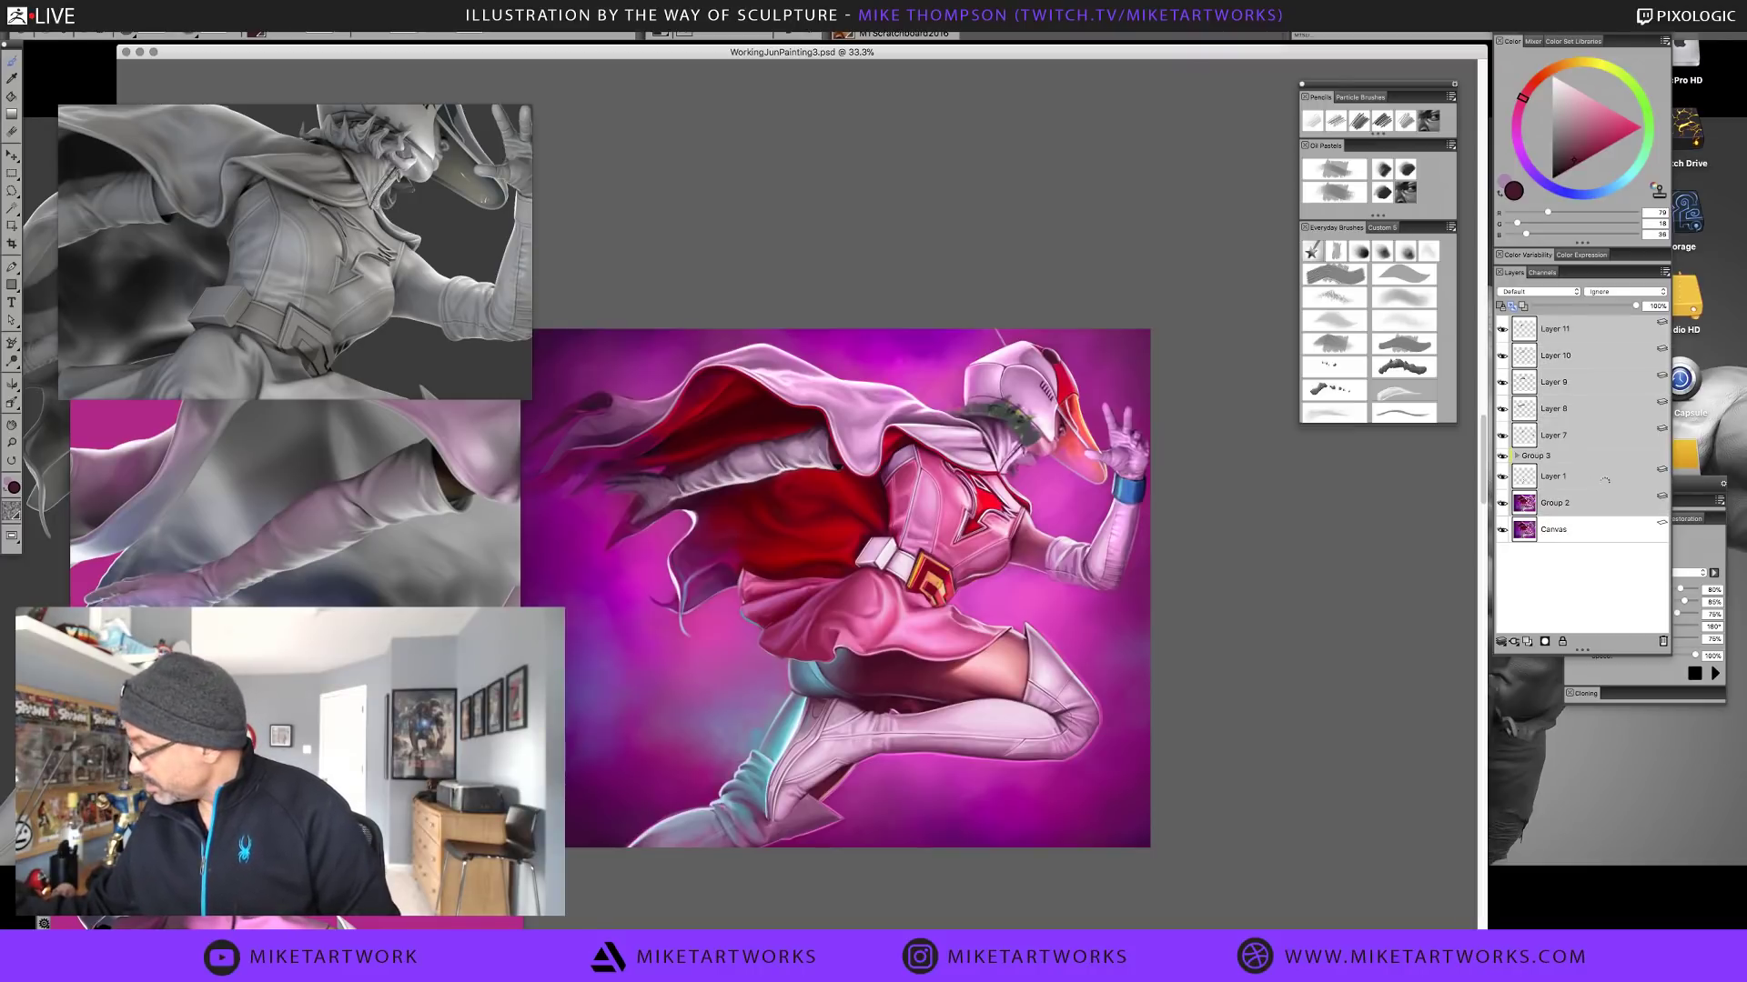
Compare the collapsed Layer 11 with the original canvas painting by hiding and showing it, and inspect the figure up close
{"action": "left_click", "coordinate": [1503, 333]}
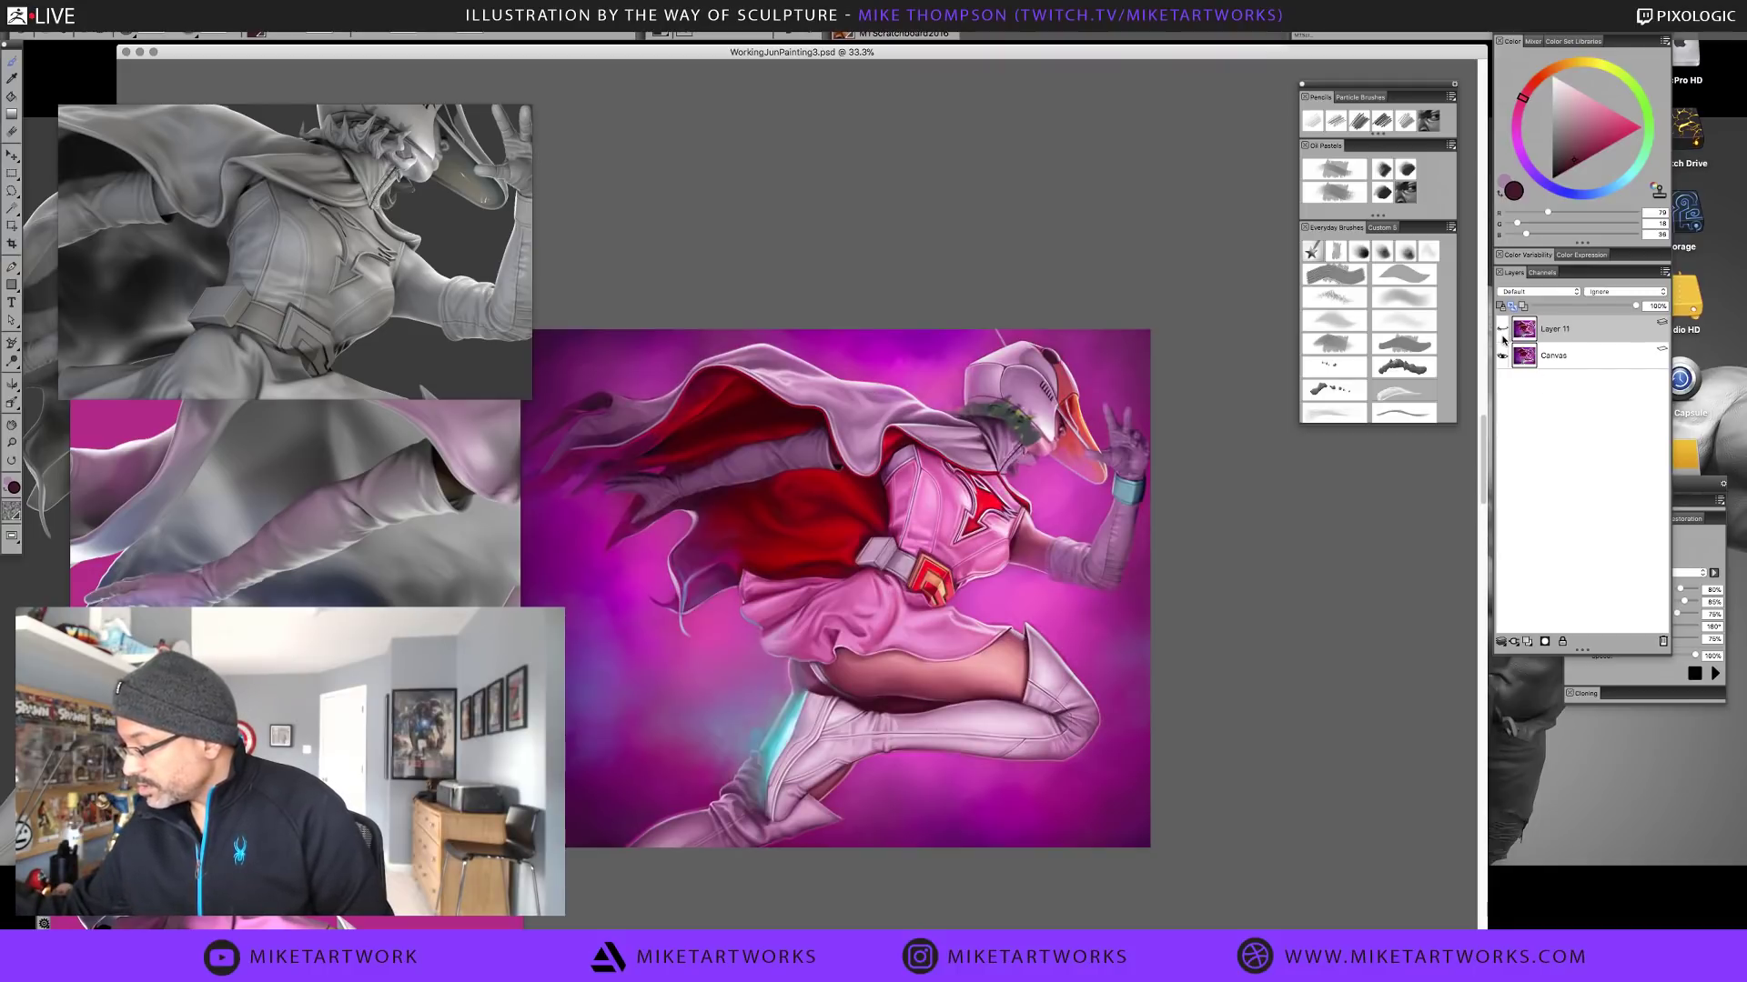
{"action": "left_click", "coordinate": [1502, 331]}
{"action": "left_click", "coordinate": [1503, 332]}
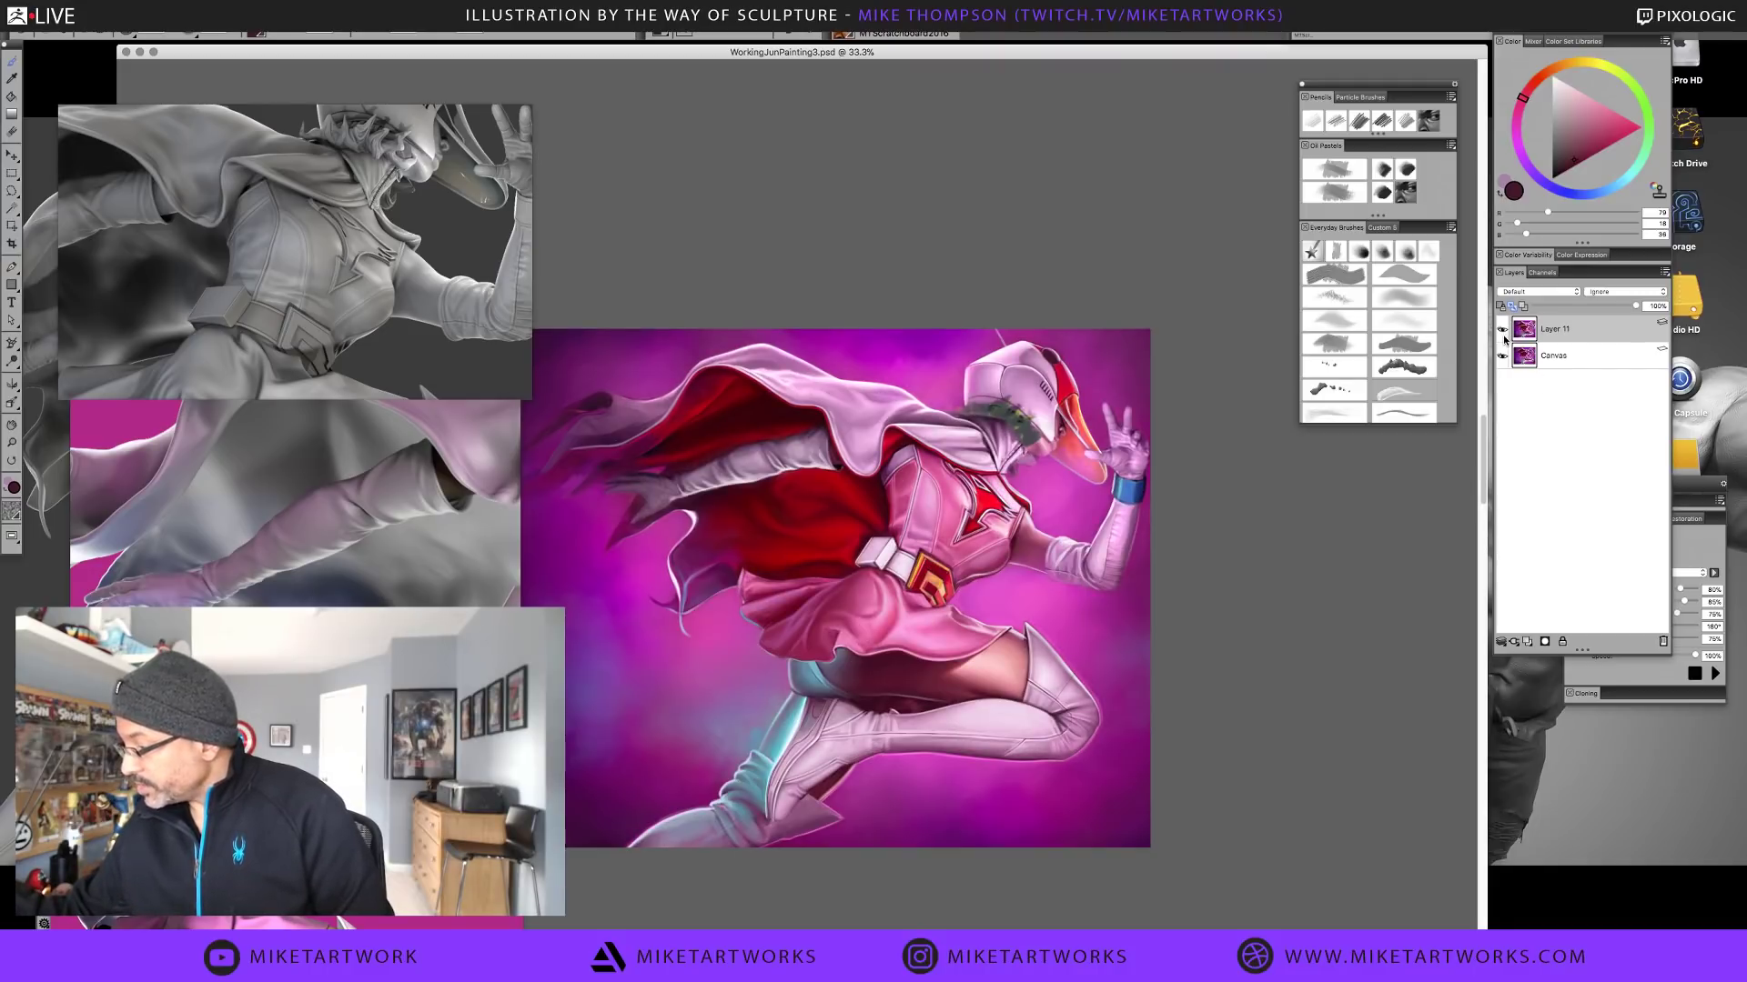
{"action": "left_click", "coordinate": [1502, 333]}
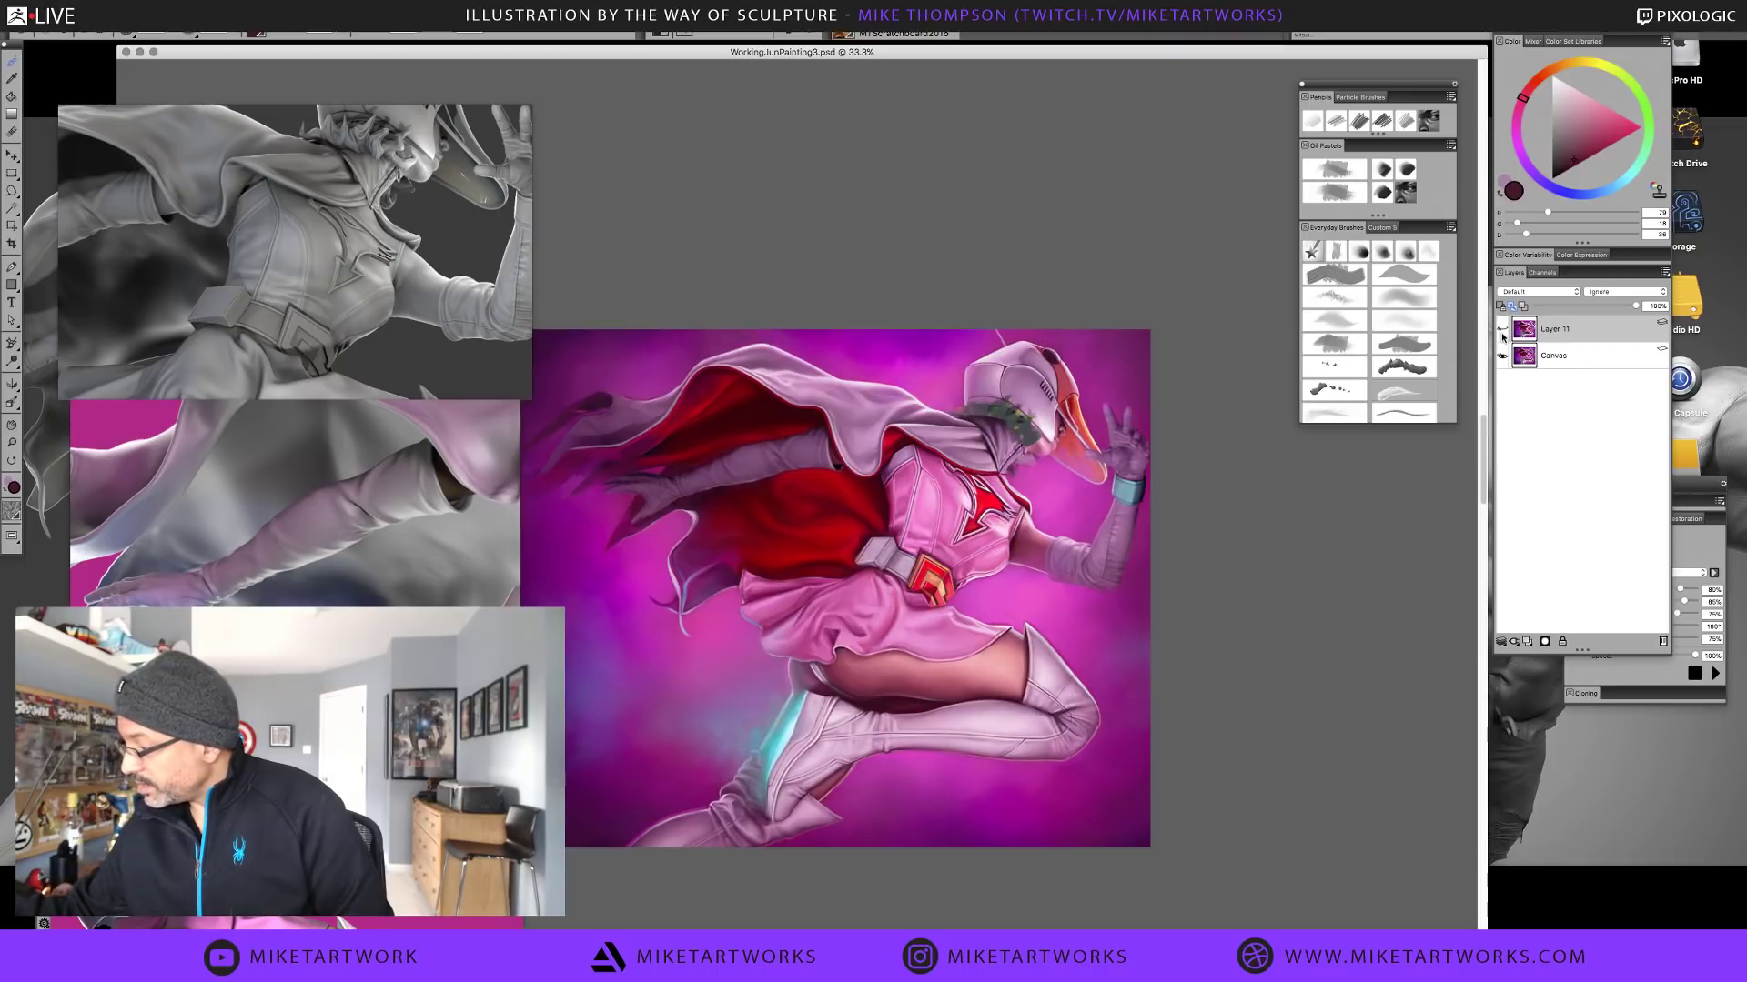
{"action": "left_click", "coordinate": [1502, 334]}
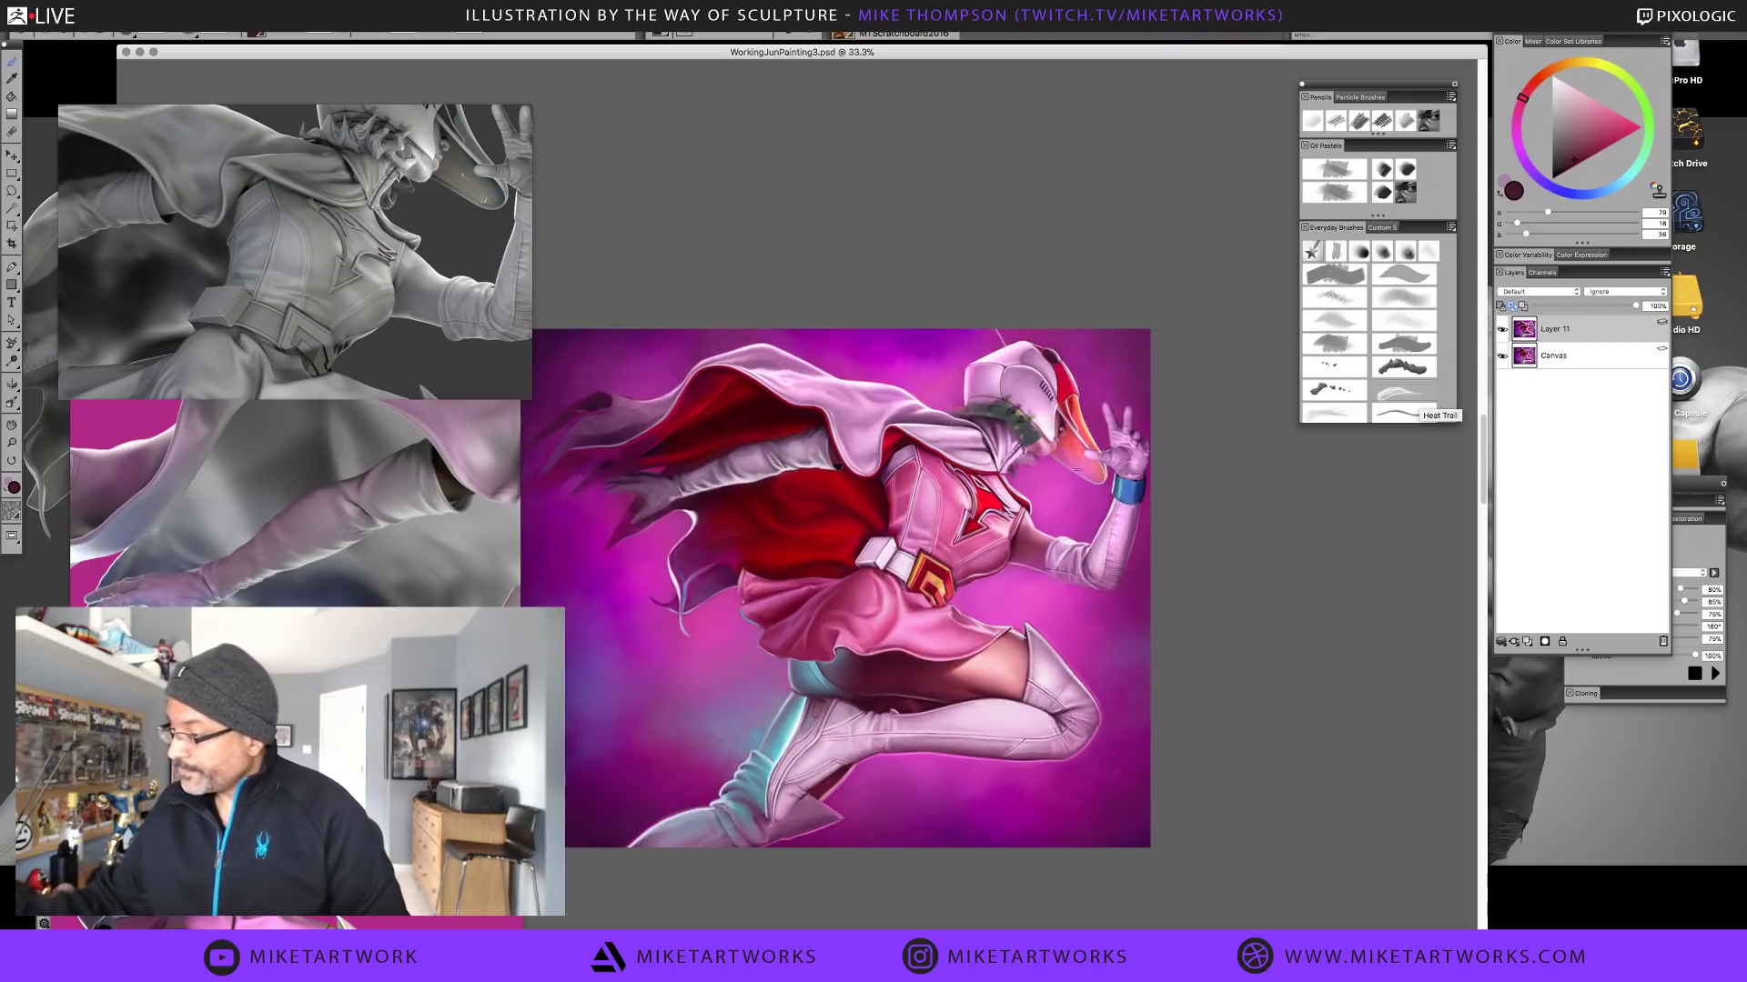
{"action": "left_click", "coordinate": [837, 478]}
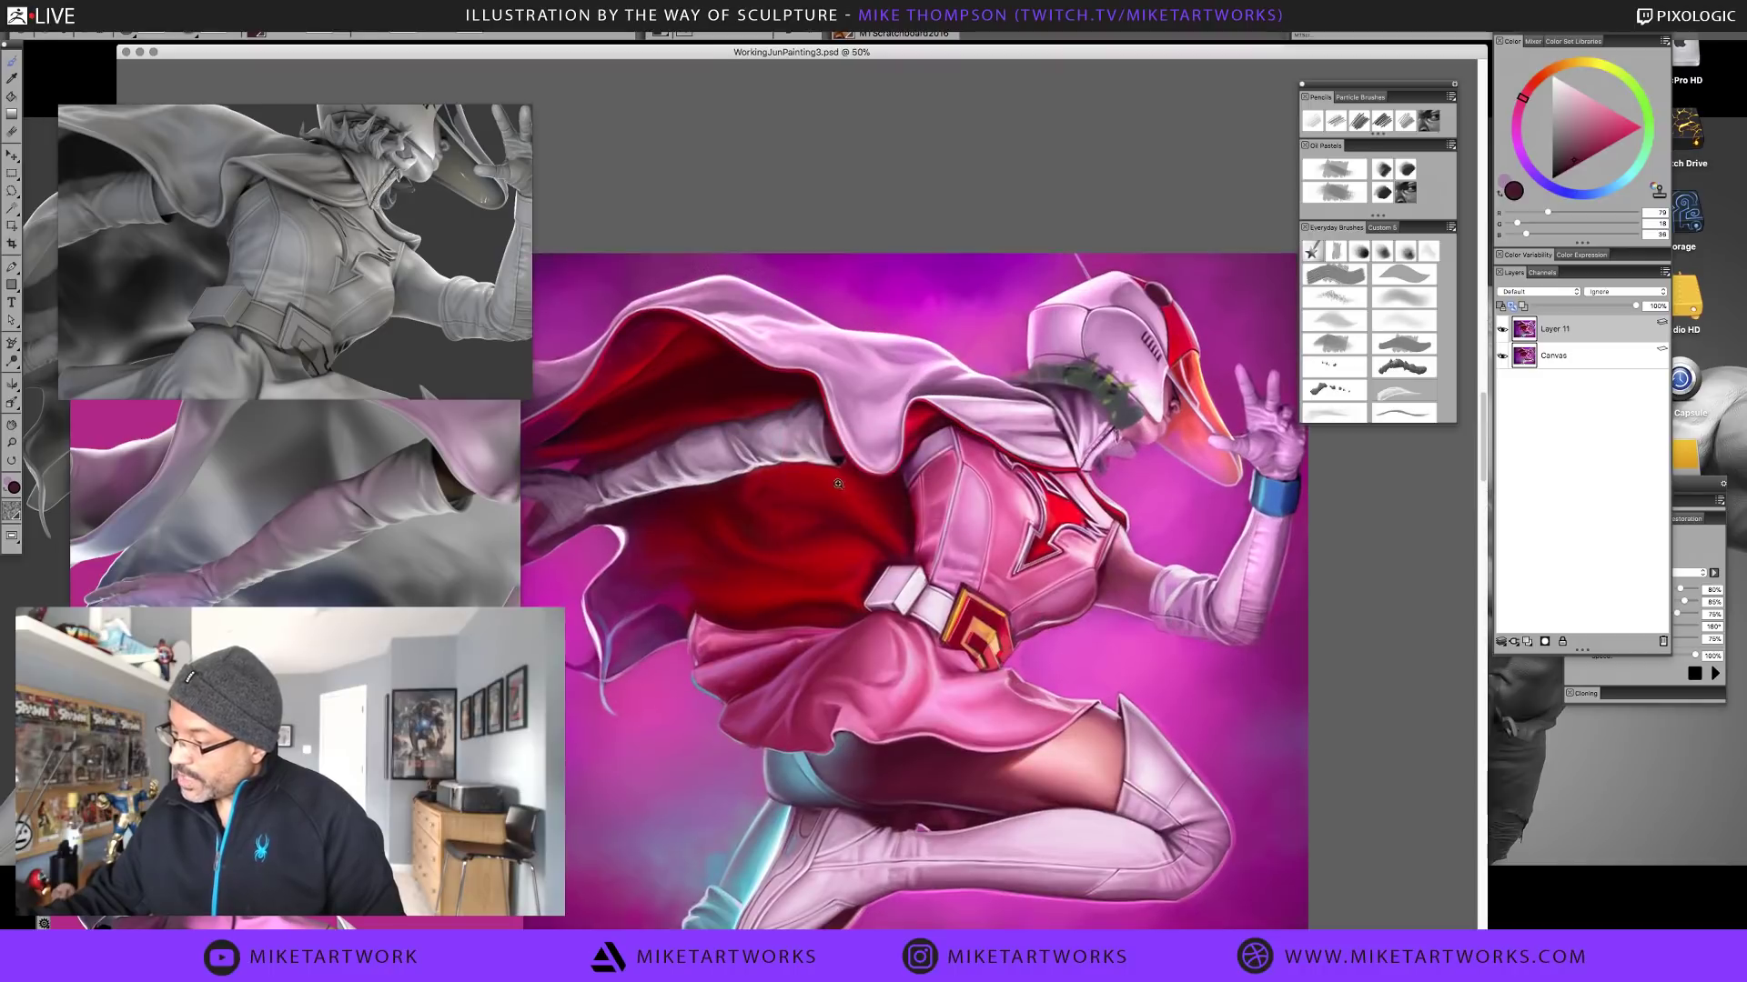
{"action": "left_click_drag", "start_coordinate": [1104, 676], "coordinate": [1150, 700]}
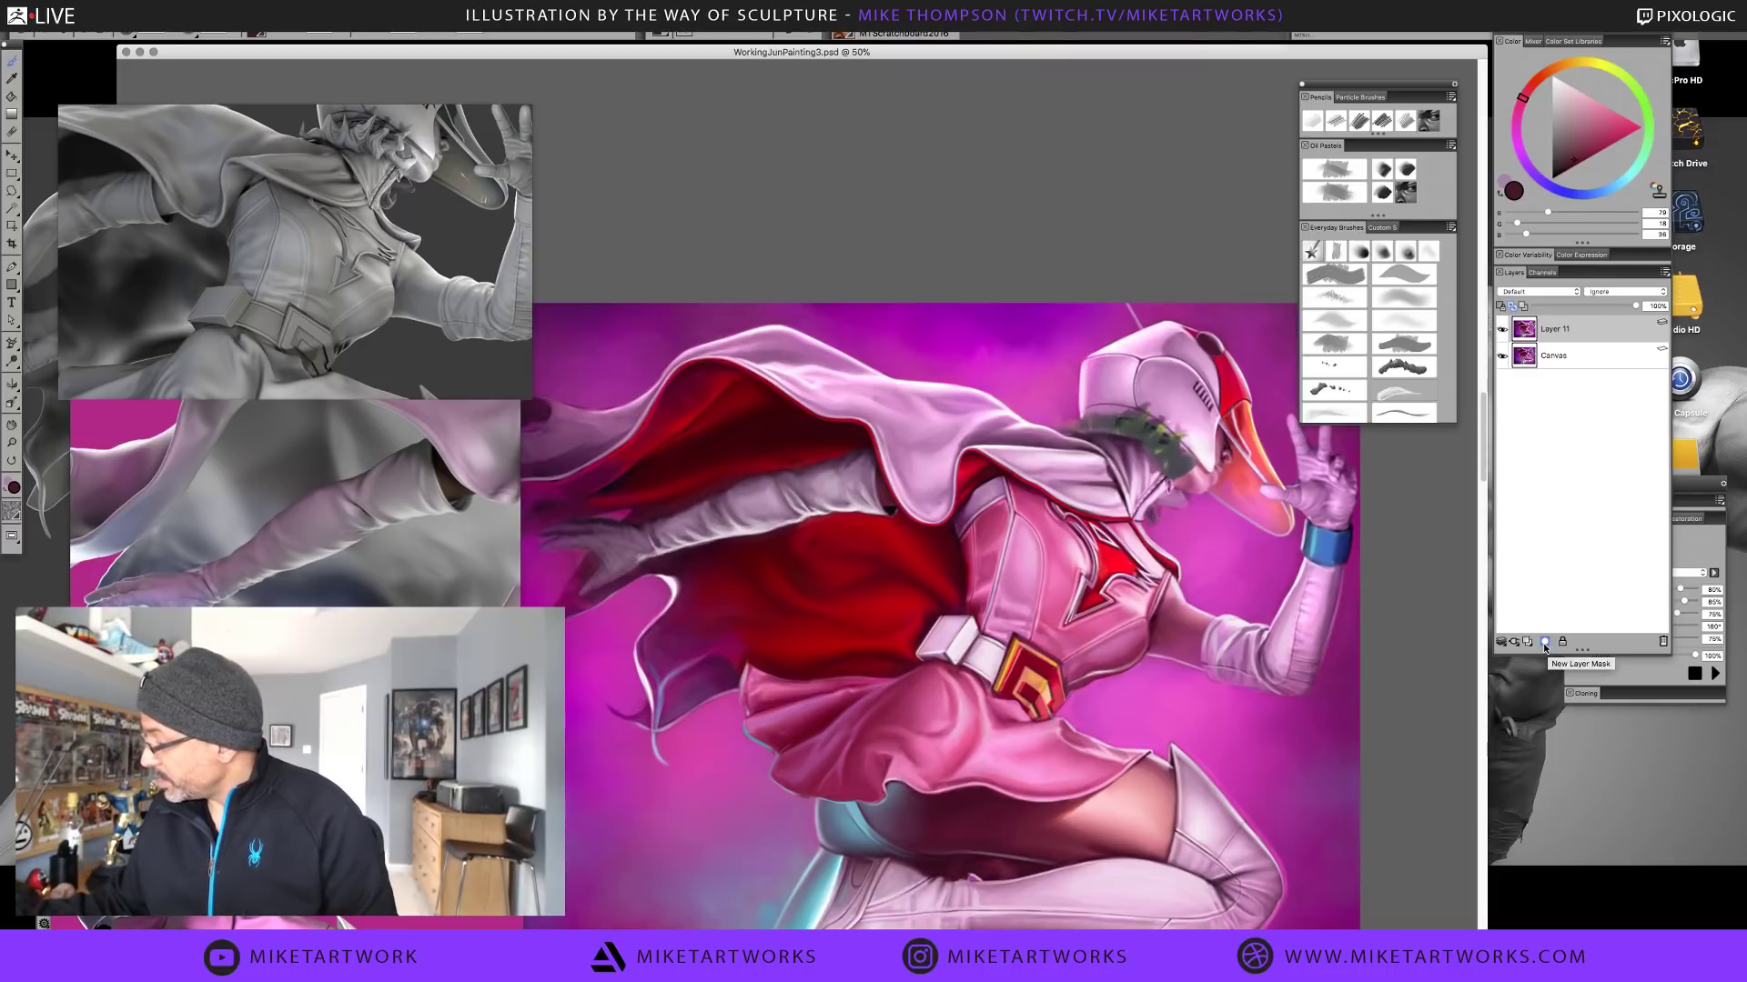
Add a layer mask to Layer 11 and undo the black stroke painted on it
{"action": "left_click", "coordinate": [1502, 330]}
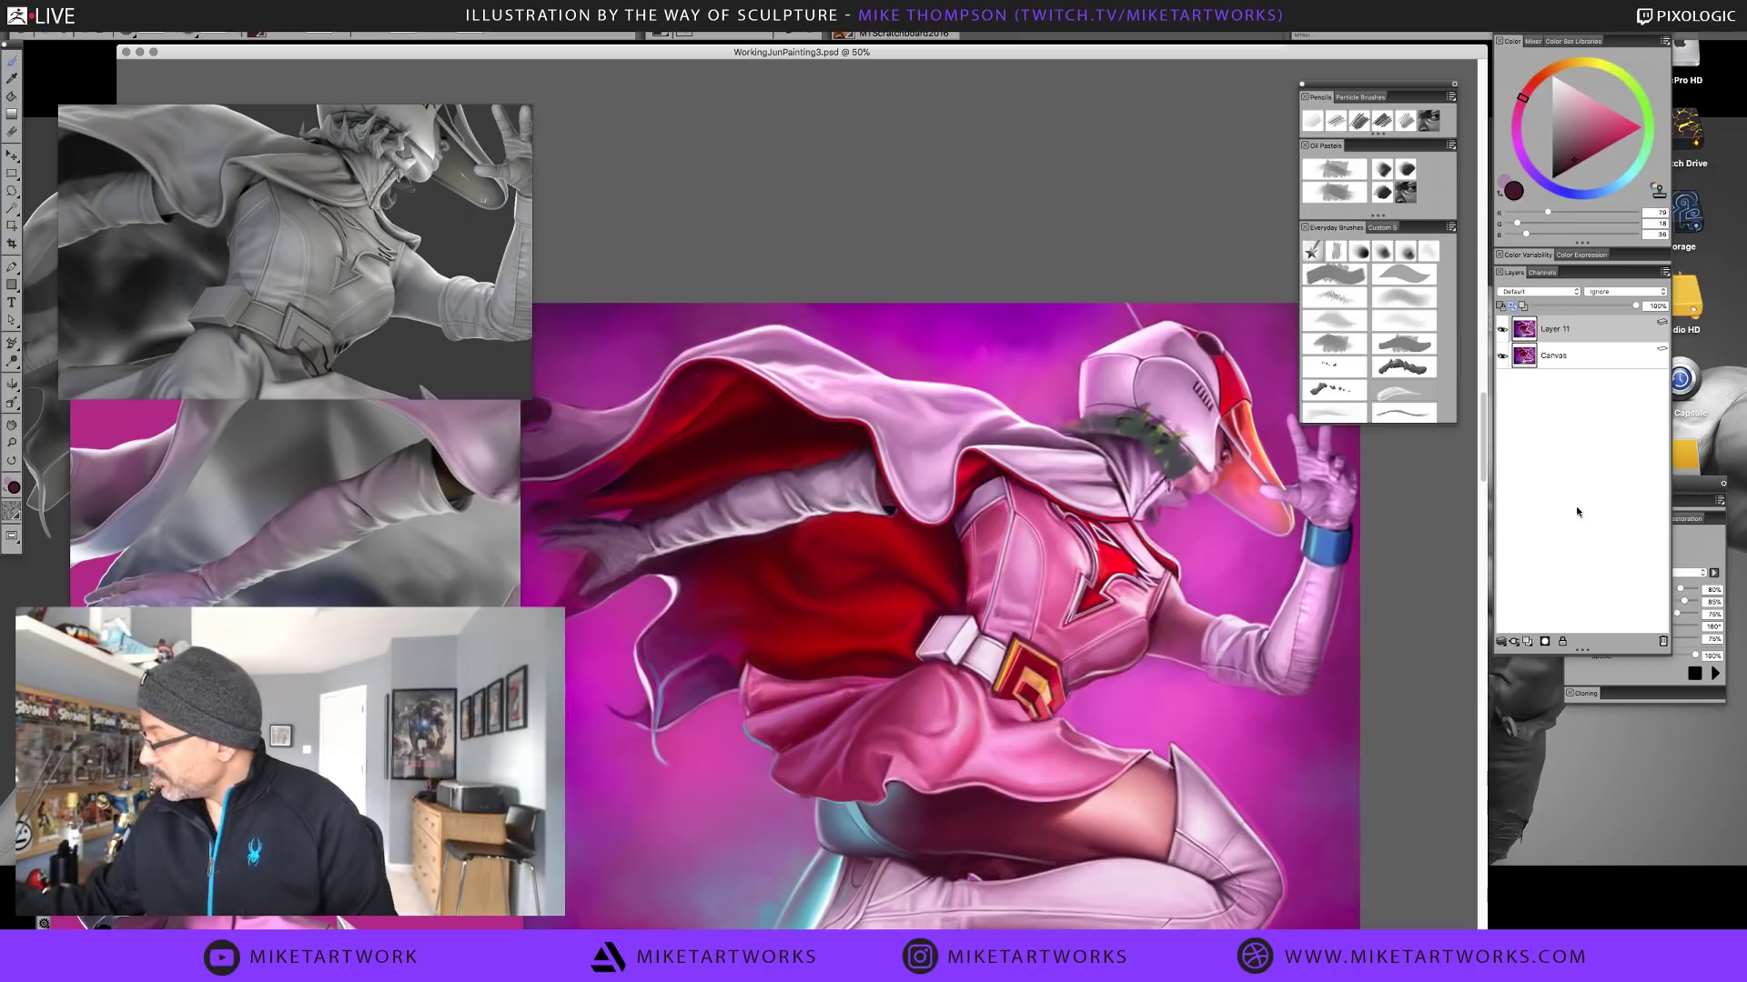
{"action": "left_click", "coordinate": [1546, 642]}
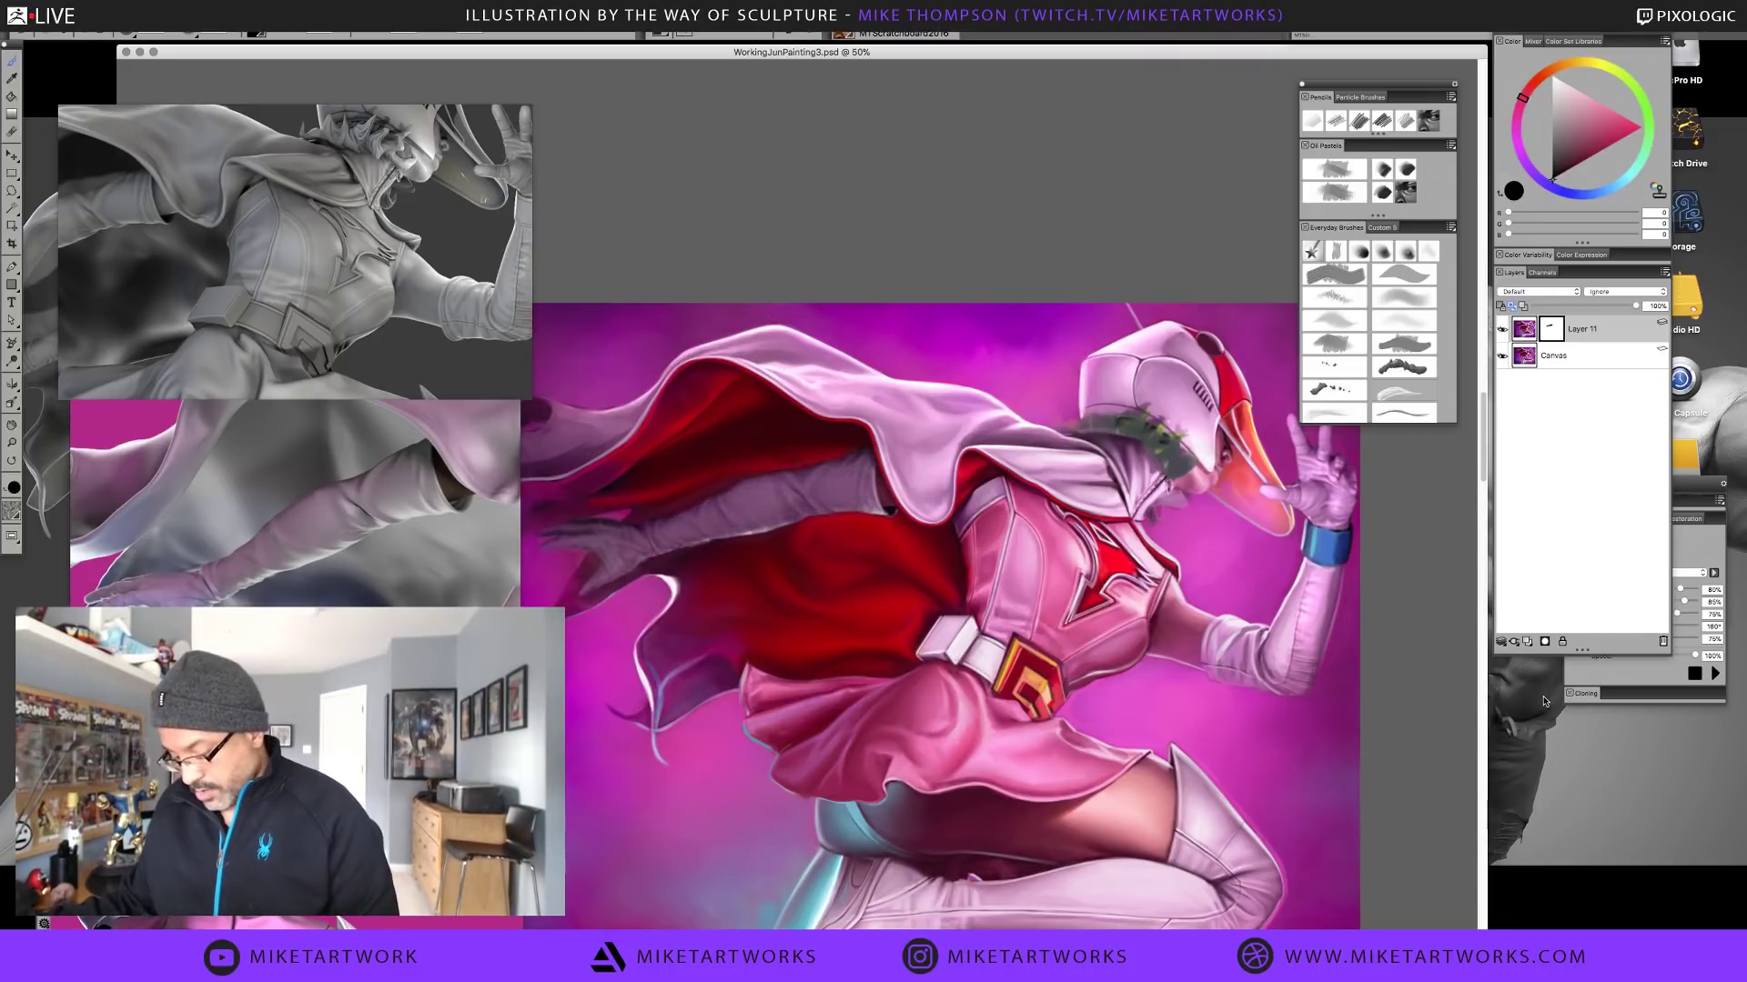
{"action": "key", "text": "super+z"}
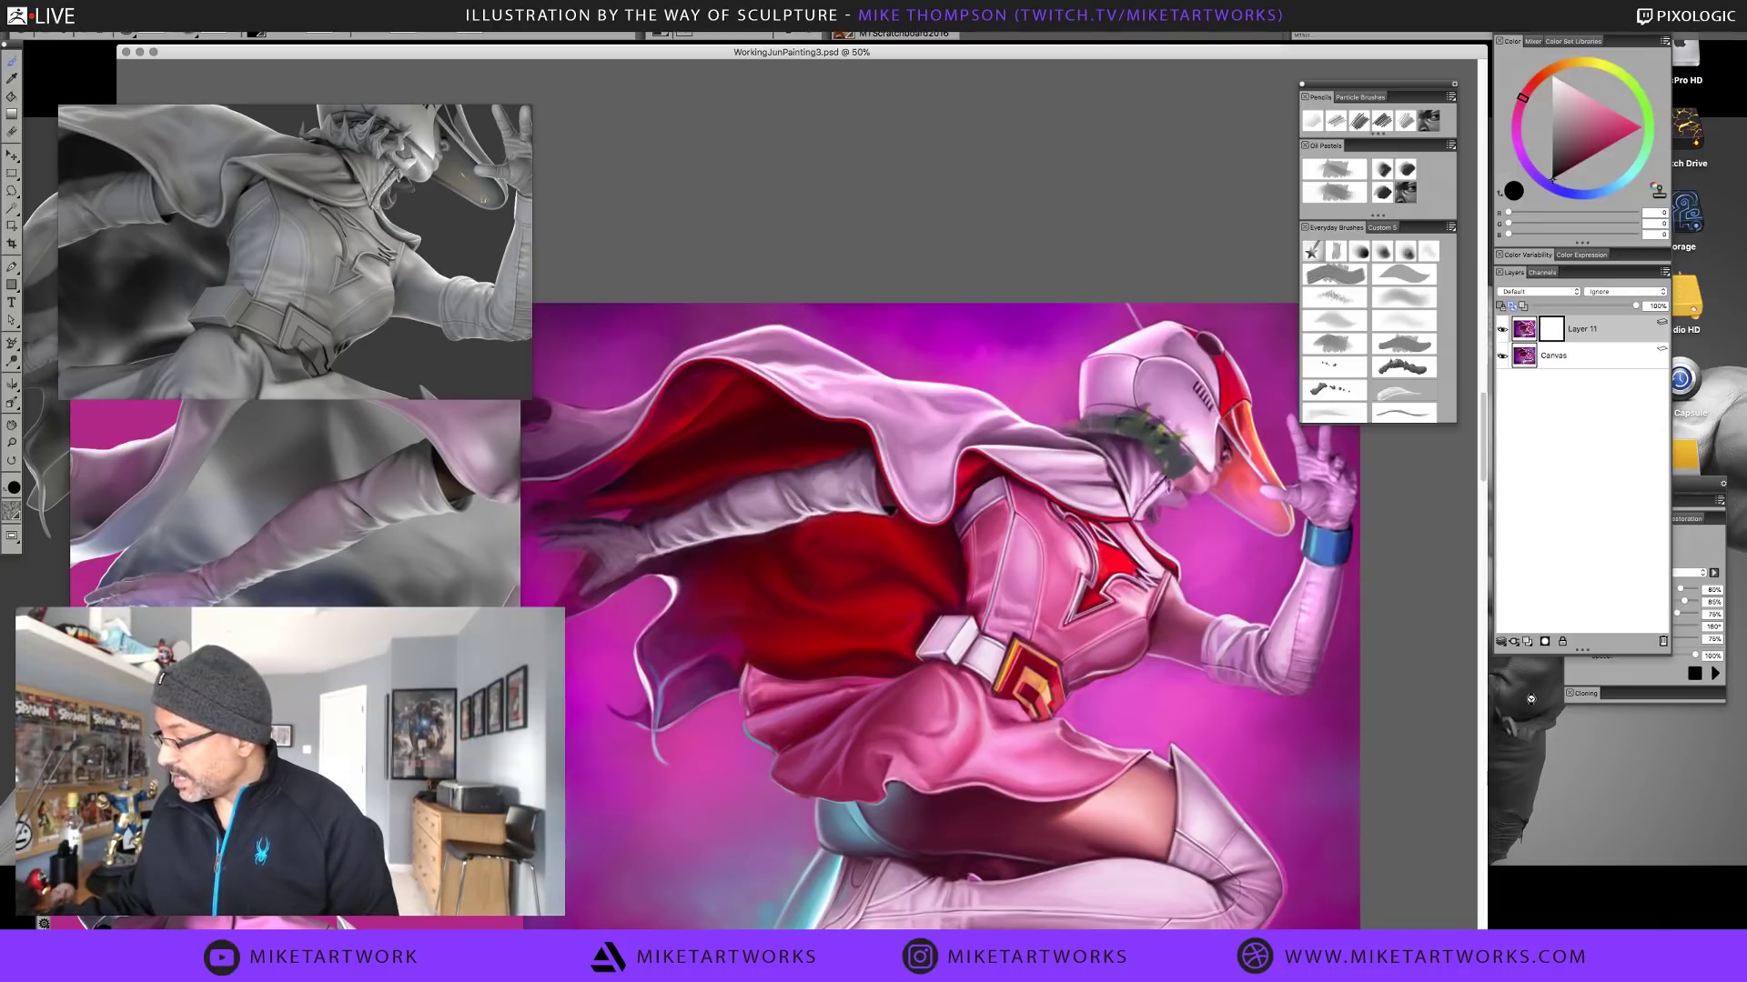
{"action": "left_click", "coordinate": [1508, 331]}
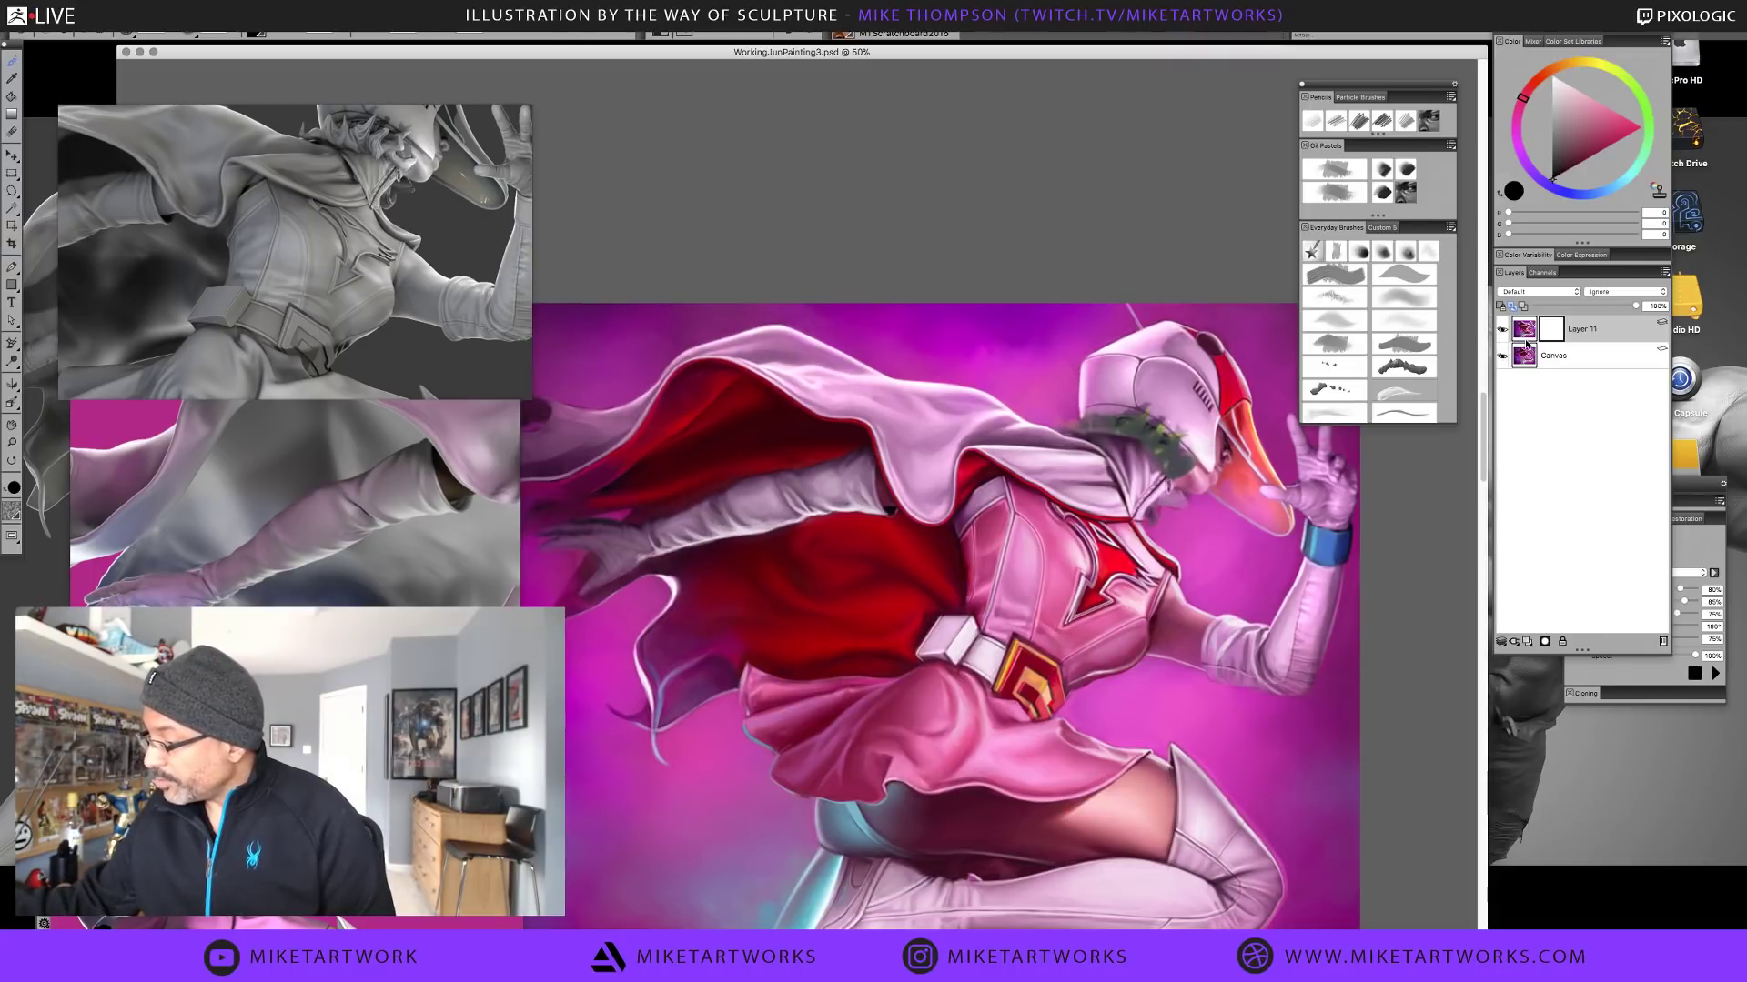
Paint mid grey over the rear sleeve on Layer 11's mask and compare the result with the layer hidden and shown
{"action": "left_click", "coordinate": [1552, 127]}
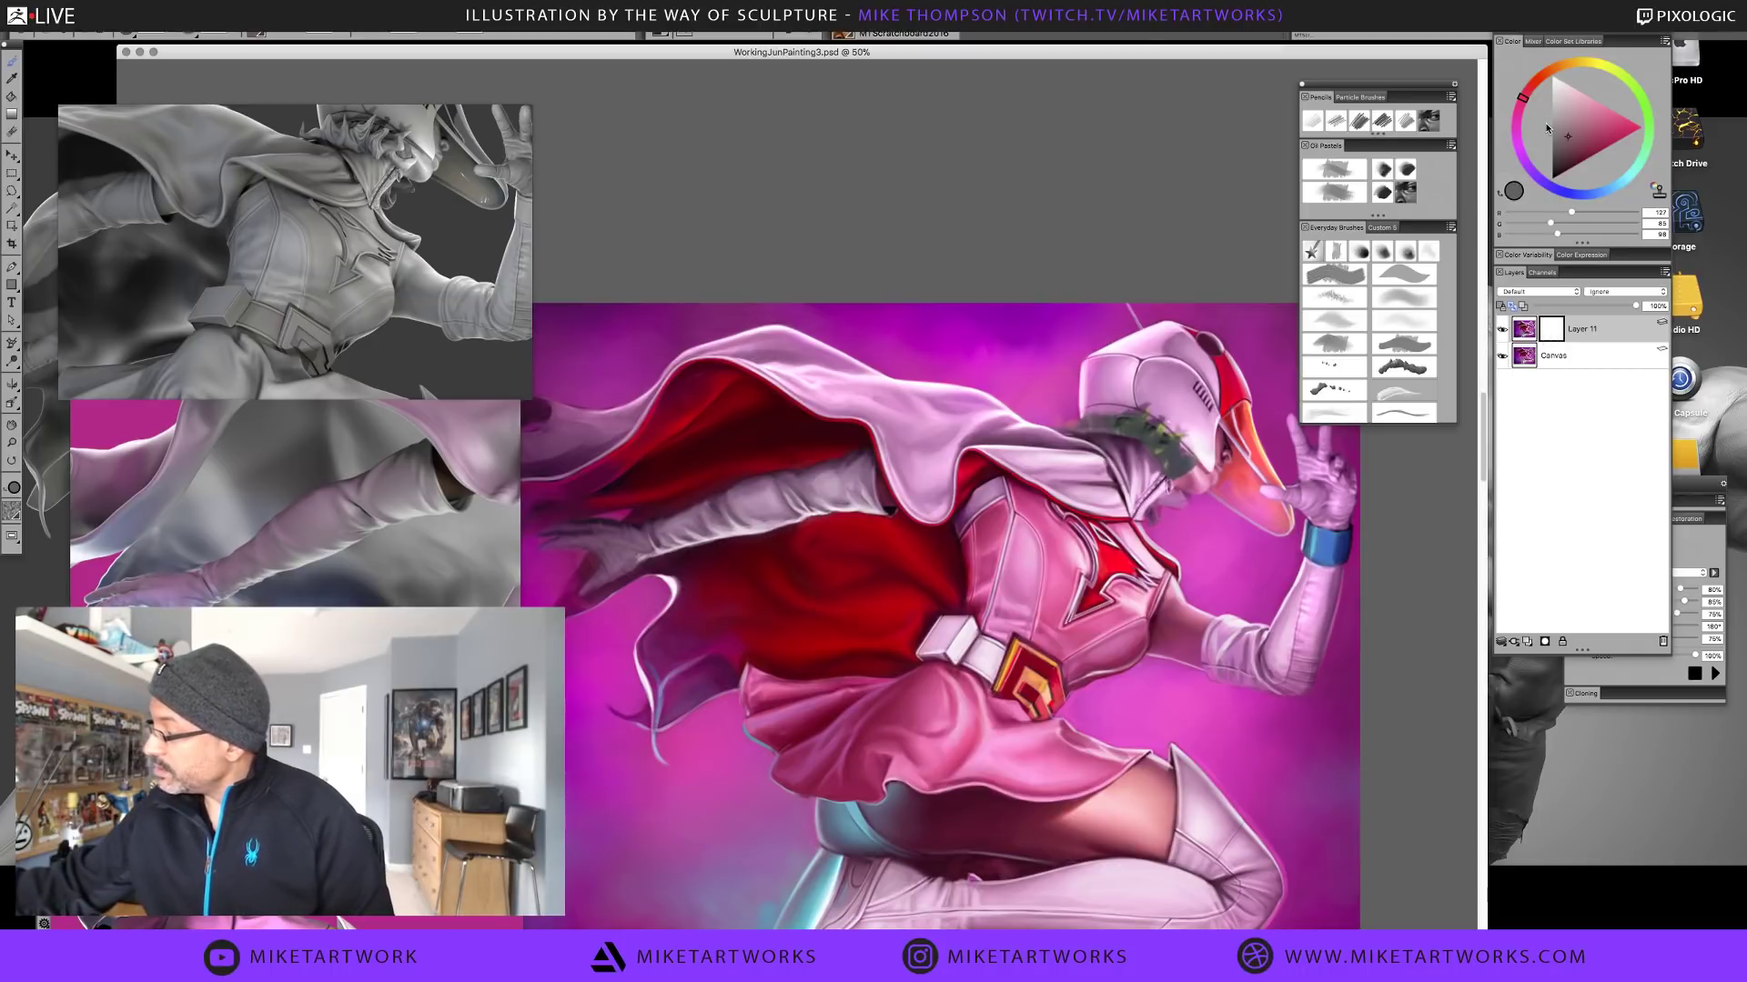
{"action": "left_click_drag", "start_coordinate": [845, 486], "coordinate": [641, 555]}
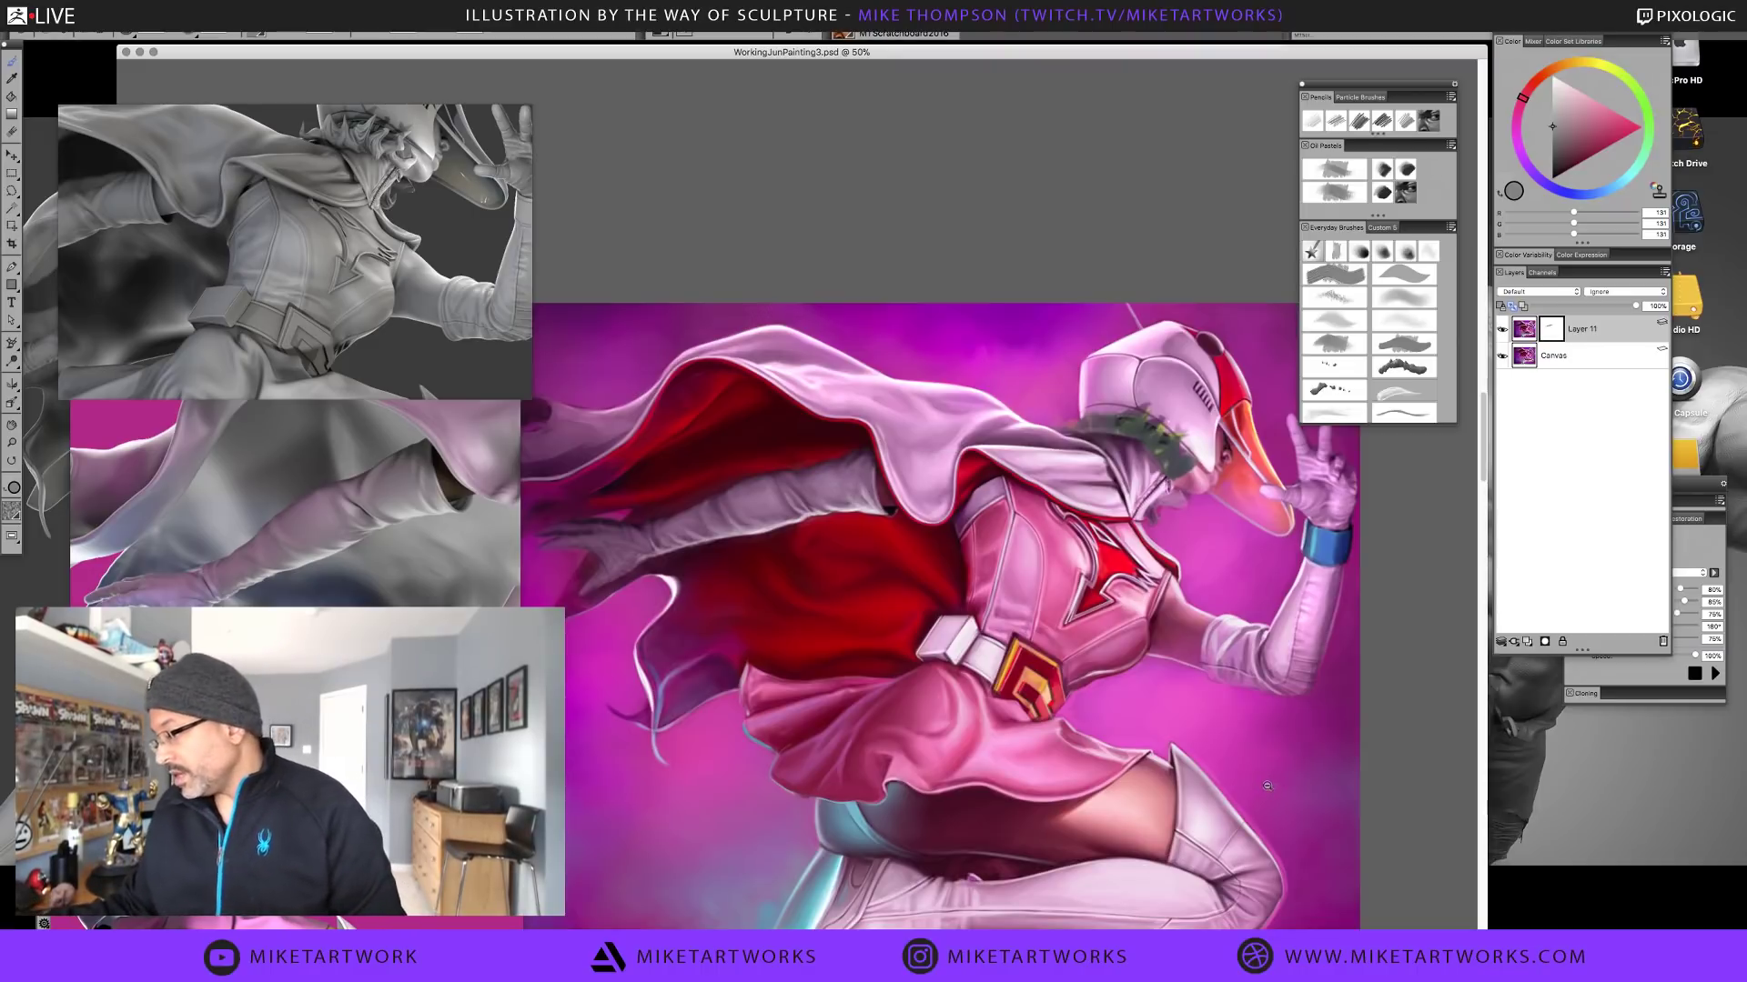
{"action": "scroll", "coordinate": [1264, 790], "scroll_direction": "down", "scroll_amount": 1}
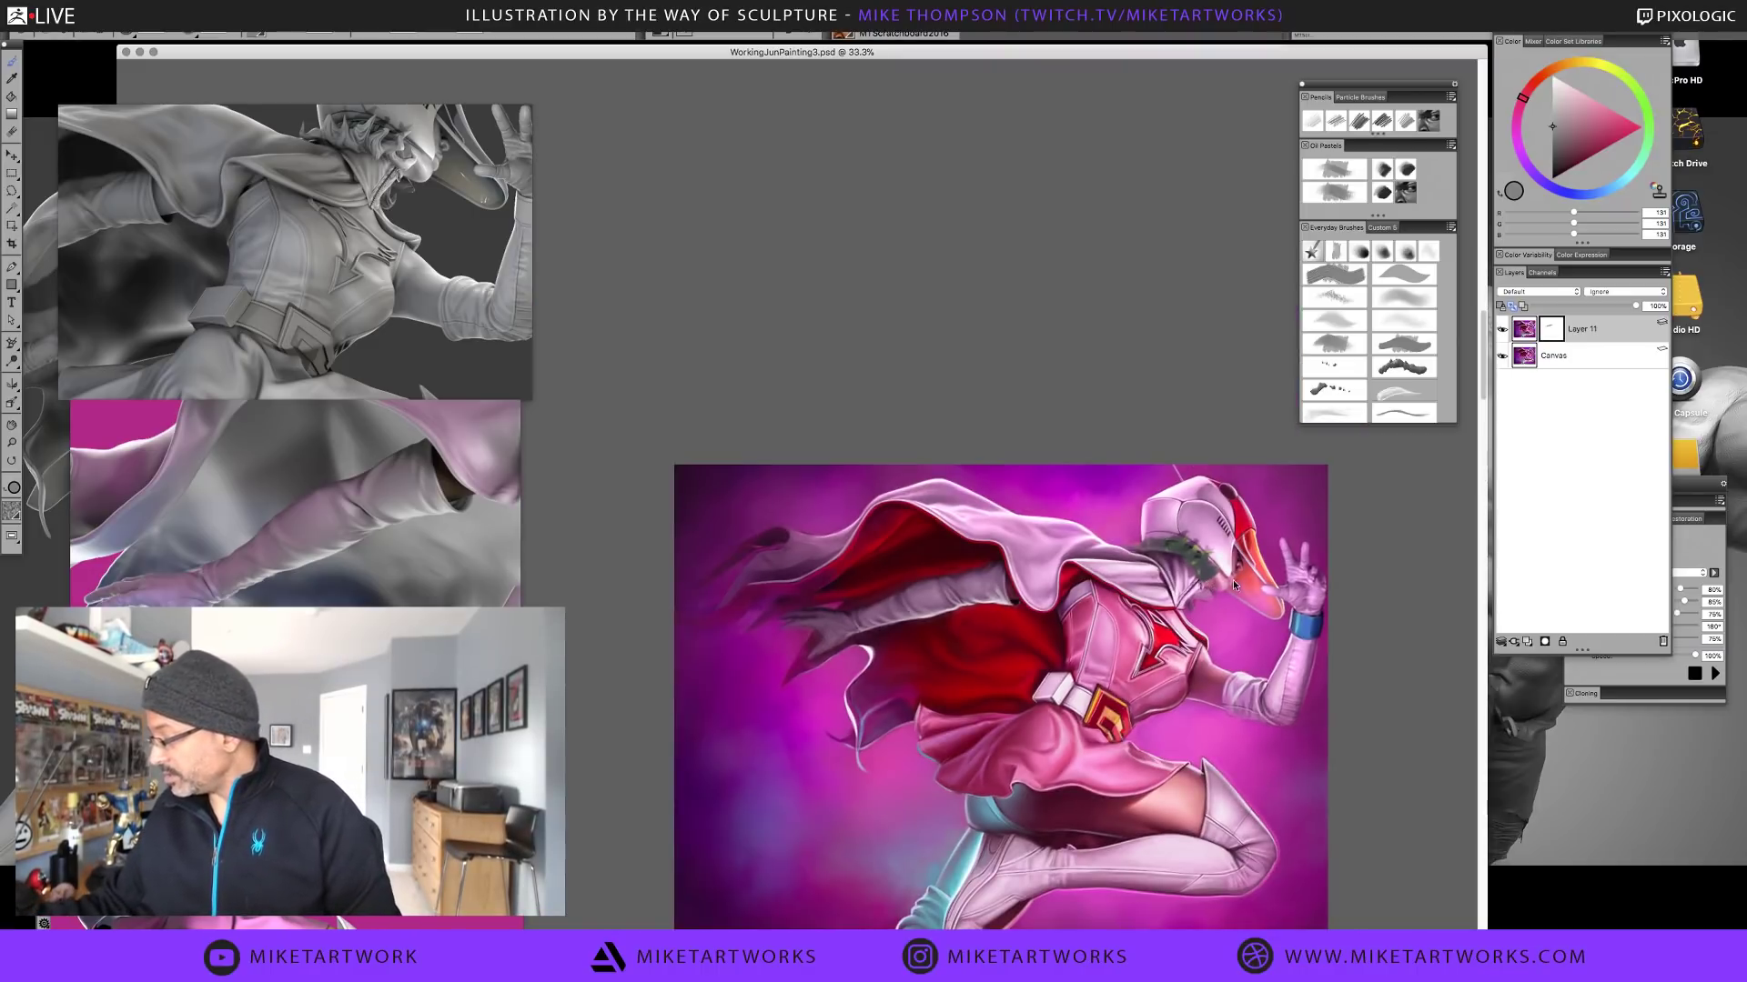
{"action": "left_click_drag", "start_coordinate": [1288, 772], "coordinate": [1234, 587]}
{"action": "left_click", "coordinate": [1501, 333]}
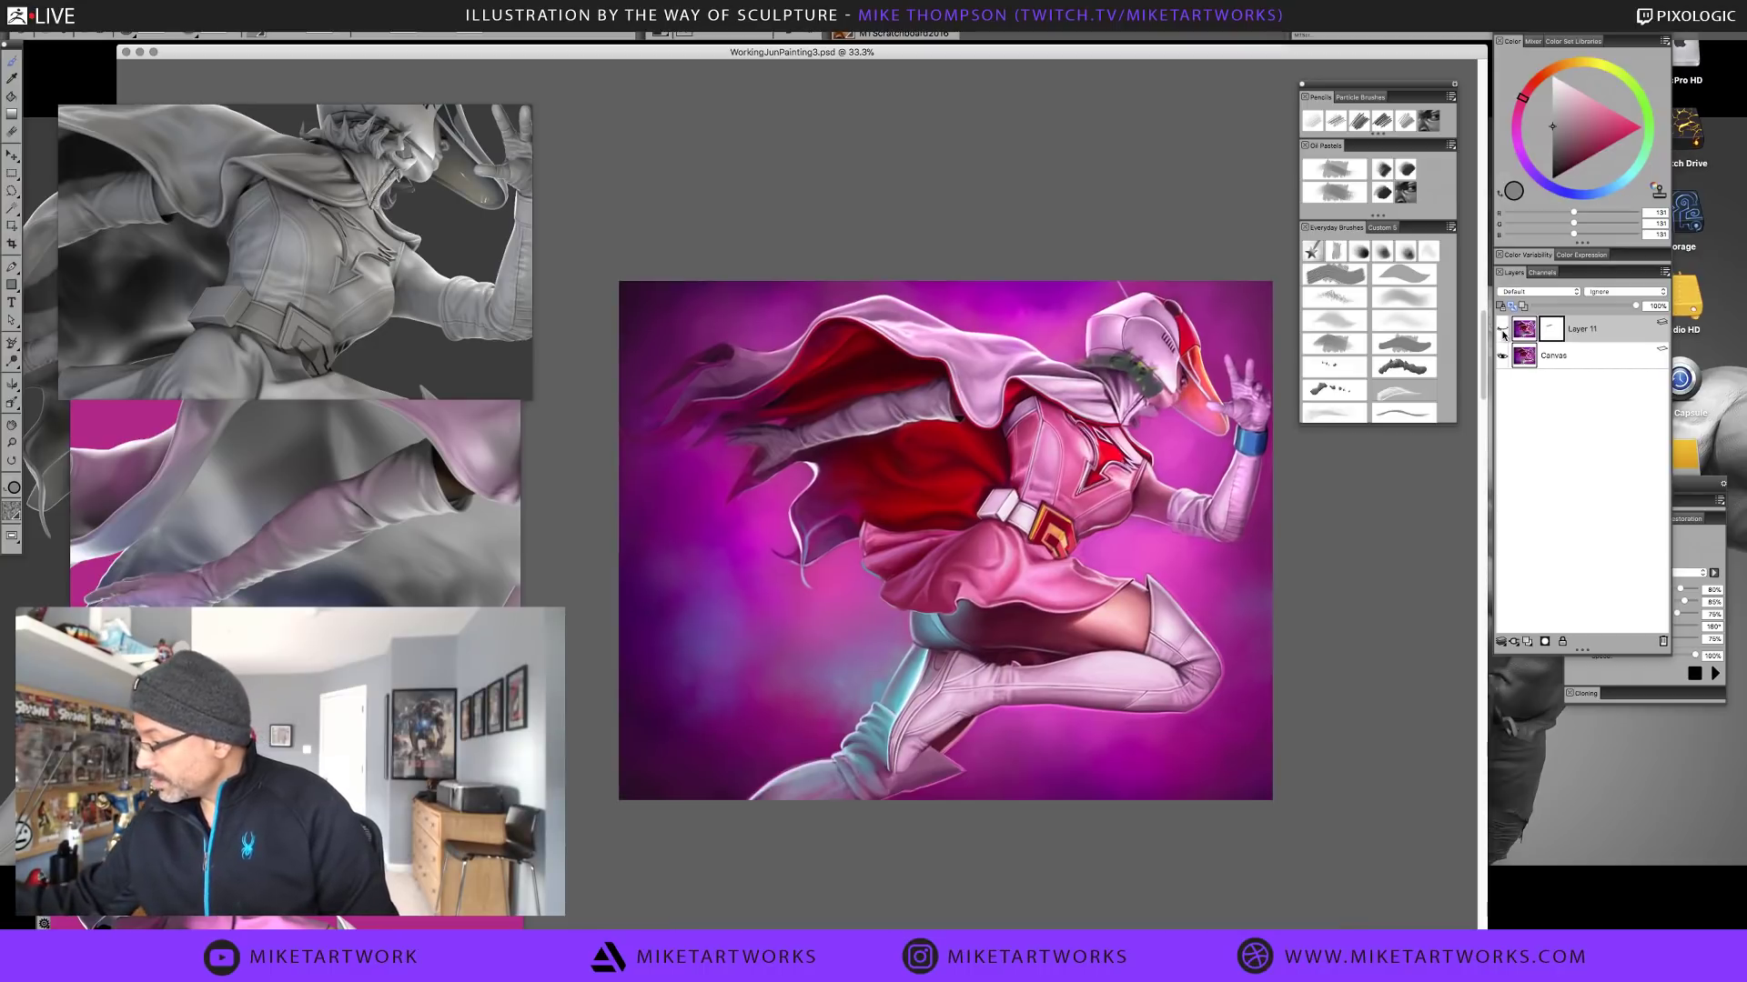
Rework the mid-grey strokes along the upper rear sleeve on Layer 11's mask, stepping back through the last strokes
{"action": "left_click", "coordinate": [1562, 339]}
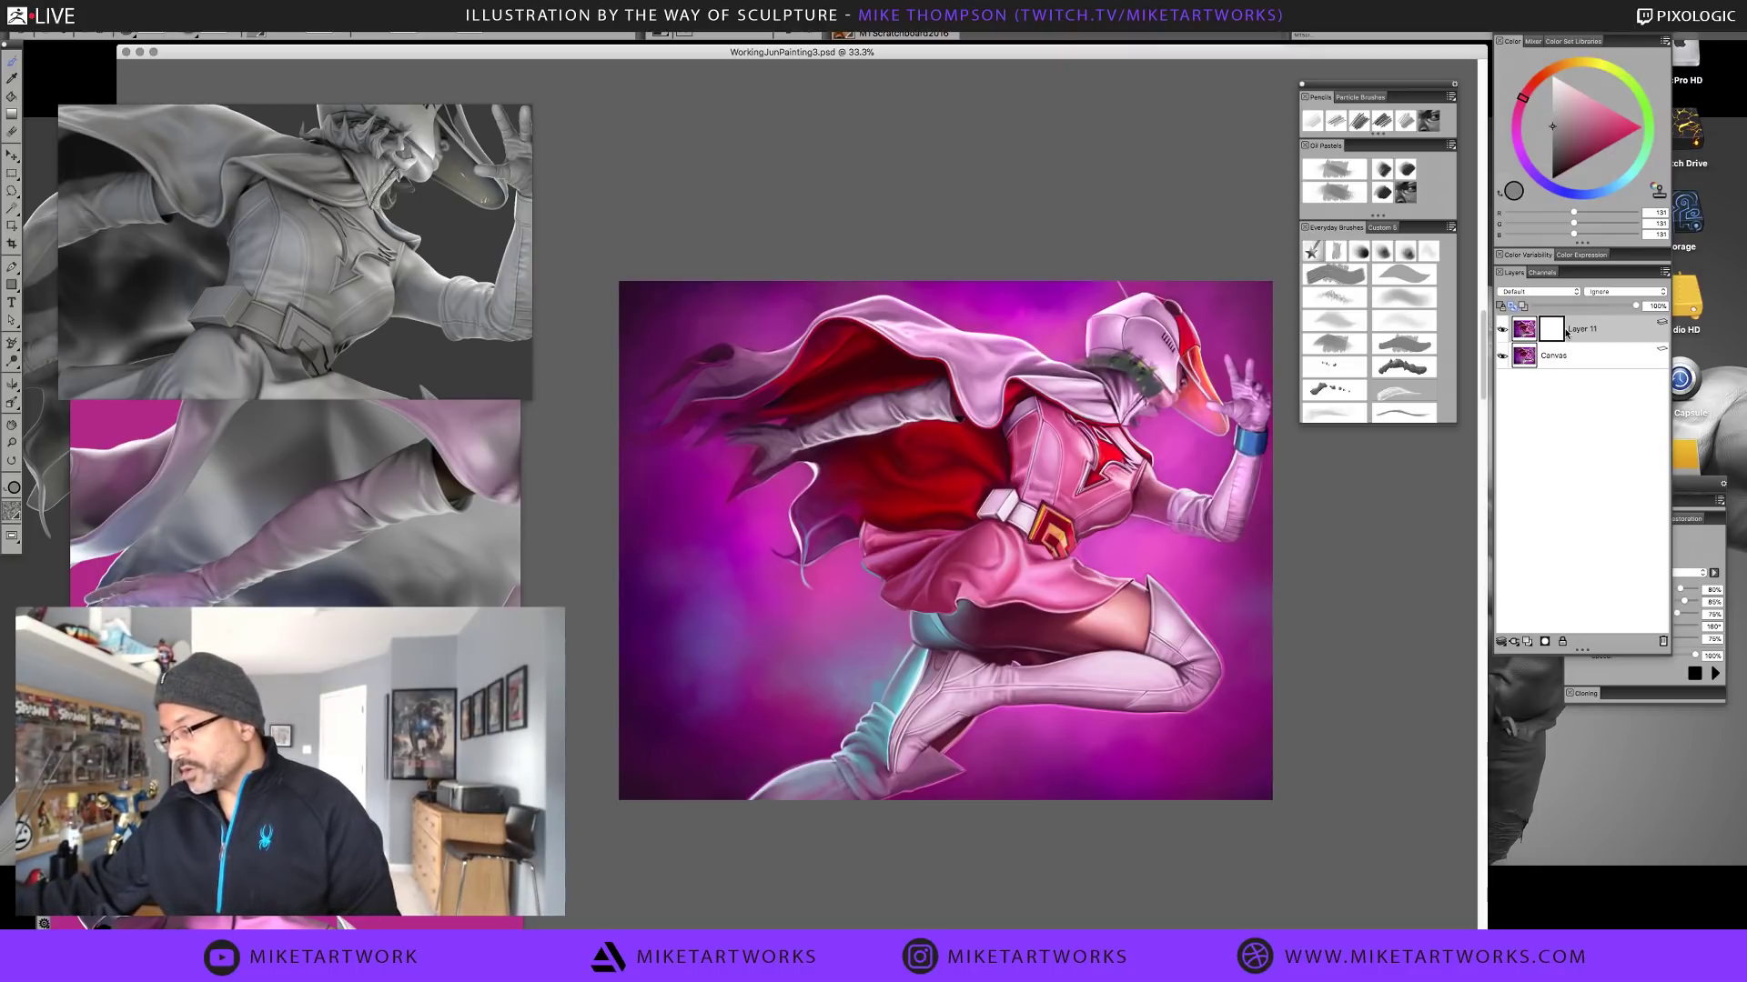
{"action": "left_click", "coordinate": [1549, 330]}
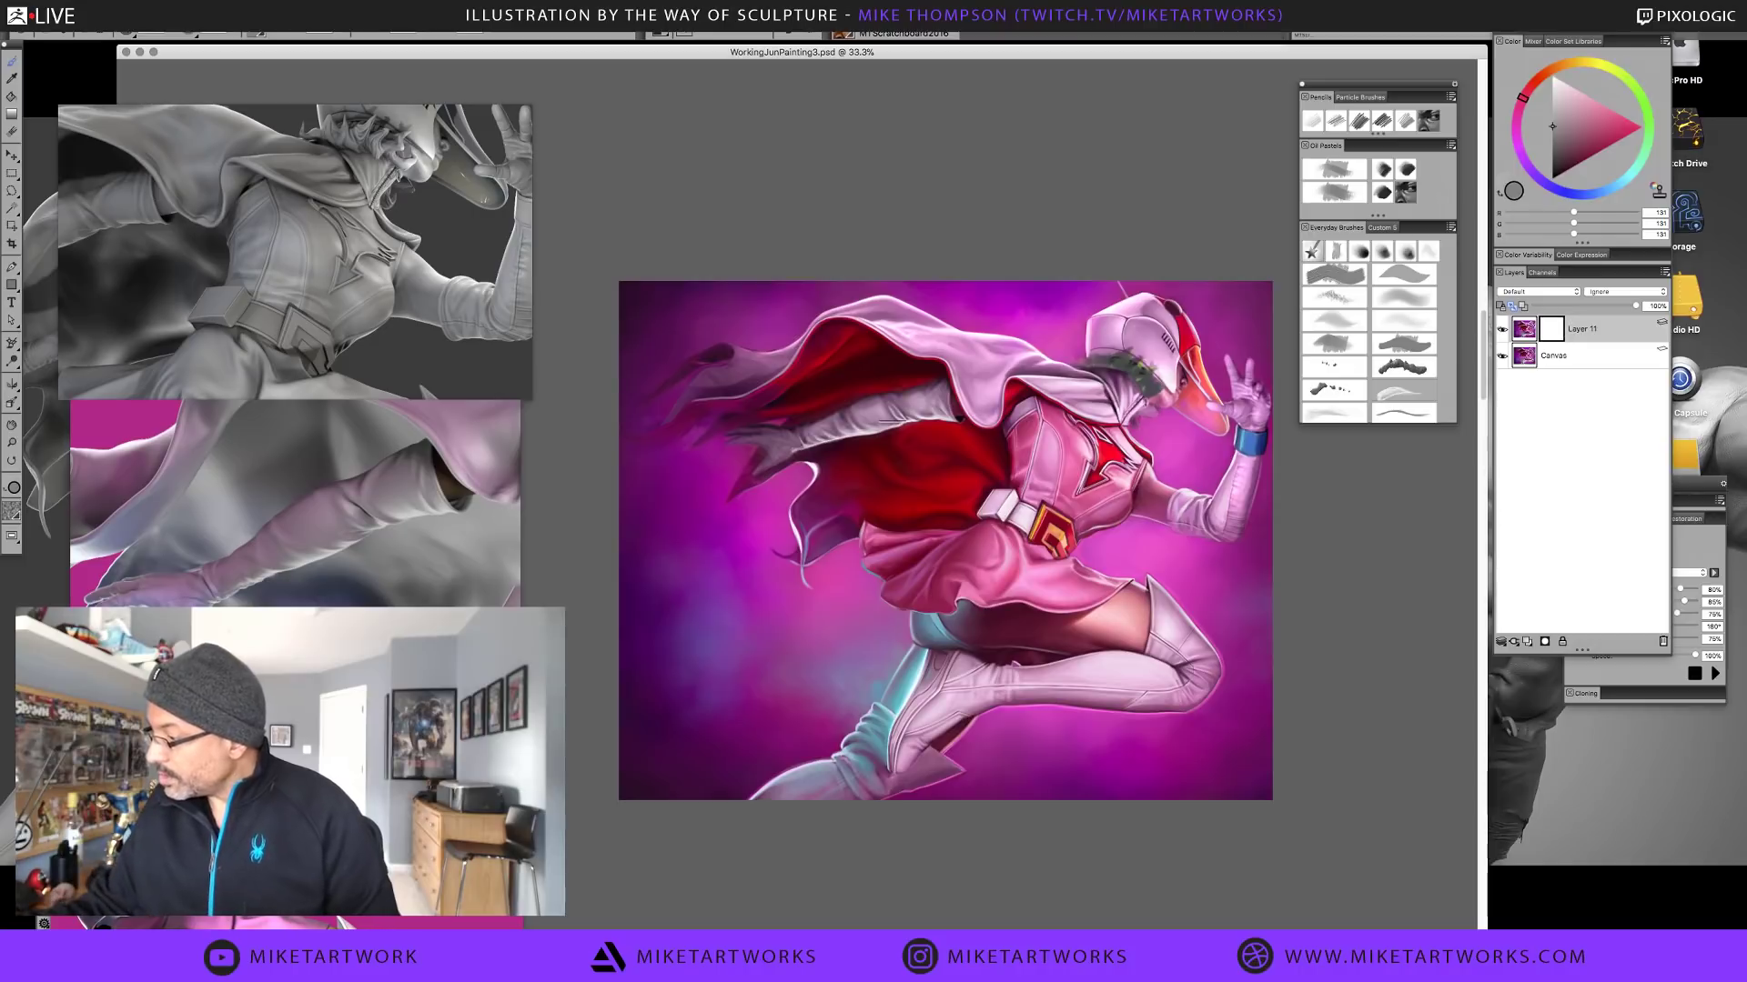
{"action": "left_click_drag", "start_coordinate": [910, 411], "coordinate": [821, 435]}
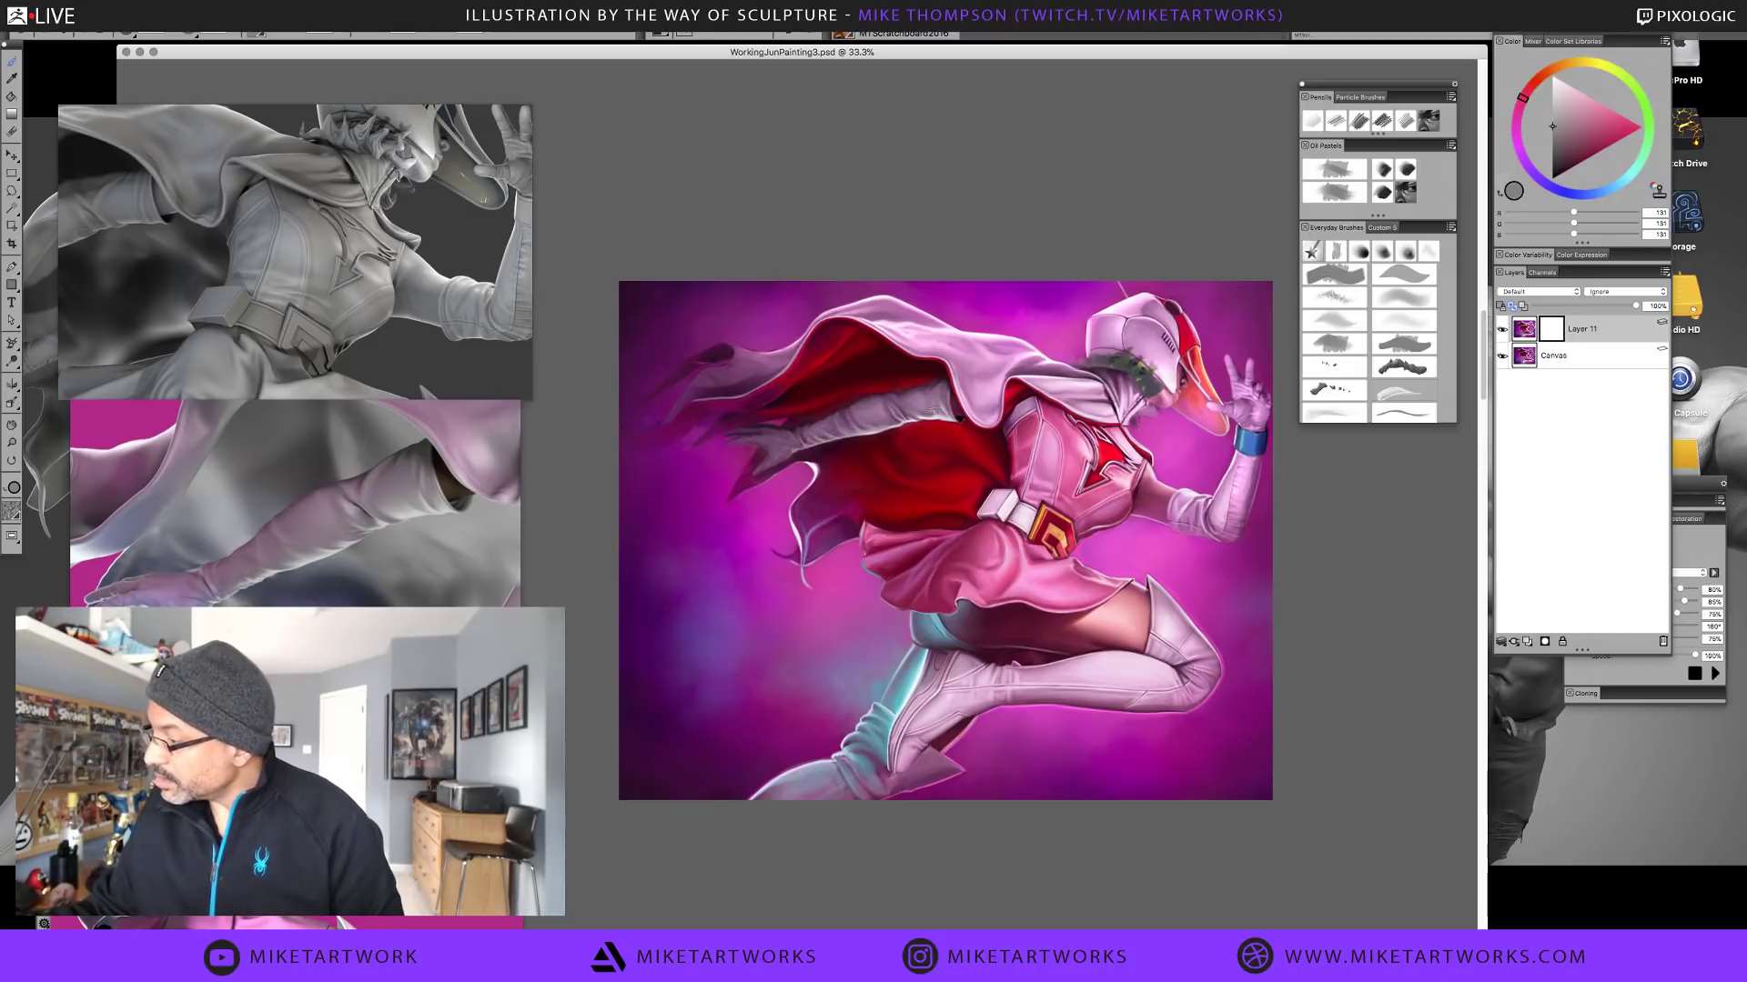
{"action": "mouse_move", "coordinate": [934, 412]}
{"action": "left_mouse_down"}
{"action": "mouse_move", "coordinate": [967, 382]}
{"action": "mouse_move", "coordinate": [788, 446]}
{"action": "left_mouse_up"}
{"action": "key", "text": "super+z"}
{"action": "key", "text": "super+z"}
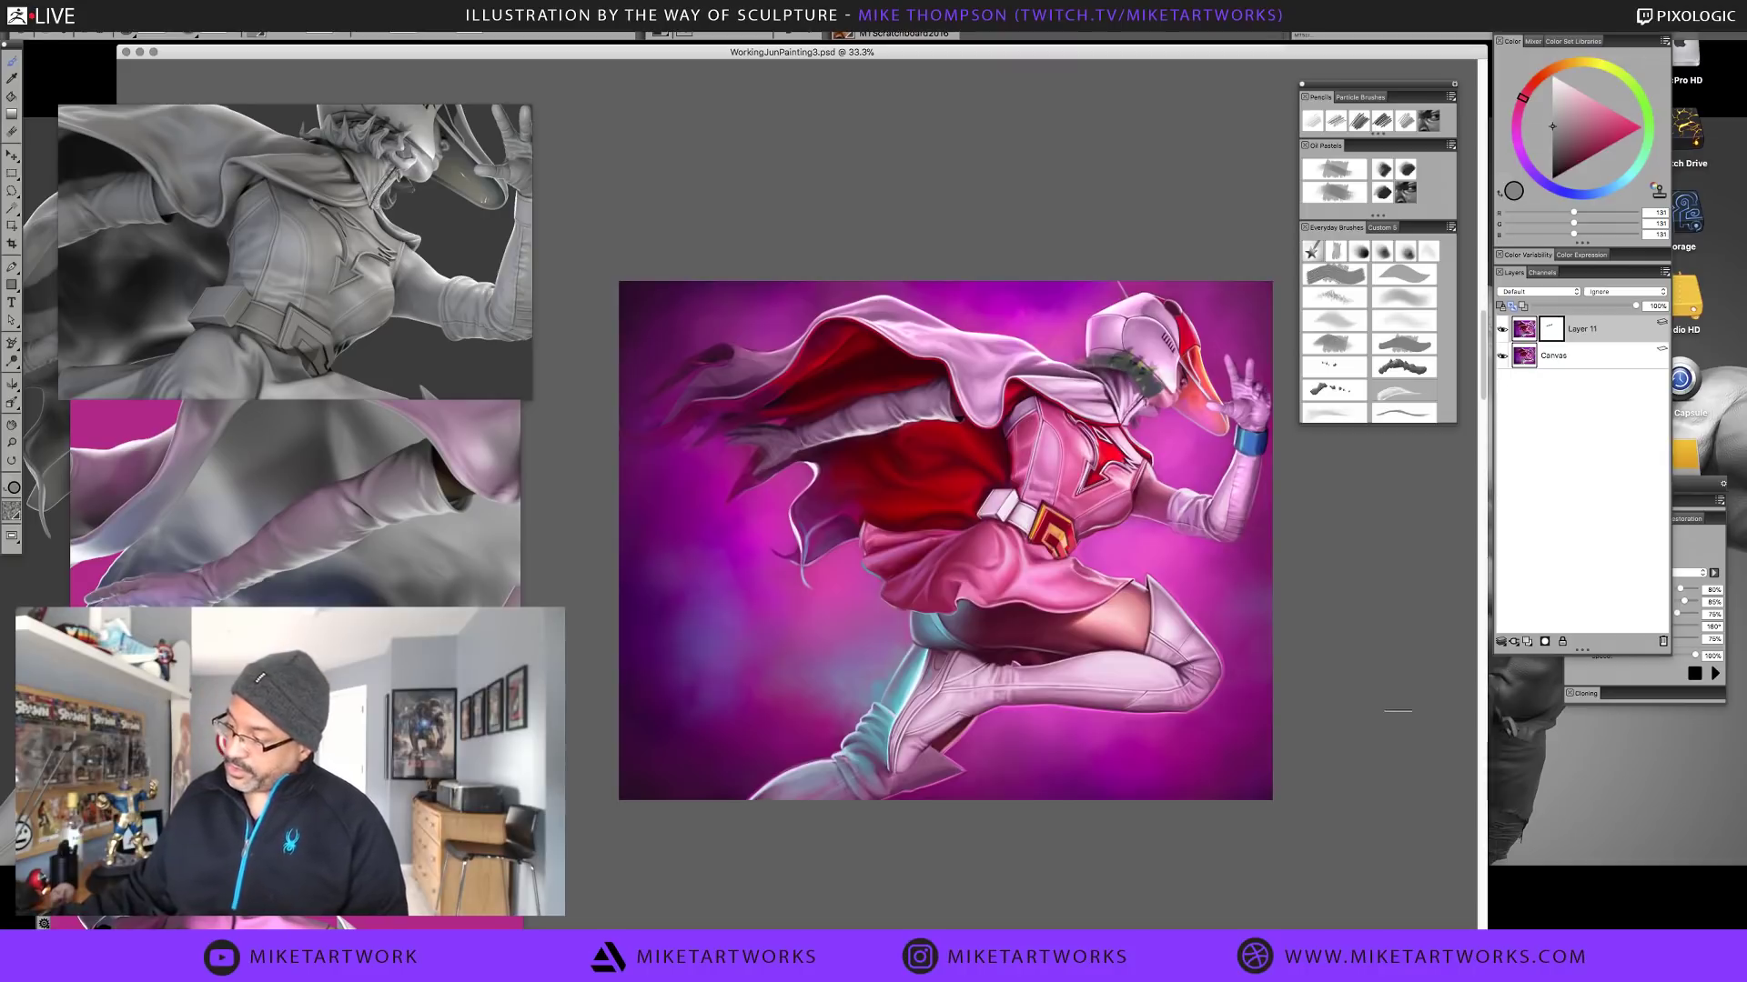
Add a new empty layer above Layer 11 and reduce the brush size for work on the cape
{"action": "key", "text": "super+equal"}
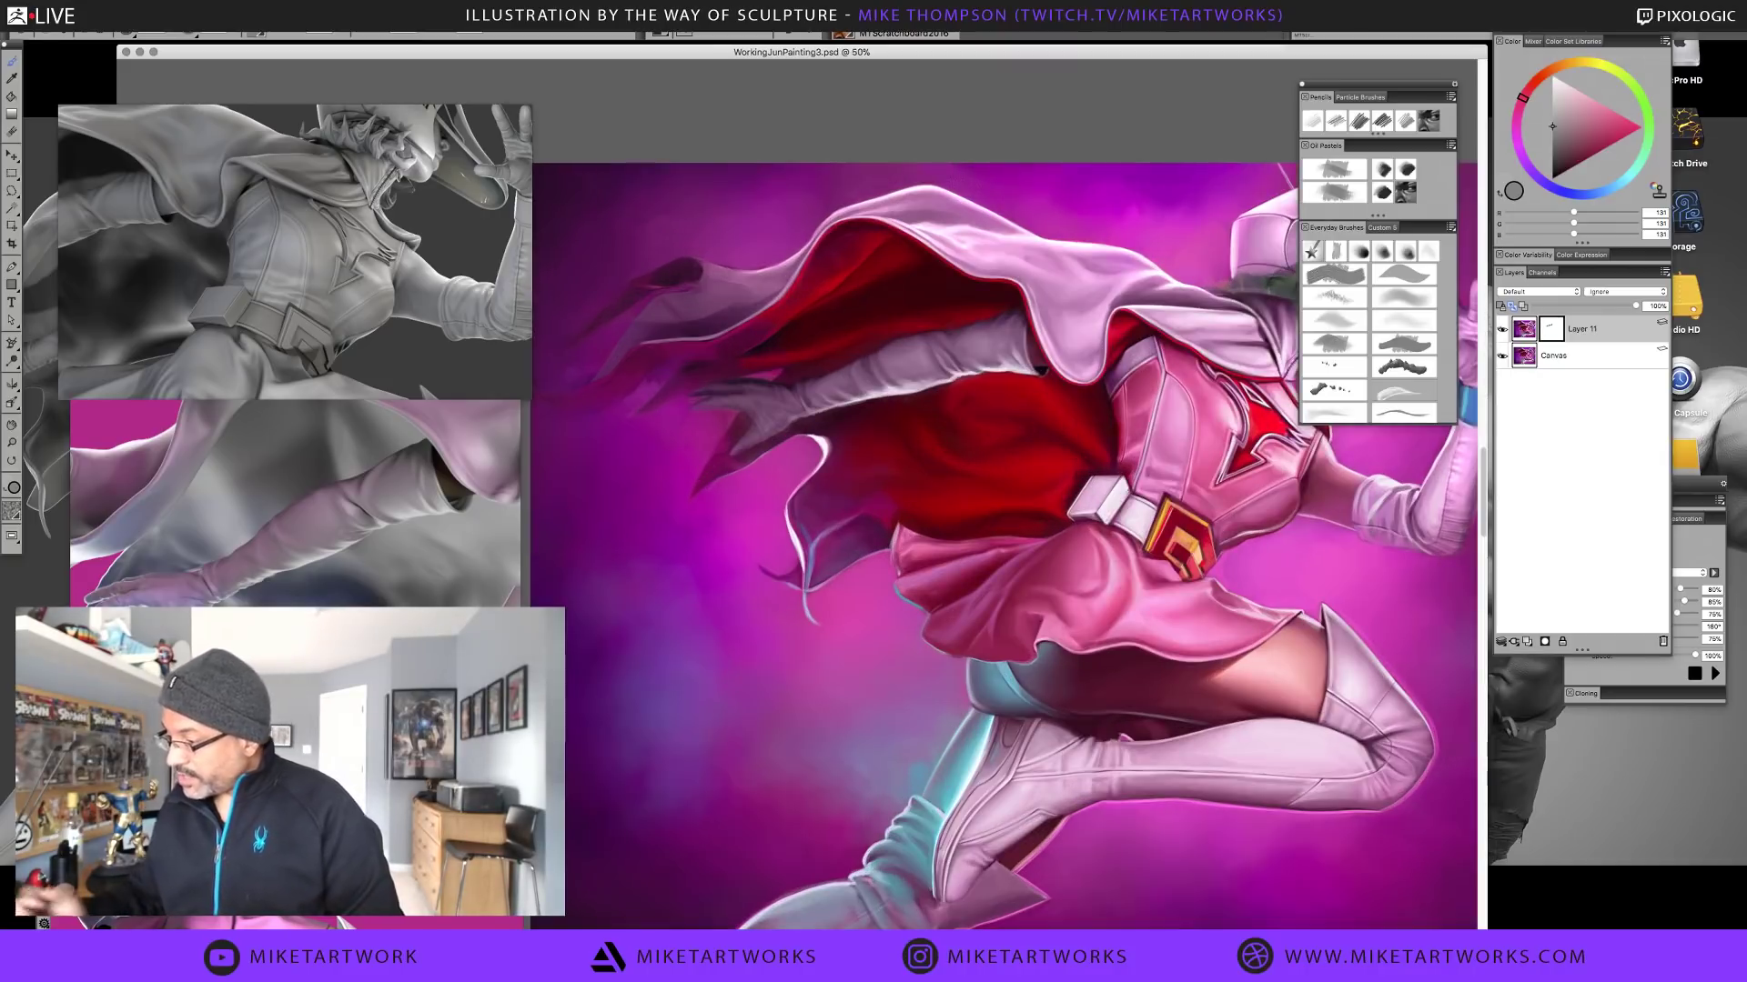
{"action": "mouse_move", "coordinate": [1158, 721]}
{"action": "left_mouse_down"}
{"action": "mouse_move", "coordinate": [1147, 800]}
{"action": "mouse_move", "coordinate": [1150, 767]}
{"action": "mouse_move", "coordinate": [1129, 760]}
{"action": "left_mouse_up"}
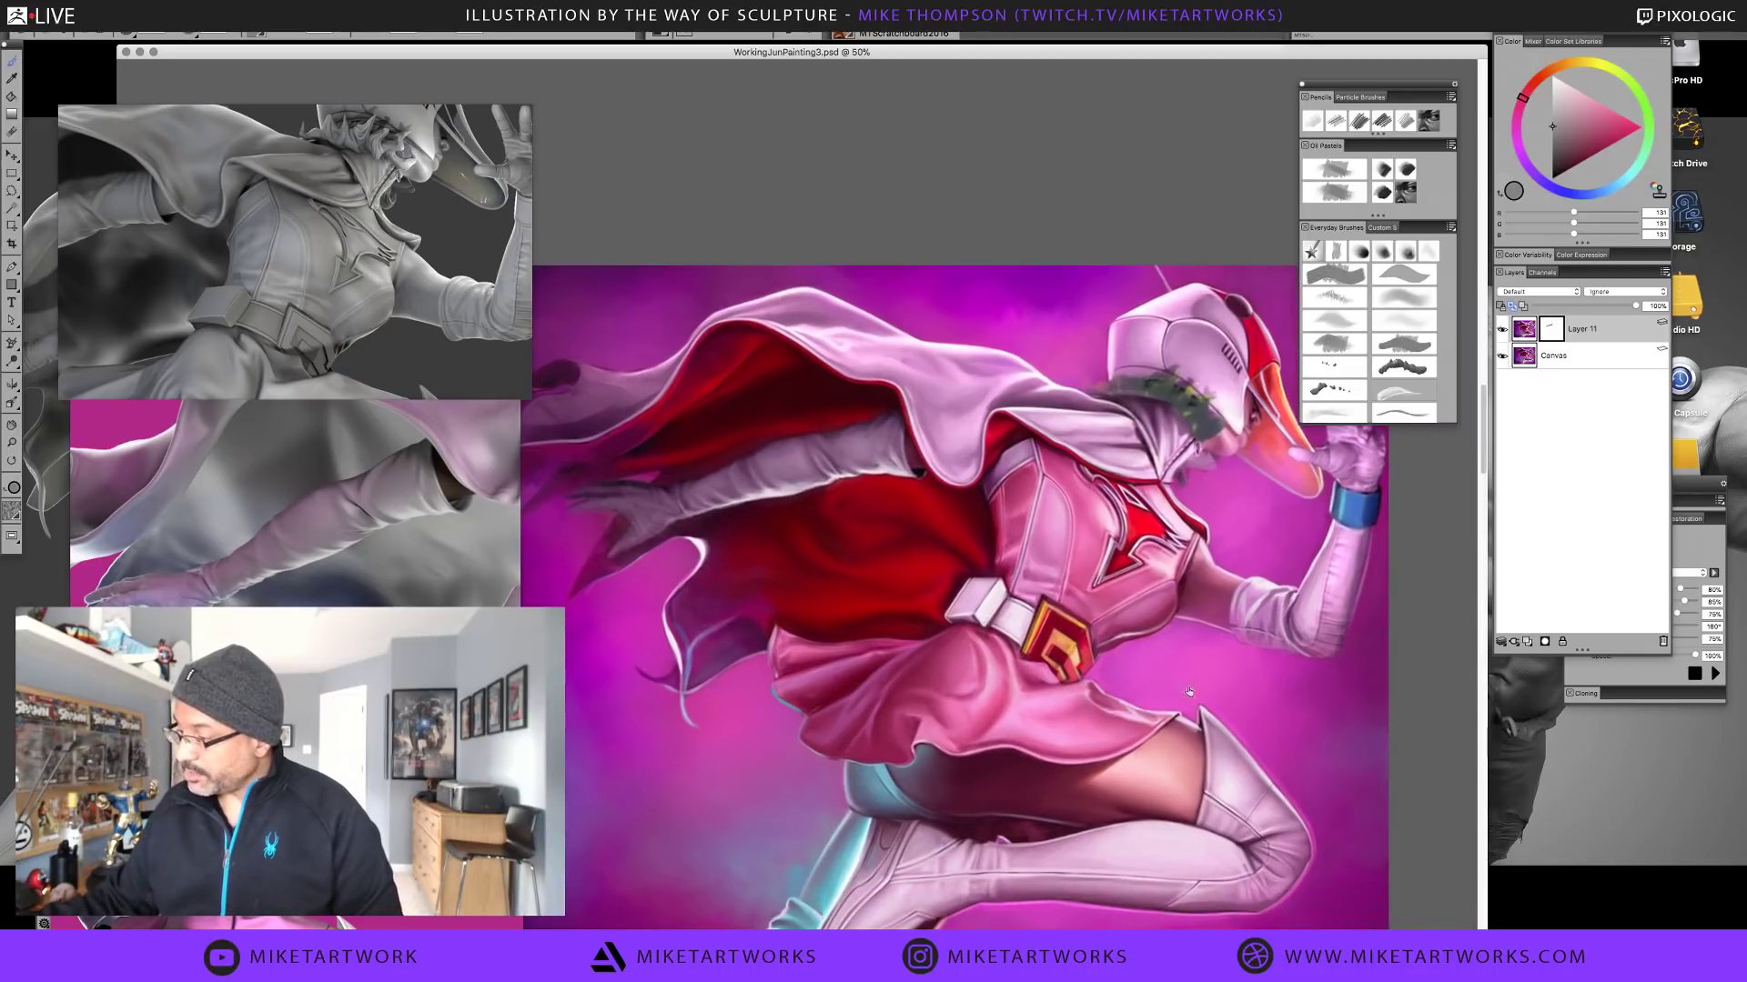
{"action": "left_click_drag", "start_coordinate": [1206, 688], "coordinate": [1171, 678]}
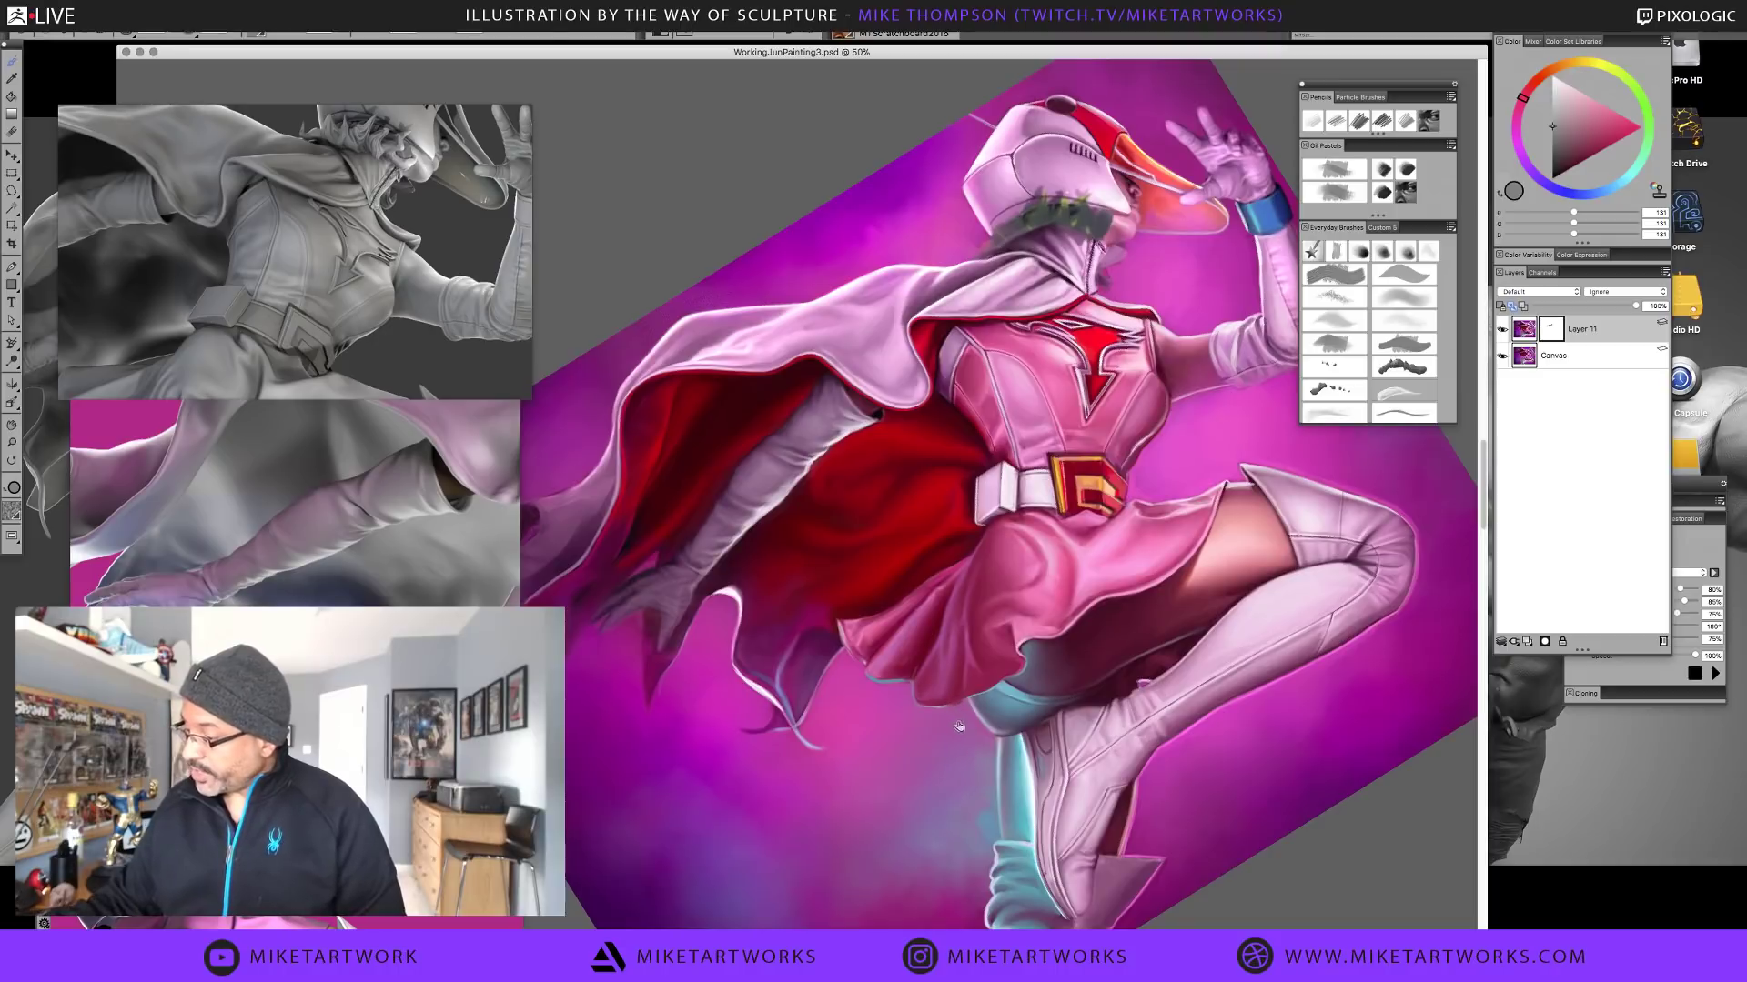
{"action": "left_click_drag", "start_coordinate": [959, 730], "coordinate": [907, 673]}
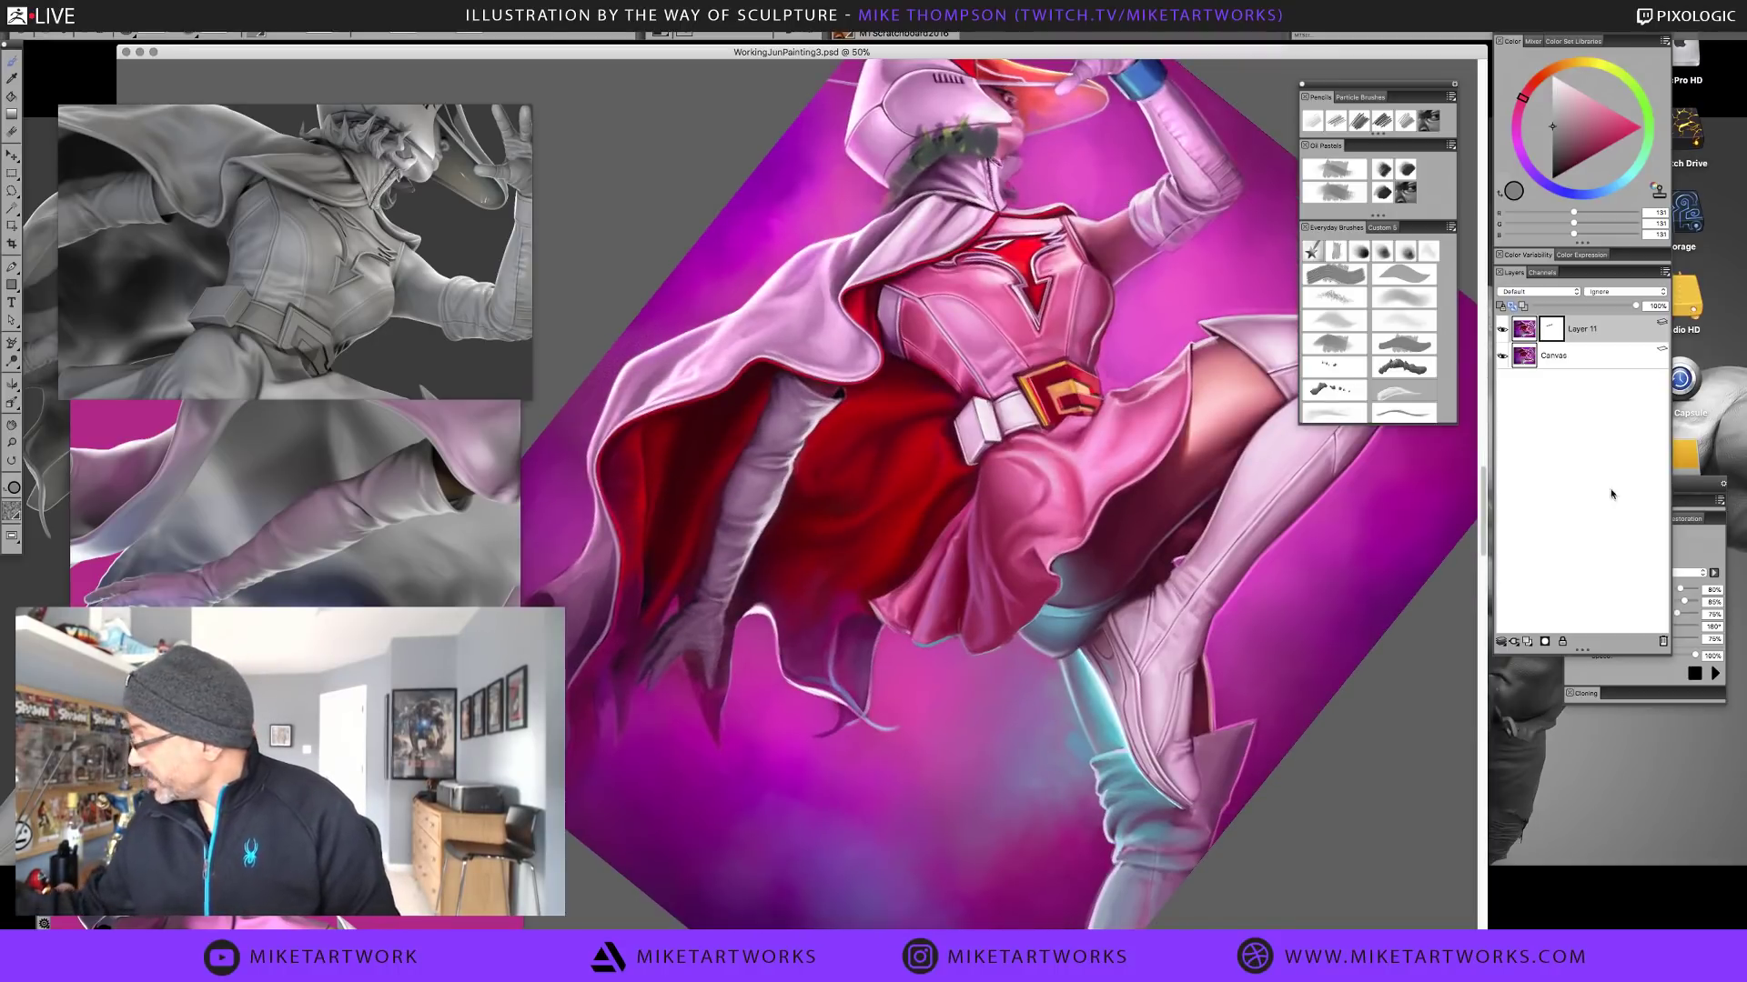
{"action": "left_click", "coordinate": [1534, 641]}
{"action": "key", "text": "bracketleft"}
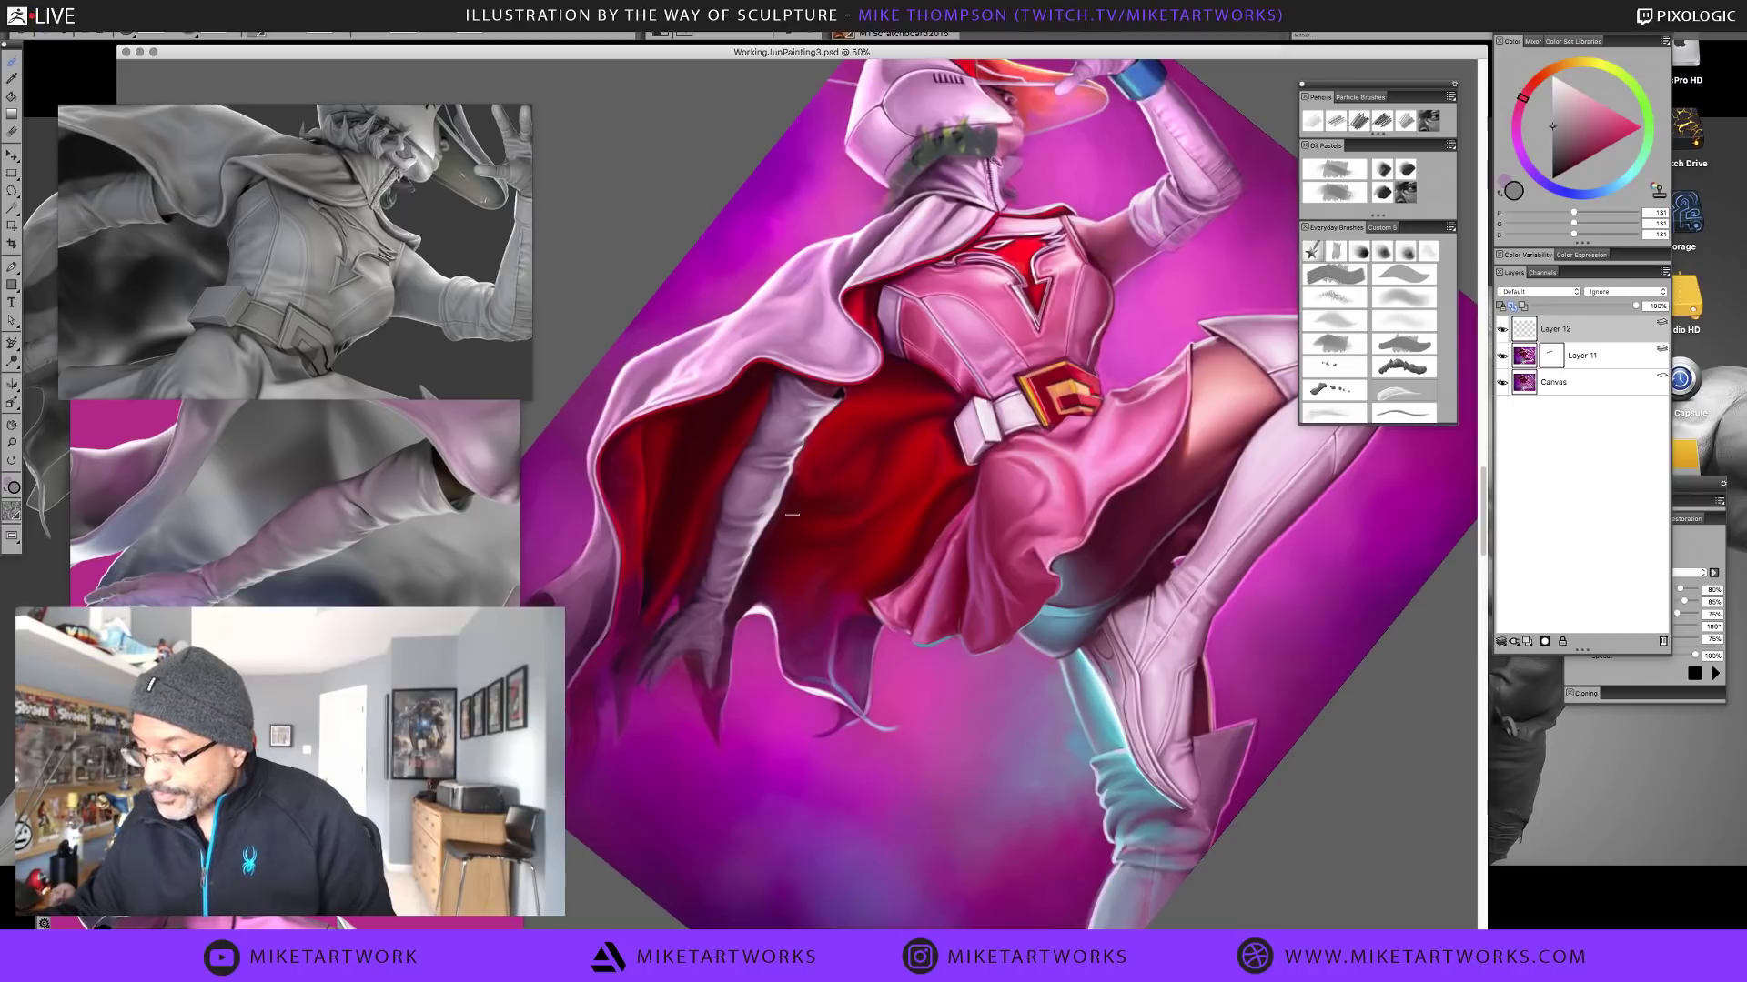
Enlarge the grey sculpt reference to show nearly the whole figure and move it clear of the painted torso
{"action": "left_click", "coordinate": [471, 294]}
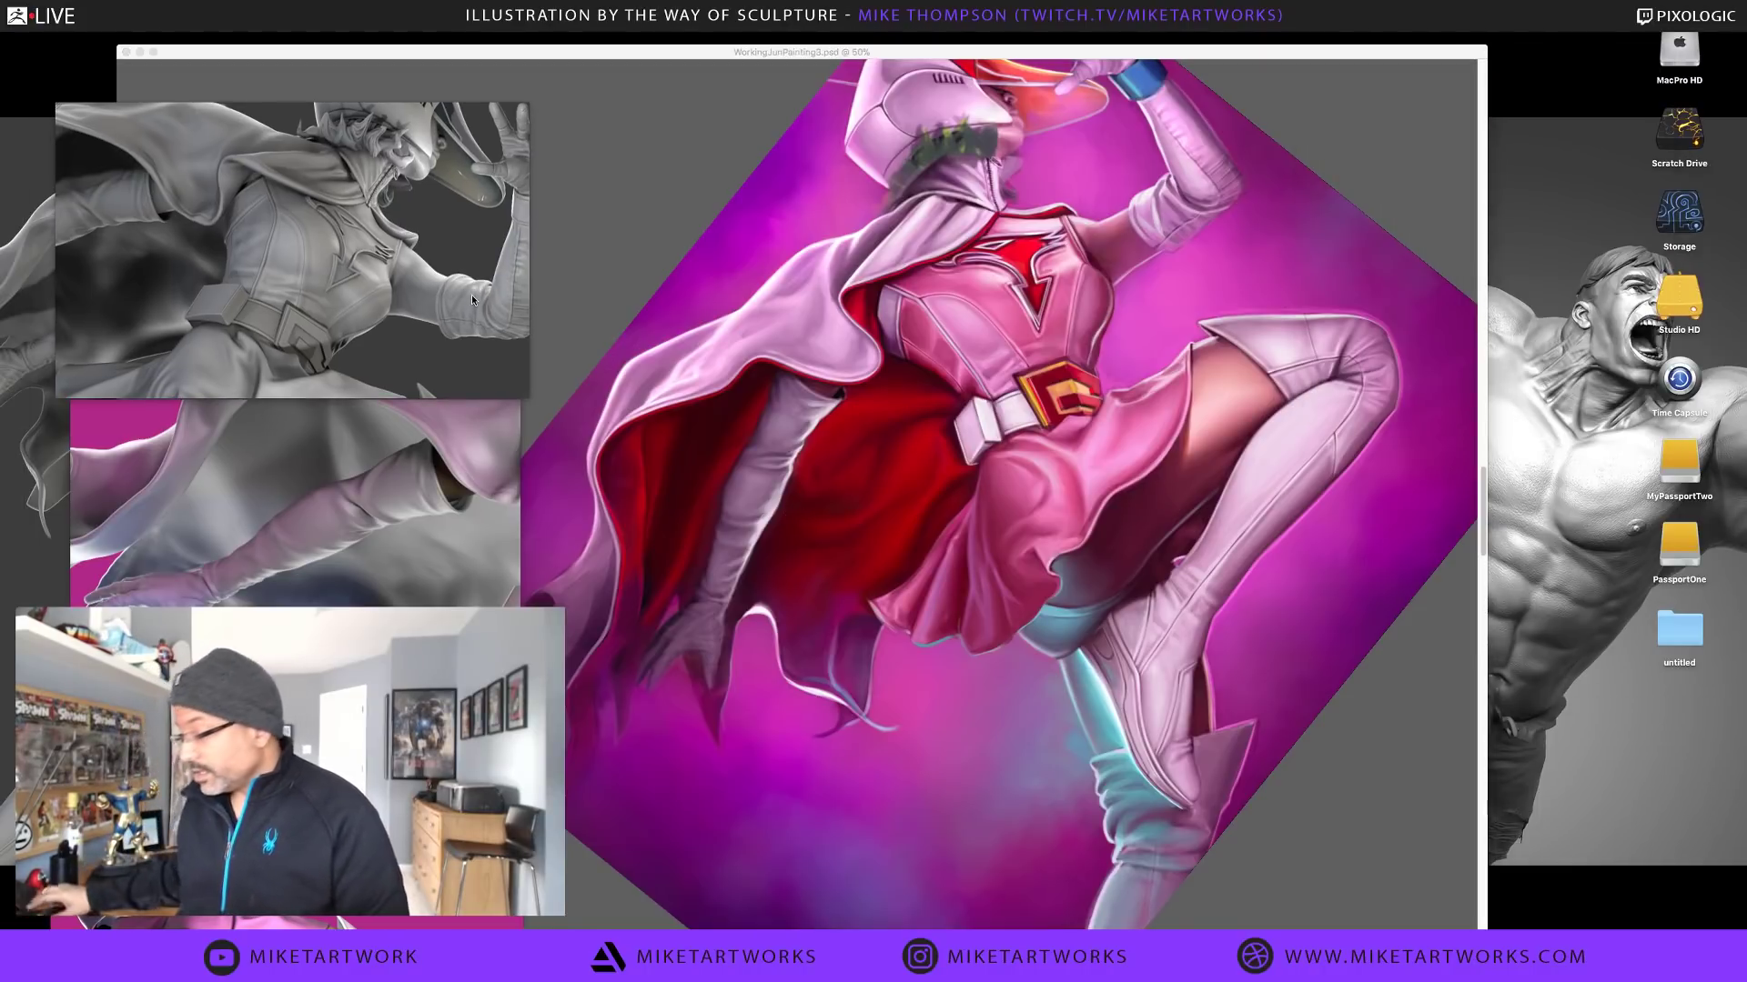
{"action": "key", "text": "space"}
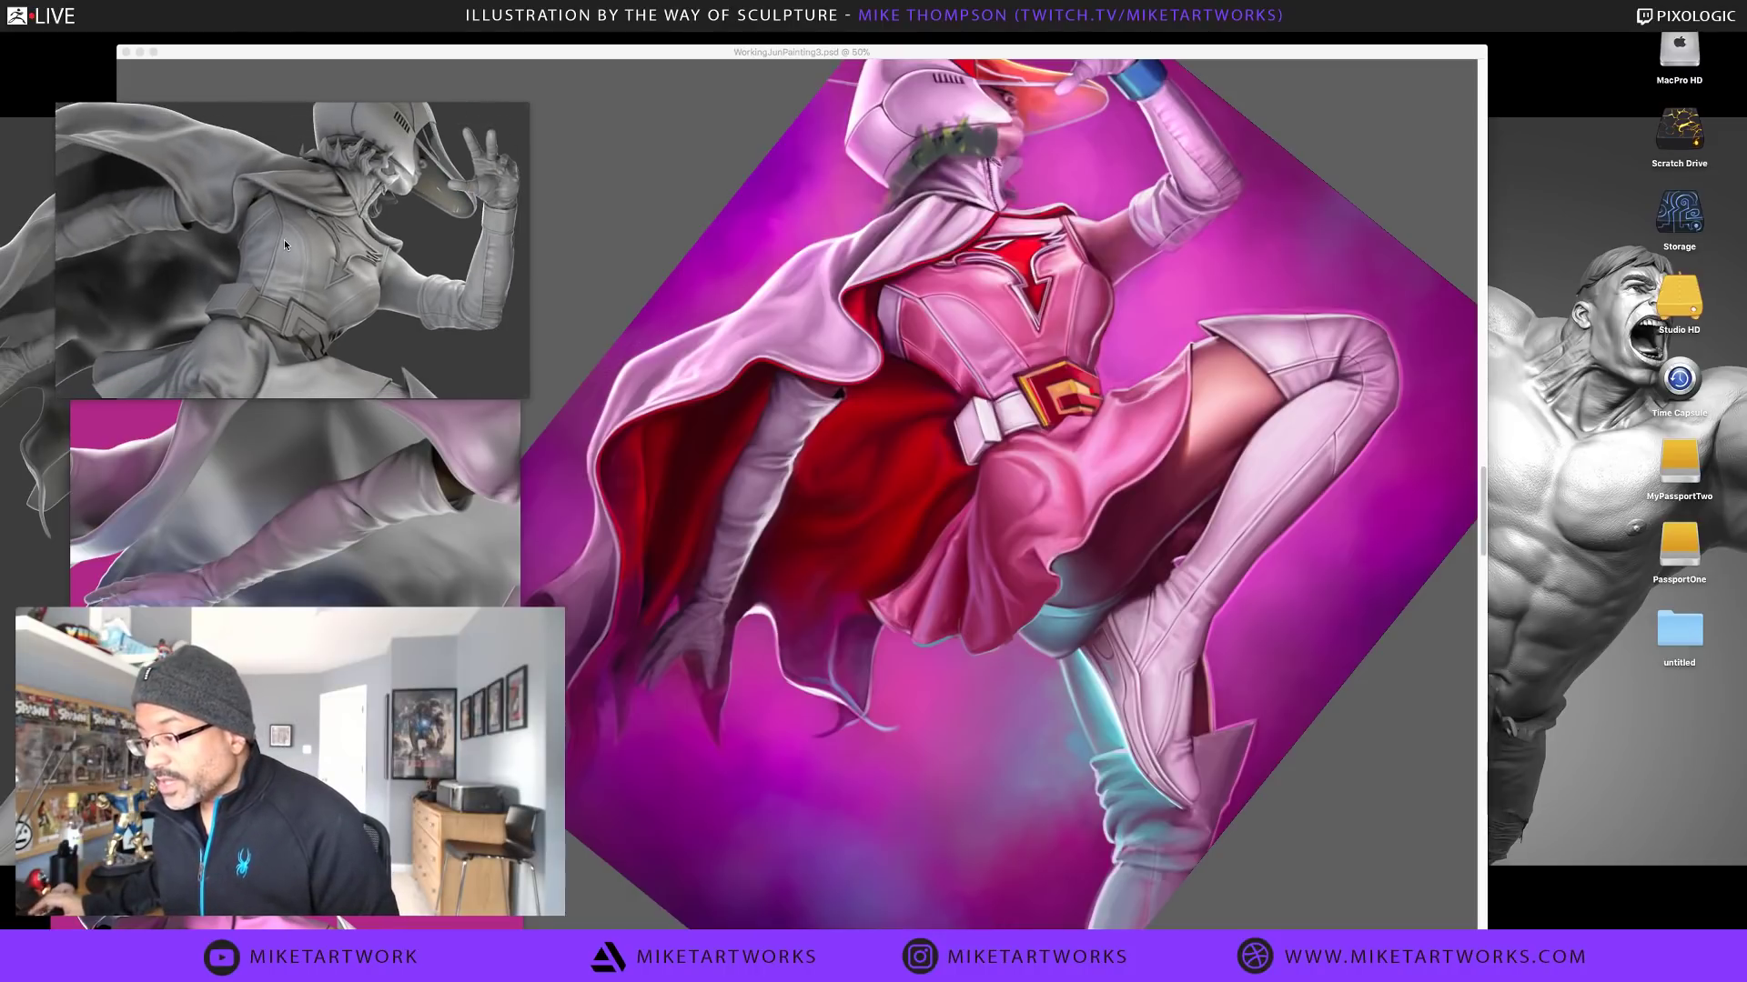
{"action": "left_click_drag", "start_coordinate": [295, 267], "coordinate": [336, 242]}
{"action": "mouse_move", "coordinate": [571, 376]}
{"action": "left_mouse_down"}
{"action": "mouse_move", "coordinate": [666, 409]}
{"action": "mouse_move", "coordinate": [757, 413]}
{"action": "left_mouse_up"}
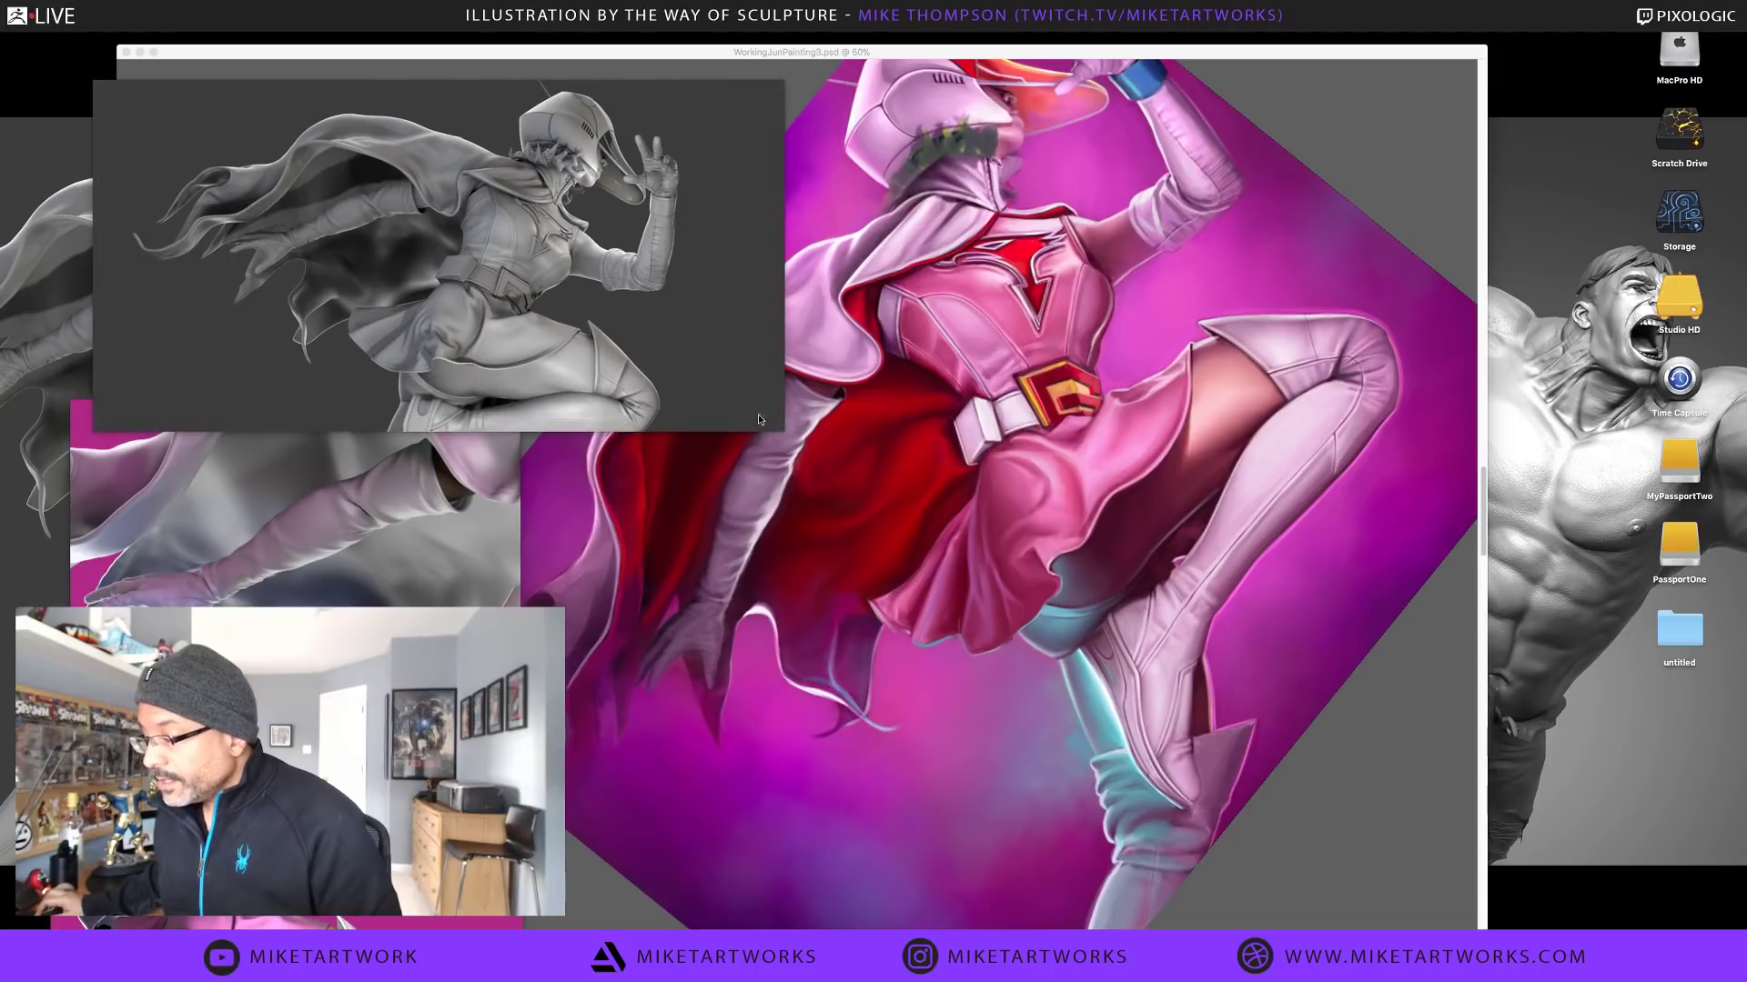
{"action": "left_click_drag", "start_coordinate": [502, 307], "coordinate": [418, 262]}
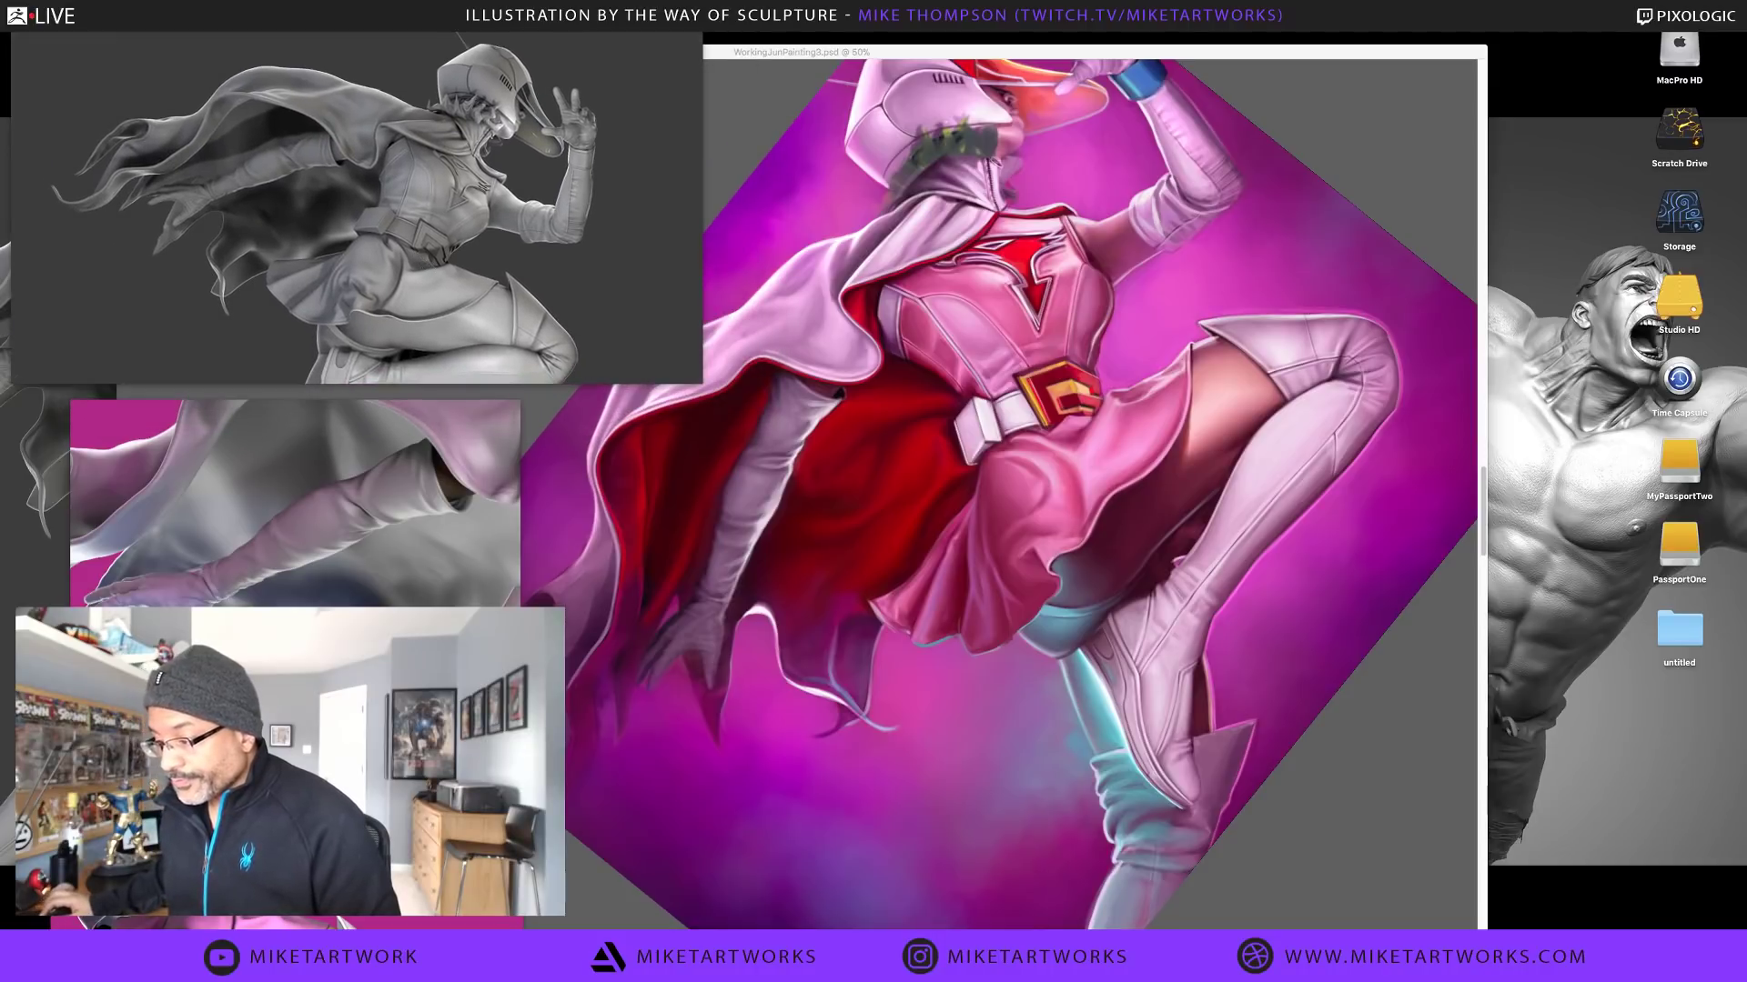
Enlarge the colour reference to show the cape and torso, place it beneath the grey sculpt reference, and return to the painting
{"action": "left_click_drag", "start_coordinate": [520, 605], "coordinate": [719, 724]}
{"action": "left_click_drag", "start_coordinate": [643, 681], "coordinate": [594, 670]}
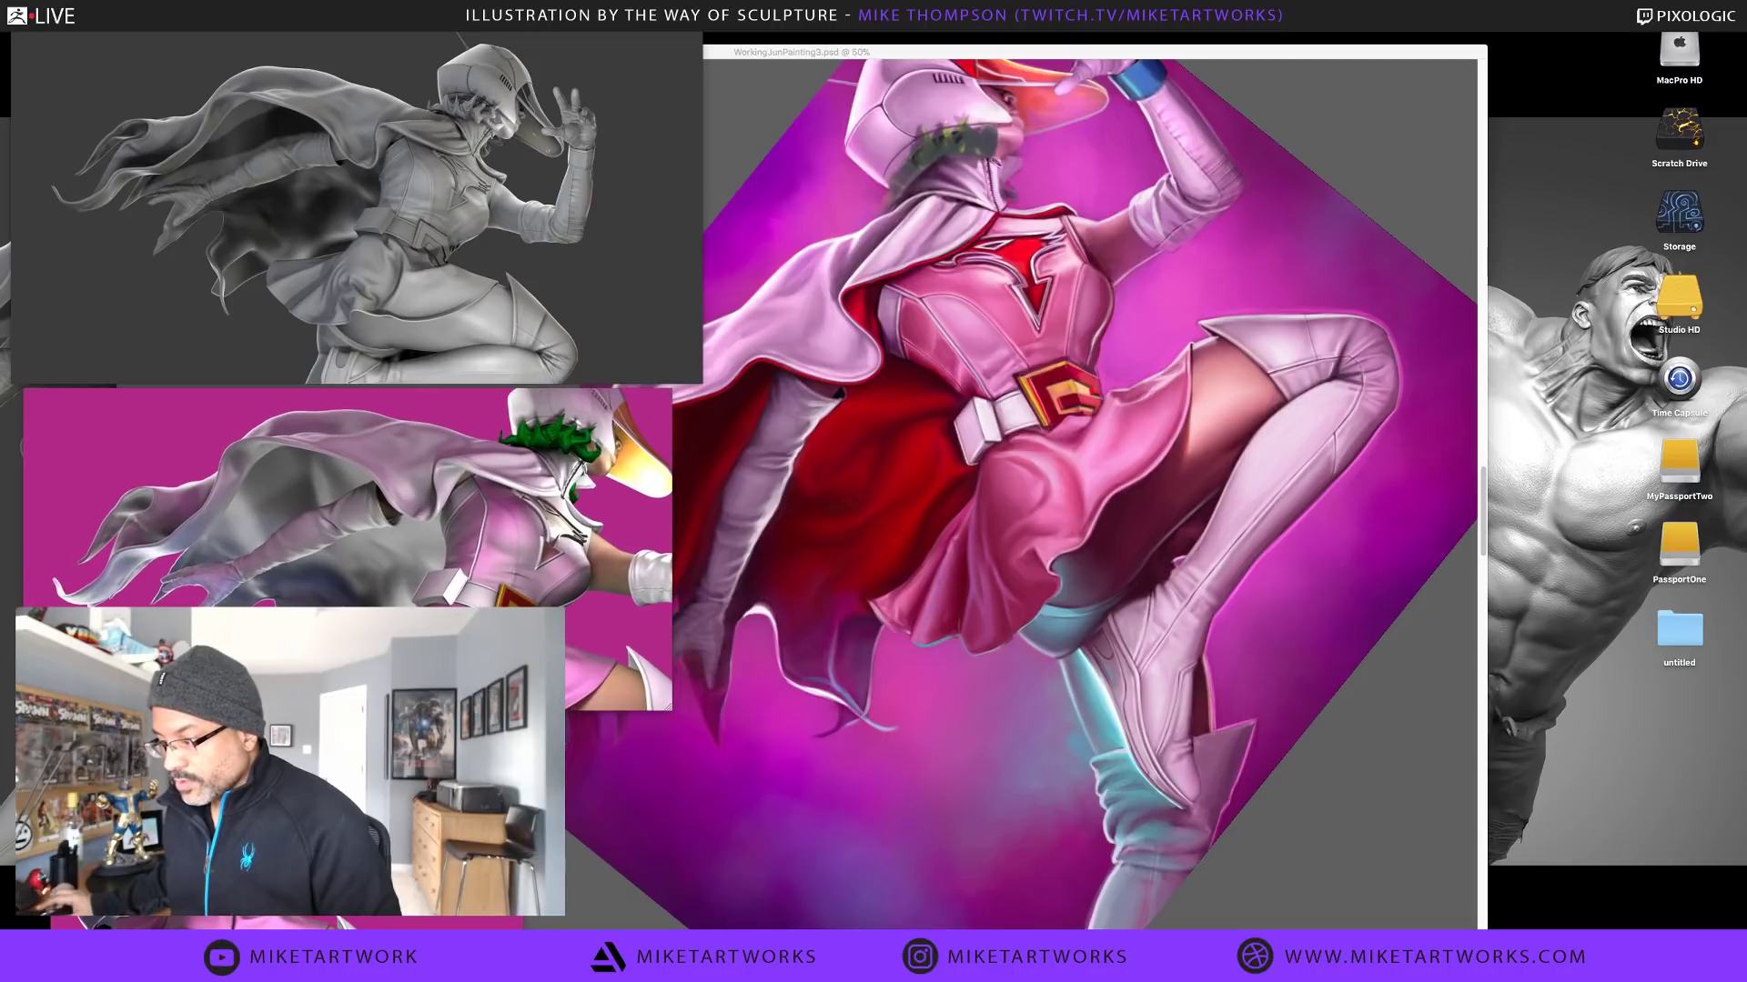
{"action": "key", "text": "Tab"}
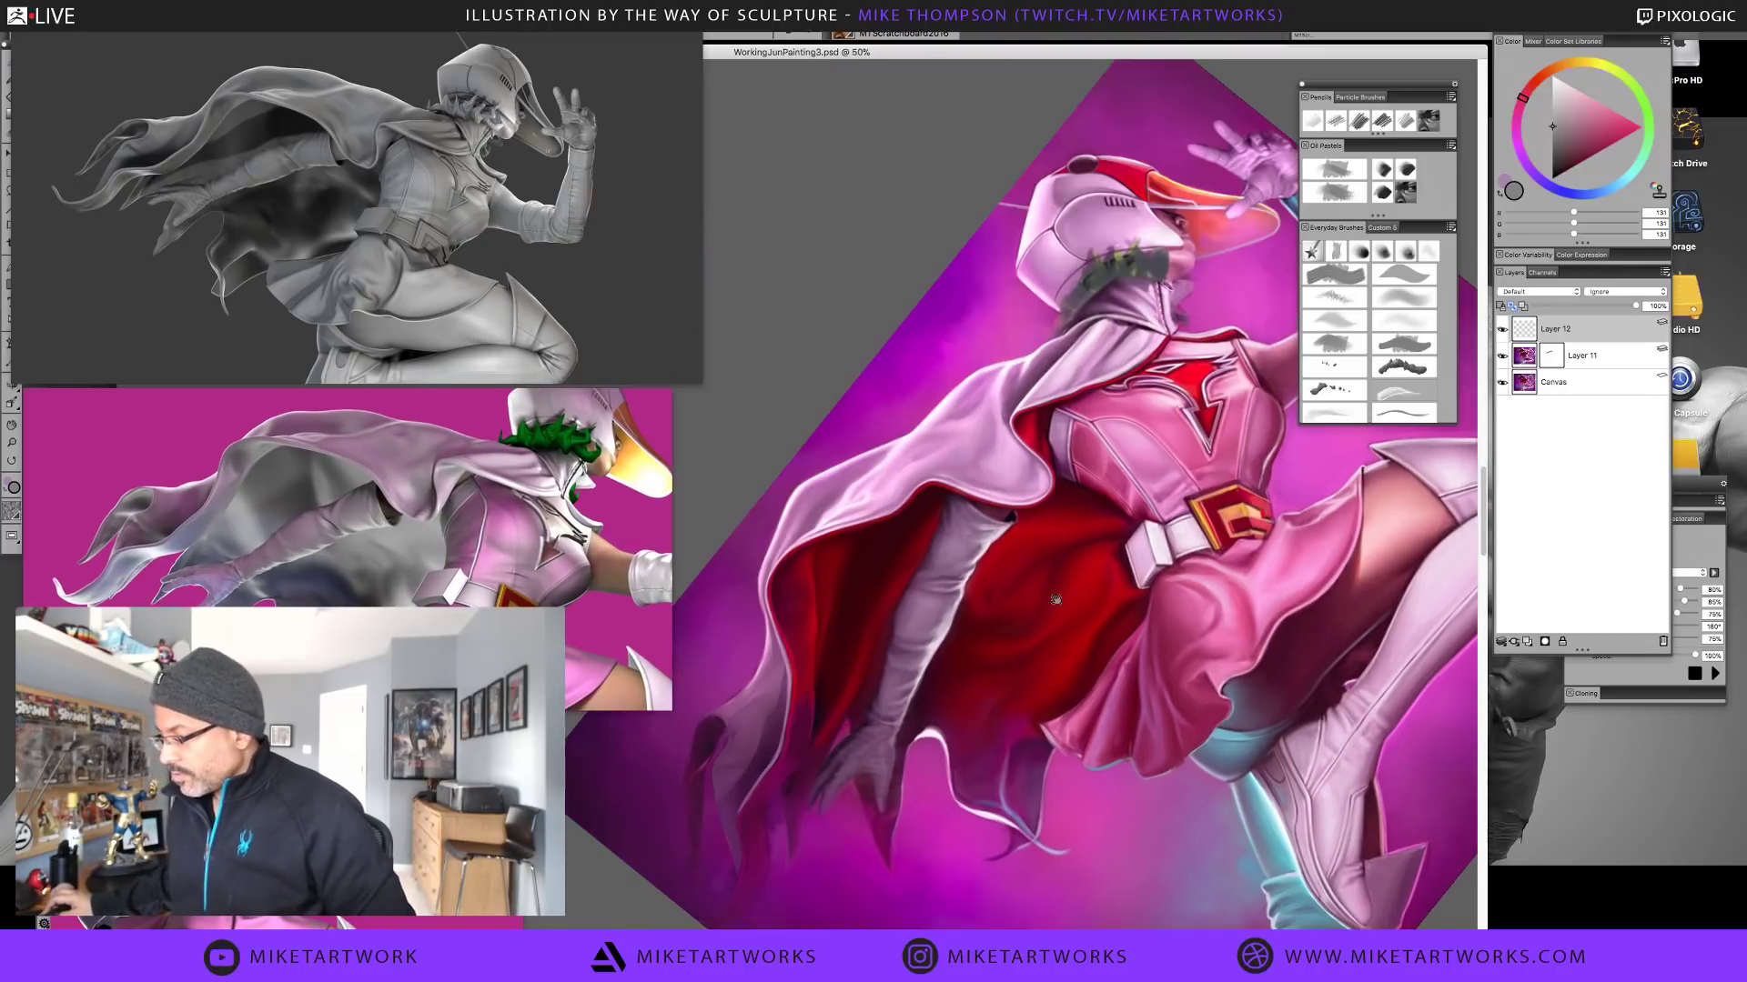
{"action": "left_click_drag", "start_coordinate": [1038, 582], "coordinate": [1042, 596]}
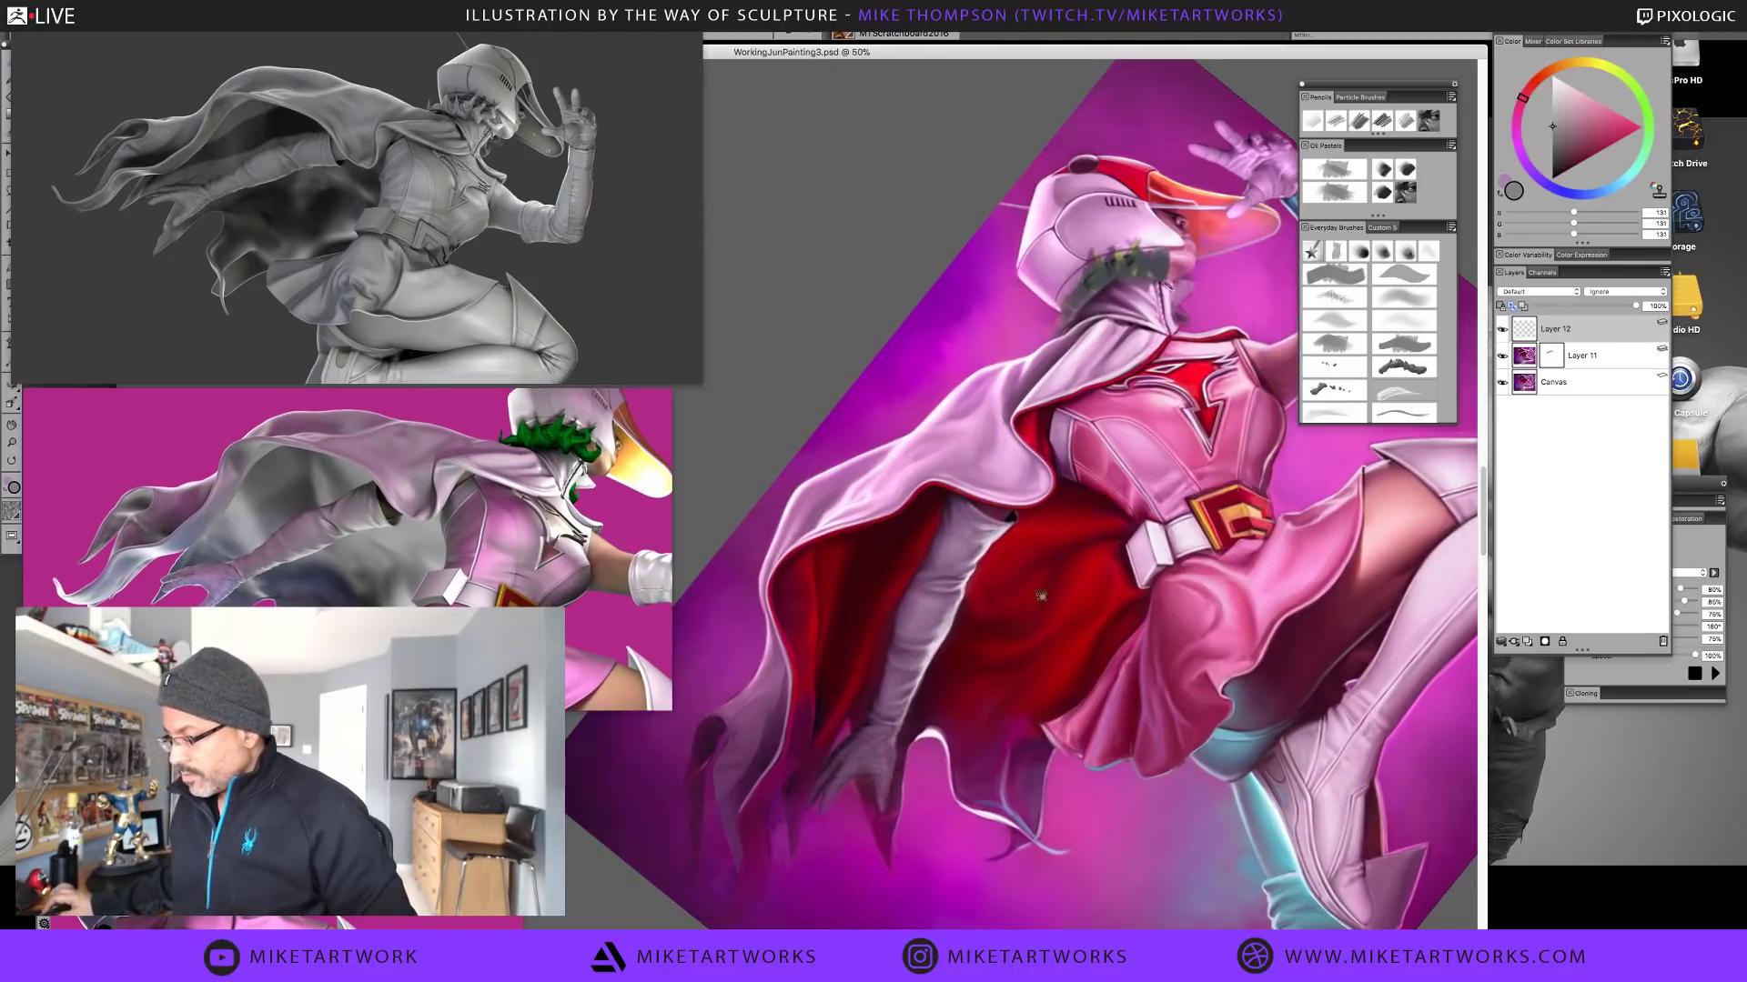
{"action": "left_click", "coordinate": [1042, 595]}
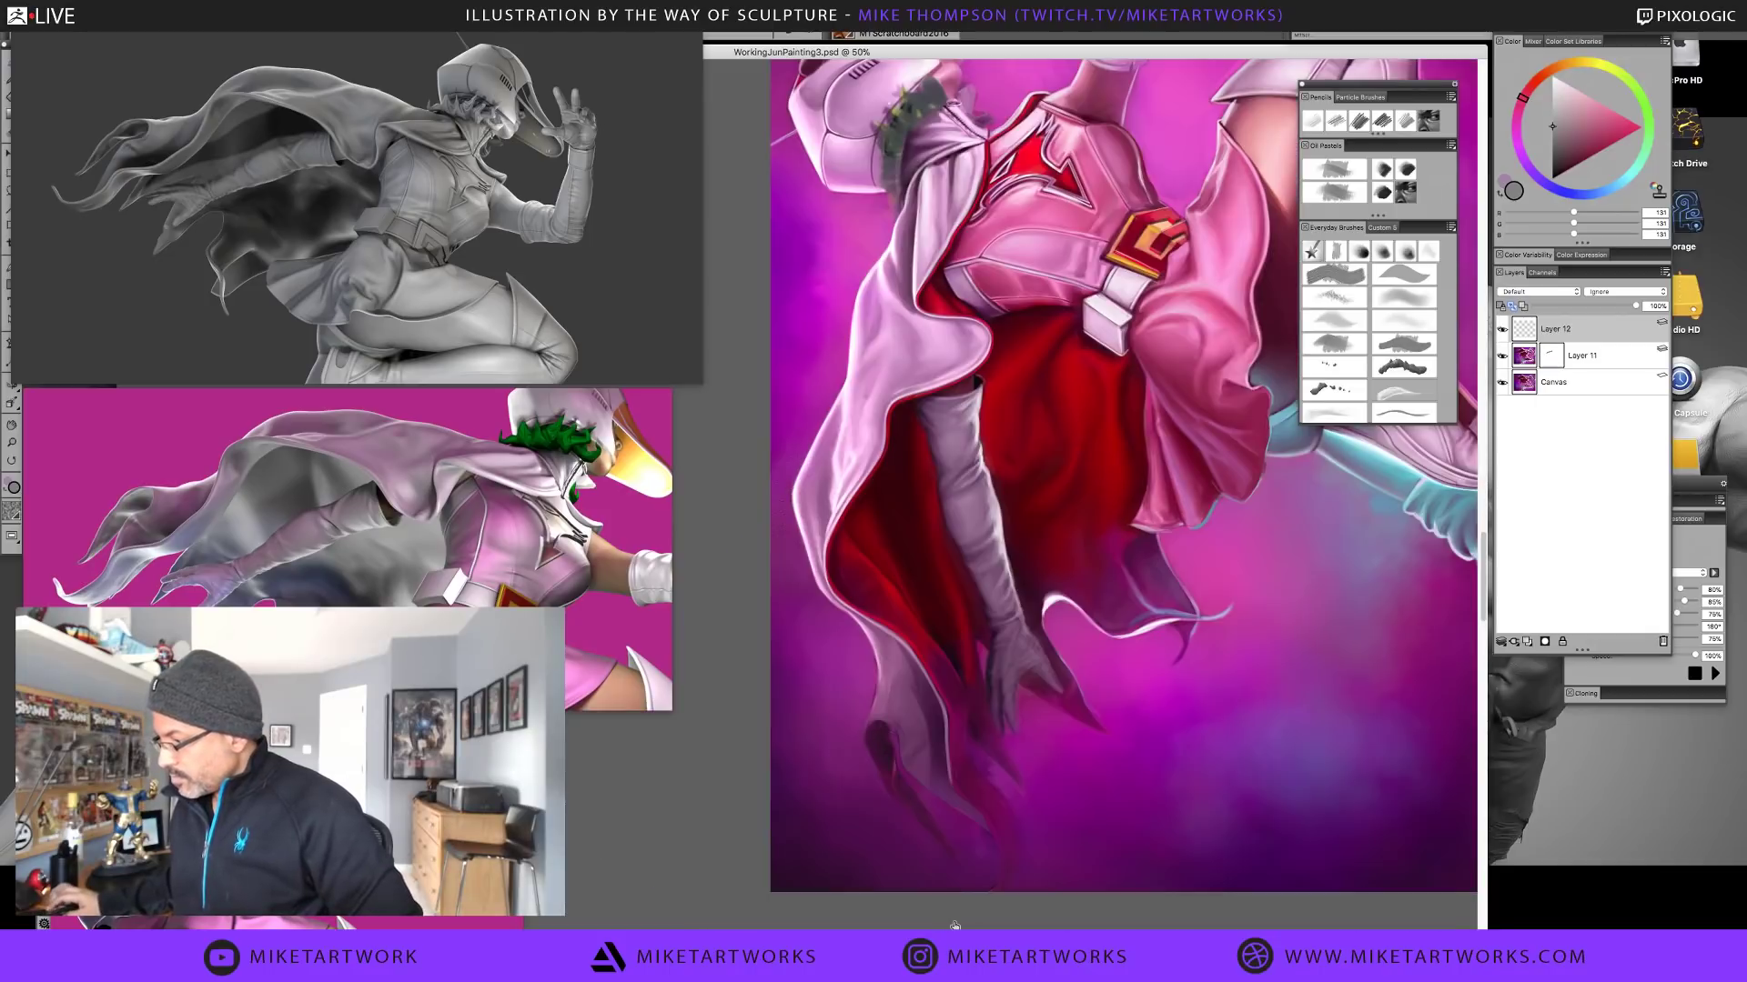
{"action": "left_click_drag", "start_coordinate": [1301, 819], "coordinate": [1228, 726]}
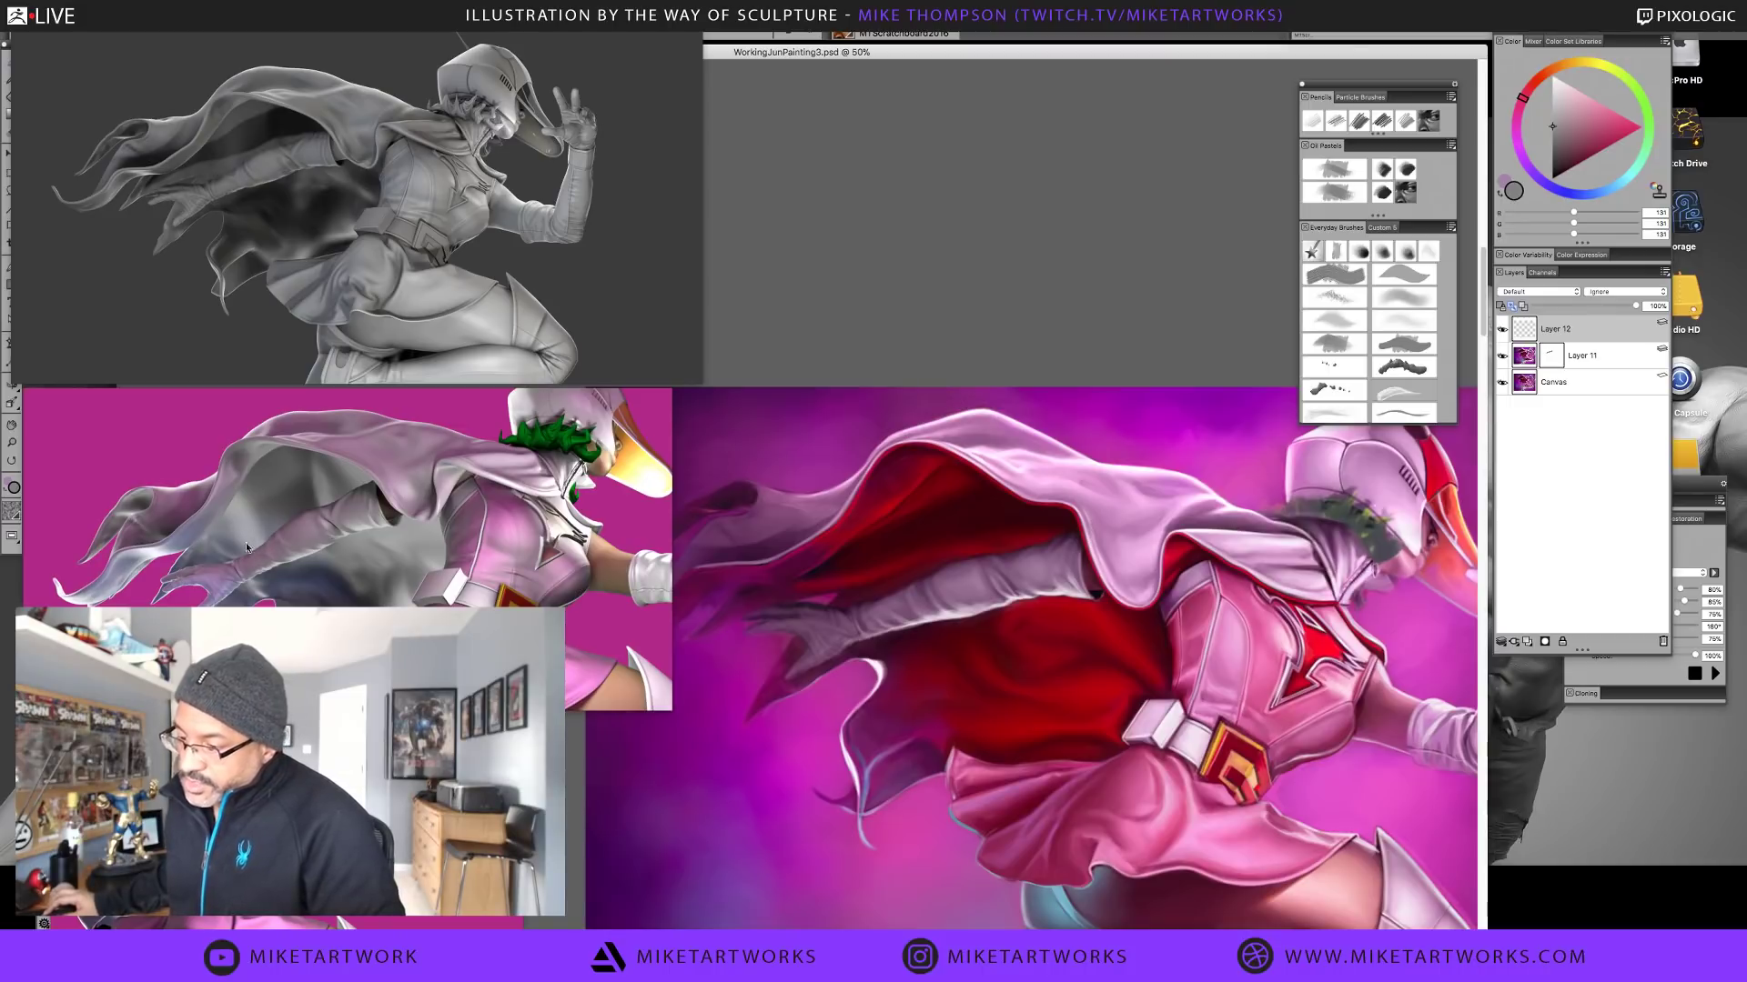
Extend the colour reference to include the skirt and boots, place it over the grey sculpt reference, and return to the painting
{"action": "left_click_drag", "start_coordinate": [239, 530], "coordinate": [223, 484]}
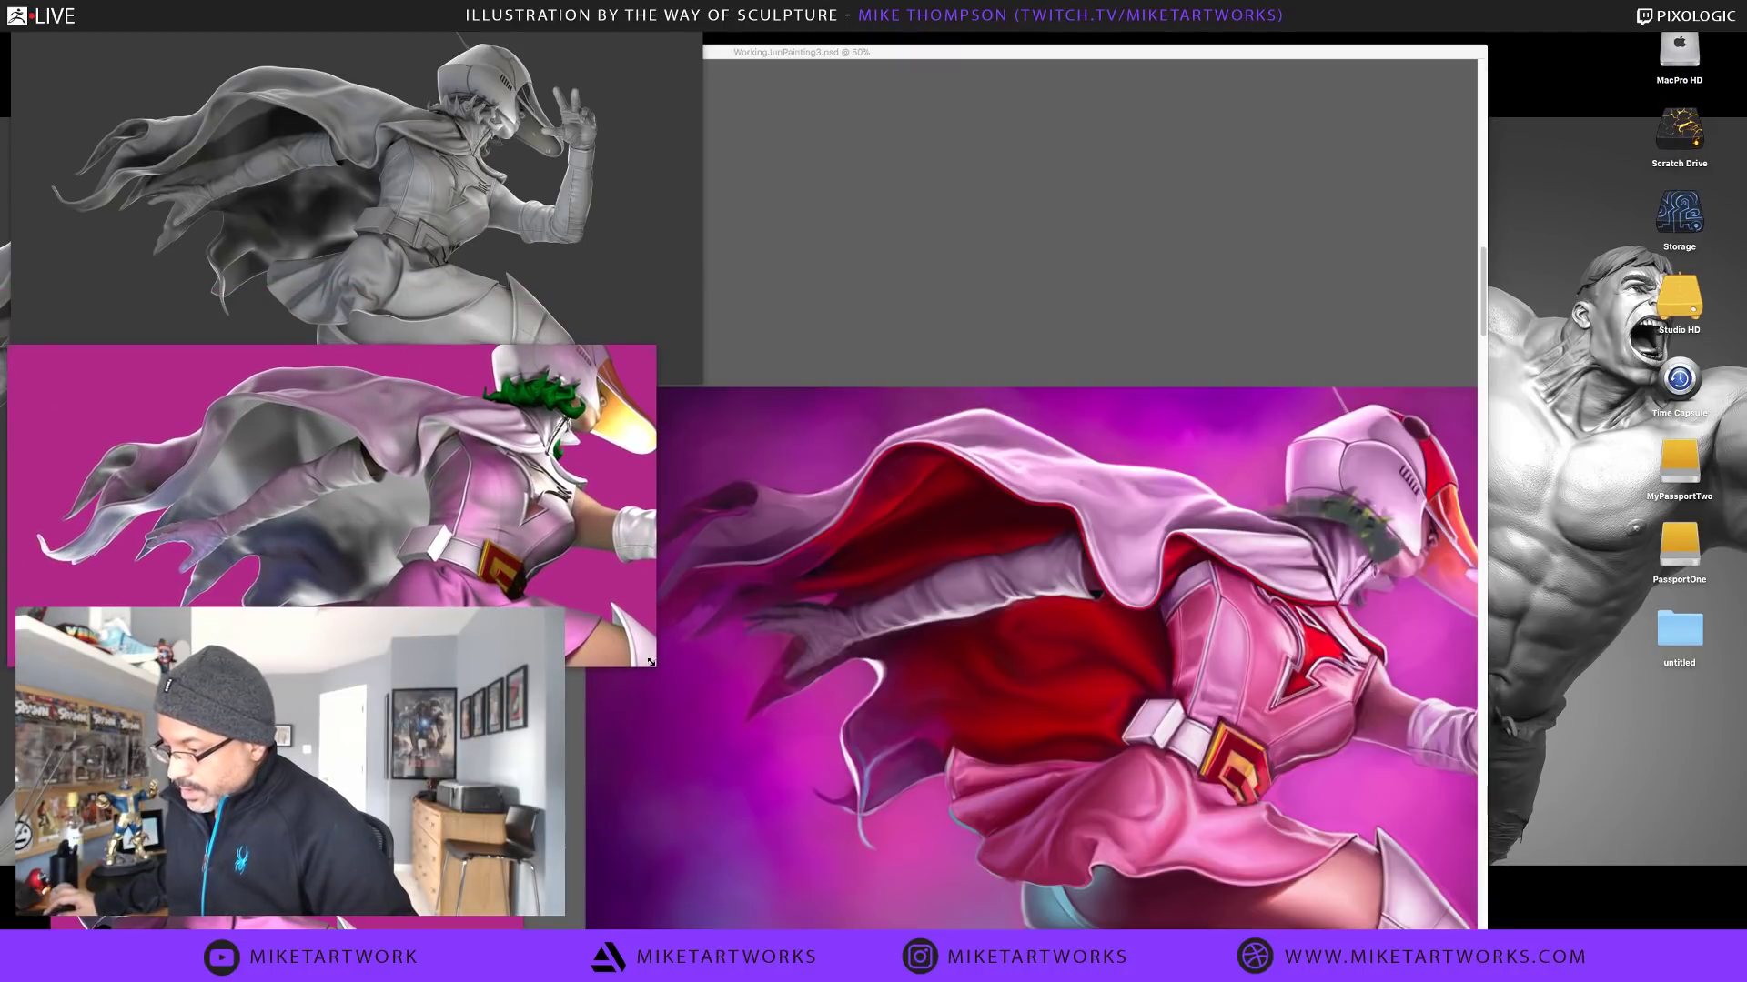
{"action": "left_click_drag", "start_coordinate": [655, 666], "coordinate": [663, 748]}
{"action": "left_click_drag", "start_coordinate": [558, 722], "coordinate": [555, 470]}
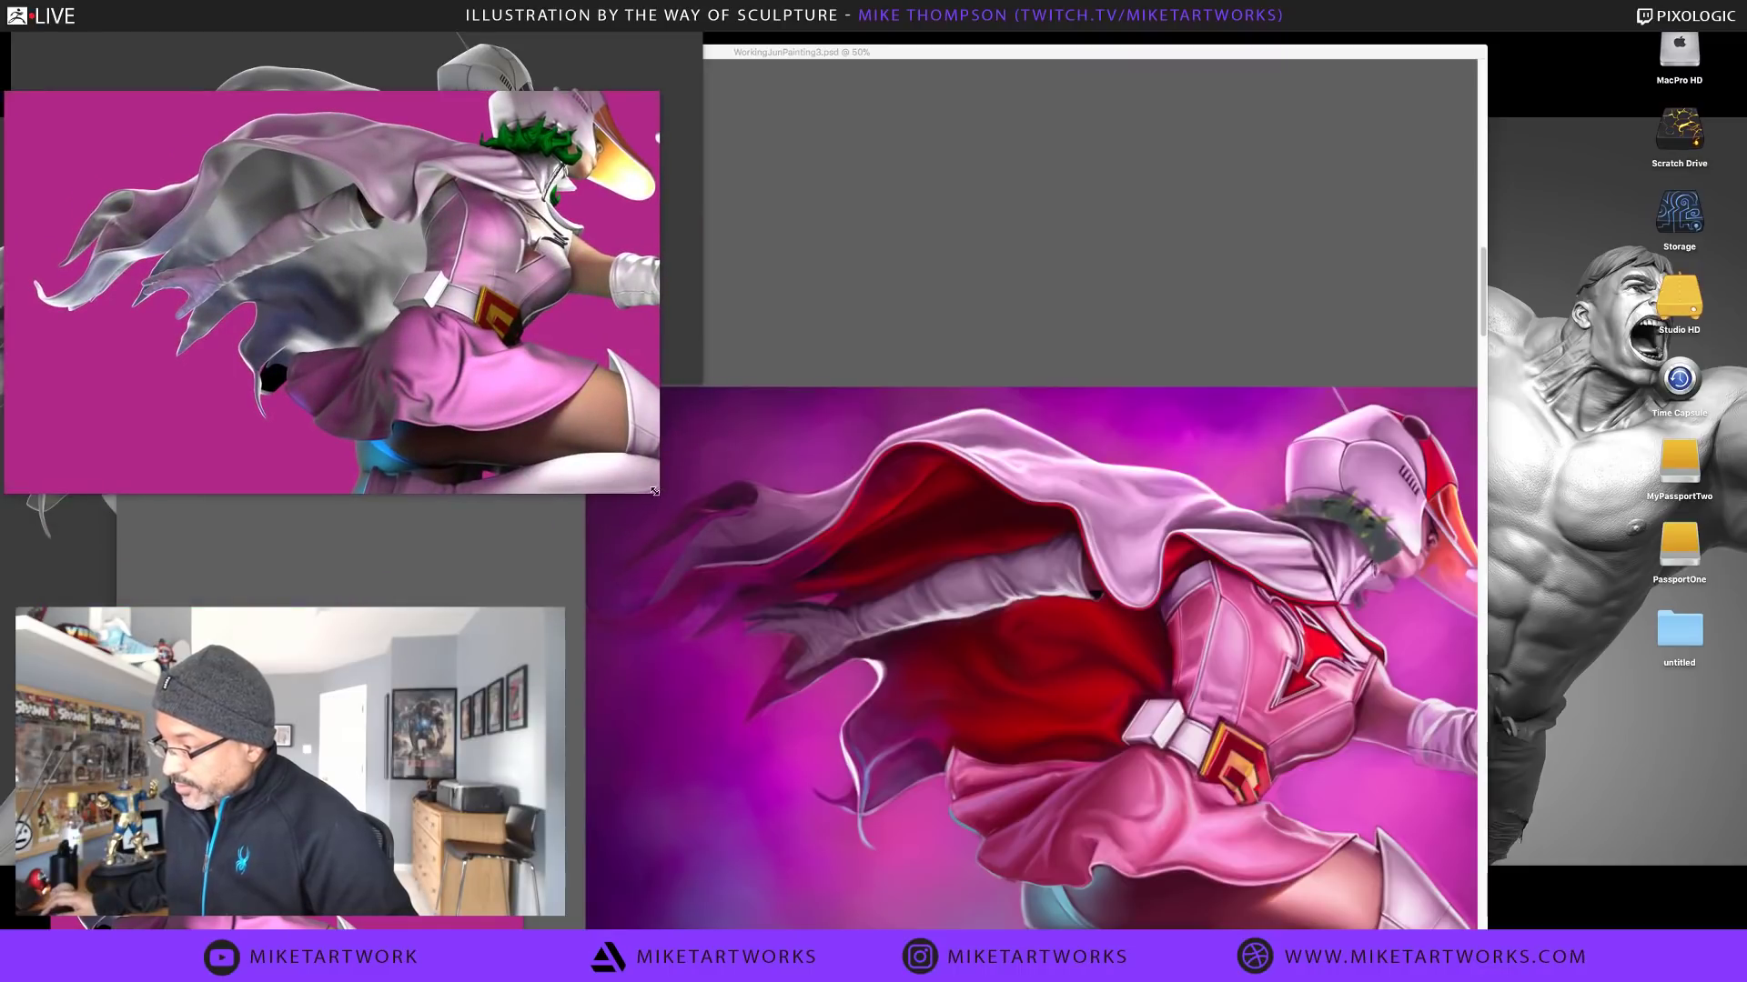
{"action": "left_click_drag", "start_coordinate": [656, 494], "coordinate": [596, 699]}
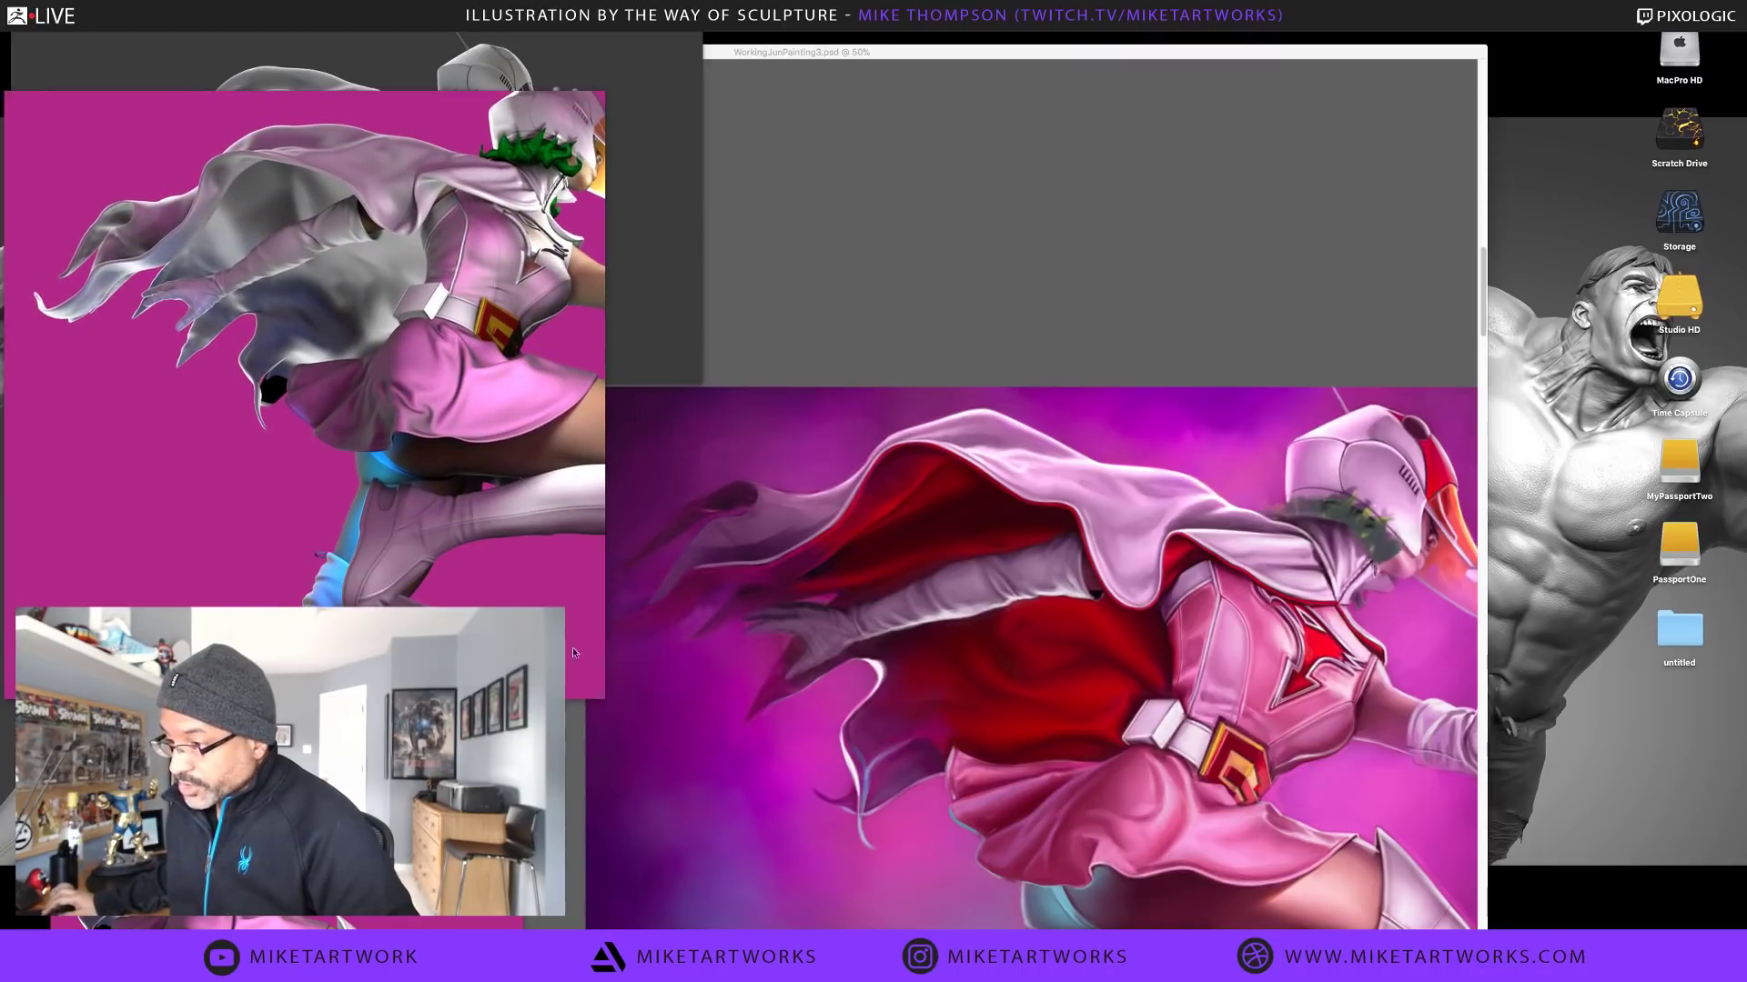
{"action": "left_click_drag", "start_coordinate": [435, 546], "coordinate": [439, 504]}
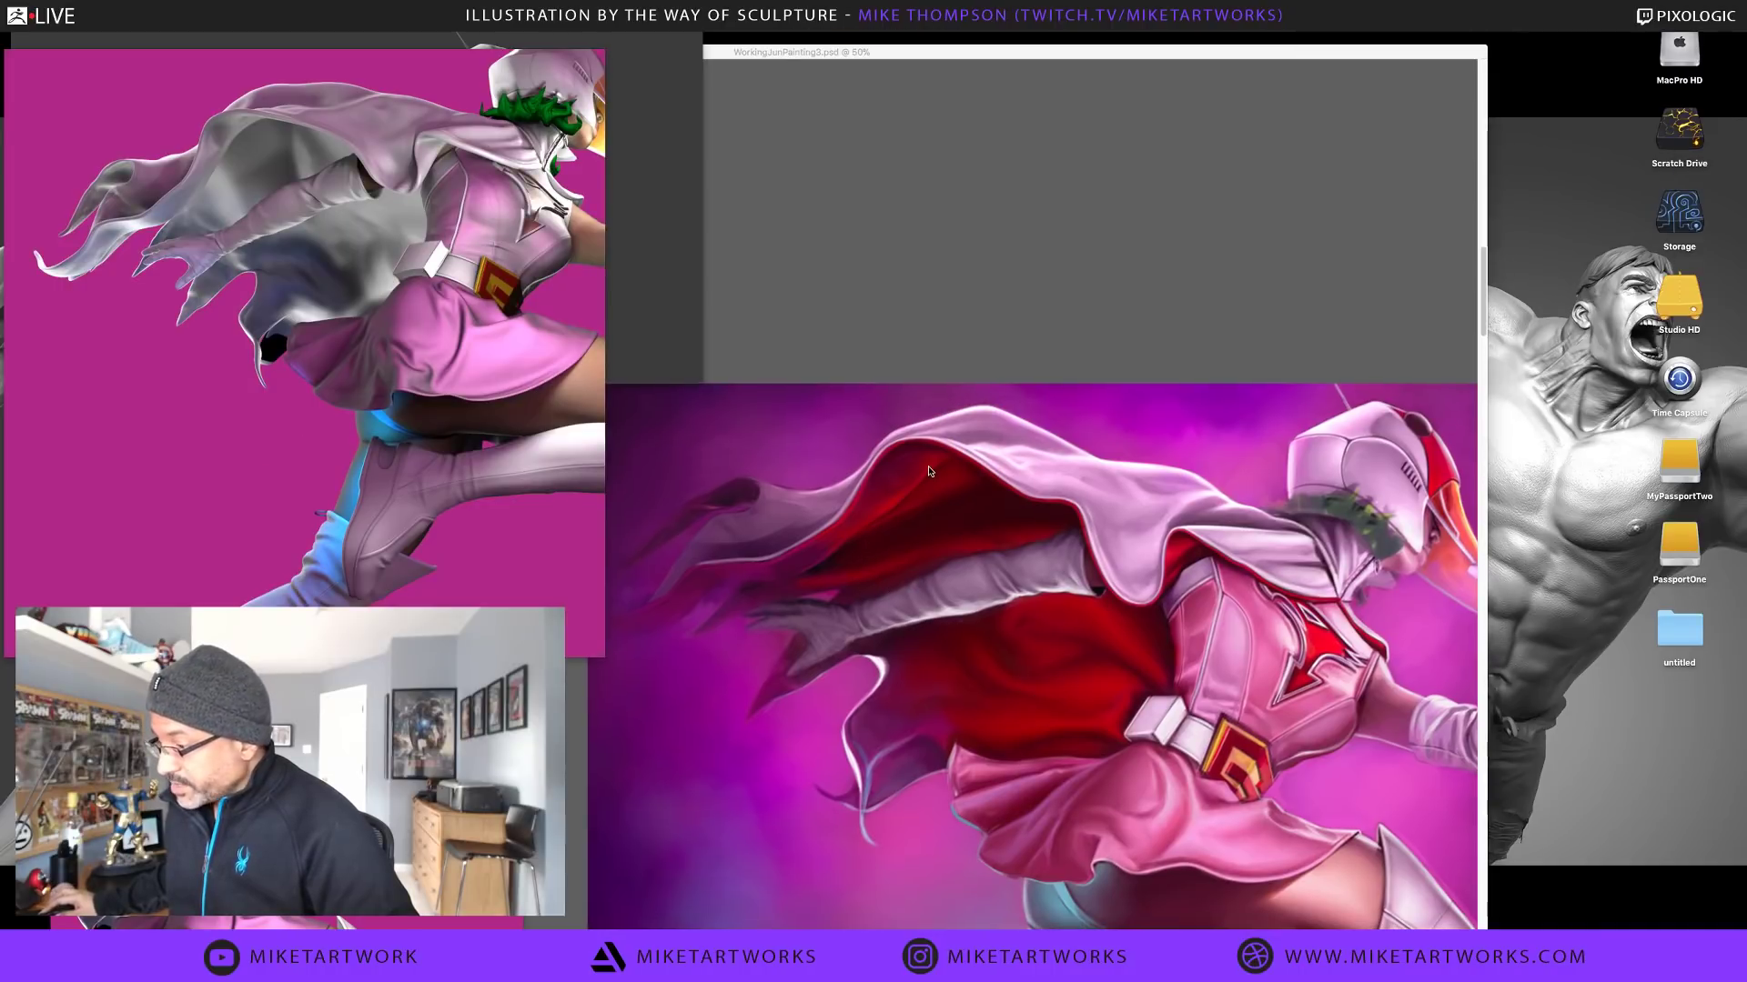
{"action": "scroll", "coordinate": [909, 477], "scroll_direction": "down", "scroll_amount": 3}
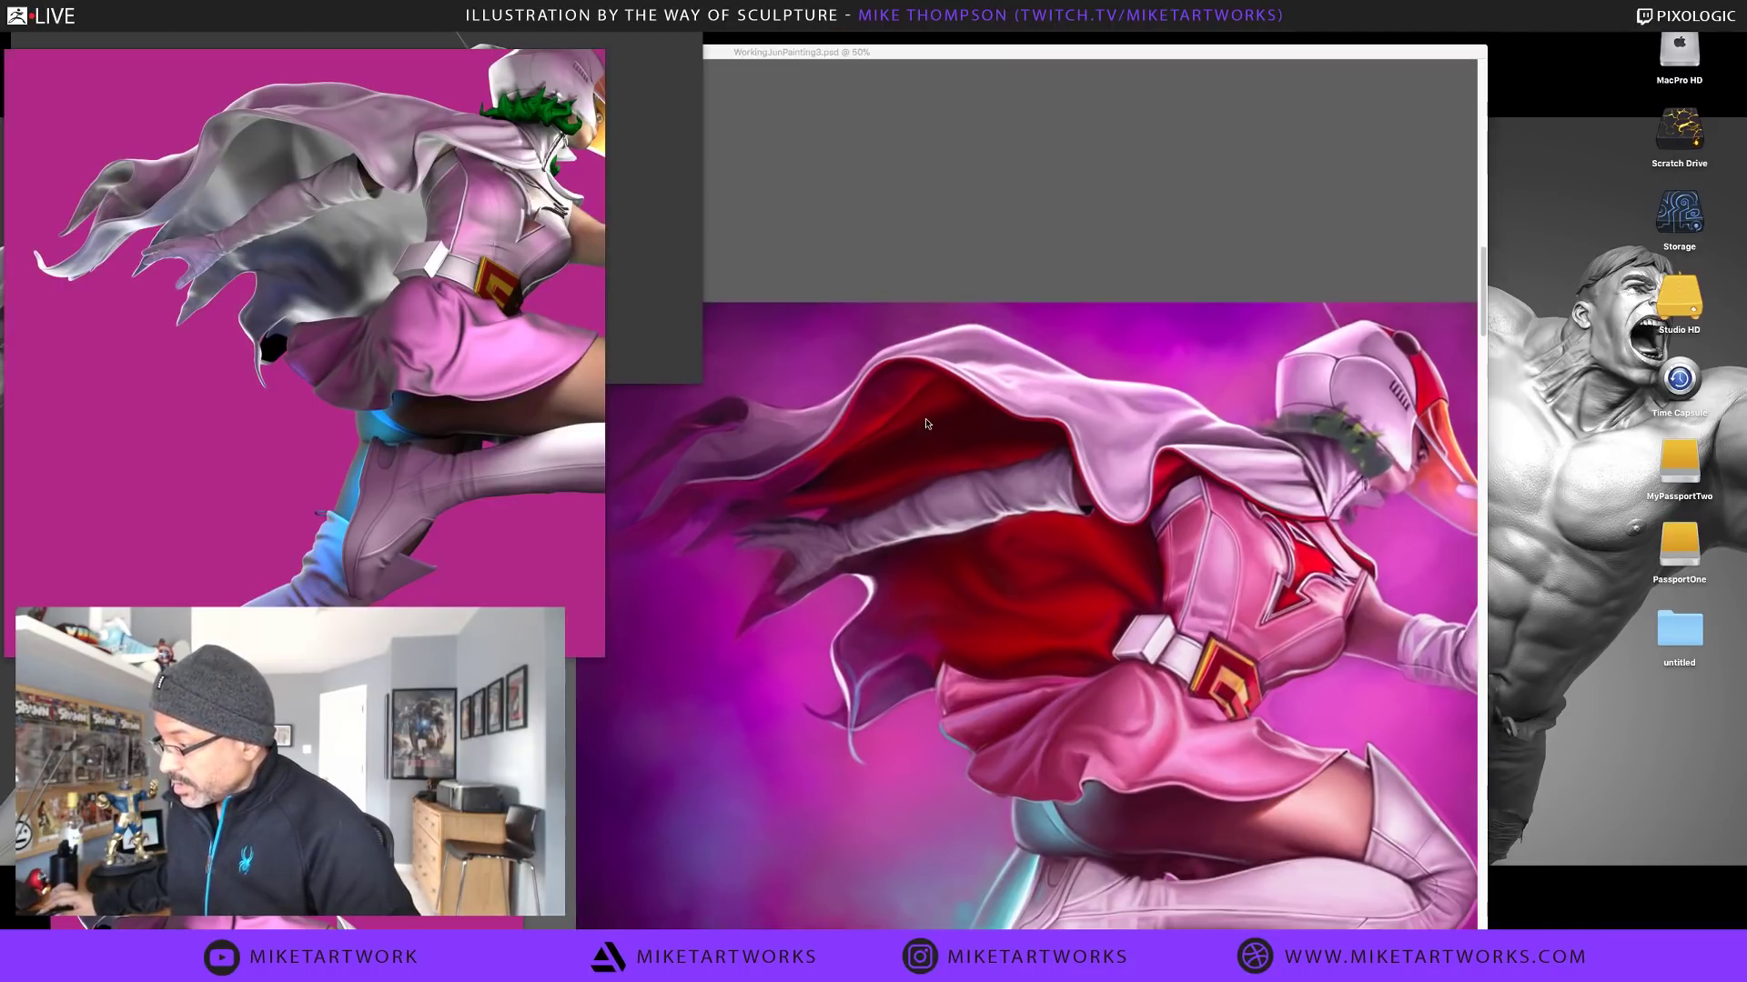
{"action": "key", "text": "Tab"}
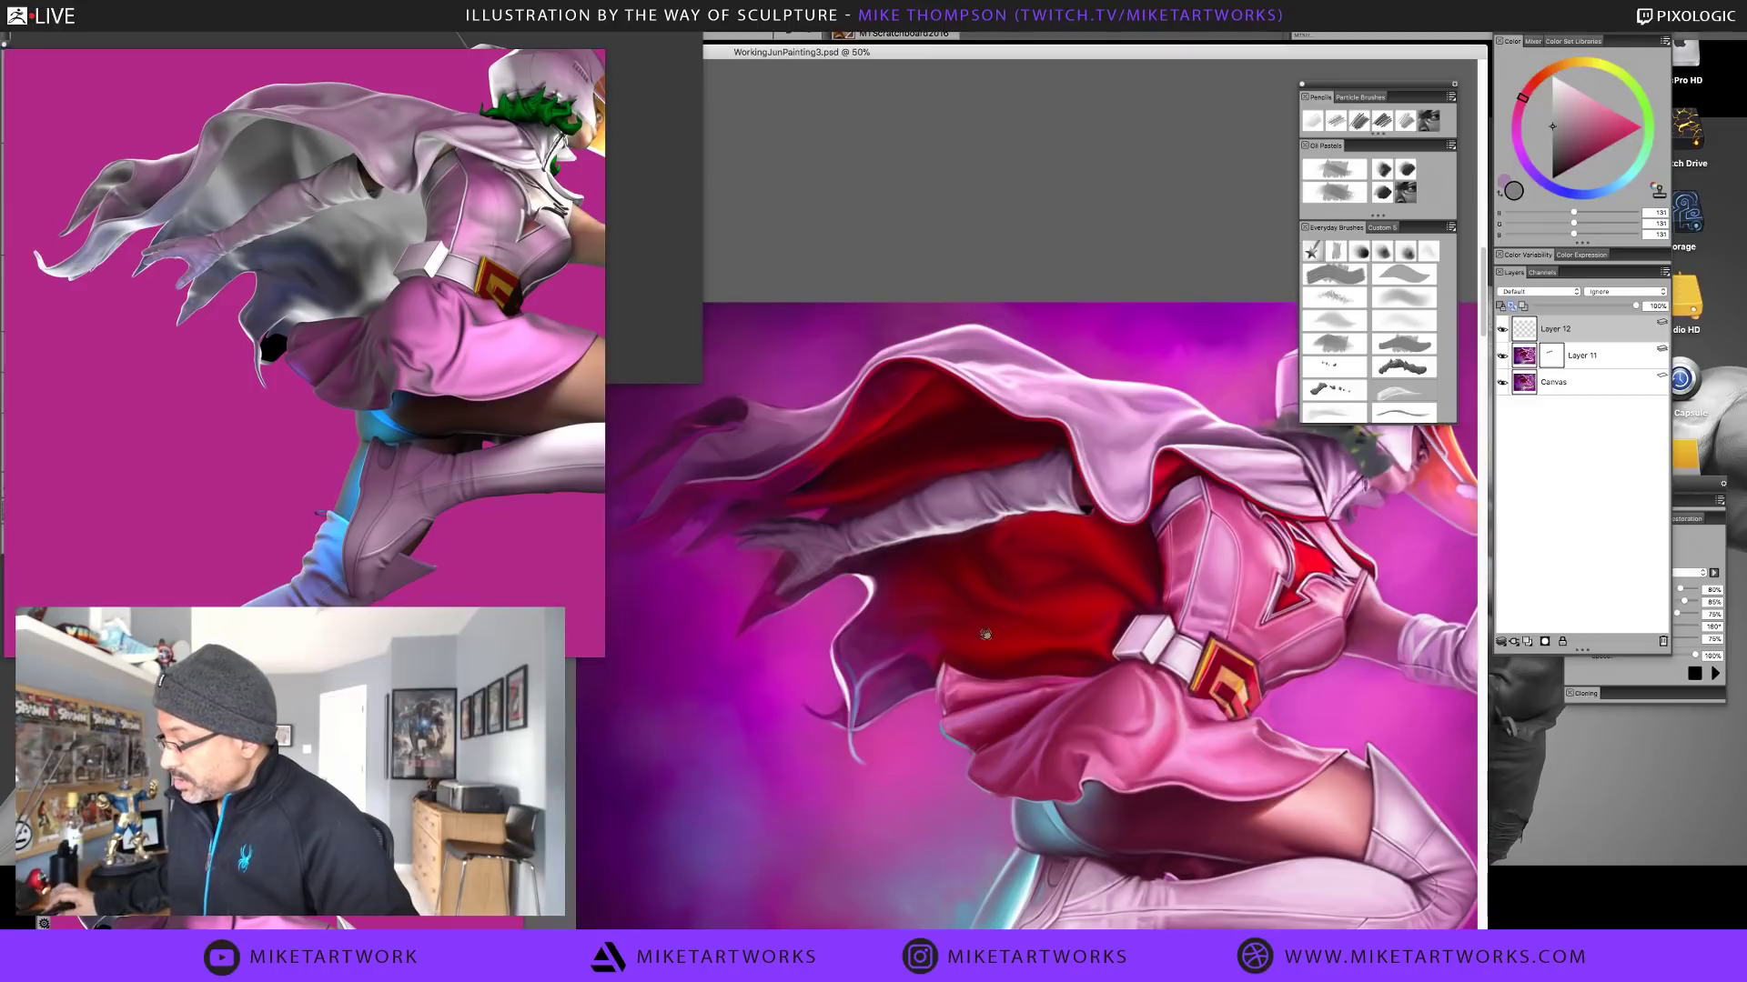
Paint bluish reflected light on the cape lining near its trailing end, using colours sampled from the thigh and cape
{"action": "mouse_move", "coordinate": [991, 675]}
{"action": "left_mouse_down"}
{"action": "mouse_move", "coordinate": [986, 506]}
{"action": "mouse_move", "coordinate": [1043, 579]}
{"action": "left_mouse_up"}
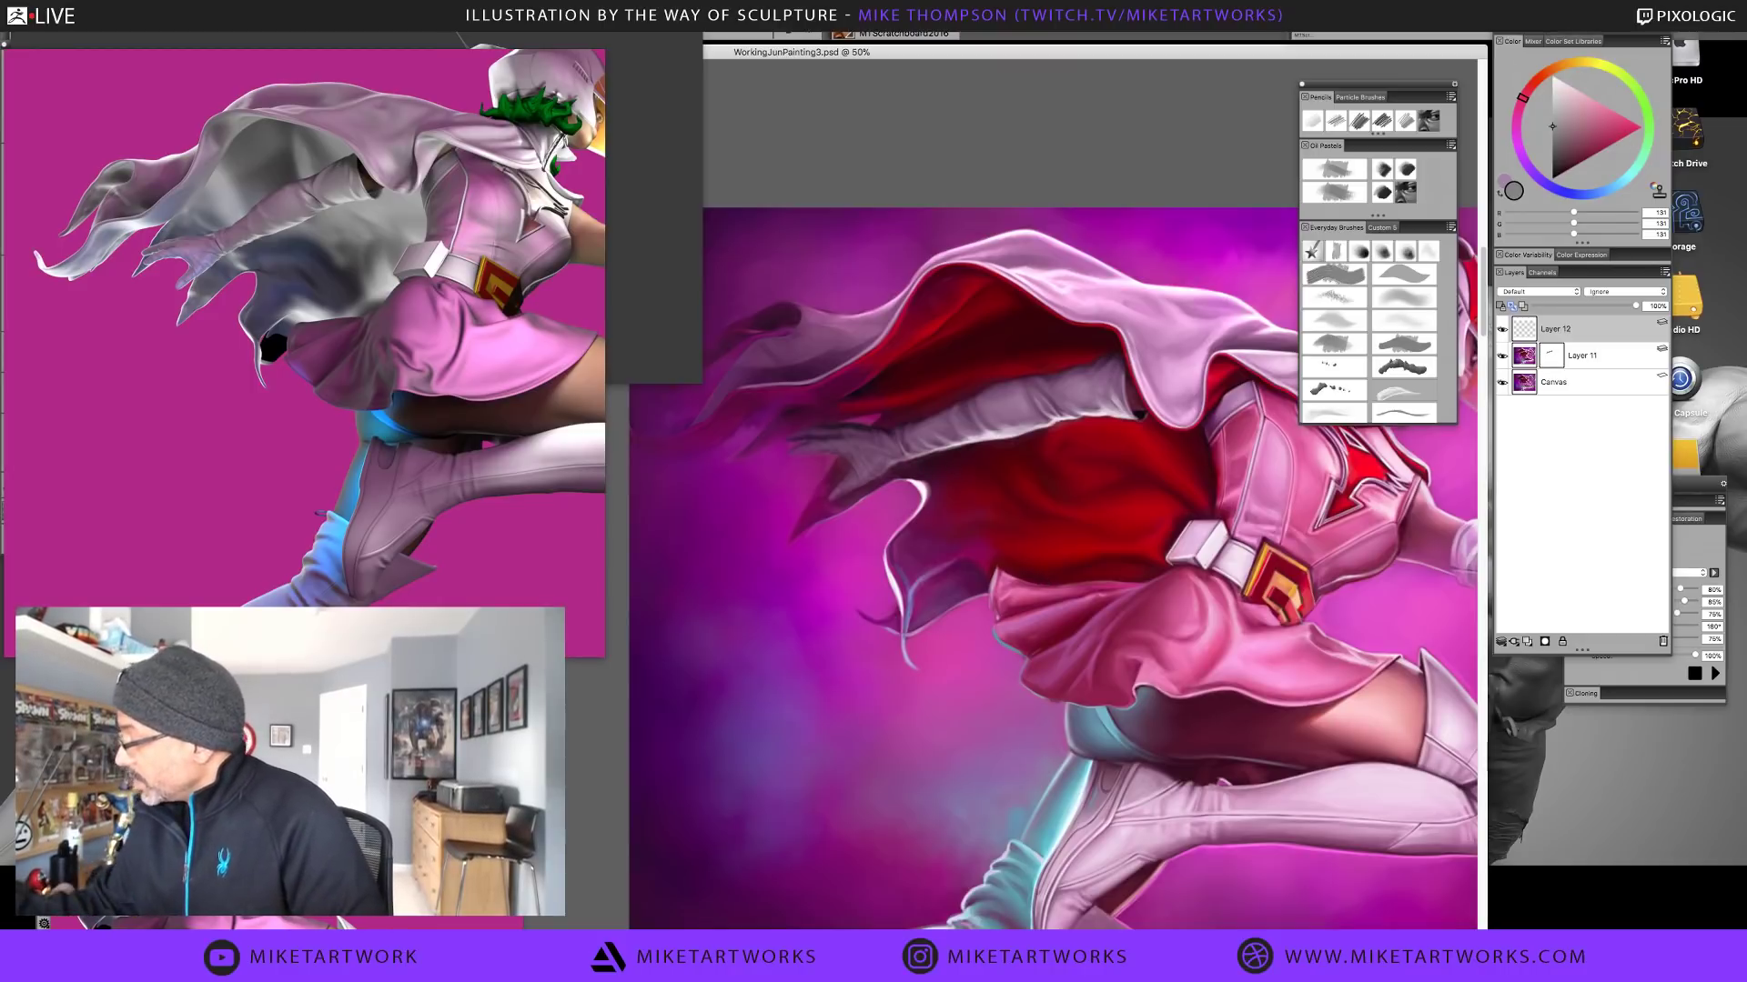
{"action": "left_click", "coordinate": [1106, 724], "text": "alt"}
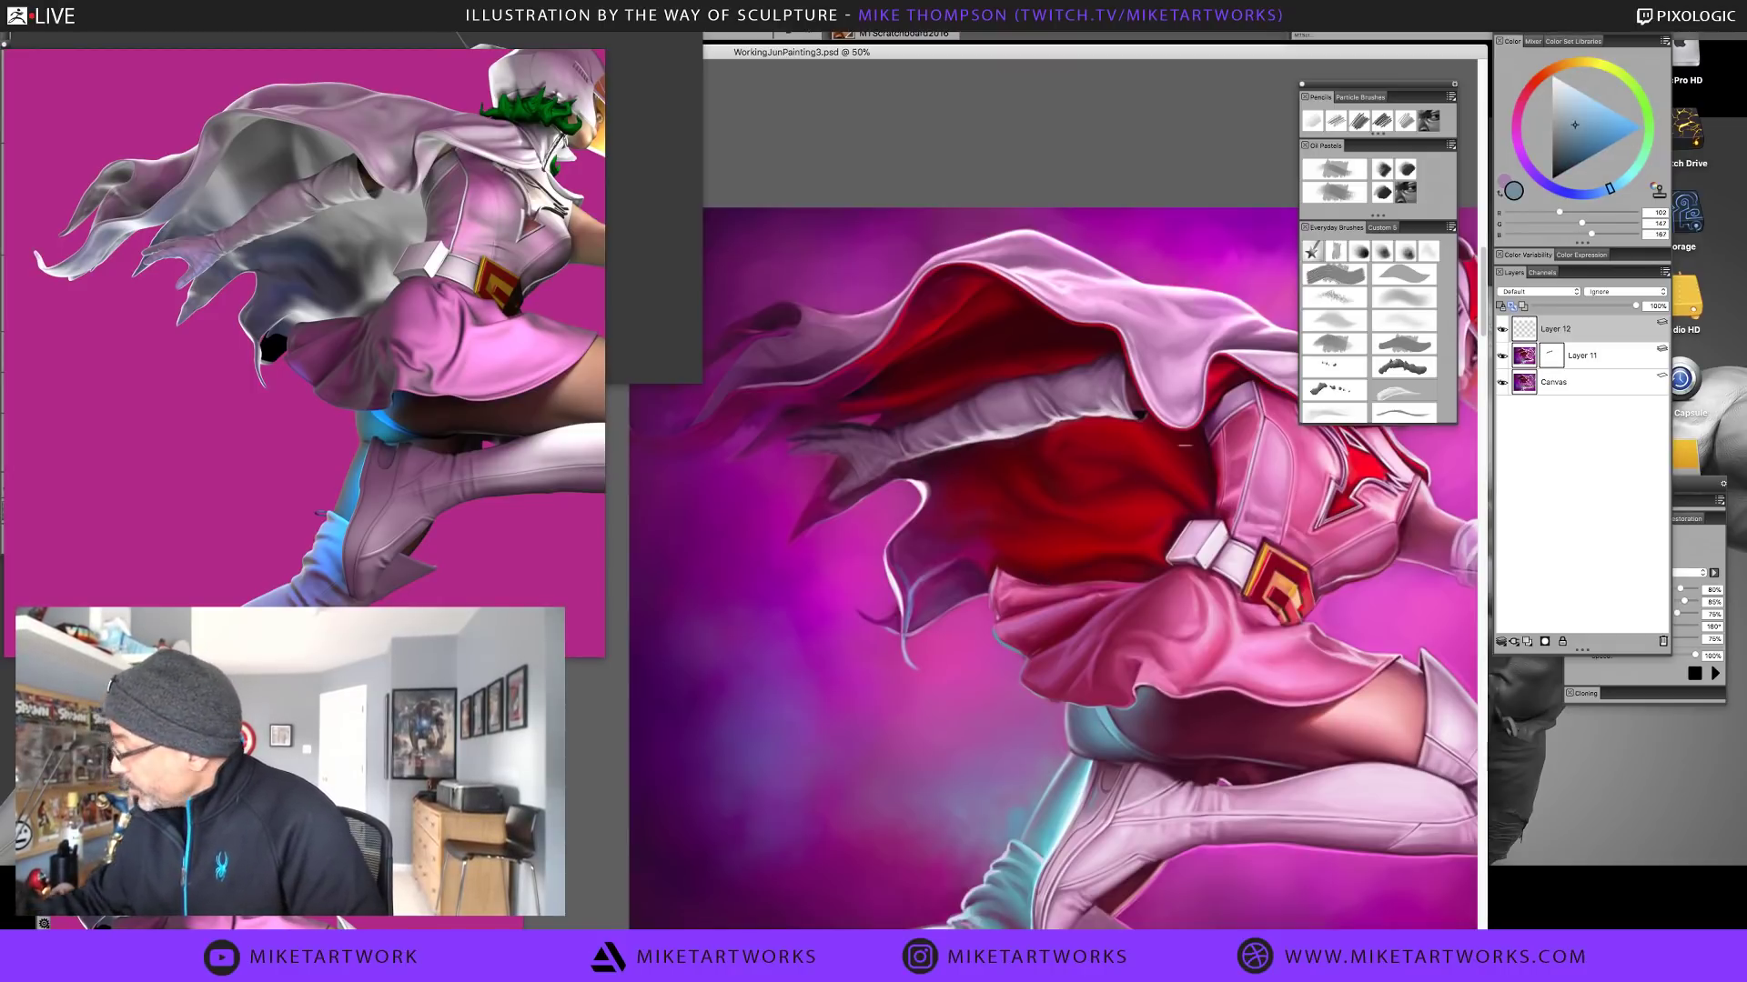
{"action": "key", "text": "bracketright"}
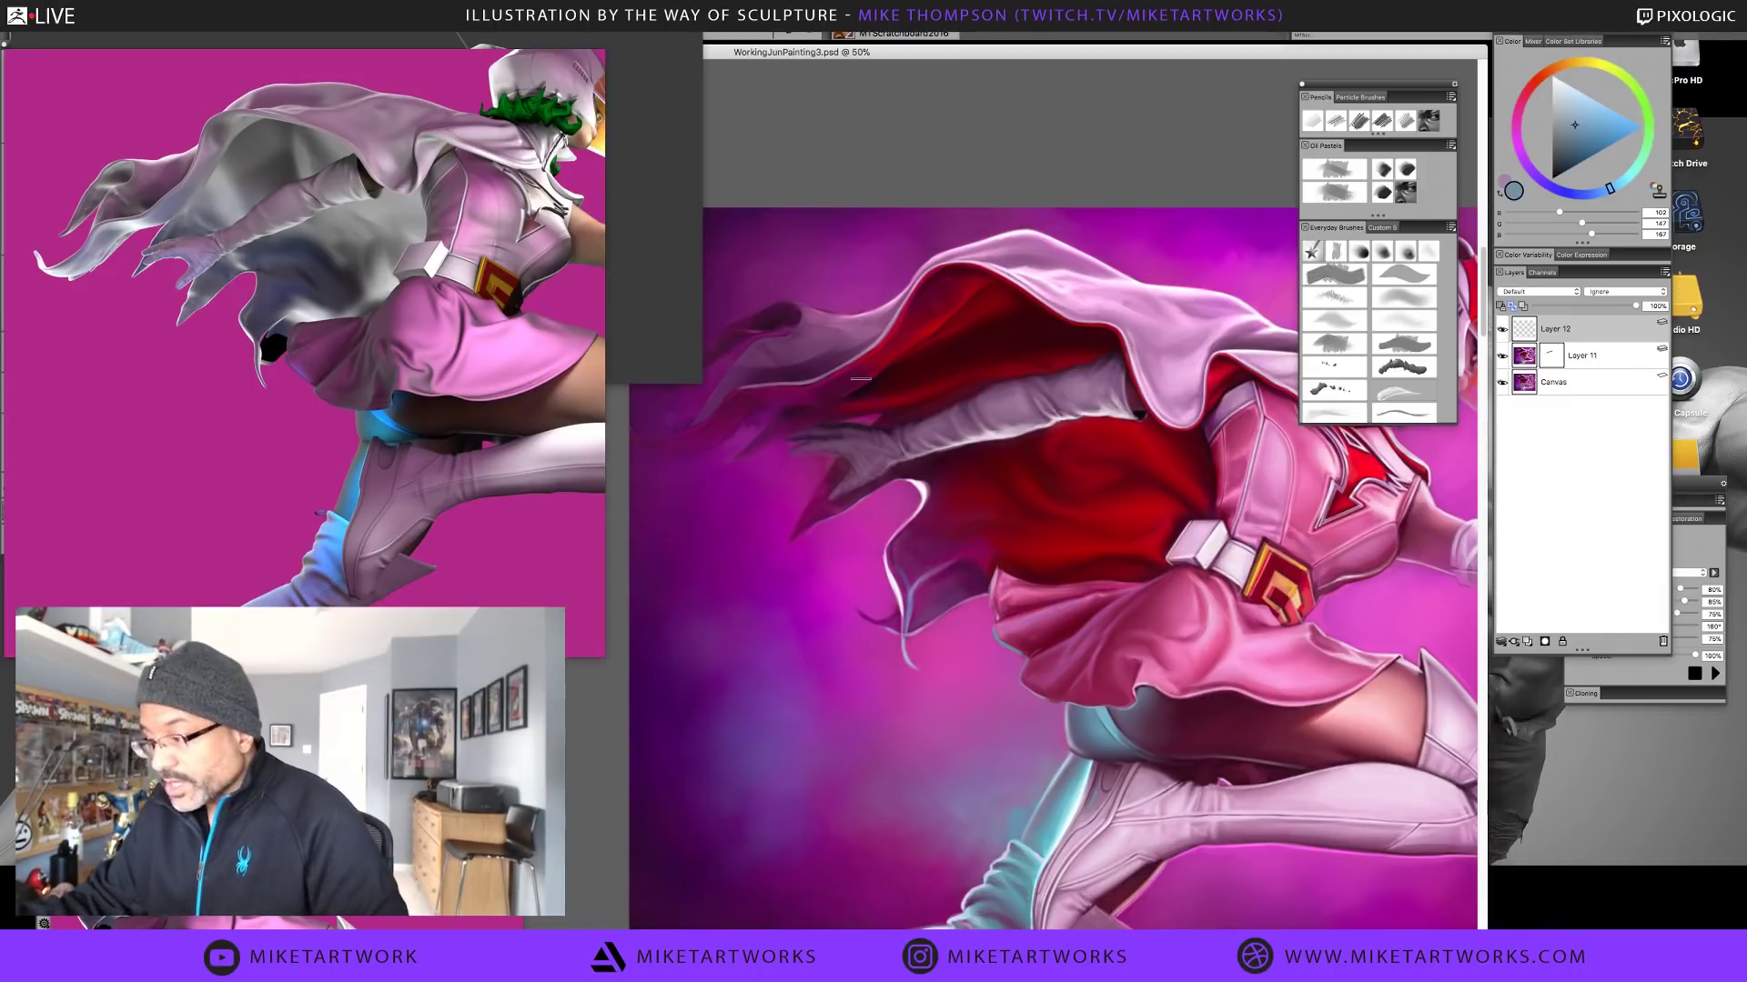
{"action": "mouse_move", "coordinate": [823, 391]}
{"action": "left_mouse_down"}
{"action": "mouse_move", "coordinate": [905, 344]}
{"action": "mouse_move", "coordinate": [819, 398]}
{"action": "mouse_move", "coordinate": [883, 346]}
{"action": "mouse_move", "coordinate": [838, 383]}
{"action": "left_mouse_up"}
{"action": "left_click", "coordinate": [850, 378], "text": "alt"}
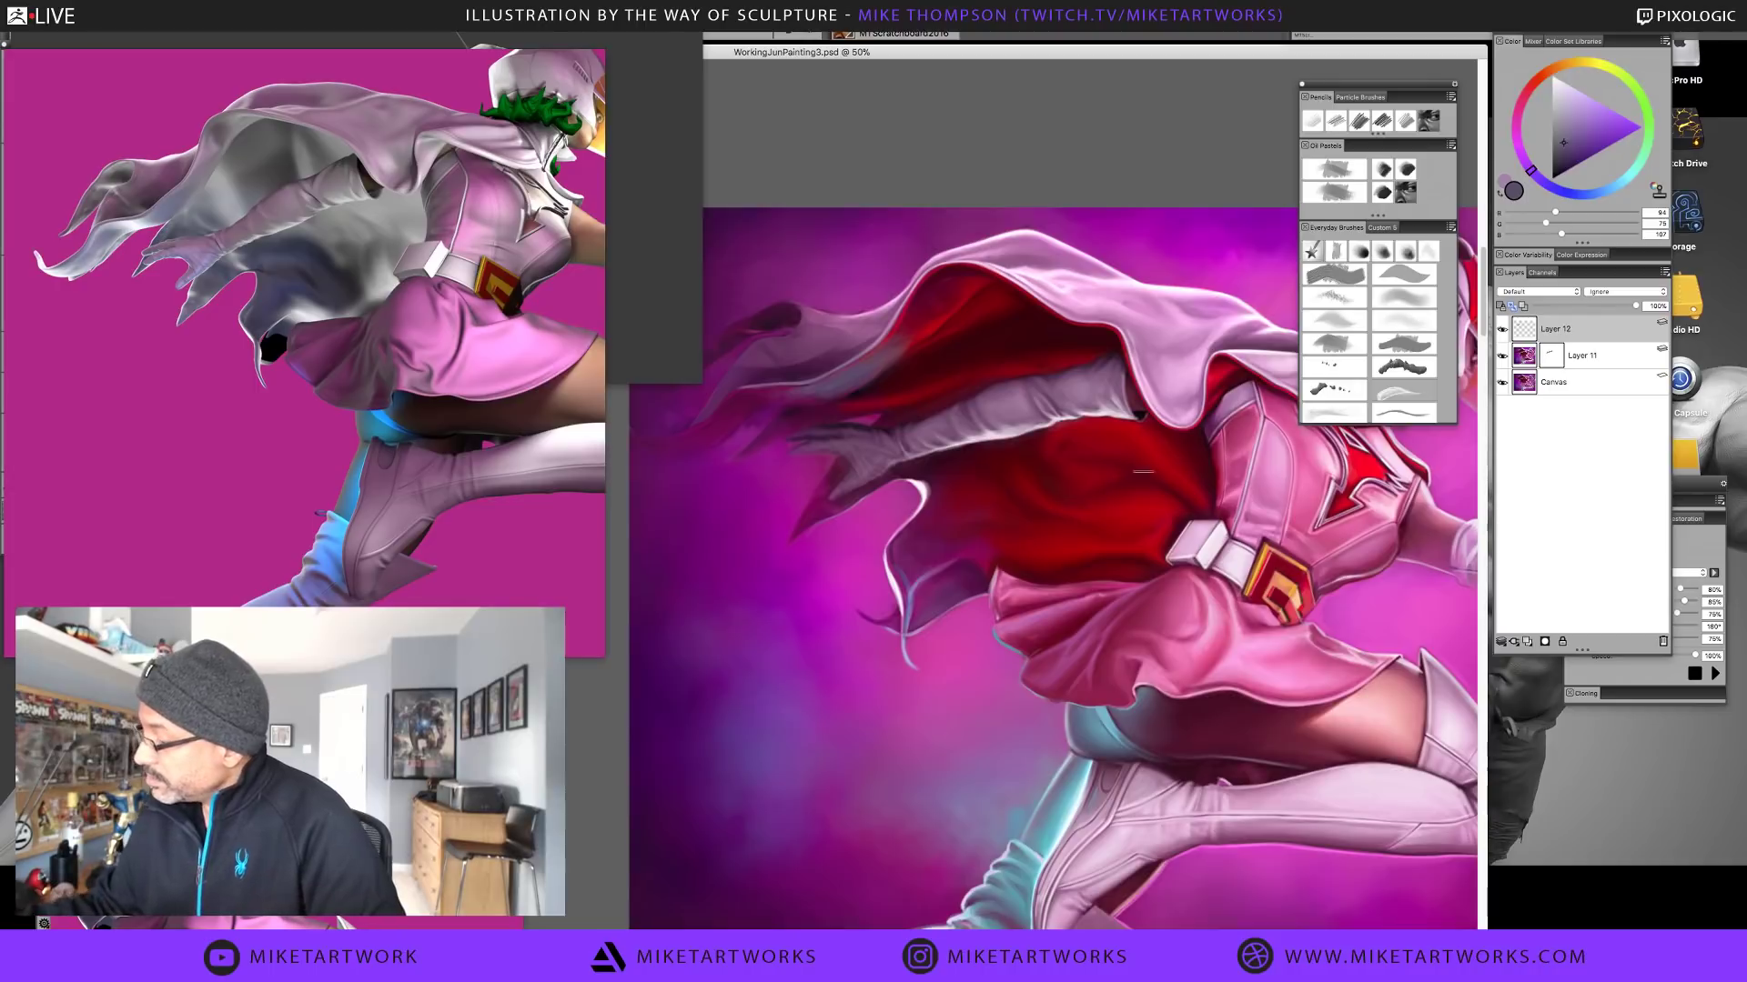
Paint a blue-gray highlight inside the upper fold of the cape lining and blend its edges with colours sampled nearby
{"action": "left_click", "coordinate": [1102, 735], "text": "alt"}
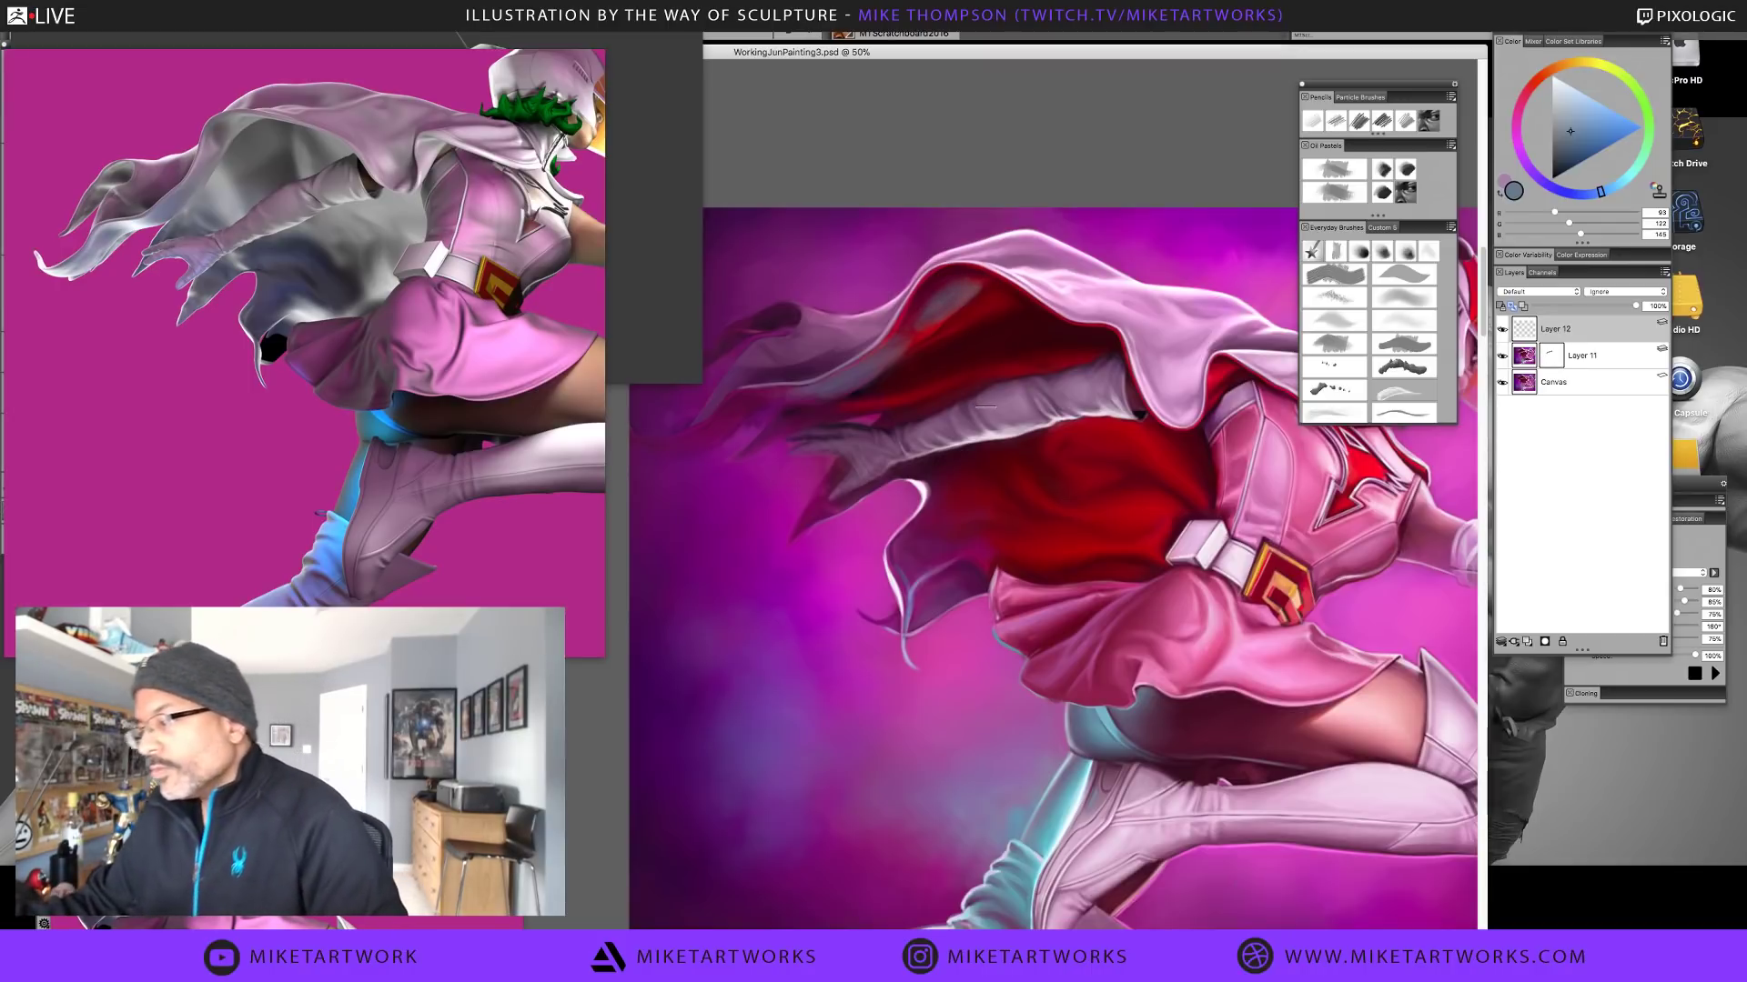
{"action": "left_click", "coordinate": [955, 305], "text": "alt"}
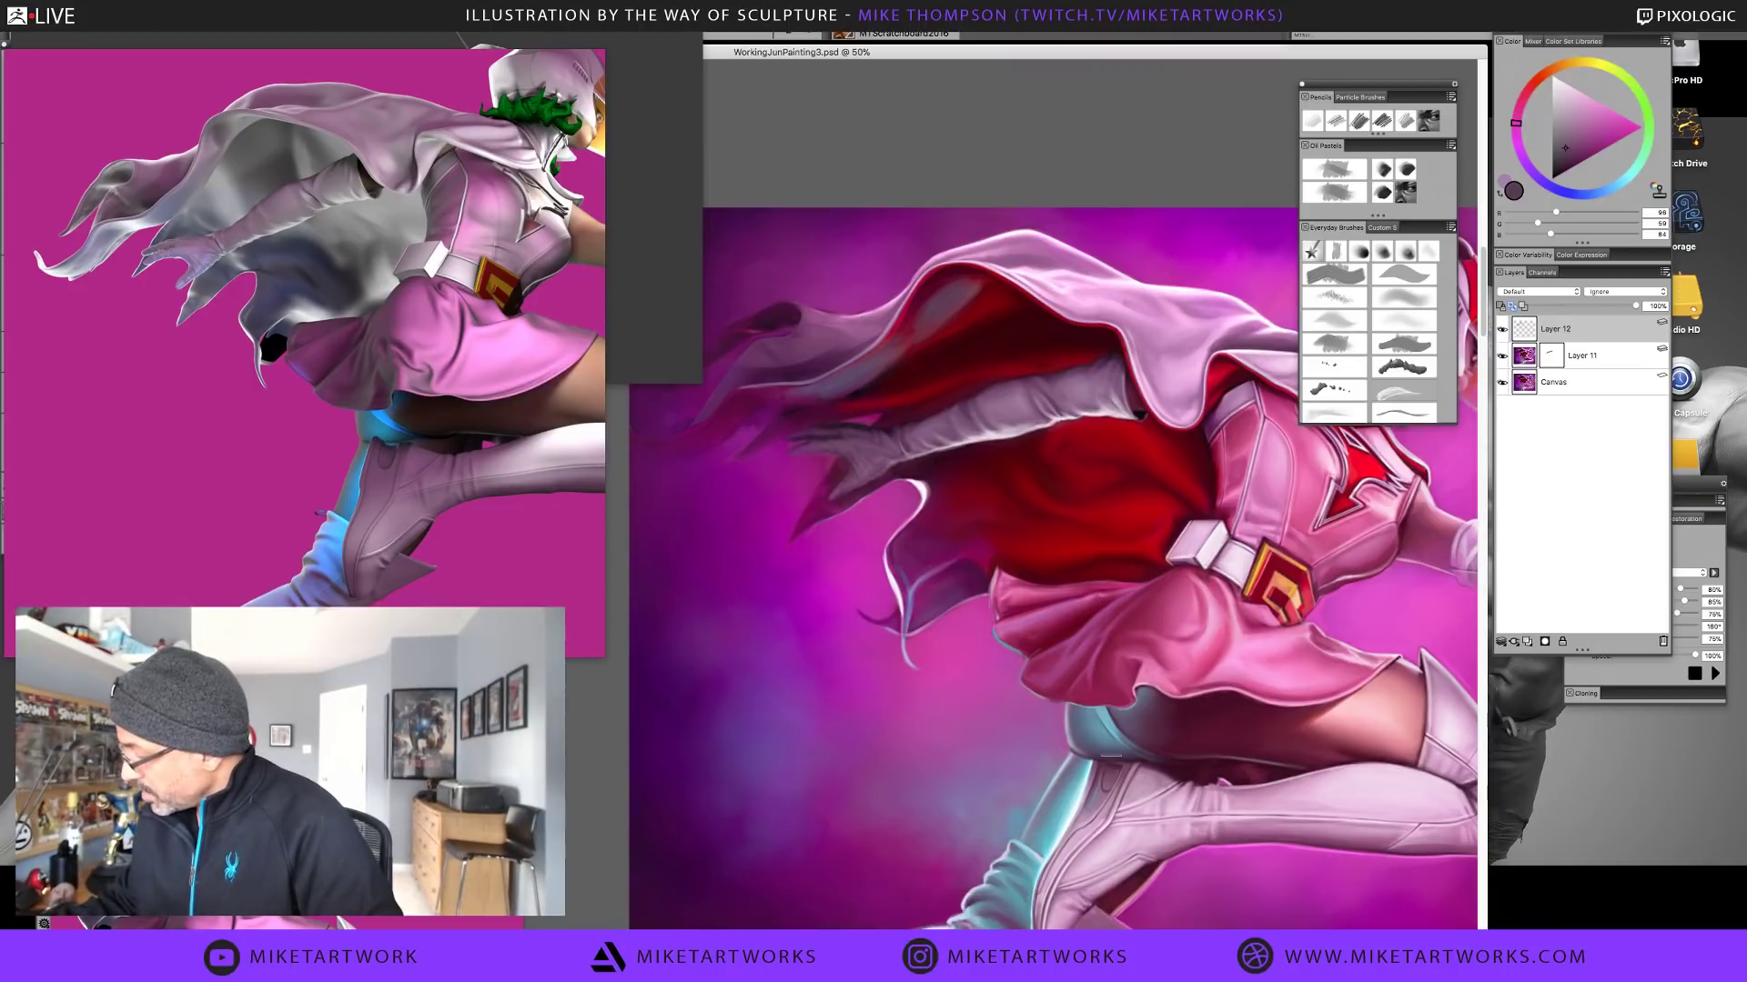
{"action": "left_click", "coordinate": [920, 341], "text": "alt"}
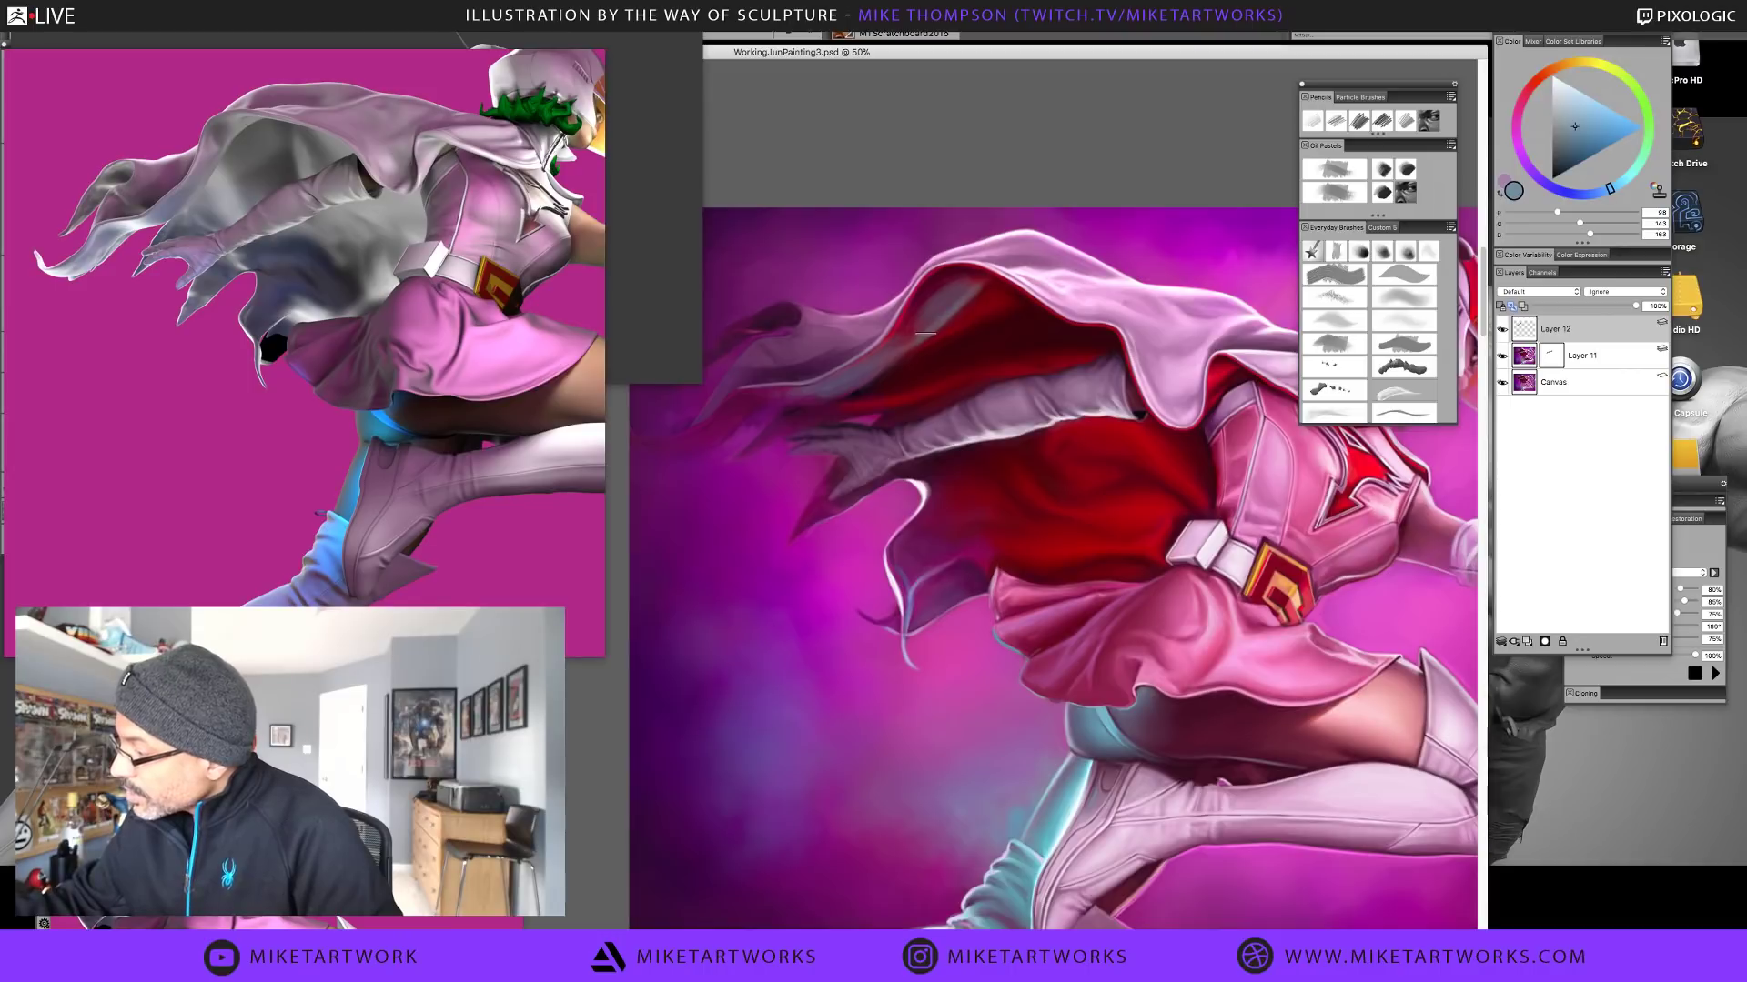
{"action": "left_click", "coordinate": [962, 307], "text": "alt"}
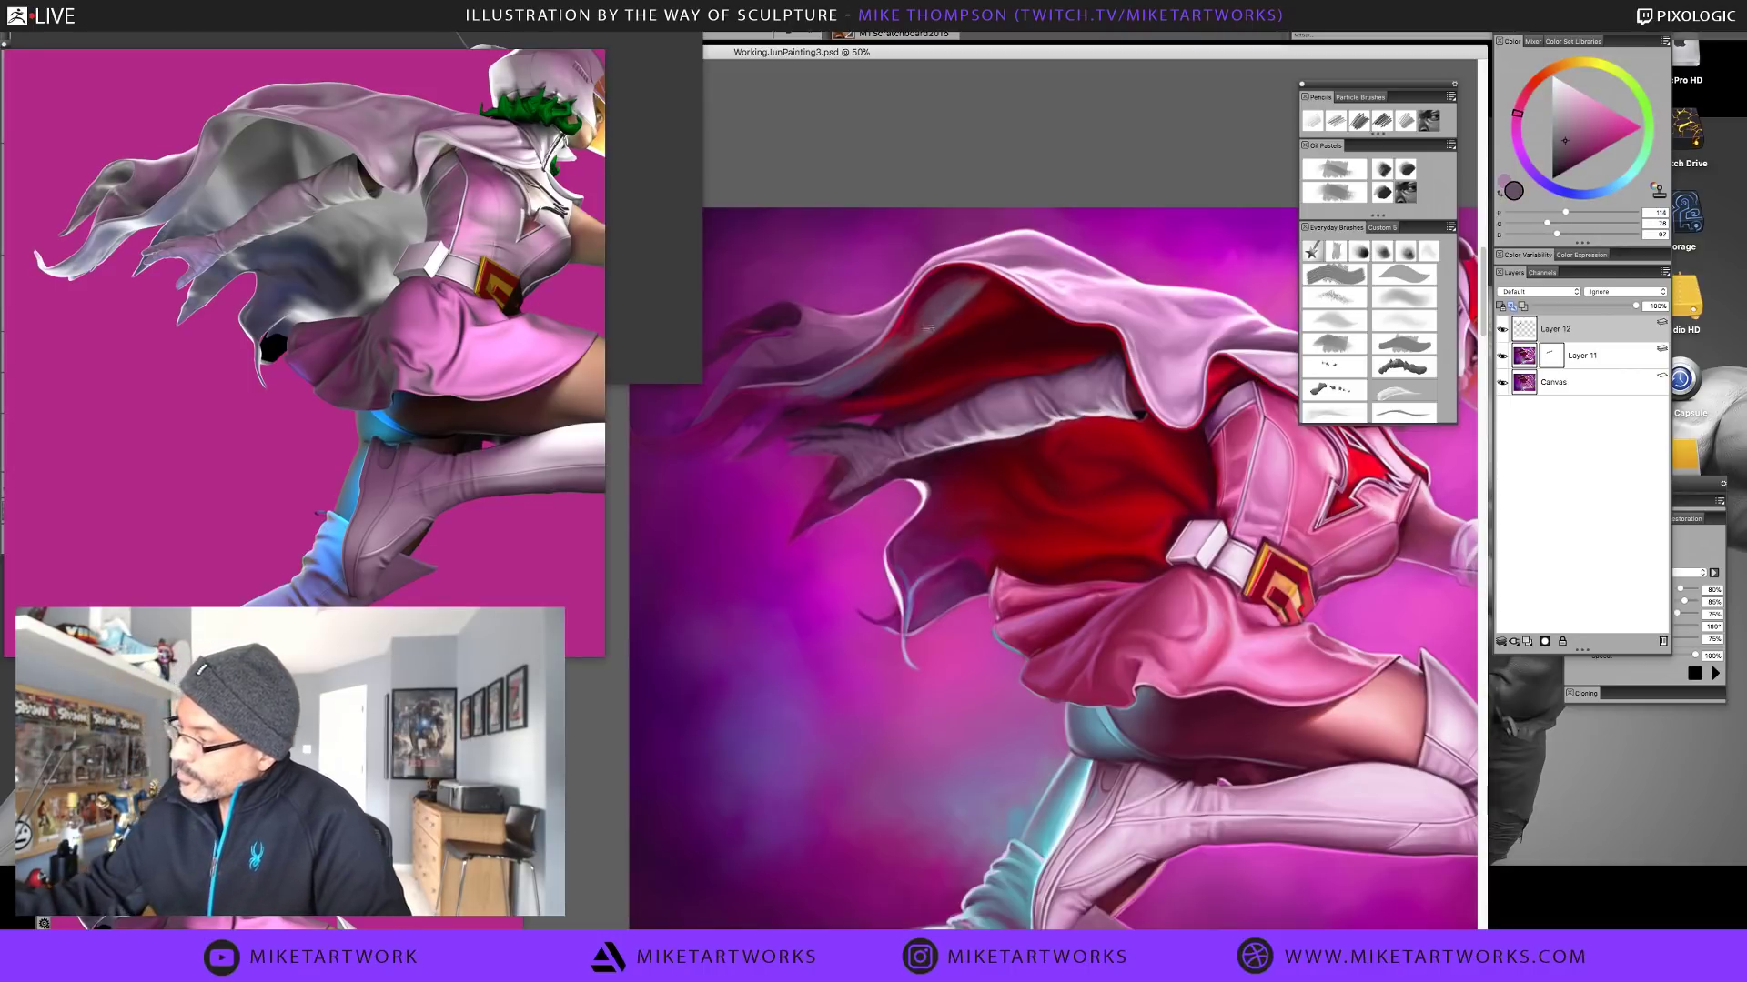
{"action": "left_click", "coordinate": [937, 300], "text": "alt"}
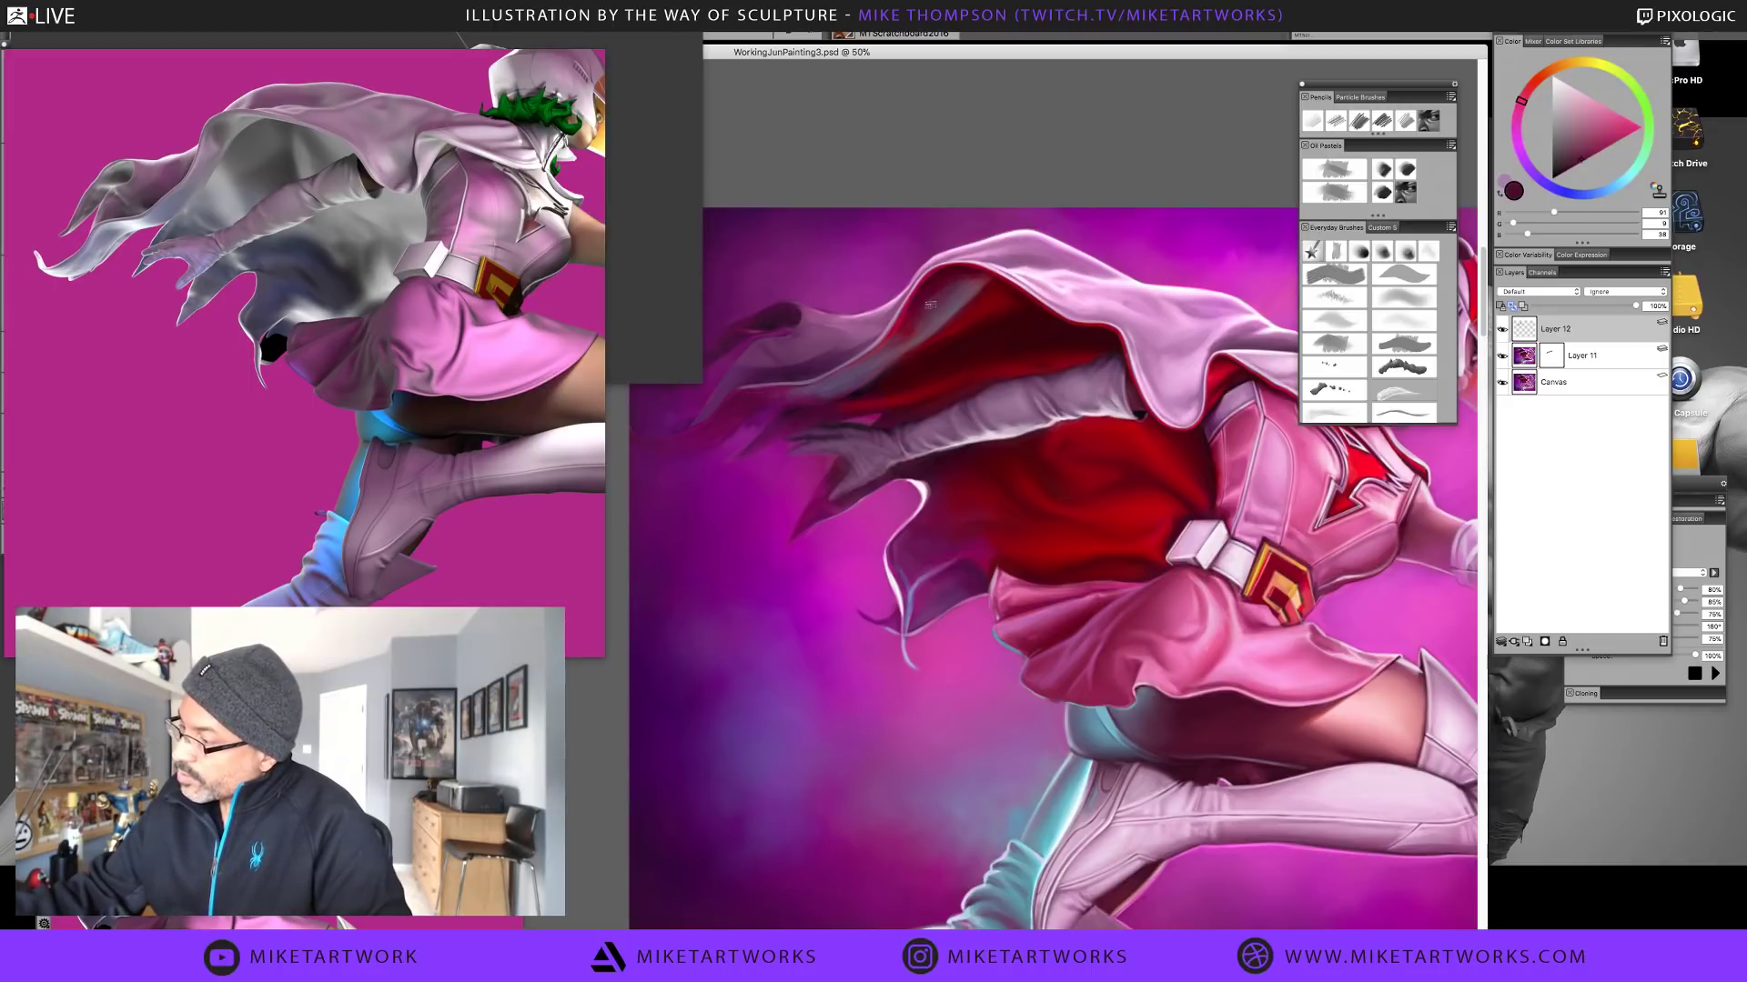
{"action": "left_click", "coordinate": [933, 318], "text": "alt"}
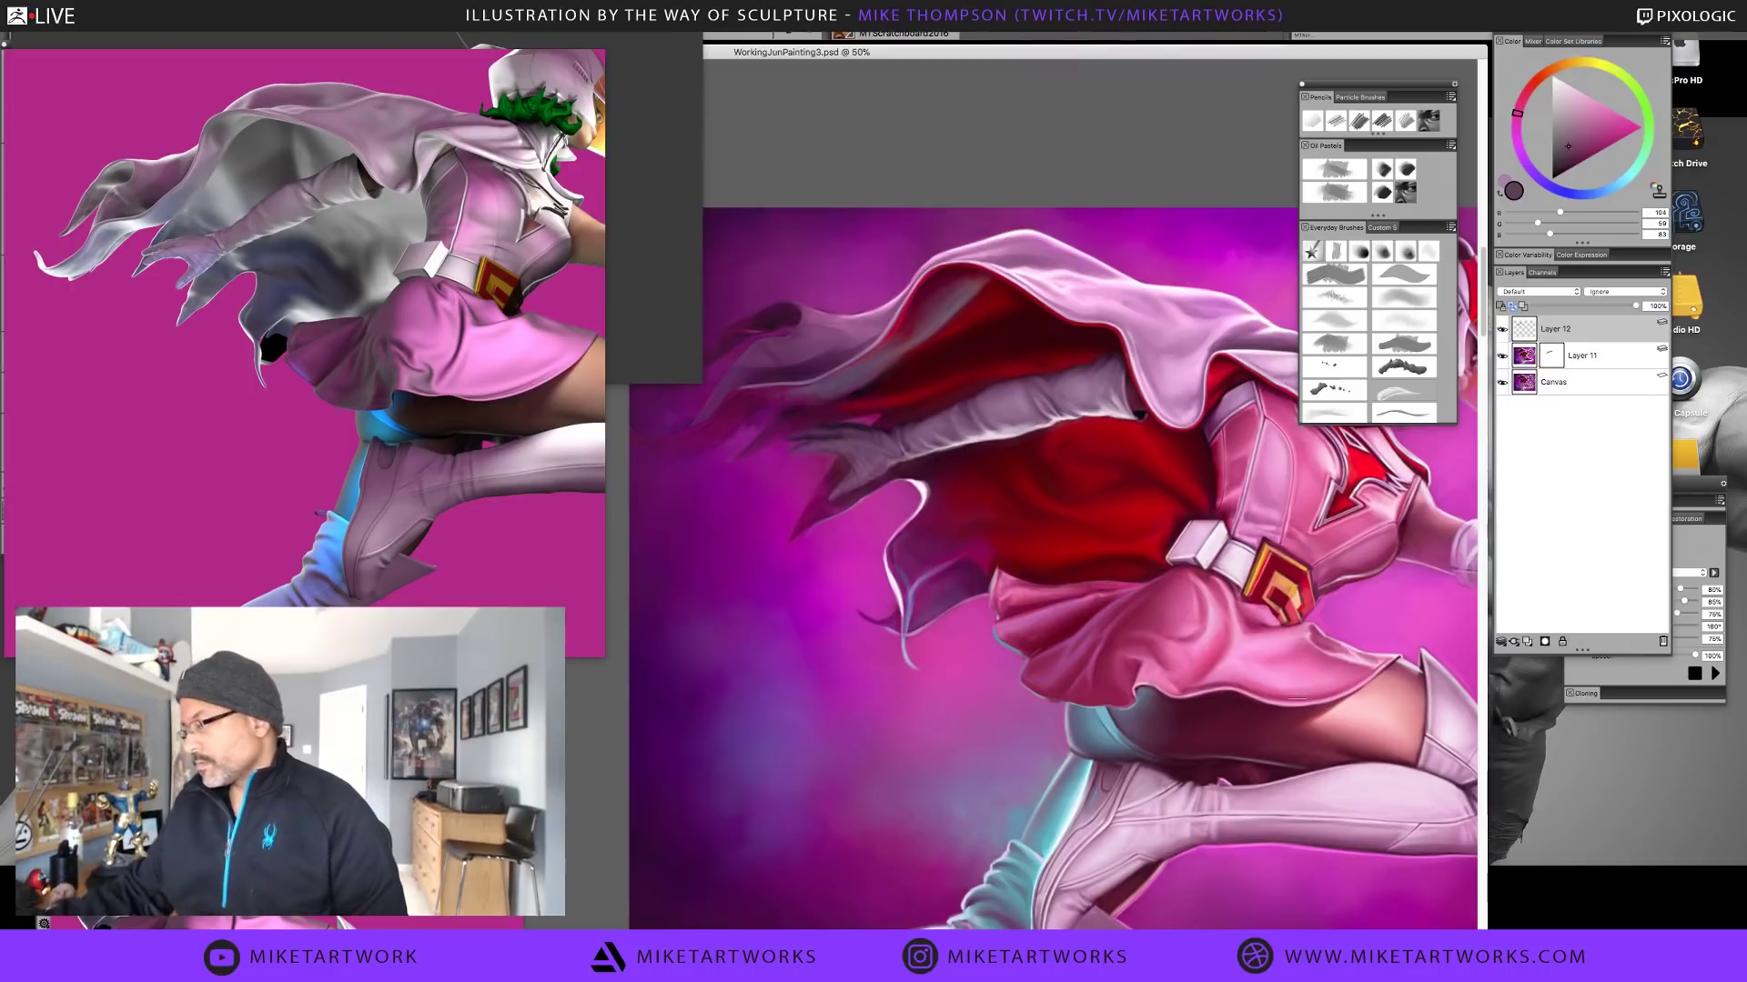
Widen the document window with the palettes hidden, frame the whole running figure, and bring the palettes back
{"action": "key", "text": "Tab"}
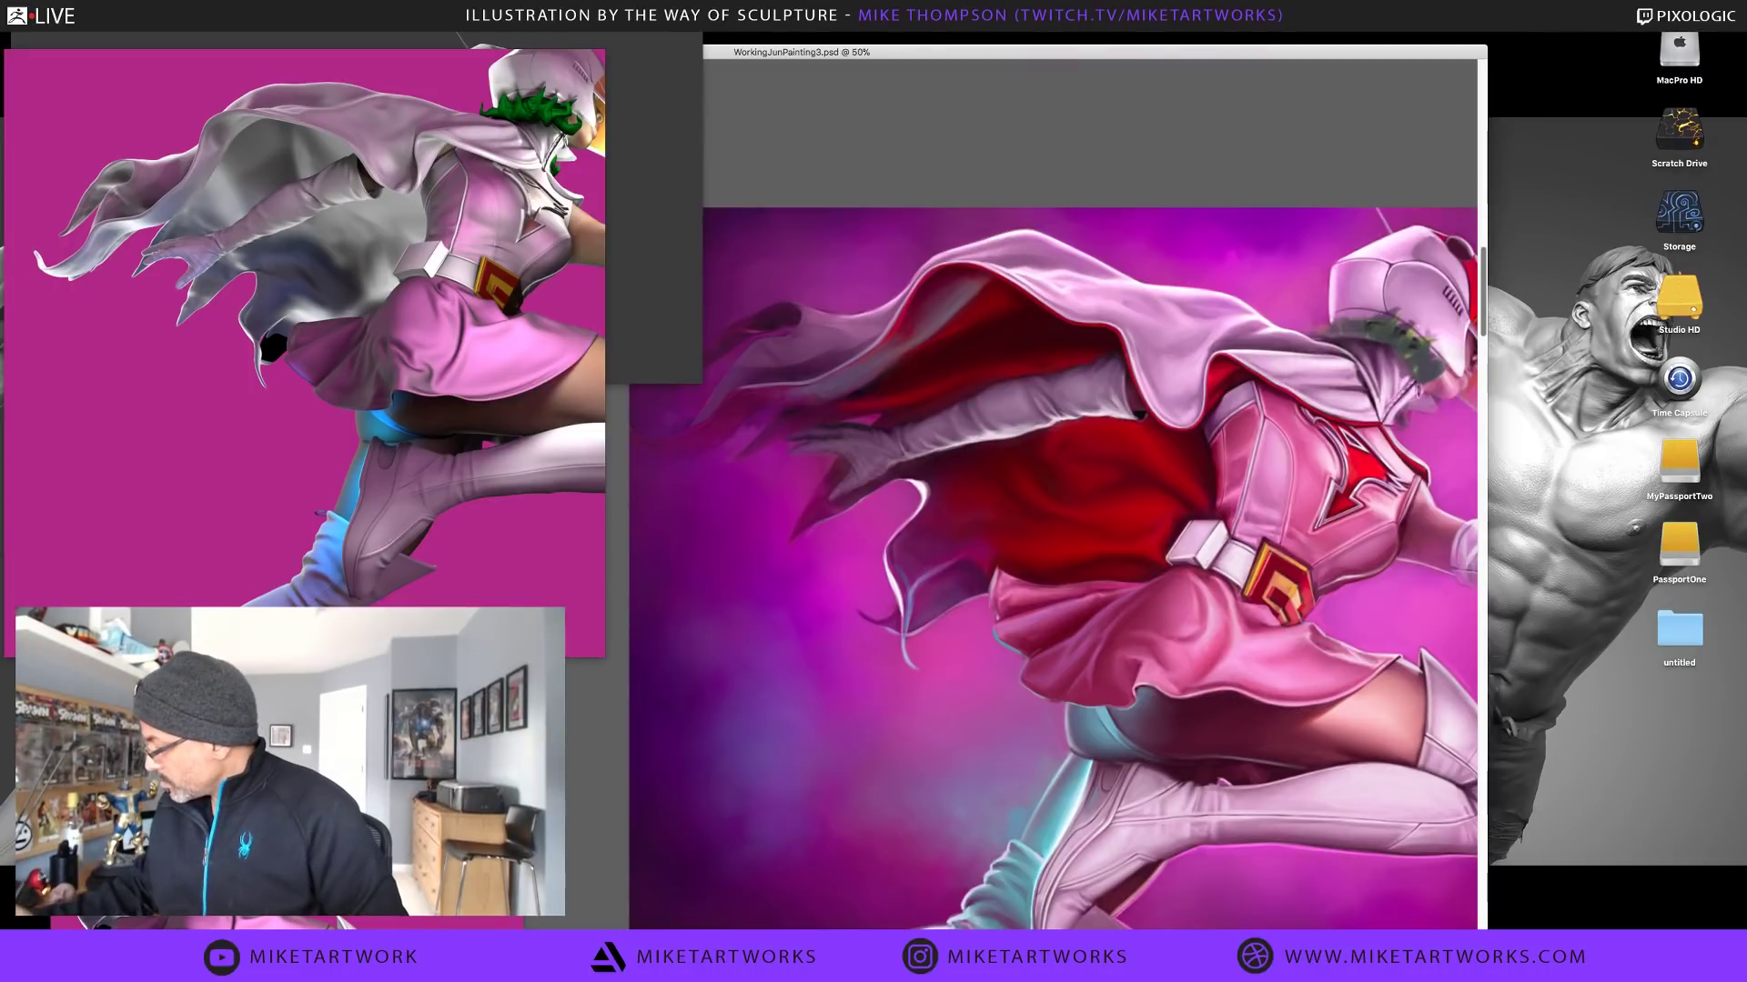
{"action": "left_click_drag", "start_coordinate": [1487, 465], "coordinate": [1727, 465]}
{"action": "mouse_move", "coordinate": [1516, 773]}
{"action": "left_mouse_down"}
{"action": "mouse_move", "coordinate": [1407, 675]}
{"action": "mouse_move", "coordinate": [1307, 712]}
{"action": "mouse_move", "coordinate": [1313, 755]}
{"action": "mouse_move", "coordinate": [1354, 732]}
{"action": "left_mouse_up"}
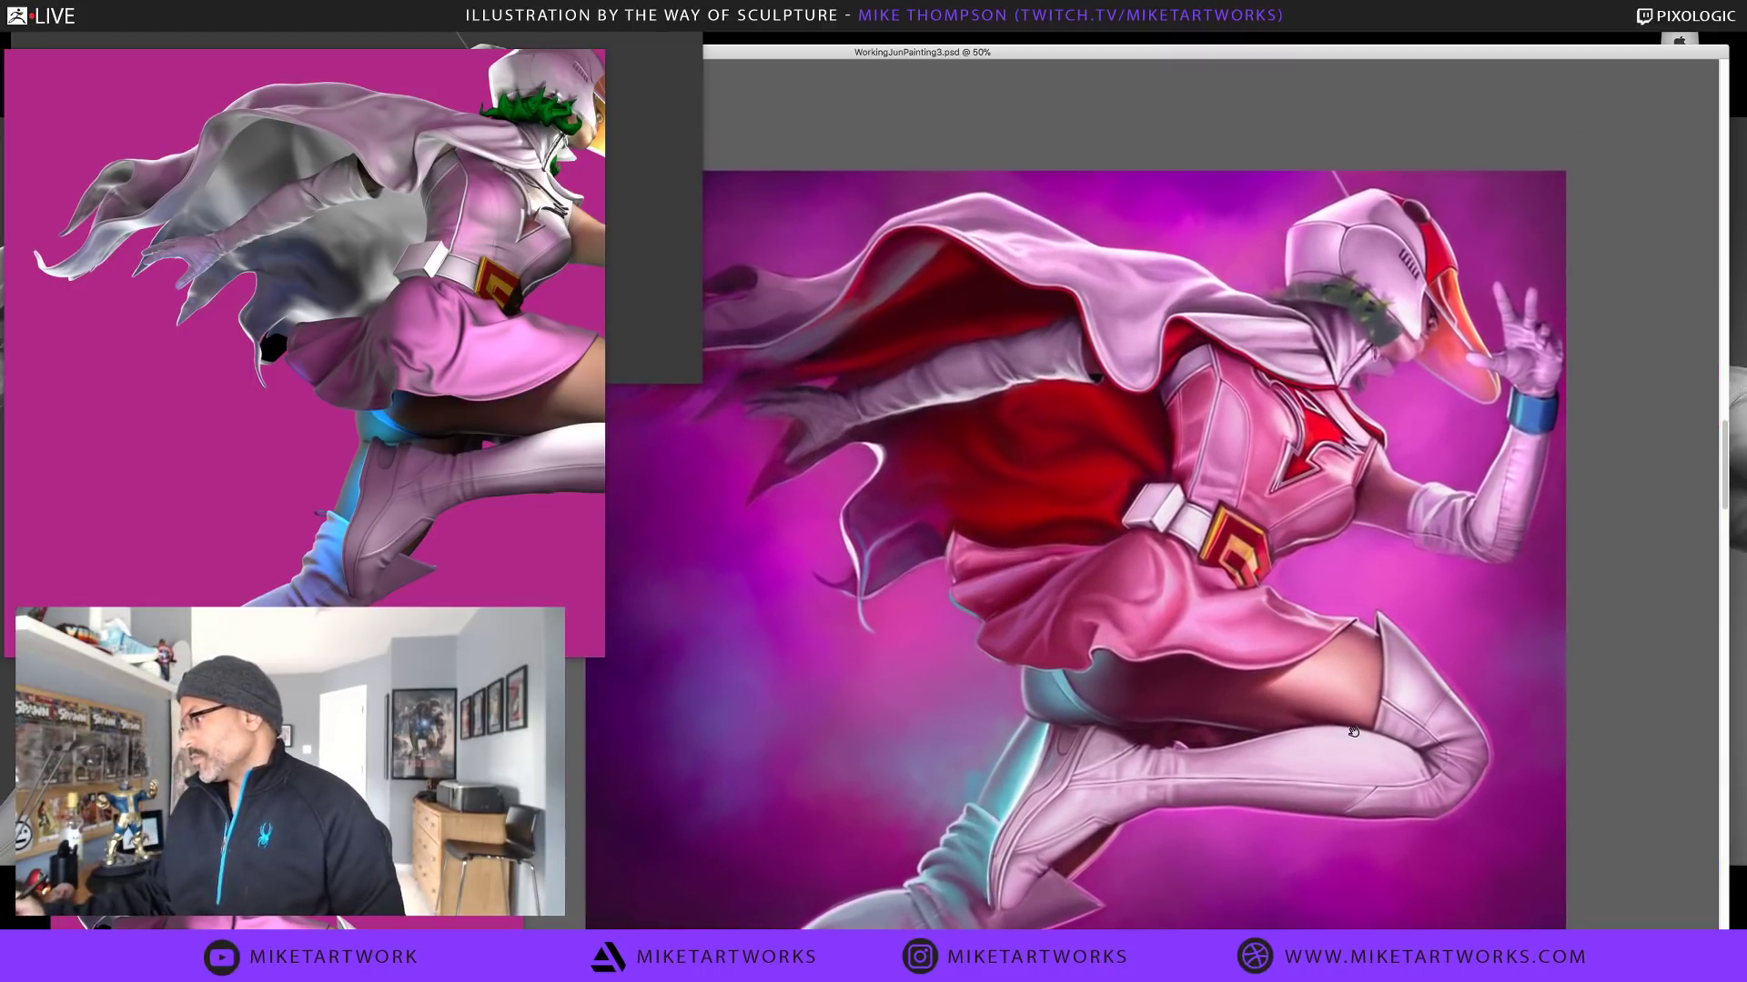
{"action": "key", "text": "Tab"}
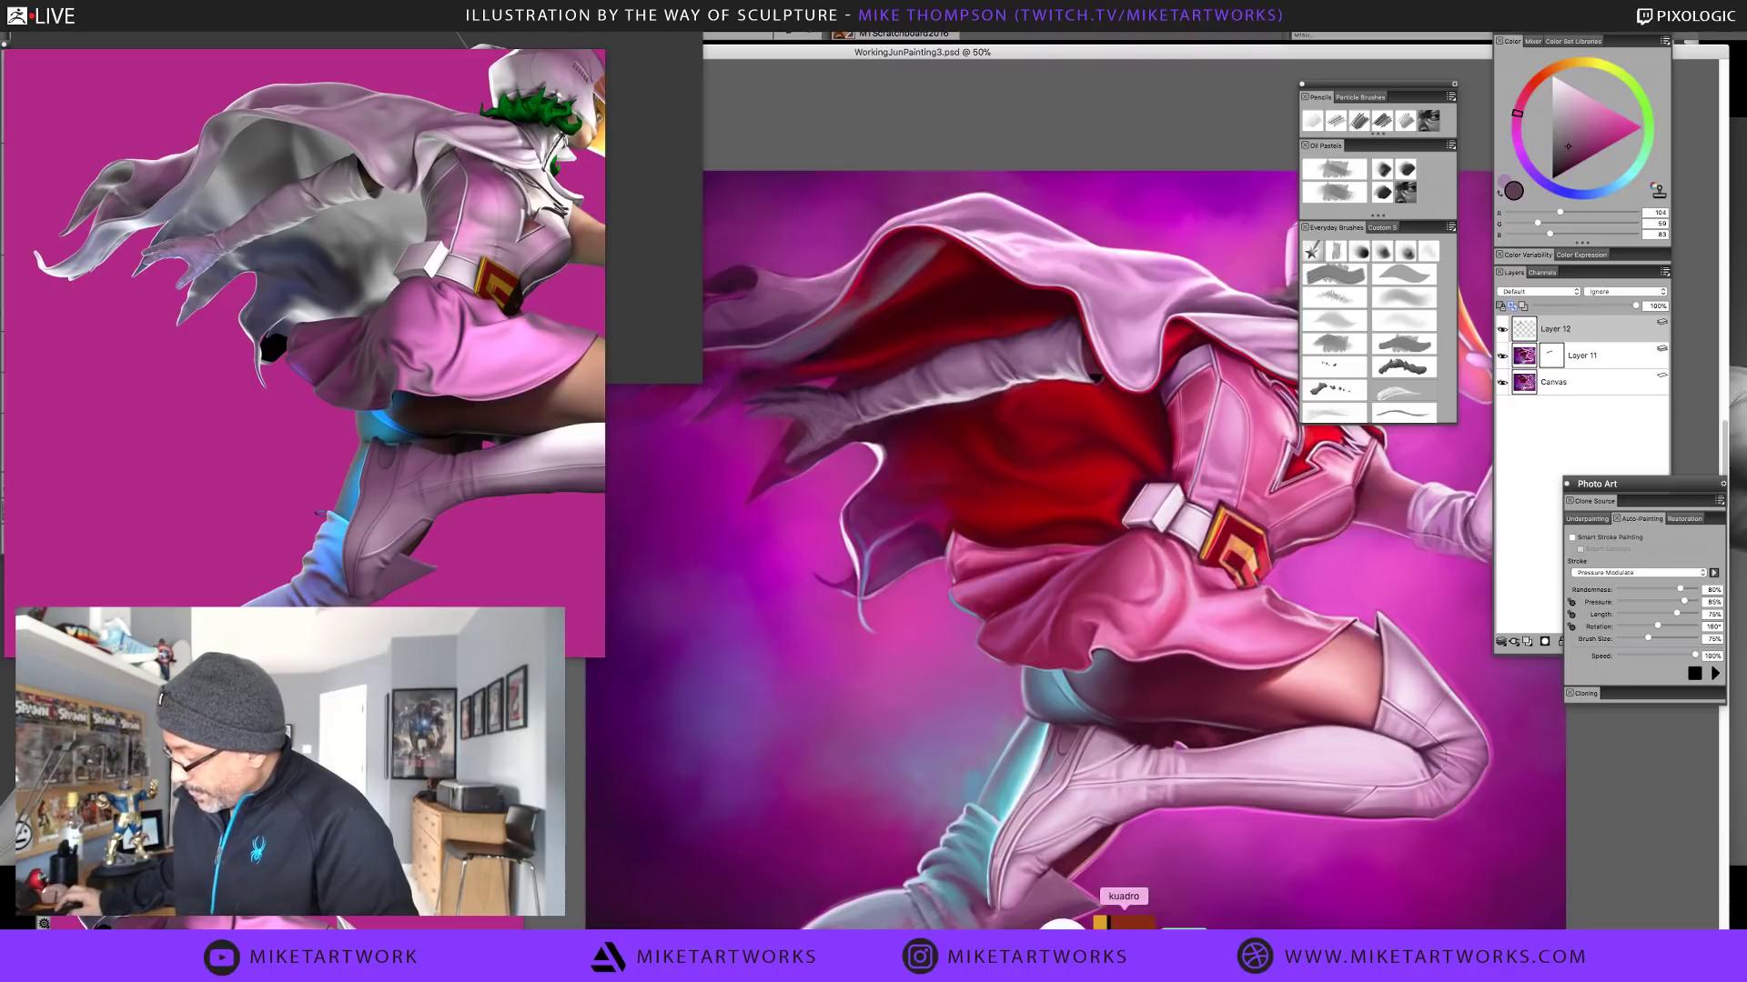
Switch to Photoshop with the whole painting in view and turn off Always On Top for the Kuadro reference images
{"action": "left_click", "coordinate": [1178, 926]}
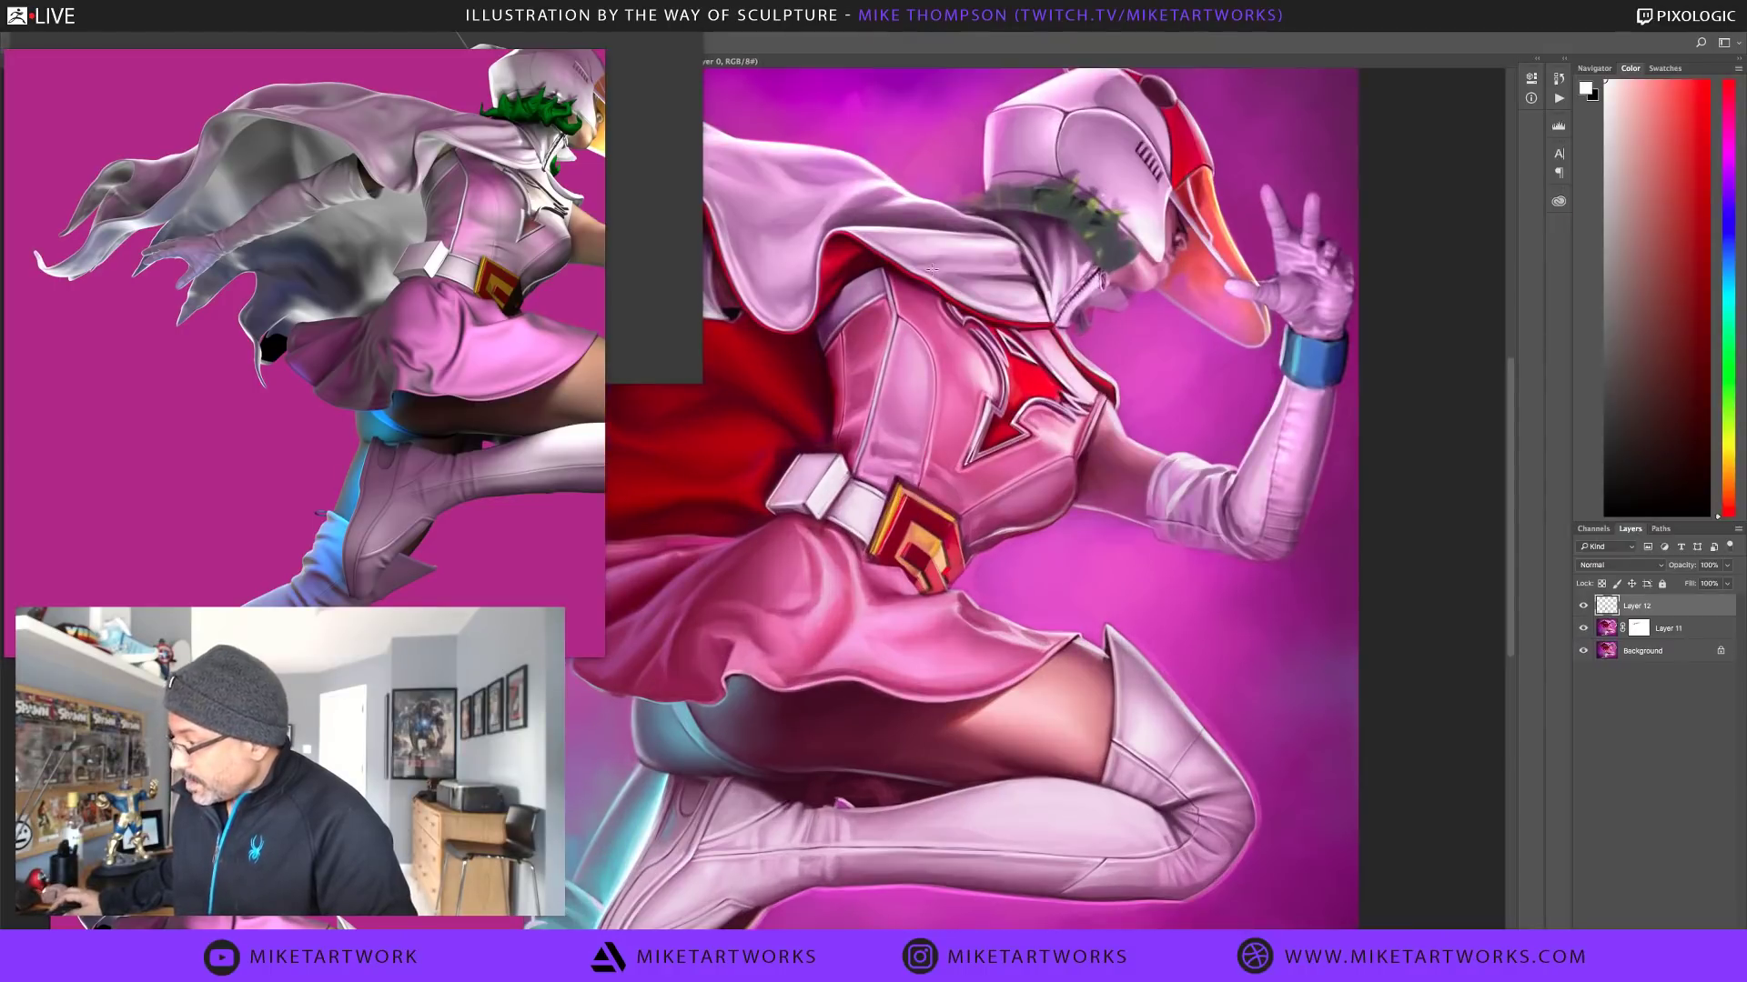
{"action": "left_click", "coordinate": [1315, 496], "text": "super"}
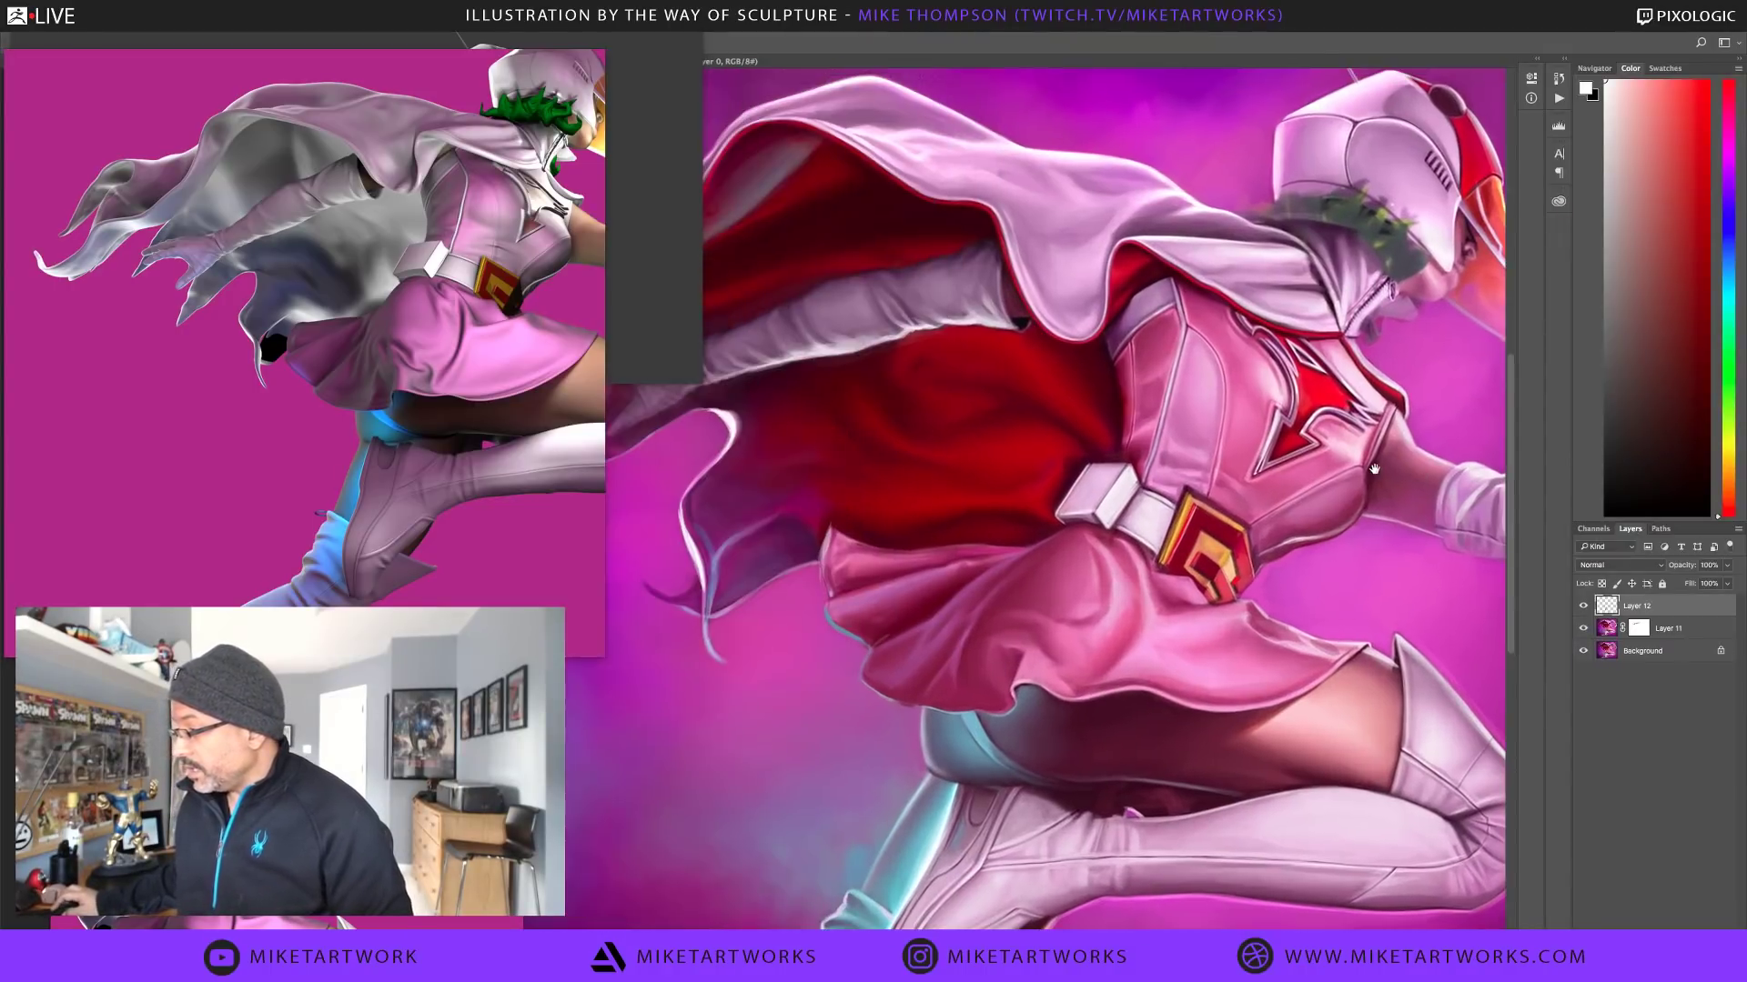
{"action": "left_click", "coordinate": [1044, 547], "text": "alt+super"}
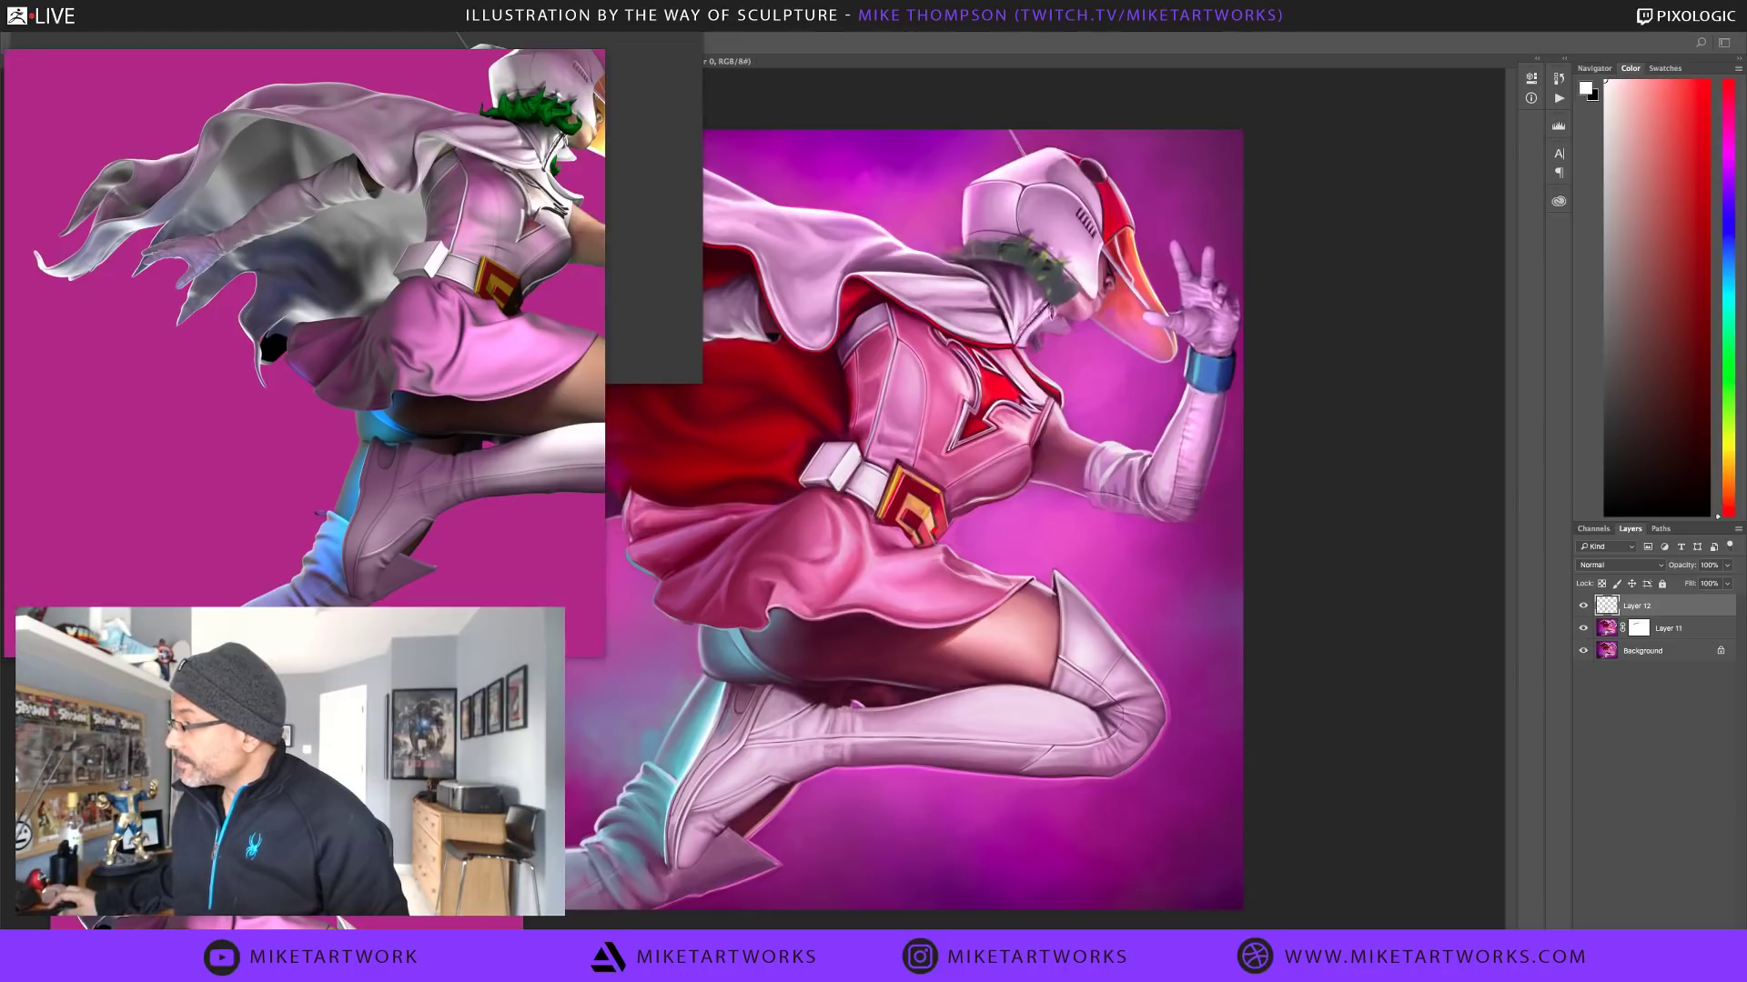
{"action": "right_click", "coordinate": [1239, 28]}
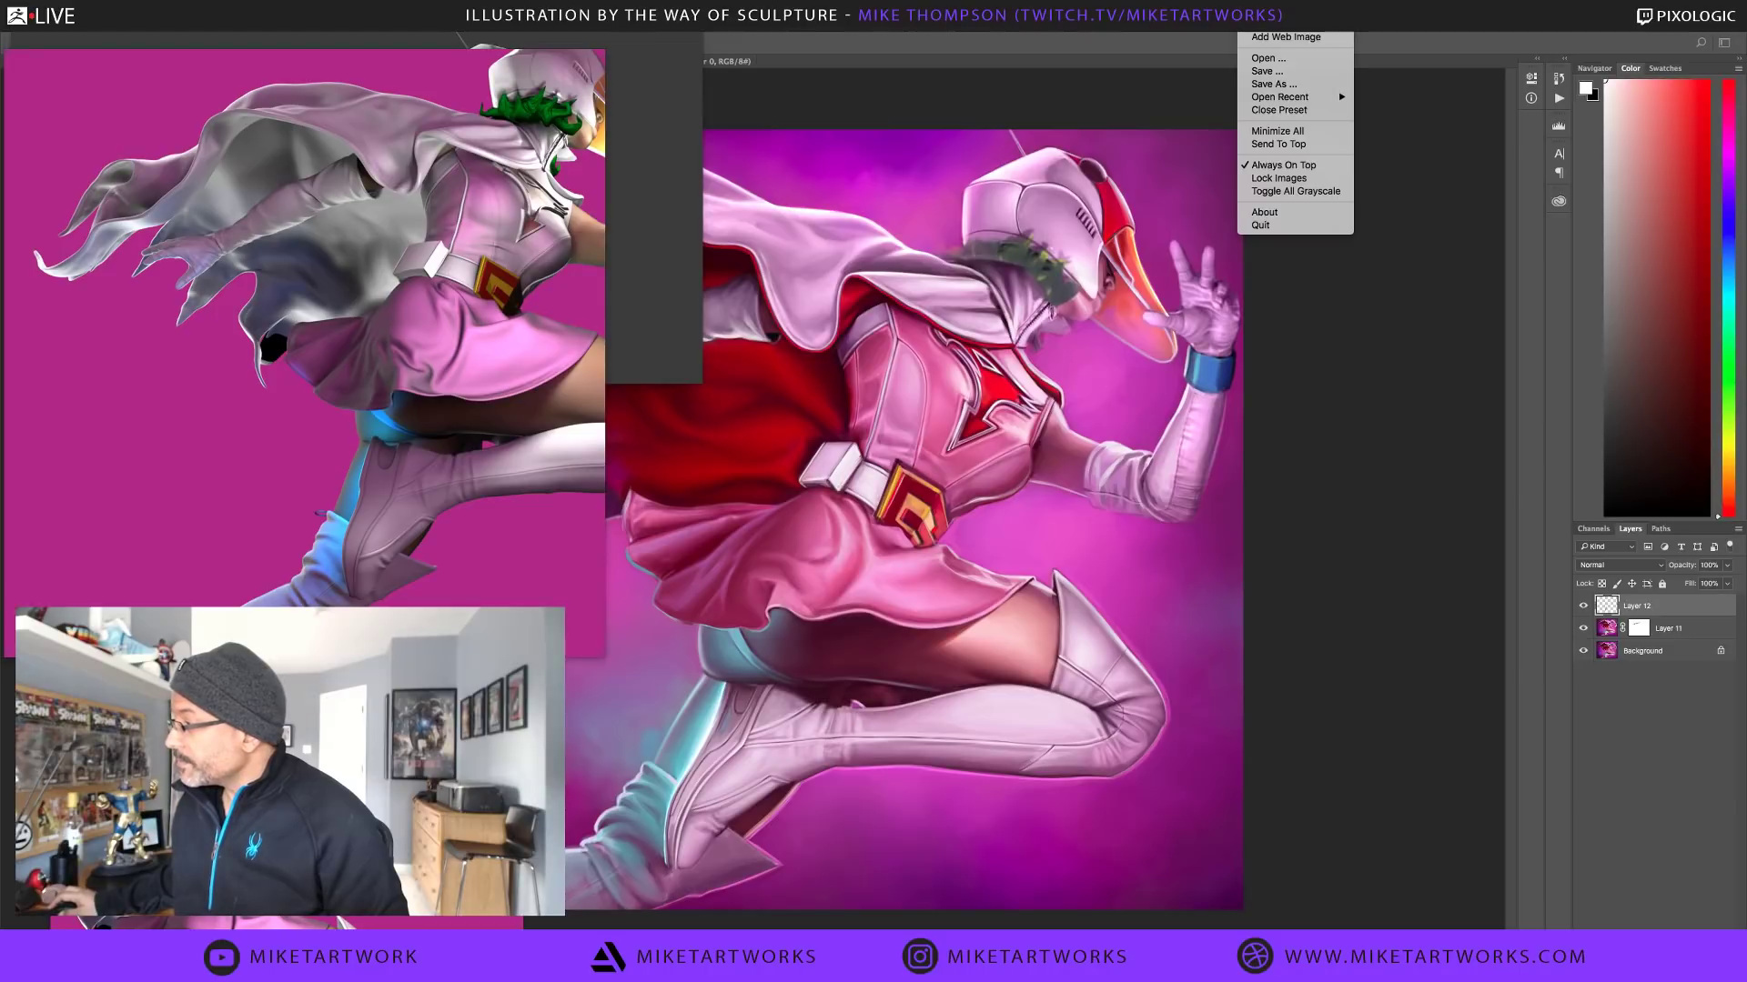
{"action": "left_click", "coordinate": [1262, 167]}
{"action": "left_click", "coordinate": [1310, 174]}
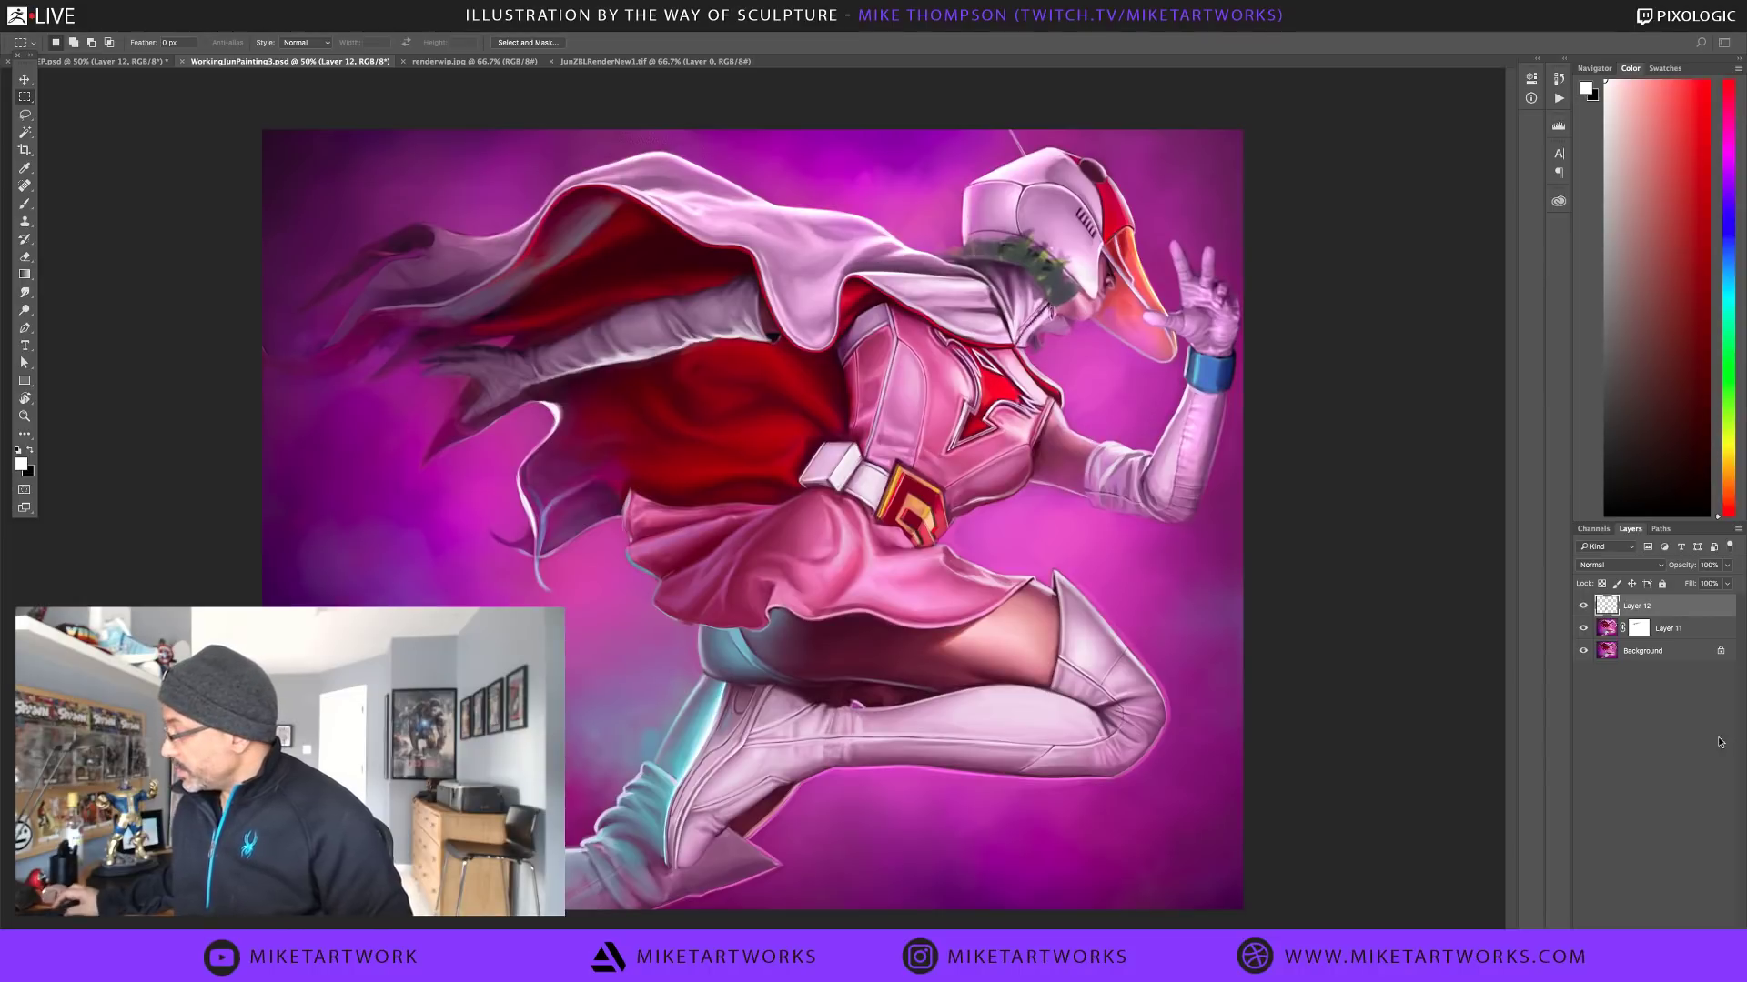
Colorize the cape highlights on Layer 12 with Hue/Saturation, using Hue 198 and Saturation 57
{"action": "key", "text": "ctrl+u"}
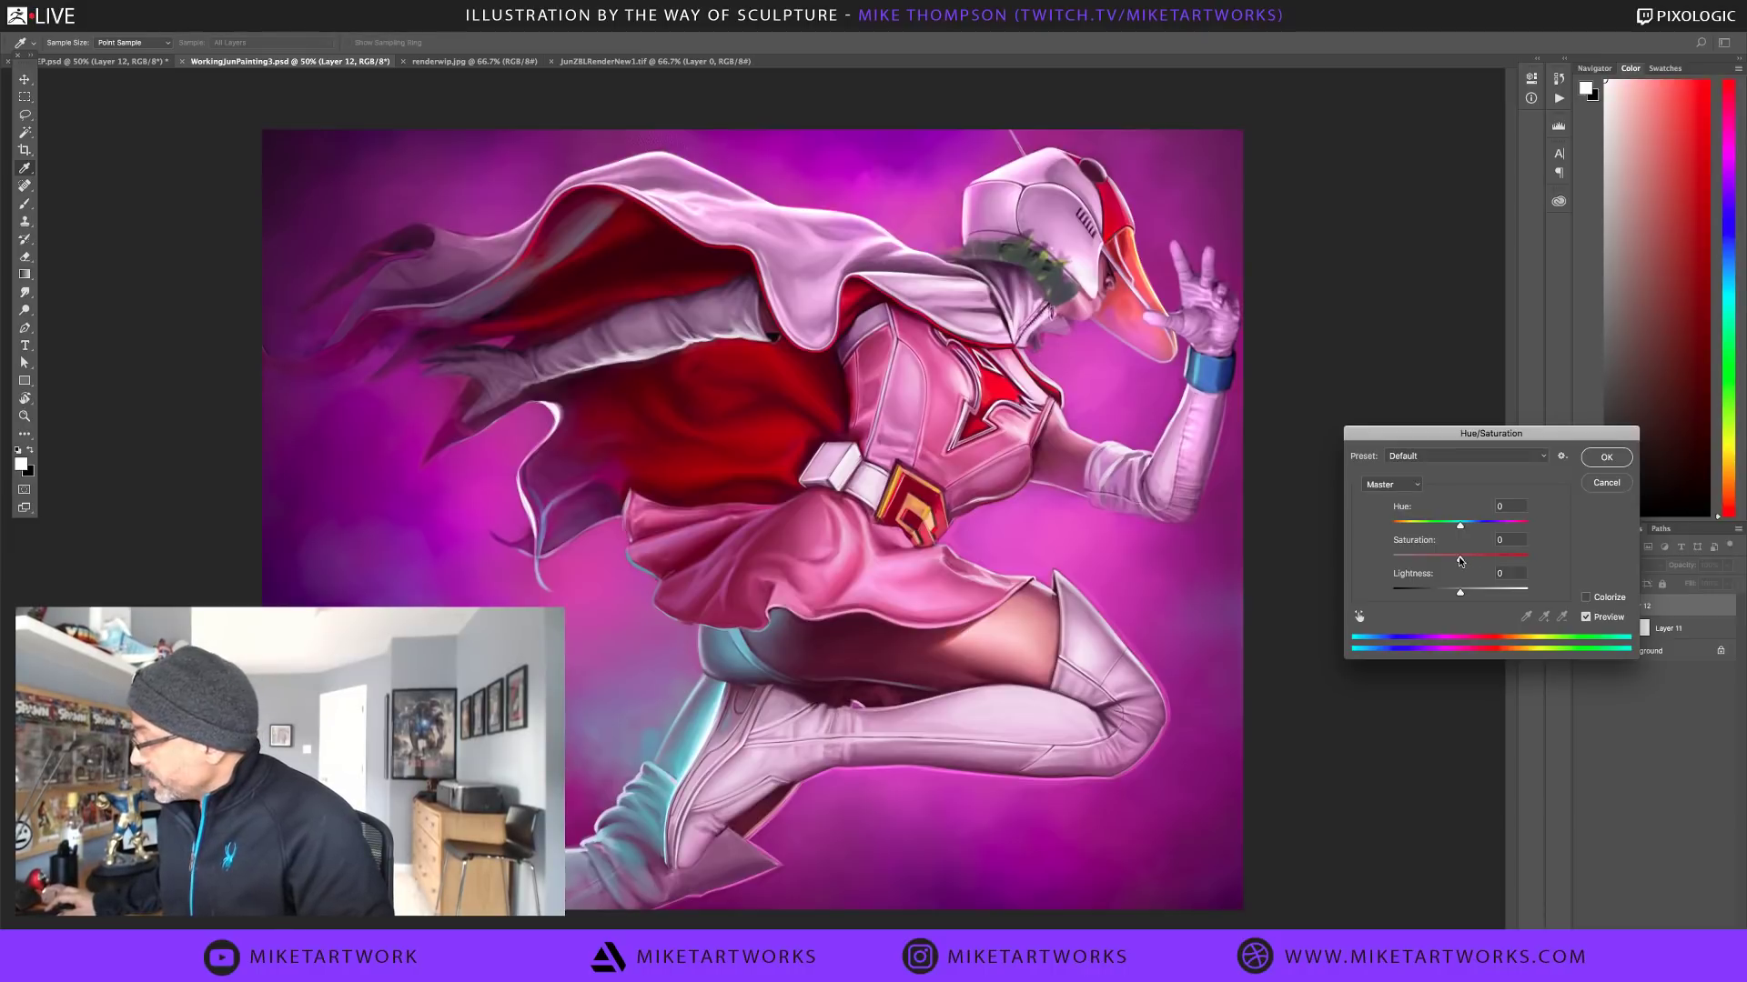
{"action": "left_click_drag", "start_coordinate": [1460, 561], "coordinate": [1501, 573]}
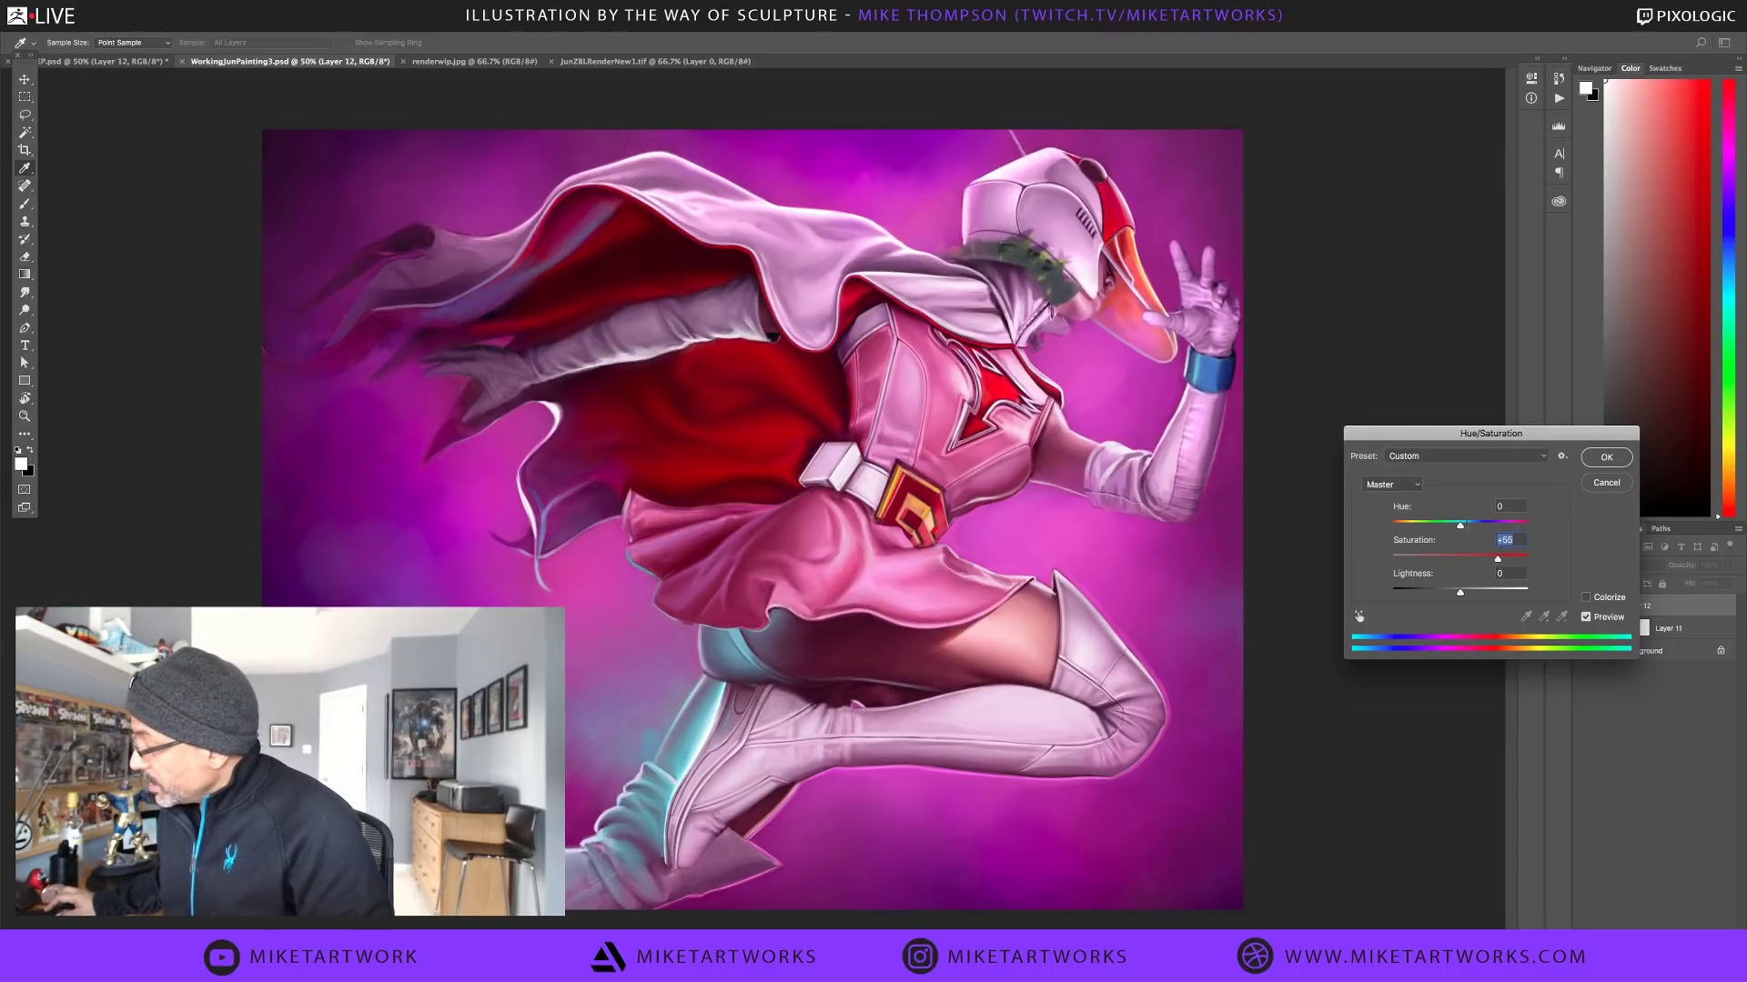
{"action": "left_click_drag", "start_coordinate": [1460, 526], "coordinate": [1471, 562]}
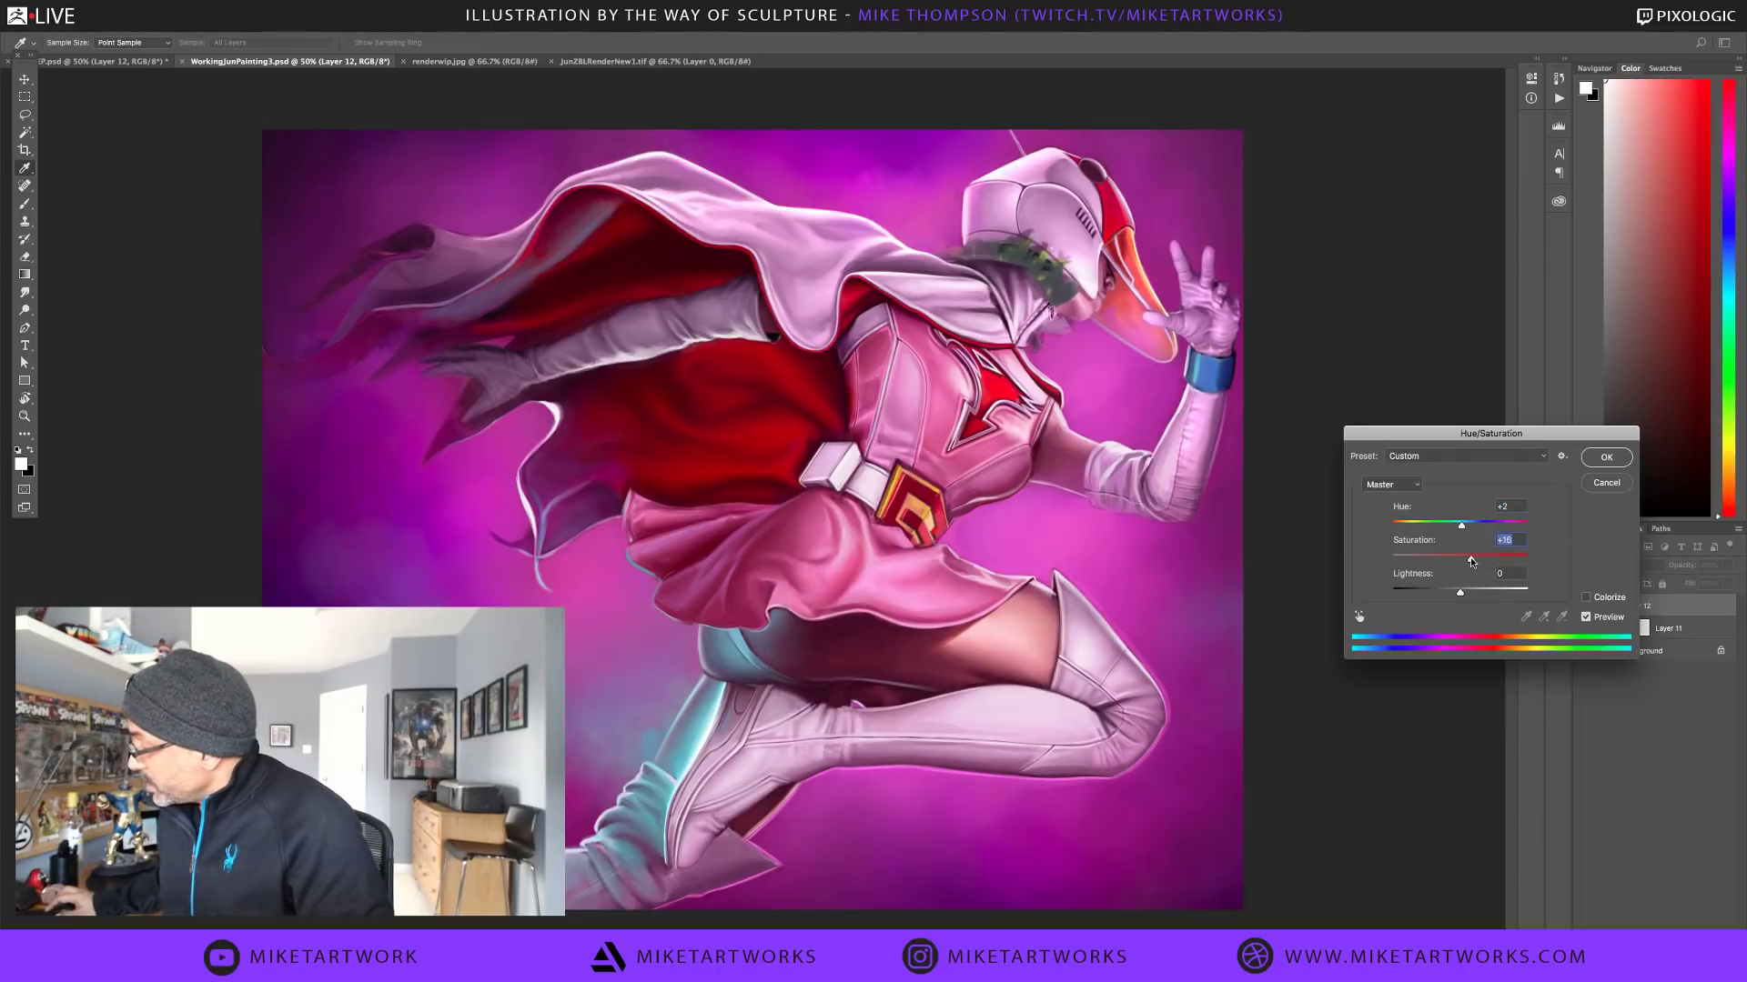
{"action": "left_click", "coordinate": [1585, 596]}
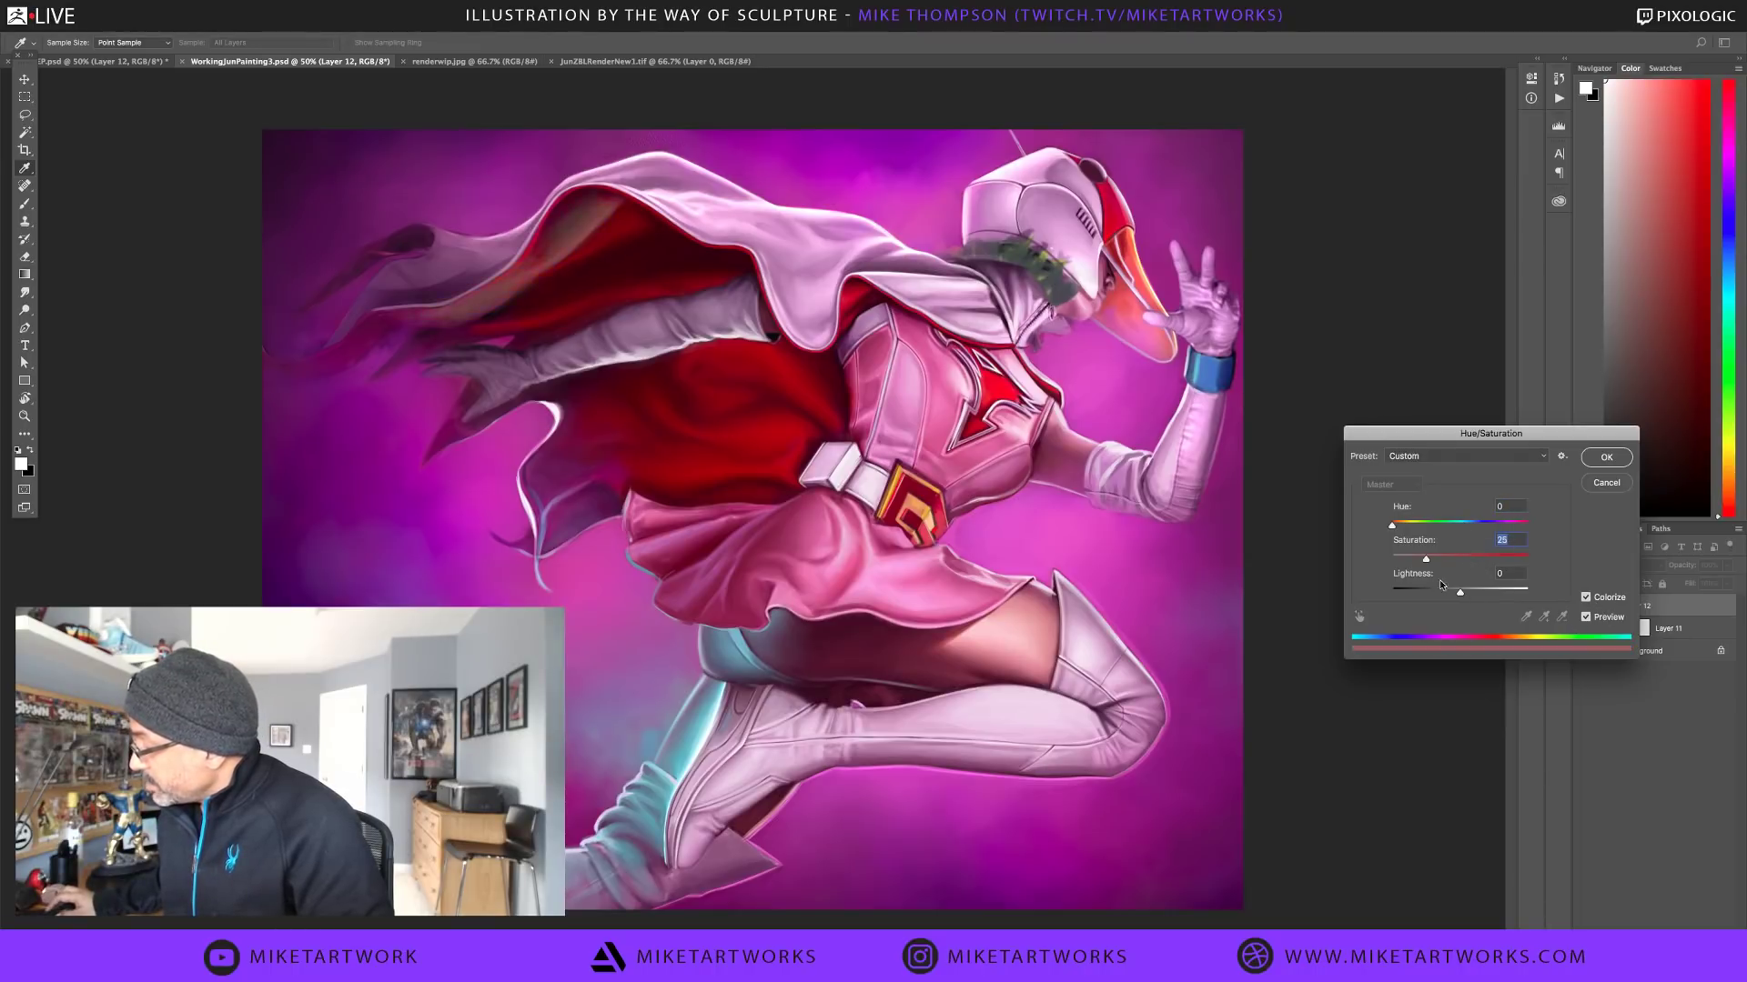
{"action": "left_click_drag", "start_coordinate": [1425, 561], "coordinate": [1487, 559]}
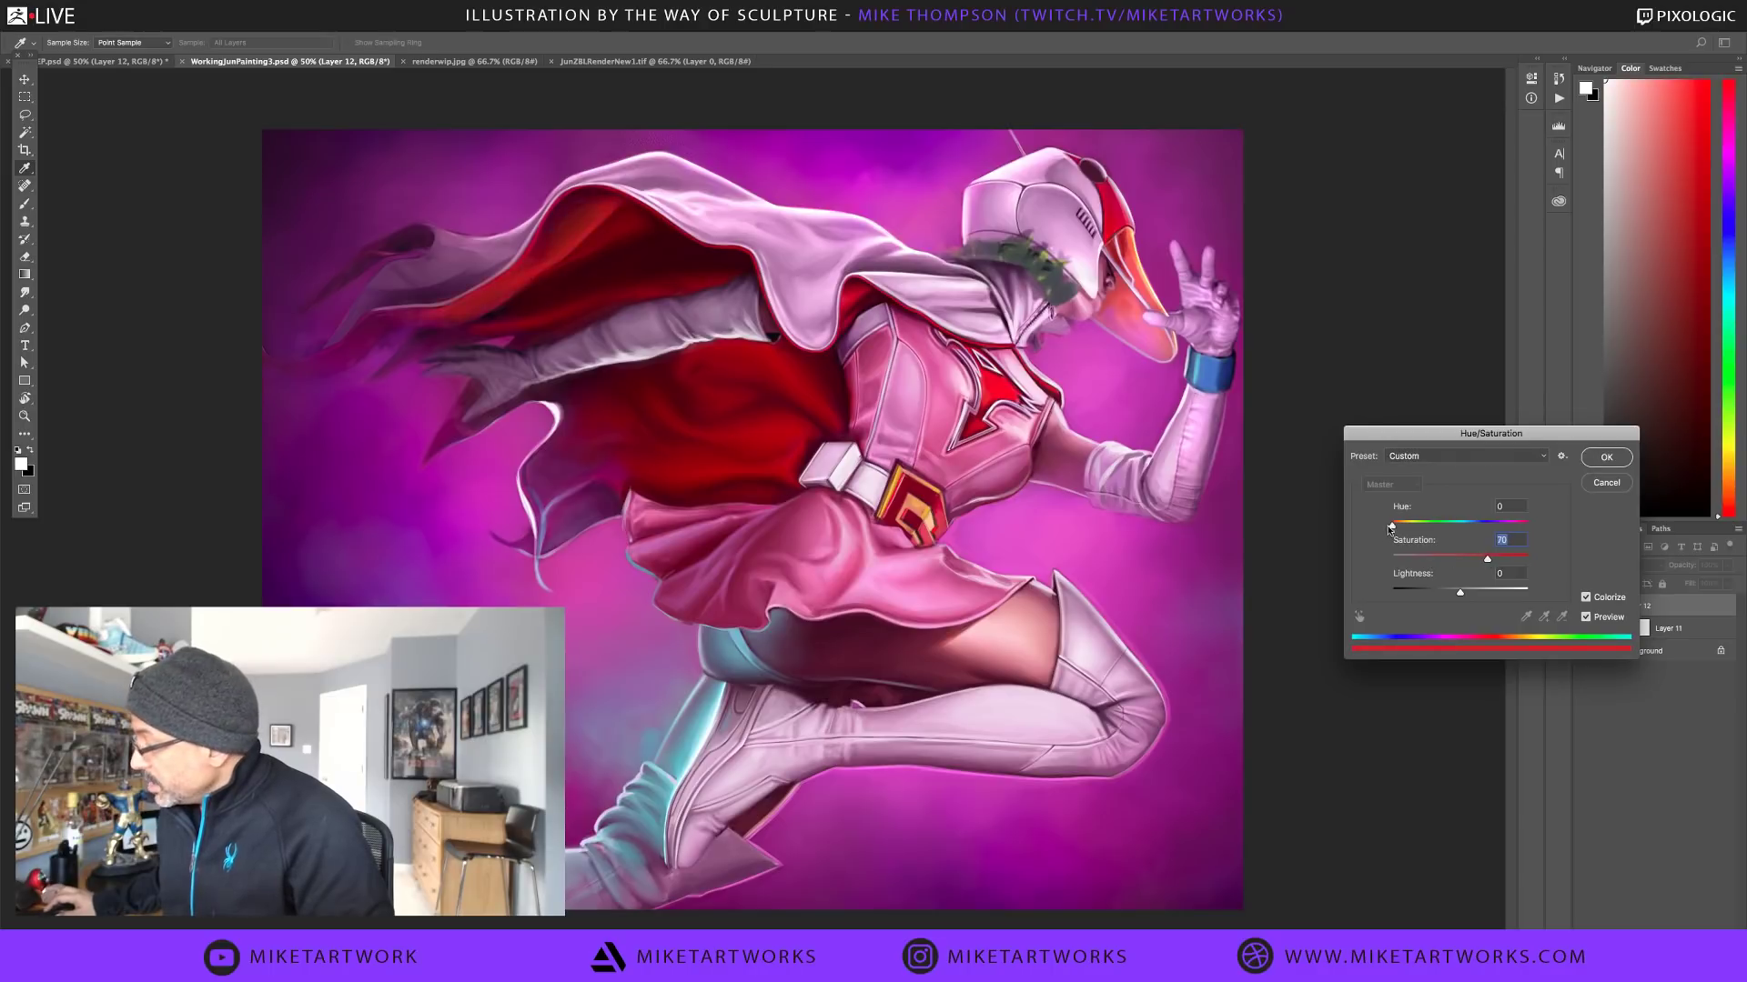
{"action": "left_click_drag", "start_coordinate": [1393, 528], "coordinate": [1512, 541]}
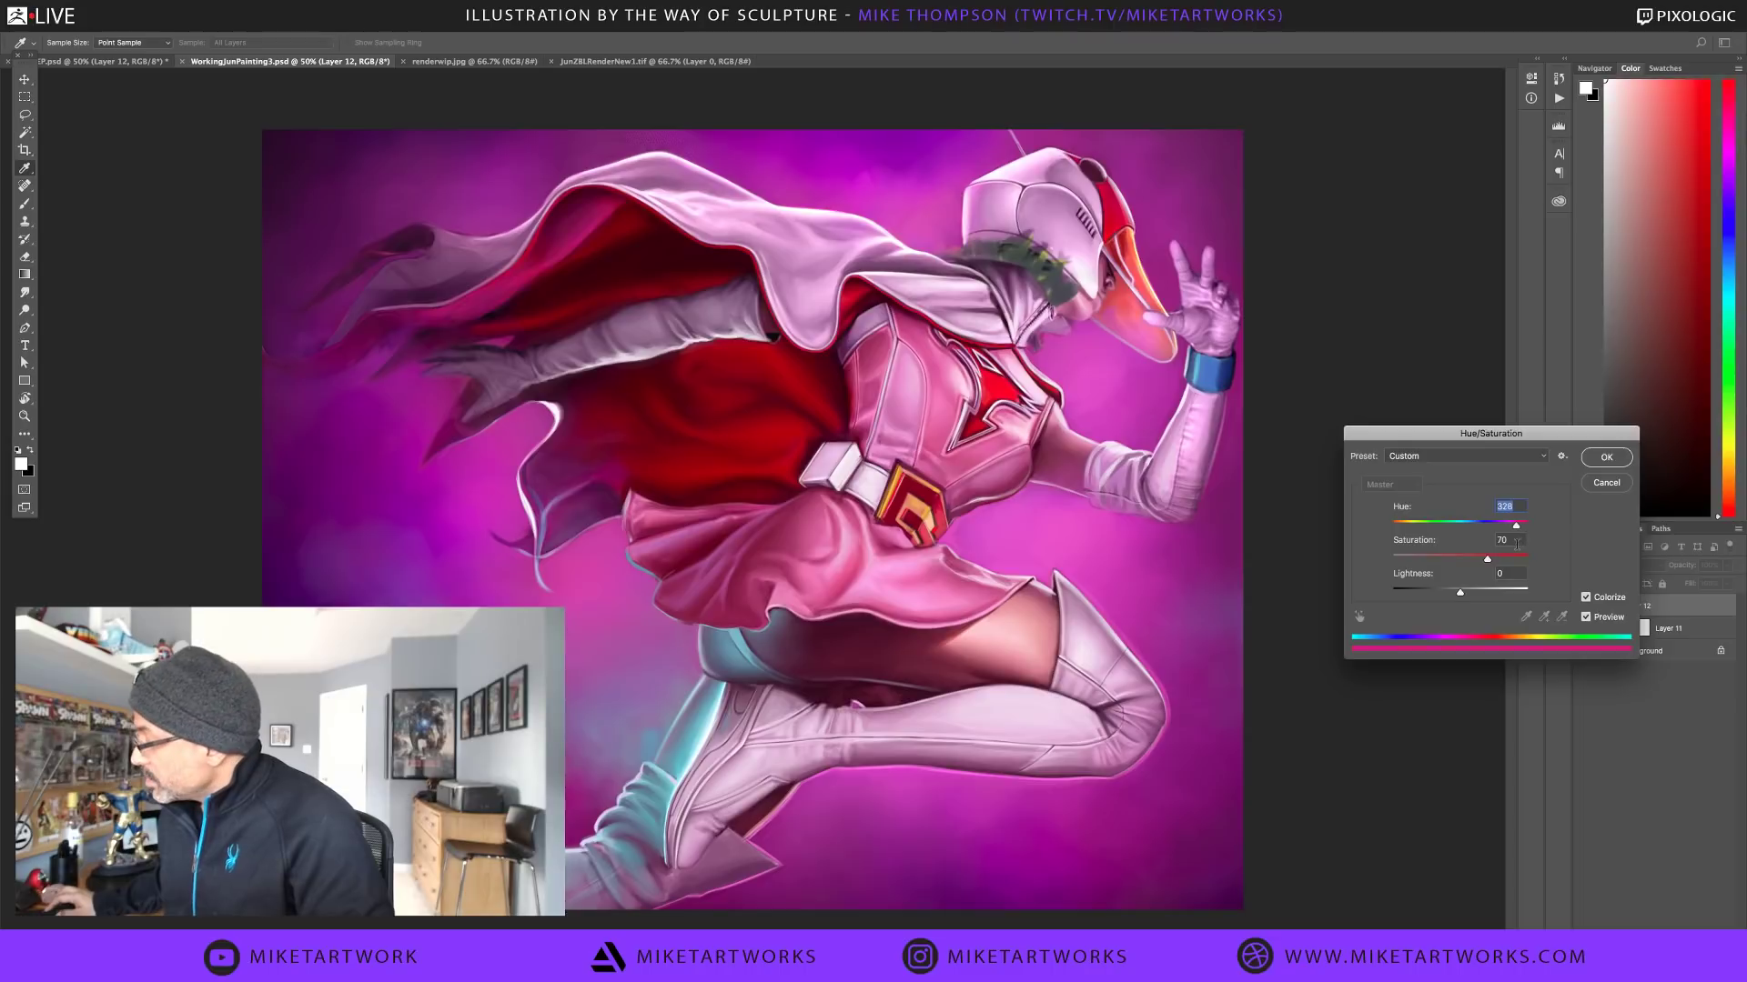
{"action": "left_click_drag", "start_coordinate": [1494, 547], "coordinate": [1478, 544]}
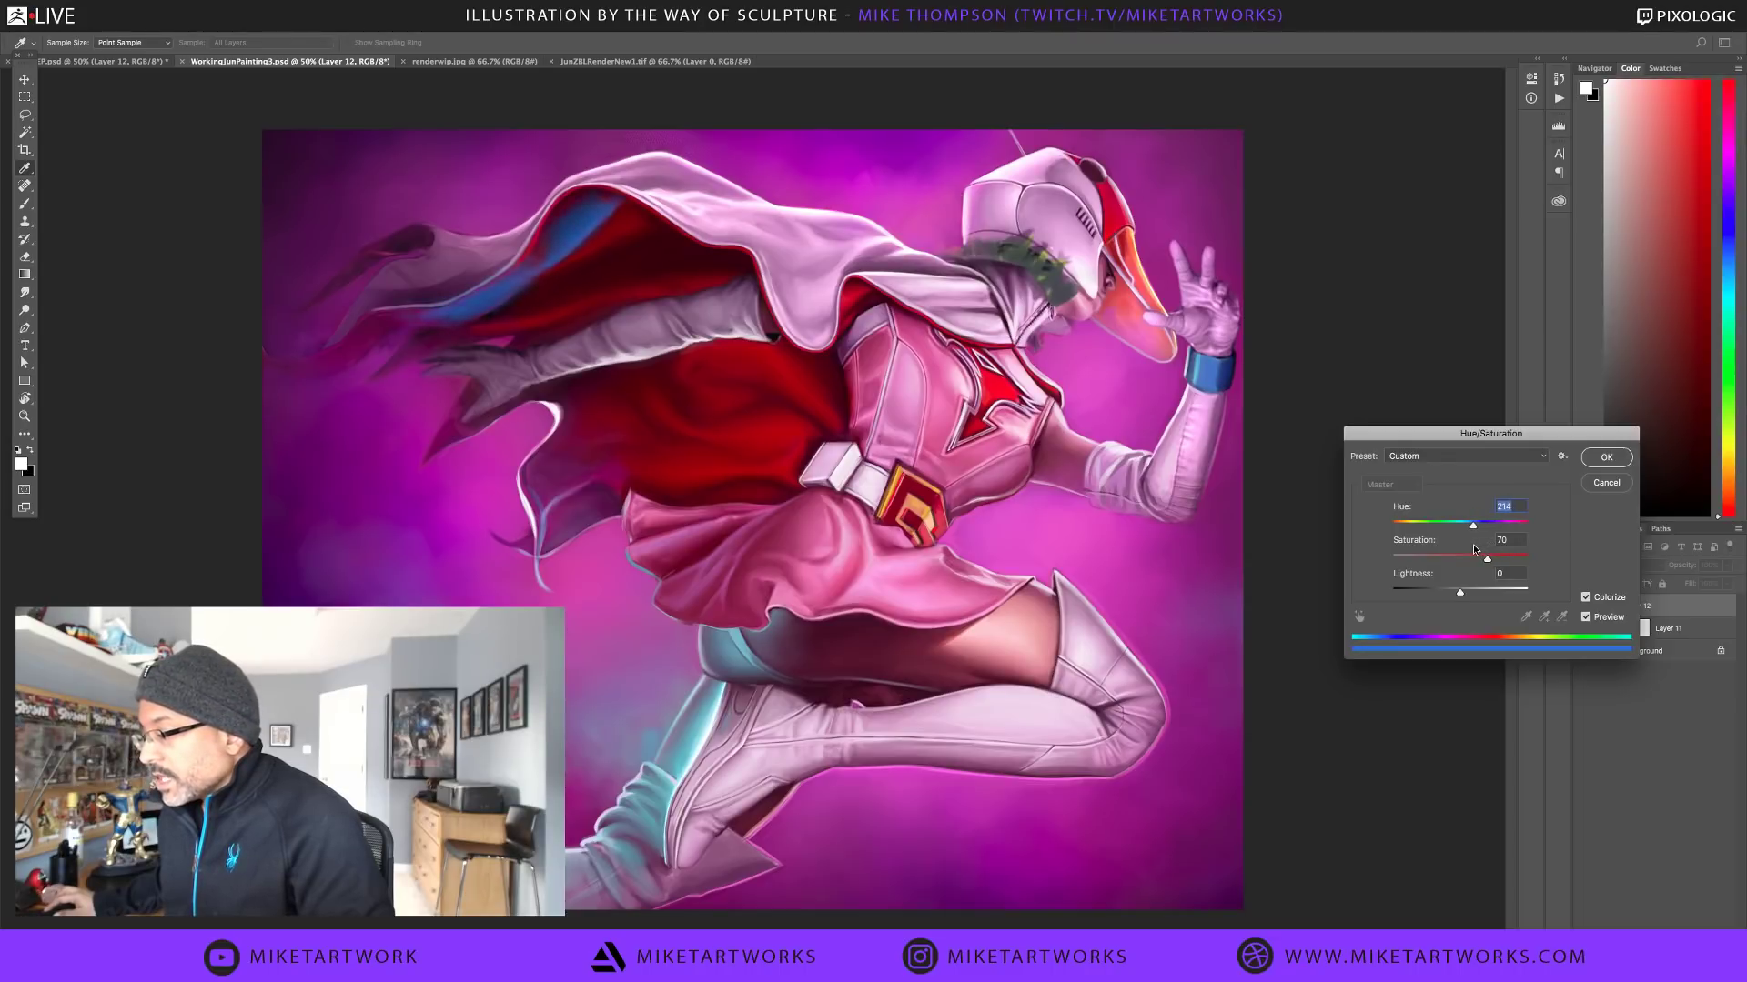
{"action": "left_click_drag", "start_coordinate": [1474, 550], "coordinate": [1465, 564]}
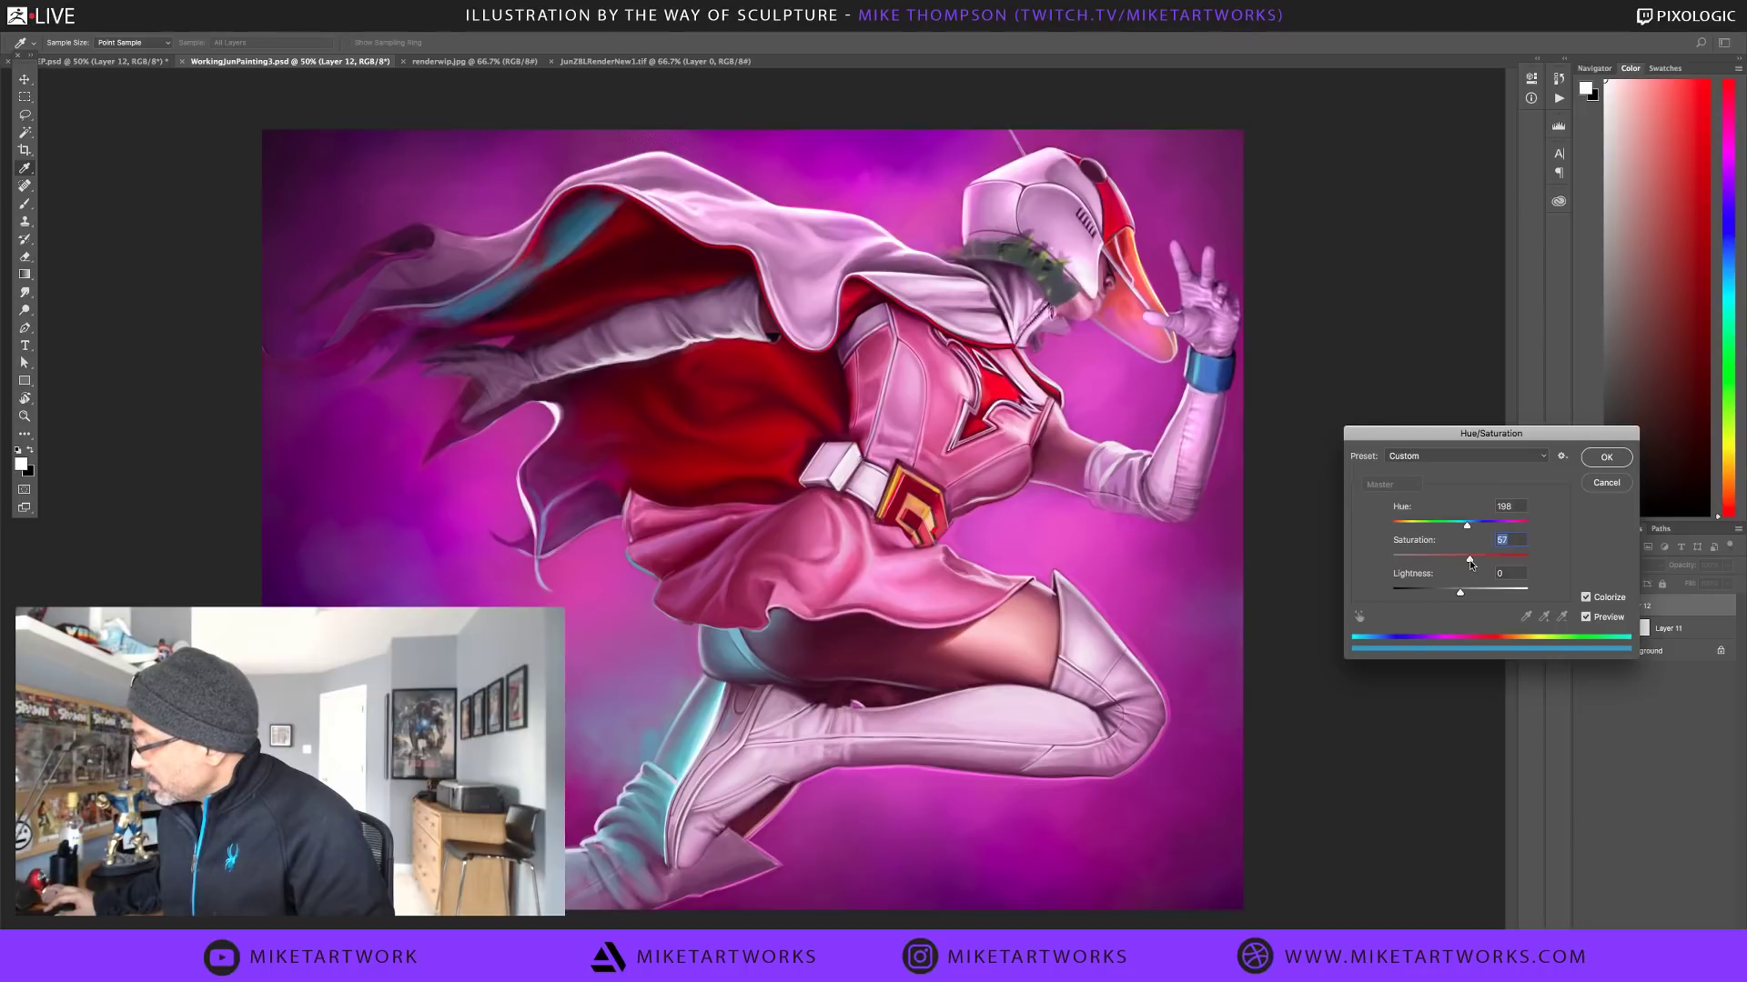
{"action": "left_click", "coordinate": [1597, 458]}
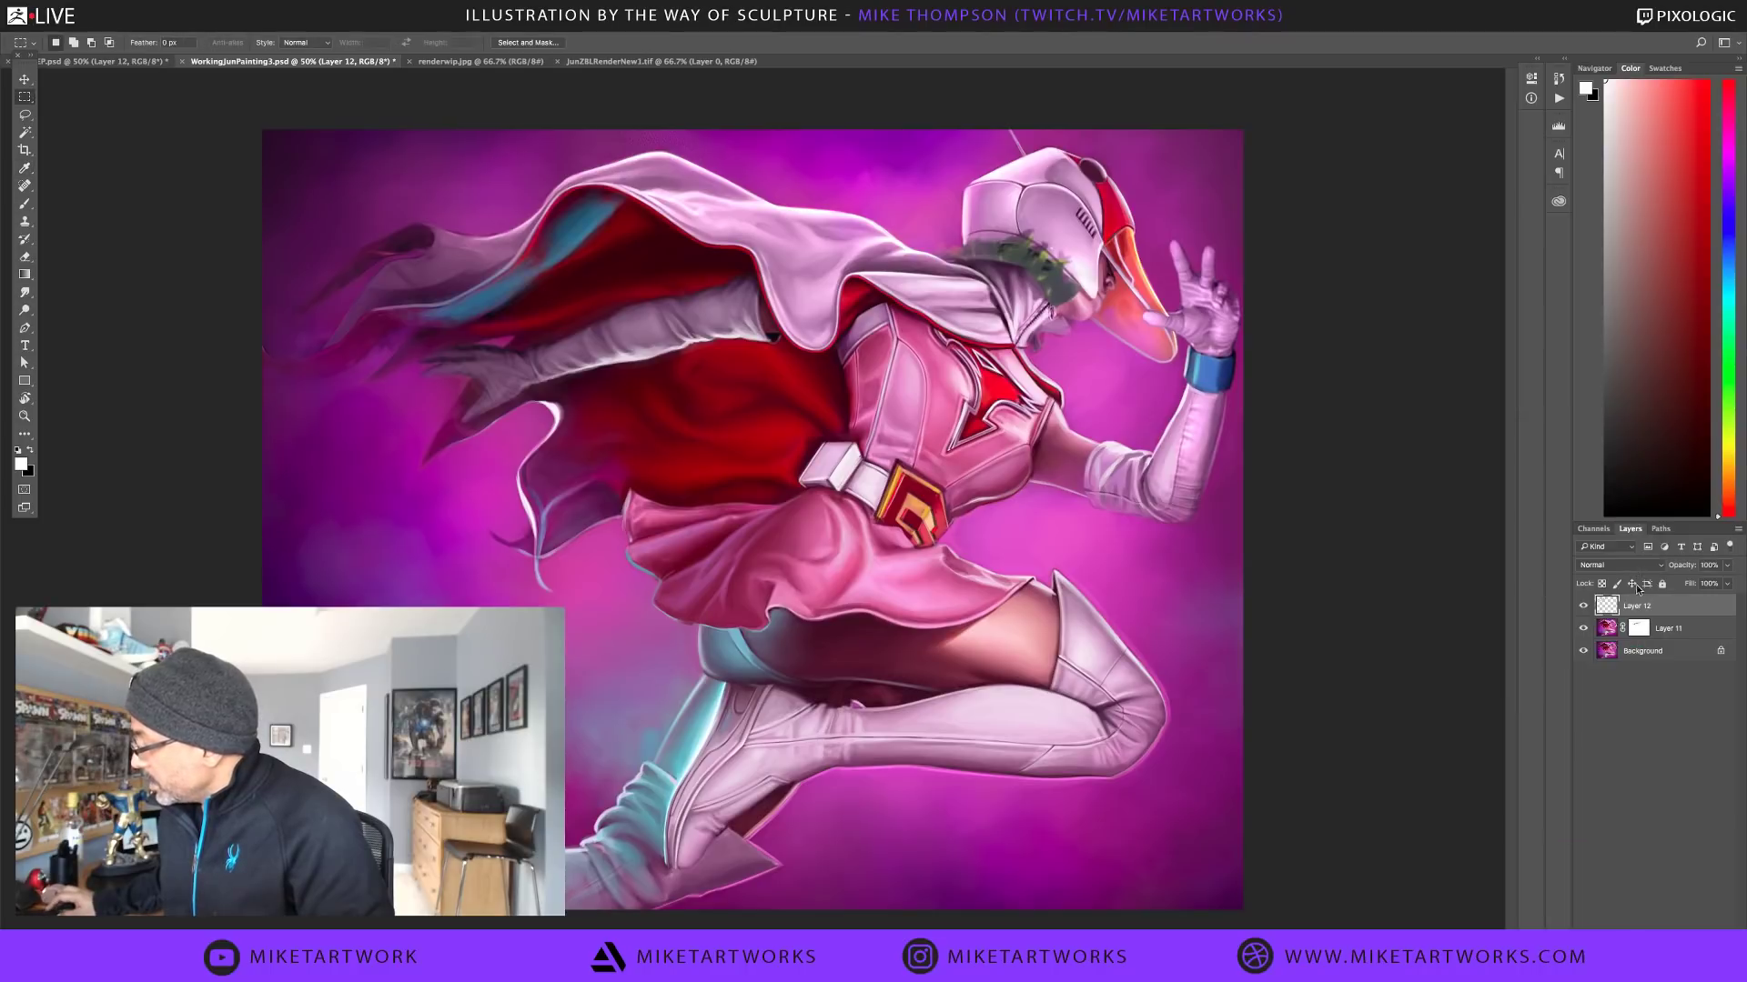
Lower the opacity of Layer 12 to about 68%
{"action": "left_click", "coordinate": [1729, 566]}
{"action": "left_click_drag", "start_coordinate": [1728, 583], "coordinate": [1667, 593]}
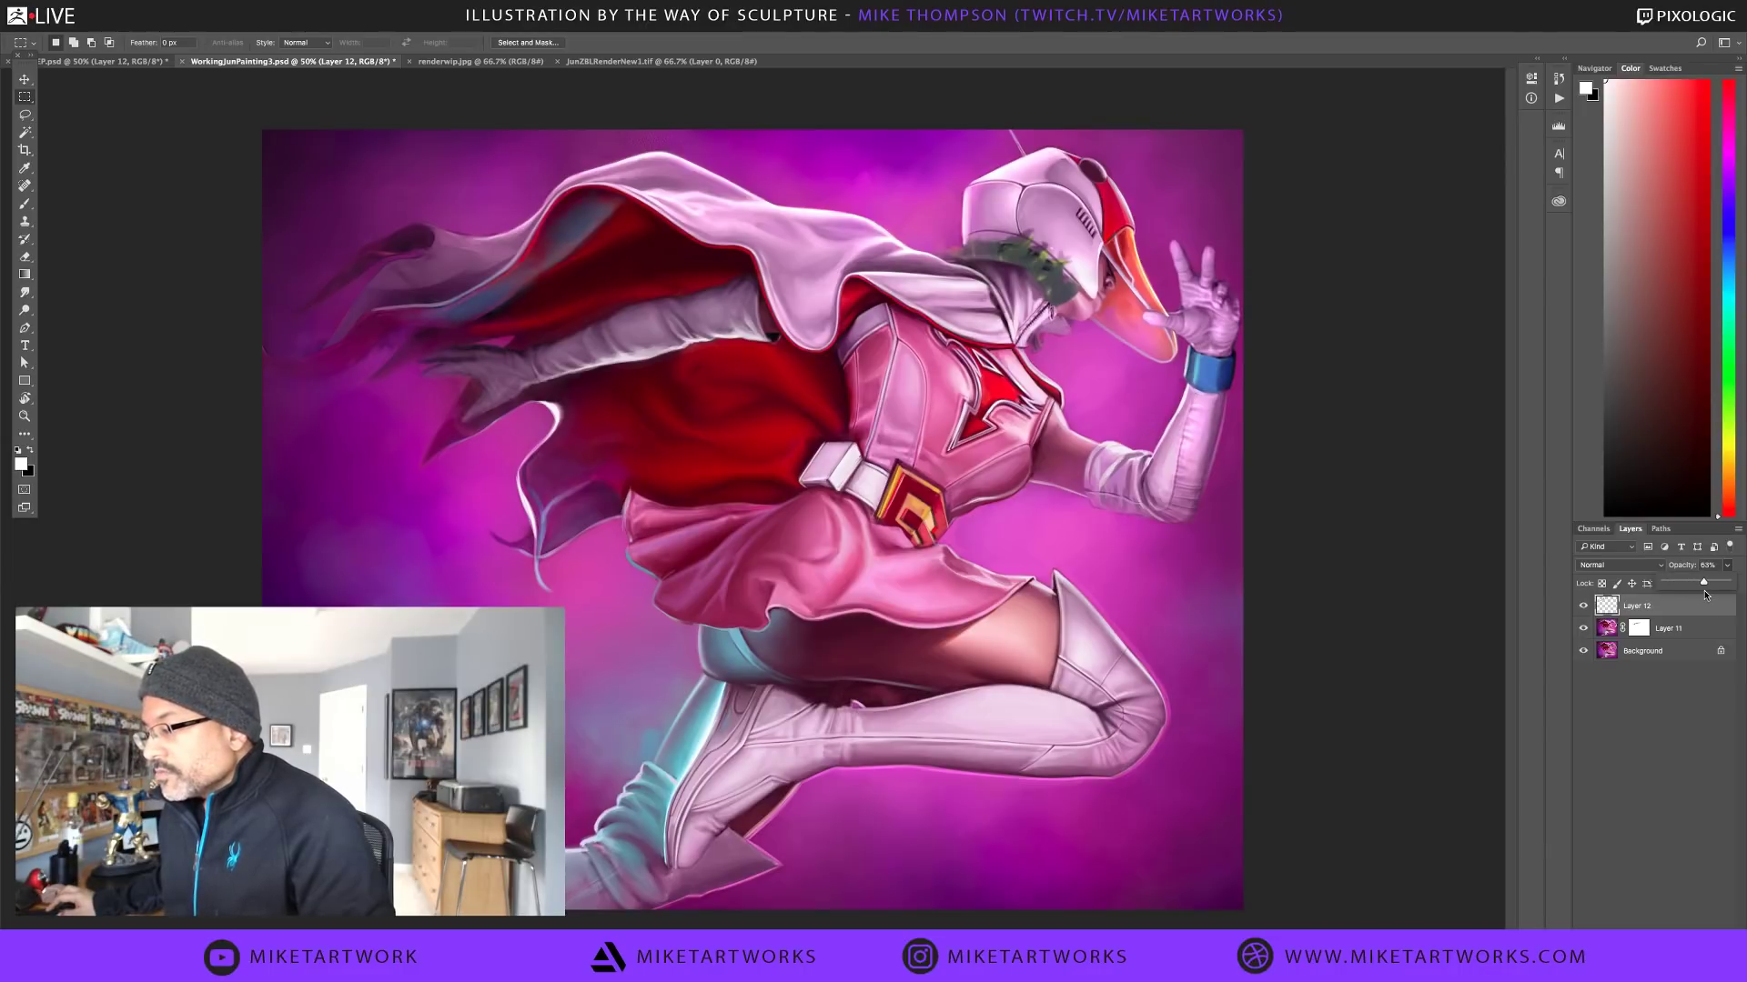
{"action": "left_click_drag", "start_coordinate": [1706, 595], "coordinate": [1713, 594]}
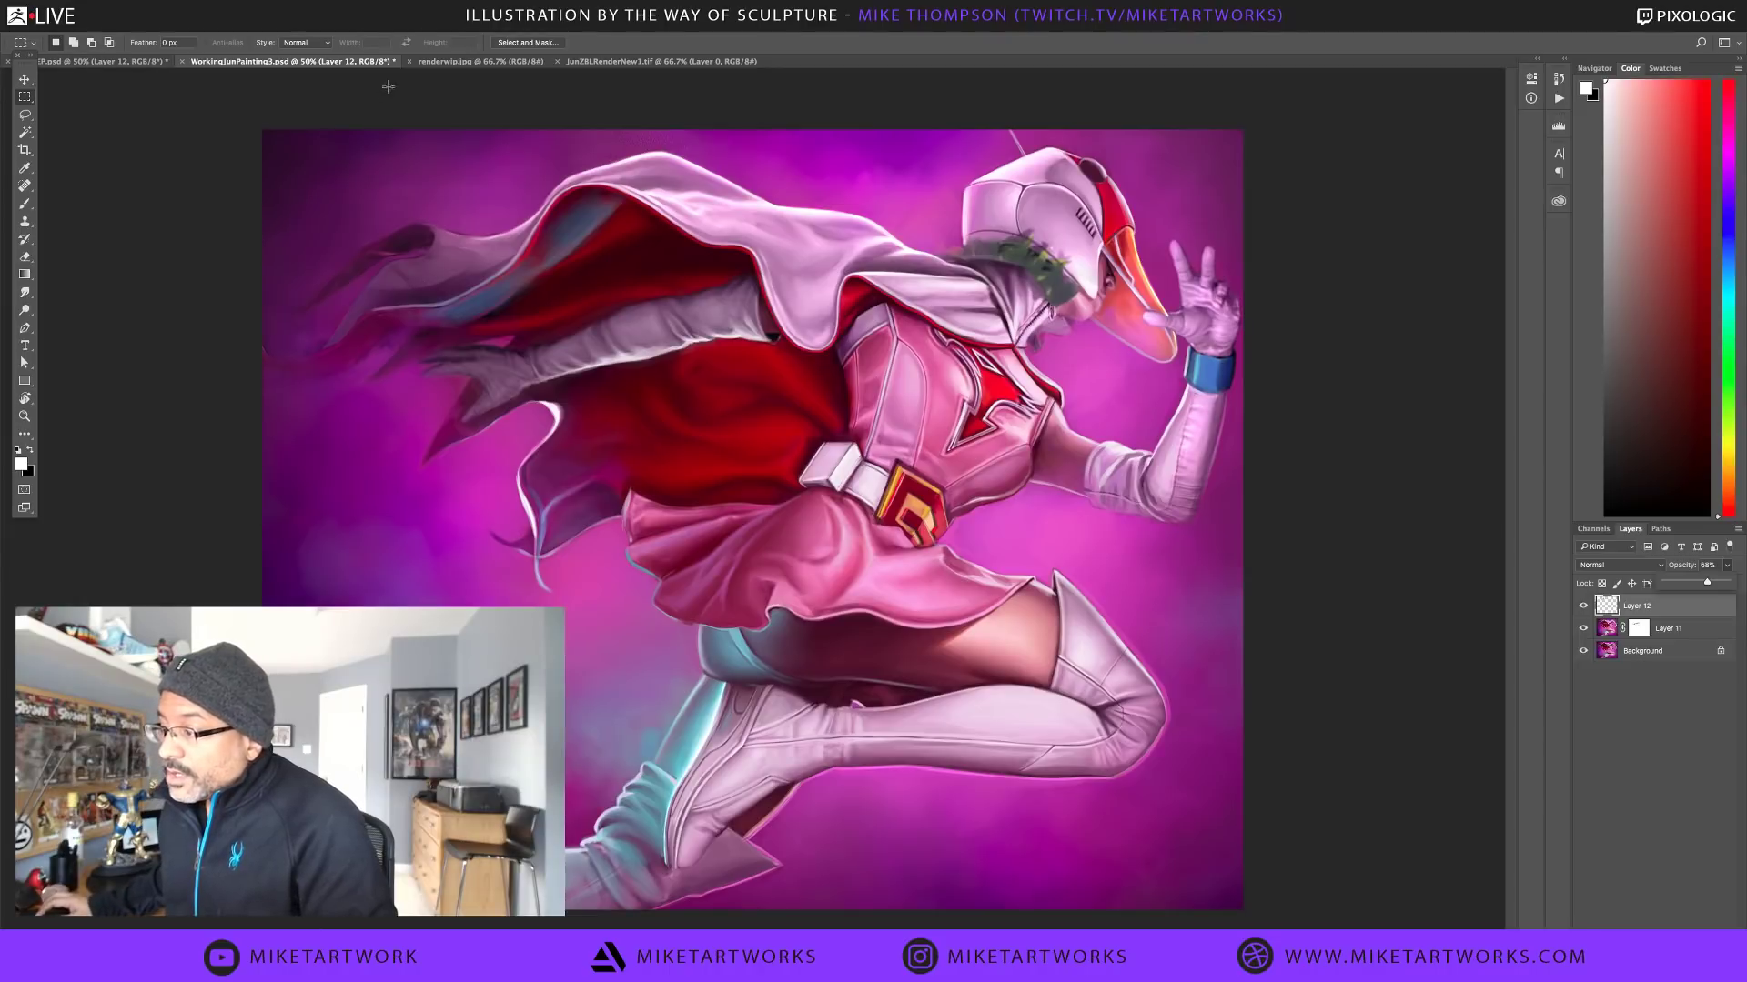
Switch back to Corel Painter and reposition the painting so the helmet and raised hand are in view
{"action": "mouse_move", "coordinate": [659, 924]}
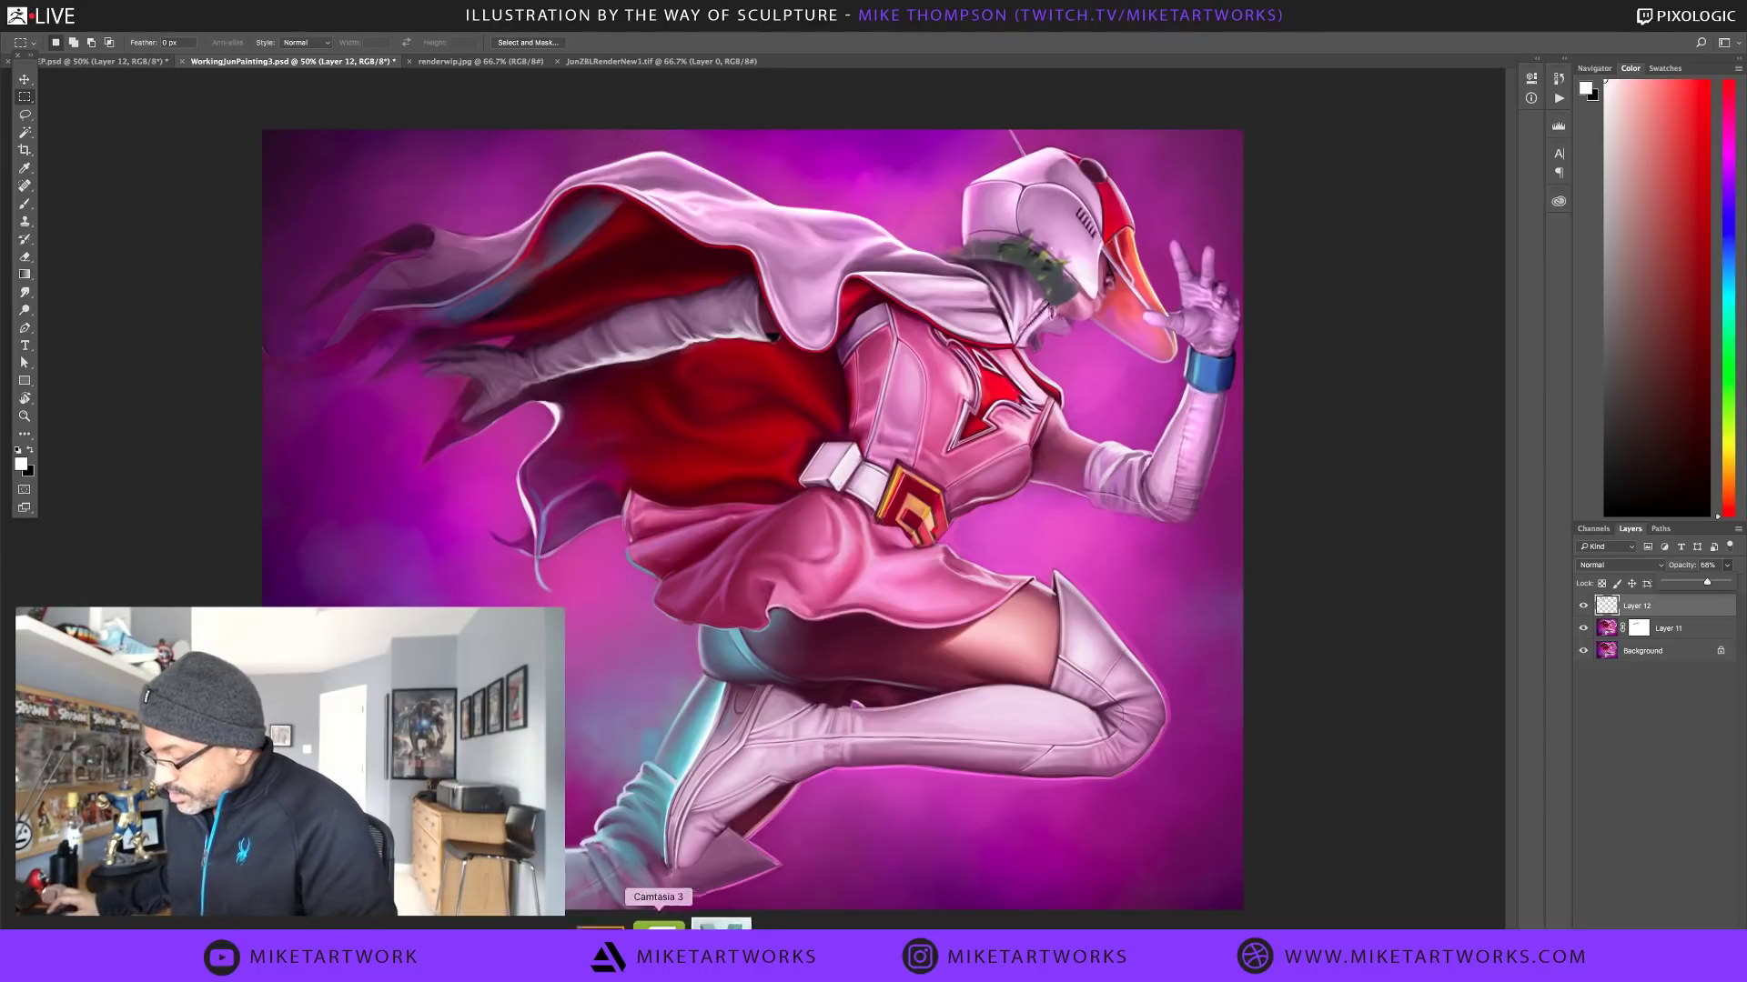
{"action": "left_click", "coordinate": [735, 924]}
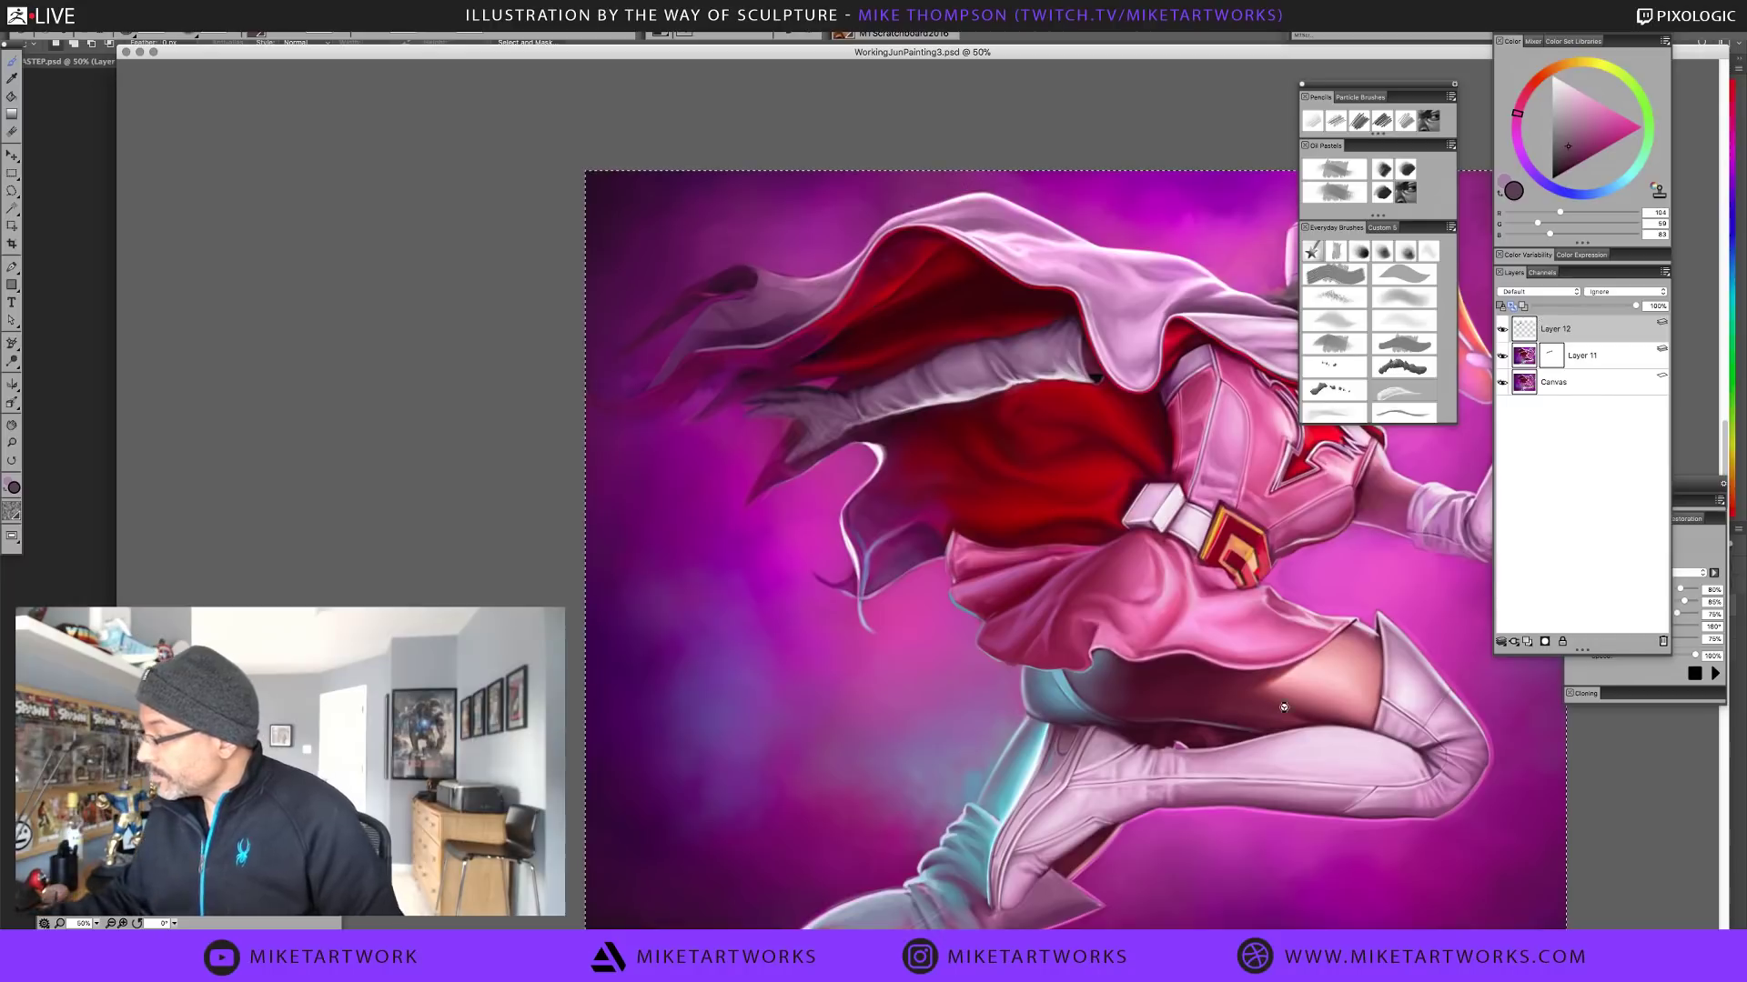
{"action": "mouse_move", "coordinate": [1285, 733]}
{"action": "left_mouse_down"}
{"action": "mouse_move", "coordinate": [1008, 789]}
{"action": "mouse_move", "coordinate": [1035, 772]}
{"action": "left_mouse_up"}
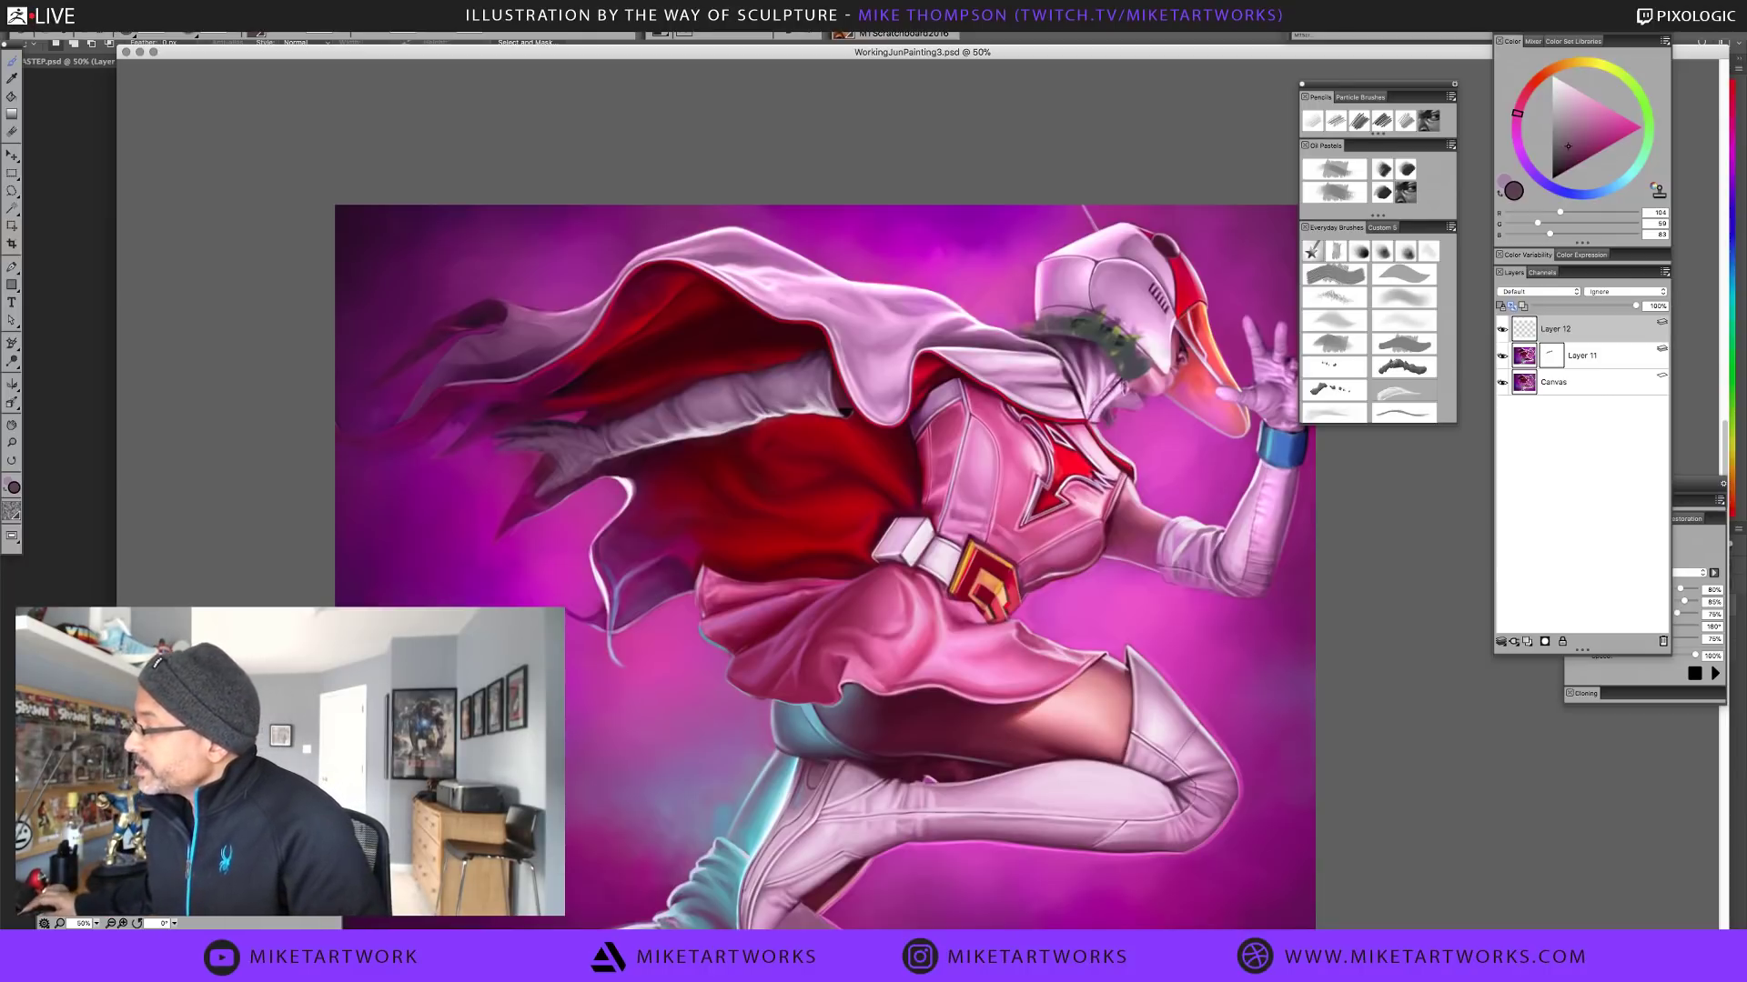
Turn on Always On Top for the Kuadro references and enlarge the figure in the gray sculpt render
{"action": "left_click", "coordinate": [1256, 23]}
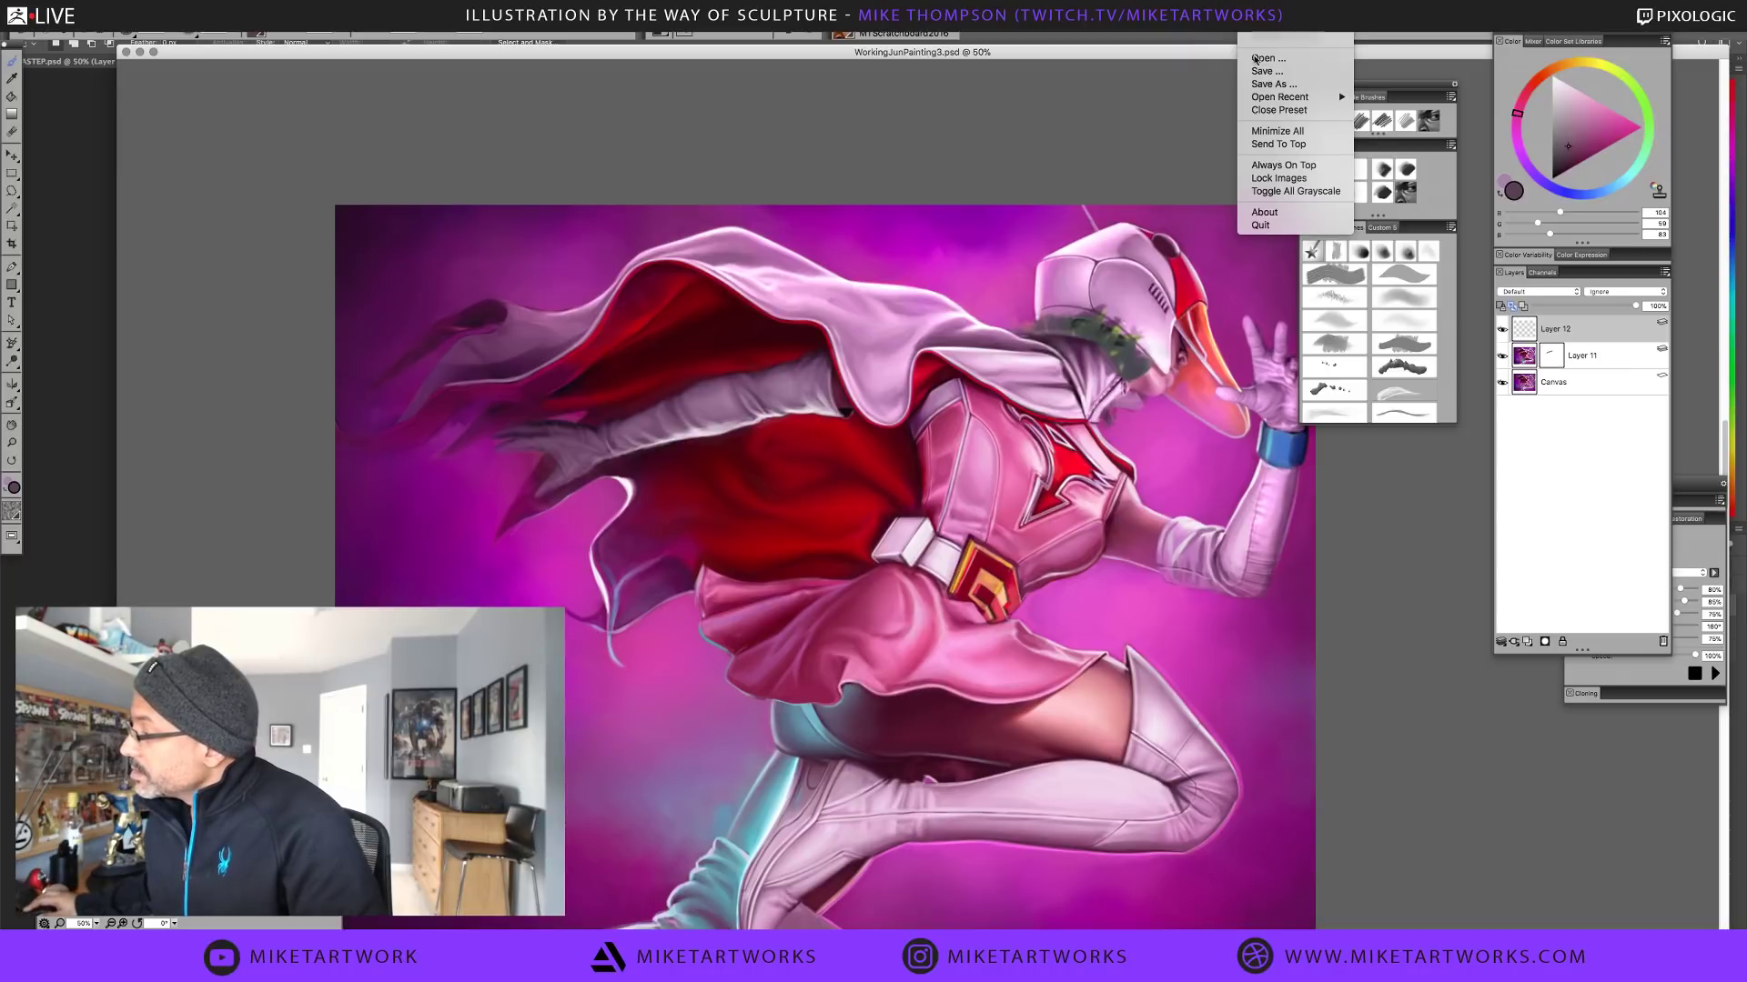
{"action": "left_click", "coordinate": [1274, 165]}
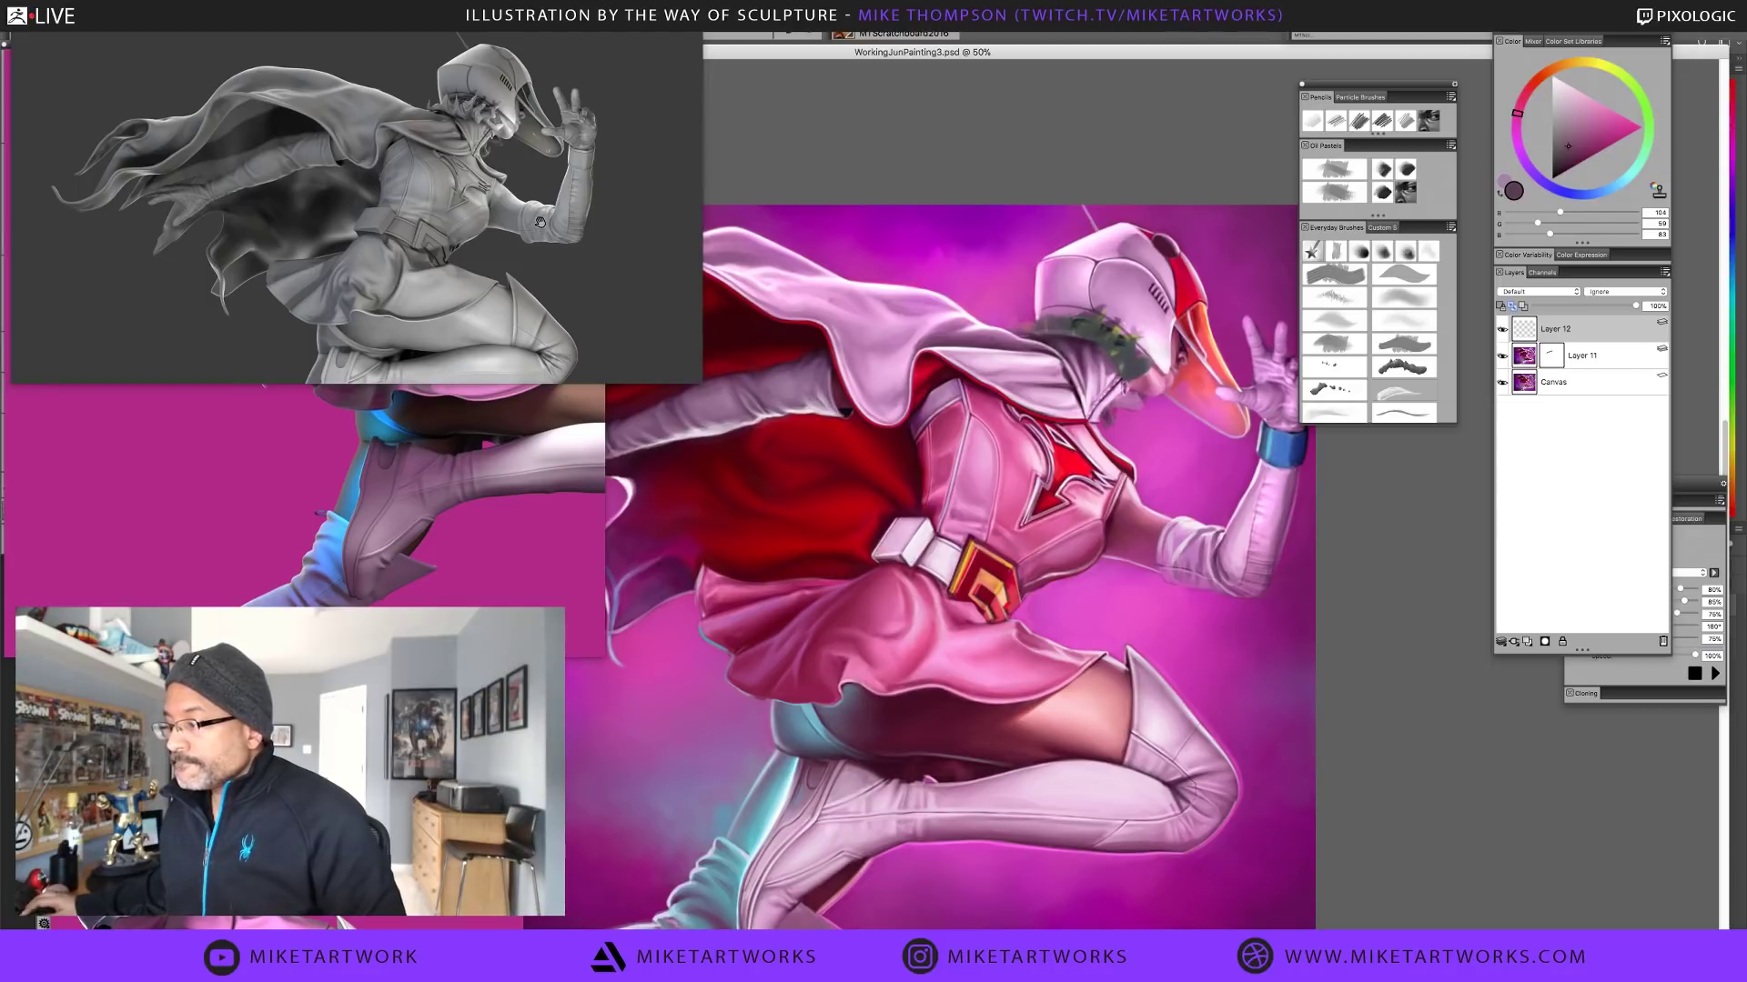
{"action": "left_click", "coordinate": [519, 143]}
{"action": "scroll", "coordinate": [489, 193], "scroll_direction": "up", "scroll_amount": 5}
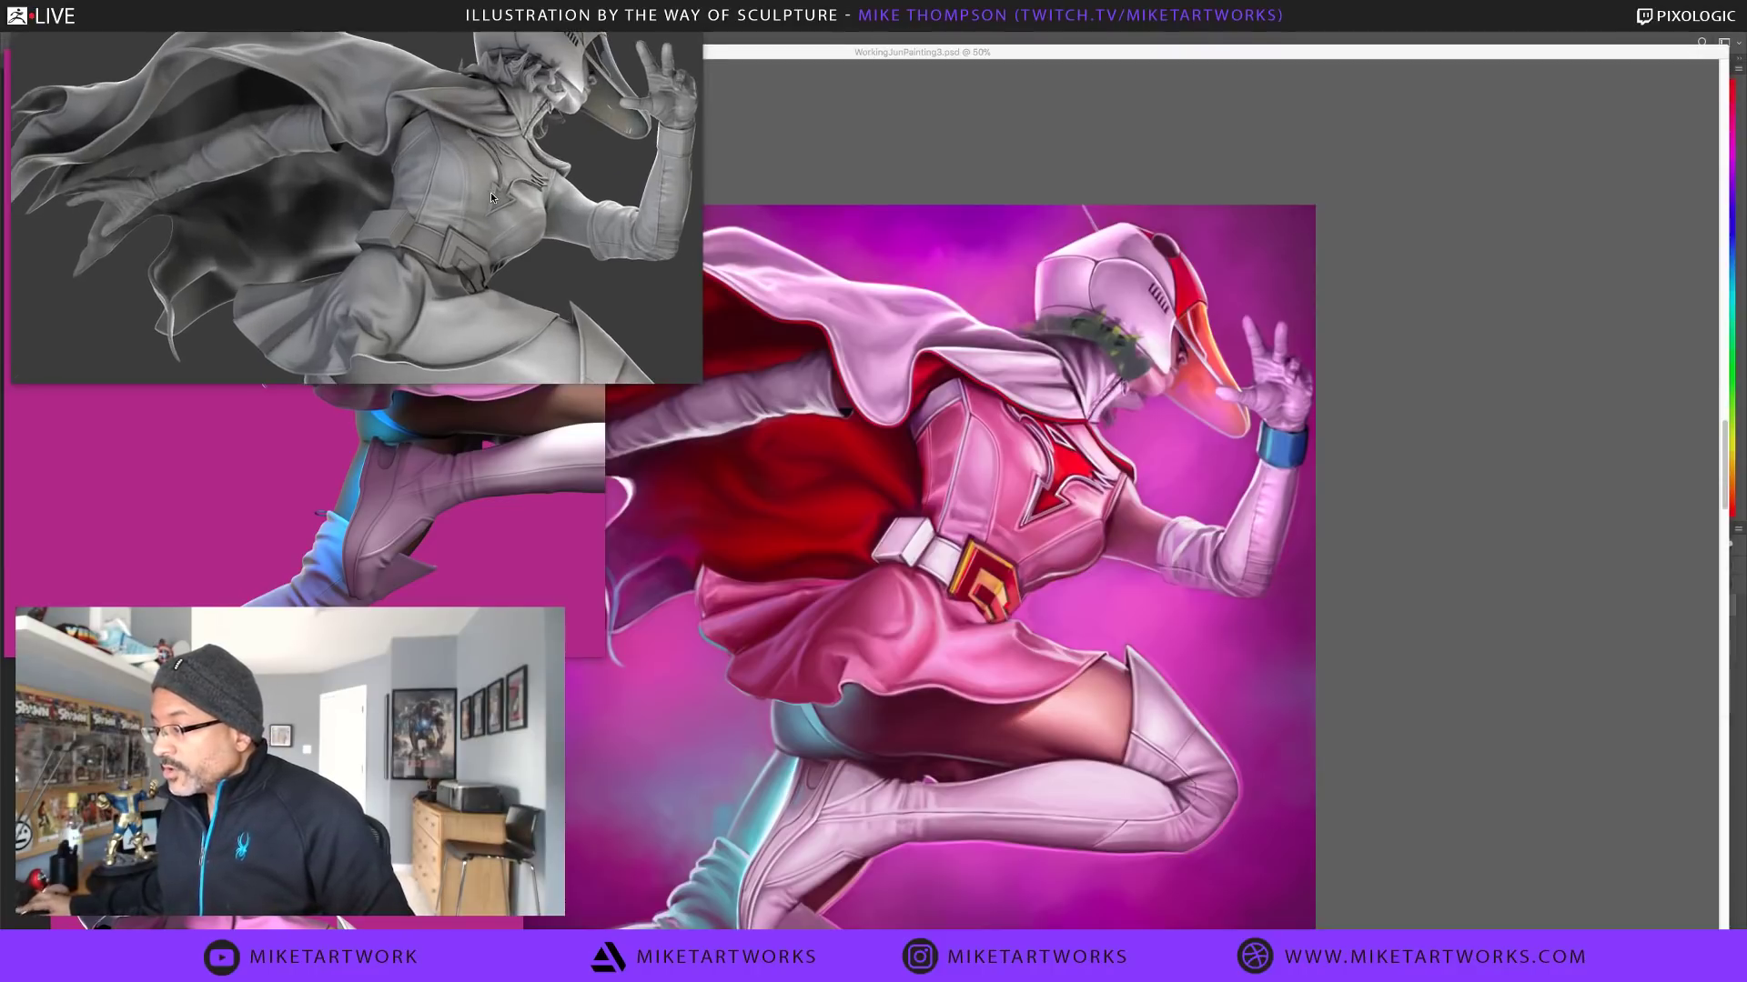
Reposition the gray sculpt render and frame its helmet and raised hand
{"action": "mouse_move", "coordinate": [529, 160]}
{"action": "left_mouse_down"}
{"action": "mouse_move", "coordinate": [784, 712]}
{"action": "mouse_move", "coordinate": [804, 646]}
{"action": "mouse_move", "coordinate": [536, 199]}
{"action": "left_mouse_up"}
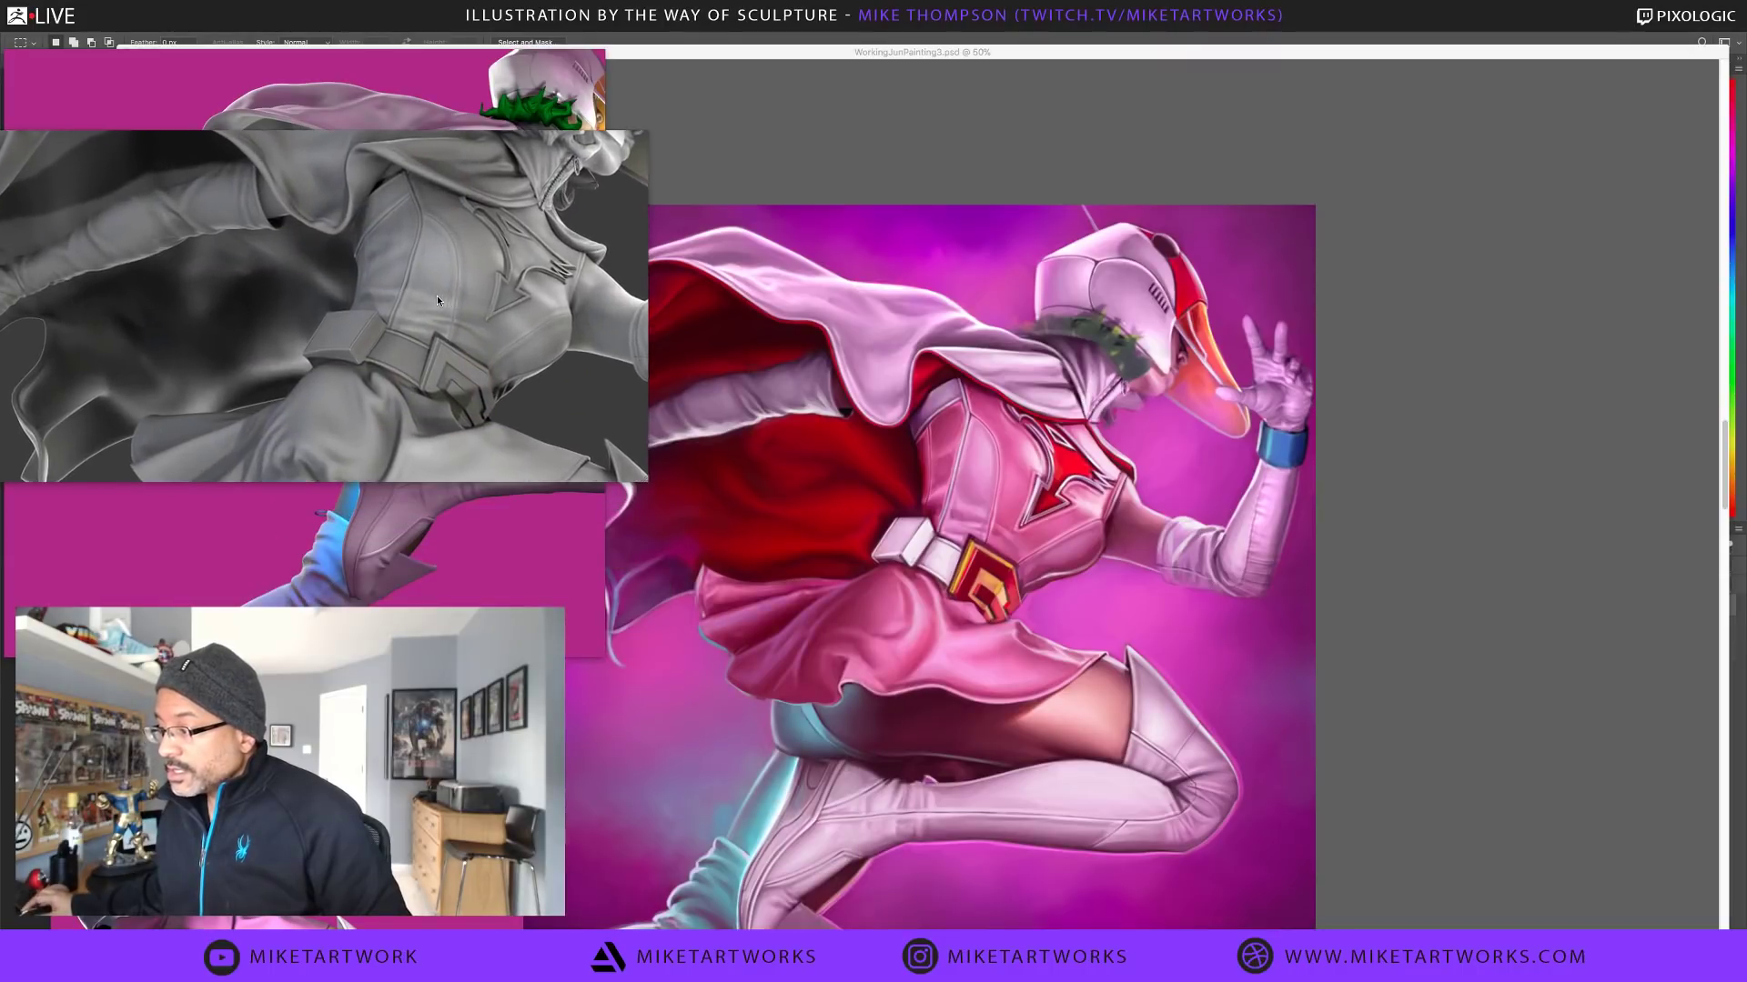
{"action": "mouse_move", "coordinate": [436, 295]}
{"action": "left_mouse_down"}
{"action": "mouse_move", "coordinate": [296, 384]}
{"action": "mouse_move", "coordinate": [589, 210]}
{"action": "mouse_move", "coordinate": [628, 160]}
{"action": "mouse_move", "coordinate": [428, 328]}
{"action": "mouse_move", "coordinate": [451, 267]}
{"action": "mouse_move", "coordinate": [495, 246]}
{"action": "mouse_move", "coordinate": [462, 213]}
{"action": "mouse_move", "coordinate": [486, 185]}
{"action": "mouse_move", "coordinate": [479, 207]}
{"action": "left_mouse_up"}
Move the magenta-background color render below the gray render's helmet and shrink its window to a smaller frame
{"action": "left_click", "coordinate": [480, 435]}
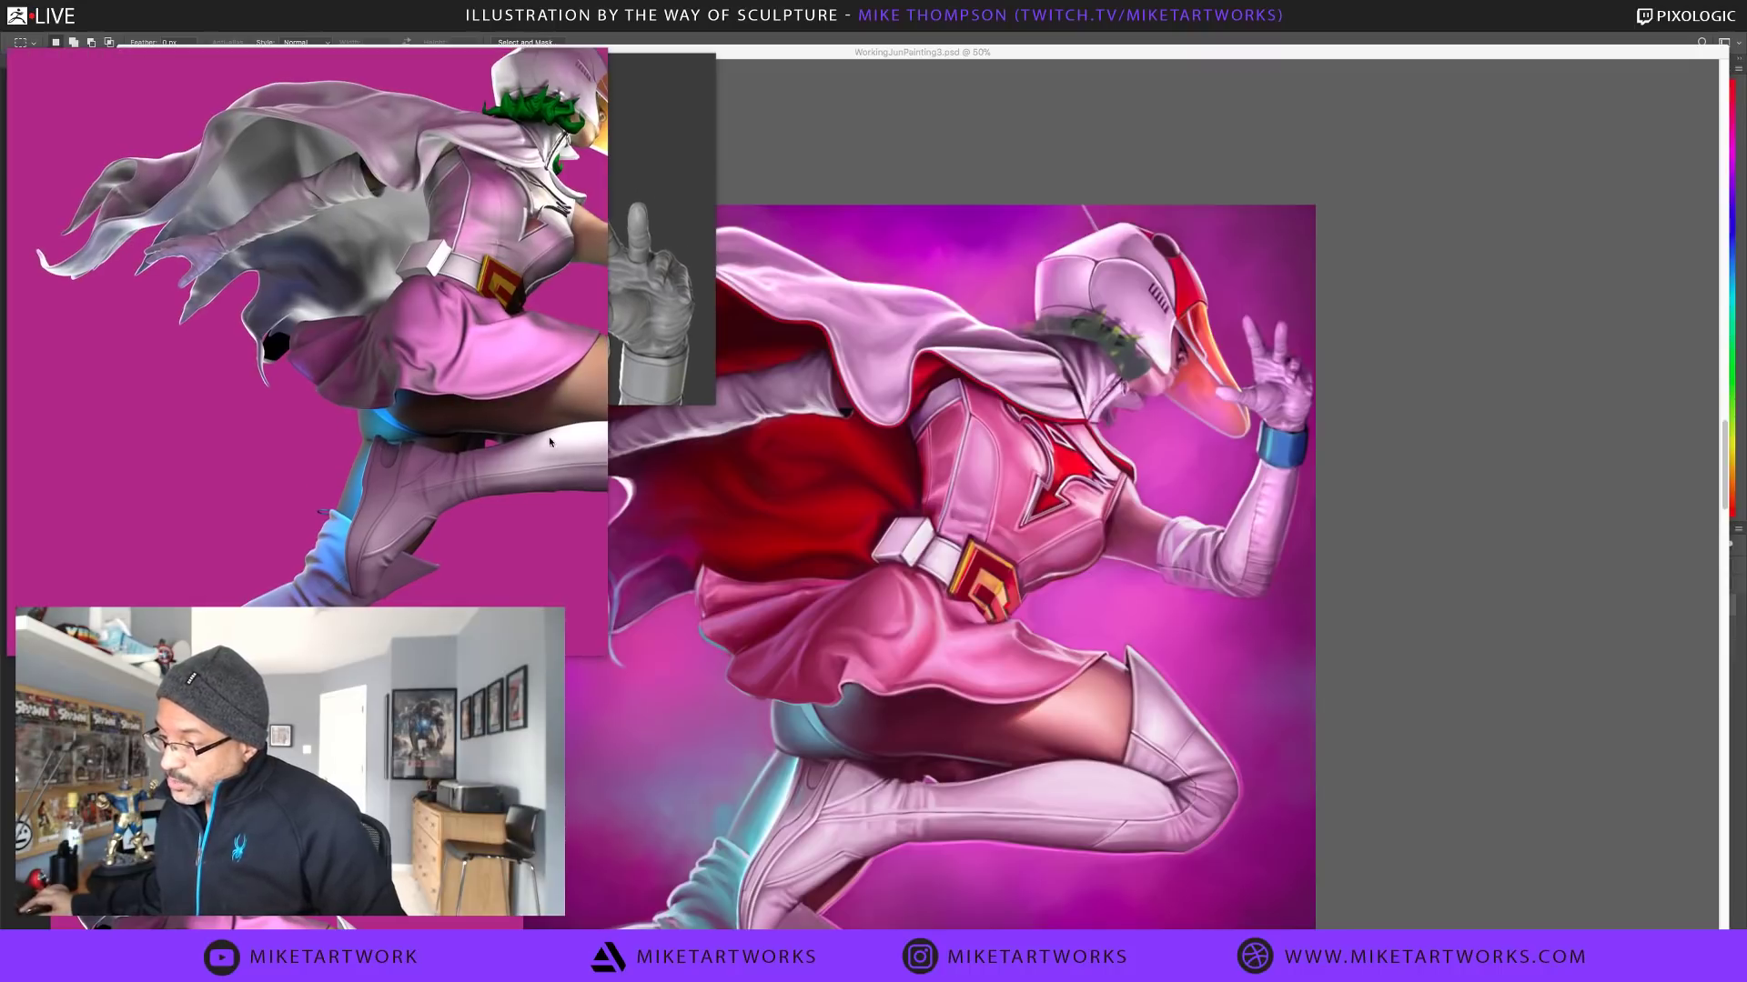
{"action": "mouse_move", "coordinate": [515, 60]}
{"action": "left_mouse_down"}
{"action": "mouse_move", "coordinate": [654, 508]}
{"action": "mouse_move", "coordinate": [618, 433]}
{"action": "left_mouse_up"}
{"action": "left_click_drag", "start_coordinate": [638, 826], "coordinate": [700, 687]}
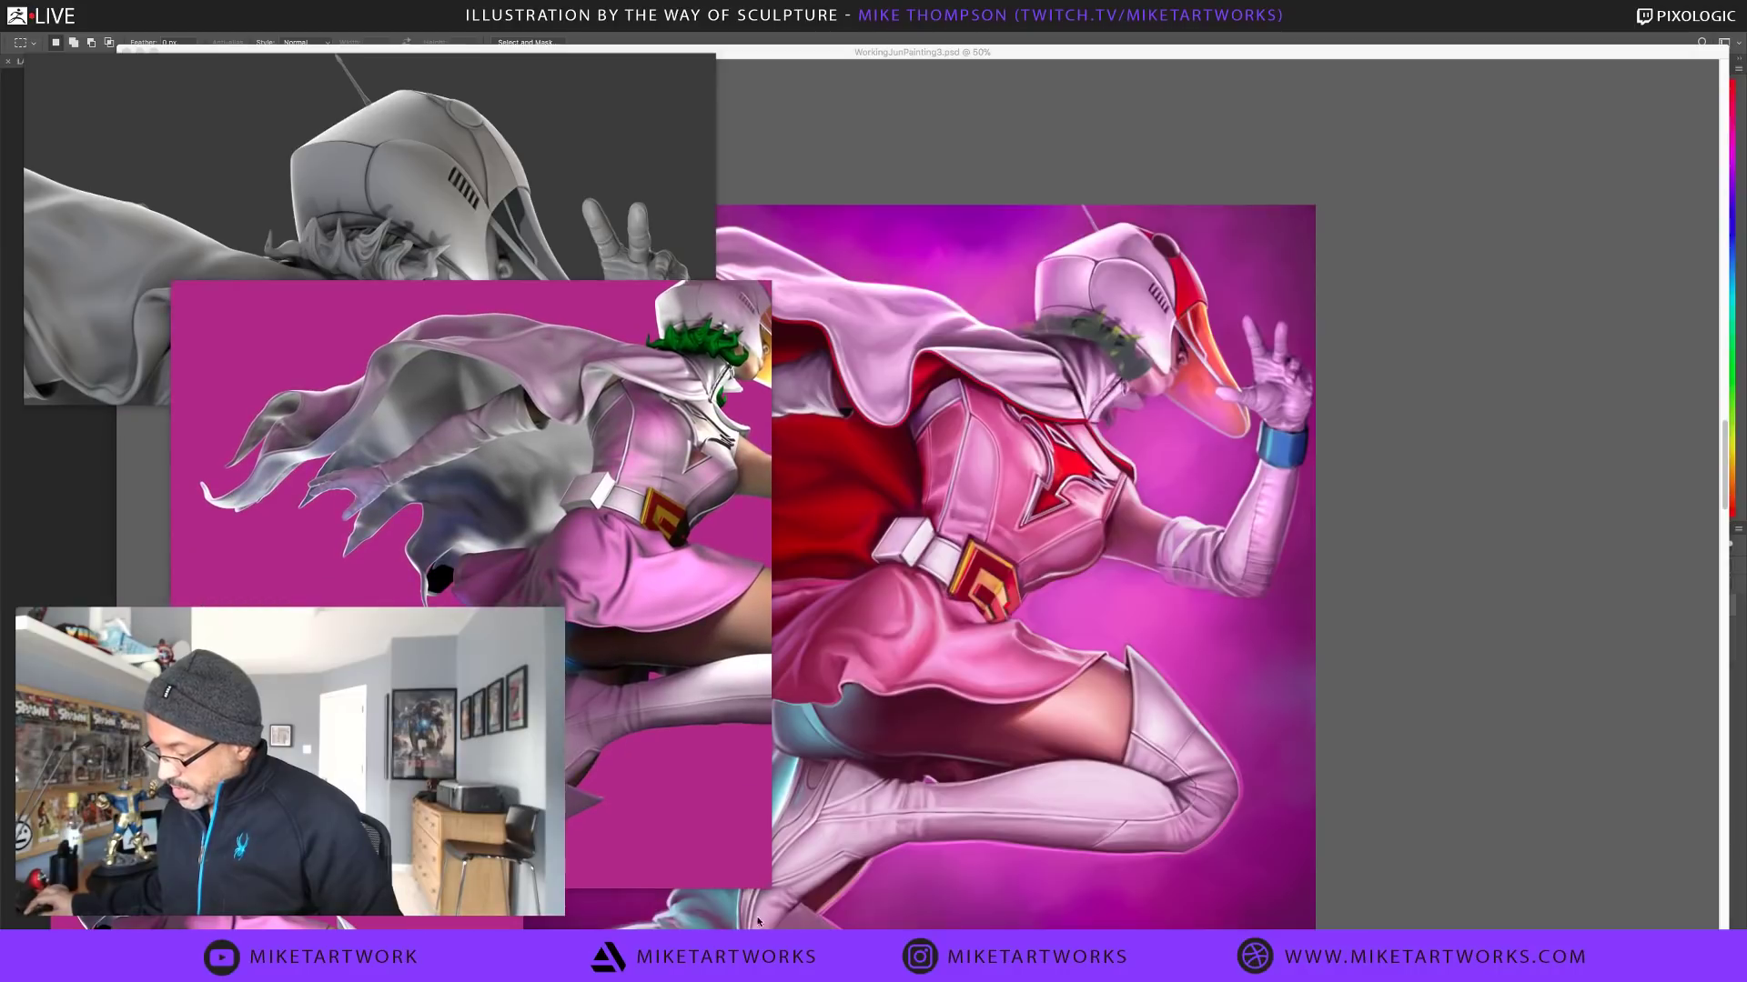
{"action": "mouse_move", "coordinate": [769, 884]}
{"action": "left_mouse_down"}
{"action": "mouse_move", "coordinate": [569, 650]}
{"action": "mouse_move", "coordinate": [588, 632]}
{"action": "left_mouse_up"}
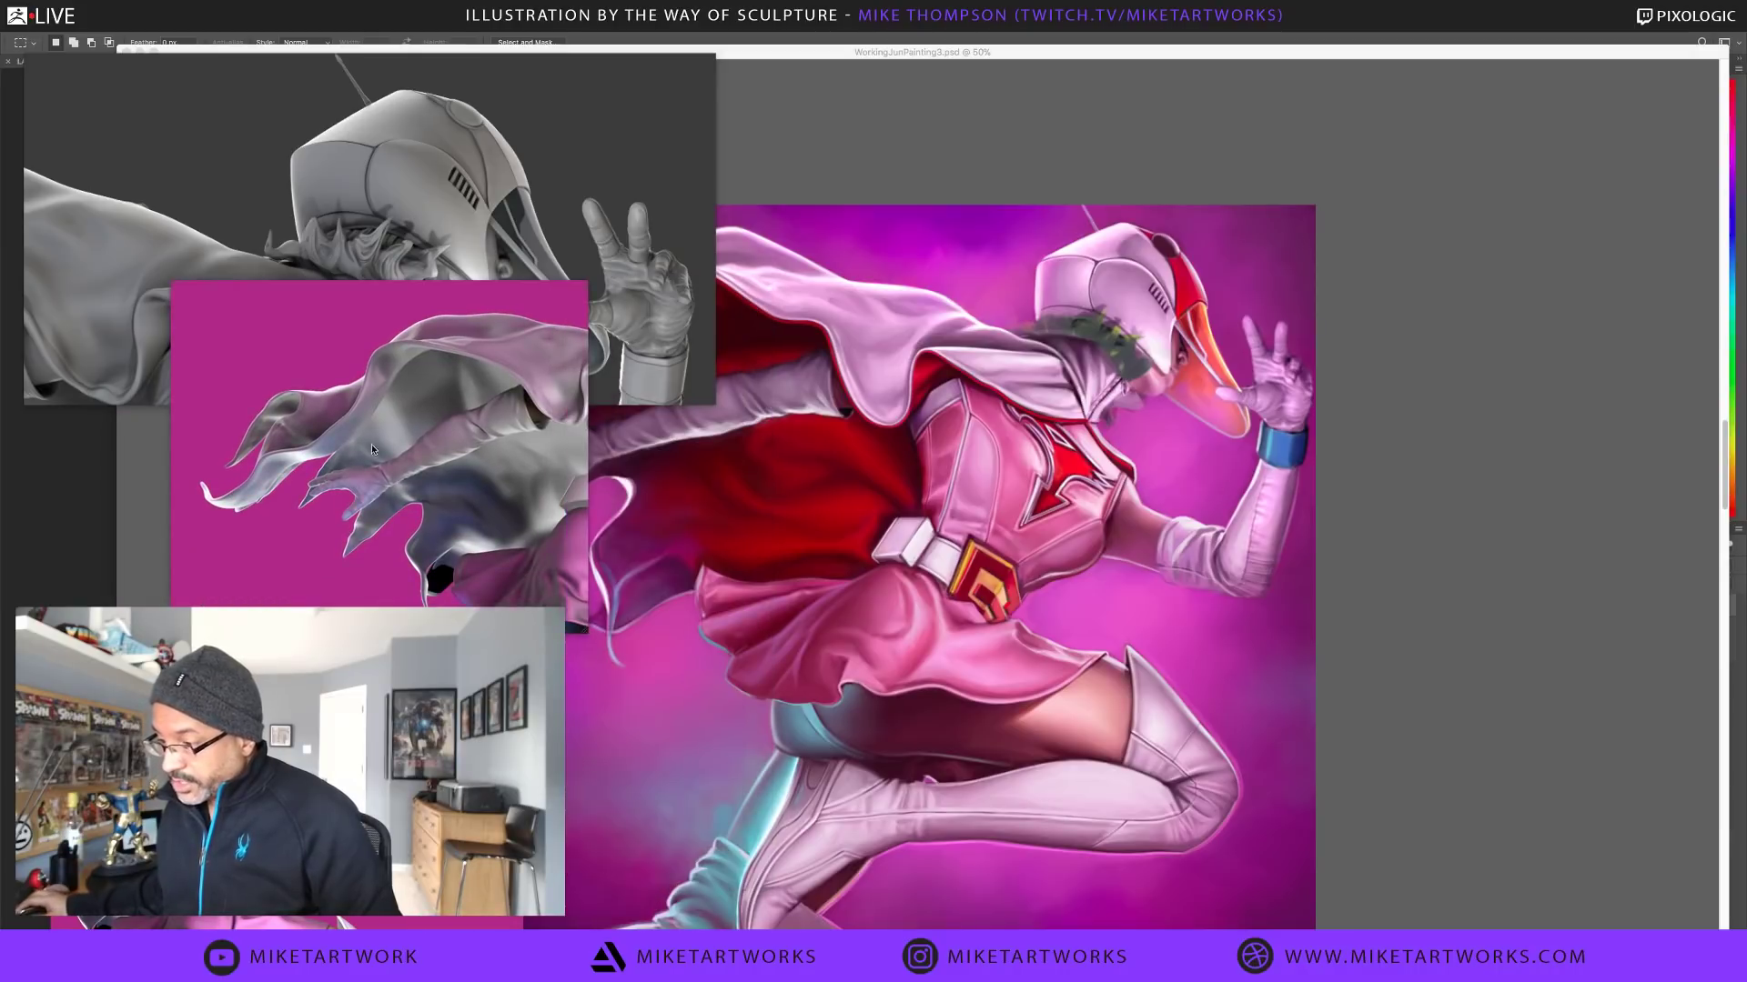
Enlarge the helmet and visor in the magenta-background render and place that reference just below the gray render
{"action": "scroll", "coordinate": [461, 445], "scroll_direction": "down", "scroll_amount": 3}
{"action": "scroll", "coordinate": [420, 381], "scroll_direction": "up", "scroll_amount": 5}
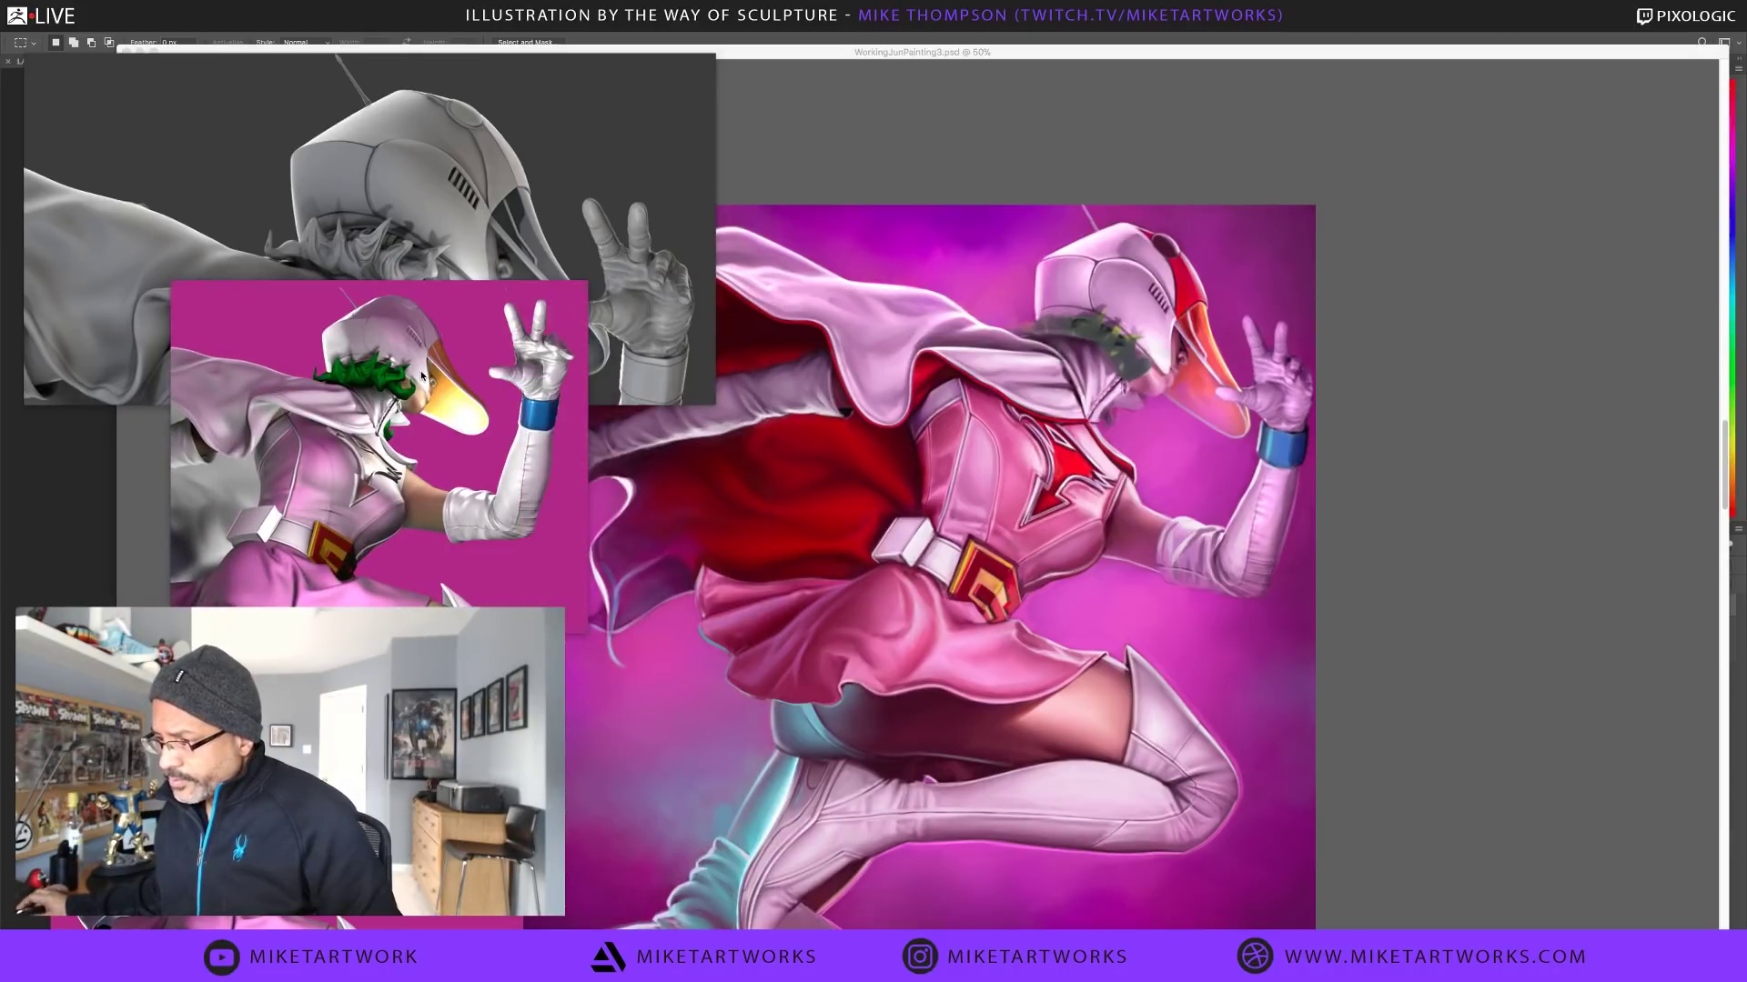
{"action": "scroll", "coordinate": [420, 380], "scroll_direction": "up", "scroll_amount": 3}
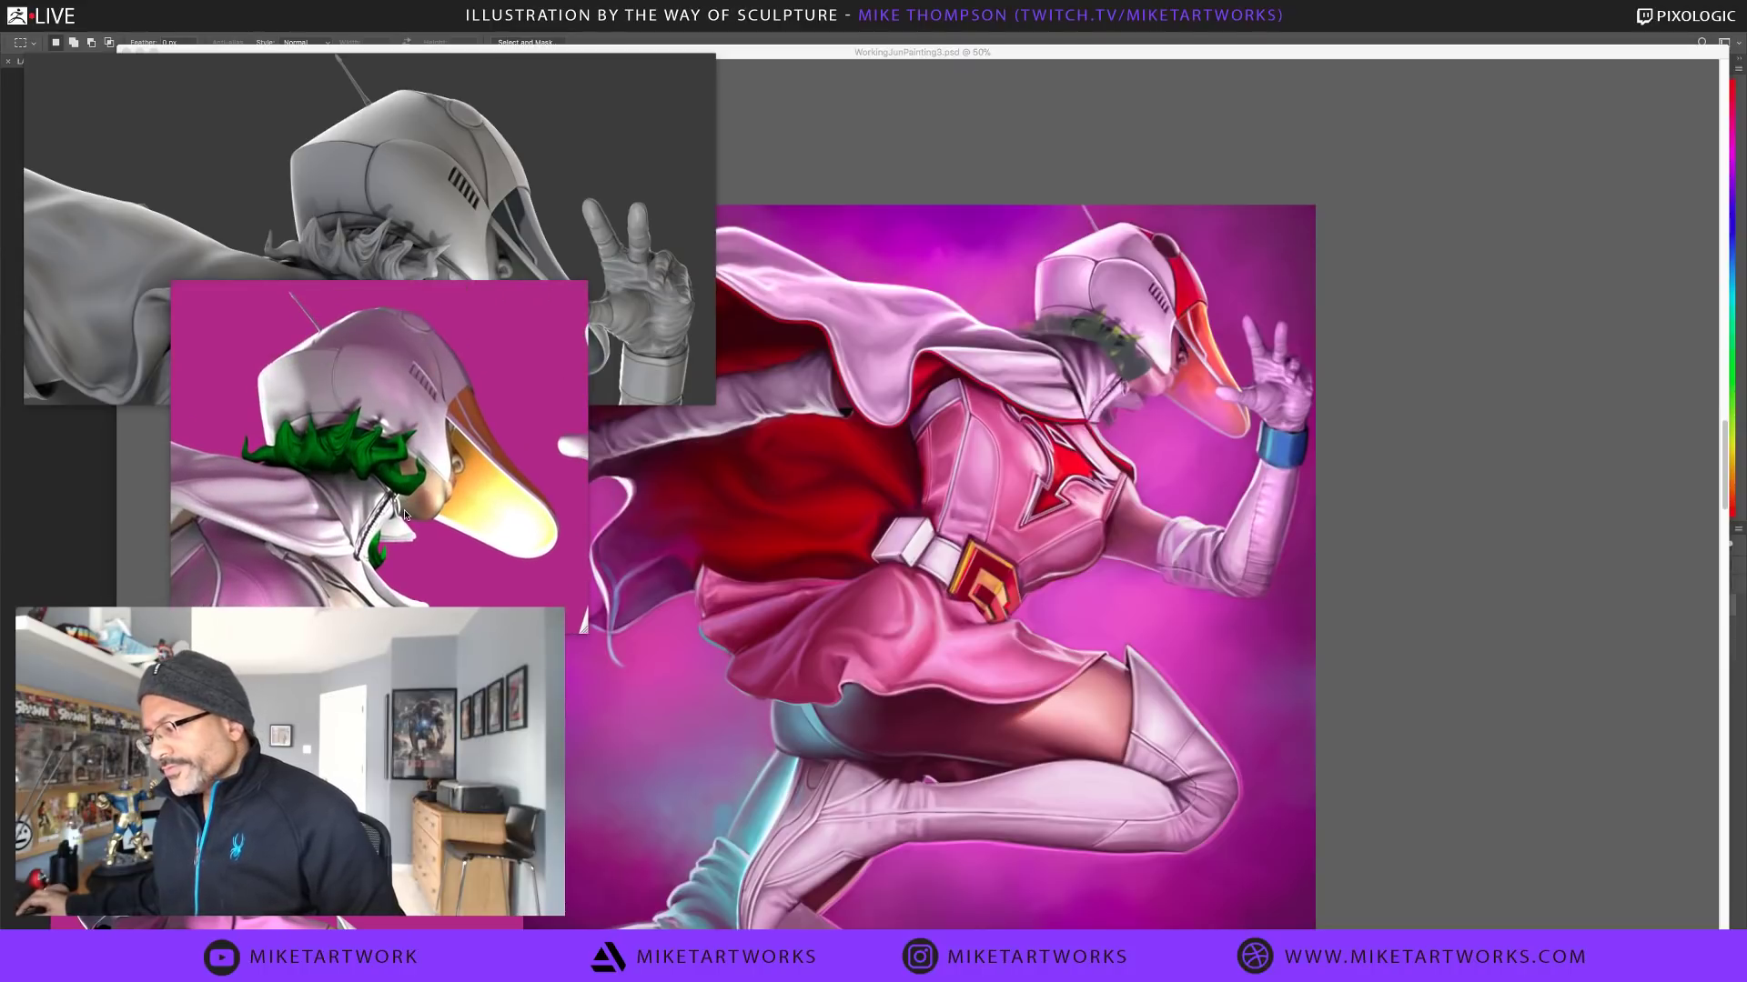
{"action": "left_click_drag", "start_coordinate": [496, 328], "coordinate": [396, 375]}
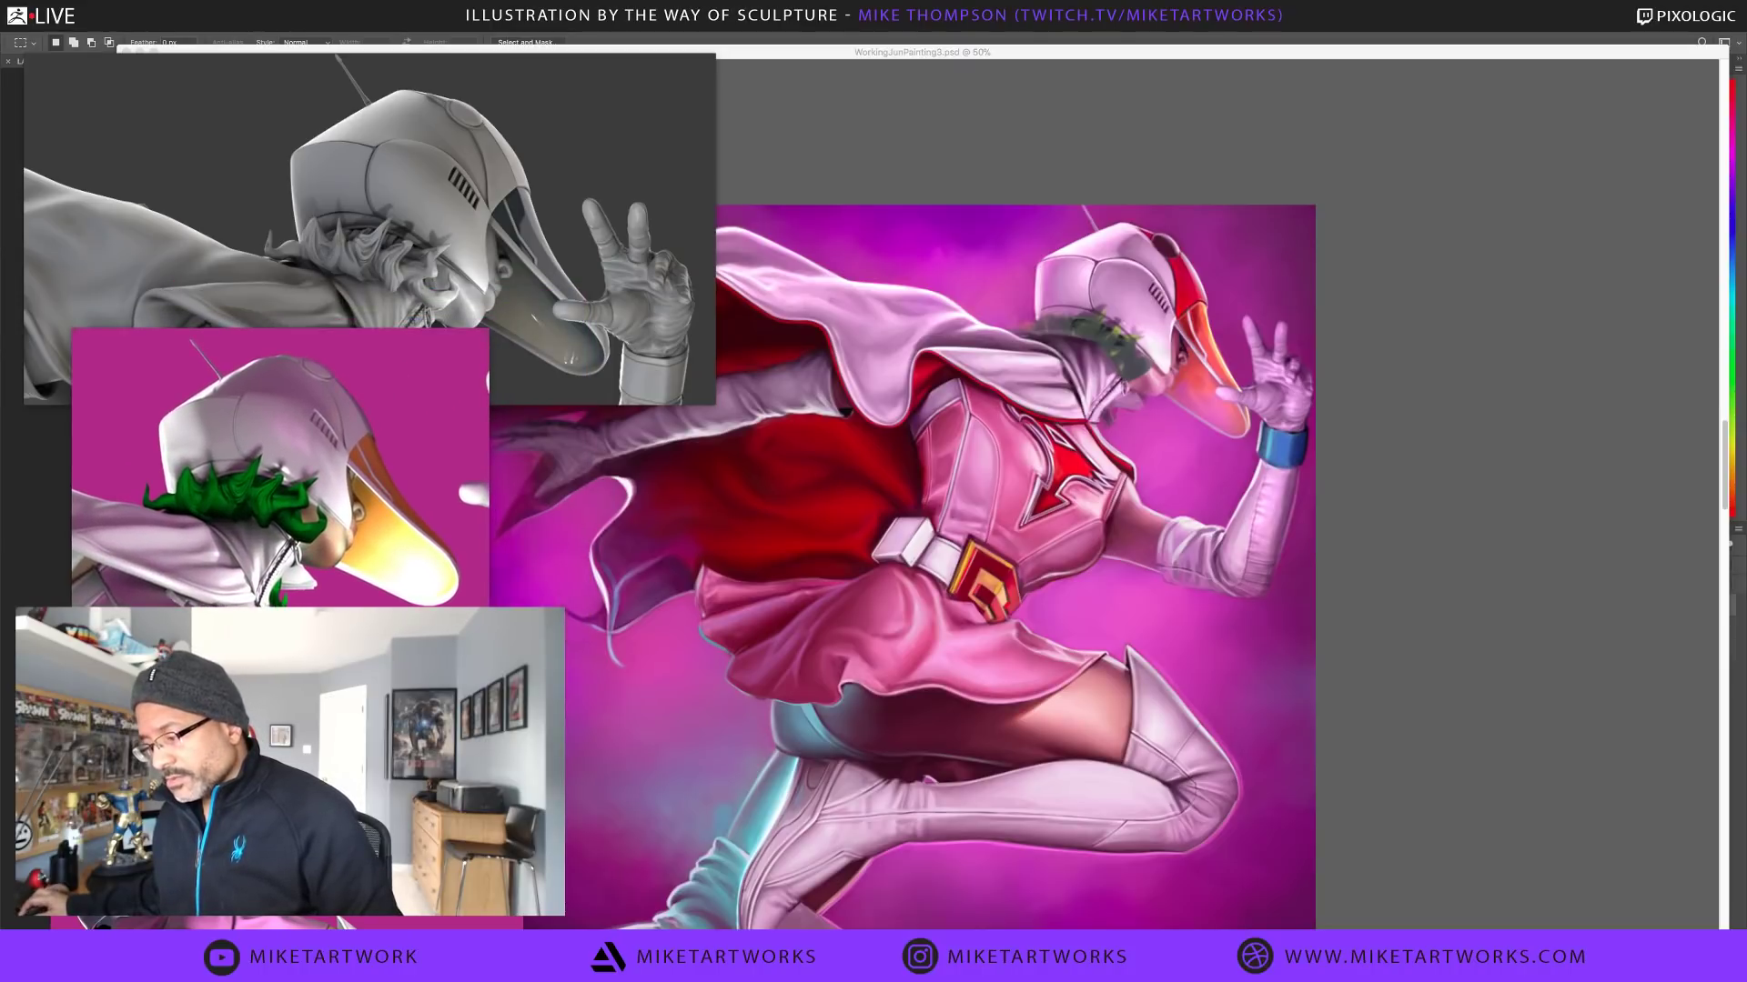
{"action": "left_click_drag", "start_coordinate": [394, 587], "coordinate": [367, 603]}
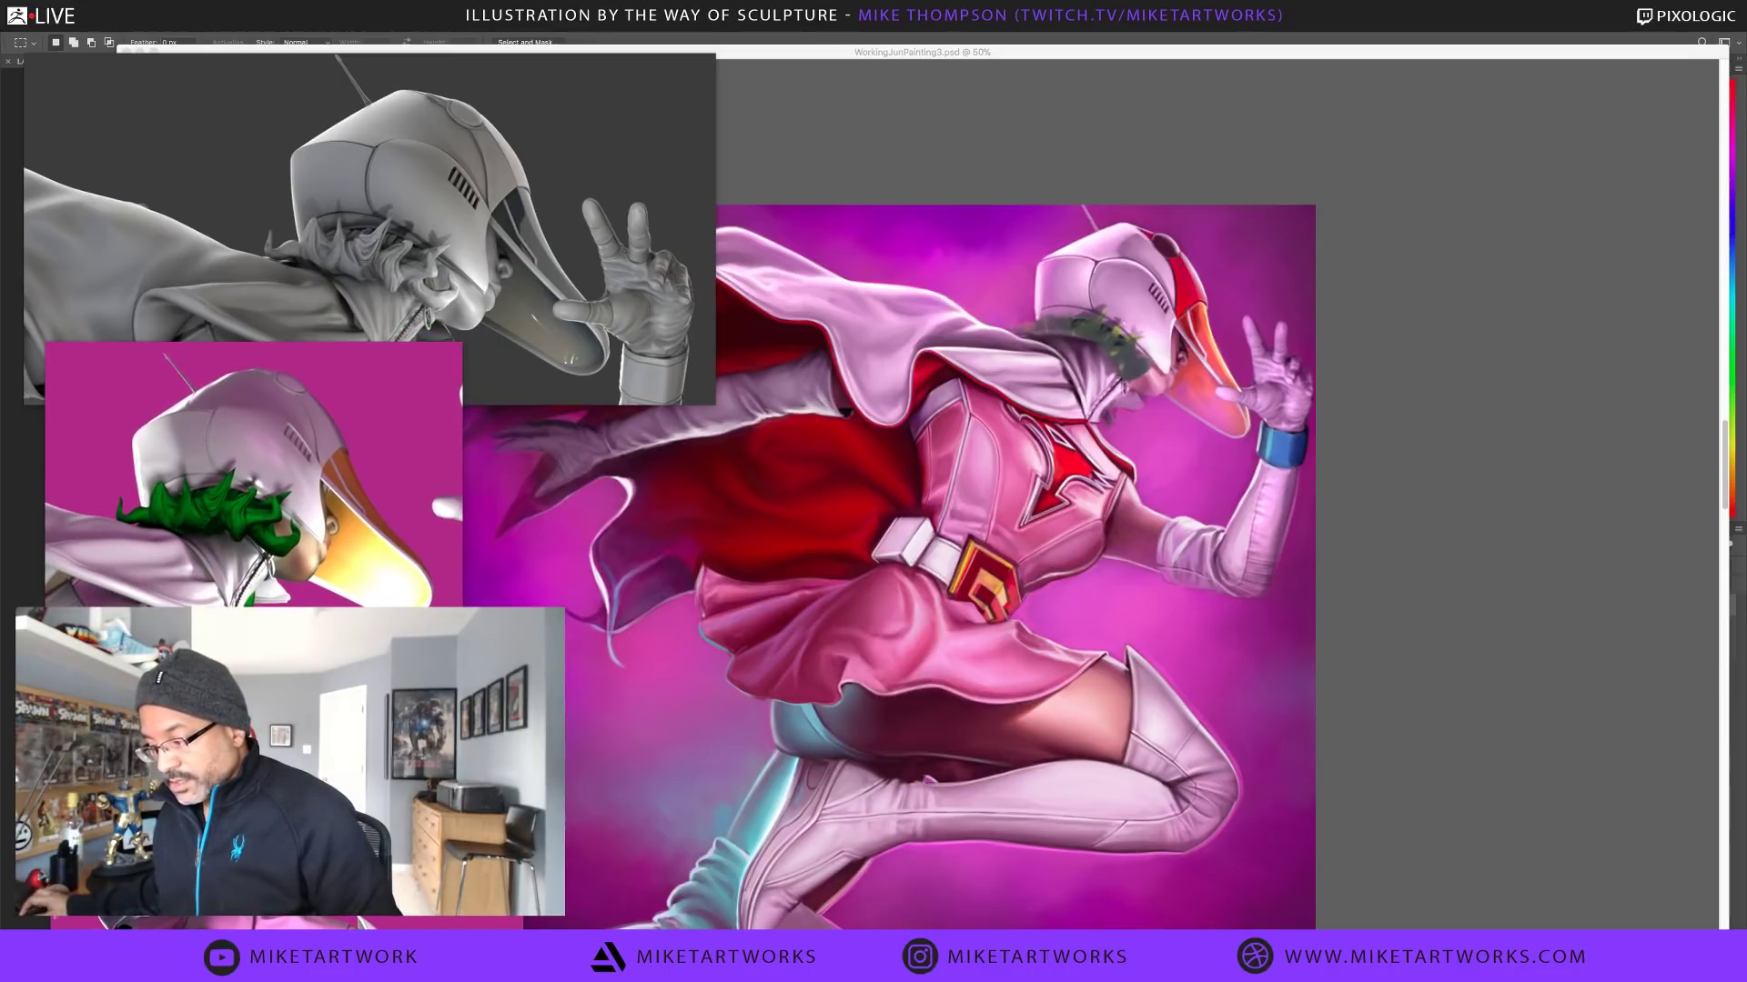
Fit the second magenta-background render beneath the first one and enlarge its helmet
{"action": "left_click_drag", "start_coordinate": [591, 648], "coordinate": [282, 541]}
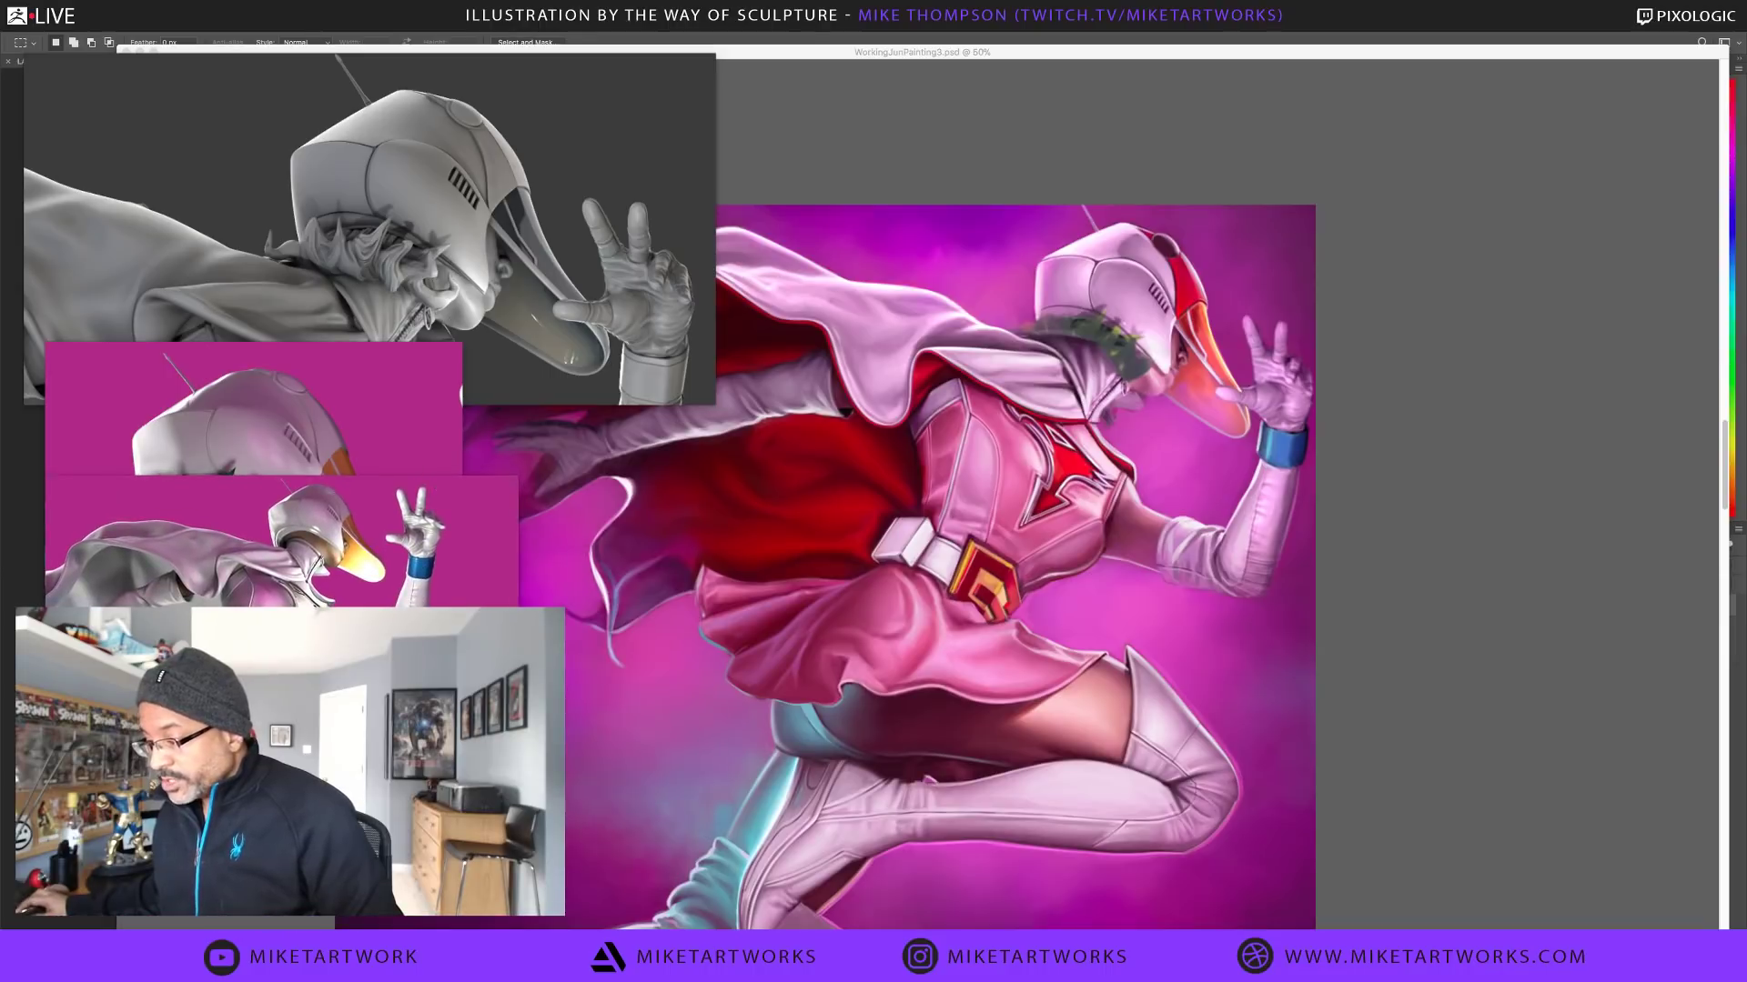
{"action": "scroll", "coordinate": [256, 541], "scroll_direction": "up", "scroll_amount": 5}
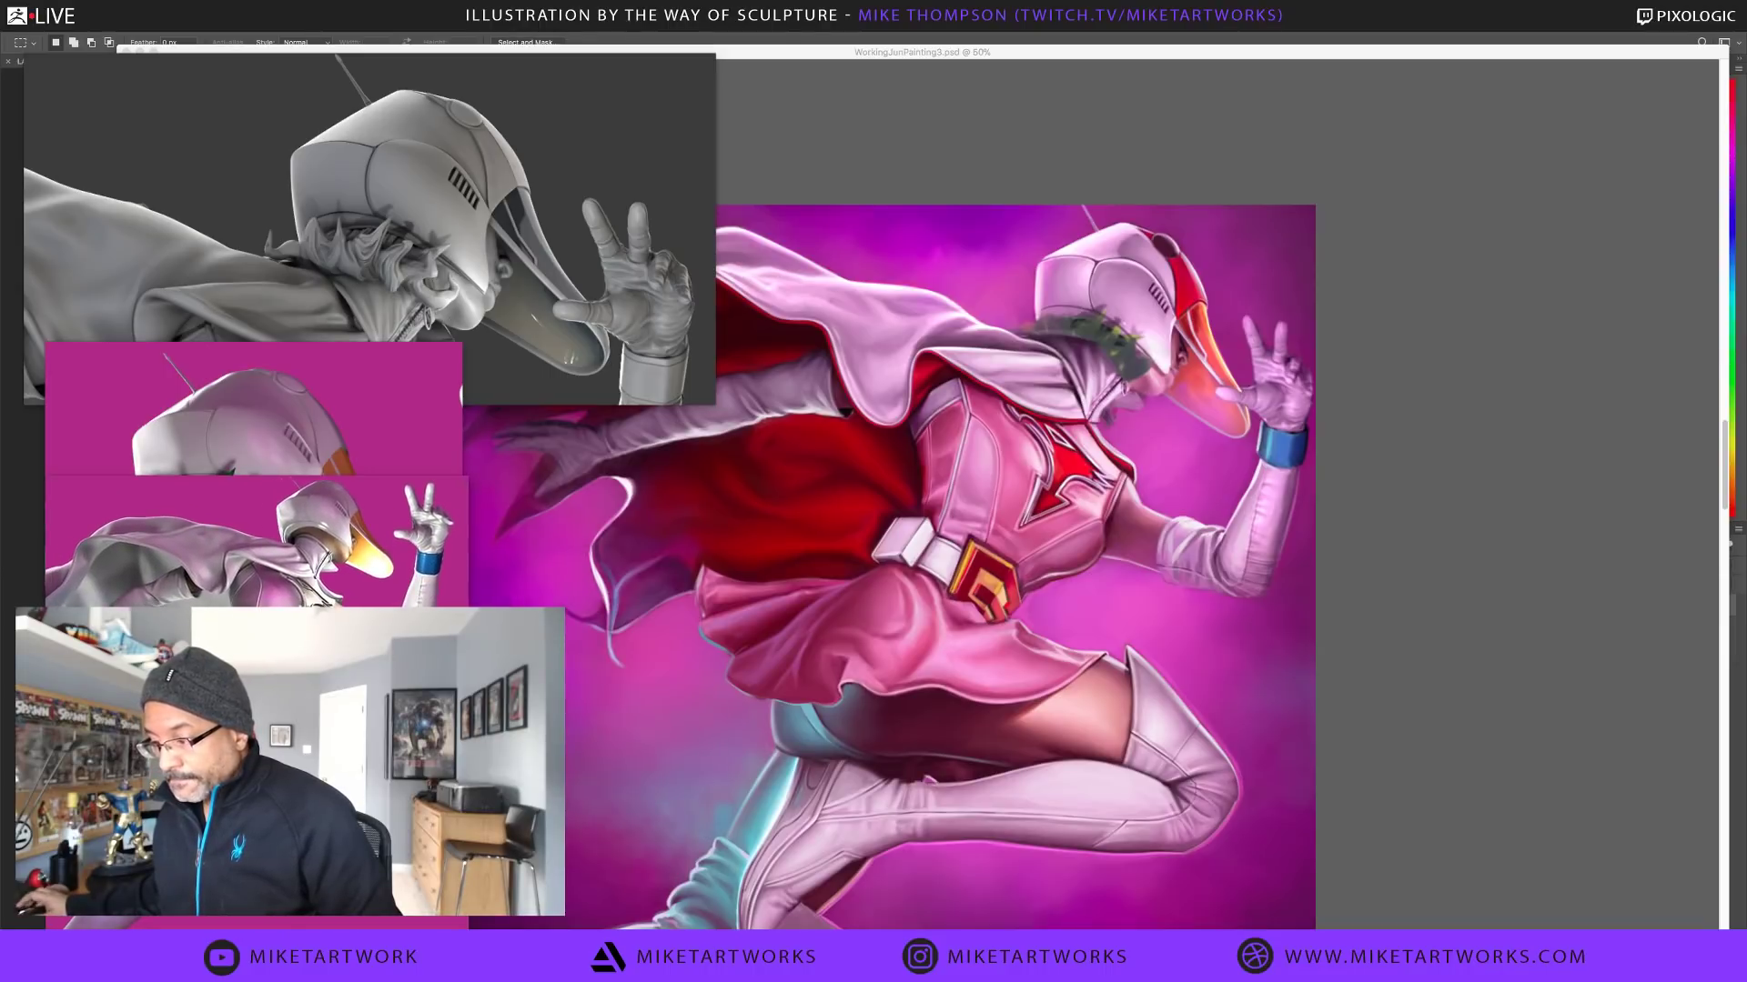
{"action": "scroll", "coordinate": [256, 541], "scroll_direction": "up", "scroll_amount": 5}
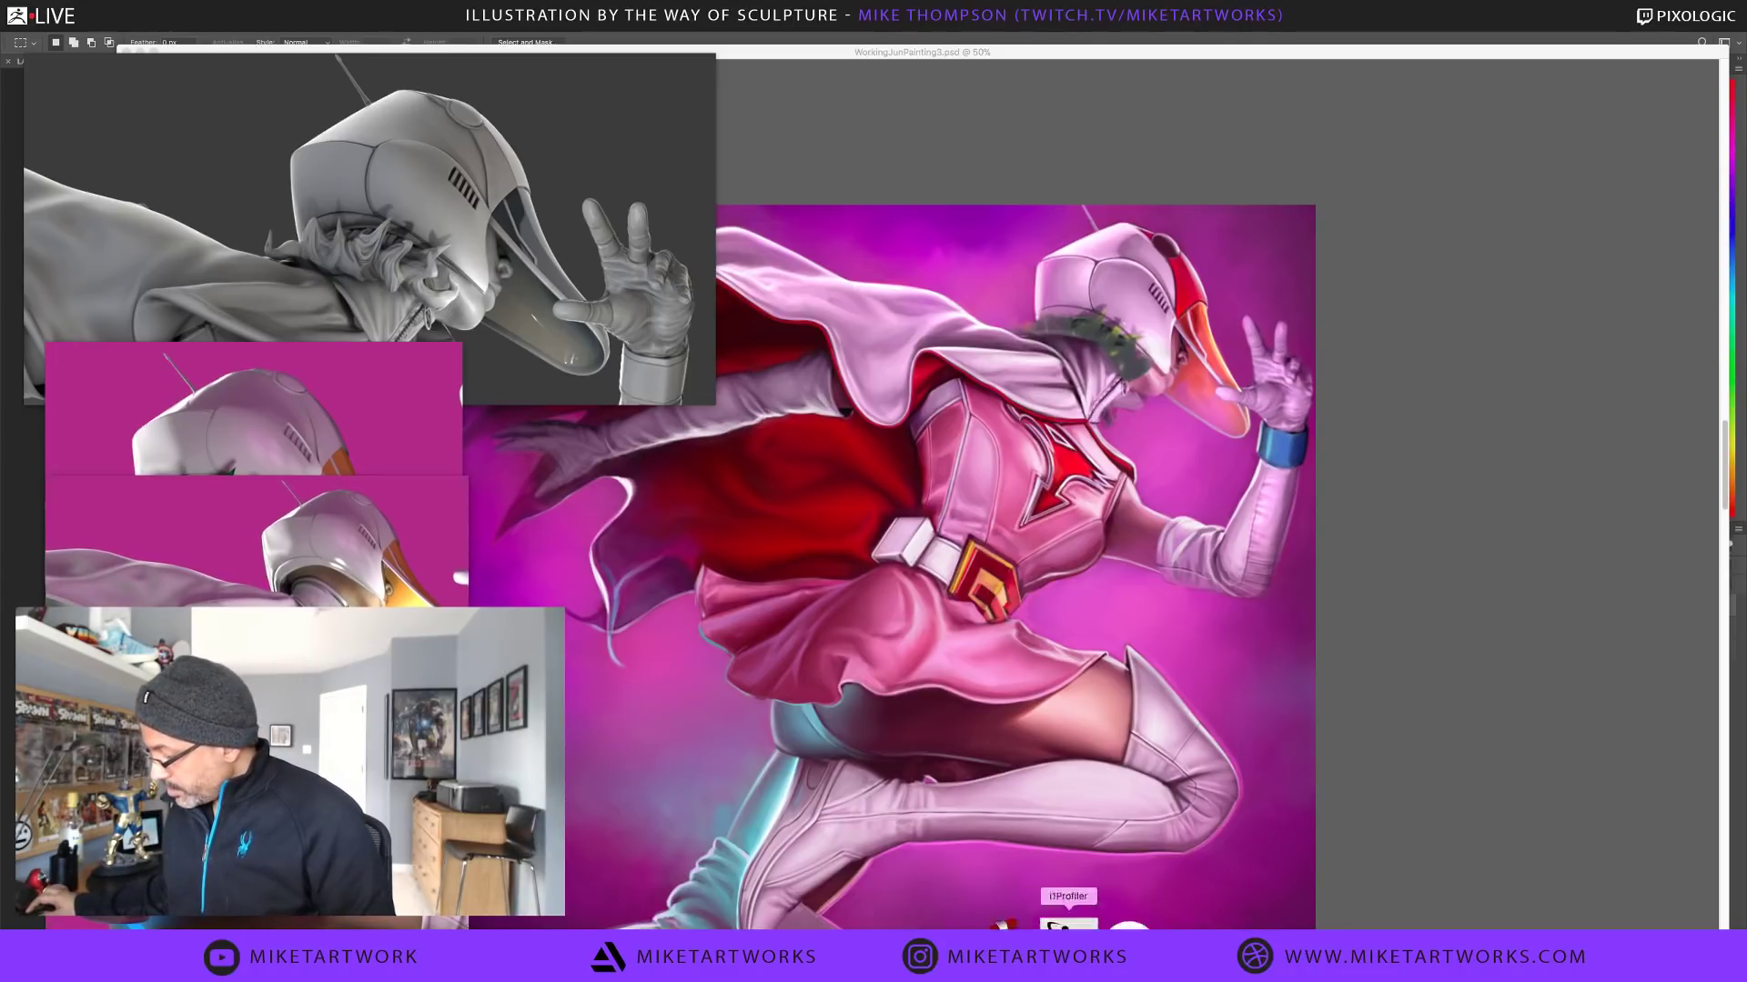
Switch to Photoshop and preview JunToyRender3.tif and zbl.tif in the Renderings folder without opening either file
{"action": "left_click", "coordinate": [1162, 926]}
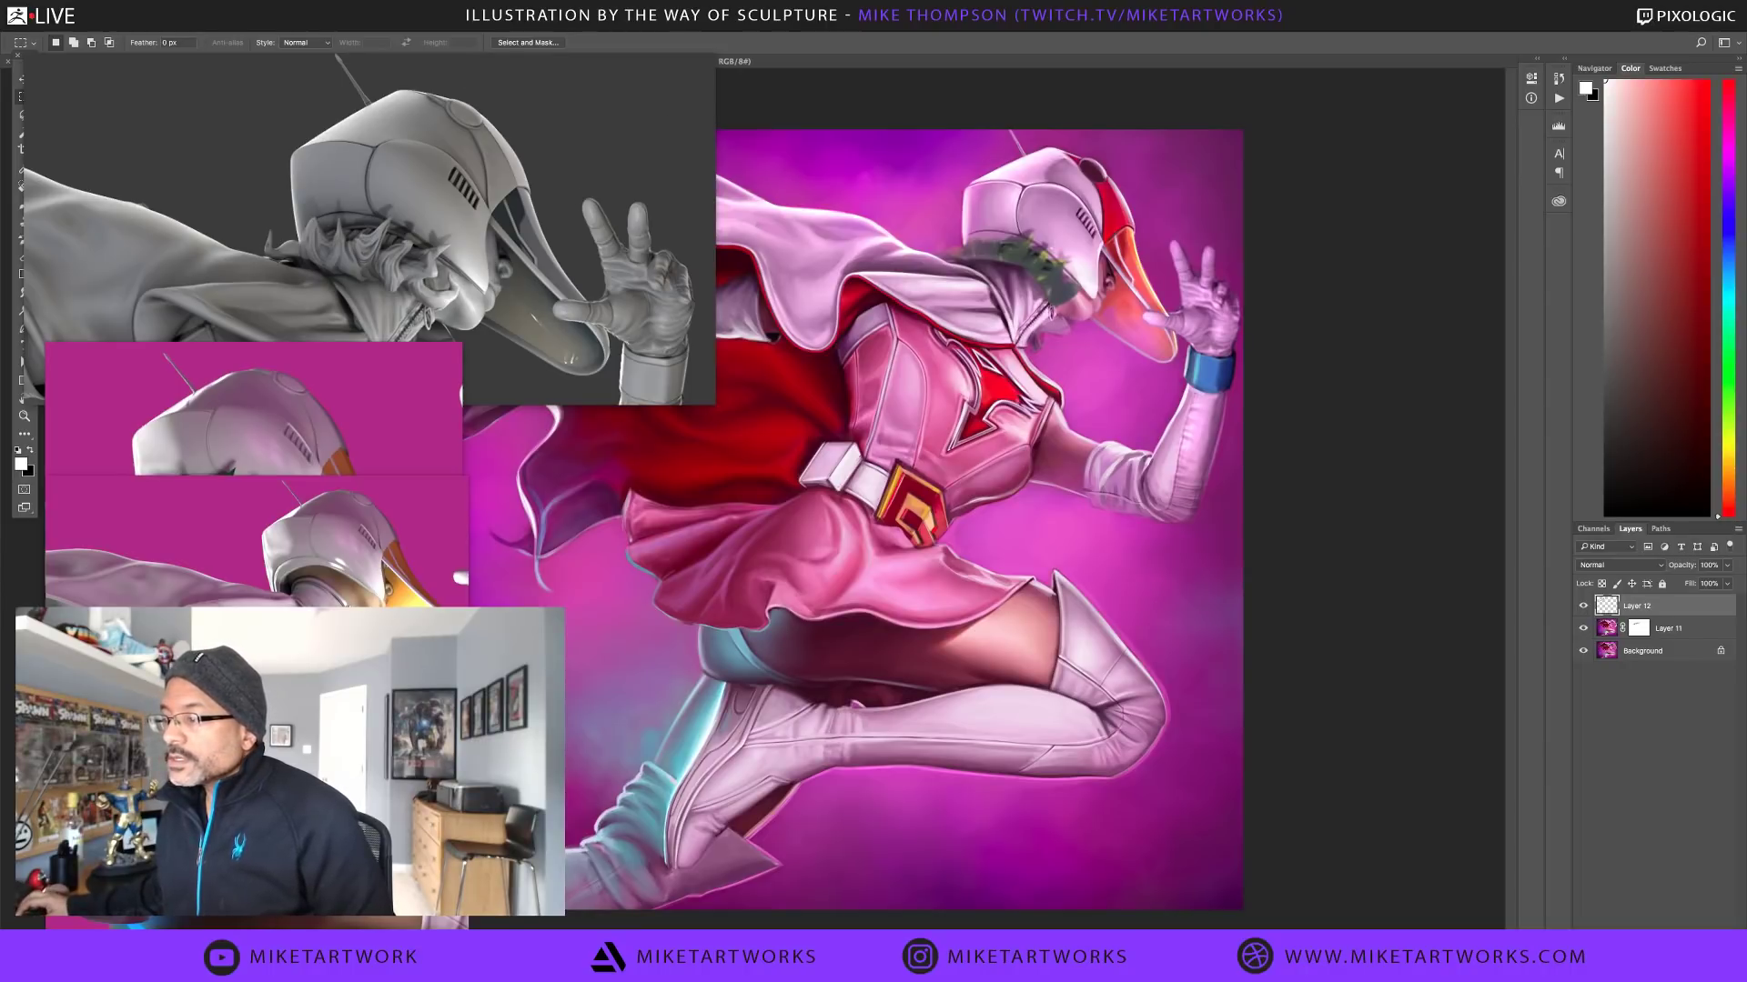
{"action": "left_click", "coordinate": [132, 16]}
{"action": "left_click", "coordinate": [691, 239]}
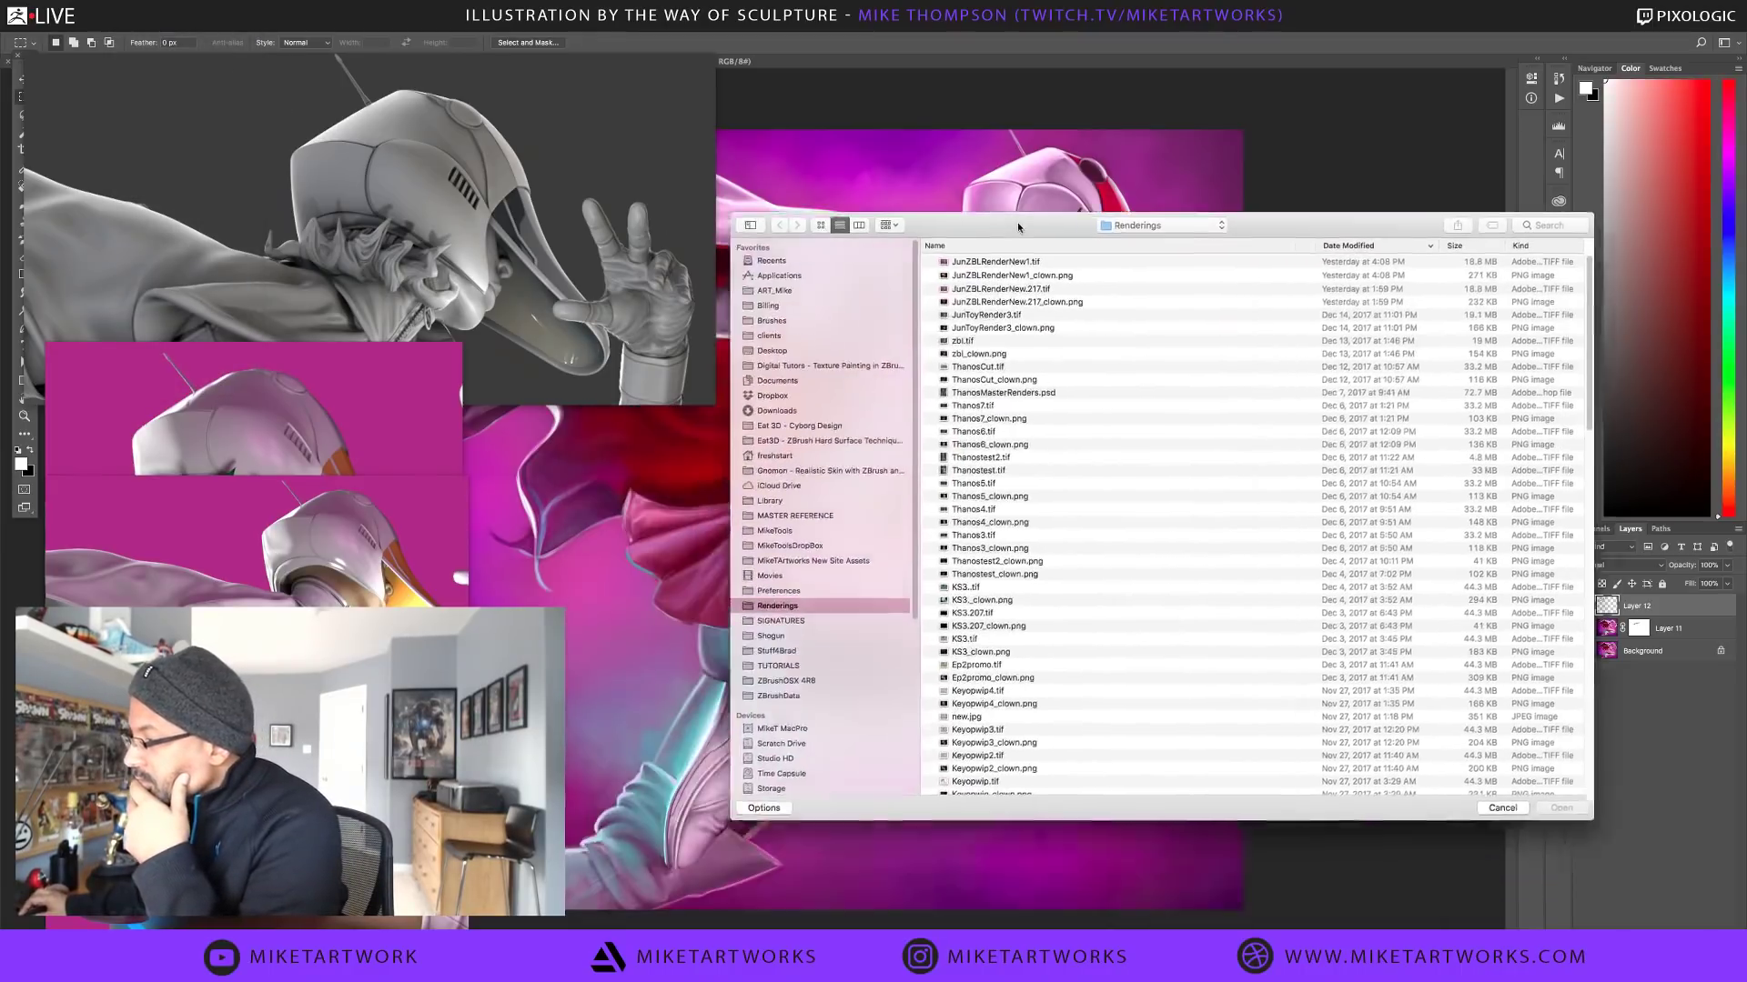
{"action": "left_click_drag", "start_coordinate": [1018, 226], "coordinate": [1035, 144]}
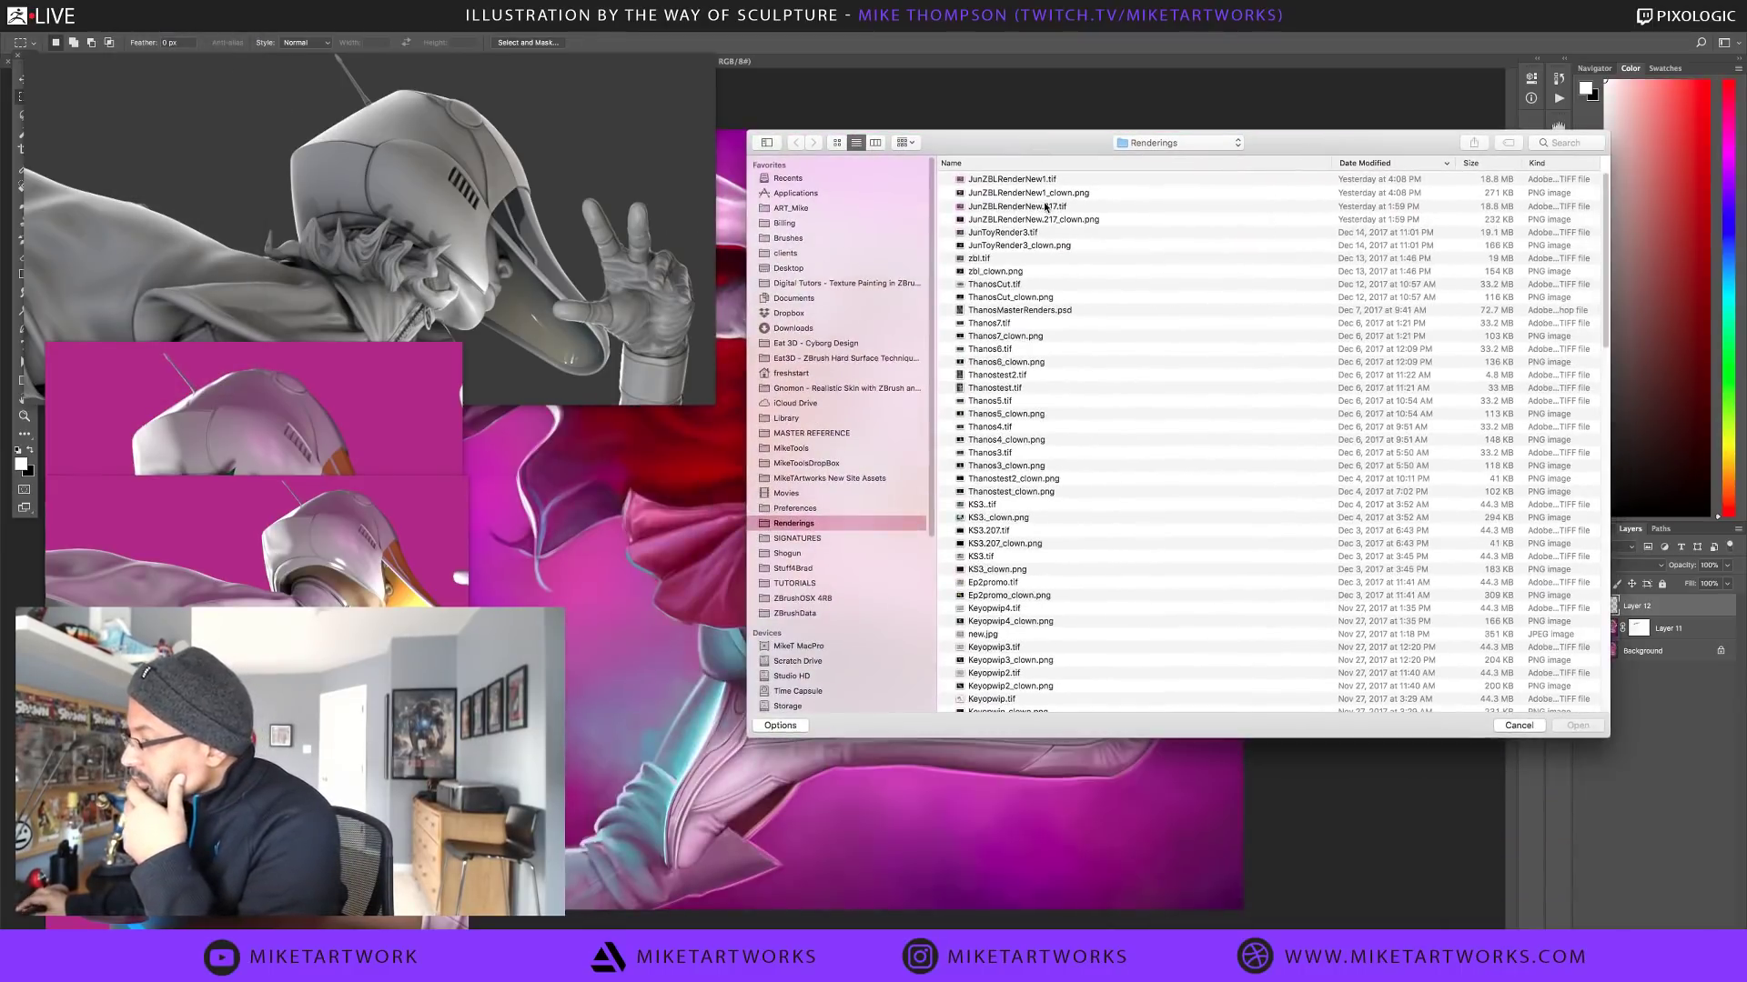
{"action": "left_click", "coordinate": [1004, 233]}
{"action": "key", "text": "space"}
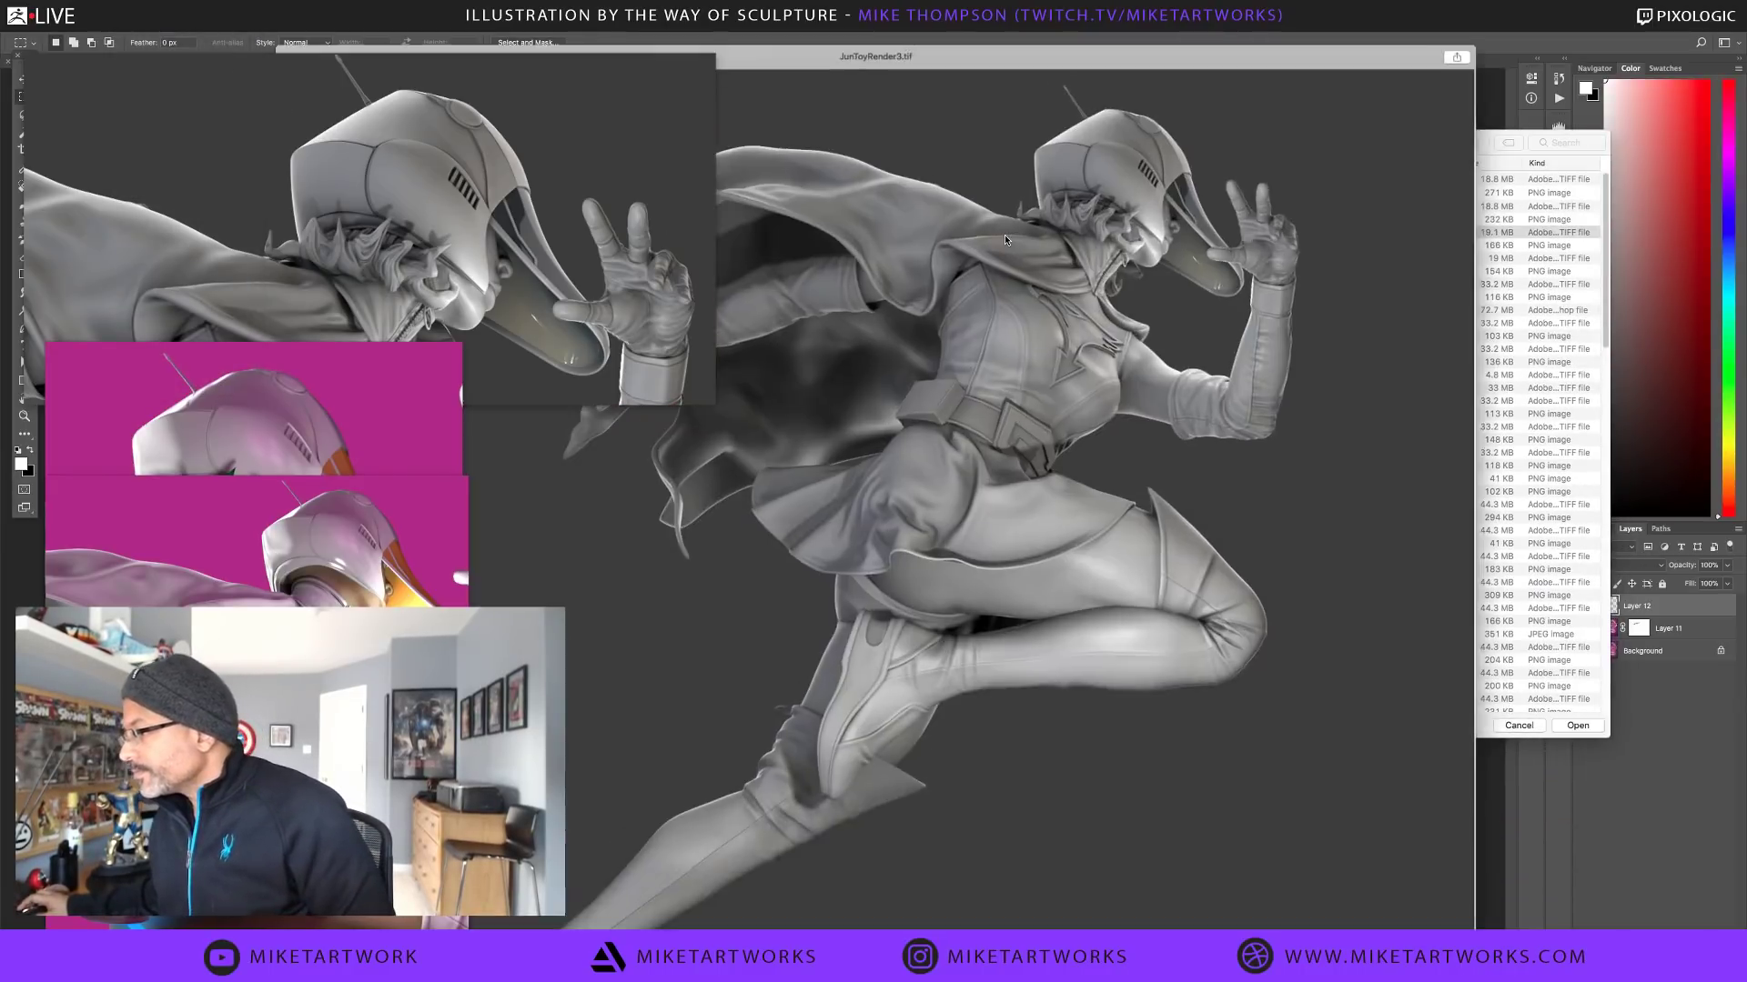
{"action": "key", "text": "space"}
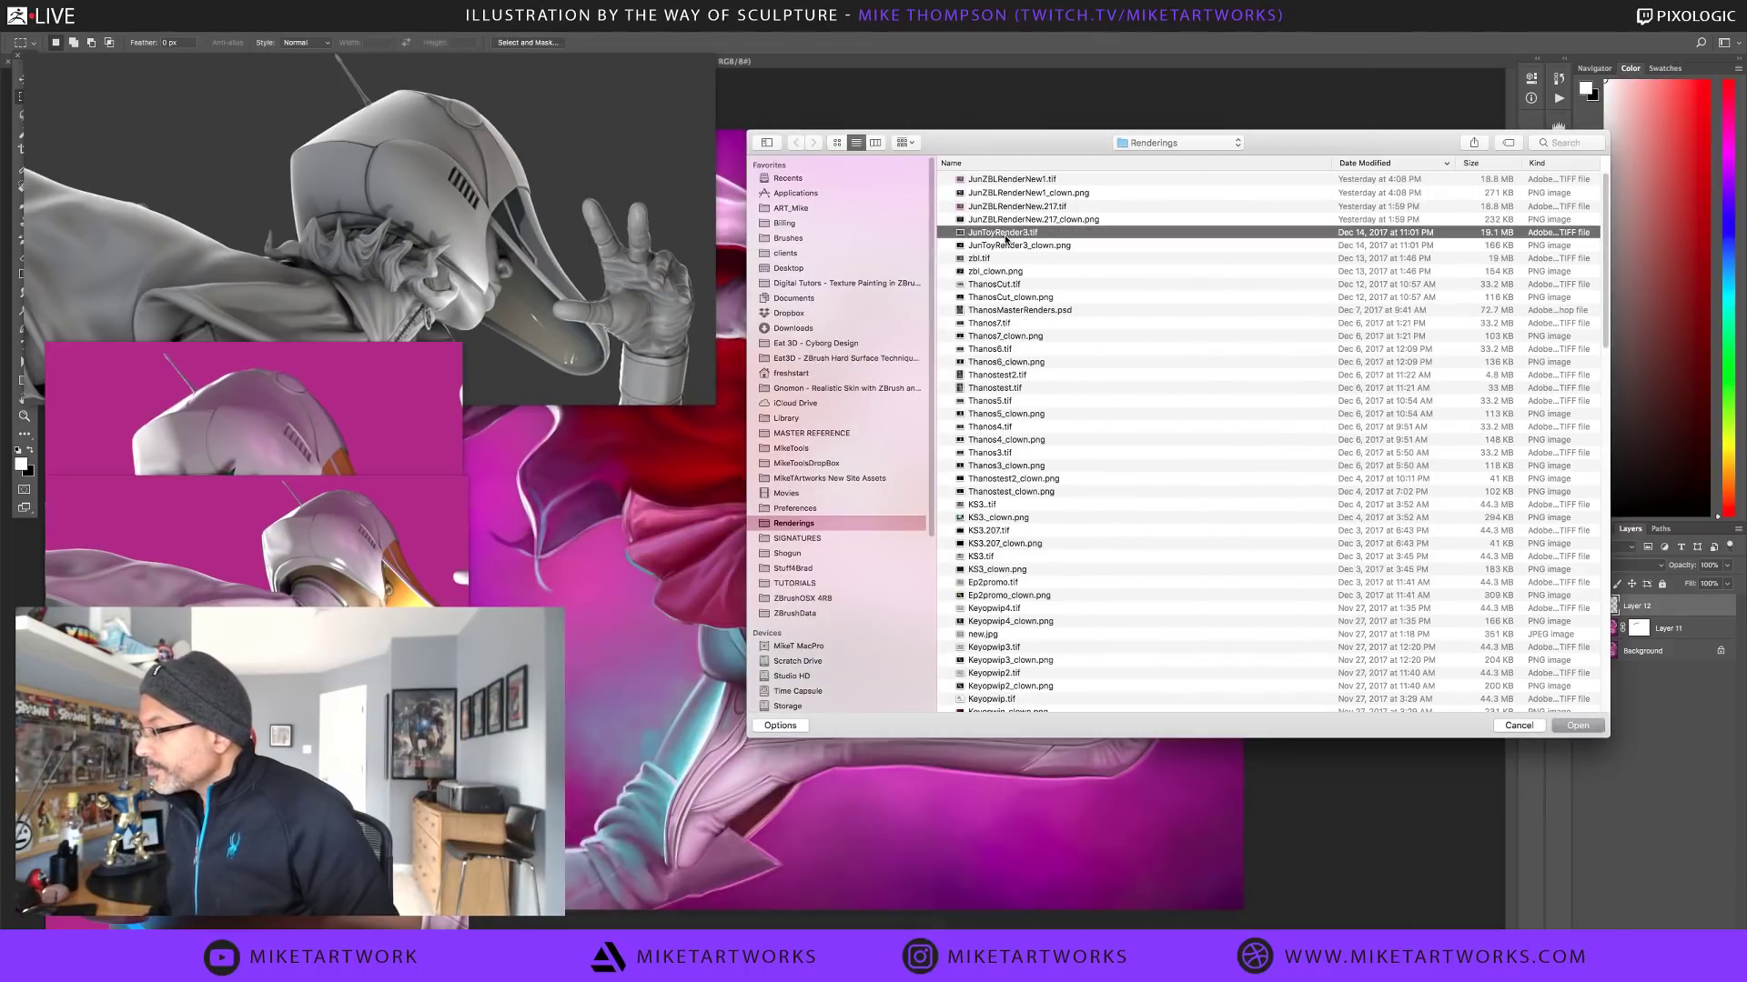
{"action": "key", "text": "Down"}
{"action": "key", "text": "Down"}
{"action": "key", "text": "space"}
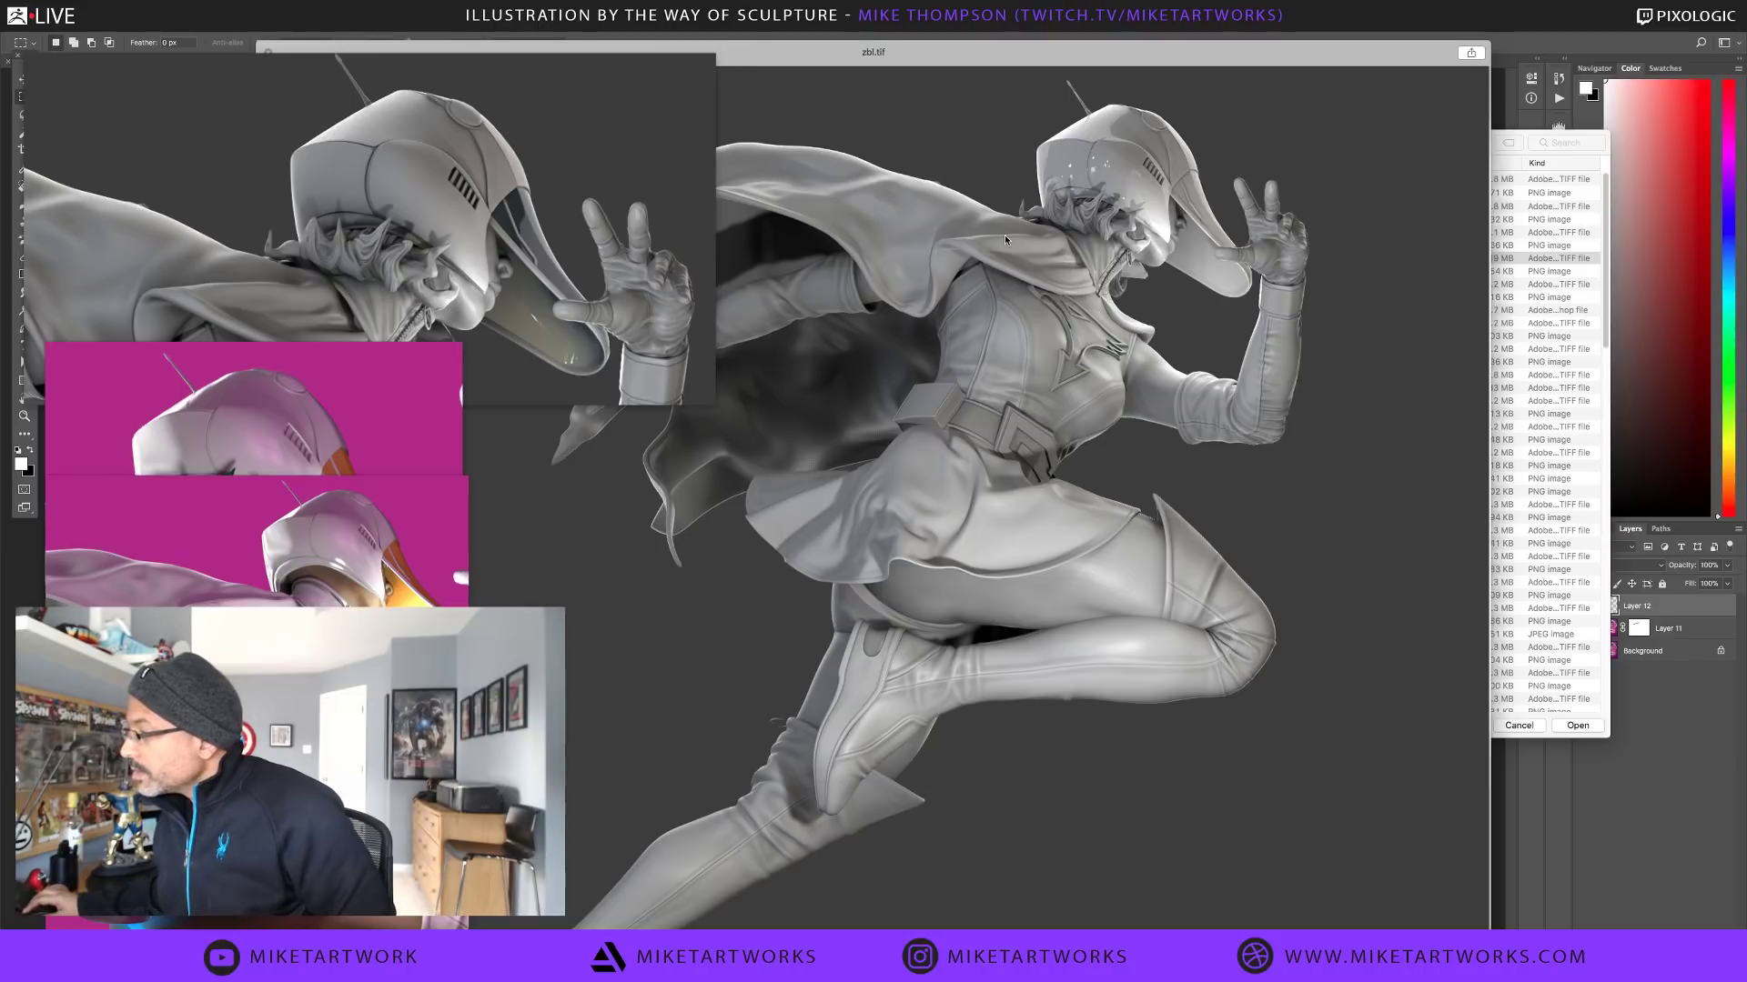
{"action": "key", "text": "space"}
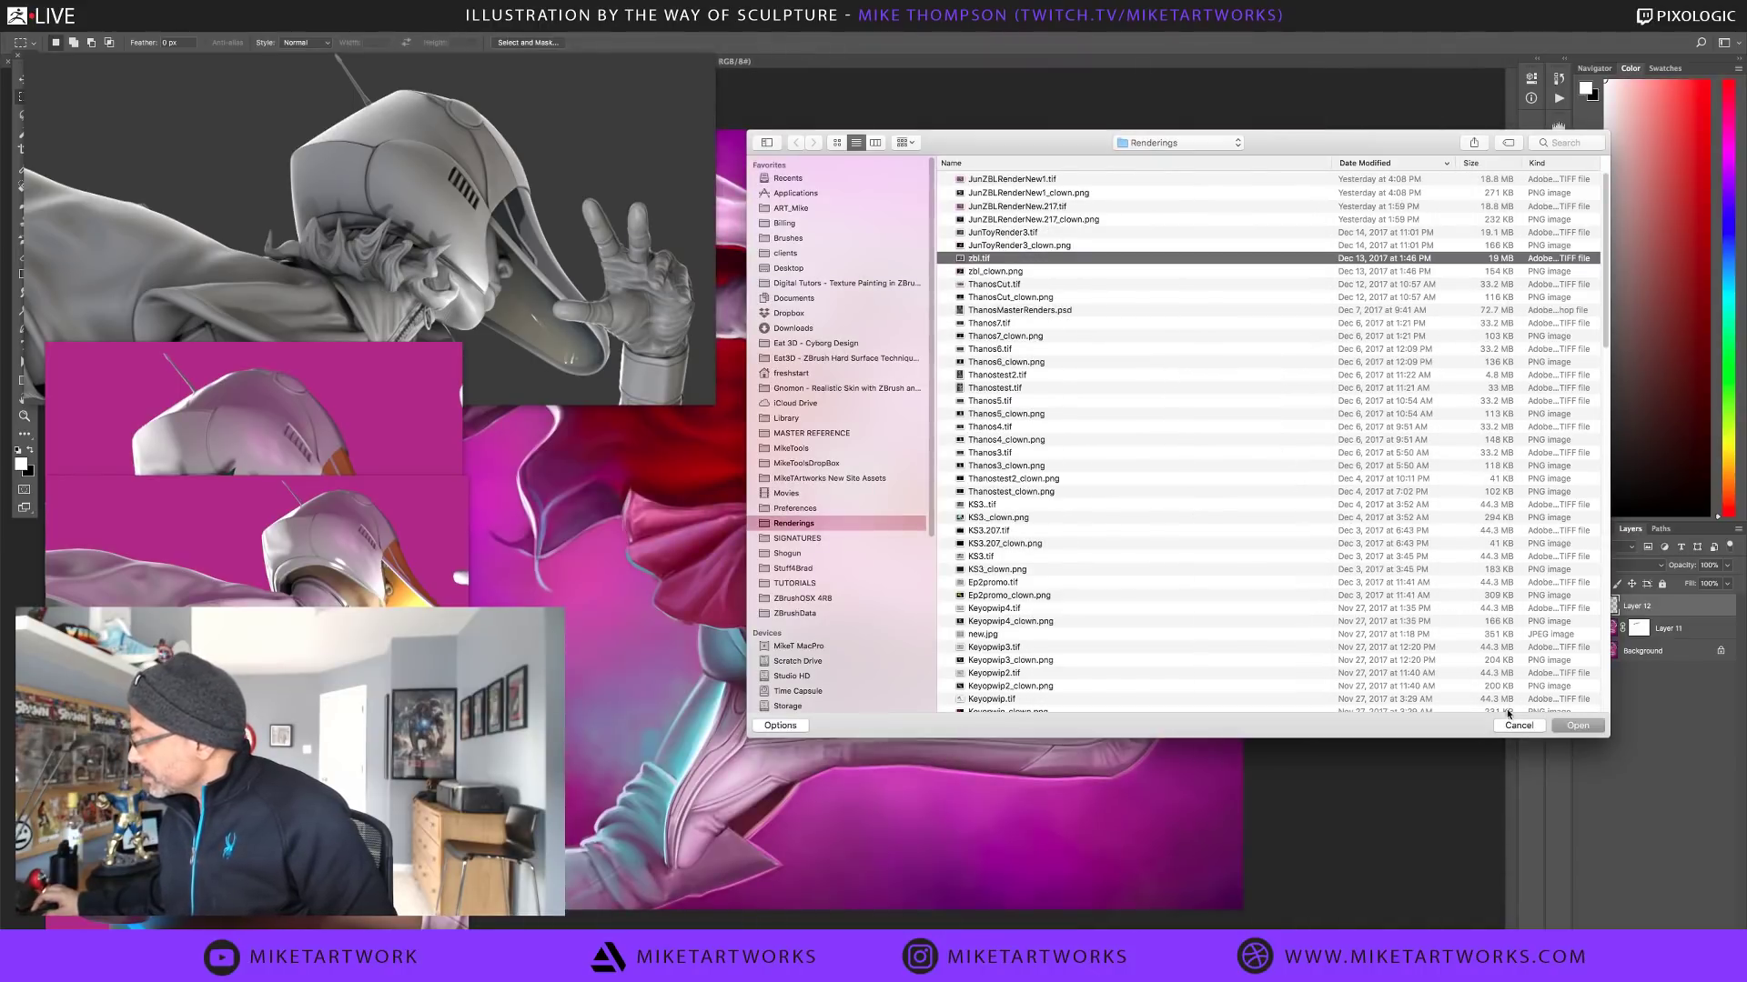
{"action": "left_click", "coordinate": [1521, 725]}
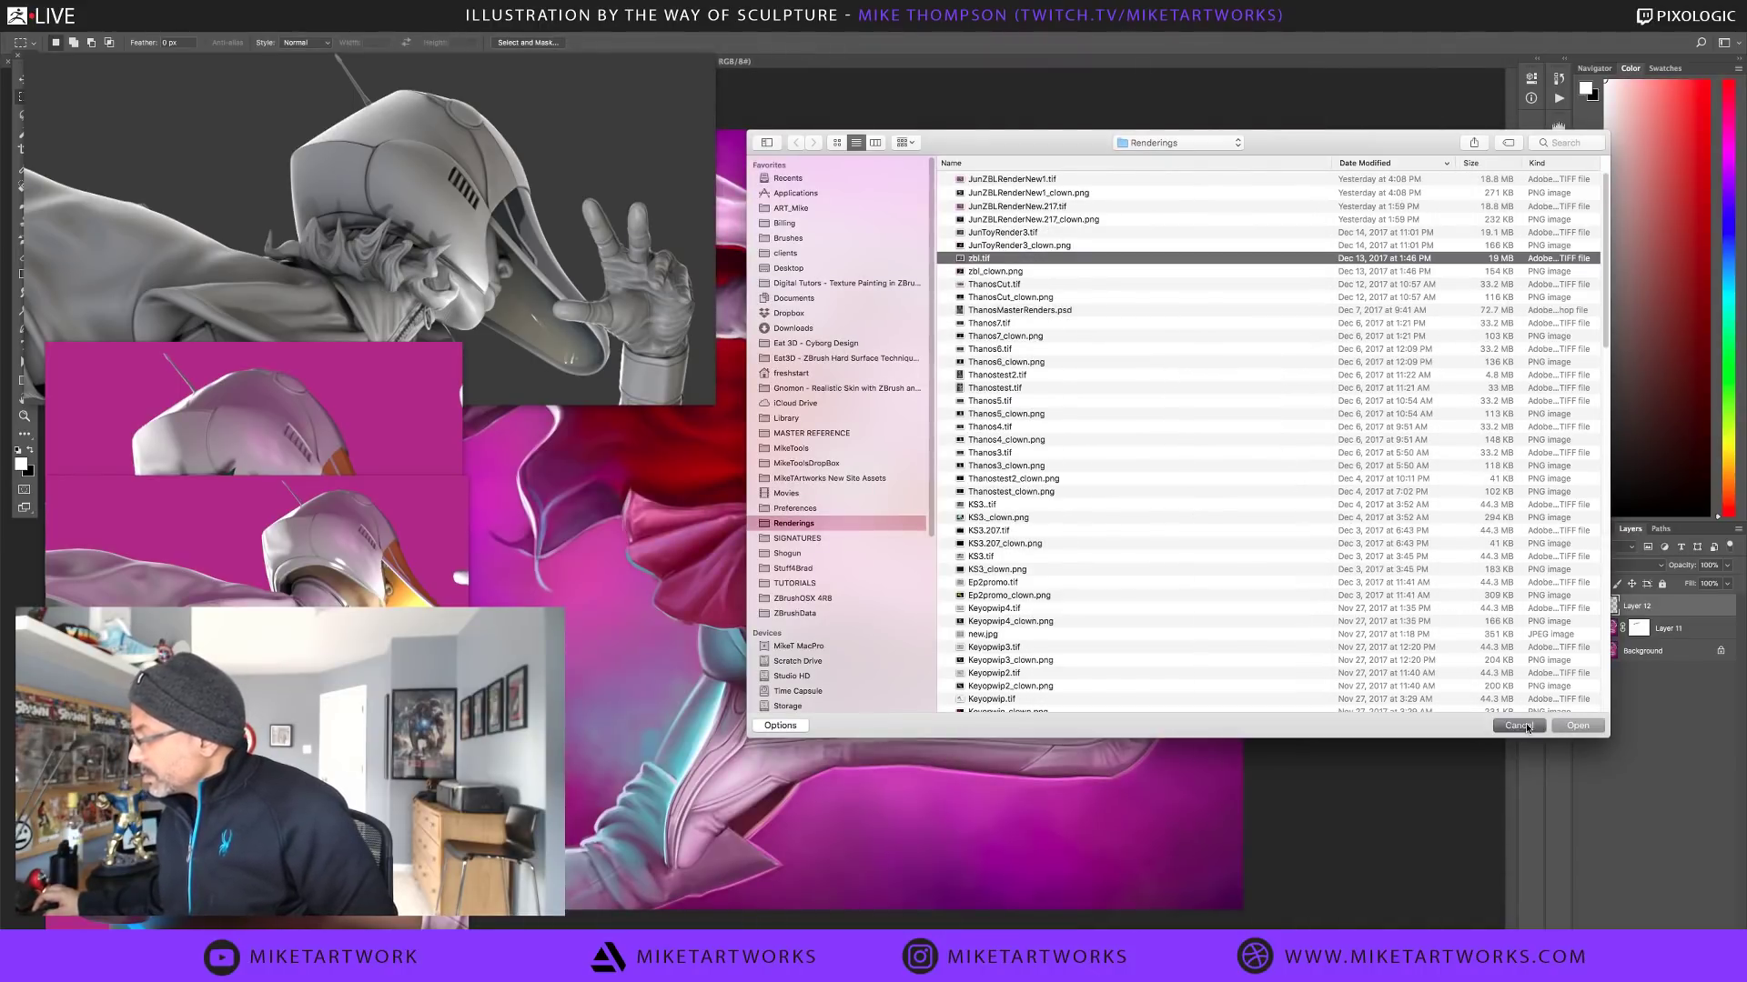
Load zbl.tif from the Renderings folder into Kuadro as an additional reference image
{"action": "left_click", "coordinate": [543, 235]}
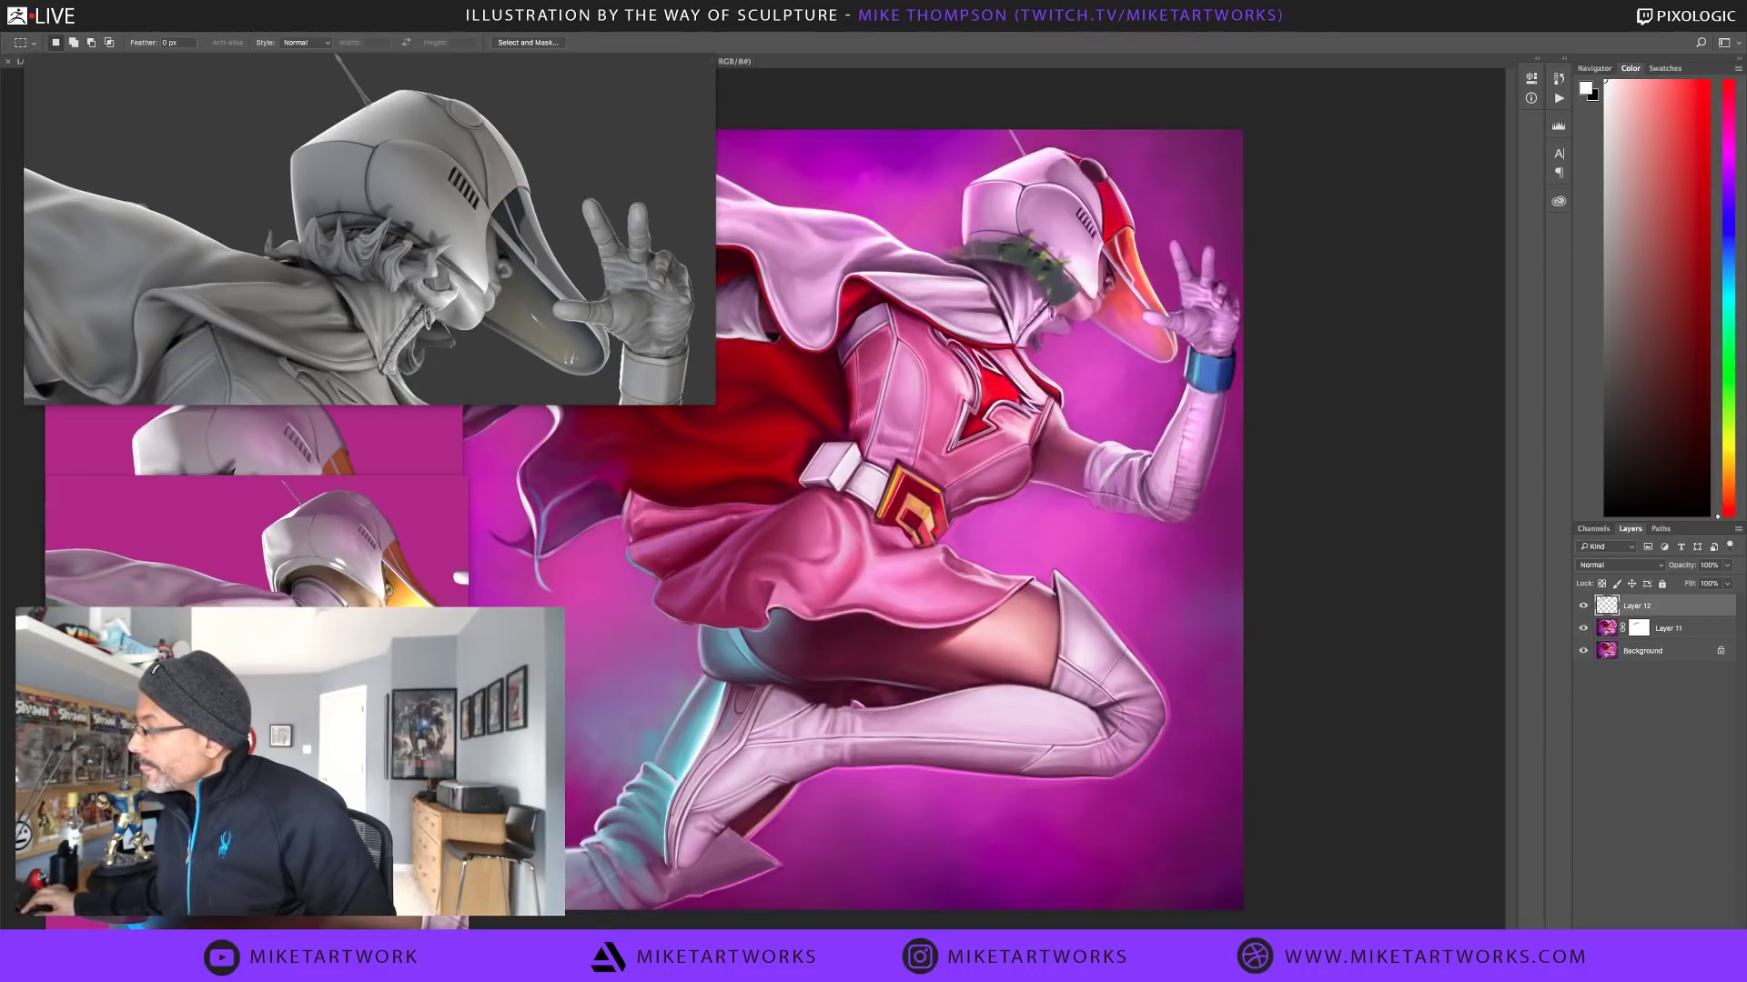
{"action": "left_click", "coordinate": [1272, 34]}
{"action": "left_click", "coordinate": [1271, 224]}
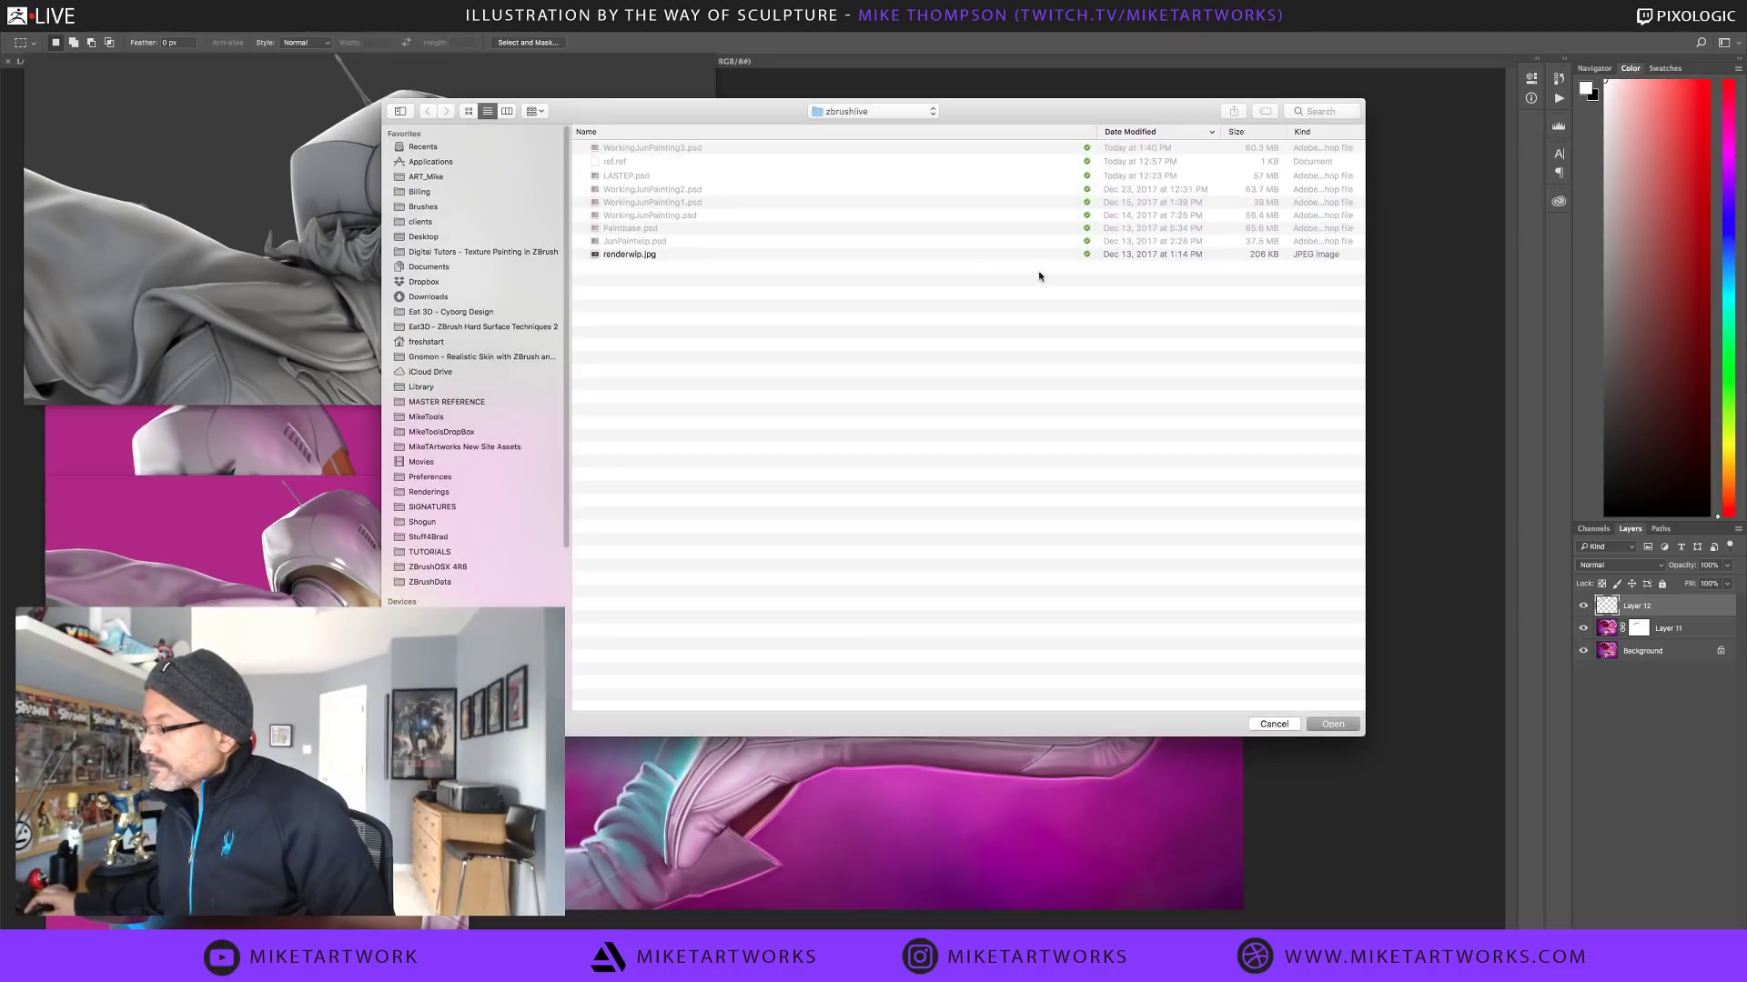
{"action": "left_click", "coordinate": [446, 492]}
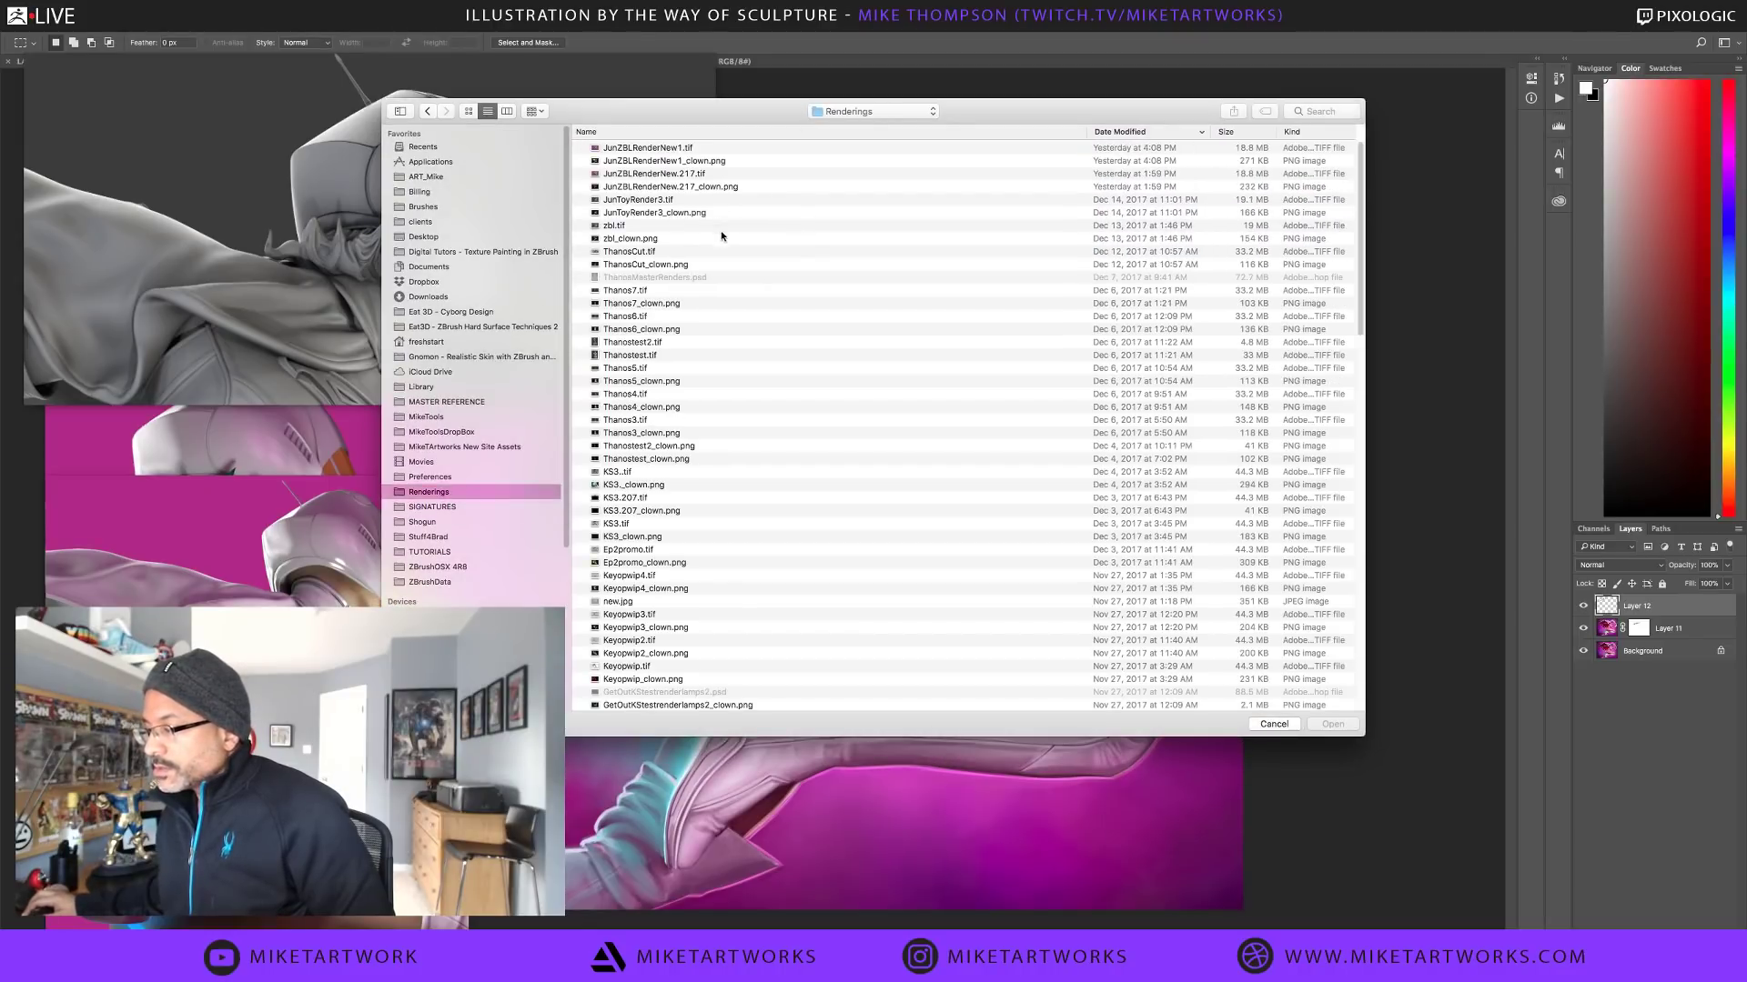
{"action": "left_click", "coordinate": [649, 226]}
{"action": "key", "text": "space"}
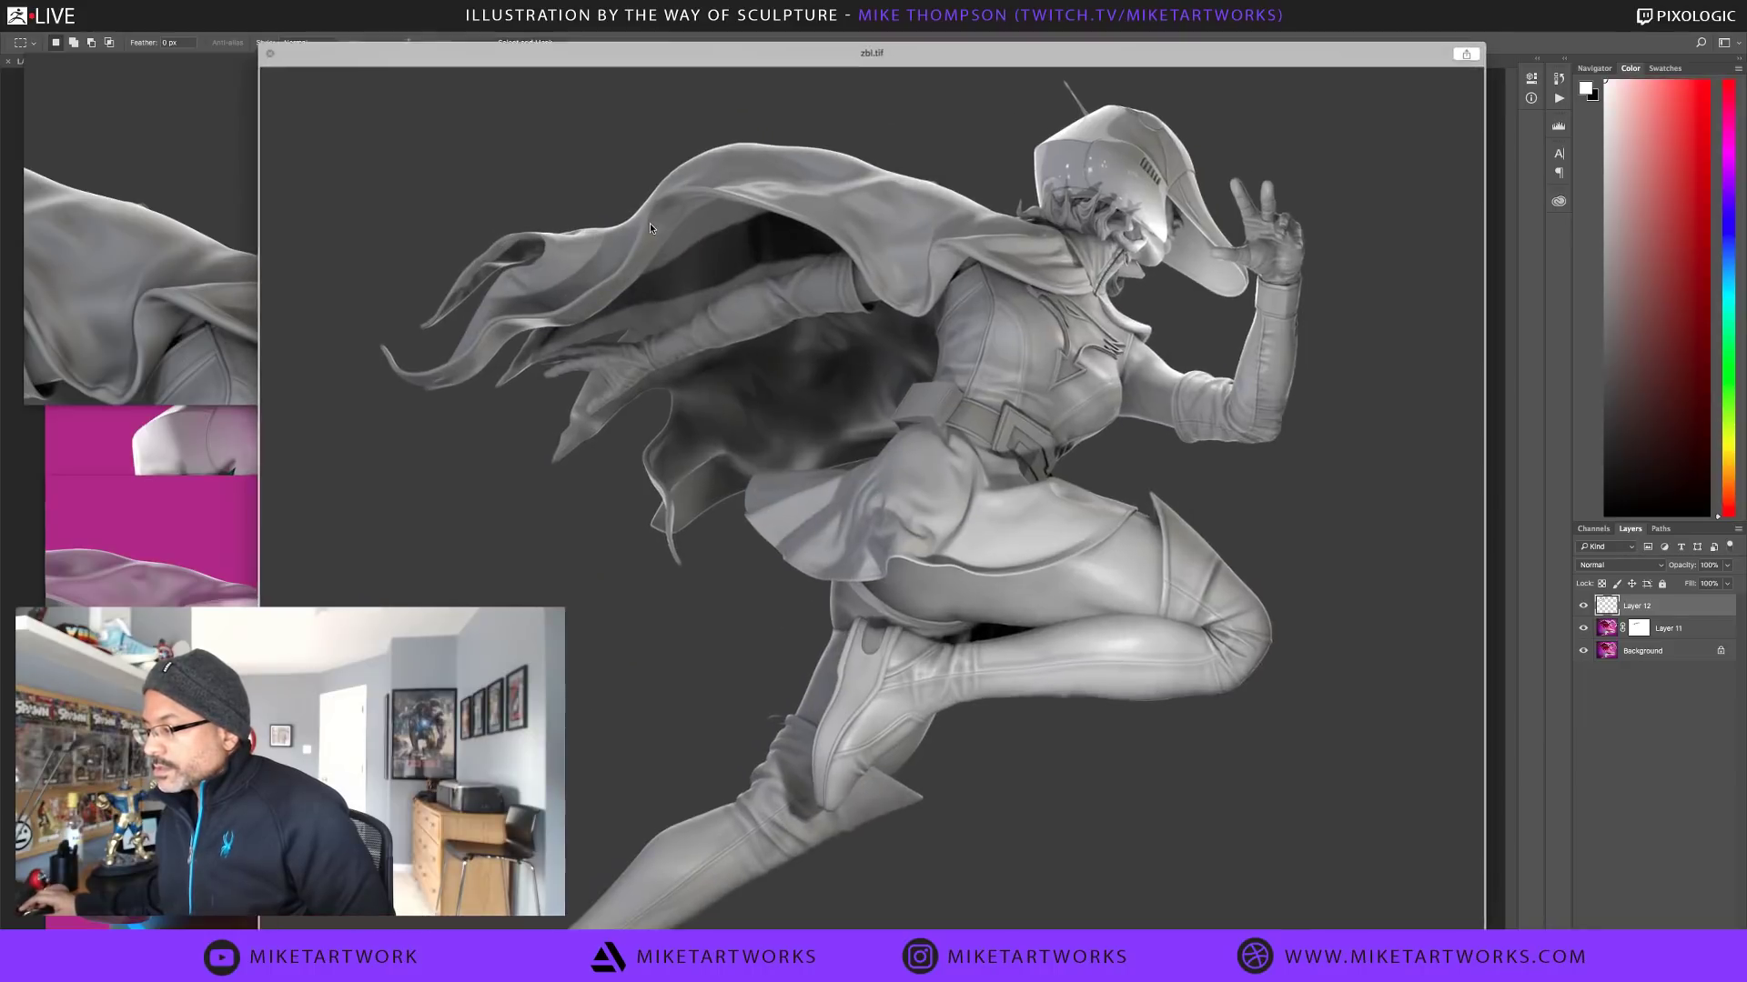
{"action": "key", "text": "space"}
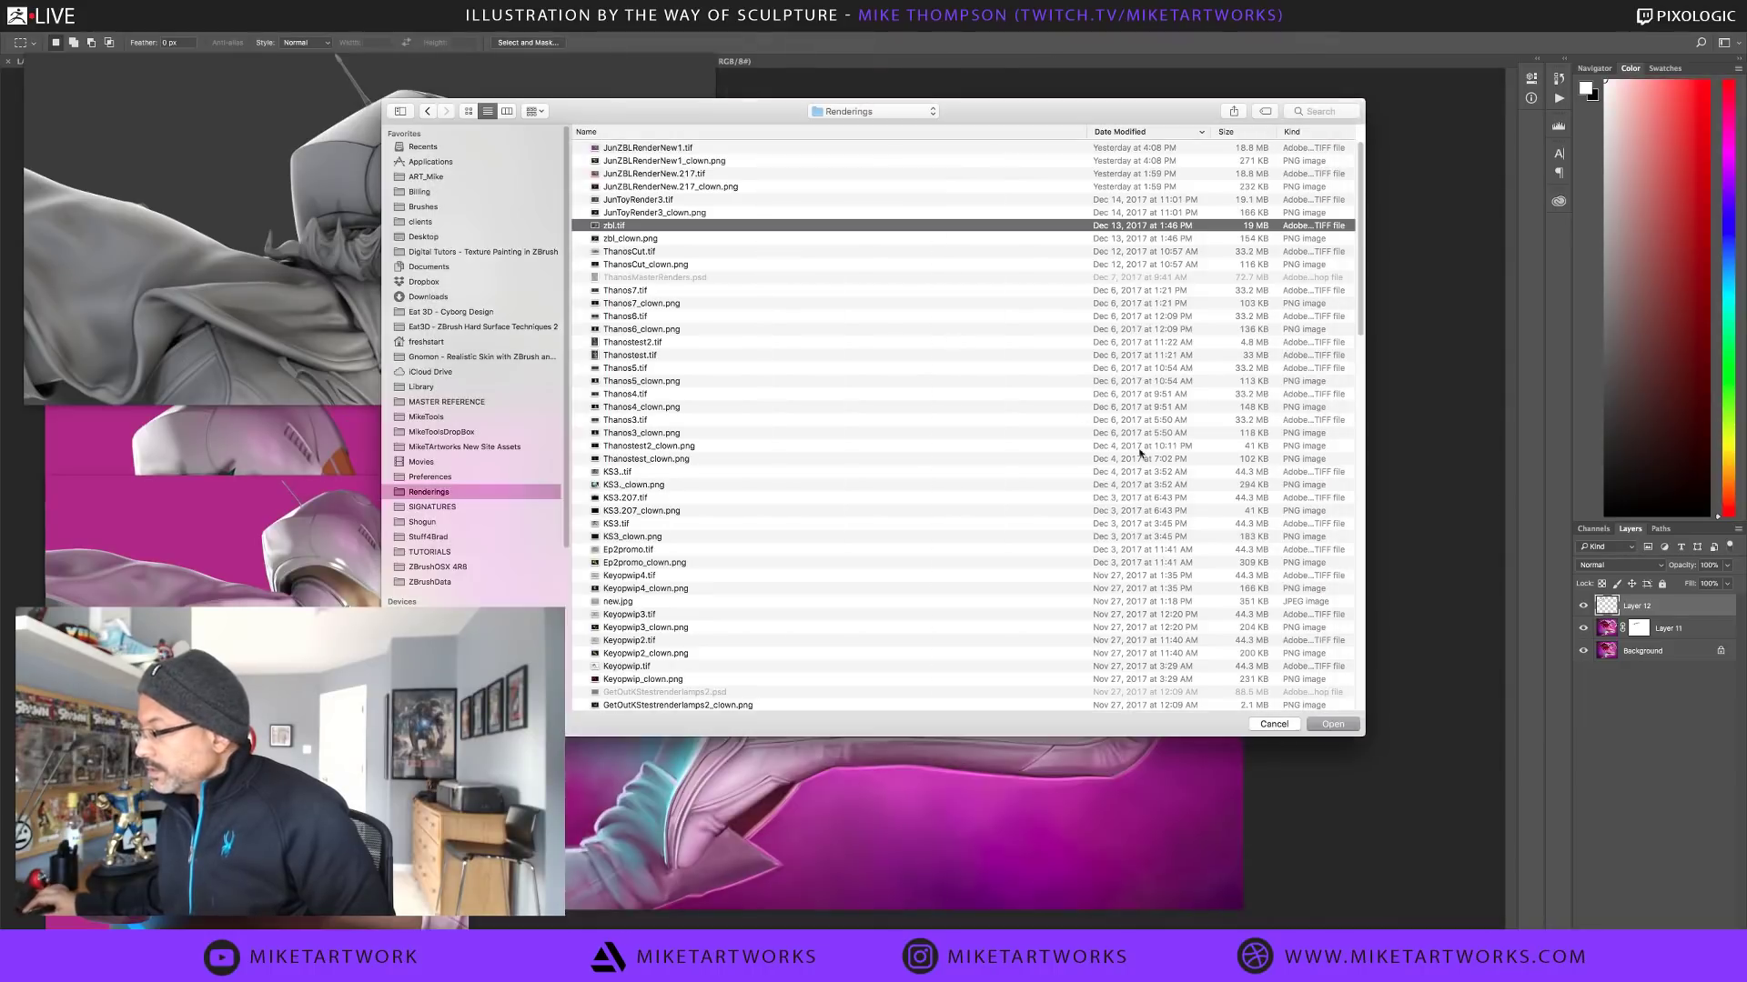
{"action": "left_click", "coordinate": [1330, 724]}
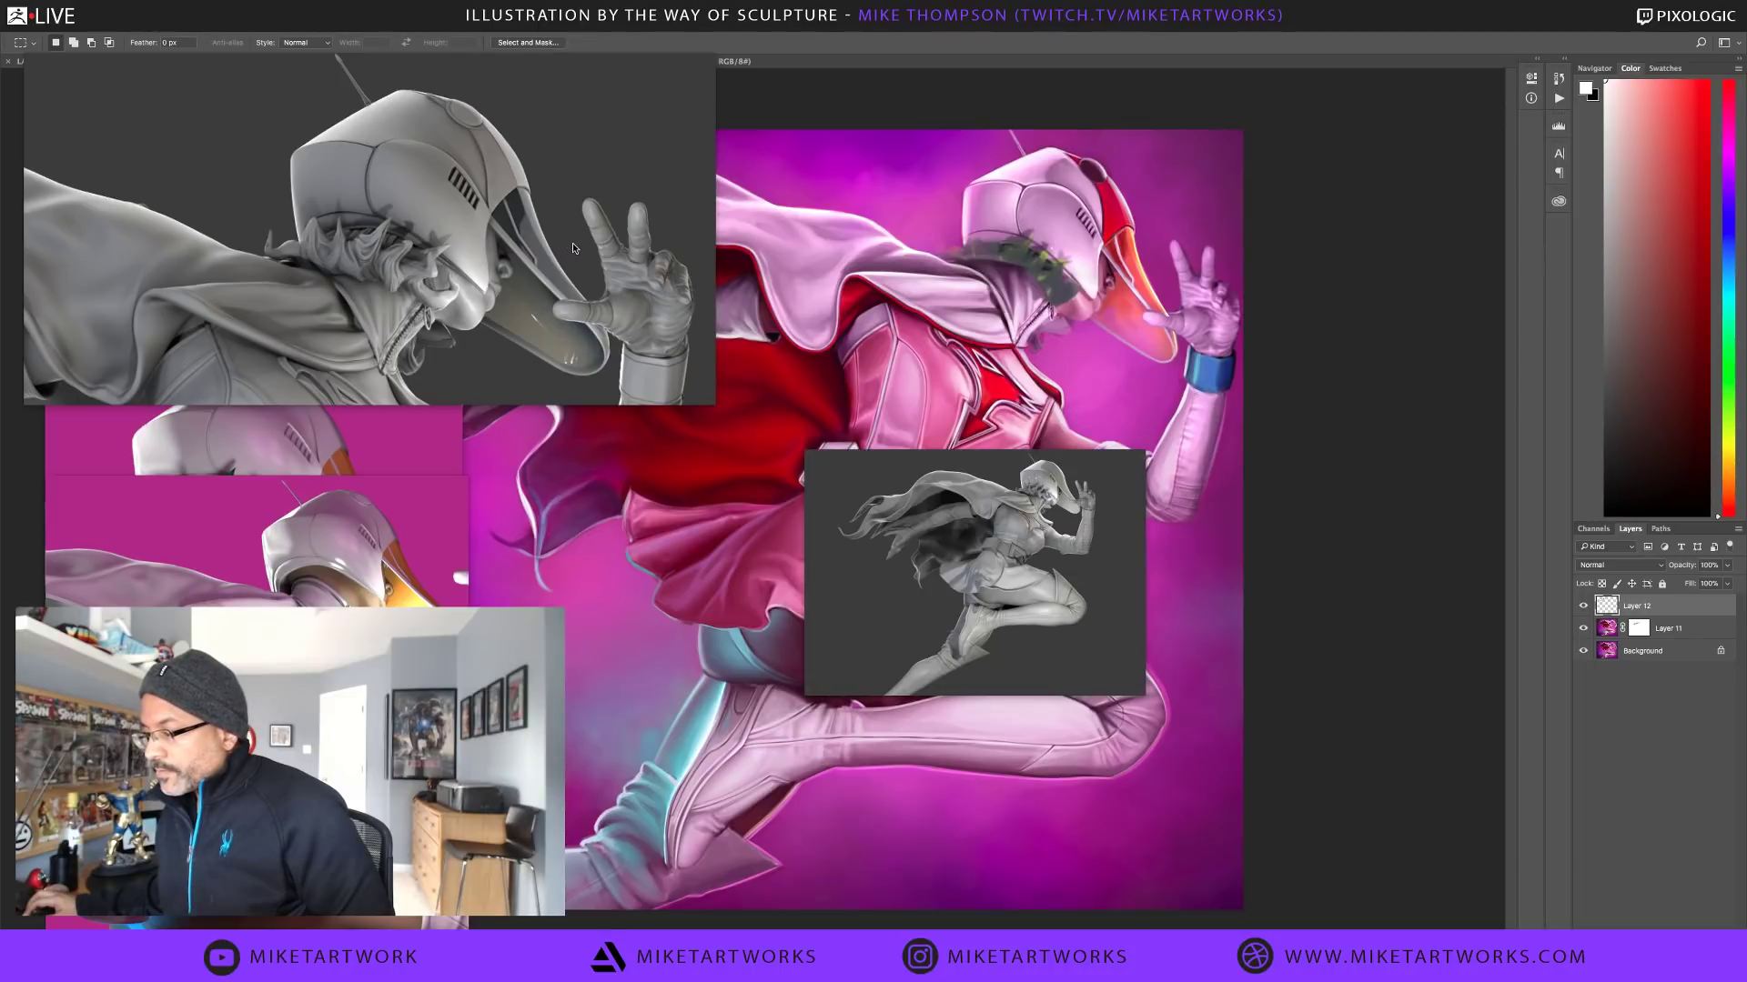
Place the new gray render over the other references and enlarge both its window and the figure
{"action": "mouse_move", "coordinate": [1092, 596]}
{"action": "left_mouse_down"}
{"action": "mouse_move", "coordinate": [977, 582]}
{"action": "mouse_move", "coordinate": [410, 360]}
{"action": "left_mouse_up"}
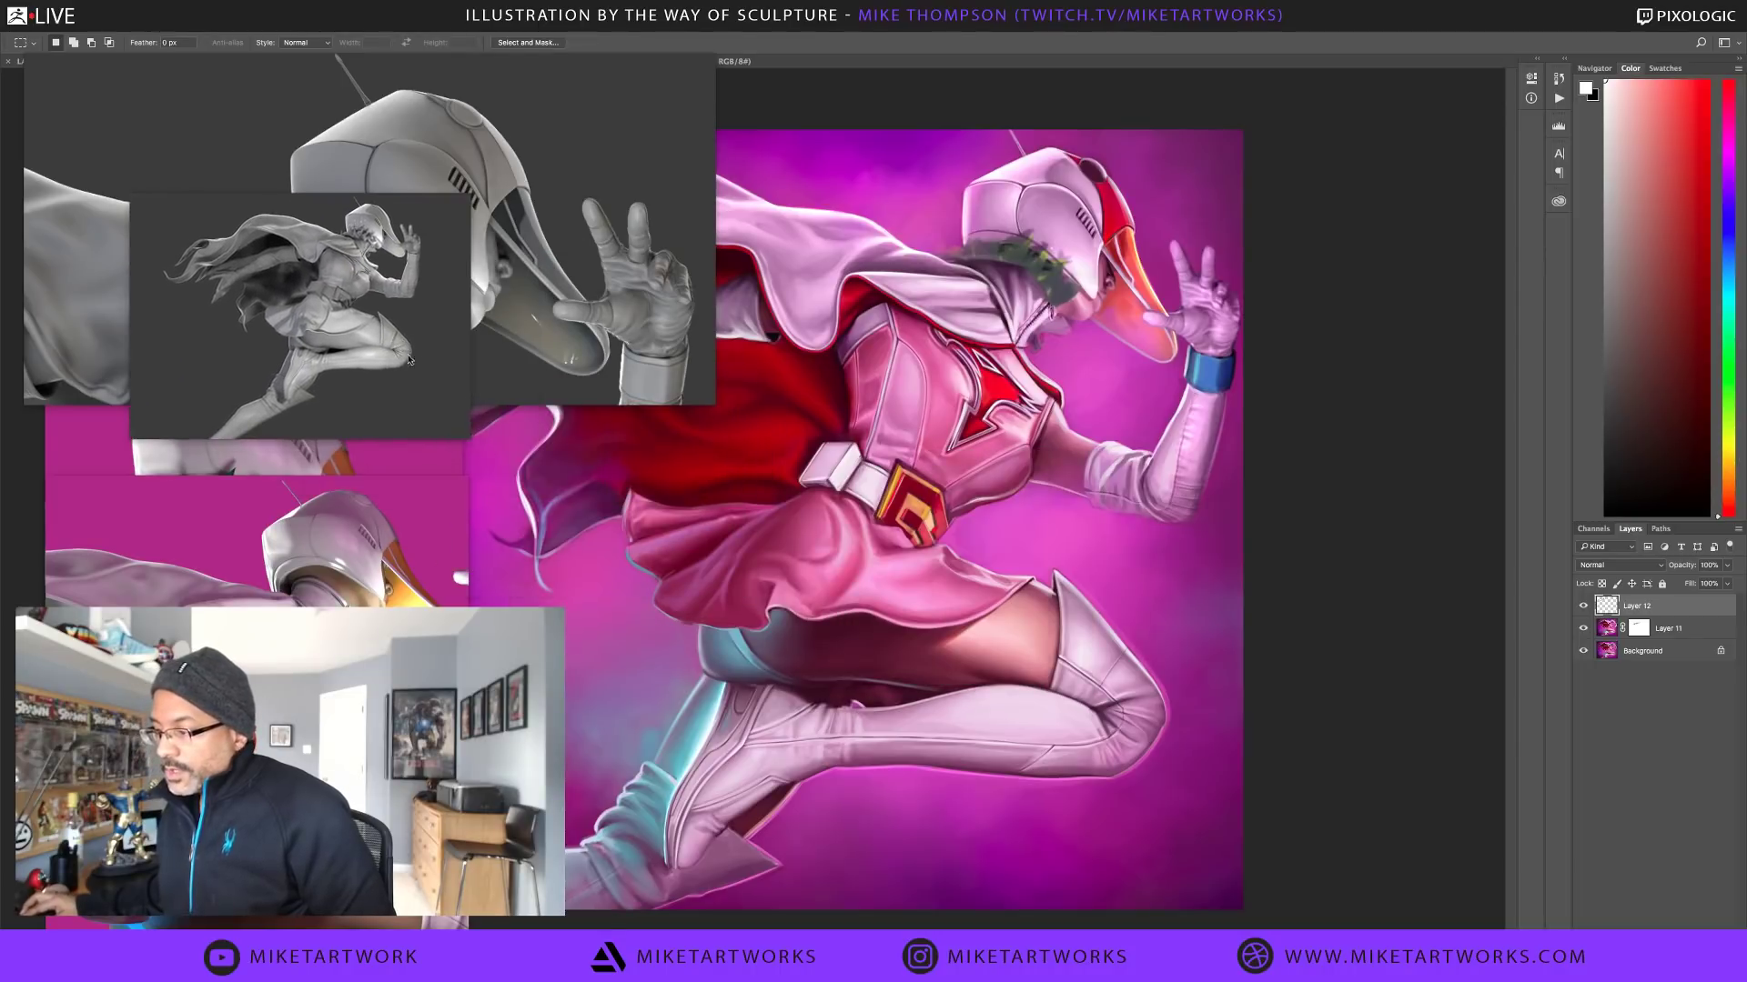
{"action": "key", "text": "super+equal"}
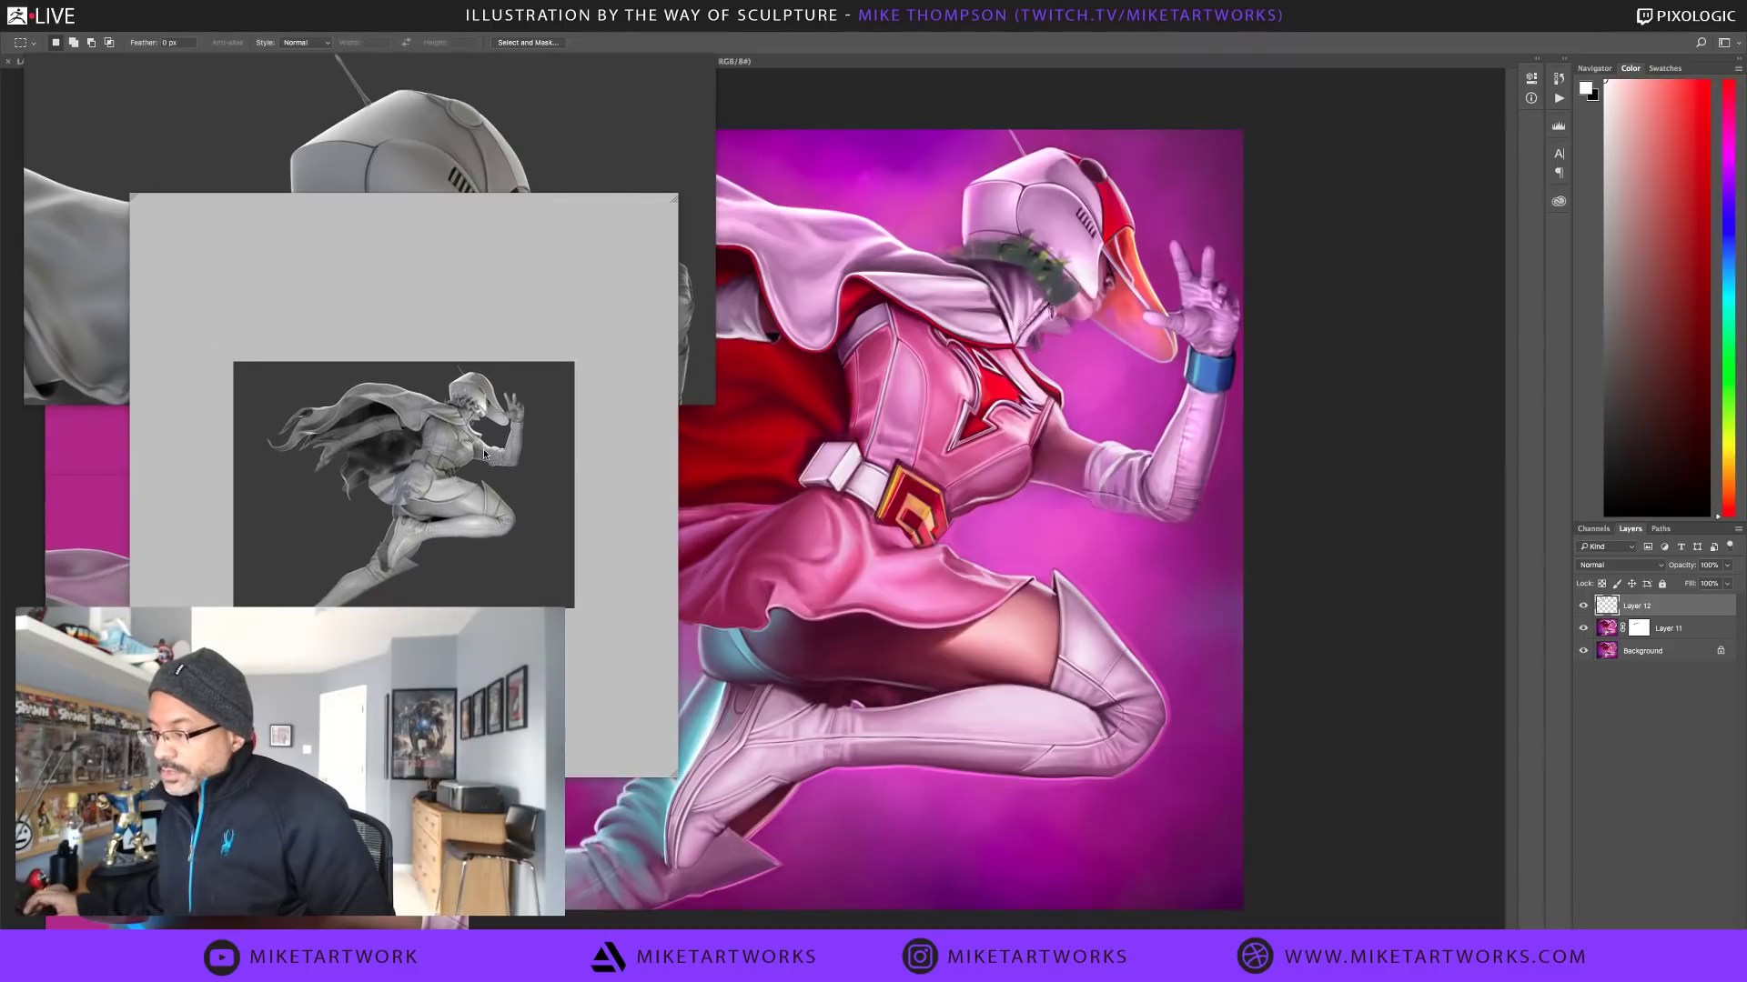
{"action": "key", "text": "super+equal"}
{"action": "key", "text": "super+equal"}
{"action": "key", "text": "super+equal"}
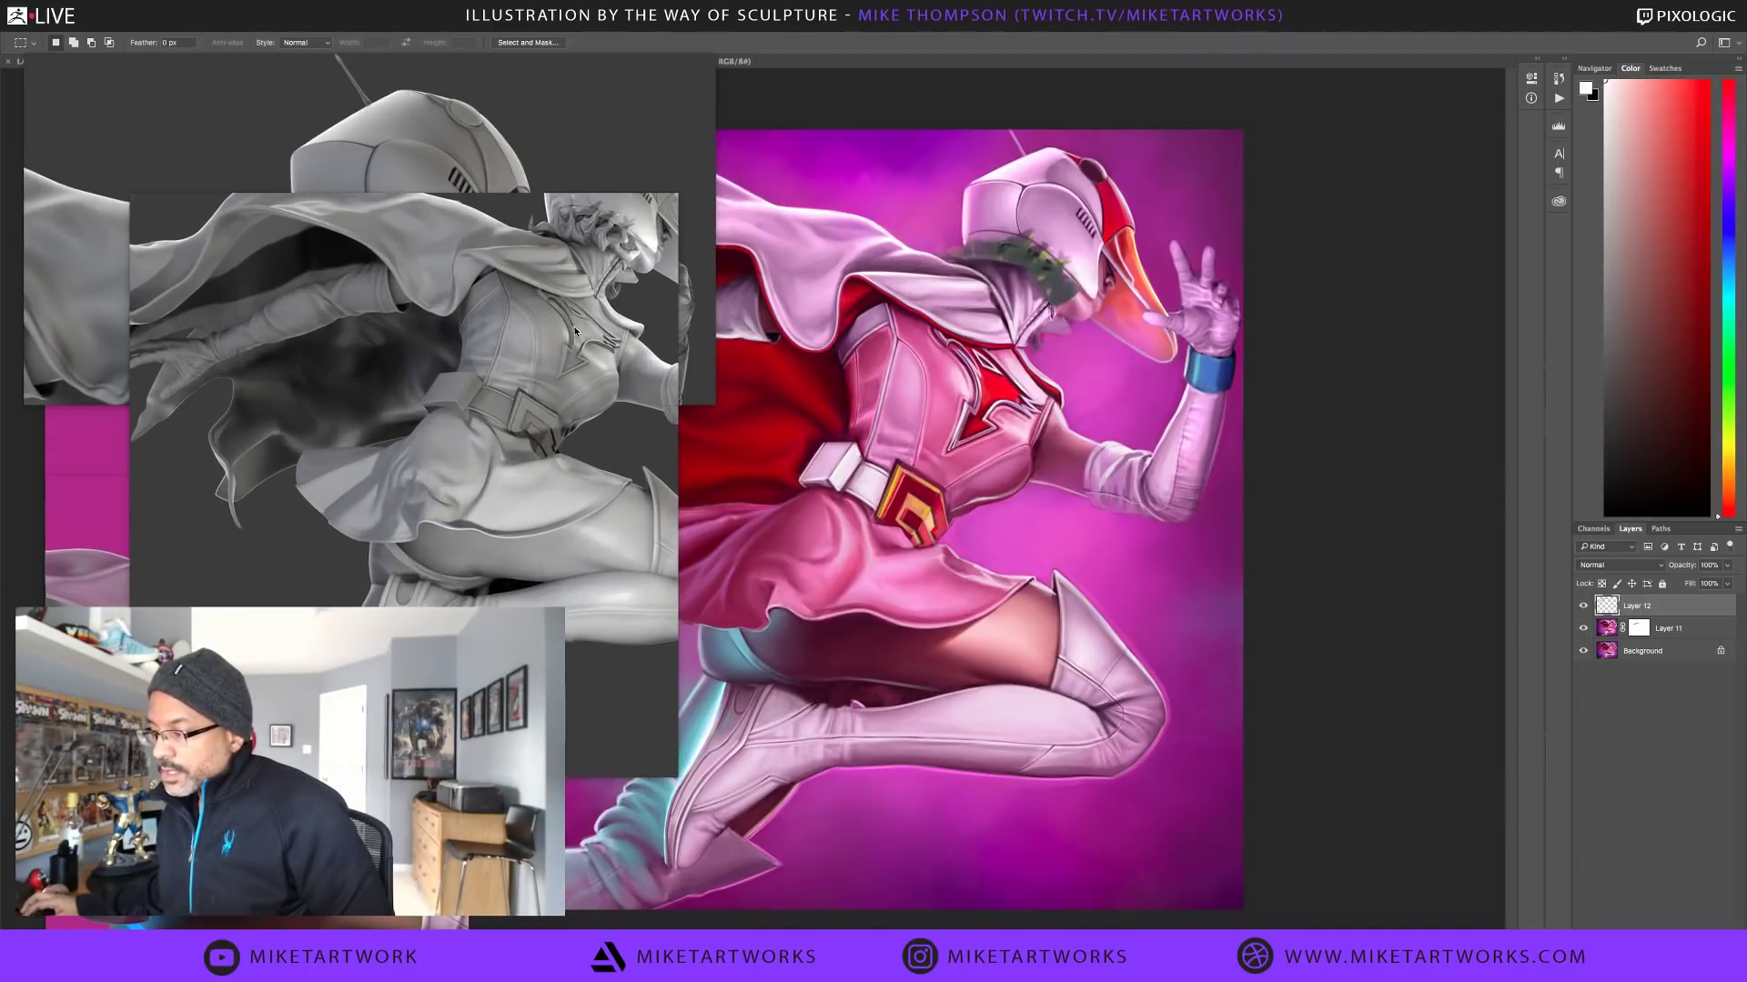
Frame the new gray render closely on the helmet, hair and raised hand, keeping it clear of the painting's upper body
{"action": "mouse_move", "coordinate": [487, 521]}
{"action": "left_mouse_down"}
{"action": "mouse_move", "coordinate": [521, 312]}
{"action": "mouse_move", "coordinate": [471, 363]}
{"action": "mouse_move", "coordinate": [399, 604]}
{"action": "left_mouse_up"}
{"action": "scroll", "coordinate": [522, 311], "scroll_direction": "up", "scroll_amount": 2}
{"action": "scroll", "coordinate": [474, 378], "scroll_direction": "up", "scroll_amount": 4}
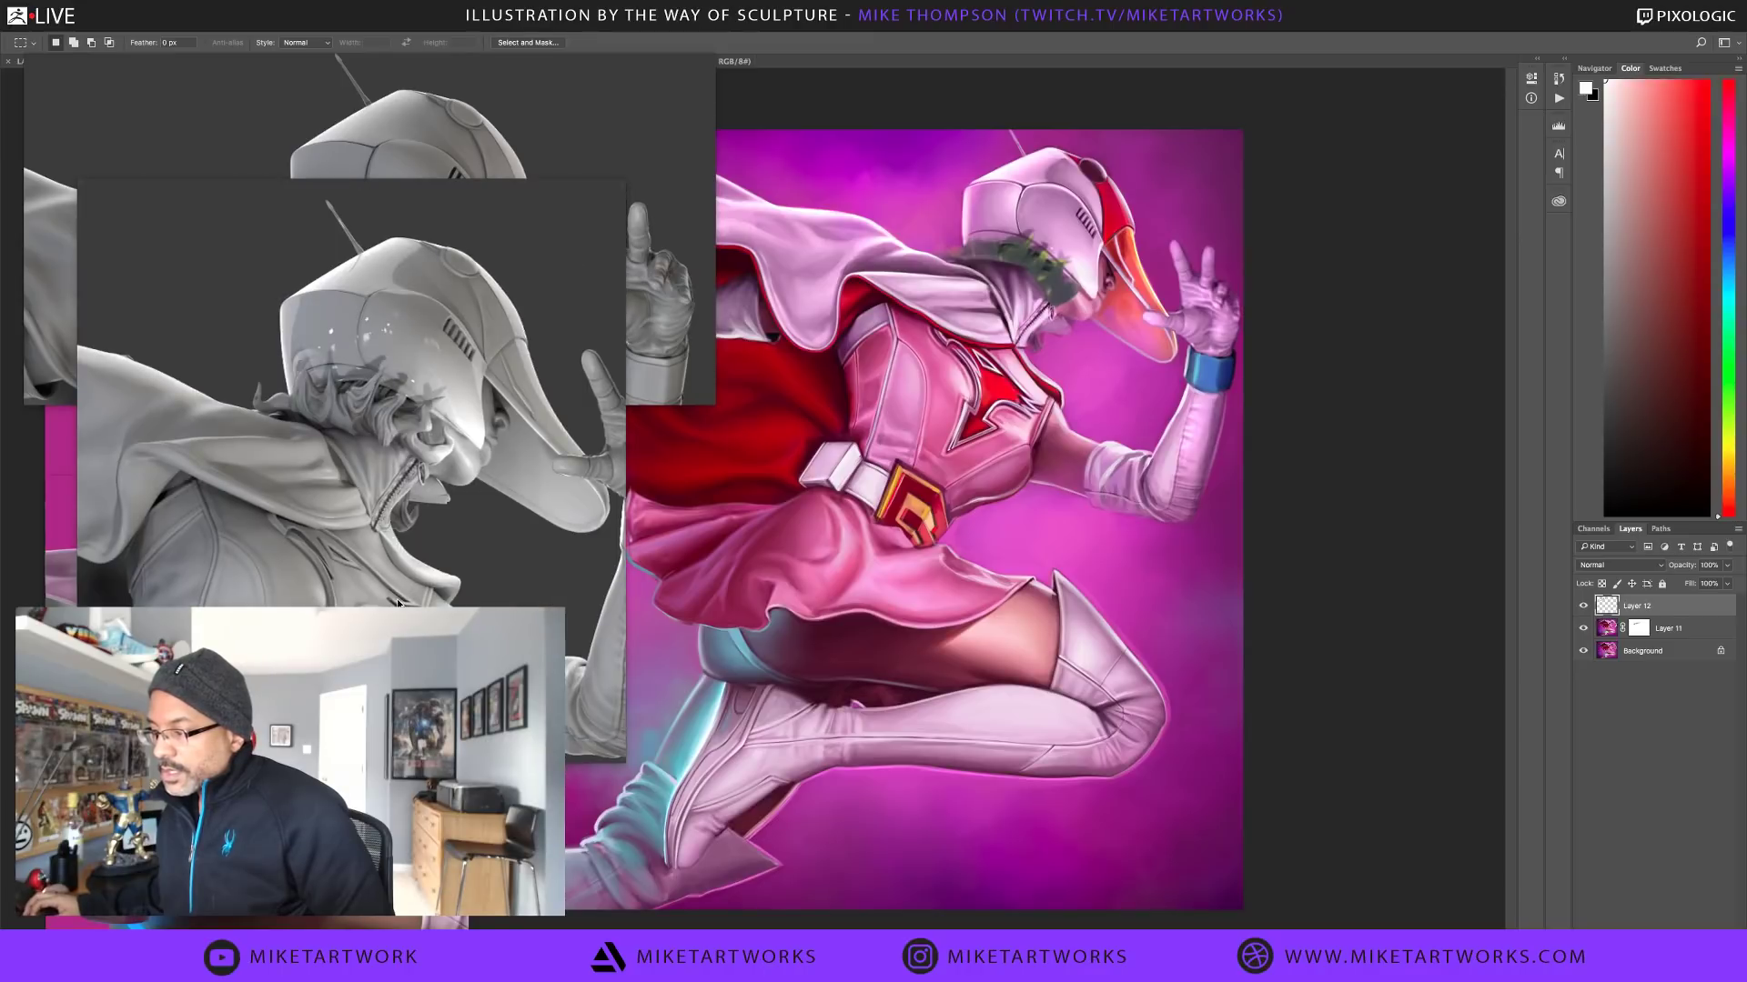
{"action": "mouse_move", "coordinate": [473, 404]}
{"action": "left_mouse_down"}
{"action": "mouse_move", "coordinate": [408, 501]}
{"action": "mouse_move", "coordinate": [431, 517]}
{"action": "left_mouse_up"}
{"action": "scroll", "coordinate": [423, 470], "scroll_direction": "up", "scroll_amount": 3}
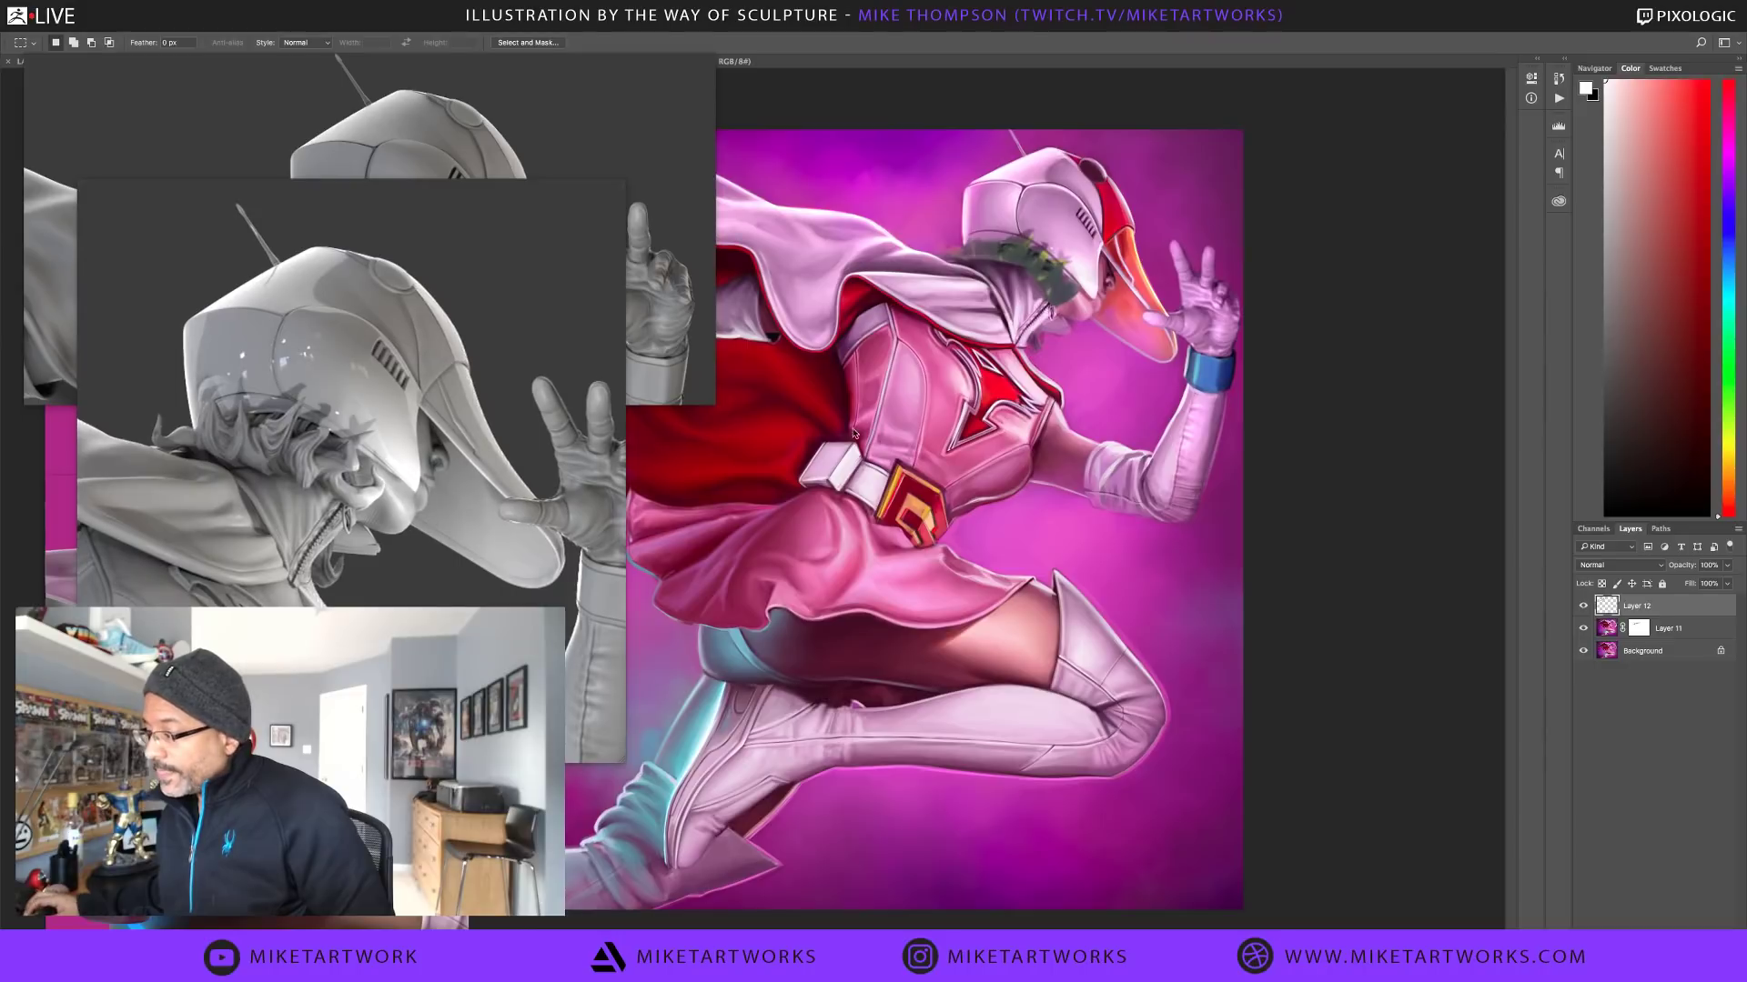
Switch back to Corel Painter and magnify the painting to 66.7% around the helmet
{"action": "left_click", "coordinate": [1055, 440]}
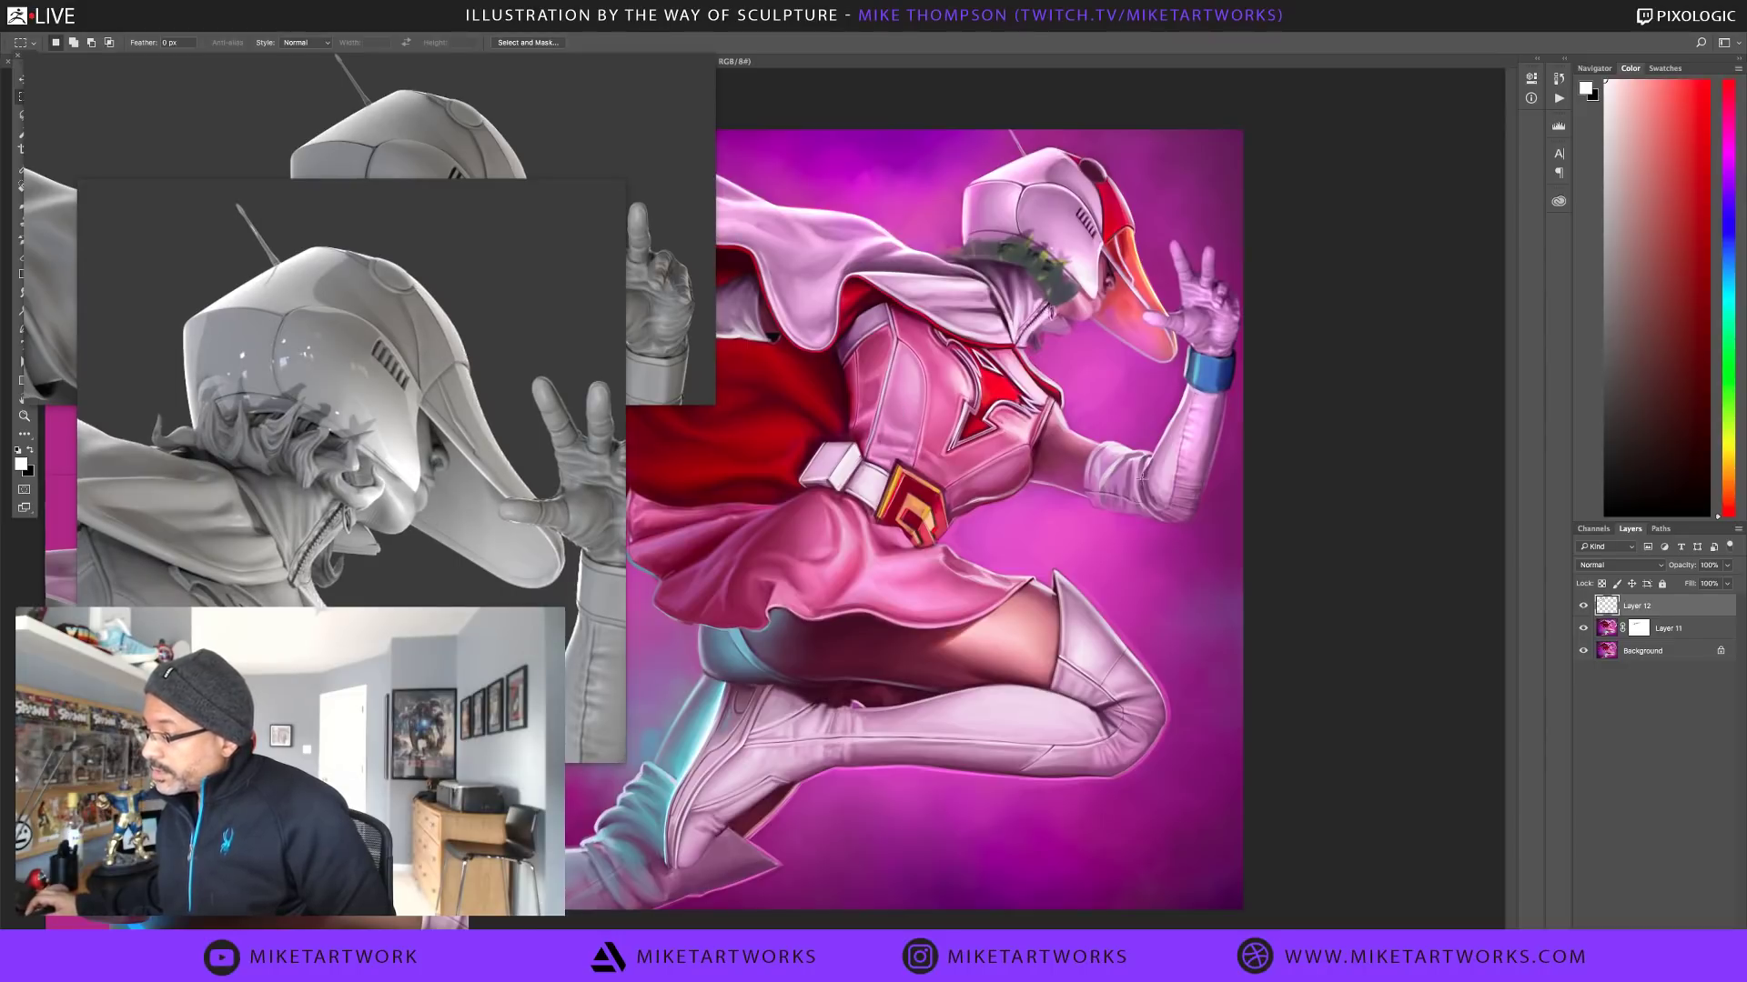
{"action": "key", "text": "super+Tab"}
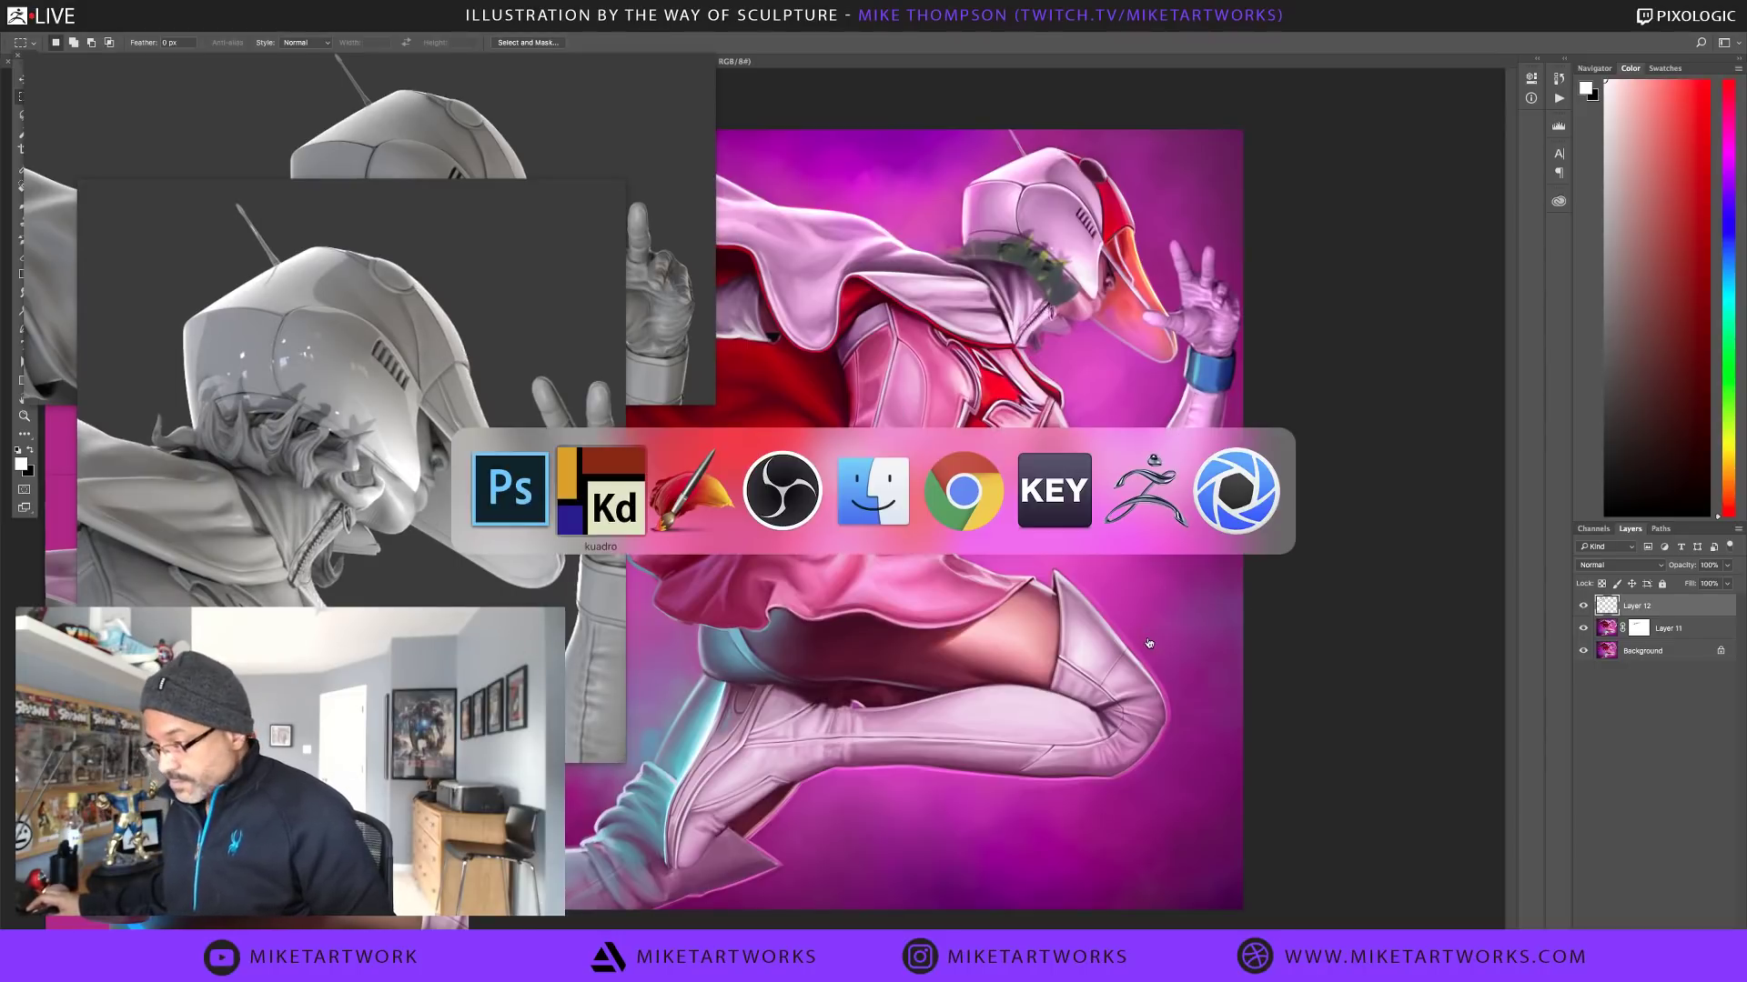
{"action": "key", "text": "super+Tab"}
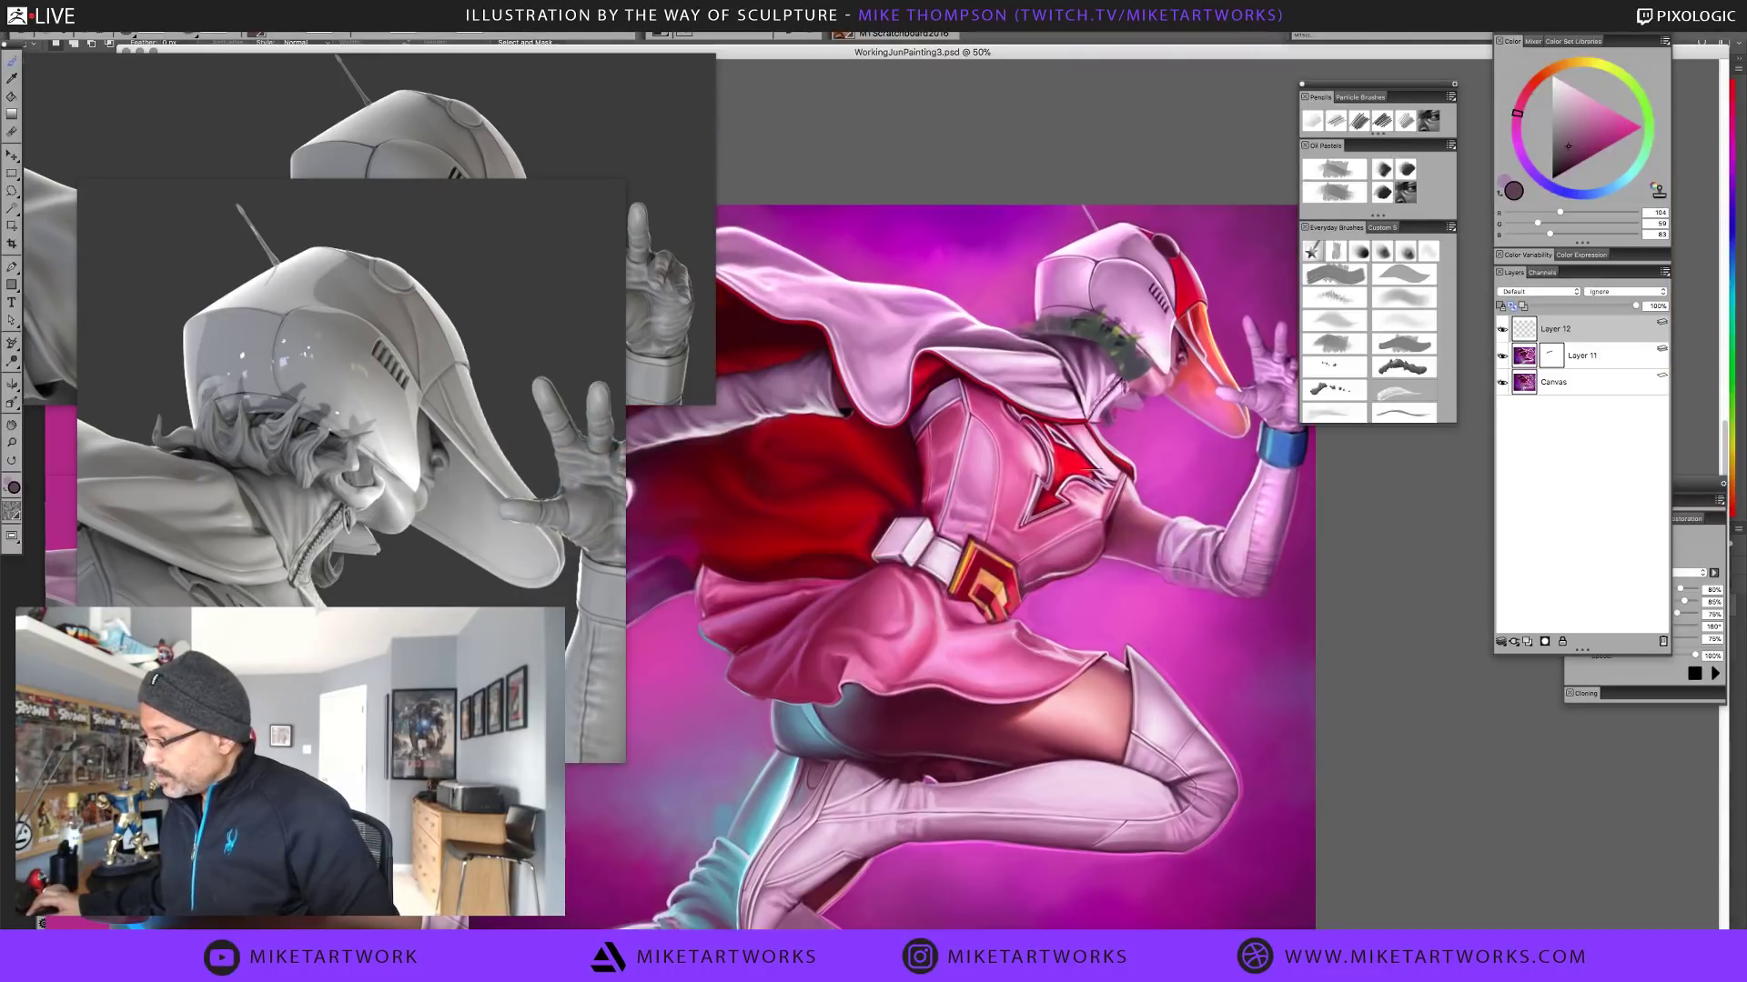
{"action": "left_click", "coordinate": [1128, 315]}
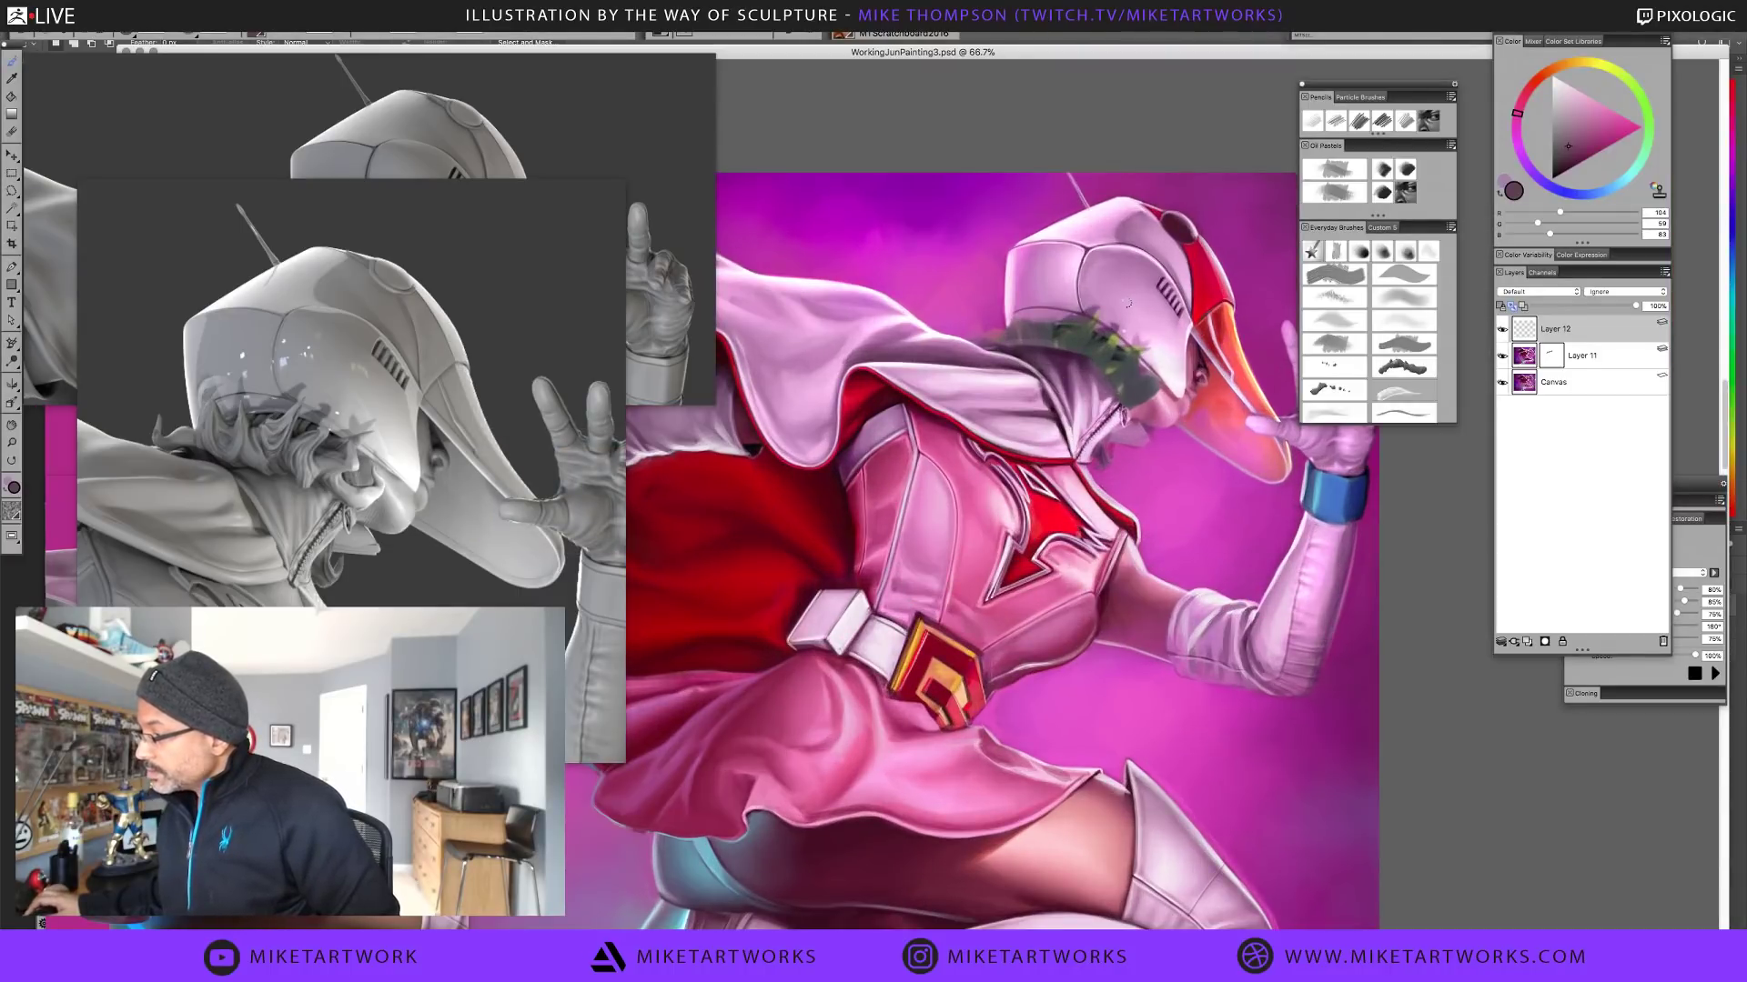
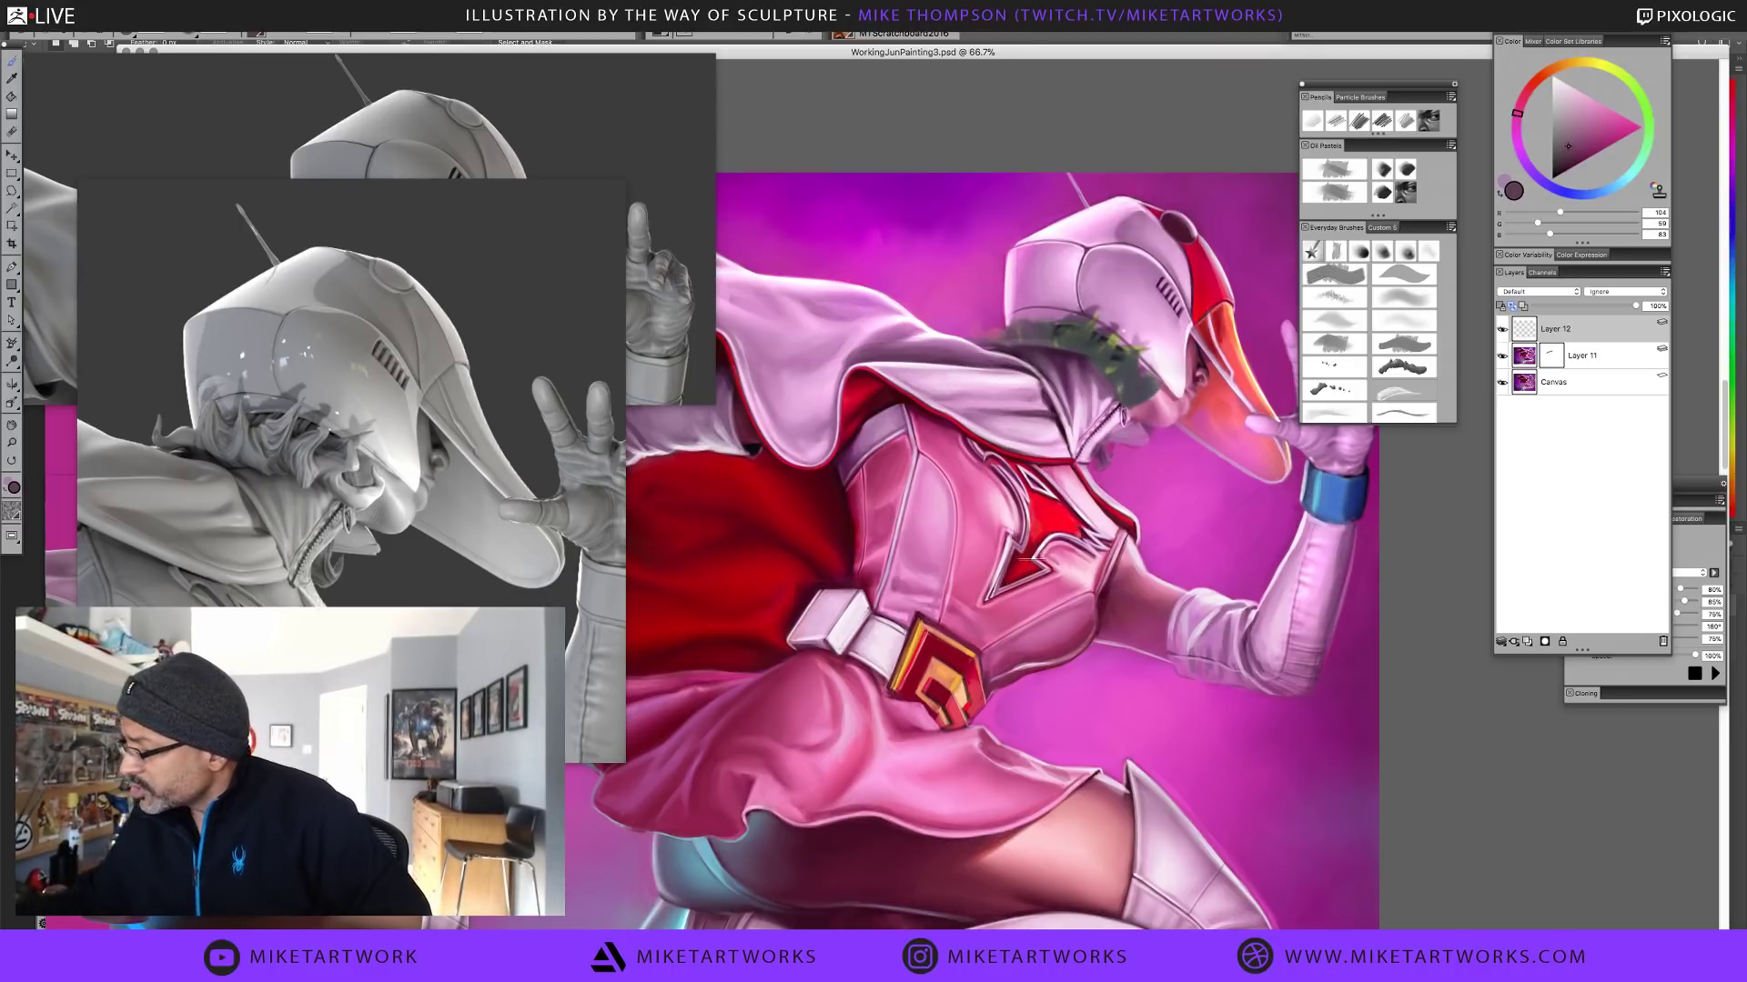
Add a new layer above the other layers and set the painting colour to pure white
{"action": "mouse_move", "coordinate": [960, 747]}
{"action": "left_mouse_down"}
{"action": "mouse_move", "coordinate": [1058, 667]}
{"action": "mouse_move", "coordinate": [1069, 796]}
{"action": "mouse_move", "coordinate": [838, 922]}
{"action": "left_mouse_up"}
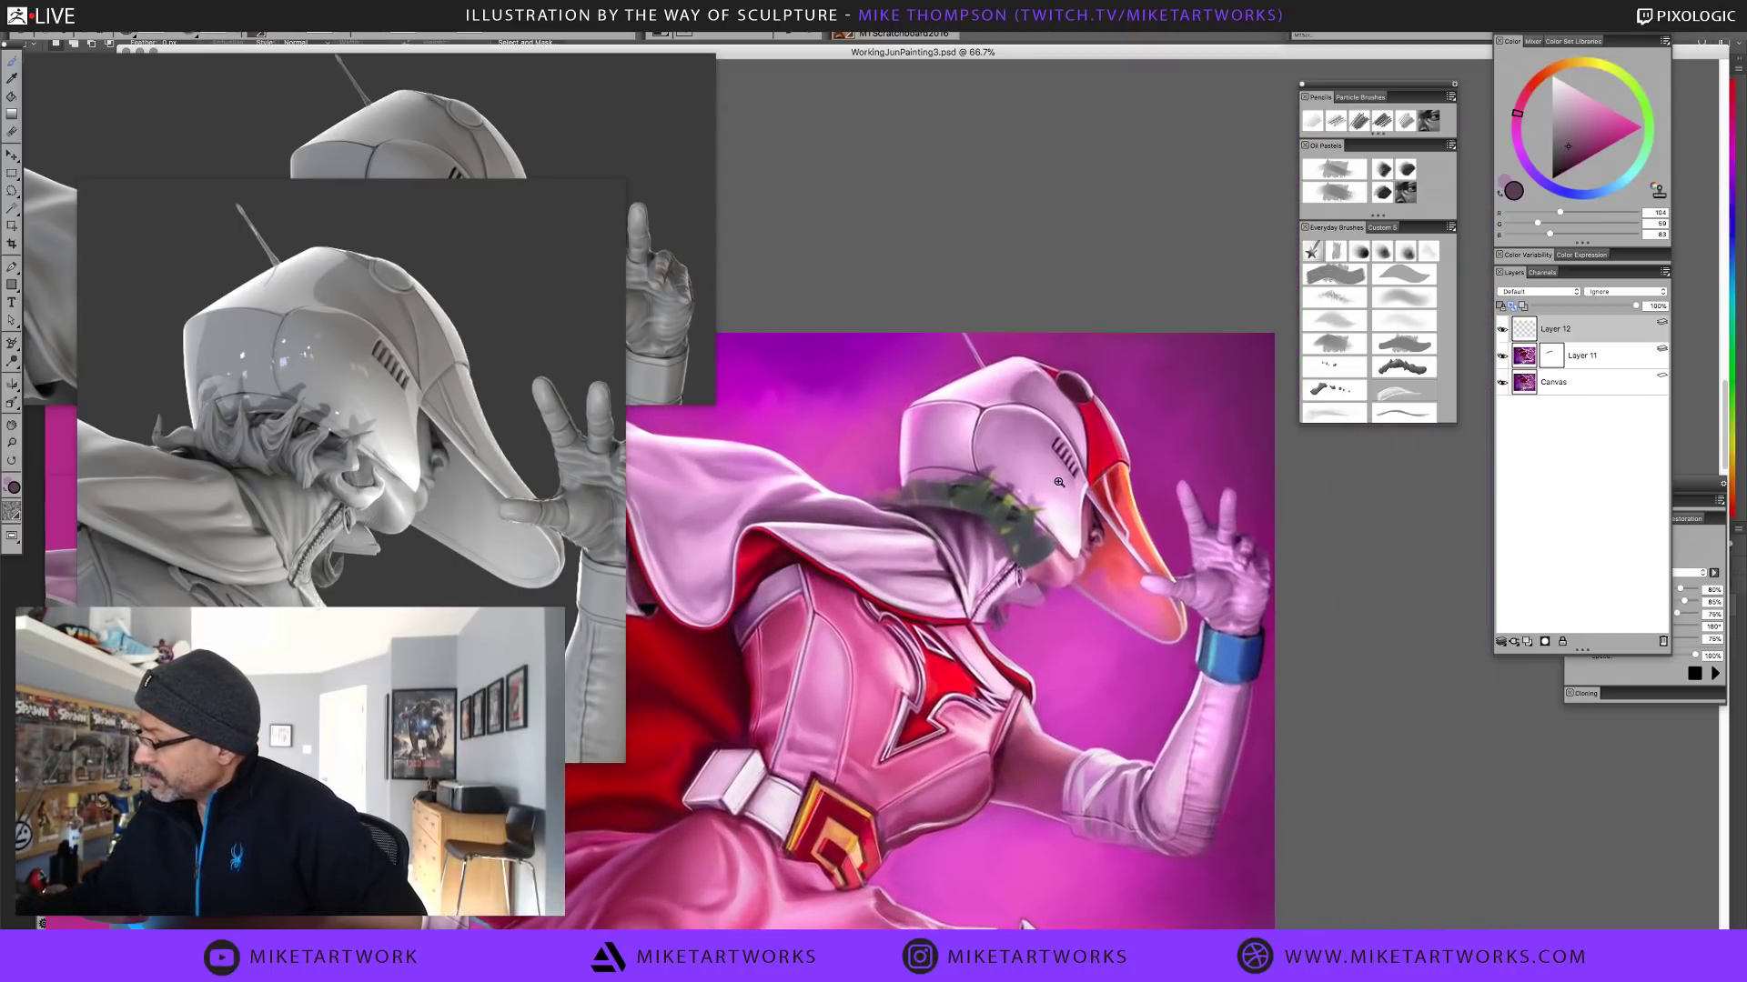
{"action": "scroll", "coordinate": [1061, 488], "scroll_direction": "up", "scroll_amount": 1}
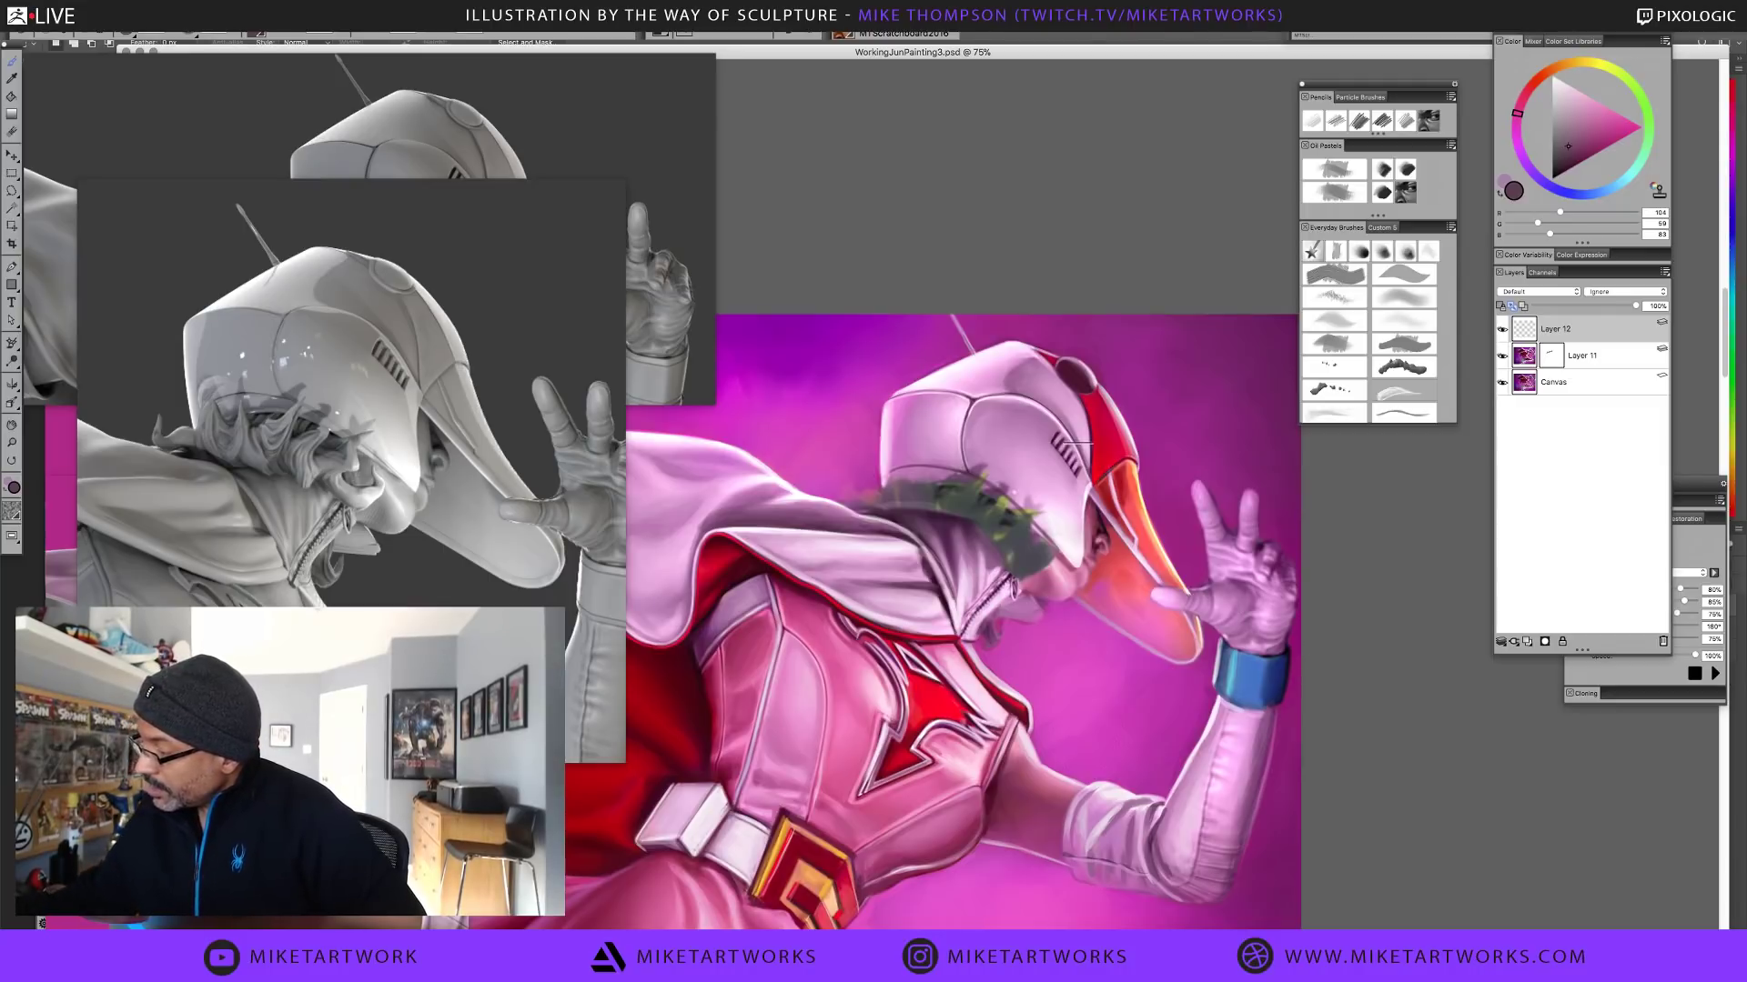
{"action": "left_click", "coordinate": [1533, 642]}
{"action": "left_click_drag", "start_coordinate": [1565, 134], "coordinate": [1544, 59]}
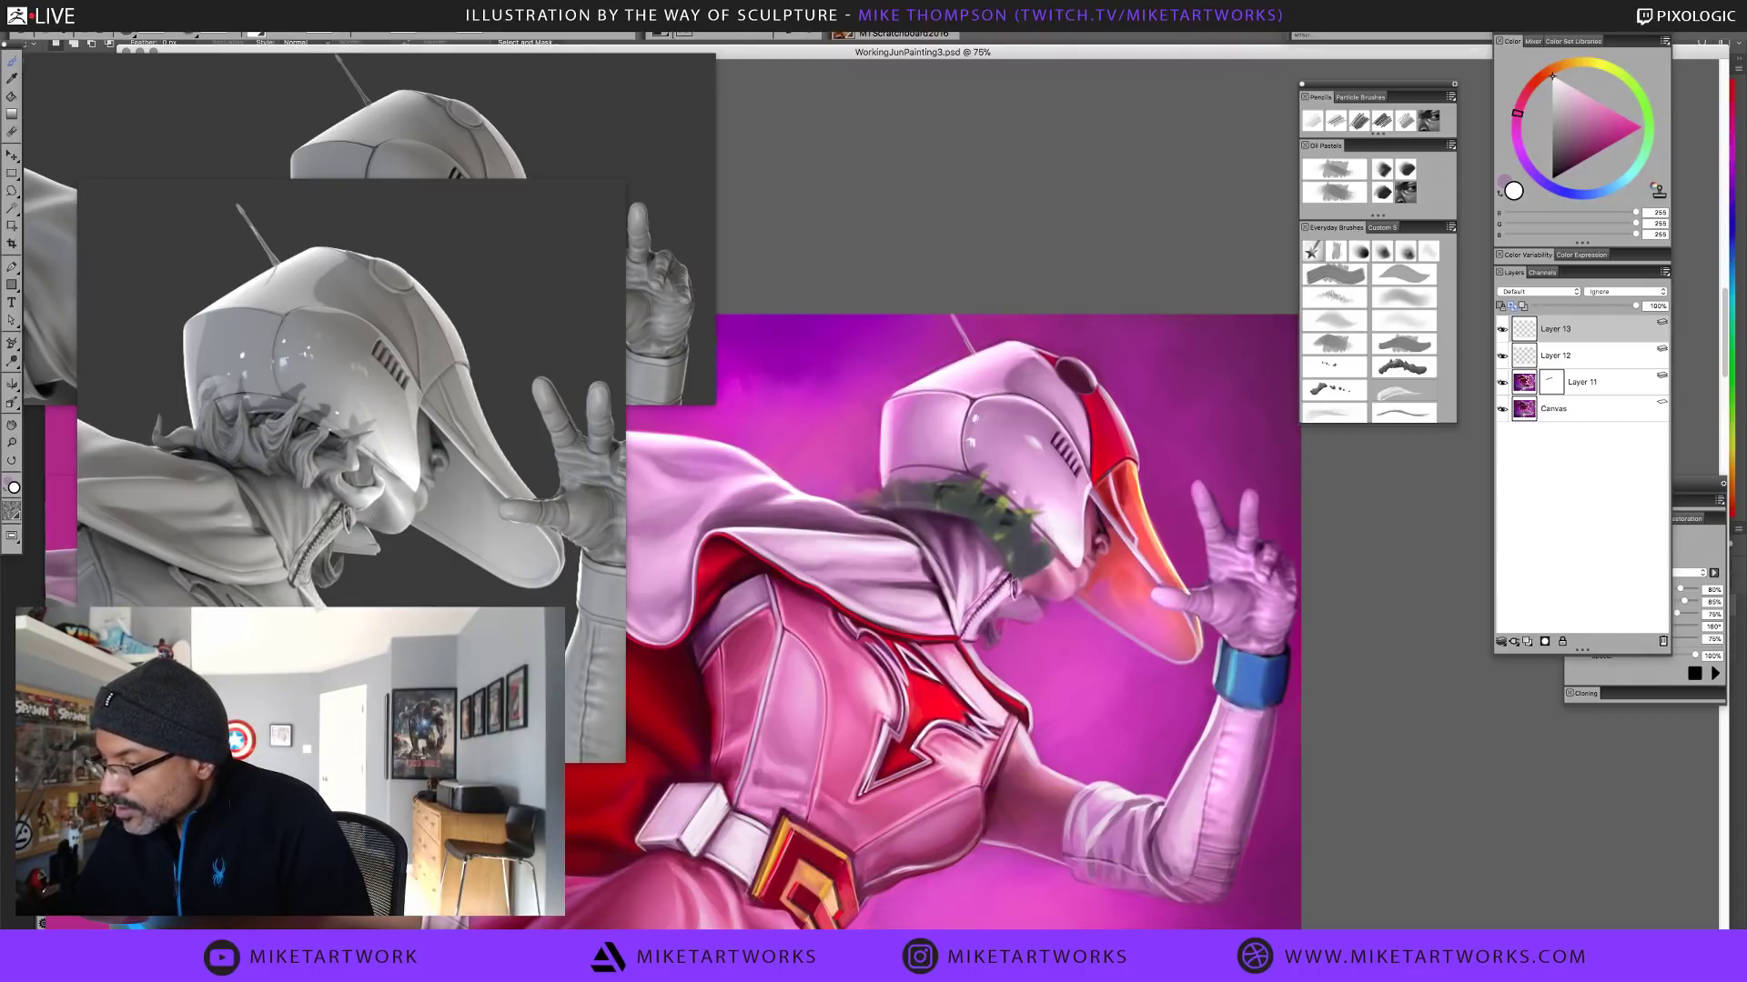
Paint small near-white reflections on the helmet's side panel with a finer brush, shaping their edges with lilac sampled from the helmet
{"action": "left_click", "coordinate": [1001, 444], "text": "alt"}
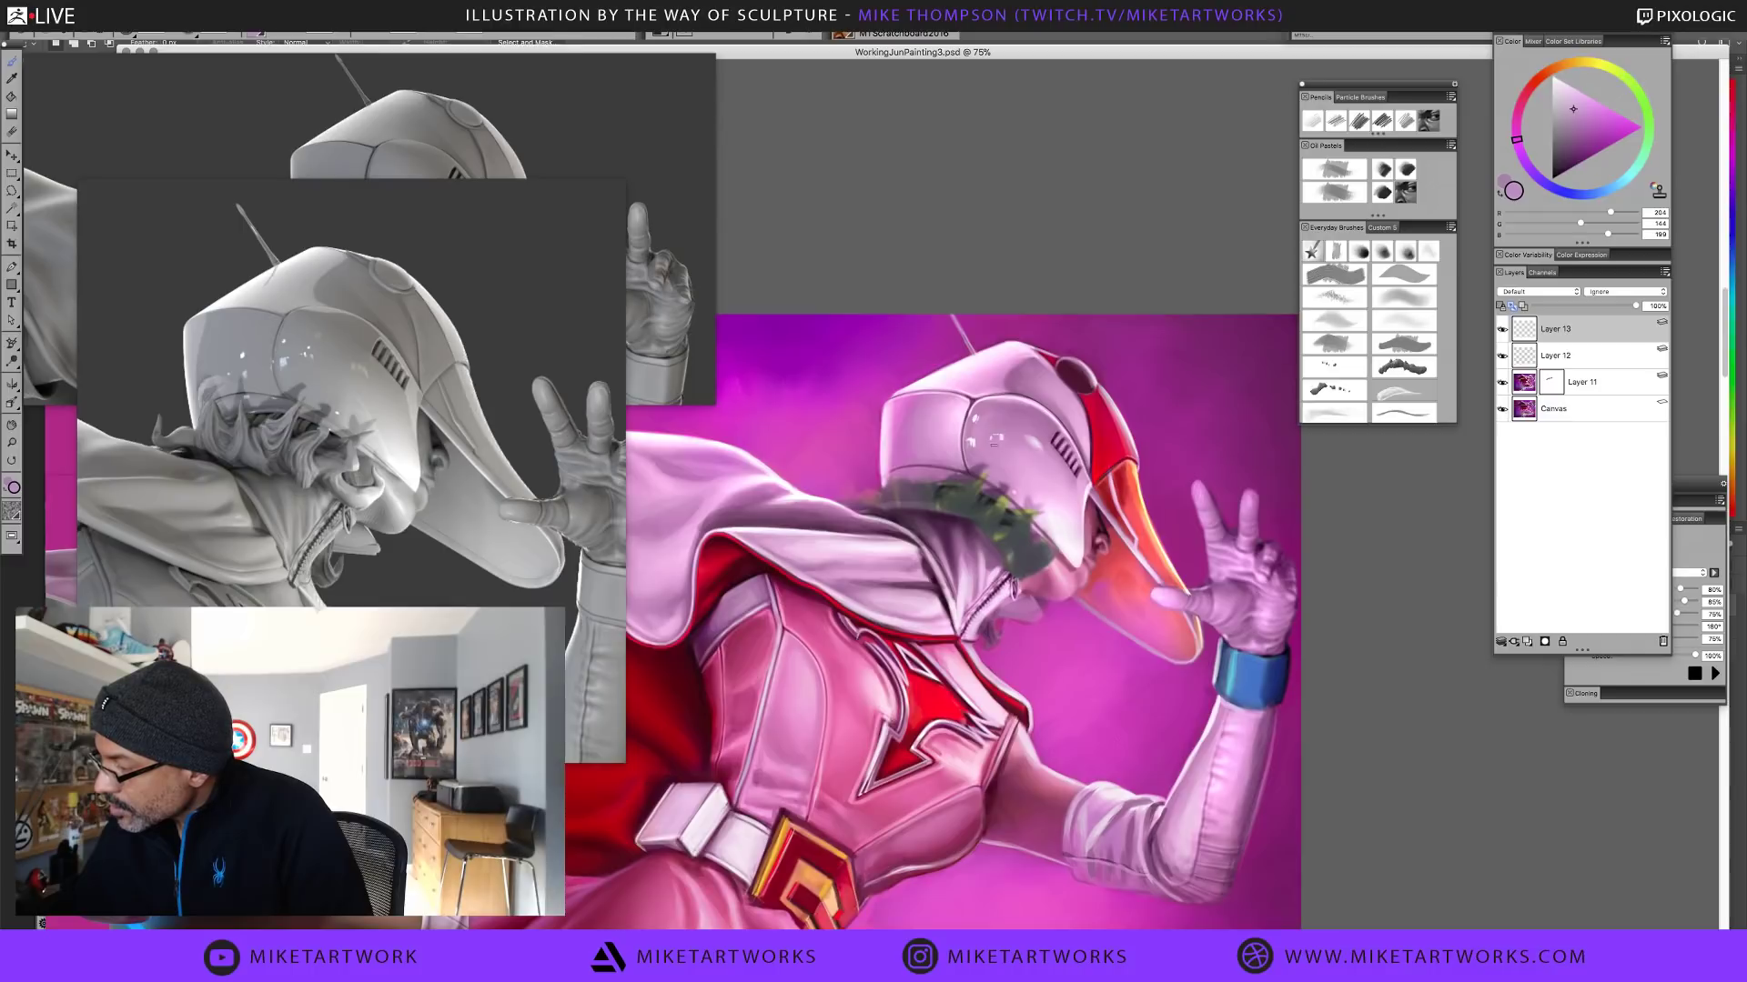
{"action": "left_click", "coordinate": [998, 449], "text": "alt"}
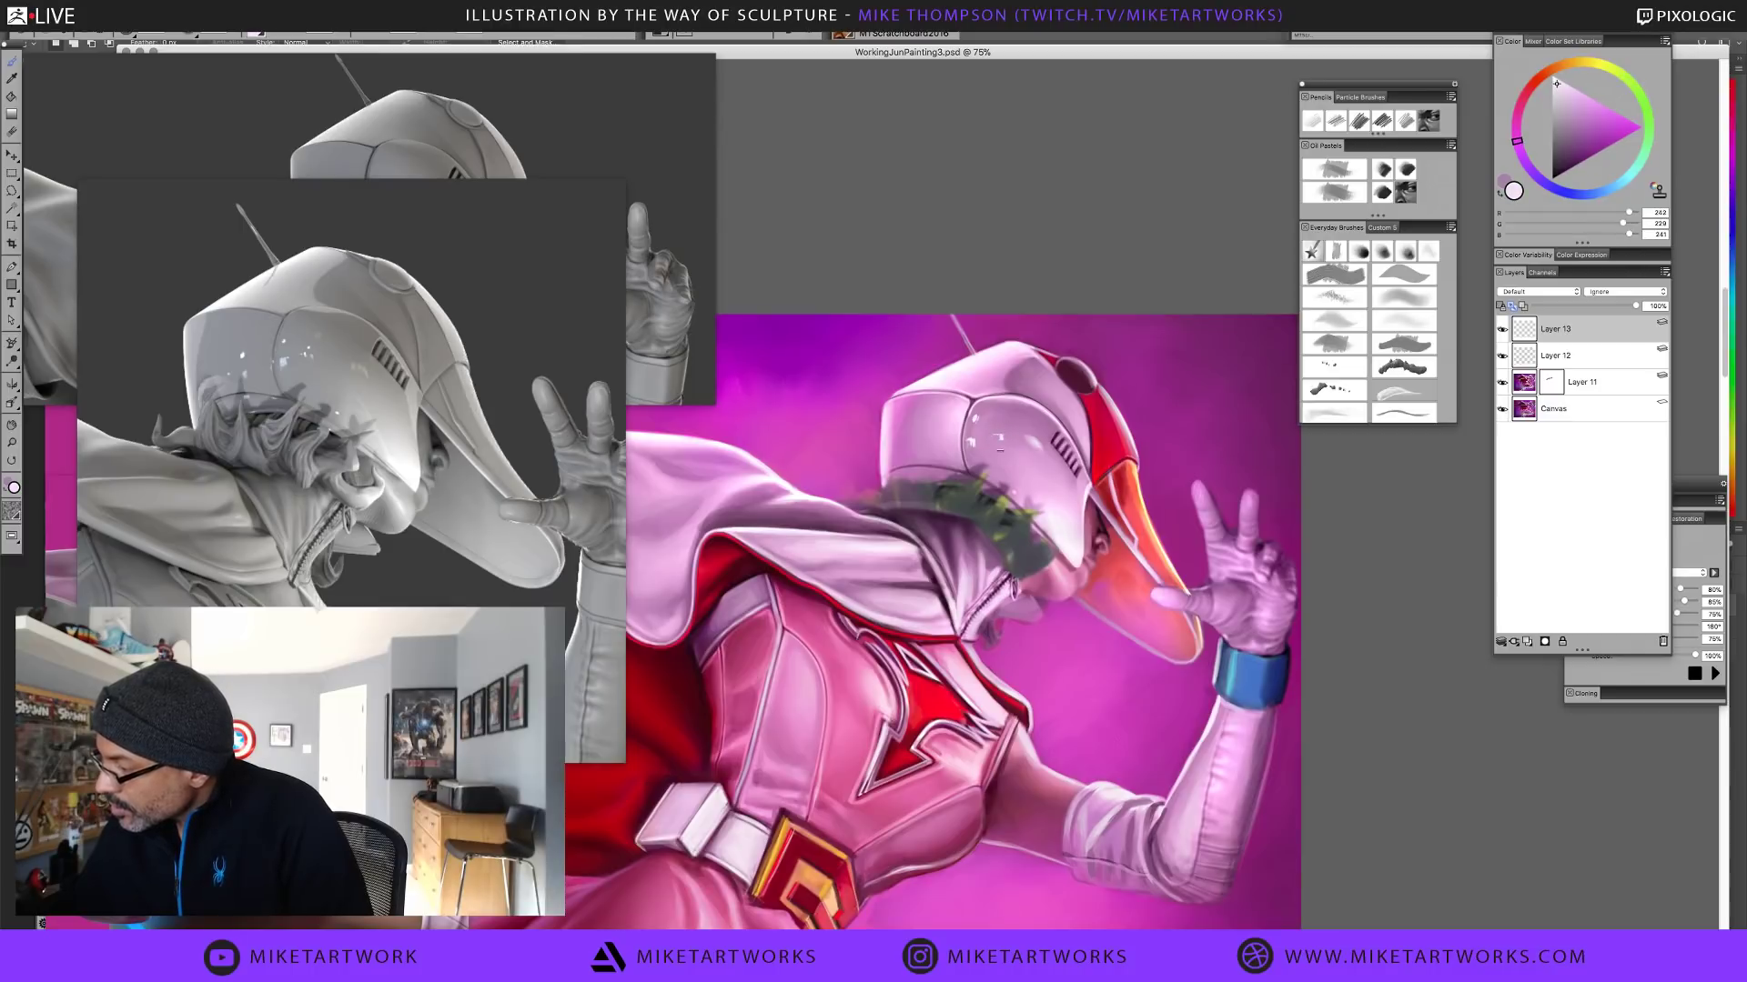
{"action": "left_click", "coordinate": [994, 444], "text": "alt"}
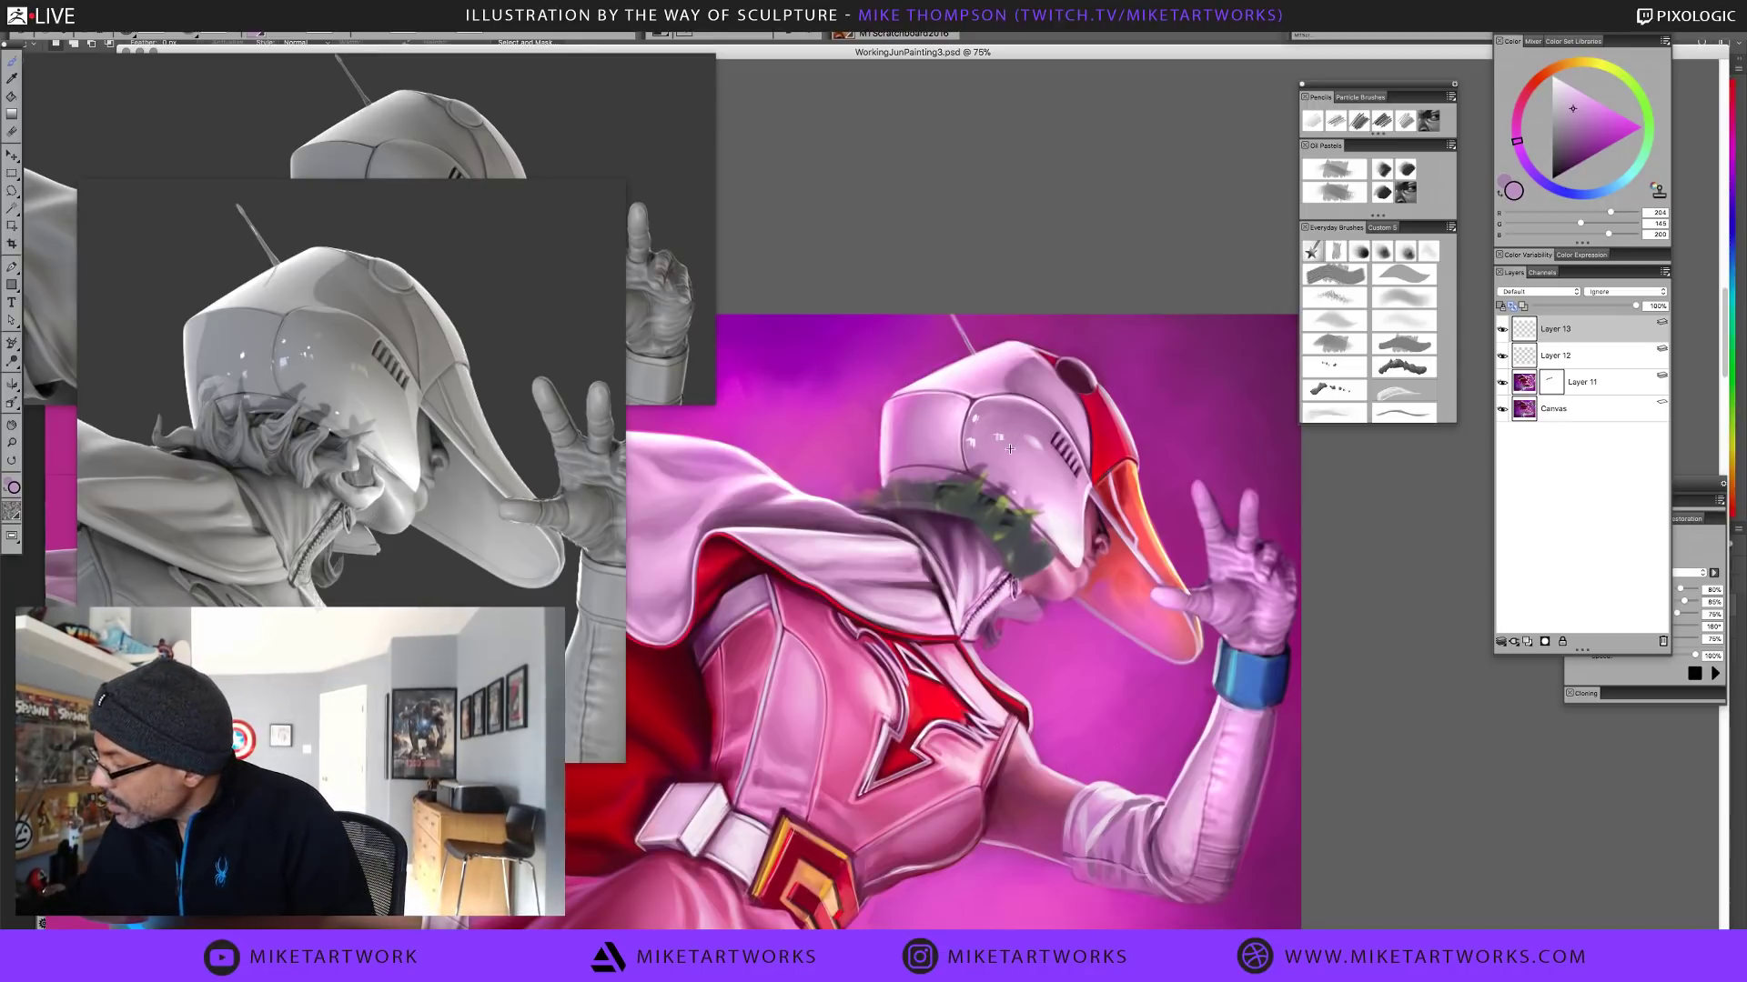
{"action": "key", "text": "bracketleft"}
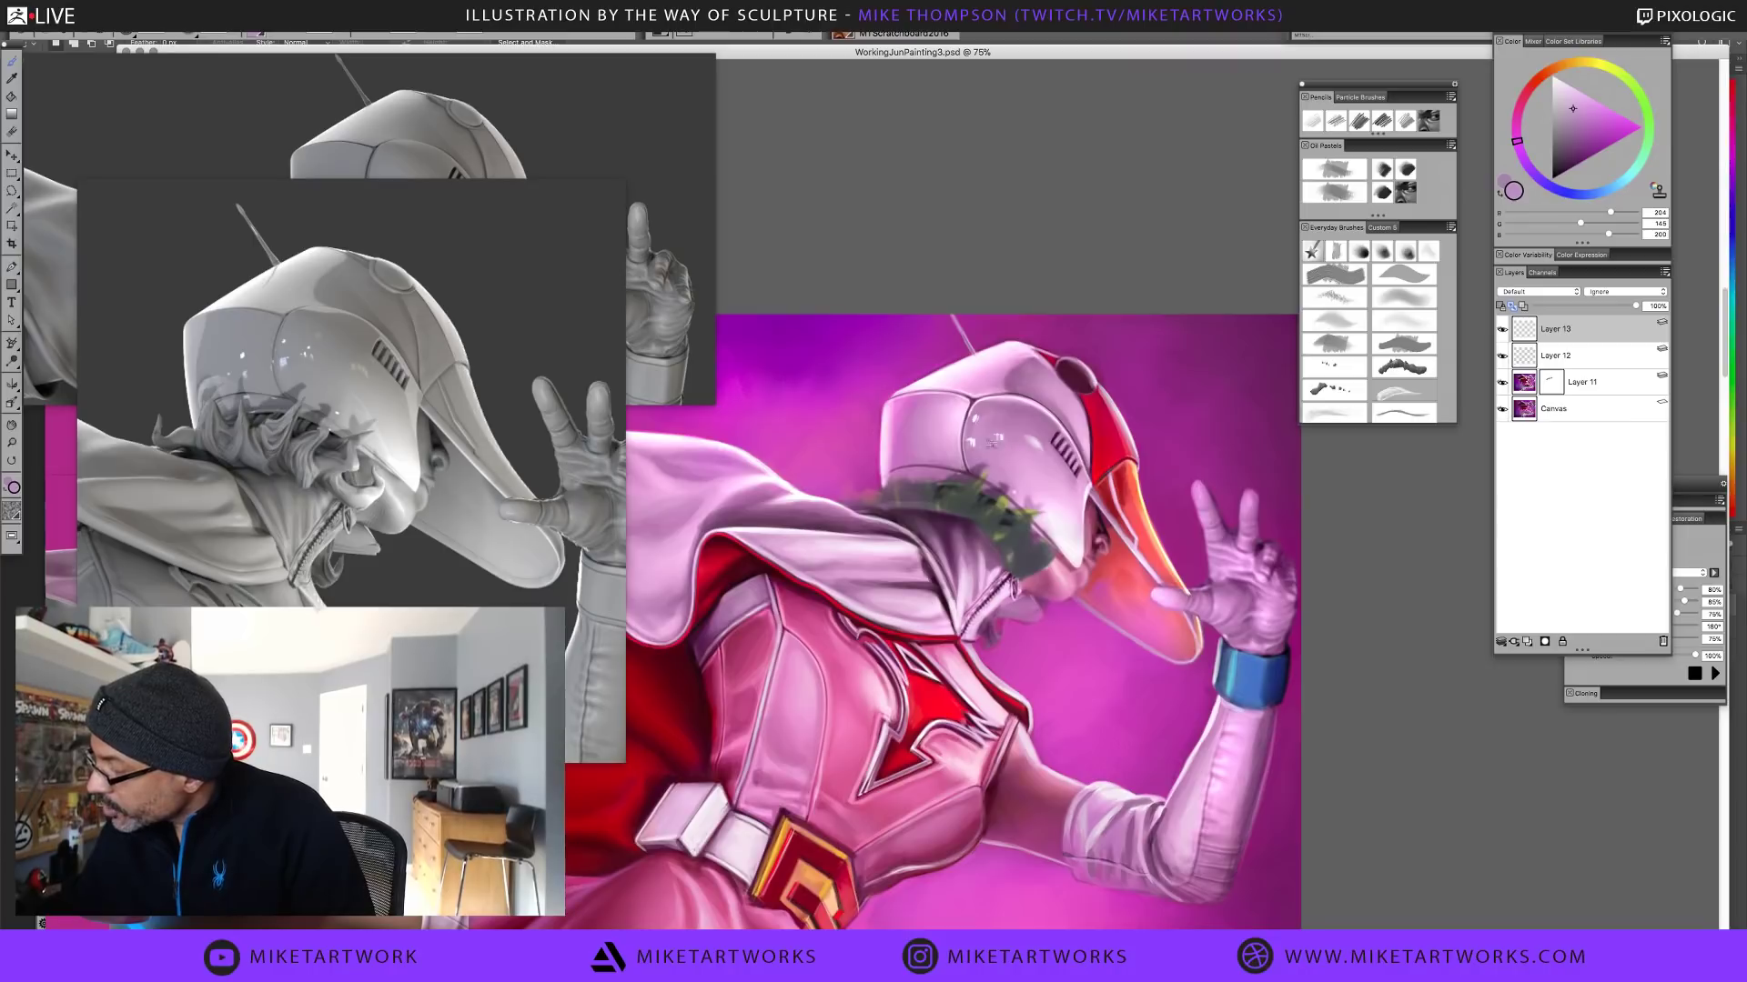
{"action": "left_click", "coordinate": [1005, 435], "text": "alt"}
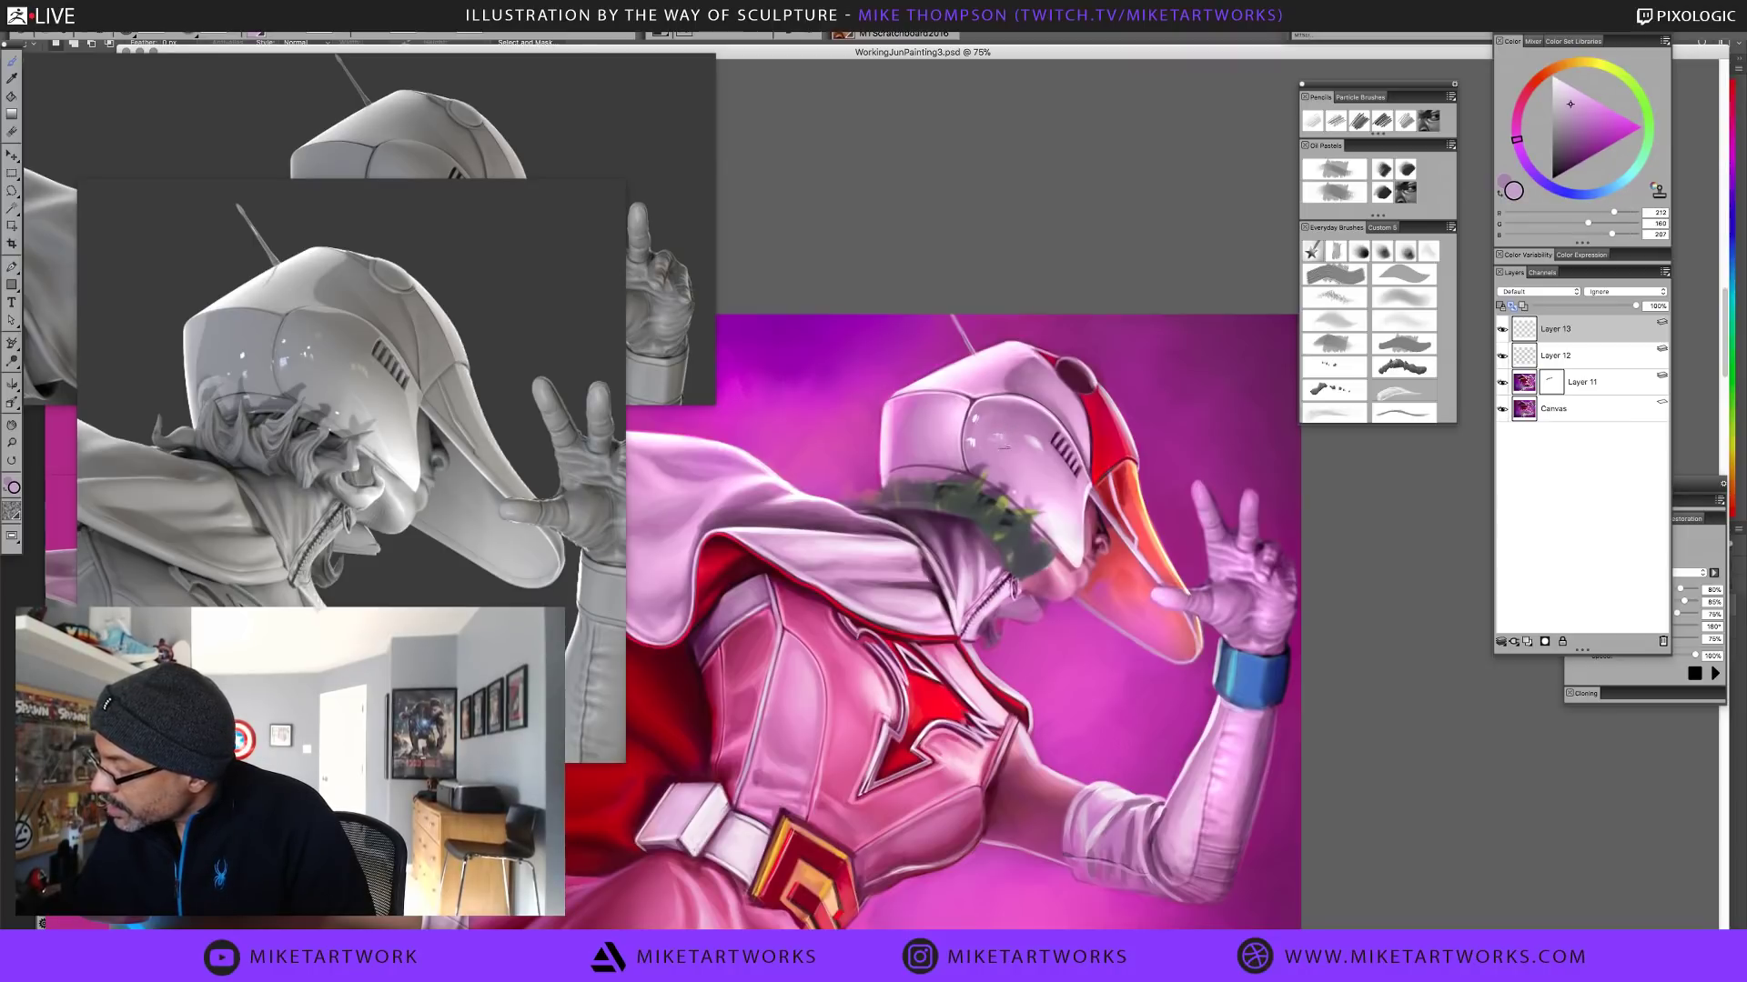
{"action": "left_click", "coordinate": [971, 442], "text": "alt"}
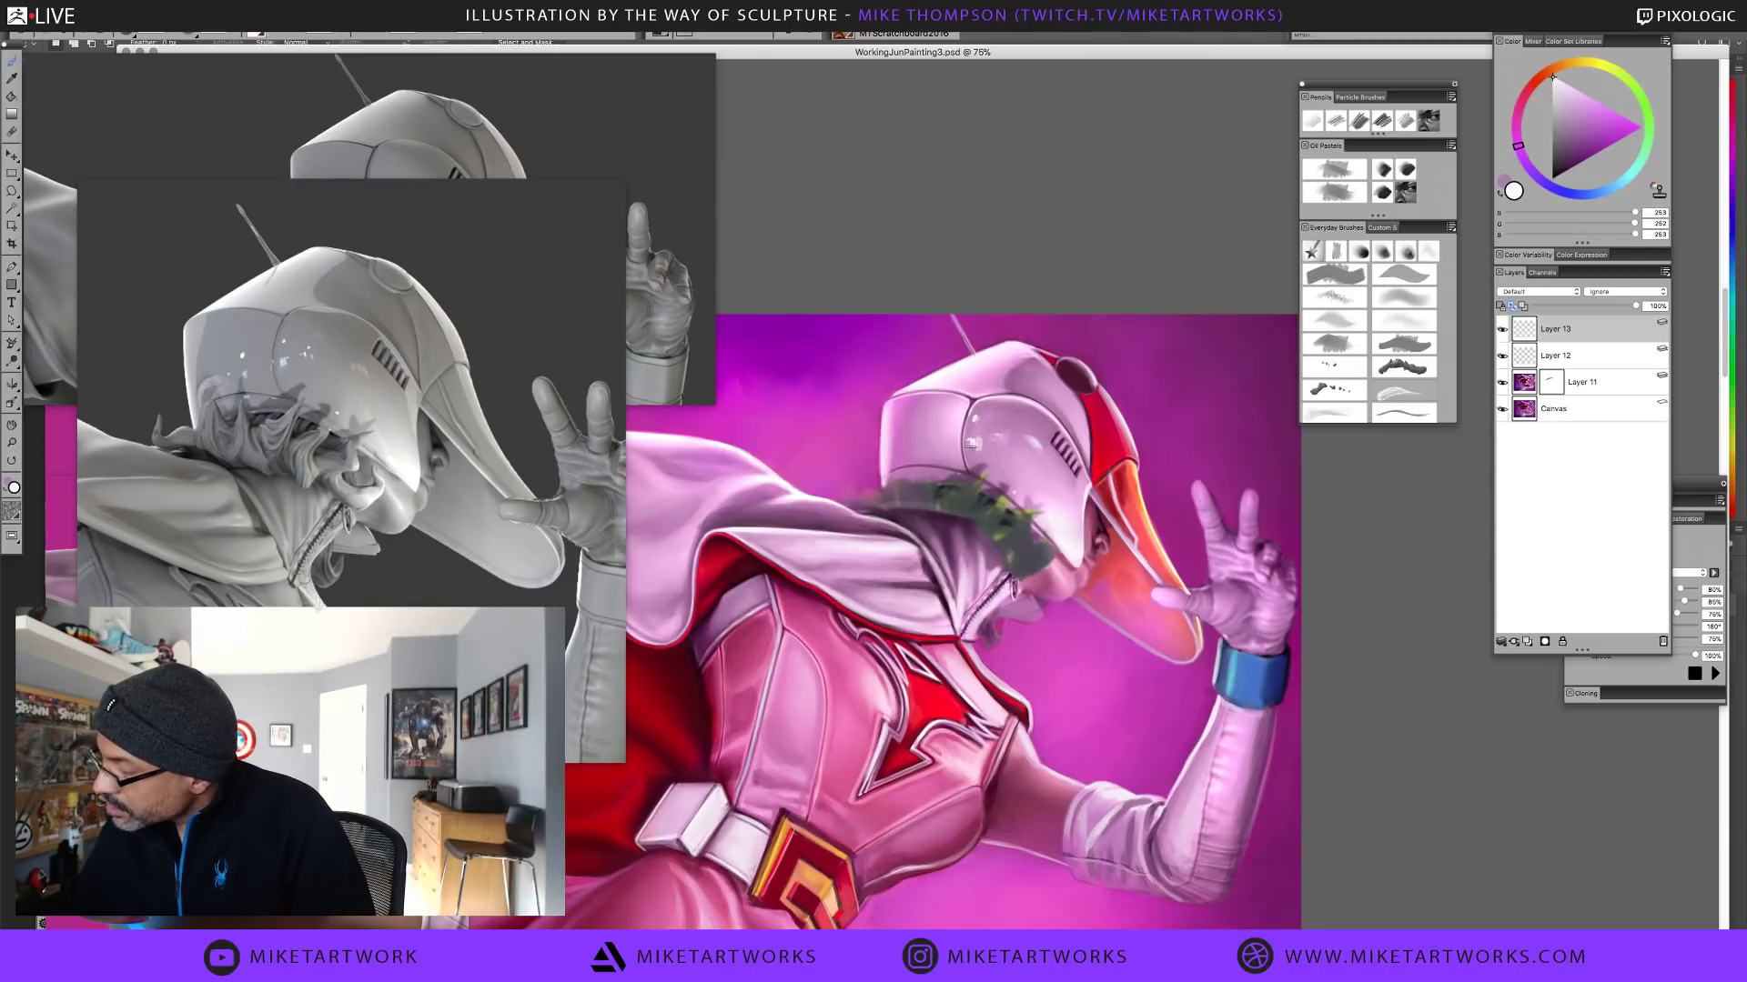
{"action": "left_click", "coordinate": [971, 441], "text": "alt"}
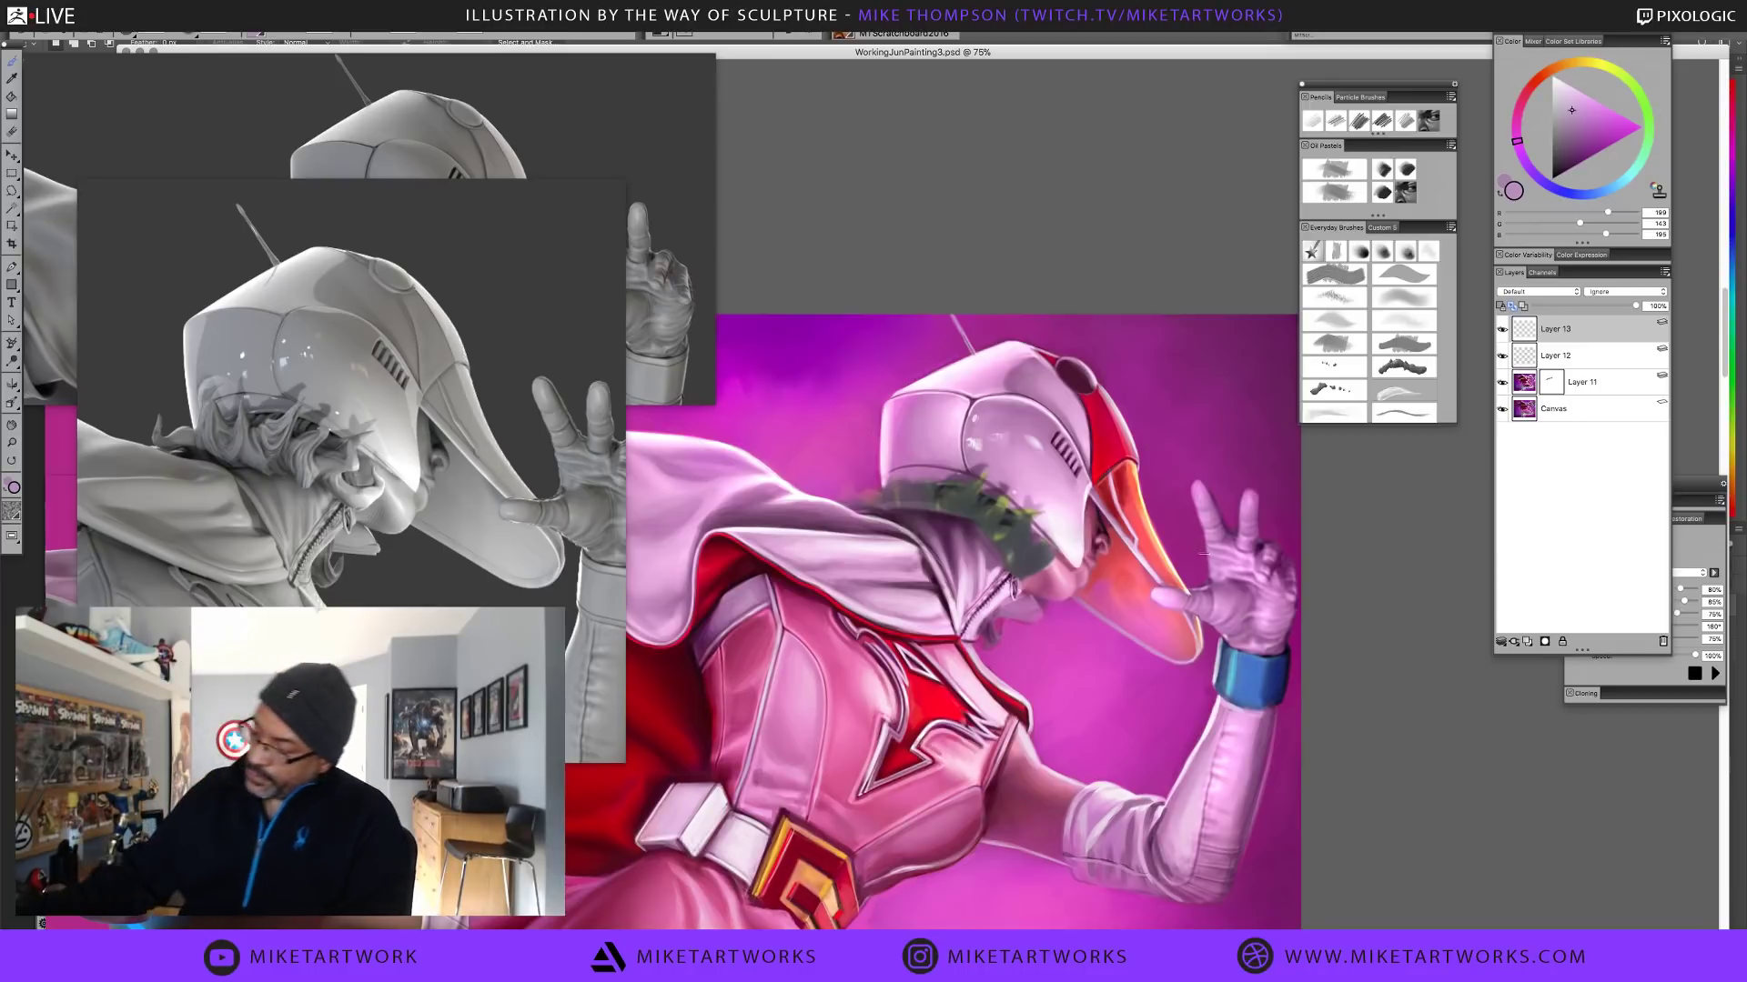
{"action": "left_click", "coordinate": [989, 443], "text": "alt"}
{"action": "left_click", "coordinate": [975, 450], "text": "alt"}
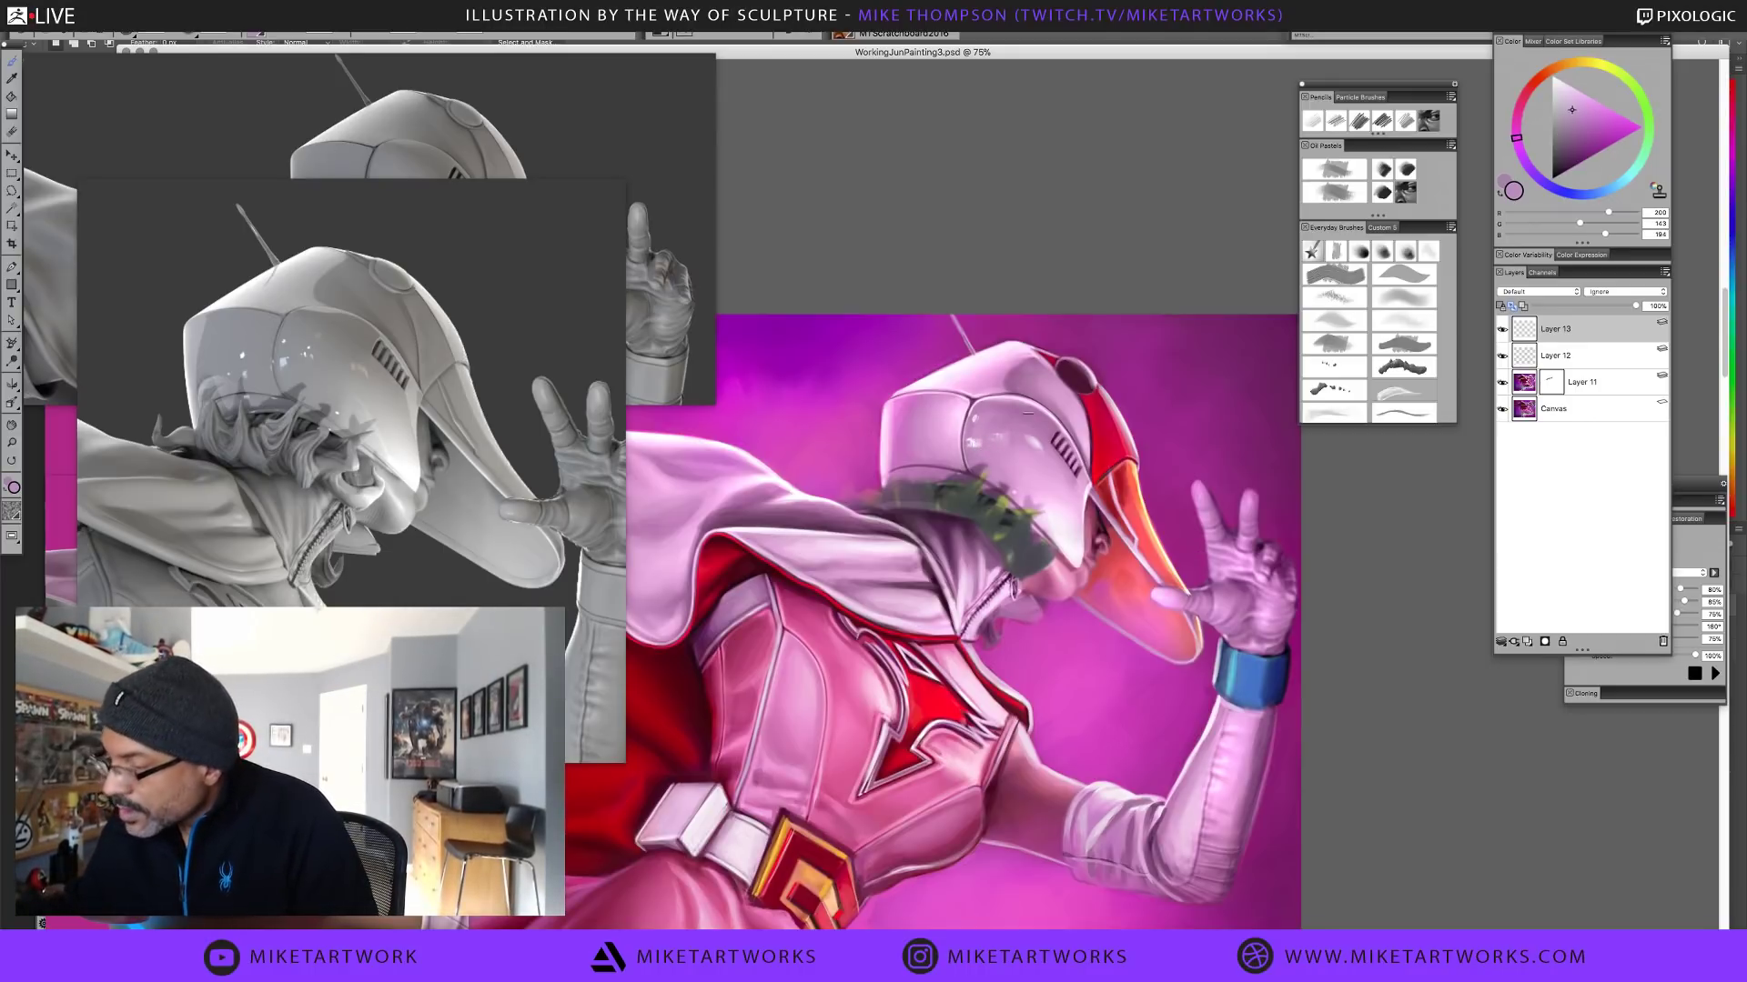
Refine the small reflections beside the helmet's vent slots, alternating sampled pale pink, mauve and near-white tones
{"action": "left_click", "coordinate": [1034, 450], "text": "alt"}
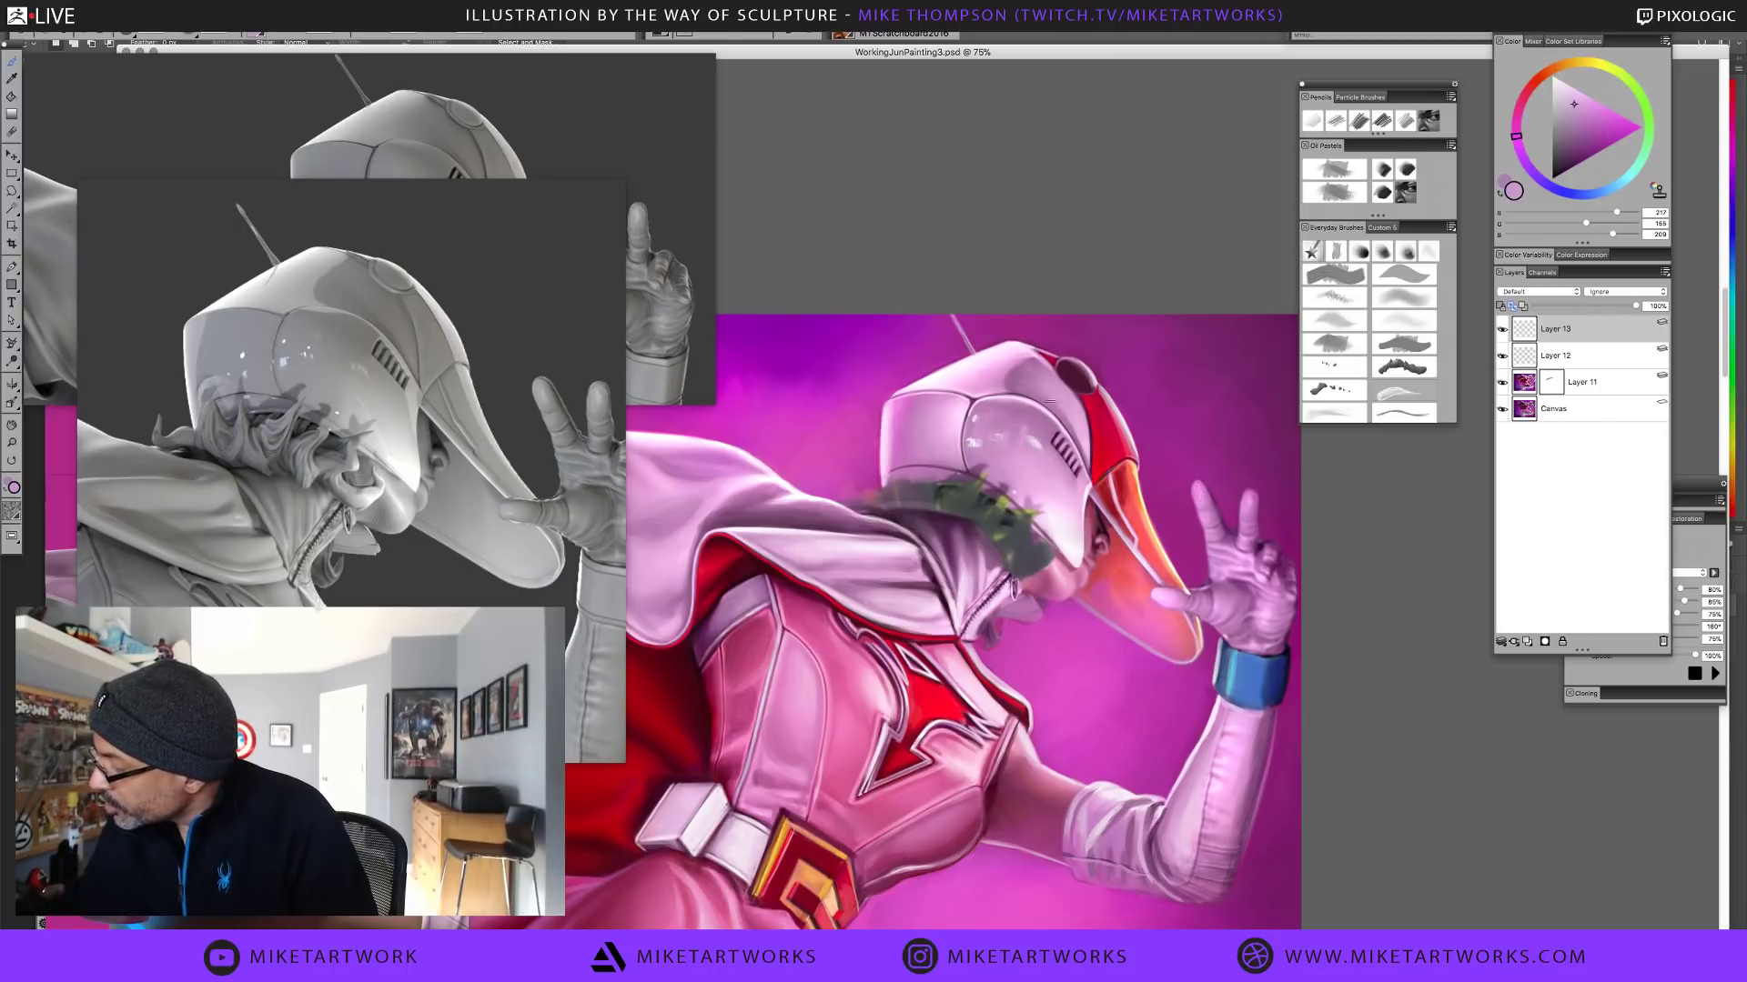
{"action": "left_click", "coordinate": [1033, 436], "text": "alt"}
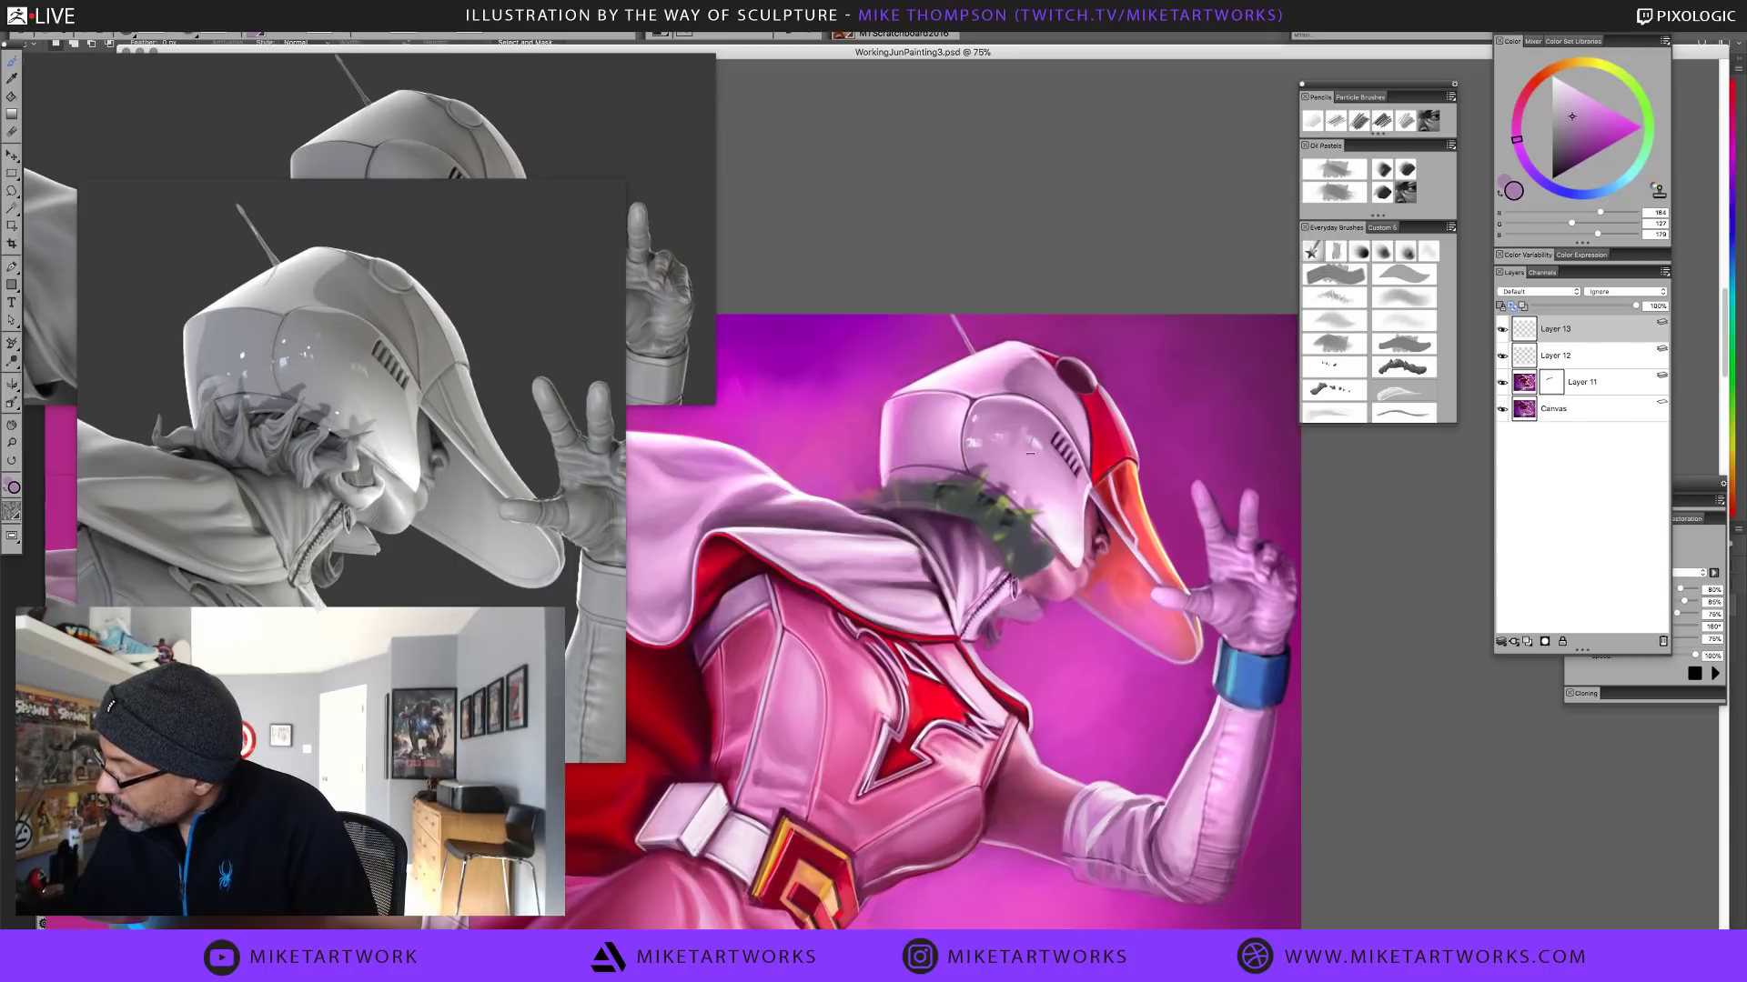
{"action": "left_click", "coordinate": [1032, 448], "text": "alt"}
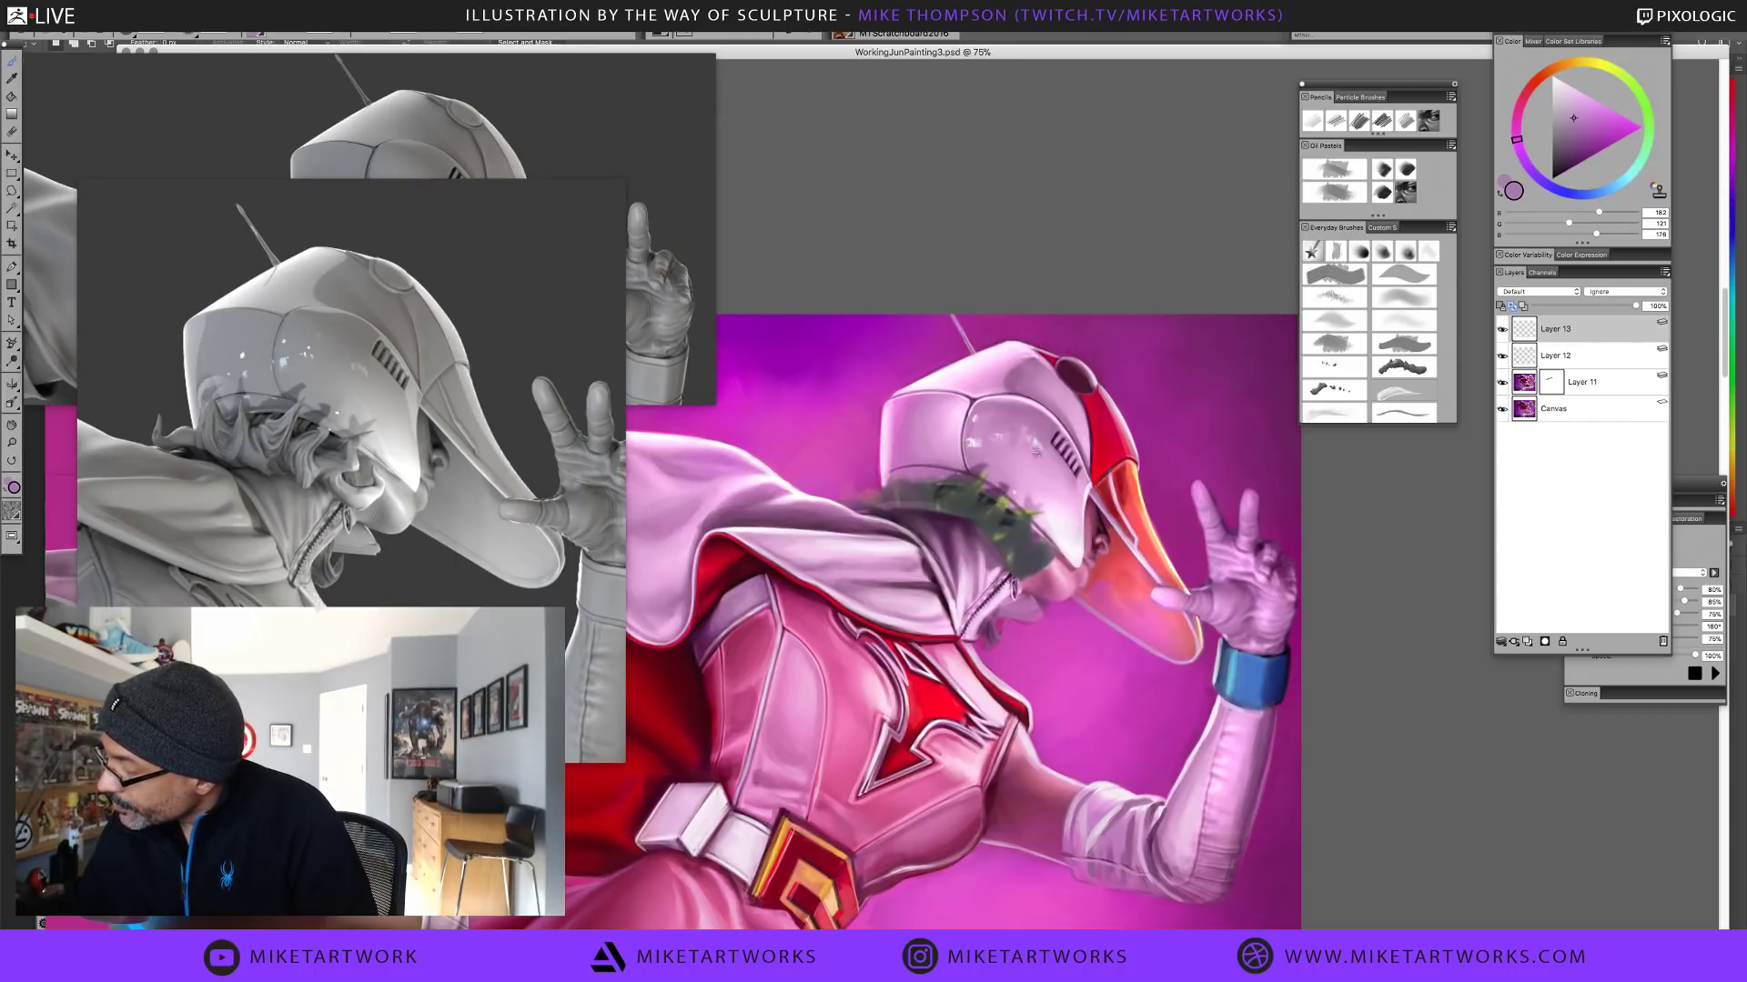
{"action": "left_click", "coordinate": [1038, 454], "text": "alt"}
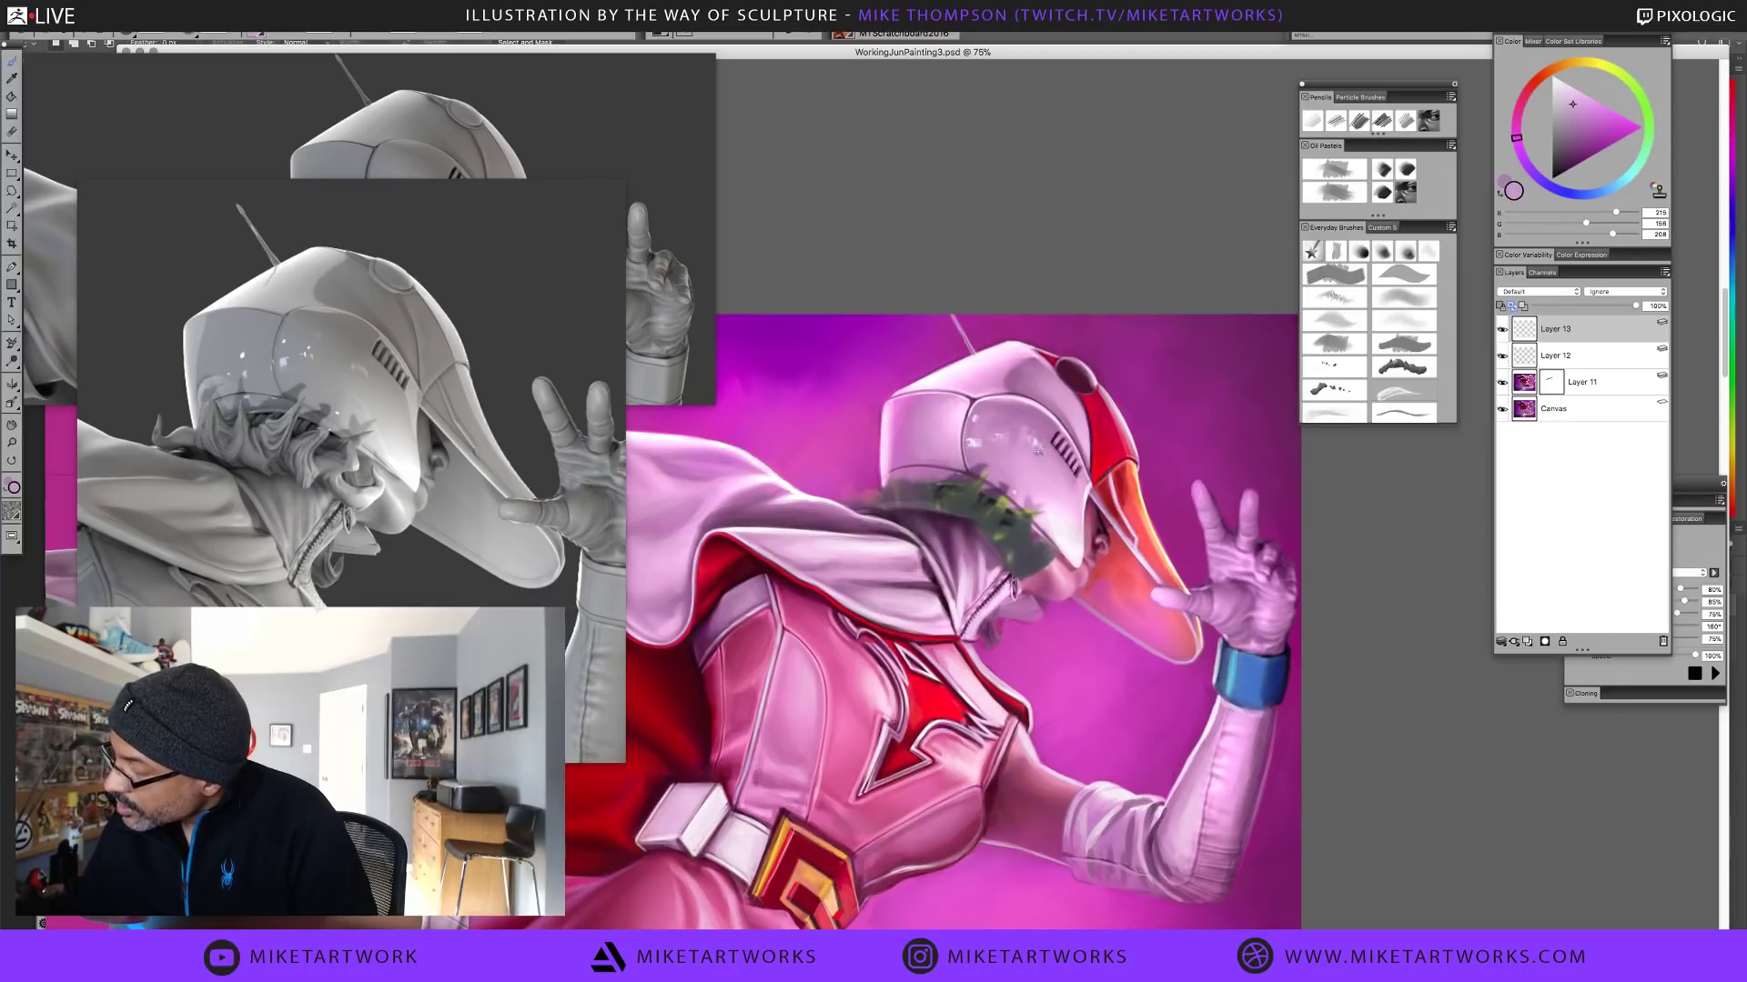
{"action": "left_click", "coordinate": [1041, 442], "text": "alt"}
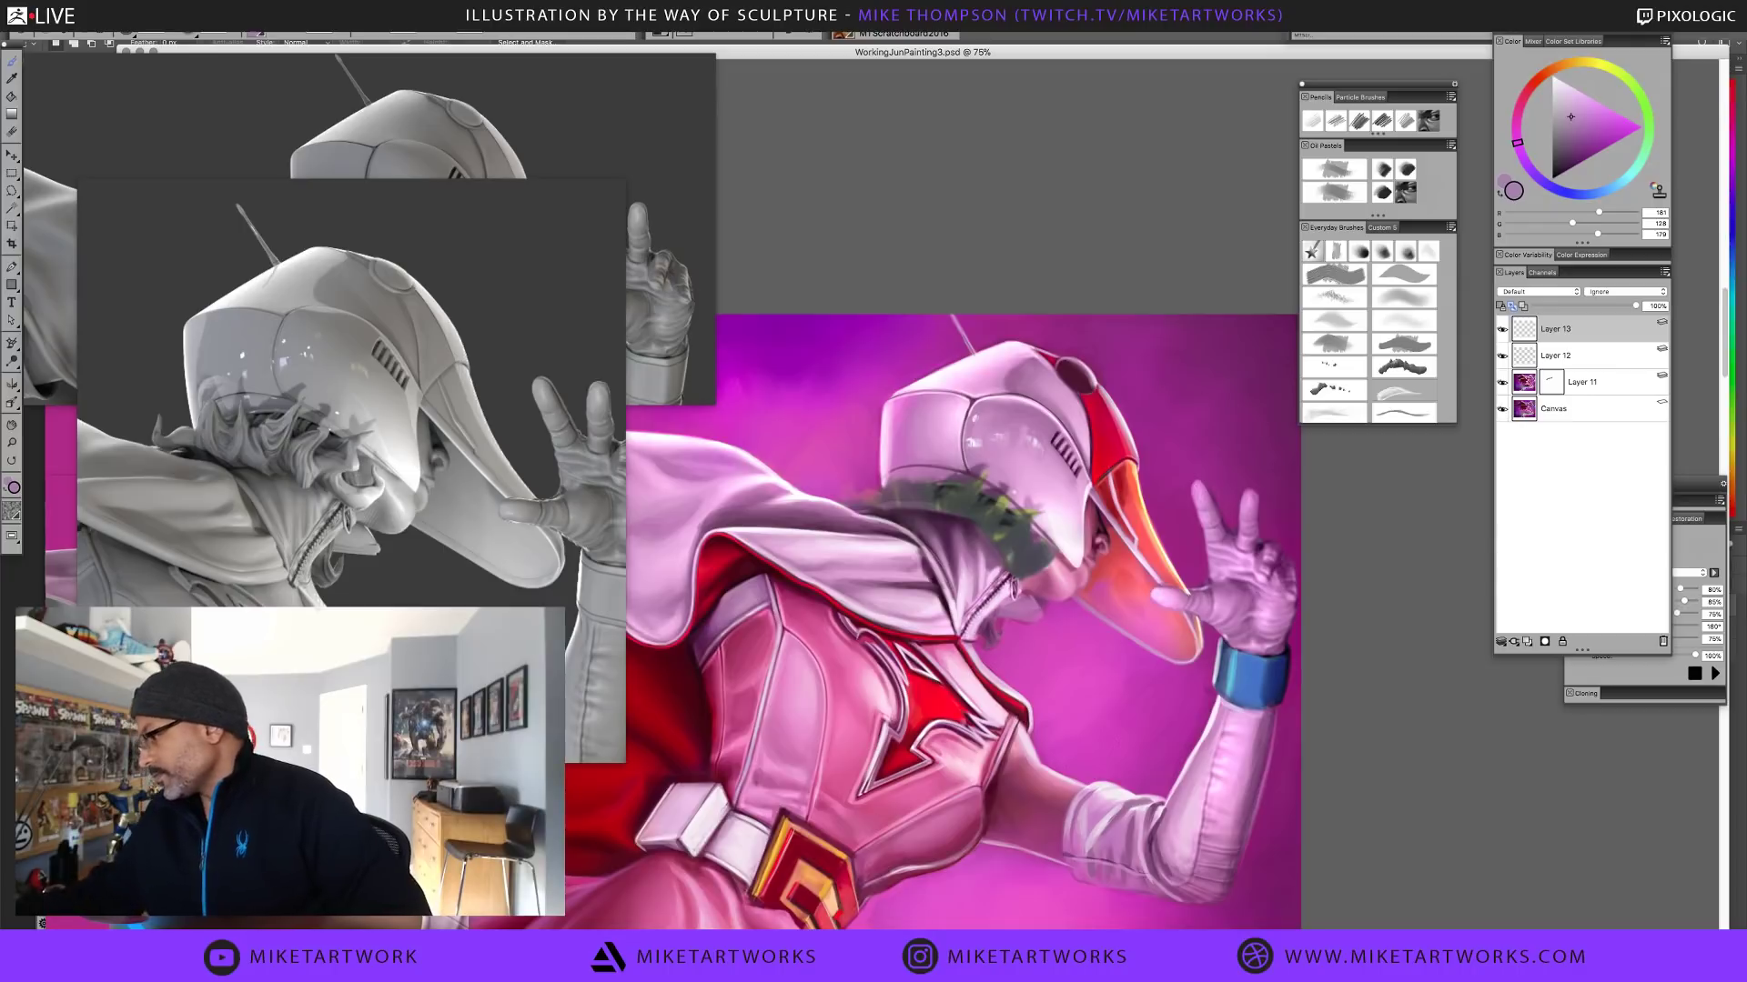
{"action": "left_click", "coordinate": [1028, 443], "text": "alt"}
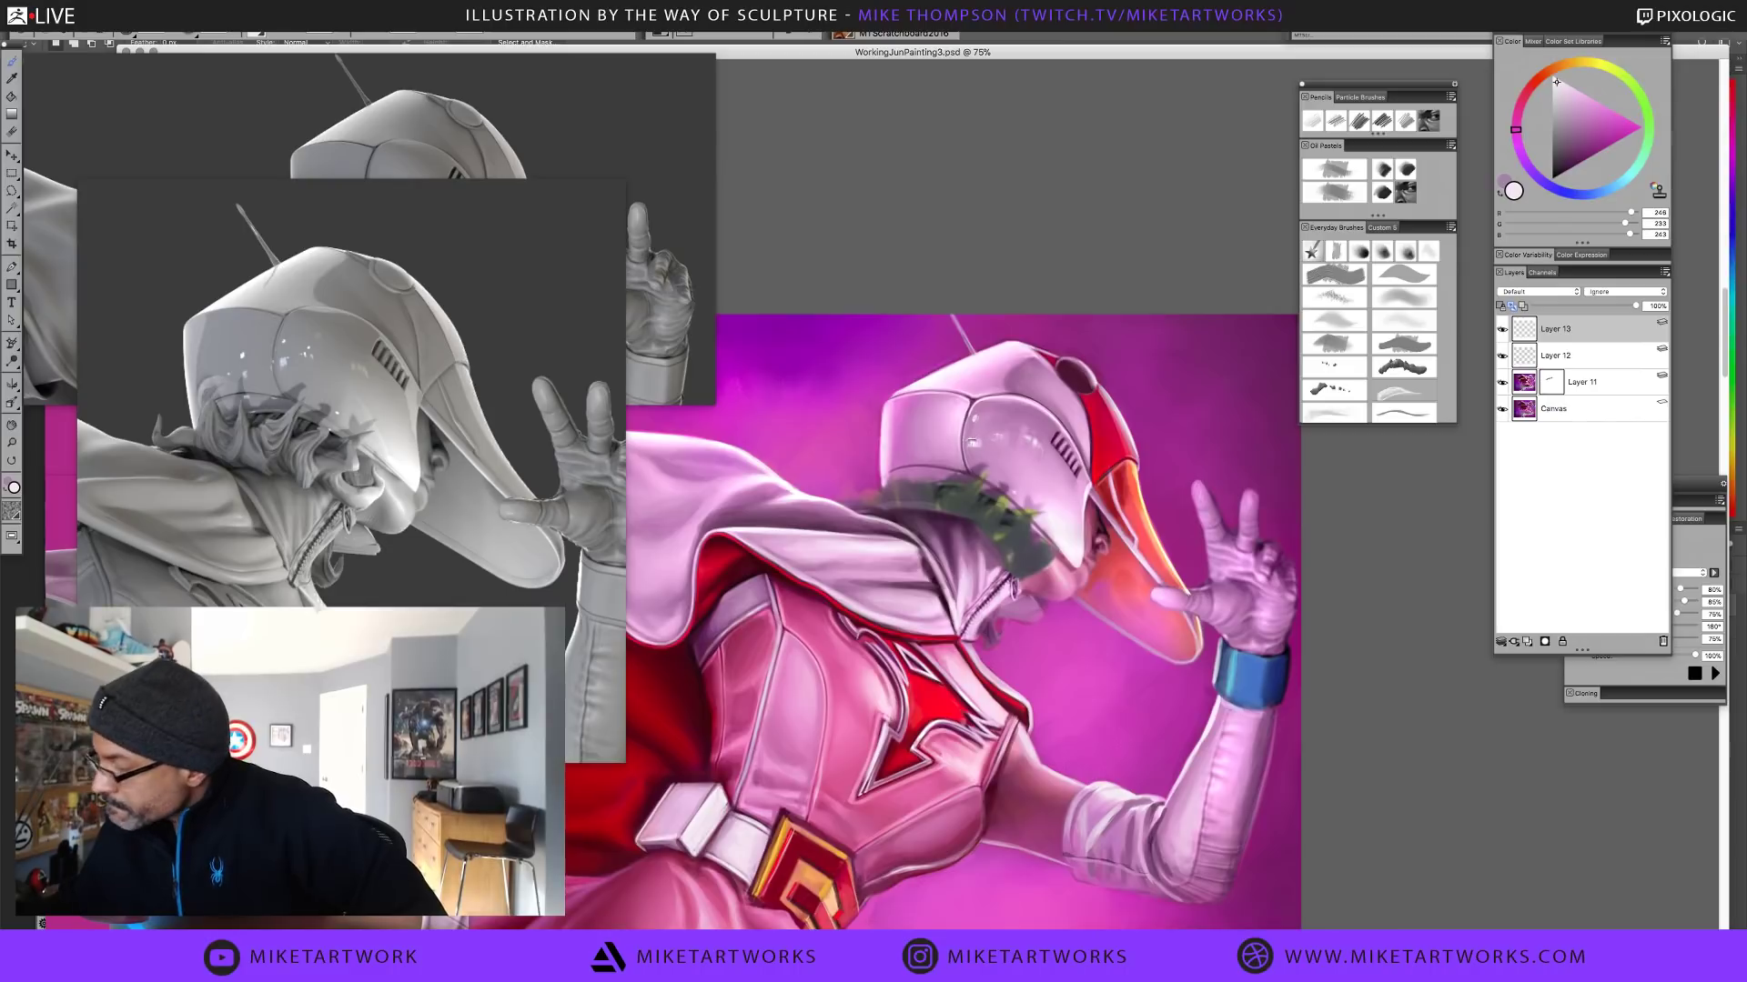
Paint bright reflections on the helmet's rear panel using near-white sampled from the crown's highlight
{"action": "left_click", "coordinate": [980, 362], "text": "alt"}
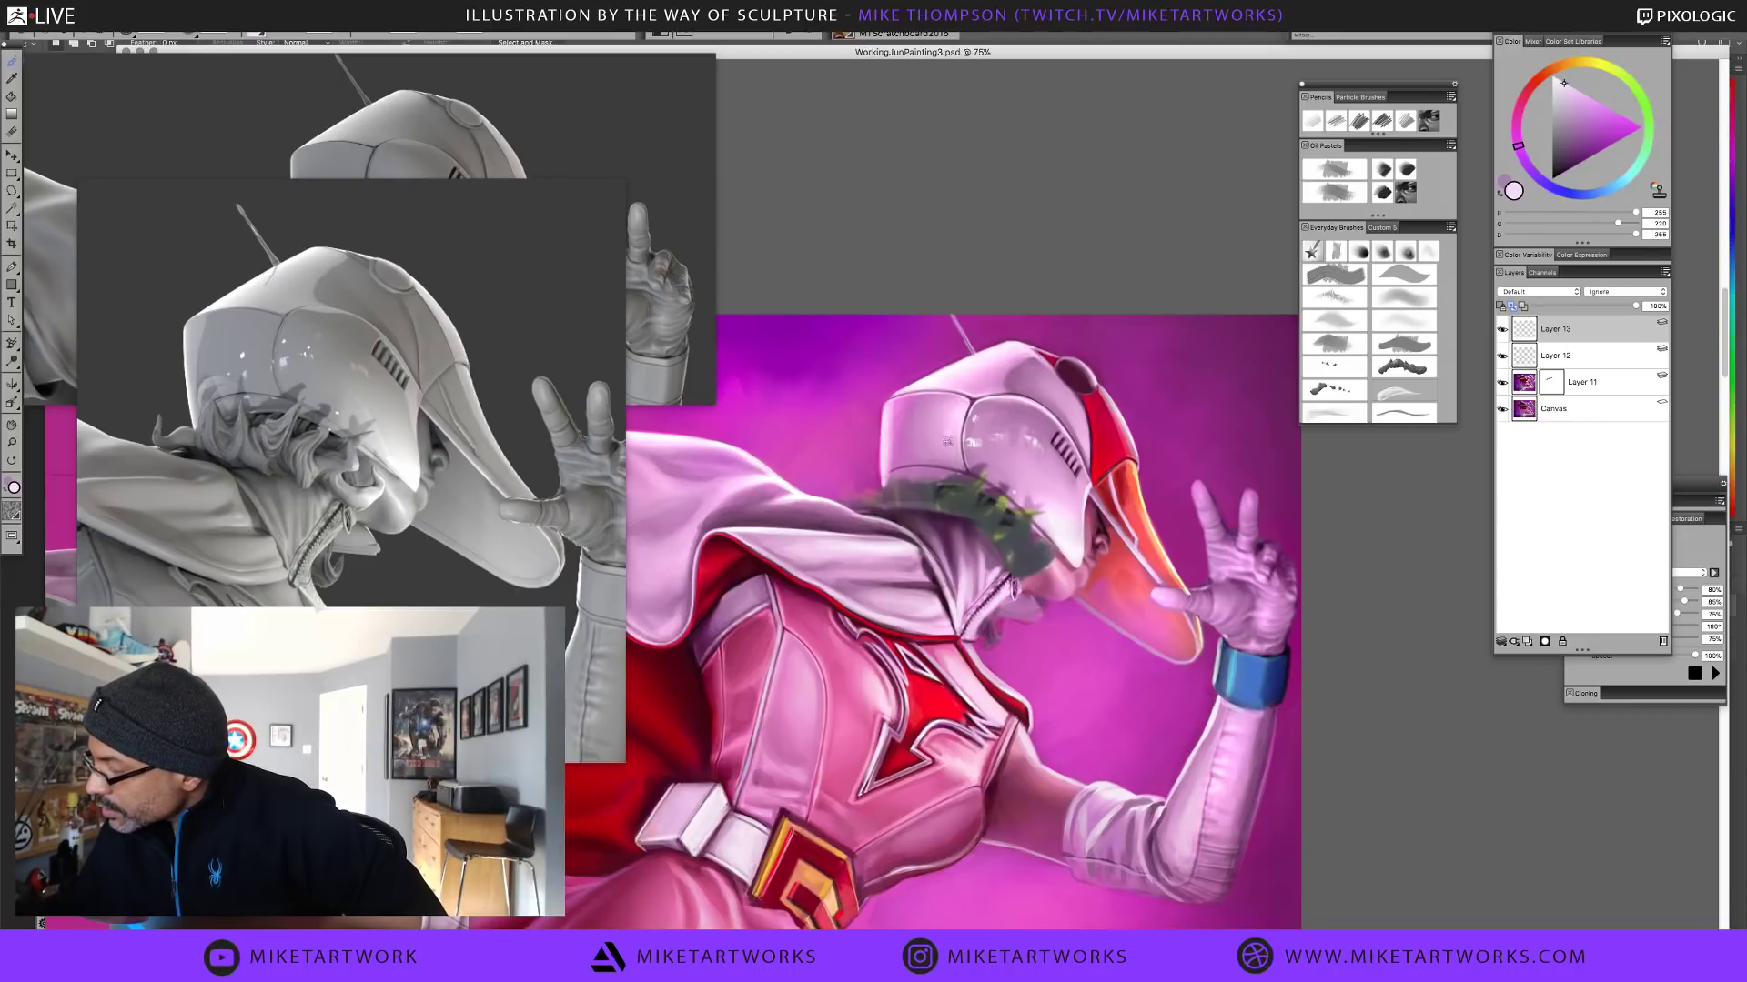
{"action": "left_click", "coordinate": [981, 362], "text": "alt"}
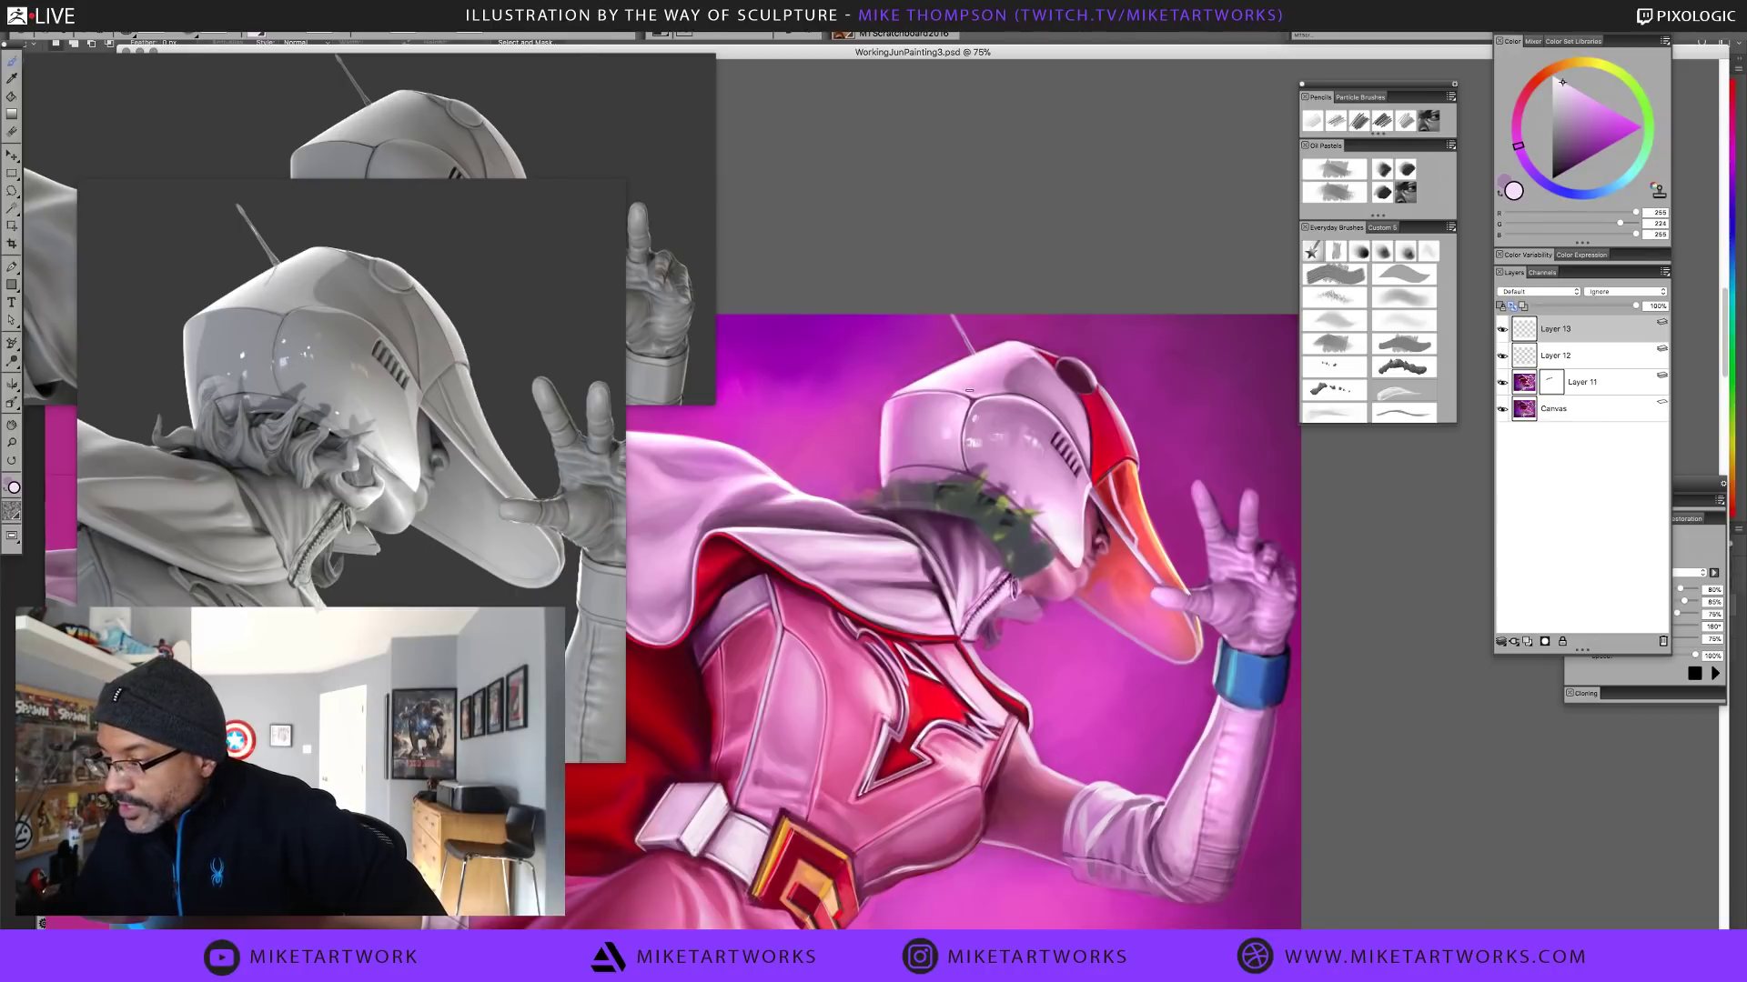
{"action": "left_click", "coordinate": [982, 364], "text": "alt"}
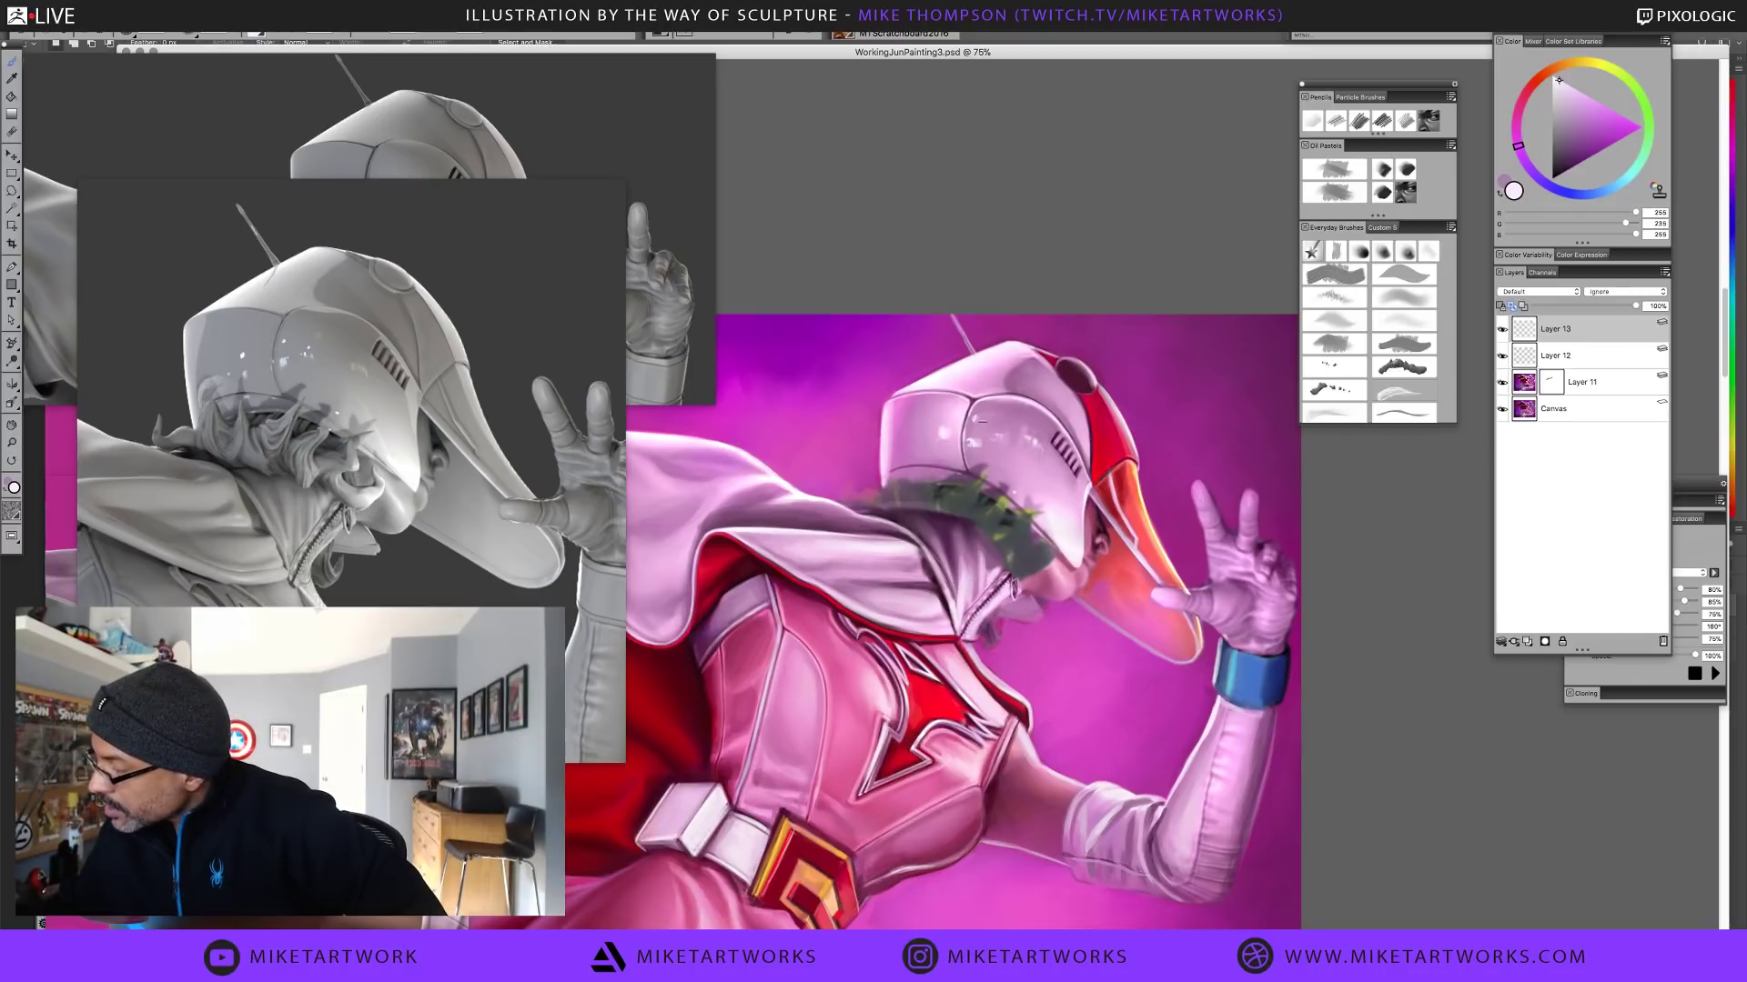
{"action": "left_click", "coordinate": [953, 438], "text": "alt"}
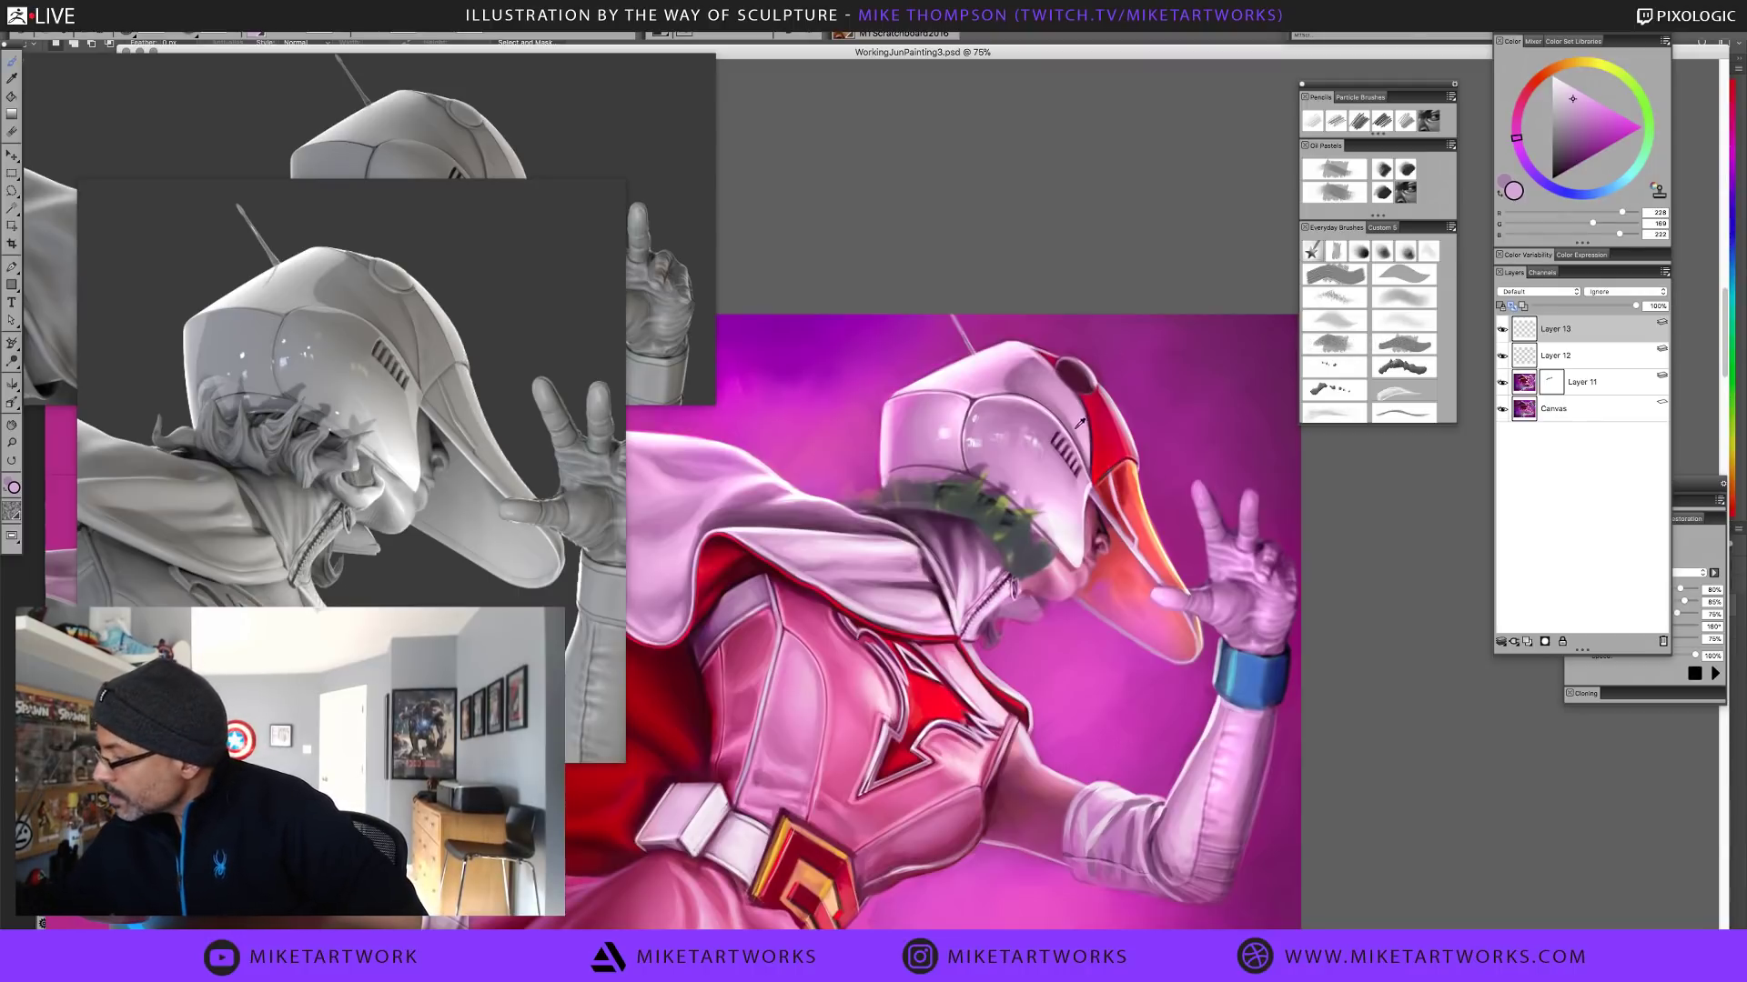
Rework the shading on the helmet's crown above the vent slots with sampled pale pink and mauve tones
{"action": "left_click", "coordinate": [1048, 397], "text": "alt"}
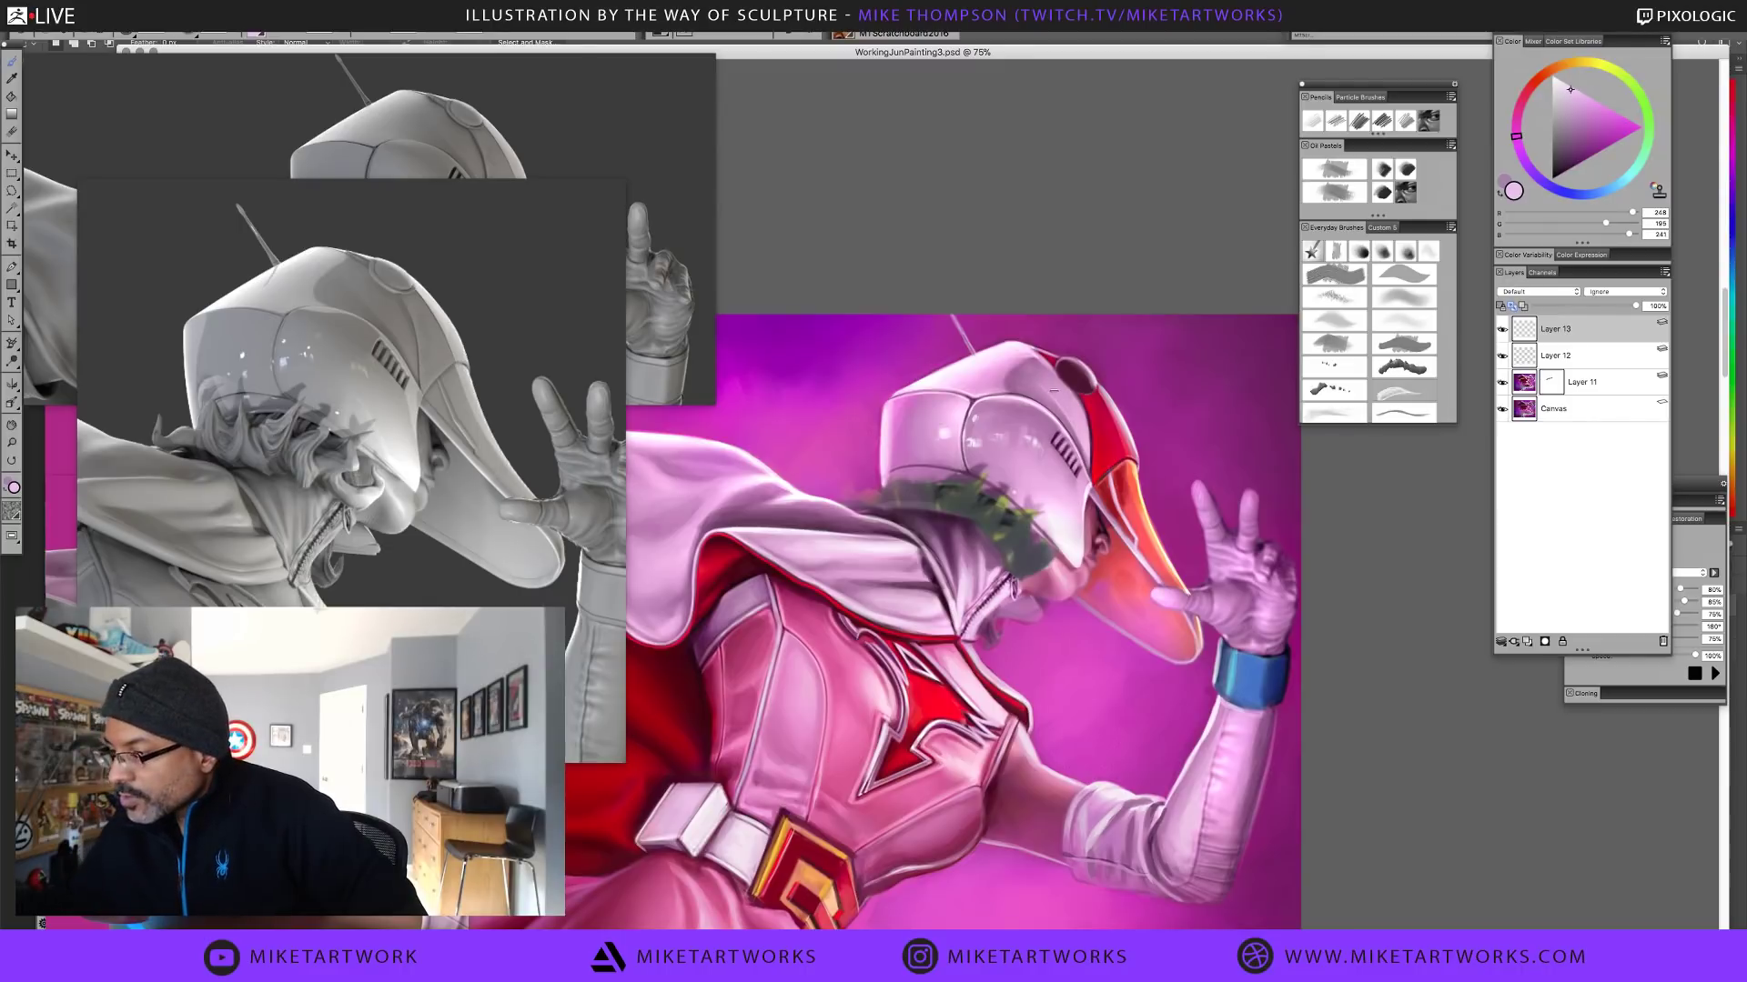
{"action": "left_click", "coordinate": [1043, 381], "text": "alt"}
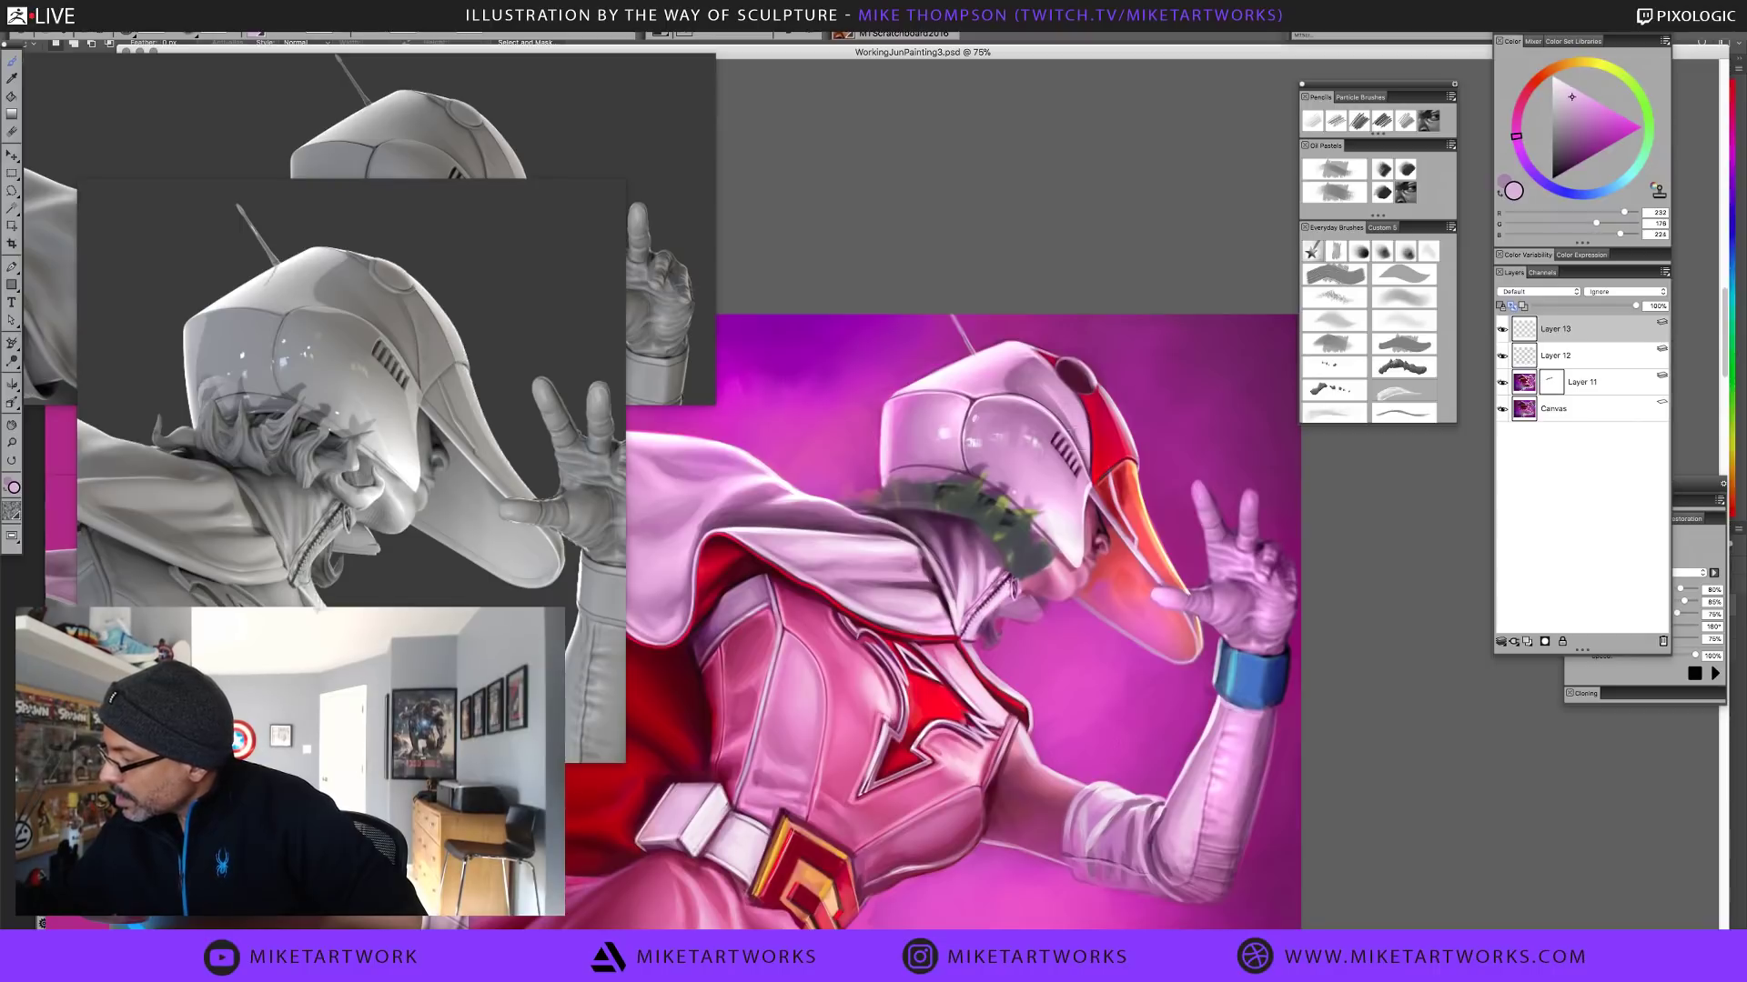
{"action": "left_click", "coordinate": [1054, 403], "text": "alt"}
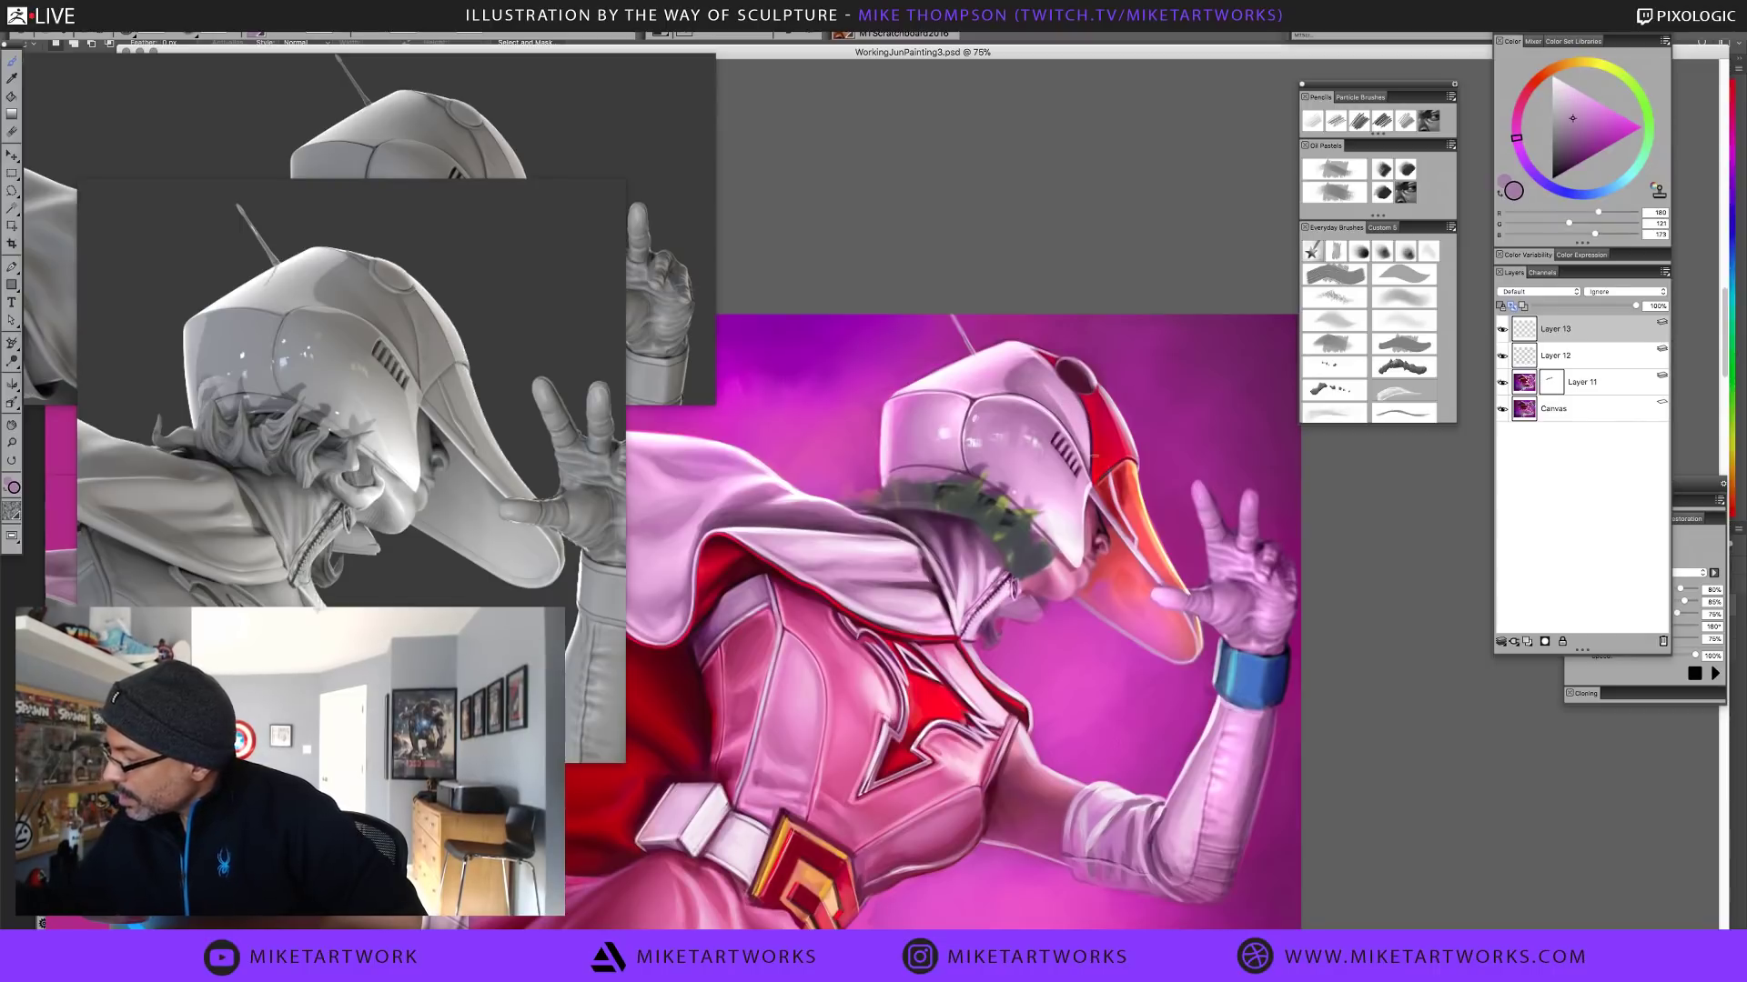
{"action": "left_click", "coordinate": [1014, 380], "text": "alt"}
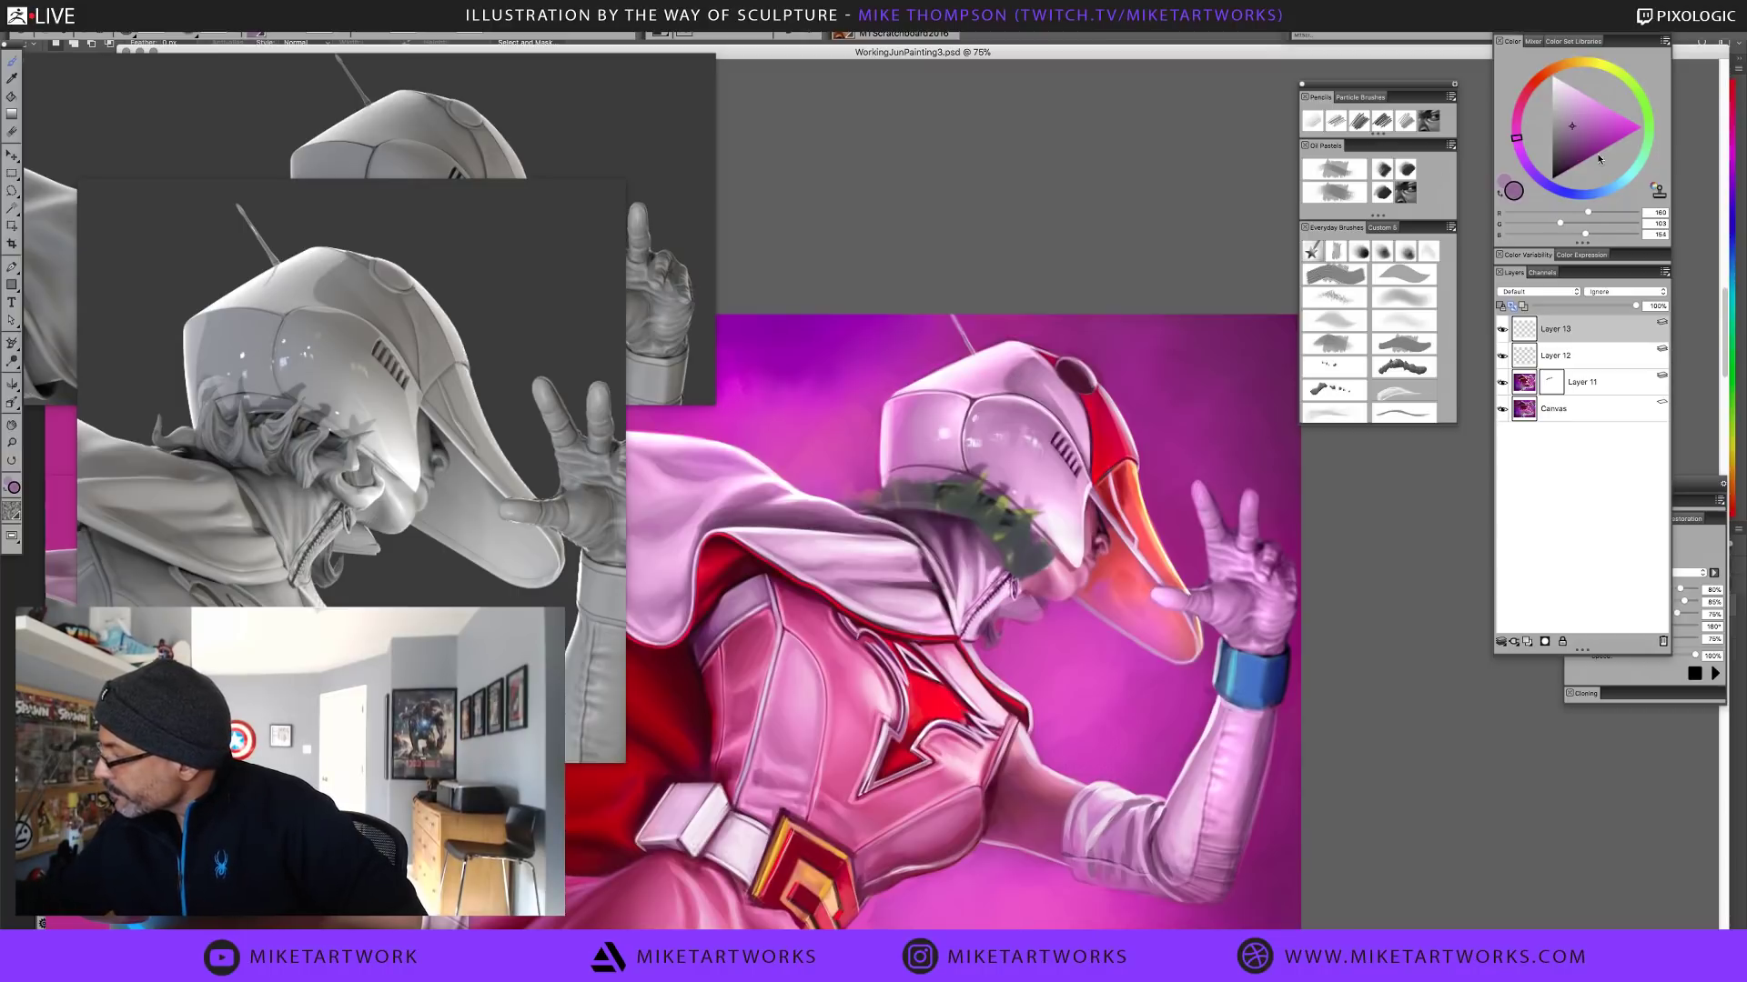
Rotate the canvas and sharpen the panel seam above the helmet's vent slots with sampled dark purple and mauve
{"action": "left_click", "coordinate": [1062, 417], "text": "alt"}
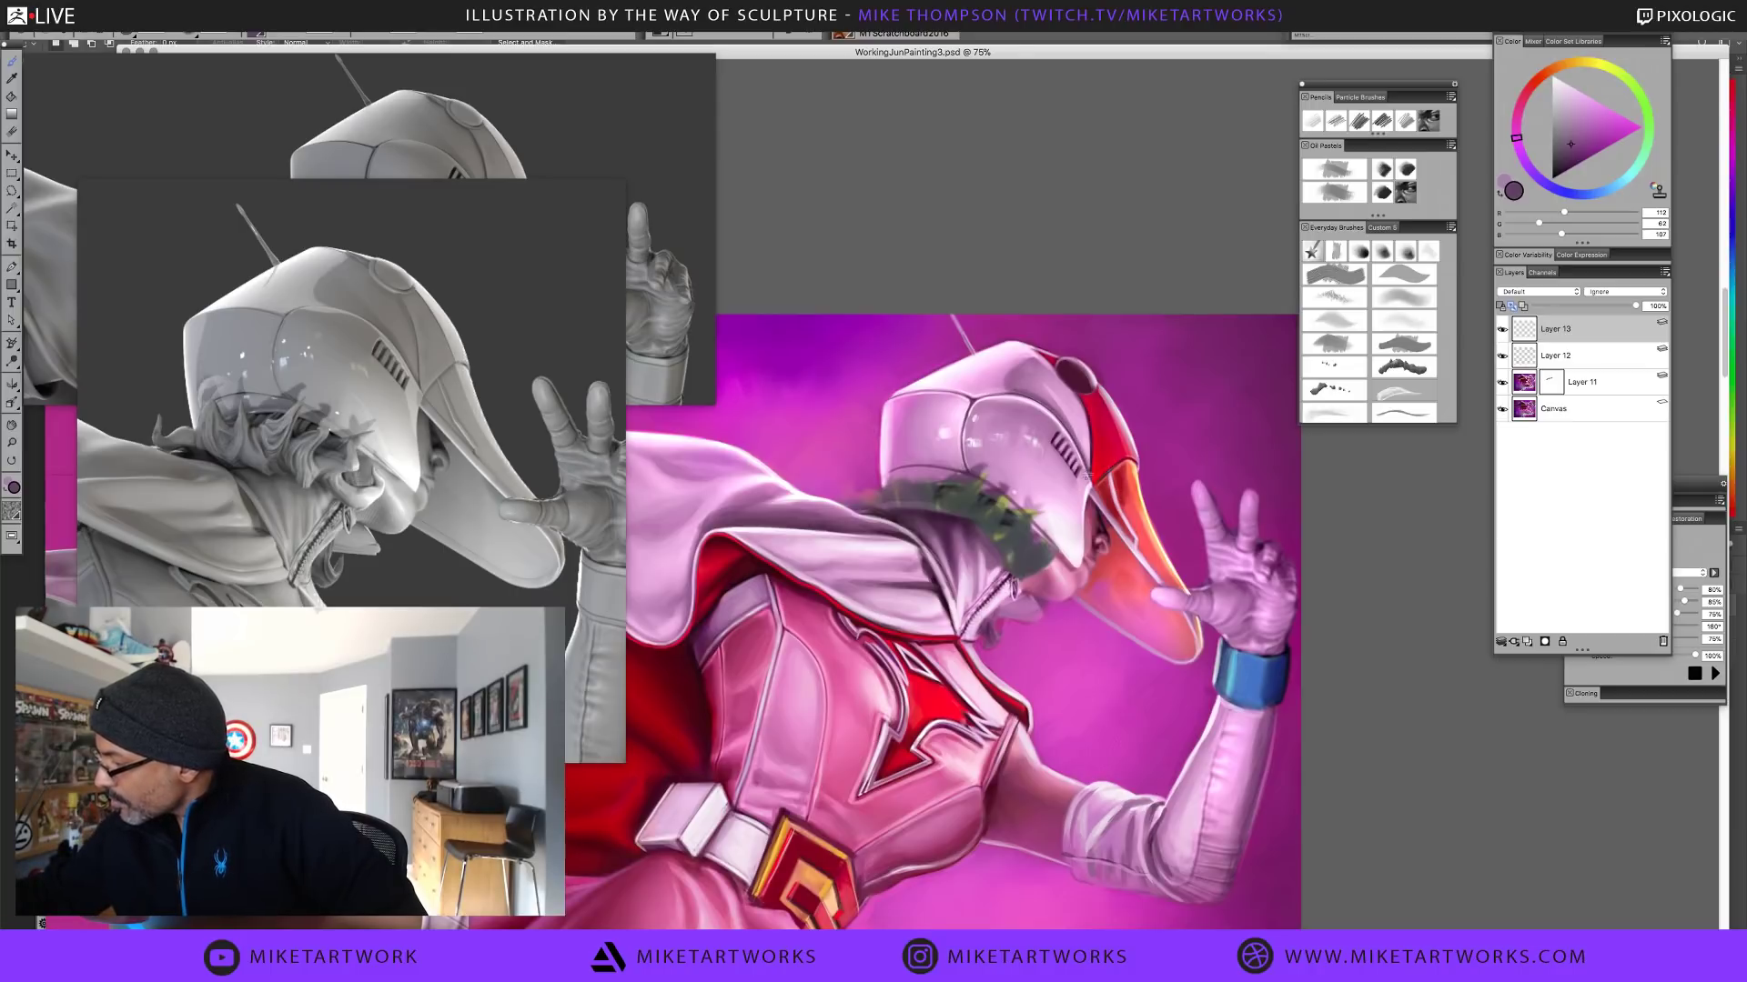
{"action": "mouse_move", "coordinate": [1150, 759]}
{"action": "left_mouse_down"}
{"action": "mouse_move", "coordinate": [1174, 250]}
{"action": "mouse_move", "coordinate": [1254, 424]}
{"action": "left_mouse_up"}
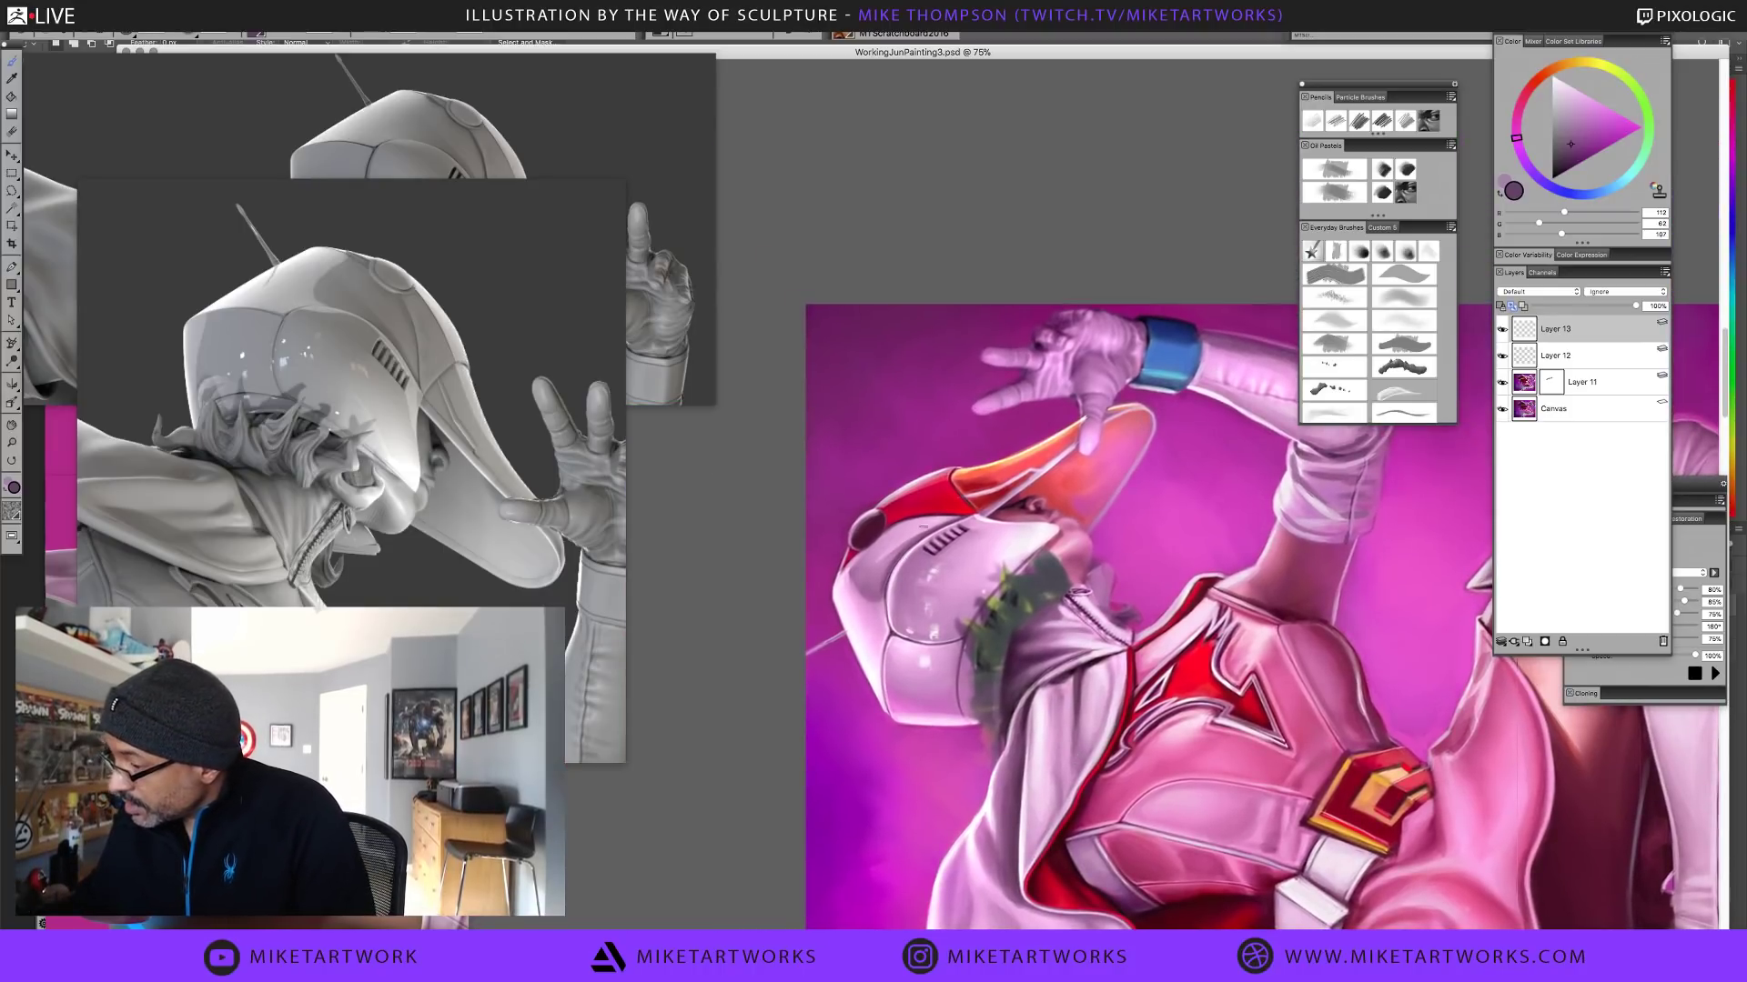
{"action": "left_click", "coordinate": [897, 553], "text": "alt"}
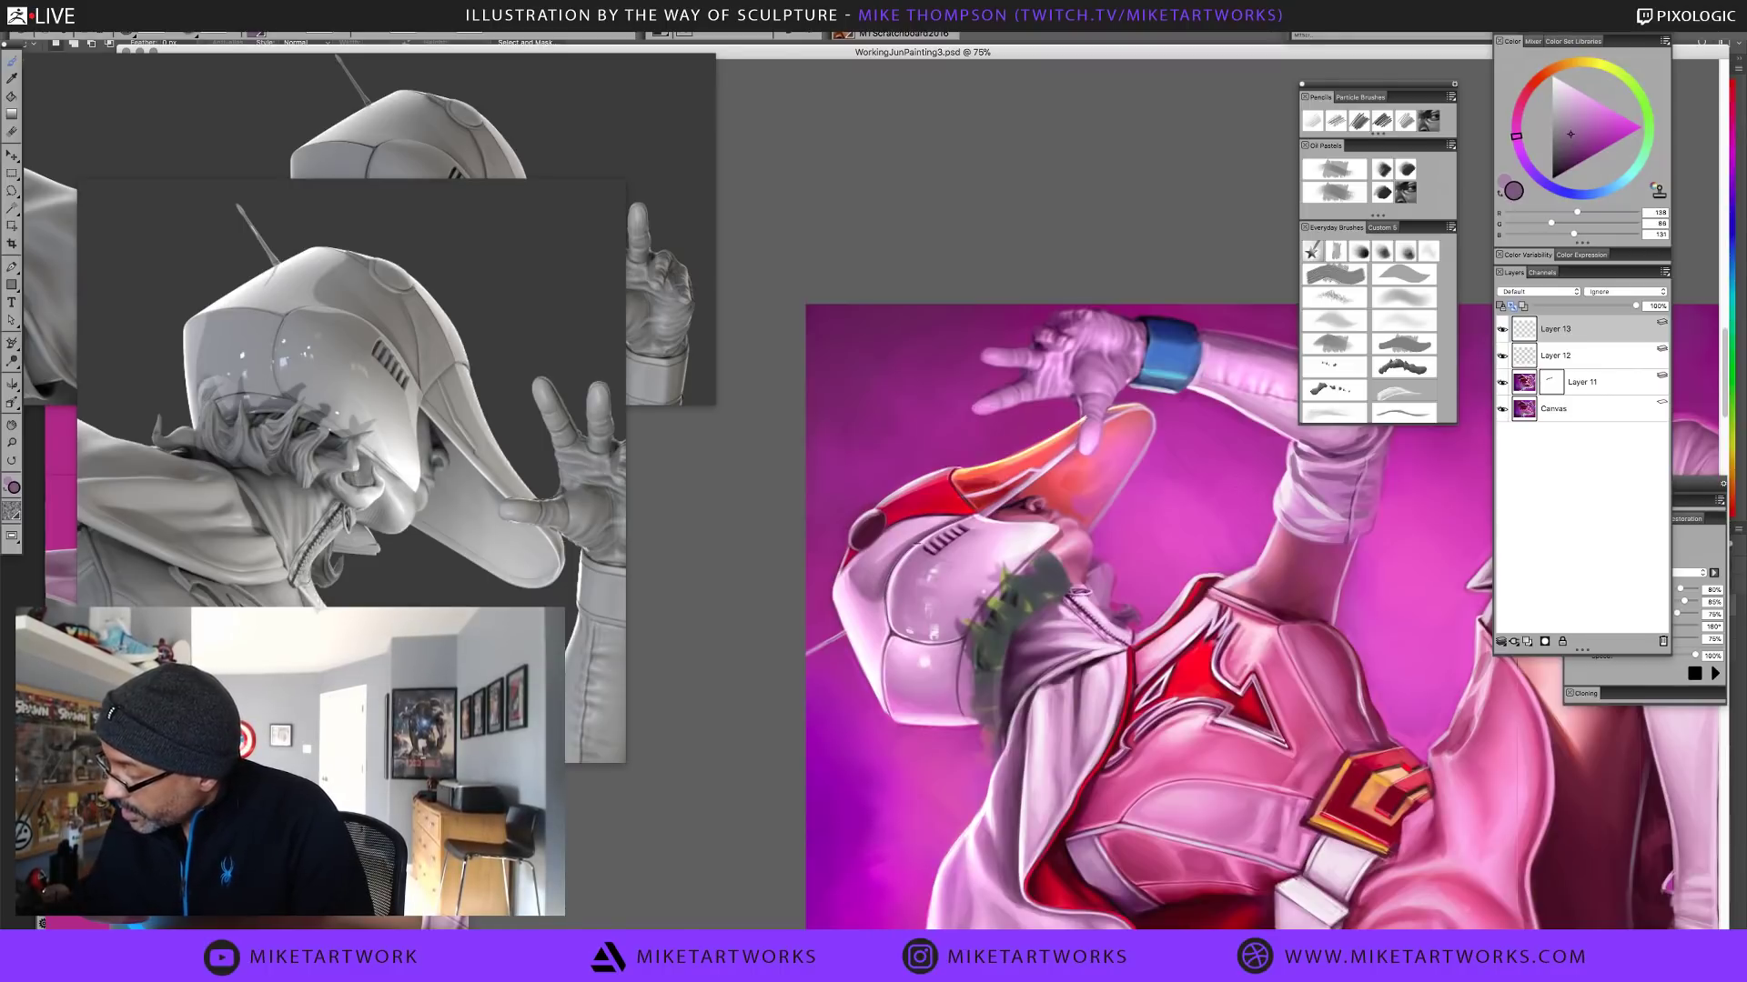
{"action": "left_click", "coordinate": [890, 584], "text": "alt"}
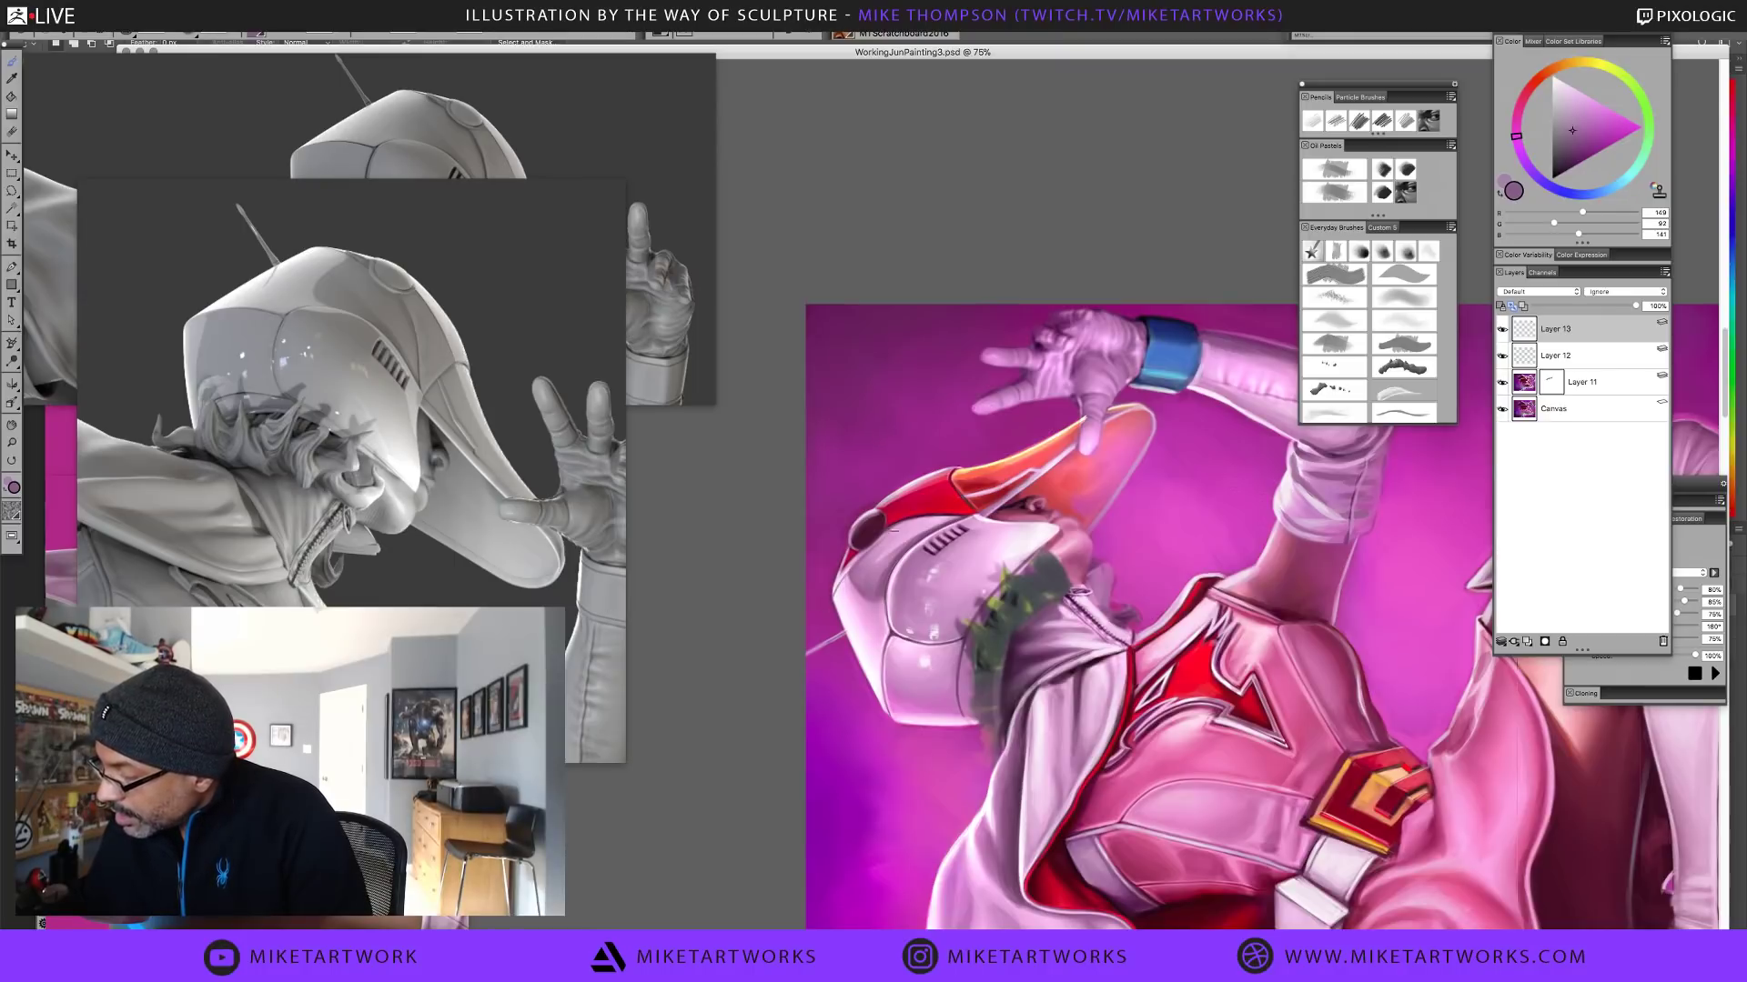
Refine the highlight along the helmet crown's outer edge with sampled near-white, pale pink and mauve tones
{"action": "left_click", "coordinate": [846, 583], "text": "alt"}
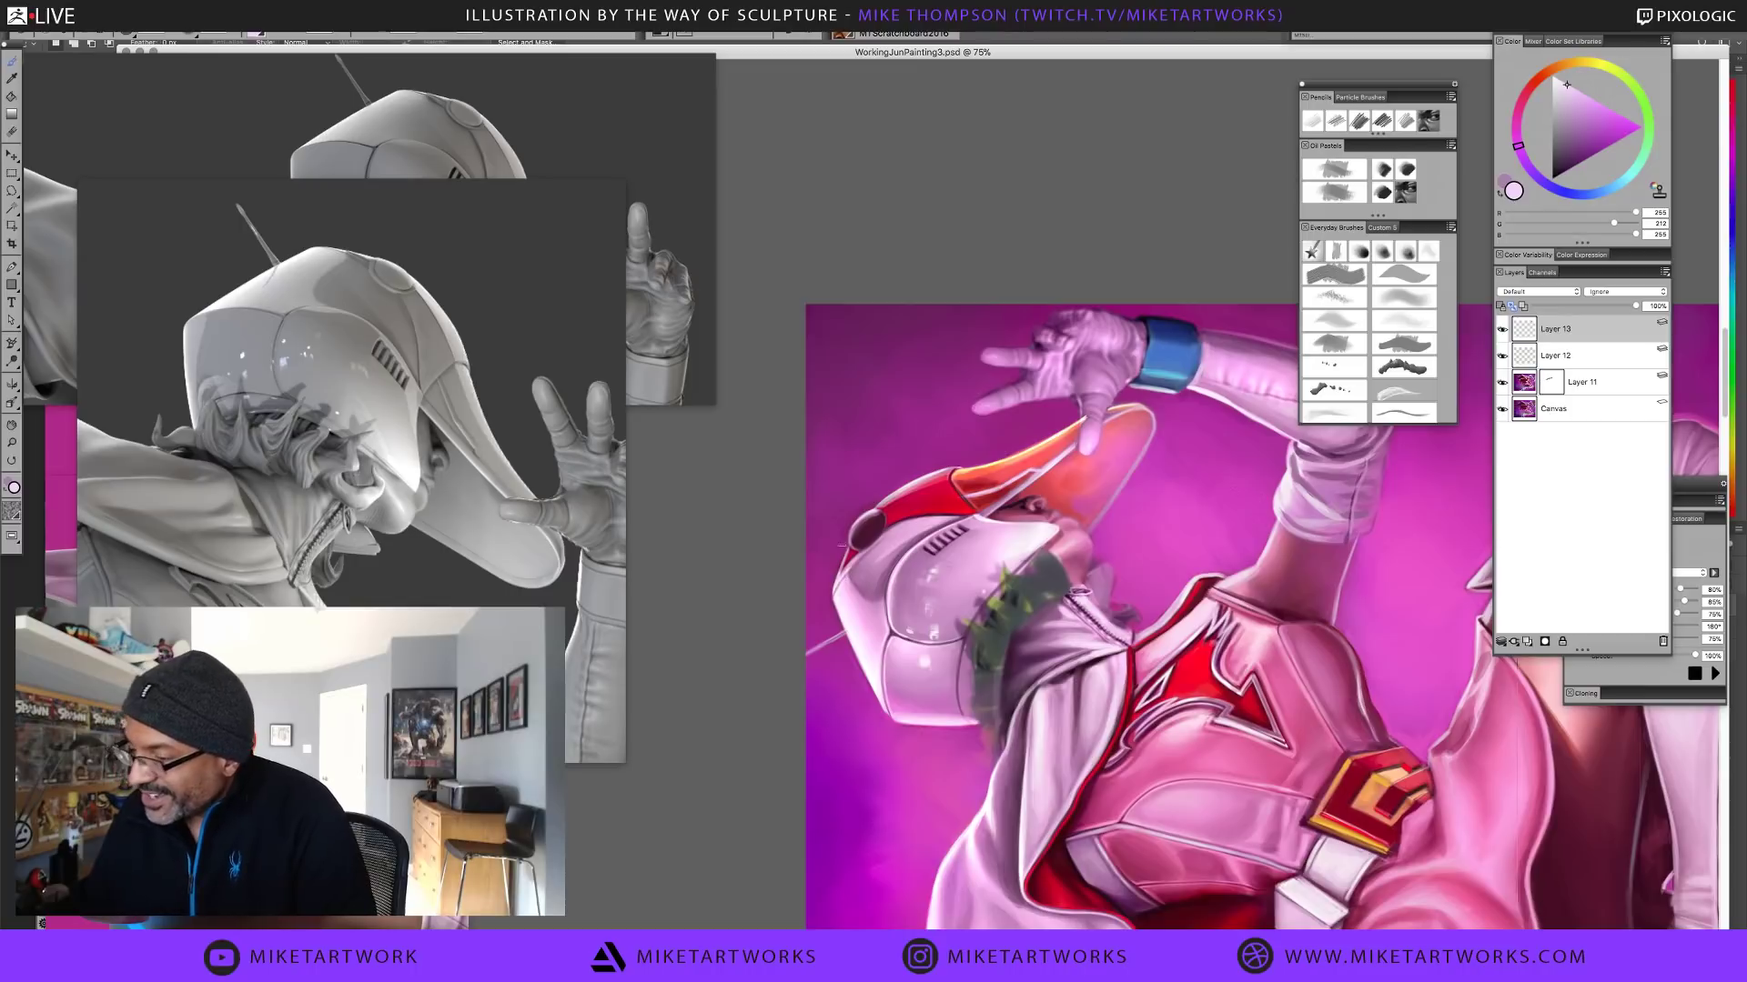
{"action": "left_click", "coordinate": [842, 589], "text": "alt"}
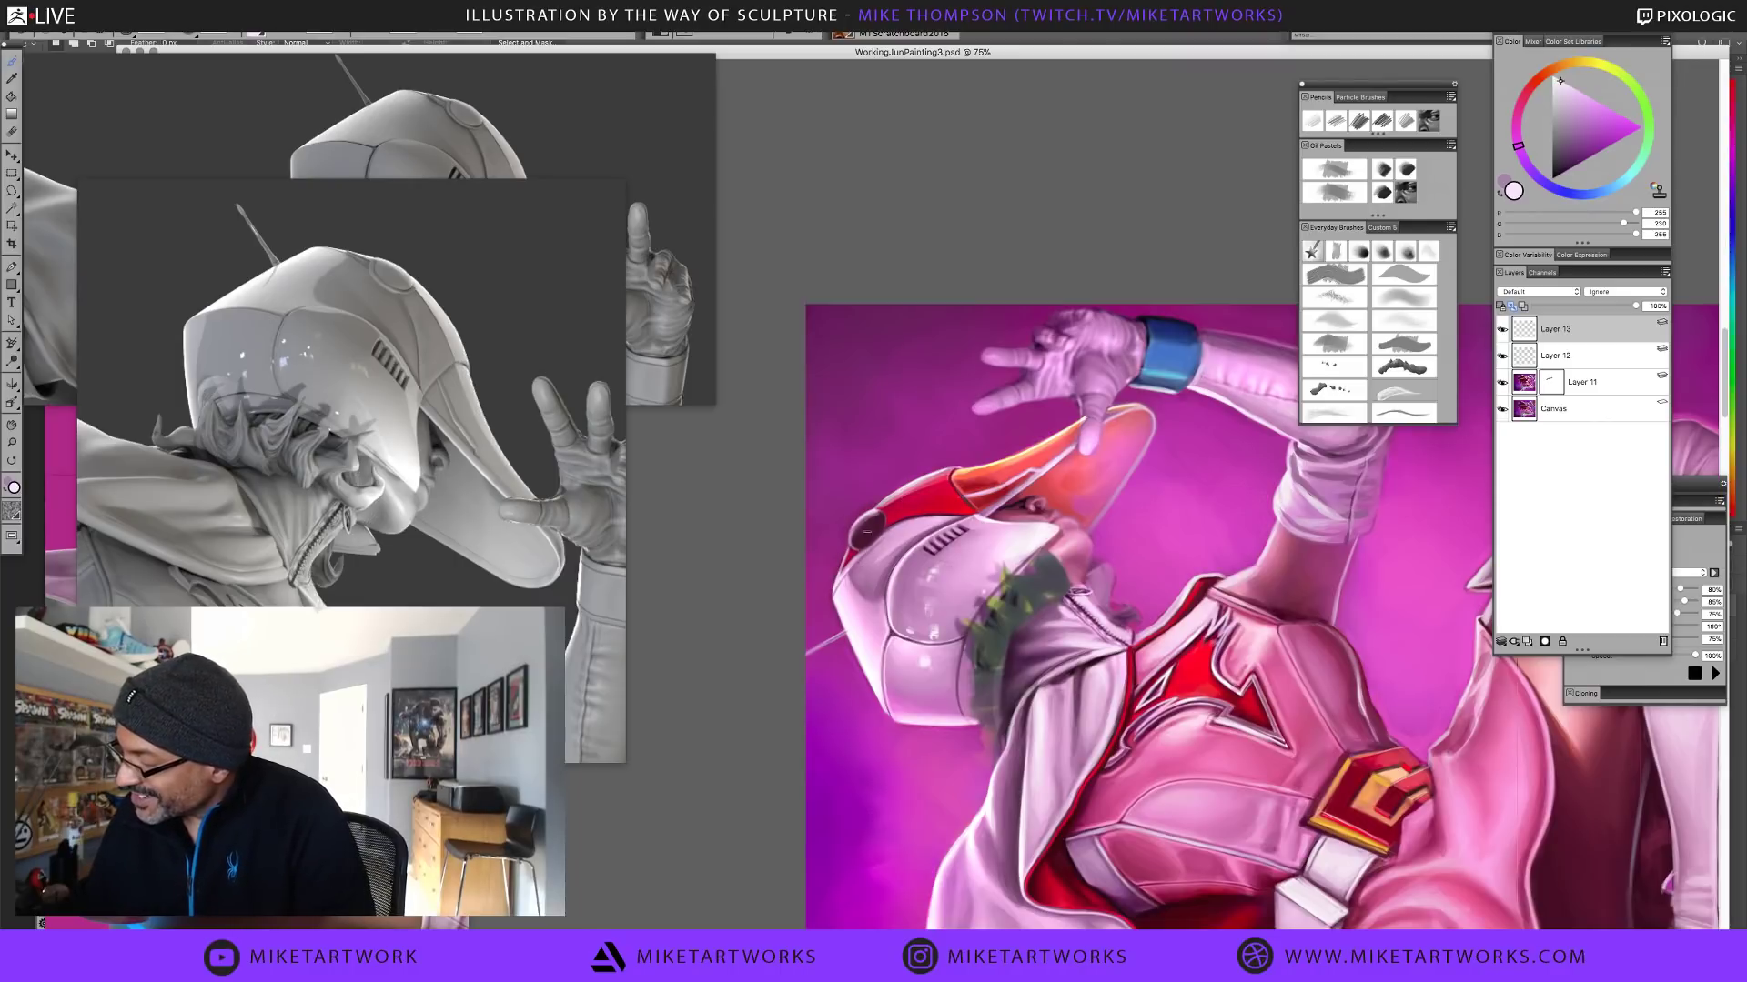
{"action": "left_click", "coordinate": [851, 587], "text": "alt"}
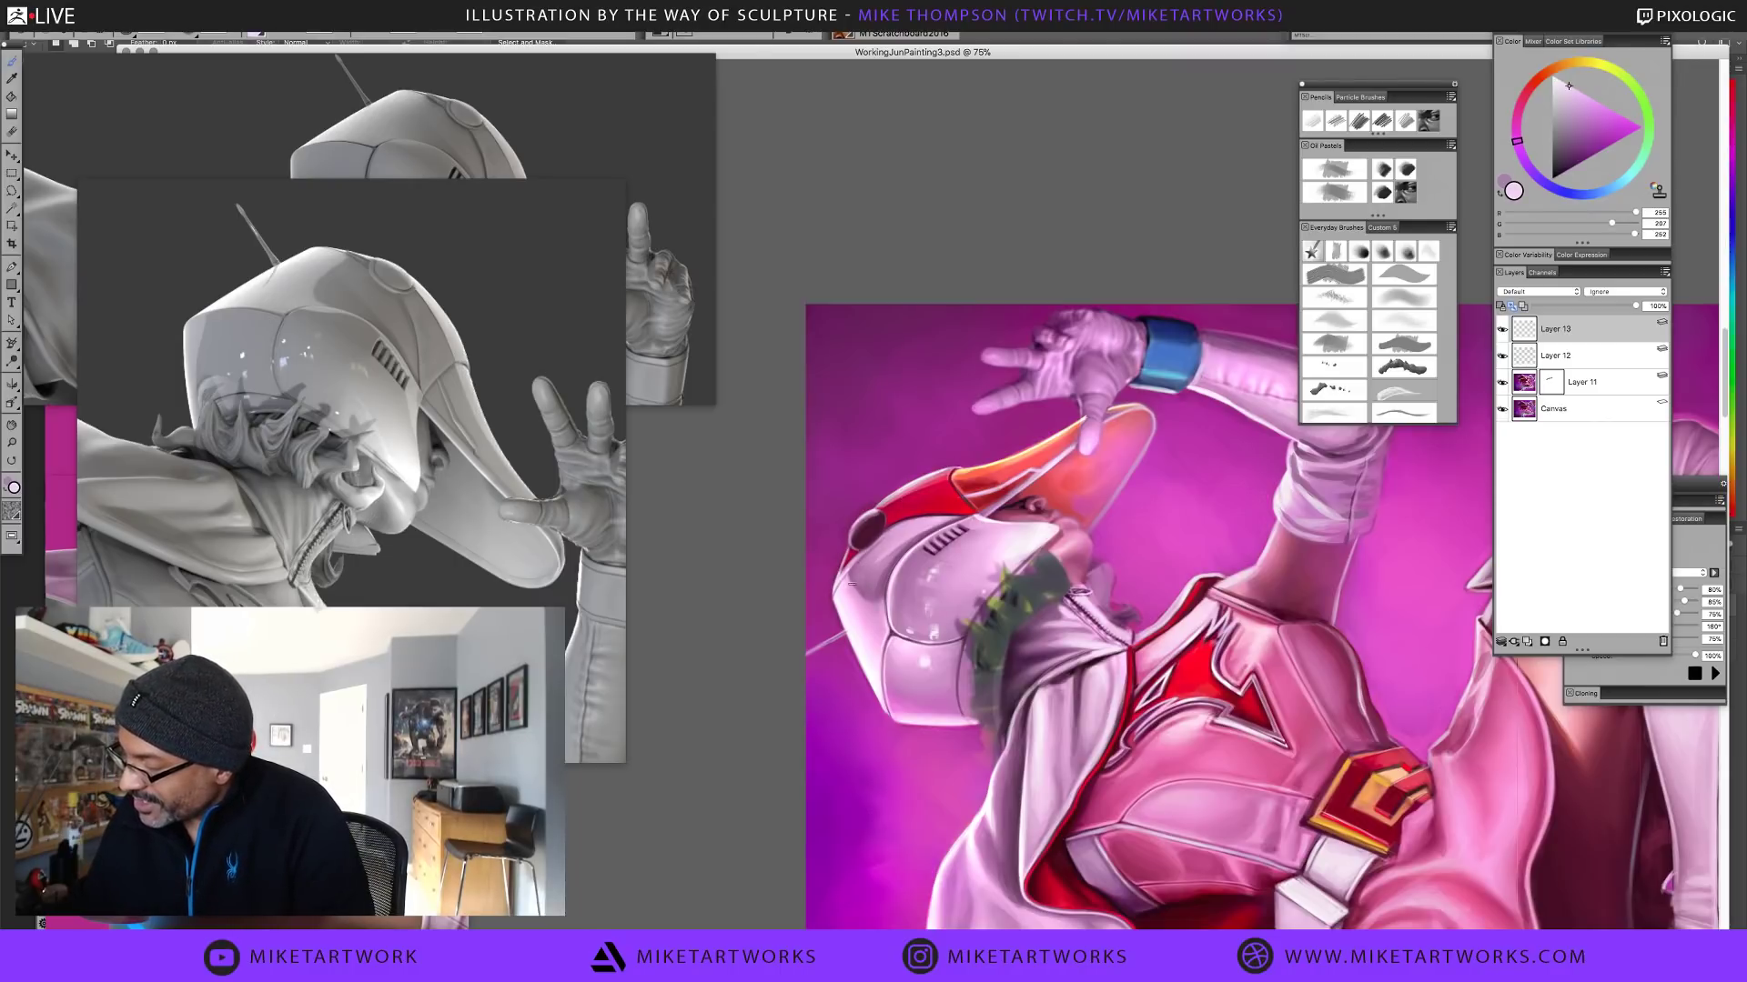
{"action": "left_click", "coordinate": [853, 577], "text": "alt"}
{"action": "left_click", "coordinate": [853, 573], "text": "alt"}
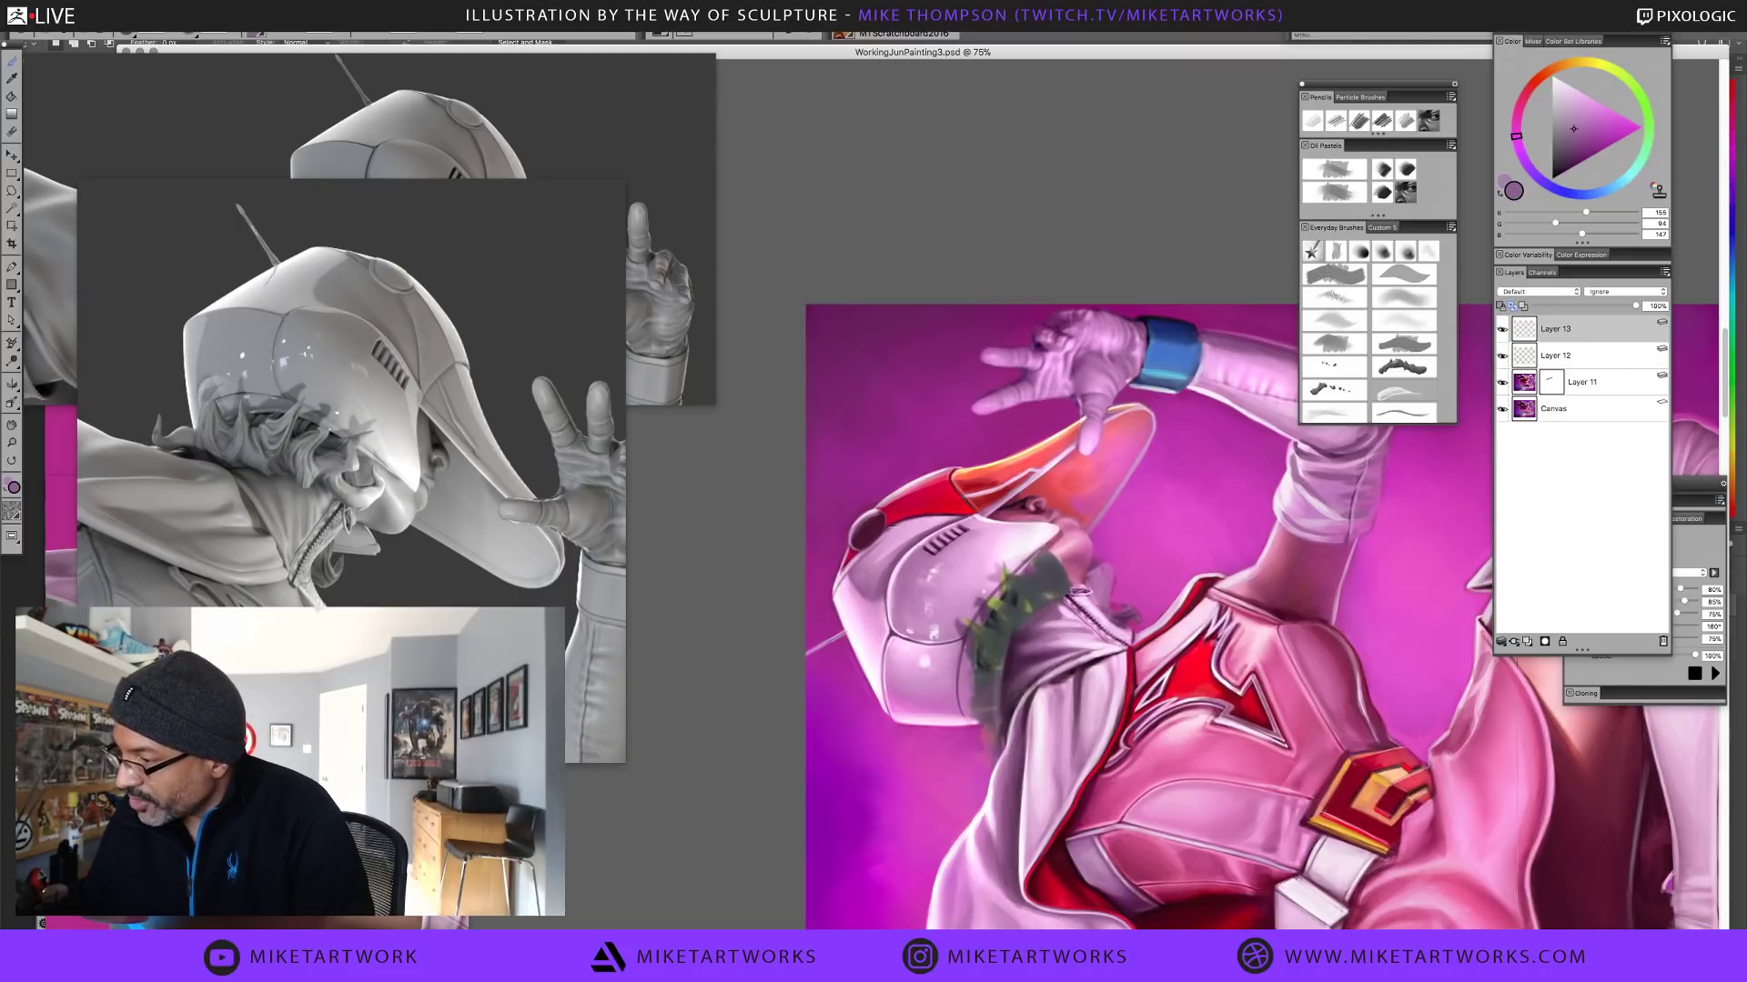
{"action": "left_click", "coordinate": [846, 593], "text": "alt"}
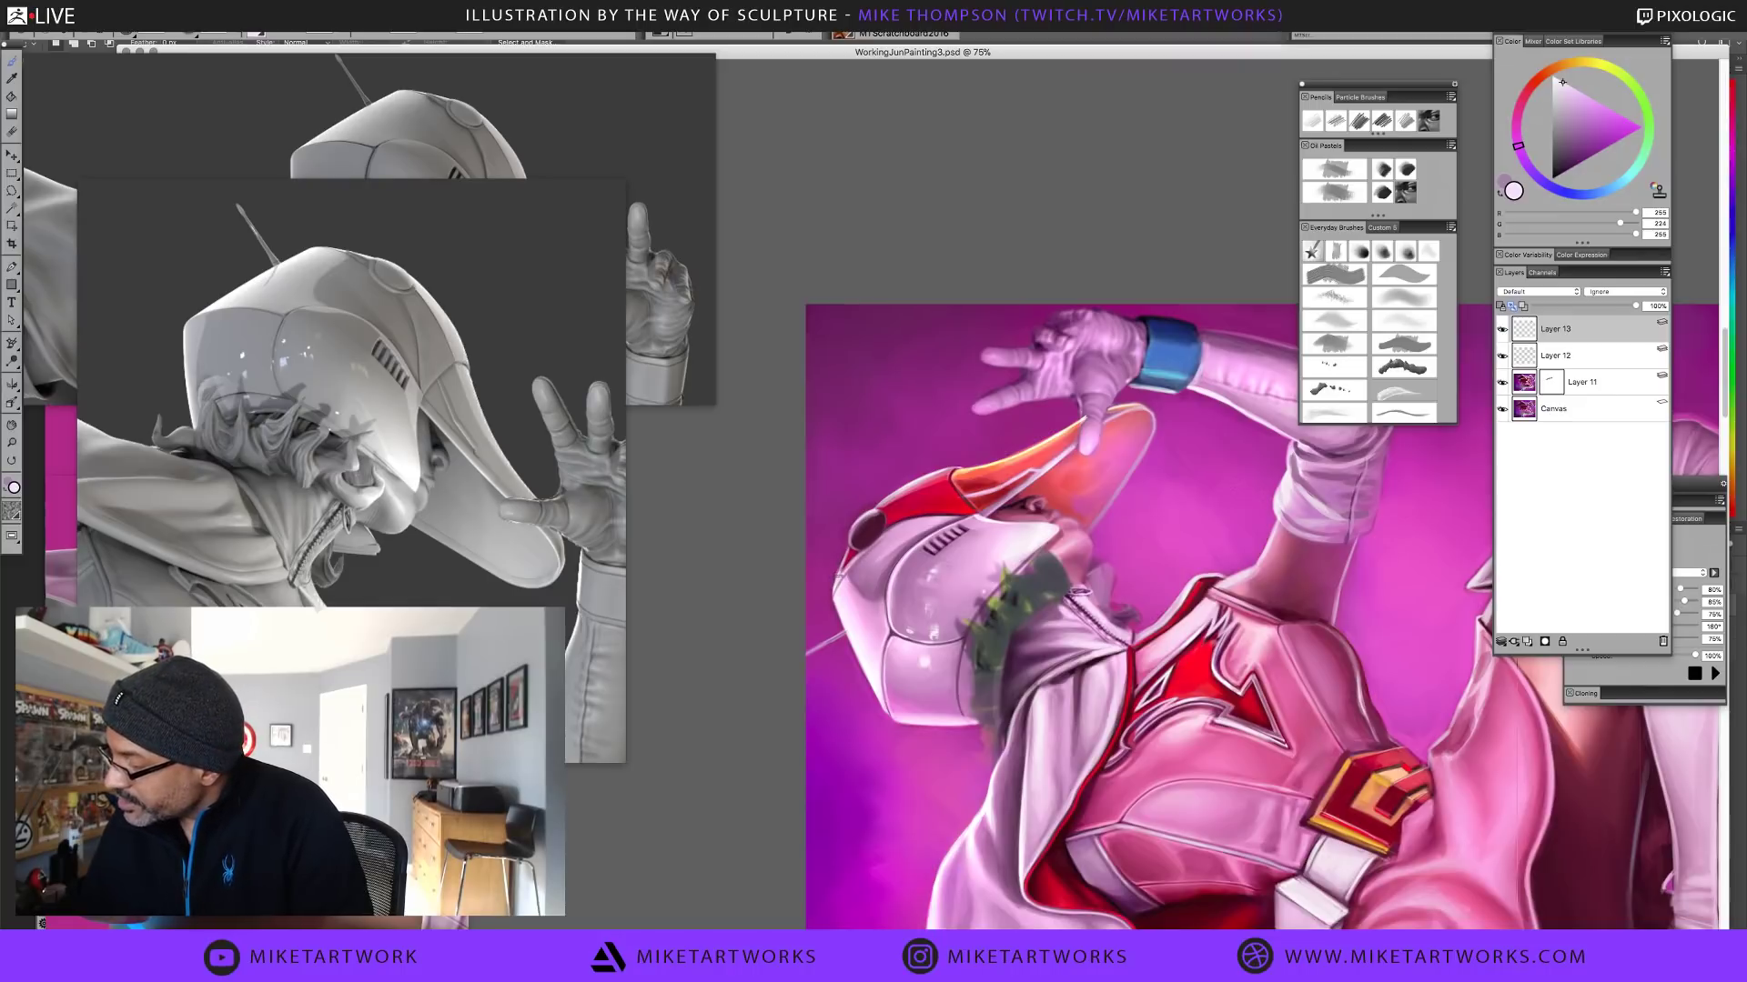
{"action": "left_click", "coordinate": [841, 571], "text": "alt"}
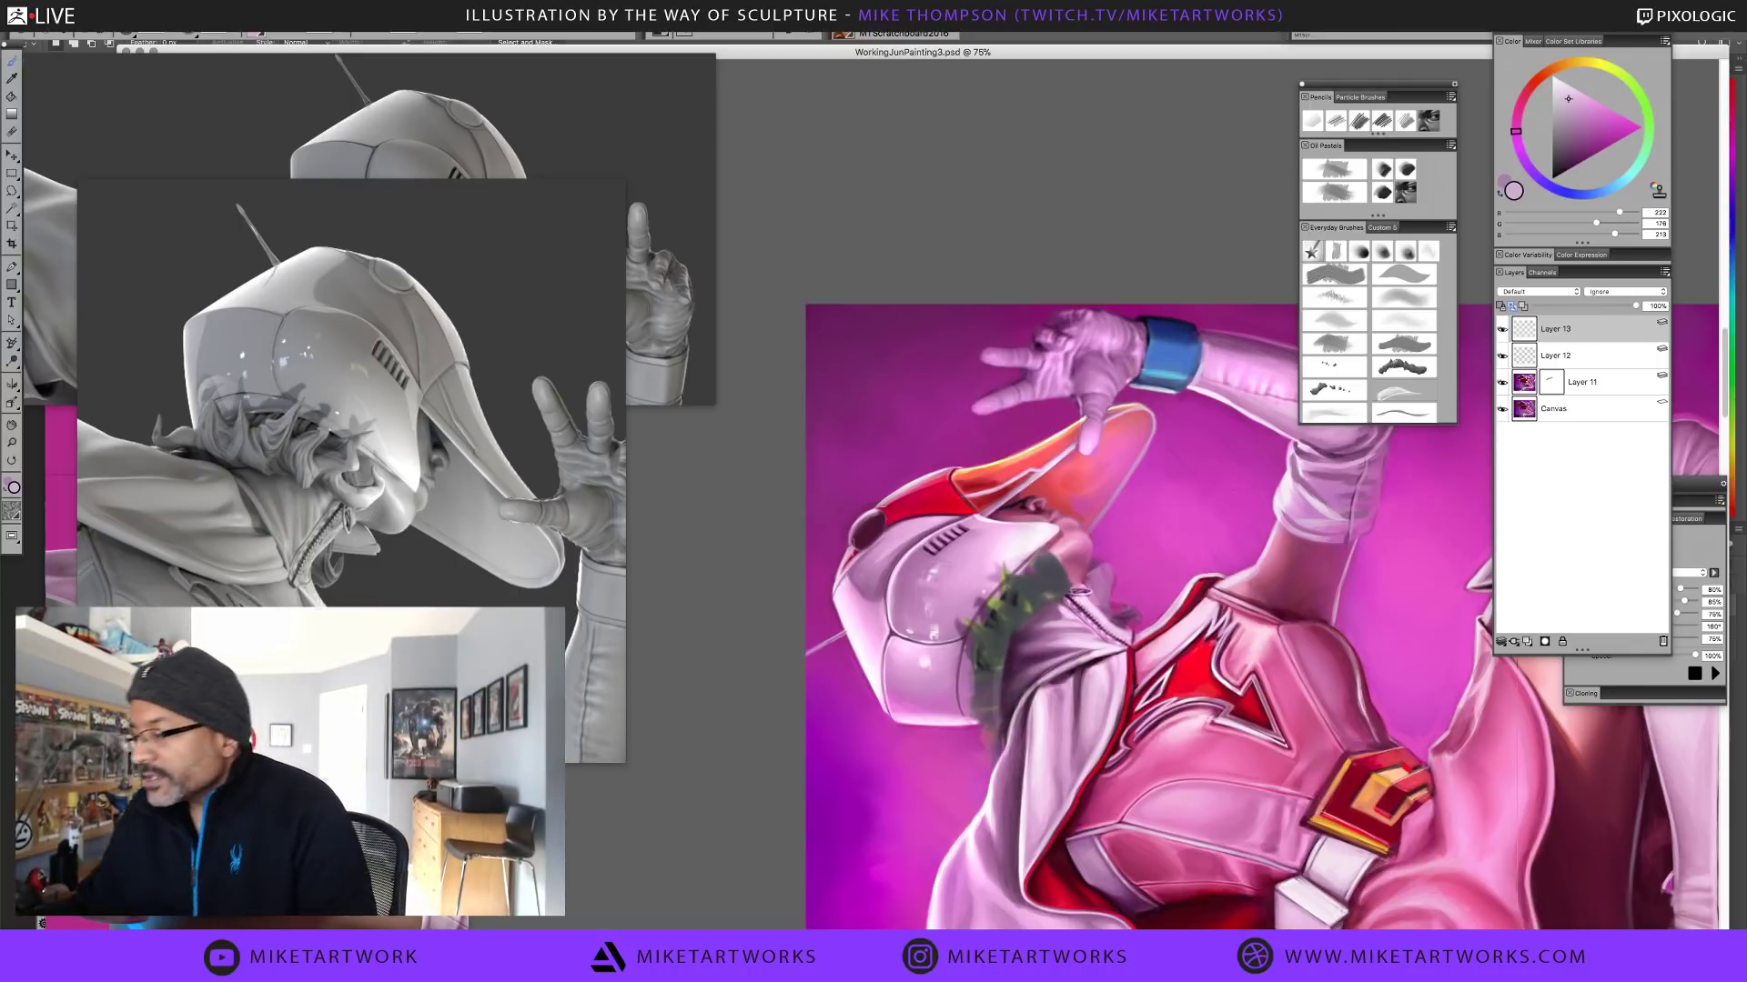
Define the rim of the round disc at the front of the helmet crown with white, sampled mauve, dark purple and pale pink
{"action": "left_click", "coordinate": [852, 557], "text": "alt"}
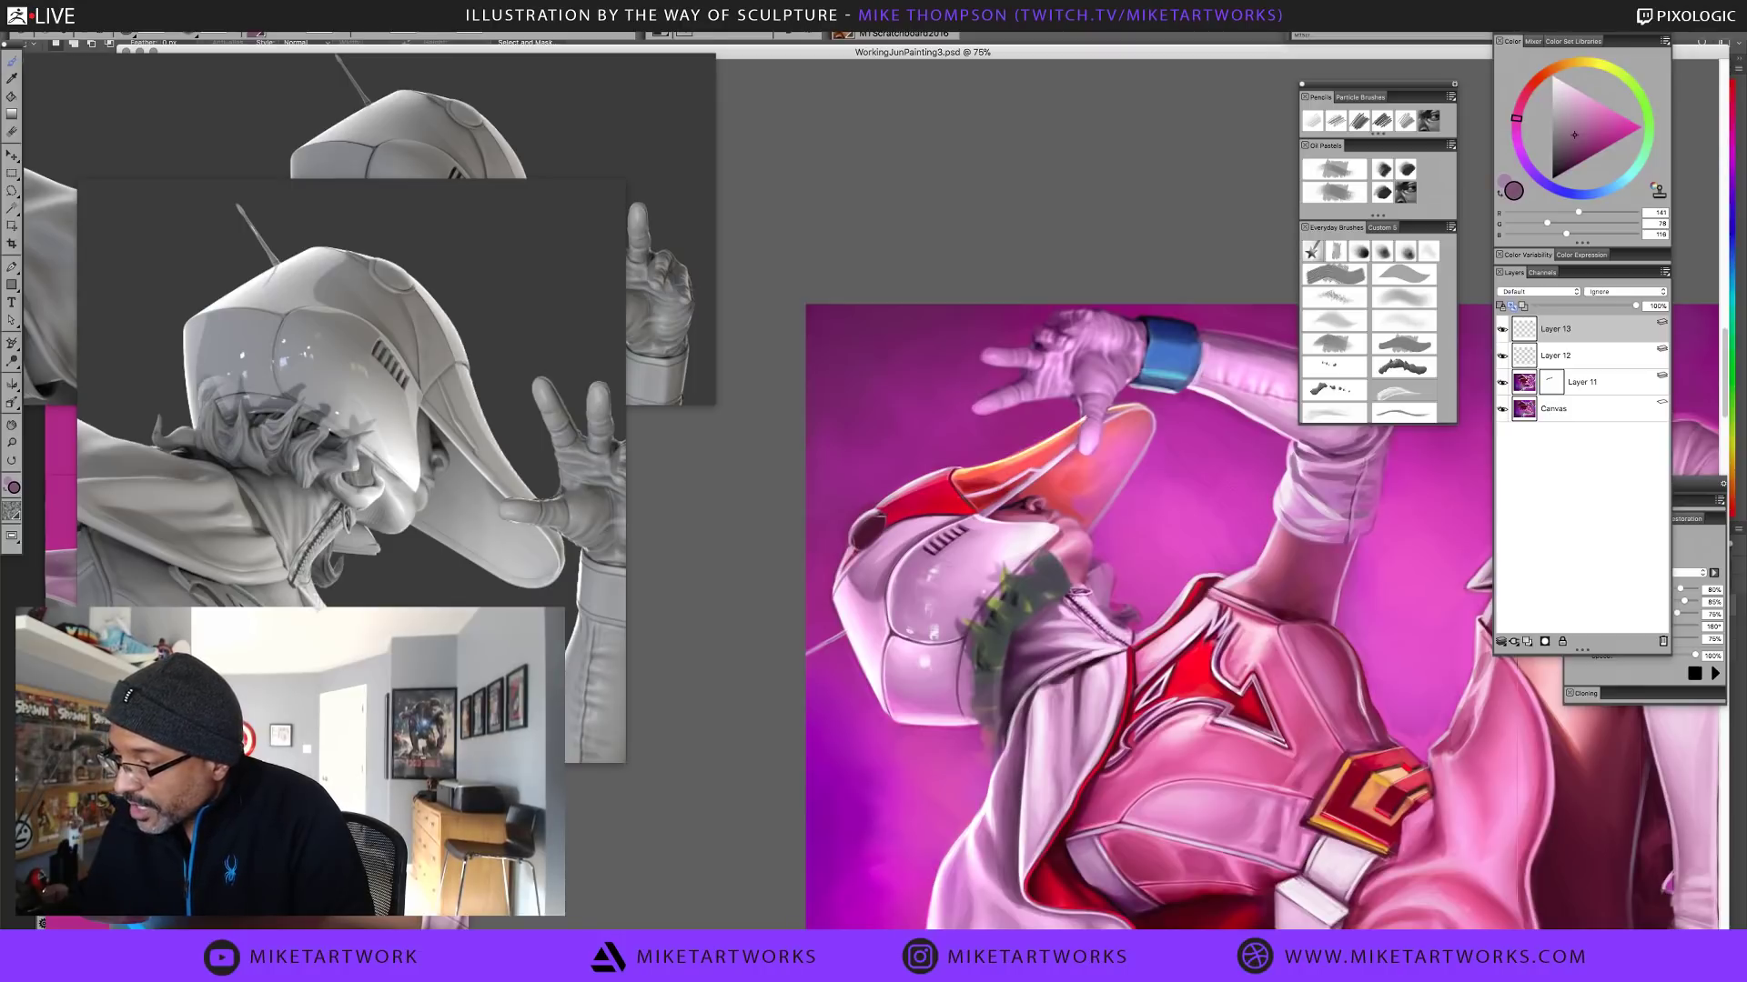
{"action": "left_click_drag", "start_coordinate": [1553, 135], "coordinate": [1539, 52]}
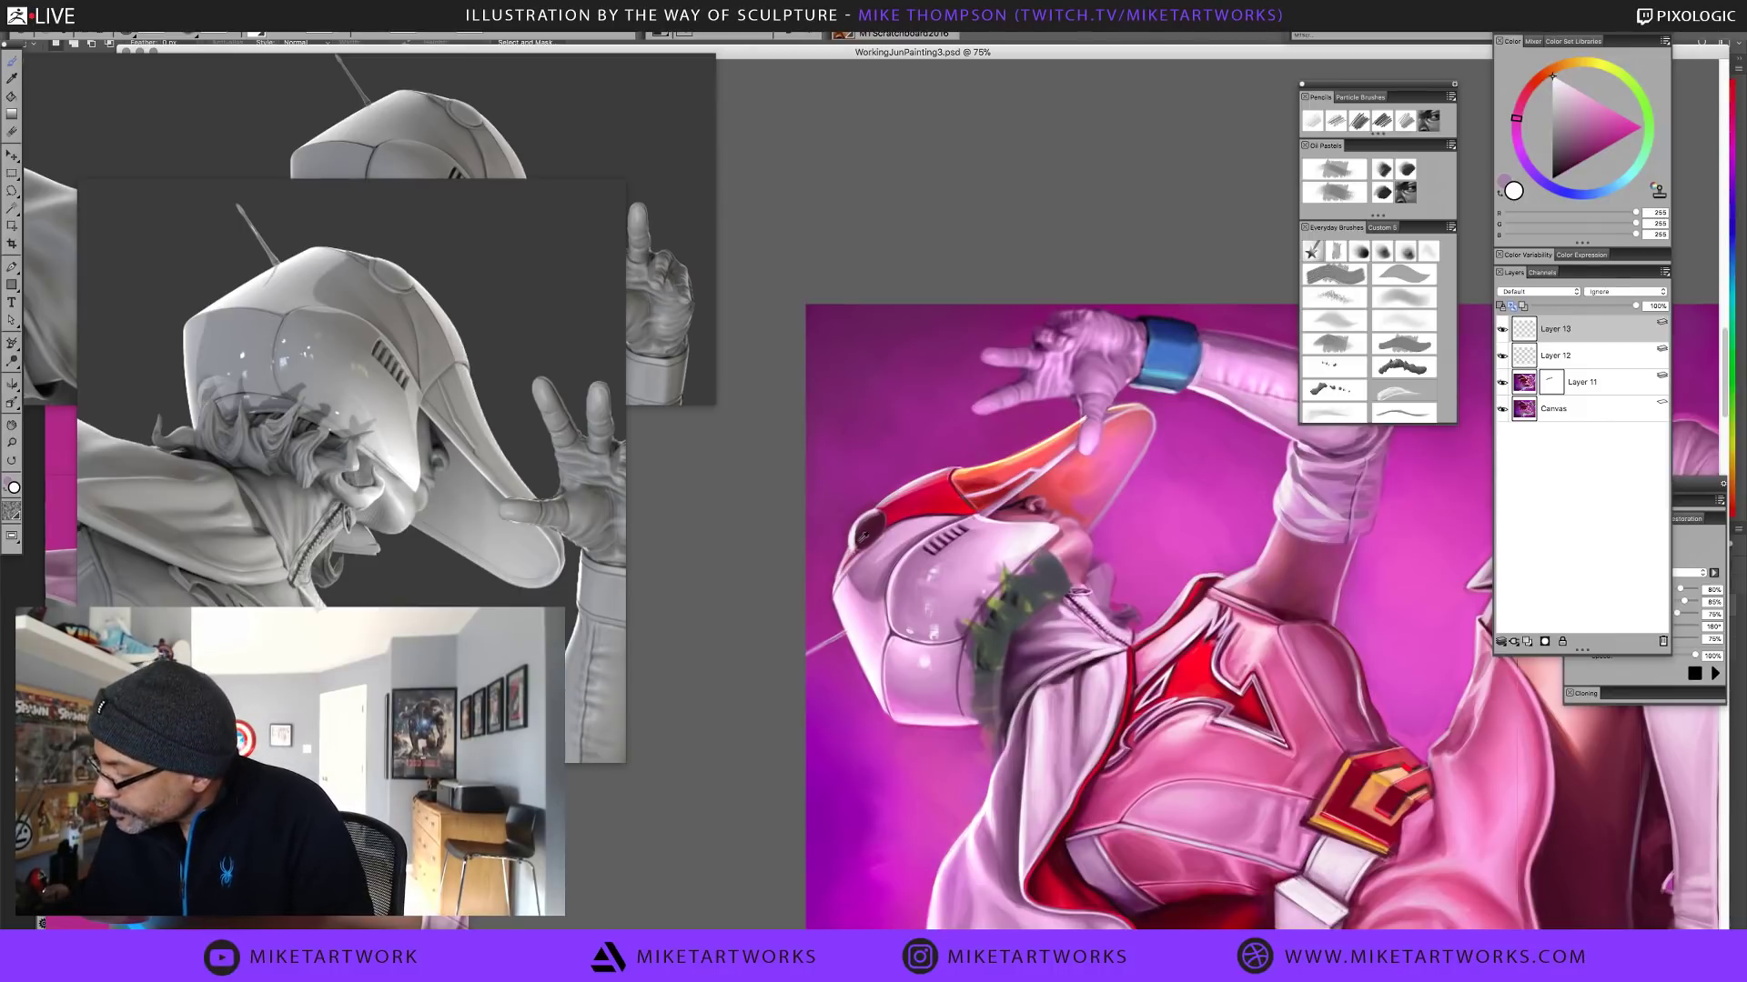
{"action": "left_click", "coordinate": [860, 542], "text": "alt"}
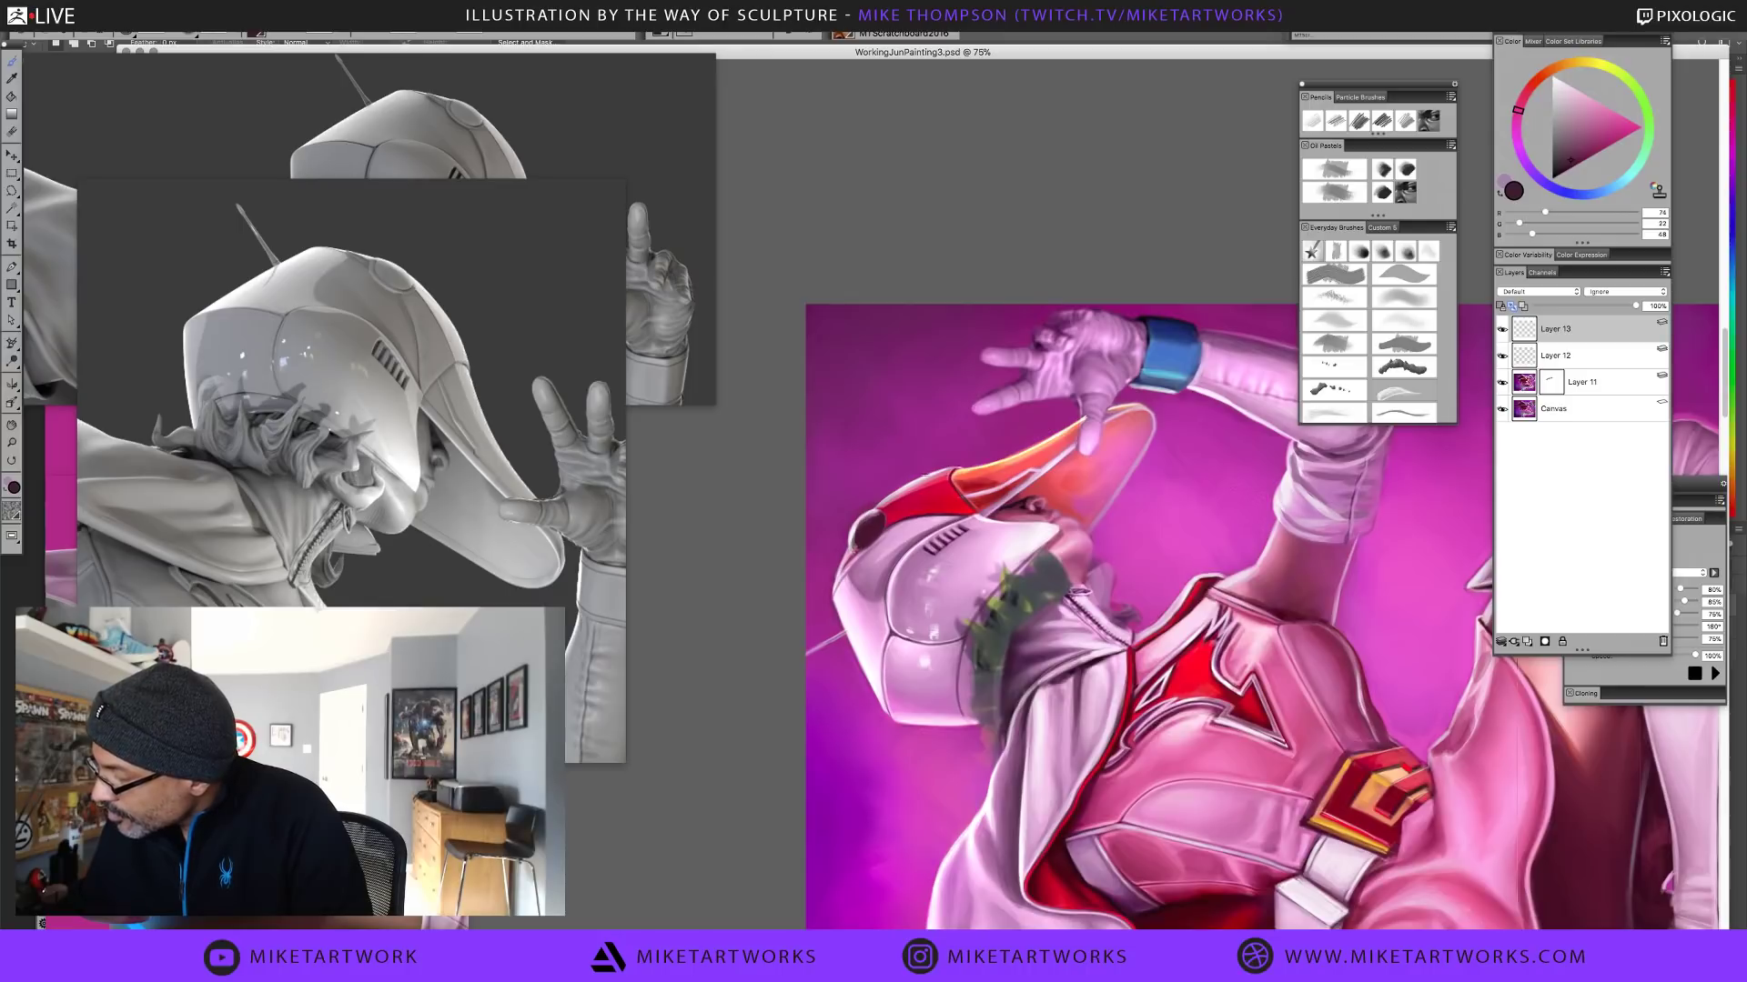
{"action": "left_click", "coordinate": [858, 523], "text": "alt"}
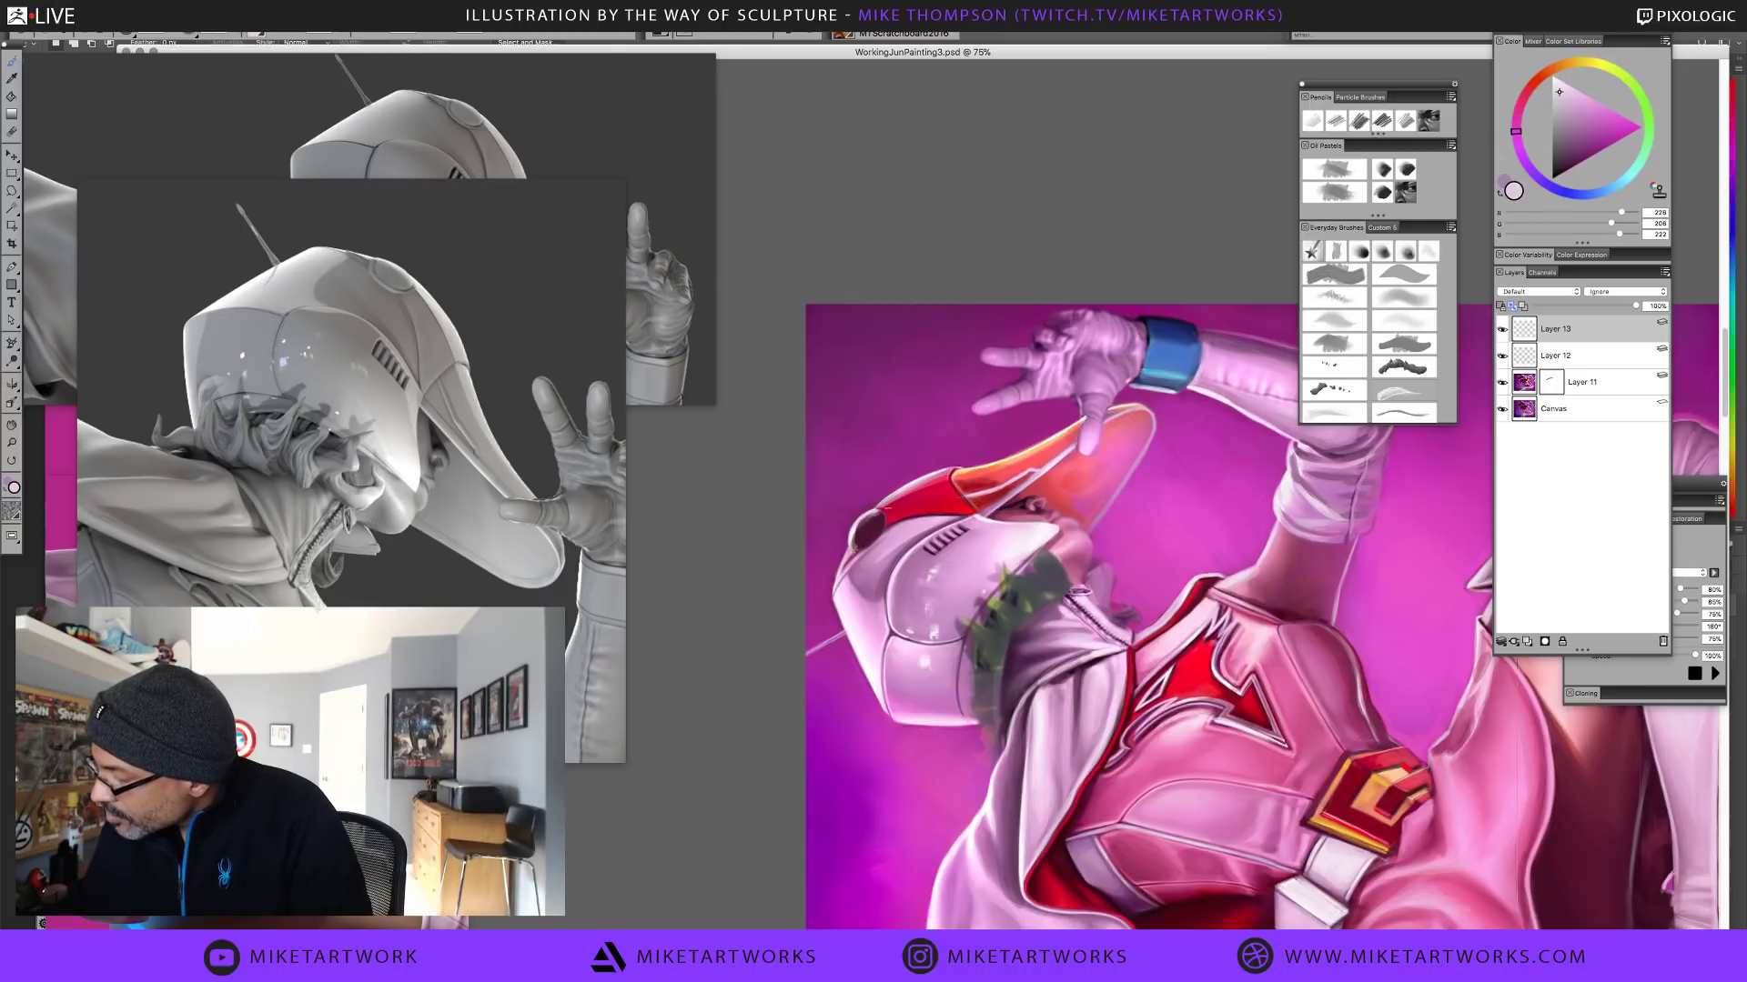
{"action": "left_click", "coordinate": [879, 514], "text": "alt"}
{"action": "left_click", "coordinate": [882, 520], "text": "alt"}
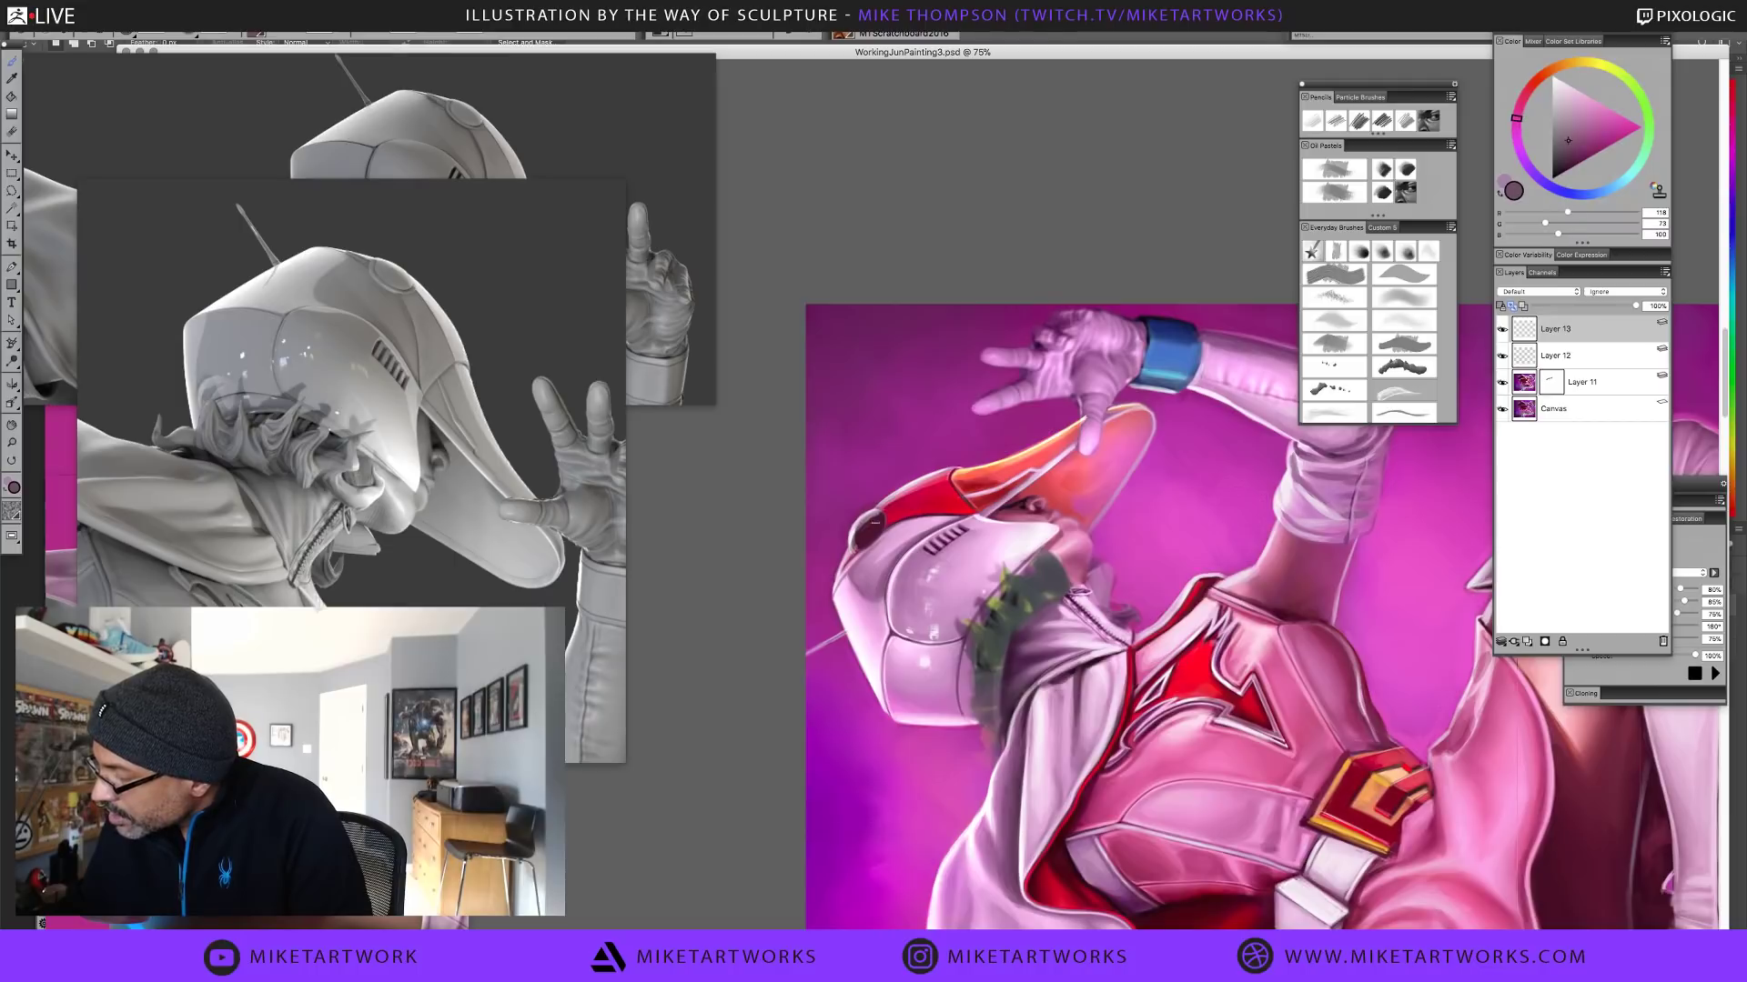
Clean up the shading around the helmet's round disc with sampled pale mauve, pale pink and dark purple
{"action": "left_click", "coordinate": [853, 532], "text": "alt"}
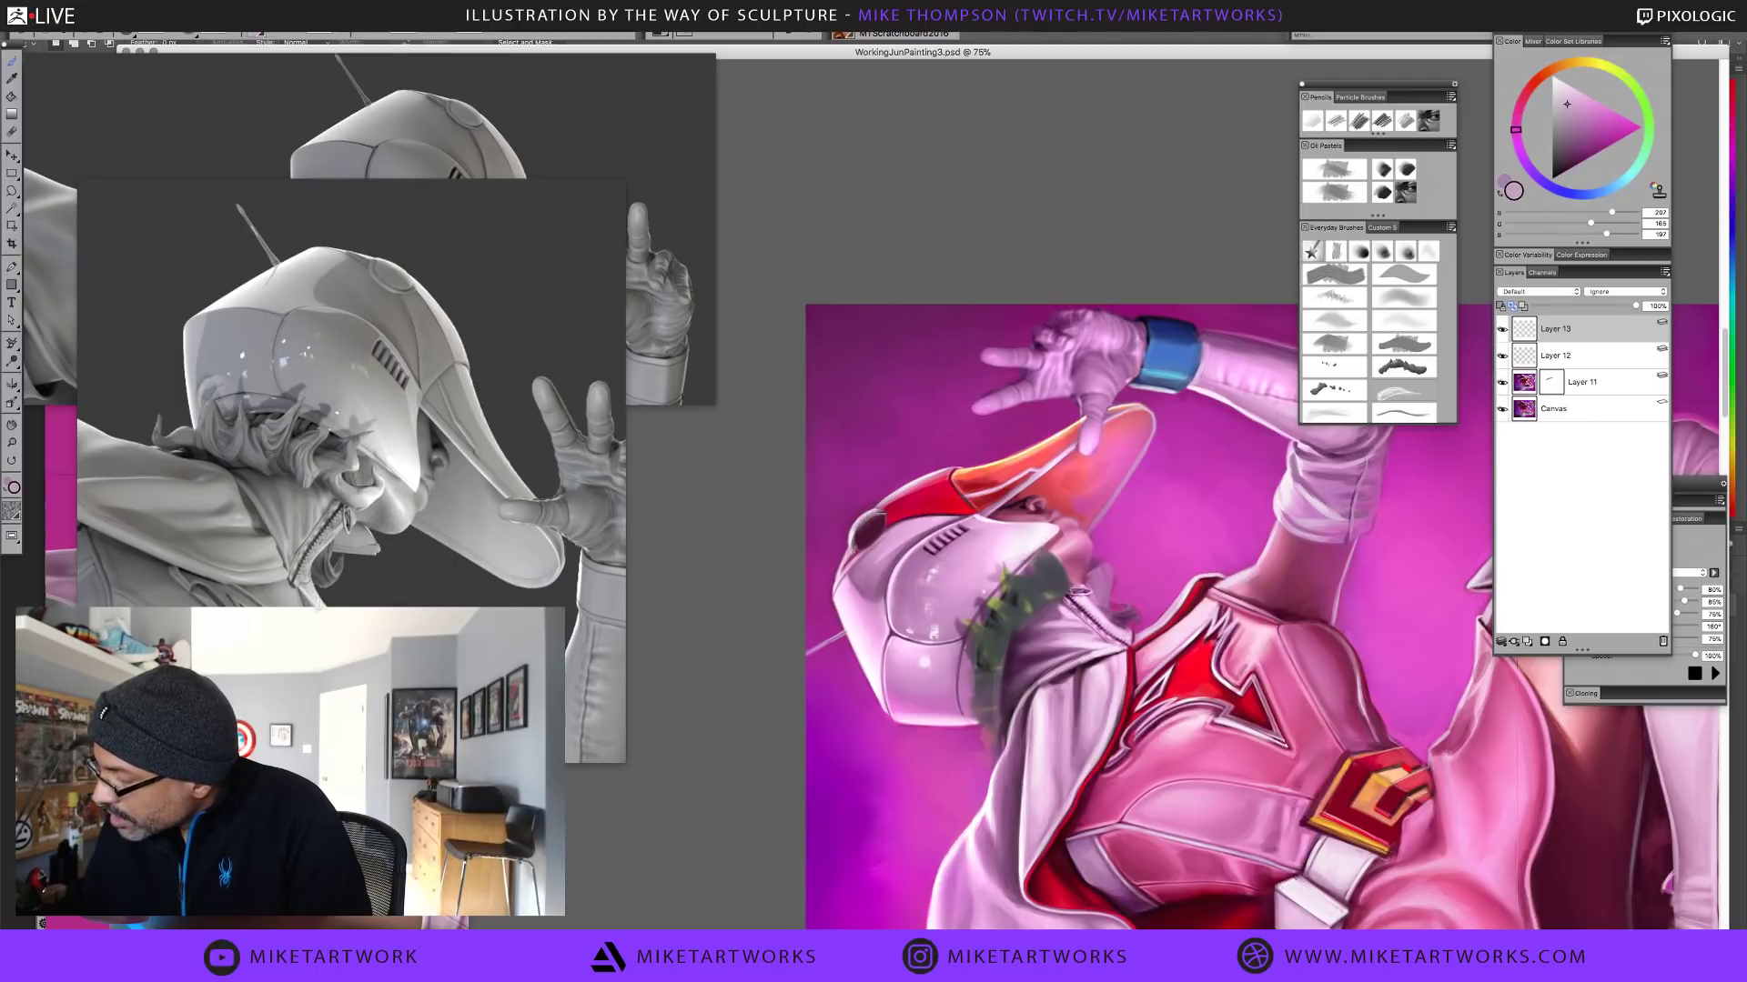
{"action": "left_click", "coordinate": [854, 537], "text": "alt"}
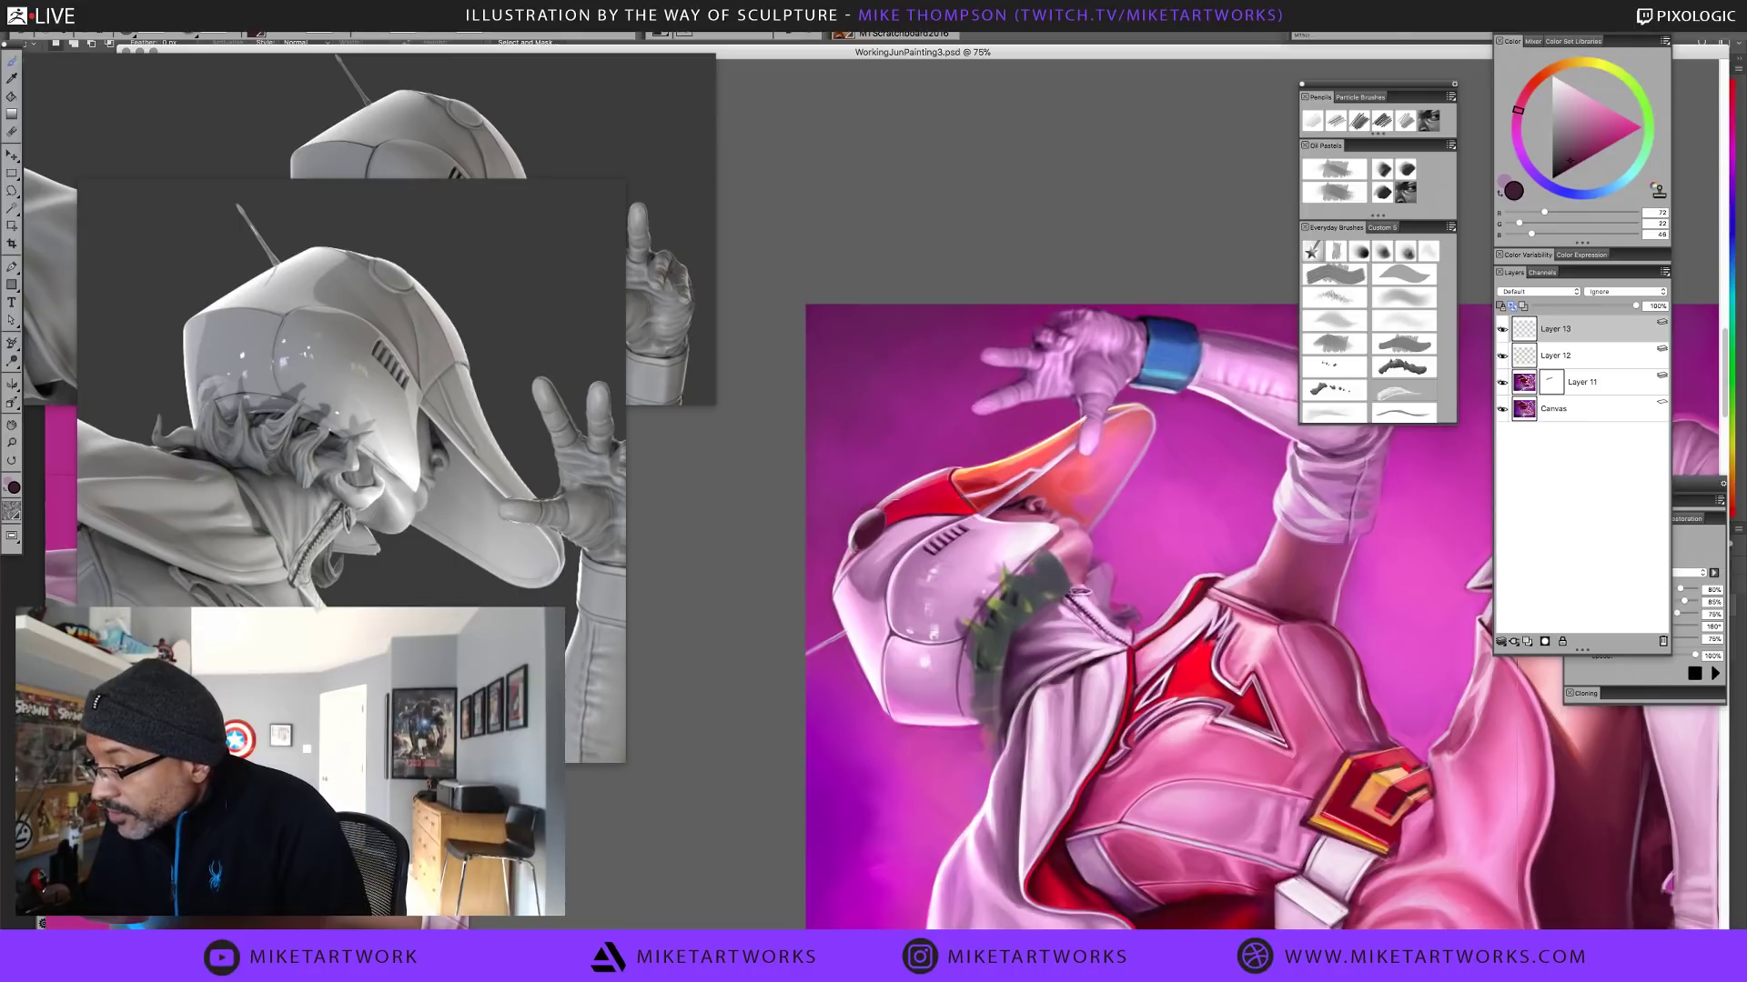
{"action": "left_click", "coordinate": [875, 509], "text": "alt"}
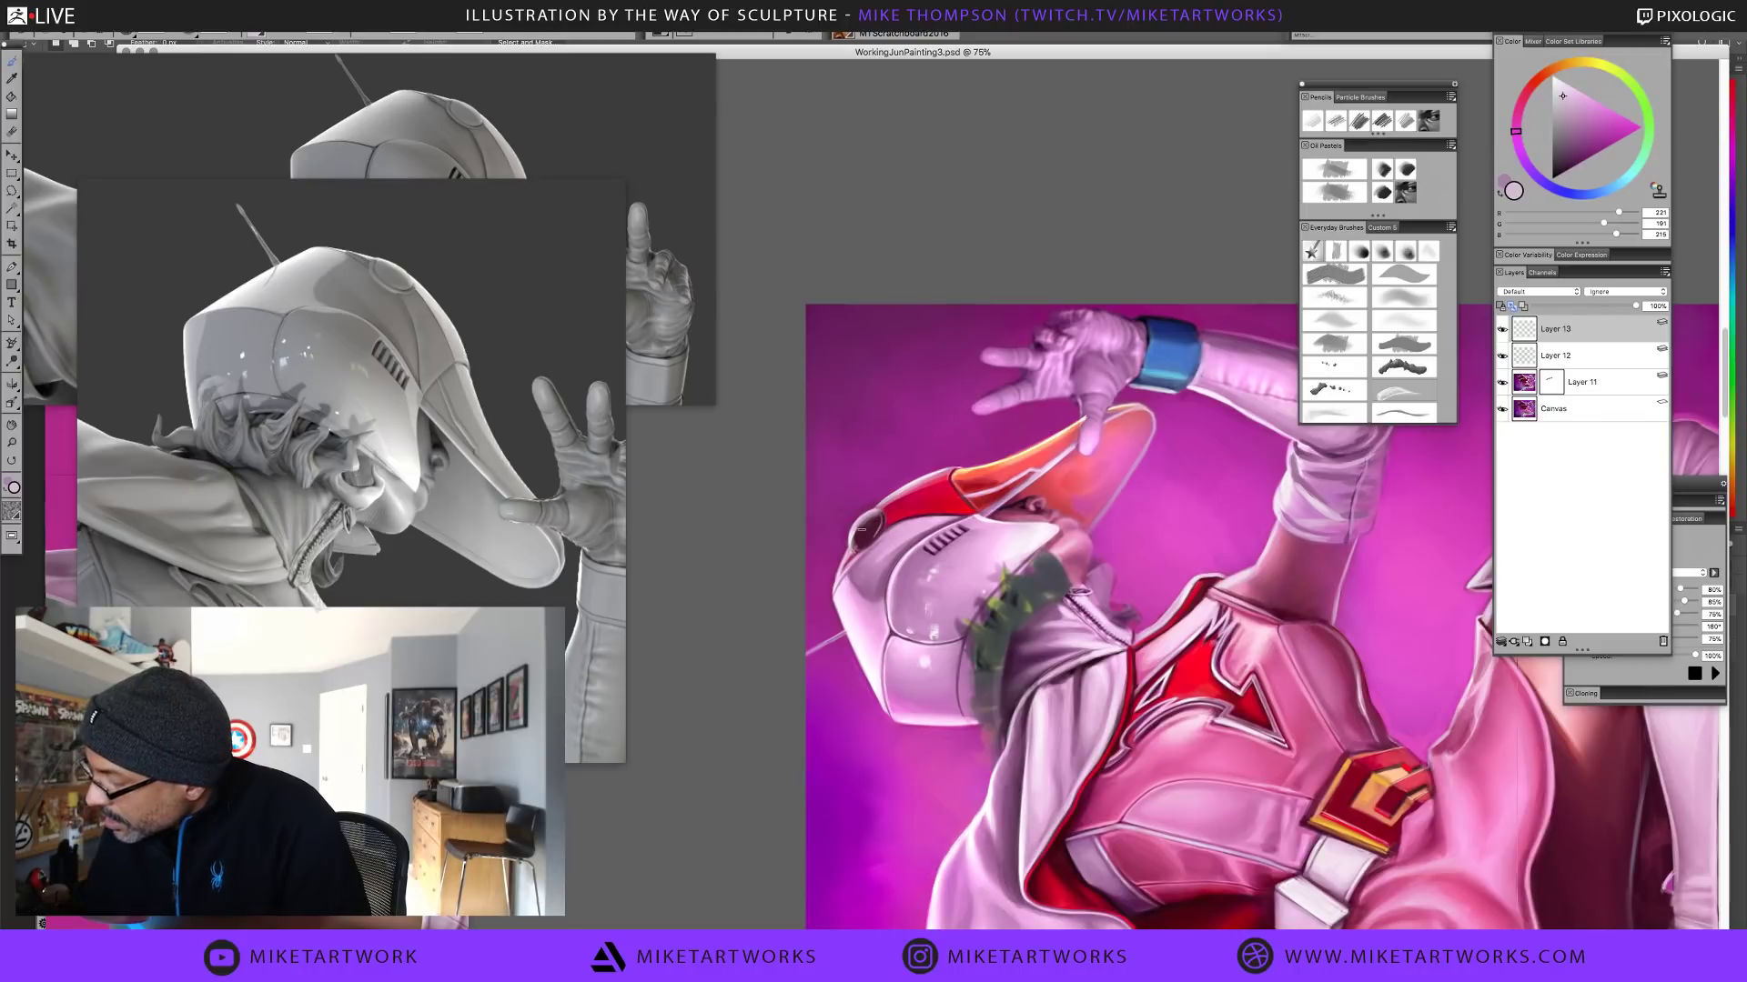
{"action": "left_click", "coordinate": [873, 537], "text": "alt"}
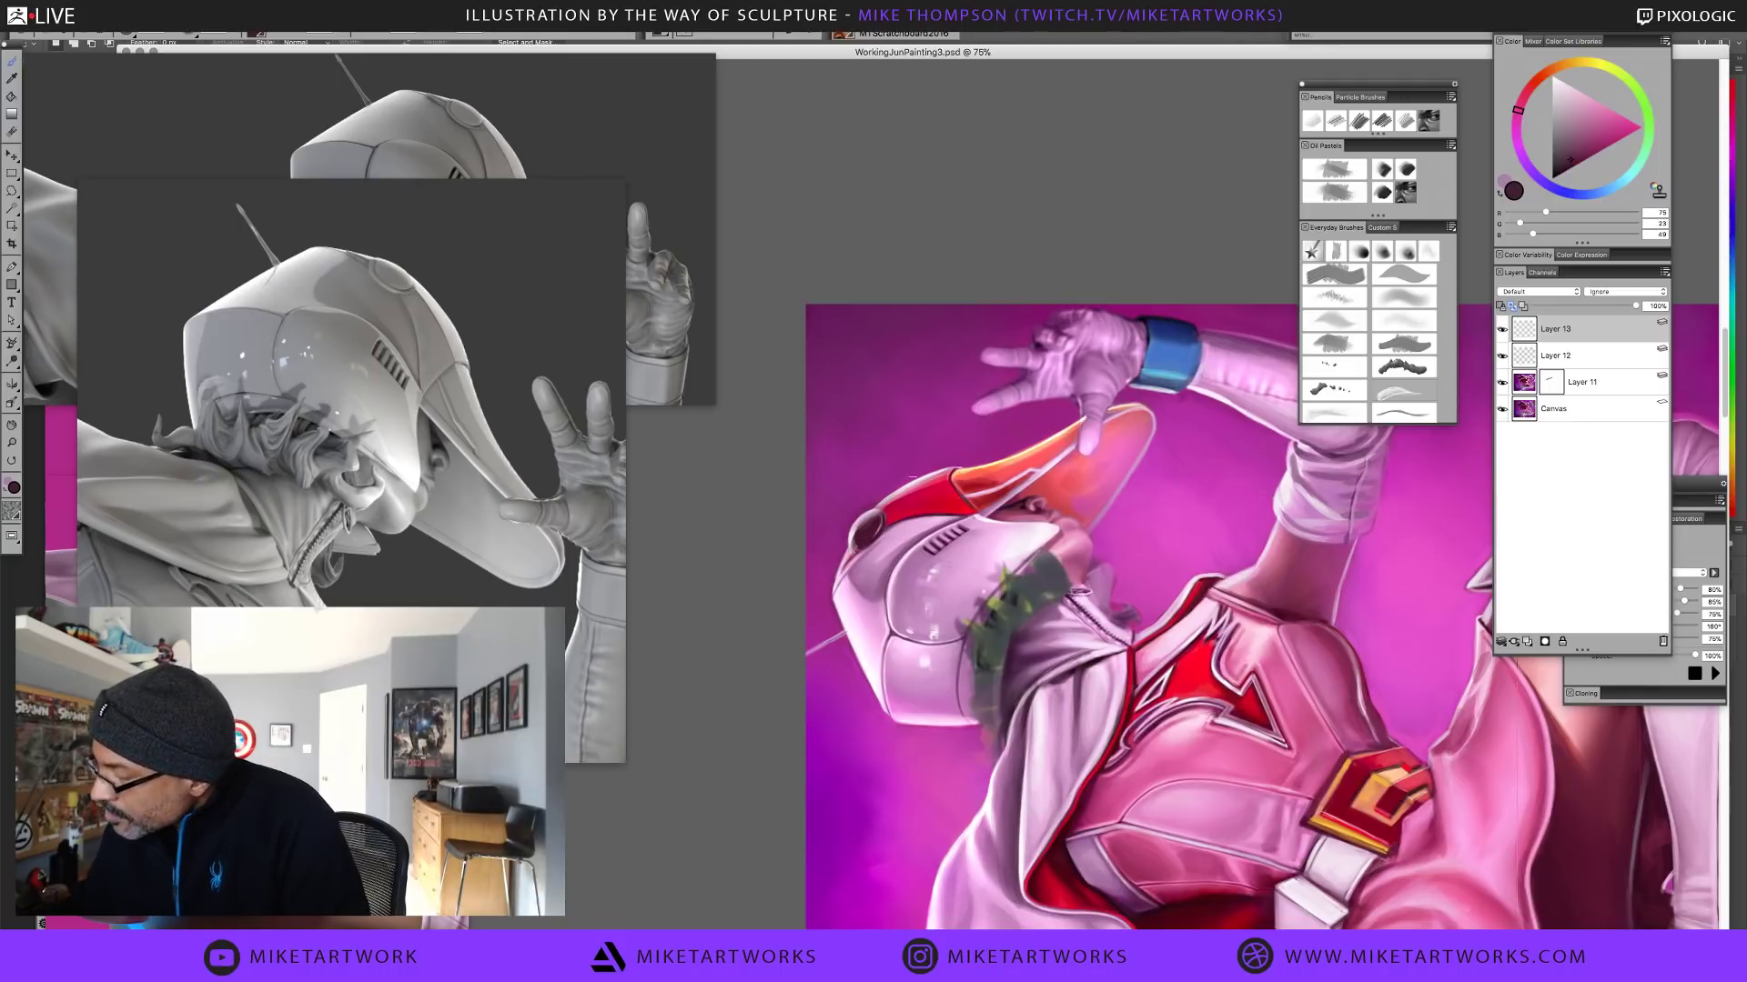
{"action": "left_click", "coordinate": [893, 547], "text": "alt"}
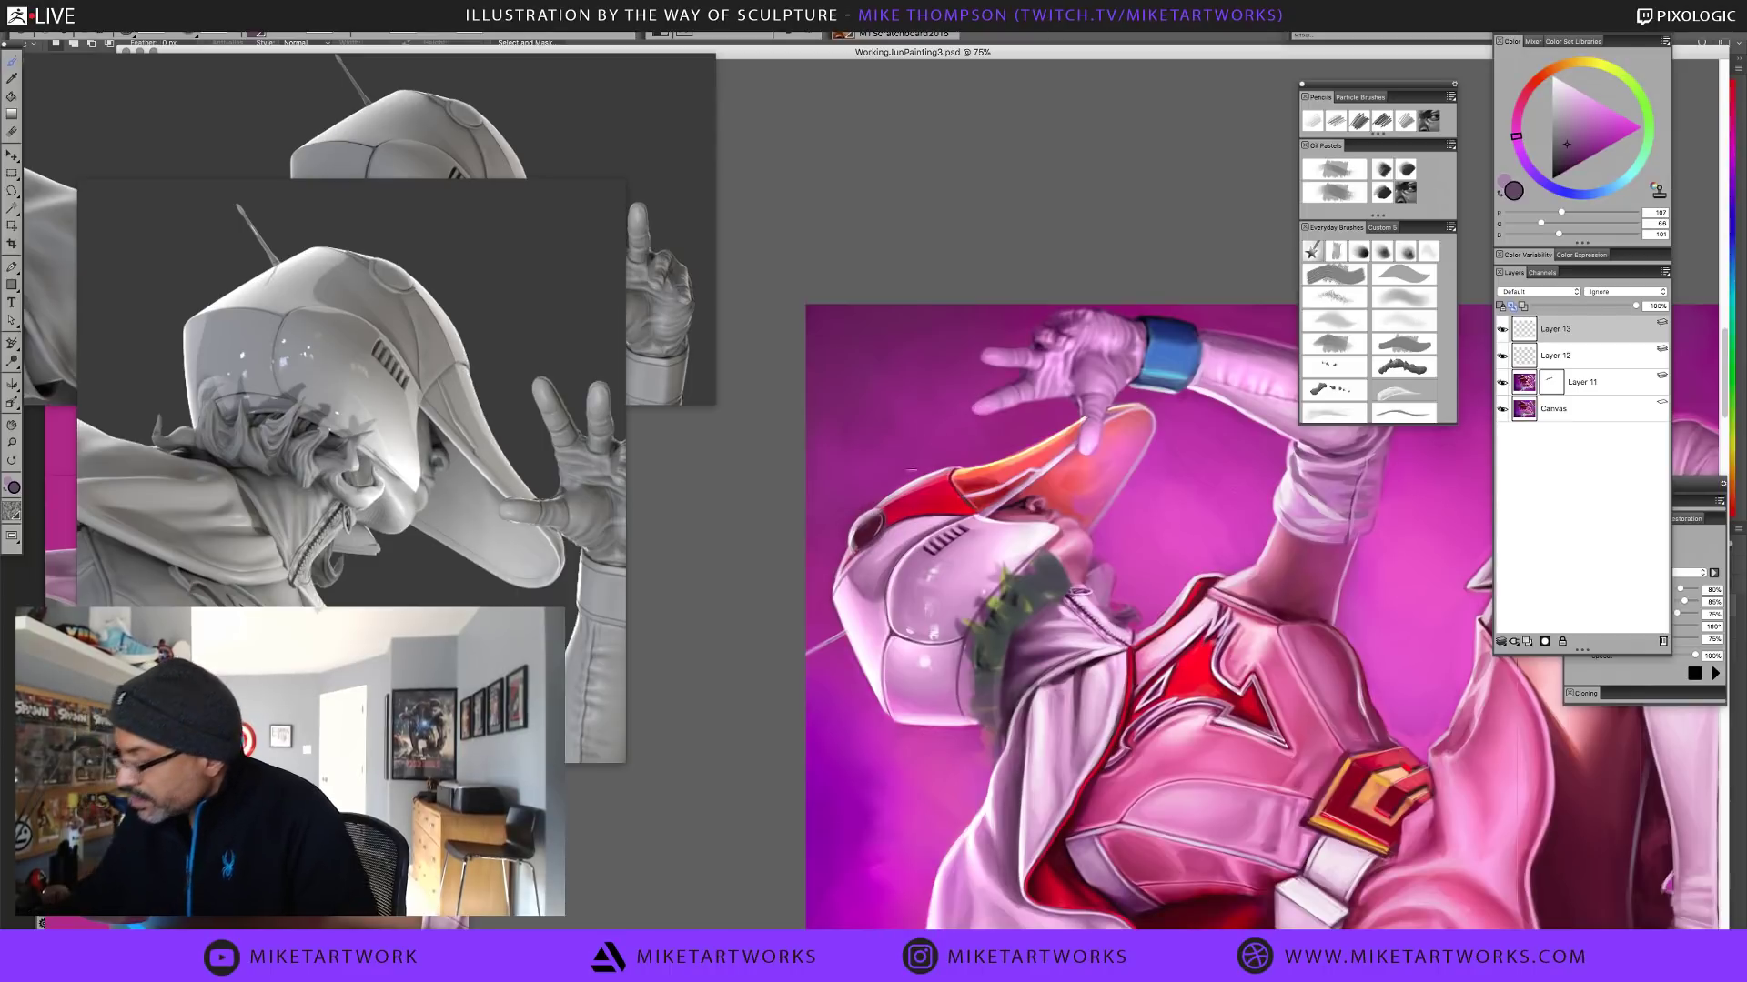
Switch back to Corel Painter from the sculpt reference and accent the helmet's round disc with black and sampled near-white
{"action": "key", "text": "ctrl+space"}
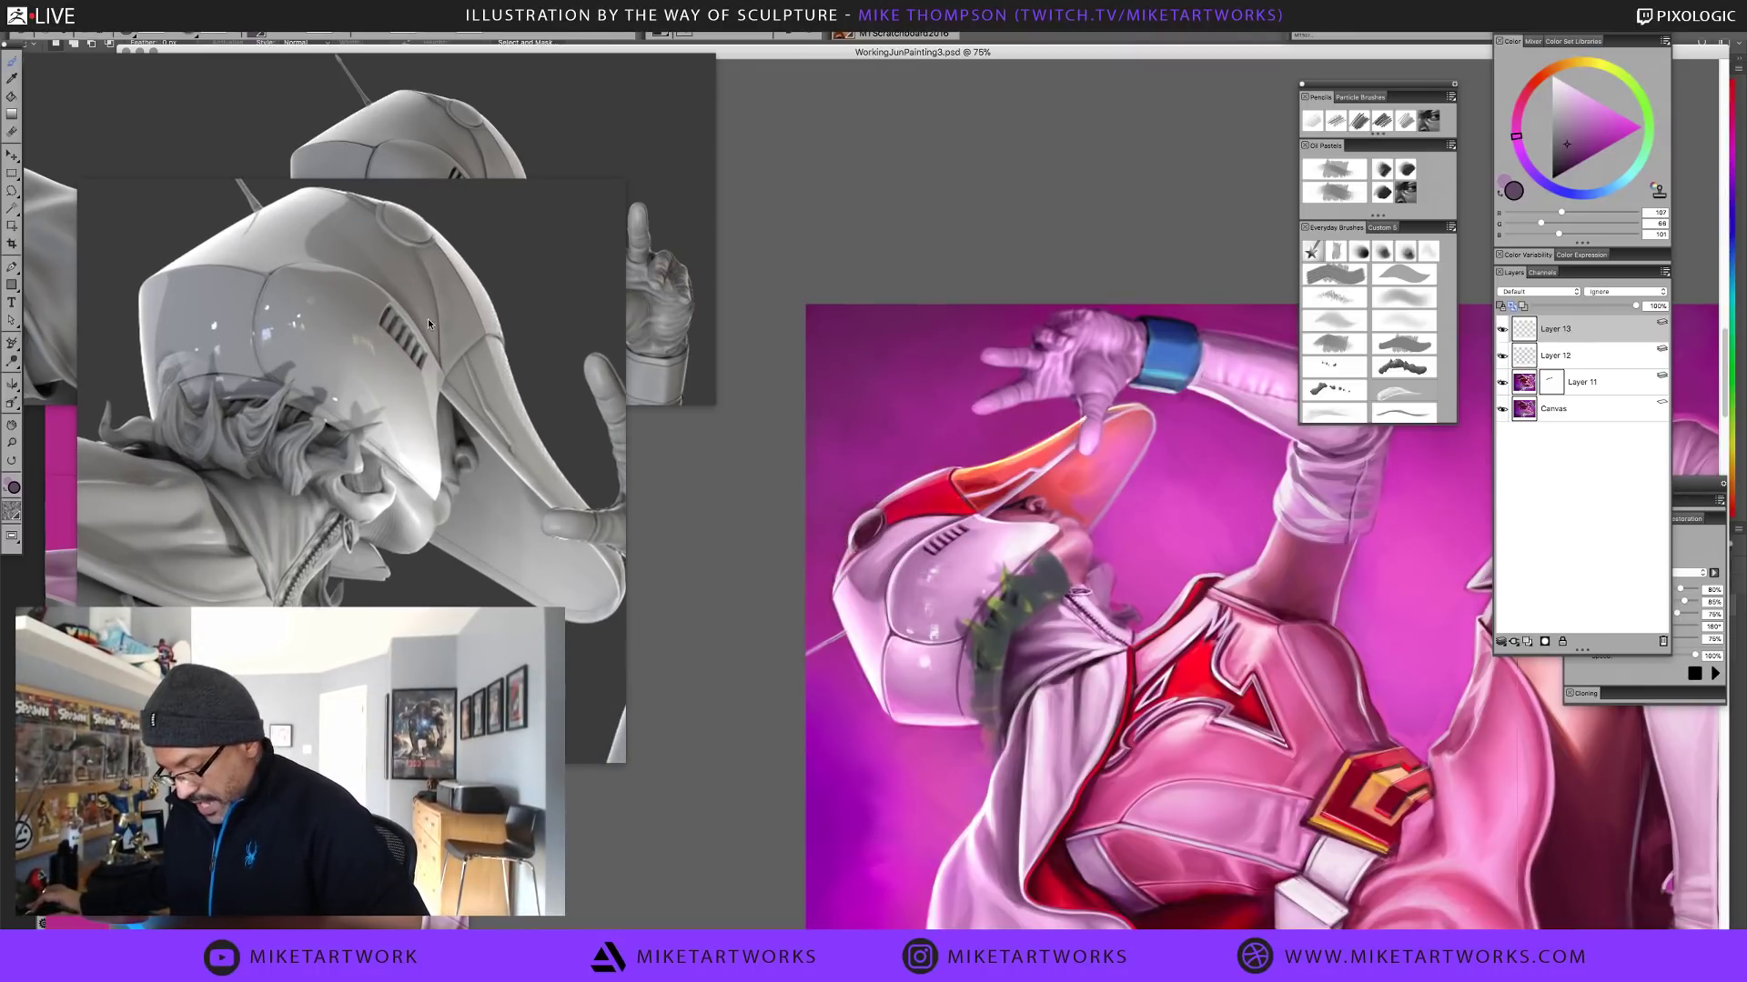
{"action": "key", "text": "super+Tab"}
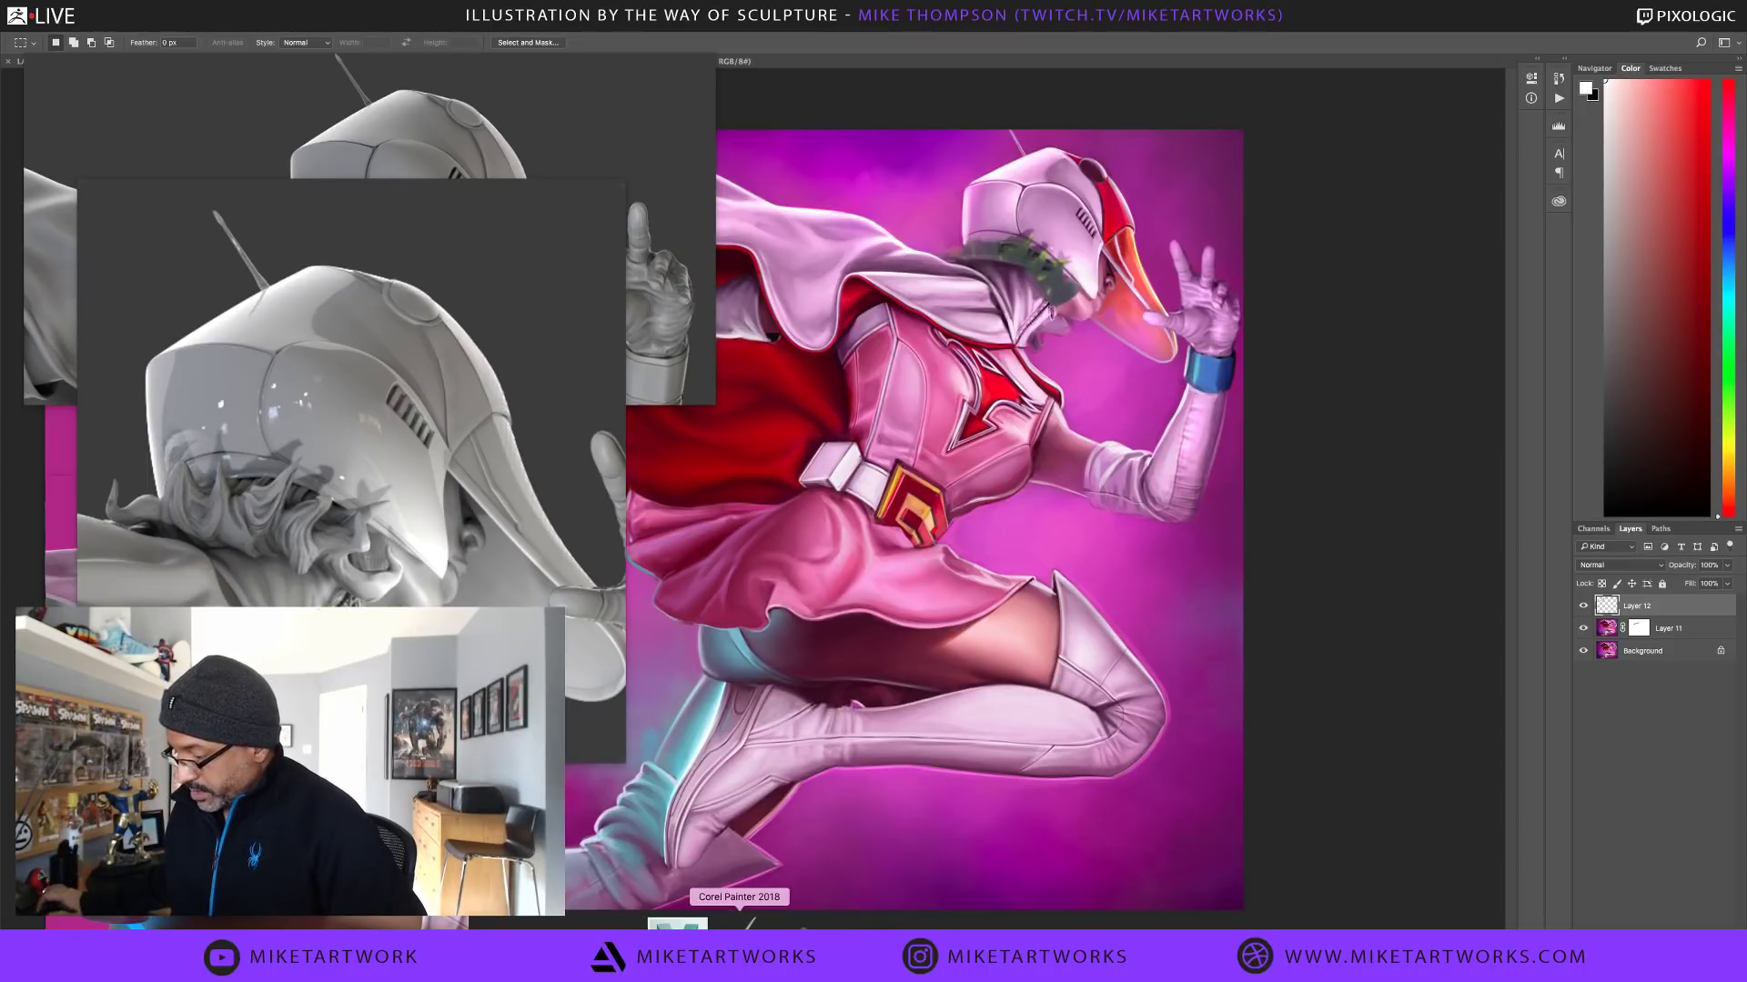
{"action": "left_click", "coordinate": [739, 926]}
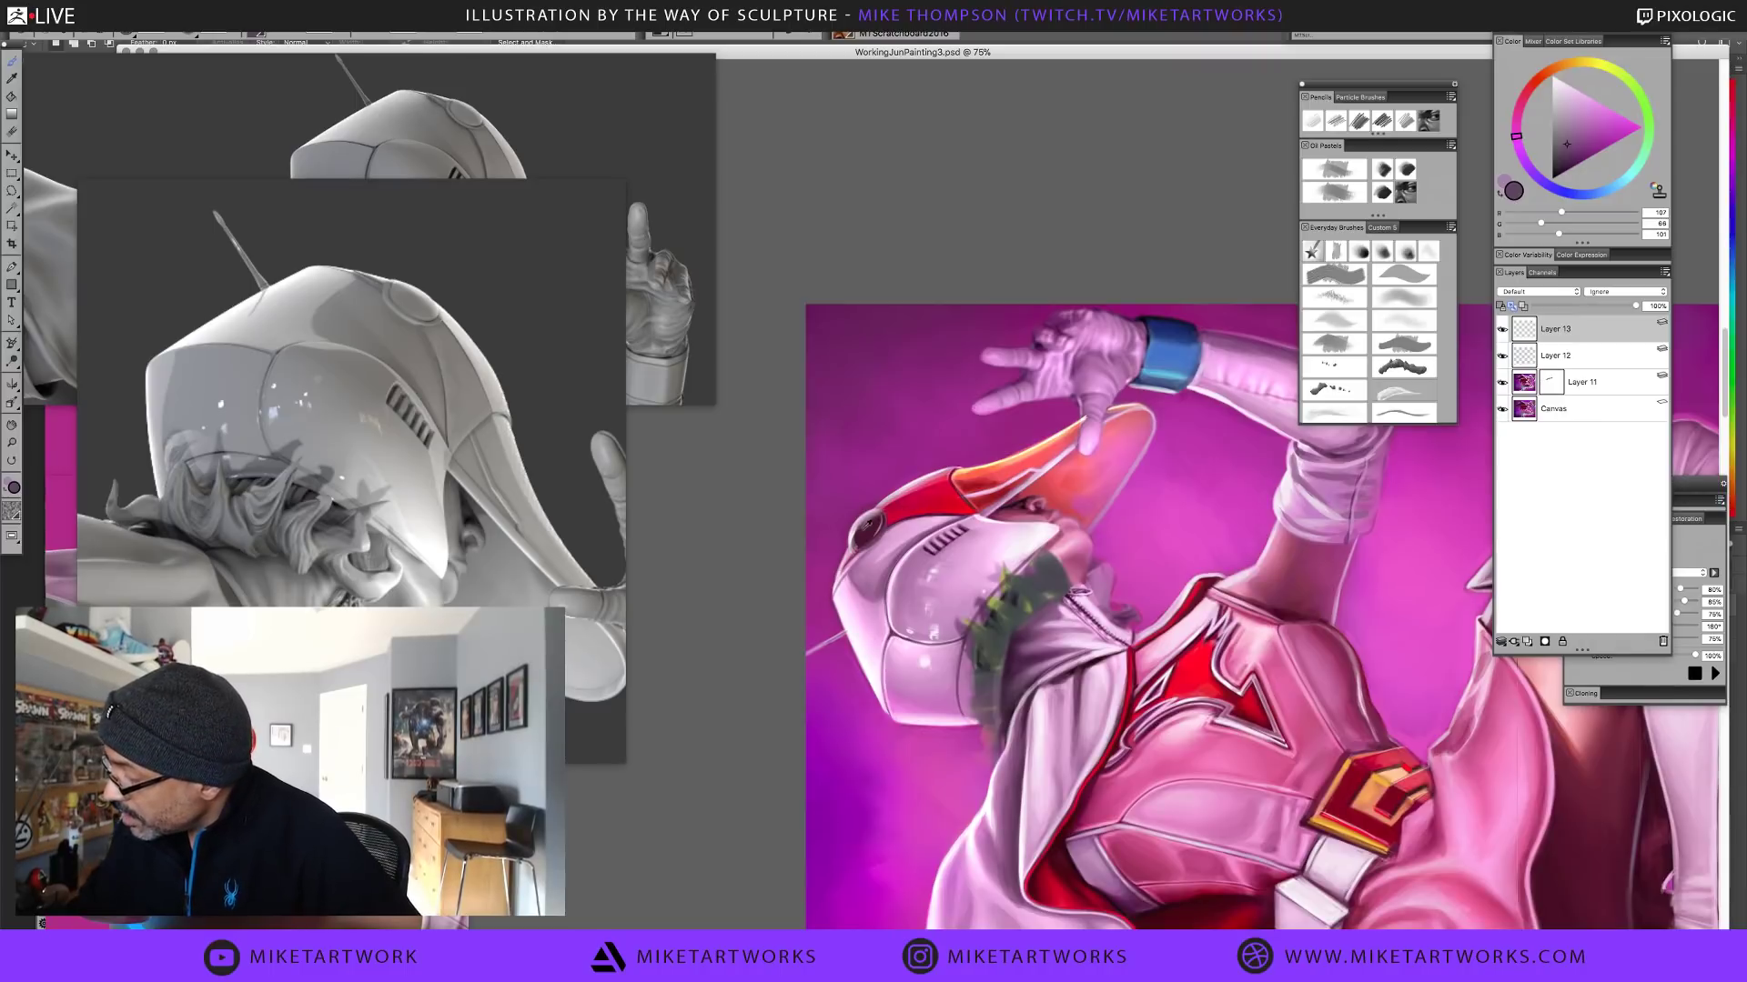
{"action": "left_click_drag", "start_coordinate": [1567, 160], "coordinate": [1552, 179]}
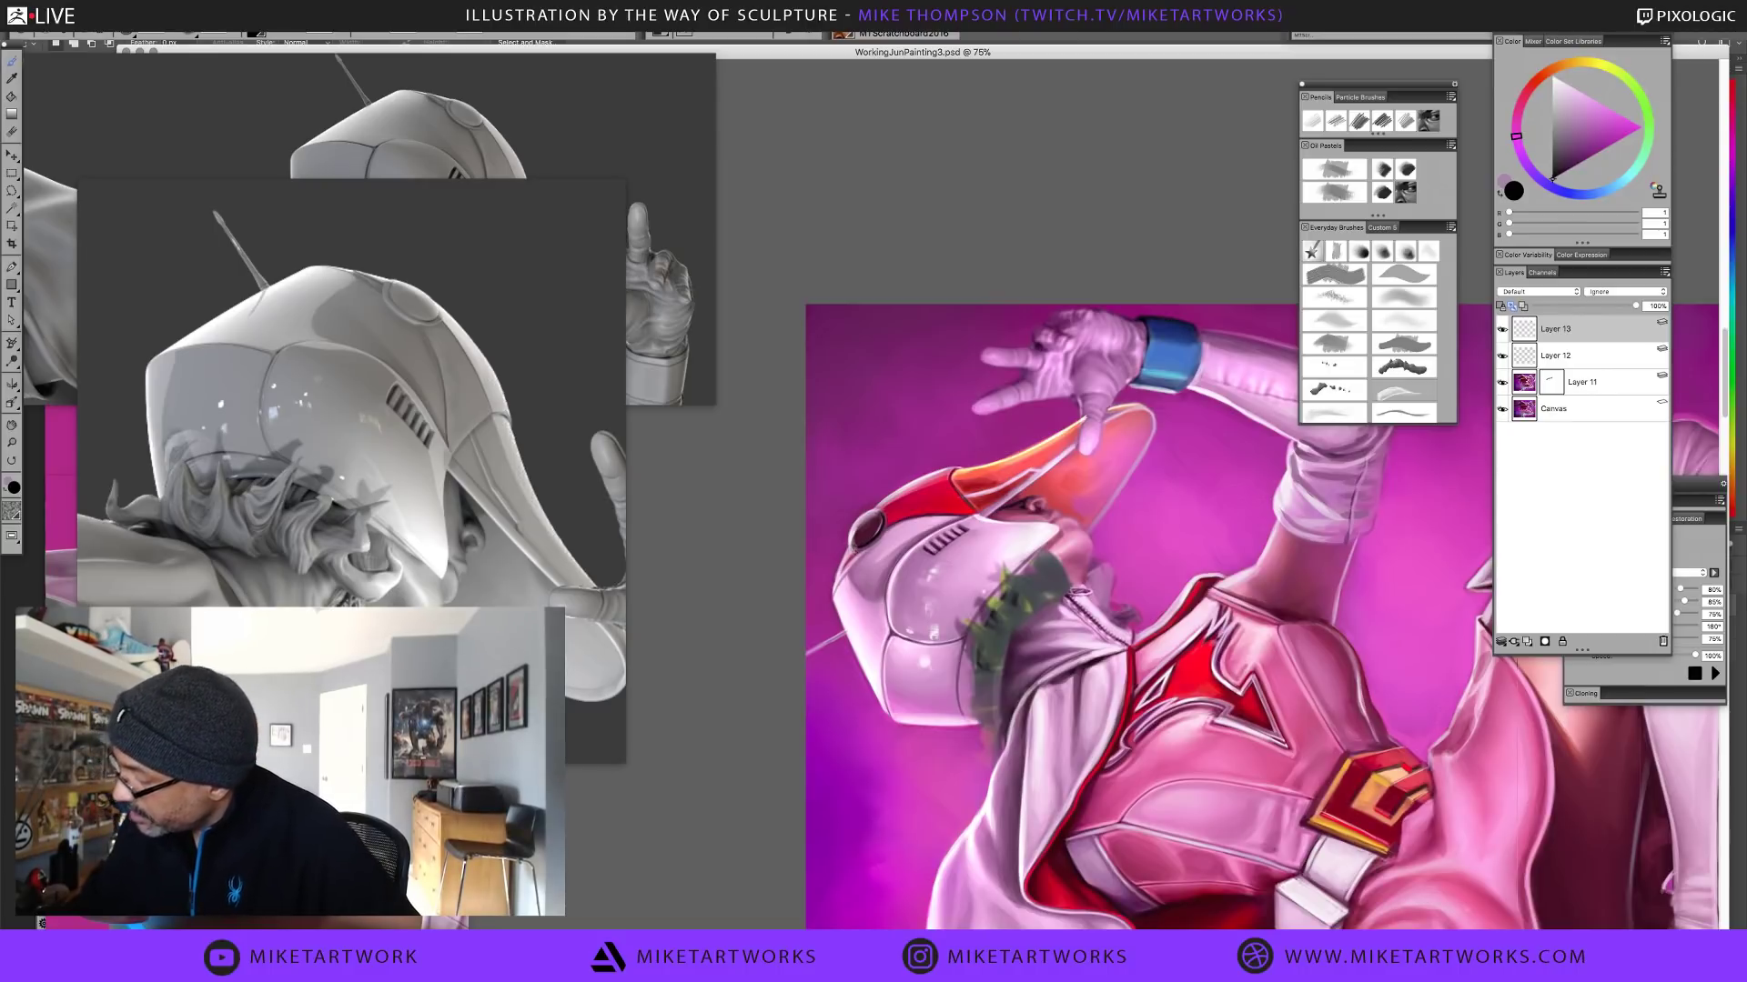
{"action": "left_click", "coordinate": [858, 619], "text": "alt"}
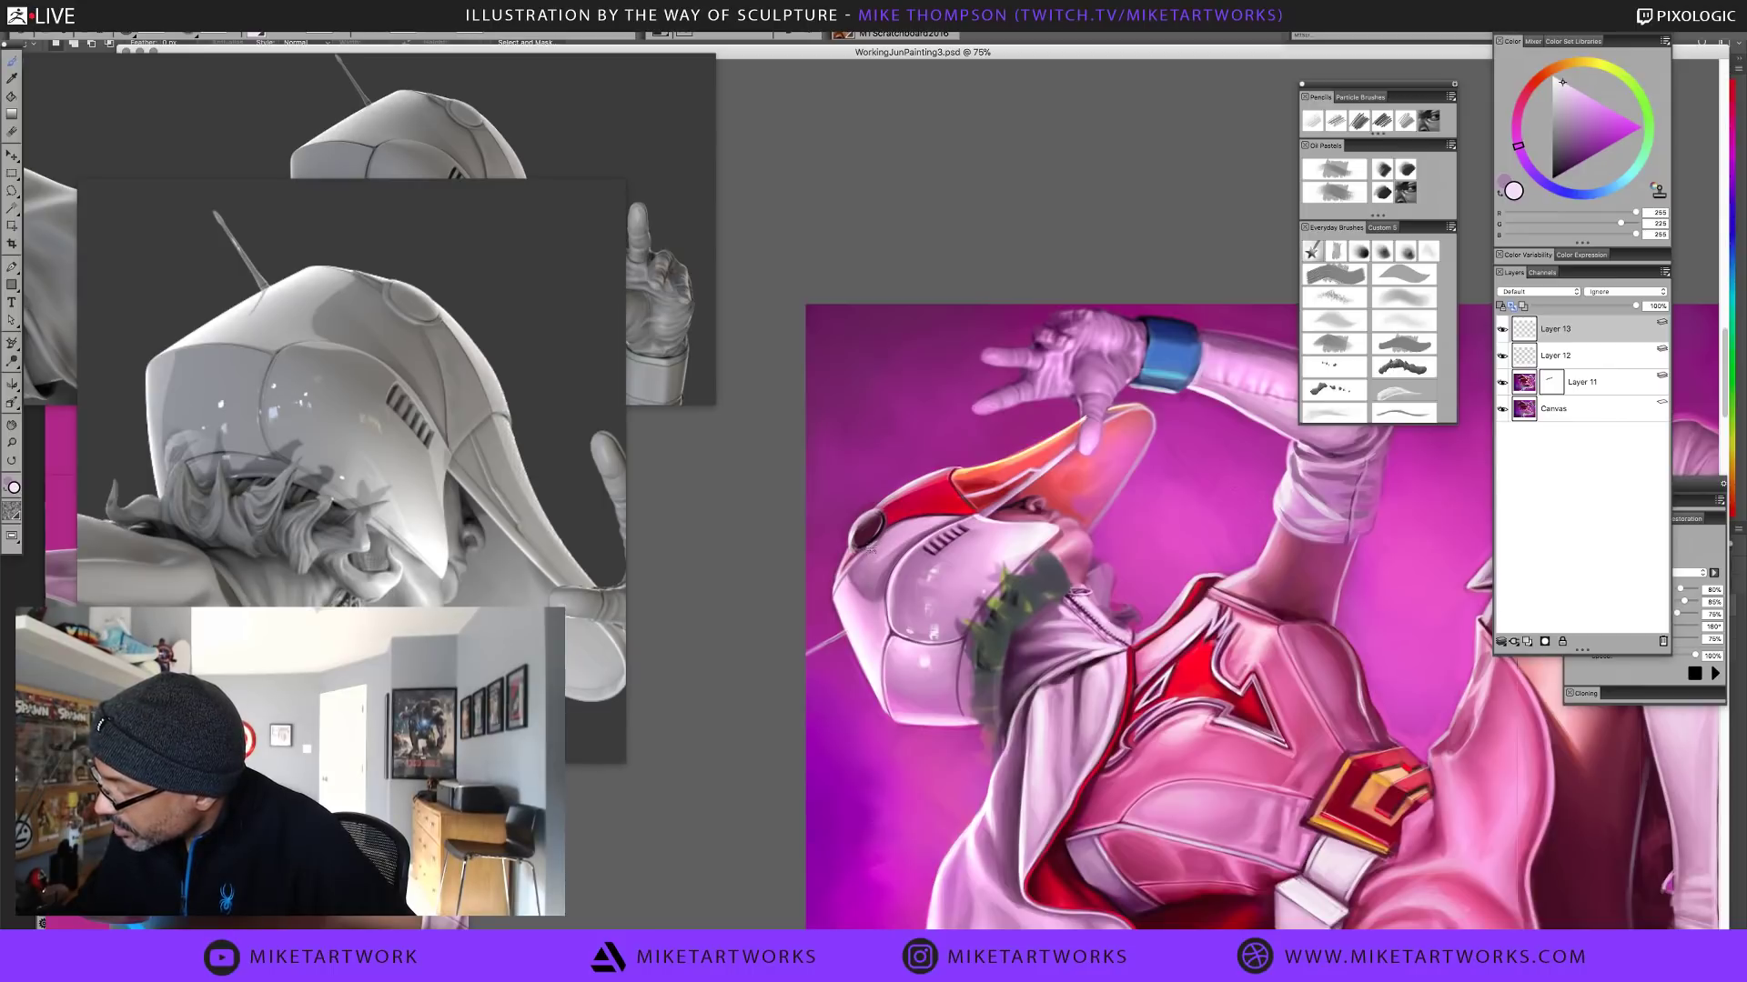
{"action": "left_click", "coordinate": [875, 535], "text": "alt"}
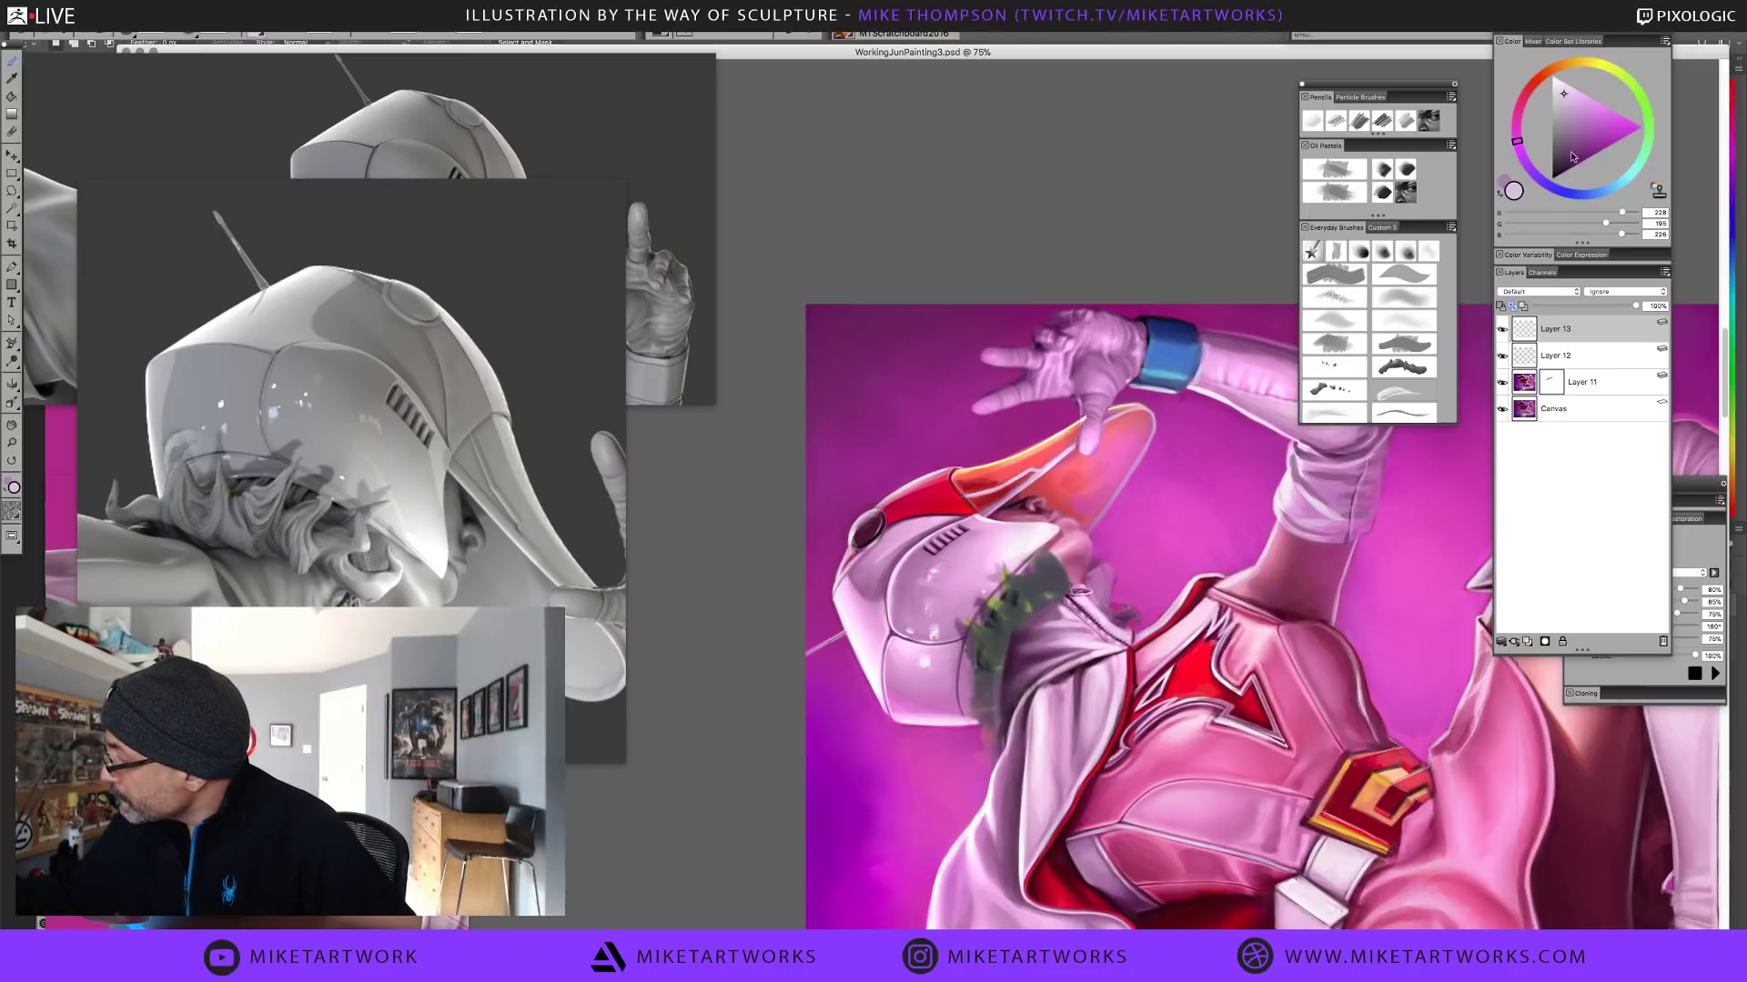
Deepen the interior of the helmet's round disc with black and sampled near-black purple tones
{"action": "left_click", "coordinate": [1552, 179]}
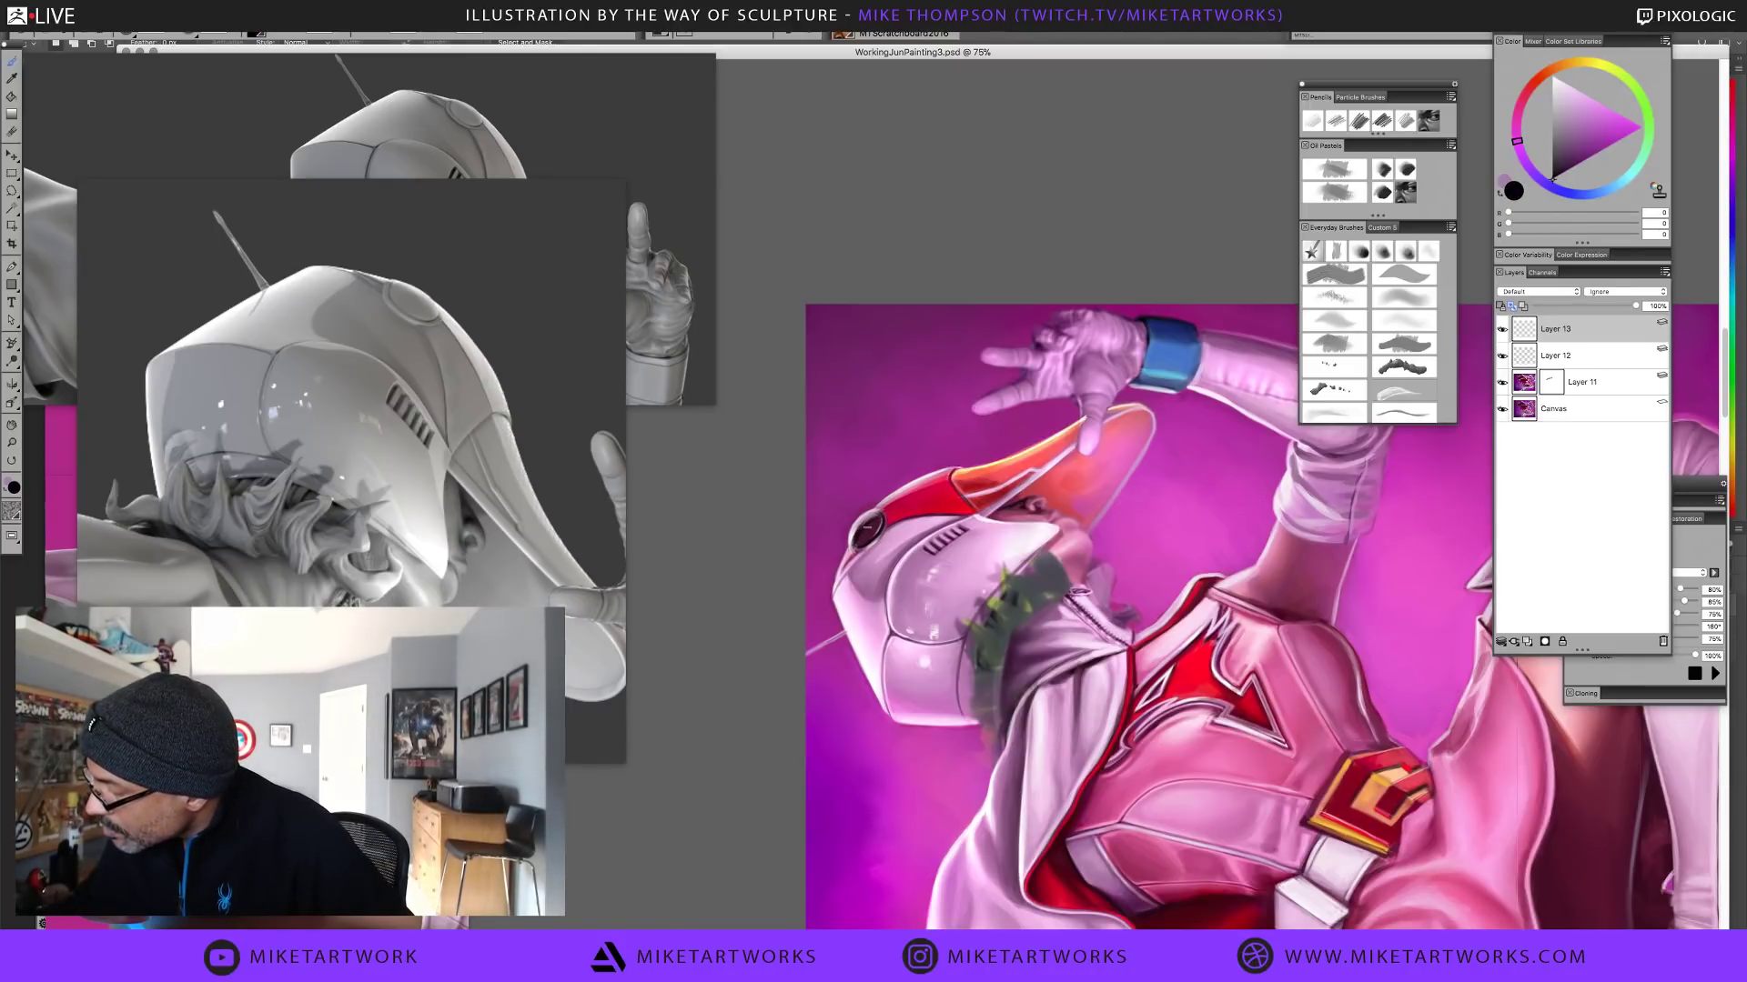
{"action": "left_click", "coordinate": [859, 533], "text": "alt"}
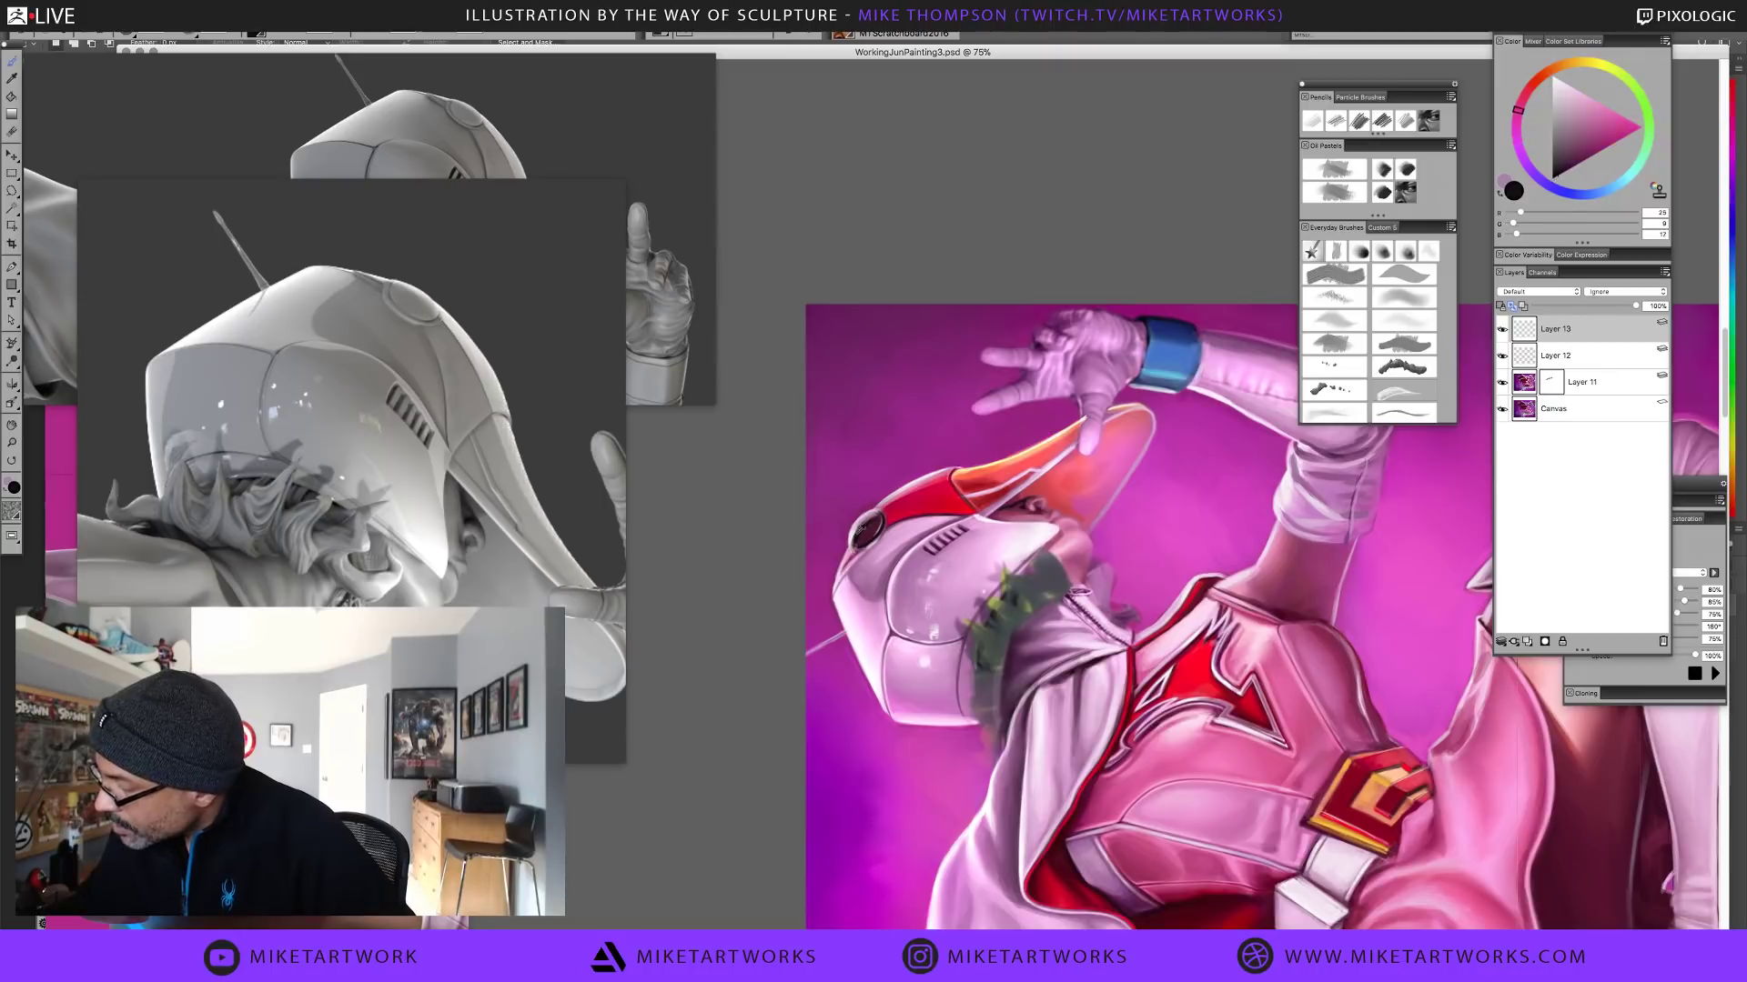
{"action": "left_click", "coordinate": [873, 522], "text": "alt"}
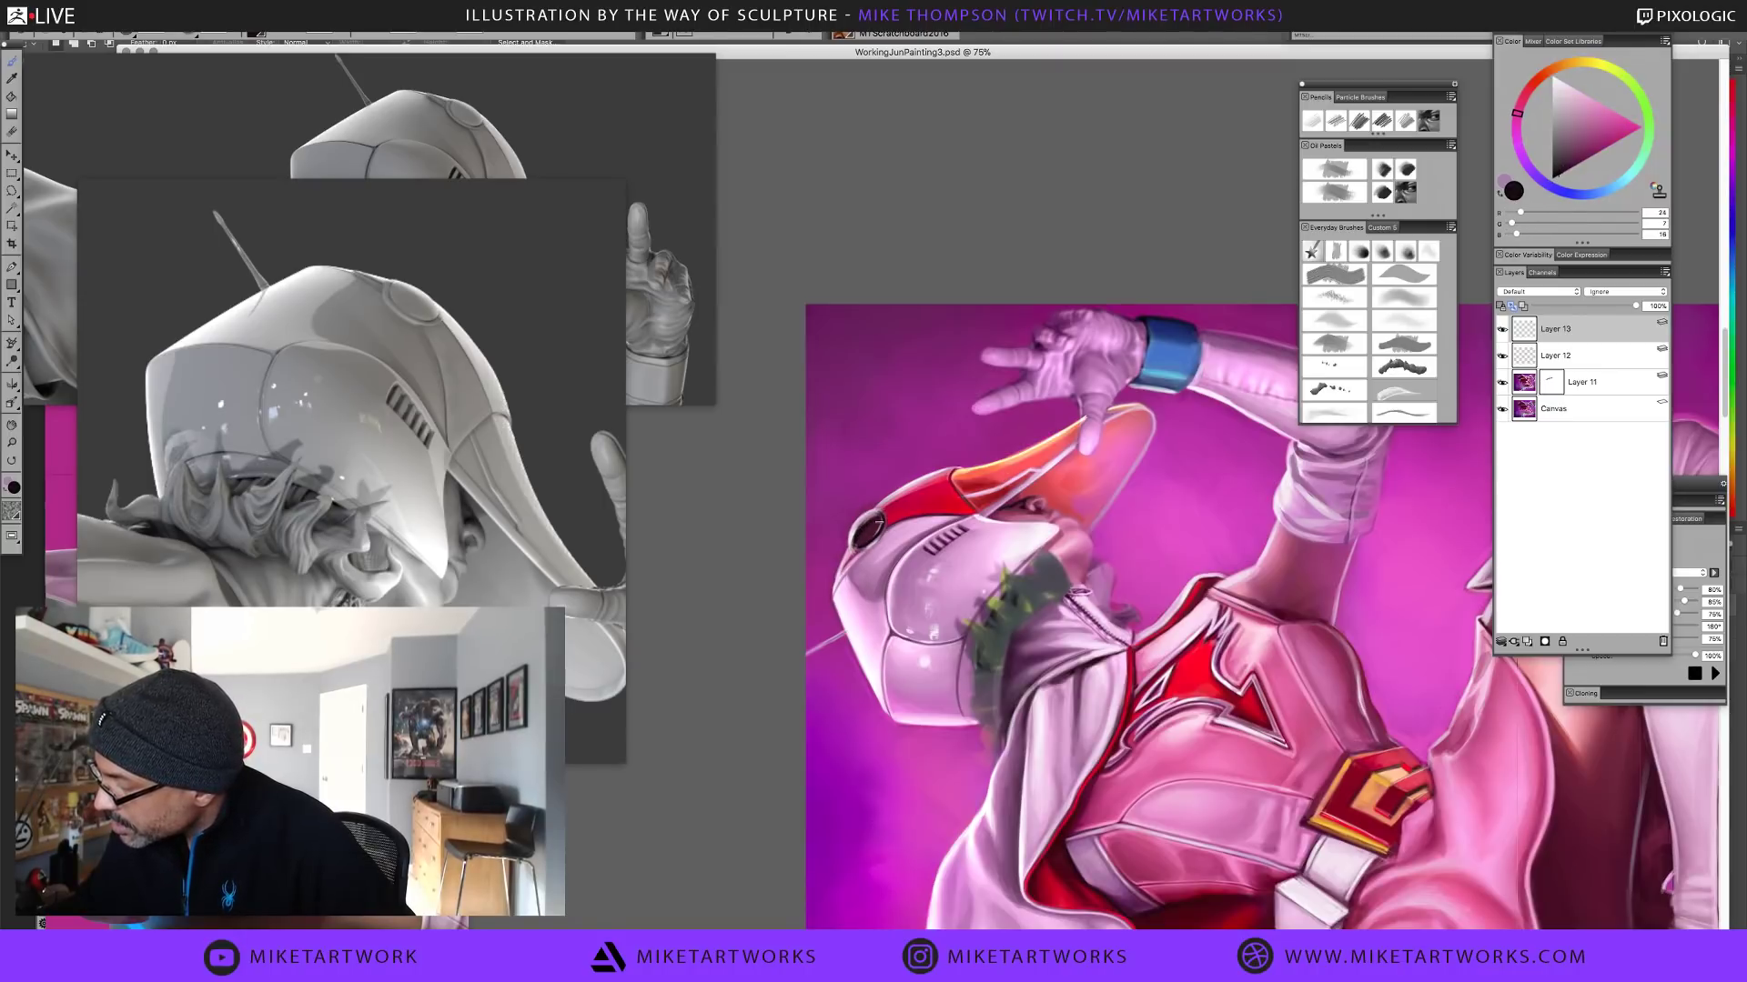
{"action": "left_click", "coordinate": [856, 542], "text": "alt"}
{"action": "left_click", "coordinate": [866, 520], "text": "alt"}
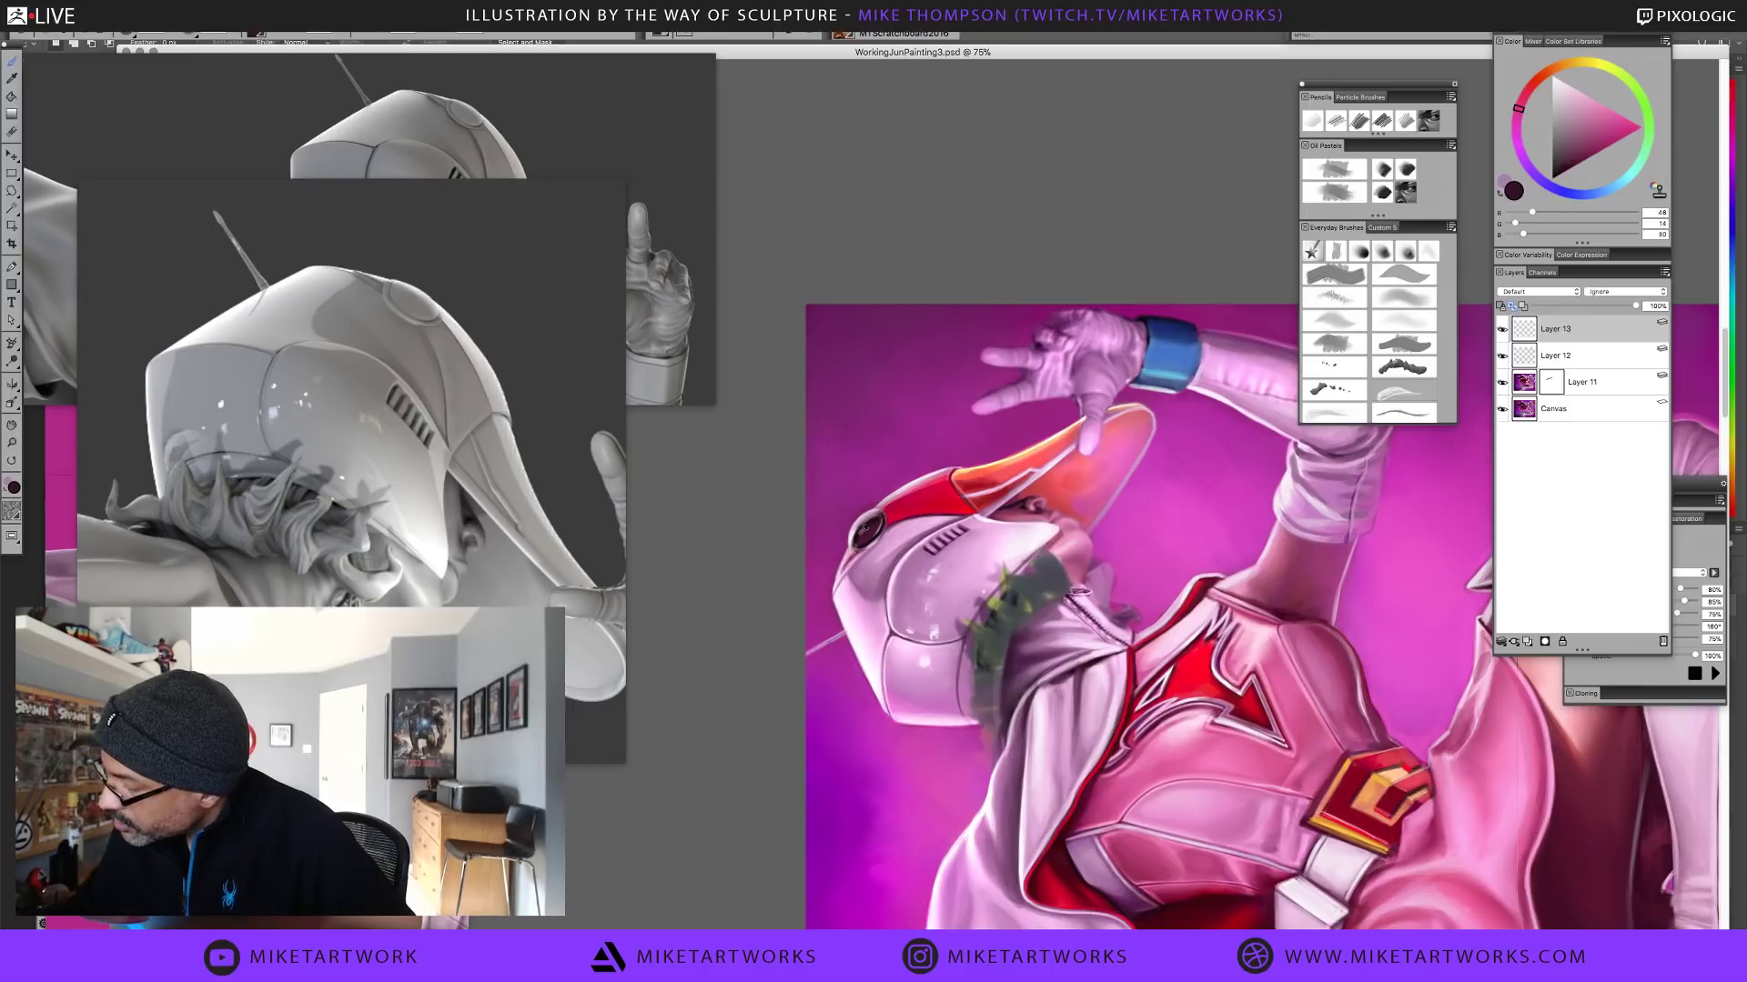
{"action": "left_click", "coordinate": [855, 547], "text": "alt"}
{"action": "left_click", "coordinate": [861, 527], "text": "alt"}
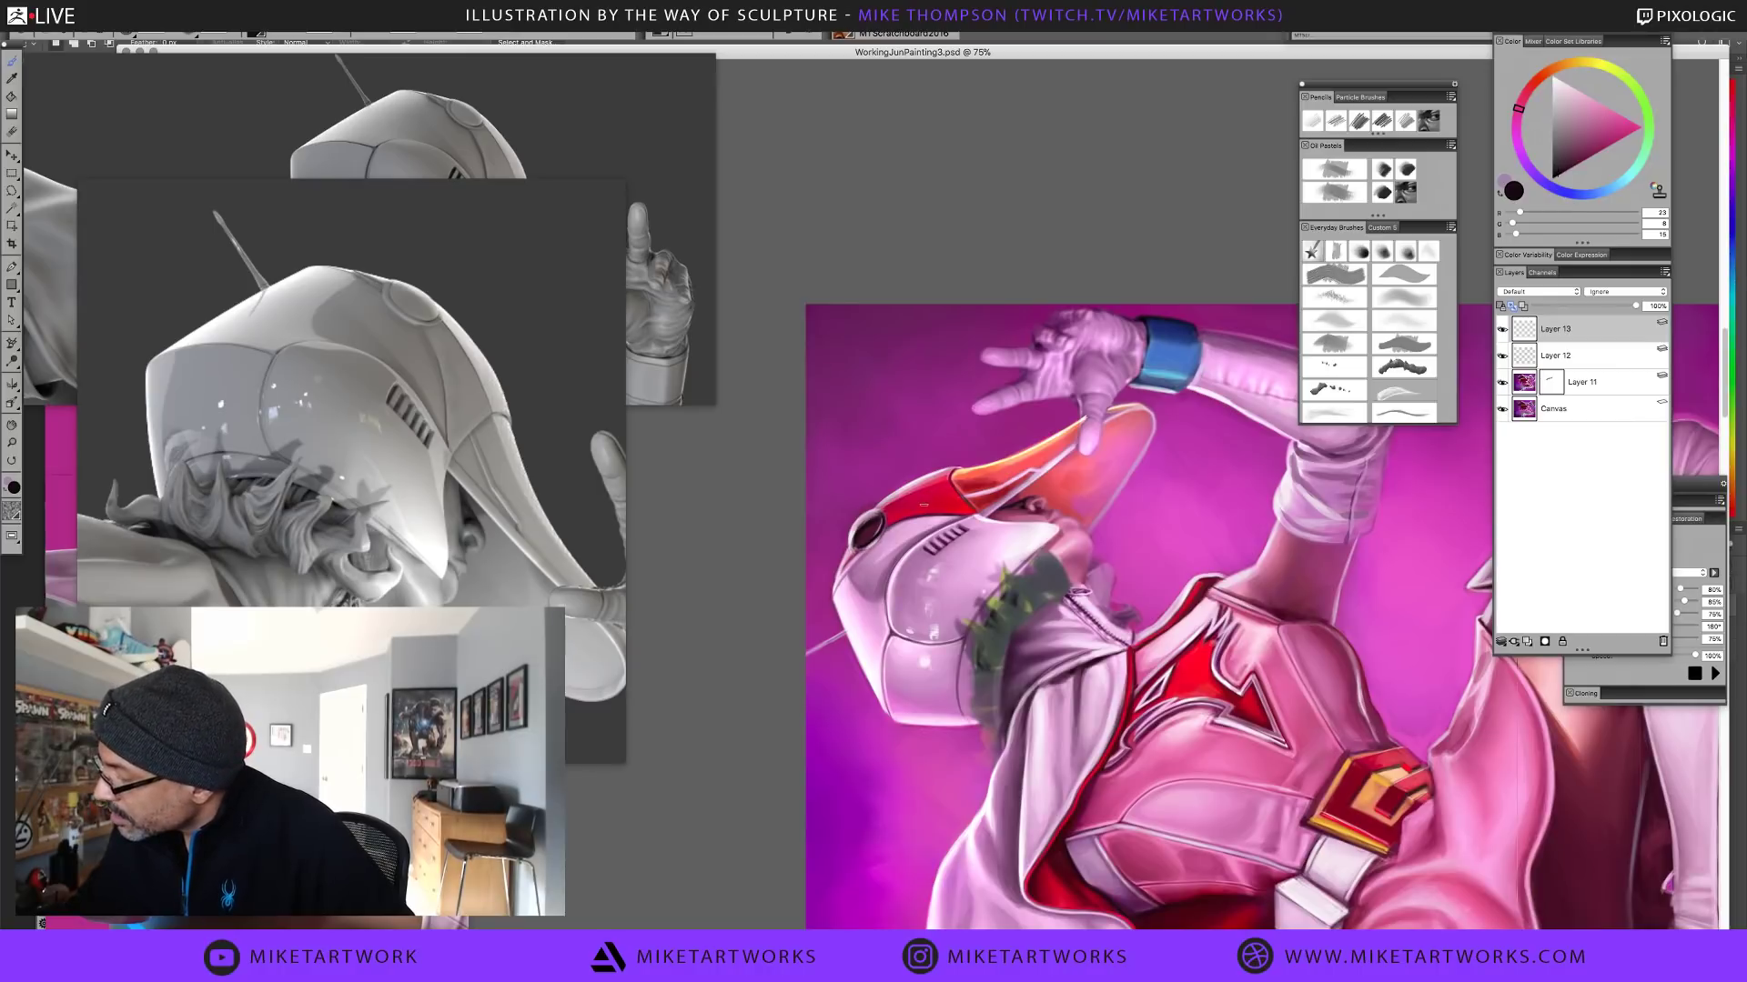
Refine where the disc meets the helmet's red crest and white shell with sampled red, near-black and mauve
{"action": "left_click", "coordinate": [920, 489], "text": "alt"}
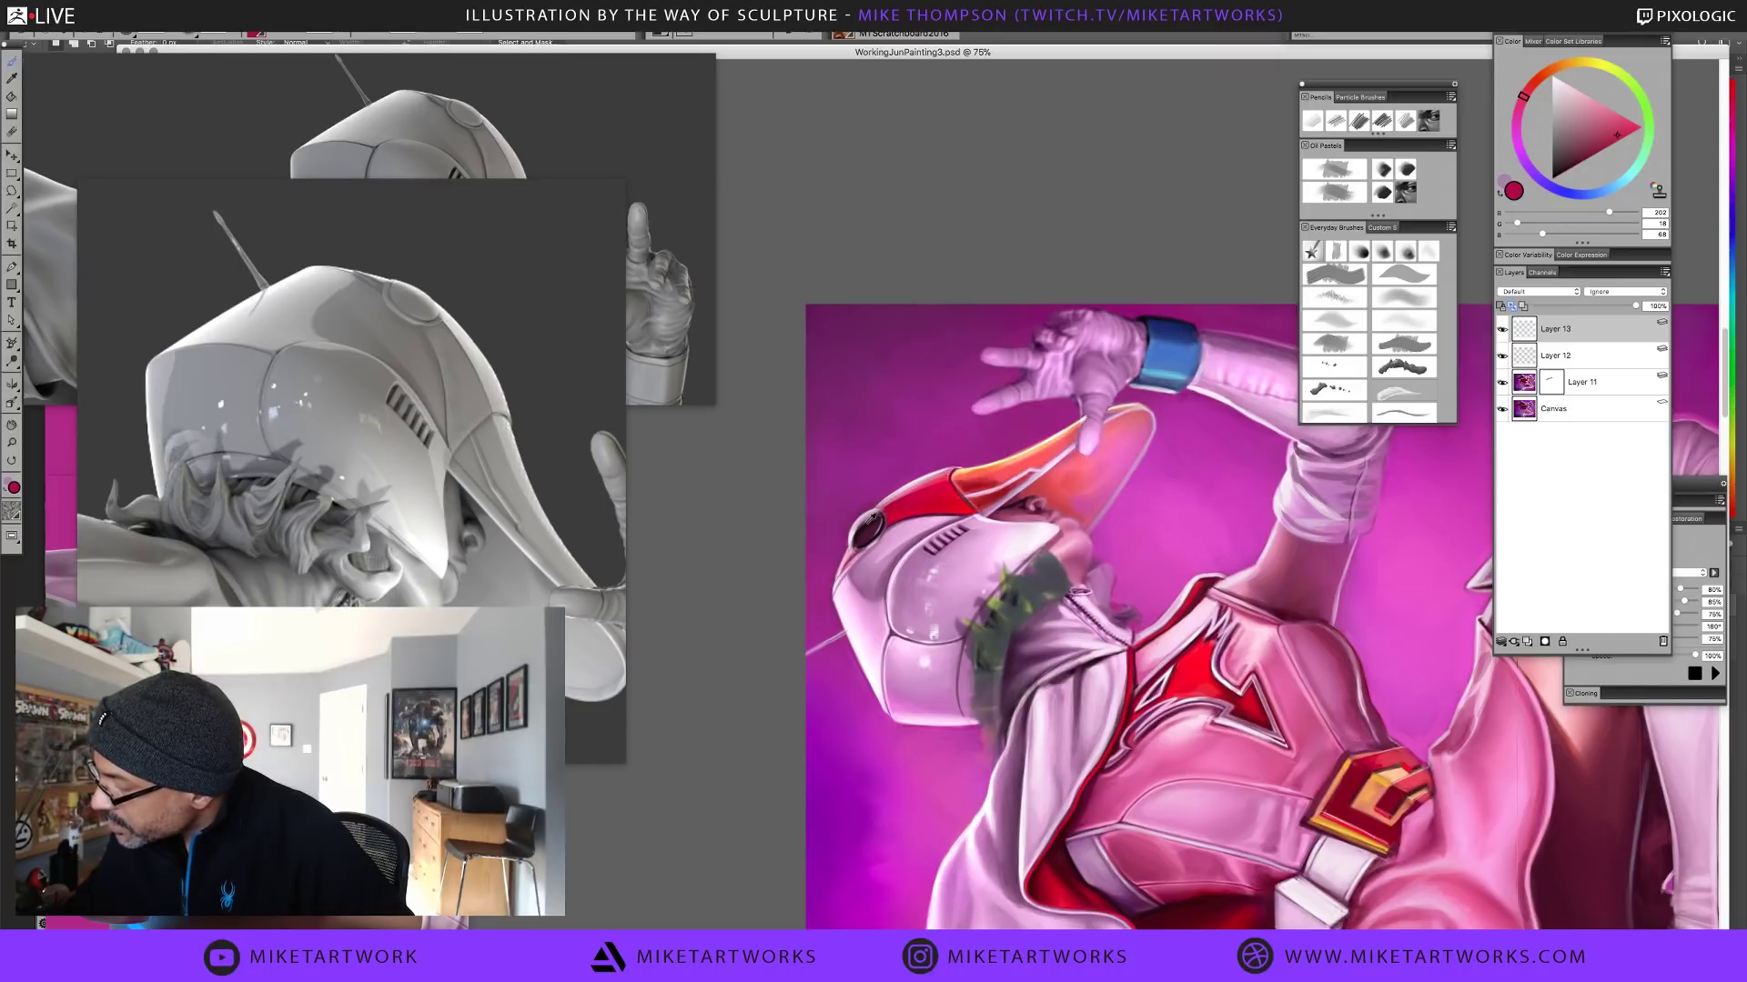
{"action": "left_click", "coordinate": [875, 522], "text": "alt"}
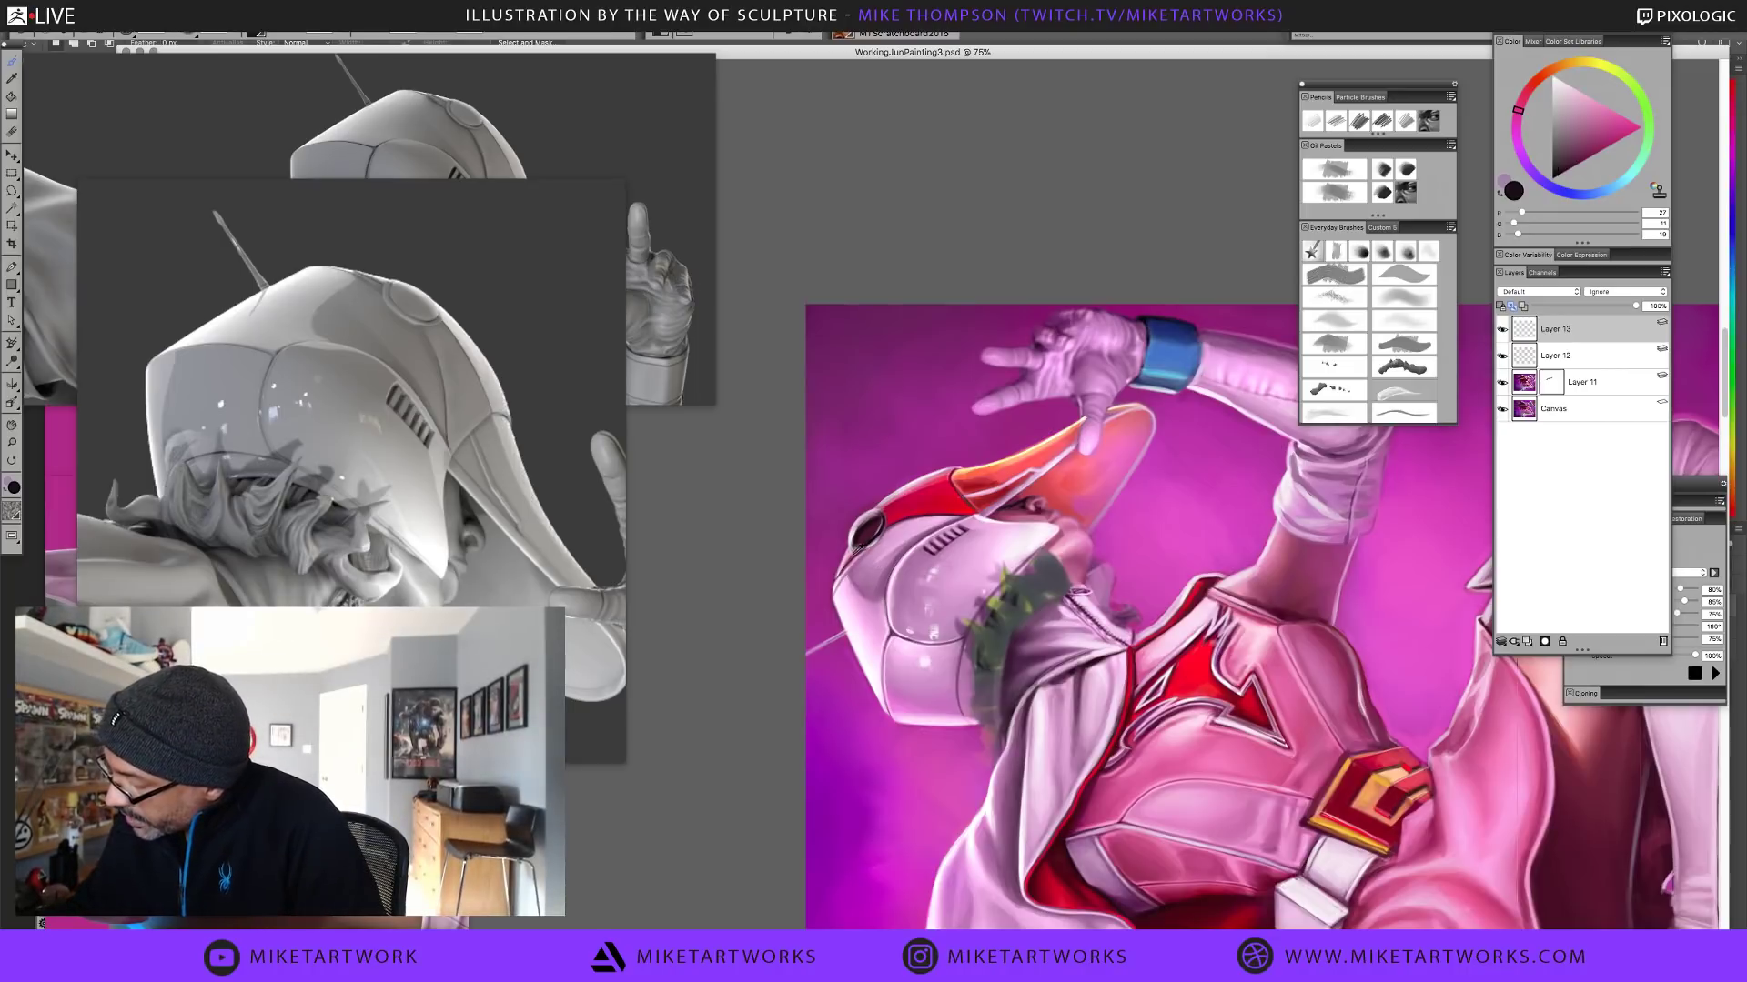
{"action": "left_click", "coordinate": [855, 544], "text": "alt"}
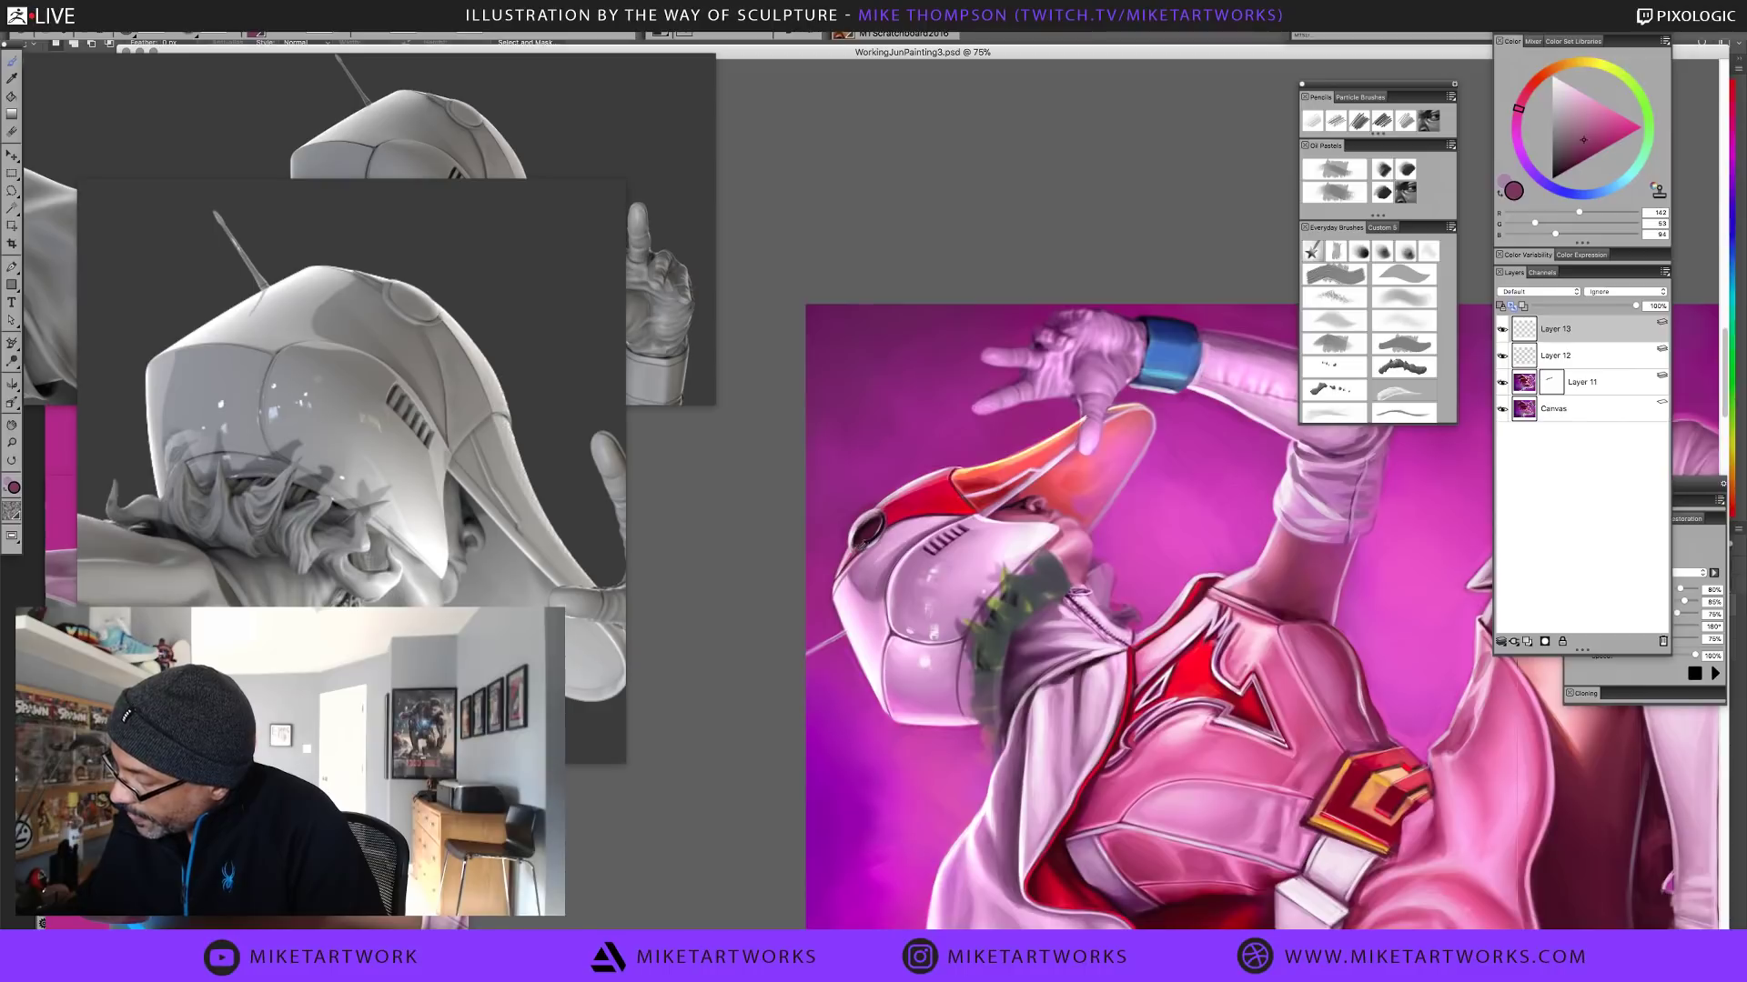
{"action": "left_click", "coordinate": [852, 550], "text": "alt"}
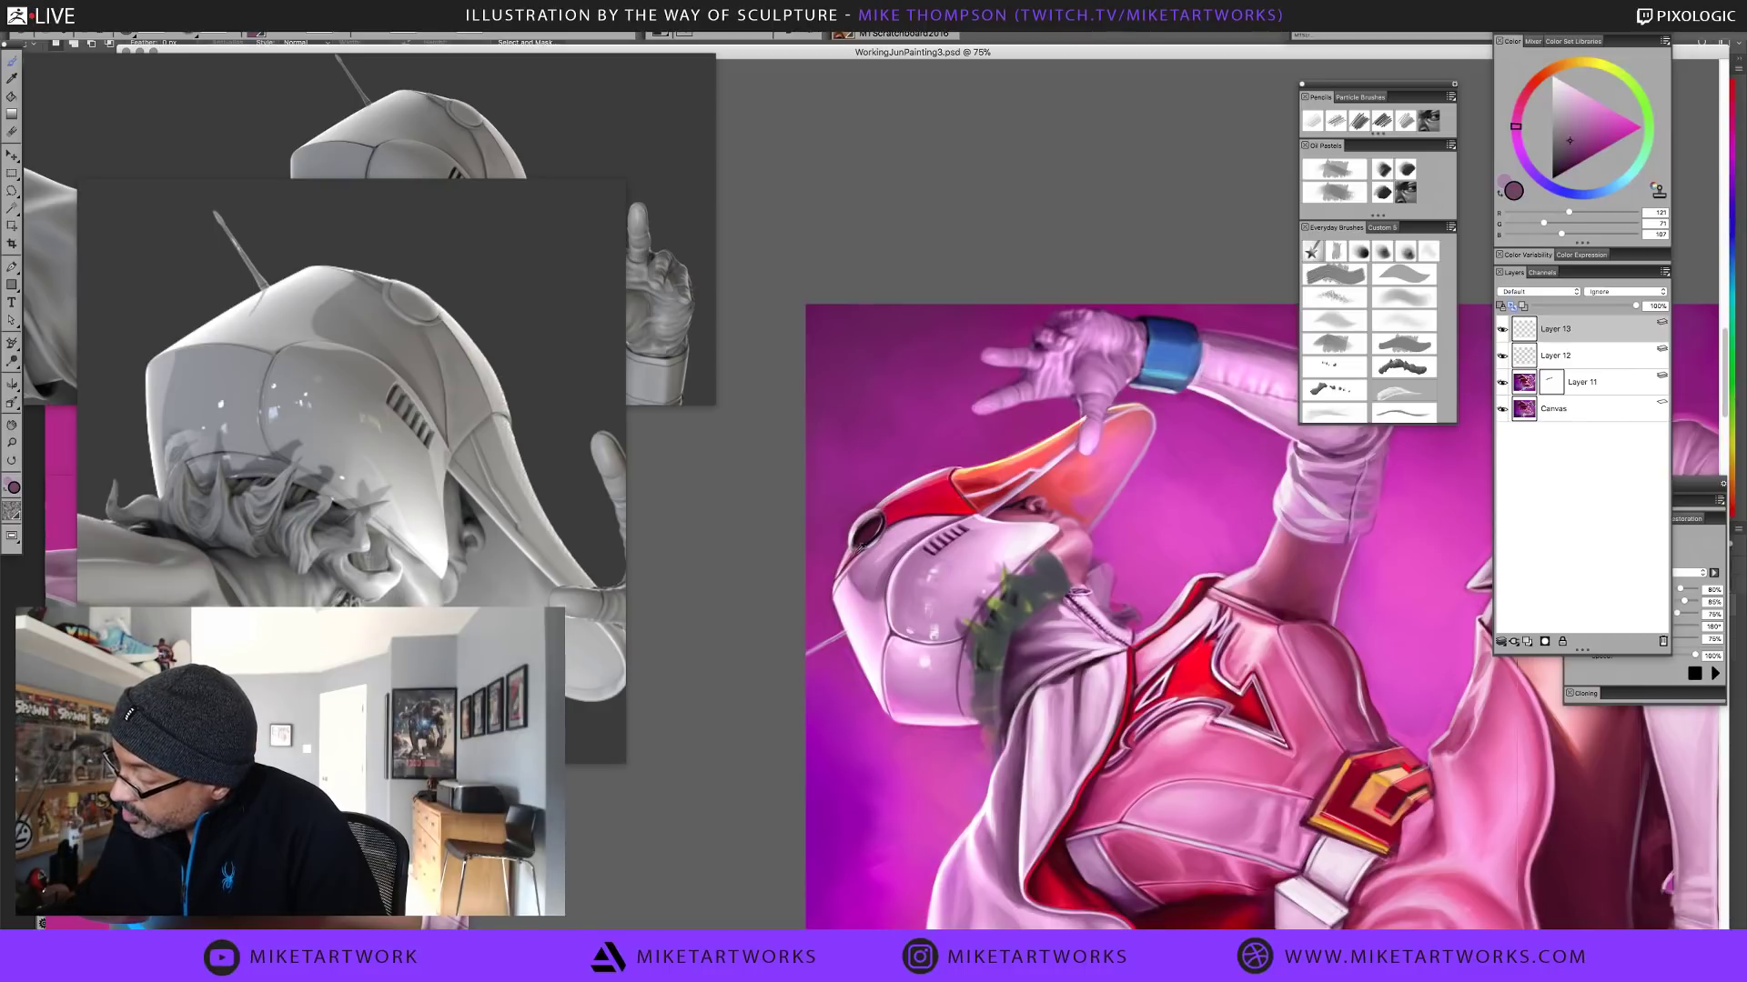
{"action": "left_click", "coordinate": [856, 546], "text": "alt"}
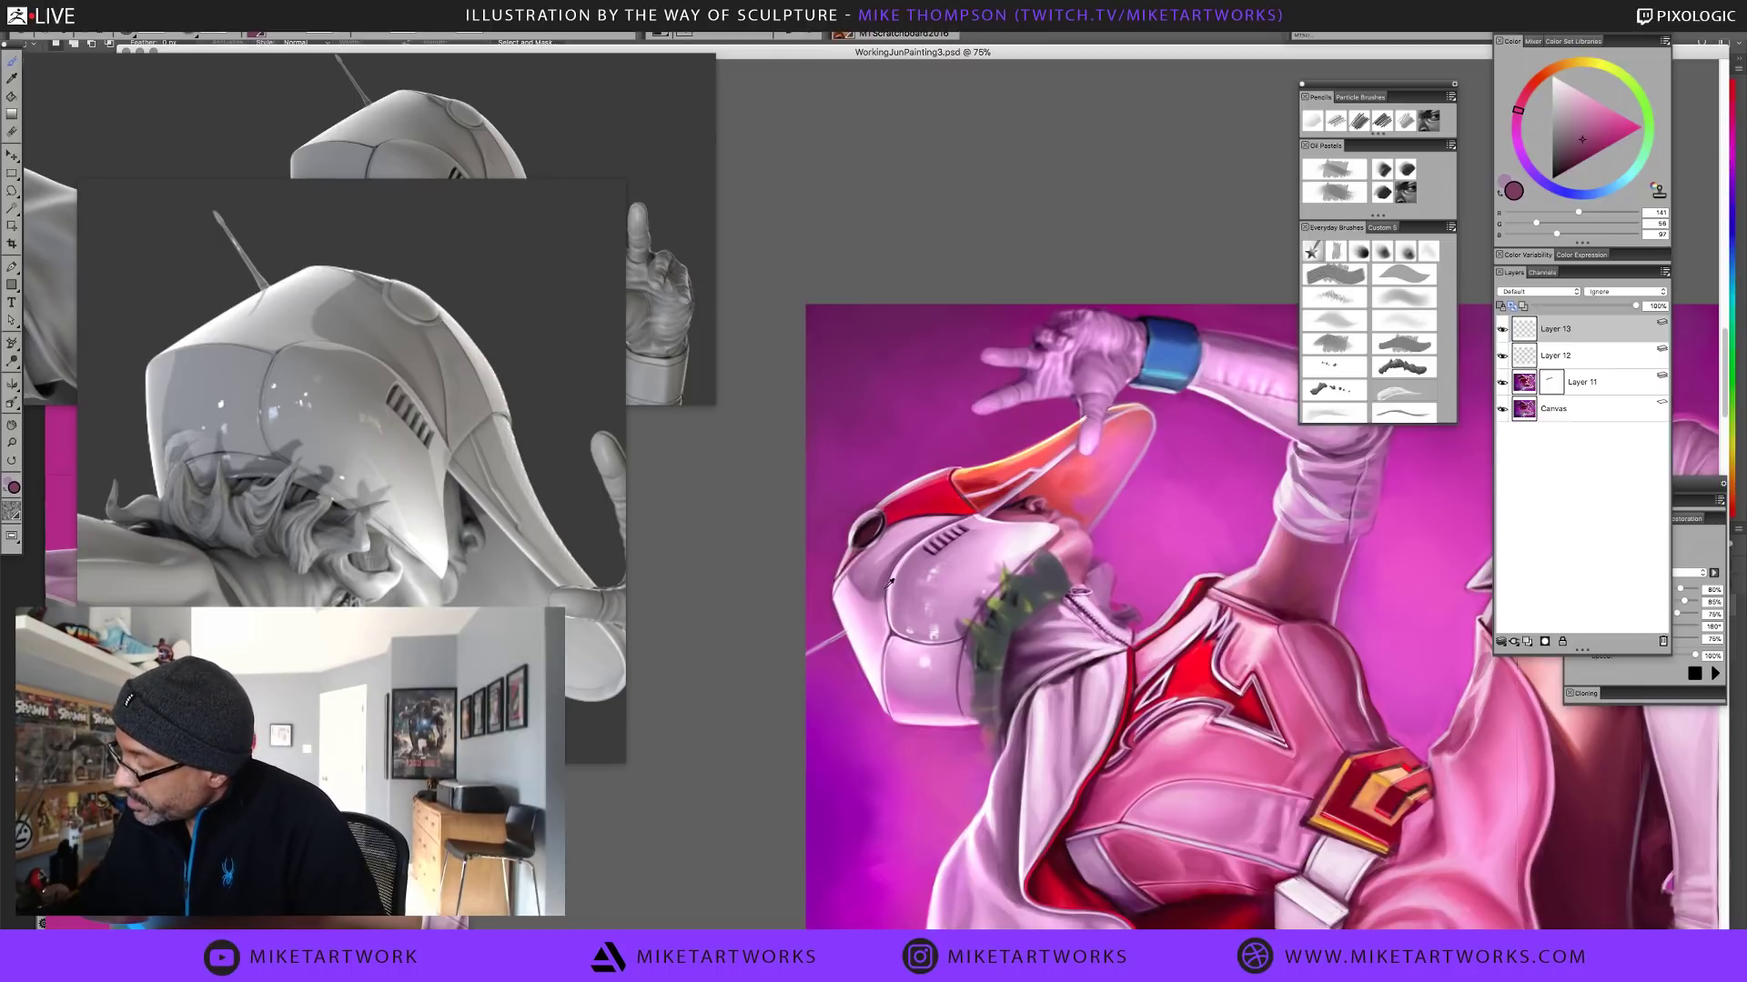
Blend the disc's inner shading and rim reflection with sampled mauve, dark purple and near-white
{"action": "left_click", "coordinate": [872, 523], "text": "alt"}
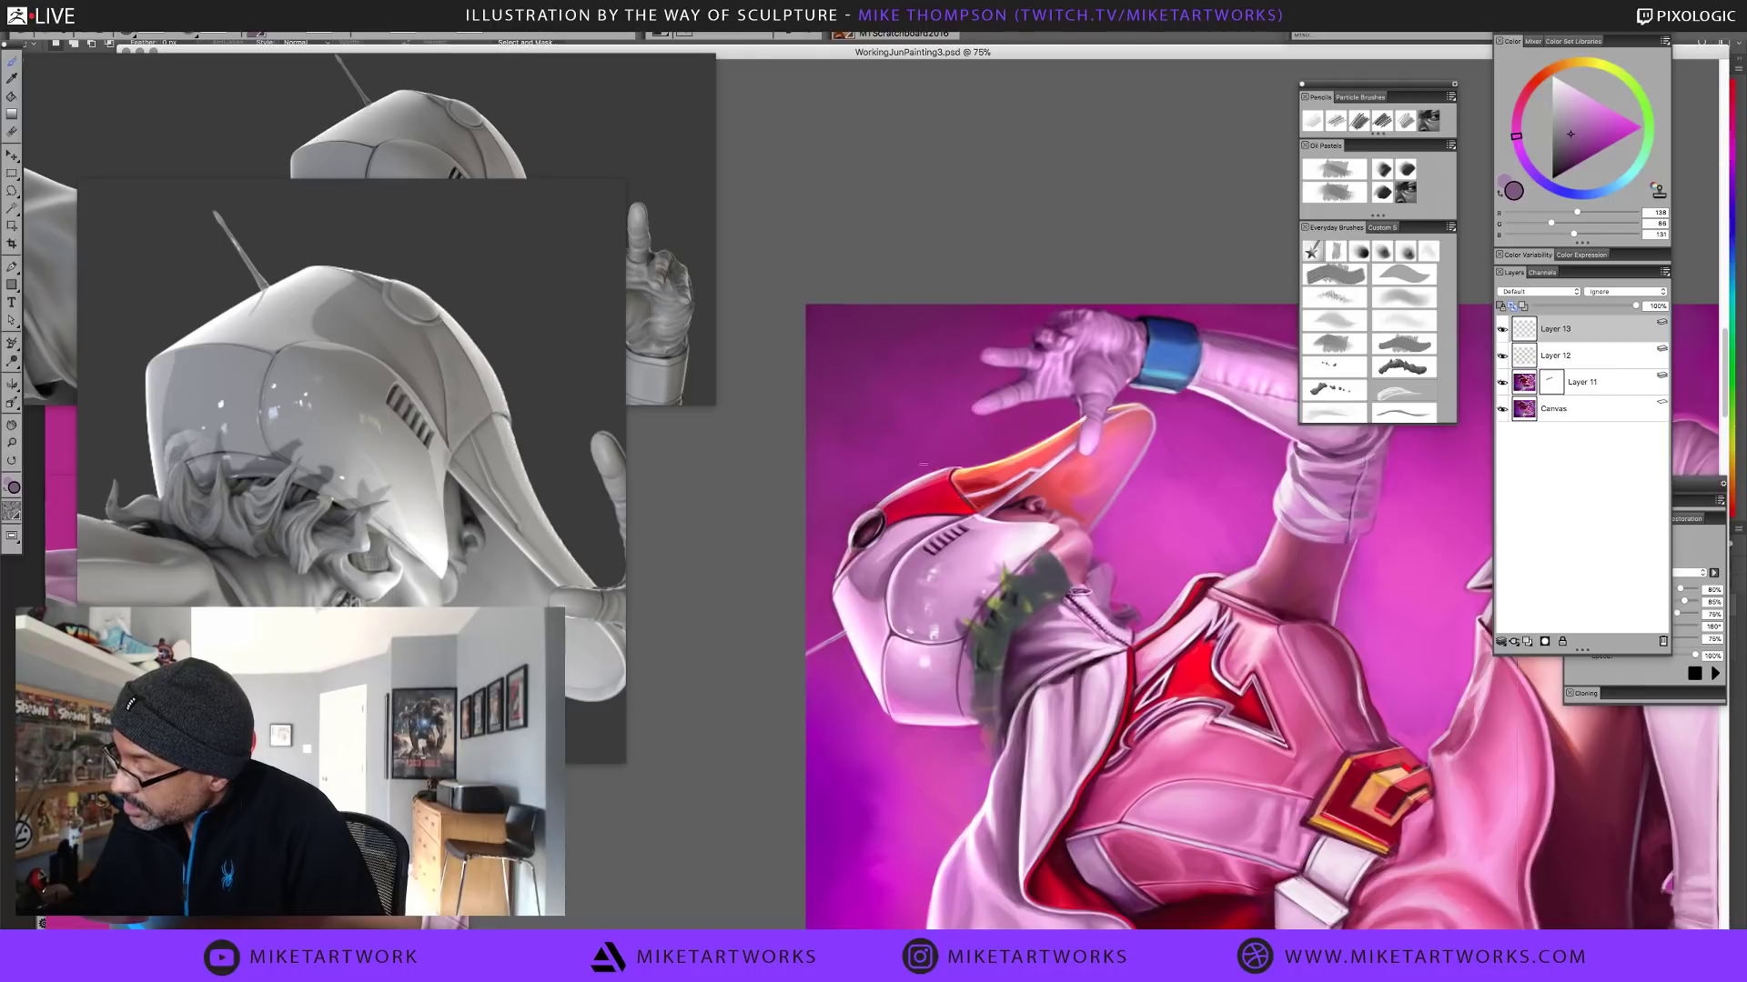
{"action": "left_click", "coordinate": [871, 522], "text": "alt"}
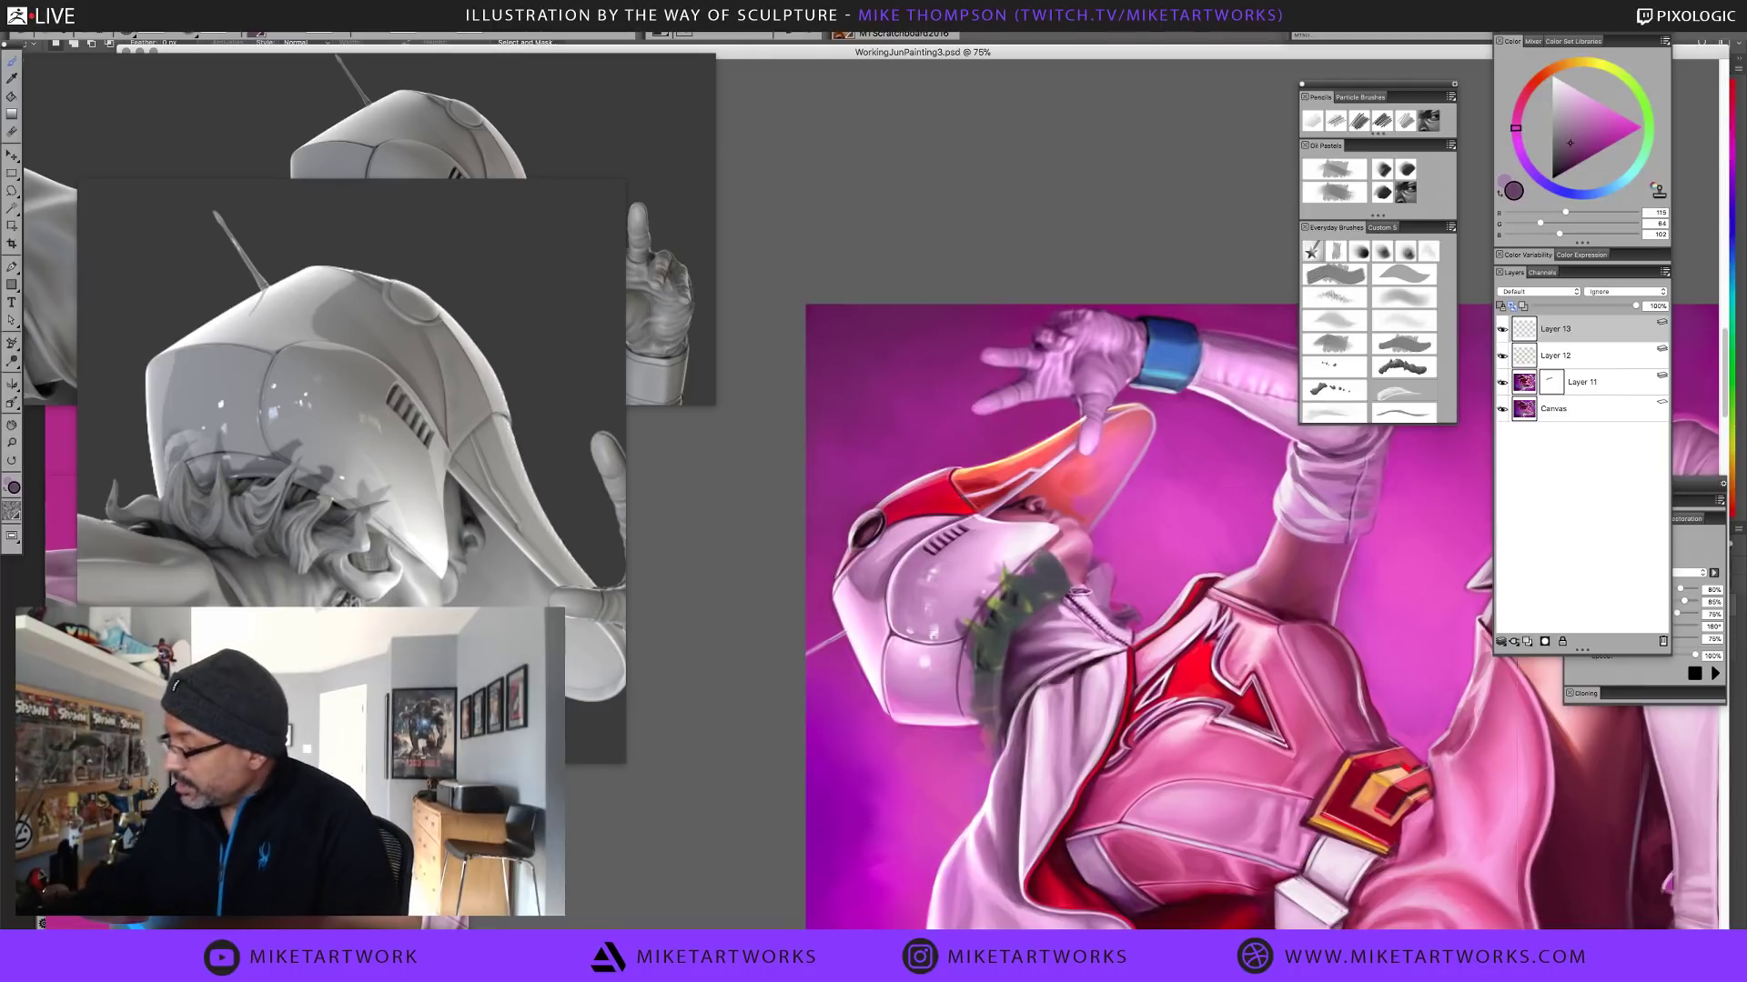
{"action": "left_click", "coordinate": [864, 538], "text": "alt"}
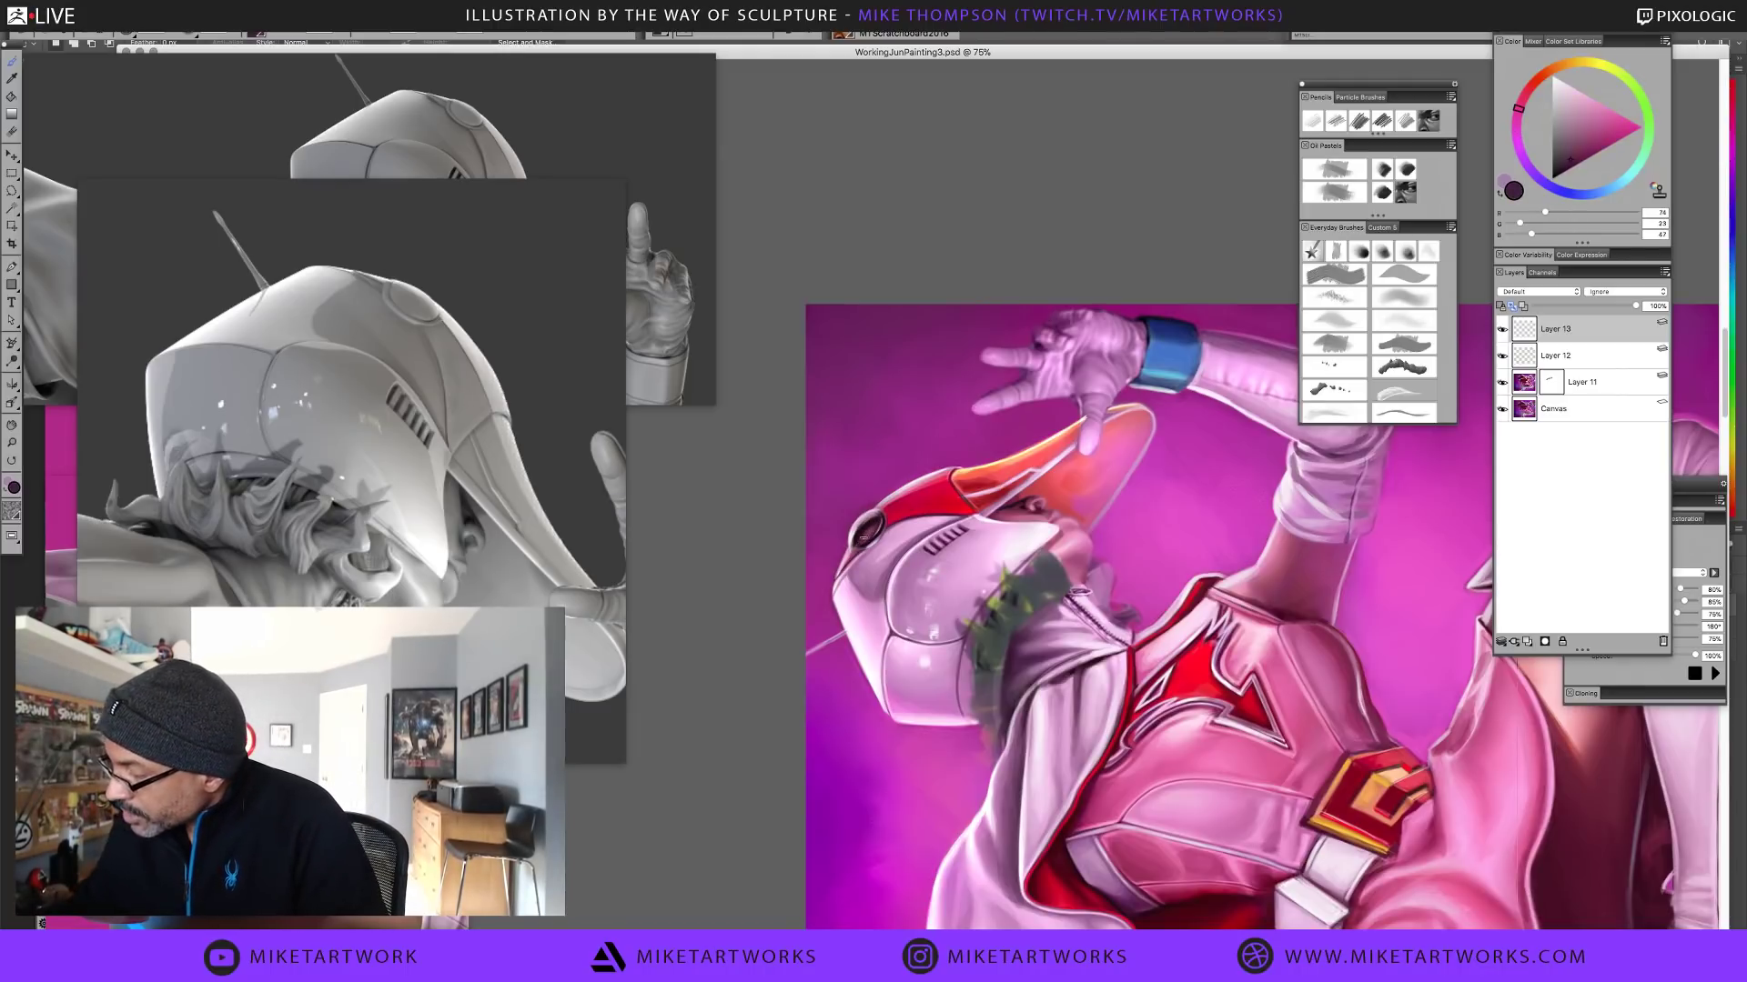
{"action": "left_click", "coordinate": [863, 538], "text": "alt"}
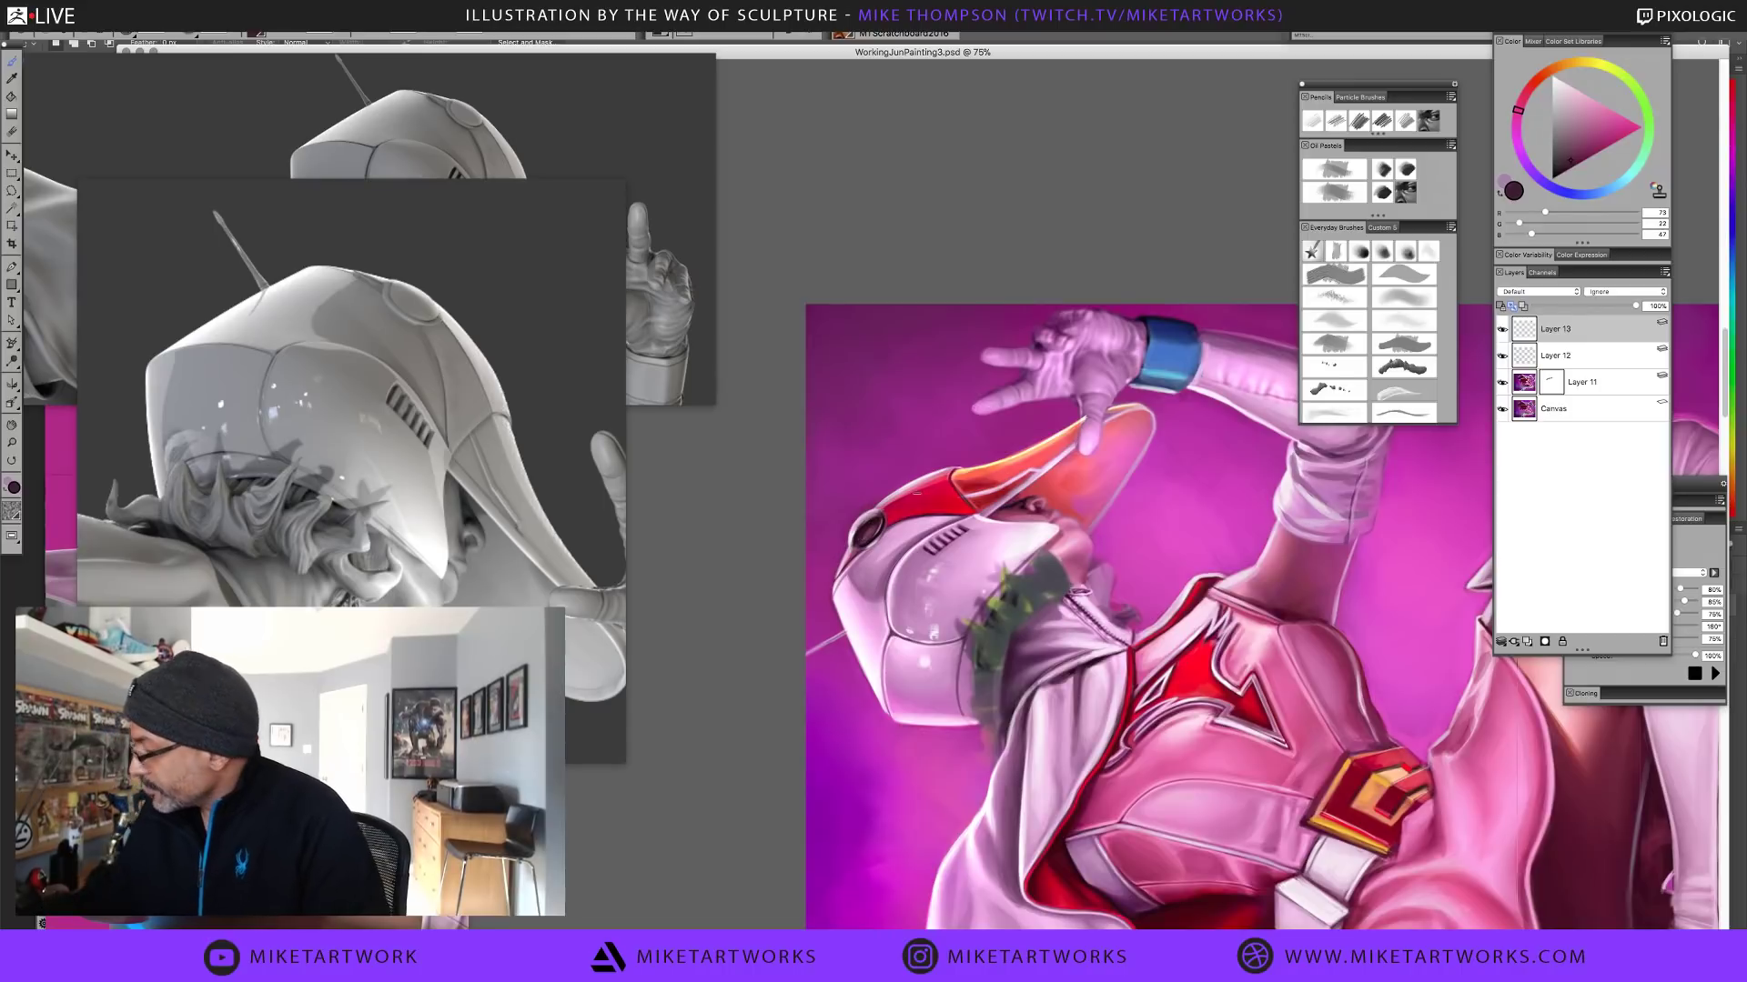
{"action": "left_click", "coordinate": [865, 539], "text": "alt"}
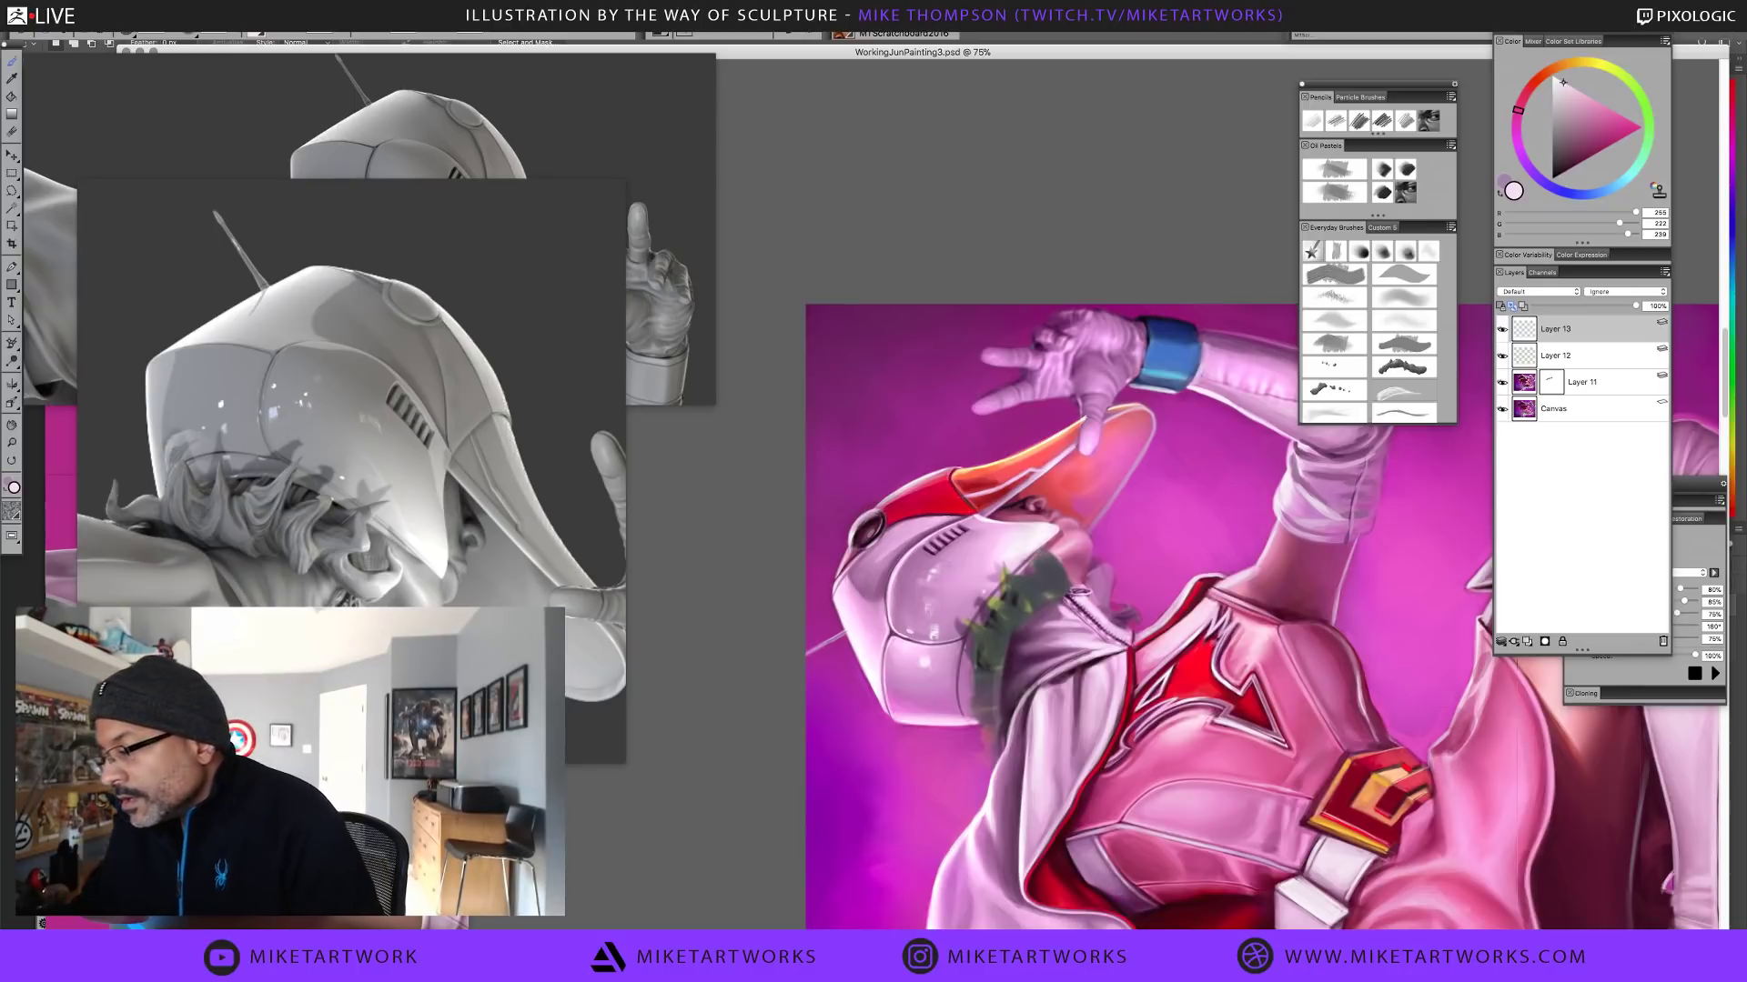
Sharpen the red crest's edge beside the disc with sampled dark purple, red and near-white, and return the canvas to upright
{"action": "left_click", "coordinate": [882, 516], "text": "alt"}
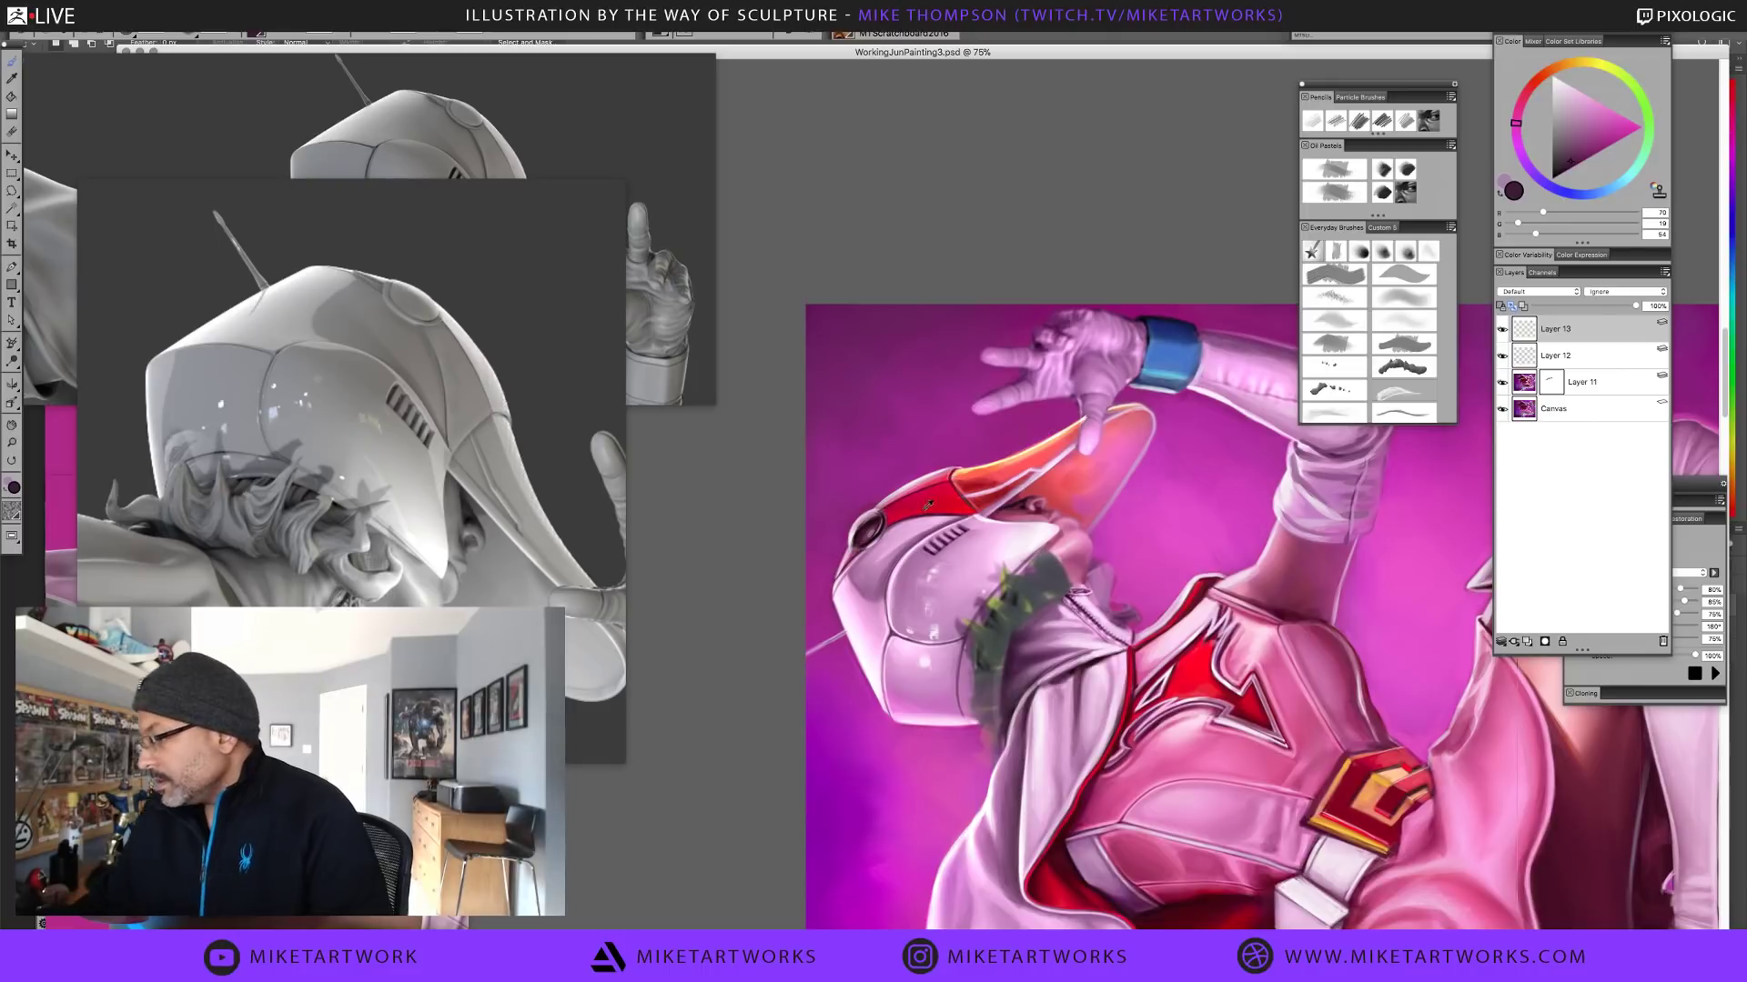
{"action": "left_click", "coordinate": [885, 505], "text": "alt"}
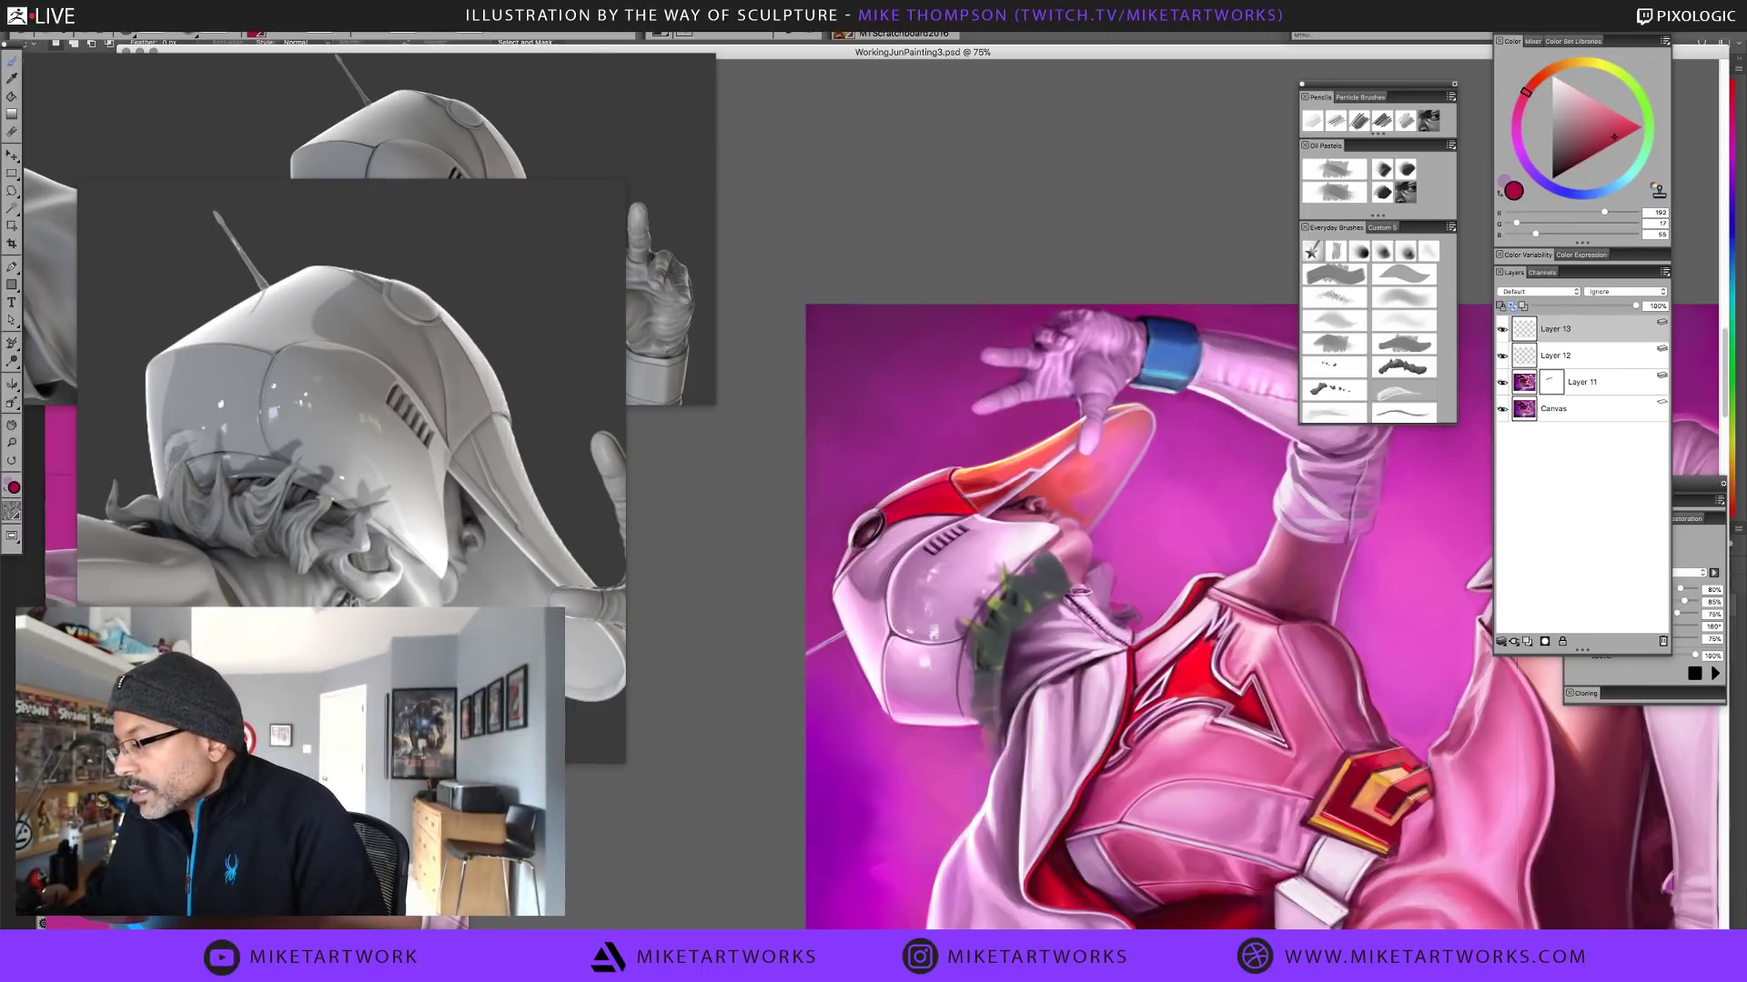
{"action": "left_click", "coordinate": [918, 476], "text": "alt"}
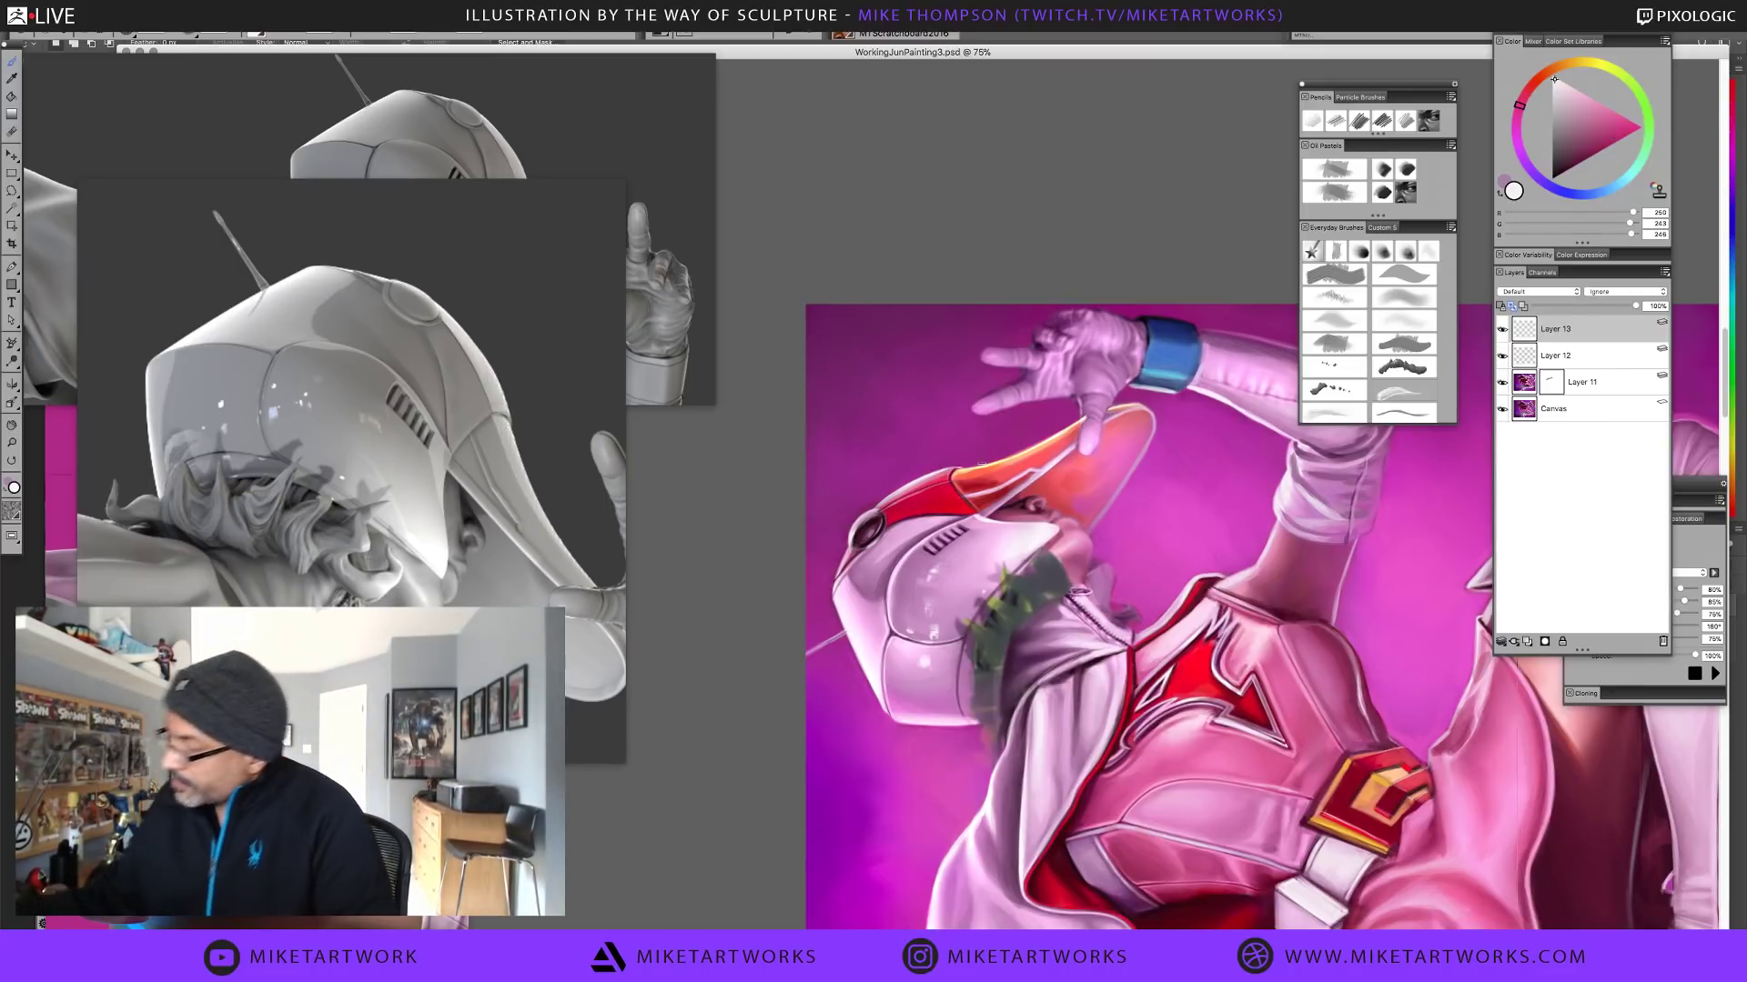
{"action": "left_click", "coordinate": [850, 856], "text": "alt"}
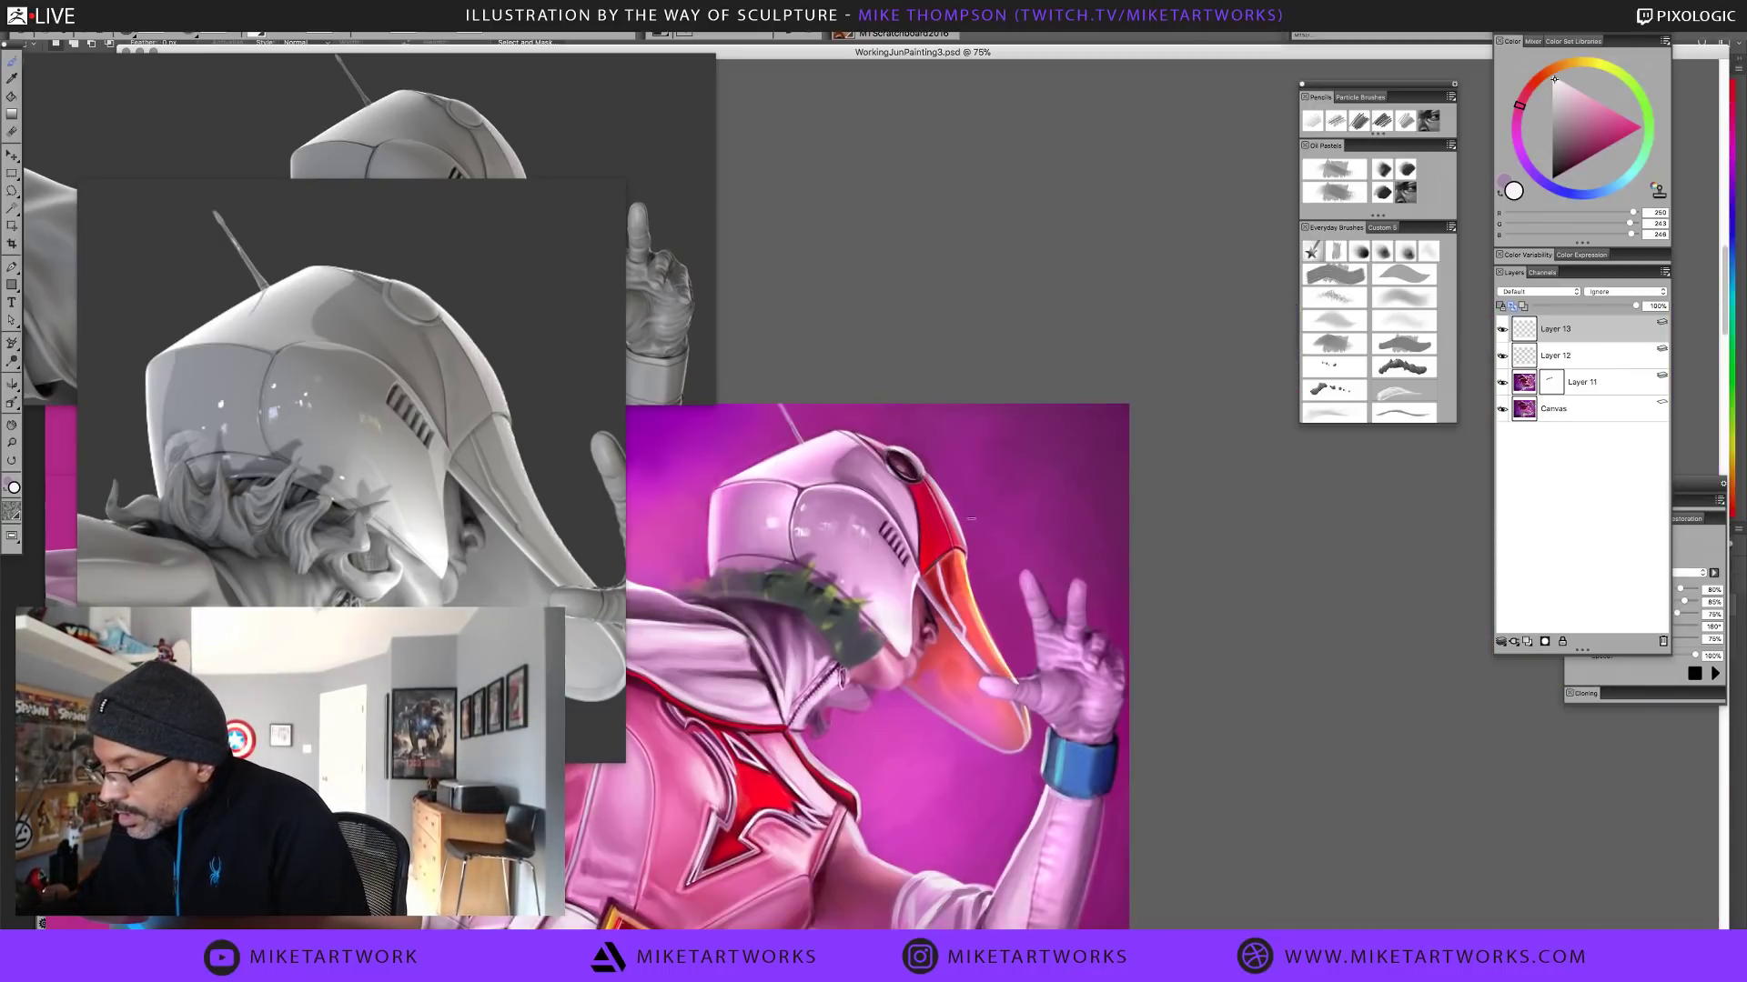
Darken the red crest and the edge beneath the visor with sampled dark red, deeper crimson and mauve
{"action": "left_click", "coordinate": [895, 507], "text": "alt"}
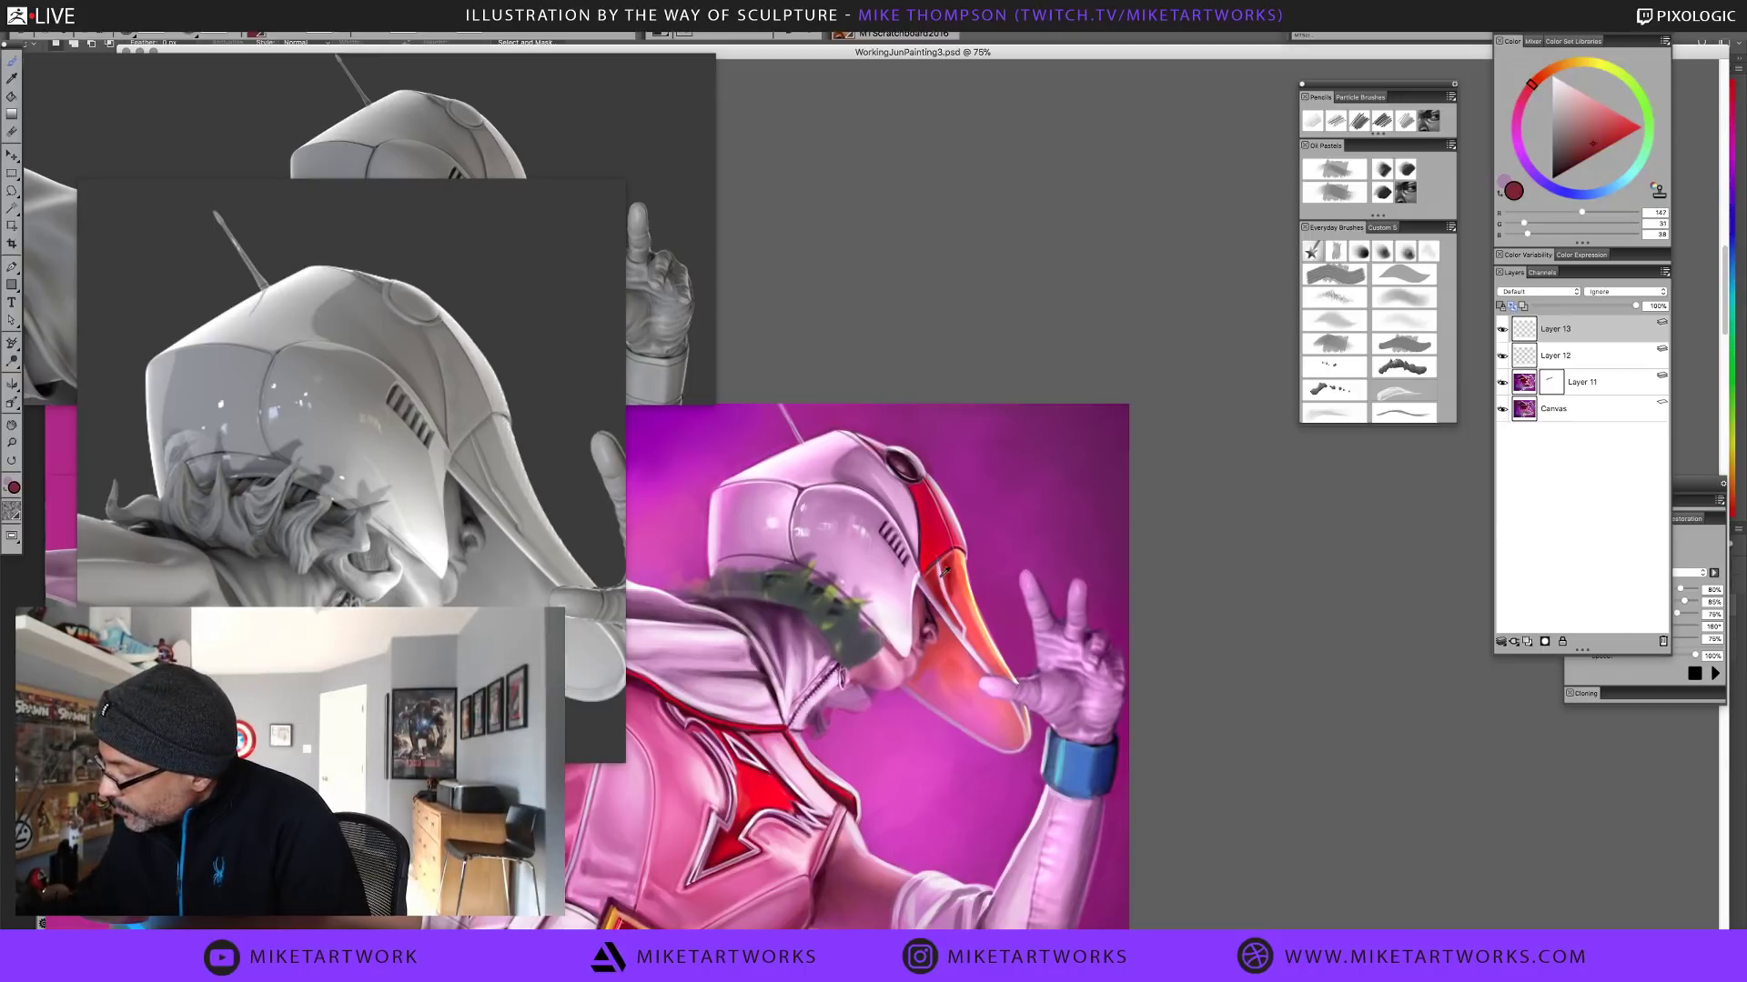
{"action": "left_click", "coordinate": [1588, 153]}
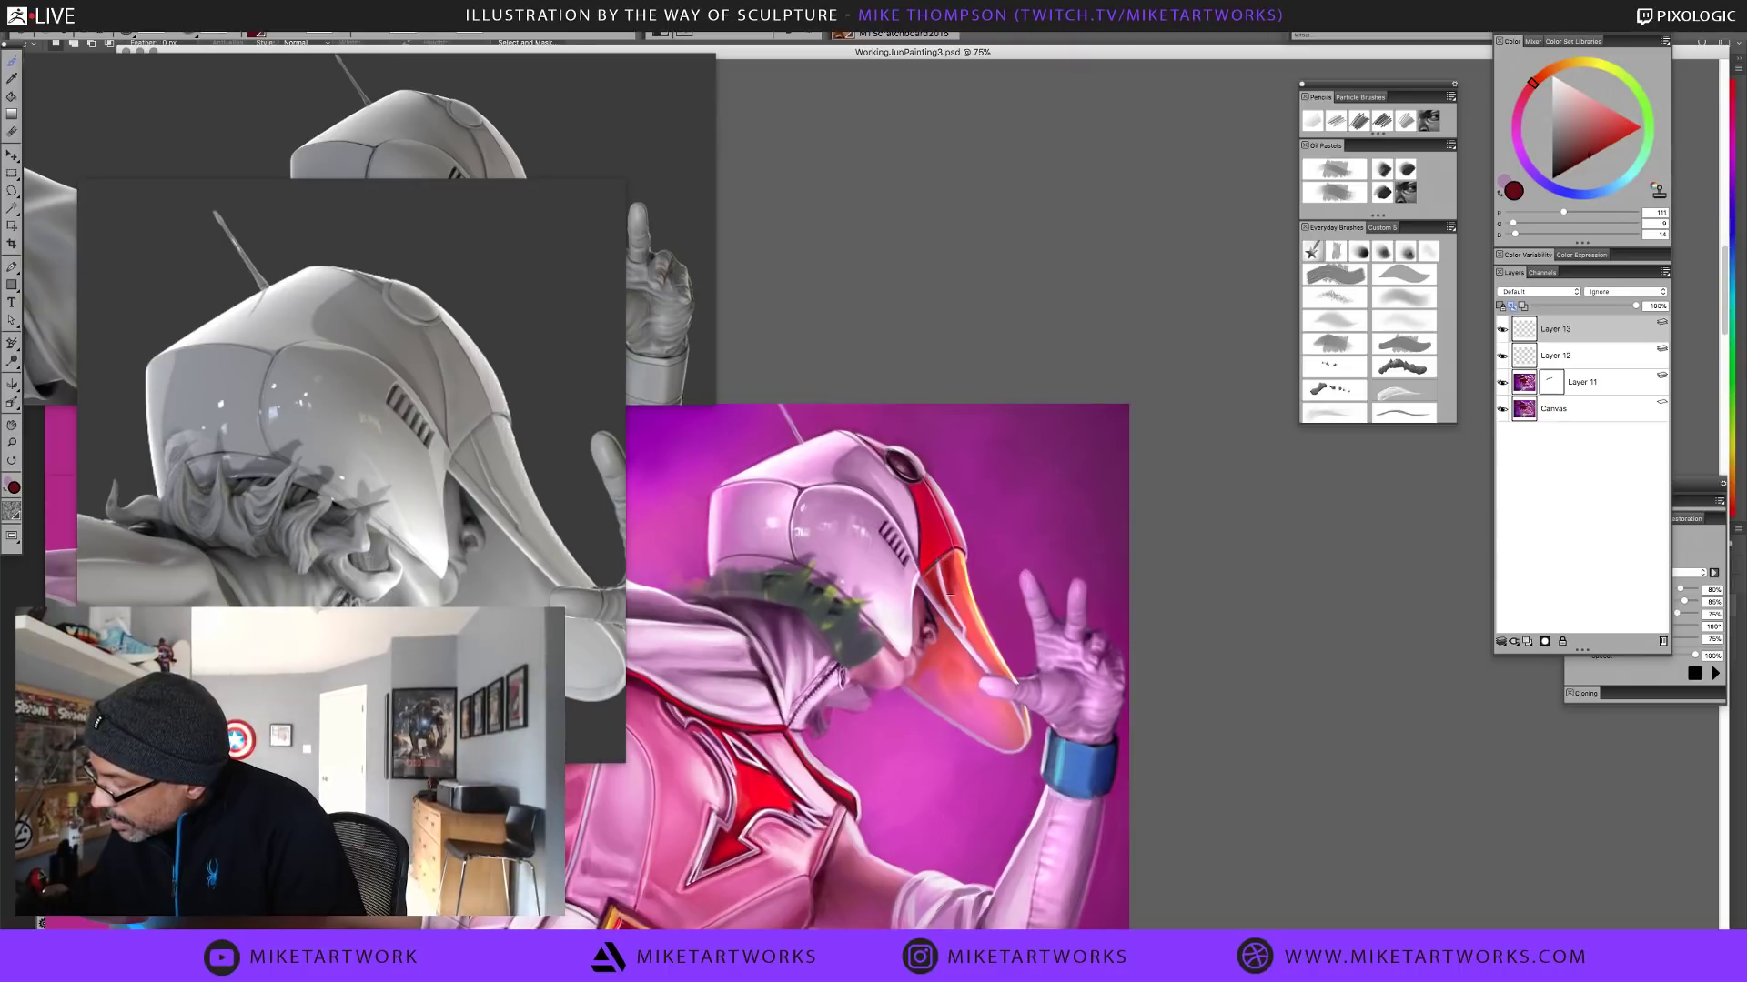
{"action": "left_click_drag", "start_coordinate": [943, 565], "coordinate": [948, 598]}
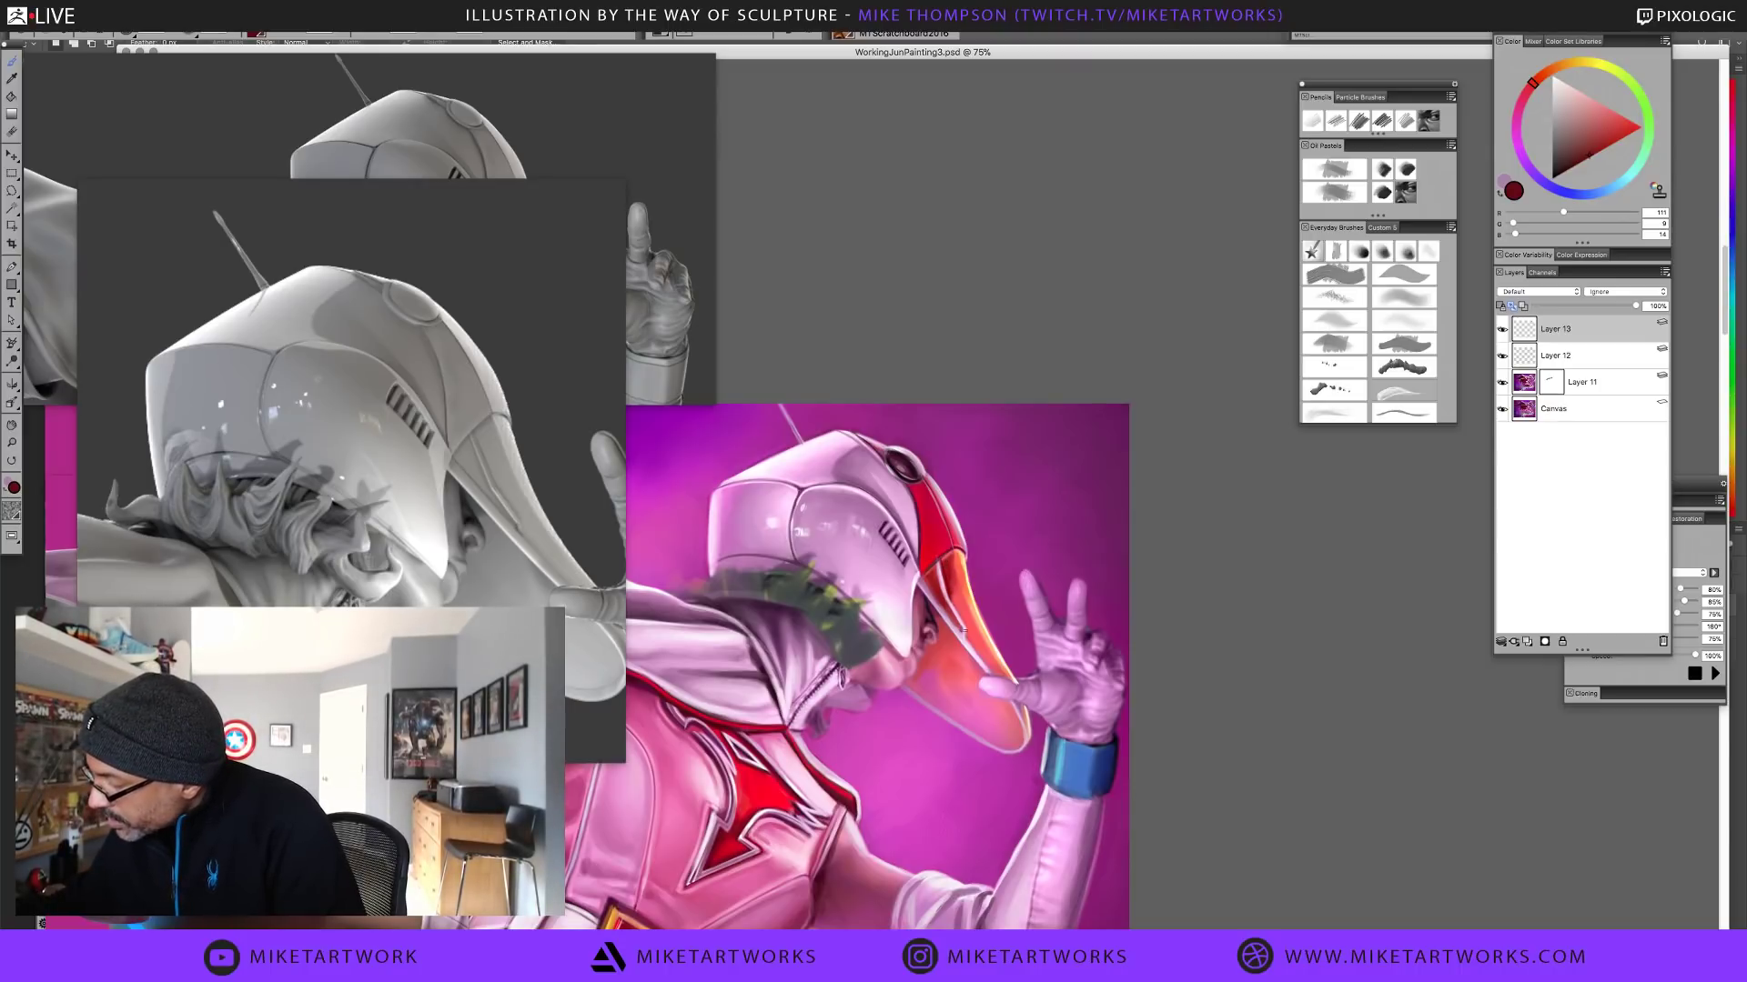
{"action": "mouse_move", "coordinate": [963, 629]}
{"action": "left_mouse_down"}
{"action": "mouse_move", "coordinate": [939, 601]}
{"action": "mouse_move", "coordinate": [968, 628]}
{"action": "left_mouse_up"}
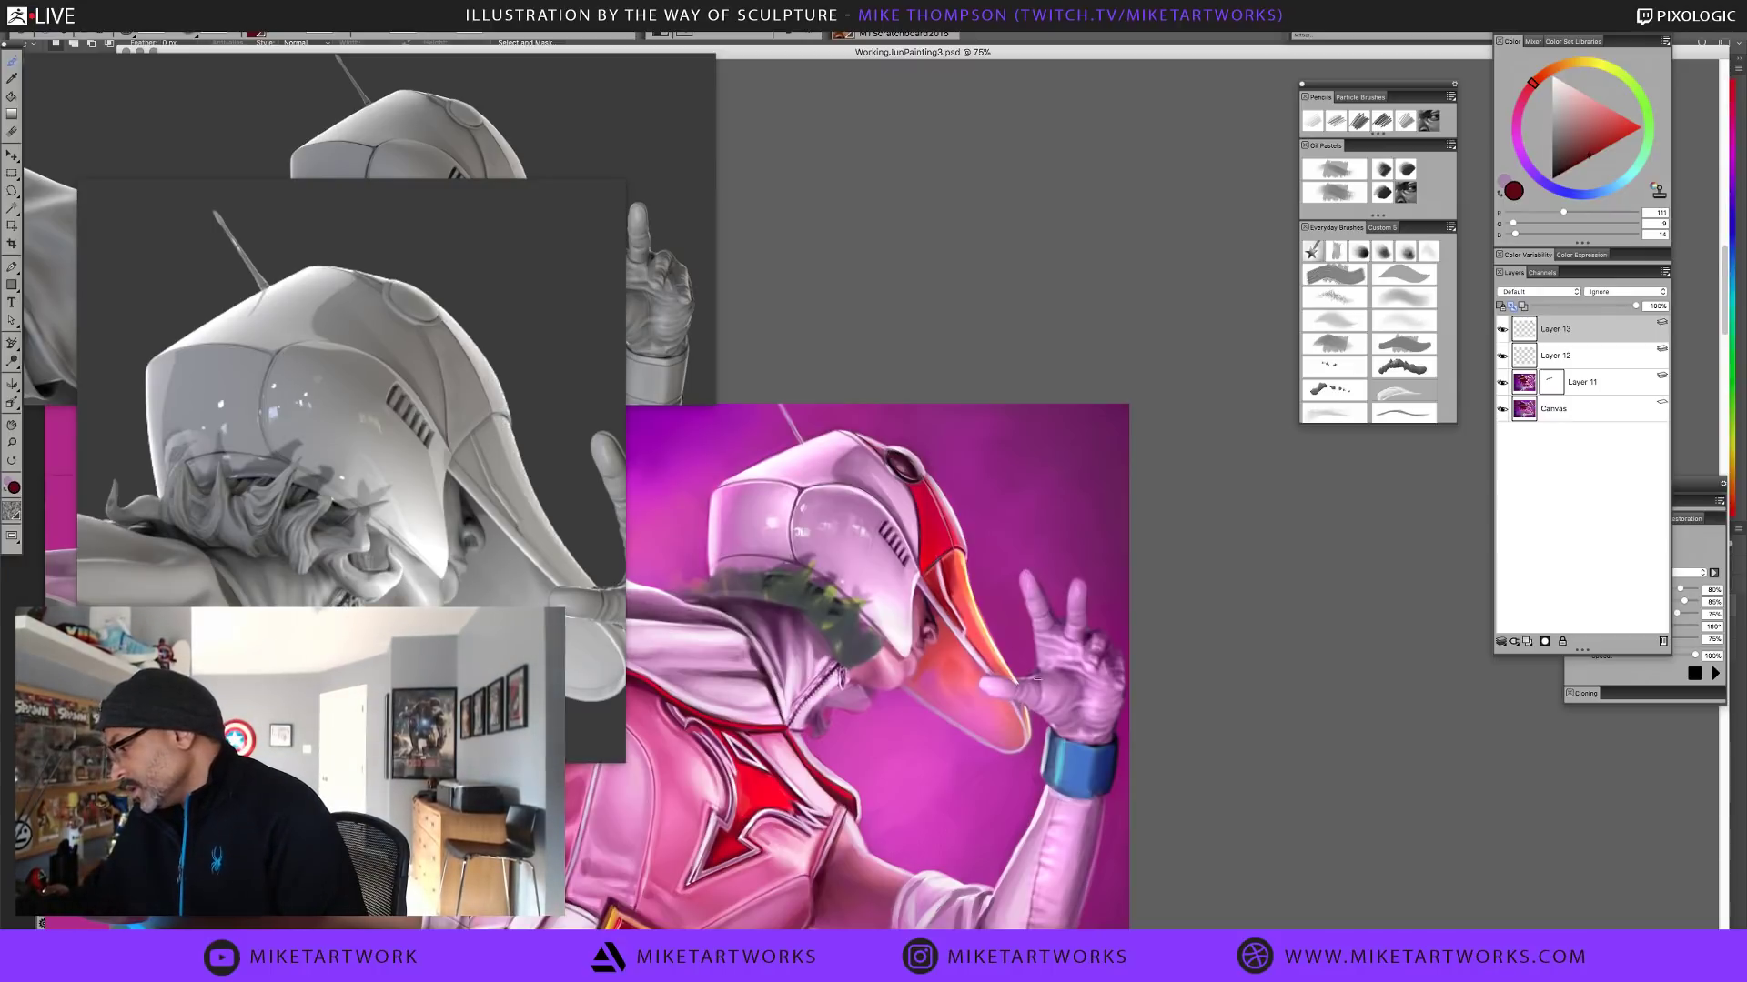
{"action": "left_click", "coordinate": [929, 598], "text": "alt"}
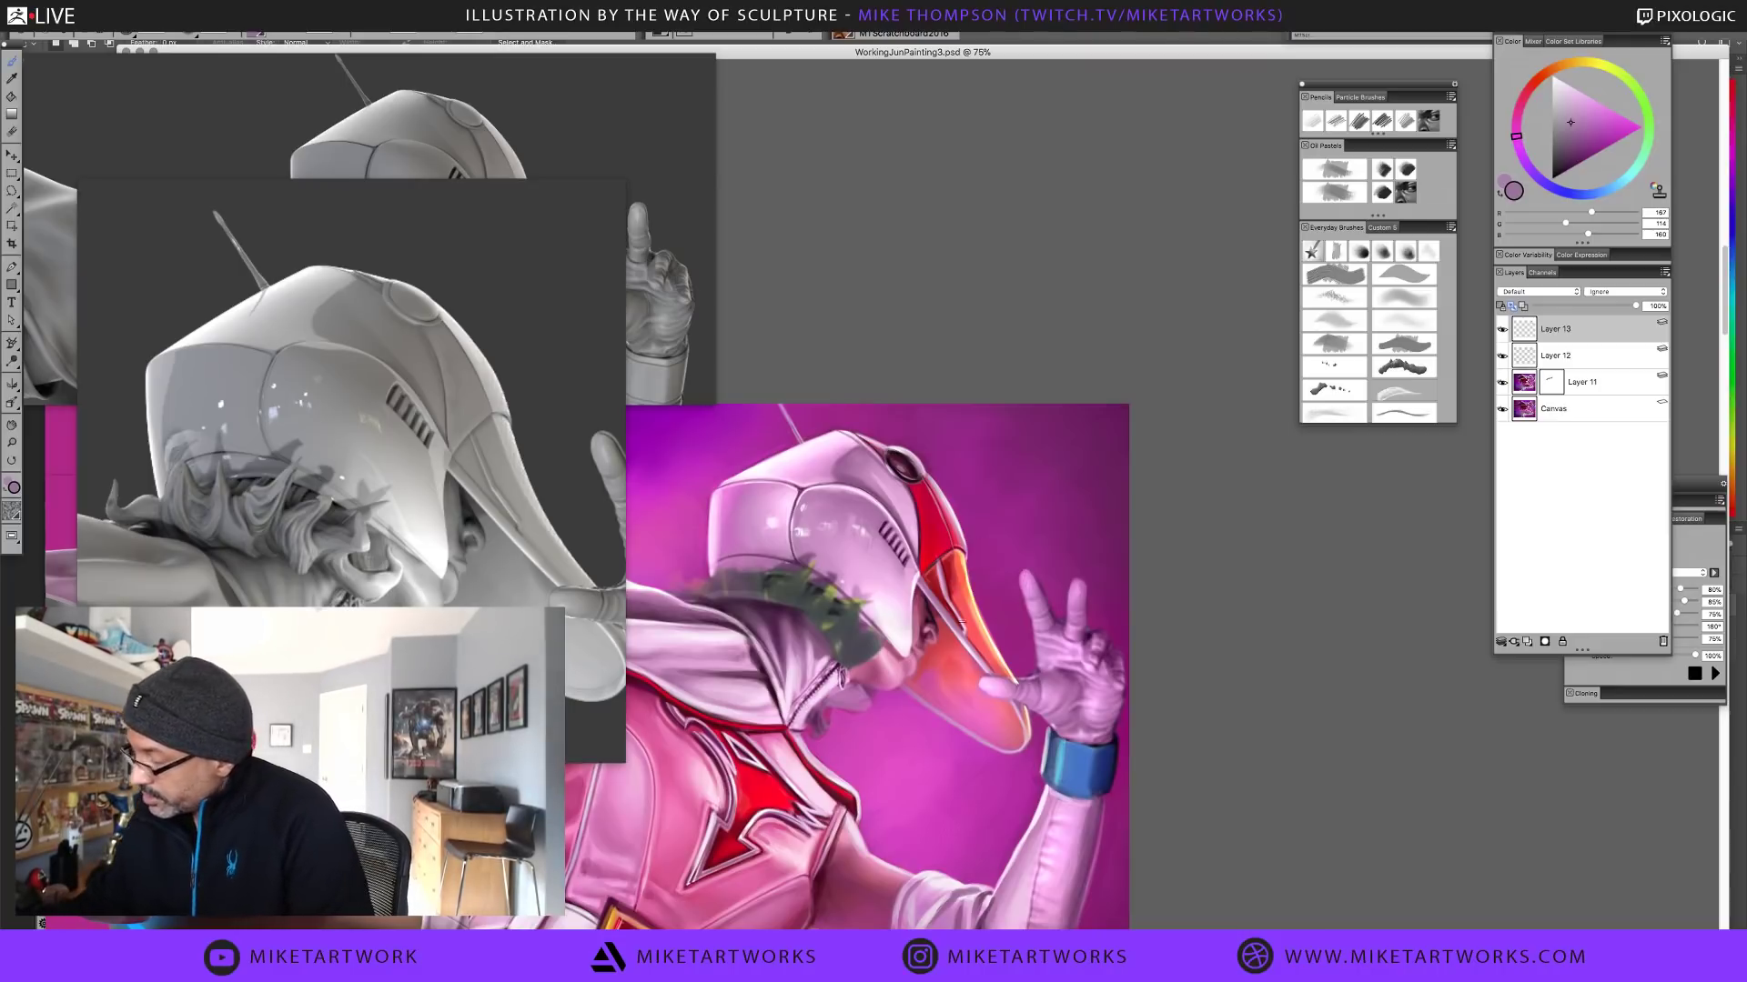
Add a new layer and paint thin glowing display graphics inside the orange visor with sampled light orange
{"action": "left_click", "coordinate": [1529, 642]}
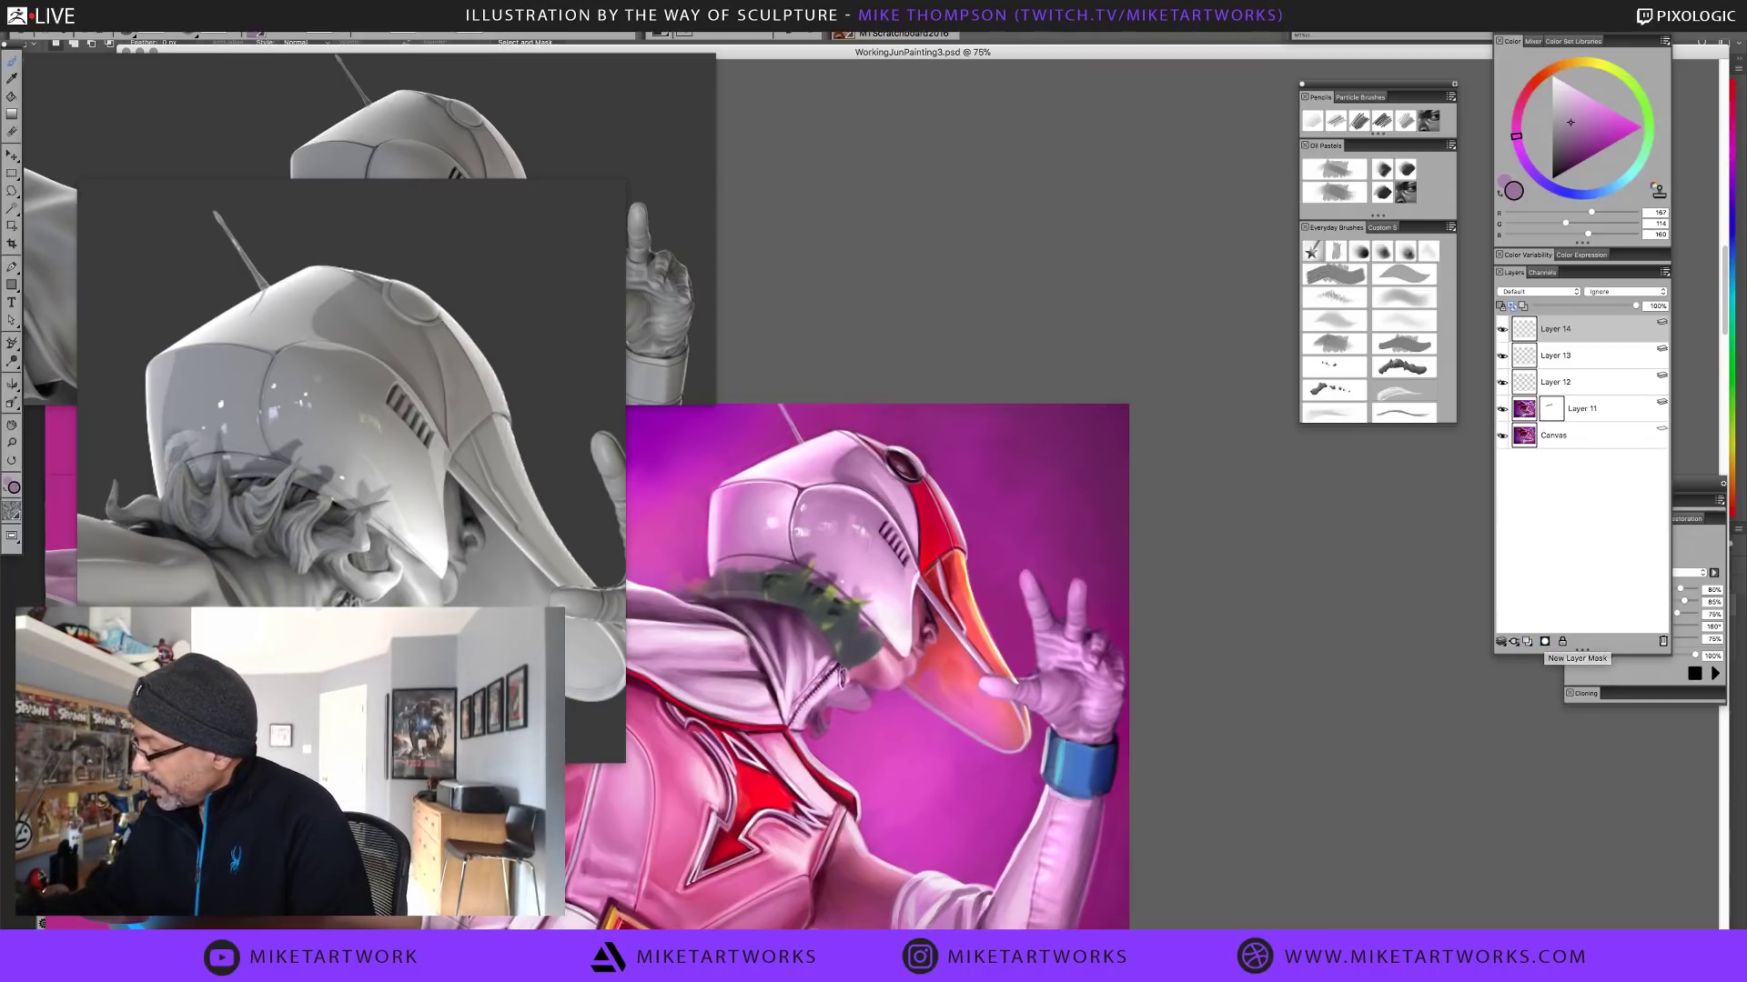
{"action": "left_click", "coordinate": [971, 668], "text": "alt"}
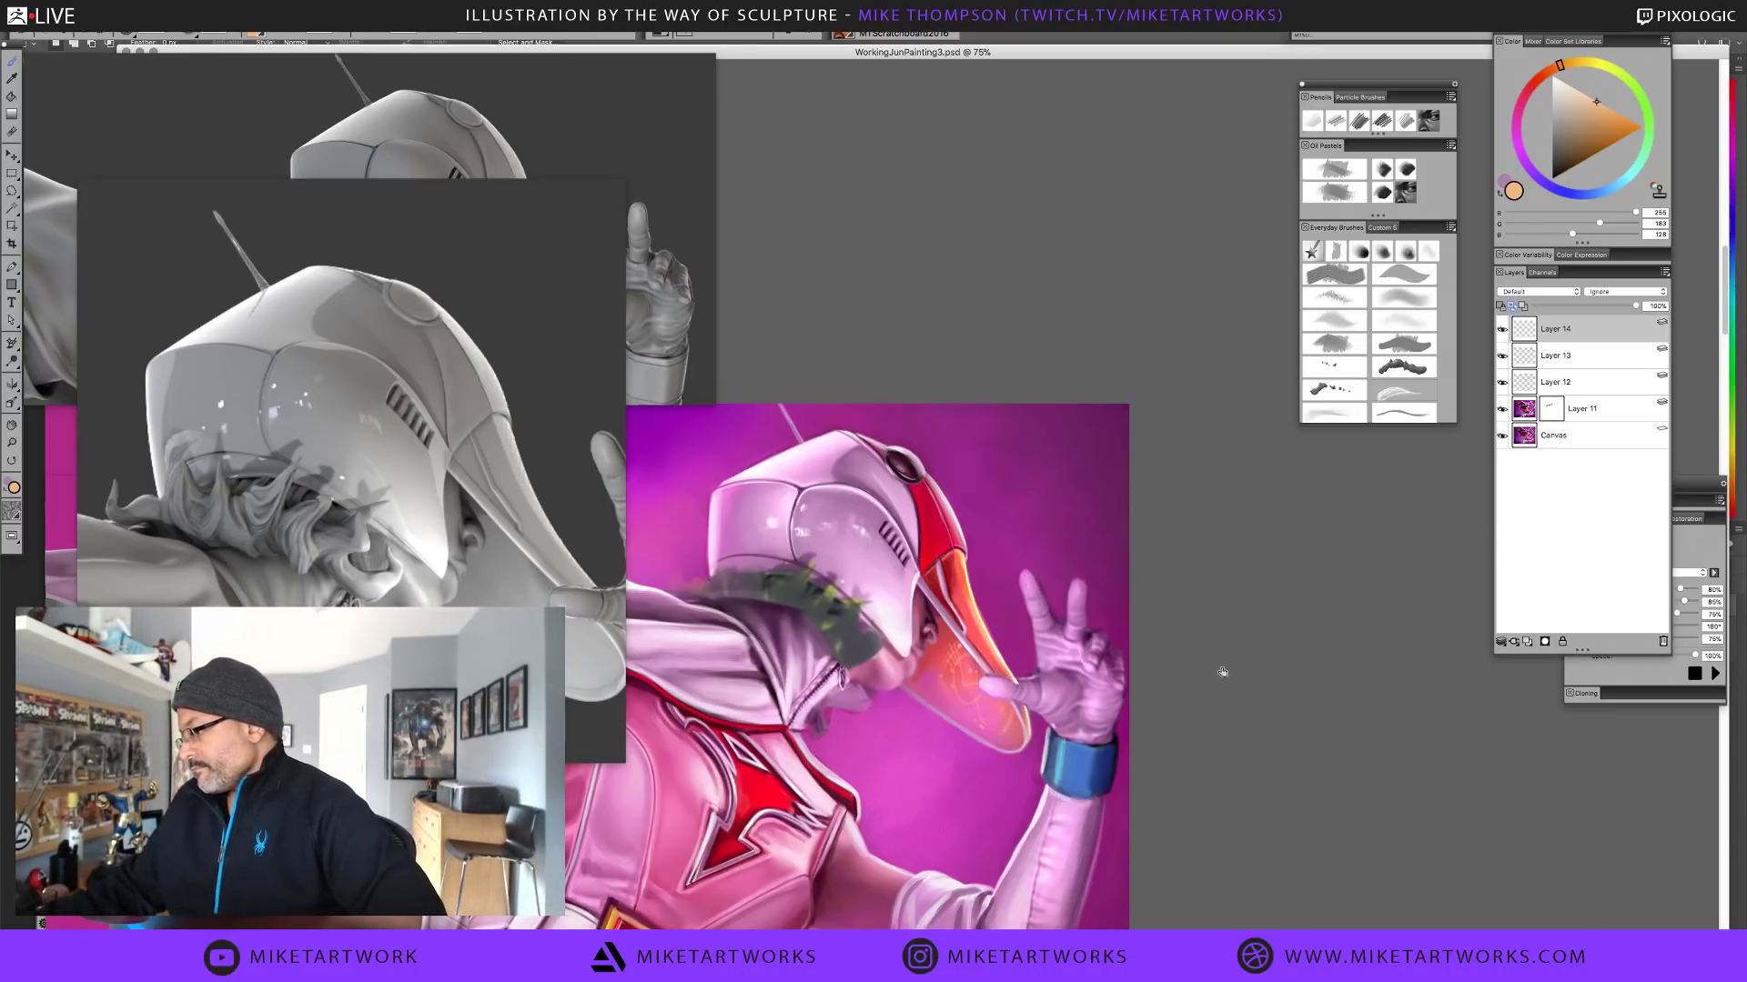
{"action": "key", "text": "ctrl+minus"}
{"action": "key", "text": "ctrl+minus"}
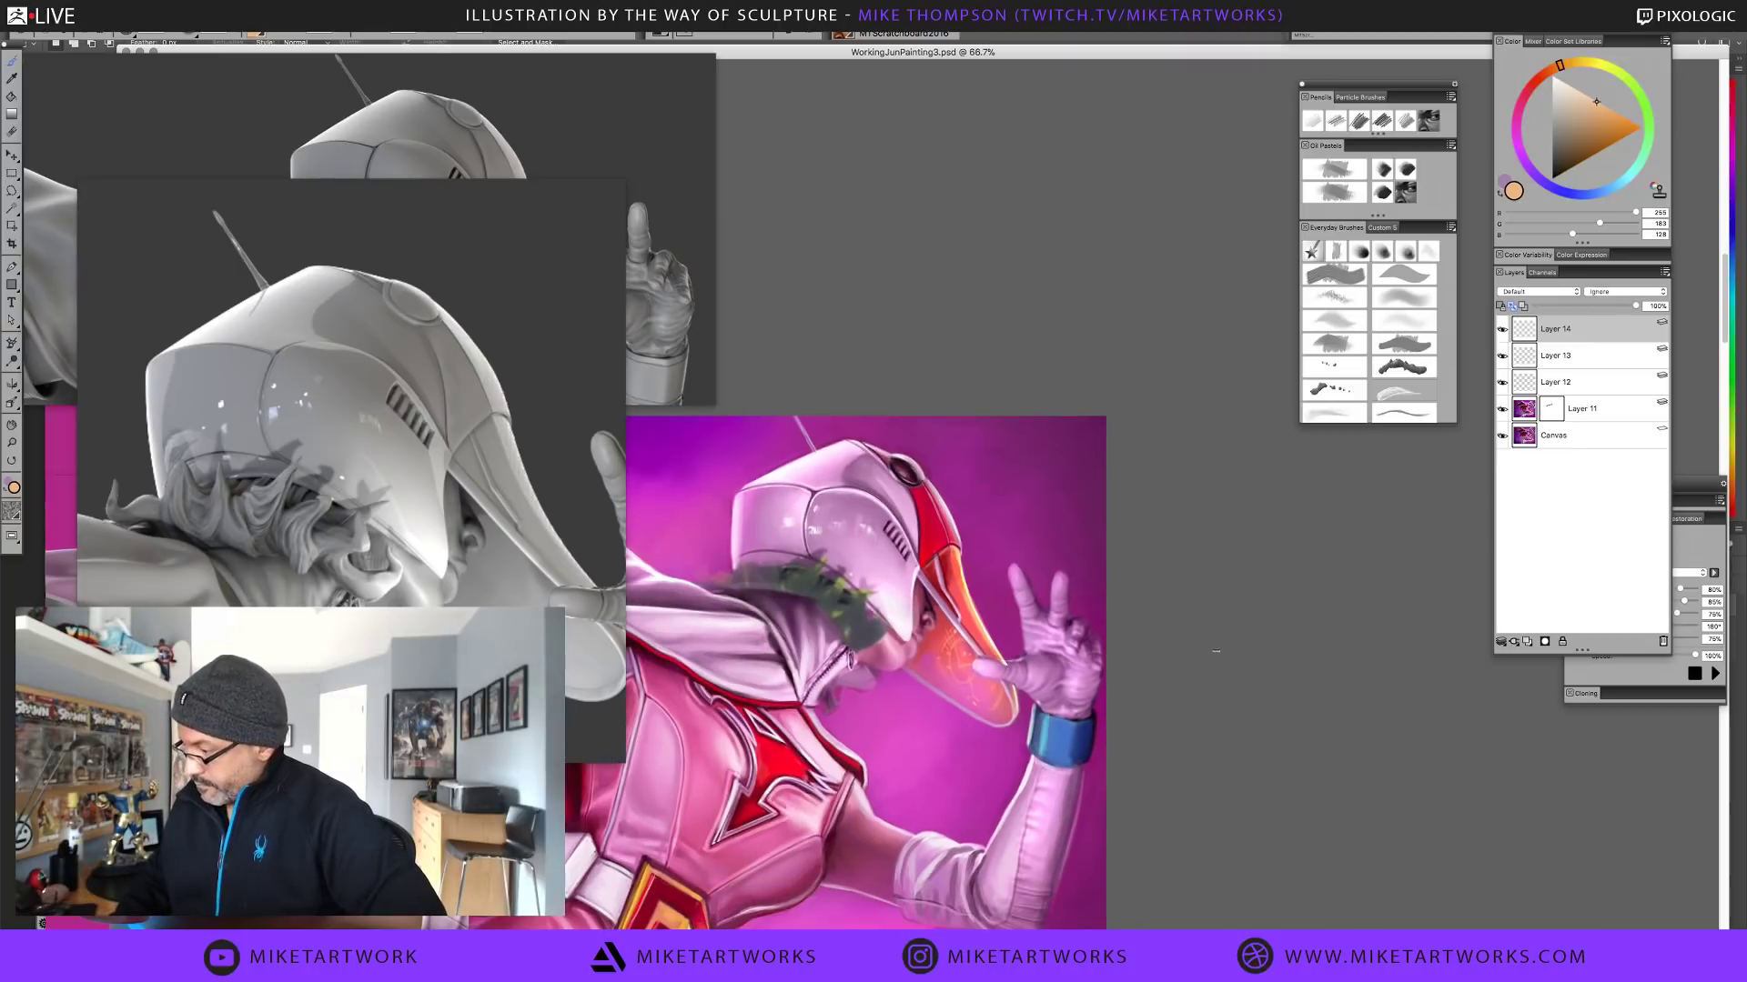
{"action": "mouse_move", "coordinate": [1128, 817]}
{"action": "left_mouse_down"}
{"action": "mouse_move", "coordinate": [1421, 754]}
{"action": "mouse_move", "coordinate": [1392, 744]}
{"action": "left_mouse_up"}
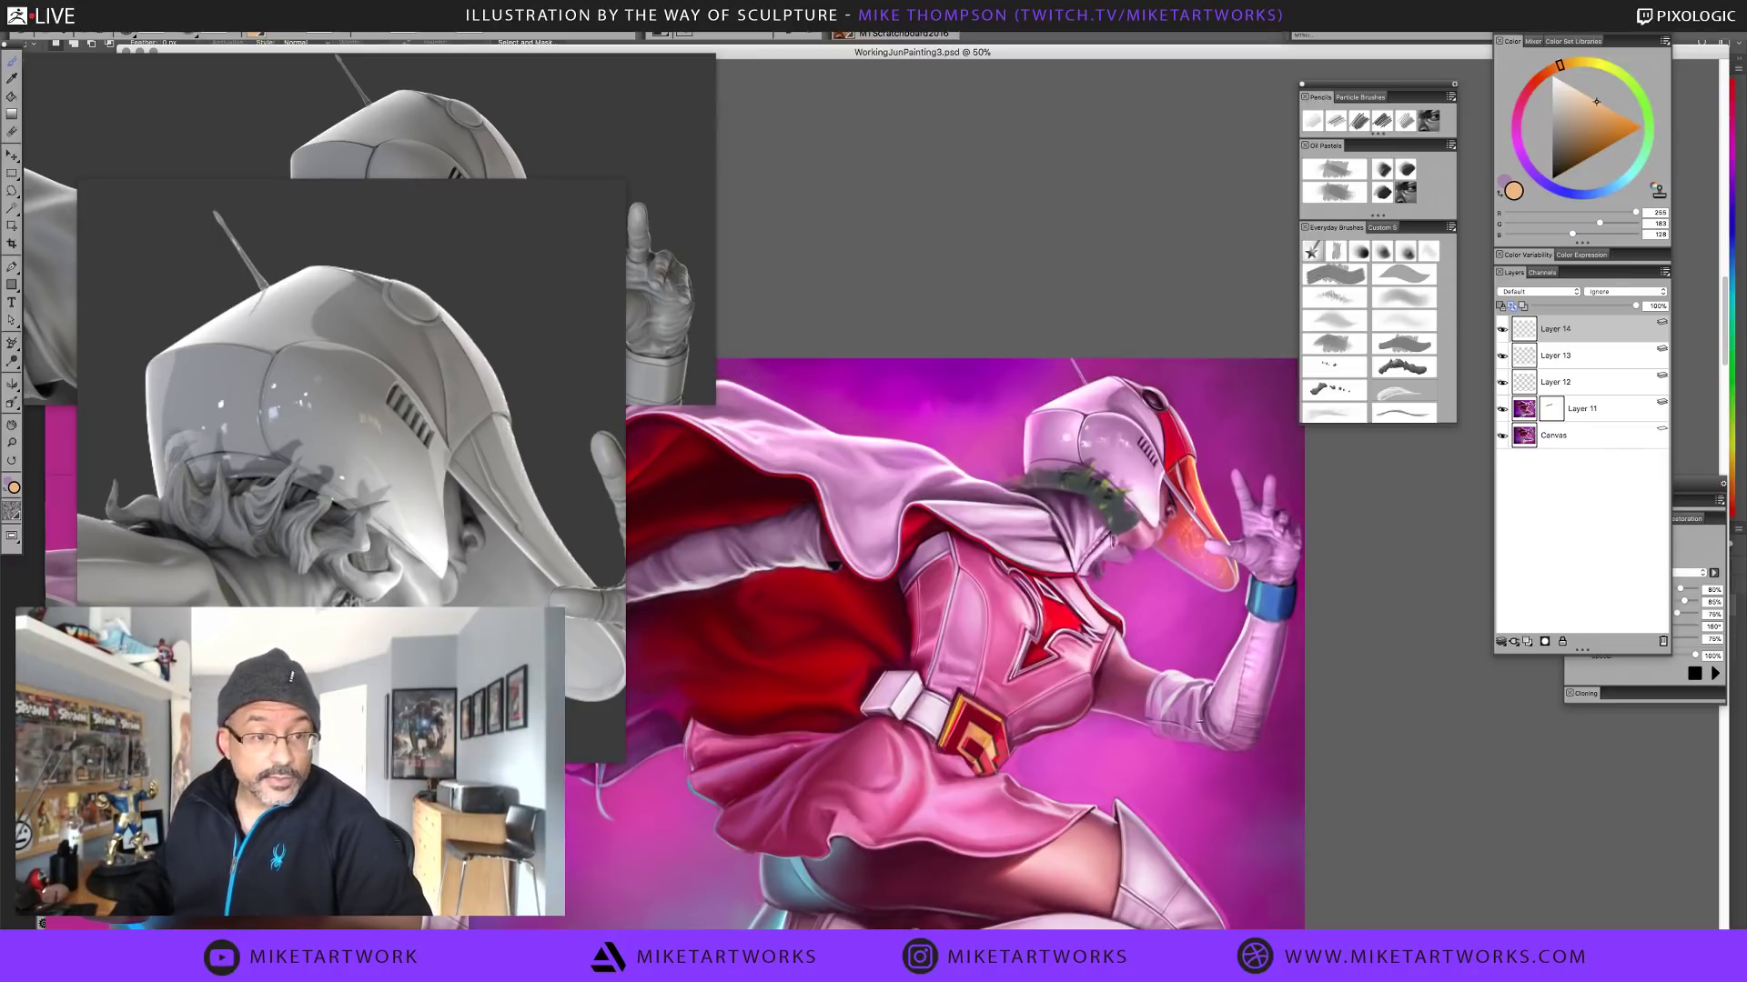
Refine the visor's glowing graphics with sampled light orange and pale cream, and clean them up with a smaller eraser
{"action": "key", "text": "ctrl+plus"}
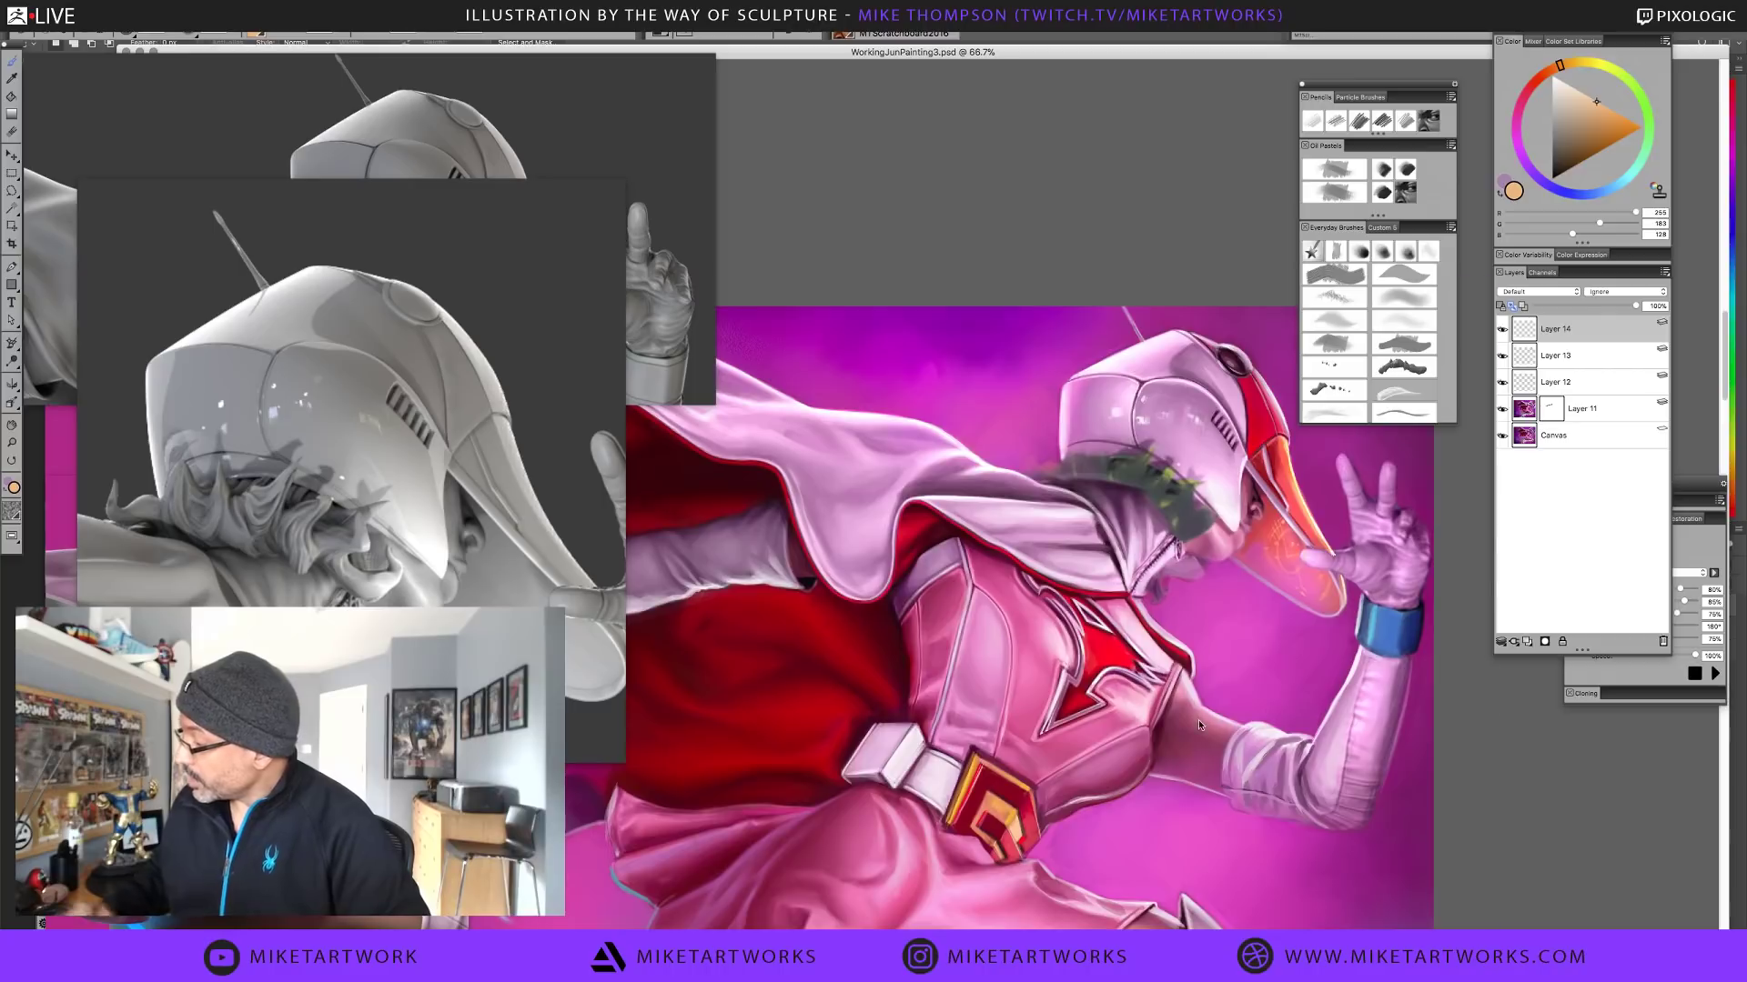
{"action": "key", "text": "ctrl+plus"}
{"action": "left_click_drag", "start_coordinate": [1198, 725], "coordinate": [1045, 707]}
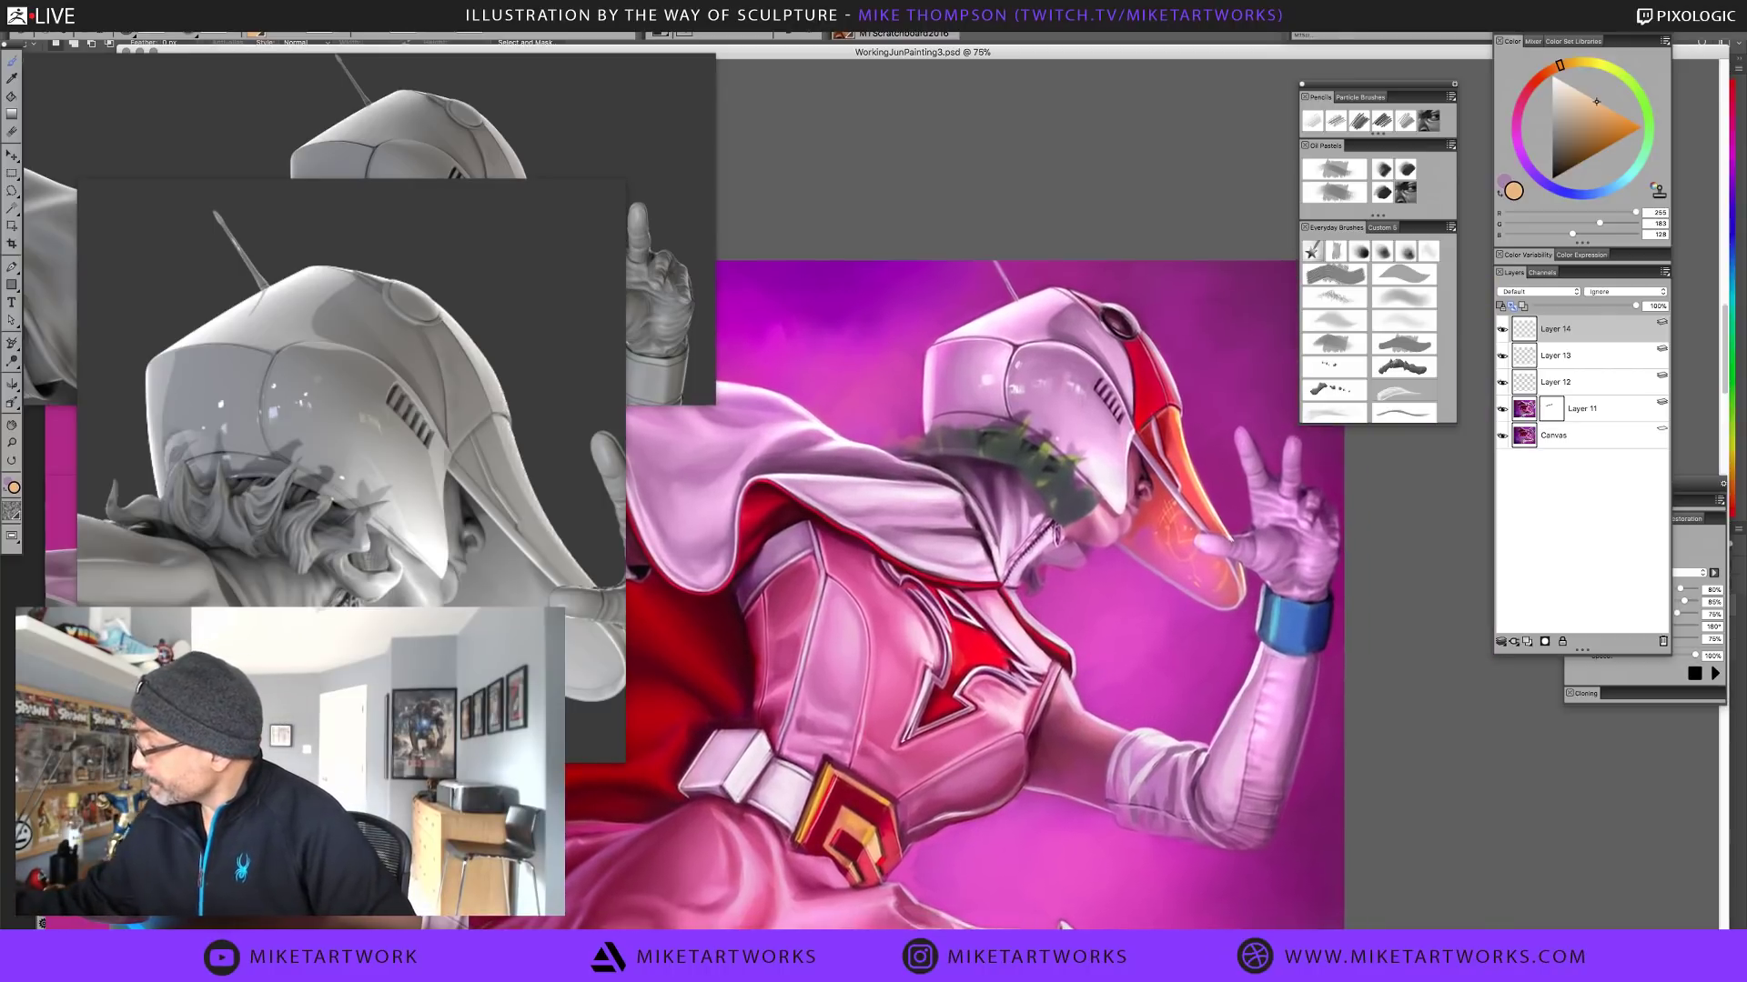
{"action": "left_click", "coordinate": [1196, 467], "text": "alt"}
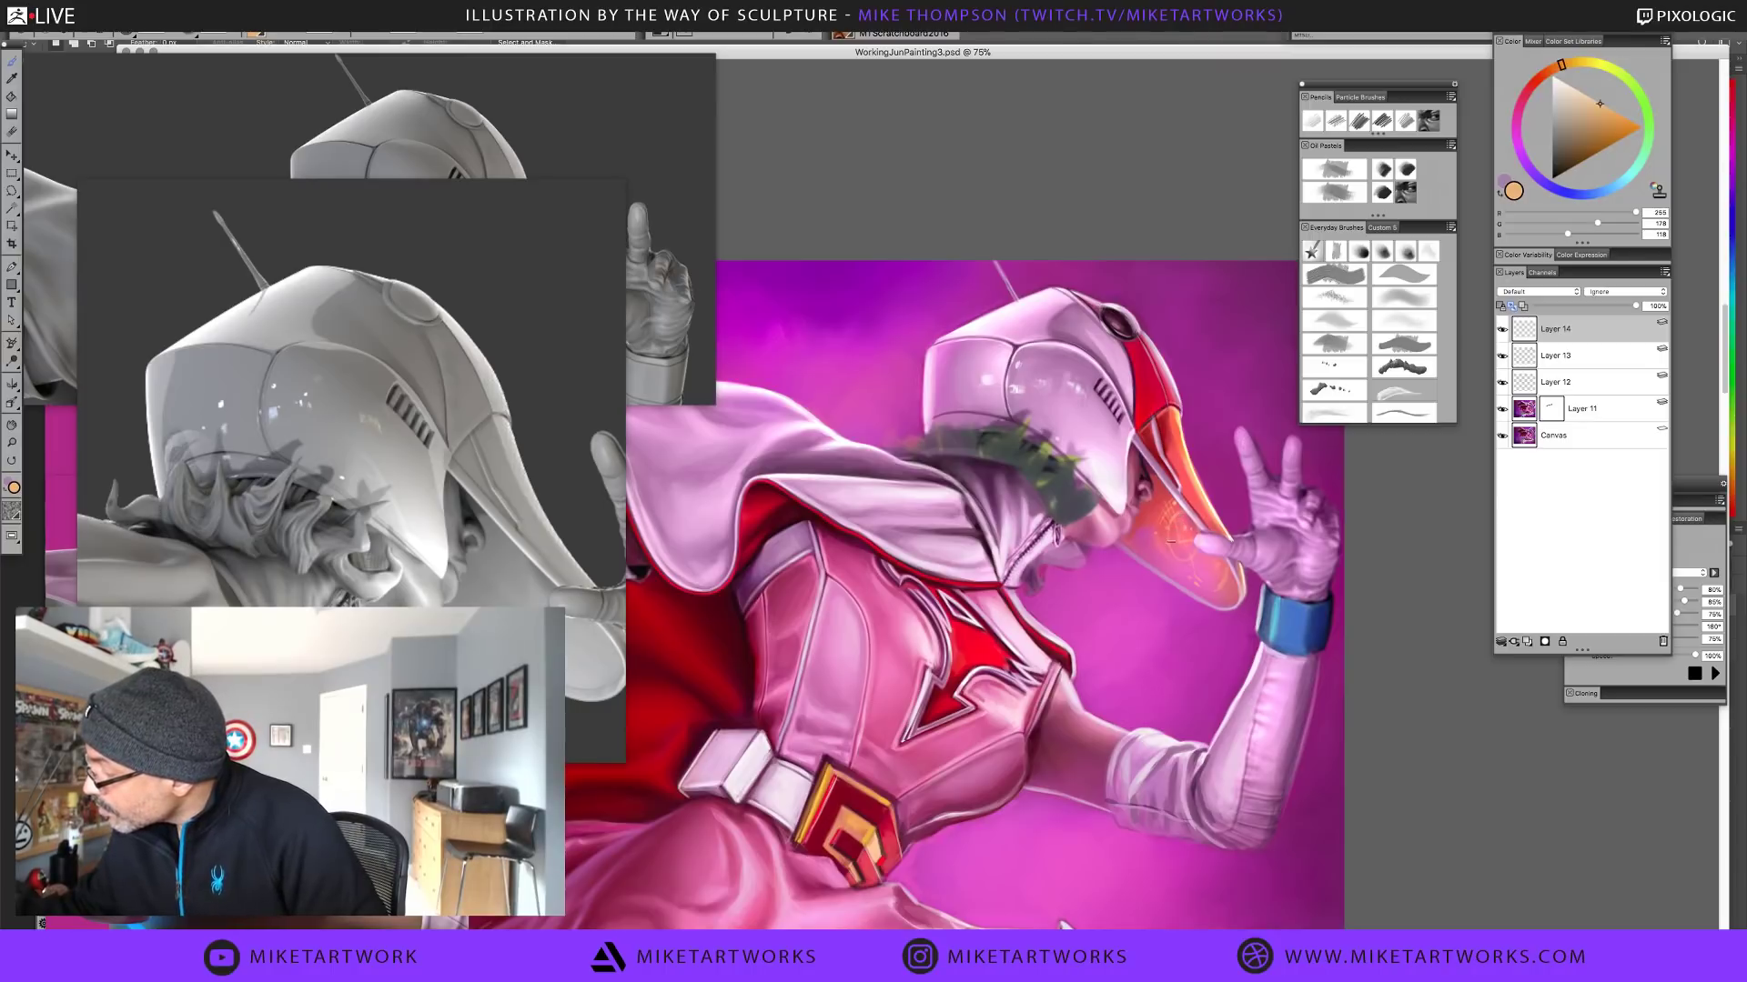
{"action": "left_click", "coordinate": [1183, 517], "text": "alt"}
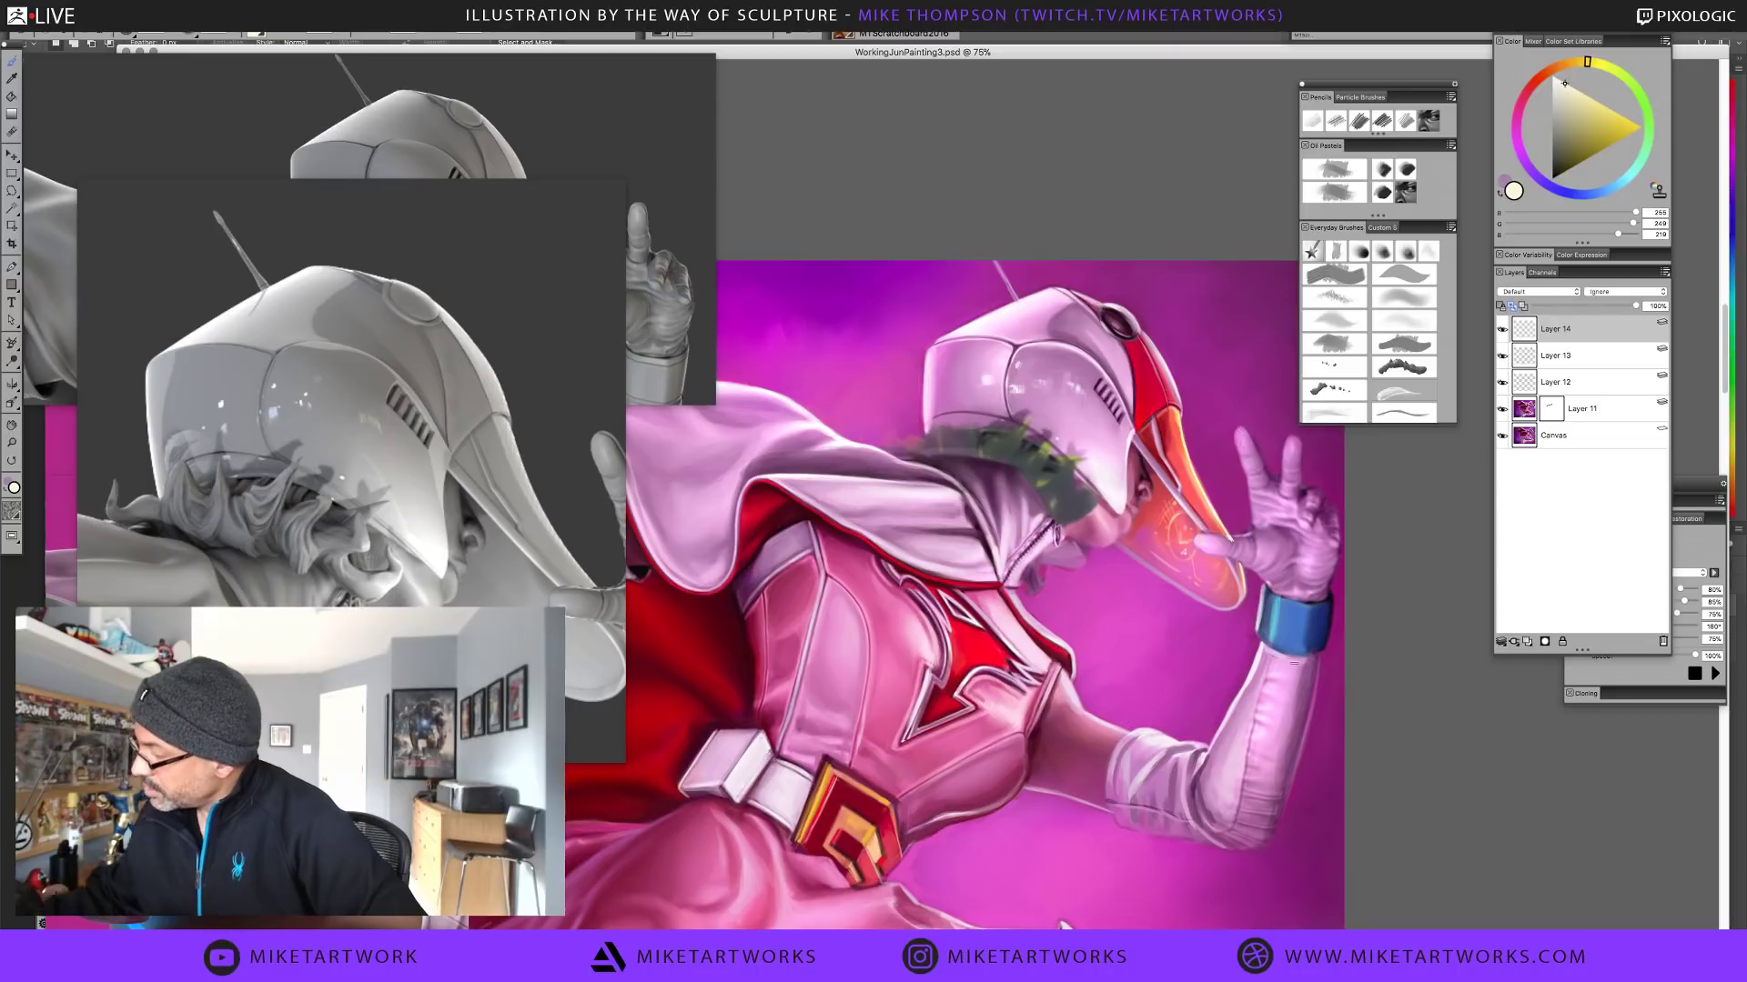
{"action": "left_click", "coordinate": [1201, 479], "text": "alt"}
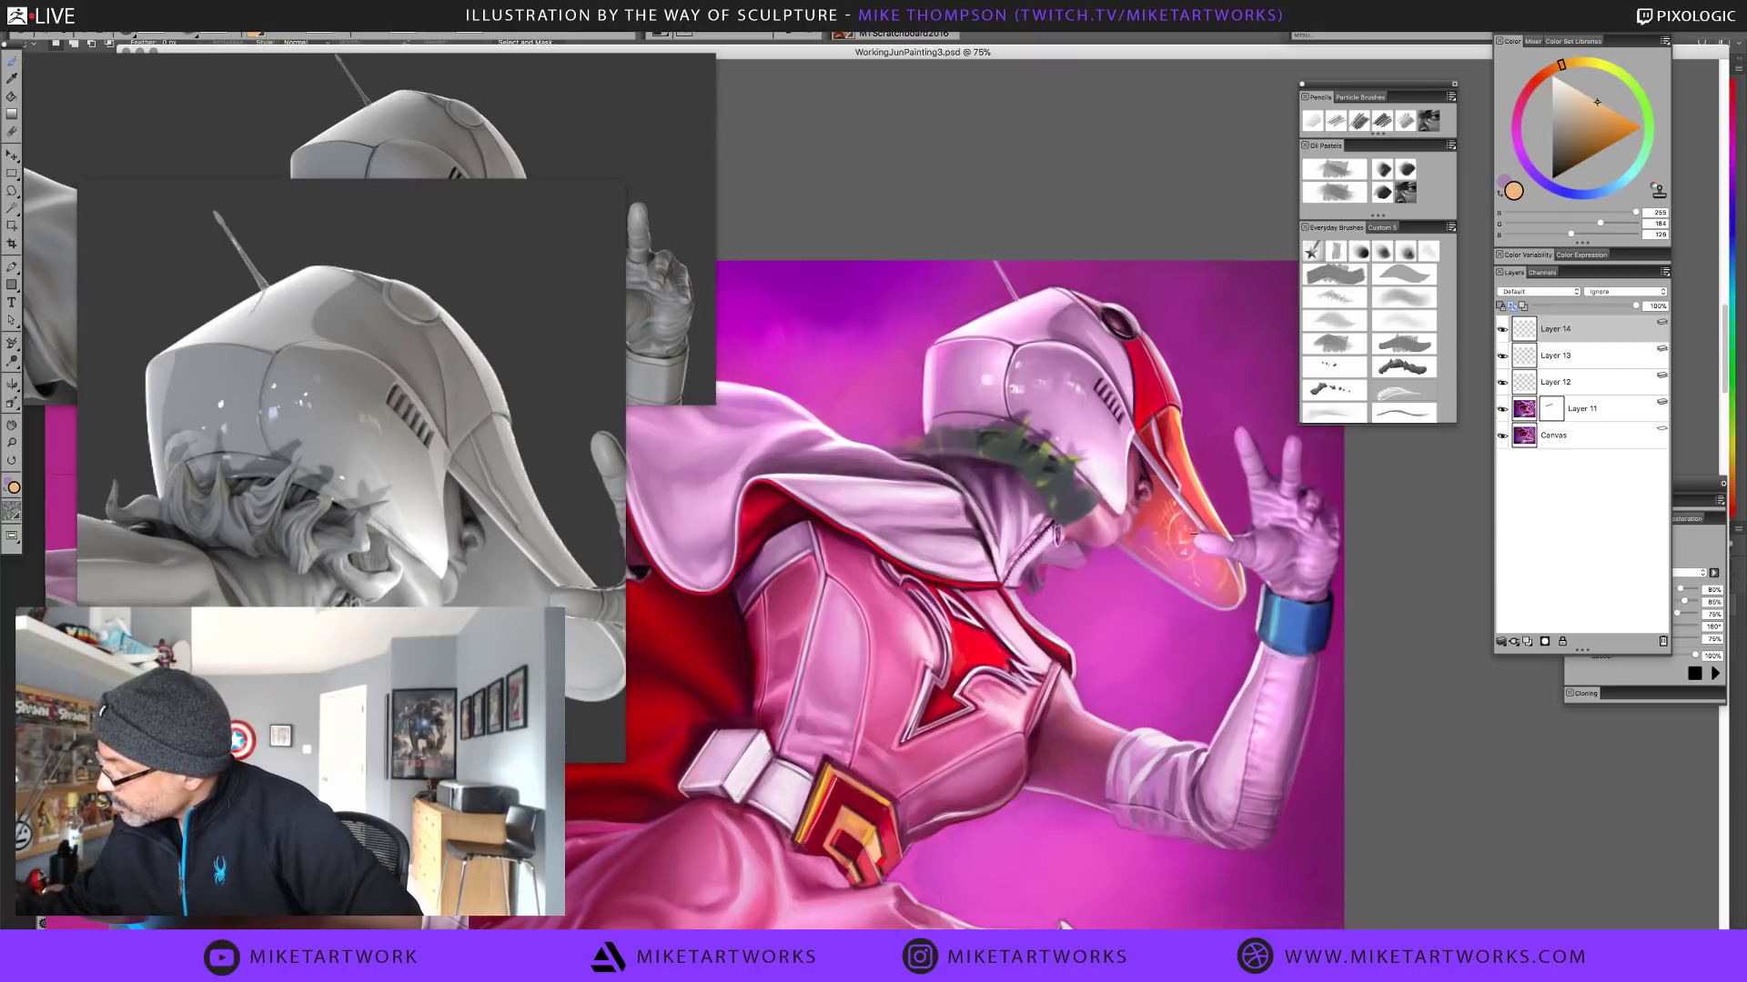
{"action": "key", "text": "n"}
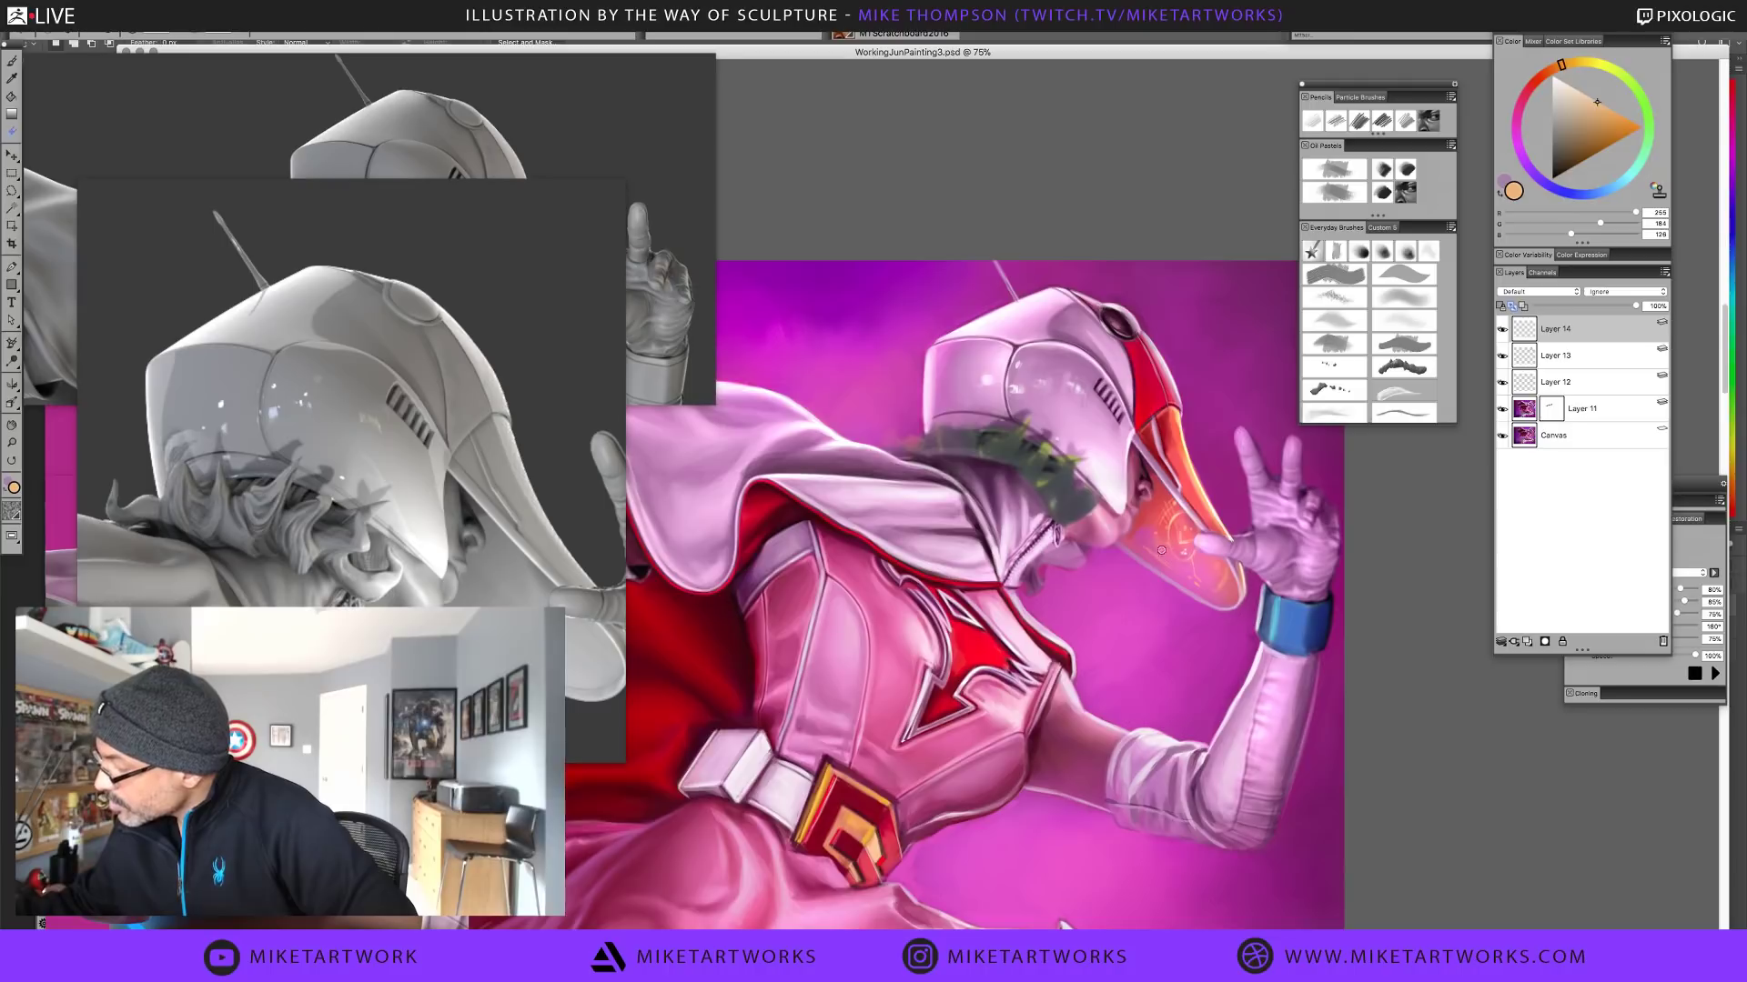
{"action": "key", "text": "bracketleft"}
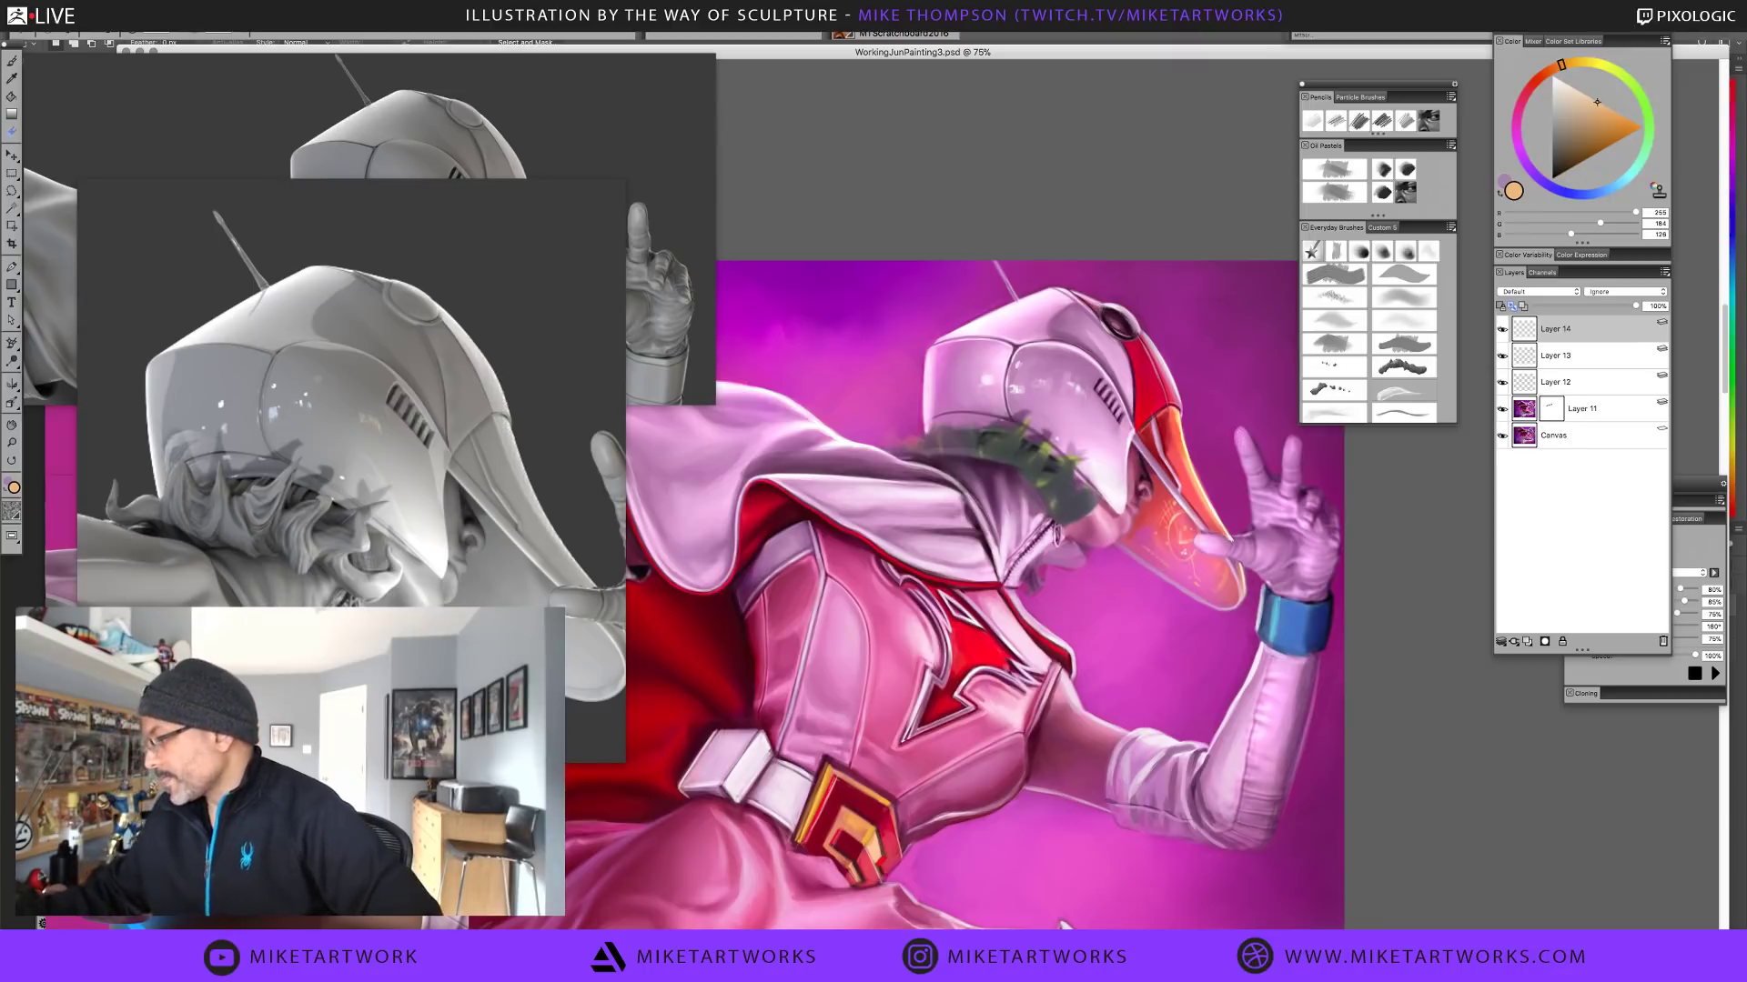
Rotate the canvas and refine the visor's lower frame with sampled red, near-white and mauve tones
{"action": "left_click", "coordinate": [1301, 260]}
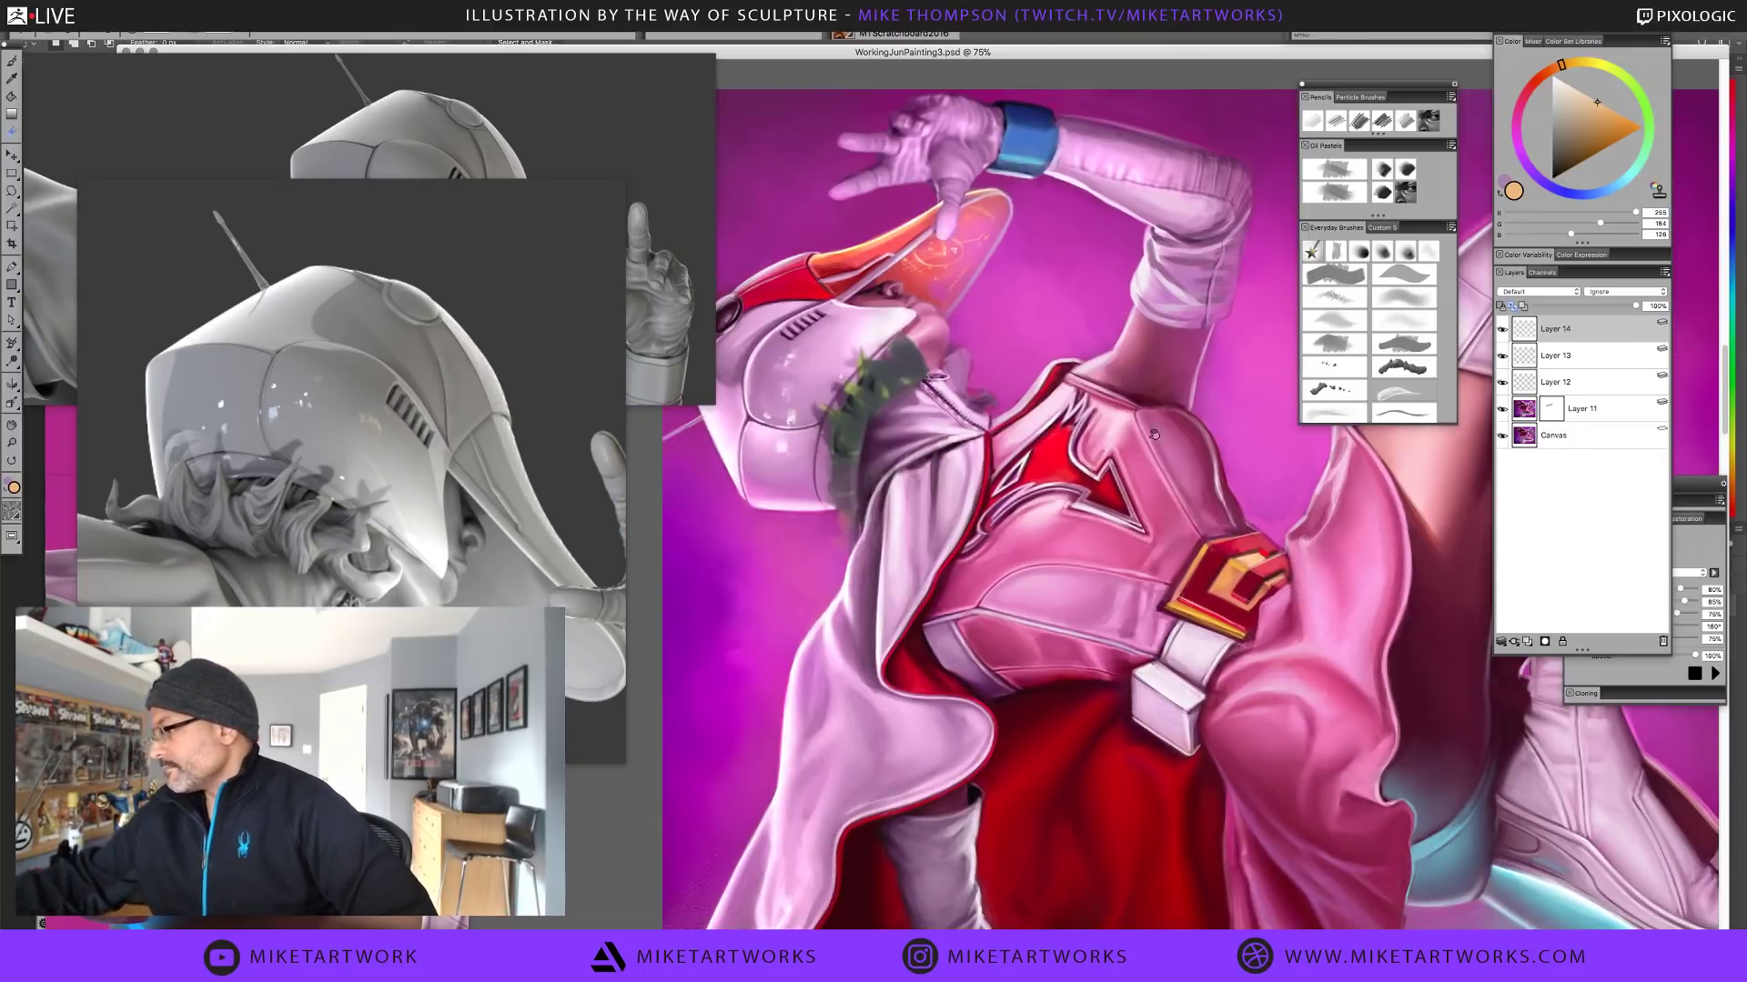
{"action": "mouse_move", "coordinate": [1163, 479]}
{"action": "left_mouse_down"}
{"action": "mouse_move", "coordinate": [1201, 632]}
{"action": "mouse_move", "coordinate": [1252, 729]}
{"action": "left_mouse_up"}
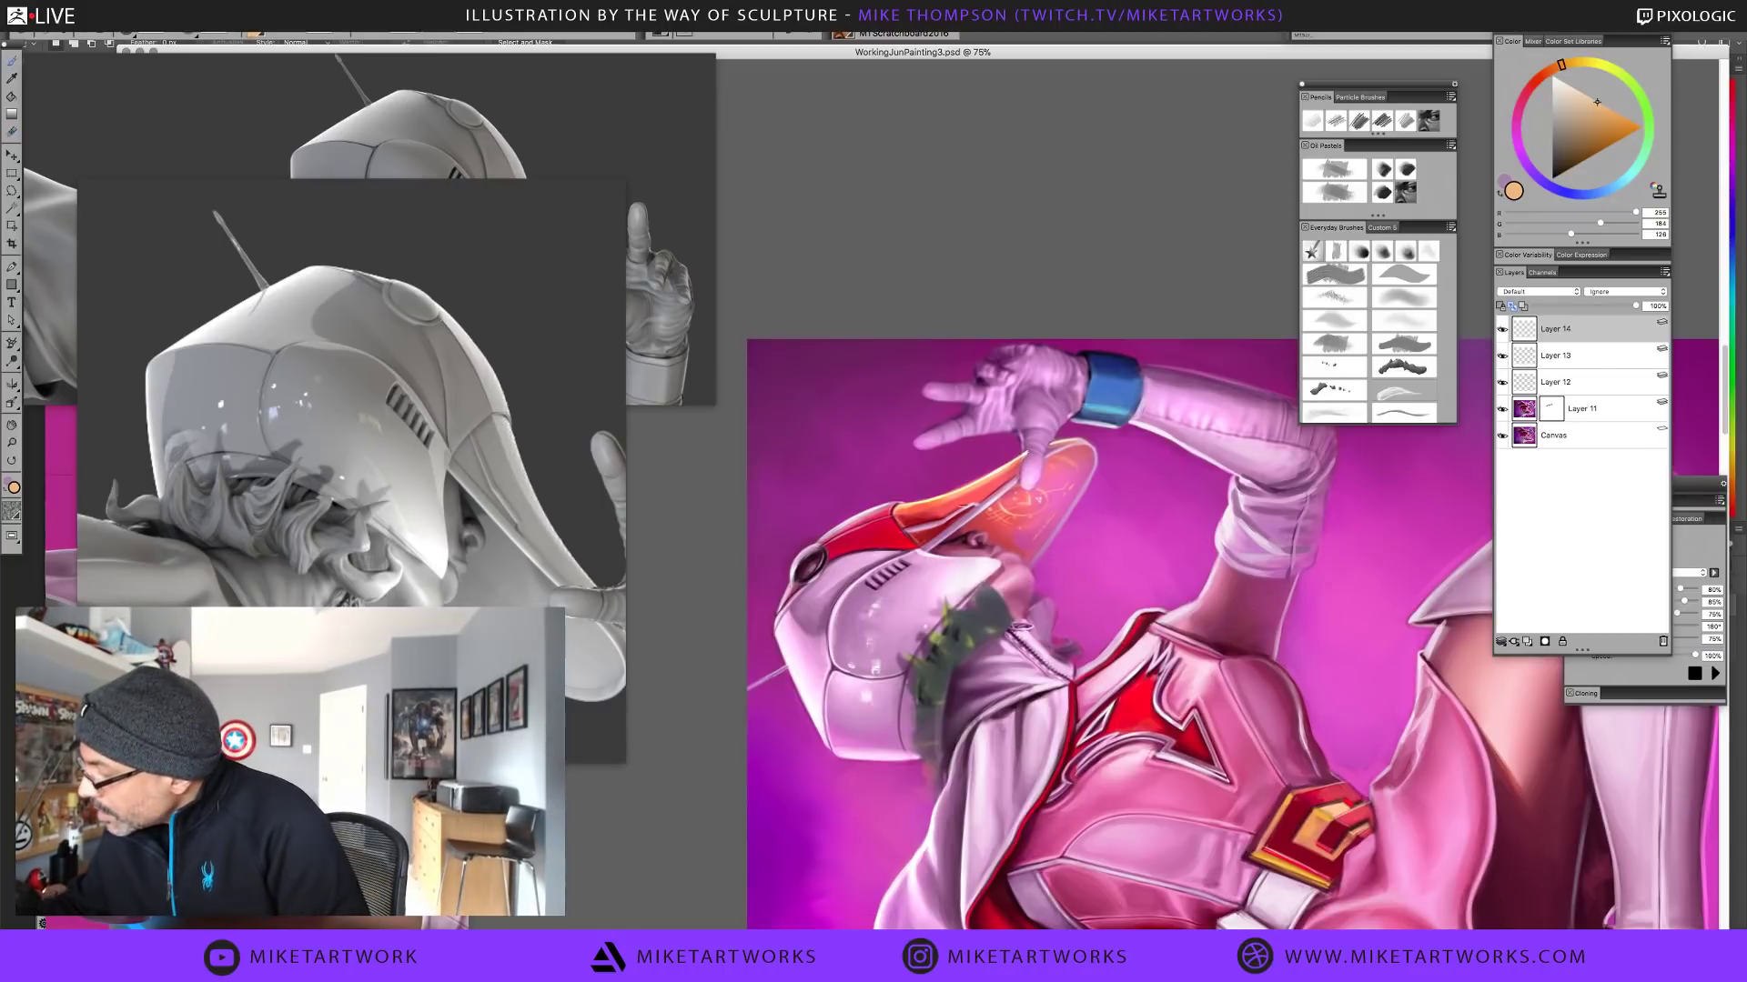
{"action": "left_click", "coordinate": [934, 511], "text": "alt"}
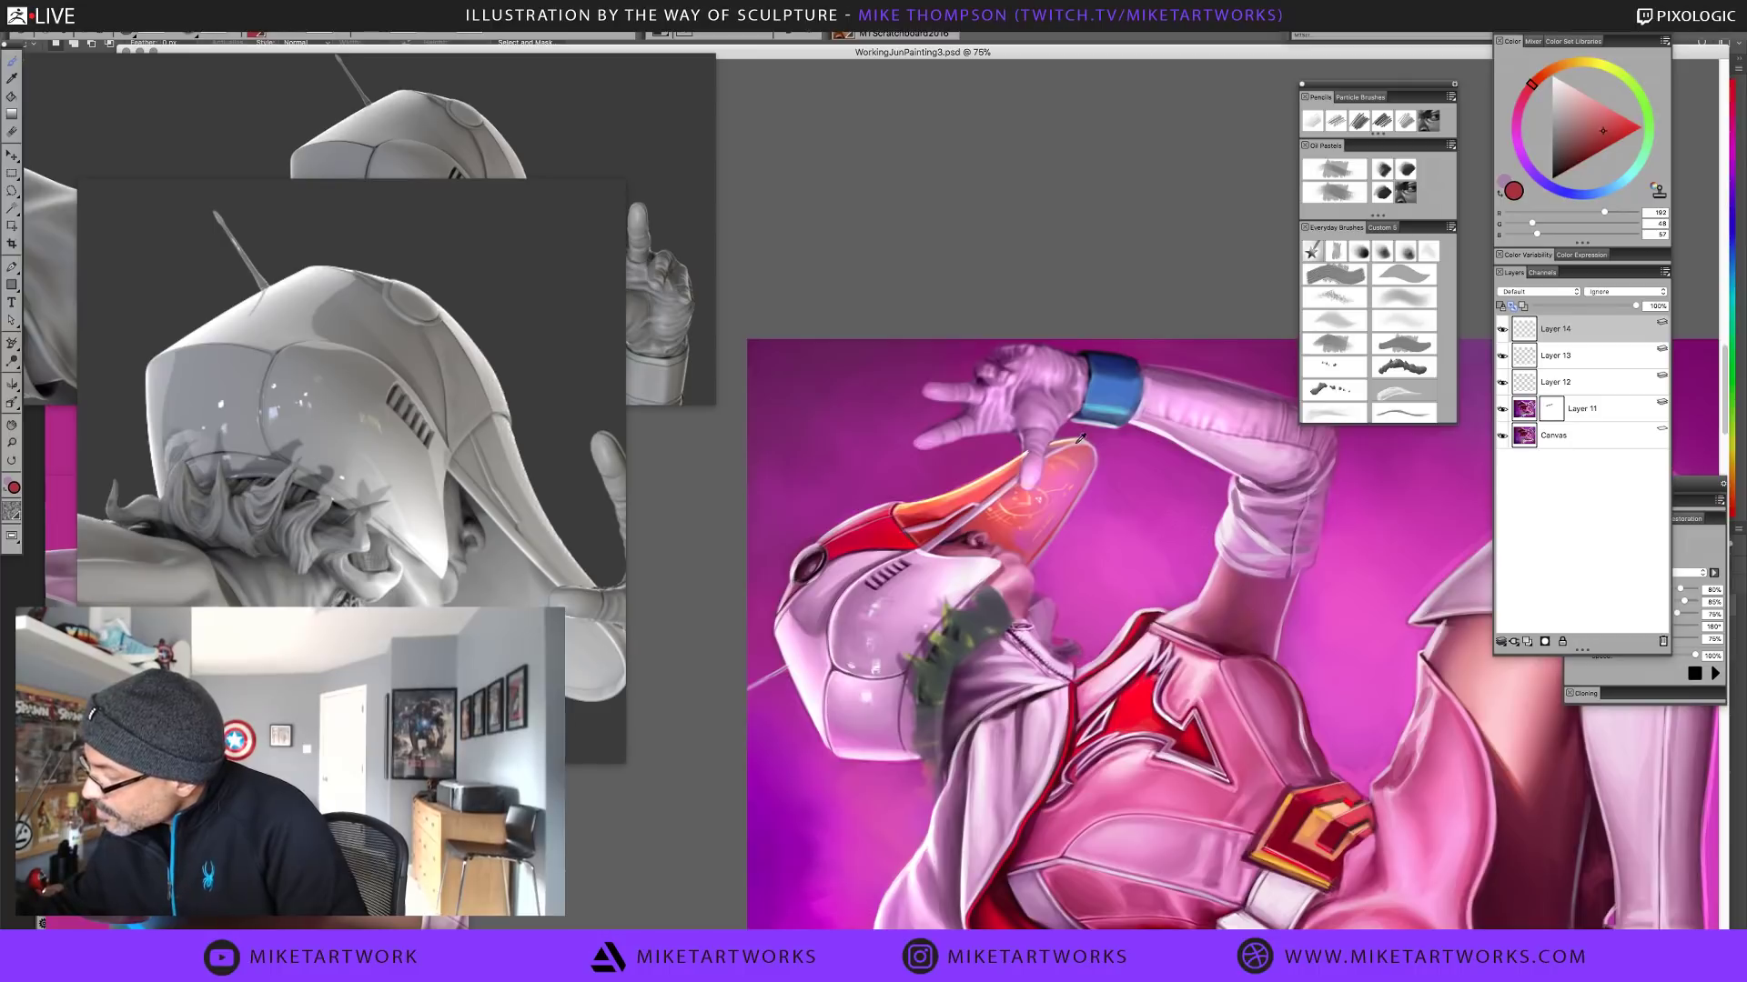
{"action": "left_click", "coordinate": [999, 494], "text": "alt"}
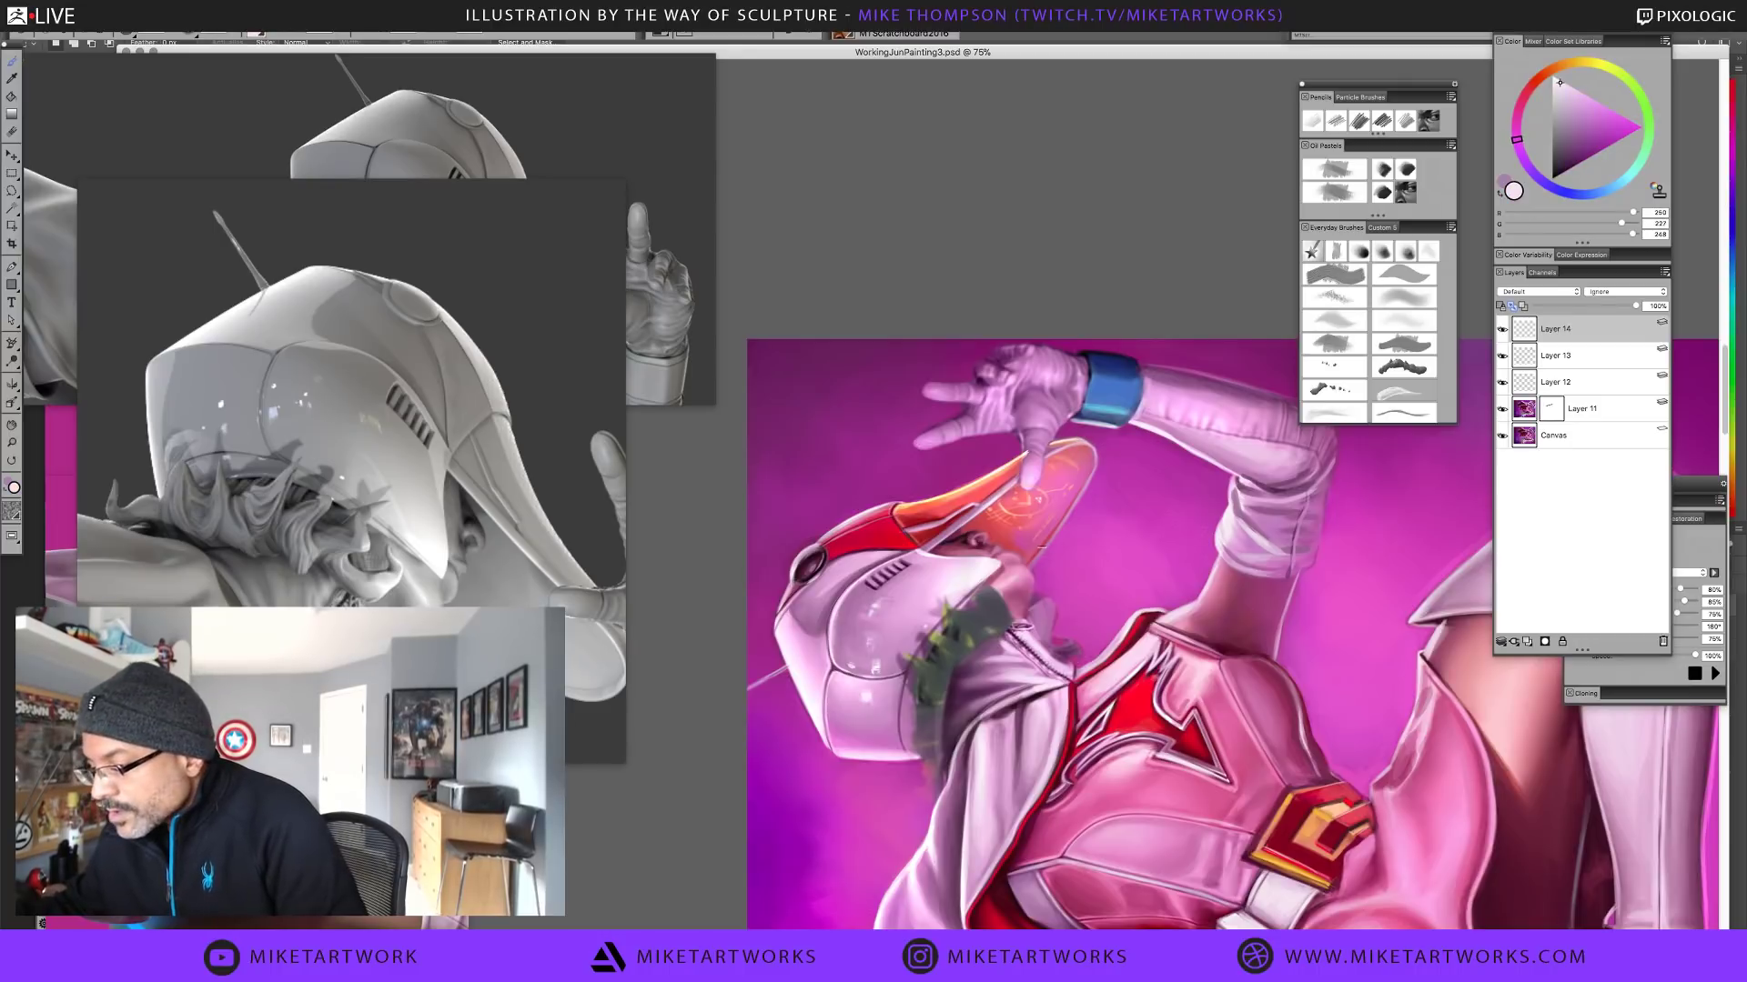
{"action": "left_click", "coordinate": [1031, 569], "text": "alt"}
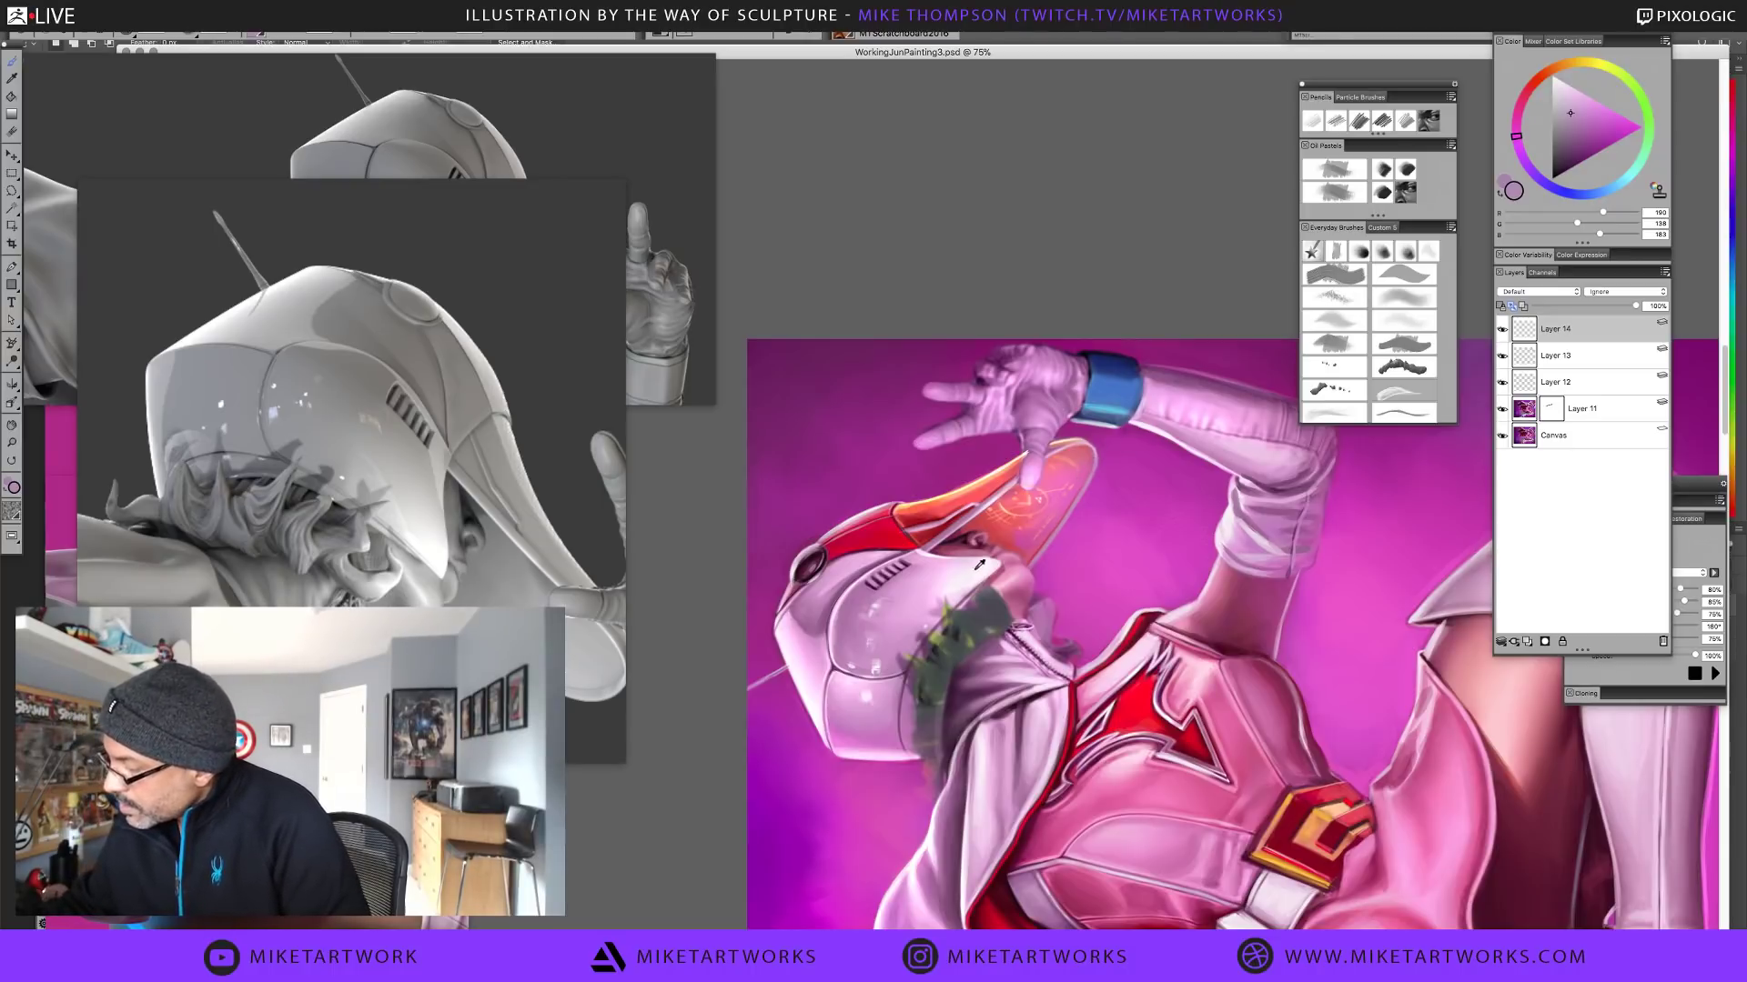
{"action": "left_click", "coordinate": [957, 527], "text": "alt"}
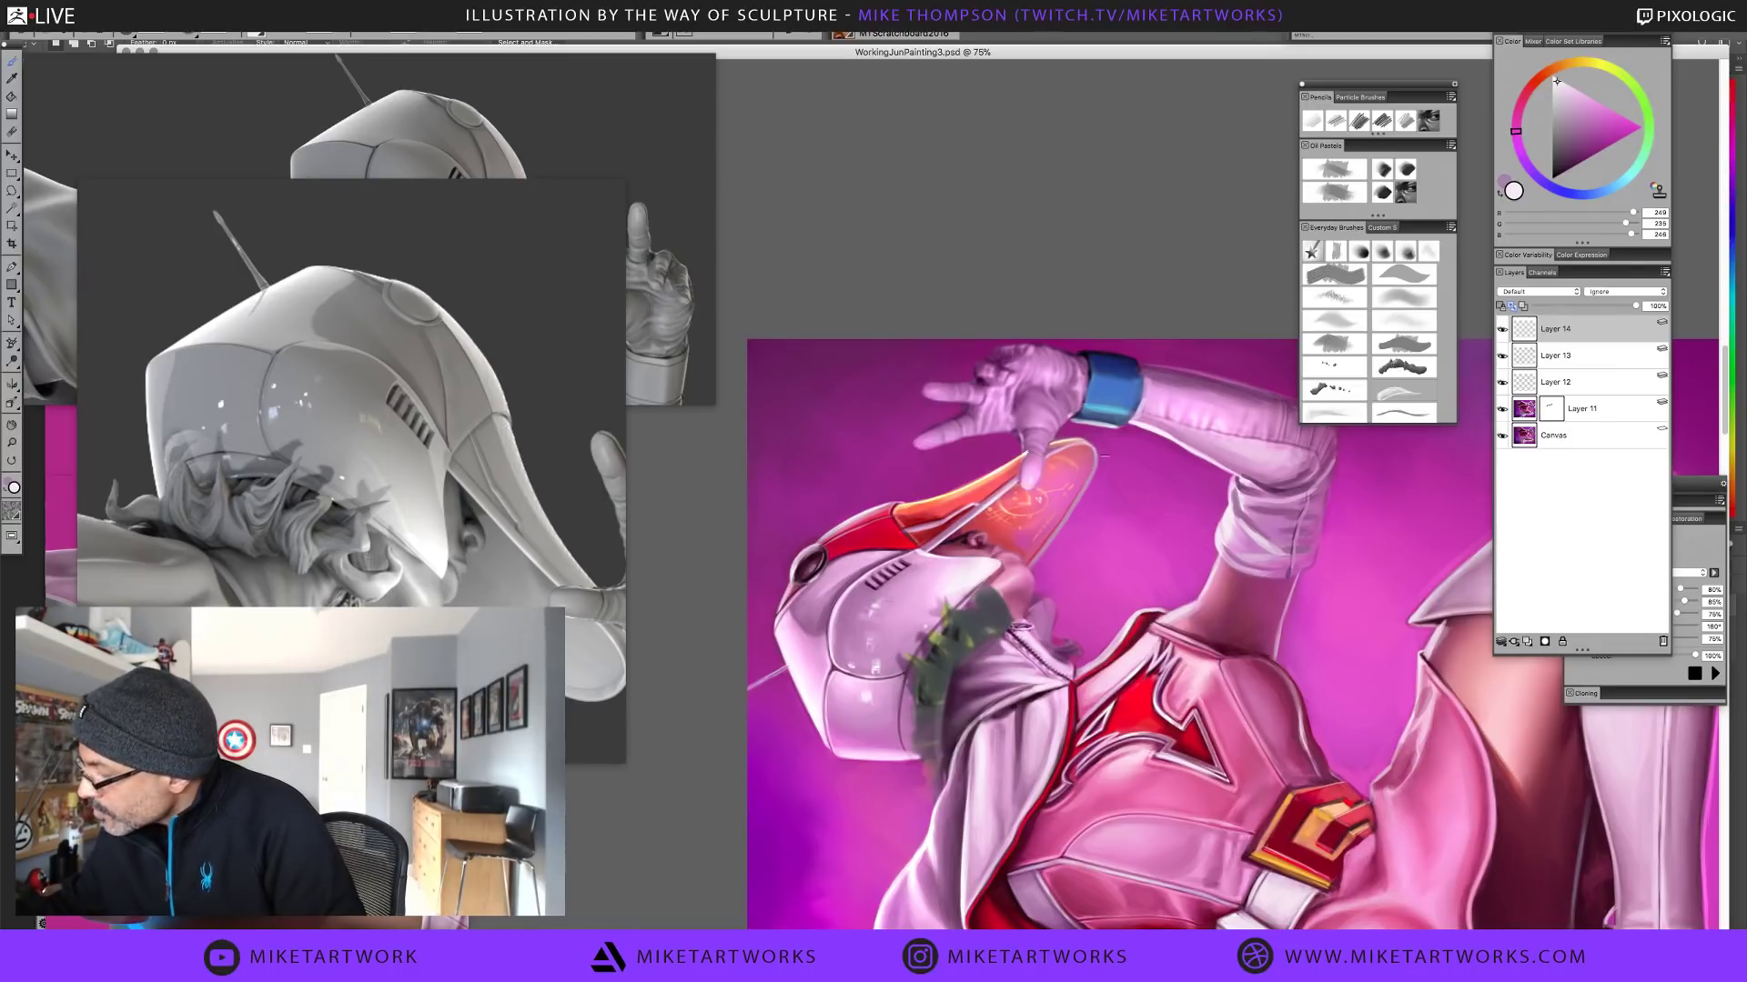
{"action": "left_click", "coordinate": [974, 506], "text": "alt"}
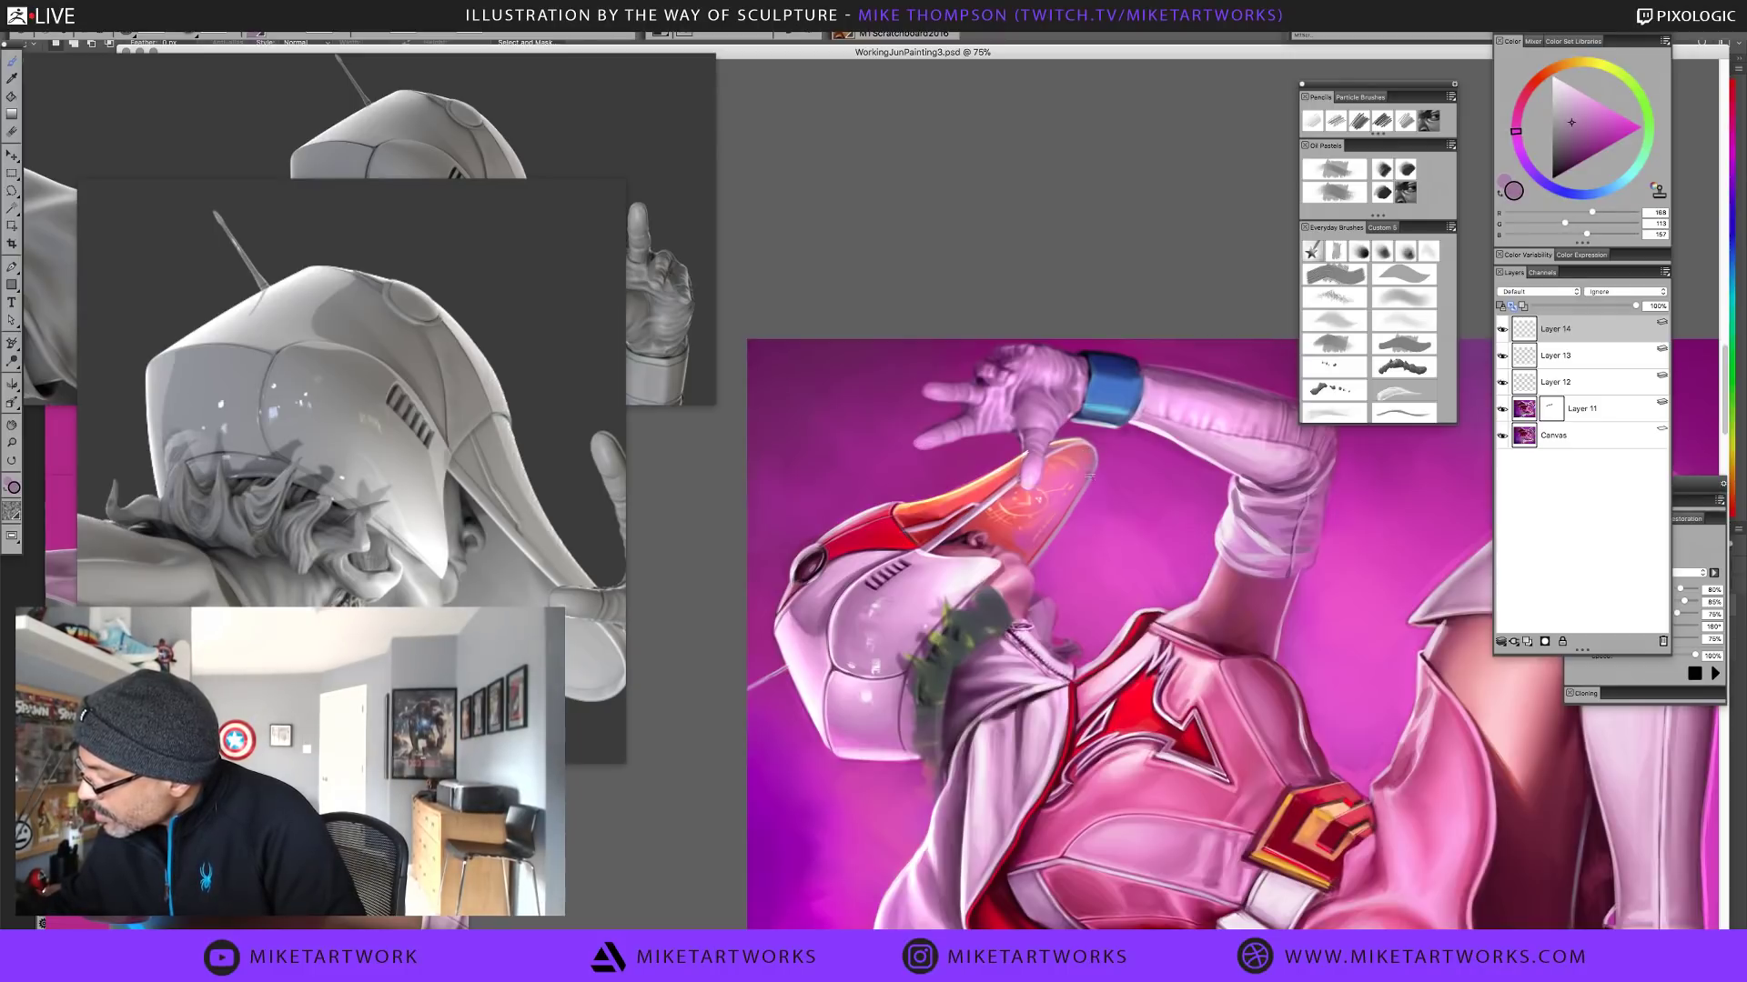
Sharpen the visor's rim beneath the raised hand with sampled pale mauve and near-white, erasing stray paint along its edge
{"action": "left_click", "coordinate": [1080, 496], "text": "alt"}
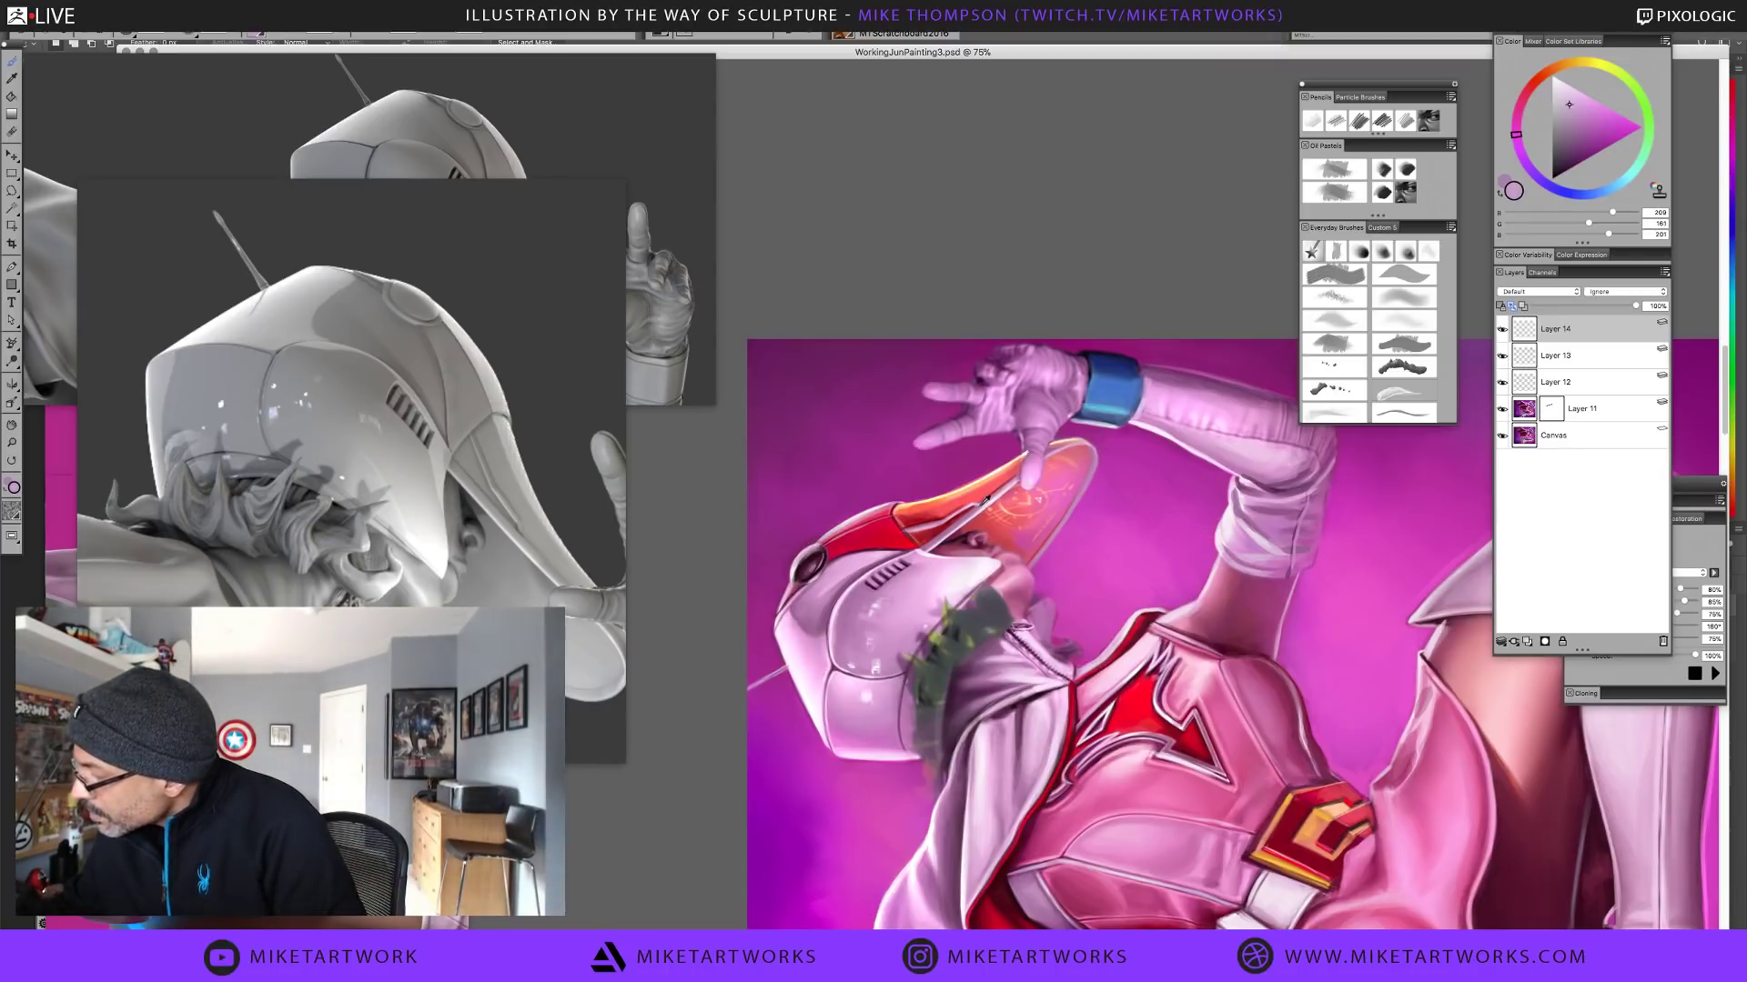
{"action": "left_click", "coordinate": [983, 502], "text": "alt"}
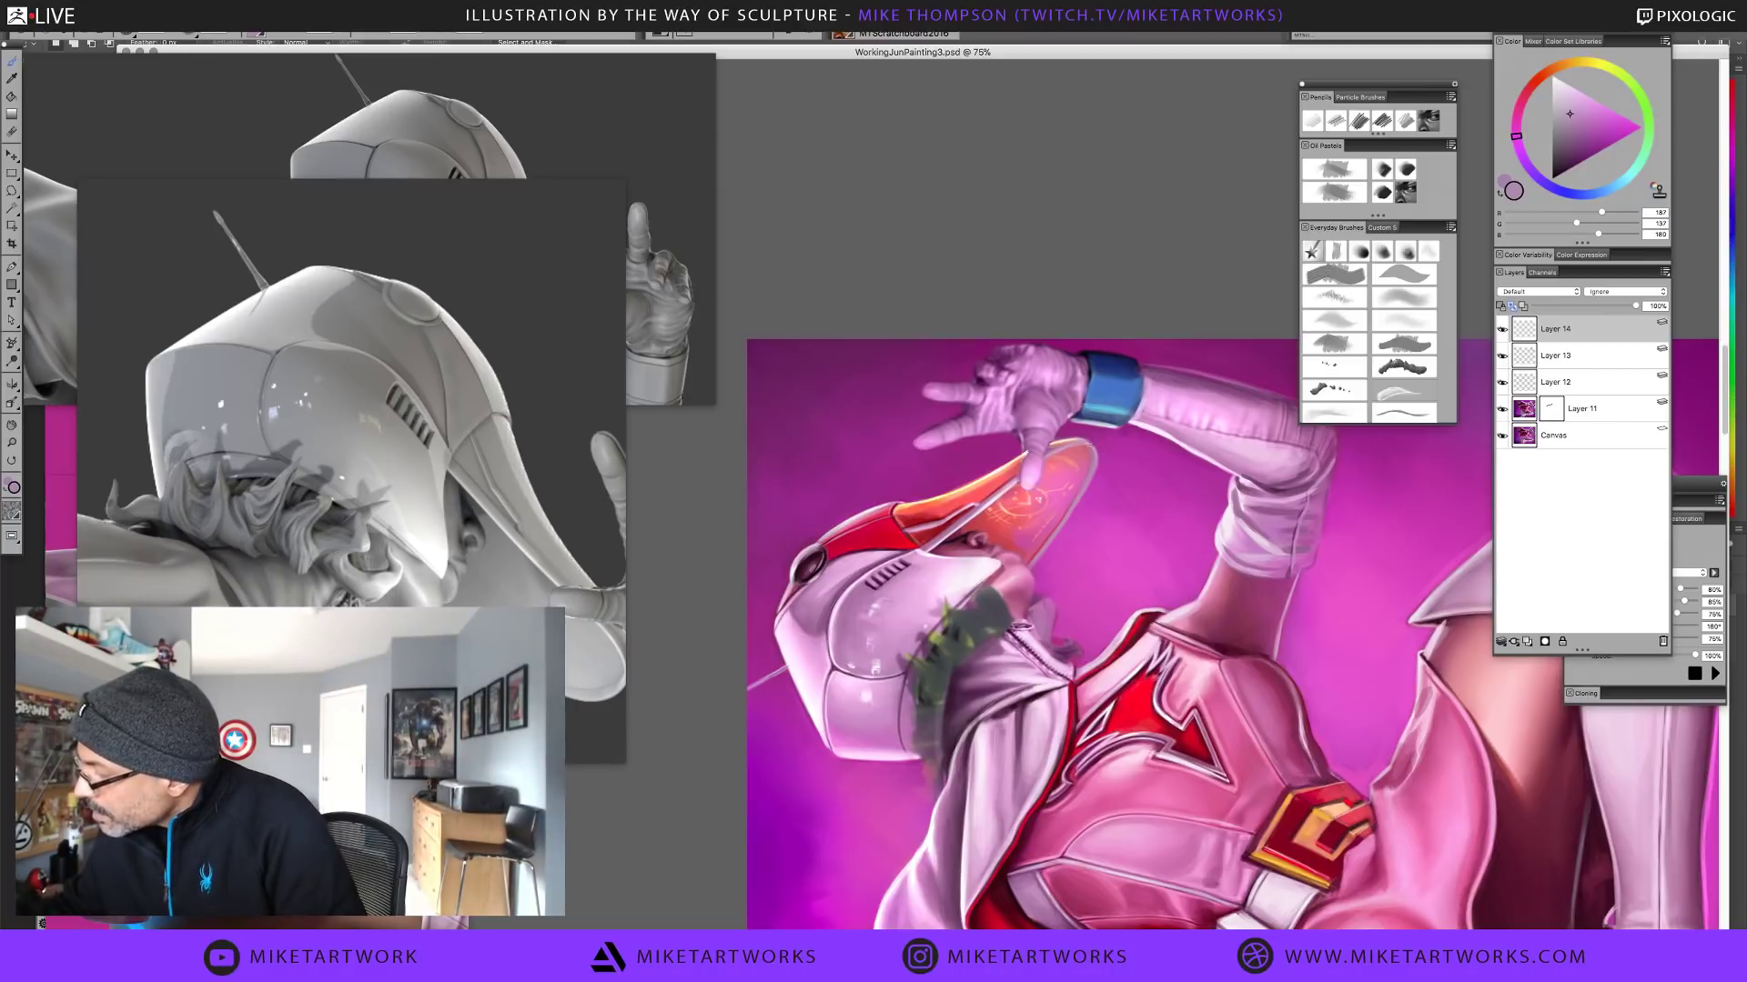
{"action": "left_click", "coordinate": [1048, 463], "text": "alt"}
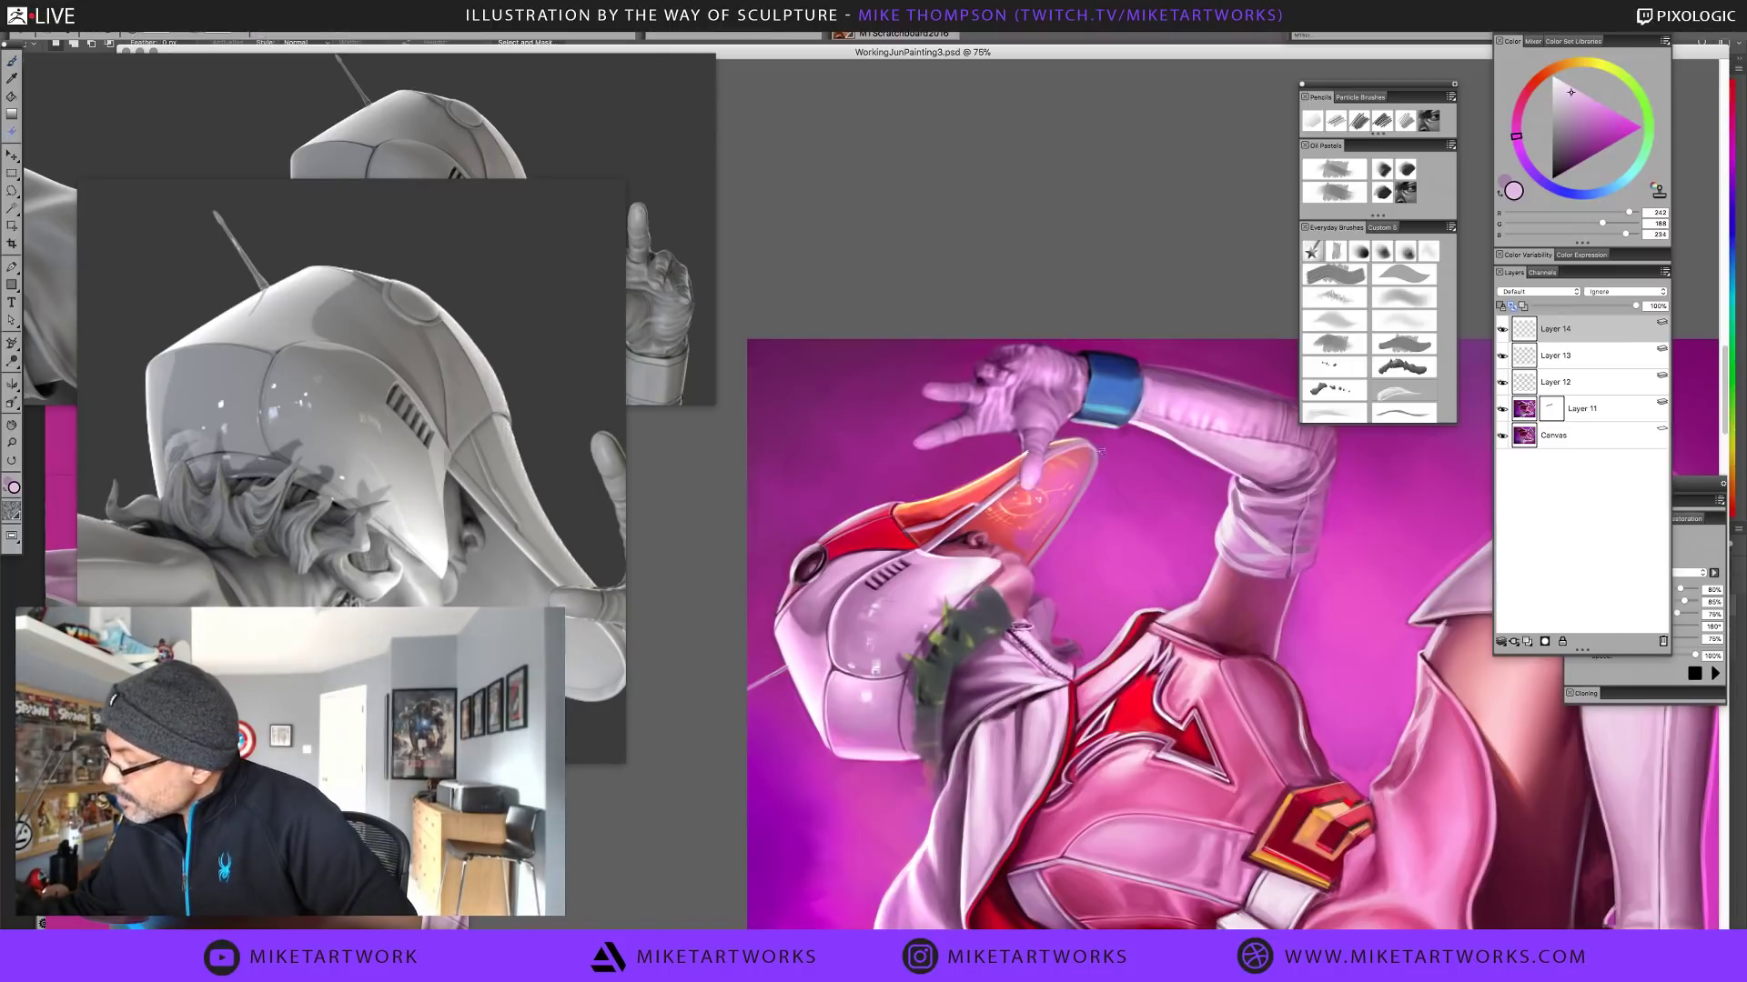
{"action": "key", "text": "b"}
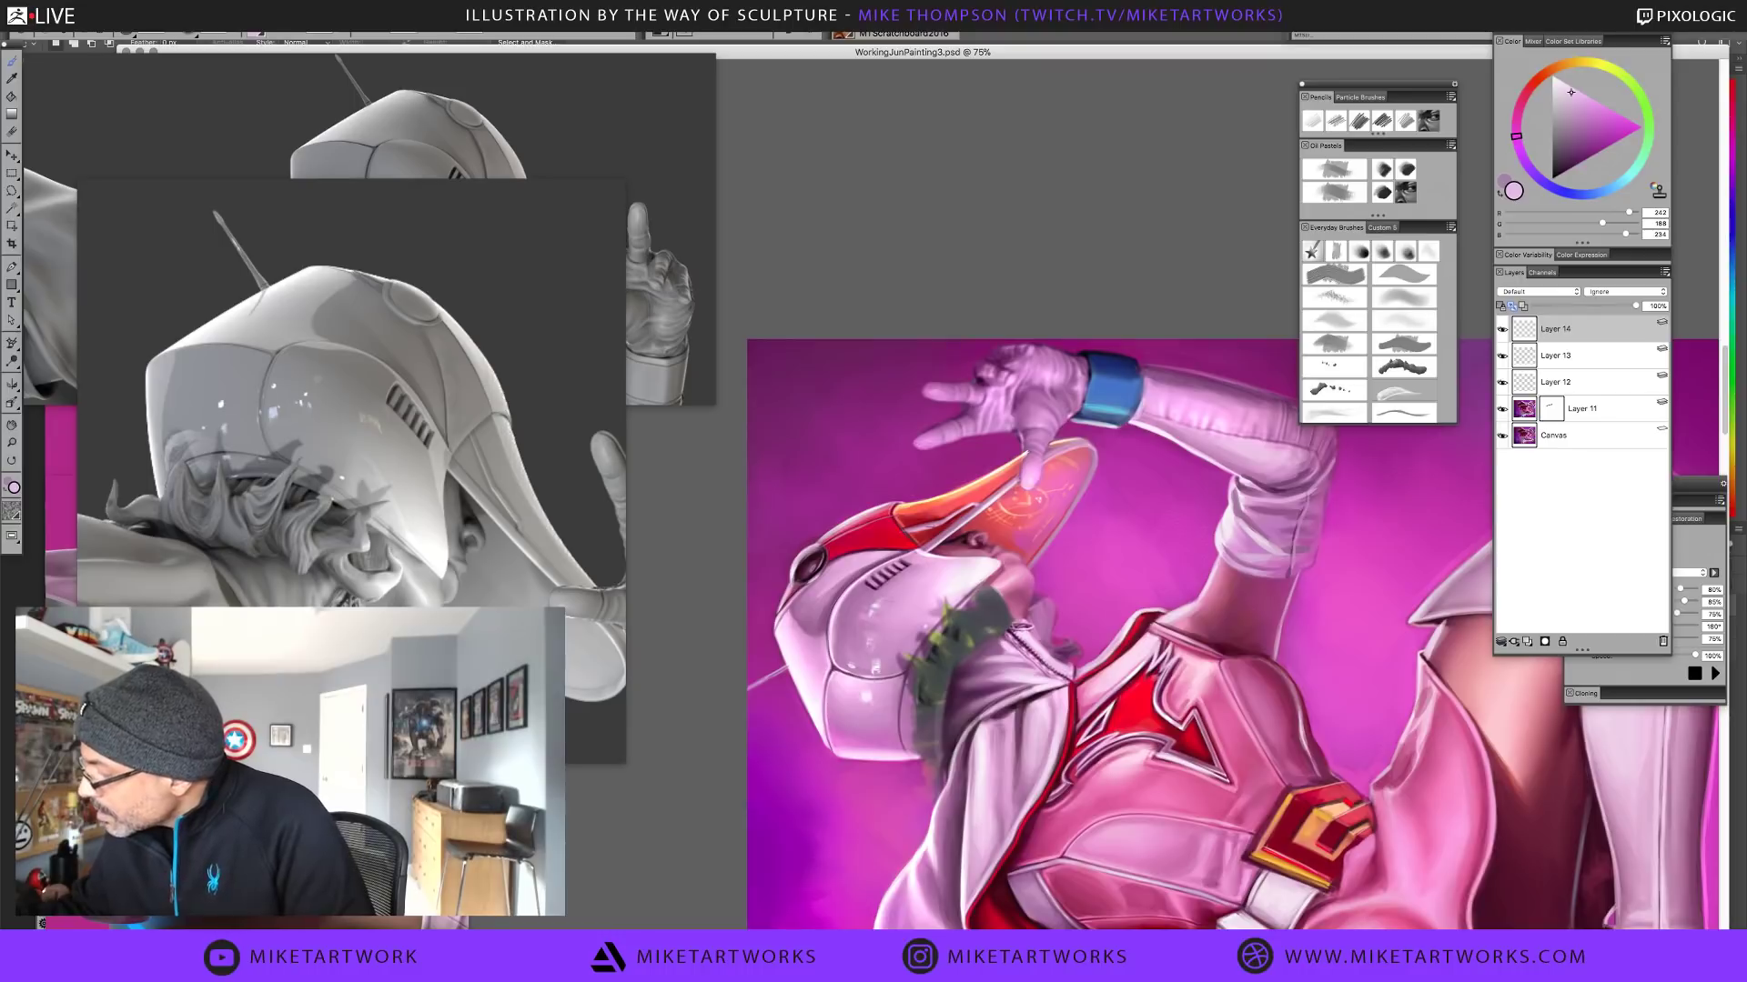
{"action": "left_click", "coordinate": [1028, 473], "text": "alt"}
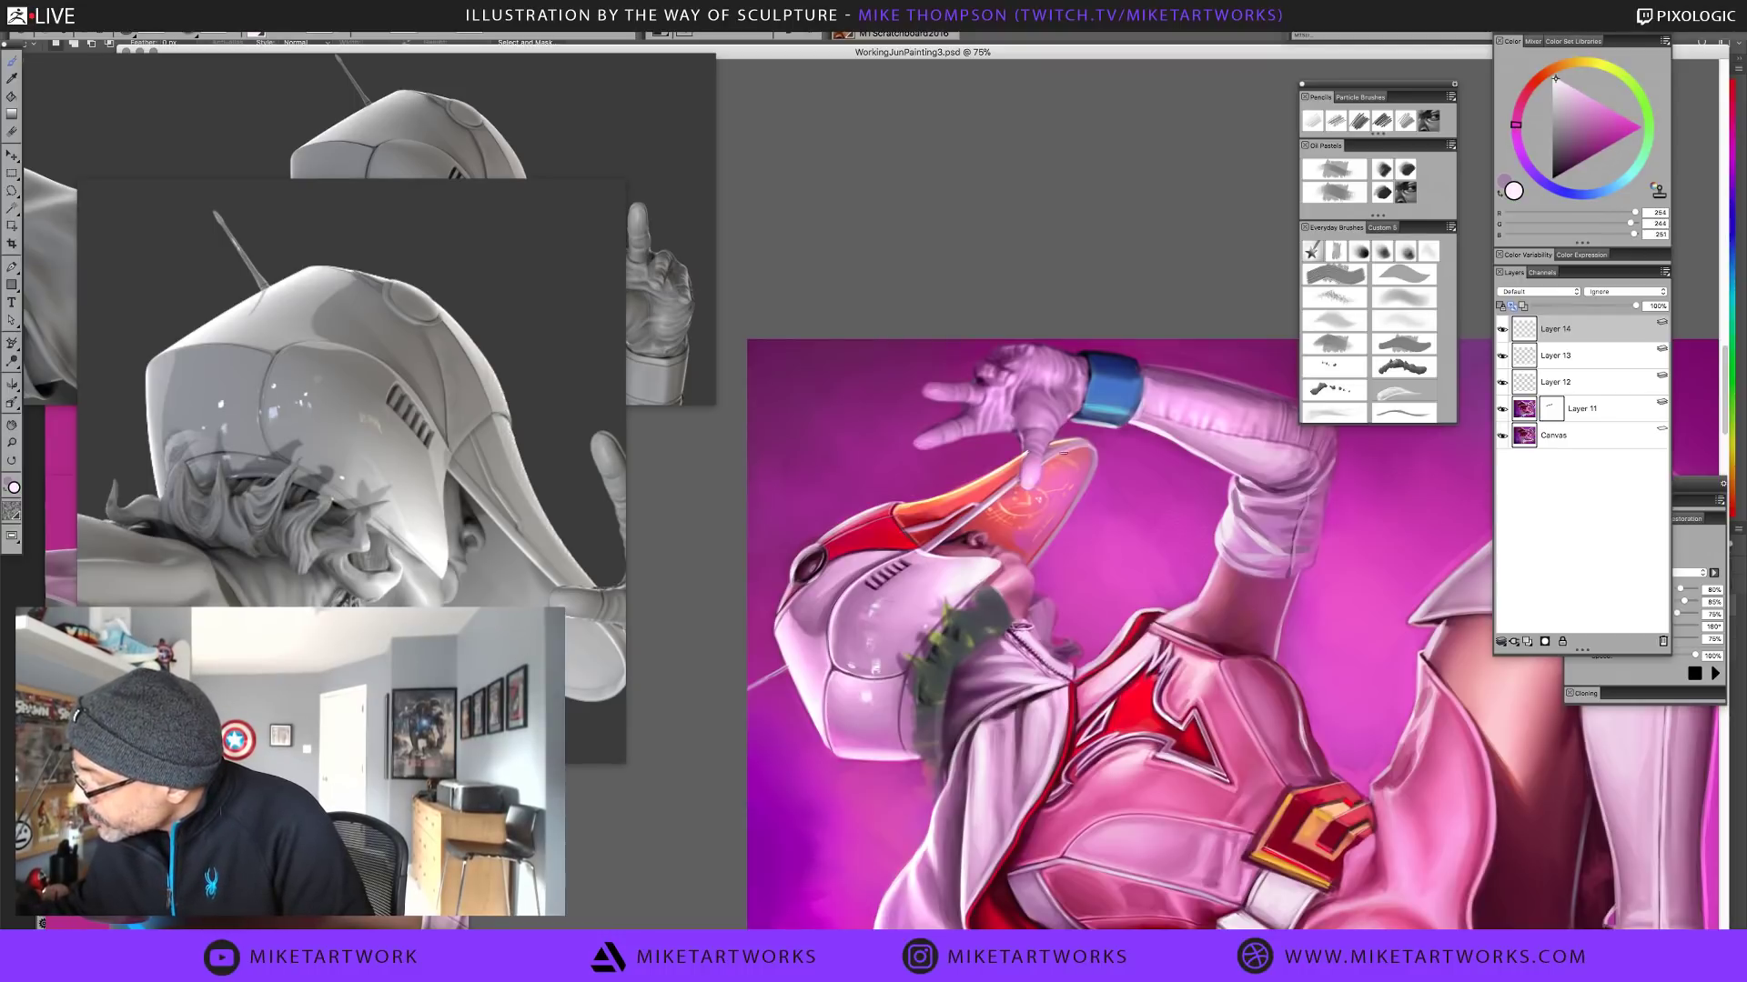
{"action": "left_click_drag", "start_coordinate": [1071, 449], "coordinate": [1062, 453]}
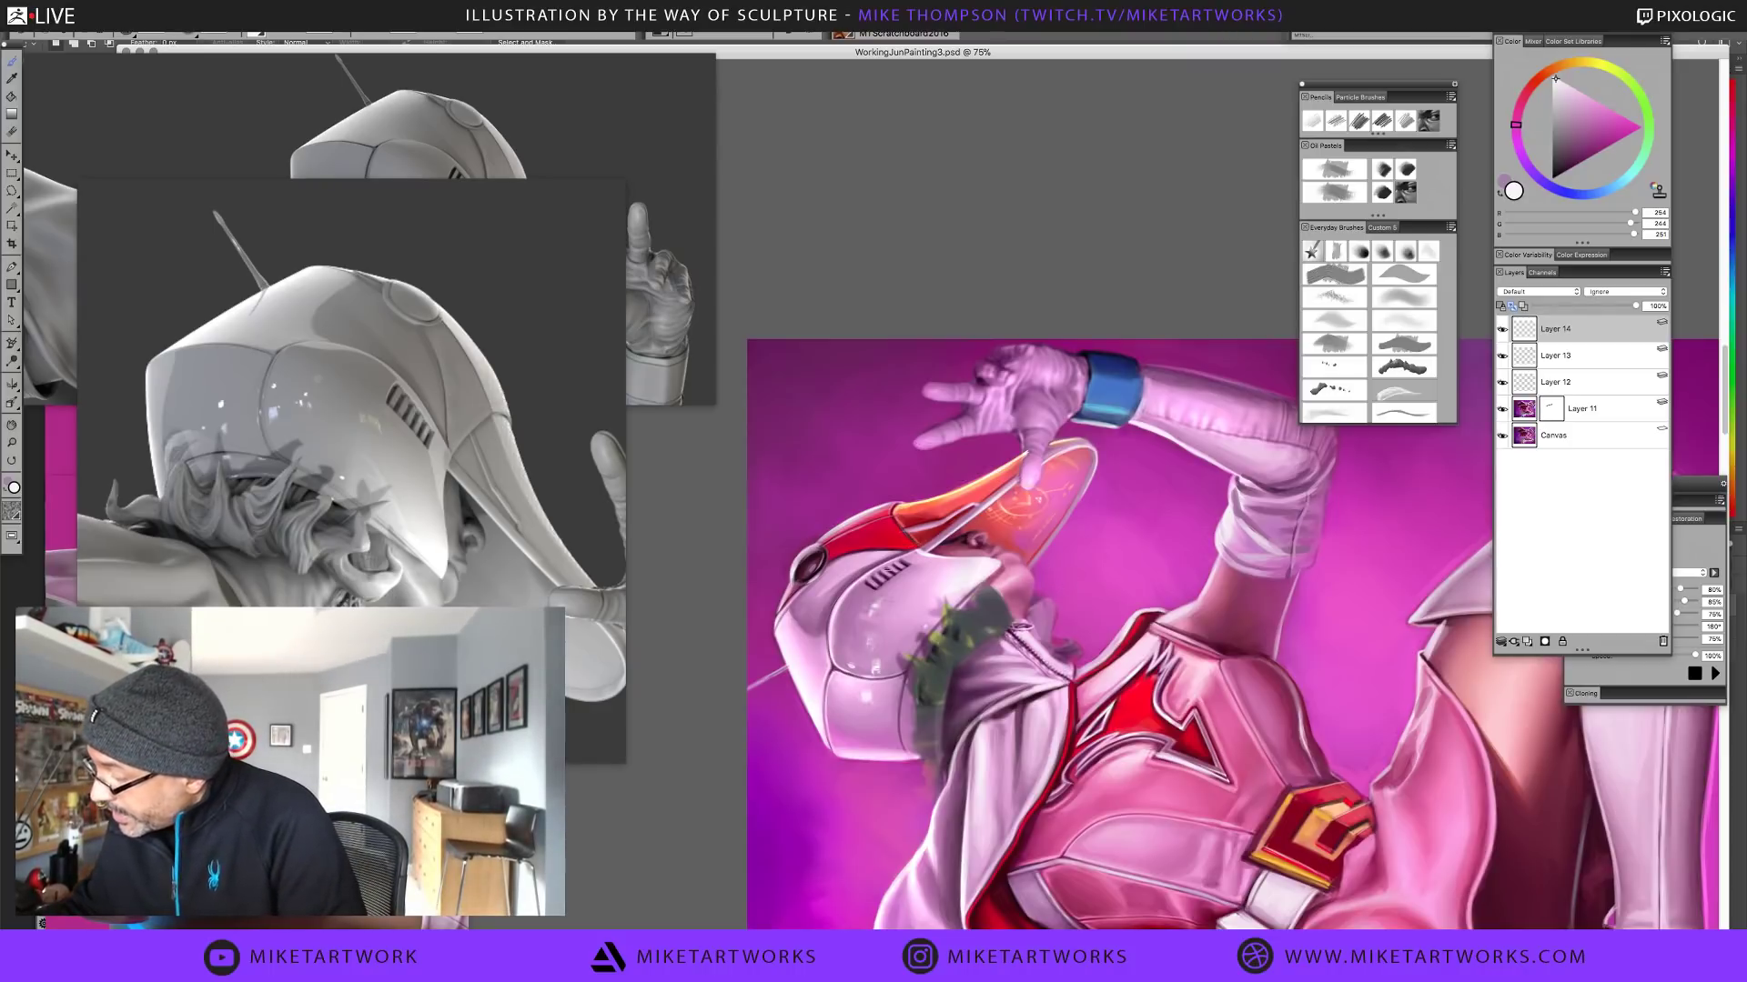
Touch up the helmet's white shell with sampled near-white, muted purple and light pink tones
{"action": "left_click", "coordinate": [978, 568], "text": "alt"}
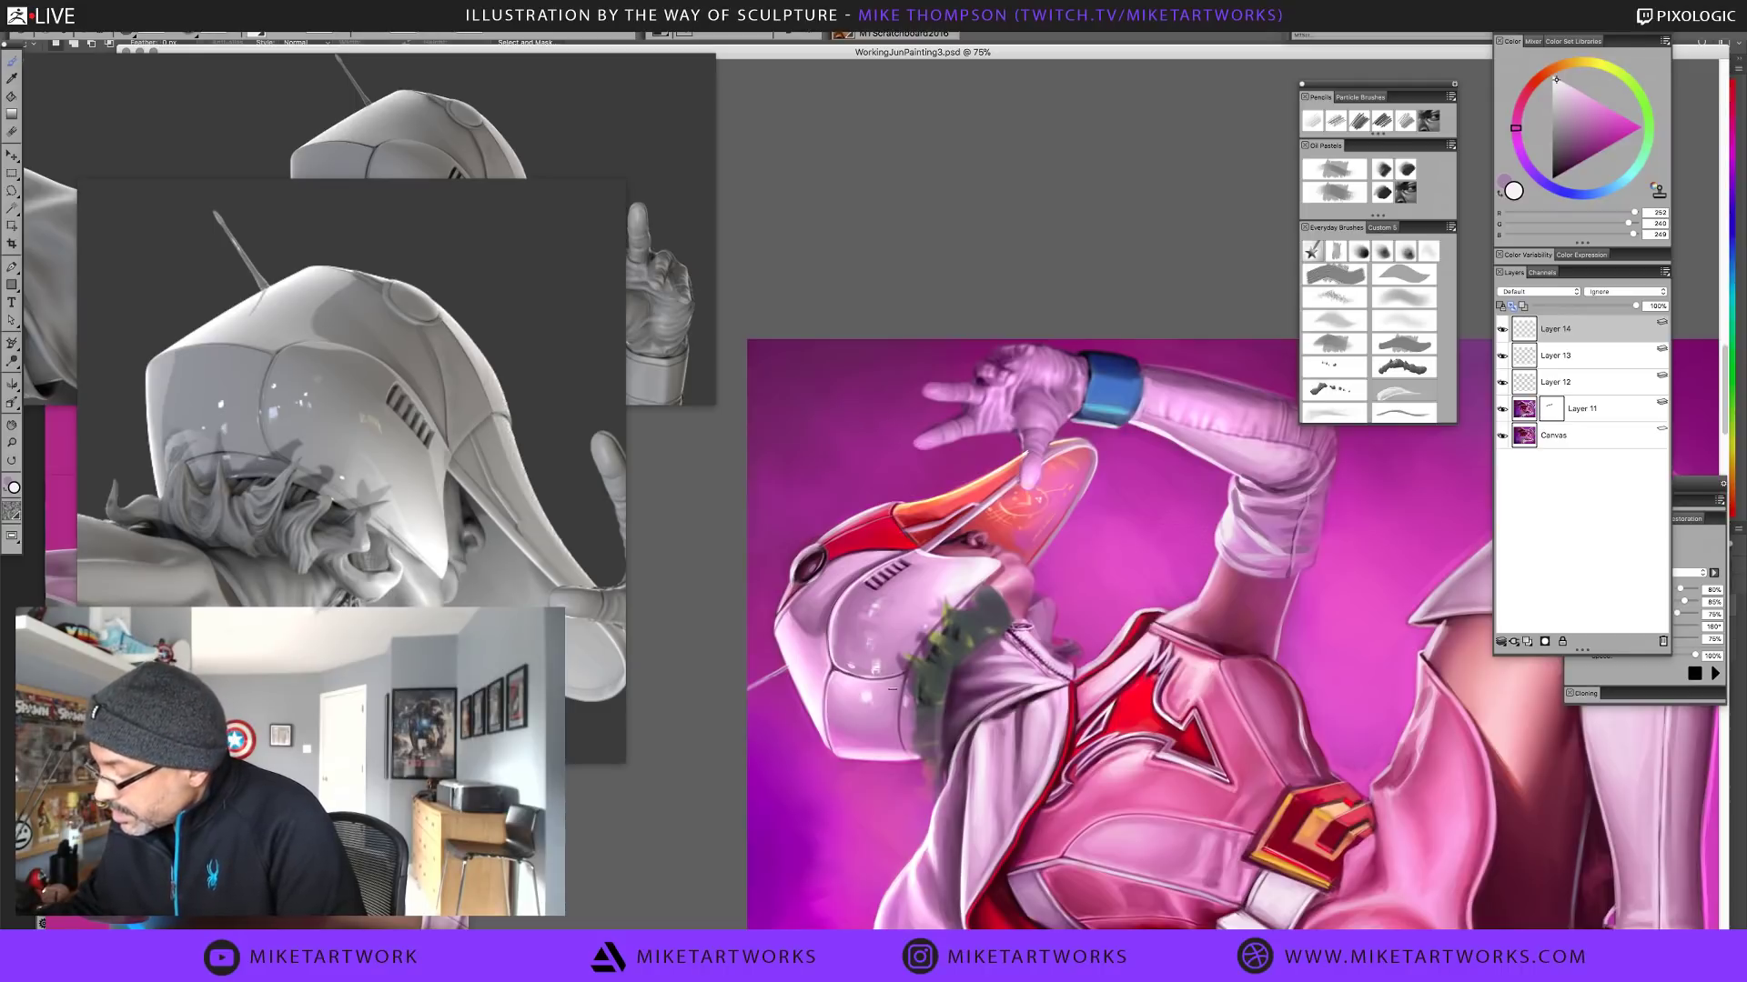
{"action": "left_click", "coordinate": [825, 628], "text": "alt"}
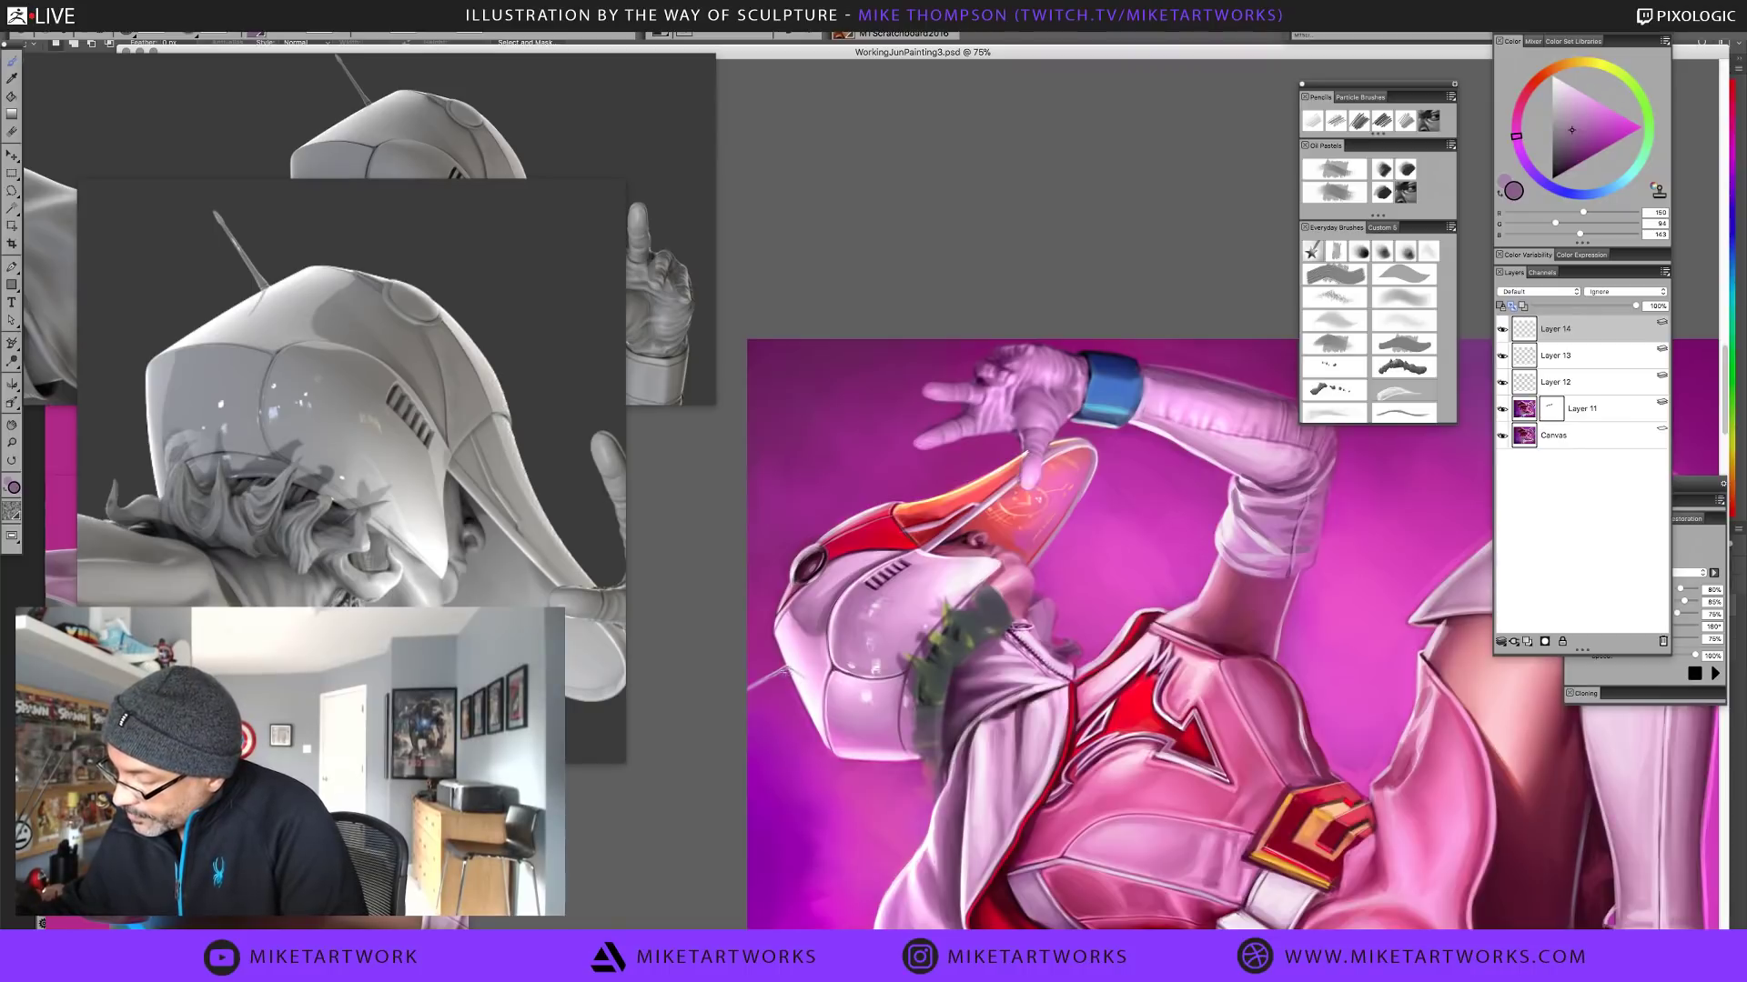
{"action": "left_click", "coordinate": [789, 669], "text": "alt"}
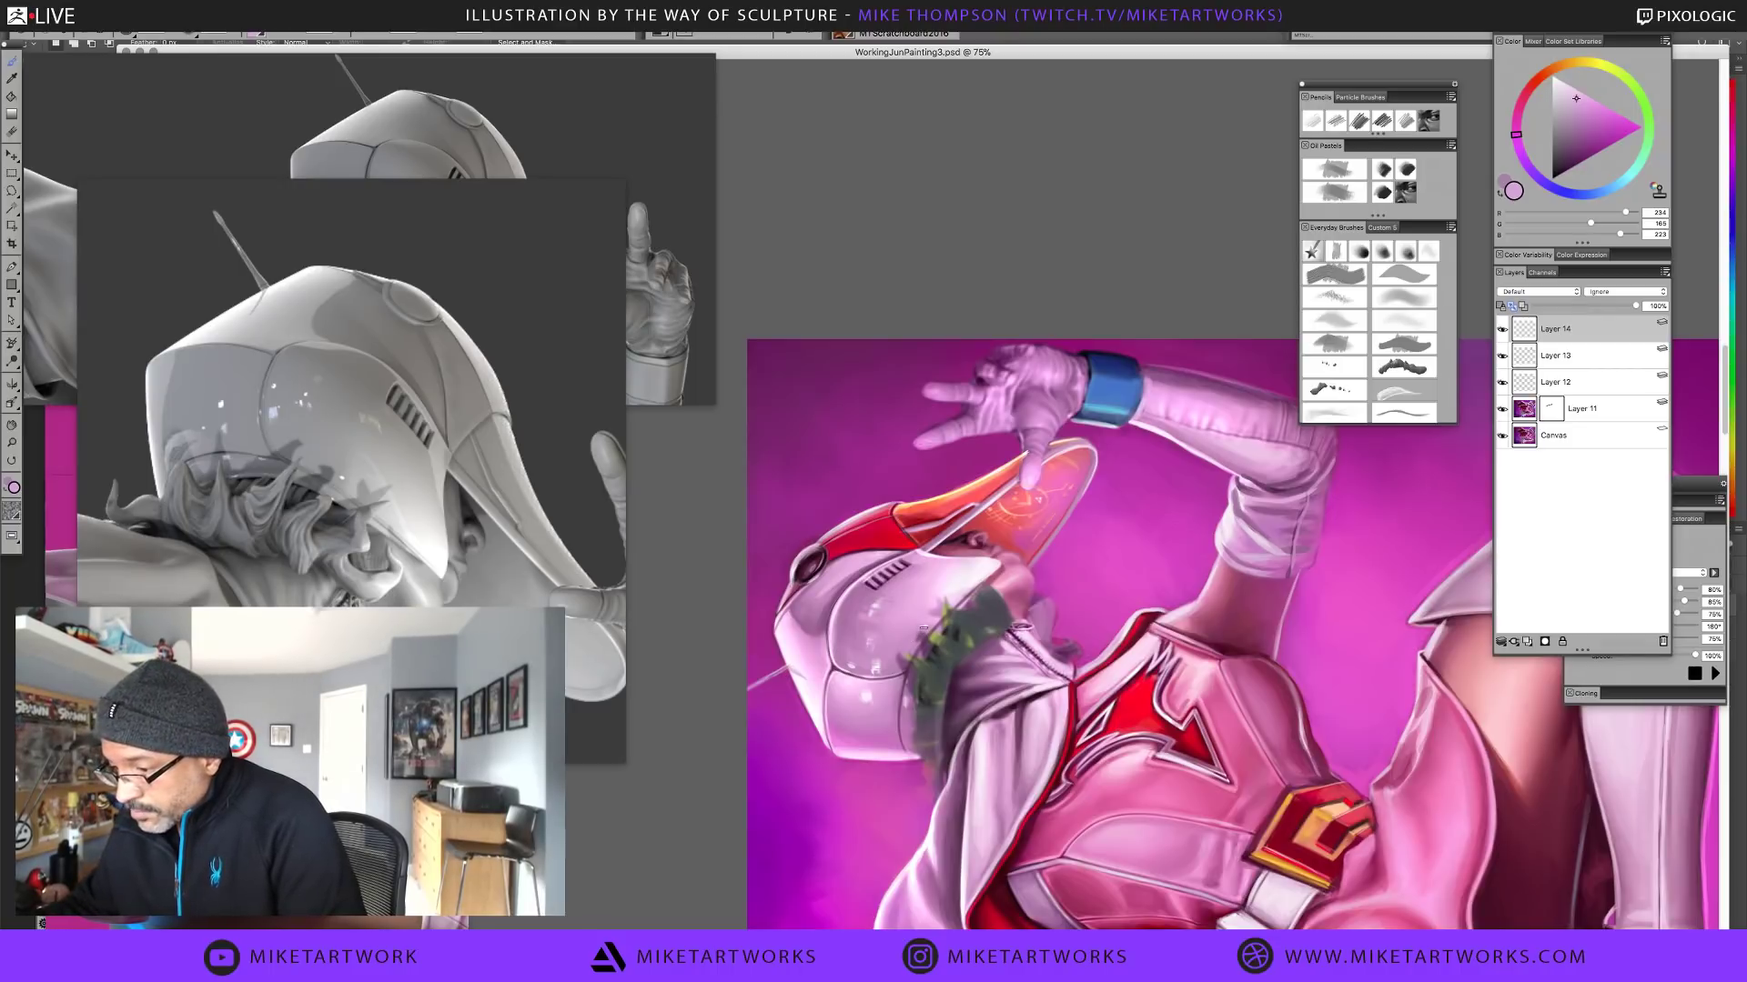
Bring the colored reference painting forward and examine its helmet opening, face and collar
{"action": "left_click", "coordinate": [351, 601]}
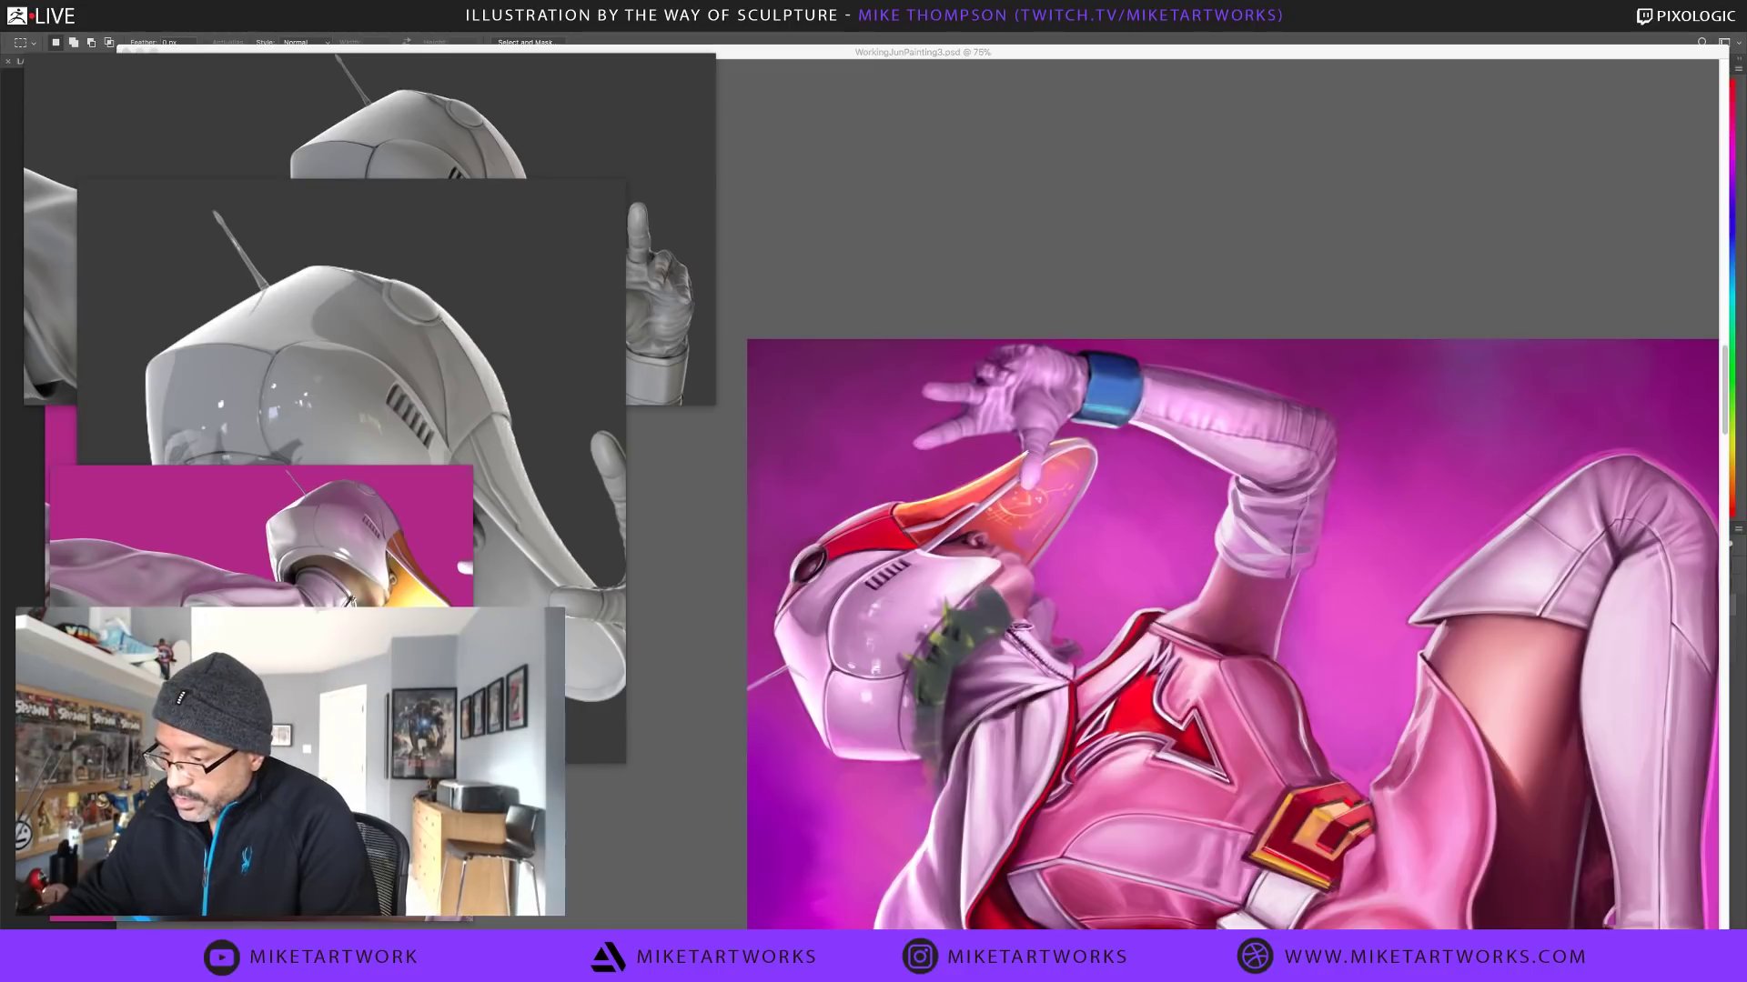
{"action": "scroll", "coordinate": [350, 600], "scroll_direction": "up", "scroll_amount": 2}
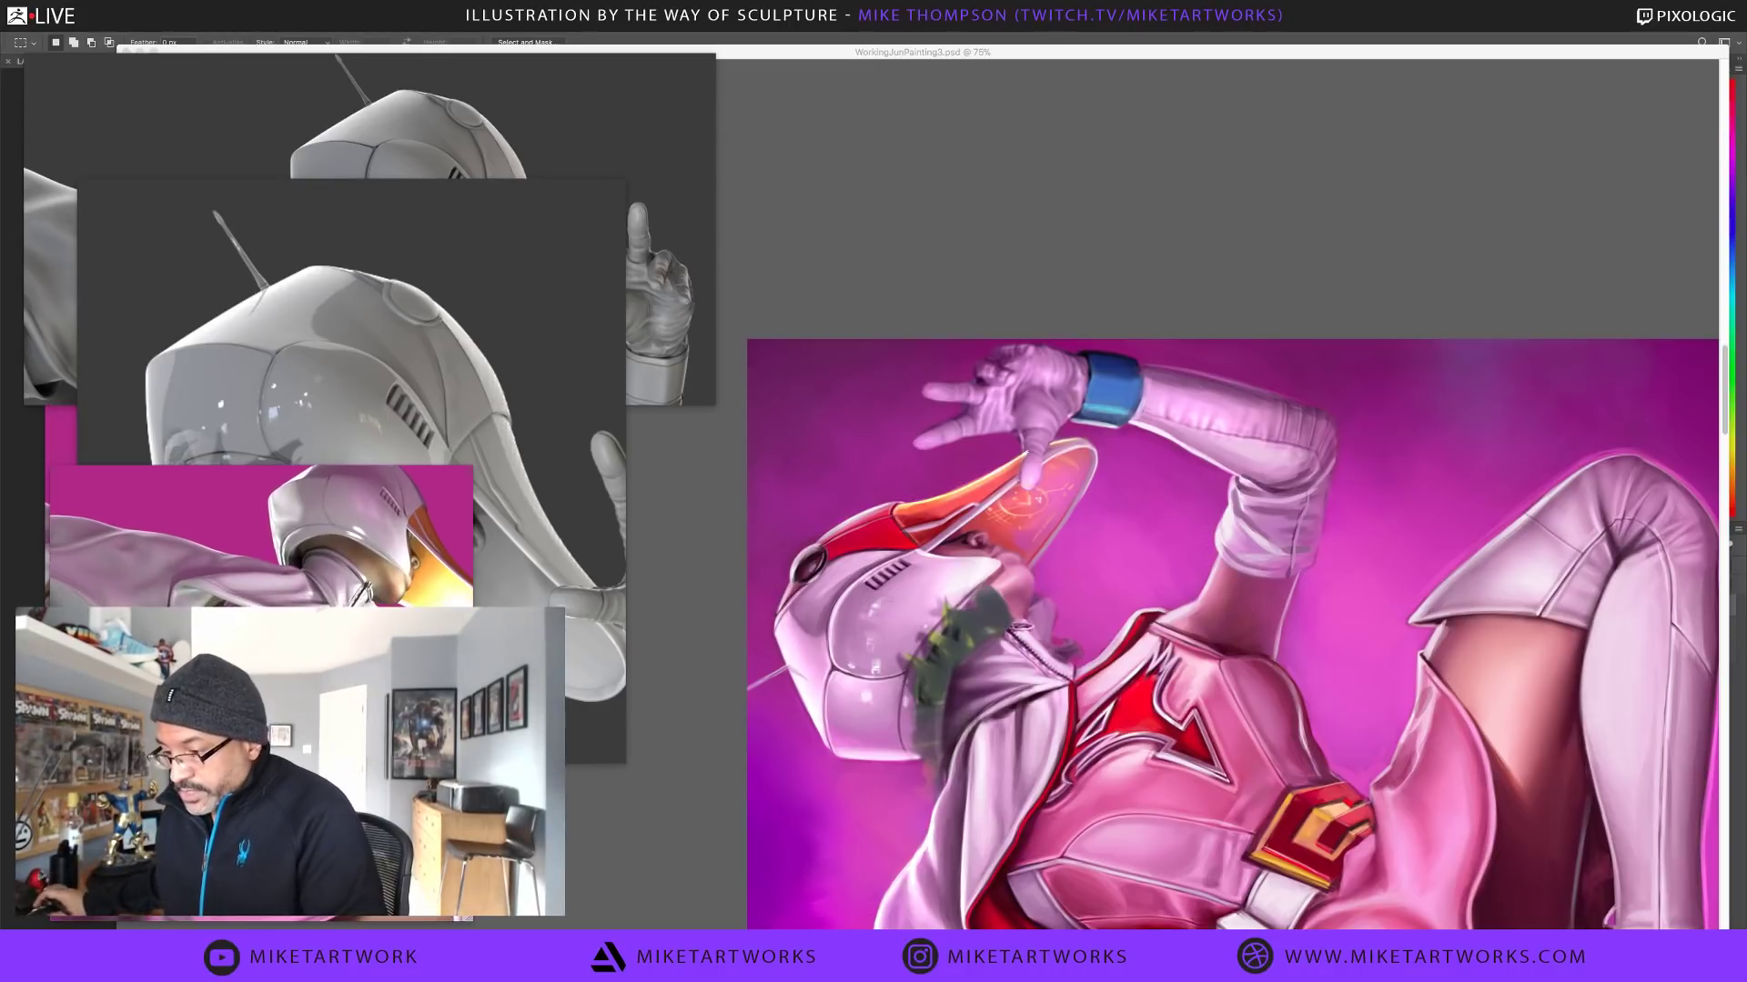
{"action": "scroll", "coordinate": [361, 597], "scroll_direction": "up", "scroll_amount": 2}
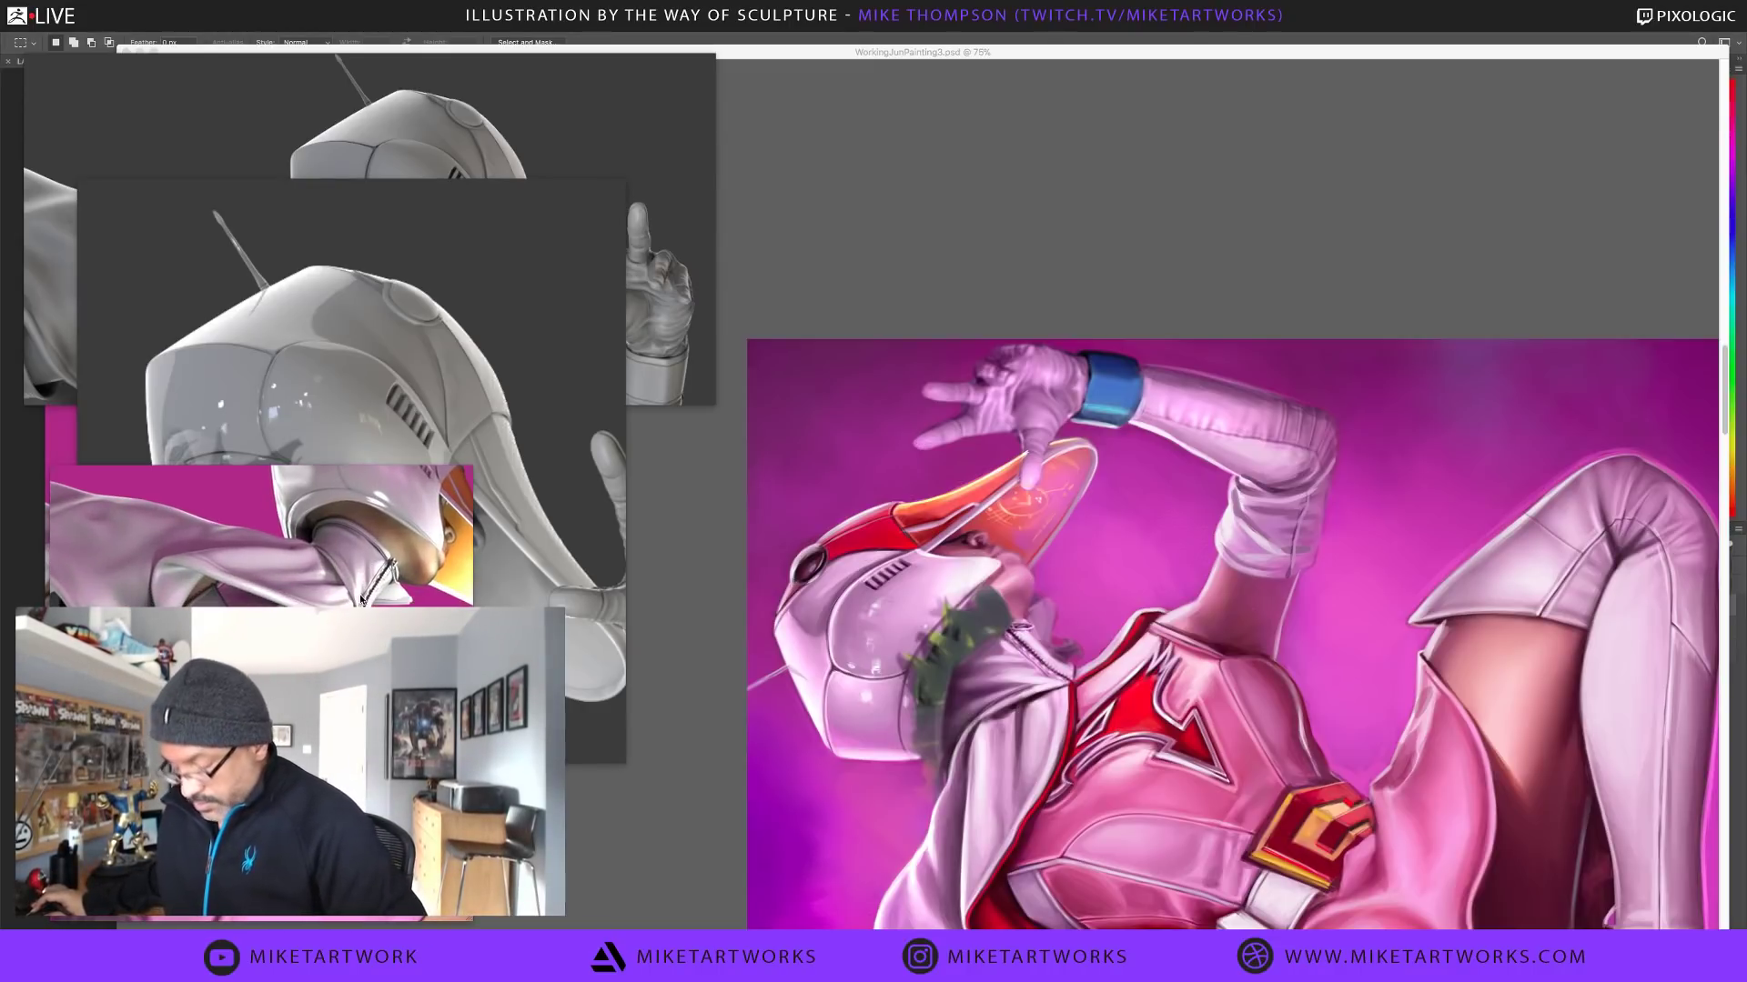
Recenter the colored reference on its helmet shell and touch up the painted shell with sampled near-white, muted purple and dark gray
{"action": "scroll", "coordinate": [371, 600], "scroll_direction": "down", "scroll_amount": 2}
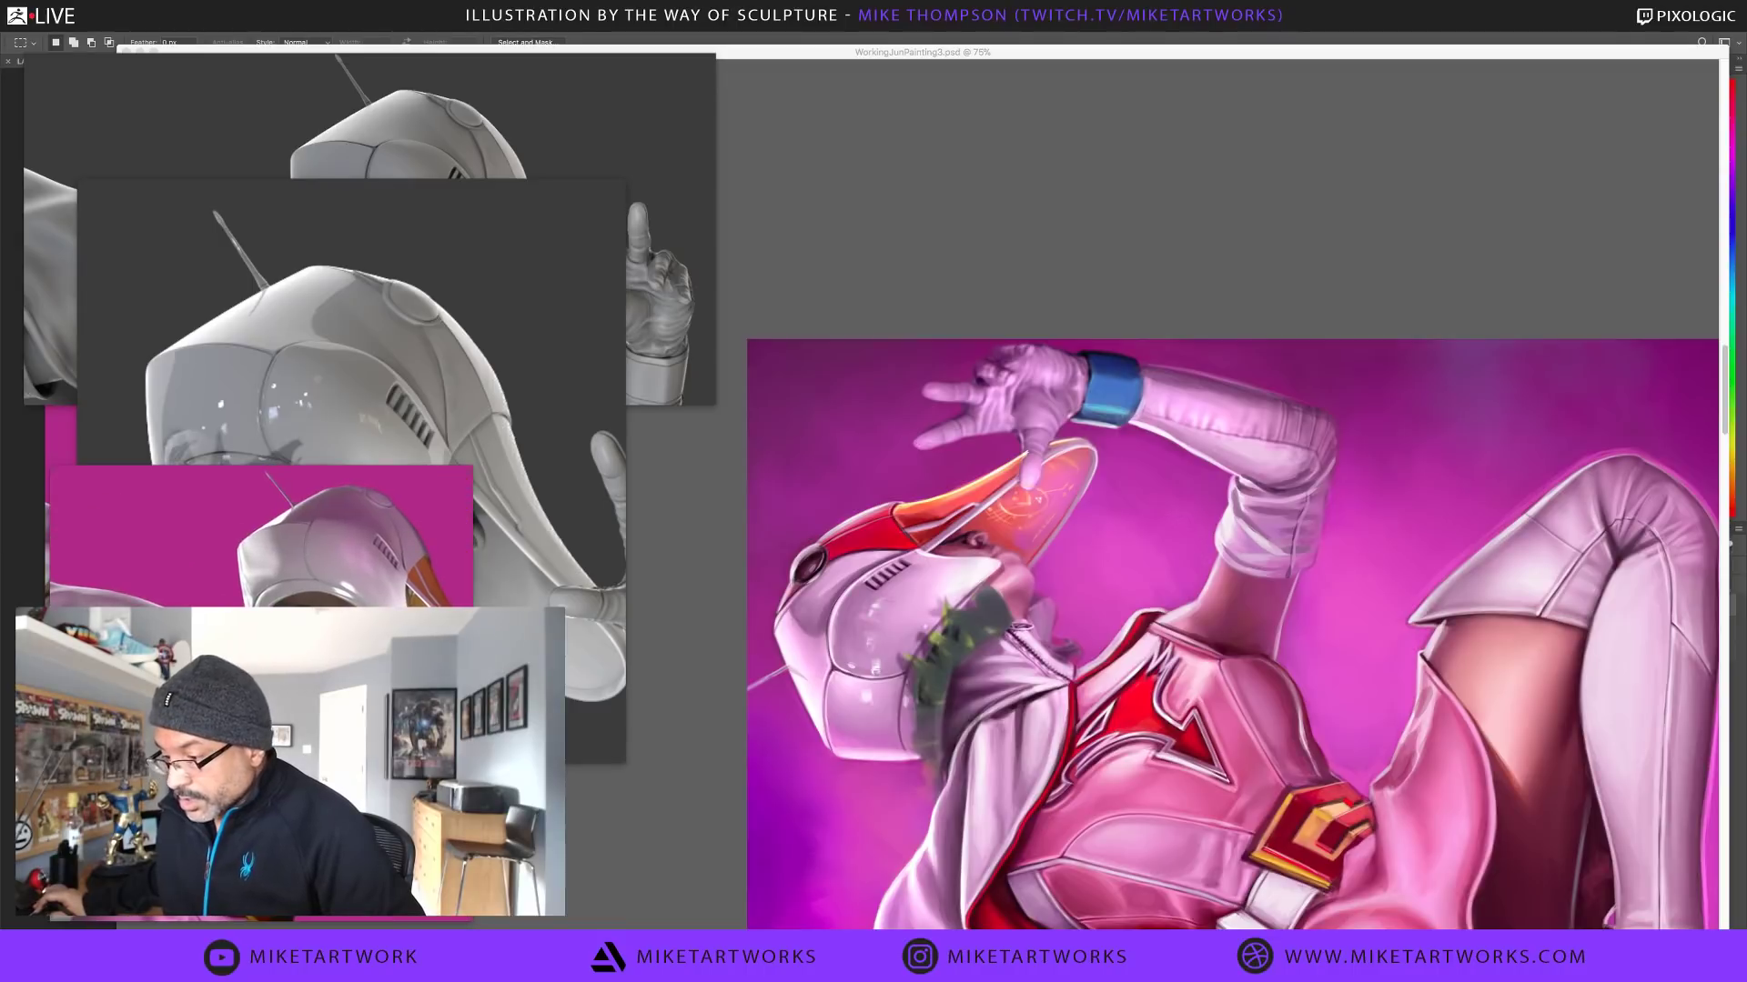
{"action": "scroll", "coordinate": [262, 537], "scroll_direction": "right", "scroll_amount": 2}
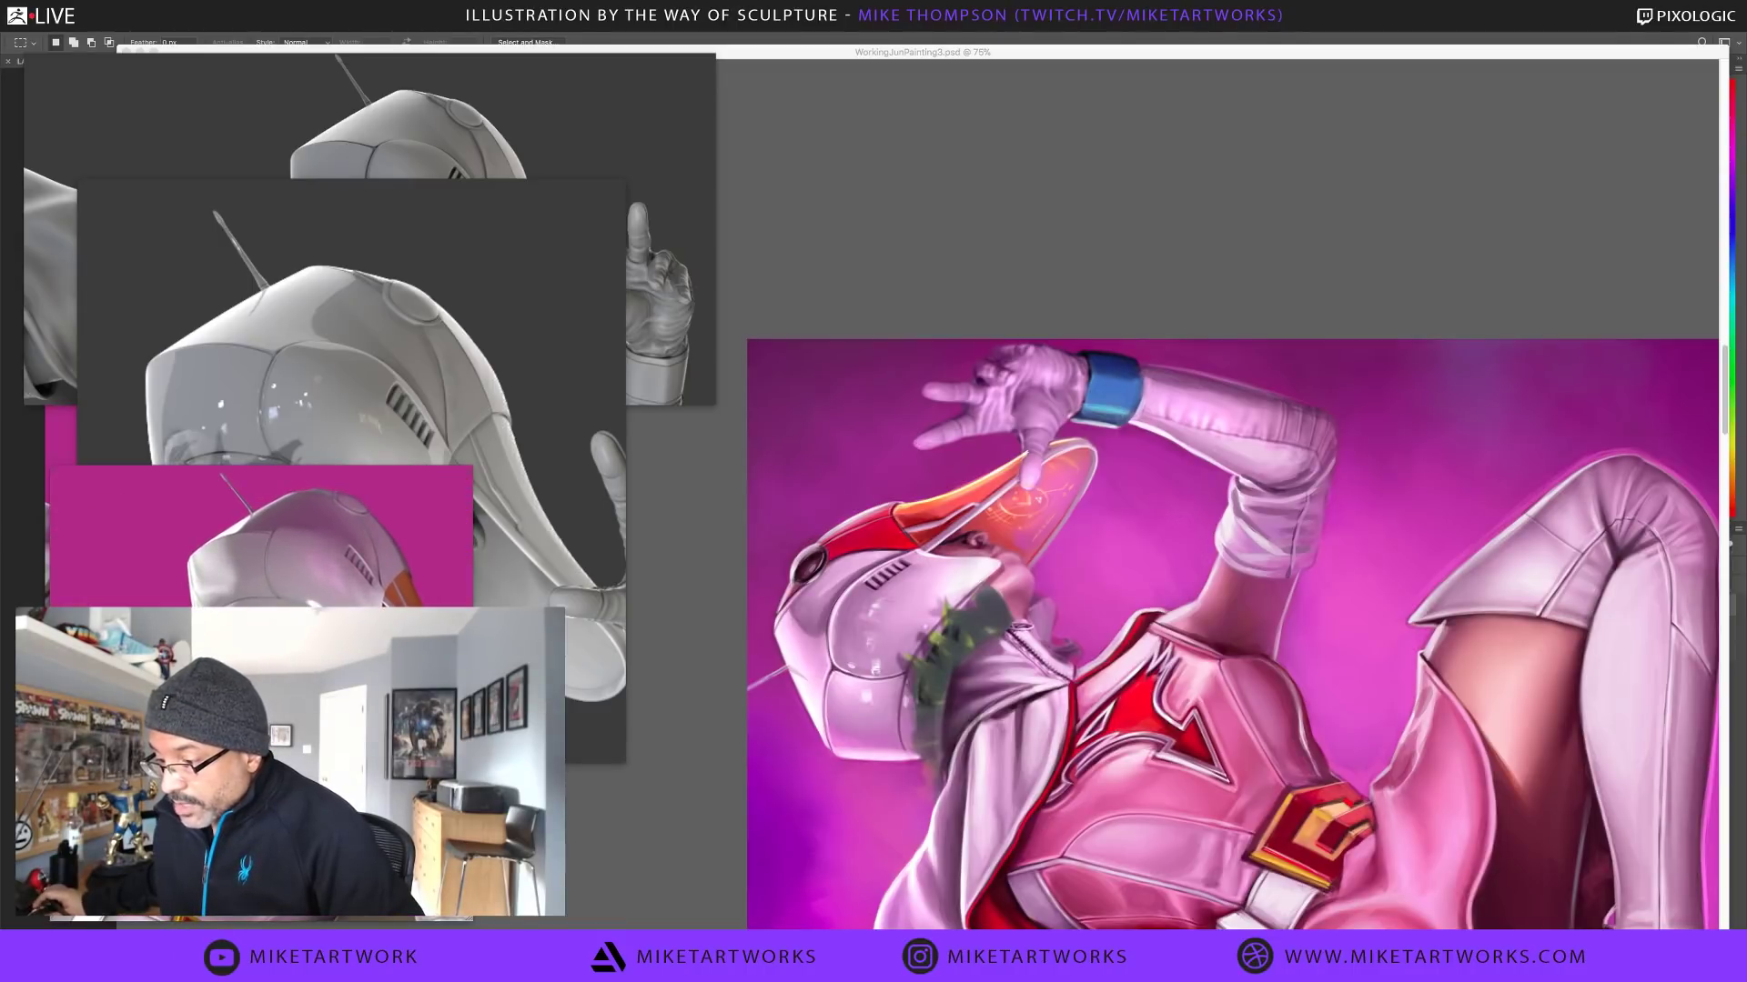
{"action": "key", "text": "Tab"}
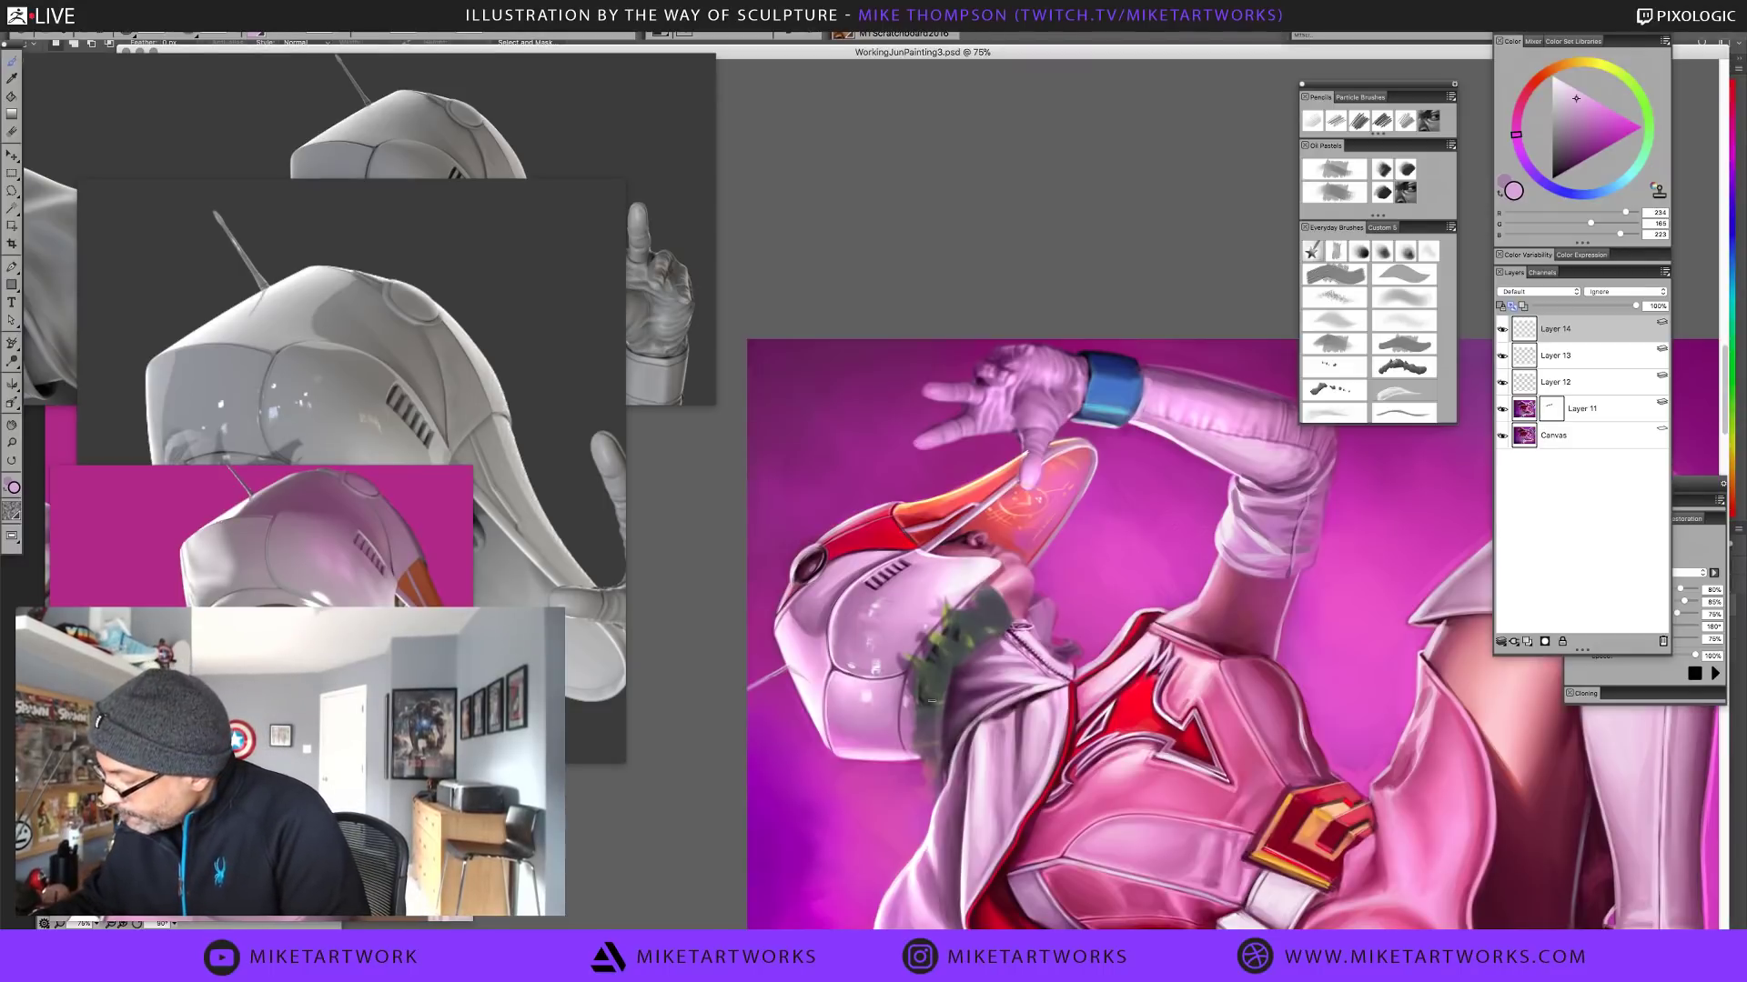
{"action": "left_click", "coordinate": [821, 687], "text": "alt"}
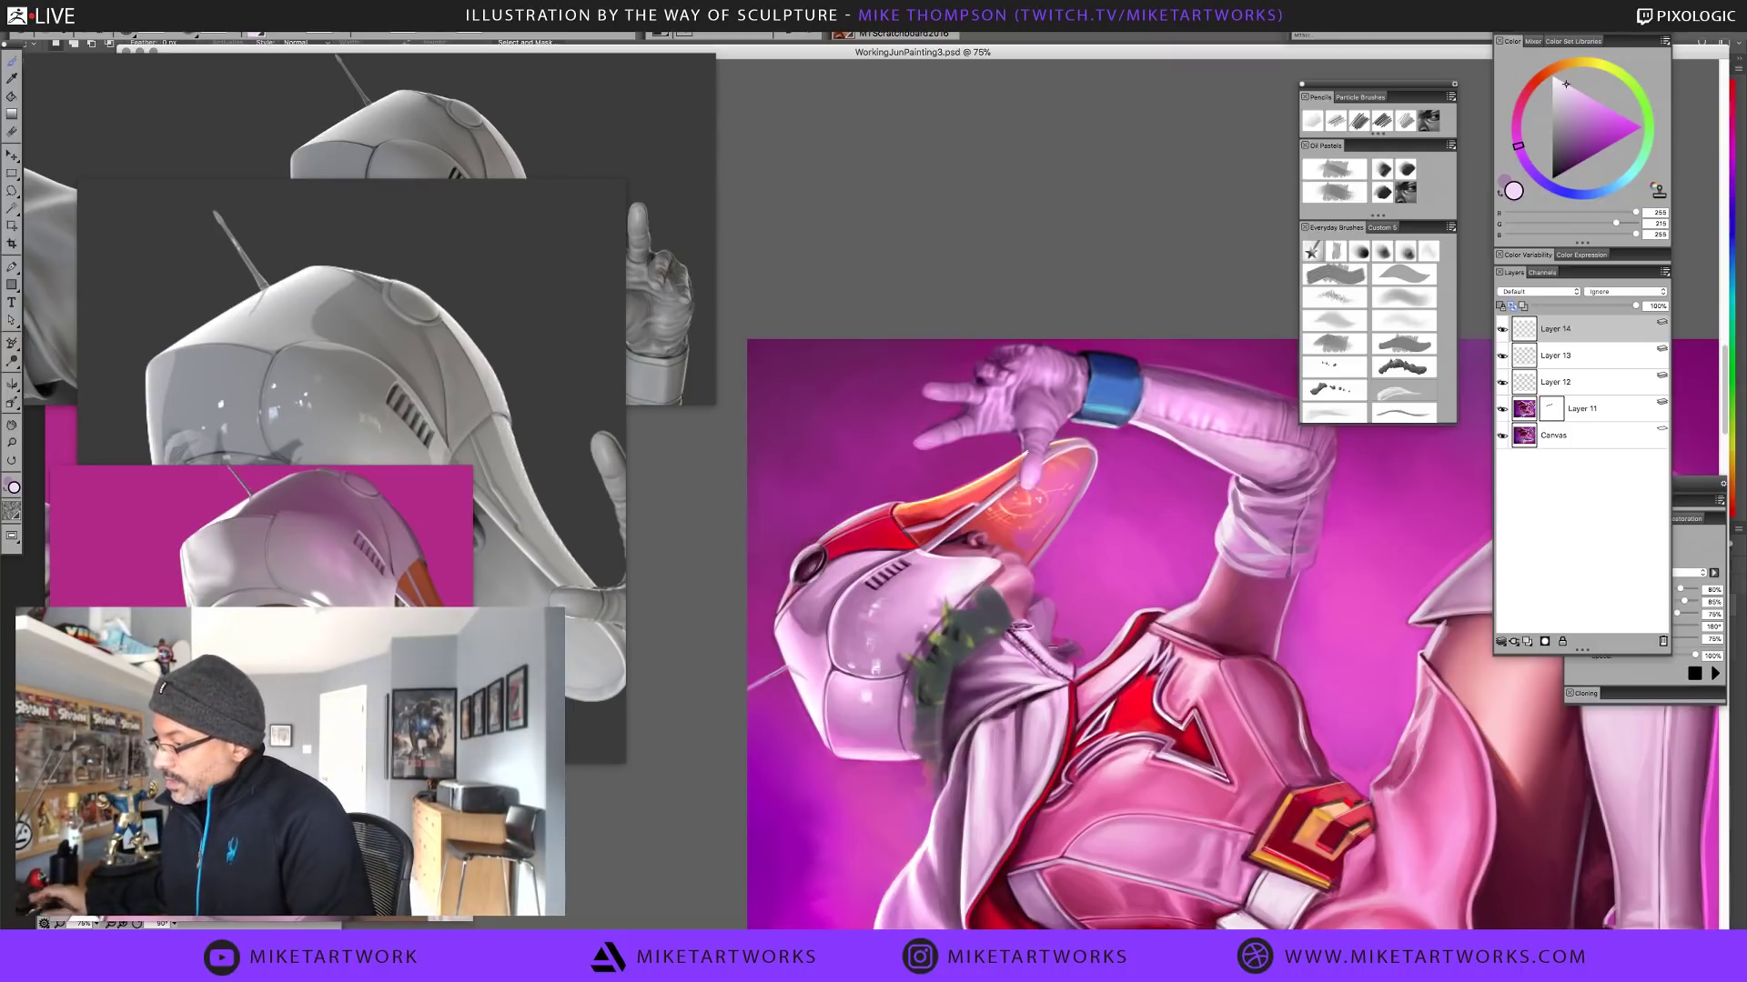
{"action": "left_click", "coordinate": [823, 693], "text": "alt"}
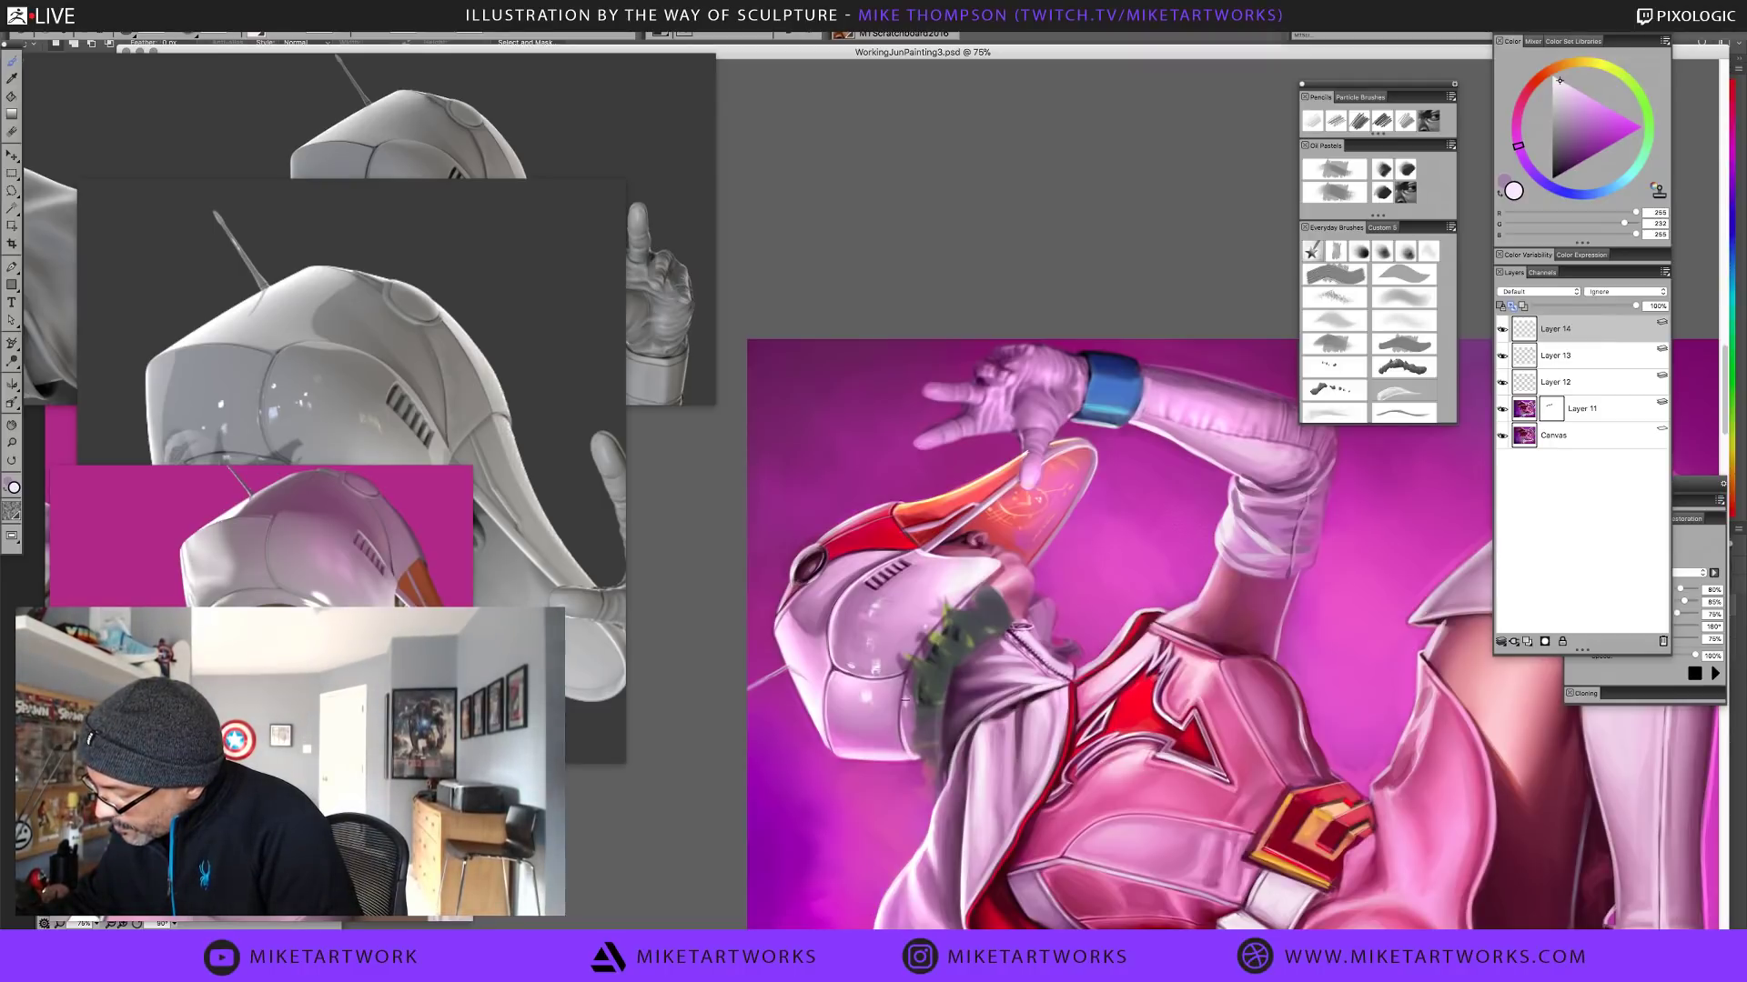
{"action": "left_click_drag", "start_coordinate": [904, 700], "coordinate": [905, 741]}
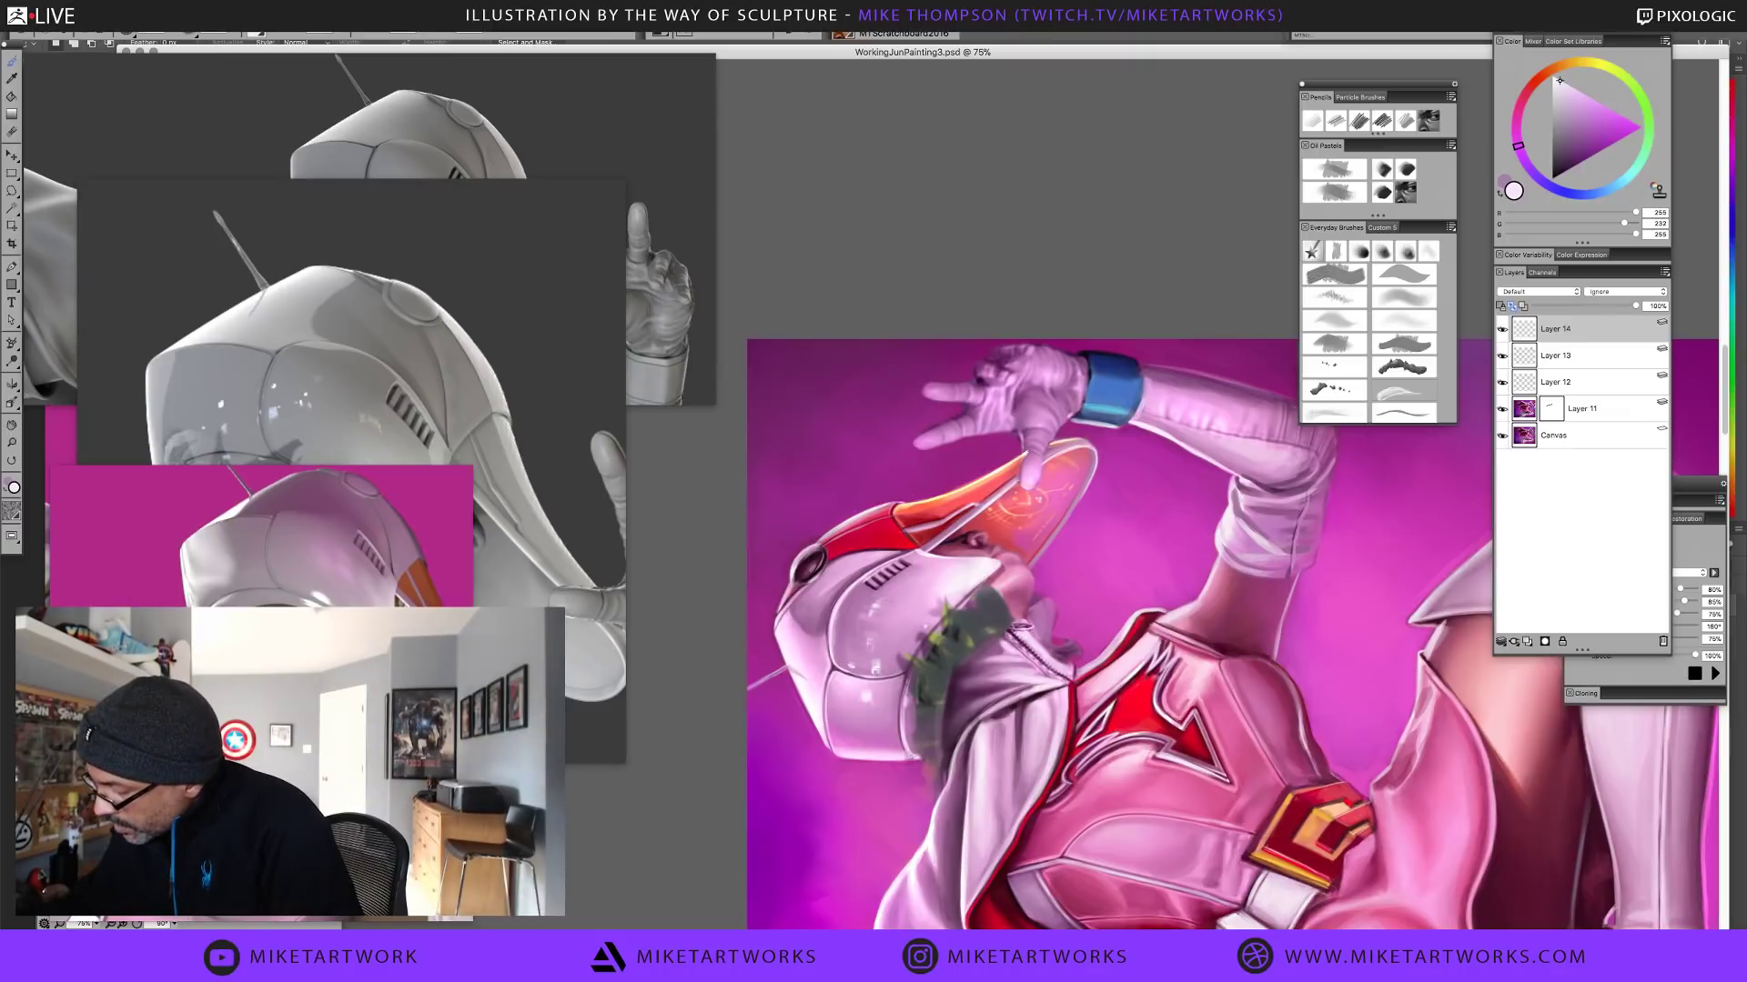
{"action": "left_click", "coordinate": [838, 665], "text": "alt"}
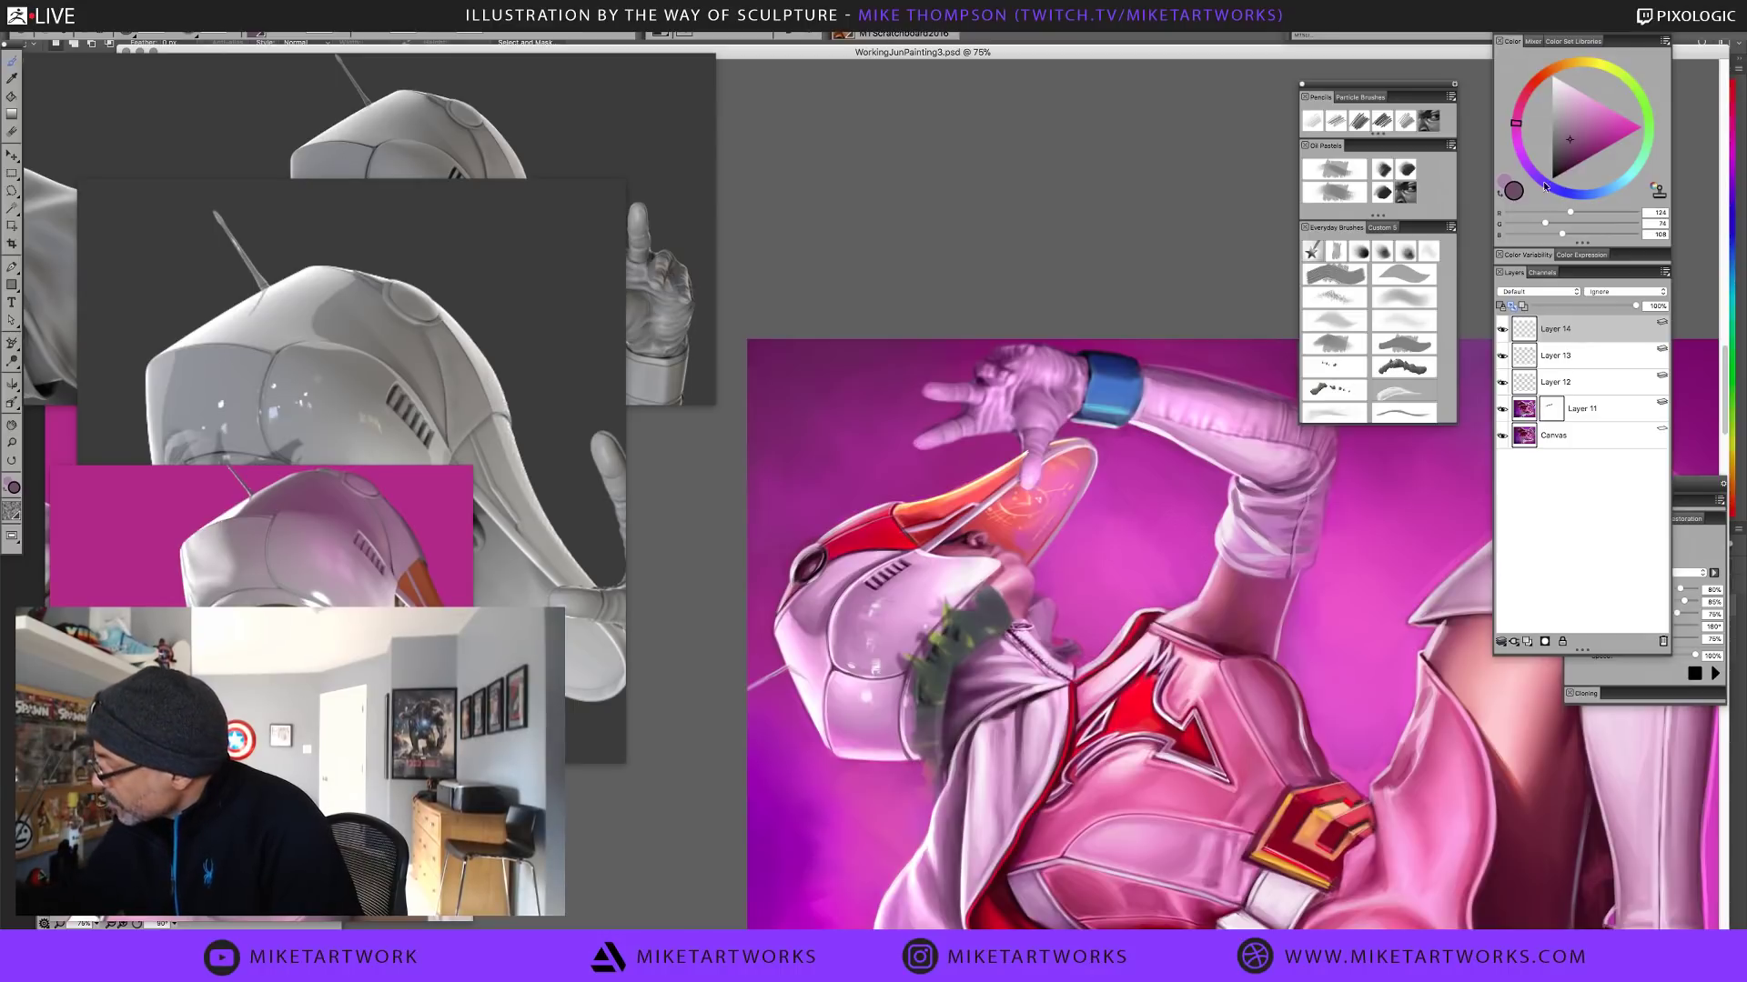
{"action": "left_click", "coordinate": [911, 757], "text": "alt"}
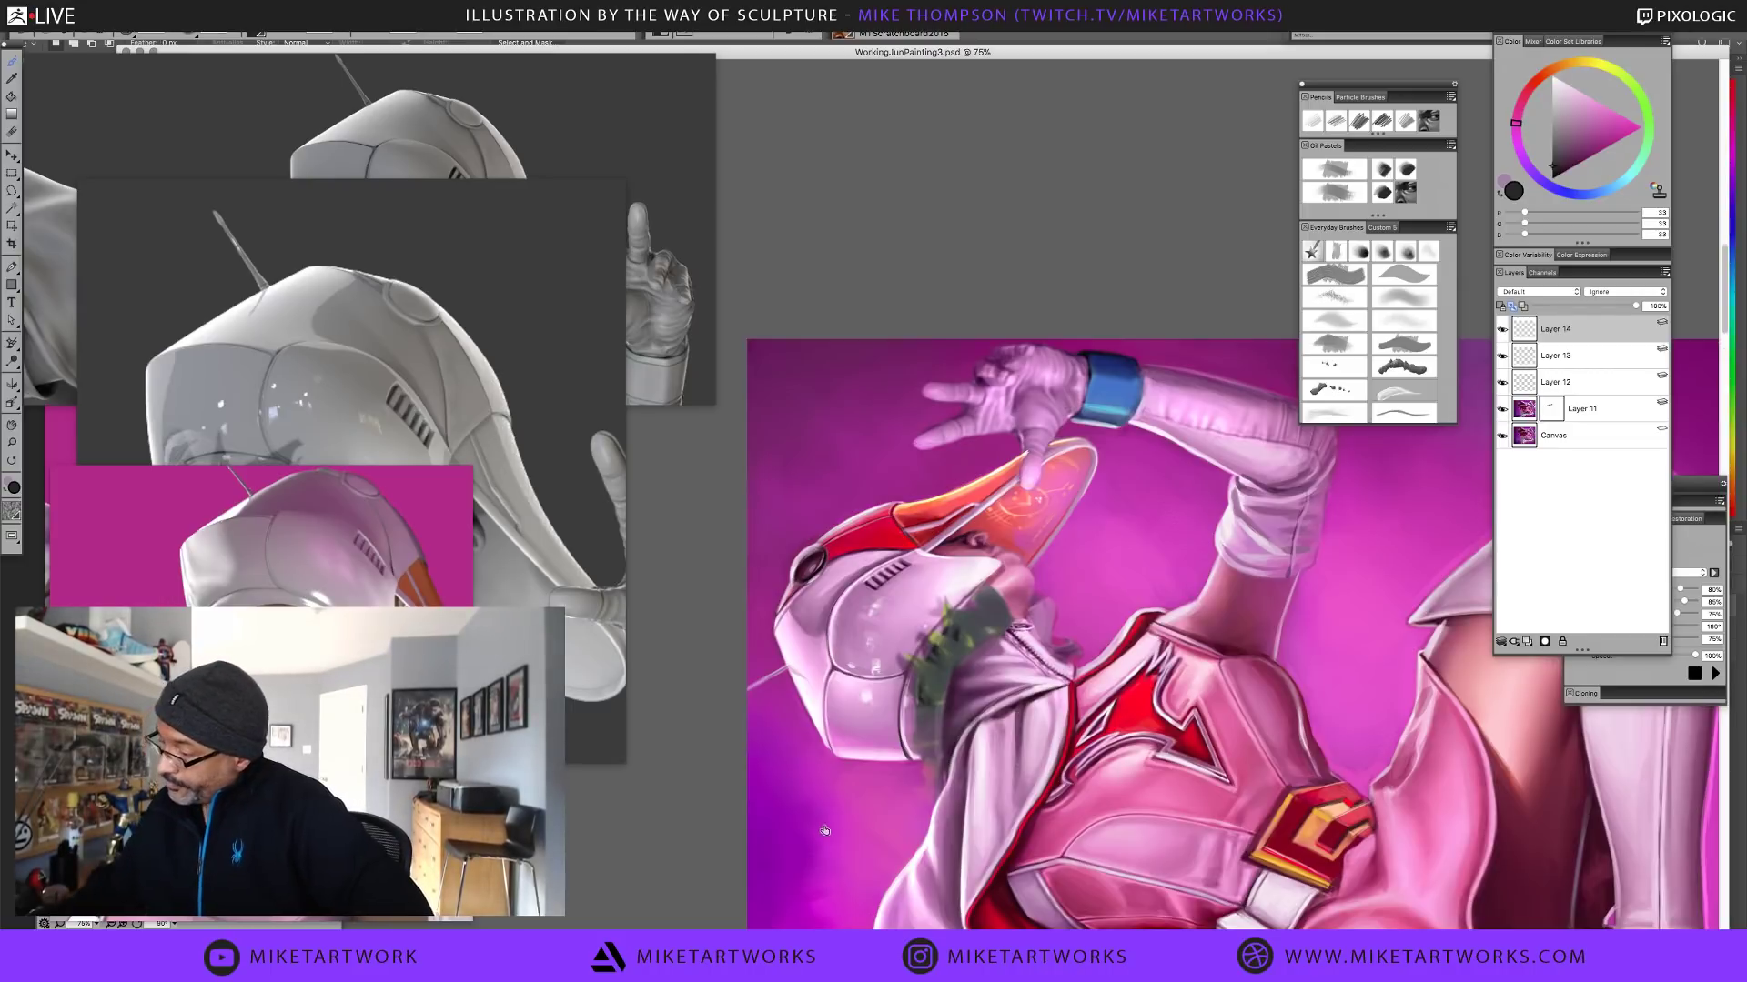
Return the canvas upright and refine the rear of the helmet shell with sampled near-white, lilac and orchid pink tones
{"action": "key", "text": "ctrl+alt+h"}
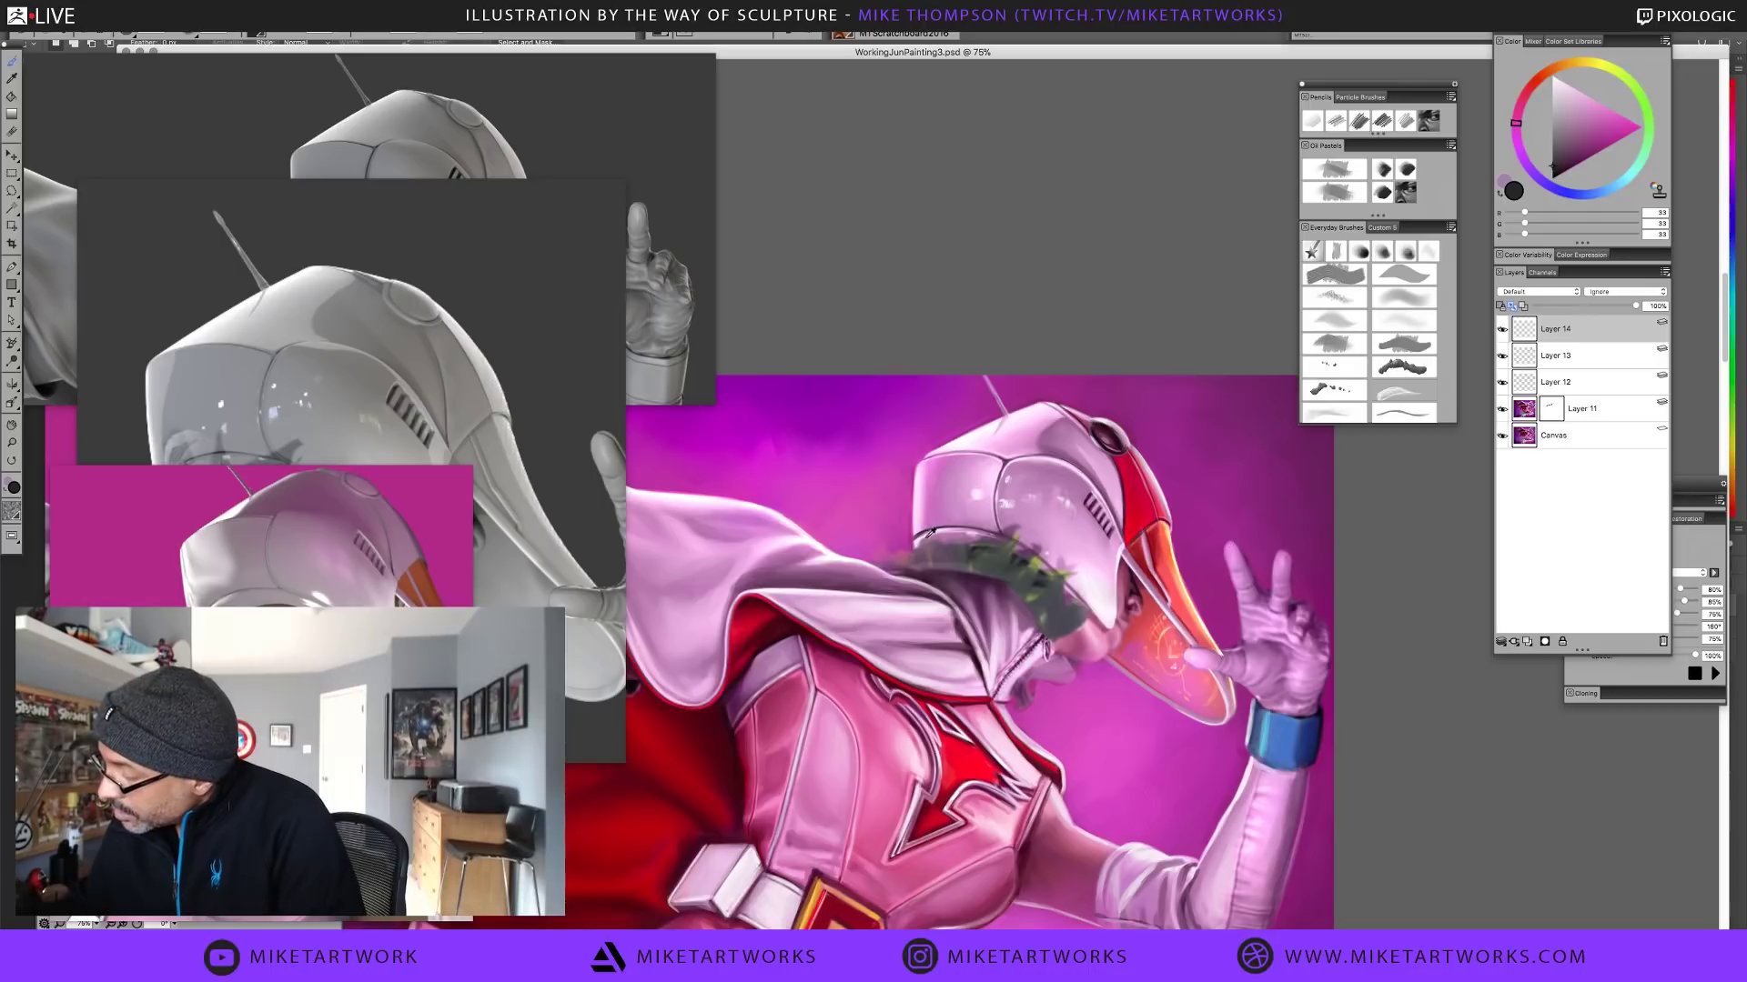
{"action": "left_click", "coordinate": [995, 418], "text": "alt"}
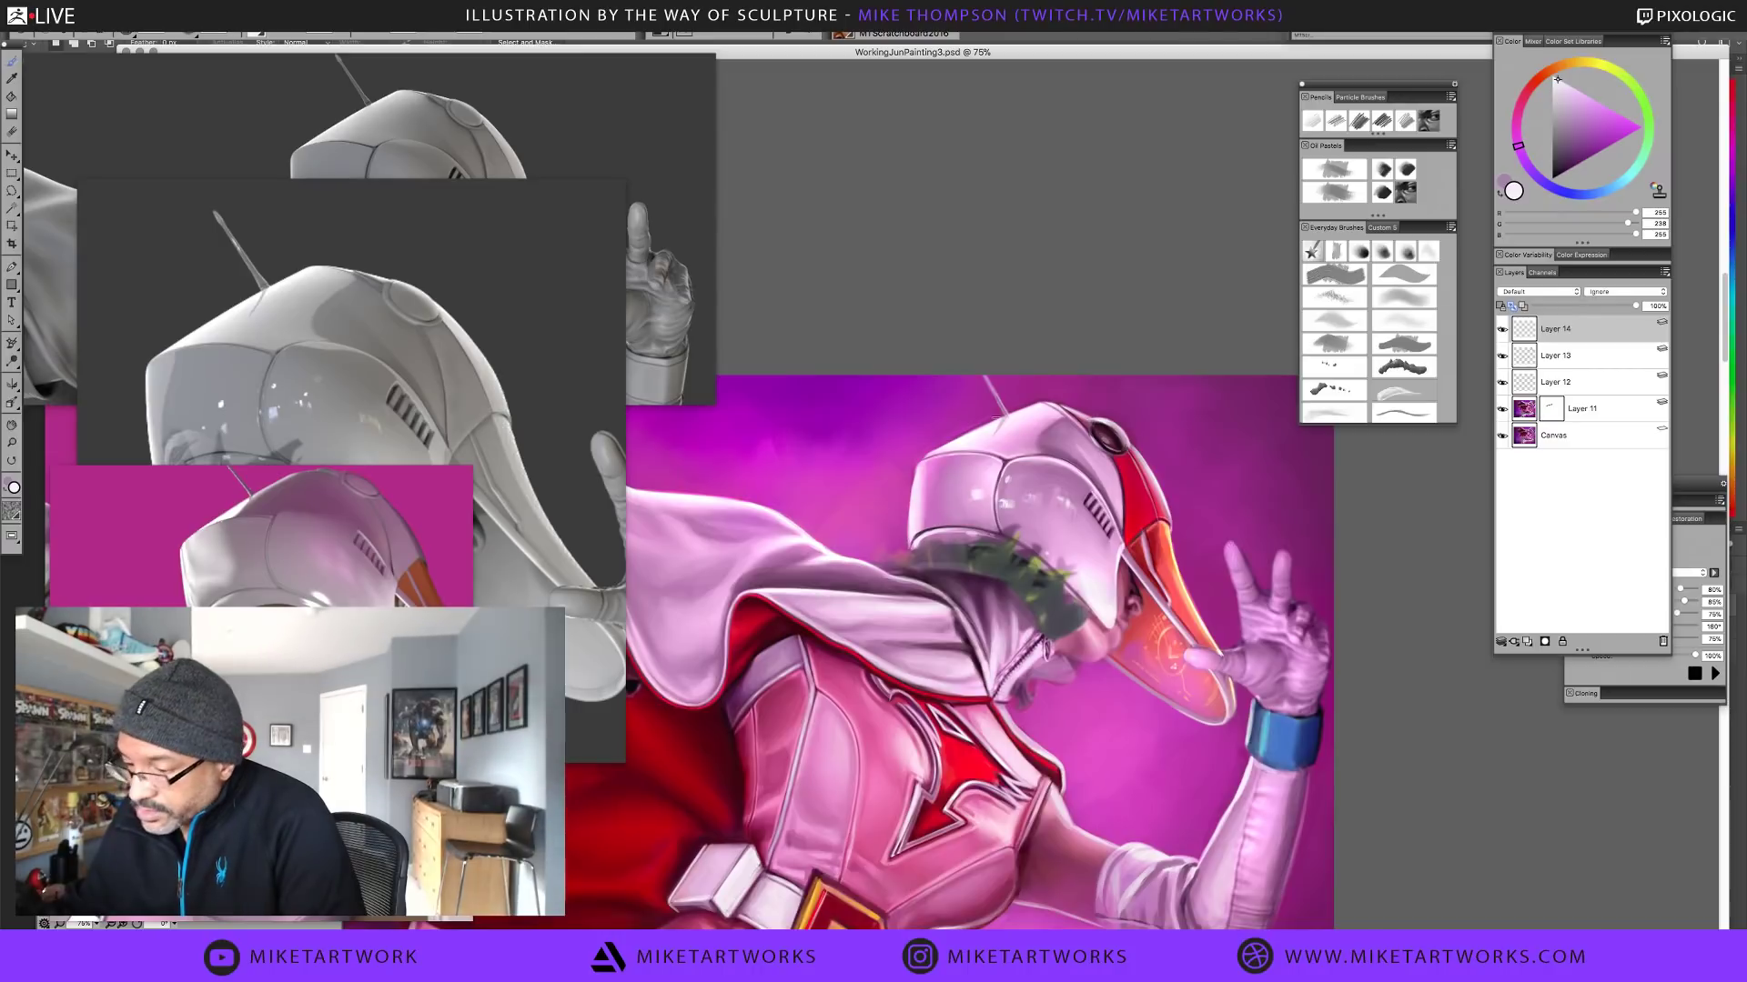
{"action": "left_click", "coordinate": [960, 437], "text": "alt"}
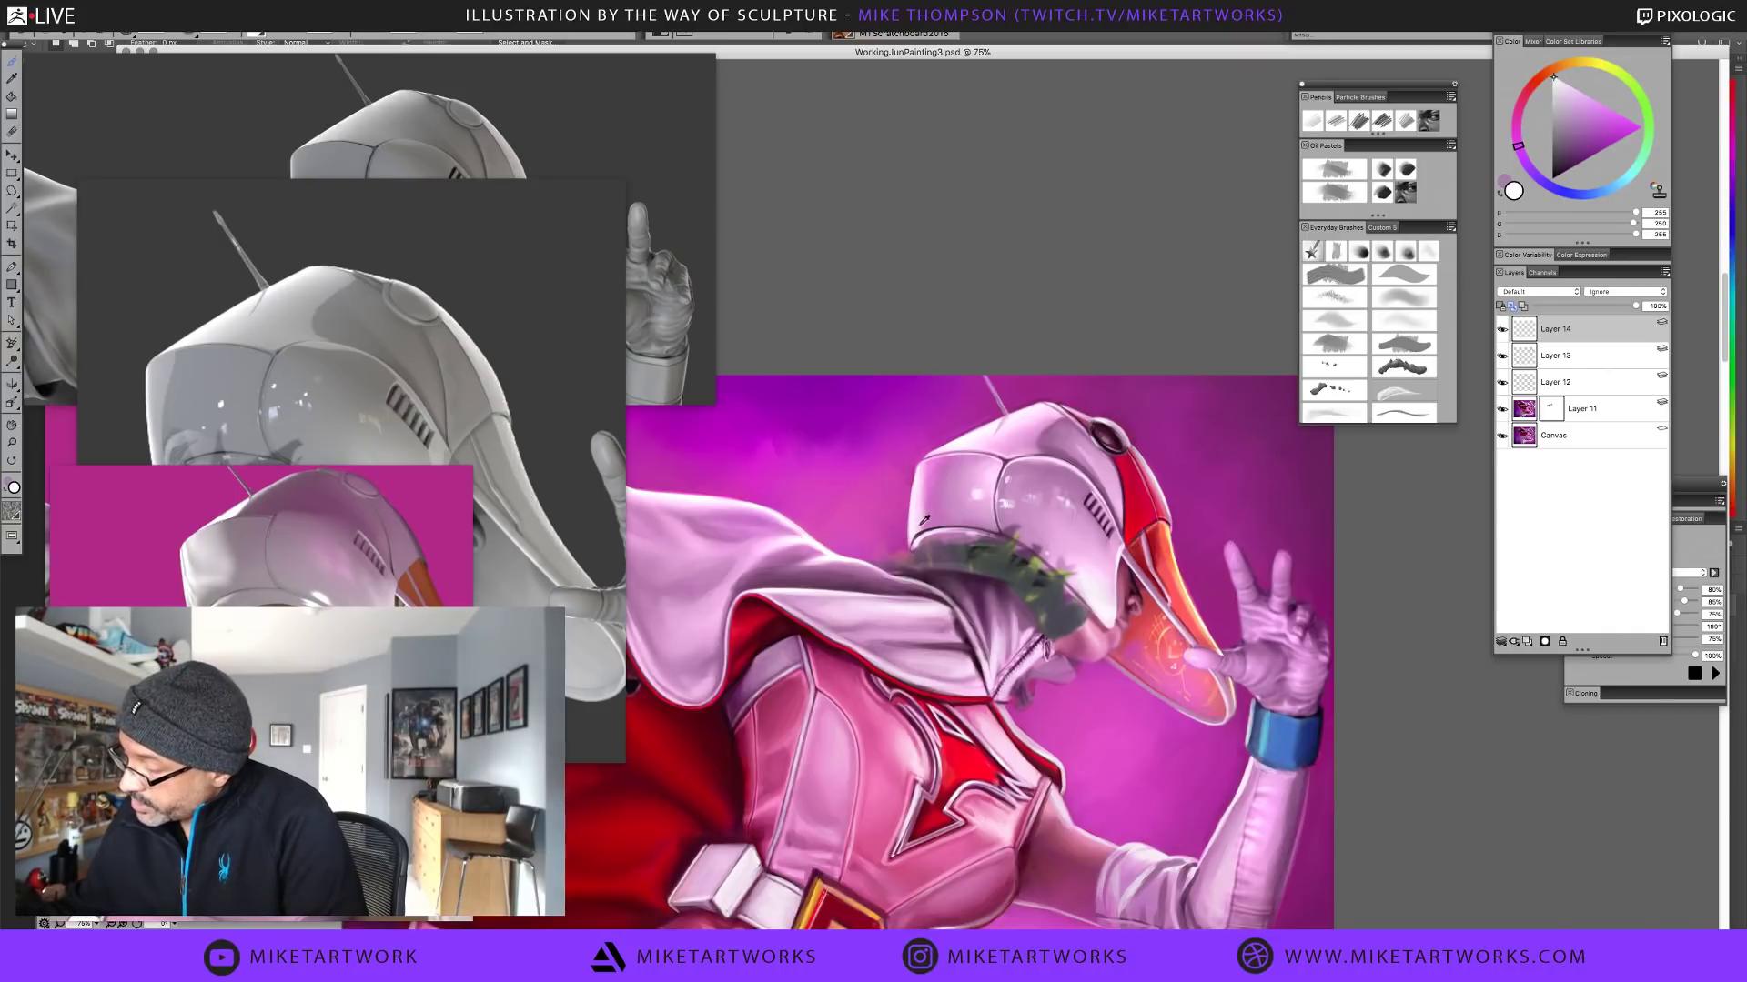
{"action": "left_click", "coordinate": [925, 519], "text": "alt"}
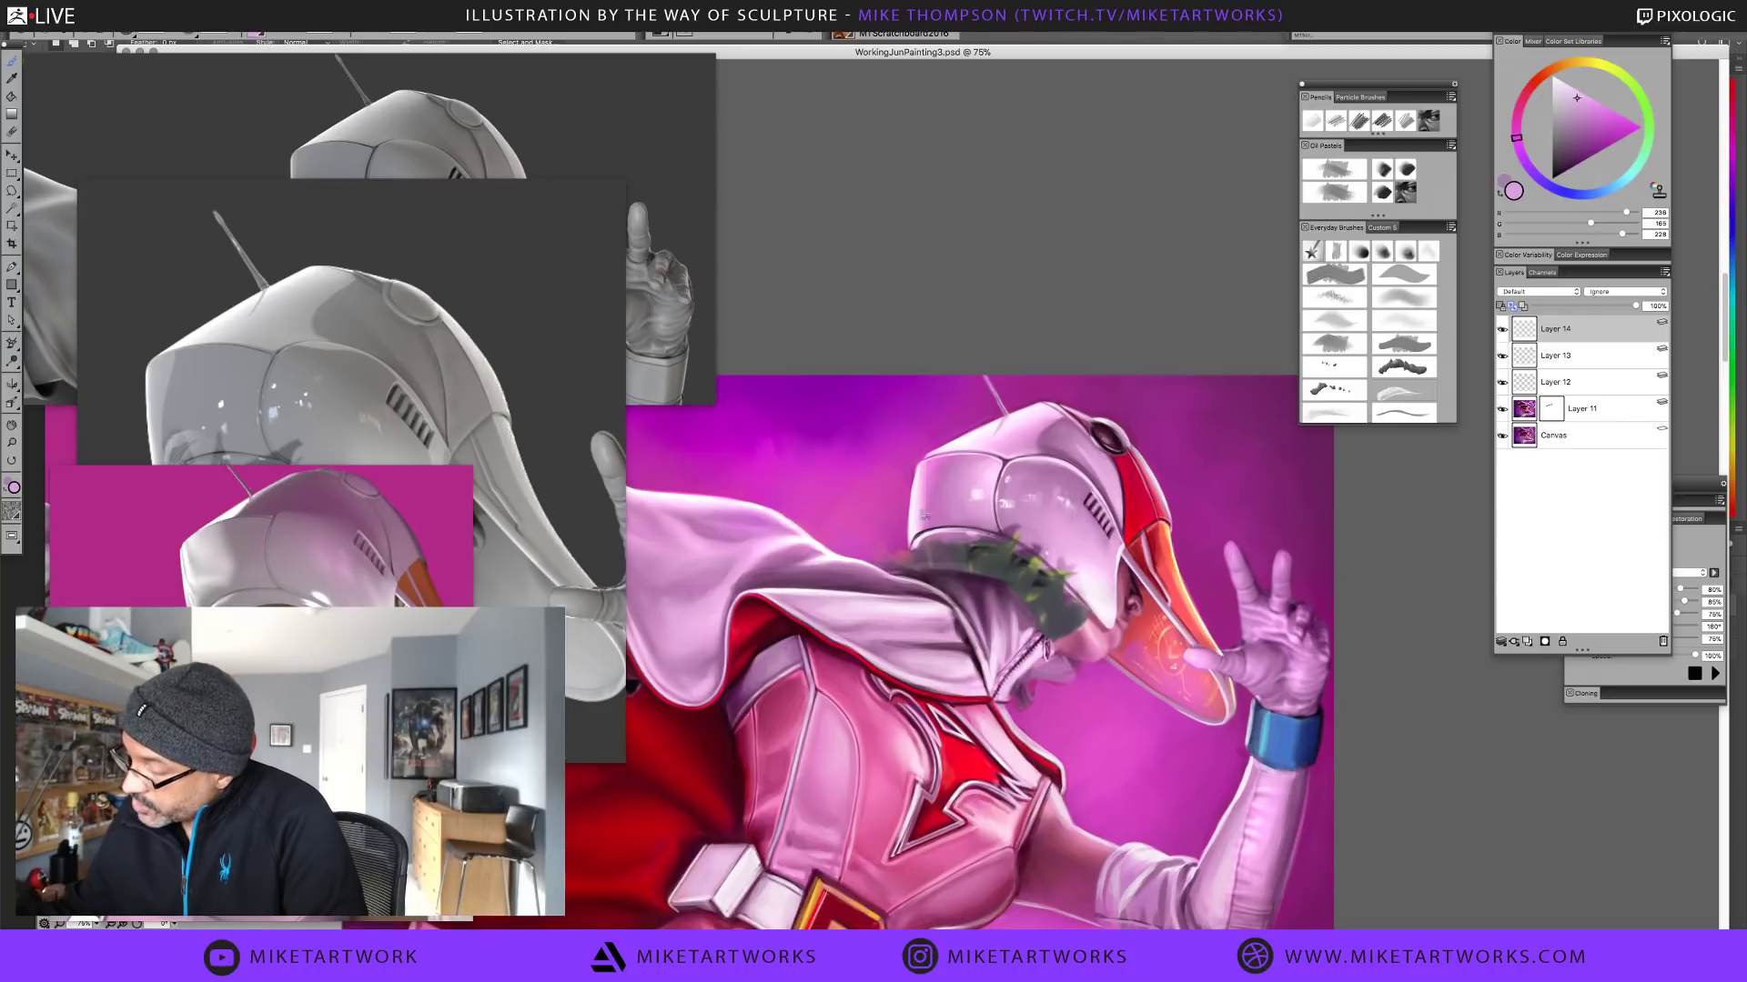
{"action": "left_click", "coordinate": [935, 479], "text": "alt"}
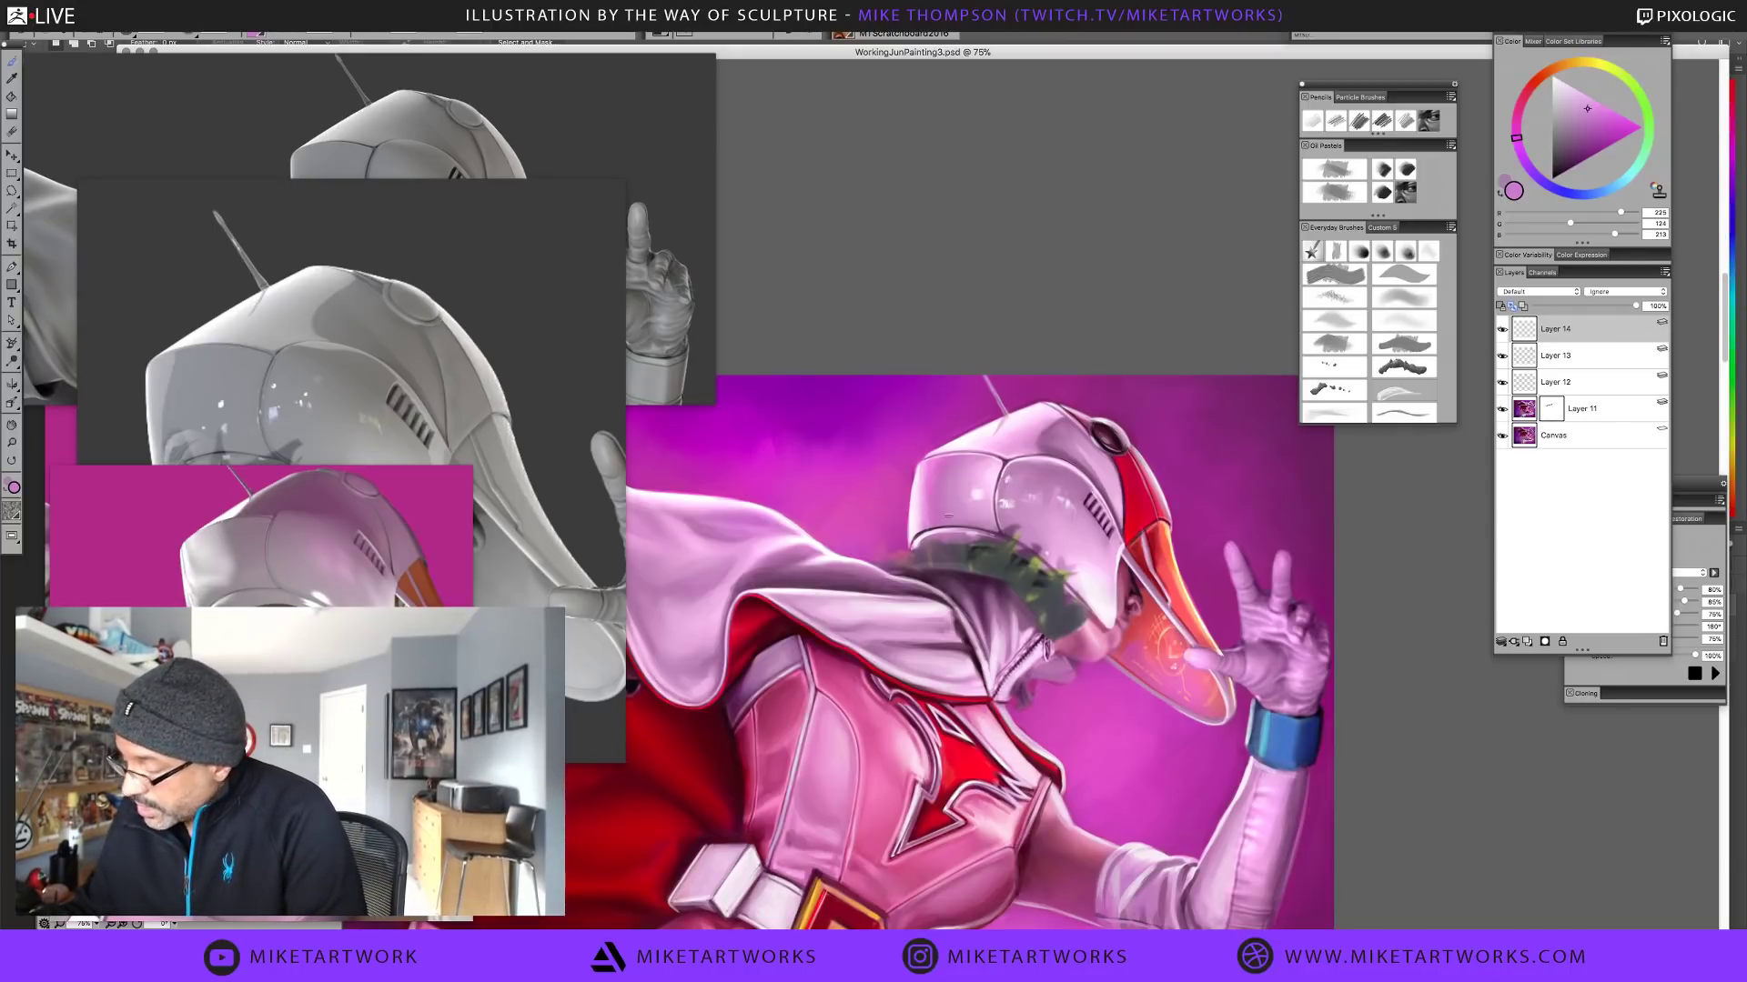
{"action": "left_click", "coordinate": [924, 527], "text": "alt"}
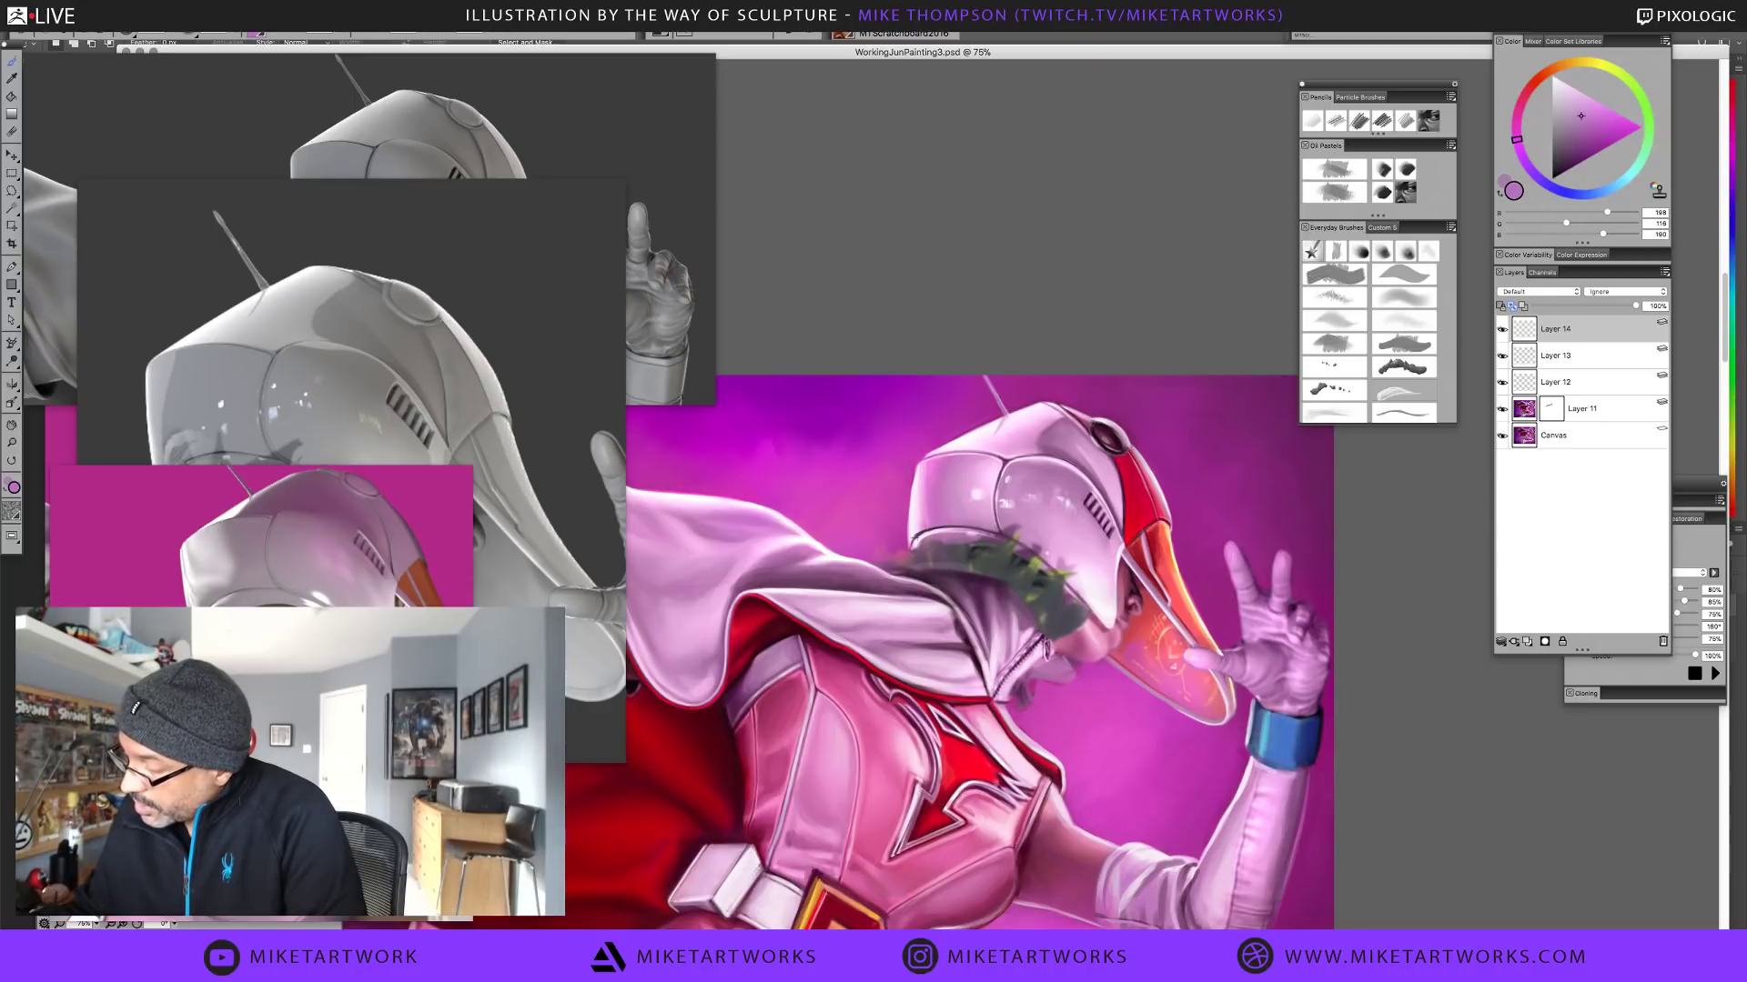
{"action": "left_click", "coordinate": [928, 526], "text": "alt"}
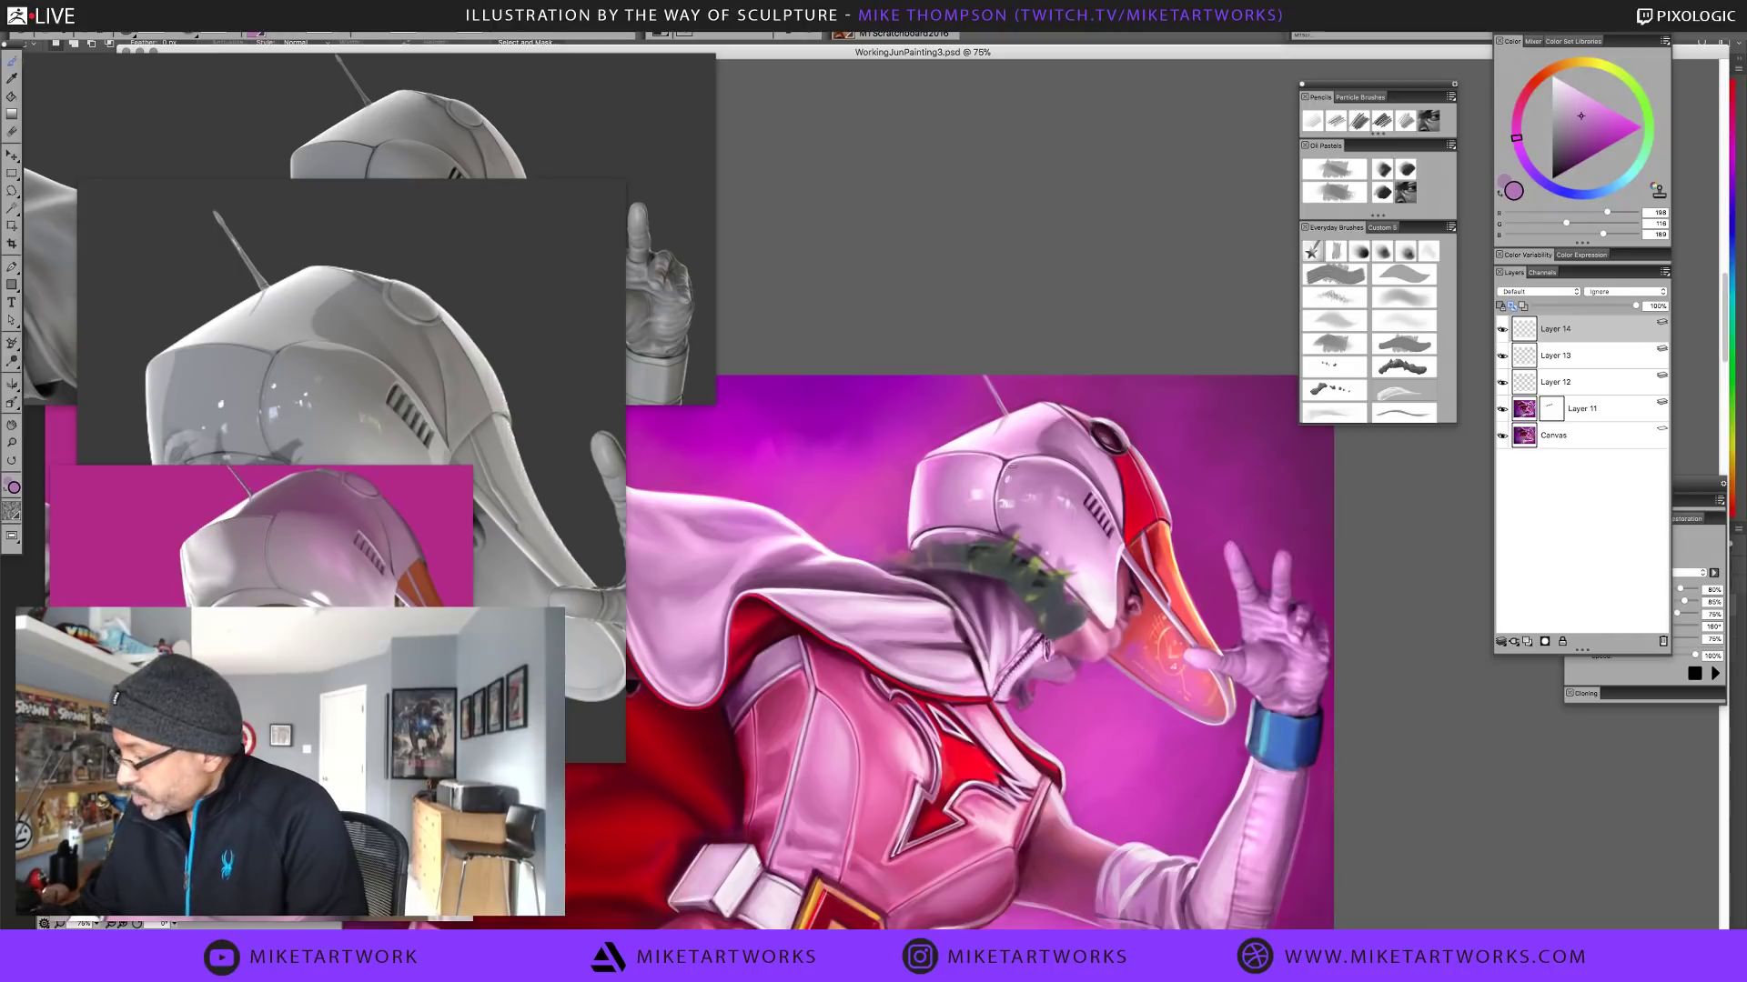
{"action": "left_click", "coordinate": [915, 543], "text": "alt"}
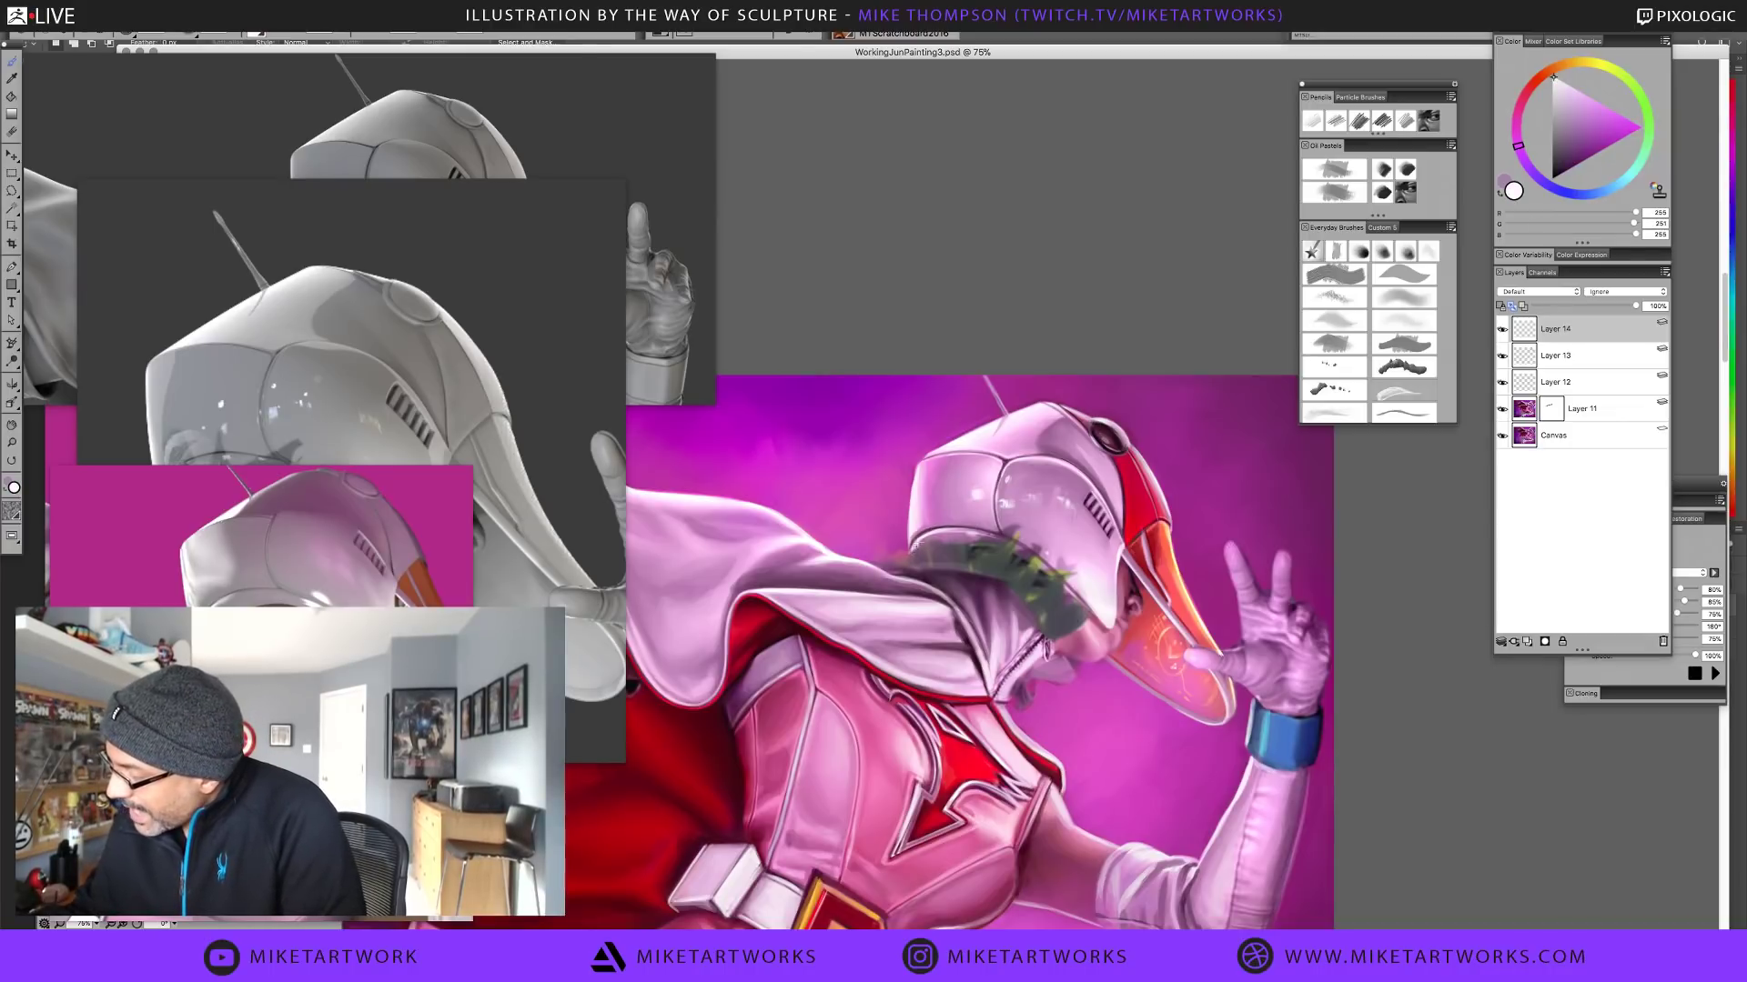
Rework the shell's panel seams and rear lower shading with sampled muted purple, dark plum and light pink
{"action": "left_click", "coordinate": [1060, 450], "text": "alt"}
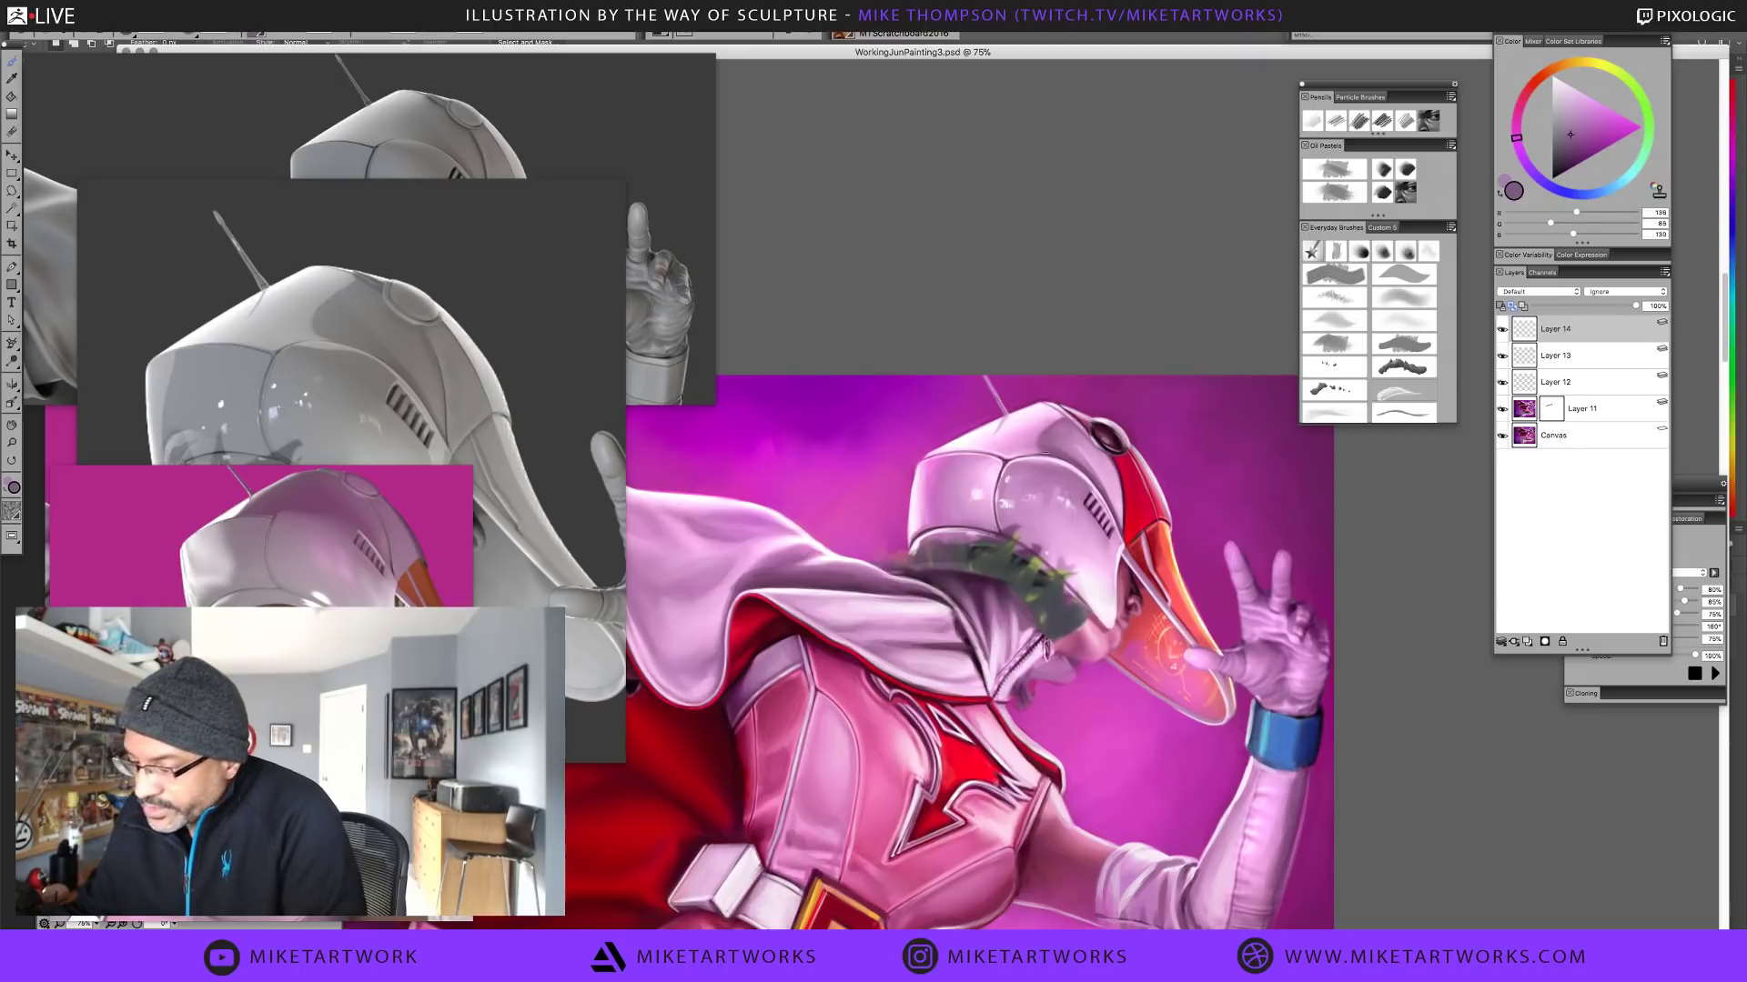
{"action": "left_click", "coordinate": [934, 543], "text": "alt"}
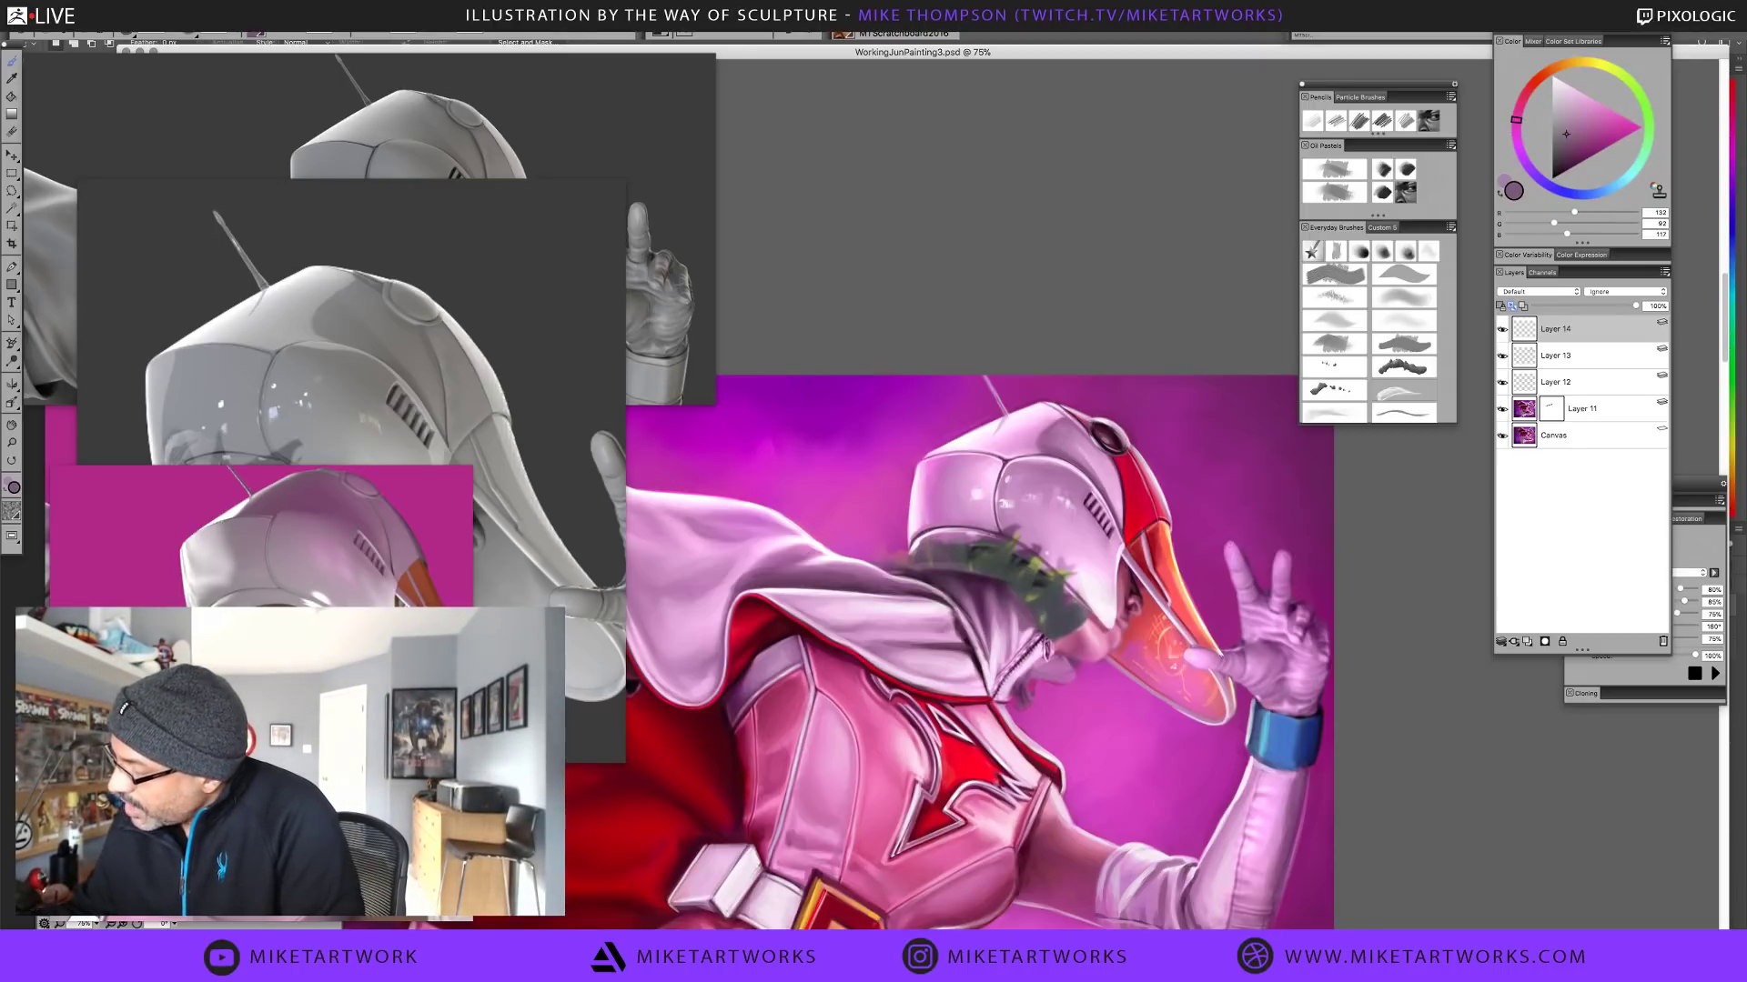
{"action": "left_click", "coordinate": [1014, 455], "text": "alt"}
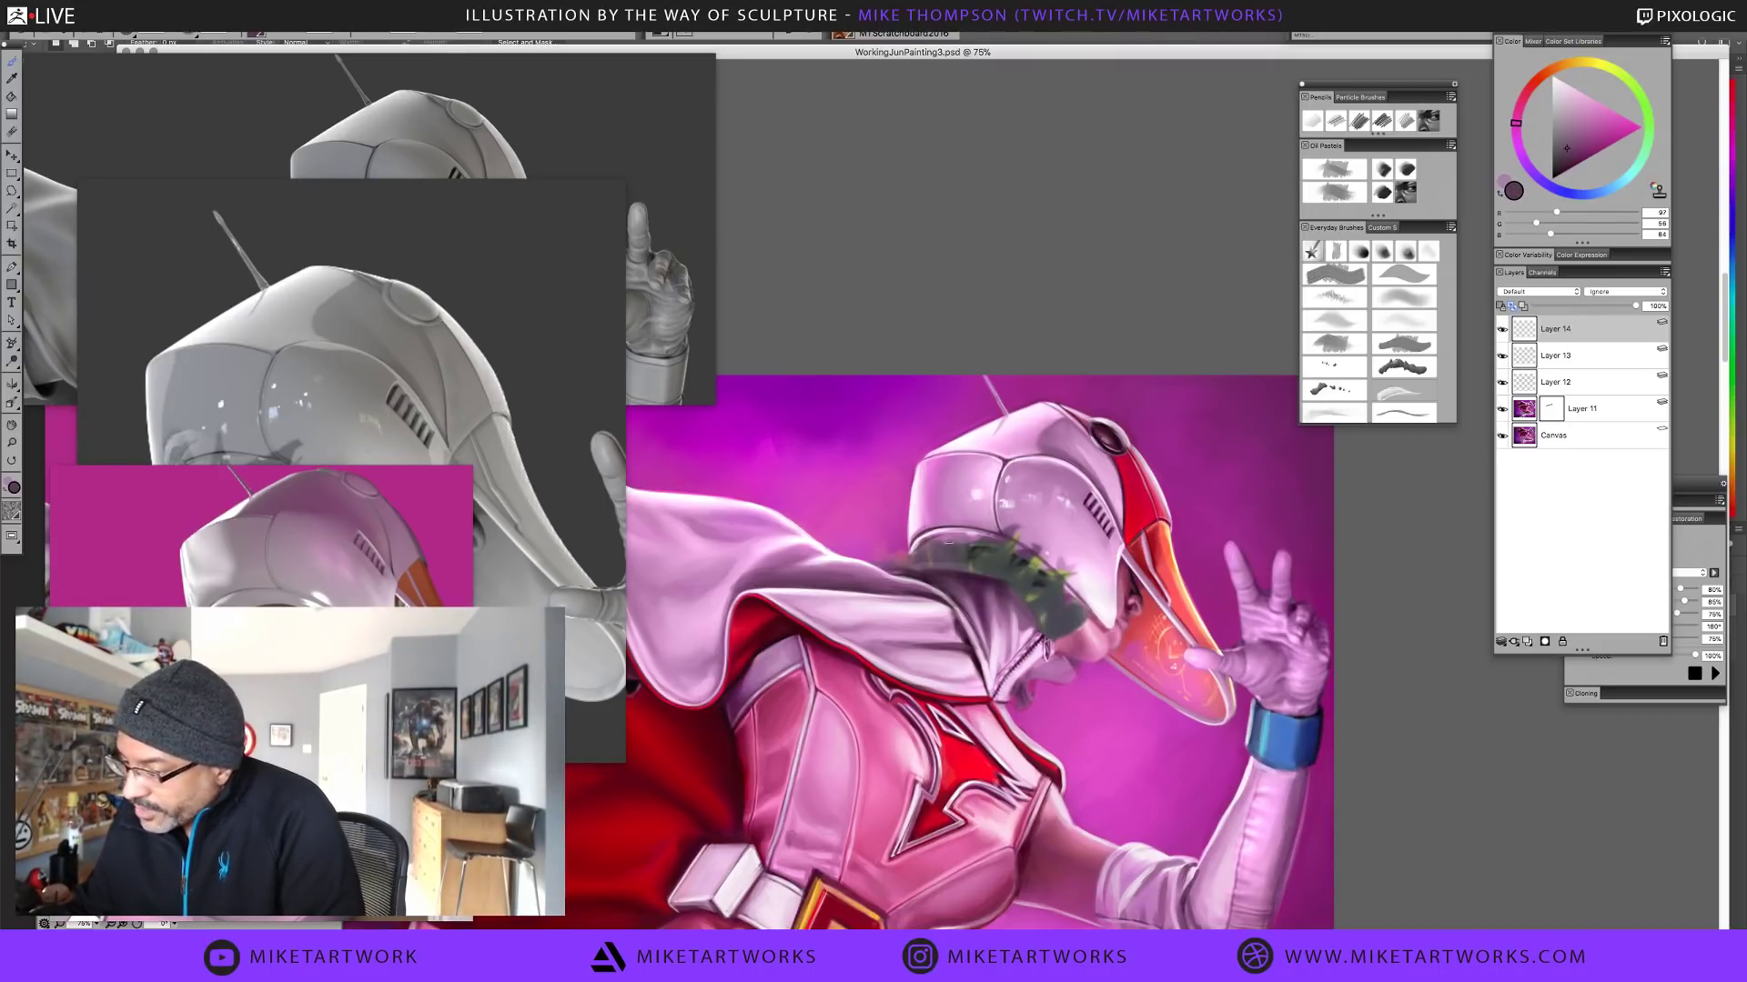
{"action": "left_click", "coordinate": [929, 536], "text": "alt"}
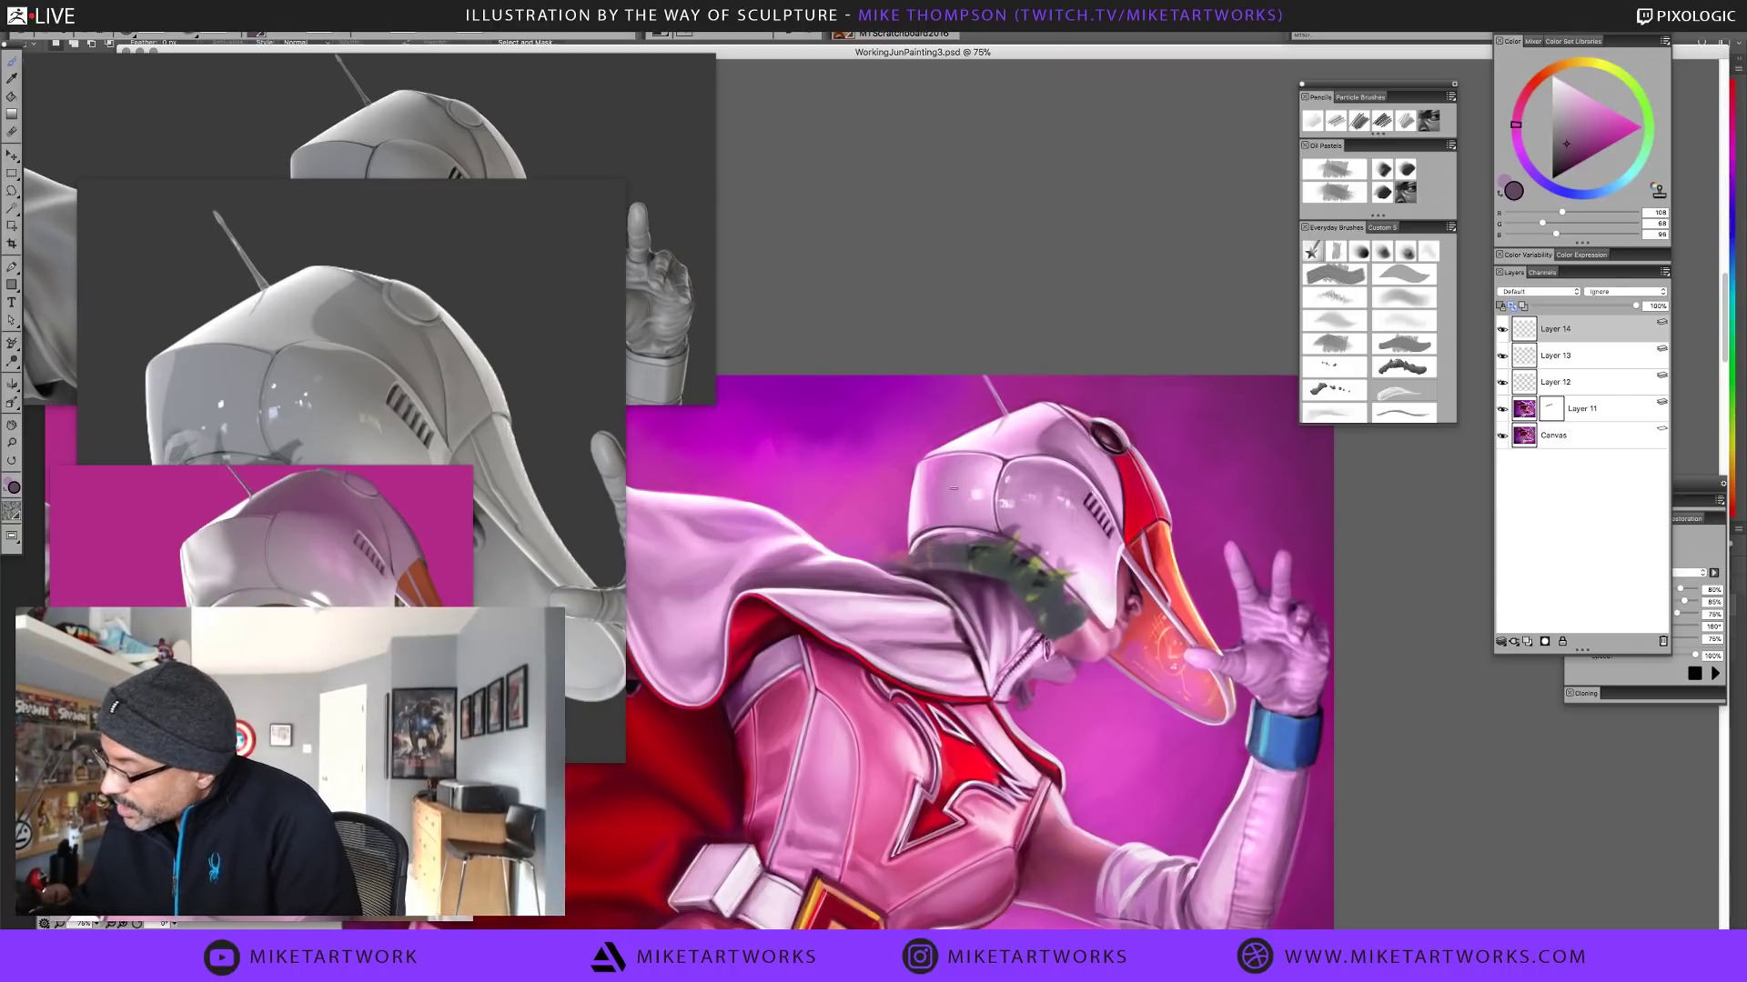
{"action": "left_click", "coordinate": [946, 487], "text": "alt"}
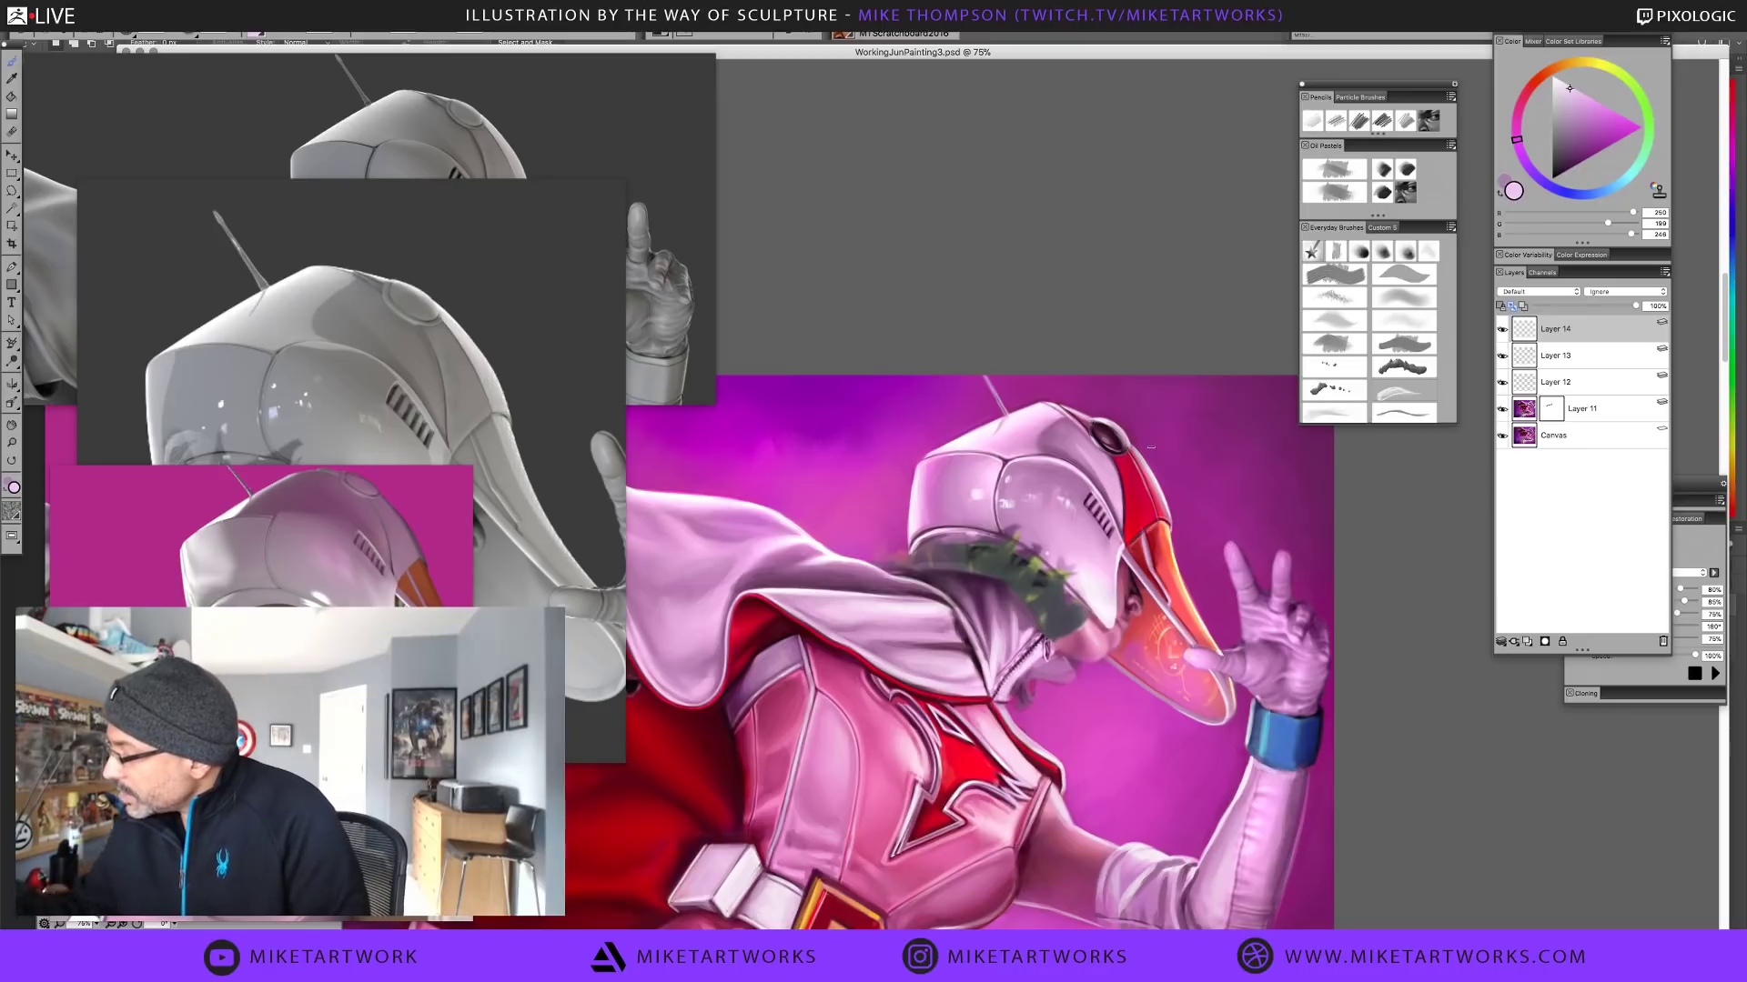
Define the shell's front edge beside the red crest with sampled pale lilac, muted purple and near-black
{"action": "left_click", "coordinate": [1080, 455], "text": "alt"}
{"action": "left_click", "coordinate": [1092, 455], "text": "alt"}
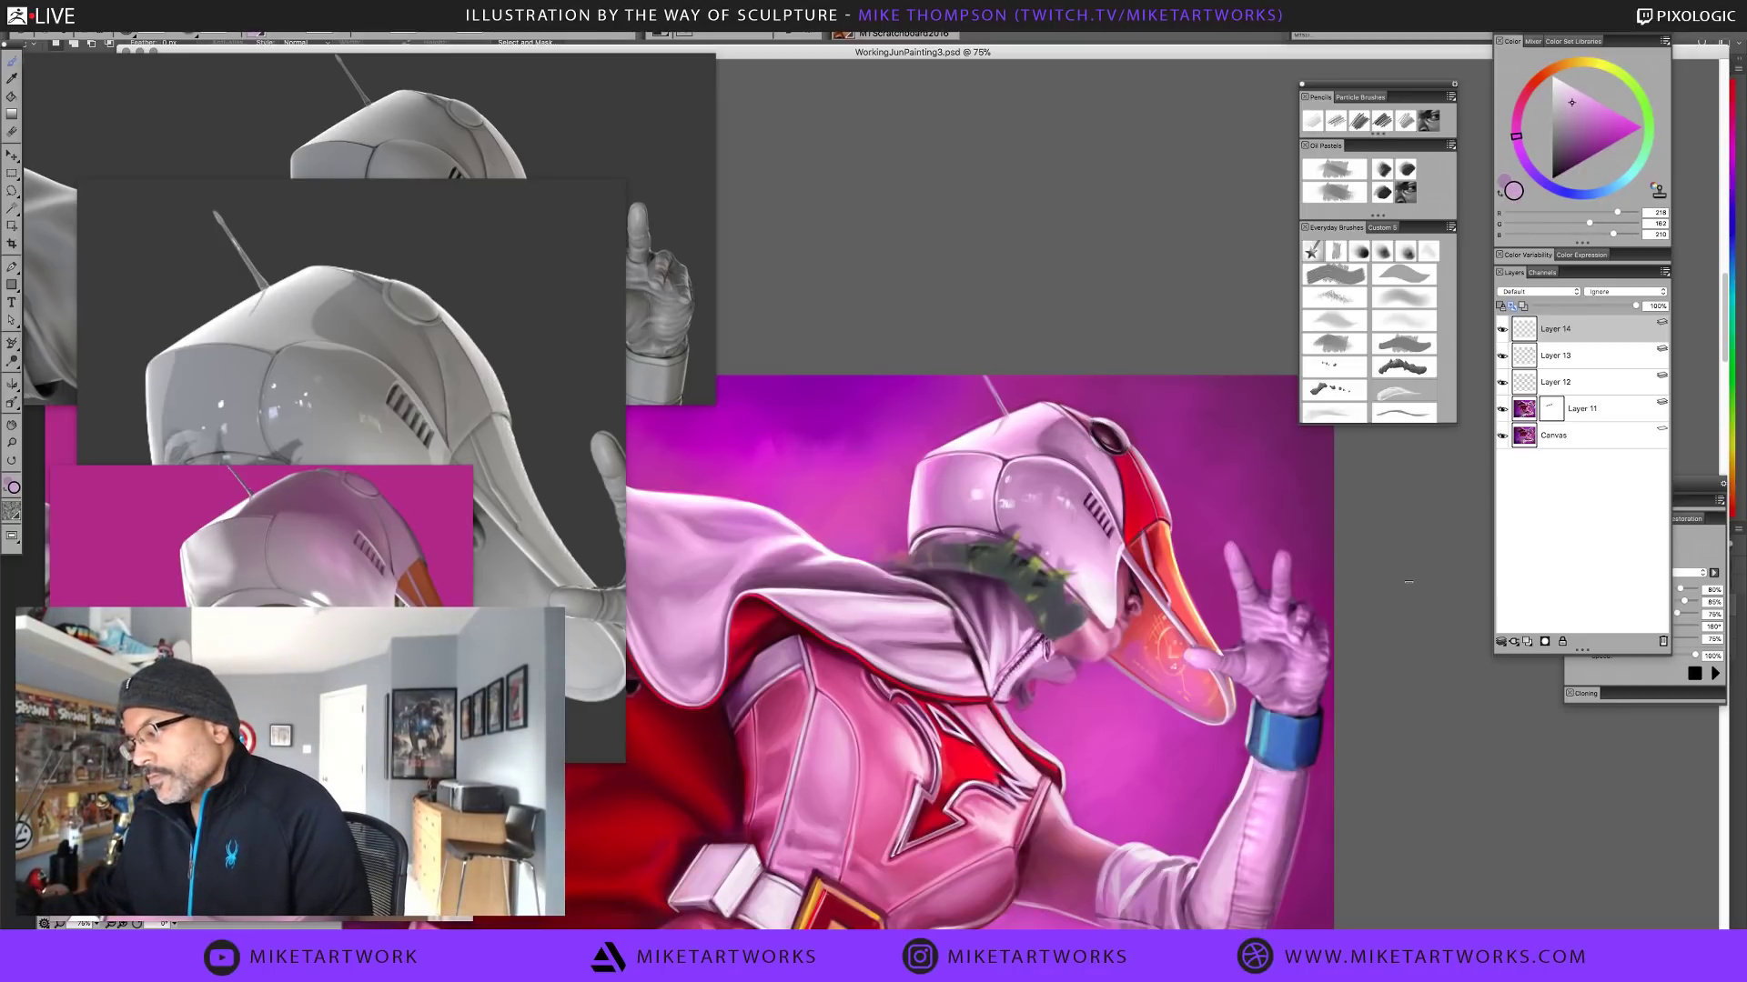
{"action": "left_click", "coordinate": [1115, 477], "text": "alt"}
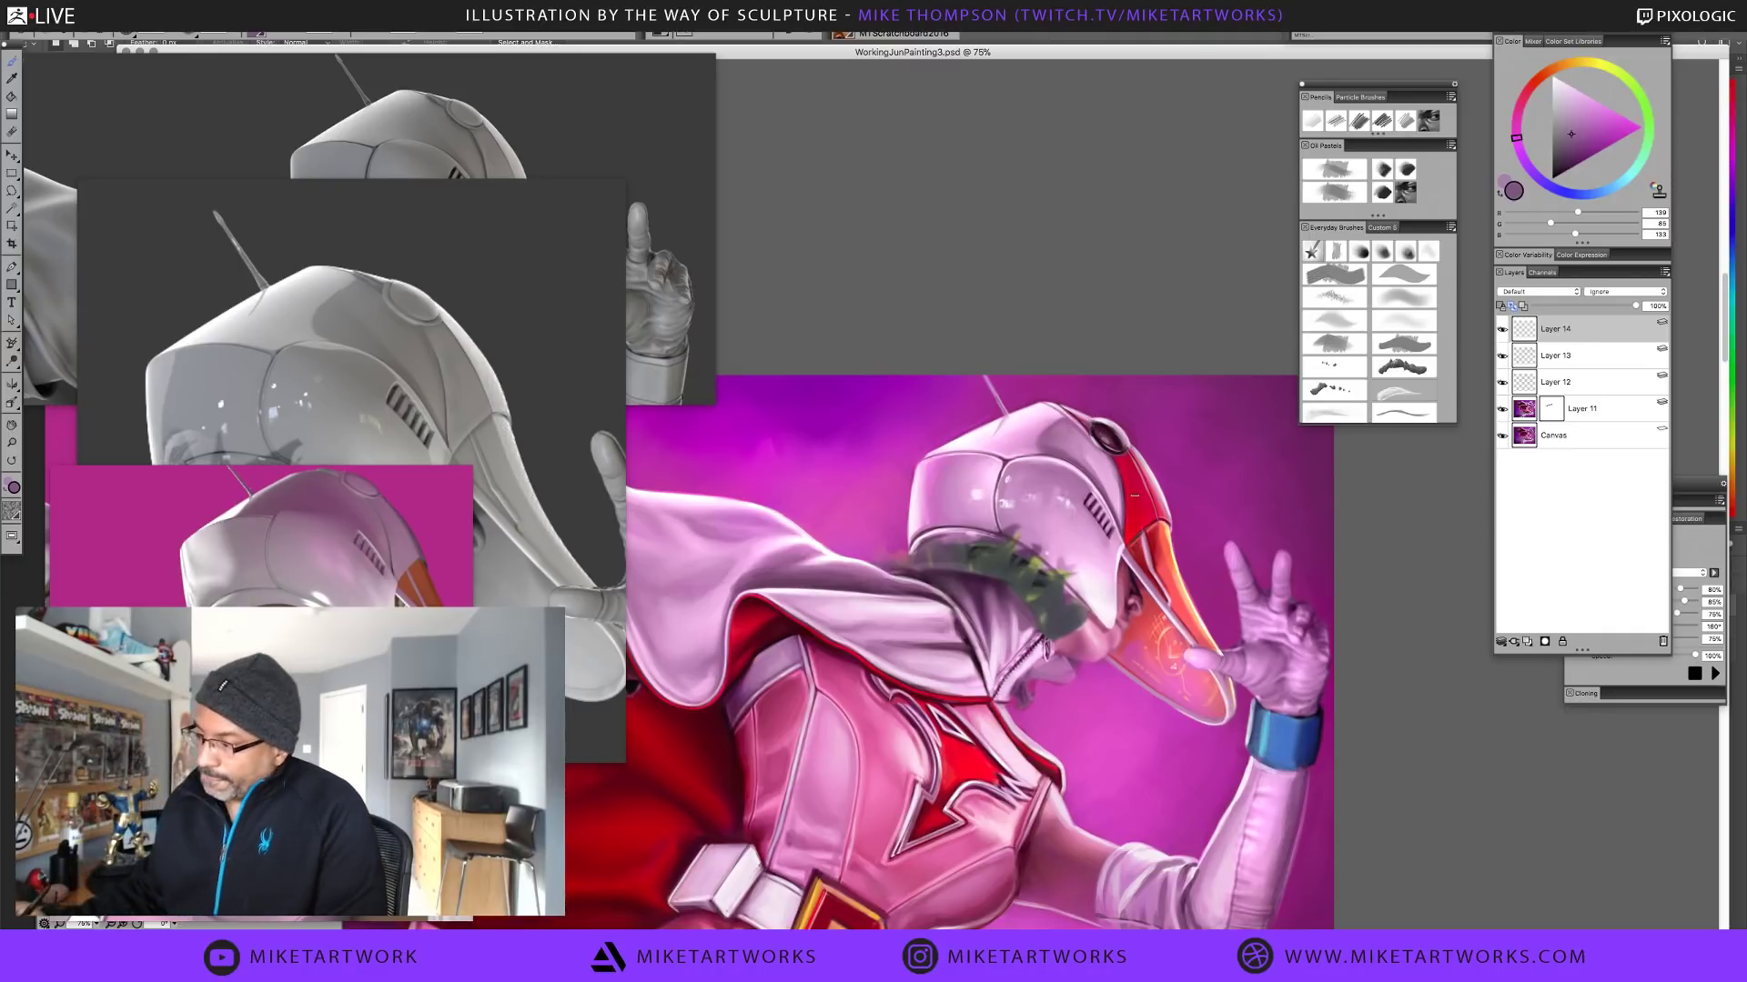
{"action": "left_click", "coordinate": [1110, 429], "text": "alt"}
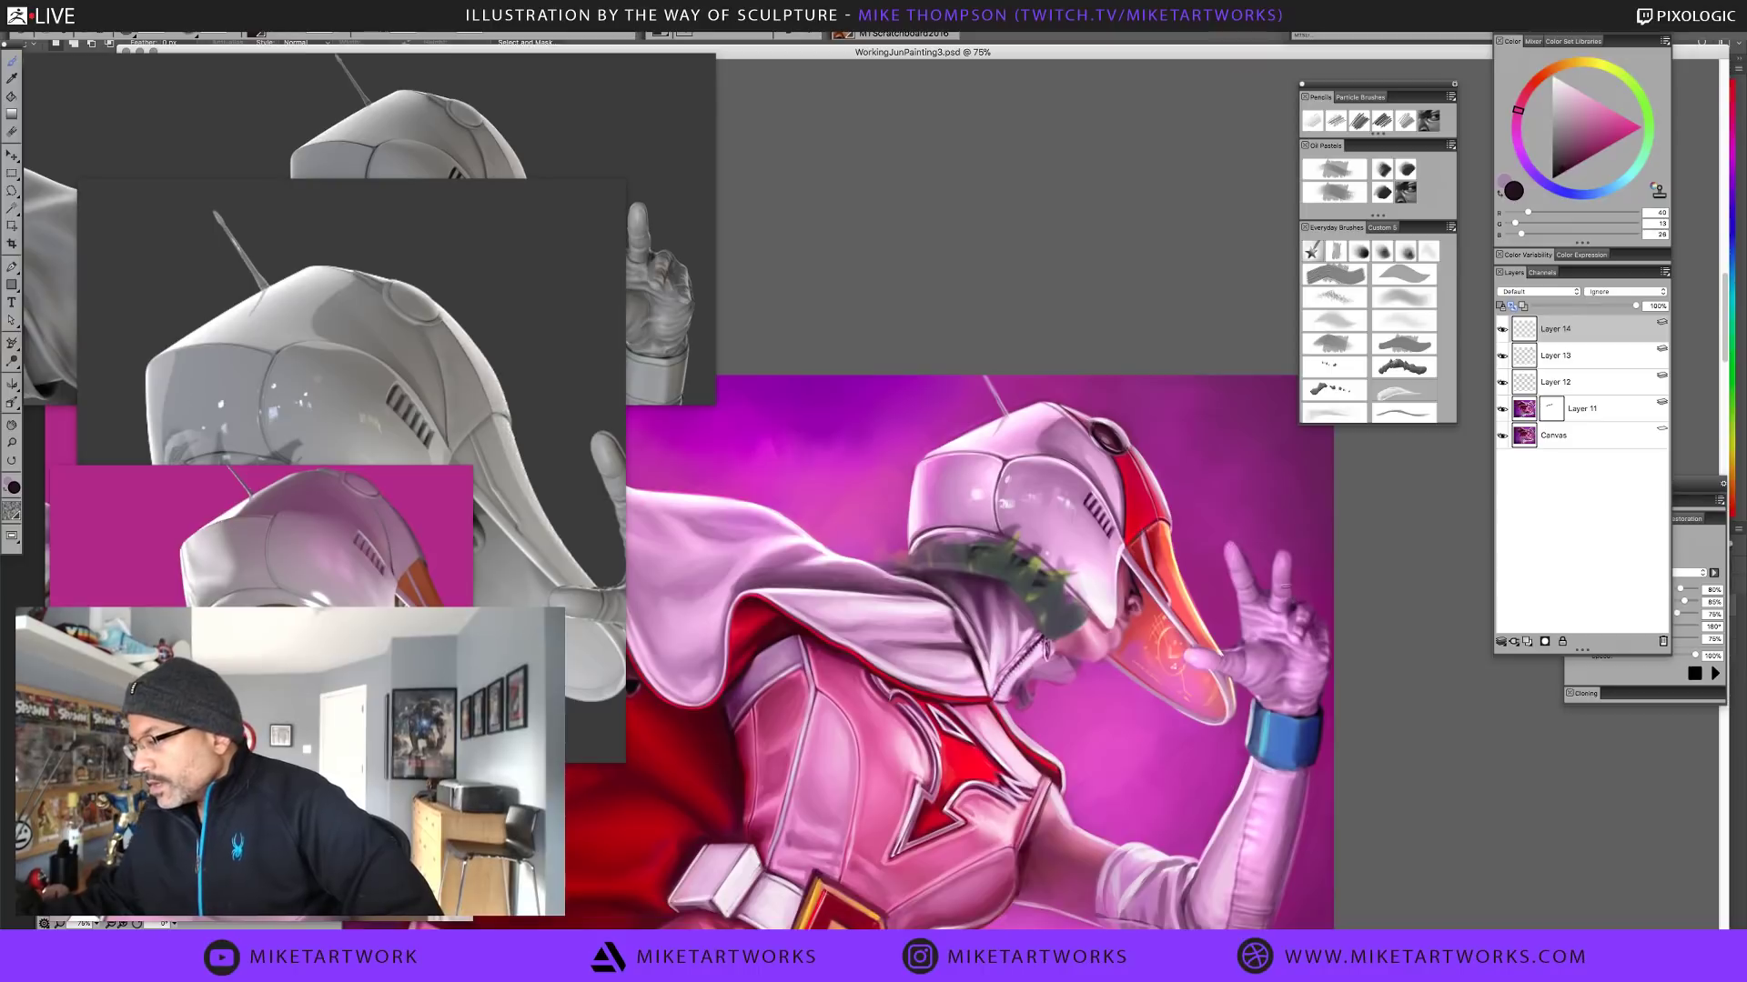
Brighten the crest's lower end where it meets the visor, mixing from sampled crimson through pure red to saturated red-orange
{"action": "left_click", "coordinate": [1140, 505], "text": "alt"}
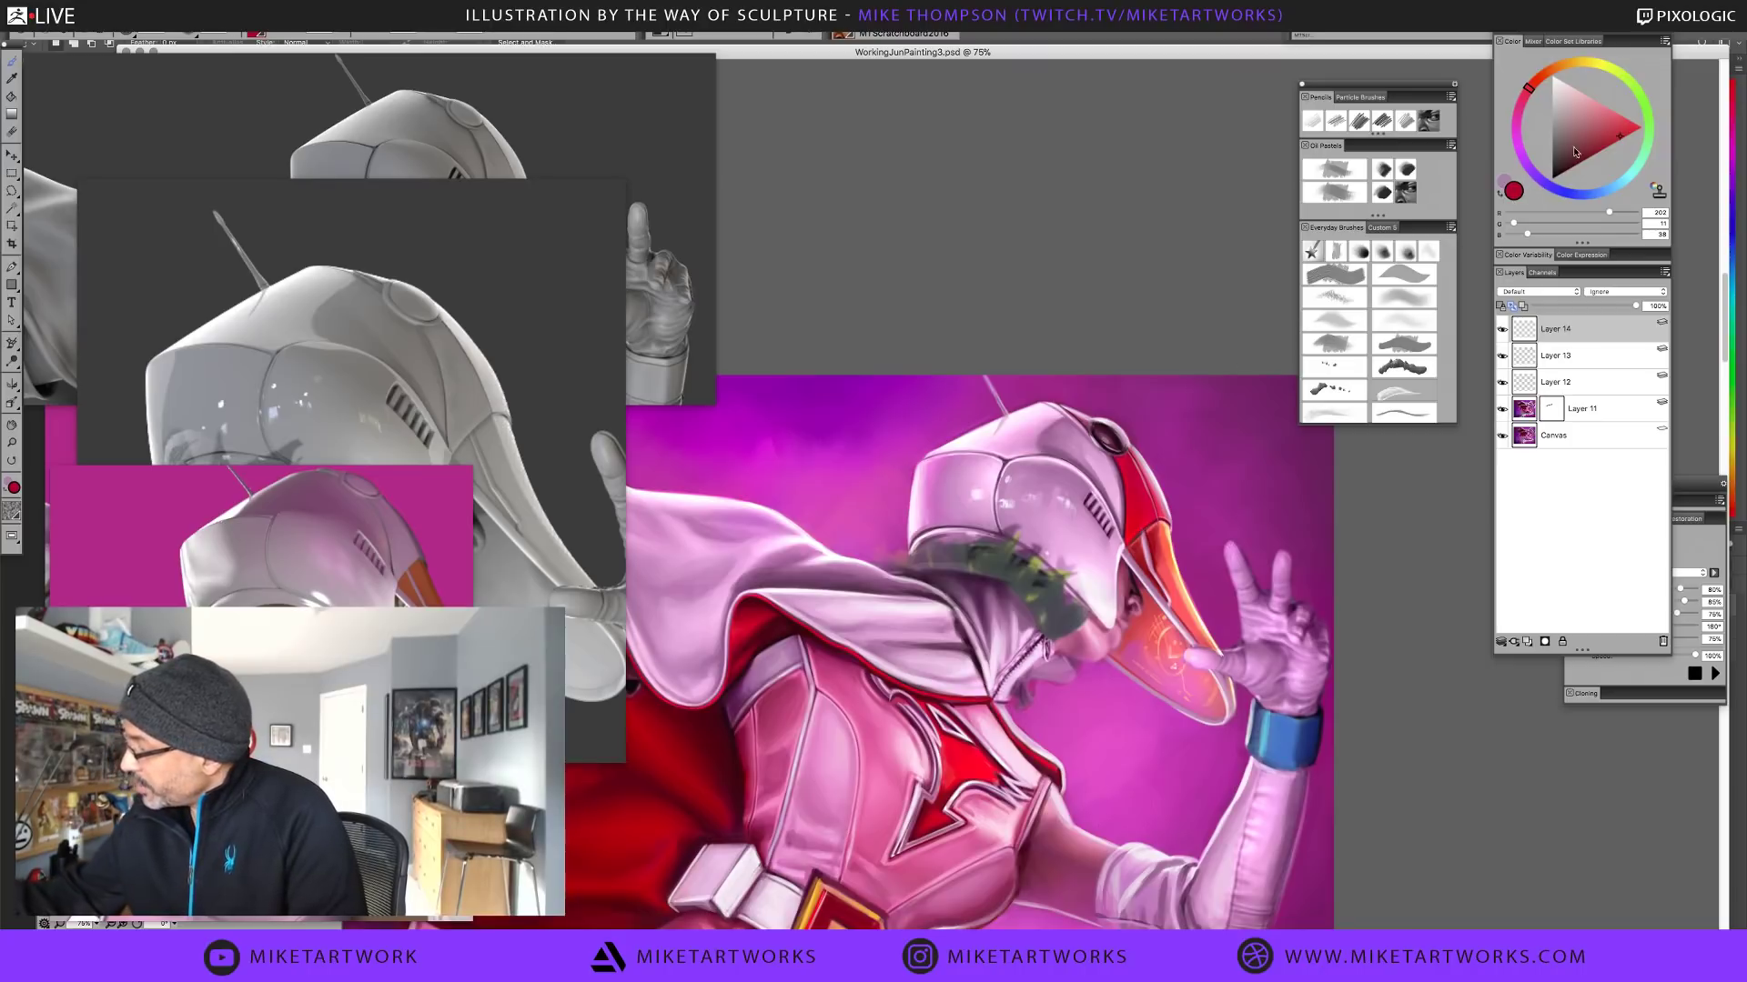
{"action": "left_click", "coordinate": [1639, 127]}
{"action": "left_click", "coordinate": [1534, 82]}
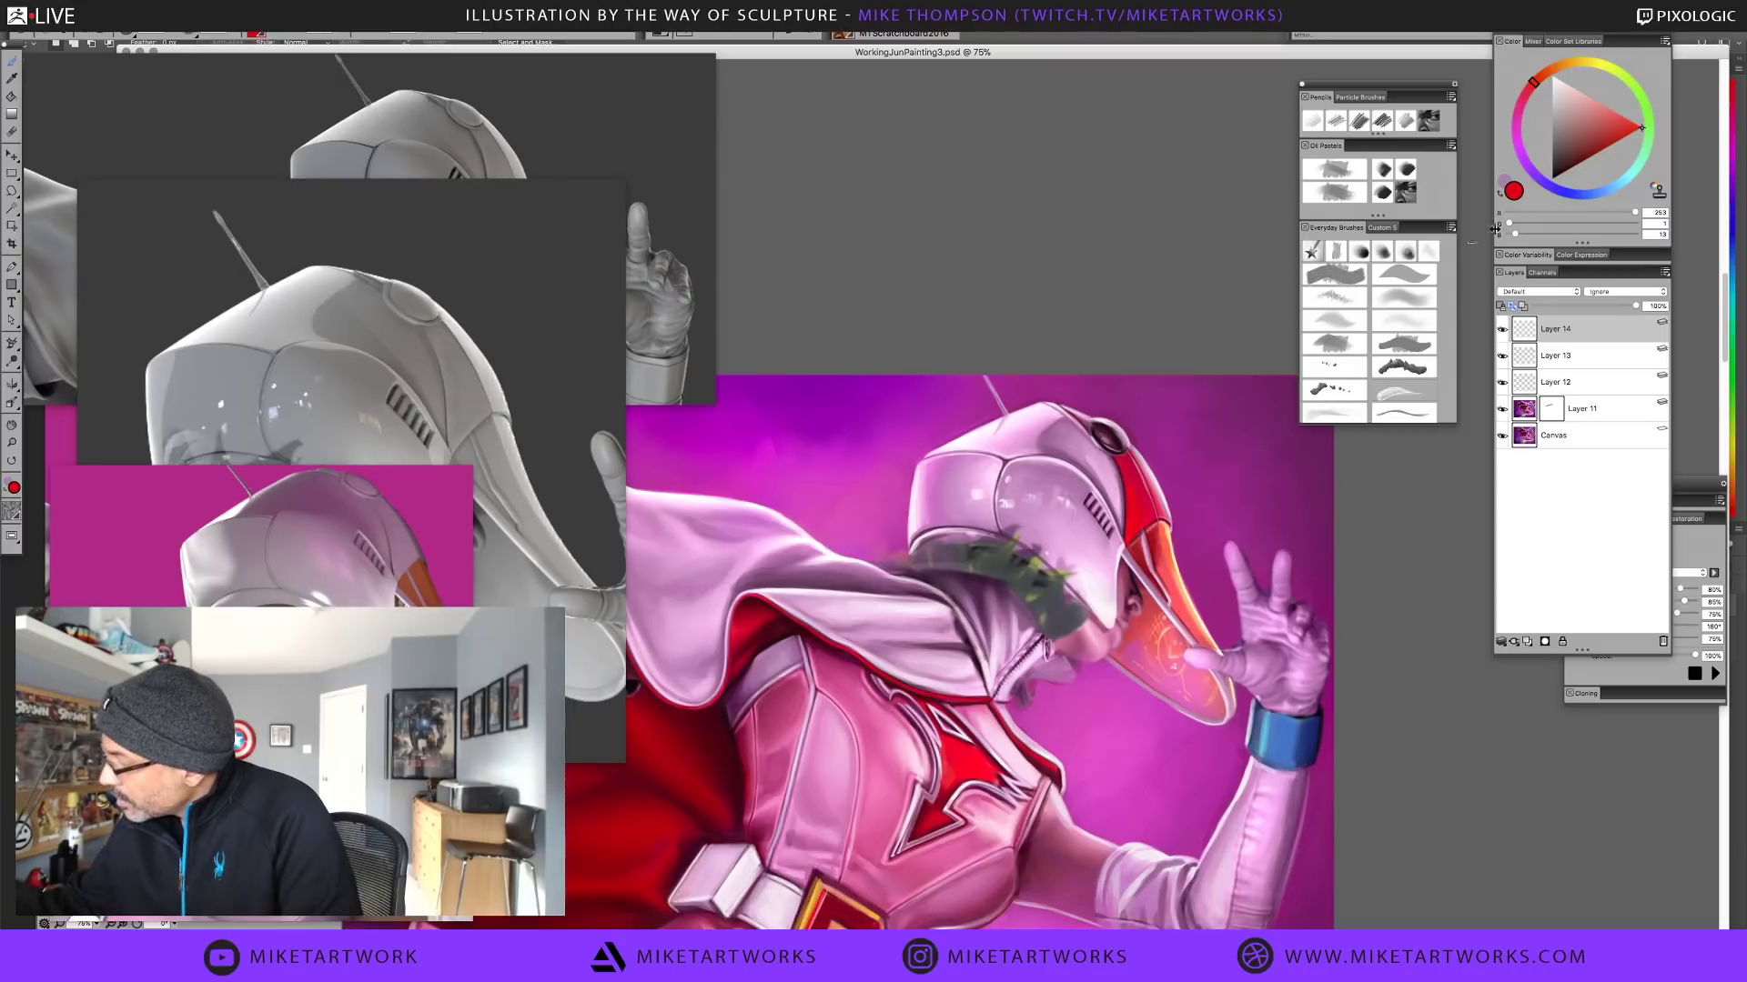
{"action": "left_click_drag", "start_coordinate": [1534, 82], "coordinate": [1542, 74]}
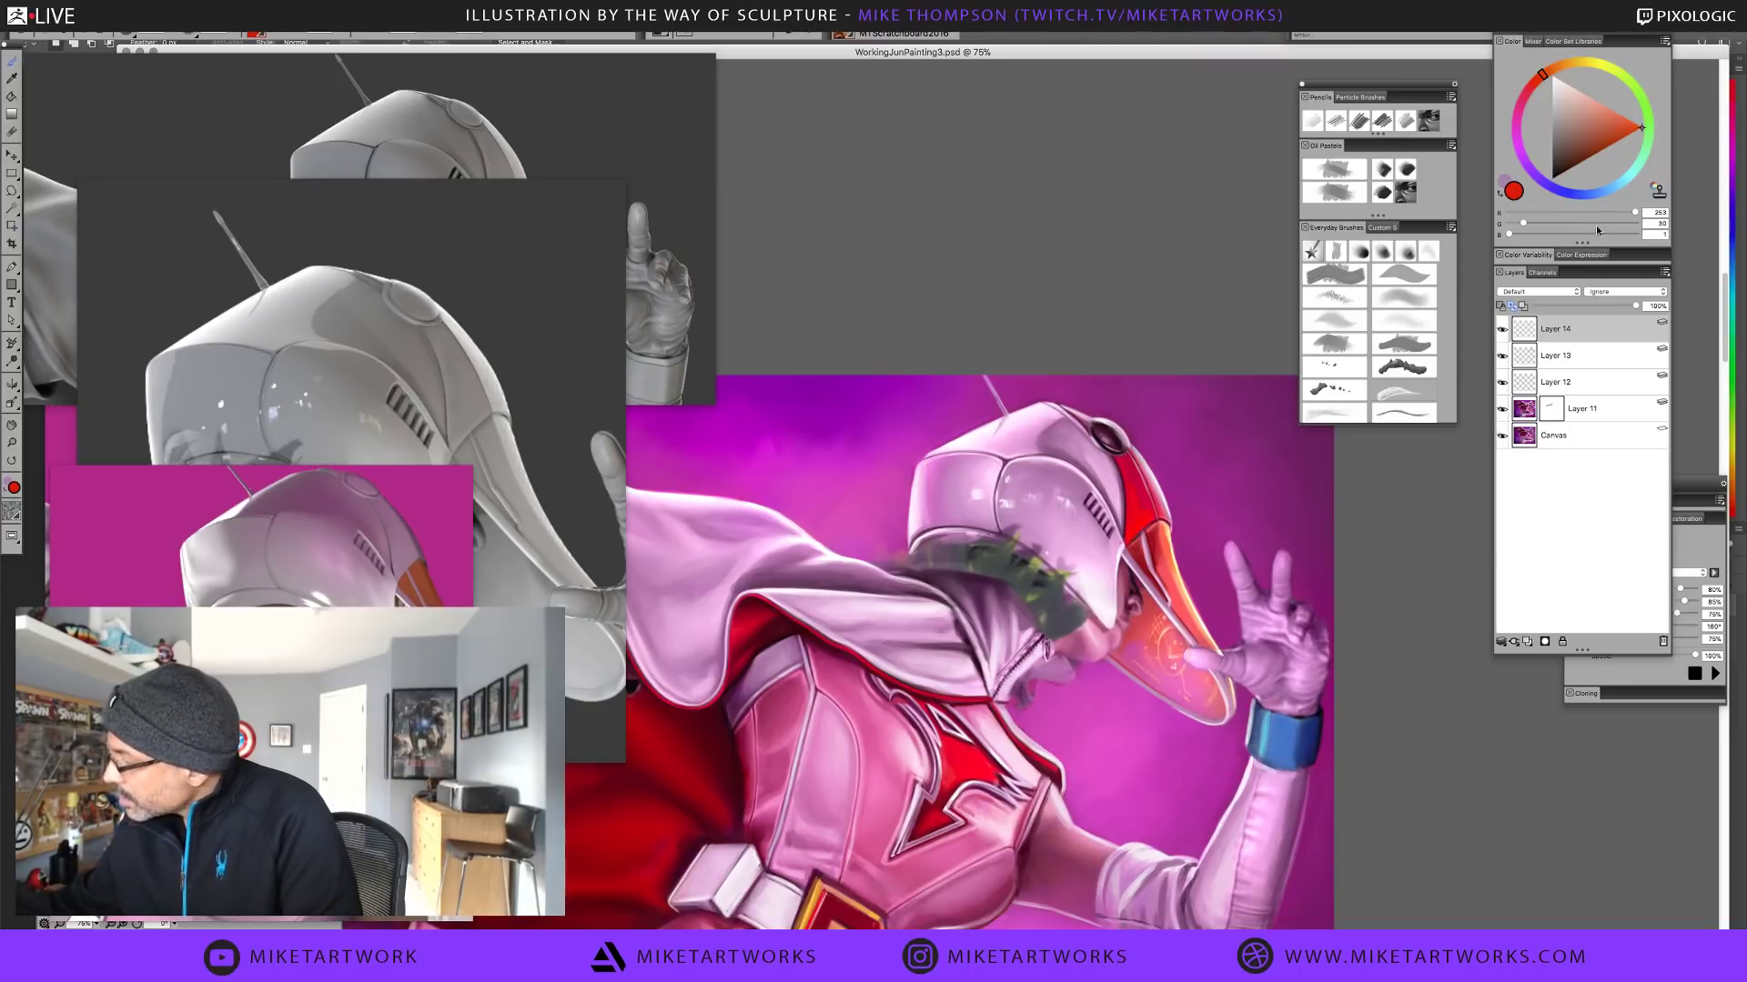
{"action": "left_click", "coordinate": [1565, 65]}
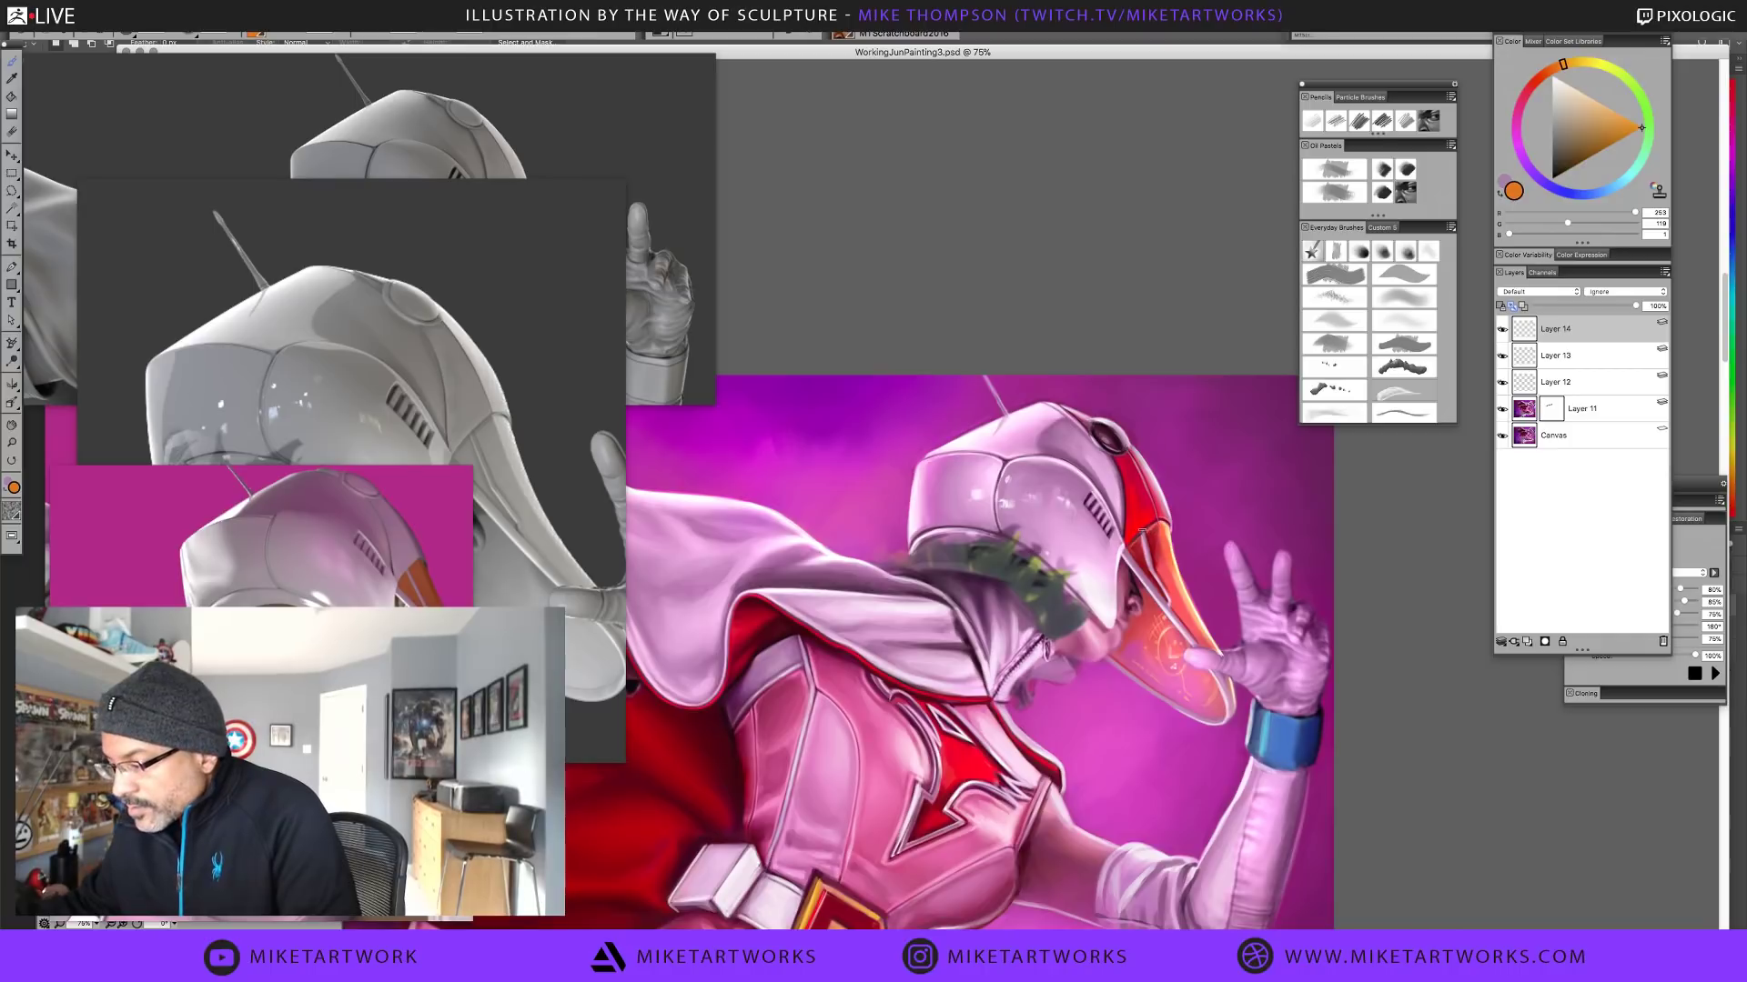
{"action": "mouse_move", "coordinate": [1133, 539]}
{"action": "left_mouse_down"}
{"action": "mouse_move", "coordinate": [1178, 481]}
{"action": "mouse_move", "coordinate": [1150, 519]}
{"action": "left_mouse_up"}
{"action": "left_click_drag", "start_coordinate": [1563, 64], "coordinate": [1551, 69]}
{"action": "left_click_drag", "start_coordinate": [1137, 531], "coordinate": [1161, 518]}
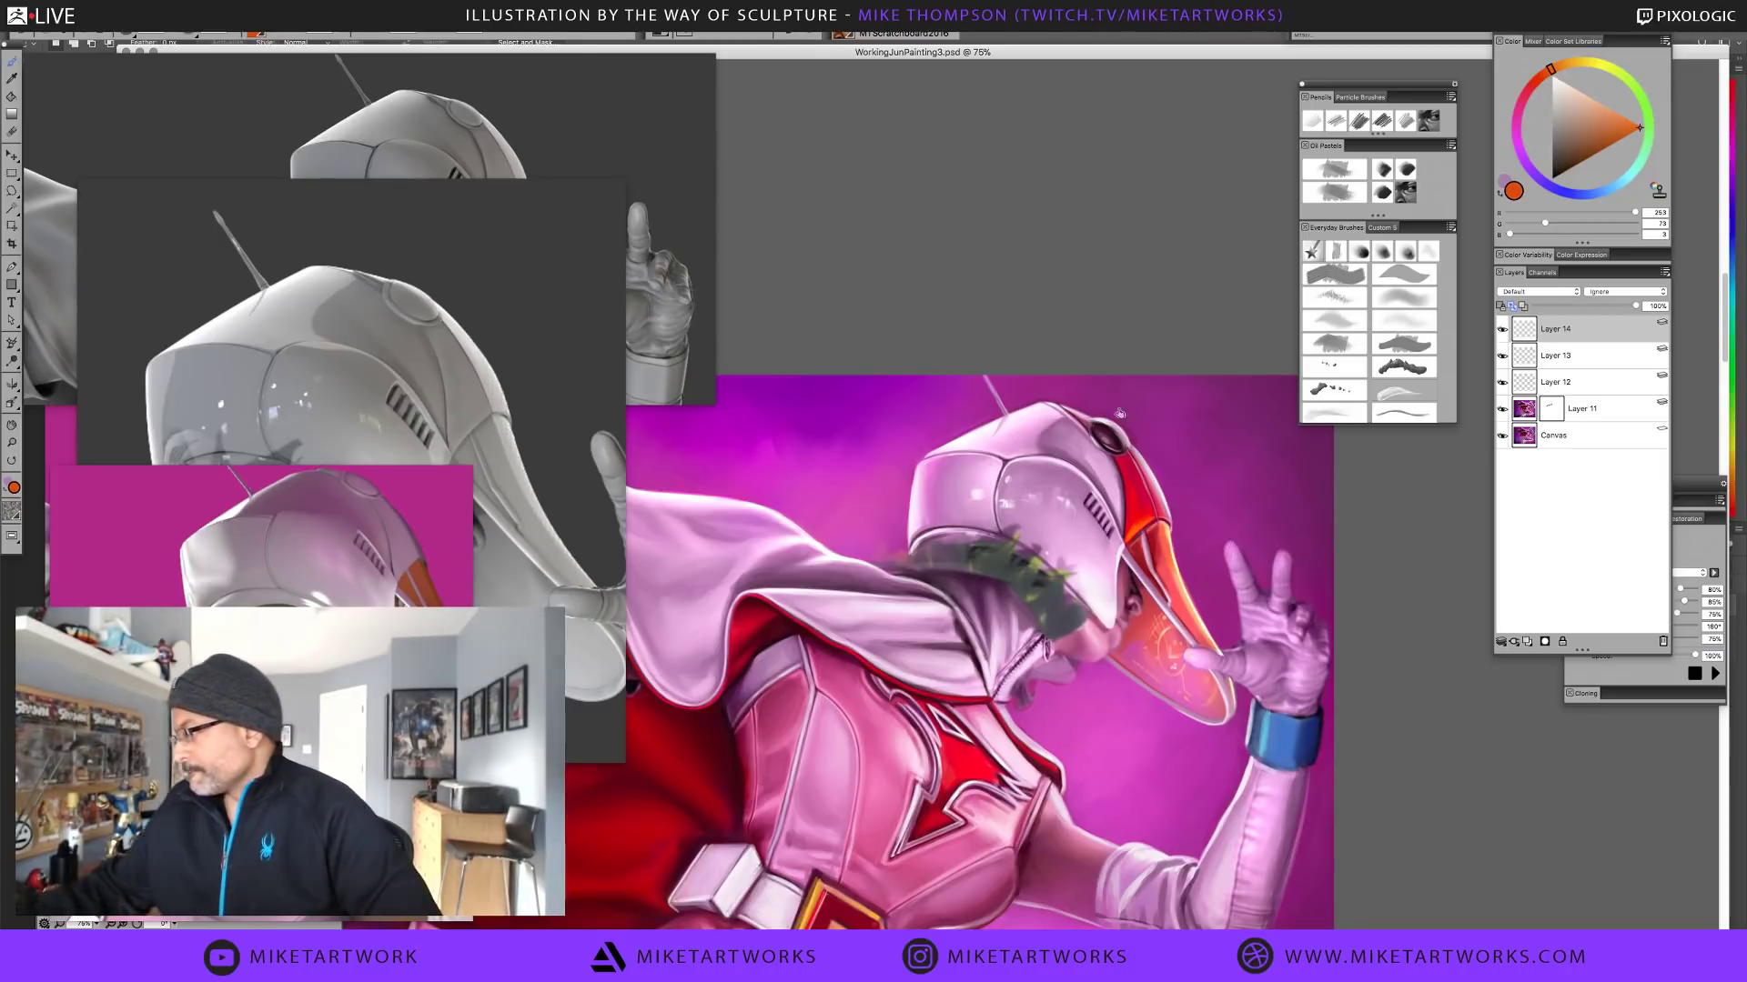
Rotate the canvas nearly upside down and refine the helmet's side dome seam and reflections with sampled muted purple and pale lilac
{"action": "key", "text": "r"}
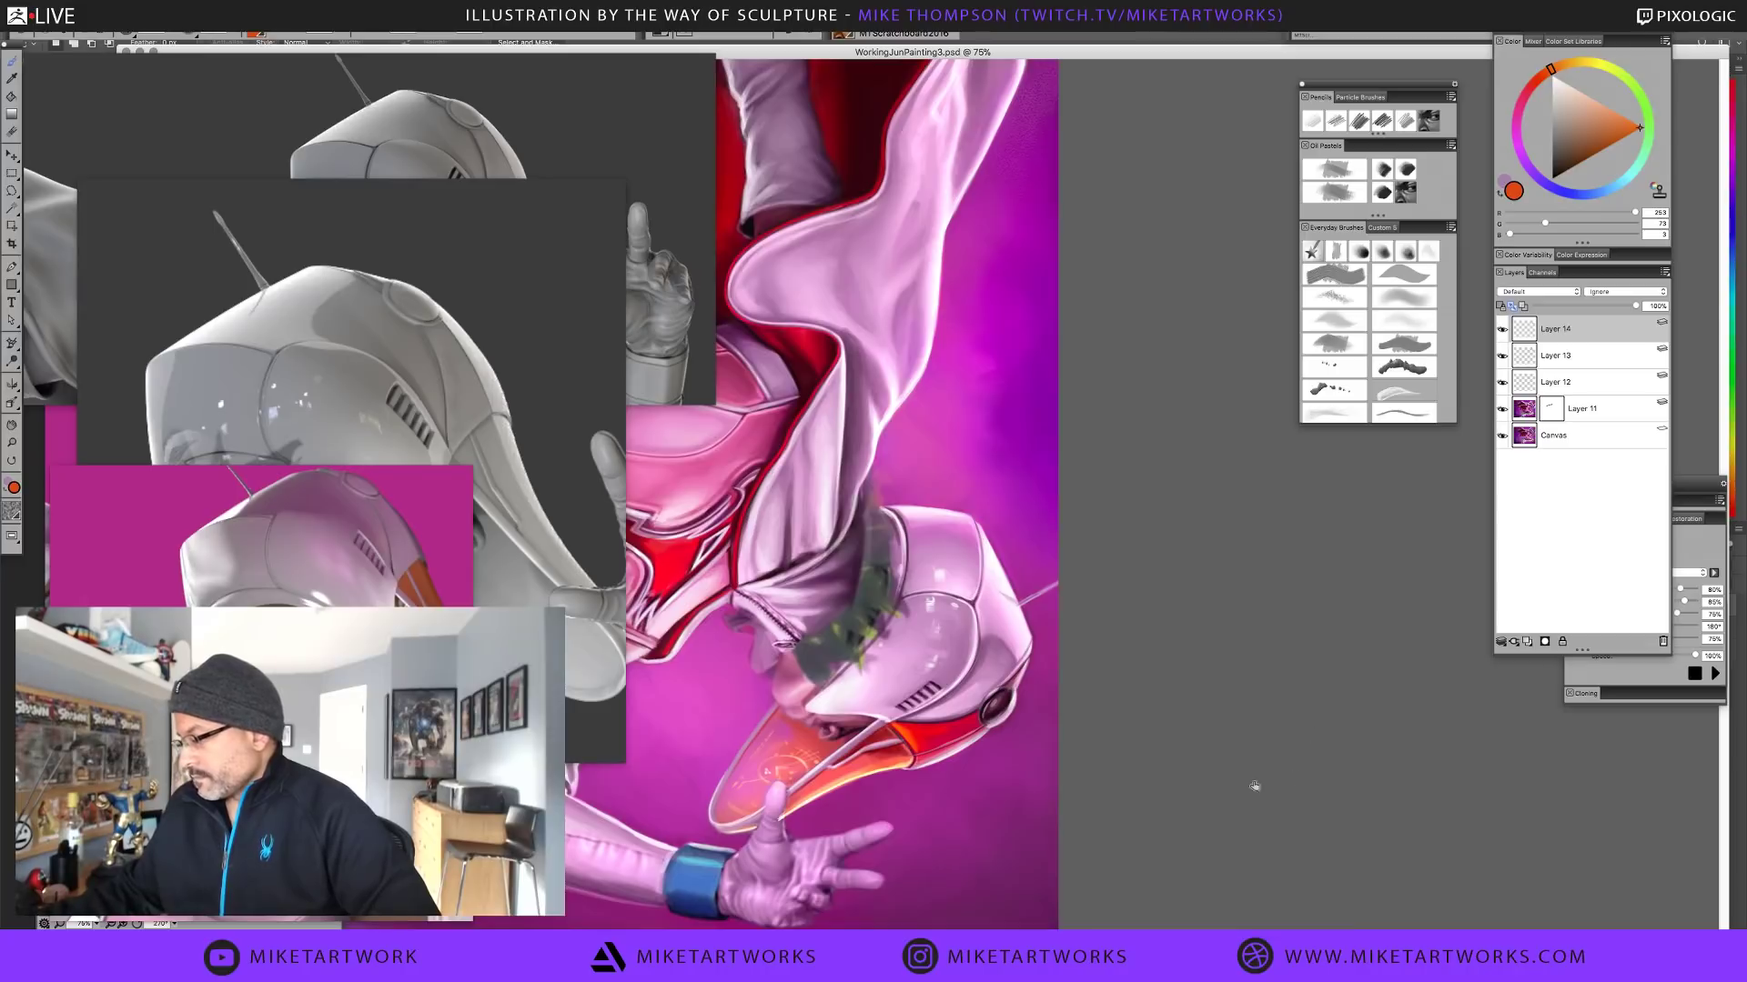
{"action": "key", "text": "r"}
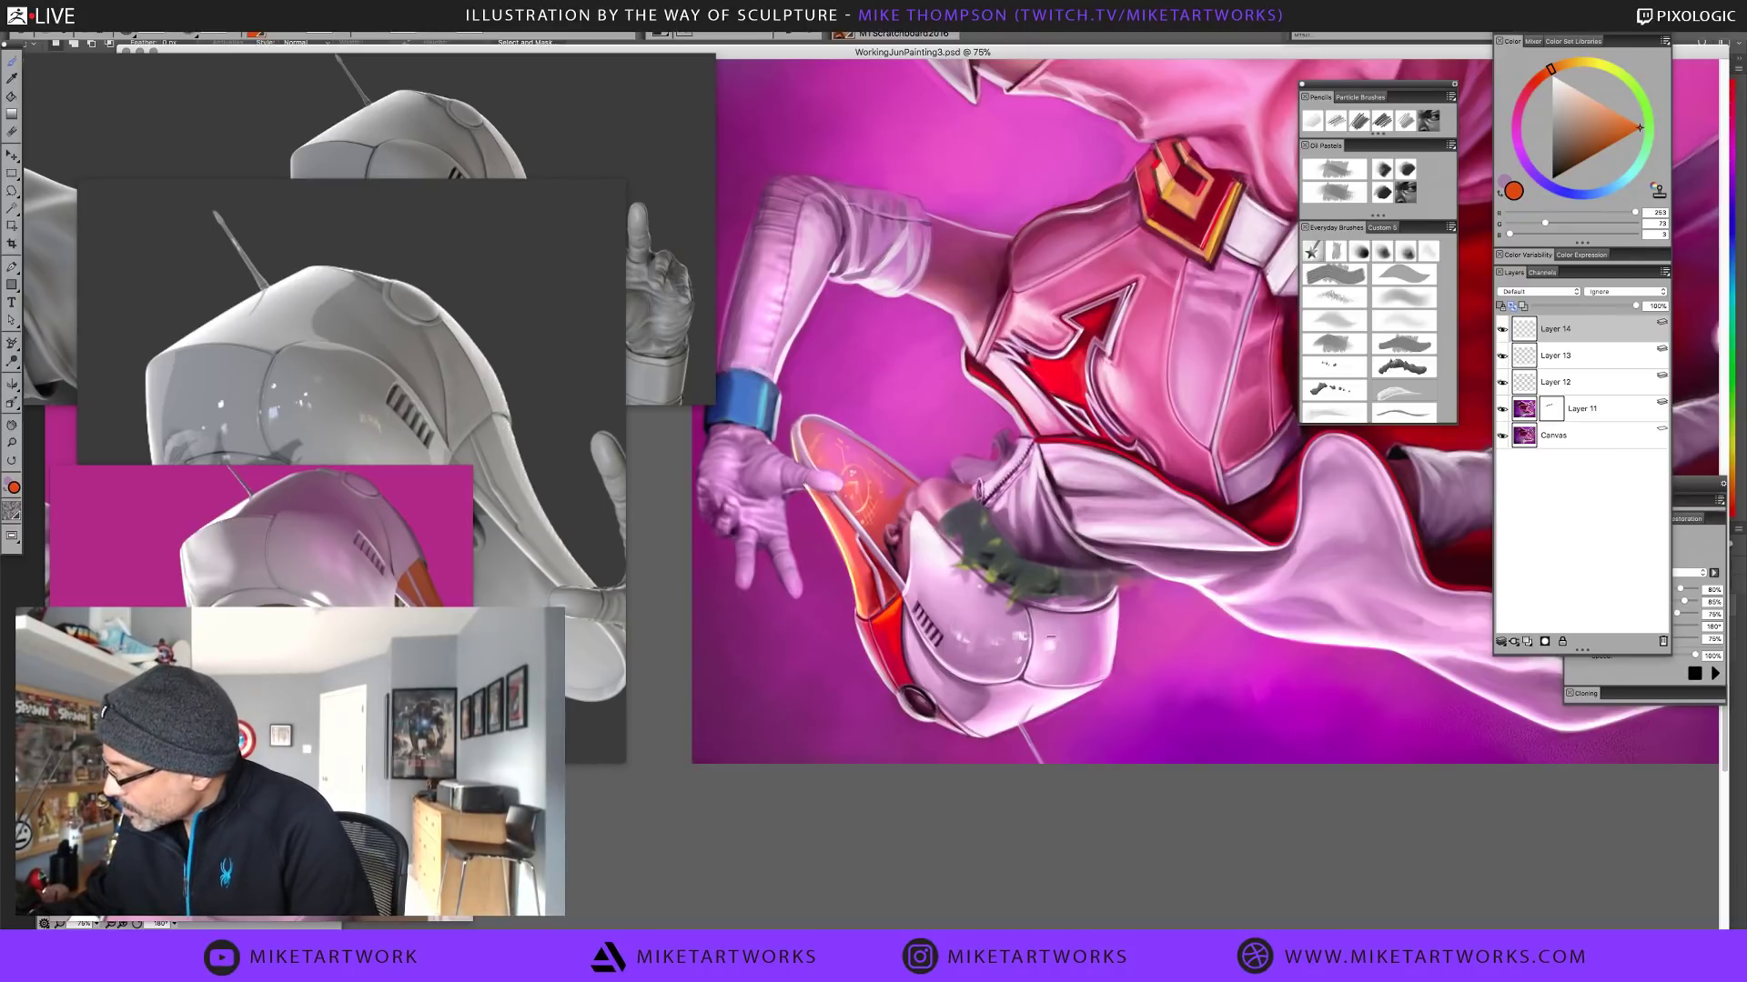
{"action": "left_click", "coordinate": [1015, 659], "text": "alt"}
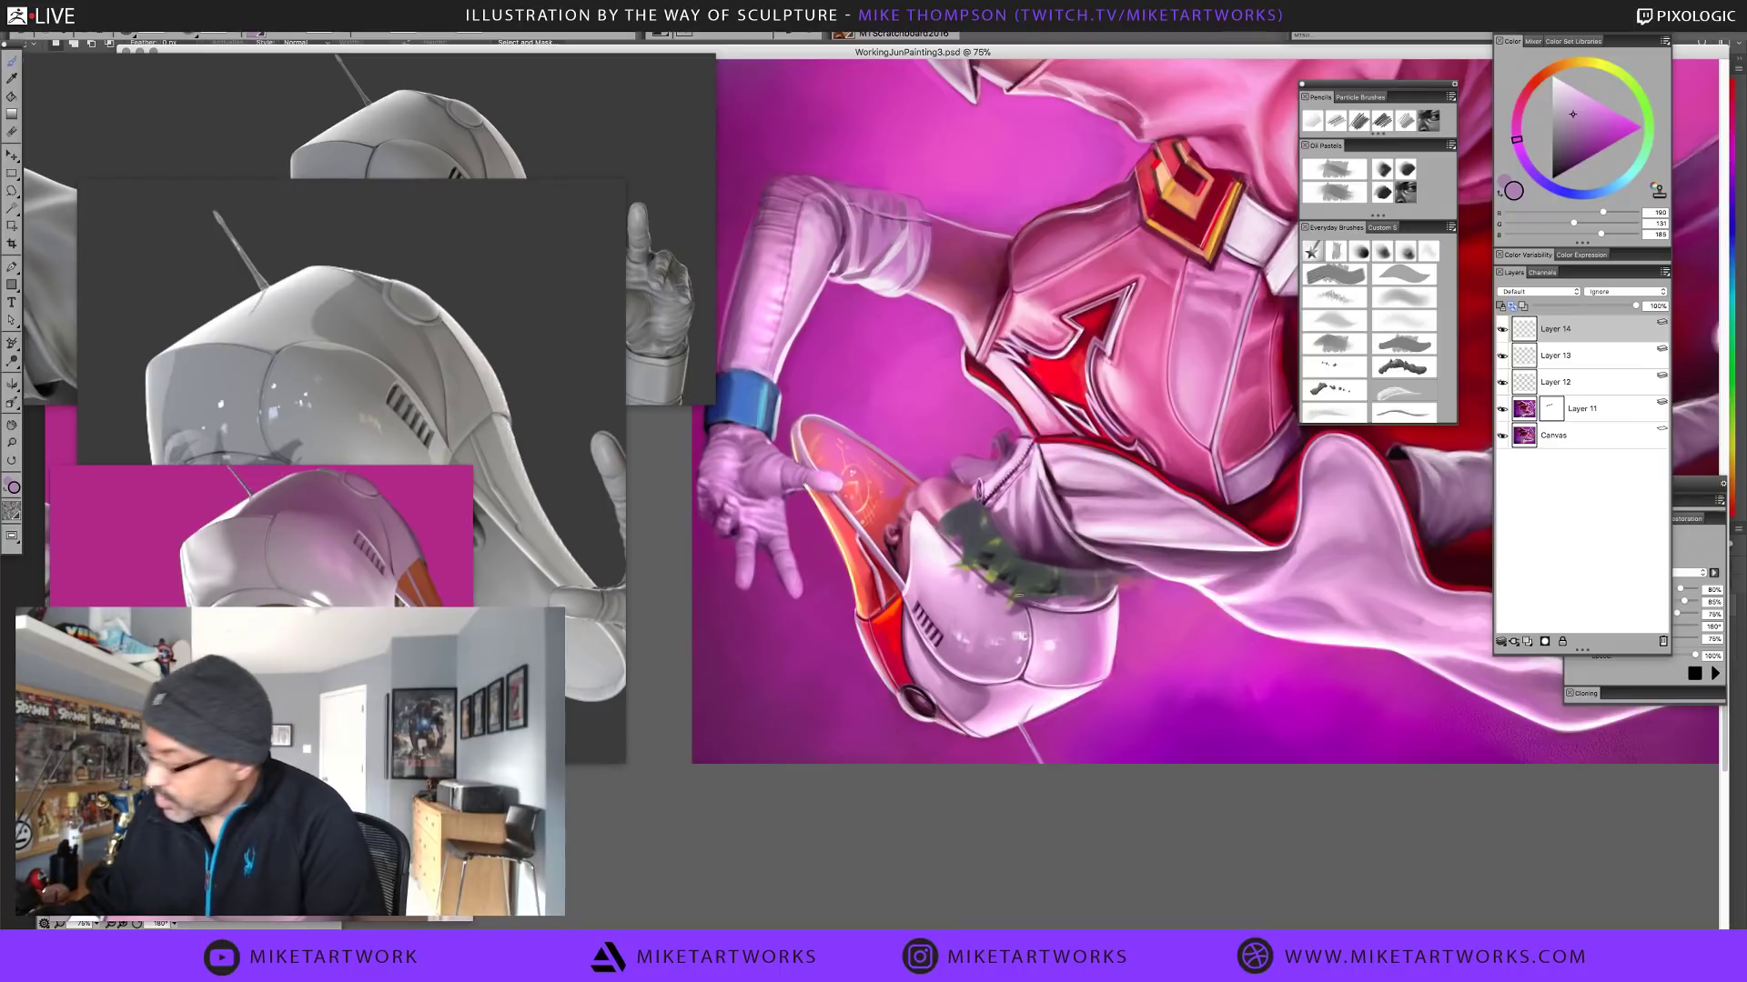
{"action": "left_click", "coordinate": [1038, 649], "text": "alt"}
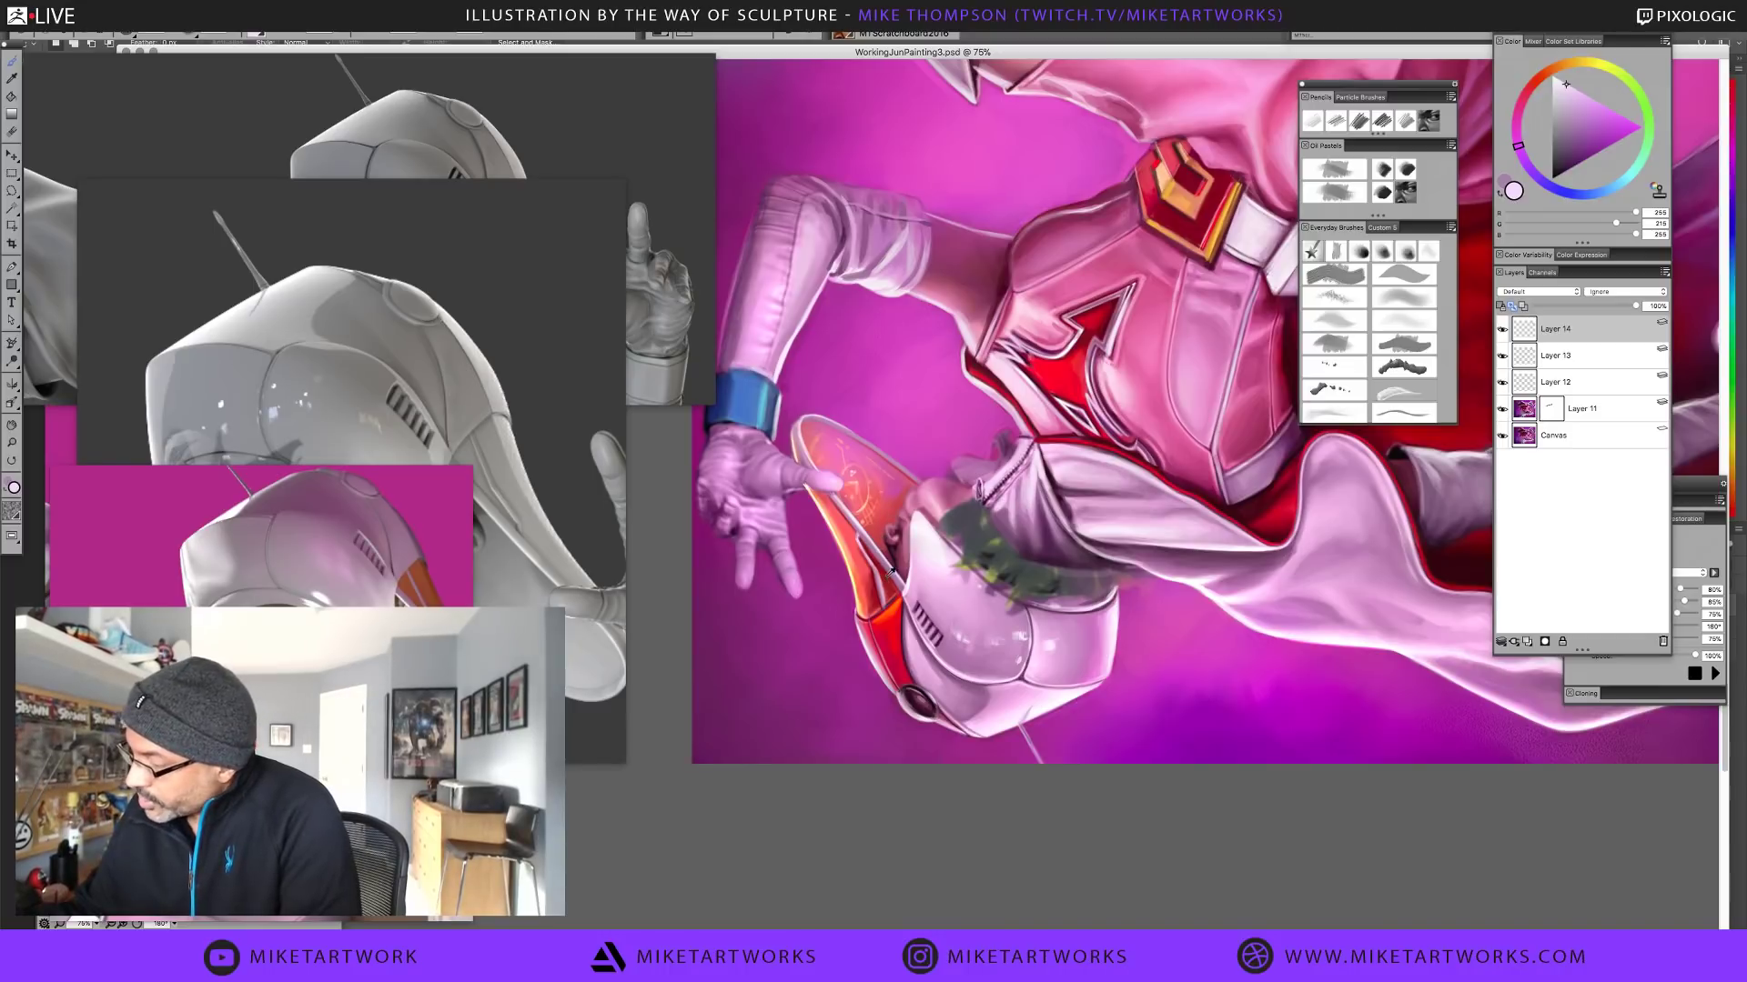
Define the helmet's edge strip between visor and face with sampled crimson, dark plum, muted purple, coral red and pale lilac
{"action": "left_click", "coordinate": [879, 572], "text": "alt"}
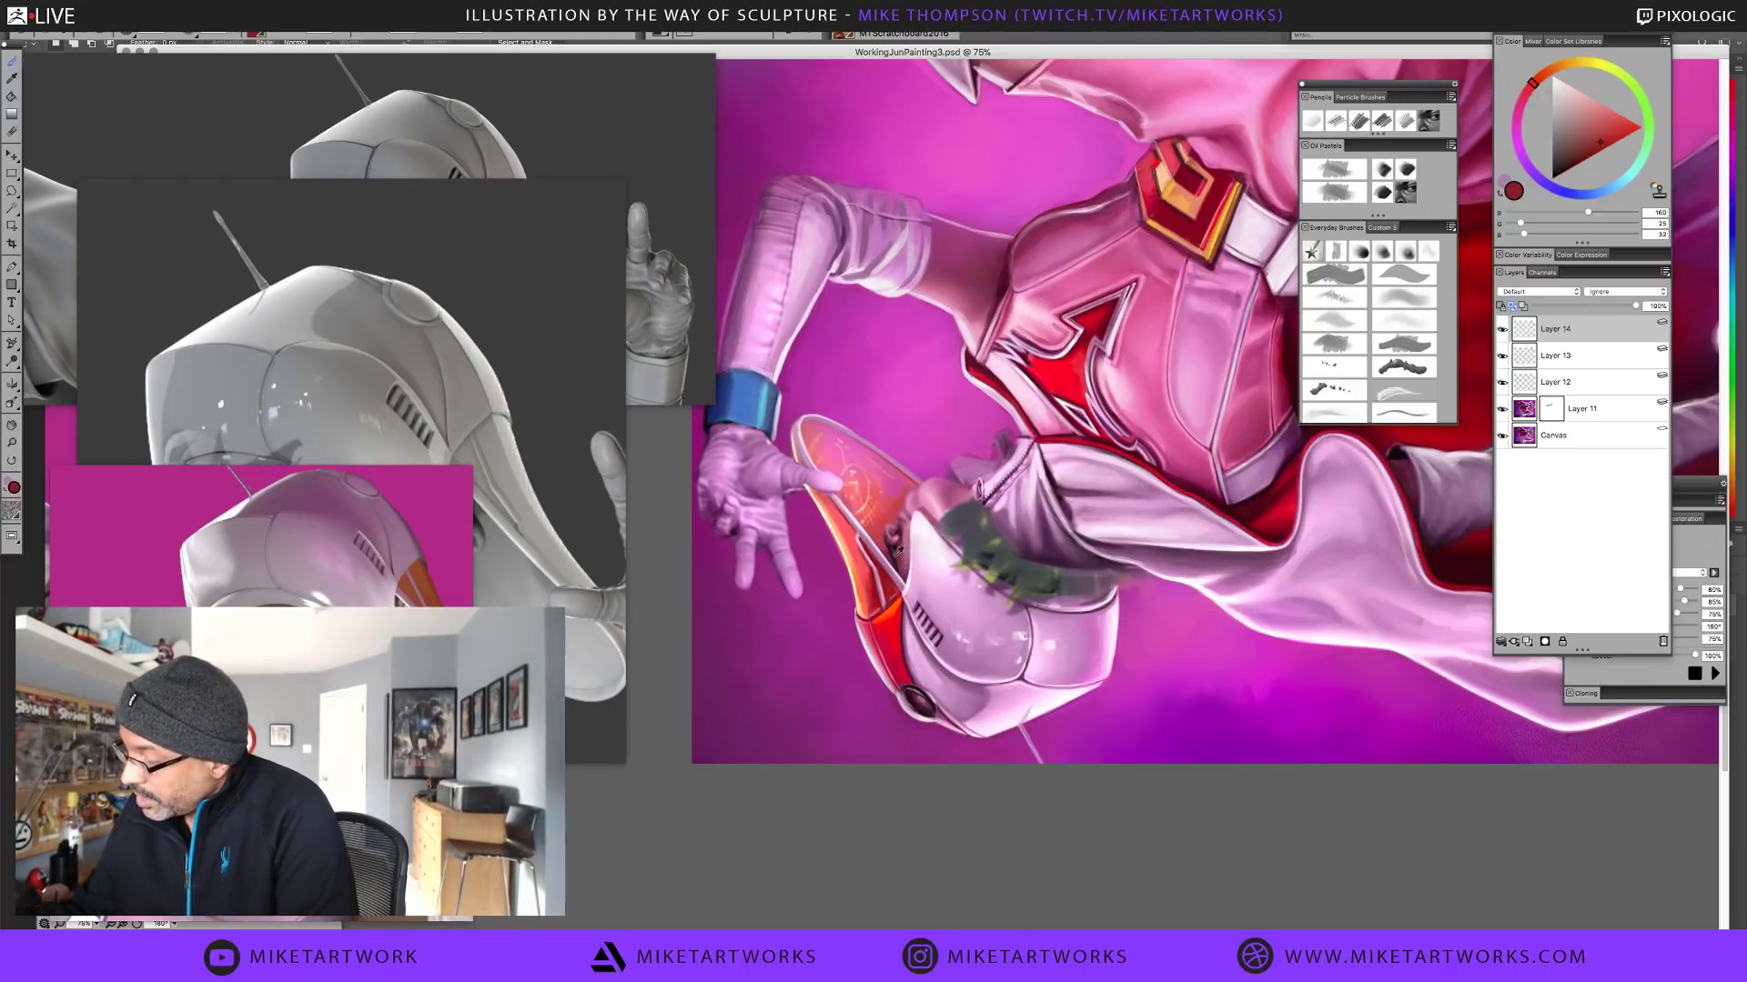
{"action": "left_click", "coordinate": [888, 588], "text": "alt"}
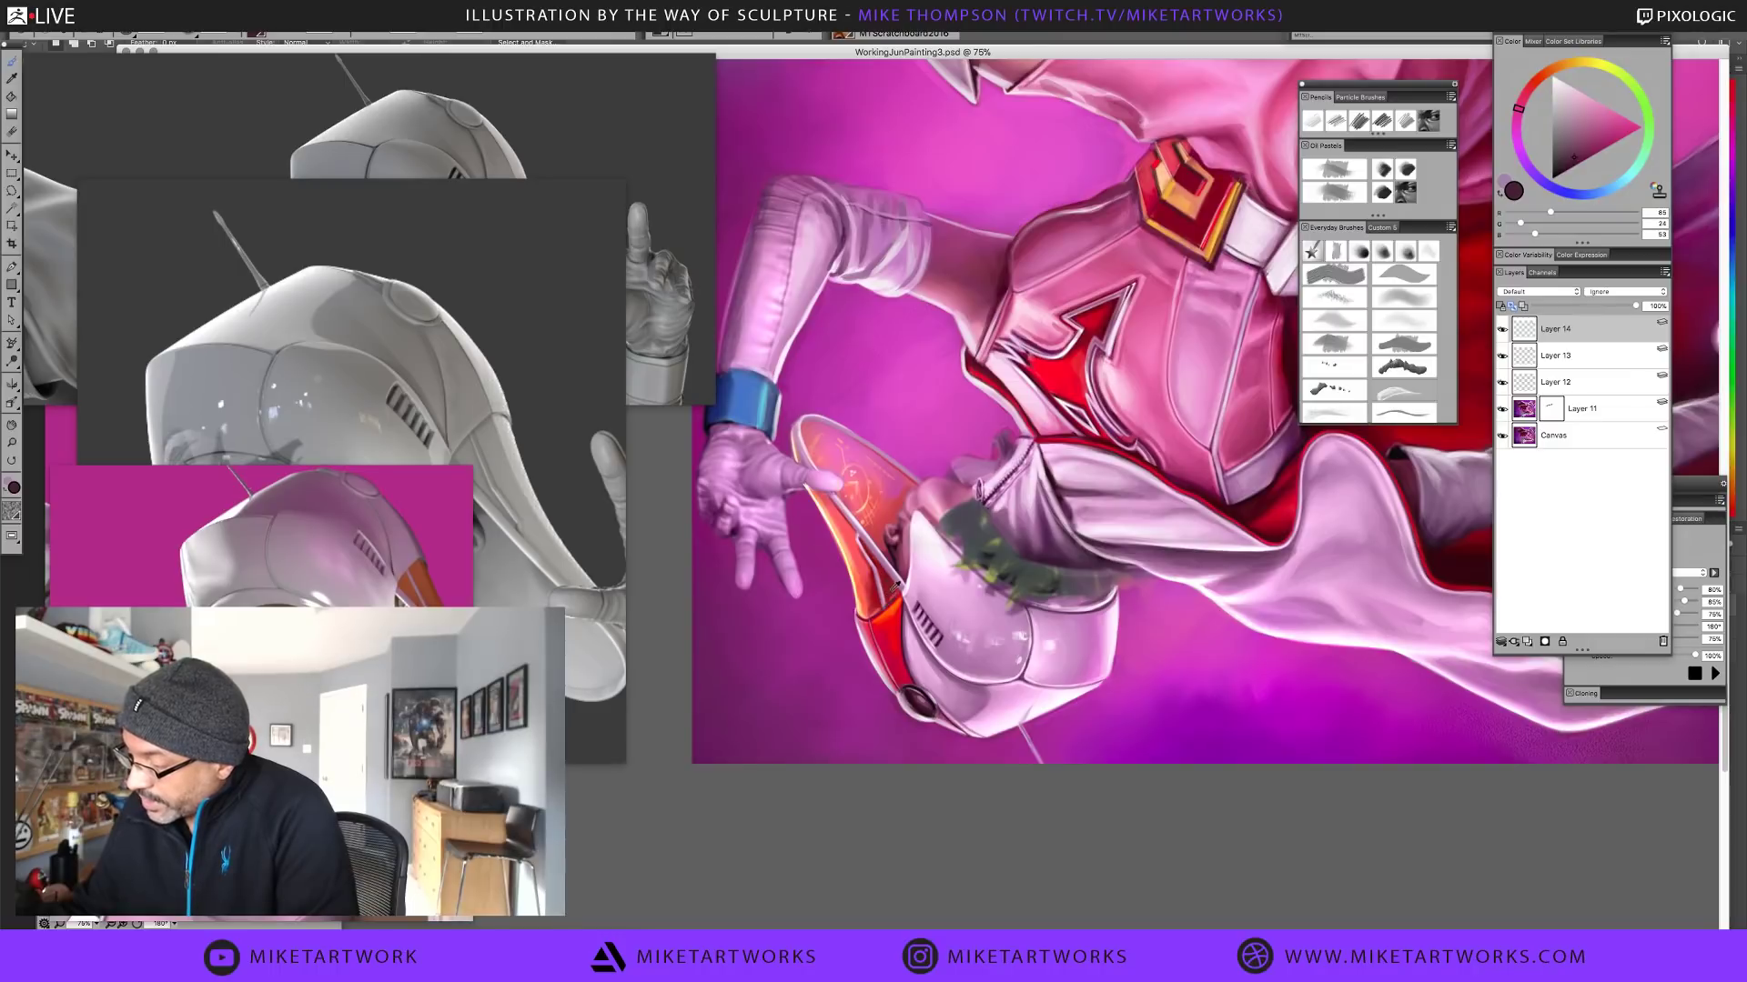
{"action": "left_click", "coordinate": [887, 589], "text": "alt"}
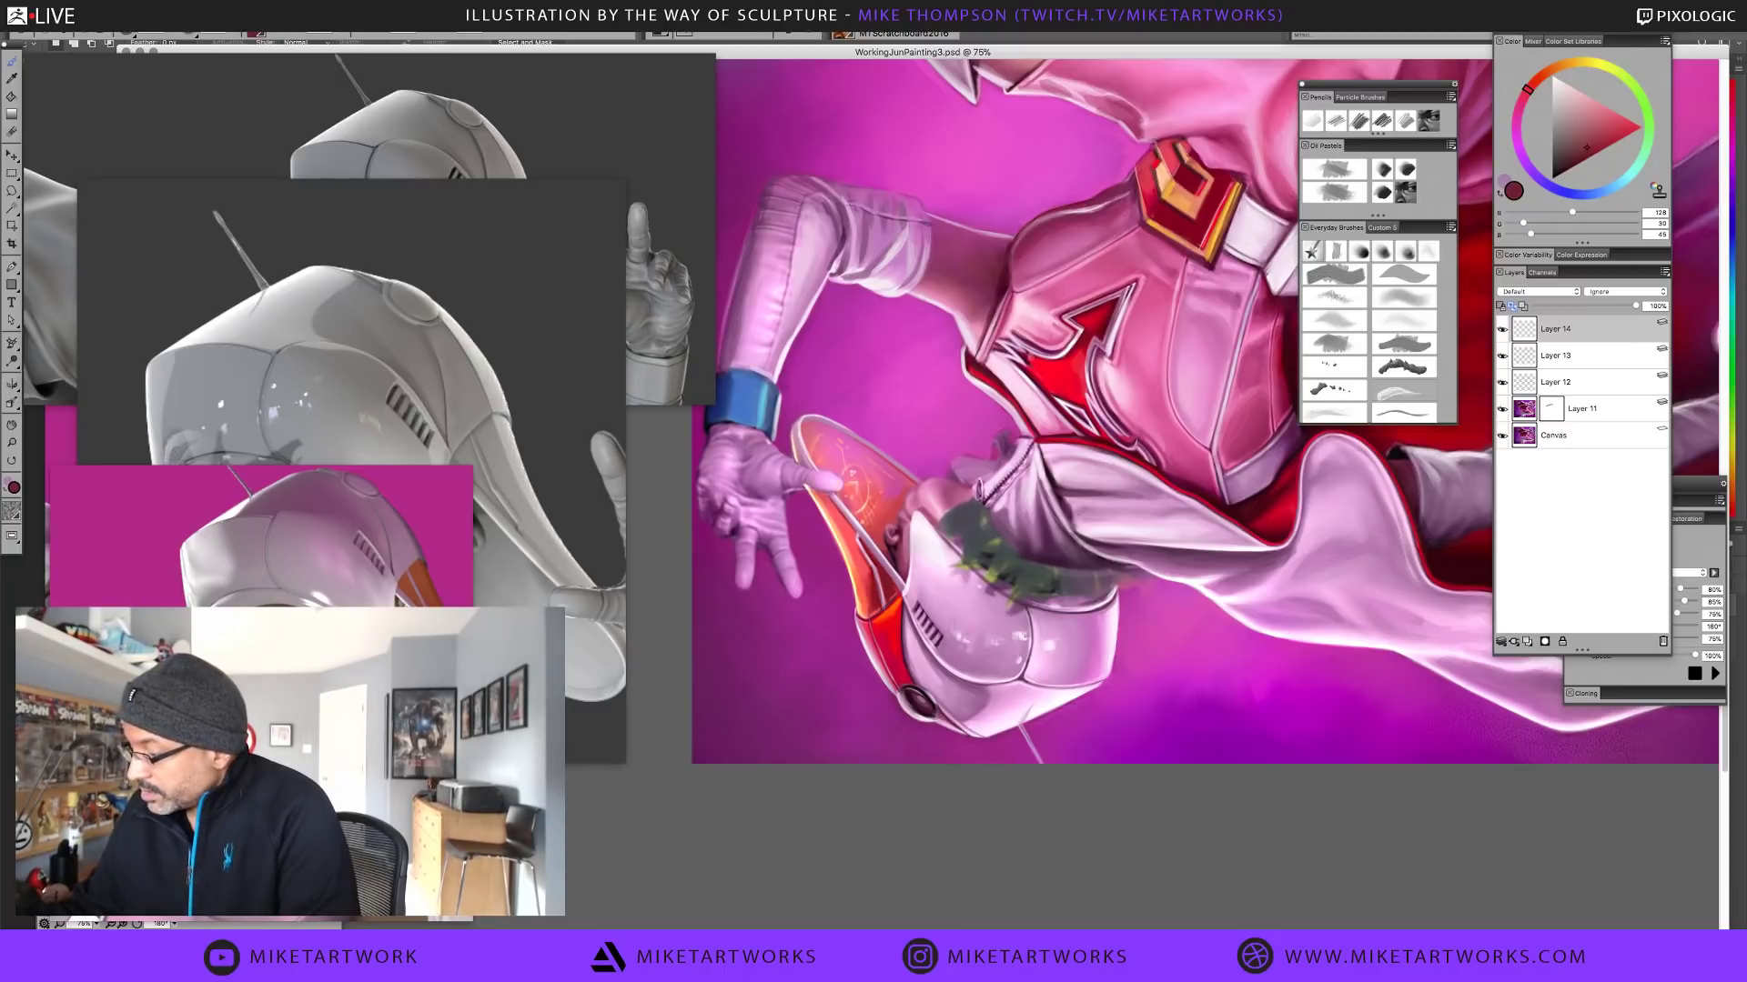
{"action": "left_click", "coordinate": [882, 572], "text": "alt"}
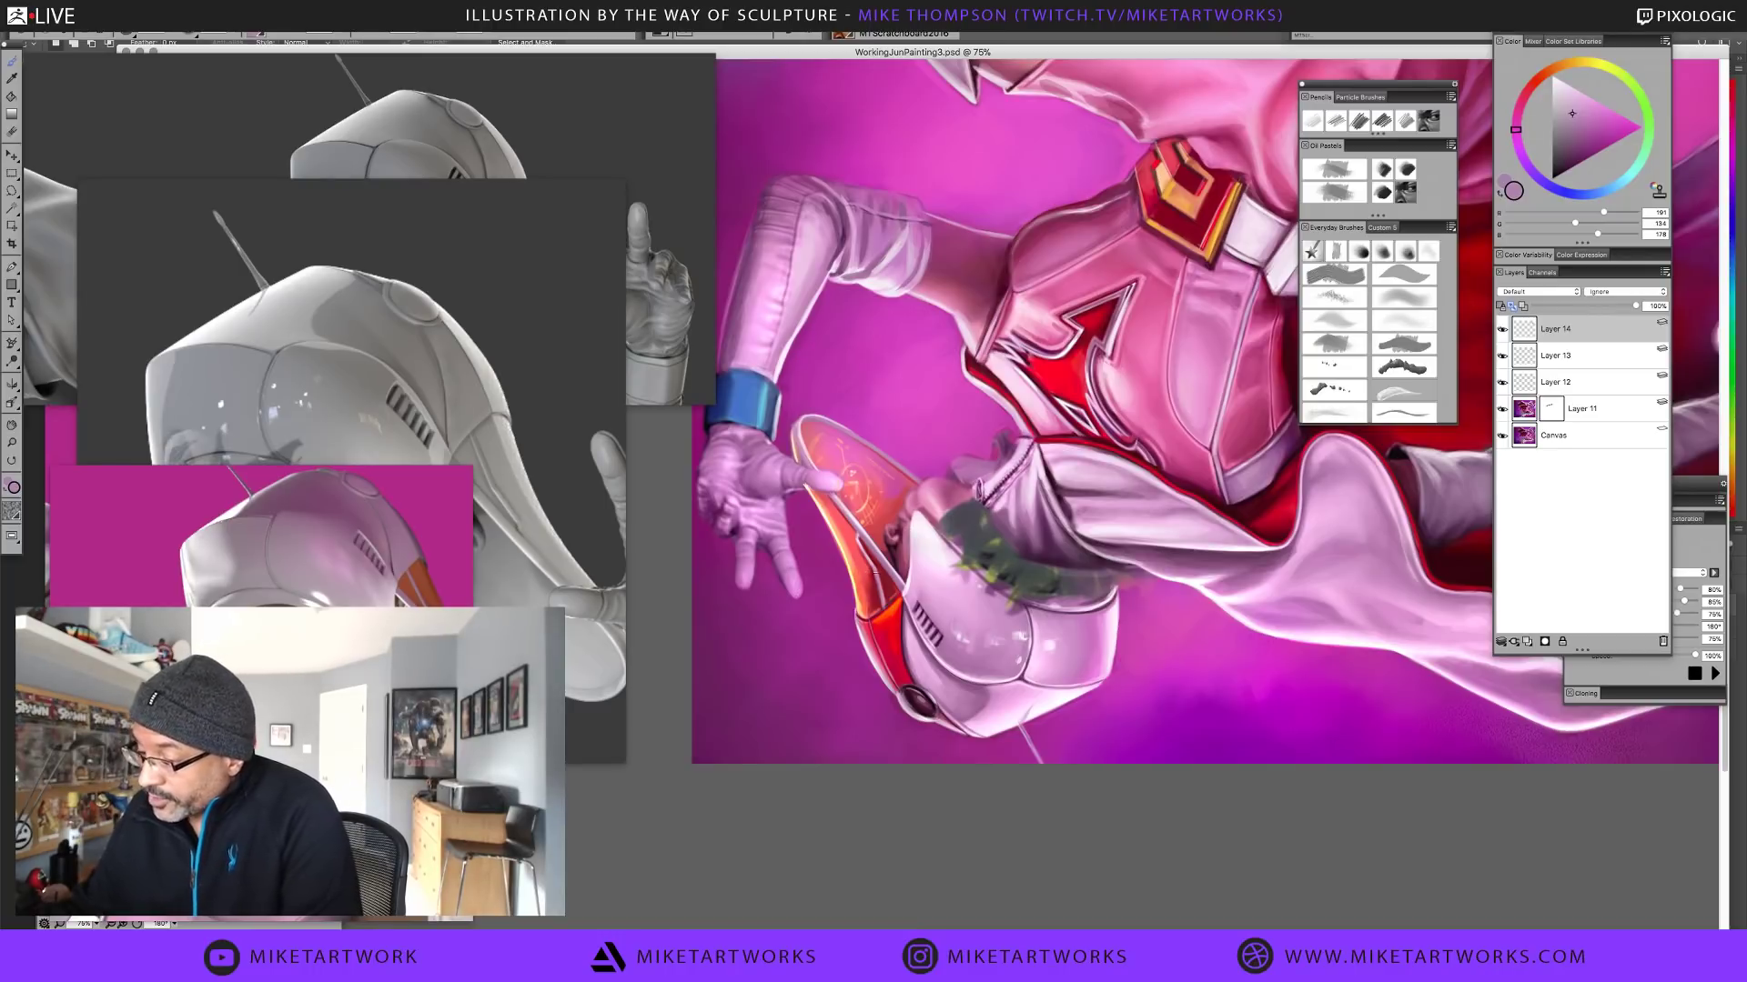
{"action": "left_click", "coordinate": [869, 553], "text": "alt"}
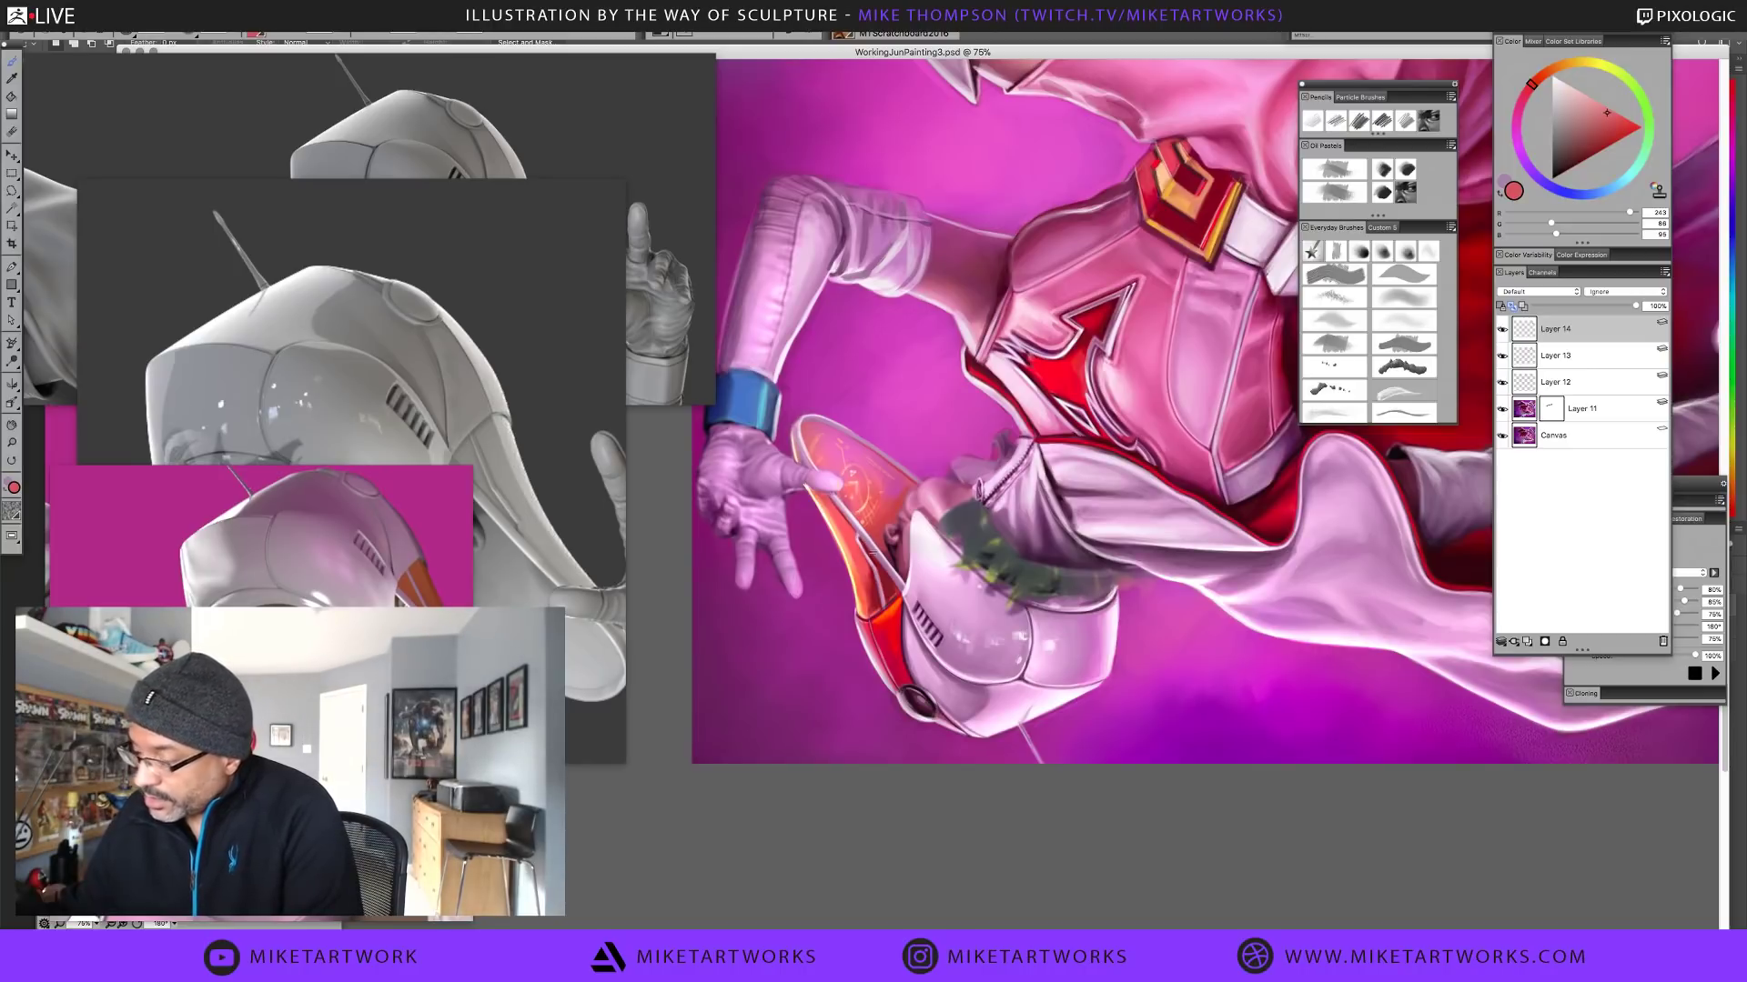
{"action": "left_click", "coordinate": [855, 544], "text": "alt"}
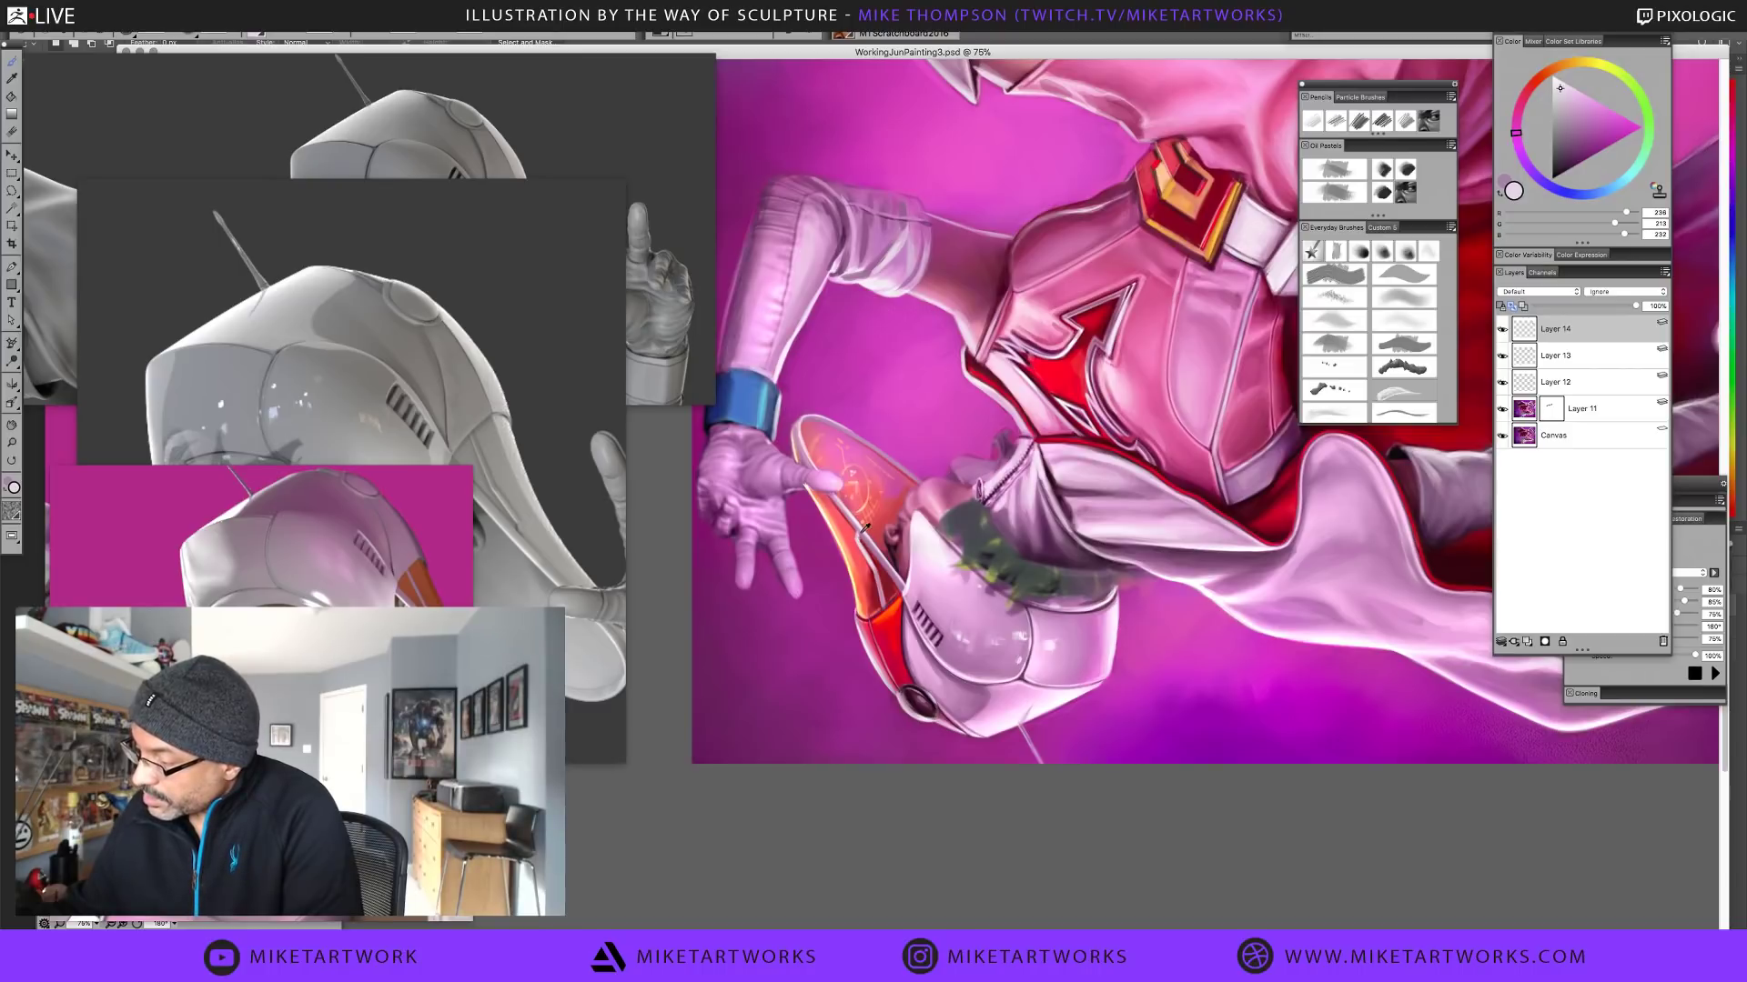
{"action": "left_click", "coordinate": [855, 539], "text": "alt"}
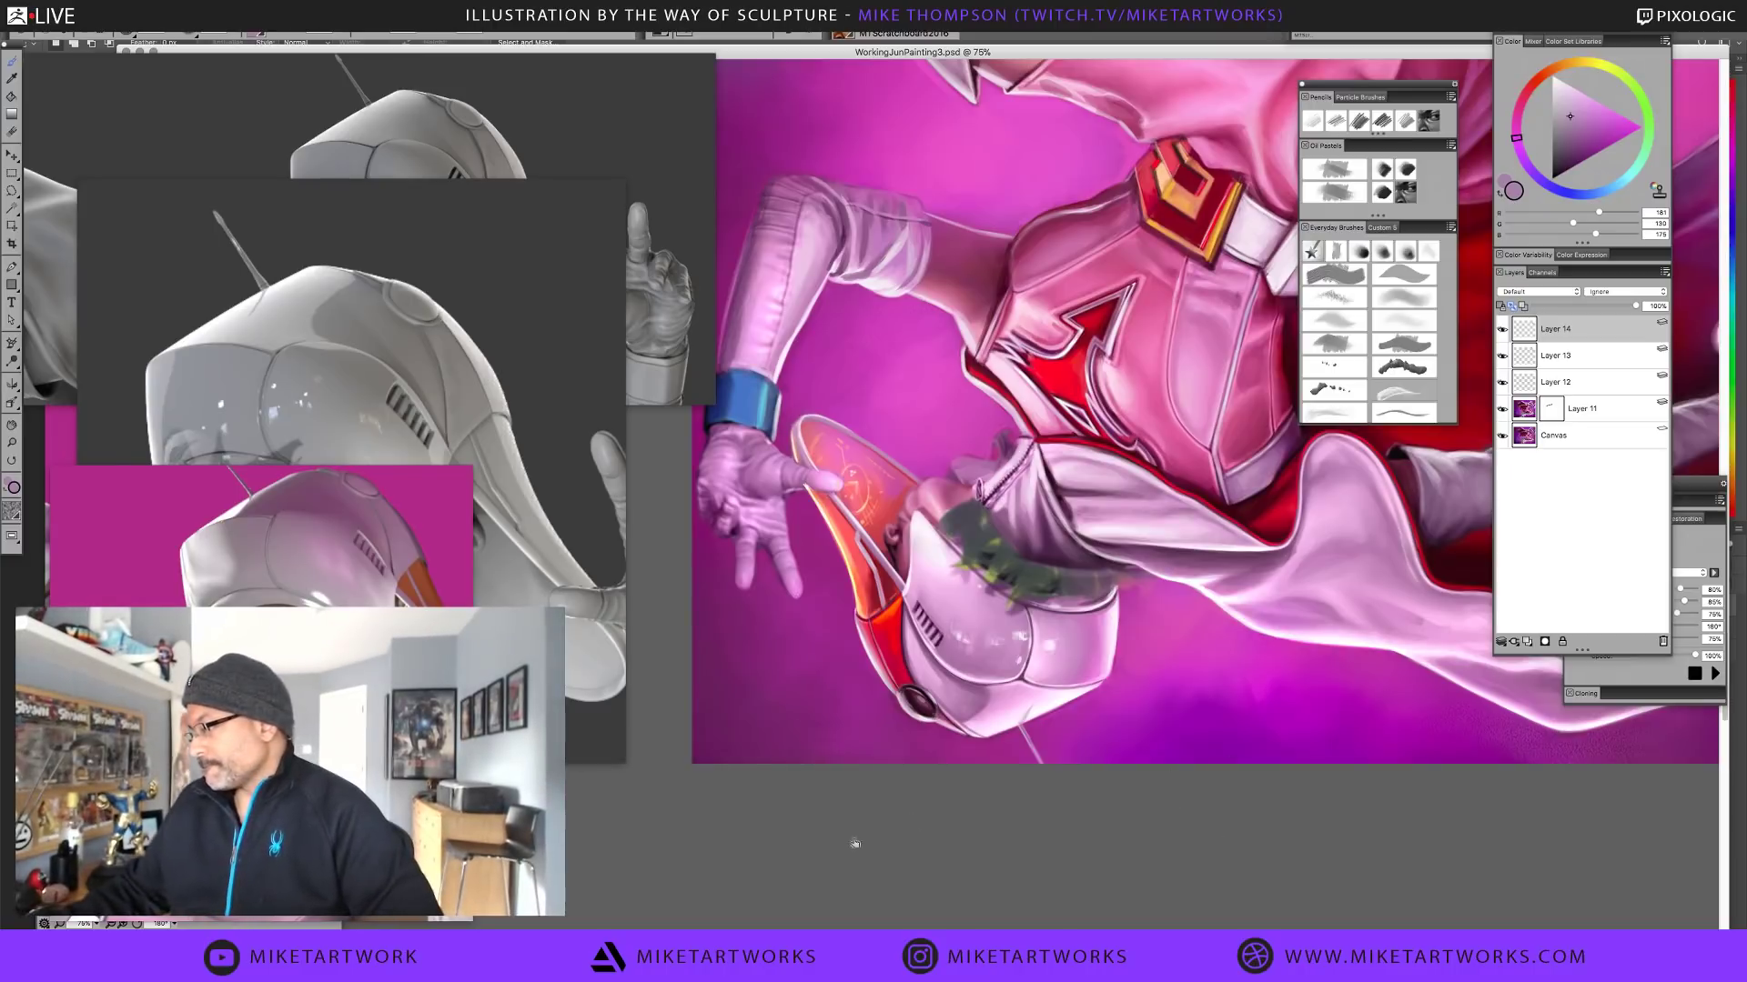
Turn the canvas sideways and sharpen the junction of crest, visor and shell with coral red, light orange, dark plum and near-white
{"action": "left_click_drag", "start_coordinate": [855, 845], "coordinate": [819, 688]}
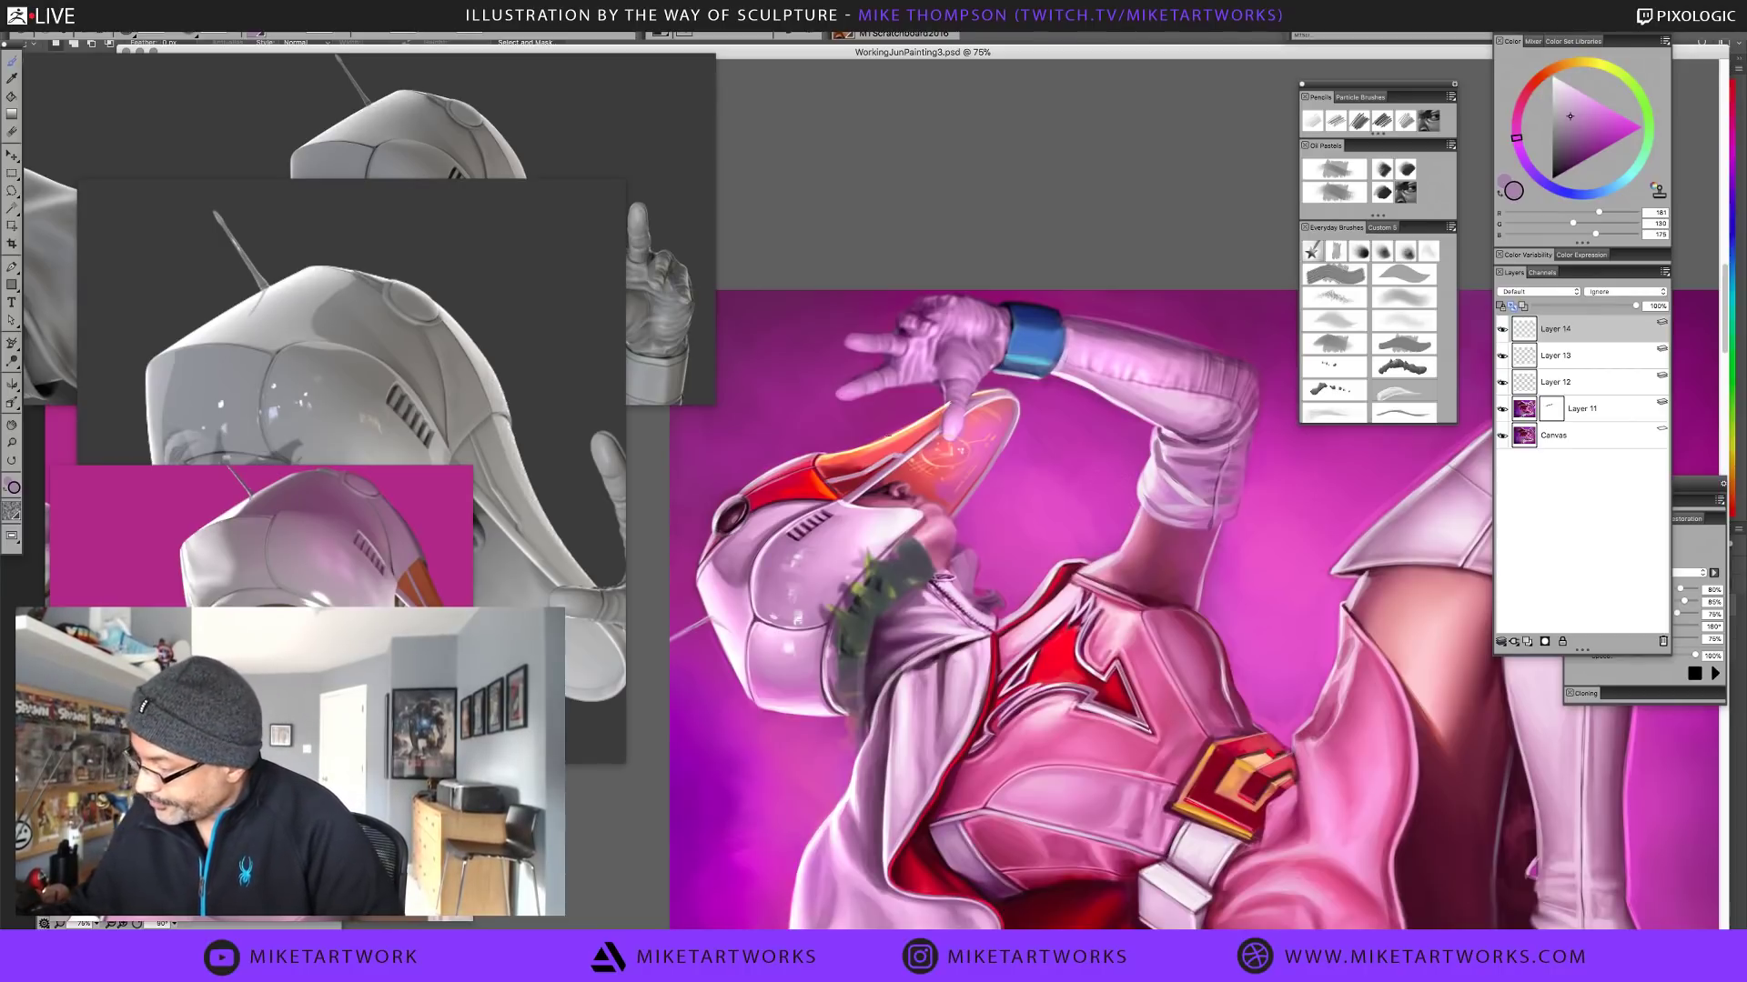
{"action": "left_click", "coordinate": [823, 464], "text": "alt"}
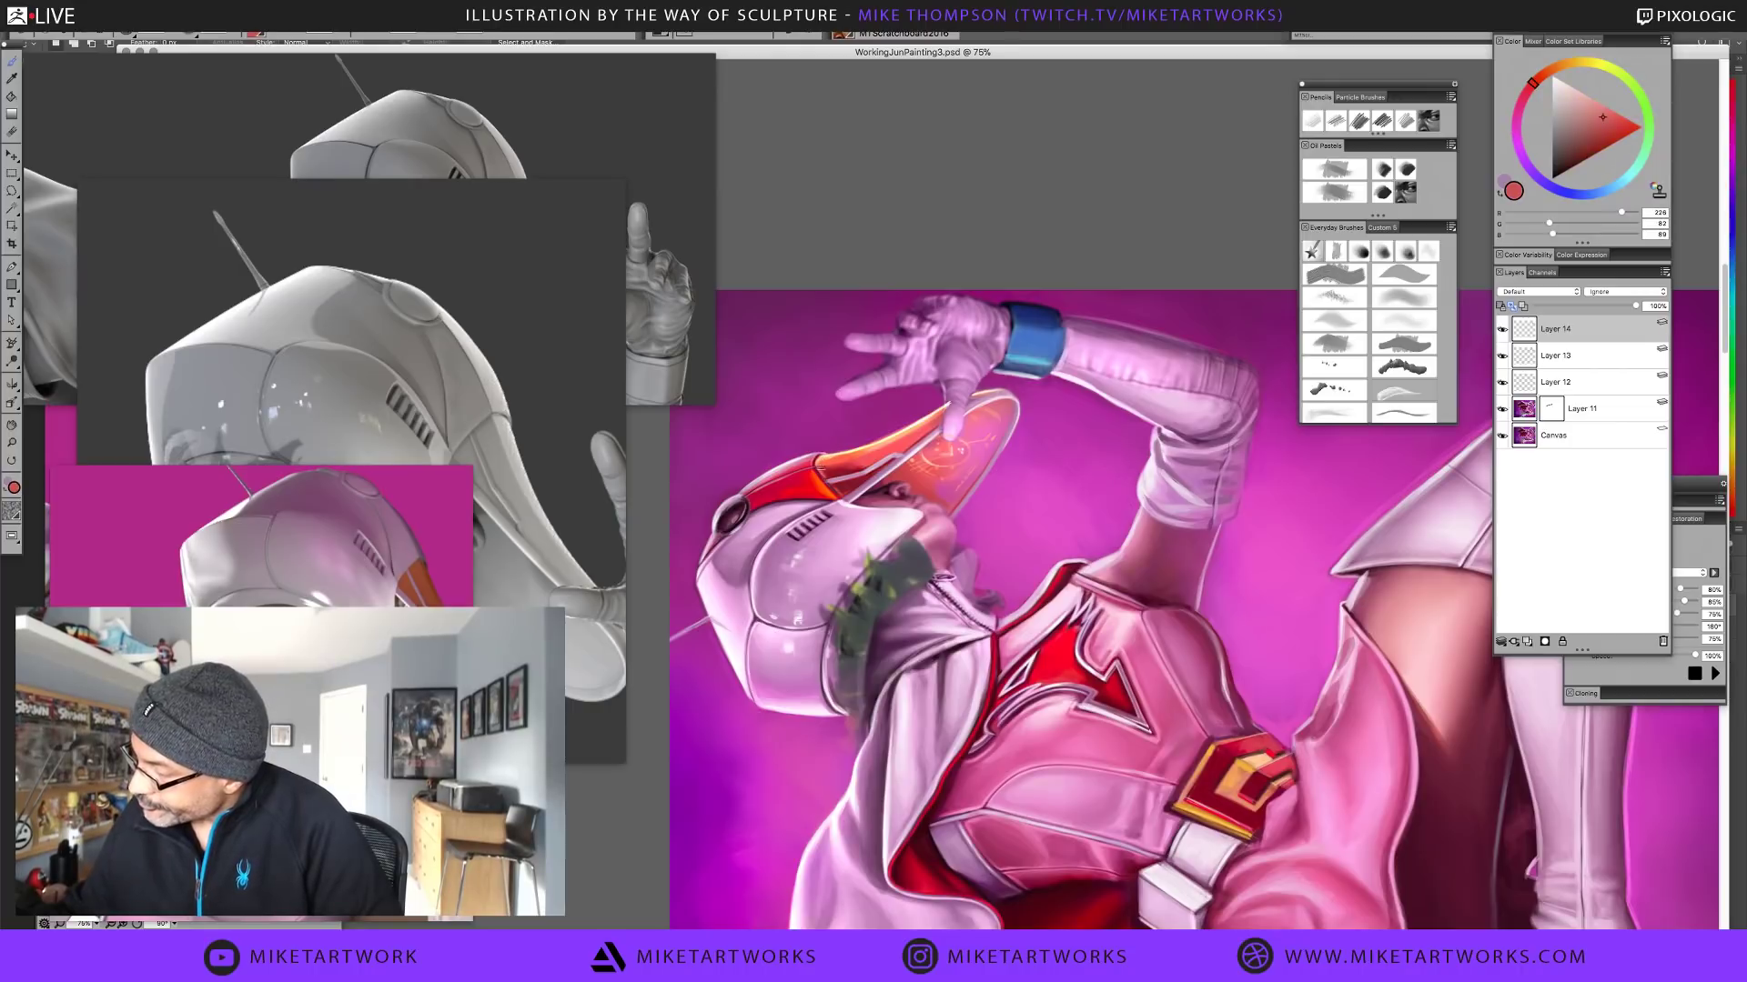
{"action": "left_click", "coordinate": [823, 455], "text": "alt"}
{"action": "left_click", "coordinate": [819, 469], "text": "alt"}
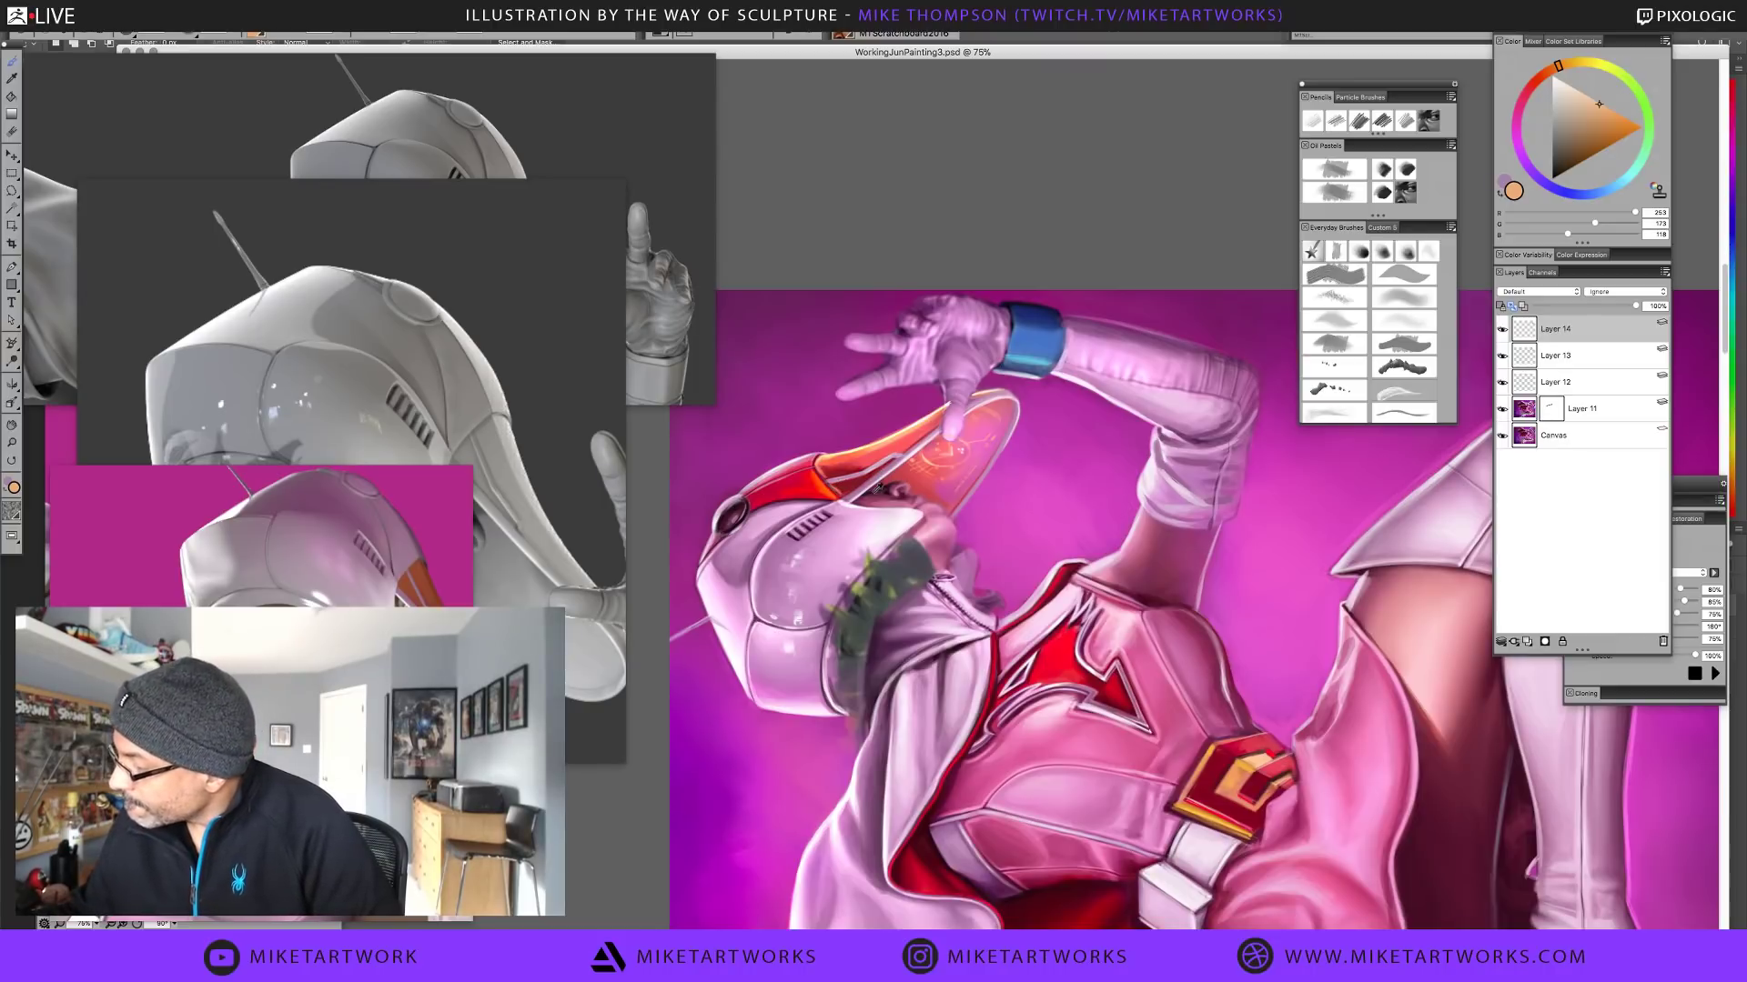
{"action": "left_click", "coordinate": [877, 485], "text": "alt"}
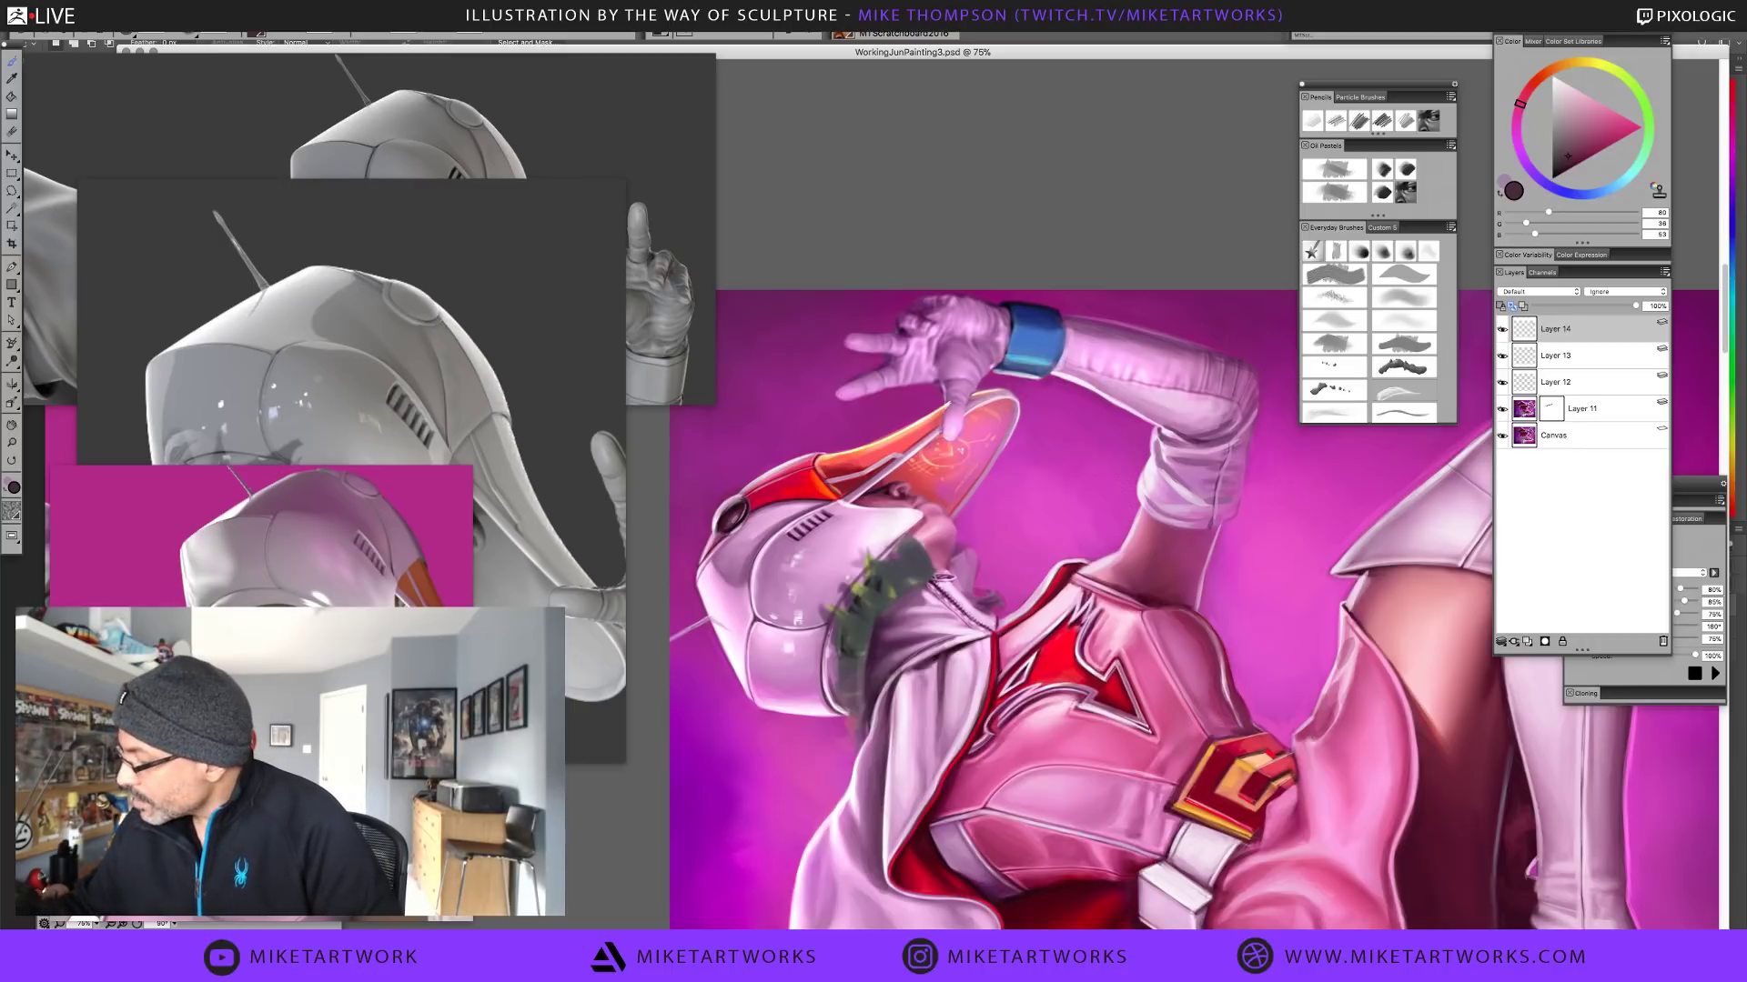
{"action": "key", "text": "shift+s"}
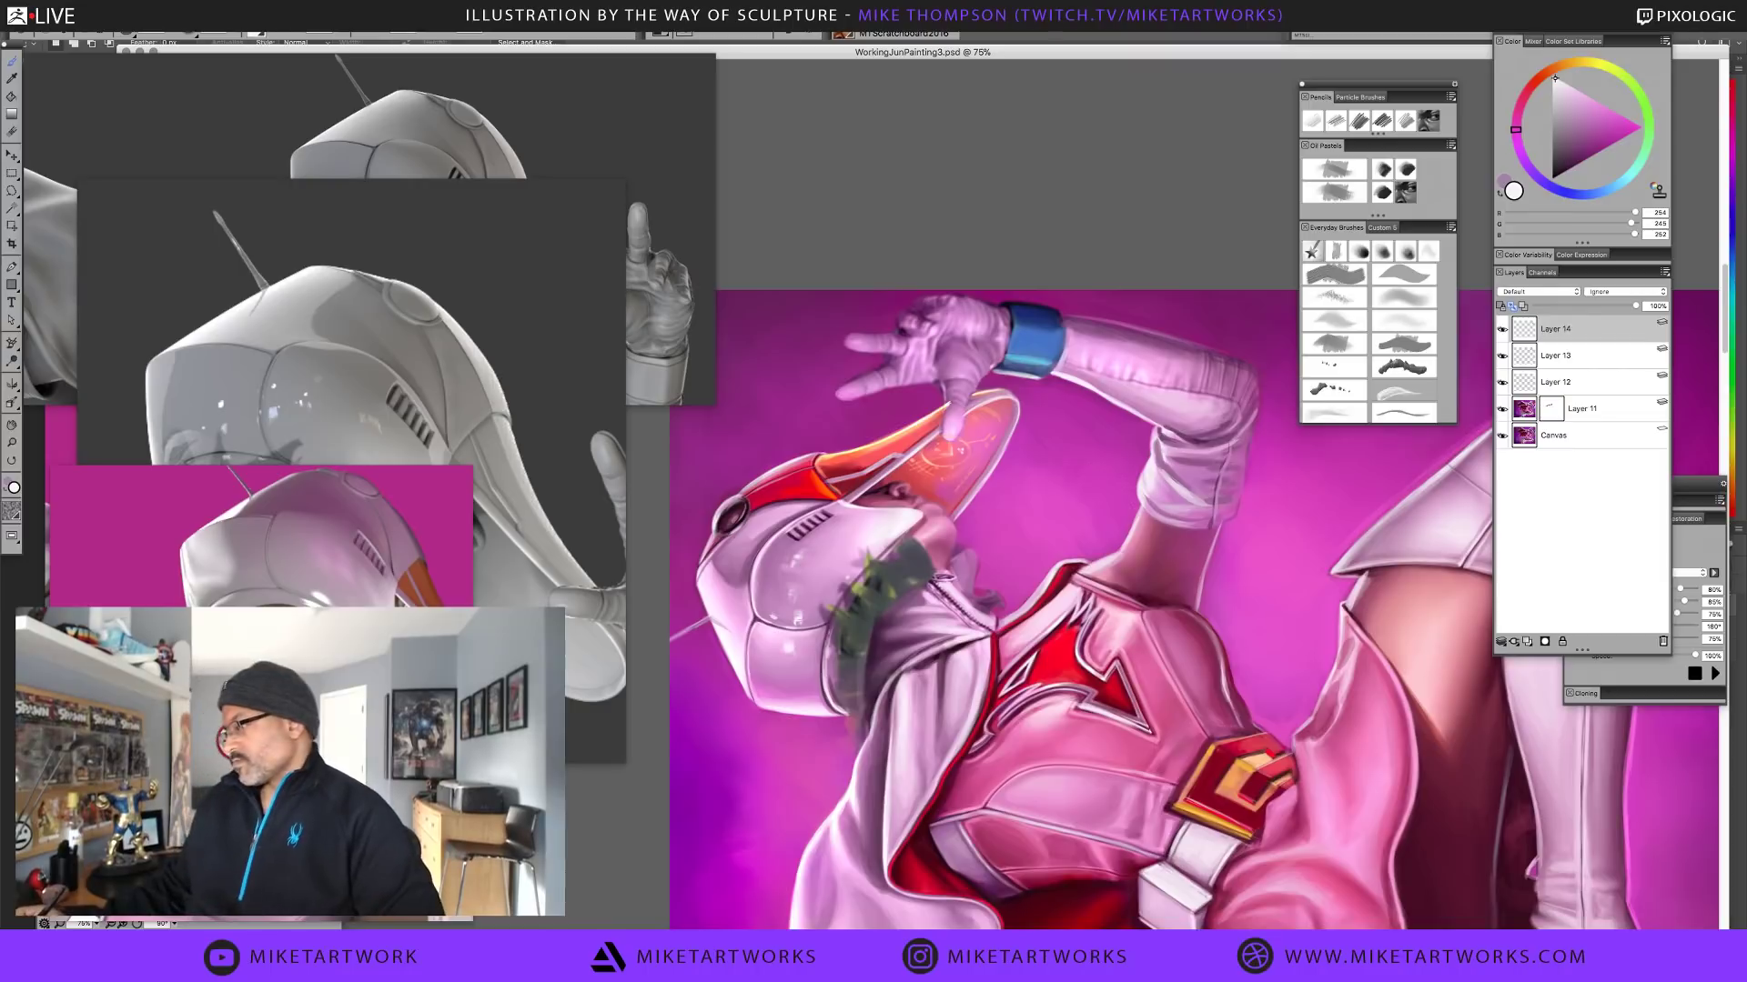
Return the canvas upright and brighten the orange visor's outer rim with sampled light orange, pale yellow and near-white
{"action": "left_click", "coordinate": [821, 862]}
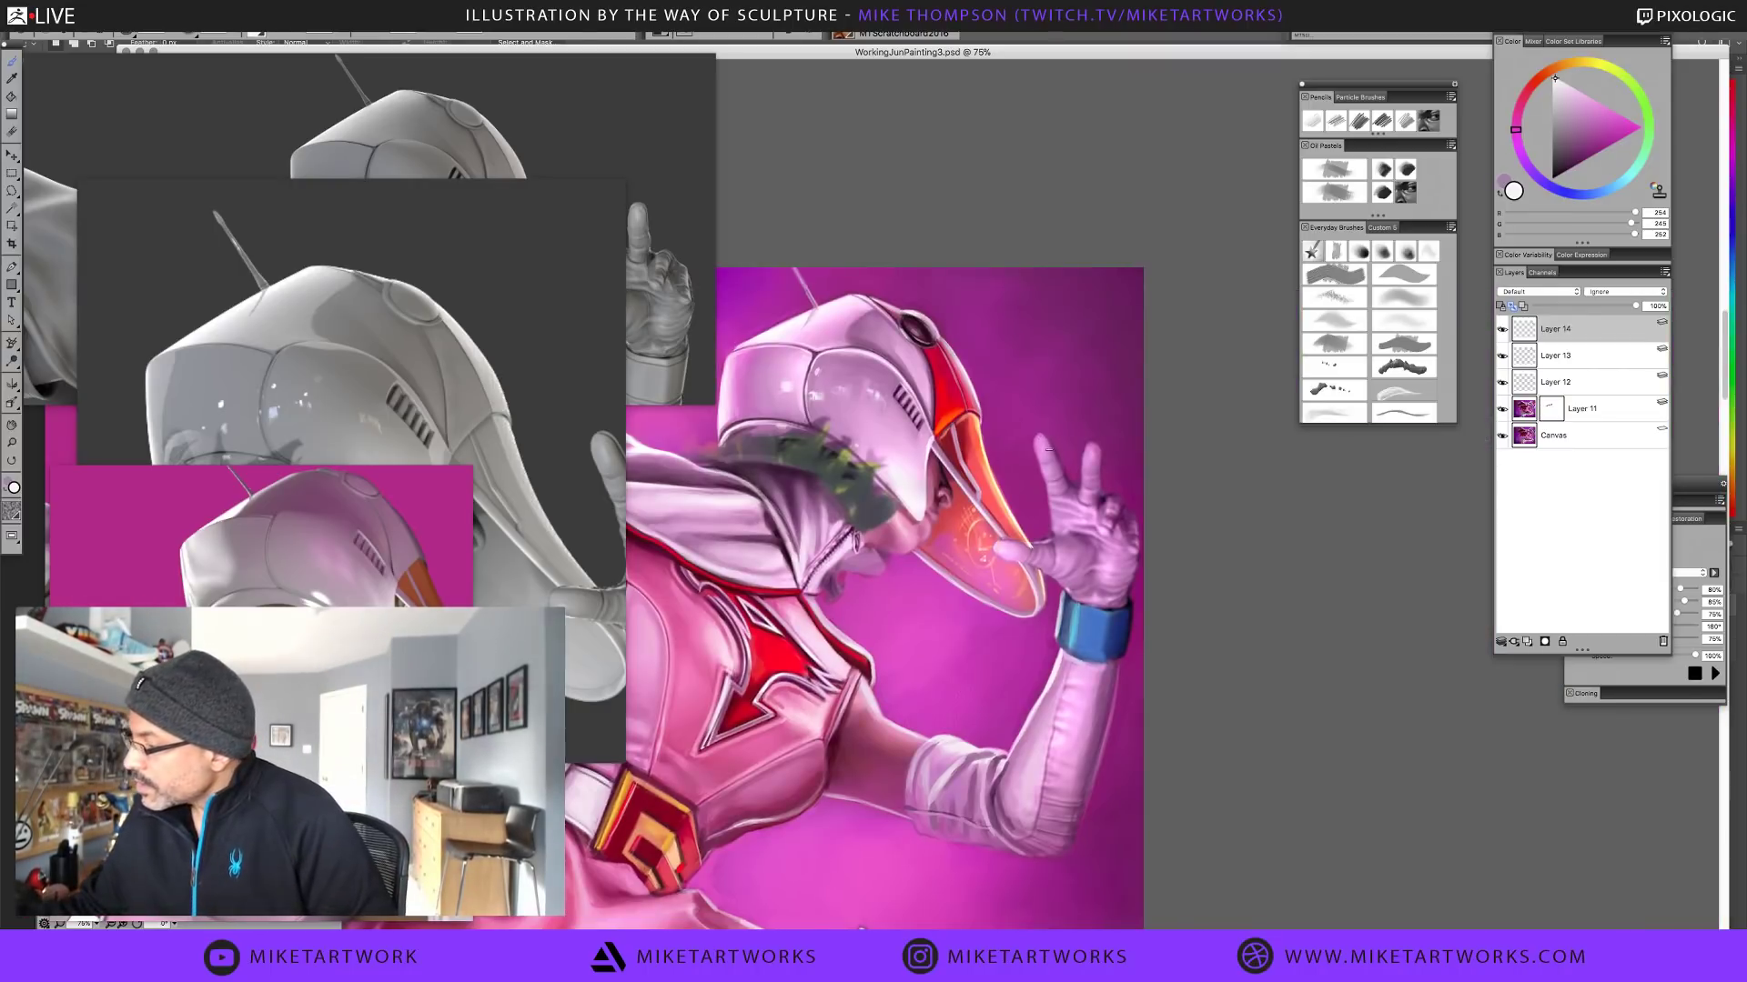
{"action": "left_click", "coordinate": [998, 491], "text": "alt"}
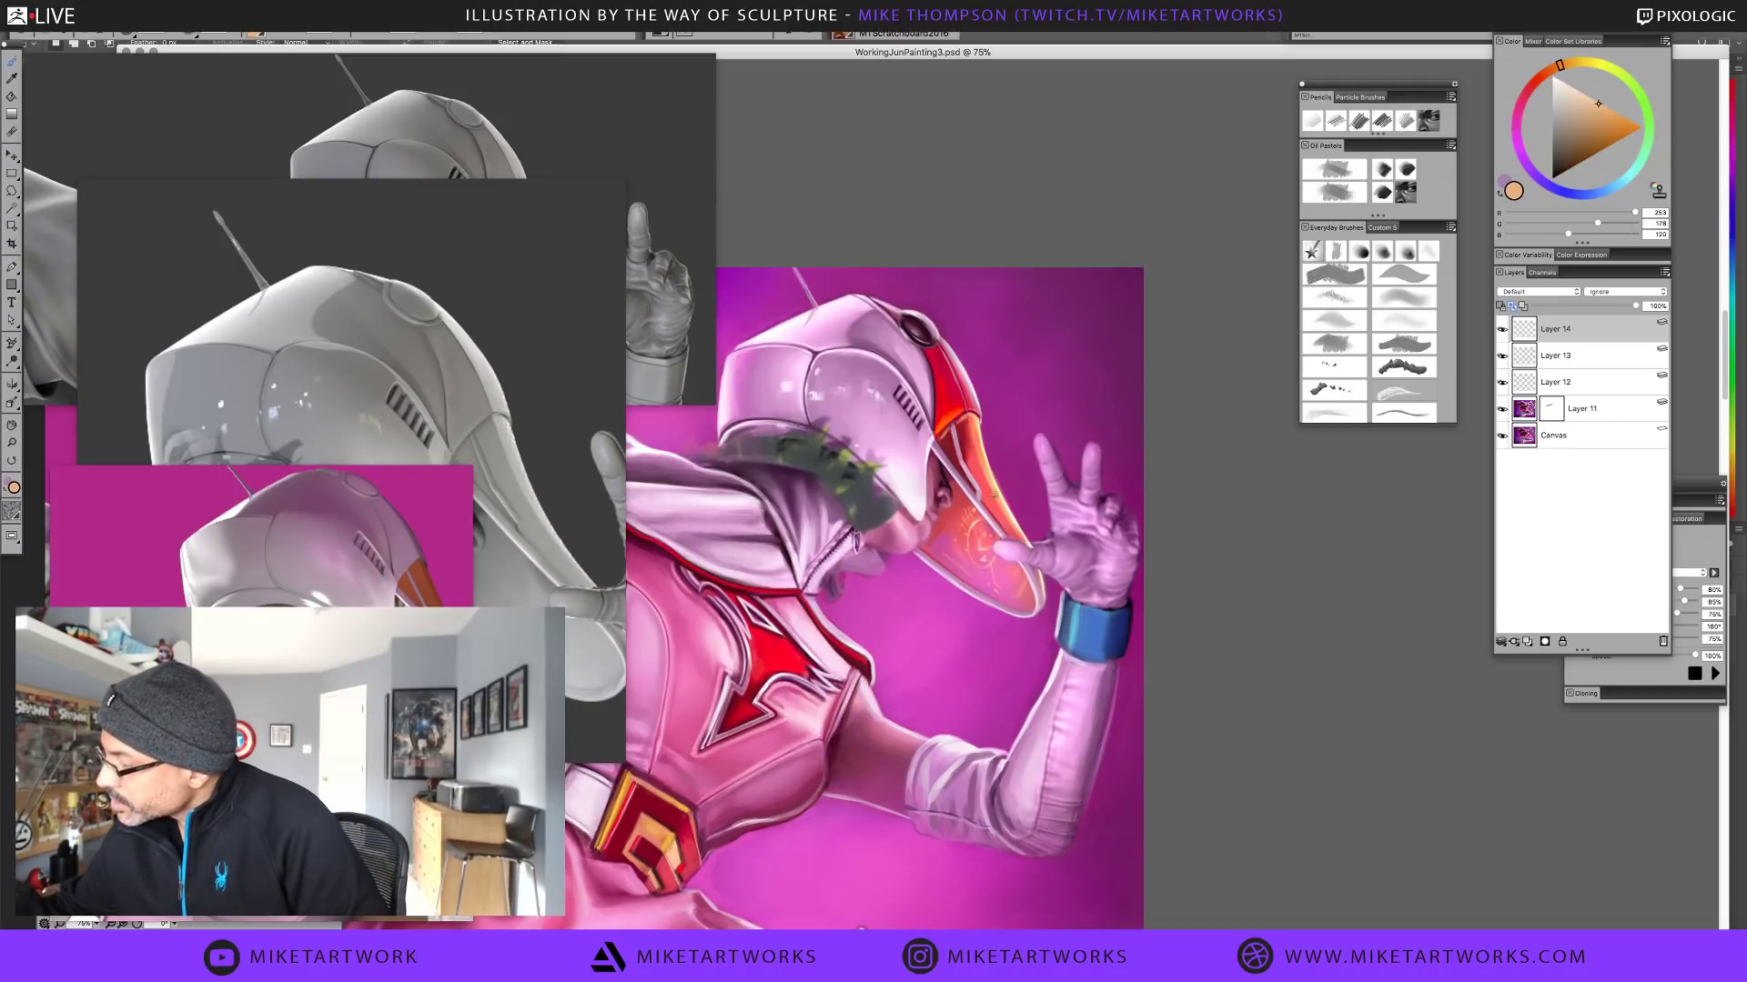
{"action": "left_click", "coordinate": [980, 424], "text": "alt"}
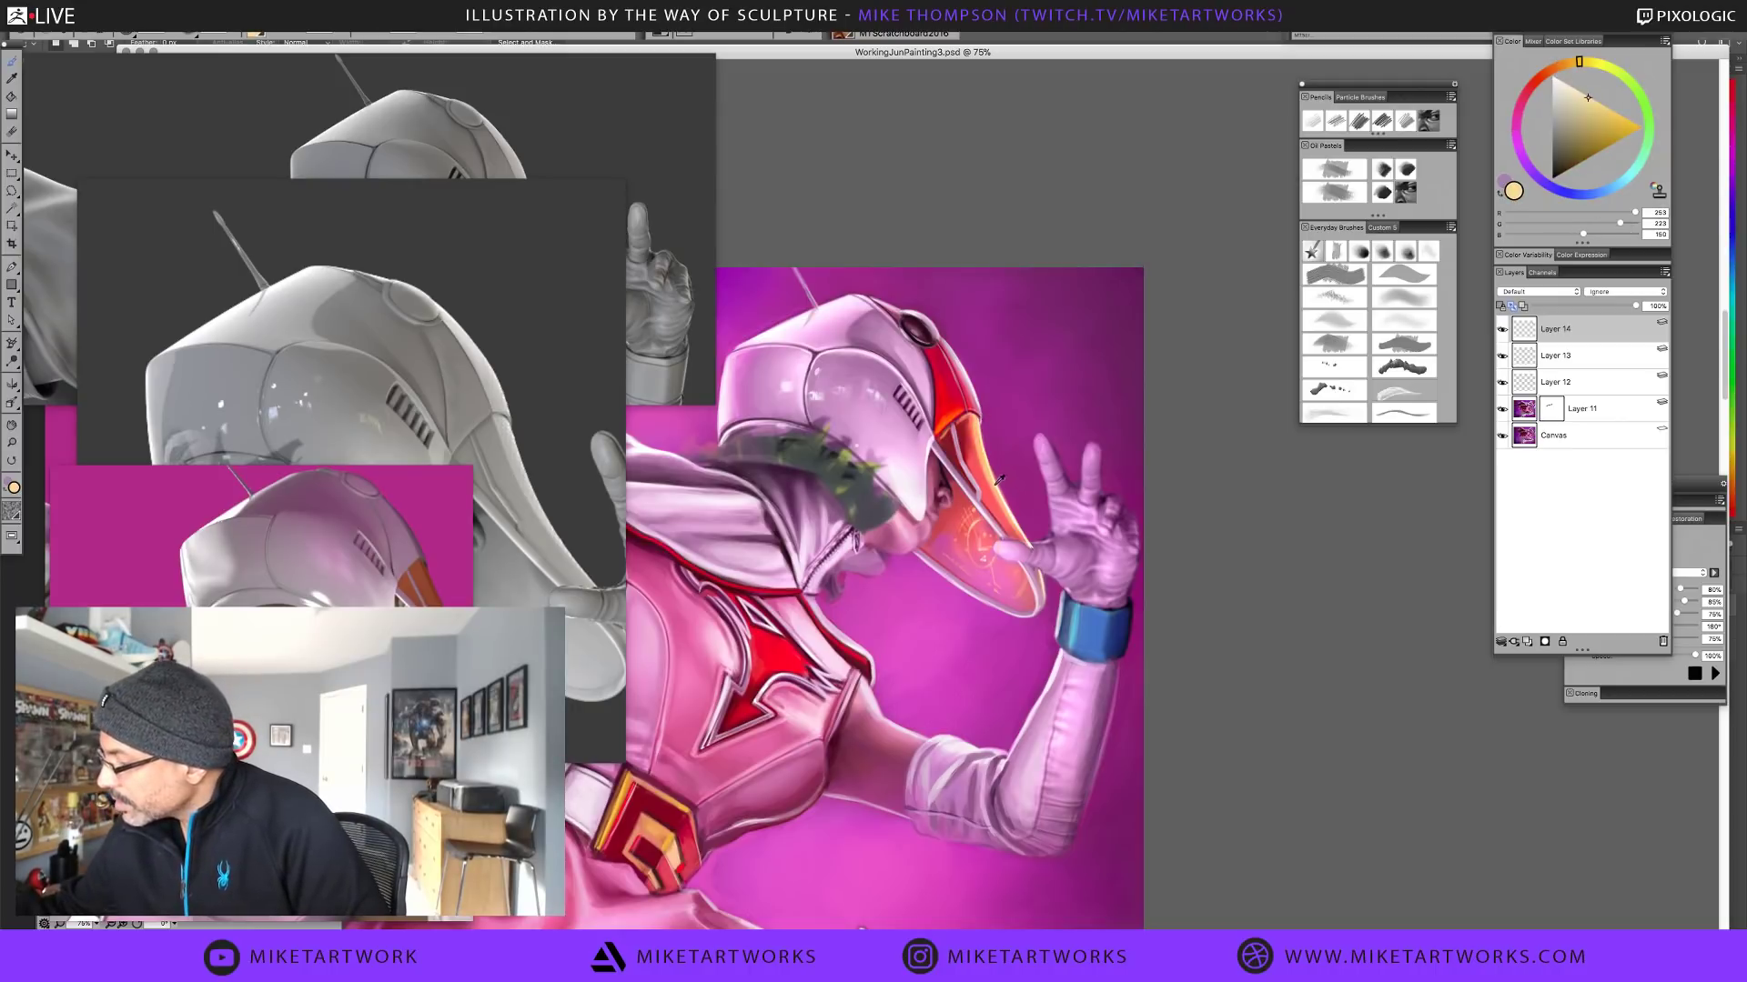
{"action": "left_click", "coordinate": [1015, 523], "text": "alt"}
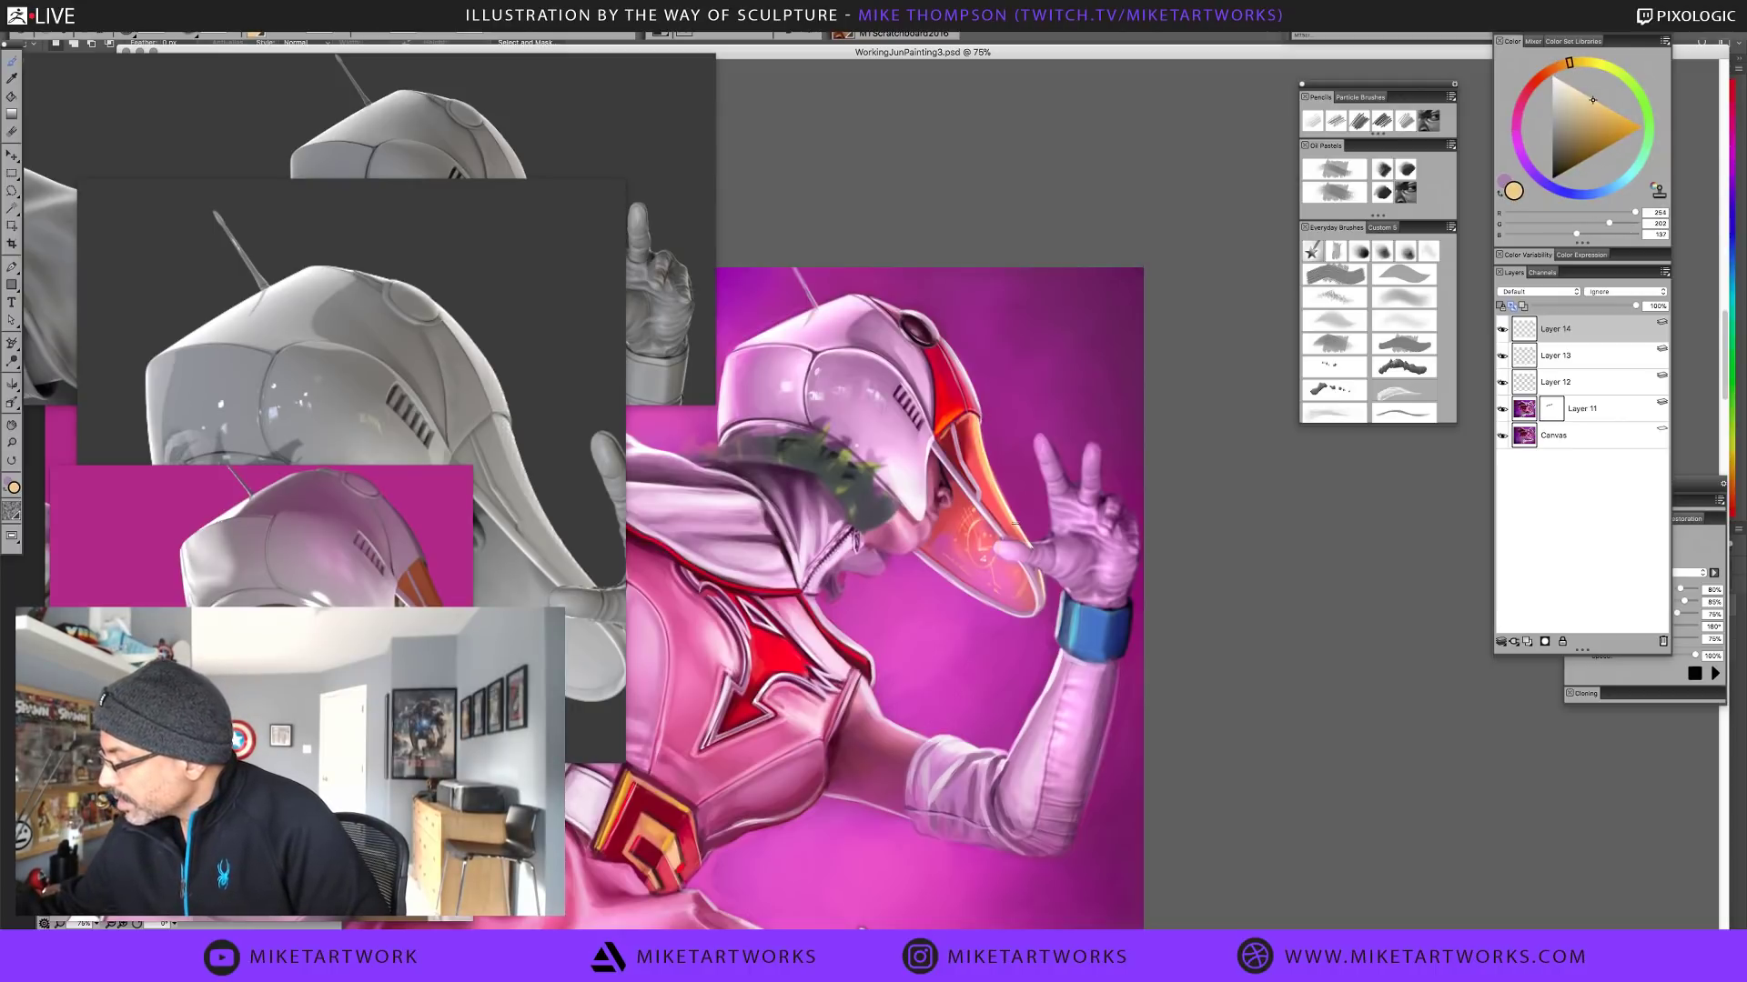
{"action": "left_click", "coordinate": [978, 422], "text": "alt"}
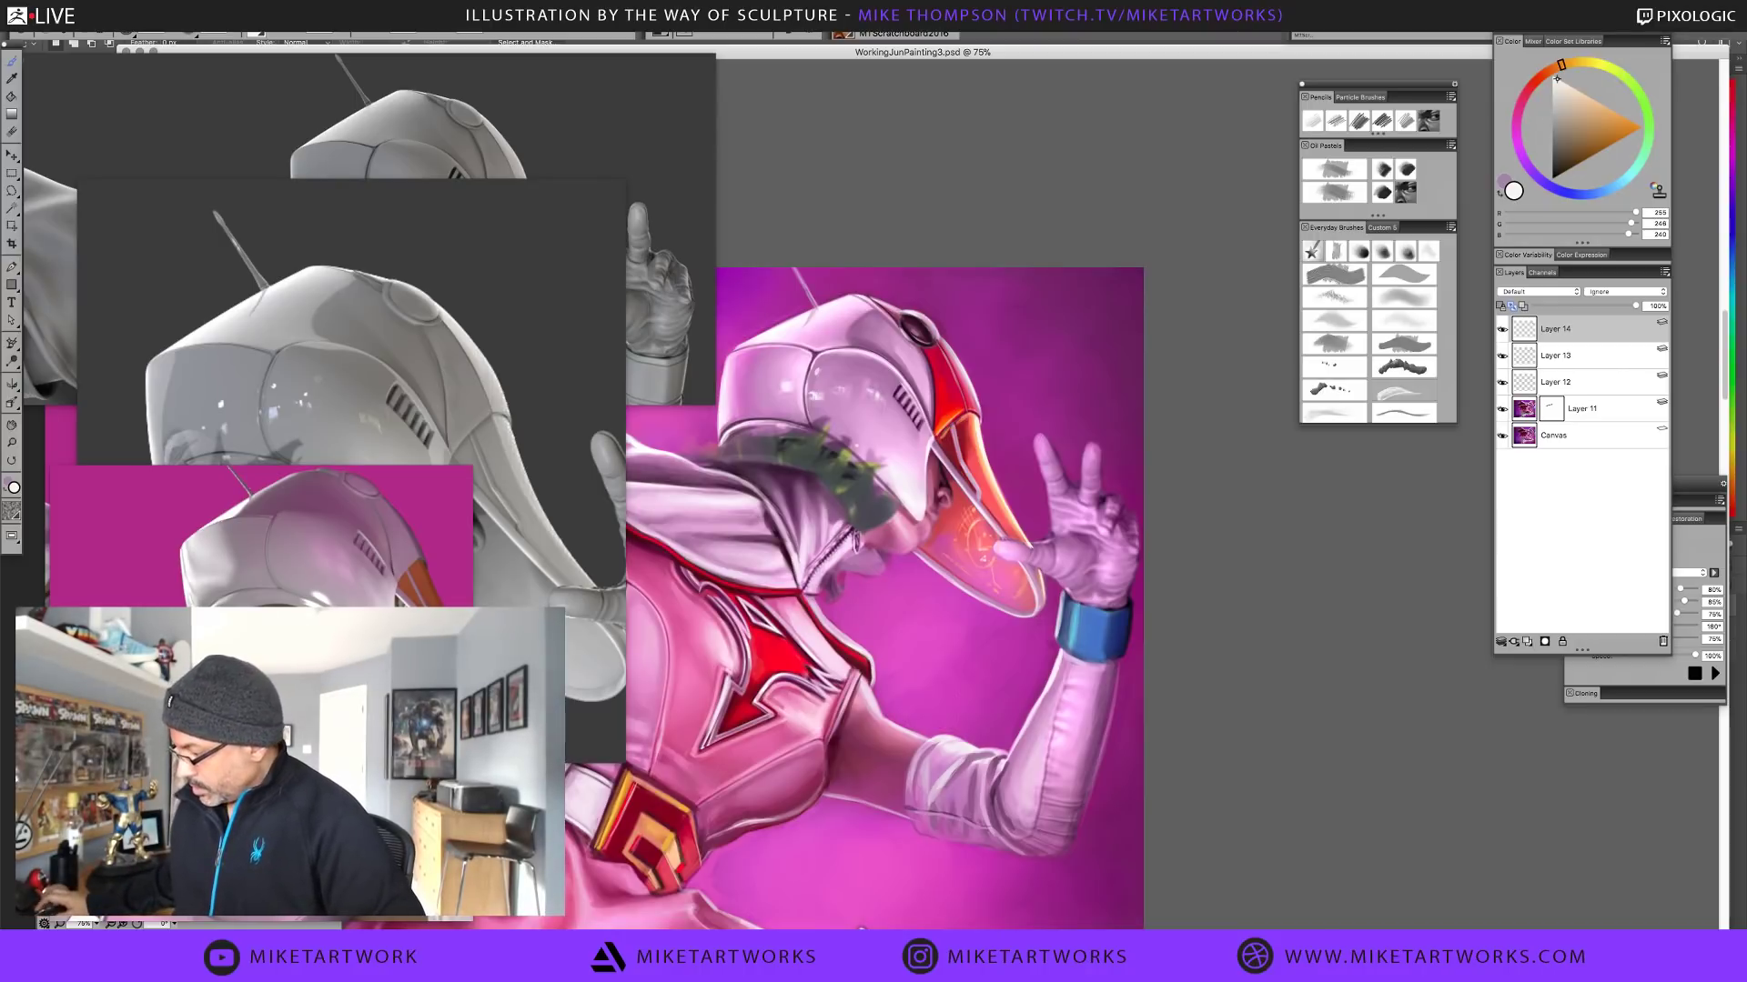
Switch to Photoshop, hide the reference images and inspect the painting full screen at closer magnification
{"action": "left_click", "coordinate": [1183, 926]}
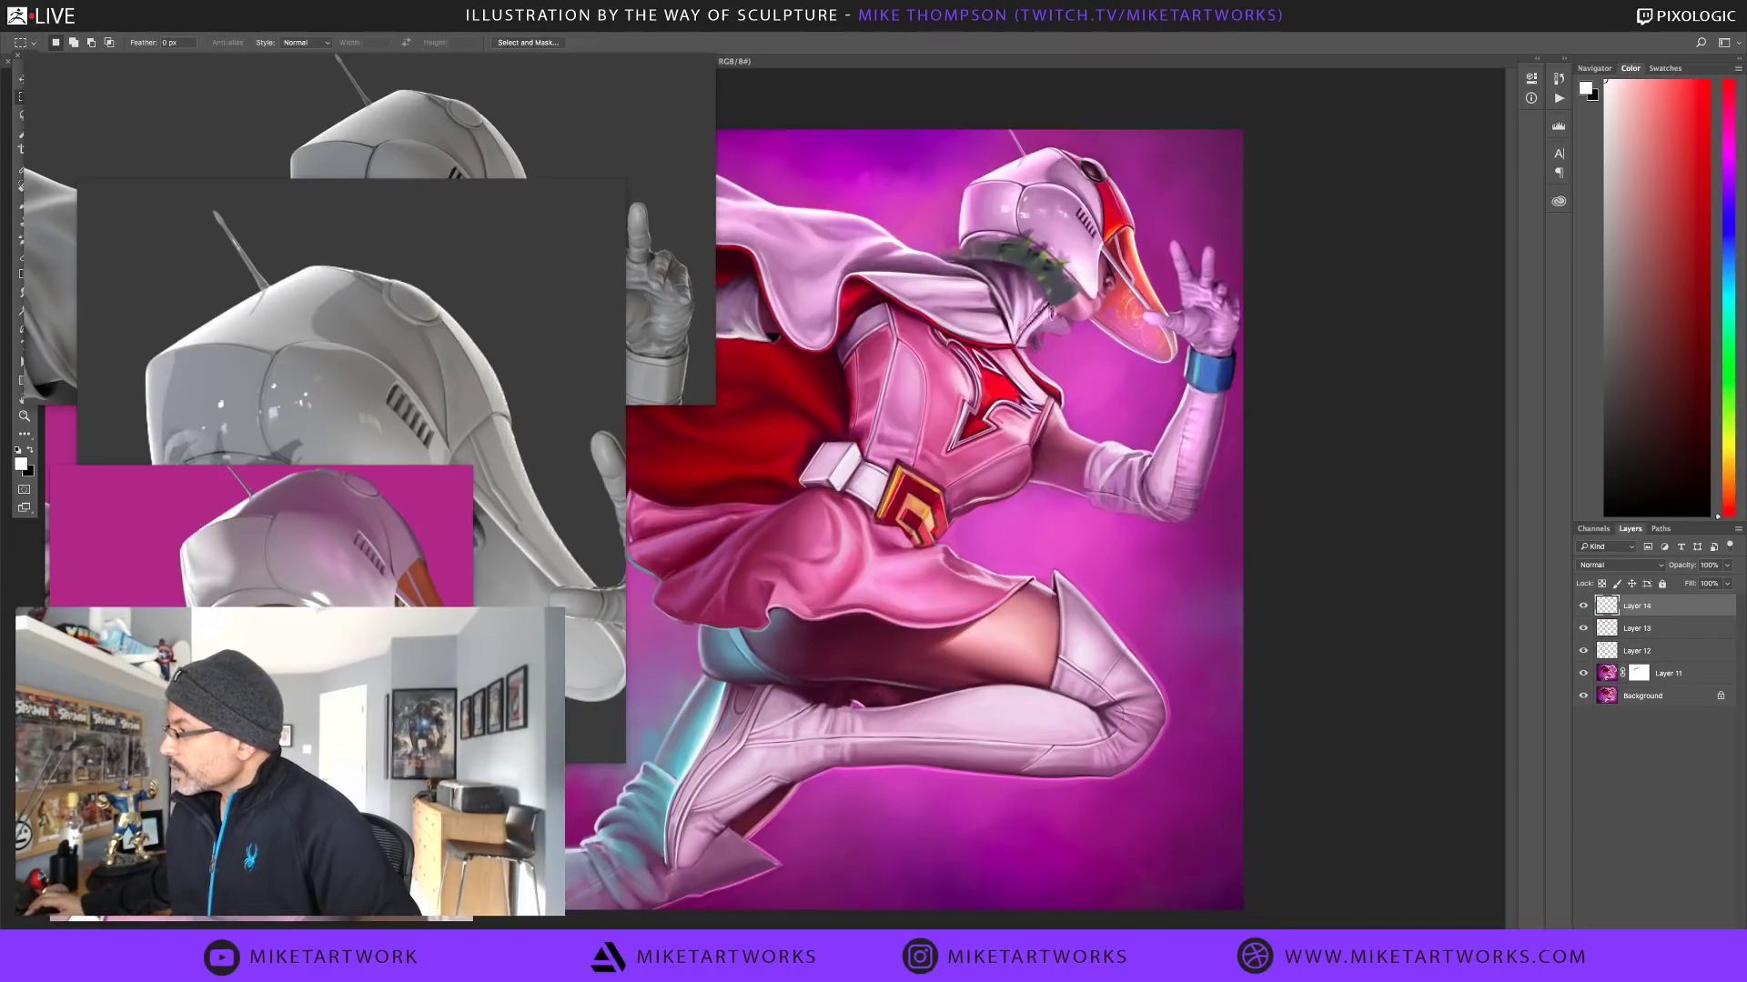
{"action": "left_click", "coordinate": [1255, 14]}
{"action": "left_click", "coordinate": [1291, 167]}
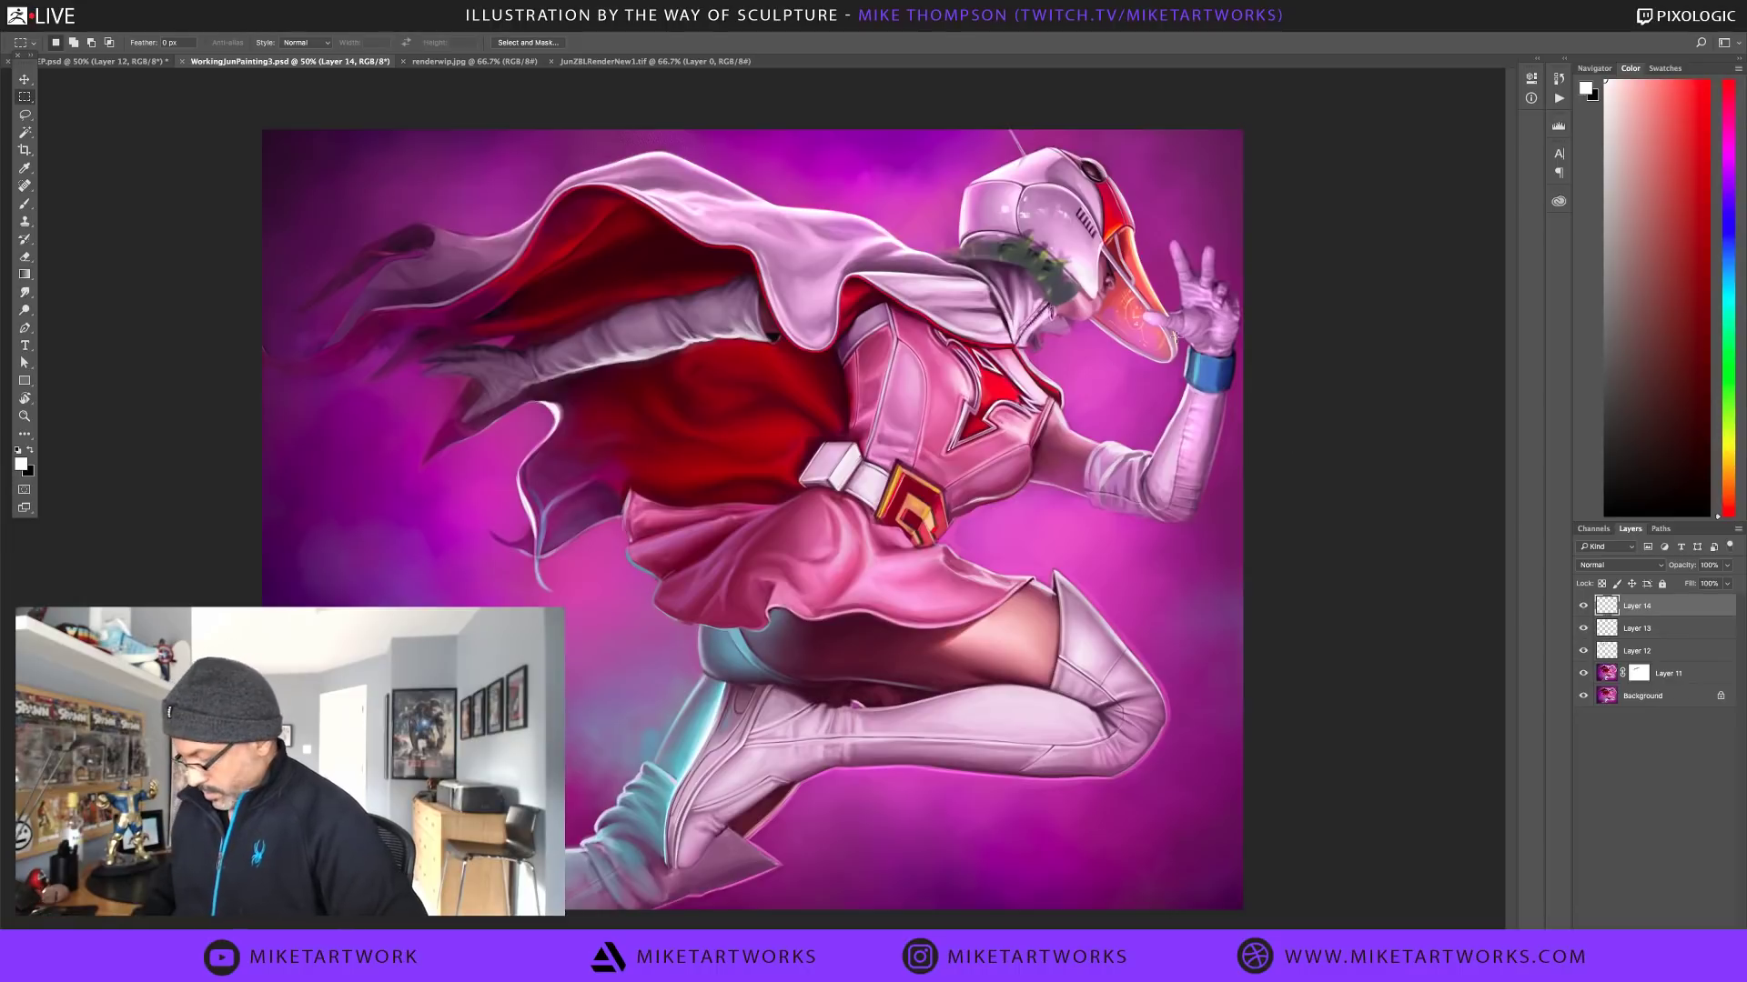
{"action": "key", "text": "f"}
{"action": "key", "text": "f"}
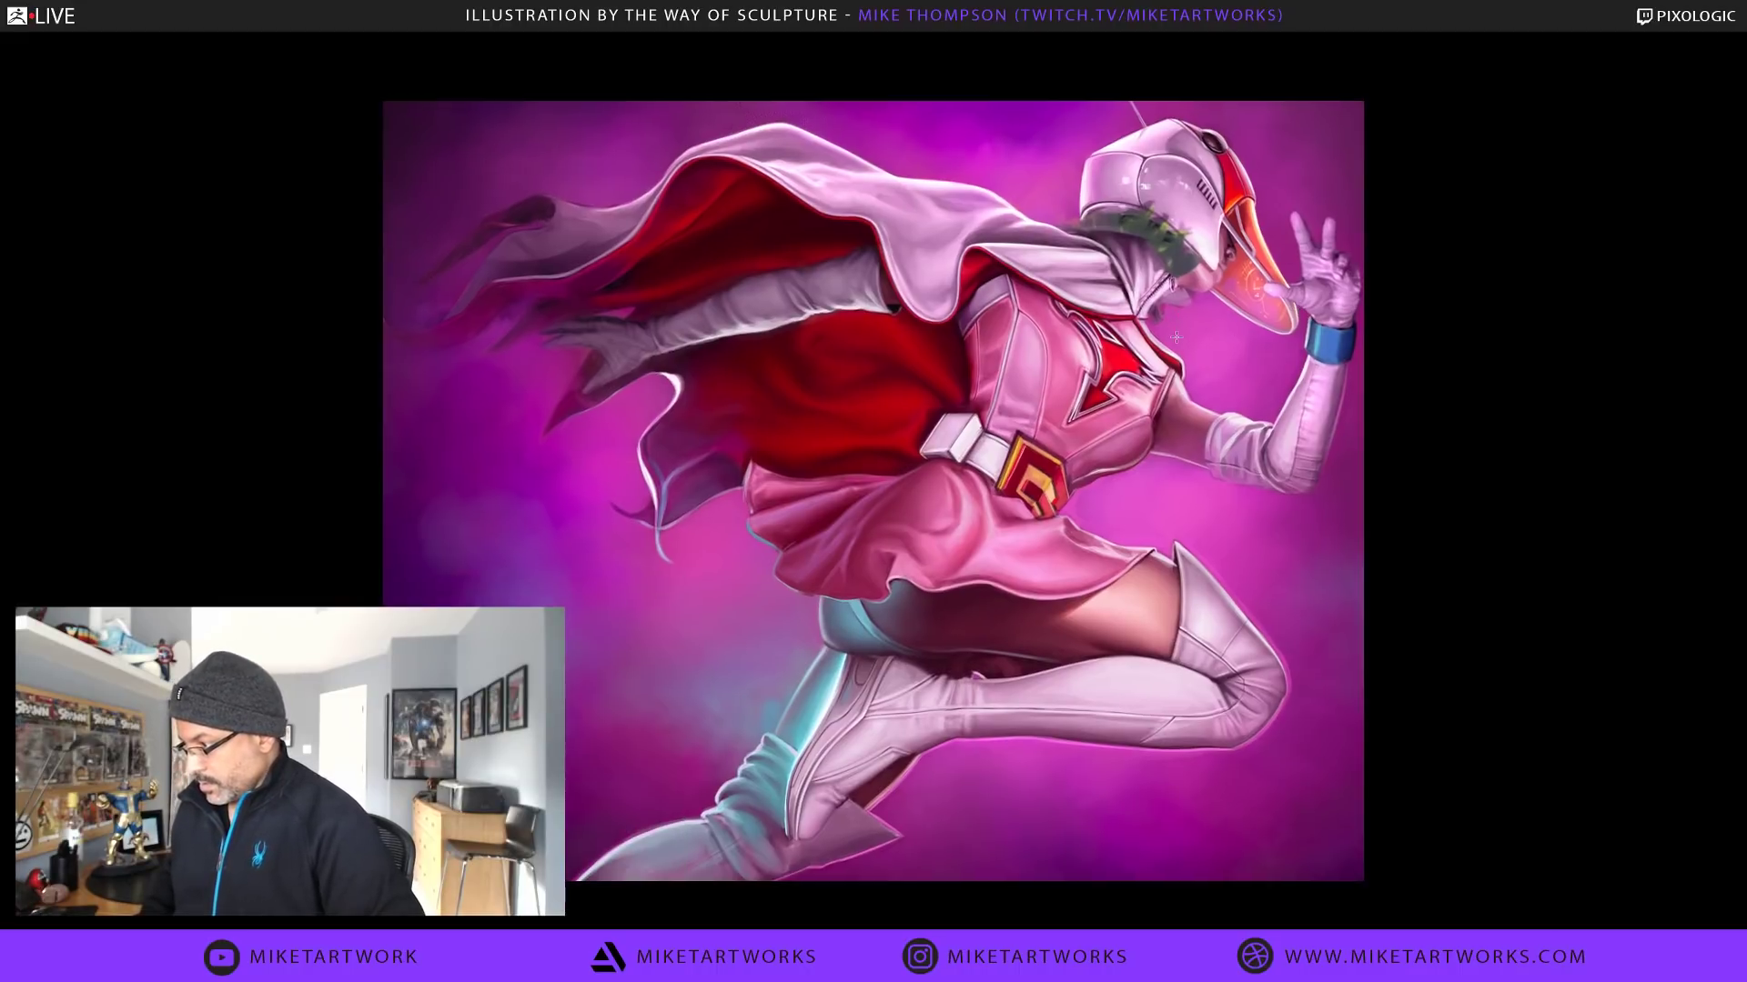
{"action": "key", "text": "ctrl+plus"}
{"action": "key", "text": "ctrl+plus"}
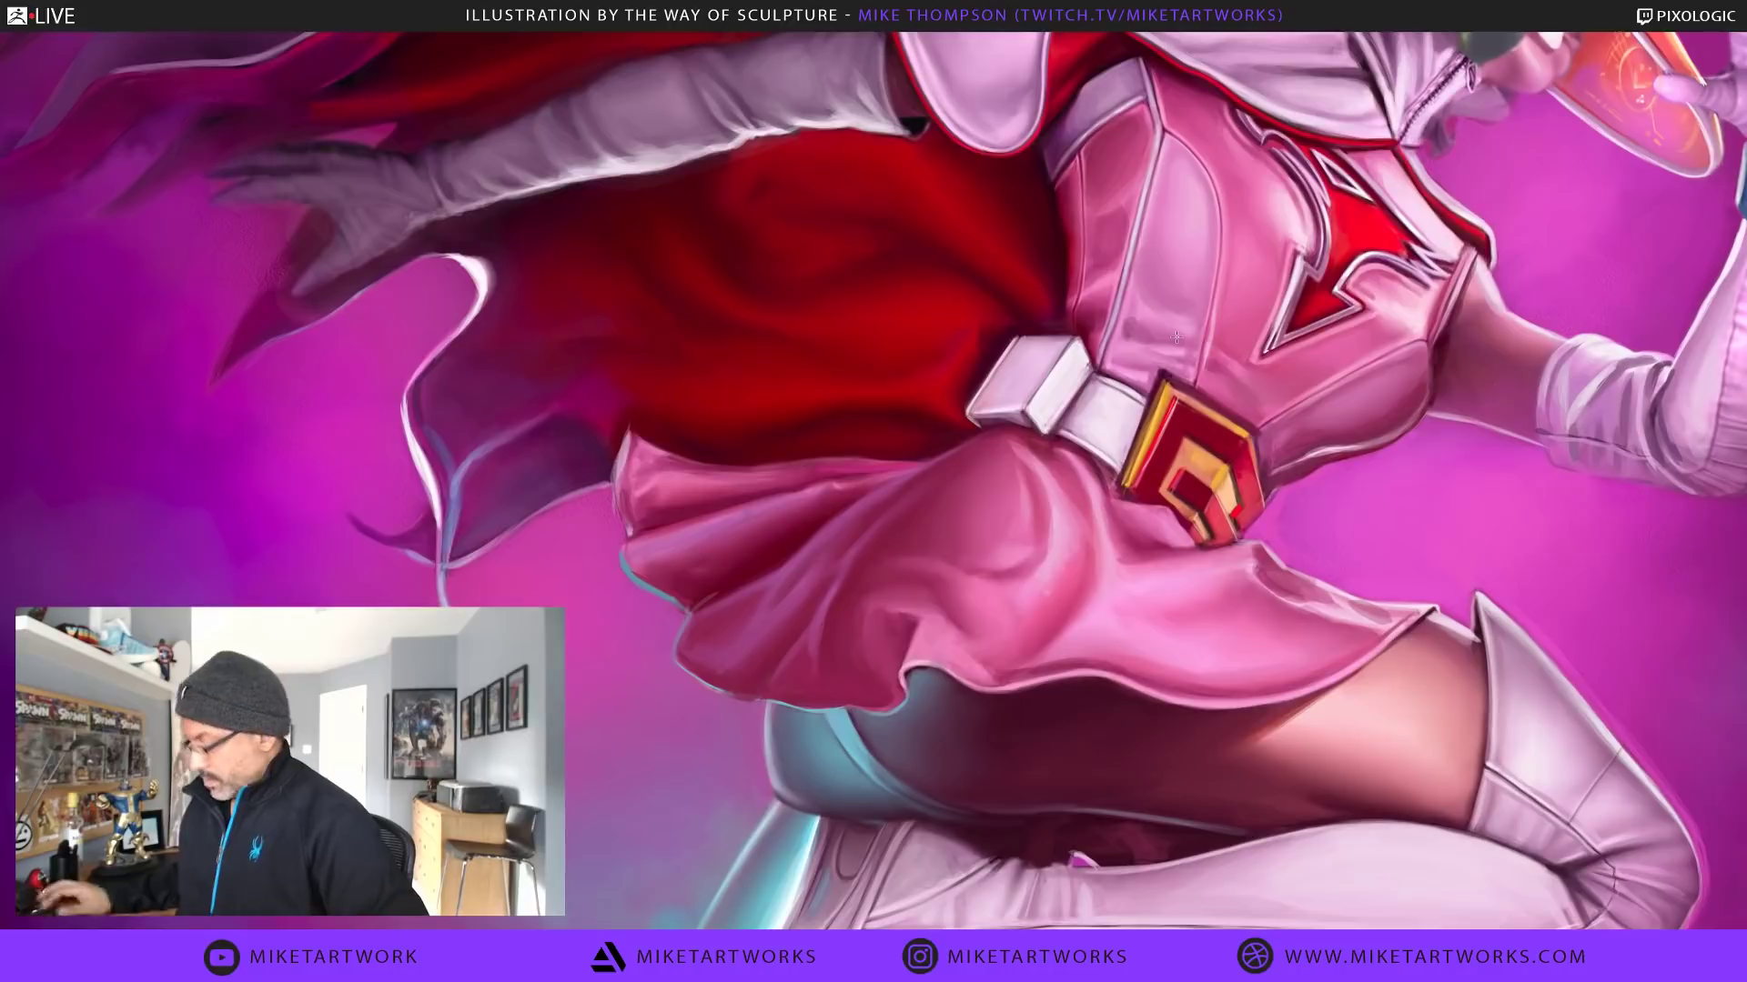
{"action": "key", "text": "ctrl+minus"}
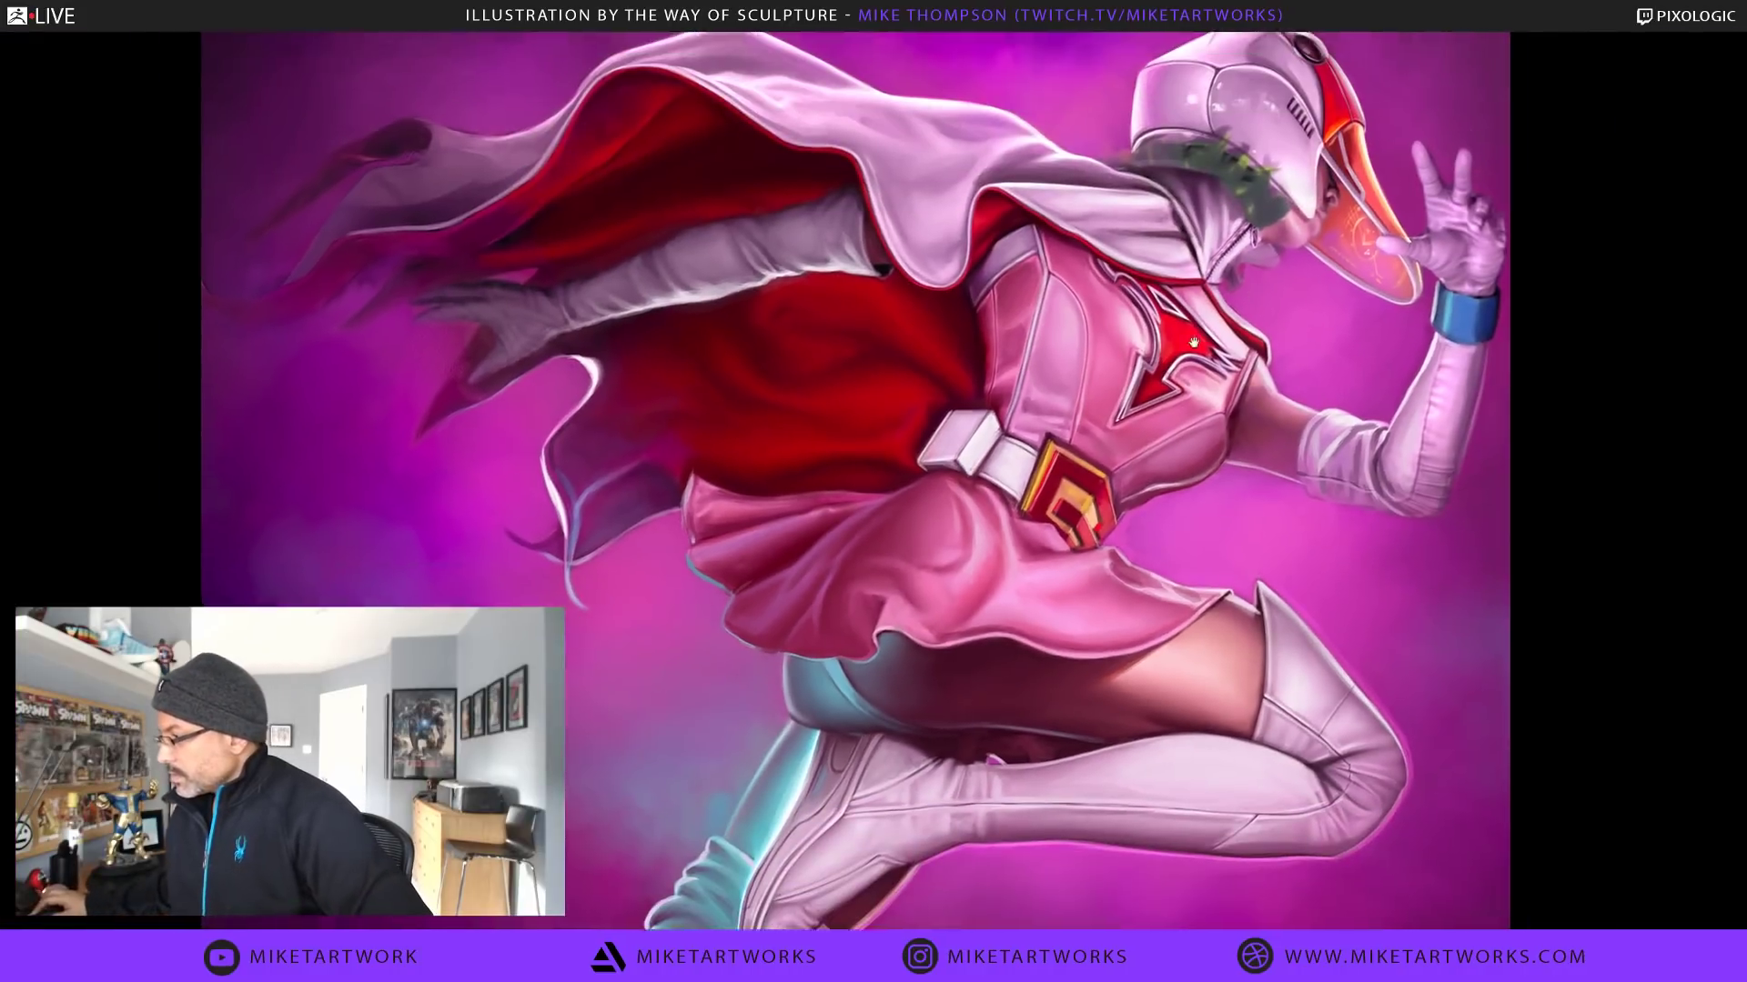
Examine the full-screen painting at upside-down, sideways and upright view rotations, checking the figure, cape and helmet
{"action": "mouse_move", "coordinate": [1193, 342]}
{"action": "left_mouse_down"}
{"action": "mouse_move", "coordinate": [1135, 334]}
{"action": "mouse_move", "coordinate": [655, 436]}
{"action": "mouse_move", "coordinate": [644, 470]}
{"action": "mouse_move", "coordinate": [672, 513]}
{"action": "left_mouse_up"}
{"action": "key", "text": "r"}
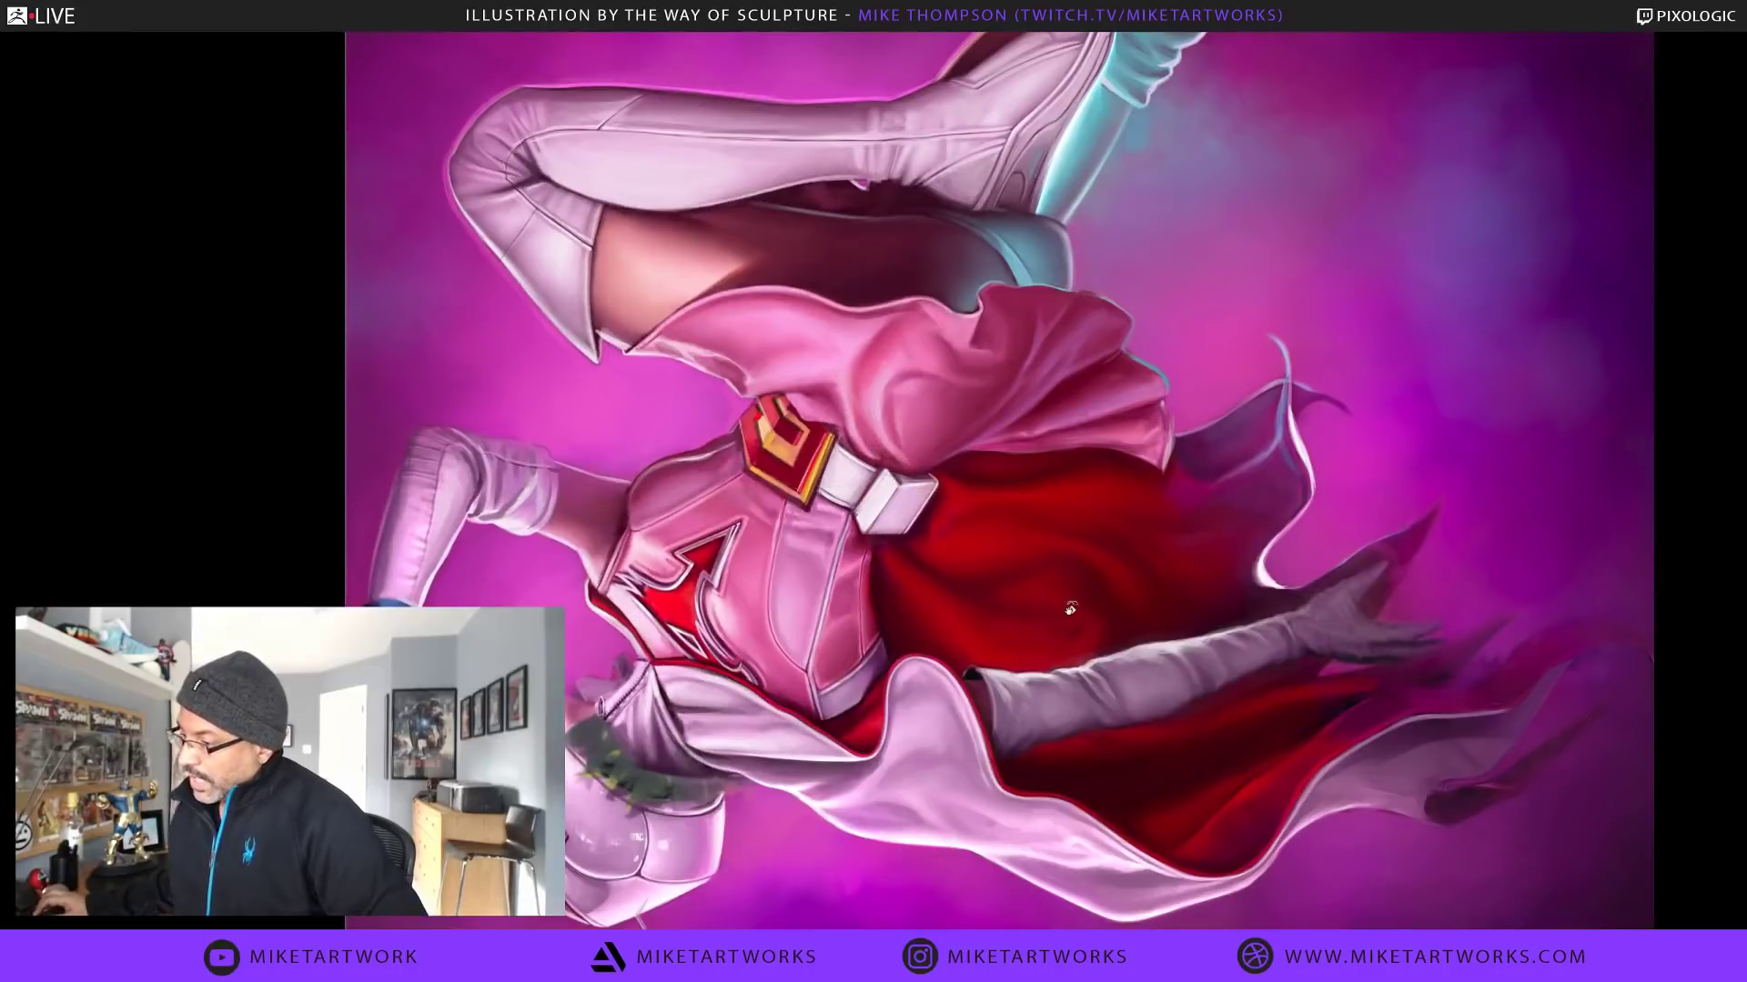
{"action": "left_click_drag", "start_coordinate": [1070, 609], "coordinate": [1008, 531]}
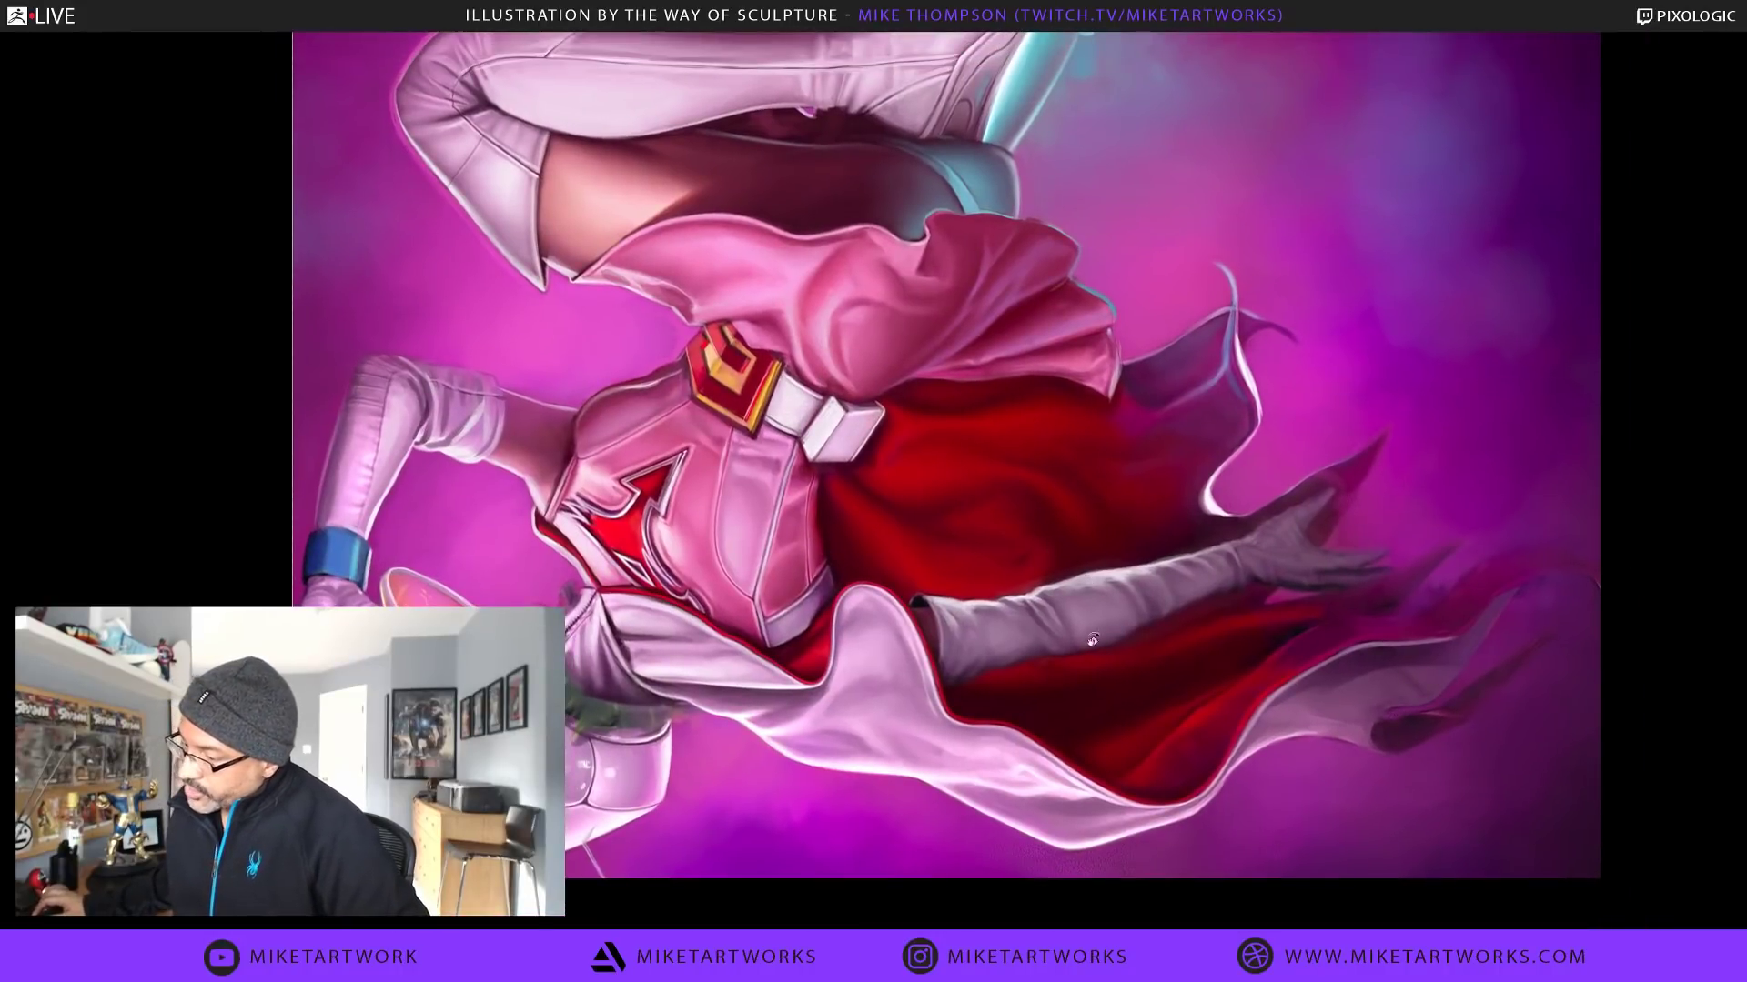
{"action": "mouse_move", "coordinate": [1223, 760]}
{"action": "left_mouse_down"}
{"action": "mouse_move", "coordinate": [940, 832]}
{"action": "mouse_move", "coordinate": [1019, 782]}
{"action": "left_mouse_up"}
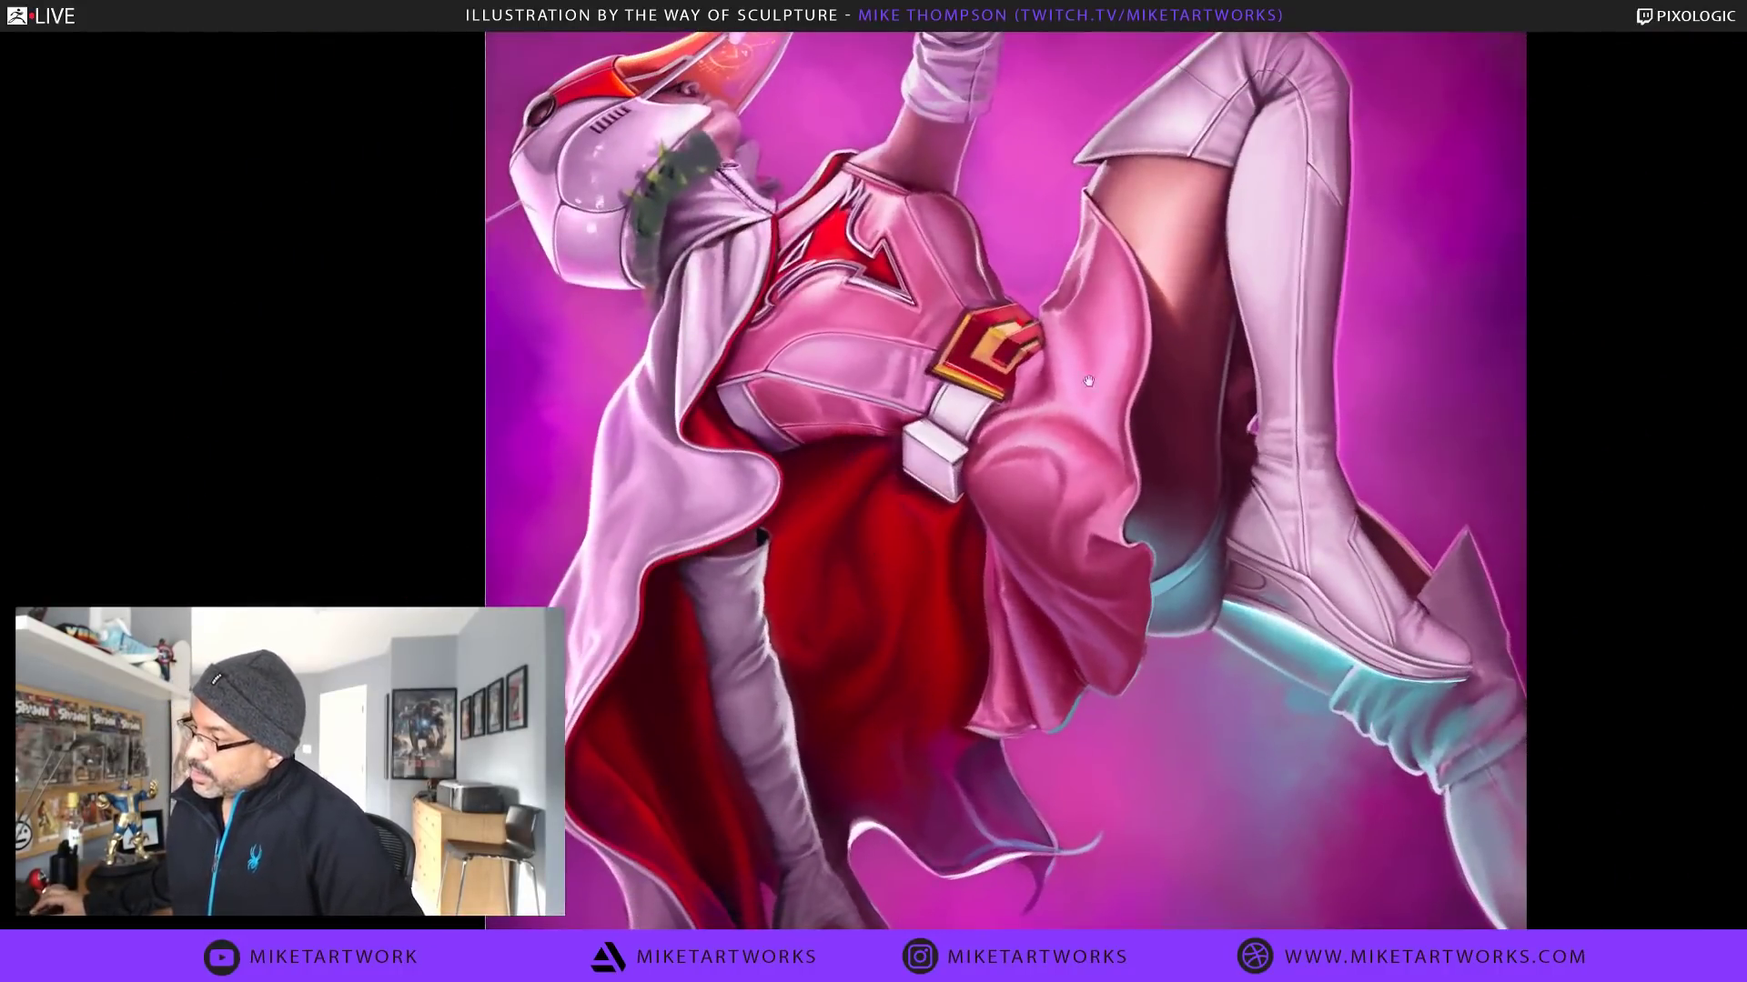
{"action": "key", "text": "Escape"}
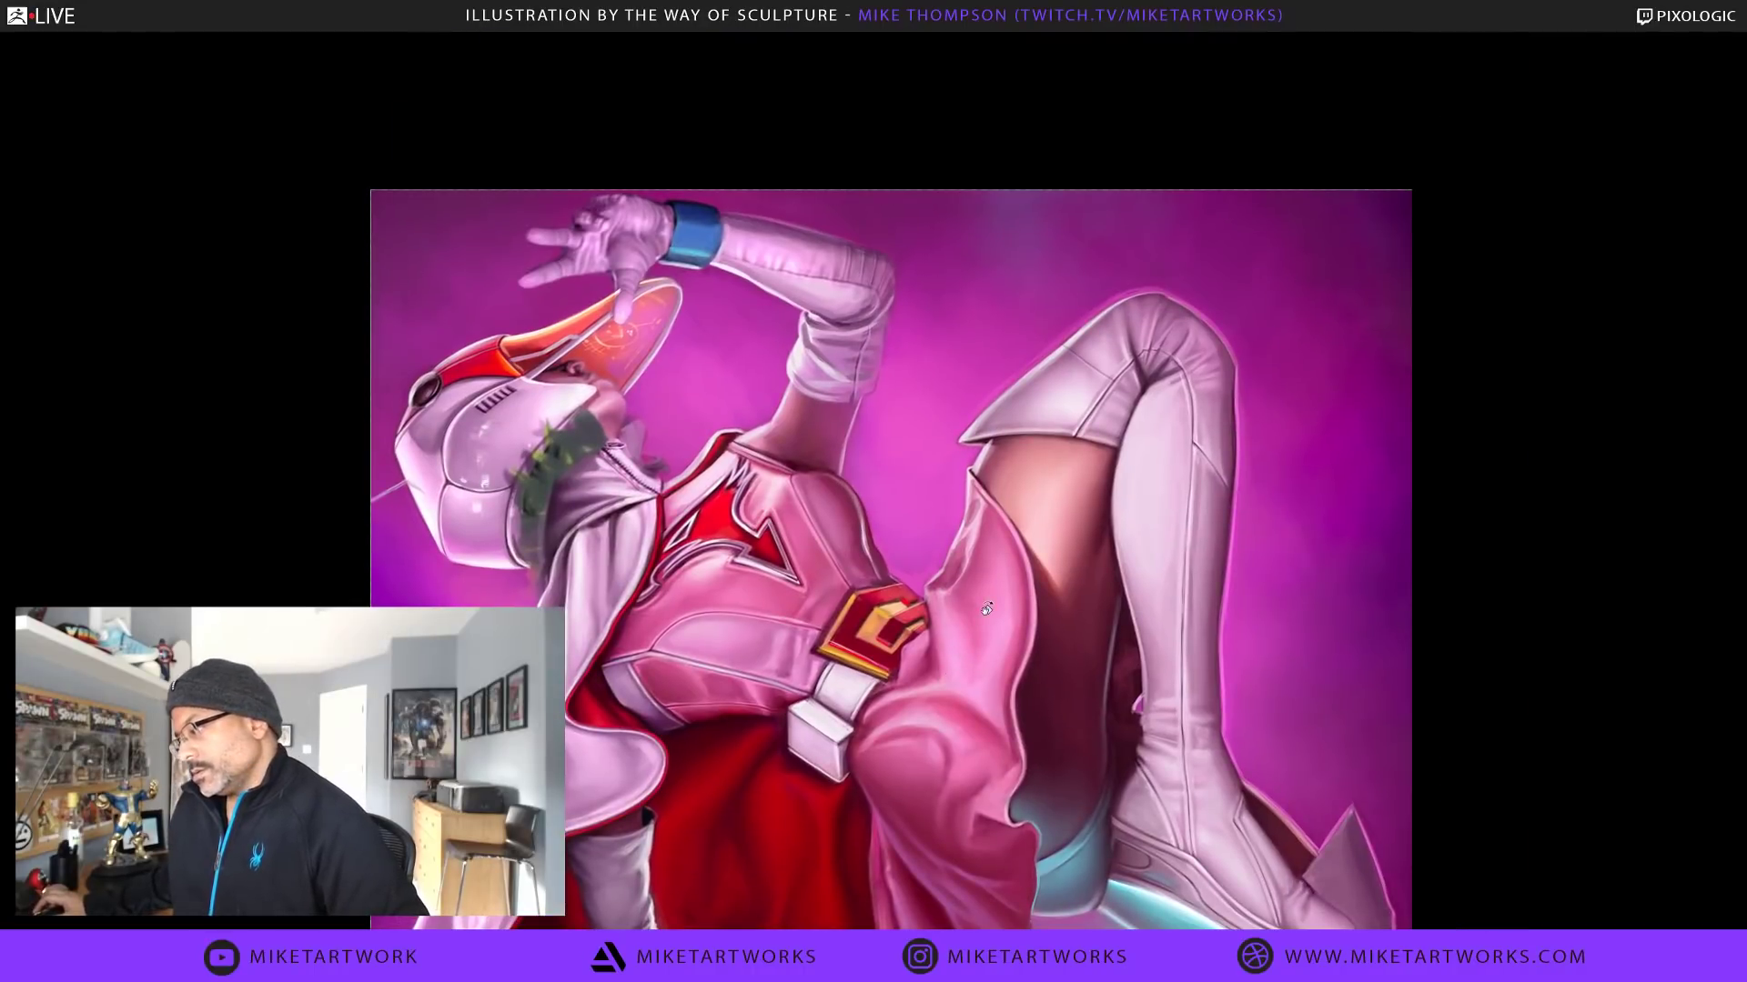
{"action": "mouse_move", "coordinate": [1204, 721]}
{"action": "left_mouse_down"}
{"action": "mouse_move", "coordinate": [967, 842]}
{"action": "mouse_move", "coordinate": [729, 723]}
{"action": "left_mouse_up"}
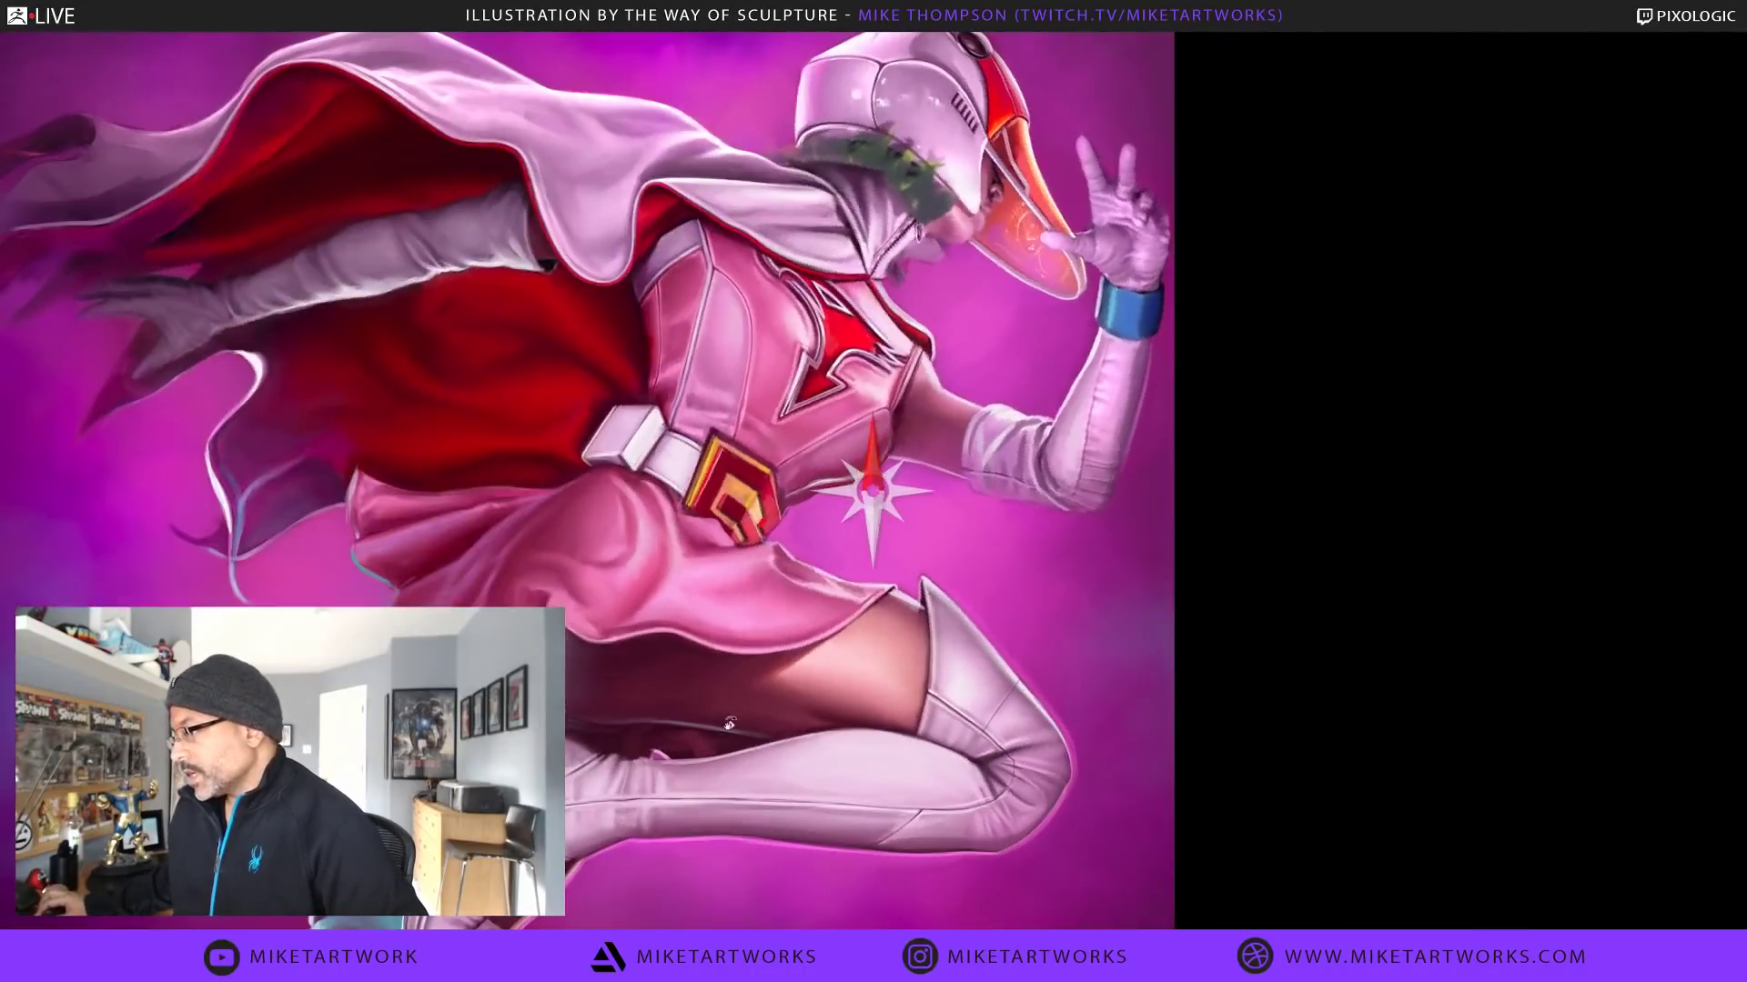
{"action": "left_click_drag", "start_coordinate": [901, 675], "coordinate": [1167, 682]}
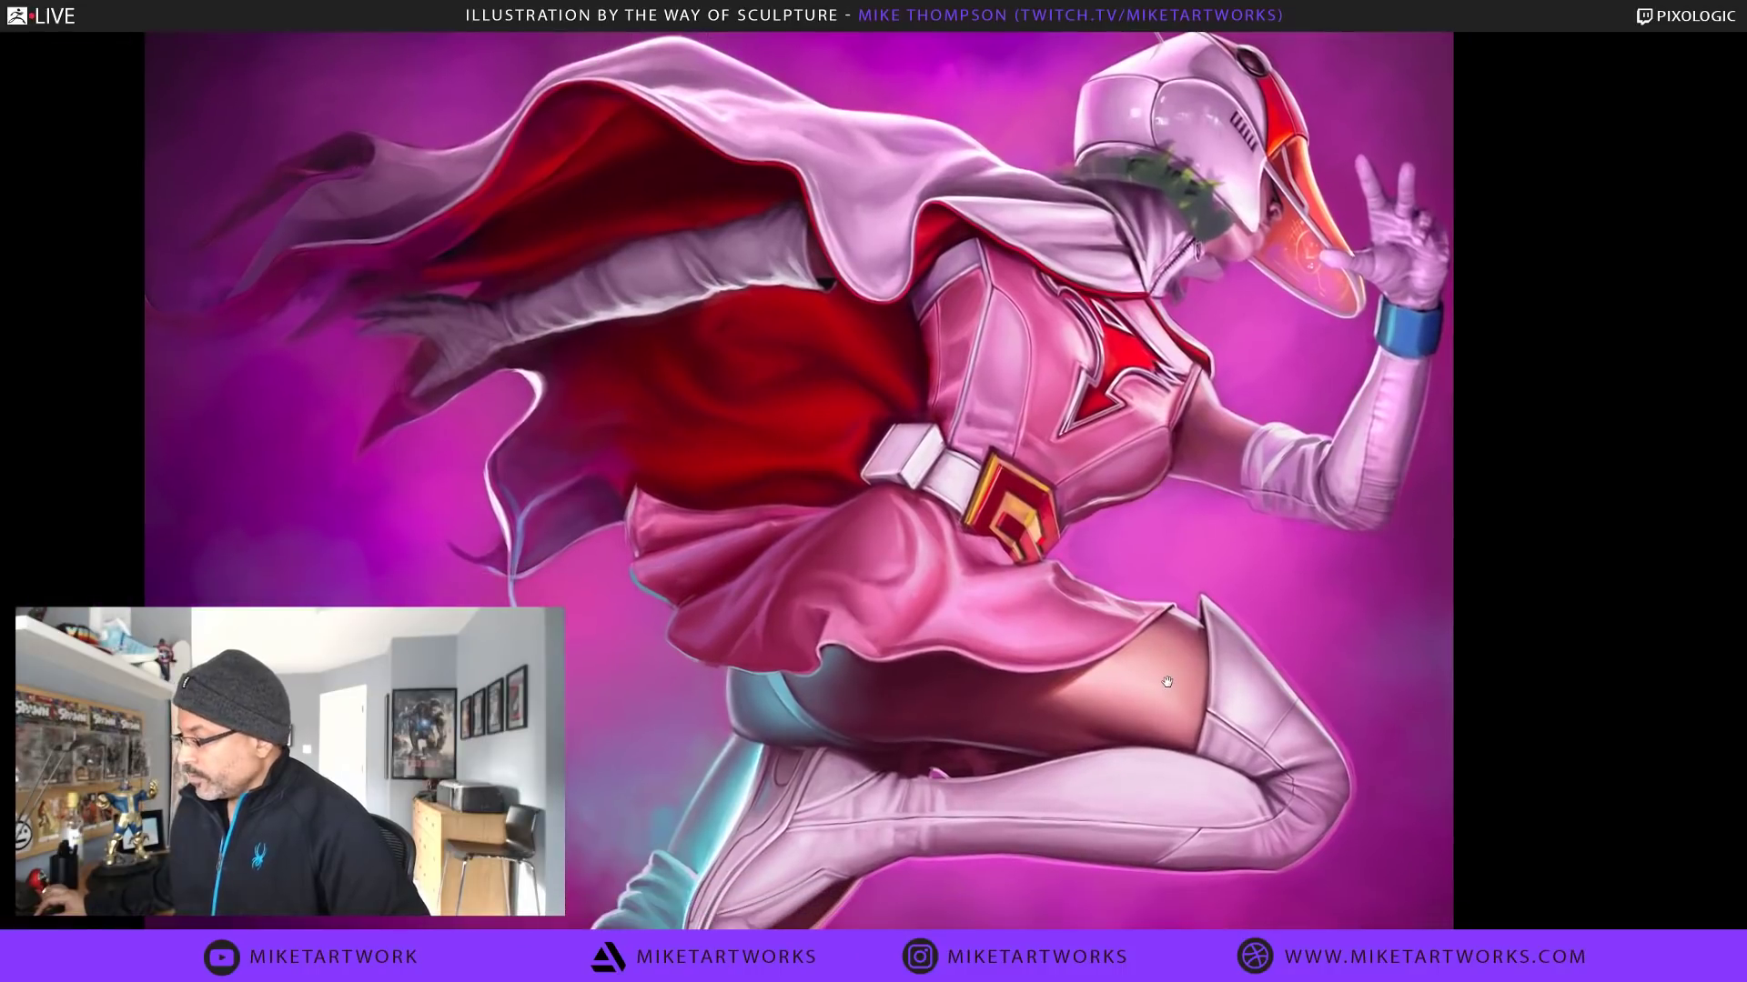
{"action": "mouse_move", "coordinate": [702, 608]}
{"action": "left_mouse_down"}
{"action": "mouse_move", "coordinate": [994, 840]}
{"action": "mouse_move", "coordinate": [1178, 650]}
{"action": "mouse_move", "coordinate": [1174, 382]}
{"action": "left_mouse_up"}
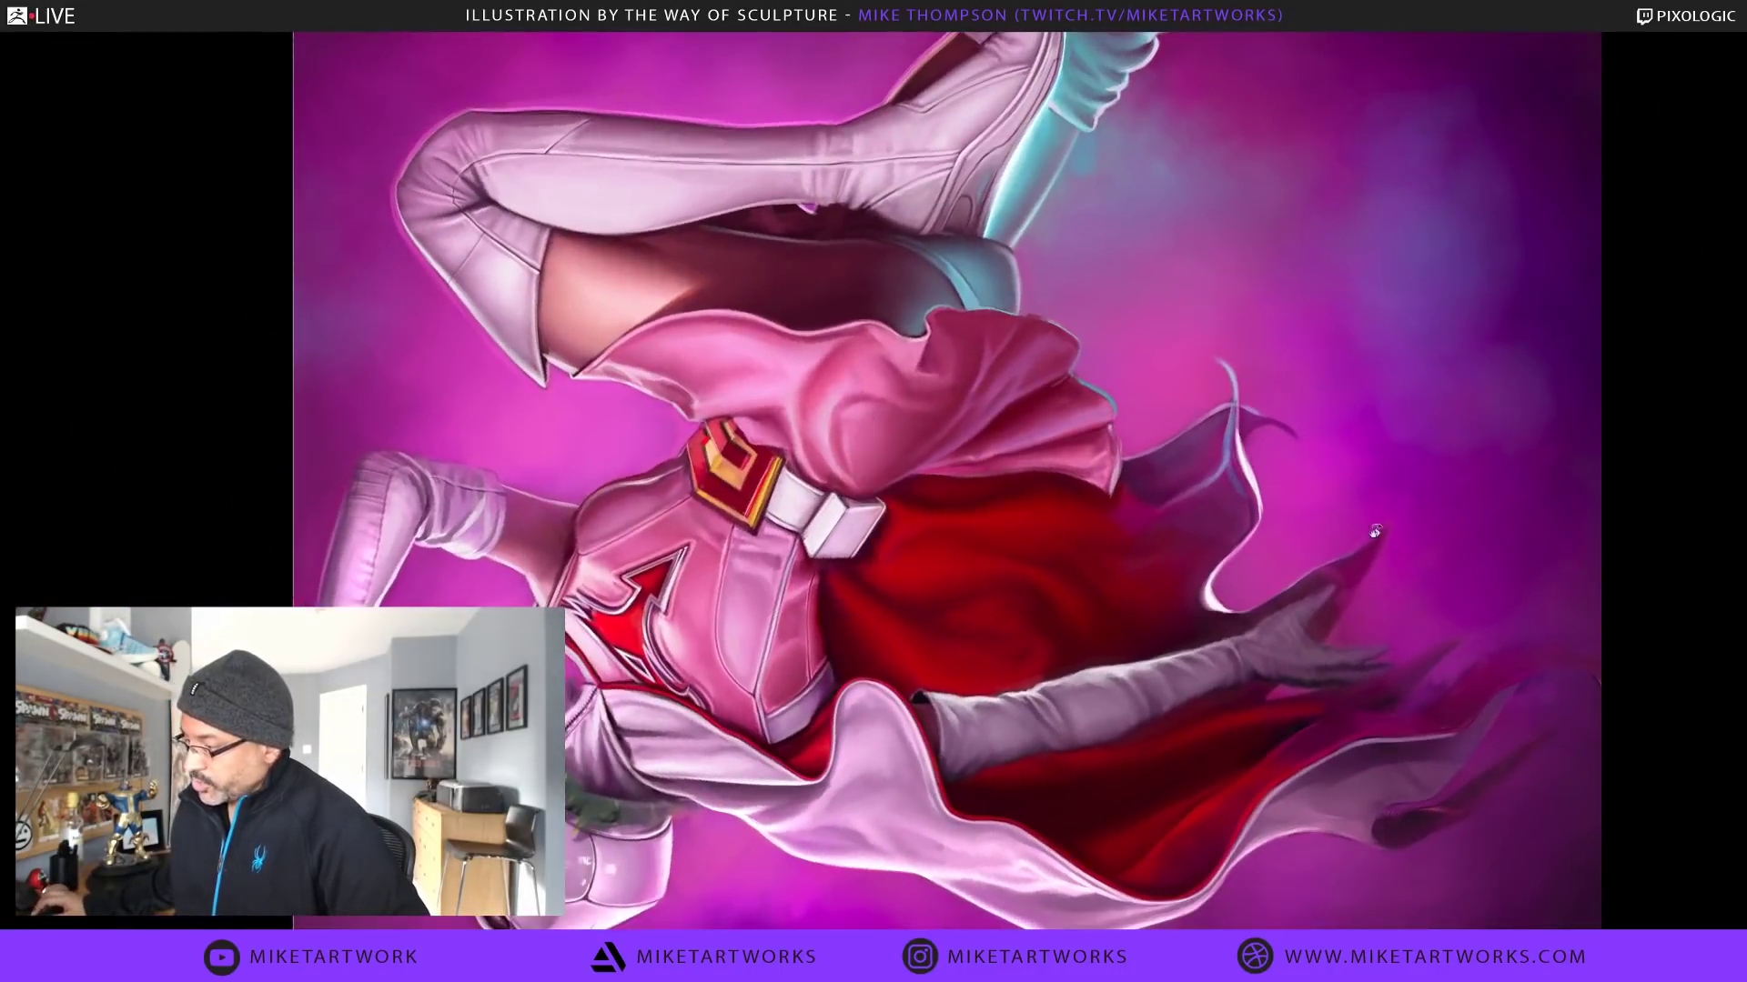
{"action": "left_click_drag", "start_coordinate": [1411, 596], "coordinate": [691, 444]}
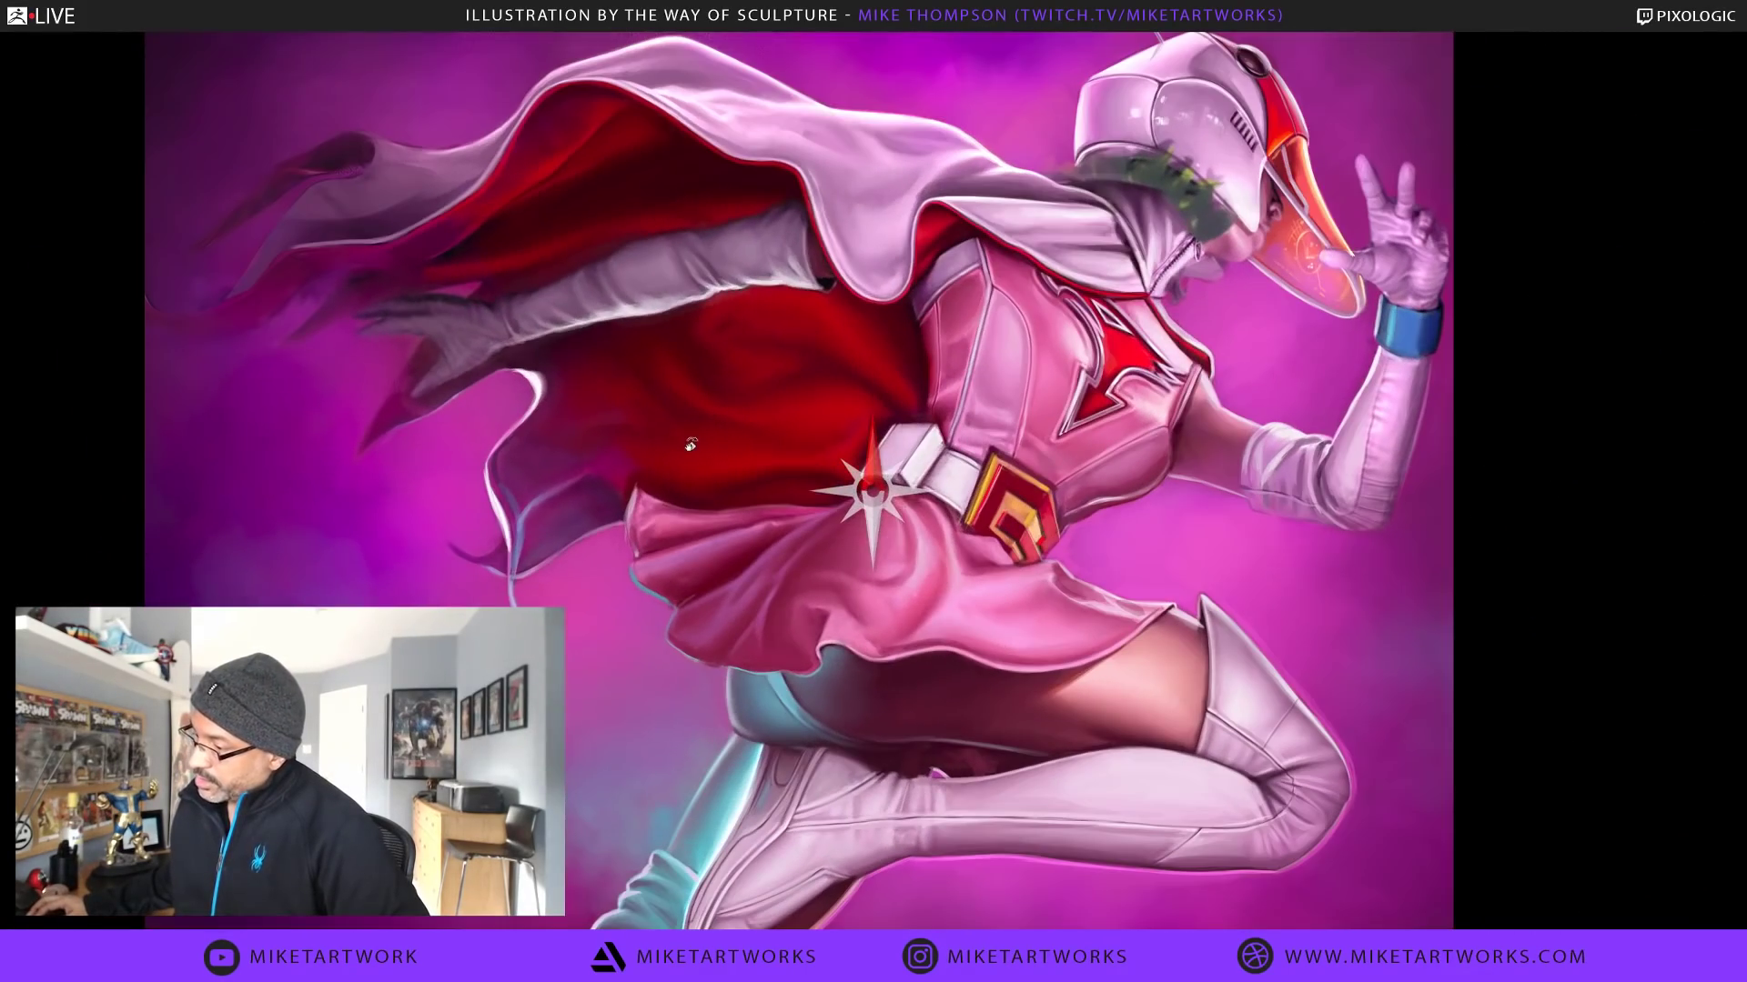
{"action": "left_click_drag", "start_coordinate": [1346, 627], "coordinate": [1225, 640]}
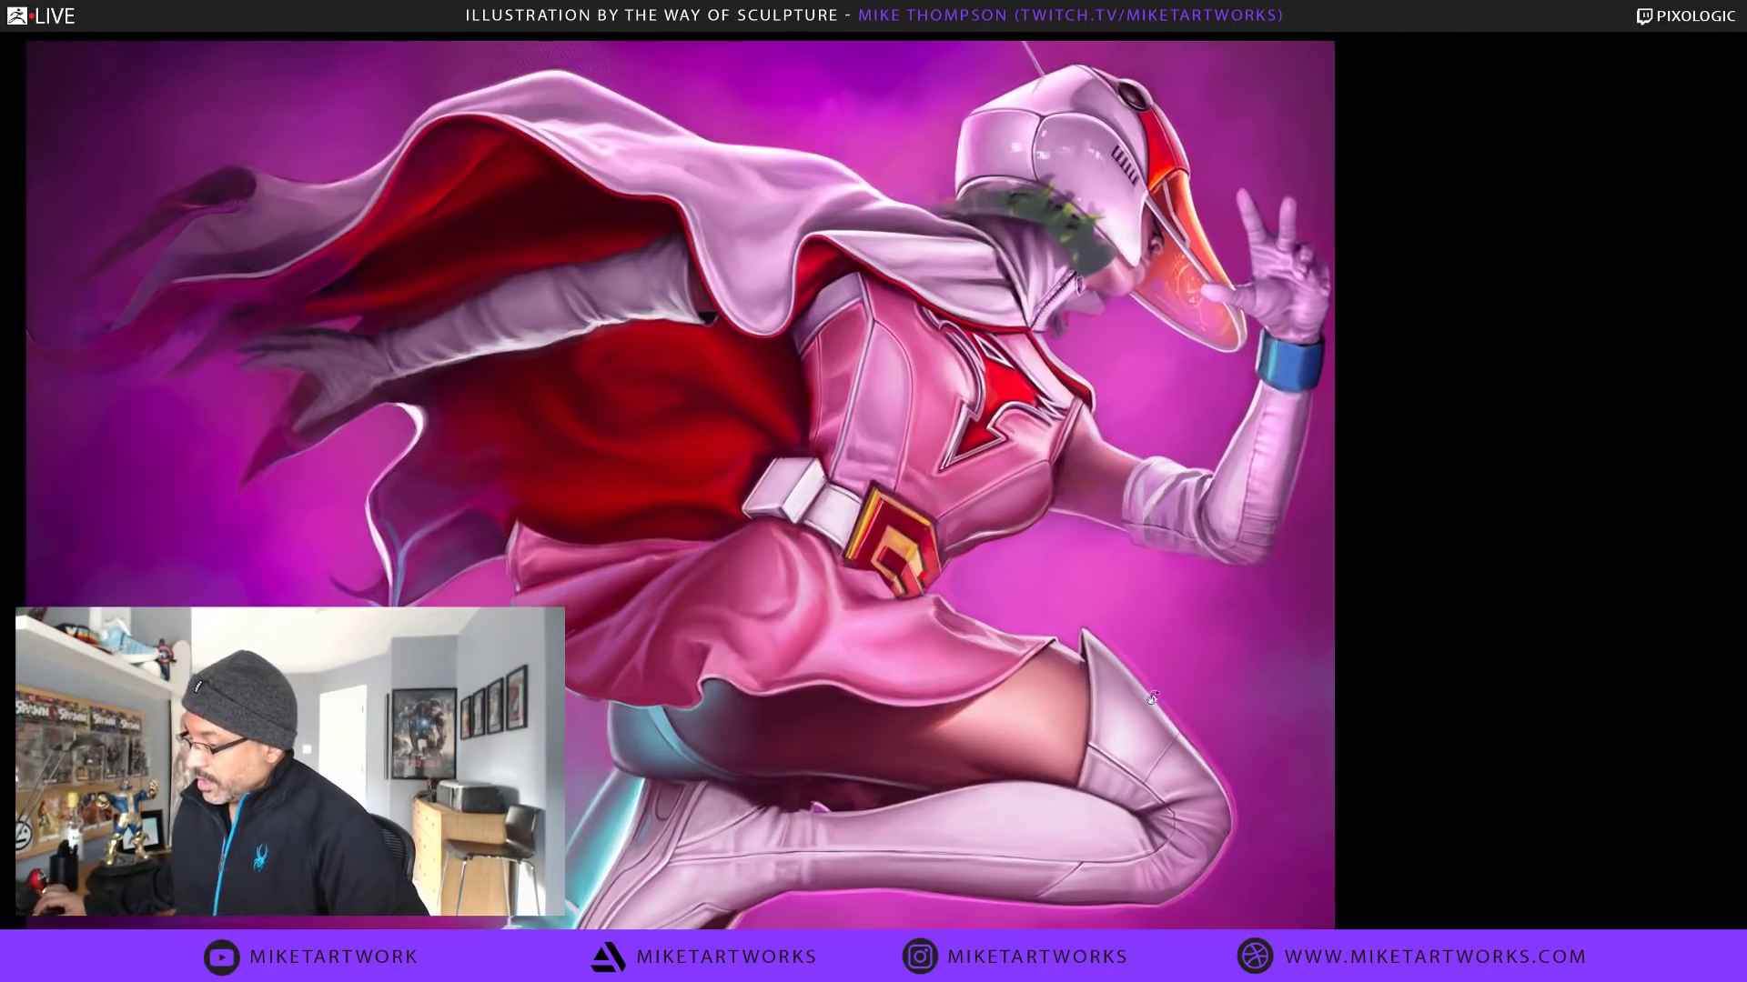
Rotate the full-screen view to review the figure sideways and return it upright
{"action": "left_click_drag", "start_coordinate": [1185, 717], "coordinate": [1163, 264]}
{"action": "left_click_drag", "start_coordinate": [1131, 237], "coordinate": [1080, 215]}
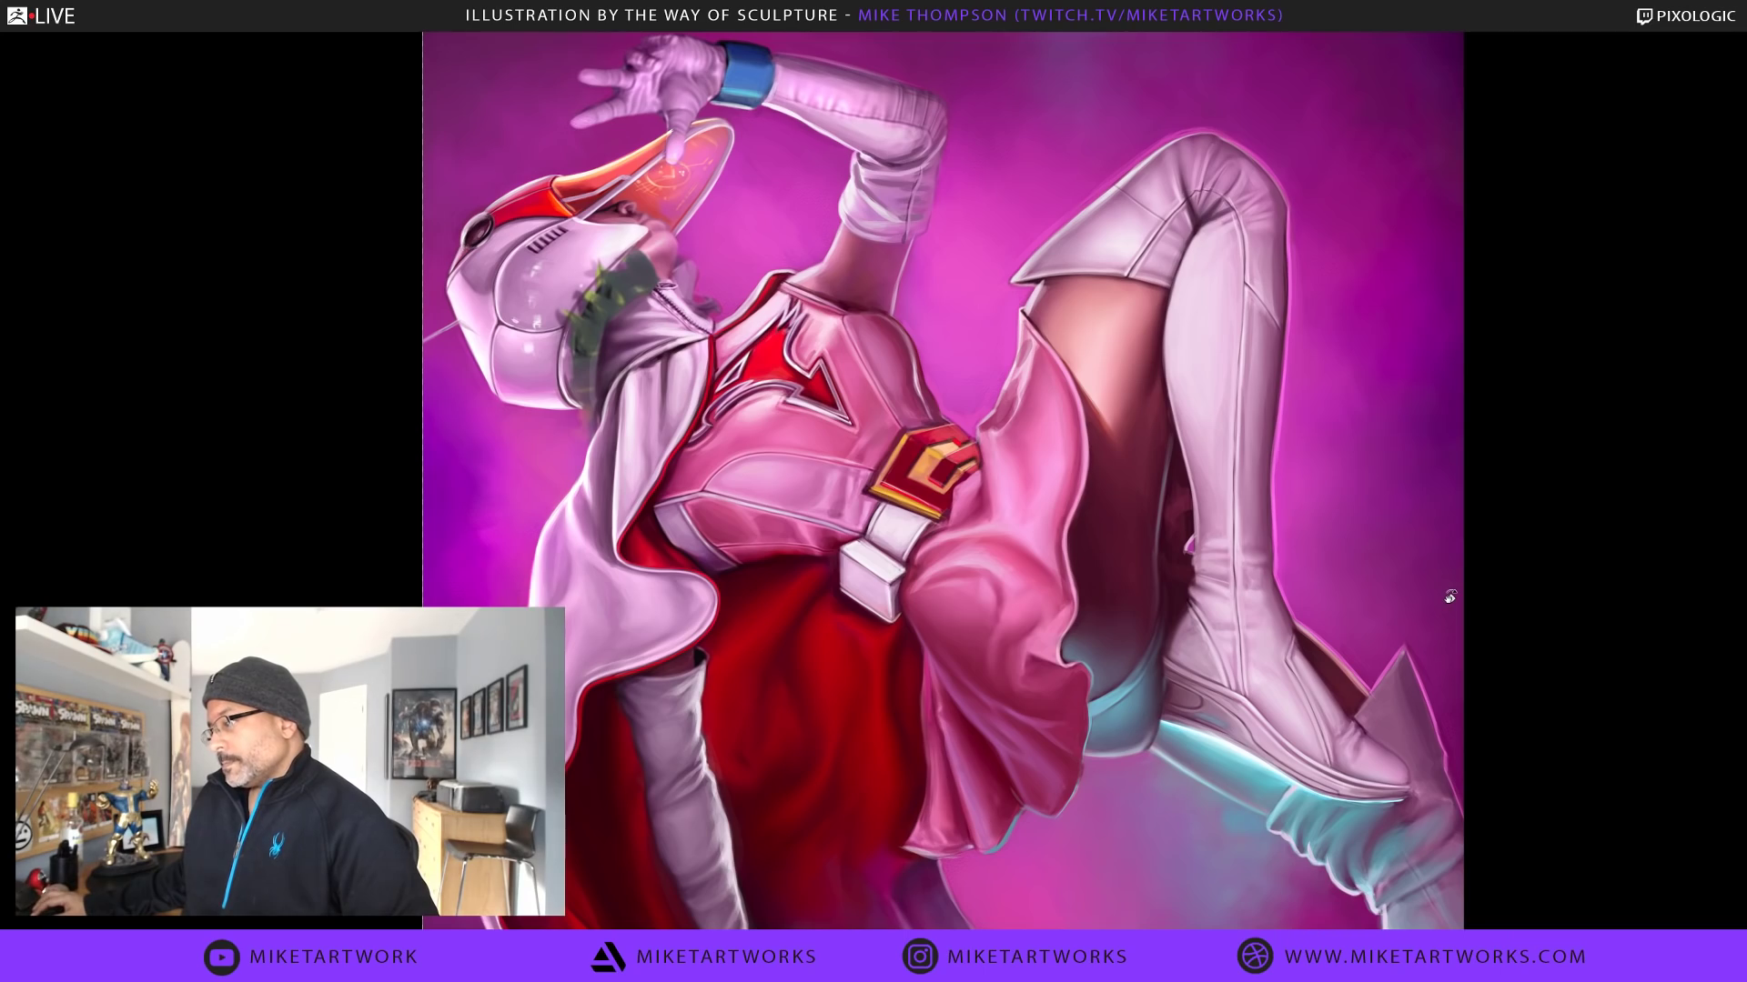
{"action": "left_click_drag", "start_coordinate": [1450, 597], "coordinate": [906, 607]}
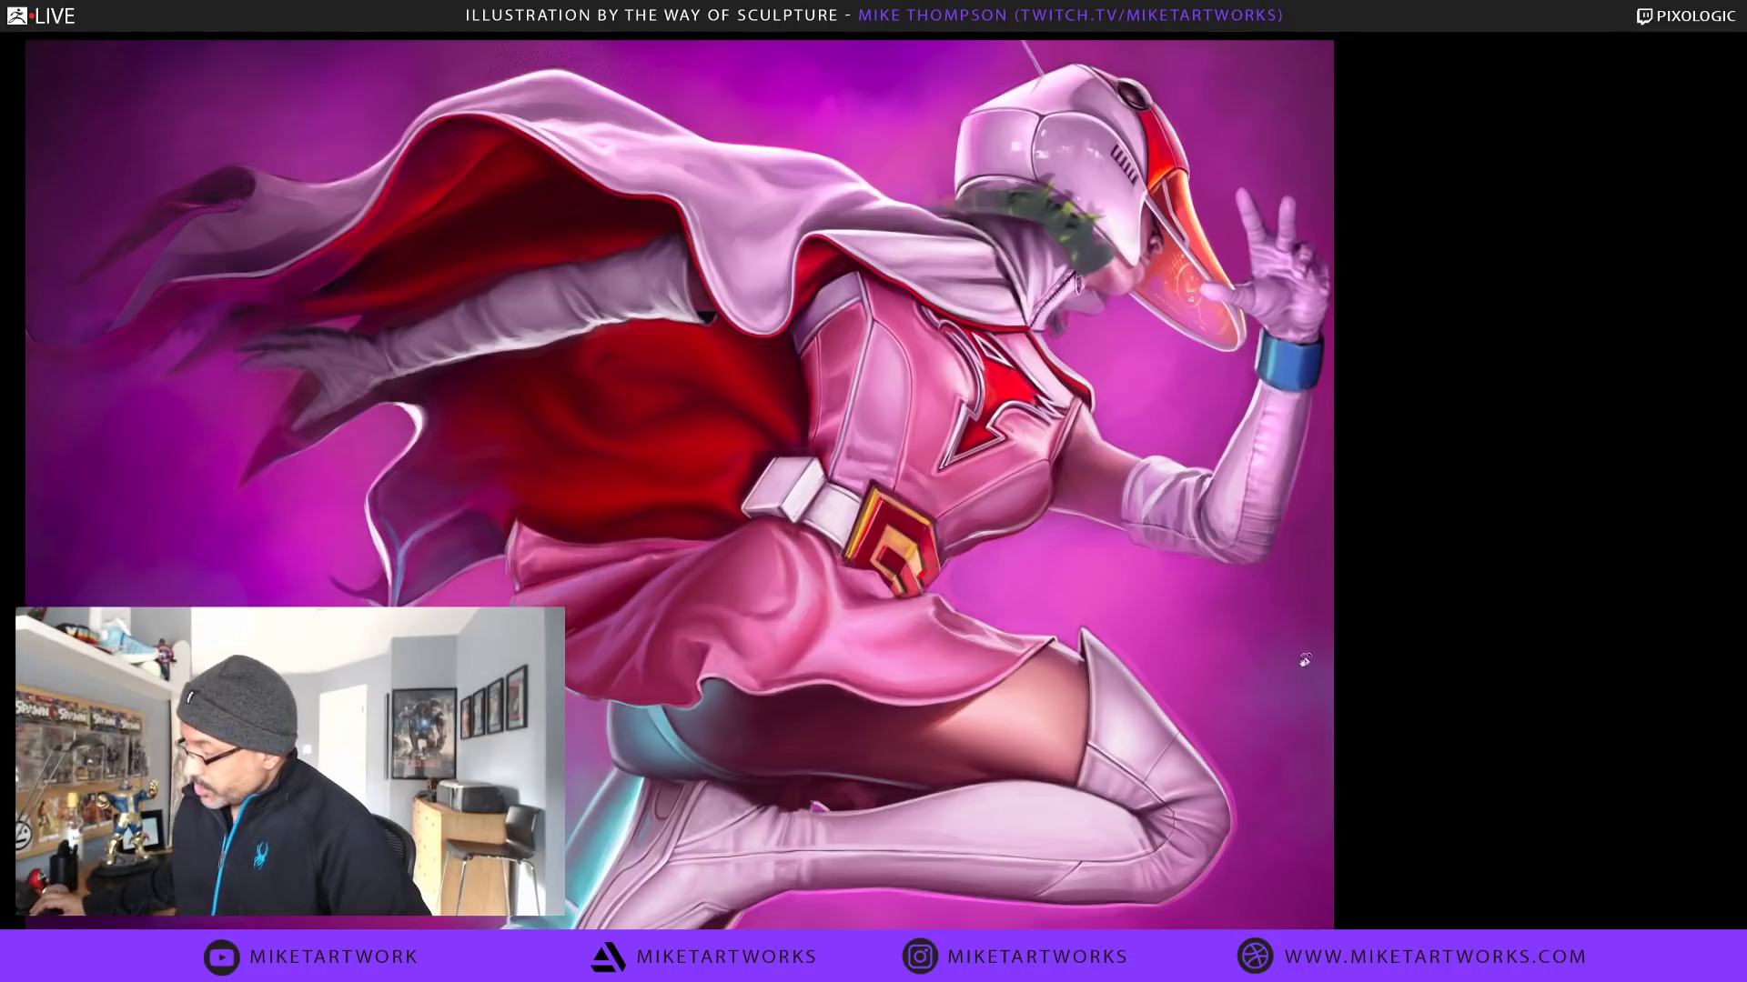
Restore the interface panels and toggle Layer 14's visibility repeatedly to compare the helmet and visor with and without its paintwork
{"action": "key", "text": "Tab"}
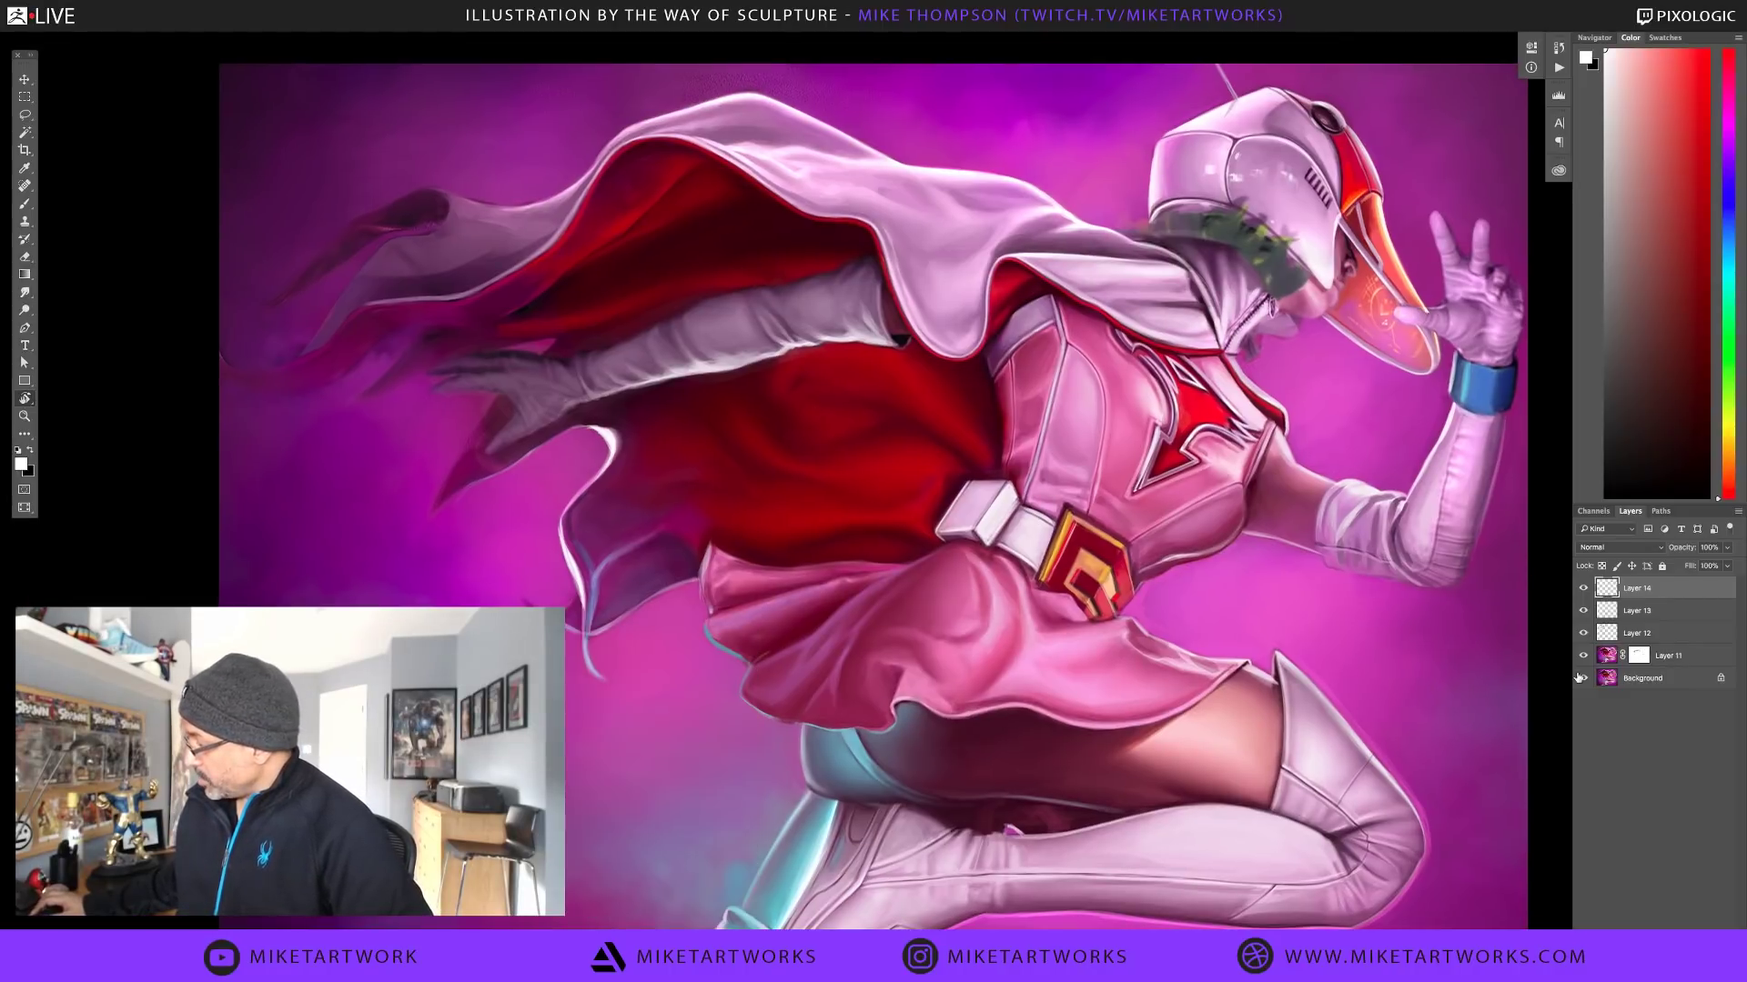
{"action": "left_click", "coordinate": [1583, 589]}
{"action": "left_click", "coordinate": [1583, 590]}
{"action": "left_click", "coordinate": [1583, 590]}
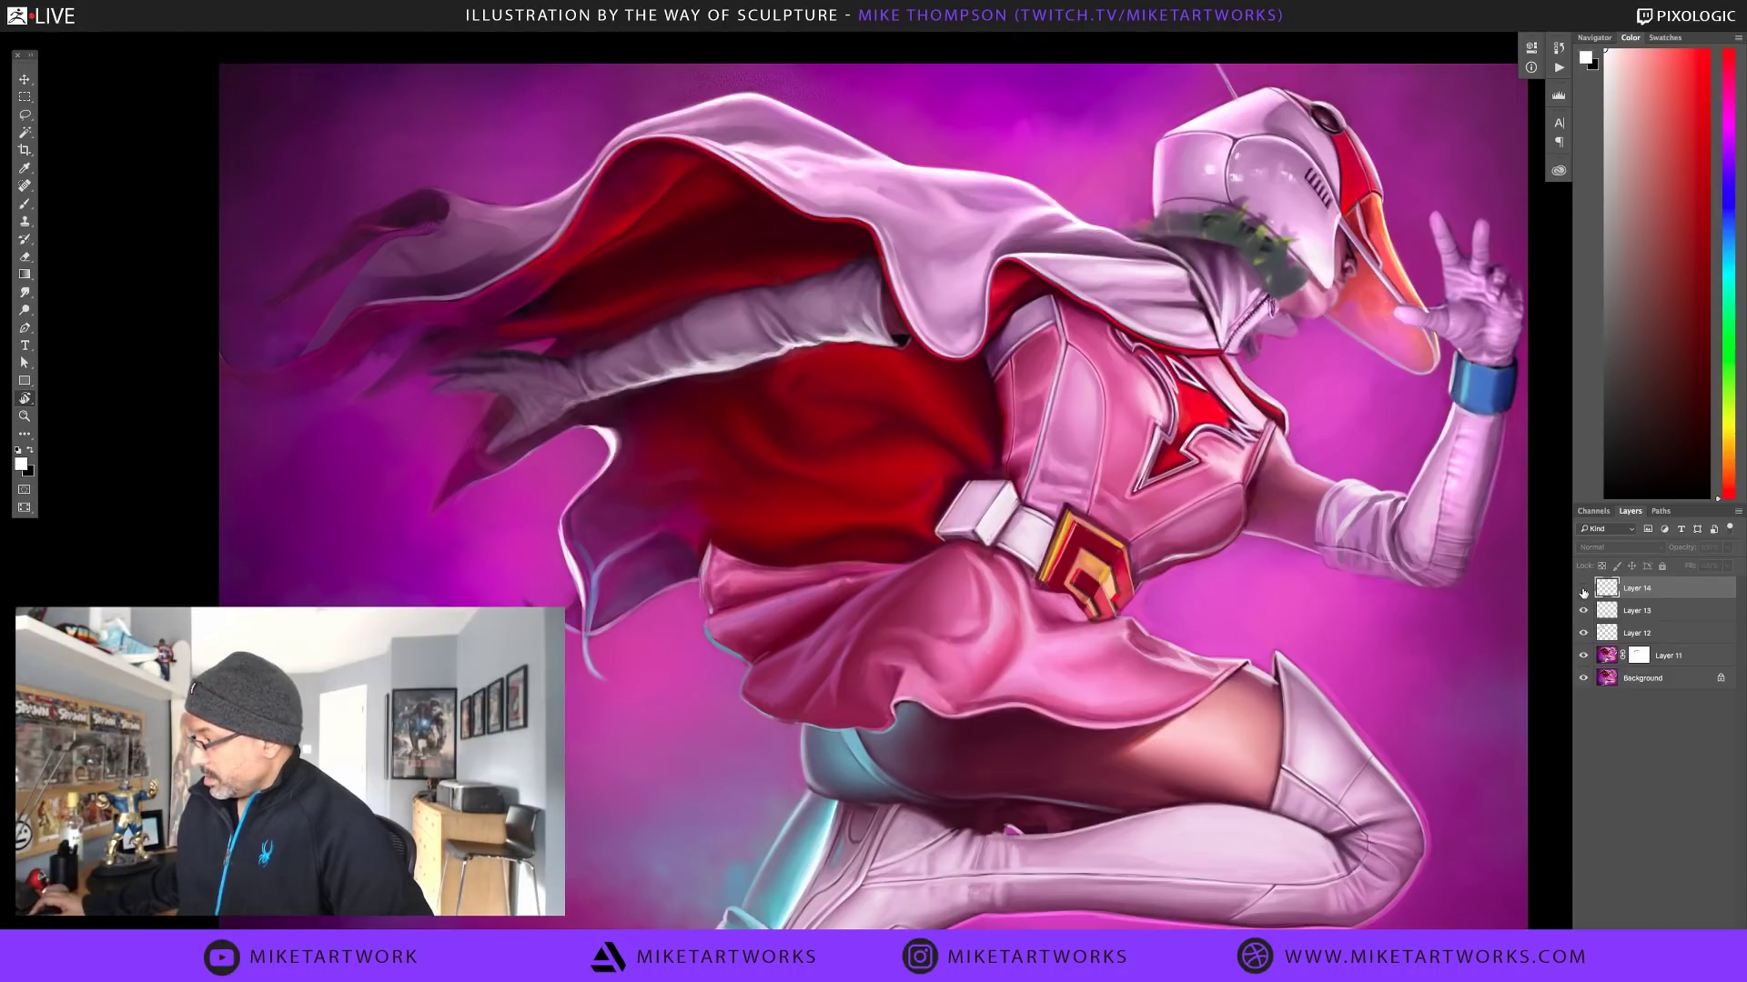
{"action": "left_click", "coordinate": [1583, 589]}
{"action": "left_click", "coordinate": [1583, 589]}
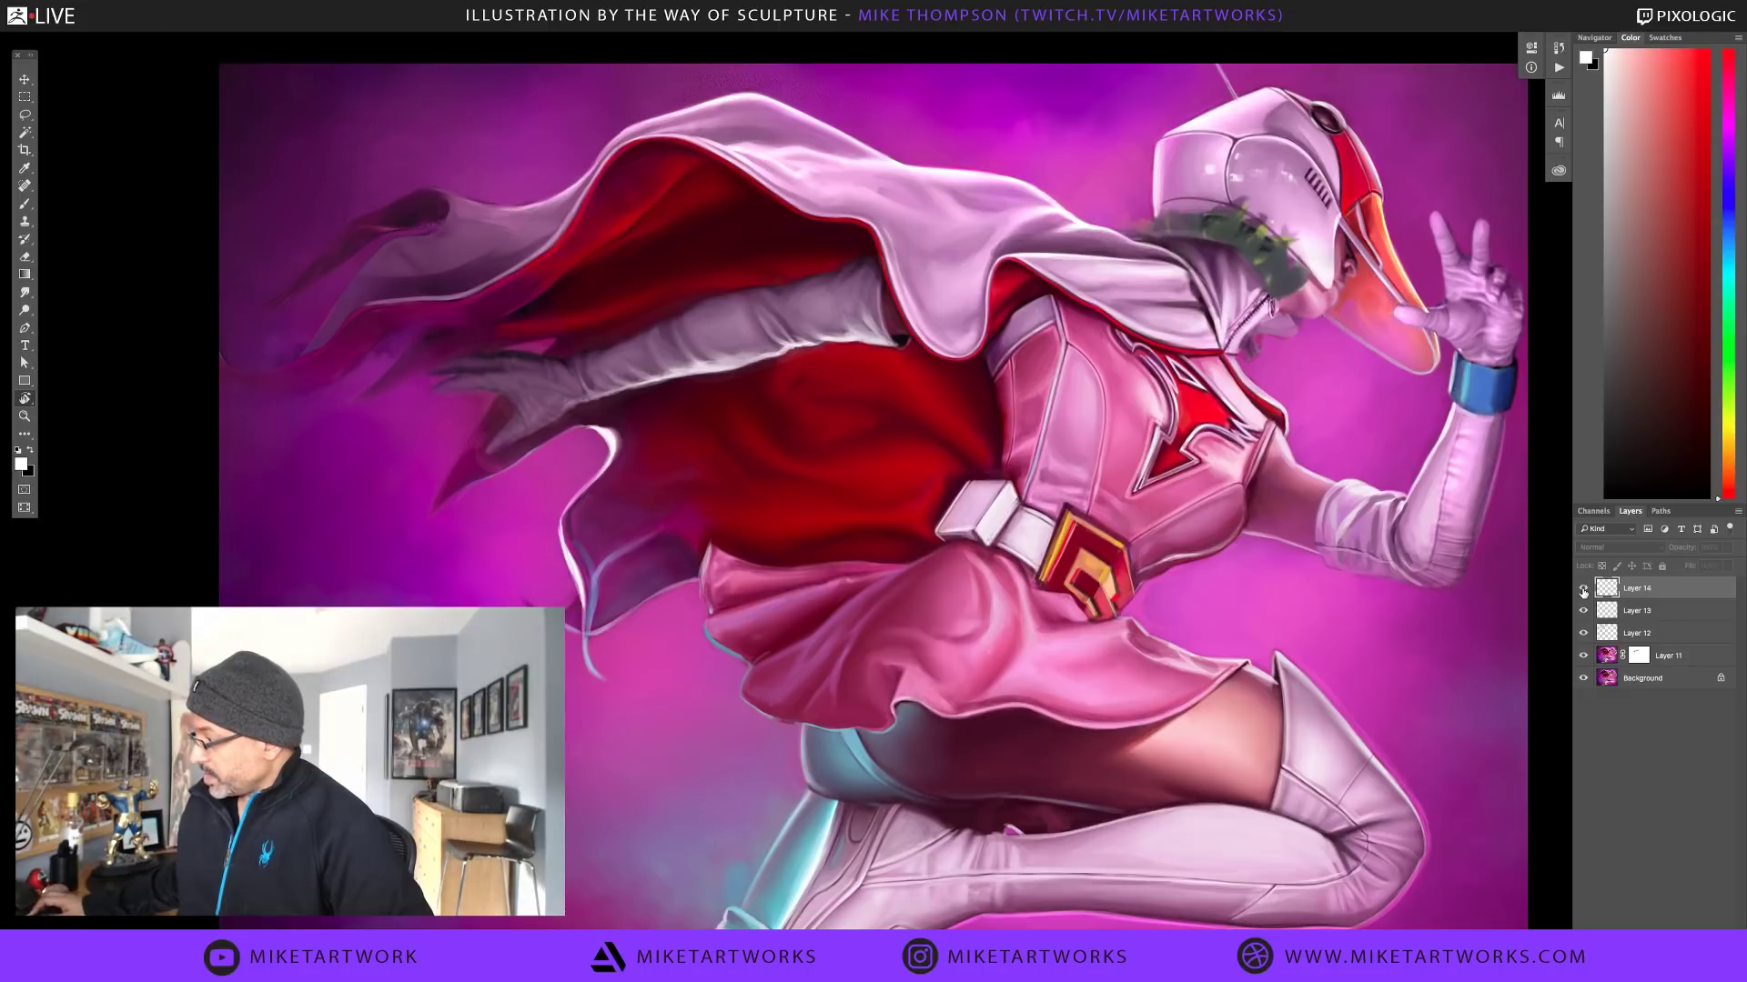
{"action": "left_click", "coordinate": [1583, 590]}
{"action": "left_click", "coordinate": [1583, 590]}
{"action": "left_click", "coordinate": [1583, 589]}
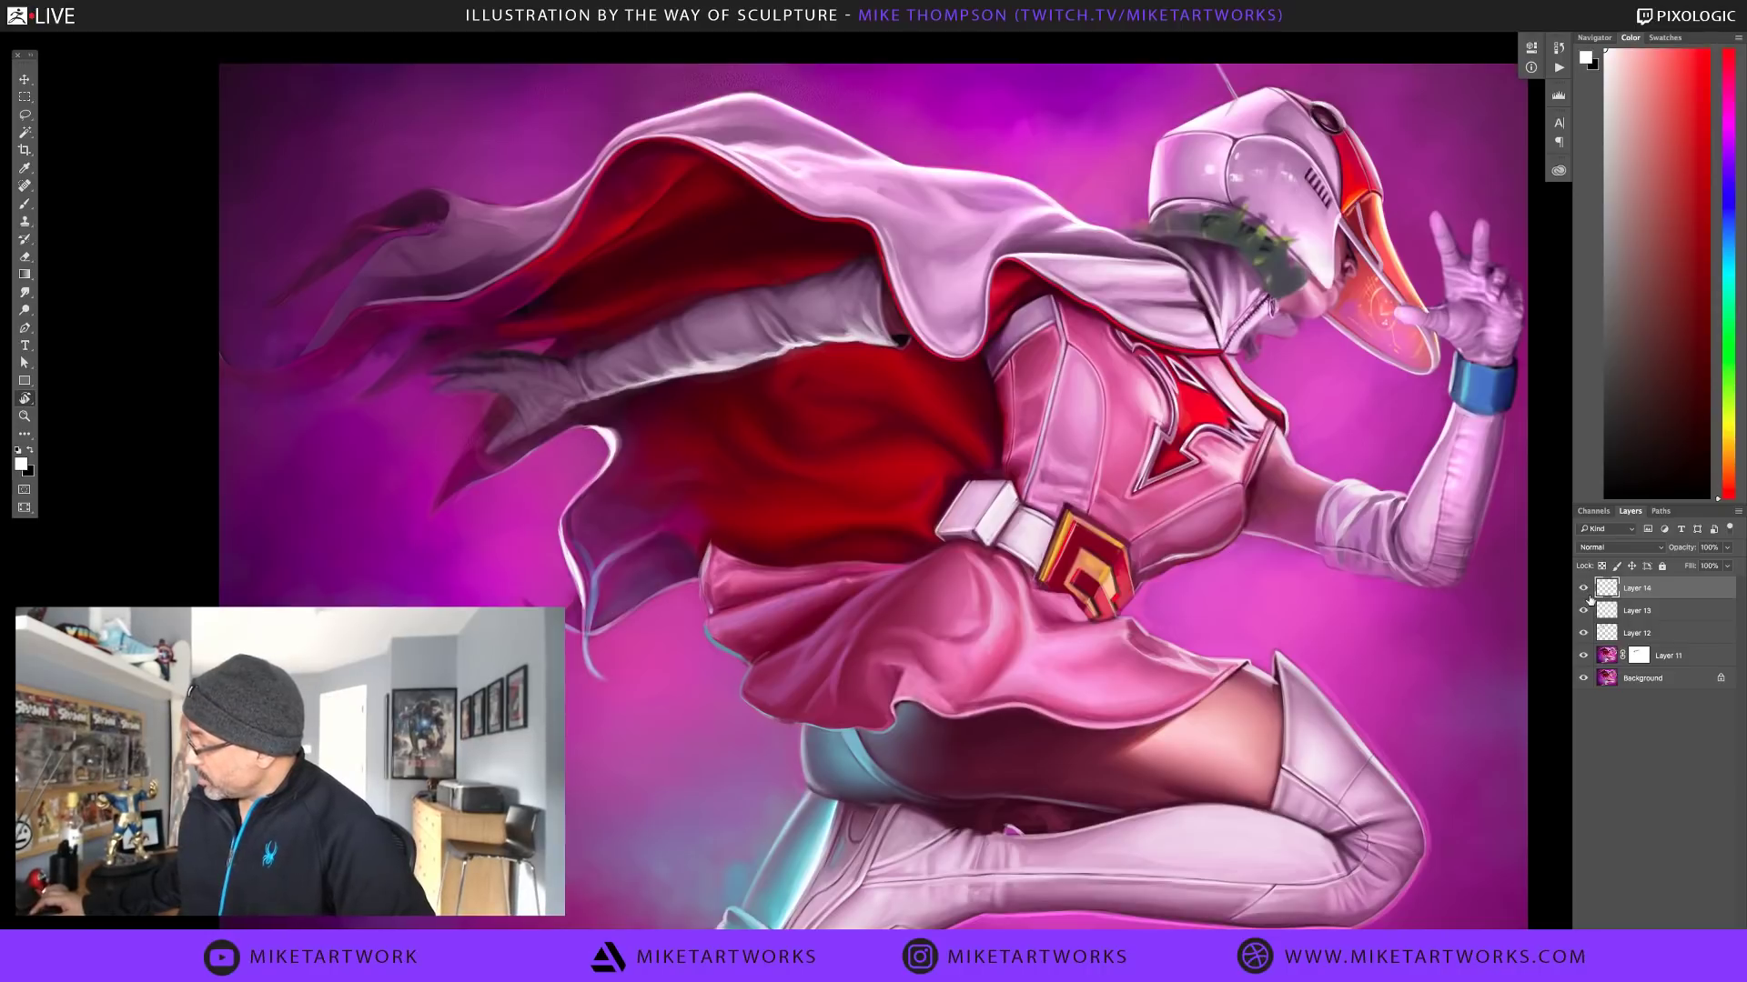
{"action": "left_click", "coordinate": [1583, 589]}
{"action": "left_click", "coordinate": [1583, 589]}
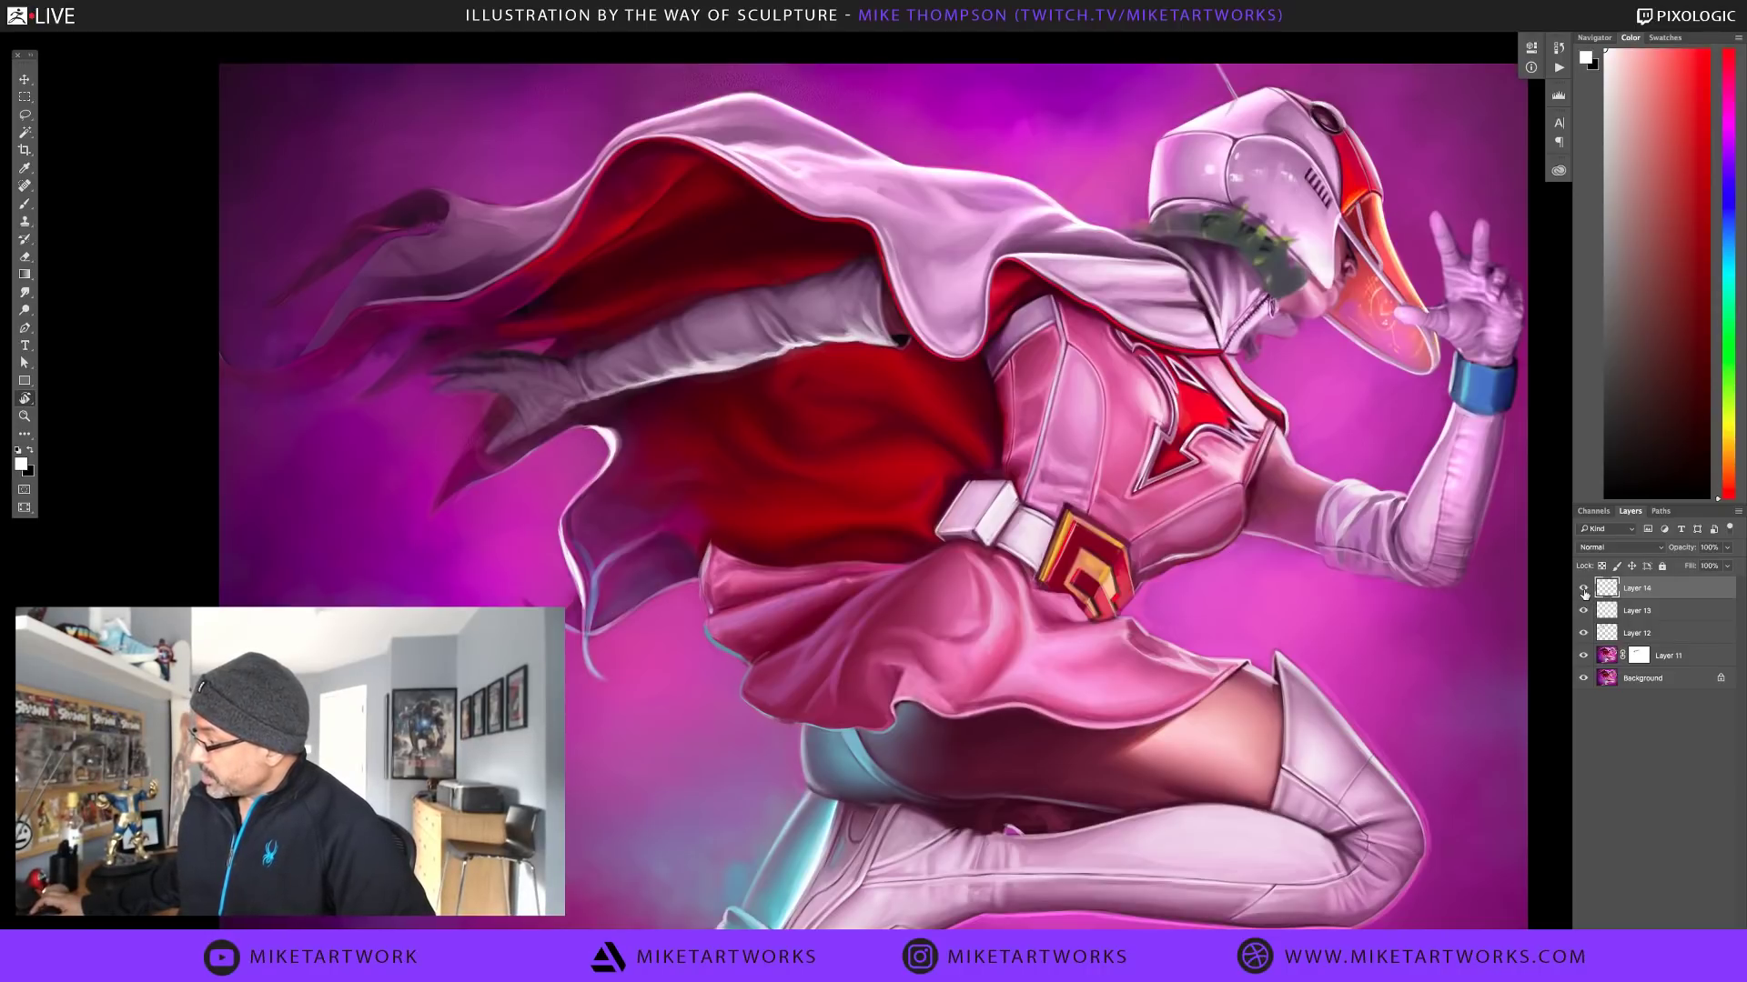
{"action": "left_click", "coordinate": [1583, 590]}
{"action": "left_click", "coordinate": [1583, 589]}
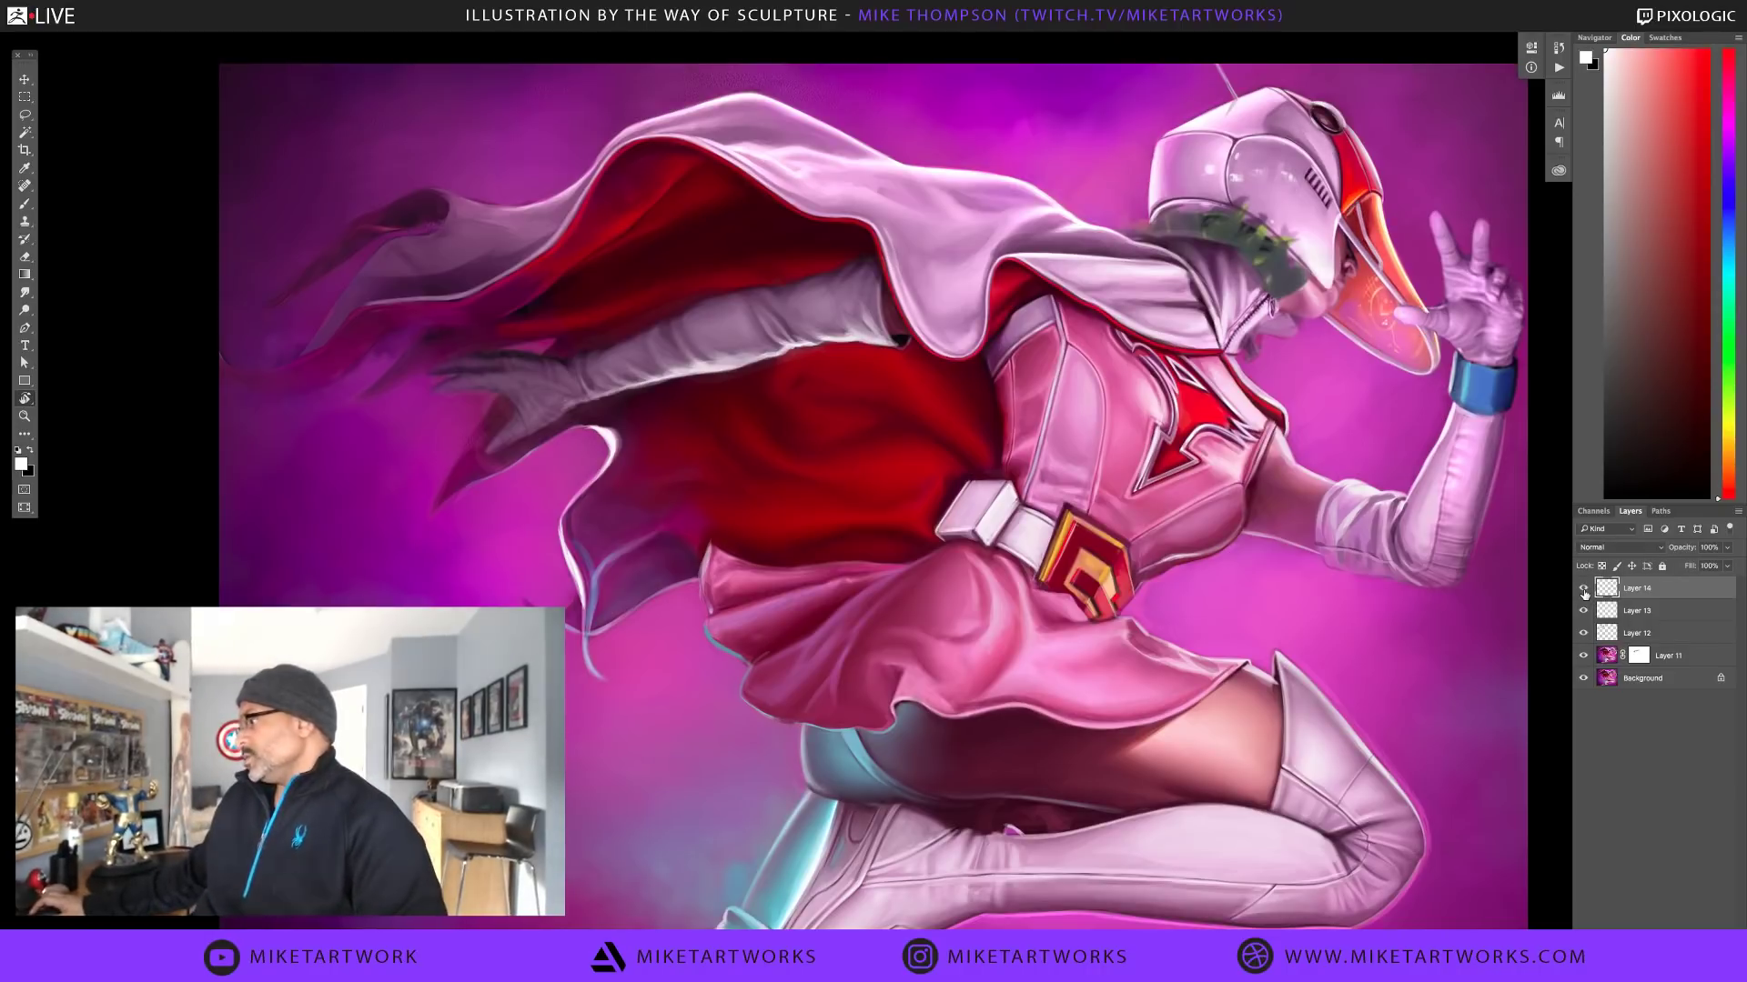
{"action": "left_click", "coordinate": [1582, 589]}
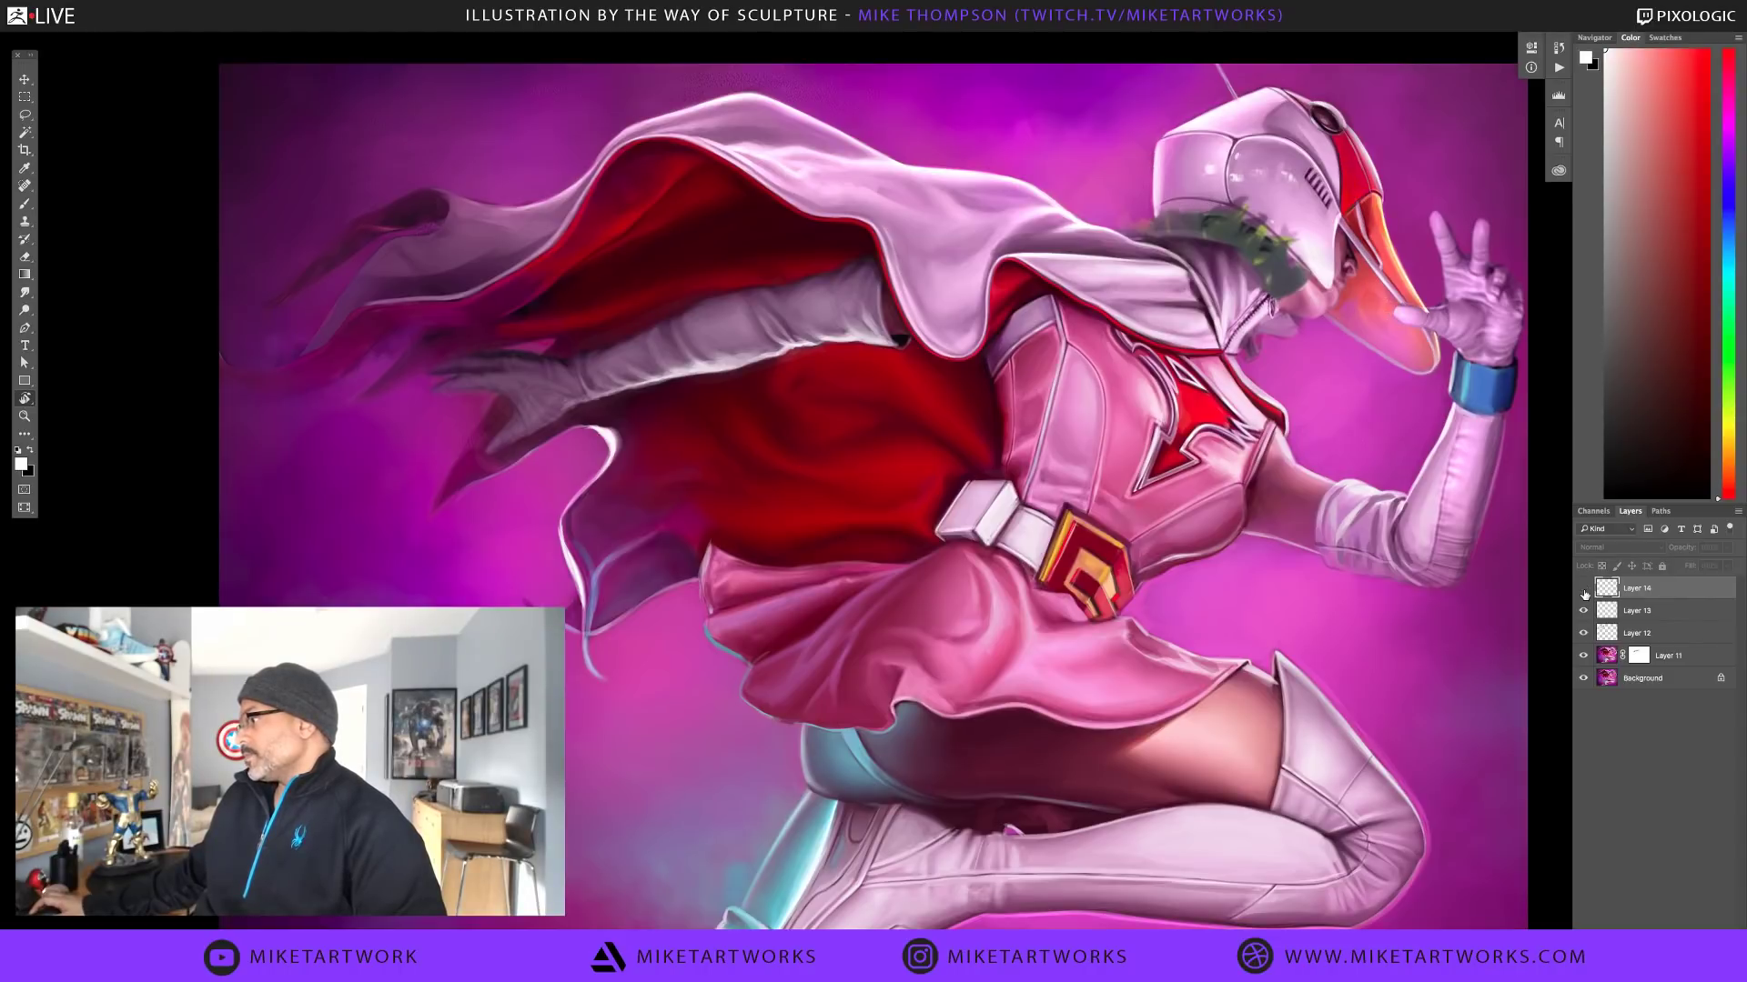
{"action": "left_click", "coordinate": [1583, 589]}
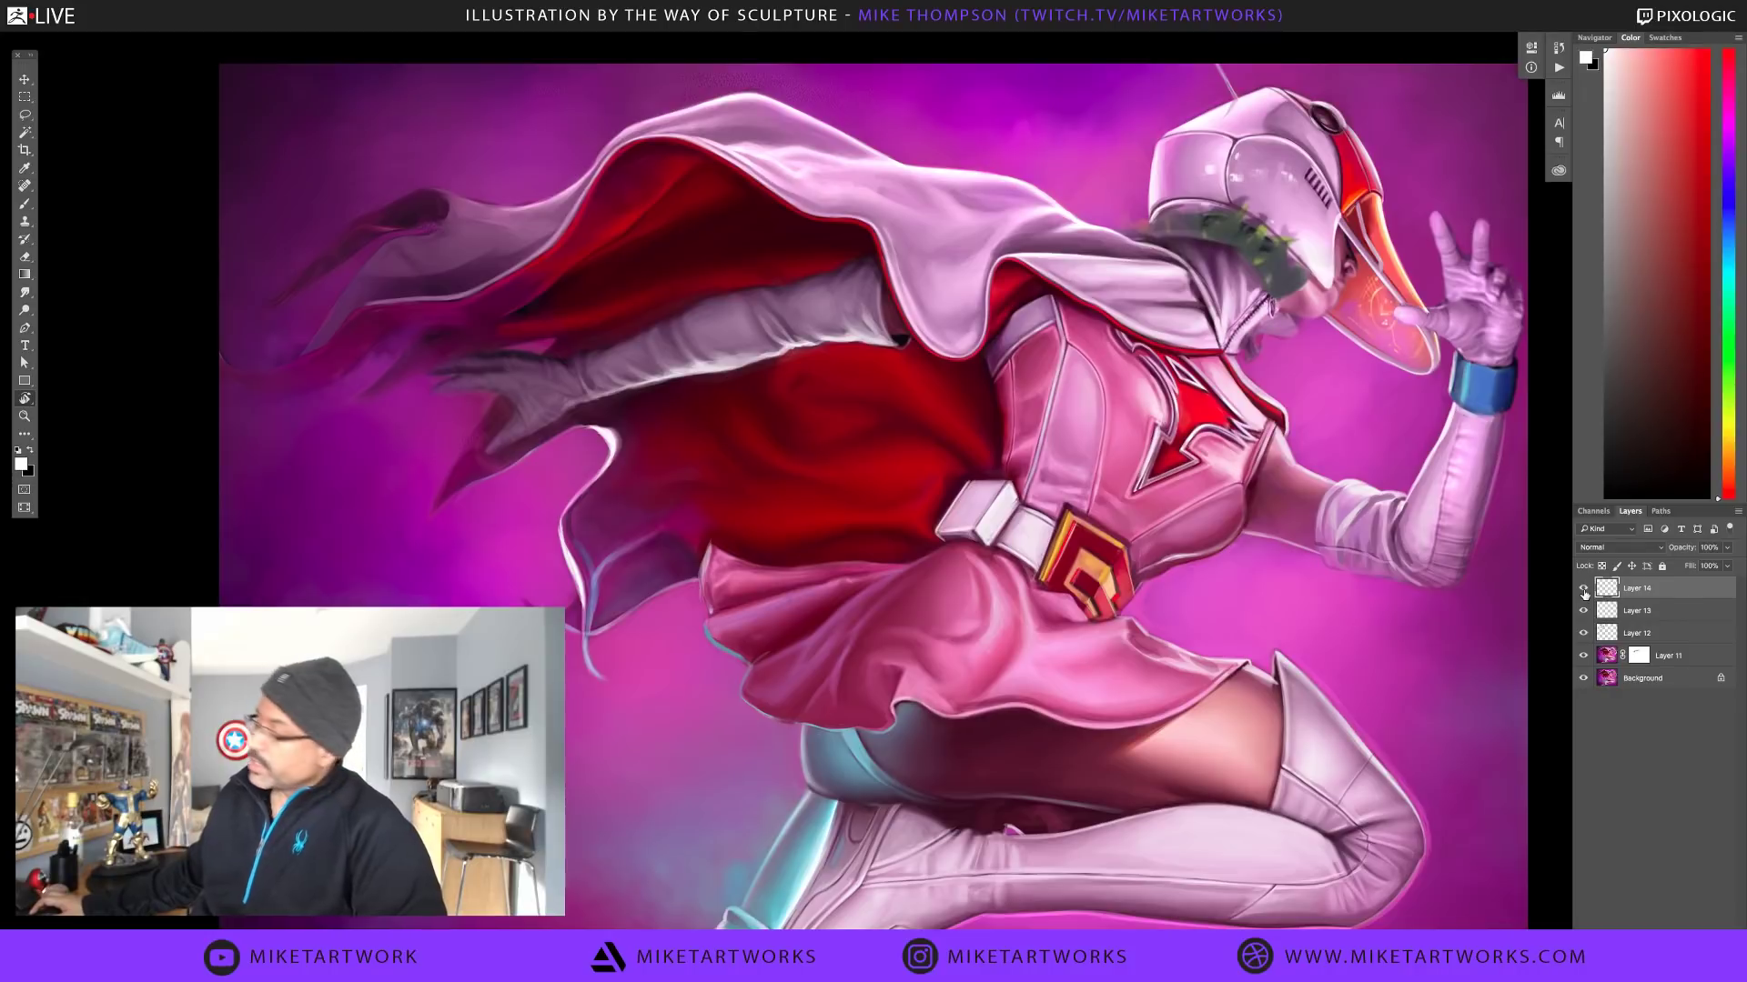
Merge Layers 11 to 14 into one layer and copy a freehand selection around the helmet and raised hand onto a new layer
{"action": "left_click", "coordinate": [1676, 659], "text": "shift"}
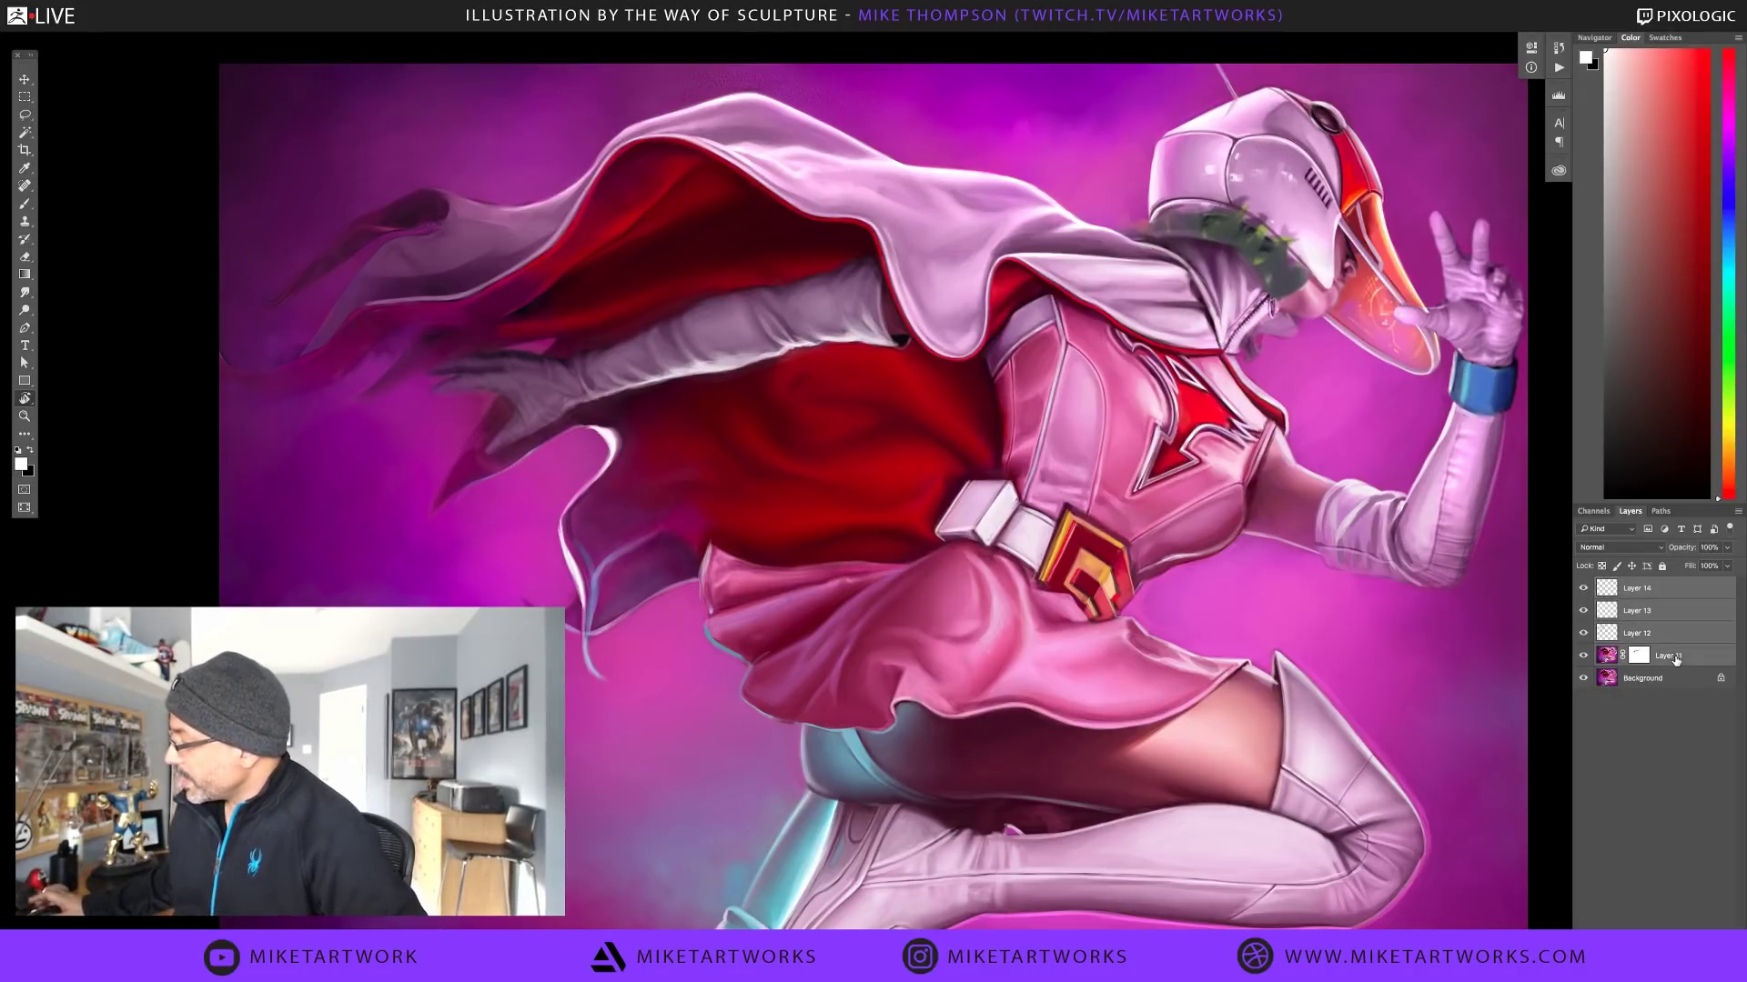
{"action": "key", "text": "ctrl+e"}
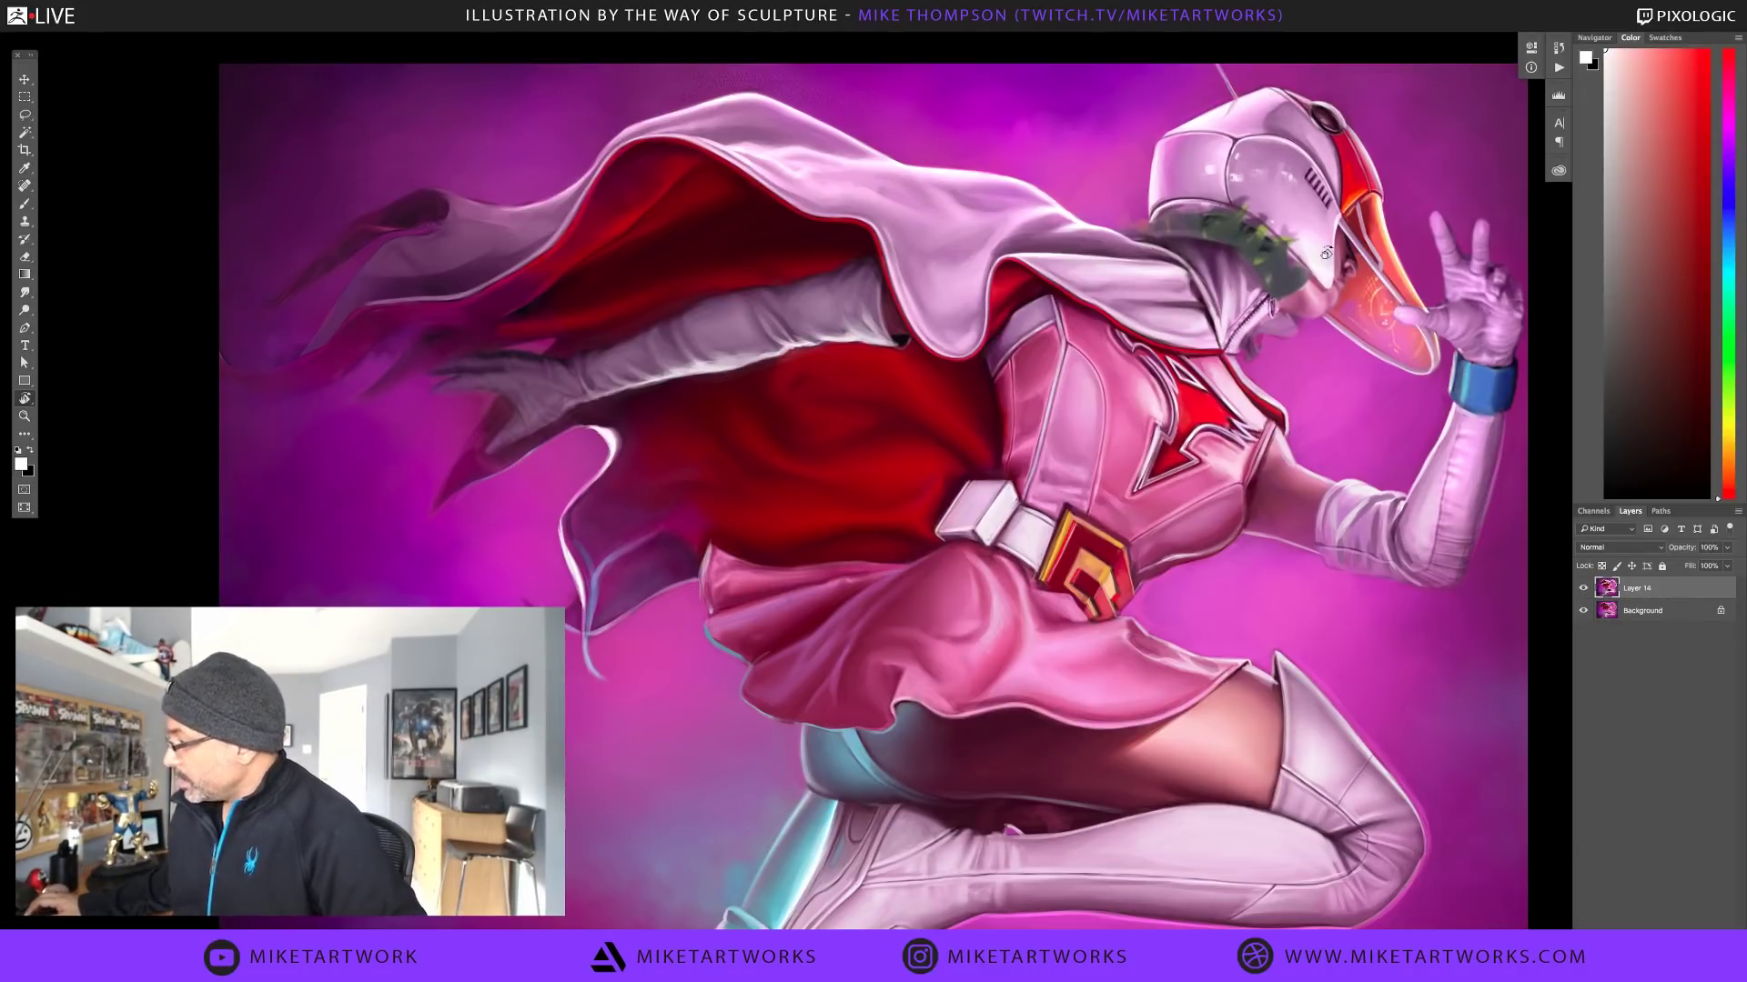
{"action": "left_click_drag", "start_coordinate": [1327, 252], "coordinate": [1203, 451]}
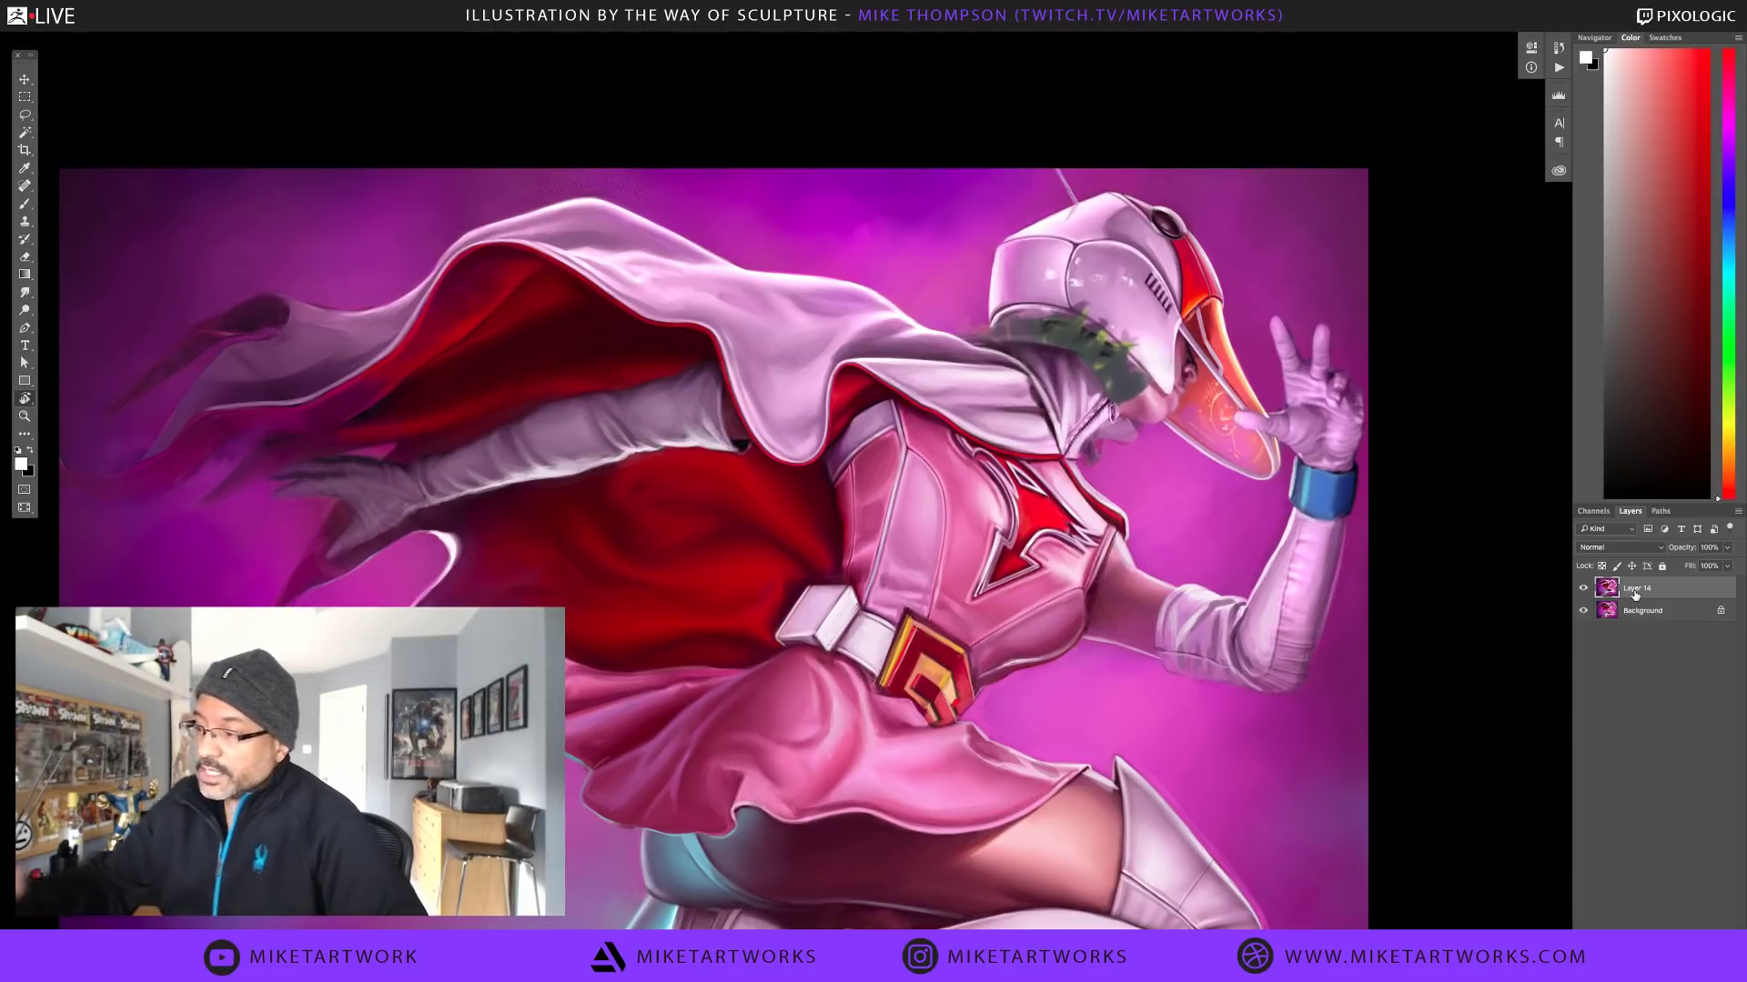
{"action": "key", "text": "l"}
{"action": "mouse_move", "coordinate": [1031, 145]}
{"action": "left_mouse_down"}
{"action": "mouse_move", "coordinate": [1391, 537]}
{"action": "mouse_move", "coordinate": [946, 137]}
{"action": "left_mouse_up"}
{"action": "key", "text": "ctrl+j"}
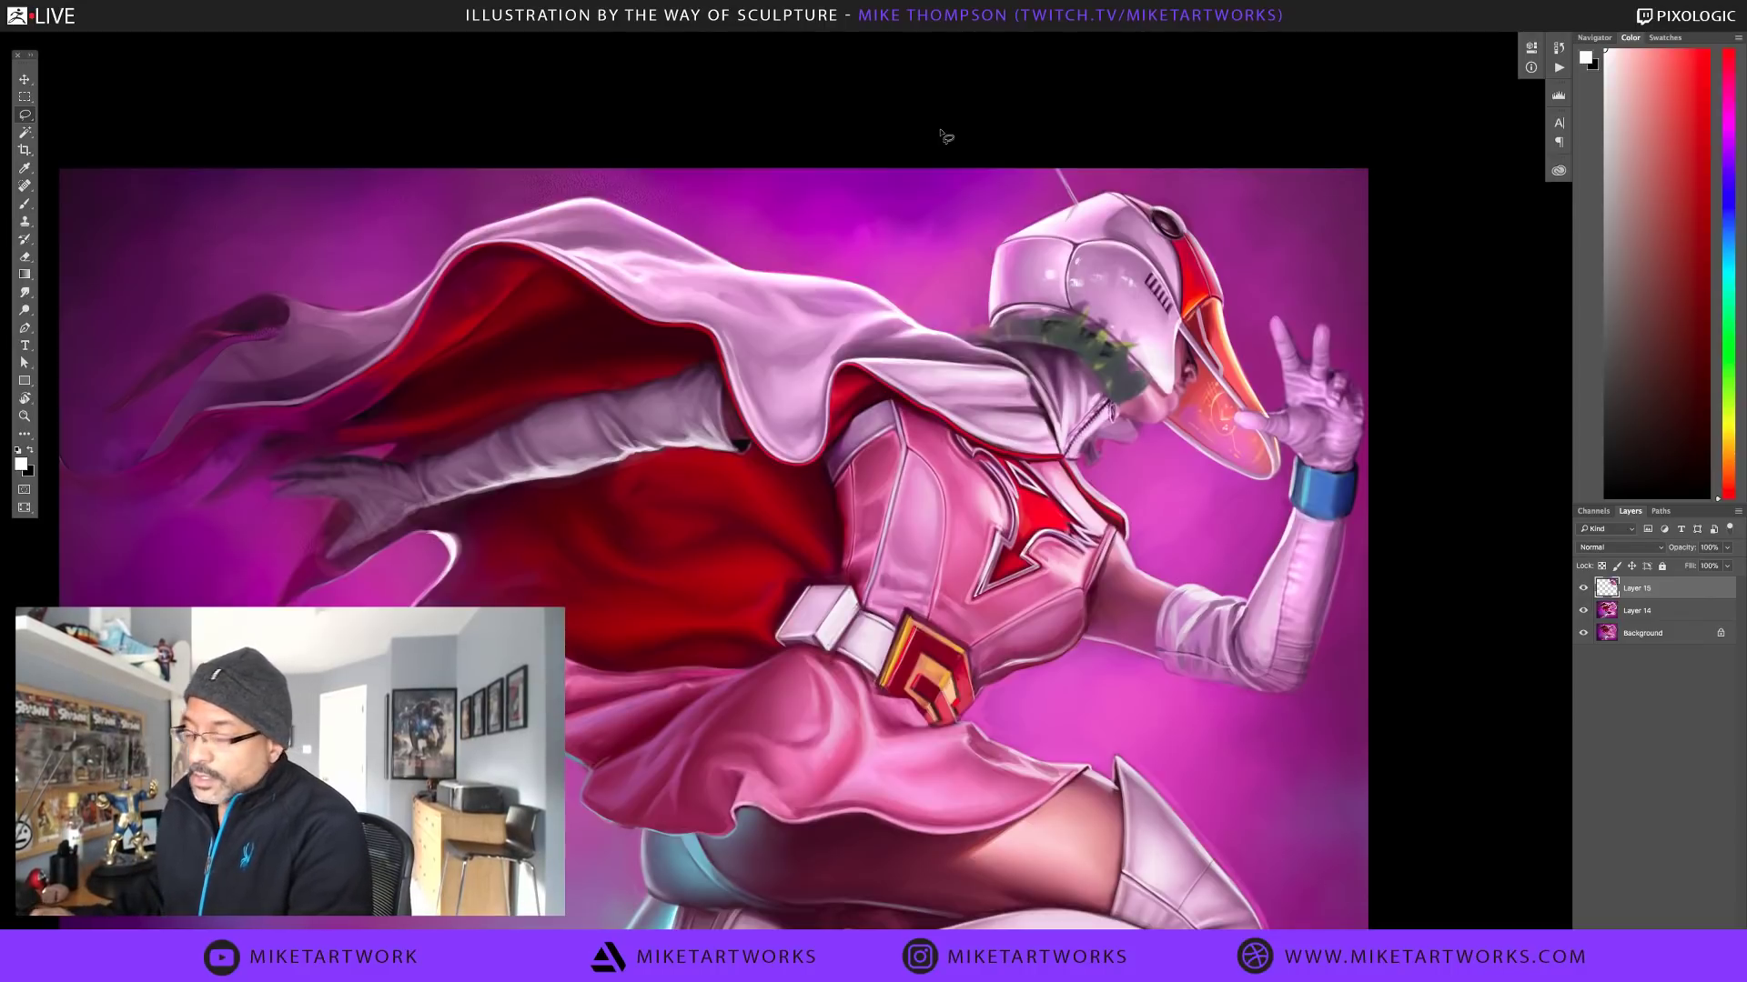
Open the copied helmet and hand area in Liquify and widen the filter window for a larger preview
{"action": "key", "text": "F1"}
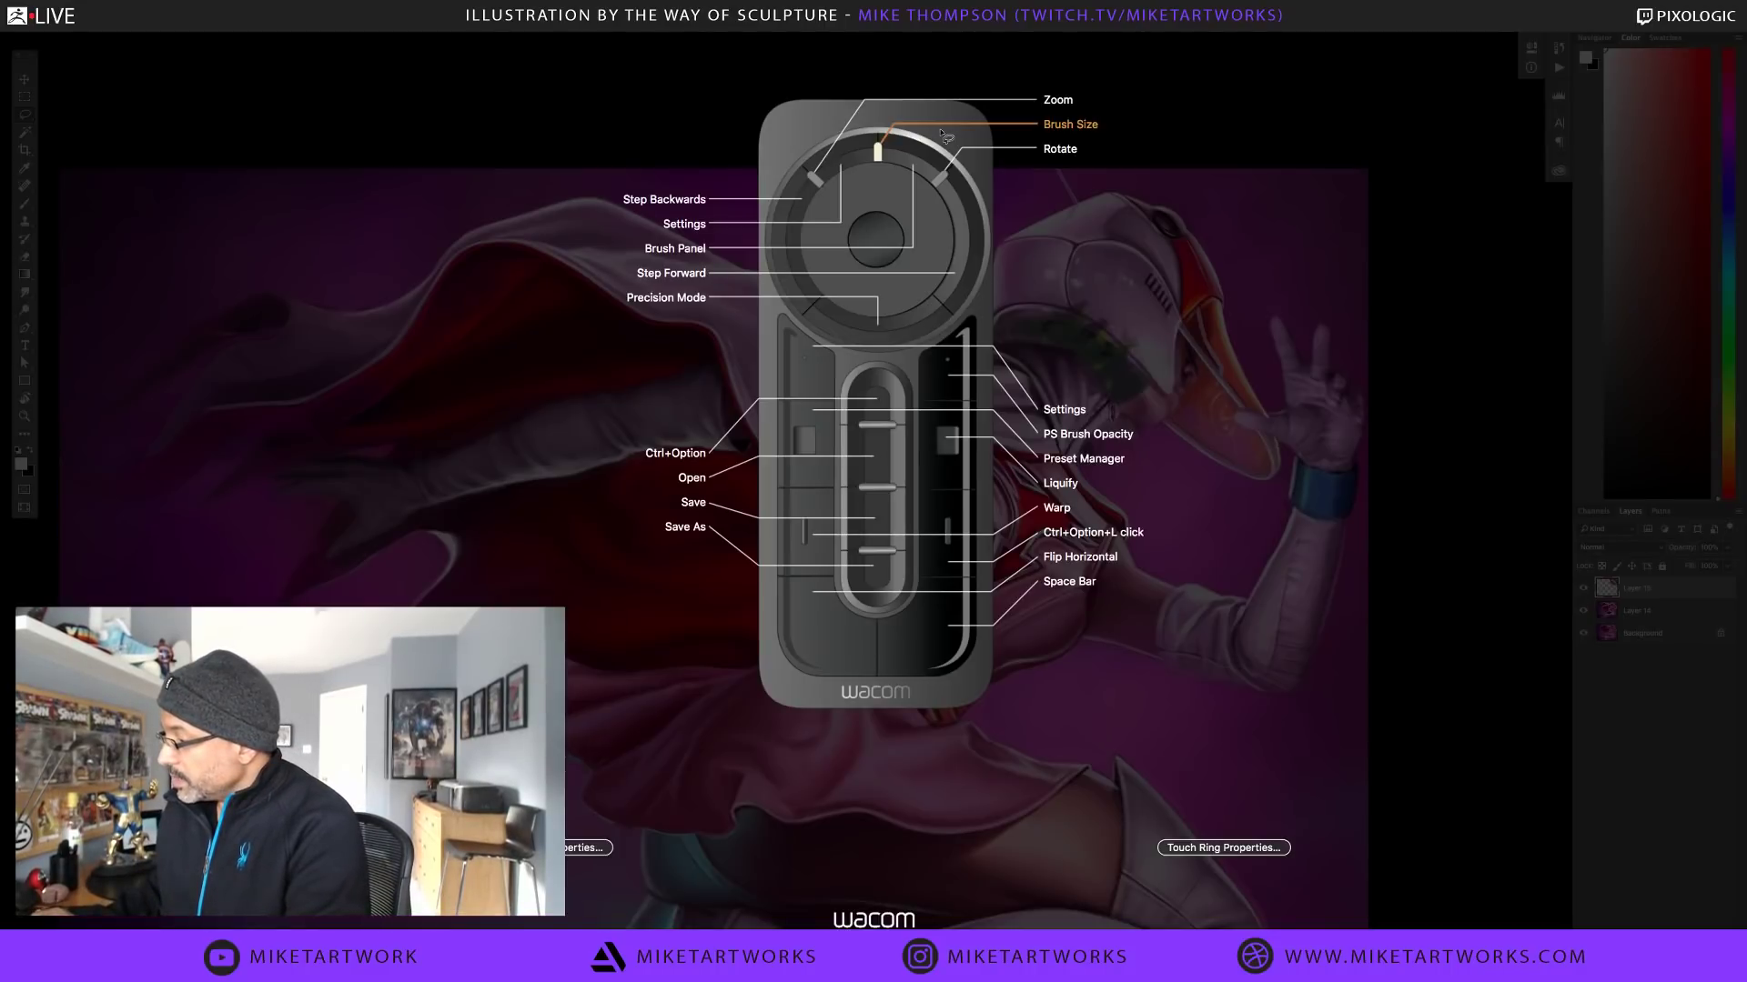
{"action": "key", "text": "Escape"}
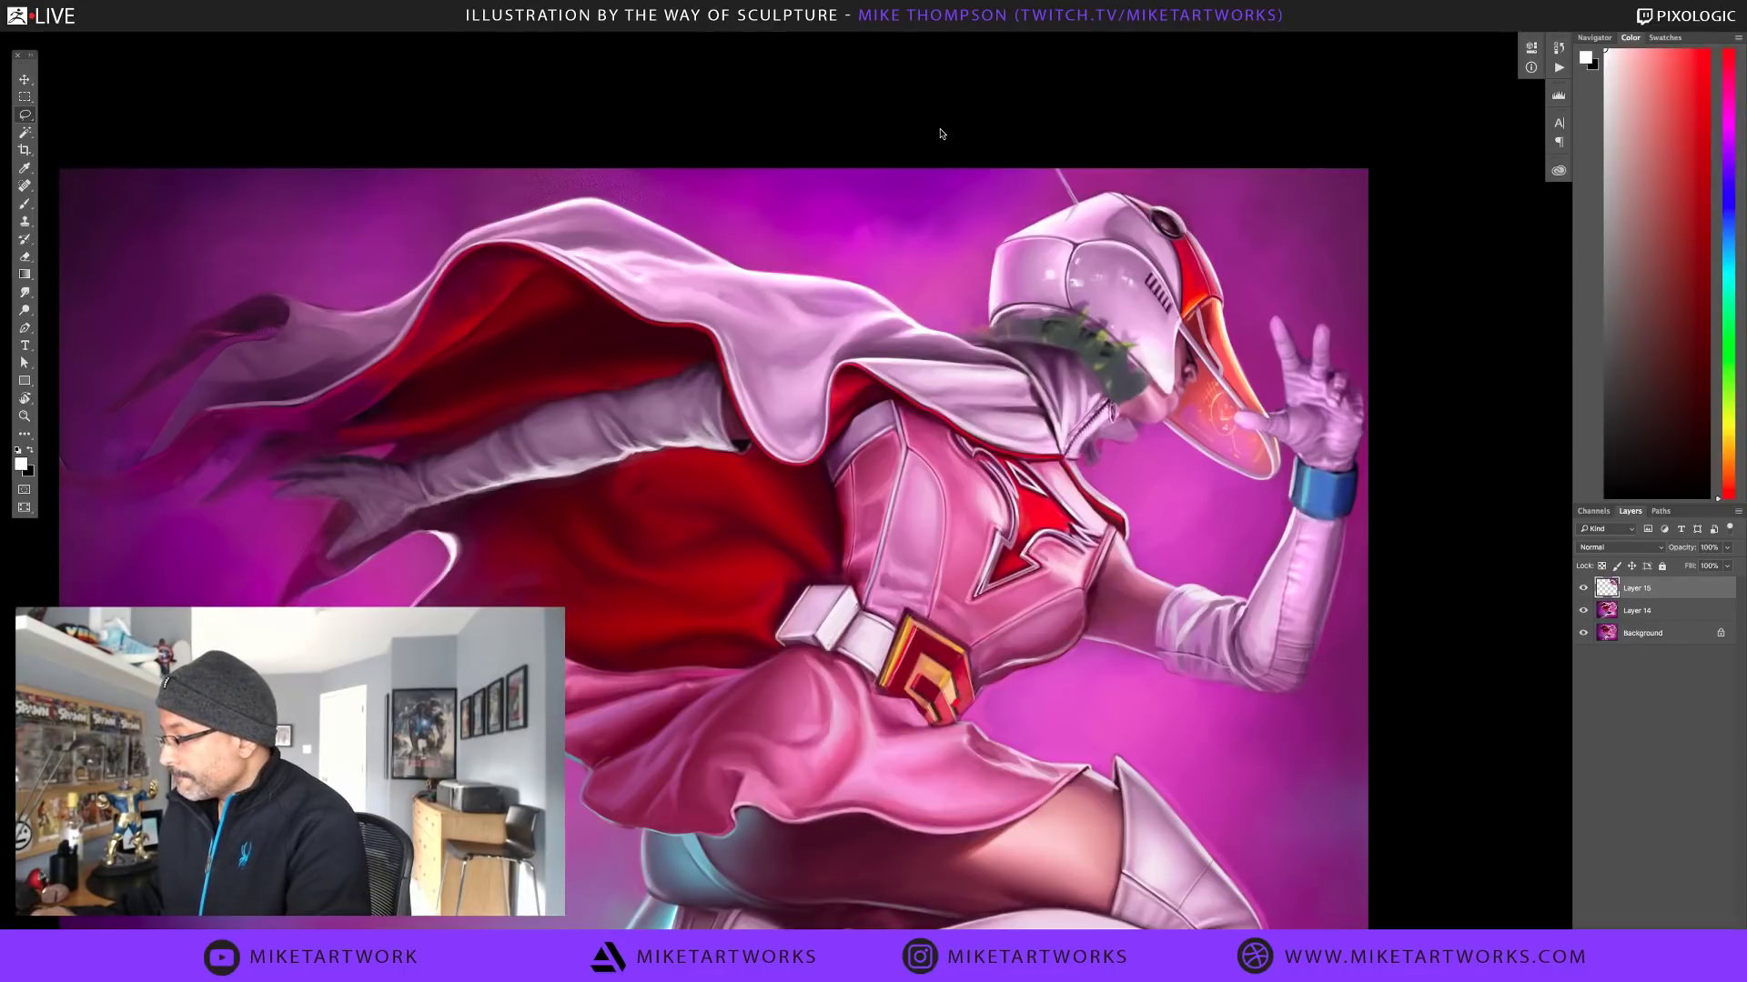
{"action": "key", "text": "super+shift+x"}
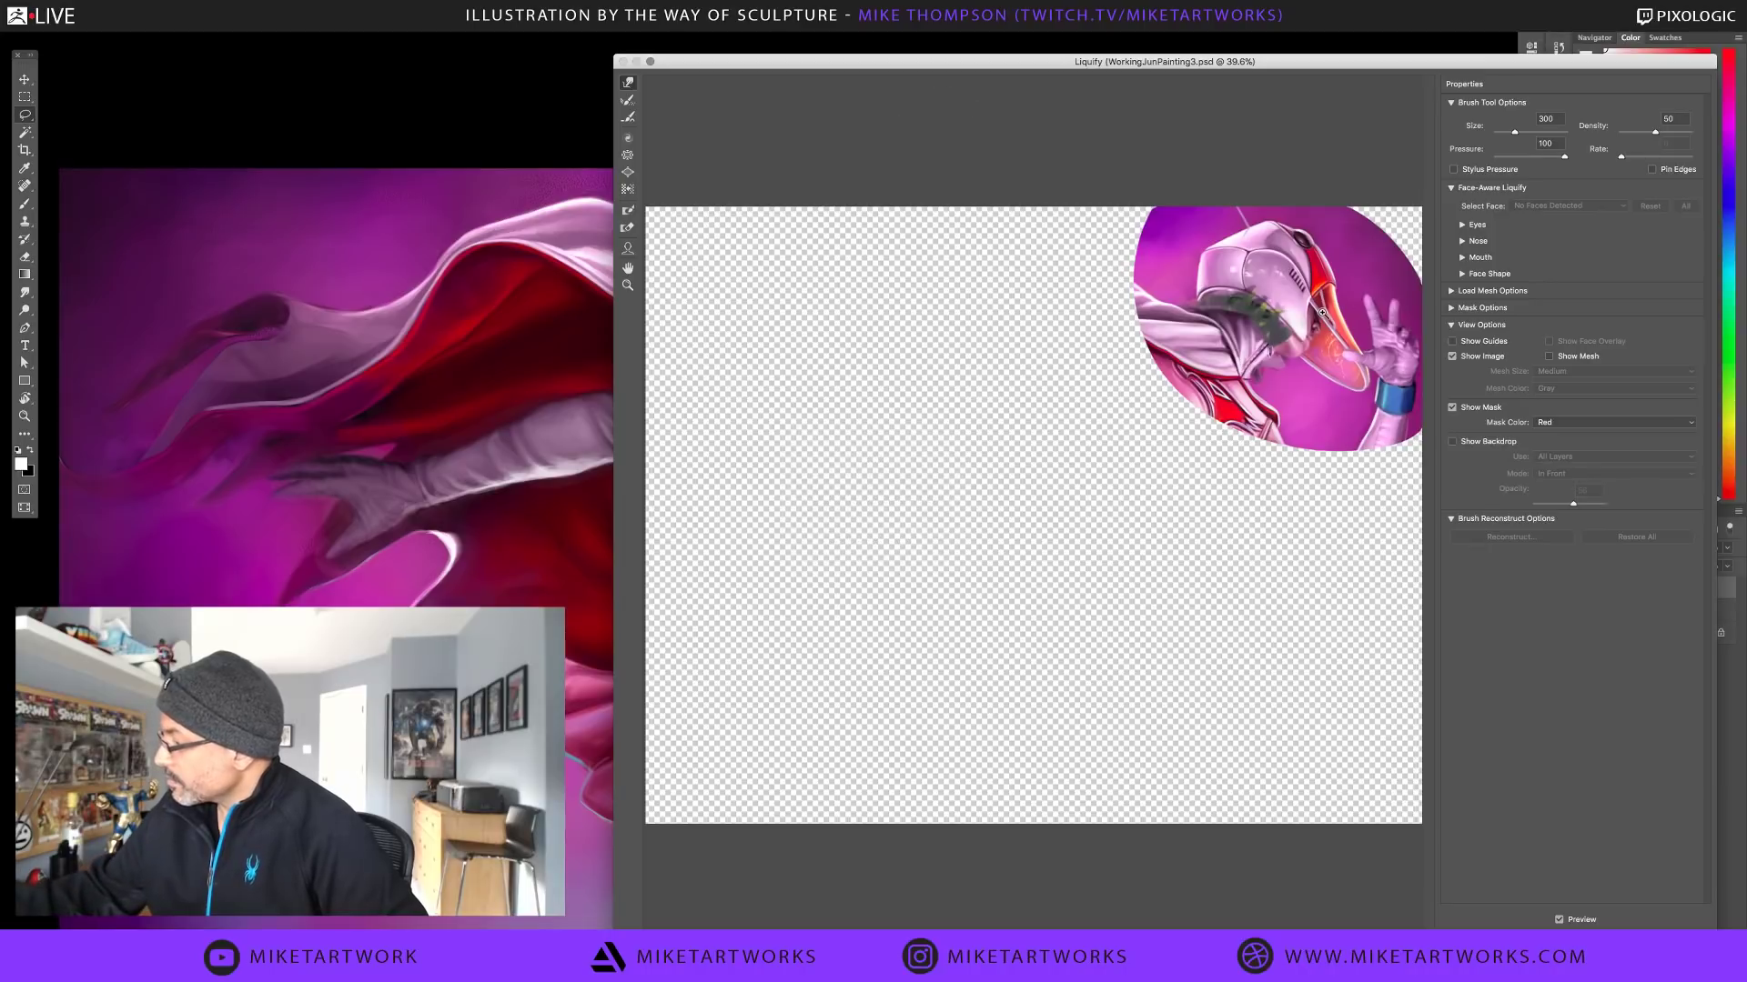
{"action": "scroll", "coordinate": [1322, 312], "scroll_direction": "up", "scroll_amount": 2}
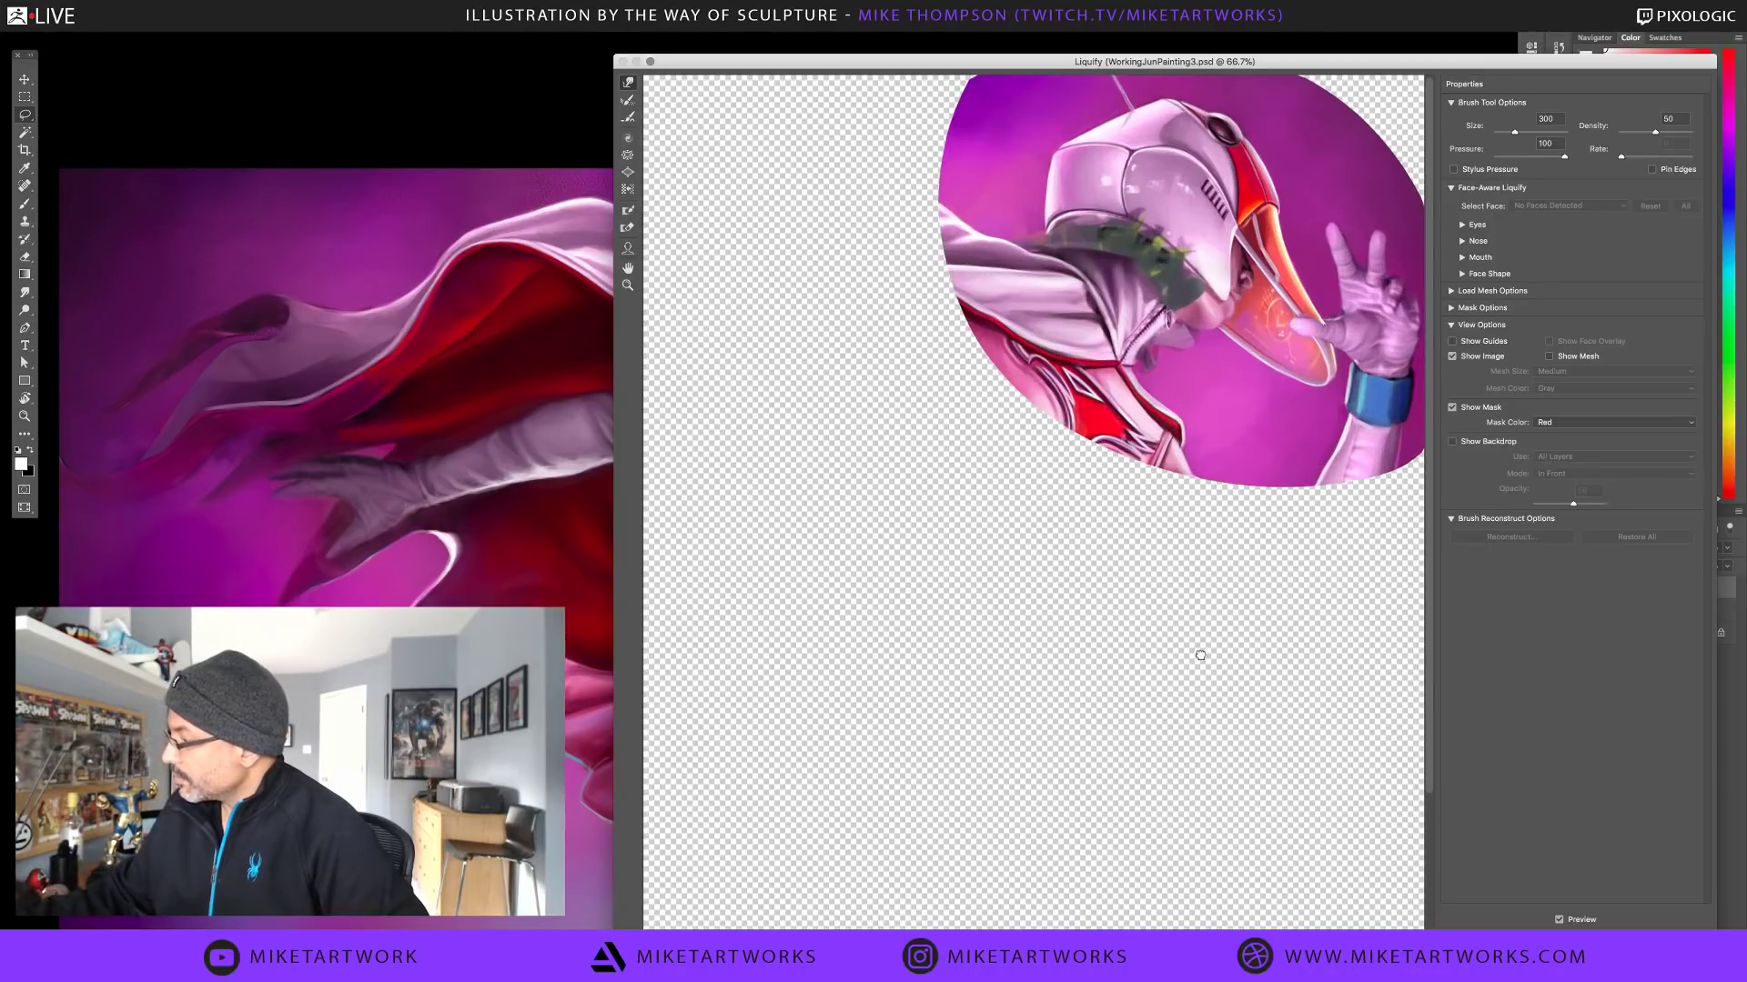
{"action": "scroll", "coordinate": [1235, 281], "scroll_direction": "up", "scroll_amount": 1}
{"action": "left_click", "coordinate": [1238, 279]}
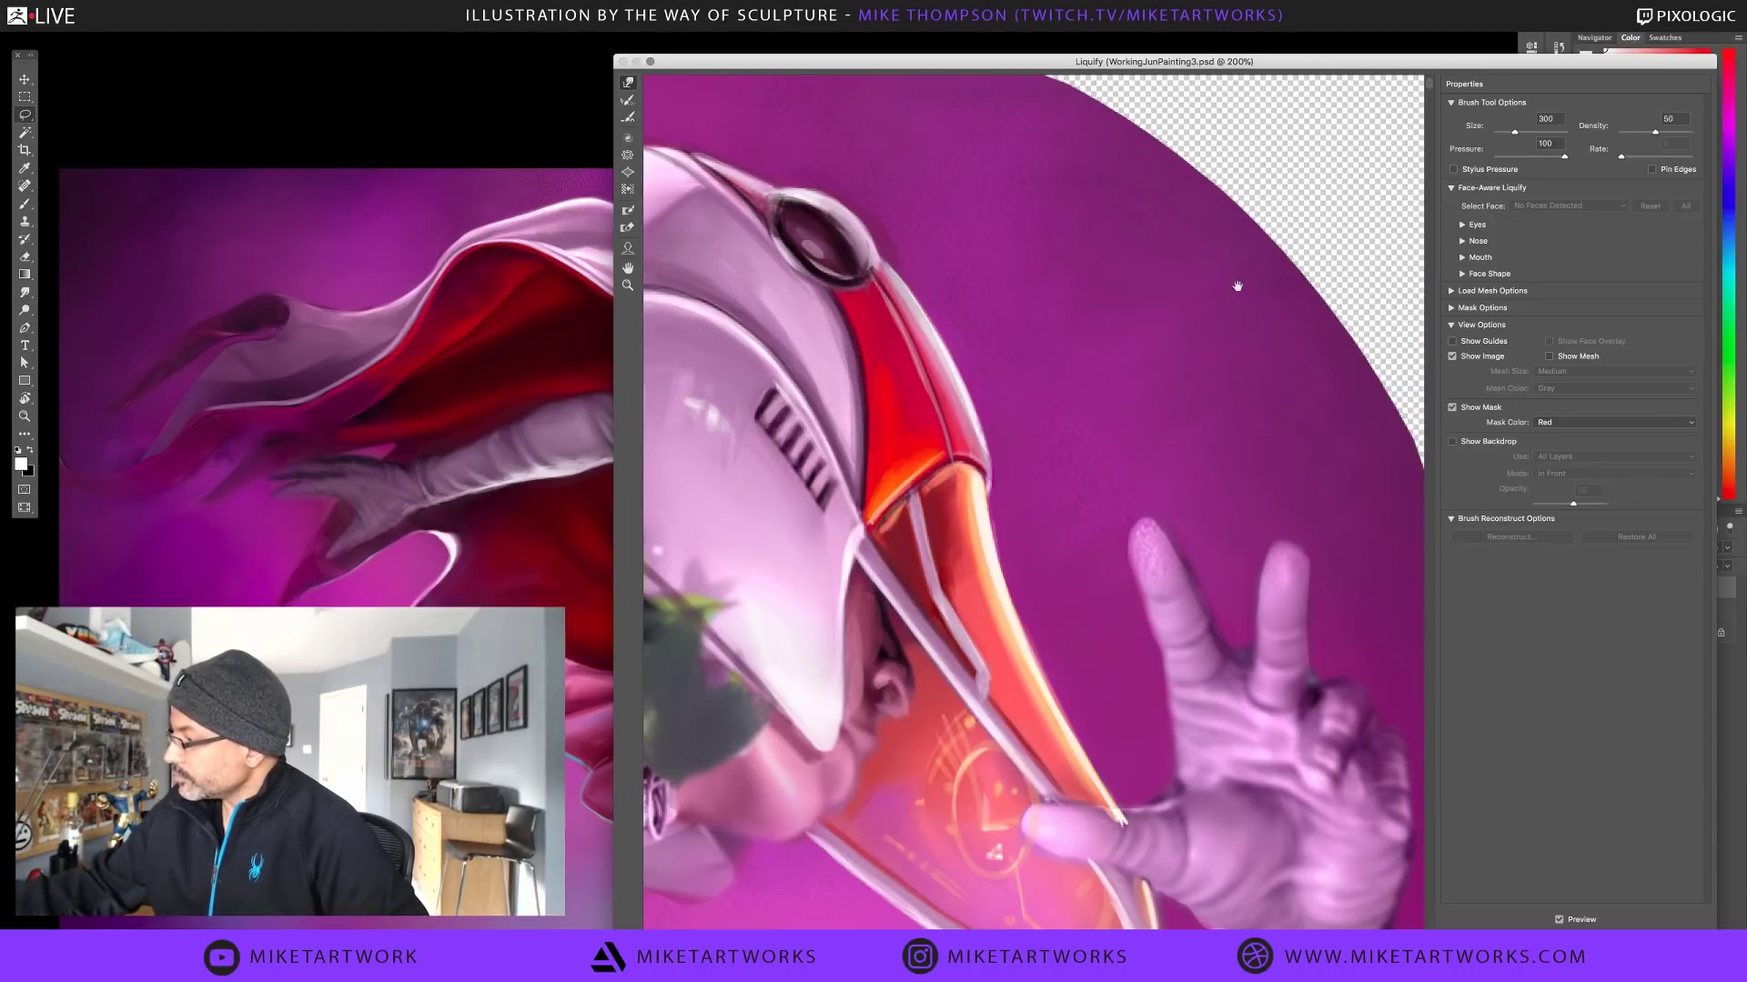
{"action": "scroll", "coordinate": [1094, 505], "scroll_direction": "down", "scroll_amount": 1}
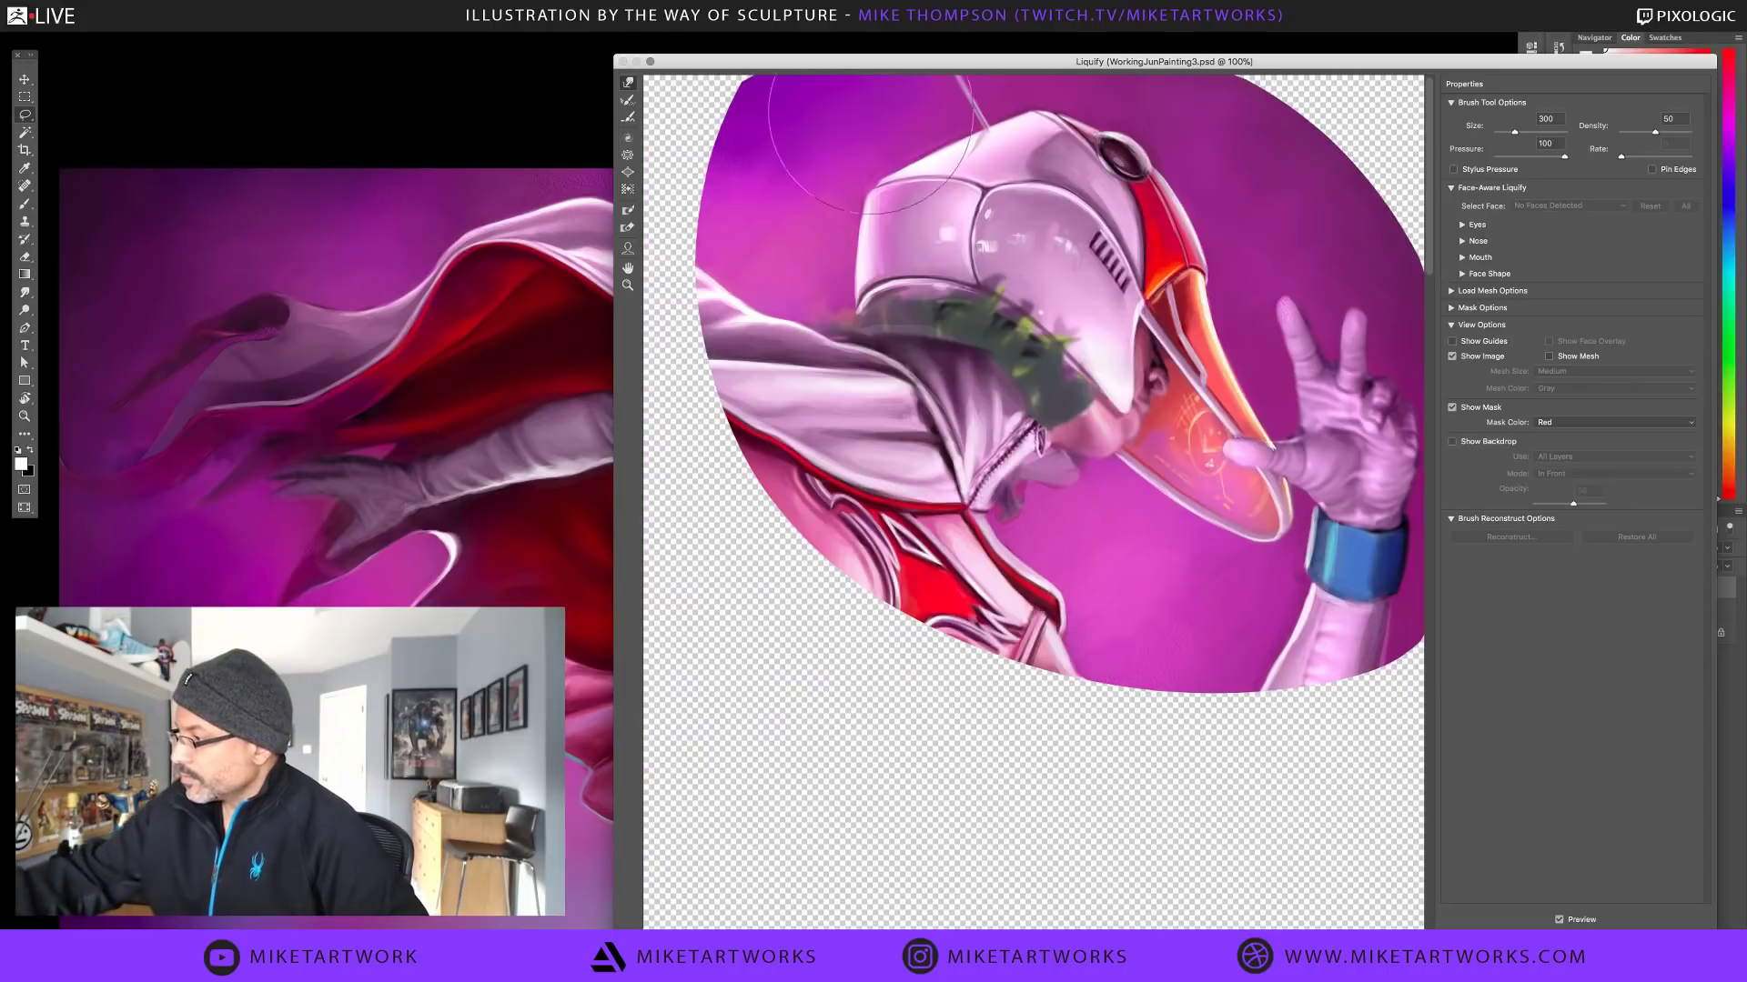
{"action": "left_click_drag", "start_coordinate": [1046, 61], "coordinate": [736, 52]}
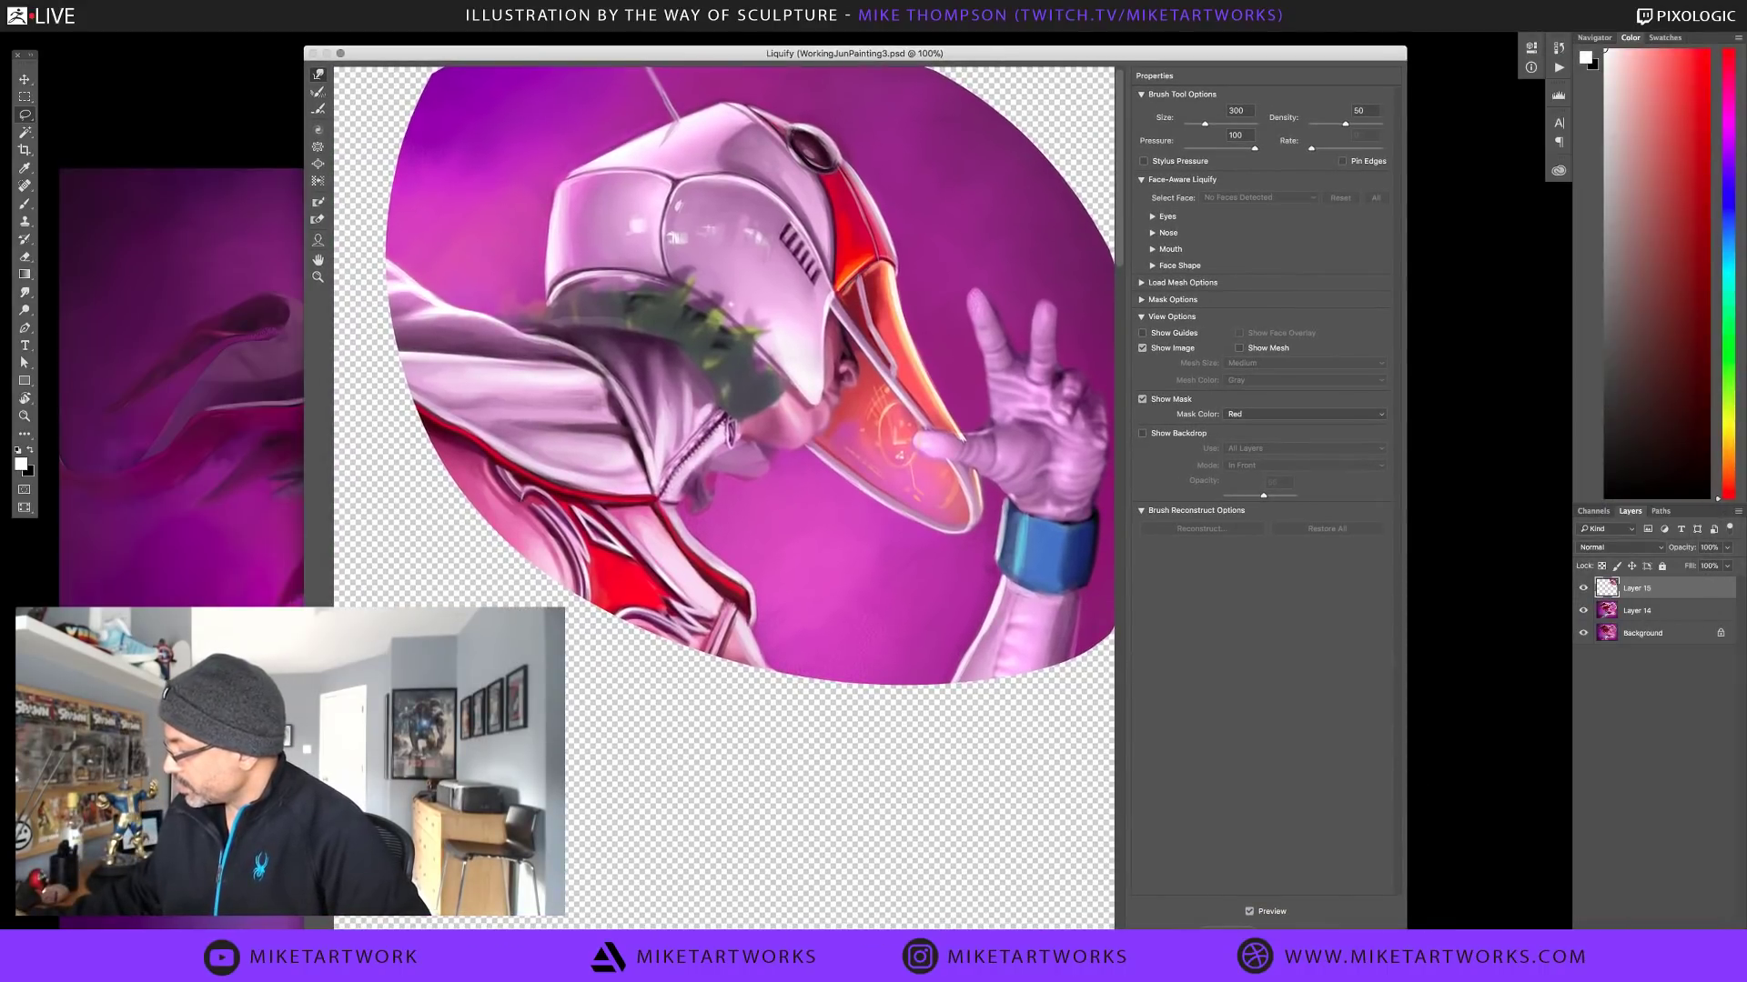
{"action": "left_click_drag", "start_coordinate": [1407, 778], "coordinate": [1624, 778]}
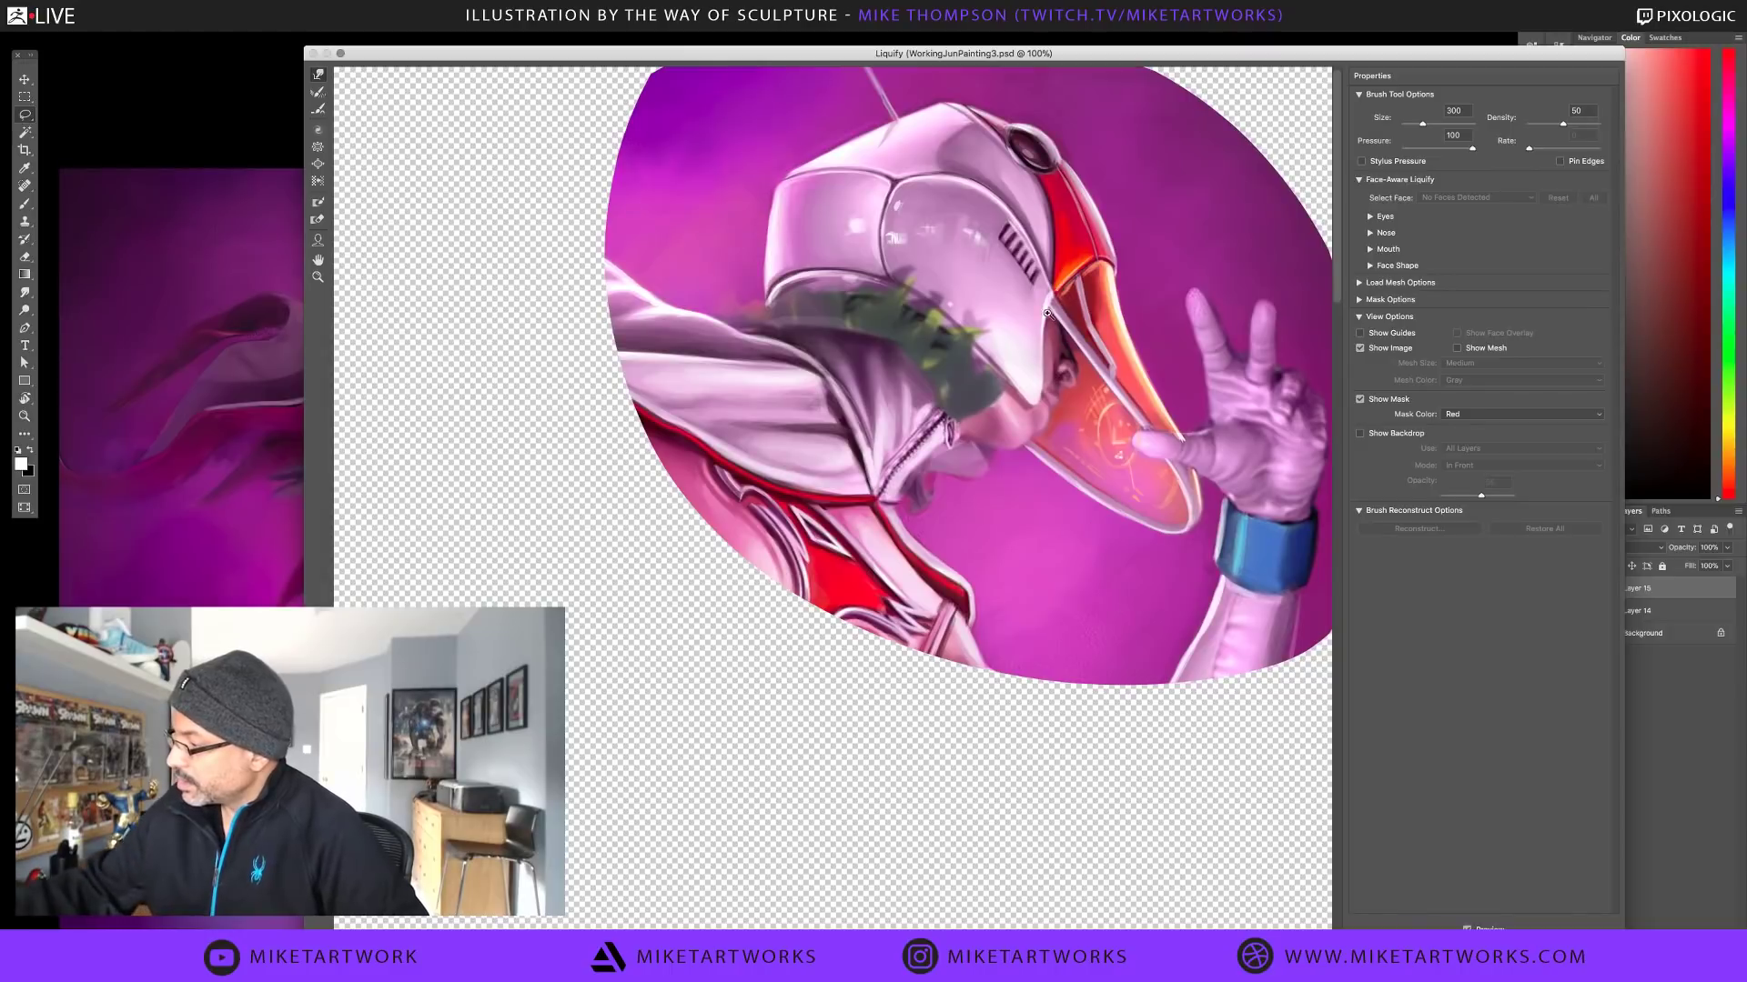
Thin the dark seams between the helmet's side plates and their upper junction using the Pucker tool at size 35
{"action": "scroll", "coordinate": [1048, 314], "scroll_direction": "up", "scroll_amount": 1}
{"action": "scroll", "coordinate": [1125, 540], "scroll_direction": "up", "scroll_amount": 2}
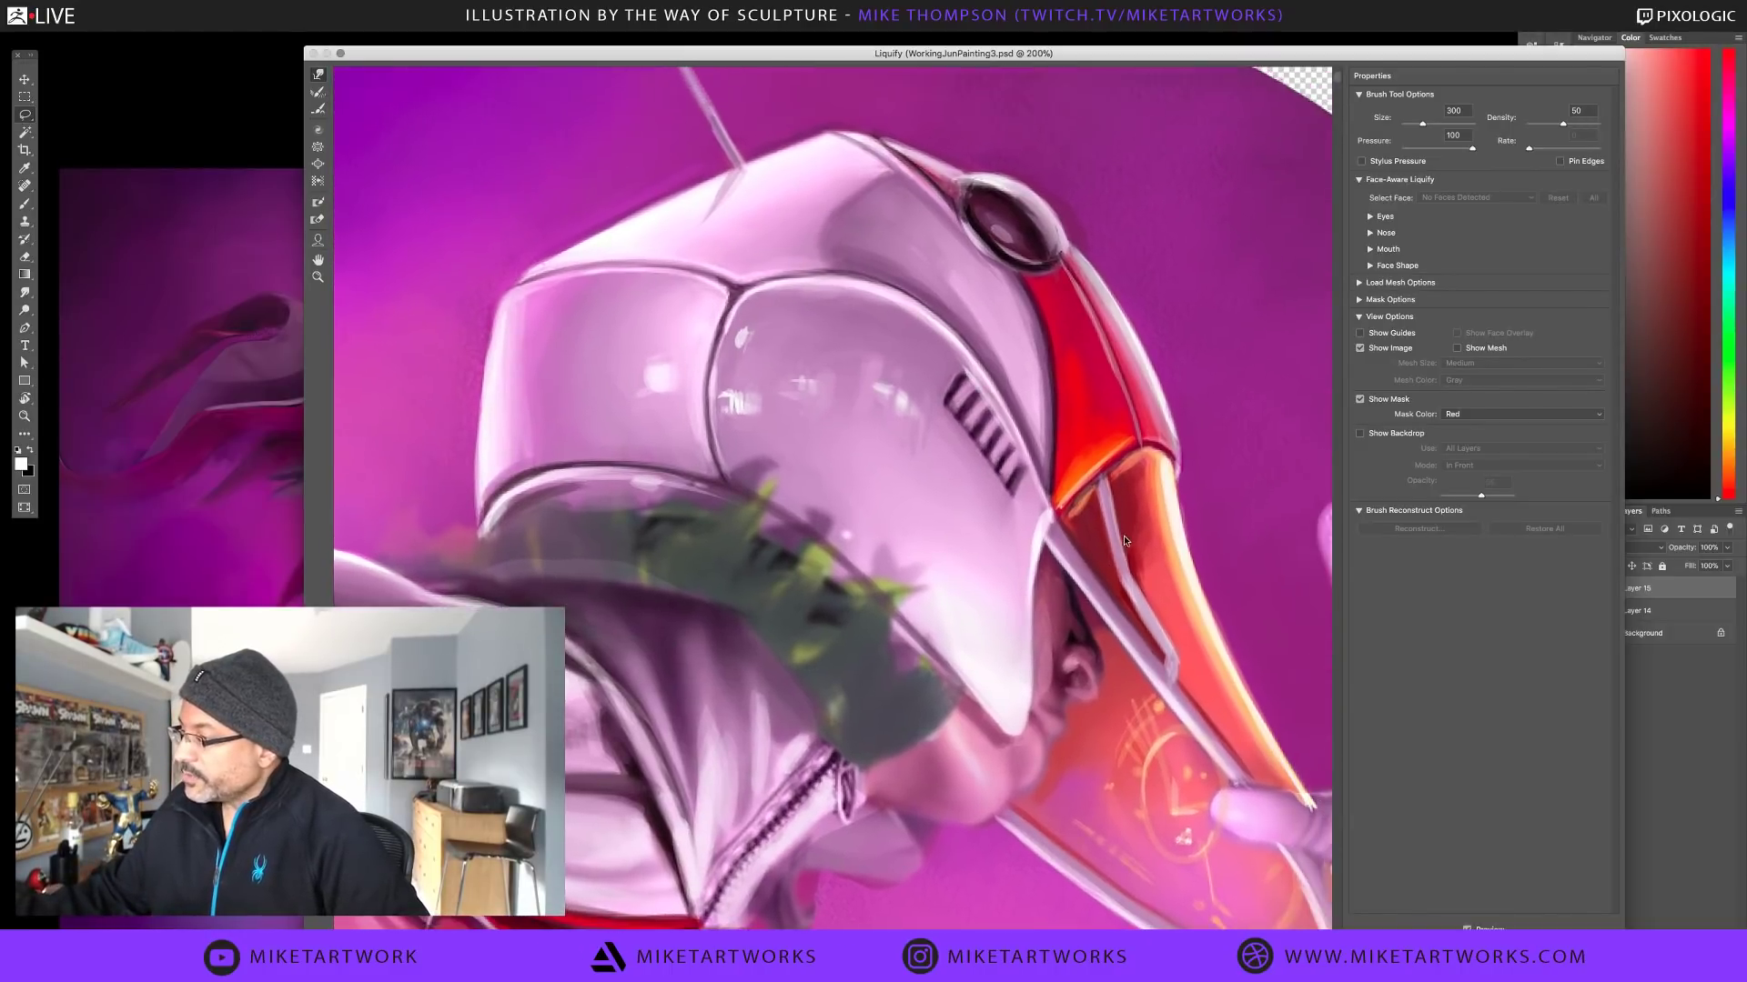
{"action": "scroll", "coordinate": [1124, 540], "scroll_direction": "up", "scroll_amount": 1}
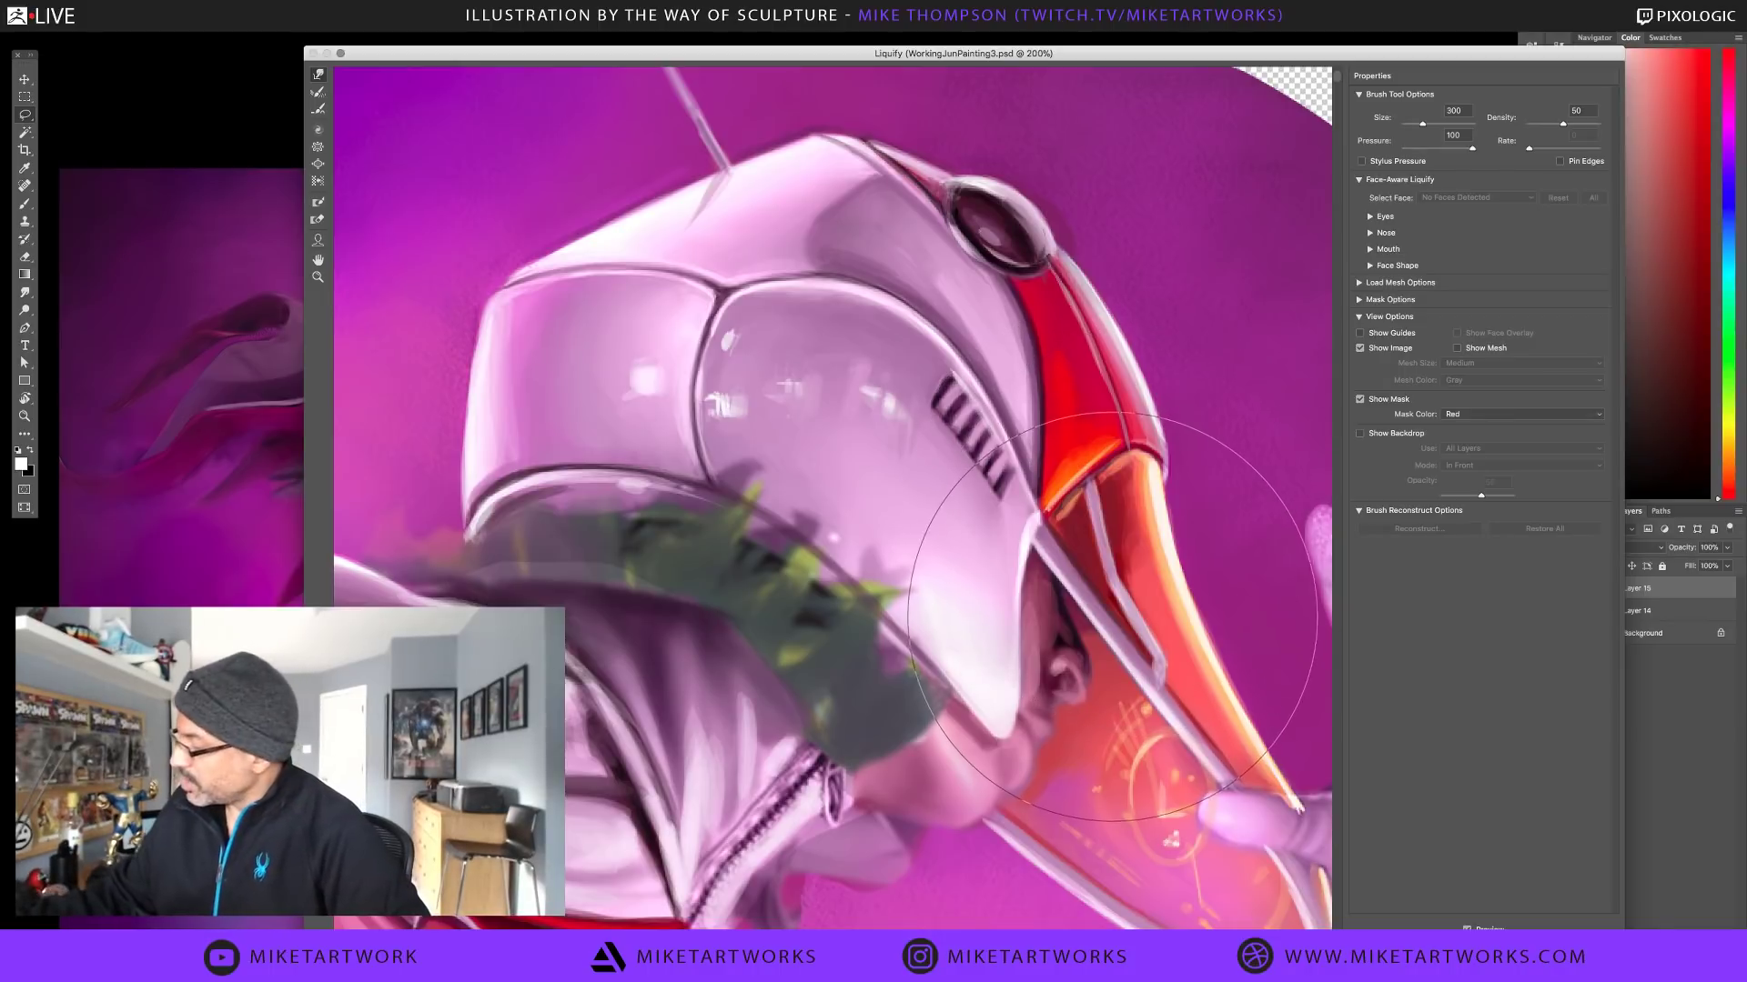
{"action": "key", "text": "s"}
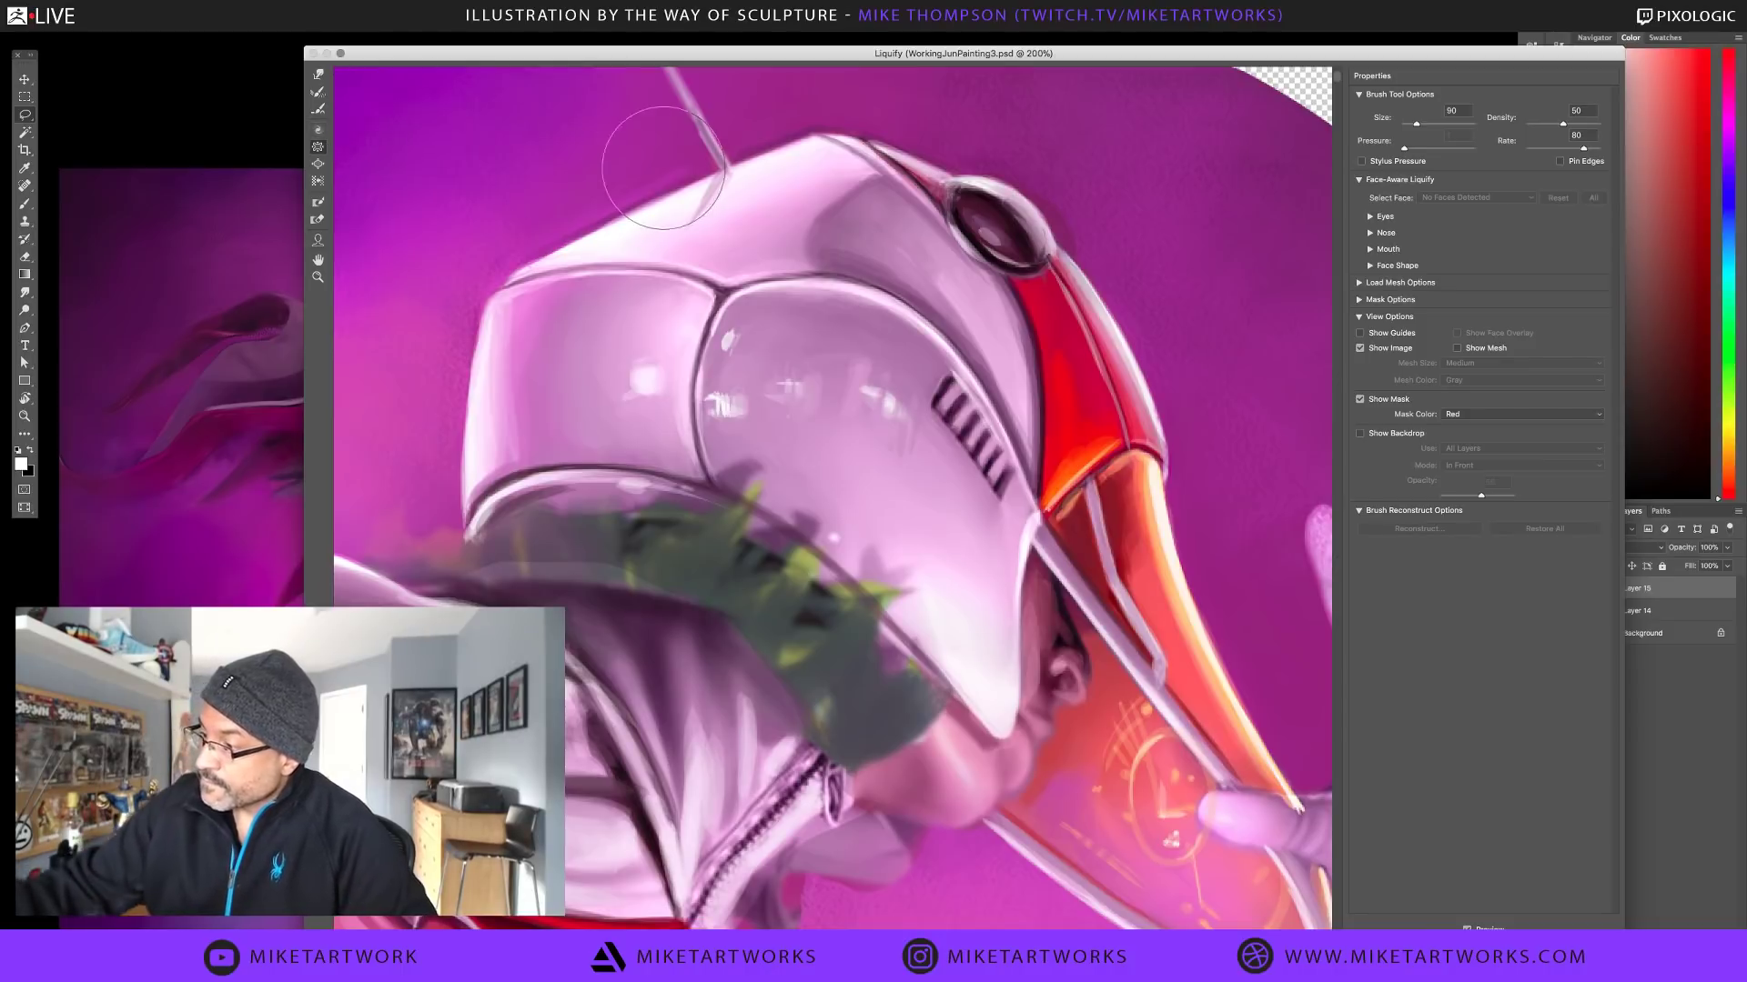
{"action": "key", "text": "bracketleft"}
{"action": "key", "text": "bracketleft"}
{"action": "key", "text": "bracketleft"}
{"action": "key", "text": "bracketleft"}
{"action": "key", "text": "bracketleft"}
{"action": "key", "text": "bracketleft"}
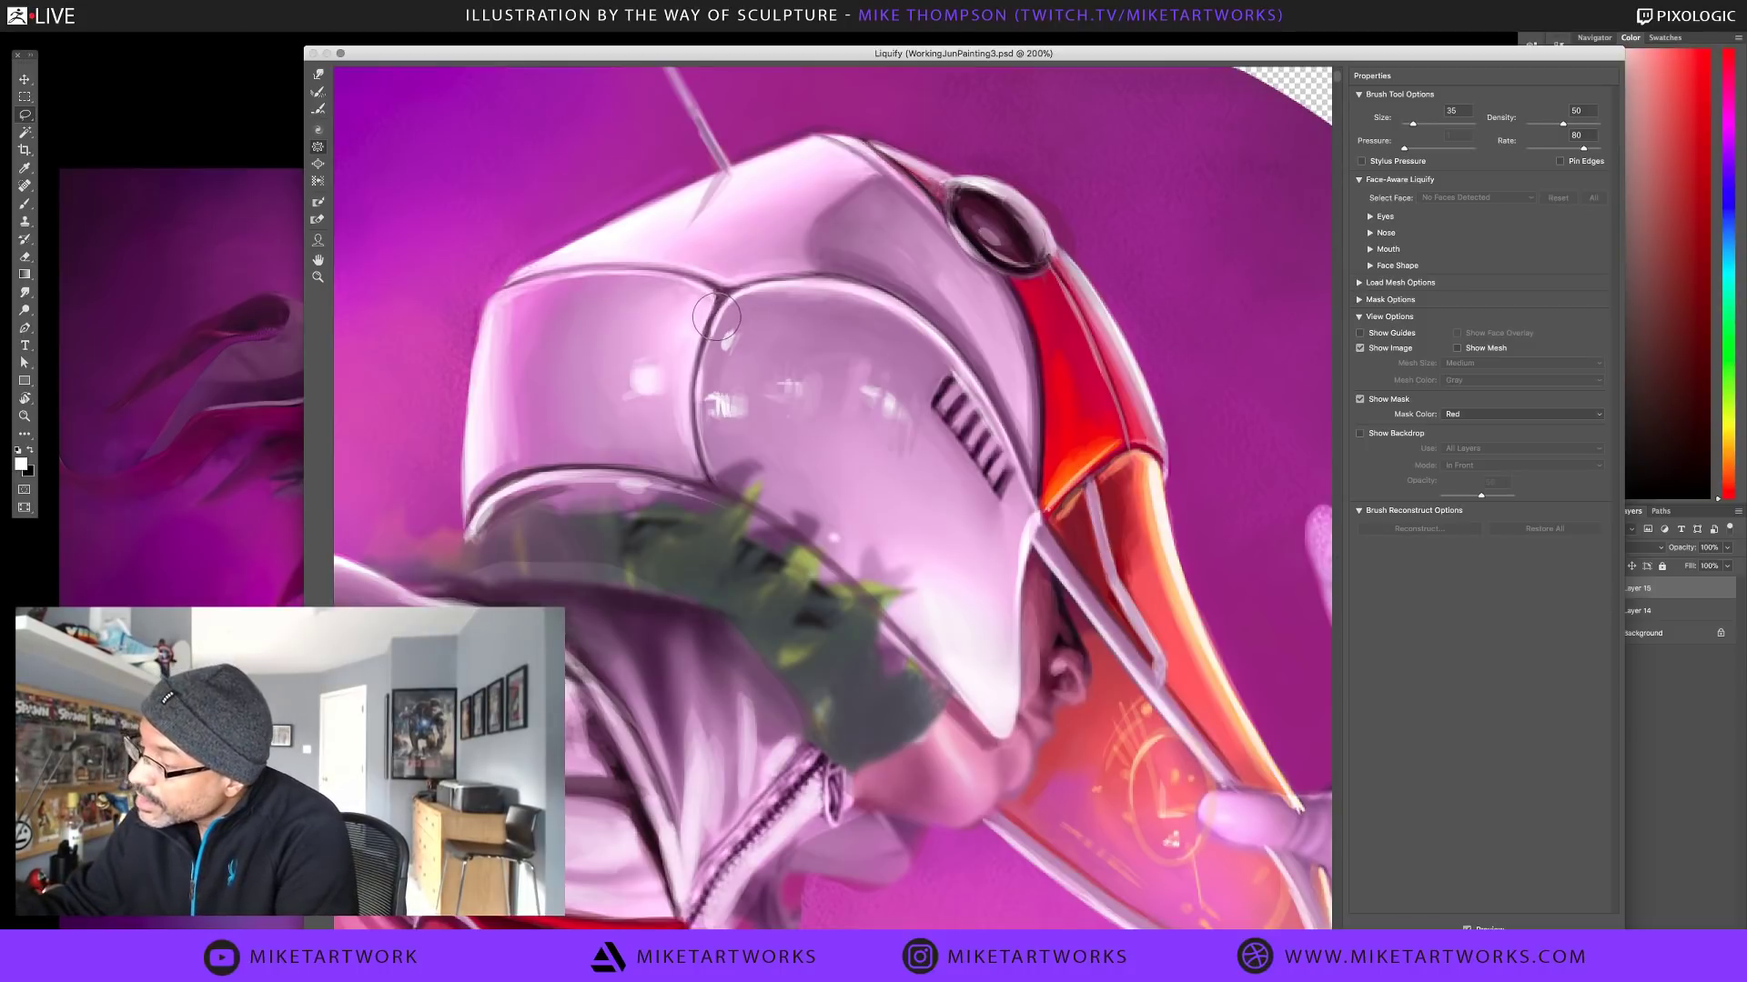
{"action": "left_click_drag", "start_coordinate": [698, 329], "coordinate": [710, 483]}
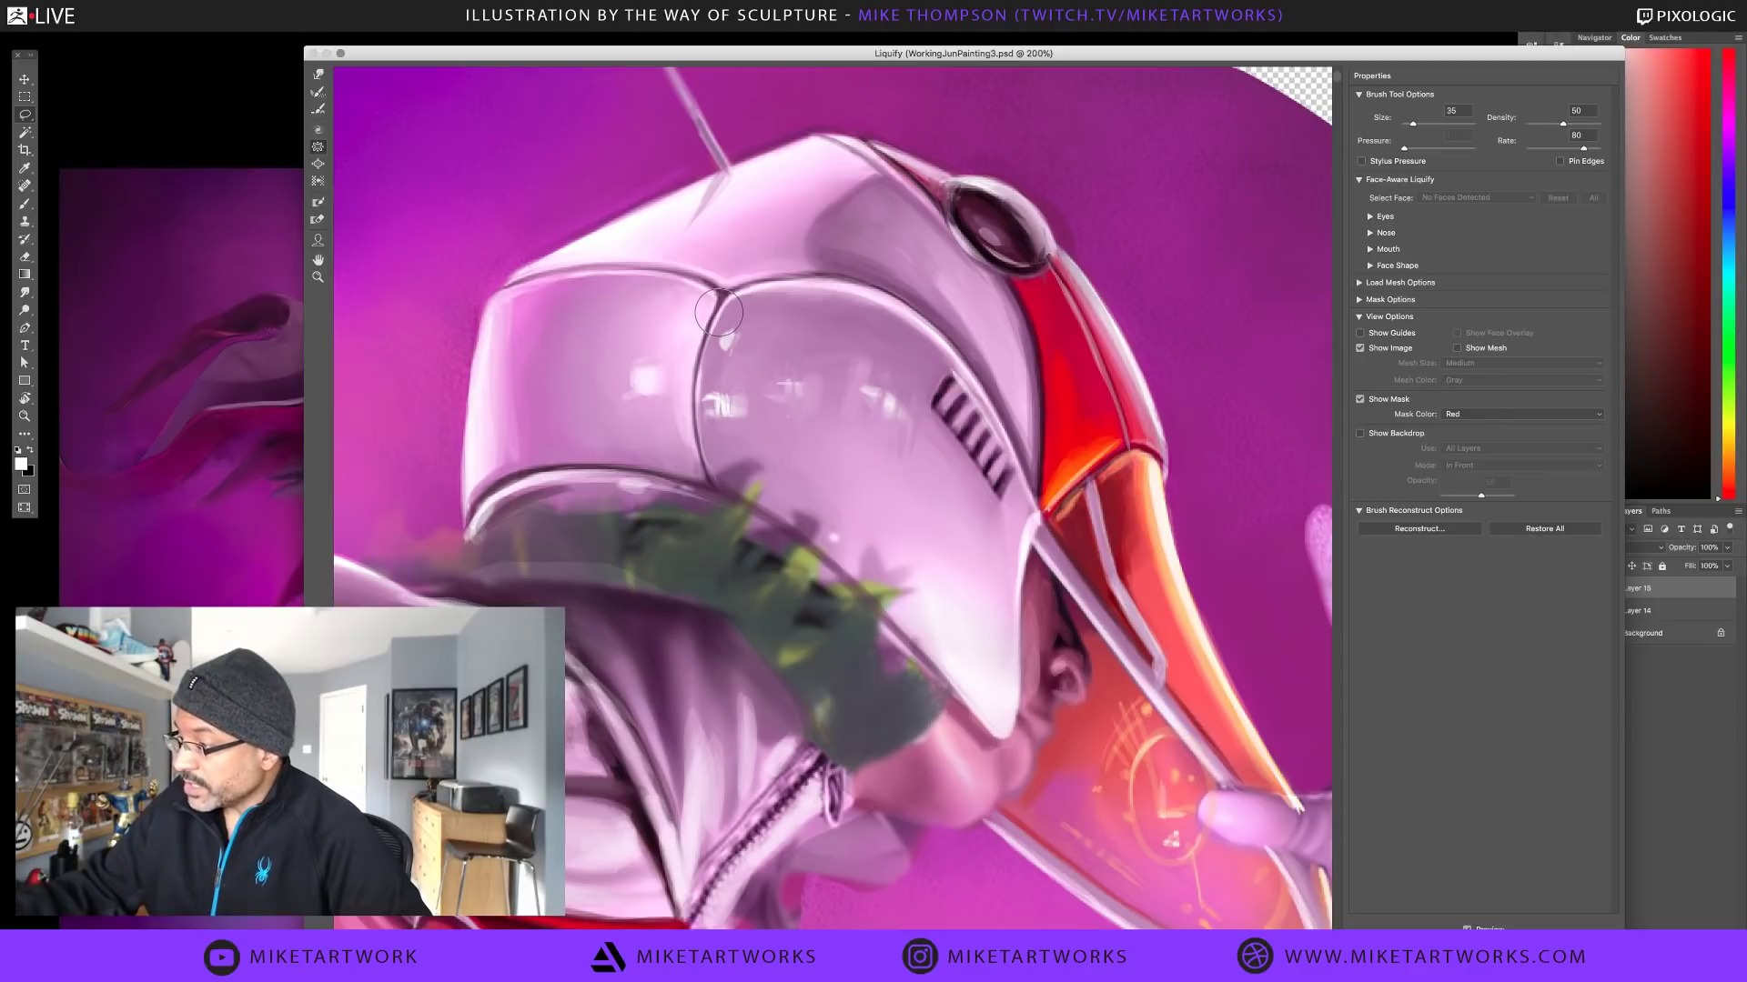
{"action": "mouse_move", "coordinate": [718, 312]}
{"action": "left_mouse_down"}
{"action": "mouse_move", "coordinate": [727, 290]}
{"action": "mouse_move", "coordinate": [681, 272]}
{"action": "left_mouse_up"}
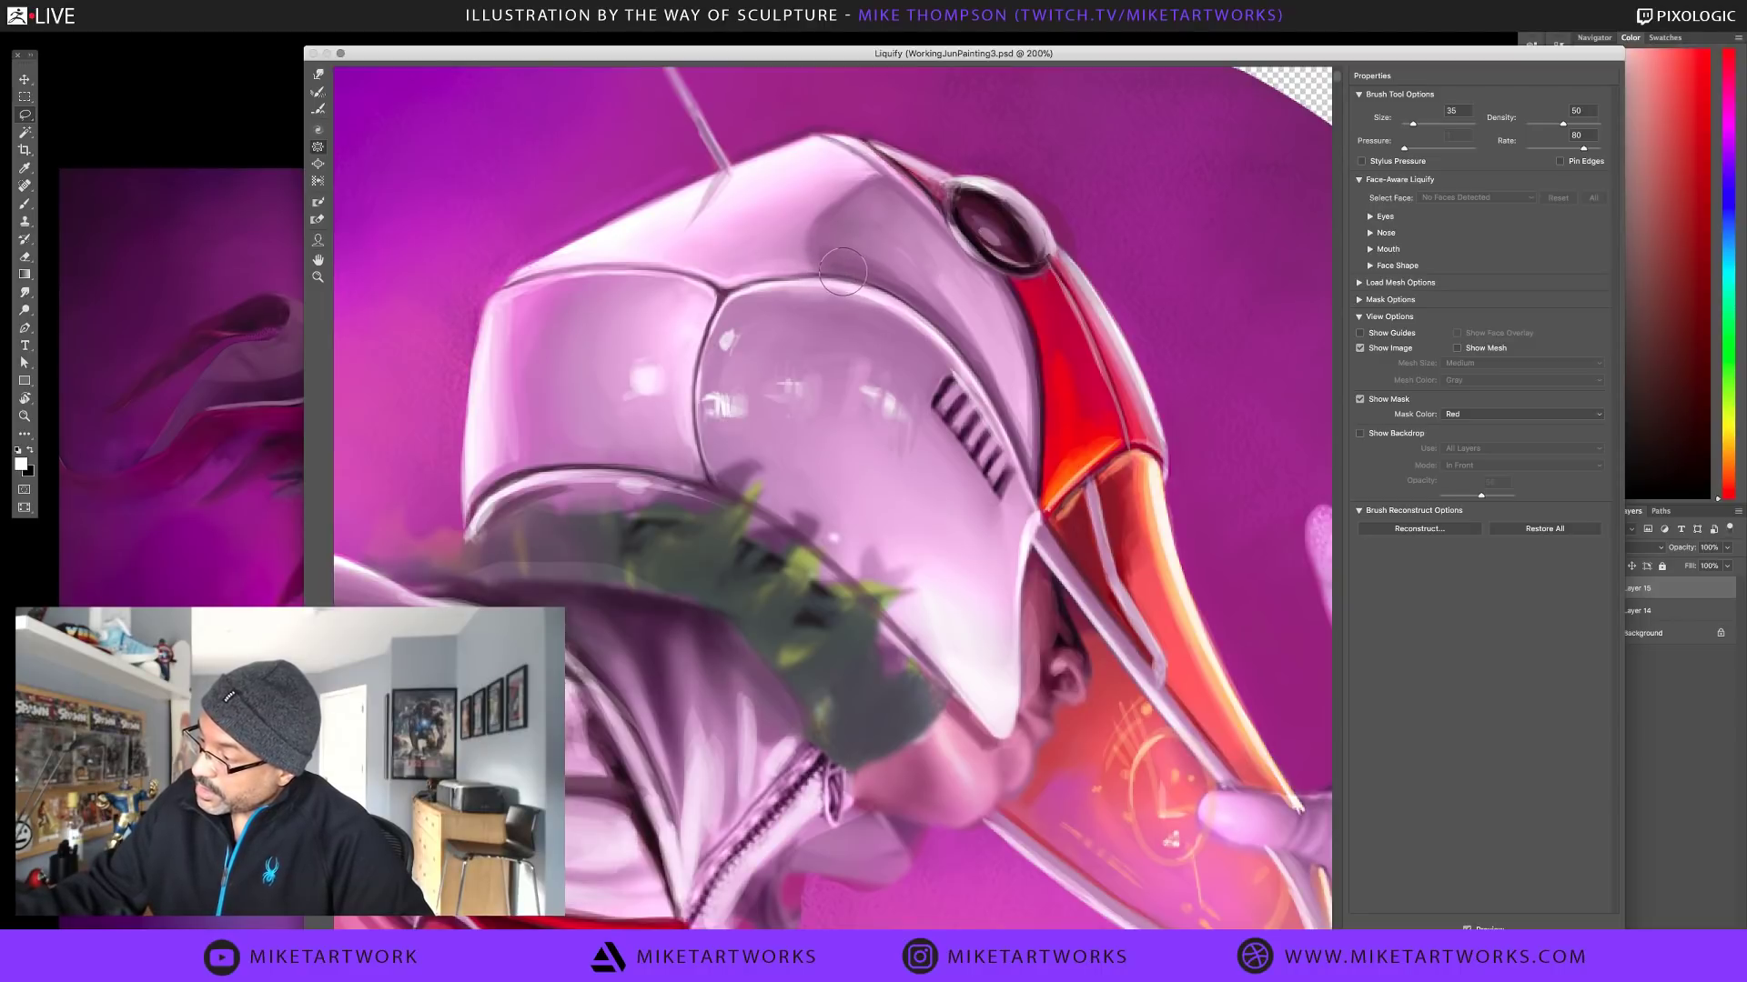
Refine the curved seam above the helmet's side panel with the Forward Warp tool, reducing the brush to size 45 and 35
{"action": "left_click", "coordinate": [320, 76]}
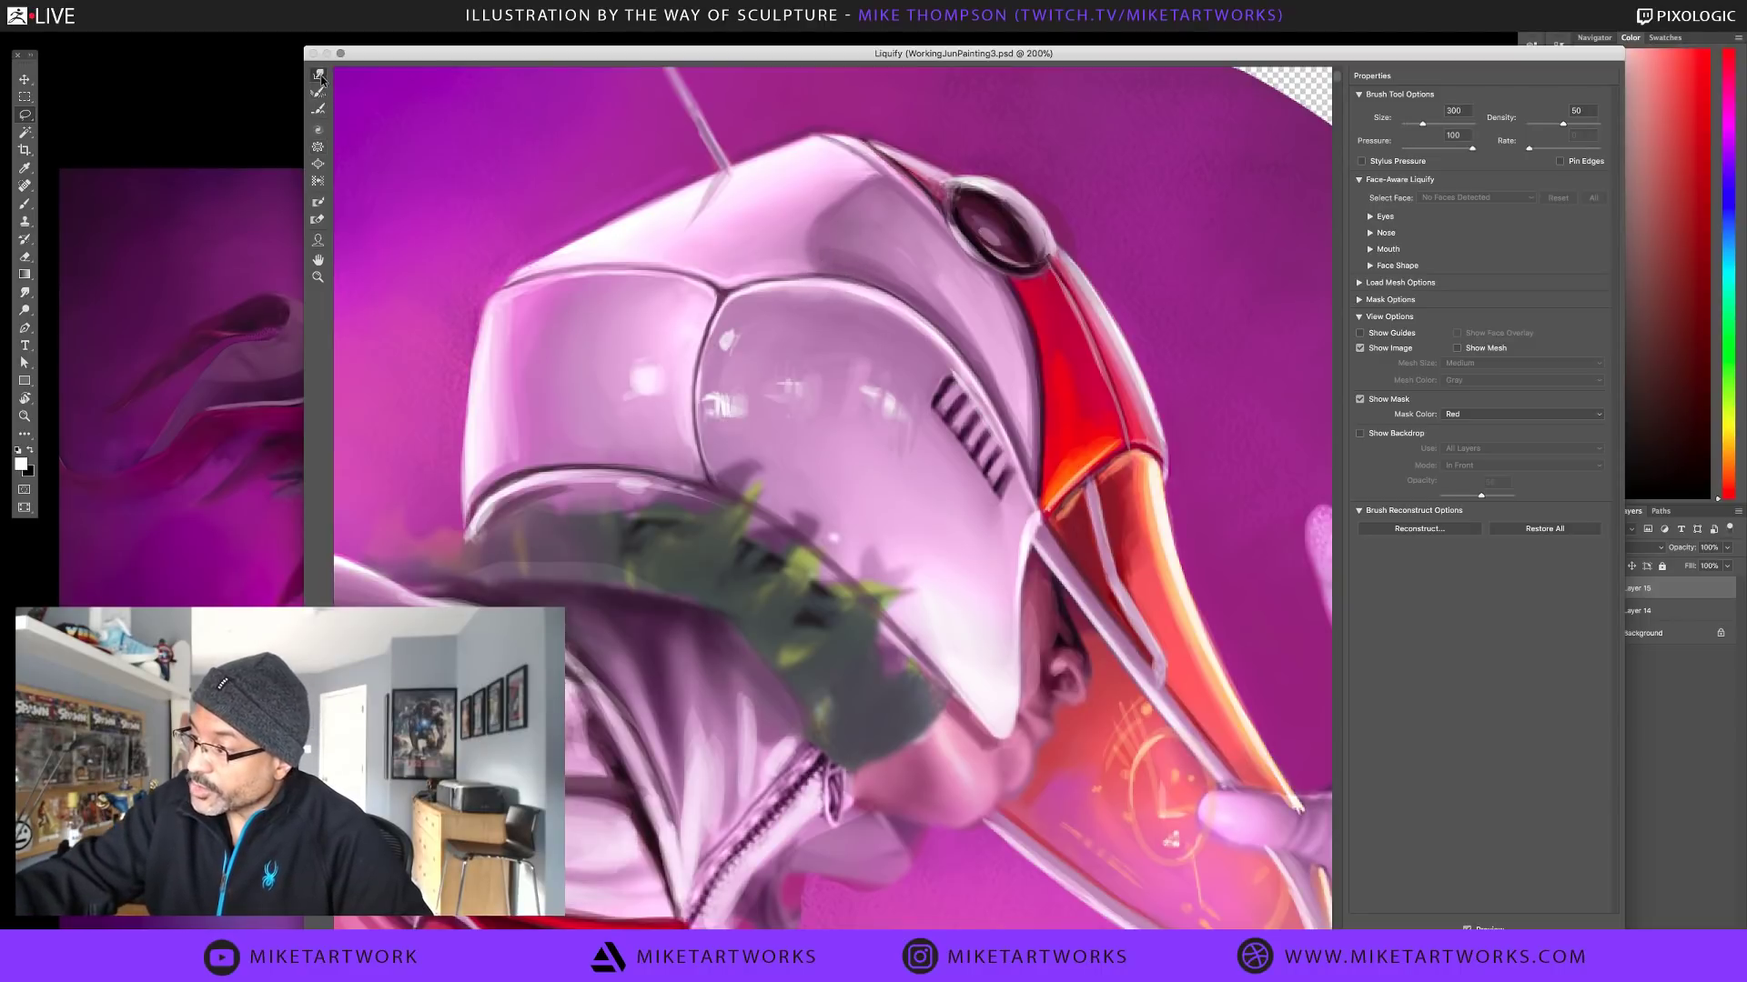
{"action": "key", "text": "bracketleft"}
{"action": "key", "text": "bracketleft"}
{"action": "key", "text": "bracketleft"}
{"action": "key", "text": "bracketleft"}
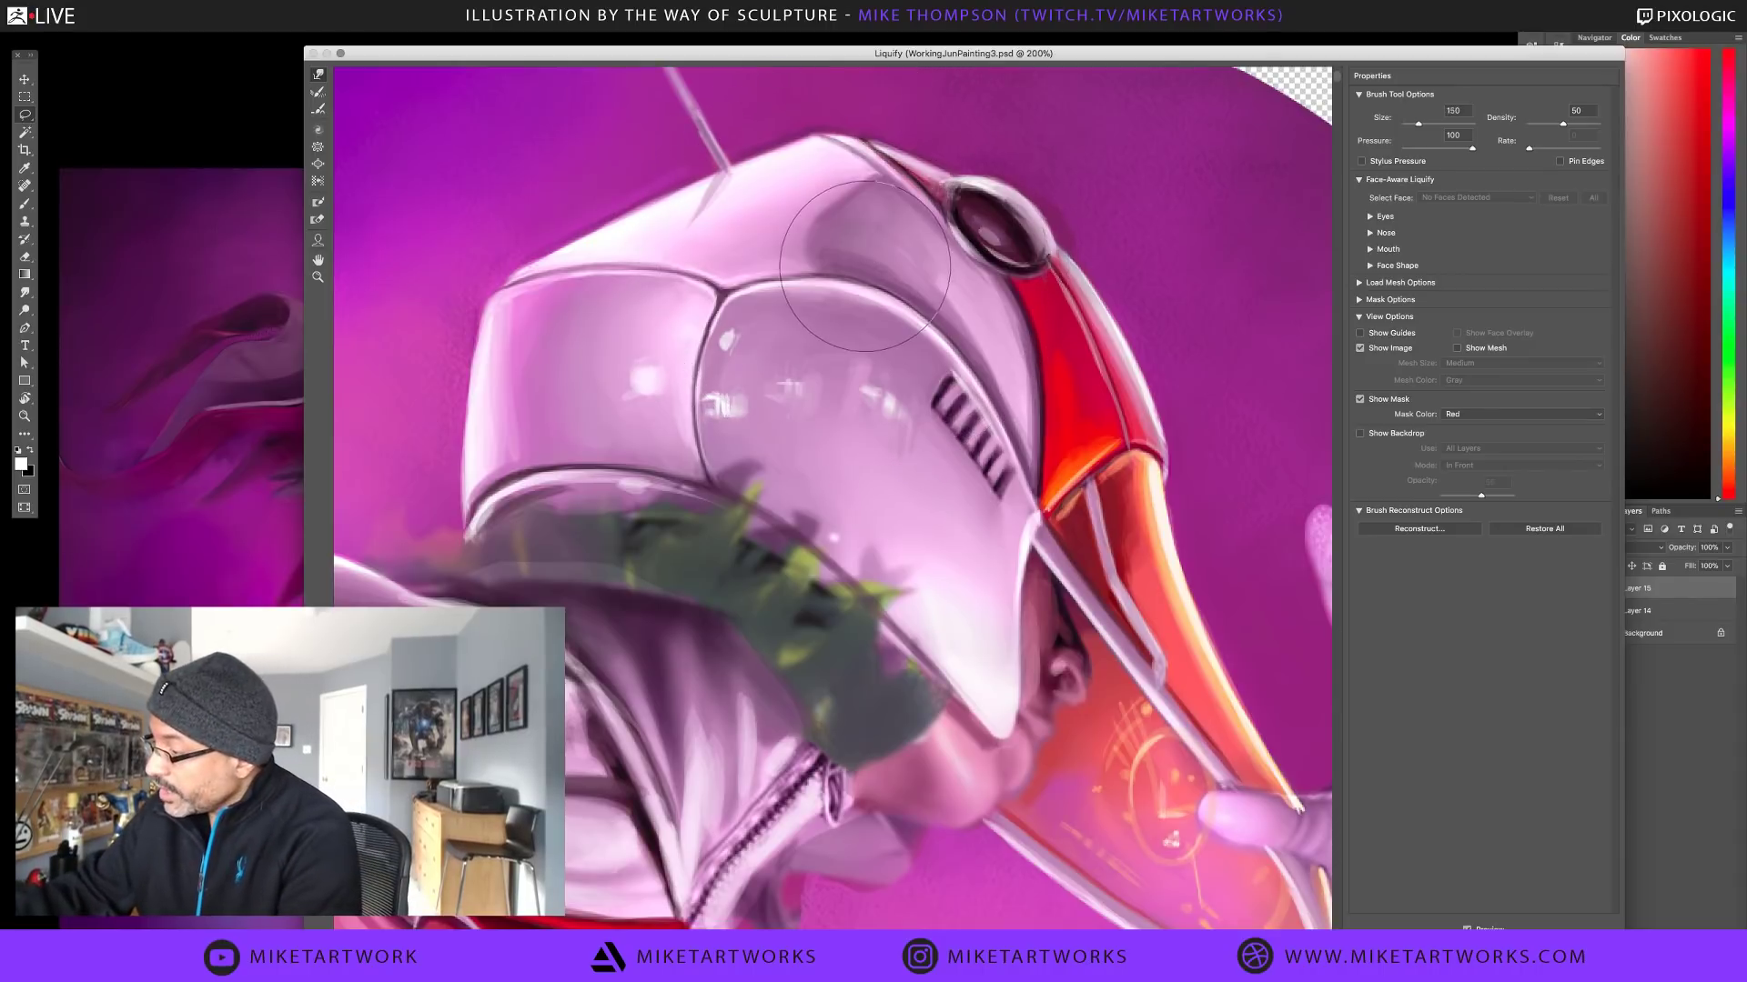
{"action": "key", "text": "bracketleft"}
{"action": "key", "text": "bracketleft"}
{"action": "key", "text": "bracketleft"}
{"action": "key", "text": "bracketleft"}
{"action": "key", "text": "bracketleft"}
{"action": "key", "text": "bracketleft"}
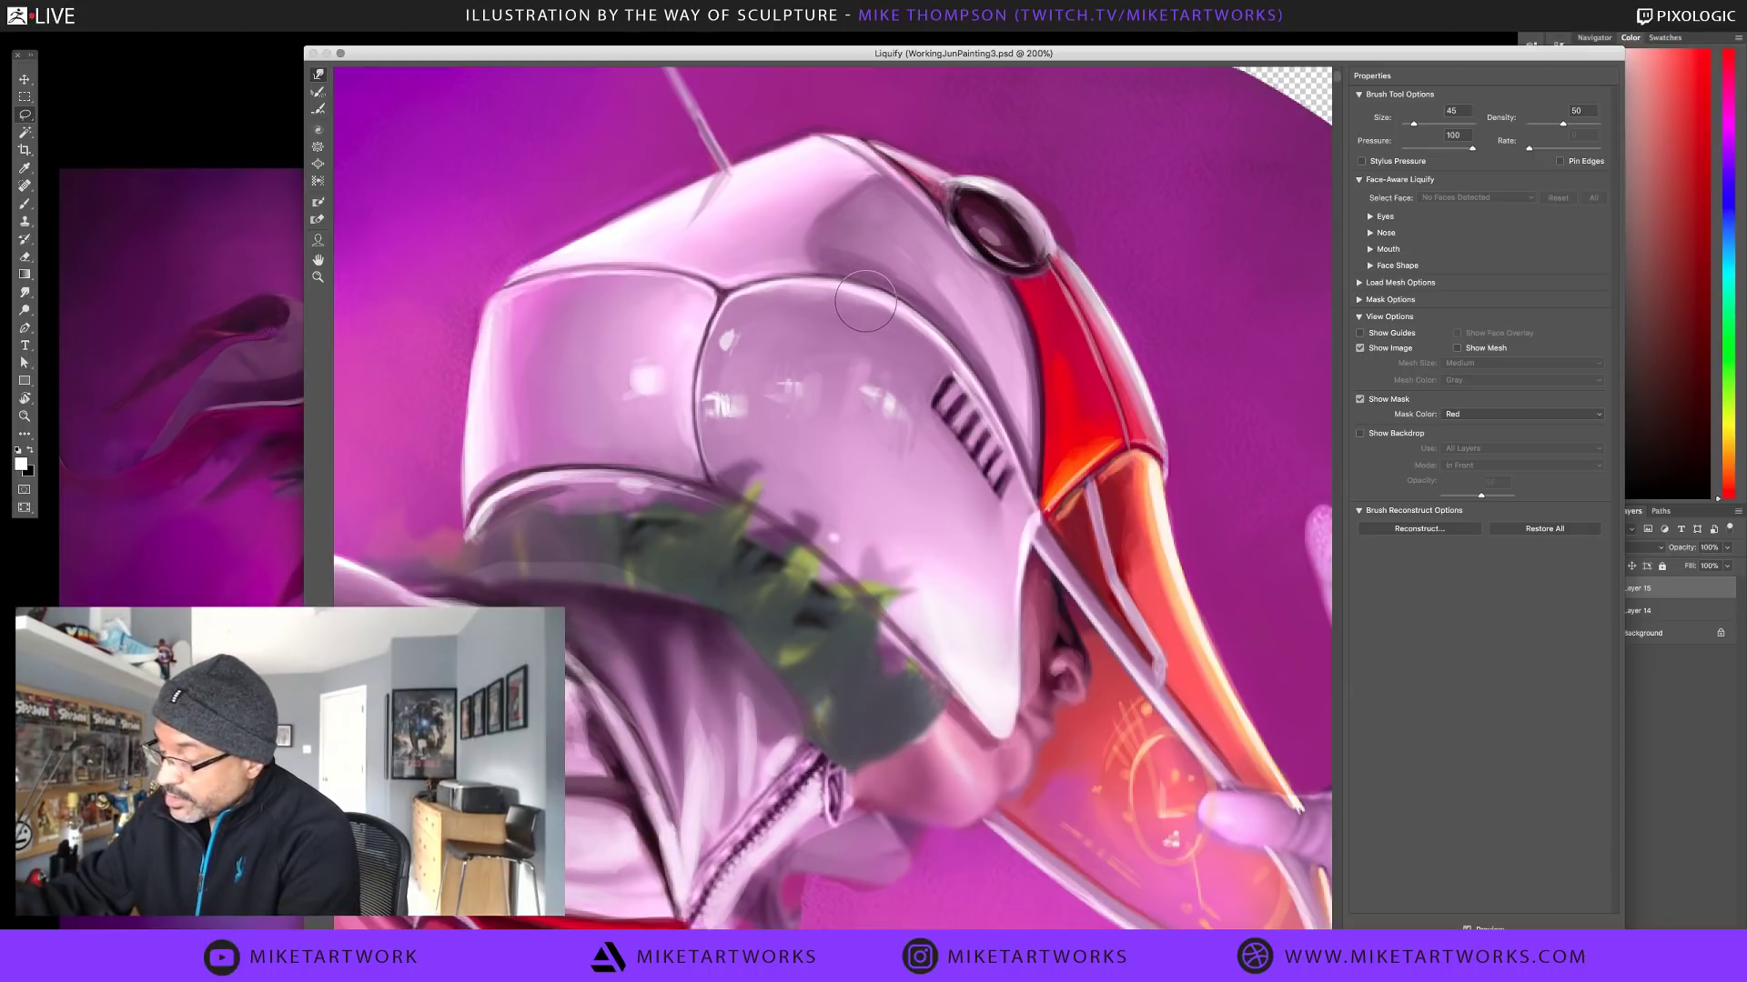
{"action": "key", "text": "bracketleft"}
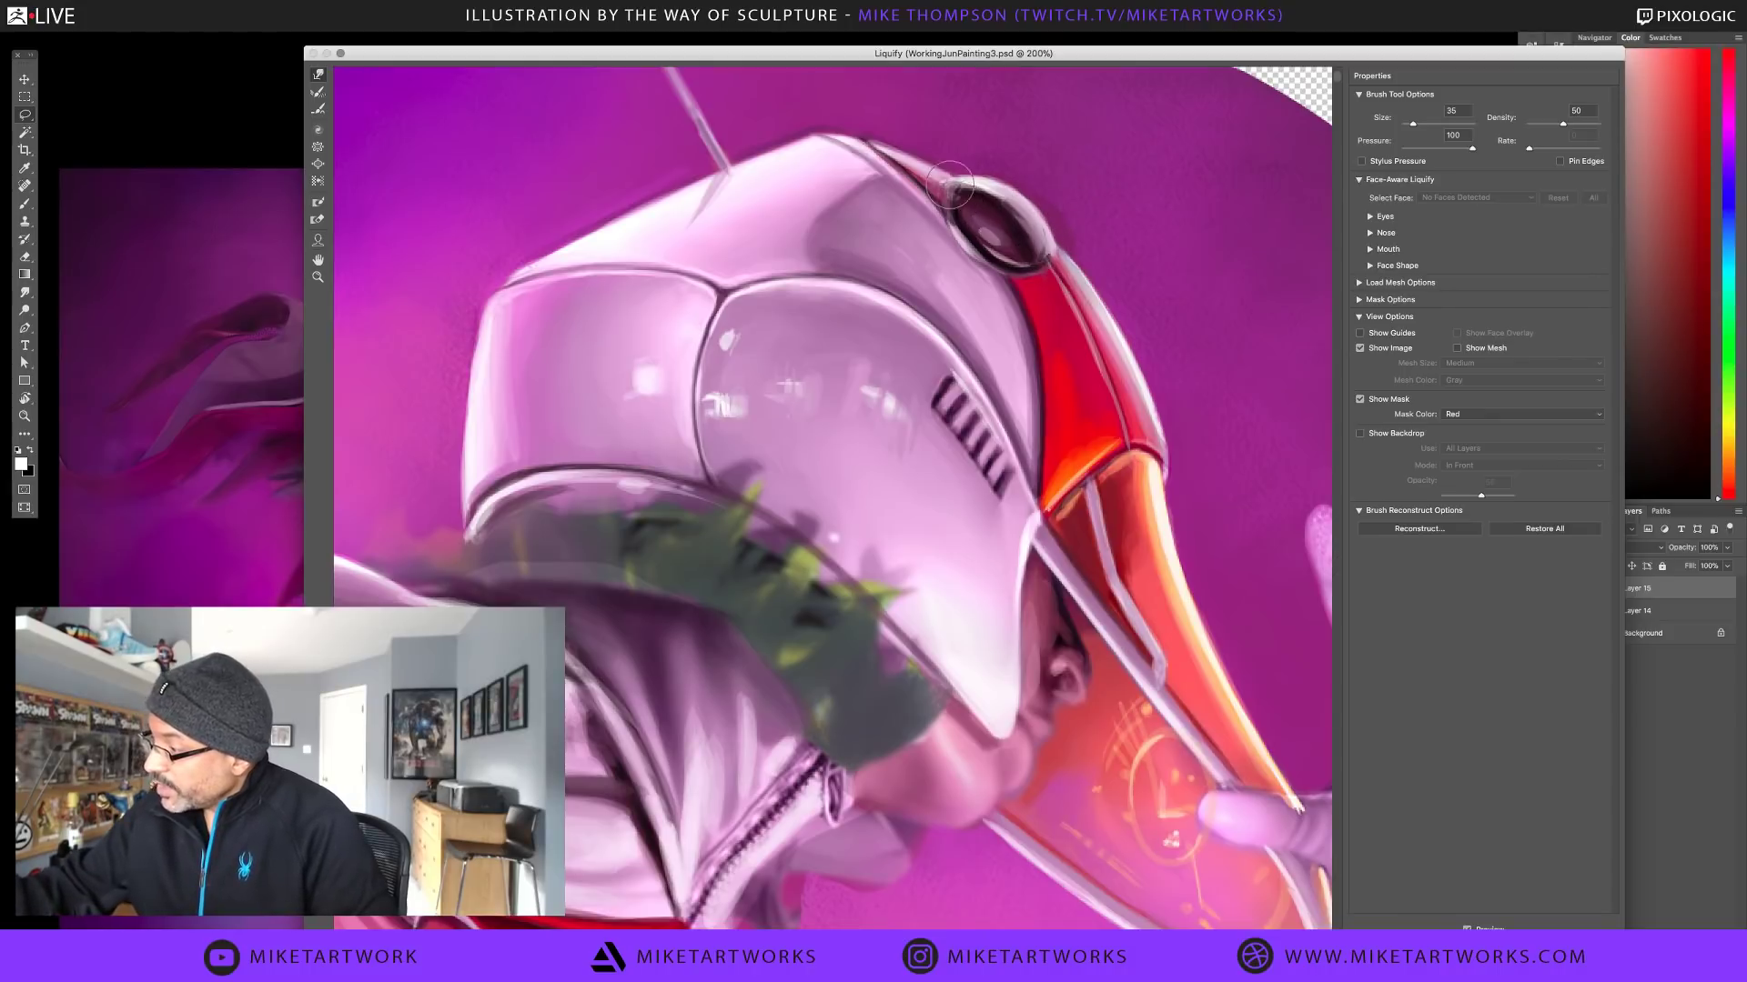
Adjust the red crest's edge near the oval gem and lengthen the side vents with Forward Warp at small sizes such as 10 and 25
{"action": "key", "text": "bracketleft"}
{"action": "key", "text": "bracketleft"}
{"action": "key", "text": "bracketleft"}
{"action": "key", "text": "bracketleft"}
{"action": "key", "text": "bracketleft"}
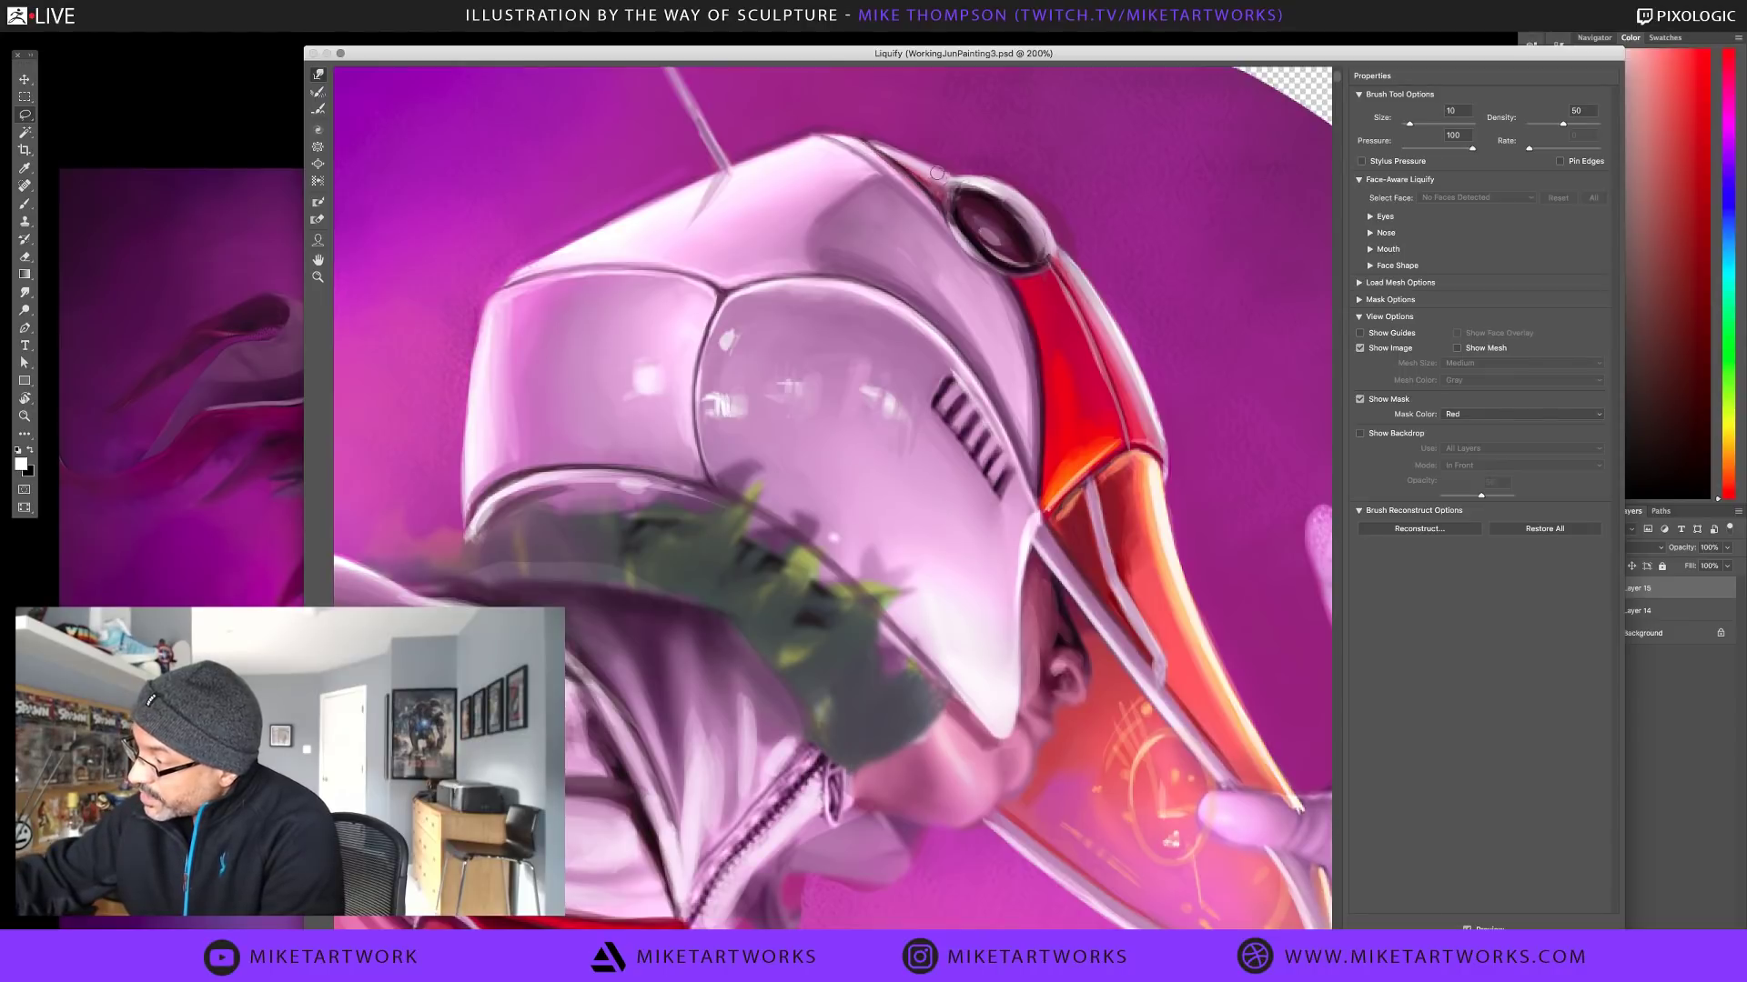
{"action": "key", "text": "bracketleft"}
{"action": "key", "text": "bracketleft"}
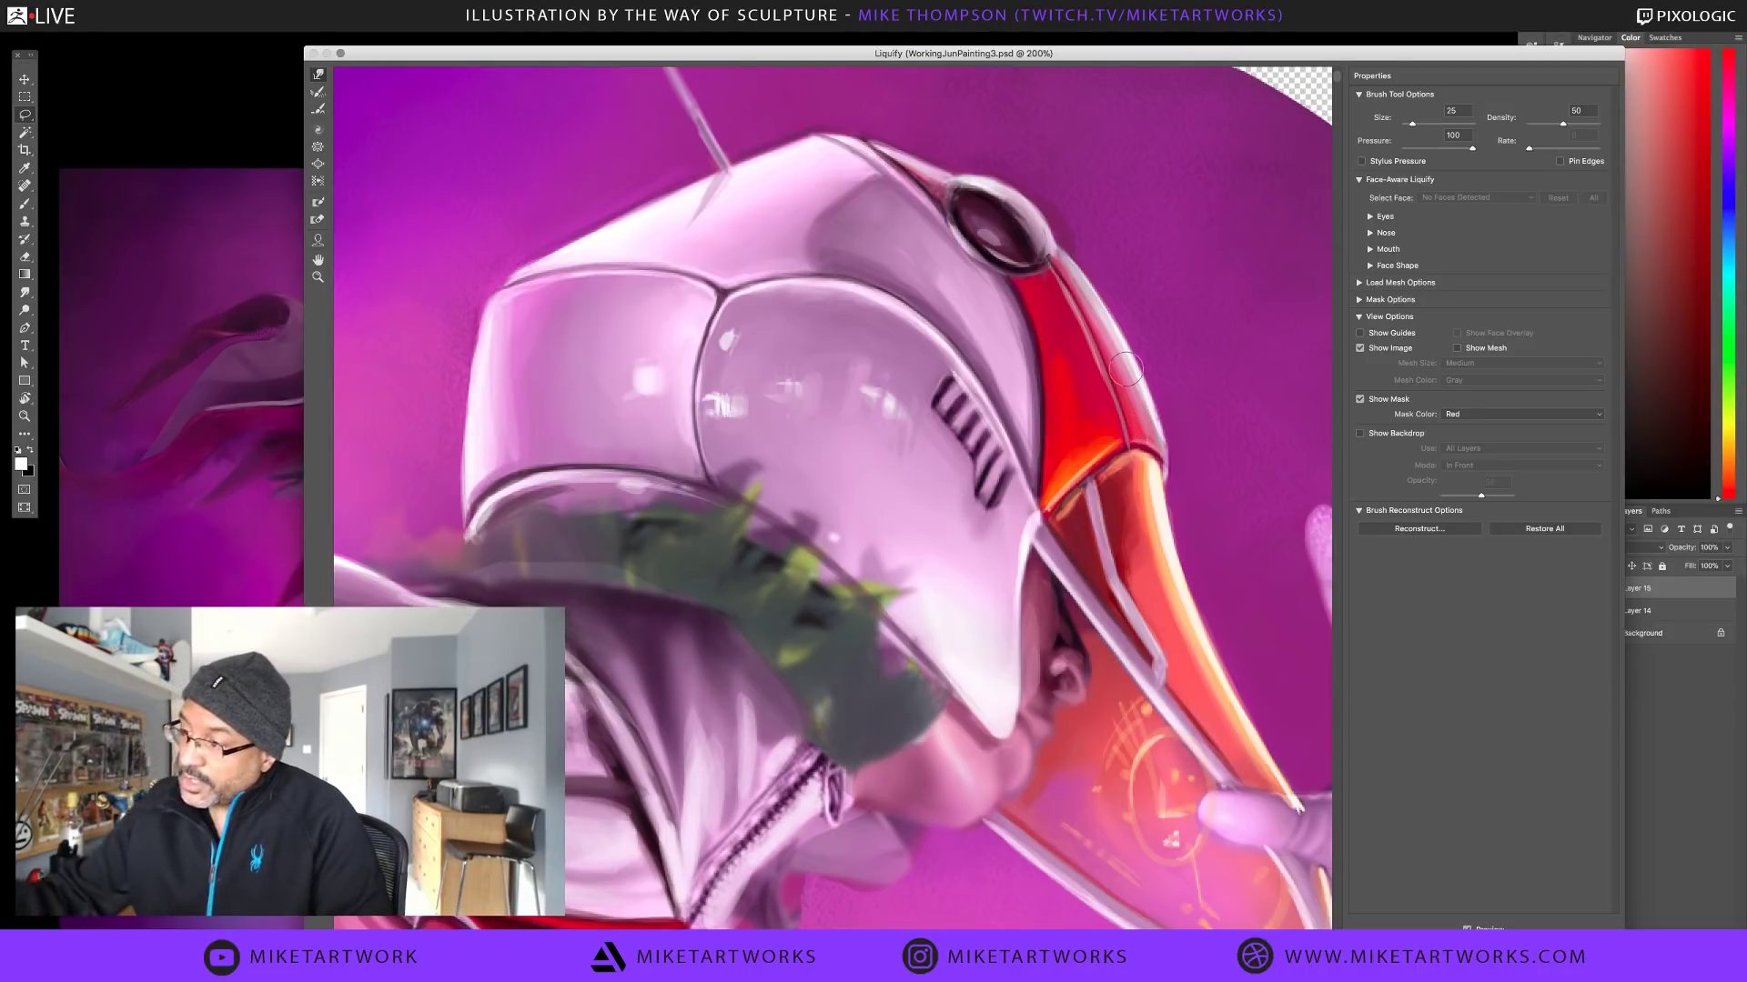
Restore the warped area around the lower end of the helmet's side vents with the Reconstruct tool at size 35
{"action": "left_click", "coordinate": [321, 94]}
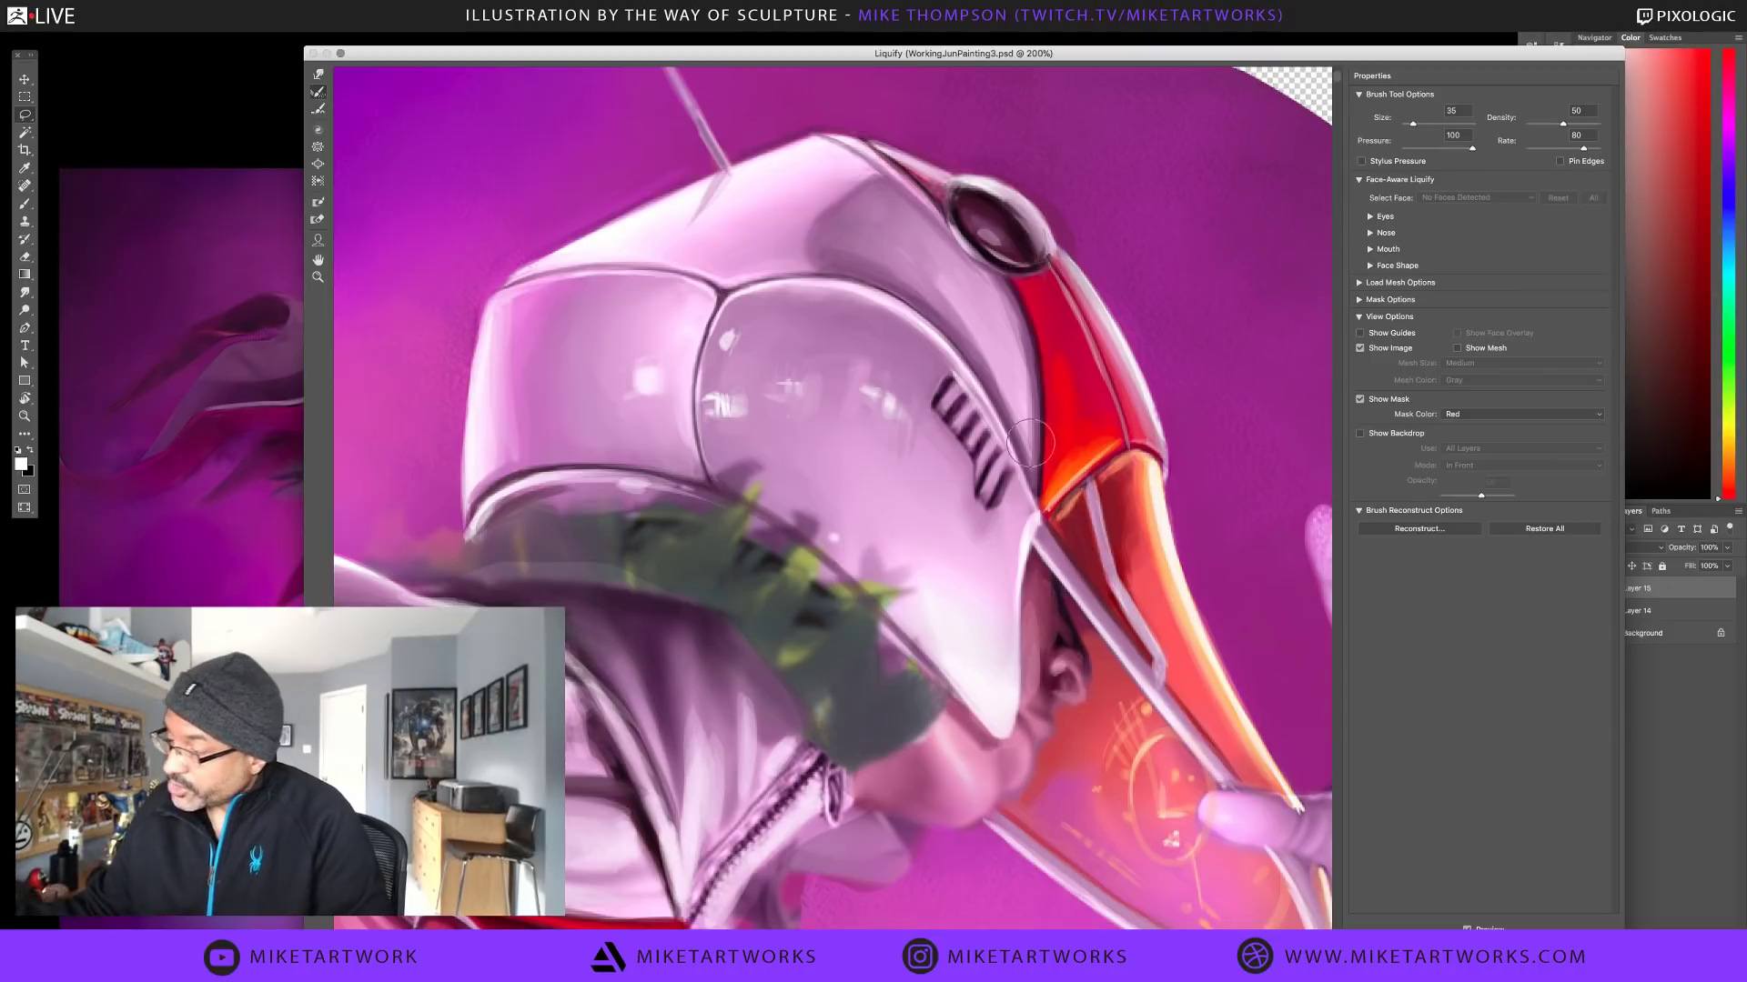
{"action": "mouse_move", "coordinate": [974, 472]}
{"action": "left_mouse_down"}
{"action": "mouse_move", "coordinate": [994, 496]}
{"action": "mouse_move", "coordinate": [989, 474]}
{"action": "mouse_move", "coordinate": [984, 519]}
{"action": "mouse_move", "coordinate": [994, 453]}
{"action": "mouse_move", "coordinate": [980, 514]}
{"action": "left_mouse_up"}
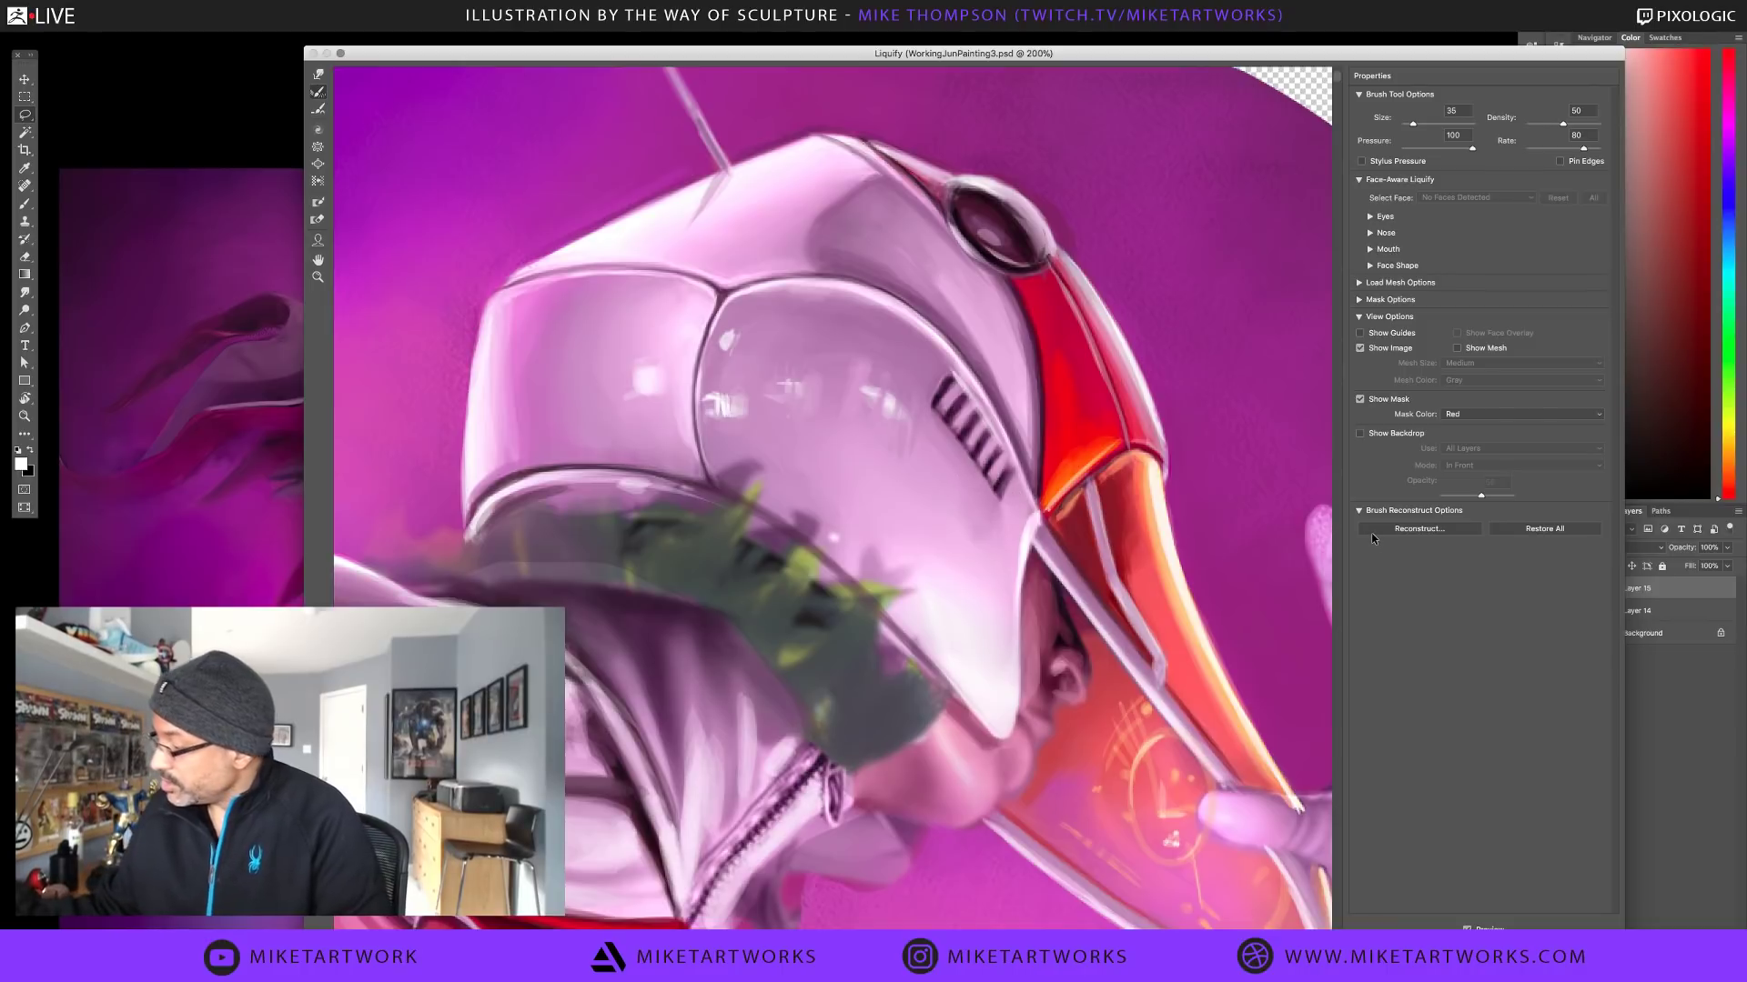
{"action": "left_click", "coordinate": [1188, 580], "text": "alt"}
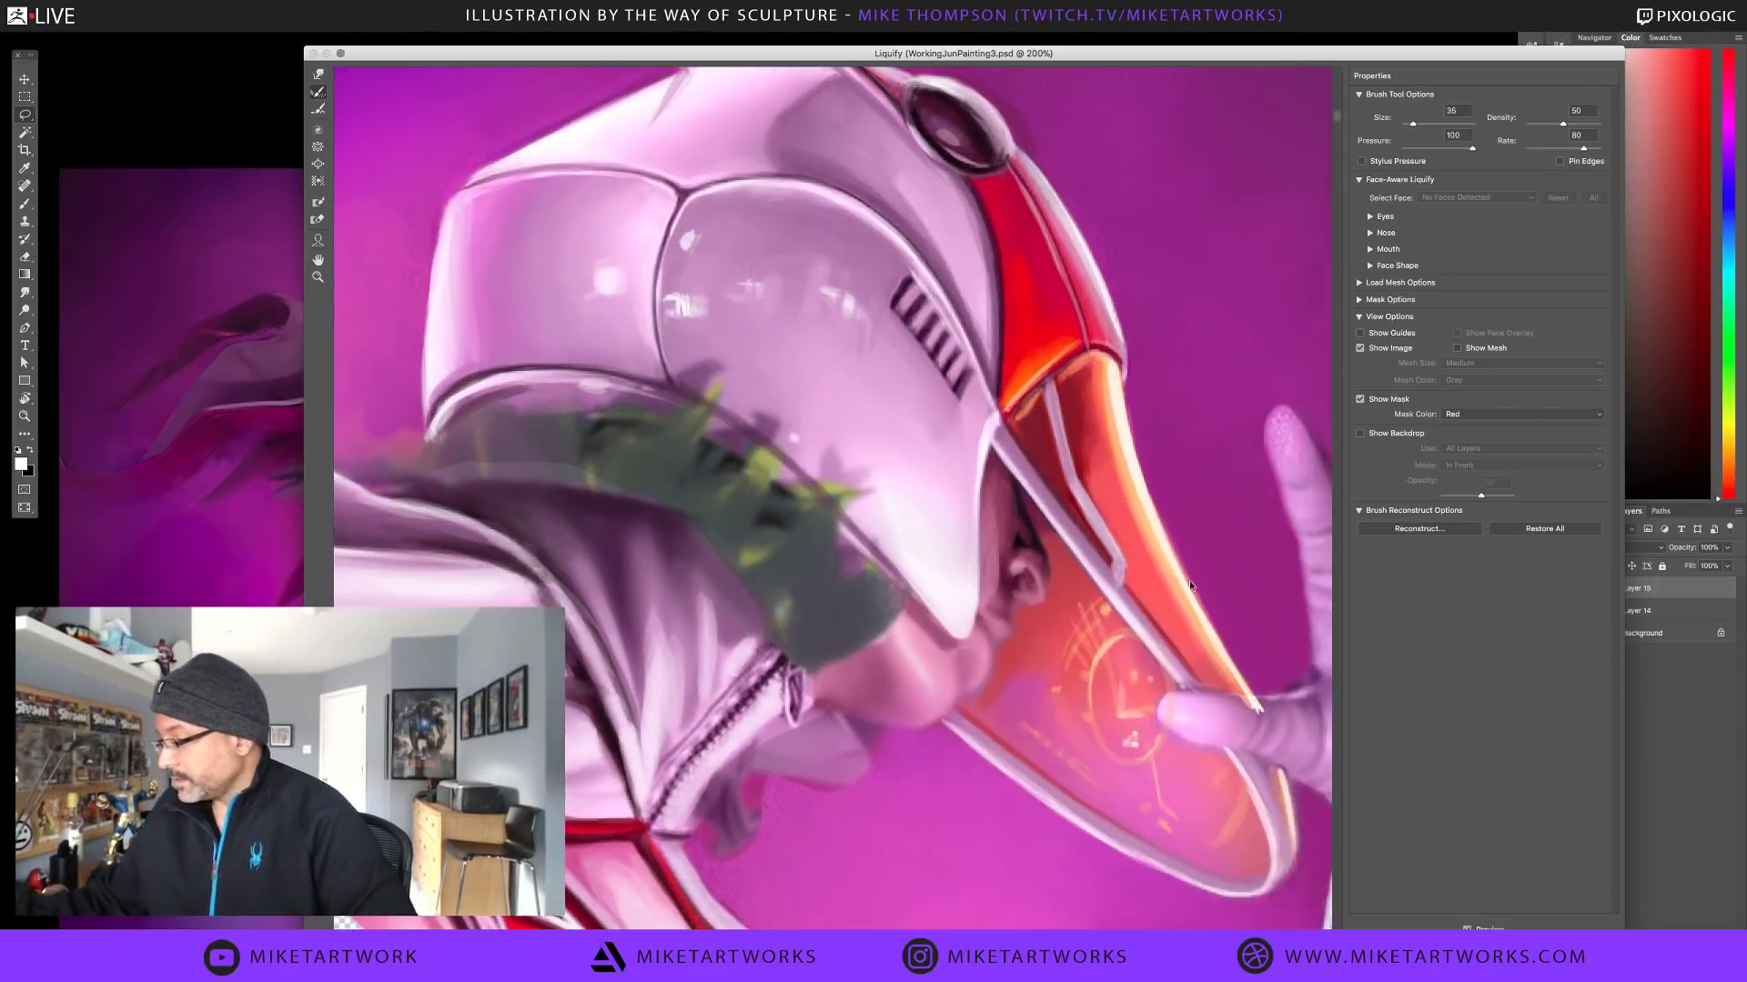
{"action": "left_click", "coordinate": [1205, 653], "text": "alt"}
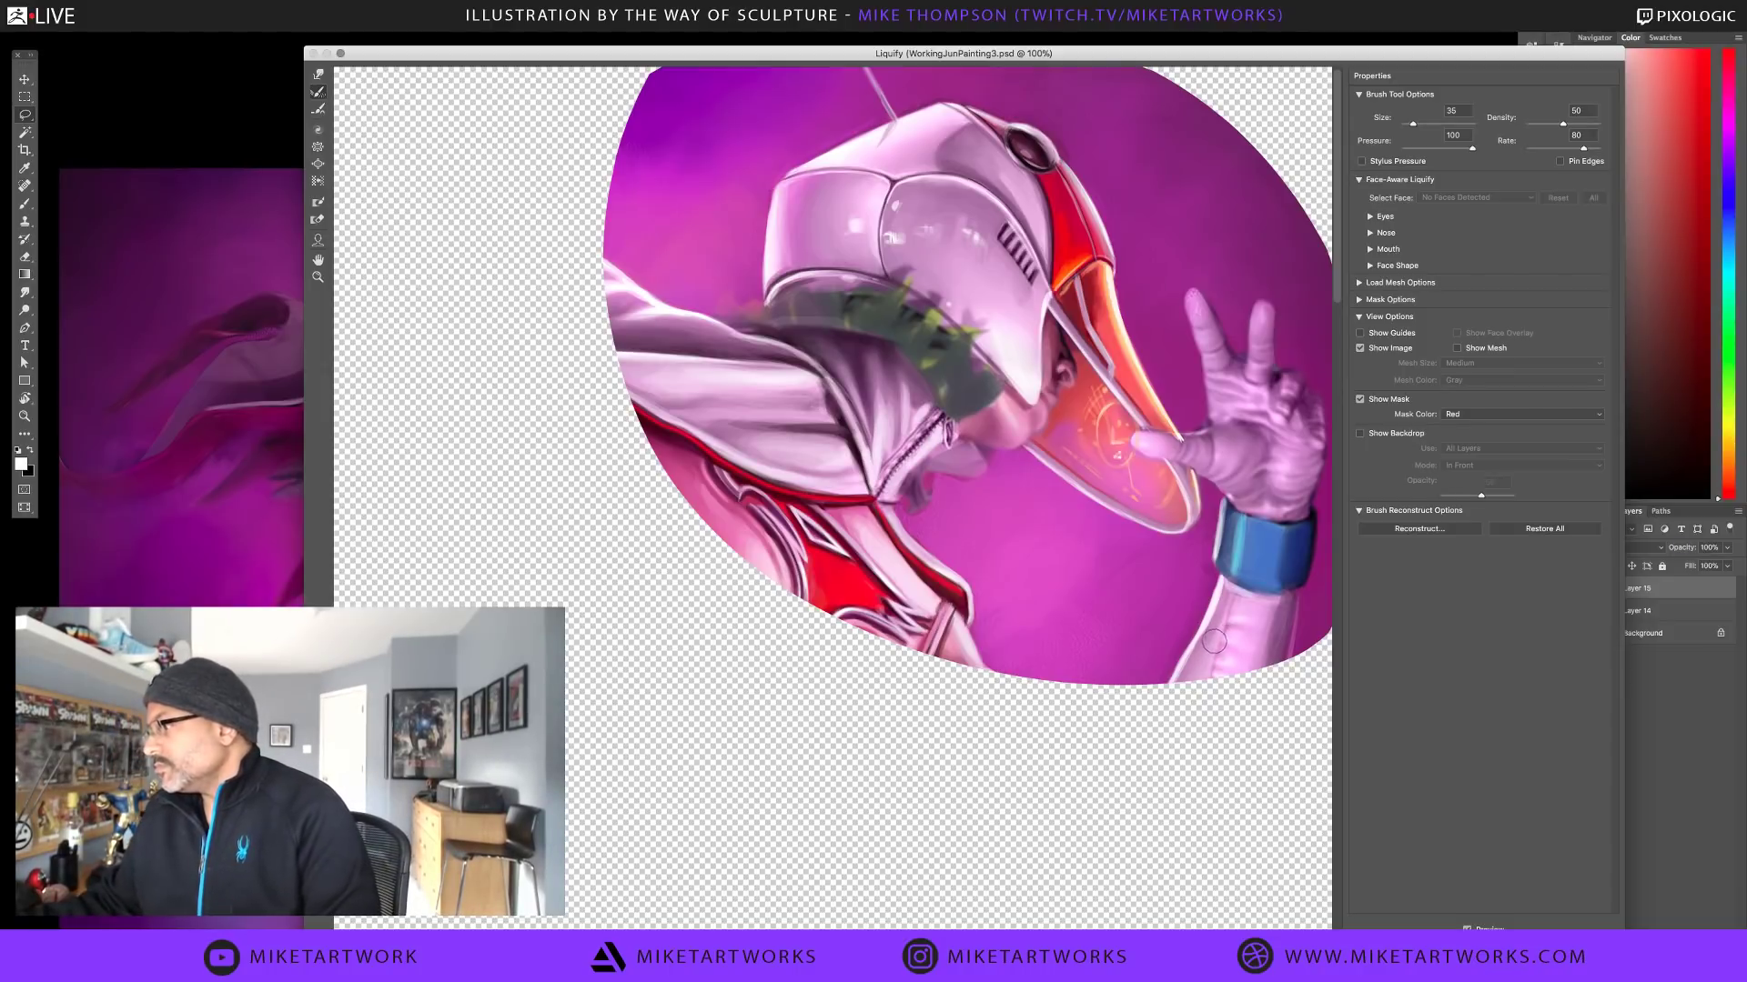
Resize the Forward Warp brush to 70 and then 40, and apply the Liquify changes to the helmet layer
{"action": "key", "text": "w"}
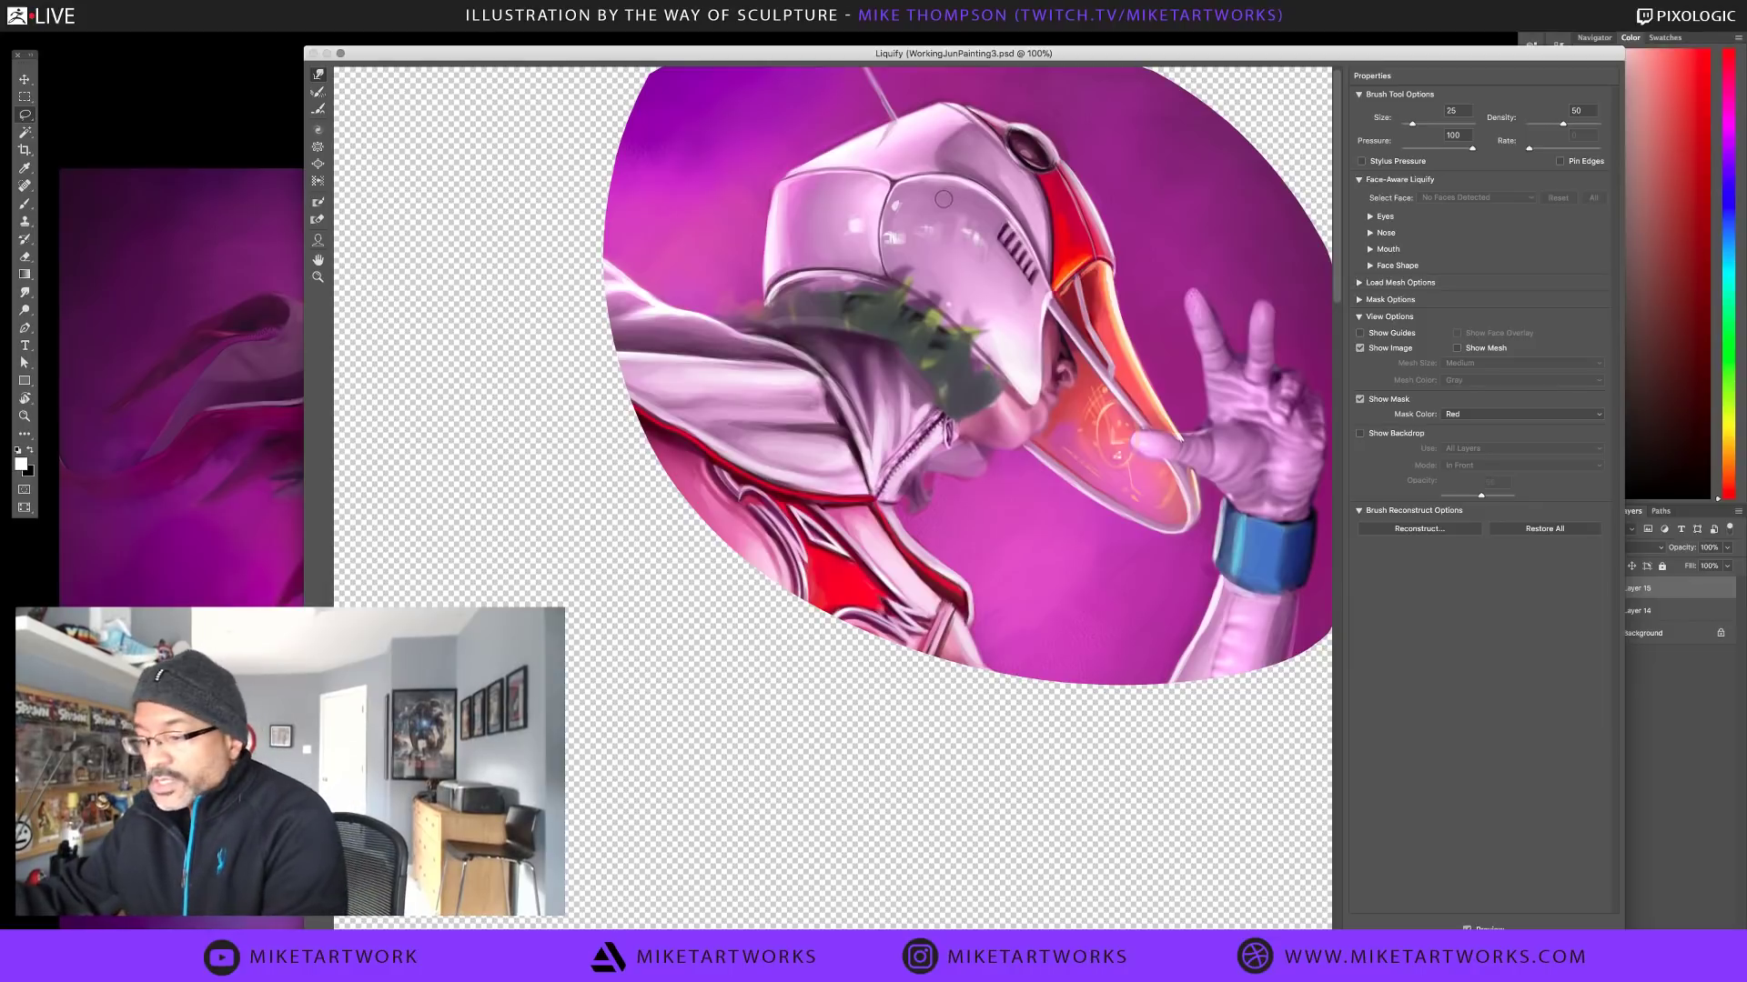
{"action": "key", "text": "bracketright"}
{"action": "key", "text": "bracketright"}
{"action": "key", "text": "bracketright"}
{"action": "key", "text": "bracketright"}
{"action": "key", "text": "bracketright"}
{"action": "key", "text": "bracketright"}
{"action": "key", "text": "bracketright"}
{"action": "key", "text": "bracketright"}
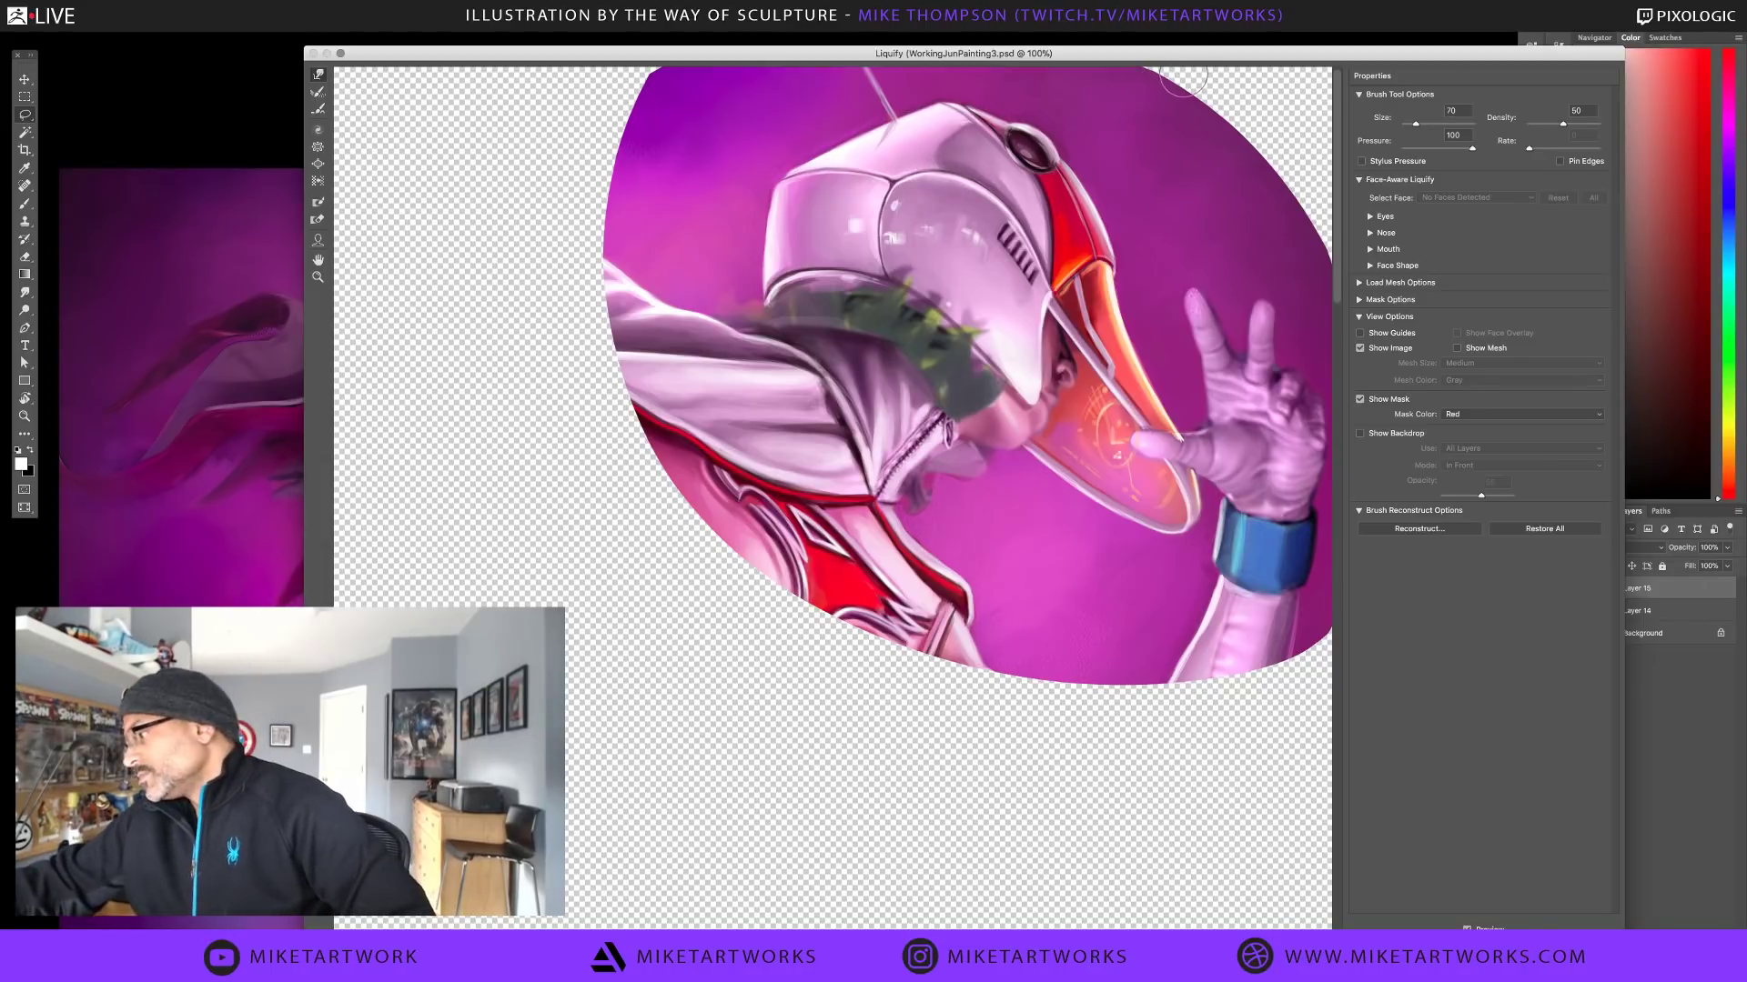
{"action": "key", "text": "bracketleft"}
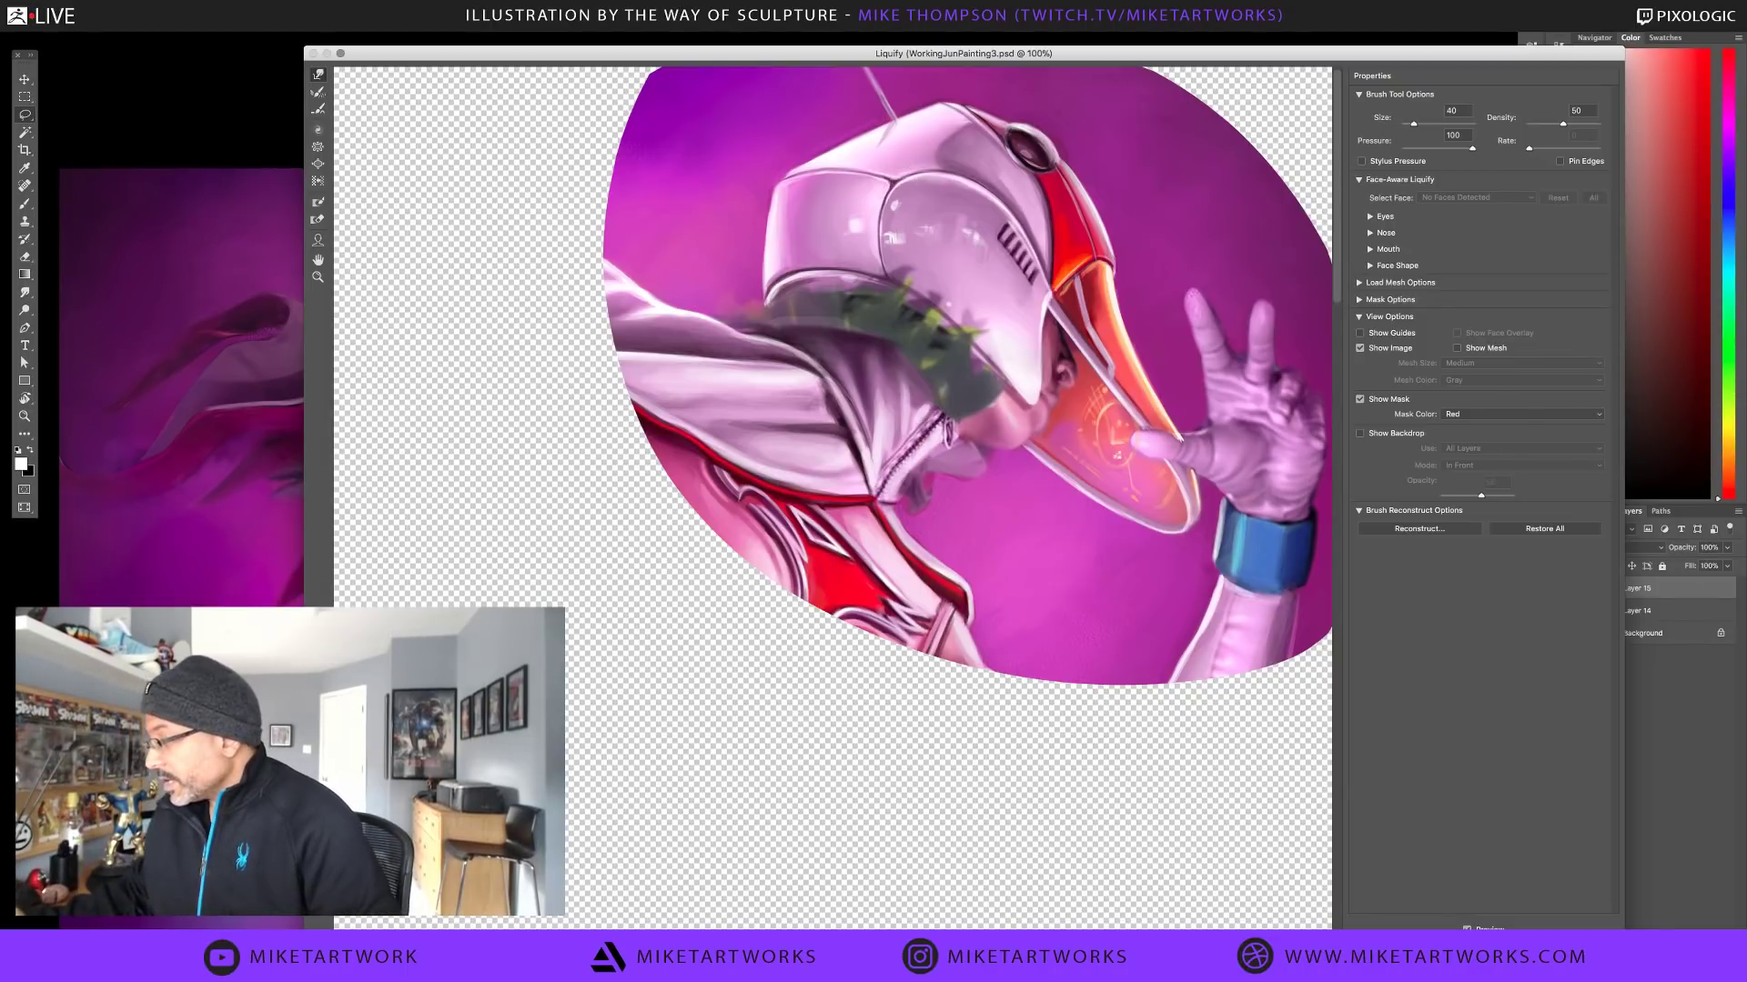
{"action": "key", "text": "Return"}
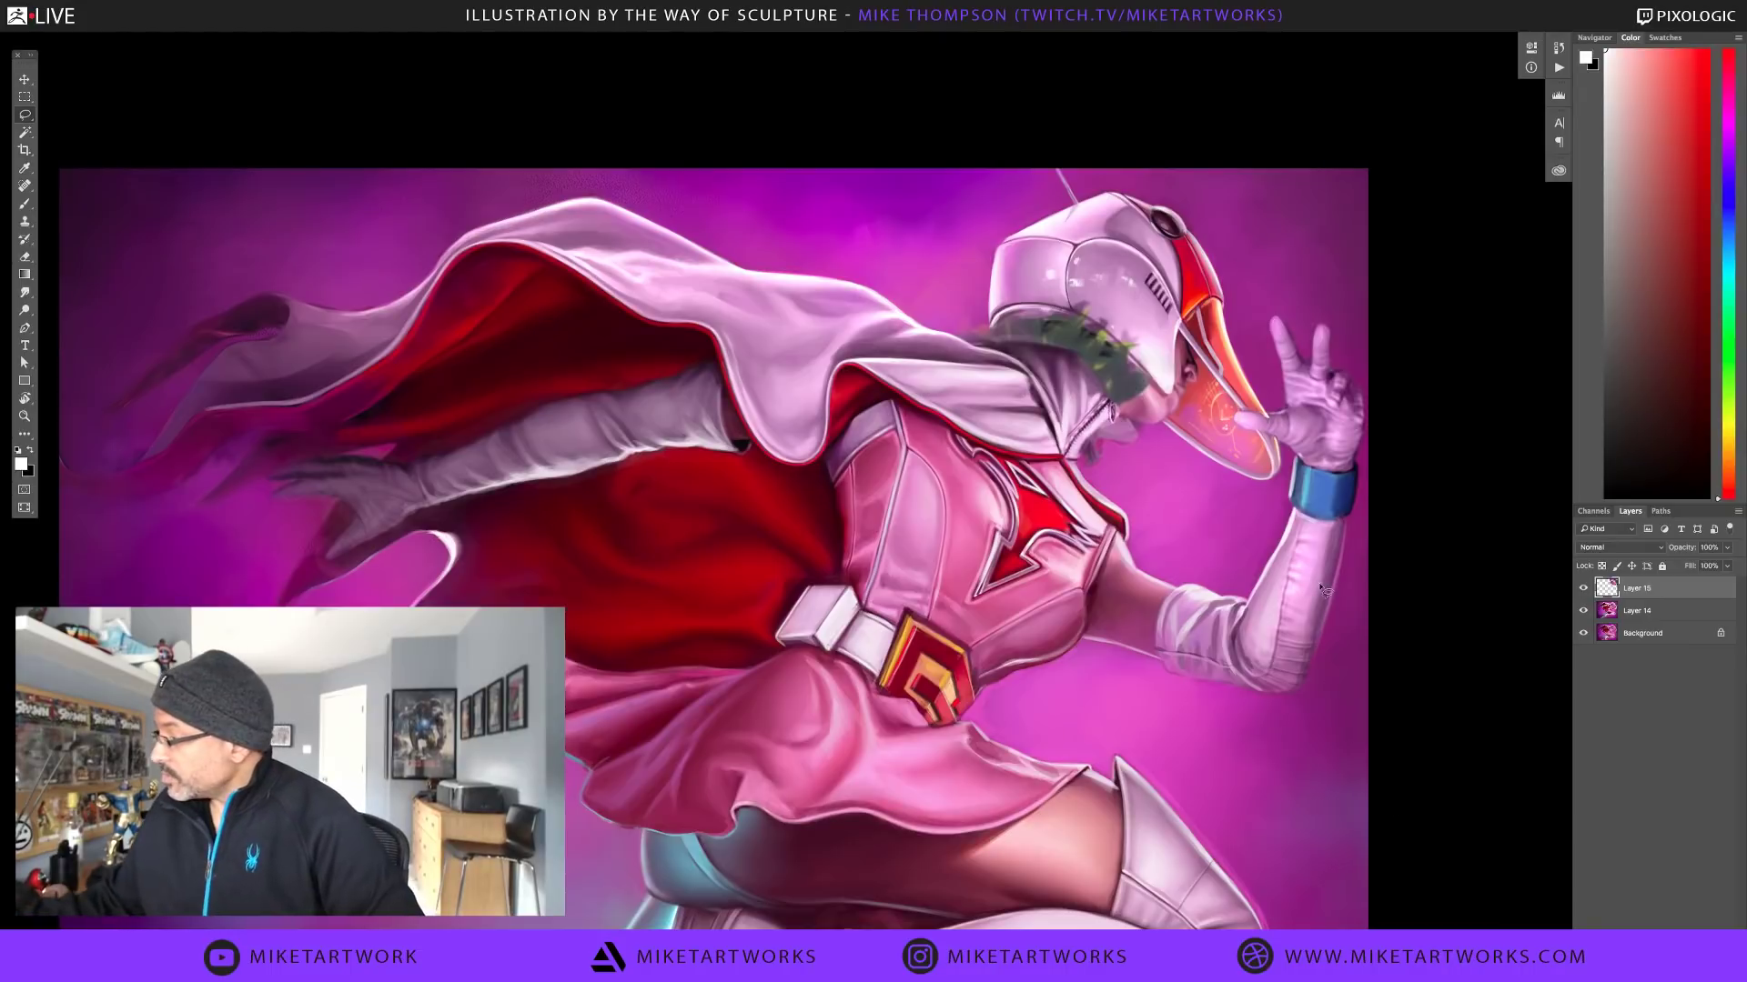
Compare the helmet before and after the Liquify edits by repeatedly hiding and showing Layer 15
{"action": "left_click", "coordinate": [1205, 294], "text": "ctrl"}
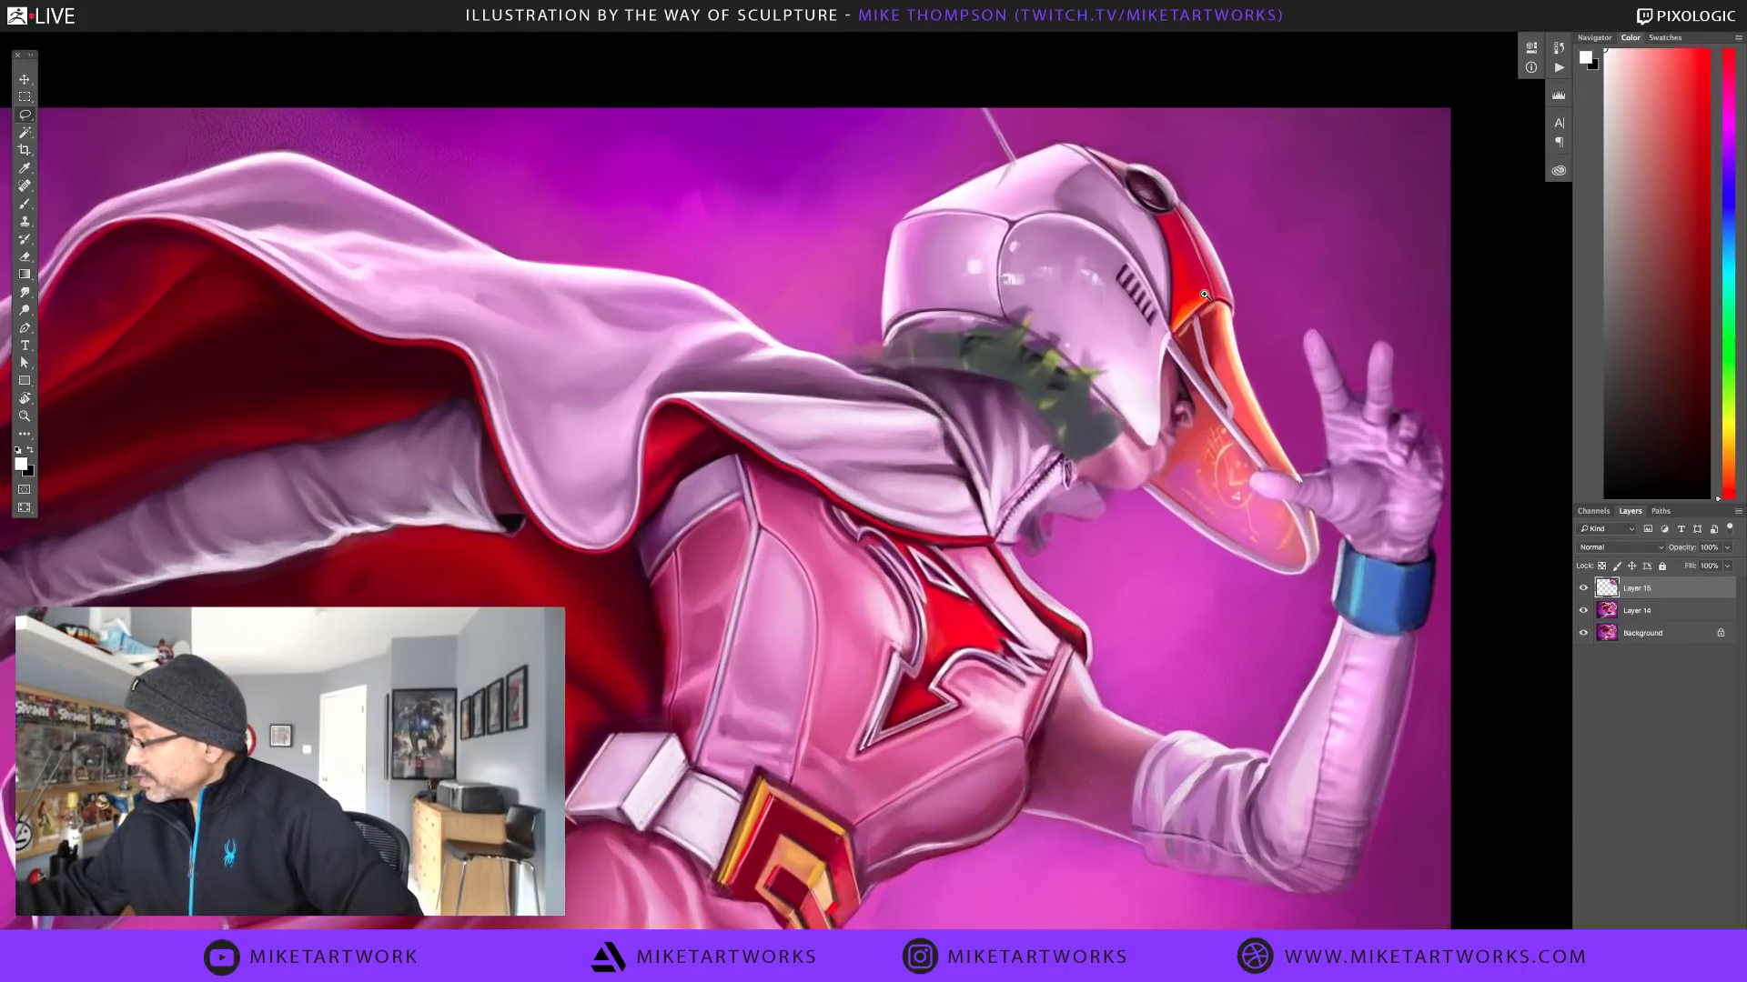
{"action": "left_click_drag", "start_coordinate": [1256, 346], "coordinate": [1153, 482]}
{"action": "left_click", "coordinate": [1583, 588]}
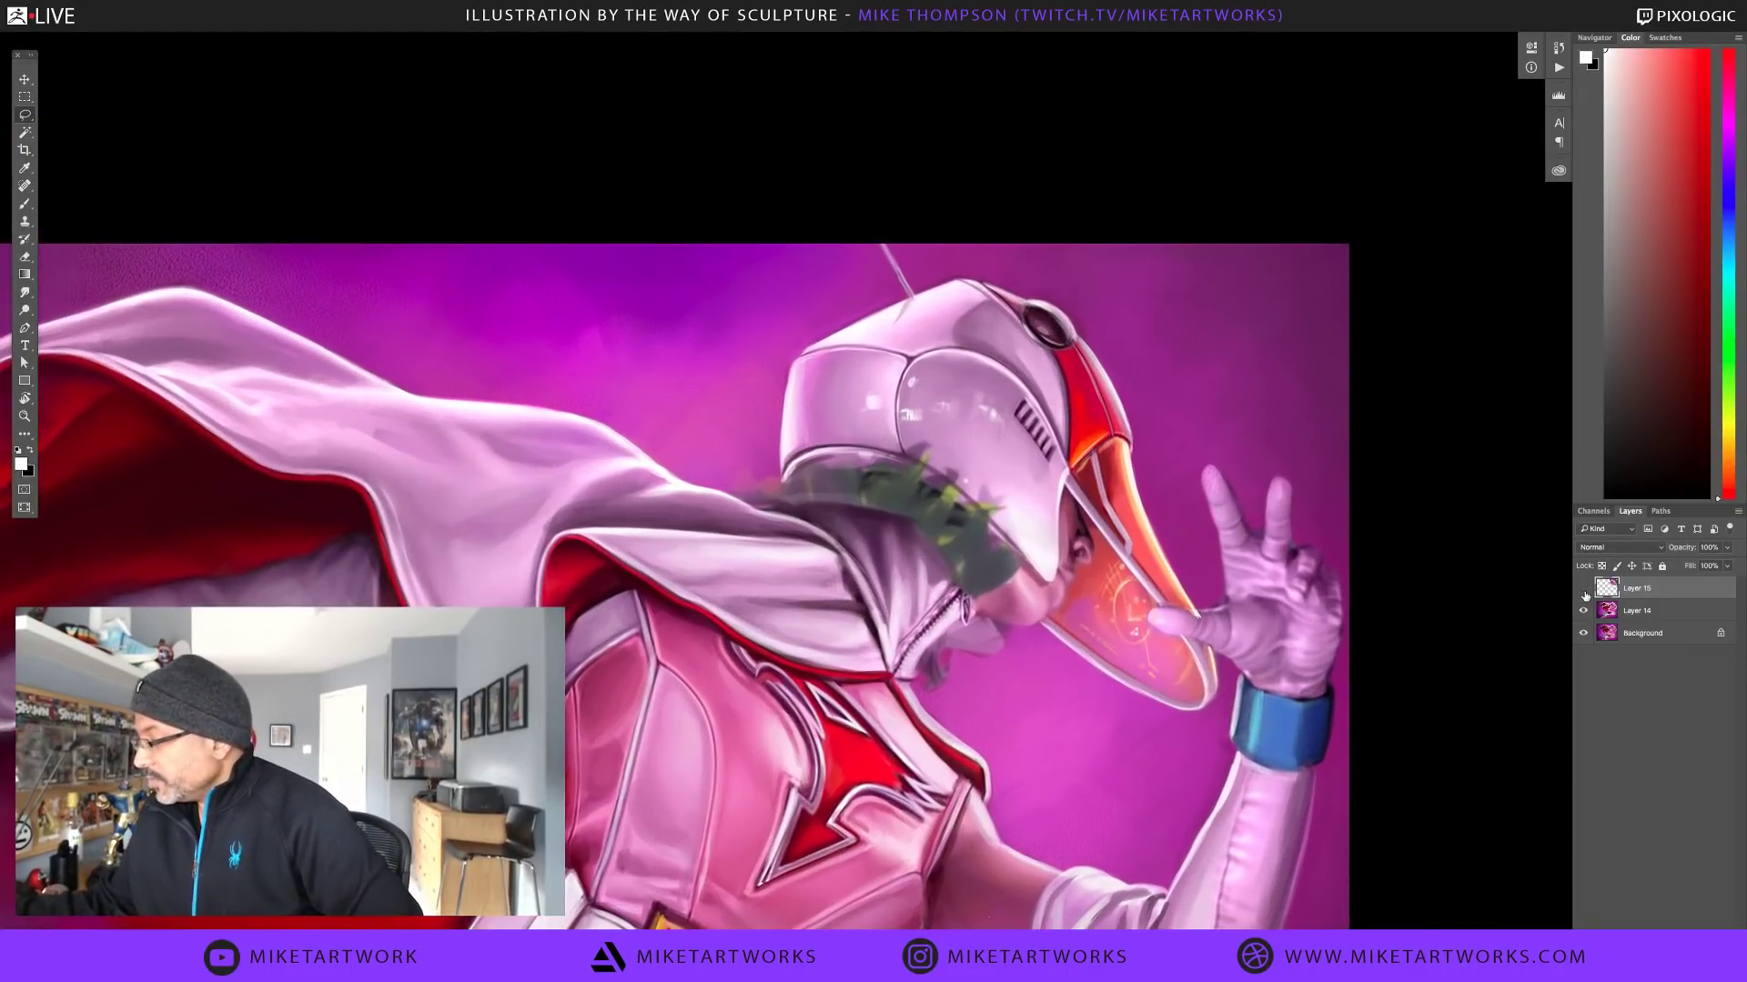
{"action": "left_click", "coordinate": [1584, 592]}
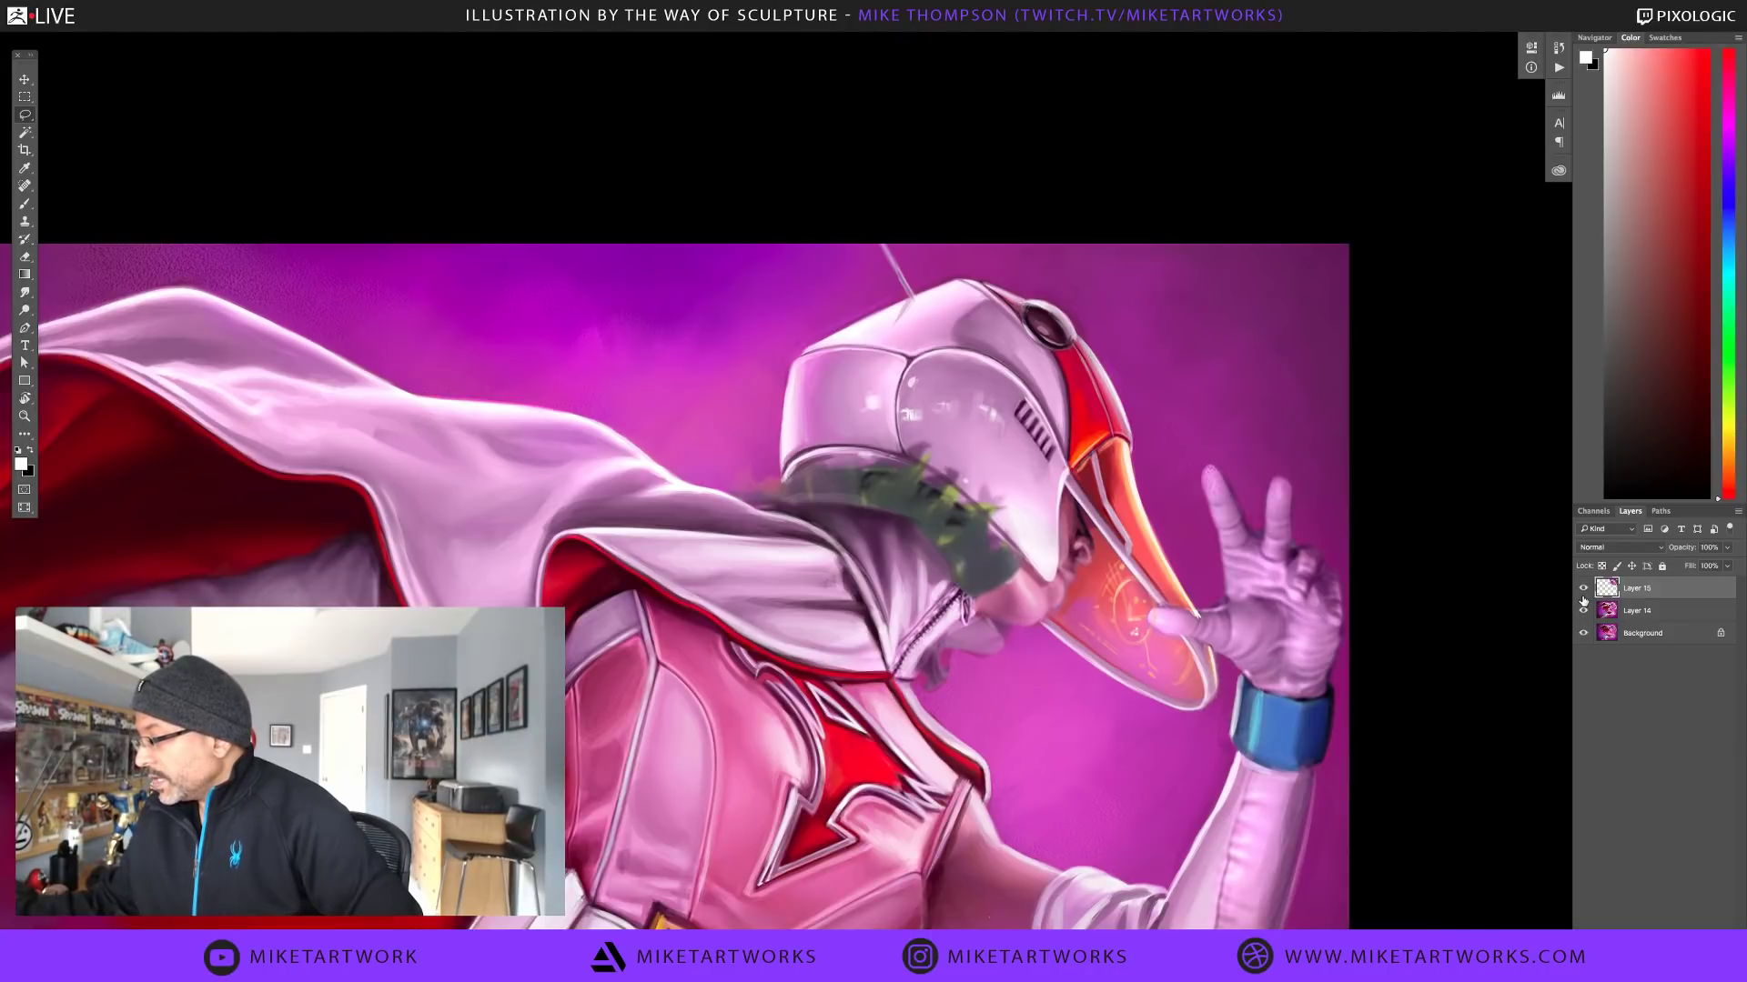
{"action": "left_click", "coordinate": [1584, 599]}
{"action": "left_click", "coordinate": [1584, 601]}
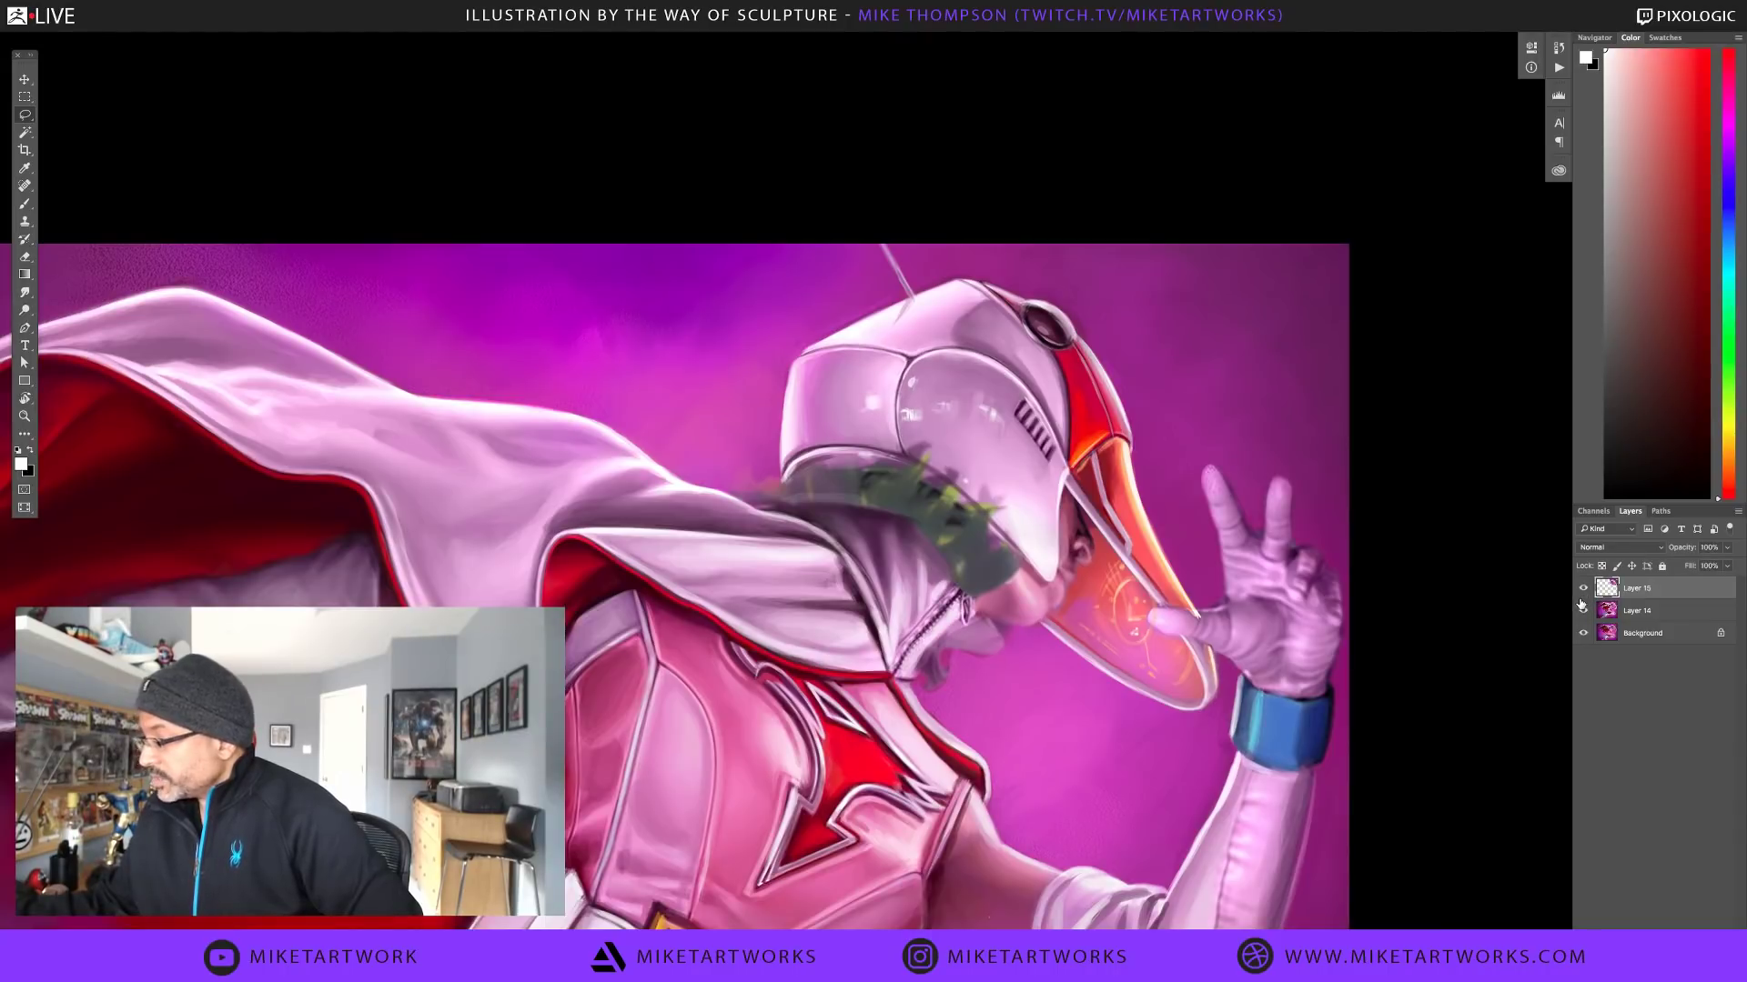
{"action": "left_click", "coordinate": [1583, 597]}
{"action": "left_click", "coordinate": [1584, 599]}
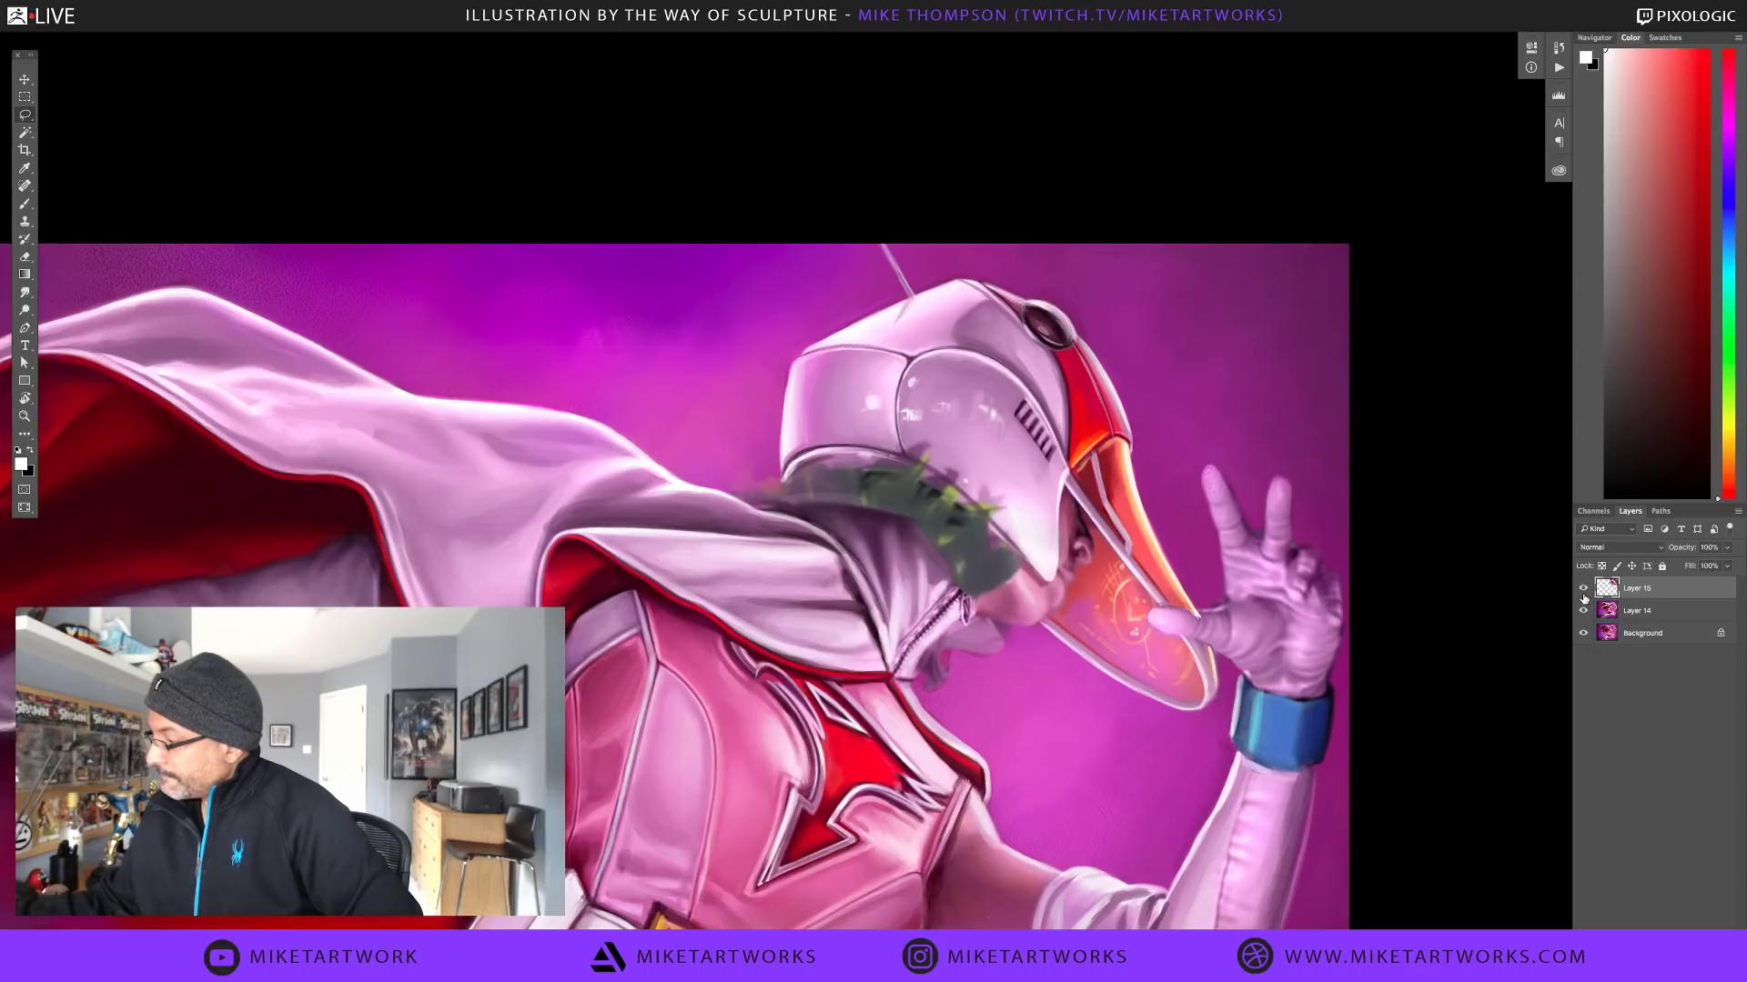
{"action": "left_click", "coordinate": [1583, 601]}
{"action": "left_click", "coordinate": [1584, 602]}
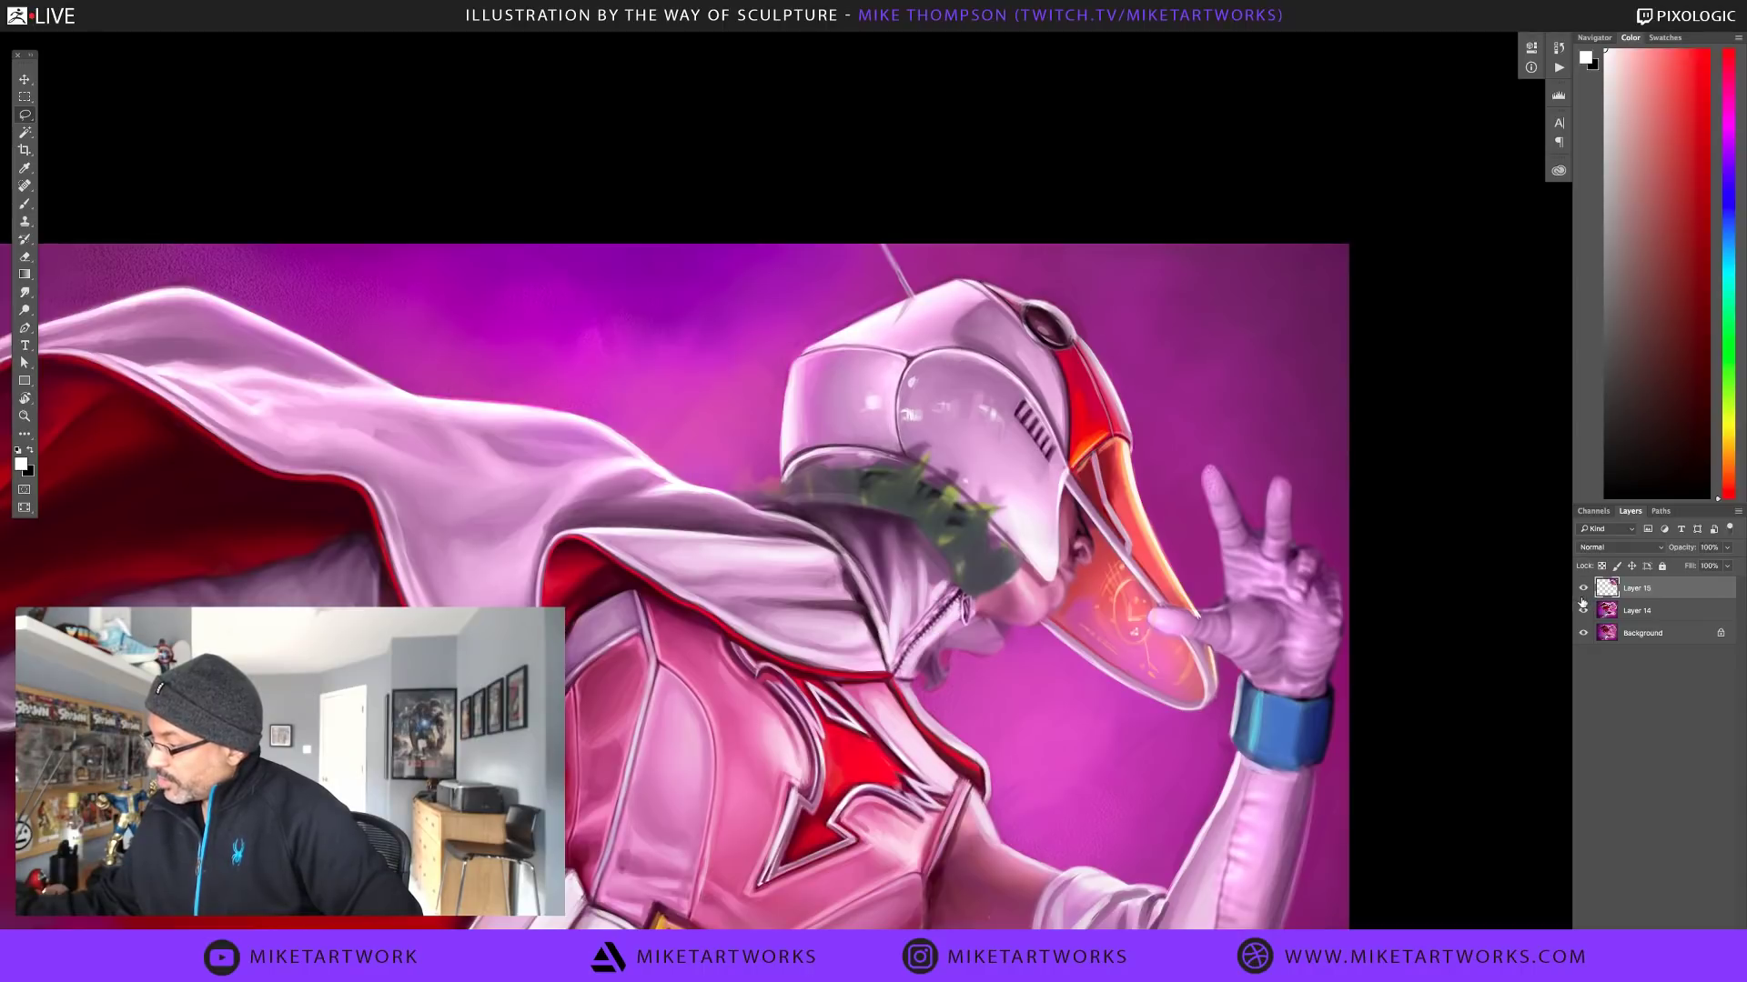
{"action": "left_click", "coordinate": [1584, 601]}
{"action": "left_click", "coordinate": [1583, 601]}
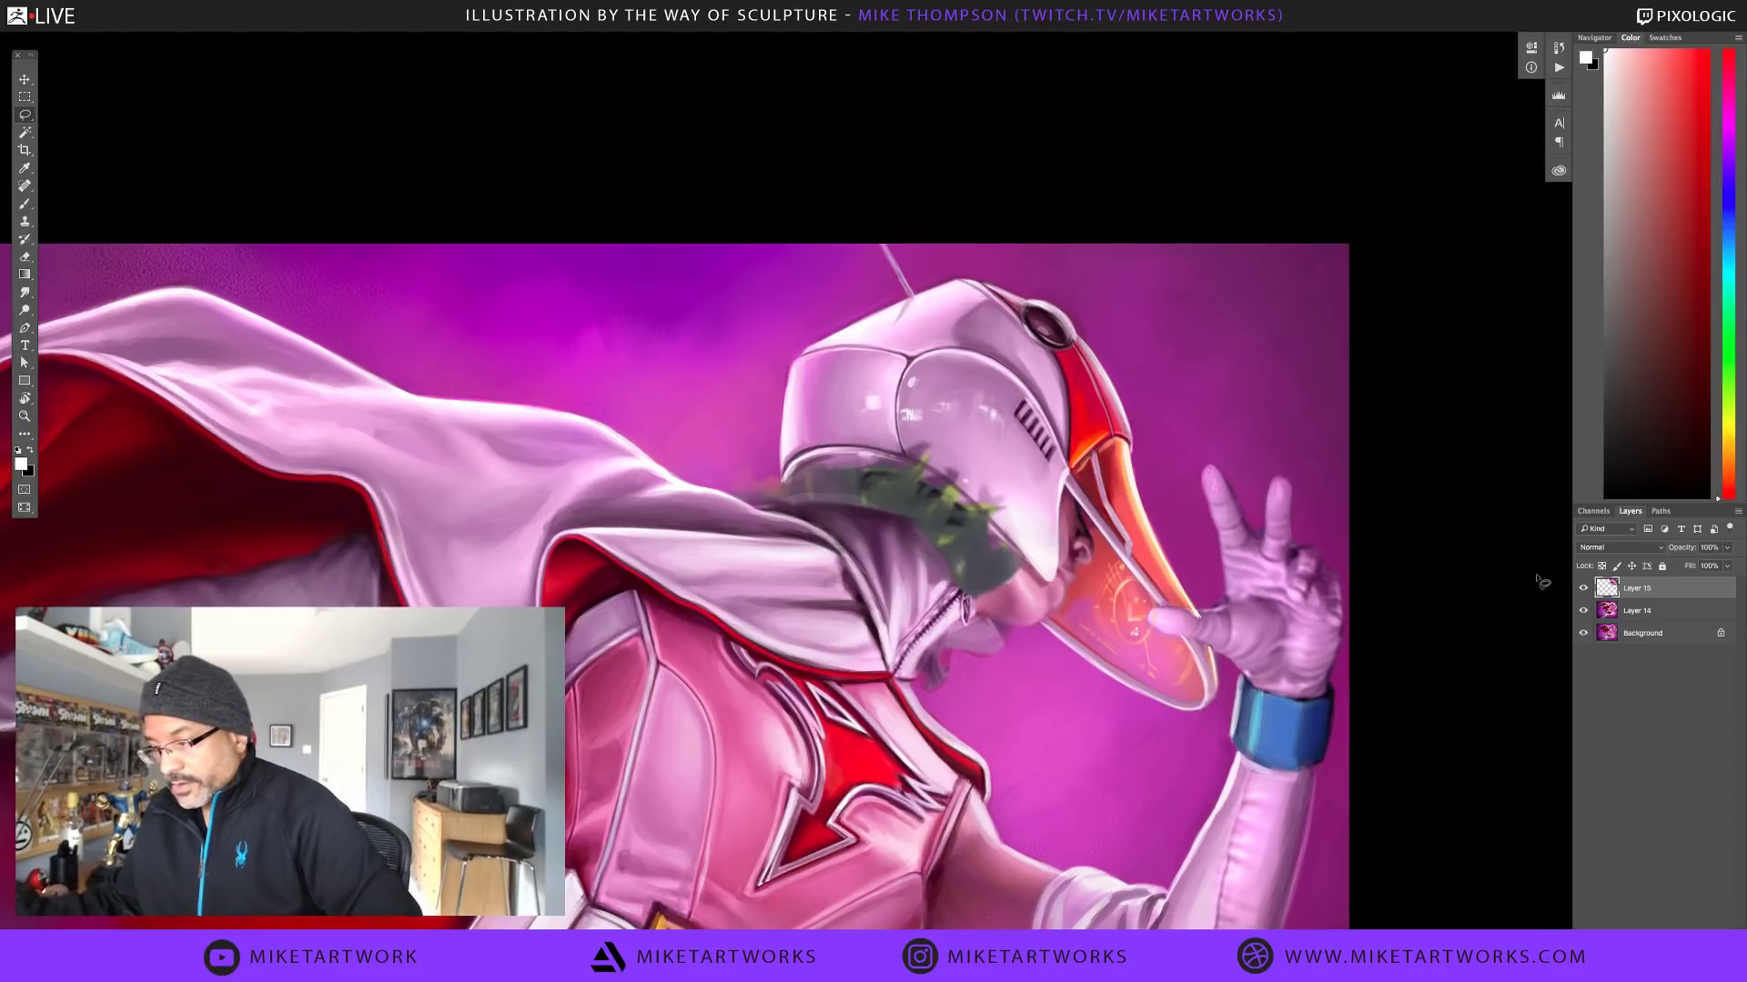
Erase Layer 15 around the helmet's lower side vents with a smaller eraser, checking the erased spot with the lower layers hidden
{"action": "key", "text": "e"}
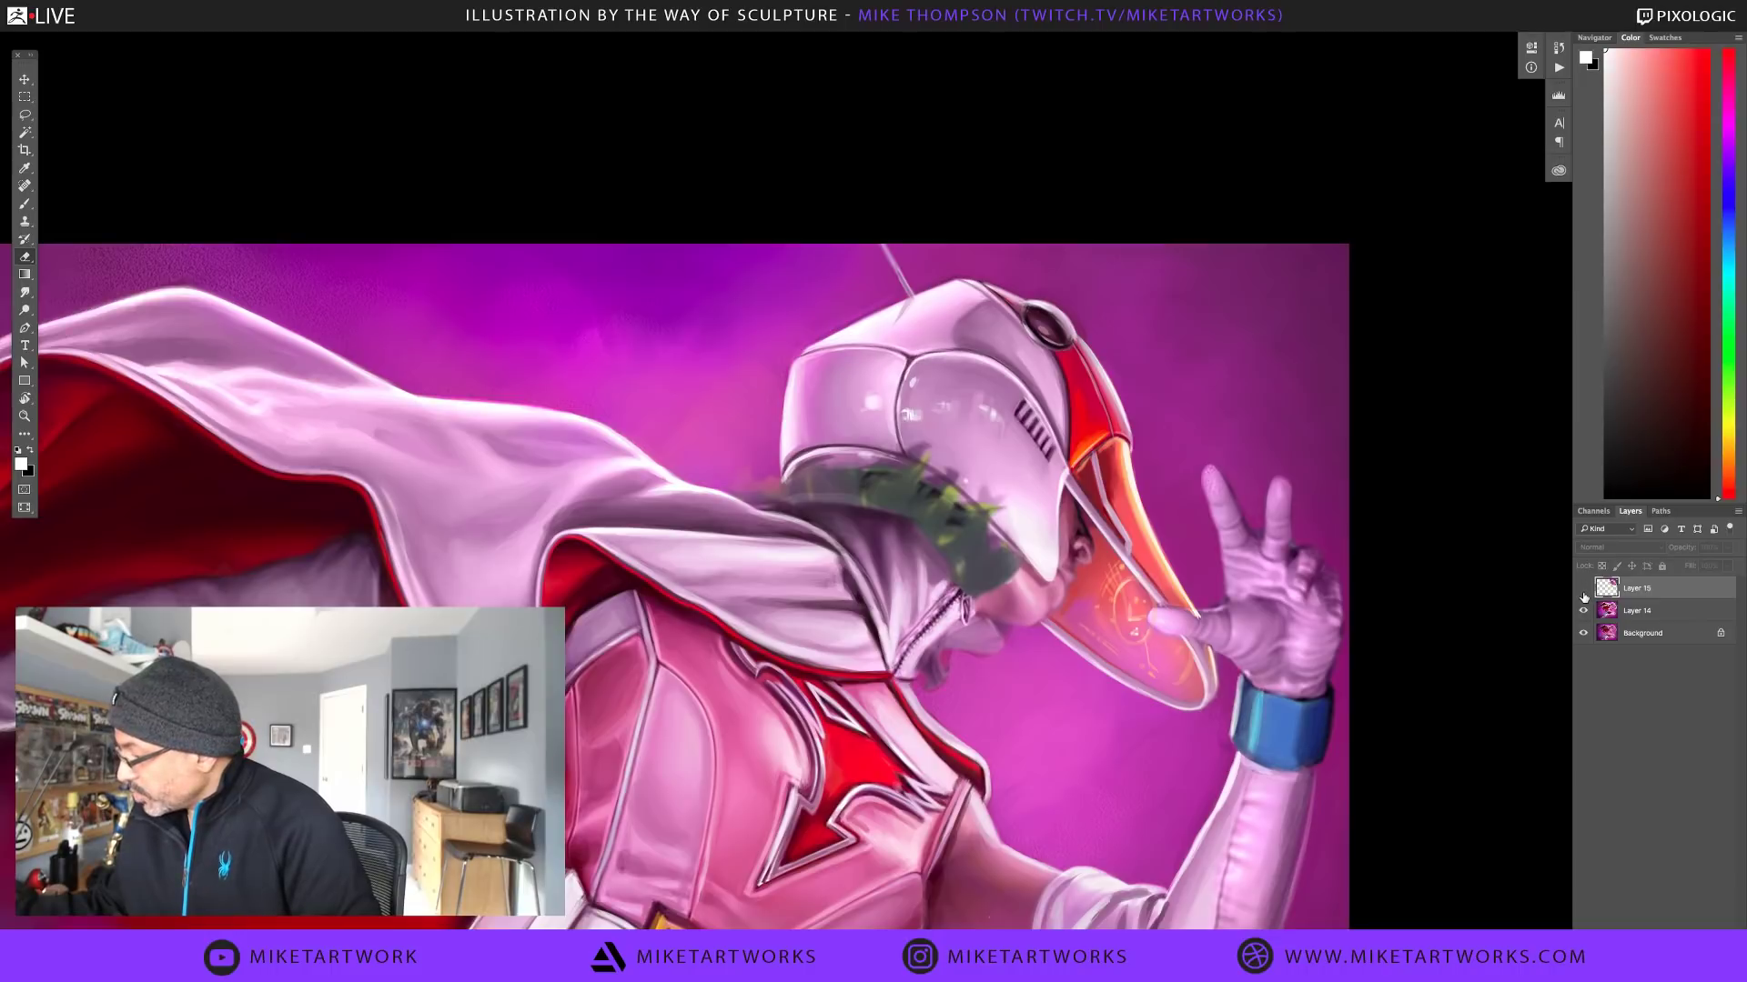
{"action": "left_click", "coordinate": [1584, 589]}
{"action": "key", "text": "bracketleft"}
{"action": "key", "text": "bracketleft"}
{"action": "key", "text": "bracketleft"}
{"action": "key", "text": "bracketleft"}
{"action": "key", "text": "bracketleft"}
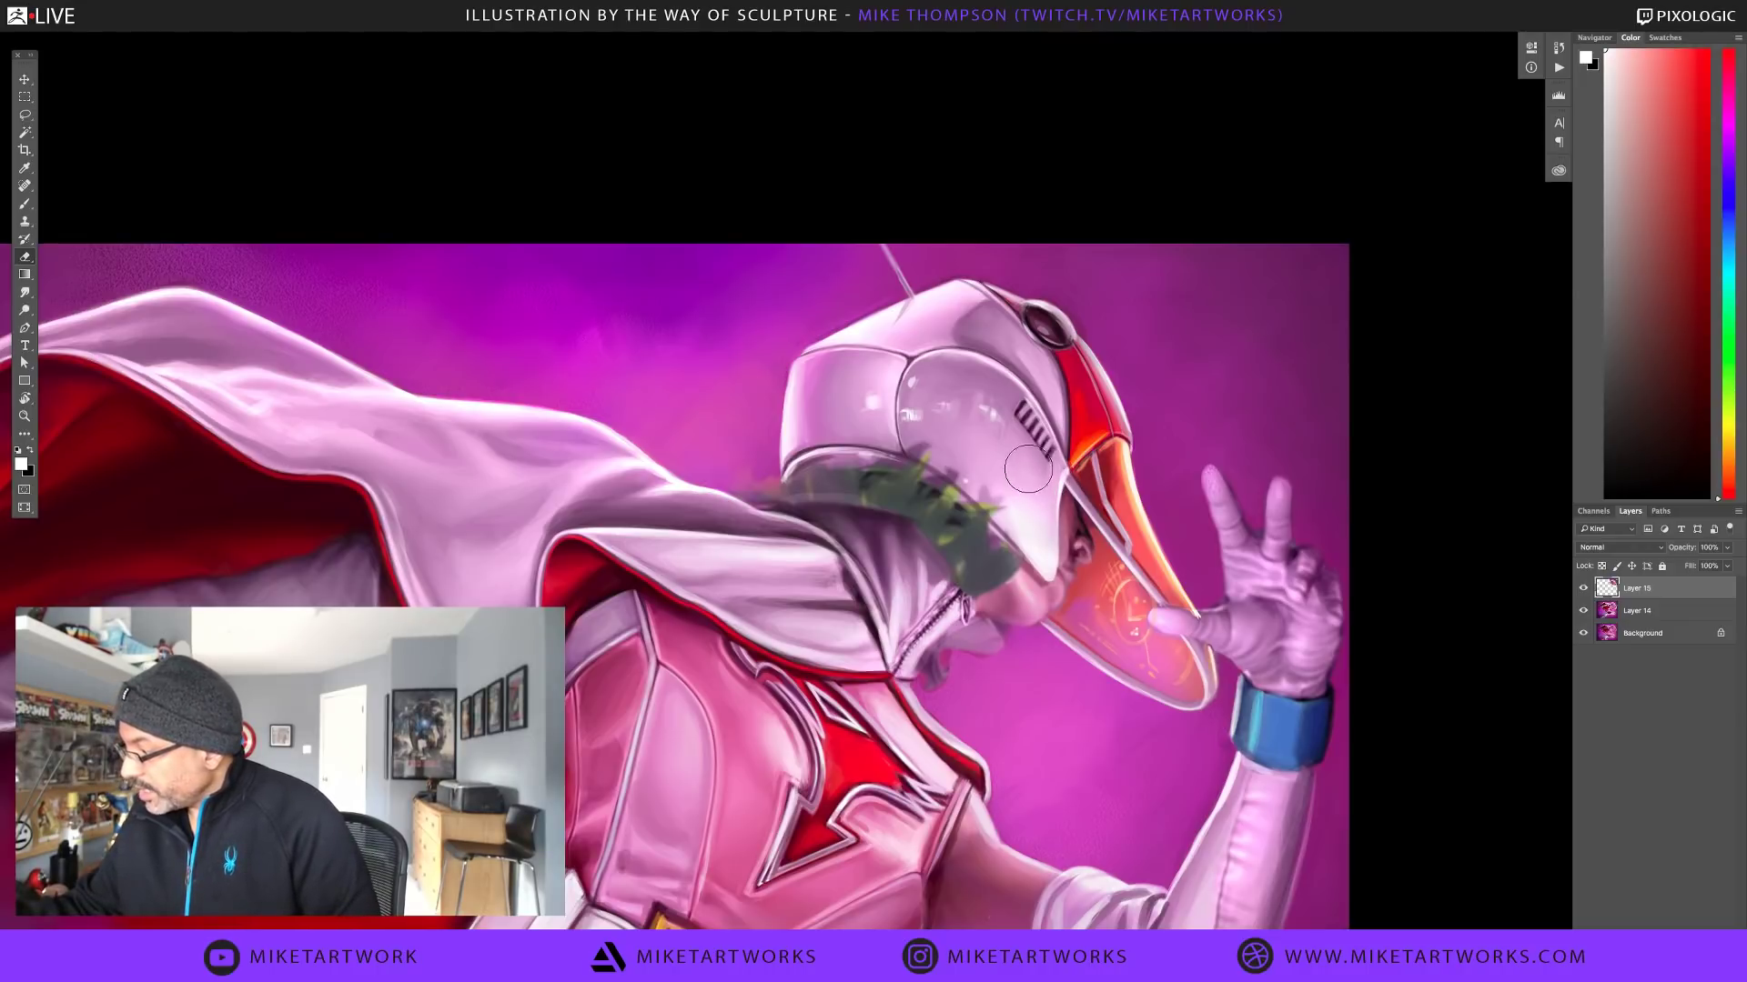
{"action": "left_click", "coordinate": [1583, 633]}
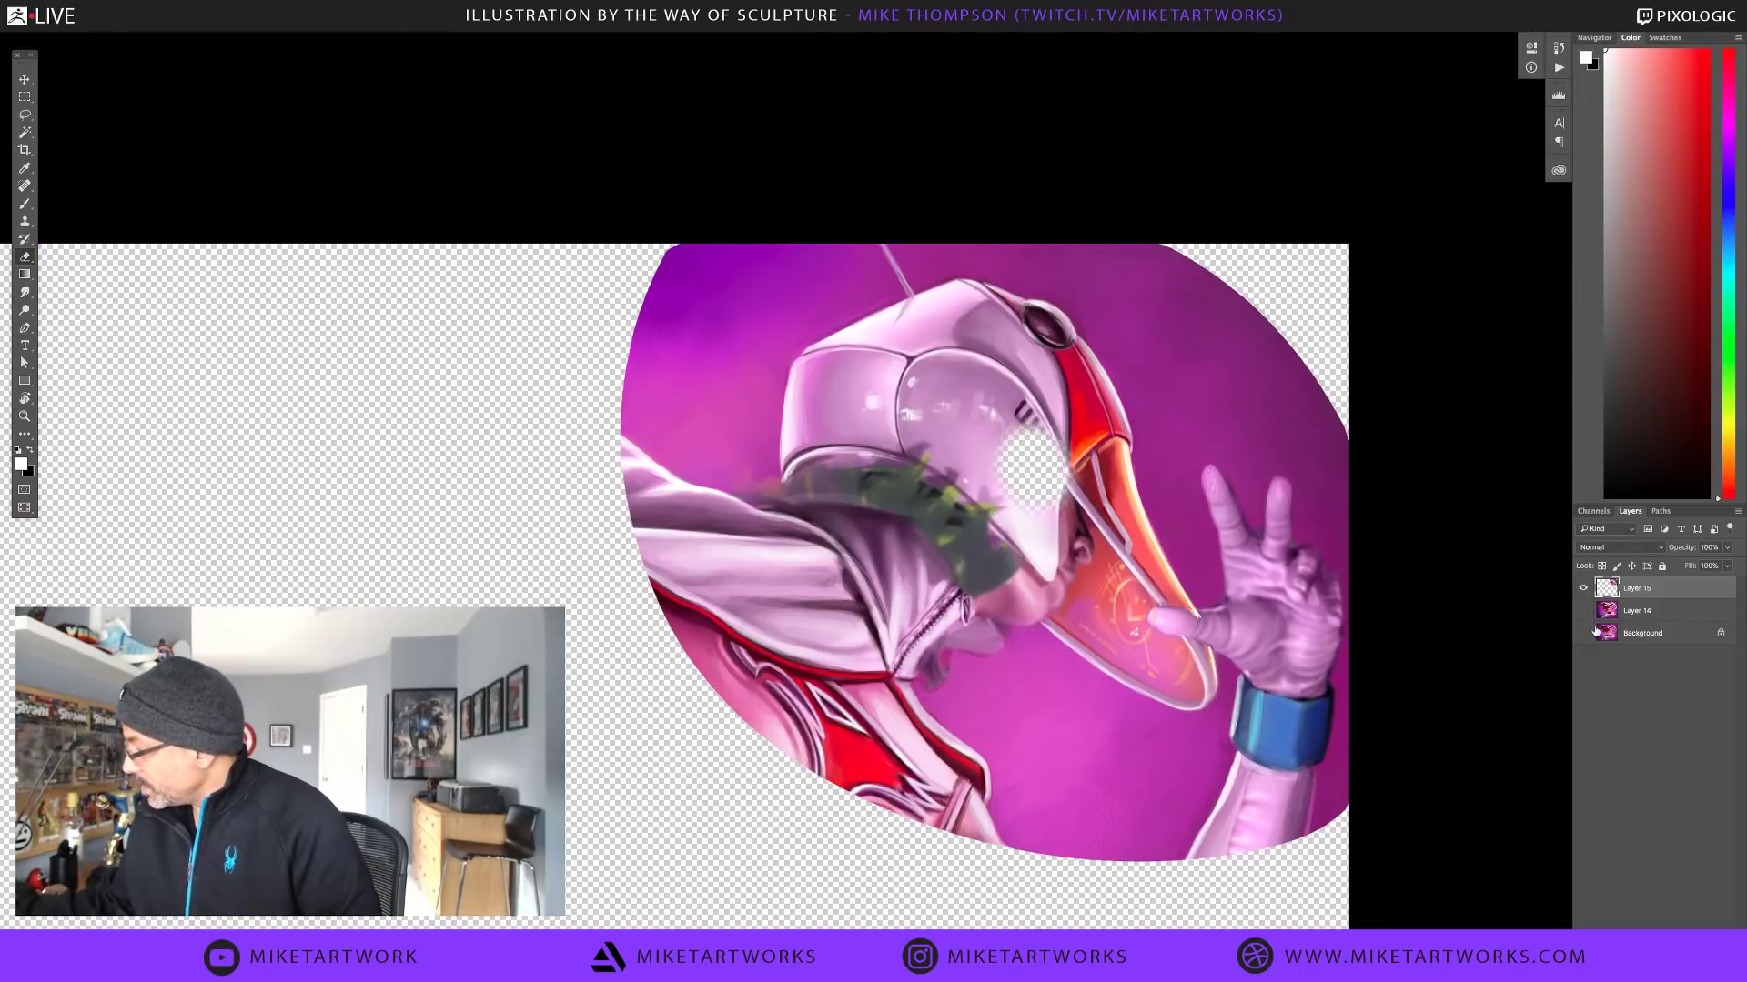
{"action": "left_click", "coordinate": [1585, 636]}
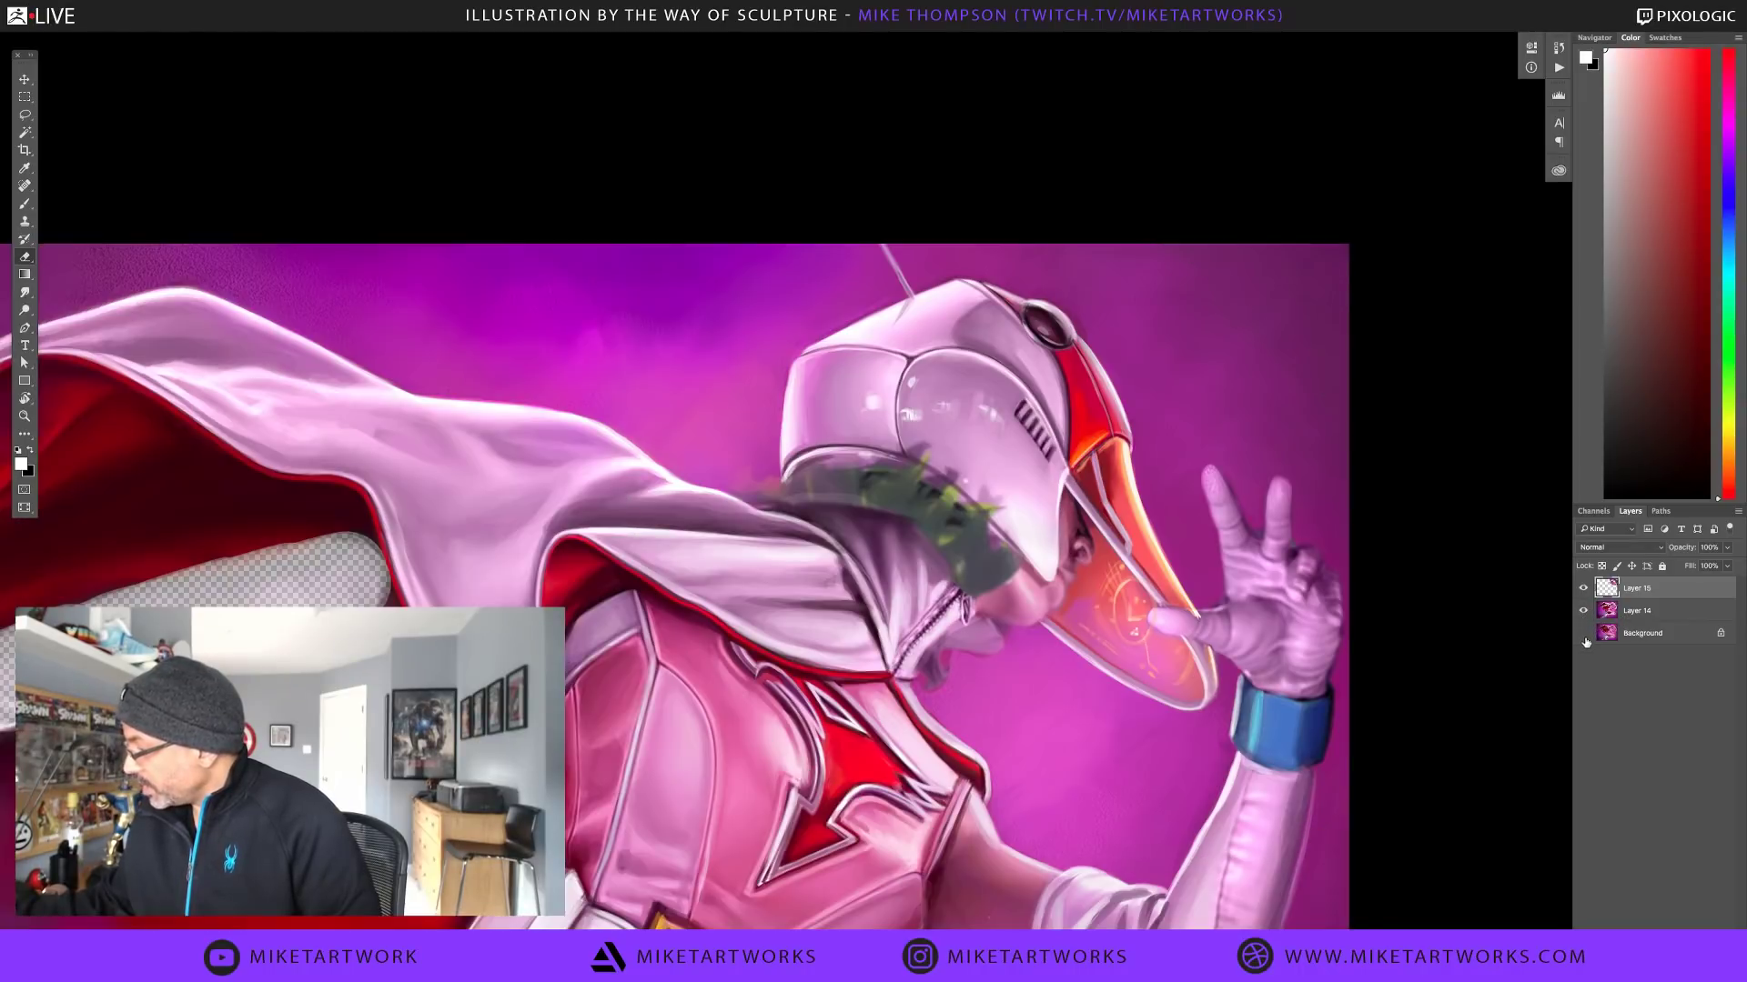
Compare the liquified and partly erased helmet on Layer 15 with Layer 14 beneath it
{"action": "left_click", "coordinate": [1583, 588]}
{"action": "left_click", "coordinate": [1583, 591]}
{"action": "left_click", "coordinate": [1583, 597]}
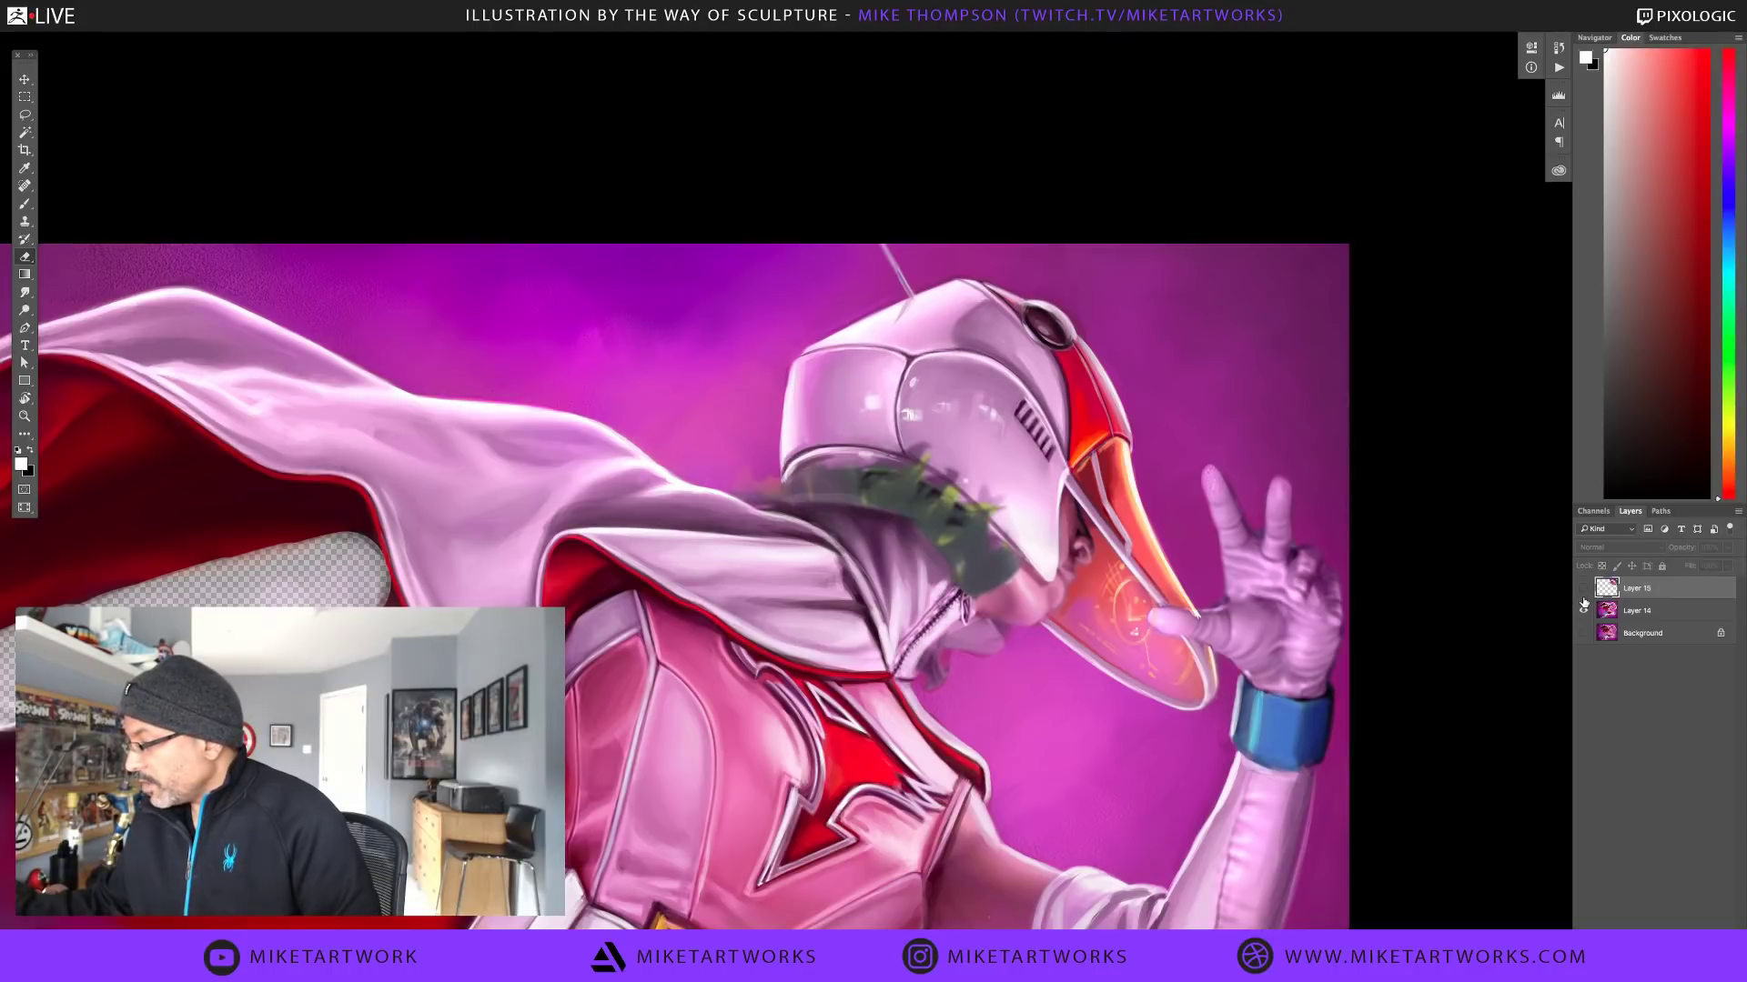
{"action": "left_click", "coordinate": [1583, 597]}
{"action": "left_click", "coordinate": [1583, 597]}
{"action": "left_click", "coordinate": [1583, 605]}
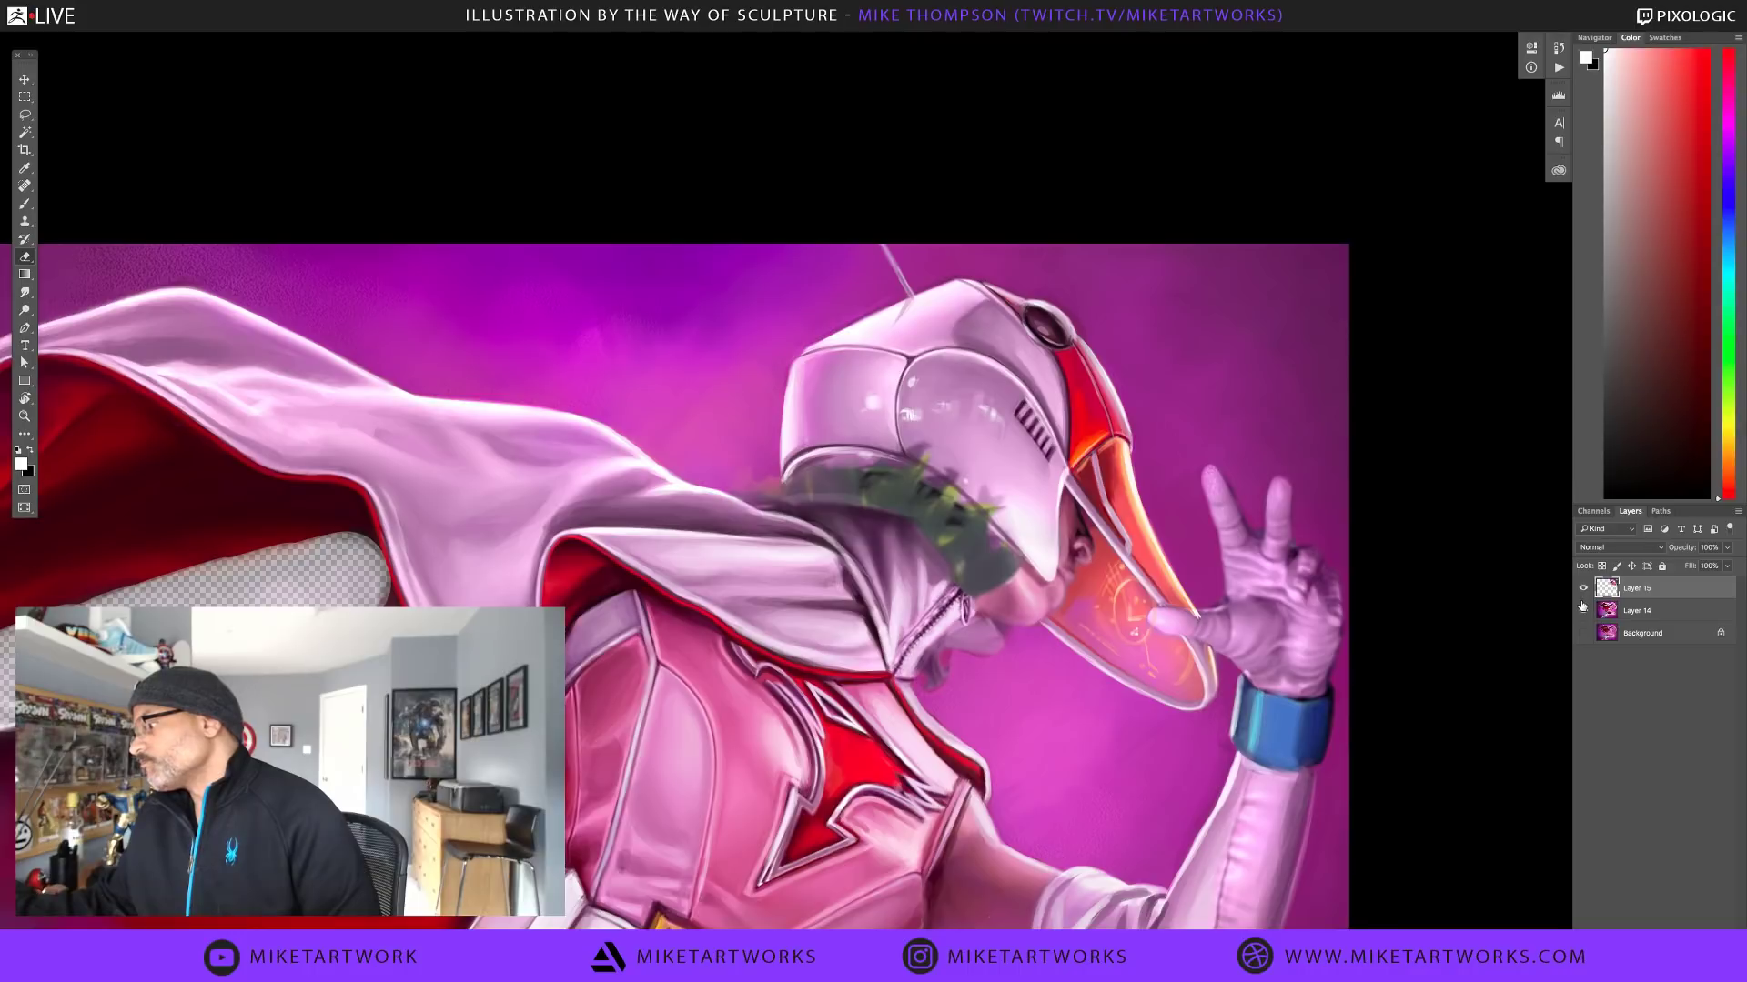
{"action": "left_click", "coordinate": [1583, 610]}
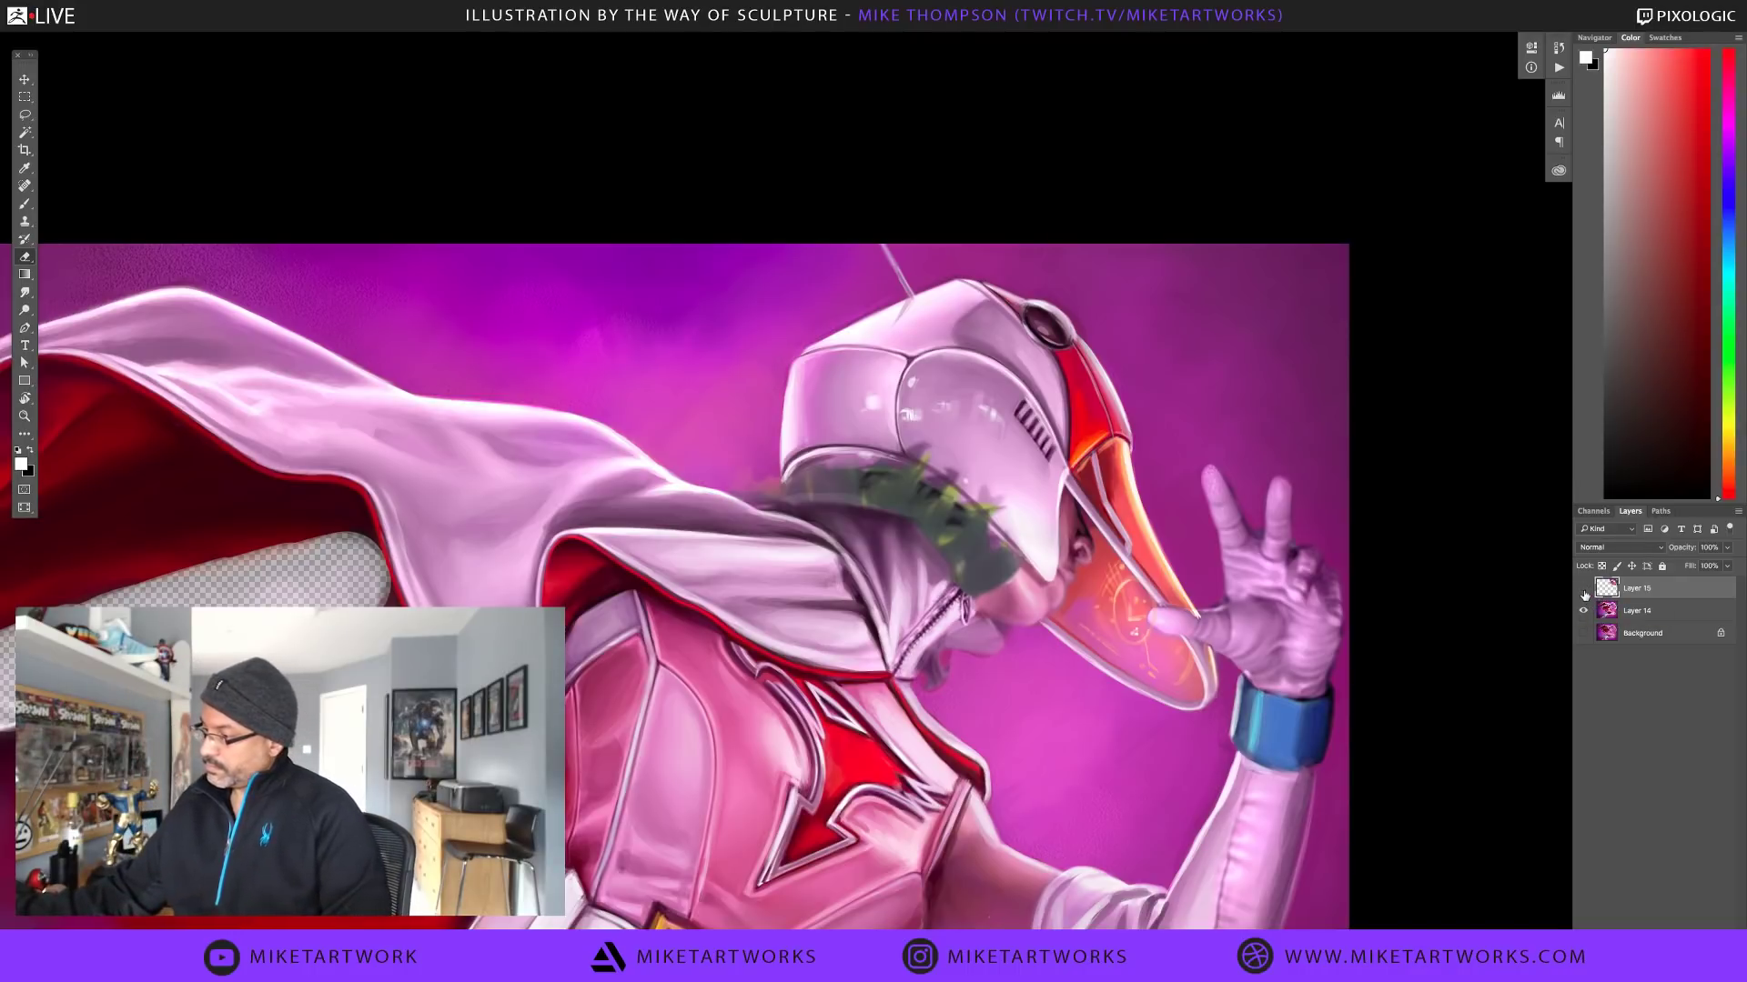
{"action": "left_click", "coordinate": [1584, 598]}
{"action": "left_click", "coordinate": [1584, 591]}
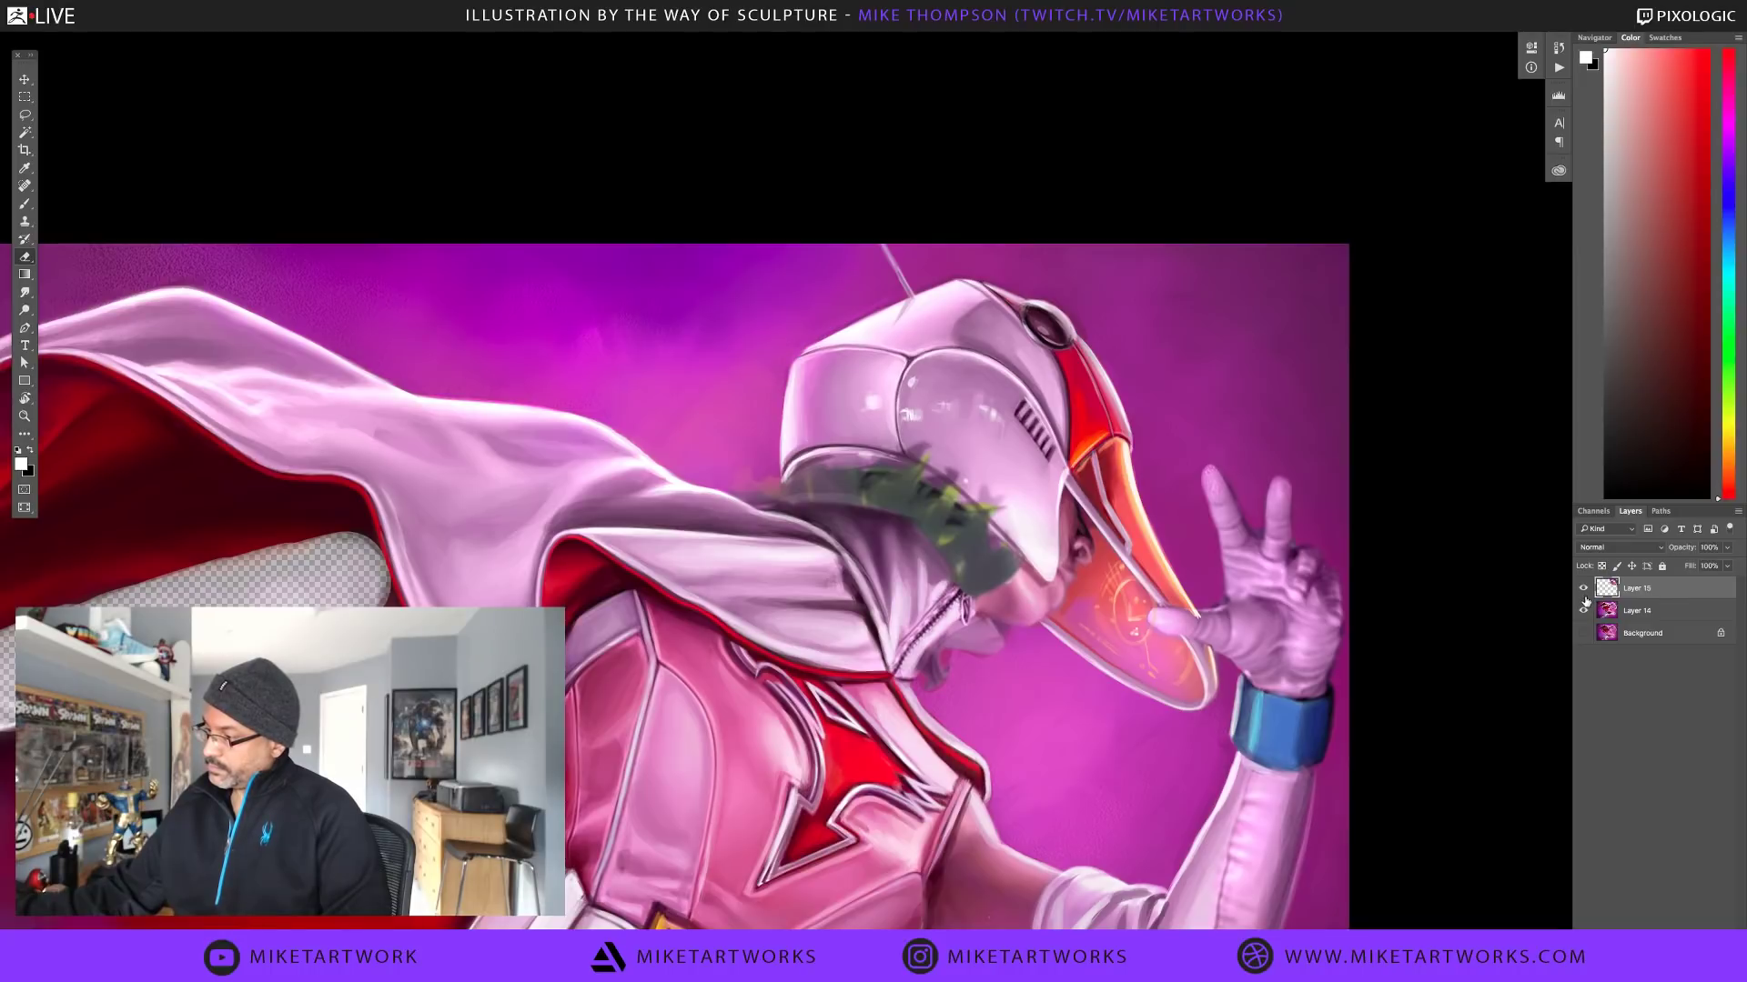
{"action": "left_click", "coordinate": [1583, 597]}
{"action": "left_click", "coordinate": [1584, 597]}
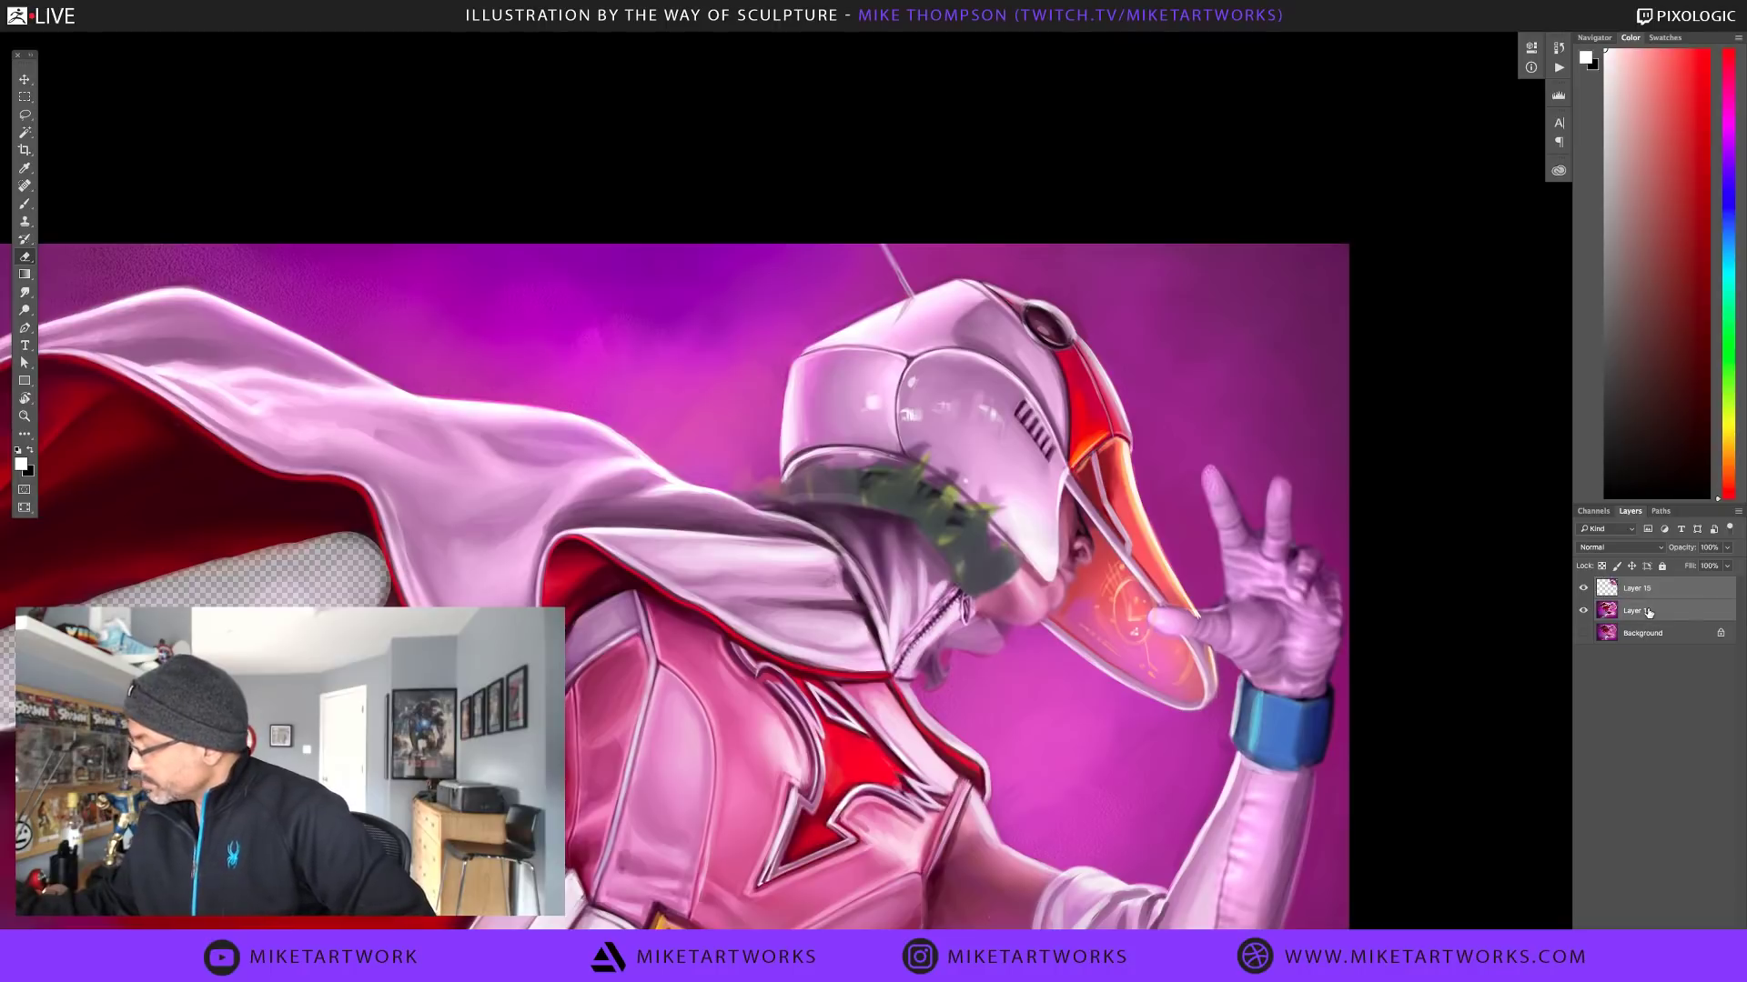
Merge Layer 15 with Layer 14 and check the merged layer against the Background
{"action": "key", "text": "ctrl+e"}
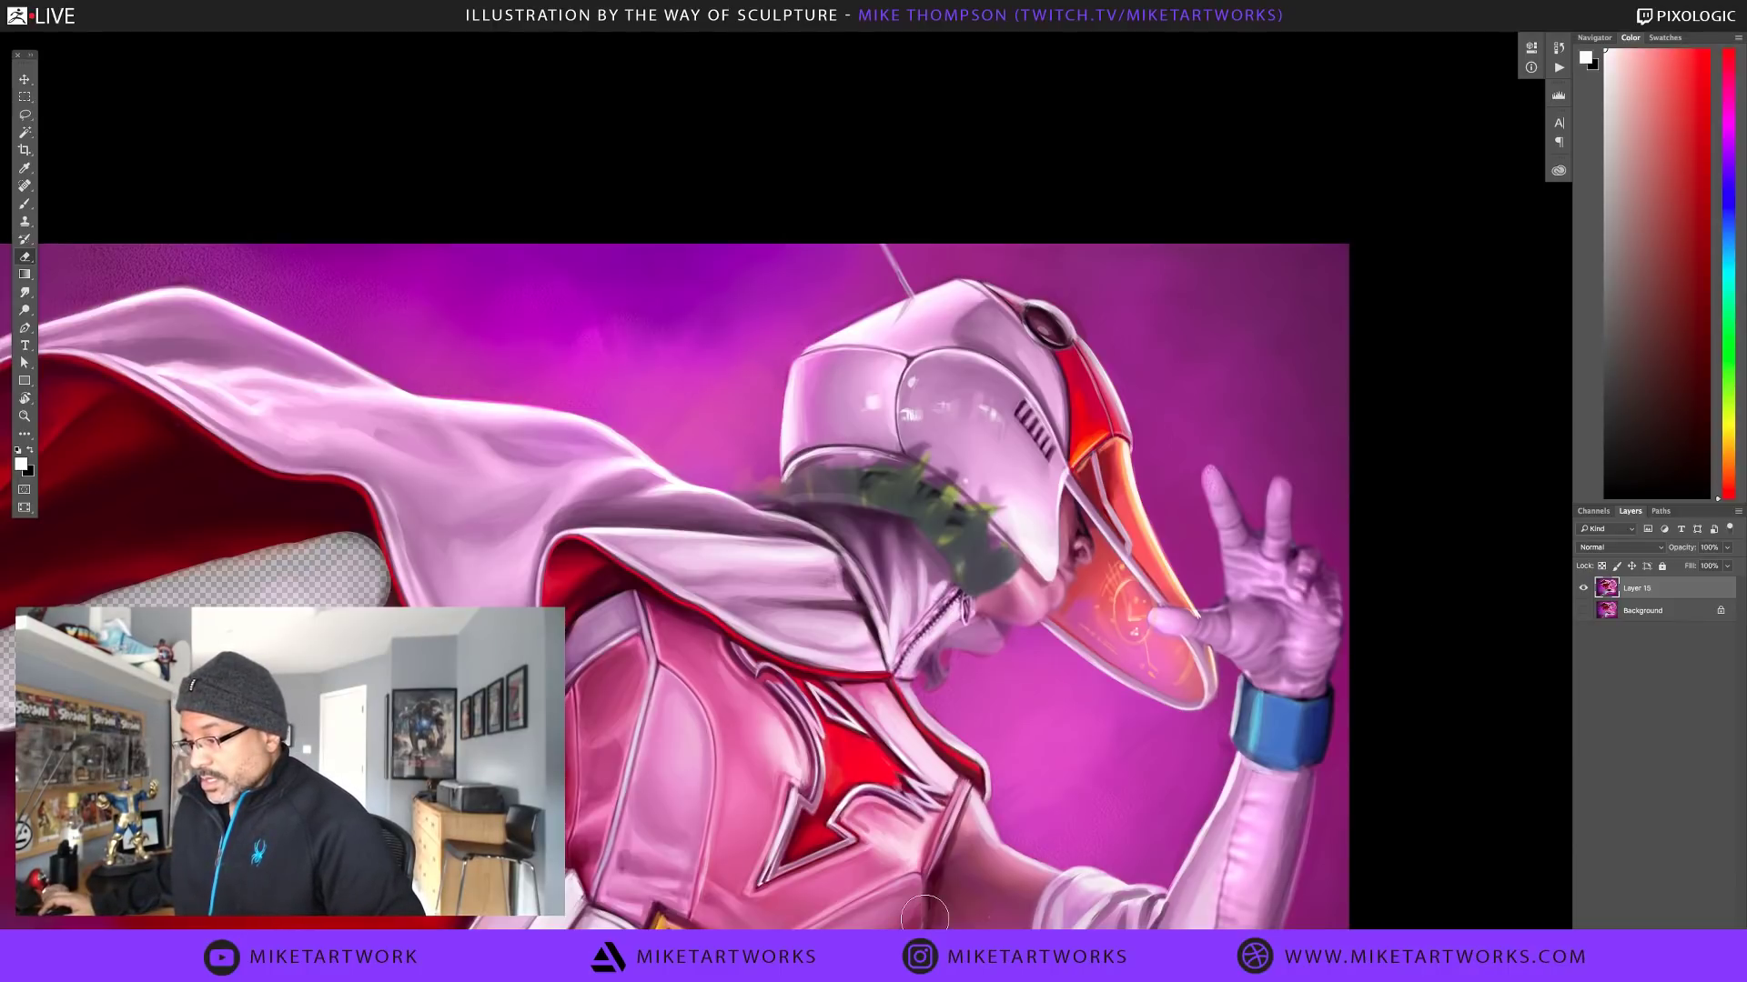
{"action": "left_click", "coordinate": [1583, 612]}
{"action": "left_click", "coordinate": [1584, 611]}
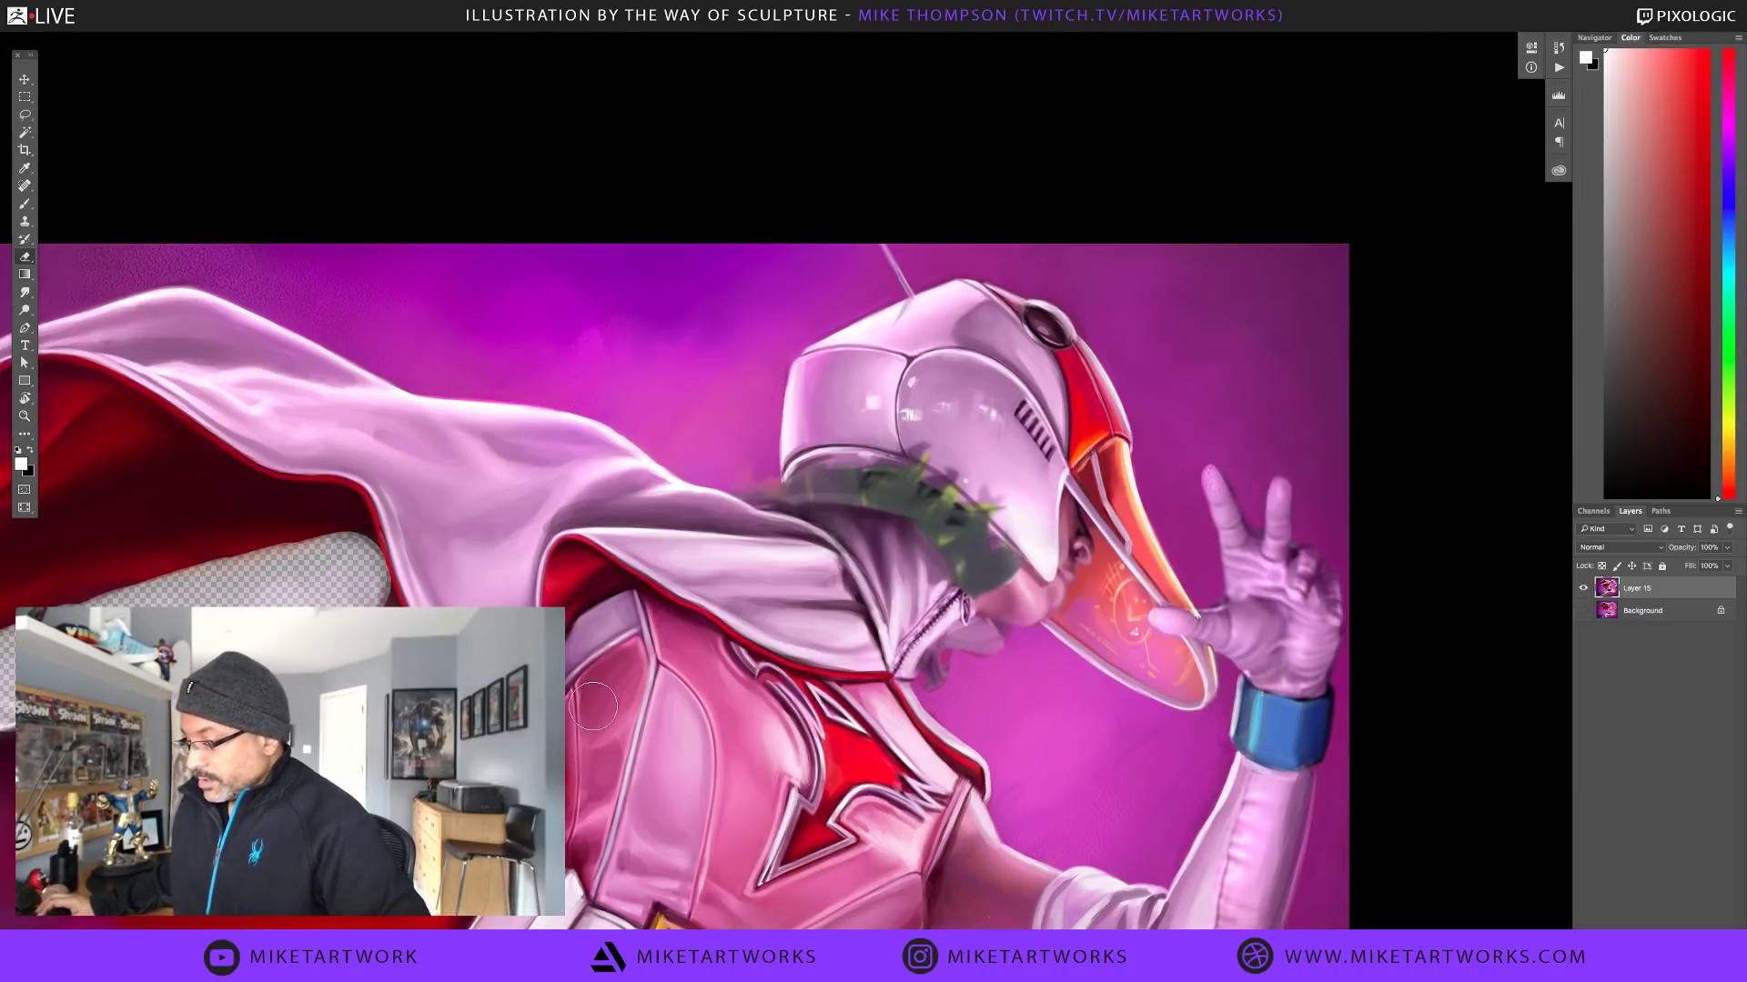
Duplicate the Background layer and show the copy beneath Layer 15 to fill the transparent arm area
{"action": "scroll", "coordinate": [593, 707], "scroll_direction": "down", "scroll_amount": 2}
{"action": "left_click_drag", "start_coordinate": [654, 730], "coordinate": [861, 648]}
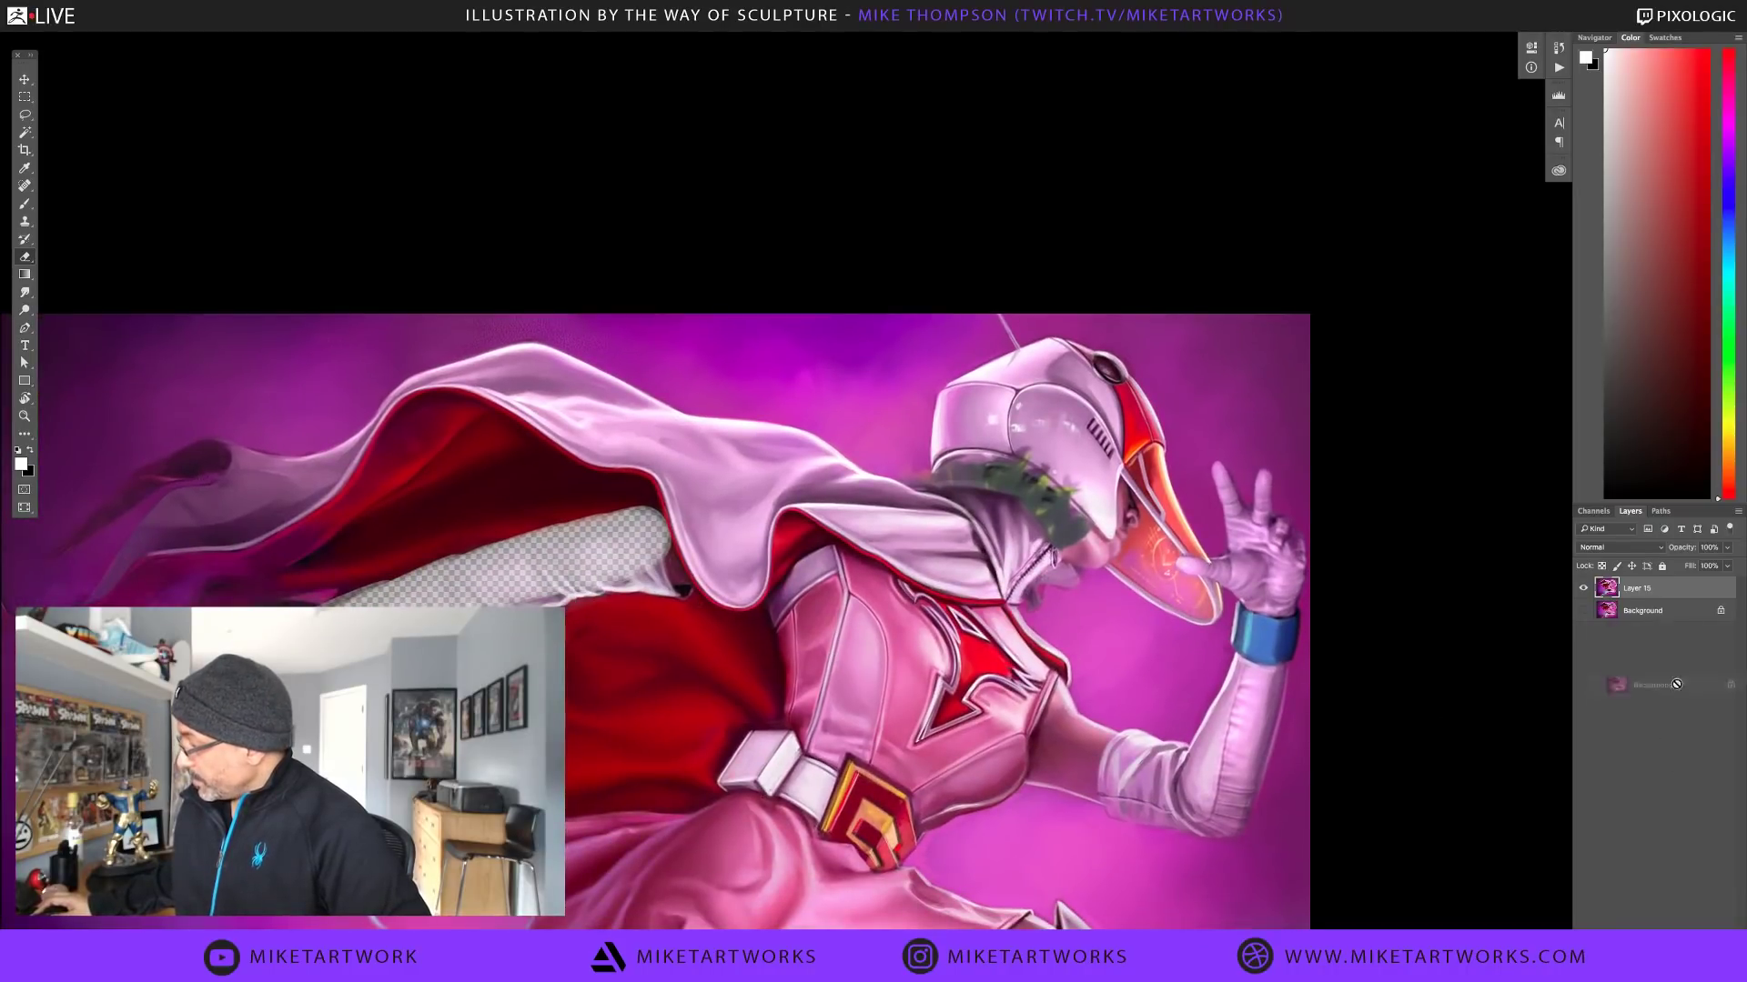
{"action": "left_click_drag", "start_coordinate": [1642, 611], "coordinate": [1694, 973]}
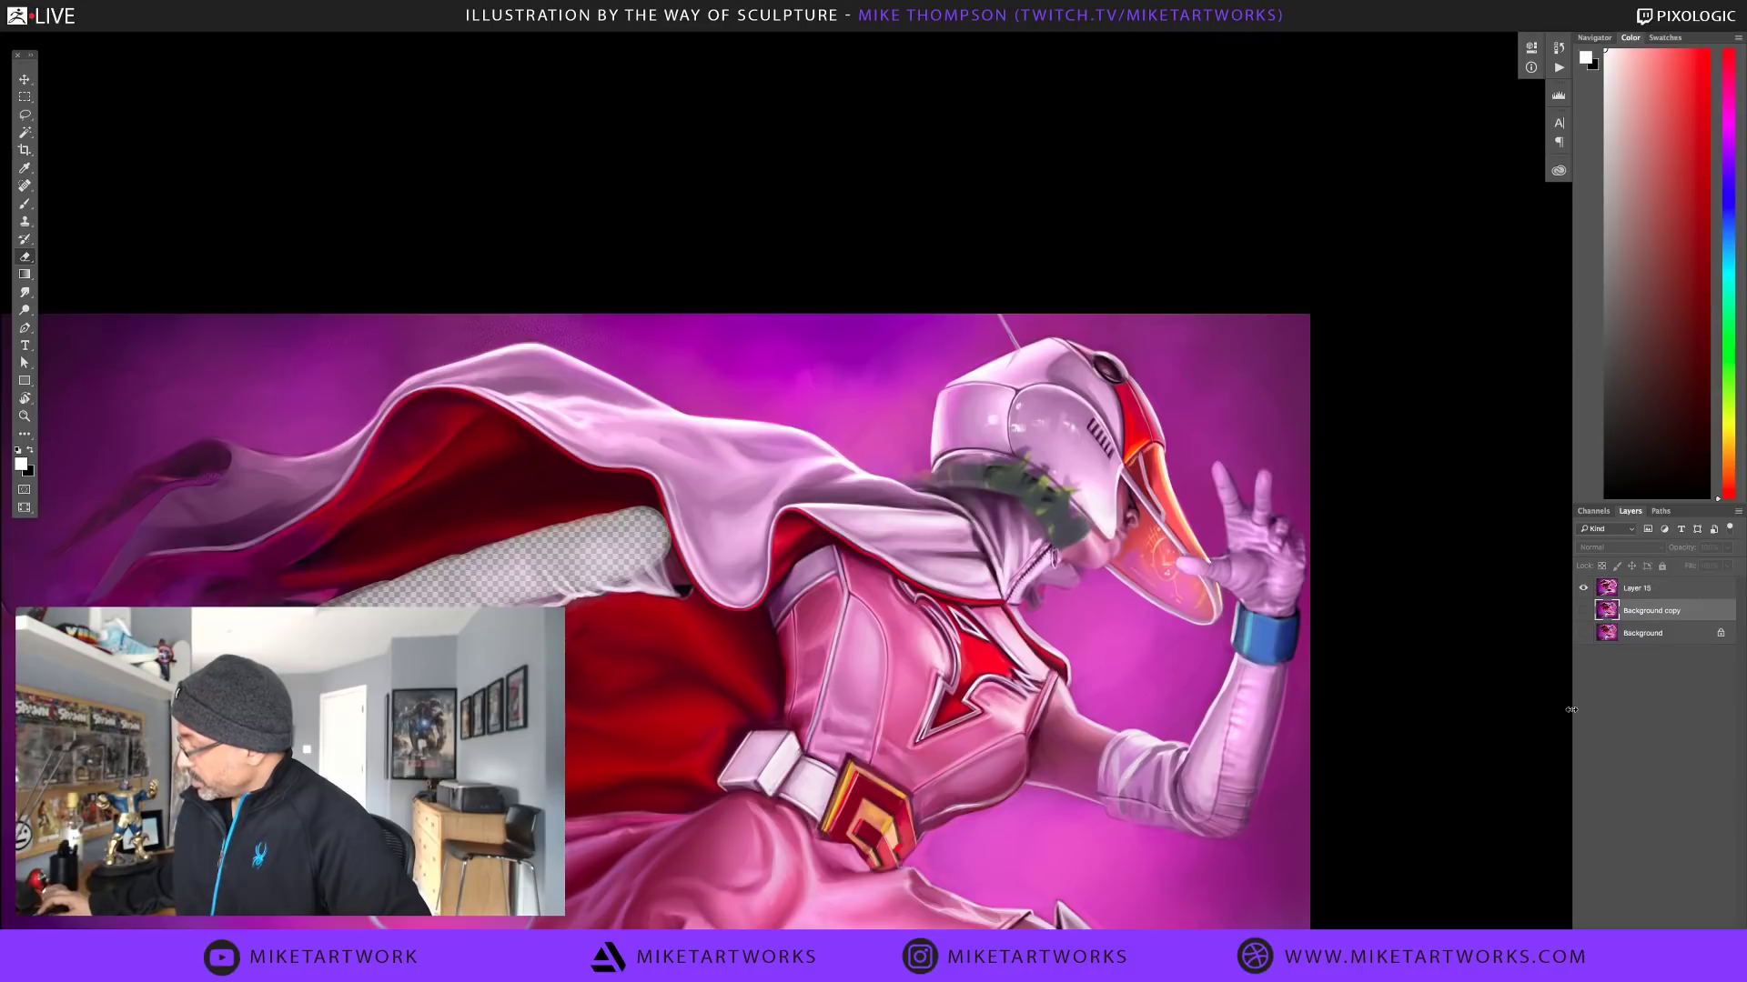
{"action": "left_click", "coordinate": [1583, 610]}
Compare the refined painting on Layer 15 with the Background copy by toggling Layer 15's visibility
{"action": "left_click", "coordinate": [1583, 587]}
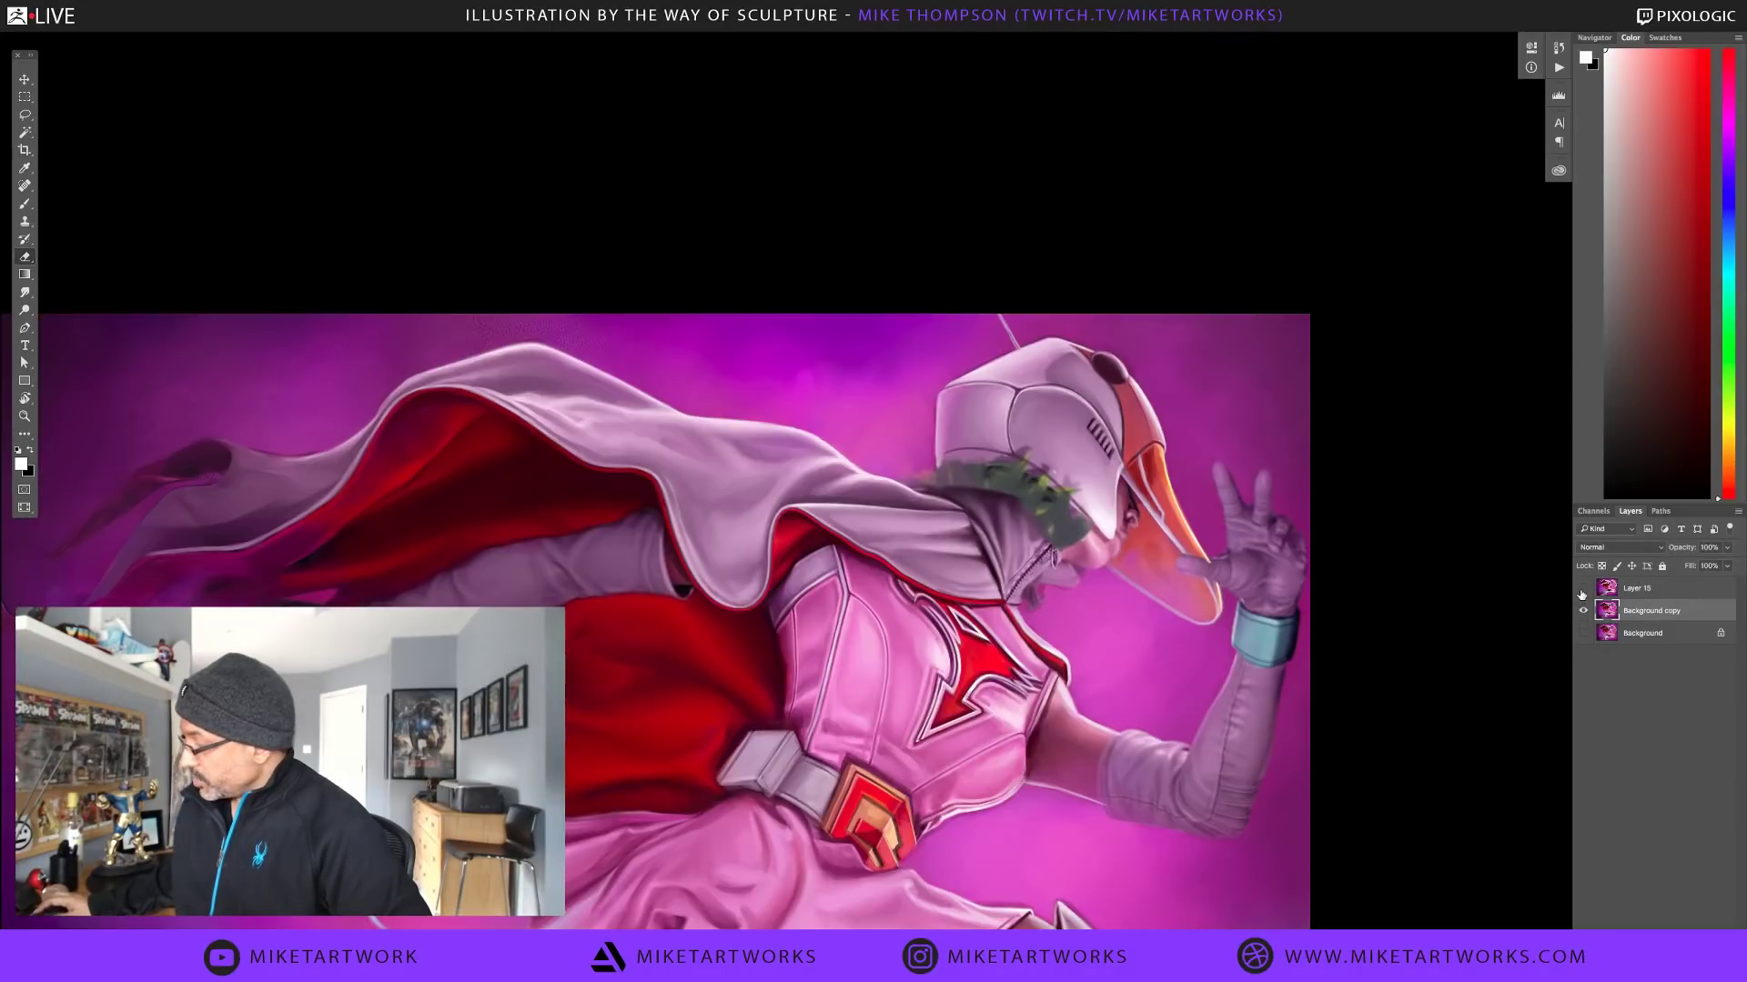
{"action": "left_click", "coordinate": [1583, 588]}
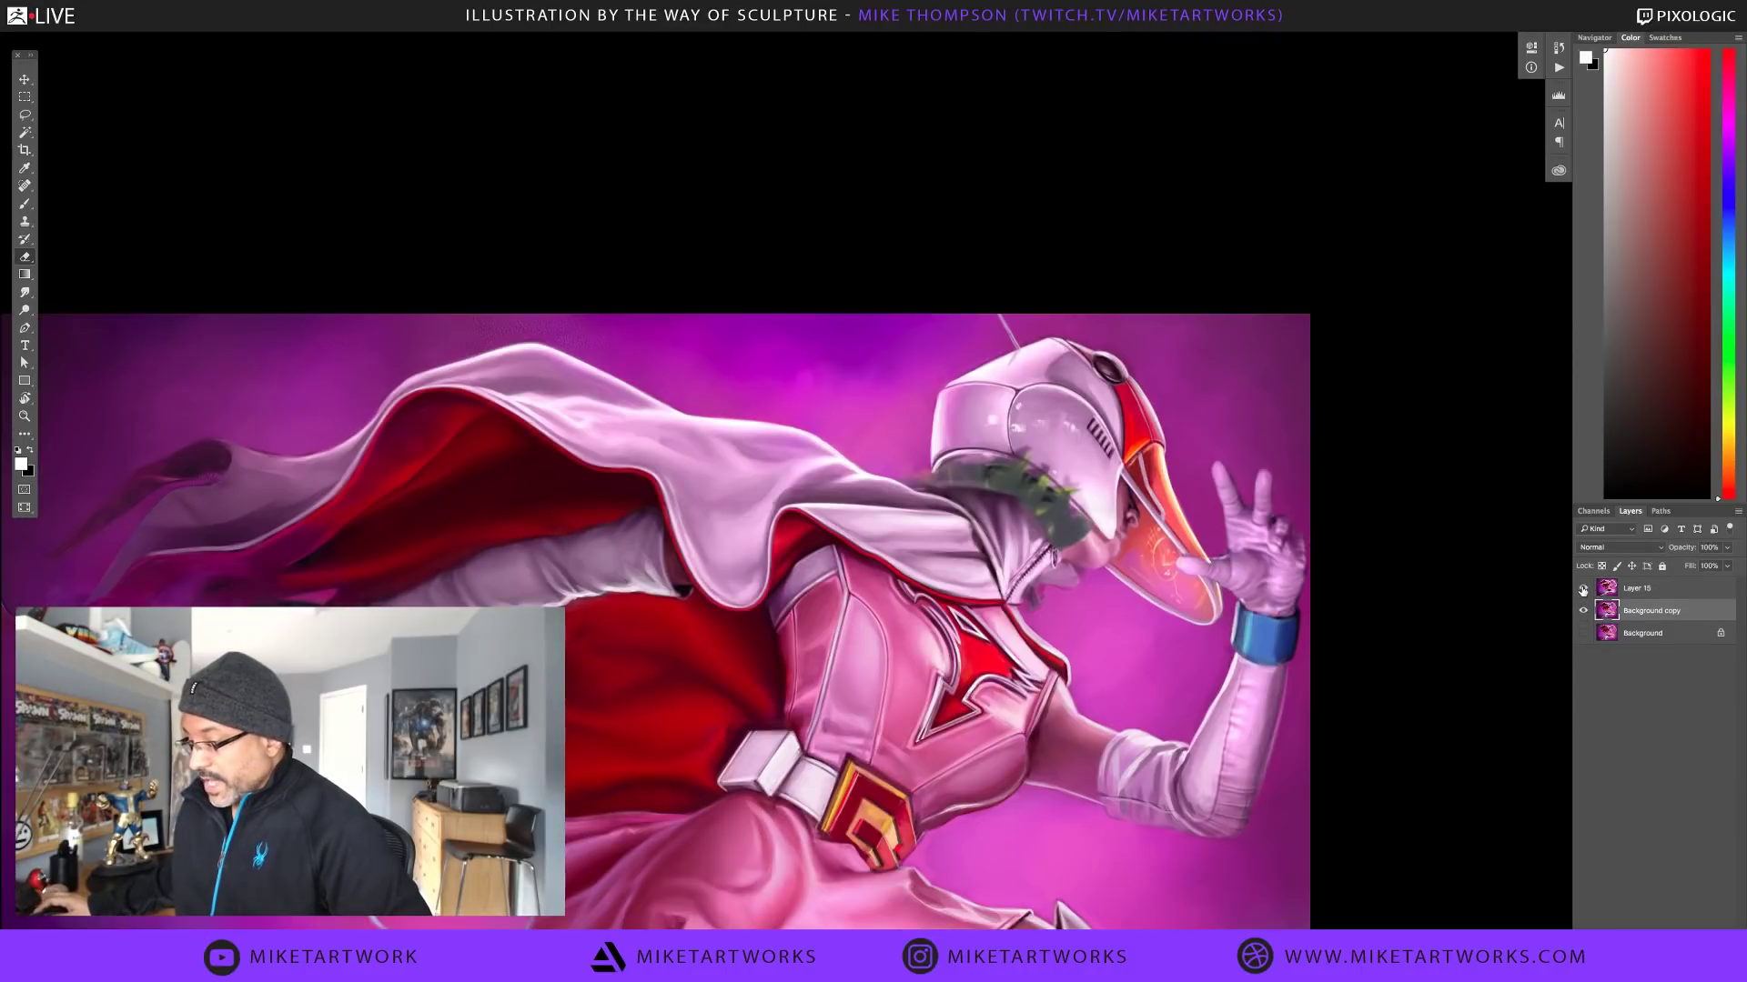
{"action": "left_click", "coordinate": [1583, 589]}
{"action": "left_click", "coordinate": [1583, 588]}
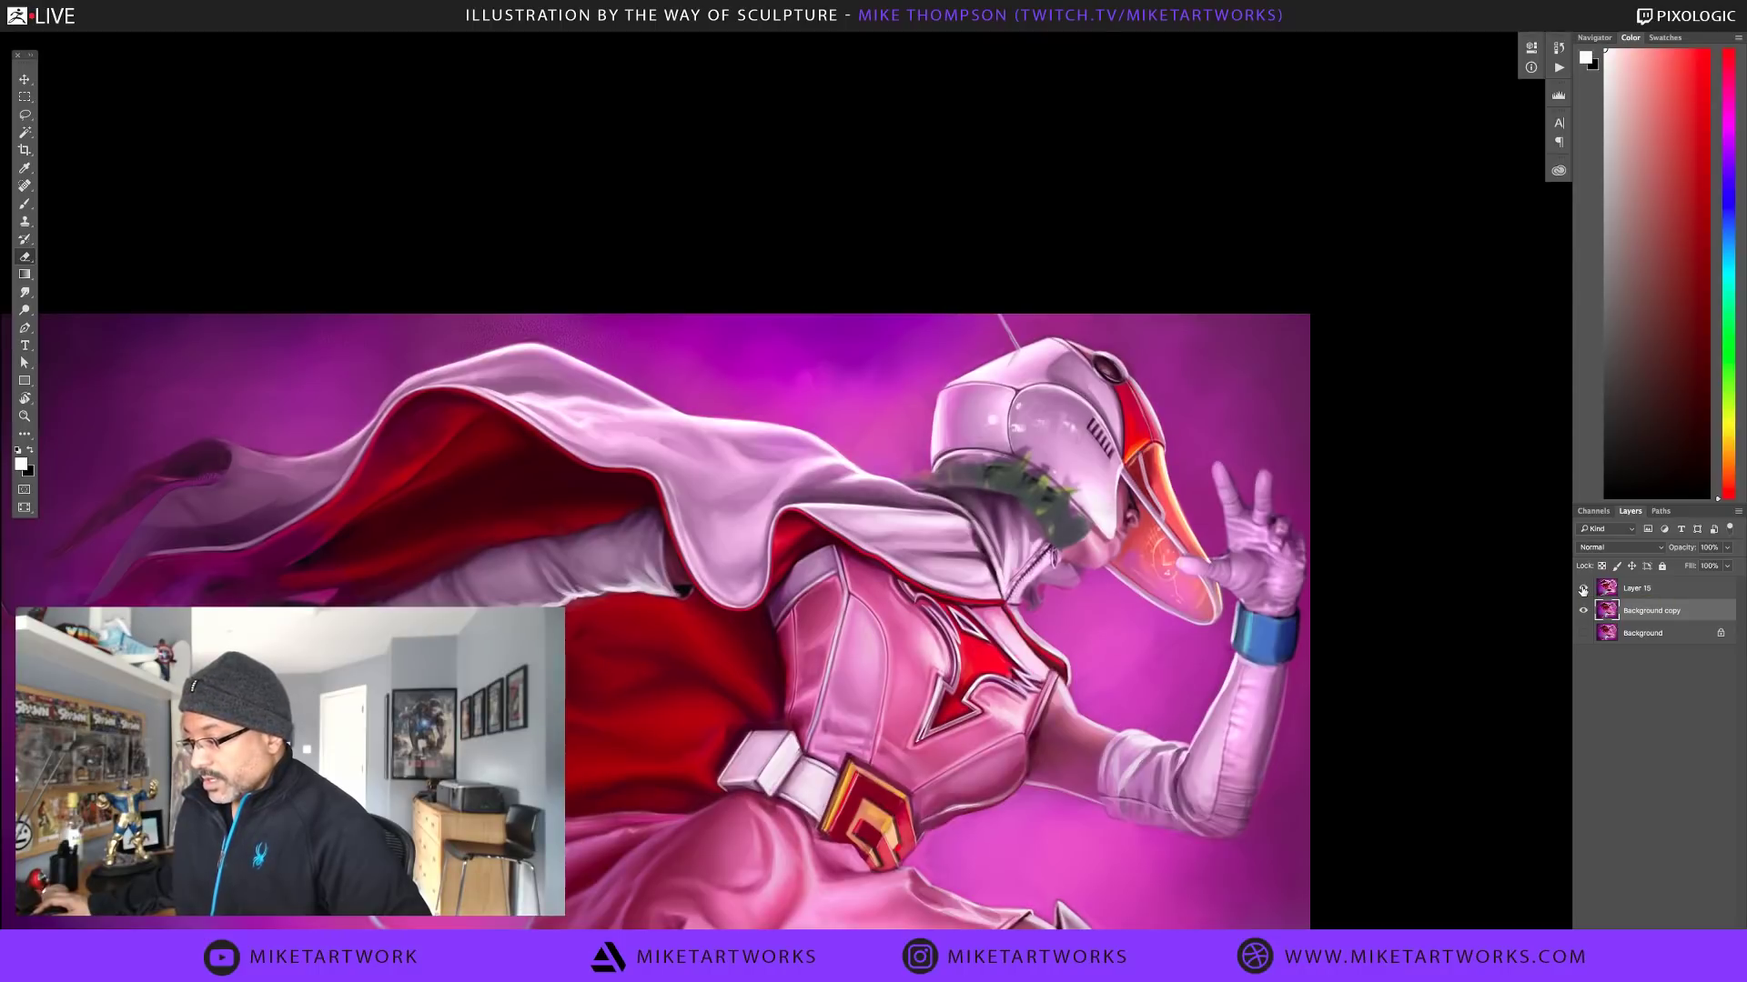
{"action": "left_click", "coordinate": [1583, 588]}
{"action": "left_click", "coordinate": [1583, 588]}
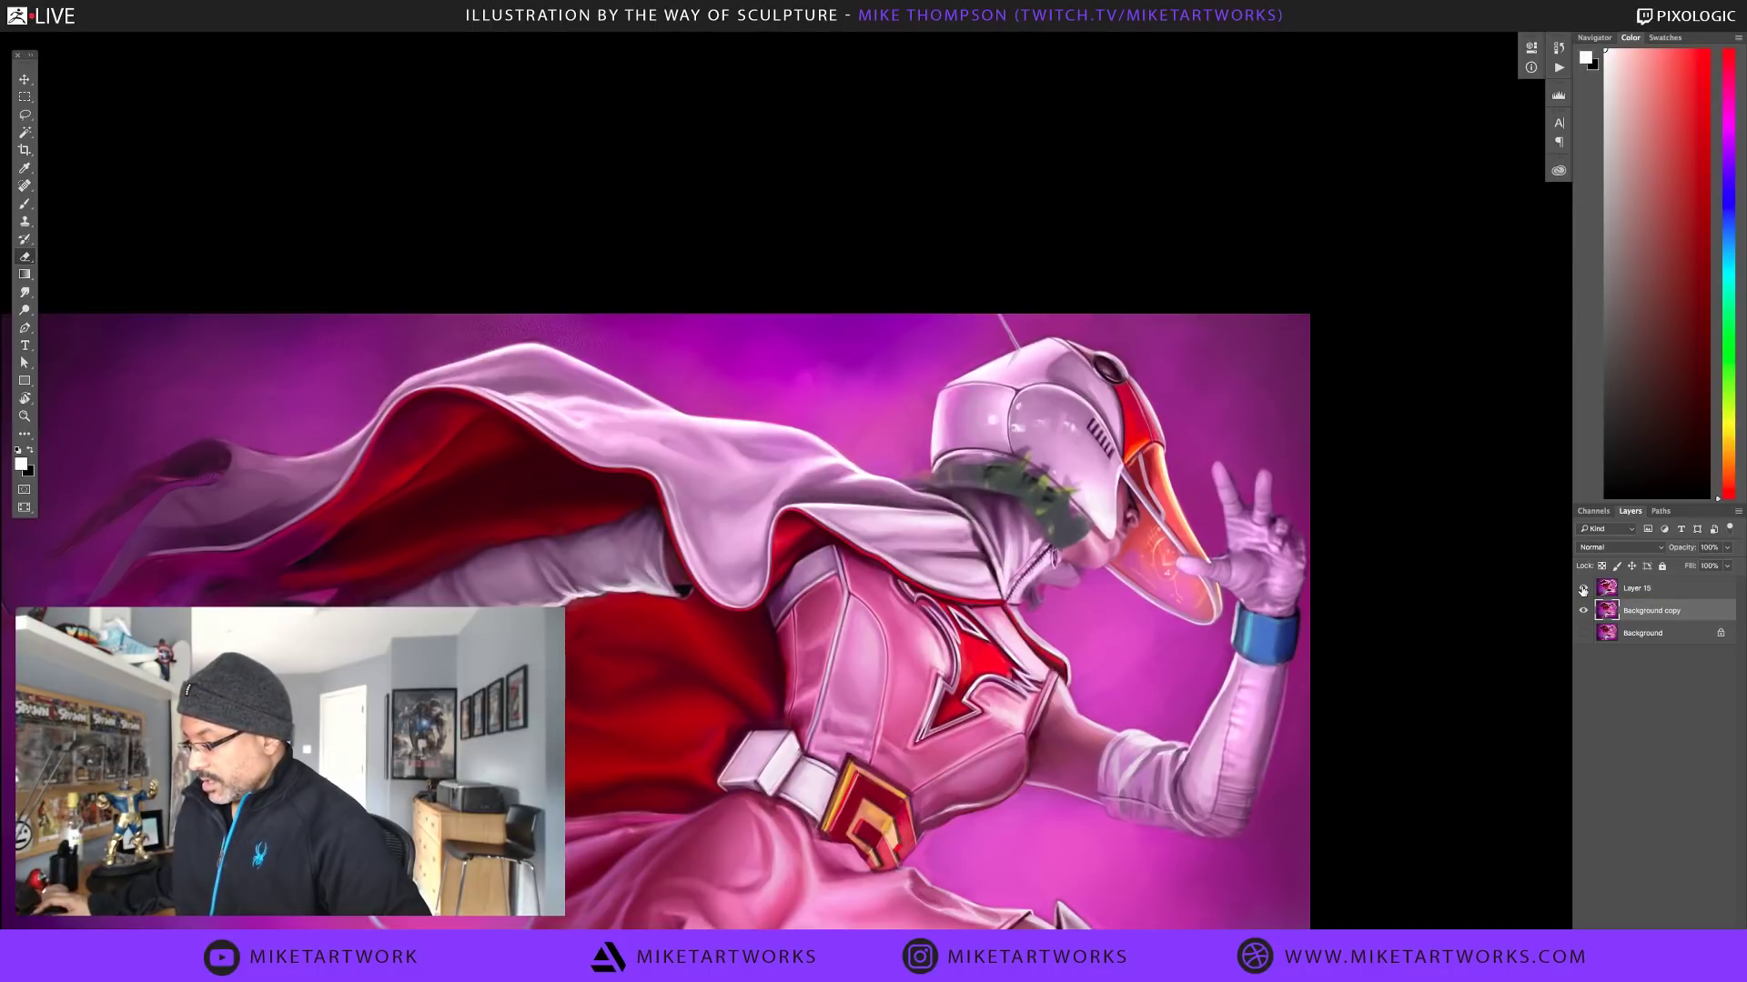
Merge Layer 15 with the Background copy and compare the merged layer with the original Background
{"action": "left_click", "coordinate": [1631, 591], "text": "shift"}
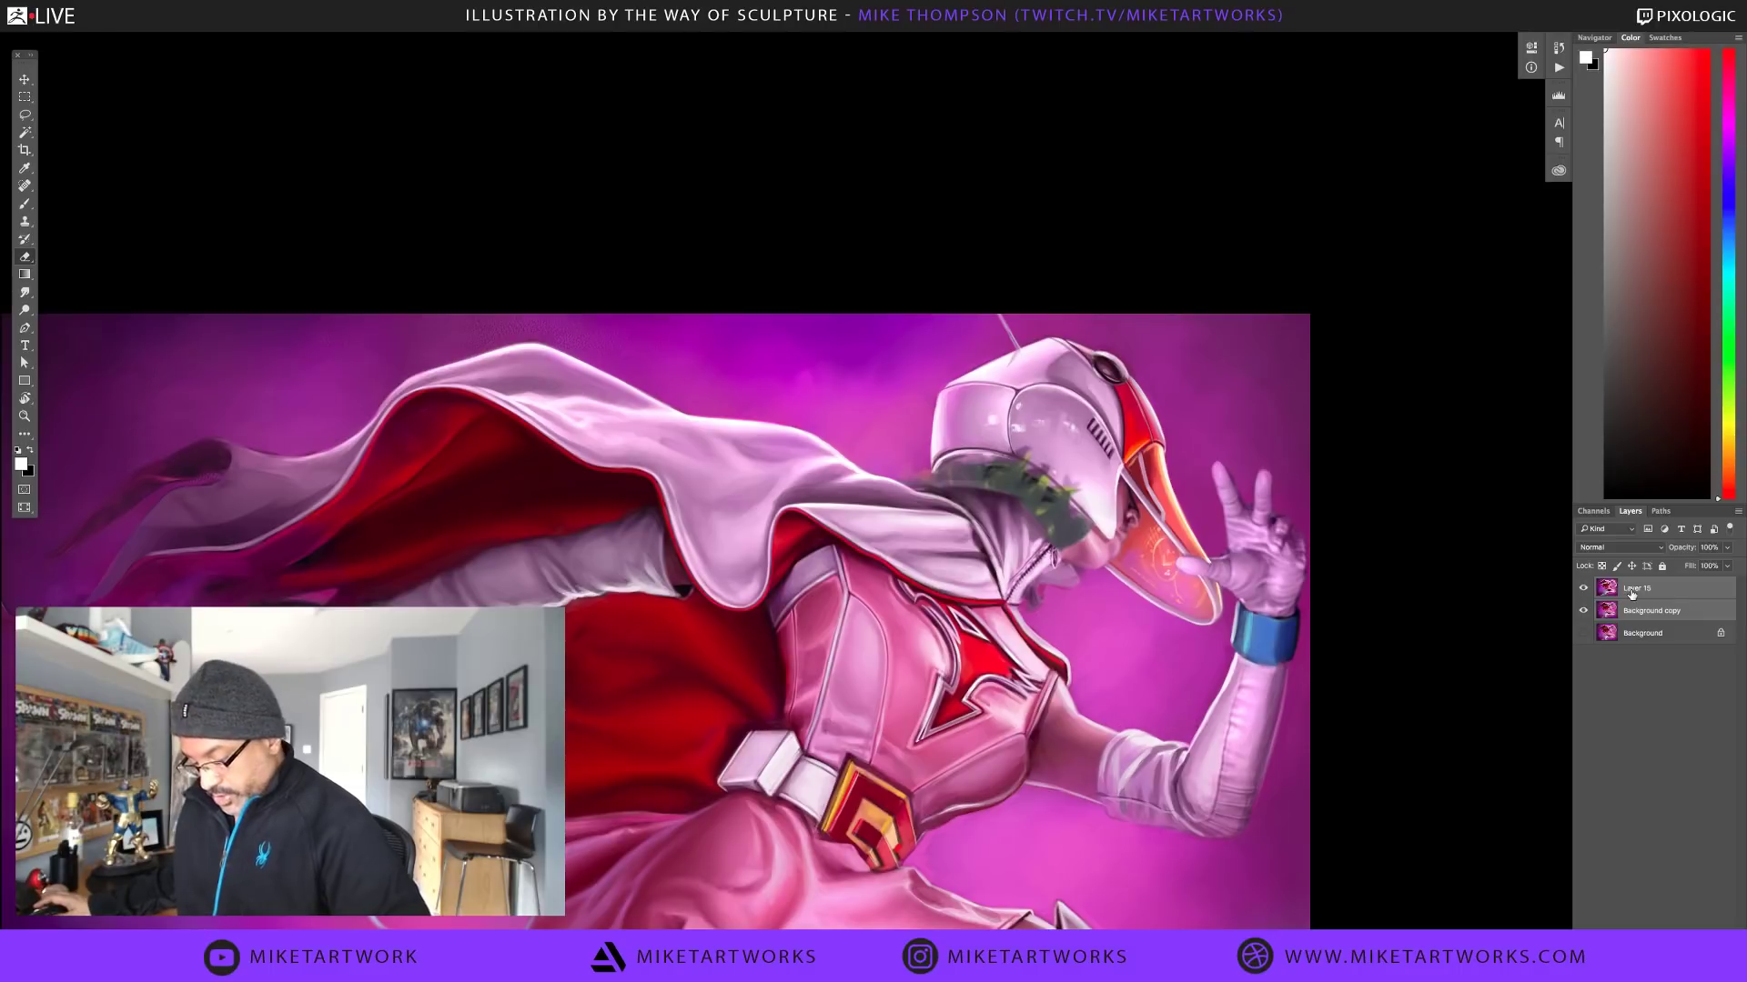
{"action": "key", "text": "ctrl+e"}
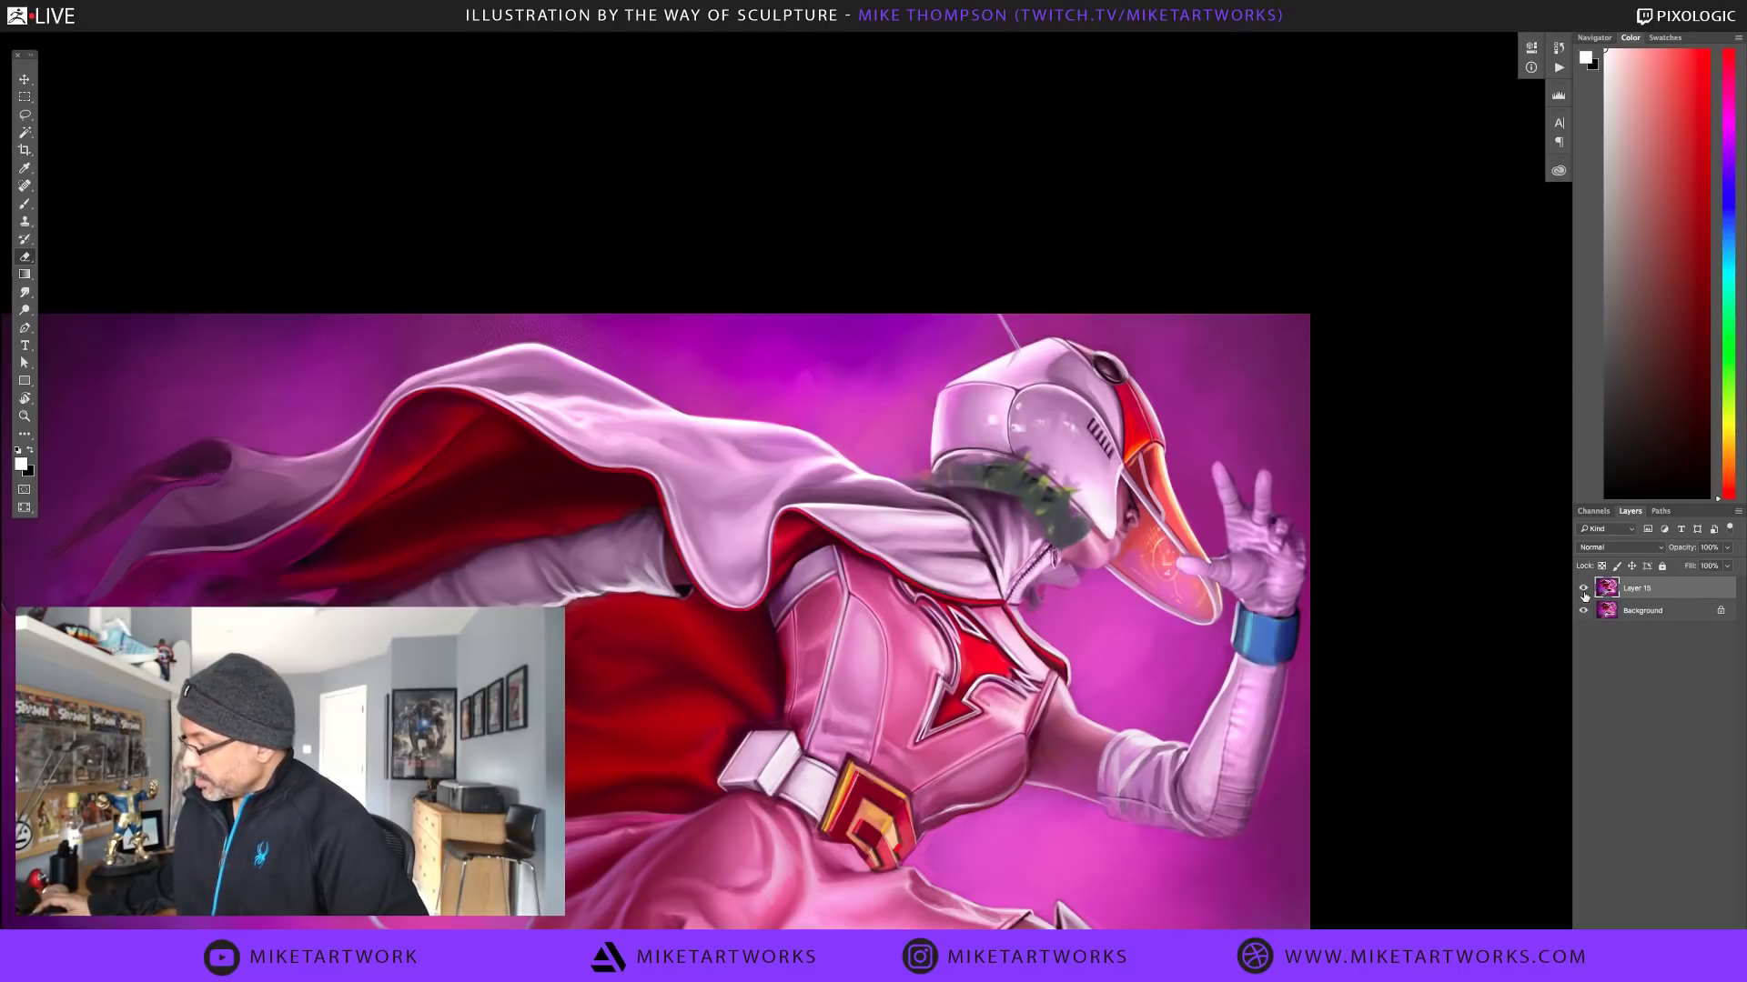
{"action": "left_click", "coordinate": [1582, 588]}
{"action": "left_click", "coordinate": [1582, 588]}
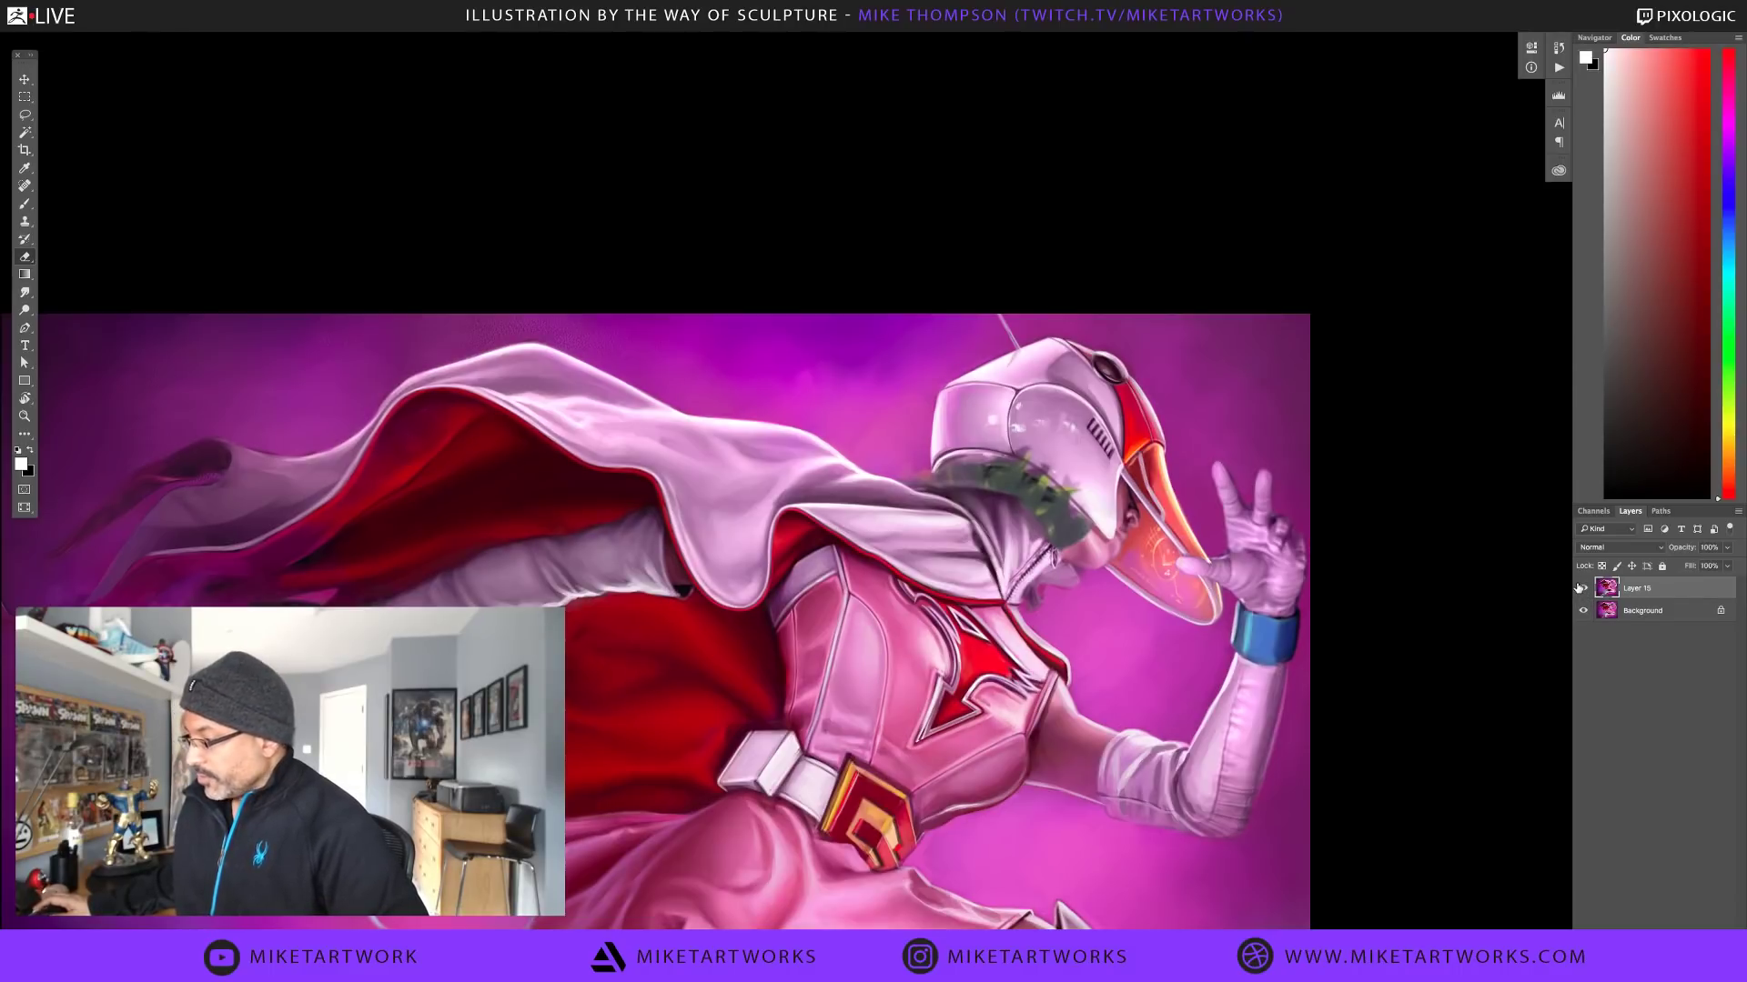
Compare the refined painting with the original Background by toggling Layer 15's visibility off and on
{"action": "left_click", "coordinate": [1582, 589]}
{"action": "left_click", "coordinate": [1582, 588]}
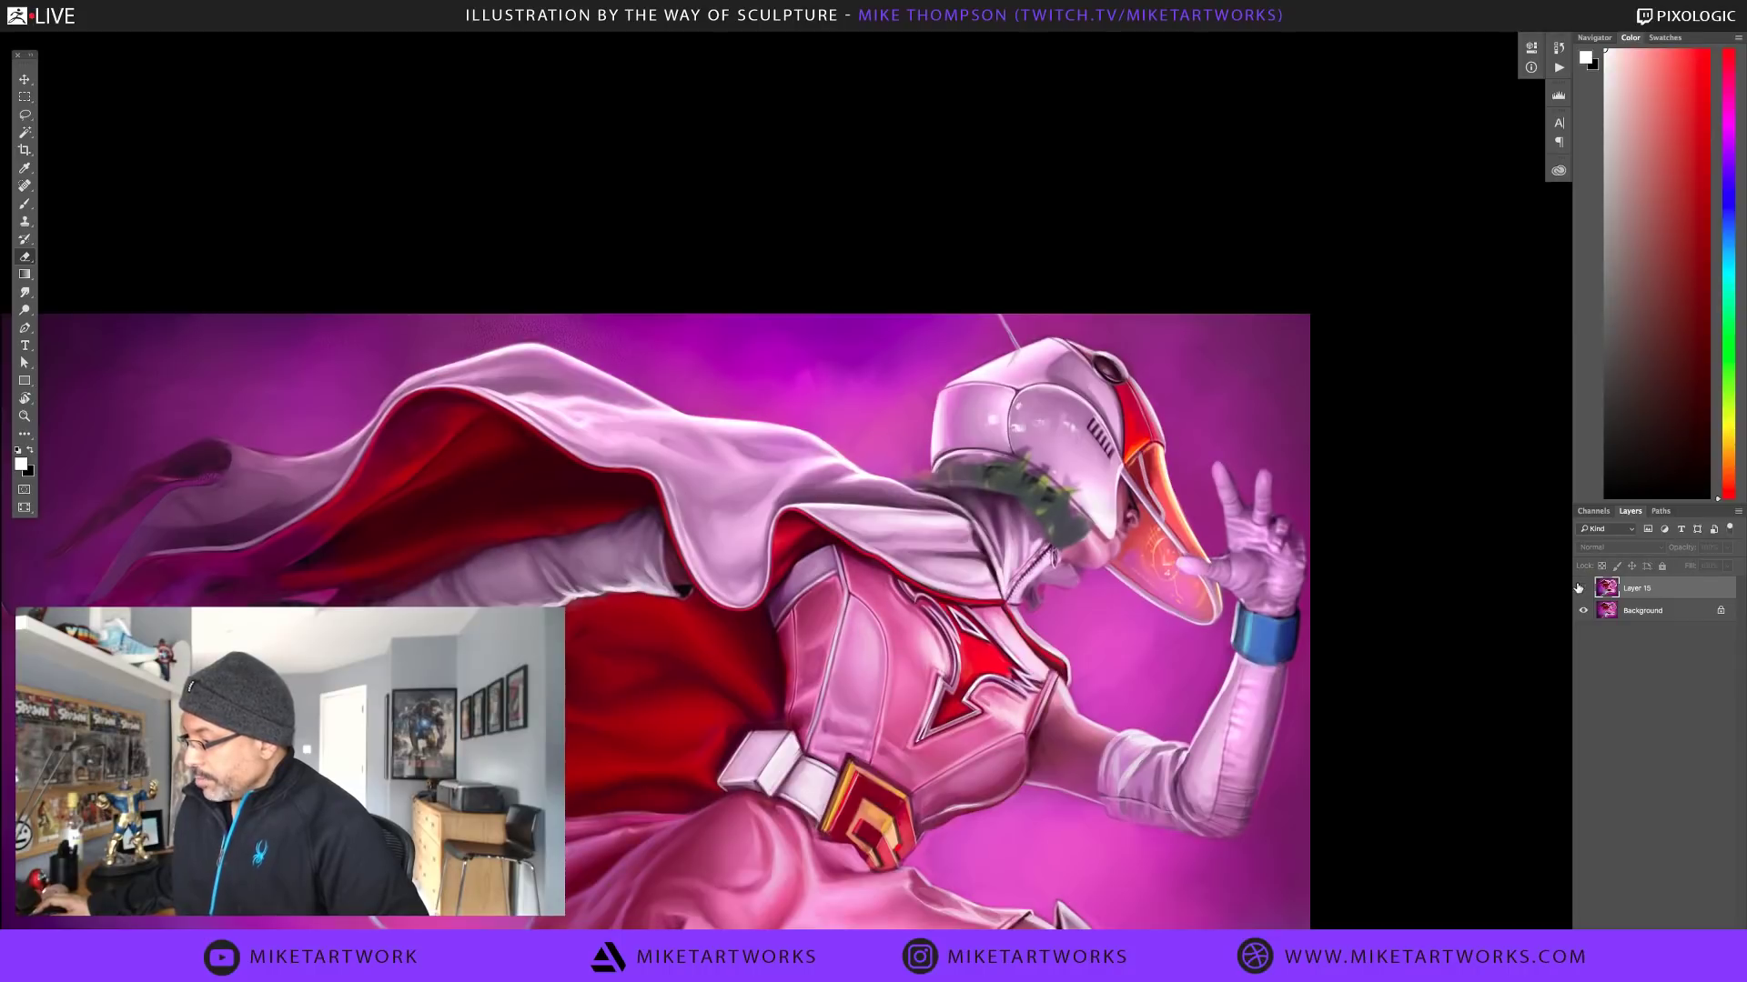
{"action": "left_click", "coordinate": [1582, 588]}
{"action": "left_click", "coordinate": [1582, 588]}
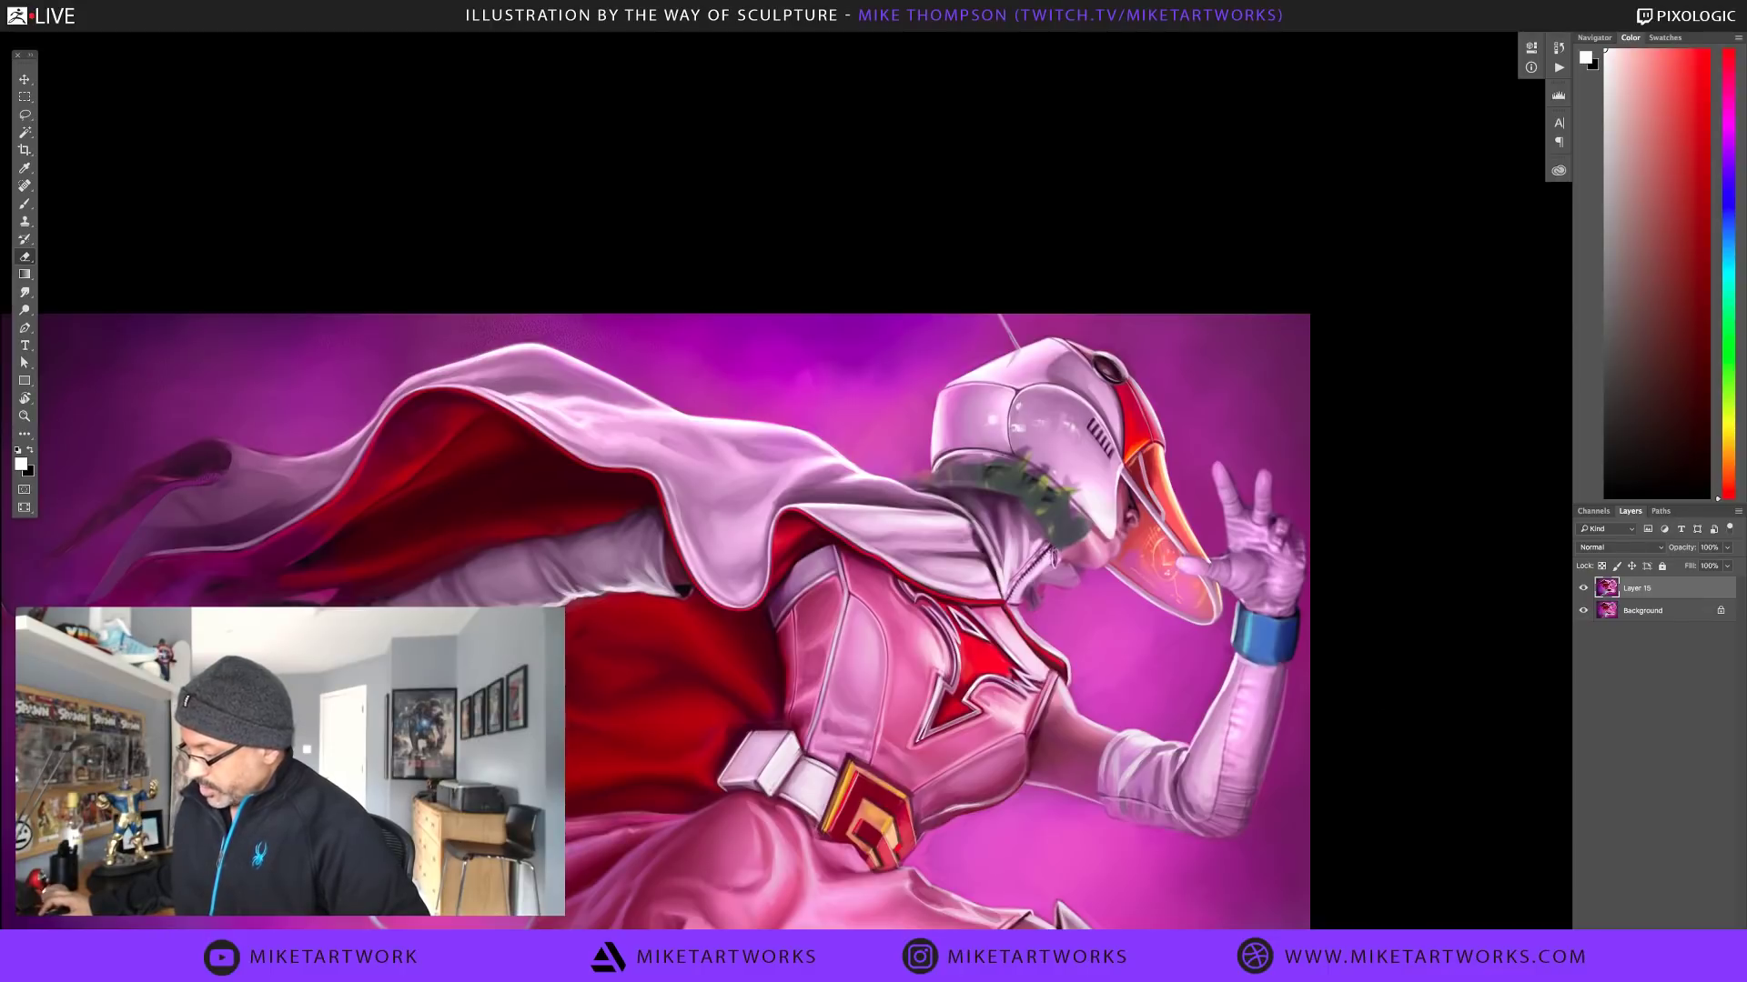
Switch to Corel Painter and close the outdated WorkingJunPainting3.psd document
{"action": "key", "text": "super+Tab"}
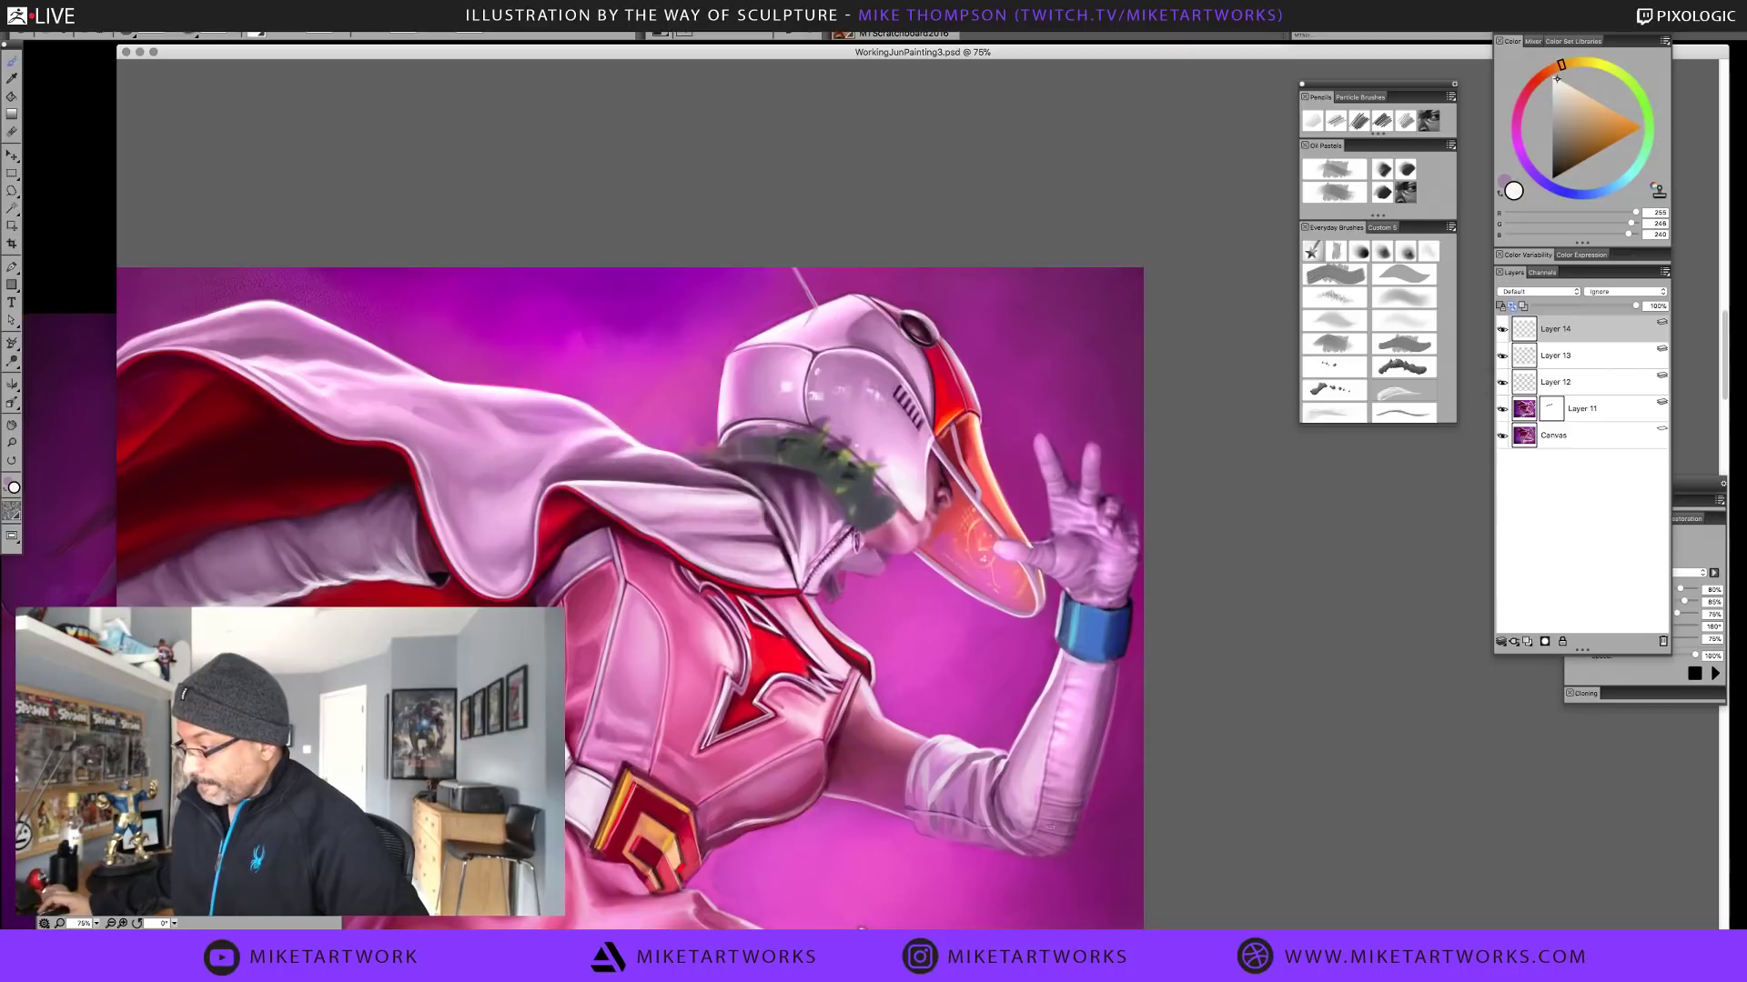
{"action": "left_click_drag", "start_coordinate": [195, 52], "coordinate": [208, 52]}
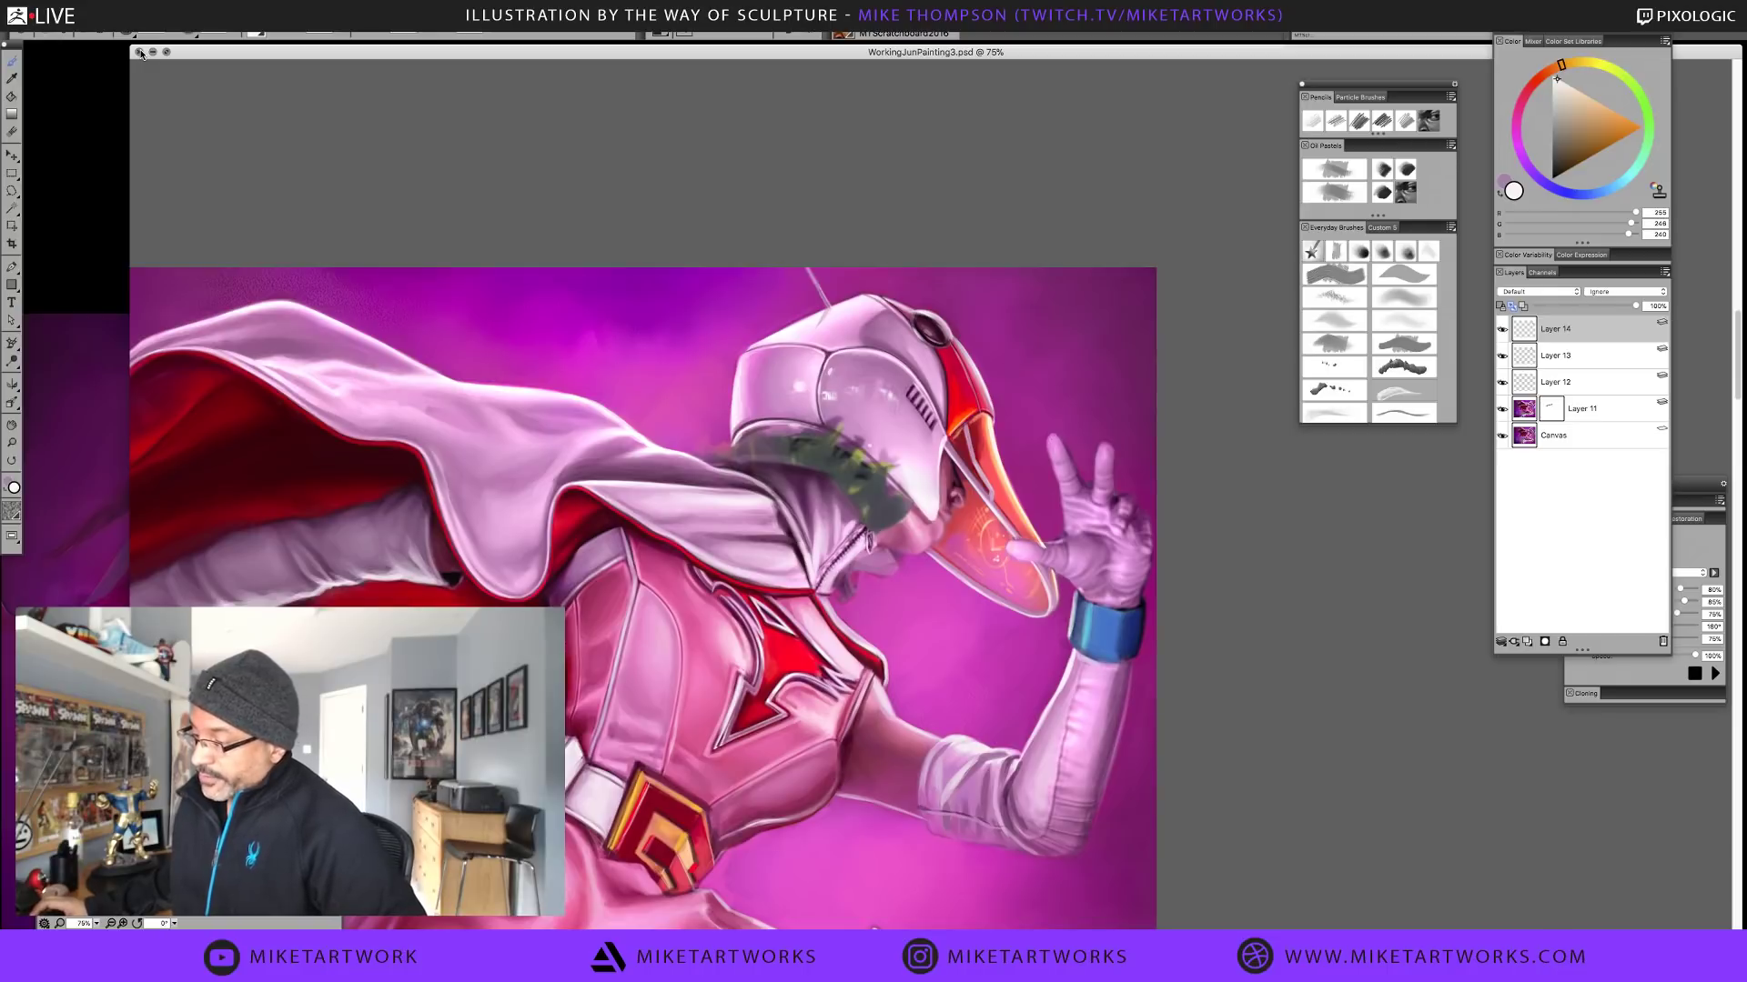
{"action": "left_click", "coordinate": [140, 53]}
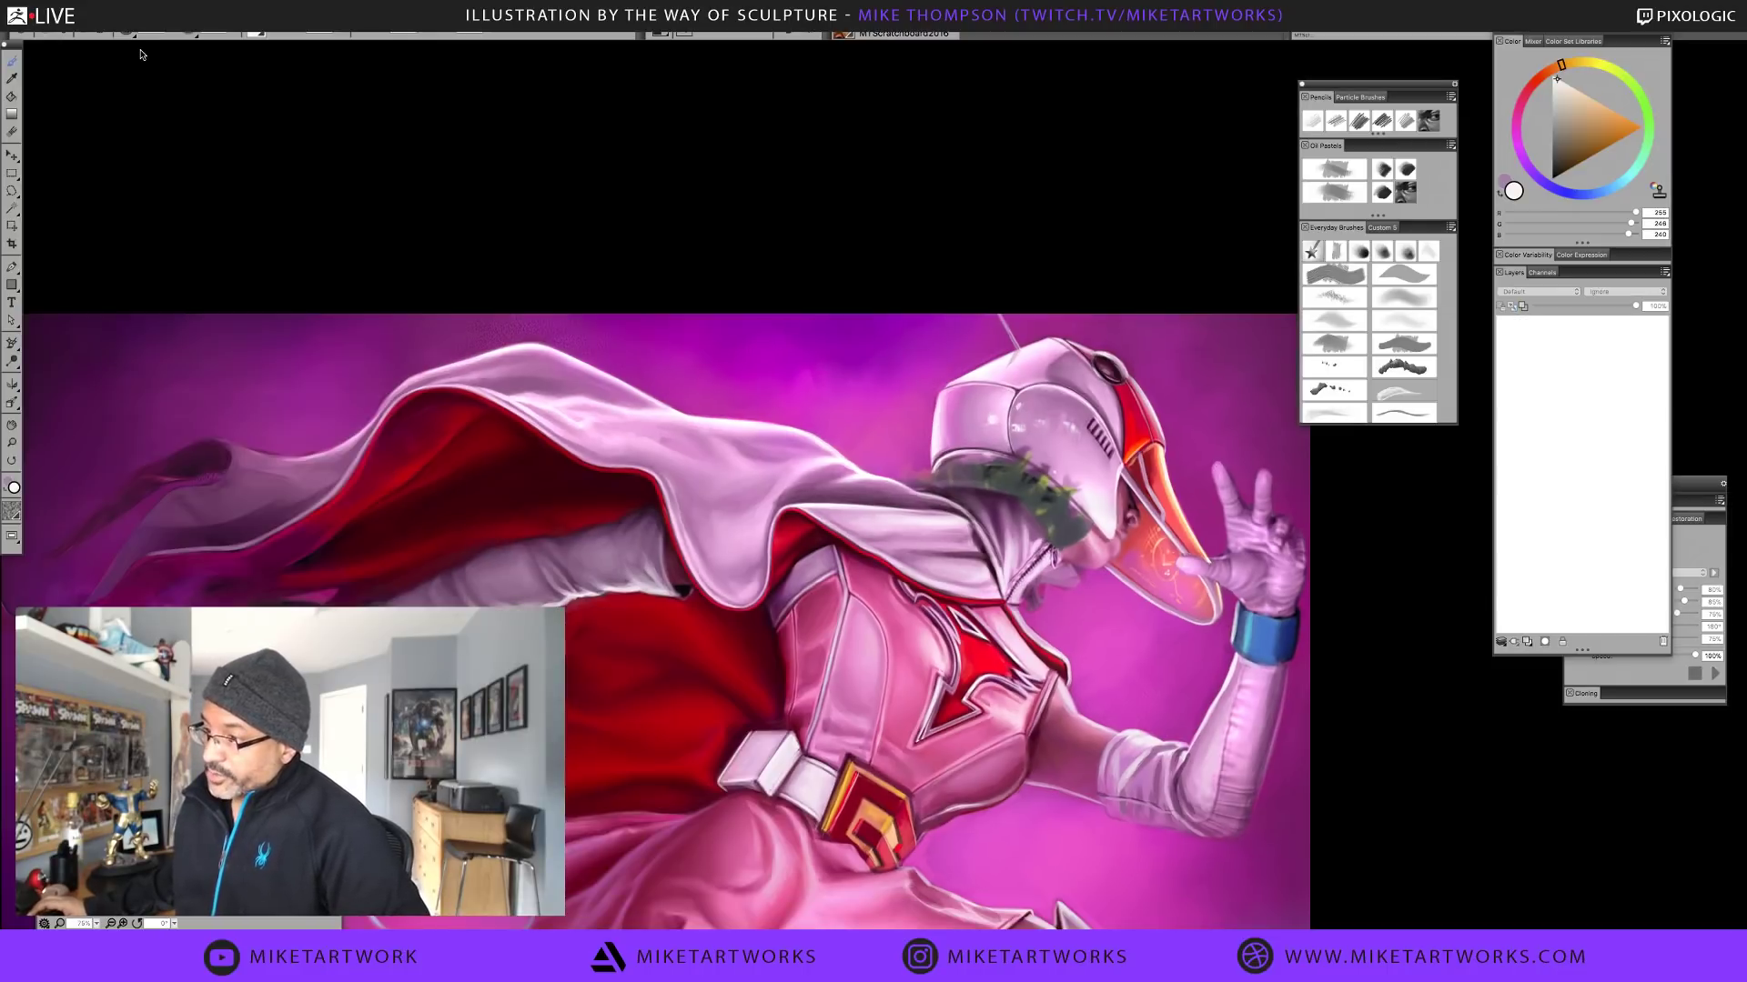
Open the updated WorkingJunPainting3.psd from the zbrushlive folder
{"action": "left_click", "coordinate": [150, 18]}
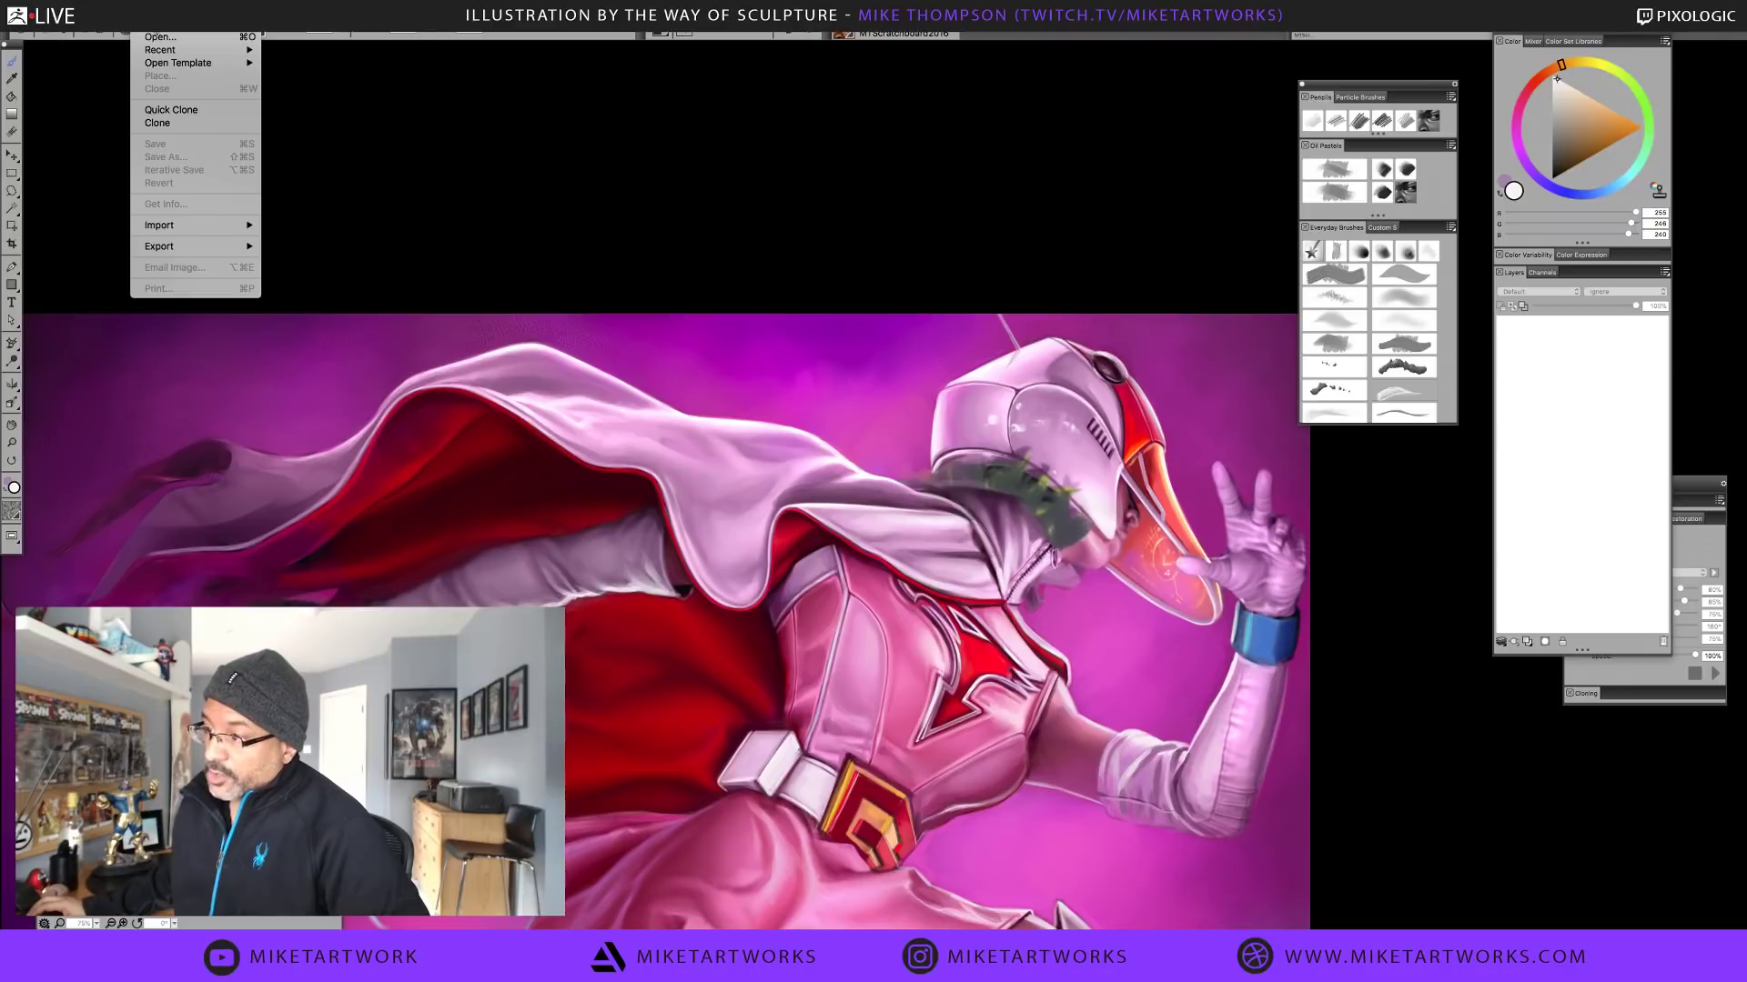
{"action": "left_click", "coordinate": [173, 47]}
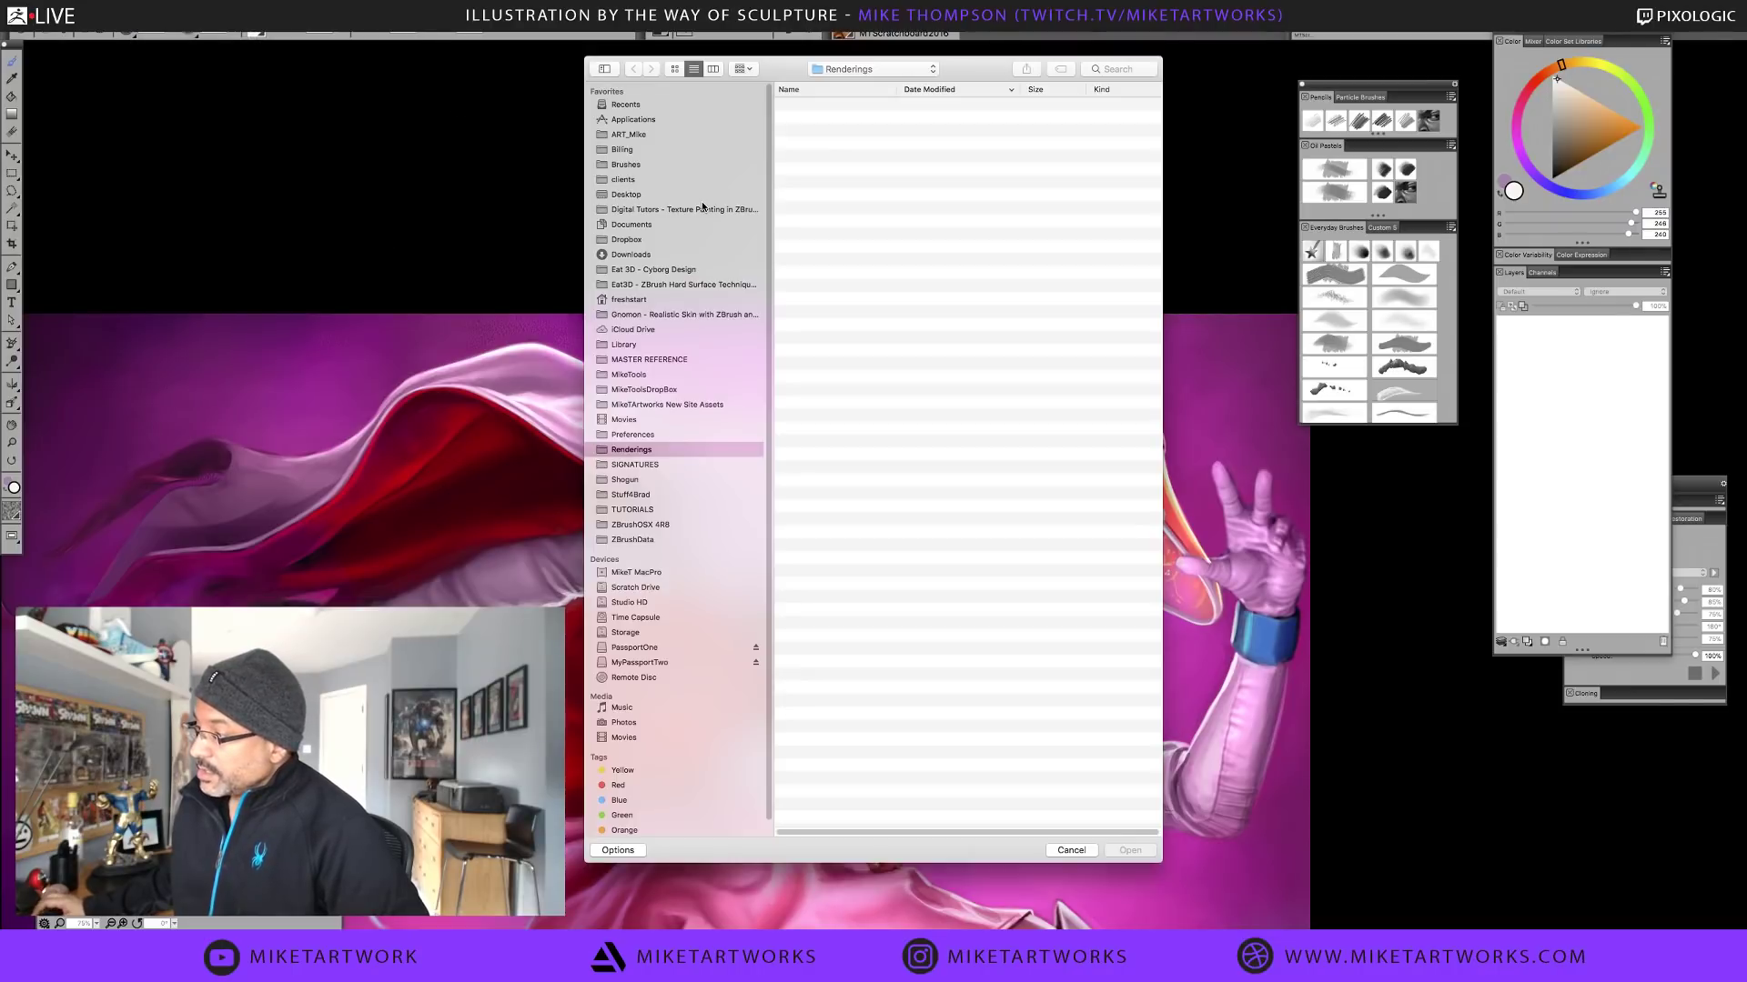
{"action": "left_click", "coordinate": [861, 72]}
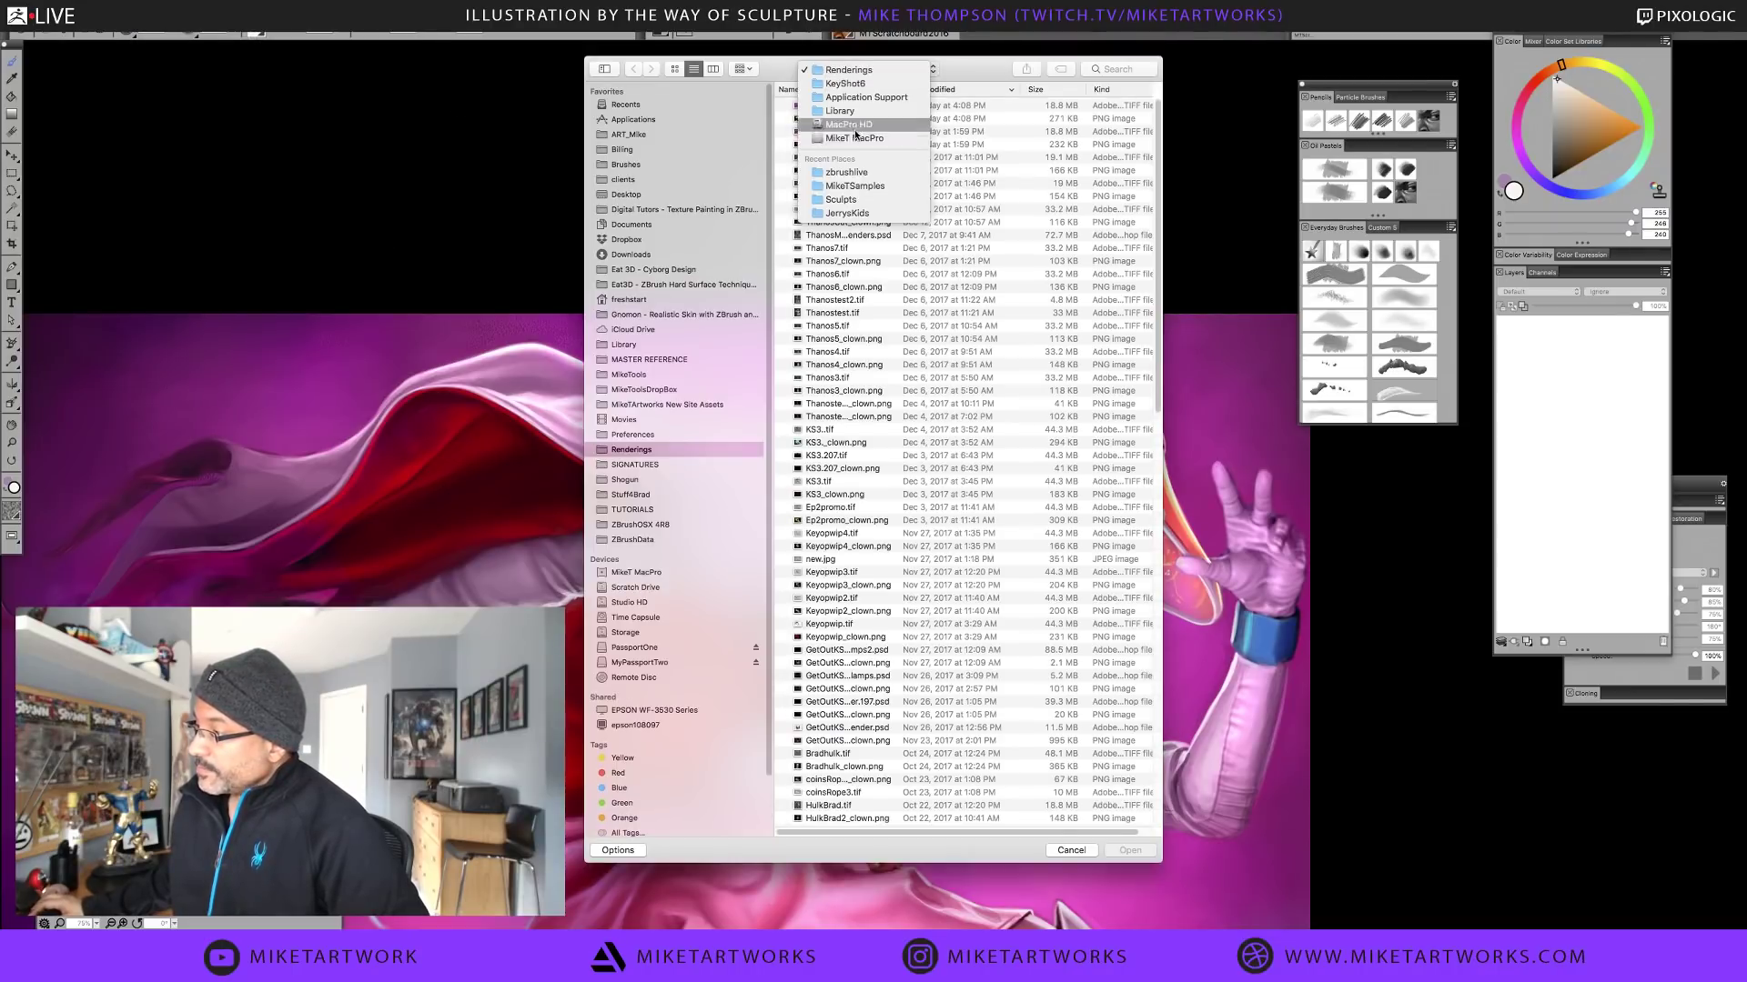
{"action": "left_click", "coordinate": [846, 172]}
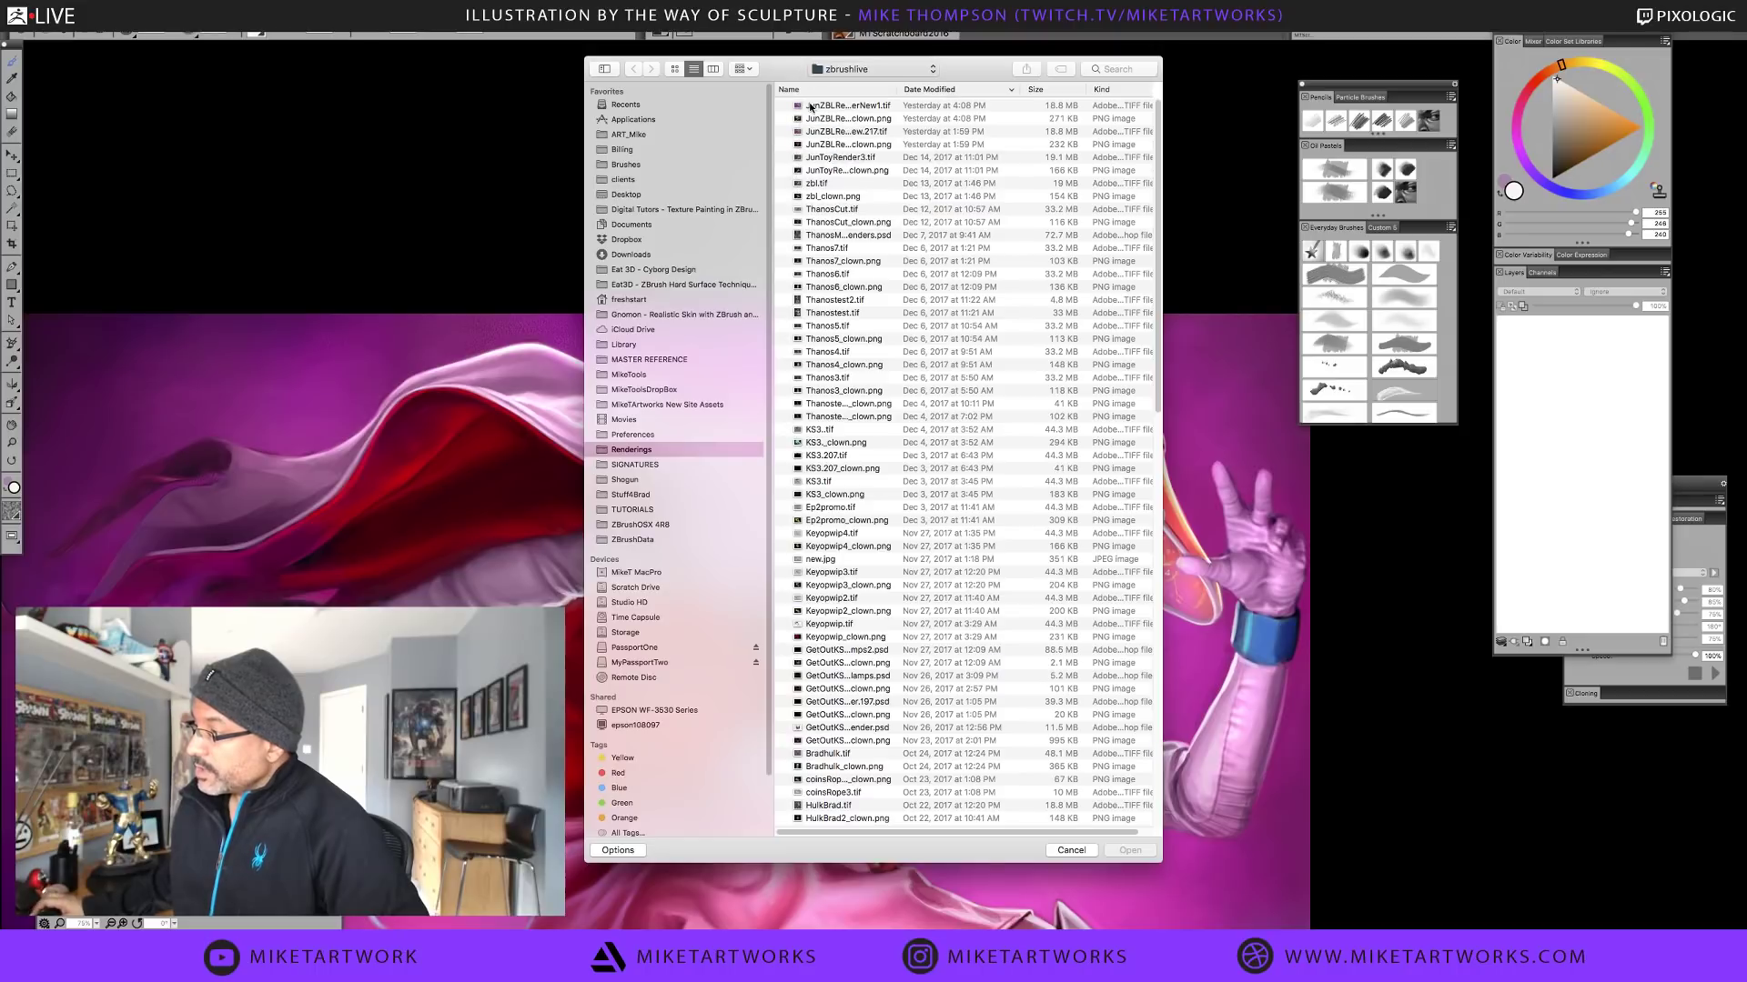
{"action": "left_click", "coordinate": [815, 106]}
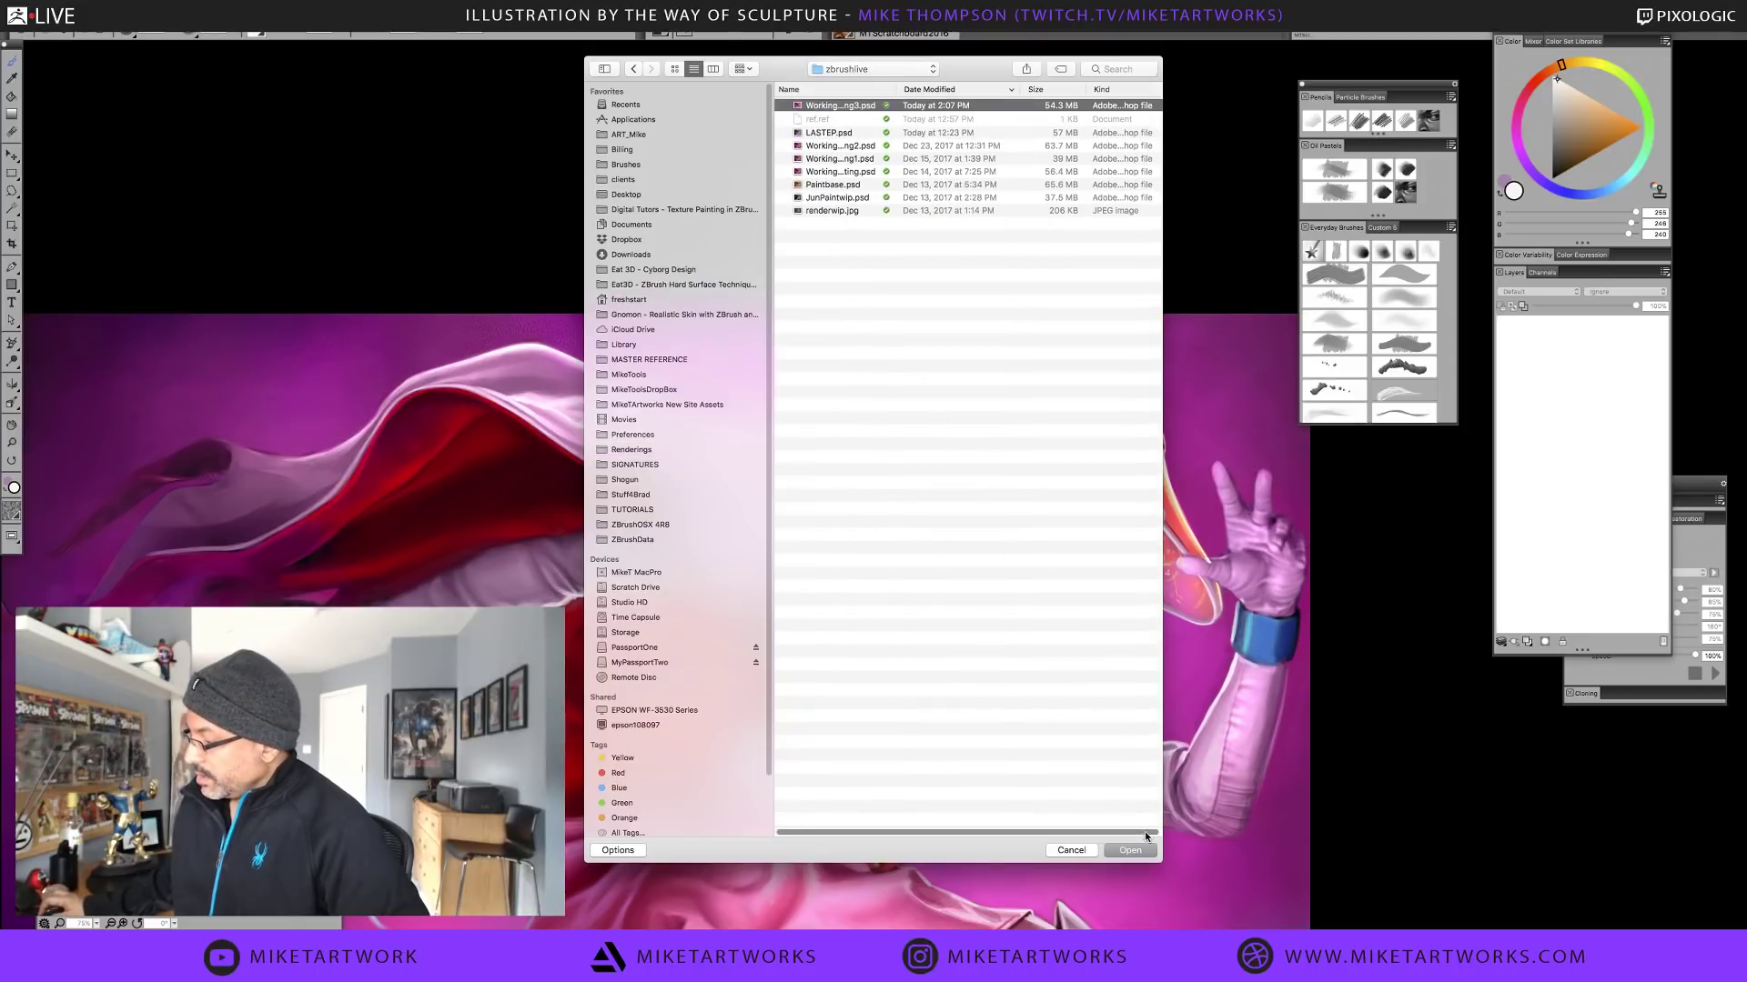
{"action": "key", "text": "Return"}
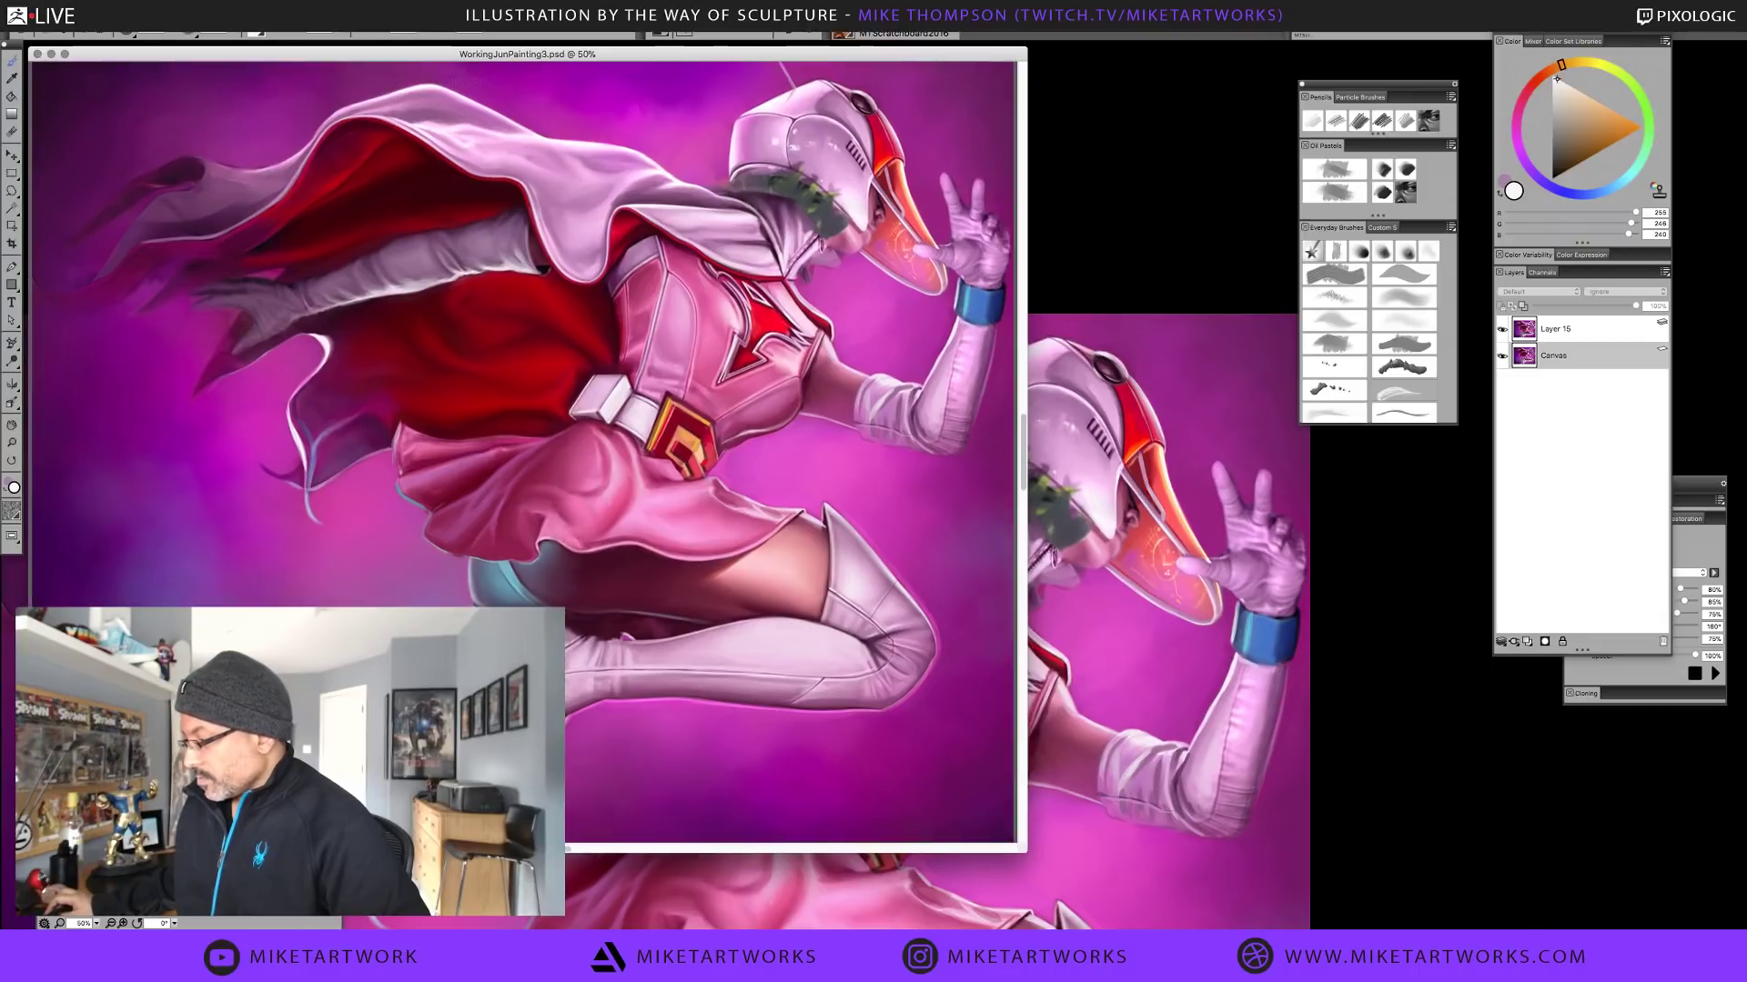
Enlarge the painting's document window and frame the figure's upper body at 66.7%
{"action": "left_click_drag", "start_coordinate": [1020, 849], "coordinate": [1524, 933]}
{"action": "mouse_move", "coordinate": [965, 416]}
{"action": "left_mouse_down"}
{"action": "mouse_move", "coordinate": [1093, 492]}
{"action": "mouse_move", "coordinate": [990, 476]}
{"action": "left_mouse_up"}
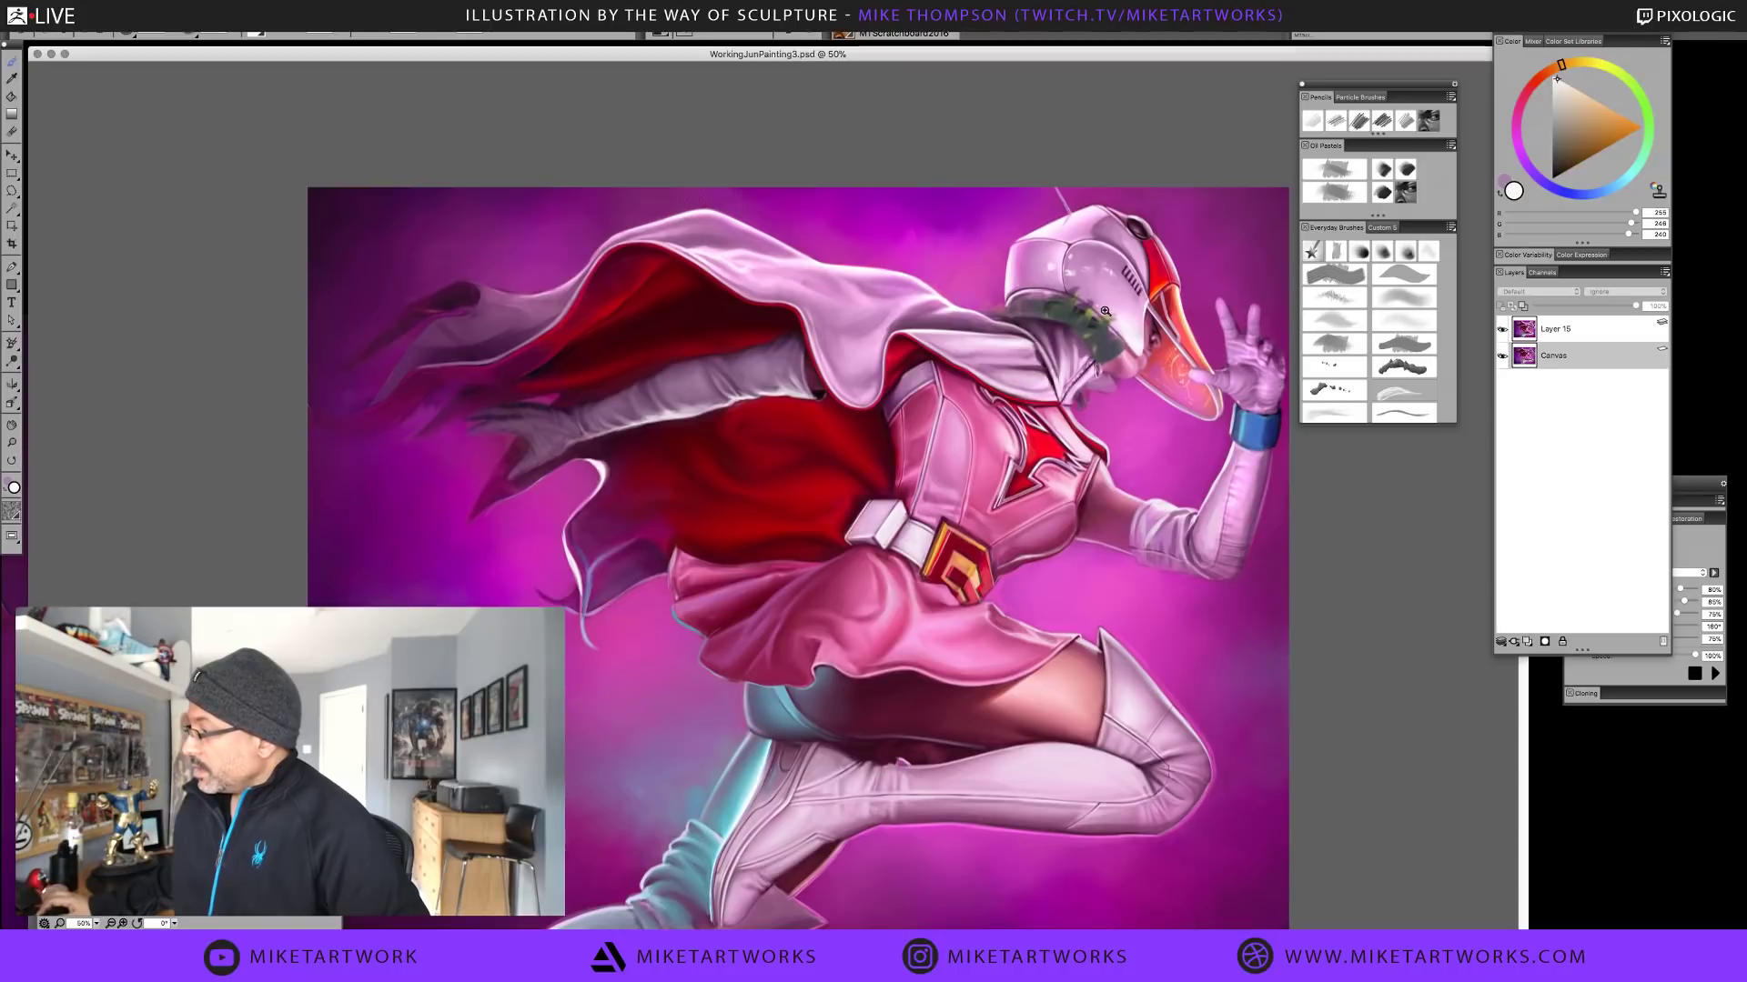
{"action": "scroll", "coordinate": [1106, 310], "scroll_direction": "up", "scroll_amount": 1}
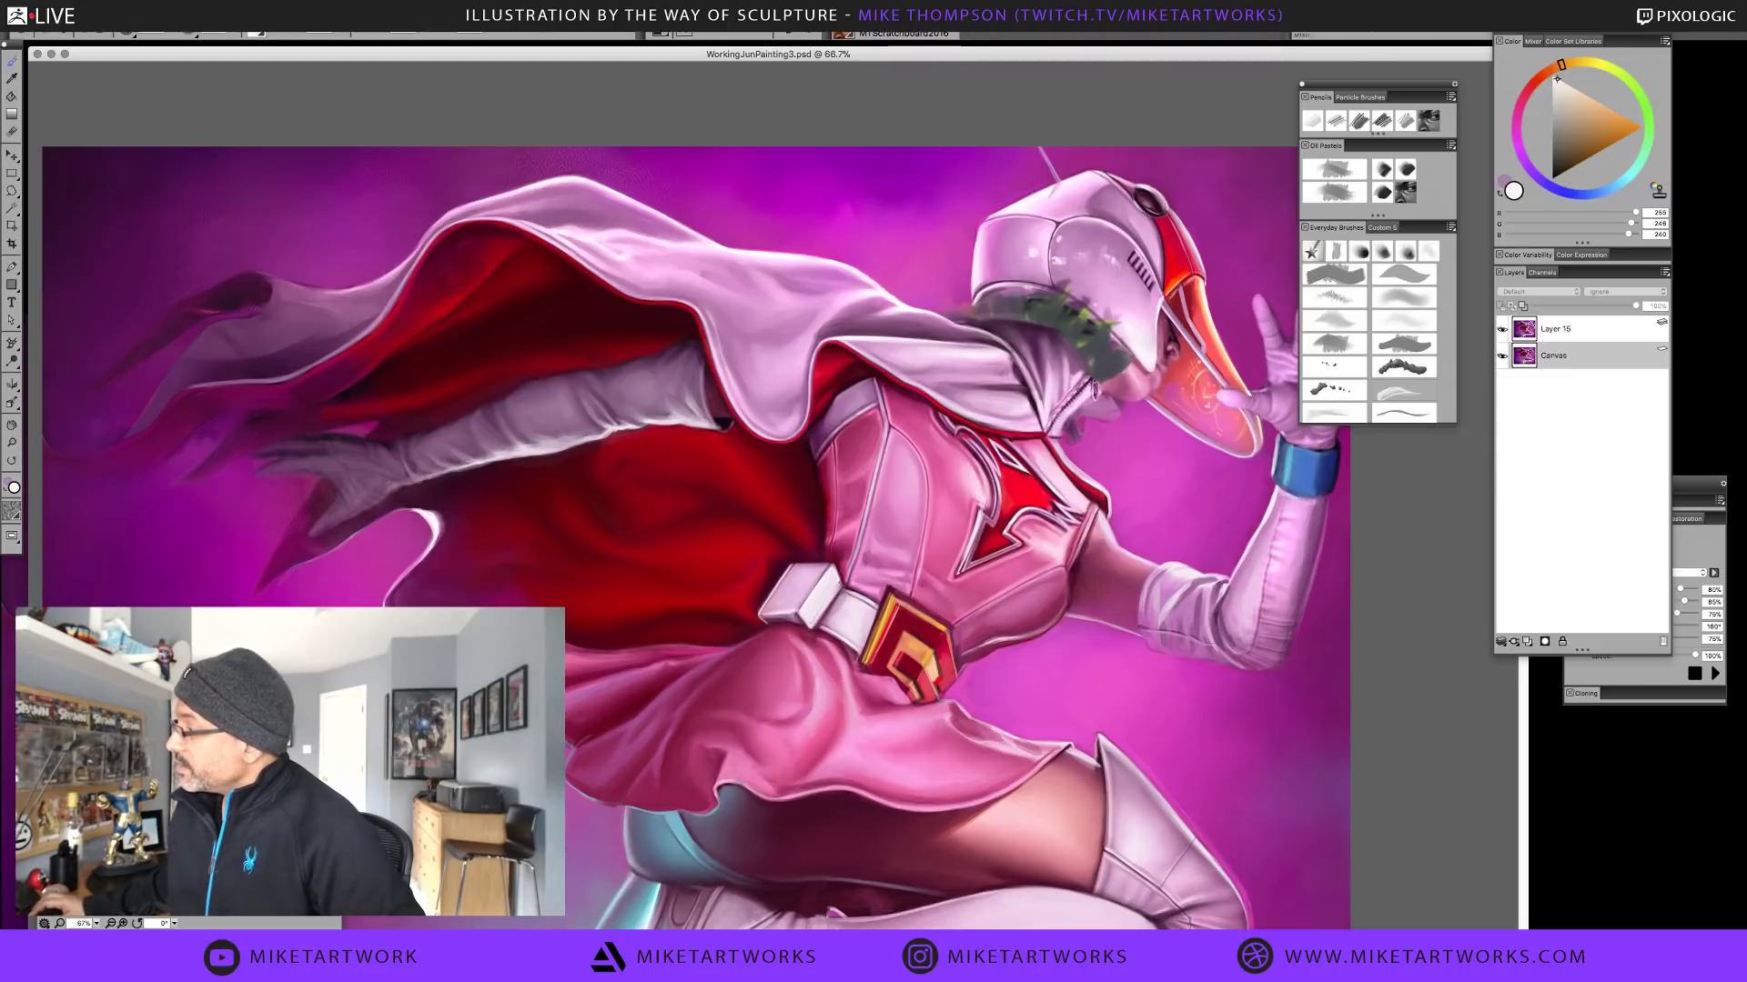
Set the grey helmet reference images to stay always on top of the painting
{"action": "left_click", "coordinate": [1248, 34]}
{"action": "mouse_move", "coordinate": [1279, 98]}
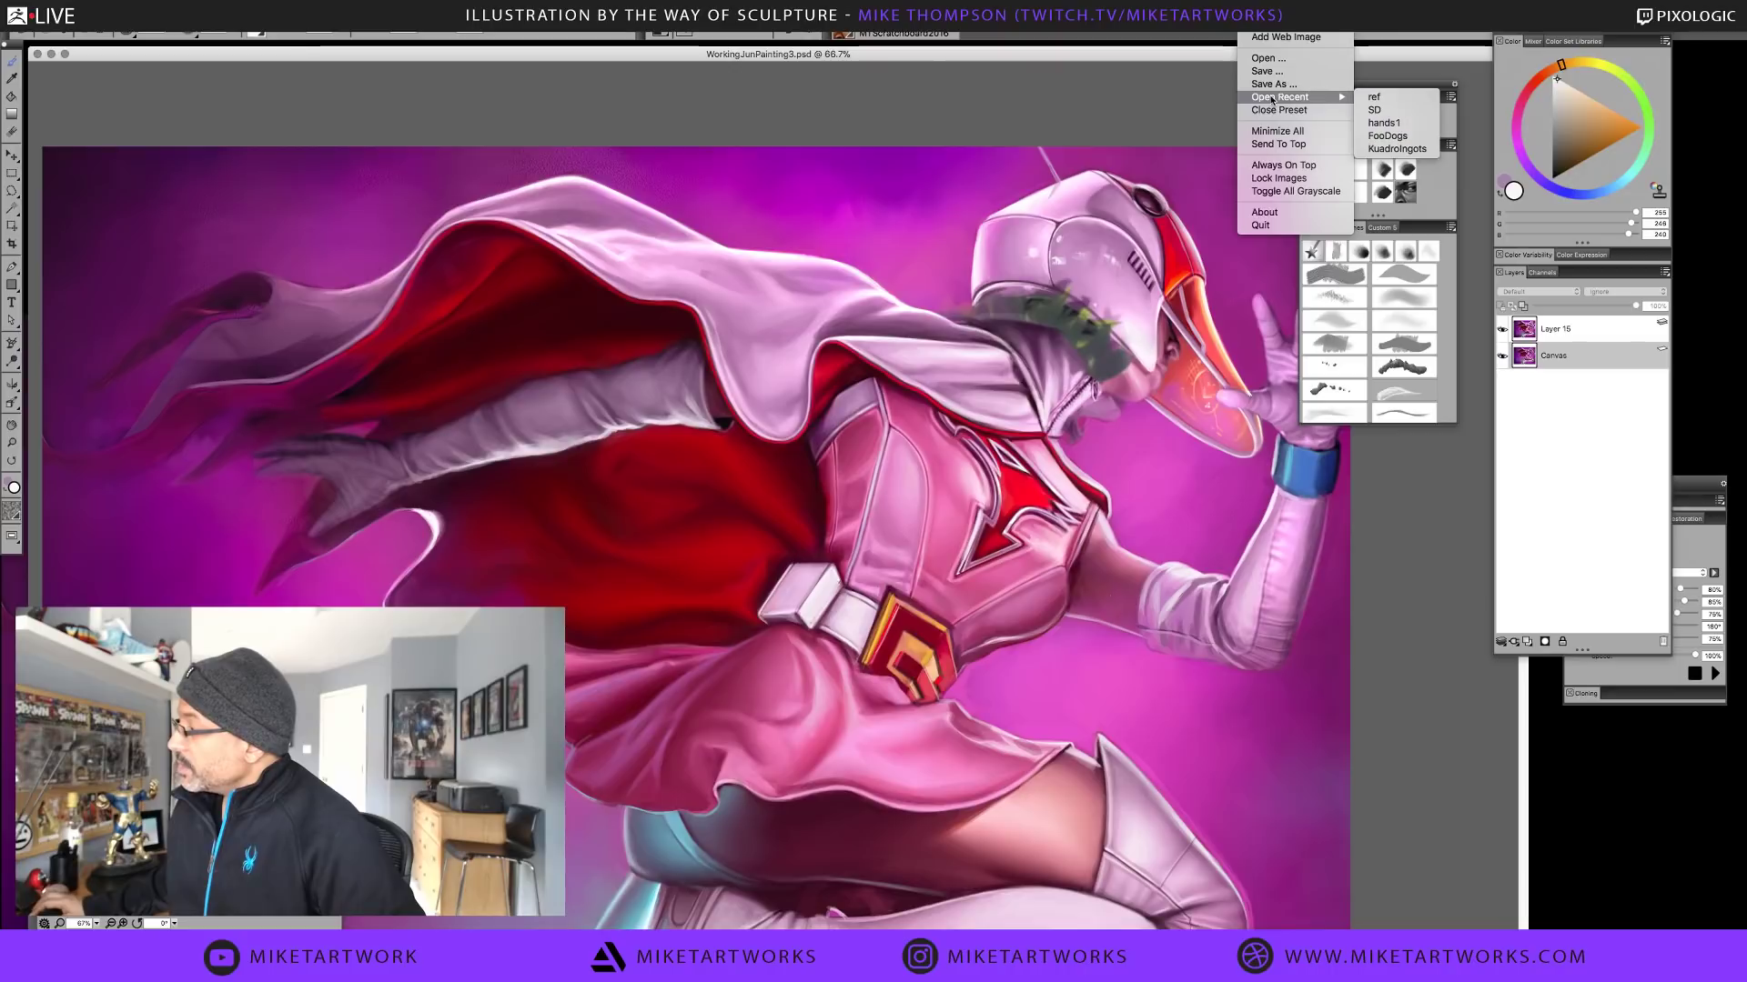
{"action": "left_click", "coordinate": [1283, 166]}
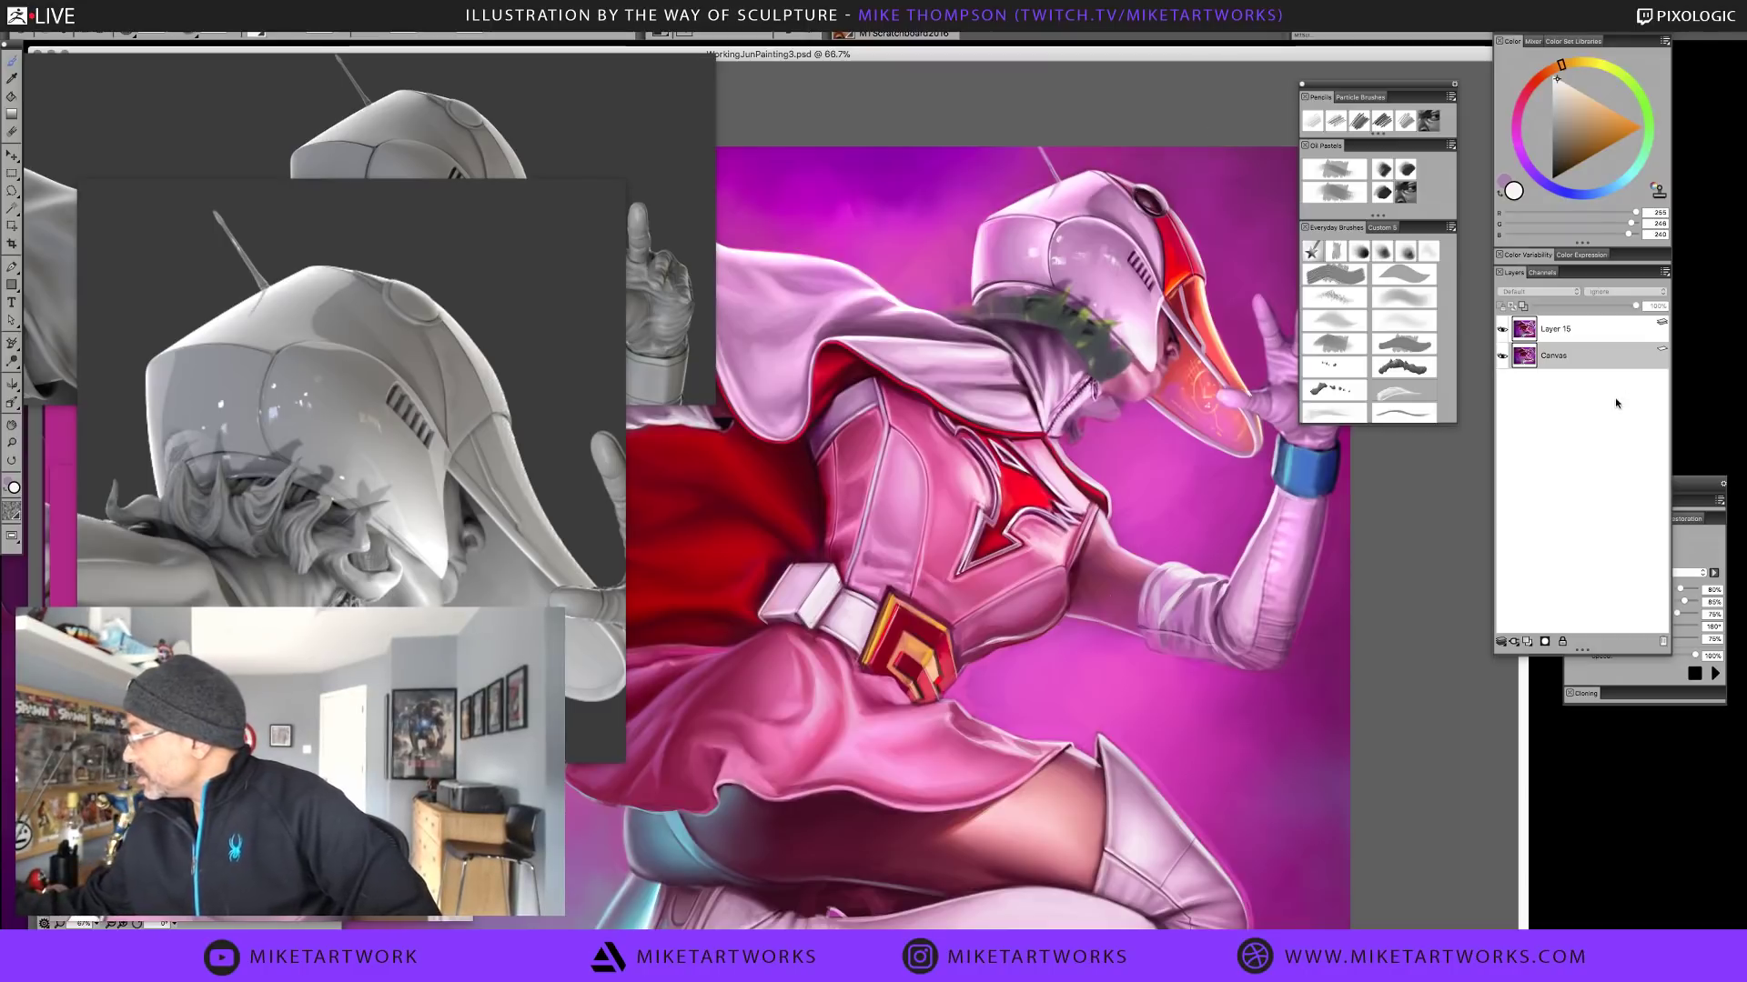
Create a new layer above Layer 15 and brush soft white highlights over the side of the helmet
{"action": "key", "text": "ctrl+shift+n"}
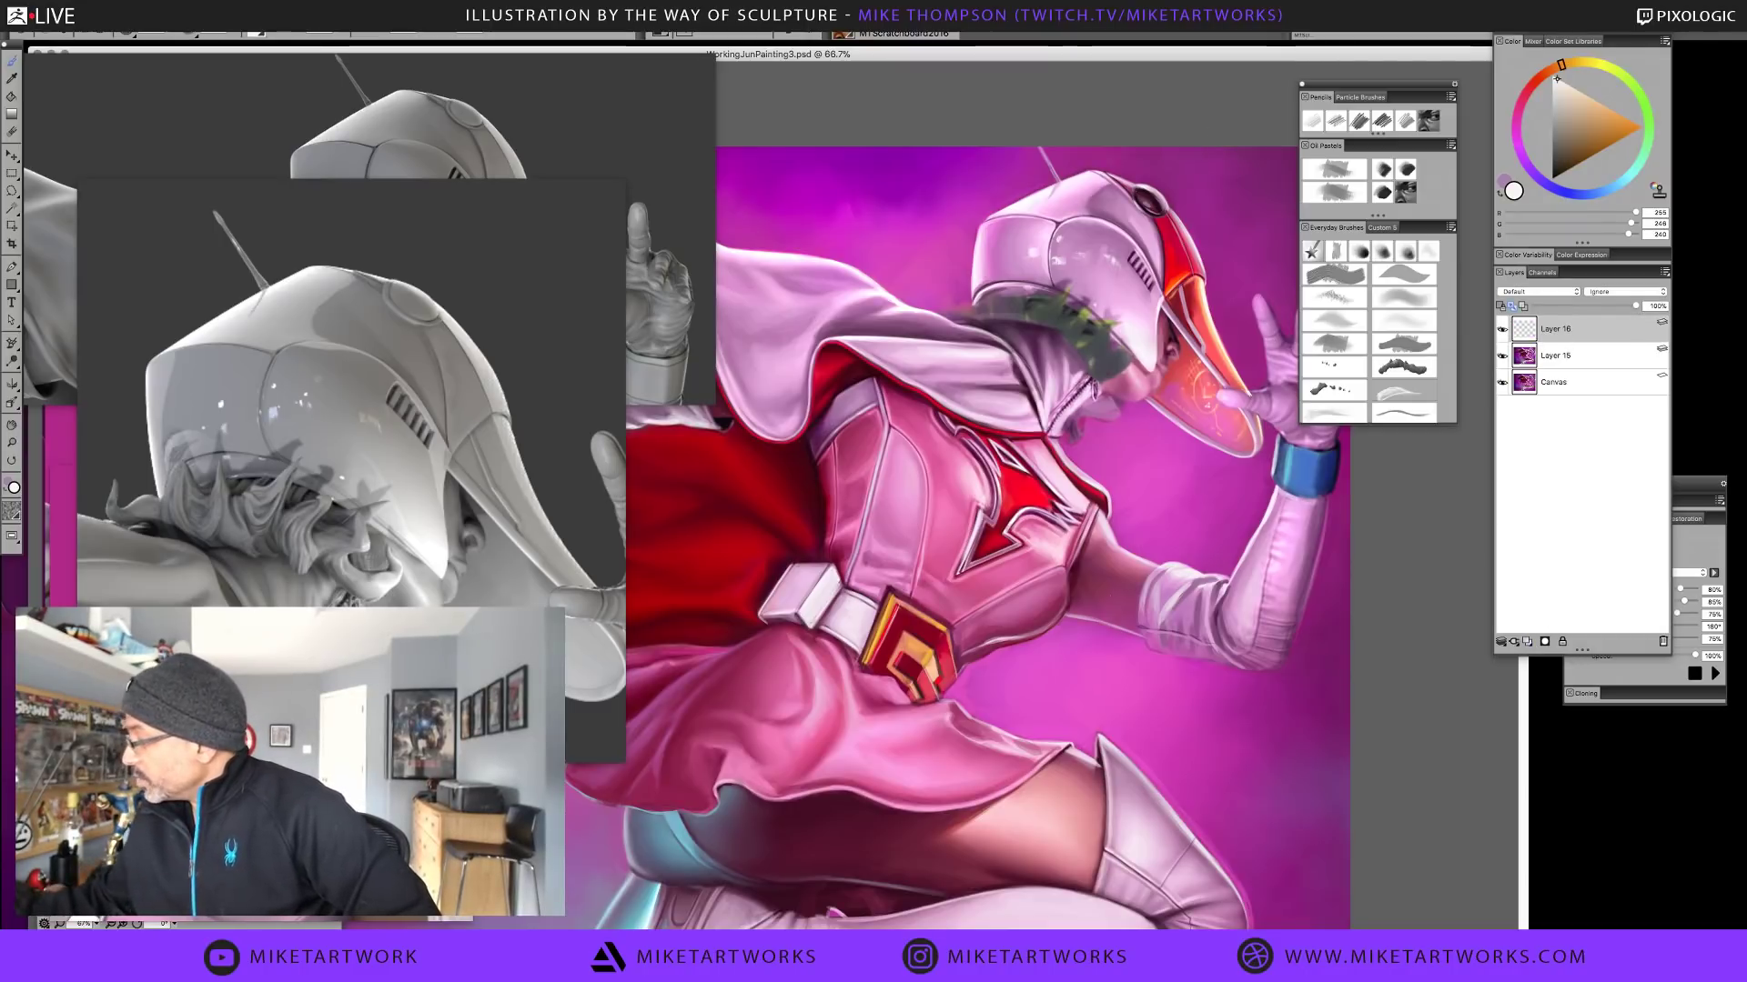
{"action": "left_click", "coordinate": [1553, 77]}
{"action": "left_click_drag", "start_coordinate": [1199, 272], "coordinate": [1219, 245]}
{"action": "left_click_drag", "start_coordinate": [1091, 201], "coordinate": [1160, 287]}
{"action": "key", "text": "ctrl+z"}
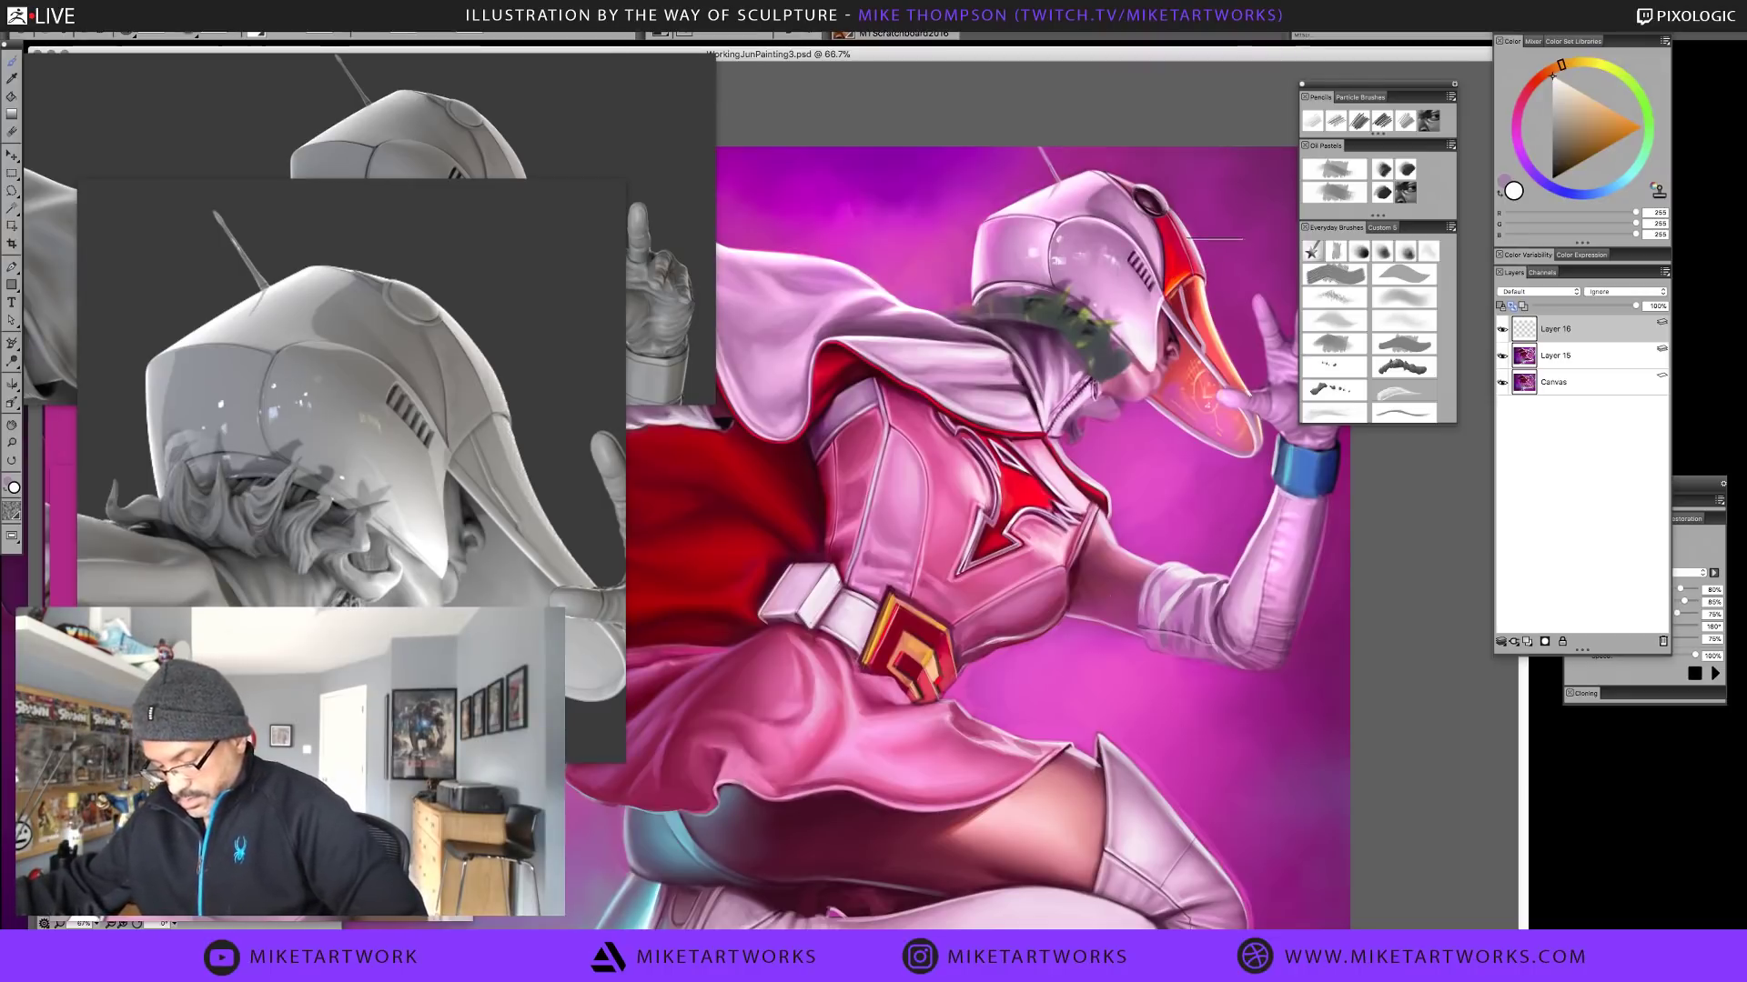
{"action": "left_click_drag", "start_coordinate": [1091, 222], "coordinate": [1151, 273]}
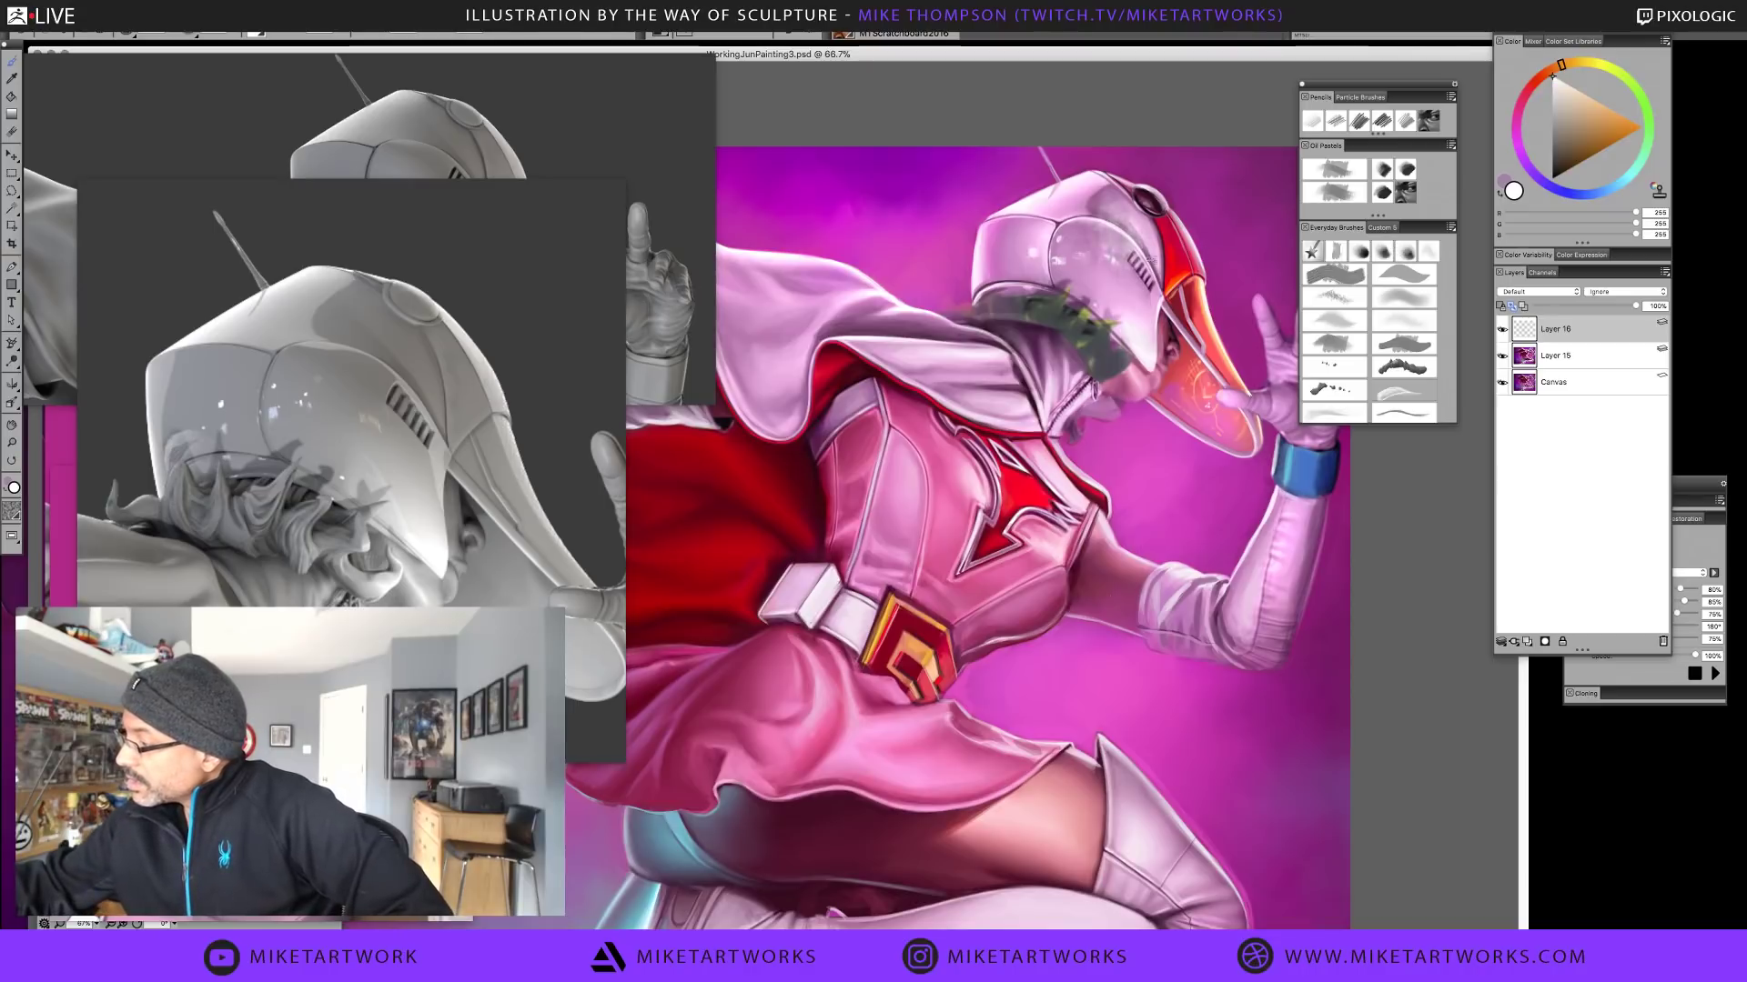
{"action": "mouse_move", "coordinate": [1090, 187]}
{"action": "left_mouse_down"}
{"action": "mouse_move", "coordinate": [1155, 250]}
{"action": "mouse_move", "coordinate": [1102, 241]}
{"action": "mouse_move", "coordinate": [1155, 295]}
{"action": "left_mouse_up"}
{"action": "mouse_move", "coordinate": [1078, 191]}
{"action": "left_mouse_down"}
{"action": "mouse_move", "coordinate": [1146, 262]}
{"action": "mouse_move", "coordinate": [1110, 255]}
{"action": "mouse_move", "coordinate": [1128, 300]}
{"action": "left_mouse_up"}
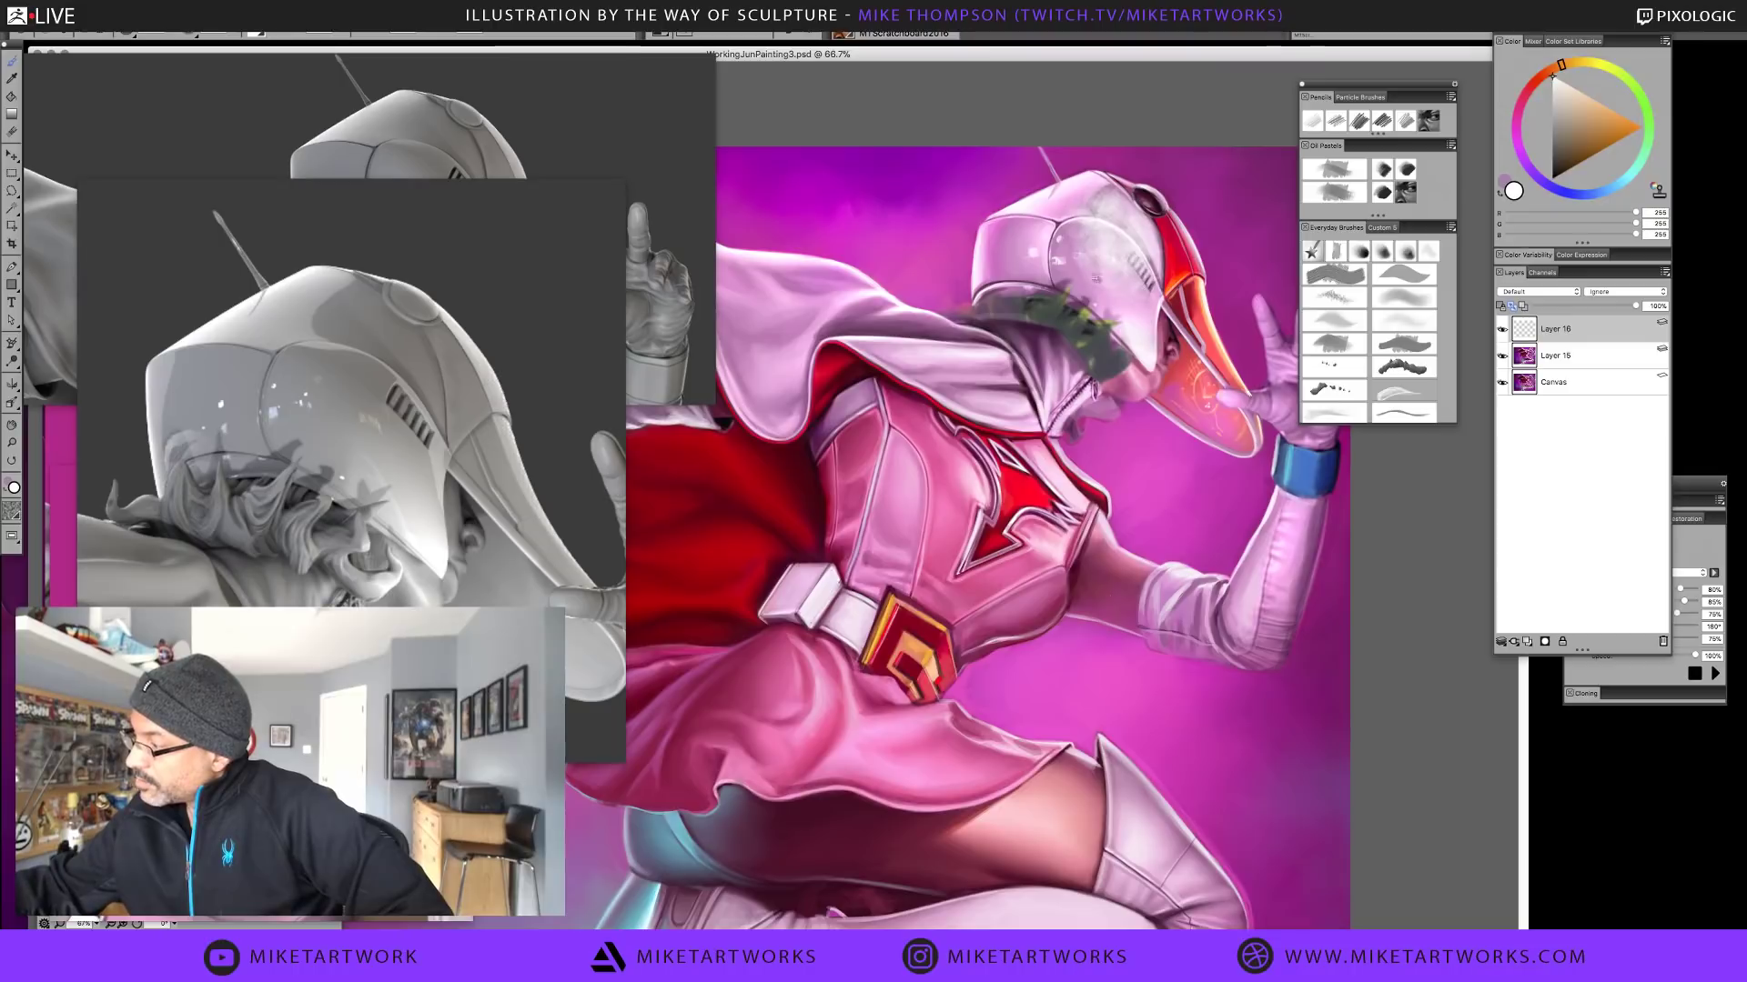
{"action": "left_click_drag", "start_coordinate": [1068, 224], "coordinate": [1112, 261]}
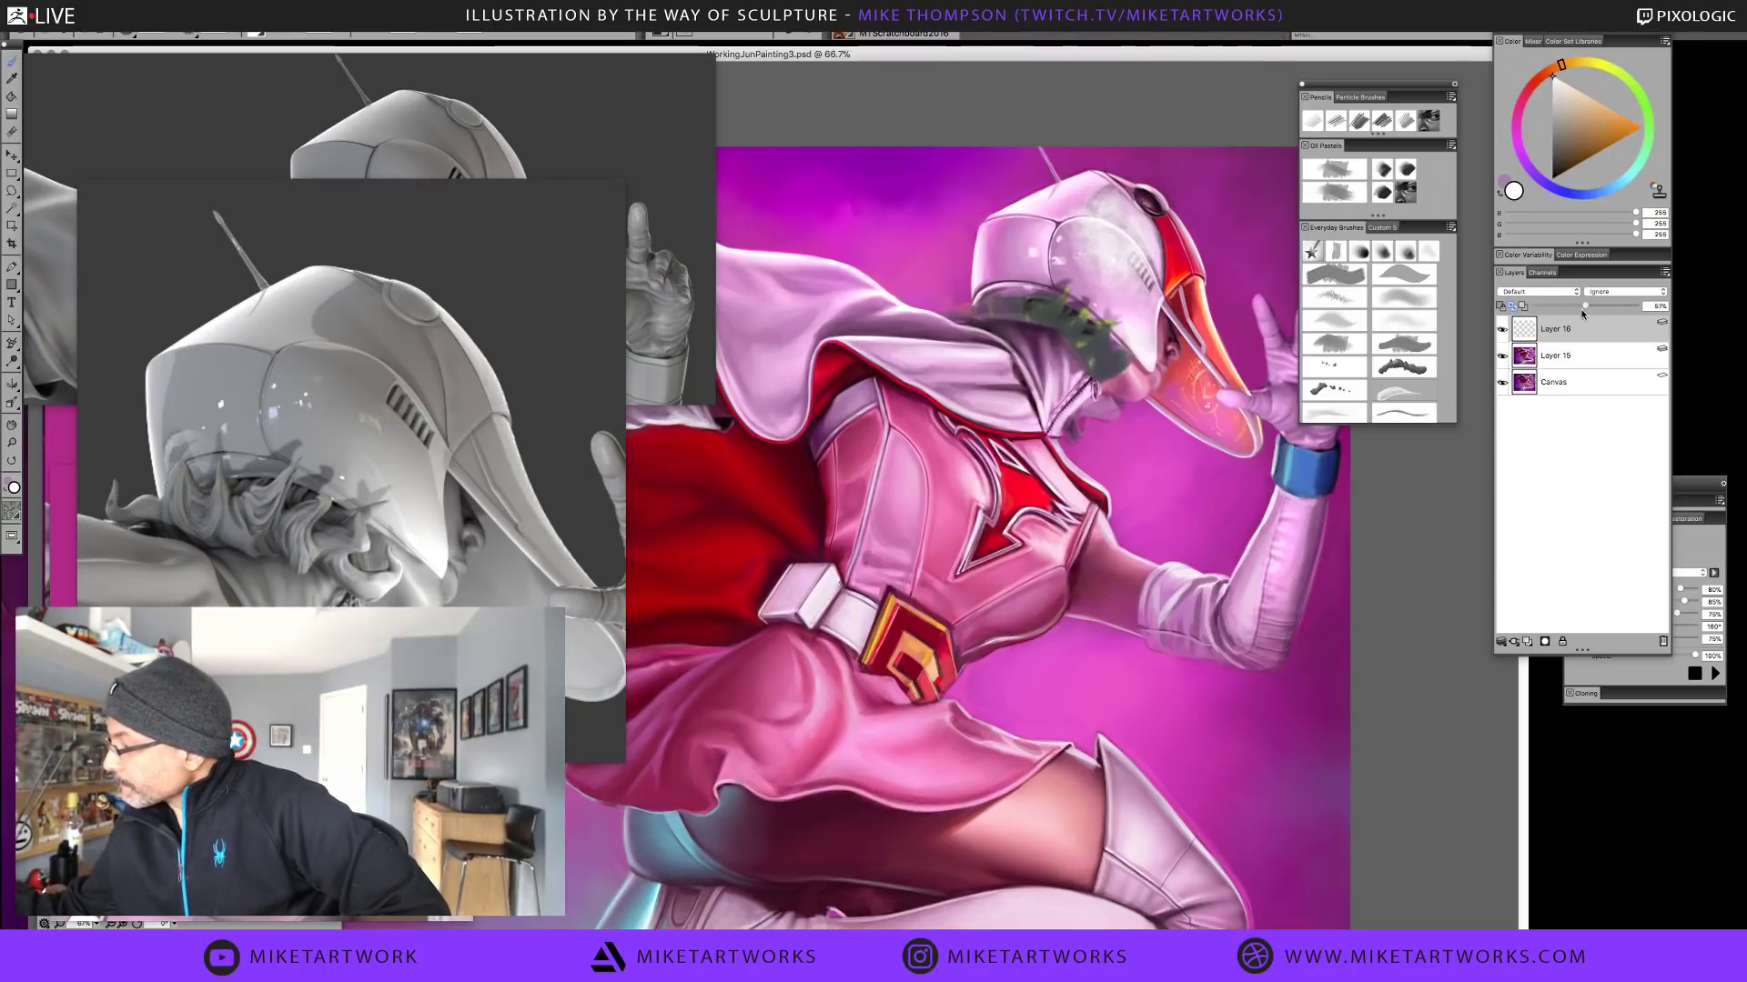
Lower Layer 16's opacity to 31% and toggle its visibility to compare the helmet with and without highlights
{"action": "left_click_drag", "start_coordinate": [1582, 312], "coordinate": [1579, 310]}
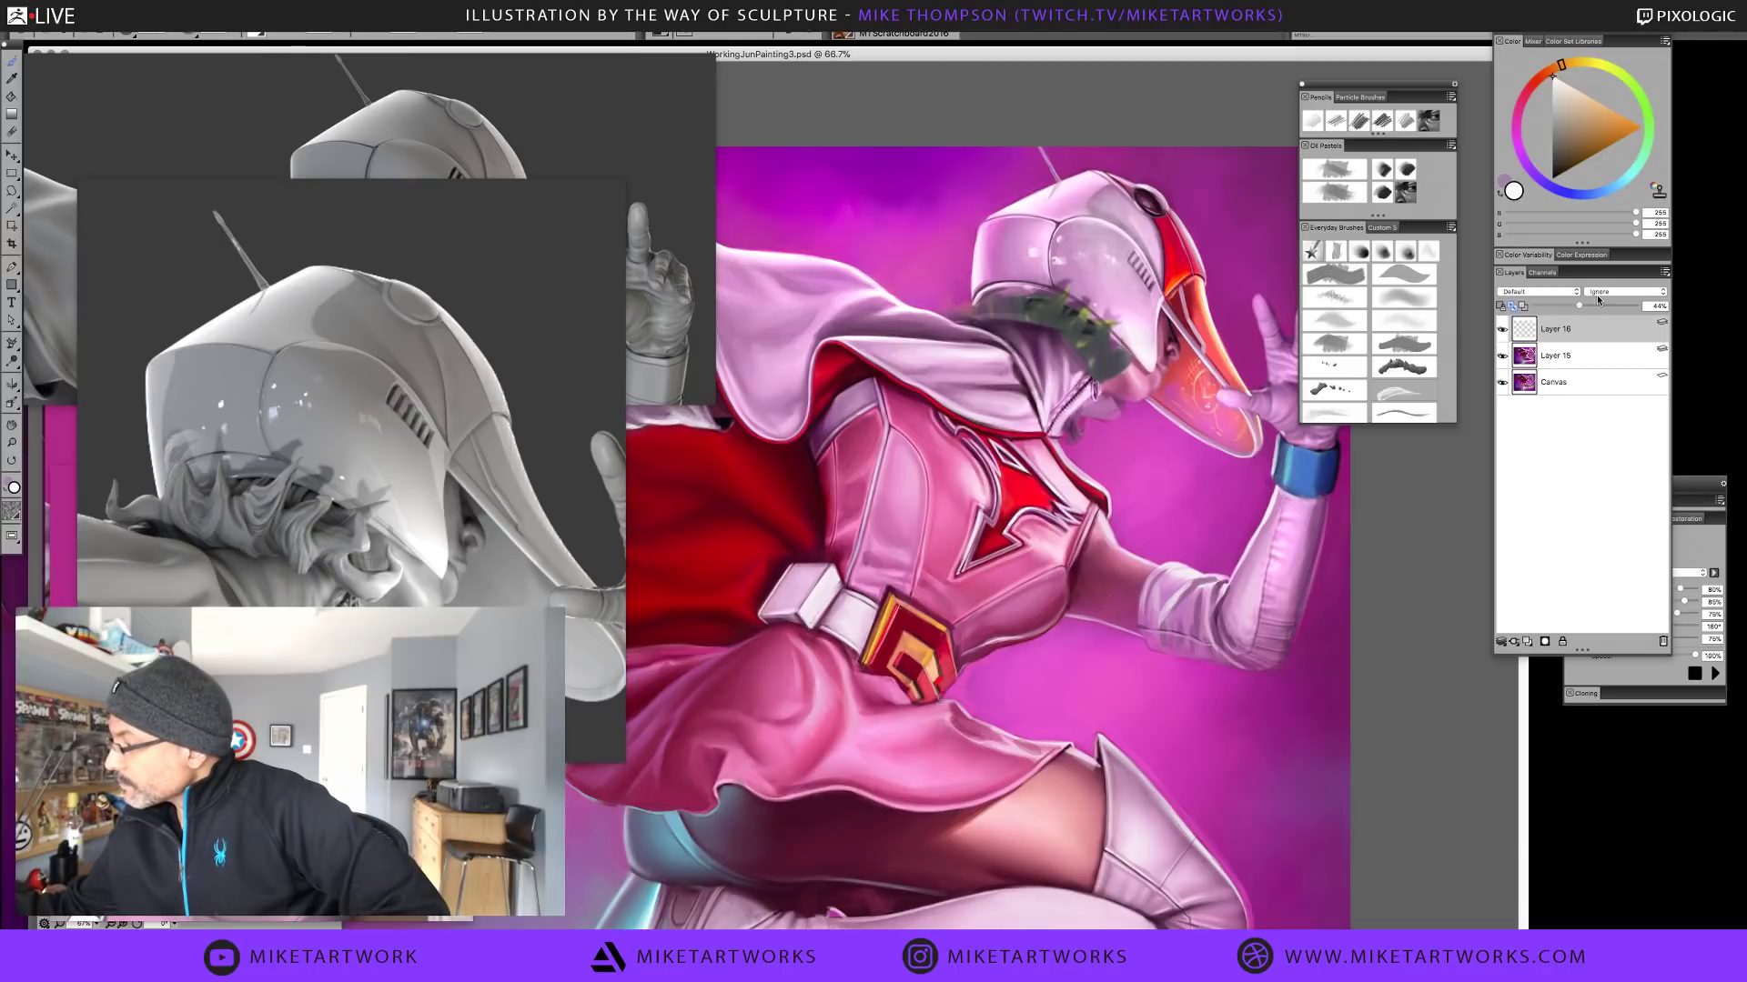
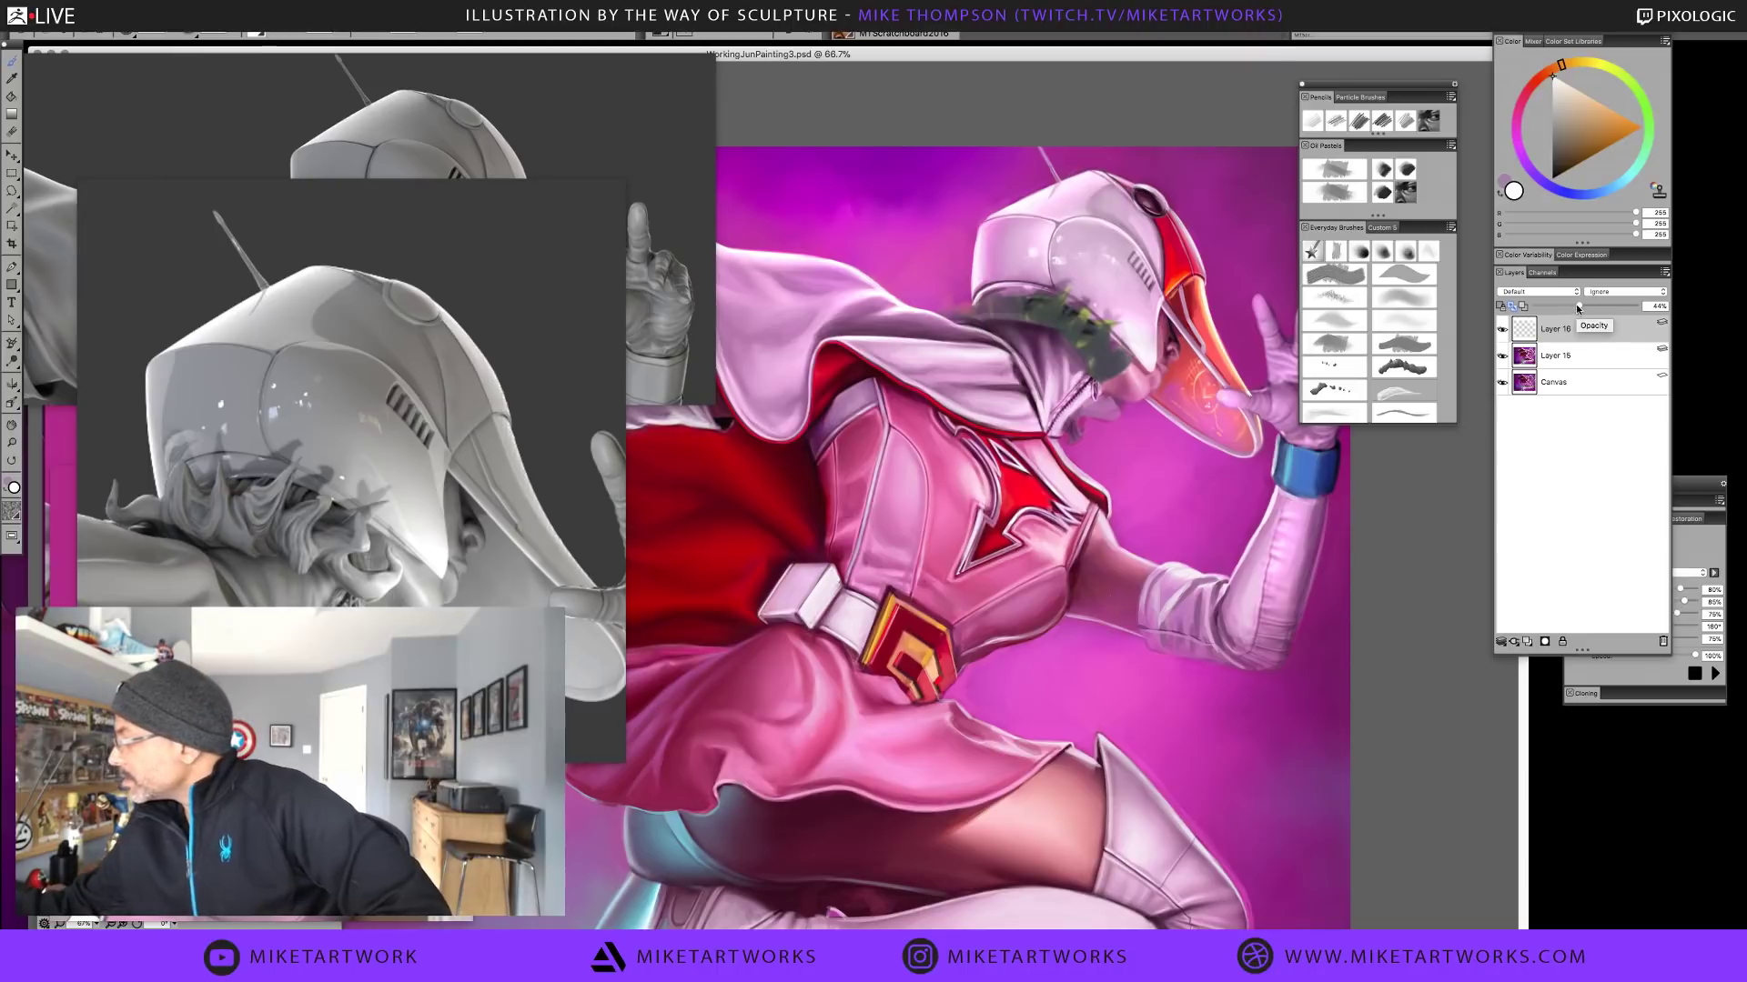
{"action": "left_click_drag", "start_coordinate": [1576, 304], "coordinate": [1568, 307]}
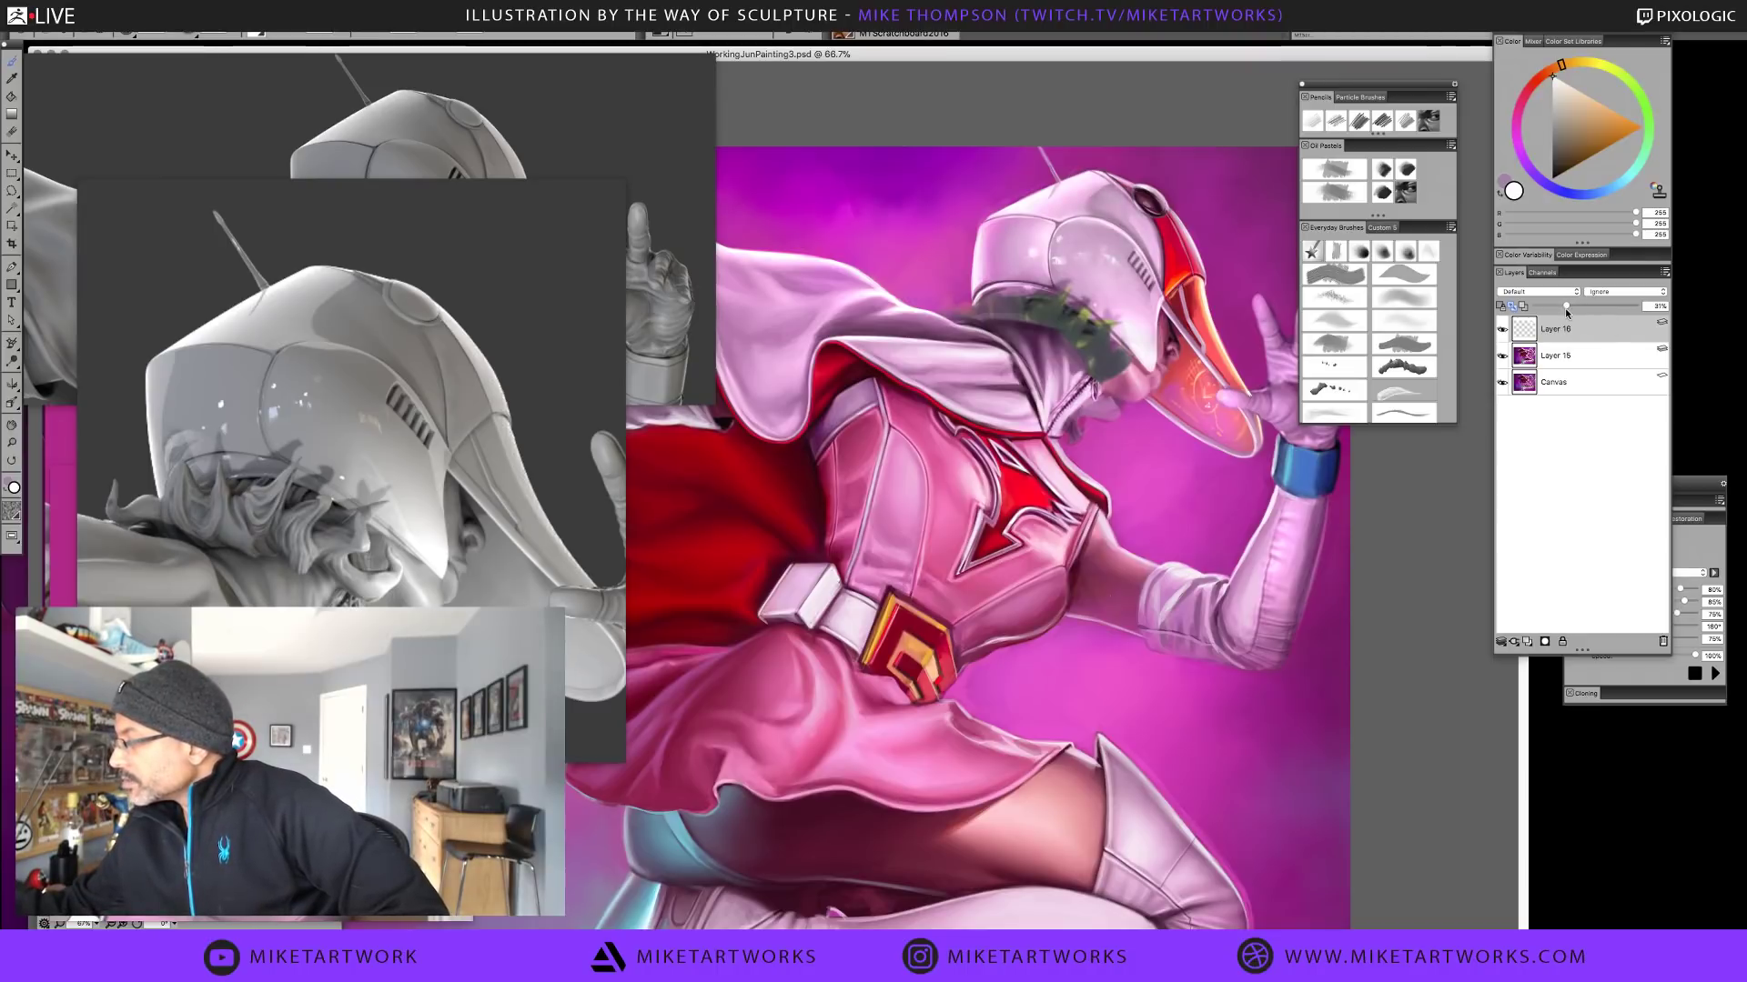
{"action": "left_click", "coordinate": [1501, 329]}
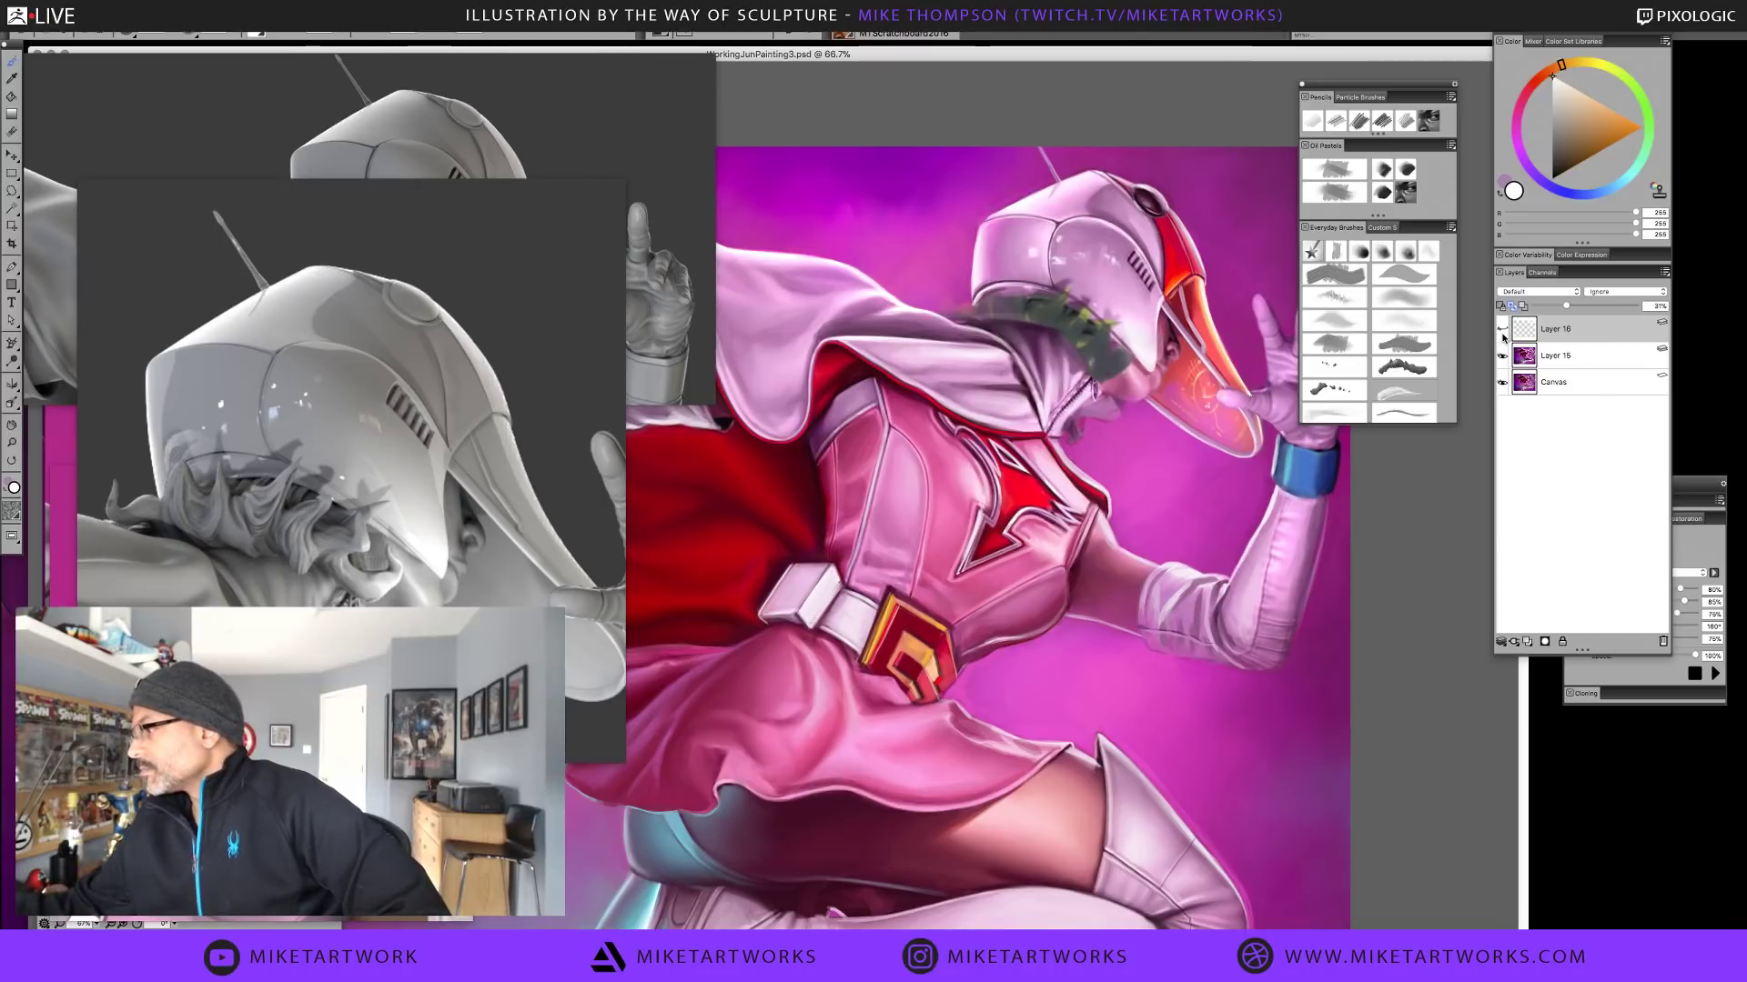
{"action": "left_click", "coordinate": [1503, 335]}
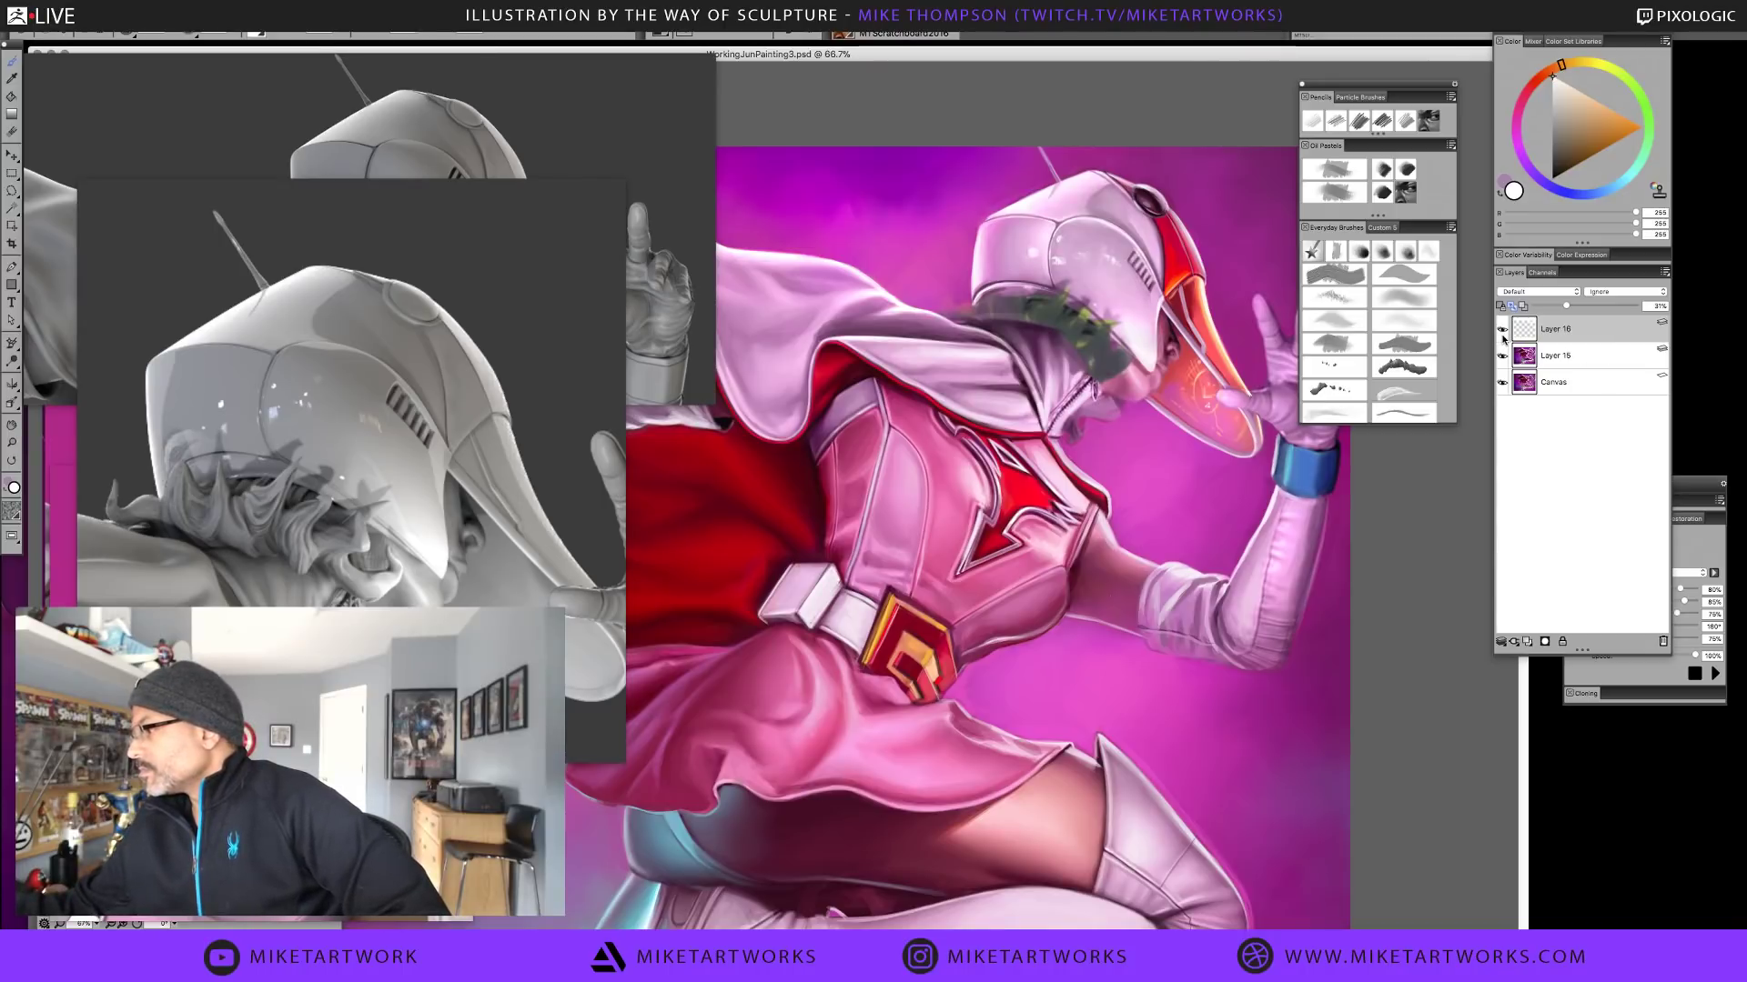
{"action": "left_click", "coordinate": [1503, 334]}
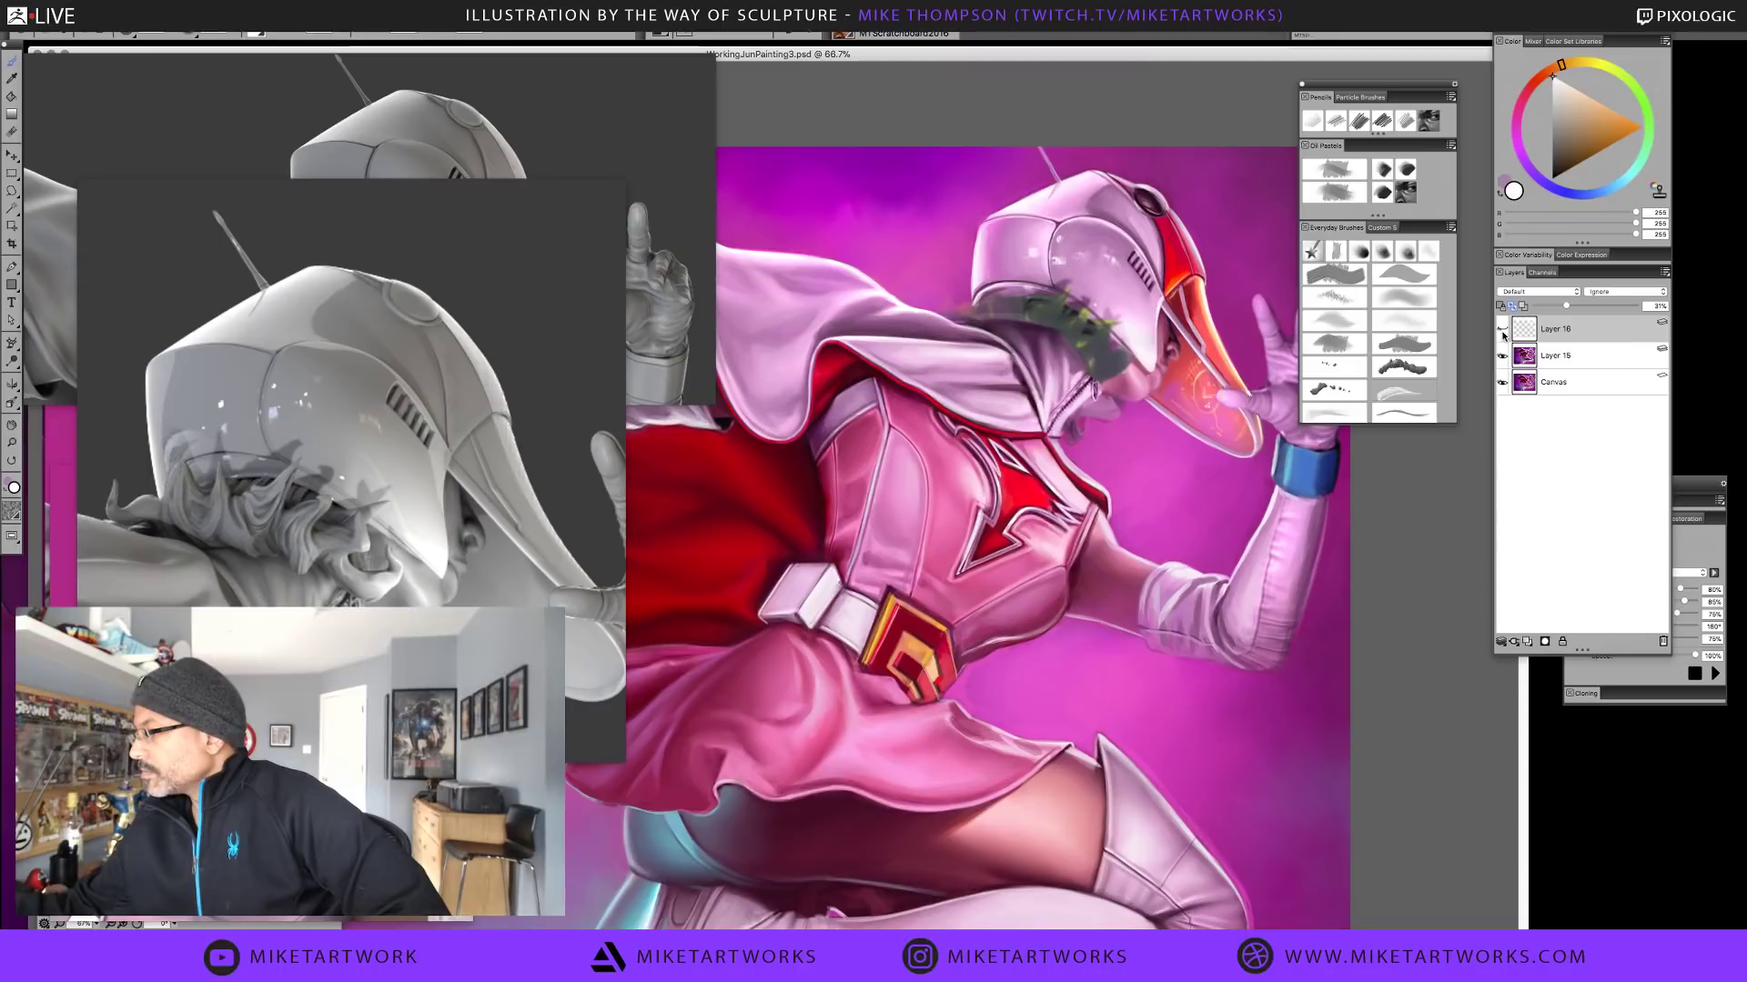
{"action": "left_click", "coordinate": [1503, 335]}
Check the helmet highlights against the whole figure, reducing Layer 16's opacity to 23% and toggling its visibility
{"action": "left_click", "coordinate": [1249, 665]}
{"action": "left_click", "coordinate": [1249, 665]}
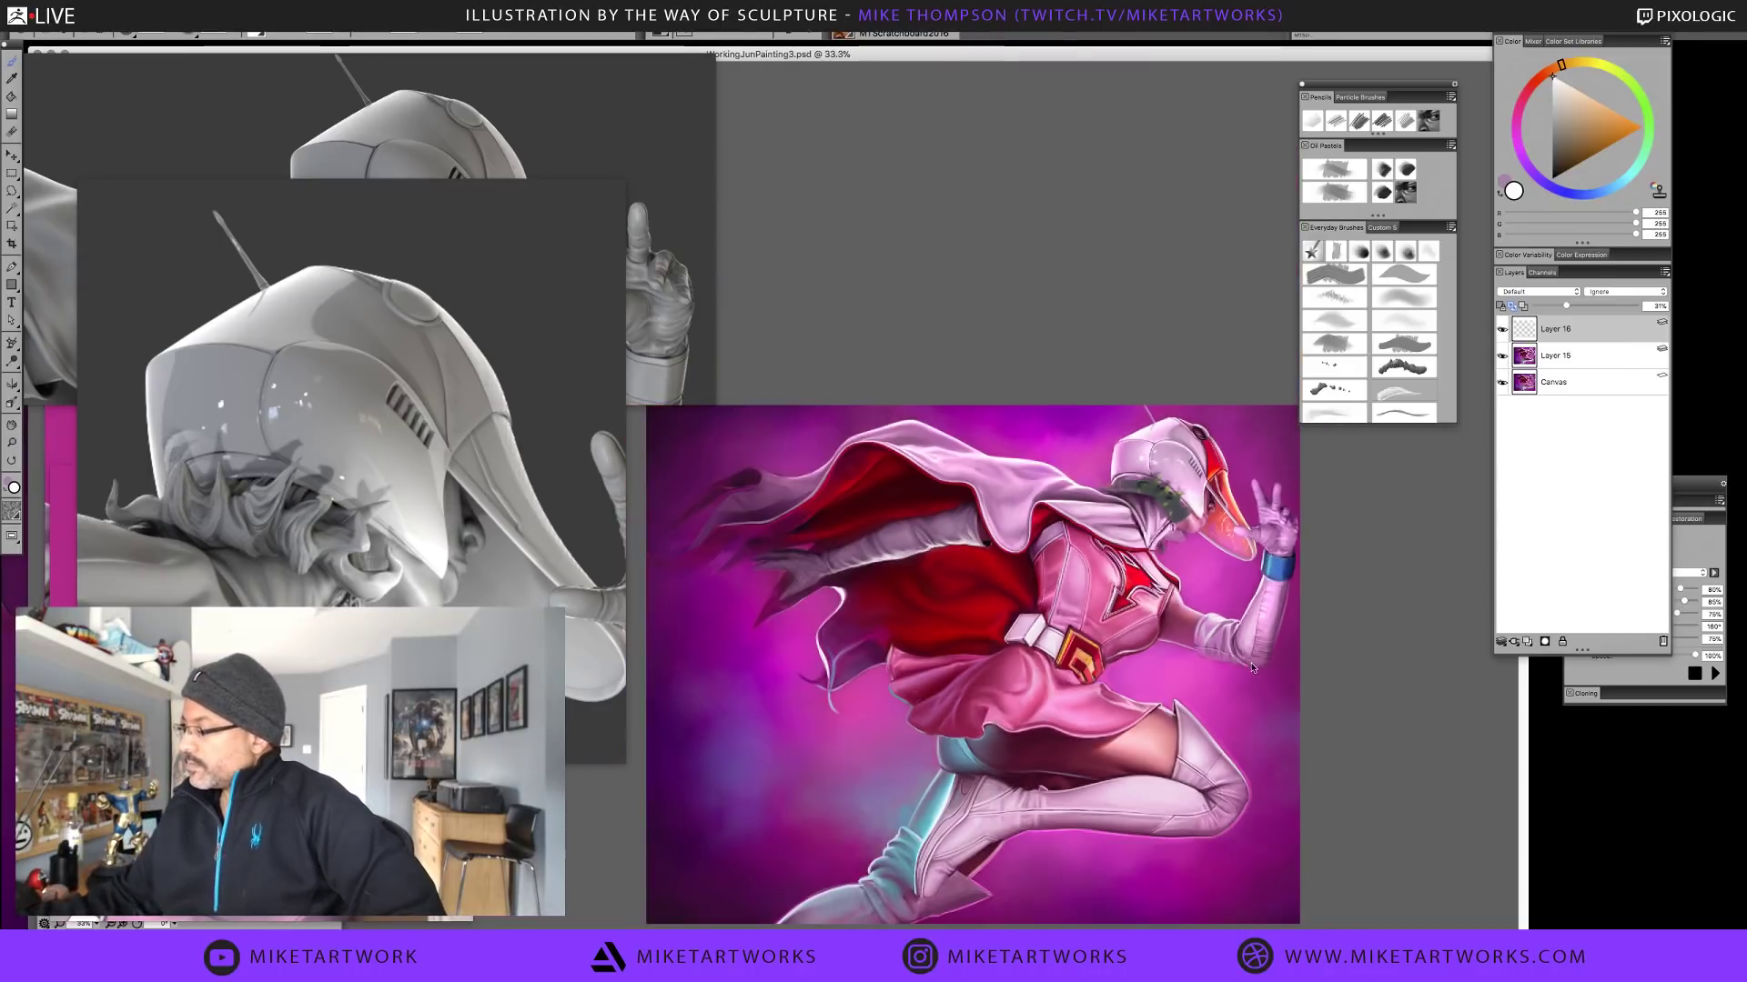
{"action": "left_click_drag", "start_coordinate": [1297, 648], "coordinate": [1298, 574]}
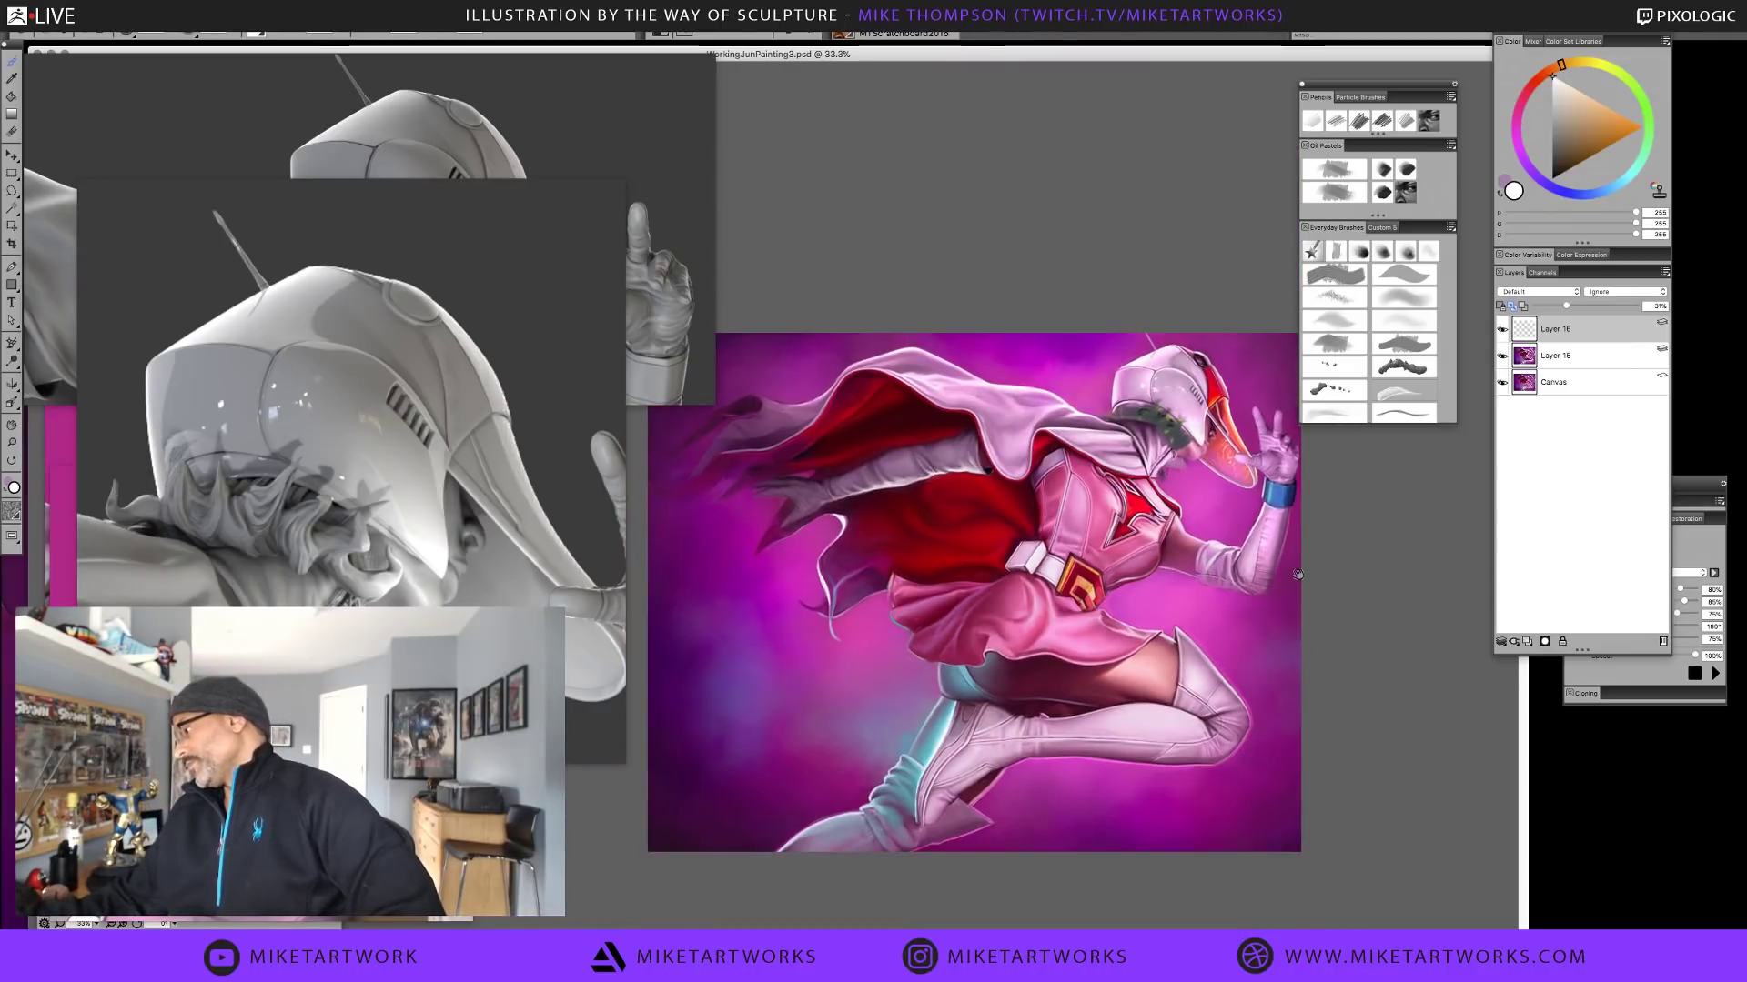
{"action": "left_click", "coordinate": [1501, 335]}
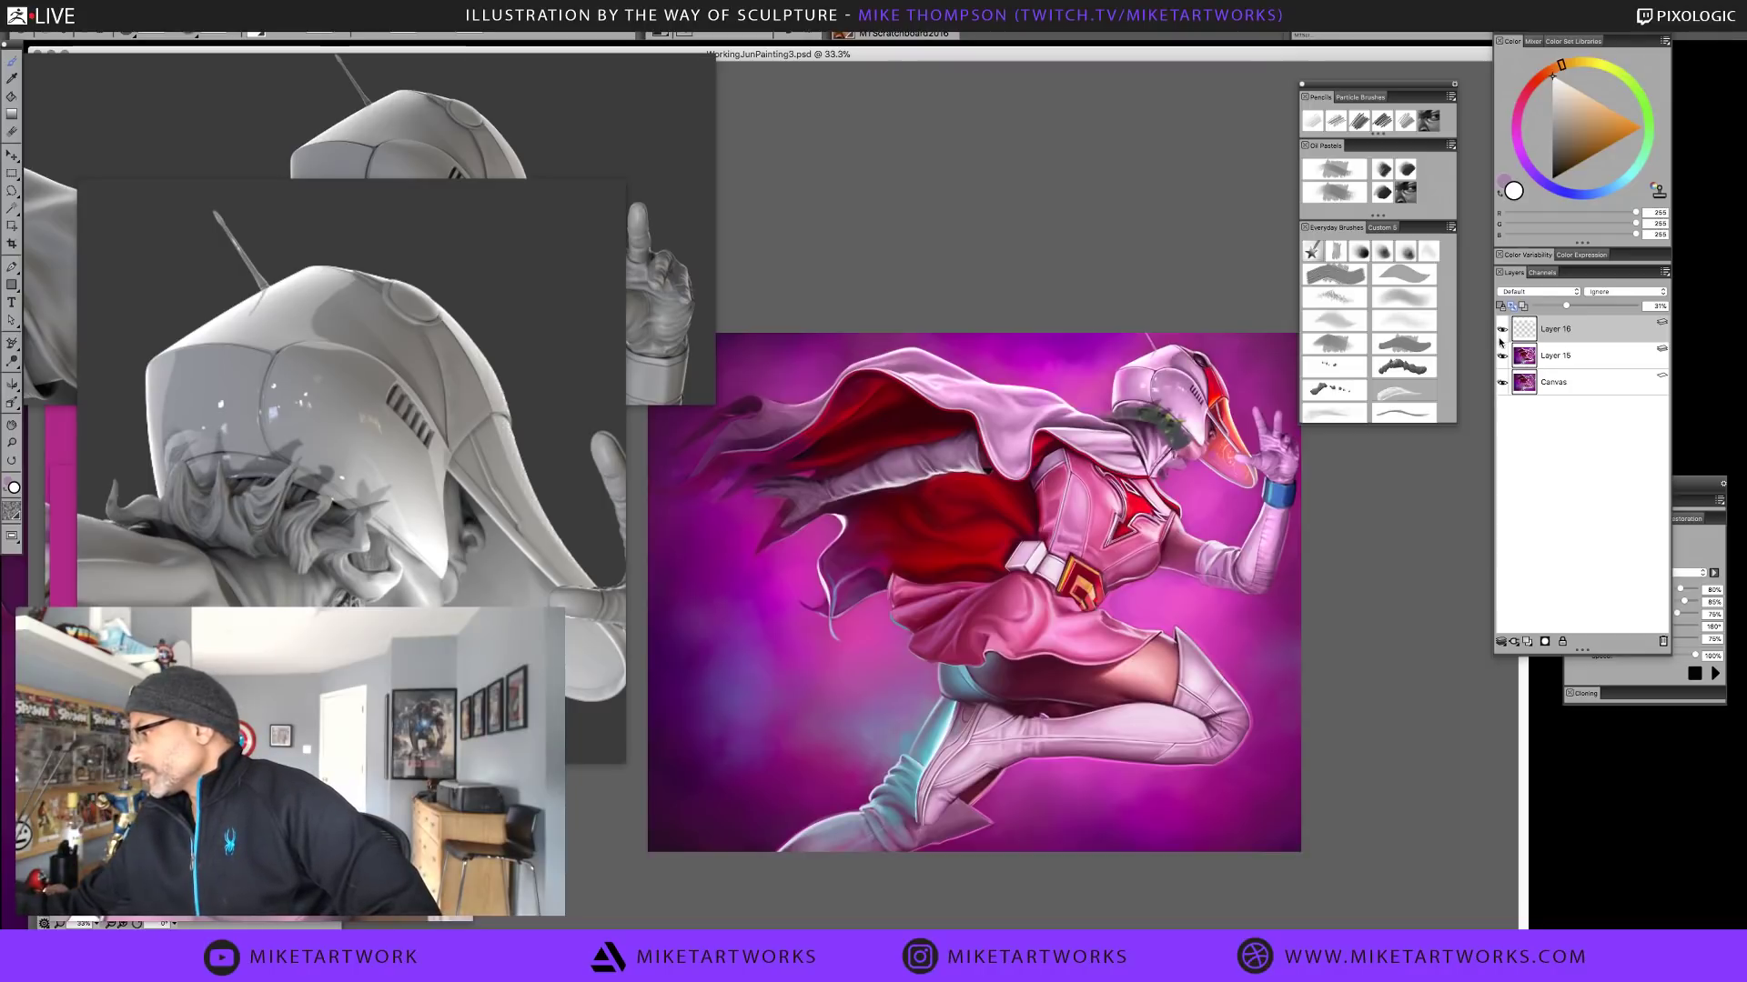
{"action": "left_click", "coordinate": [1501, 336]}
{"action": "left_click_drag", "start_coordinate": [1565, 309], "coordinate": [1561, 310]}
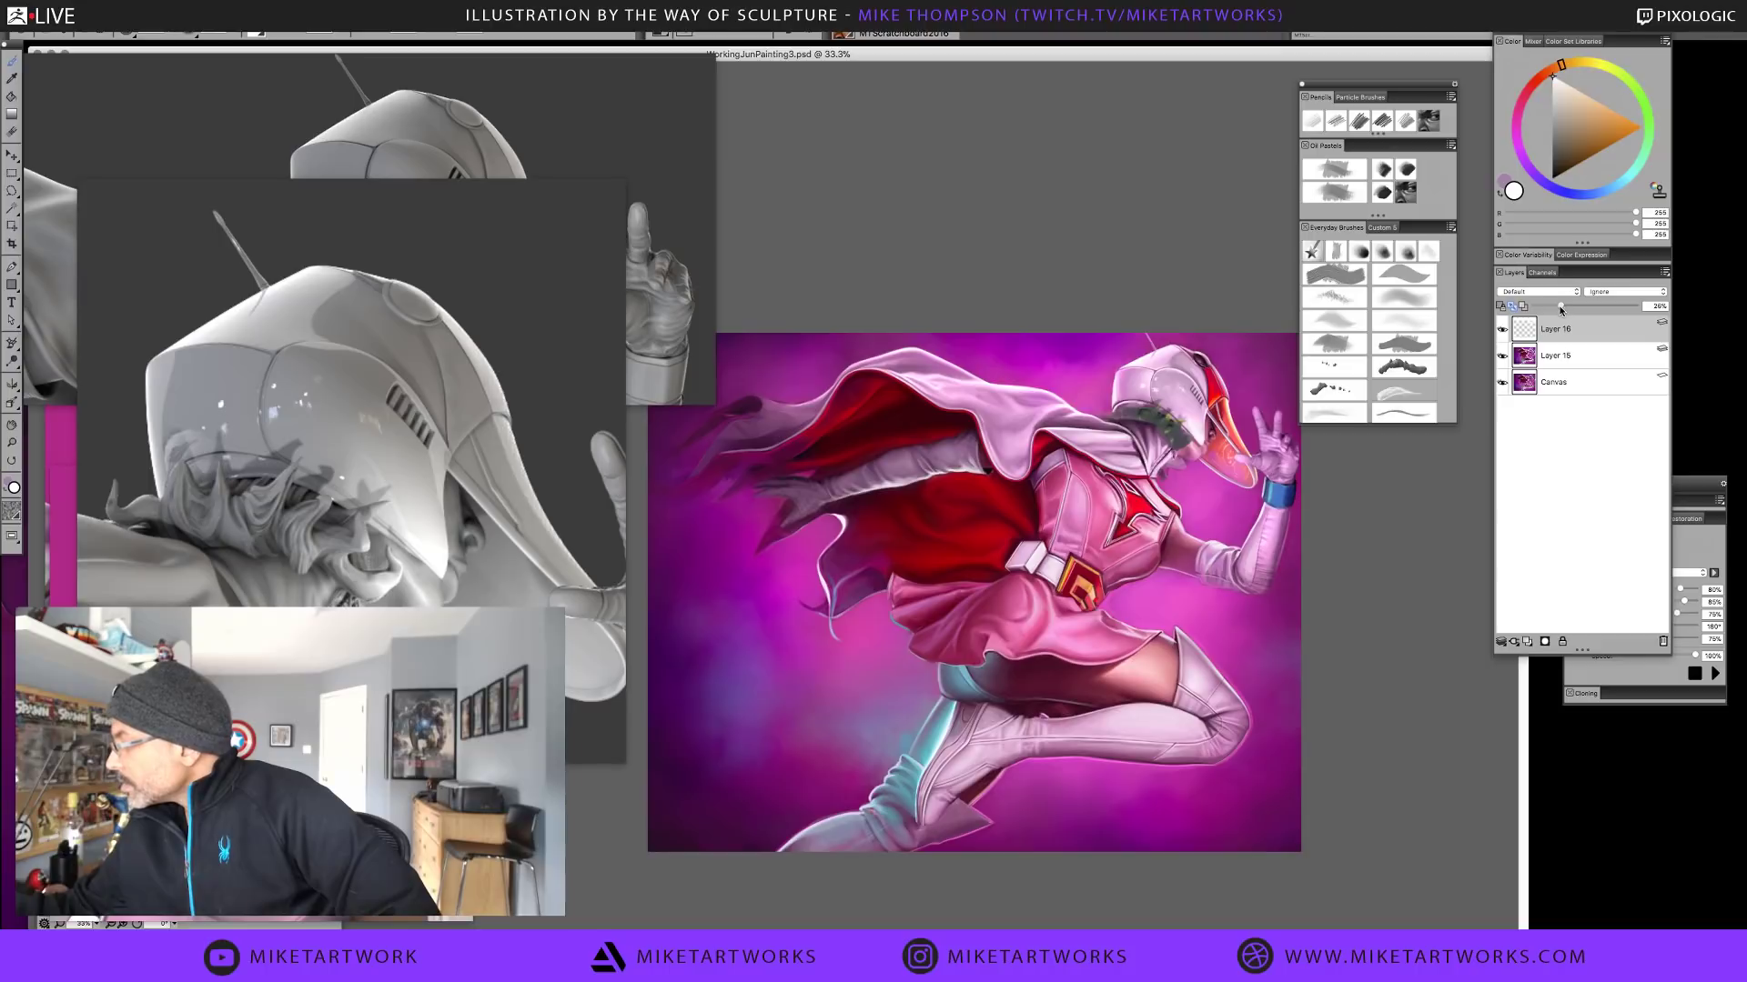
{"action": "left_click", "coordinate": [1502, 332]}
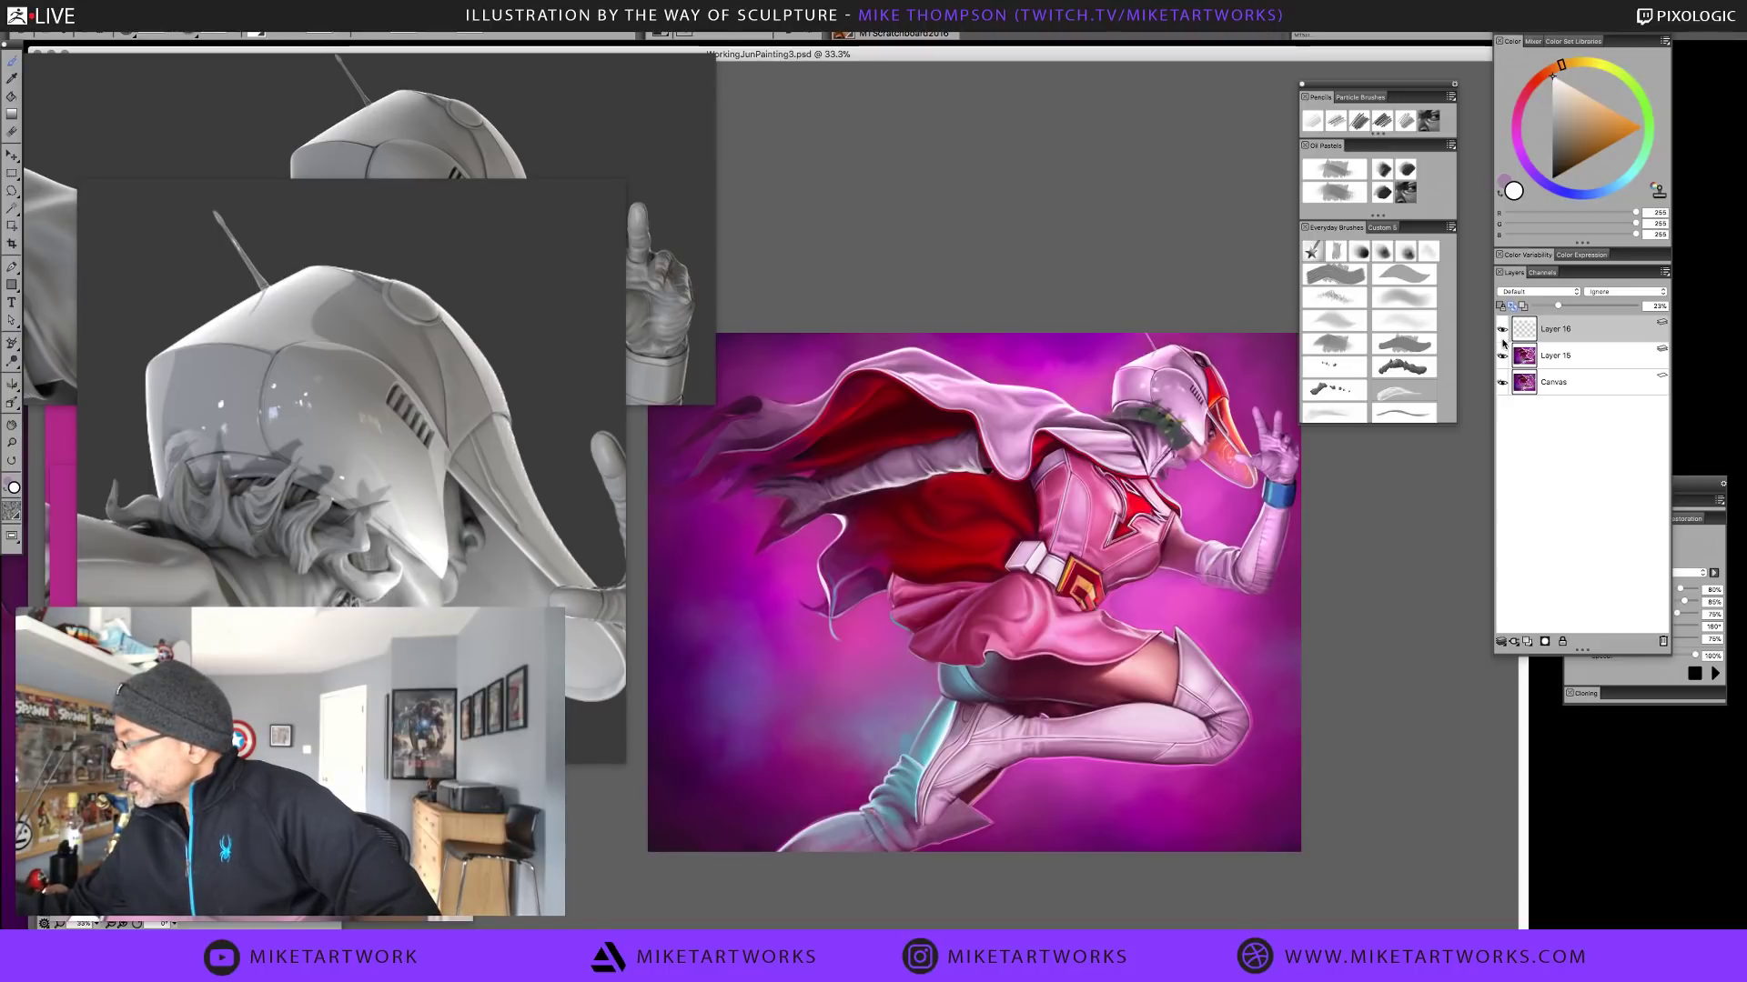
{"action": "left_click", "coordinate": [1502, 336]}
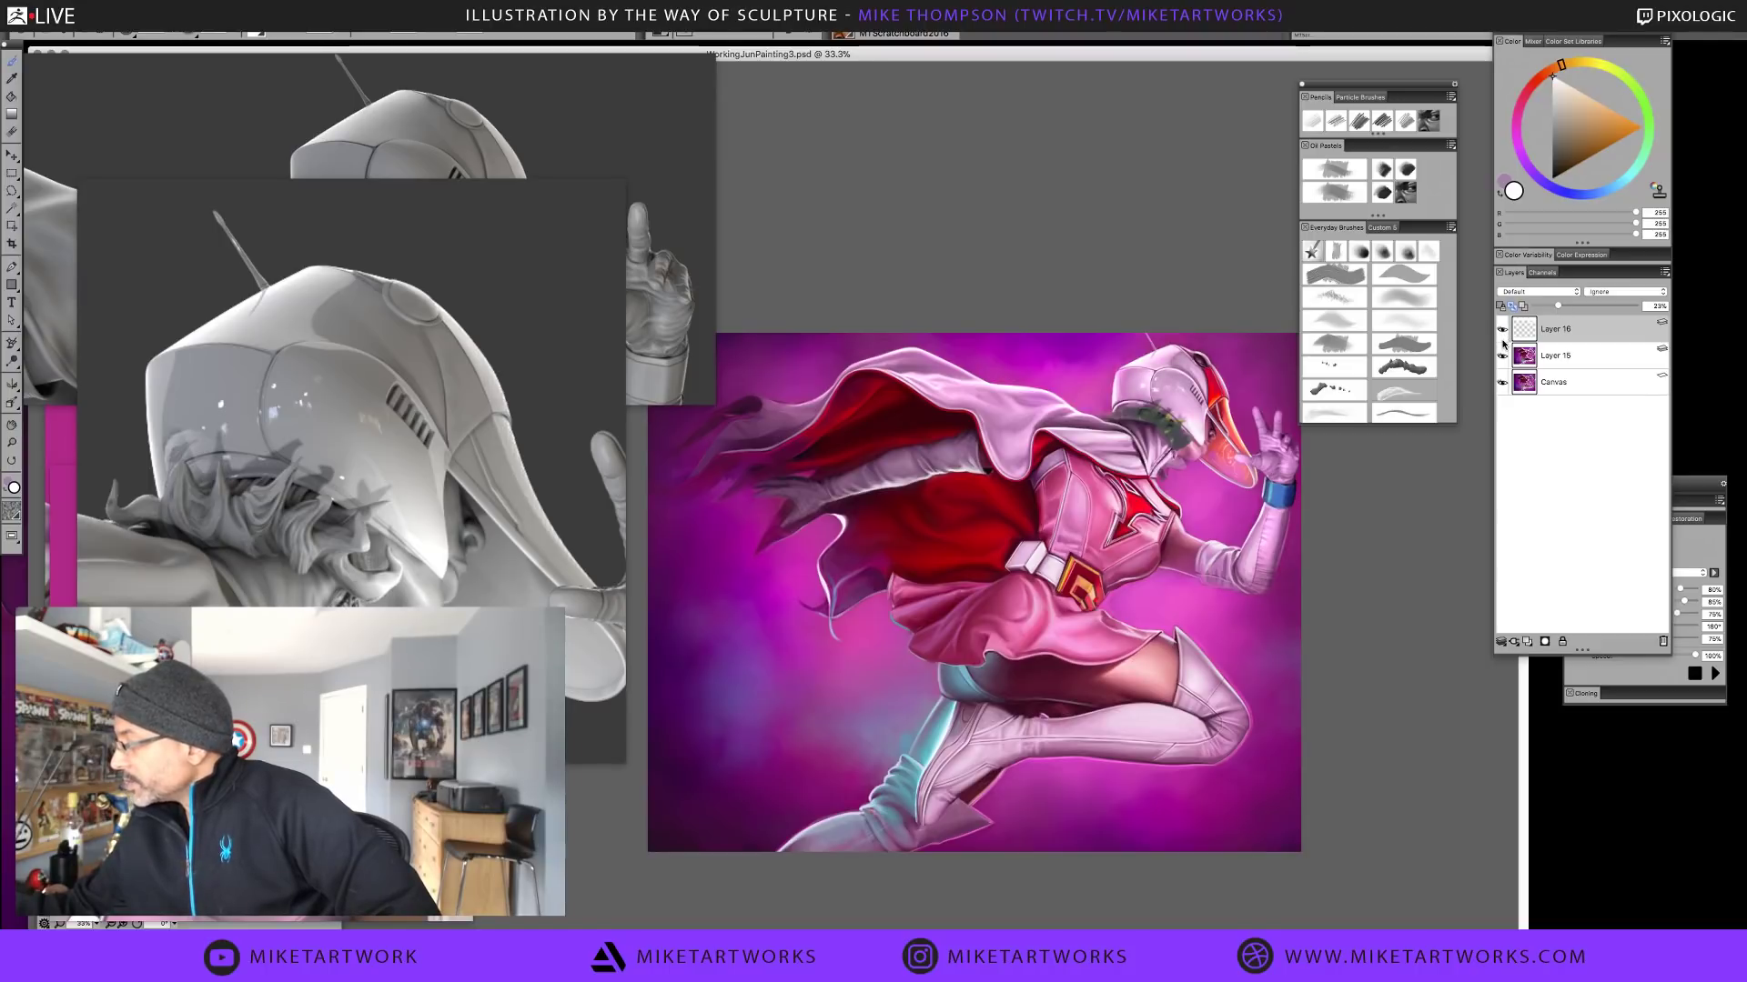
Compare the helmet in close-up with and without the Layer 16 highlights, leaving the layer visible
{"action": "left_click", "coordinate": [1193, 425]}
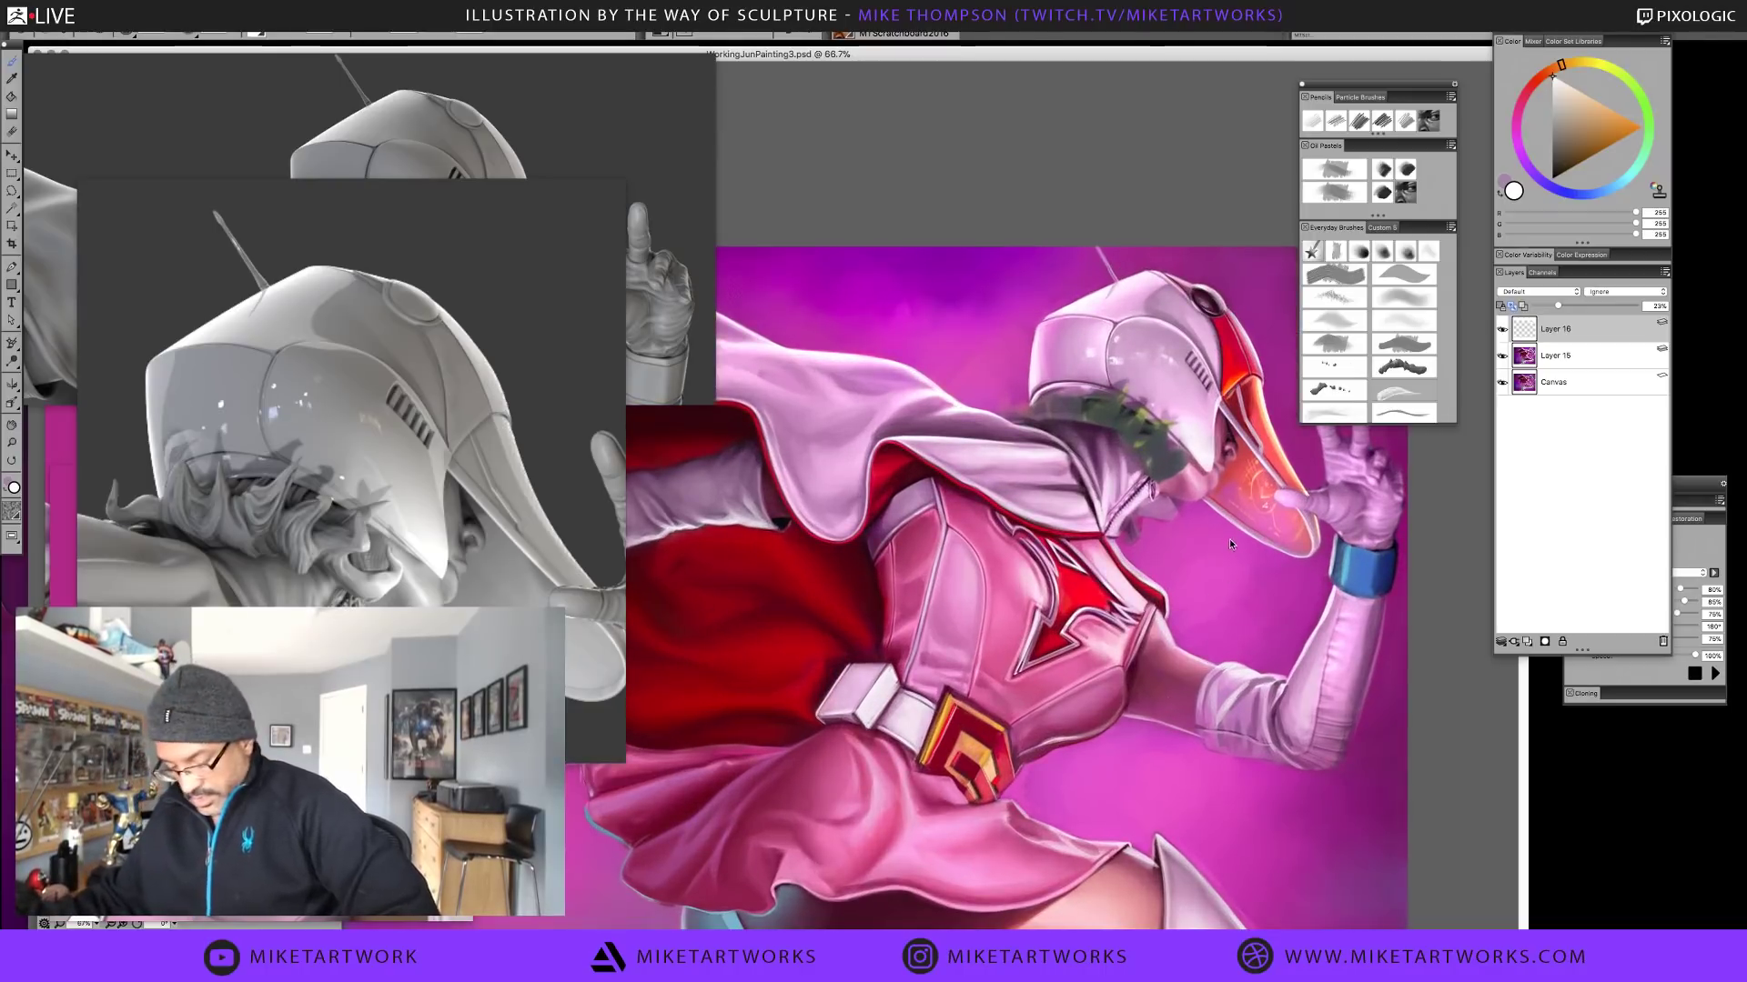
{"action": "key", "text": "b"}
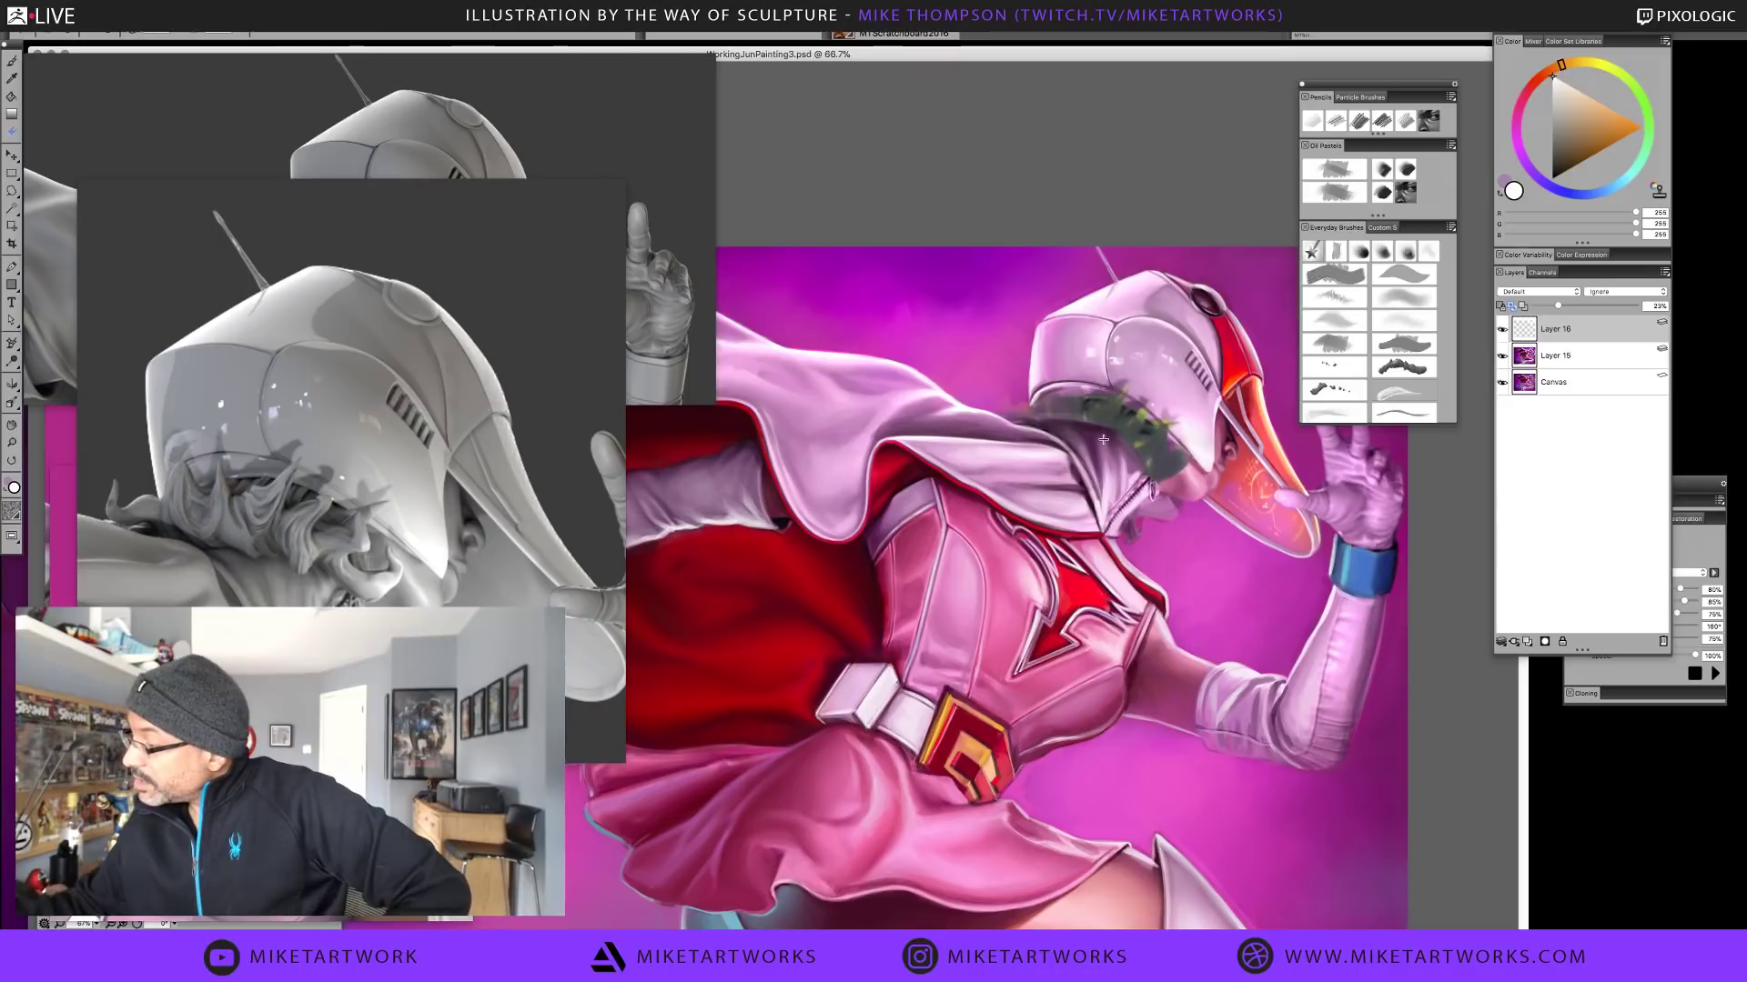
{"action": "key", "text": "bracketright"}
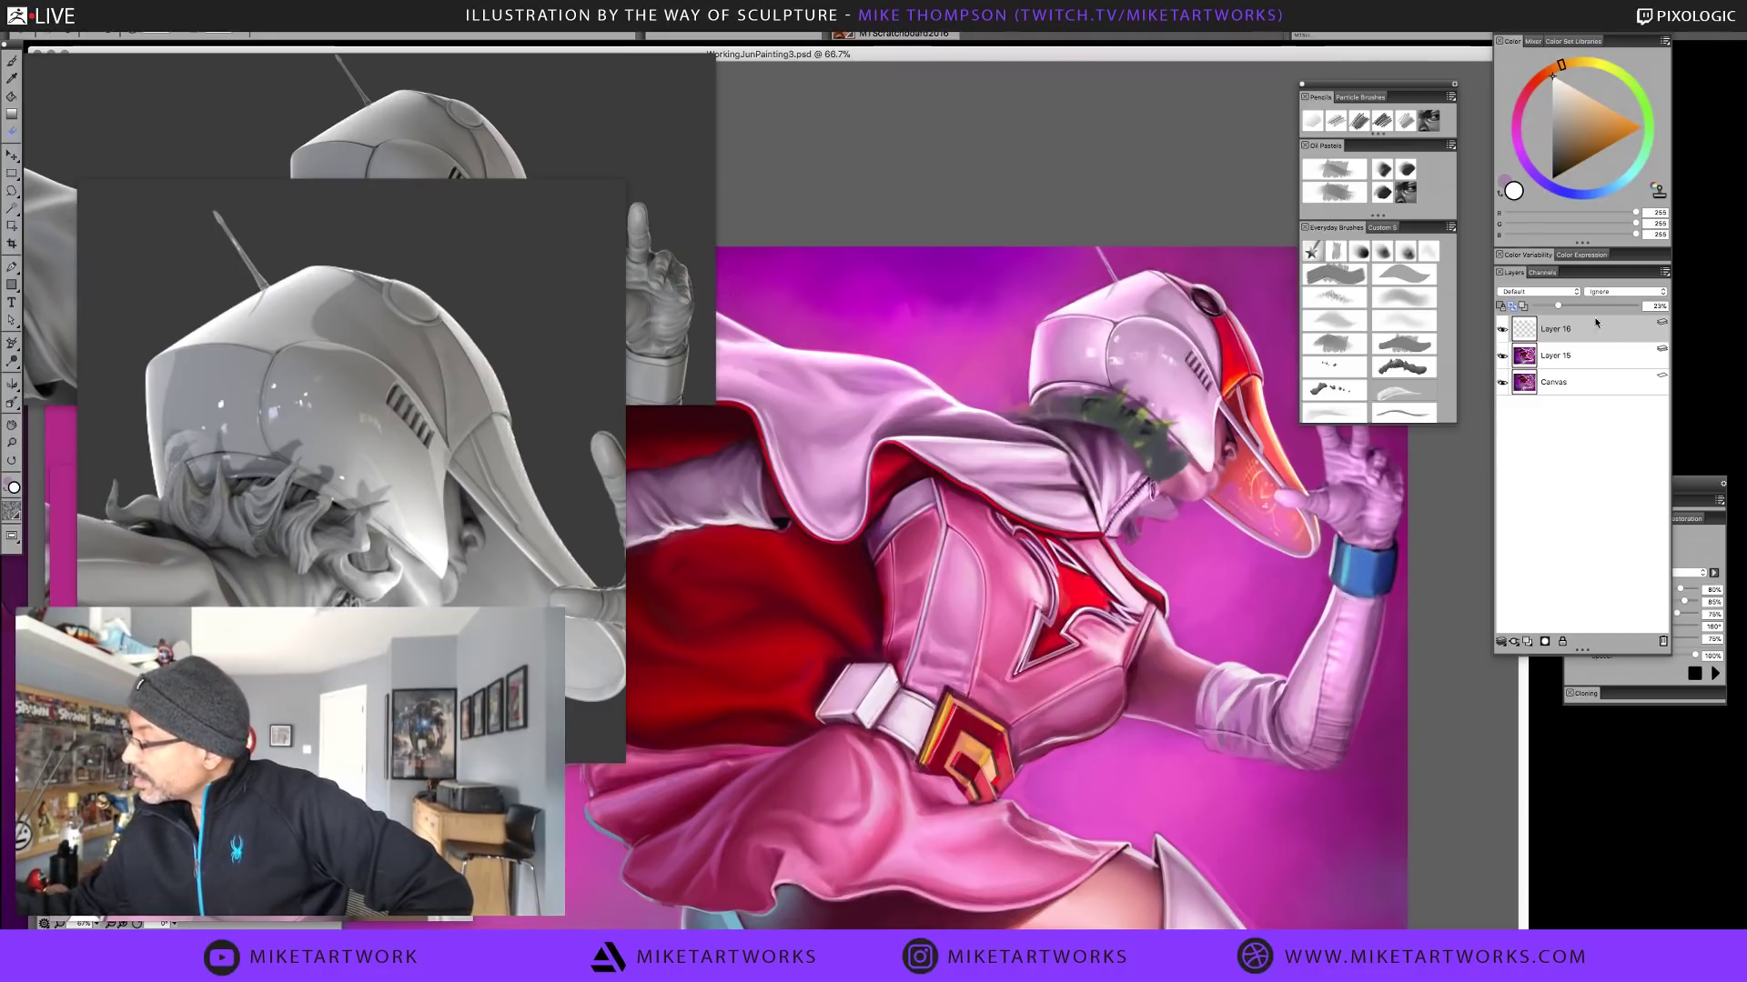
{"action": "left_click", "coordinate": [1502, 329]}
{"action": "left_click", "coordinate": [1502, 330]}
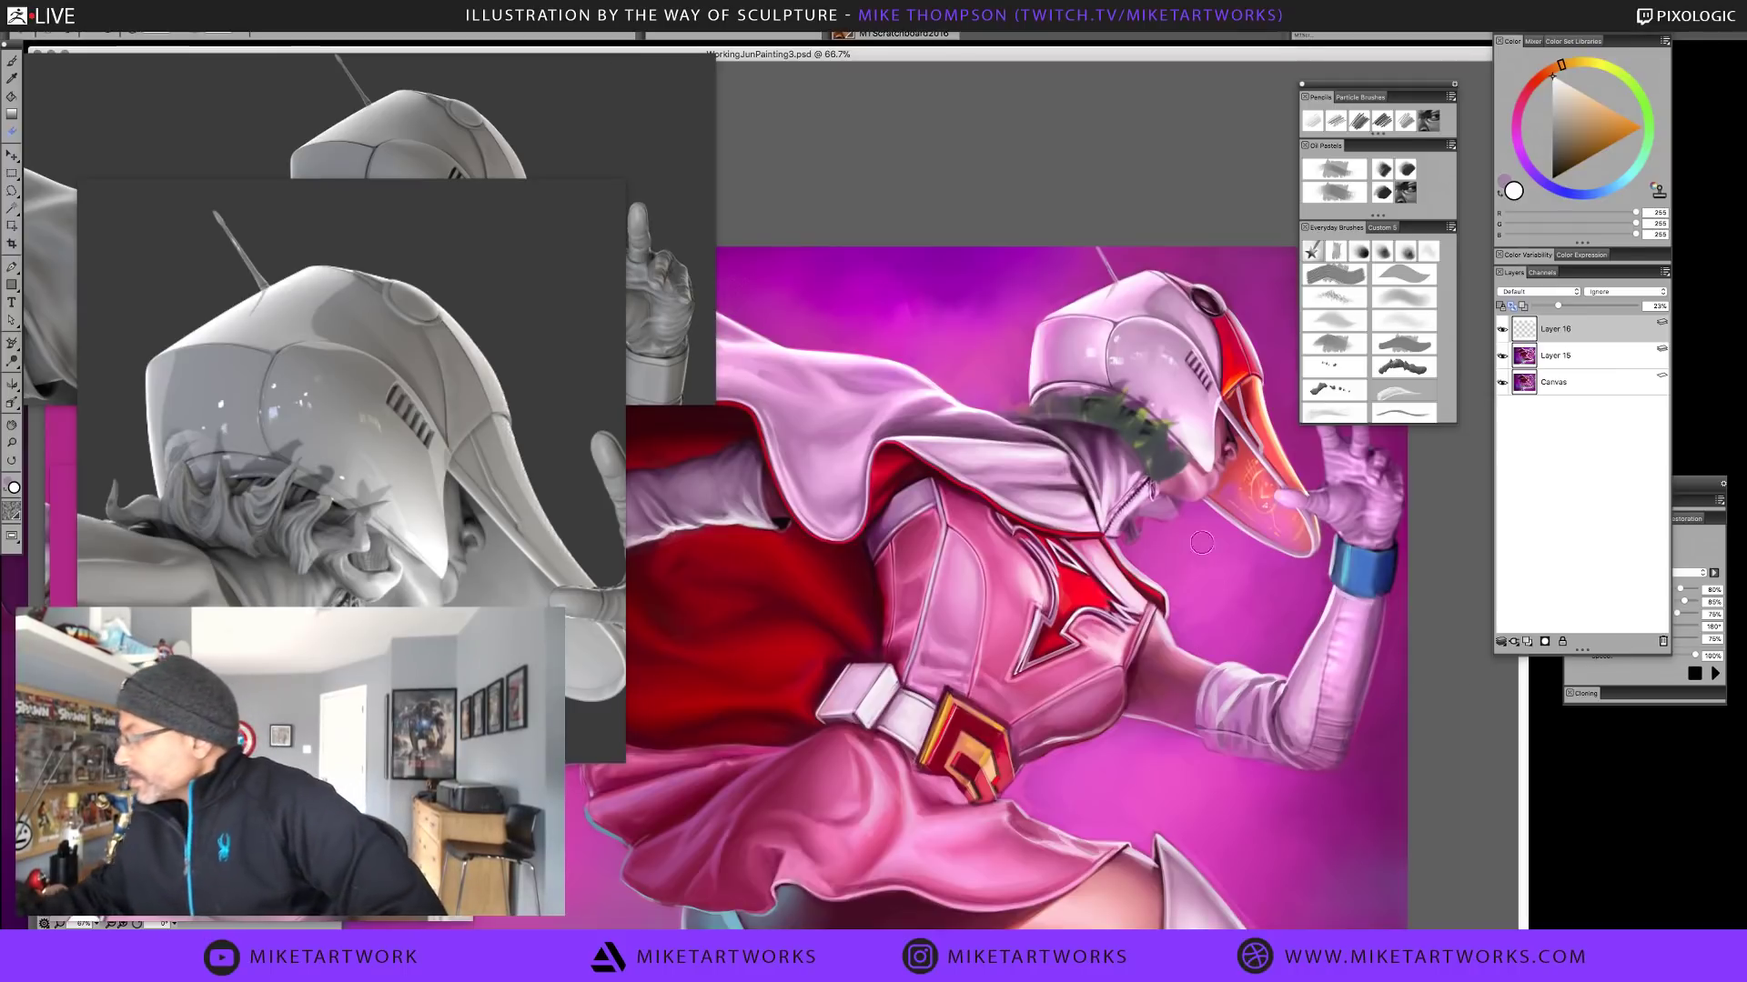
{"action": "left_click", "coordinate": [1503, 331]}
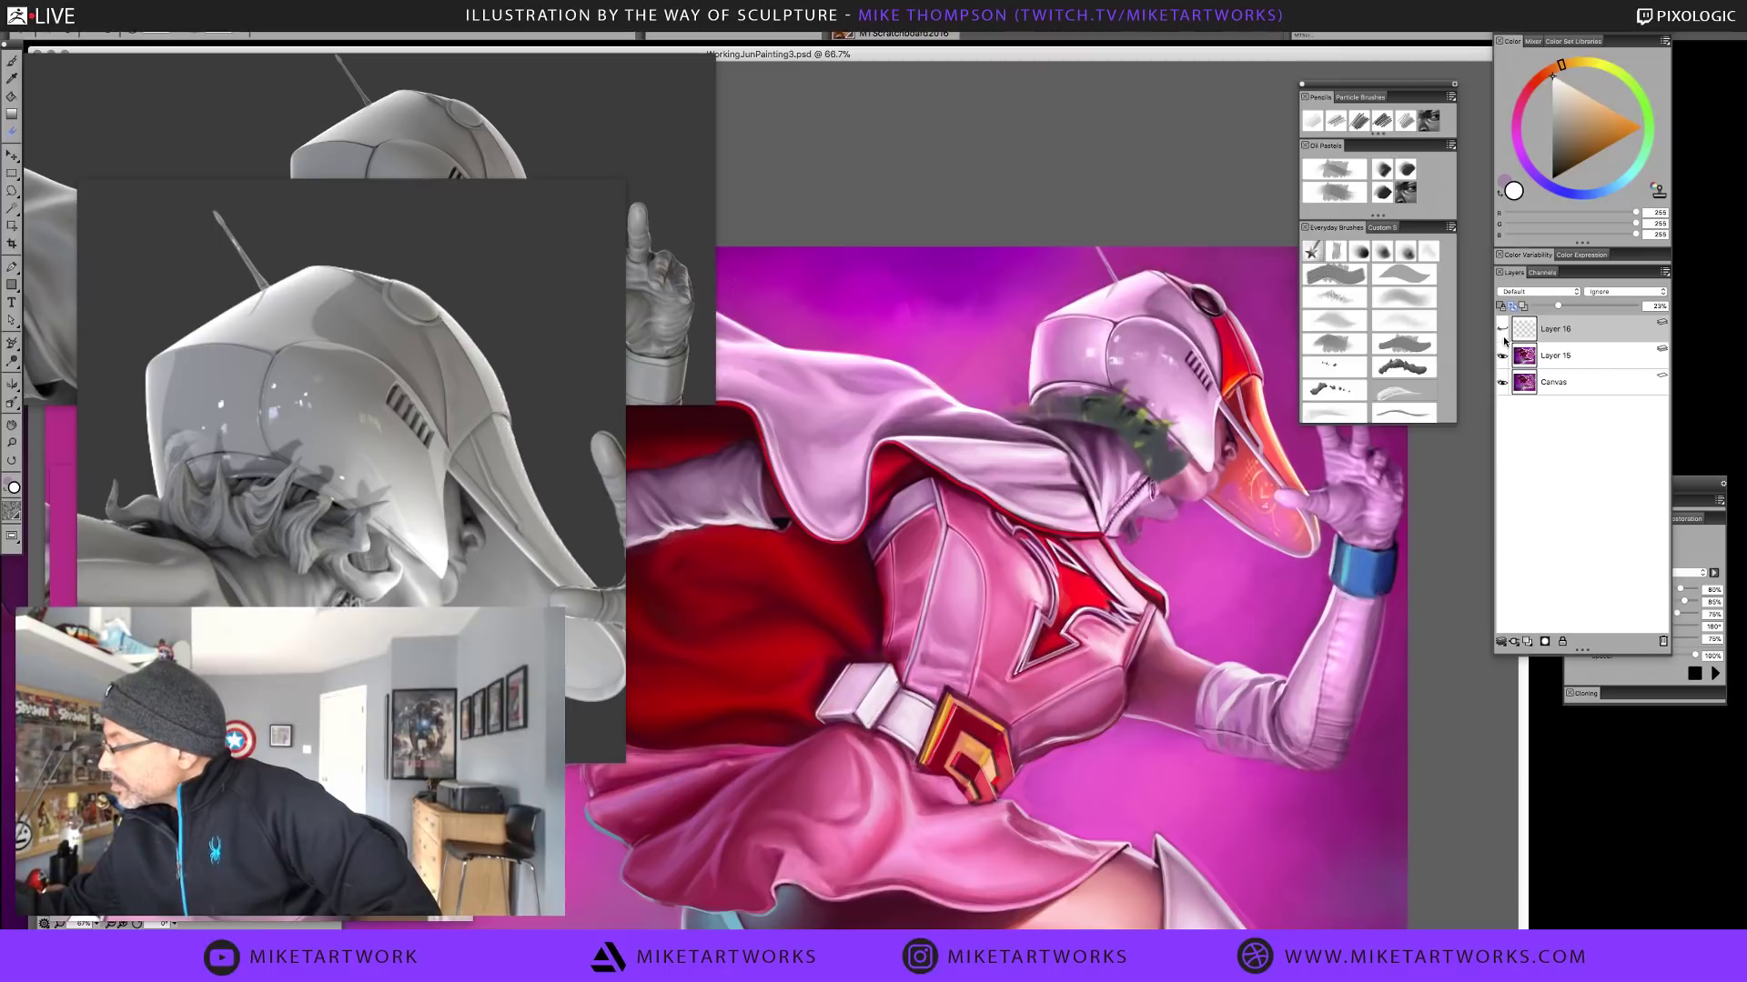
{"action": "left_click", "coordinate": [1503, 340]}
{"action": "left_click", "coordinate": [1503, 342]}
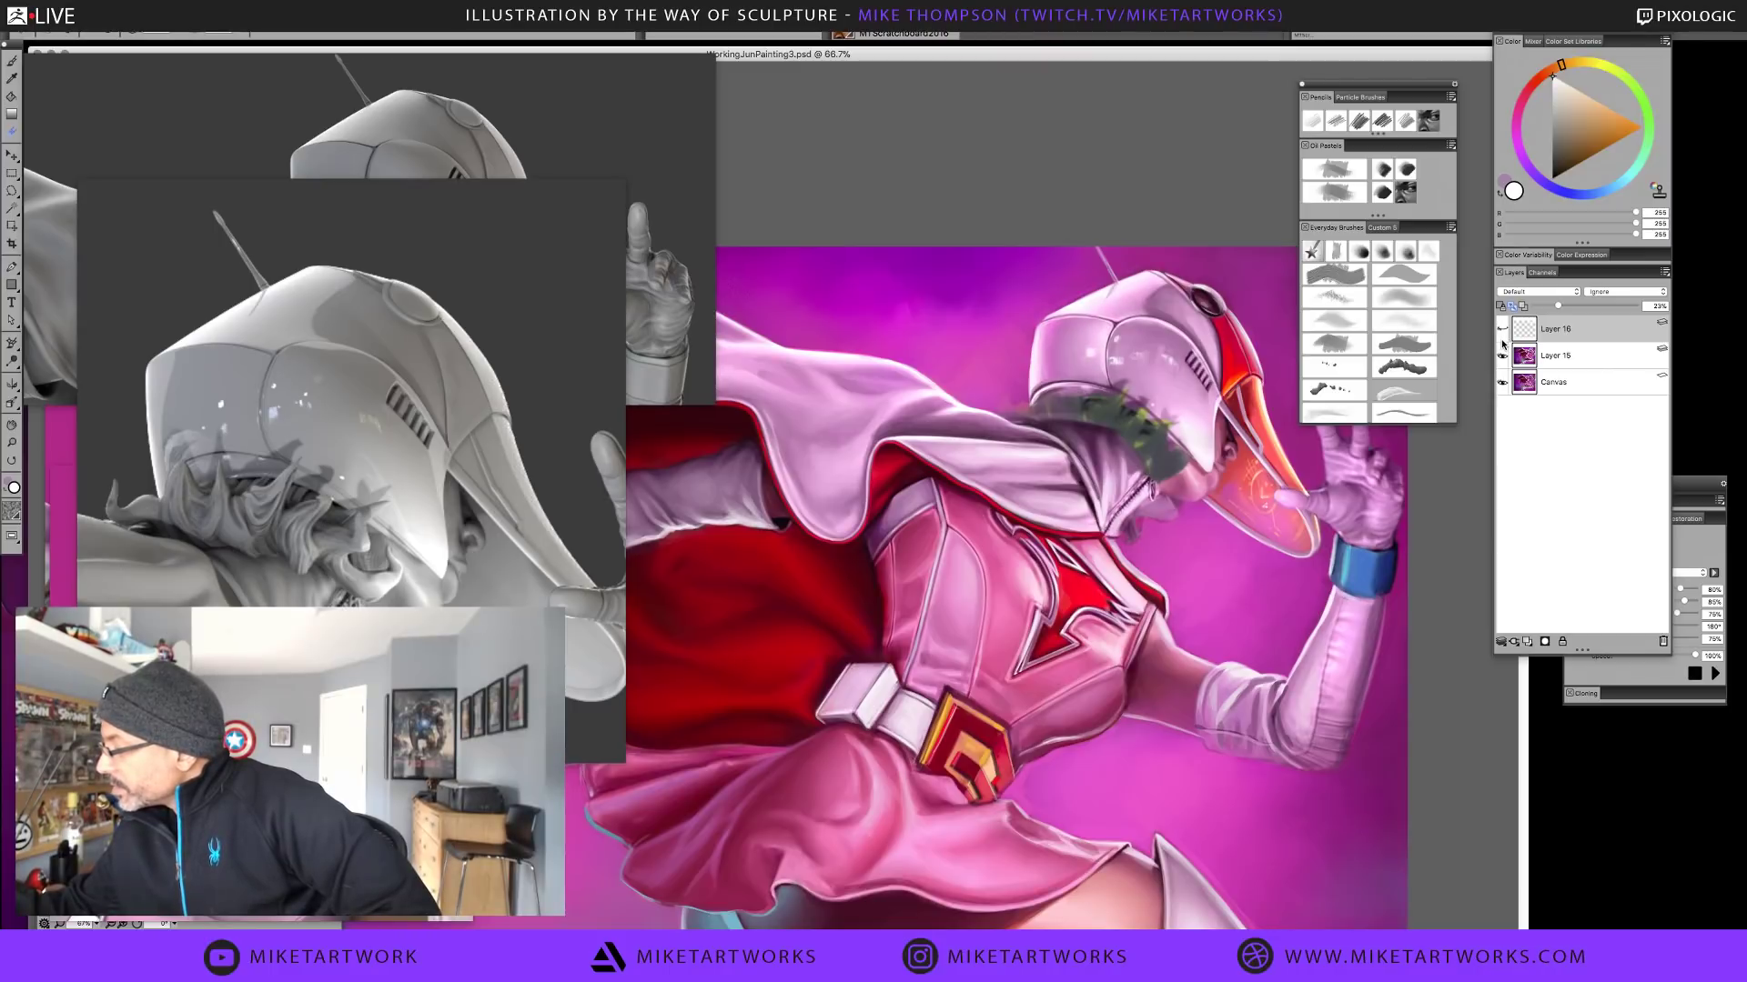
{"action": "left_click", "coordinate": [1502, 342]}
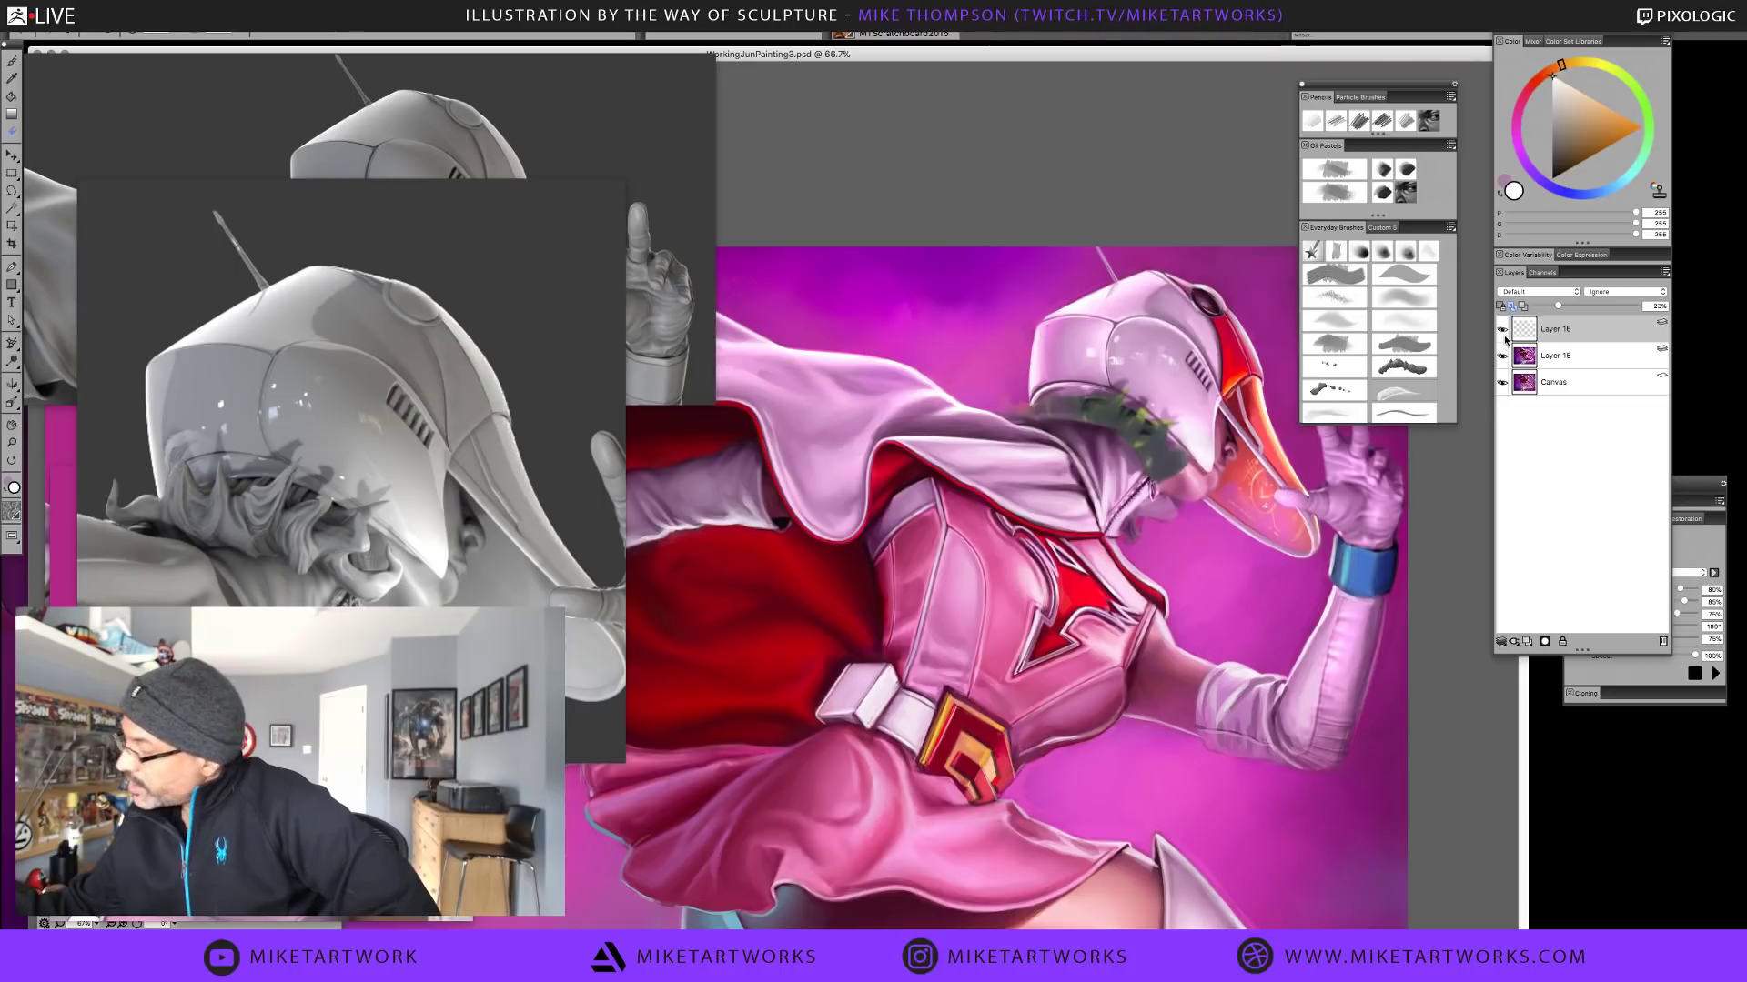
{"action": "left_click", "coordinate": [1504, 336]}
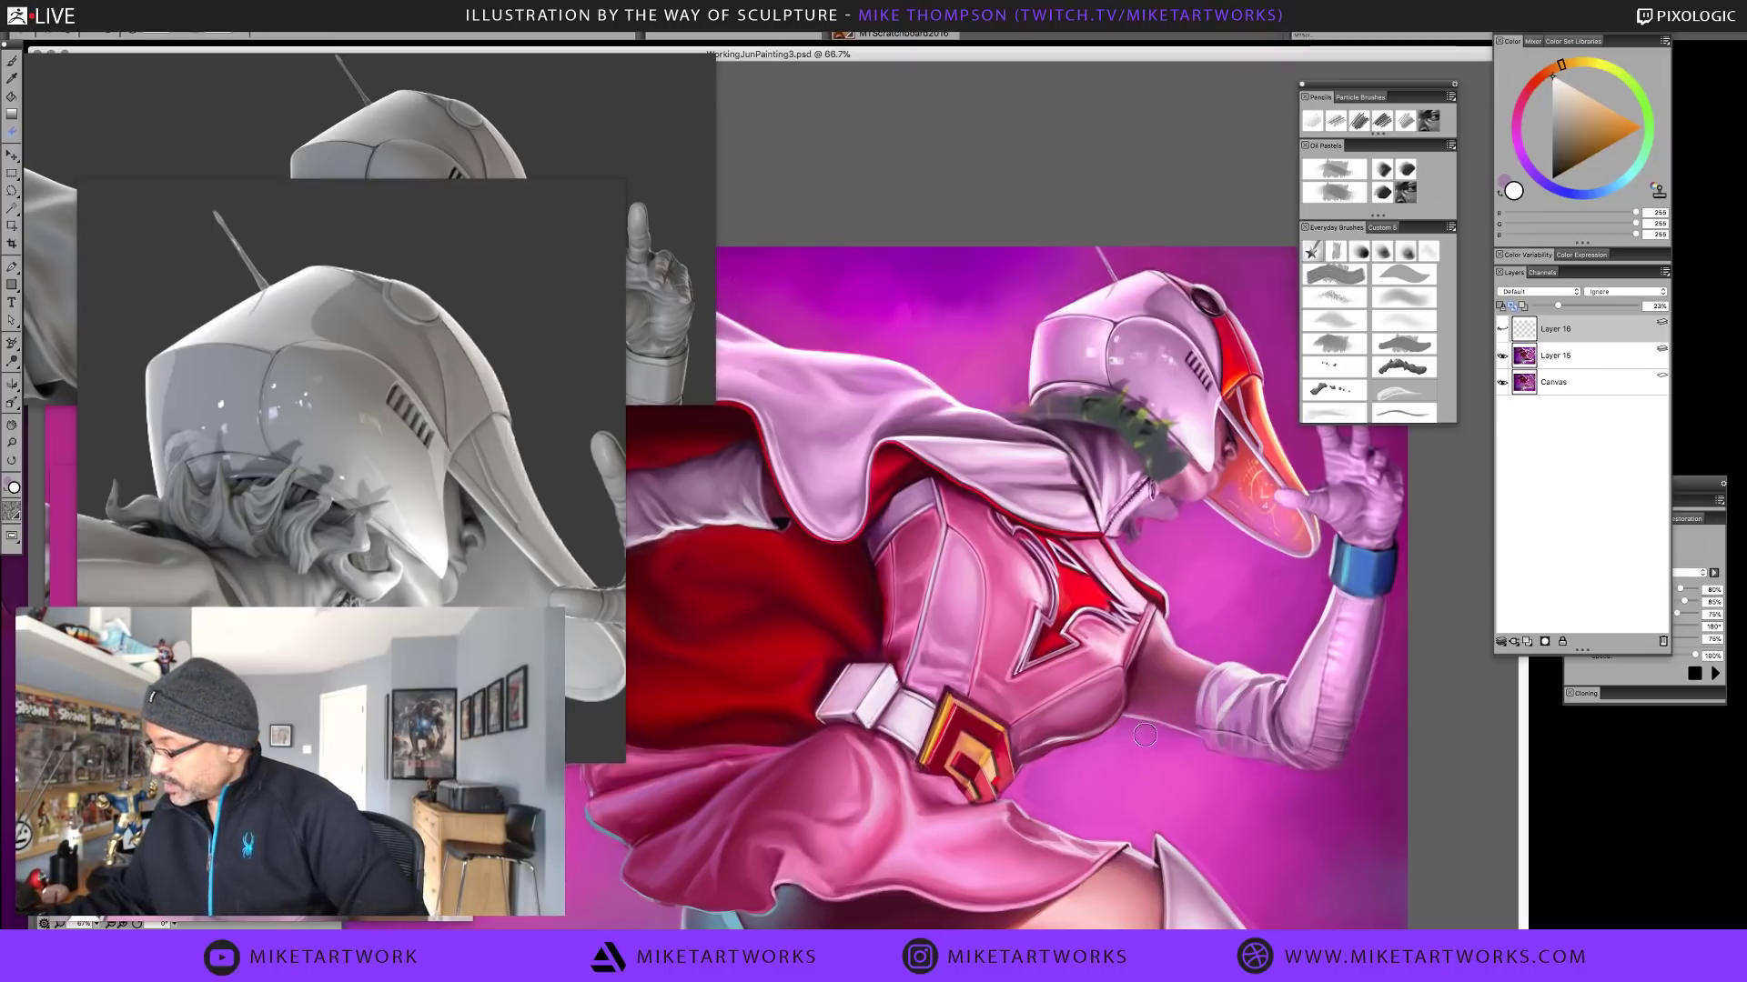
{"action": "mouse_move", "coordinate": [1245, 746]}
{"action": "left_mouse_down"}
{"action": "mouse_move", "coordinate": [1183, 800]}
{"action": "mouse_move", "coordinate": [1224, 830]}
{"action": "left_mouse_up"}
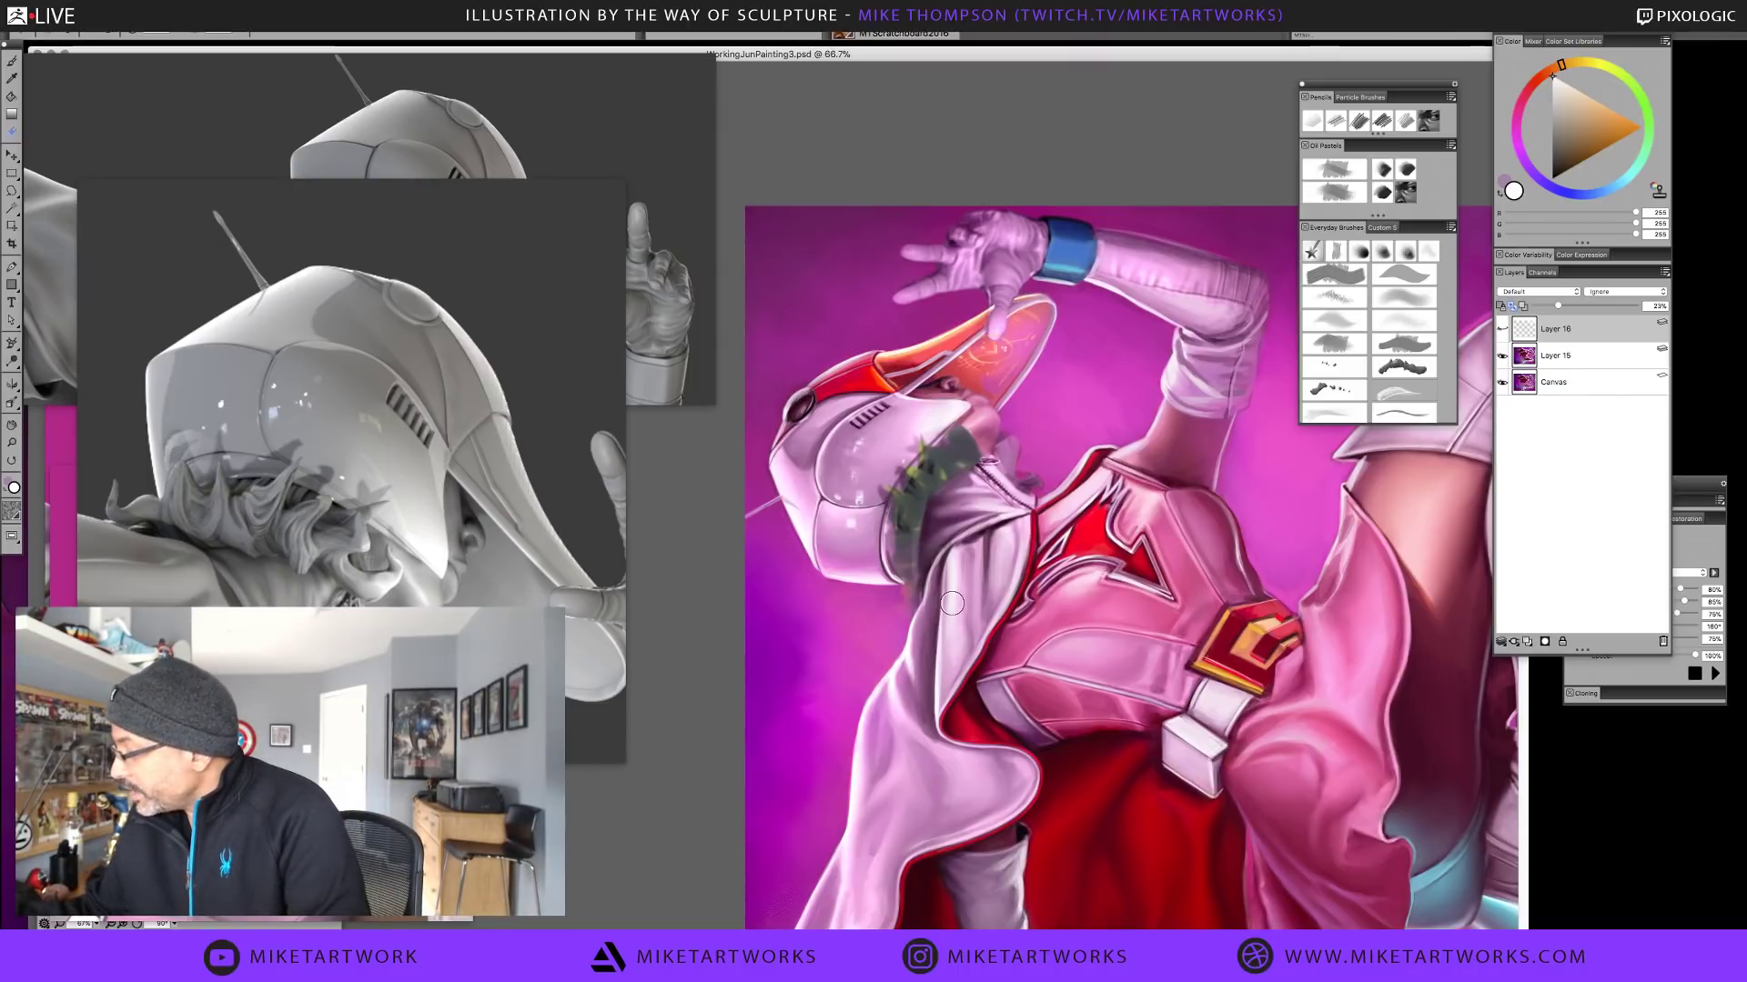
{"action": "left_click", "coordinate": [1502, 331]}
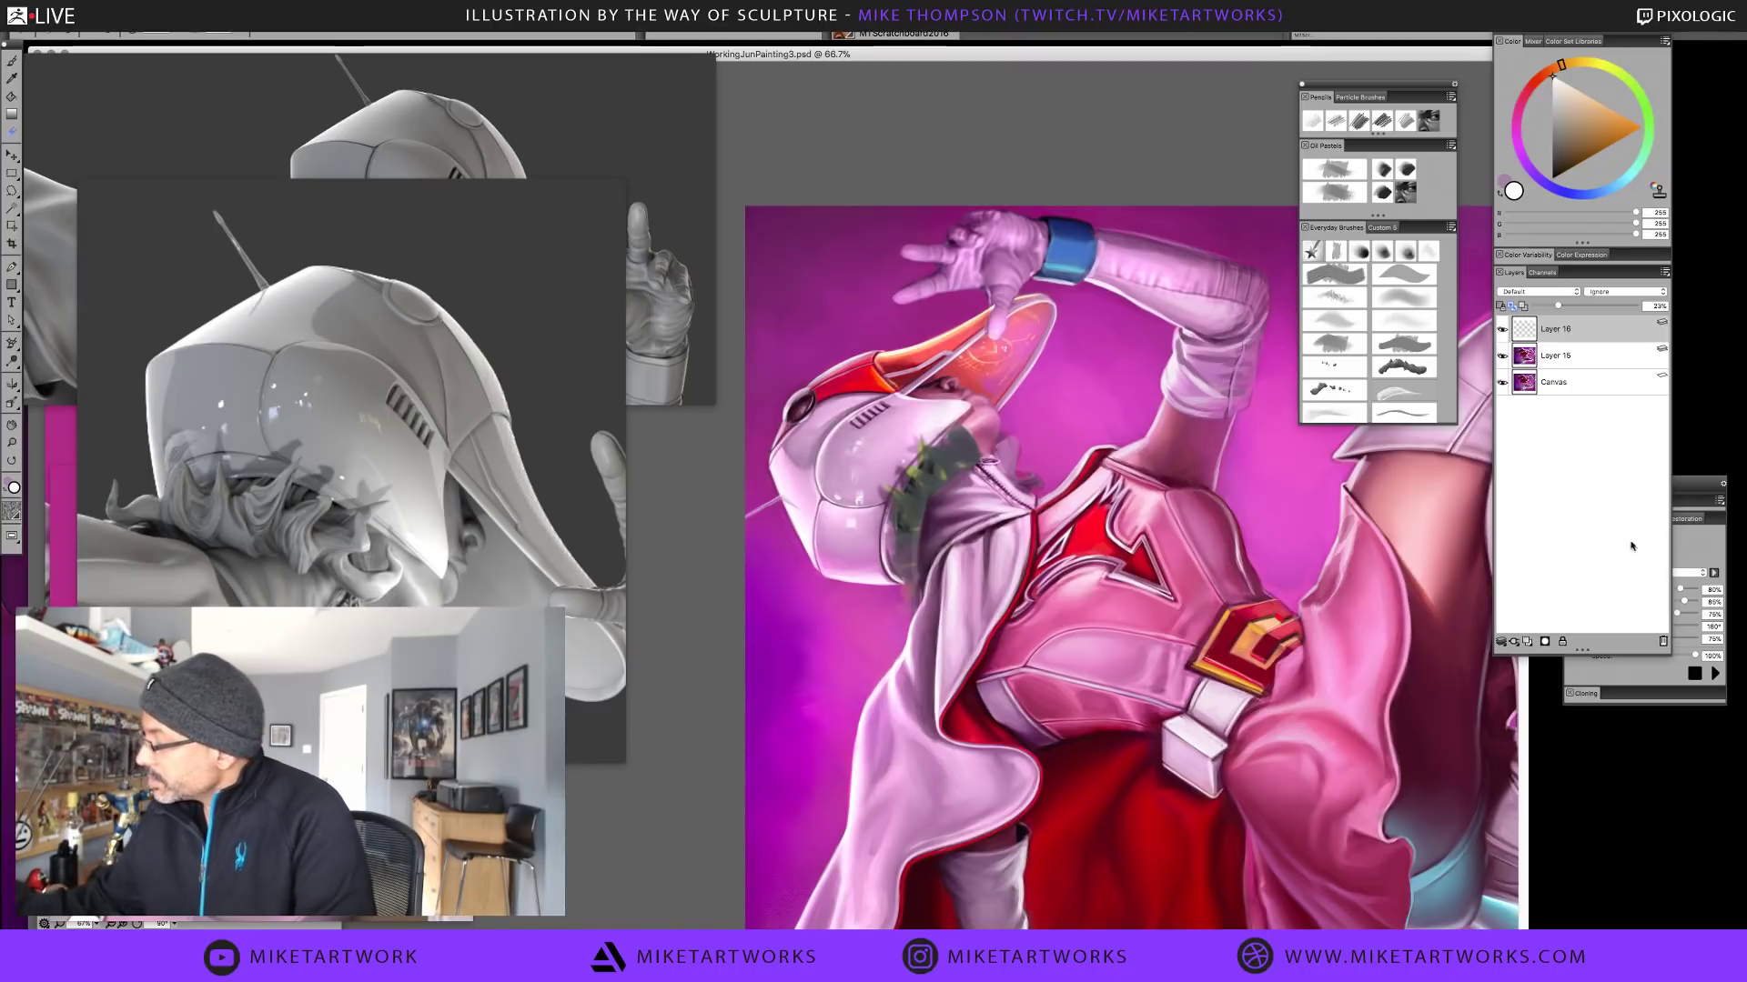
Create a new layer above Layer 16 and brush the figure's edges with a brighter version of the magenta sampled from the background
{"action": "left_click", "coordinate": [1527, 642]}
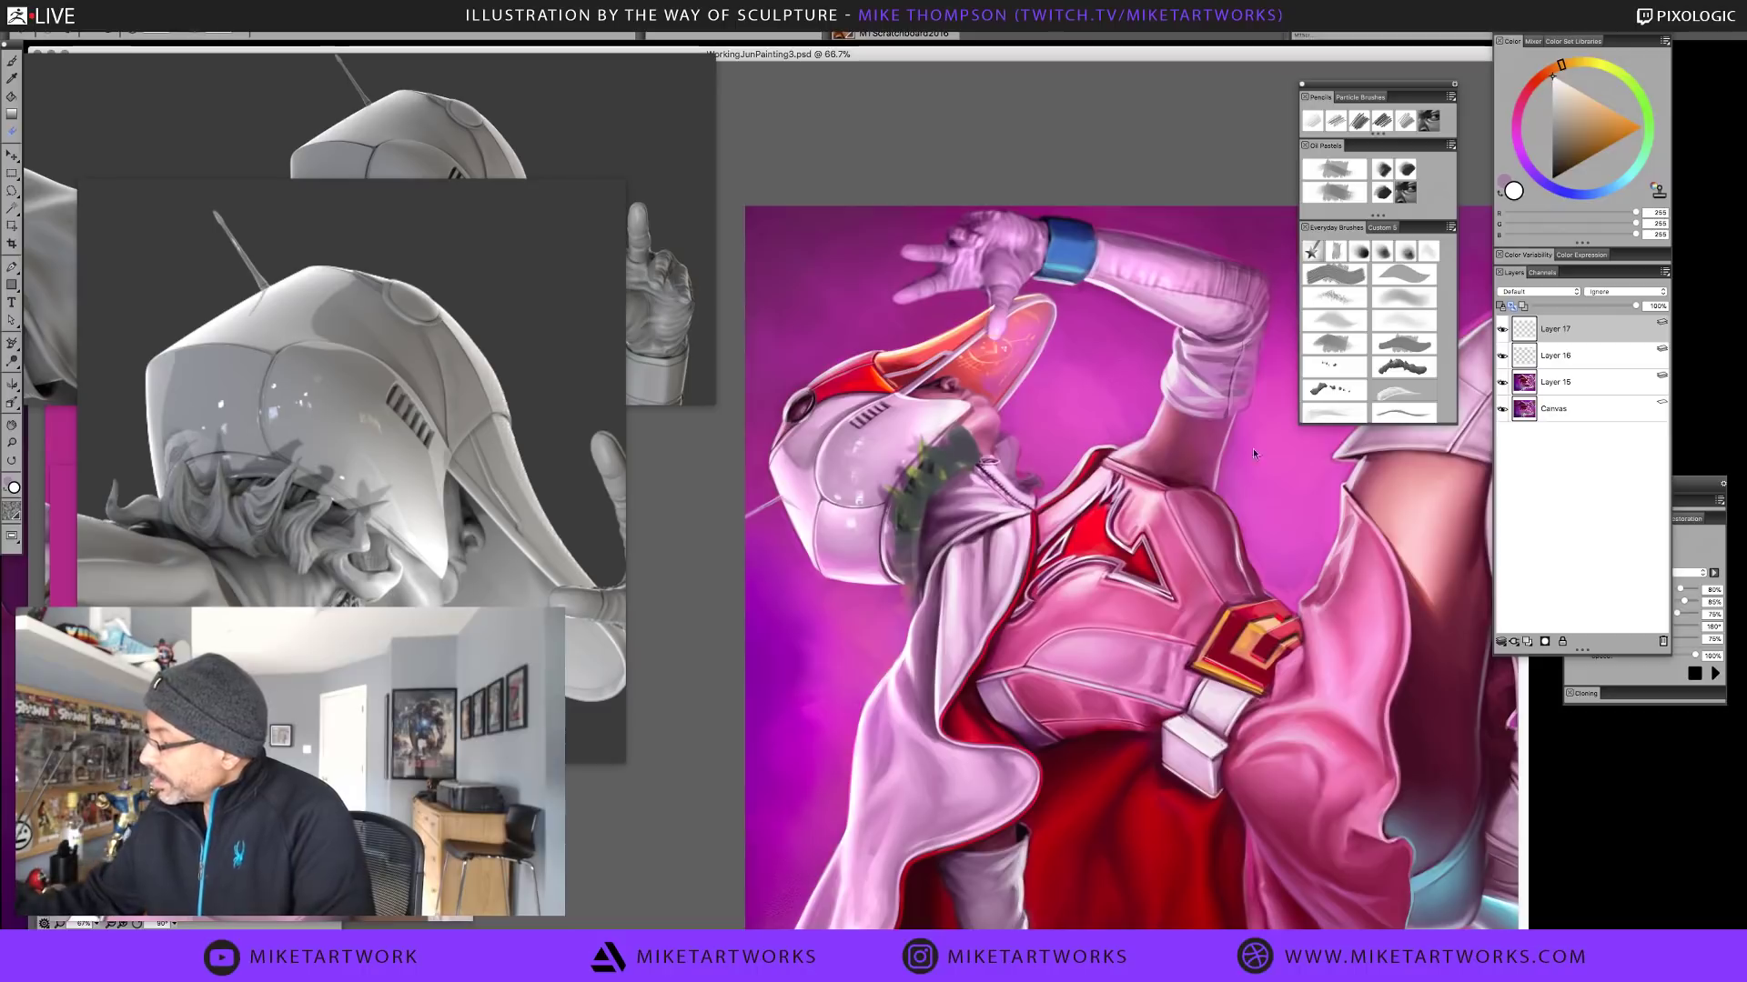
{"action": "key", "text": "b"}
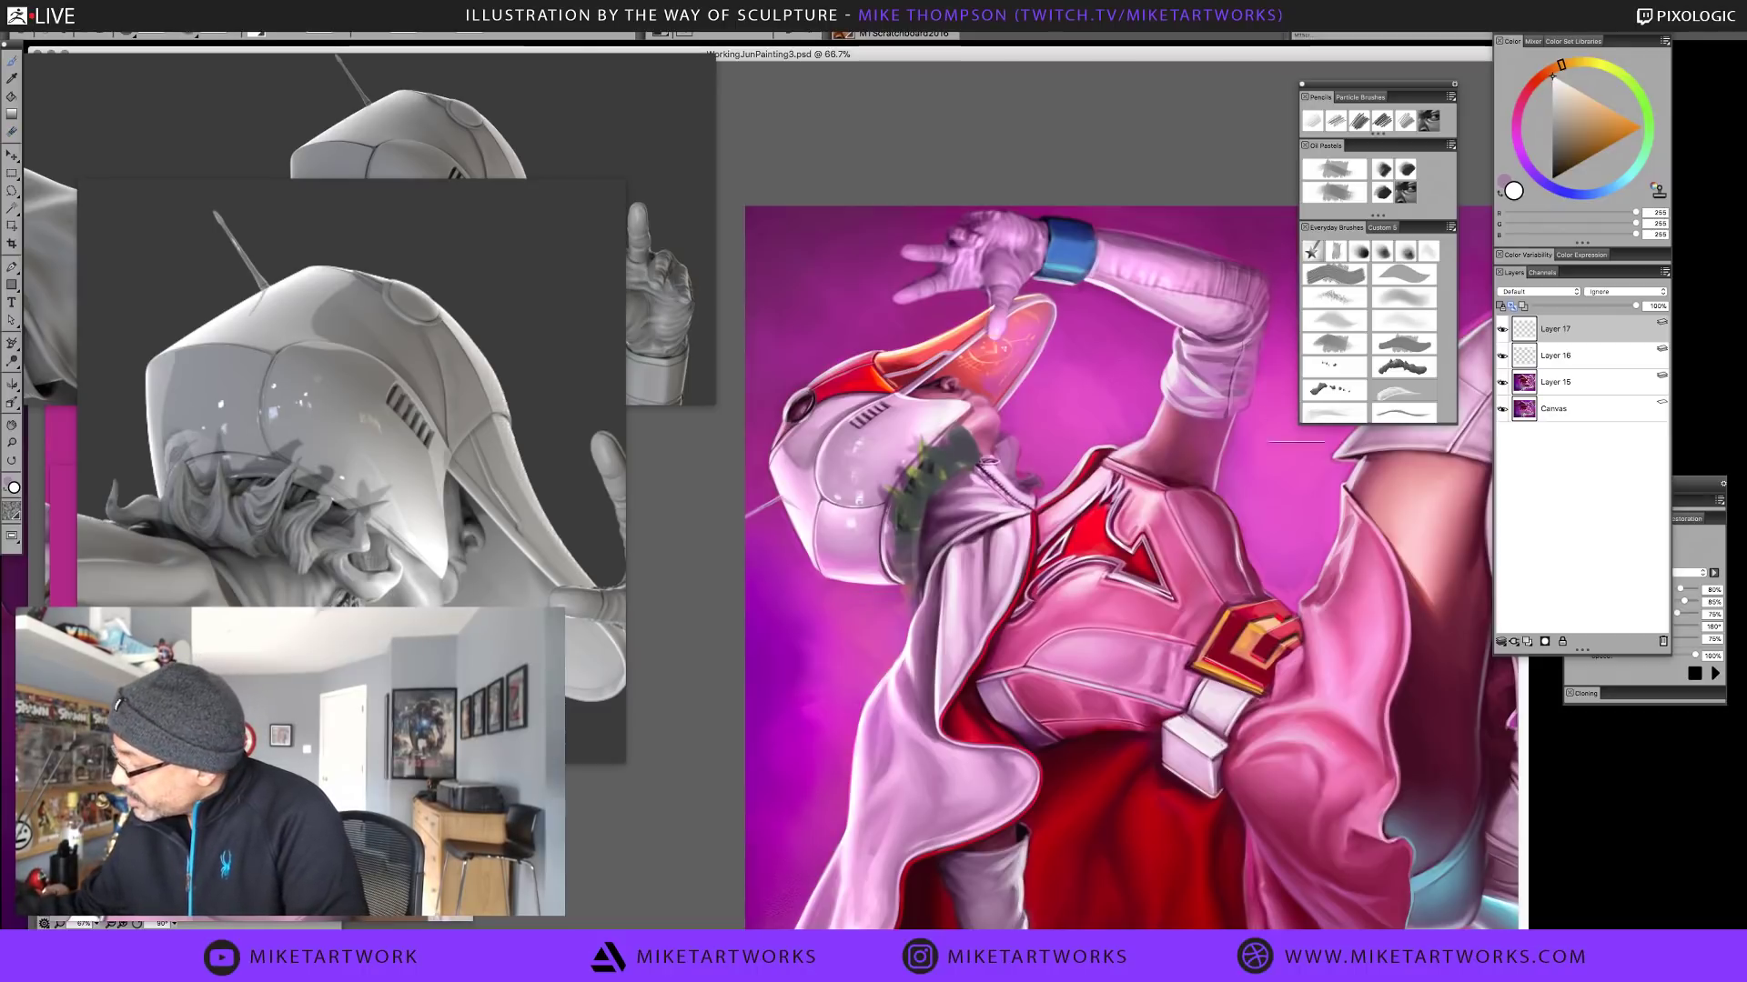
{"action": "left_click", "coordinate": [1298, 593], "text": "alt"}
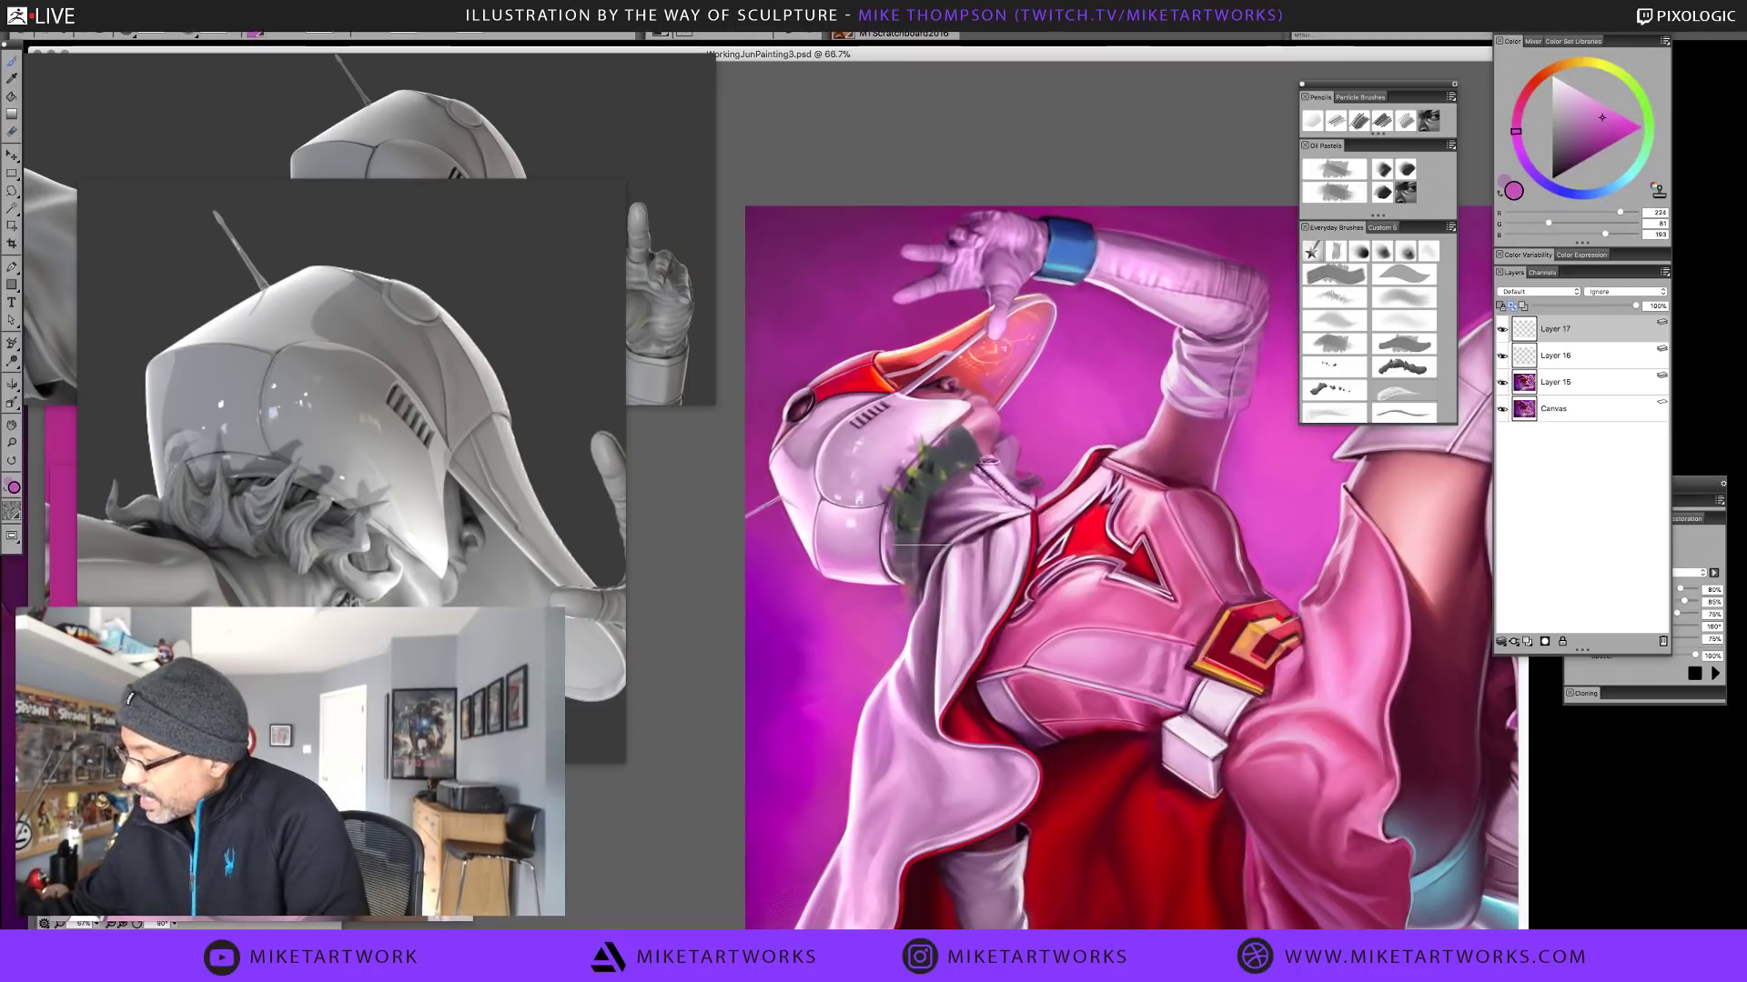
{"action": "left_click_drag", "start_coordinate": [1602, 118], "coordinate": [1616, 113]}
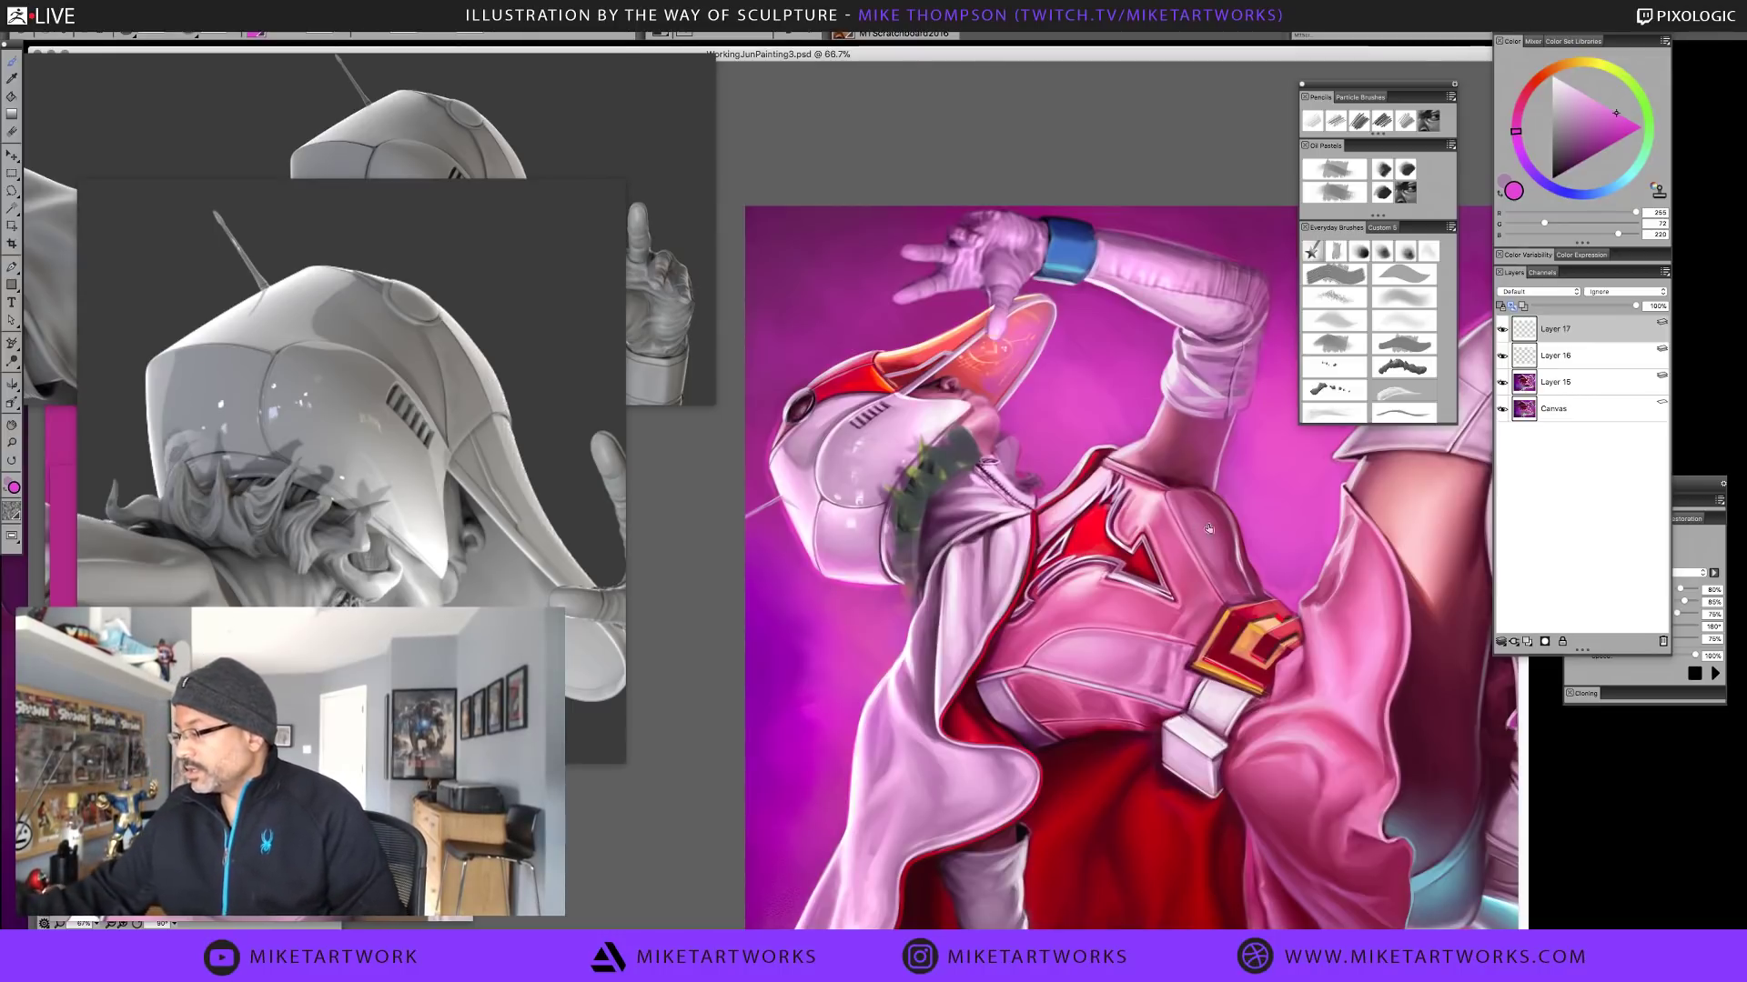
Rotate the canvas to reach the helmet and touch up the visor's edge with orange and salmon tones sampled from it
{"action": "left_click_drag", "start_coordinate": [1065, 843], "coordinate": [1209, 537]}
{"action": "left_click_drag", "start_coordinate": [1066, 553], "coordinate": [1318, 703]}
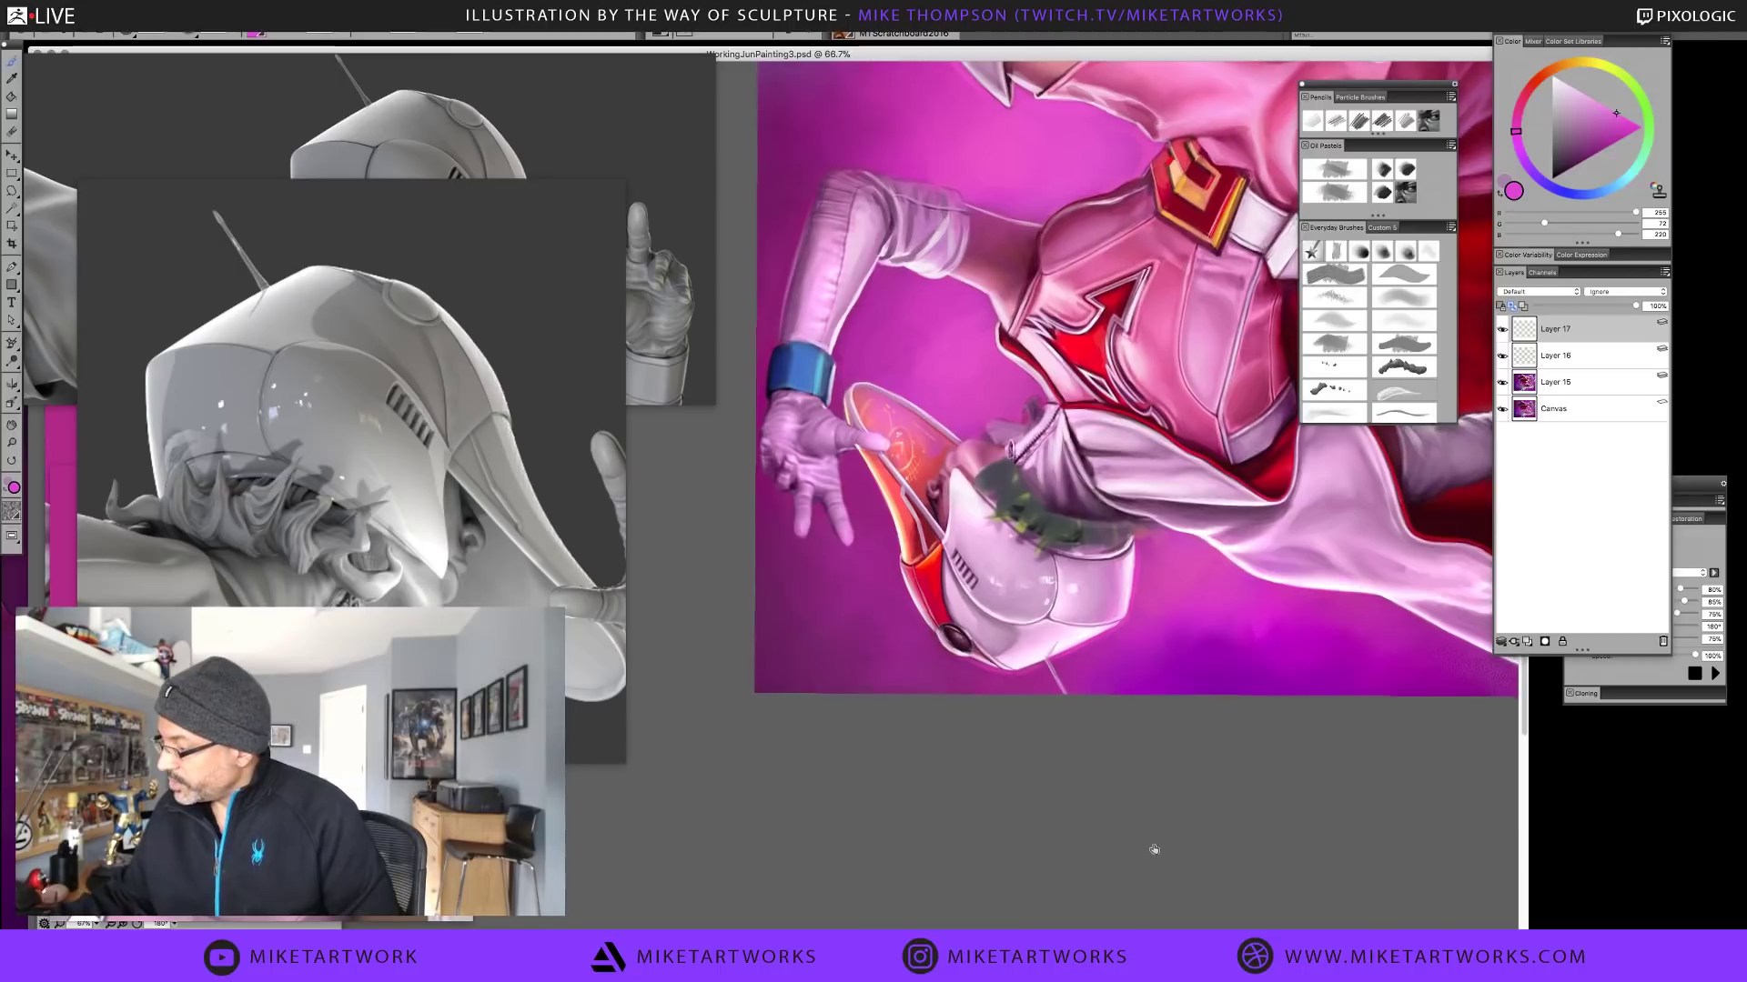
{"action": "left_click_drag", "start_coordinate": [1155, 838], "coordinate": [1037, 819]}
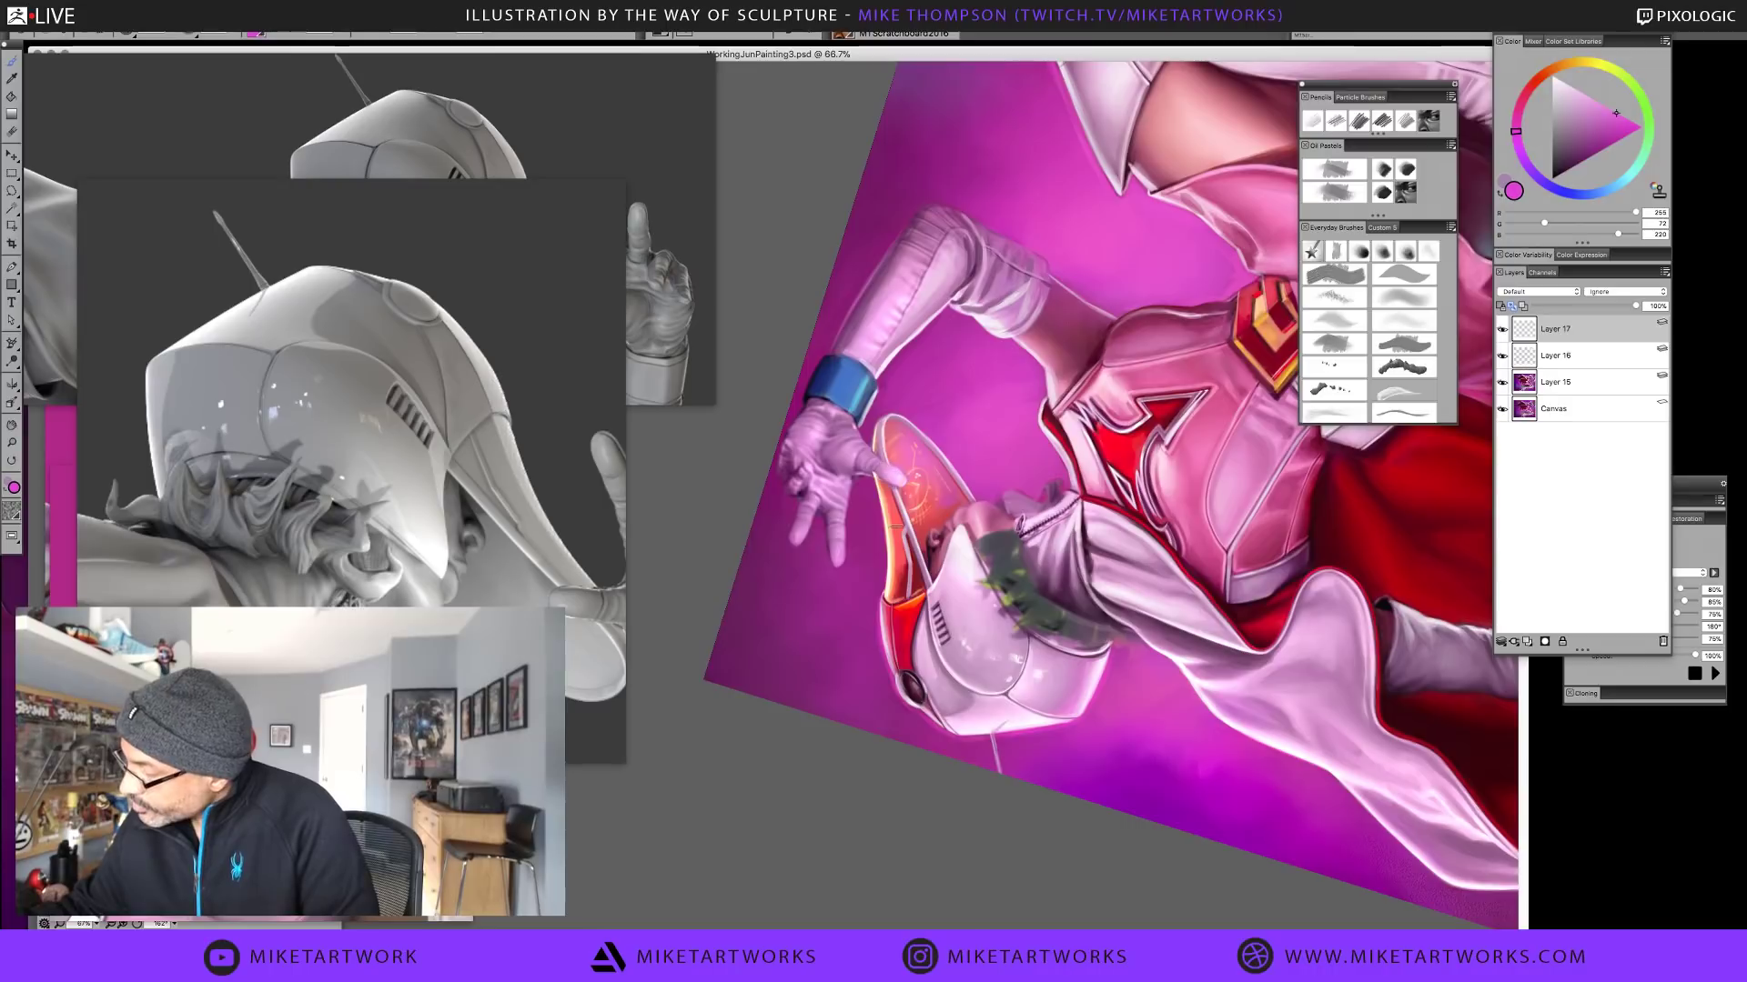
{"action": "left_click", "coordinate": [898, 540], "text": "alt"}
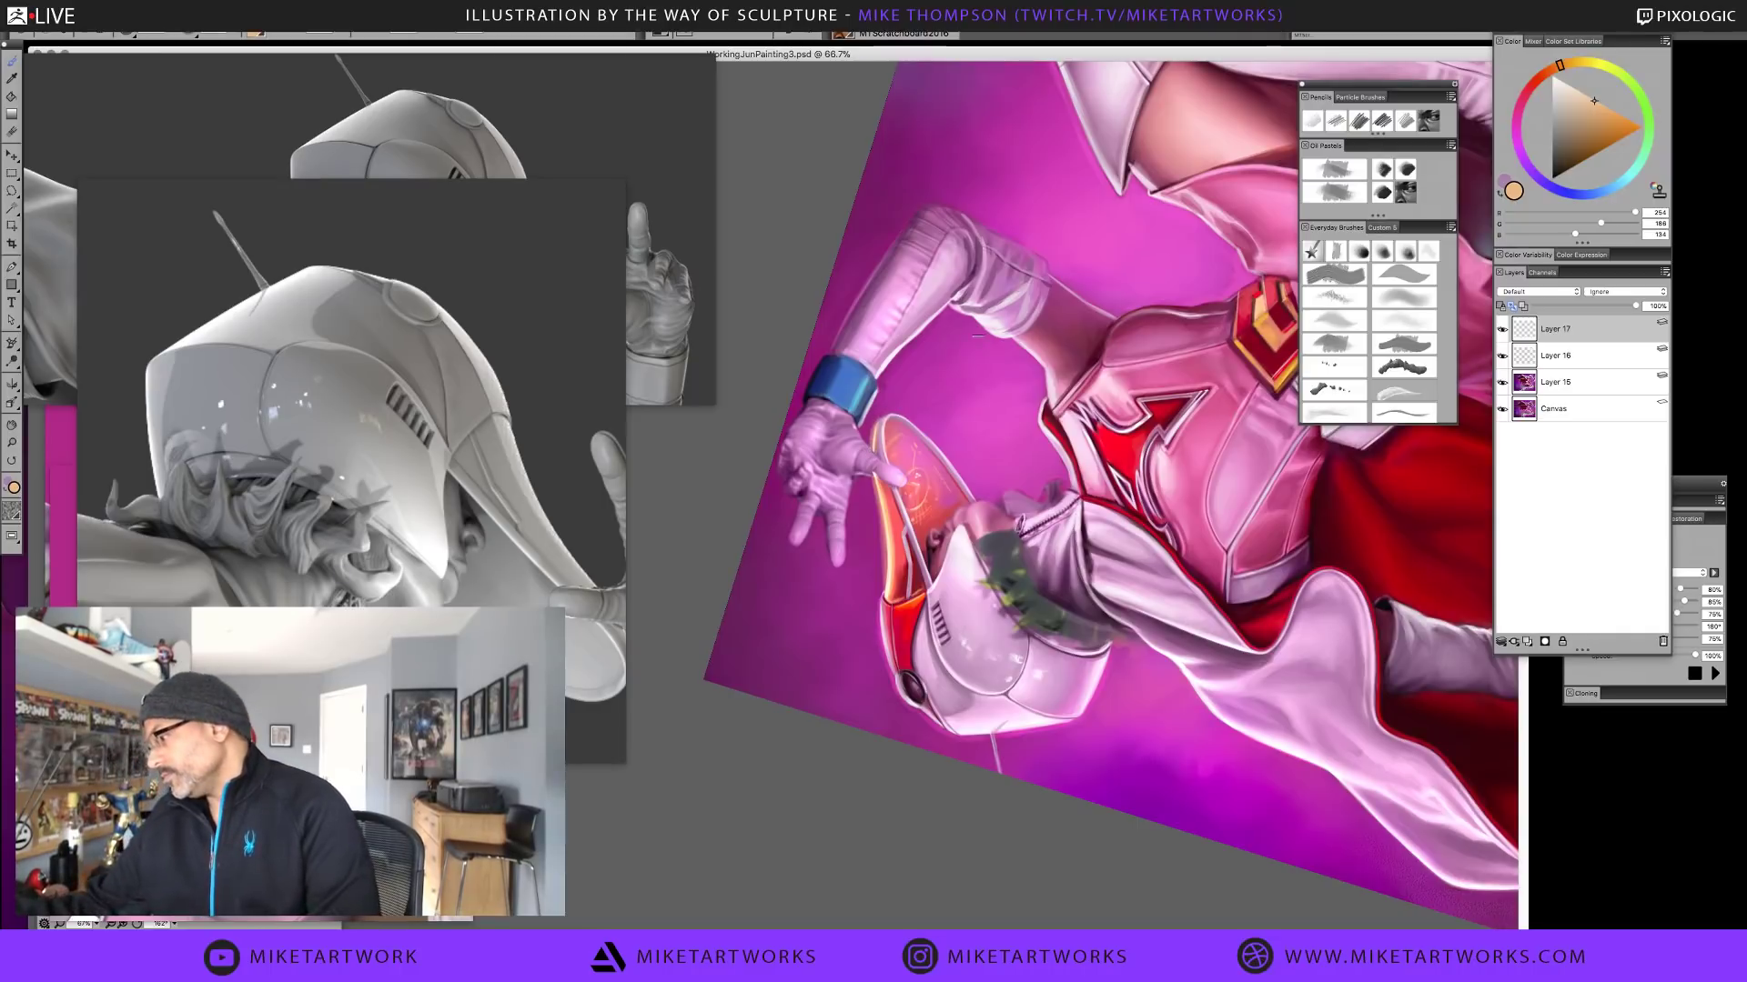
{"action": "left_click", "coordinate": [890, 537], "text": "alt"}
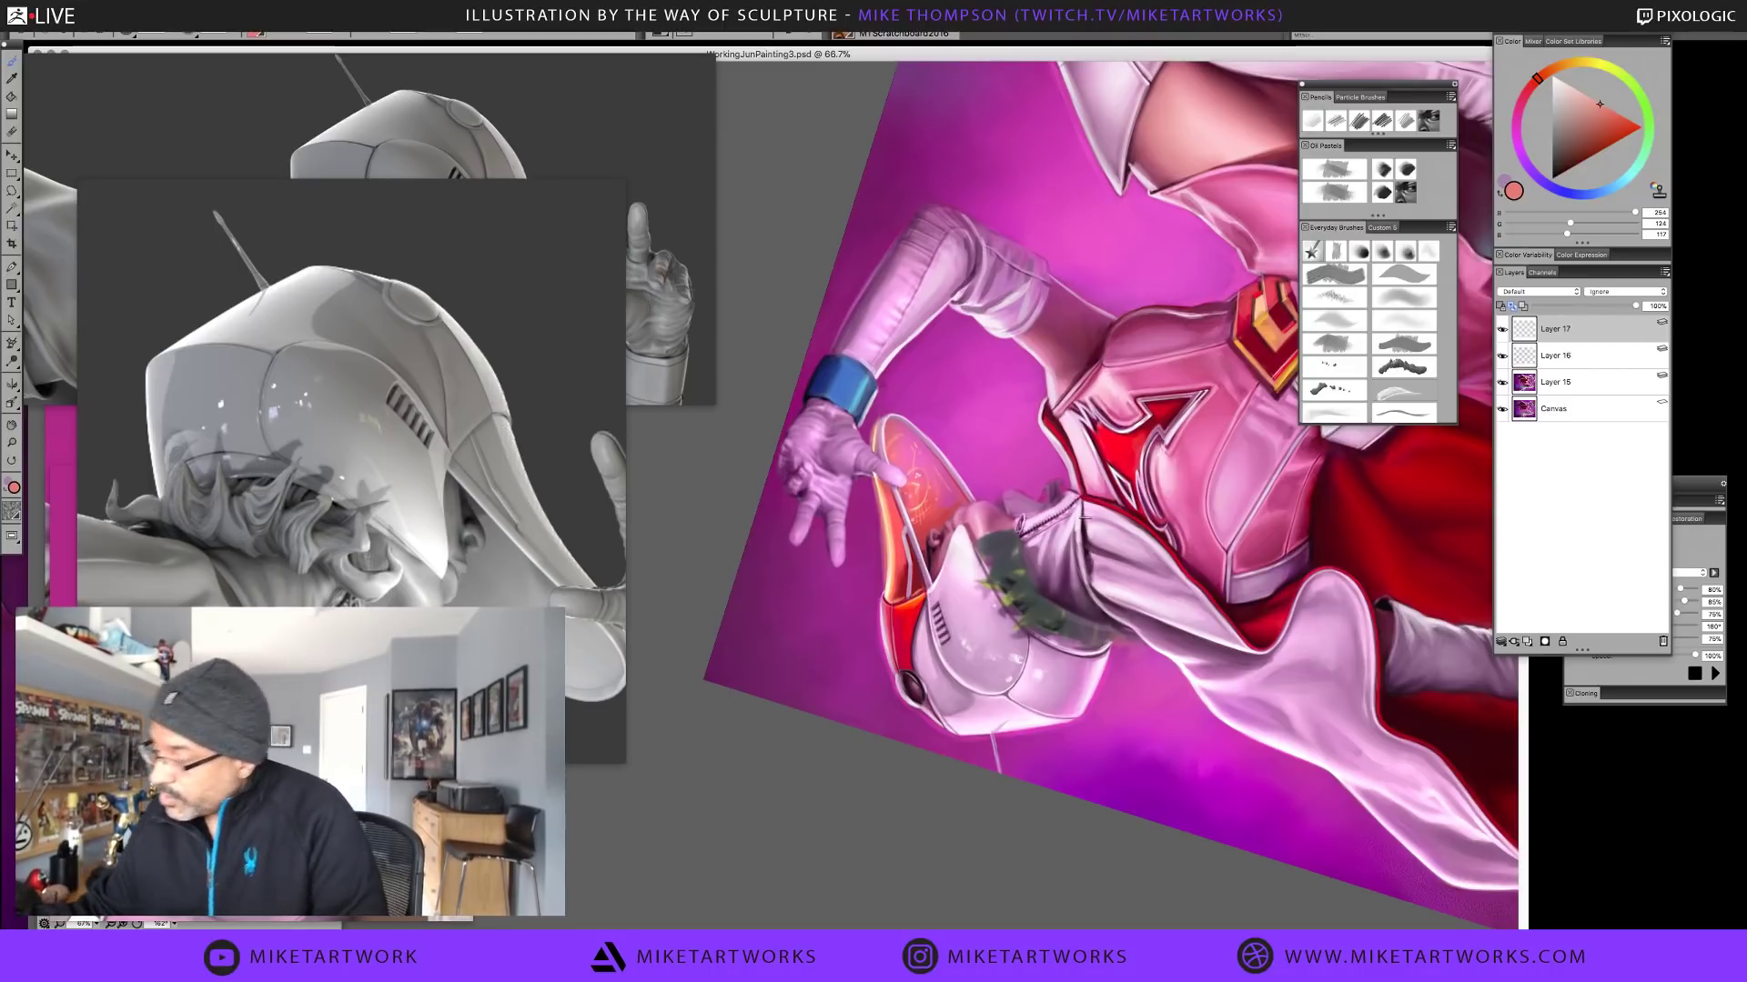
Create a new layer above Layer 17 and block in saturated dark green over the hair beneath the helmet
{"action": "left_click", "coordinate": [1527, 641]}
{"action": "left_click", "coordinate": [1641, 96]}
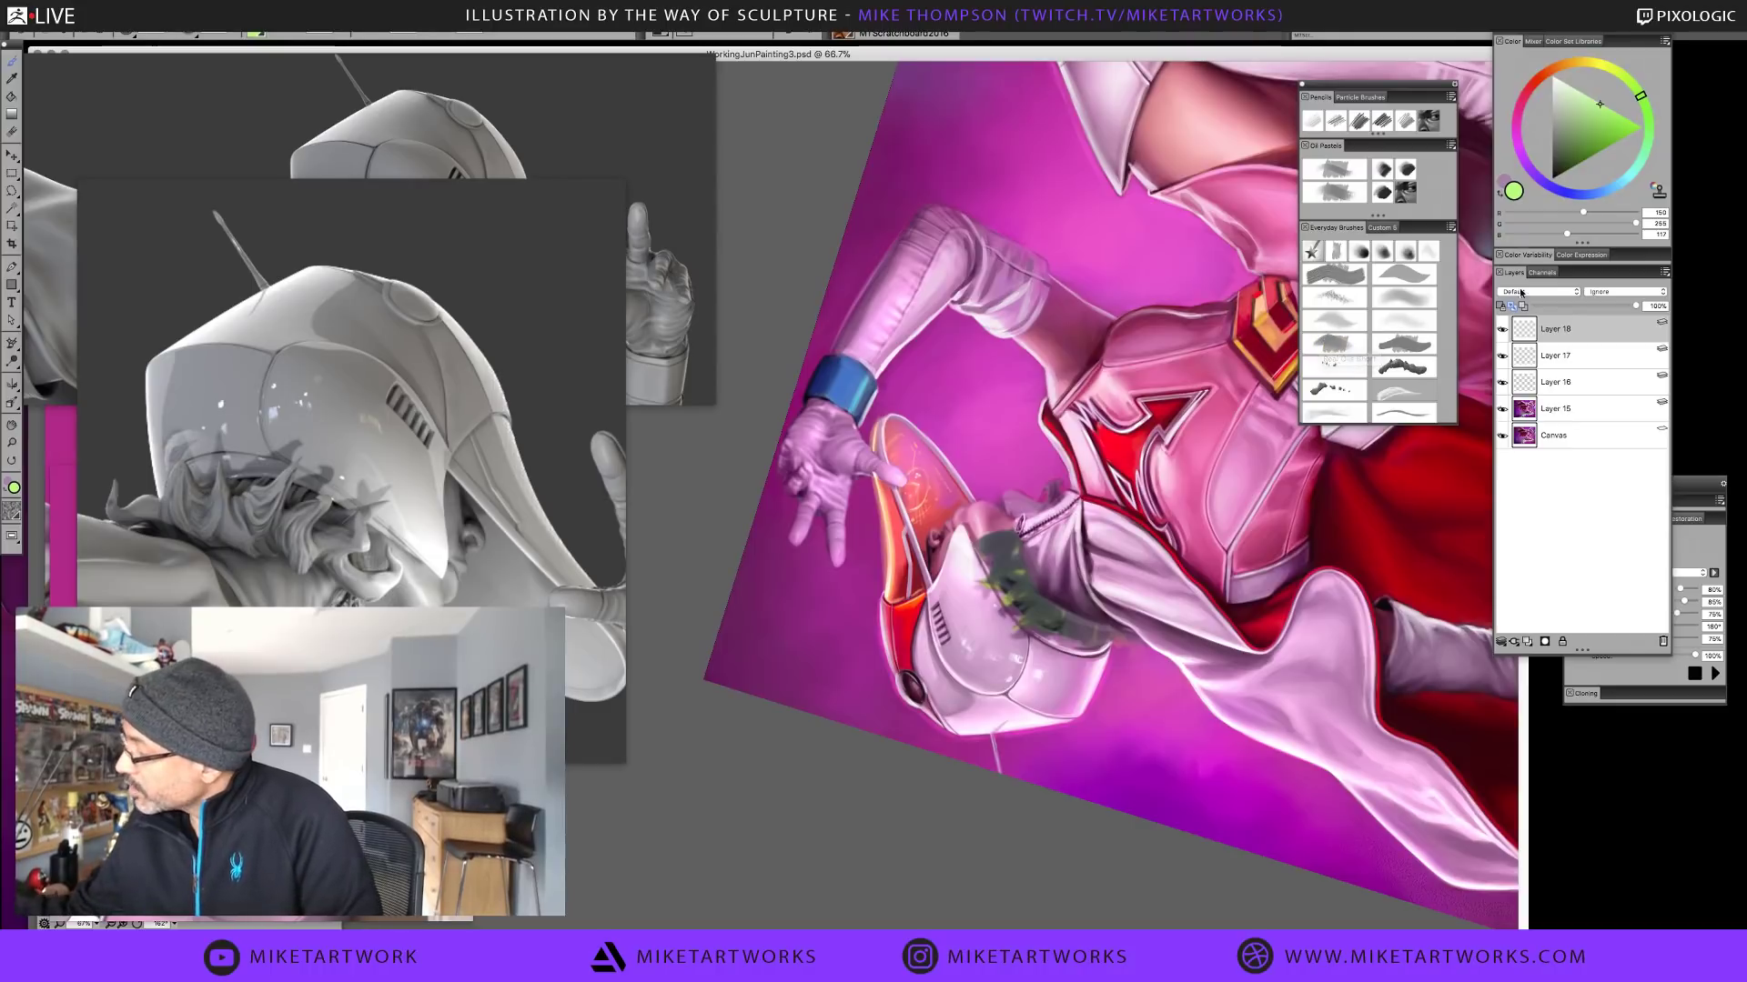
{"action": "left_click", "coordinate": [1590, 164]}
{"action": "left_click", "coordinate": [1589, 158]}
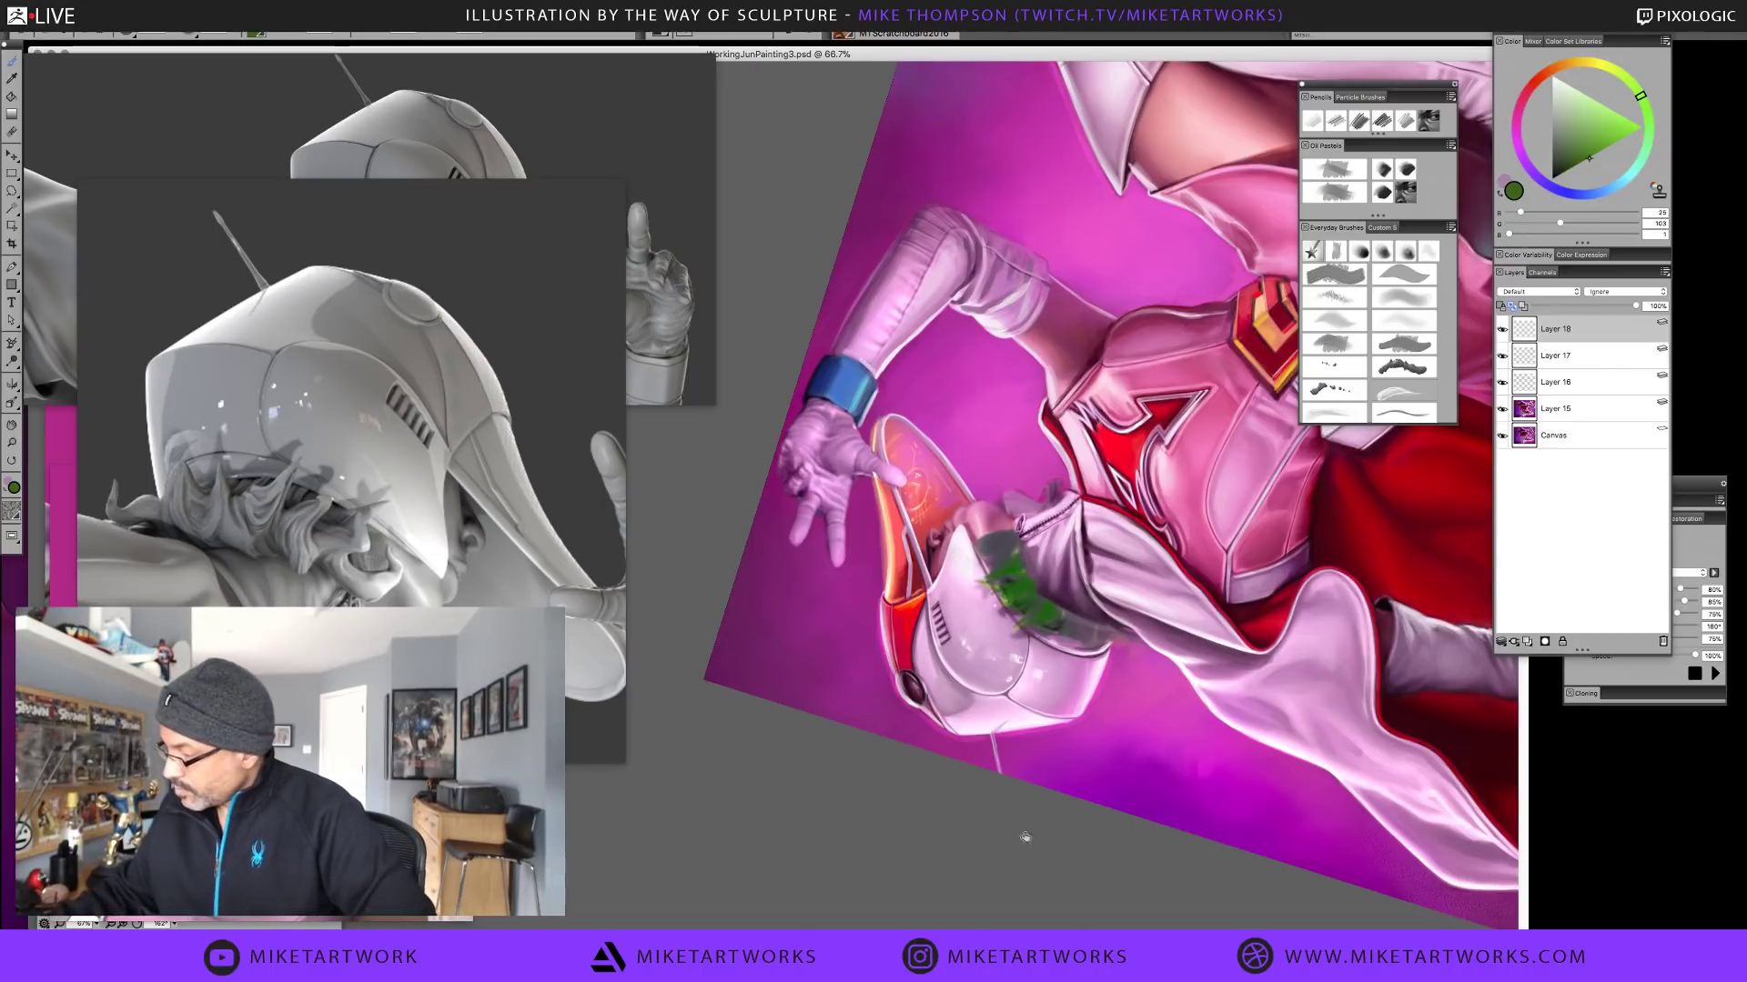
Return the canvas to its upright view and extend the hair toward the nape with sampled dark grey and green tones
{"action": "left_click_drag", "start_coordinate": [1026, 834], "coordinate": [856, 782]}
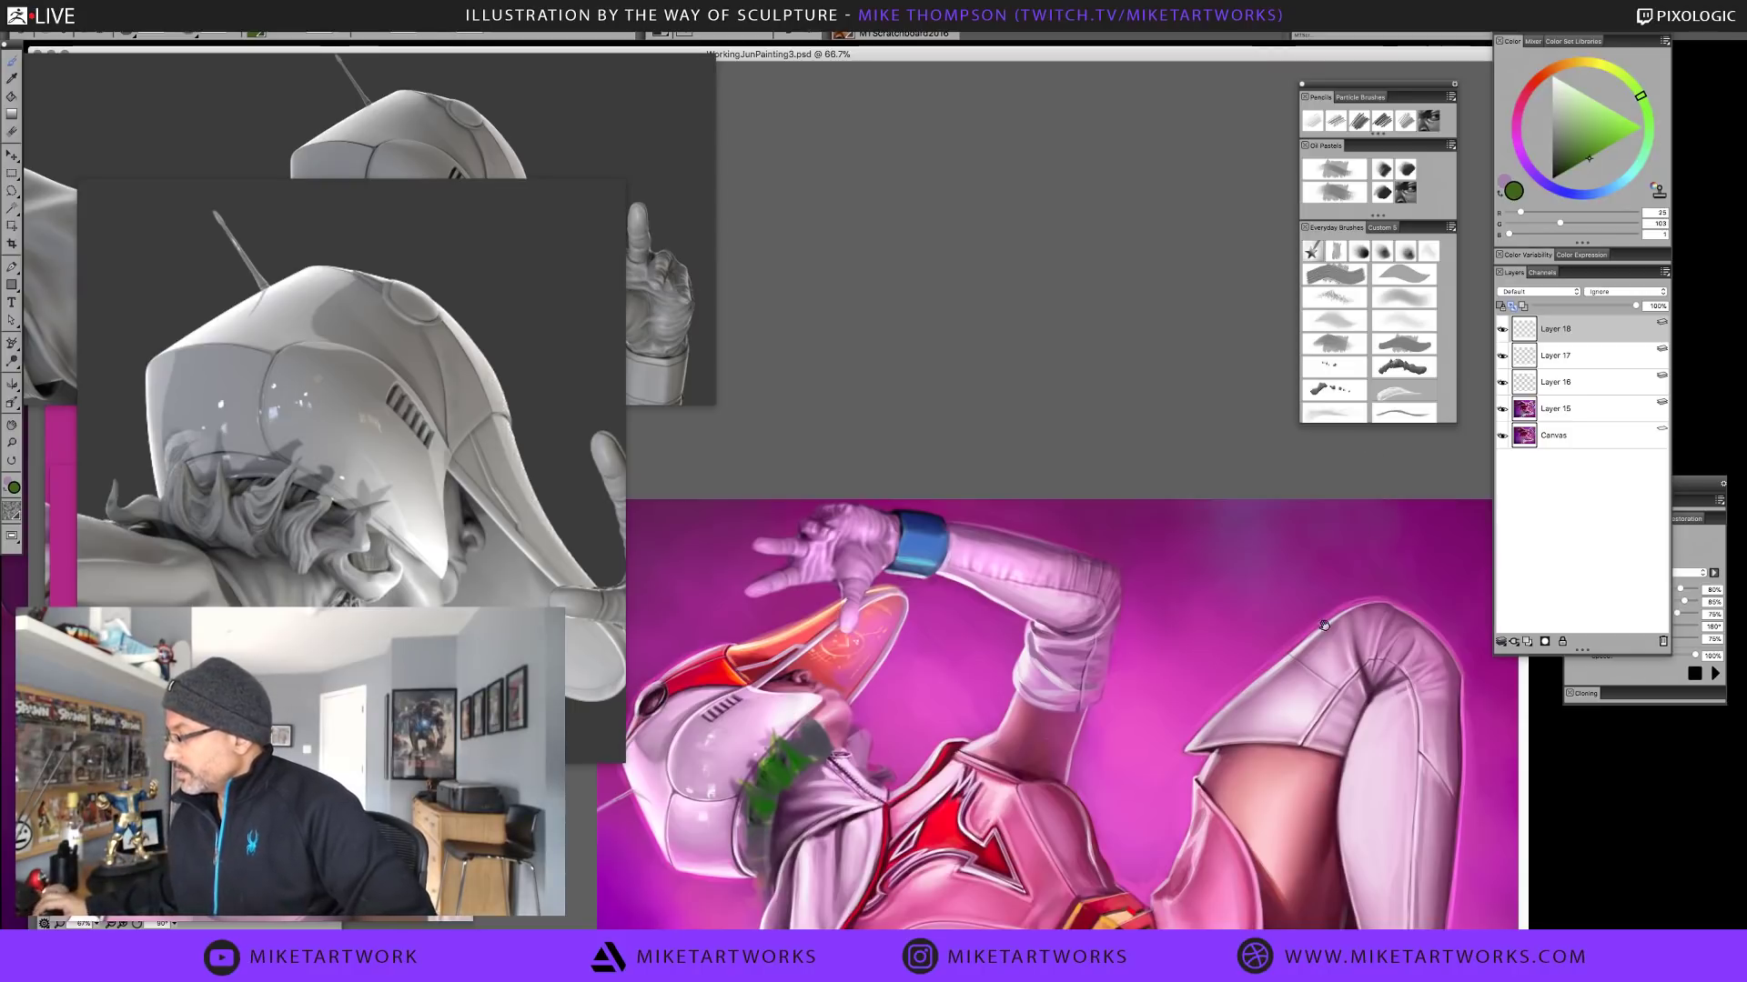
{"action": "left_click", "coordinate": [1374, 899], "text": "alt"}
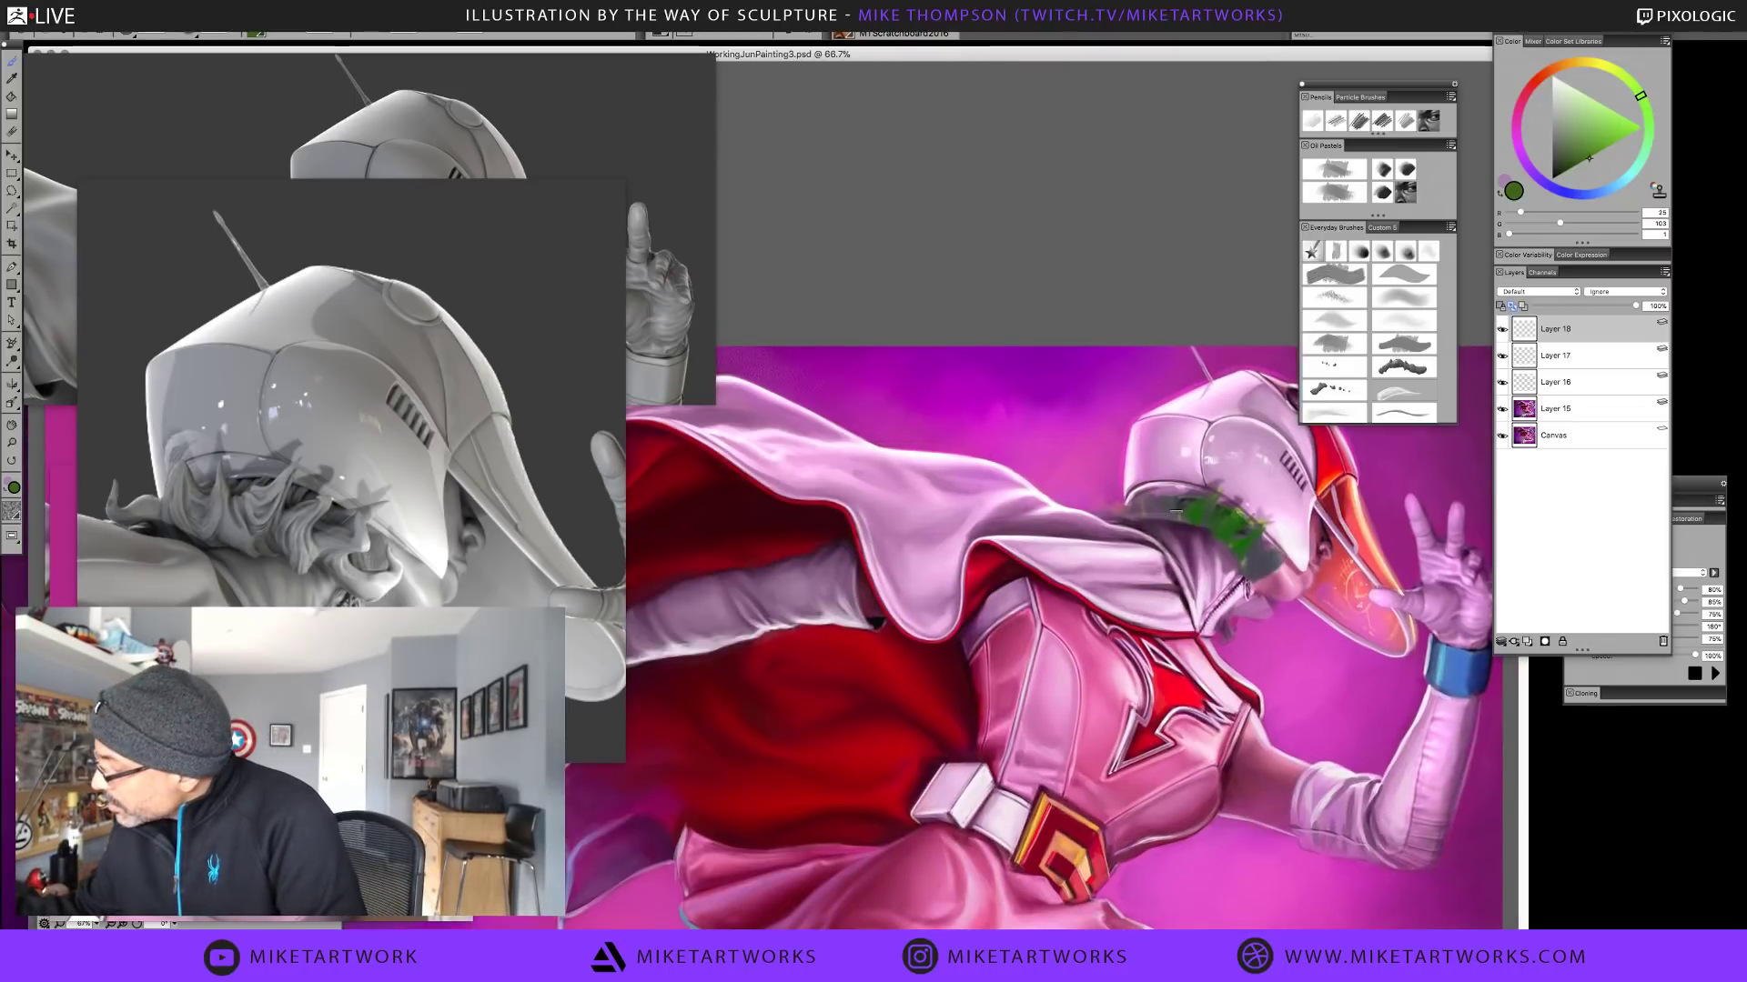
{"action": "left_click", "coordinate": [1164, 496], "text": "alt"}
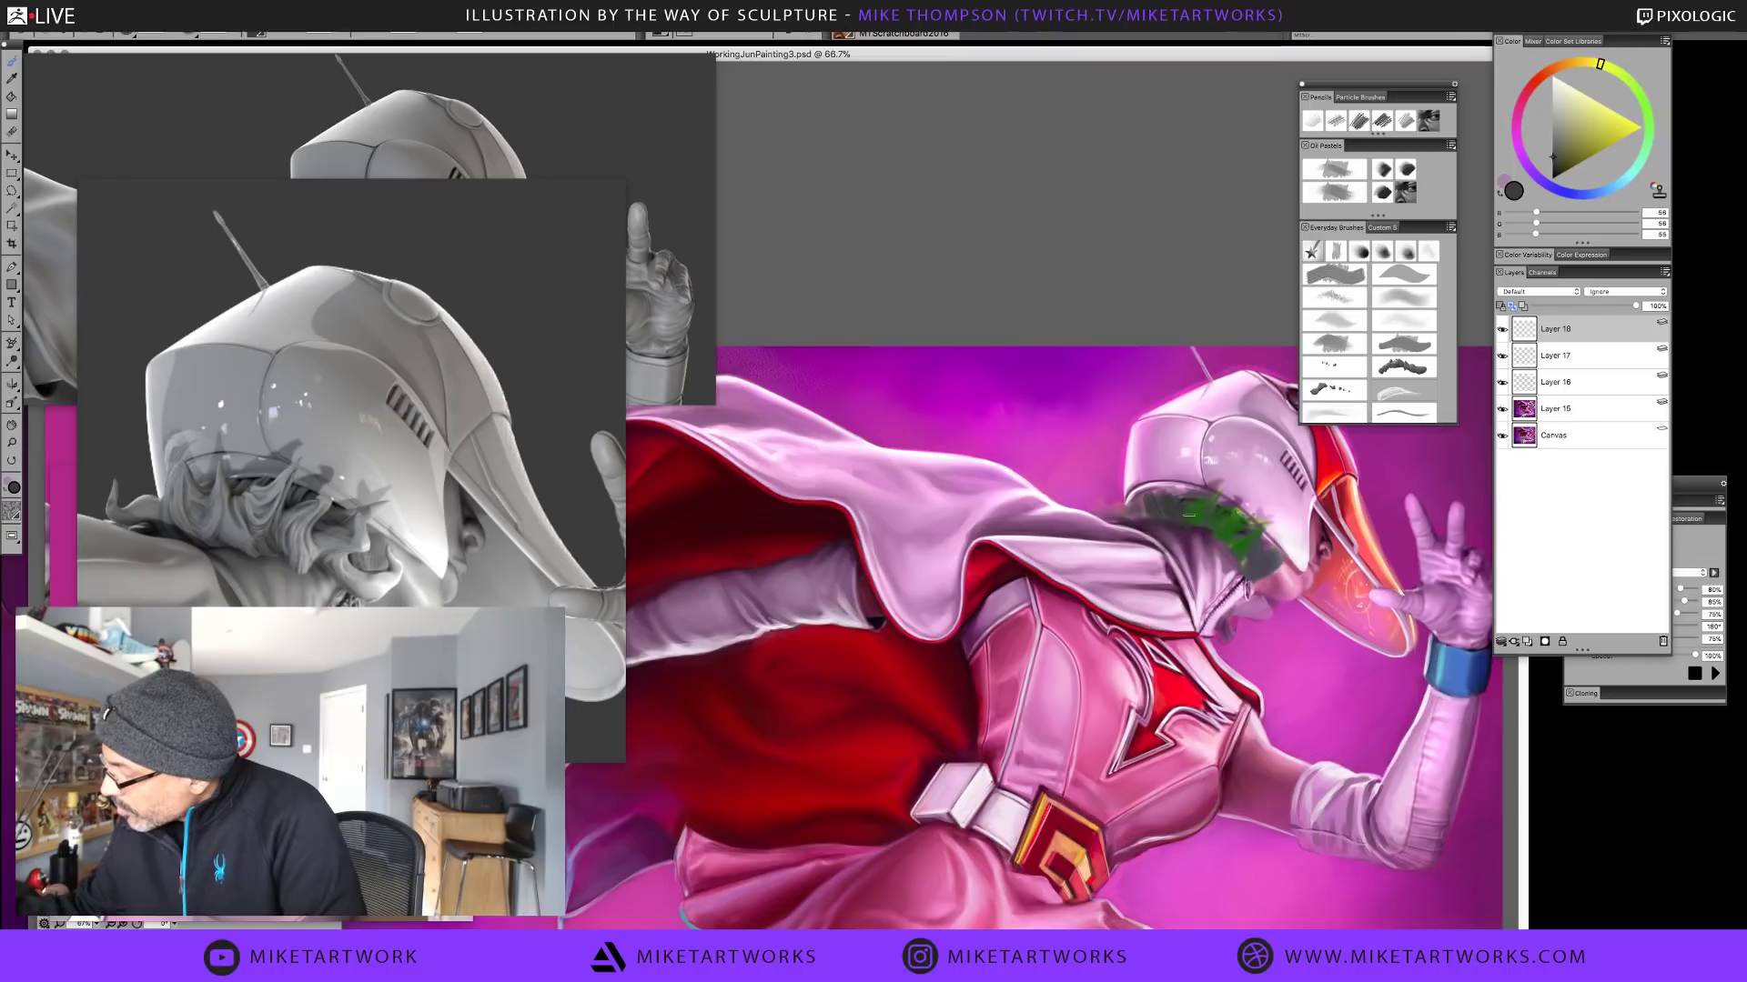
{"action": "left_click", "coordinate": [1183, 526], "text": "alt"}
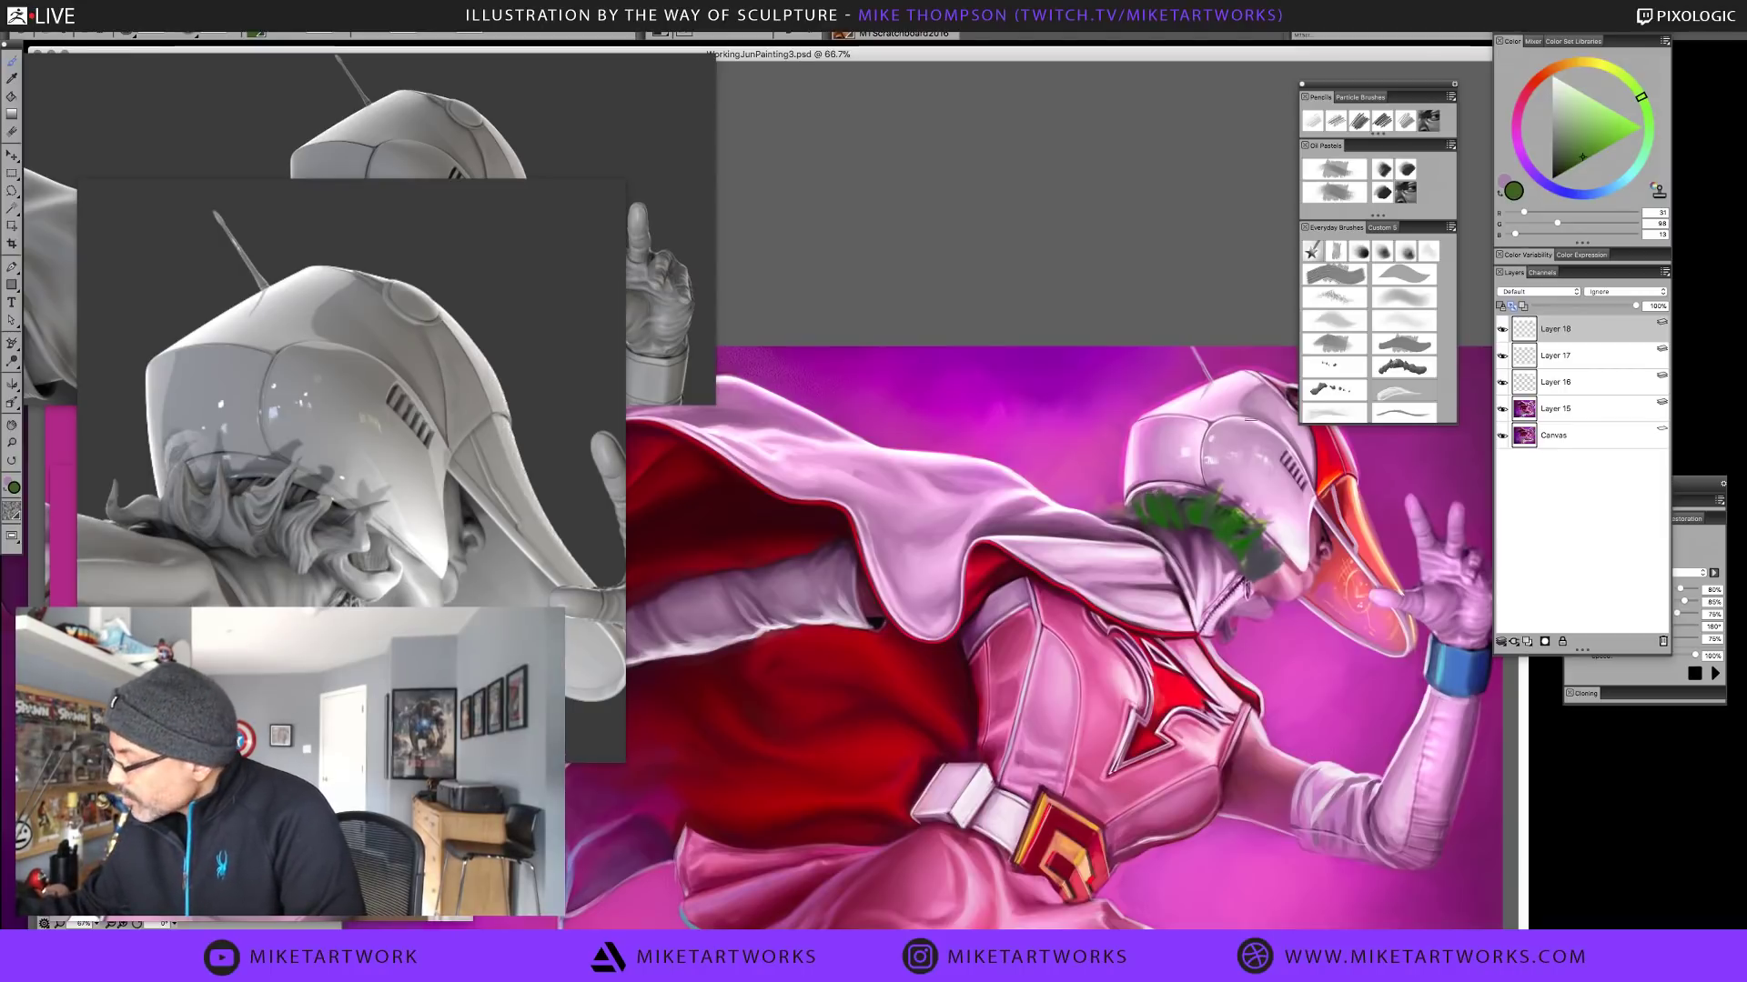
{"action": "left_click", "coordinate": [1210, 494], "text": "alt"}
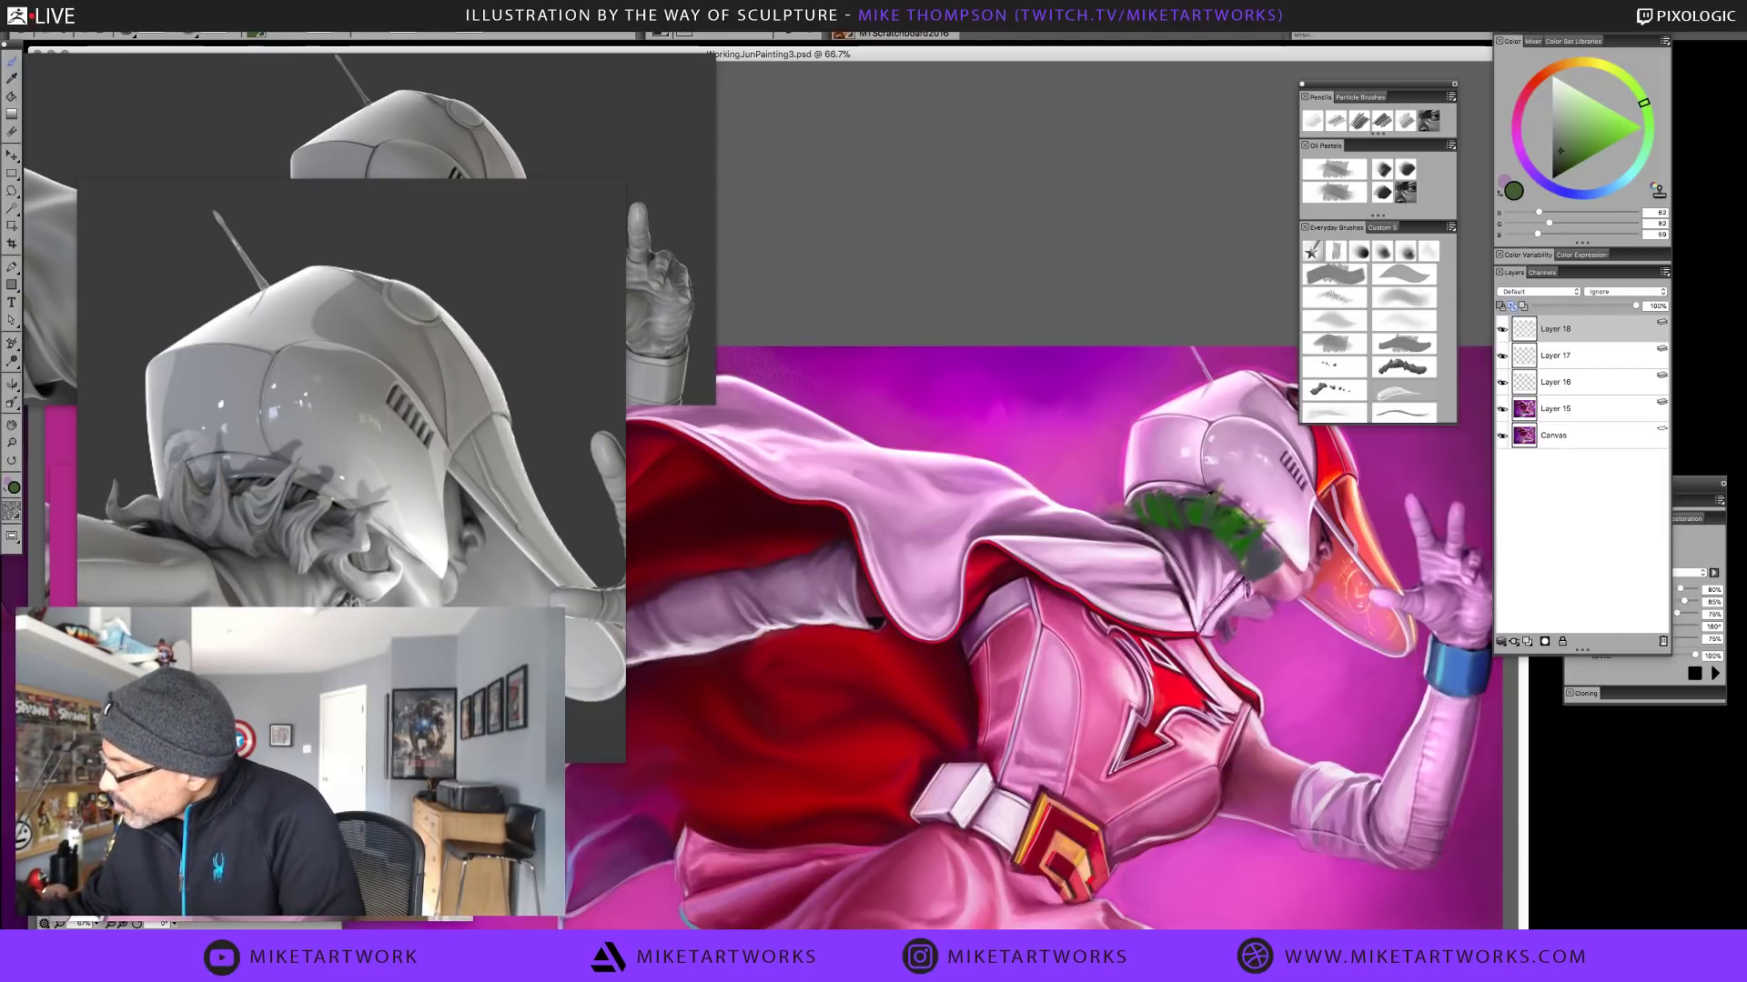
{"action": "left_click", "coordinate": [1121, 509], "text": "alt"}
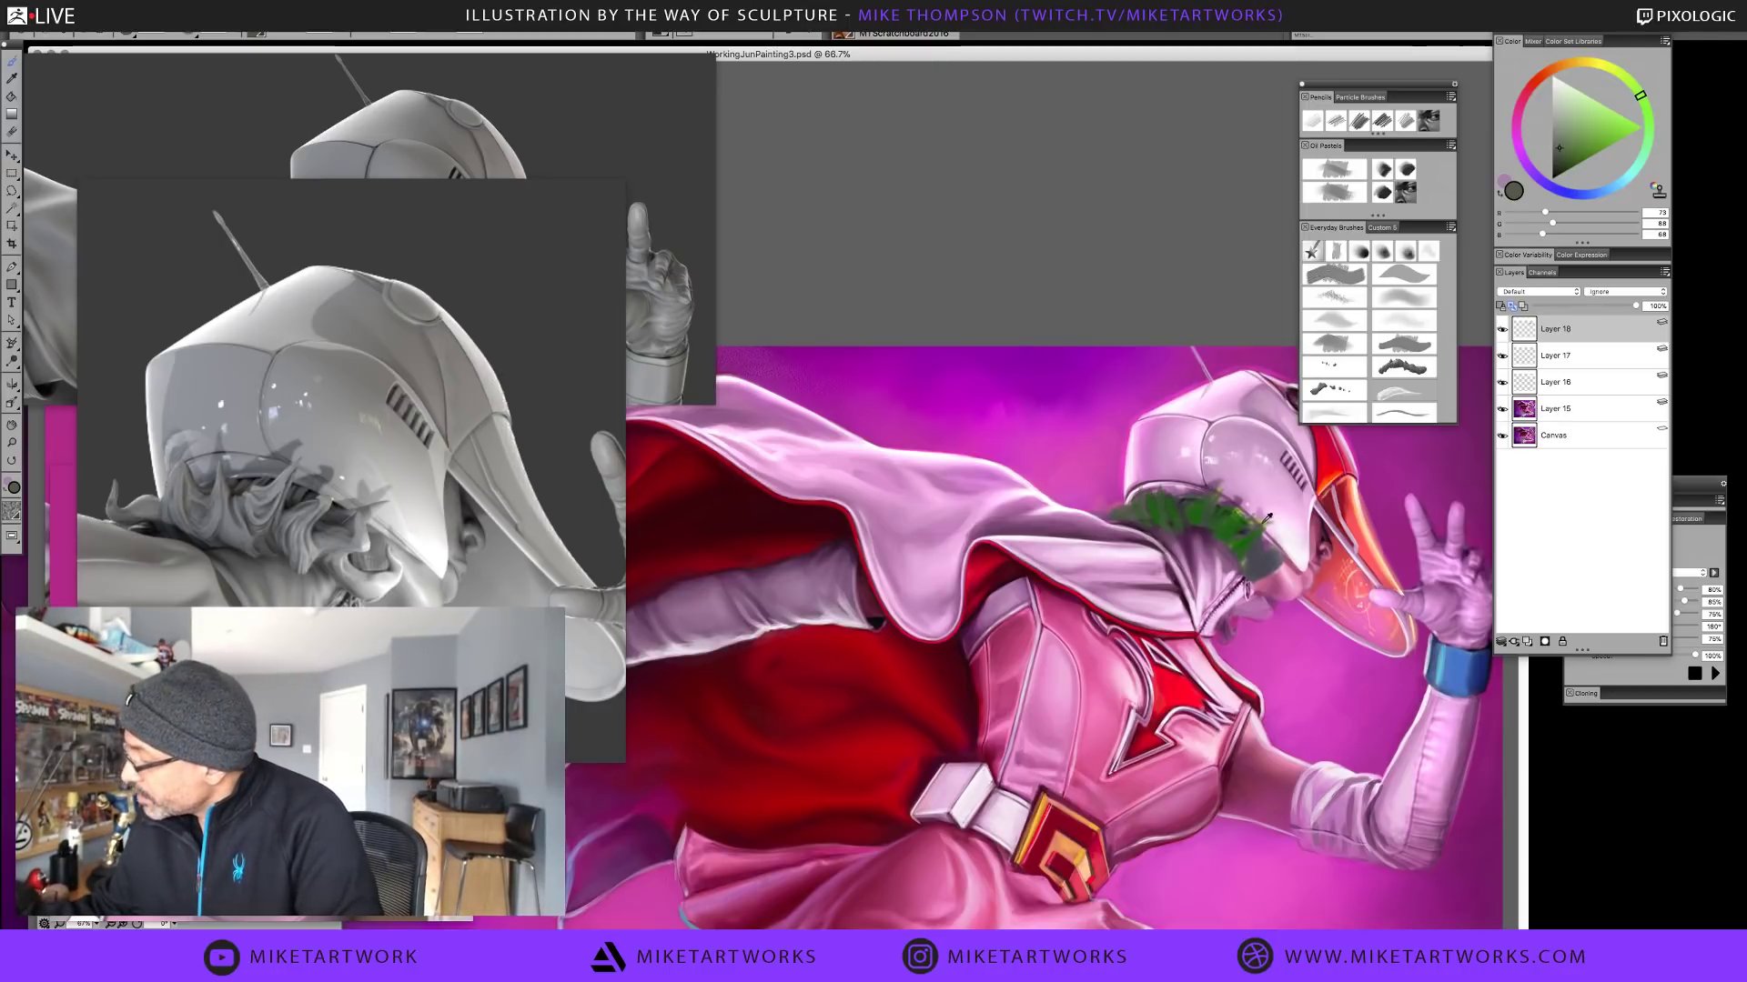
Sample tones from the hair near the cheek and brush strands on Layer 18 in a lighter, softer green
{"action": "left_click", "coordinate": [1250, 512], "text": "alt"}
{"action": "left_click", "coordinate": [1250, 512], "text": "alt"}
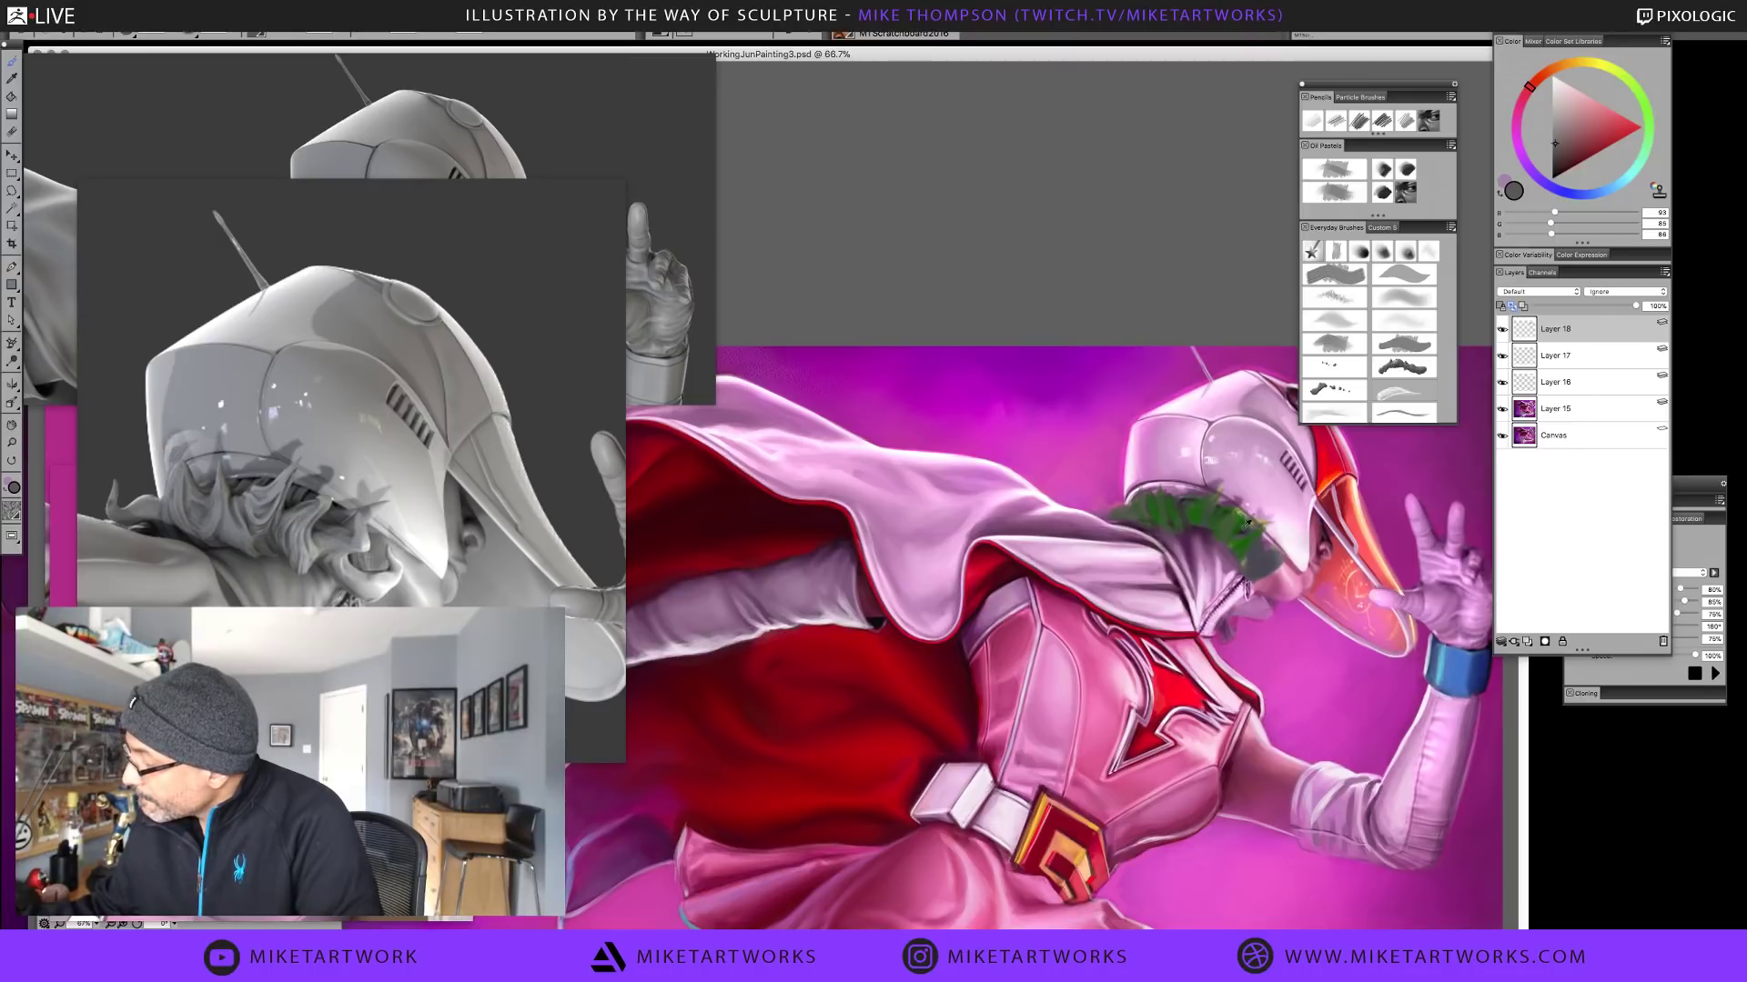
{"action": "left_click", "coordinate": [1245, 525], "text": "alt"}
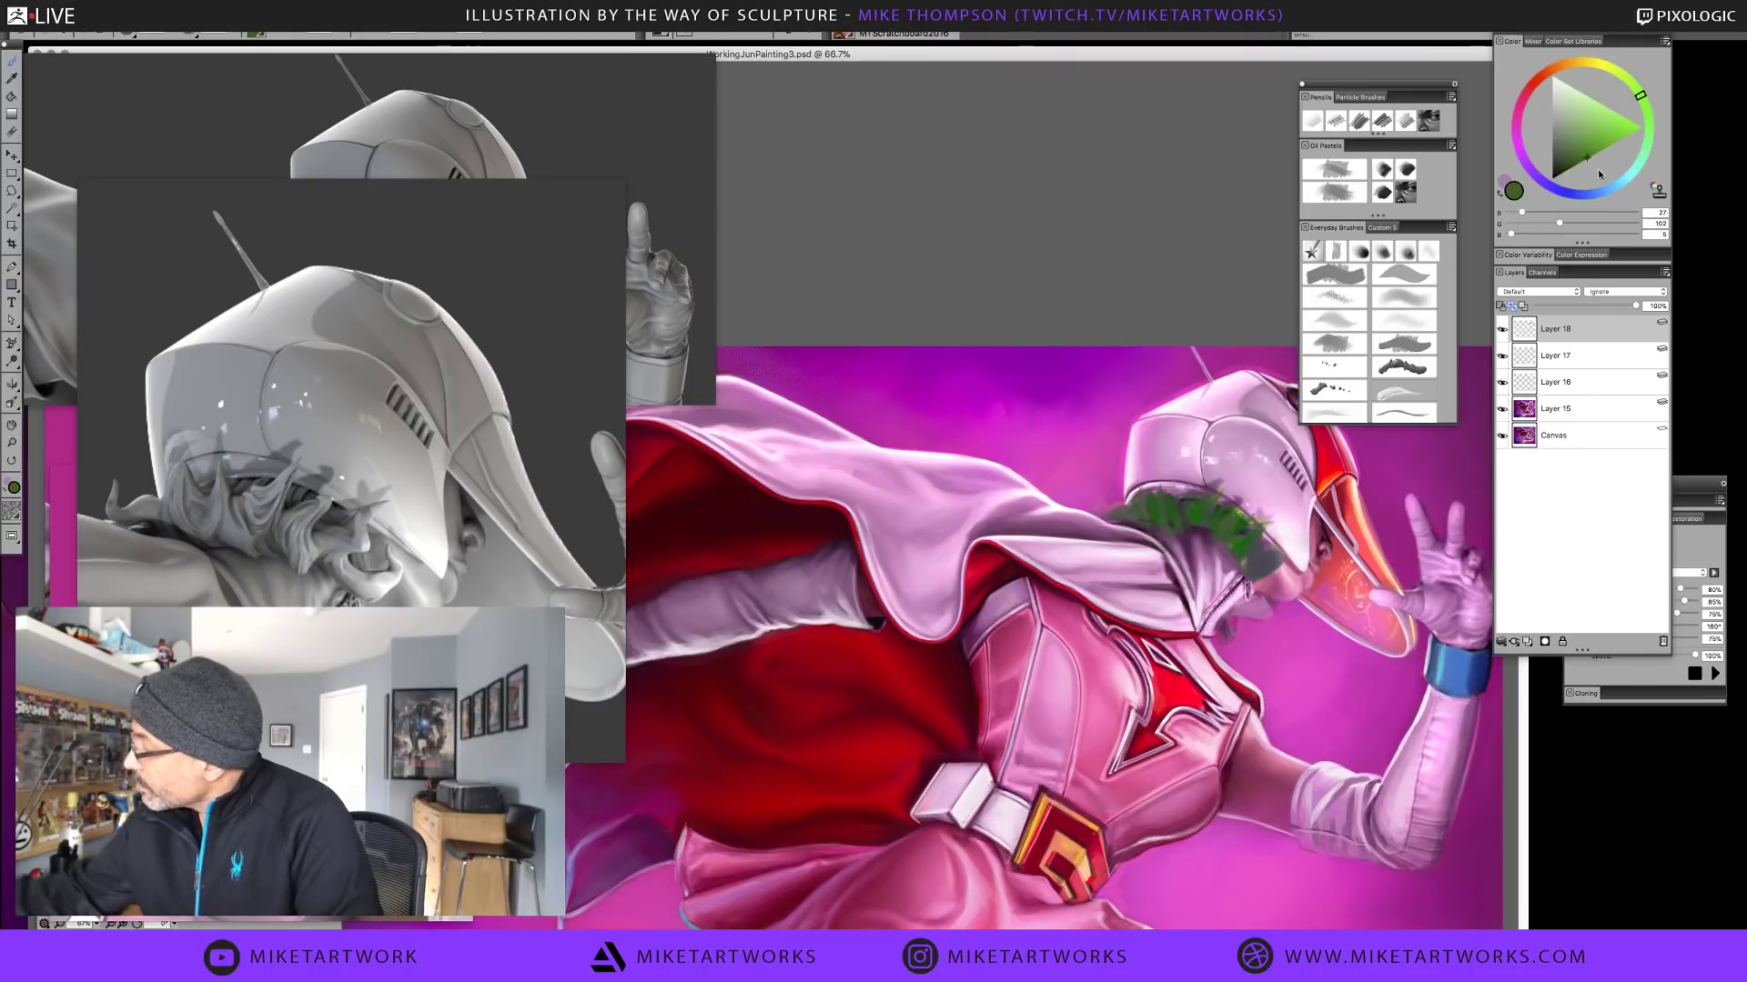
{"action": "left_click", "coordinate": [1585, 144]}
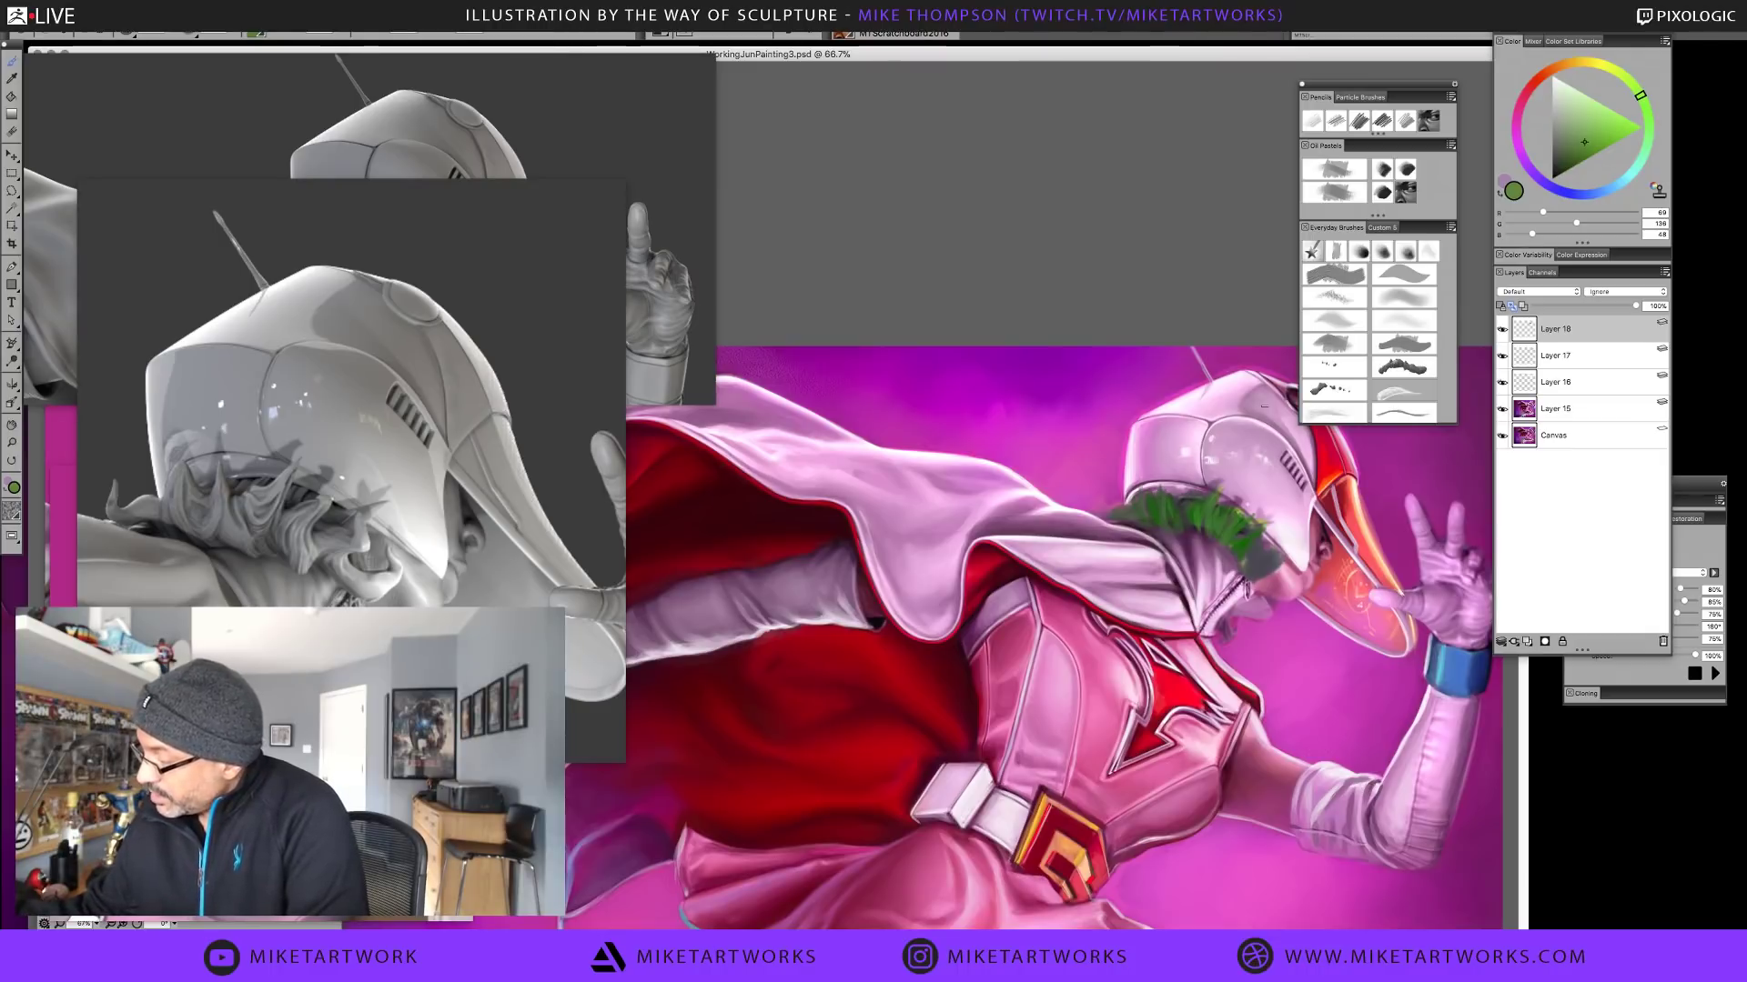
Refine the hair strands with sampled greens and dark shadow tones, carrying the green over the grey patch beside the jaw
{"action": "left_click", "coordinate": [1180, 515], "text": "alt"}
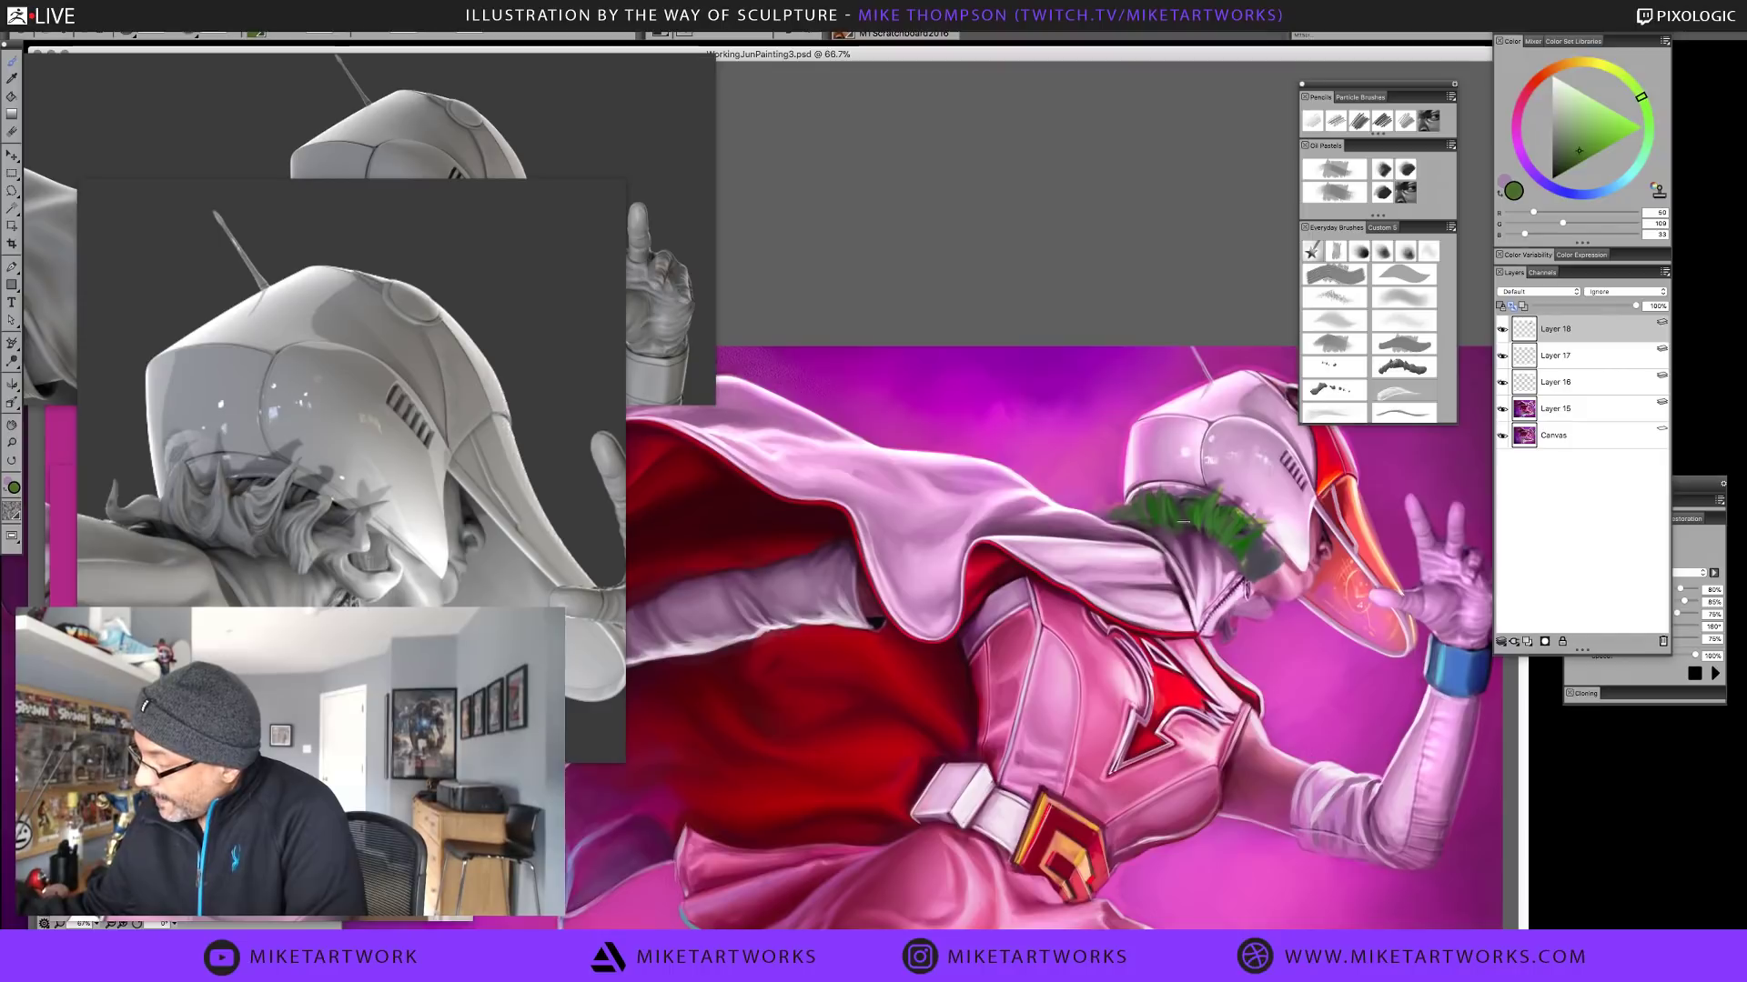
{"action": "left_click", "coordinate": [1178, 514], "text": "alt"}
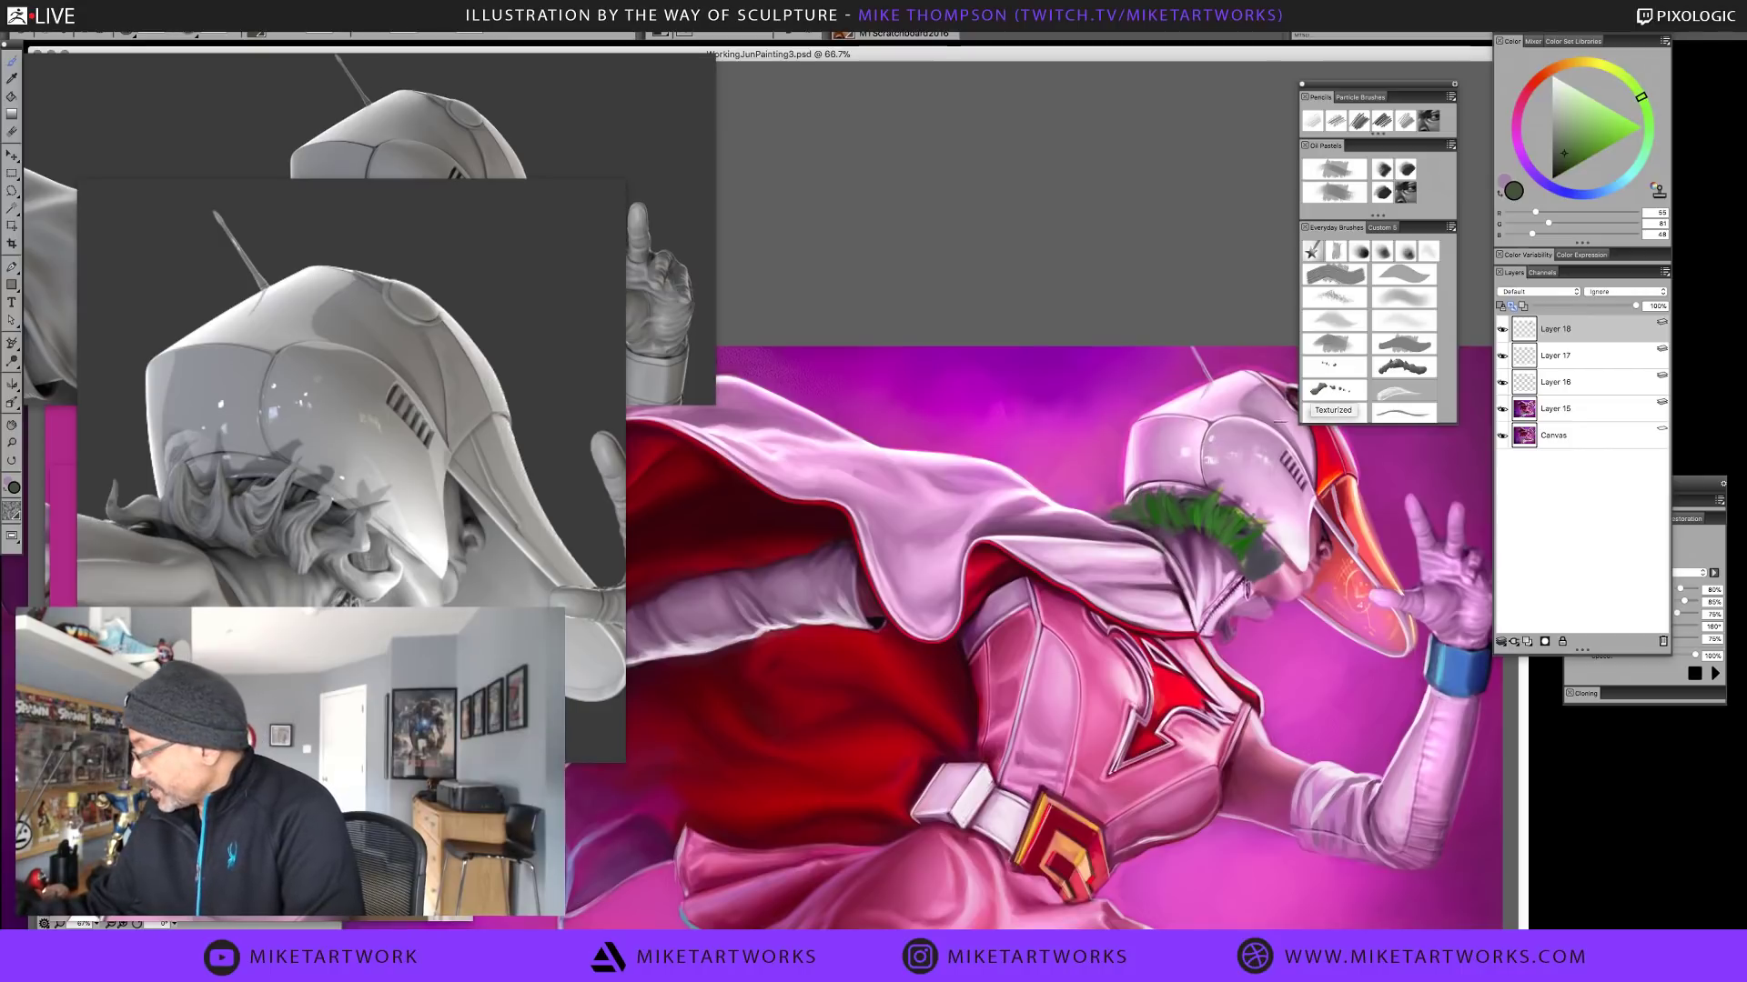
{"action": "left_click", "coordinate": [1204, 525], "text": "alt"}
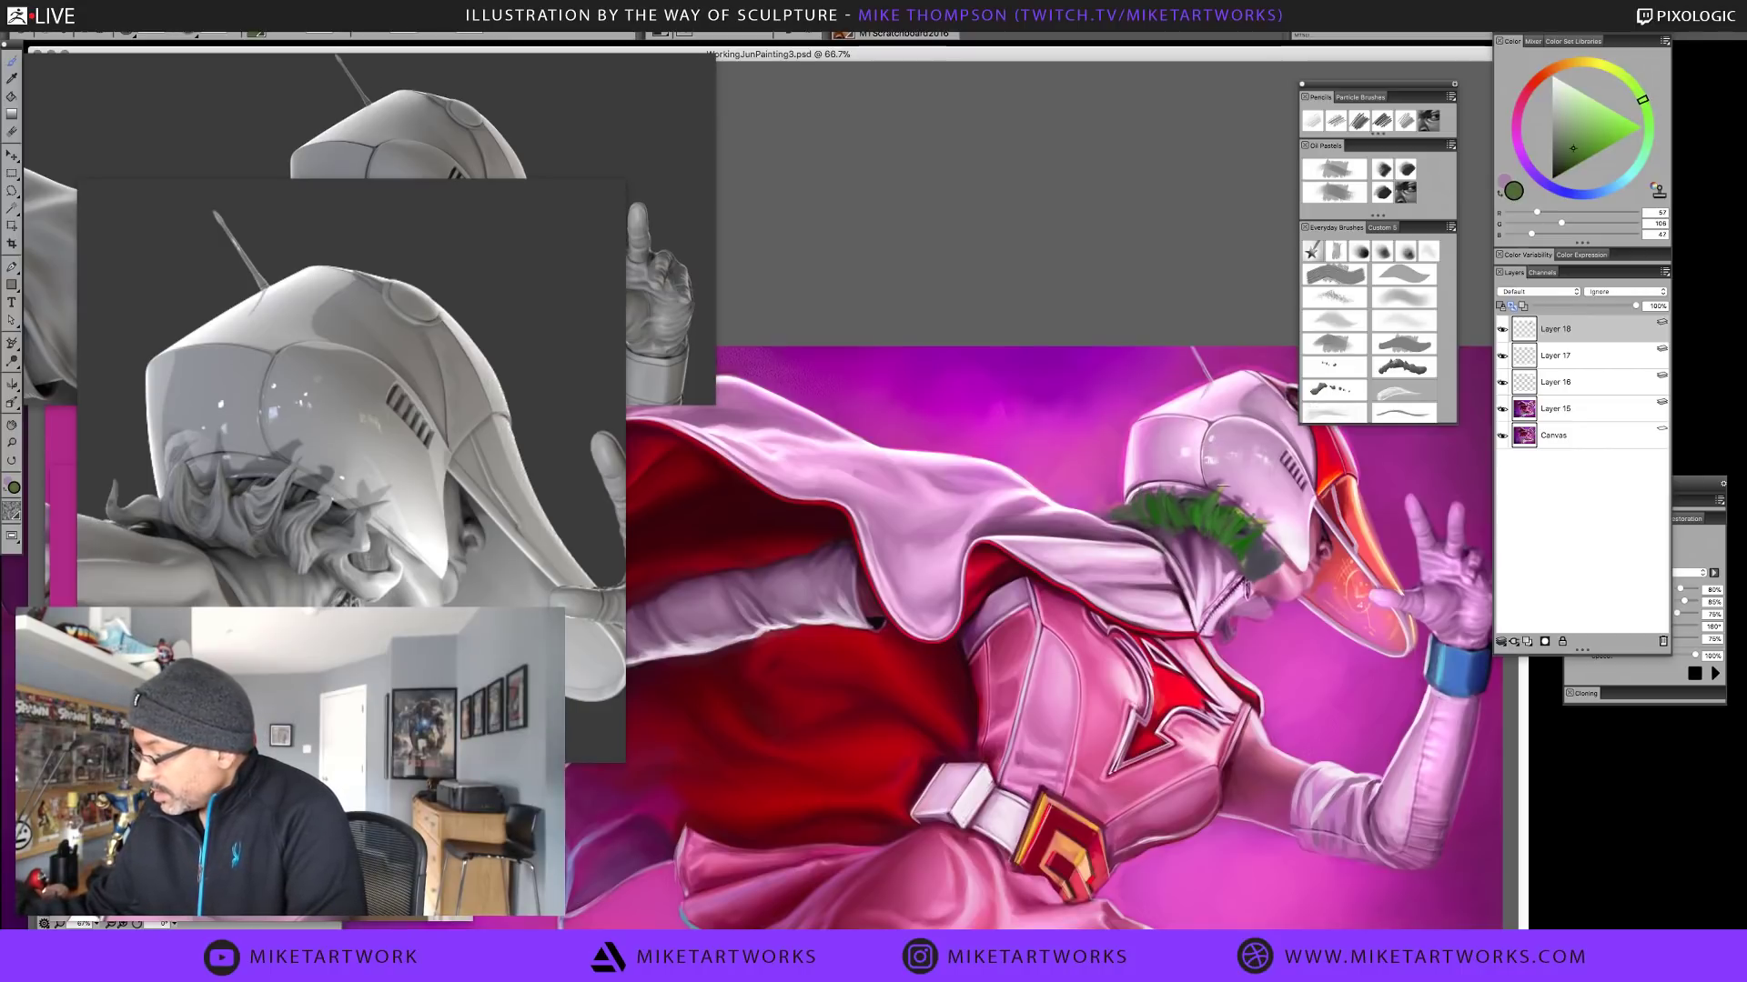
{"action": "left_click", "coordinate": [1210, 534], "text": "alt"}
{"action": "left_click", "coordinate": [1201, 533], "text": "alt"}
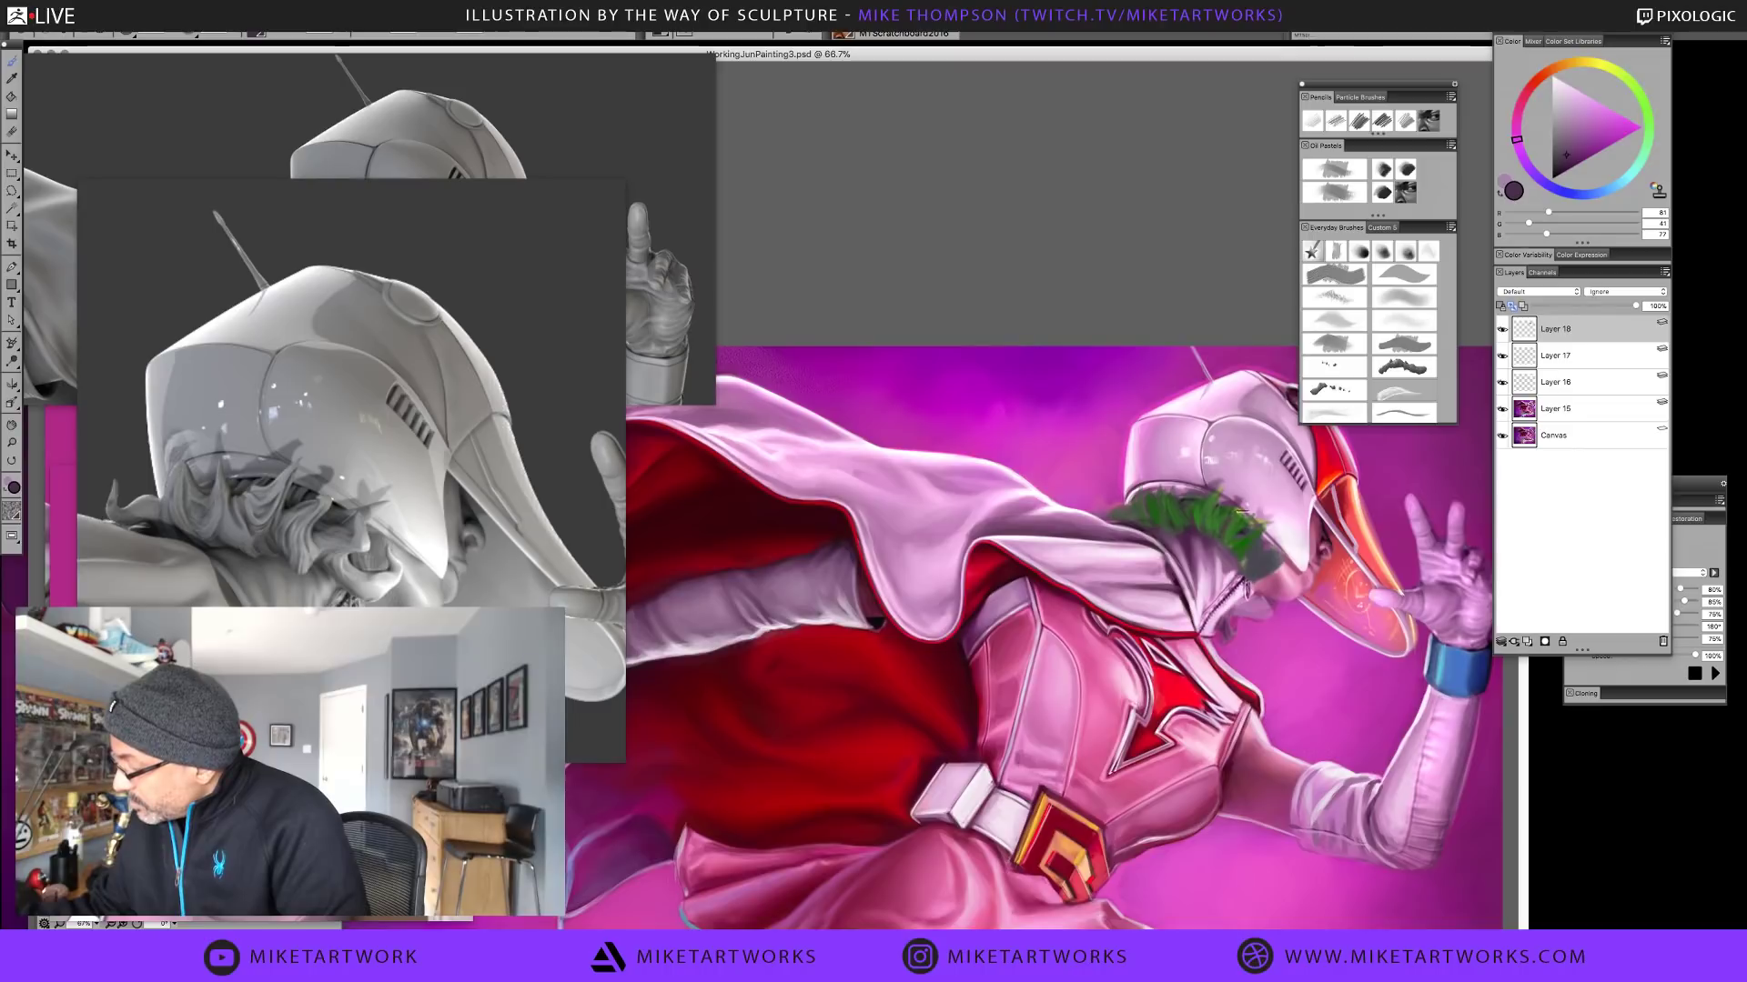
{"action": "left_click", "coordinate": [1223, 533], "text": "alt"}
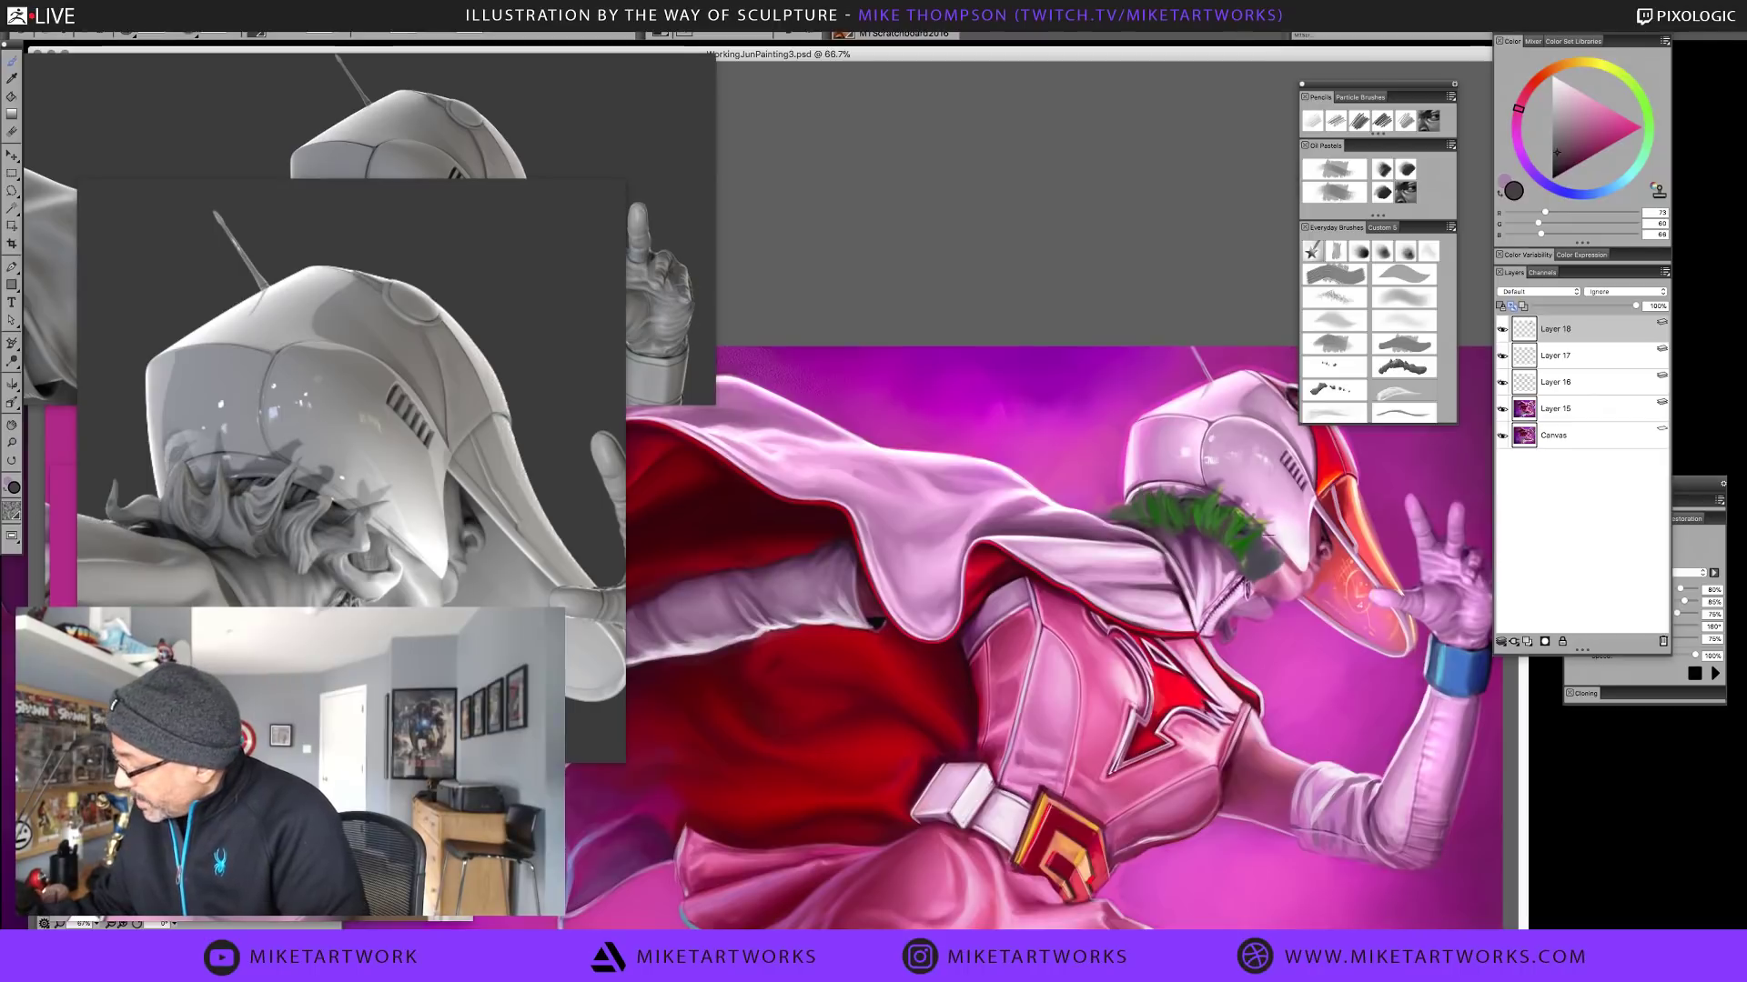
{"action": "left_click", "coordinate": [1241, 526], "text": "alt"}
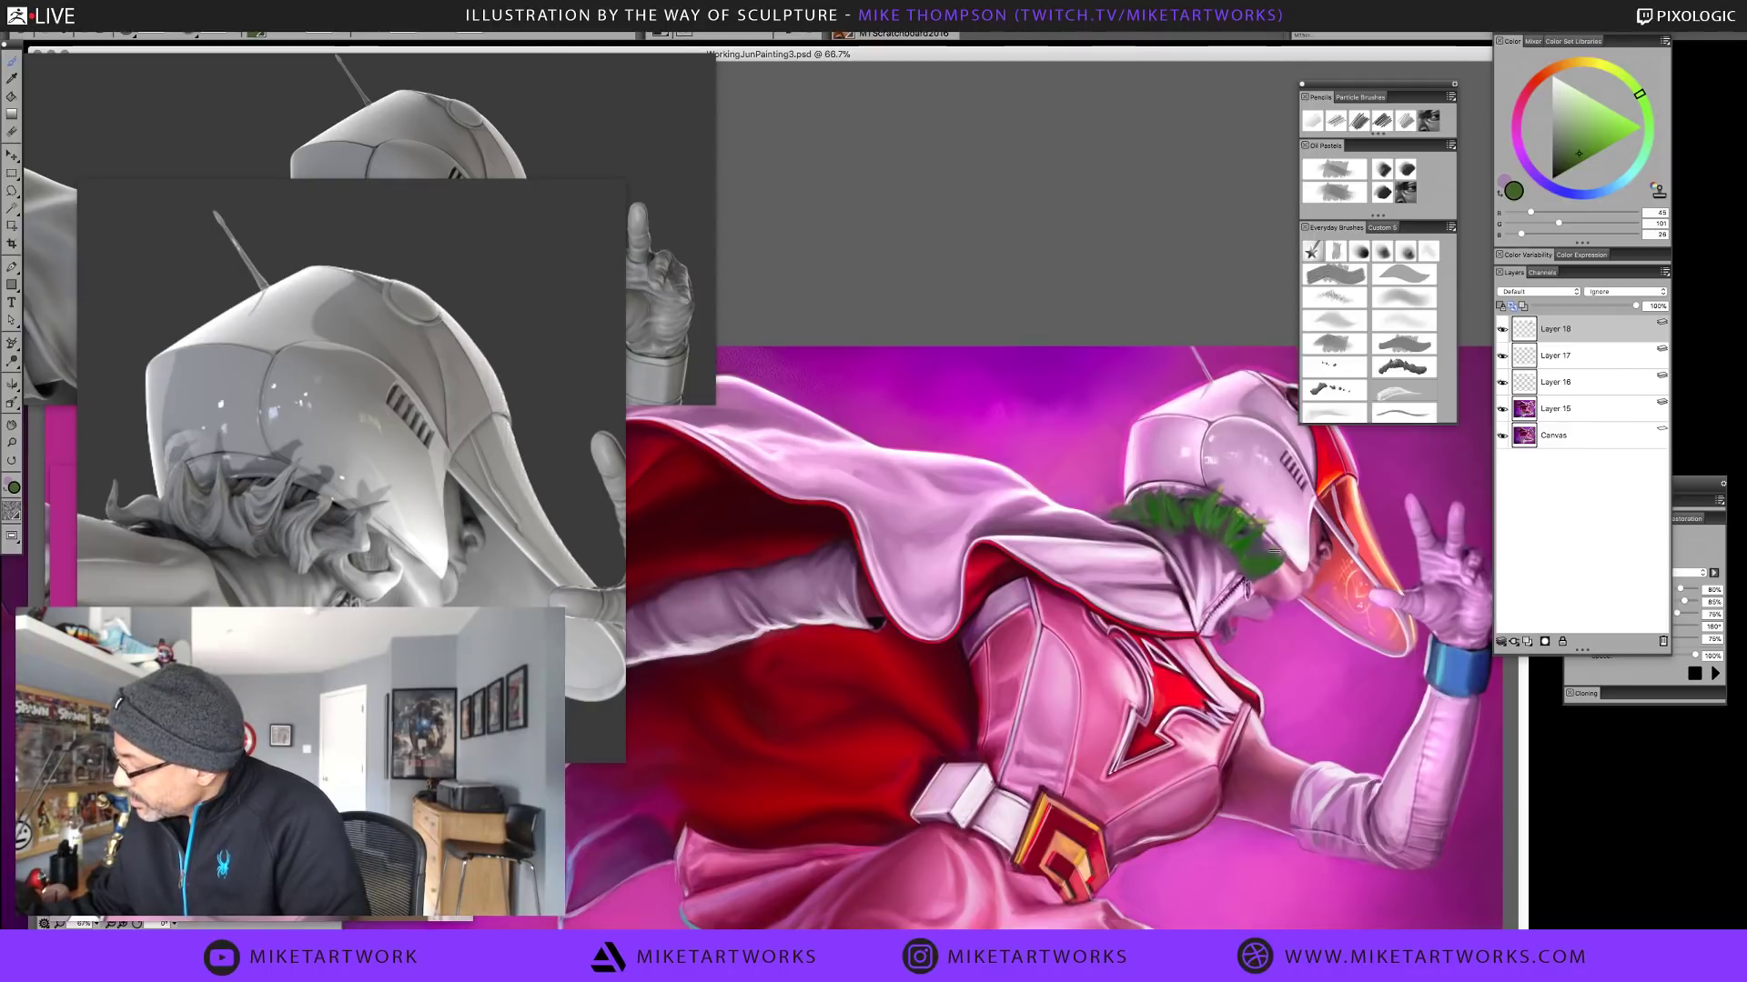
Create a new layer above Layer 18 and brush sampled pale pink tones over the chin below the helmet
{"action": "left_click", "coordinate": [1260, 560], "text": "alt"}
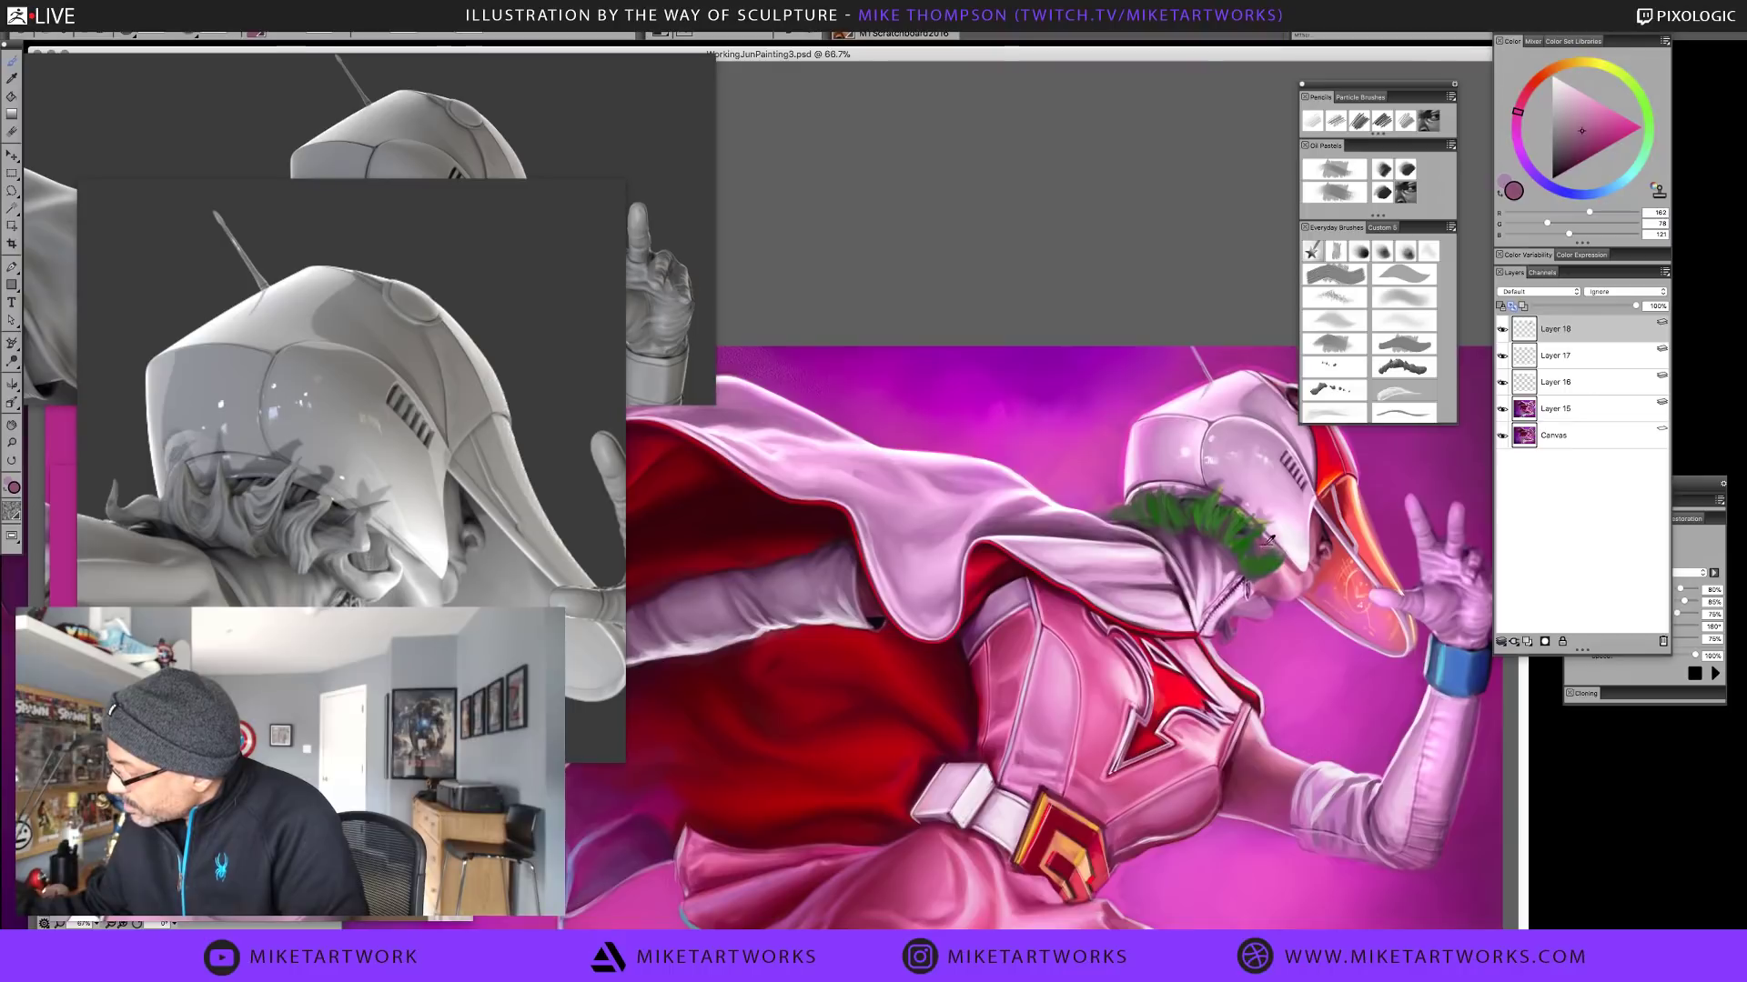
{"action": "left_click", "coordinate": [1527, 641]}
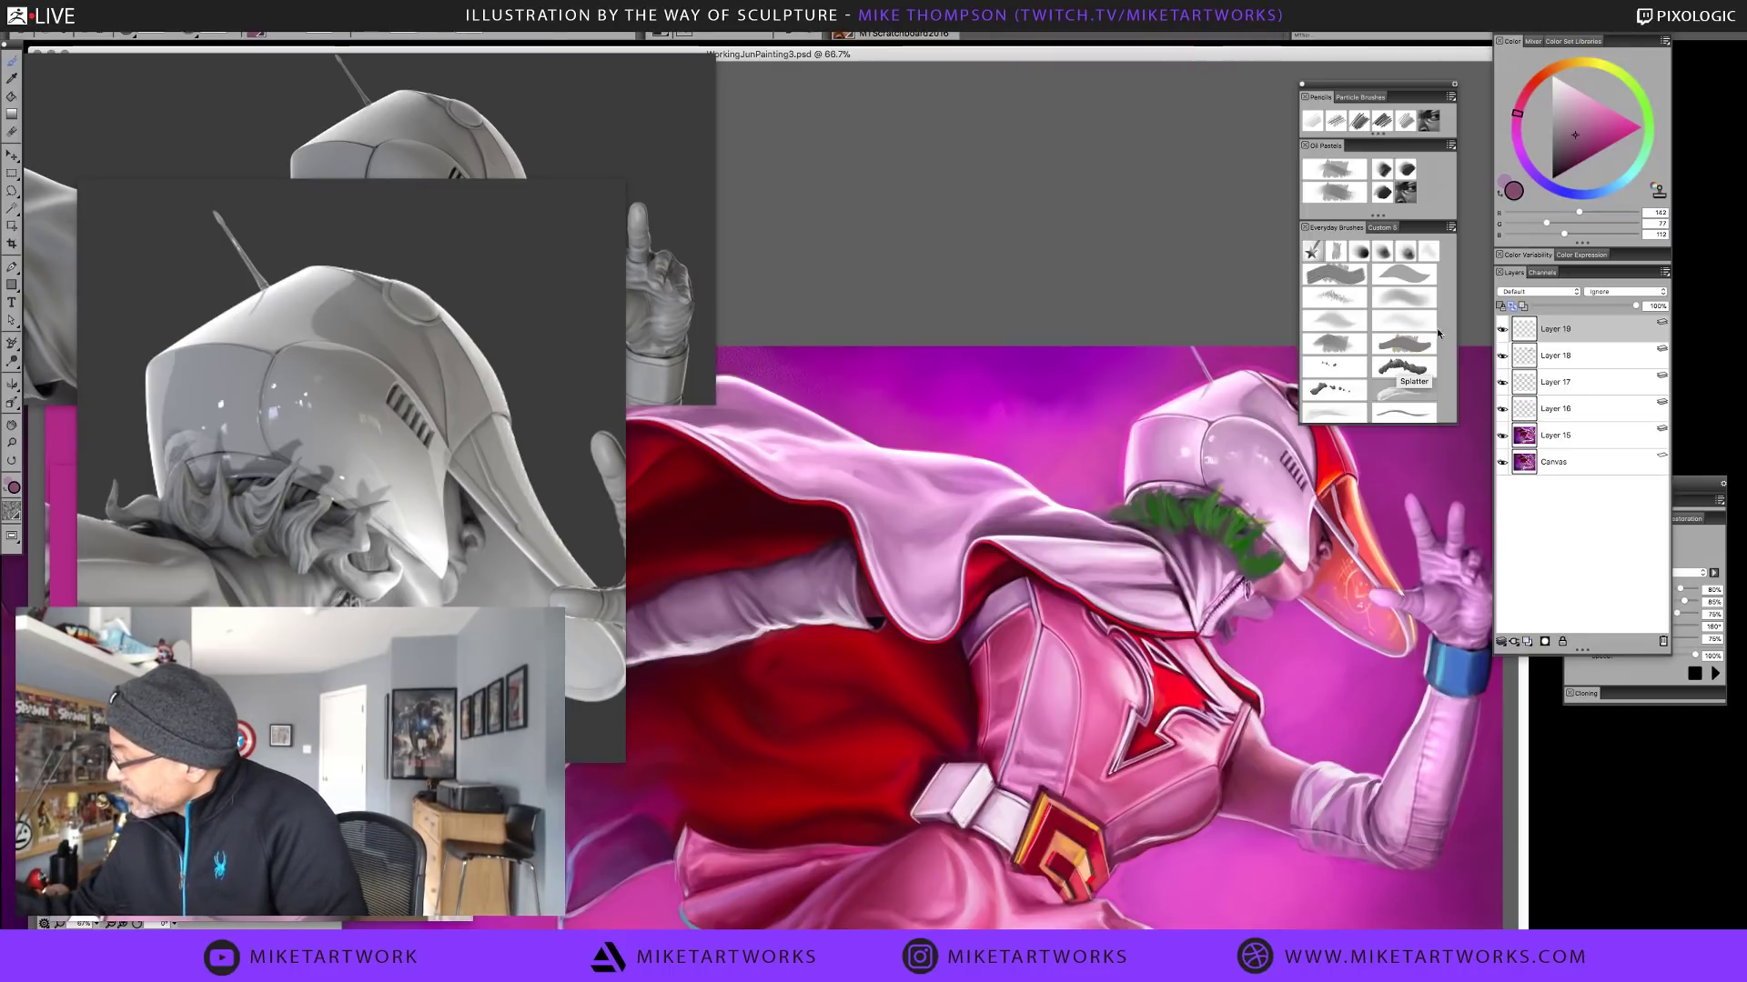
{"action": "left_click", "coordinate": [1298, 585], "text": "alt"}
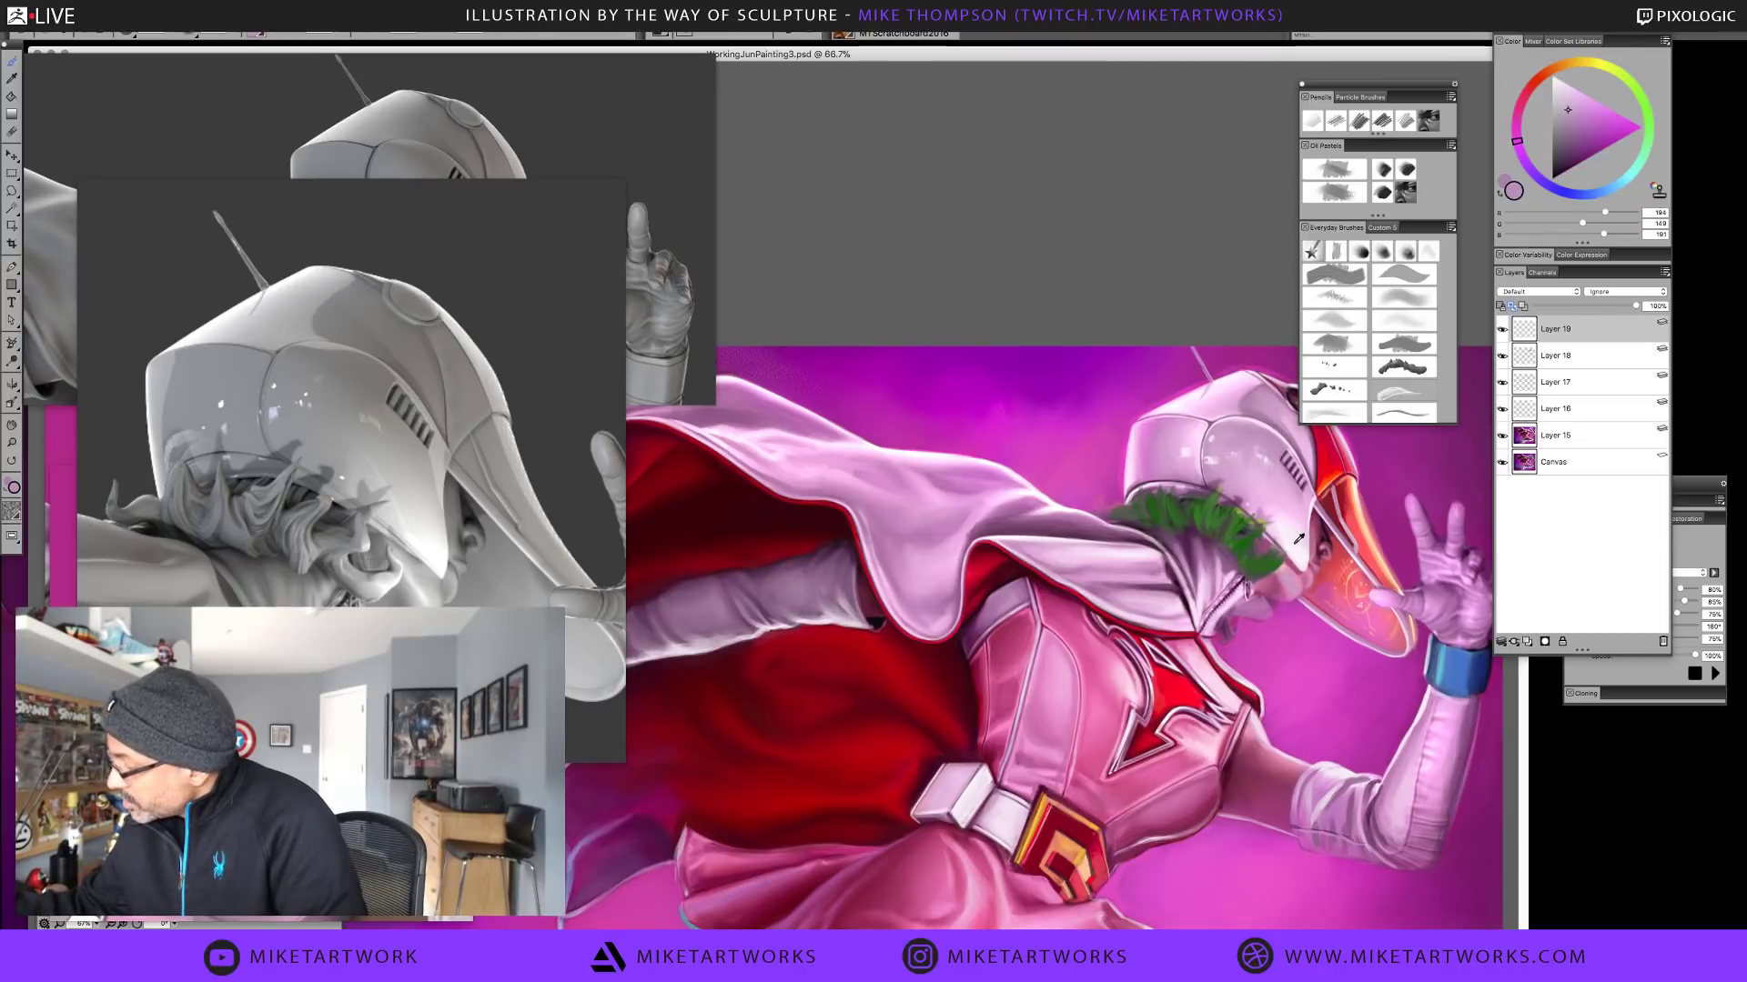
{"action": "left_click", "coordinate": [1299, 539], "text": "alt"}
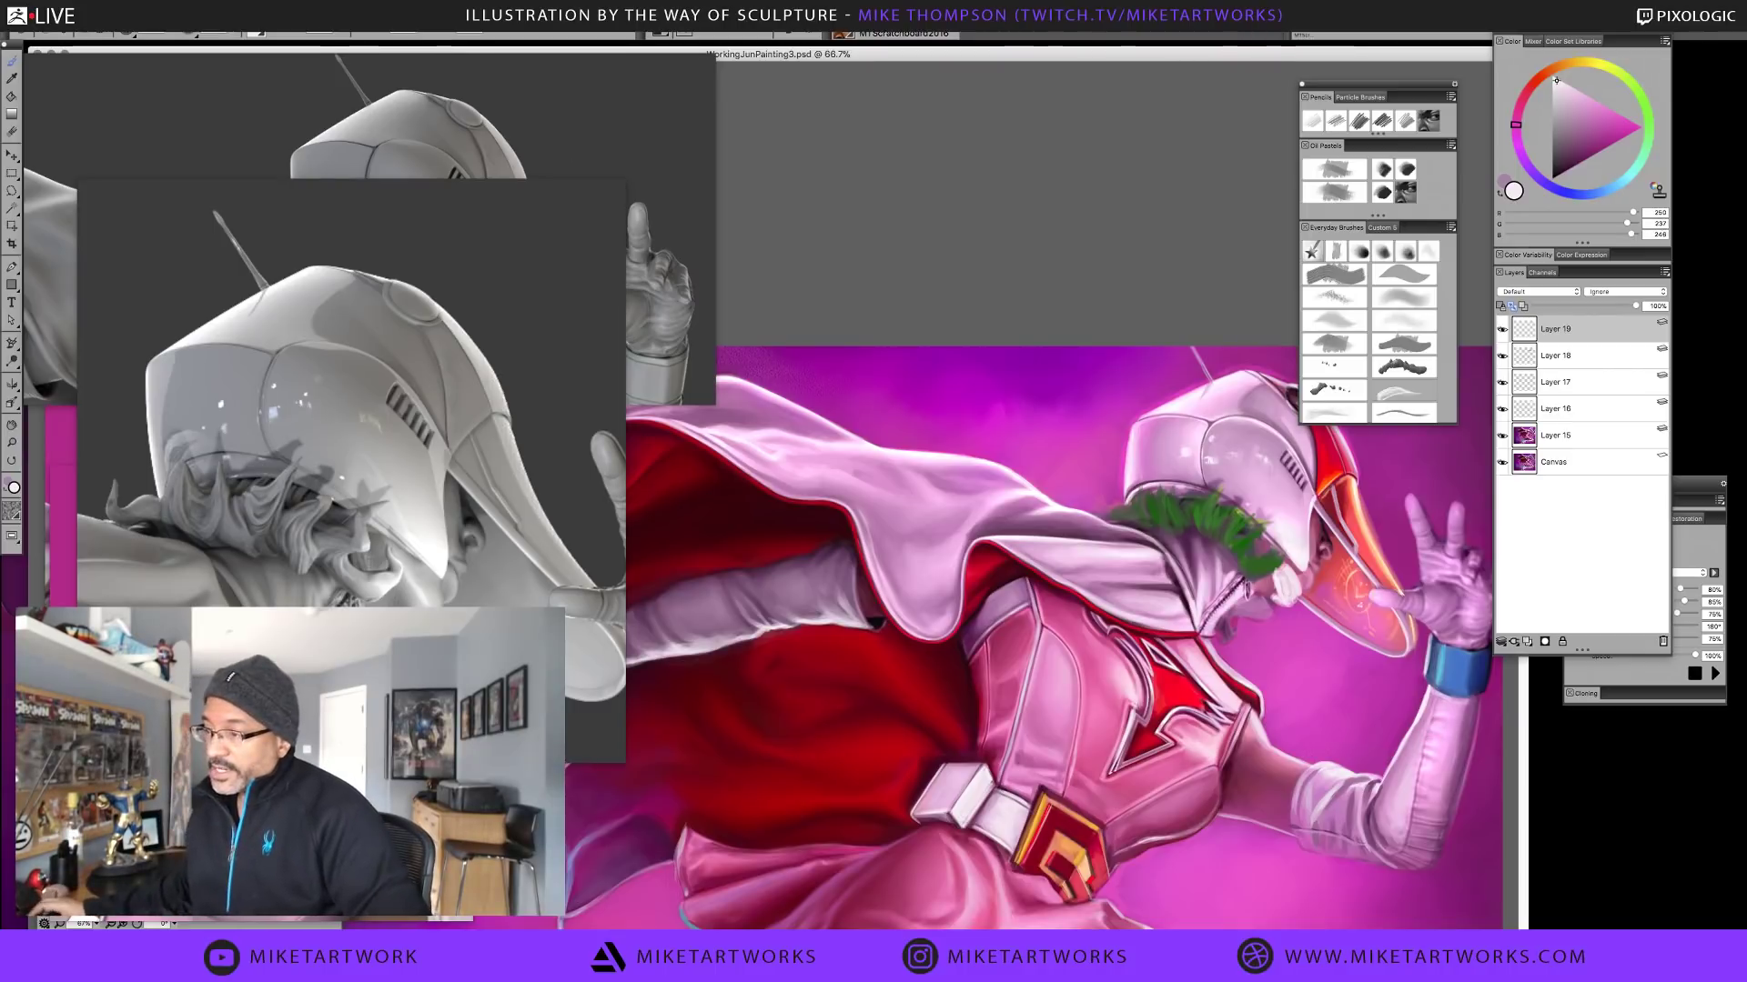
Save the painting file
{"action": "left_click", "coordinate": [151, 33]}
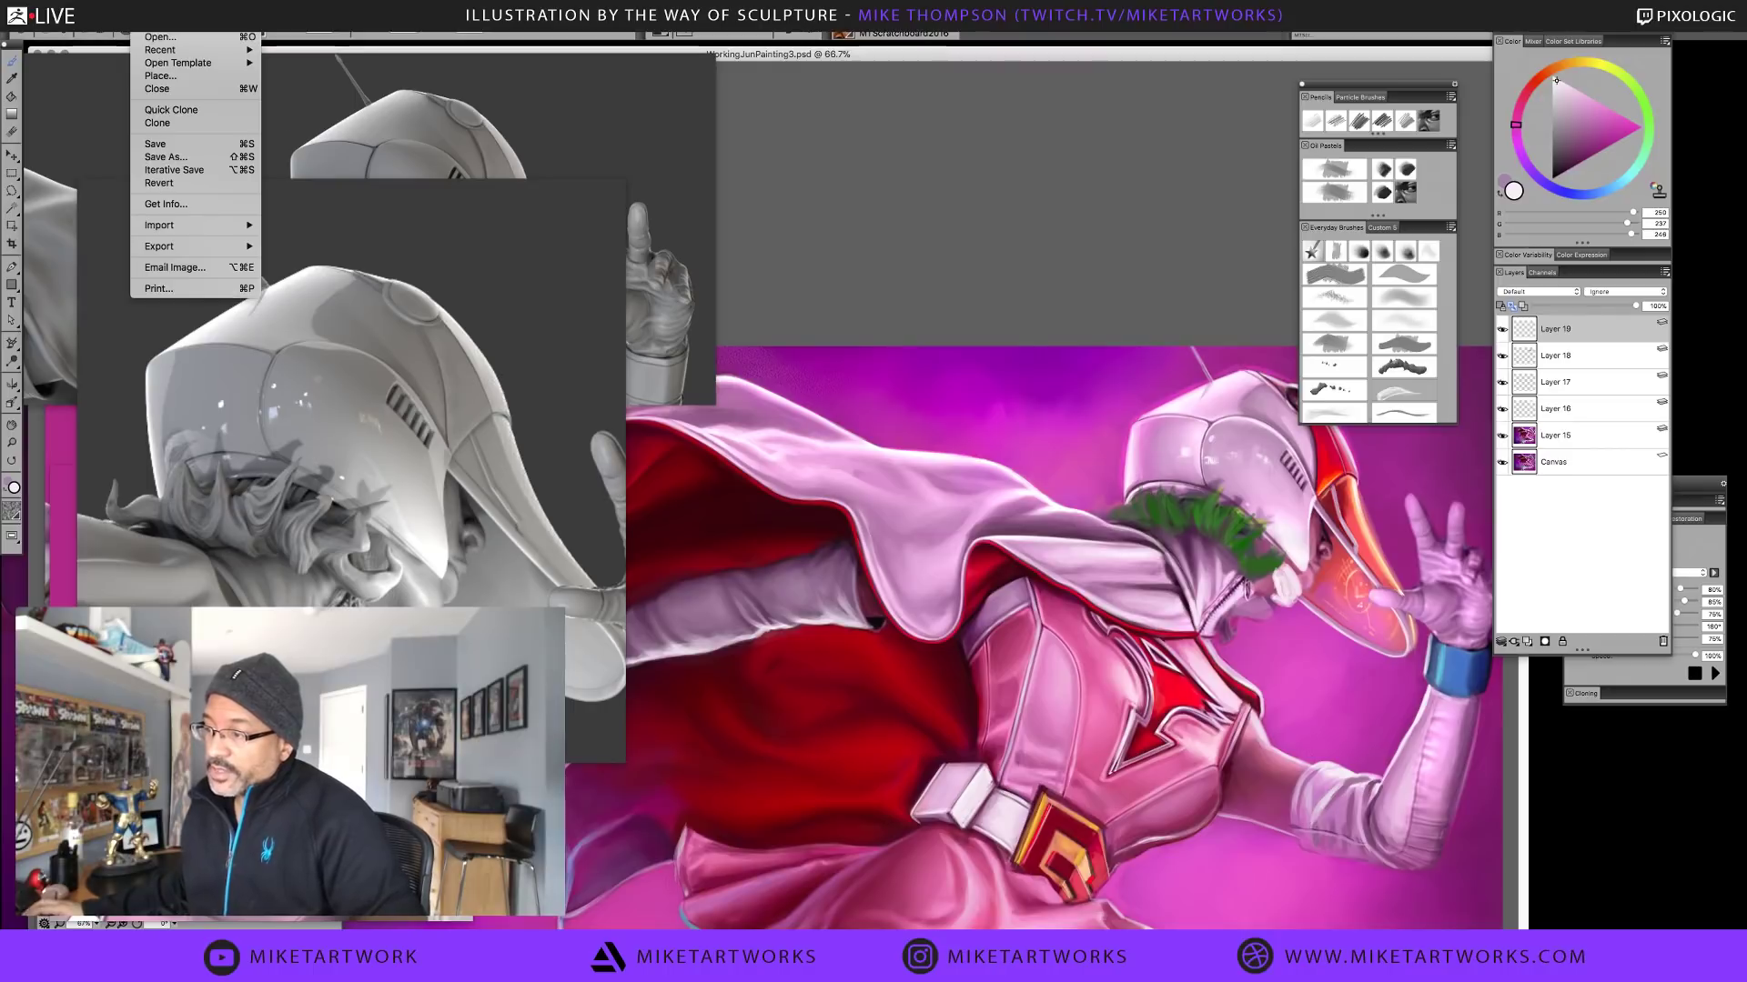
{"action": "left_click", "coordinate": [174, 147]}
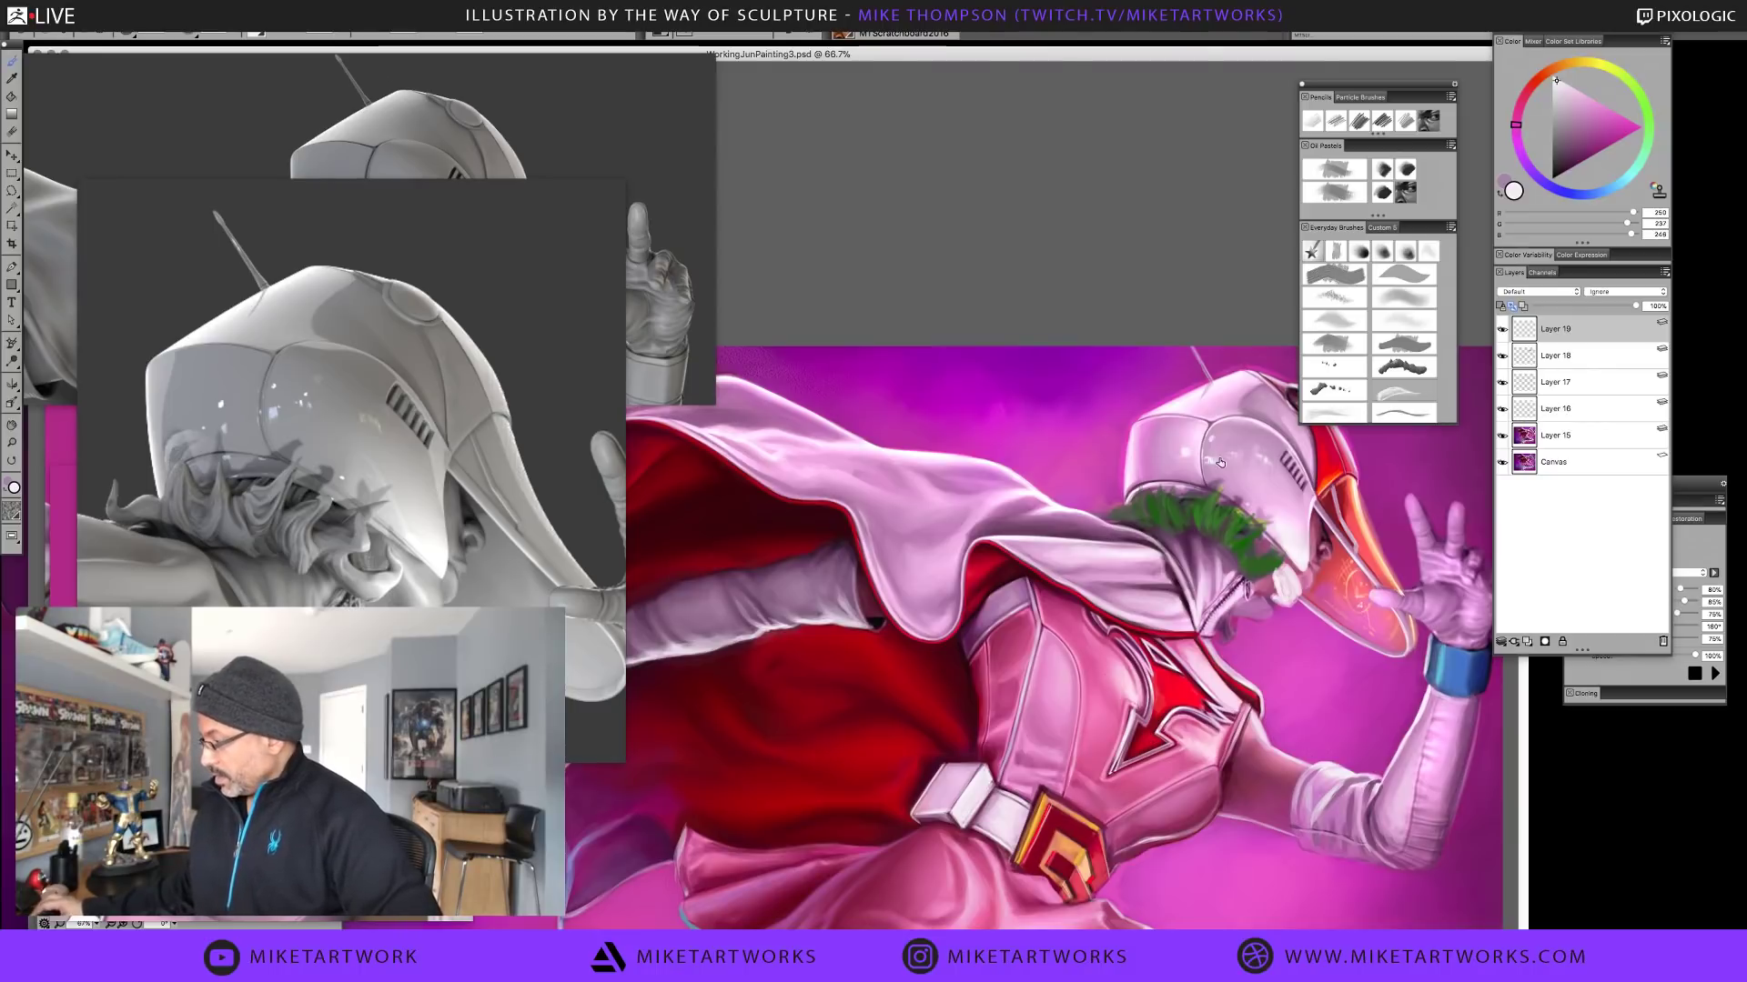
Shape the pale chin area on Layer 19 with sampled near-white and dark purple tones
{"action": "left_click_drag", "start_coordinate": [1148, 738], "coordinate": [1220, 463]}
{"action": "left_click", "coordinate": [1139, 712]}
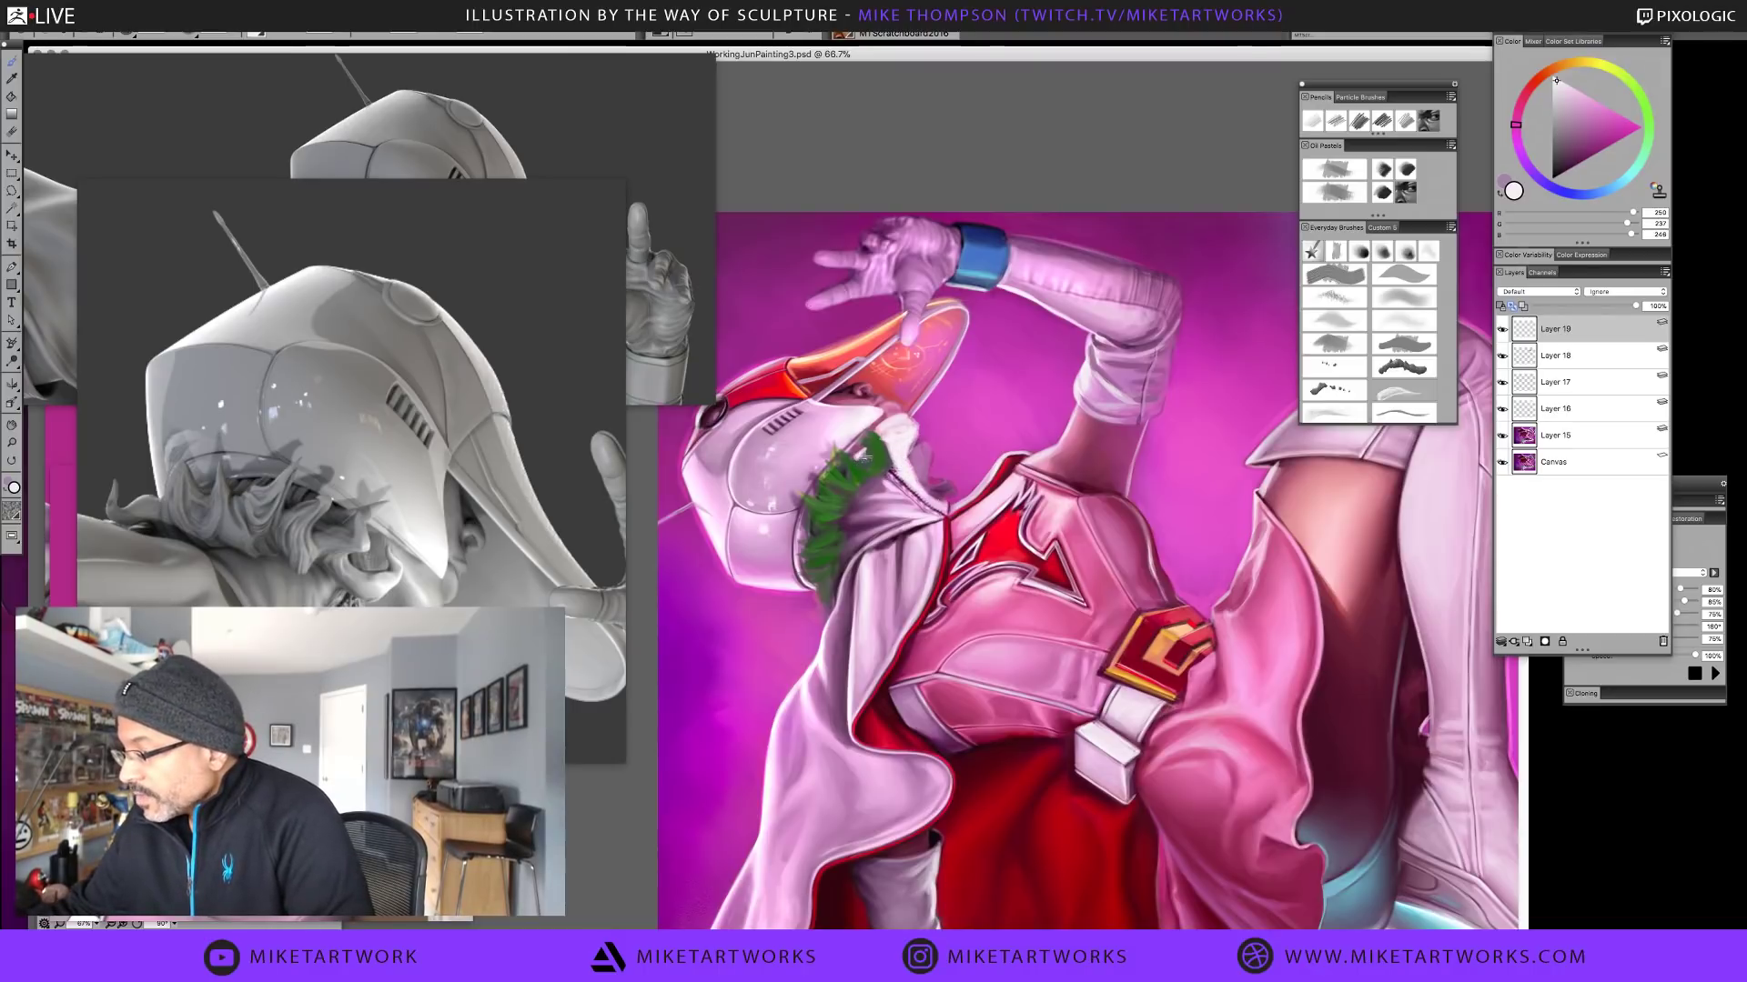
{"action": "left_click", "coordinate": [872, 464], "text": "alt"}
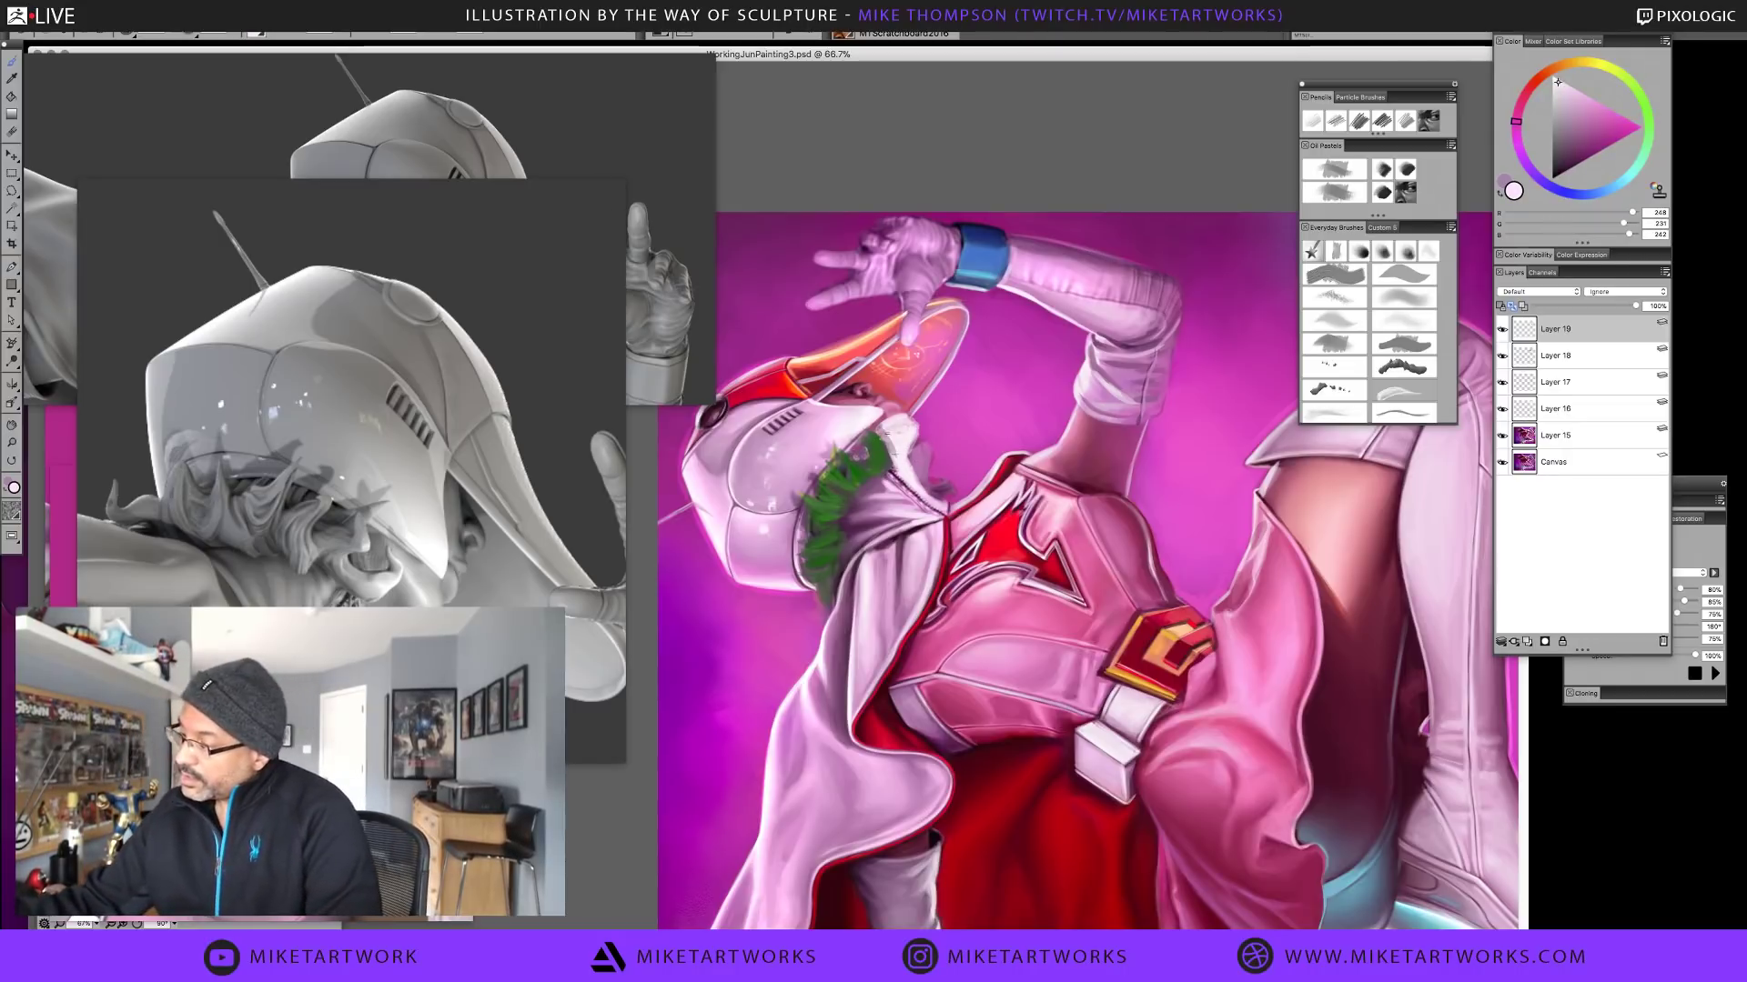
{"action": "left_click", "coordinate": [884, 444], "text": "alt"}
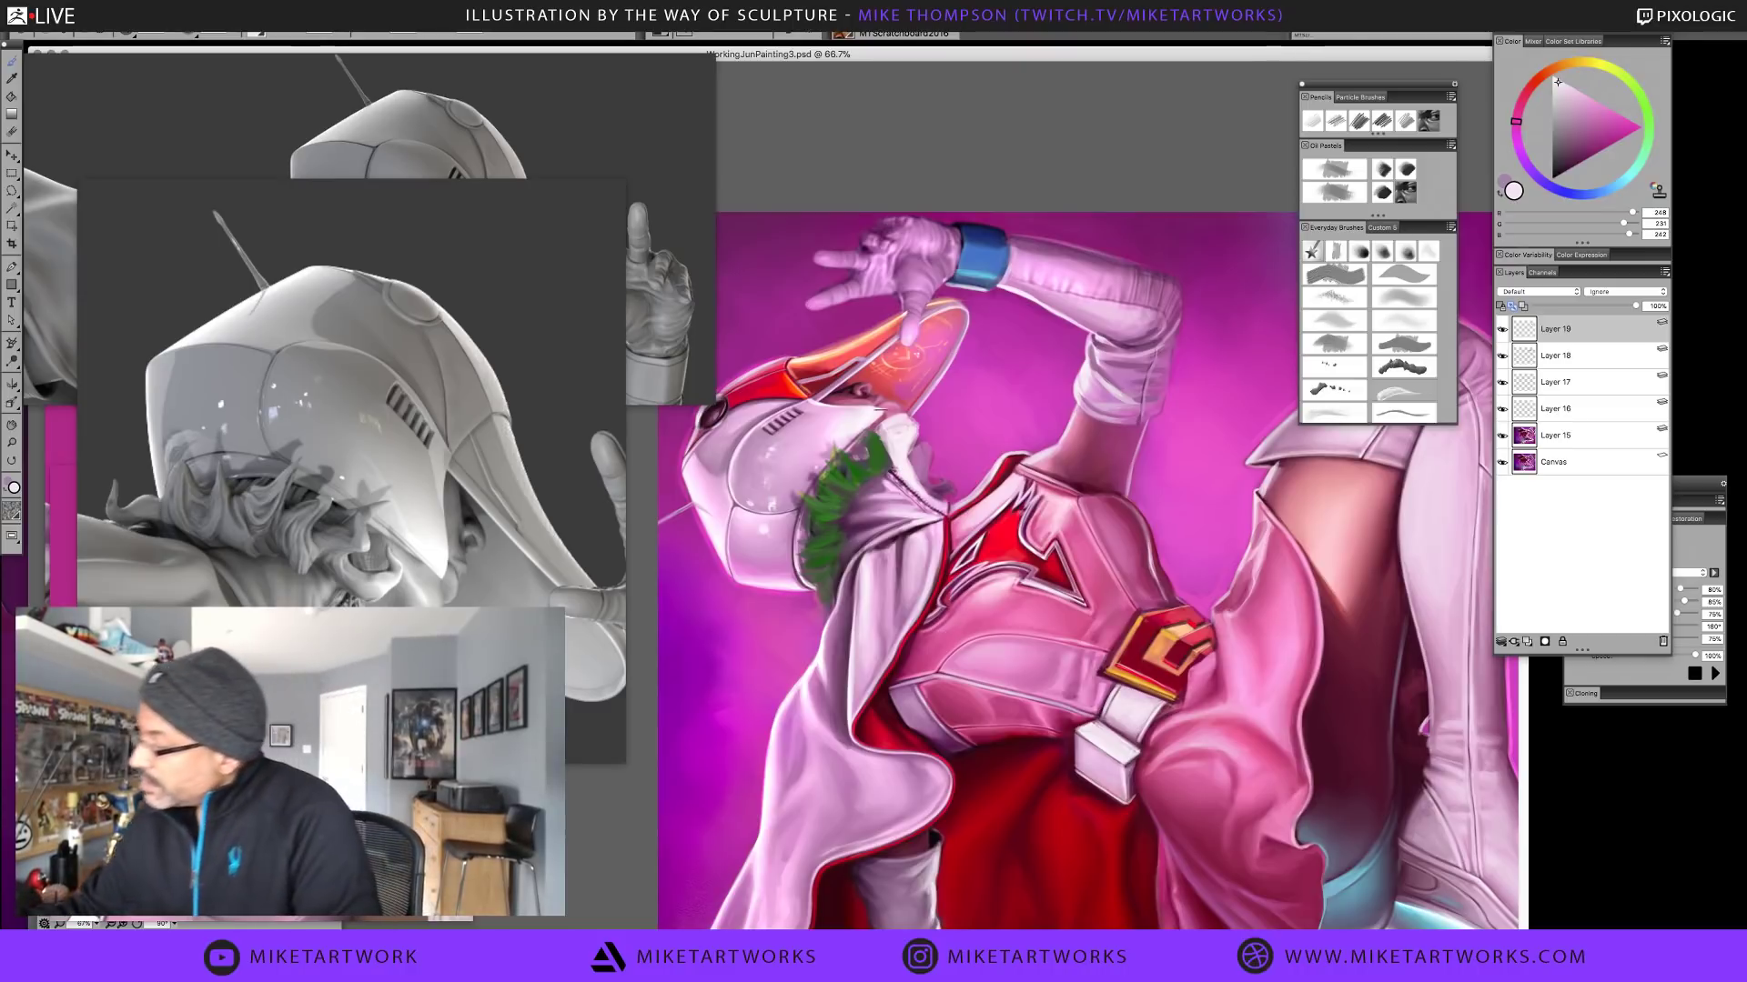
{"action": "left_click", "coordinate": [879, 437], "text": "alt"}
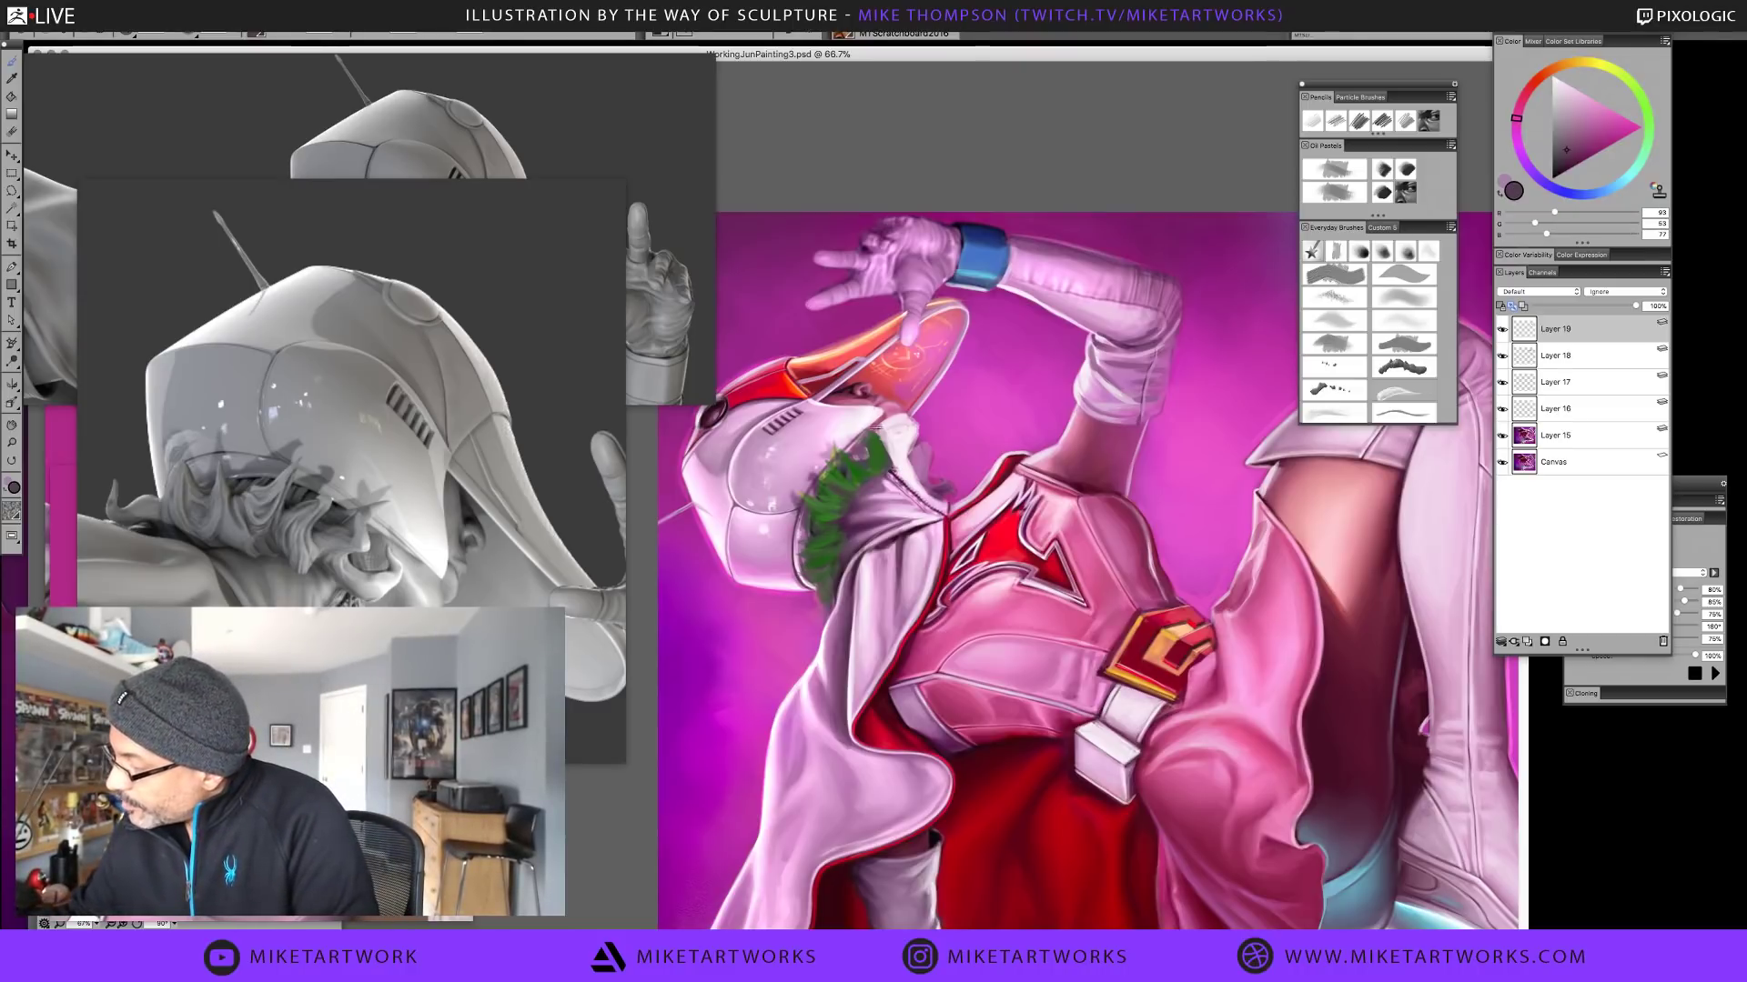
{"action": "left_click", "coordinate": [917, 419], "text": "alt"}
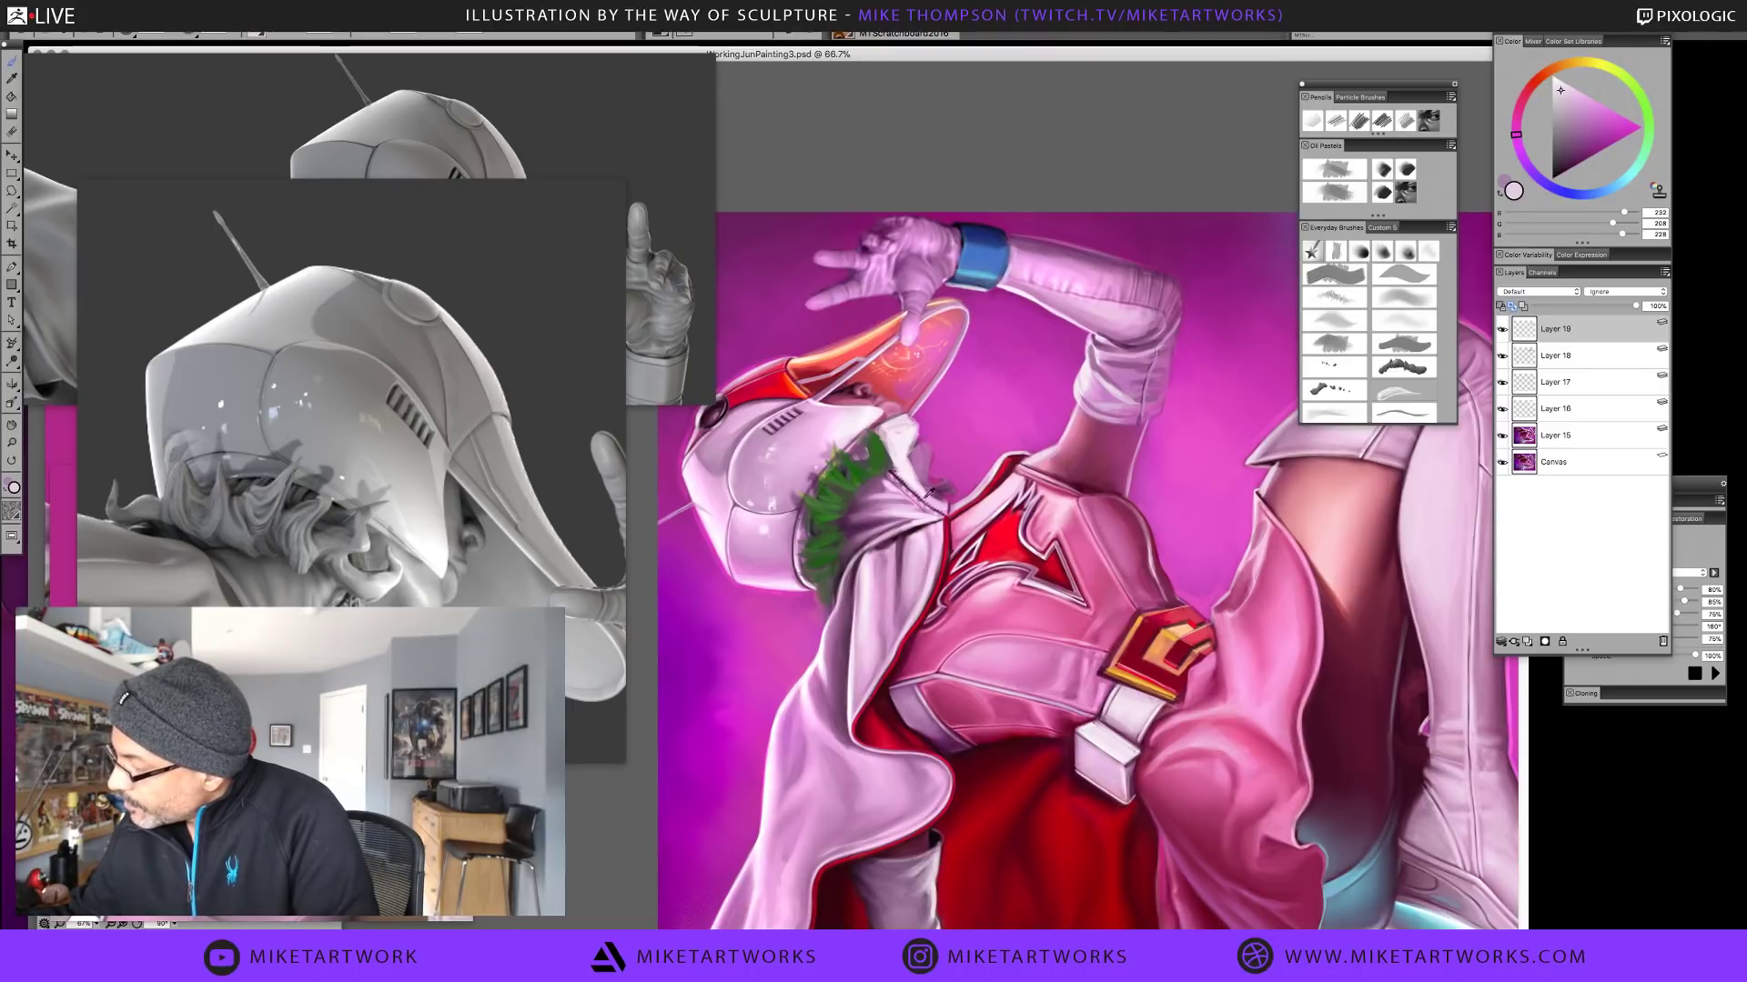
{"action": "left_click", "coordinate": [912, 448], "text": "alt"}
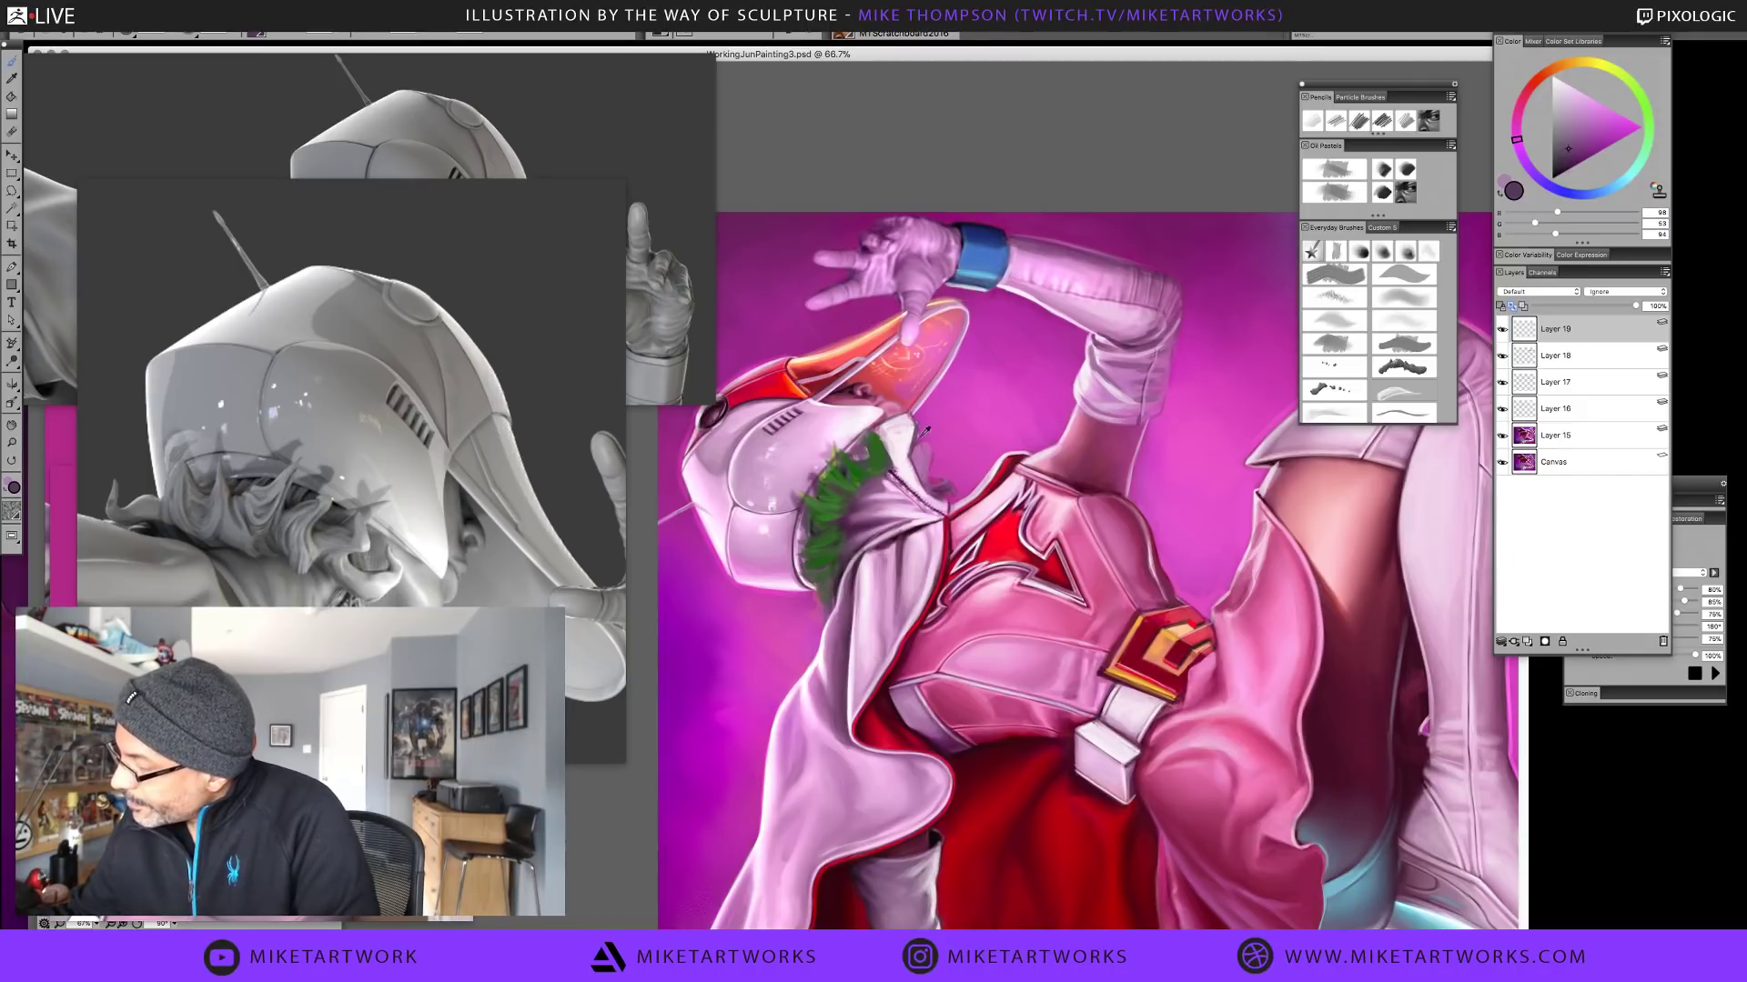
Soften the chin and jaw edges on Layer 19 using sampled purple, mauve and pale pink tones
{"action": "left_click", "coordinate": [921, 437], "text": "alt"}
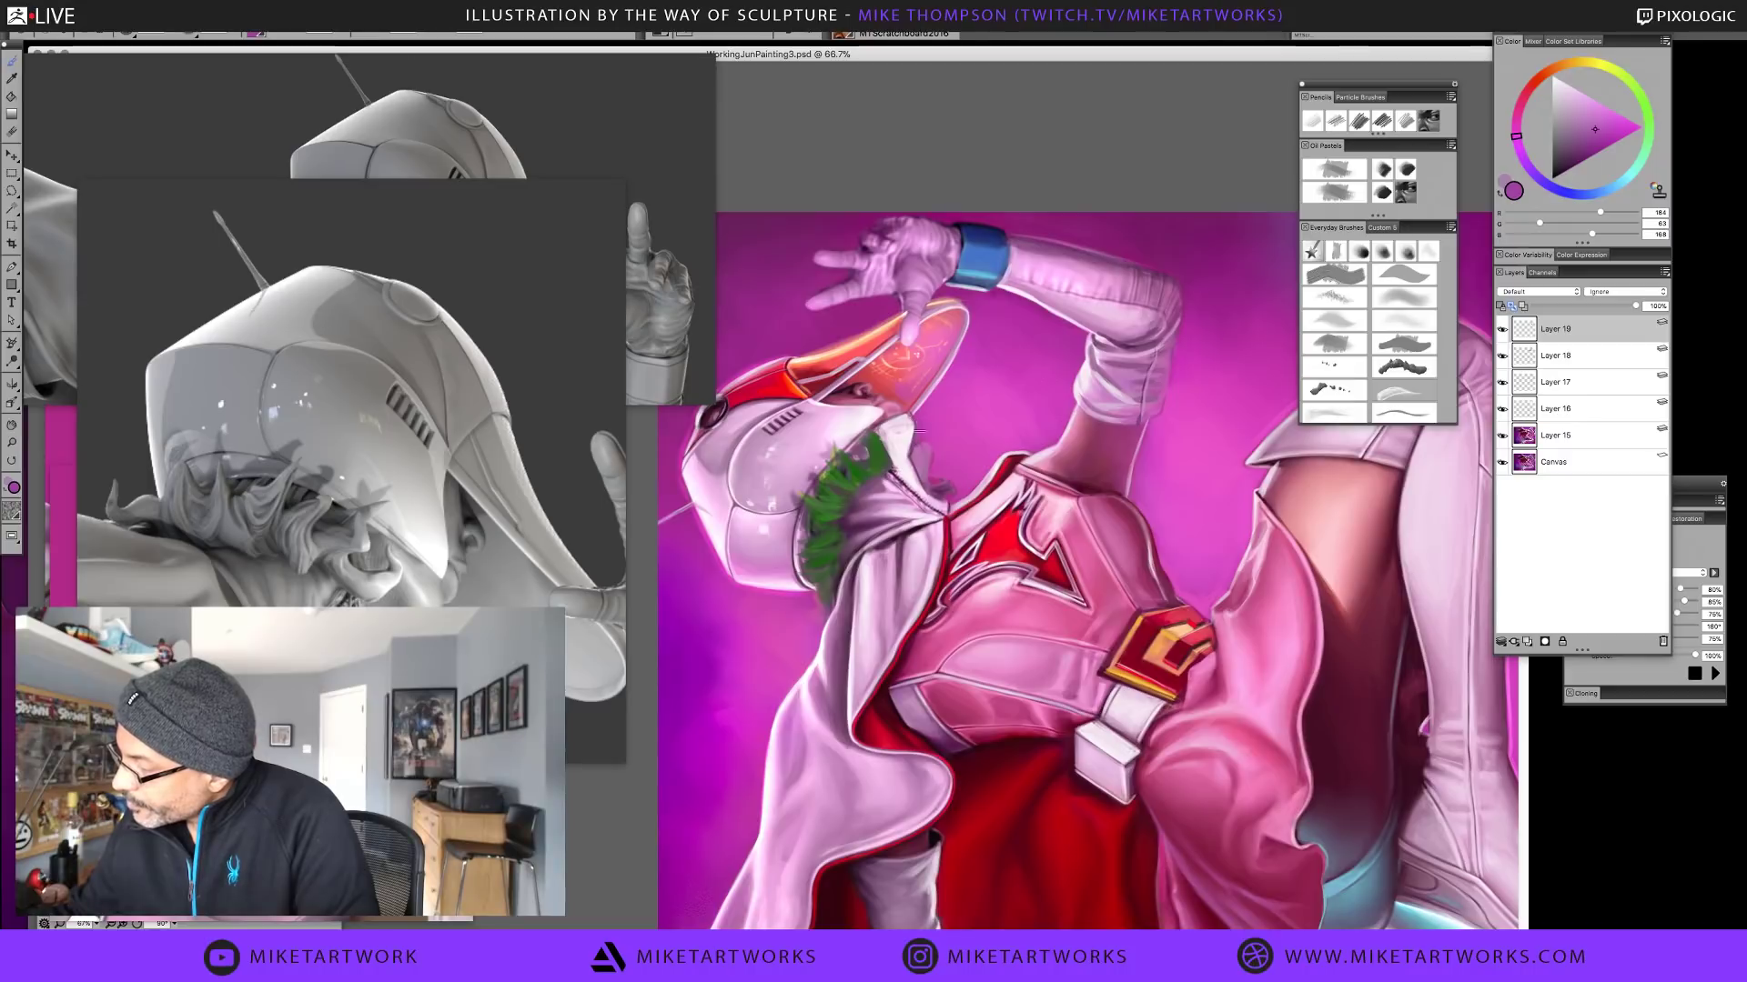
{"action": "left_click", "coordinate": [871, 449], "text": "alt"}
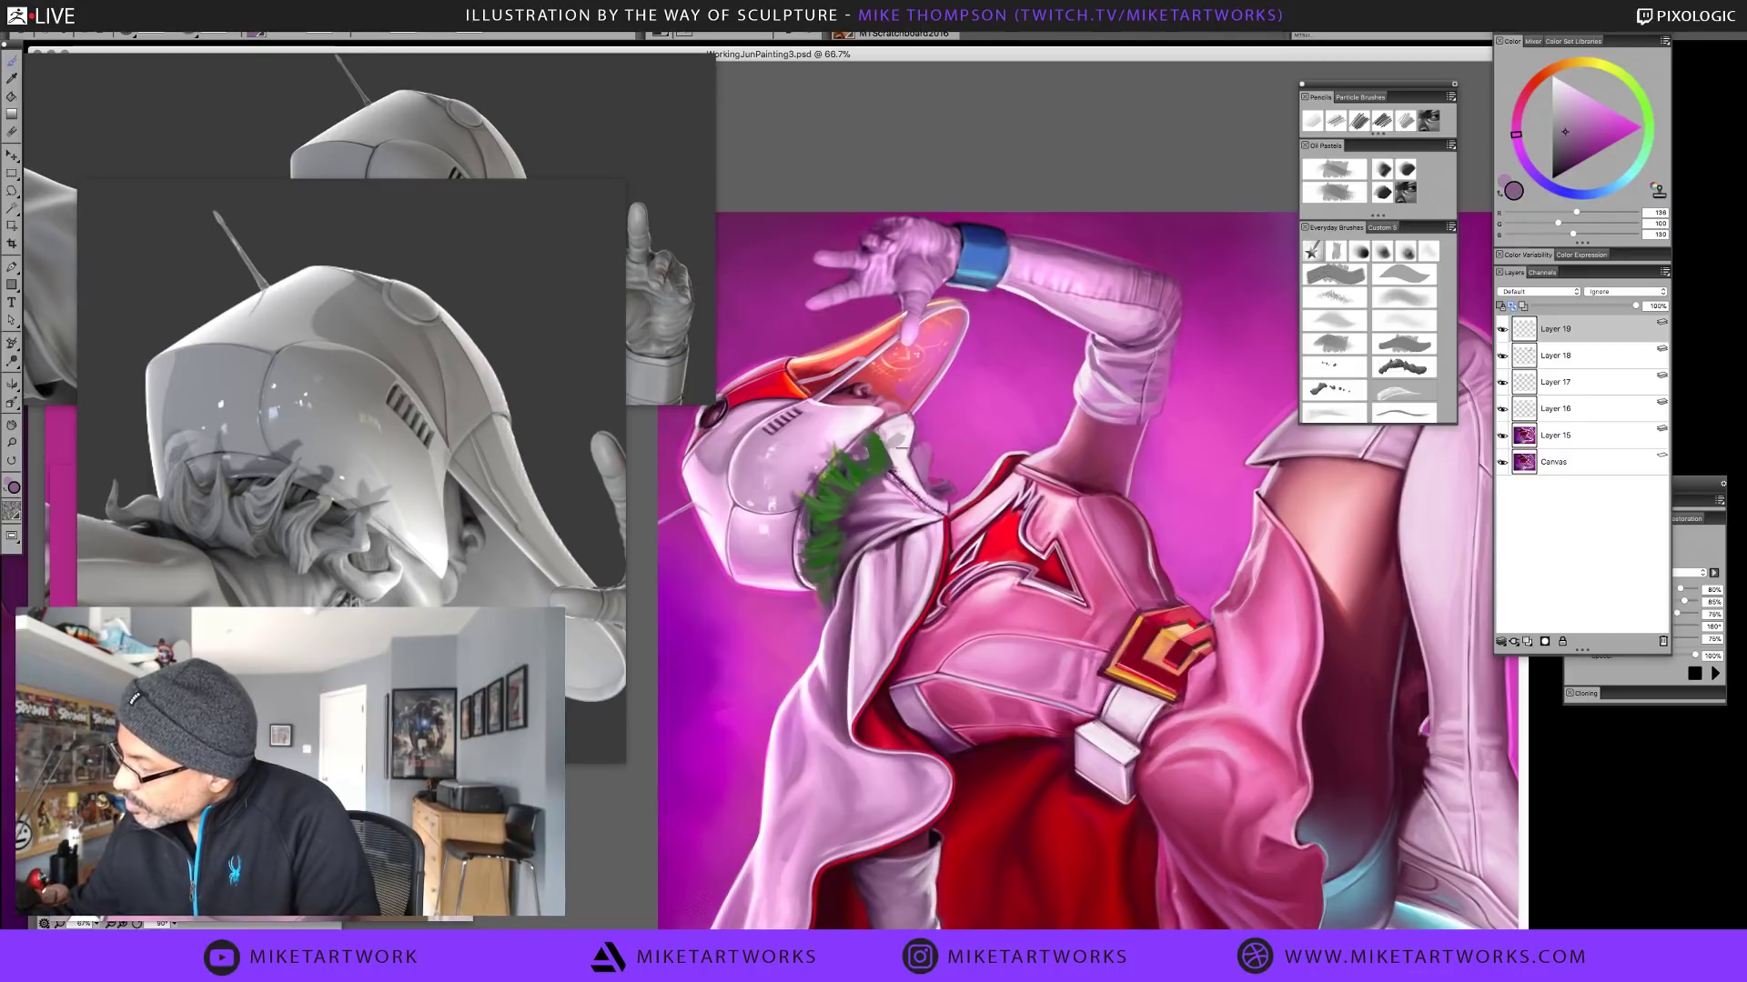
{"action": "left_click", "coordinate": [899, 446], "text": "alt"}
{"action": "left_click", "coordinate": [901, 449], "text": "alt"}
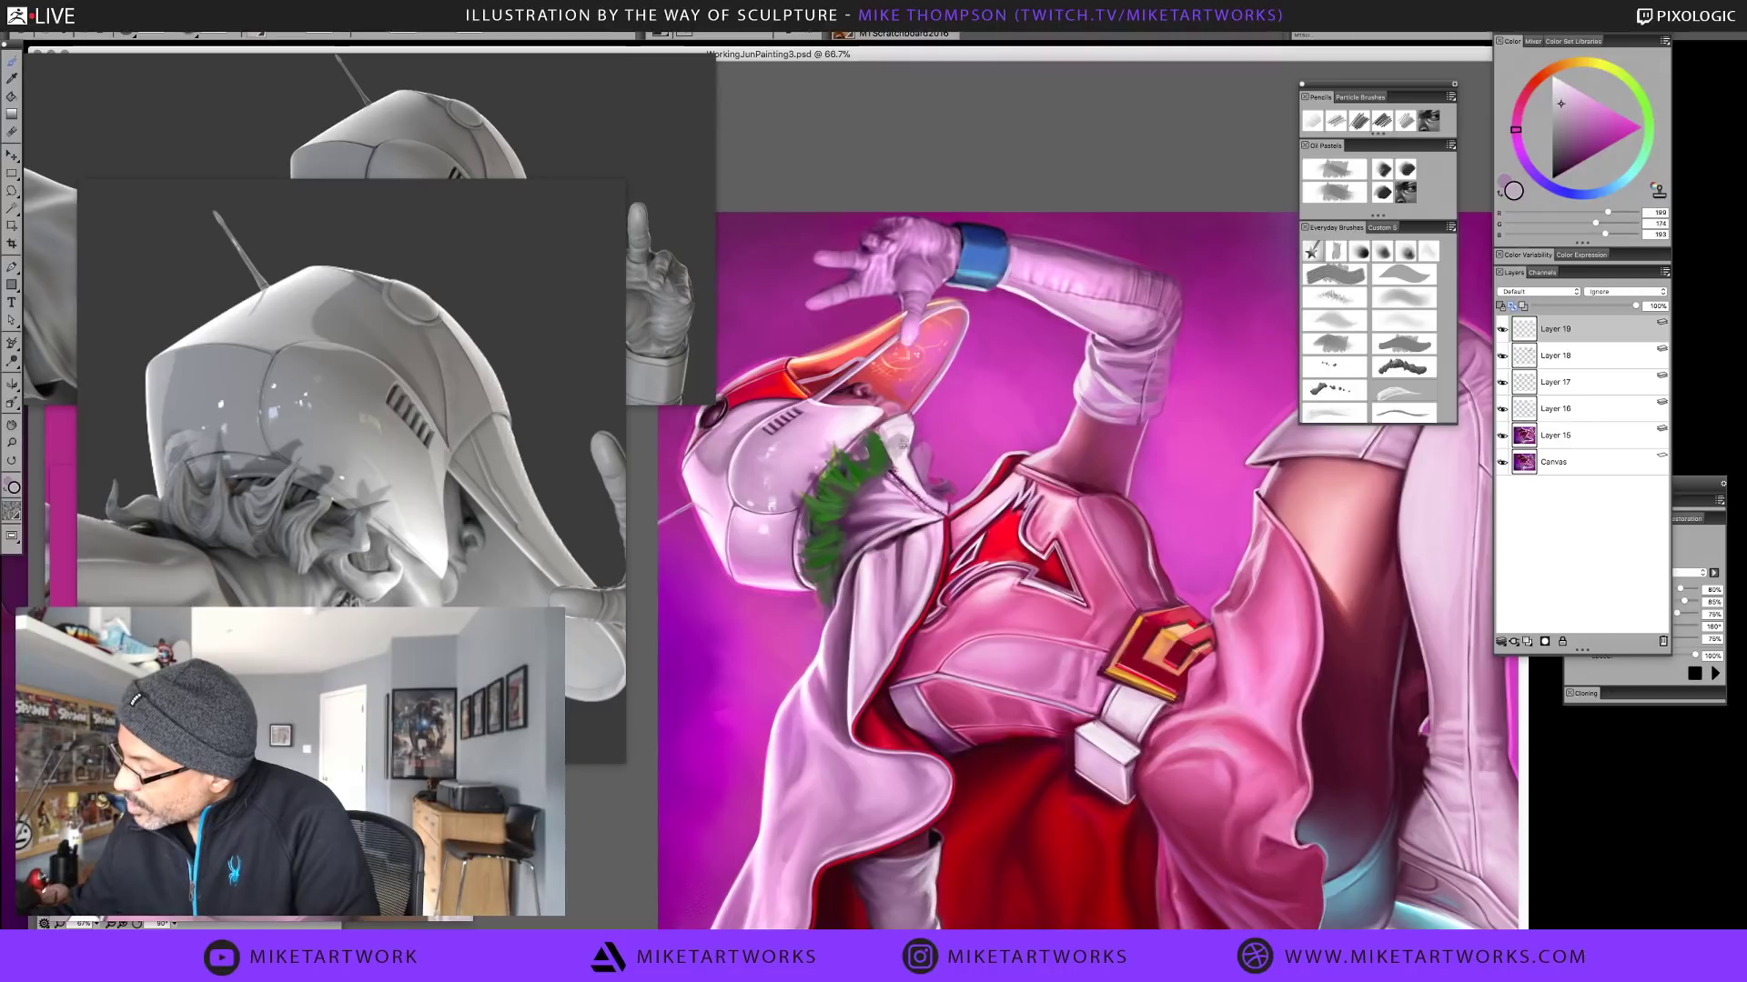
{"action": "left_click", "coordinate": [902, 435], "text": "alt"}
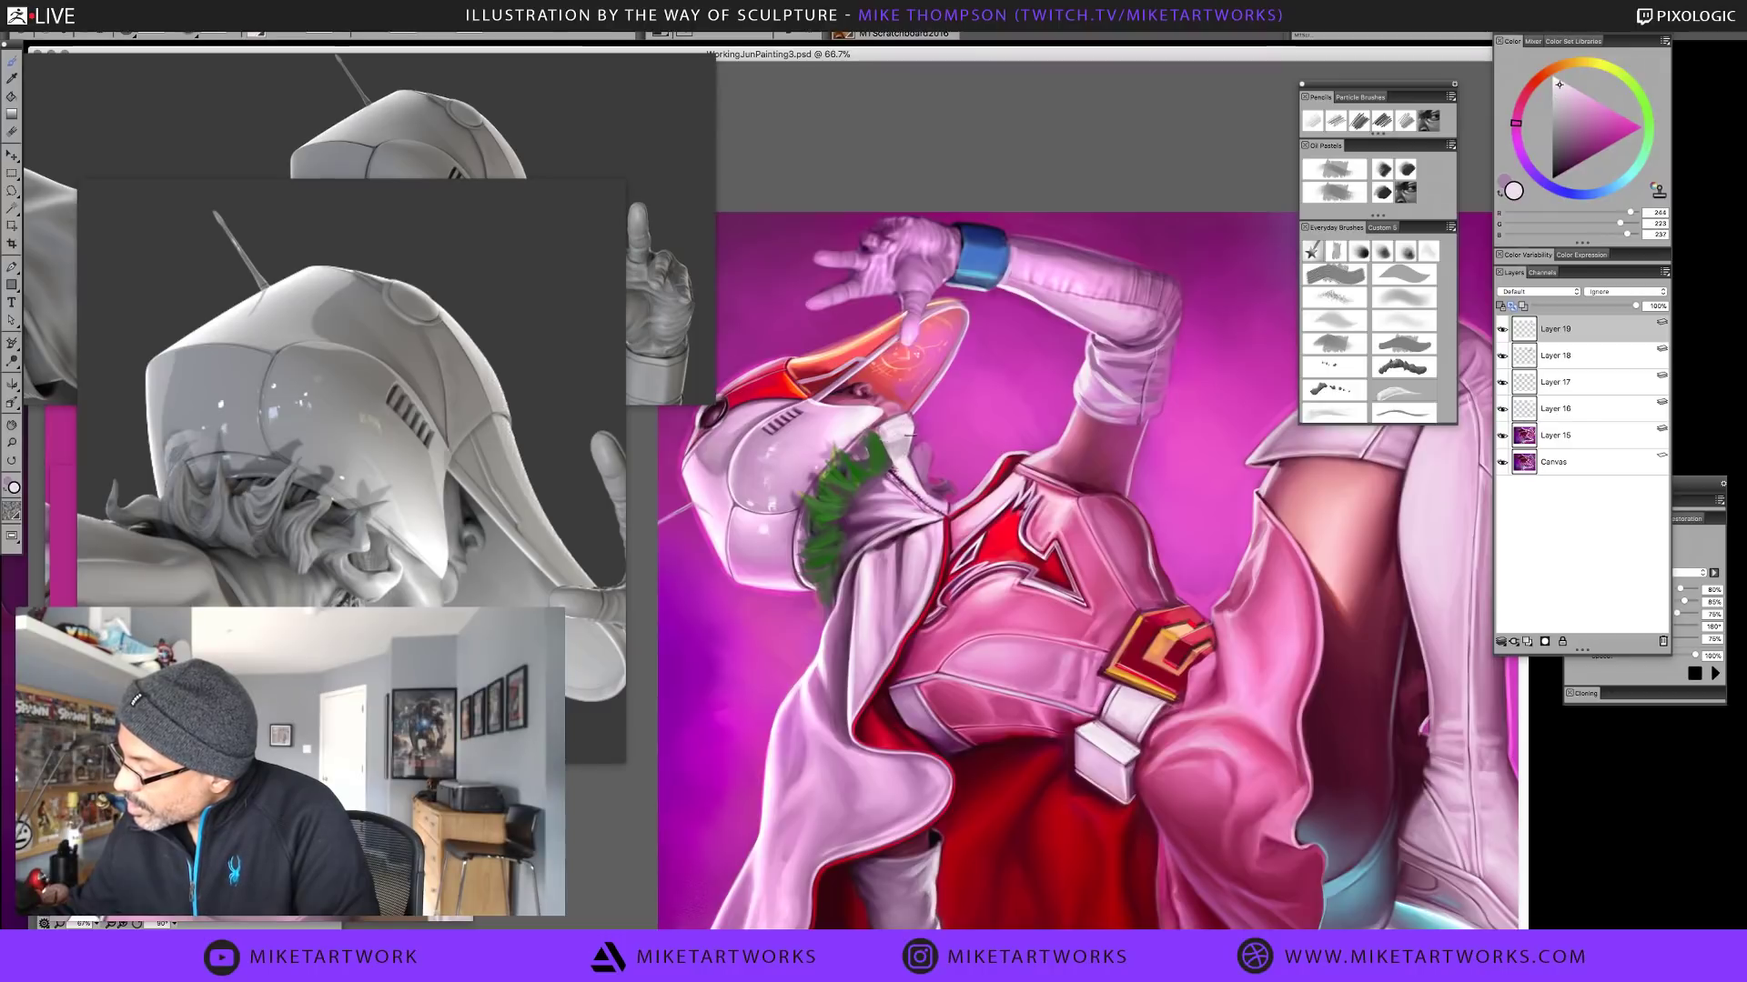
{"action": "left_click", "coordinate": [908, 435], "text": "alt"}
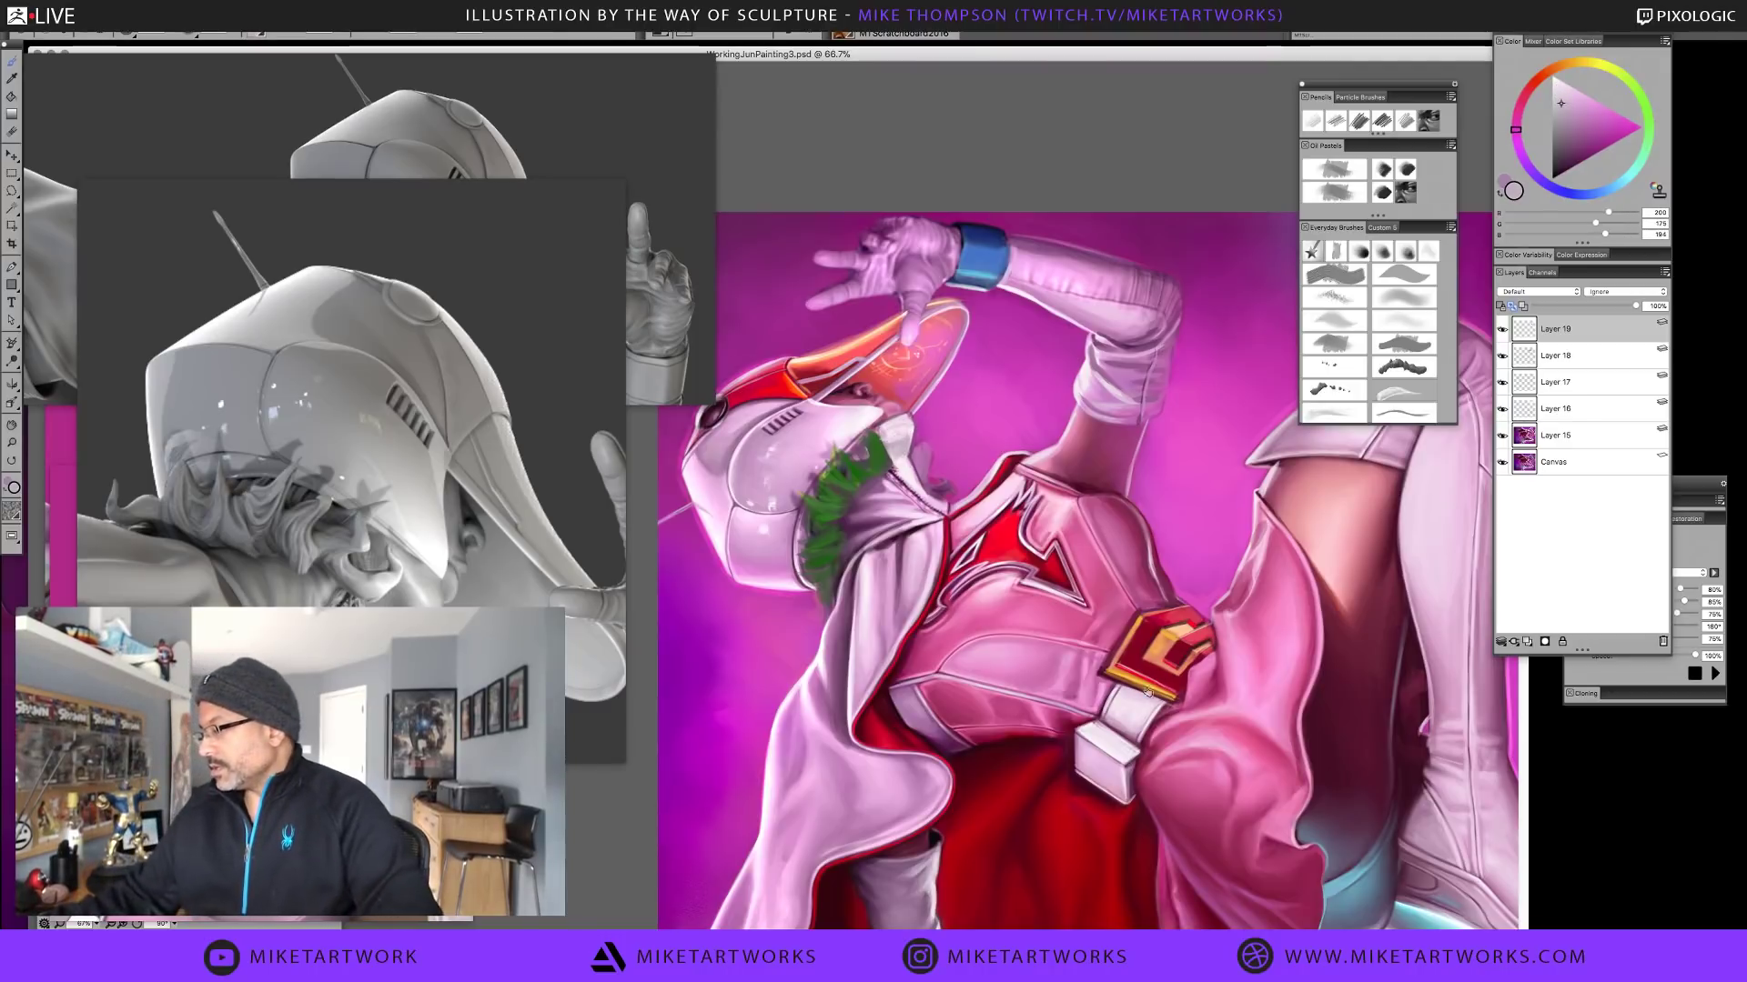
Return the canvas to its upright view and delete Layer 19
{"action": "key", "text": "Escape"}
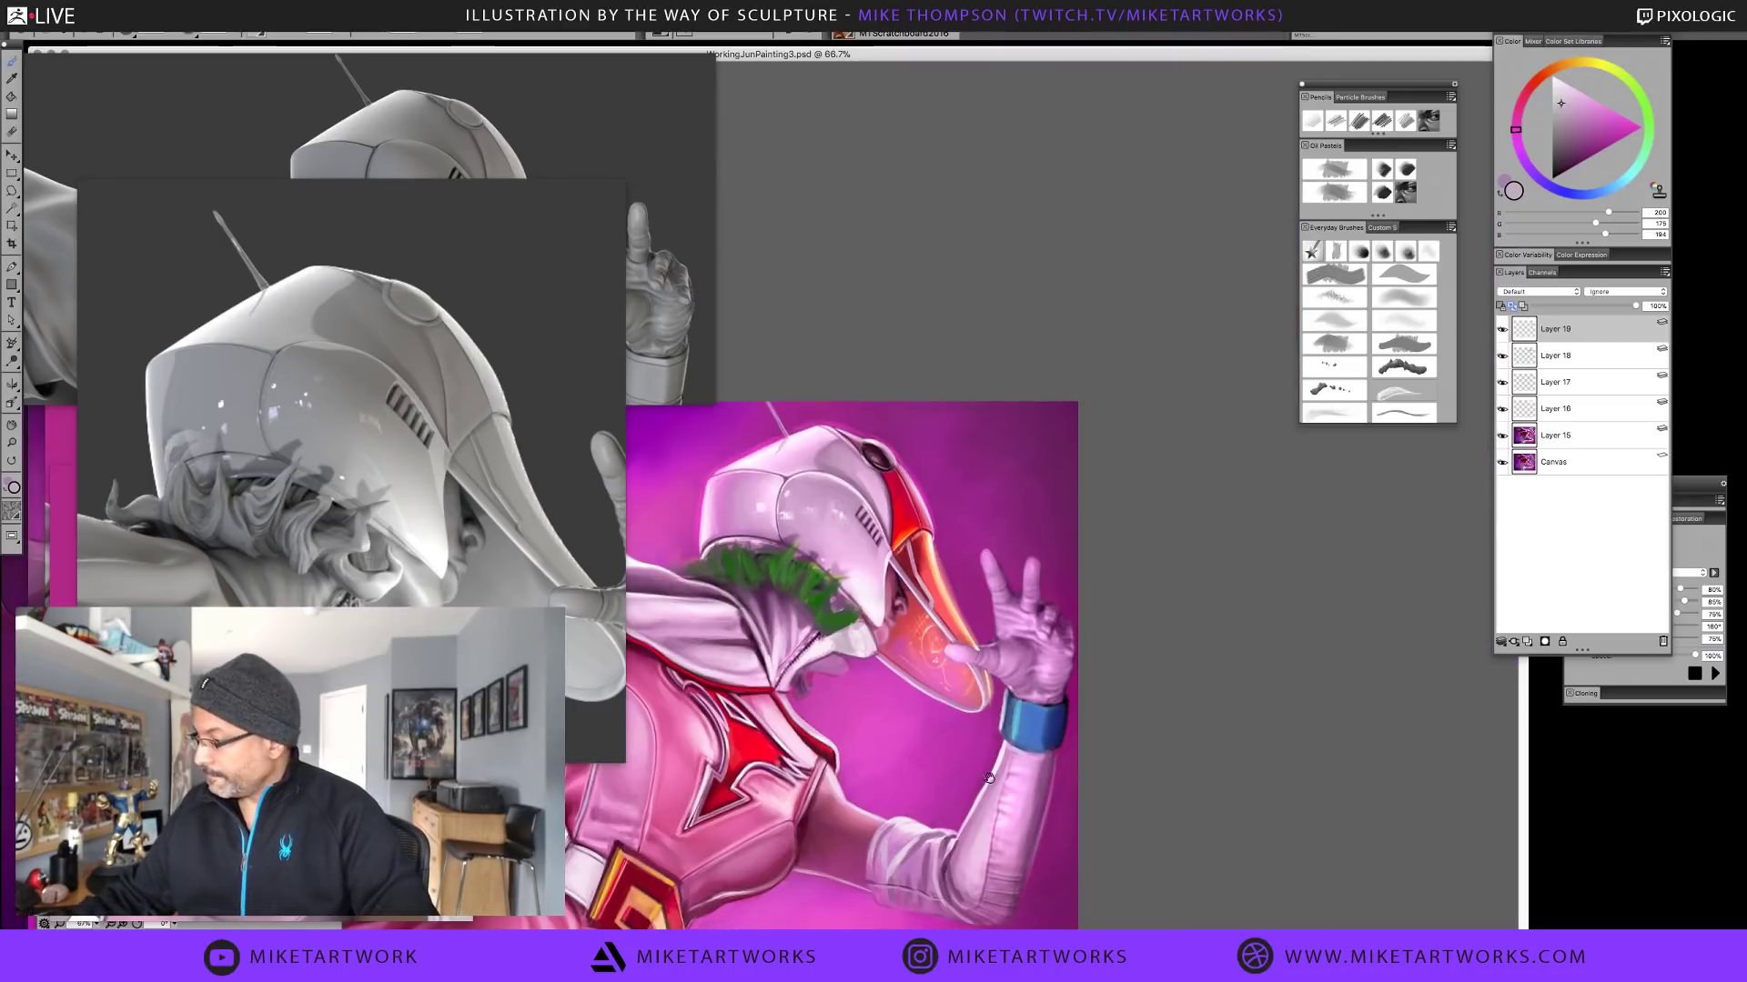
{"action": "scroll", "coordinate": [990, 778], "scroll_direction": "up", "scroll_amount": 3}
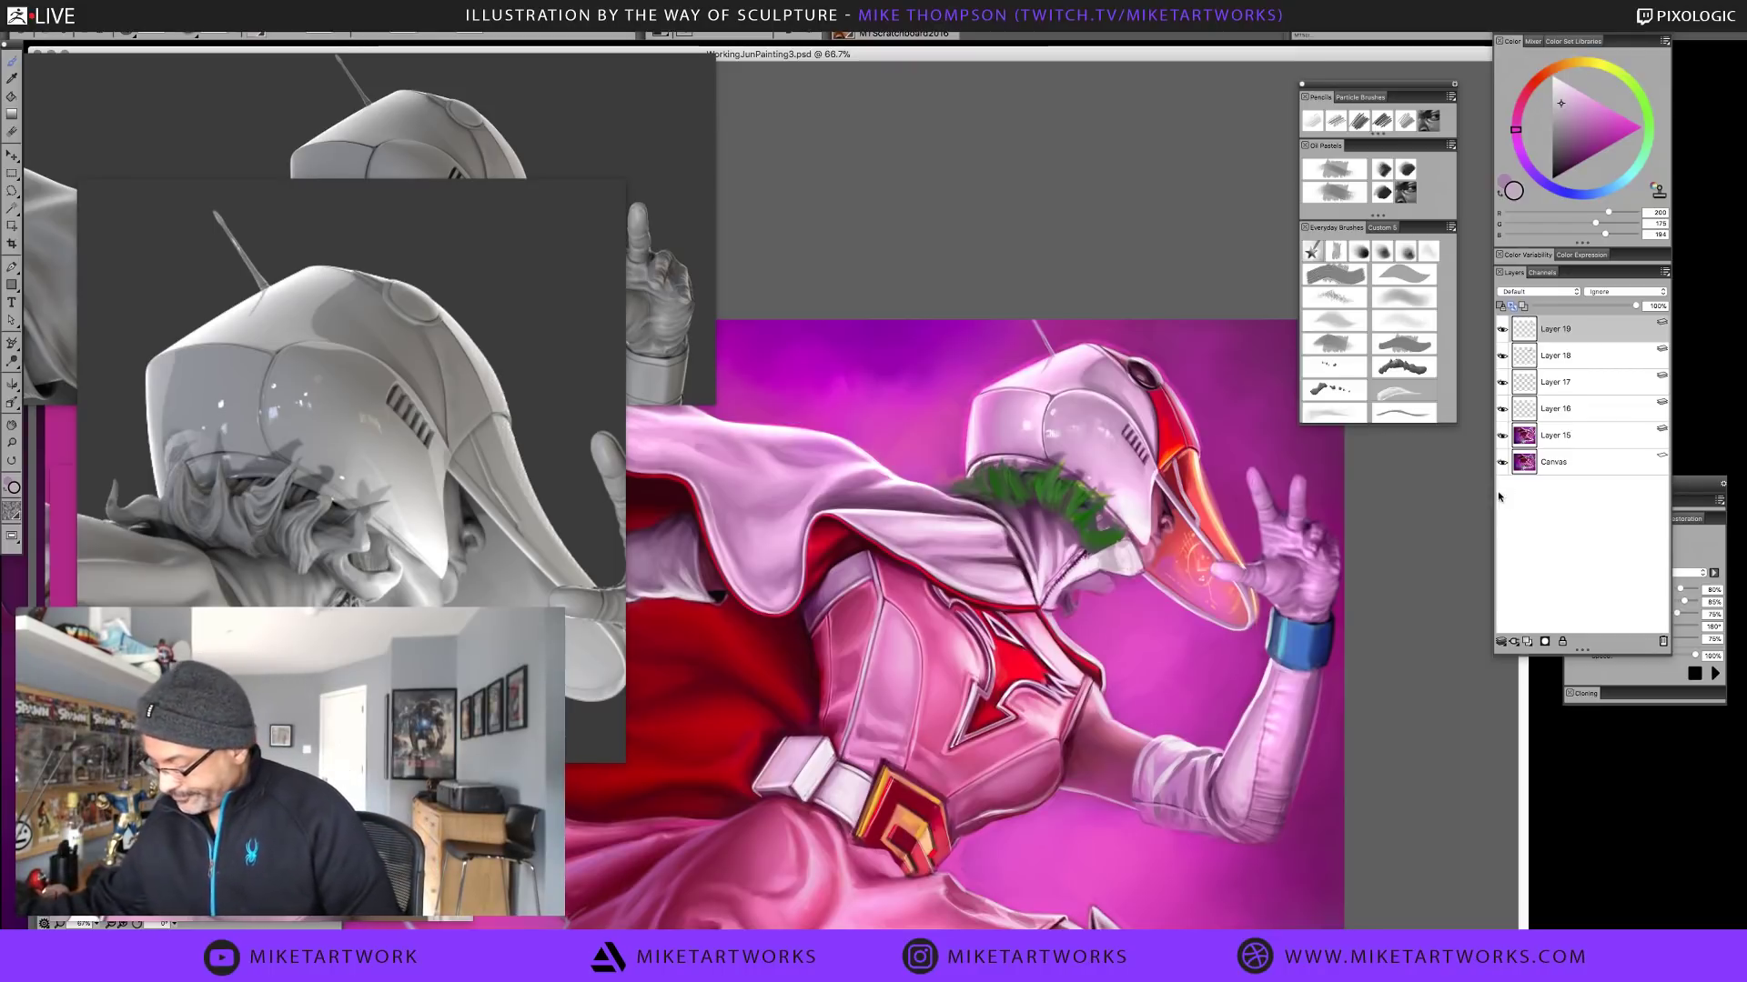
{"action": "left_click", "coordinate": [1664, 643]}
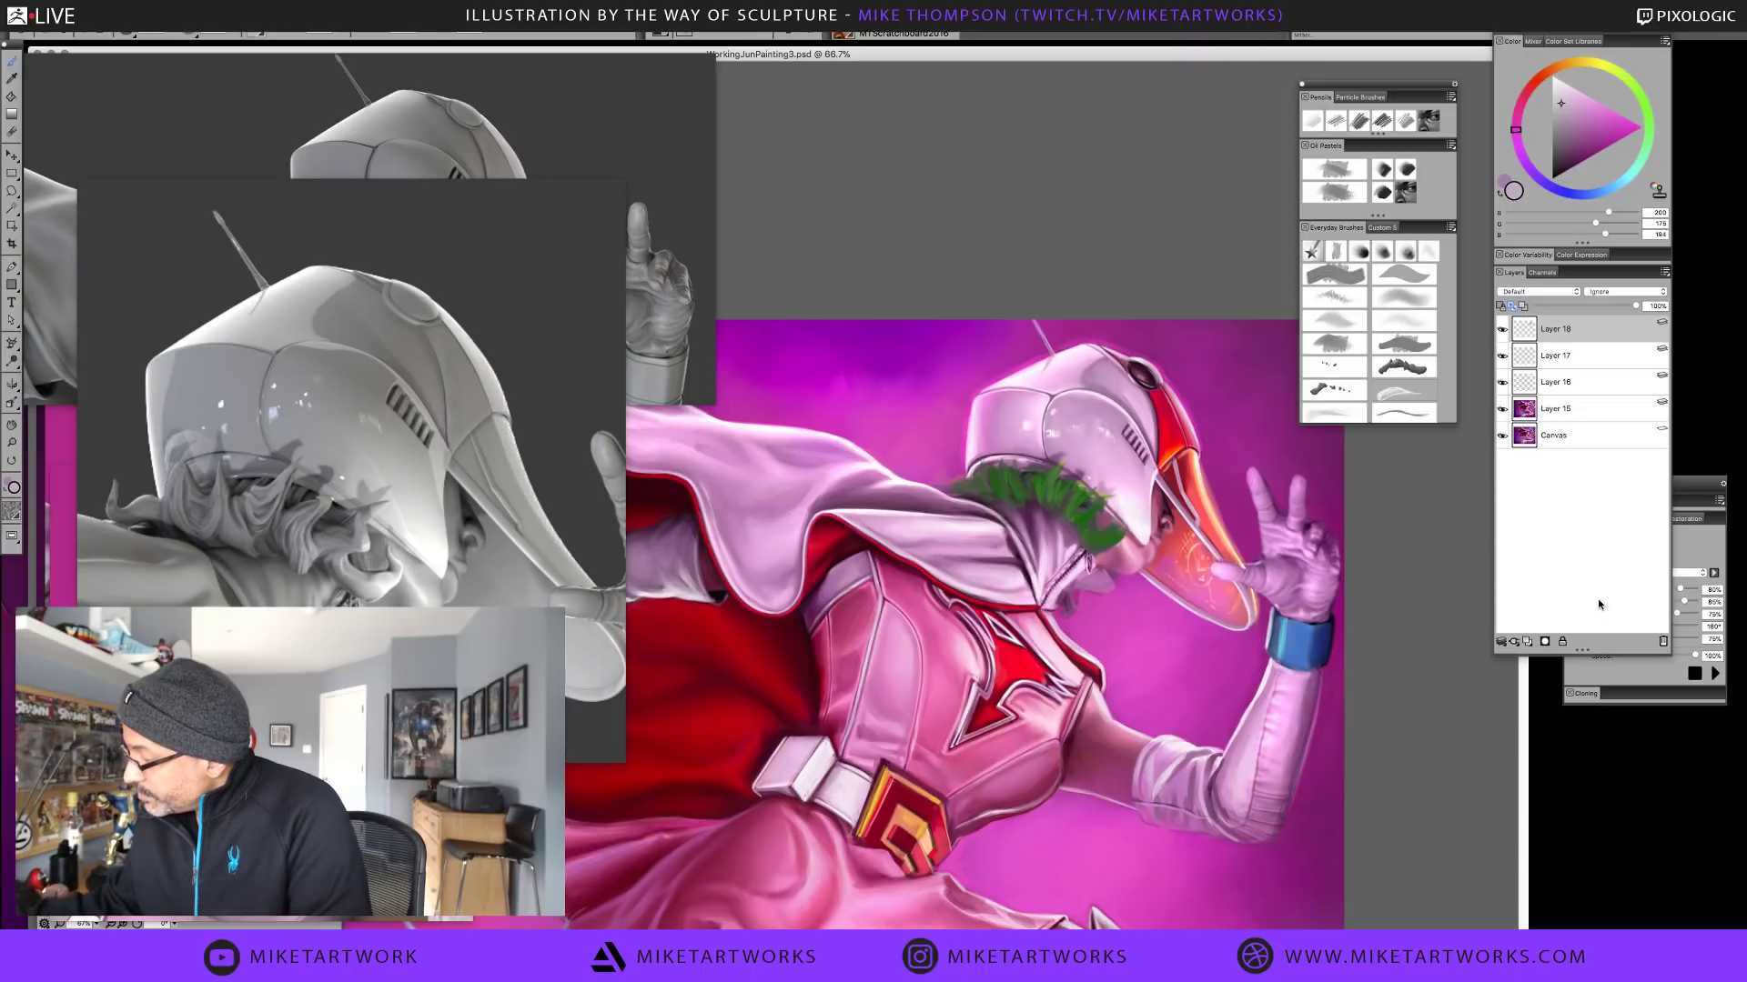
Sample mauve and near-white tones around the helmet's lower edge and retouch the area beside the green hair on Layer 18
{"action": "left_click", "coordinate": [1117, 524], "text": "alt"}
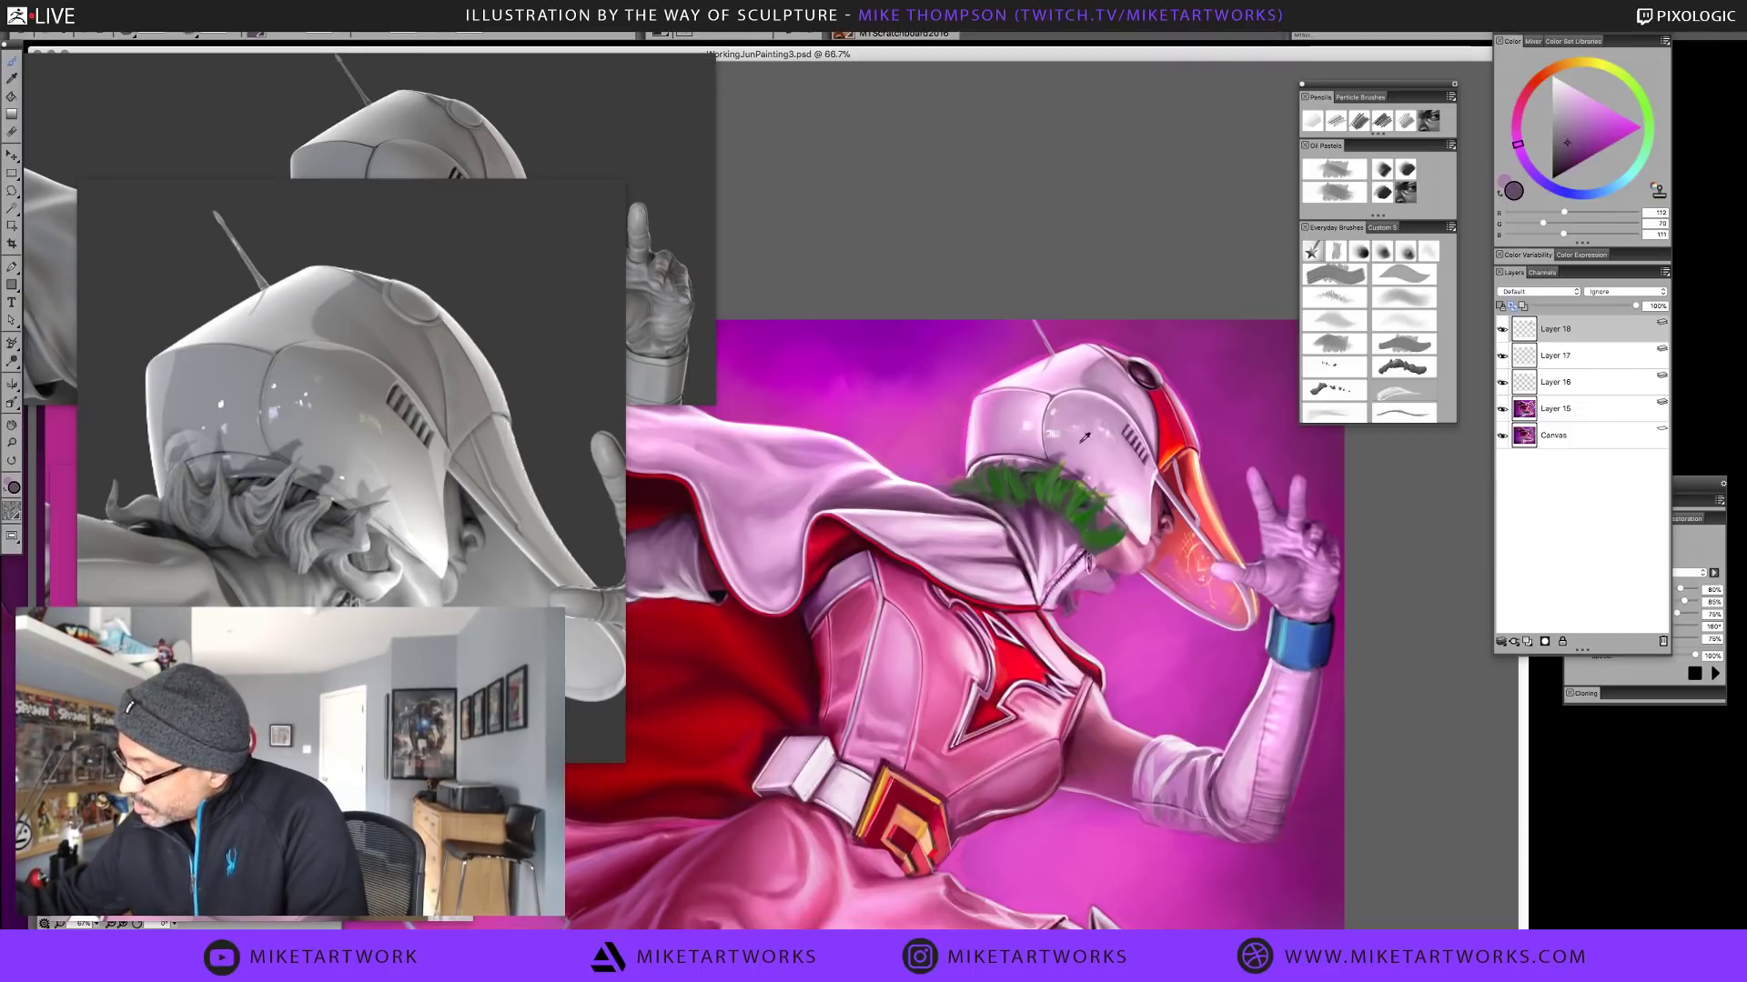
{"action": "left_click", "coordinate": [1110, 513], "text": "alt"}
{"action": "left_click", "coordinate": [1103, 514], "text": "alt"}
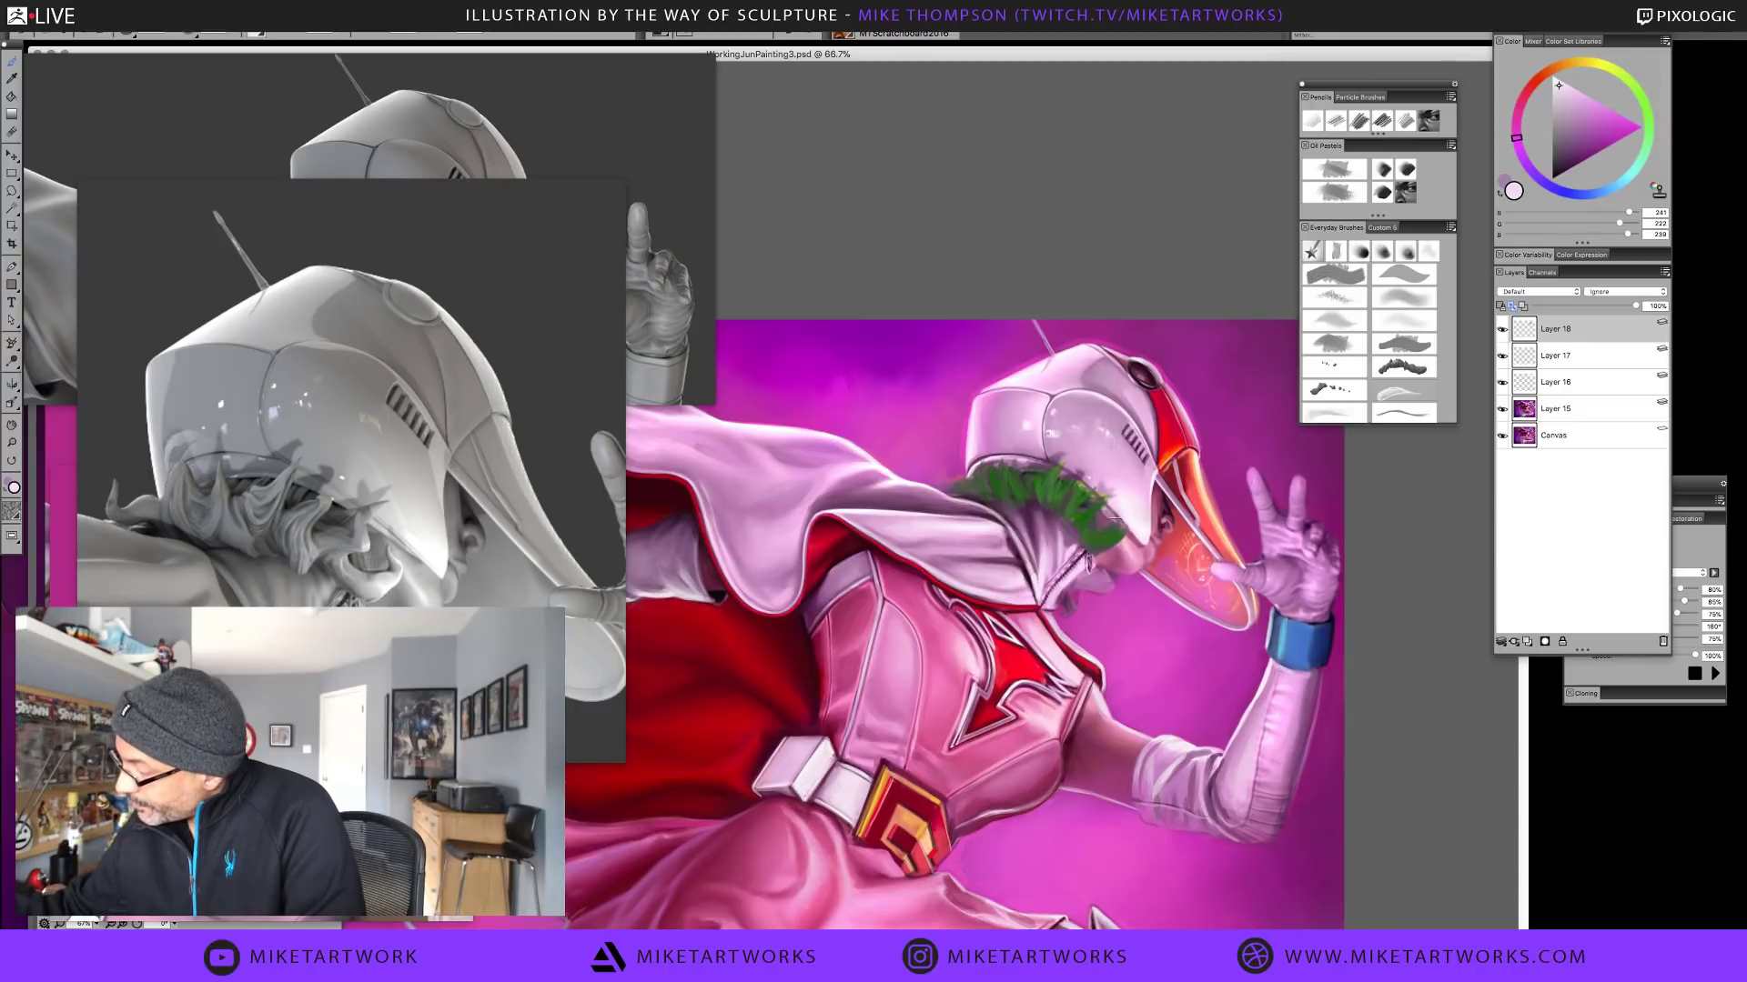
{"action": "left_click", "coordinate": [1111, 519], "text": "alt"}
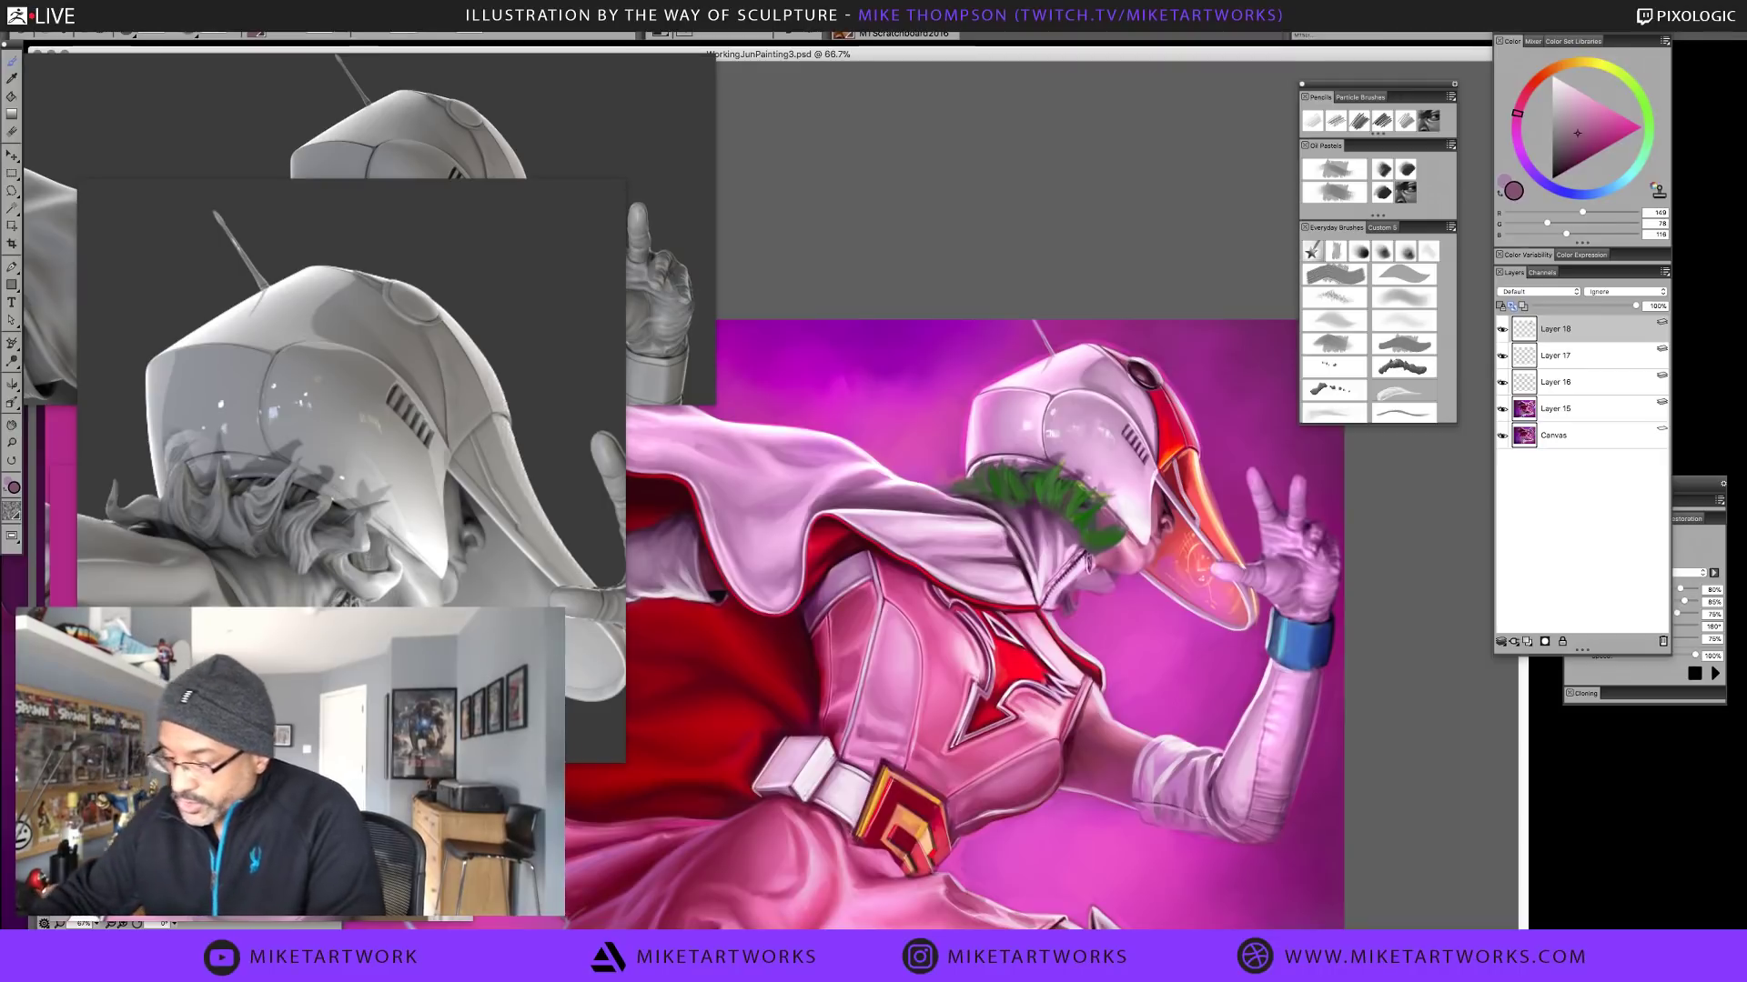
Touch up the green hair and shadows under the helmet's lower edge with greens, greys and lilacs sampled from that area
{"action": "key", "text": "Tab"}
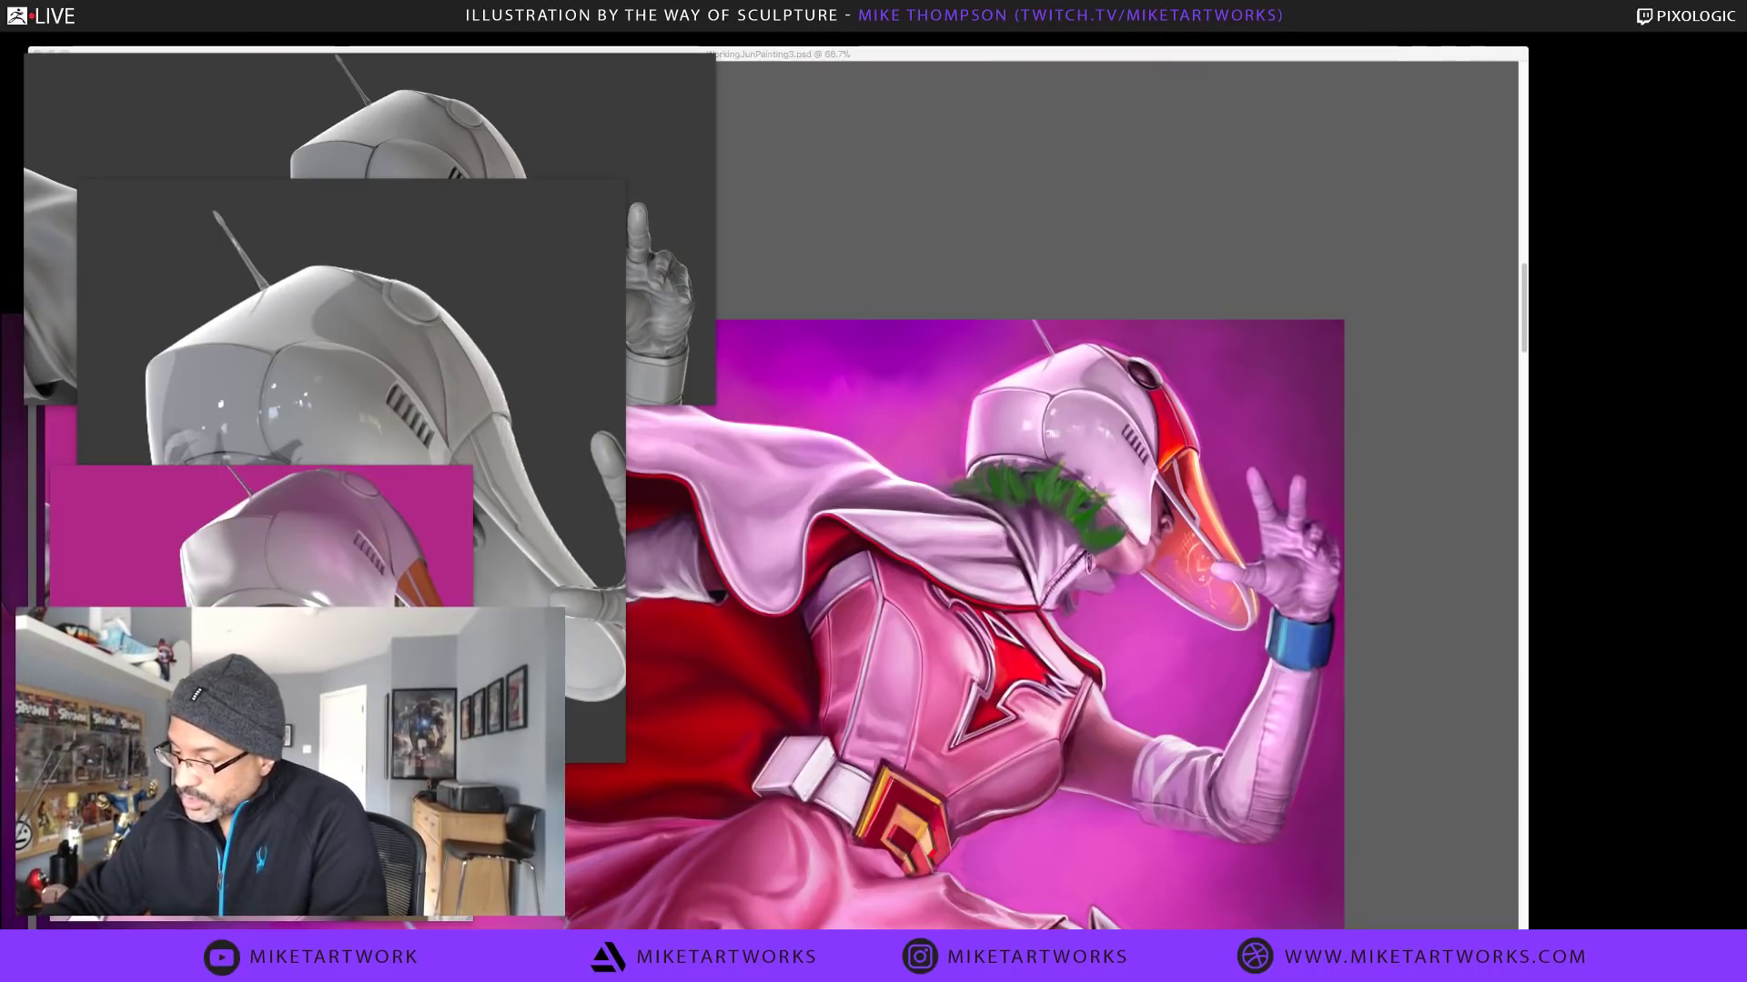
{"action": "key", "text": "Tab"}
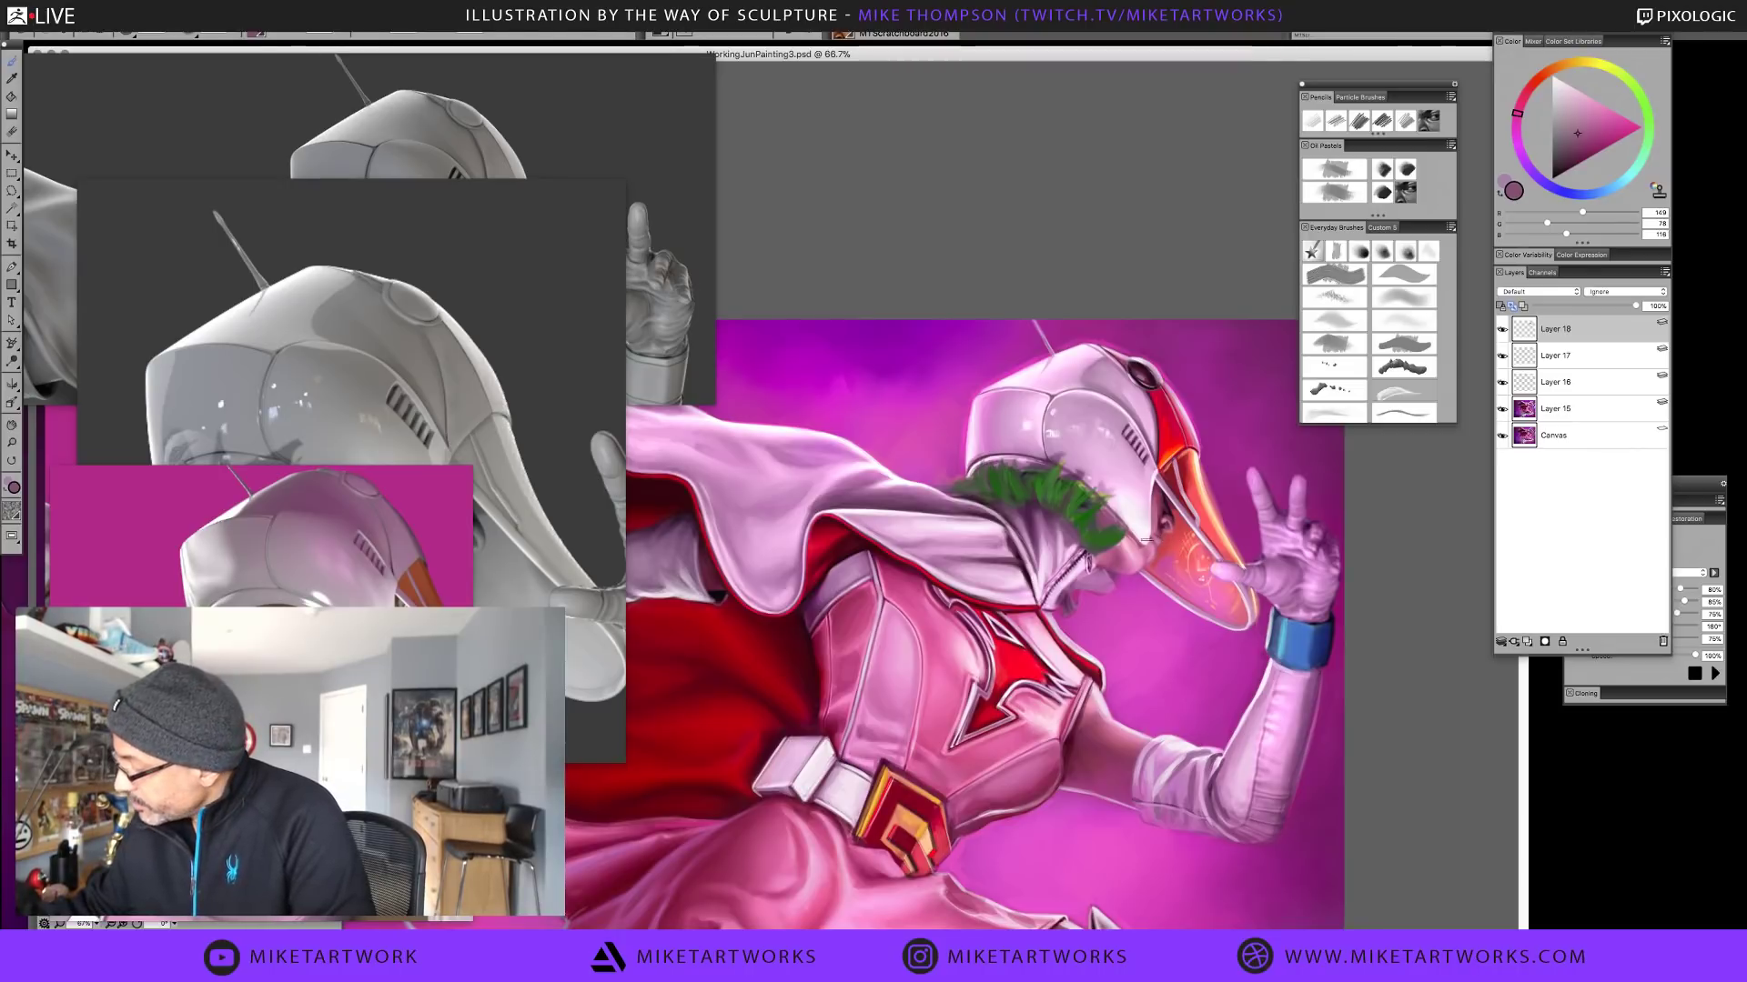
{"action": "left_click", "coordinate": [1031, 468], "text": "alt"}
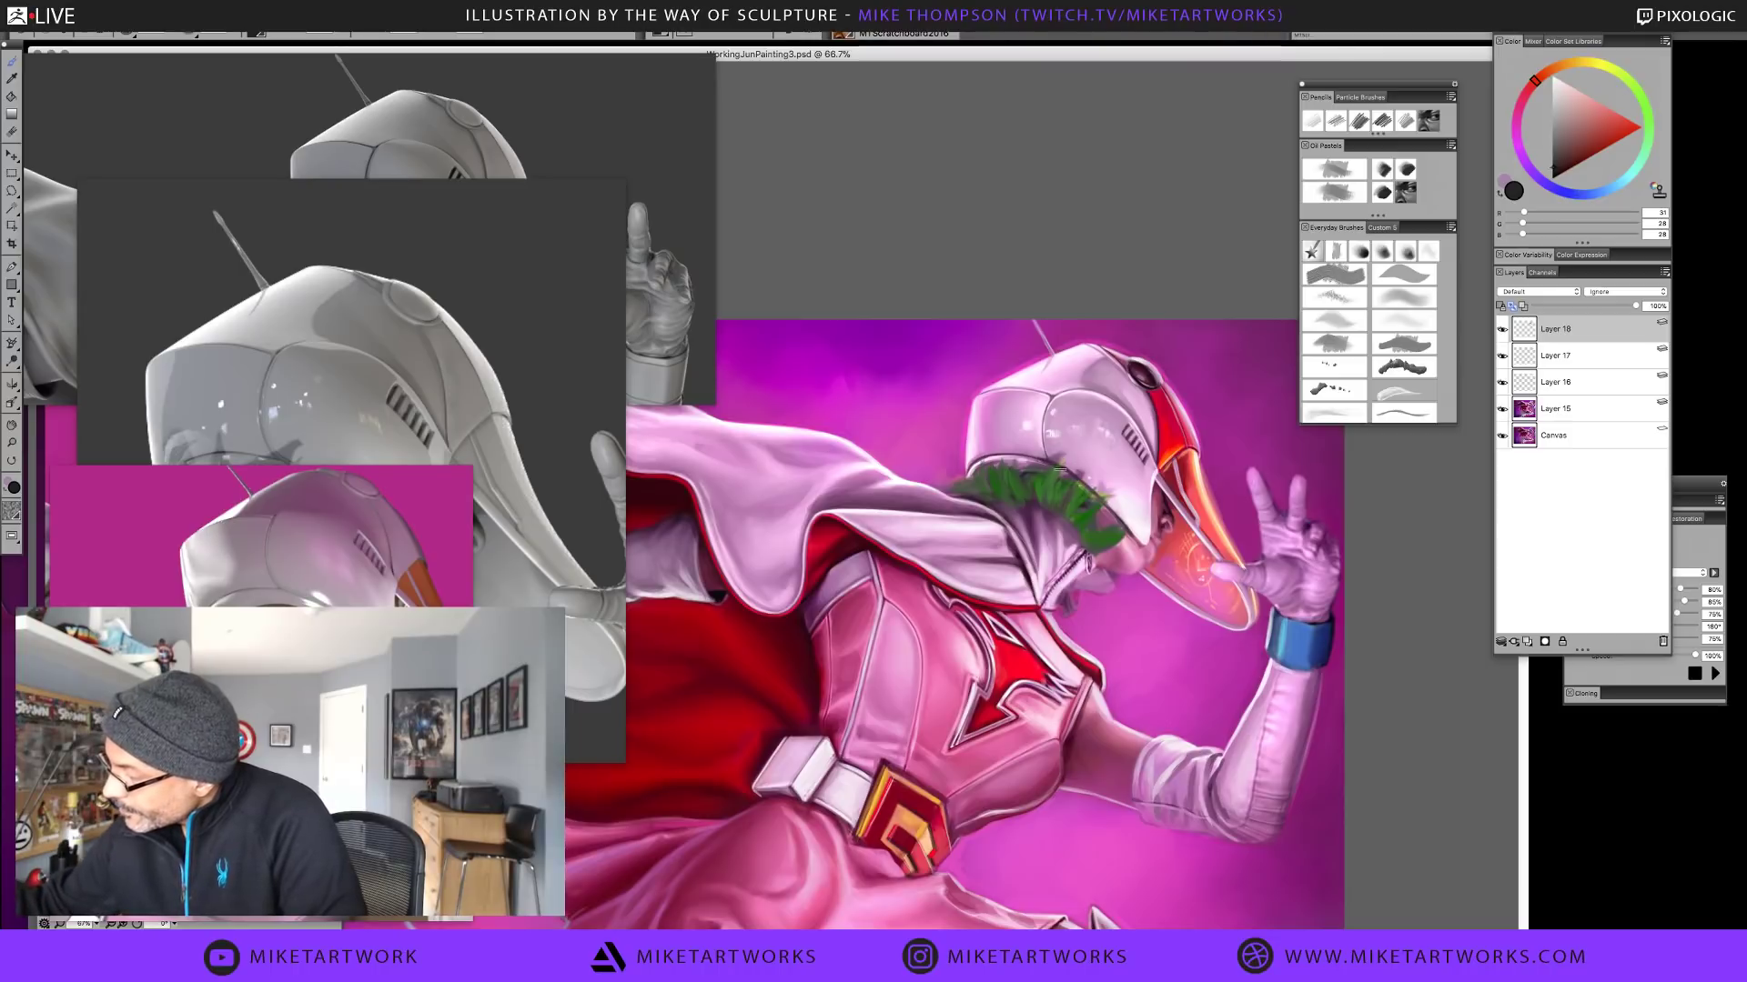
{"action": "left_click", "coordinate": [1074, 468], "text": "alt"}
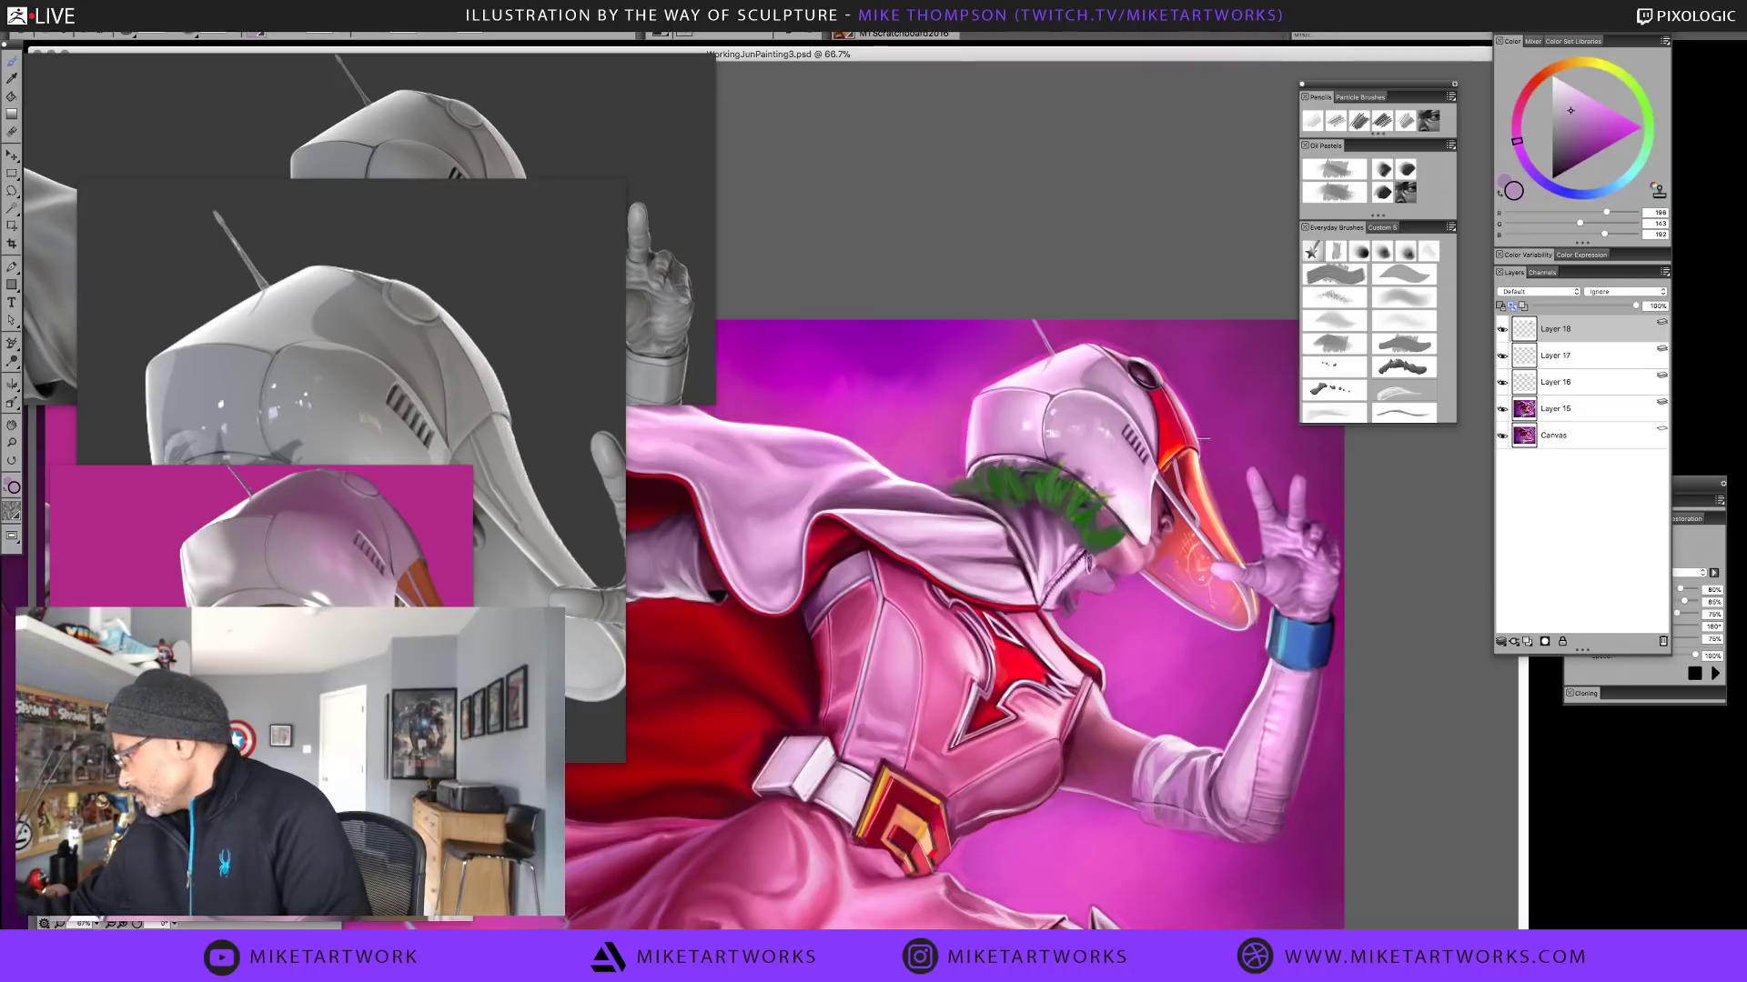
{"action": "left_click", "coordinate": [1102, 494], "text": "alt"}
{"action": "left_click", "coordinate": [1079, 519], "text": "alt"}
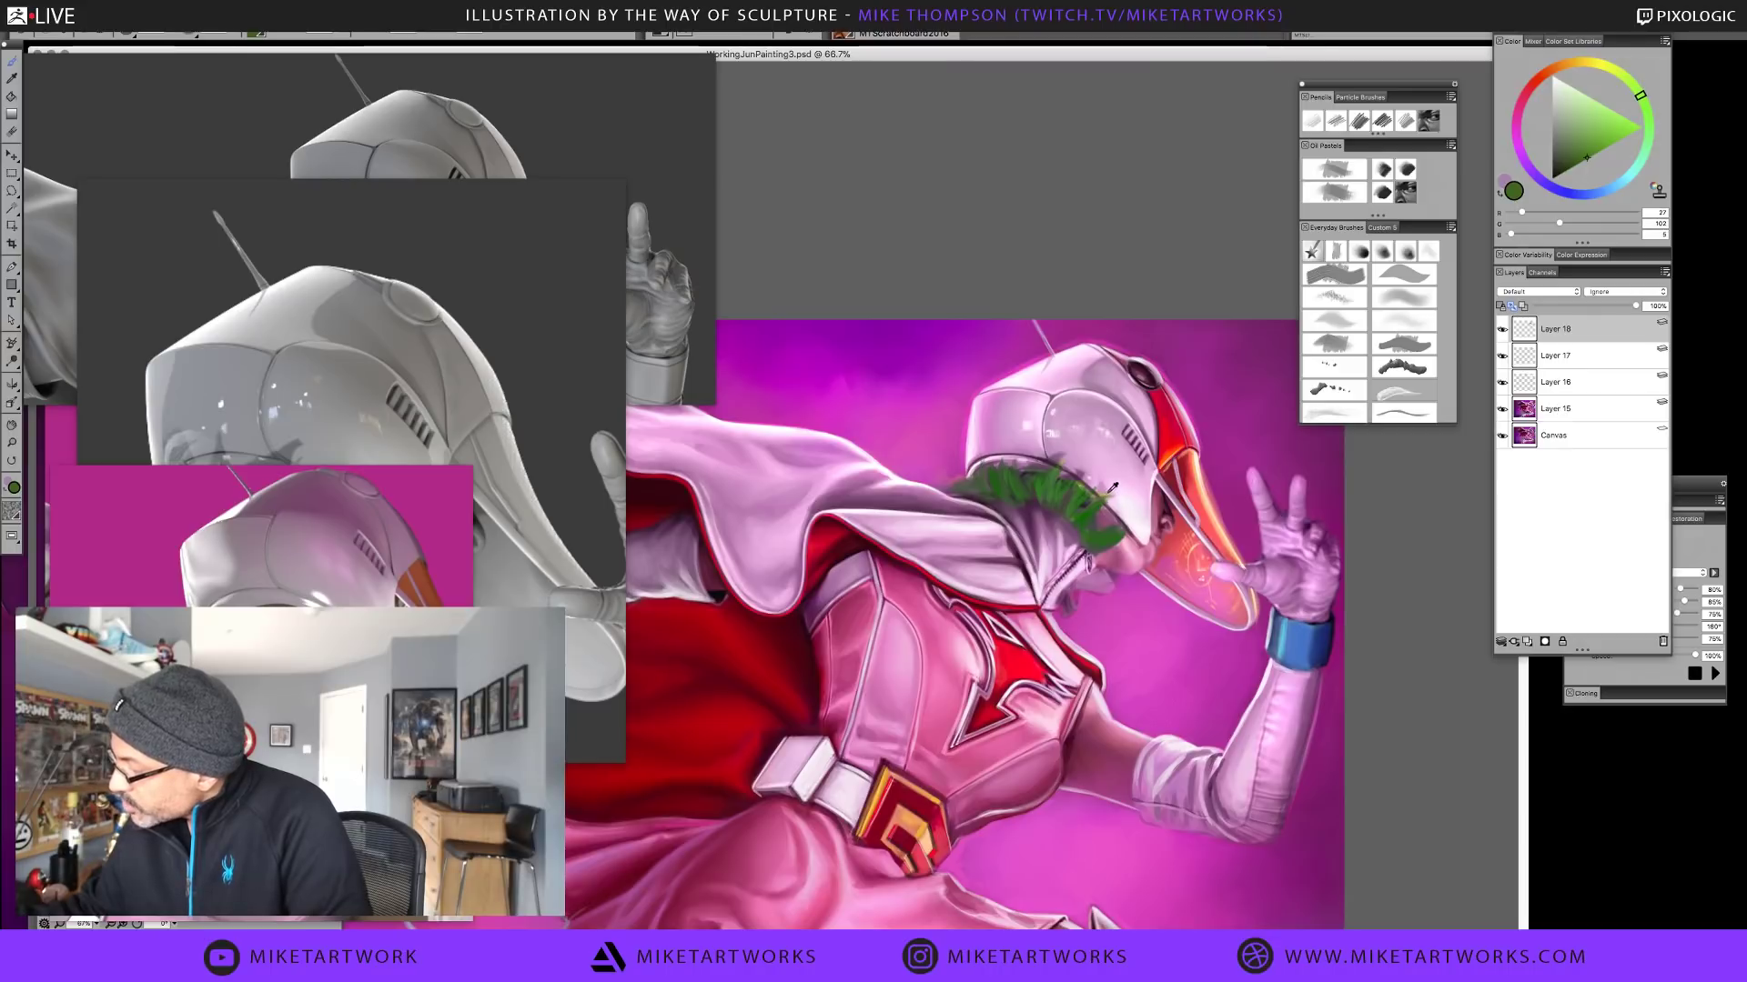
{"action": "left_click", "coordinate": [1070, 523], "text": "alt"}
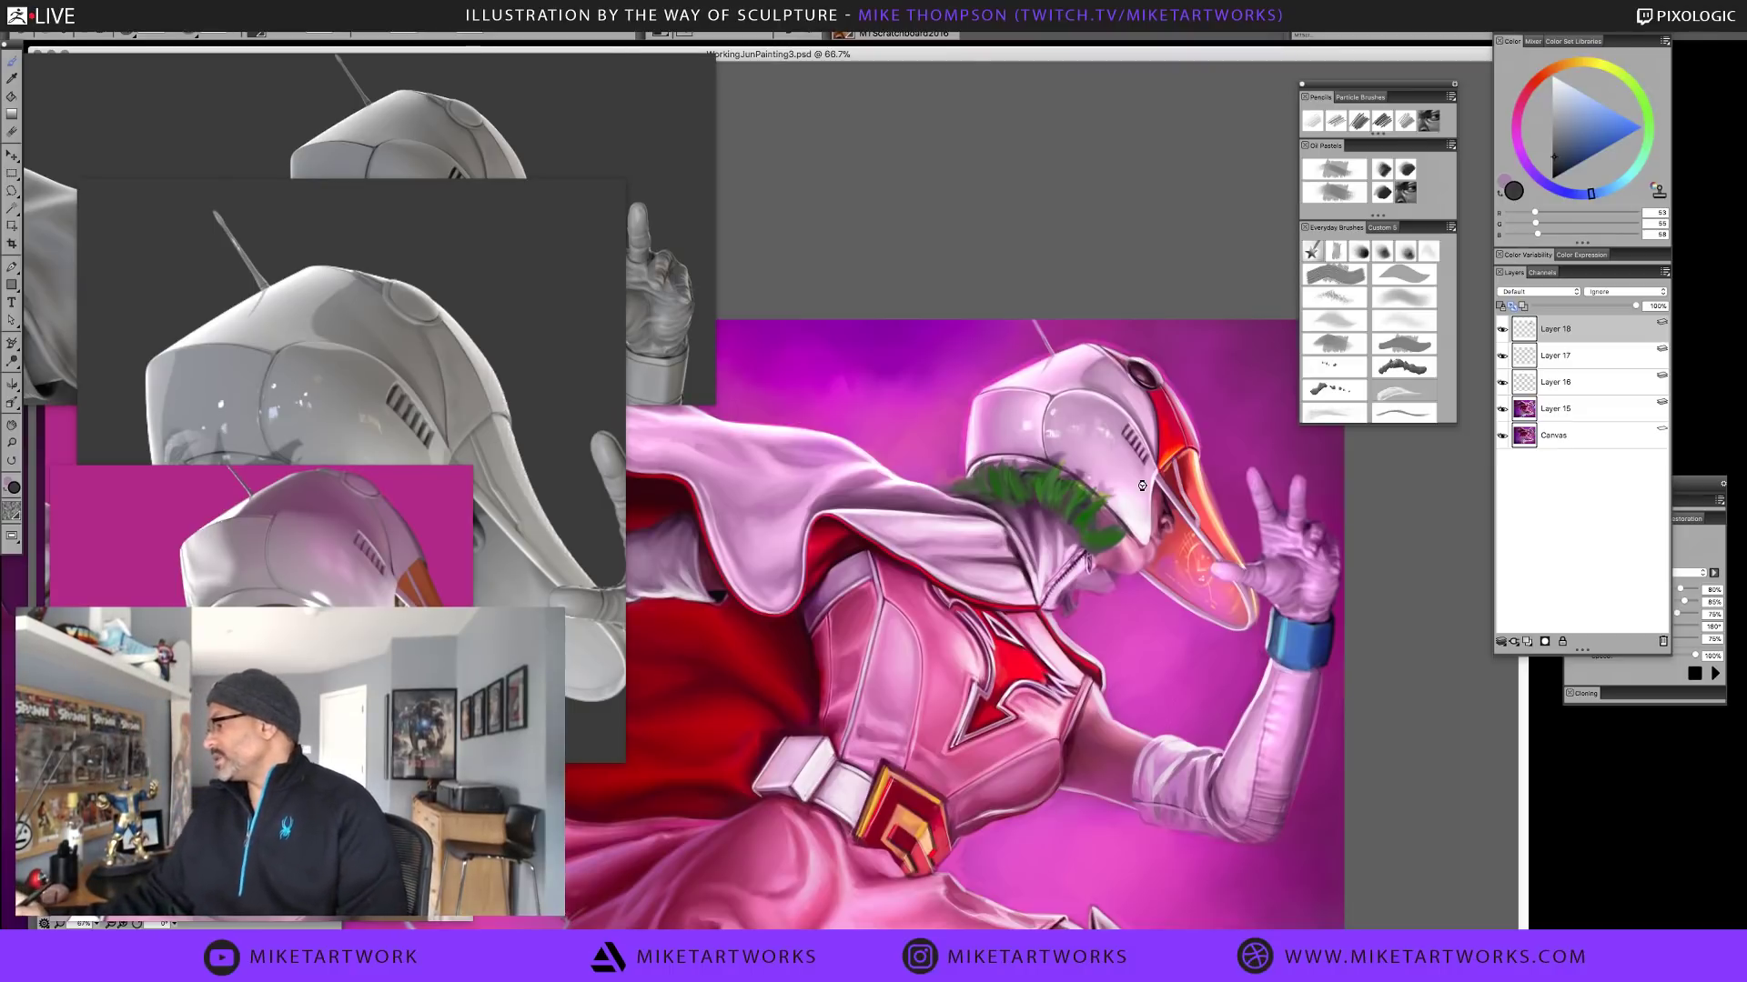
{"action": "left_click", "coordinate": [1046, 501], "text": "alt"}
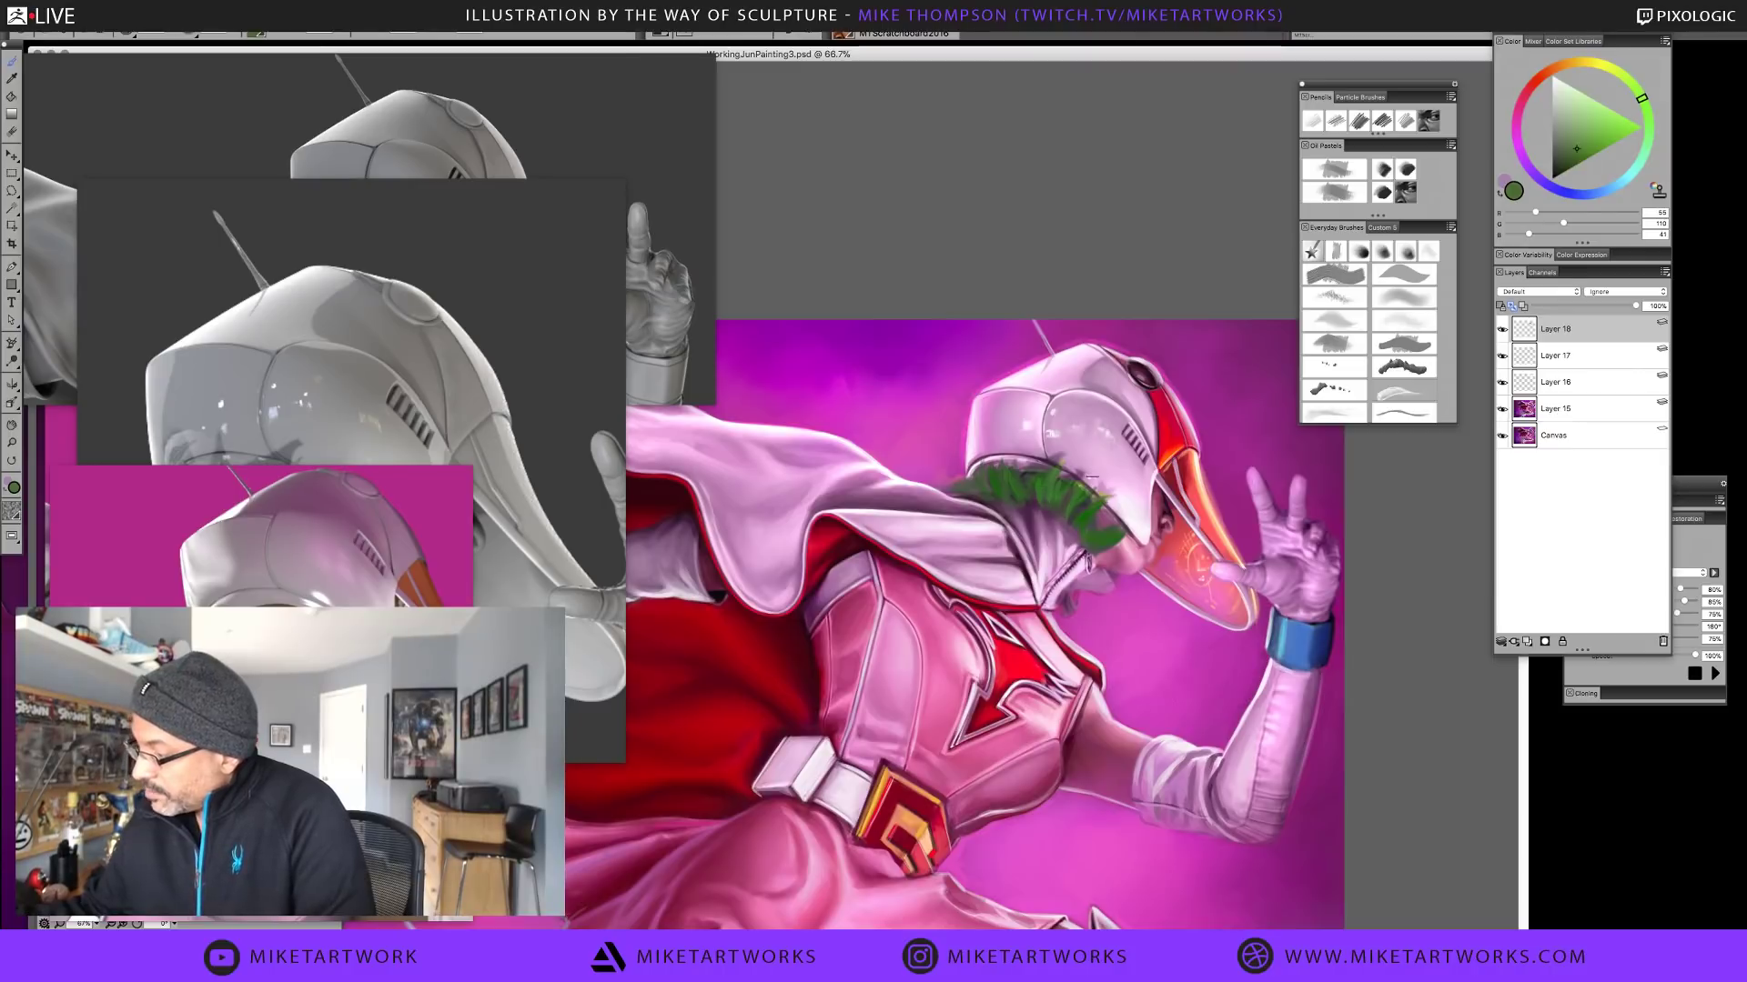
Refine the rear lower rim of the helmet above the hair with sampled grey, mauve, pale lilac and background purple
{"action": "left_click", "coordinate": [1038, 464], "text": "alt"}
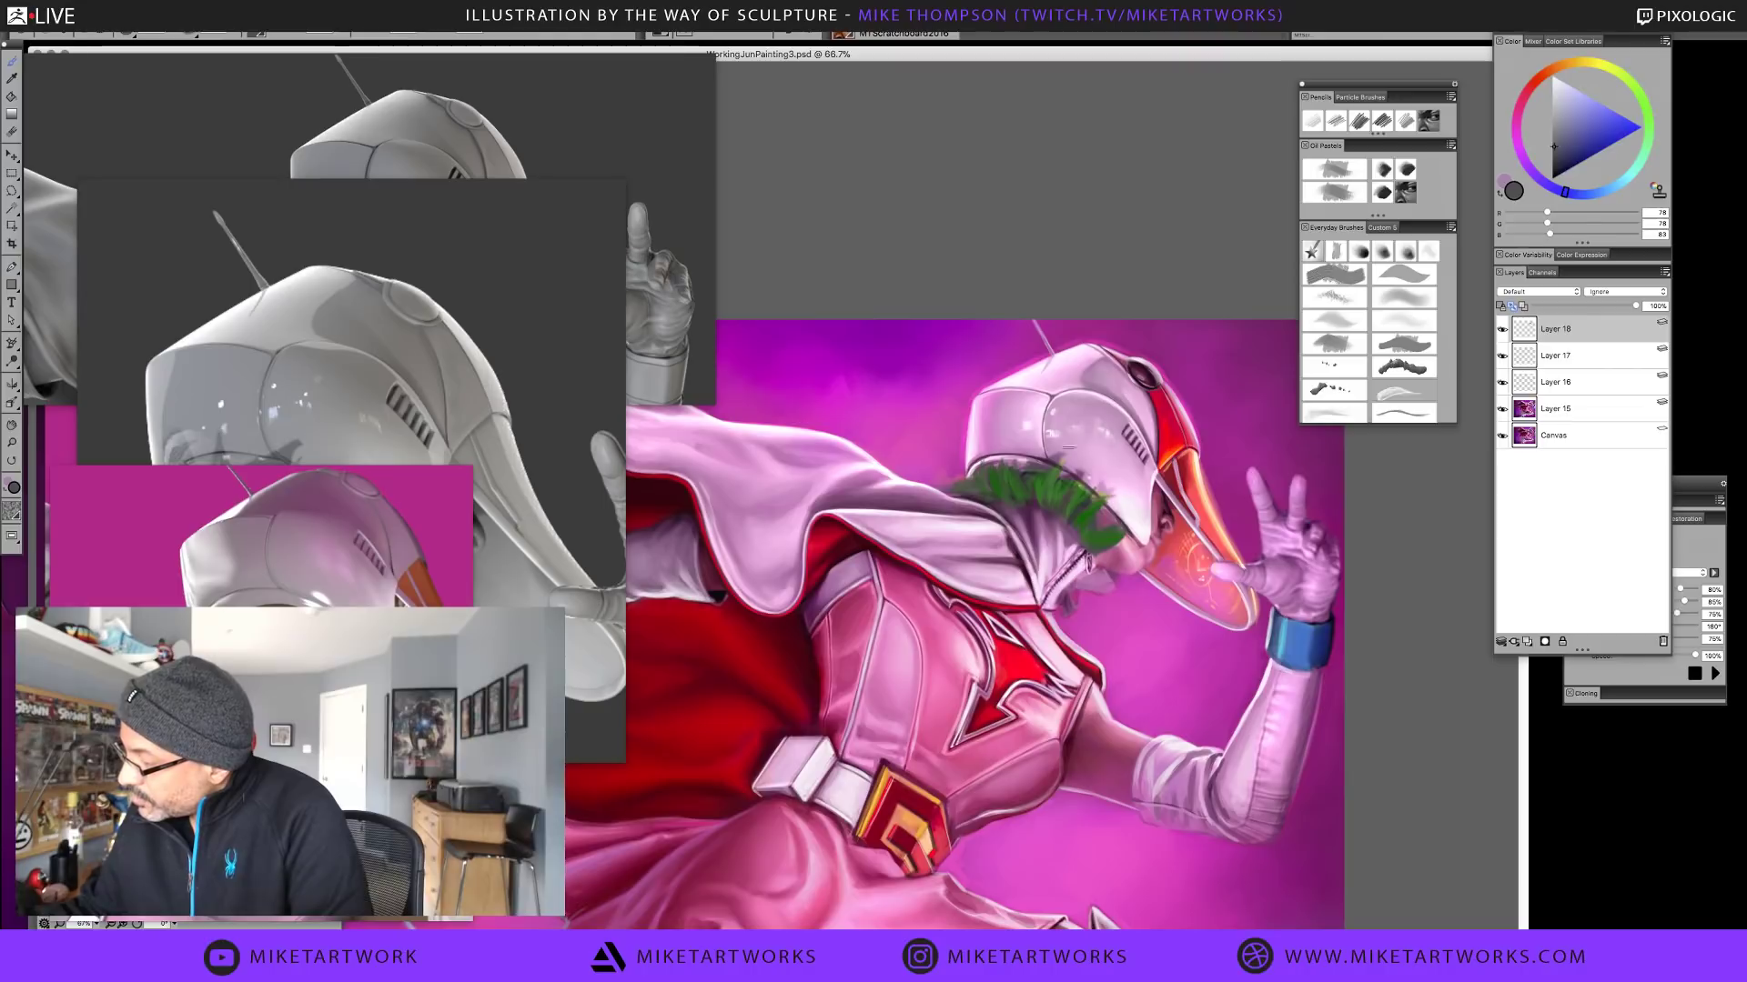
{"action": "left_click", "coordinate": [1037, 464], "text": "alt"}
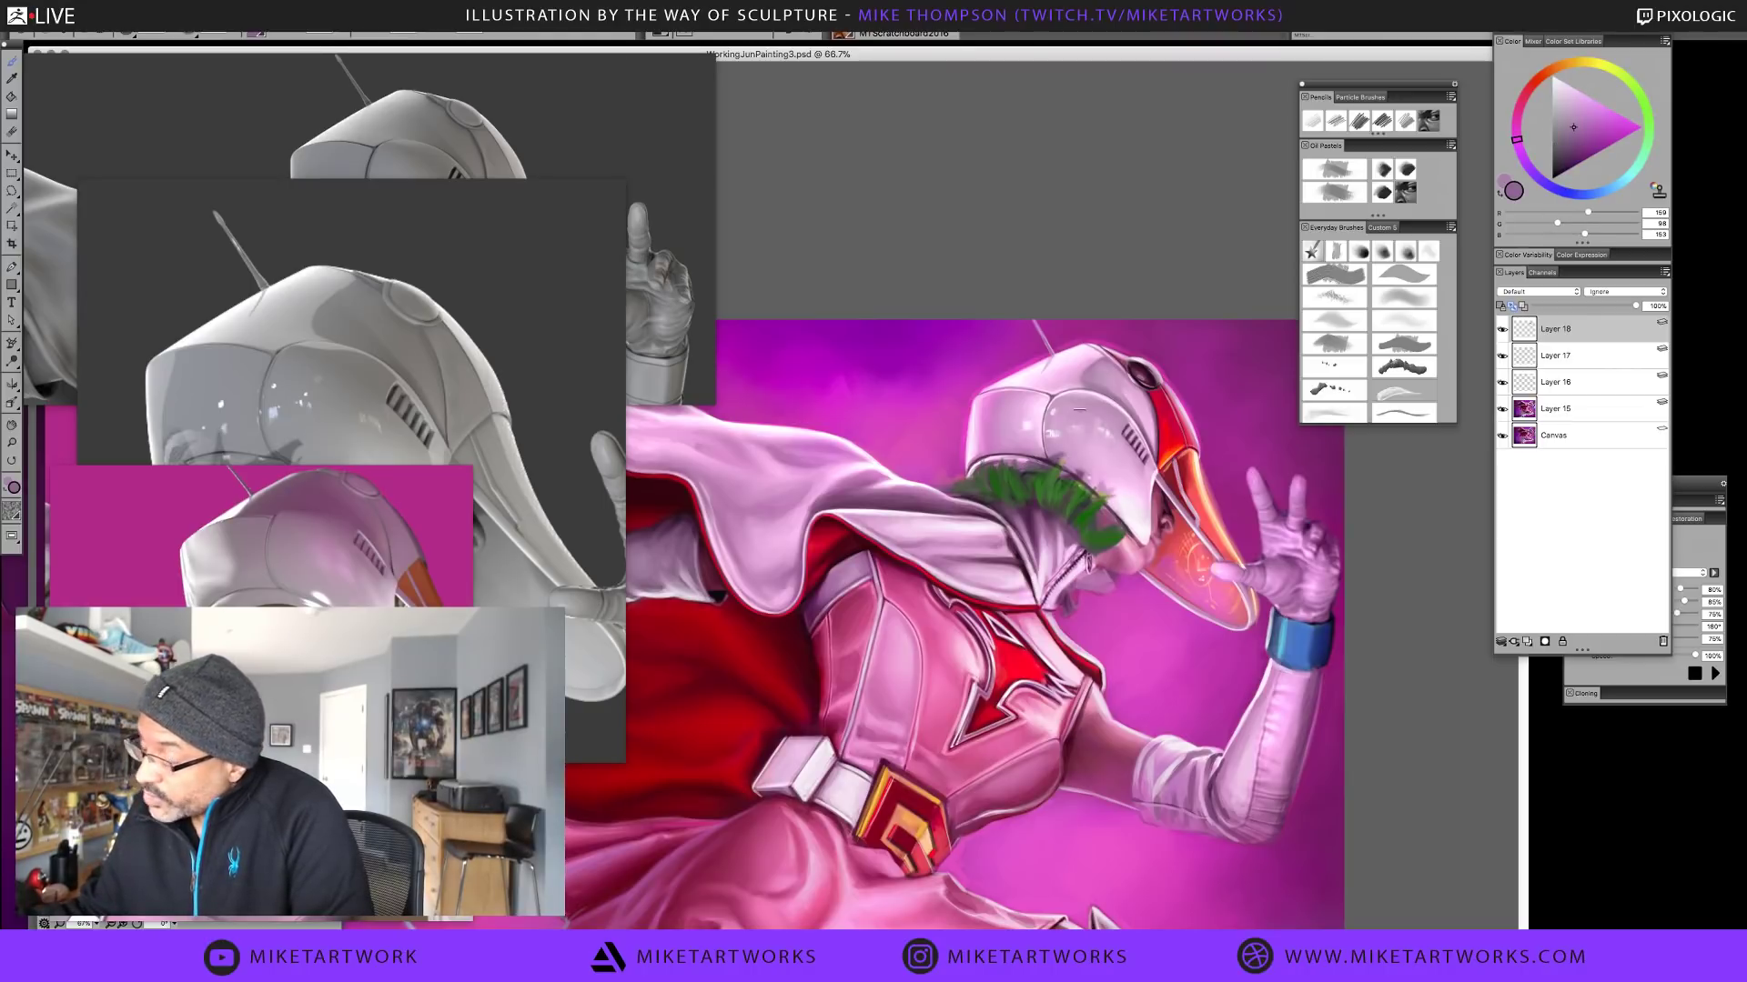
{"action": "left_click", "coordinate": [1000, 453], "text": "alt"}
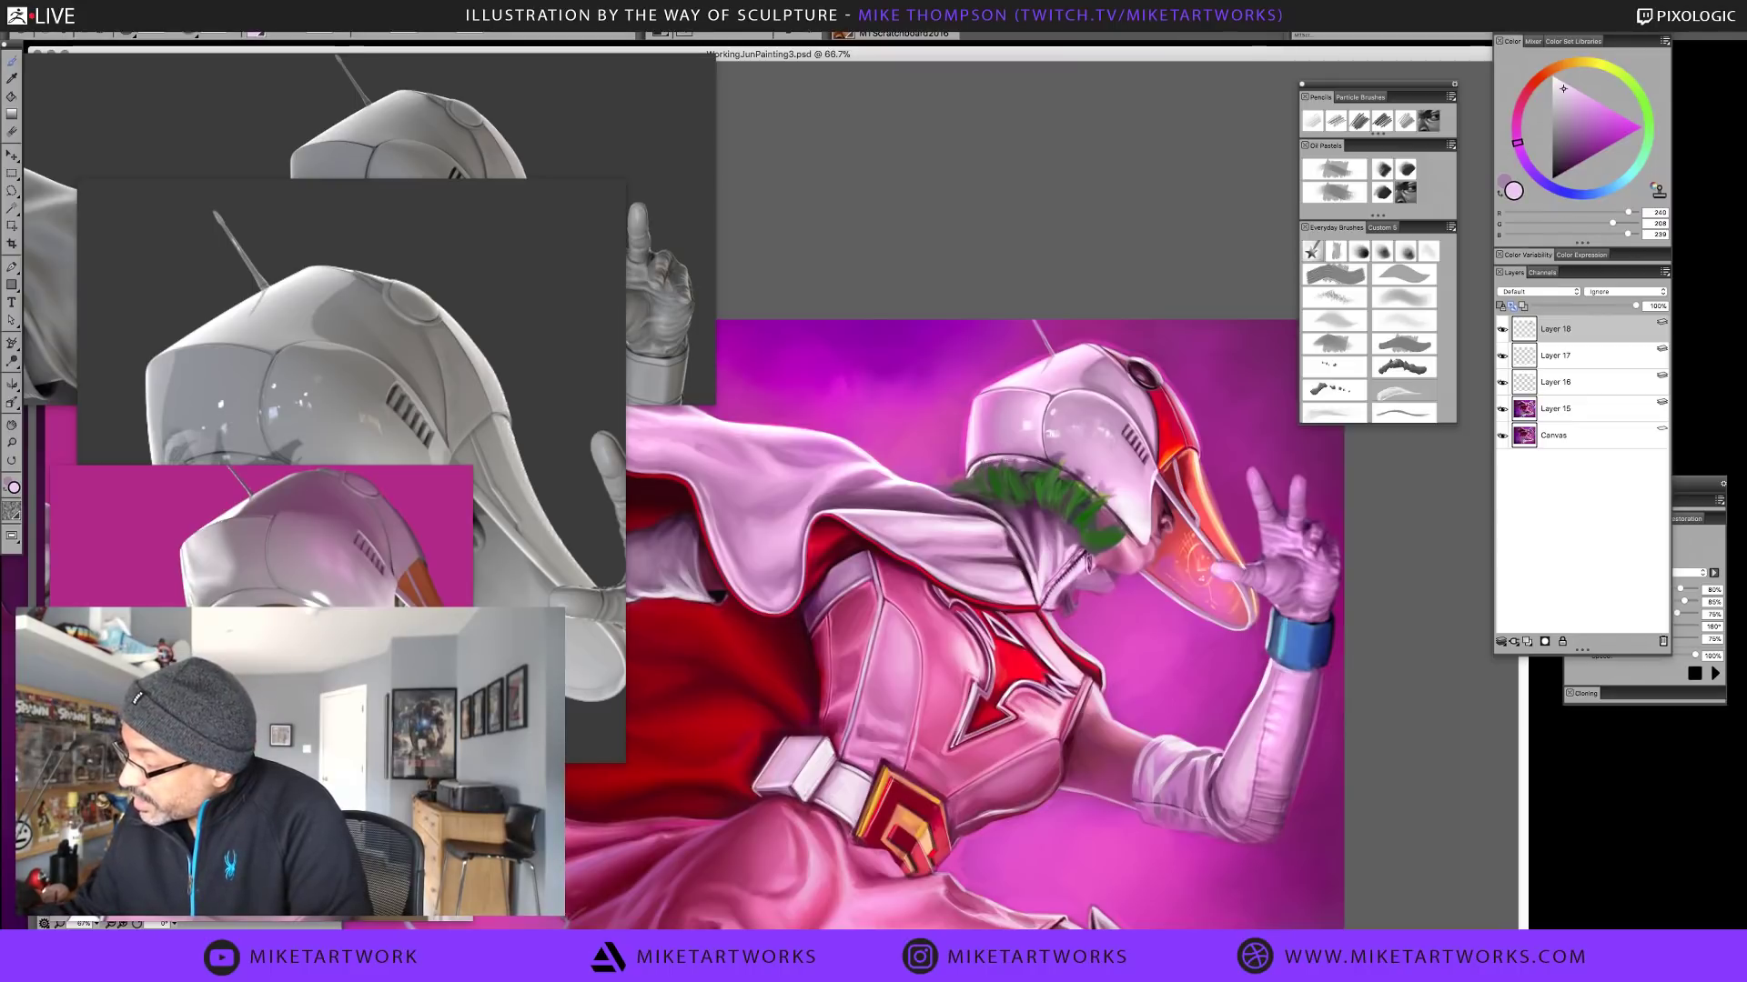
{"action": "left_click", "coordinate": [990, 452], "text": "alt"}
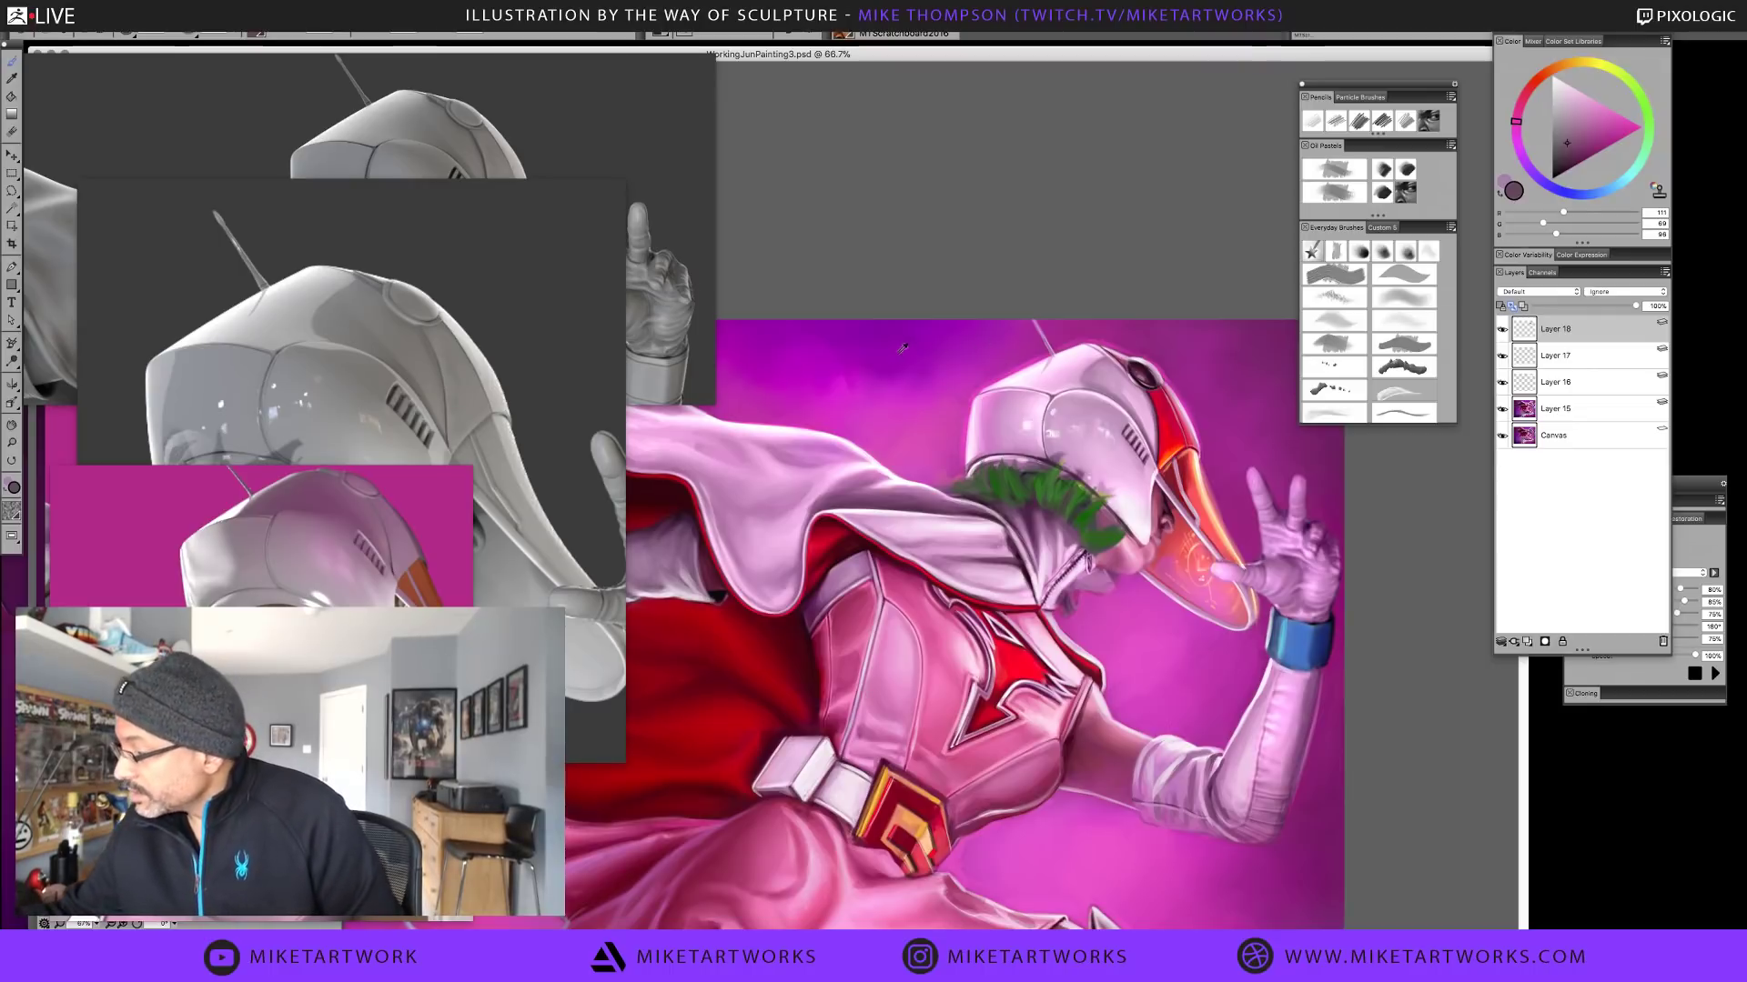
{"action": "left_click", "coordinate": [967, 470], "text": "alt"}
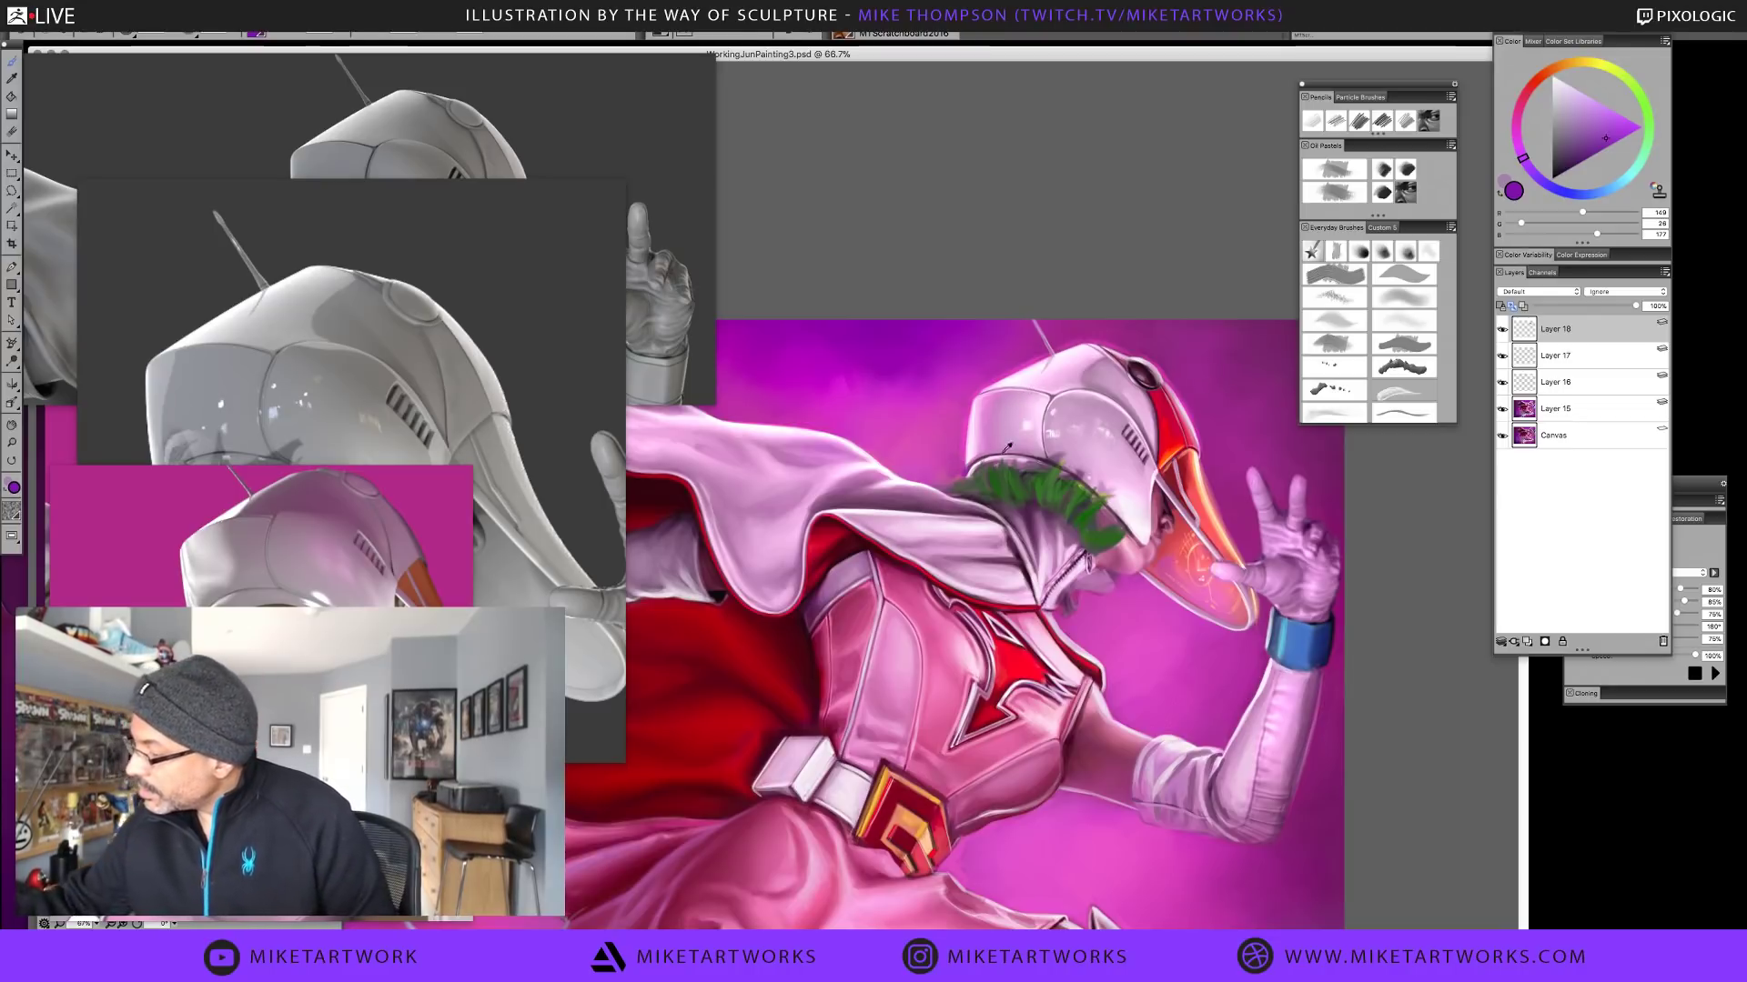
Paint a soft pink glow along the cape's shoulder edge, using a lightened background magenta and colours sampled along the edge
{"action": "left_click", "coordinate": [969, 552], "text": "alt"}
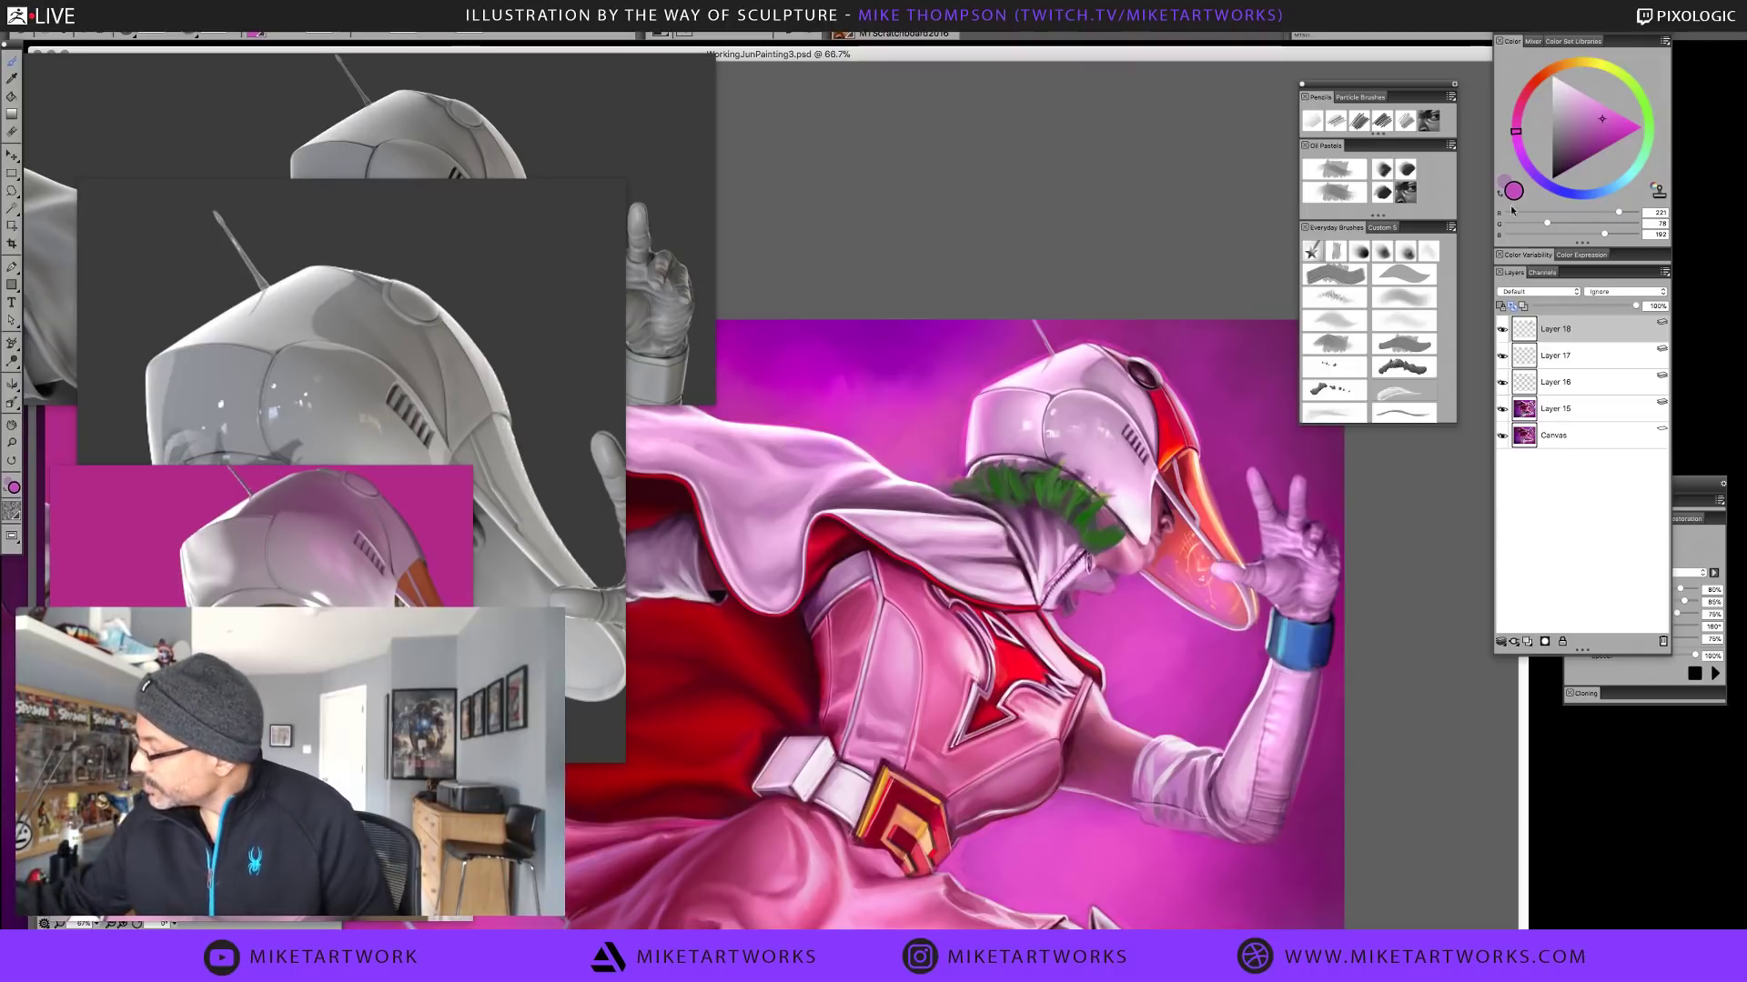
{"action": "left_click", "coordinate": [1599, 103]}
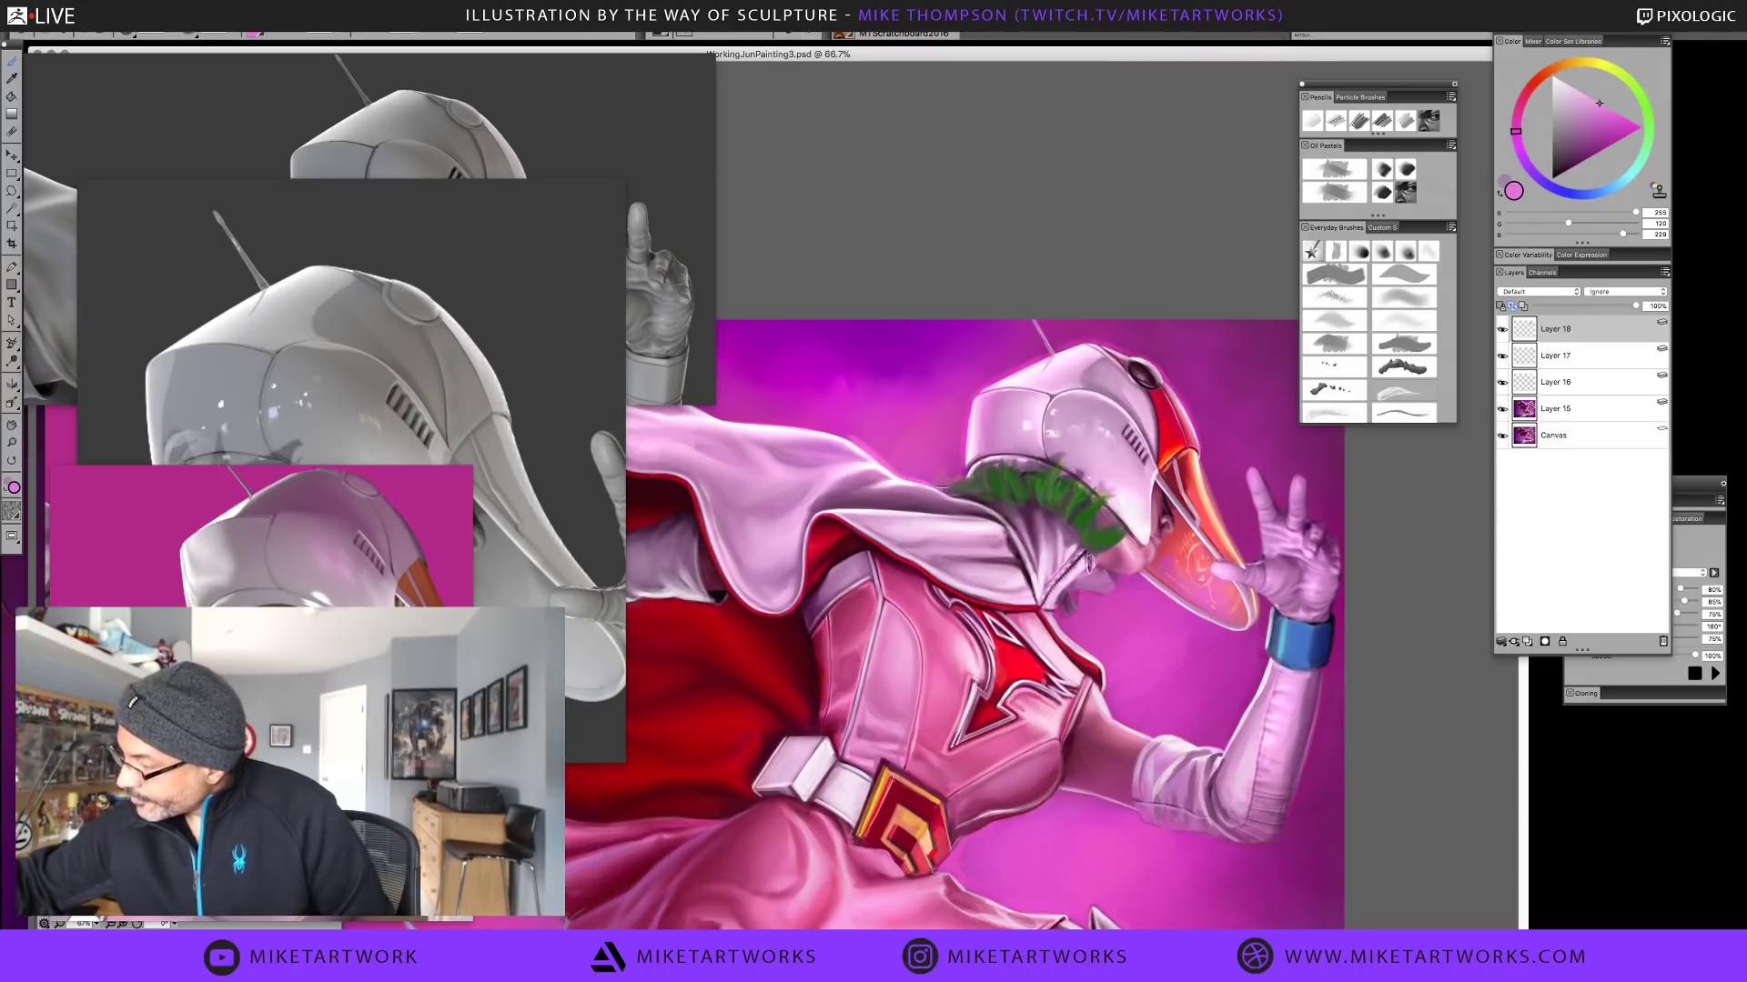
{"action": "mouse_move", "coordinate": [1205, 623]}
{"action": "left_mouse_down"}
{"action": "mouse_move", "coordinate": [1190, 644]}
{"action": "mouse_move", "coordinate": [939, 549]}
{"action": "left_mouse_up"}
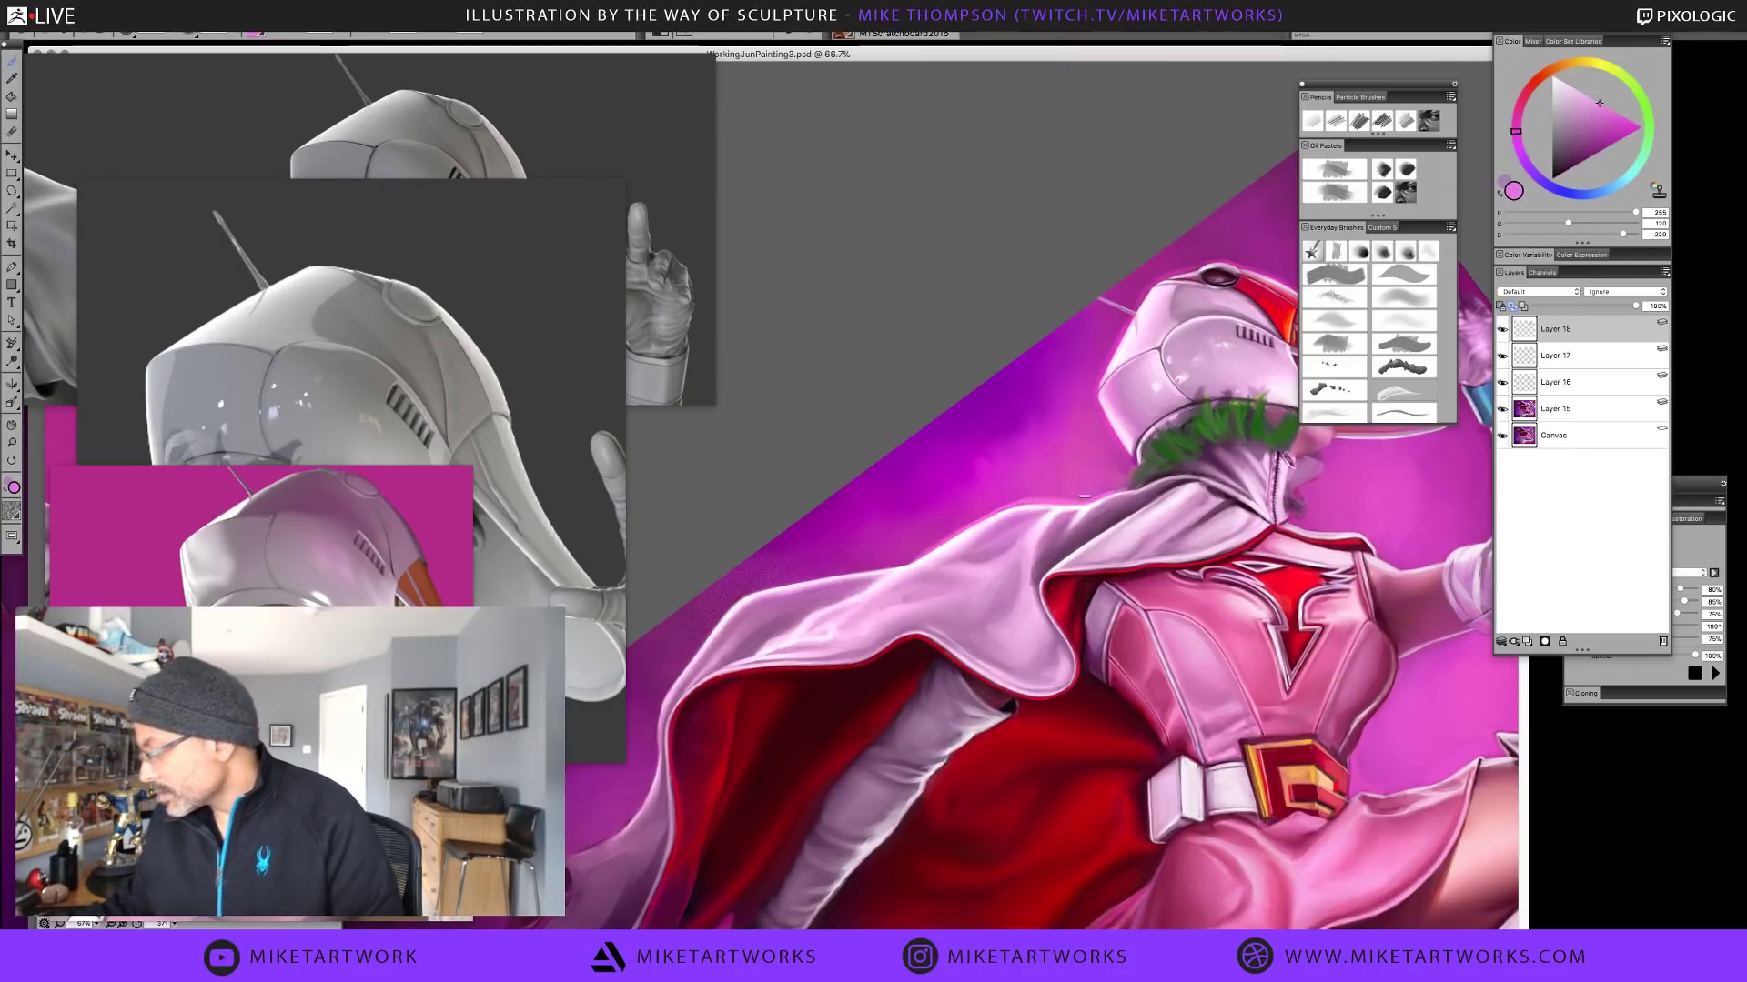
{"action": "left_click_drag", "start_coordinate": [1017, 901], "coordinate": [1022, 572]}
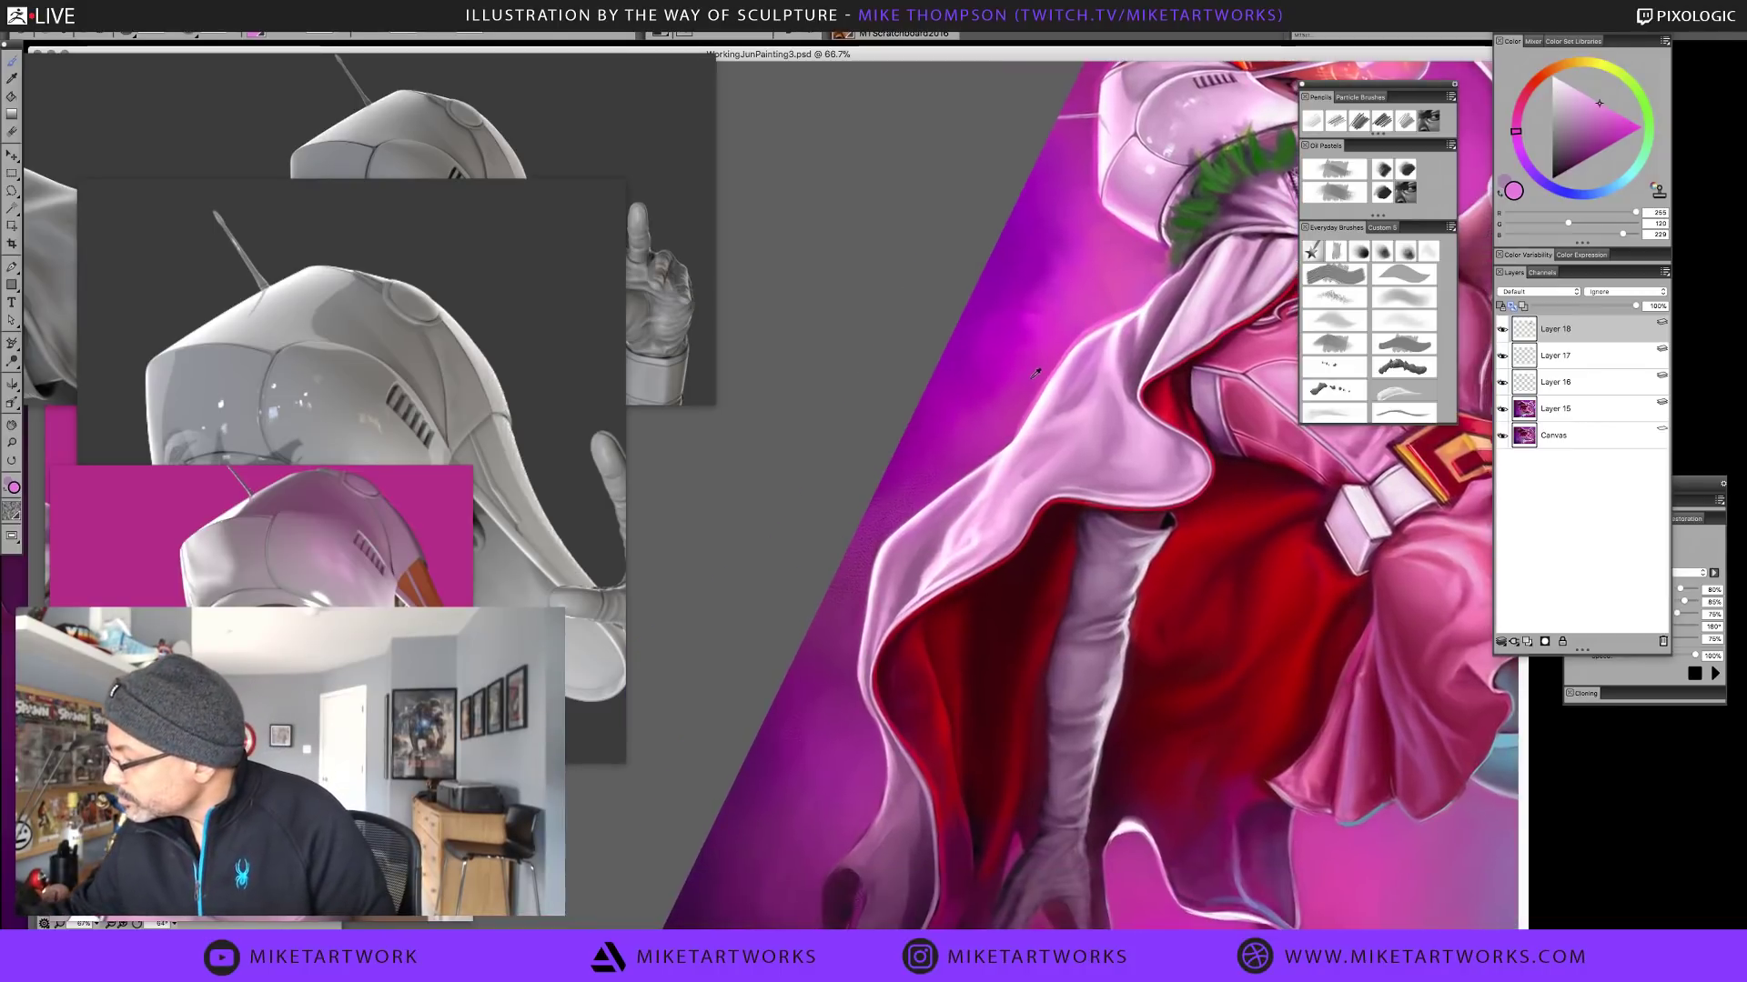
{"action": "left_click", "coordinate": [998, 448], "text": "alt"}
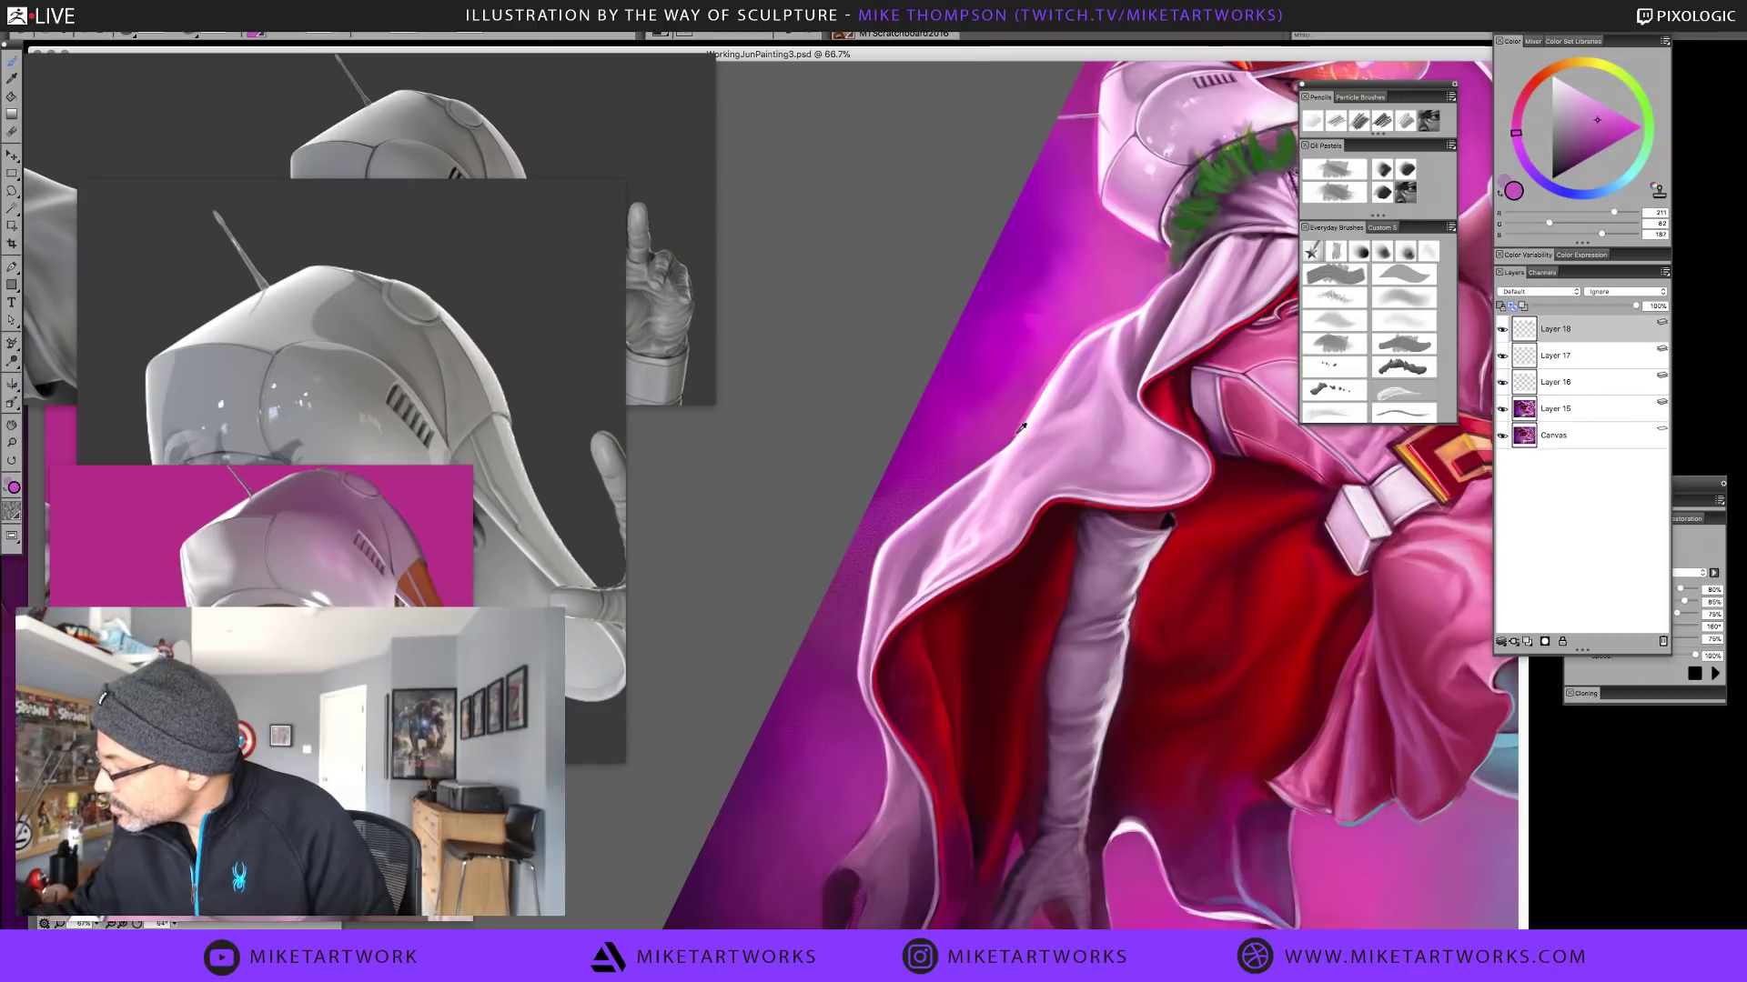
{"action": "left_click", "coordinate": [1019, 435], "text": "alt"}
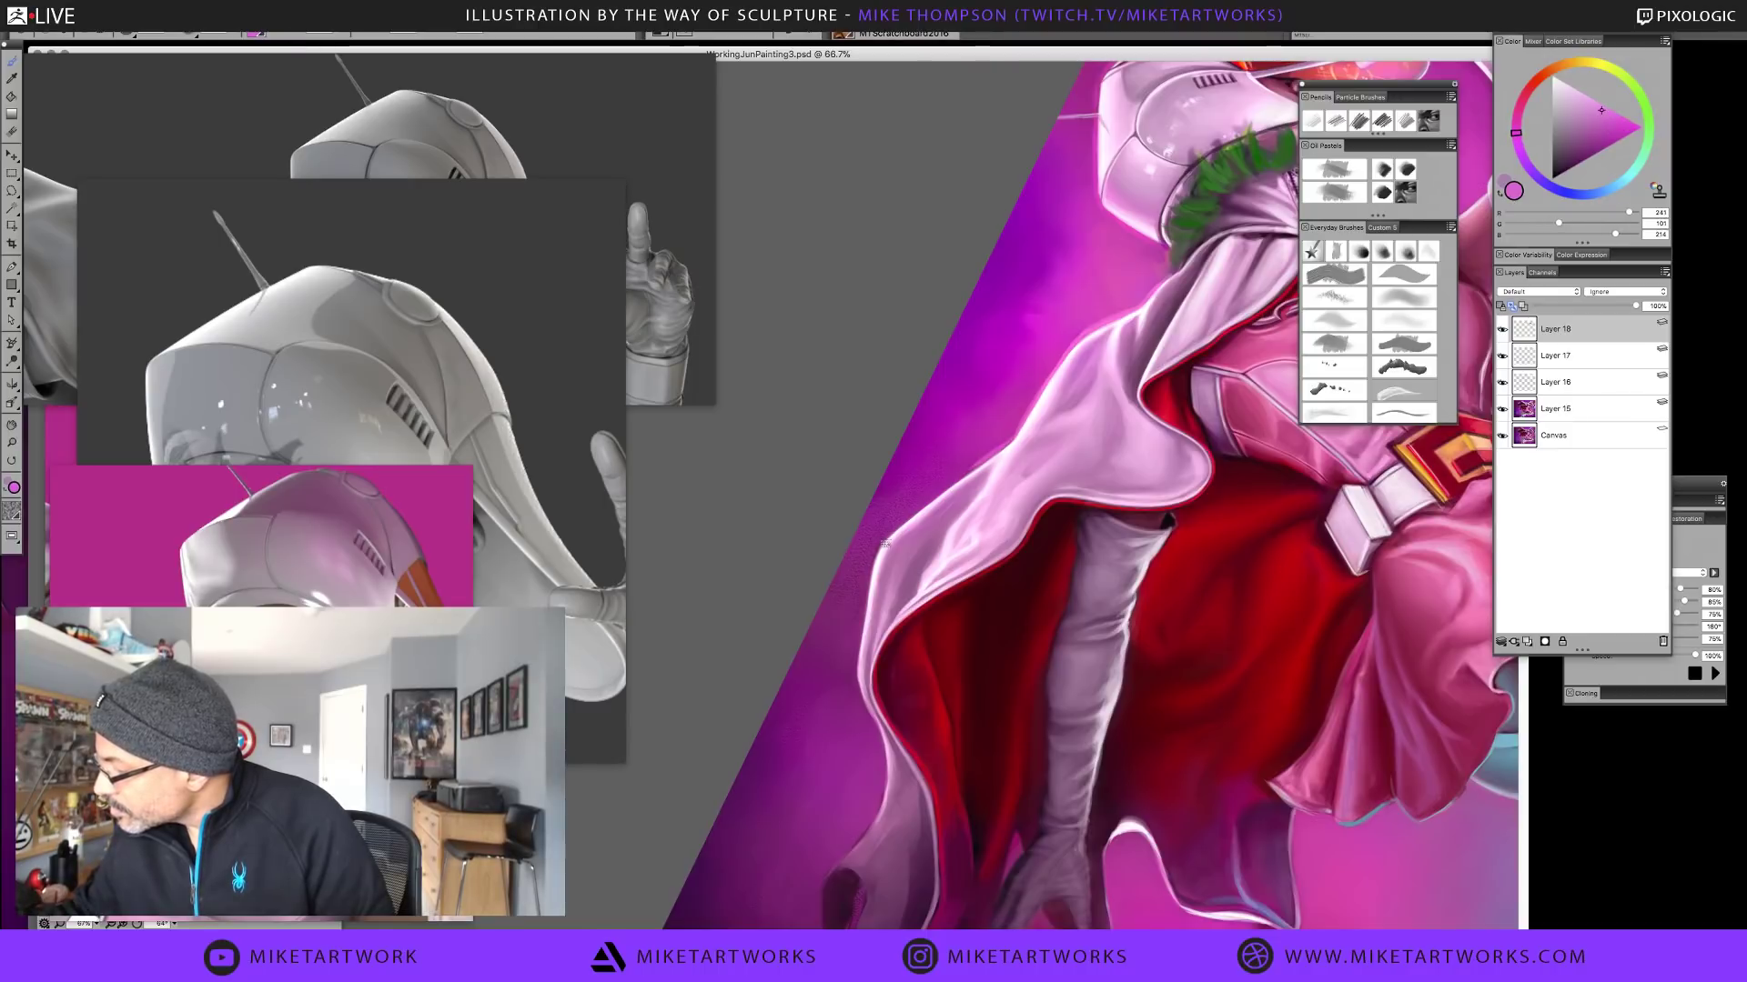
{"action": "left_click", "coordinate": [1026, 429], "text": "alt"}
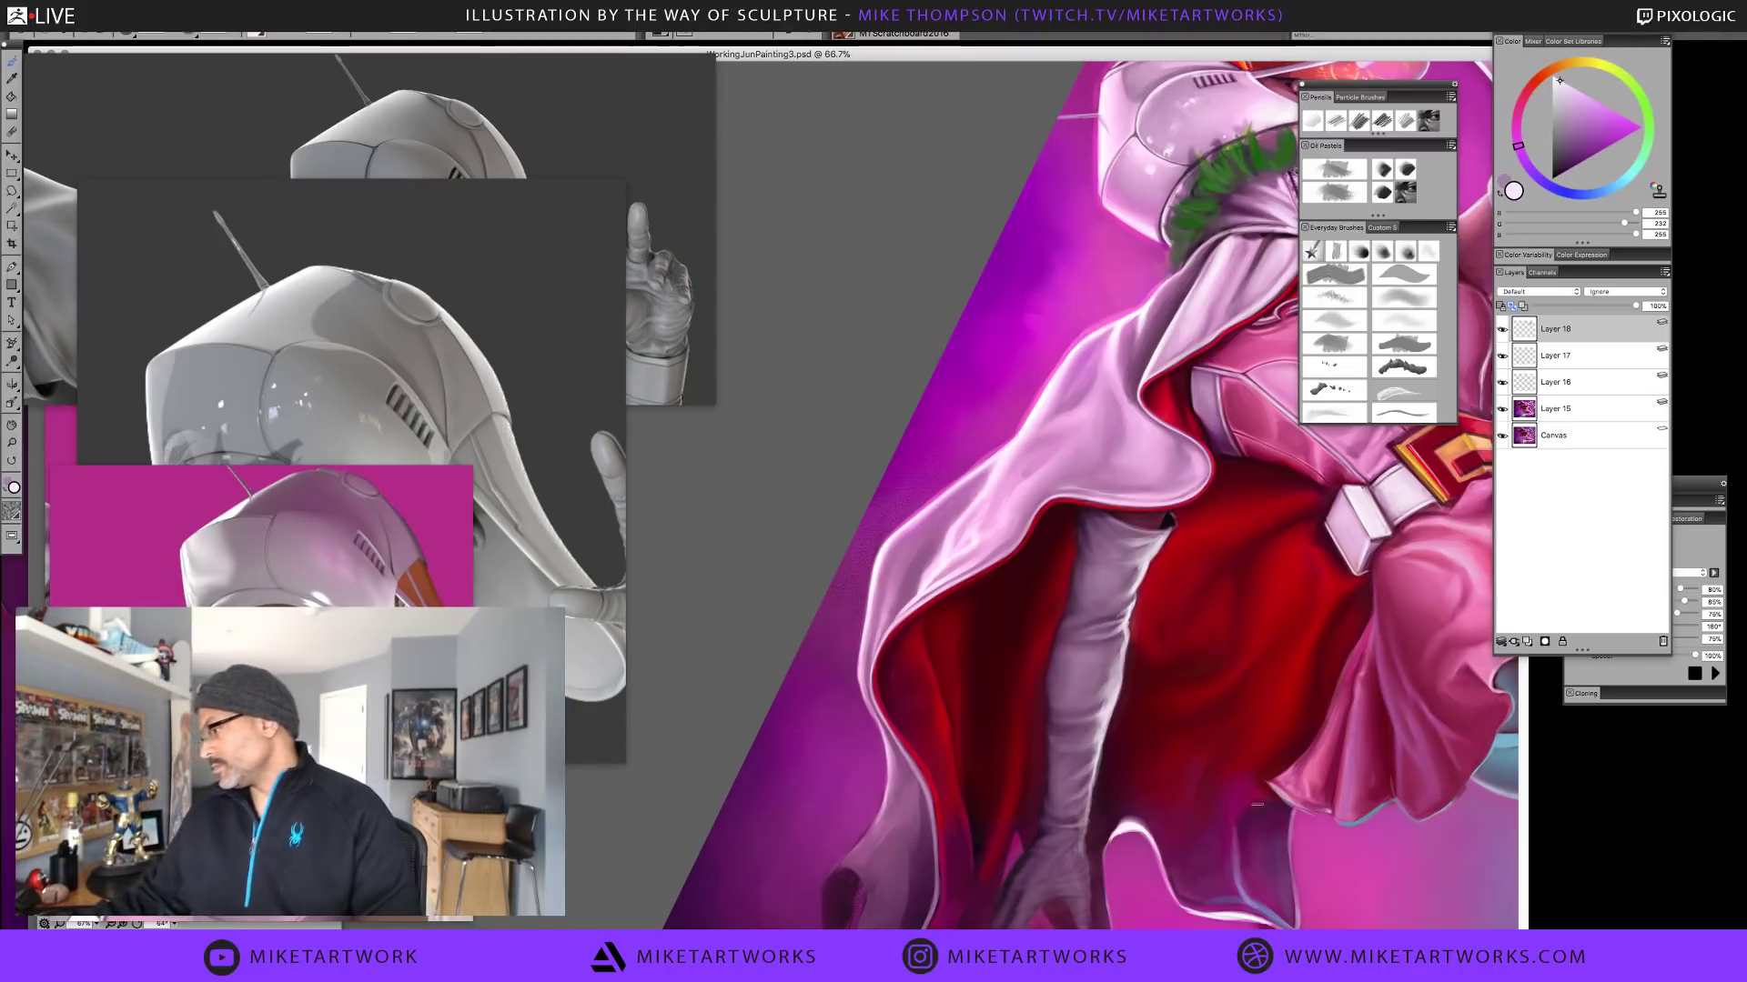
Refine the outer bend of the cape with a white highlight and the adjoining background with sampled magenta and purple
{"action": "left_click", "coordinate": [878, 548], "text": "alt"}
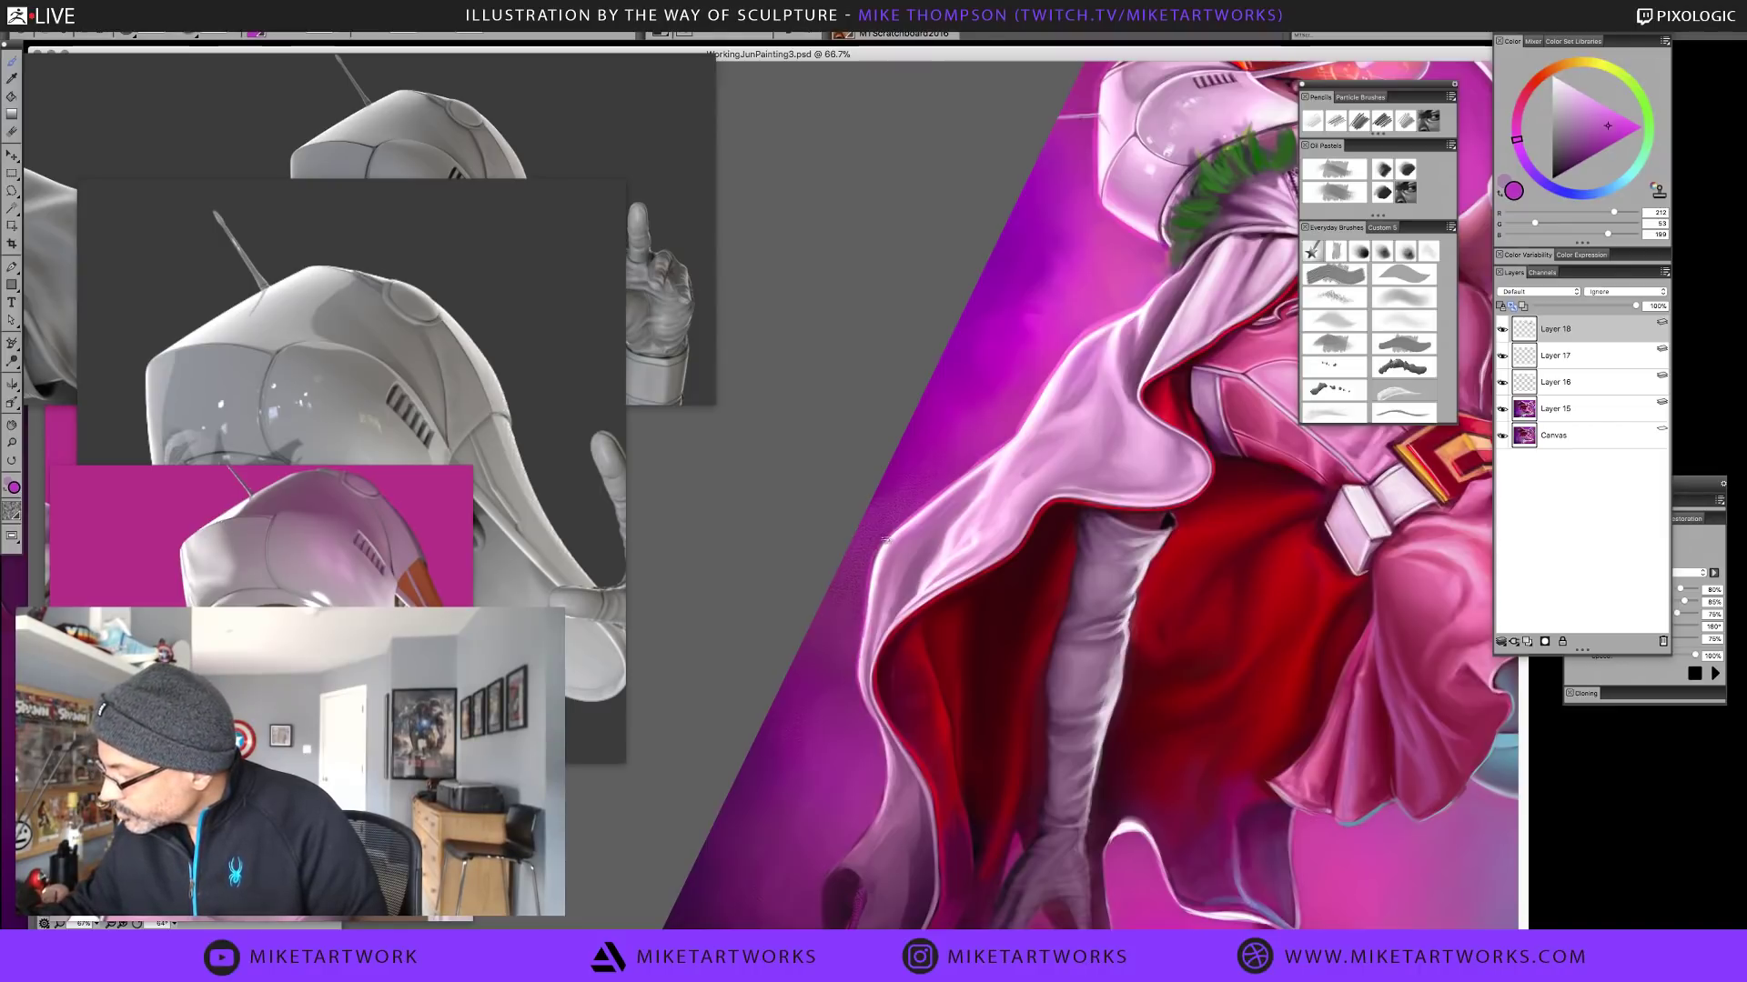
{"action": "key", "text": "shift+s"}
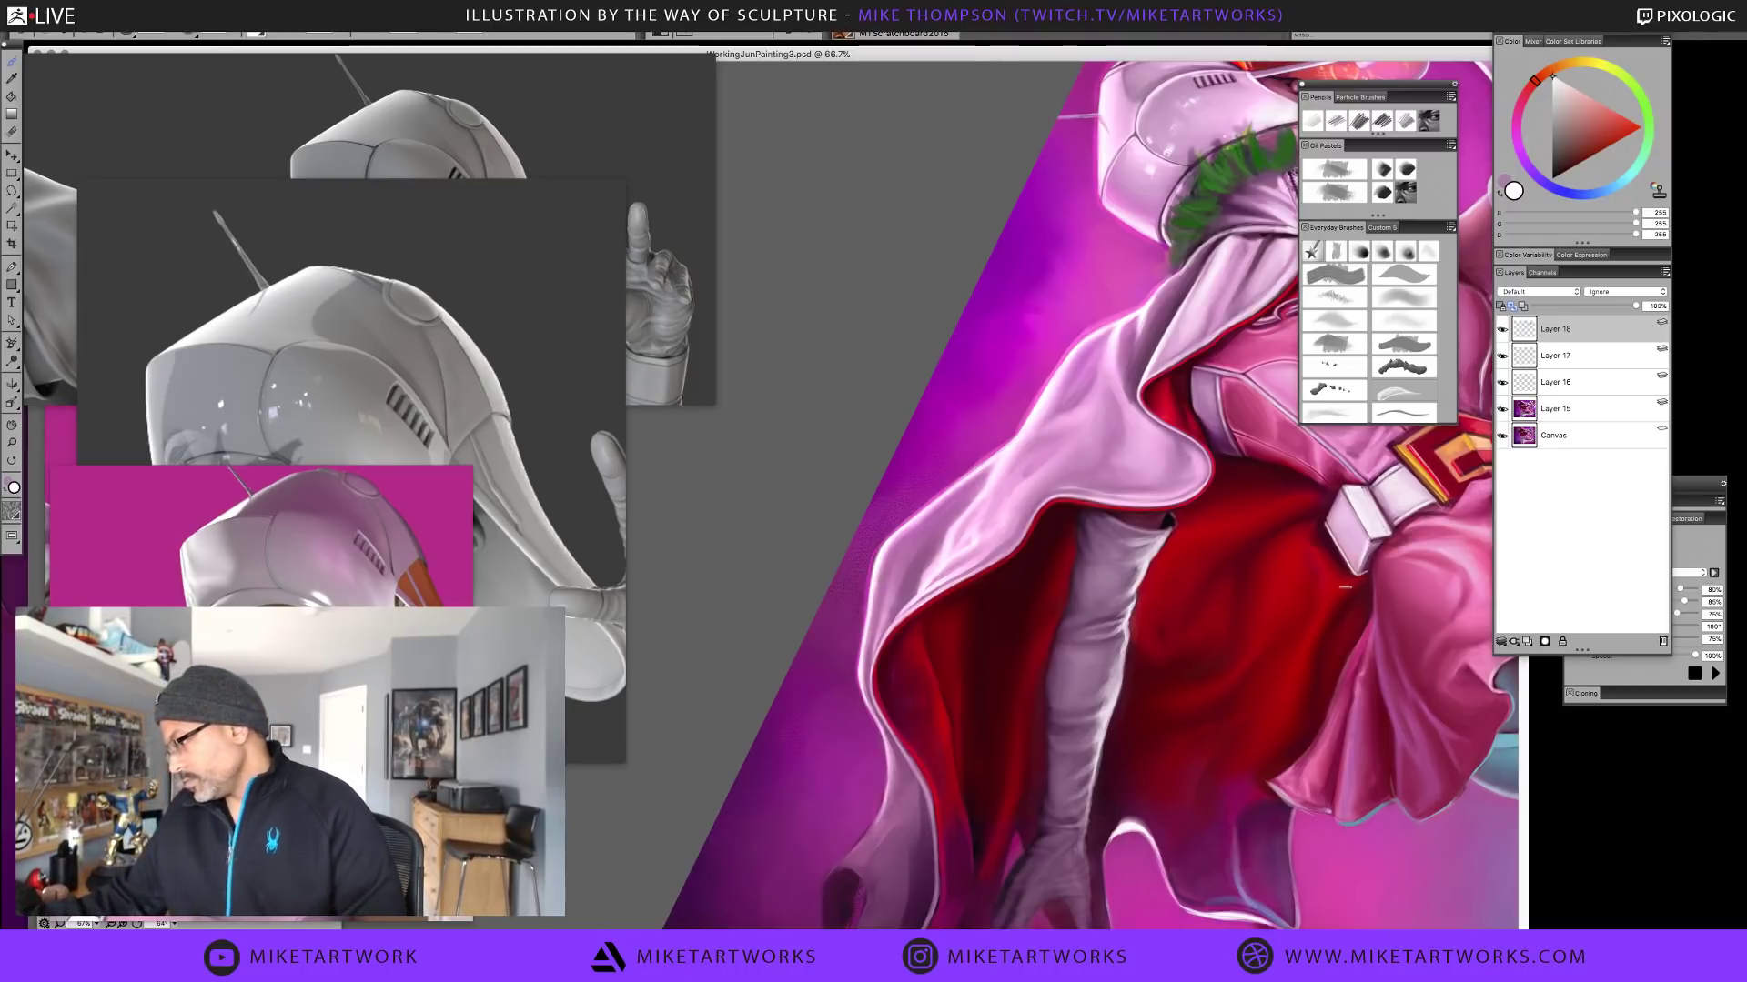
{"action": "left_click", "coordinate": [855, 675], "text": "alt"}
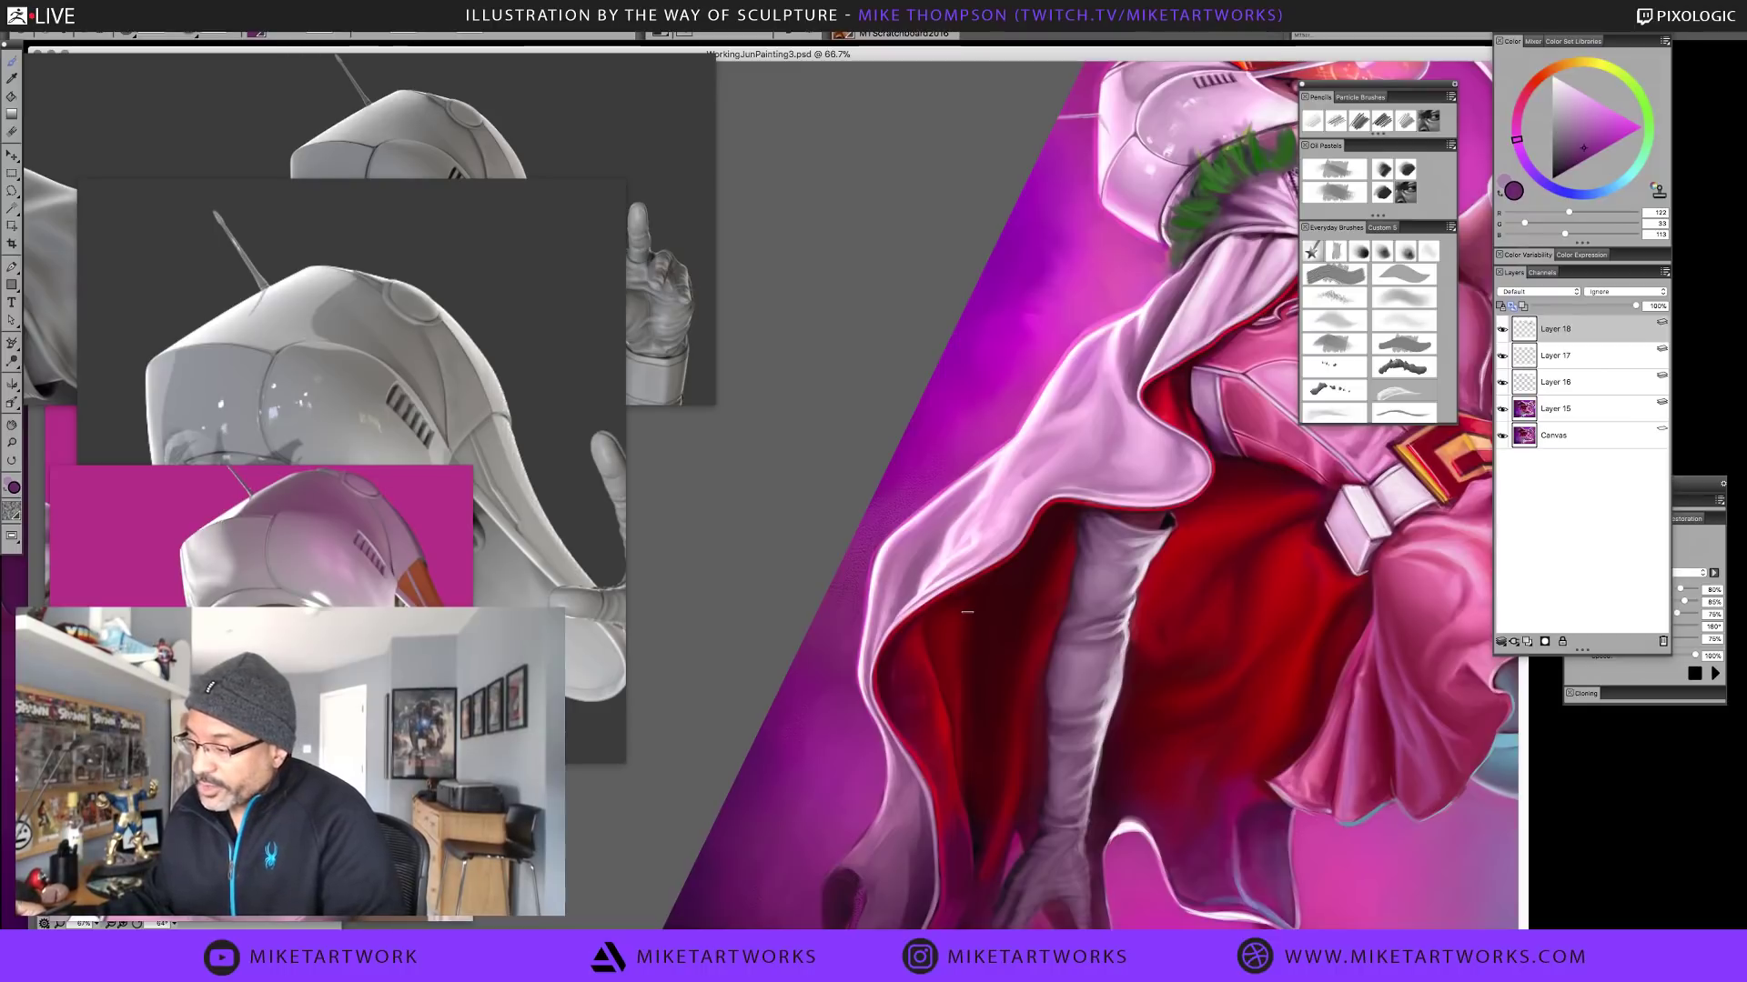
Enlarge the grey sculpt reference in front of the other references and frame the figure's helmet, torso and raised arm
{"action": "left_click", "coordinate": [678, 224]}
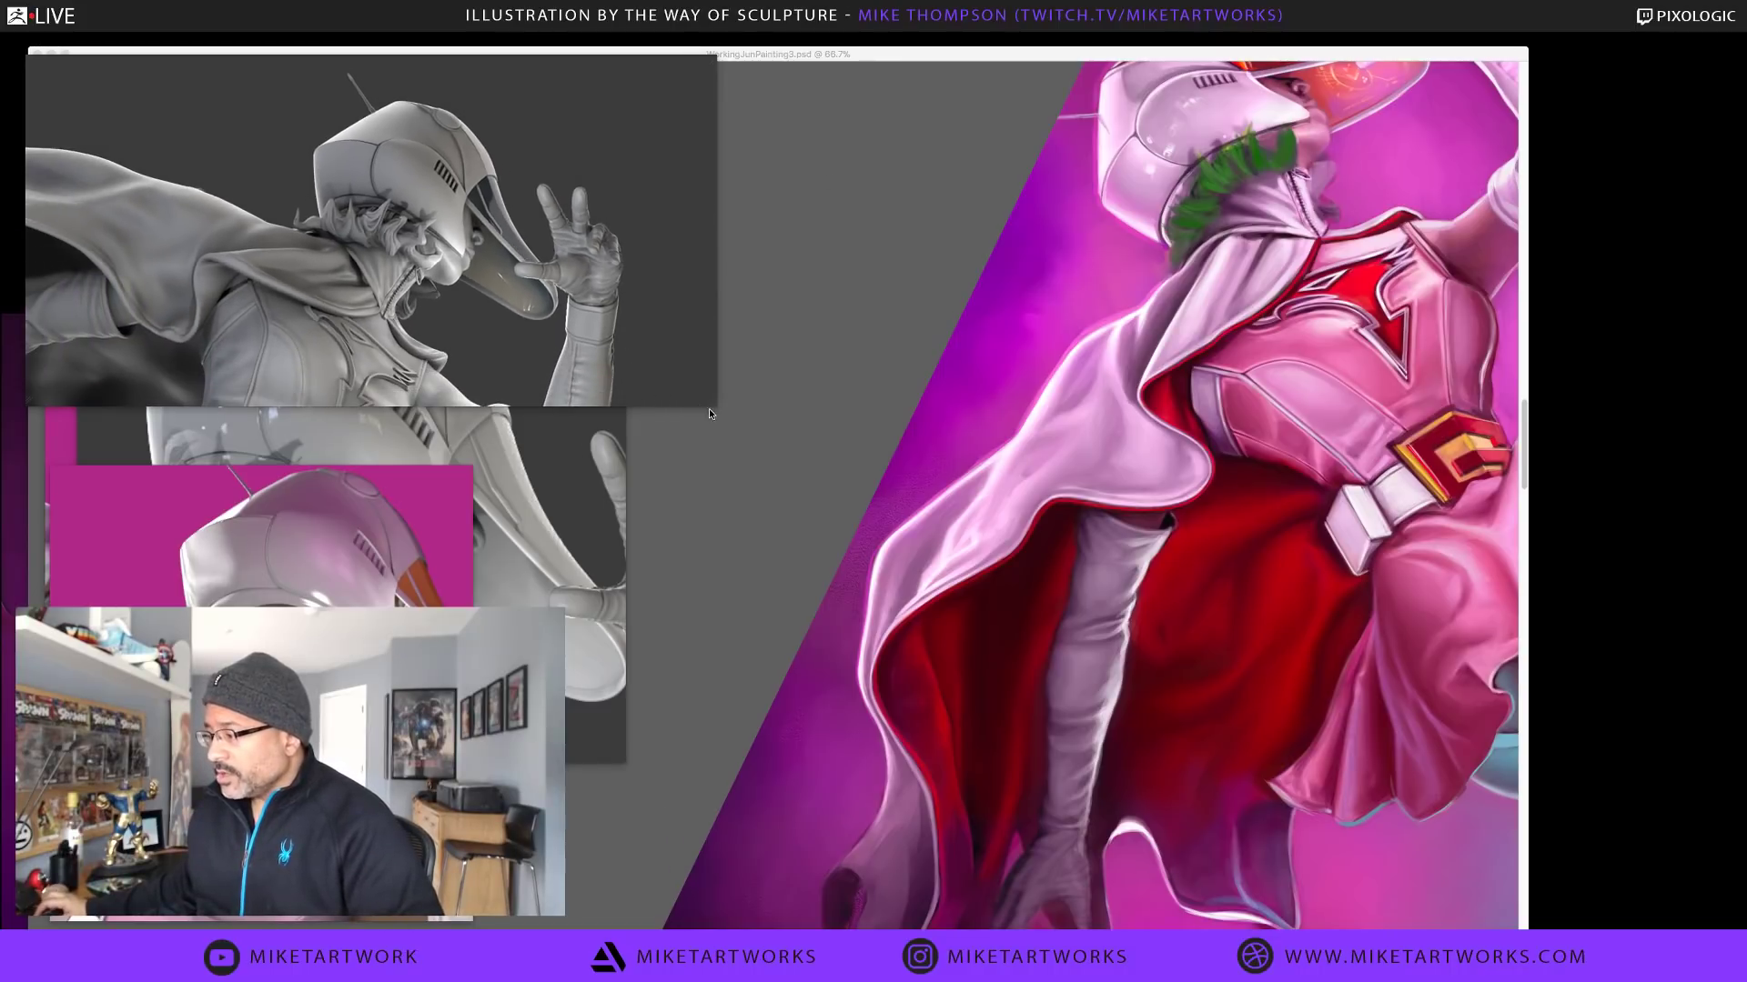
{"action": "left_click_drag", "start_coordinate": [712, 403], "coordinate": [733, 622]}
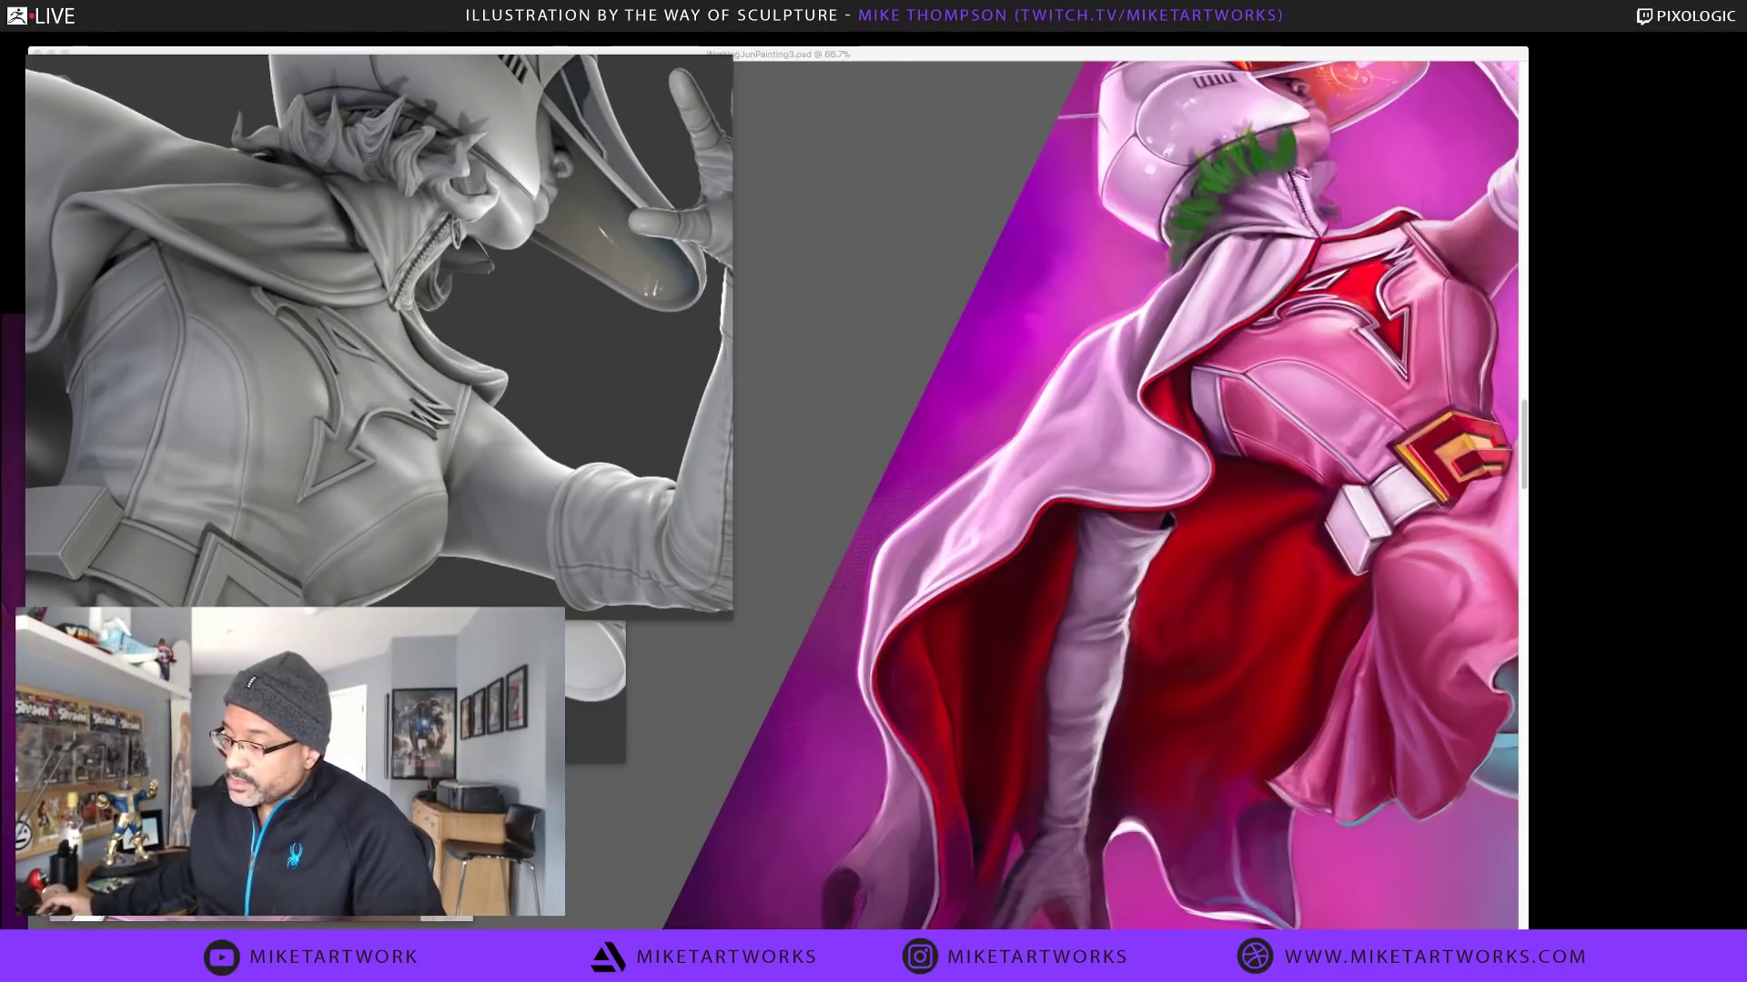
{"action": "left_click_drag", "start_coordinate": [561, 591], "coordinate": [609, 533]}
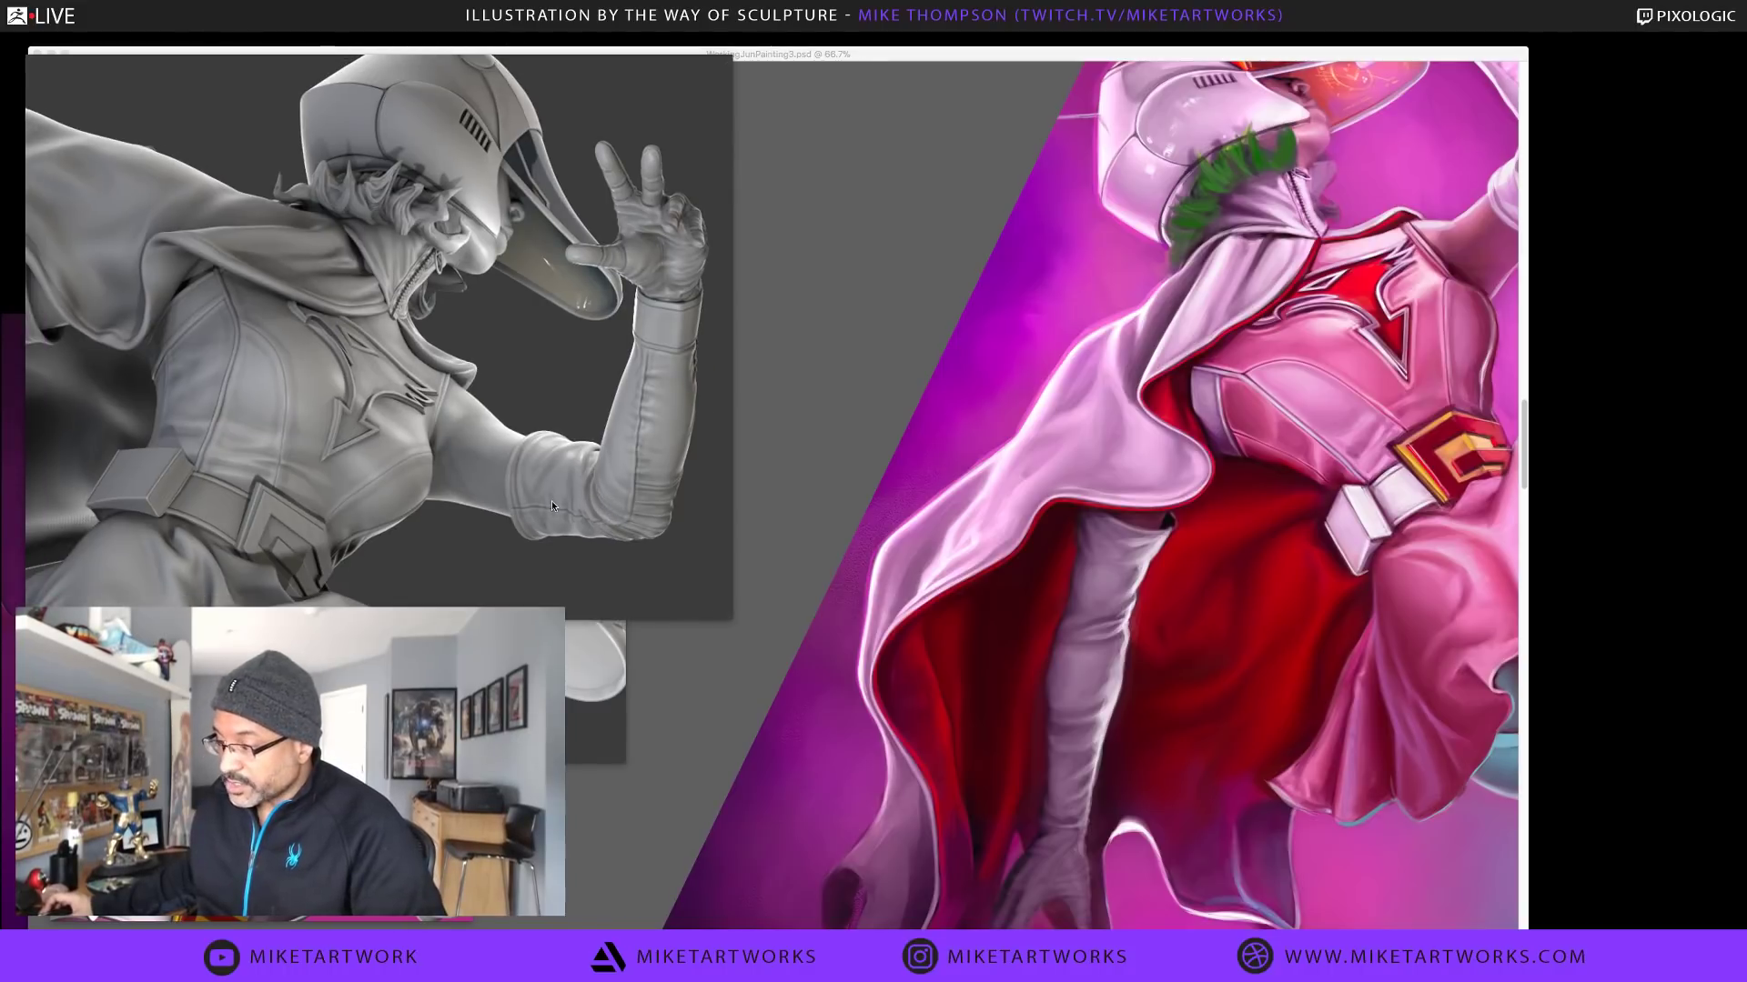
{"action": "mouse_move", "coordinate": [551, 506]}
{"action": "left_mouse_down"}
{"action": "mouse_move", "coordinate": [631, 308]}
{"action": "mouse_move", "coordinate": [502, 509]}
{"action": "left_mouse_up"}
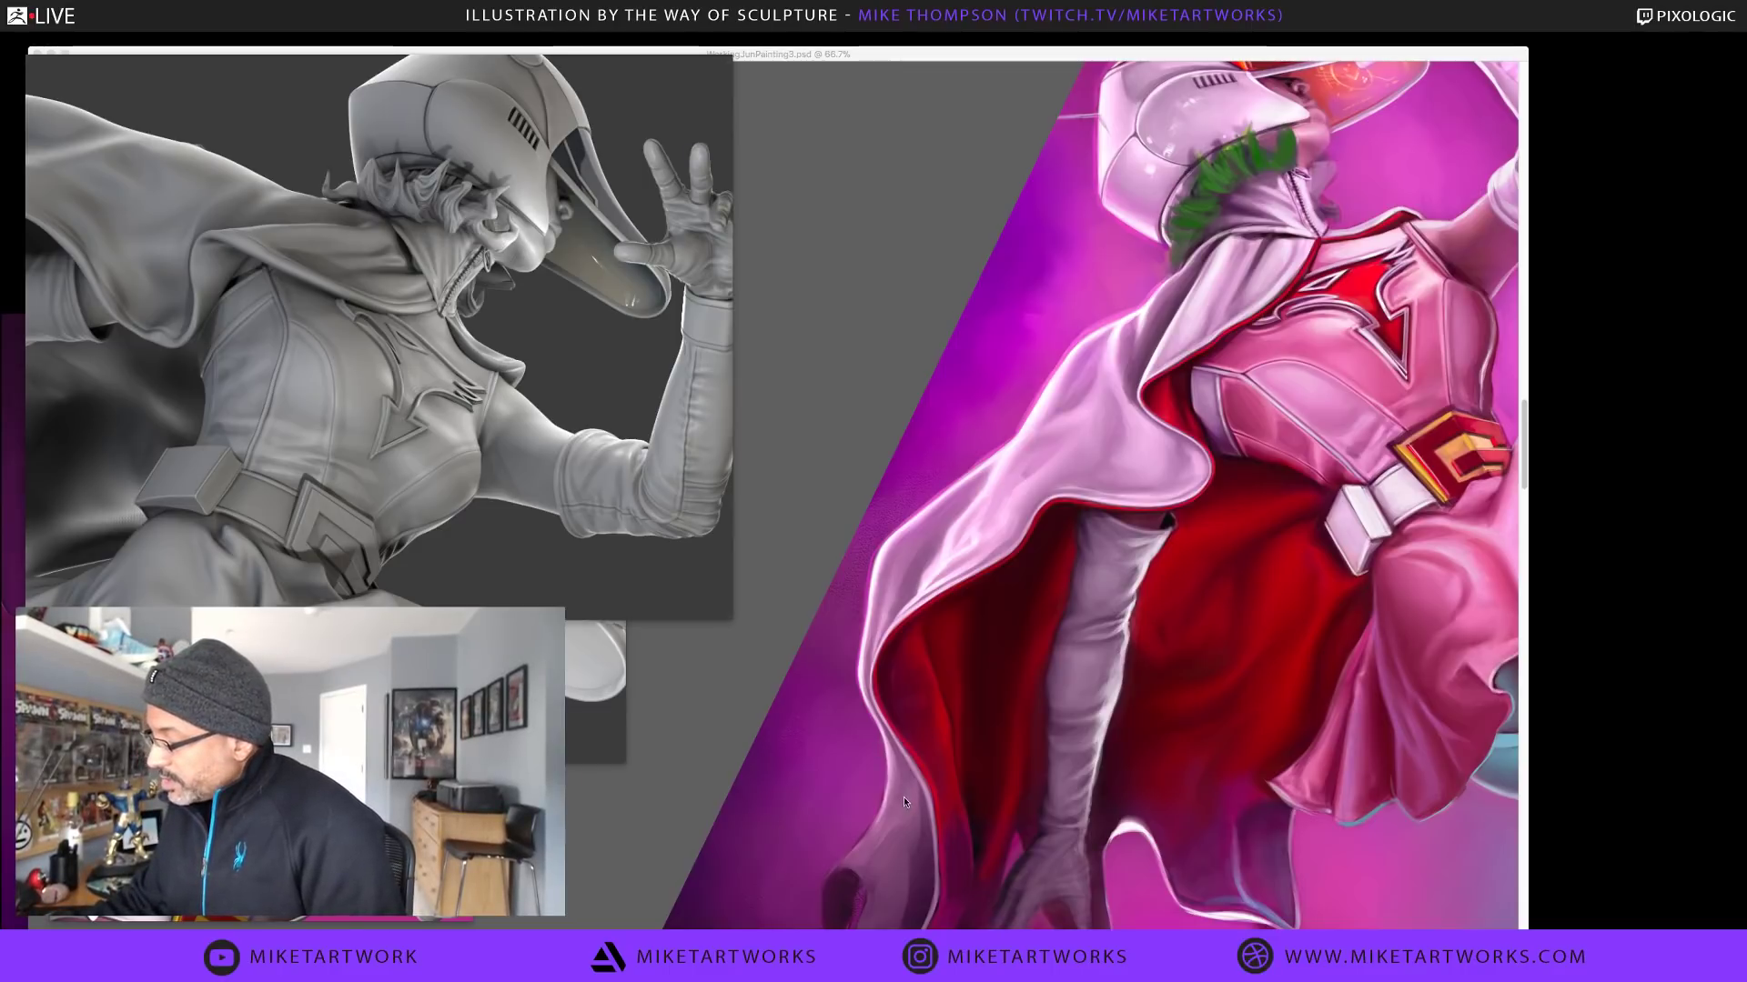
{"action": "key", "text": "Tab"}
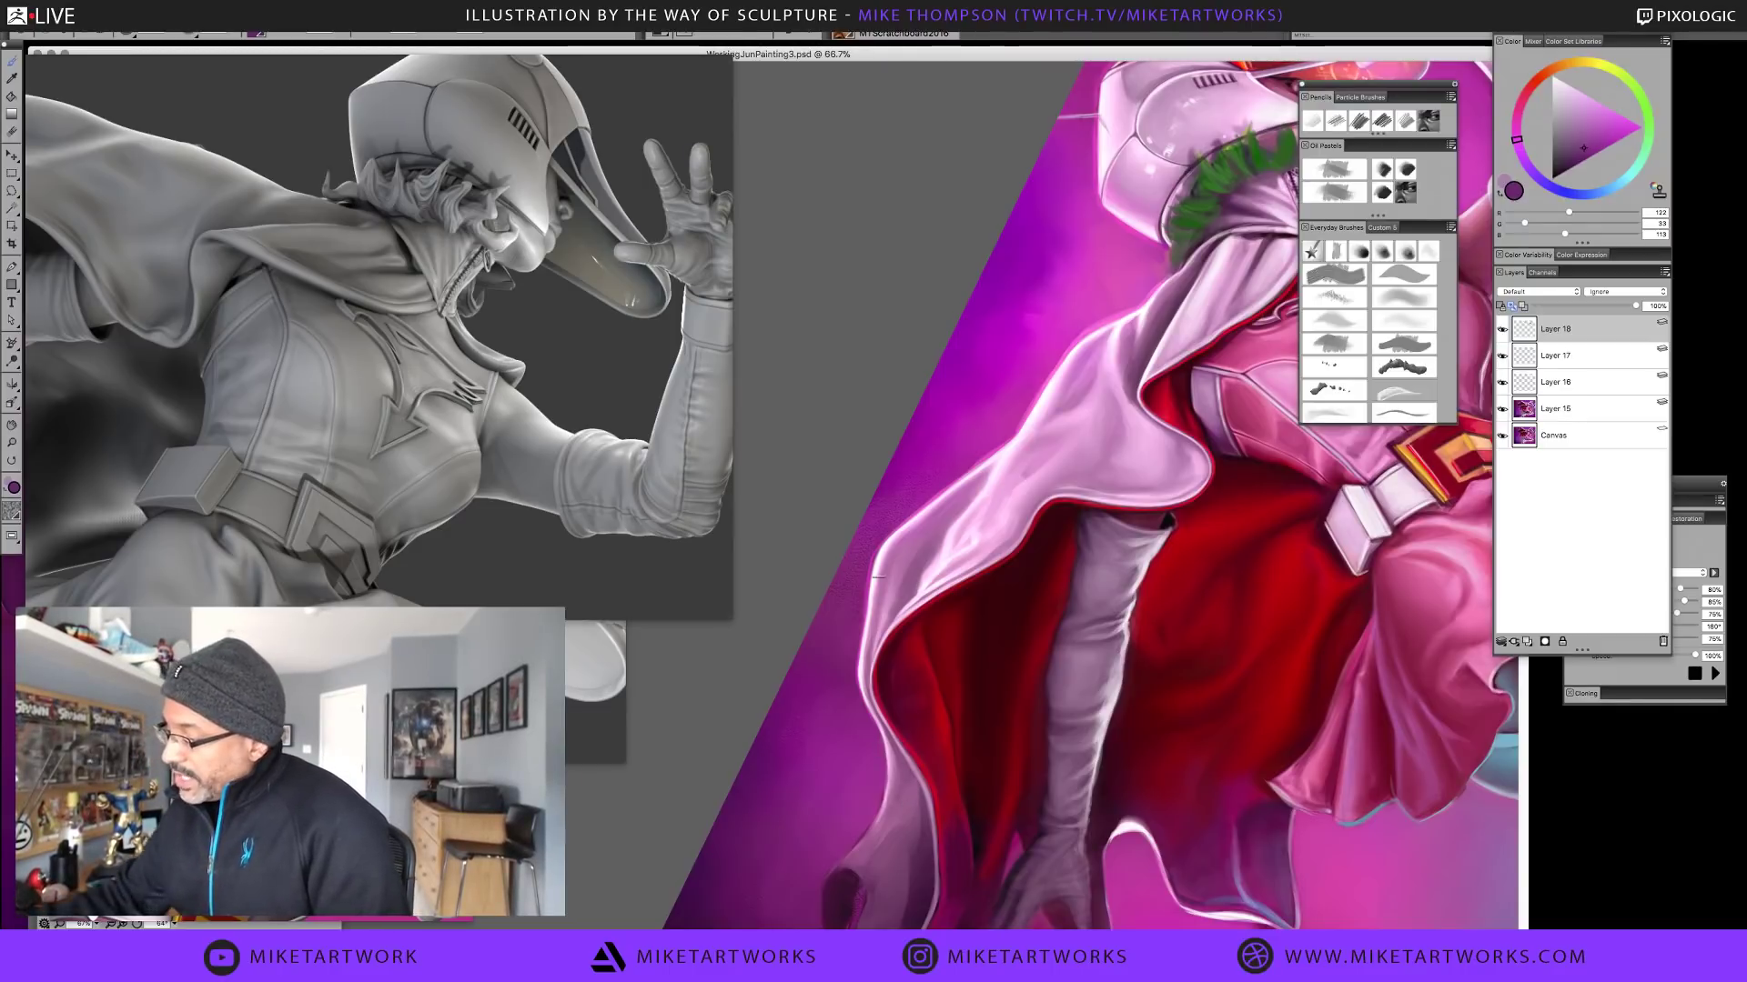
Blend the background beside the cape's lower outer edge with sampled magenta and darker purple
{"action": "left_click", "coordinate": [872, 723], "text": "alt"}
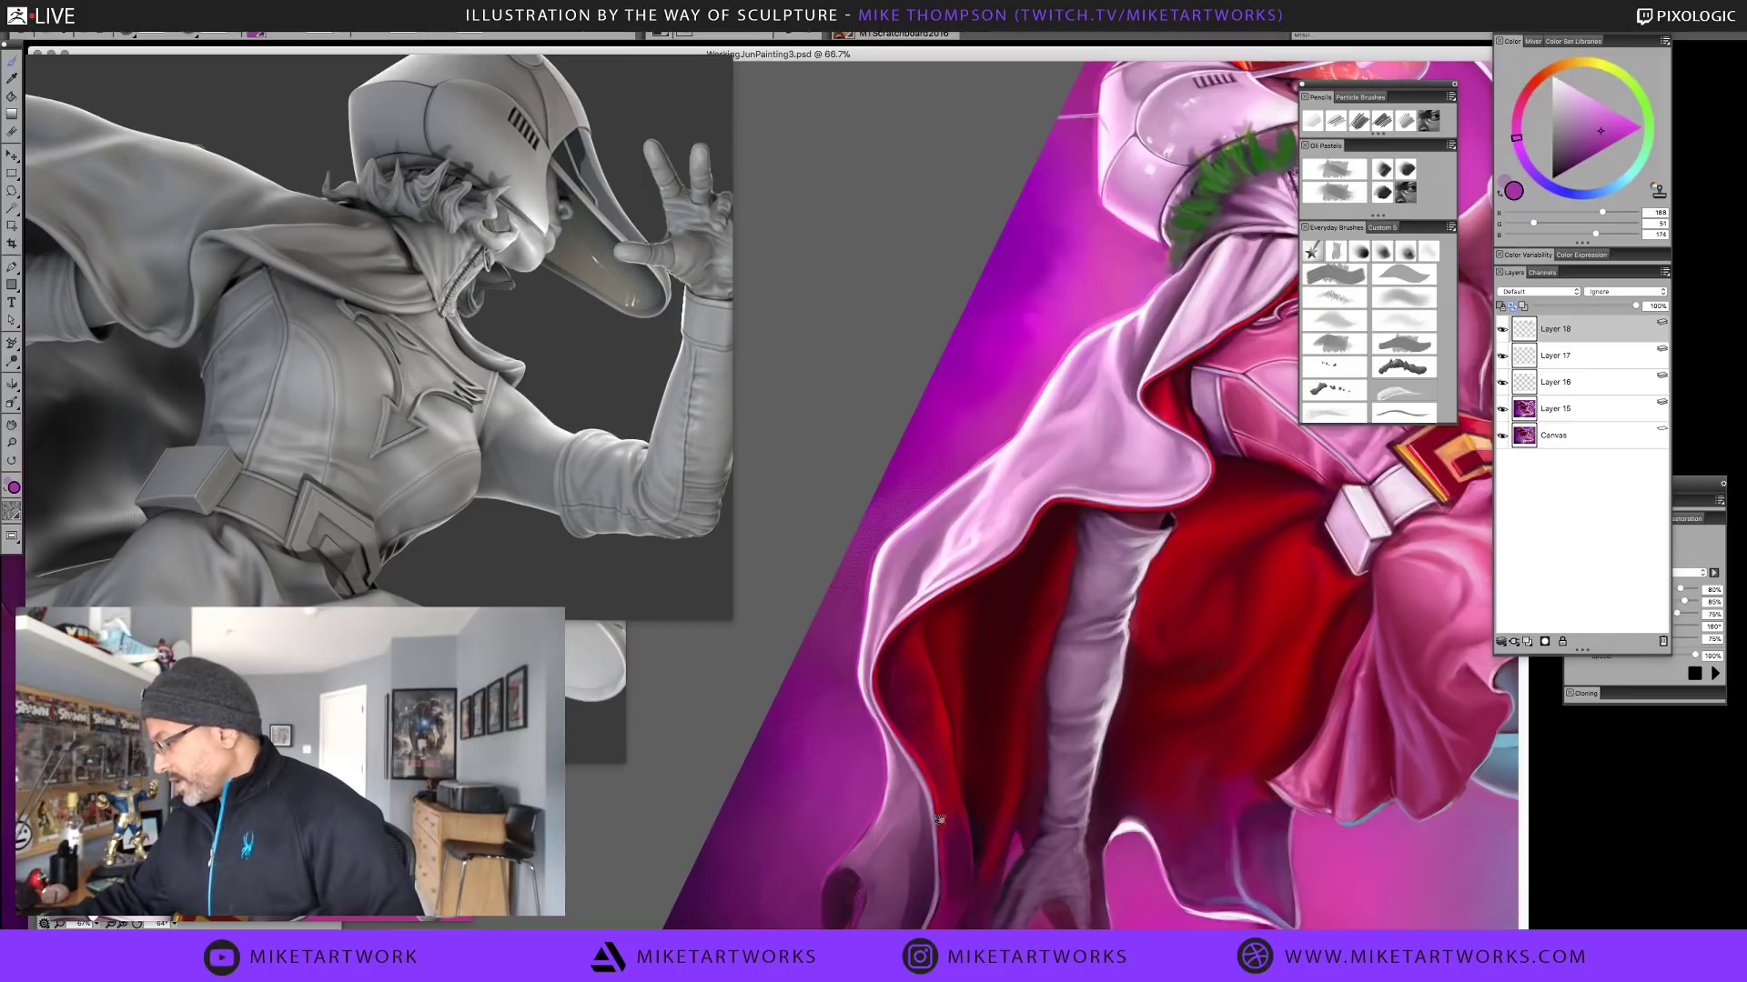
{"action": "left_click_drag", "start_coordinate": [953, 817], "coordinate": [1007, 698]}
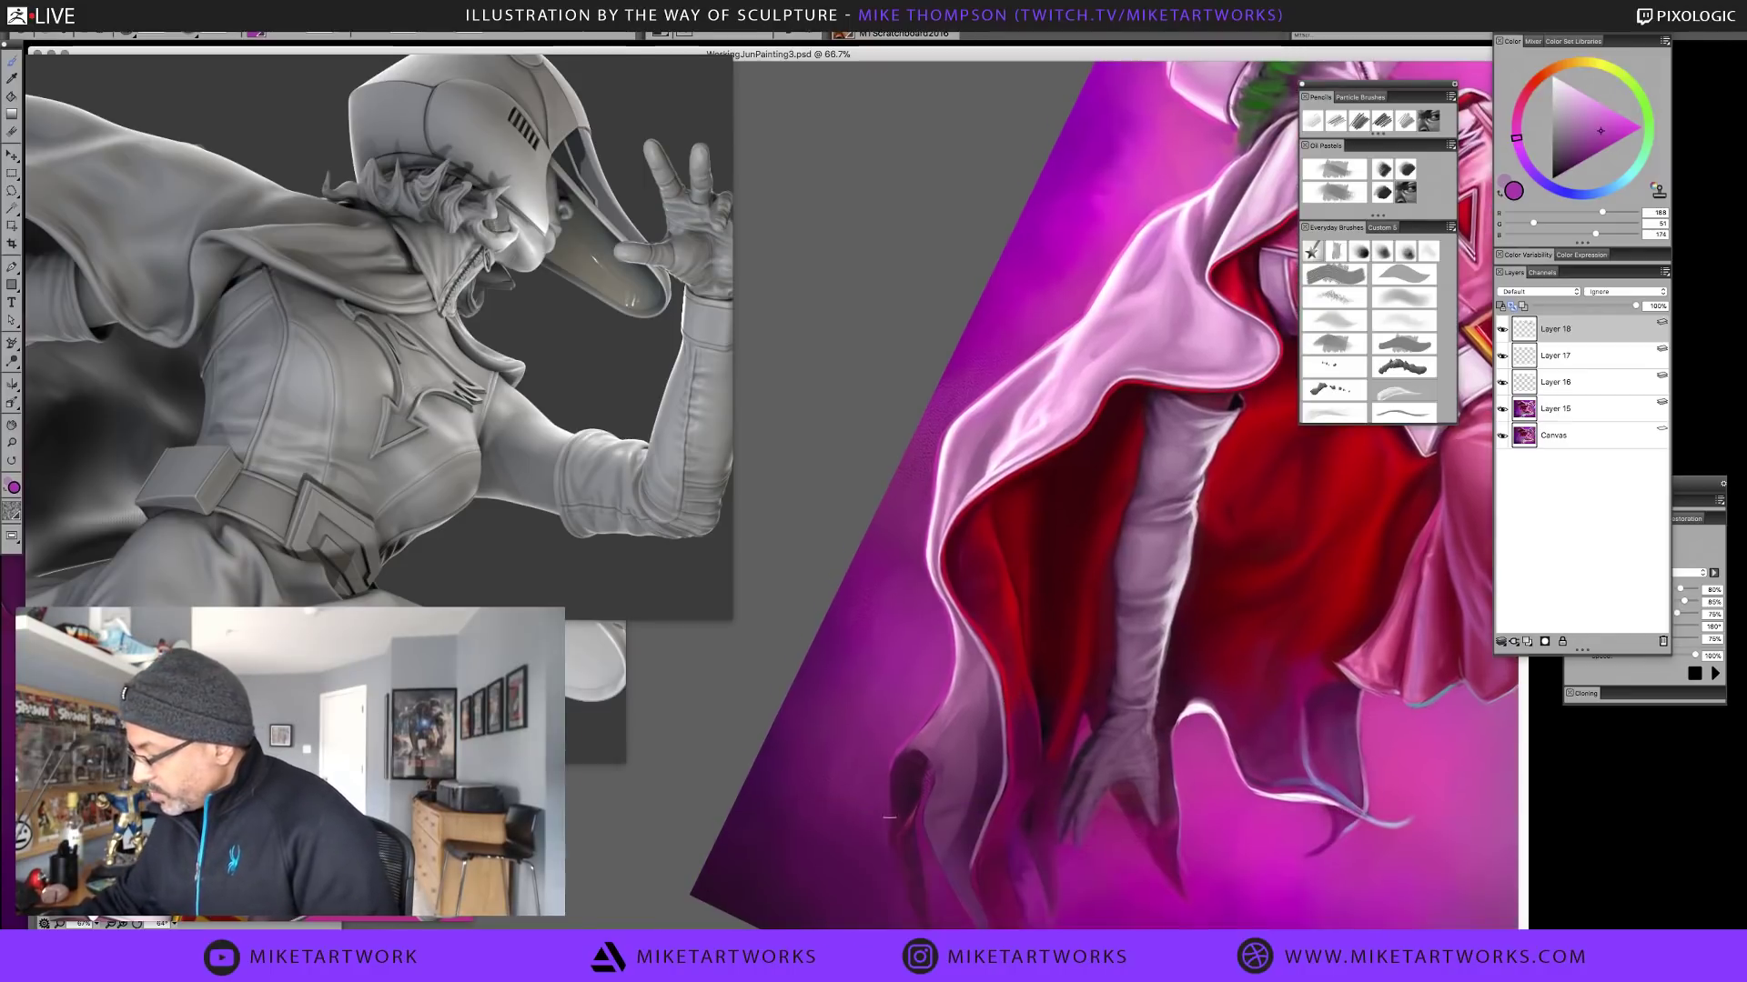
{"action": "left_click", "coordinate": [905, 723], "text": "alt"}
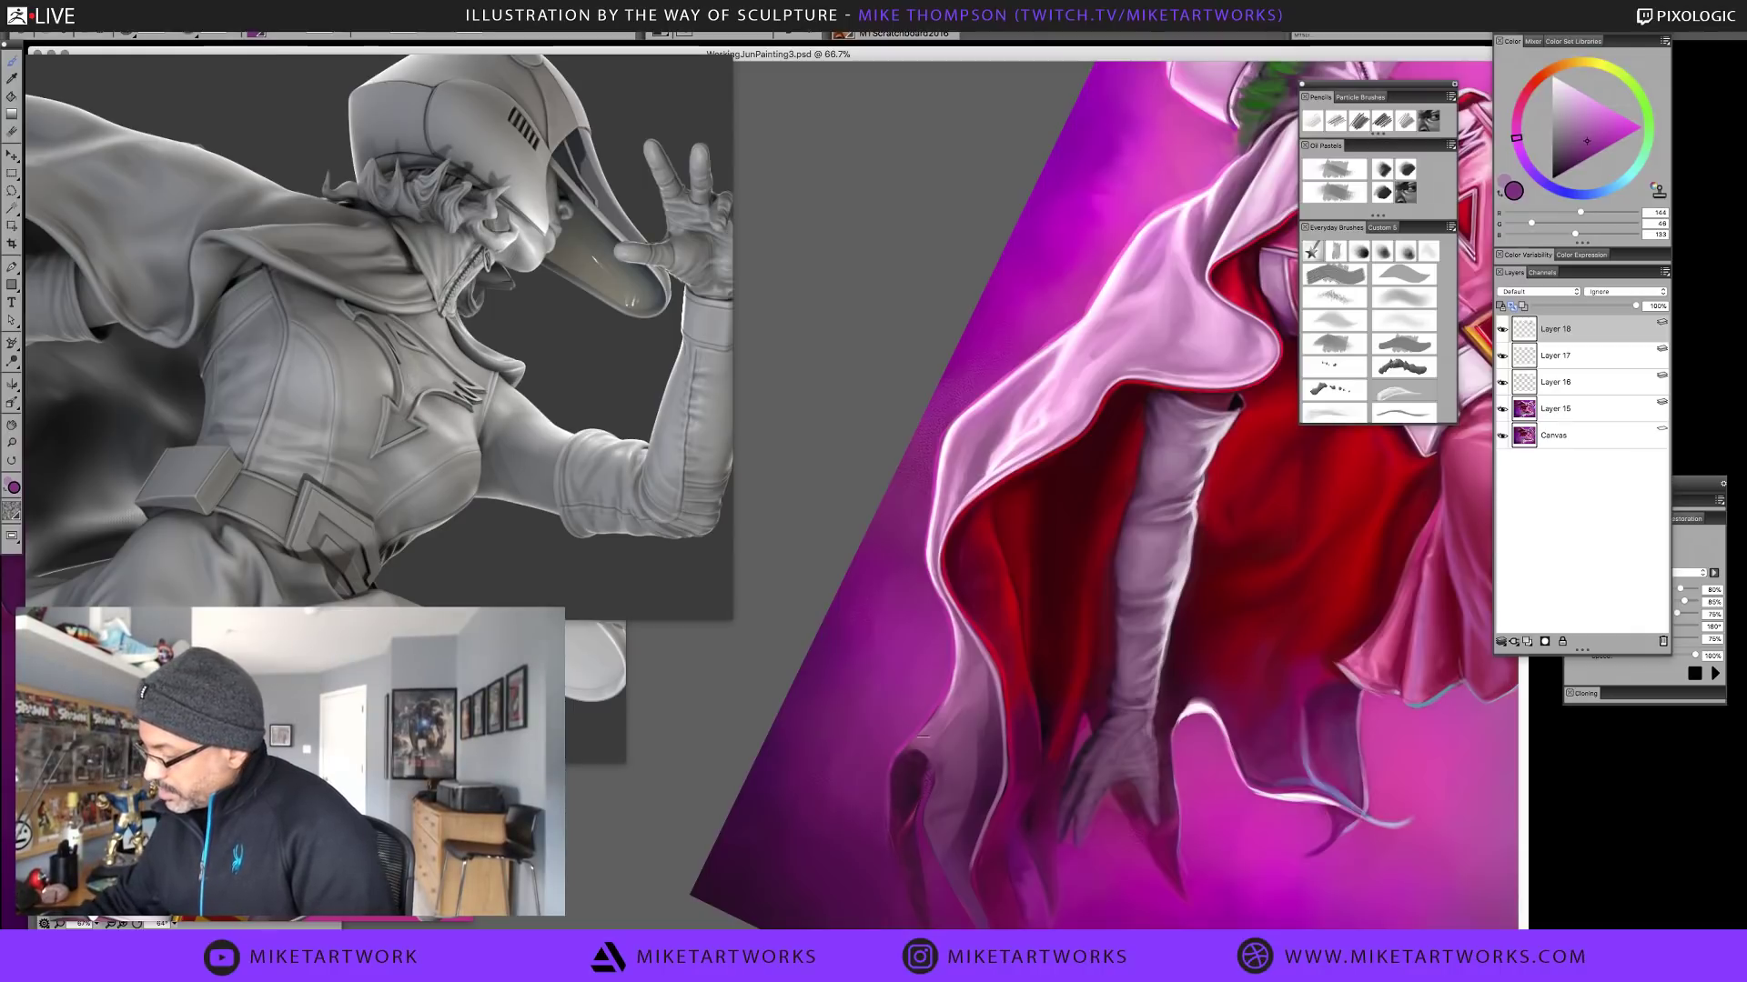
Blend the lower outer edge of the cape, just above its torn tail, with sampled mauve and lighter pink
{"action": "left_click", "coordinate": [948, 700], "text": "alt"}
{"action": "left_click", "coordinate": [950, 699], "text": "alt"}
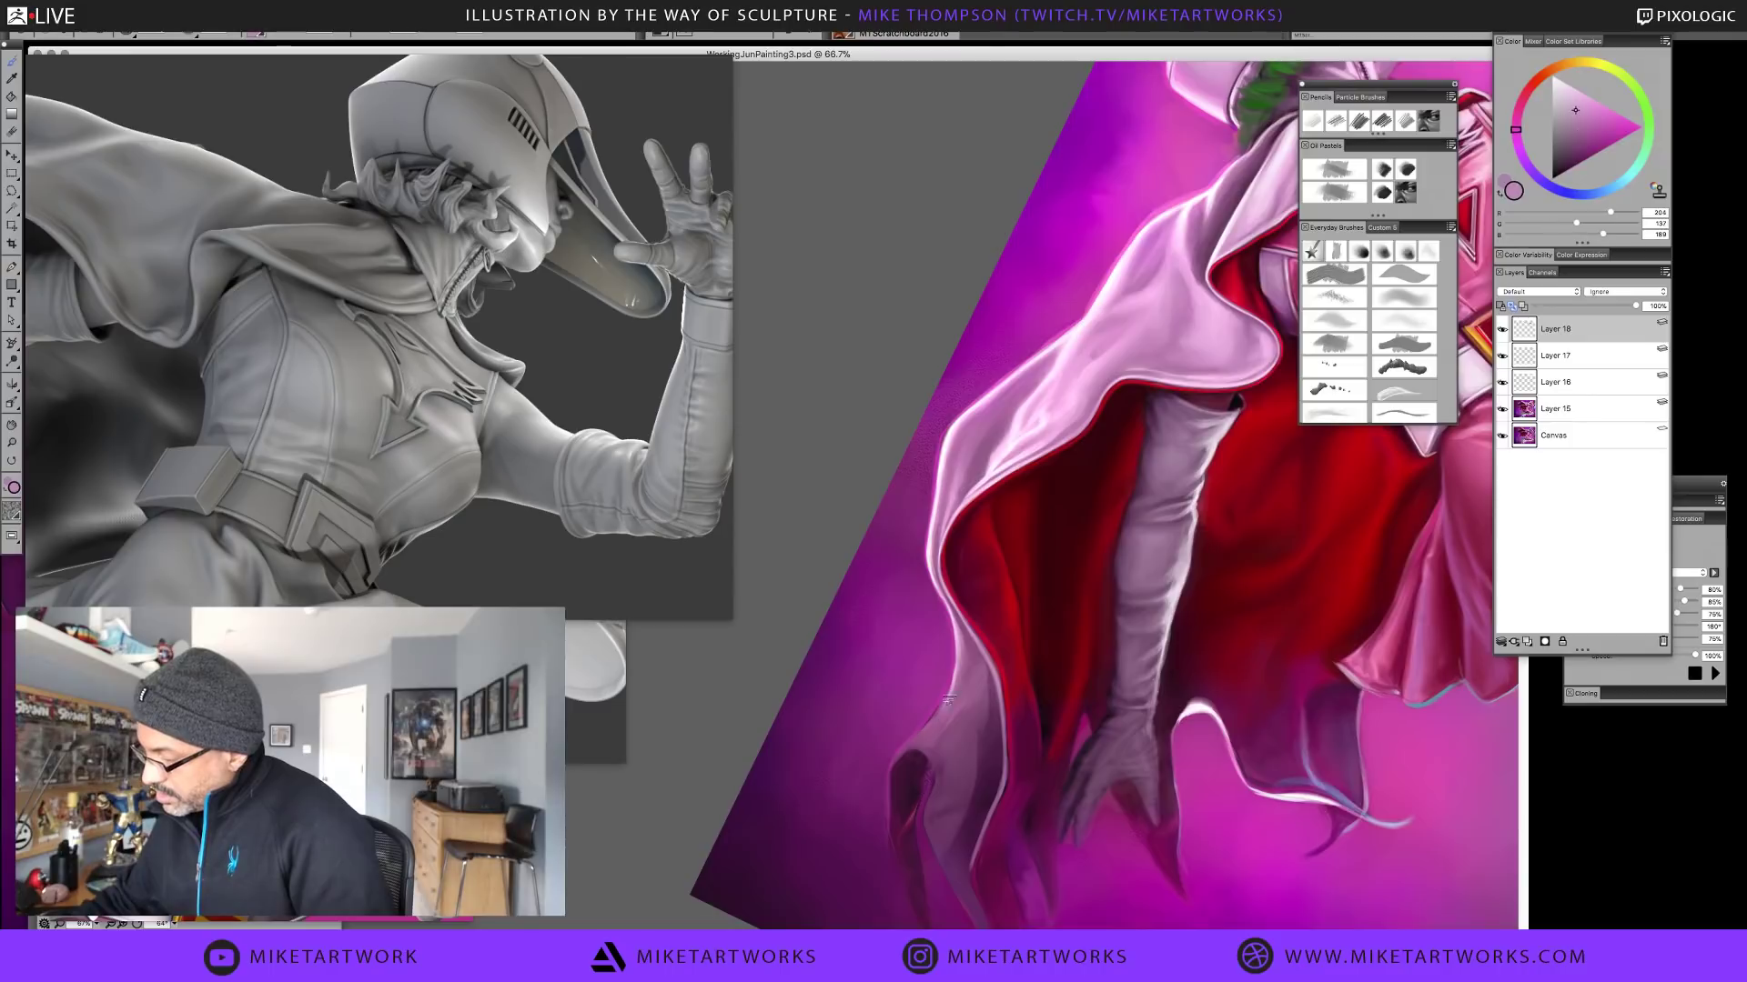
{"action": "left_click", "coordinate": [922, 731], "text": "alt"}
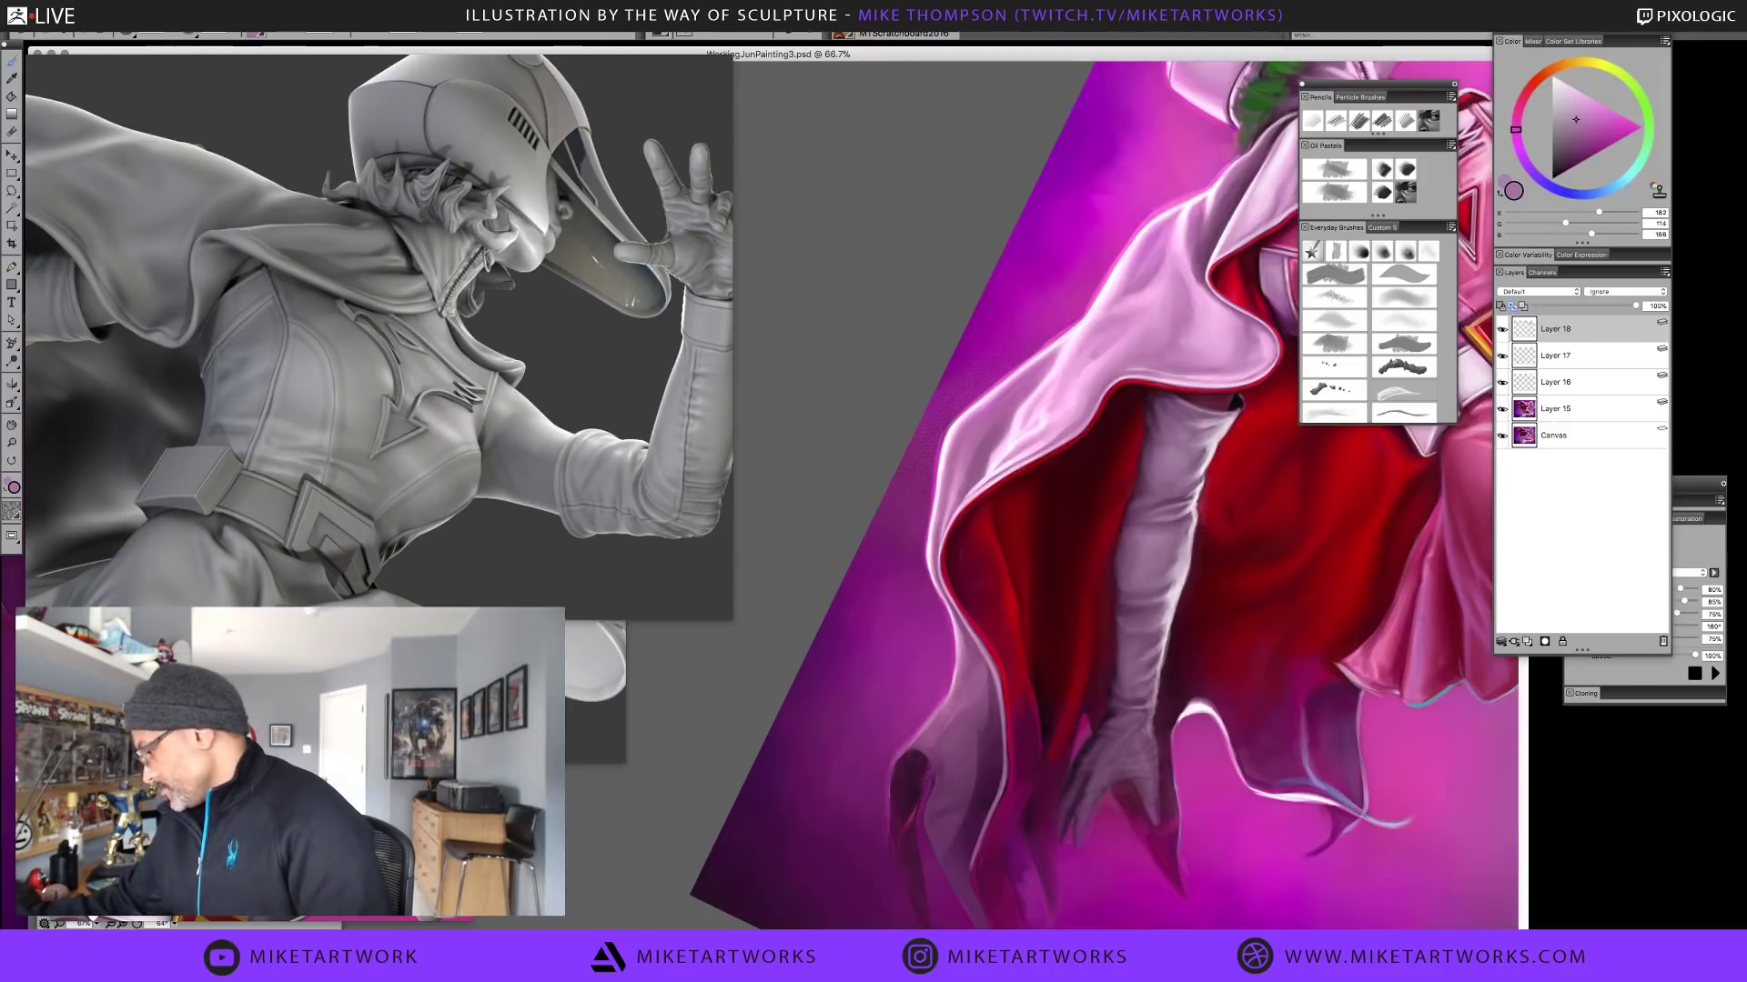
{"action": "left_click", "coordinate": [950, 691], "text": "alt"}
{"action": "left_click", "coordinate": [950, 693], "text": "alt"}
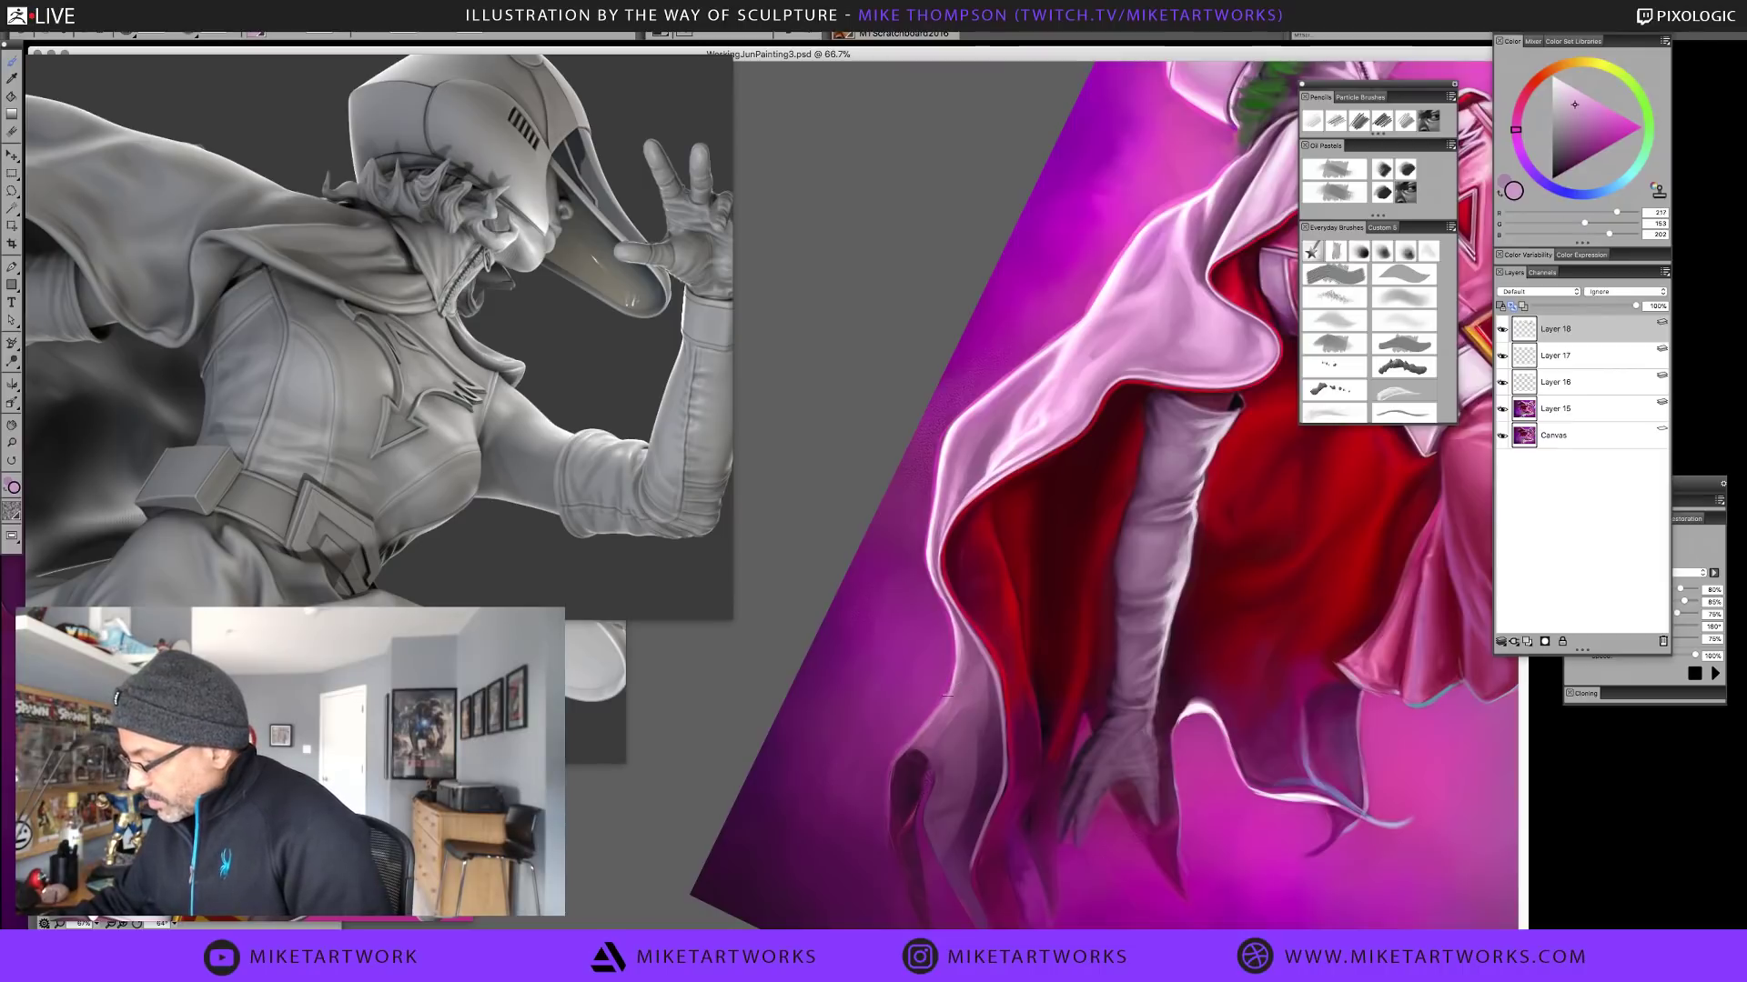
{"action": "left_click", "coordinate": [919, 732], "text": "alt"}
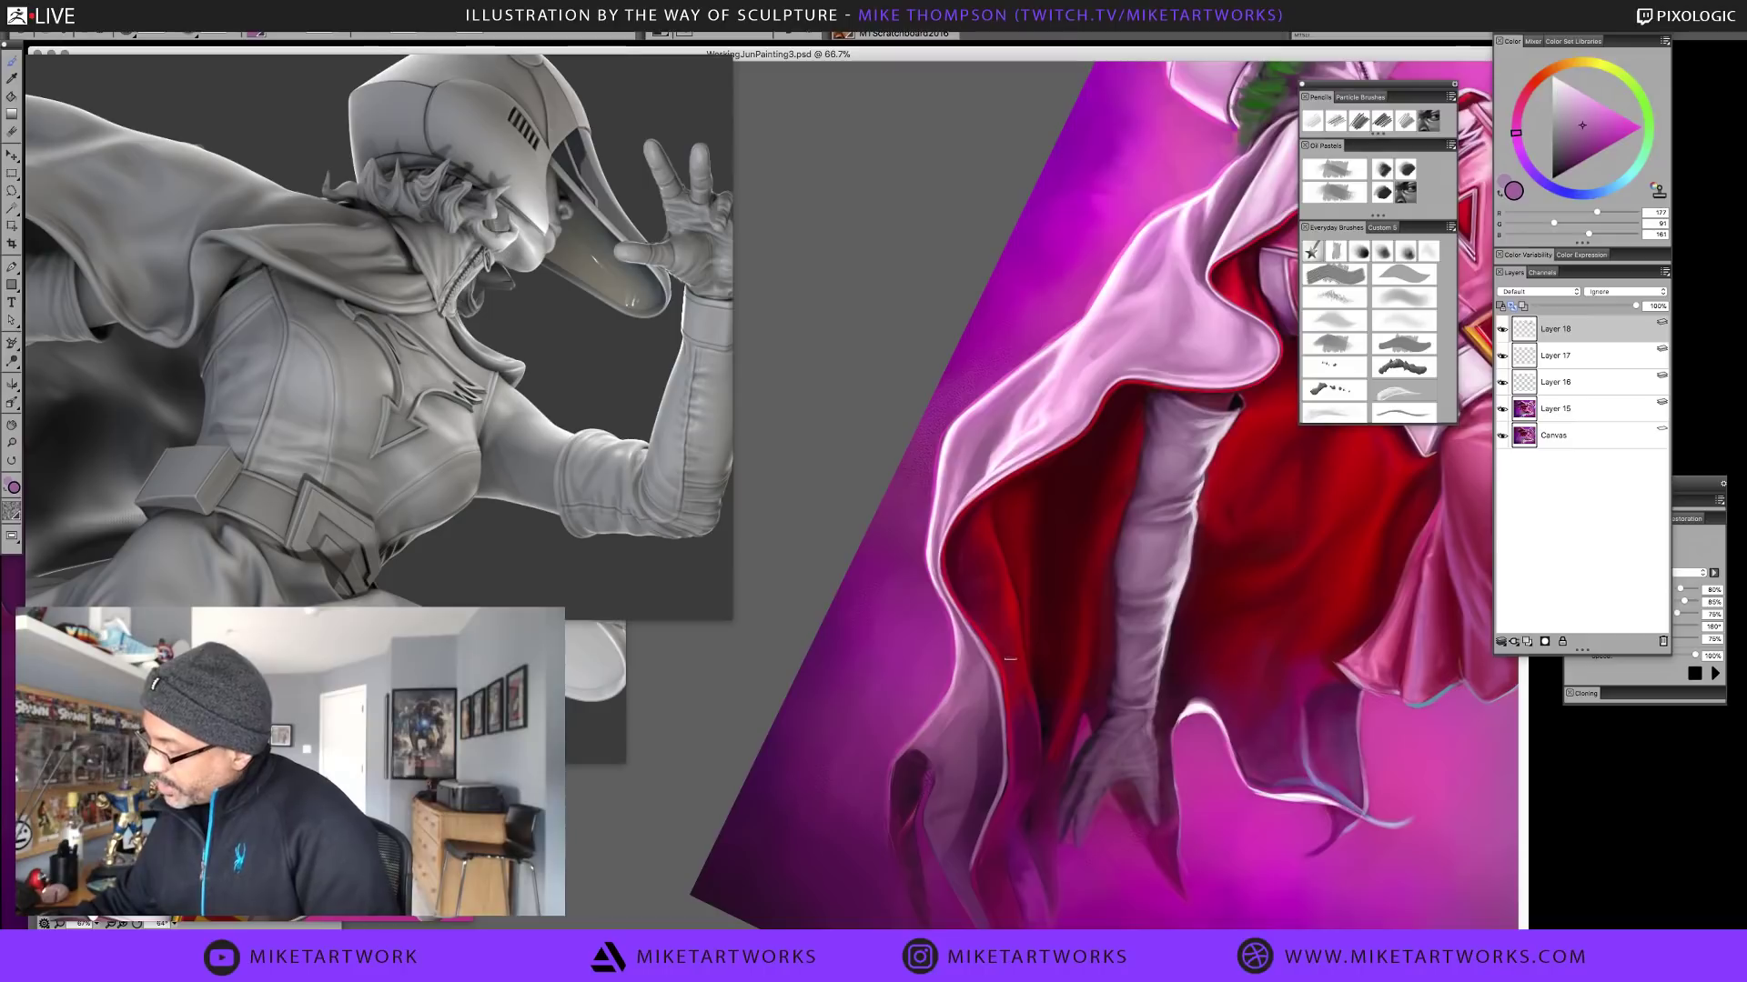
Refine the bright rim around the cape's outer bend with sampled near-white, and shade the adjoining fabric with sampled mauves
{"action": "left_click", "coordinate": [933, 546], "text": "alt"}
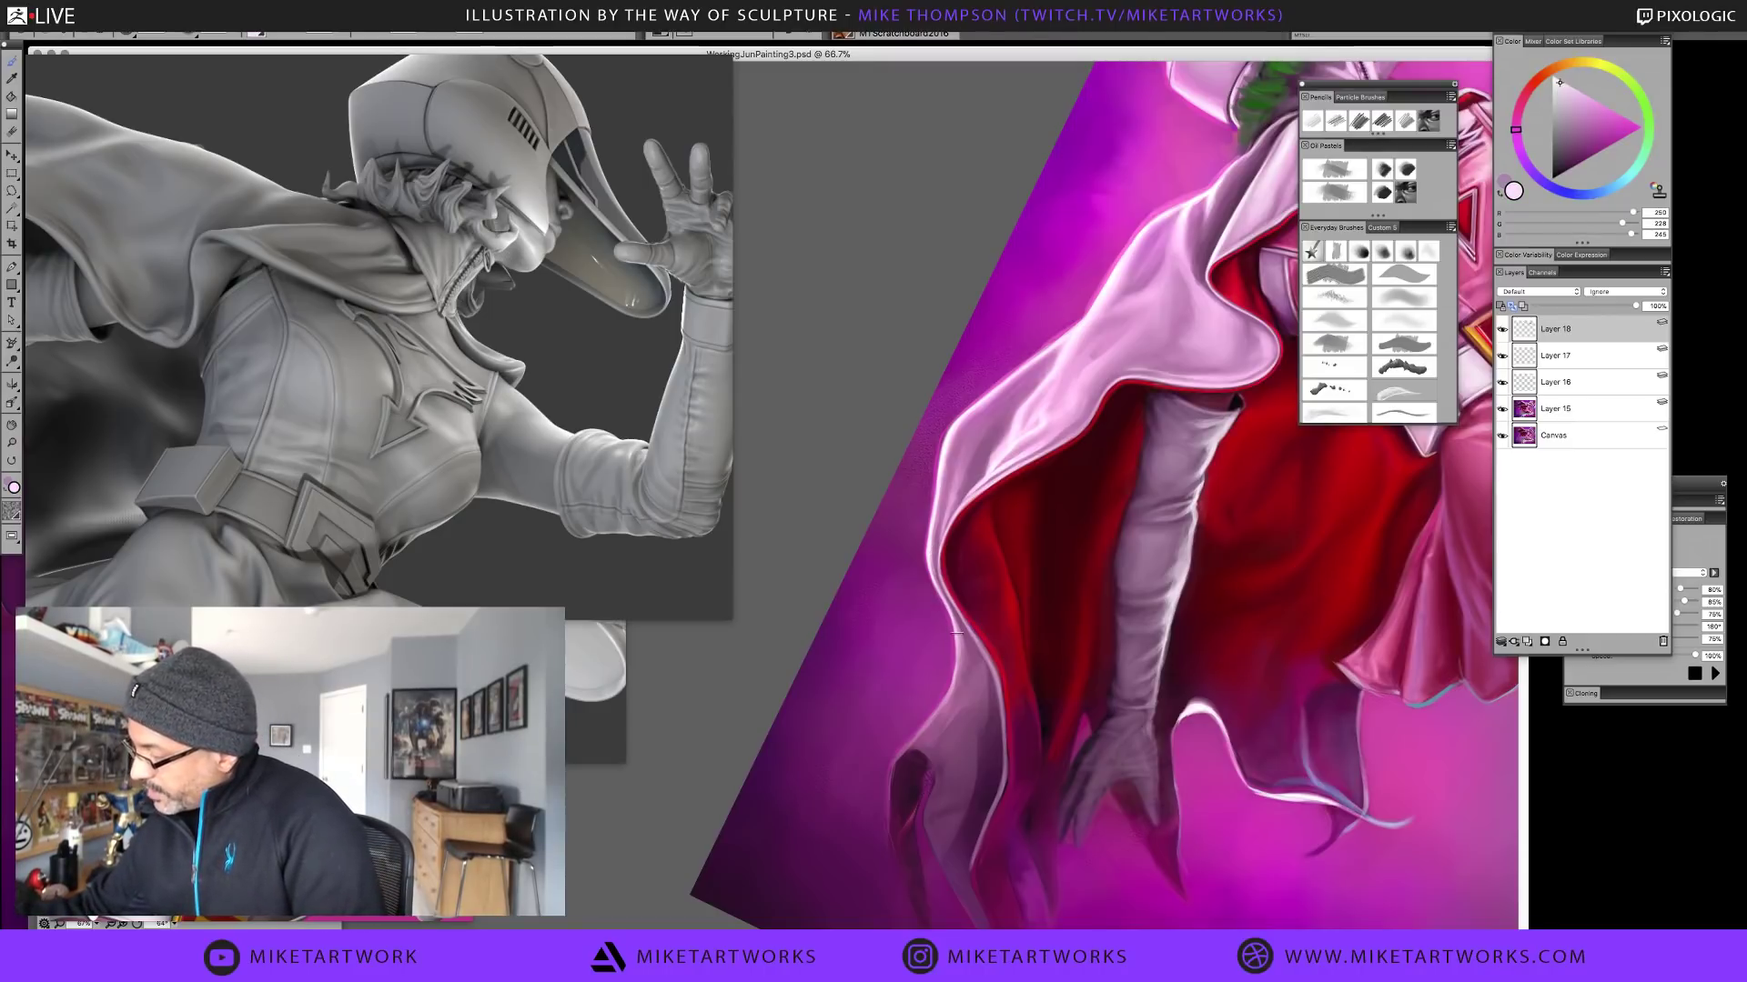
{"action": "left_click", "coordinate": [964, 630], "text": "alt"}
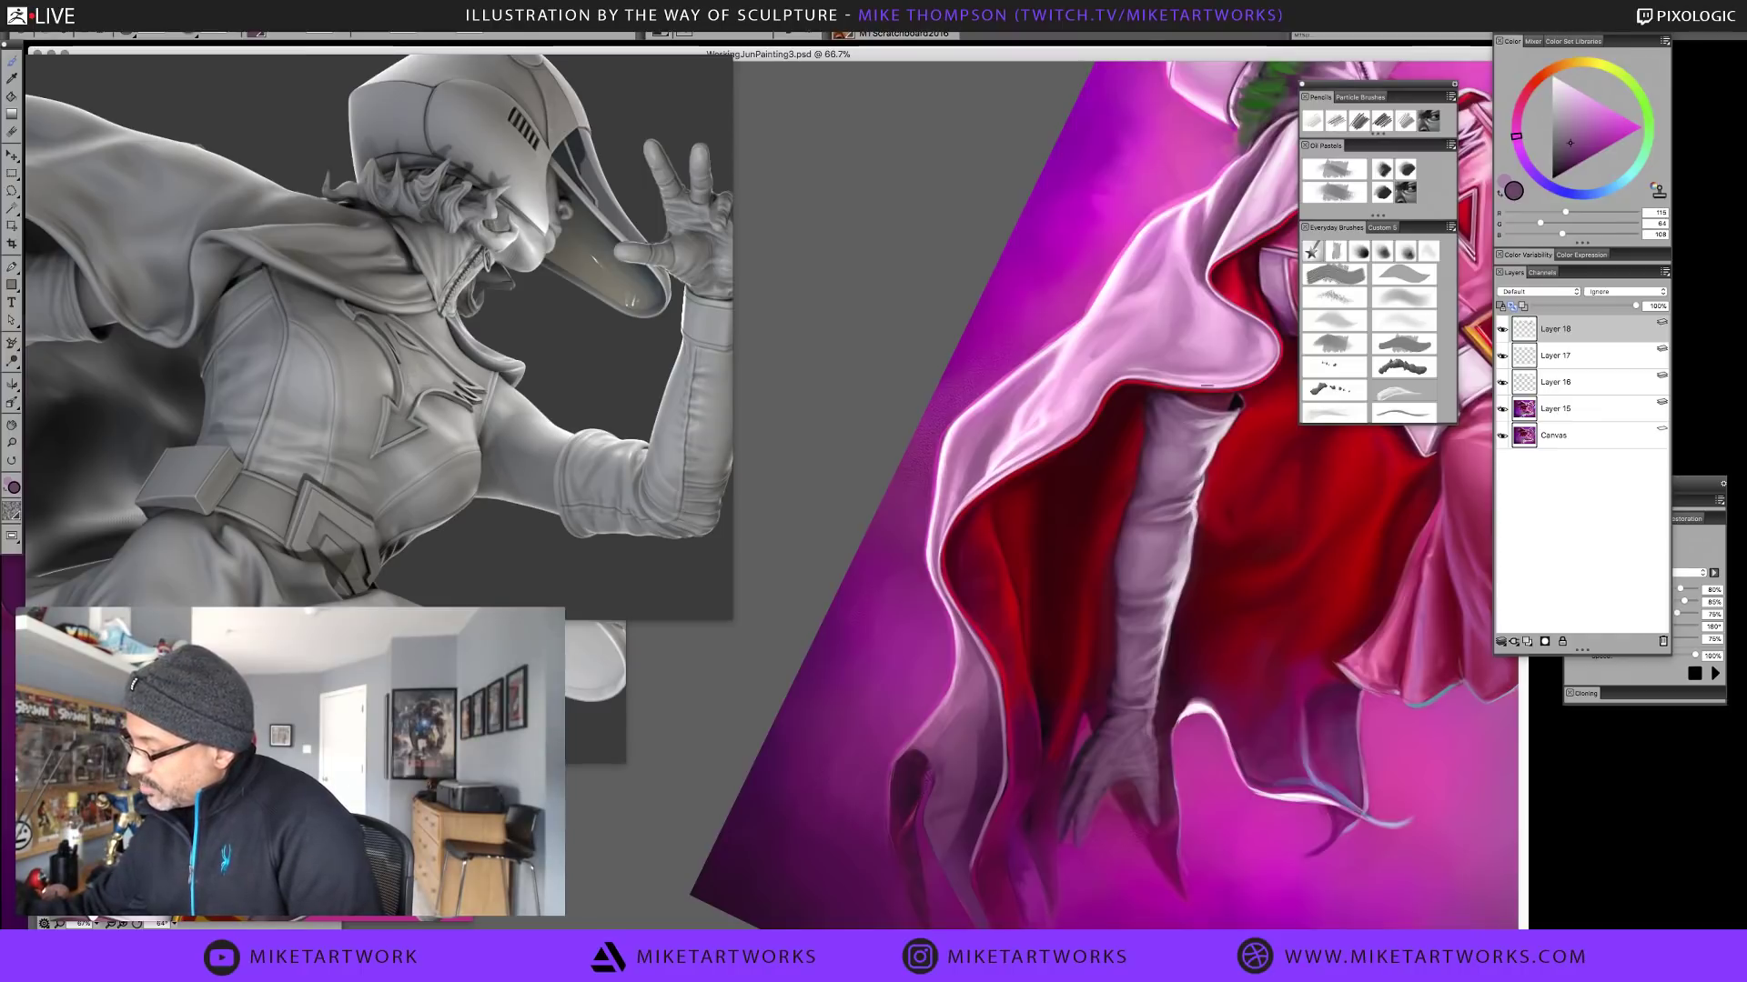
{"action": "left_click", "coordinate": [970, 456], "text": "alt"}
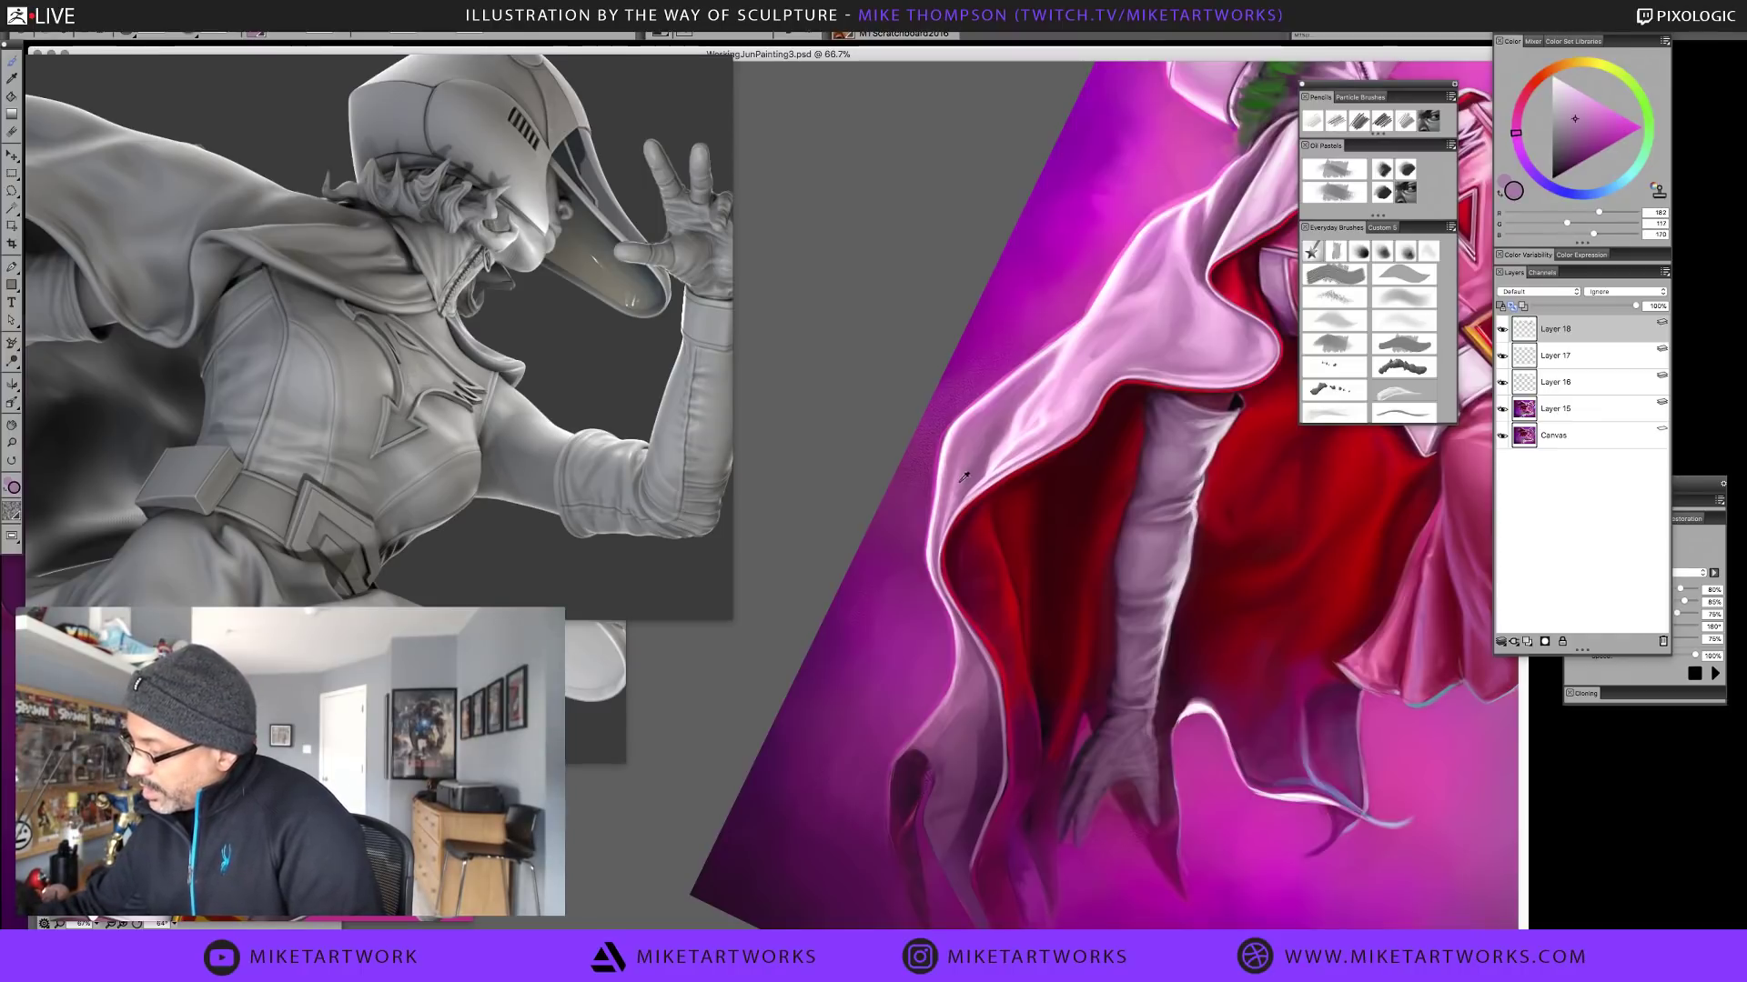
{"action": "left_click", "coordinate": [962, 482], "text": "alt"}
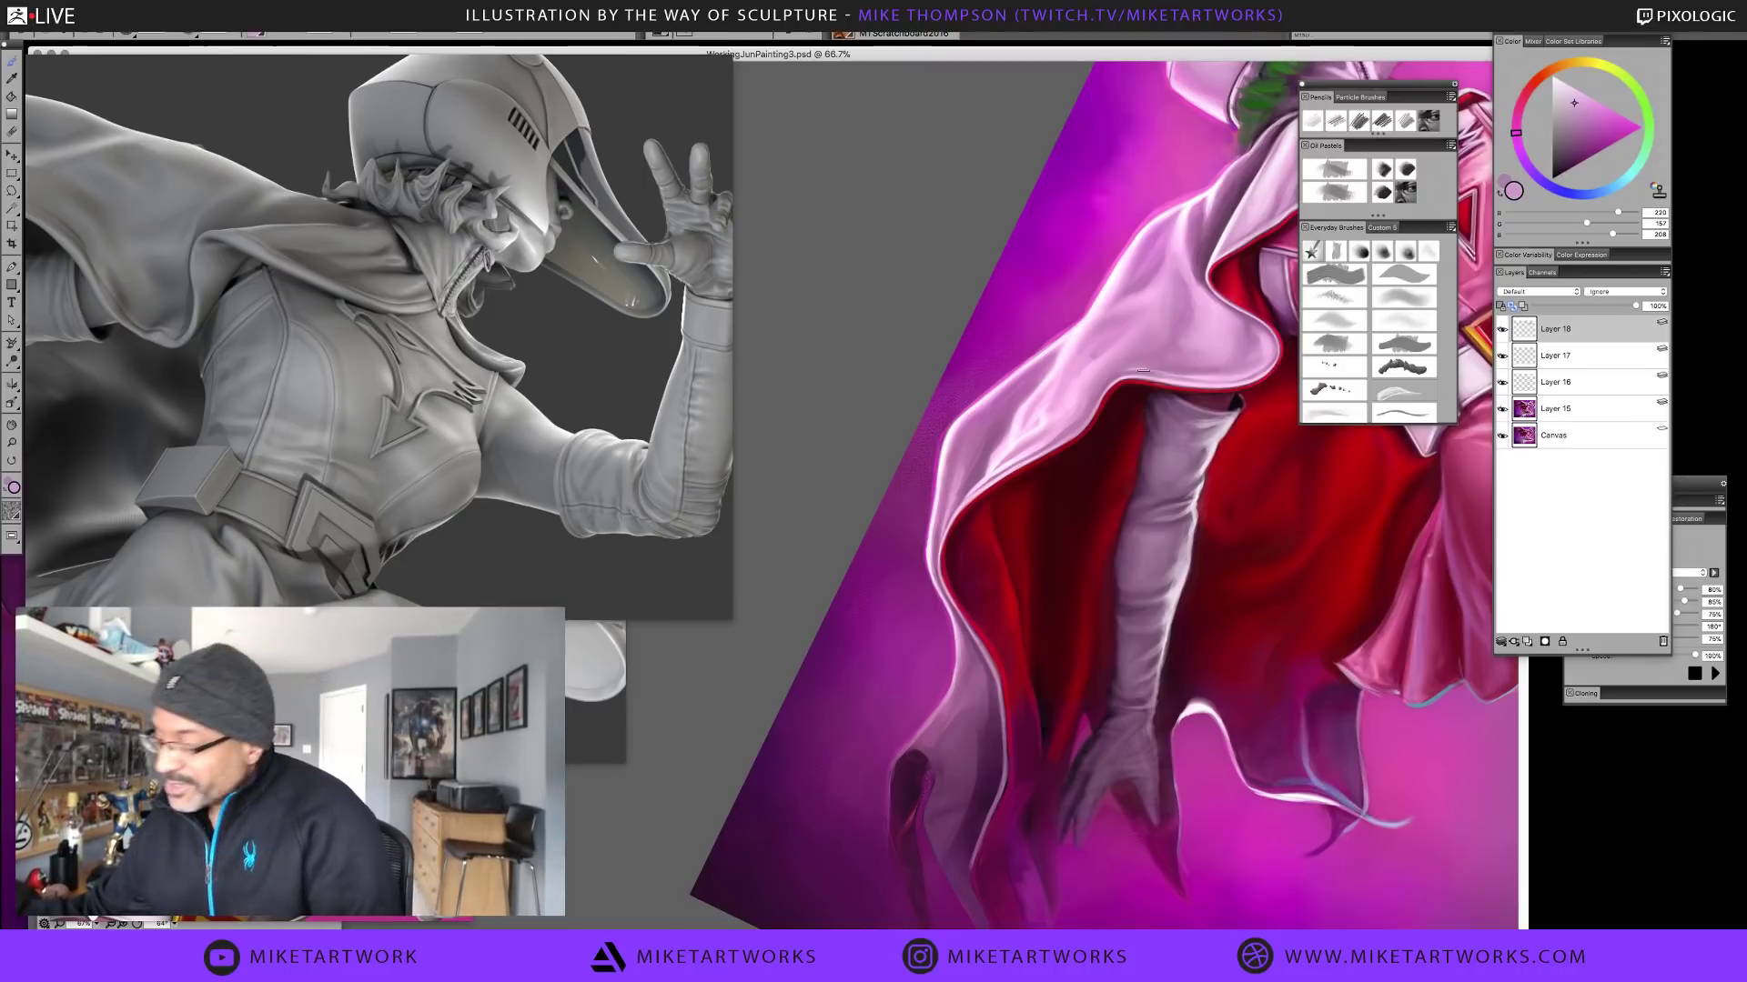
{"action": "left_click", "coordinate": [932, 544], "text": "alt"}
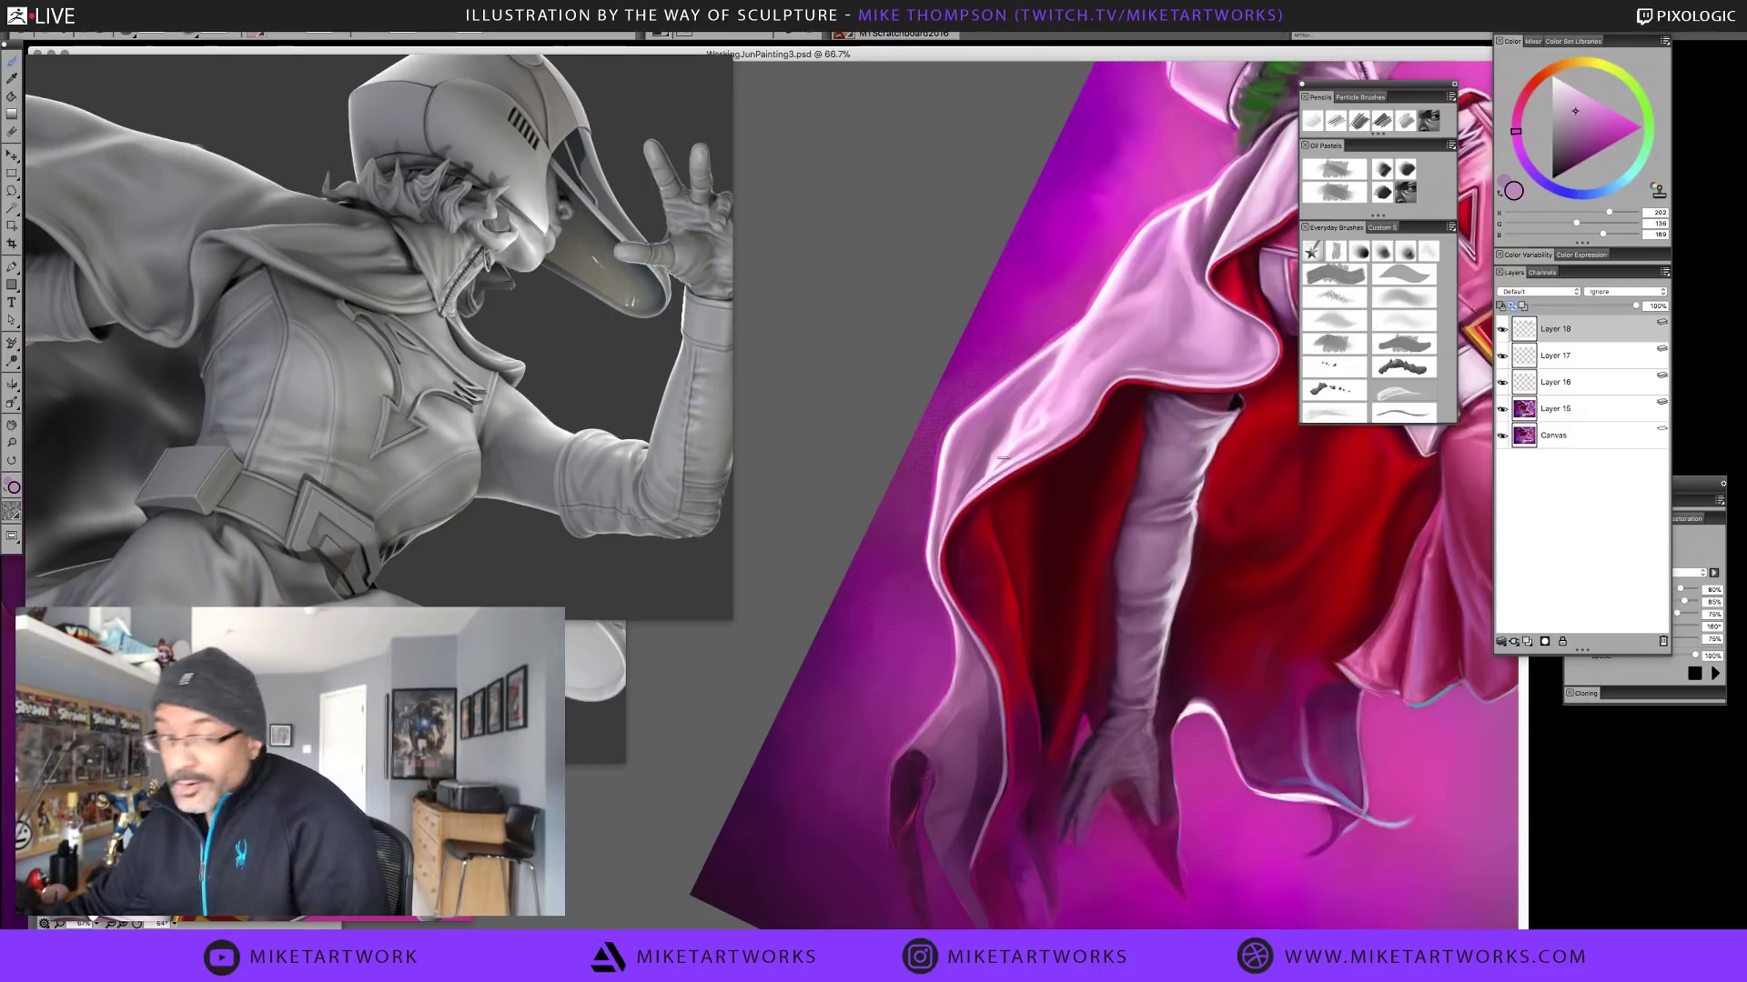
{"action": "left_click", "coordinate": [936, 554], "text": "alt"}
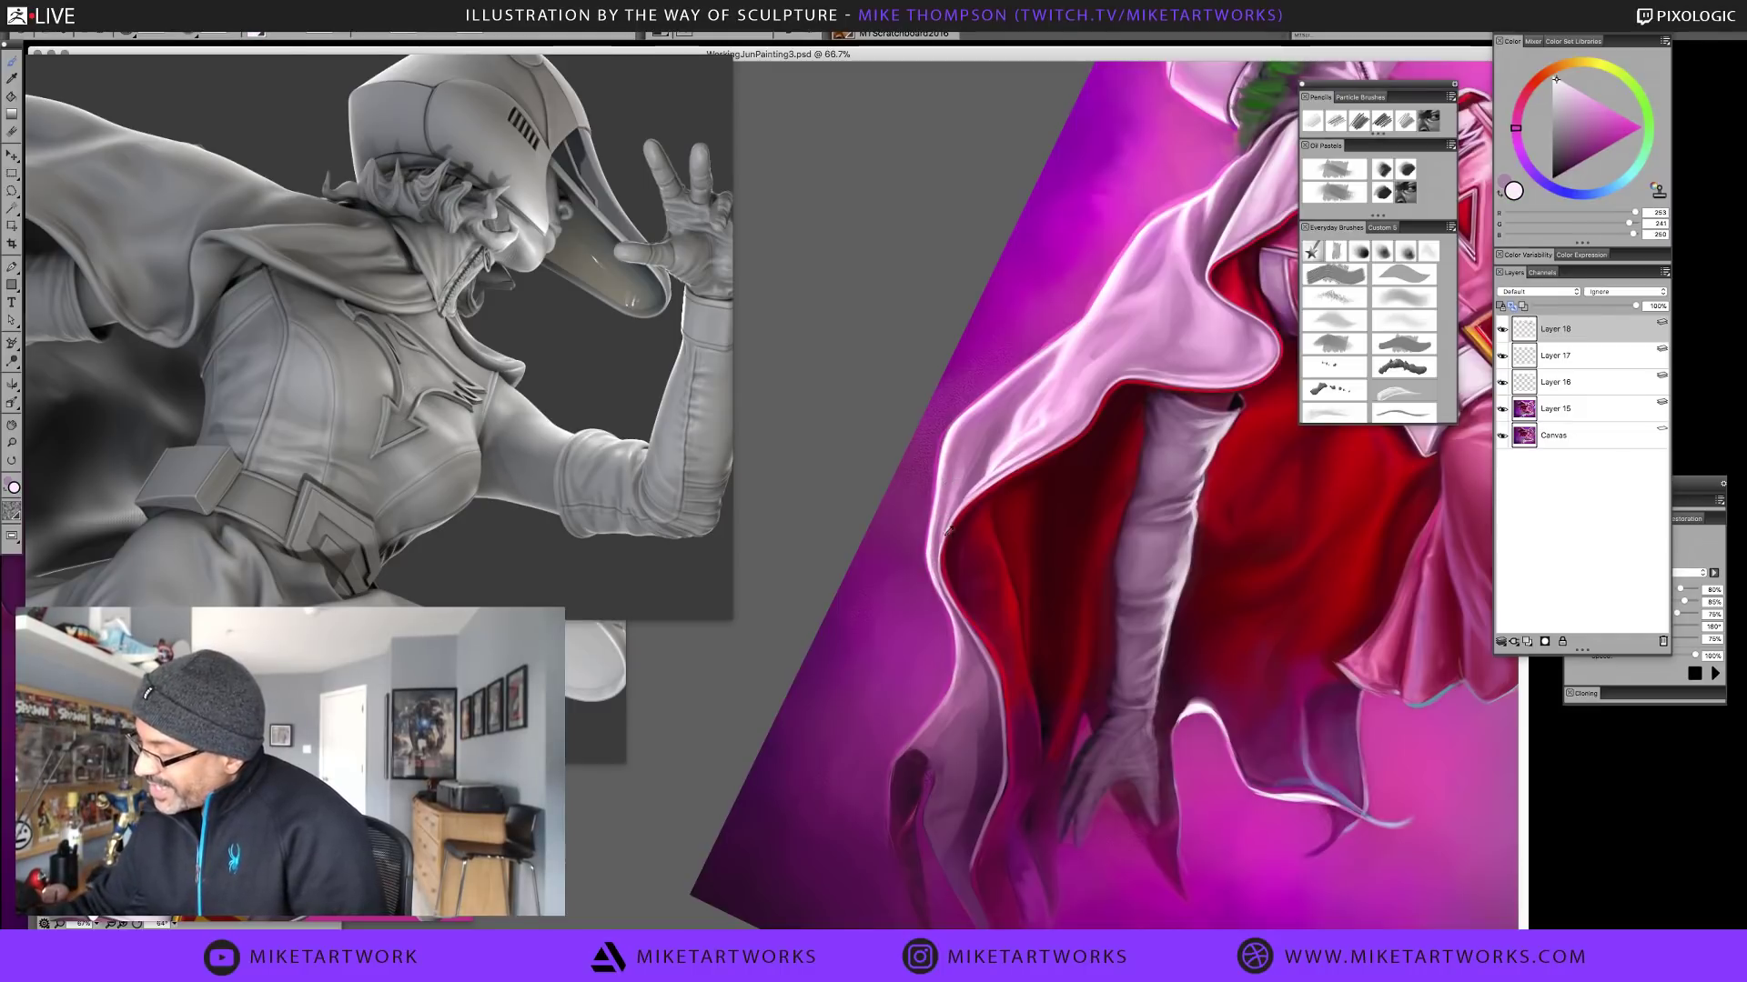
{"action": "left_click", "coordinate": [937, 556], "text": "alt"}
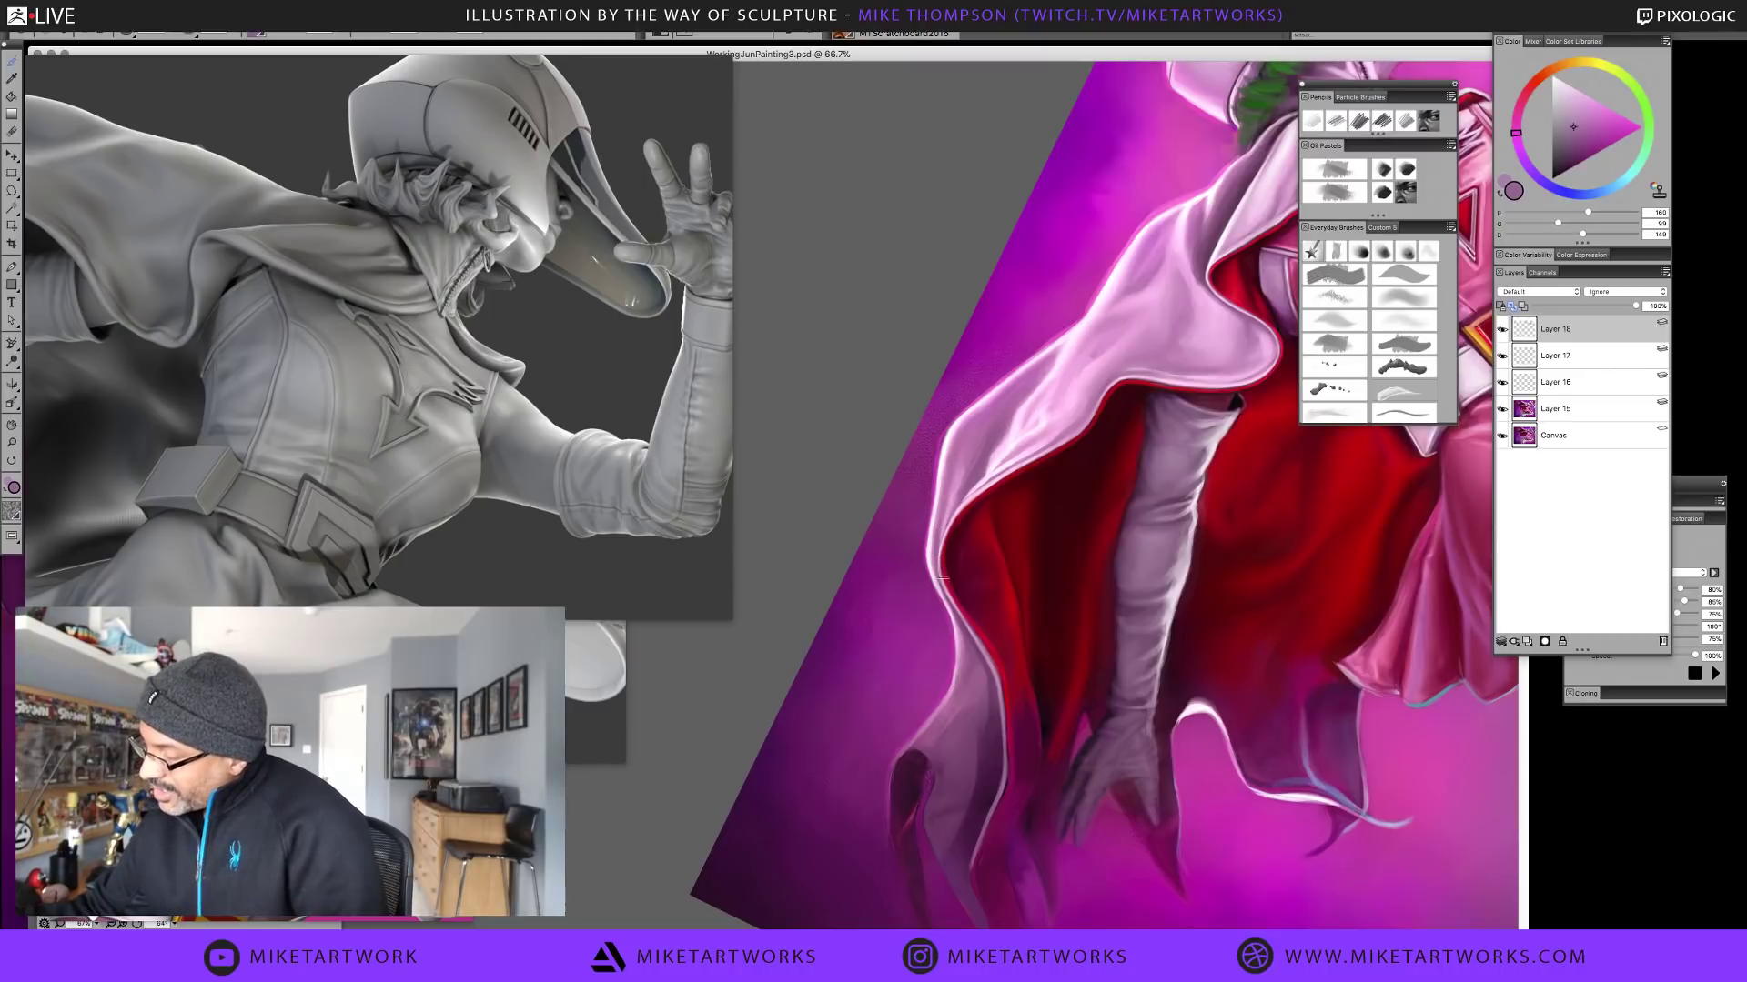
{"action": "left_click", "coordinate": [944, 548], "text": "alt"}
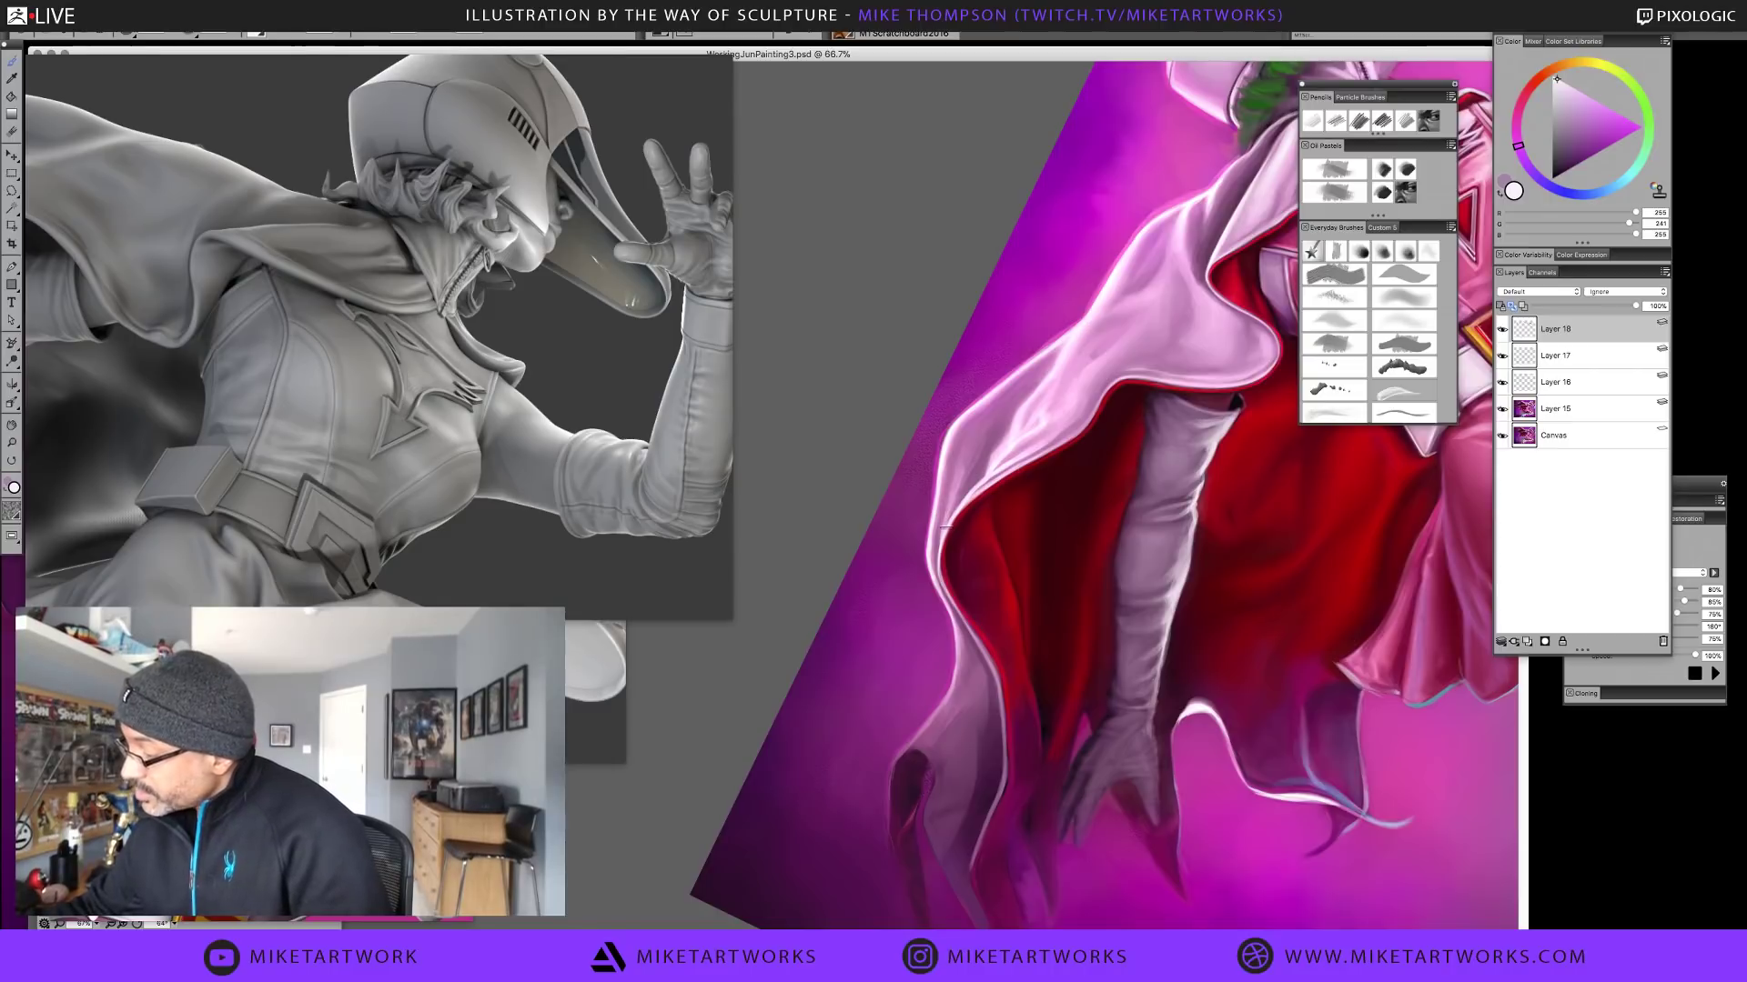
Blend the fabric just above the cape's outer bend with near-white and pale pinks sampled along the fold
{"action": "left_click", "coordinate": [948, 529], "text": "alt"}
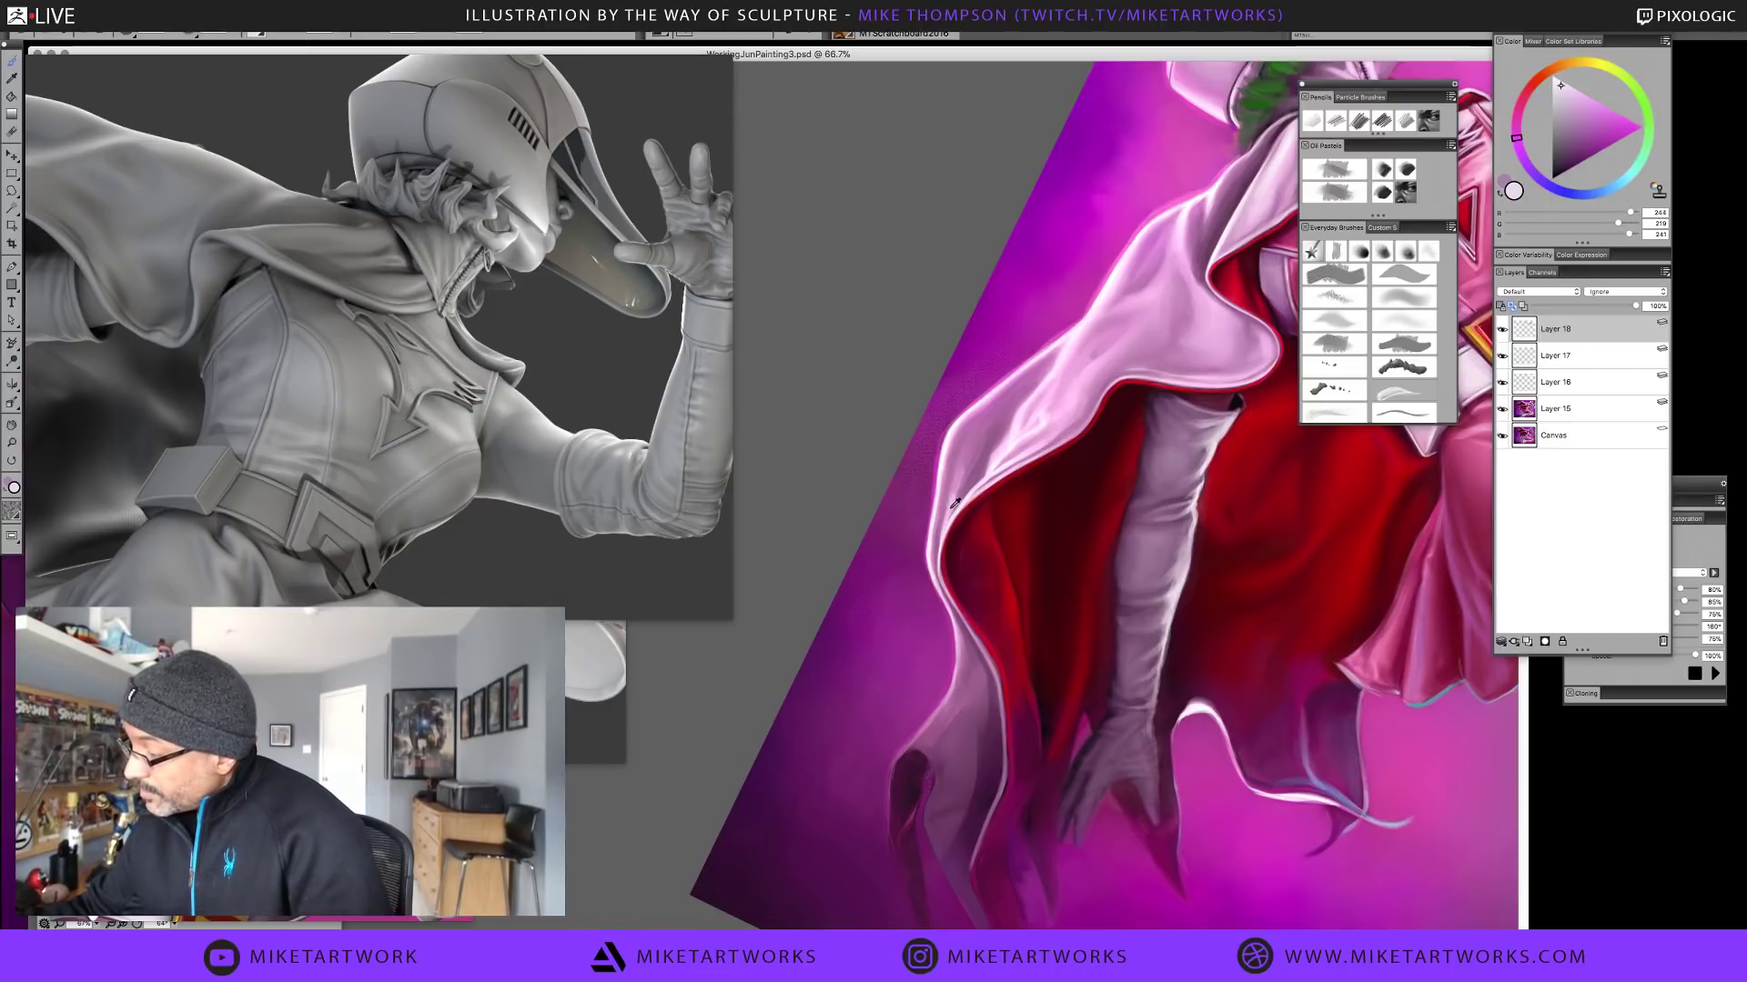
{"action": "left_click", "coordinate": [954, 505], "text": "alt"}
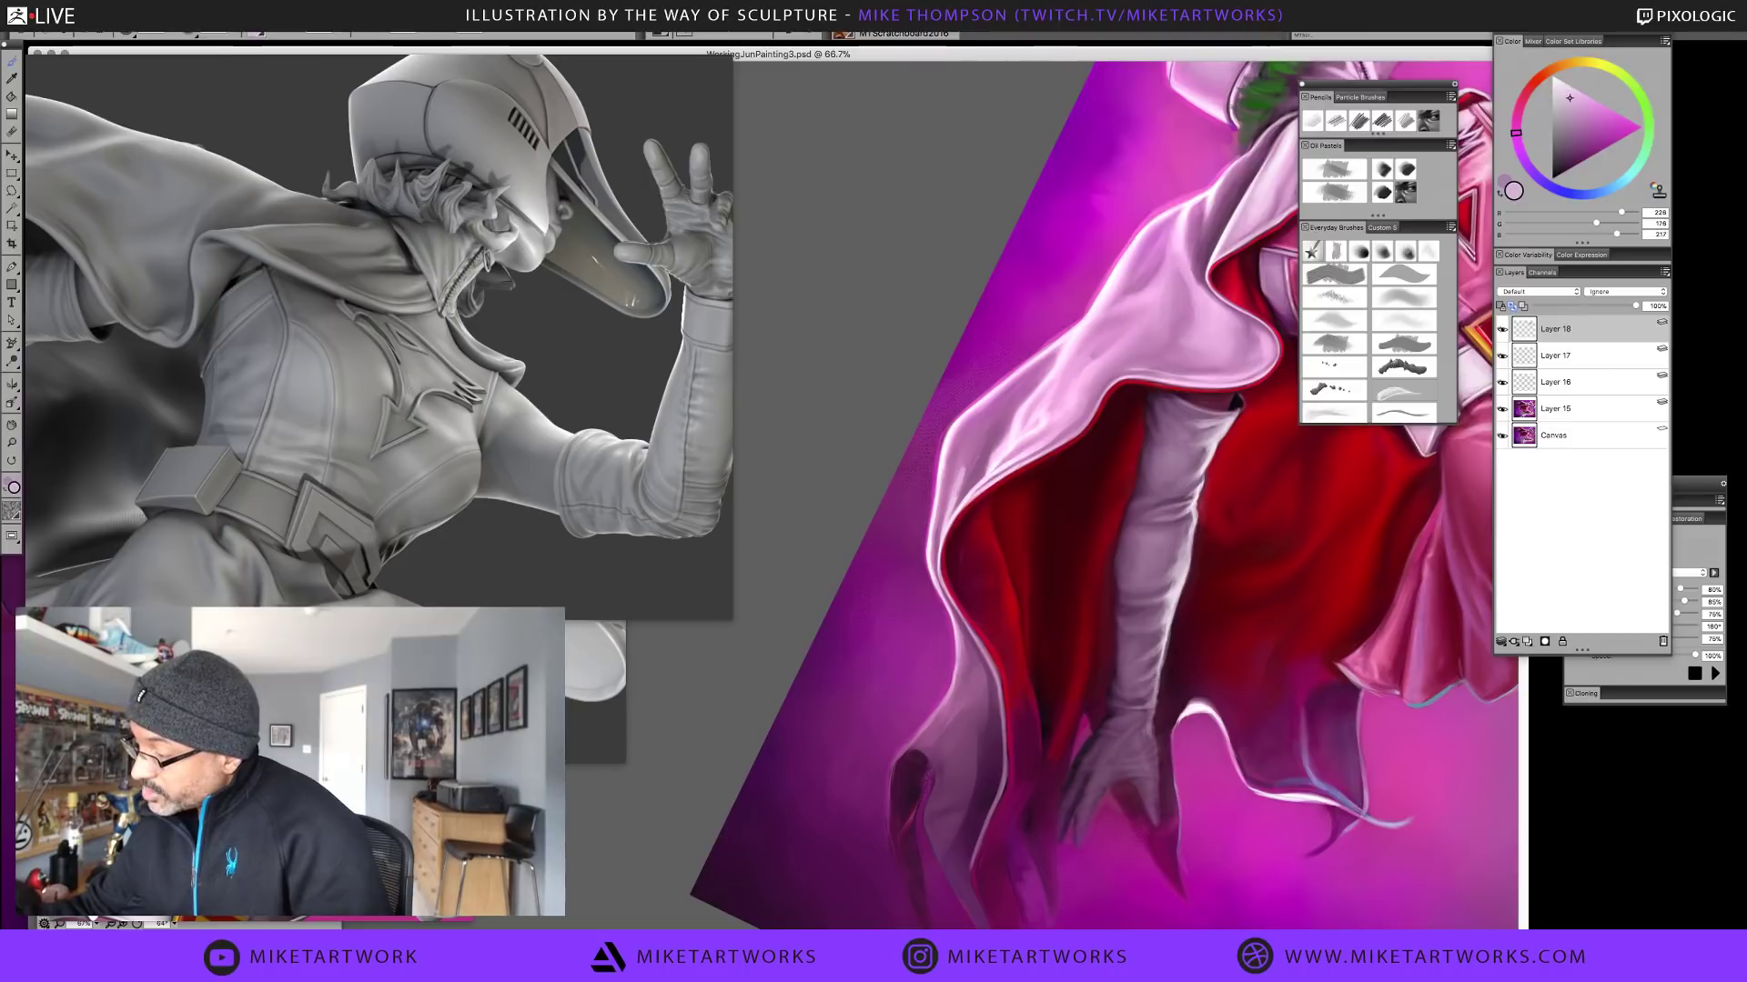
{"action": "left_click", "coordinate": [966, 466], "text": "alt"}
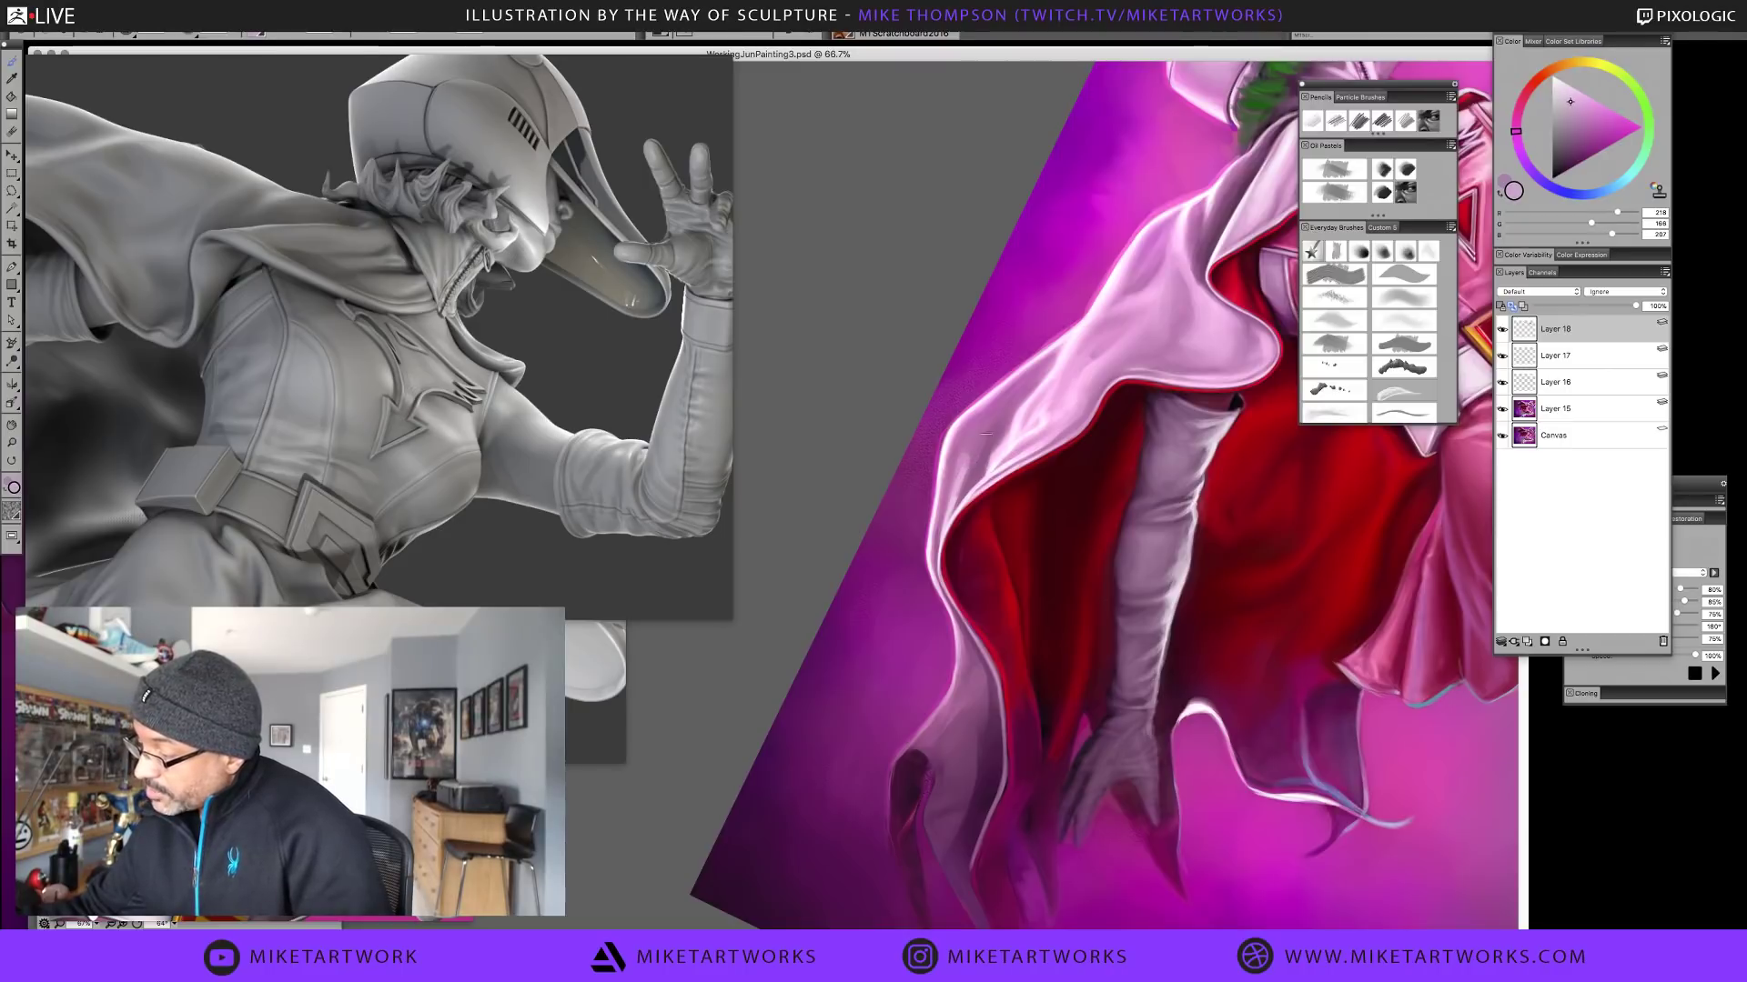
{"action": "left_click", "coordinate": [960, 475], "text": "alt"}
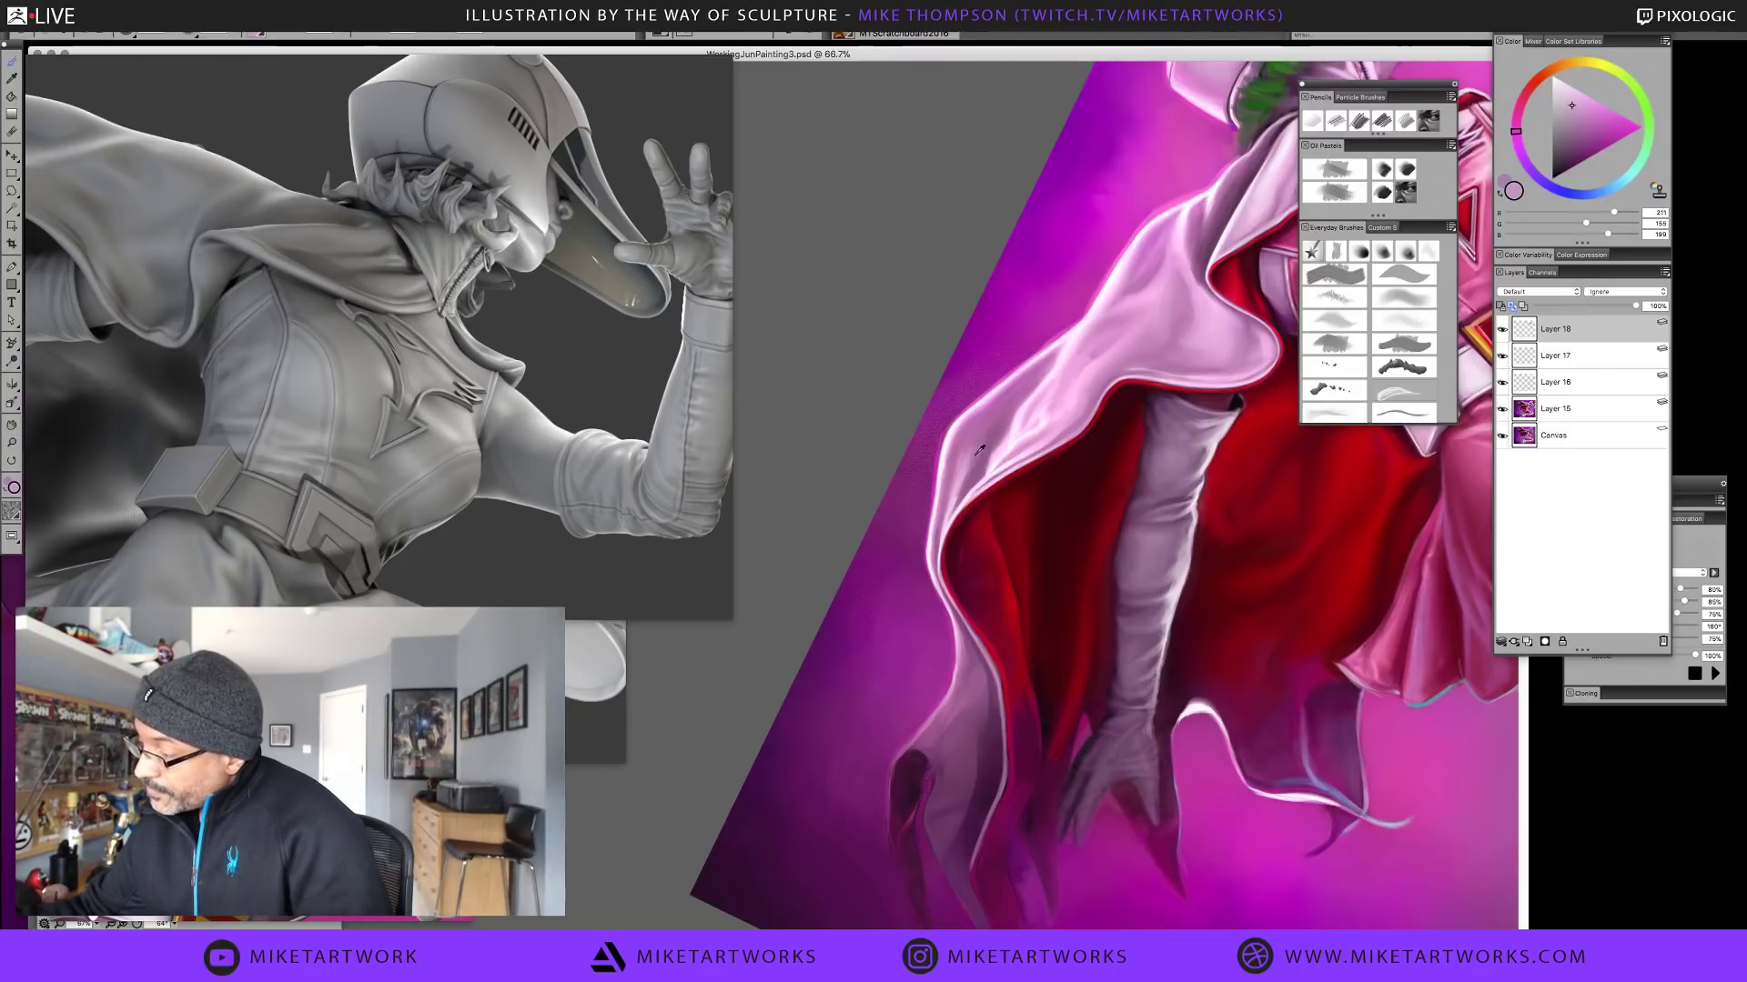
{"action": "left_click", "coordinate": [980, 449], "text": "alt"}
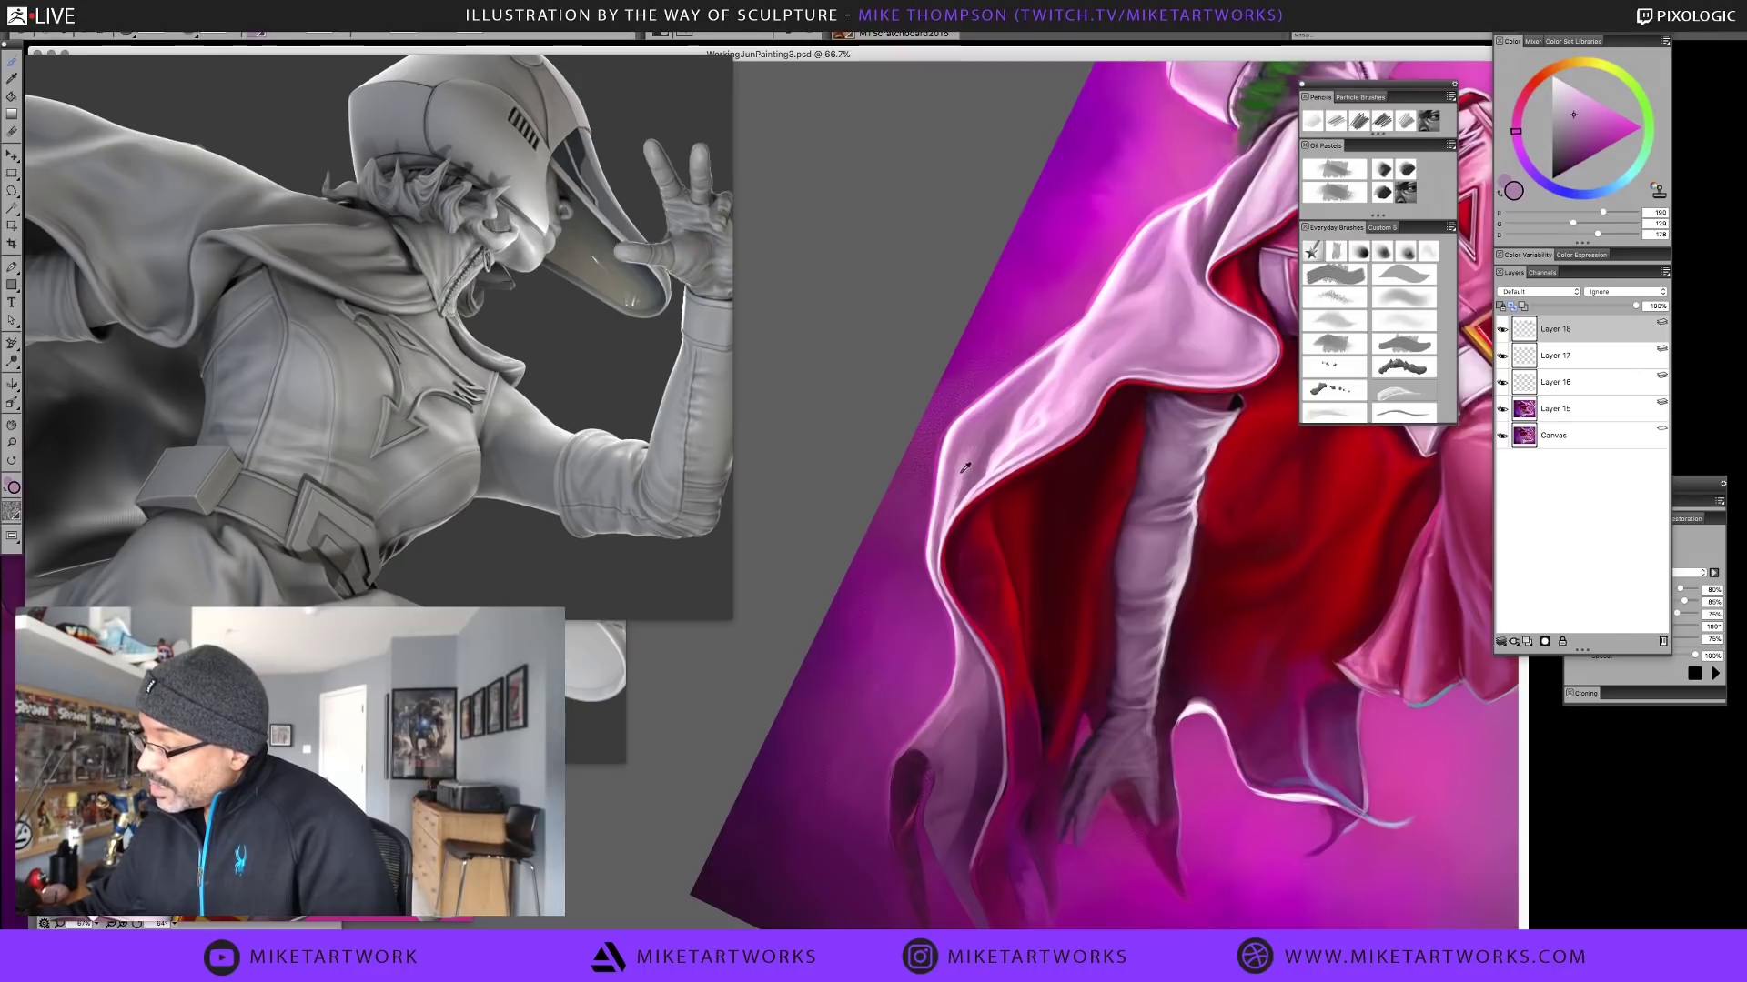
Smooth the shaded fold between the cape's outer rim and the red lining's border with sampled mauve and light pink
{"action": "left_click", "coordinate": [987, 423], "text": "alt"}
{"action": "left_click", "coordinate": [987, 427], "text": "alt"}
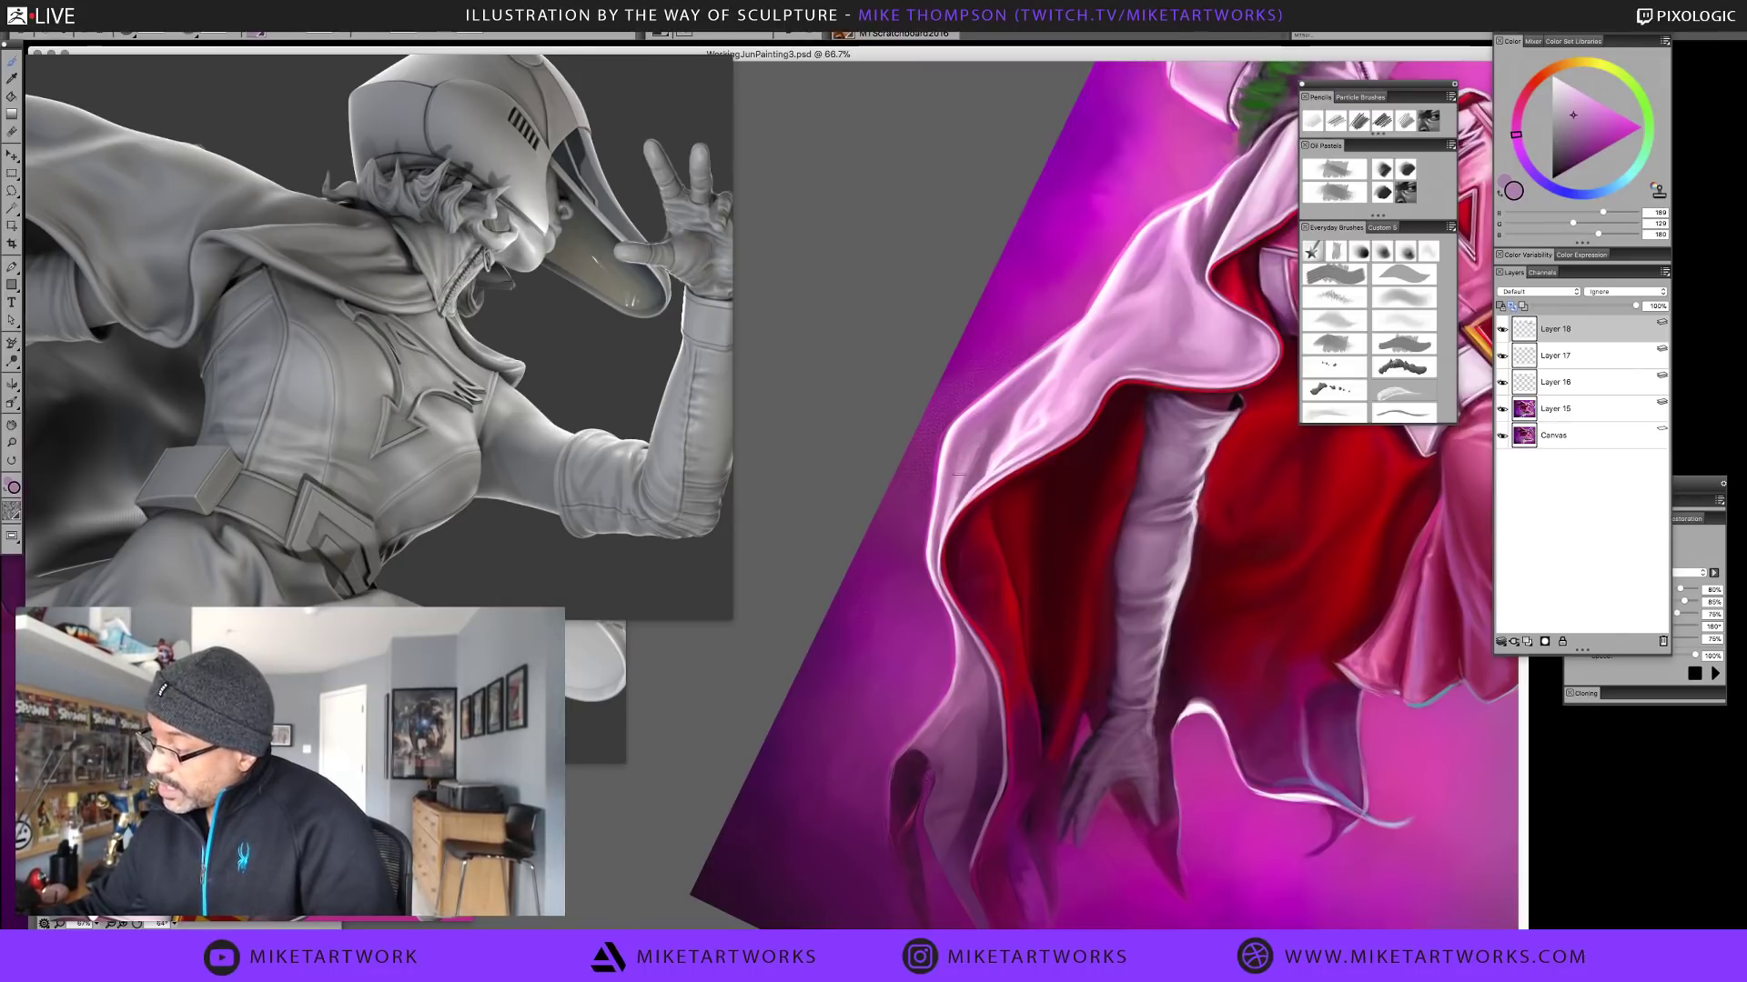
{"action": "left_click", "coordinate": [966, 463], "text": "alt"}
{"action": "left_click", "coordinate": [950, 485], "text": "alt"}
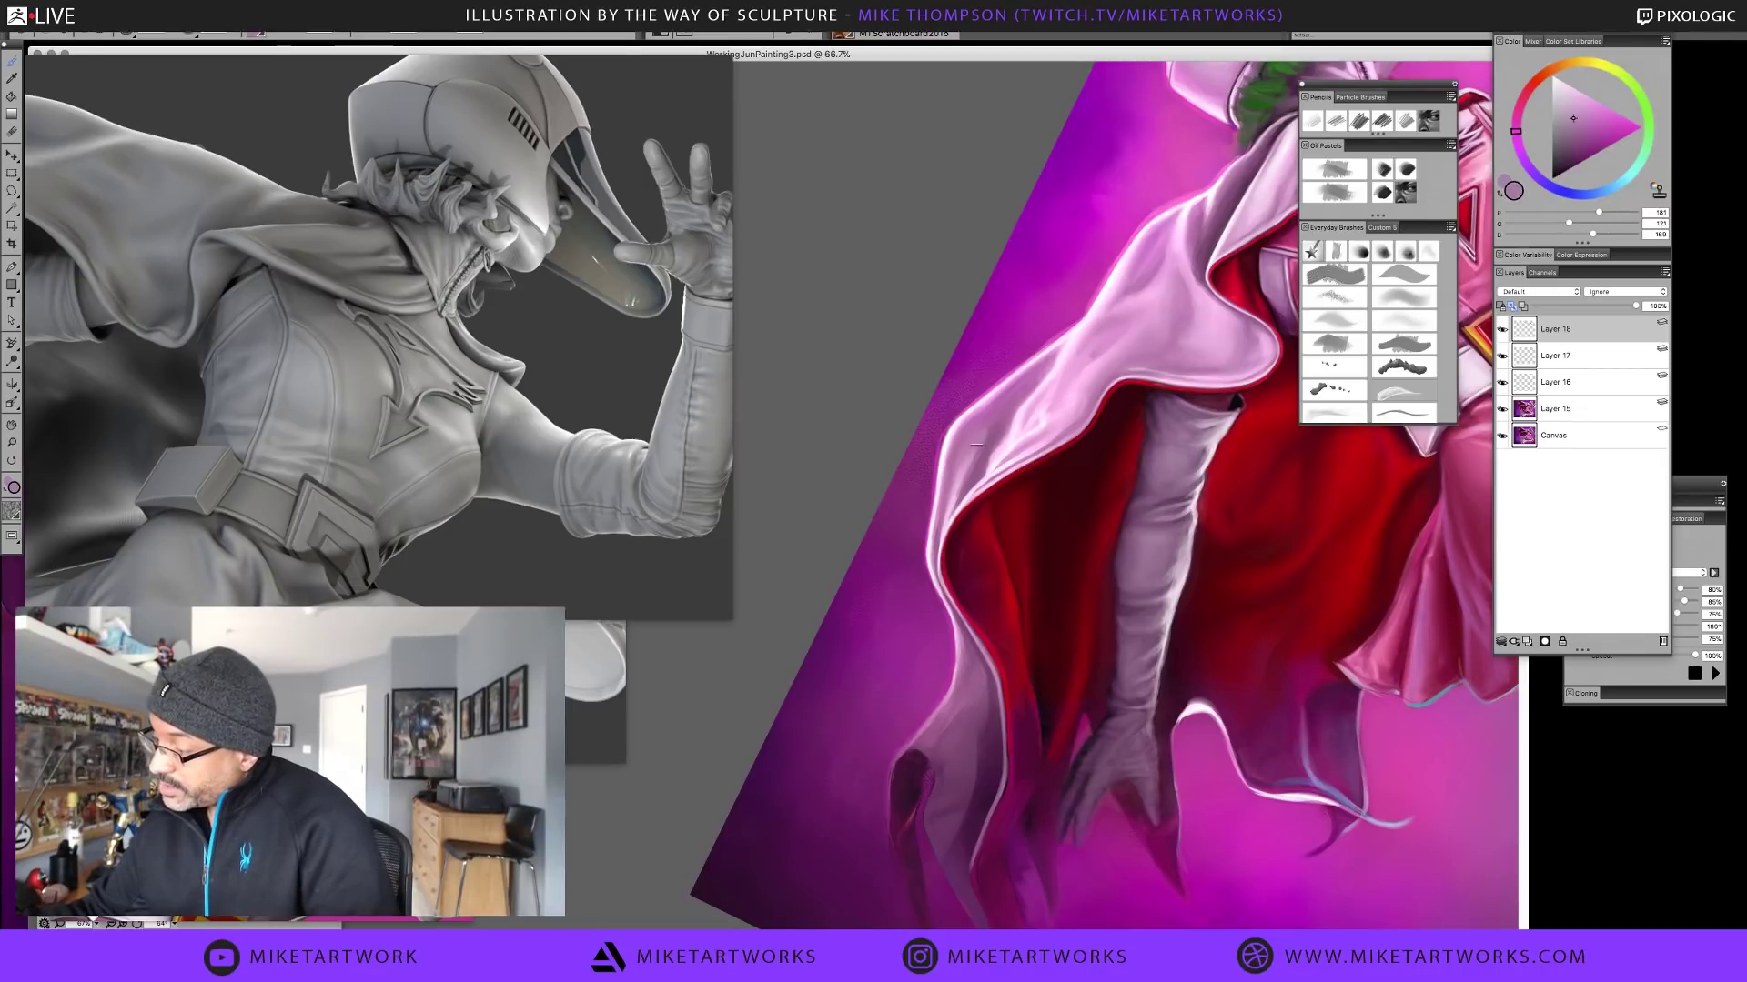
{"action": "left_click", "coordinate": [958, 495], "text": "alt"}
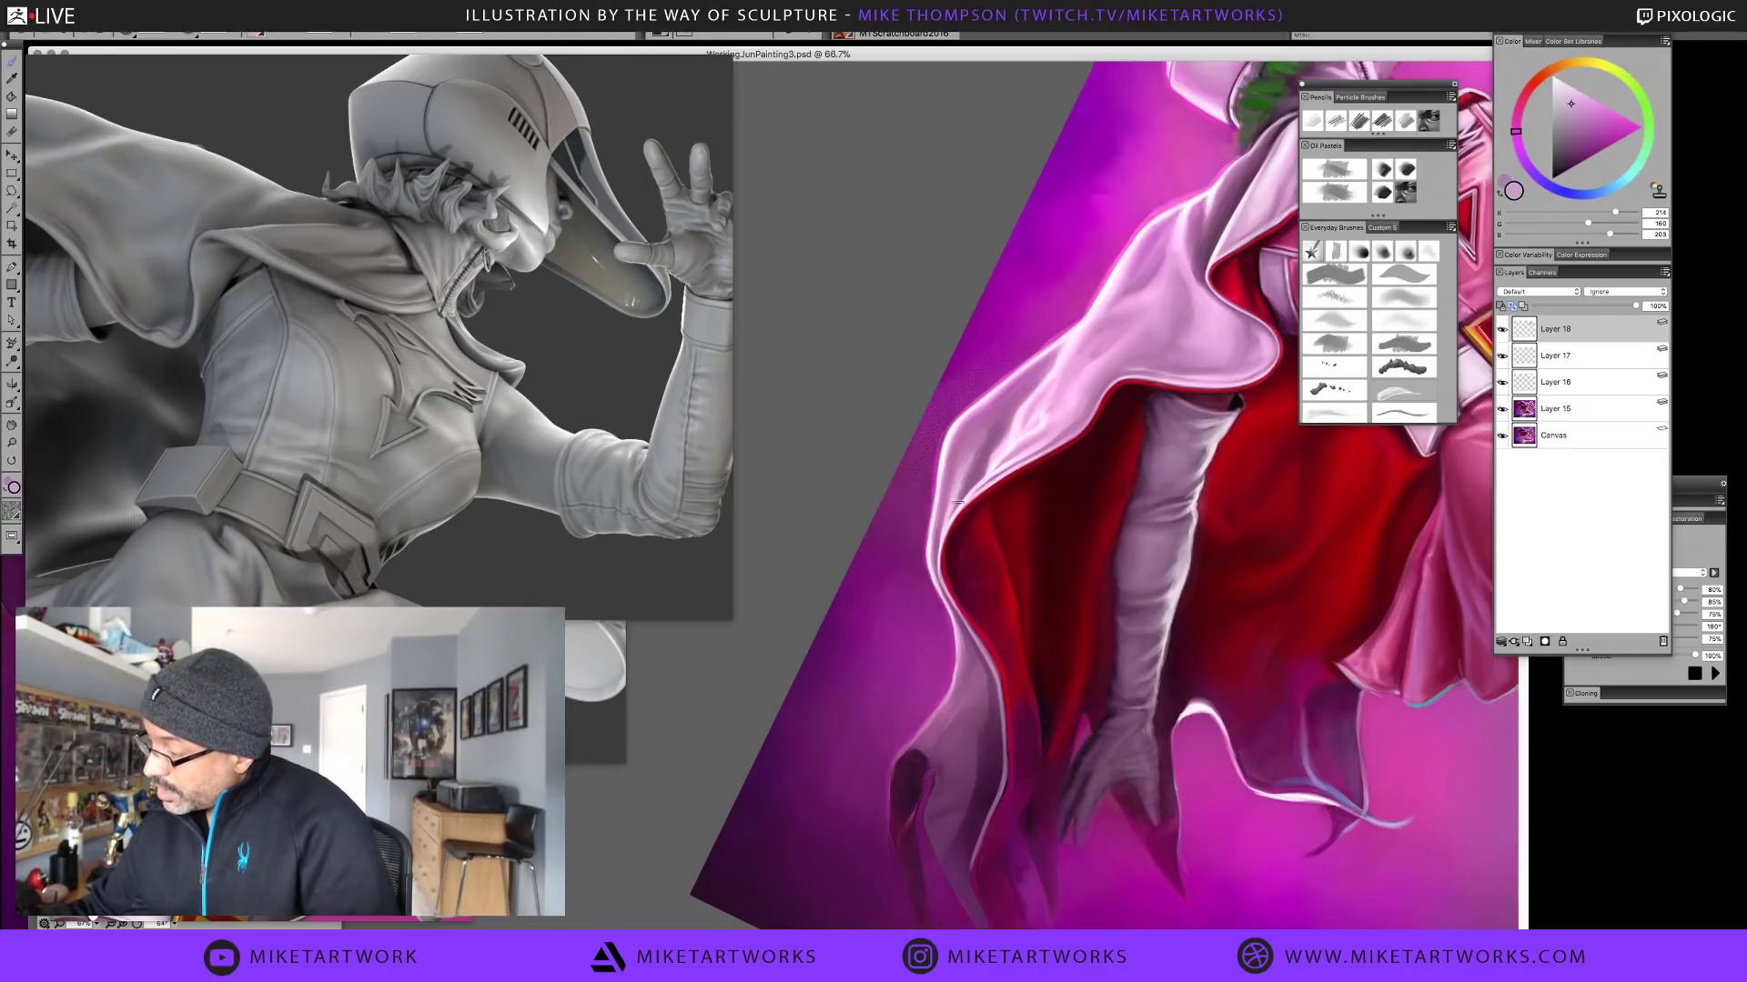
{"action": "left_click", "coordinate": [957, 508], "text": "alt"}
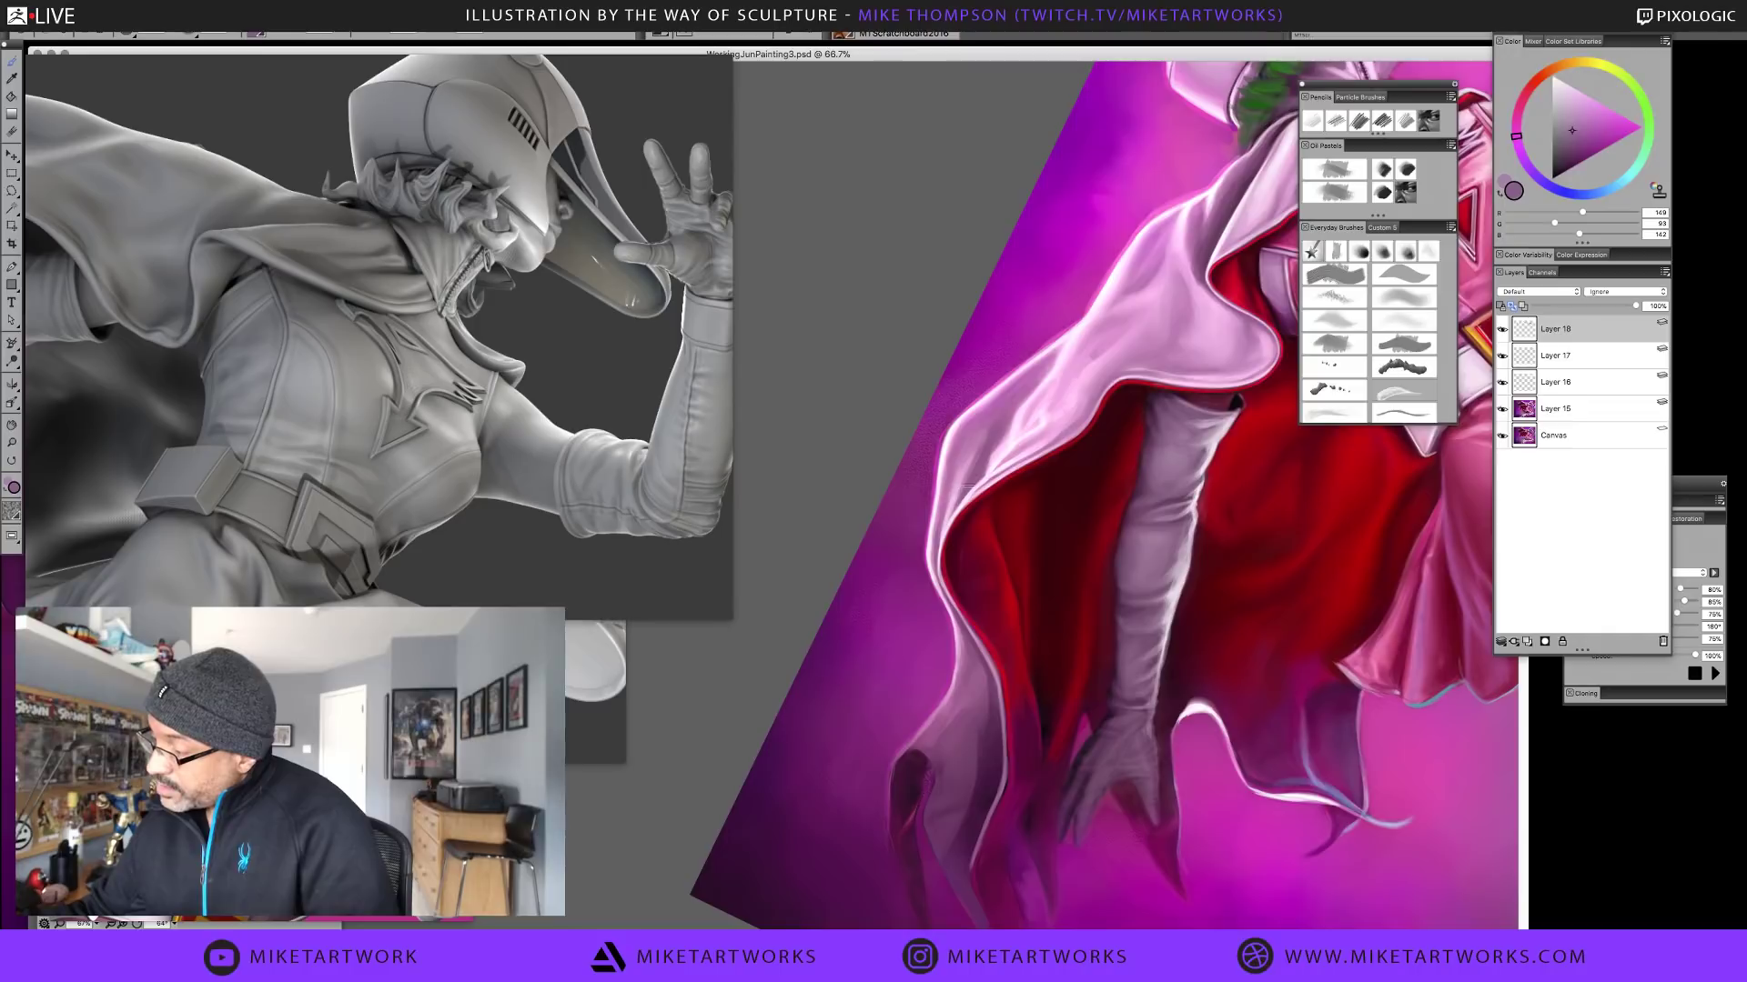
{"action": "left_click", "coordinate": [985, 435], "text": "alt"}
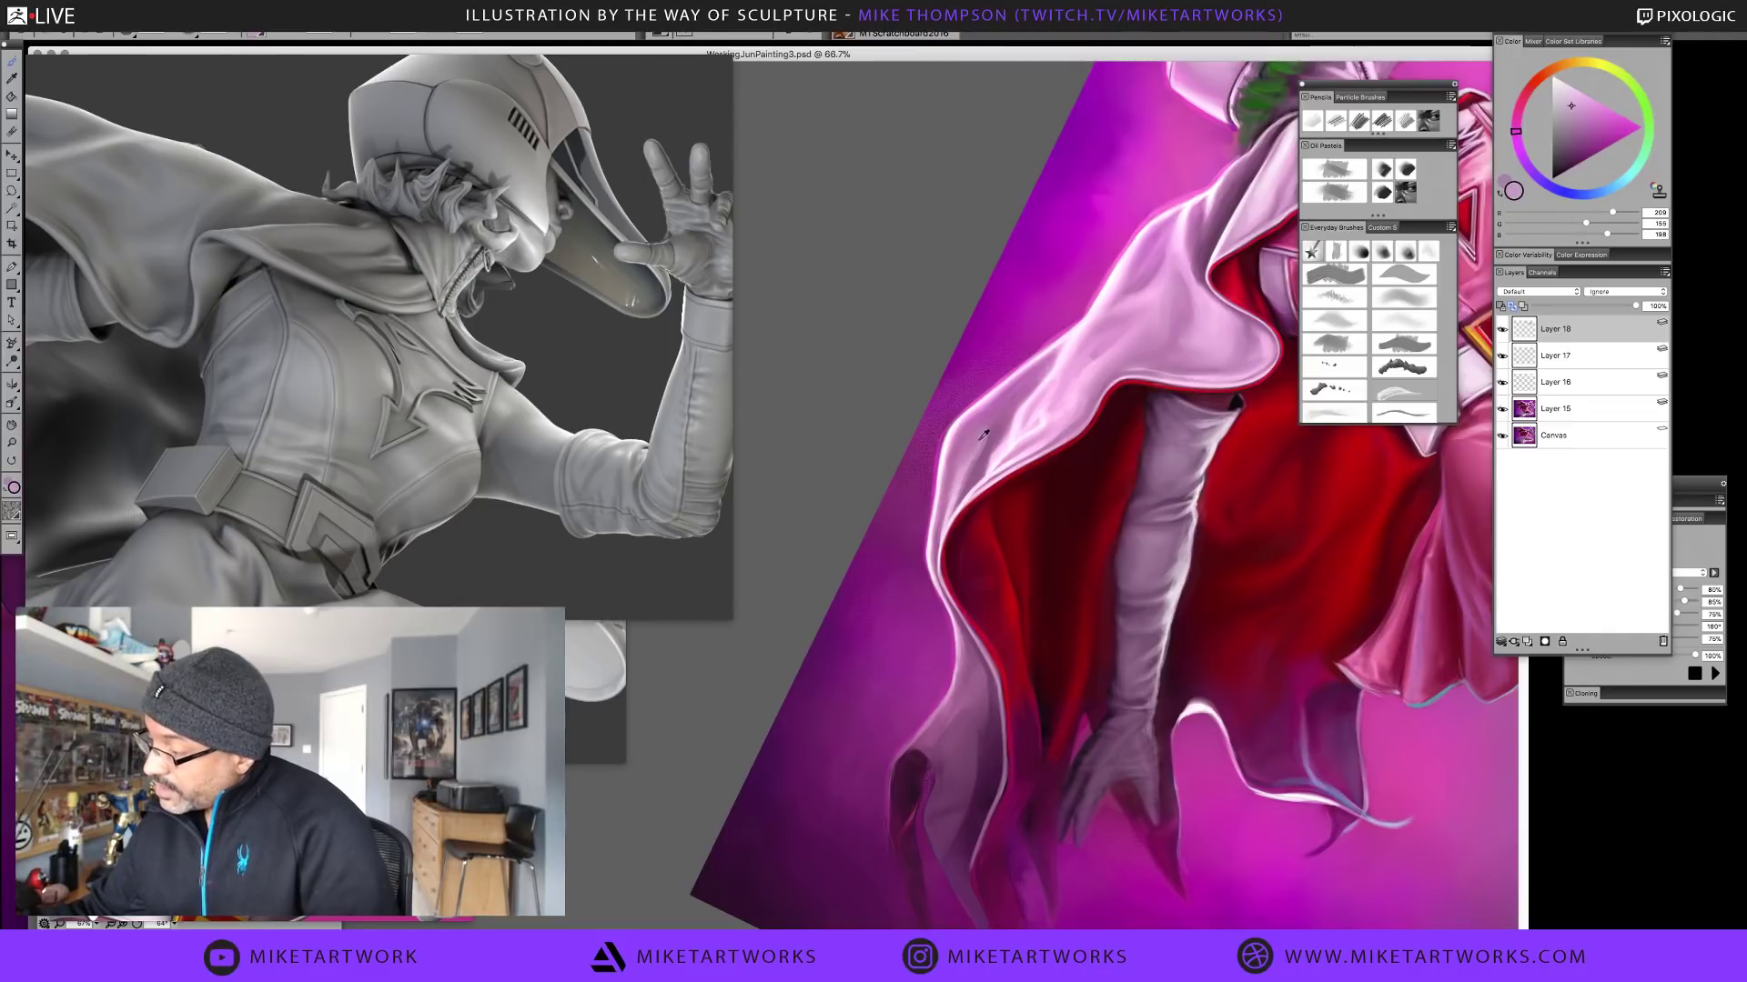
{"action": "left_click", "coordinate": [987, 433], "text": "alt"}
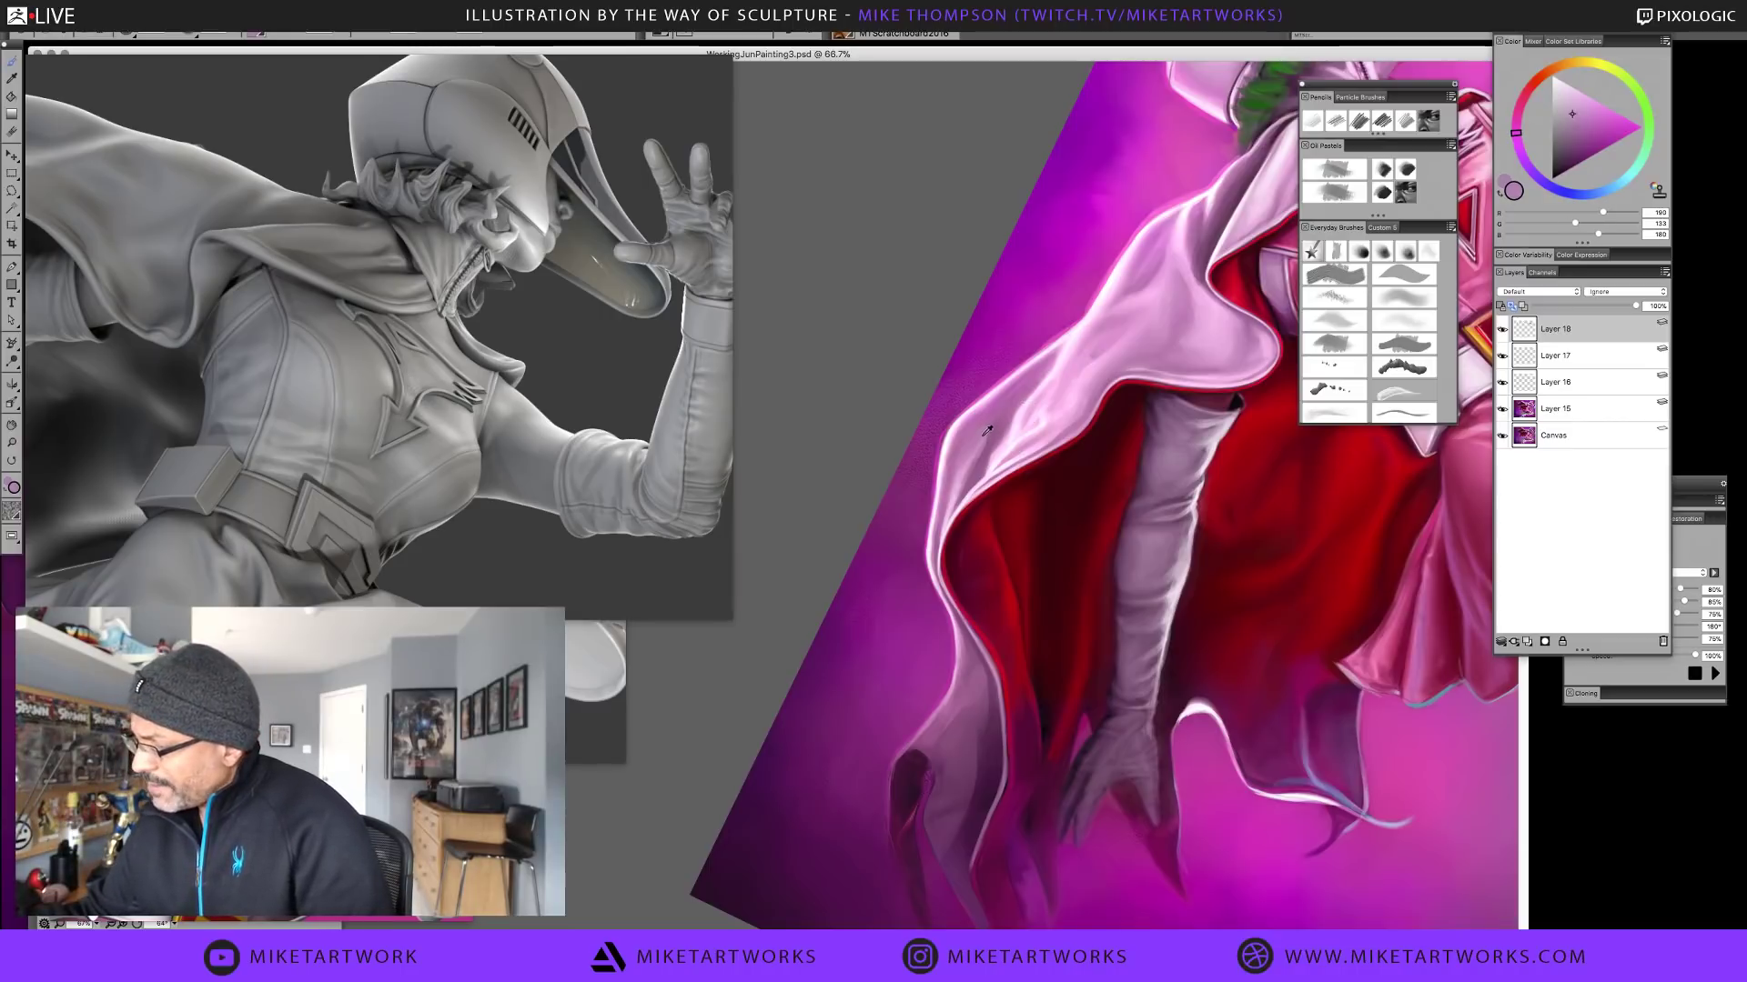
Even out the shading of the fold running from the cape's shoulder edge down to the bend, using sampled mauve tones
{"action": "left_click", "coordinate": [1021, 386], "text": "alt"}
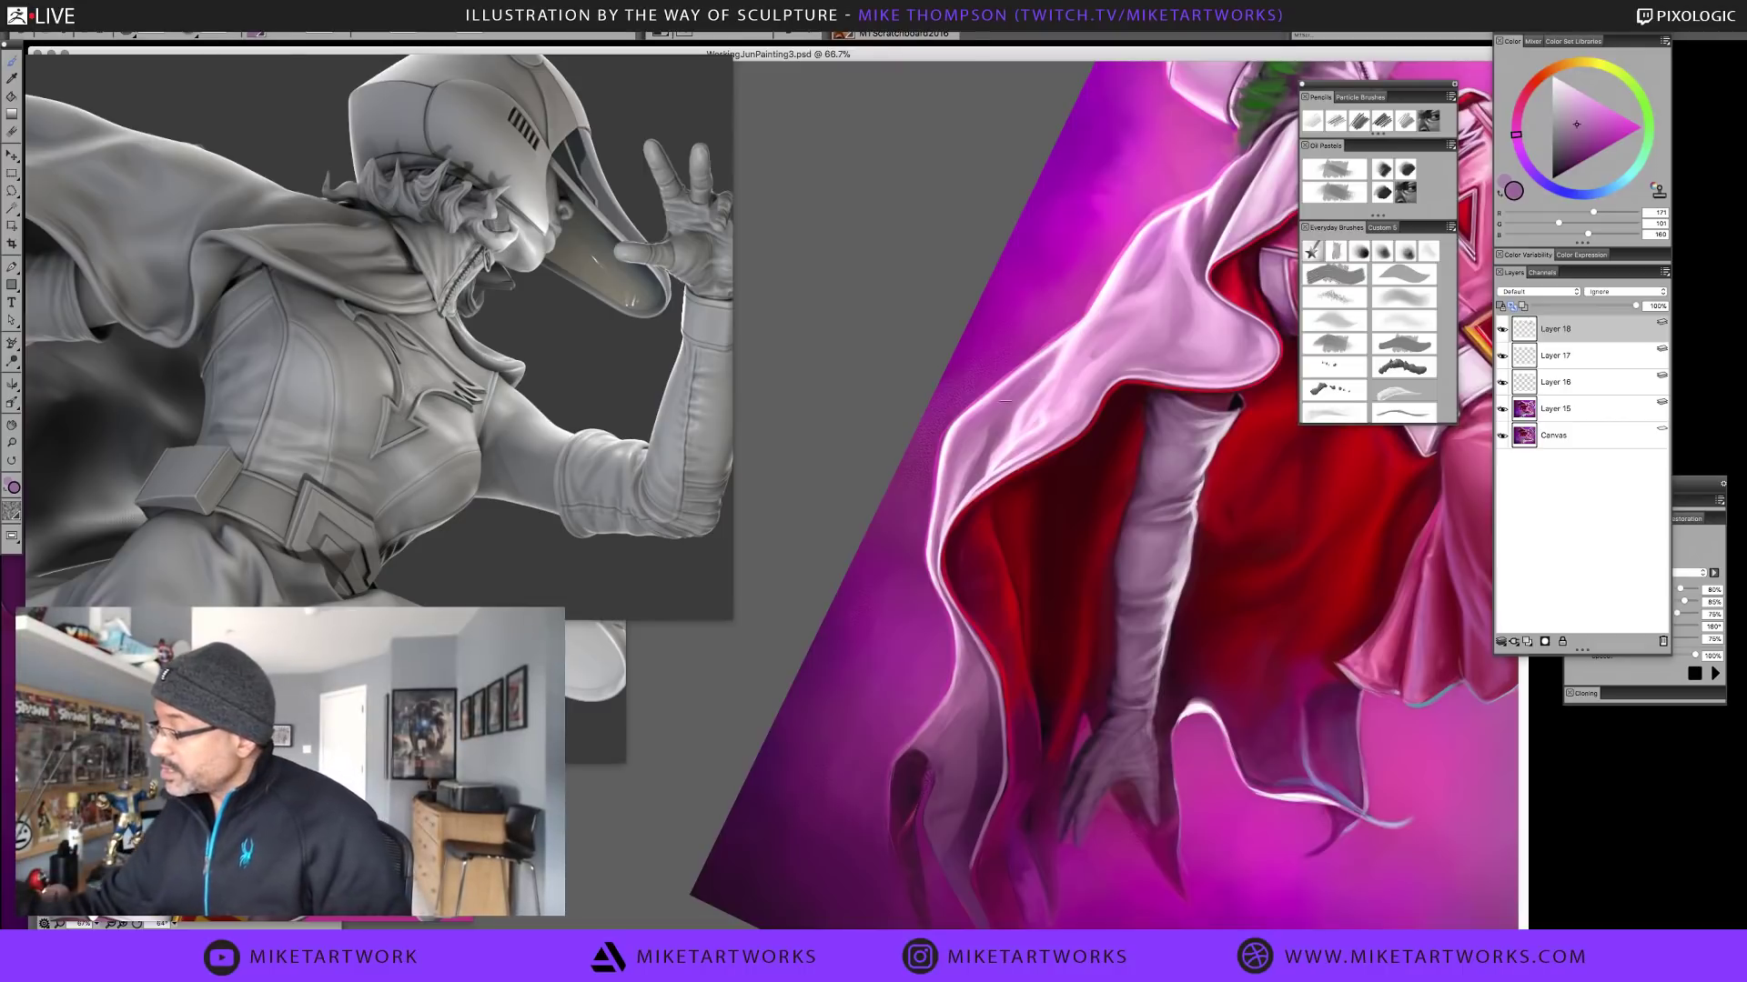
{"action": "left_click", "coordinate": [975, 454], "text": "alt"}
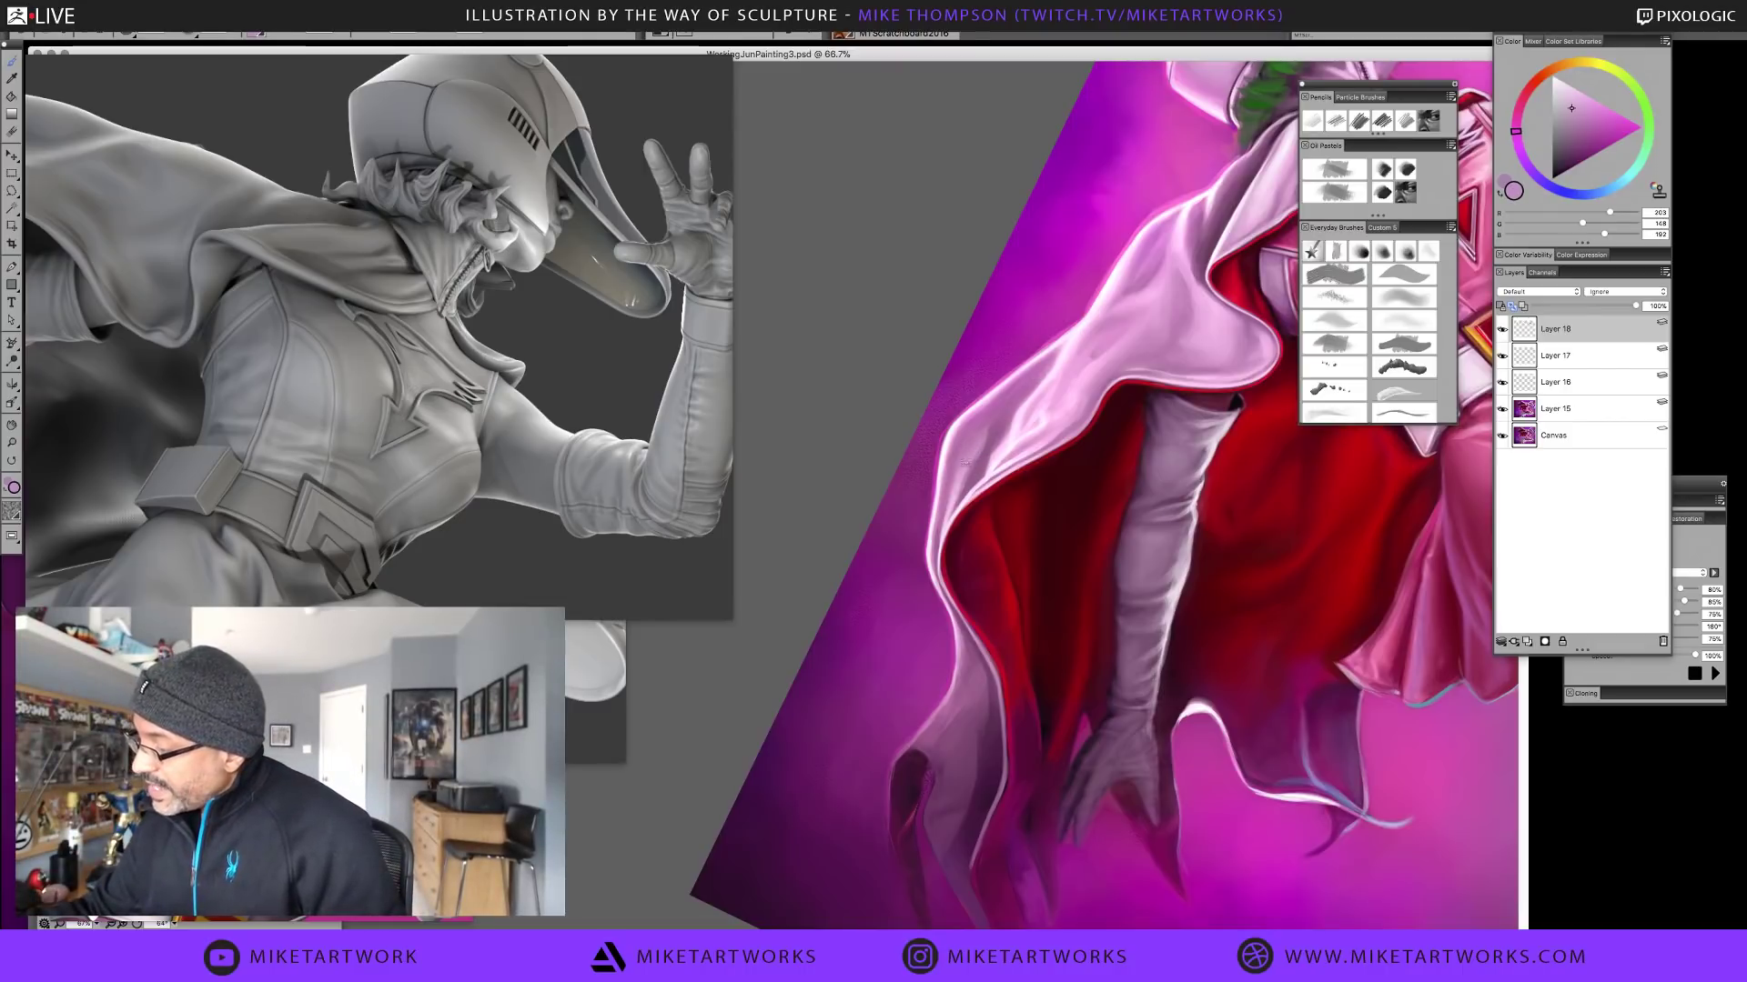
{"action": "left_click", "coordinate": [984, 435], "text": "alt"}
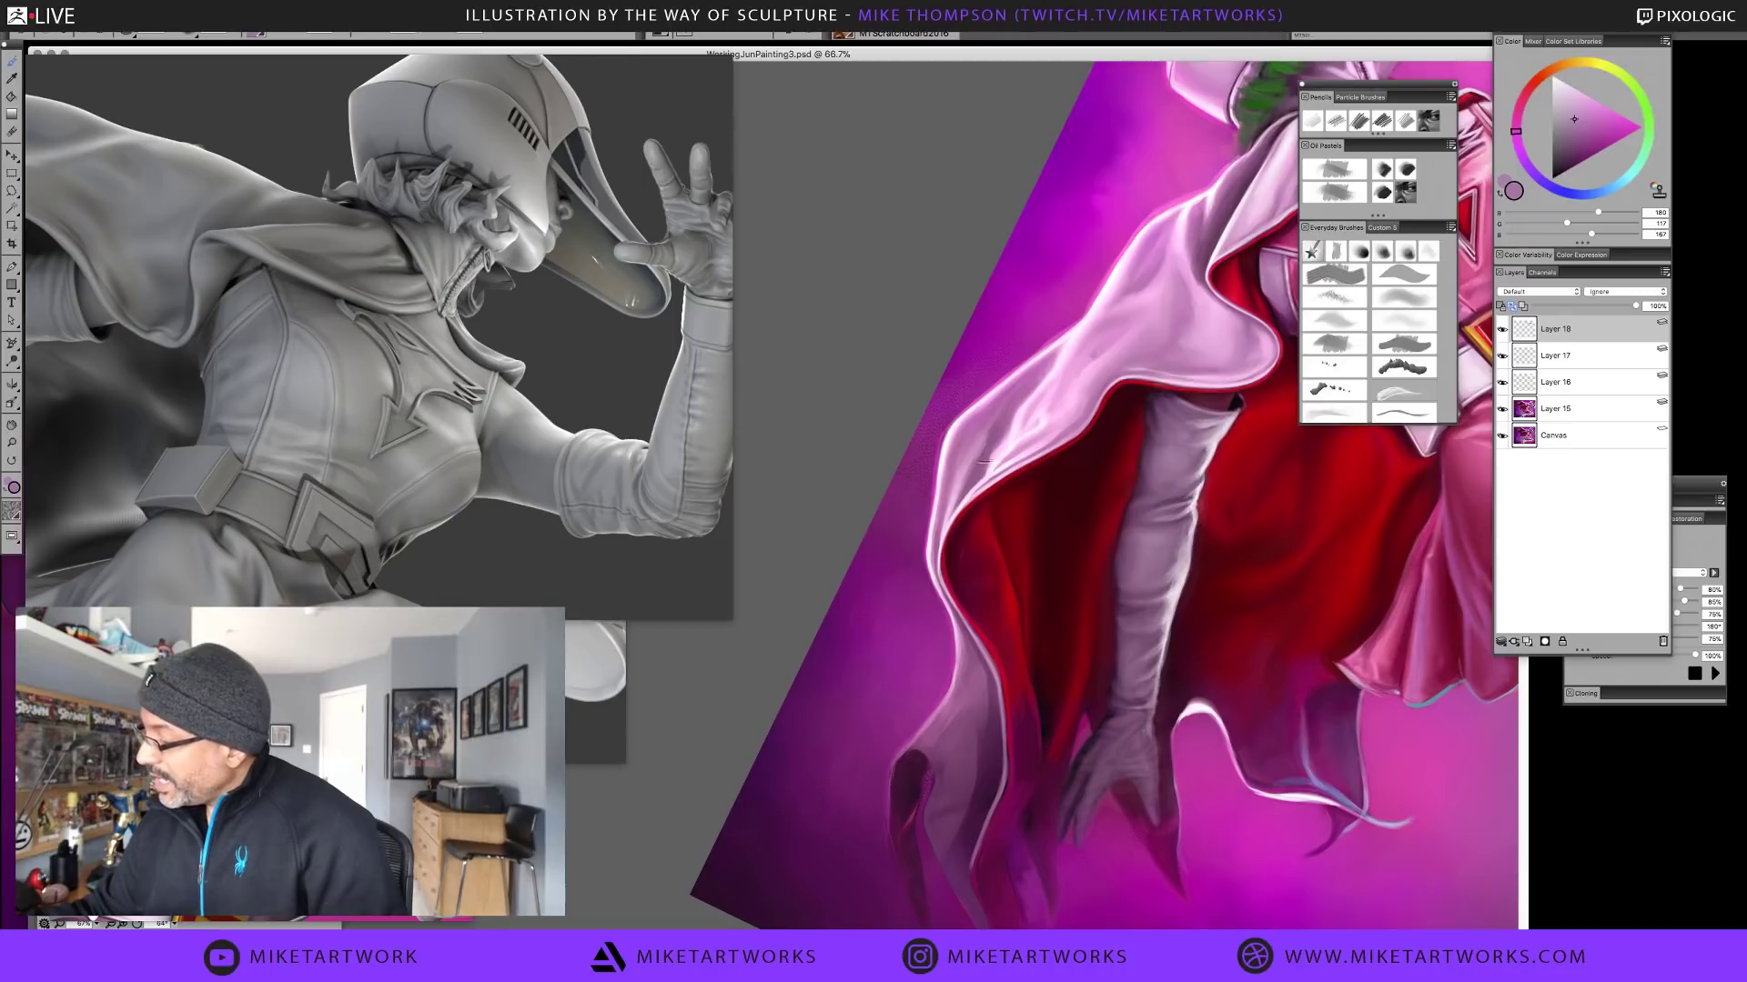
{"action": "left_click", "coordinate": [976, 464], "text": "alt"}
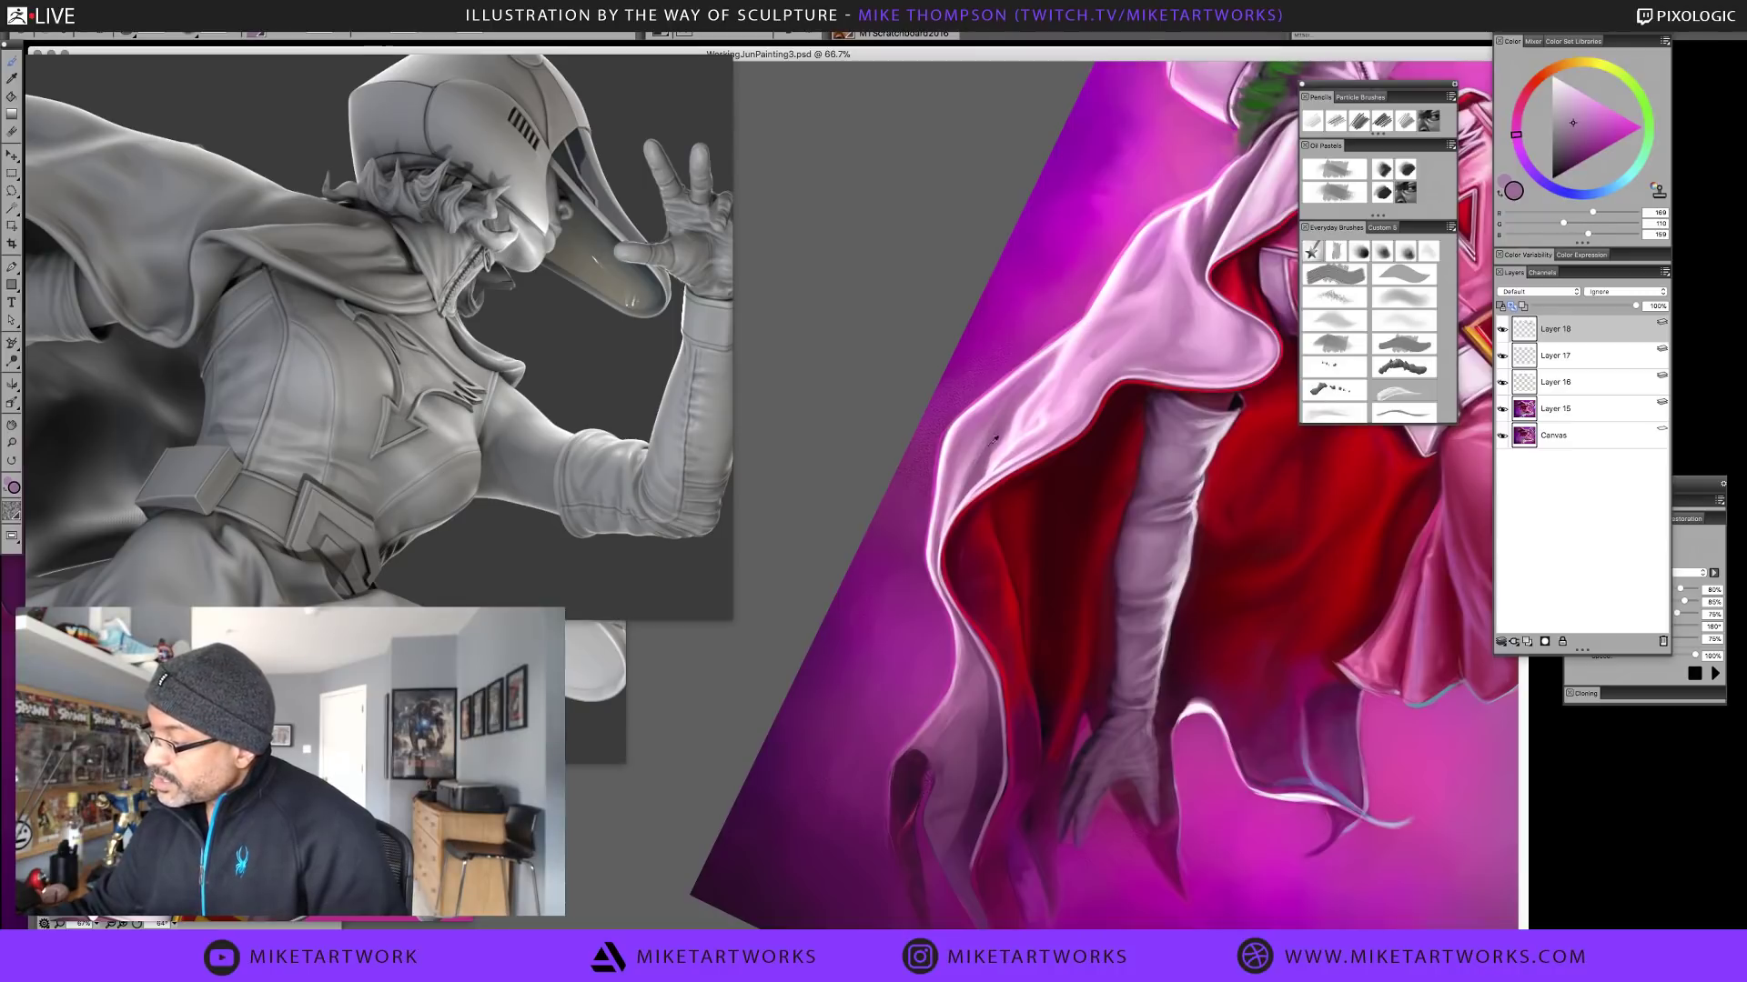
{"action": "left_click", "coordinate": [974, 459], "text": "alt"}
{"action": "left_click", "coordinate": [985, 440], "text": "alt"}
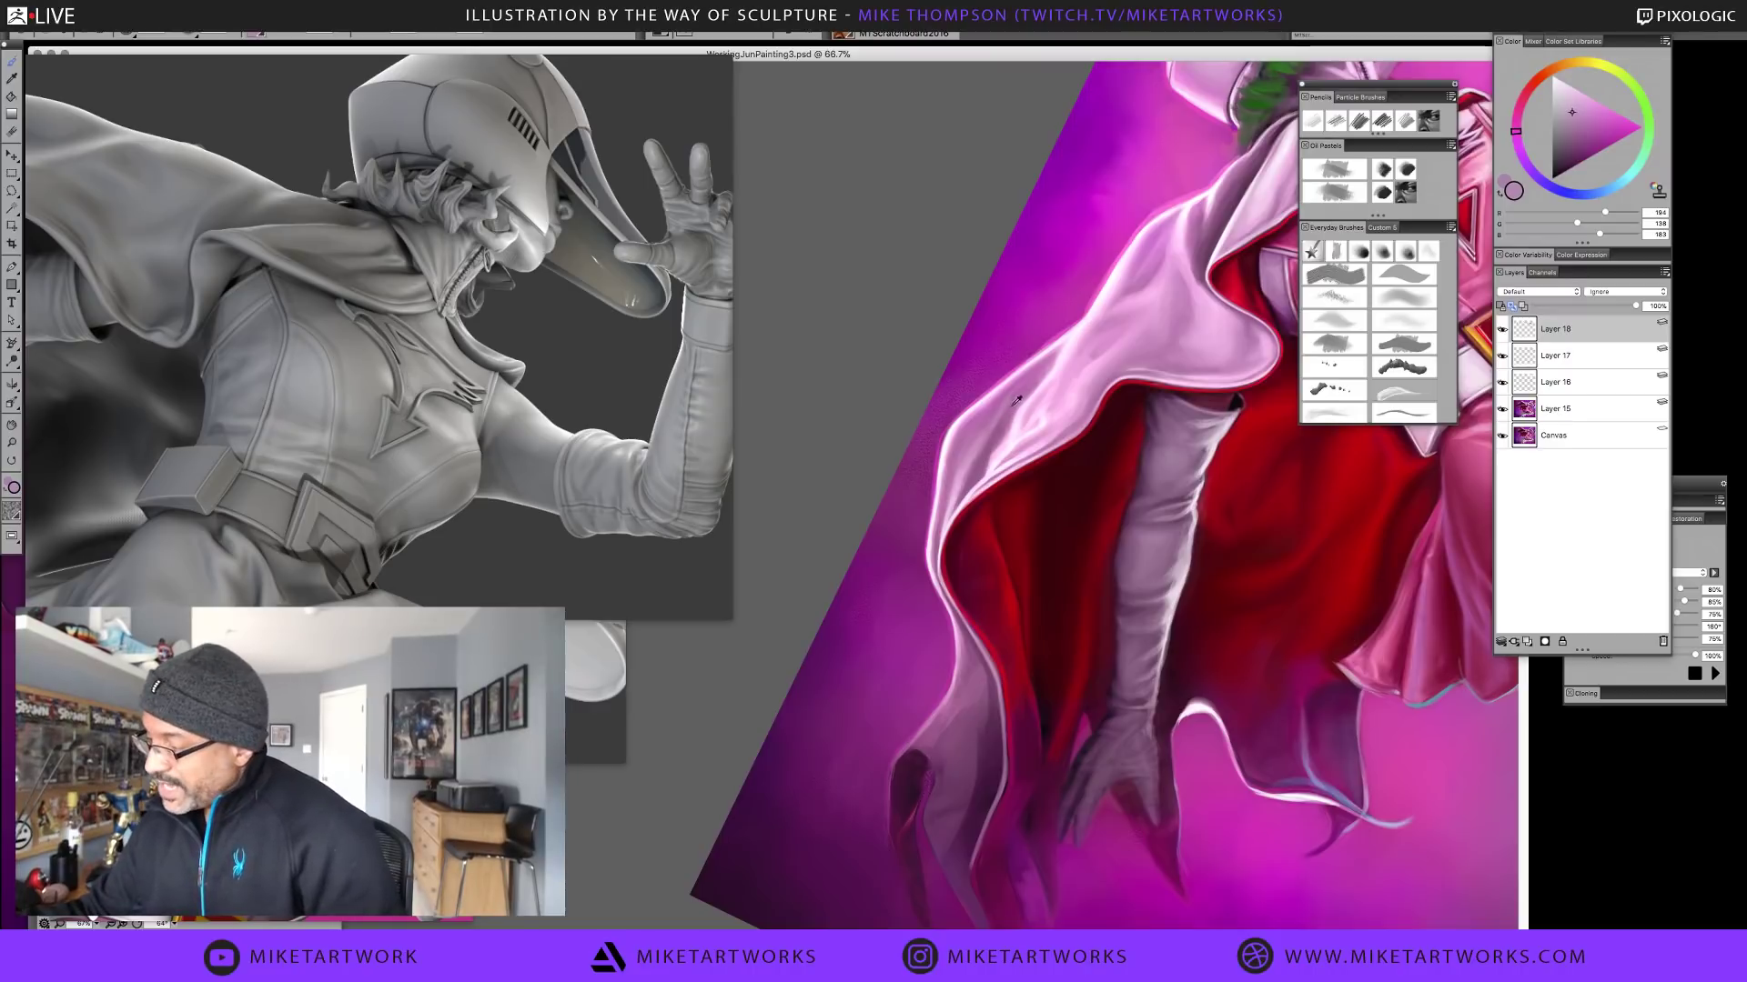
Blend the upper part of the fold beneath the cape's outer rim with sampled muted mauves
{"action": "left_click", "coordinate": [1002, 403], "text": "alt"}
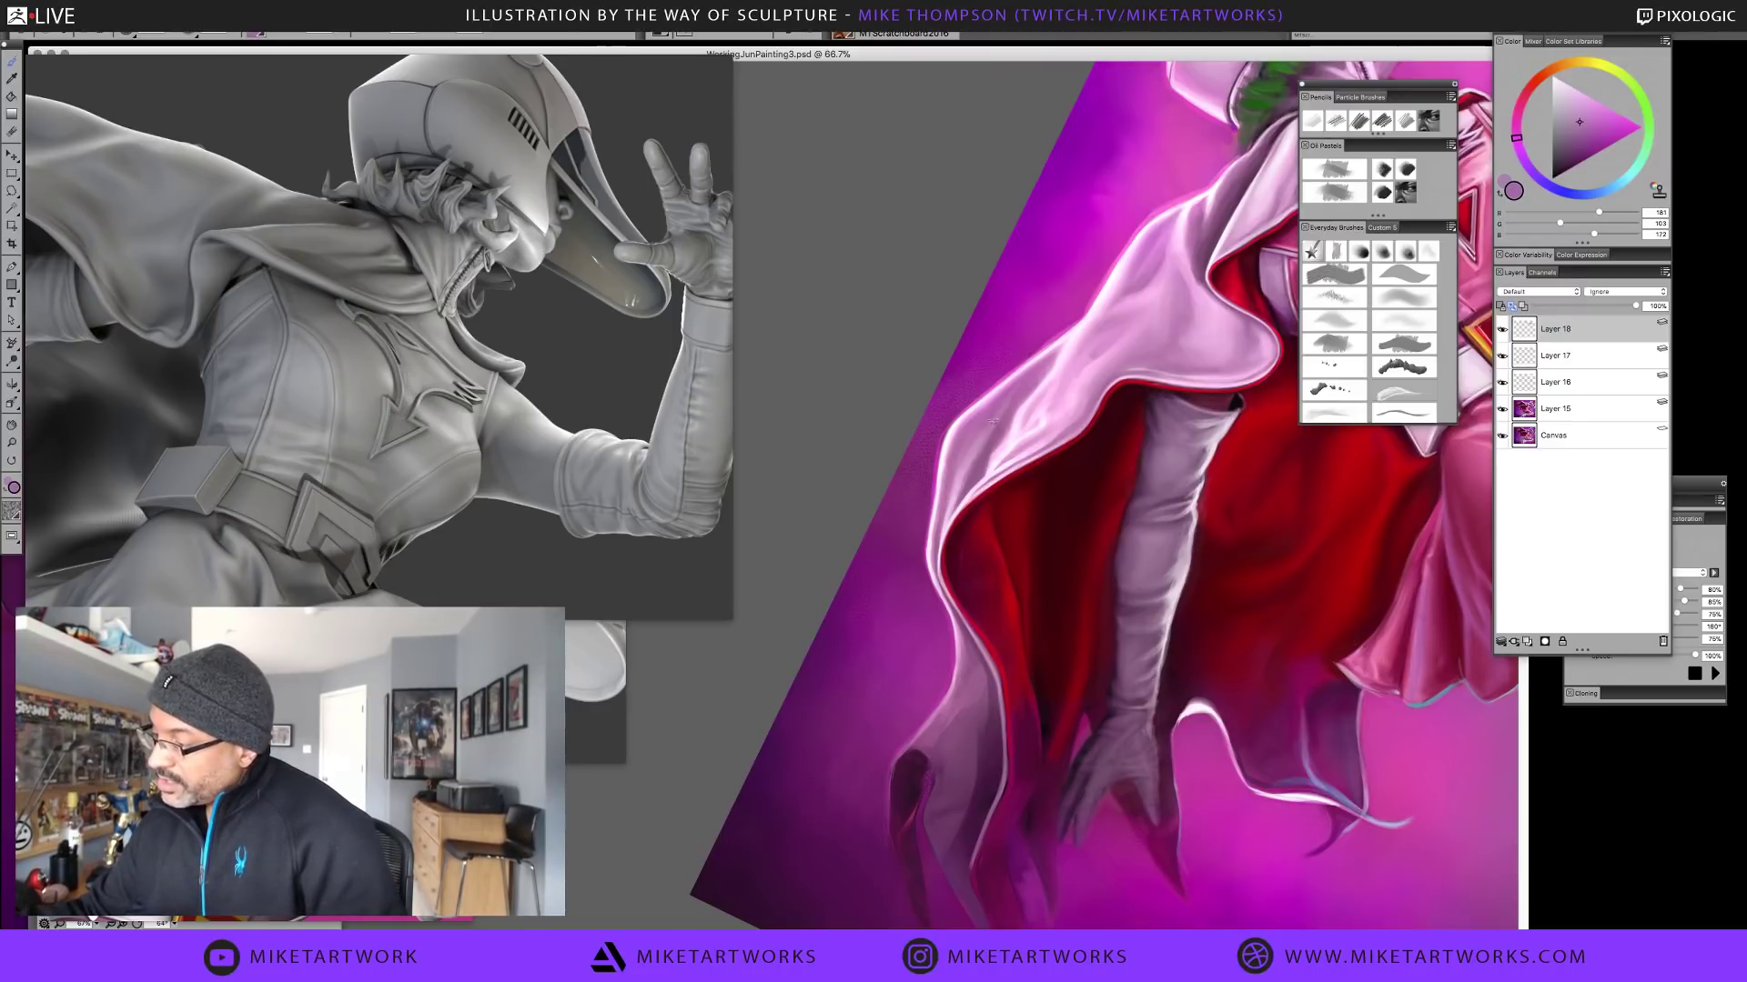
{"action": "left_click", "coordinate": [998, 423], "text": "alt"}
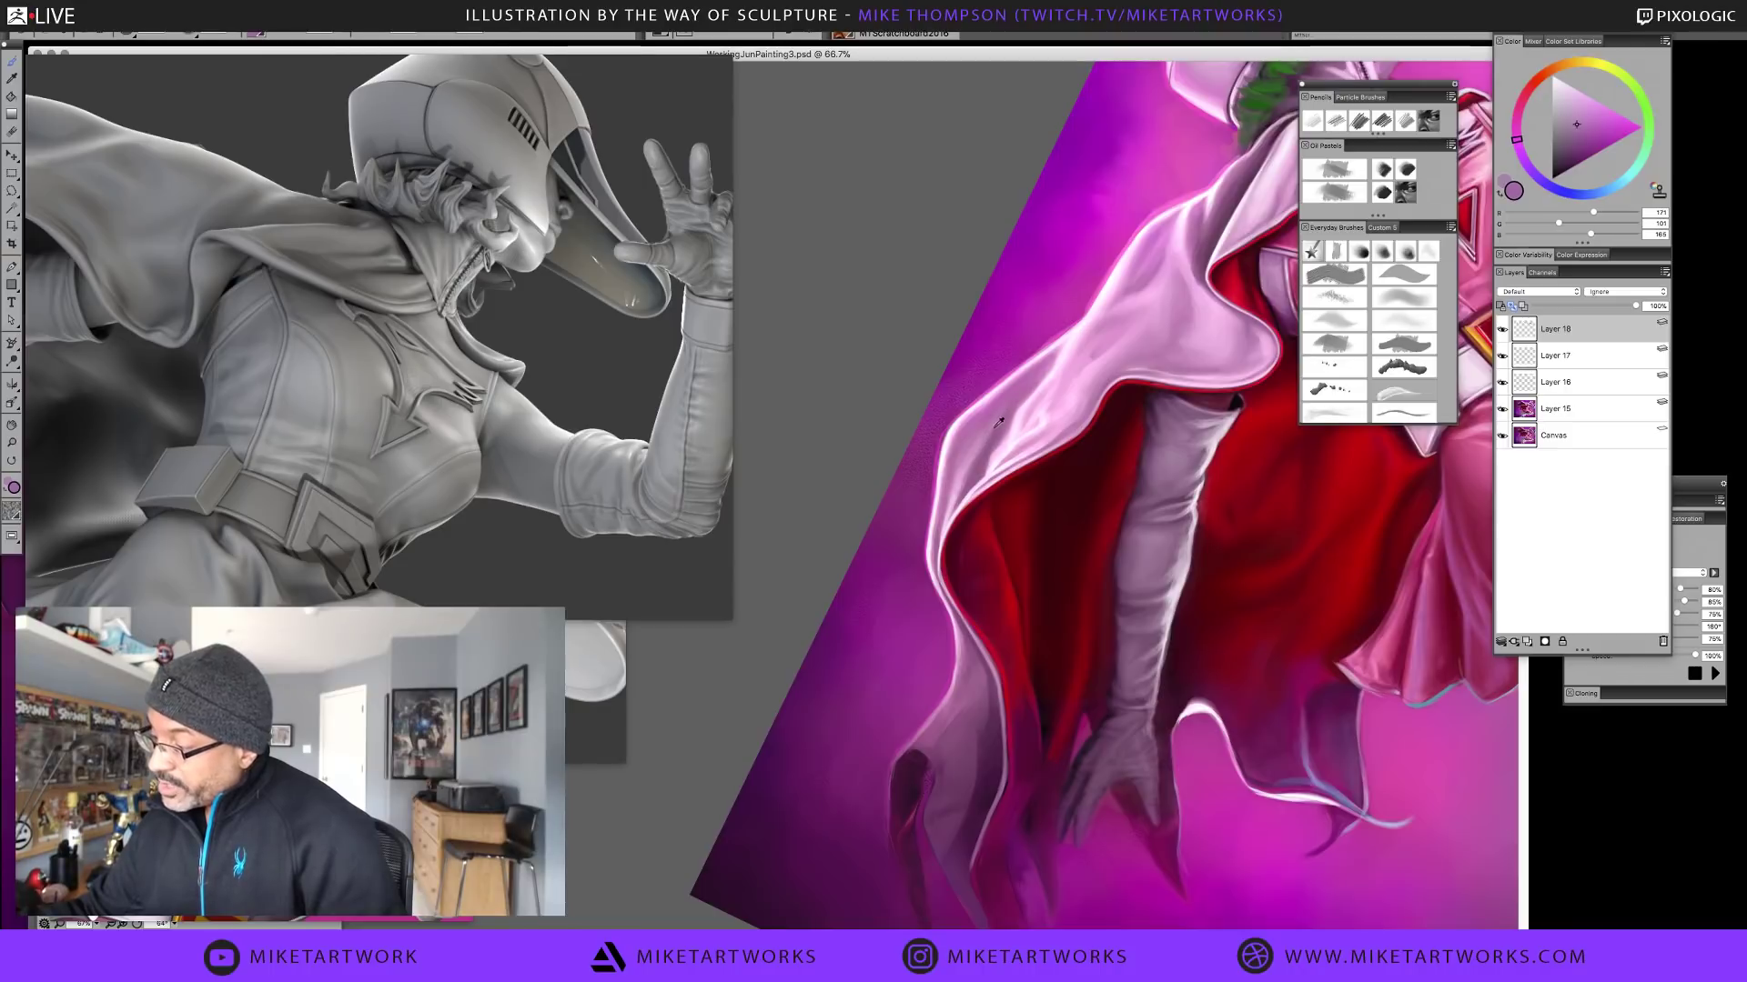
{"action": "left_click", "coordinate": [993, 421], "text": "alt"}
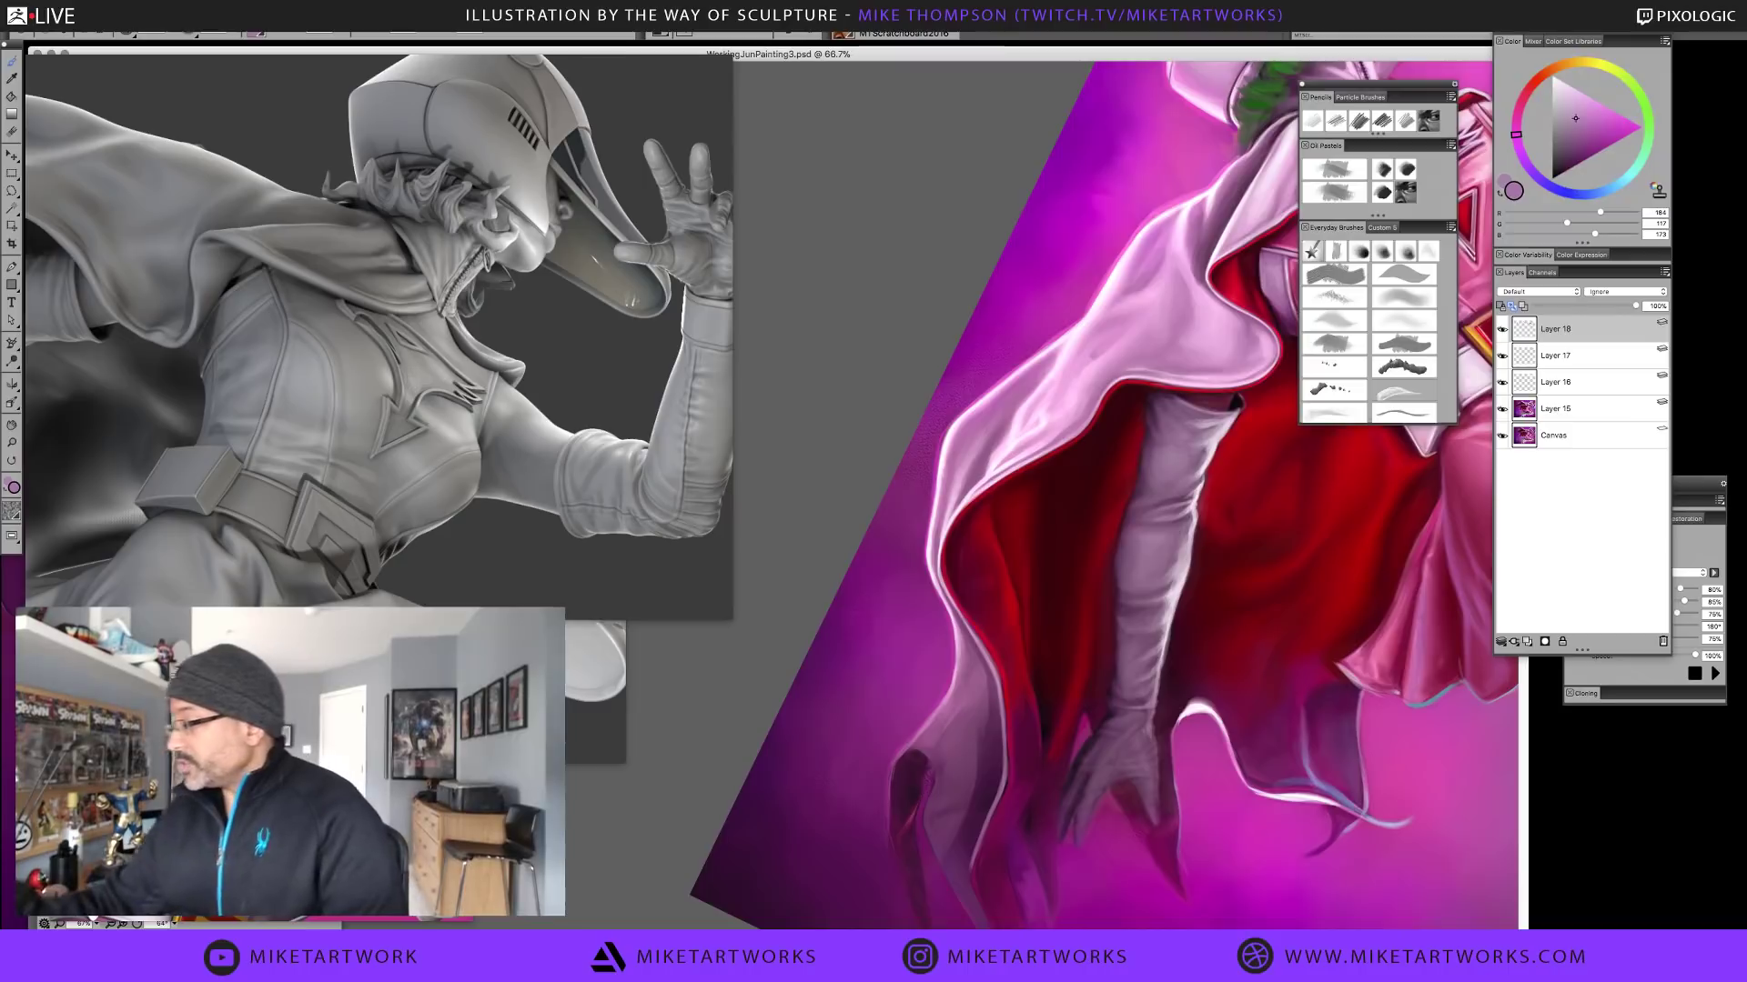
Refine the cape's pale border above the red lining at the bend with sampled pale pink and near-white
{"action": "left_click", "coordinate": [948, 527], "text": "alt"}
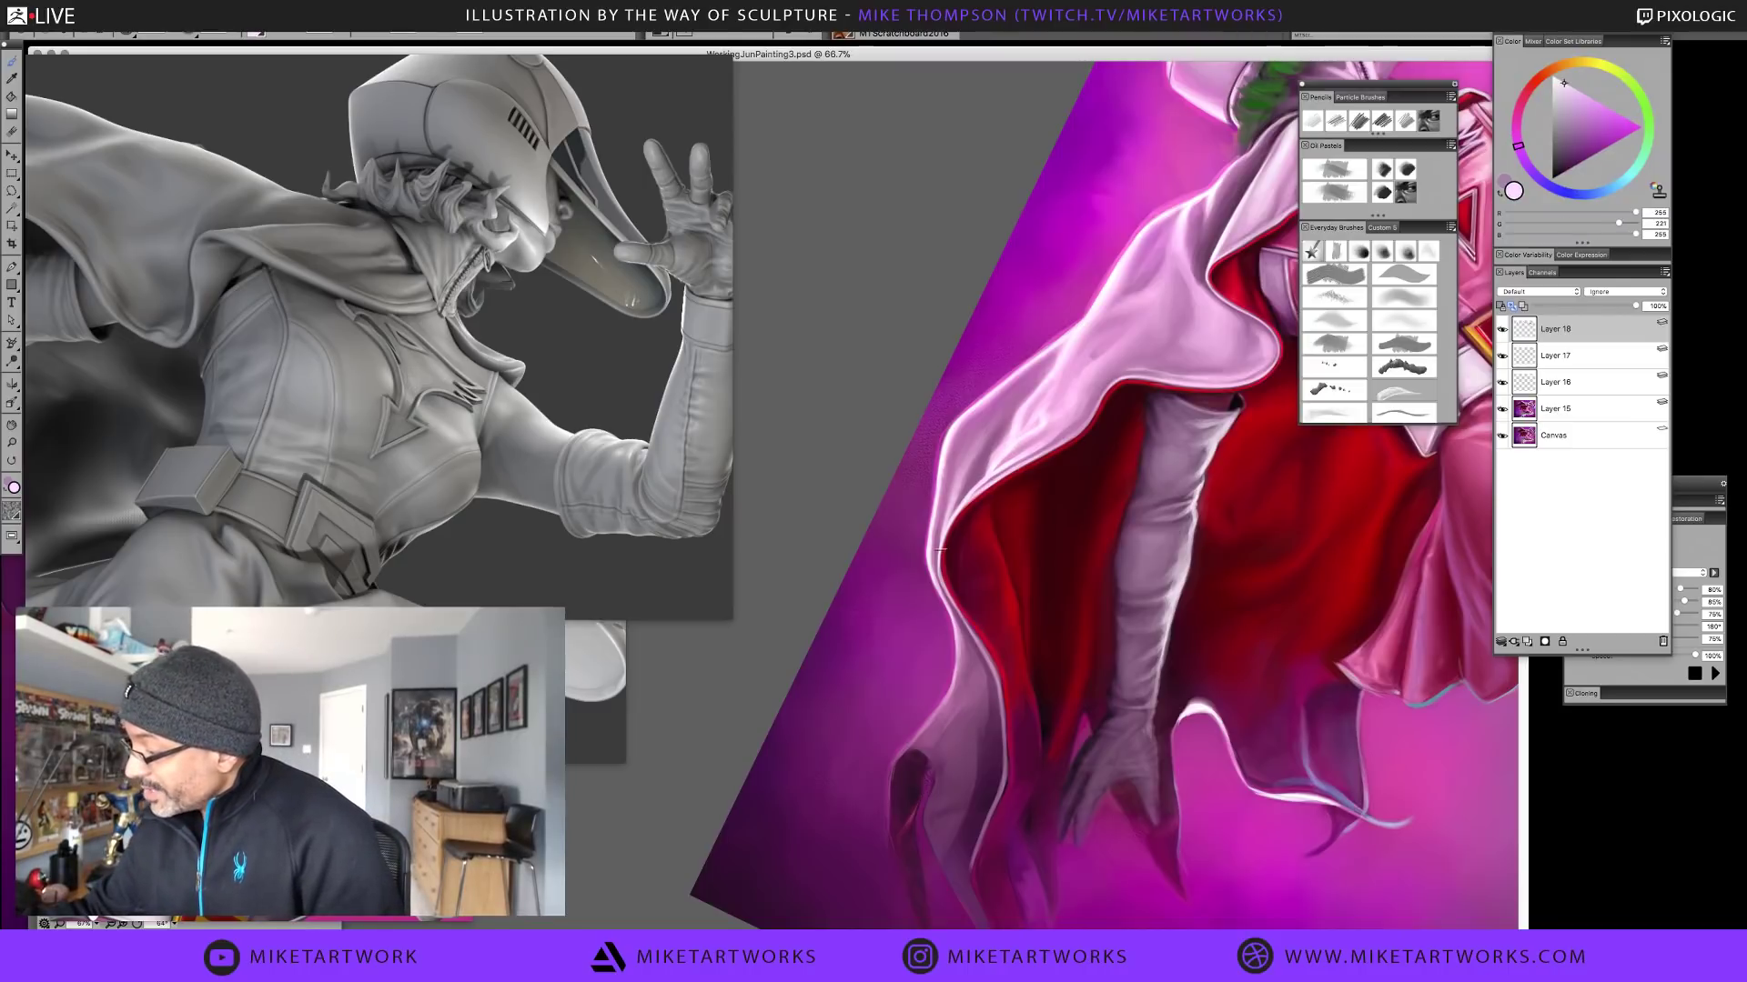
{"action": "left_click", "coordinate": [954, 499], "text": "alt"}
{"action": "left_click", "coordinate": [979, 455], "text": "alt"}
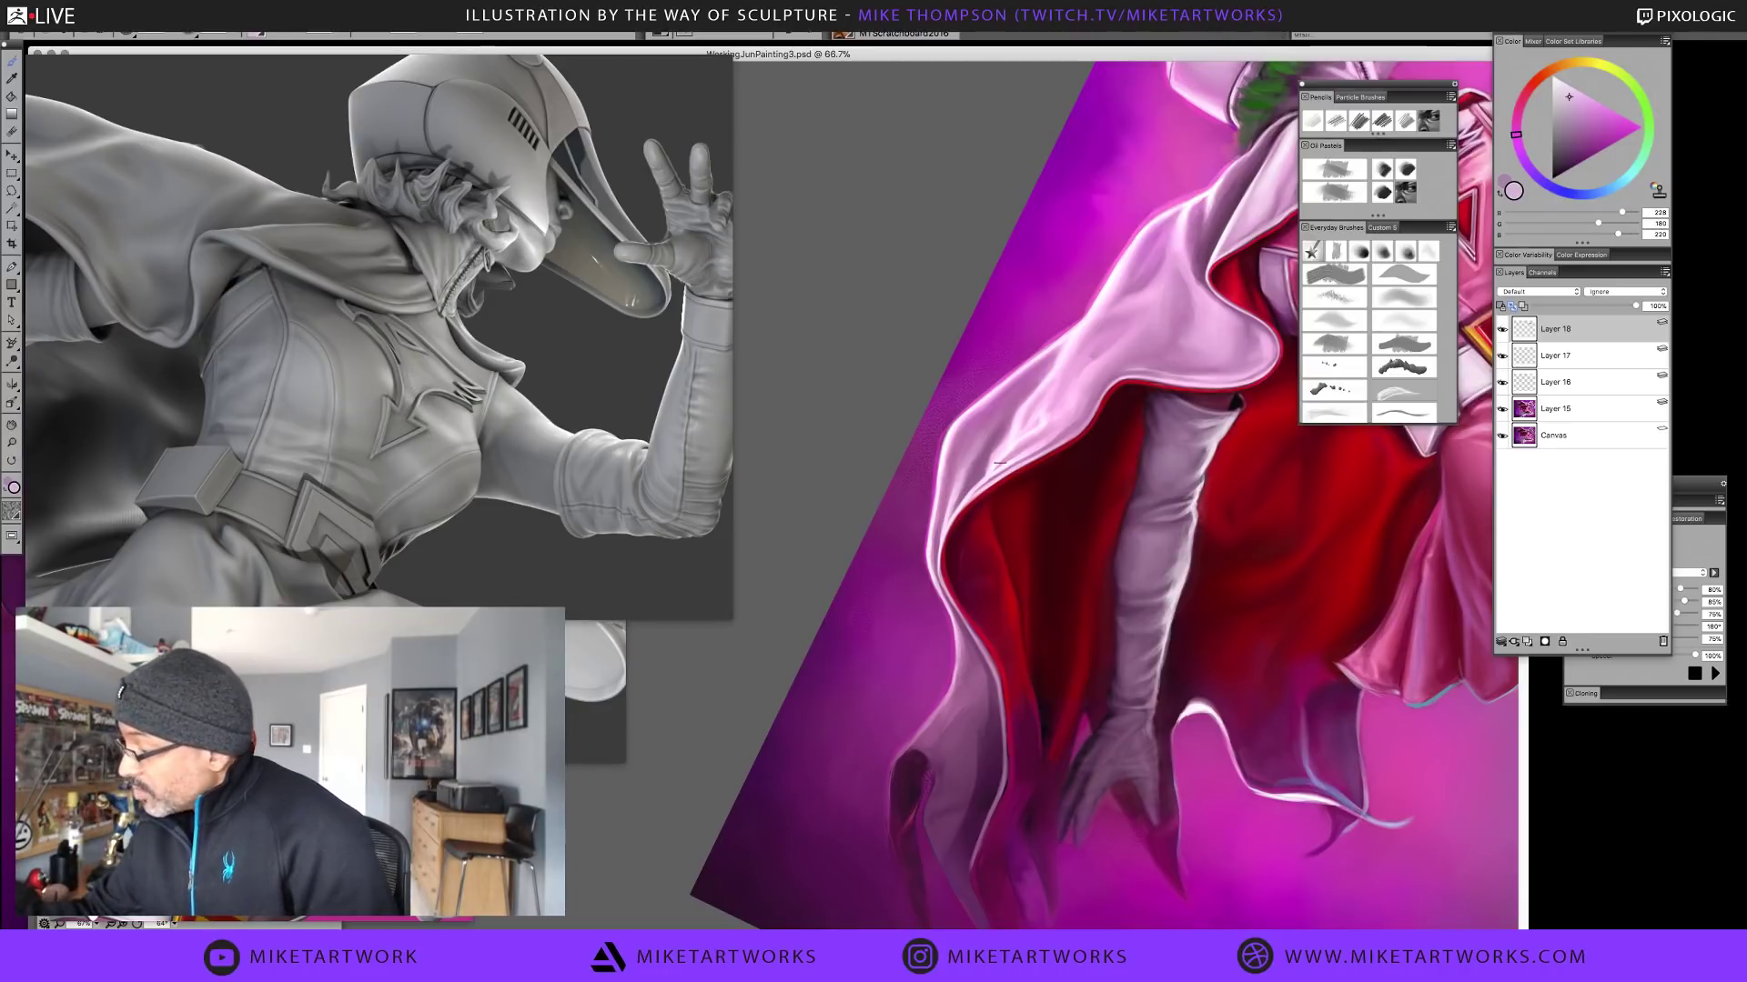
{"action": "left_click", "coordinate": [999, 464], "text": "alt"}
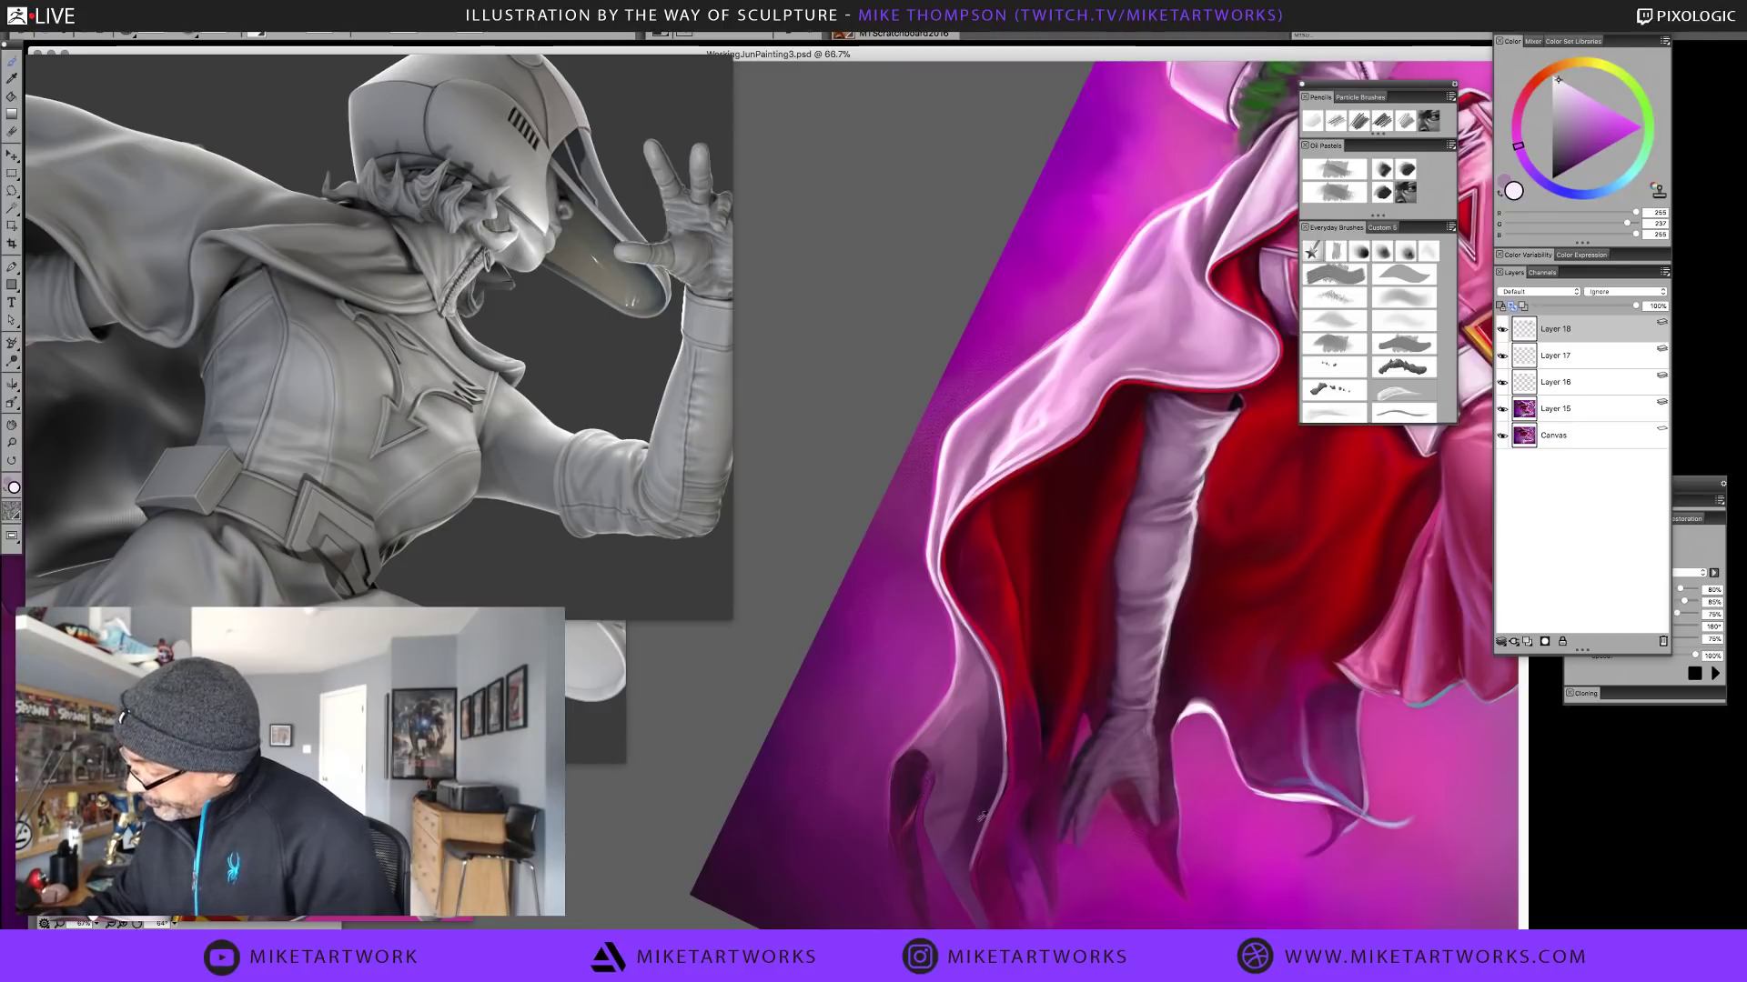
Blend the cape's hanging outer fold above its curled lower end with sampled dark purple and light mauve tones
{"action": "left_click", "coordinate": [1006, 723], "text": "alt"}
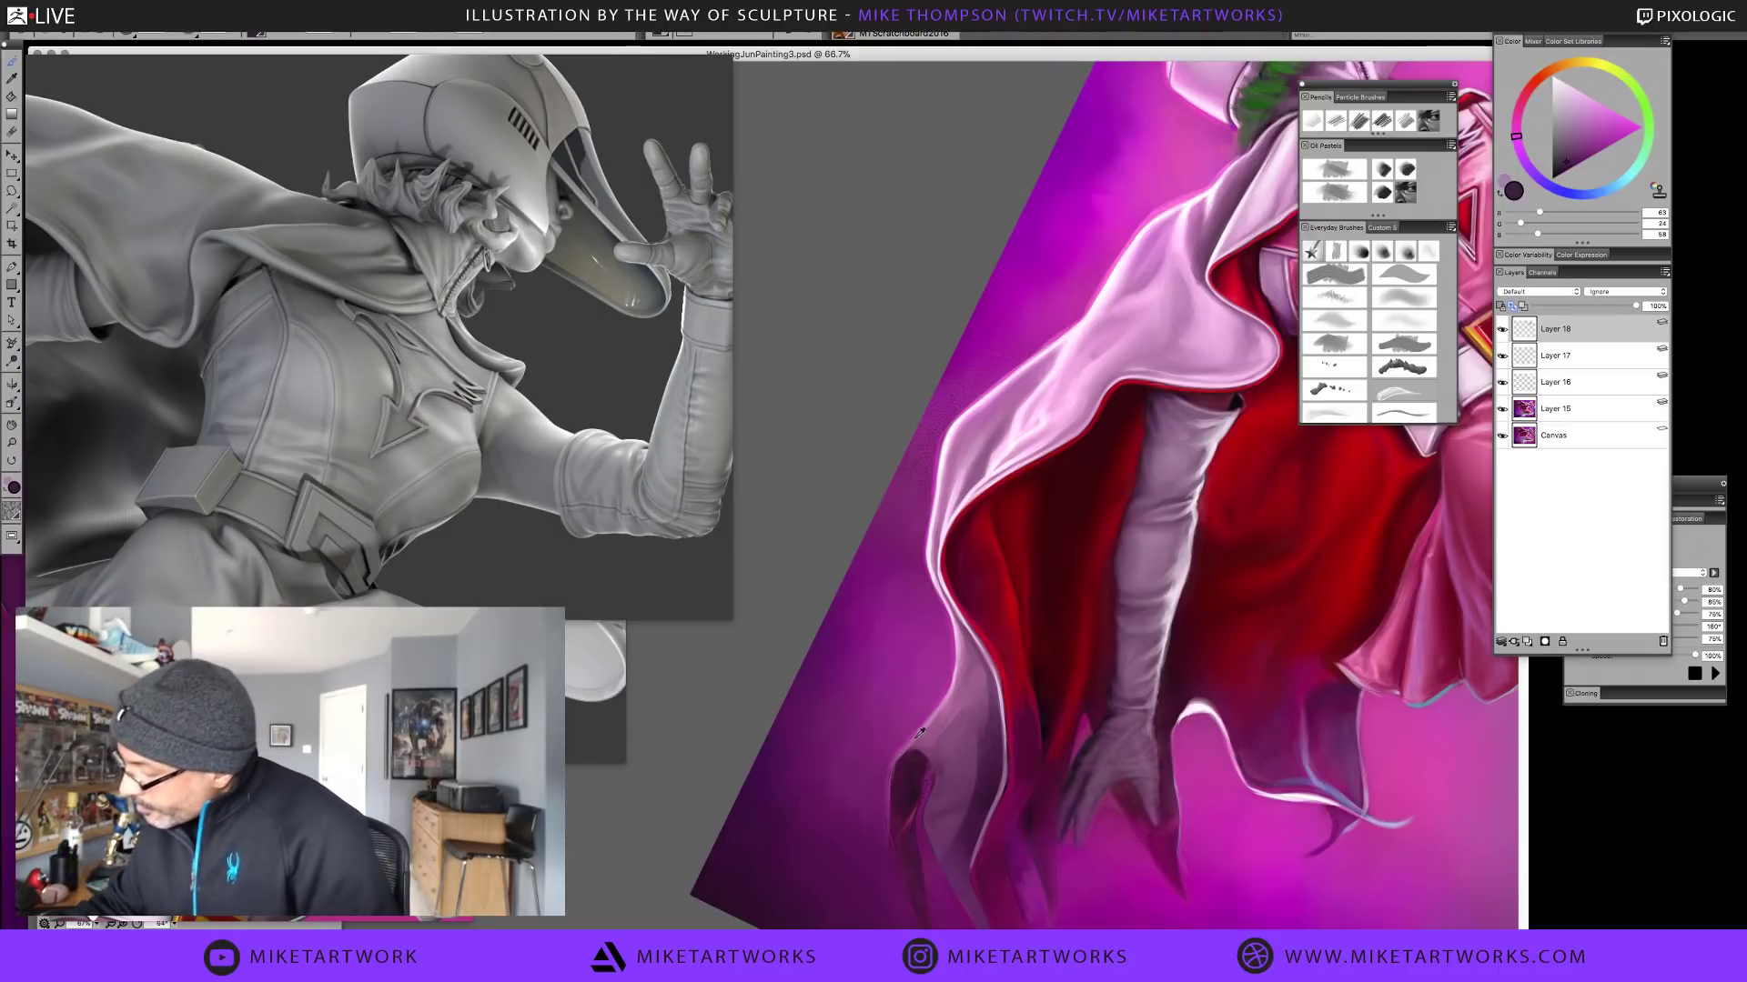
{"action": "left_click", "coordinate": [951, 699], "text": "alt"}
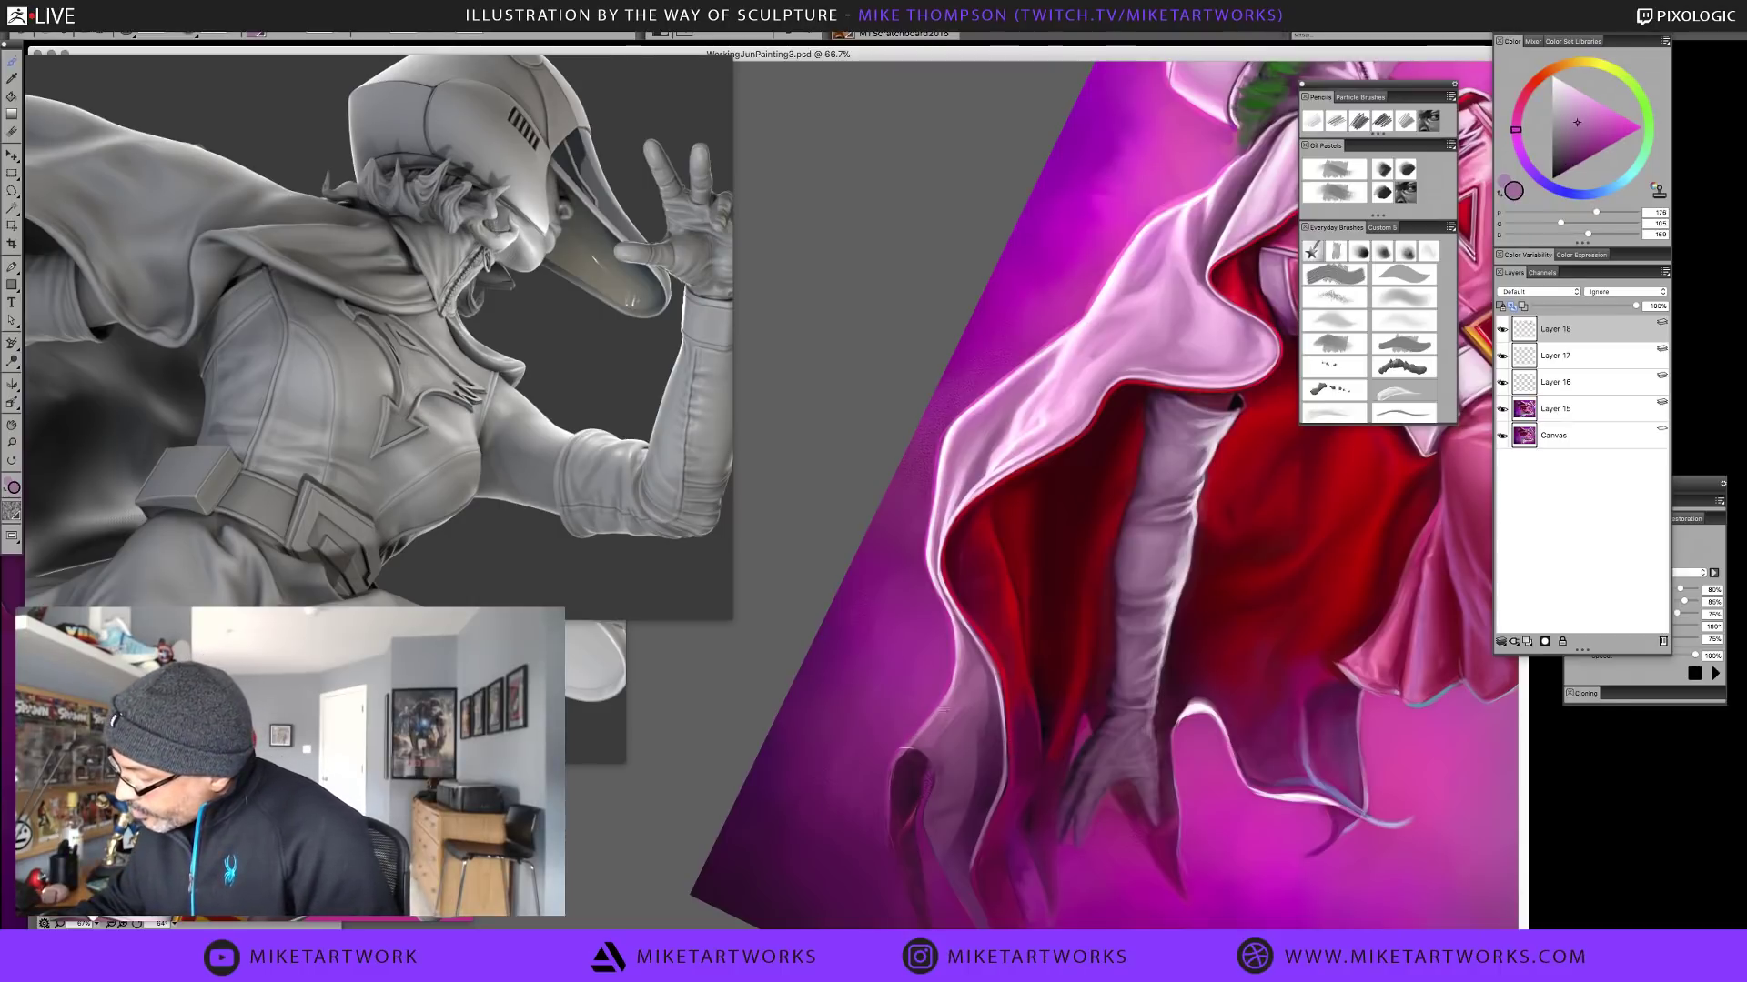
{"action": "left_click", "coordinate": [955, 681], "text": "alt"}
{"action": "left_click", "coordinate": [960, 665], "text": "alt"}
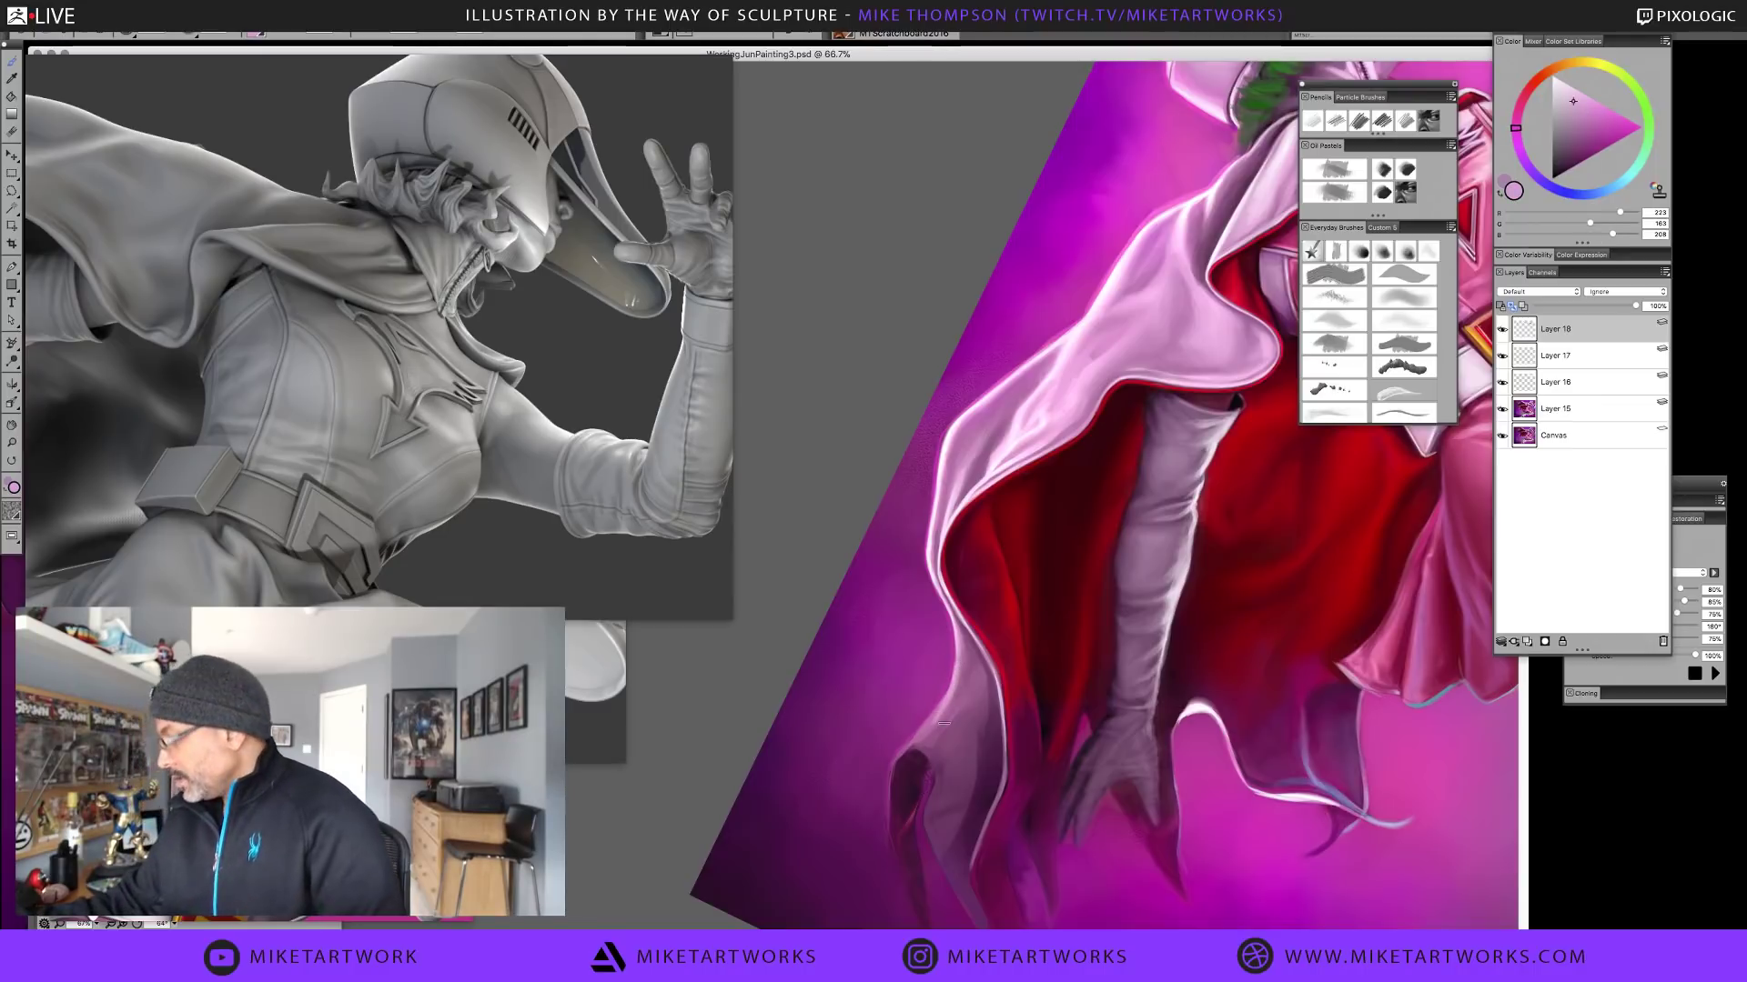
Smooth the shading of the red lining's hanging strip beside the gloved hand with sampled deep crimson tones
{"action": "left_click", "coordinate": [1060, 742], "text": "alt"}
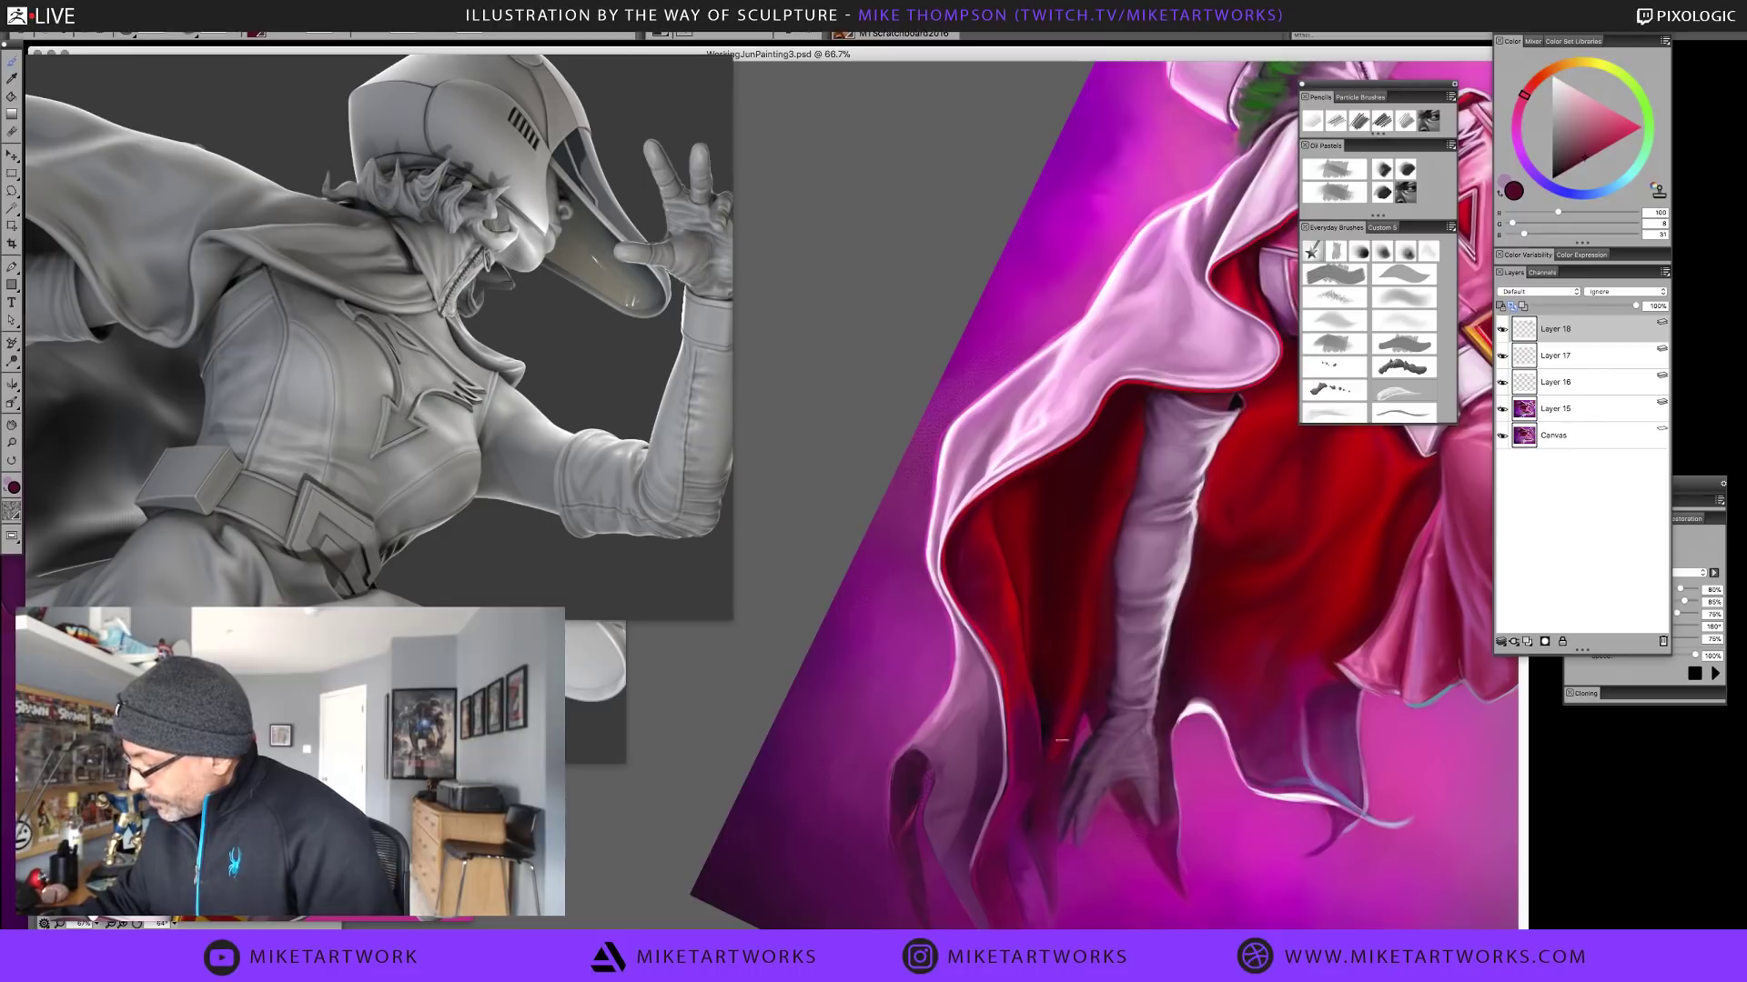
{"action": "left_click", "coordinate": [1039, 810], "text": "alt"}
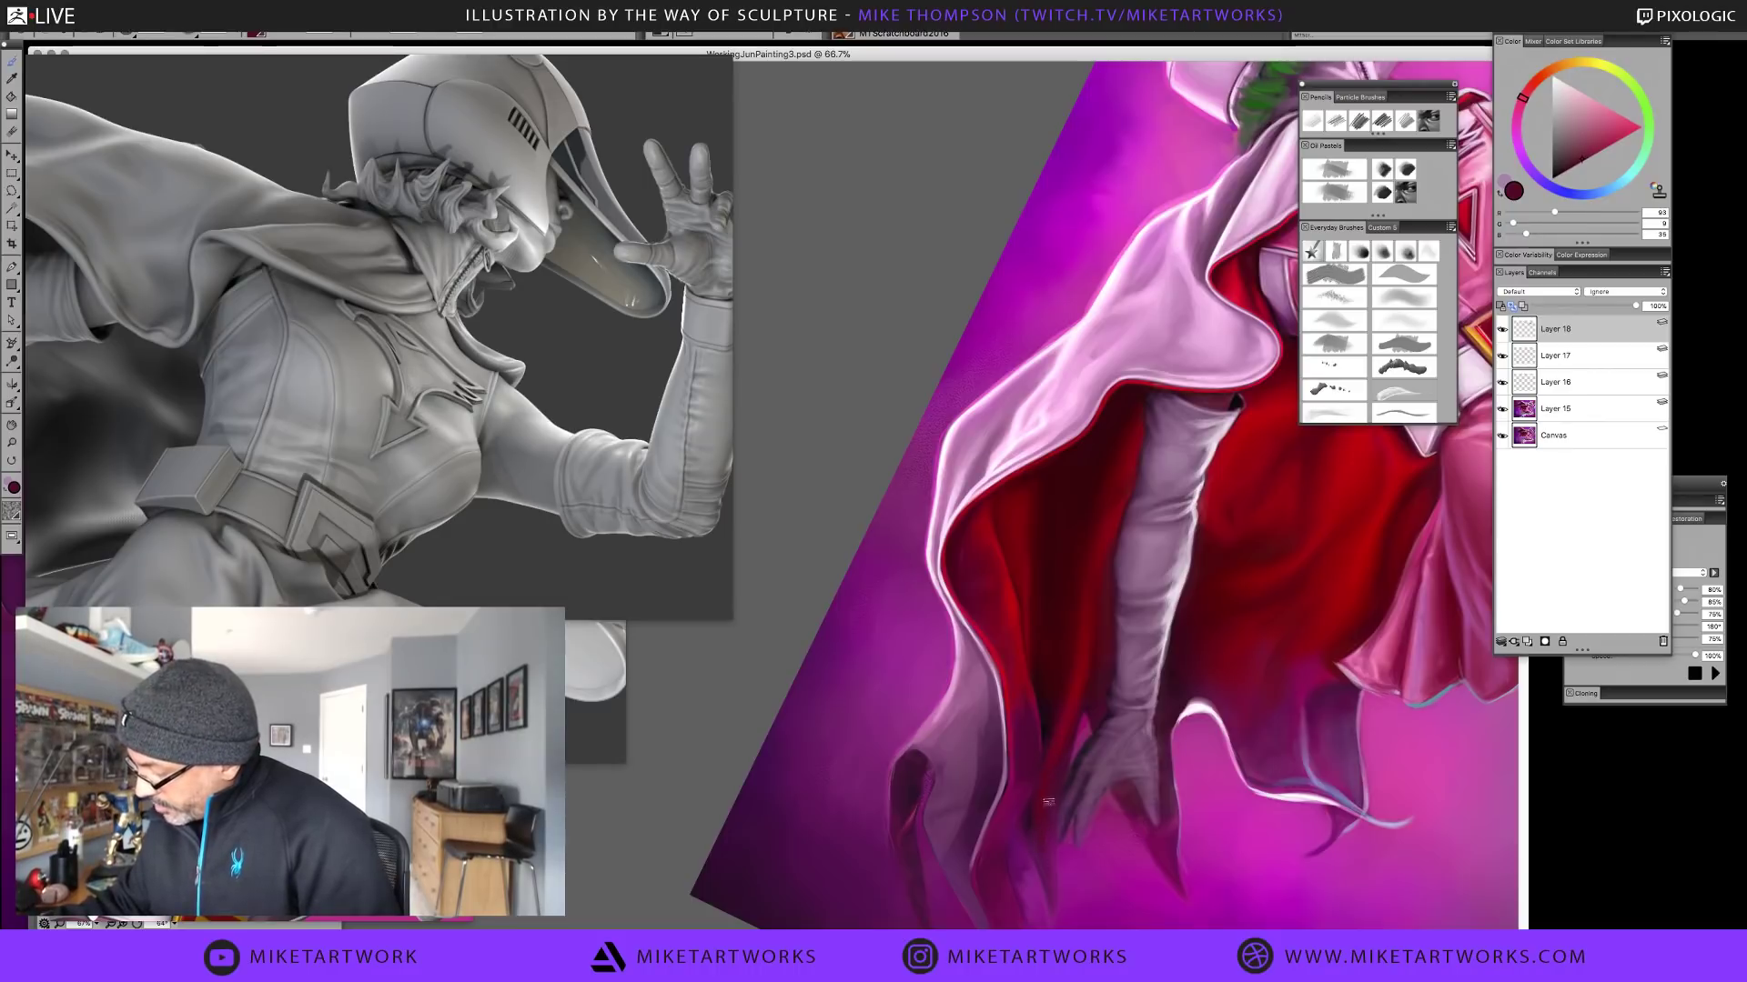
{"action": "left_click", "coordinate": [1062, 760], "text": "alt"}
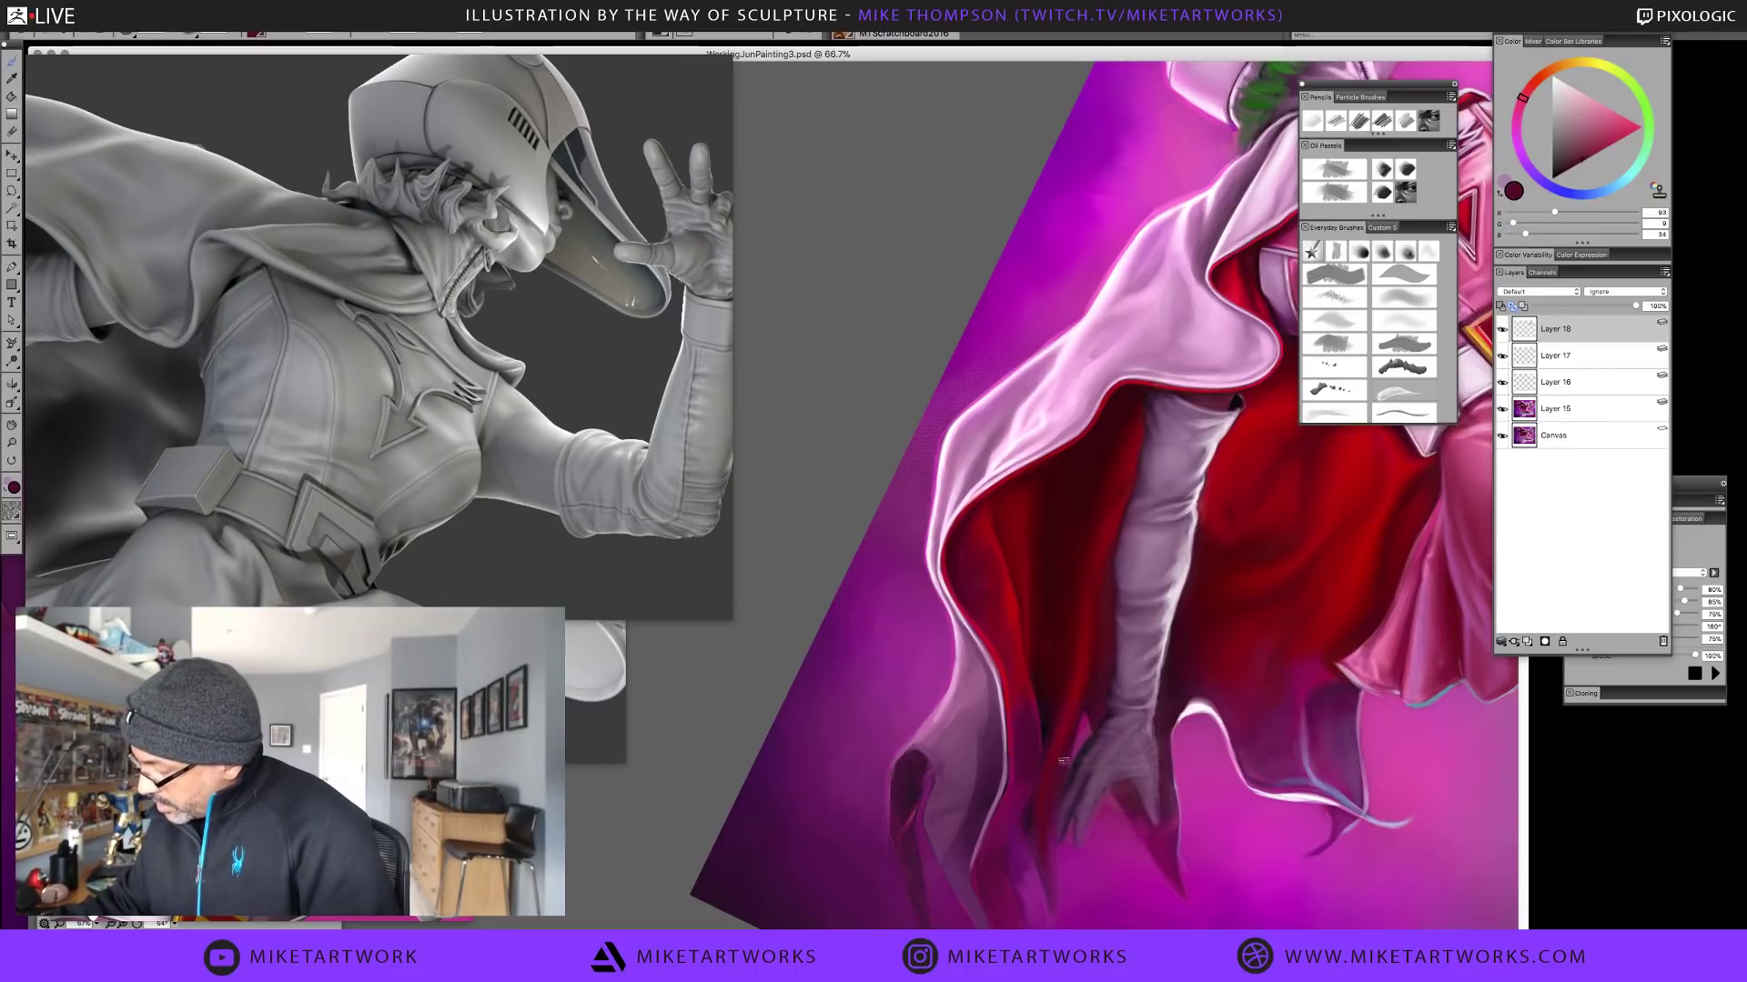
{"action": "left_click", "coordinate": [1053, 843], "text": "alt"}
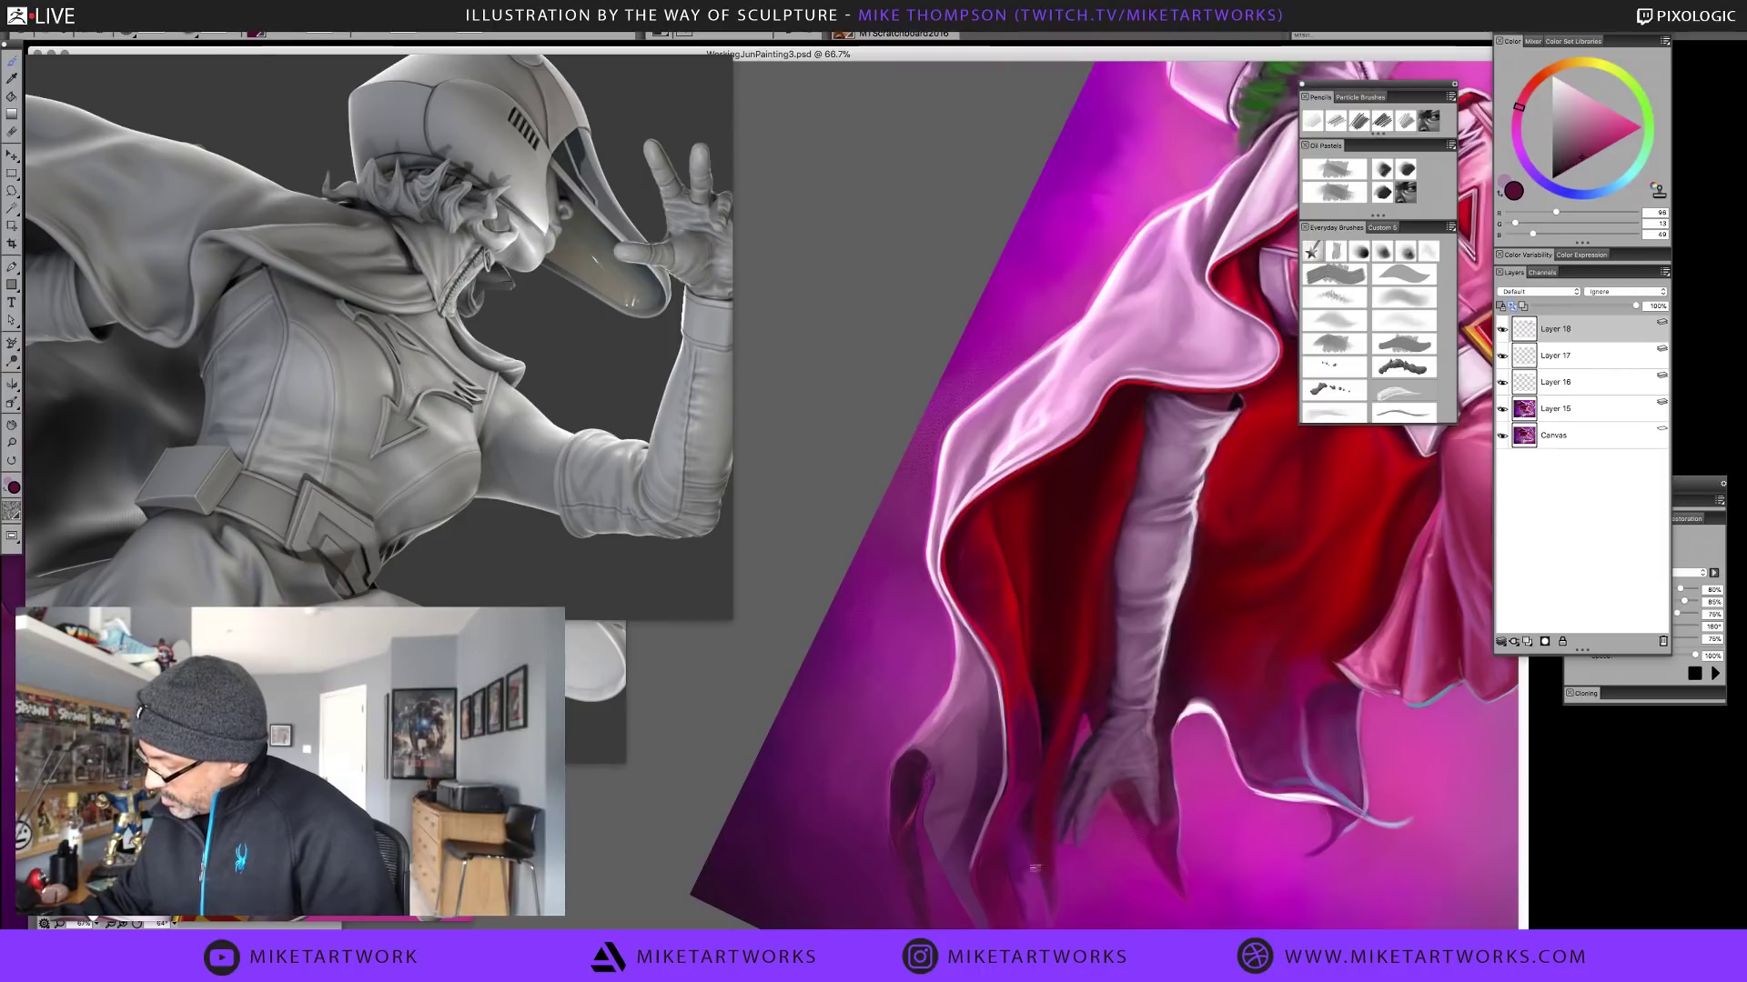
{"action": "left_click", "coordinate": [1034, 824], "text": "alt"}
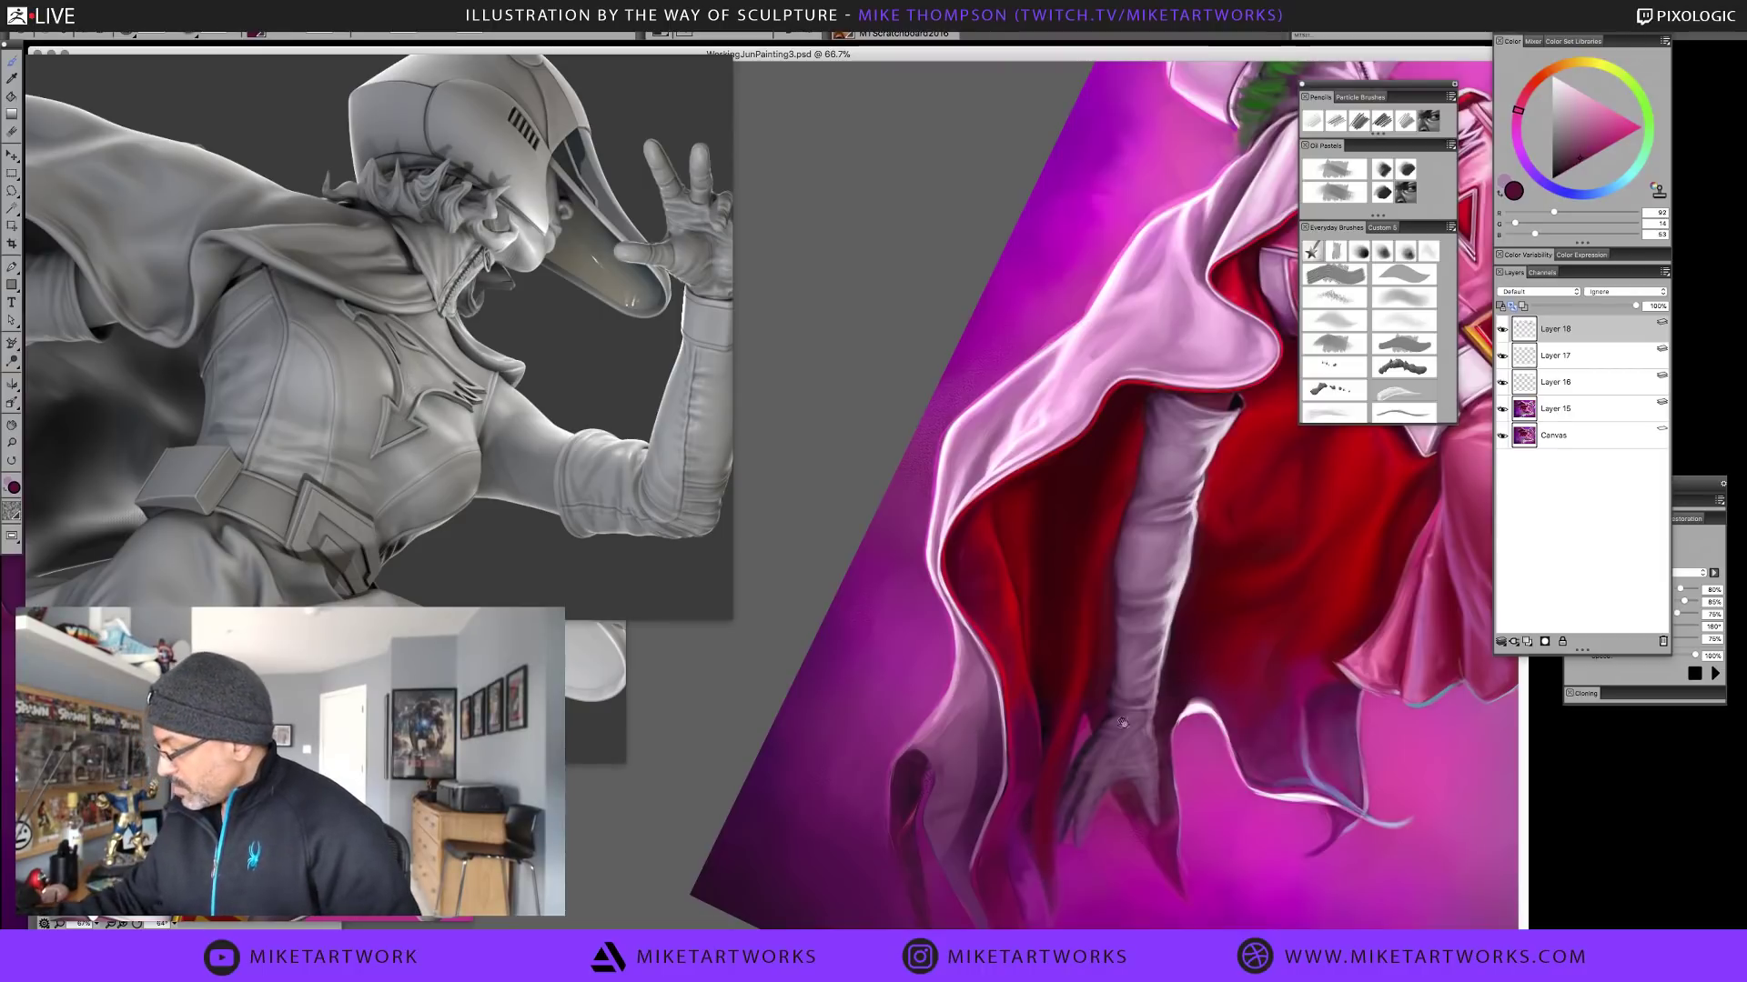
Refine the pointed lower end of the lining strip beside the hand with sampled dark plum tones
{"action": "left_click_drag", "start_coordinate": [1122, 723], "coordinate": [1158, 587]}
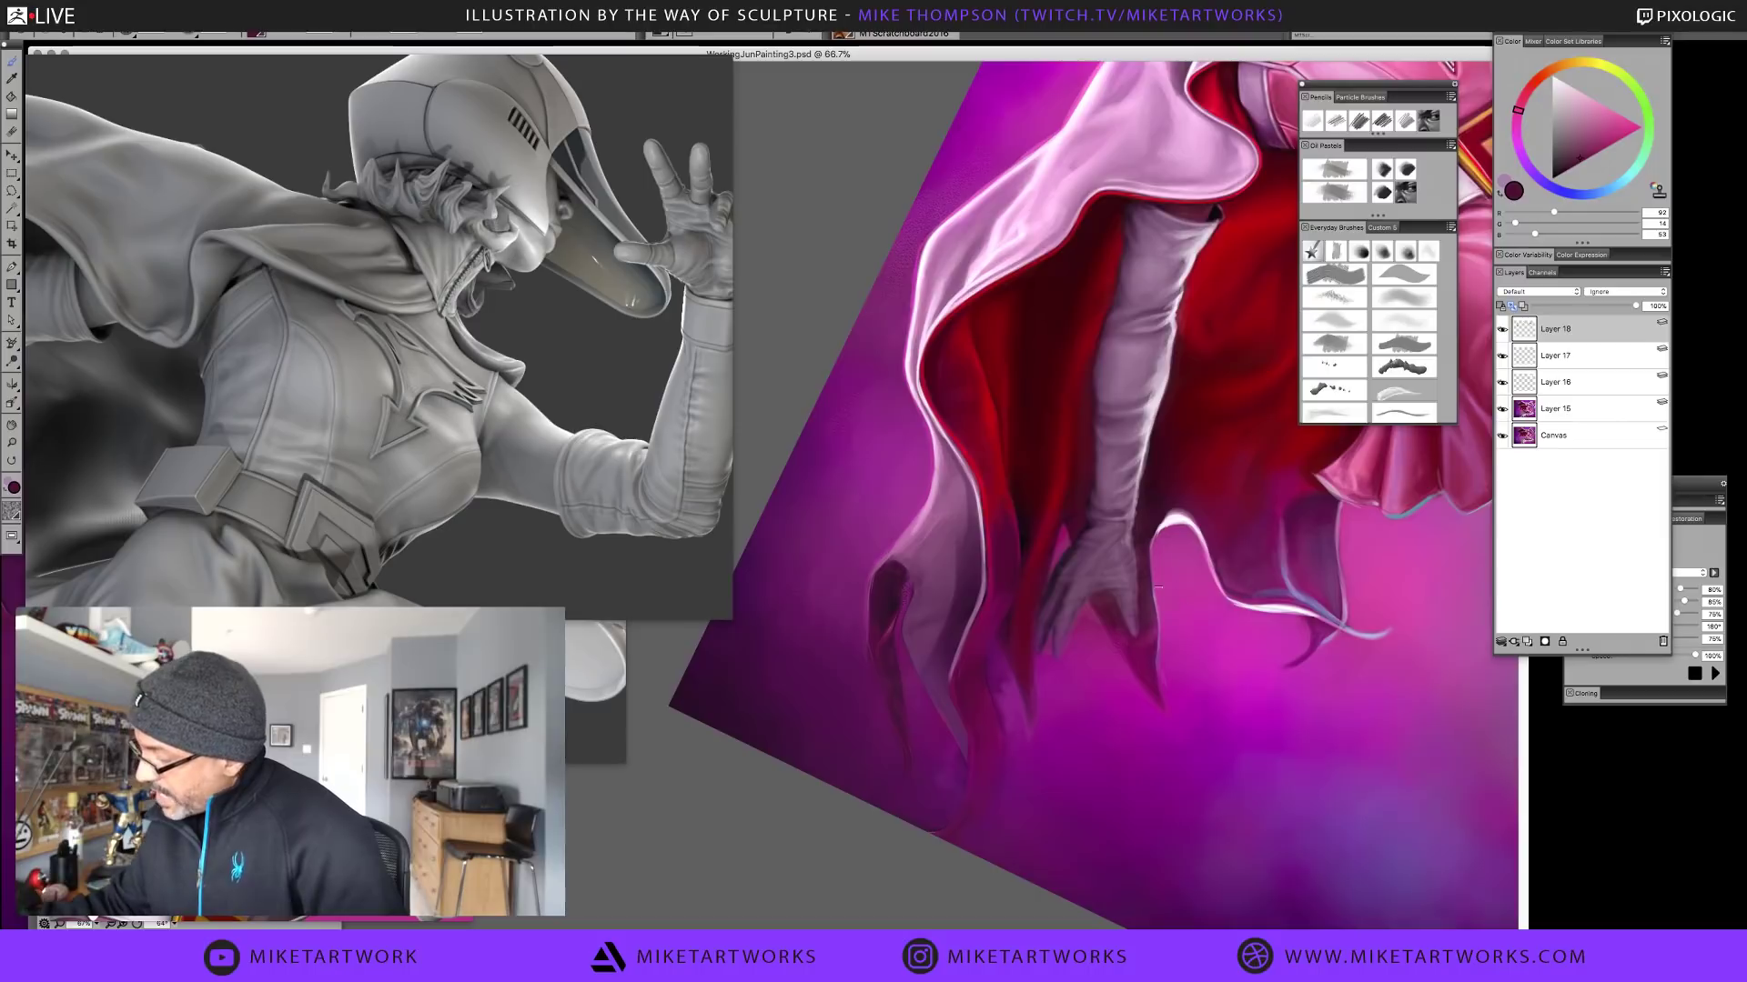
{"action": "left_click", "coordinate": [1029, 693], "text": "alt"}
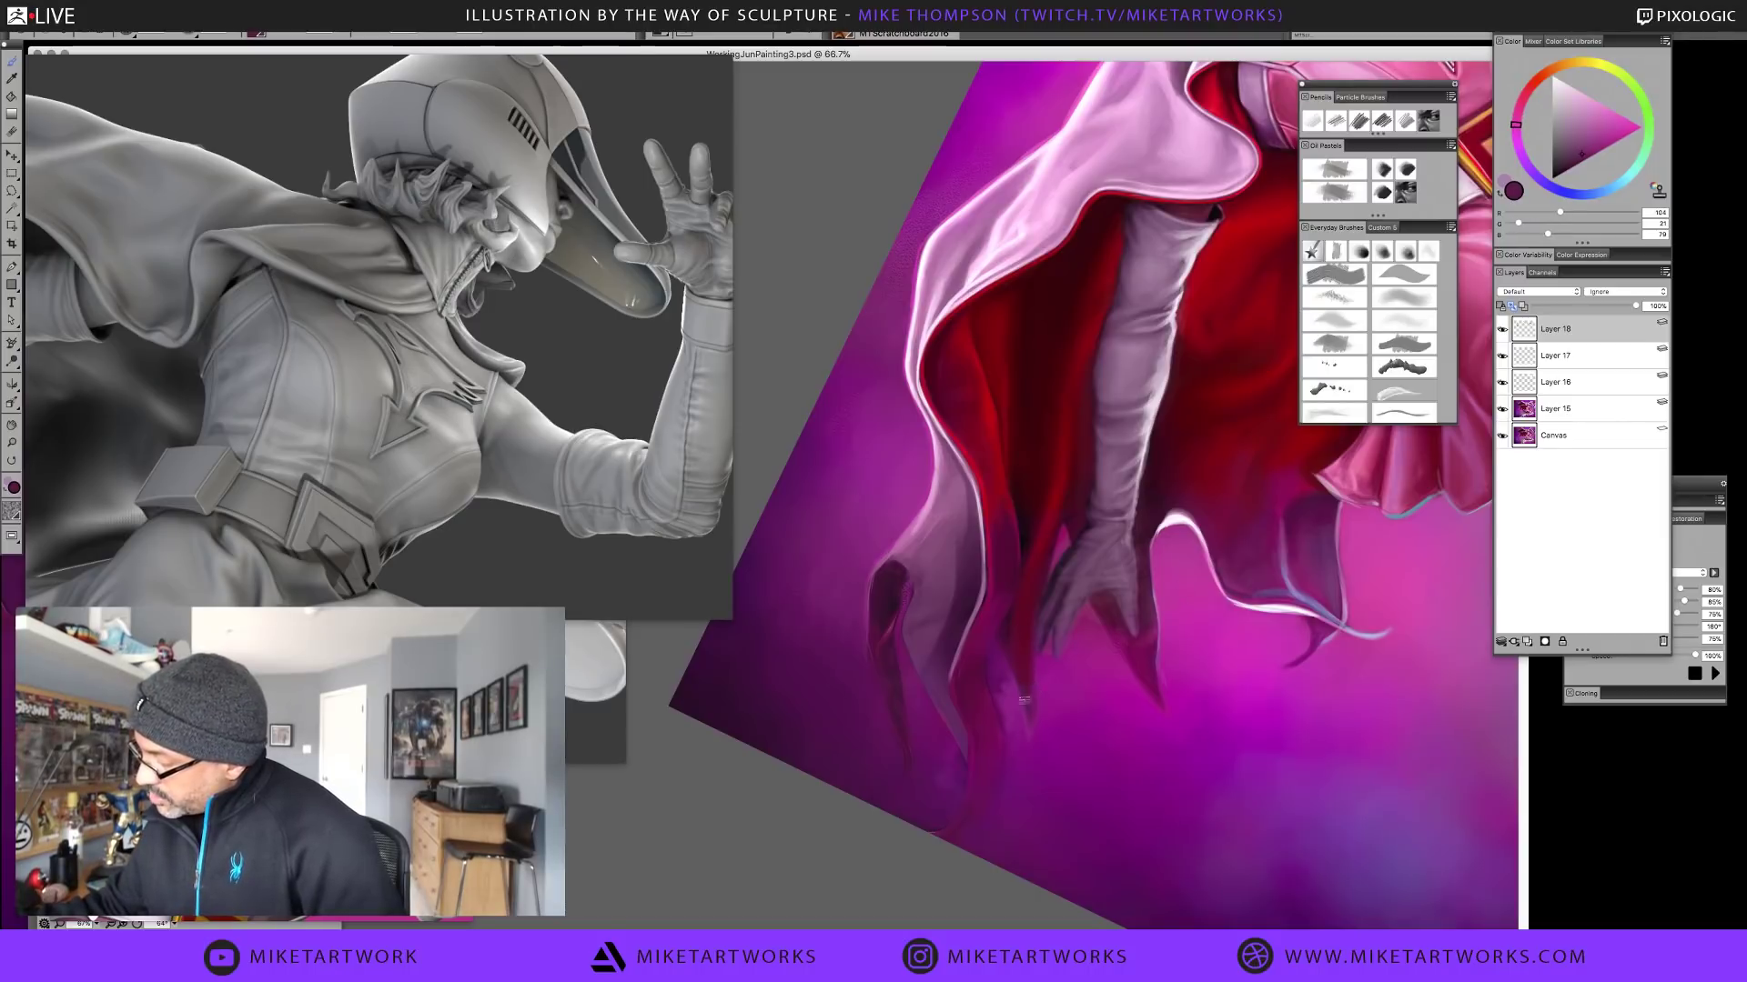
{"action": "left_click", "coordinate": [1035, 691], "text": "alt"}
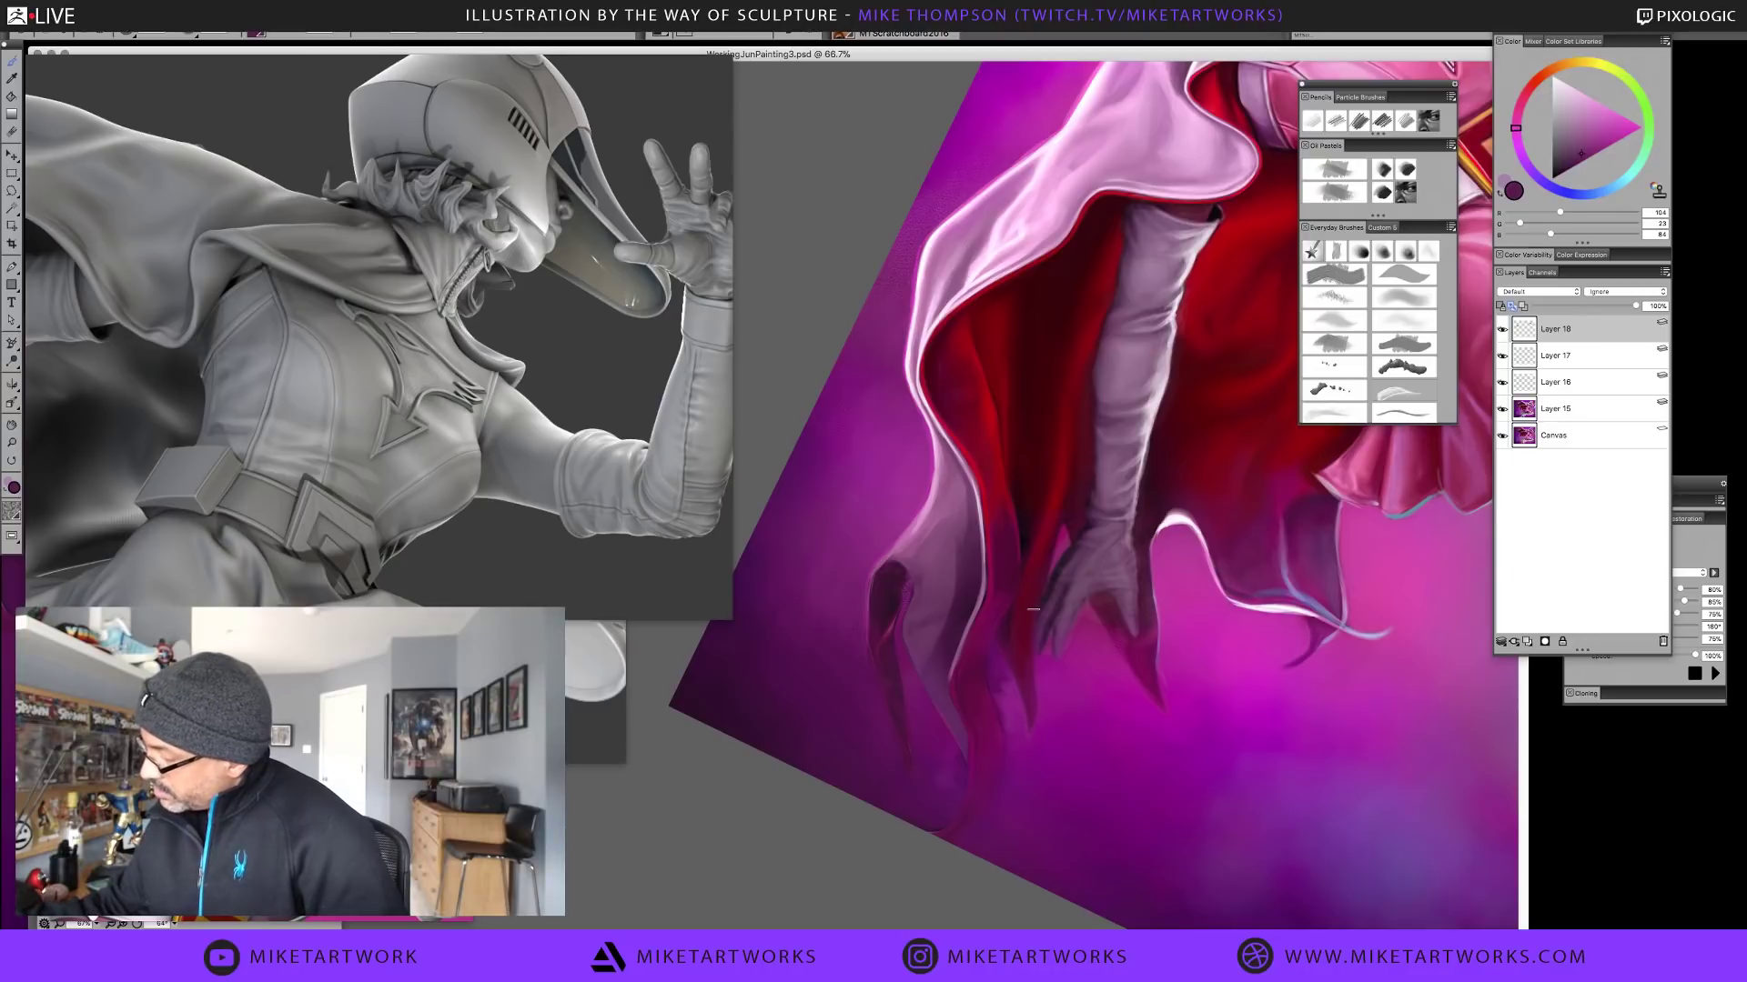
{"action": "left_click", "coordinate": [1008, 683], "text": "alt"}
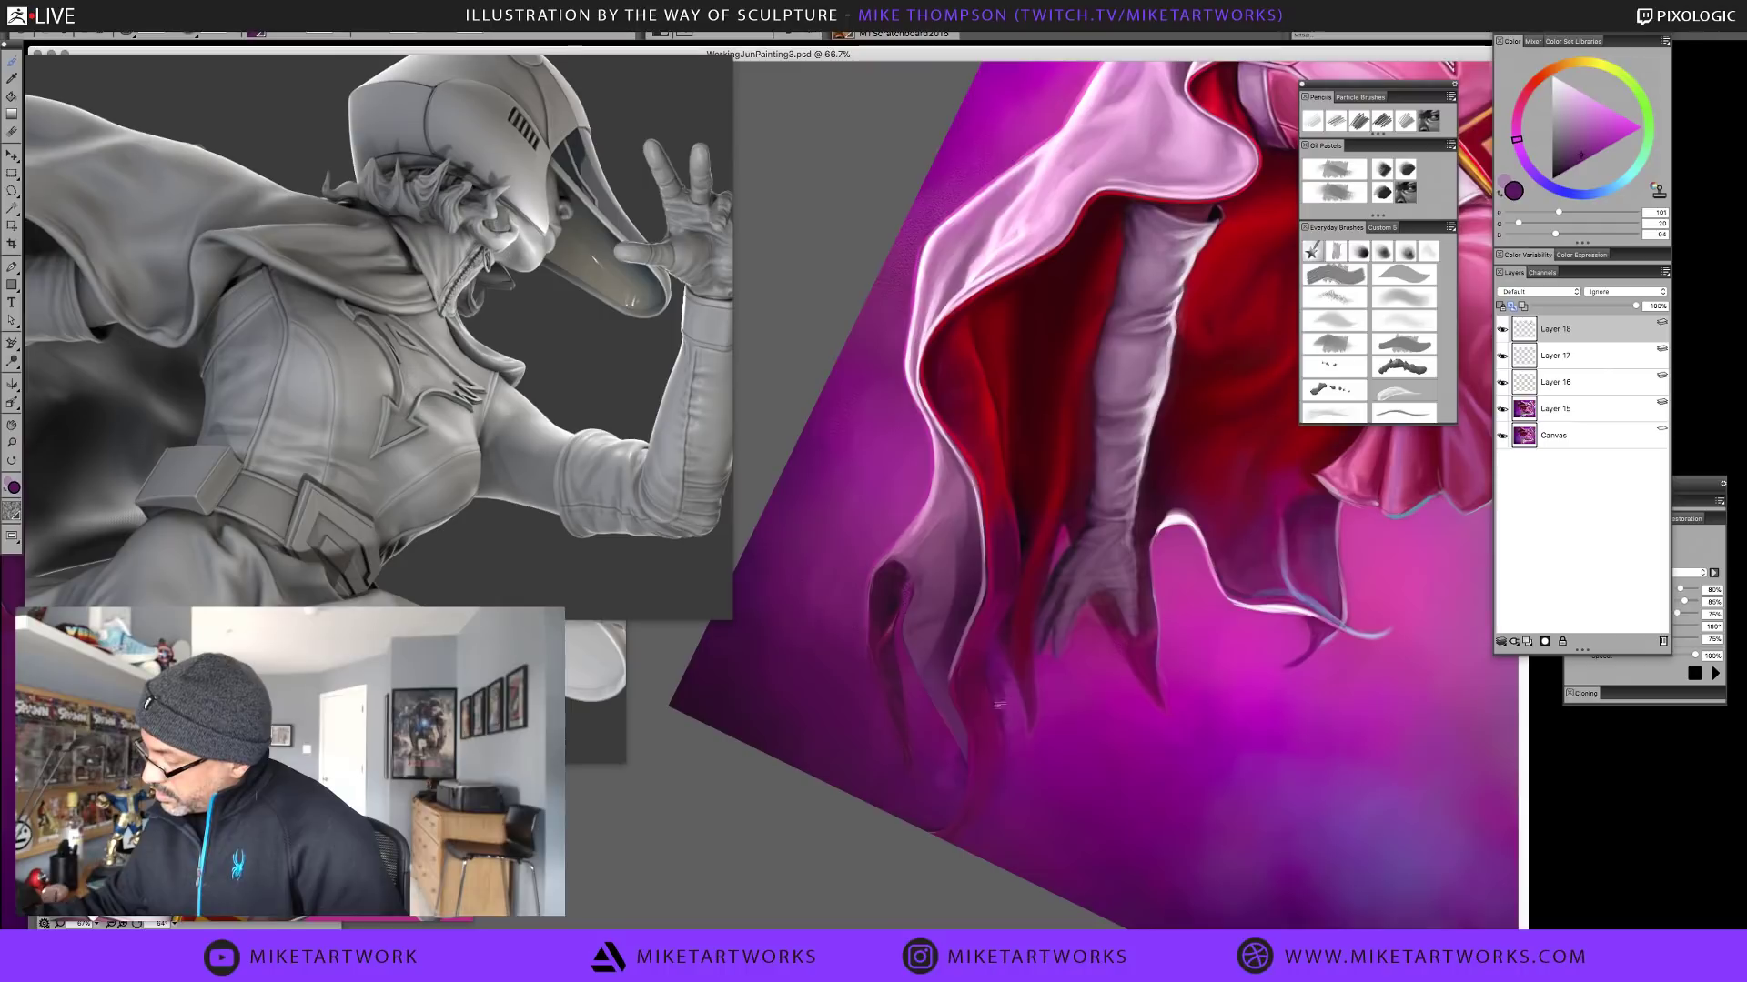
Paint the background gap between the two tattered lining strips with sampled purple tones
{"action": "left_click", "coordinate": [1007, 664], "text": "alt"}
{"action": "left_click", "coordinate": [1008, 690], "text": "alt"}
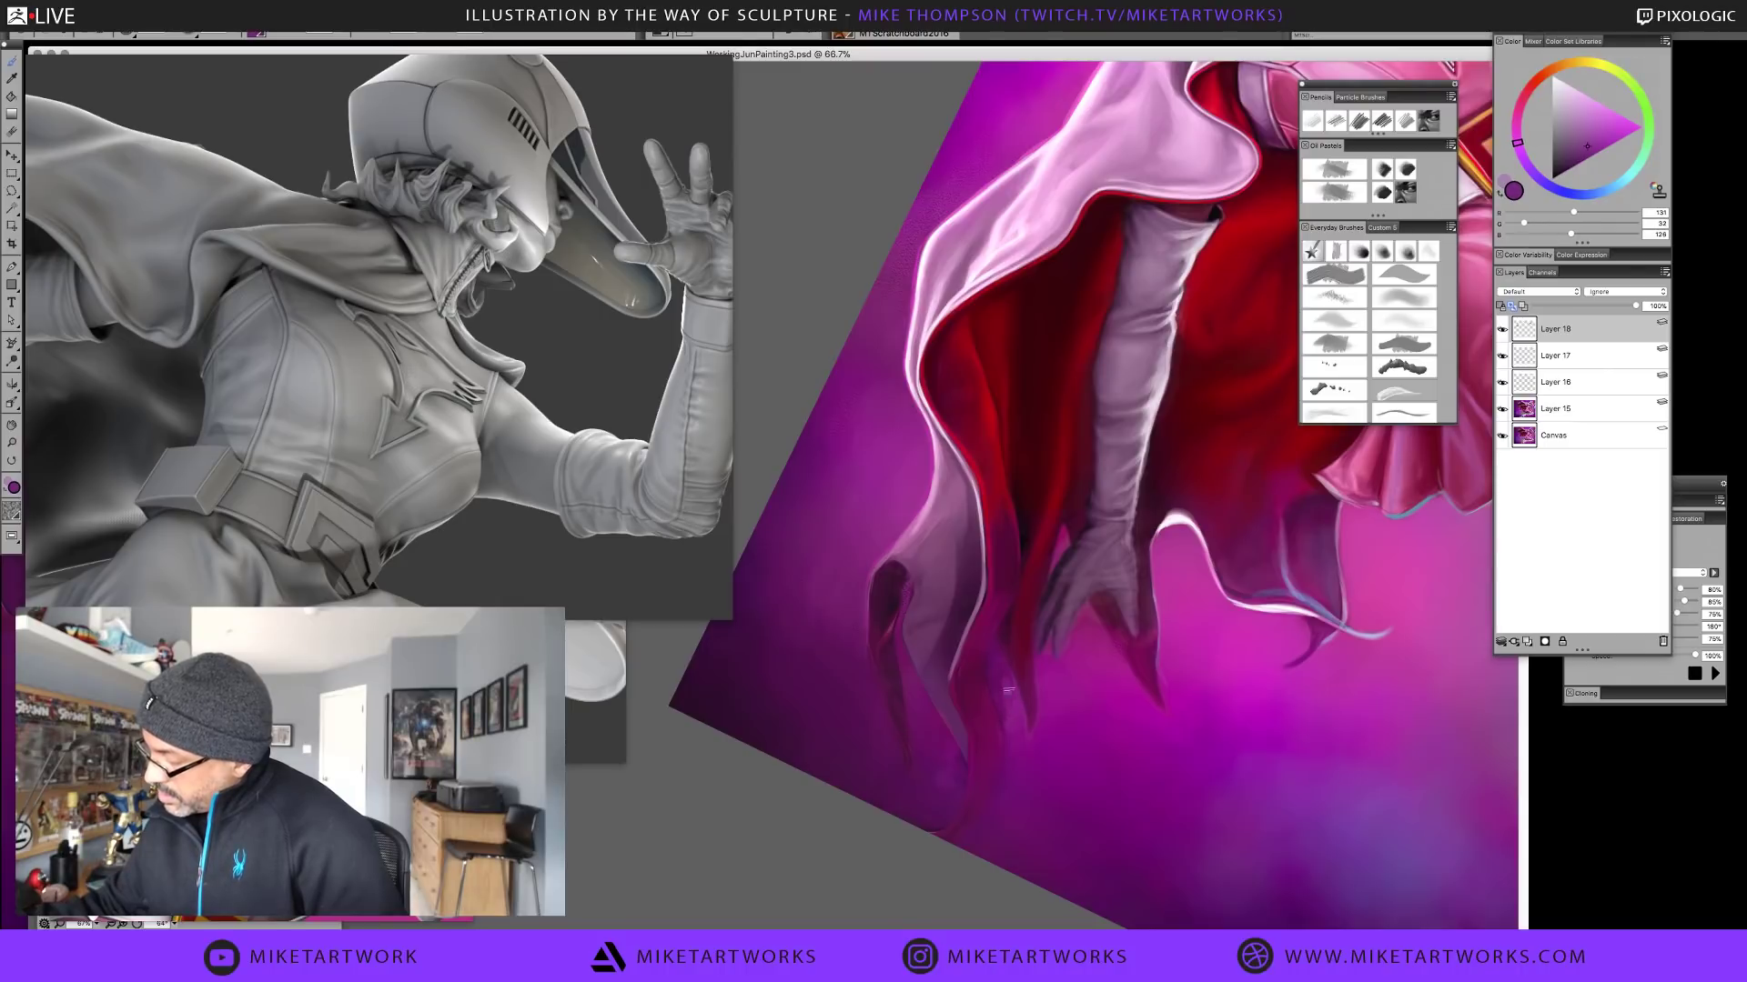
{"action": "left_click", "coordinate": [1015, 761], "text": "alt"}
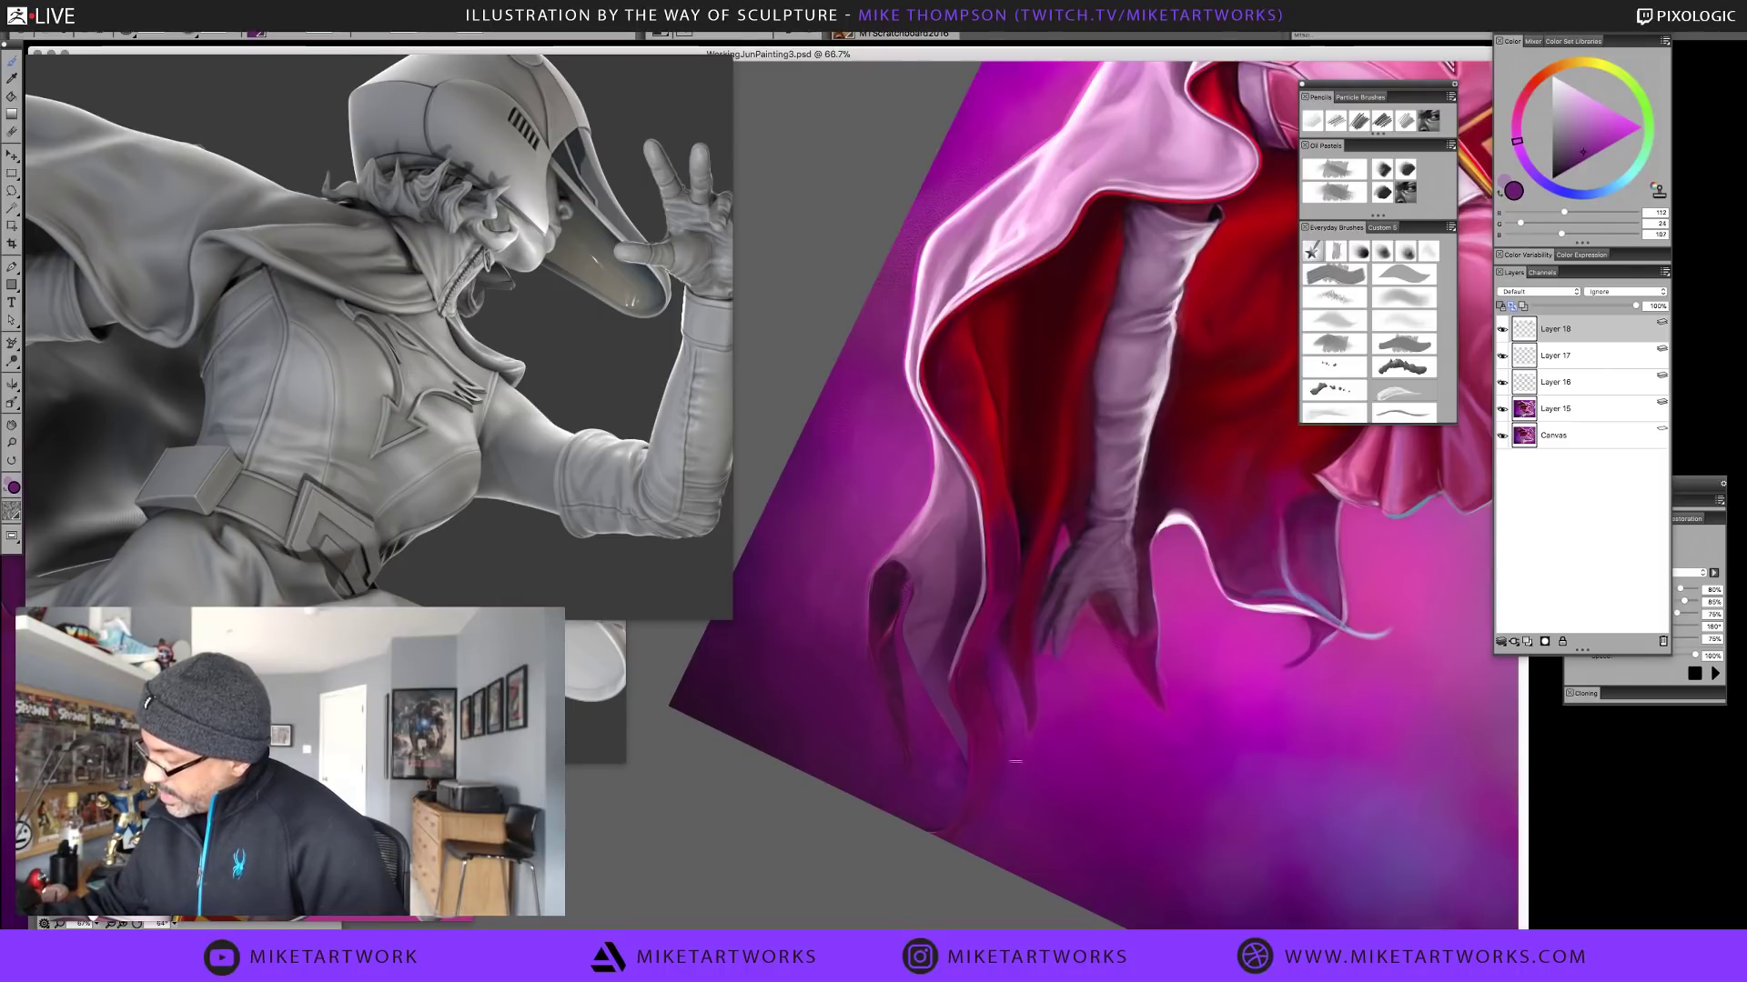
{"action": "left_click", "coordinate": [1008, 714], "text": "alt"}
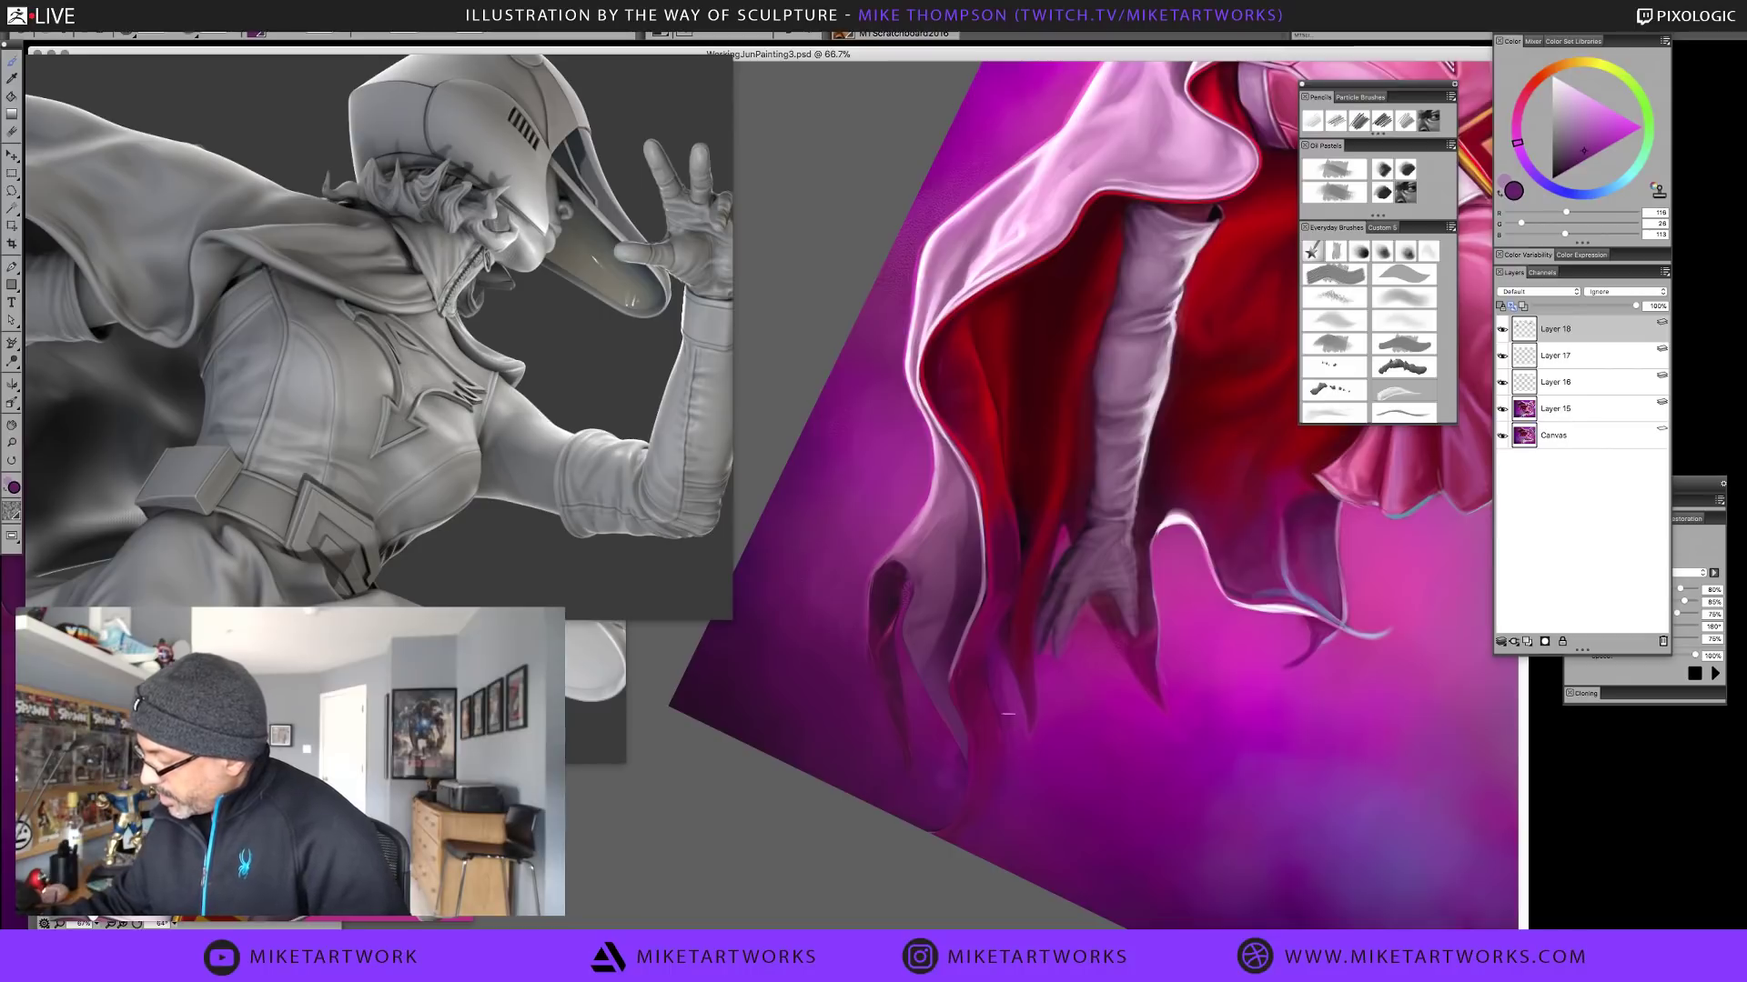
{"action": "left_click", "coordinate": [1018, 713], "text": "alt"}
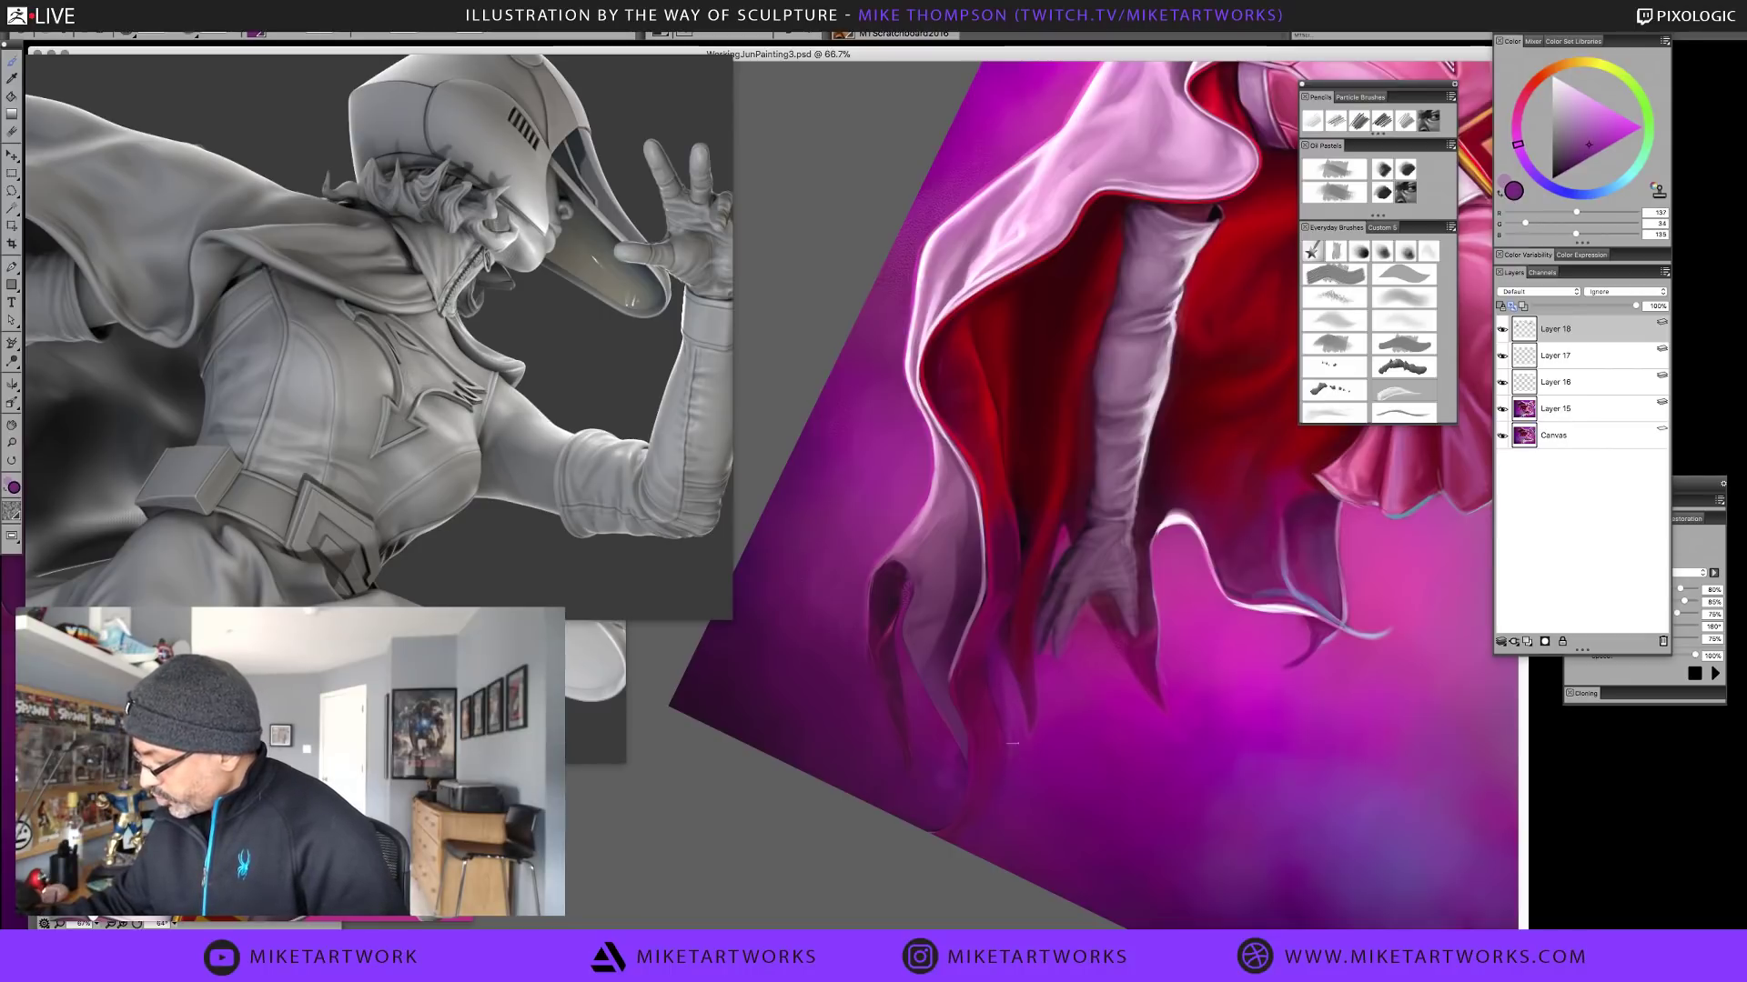
Blend the upper end of the purple gap between the lining strips and clean up the adjoining strip edges with sampled purples
{"action": "left_click", "coordinate": [1007, 714], "text": "alt"}
{"action": "left_click", "coordinate": [1004, 686], "text": "alt"}
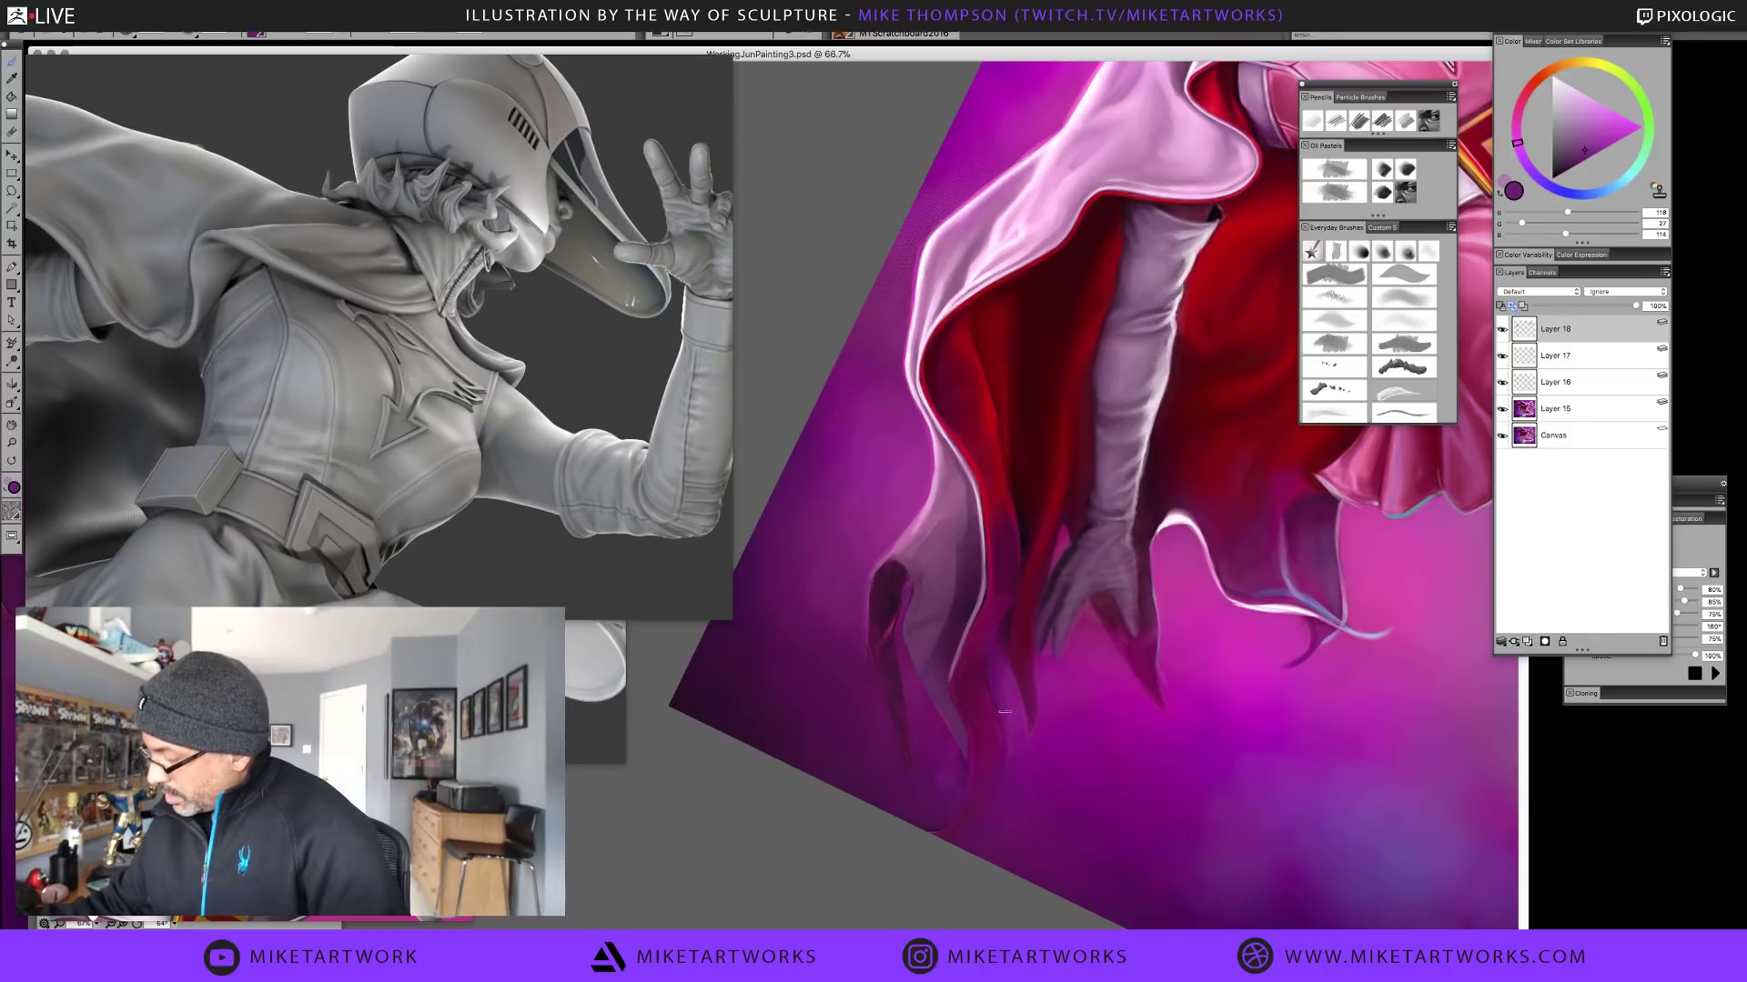
{"action": "left_click", "coordinate": [1010, 725], "text": "alt"}
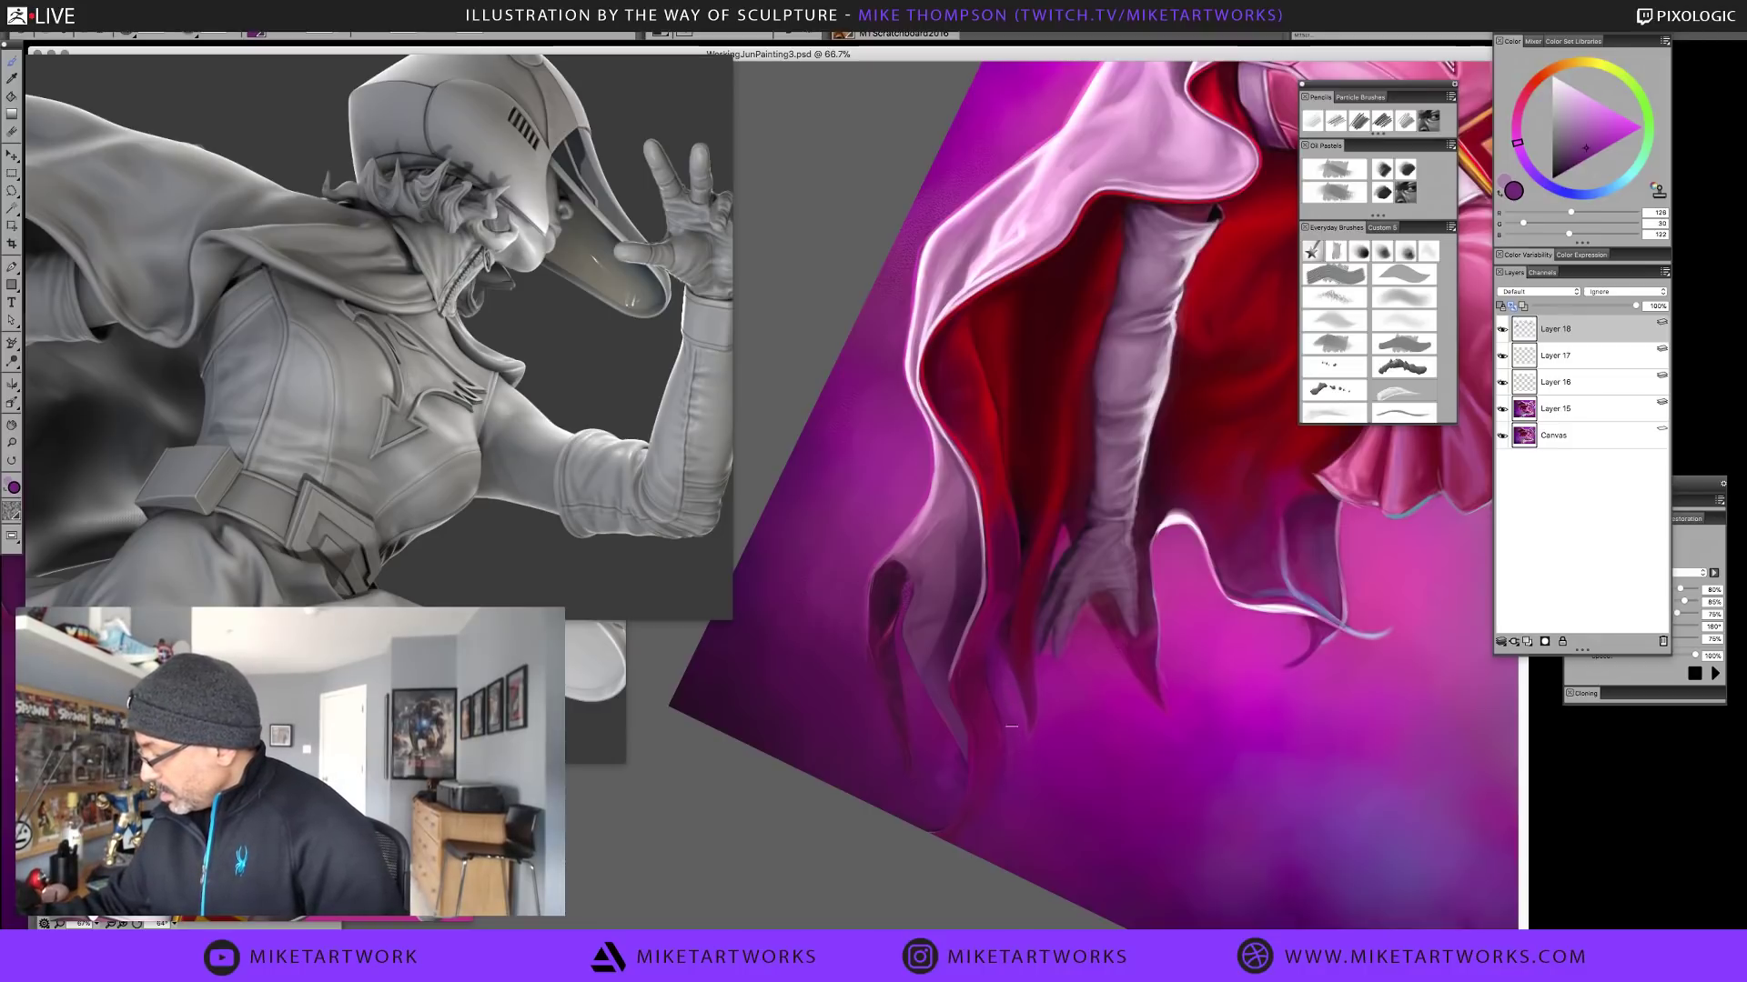
{"action": "left_click", "coordinate": [1005, 686], "text": "alt"}
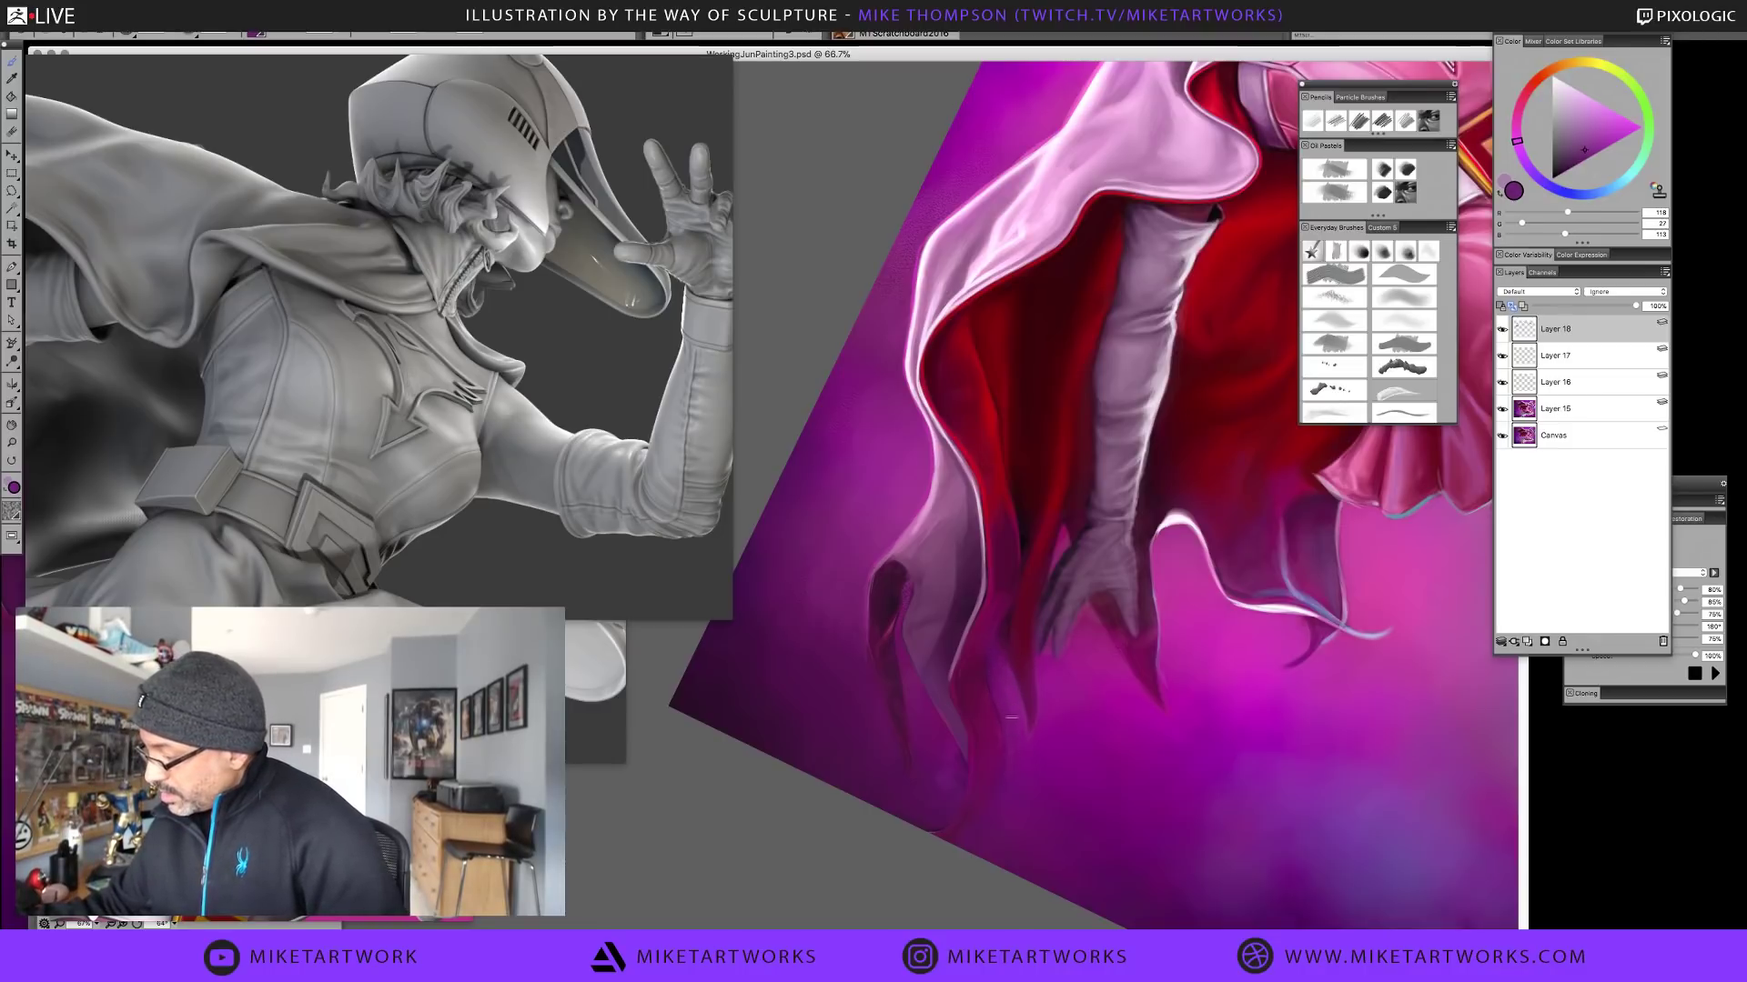
{"action": "left_click", "coordinate": [997, 664], "text": "alt"}
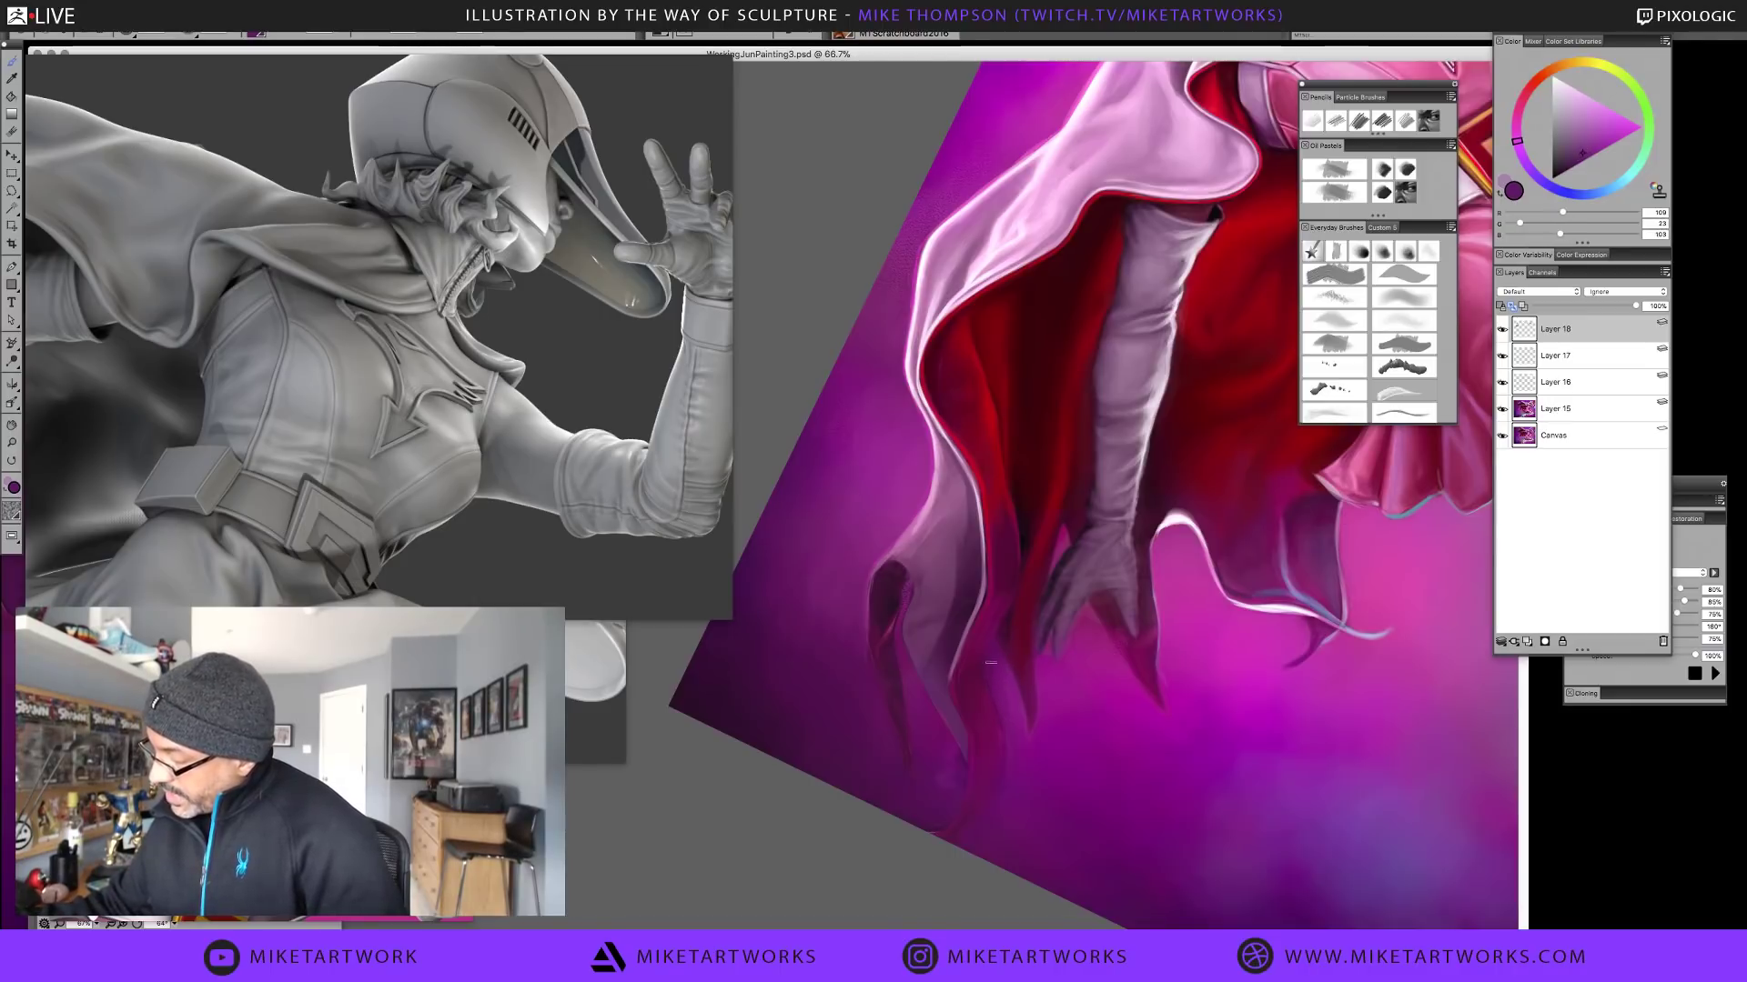
{"action": "left_click", "coordinate": [1000, 723], "text": "alt"}
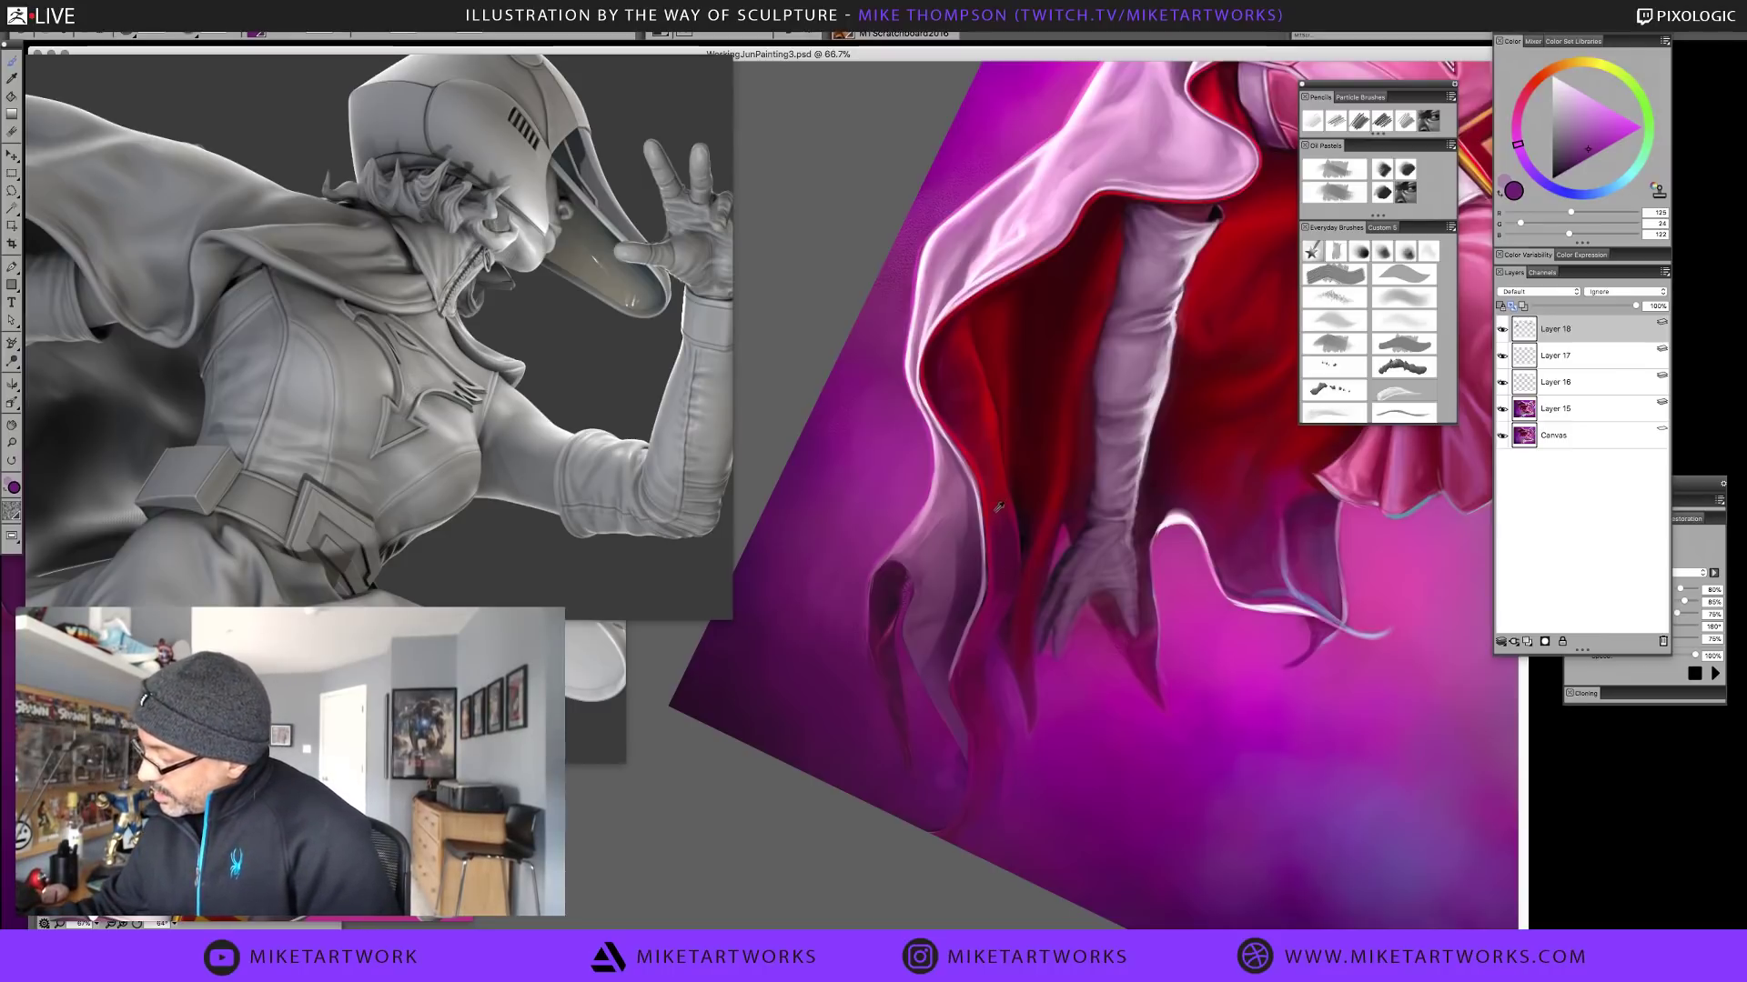
Blend the upper part of the lining strip next to the cape's pale border with sampled dark red and crimson
{"action": "left_click", "coordinate": [994, 535], "text": "alt"}
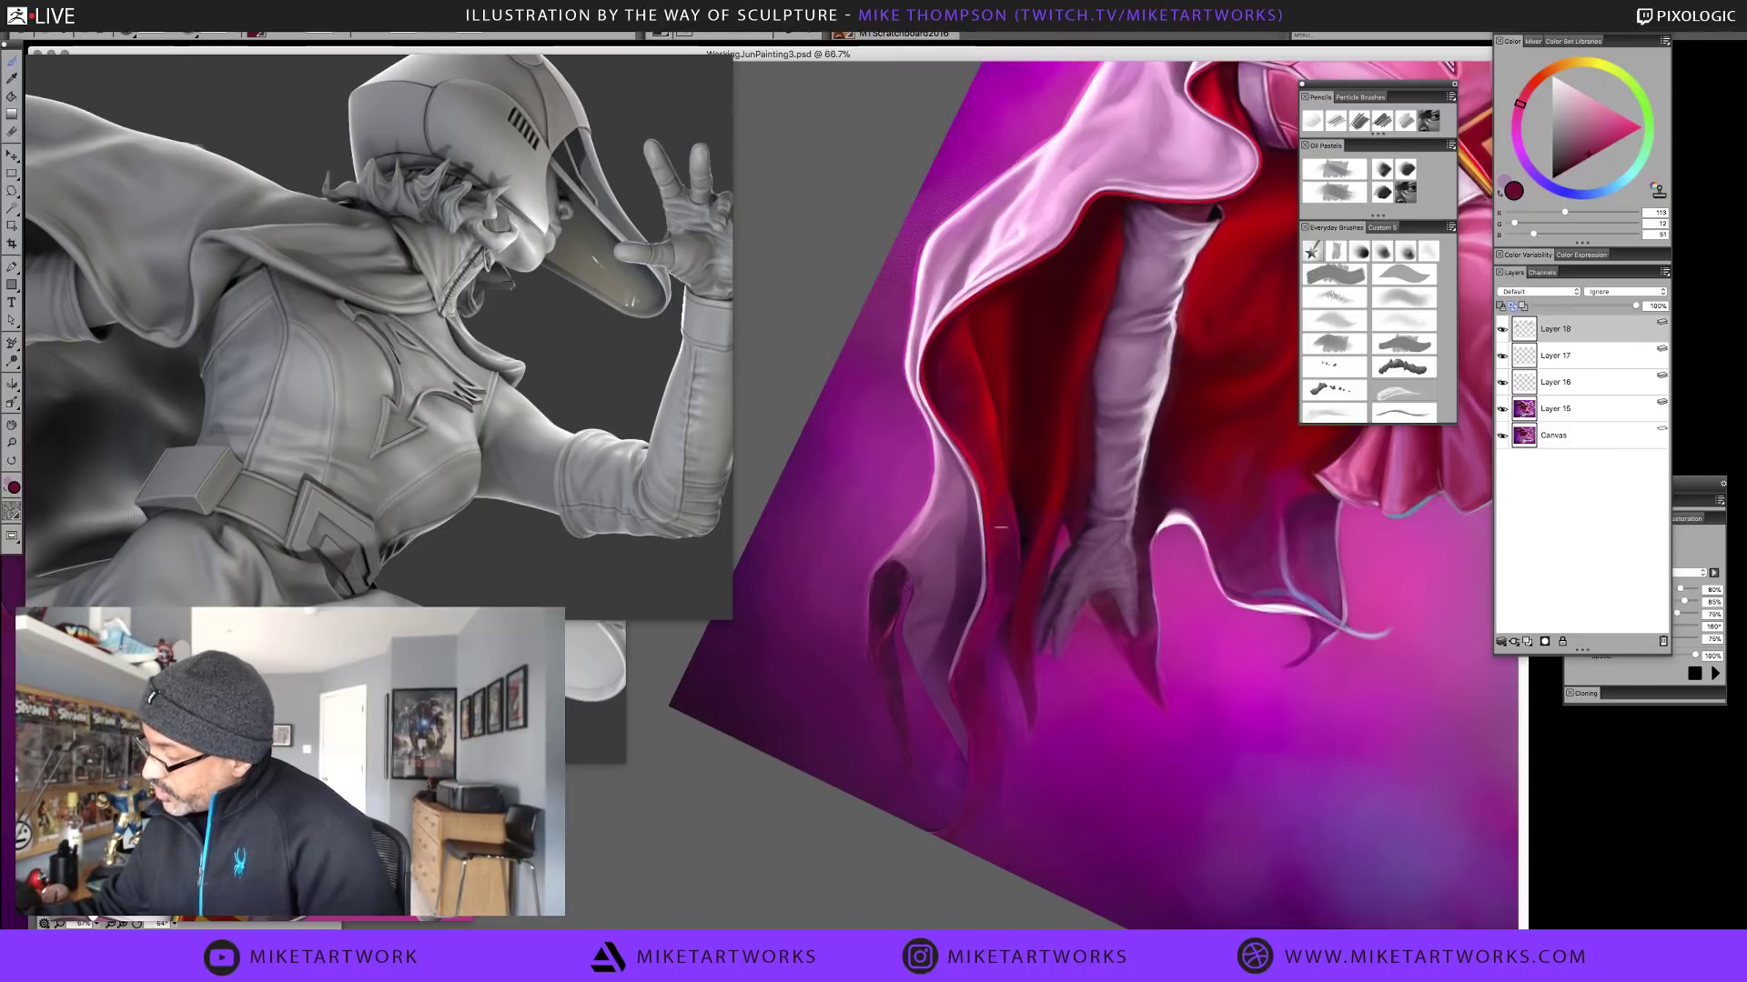
{"action": "left_click", "coordinate": [999, 513], "text": "alt"}
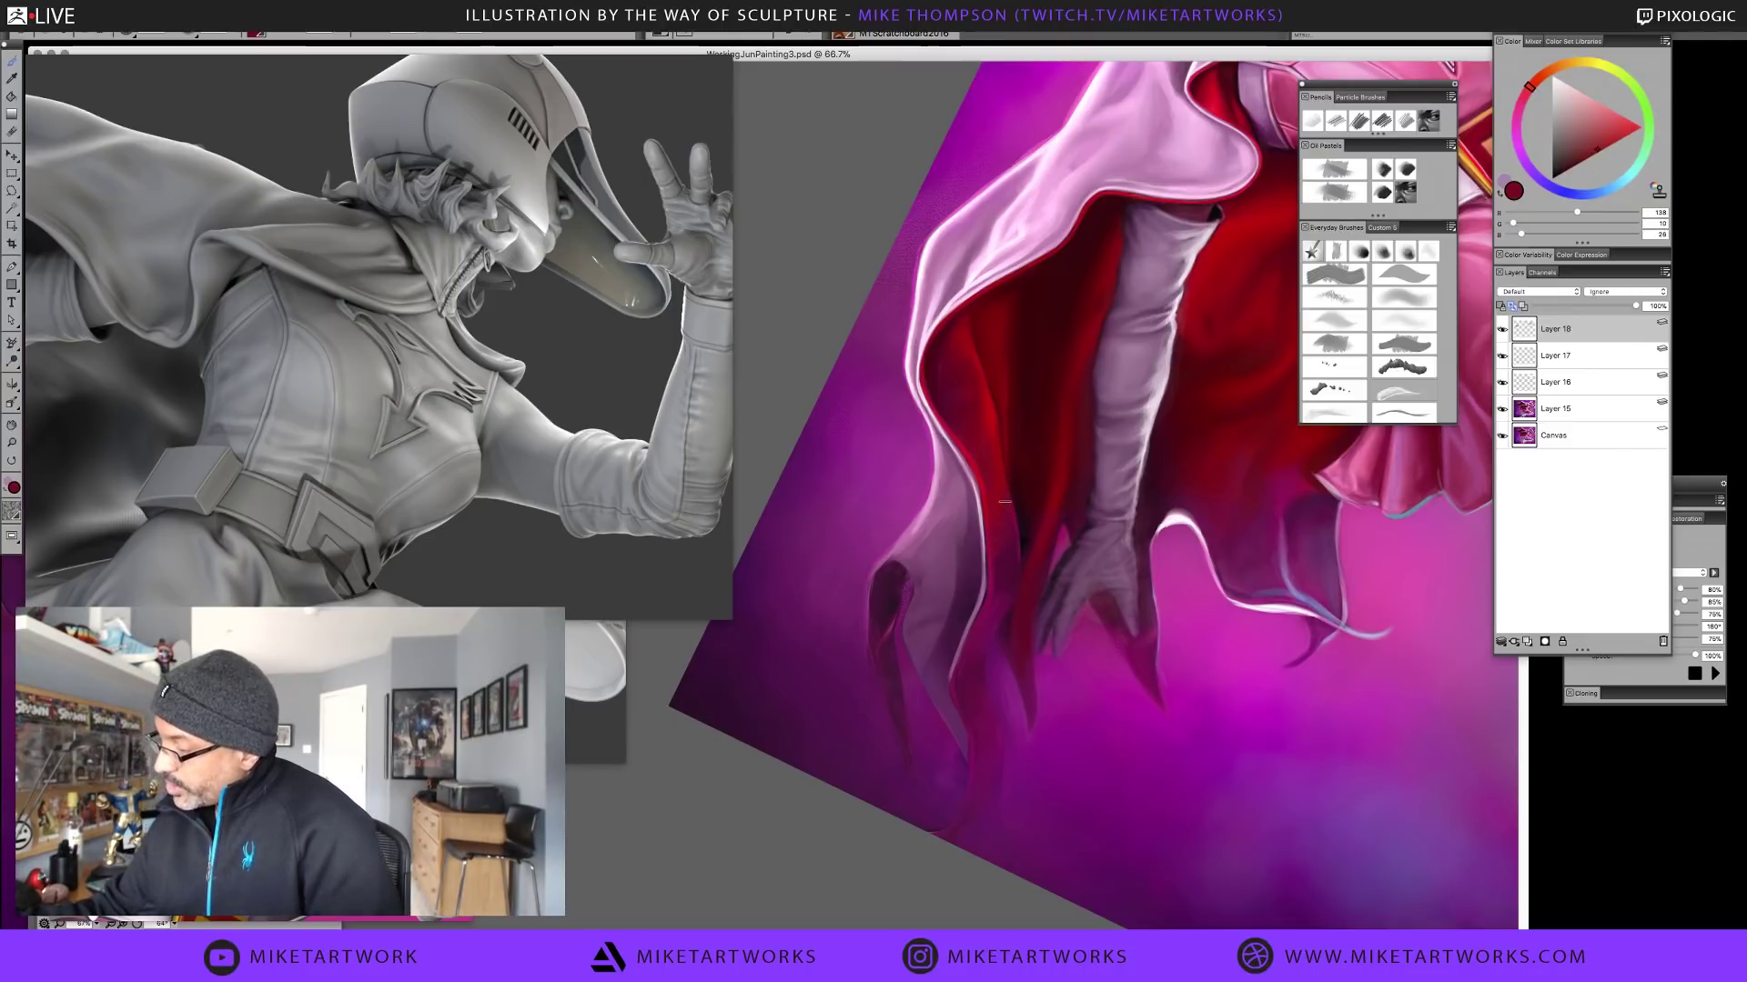
{"action": "left_click", "coordinate": [1005, 552], "text": "alt"}
{"action": "left_click", "coordinate": [1001, 546], "text": "alt"}
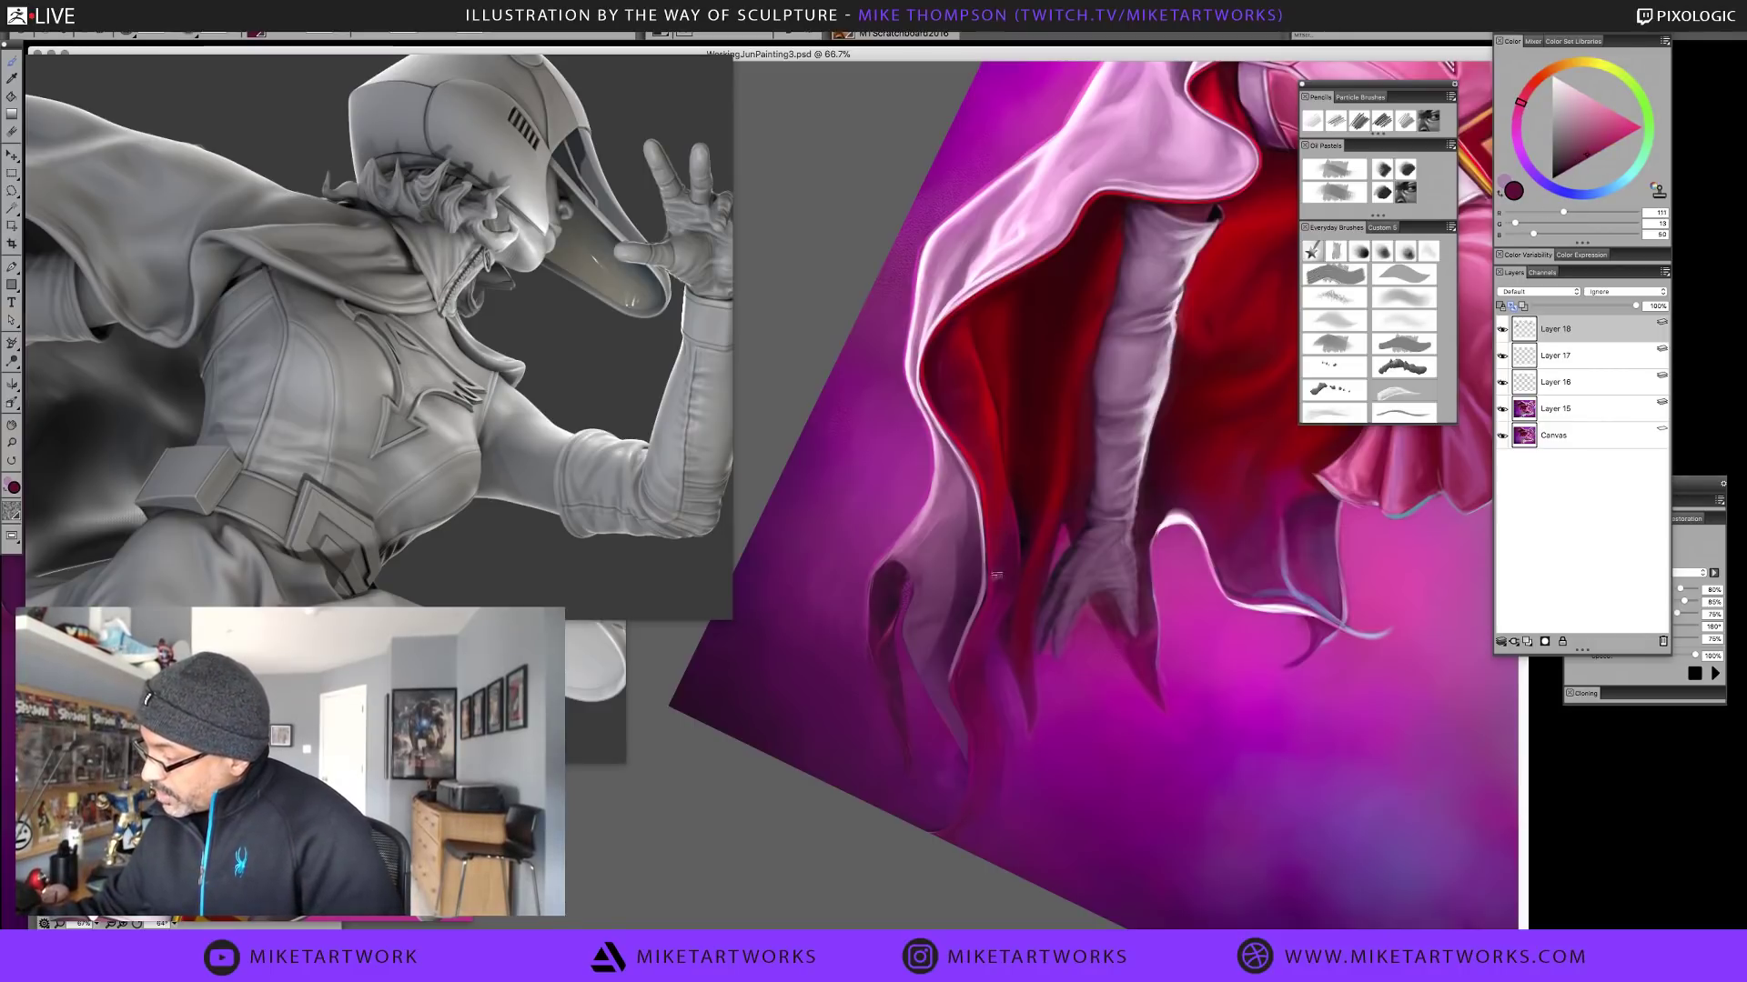
{"action": "left_click", "coordinate": [1001, 557], "text": "alt"}
{"action": "left_click", "coordinate": [1011, 534], "text": "alt"}
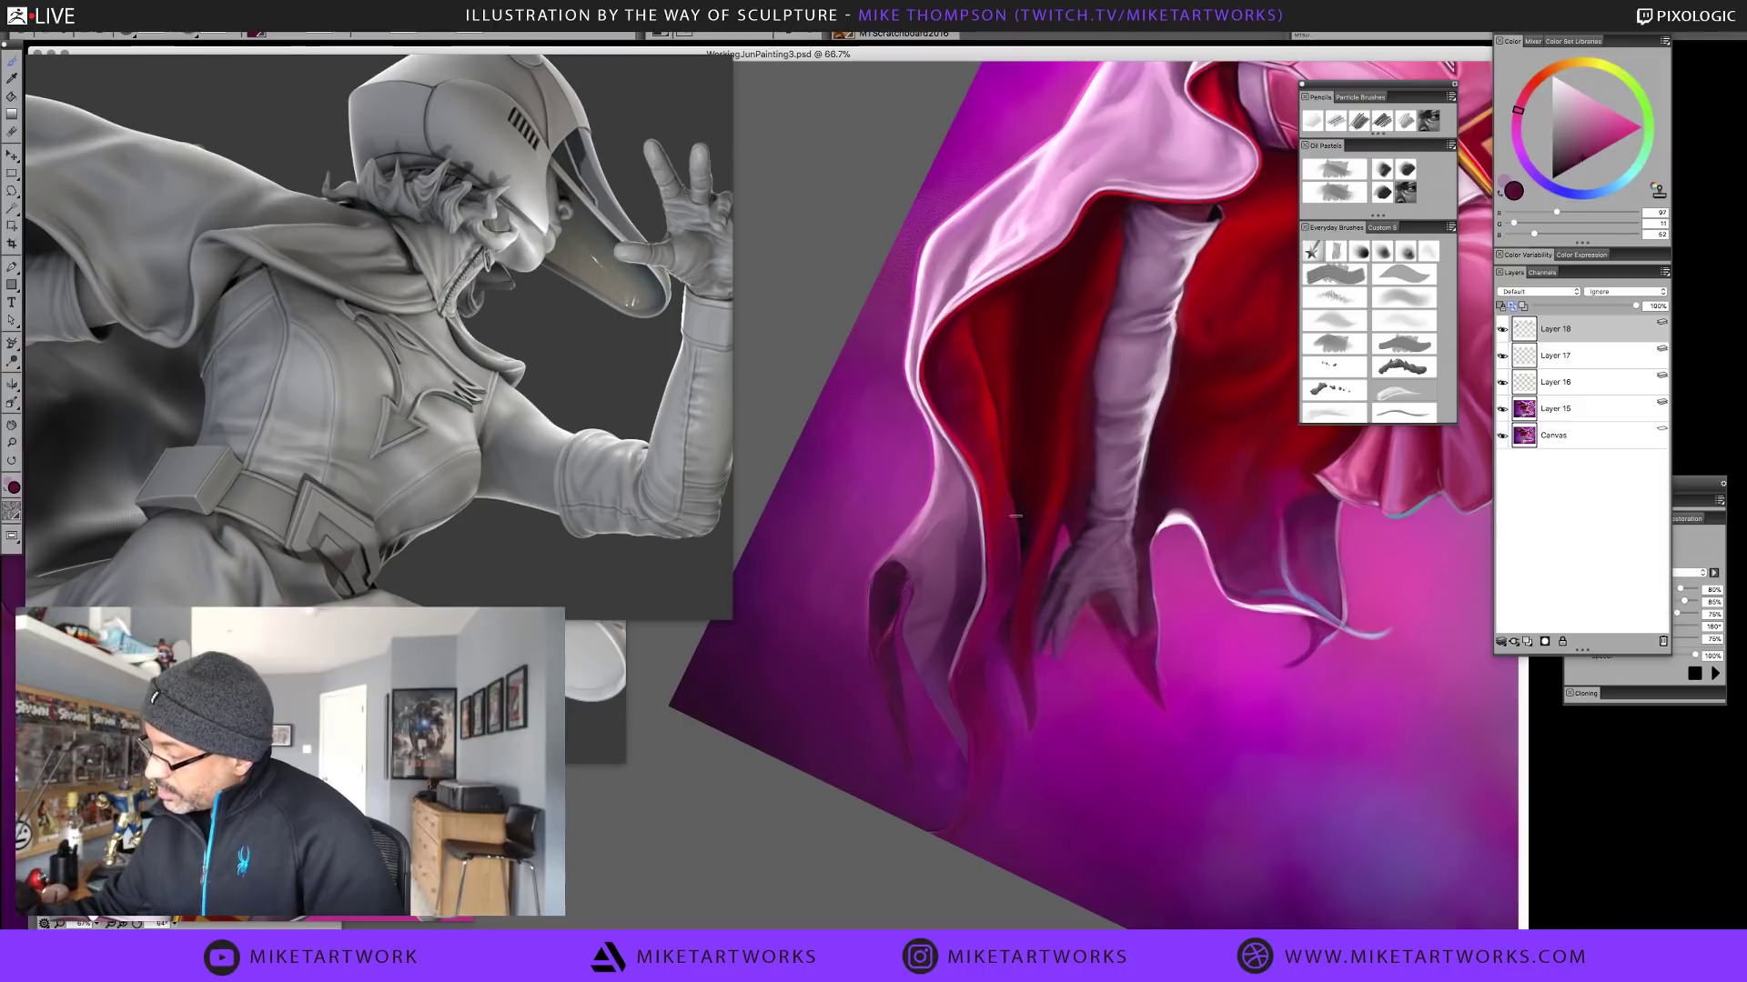
Deepen the middle of the lining strip along the cape's pale border with sampled dark maroon tones
{"action": "left_click", "coordinate": [1006, 593], "text": "alt"}
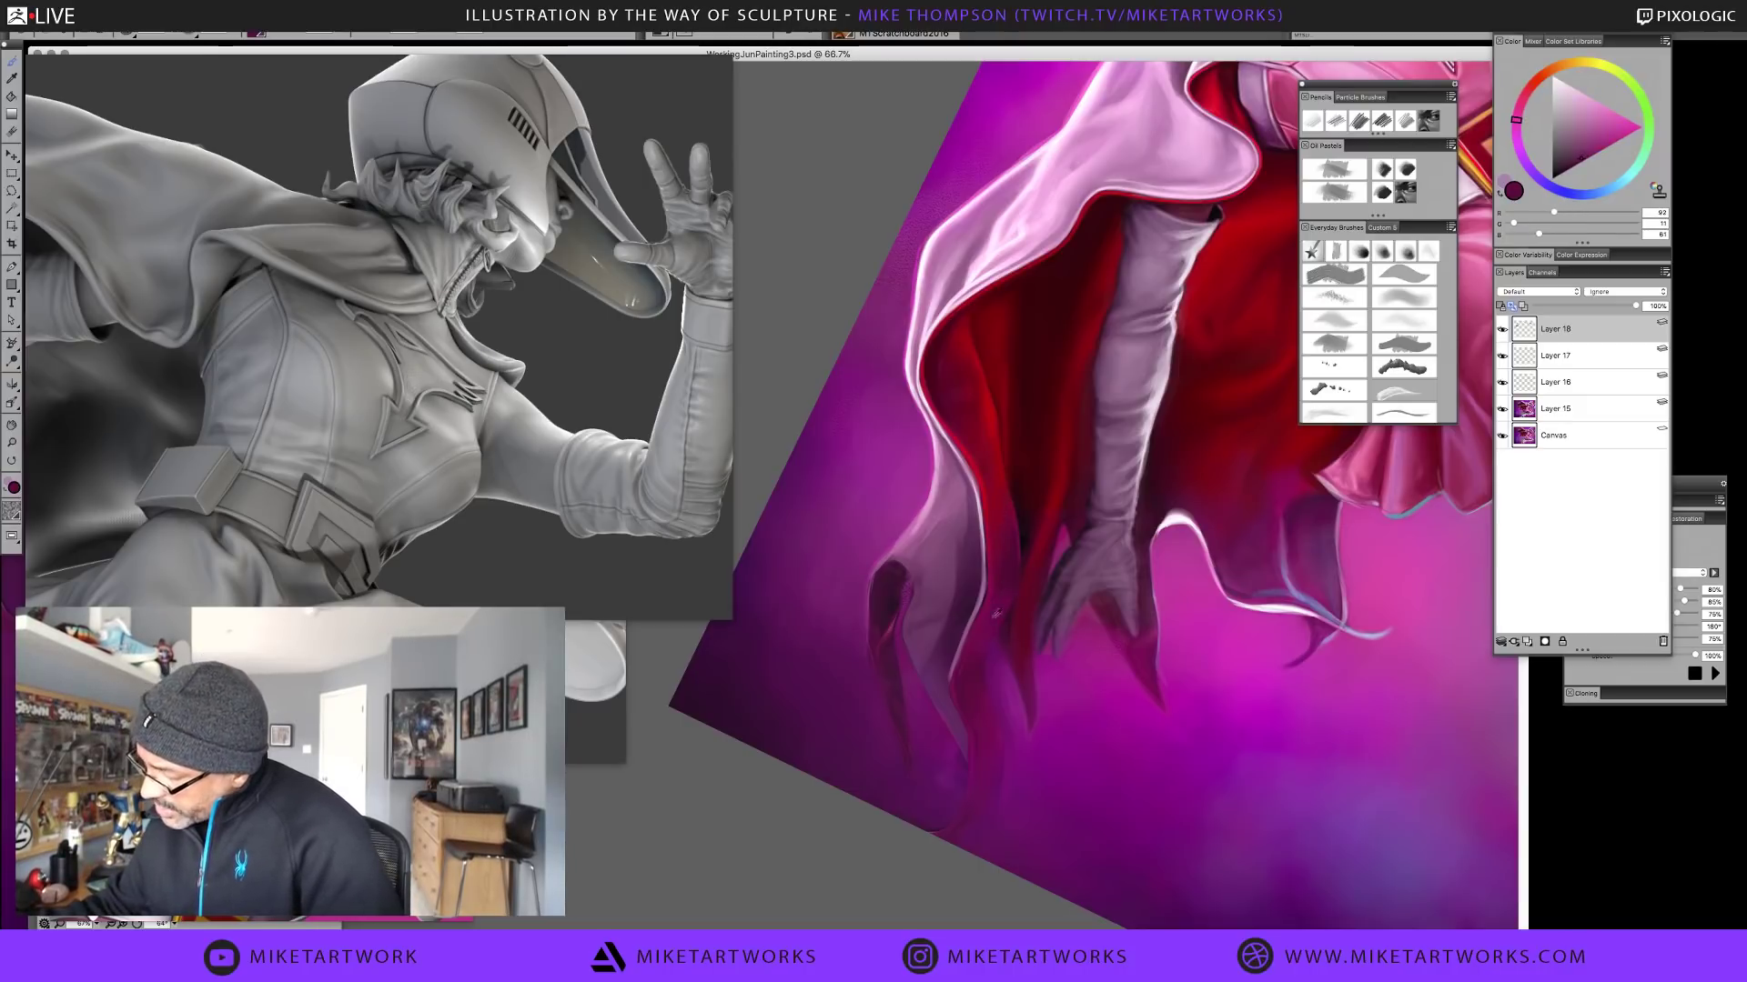
{"action": "left_click", "coordinate": [981, 649], "text": "alt"}
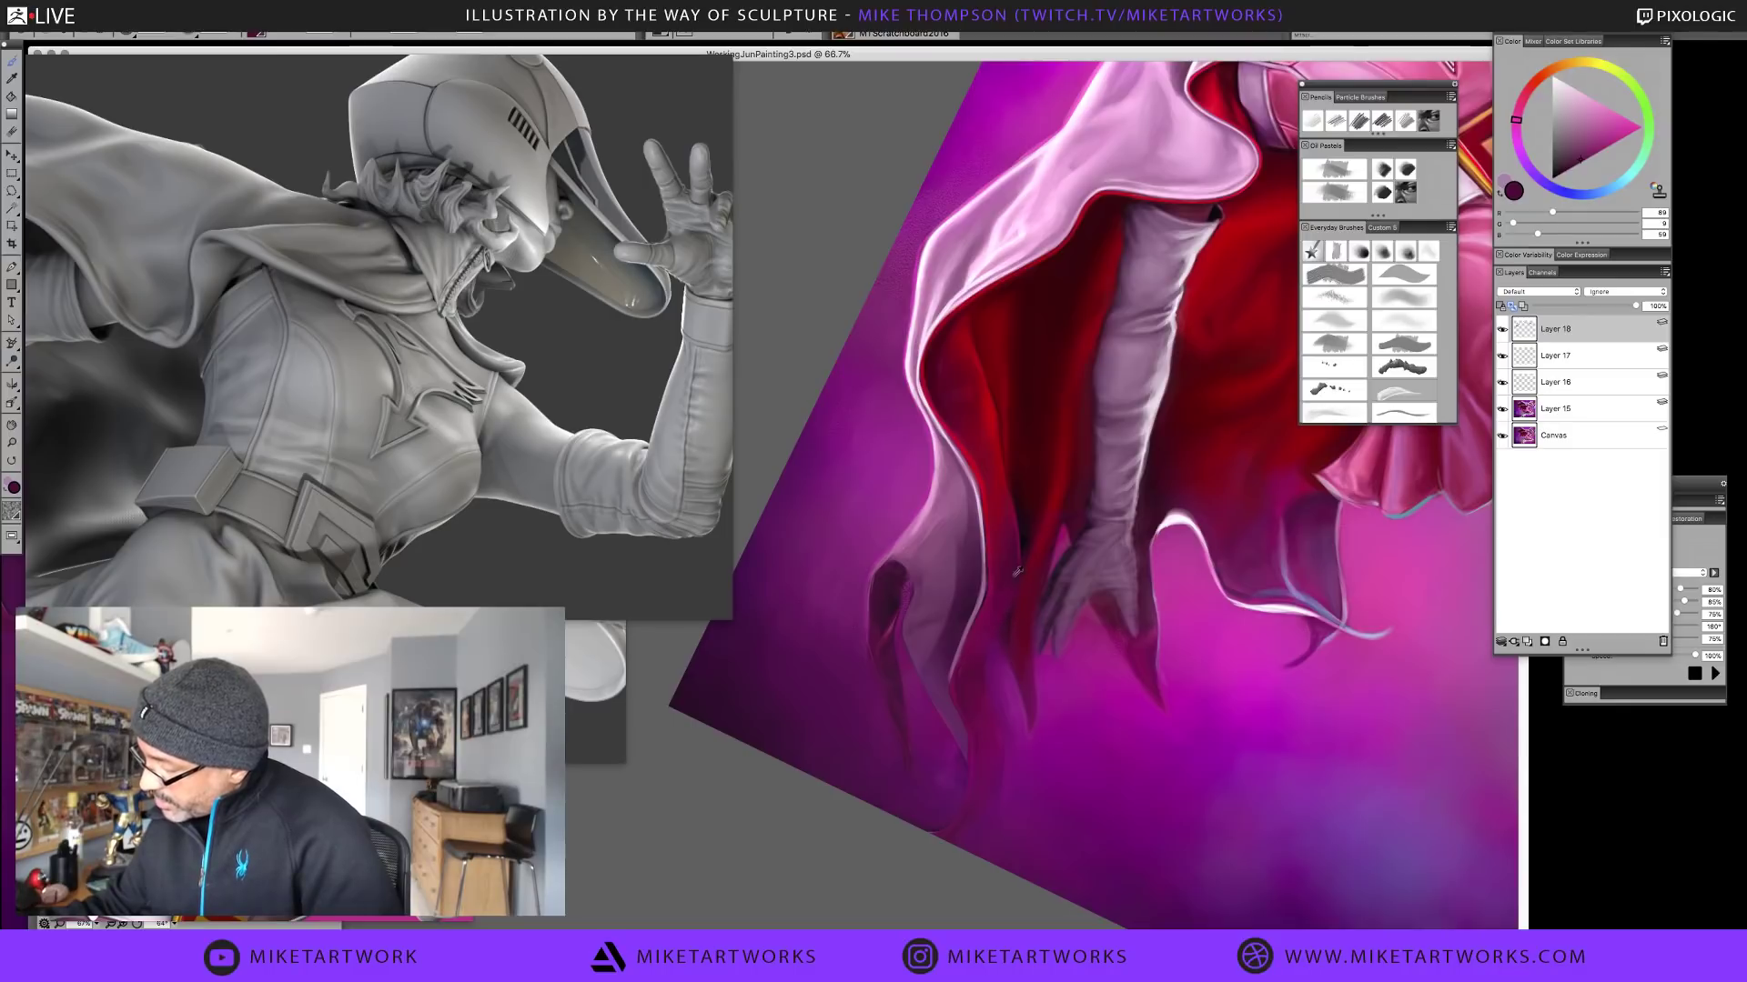
{"action": "left_click", "coordinate": [1007, 602], "text": "alt"}
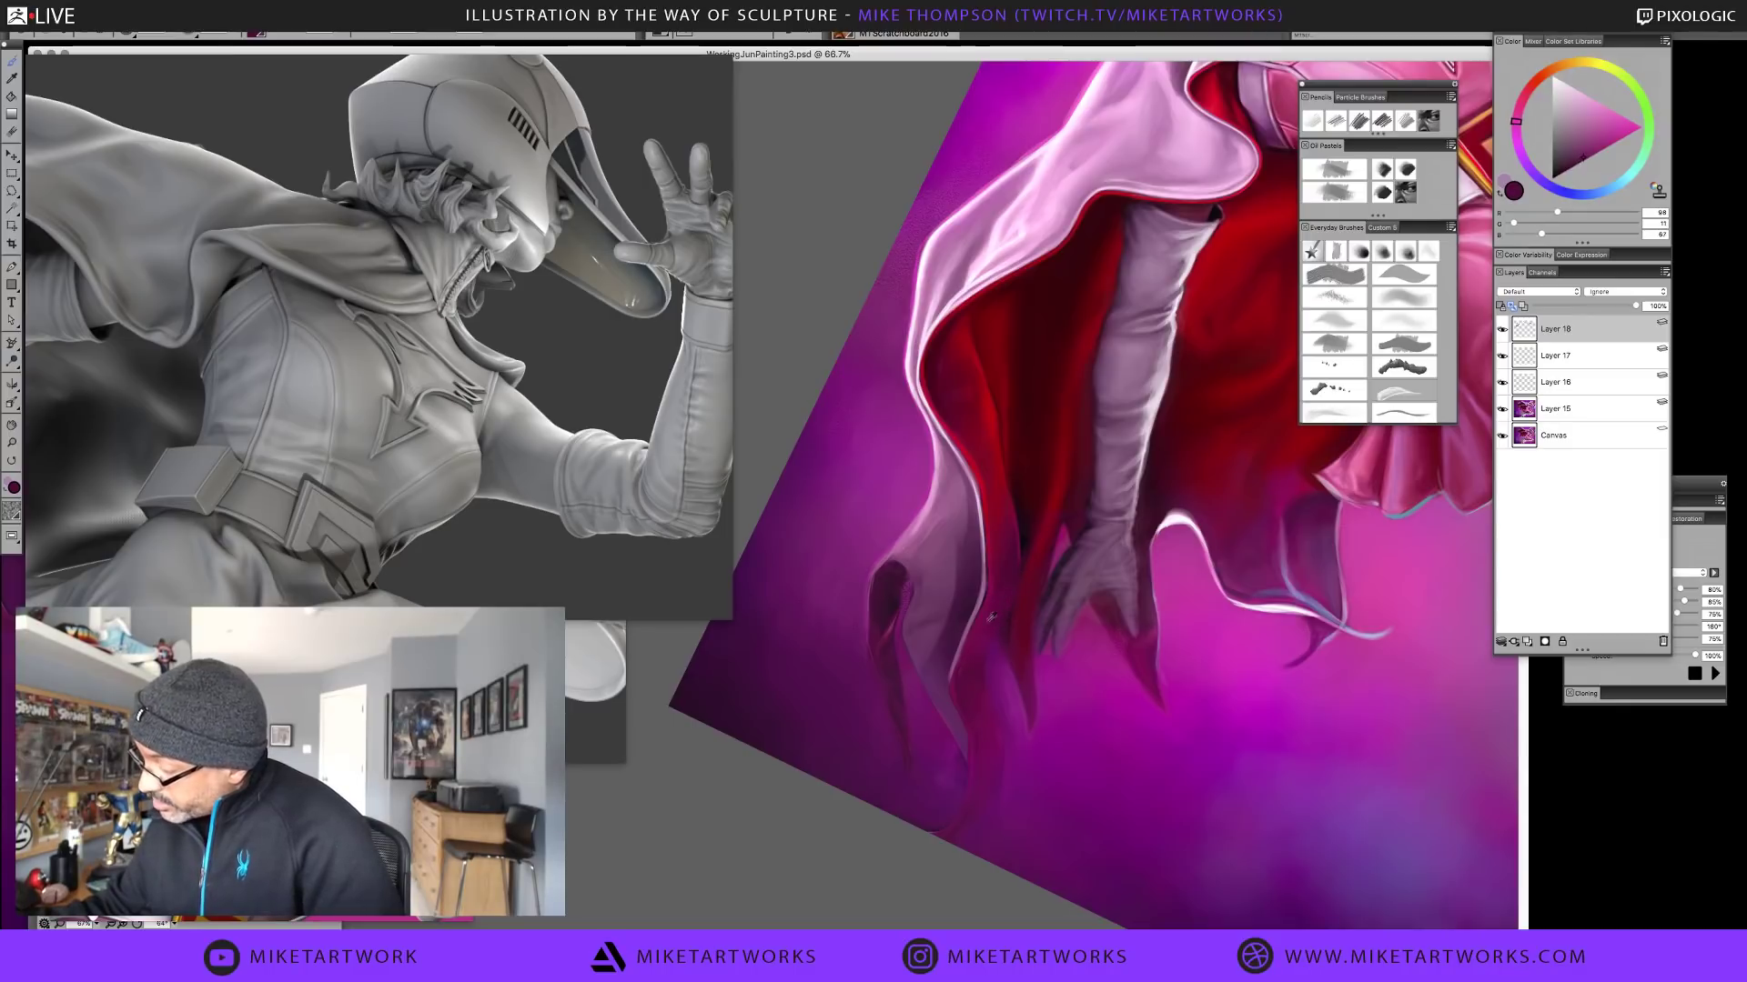
{"action": "left_click", "coordinate": [968, 674], "text": "alt"}
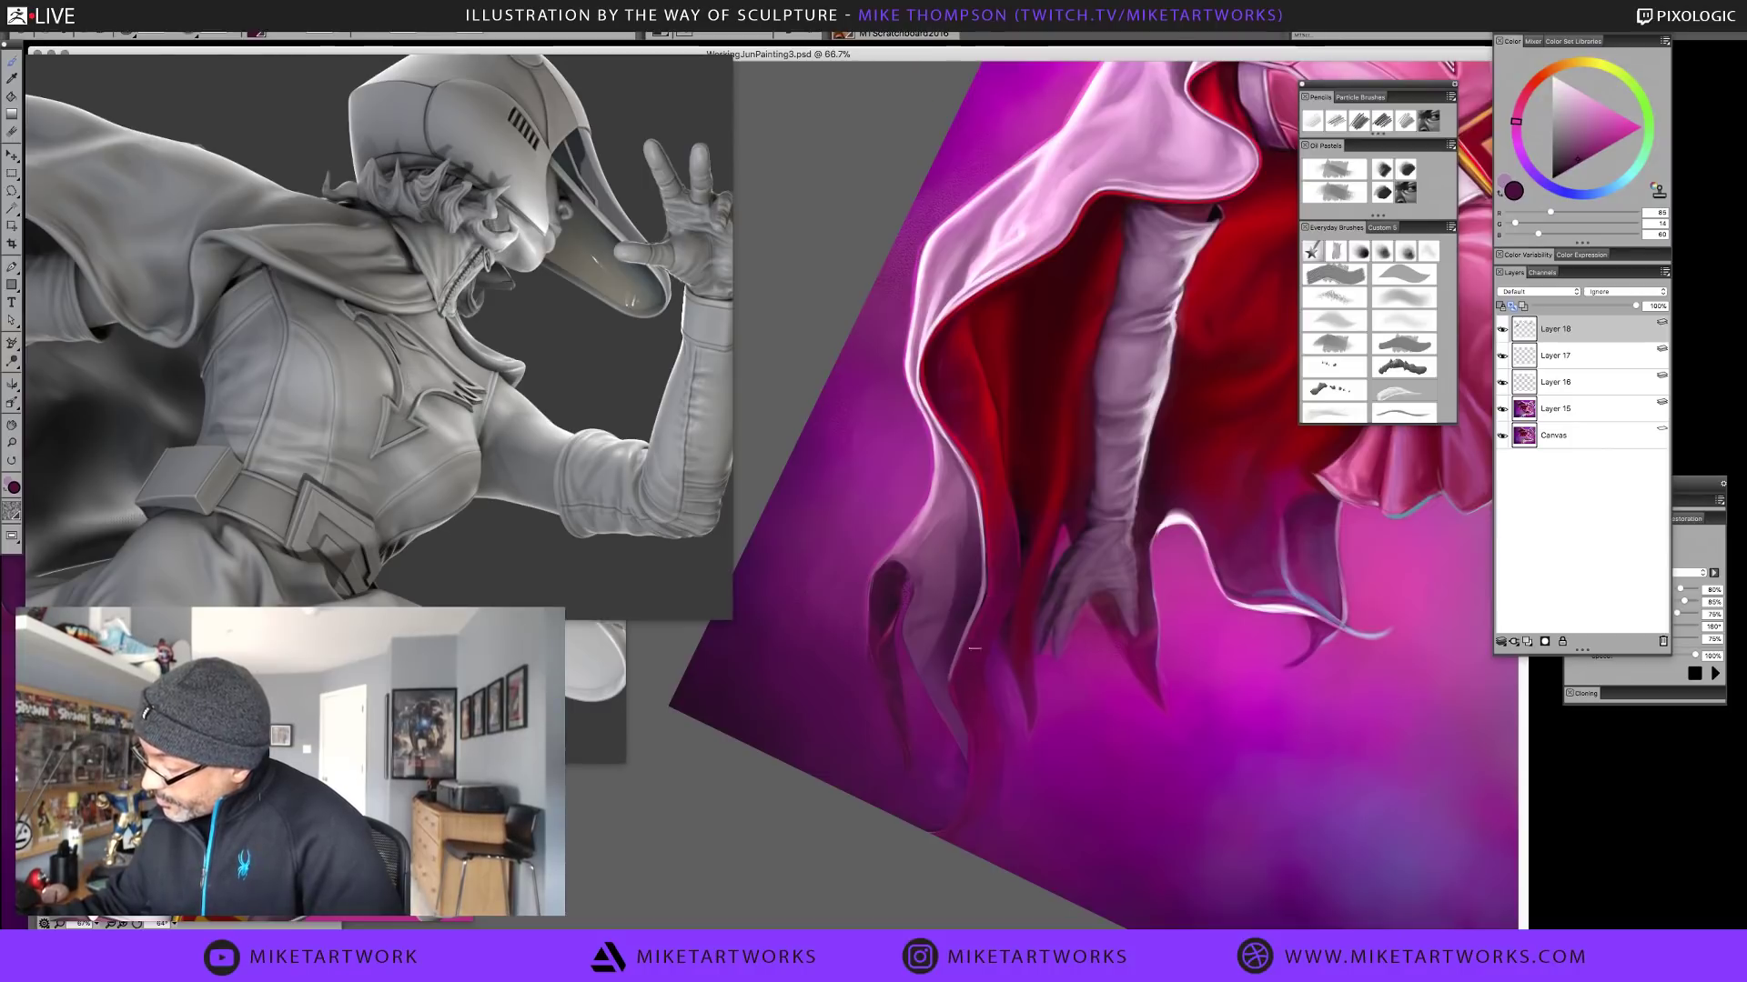
{"action": "left_click", "coordinate": [978, 647], "text": "alt"}
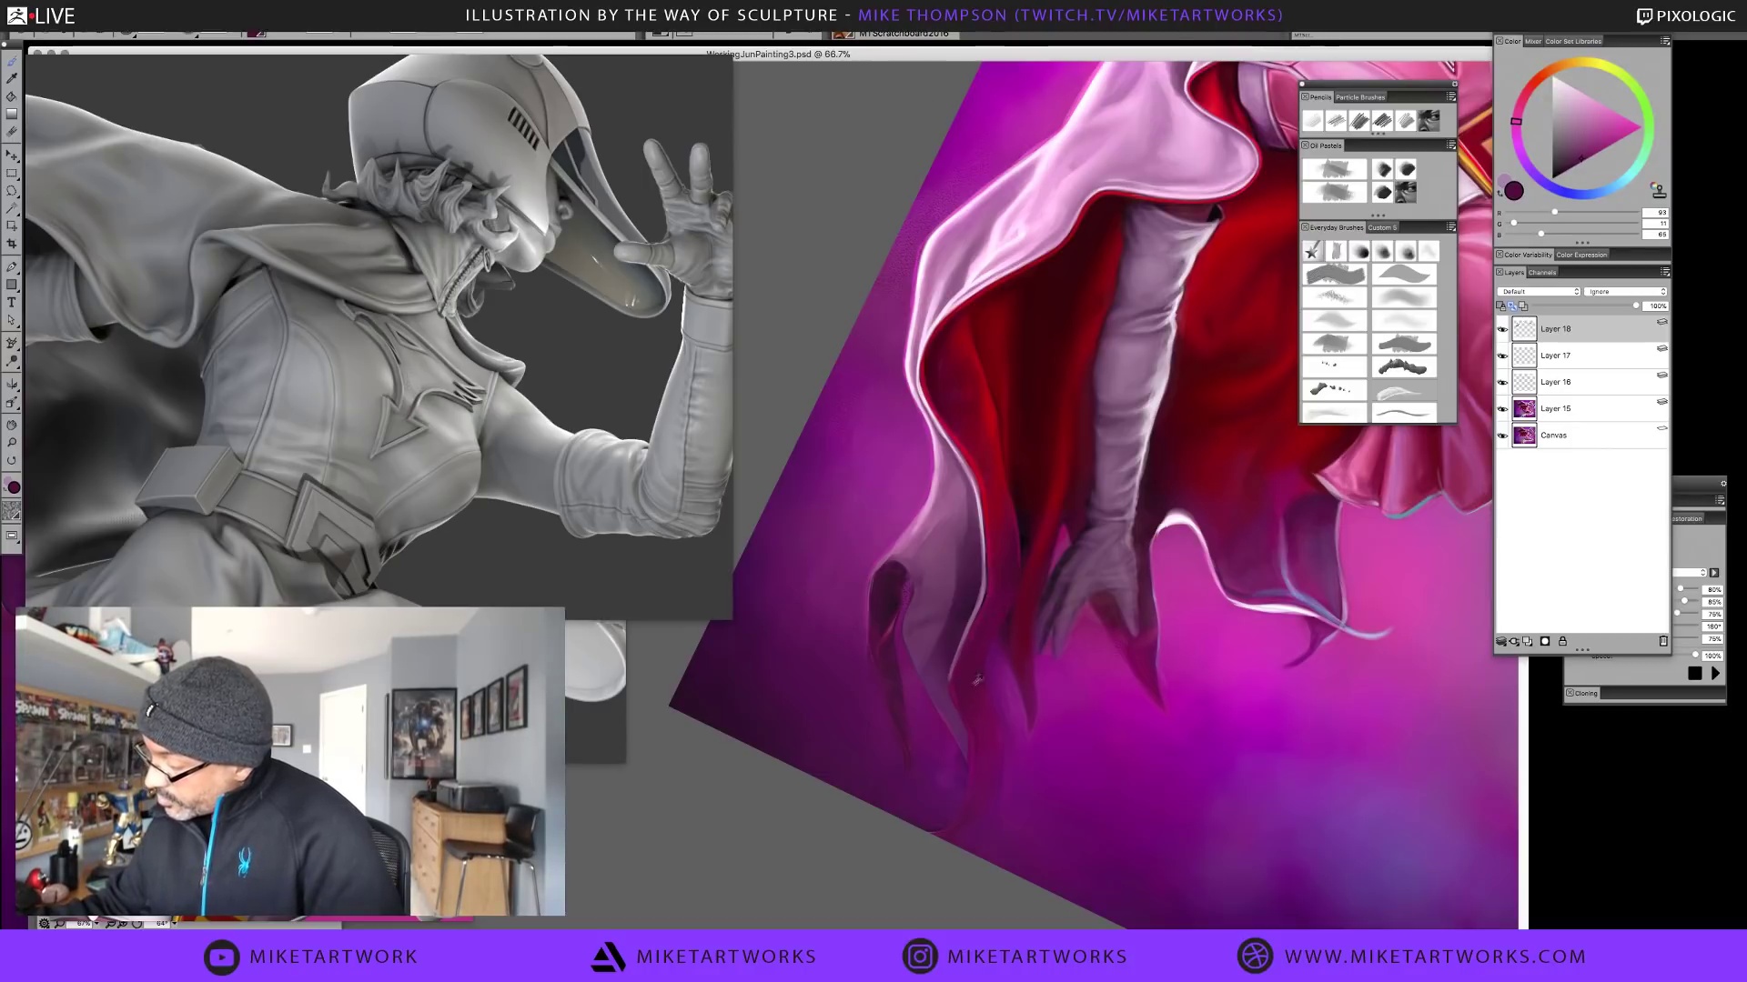
Shape and blend the tapering lower tip of the outer lining strip with sampled dark magenta tones
{"action": "left_click", "coordinate": [979, 743], "text": "alt"}
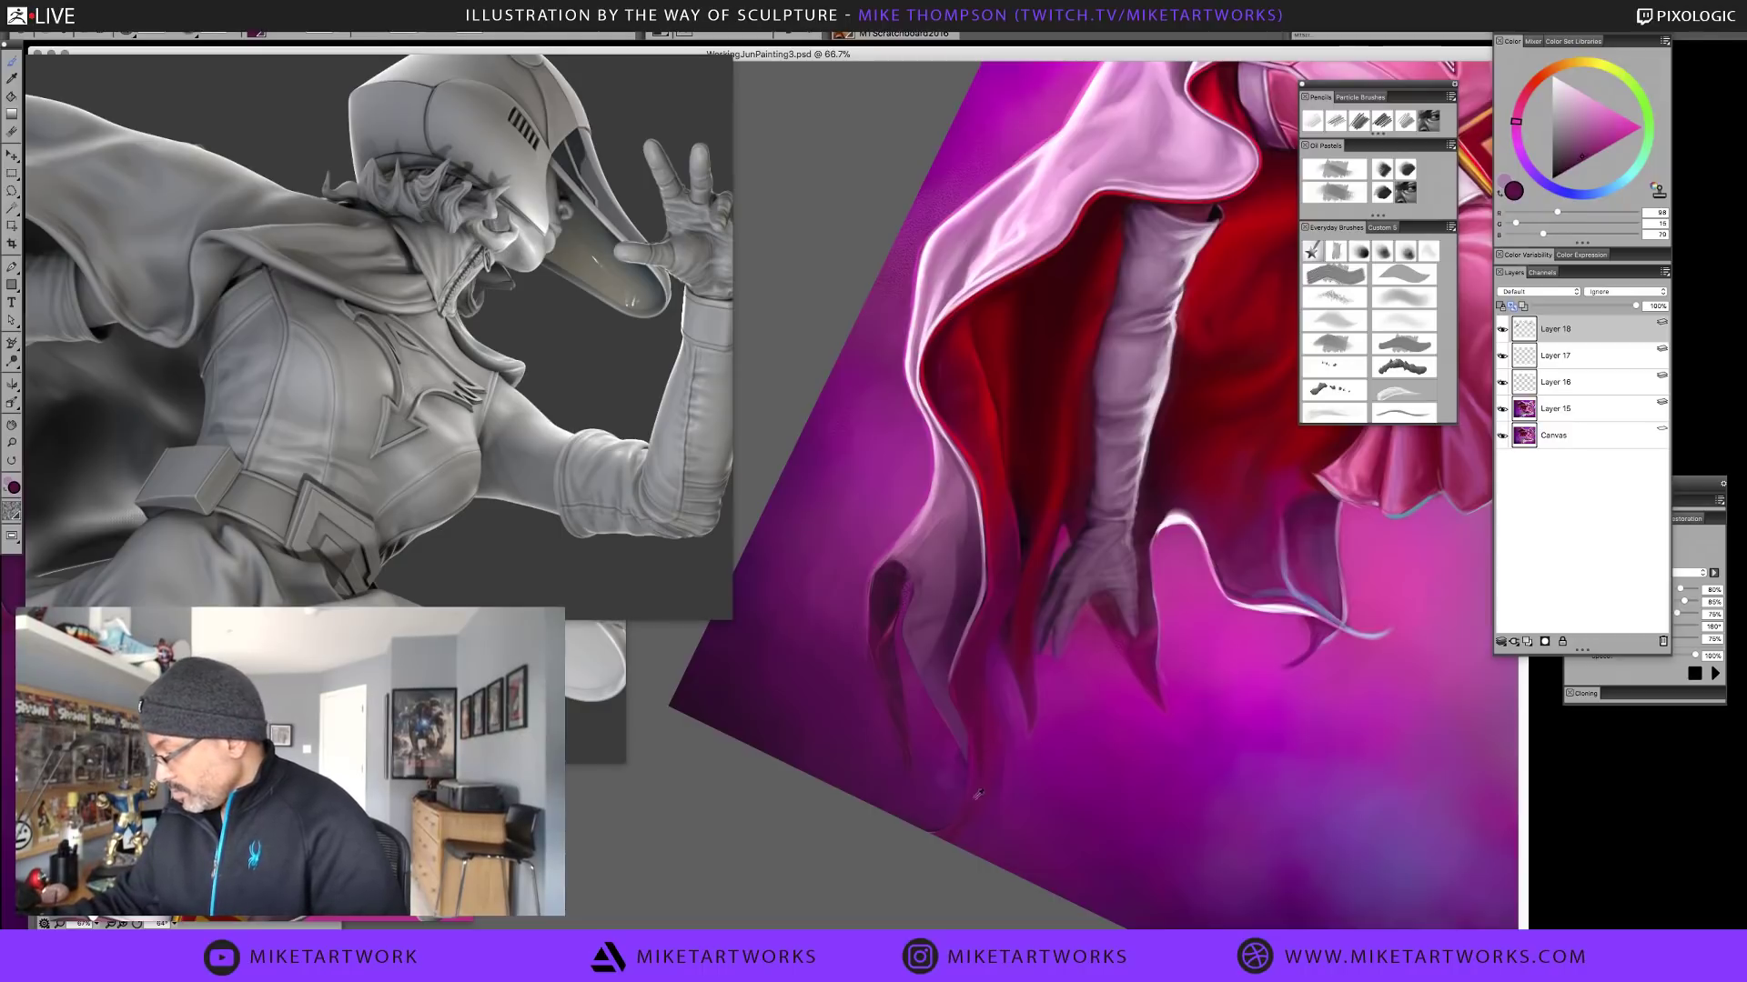
{"action": "left_click", "coordinate": [985, 742], "text": "alt"}
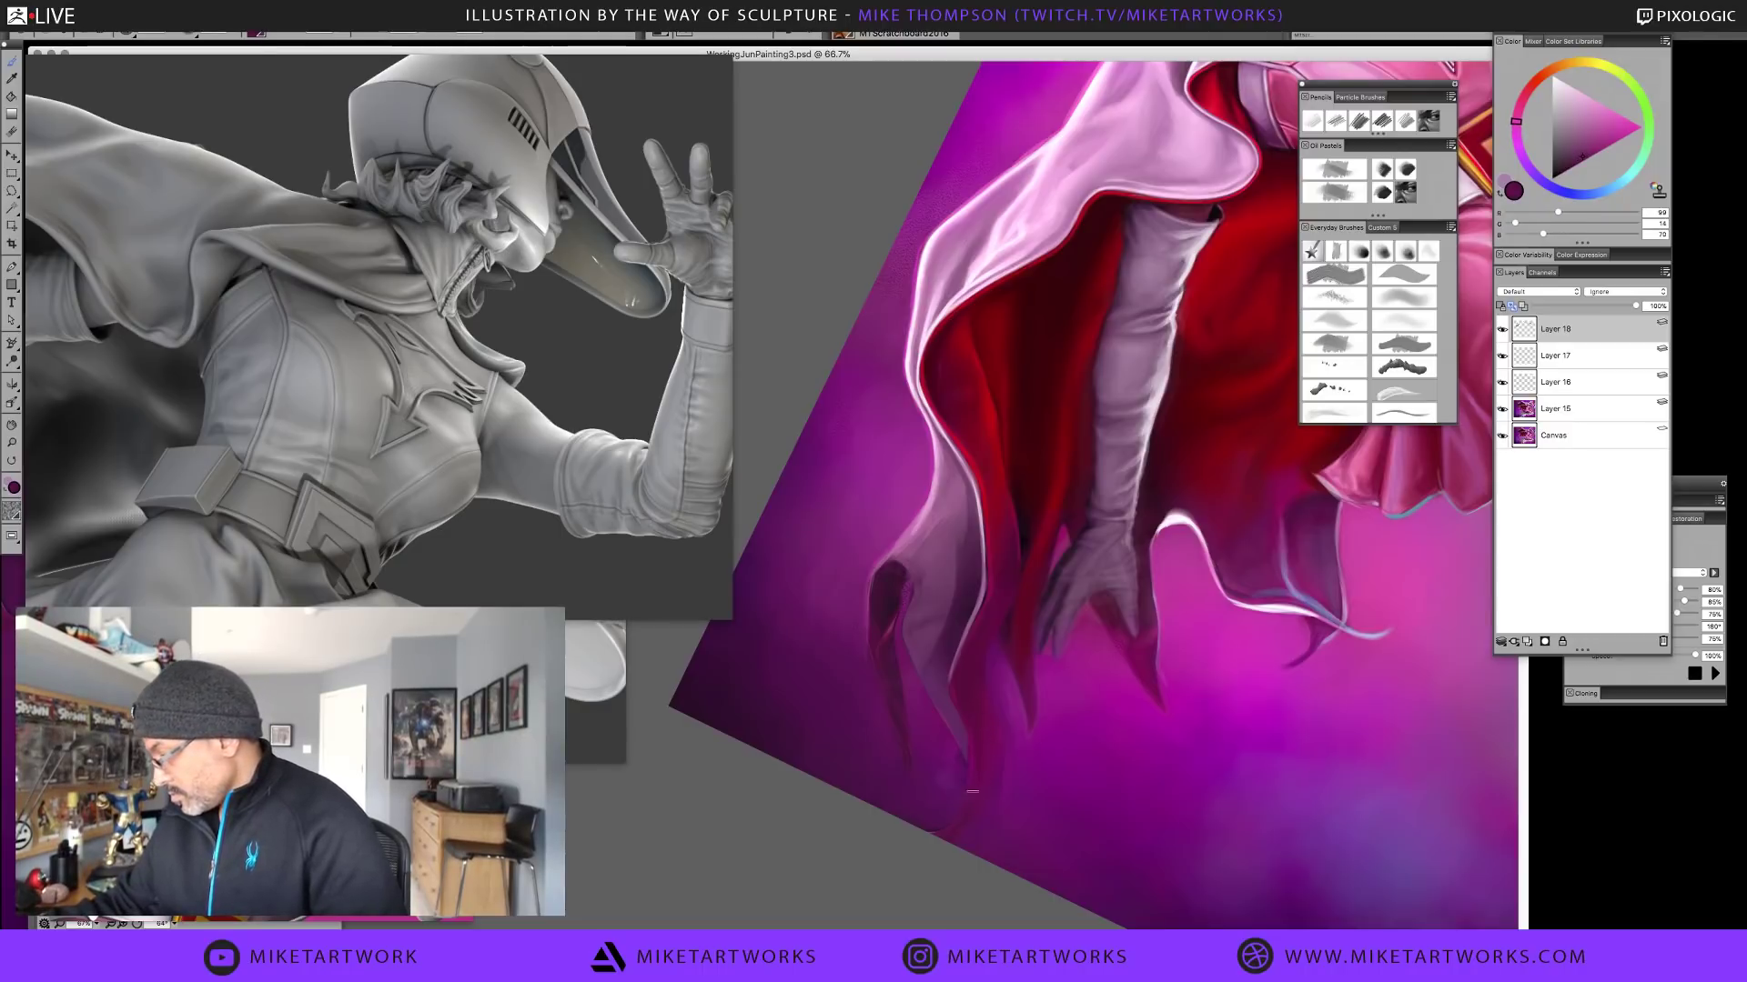
{"action": "left_click", "coordinate": [975, 730], "text": "alt"}
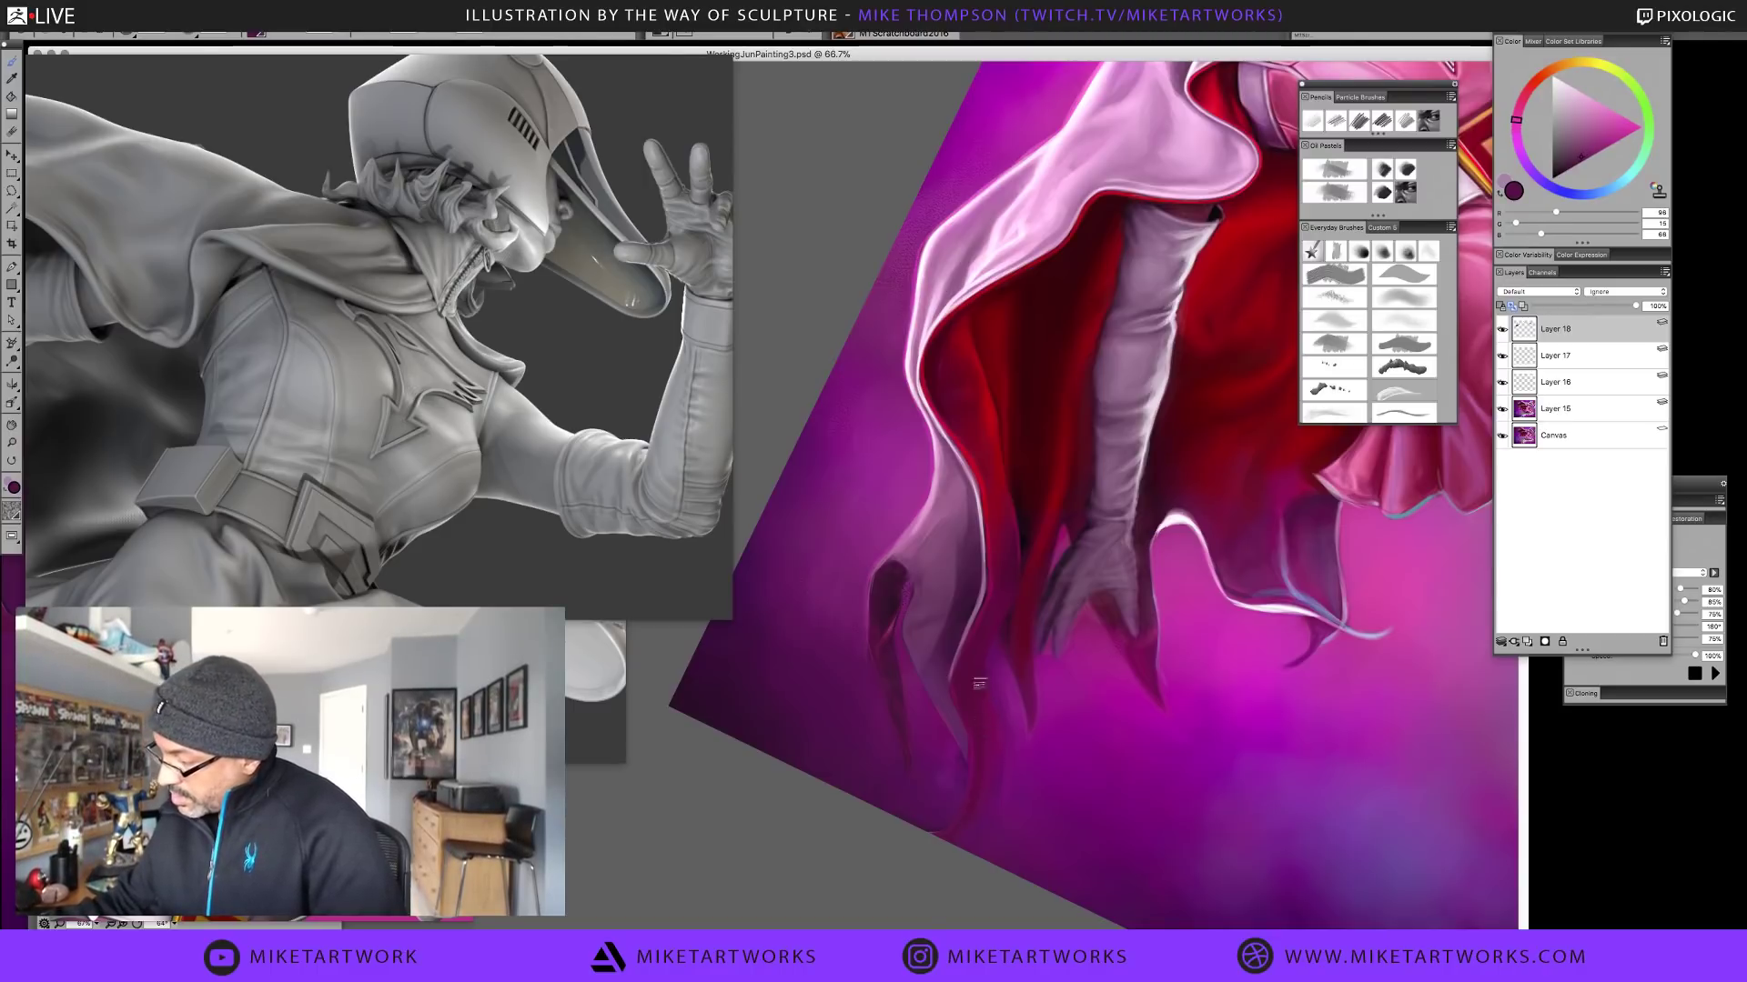
{"action": "left_click", "coordinate": [994, 717], "text": "alt"}
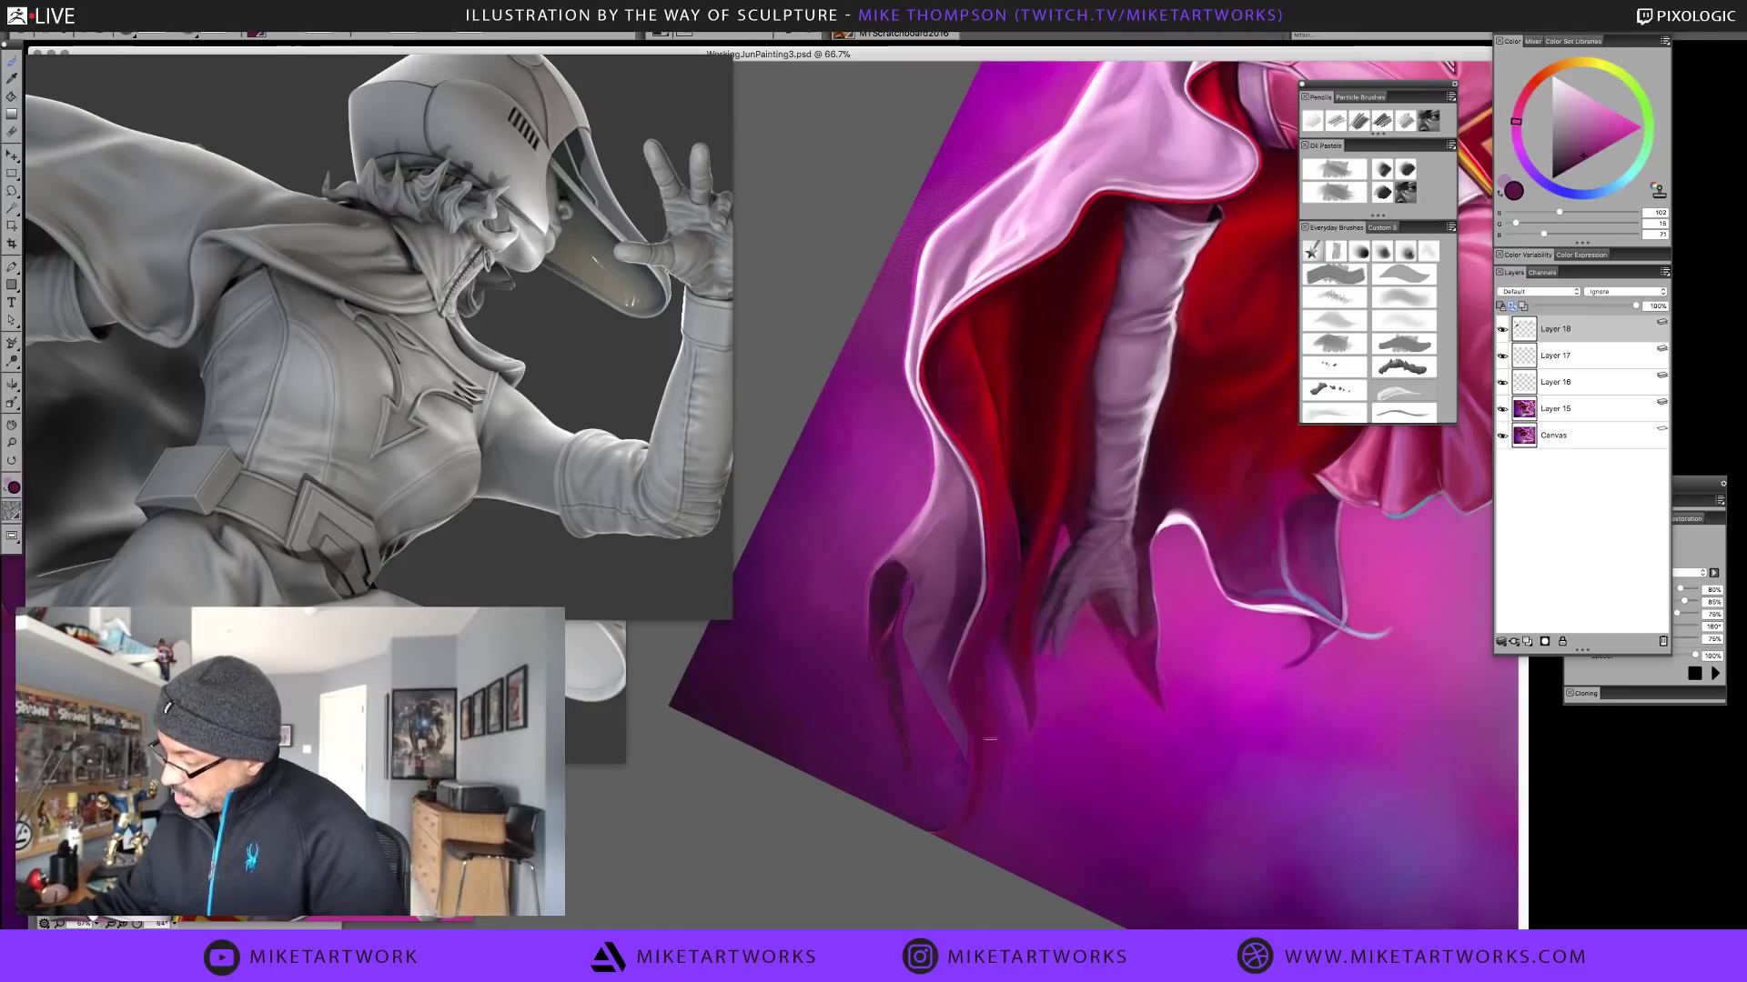
{"action": "left_click", "coordinate": [992, 757], "text": "alt"}
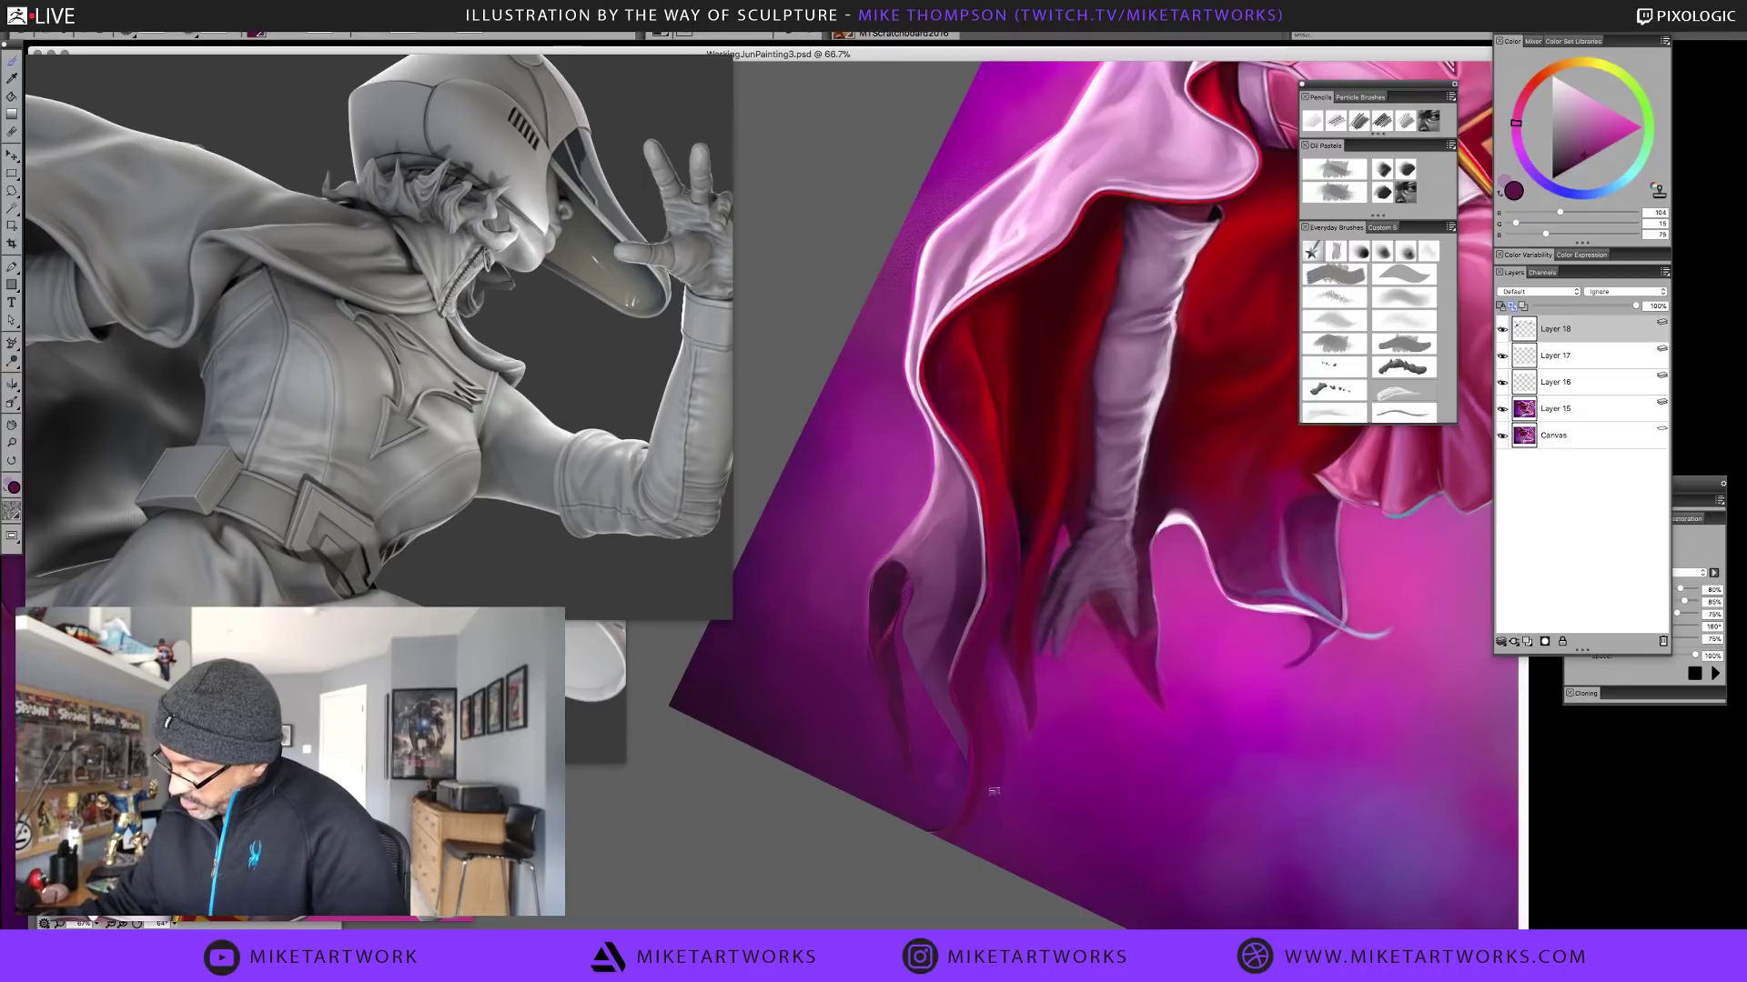
Clean up the background around the outer lining strip's lower tip with sampled dark purples
{"action": "left_click", "coordinate": [980, 798], "text": "alt"}
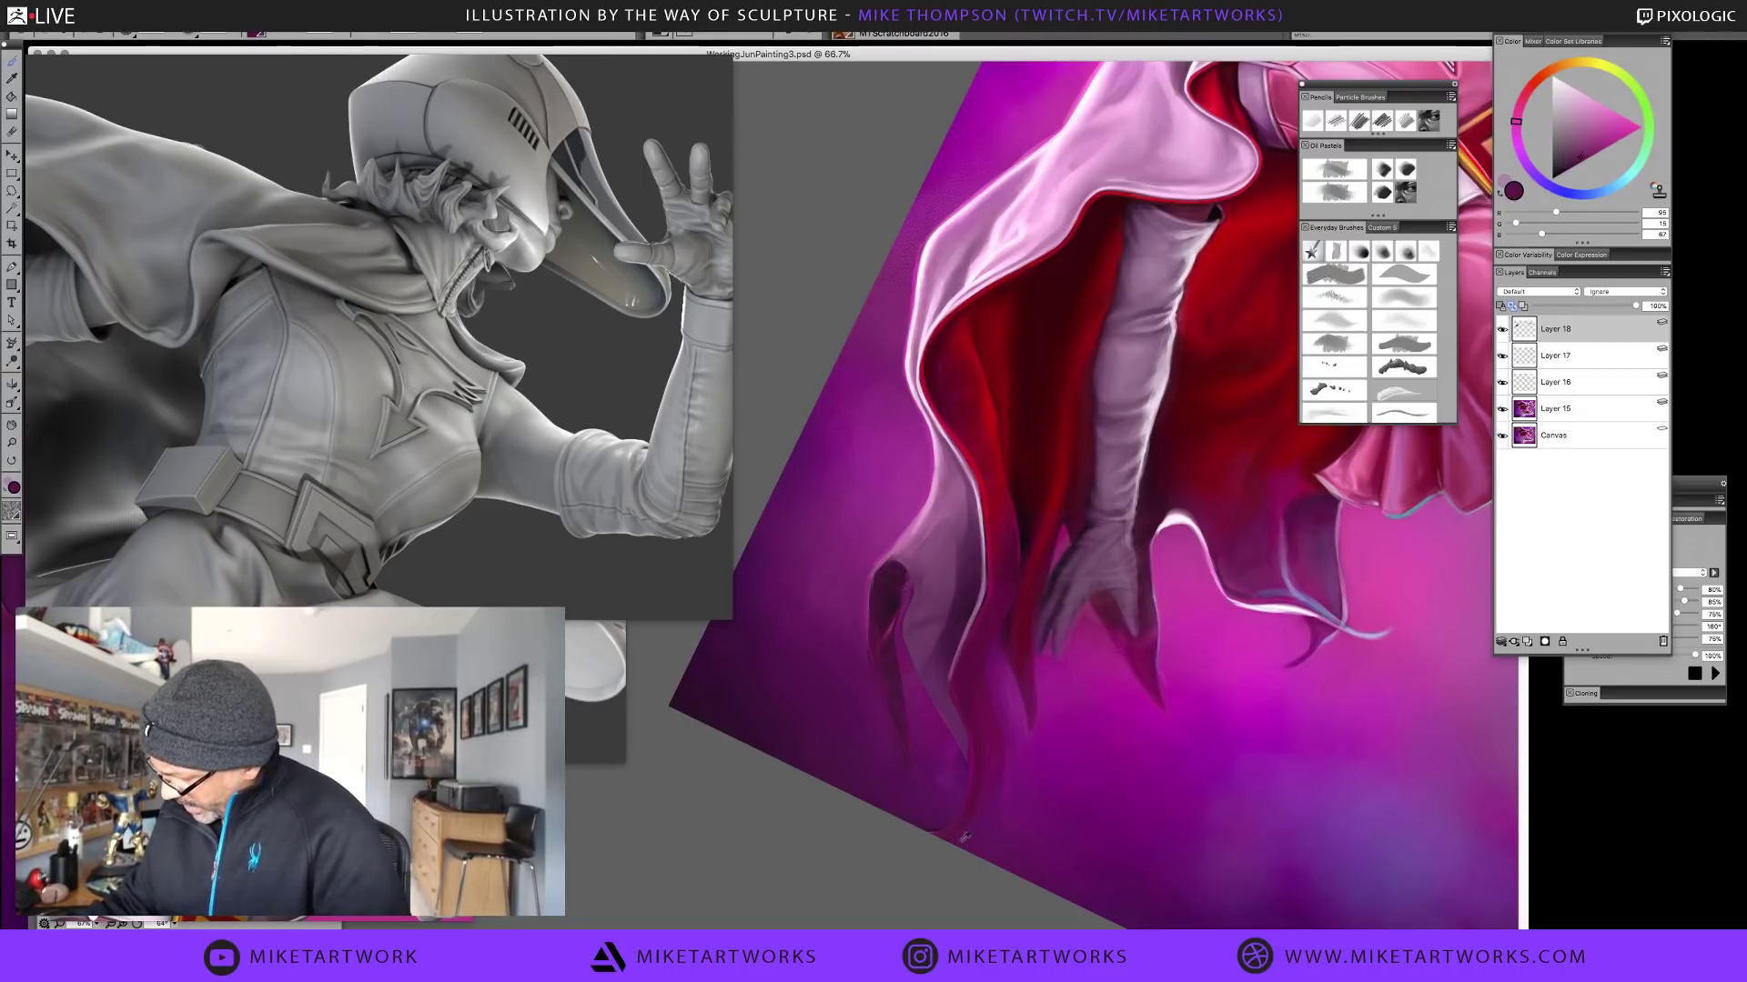
{"action": "left_click", "coordinate": [987, 801], "text": "alt"}
{"action": "left_click", "coordinate": [998, 813], "text": "alt"}
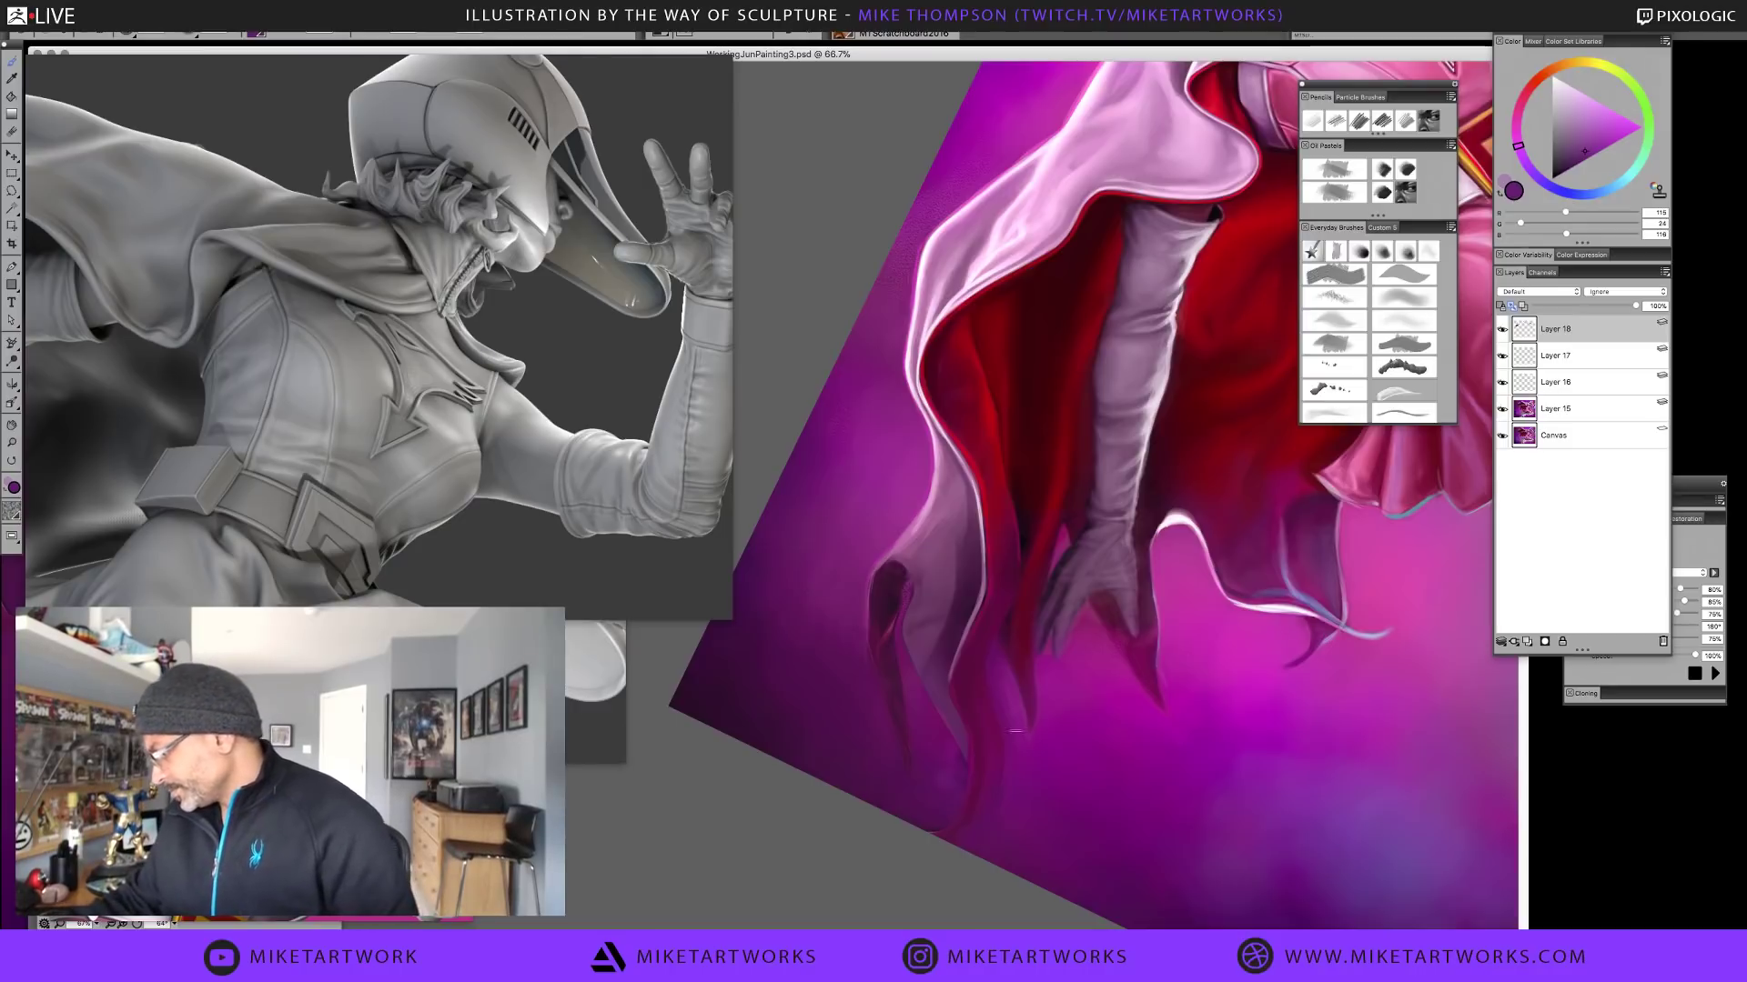
{"action": "left_click", "coordinate": [1017, 799], "text": "alt"}
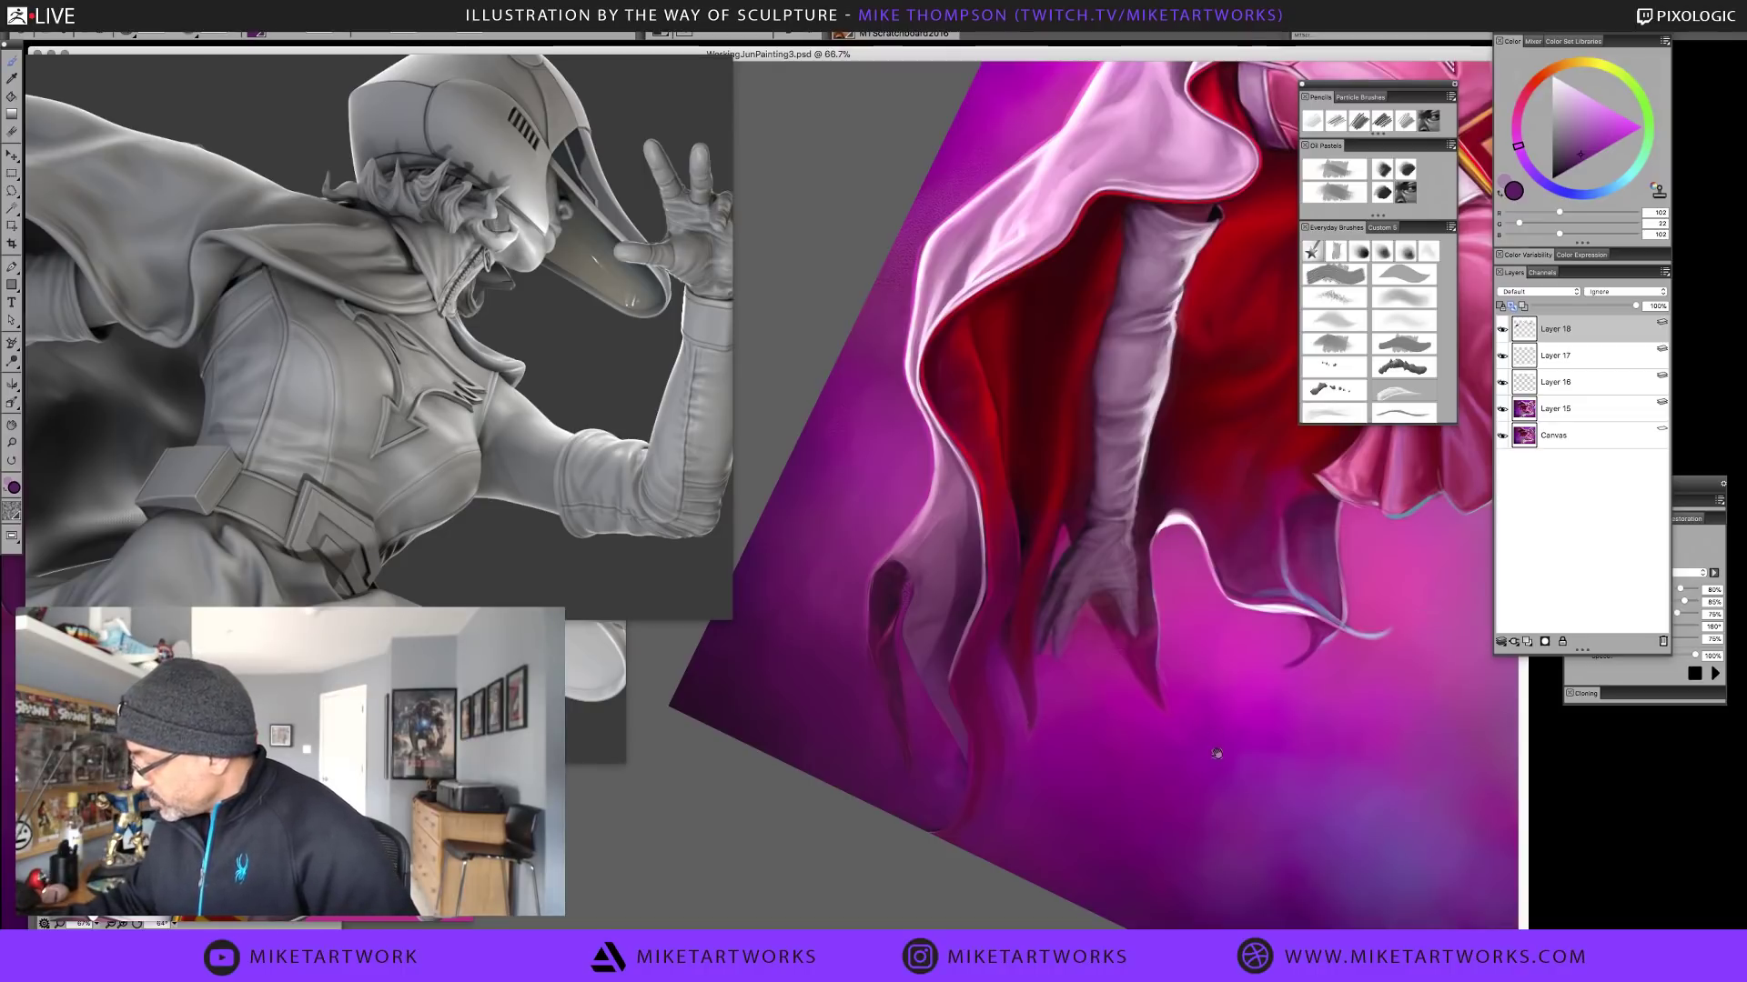
Add a new layer and paint the open background below the gloved hand with the Chunky Oil Pastel brush in sampled purples
{"action": "left_click_drag", "start_coordinate": [1216, 754], "coordinate": [1113, 735]}
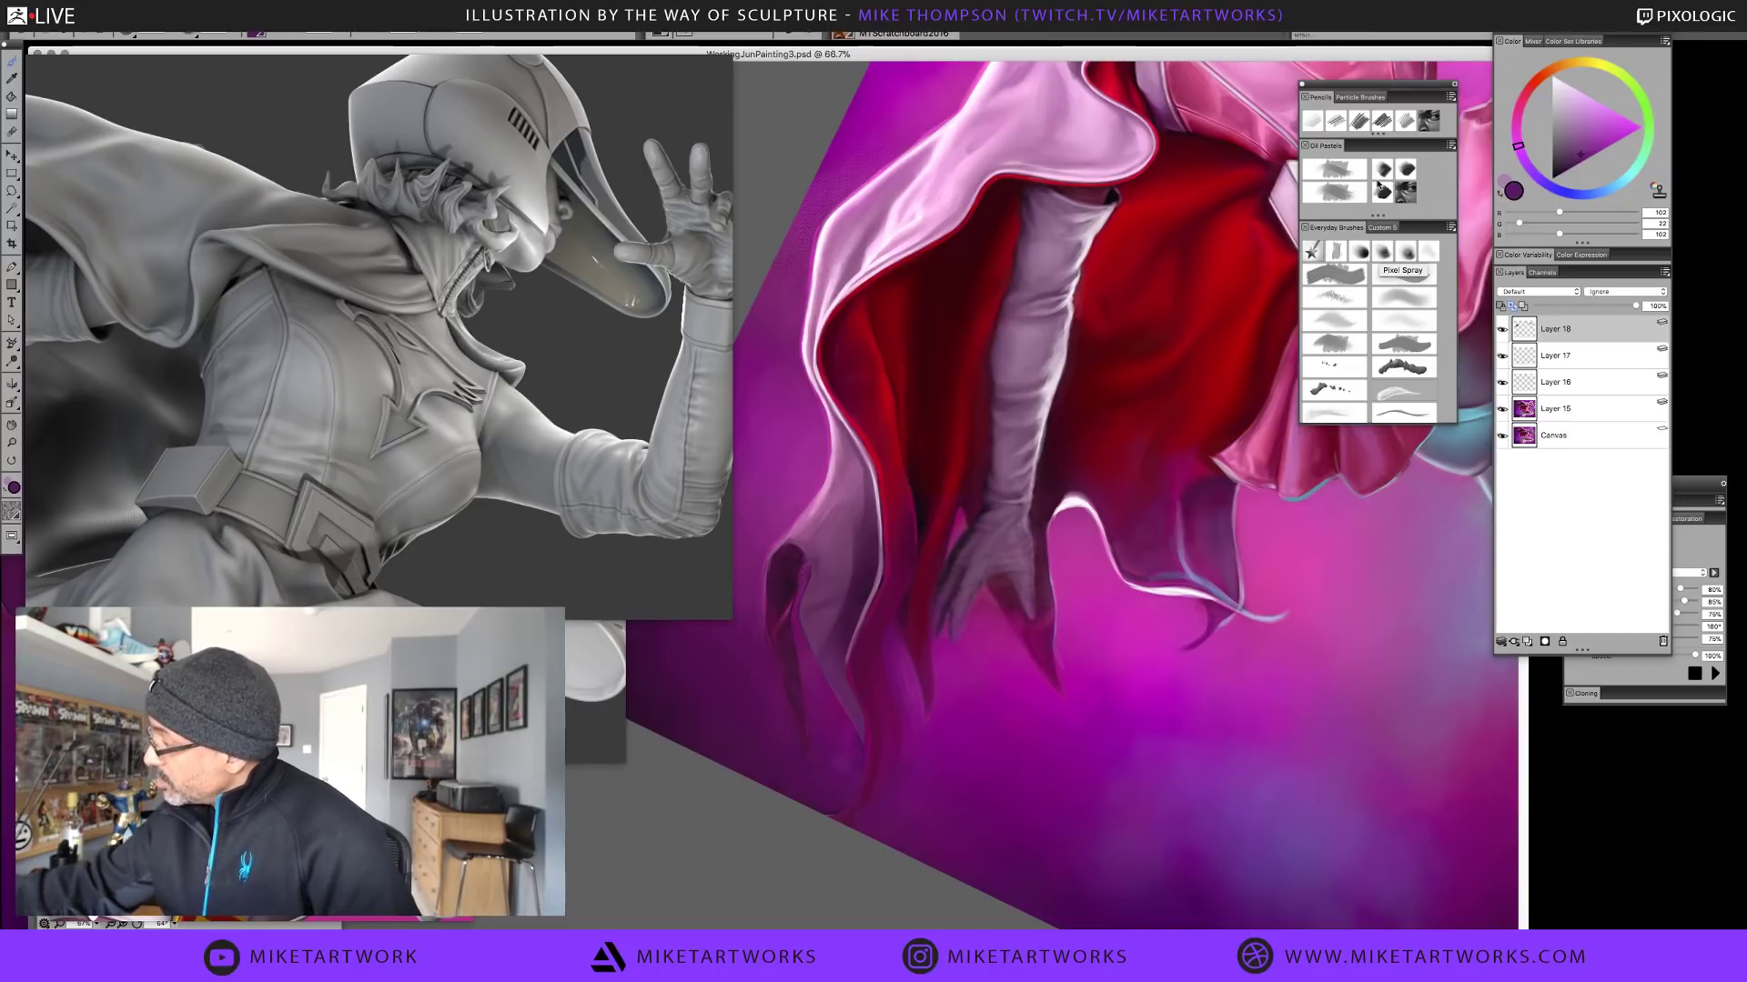
{"action": "left_click", "coordinate": [1336, 192]}
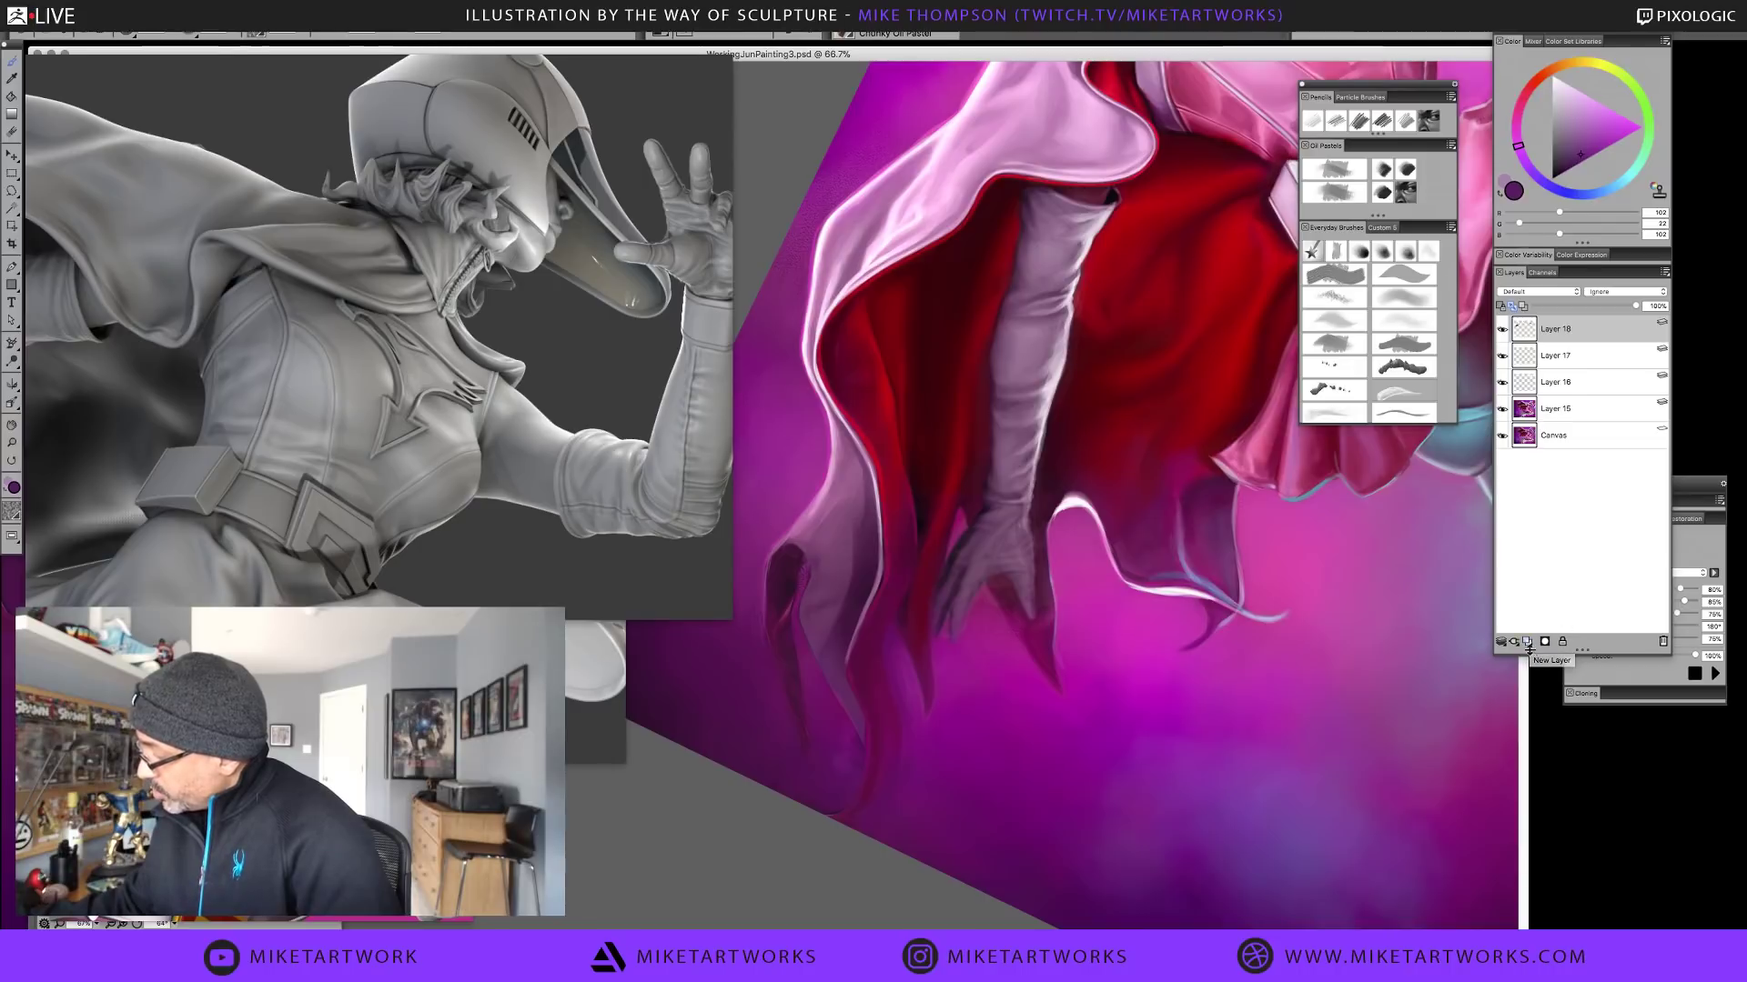
{"action": "left_click", "coordinate": [1526, 642]}
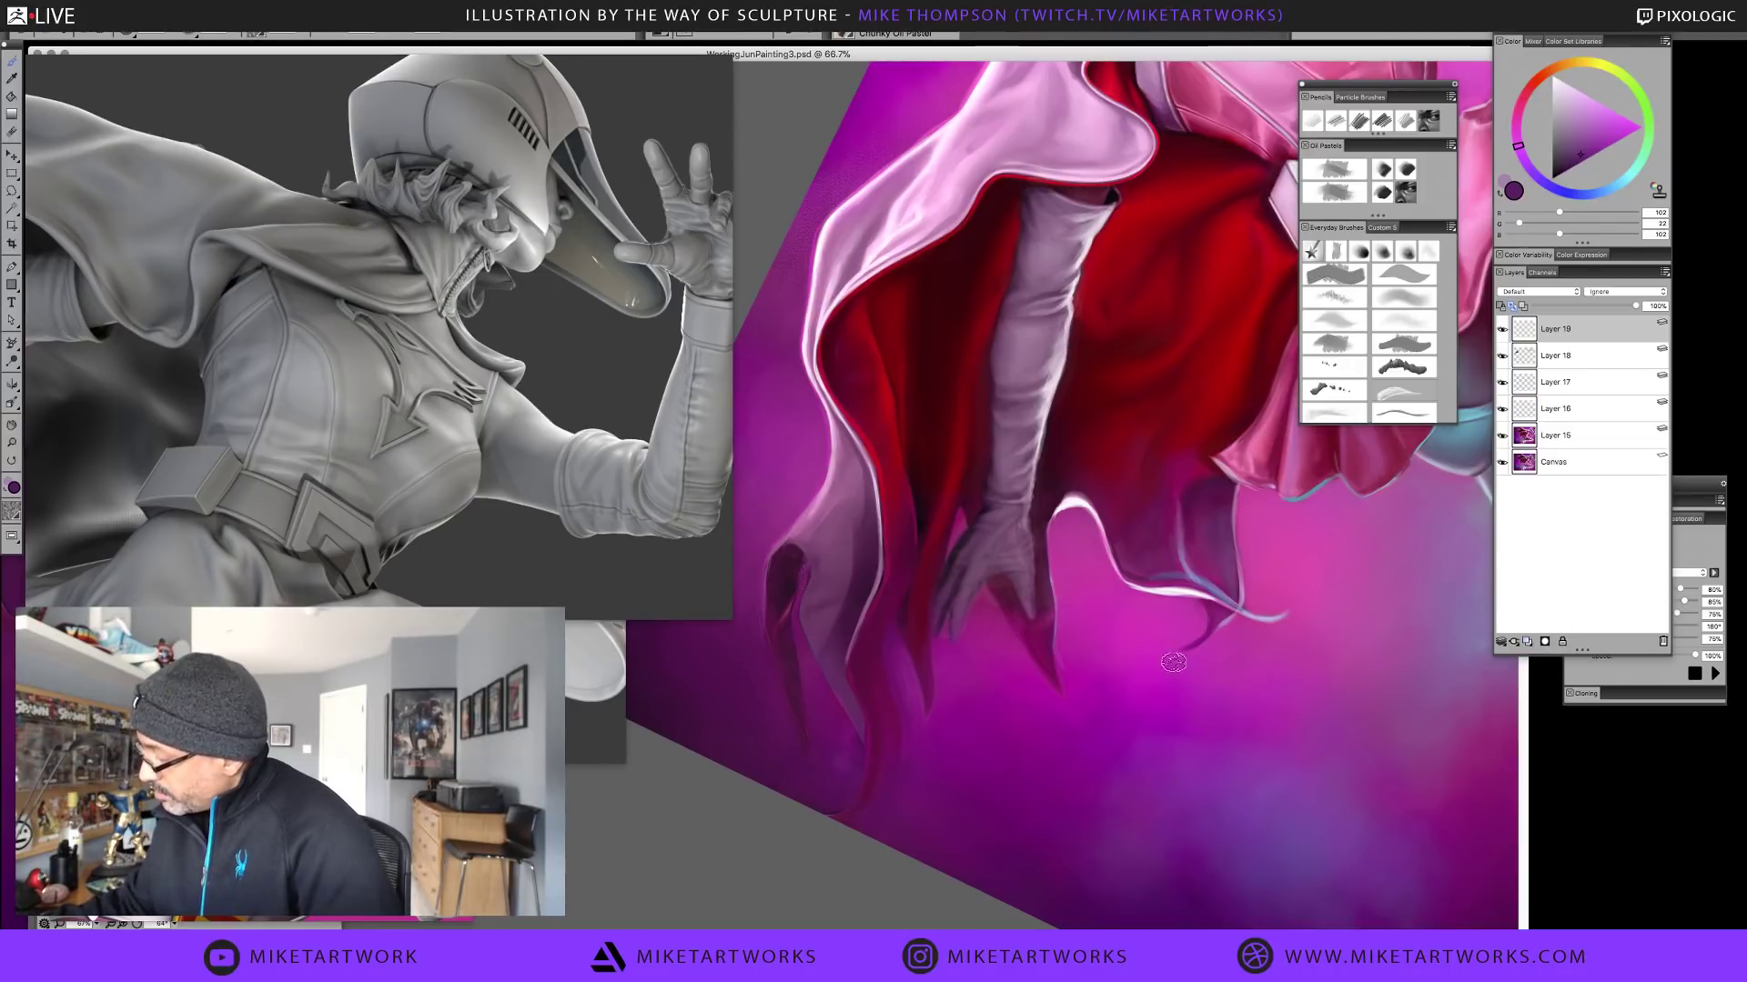
{"action": "left_click", "coordinate": [1140, 725], "text": "alt"}
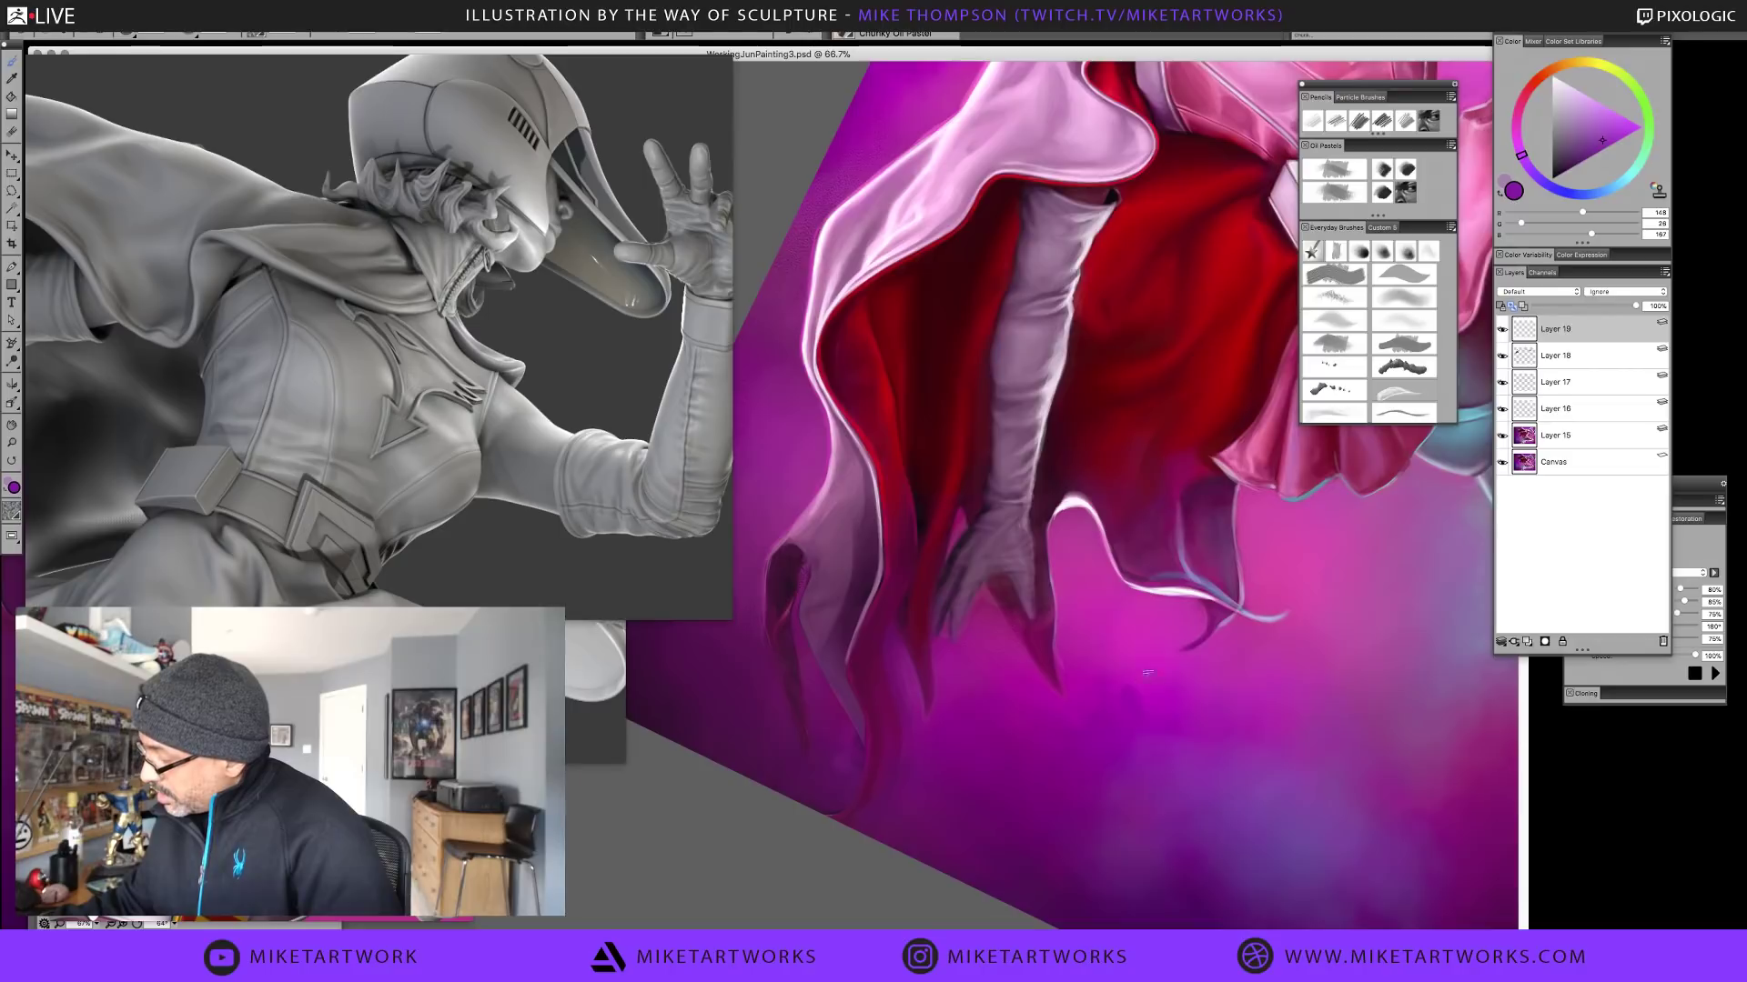
{"action": "left_click_drag", "start_coordinate": [1156, 717], "coordinate": [1191, 685]}
{"action": "left_click", "coordinate": [1175, 732], "text": "alt"}
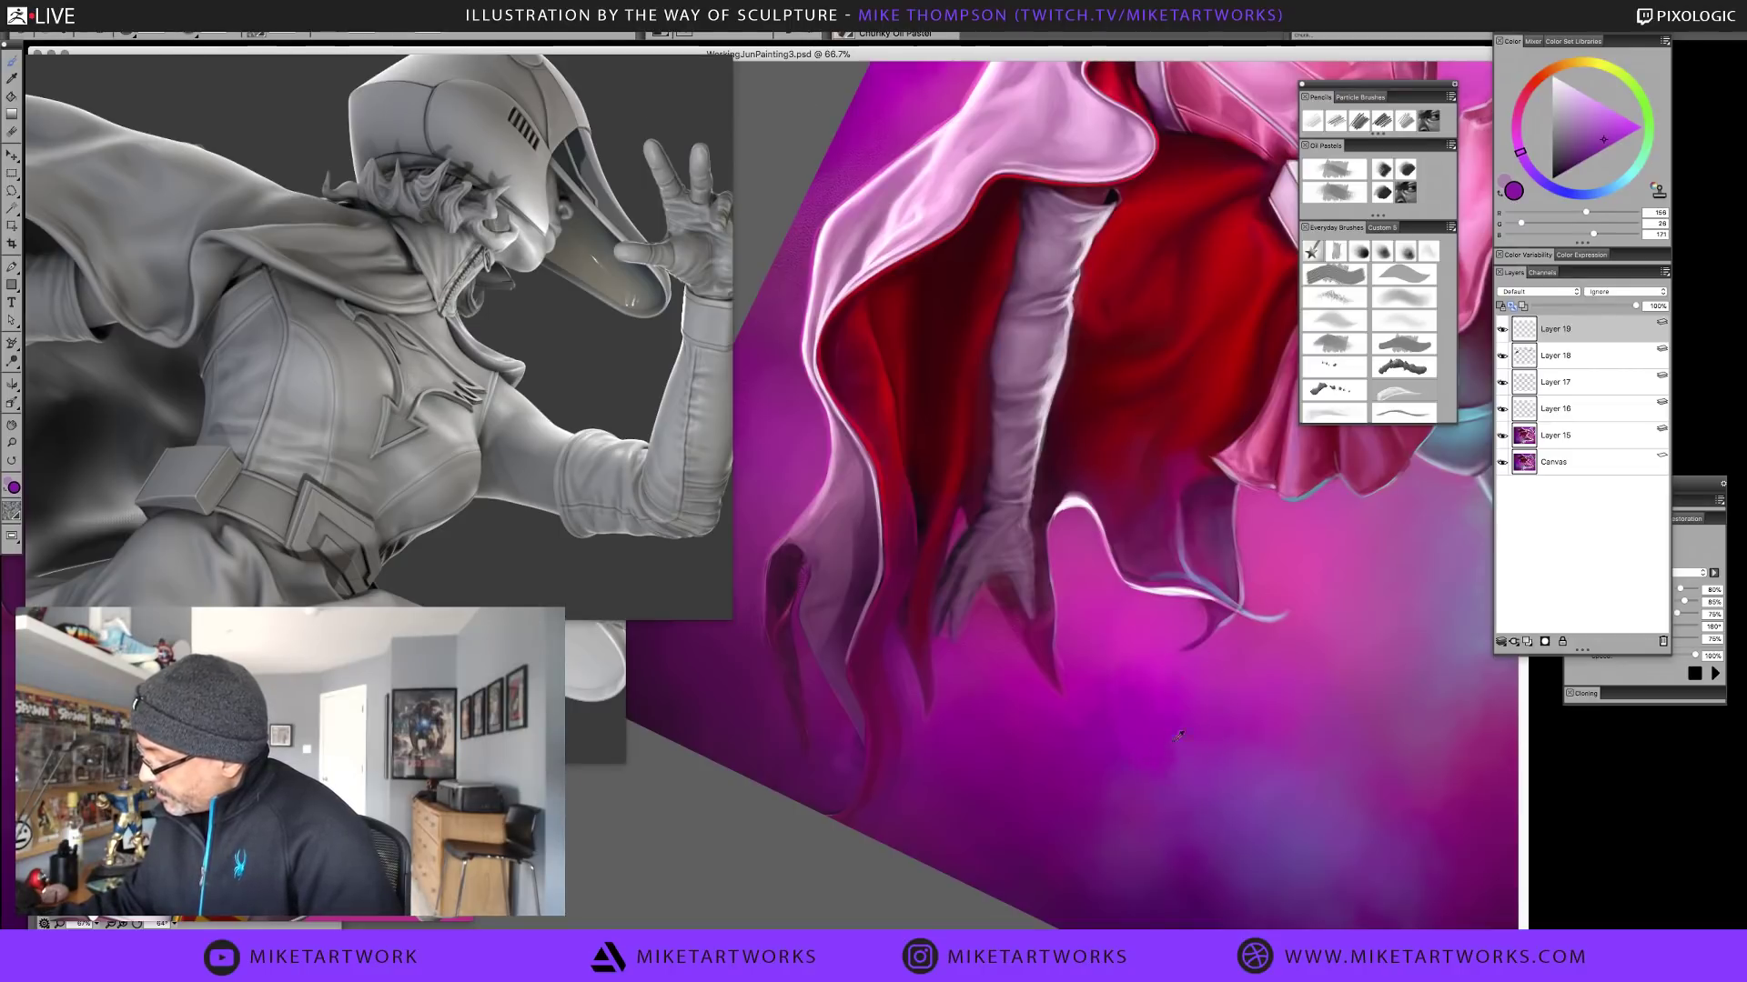
{"action": "left_click", "coordinate": [1135, 747], "text": "alt"}
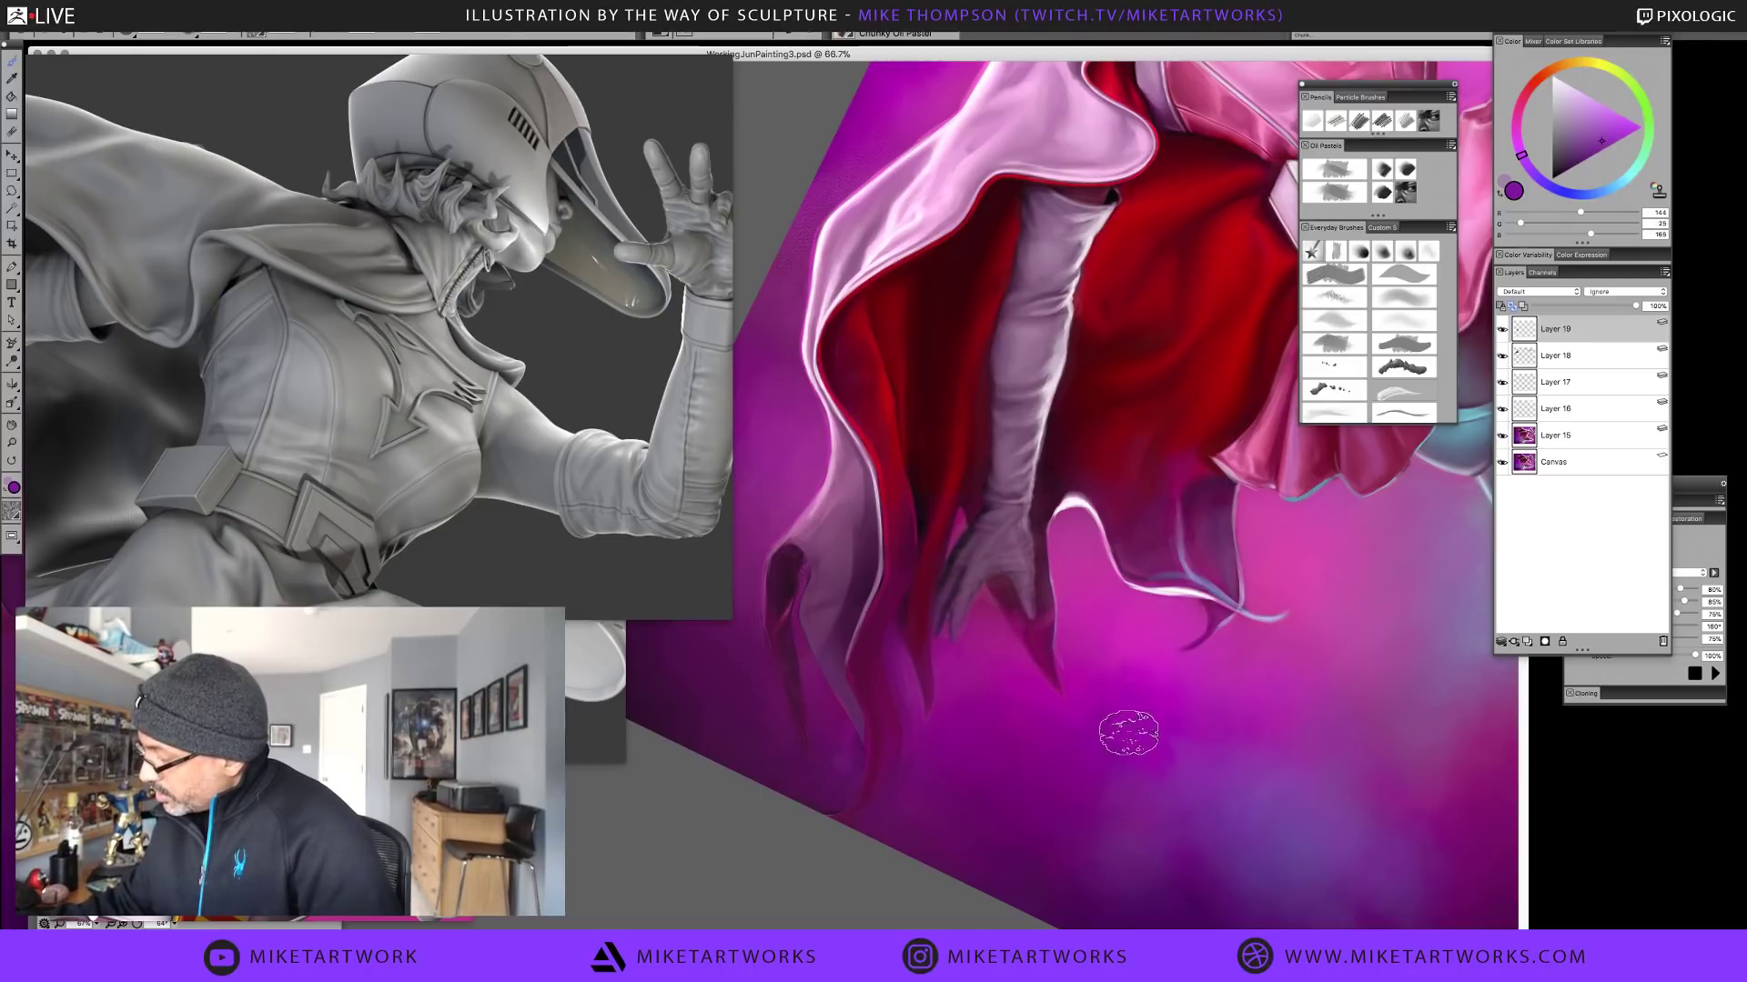
Blend the background around and beneath the pointed cloth tip under the gloved hand with sampled magenta and purple tones
{"action": "left_click", "coordinate": [1106, 703], "text": "alt"}
{"action": "left_click", "coordinate": [1097, 730], "text": "alt"}
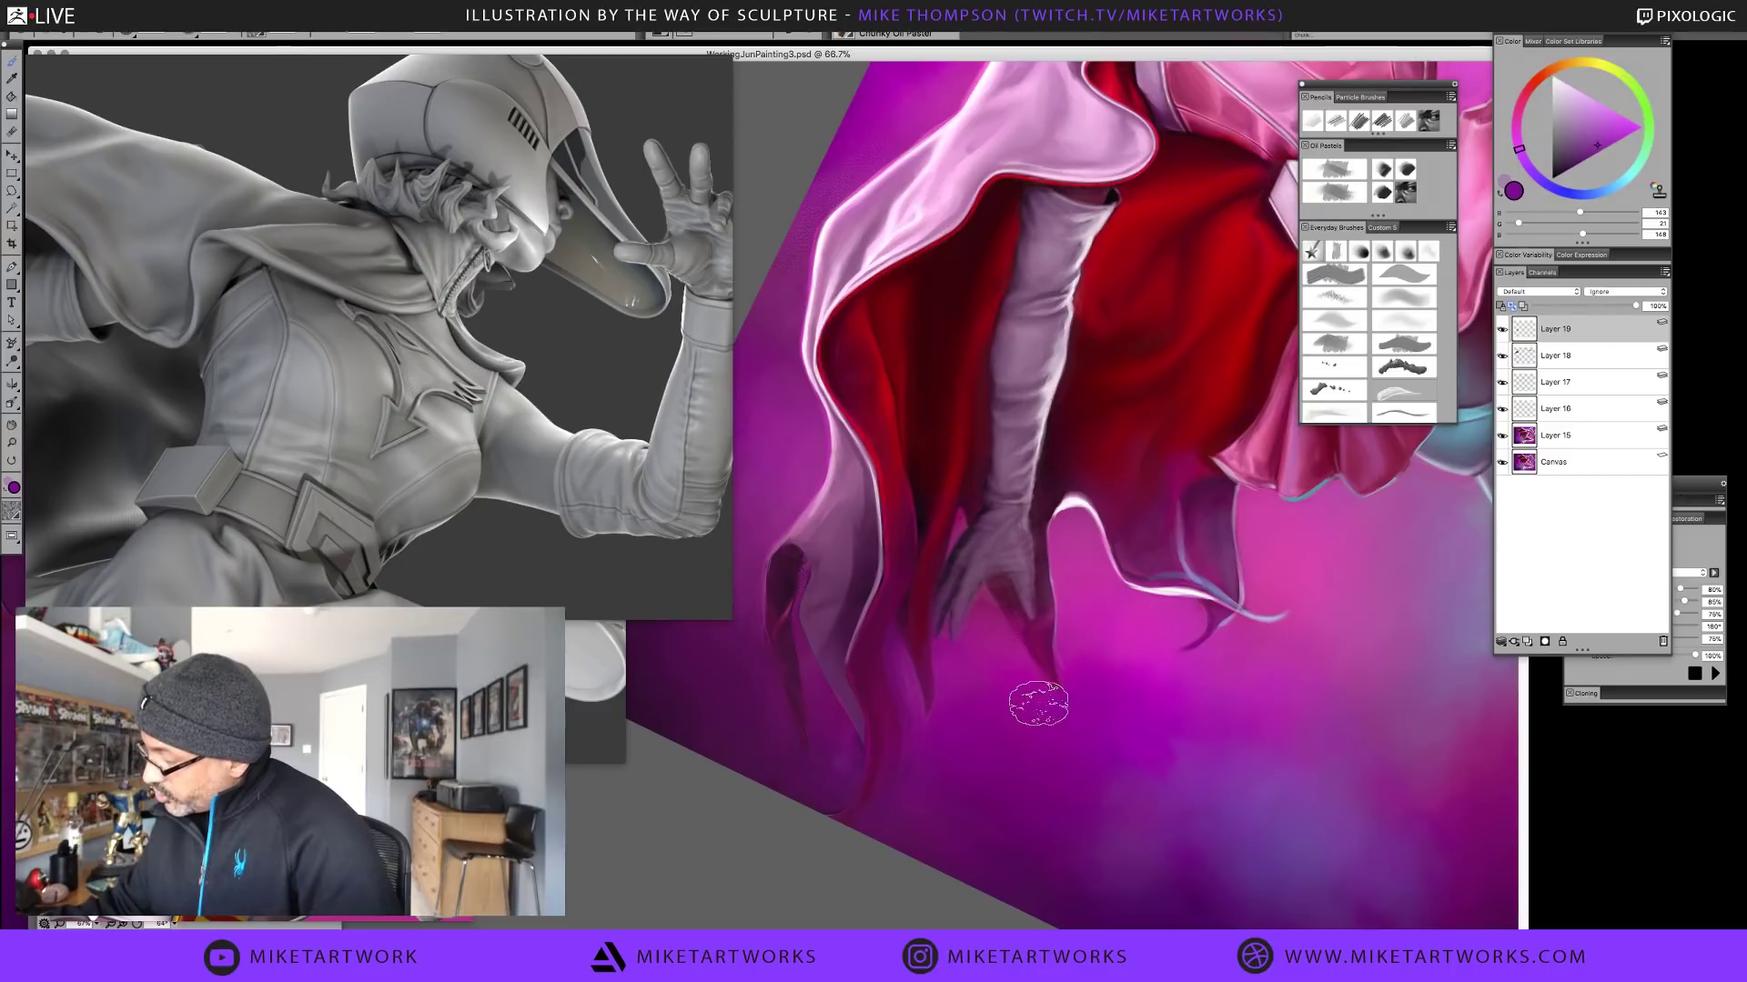
{"action": "left_click", "coordinate": [1018, 697], "text": "alt"}
{"action": "left_click", "coordinate": [1012, 753], "text": "alt"}
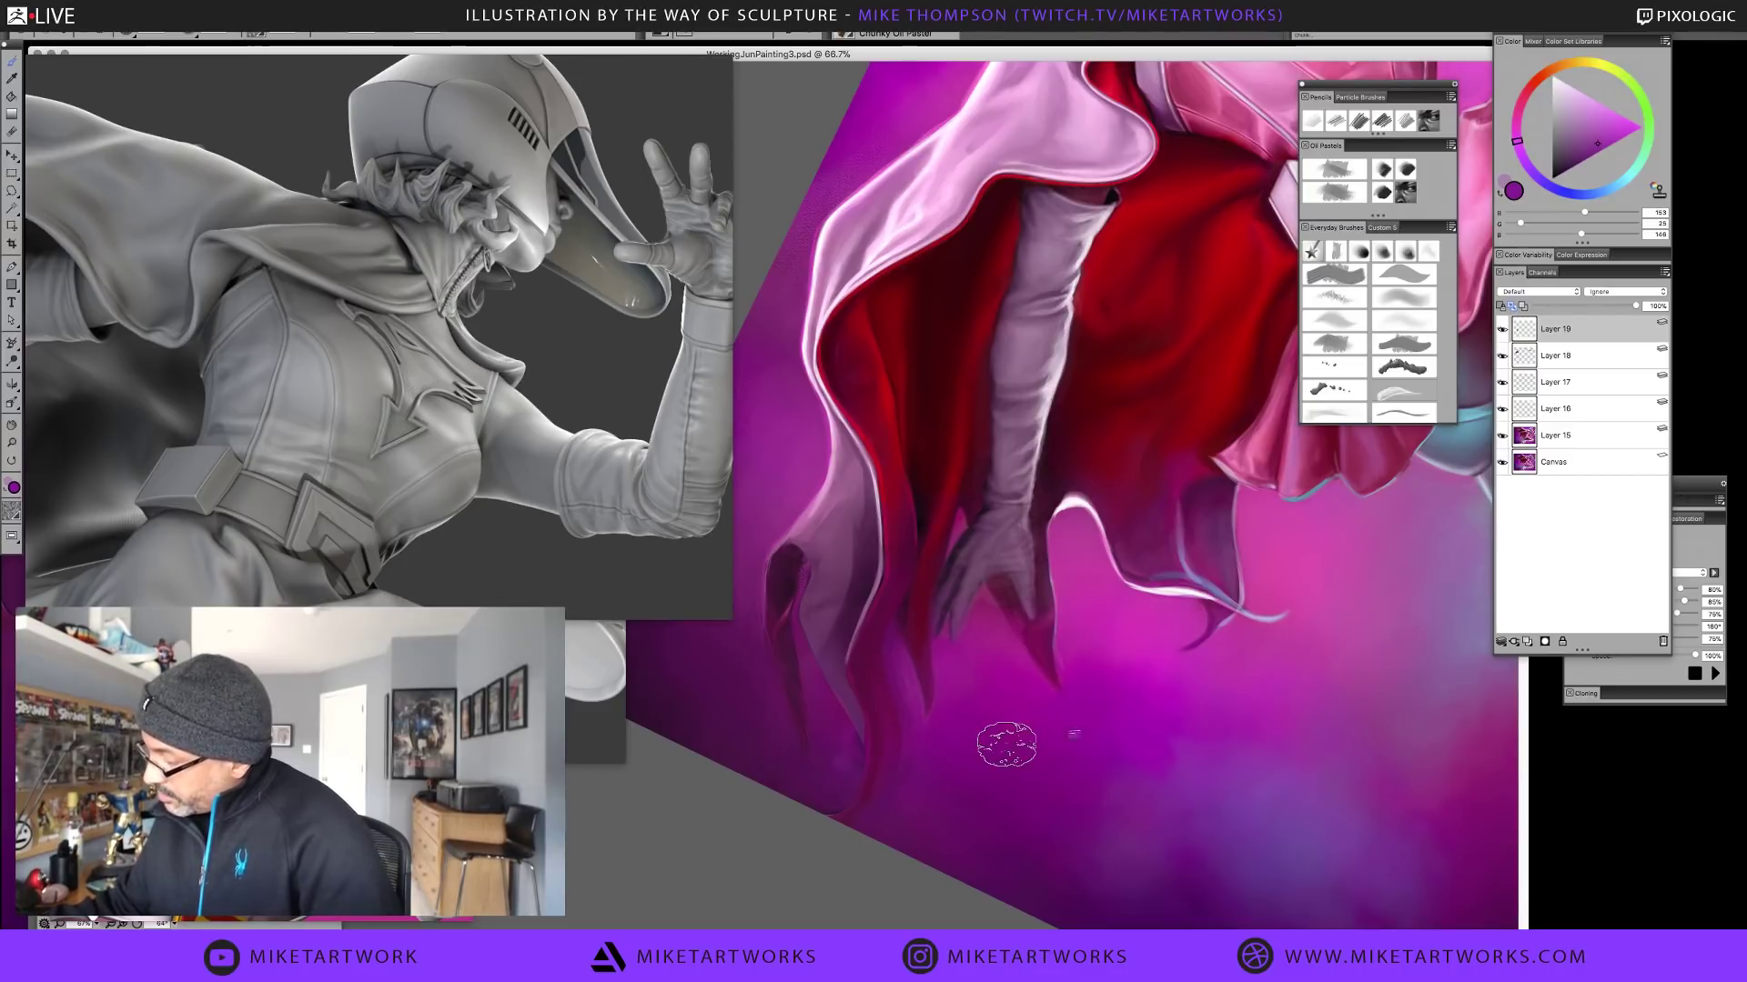
{"action": "left_click", "coordinate": [1136, 764], "text": "alt"}
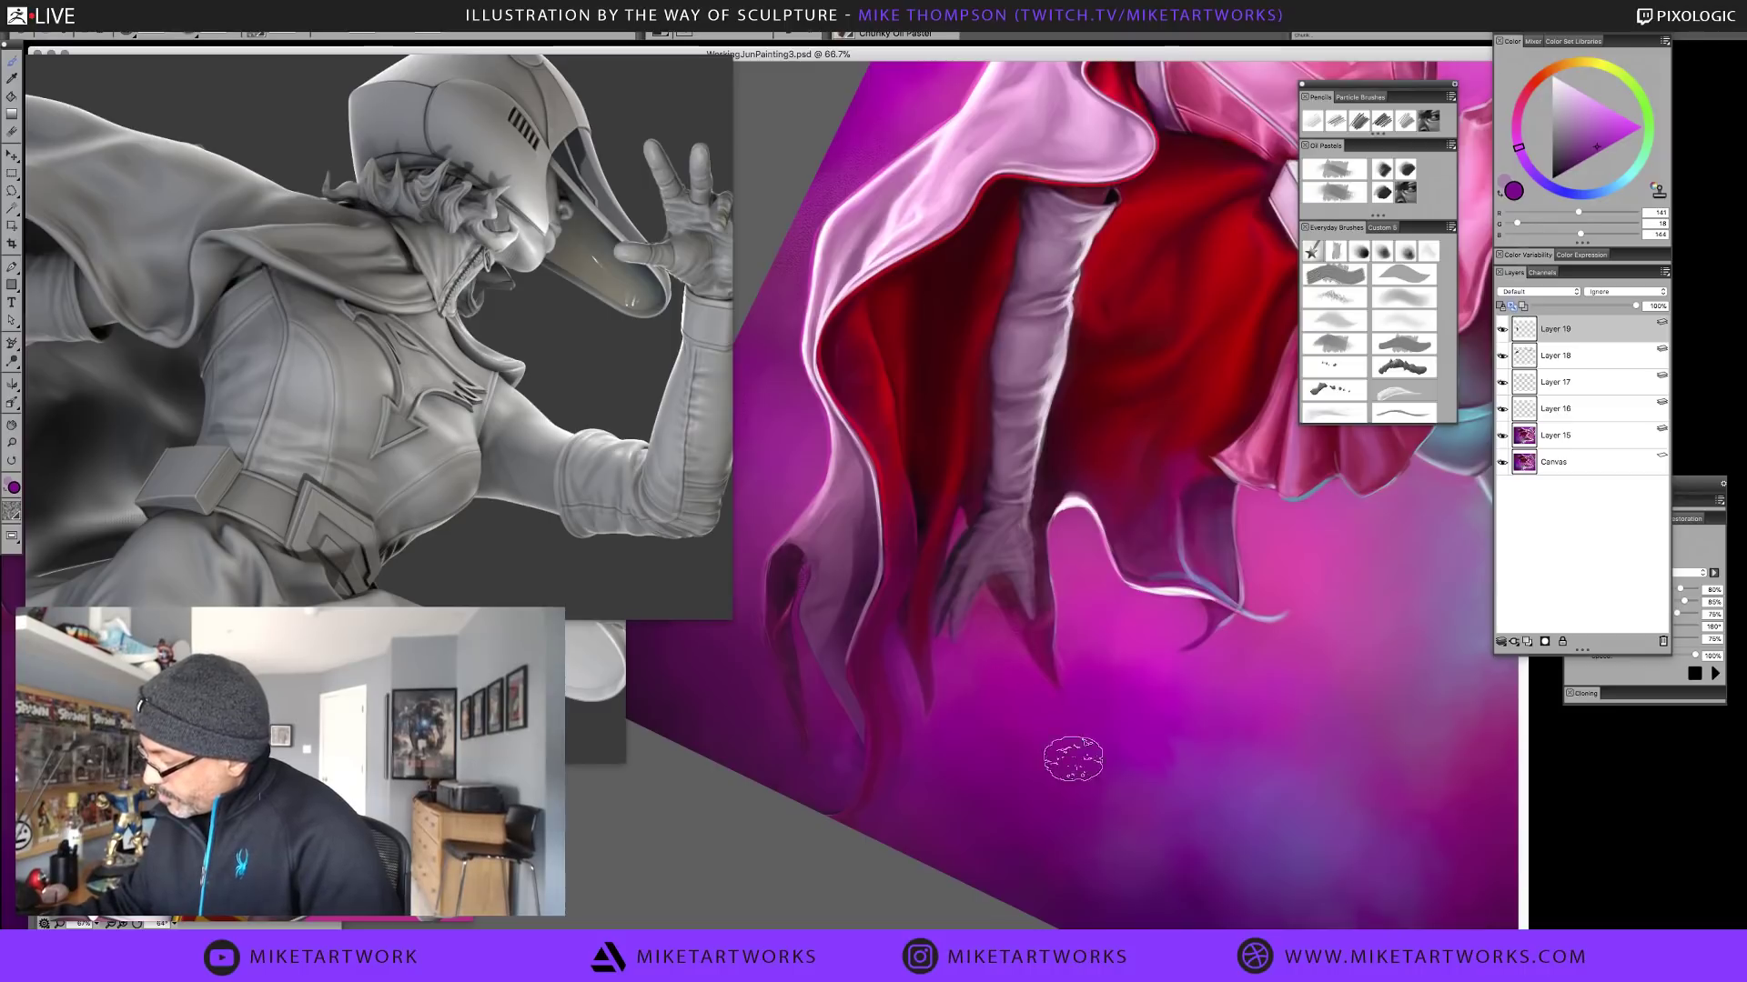
{"action": "left_click", "coordinate": [1104, 775], "text": "alt"}
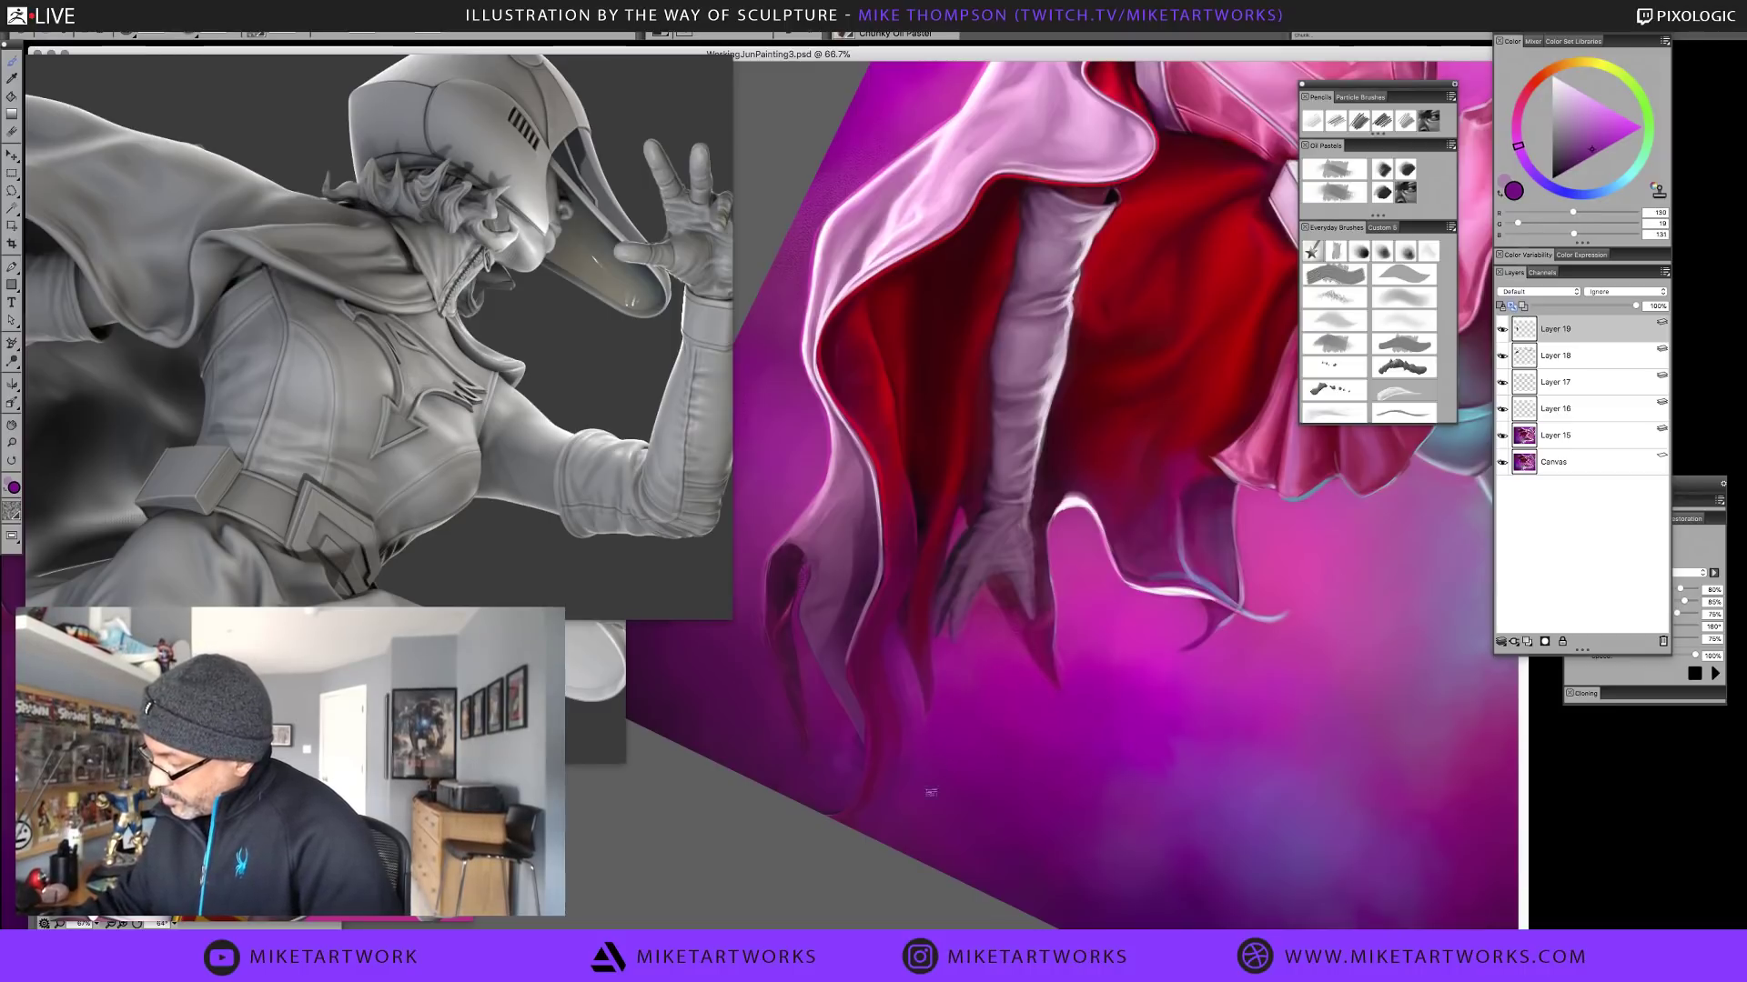
Blend the background beside the long lining strip's lower tip with sampled dark purples
{"action": "left_click", "coordinate": [914, 805], "text": "alt"}
{"action": "left_click", "coordinate": [900, 817], "text": "alt"}
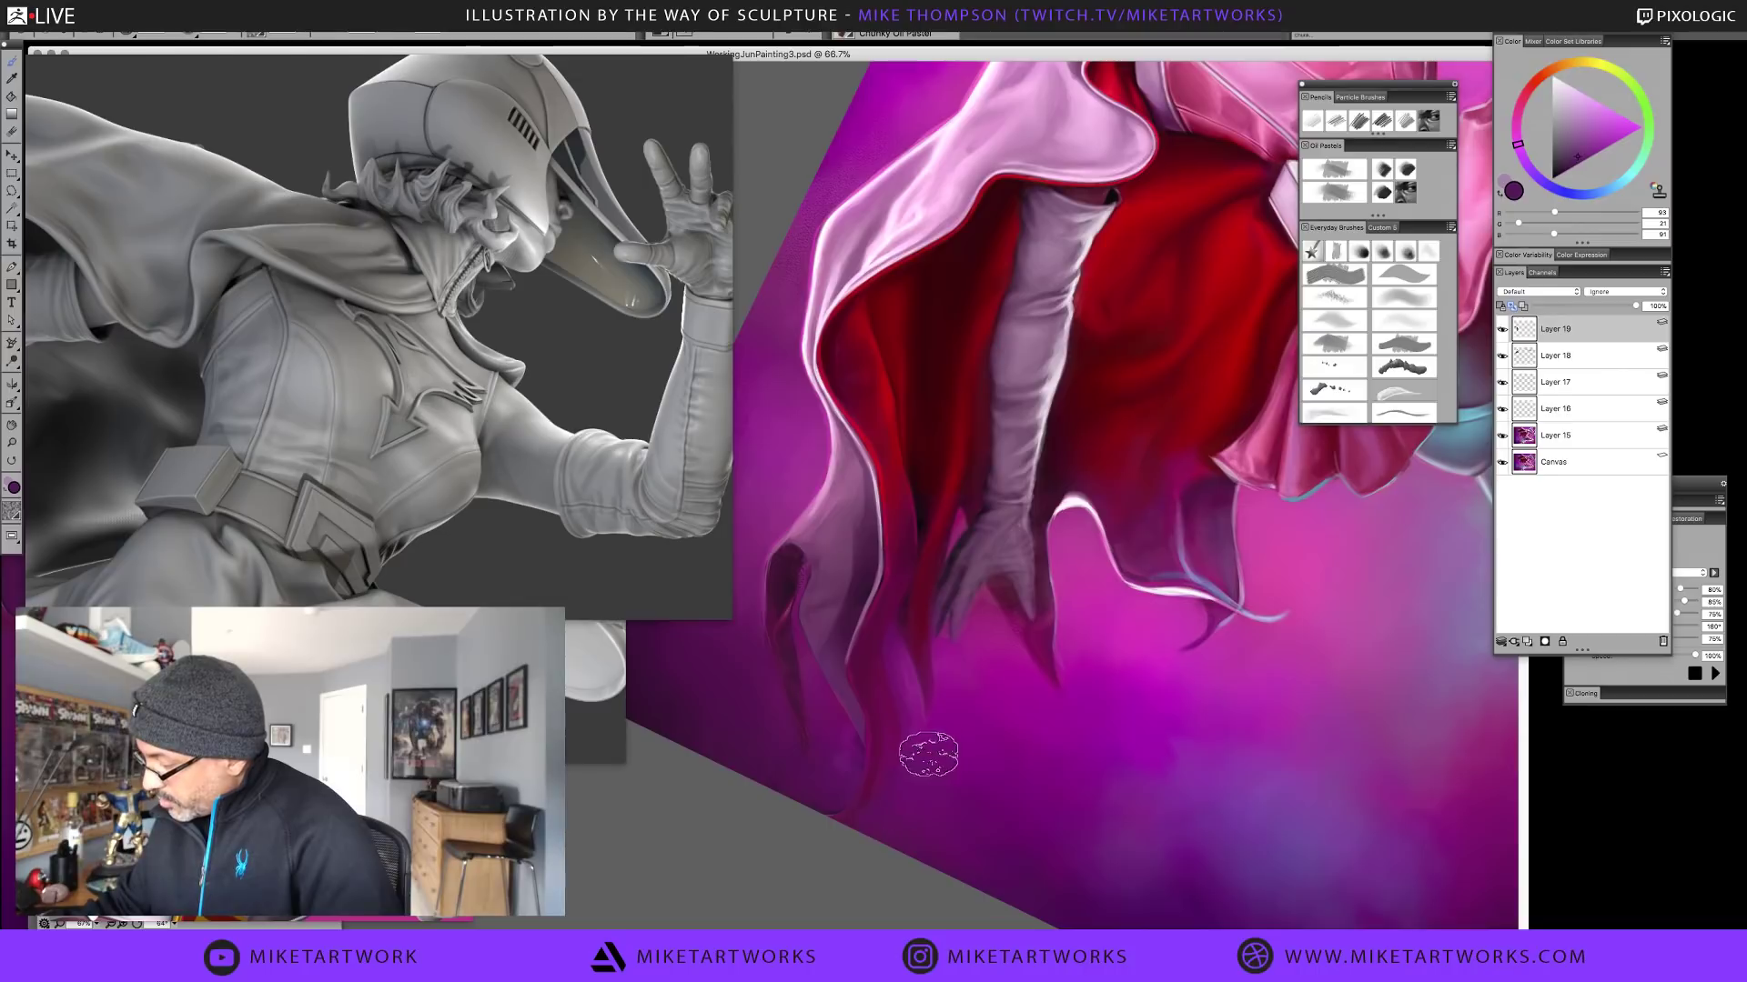
{"action": "left_click", "coordinate": [950, 773], "text": "alt"}
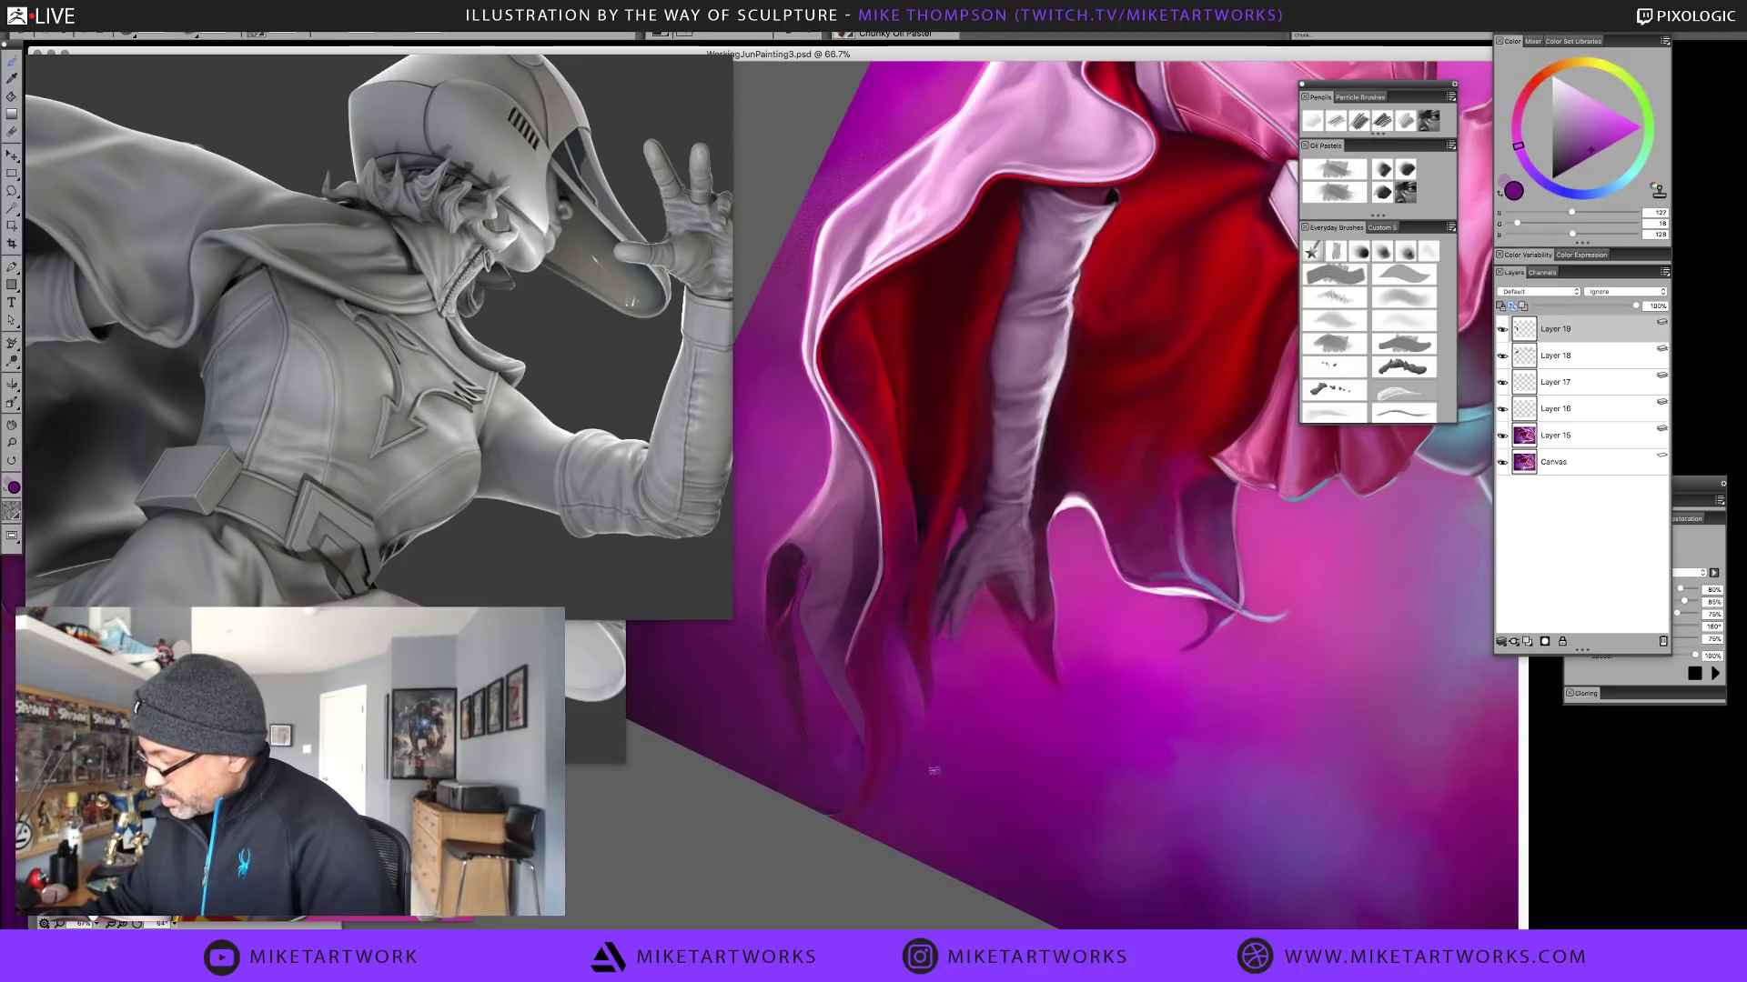
Smooth the background in the narrow gap between the two lining strips and just below it with sampled purples
{"action": "left_click", "coordinate": [901, 684], "text": "alt"}
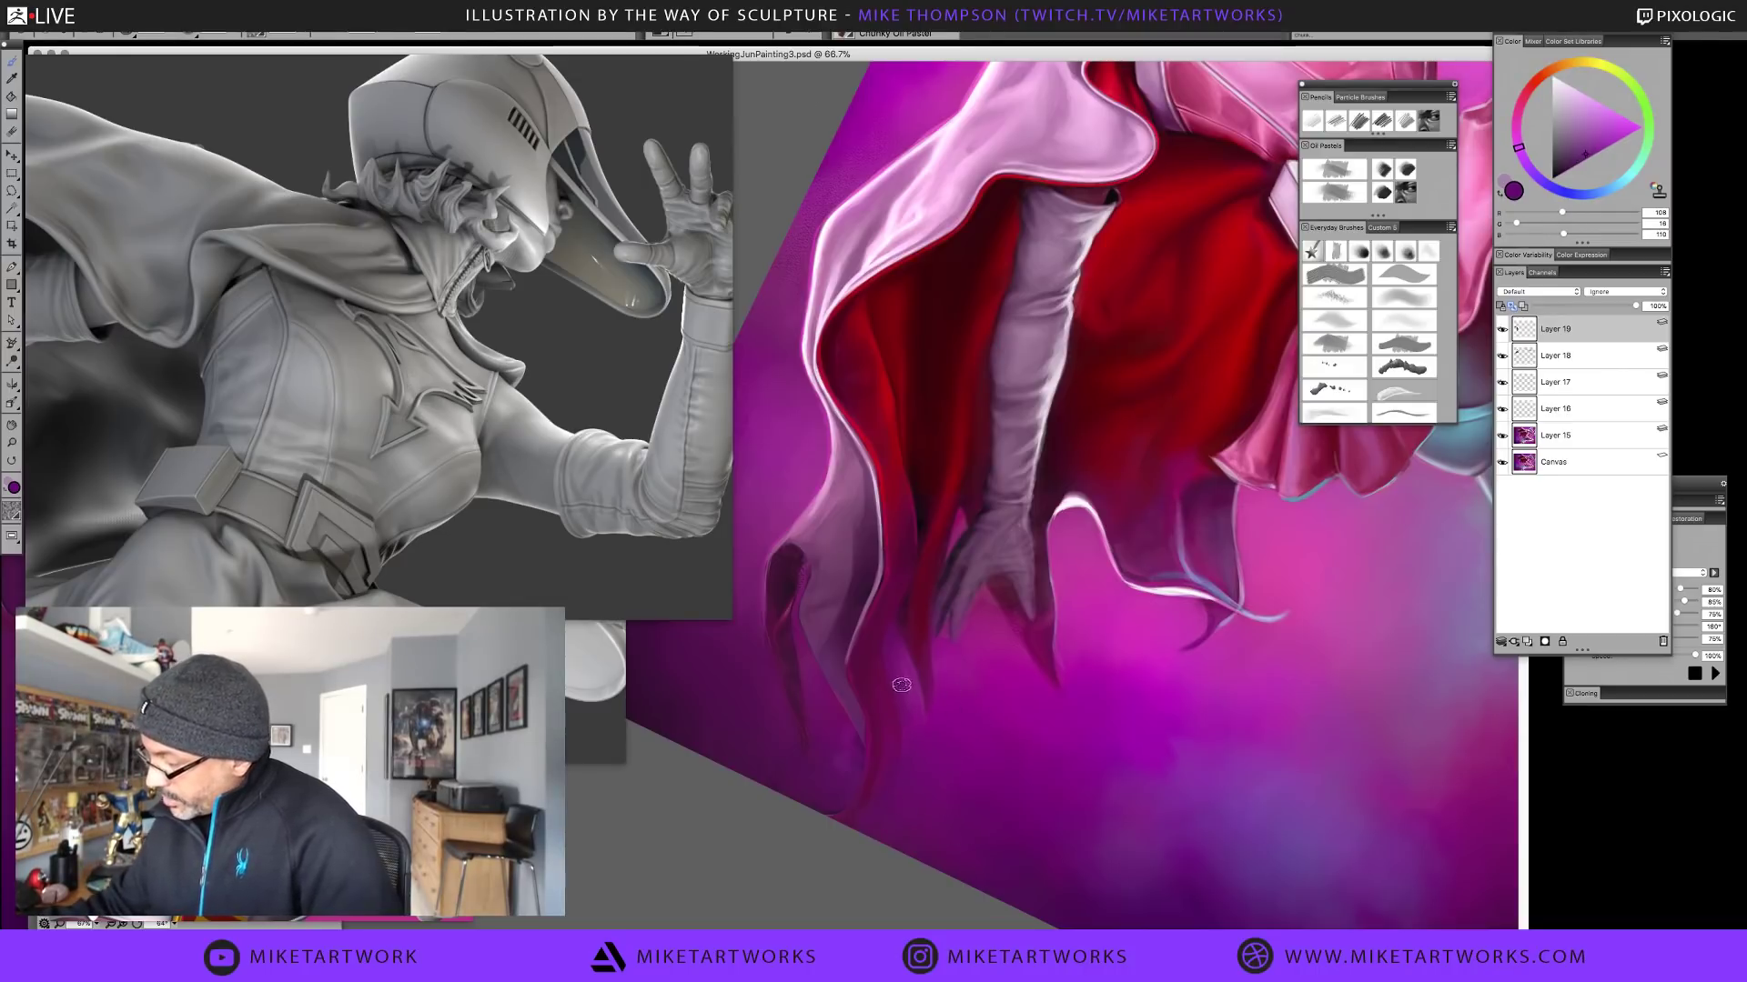
{"action": "left_click", "coordinate": [905, 692], "text": "alt"}
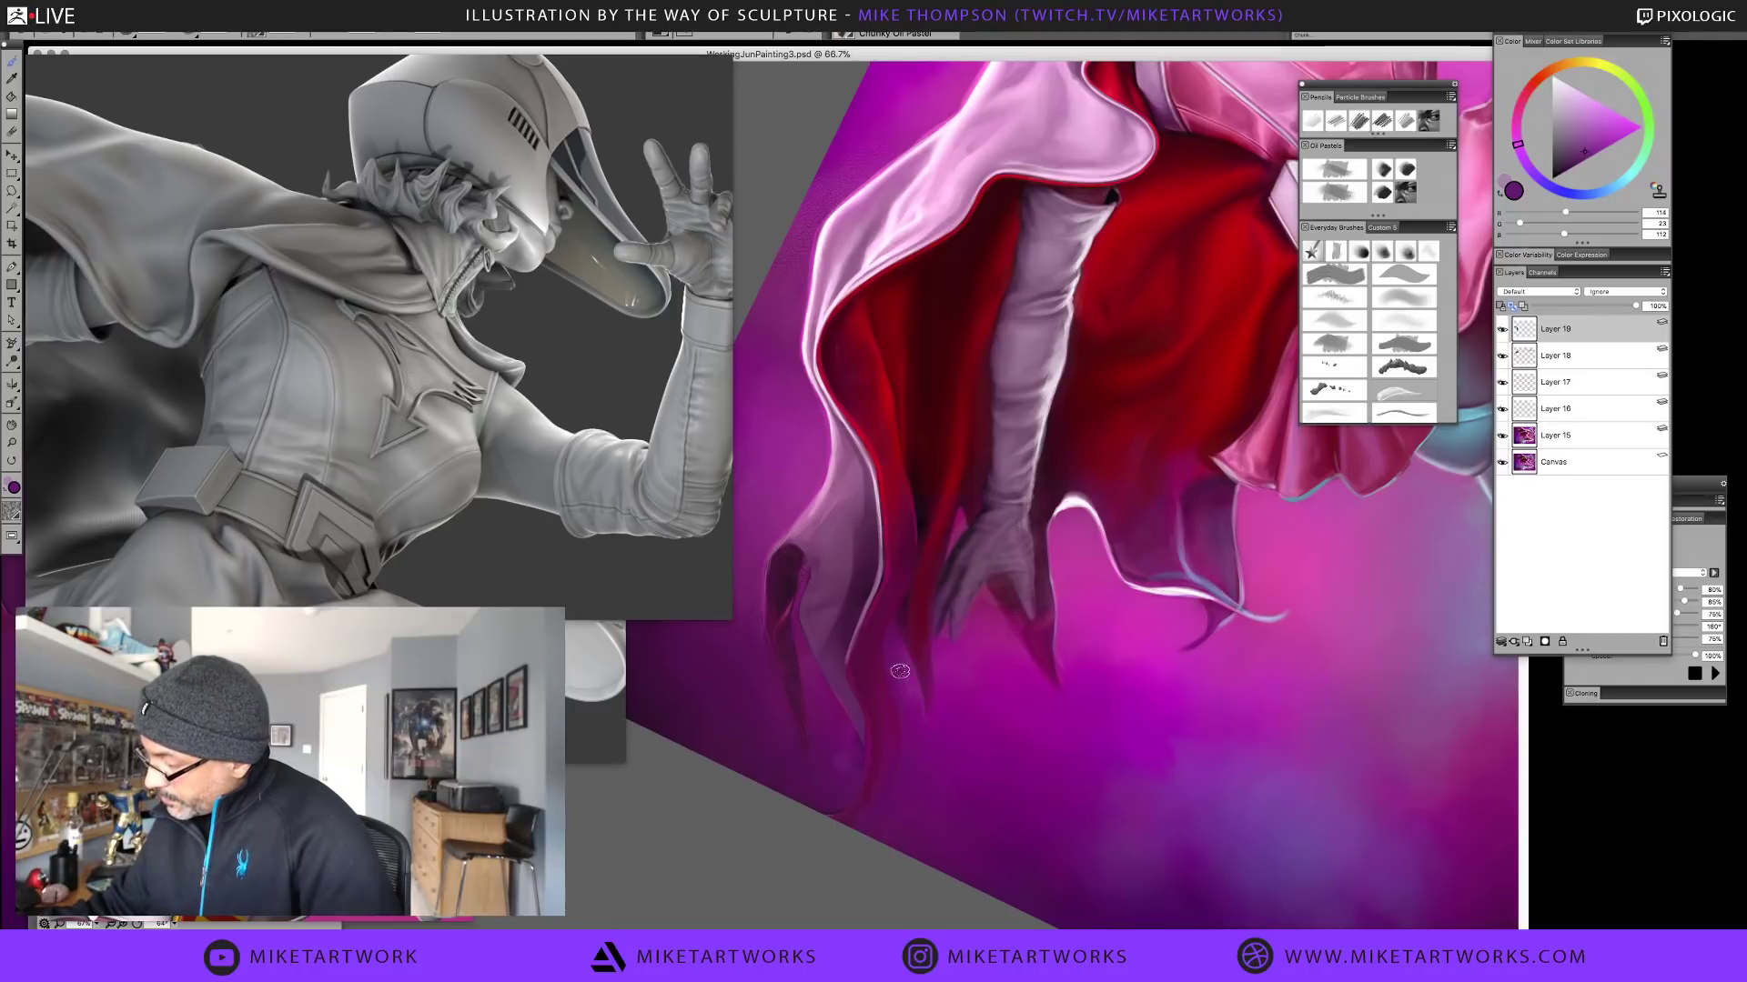
{"action": "left_click", "coordinate": [923, 732], "text": "alt"}
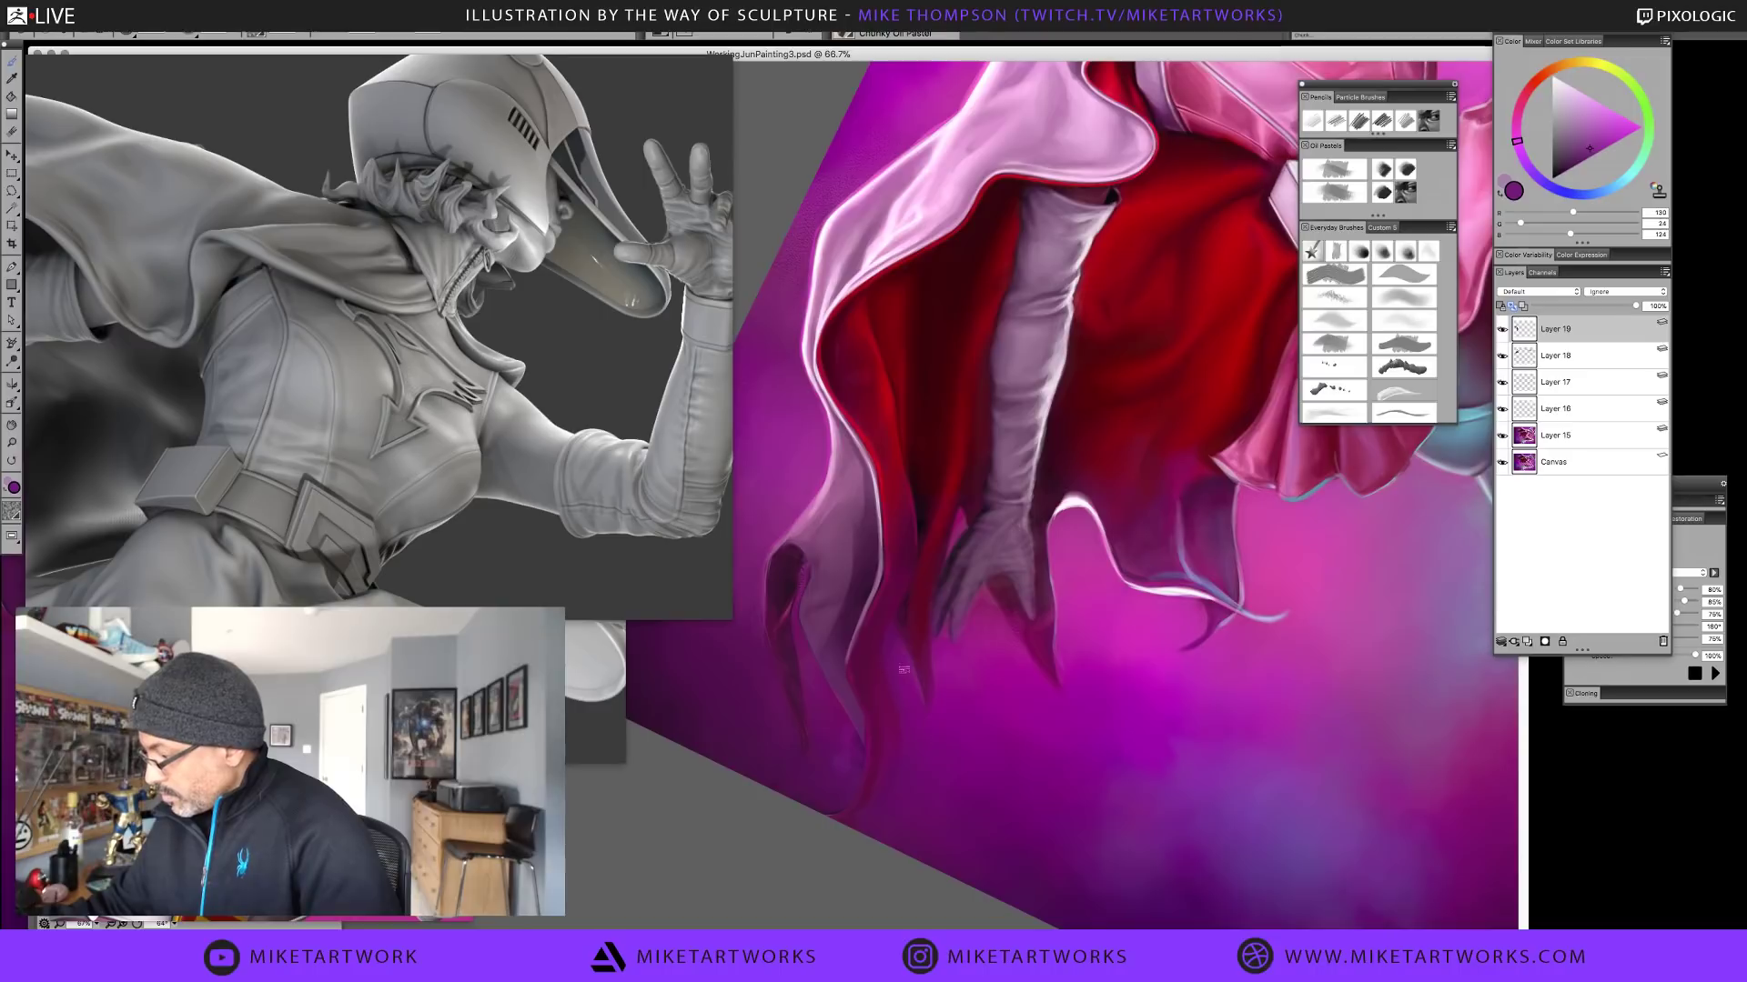
{"action": "left_click", "coordinate": [906, 691], "text": "alt"}
{"action": "left_click", "coordinate": [903, 668], "text": "alt"}
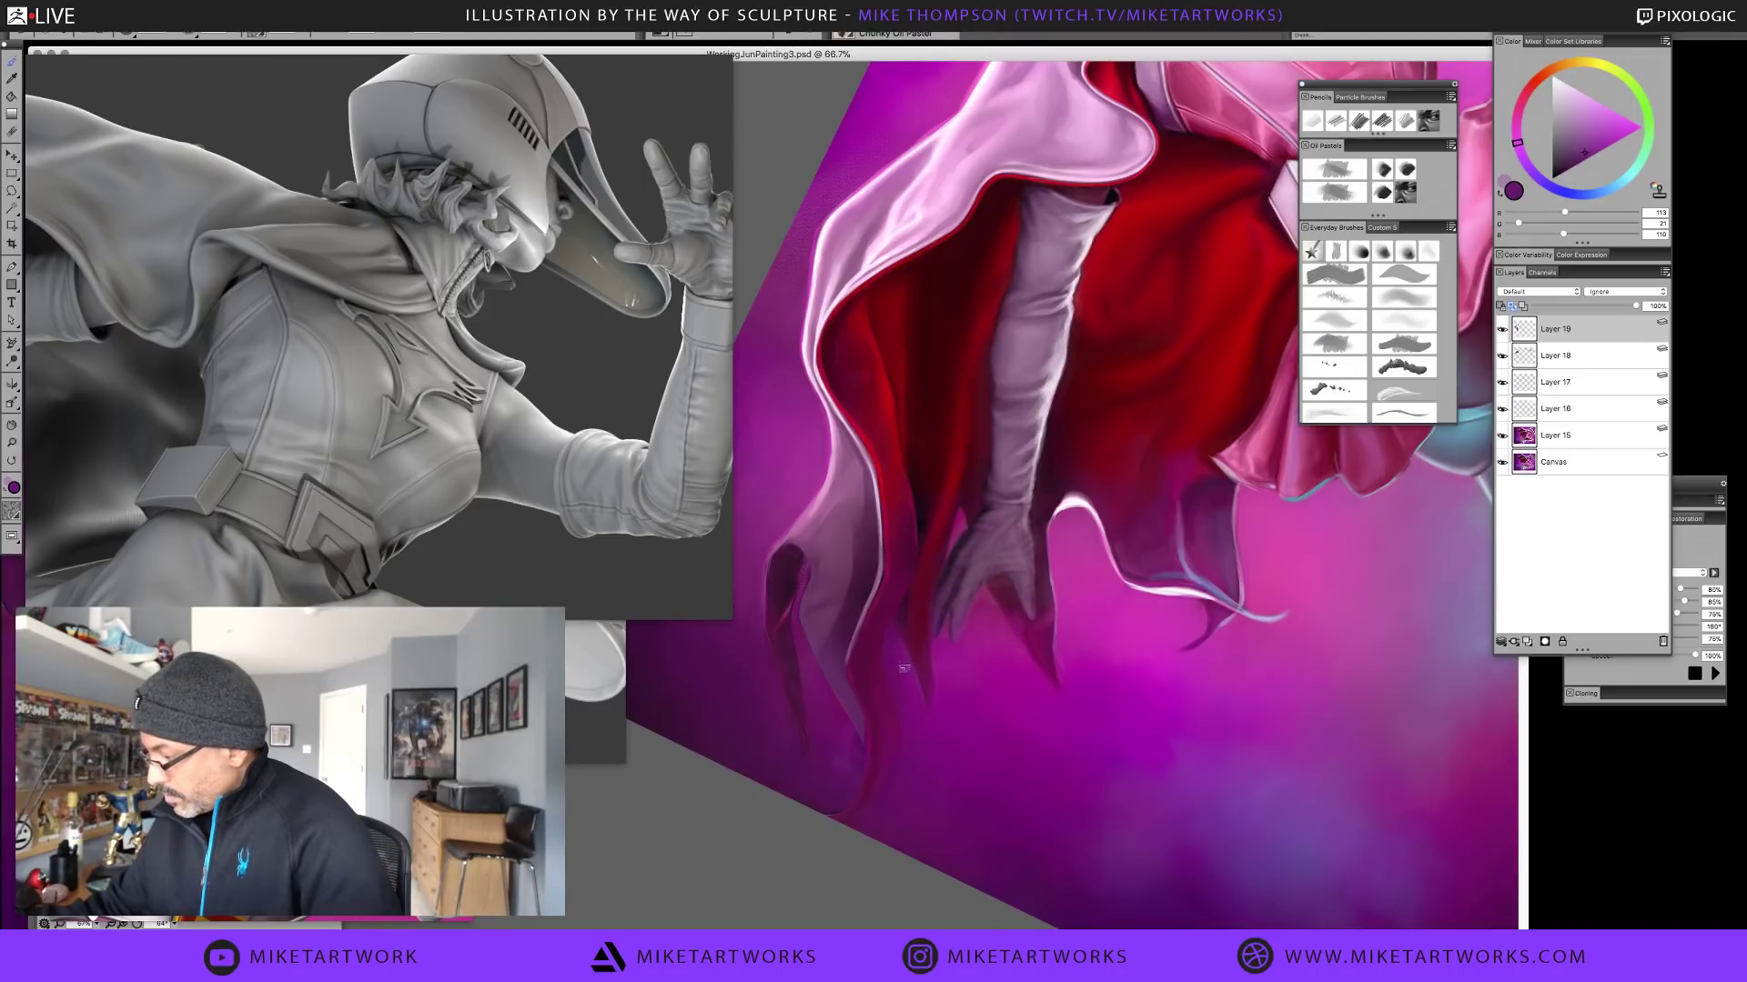
{"action": "left_click", "coordinate": [925, 751], "text": "alt"}
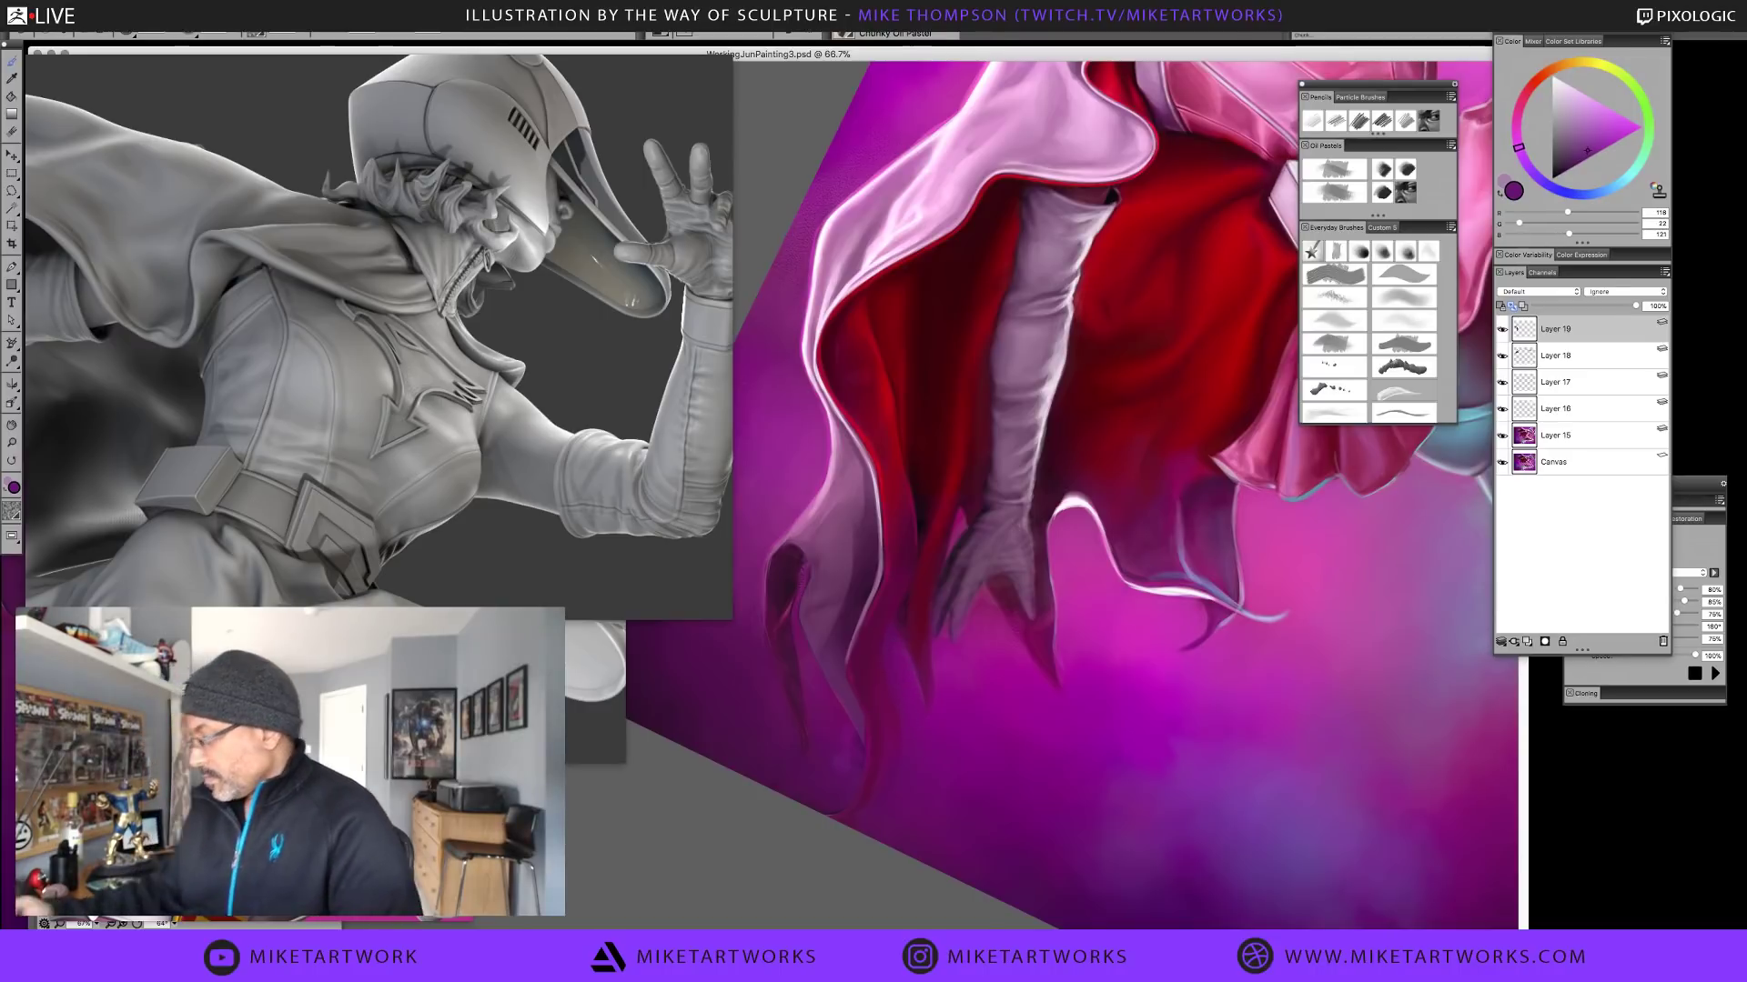
{"action": "left_click", "coordinate": [925, 736], "text": "alt"}
{"action": "left_click", "coordinate": [924, 736], "text": "alt"}
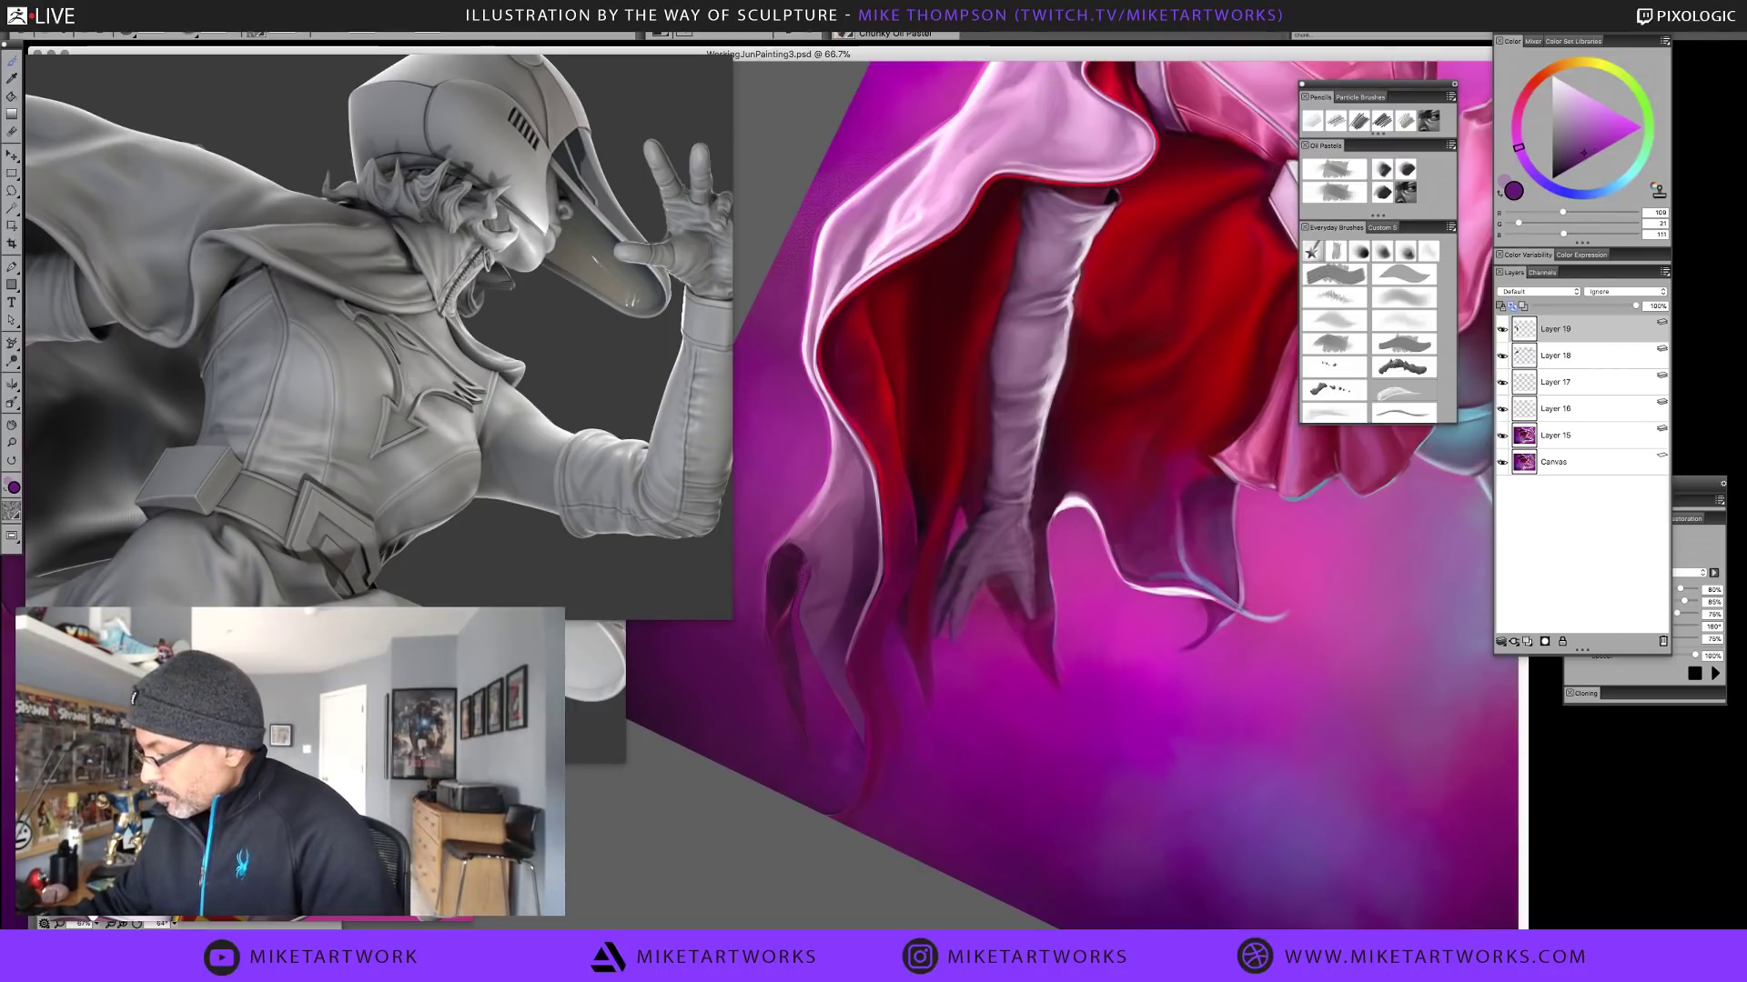
{"action": "left_click", "coordinate": [933, 731], "text": "alt"}
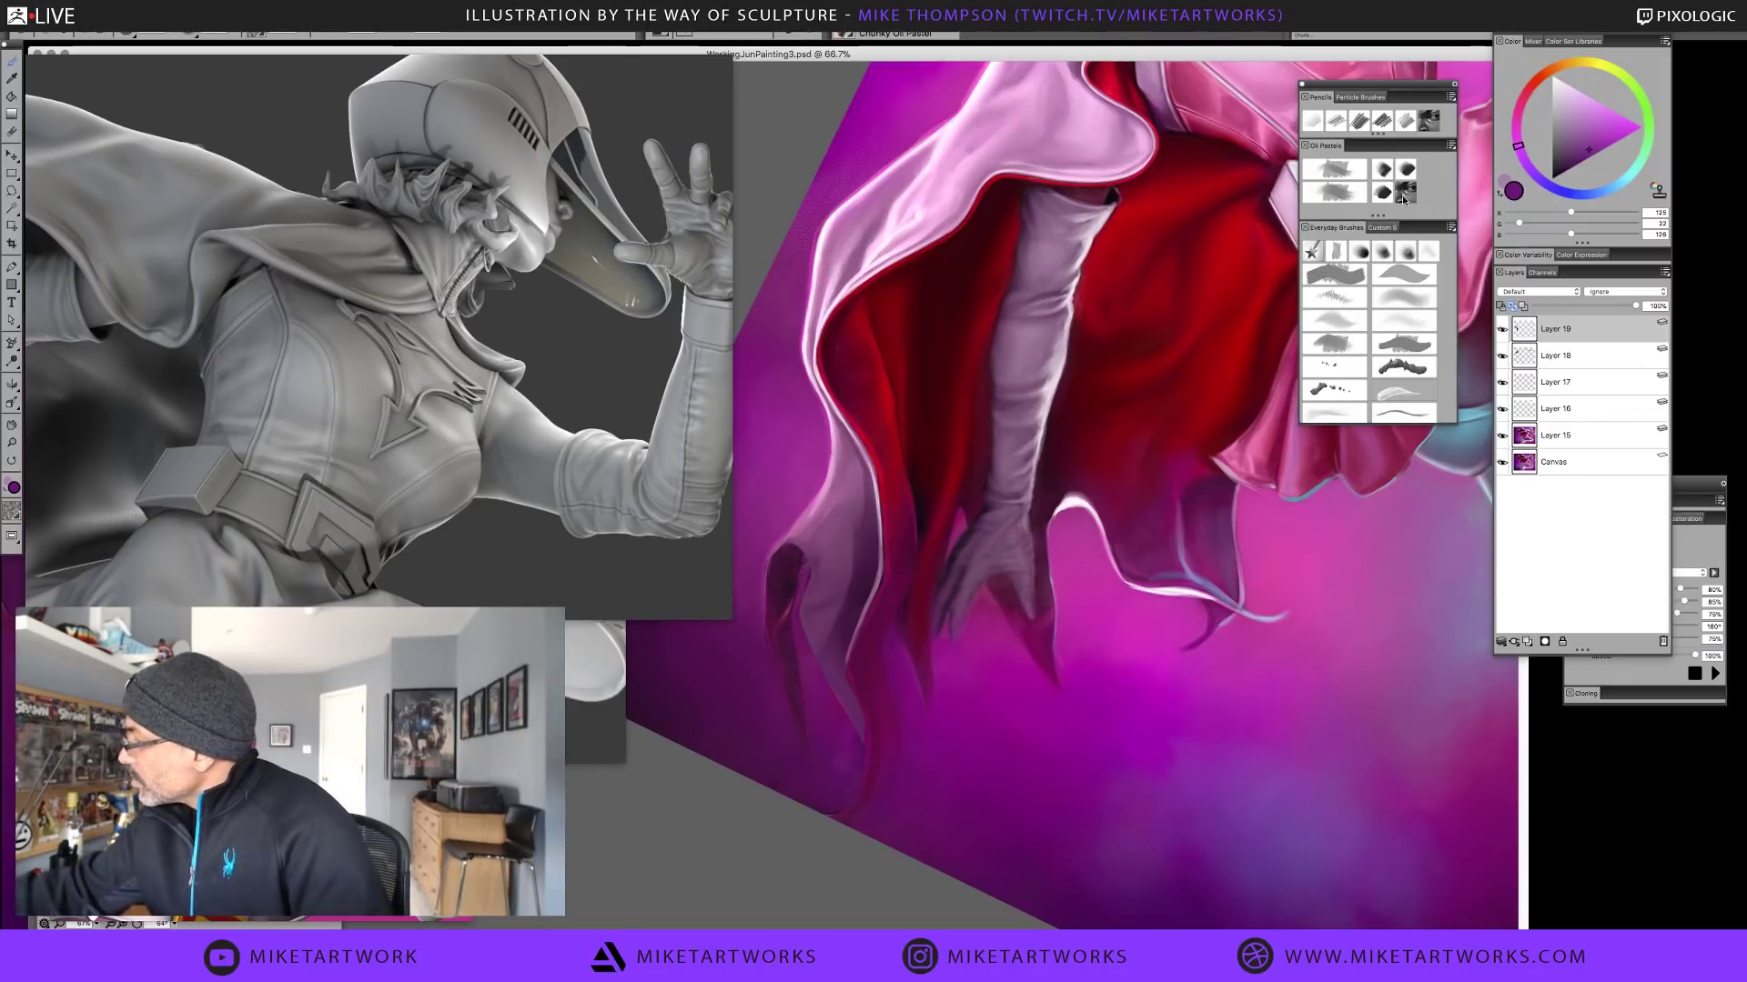
Soften the tattered lower ends of the cape into the background with the Just Add Water blender
{"action": "left_click", "coordinate": [1336, 251]}
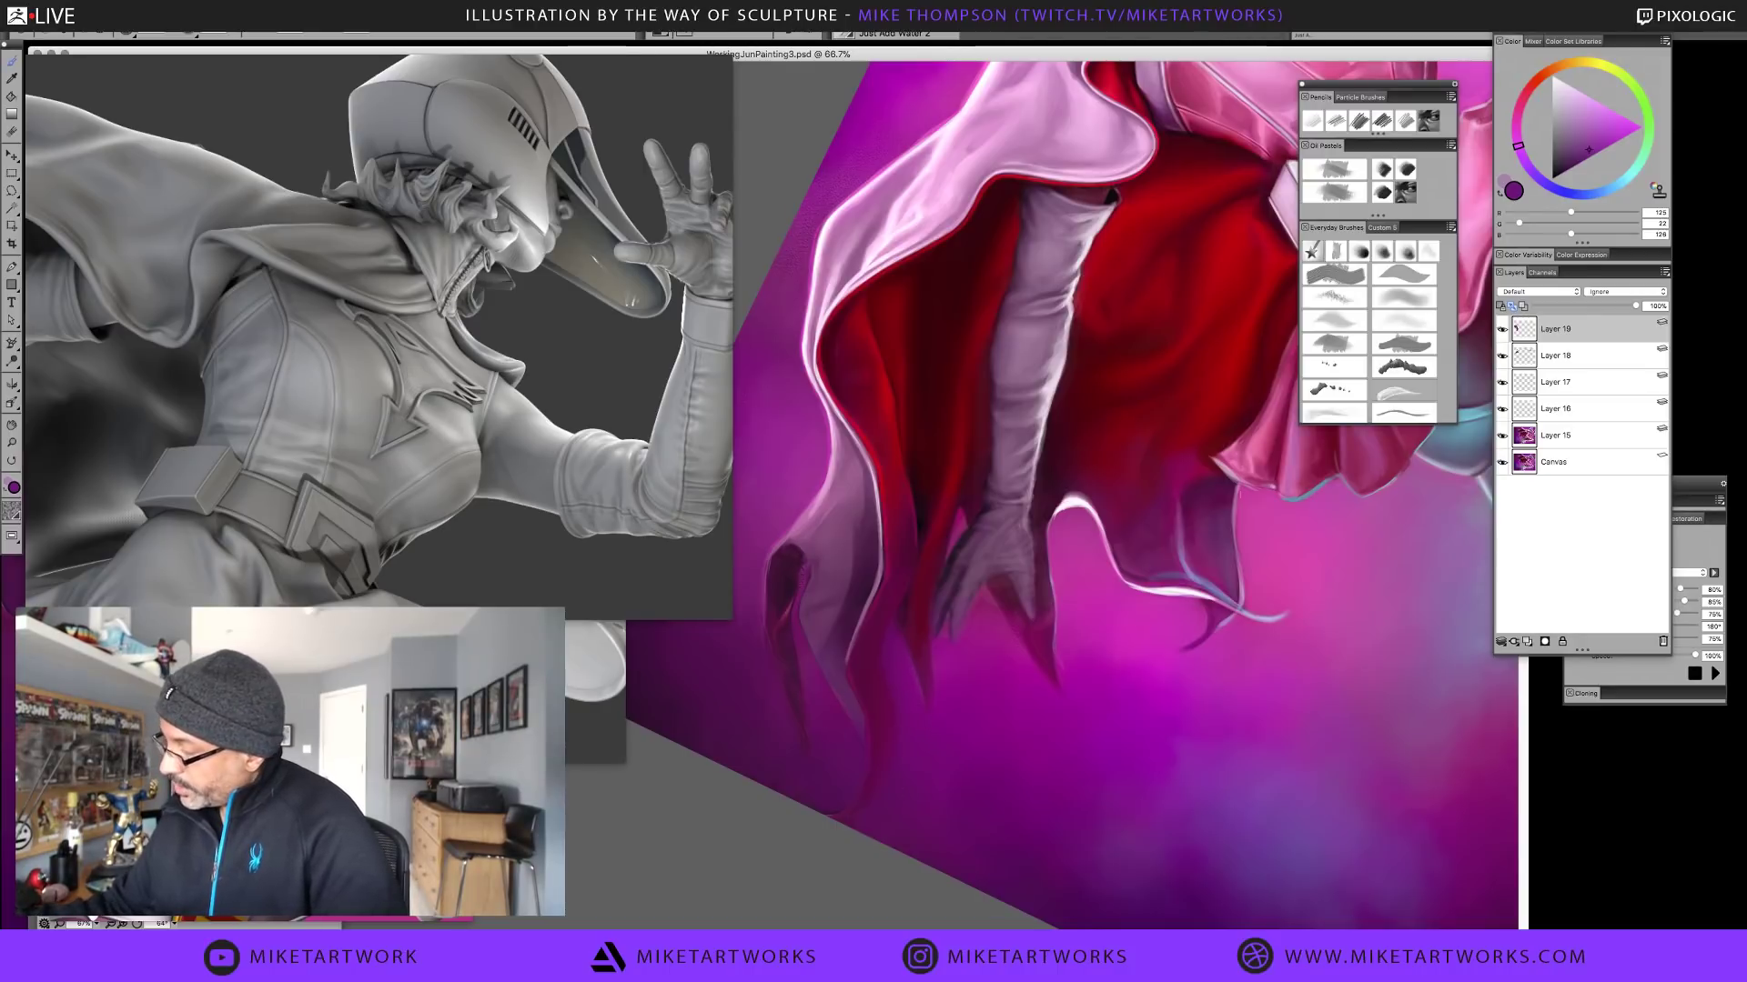
{"action": "left_click_drag", "start_coordinate": [782, 735], "coordinate": [788, 705]}
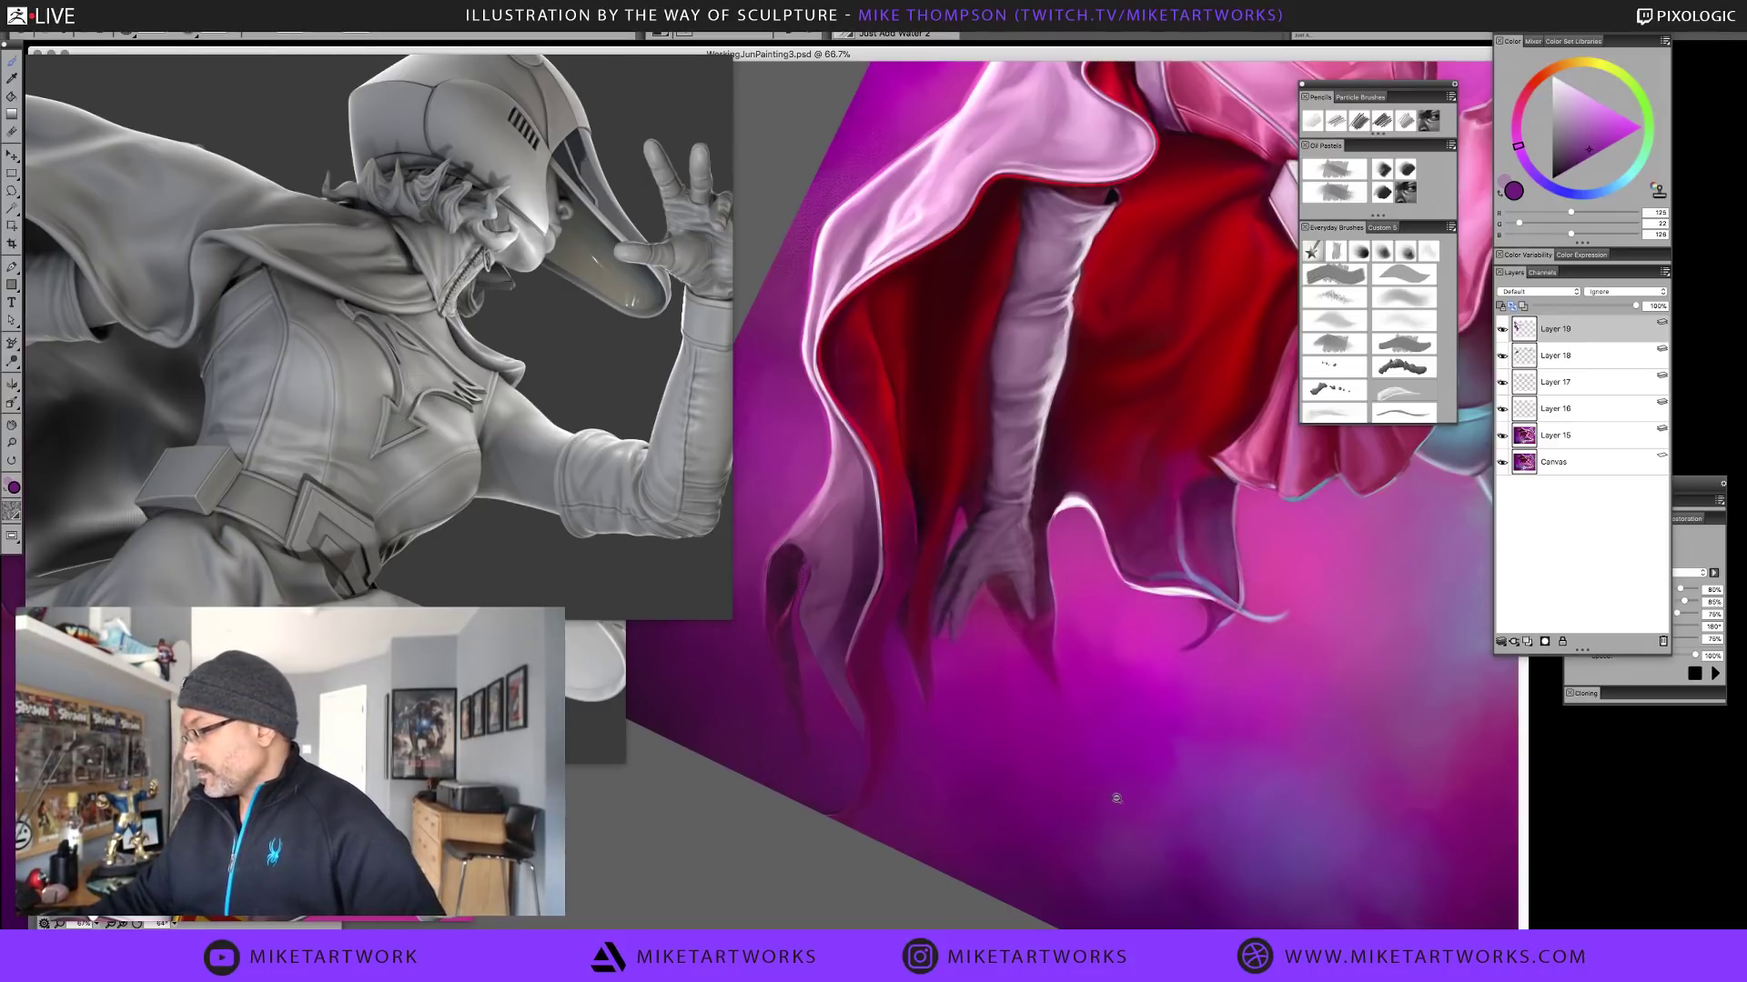
{"action": "key", "text": "ctrl+minus"}
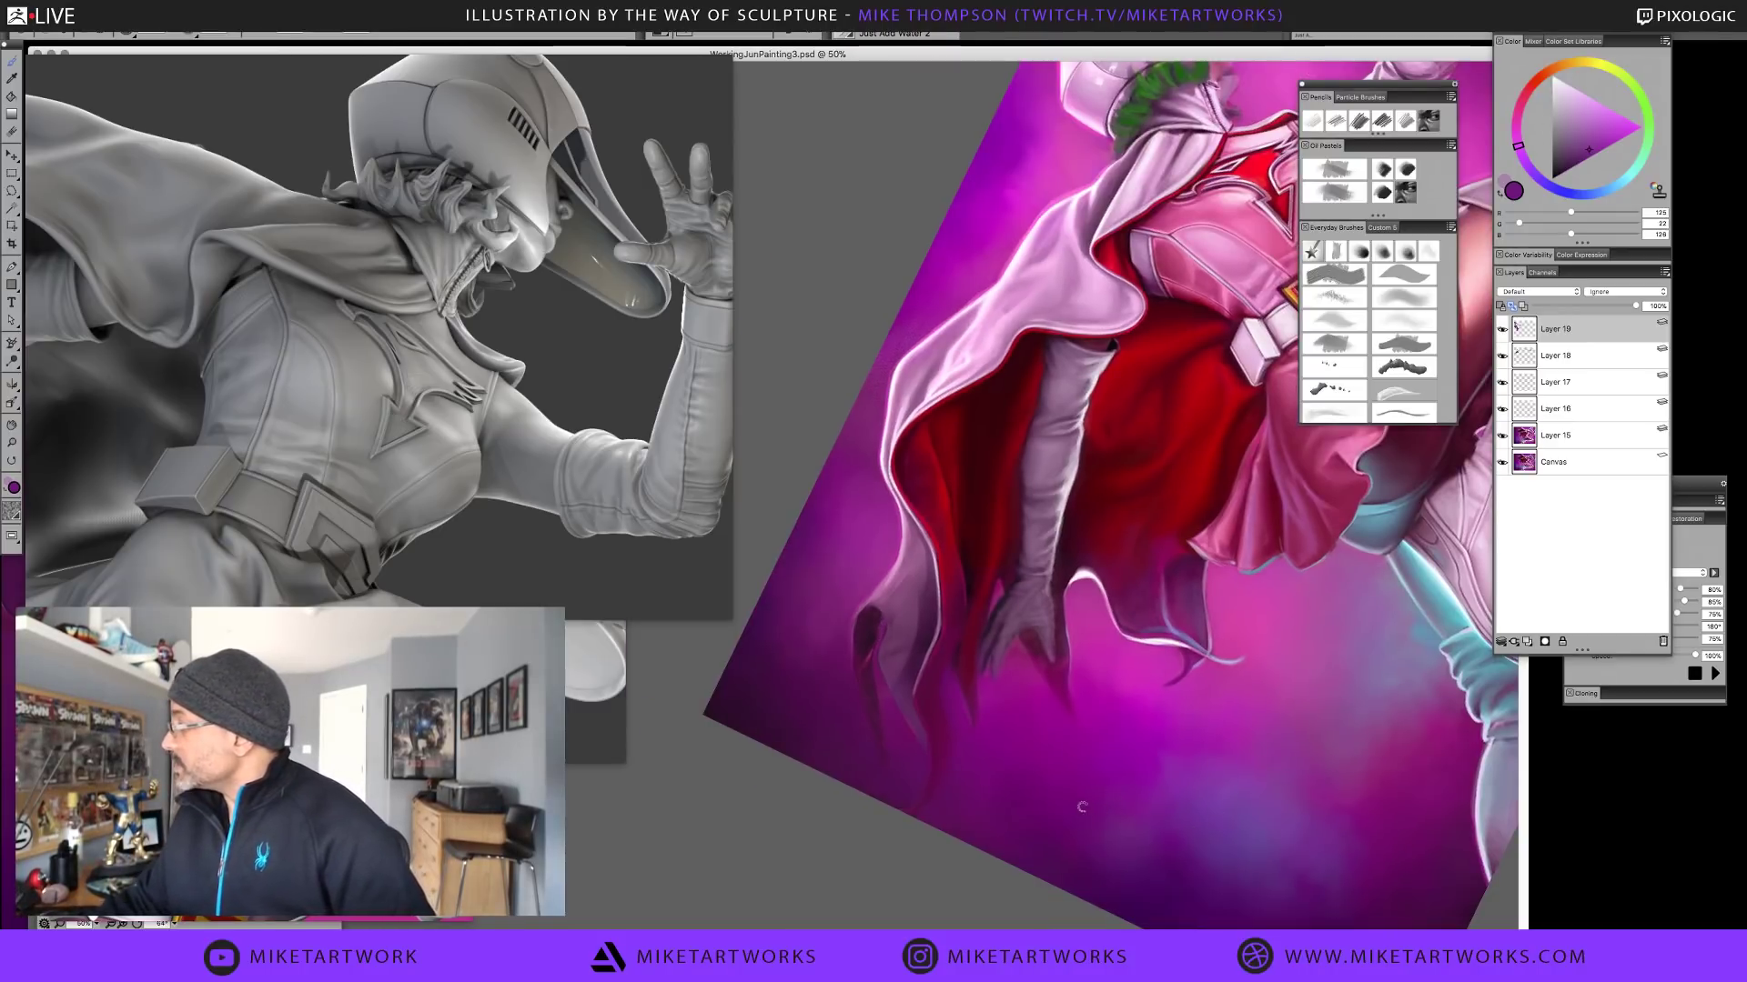
{"action": "left_click_drag", "start_coordinate": [1206, 823], "coordinate": [1081, 807]}
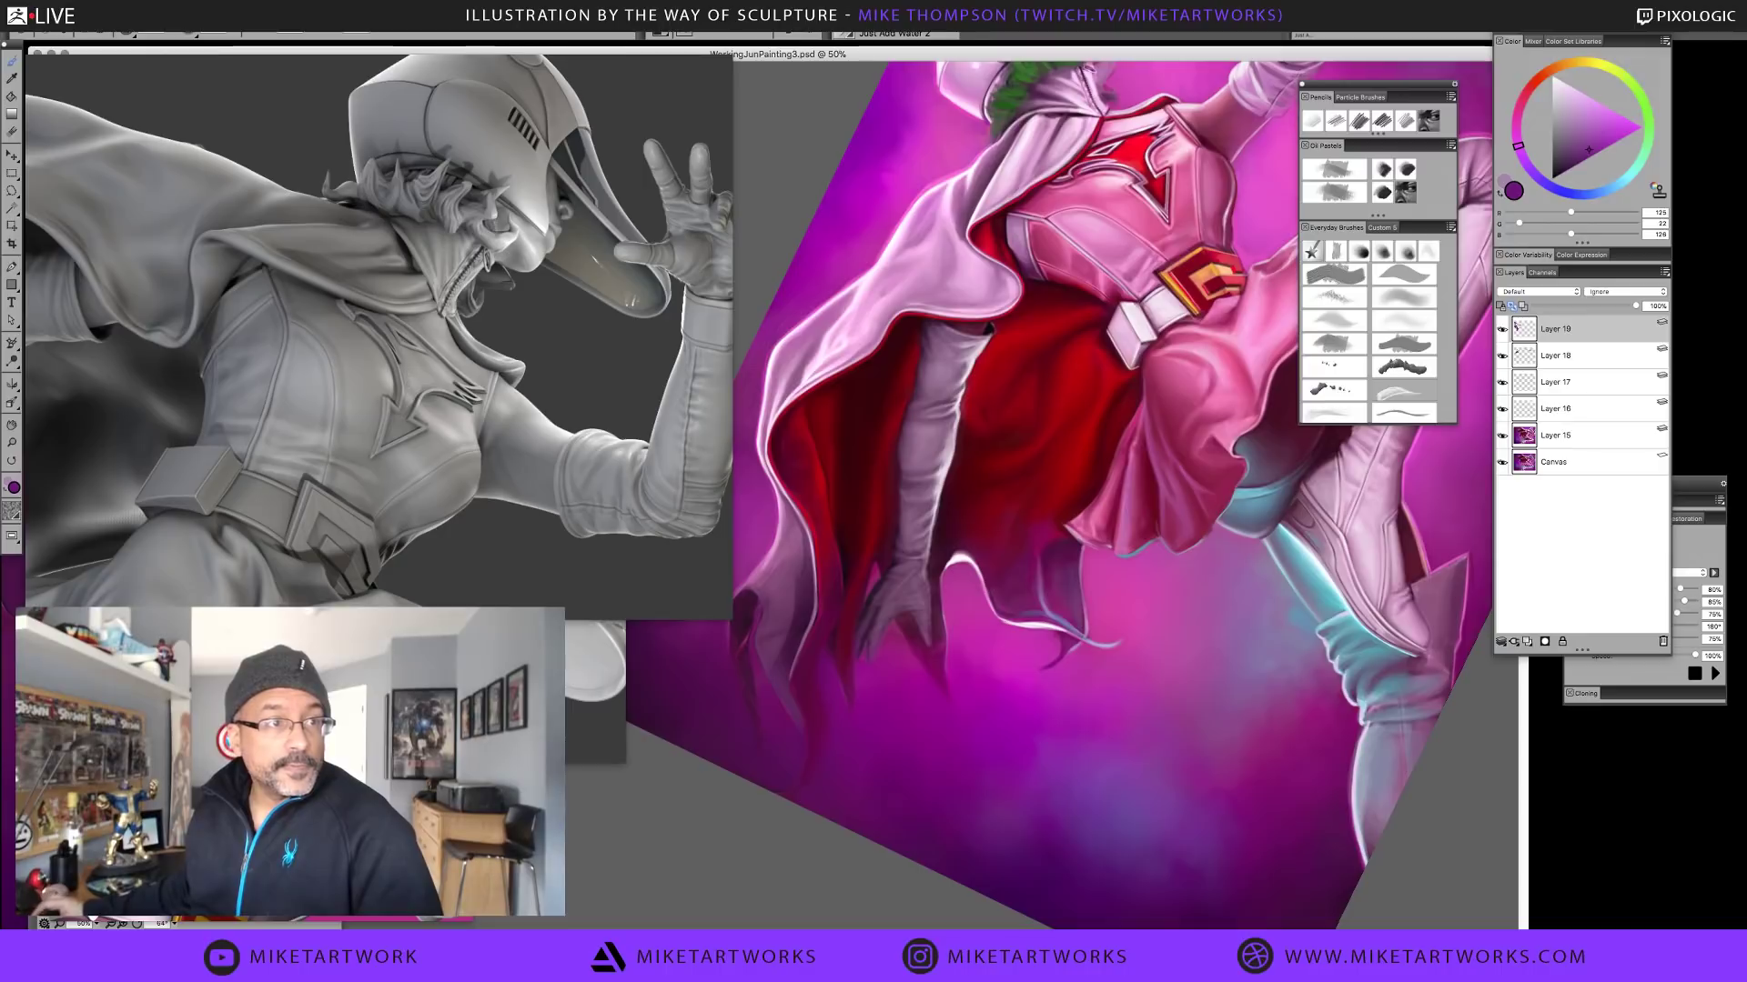
Switch back to the scratchboard brush and touch up the lower ends of the lining strips with sampled dark purples
{"action": "key", "text": "Tab"}
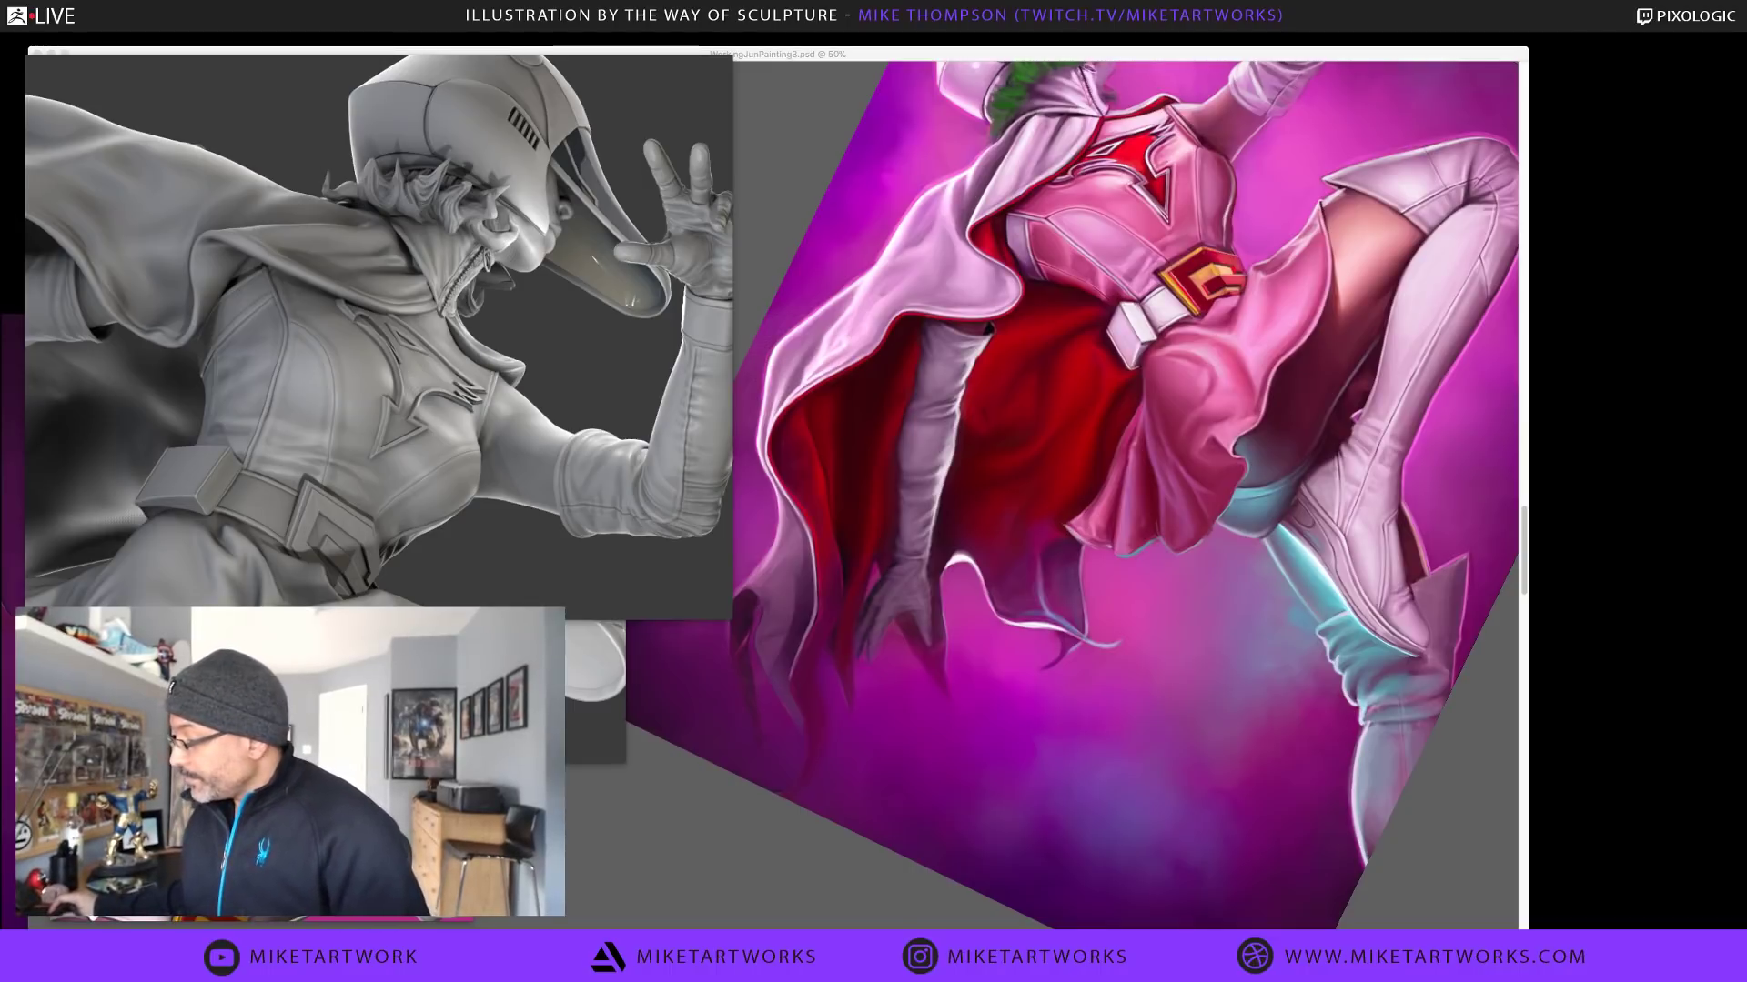
{"action": "key", "text": "Tab"}
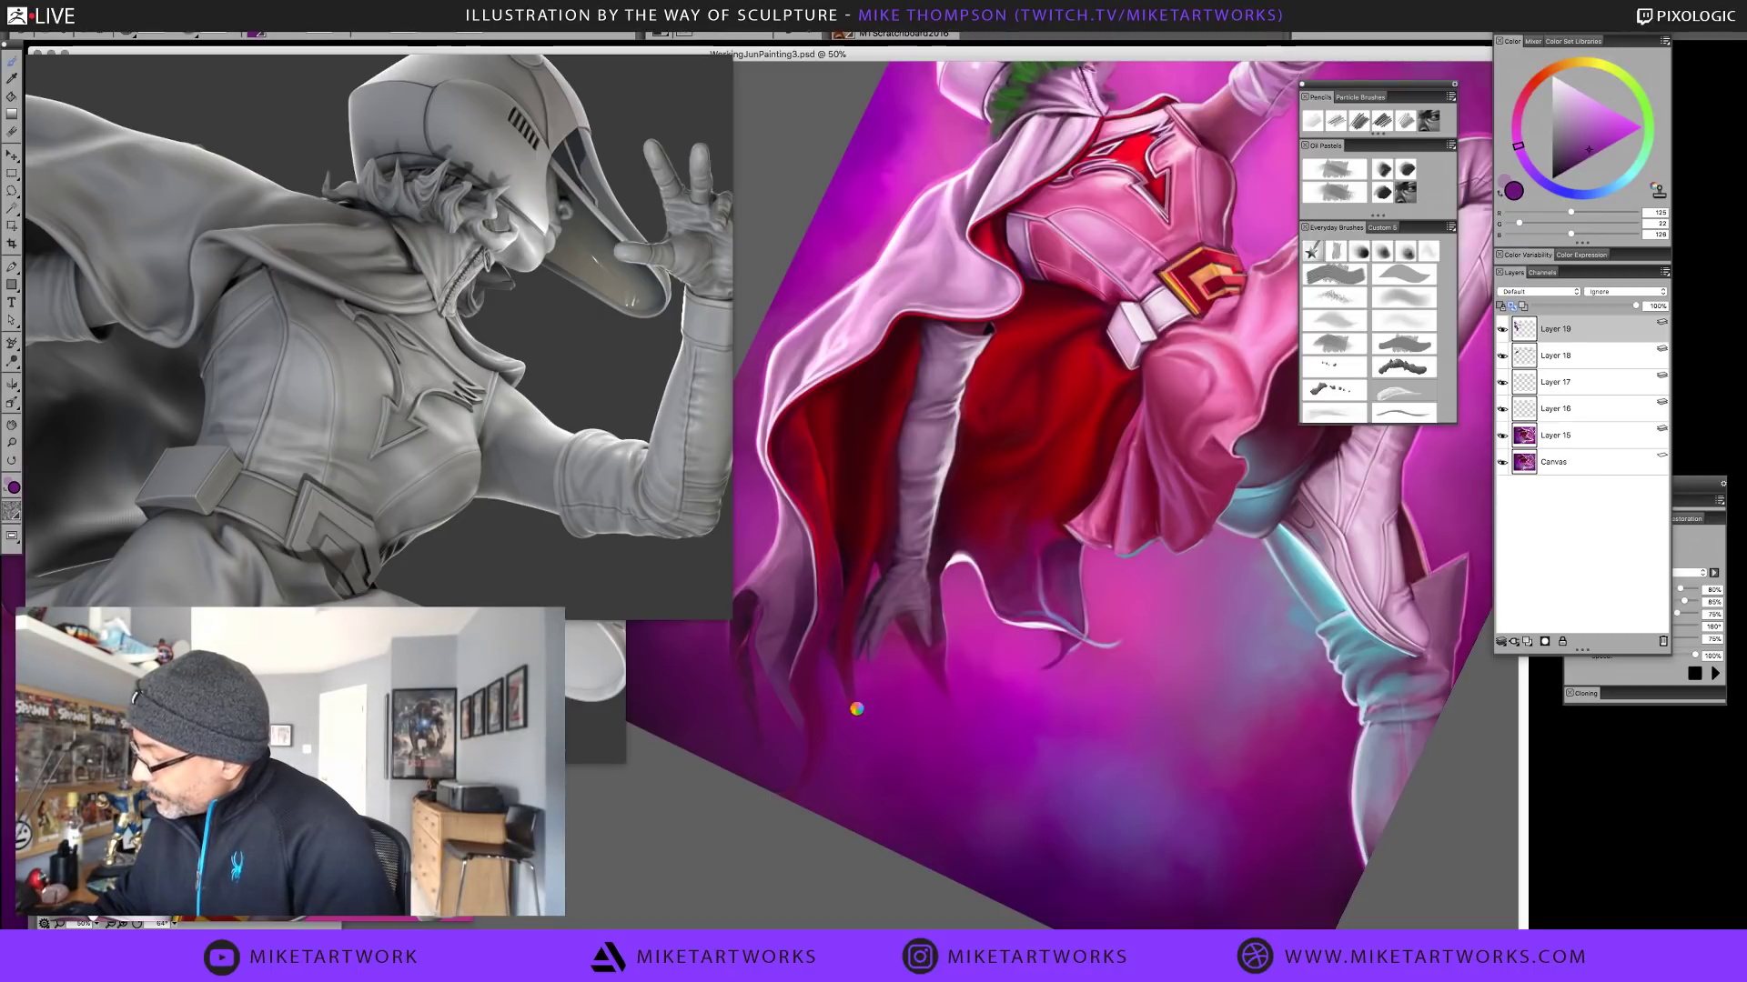
{"action": "left_click", "coordinate": [832, 689], "text": "alt"}
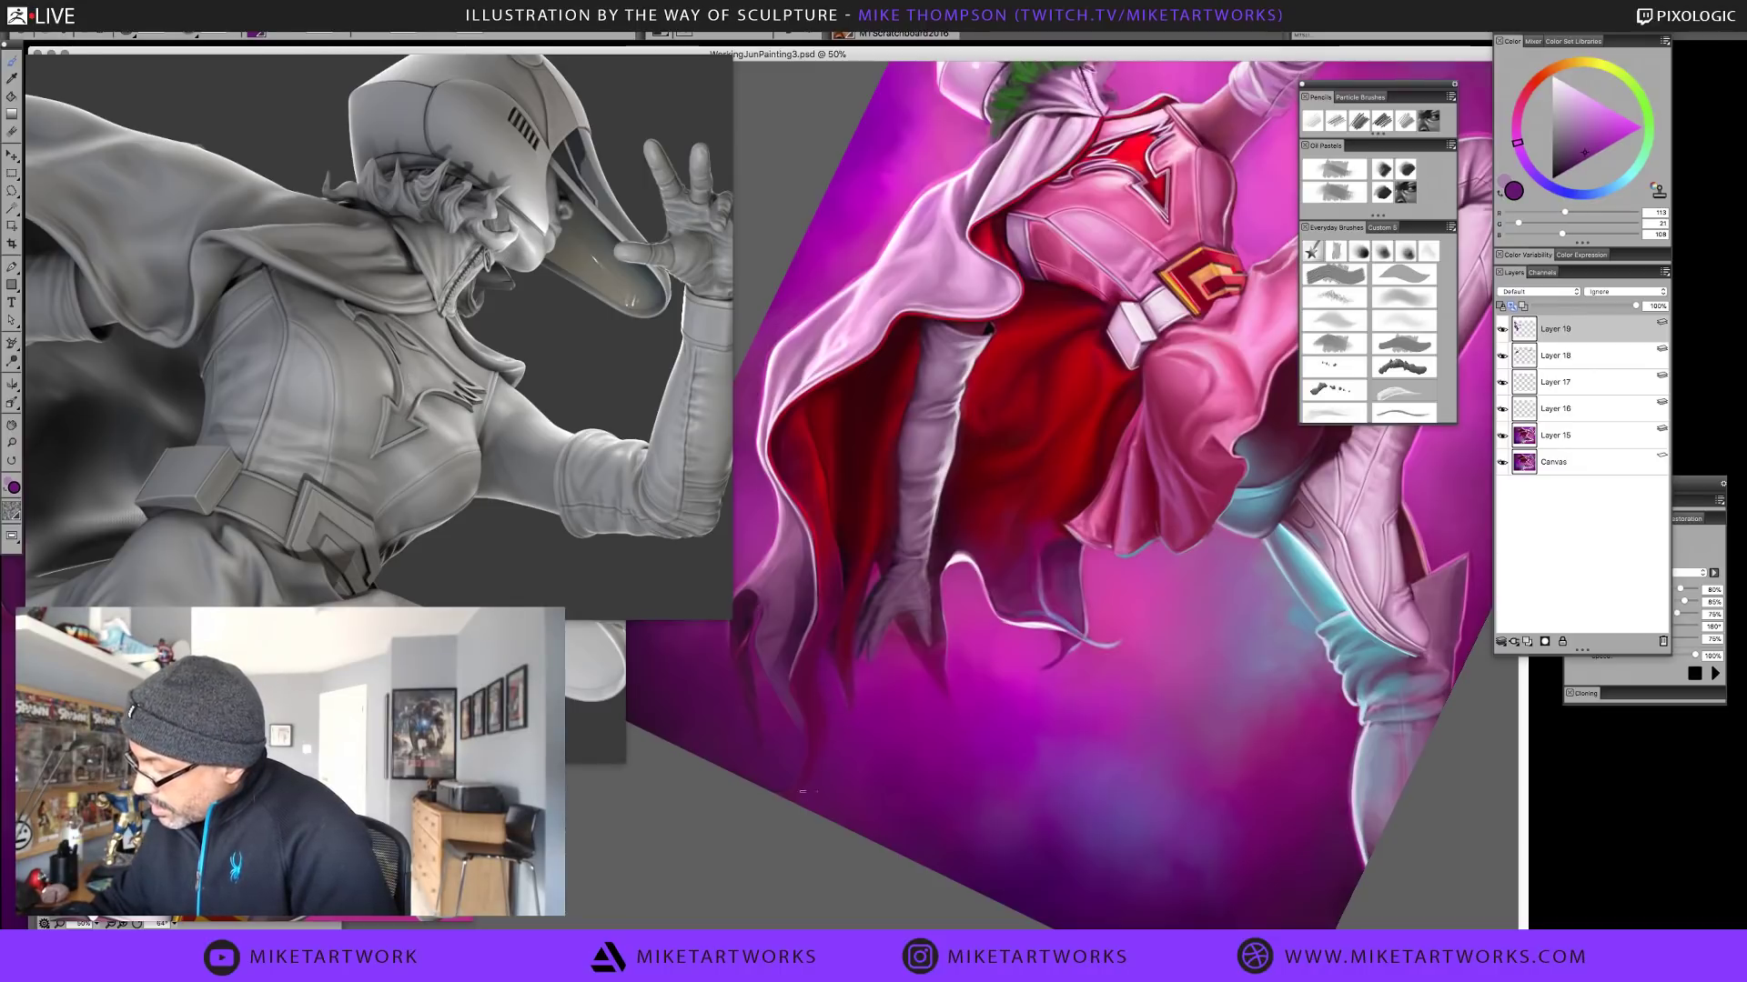
{"action": "left_click", "coordinate": [825, 771], "text": "alt"}
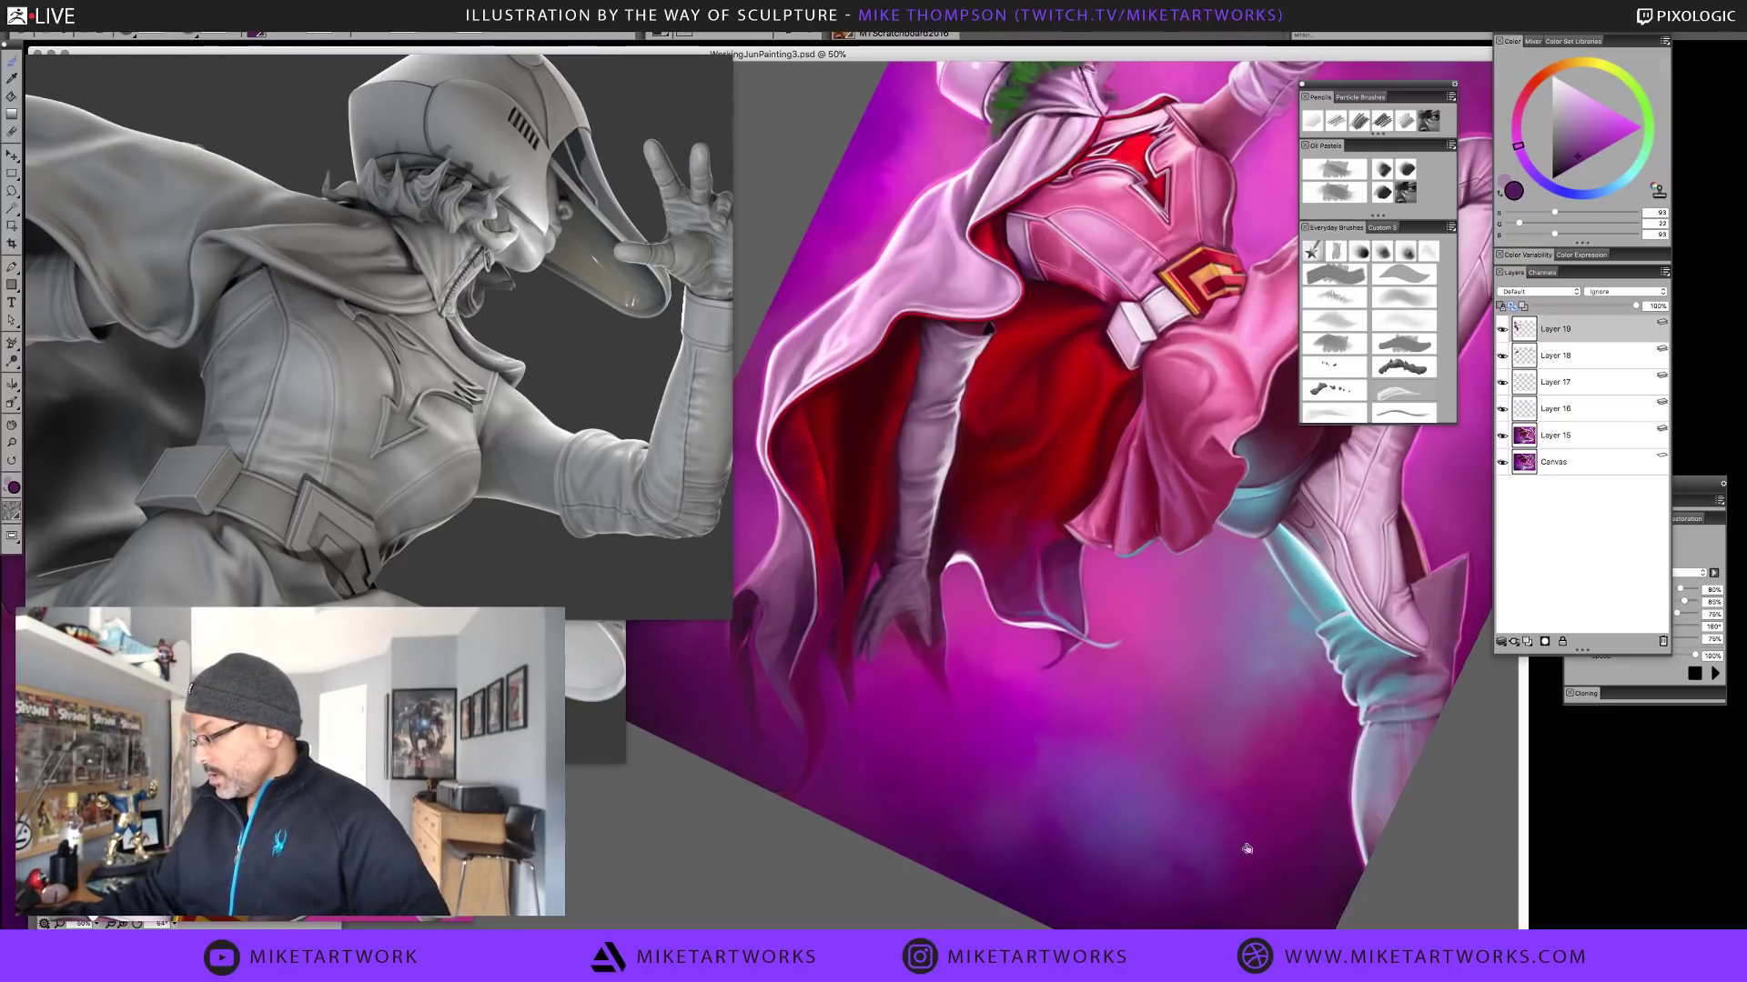
Retouch the shading on the outer cape's trailing fold, just before its upper tattered tip, with sampled mauves
{"action": "left_click_drag", "start_coordinate": [1246, 849], "coordinate": [1325, 740]}
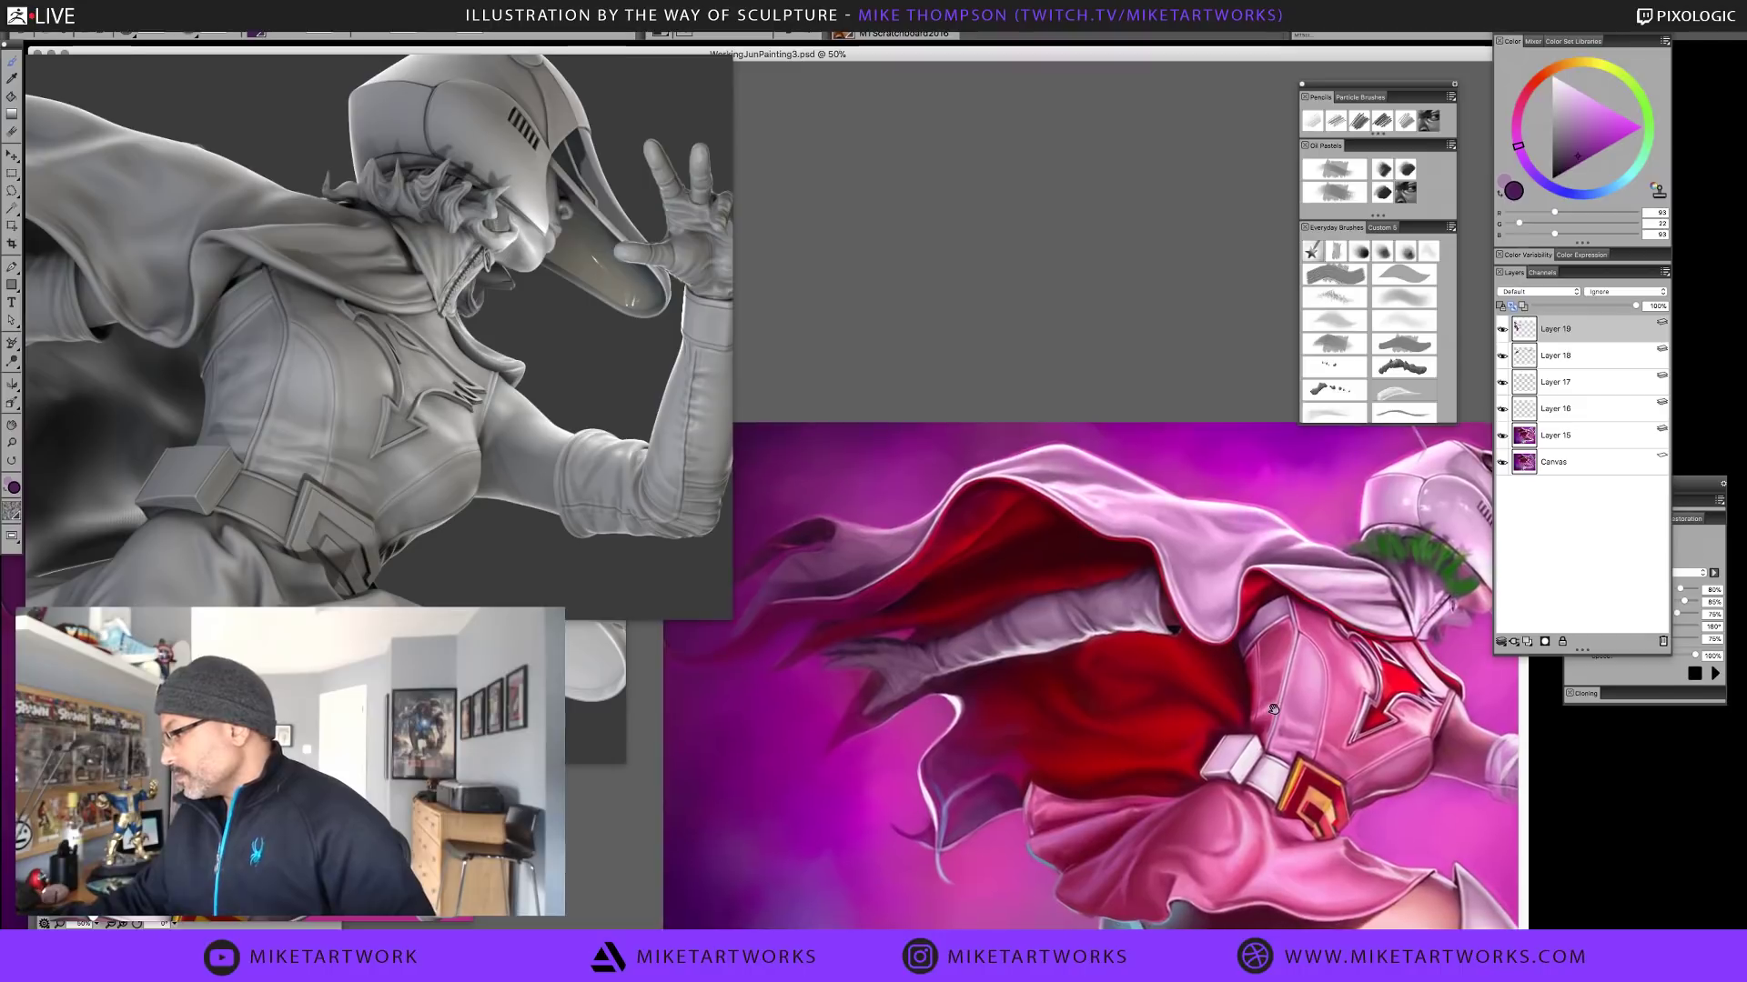
{"action": "left_click", "coordinate": [873, 528], "text": "alt"}
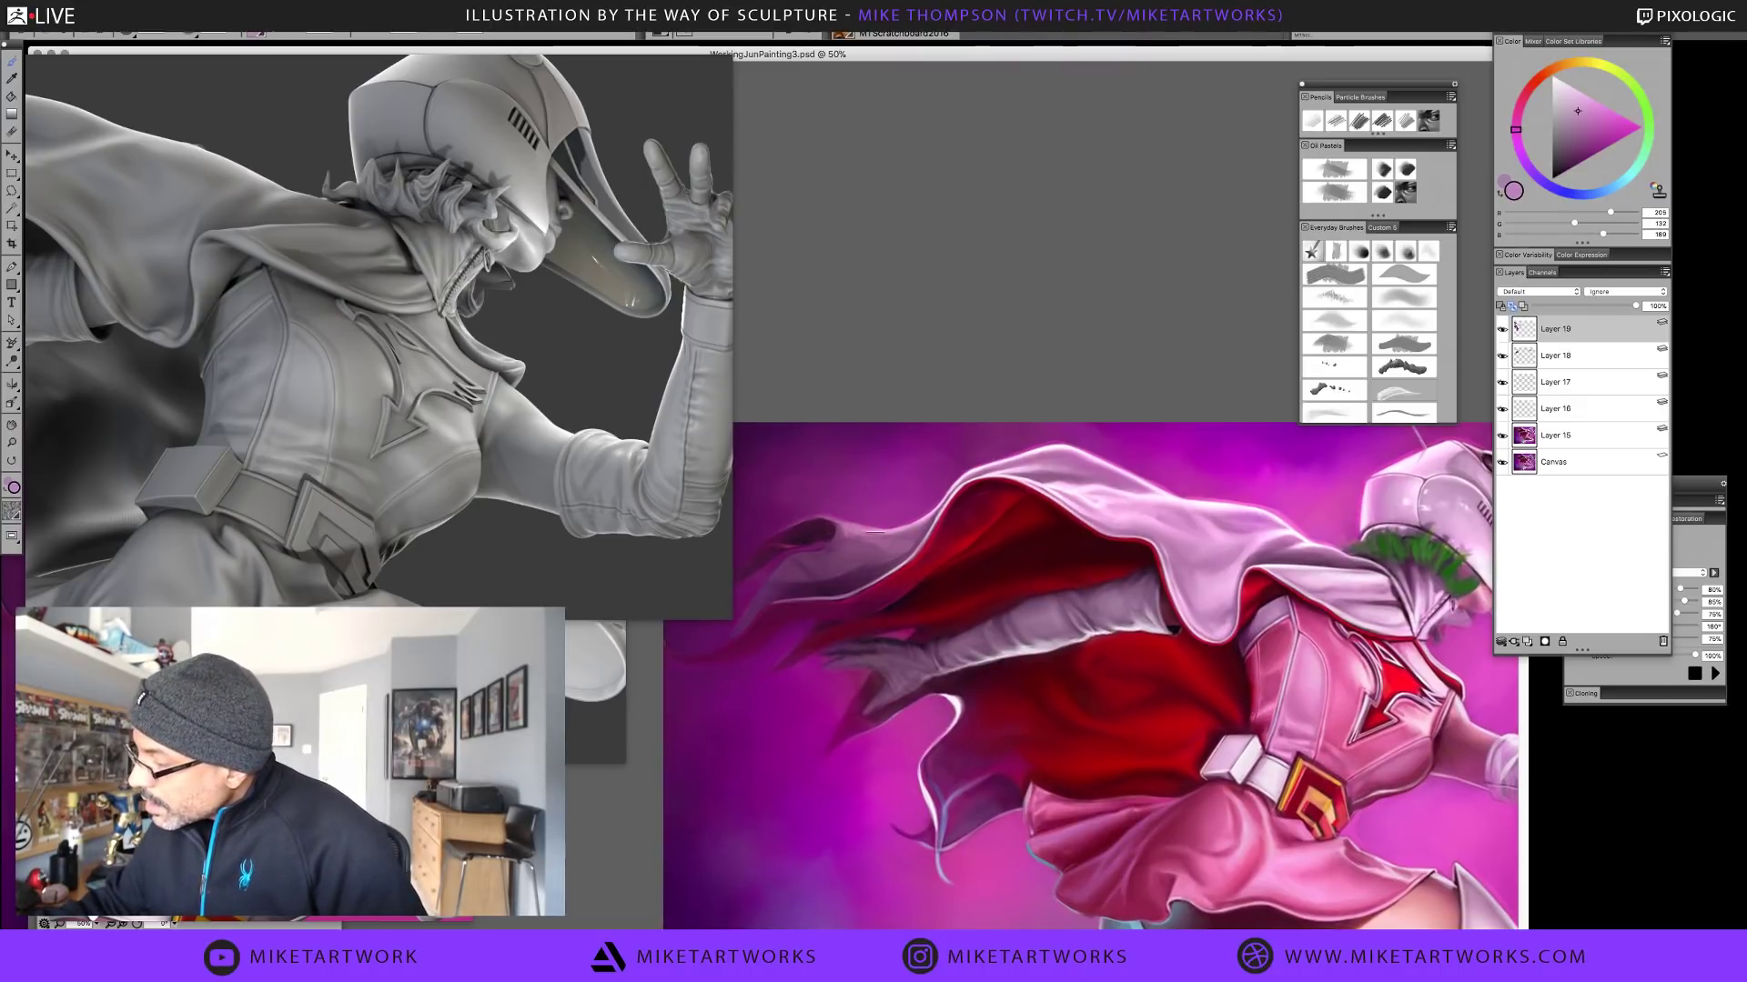
{"action": "left_click", "coordinate": [866, 533], "text": "alt"}
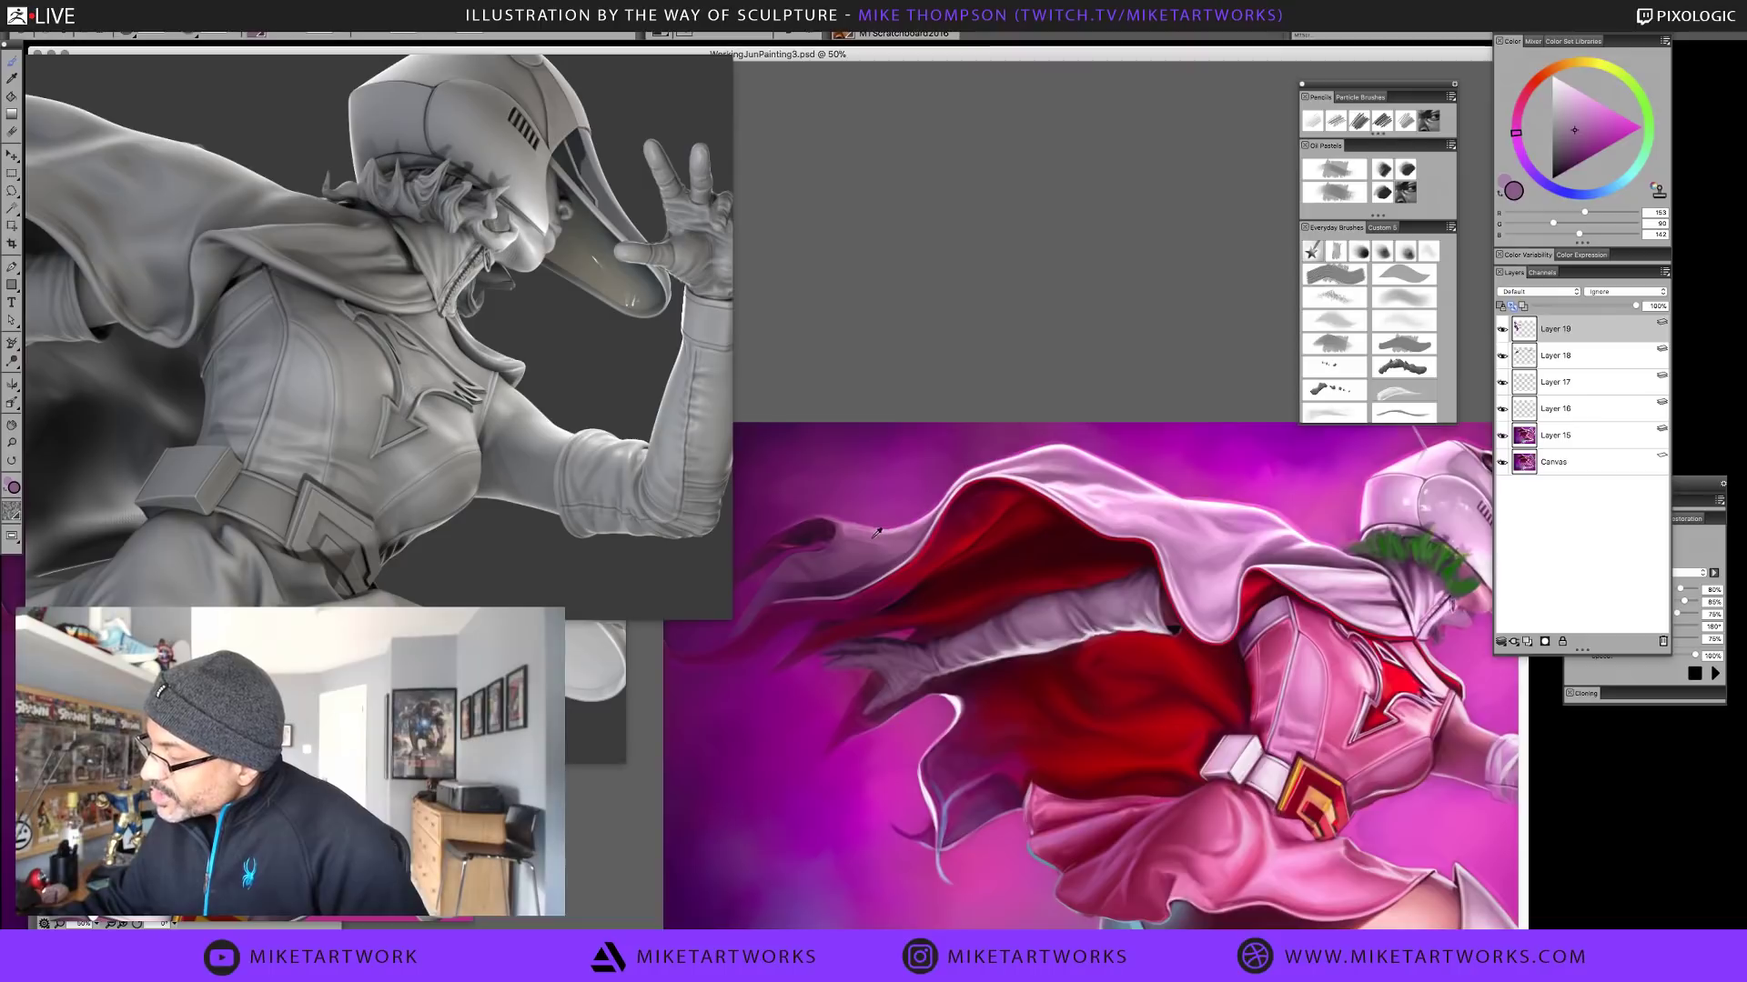
{"action": "left_click", "coordinate": [871, 536], "text": "alt"}
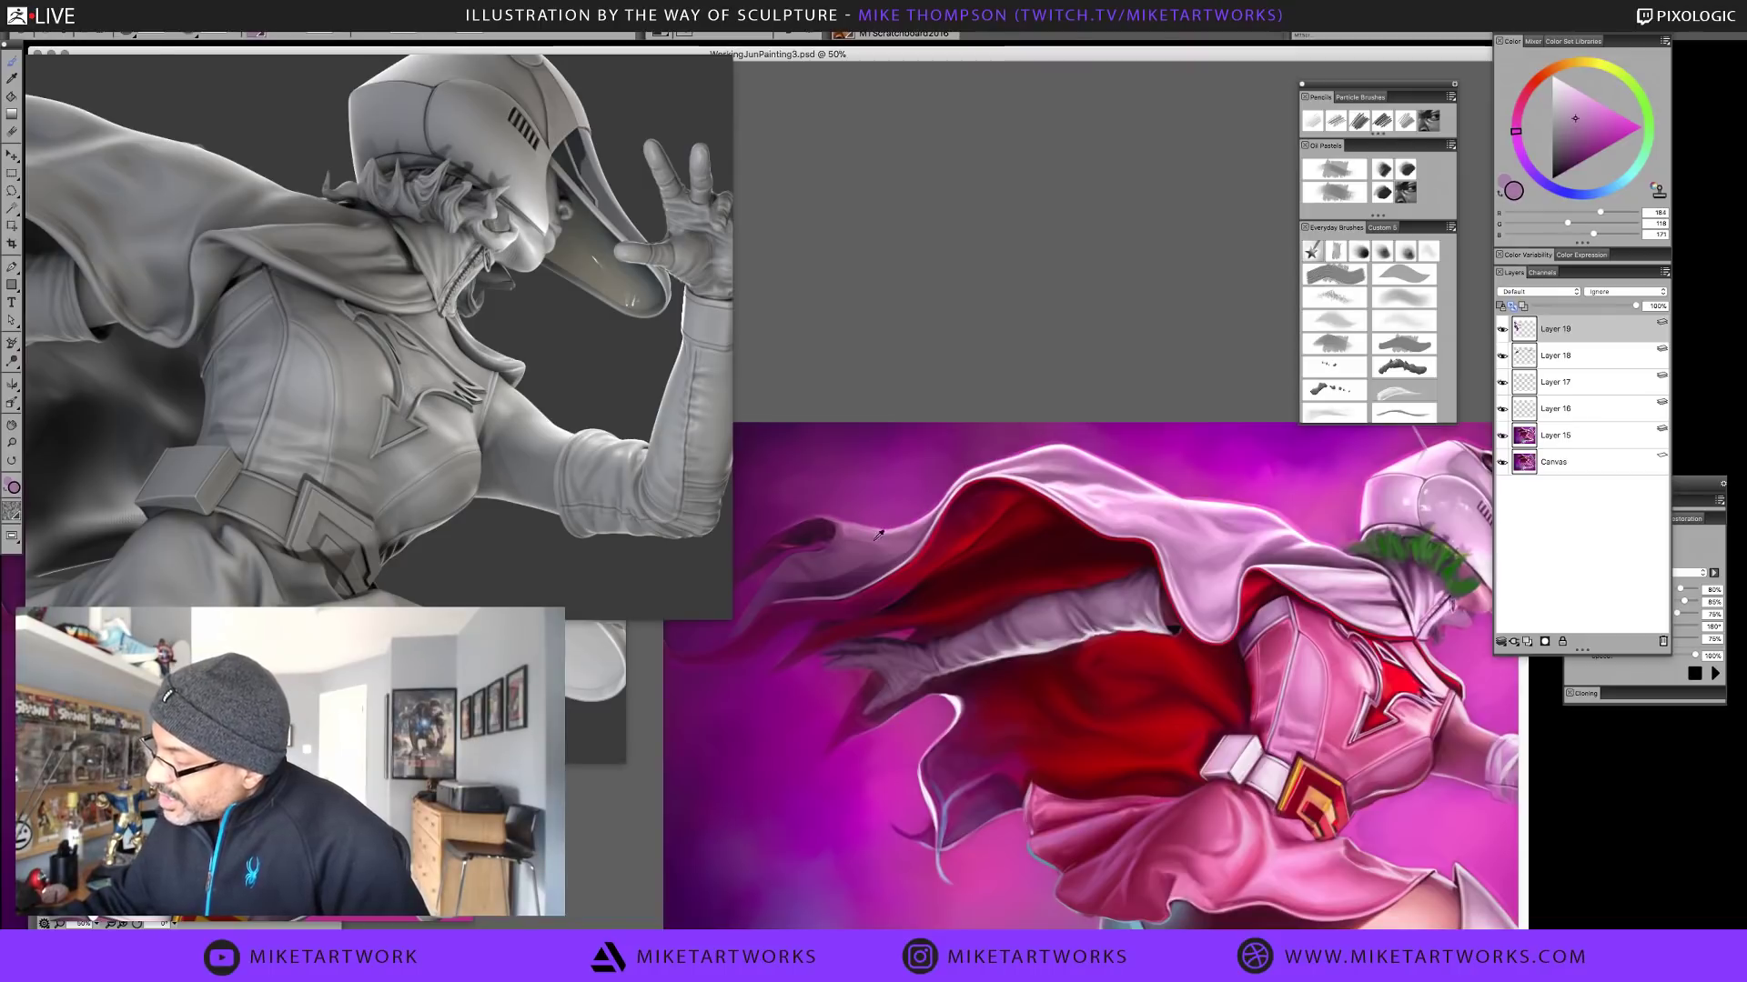
{"action": "left_click", "coordinate": [871, 542], "text": "alt"}
{"action": "left_click", "coordinate": [859, 532], "text": "alt"}
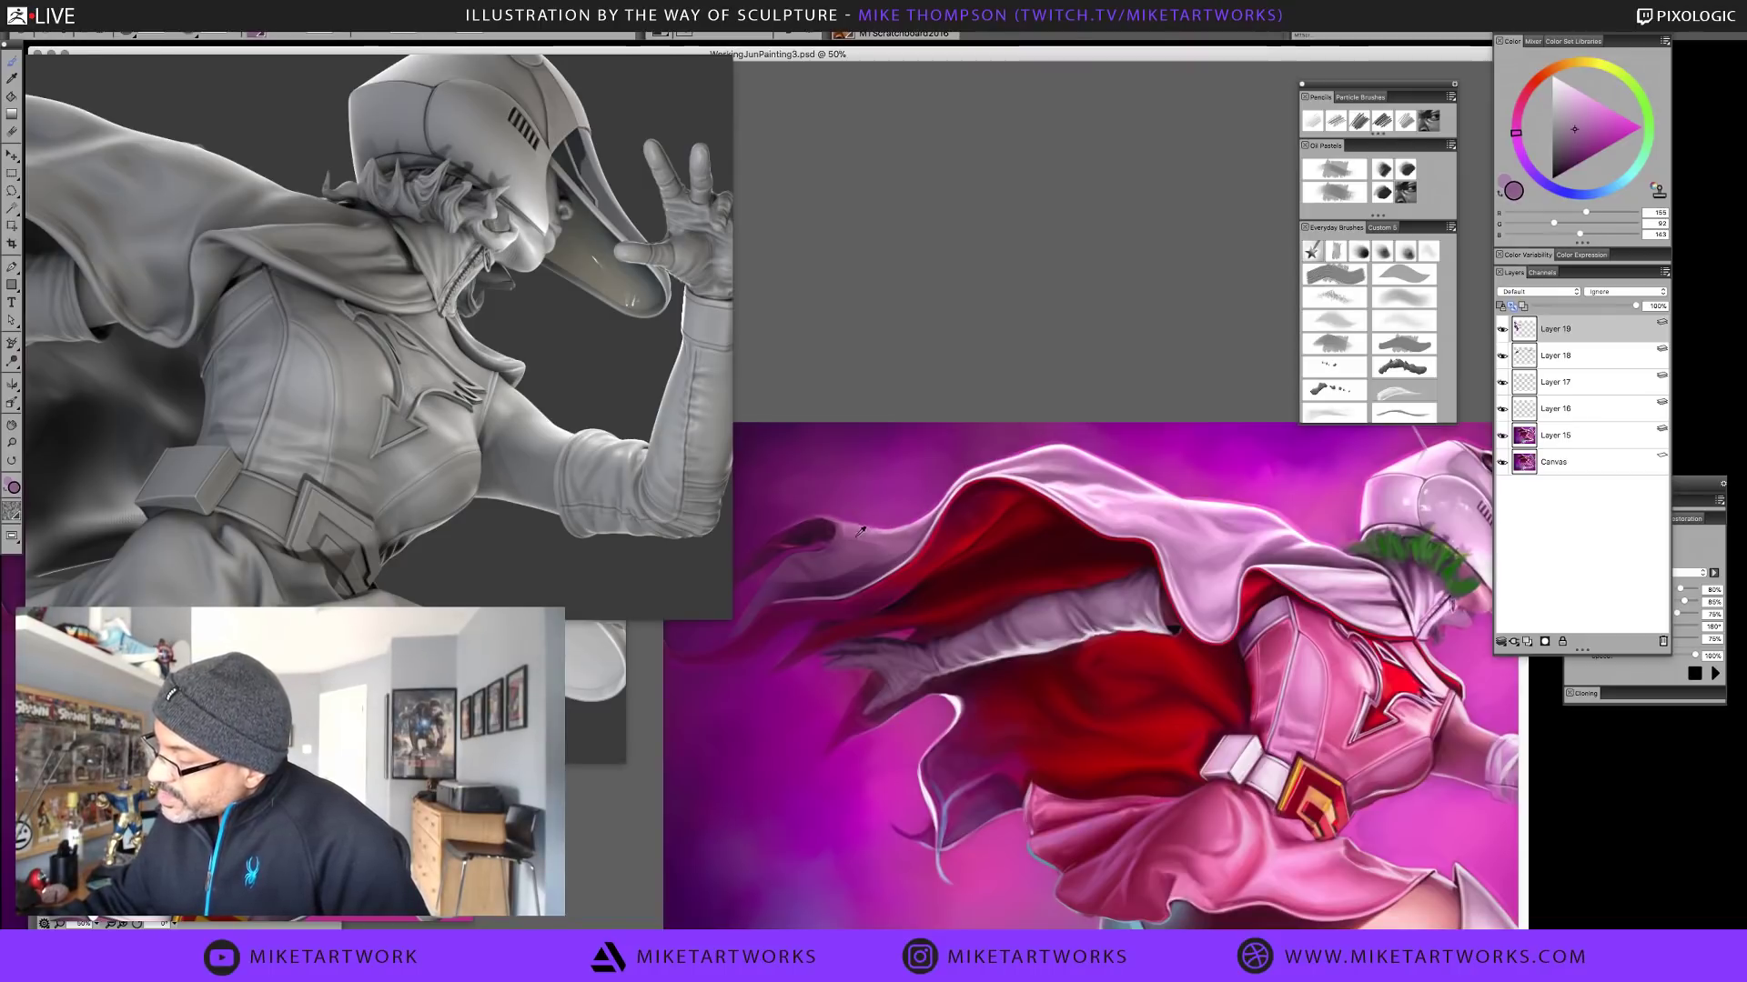
{"action": "left_click", "coordinate": [894, 529], "text": "alt"}
{"action": "left_click", "coordinate": [885, 528], "text": "alt"}
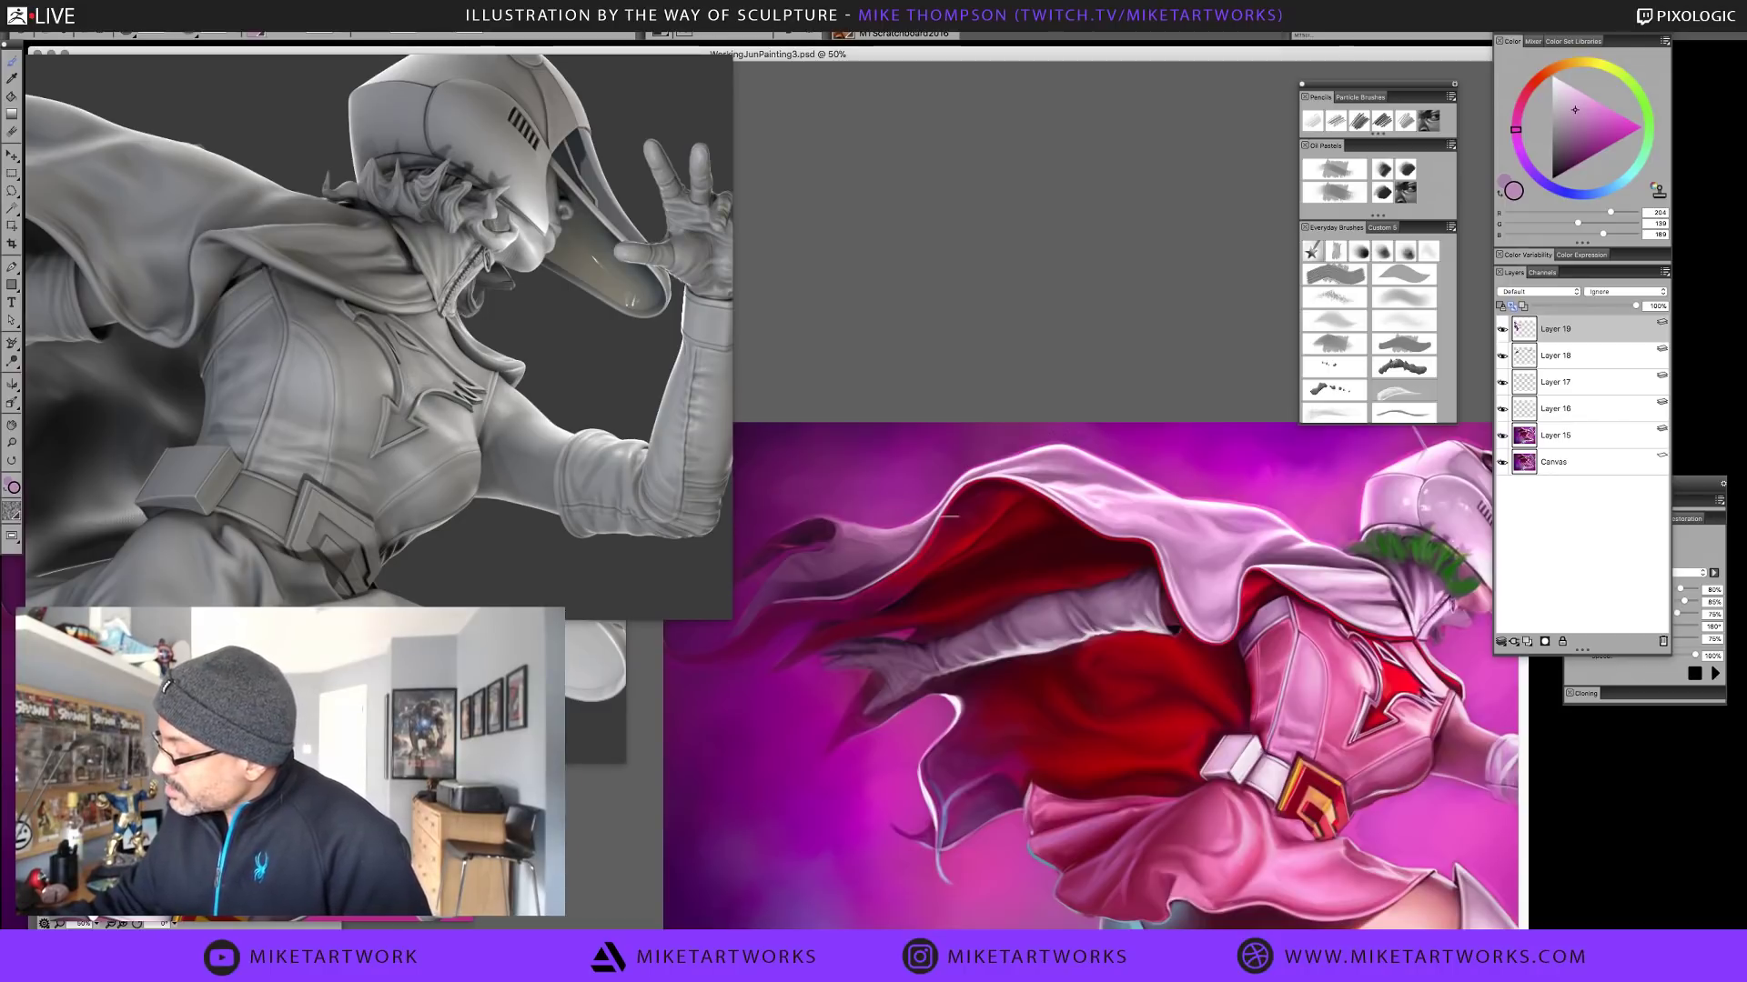
Refine the light rim along the trailing fold's upper edge using a smaller brush with sampled near-white, purple and pale mauve
{"action": "left_click", "coordinate": [893, 535], "text": "alt"}
{"action": "key", "text": "bracketleft"}
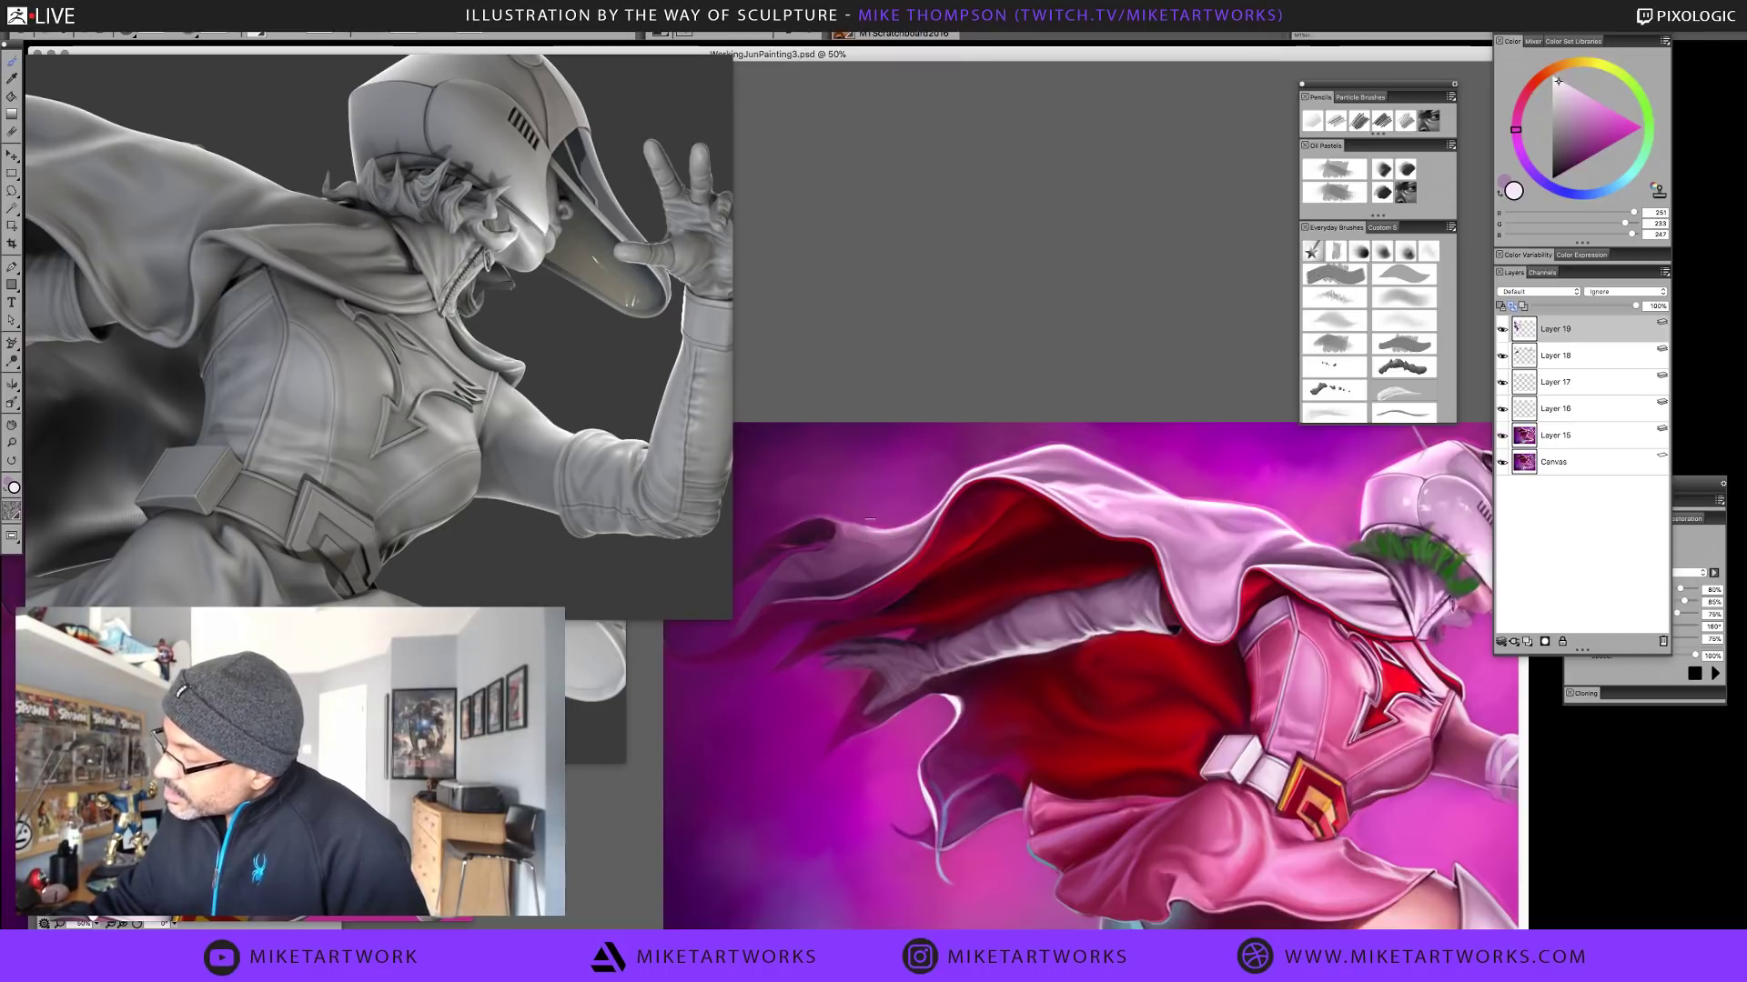
{"action": "left_click", "coordinate": [872, 517], "text": "alt"}
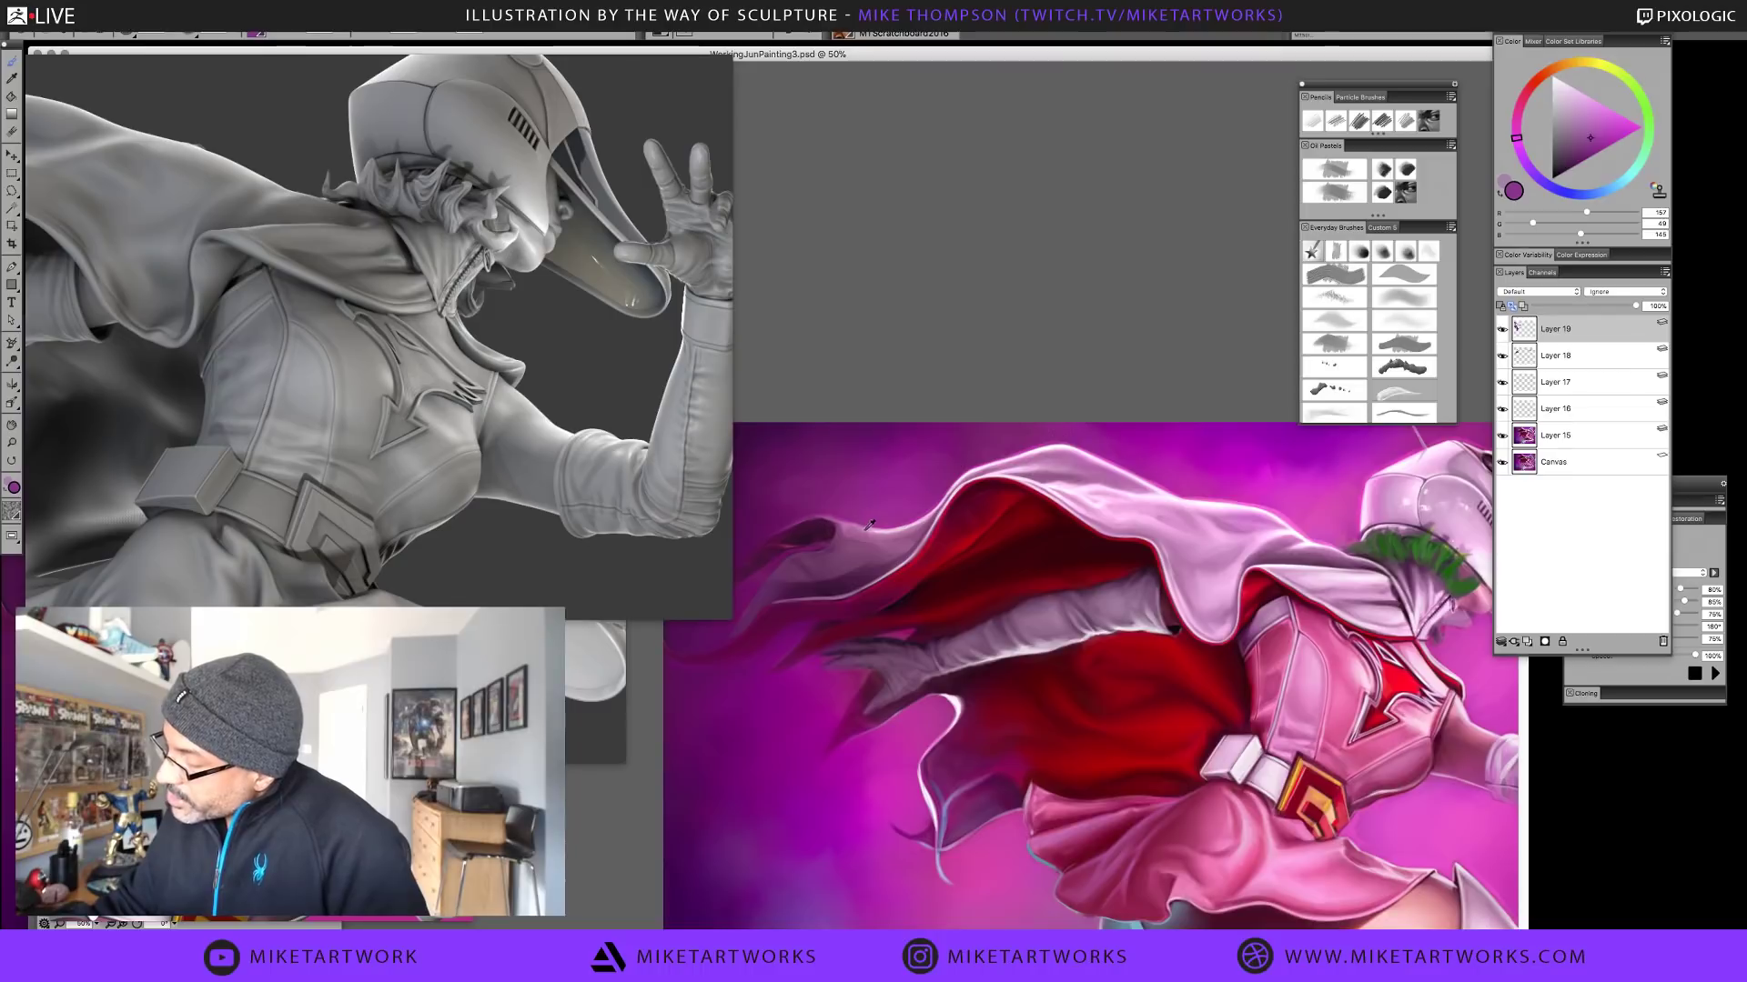
{"action": "left_click", "coordinate": [871, 526], "text": "alt"}
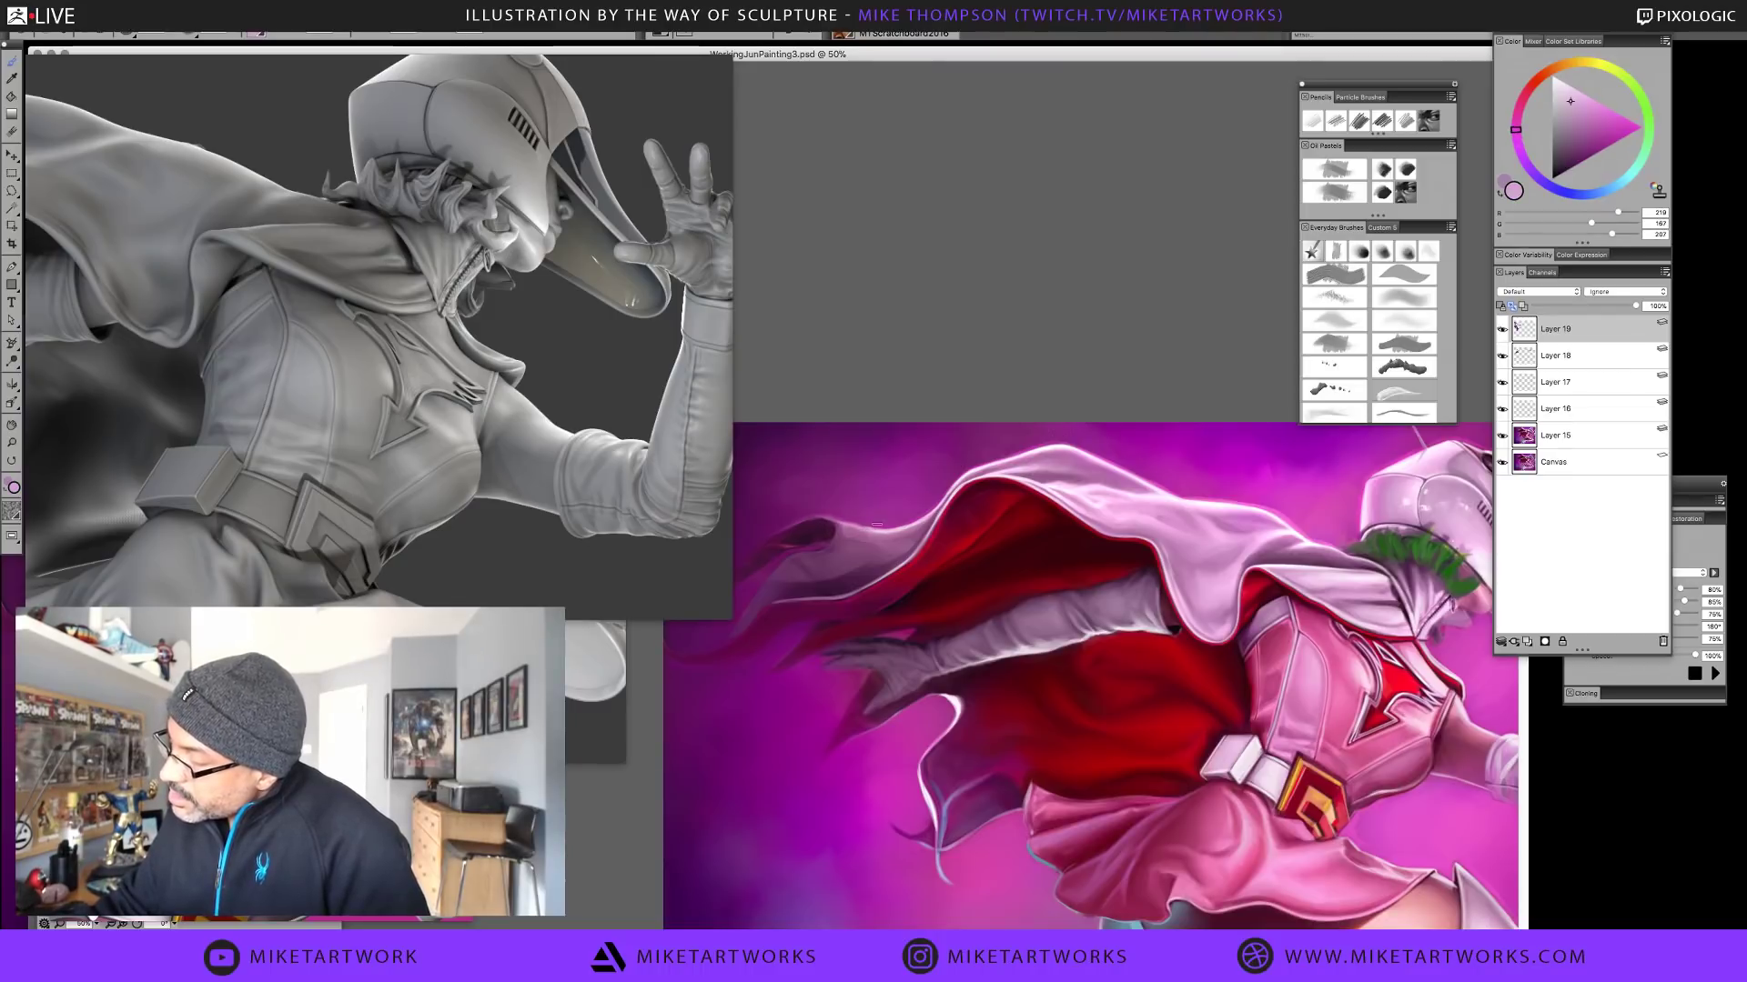
{"action": "left_click", "coordinate": [872, 523], "text": "alt"}
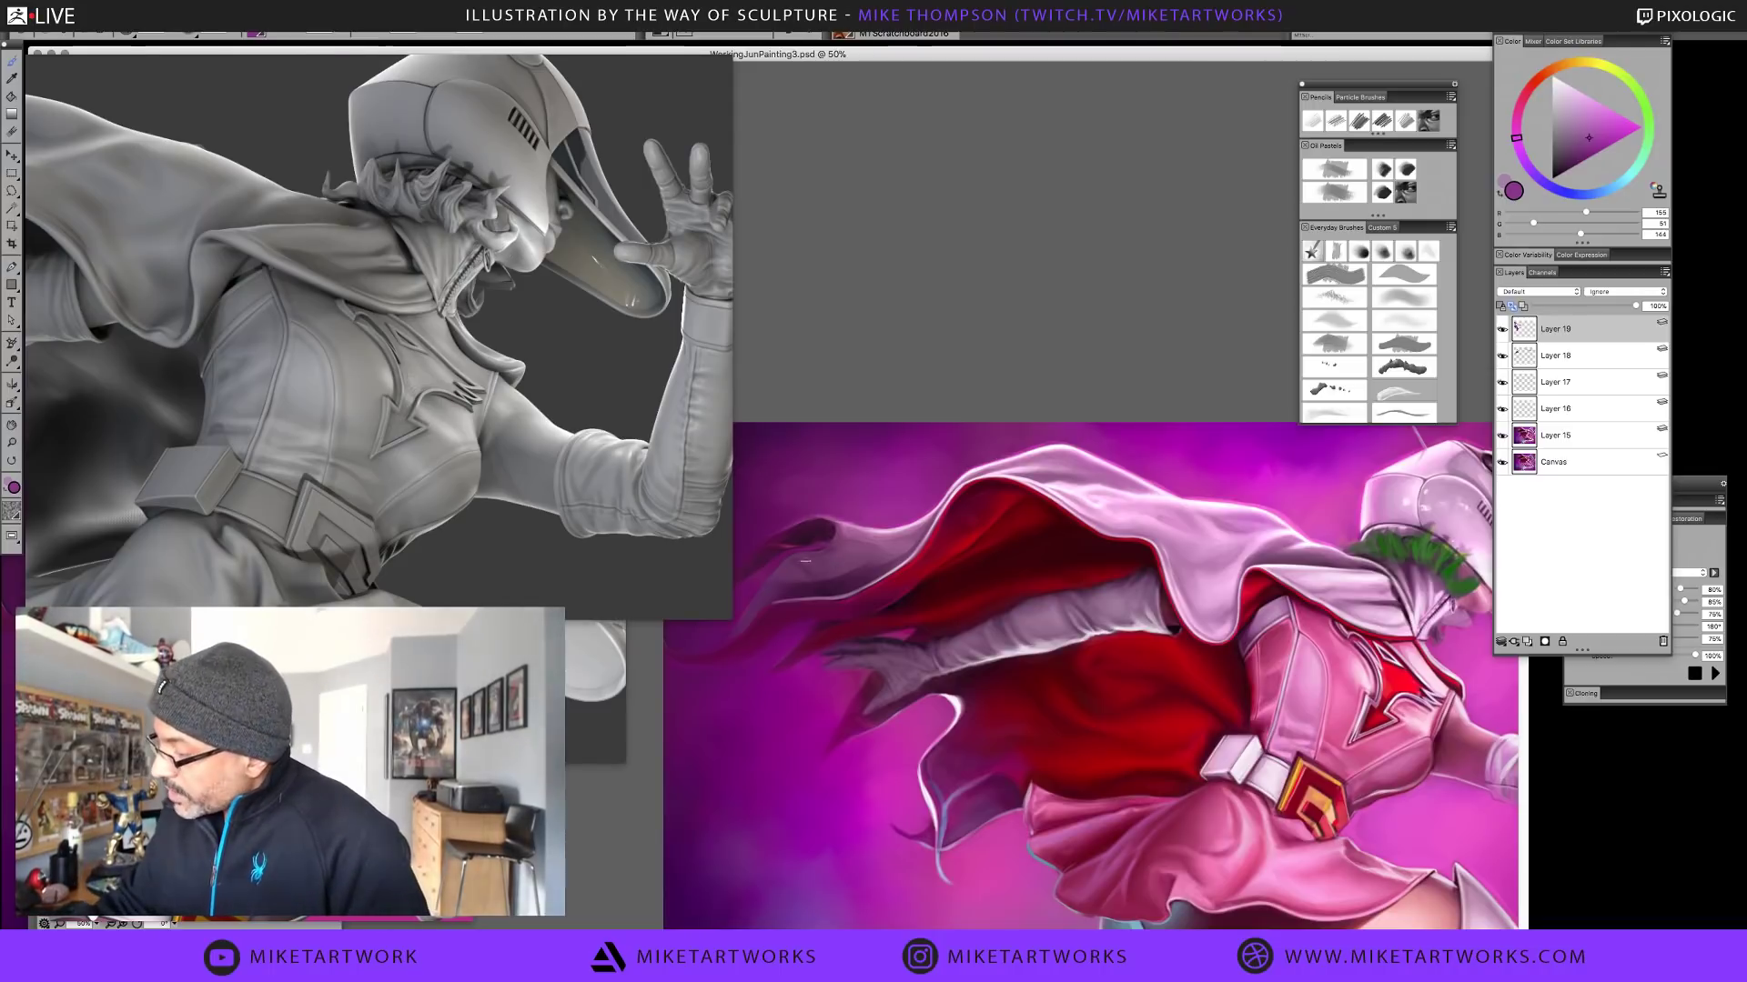
Shade the curled upper tip of the cape with sampled mauves and dark purples
{"action": "left_click", "coordinate": [800, 564], "text": "alt"}
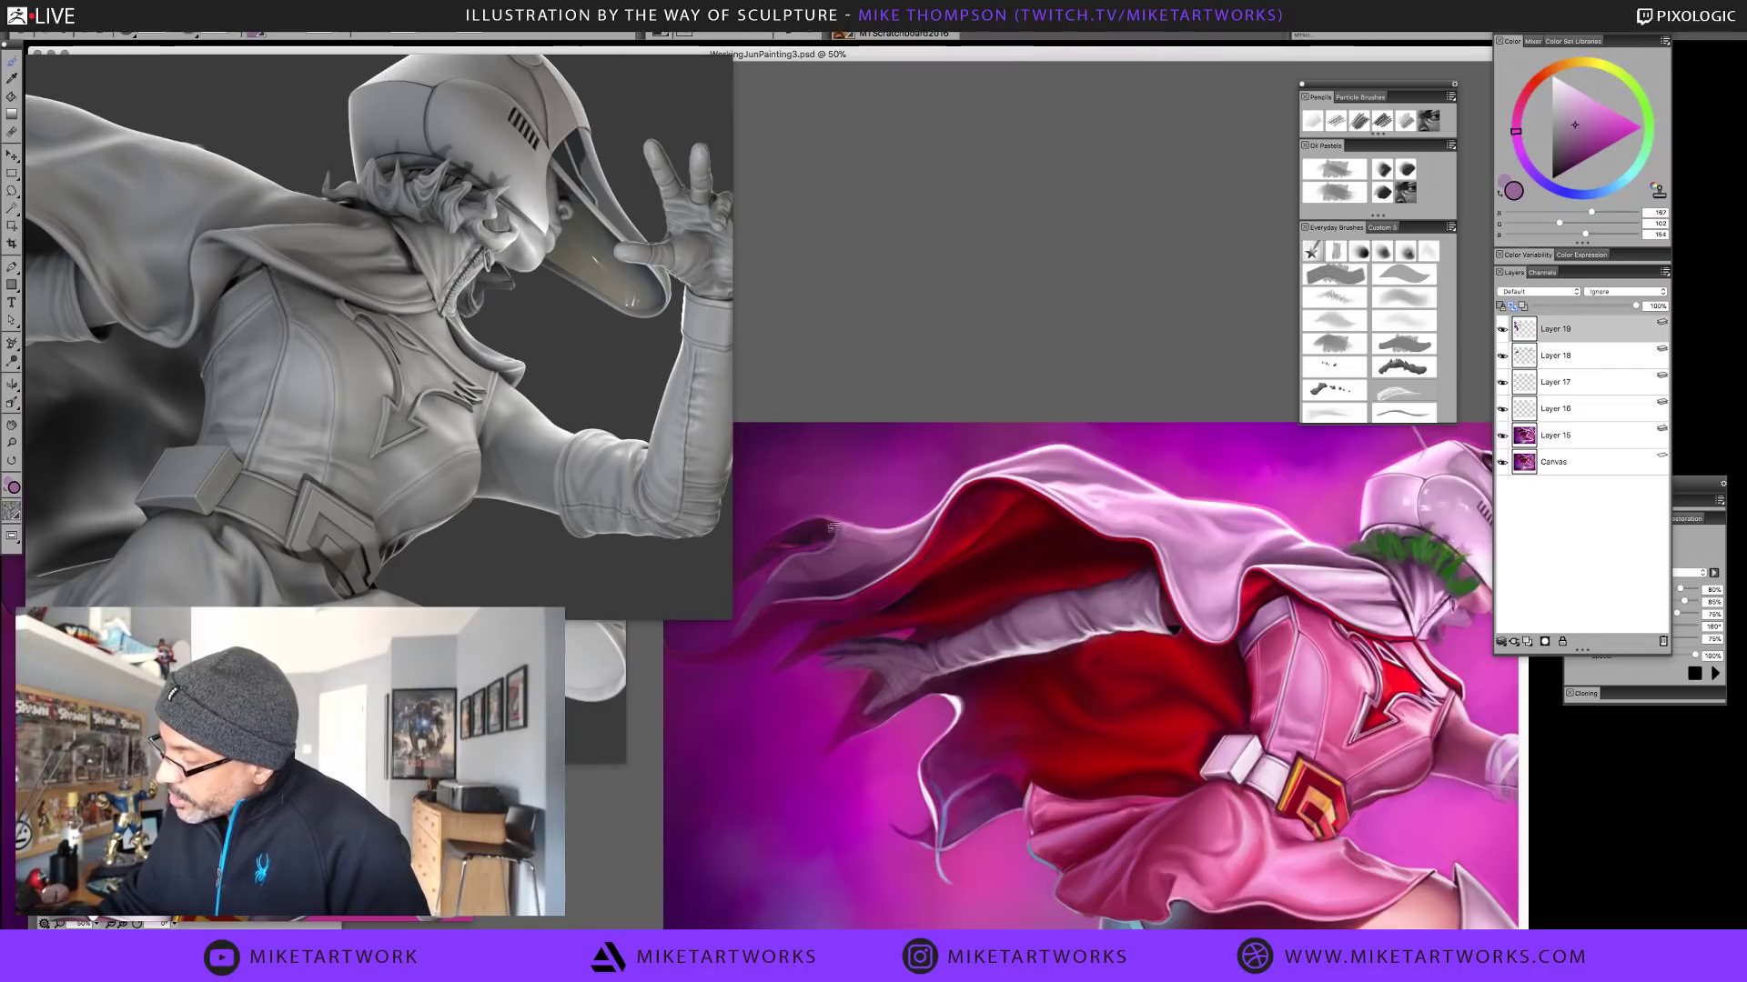
{"action": "left_click", "coordinate": [828, 556], "text": "alt"}
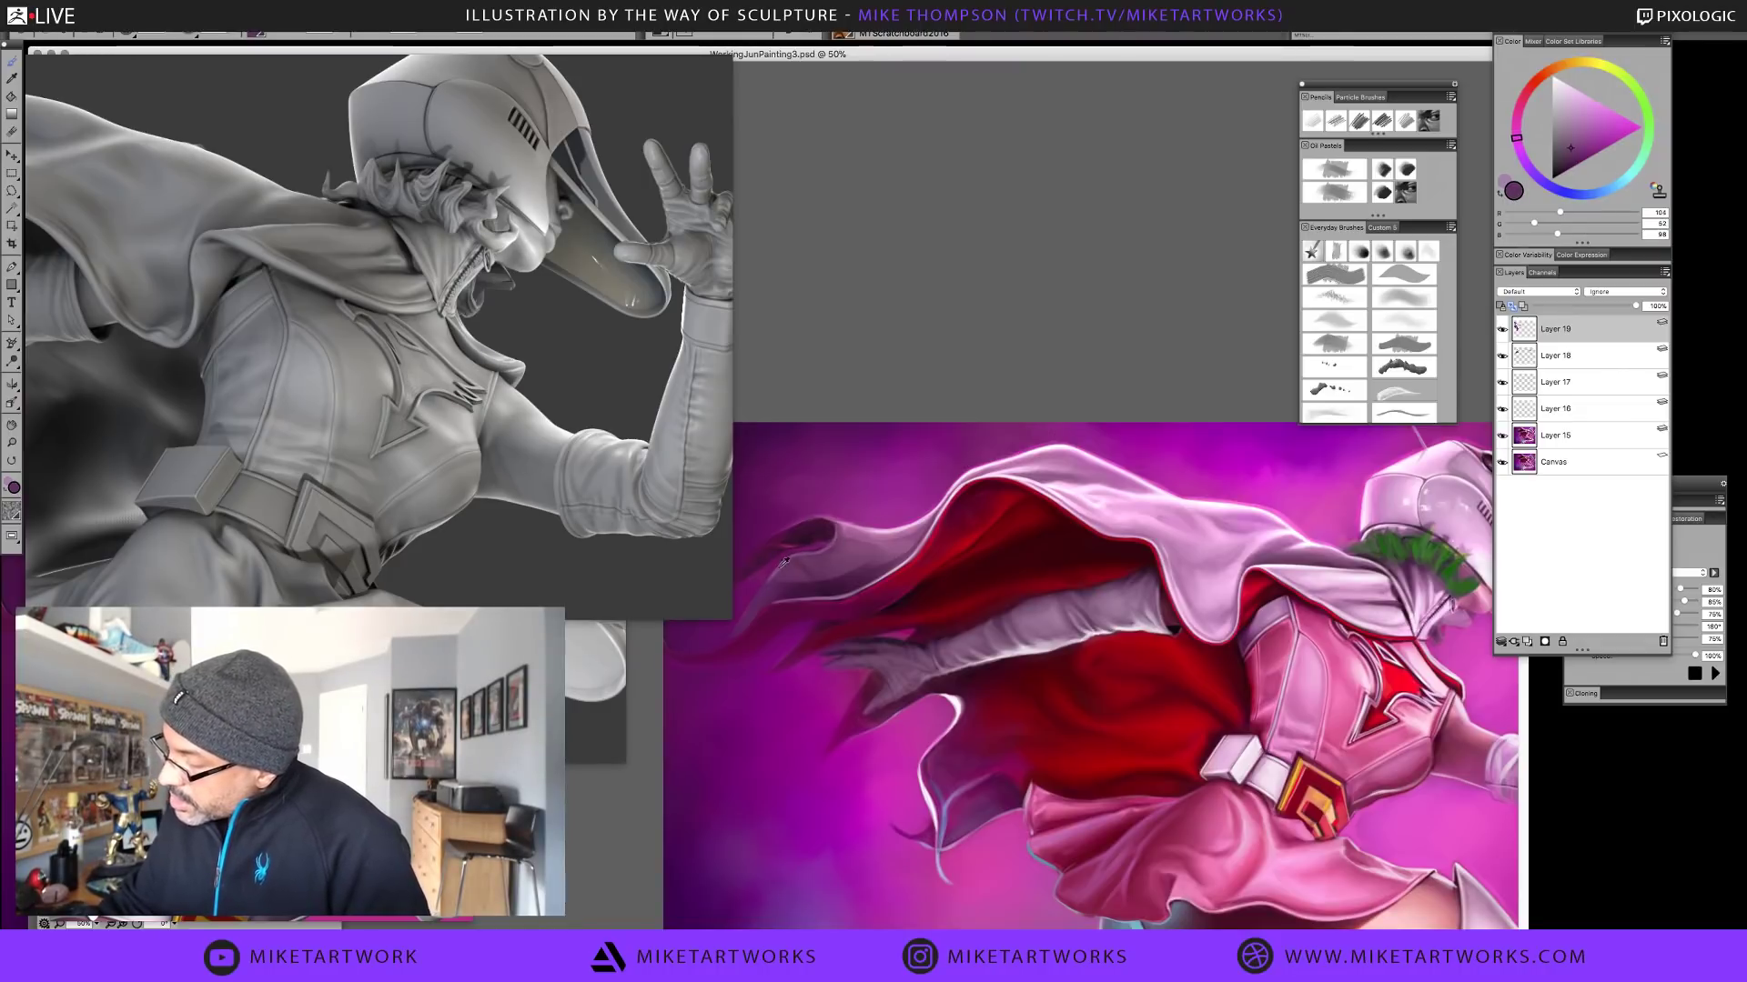
{"action": "left_click", "coordinate": [784, 562], "text": "alt"}
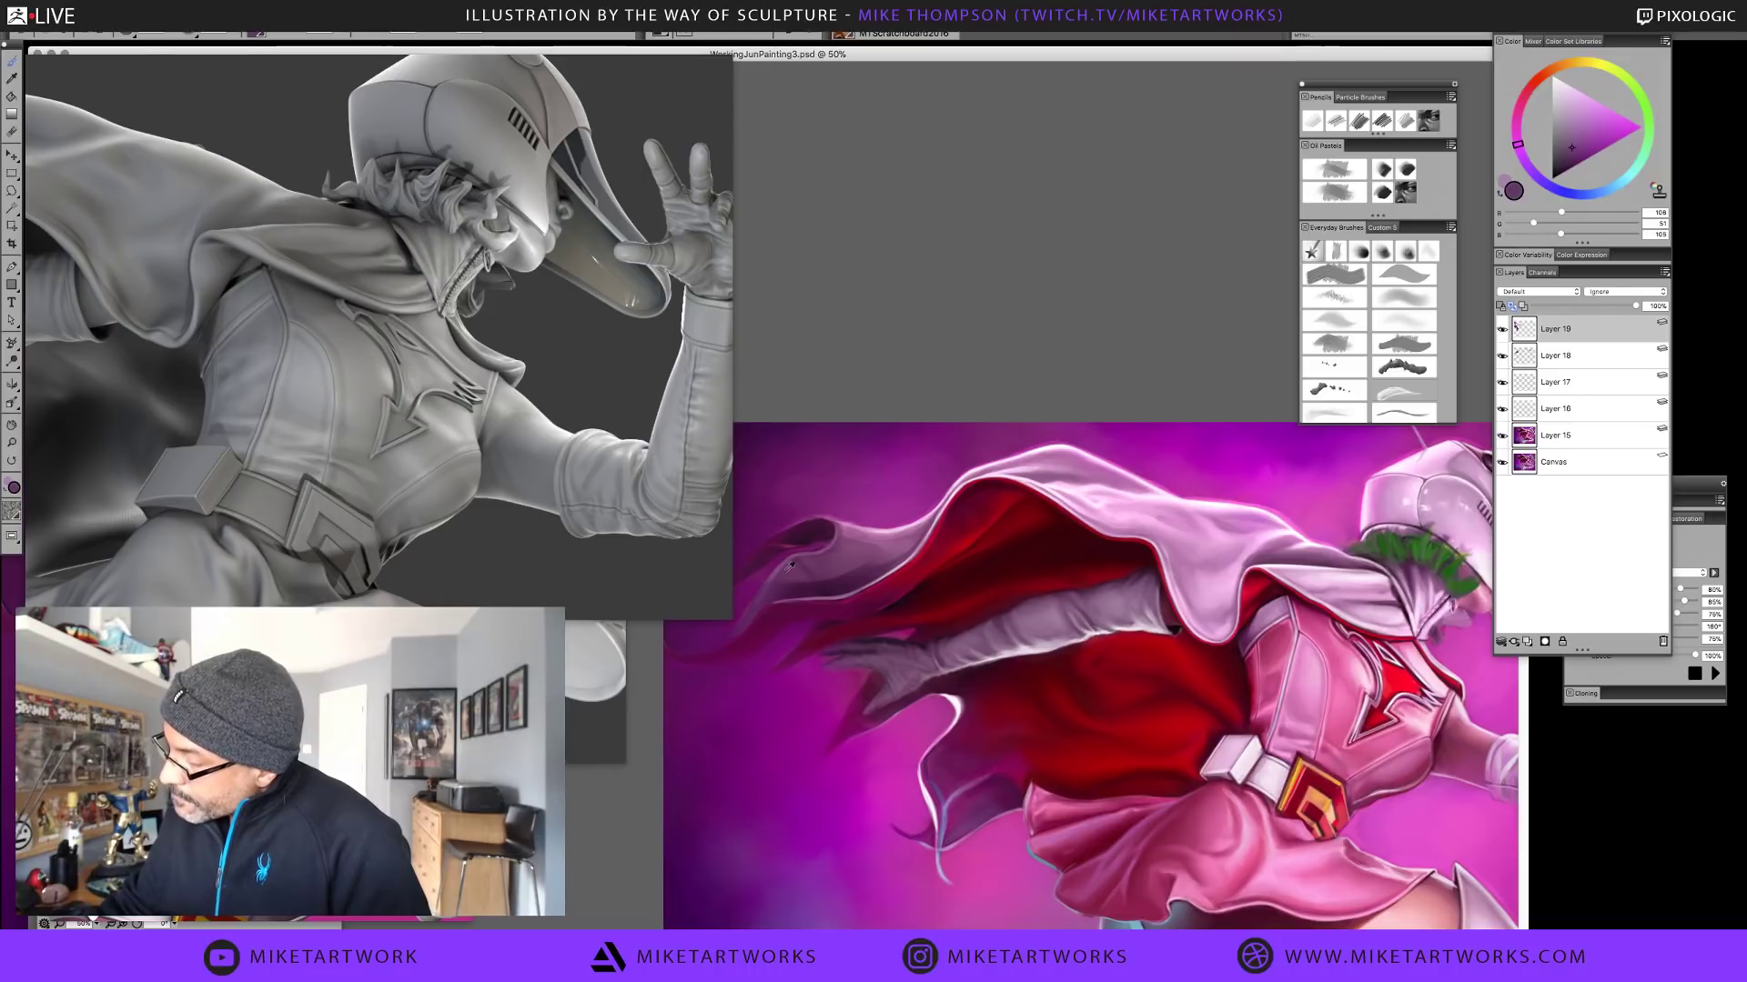
{"action": "left_click", "coordinate": [811, 572], "text": "alt"}
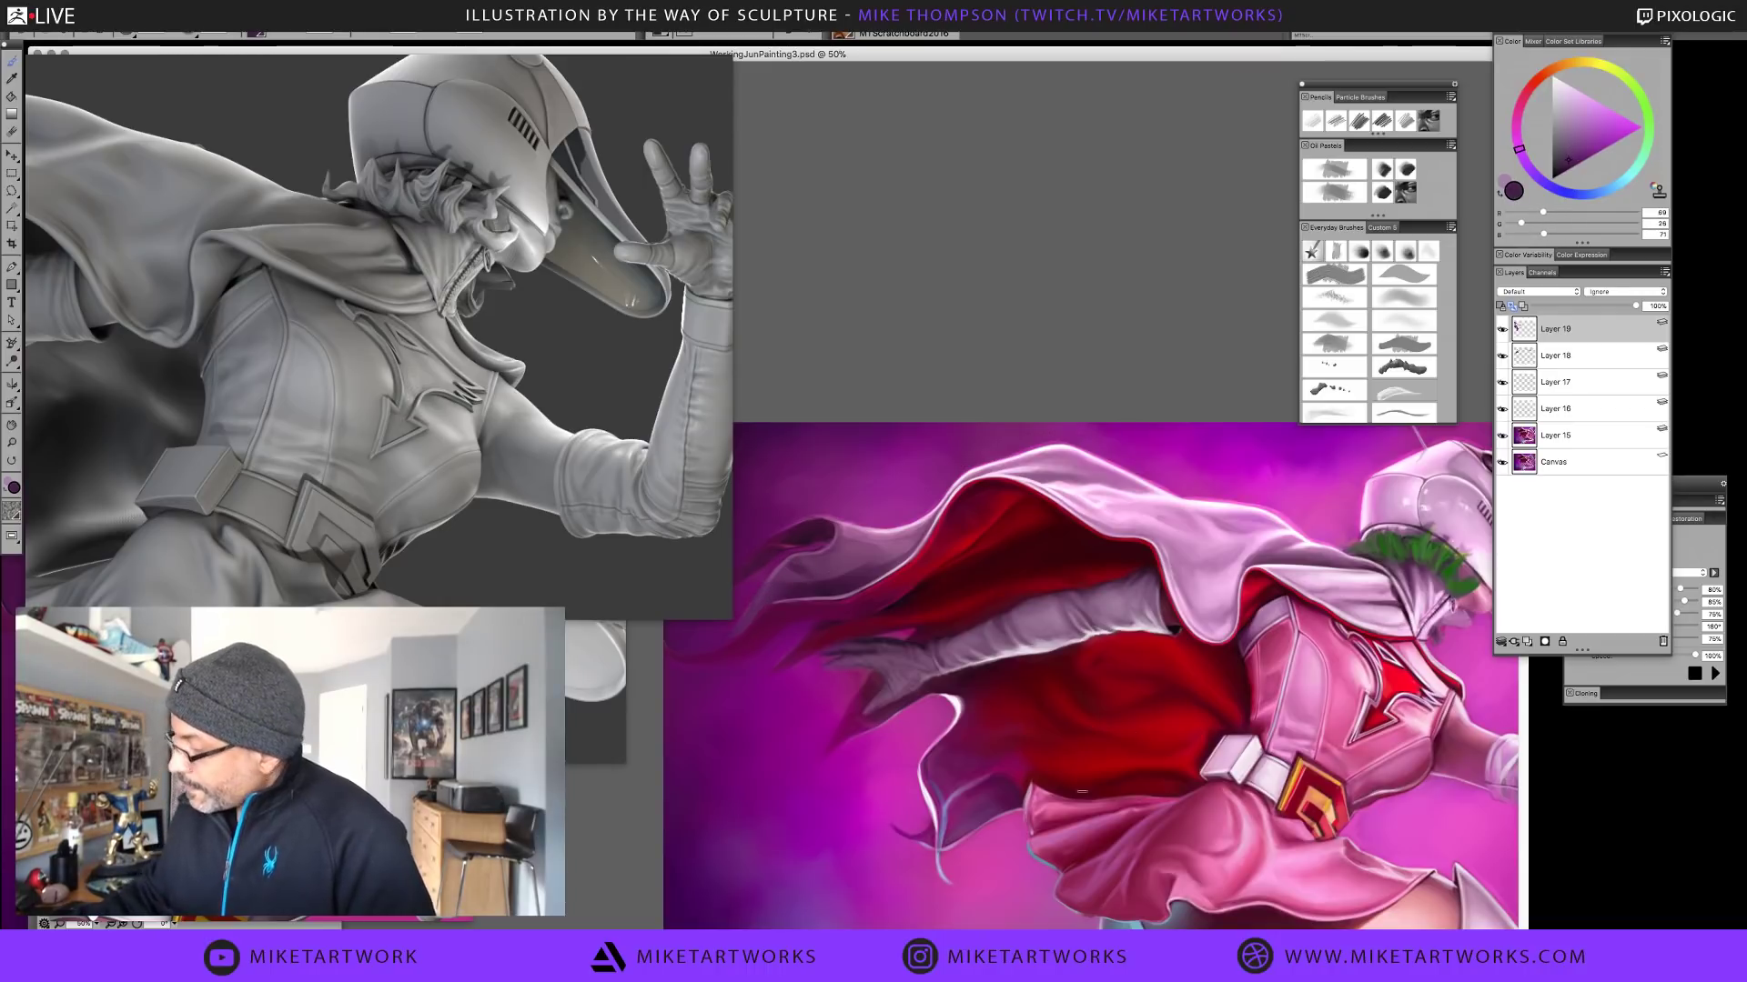
Hide the palettes and rearrange the reference images to show the grey cape render and the coloured figure, then return to the painting
{"action": "key", "text": "super+plus"}
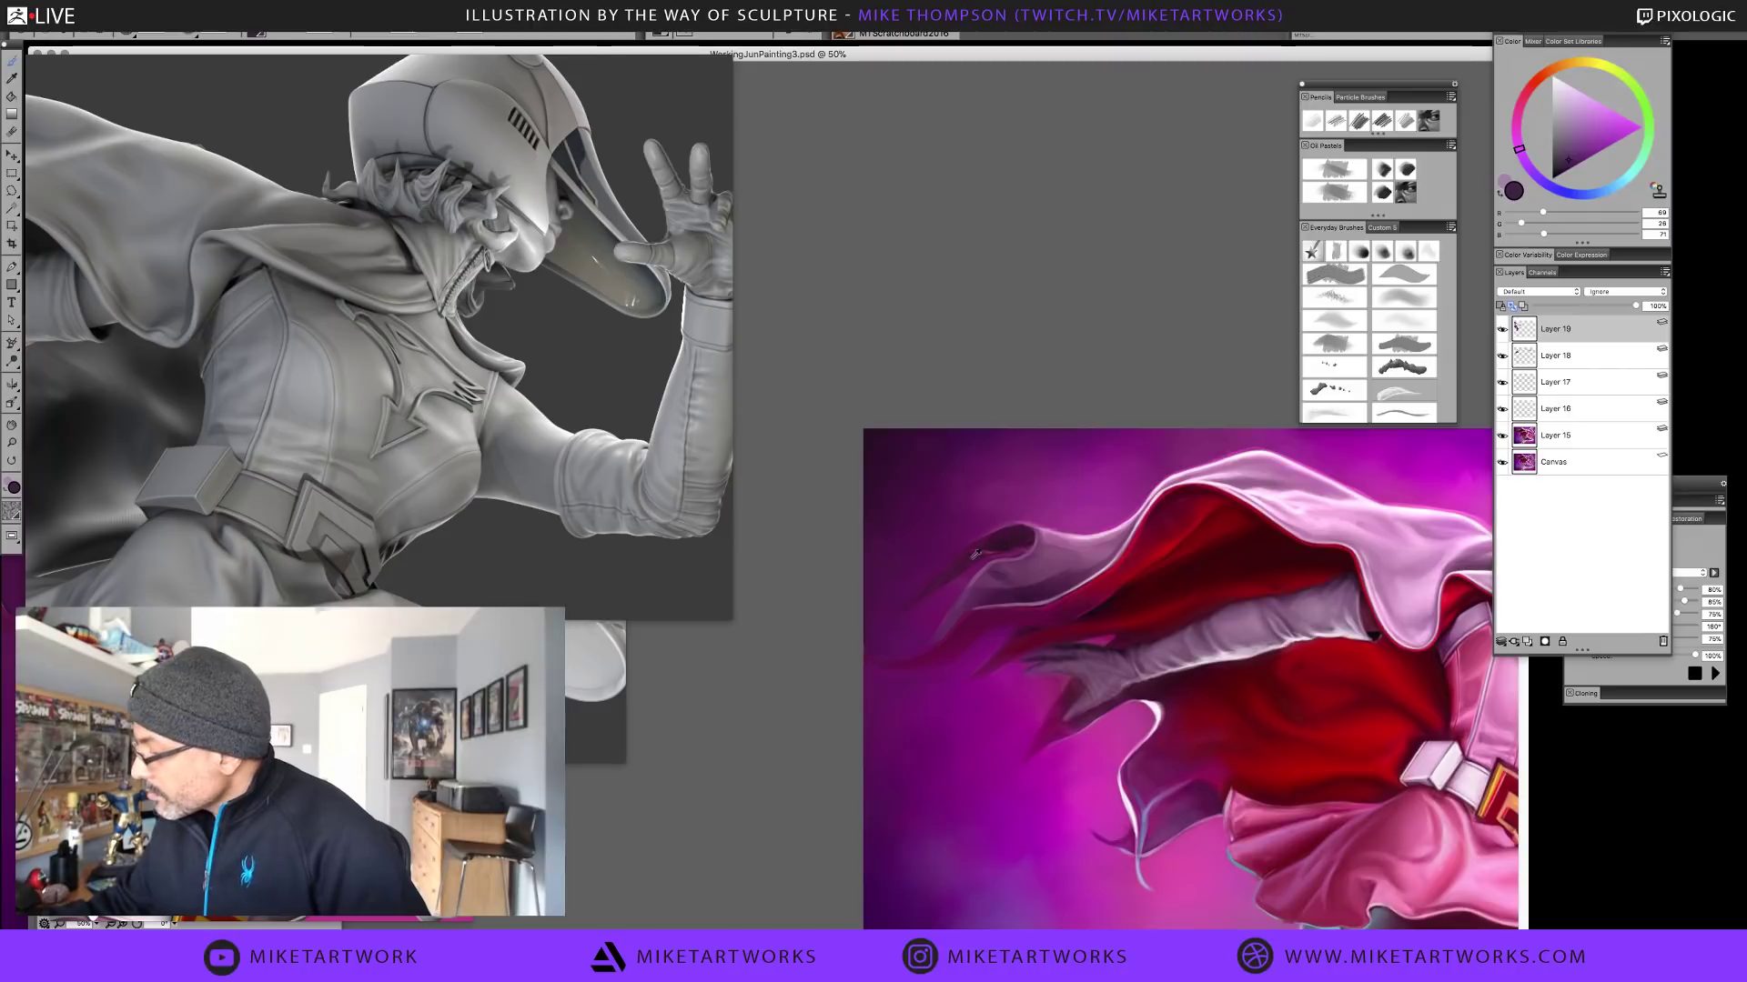
{"action": "key", "text": "Tab"}
{"action": "left_click_drag", "start_coordinate": [354, 405], "coordinate": [555, 442]}
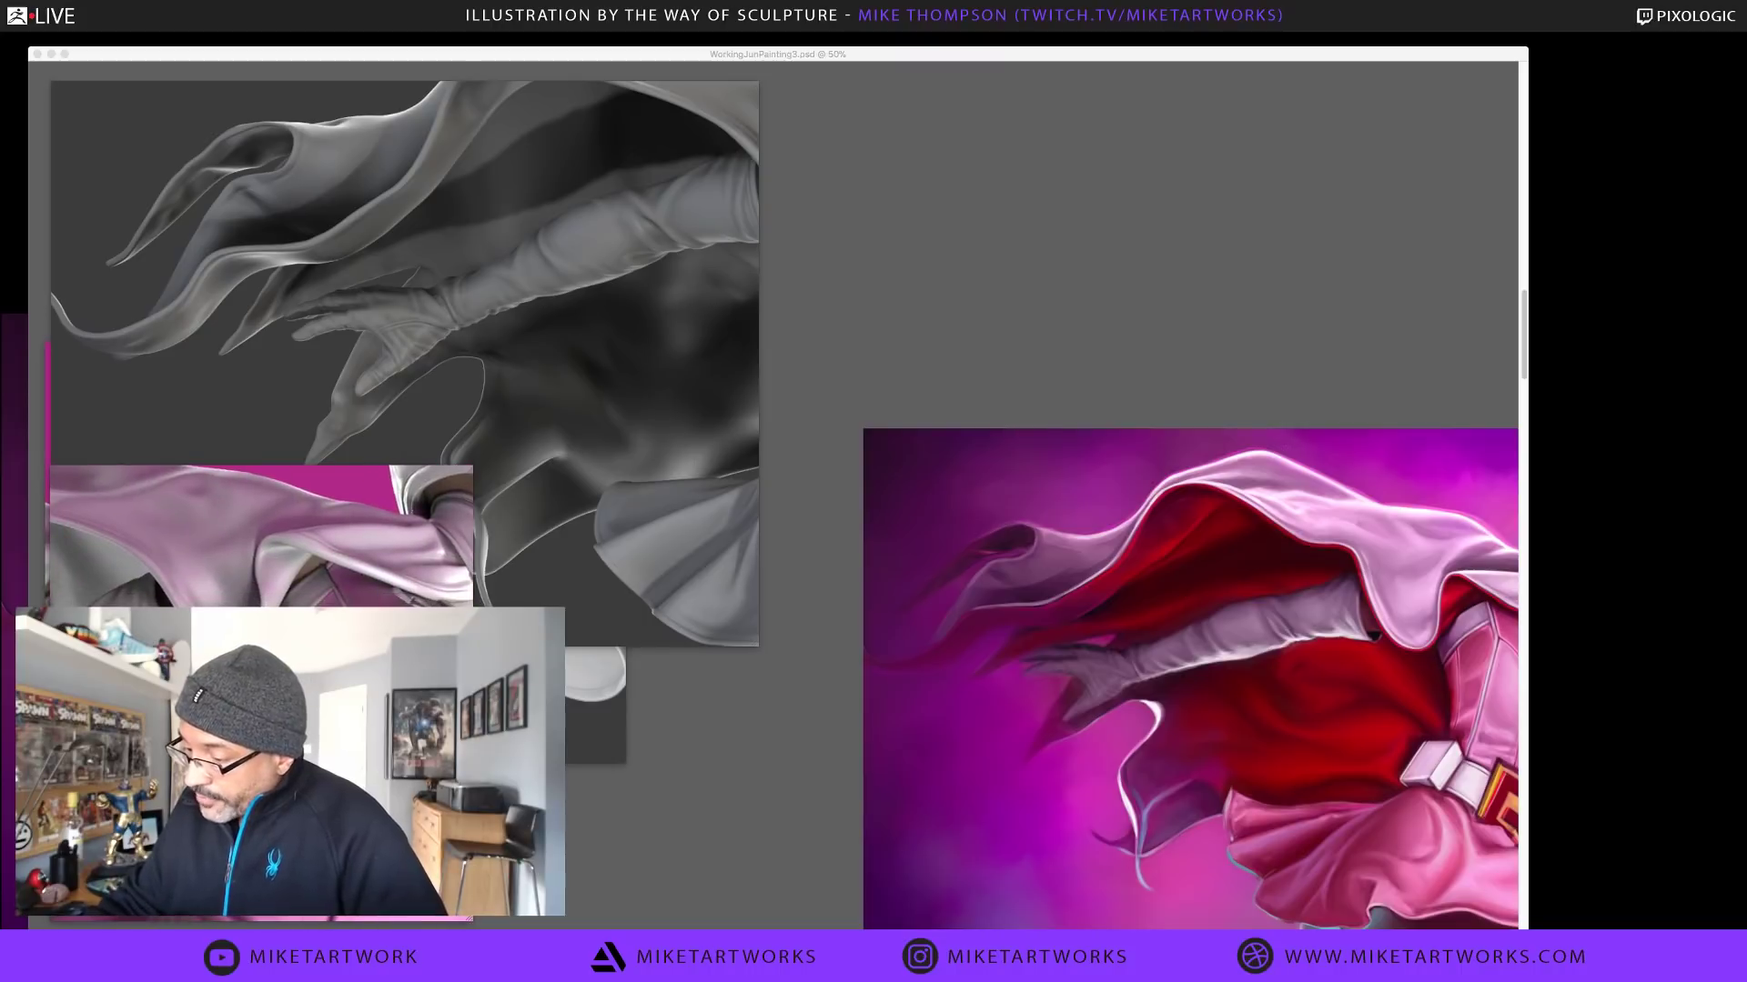
{"action": "left_click_drag", "start_coordinate": [470, 920], "coordinate": [751, 930]}
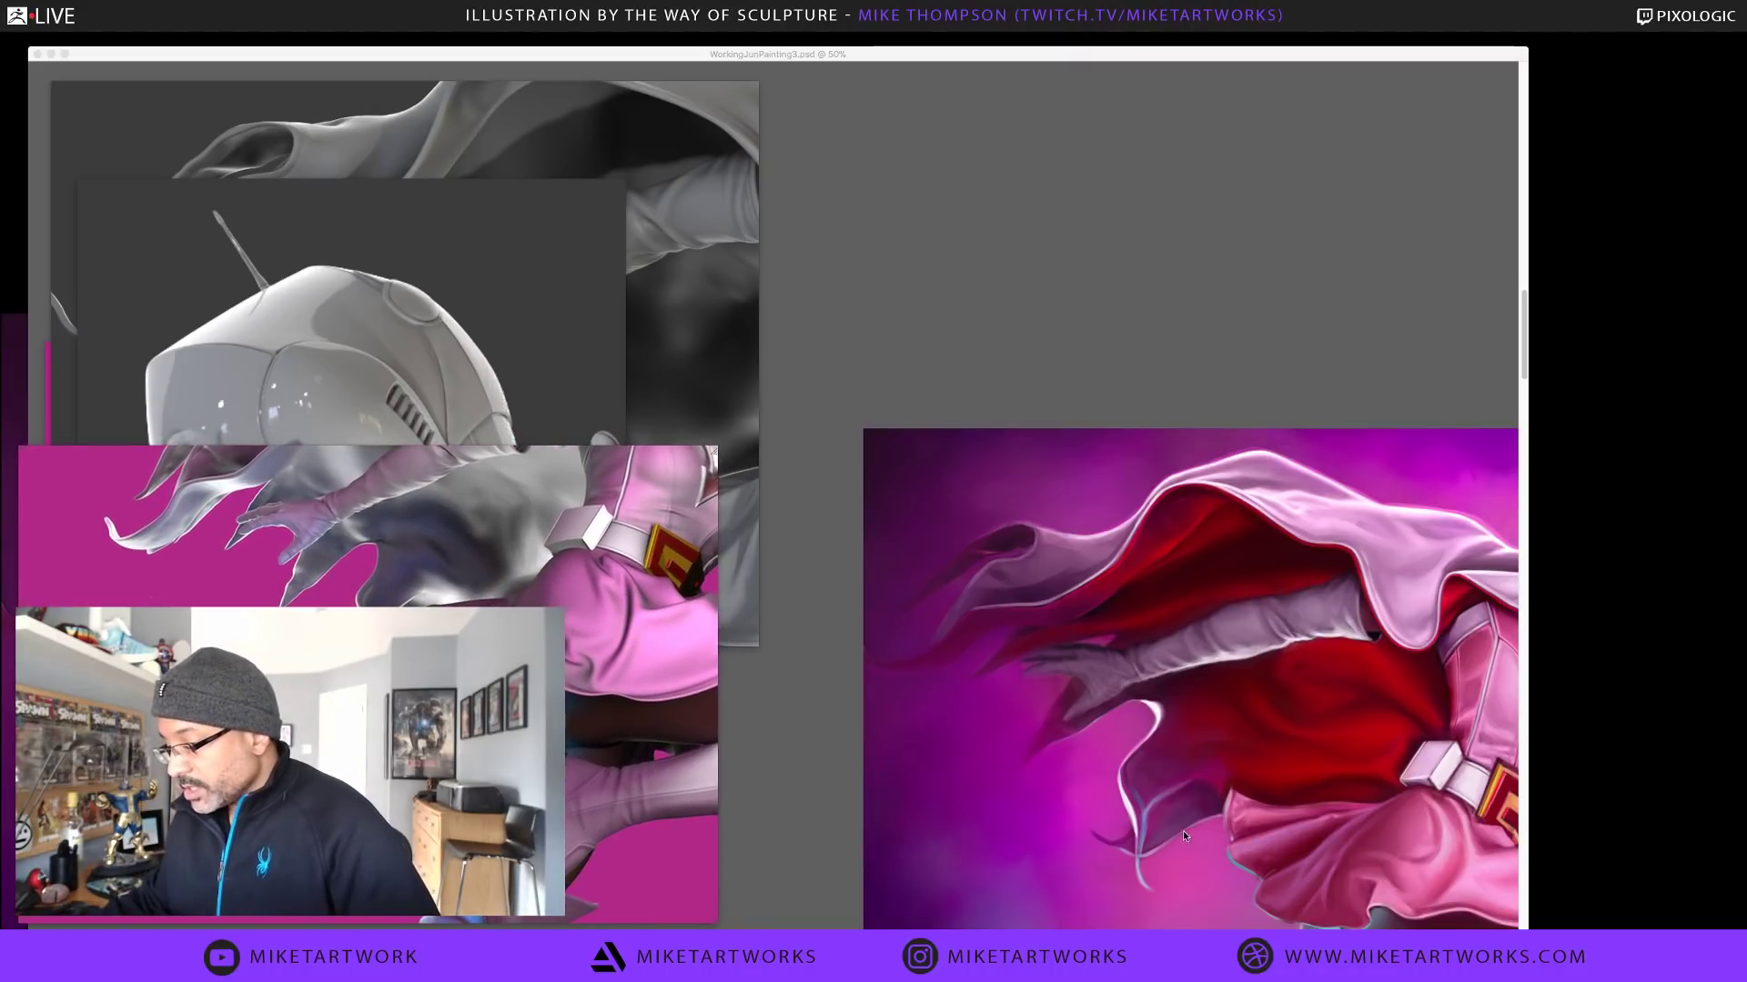
{"action": "left_click", "coordinate": [1286, 800]}
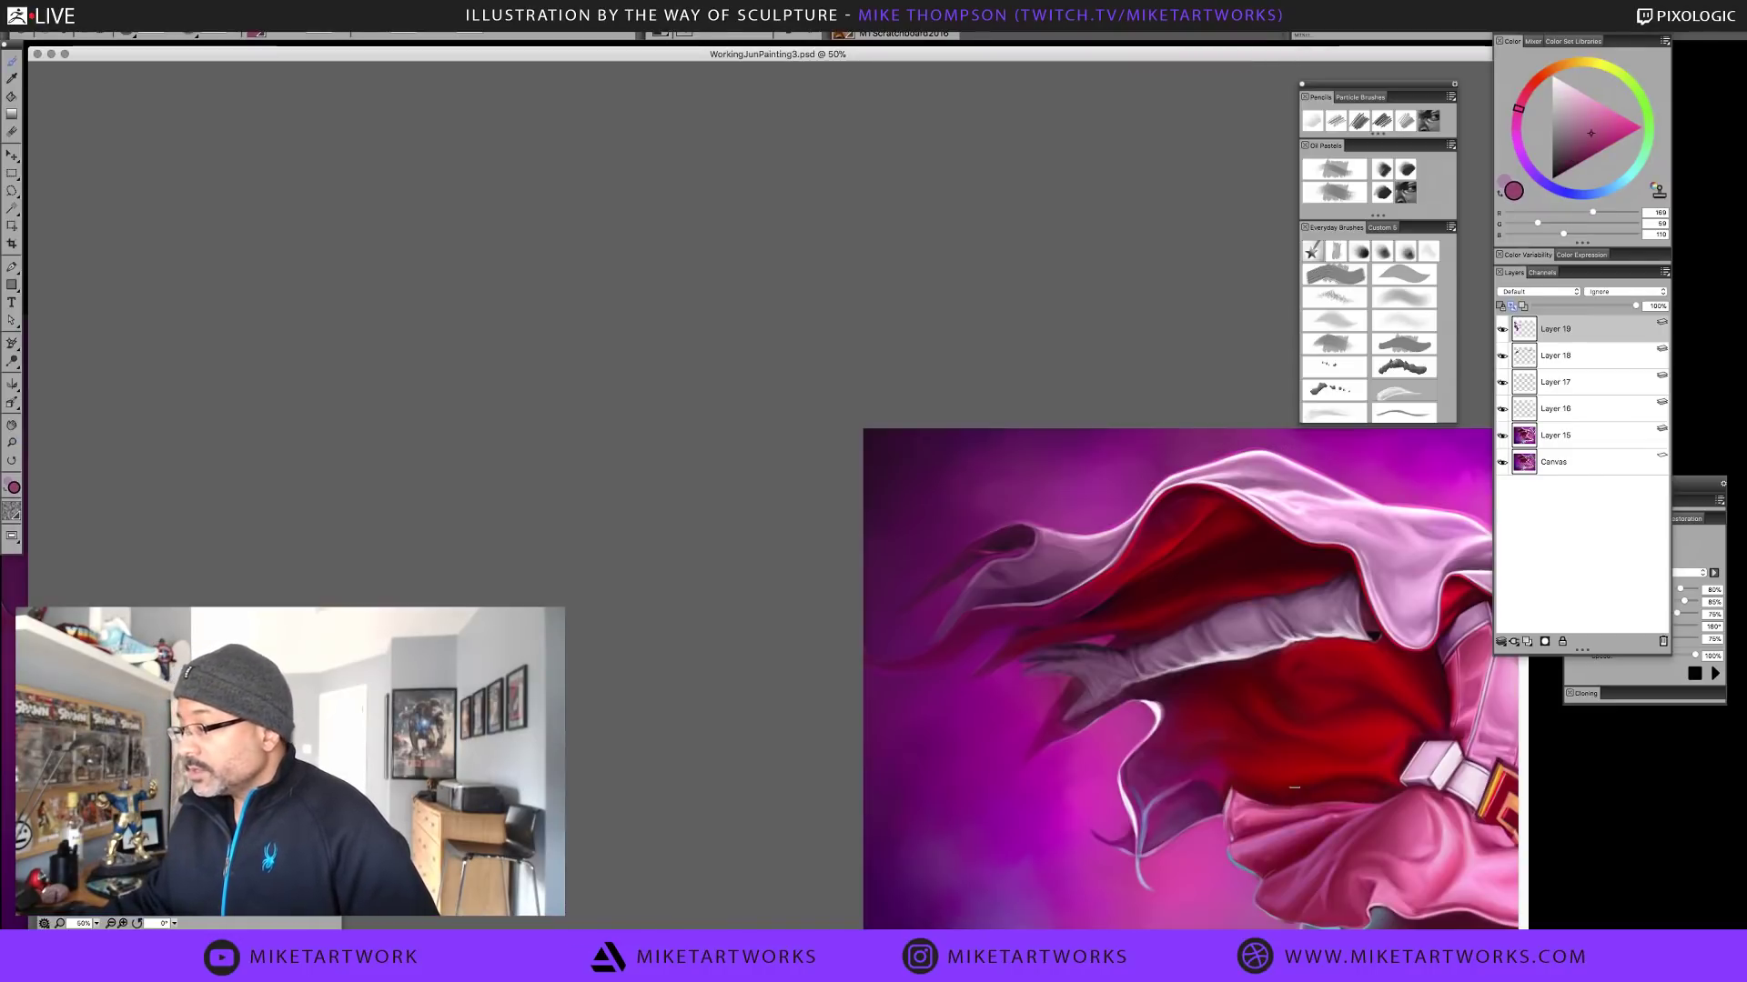
Turn the reference viewer's Always On Top option off and back on
{"action": "left_click", "coordinate": [1248, 27]}
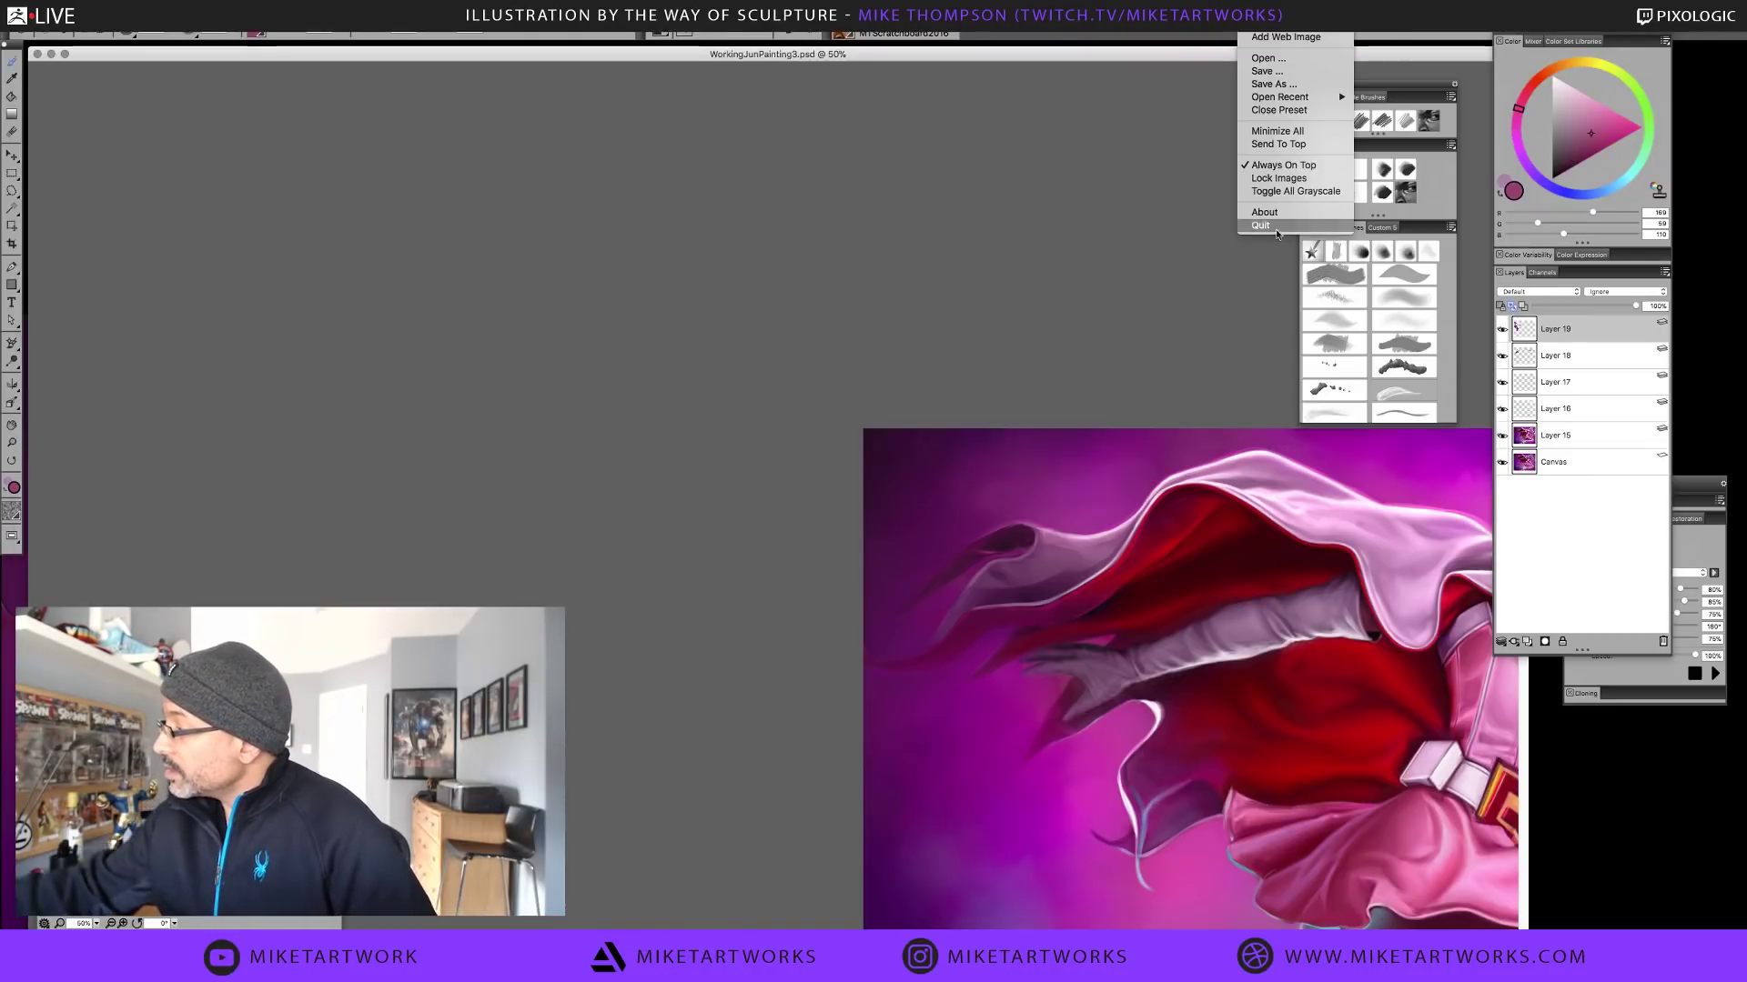
{"action": "left_click", "coordinate": [1292, 165]}
{"action": "left_click", "coordinate": [1273, 36]}
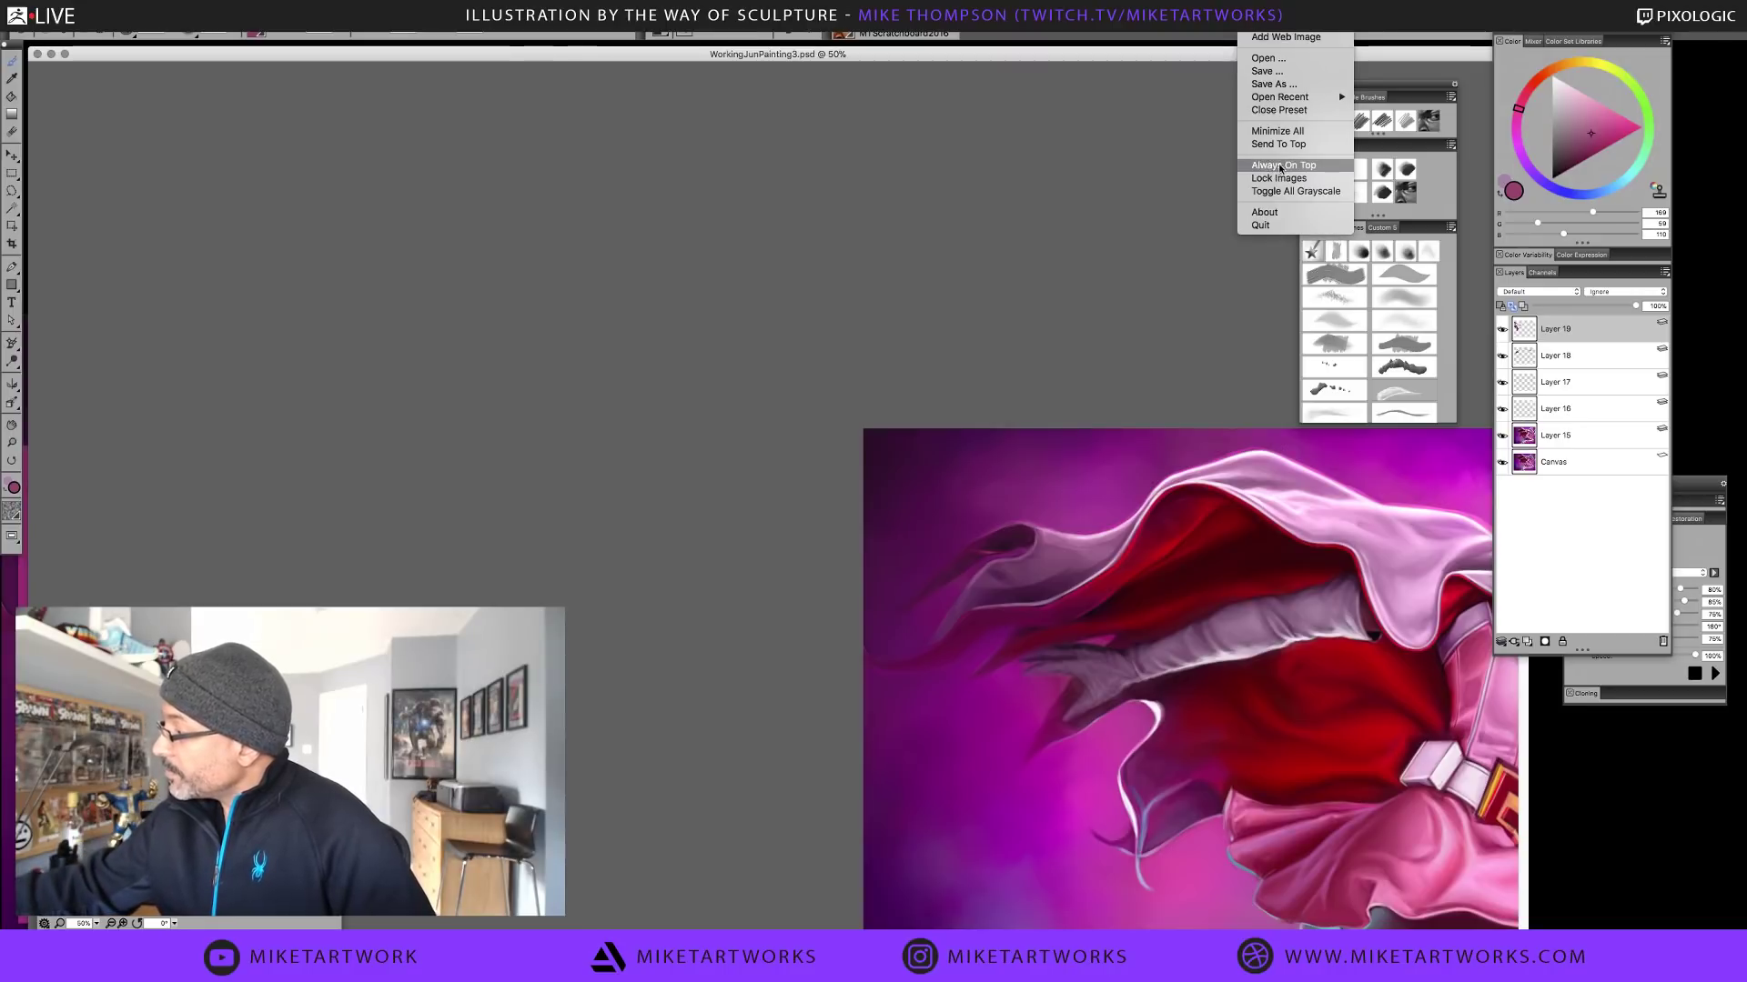
{"action": "left_click", "coordinate": [1286, 173]}
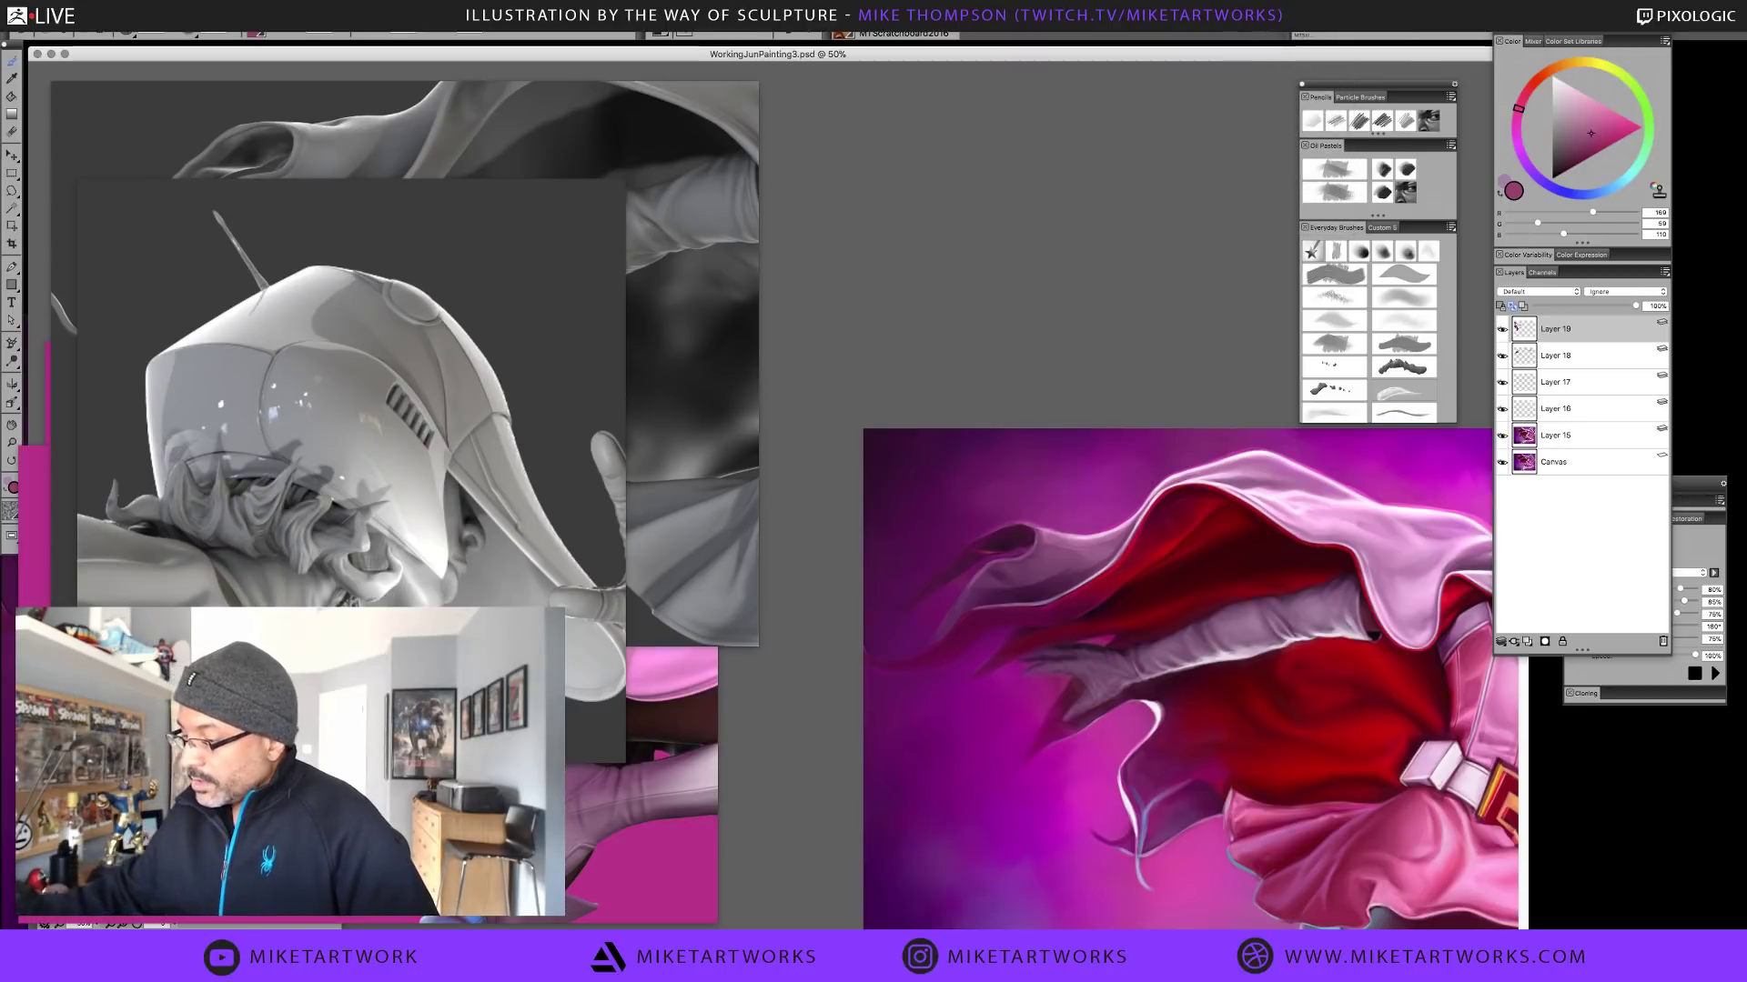
Move the helmet reference out of the way, bring the grey cape render to the front and shift it higher
{"action": "key", "text": "Tab"}
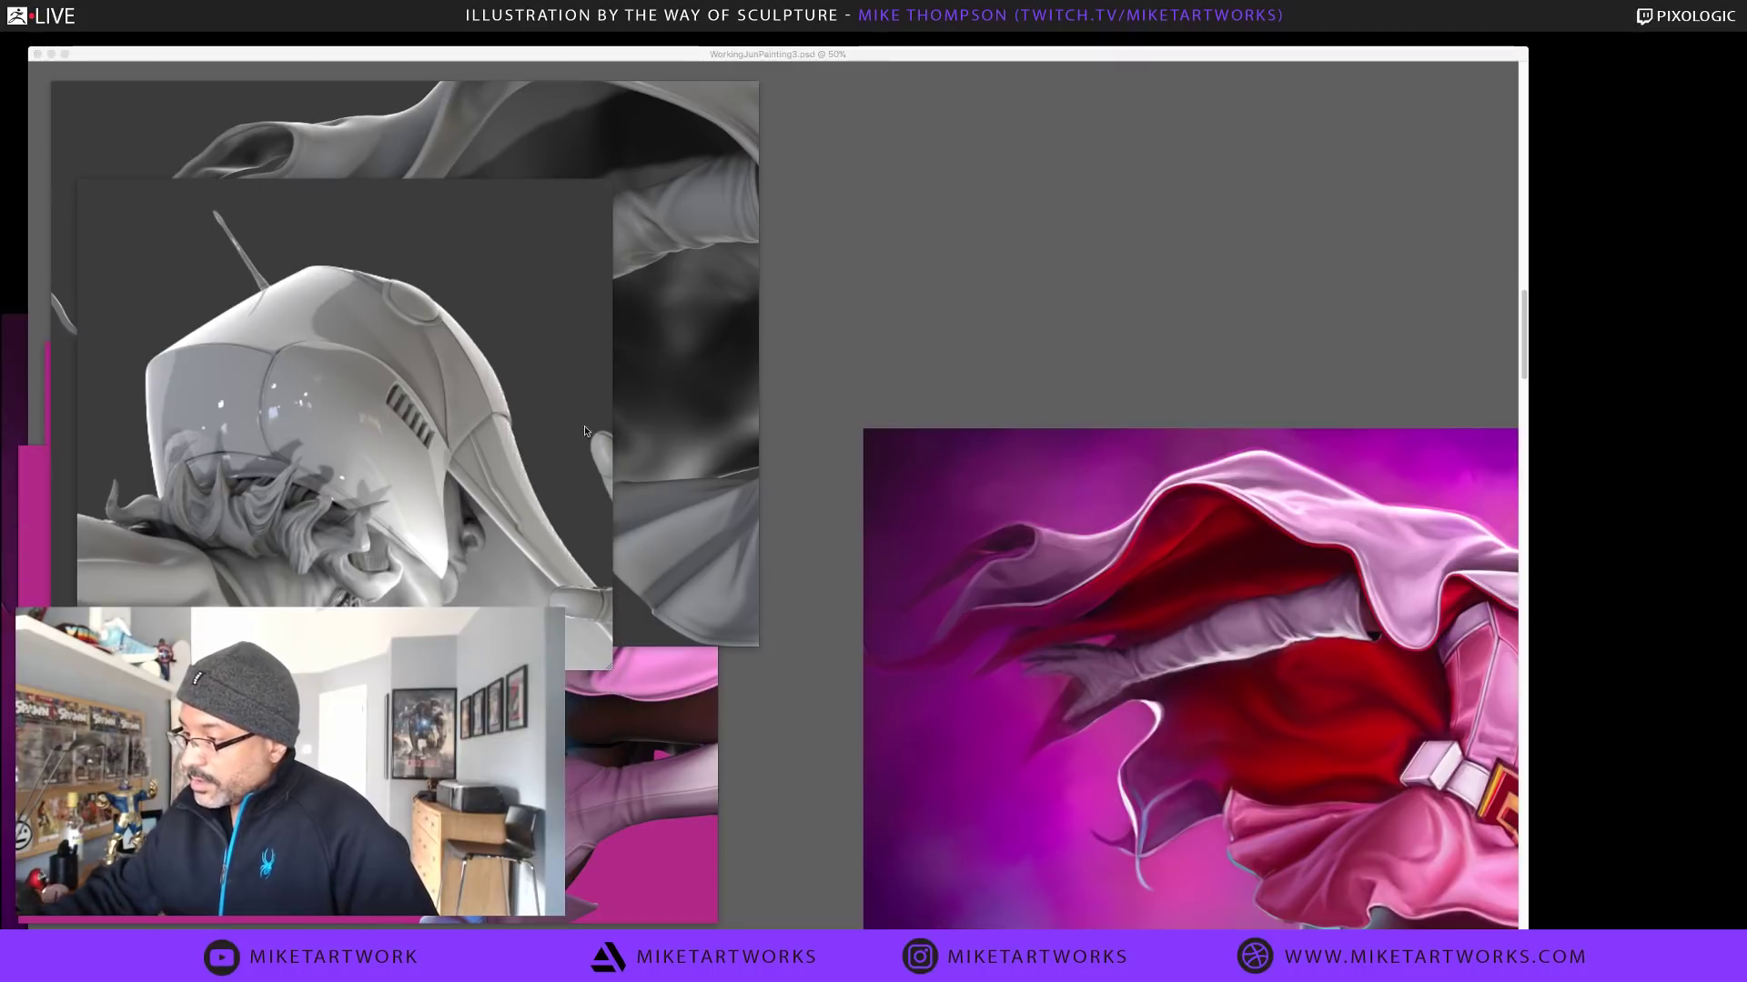
{"action": "left_click_drag", "start_coordinate": [567, 274], "coordinate": [638, 697]}
{"action": "left_click", "coordinate": [638, 698]}
{"action": "left_click", "coordinate": [691, 341]}
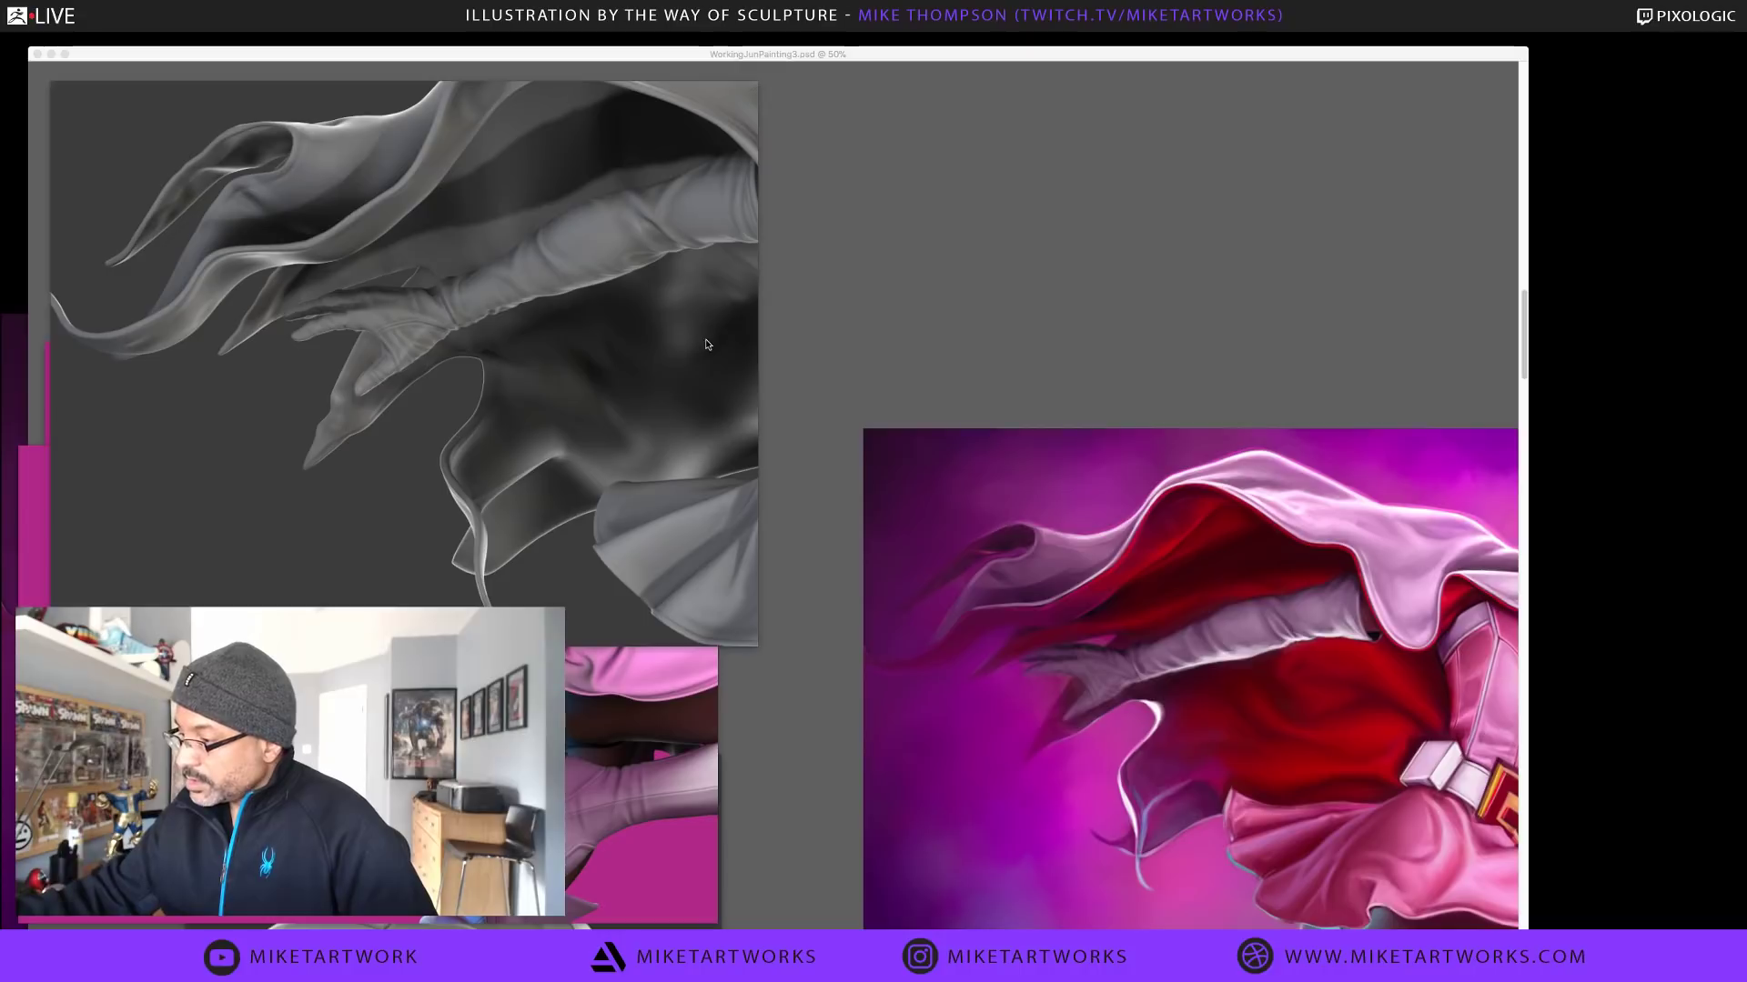
{"action": "left_click_drag", "start_coordinate": [758, 645], "coordinate": [673, 329]}
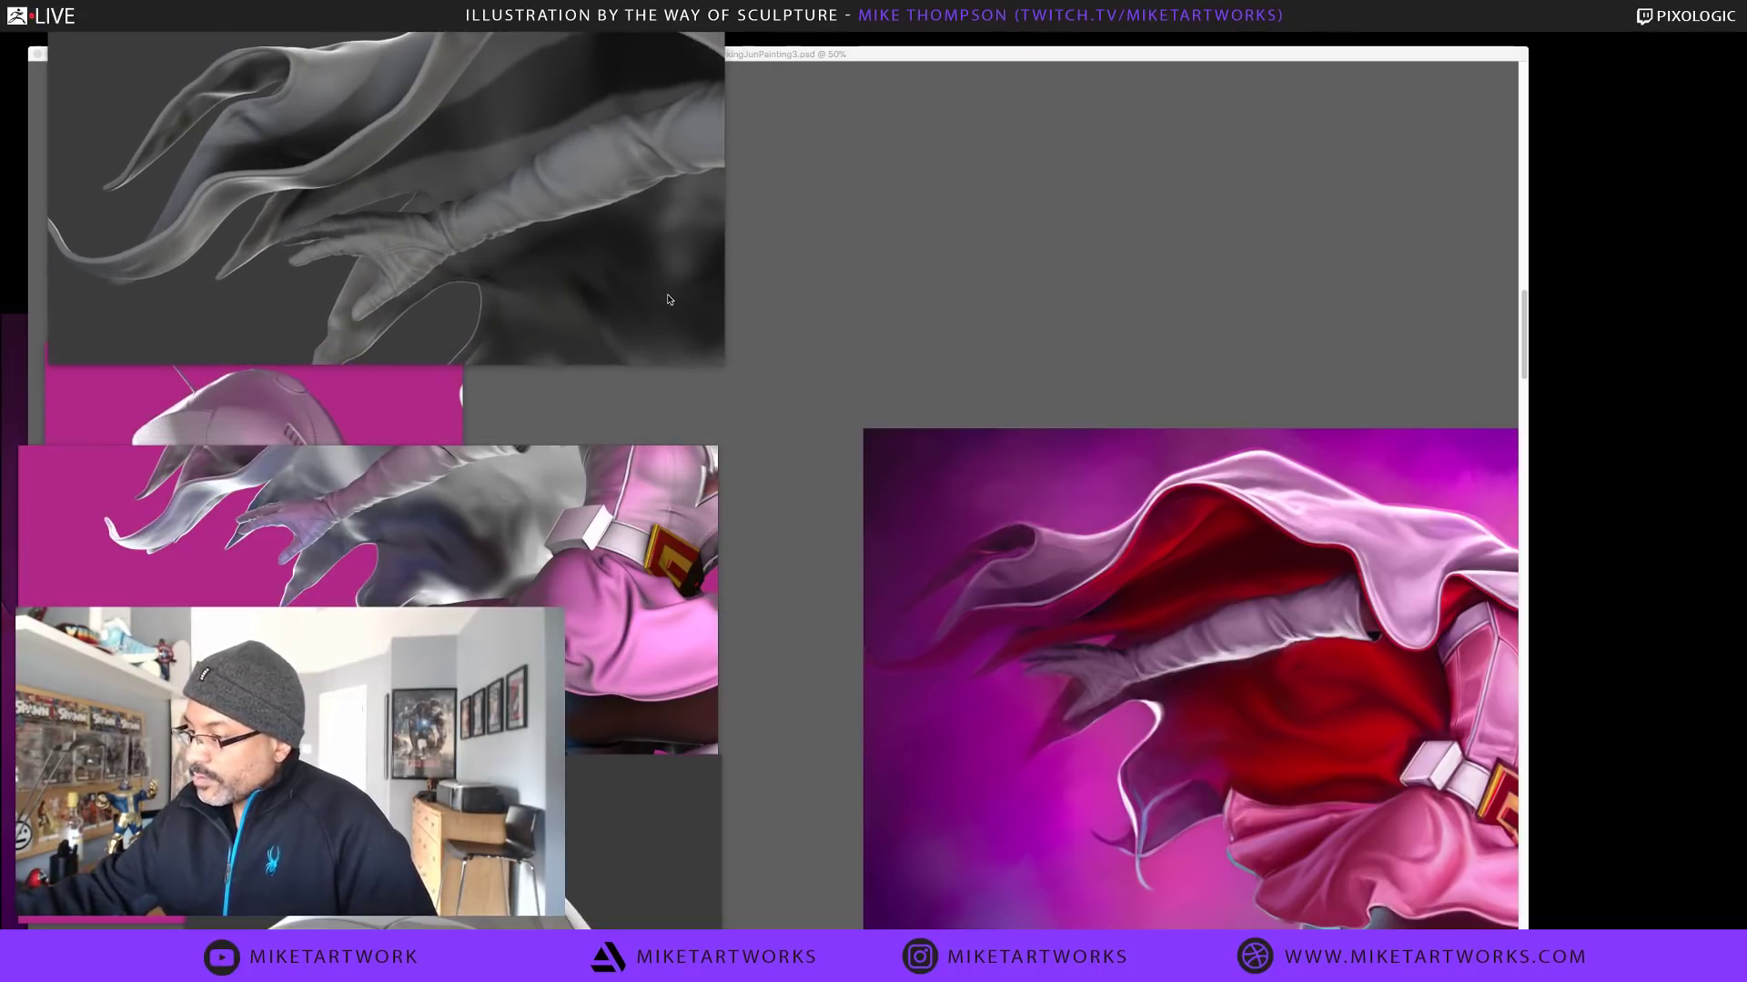
Place the coloured figure reference directly below the cape render and zoom it out to show most of the figure
{"action": "mouse_move", "coordinate": [661, 536]}
{"action": "left_mouse_down"}
{"action": "mouse_move", "coordinate": [670, 509]}
{"action": "mouse_move", "coordinate": [688, 528]}
{"action": "left_mouse_up"}
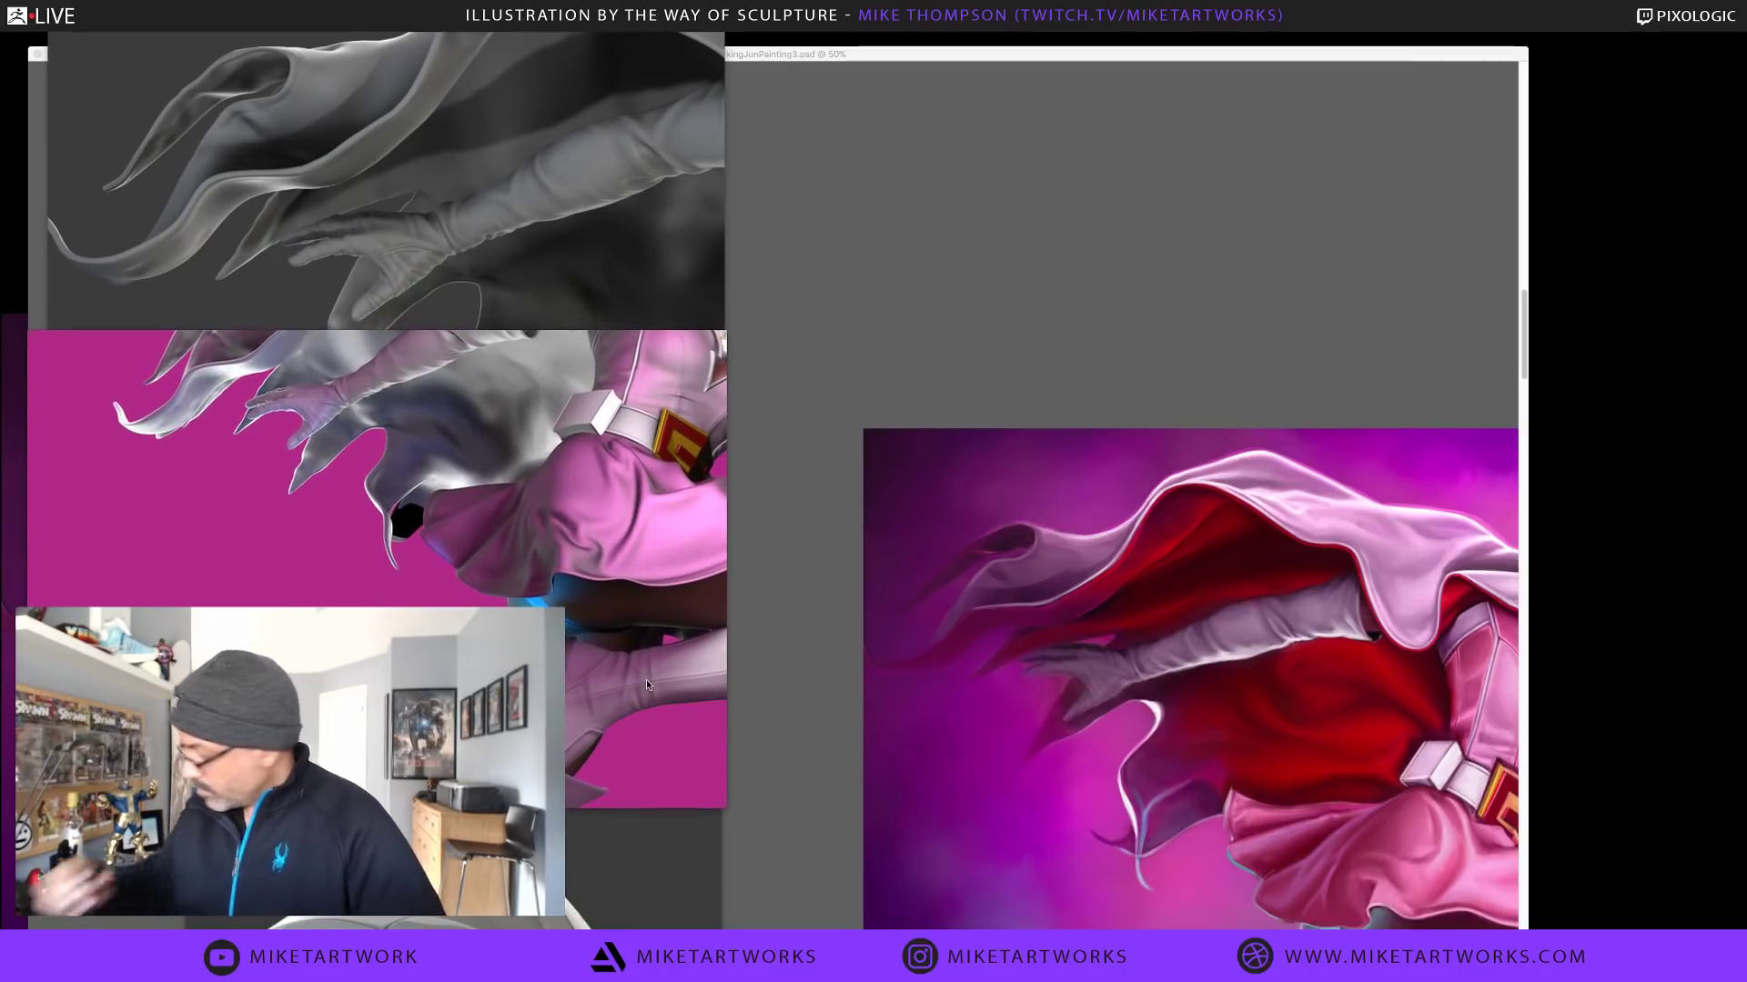
{"action": "scroll", "coordinate": [378, 569], "scroll_direction": "up", "scroll_amount": 1}
{"action": "scroll", "coordinate": [378, 568], "scroll_direction": "down", "scroll_amount": 2}
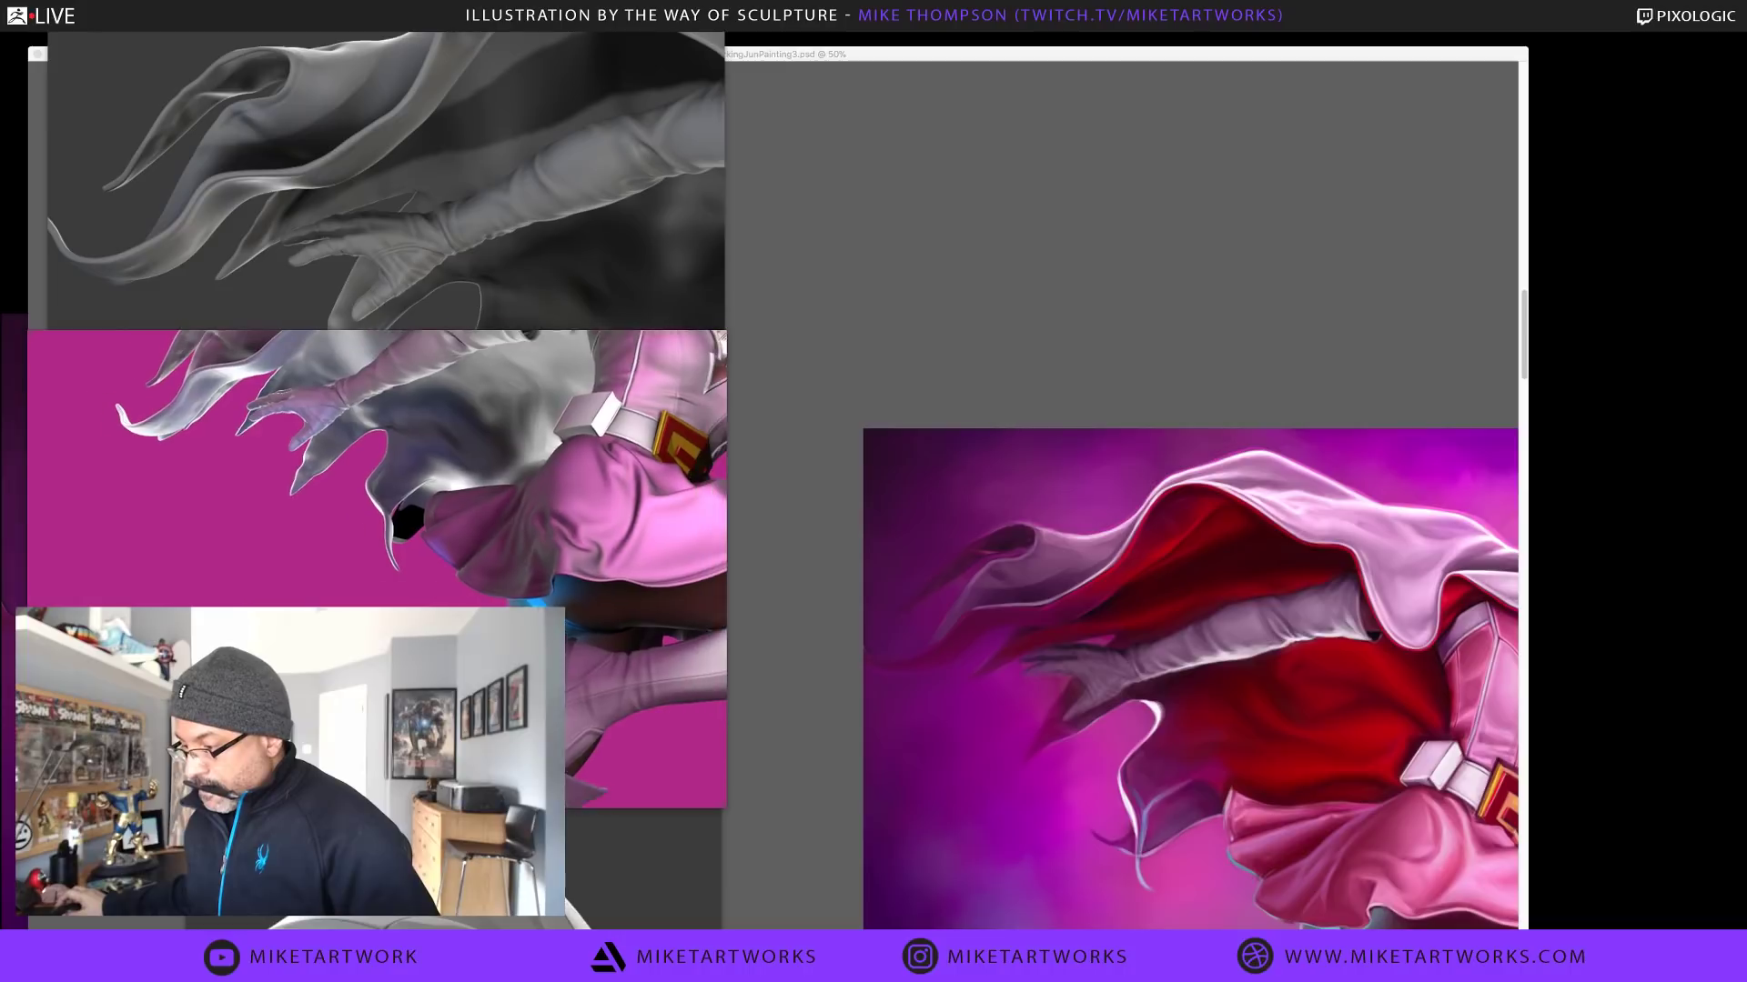
{"action": "scroll", "coordinate": [378, 568], "scroll_direction": "down", "scroll_amount": 2}
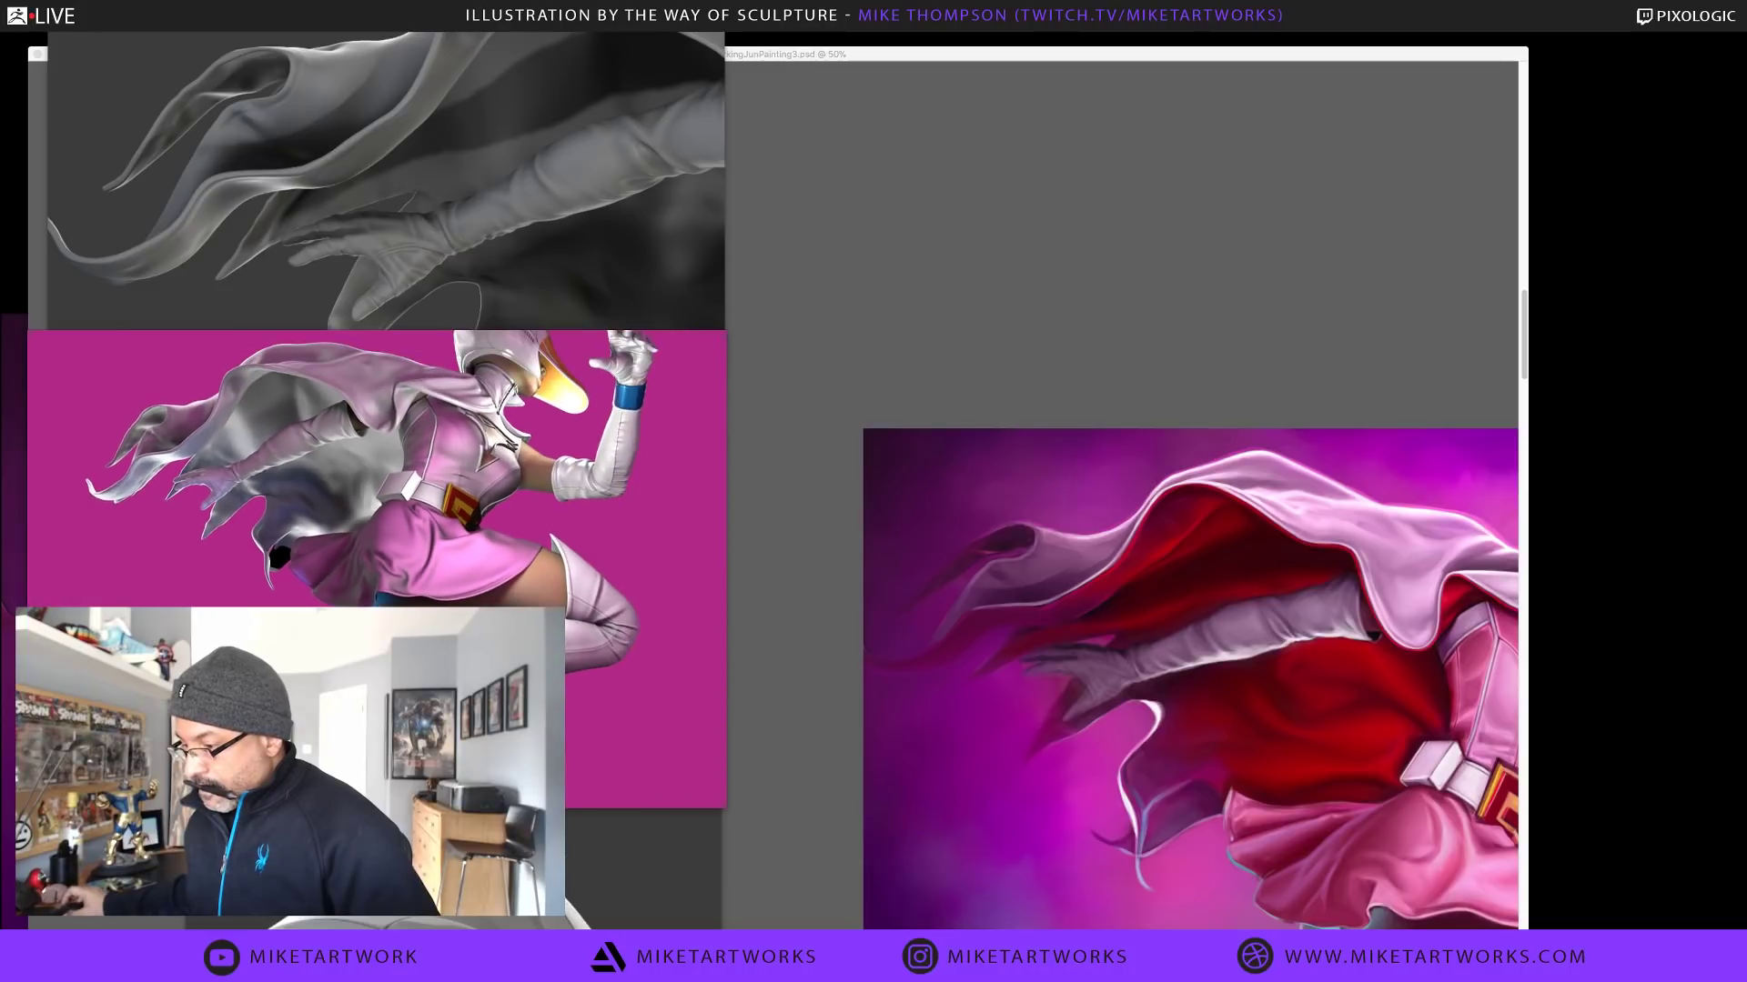
{"action": "scroll", "coordinate": [373, 503], "scroll_direction": "down", "scroll_amount": 1}
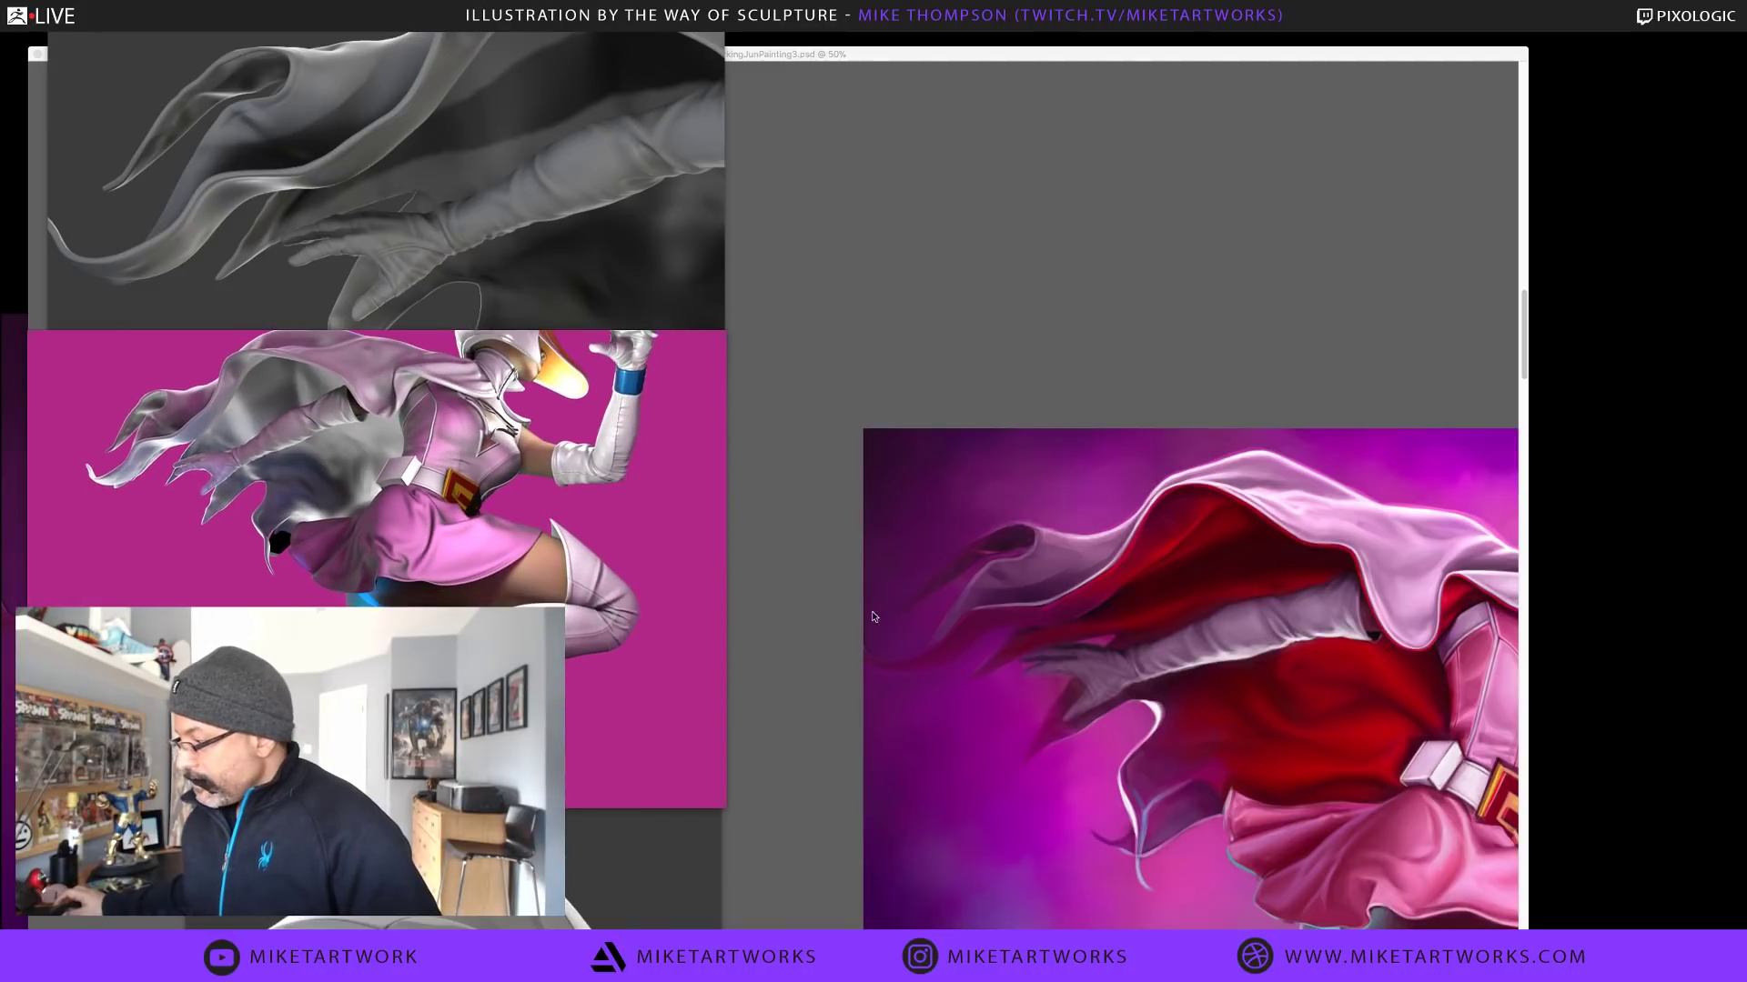
Restore the palettes and touch up the rear boot's heel and the adjoining blue-lit leg with sampled blues and dark purples
{"action": "key", "text": "Tab"}
{"action": "left_click_drag", "start_coordinate": [1065, 699], "coordinate": [1044, 566]}
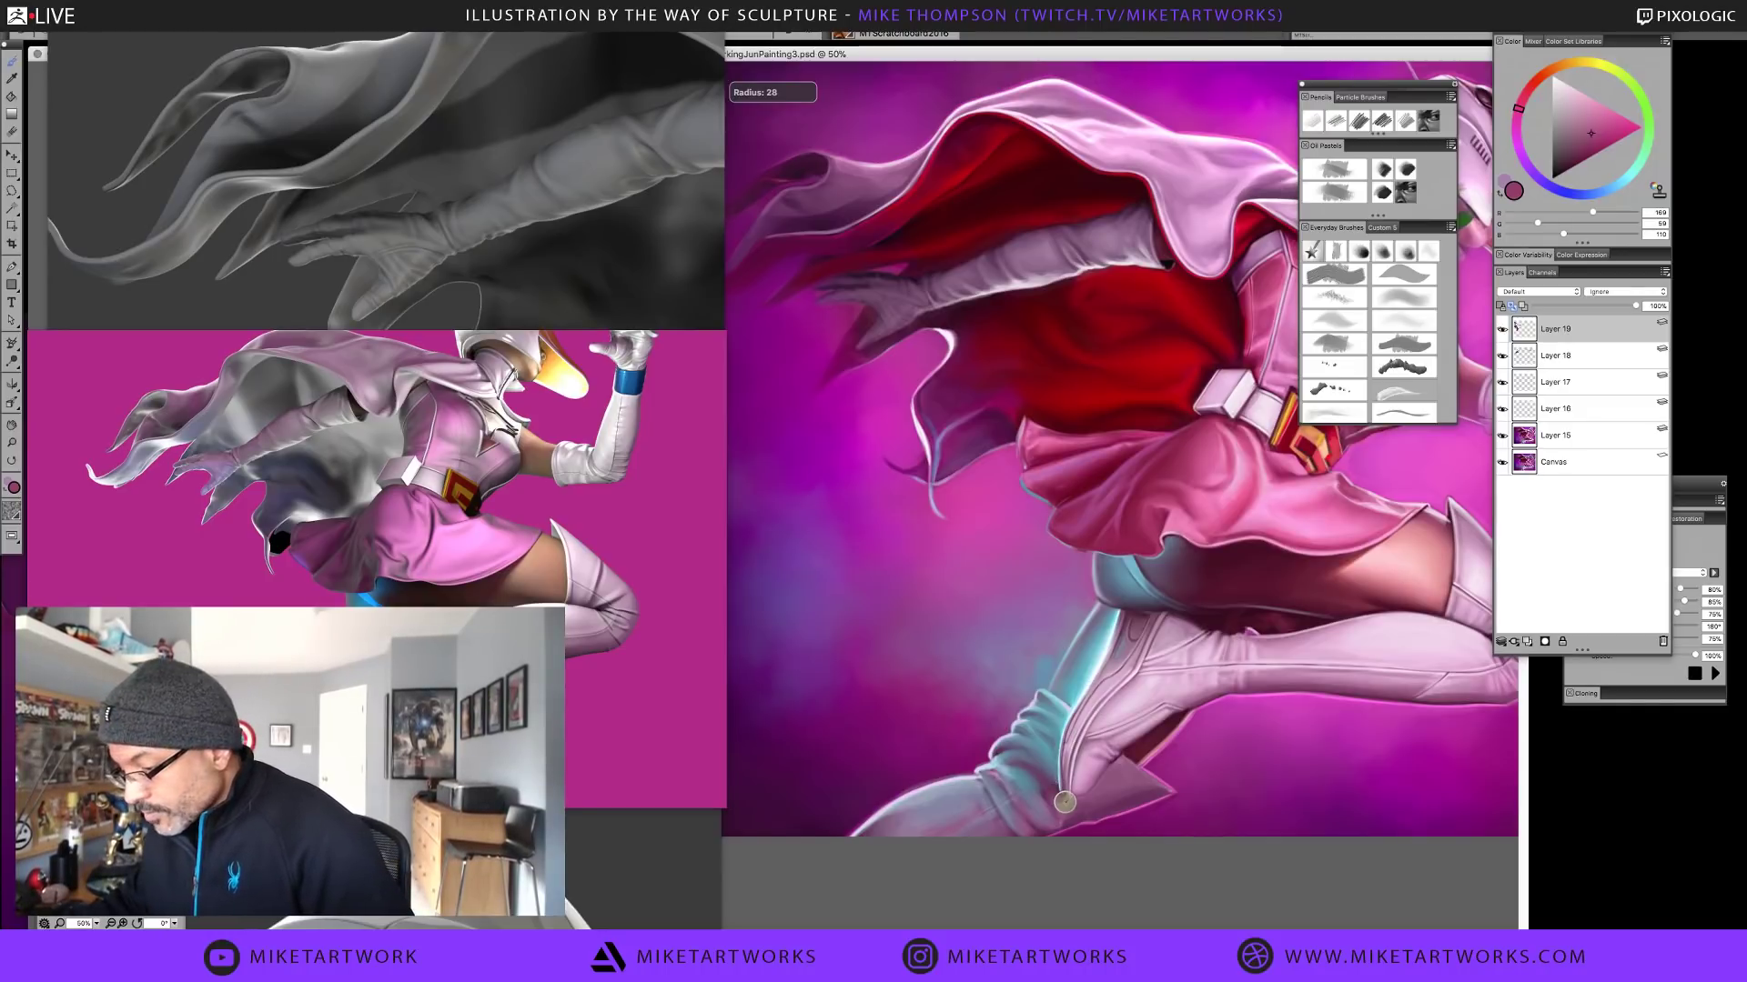
{"action": "left_click", "coordinate": [1020, 790], "text": "alt"}
{"action": "left_click", "coordinate": [1020, 792], "text": "alt"}
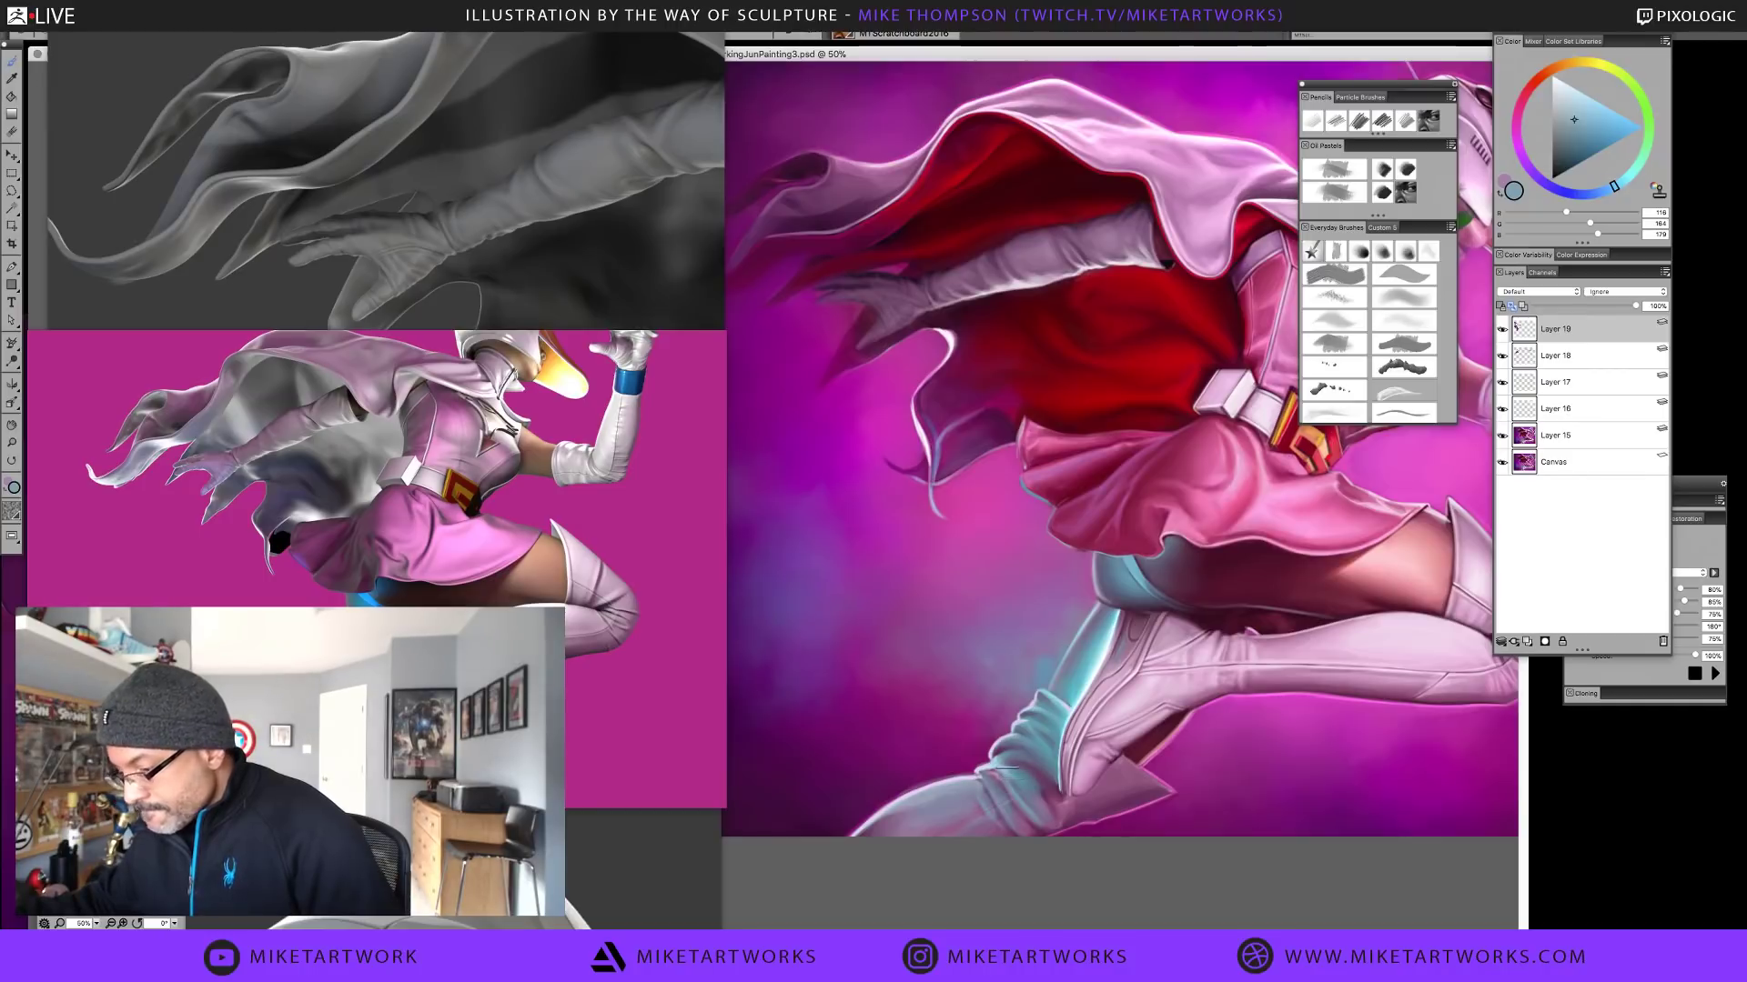
{"action": "left_click", "coordinate": [1052, 826], "text": "alt"}
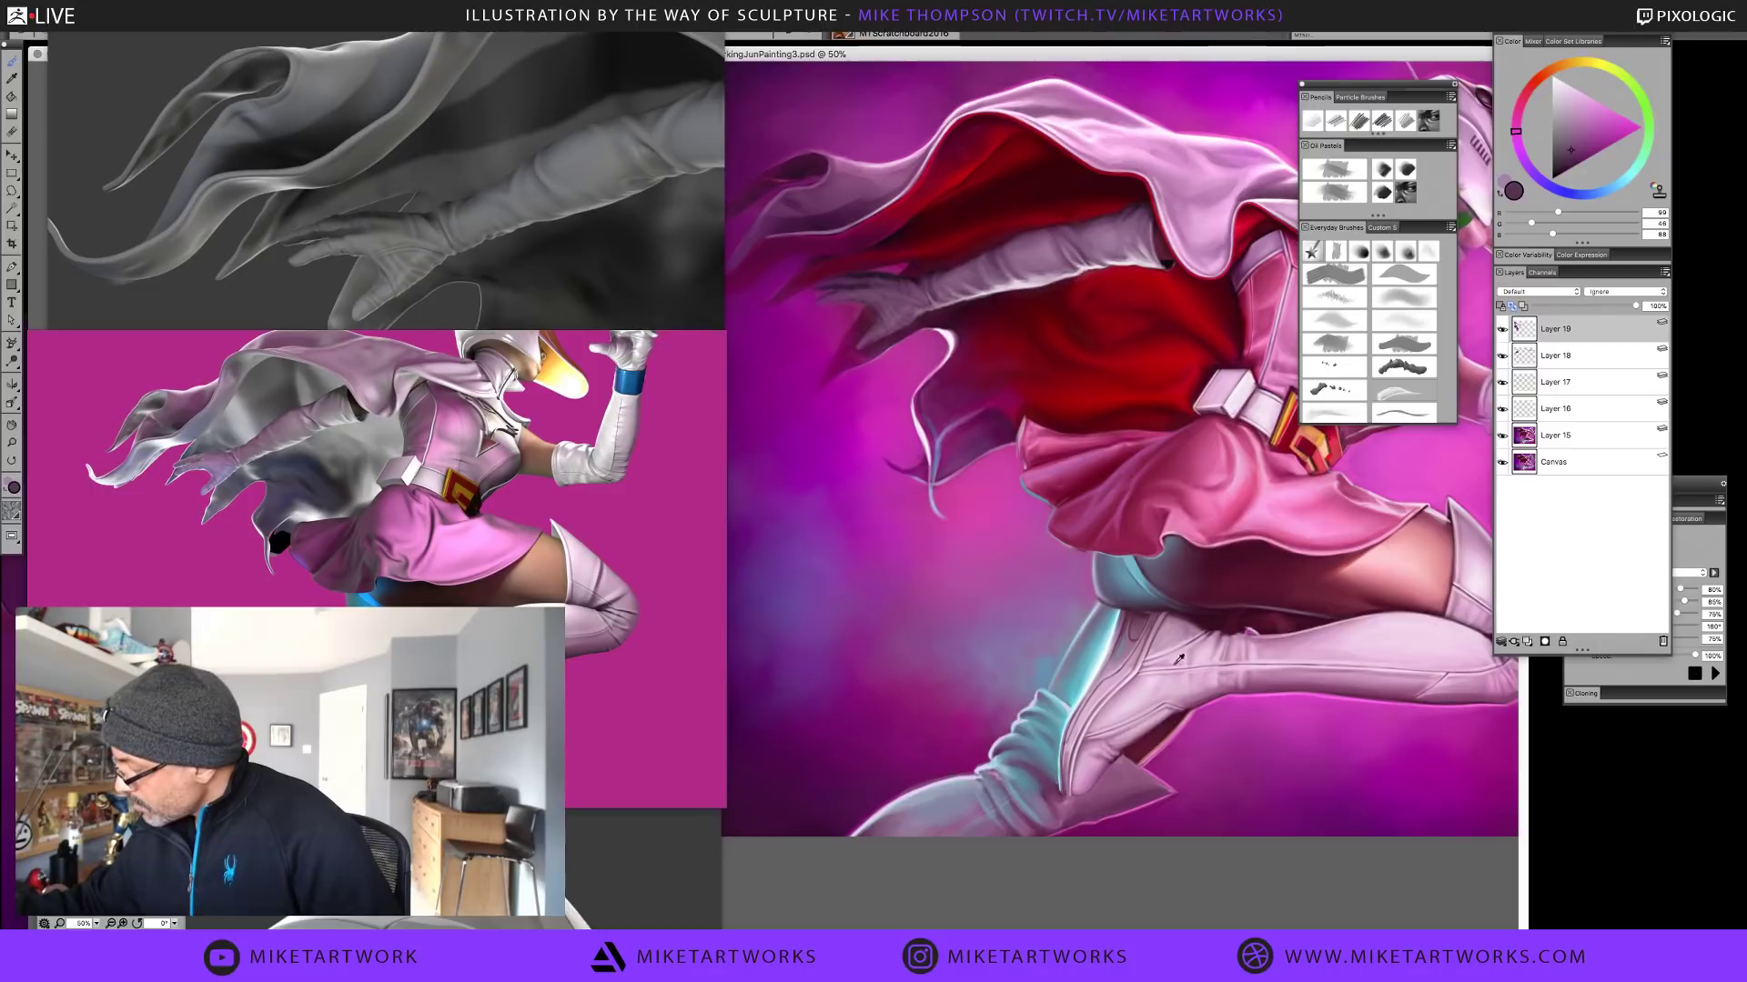
{"action": "left_click", "coordinate": [1032, 776], "text": "alt"}
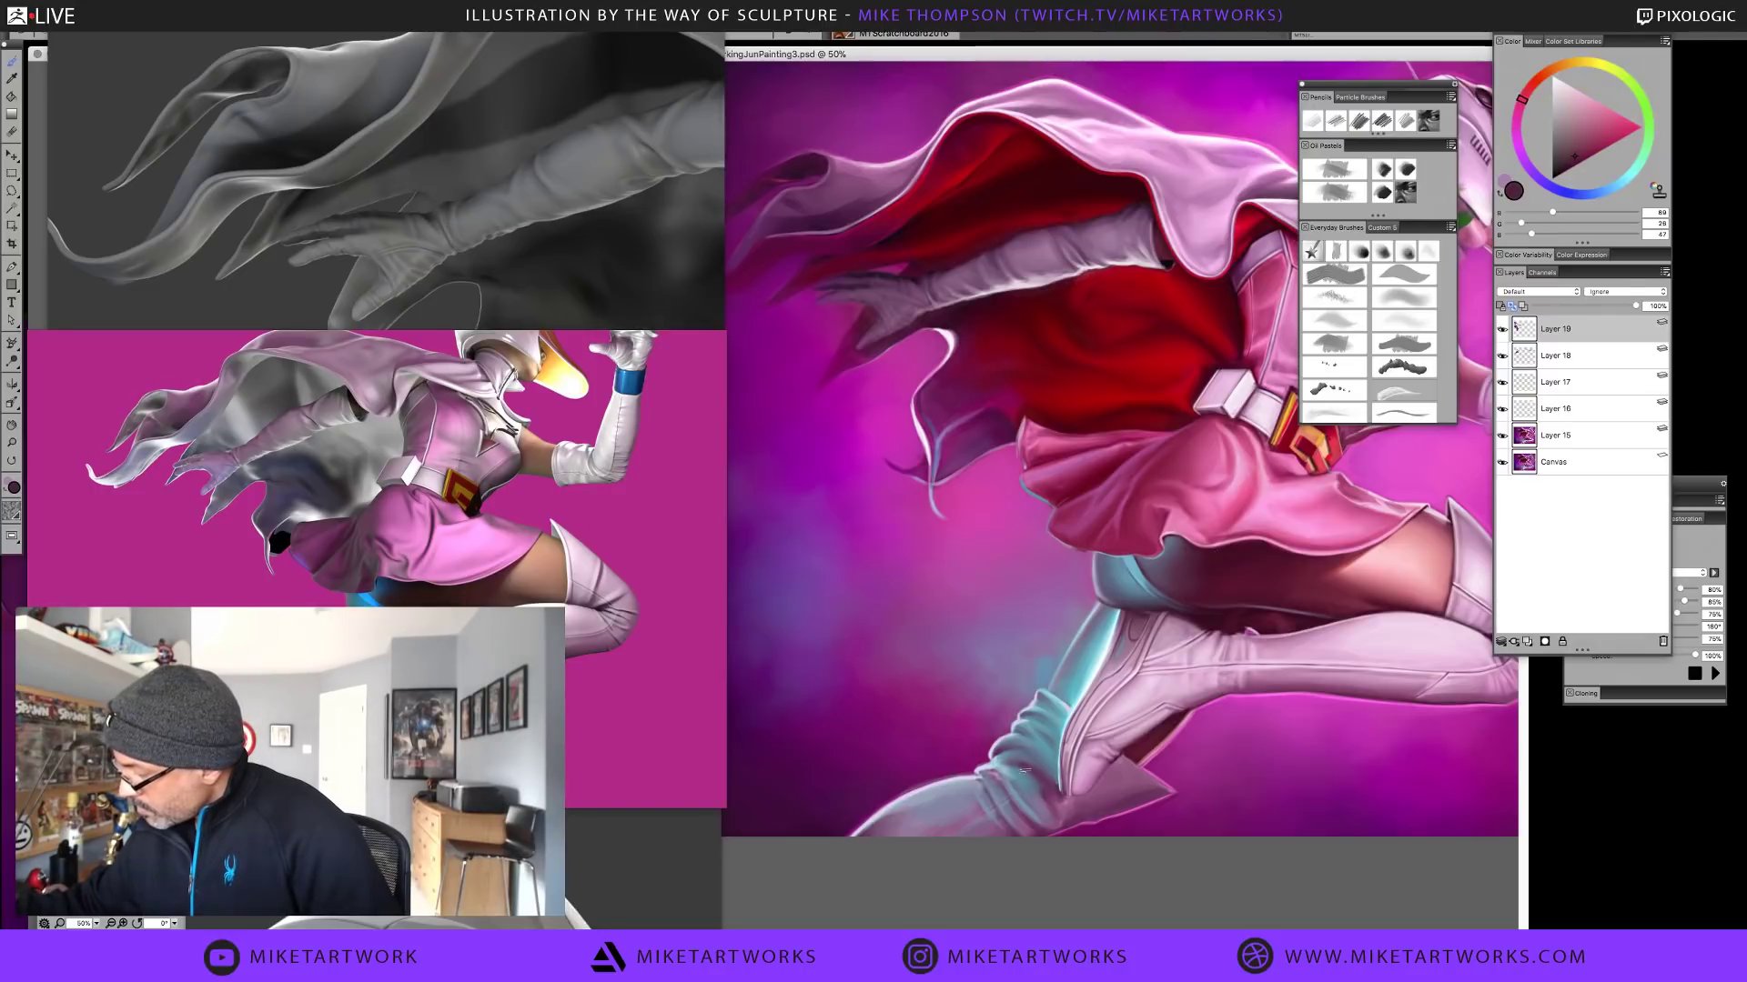
{"action": "left_click", "coordinate": [1039, 775], "text": "alt"}
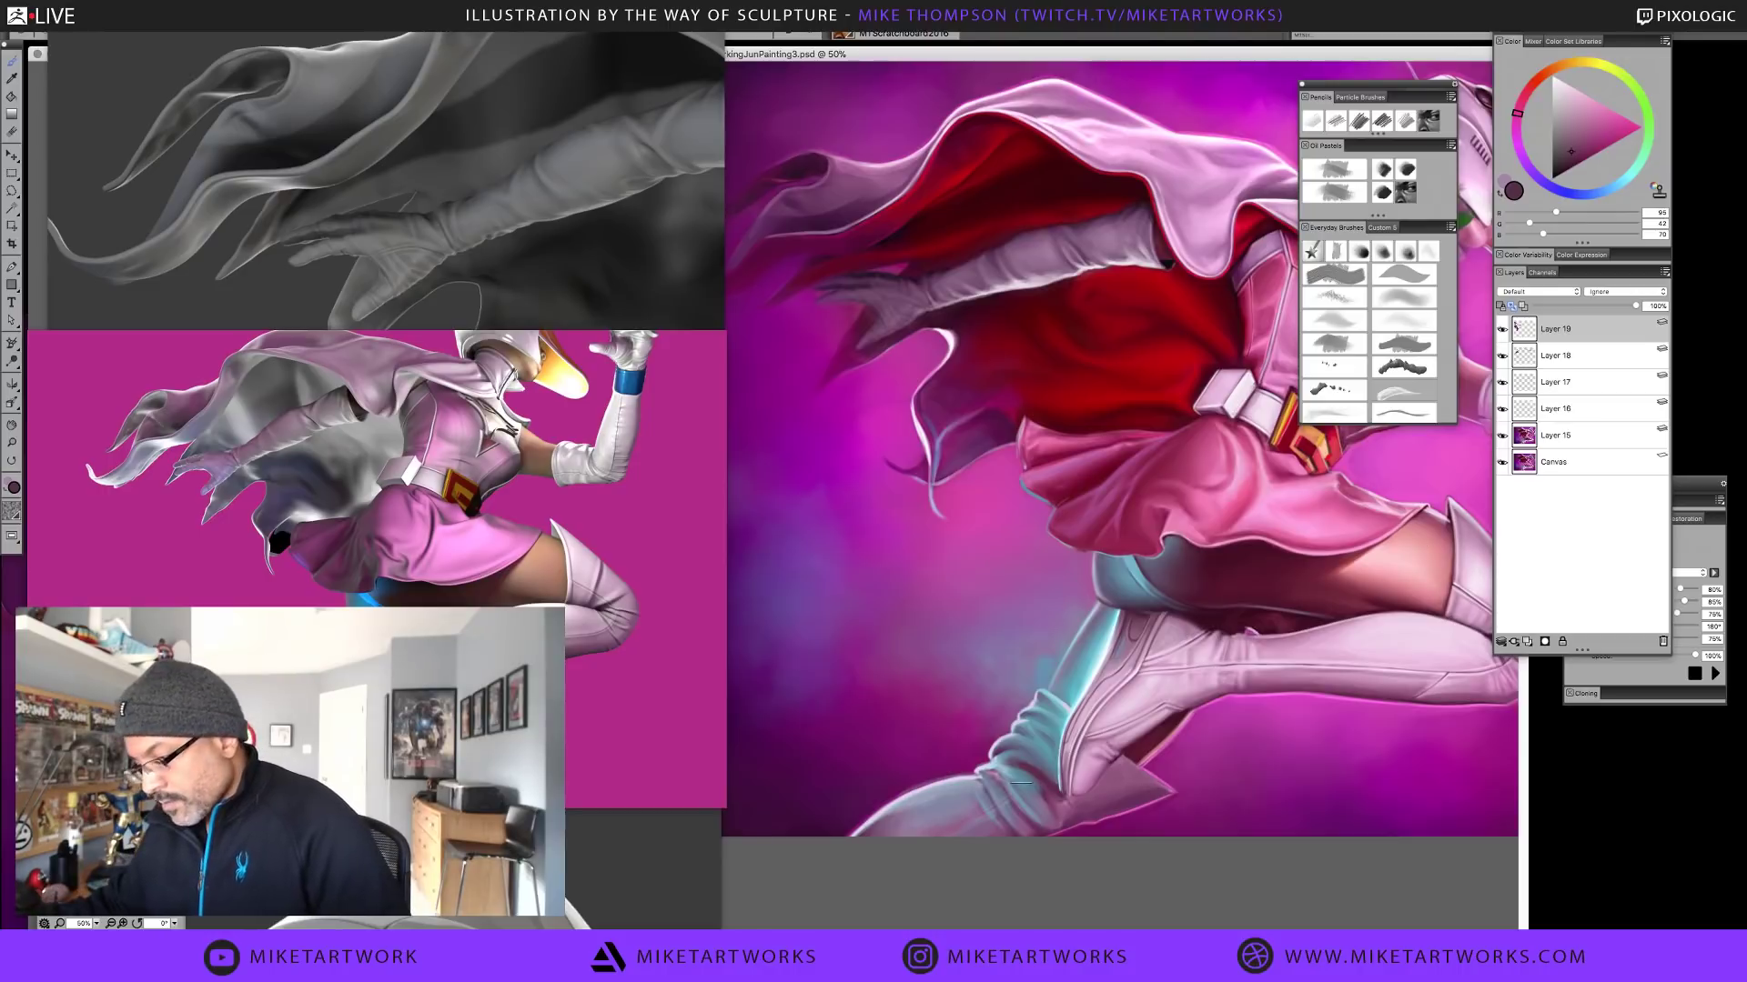
{"action": "left_click", "coordinate": [1061, 810], "text": "alt"}
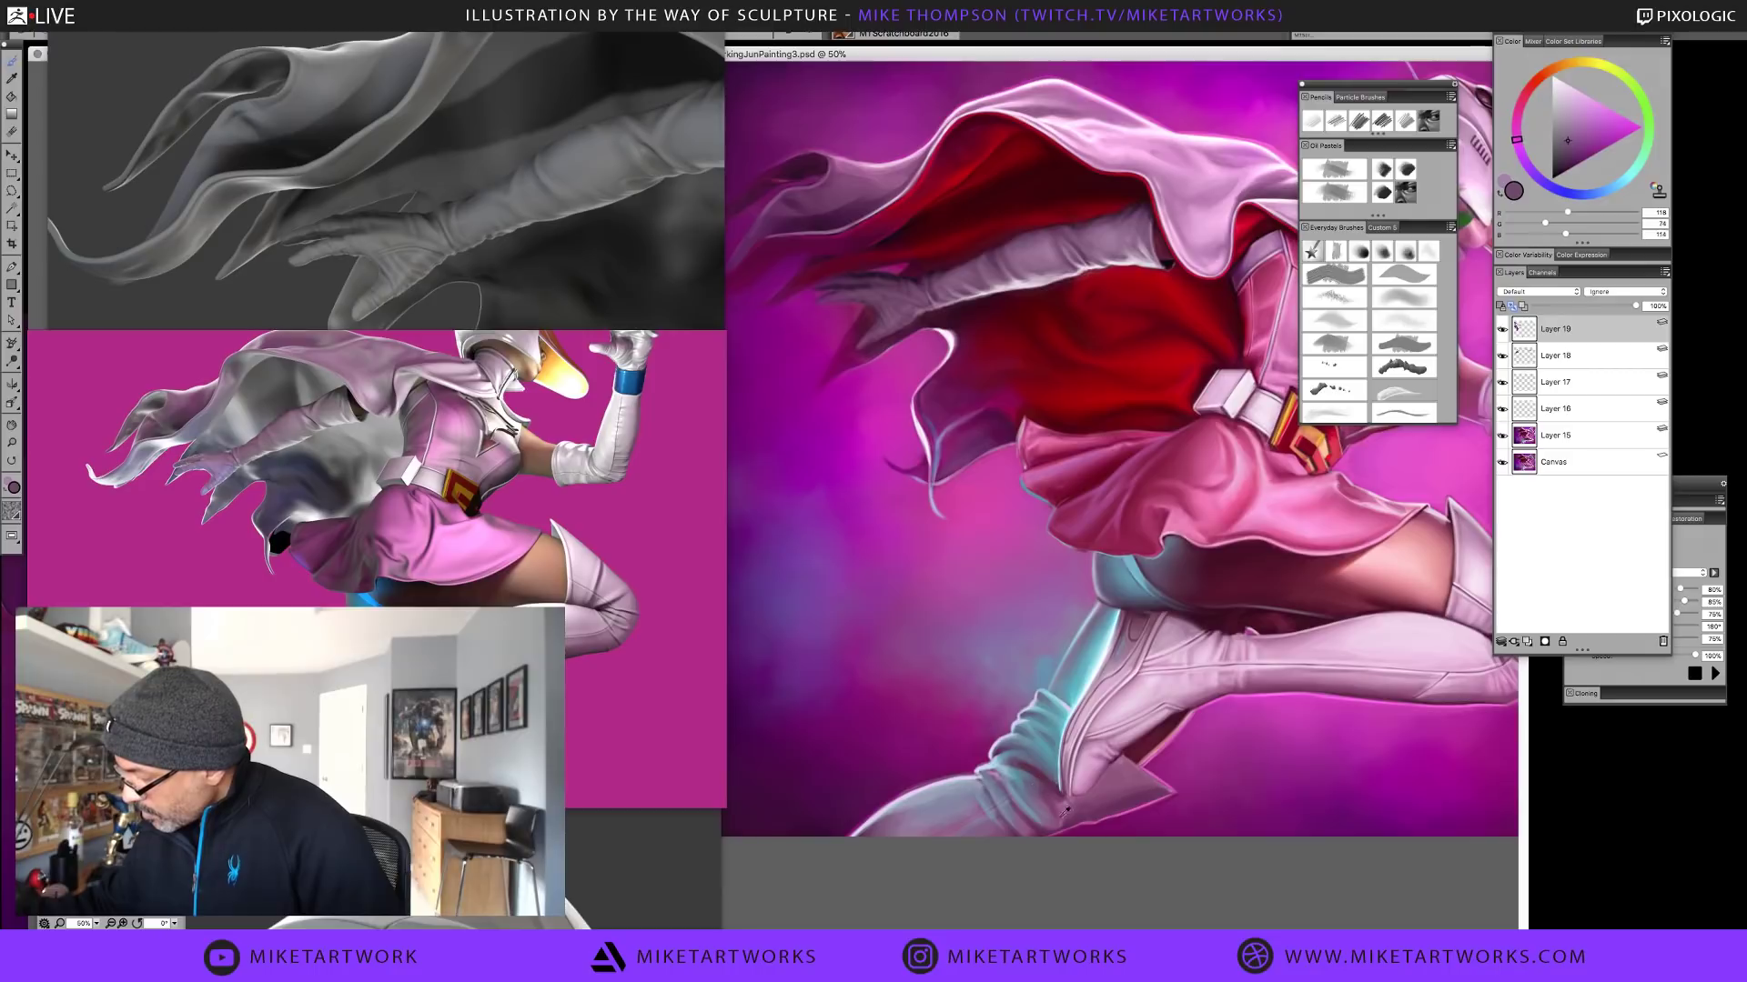
{"action": "left_click", "coordinate": [1055, 813], "text": "alt"}
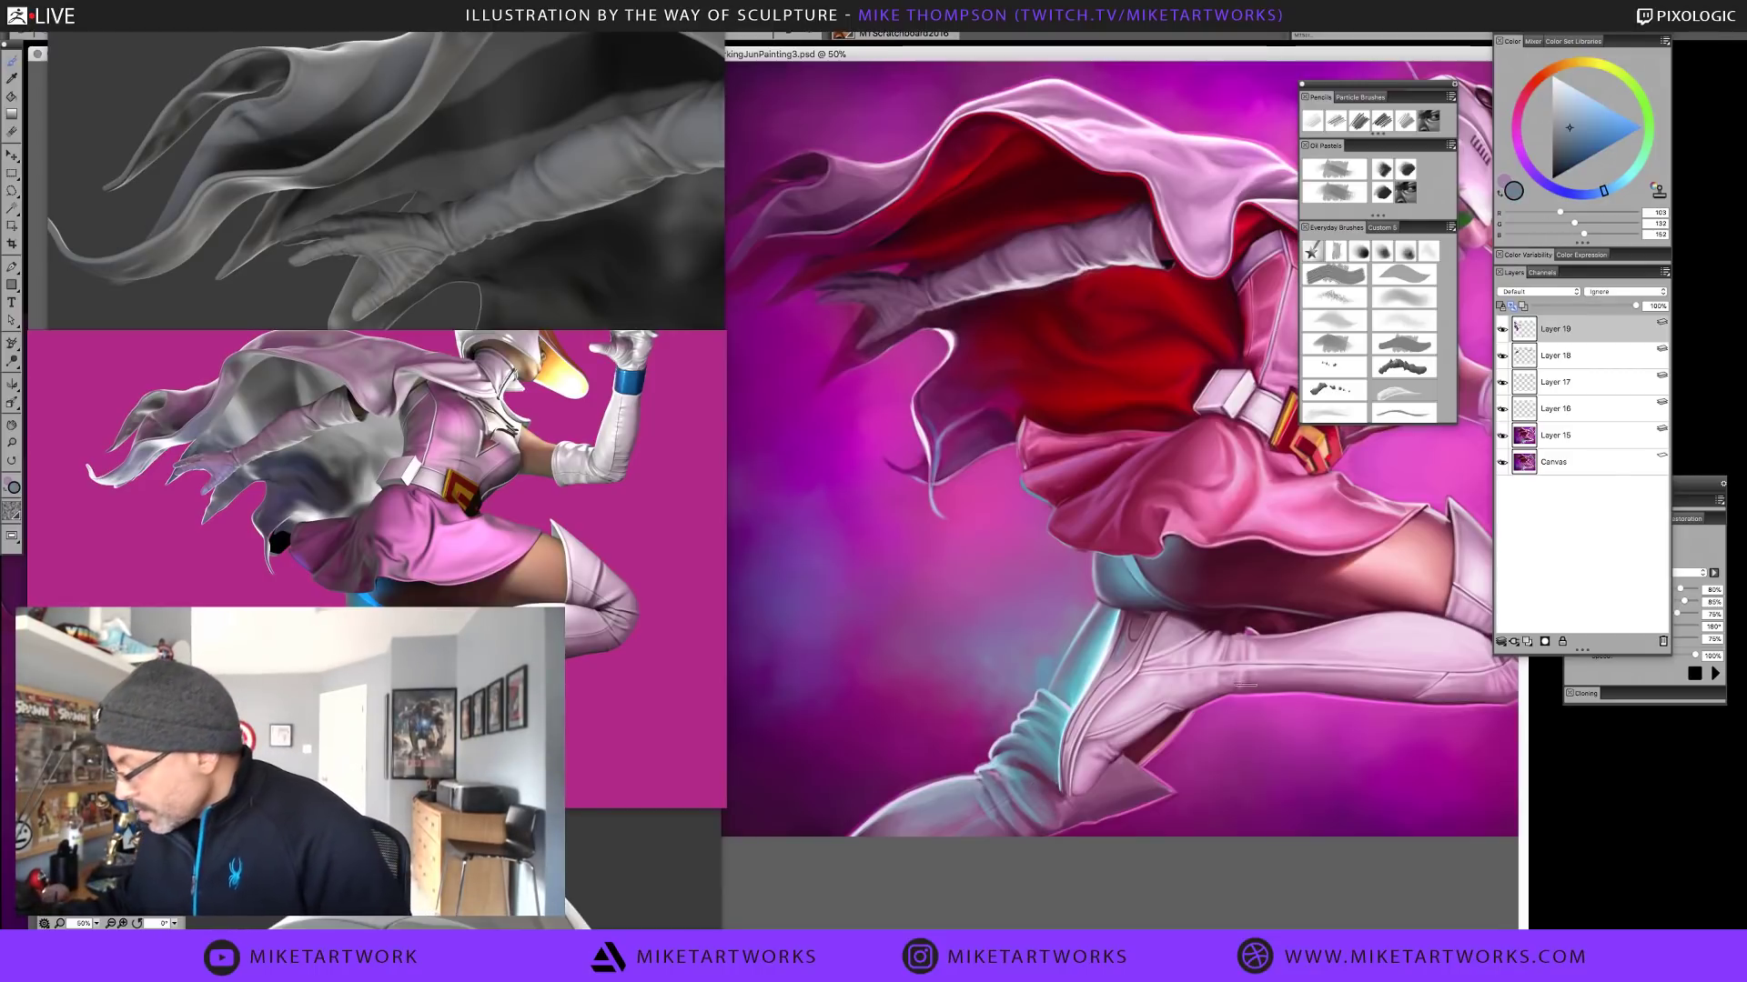
Touch up the area around the pink boot's toe and the pointed cuff below it with a smaller brush and sampled mauves and dark plums
{"action": "left_click", "coordinate": [1089, 800], "text": "alt"}
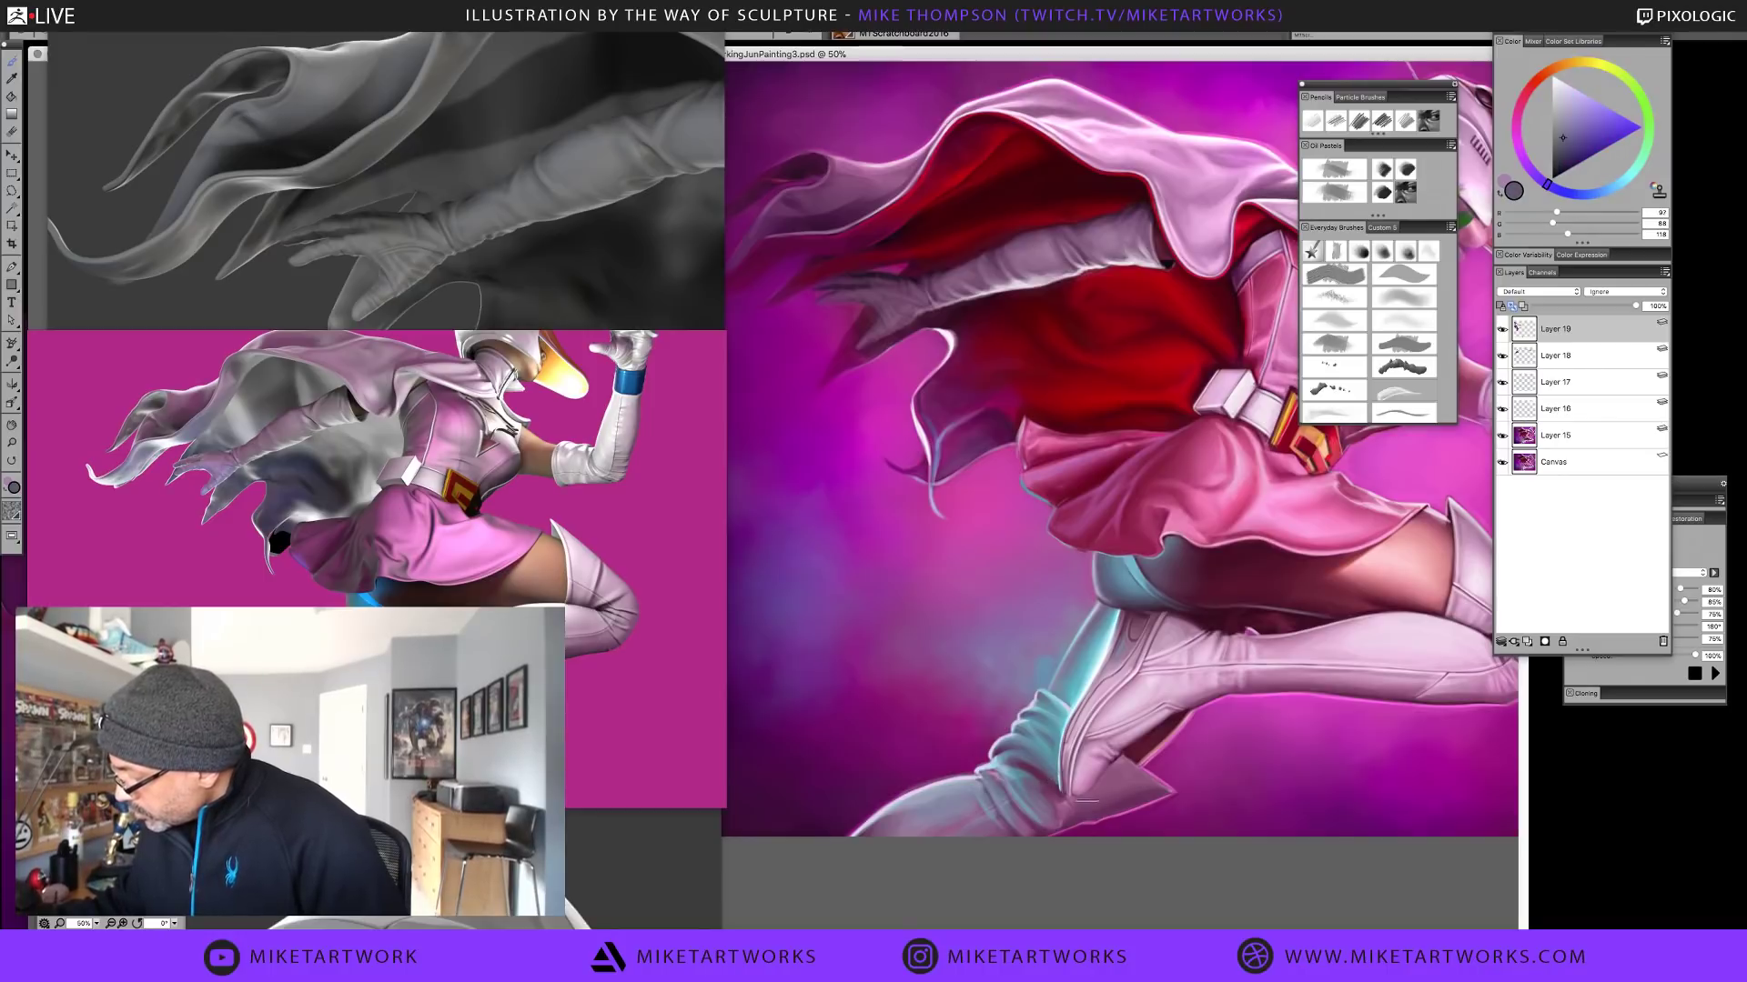
{"action": "left_click", "coordinate": [1149, 722], "text": "alt"}
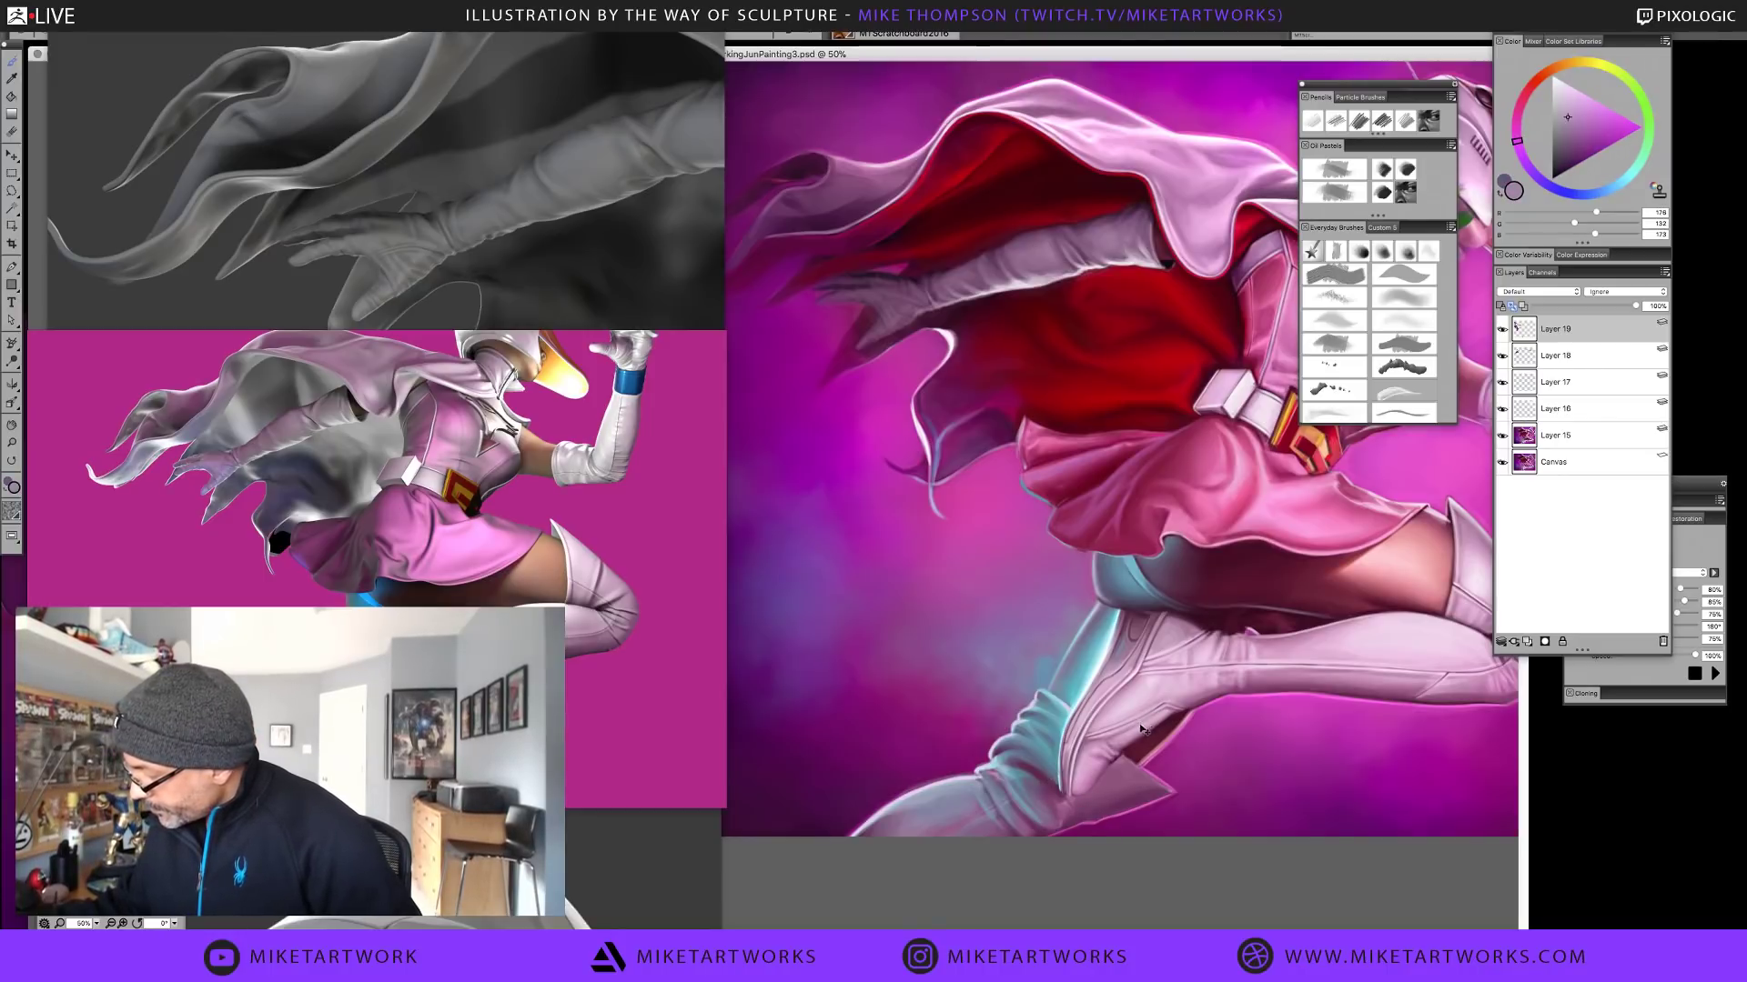
{"action": "left_click", "coordinate": [1100, 800], "text": "alt"}
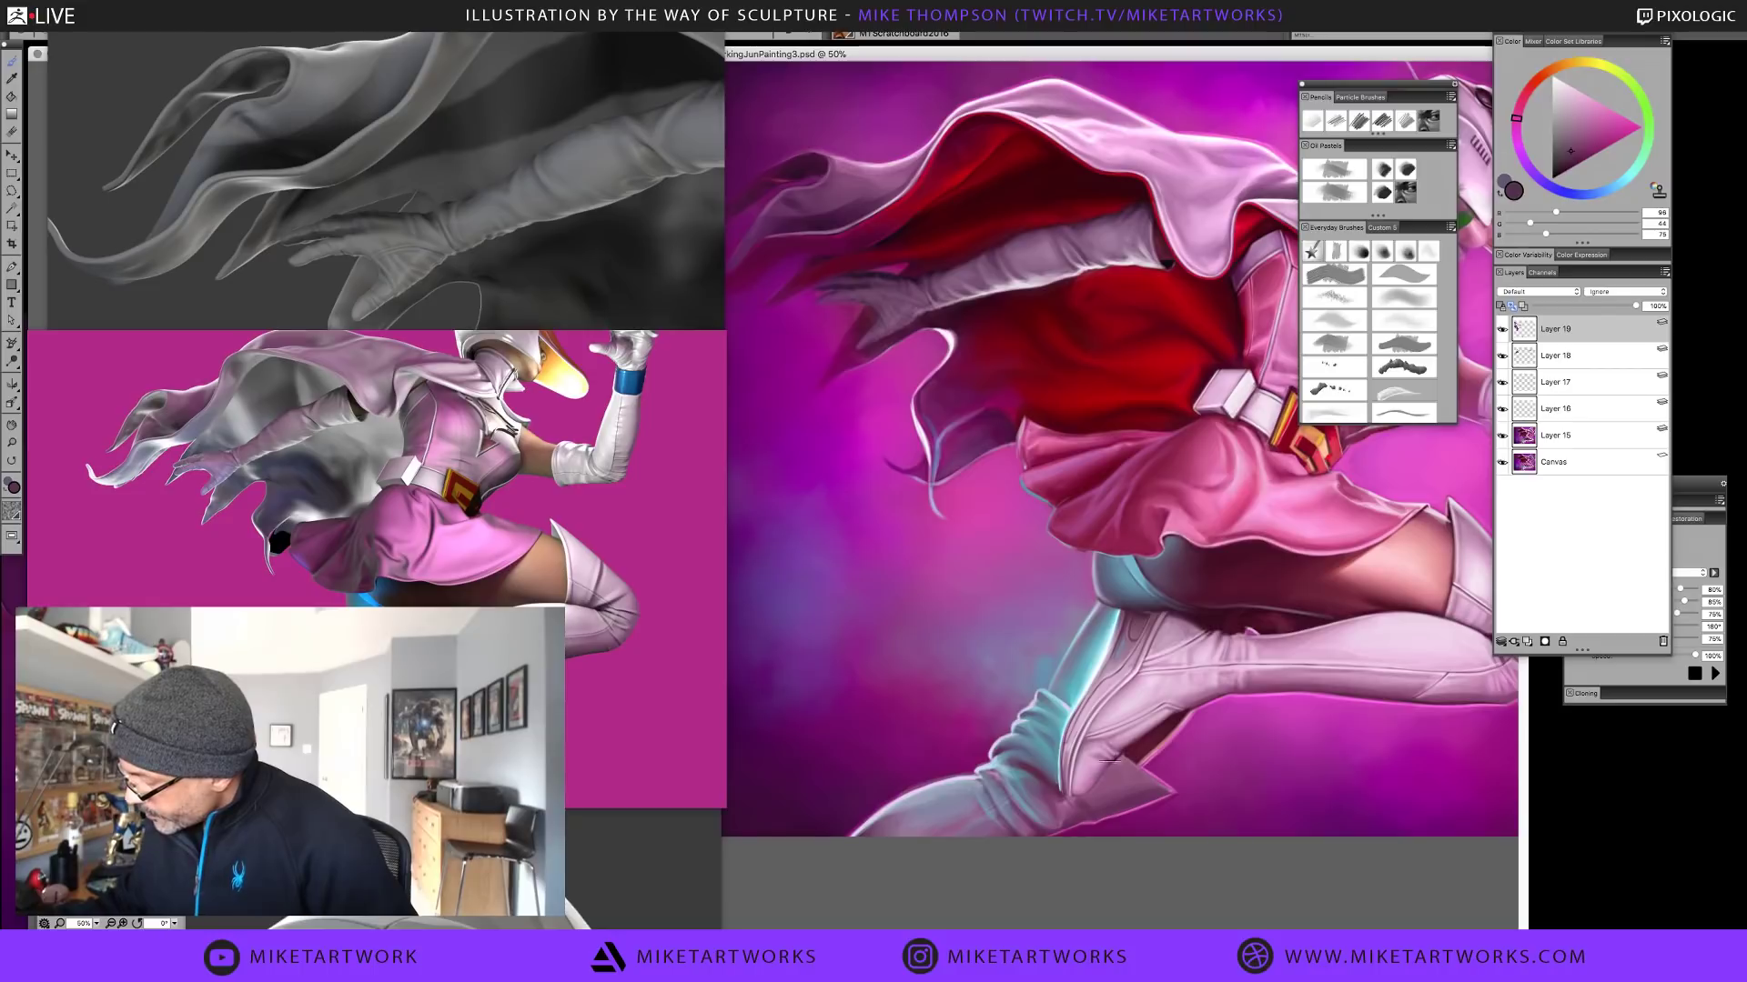
{"action": "key", "text": "bracketleft"}
{"action": "left_click", "coordinate": [1112, 802], "text": "alt"}
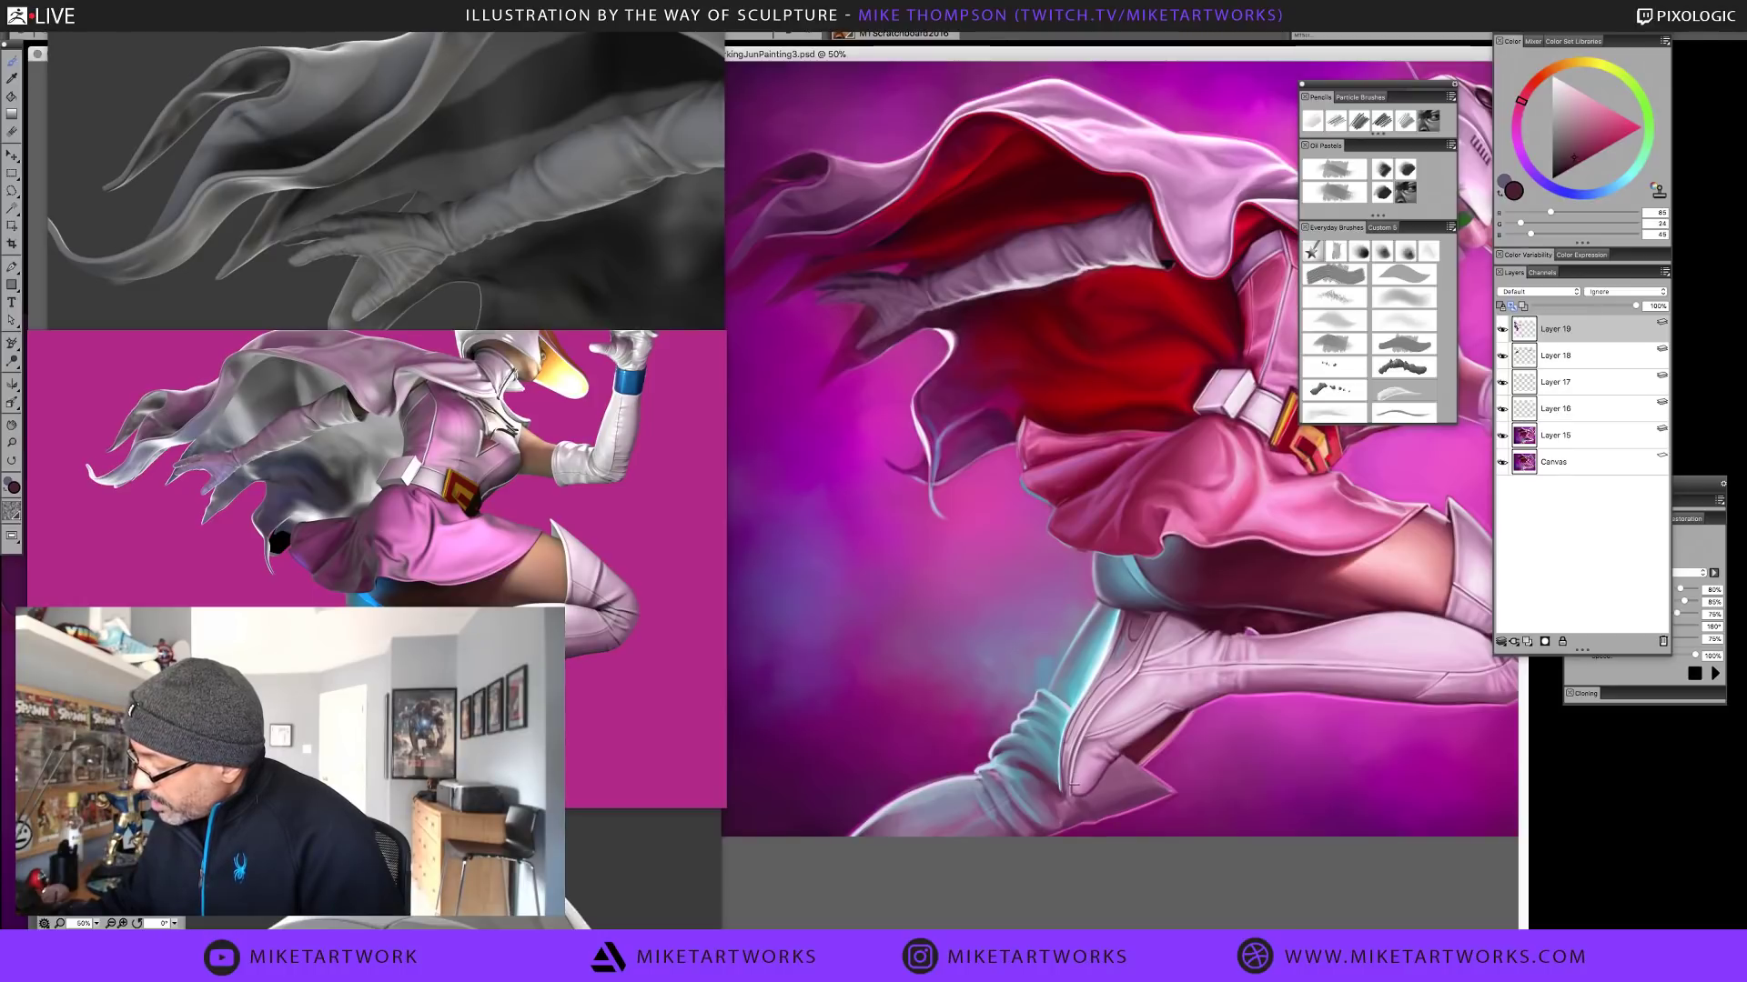
{"action": "left_click", "coordinate": [1103, 774], "text": "alt"}
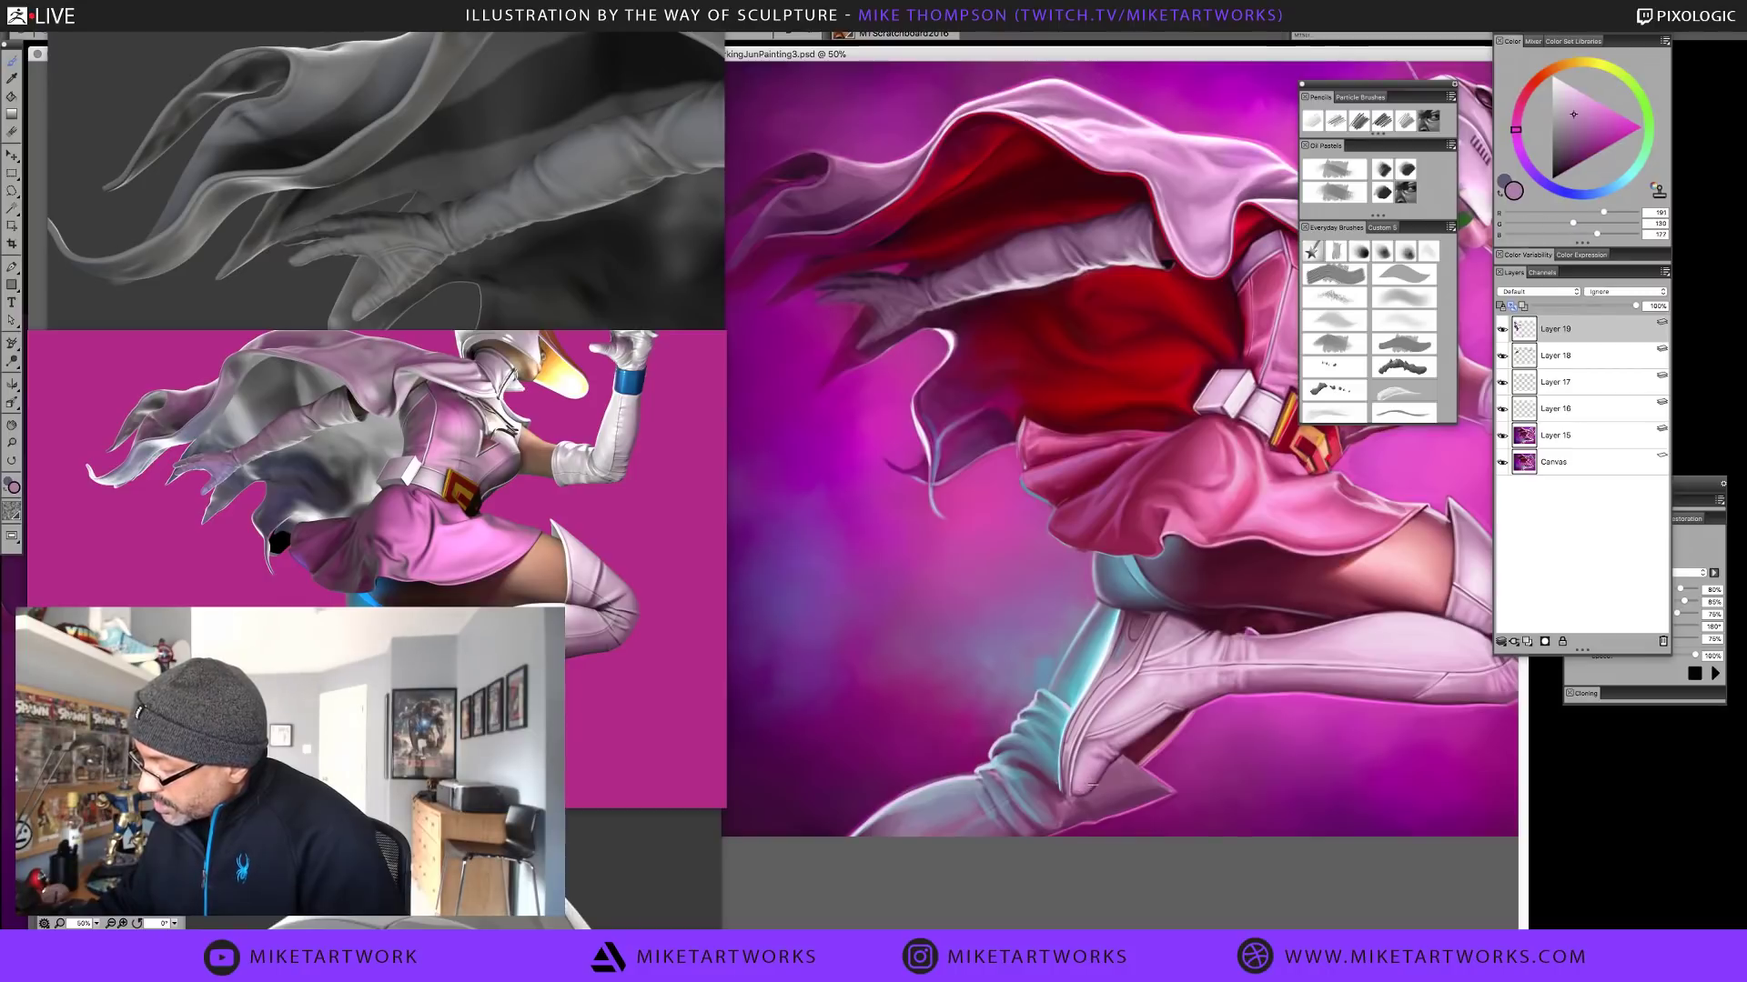
Refine the shading on the pink boot's toe with repeatedly sampled mid-tone mauves and dark purples
{"action": "left_click", "coordinate": [1078, 787], "text": "alt"}
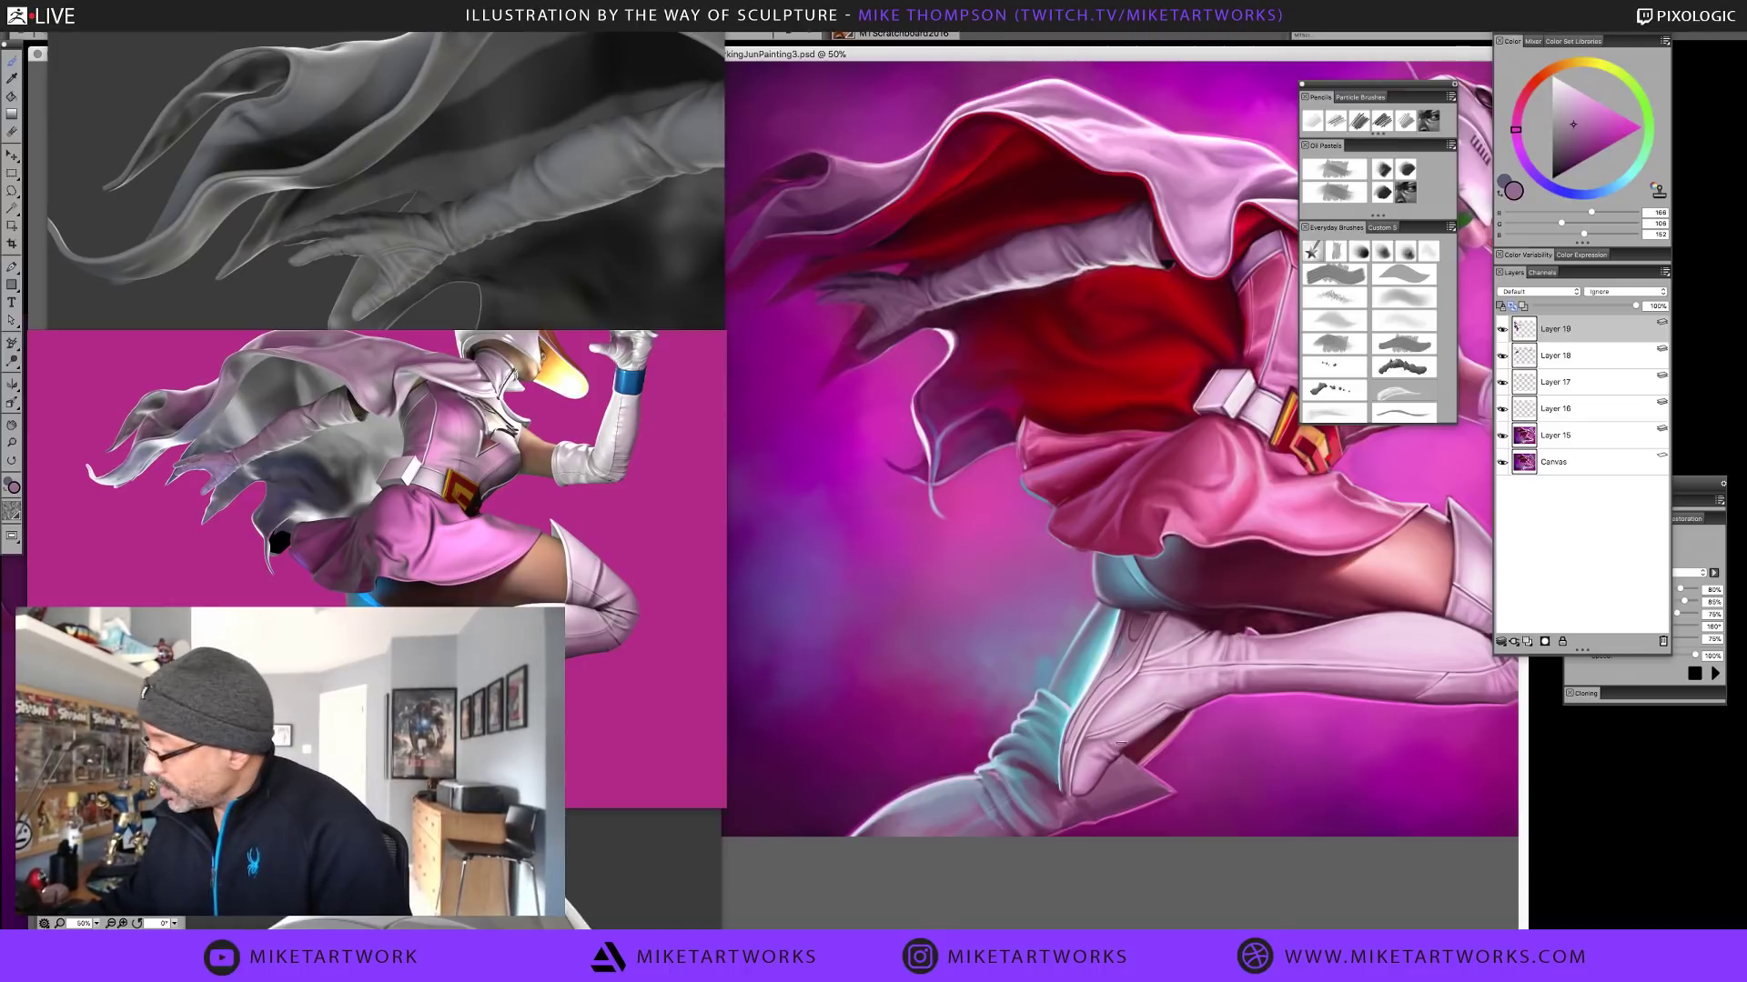
{"action": "left_click", "coordinate": [1083, 785], "text": "alt"}
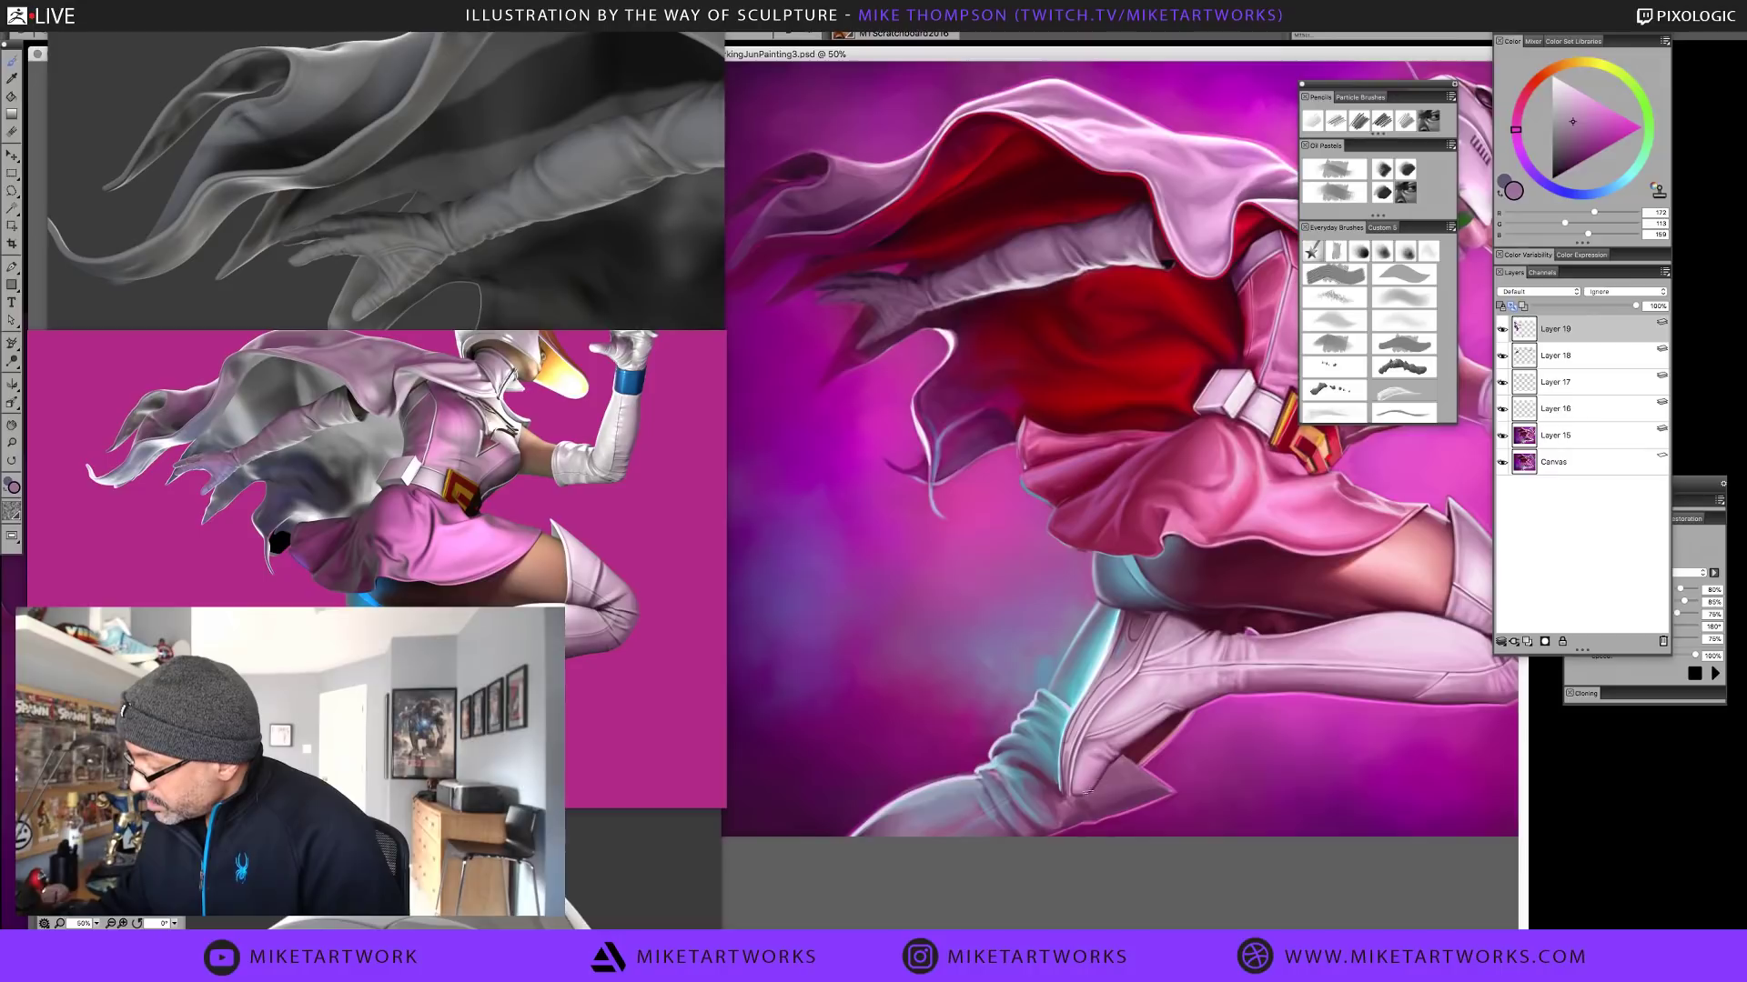
{"action": "left_click", "coordinate": [1099, 778], "text": "alt"}
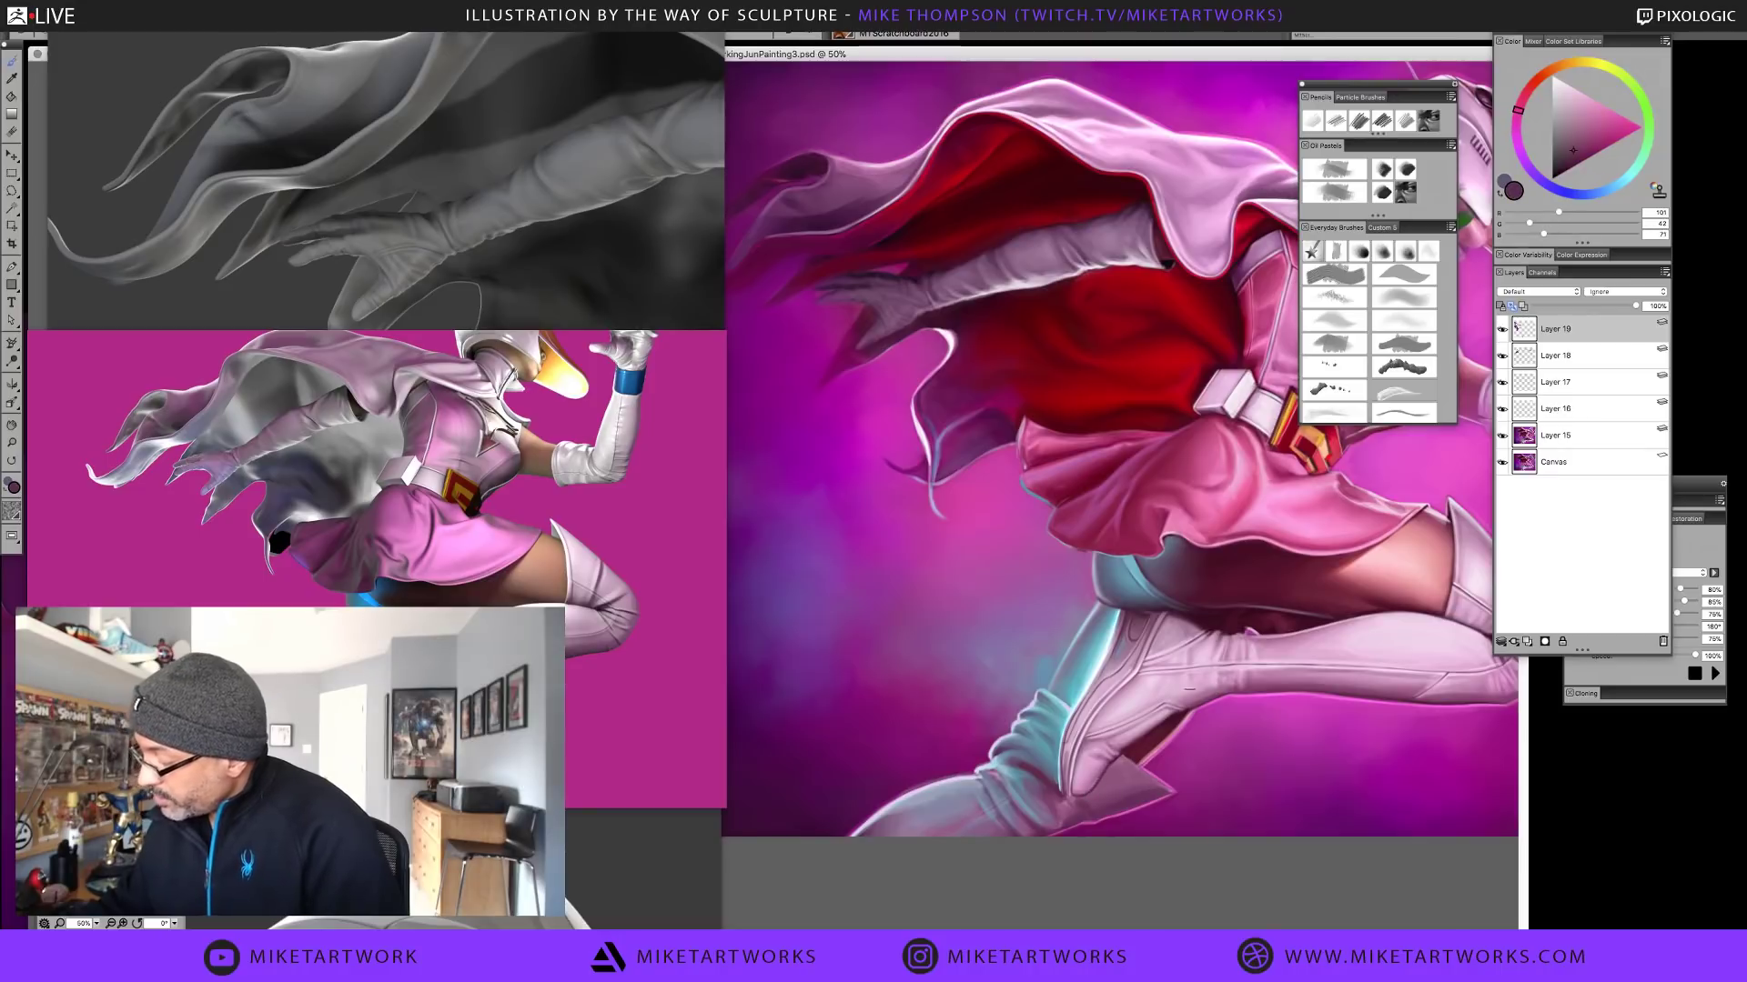
{"action": "left_click", "coordinate": [1073, 788], "text": "alt"}
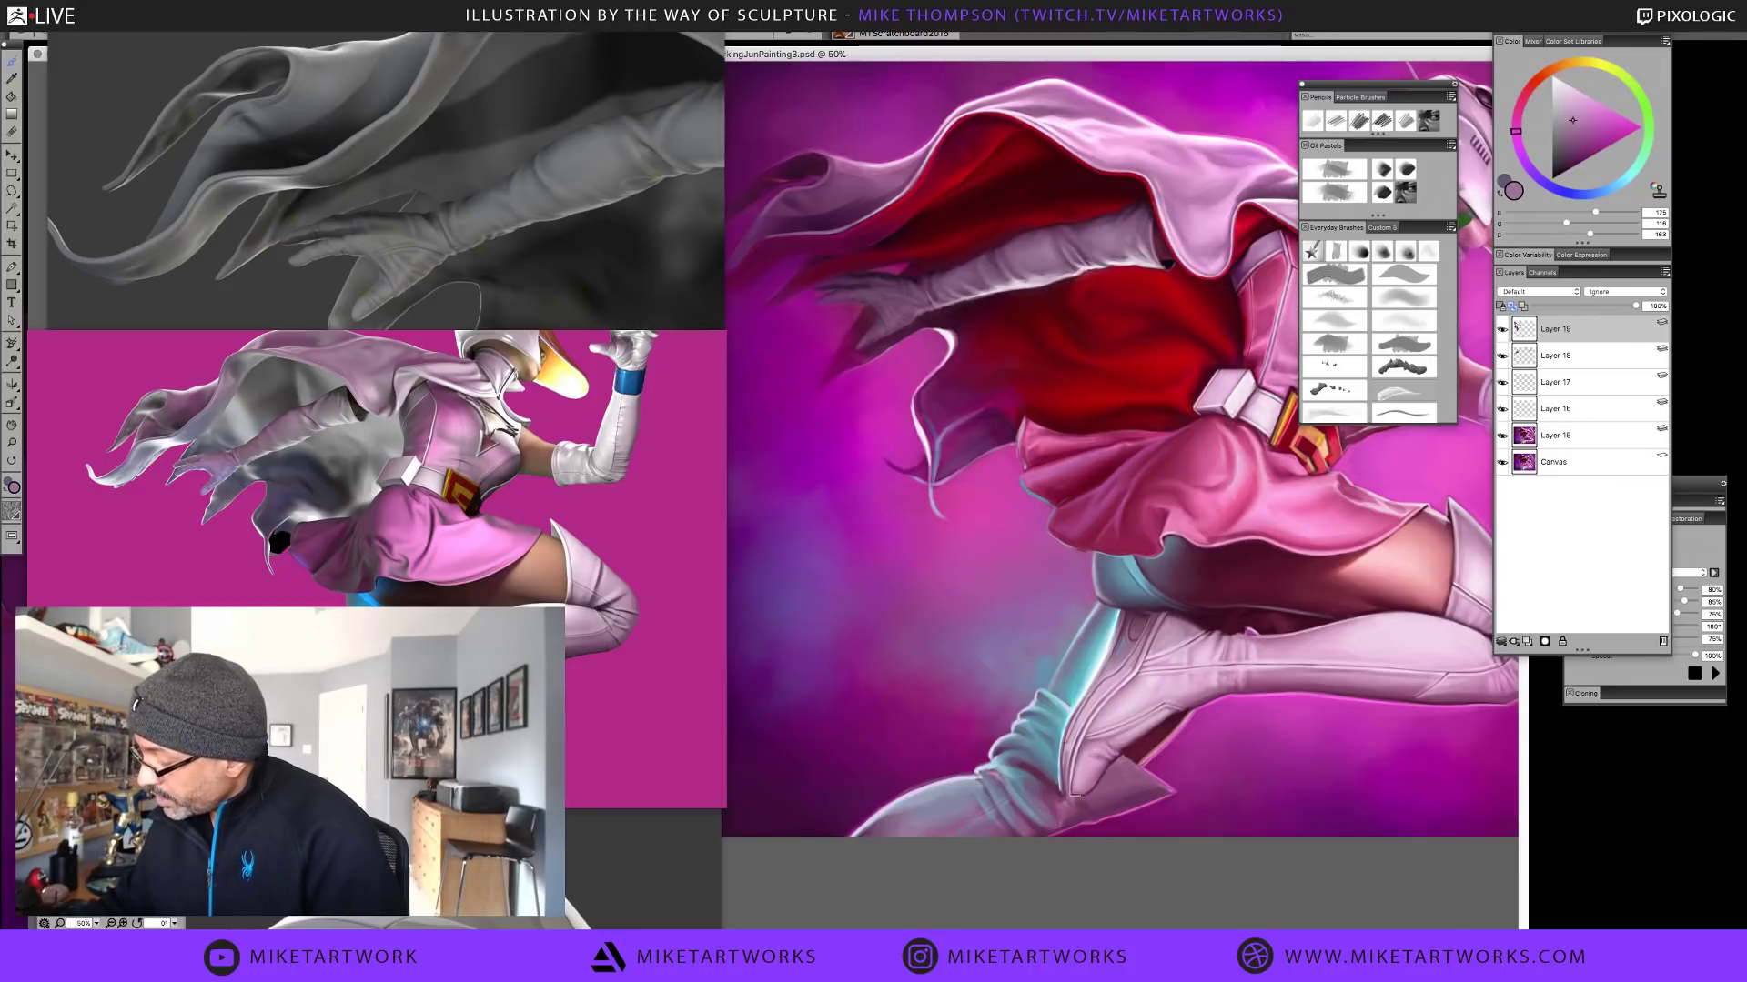
{"action": "left_click", "coordinate": [1090, 784], "text": "alt"}
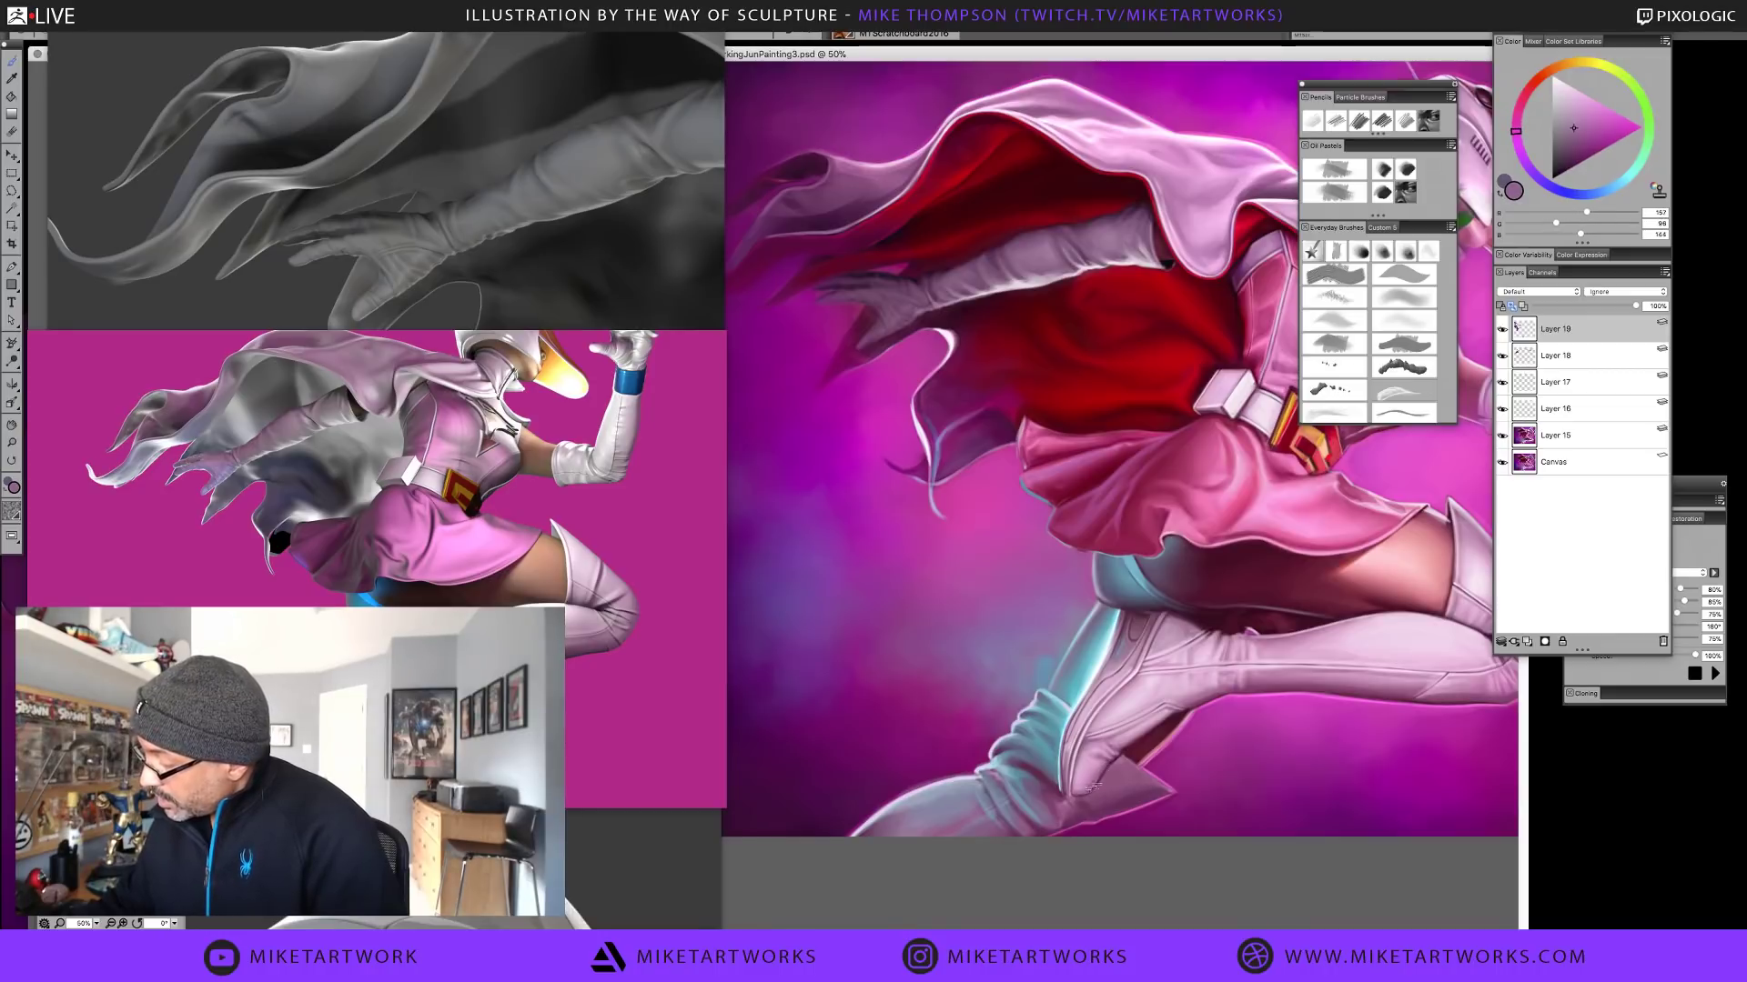
{"action": "left_click", "coordinate": [1128, 734], "text": "alt"}
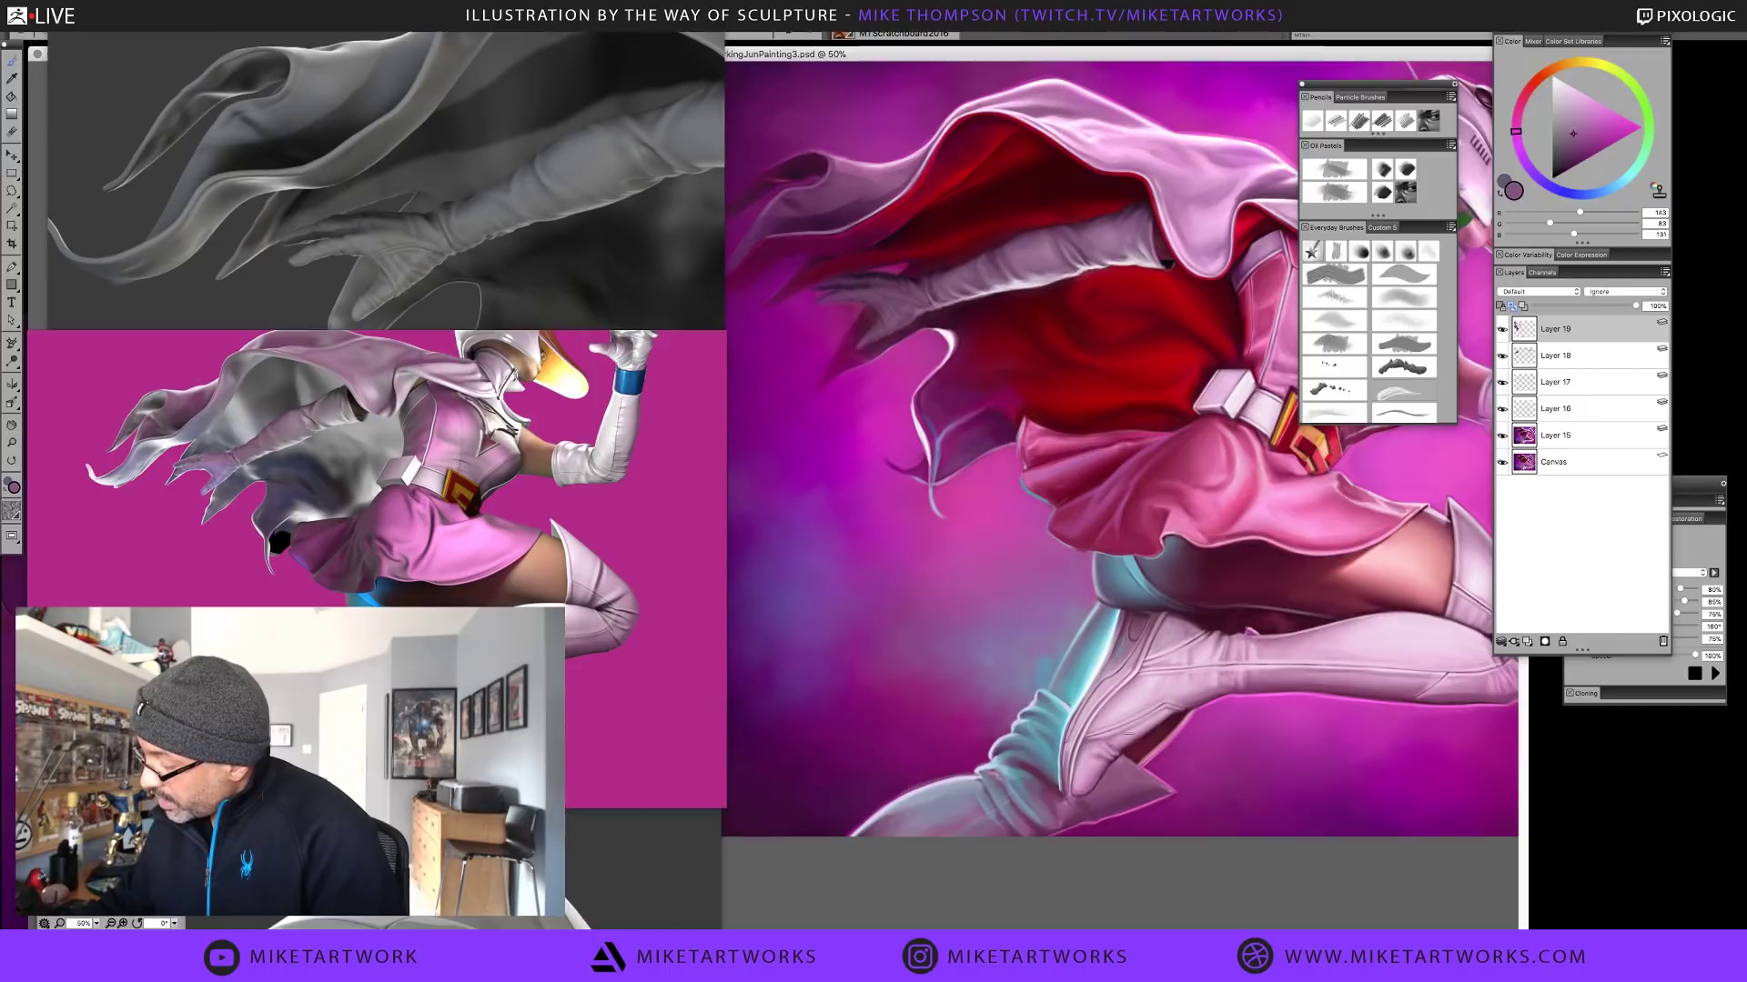
{"action": "left_click", "coordinate": [1090, 784], "text": "alt"}
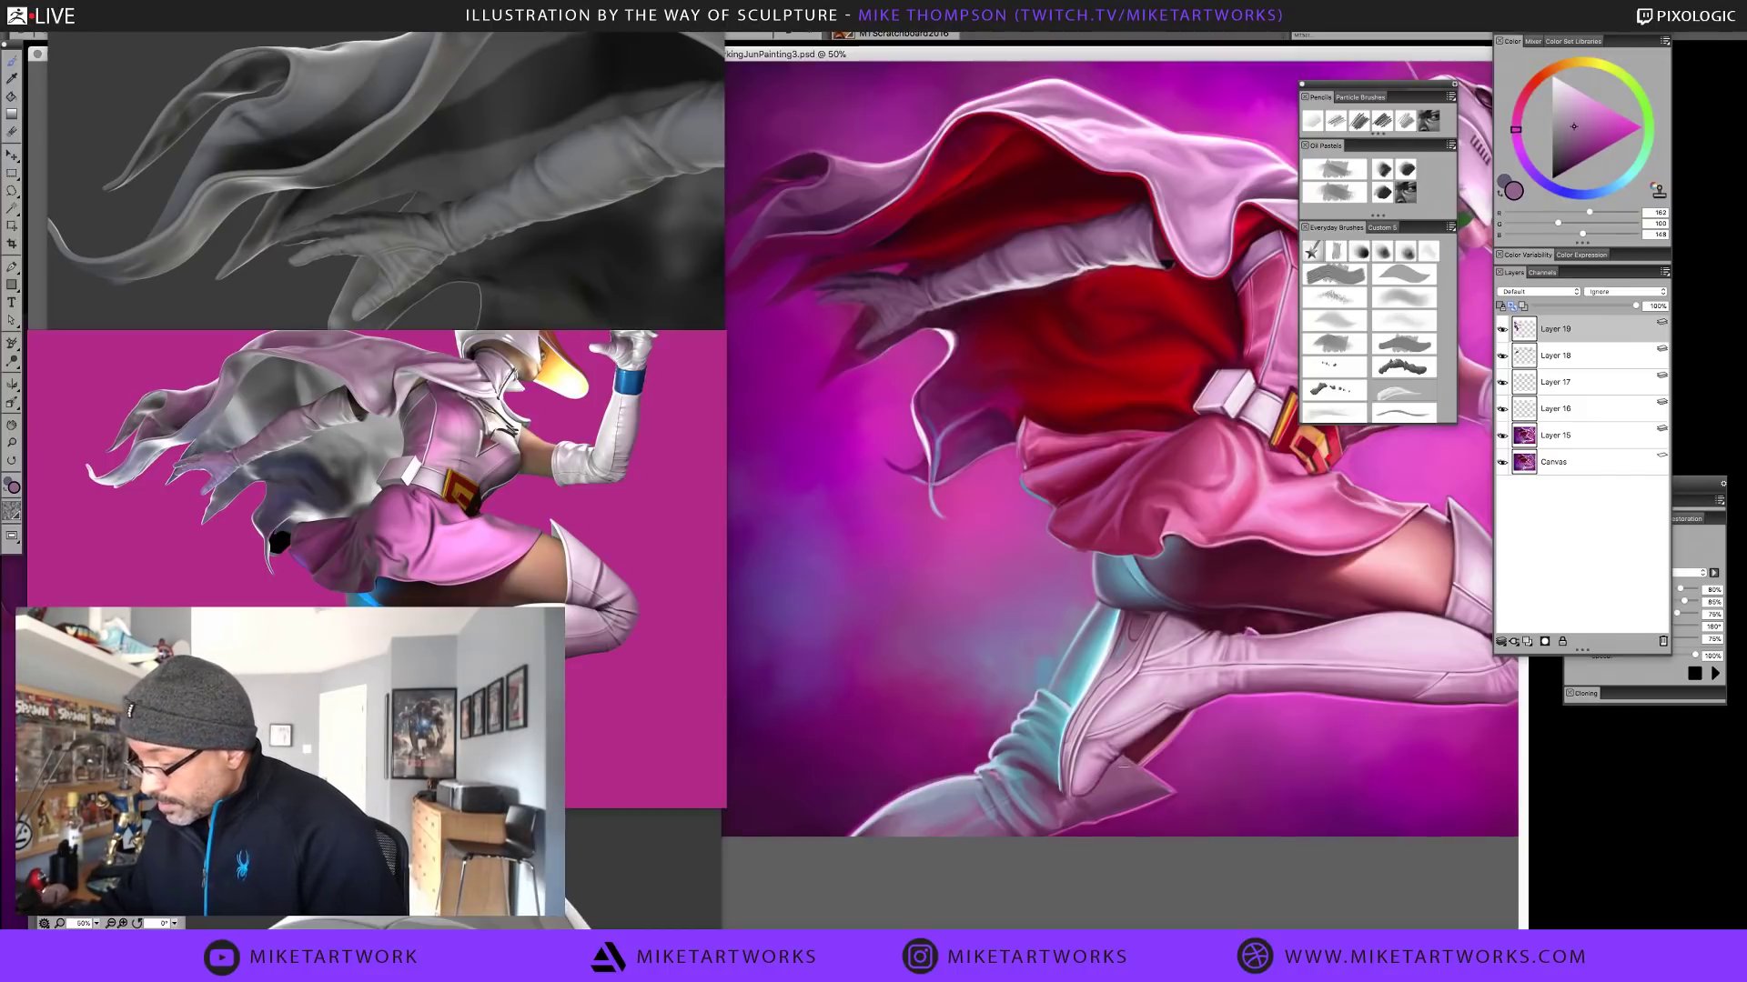
Deepen the shadows along the pink boot's foot with darker purples sampled from the boot and leg
{"action": "left_click", "coordinate": [1095, 809], "text": "alt"}
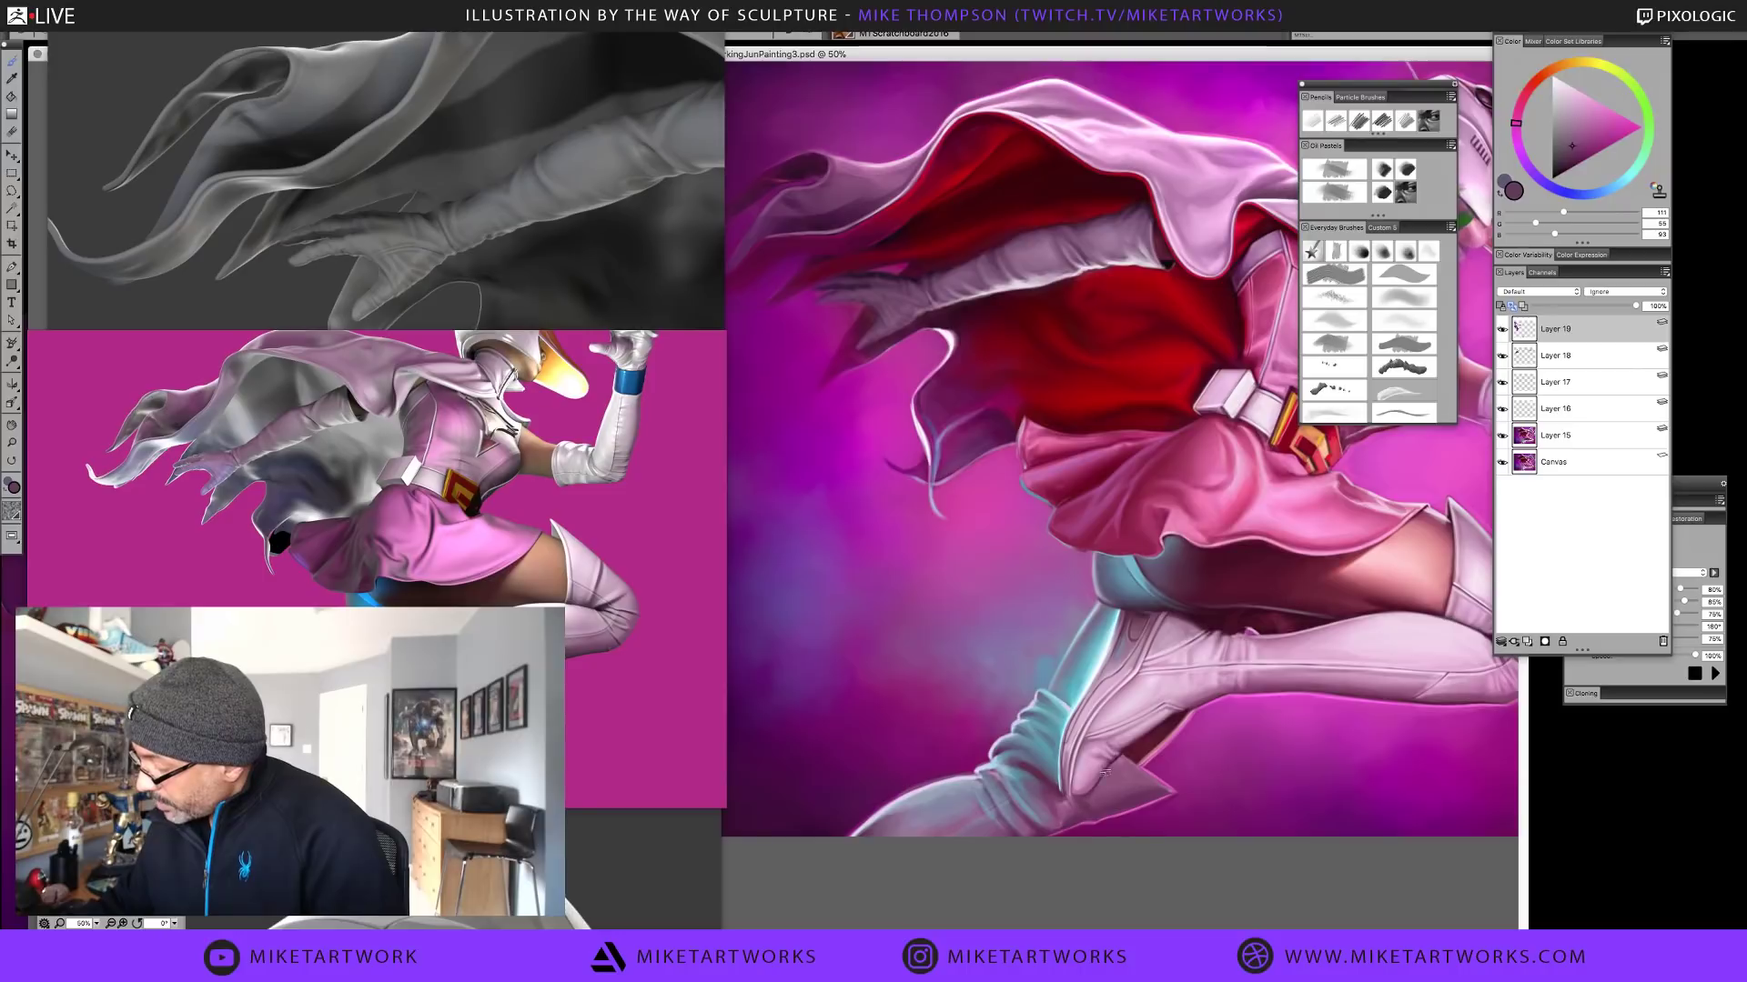
{"action": "left_click", "coordinate": [1105, 772], "text": "alt"}
{"action": "left_click", "coordinate": [1110, 760], "text": "alt"}
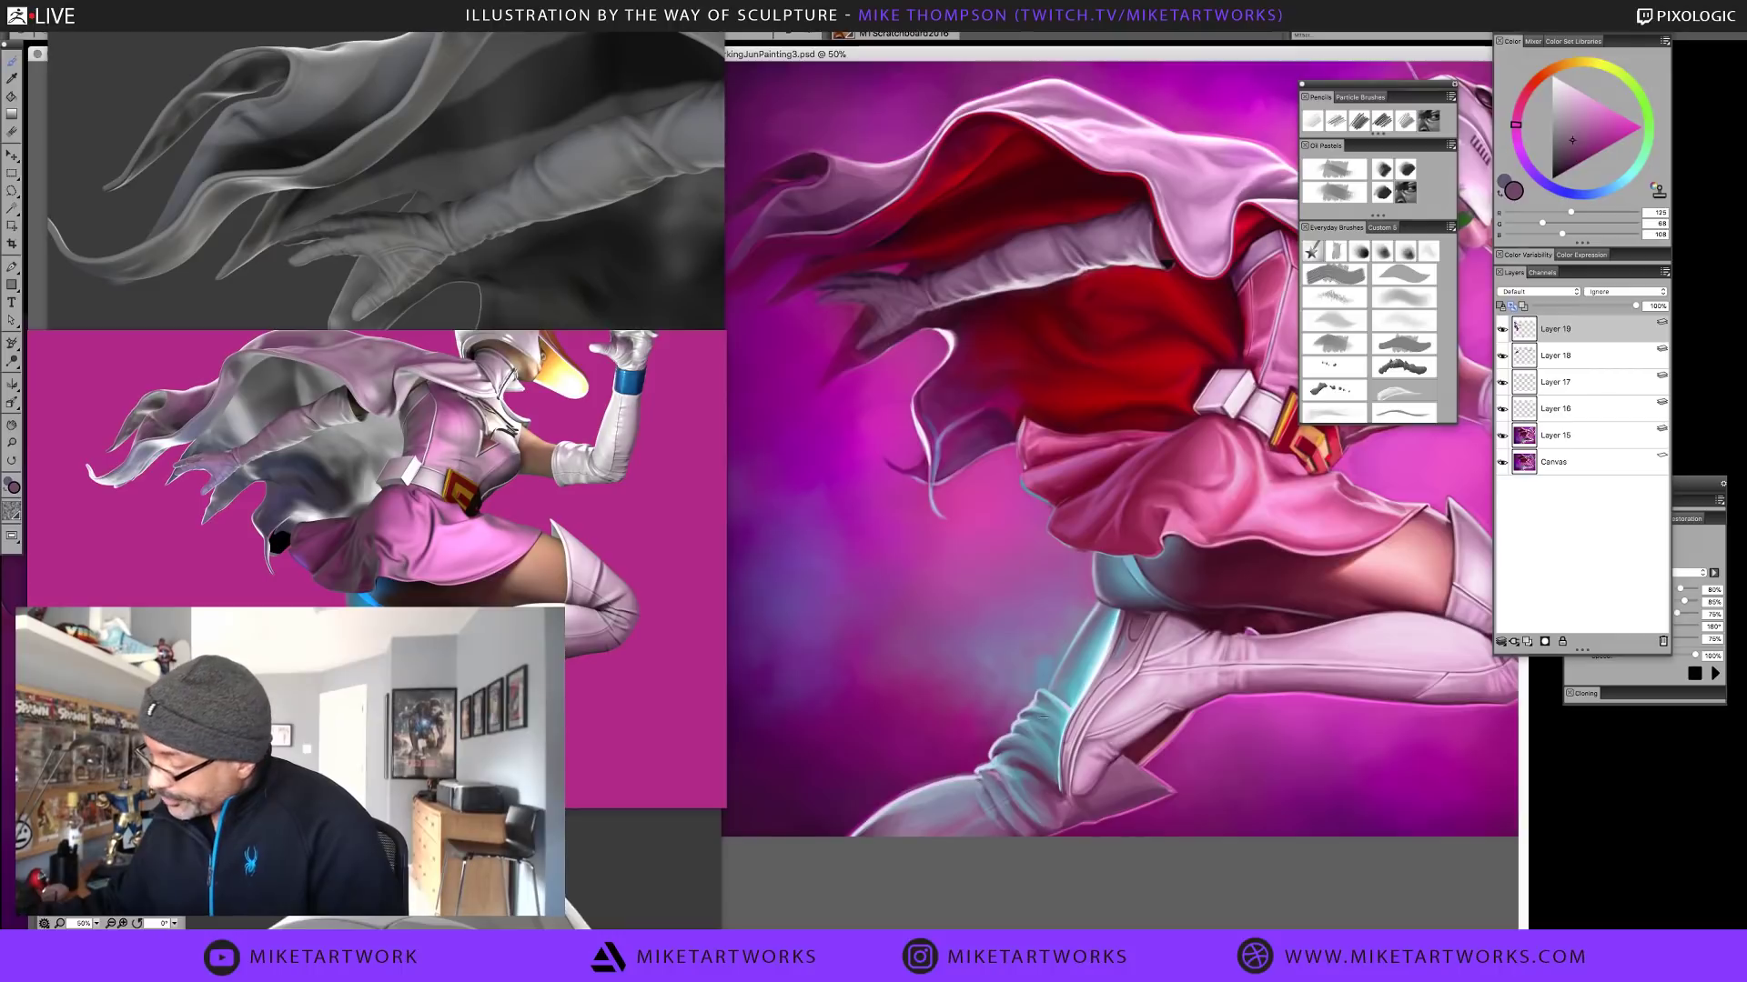
{"action": "left_click", "coordinate": [1037, 748], "text": "alt"}
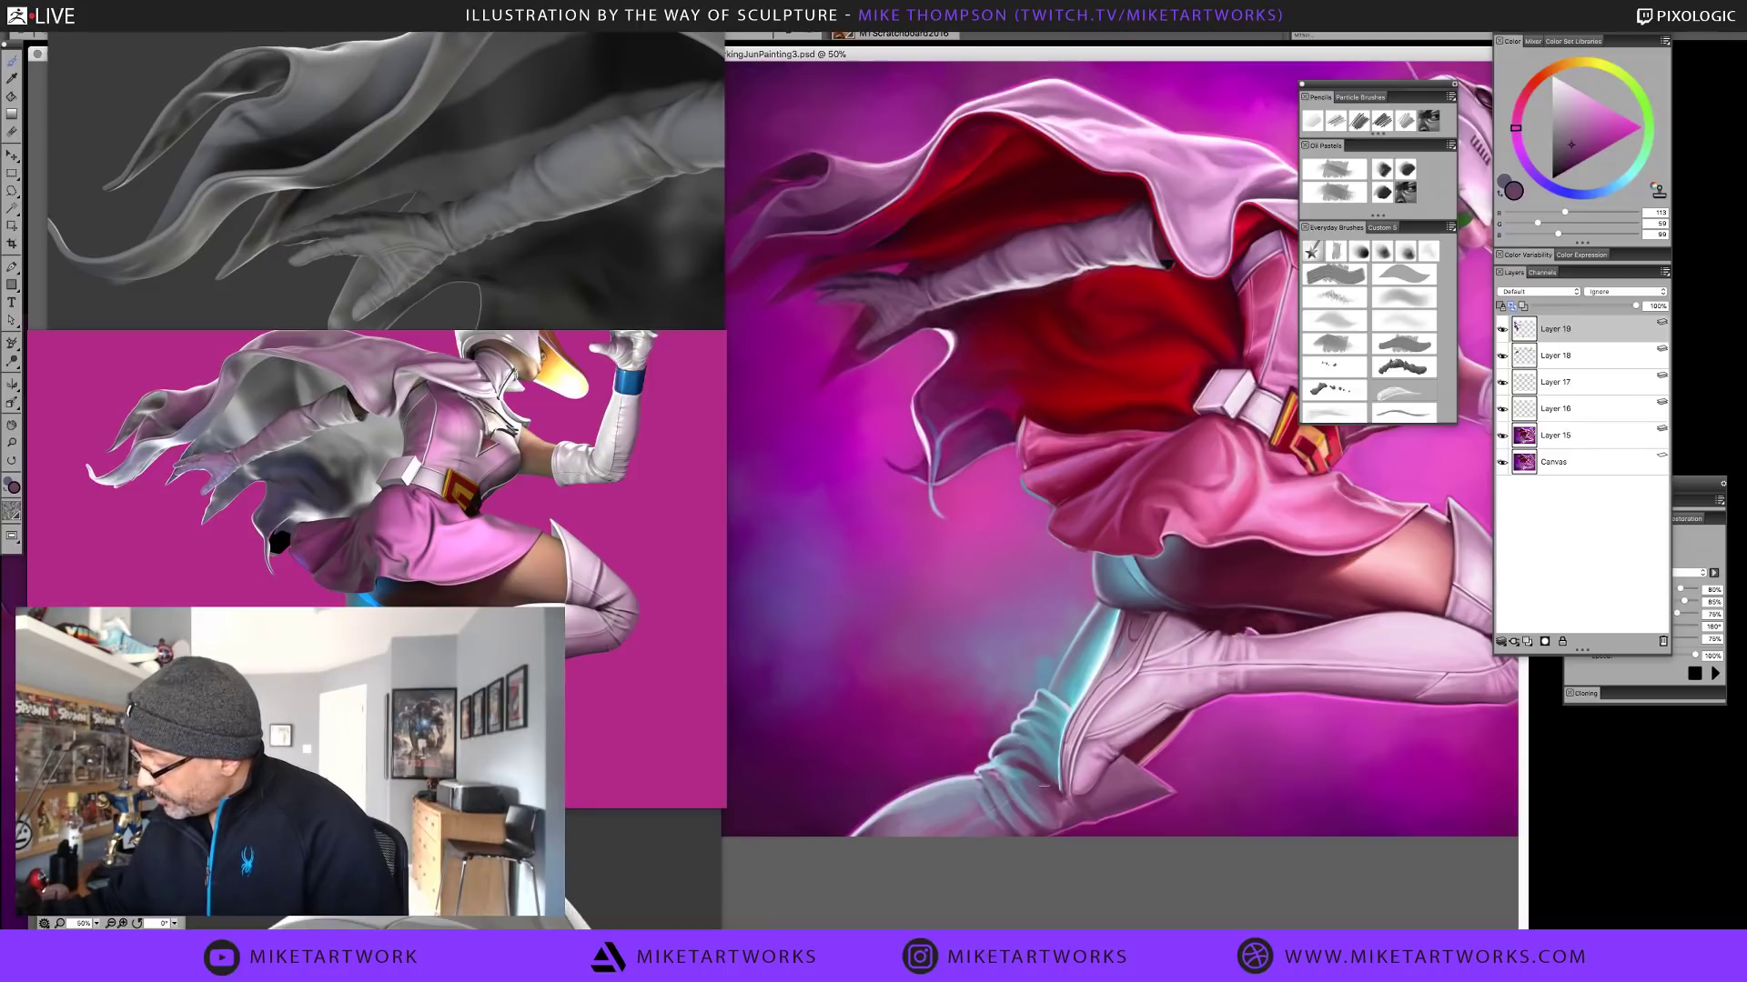
{"action": "left_click", "coordinate": [1211, 615], "text": "alt"}
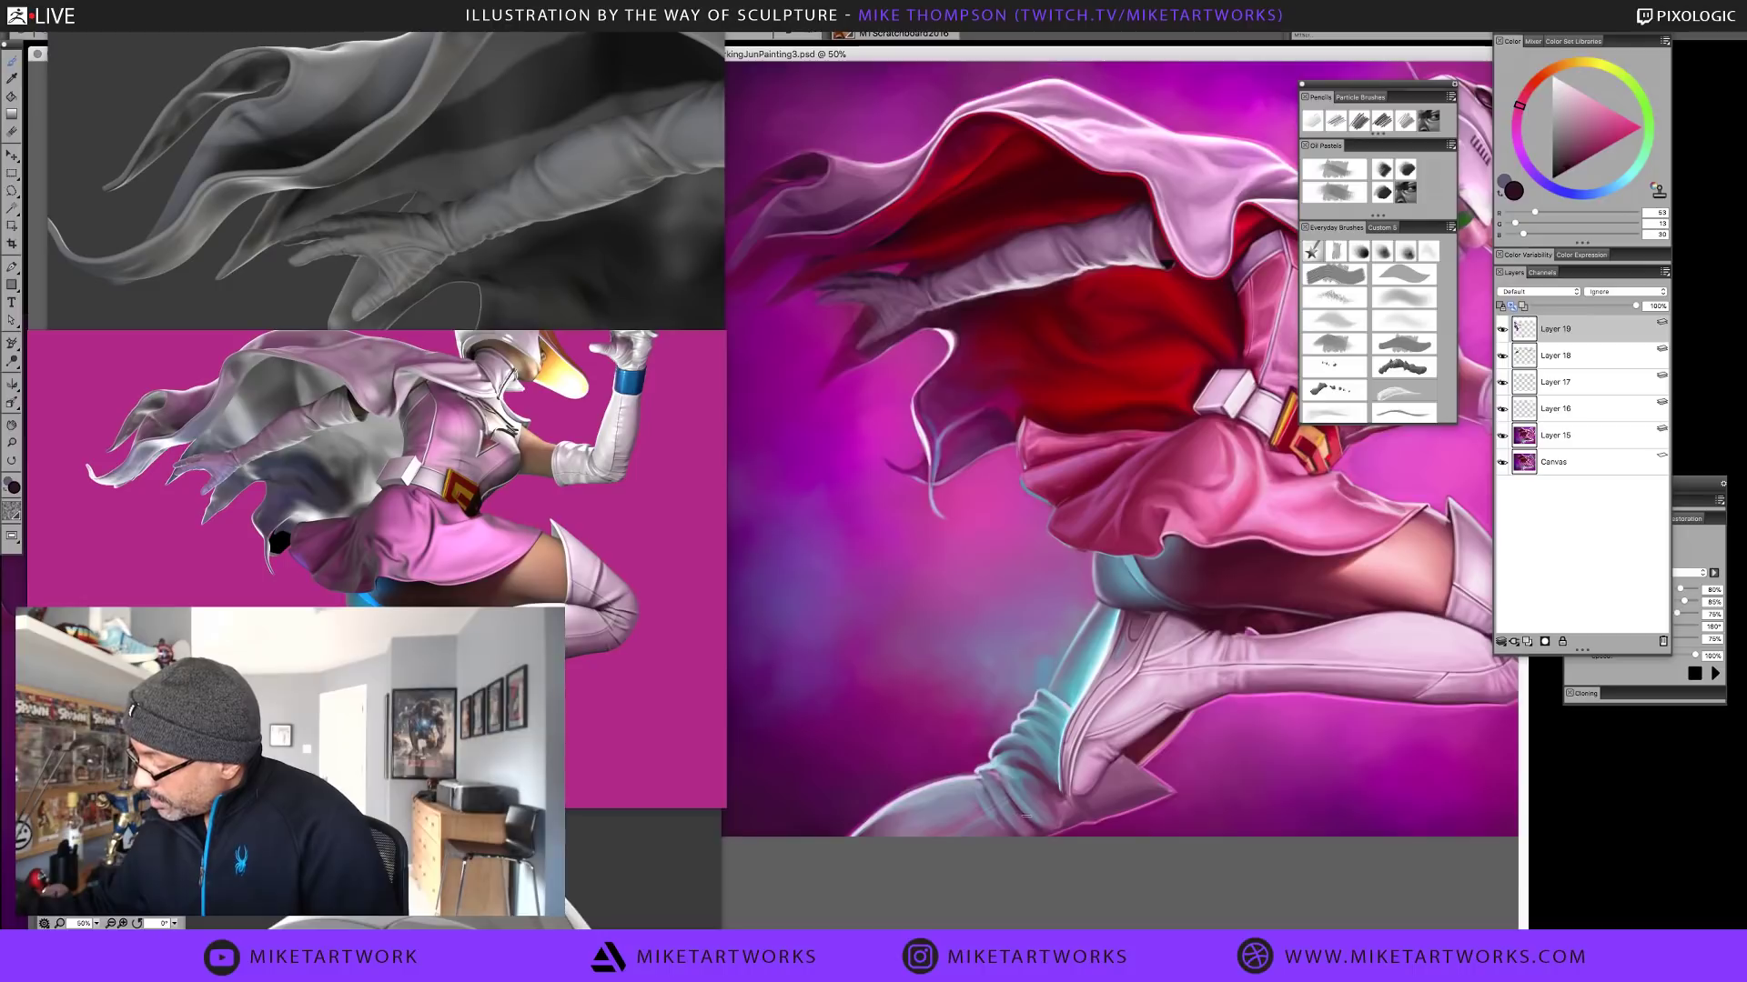
Shade the underside of the blue-lit boot beside the pointed cuff with sampled dark purples
{"action": "left_click", "coordinate": [1026, 812], "text": "alt"}
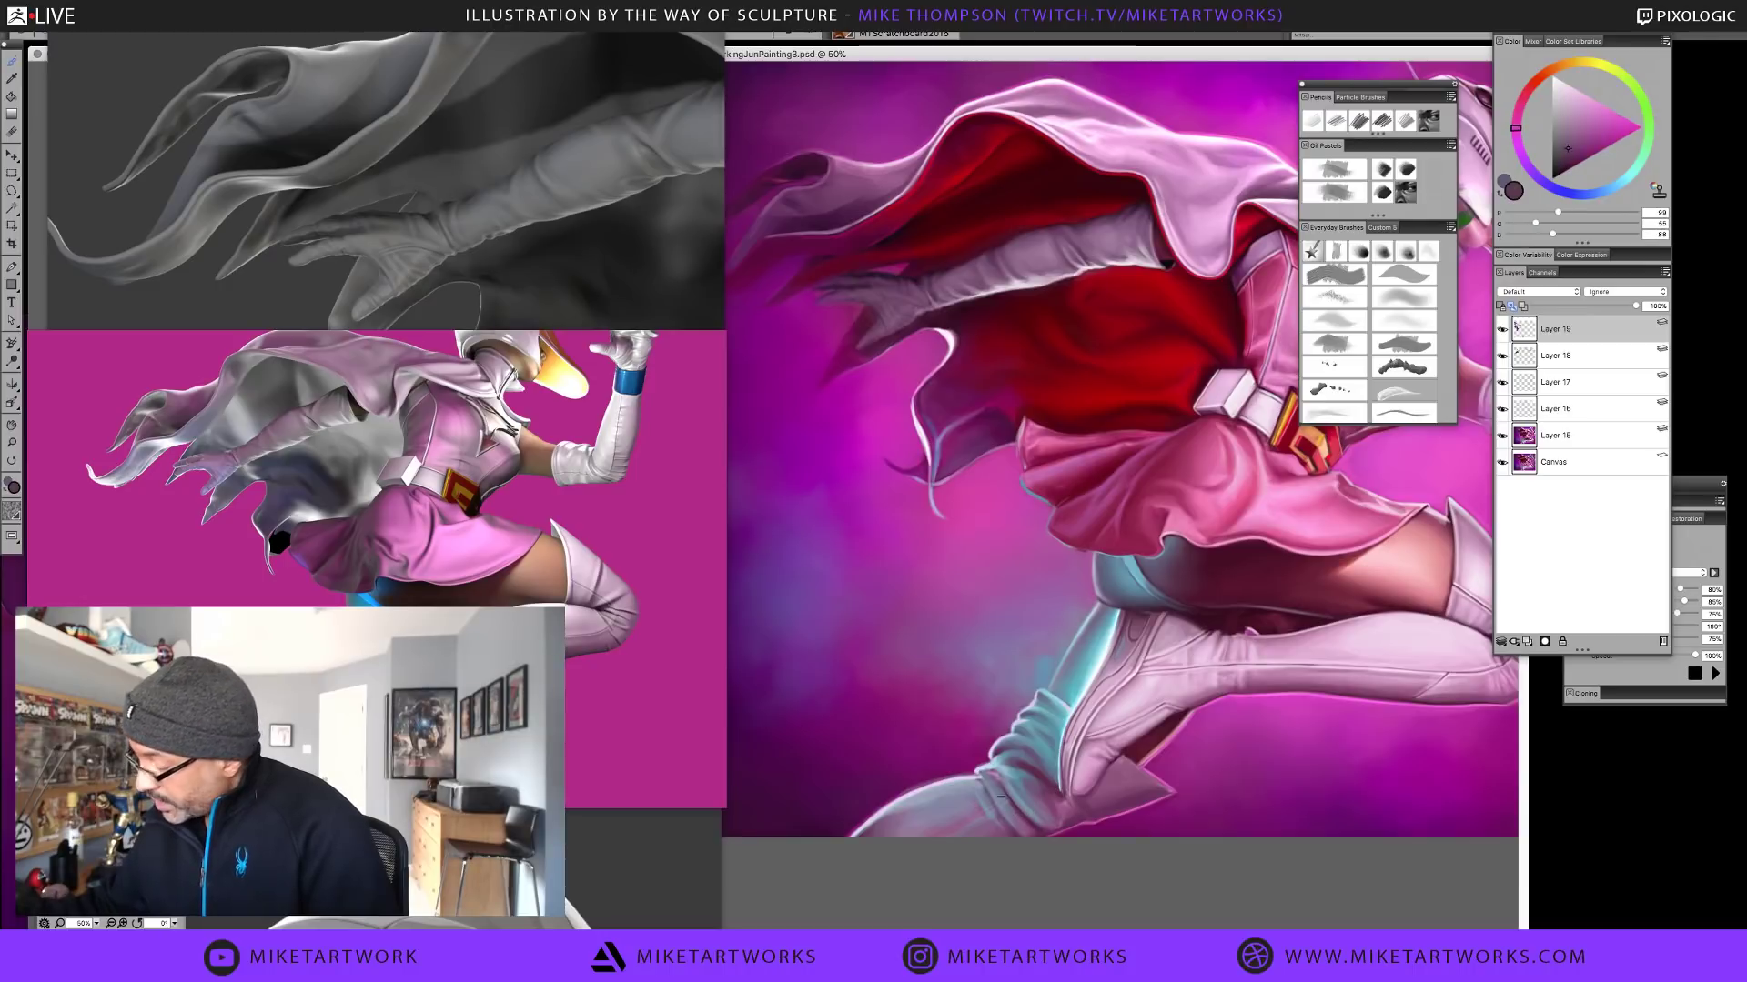
{"action": "left_click", "coordinate": [1033, 816], "text": "alt"}
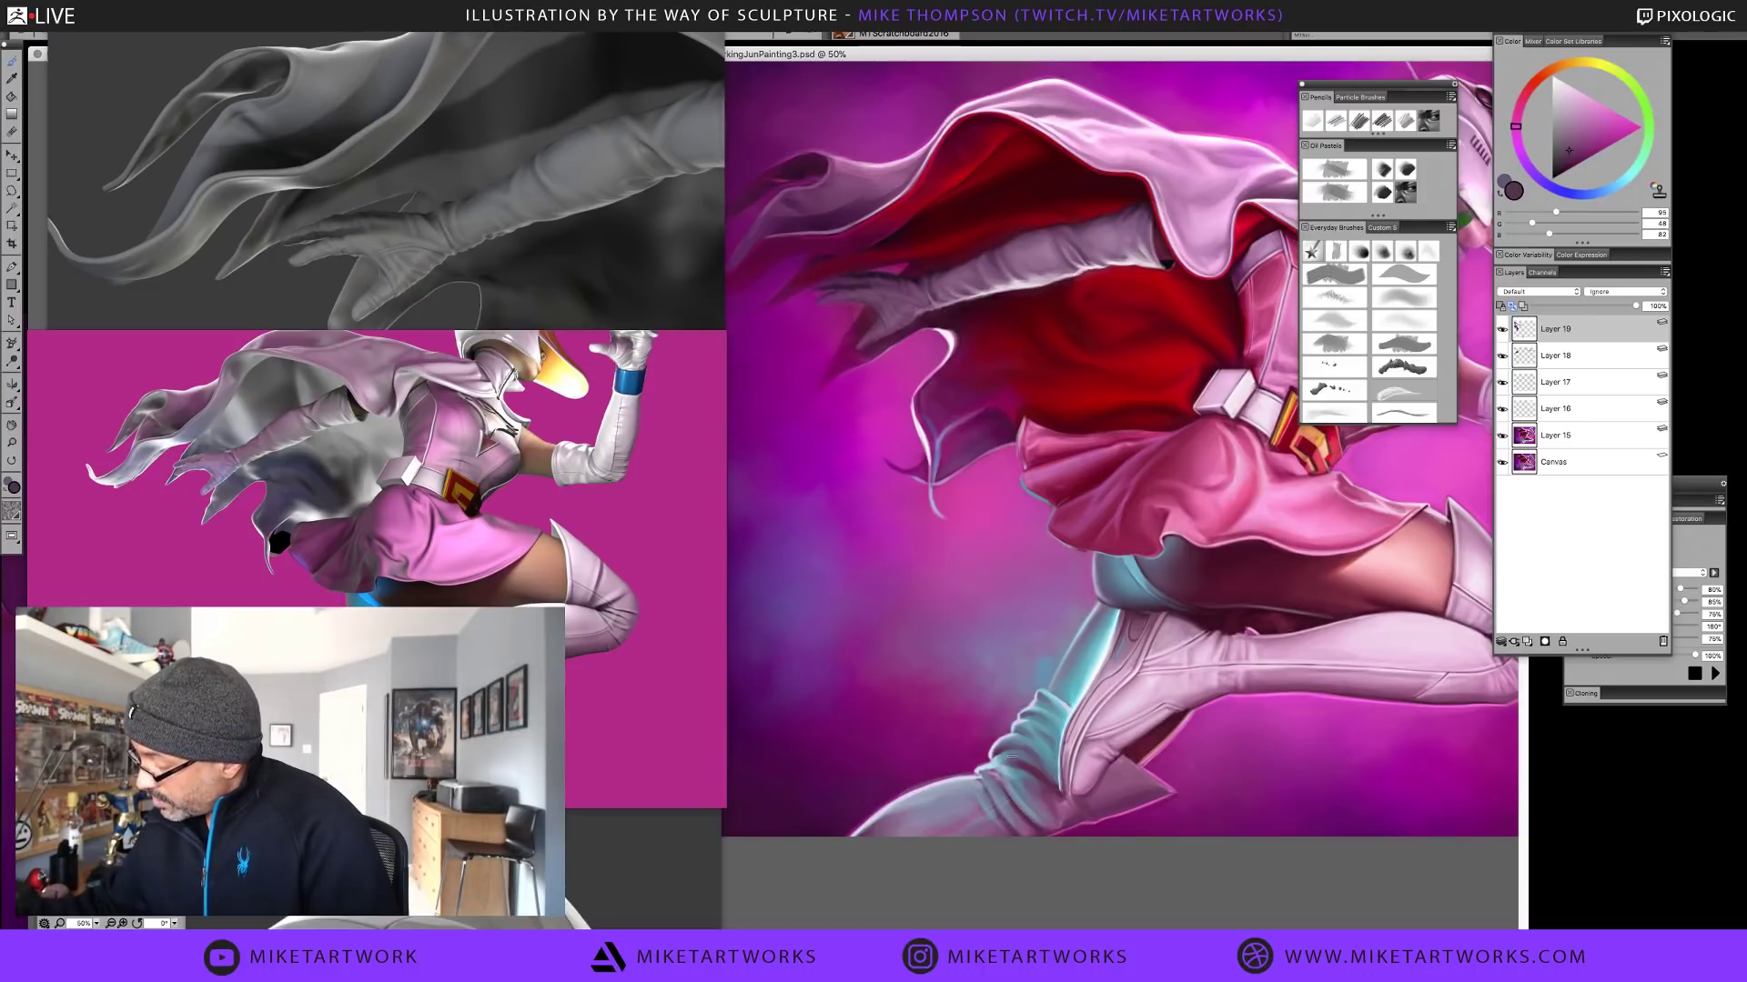
{"action": "left_click", "coordinate": [996, 823], "text": "alt"}
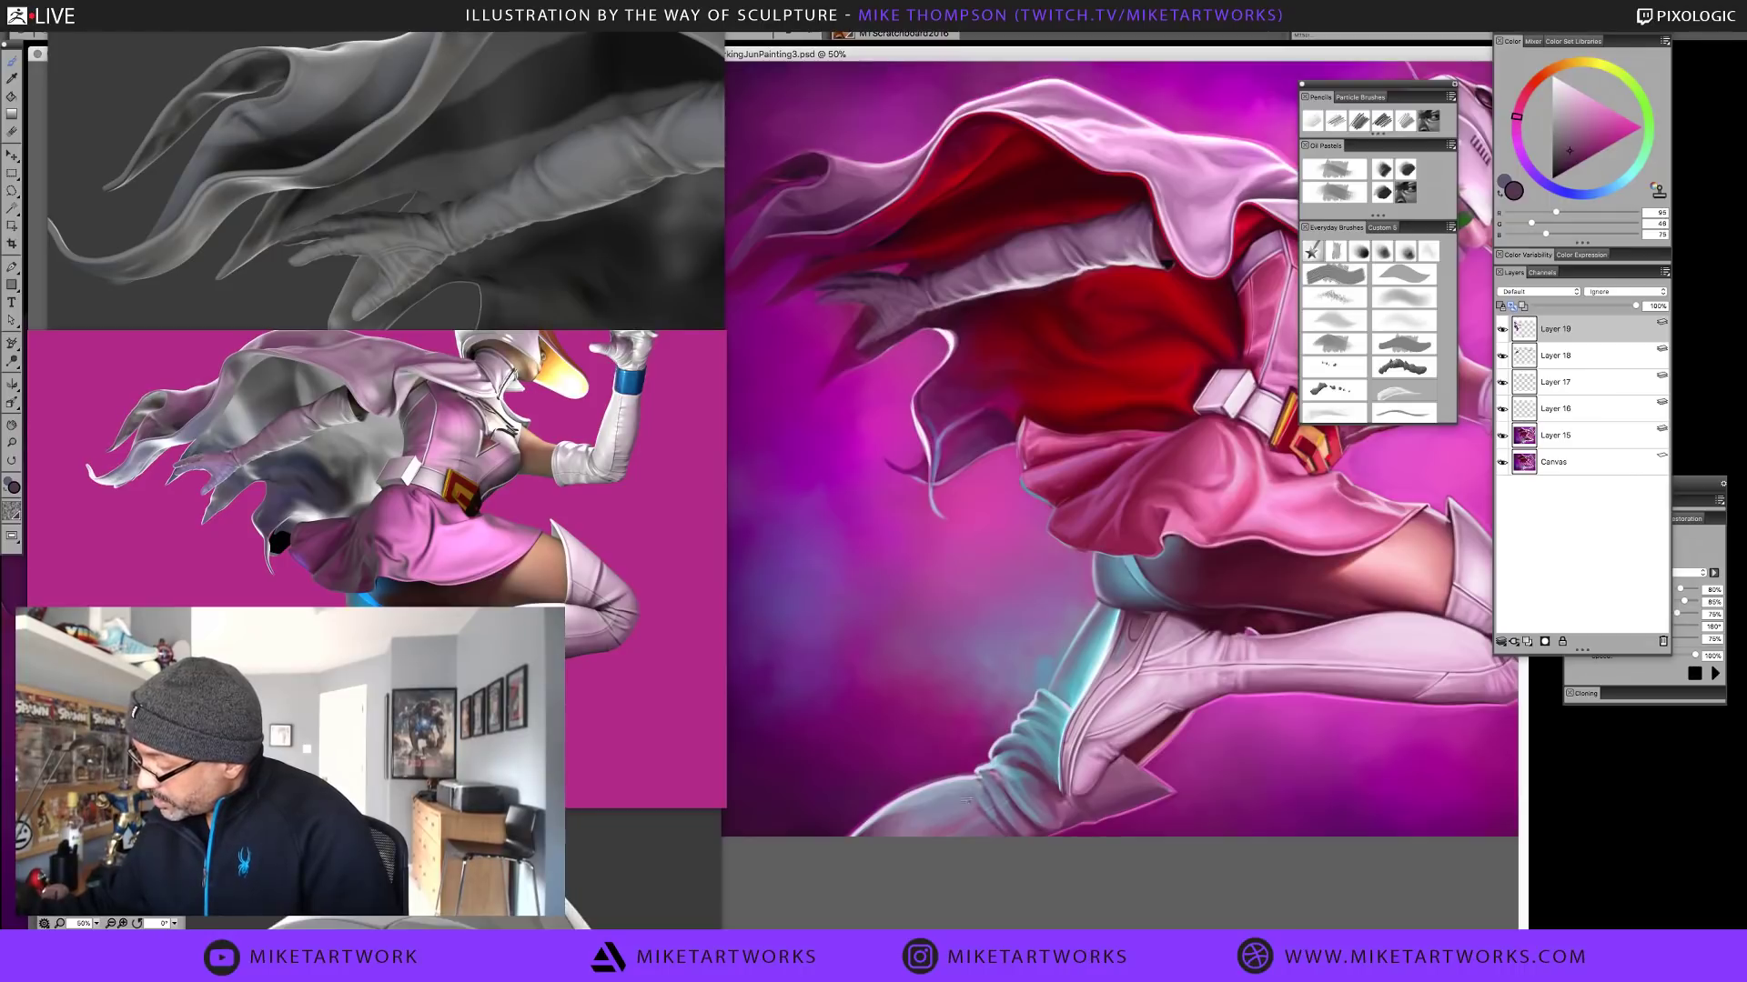
{"action": "left_click", "coordinate": [1003, 834], "text": "alt"}
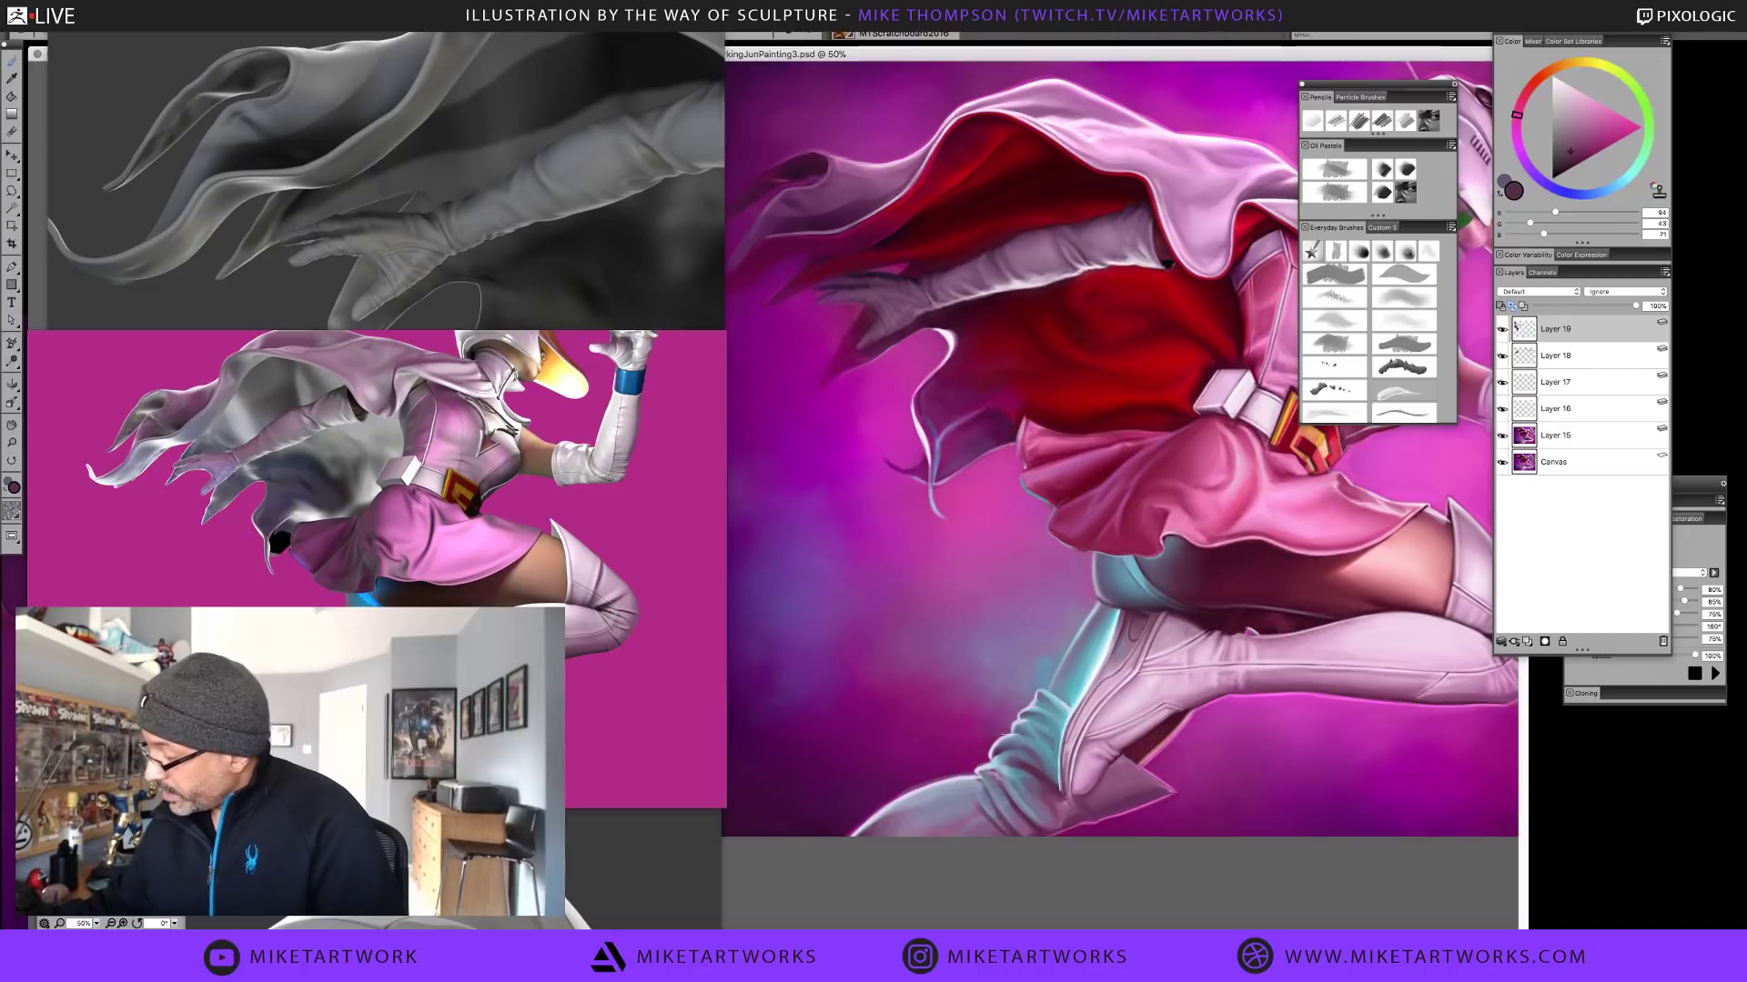
{"action": "left_click", "coordinate": [1001, 744], "text": "alt"}
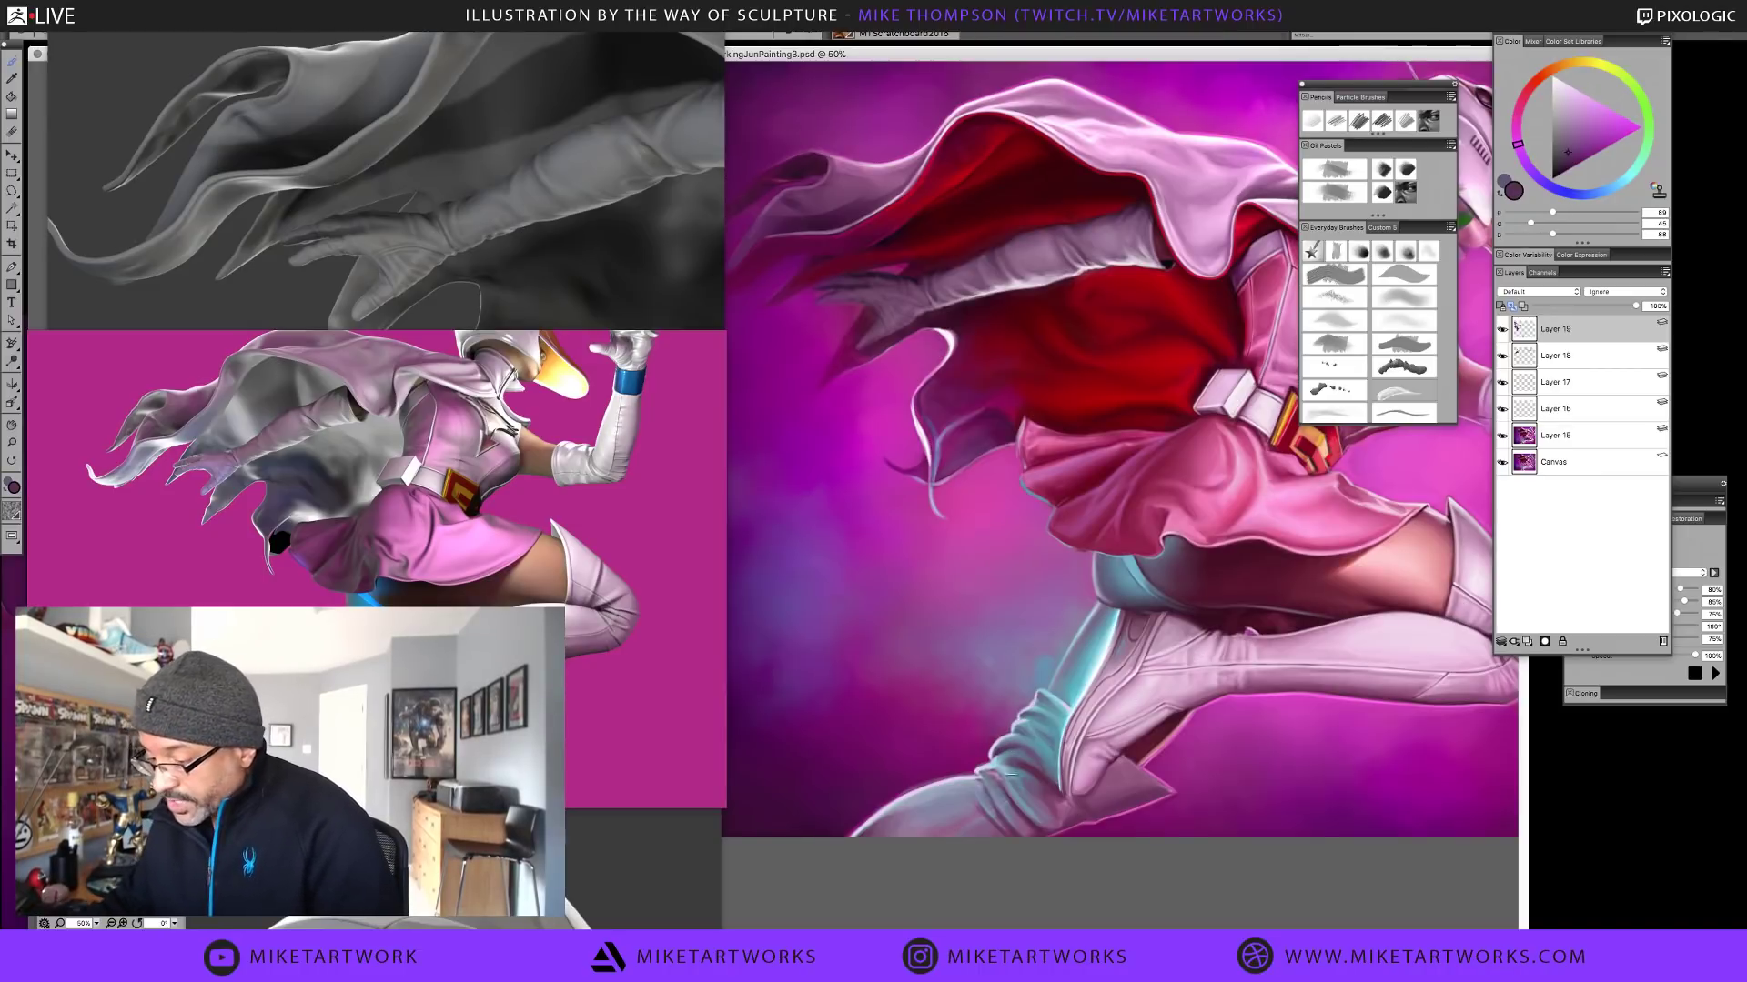
Blend the lower end of the blue-lit boot near the canvas edge with sampled muted violets
{"action": "left_click", "coordinate": [871, 832], "text": "alt"}
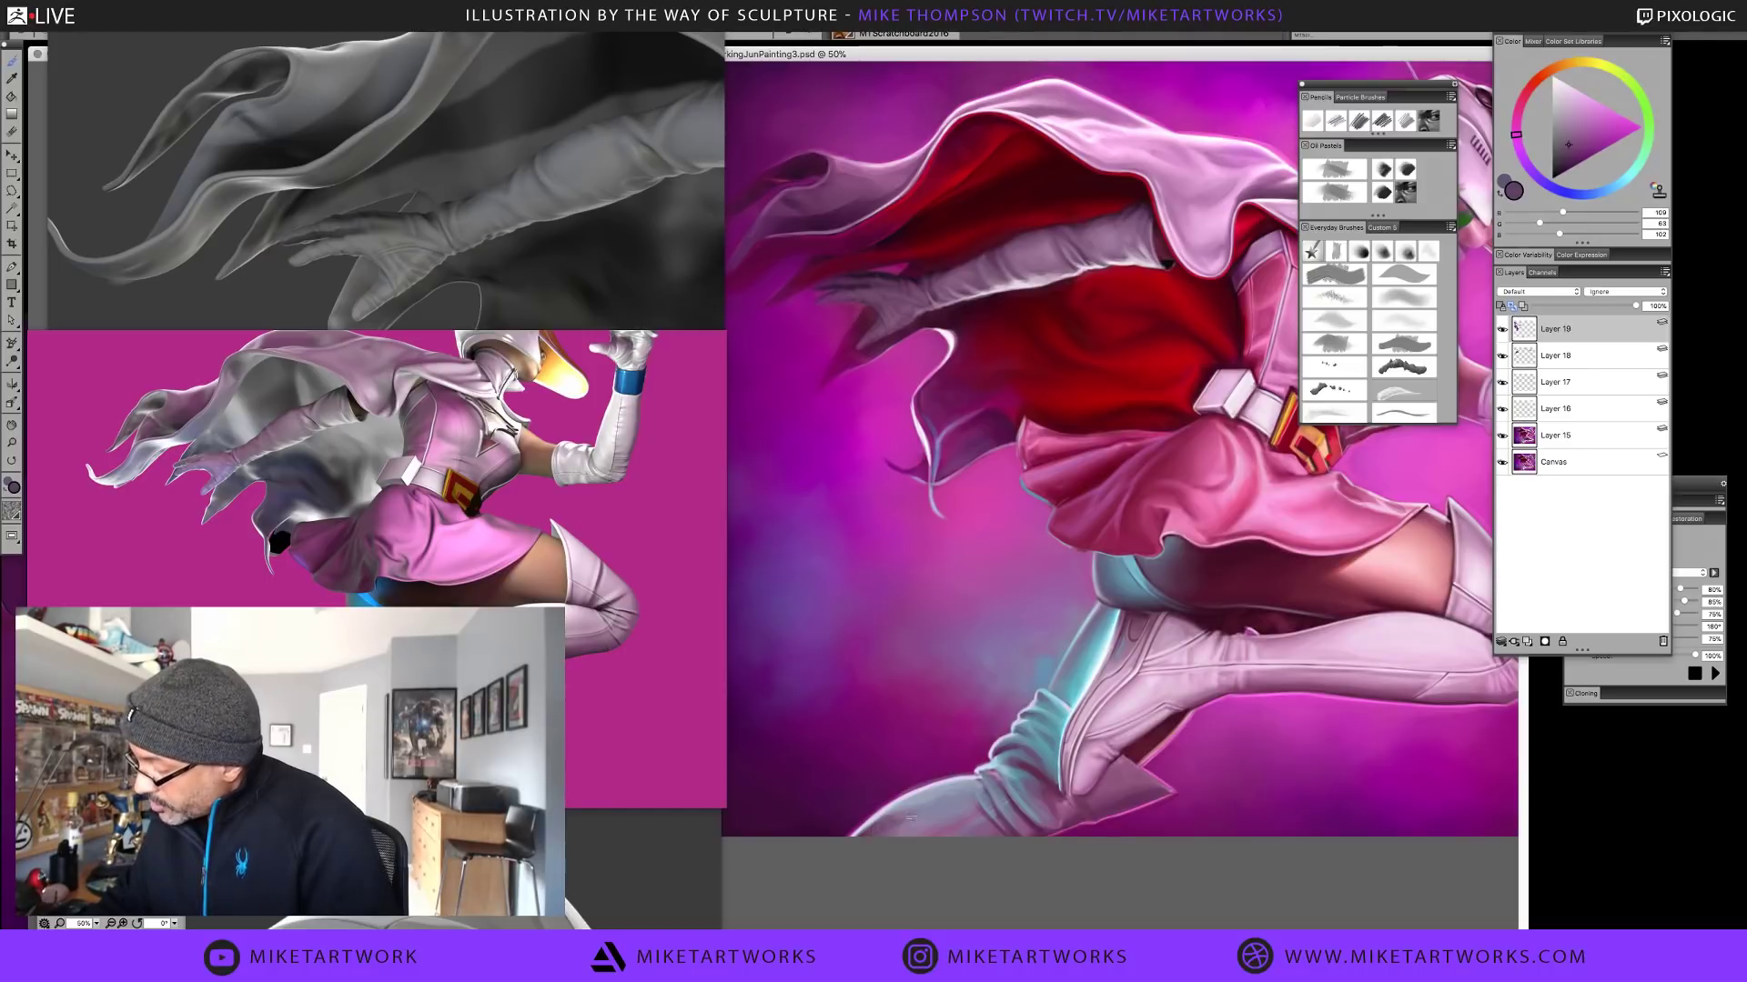
{"action": "left_click", "coordinate": [899, 814], "text": "alt"}
{"action": "left_click", "coordinate": [901, 830], "text": "alt"}
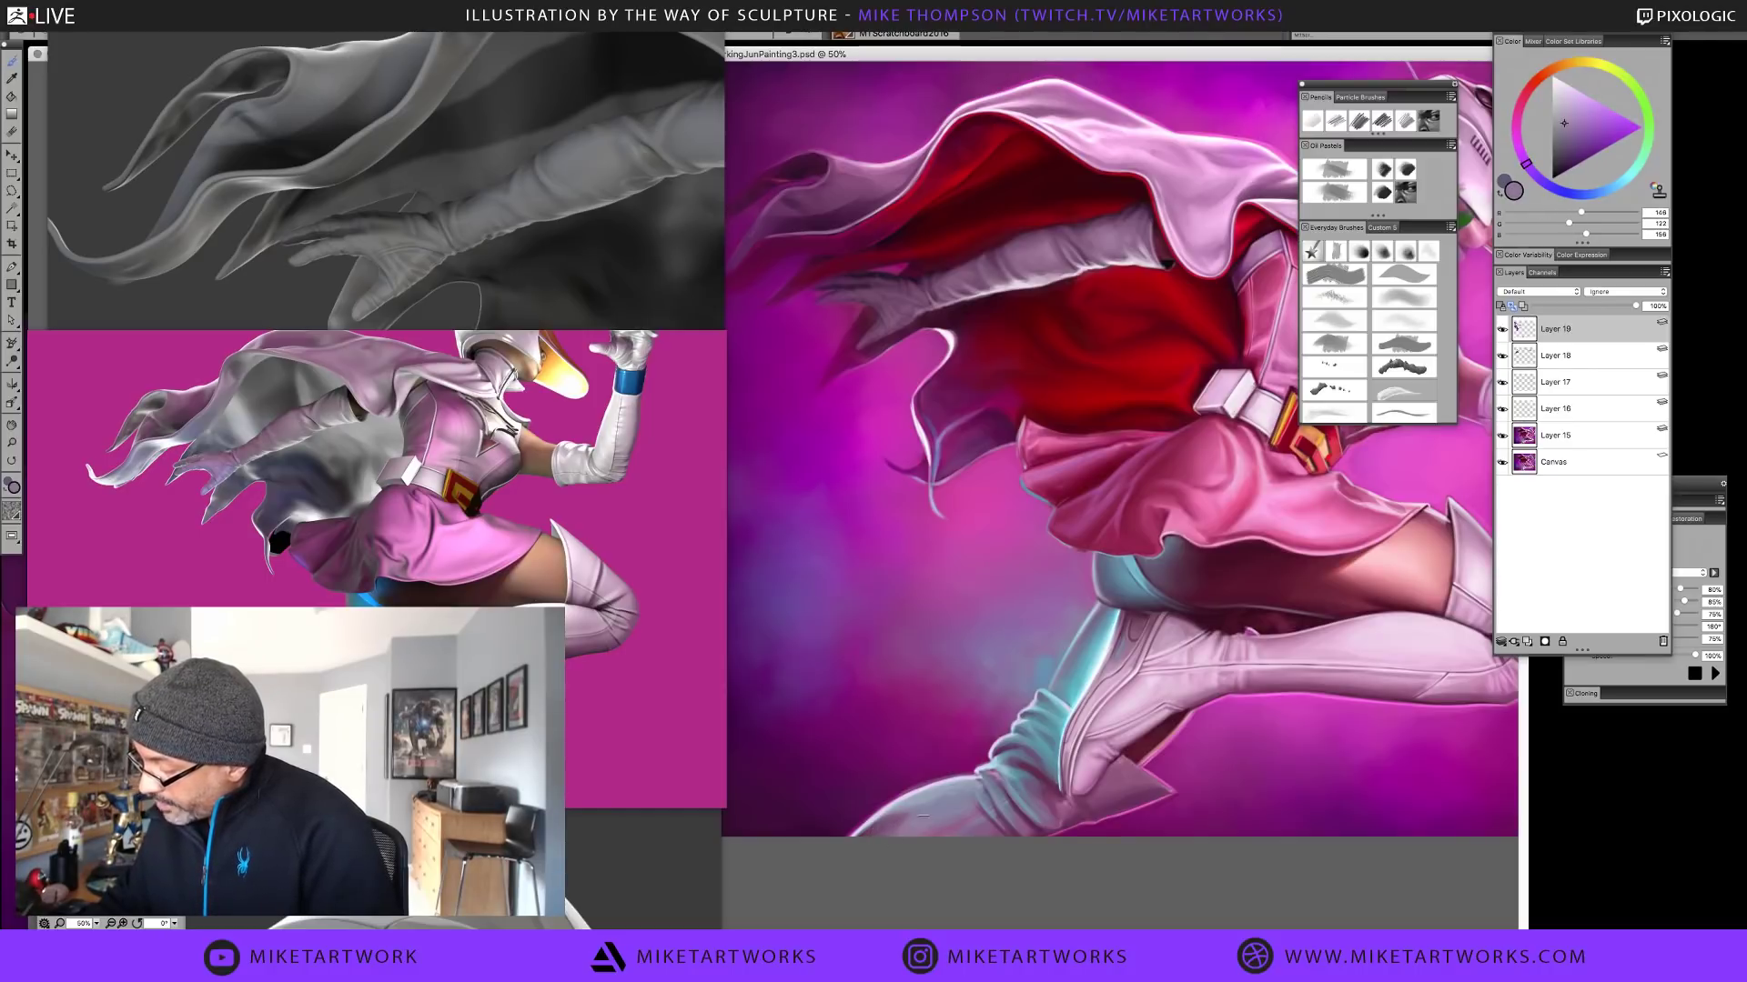
{"action": "left_click", "coordinate": [923, 811], "text": "alt"}
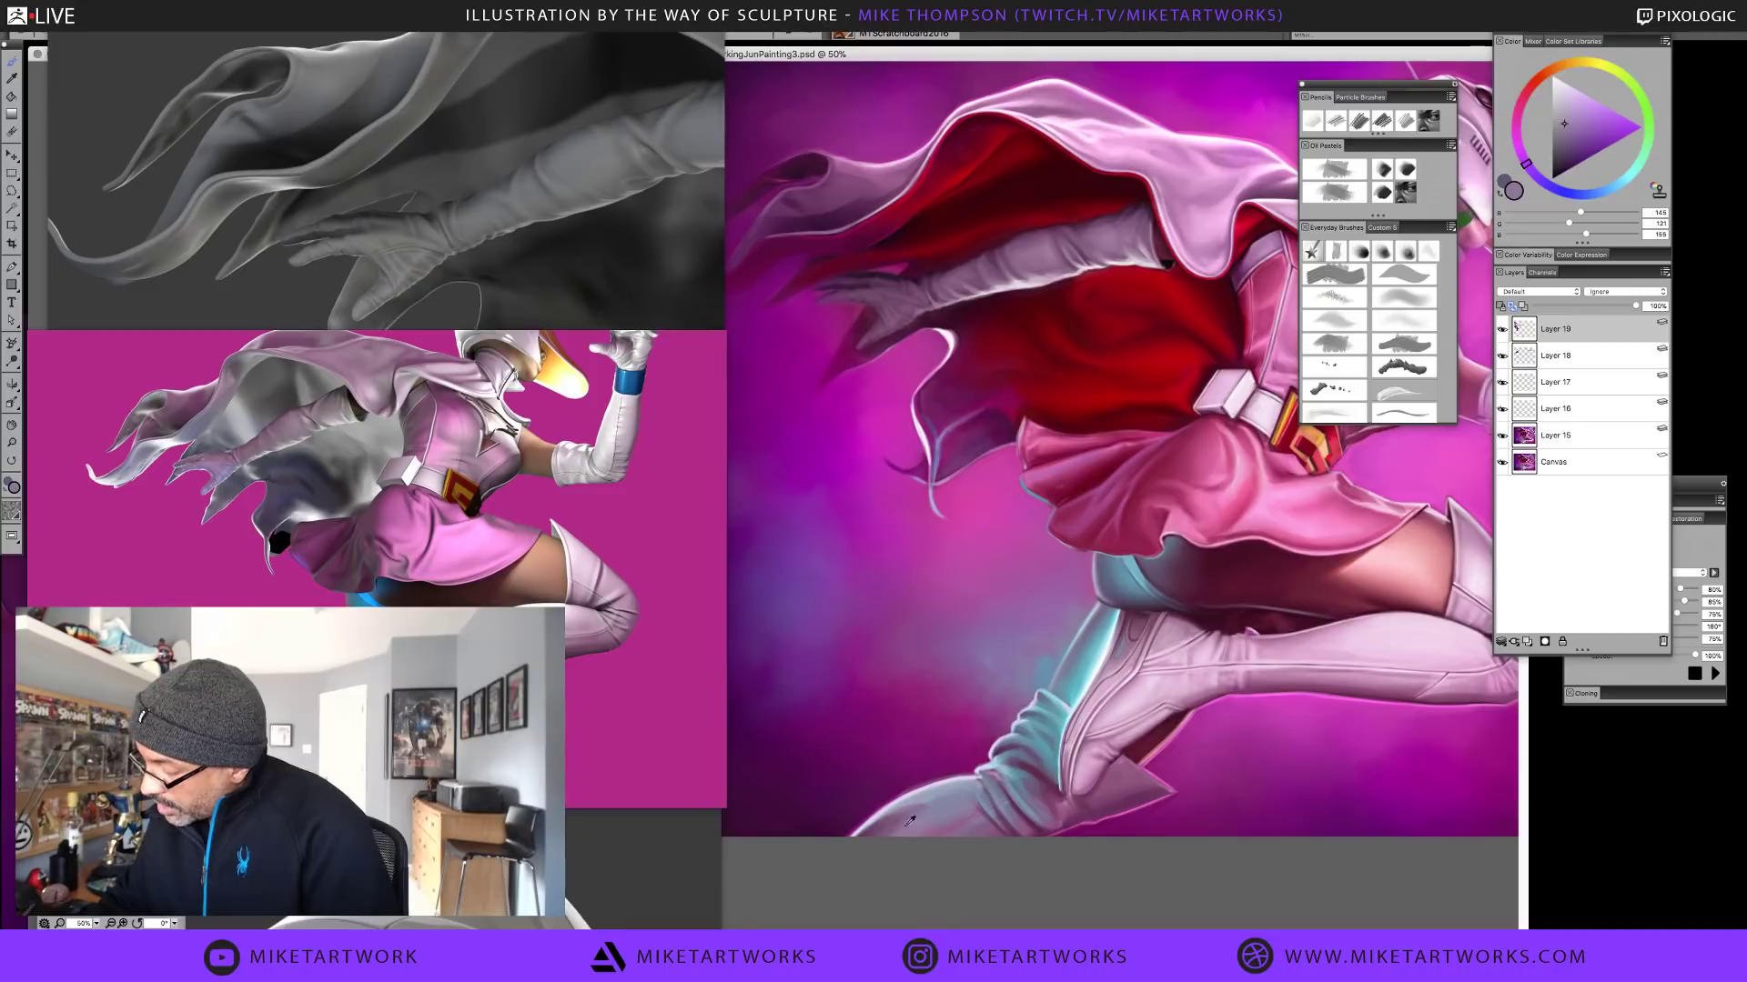
{"action": "left_click", "coordinate": [1032, 760], "text": "alt"}
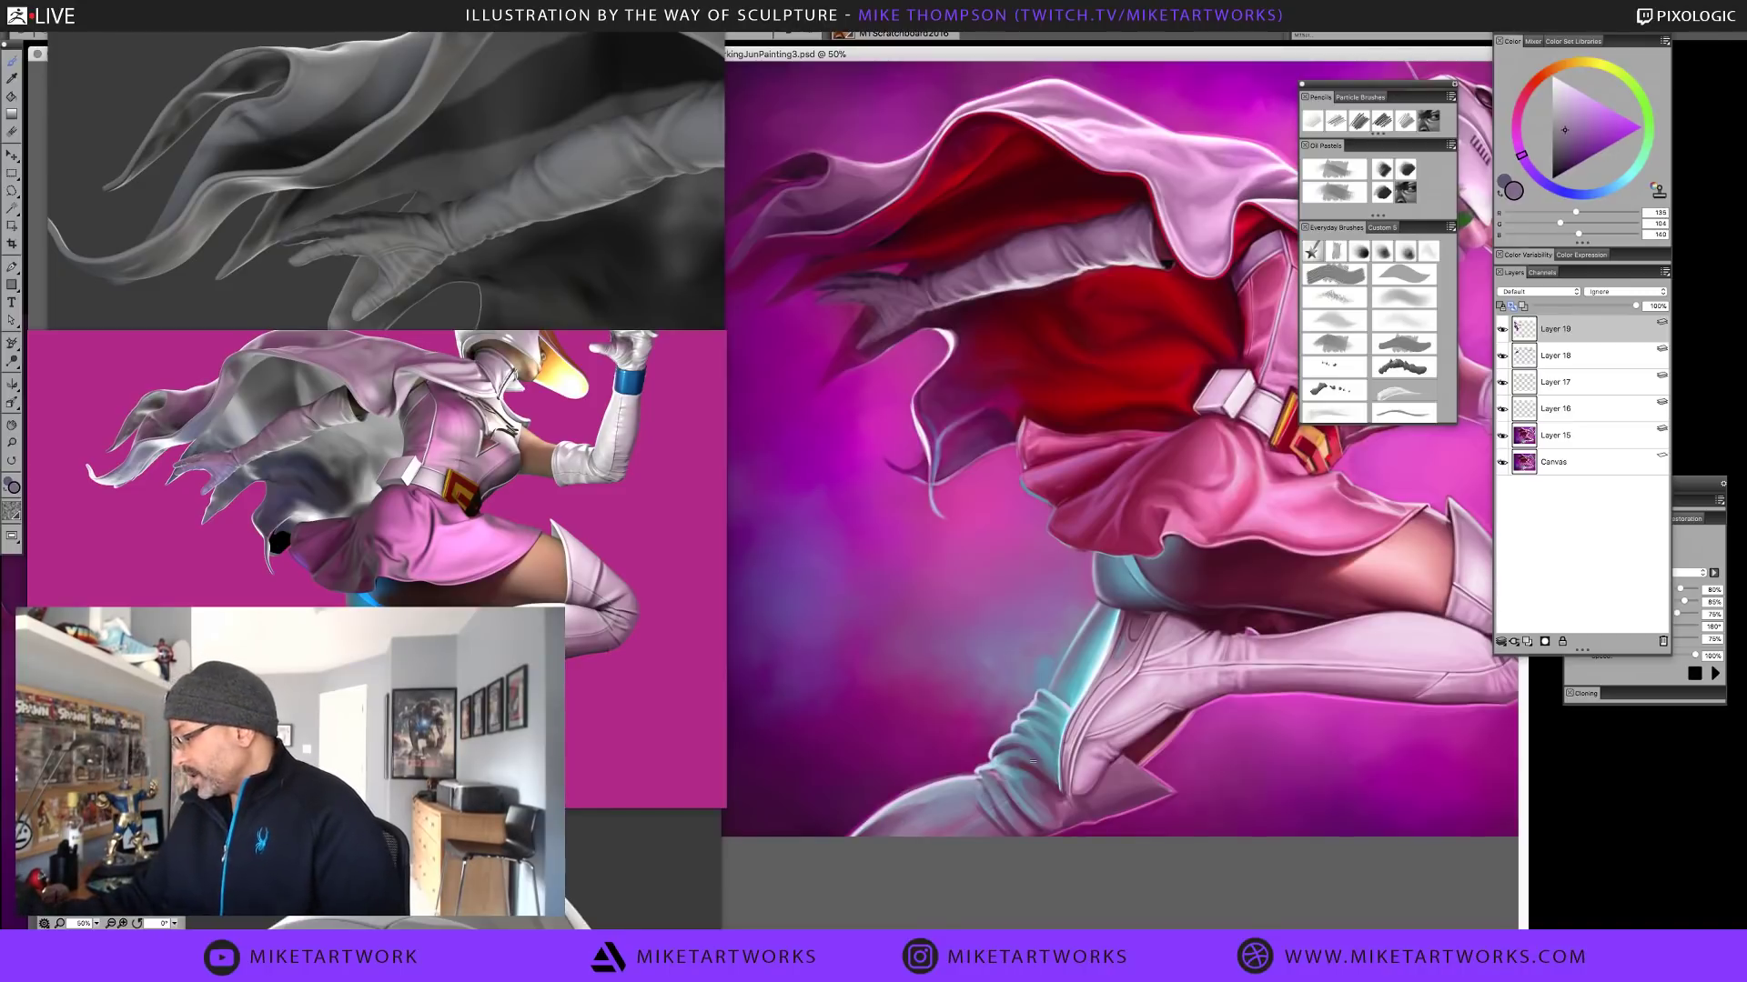
Touch up the lower blue-lit boot with sampled violets at a brush radius of 24, and switch to the second everyday brush
{"action": "key", "text": "bracketleft"}
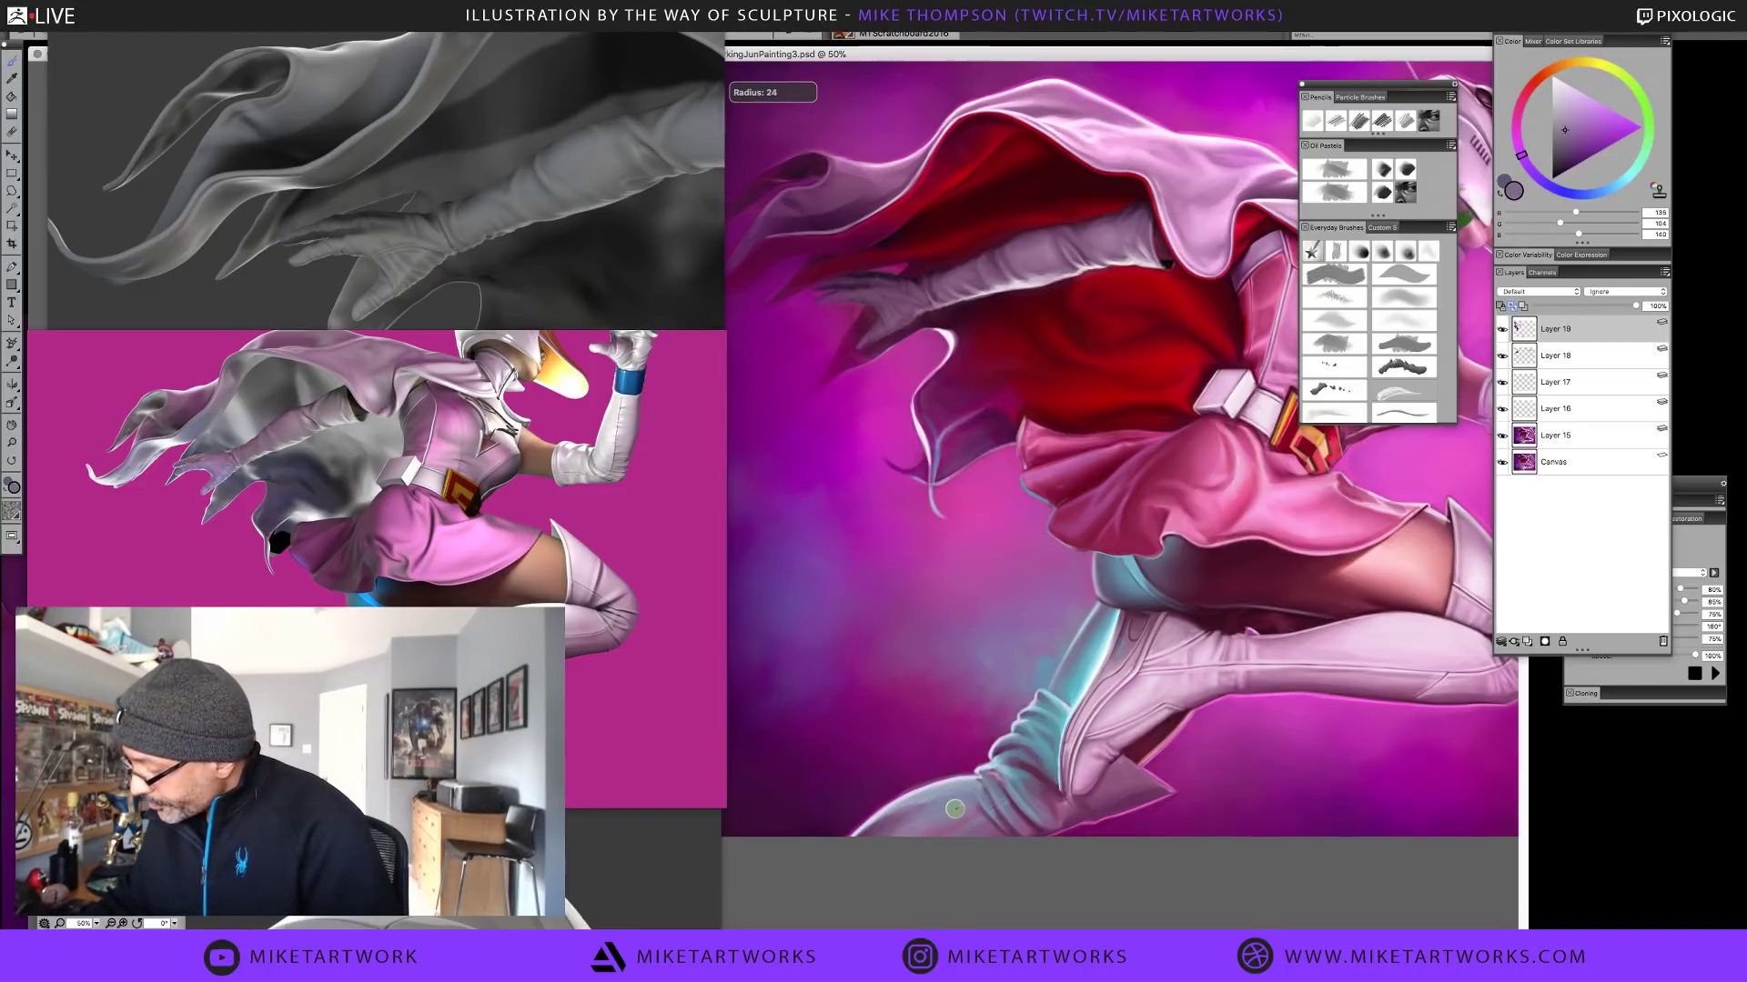
{"action": "left_click", "coordinate": [937, 817], "text": "alt"}
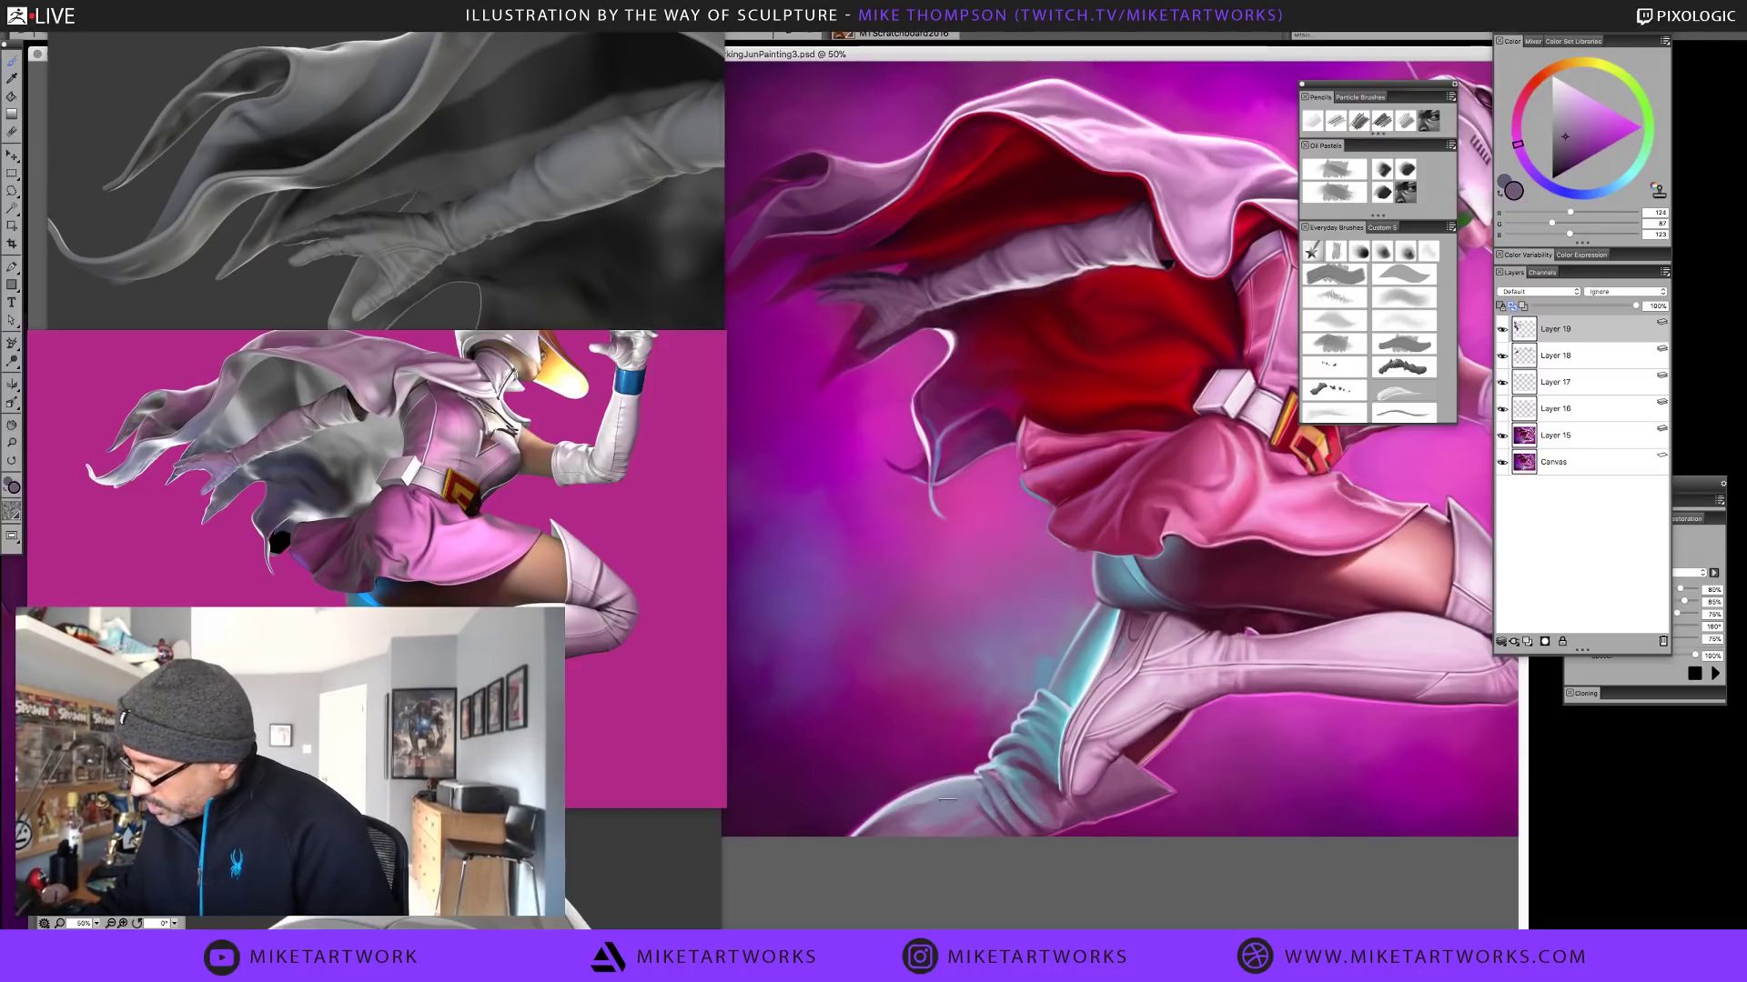
{"action": "left_click", "coordinate": [937, 800], "text": "alt"}
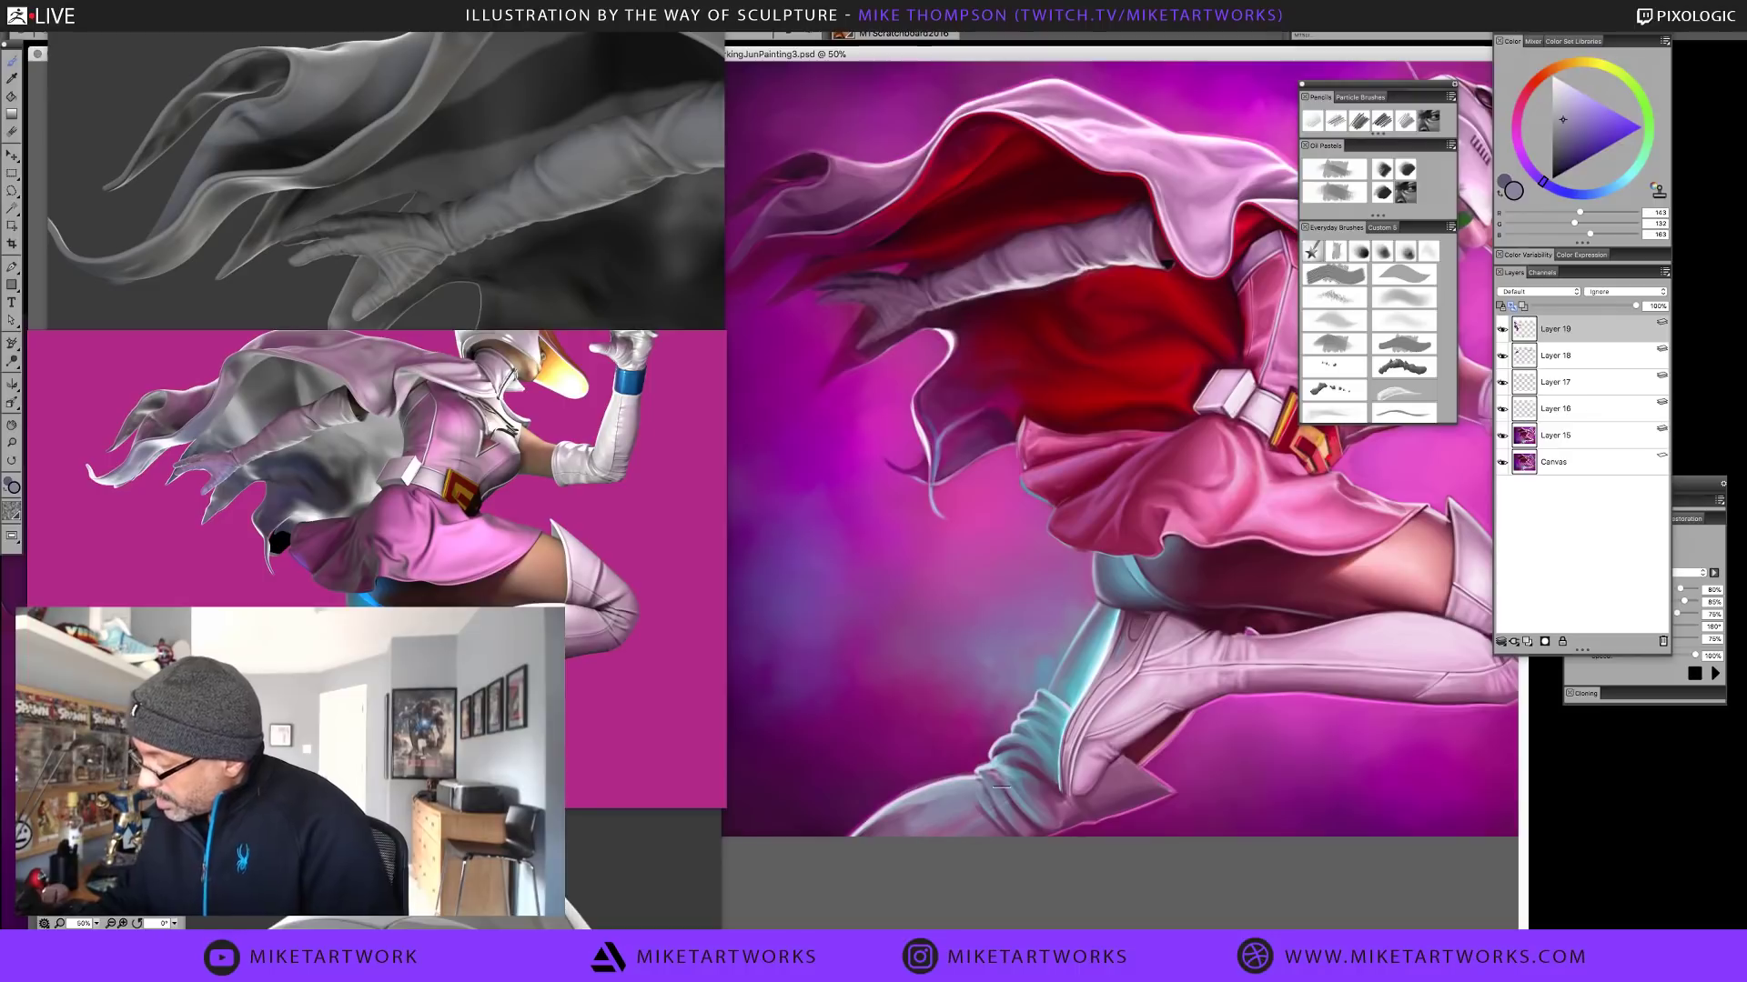
{"action": "left_click", "coordinate": [1357, 187]}
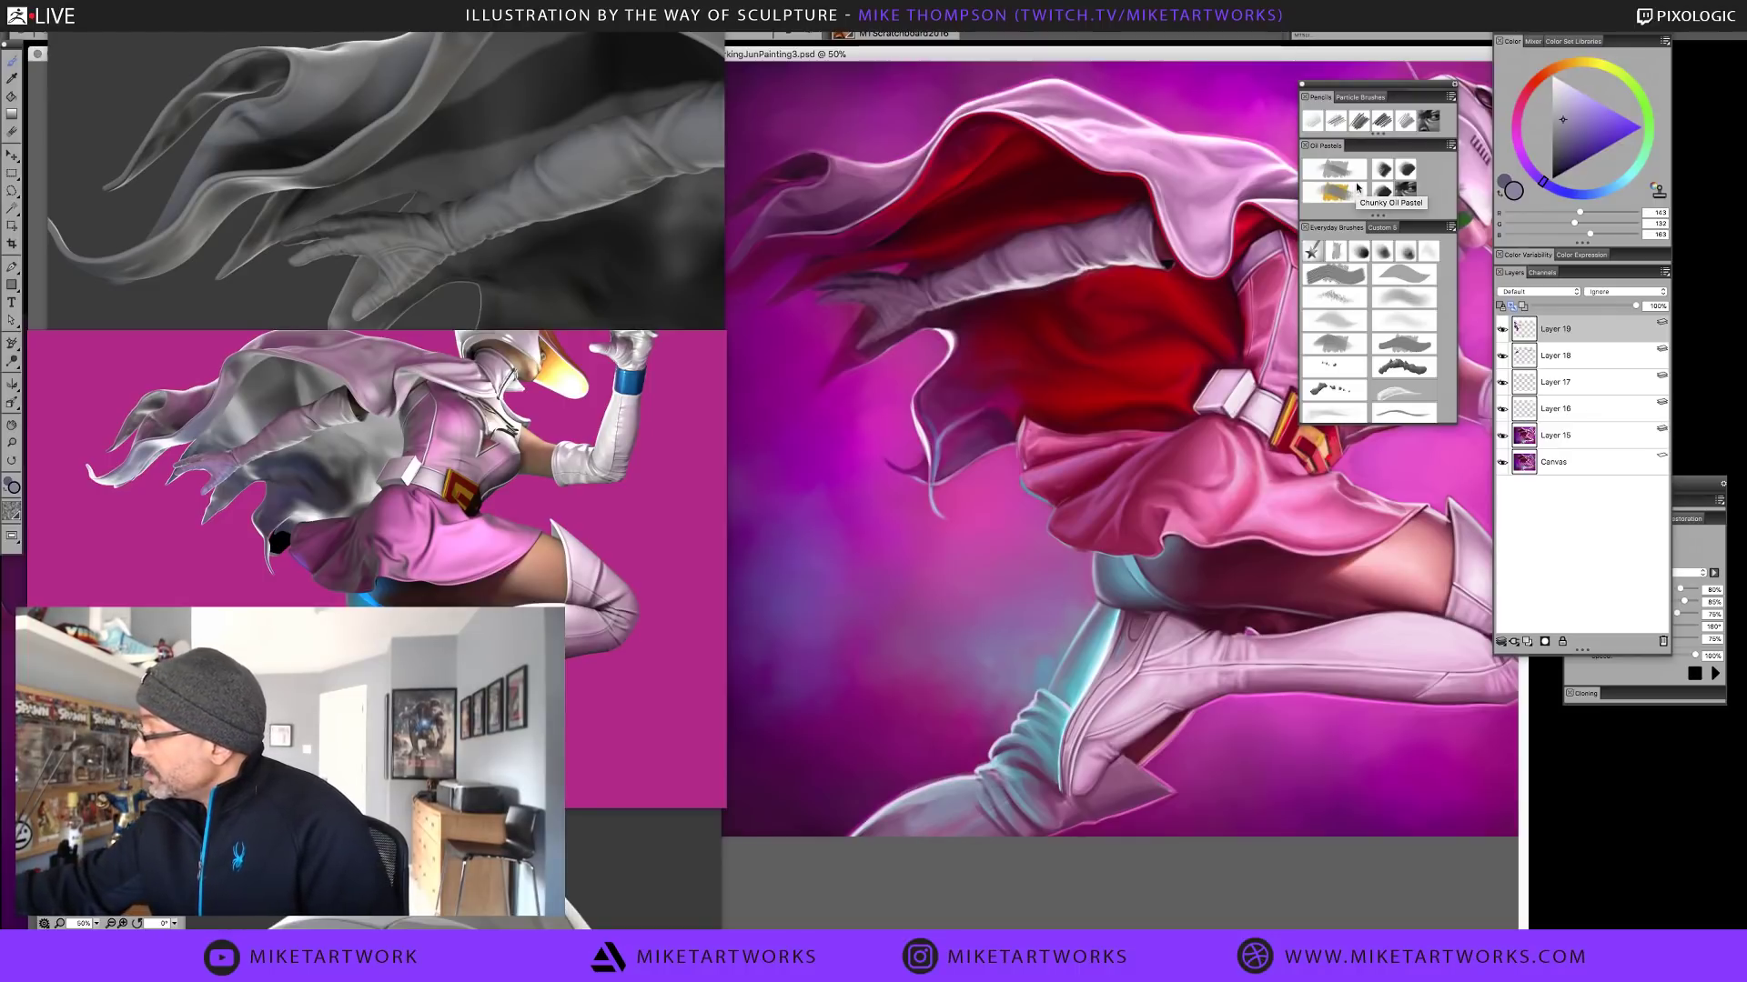
{"action": "left_click", "coordinate": [1335, 252]}
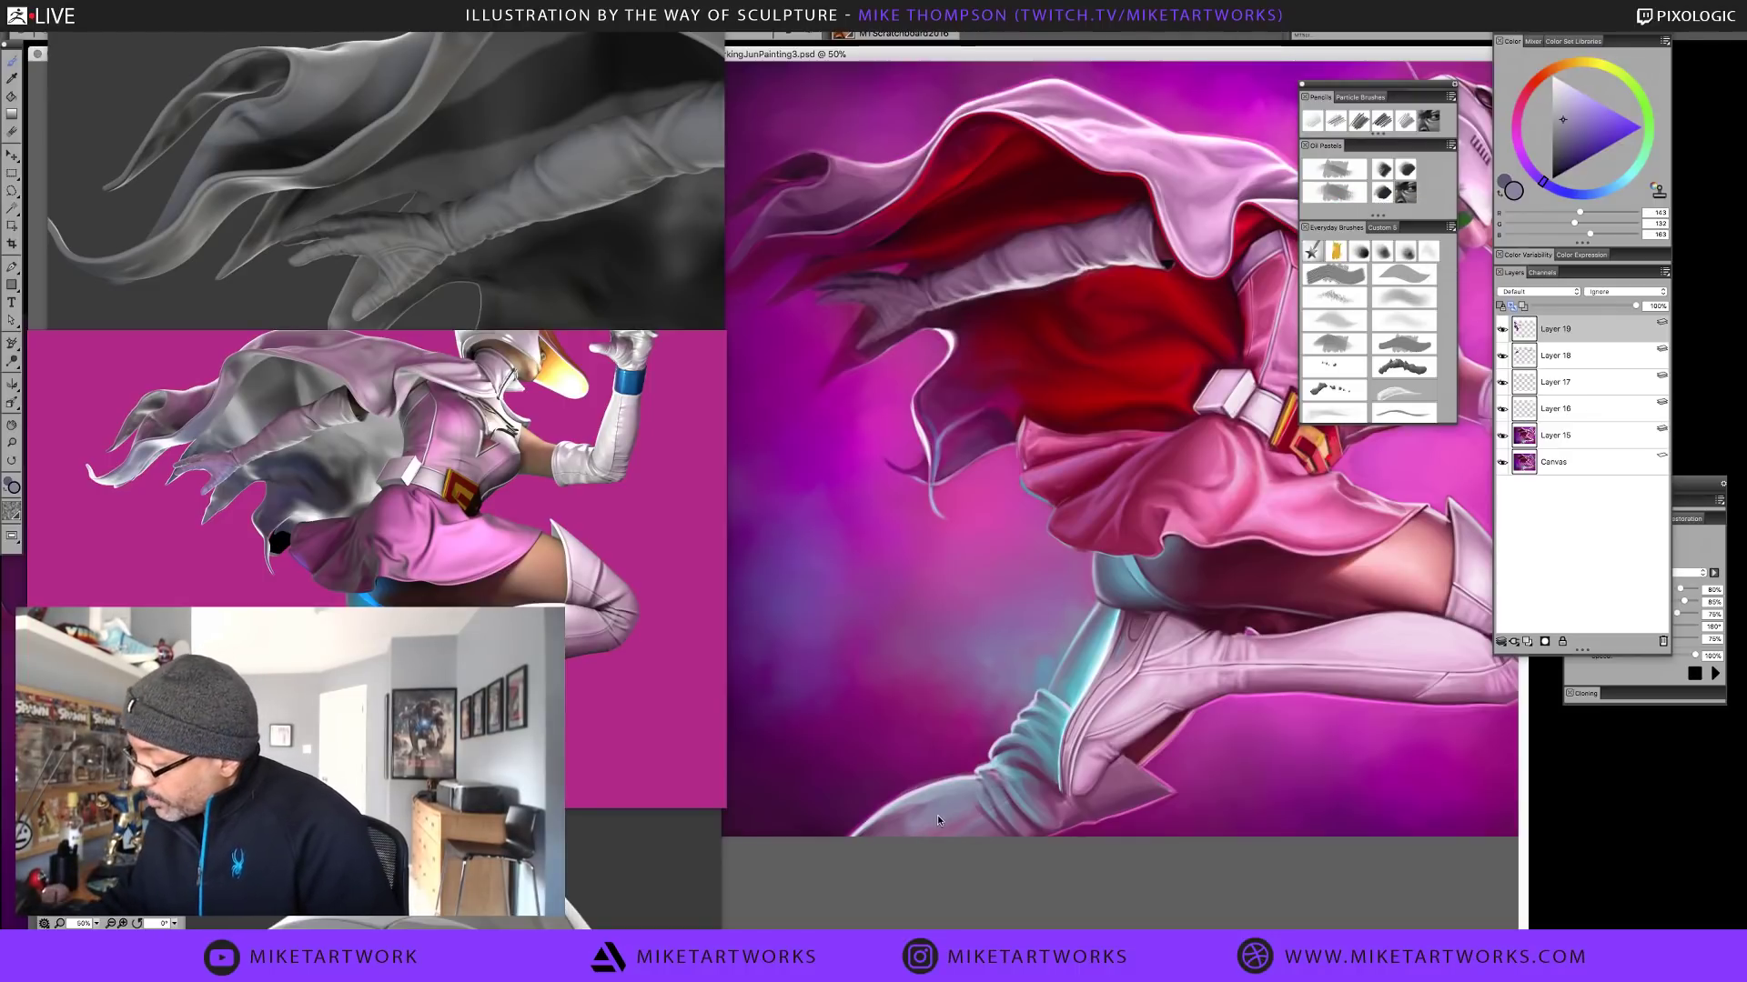
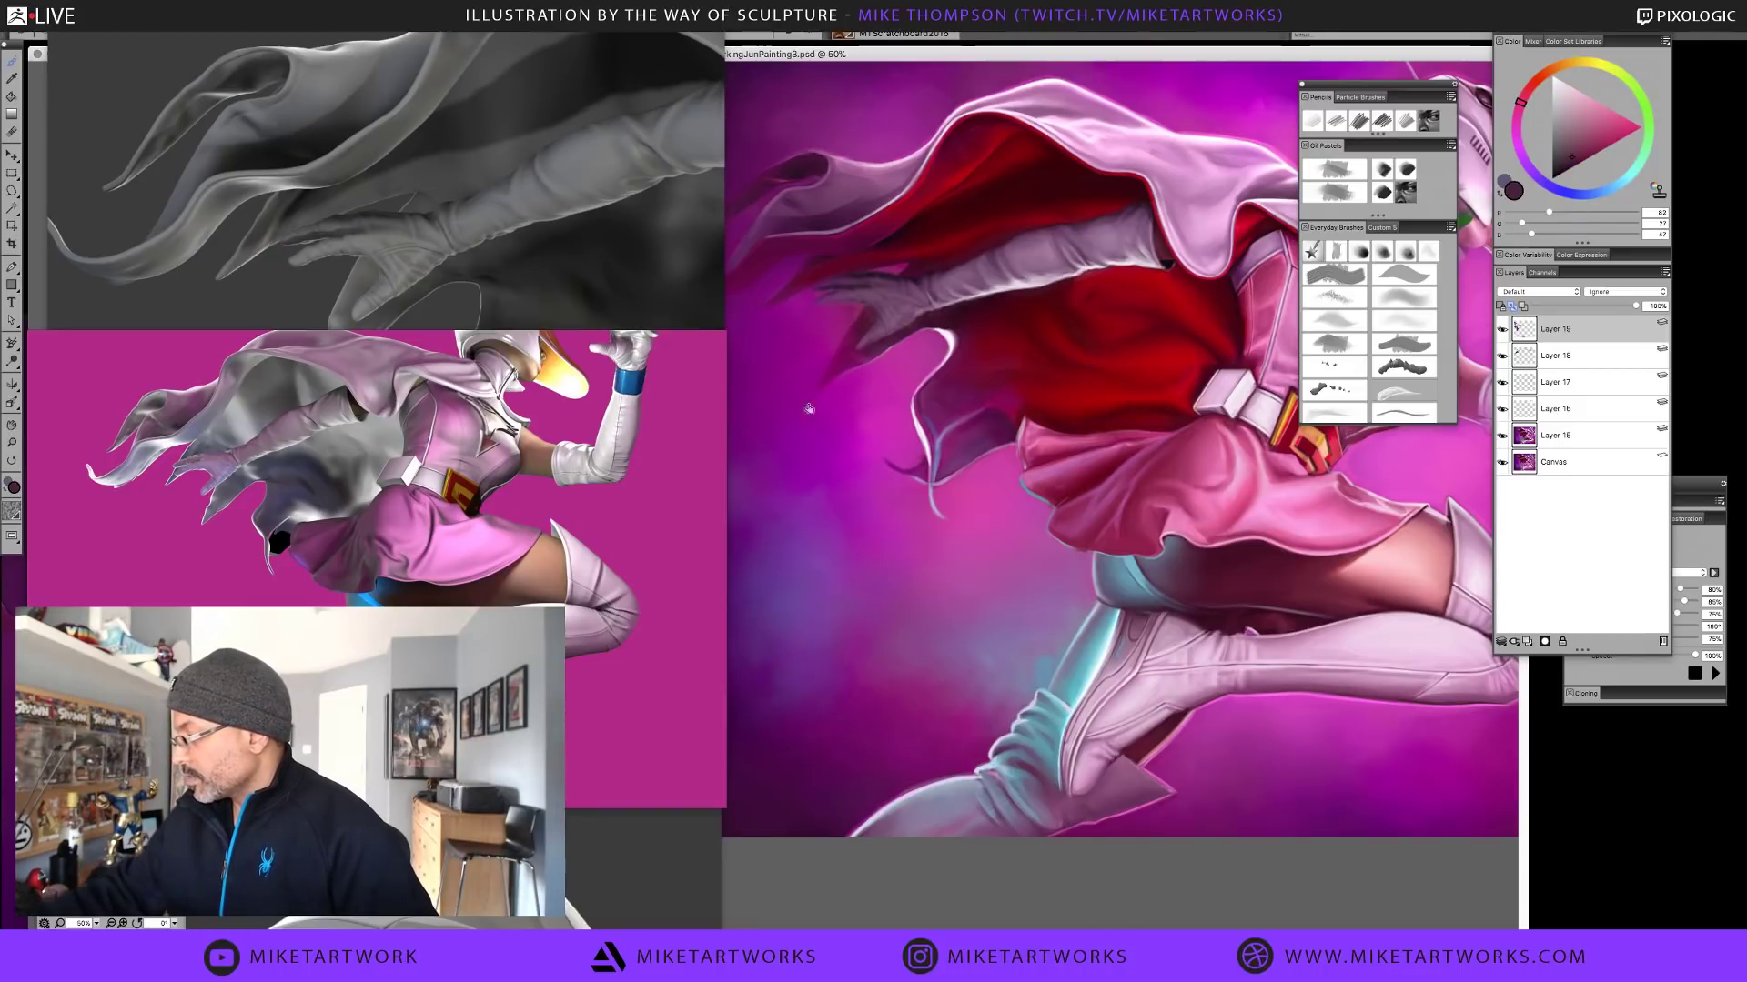
Touch up the outer edge of the pink boot's pointed cuff with a sampled dark maroon
{"action": "left_click_drag", "start_coordinate": [810, 408], "coordinate": [877, 866]}
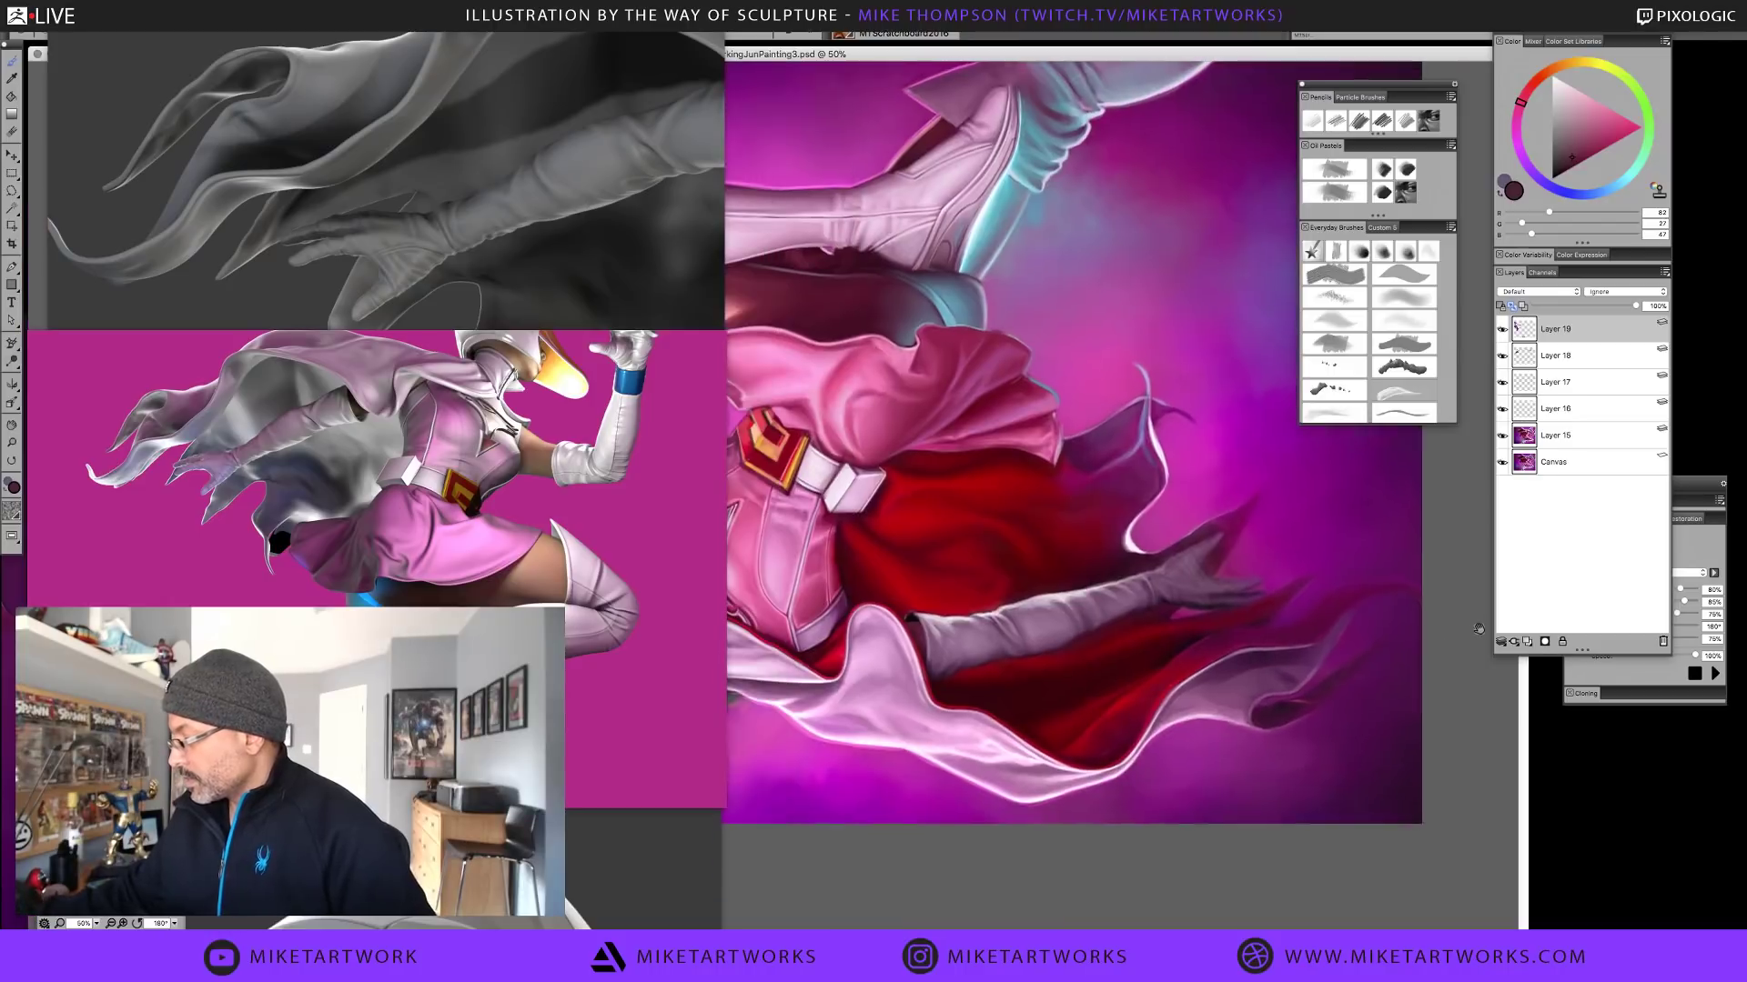
{"action": "left_click_drag", "start_coordinate": [1183, 692], "coordinate": [1194, 857]}
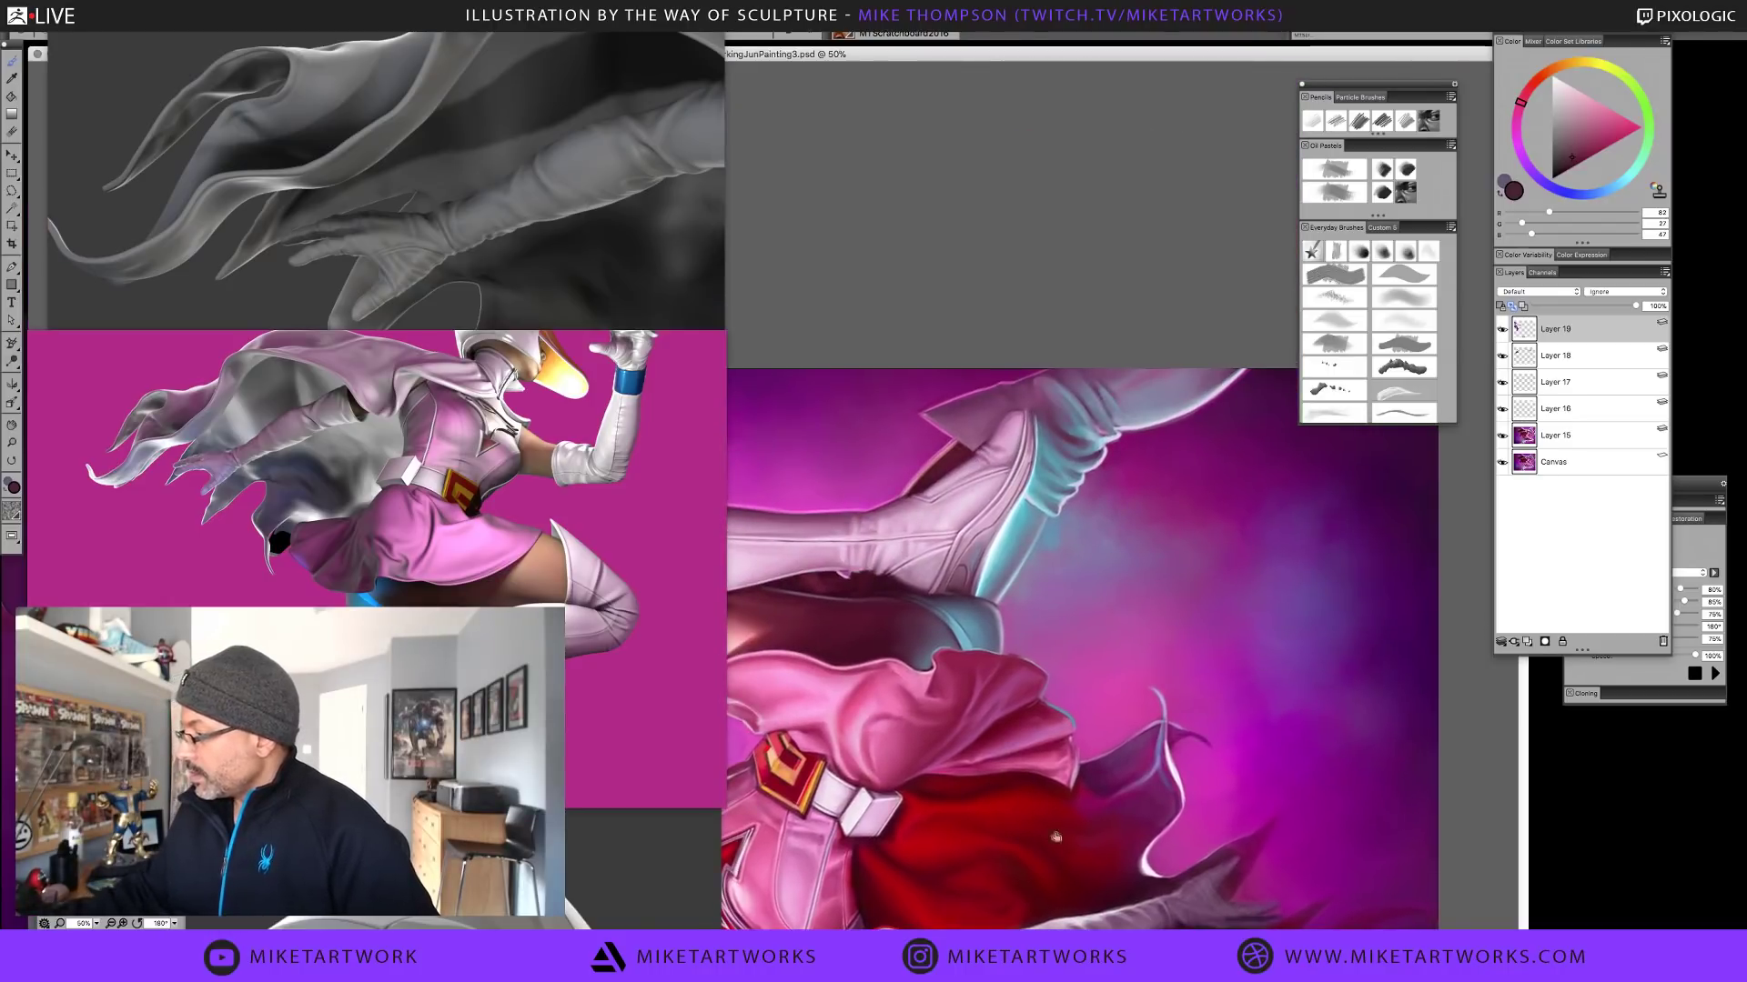
{"action": "left_click_drag", "start_coordinate": [1056, 837], "coordinate": [1195, 764]}
{"action": "left_click_drag", "start_coordinate": [934, 664], "coordinate": [1144, 554]}
{"action": "left_click_drag", "start_coordinate": [1150, 725], "coordinate": [1092, 828]}
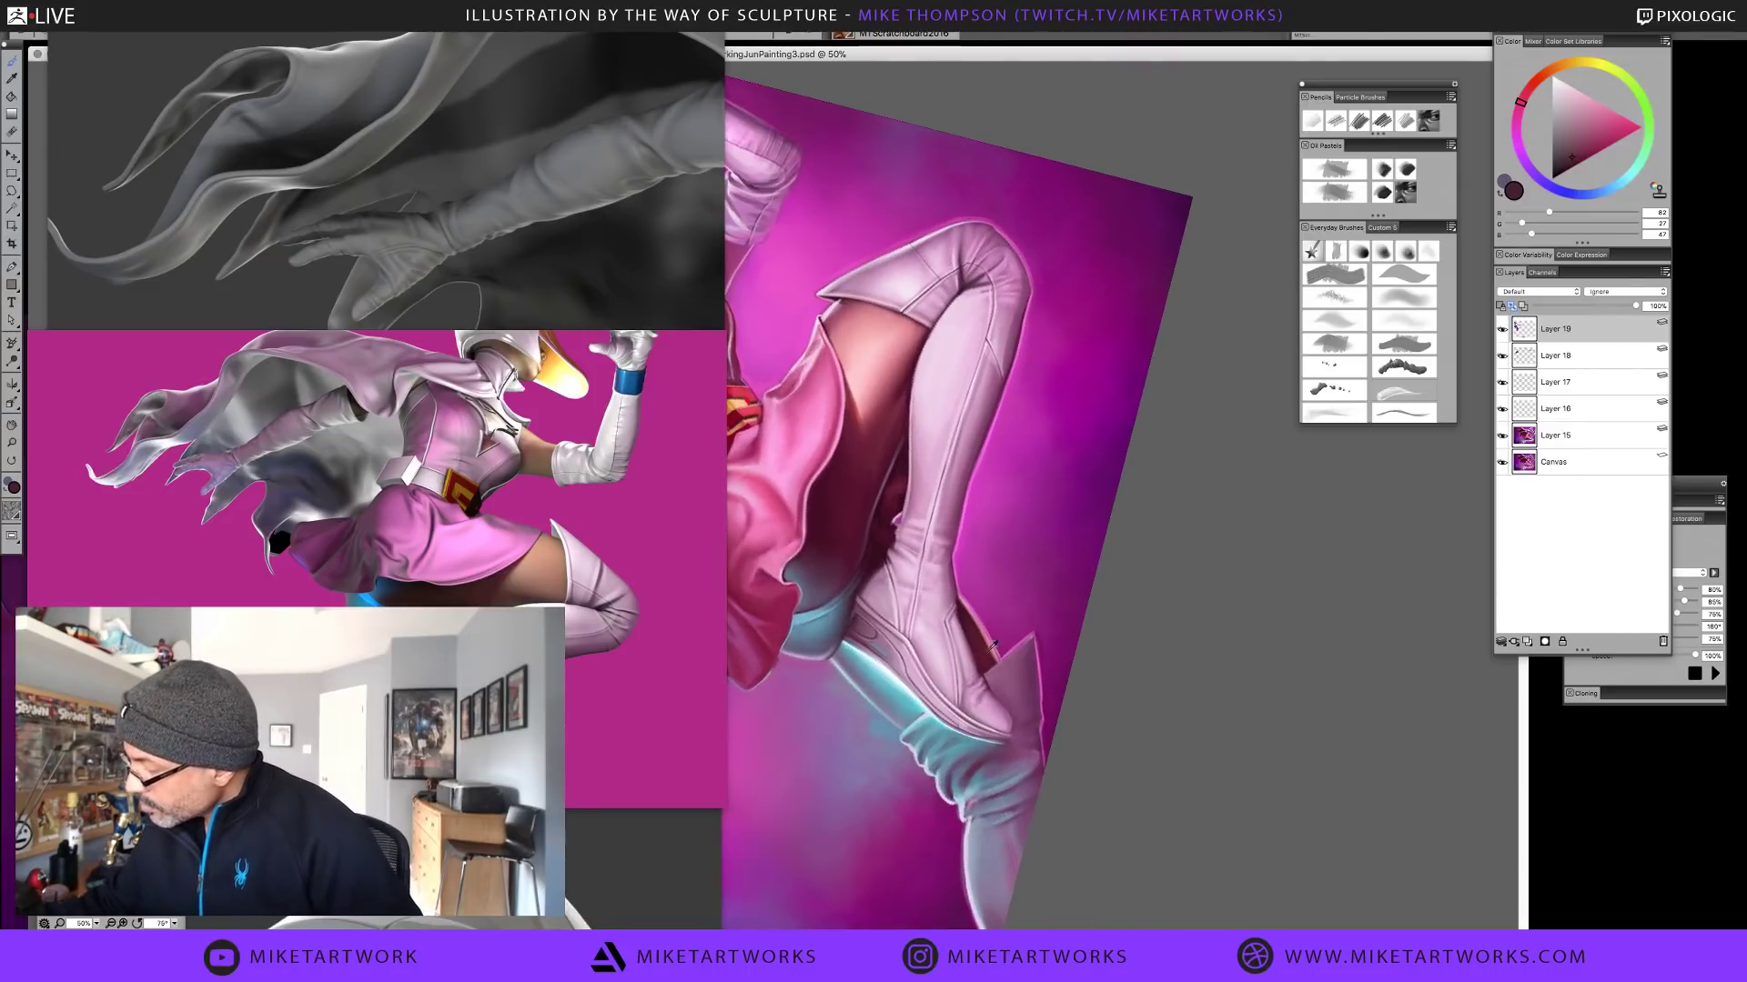
{"action": "left_click", "coordinate": [1035, 625], "text": "alt"}
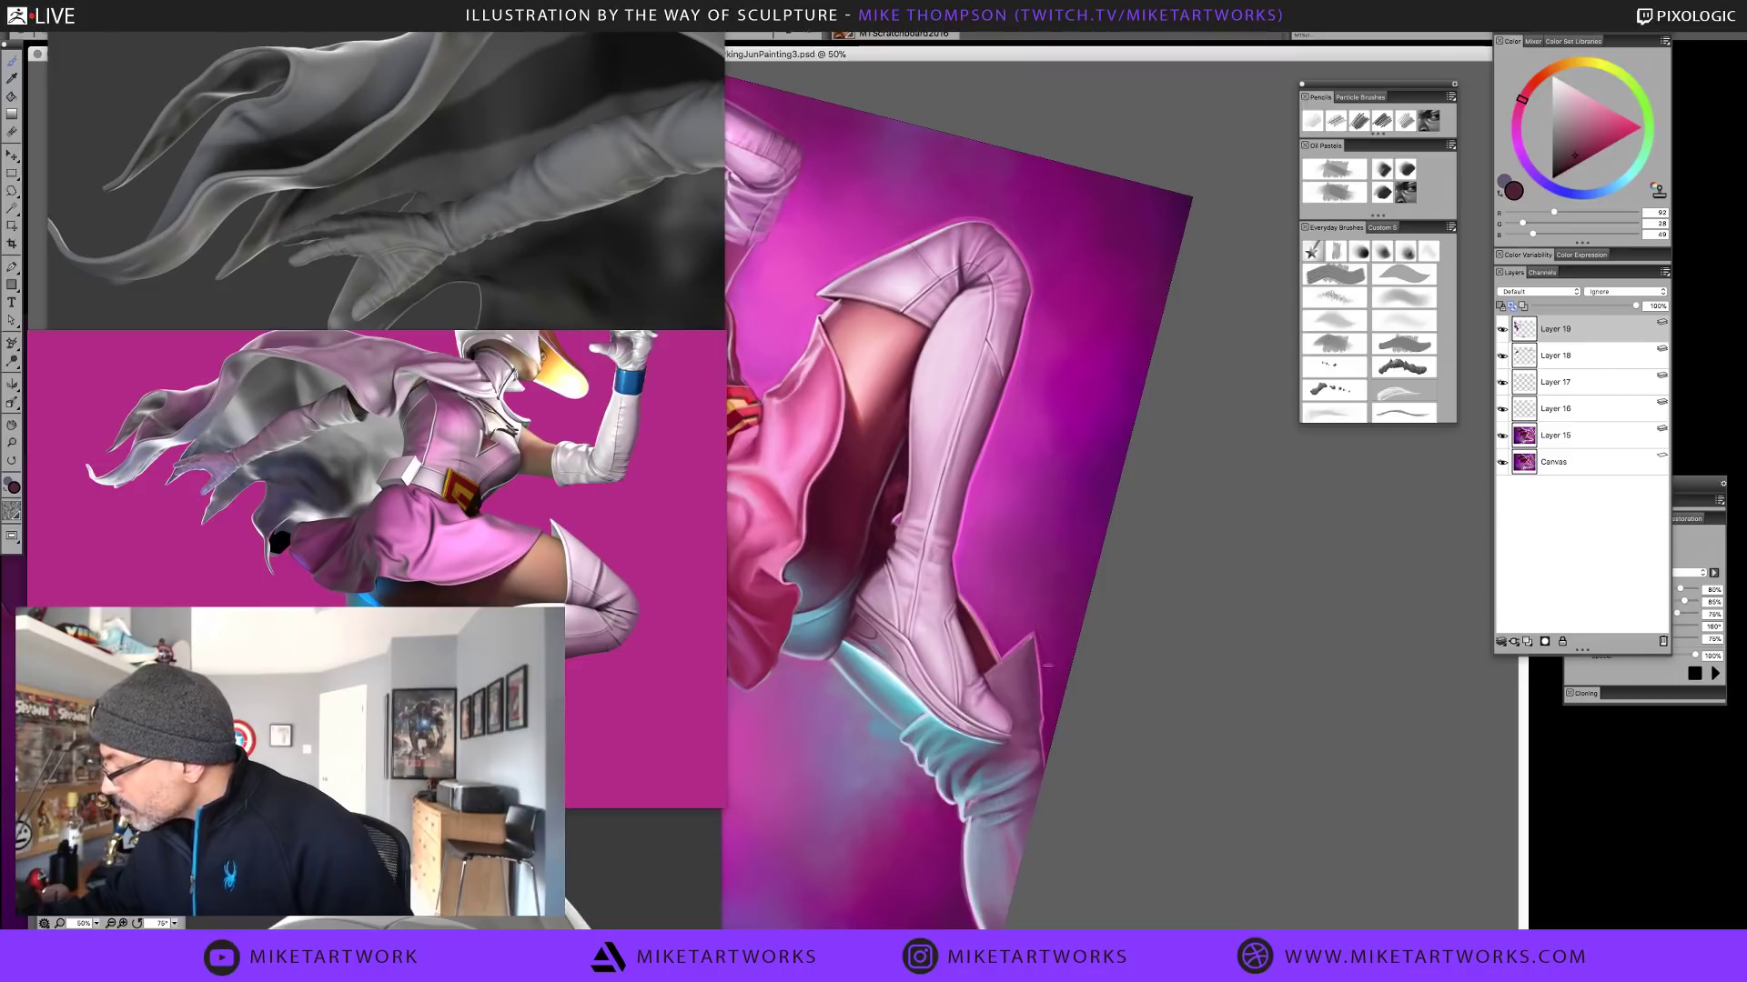
{"action": "key", "text": "ctrl+equal"}
{"action": "key", "text": "ctrl+equal"}
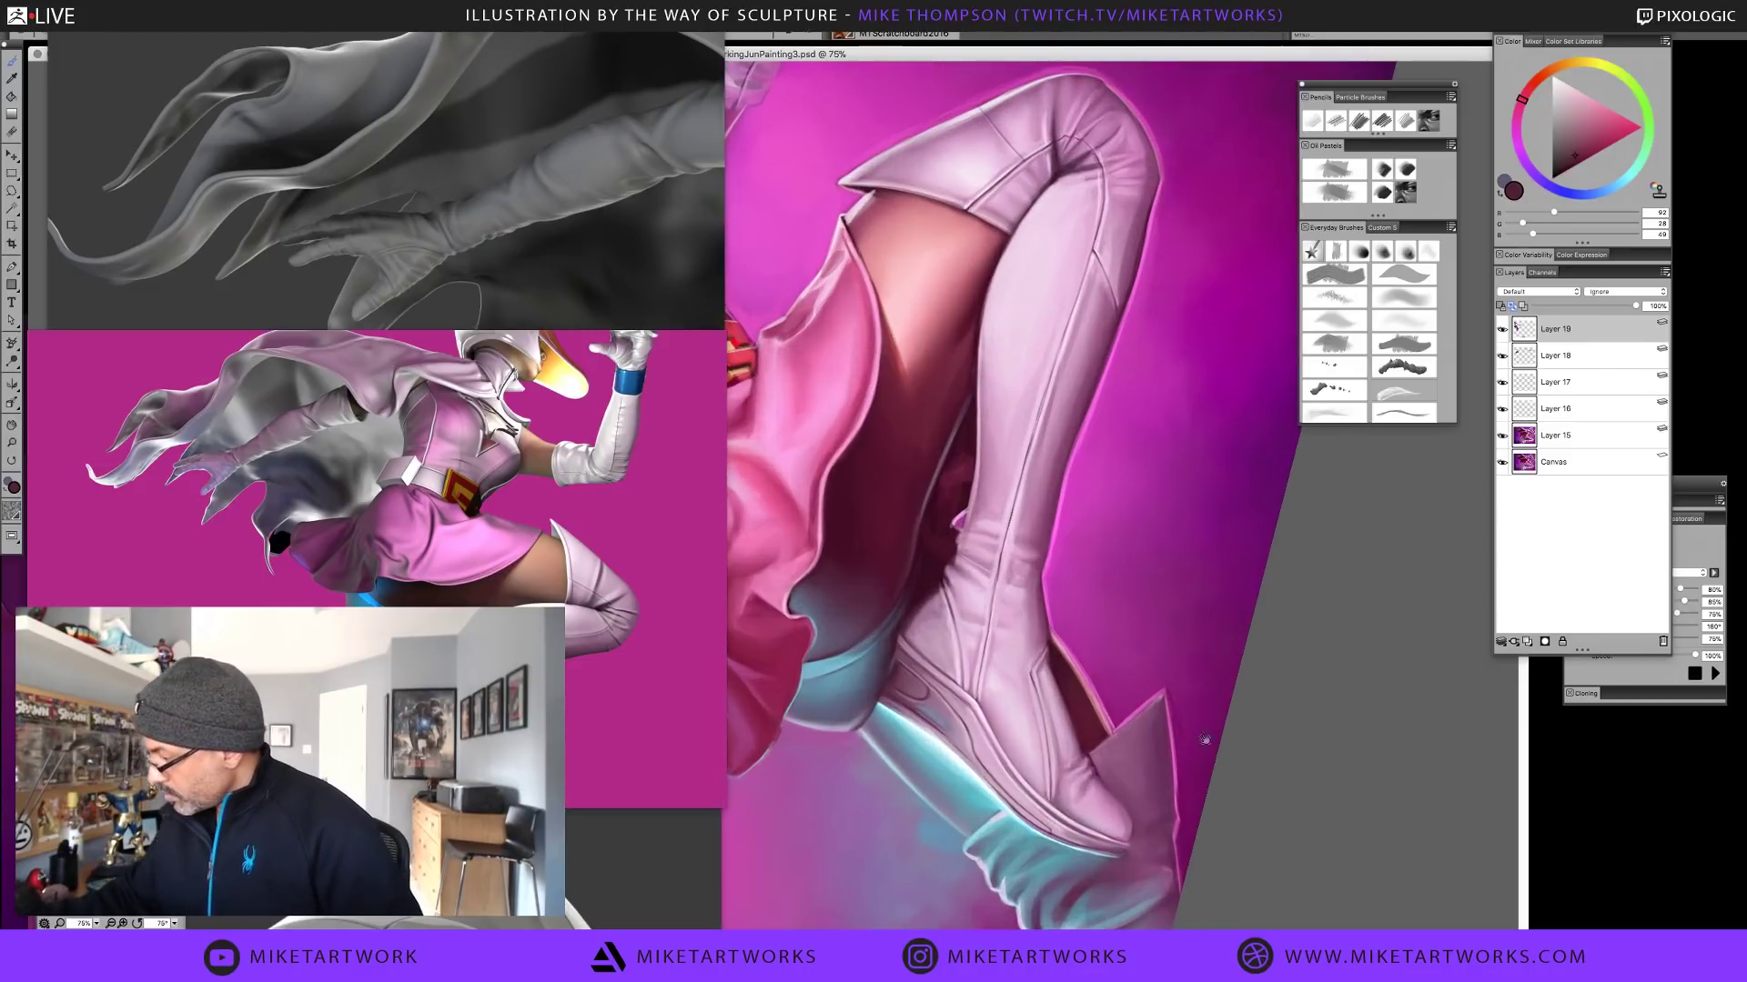
{"action": "left_click_drag", "start_coordinate": [1204, 739], "coordinate": [1135, 503]}
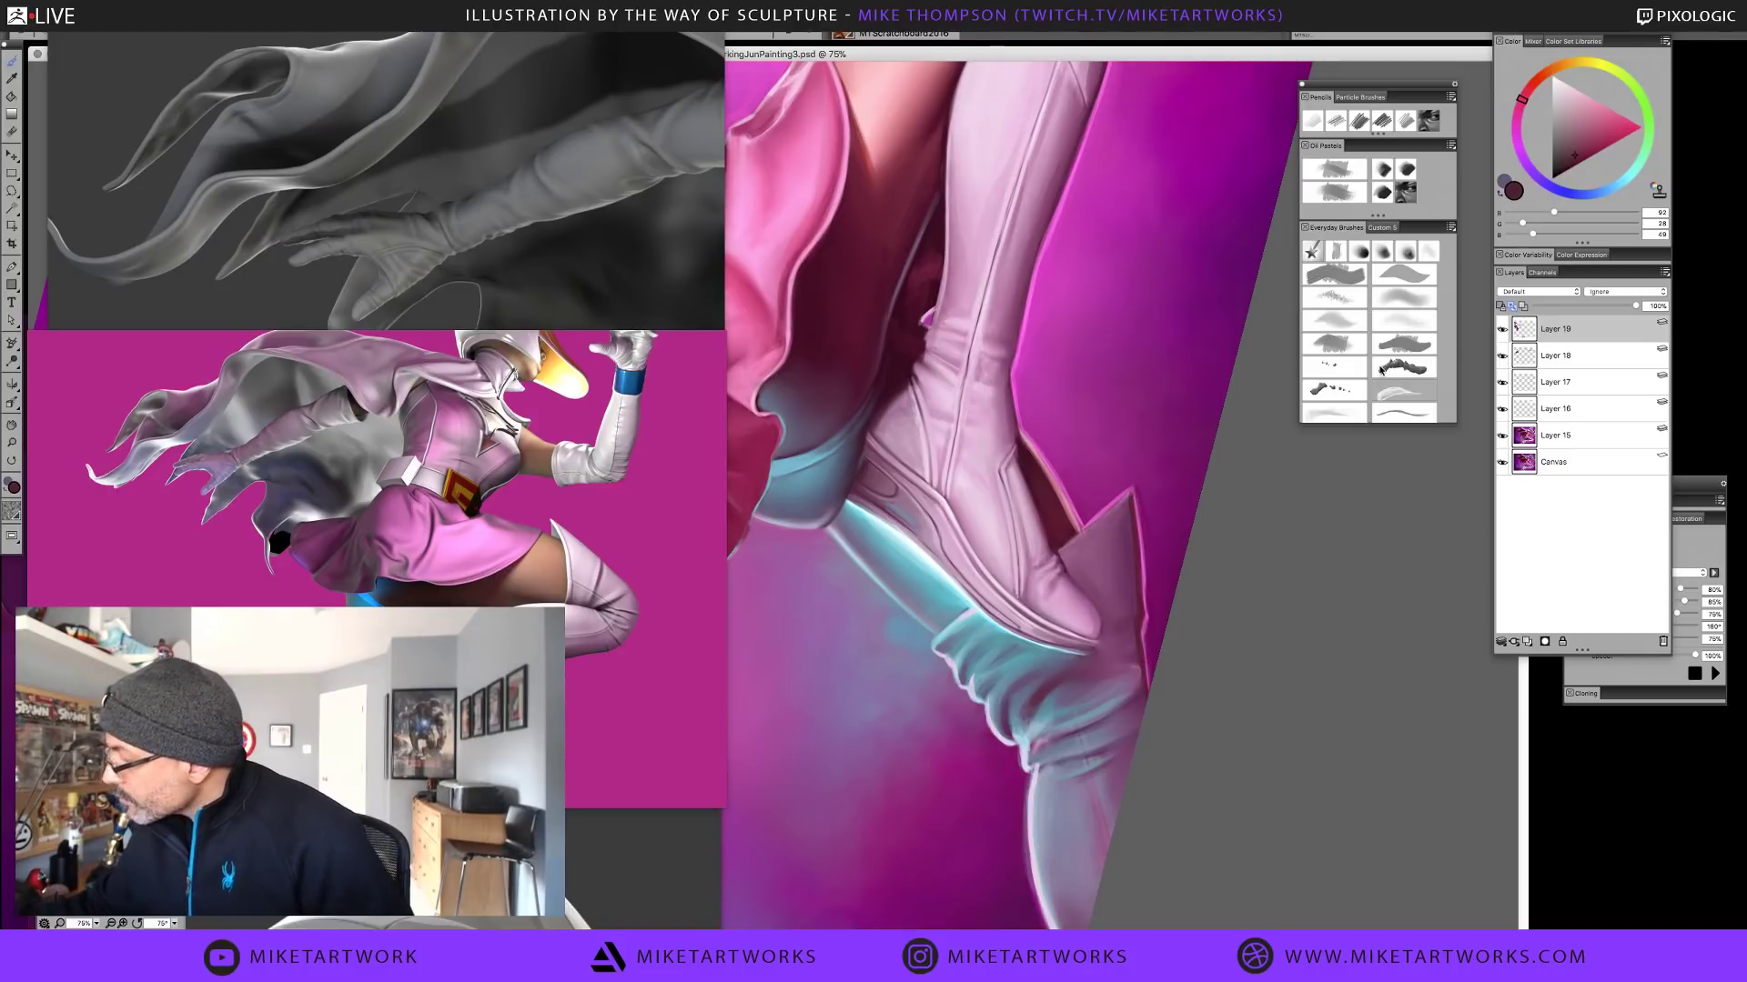
Darken the recess inside the pink boot's pointed cuff with black and sampled dark maroons
{"action": "left_click", "coordinate": [1571, 147]}
{"action": "left_click", "coordinate": [1560, 174]}
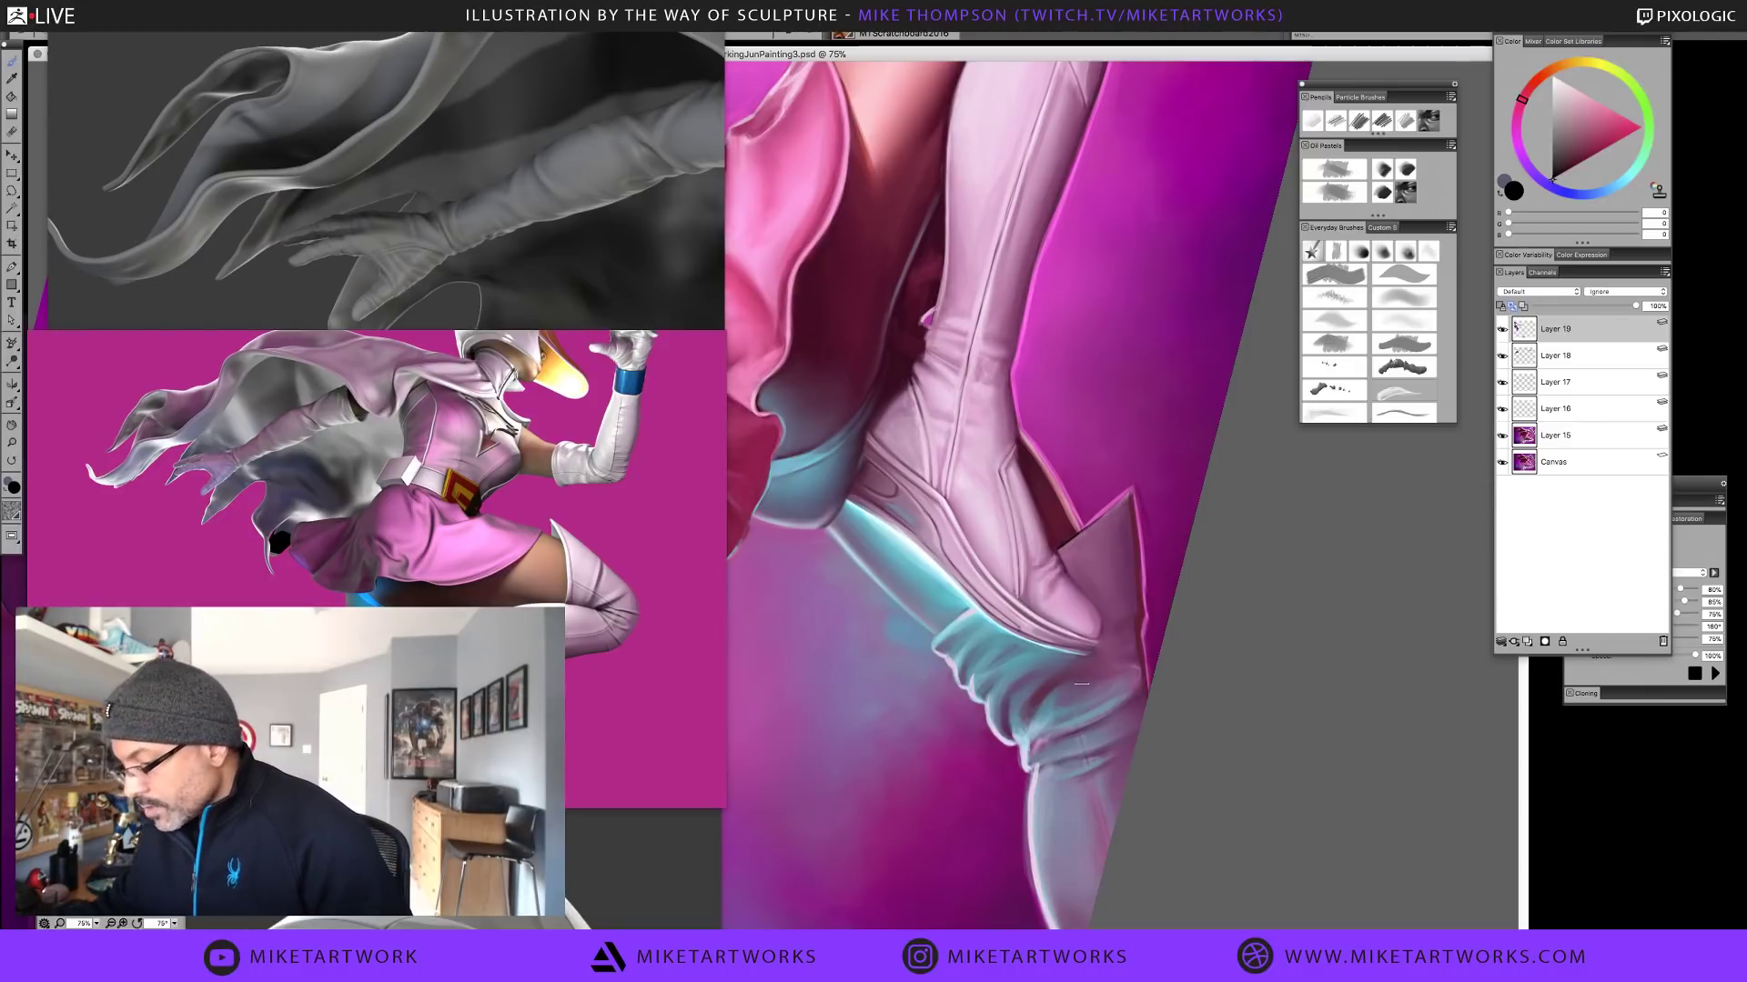
{"action": "left_click", "coordinate": [1070, 527], "text": "alt"}
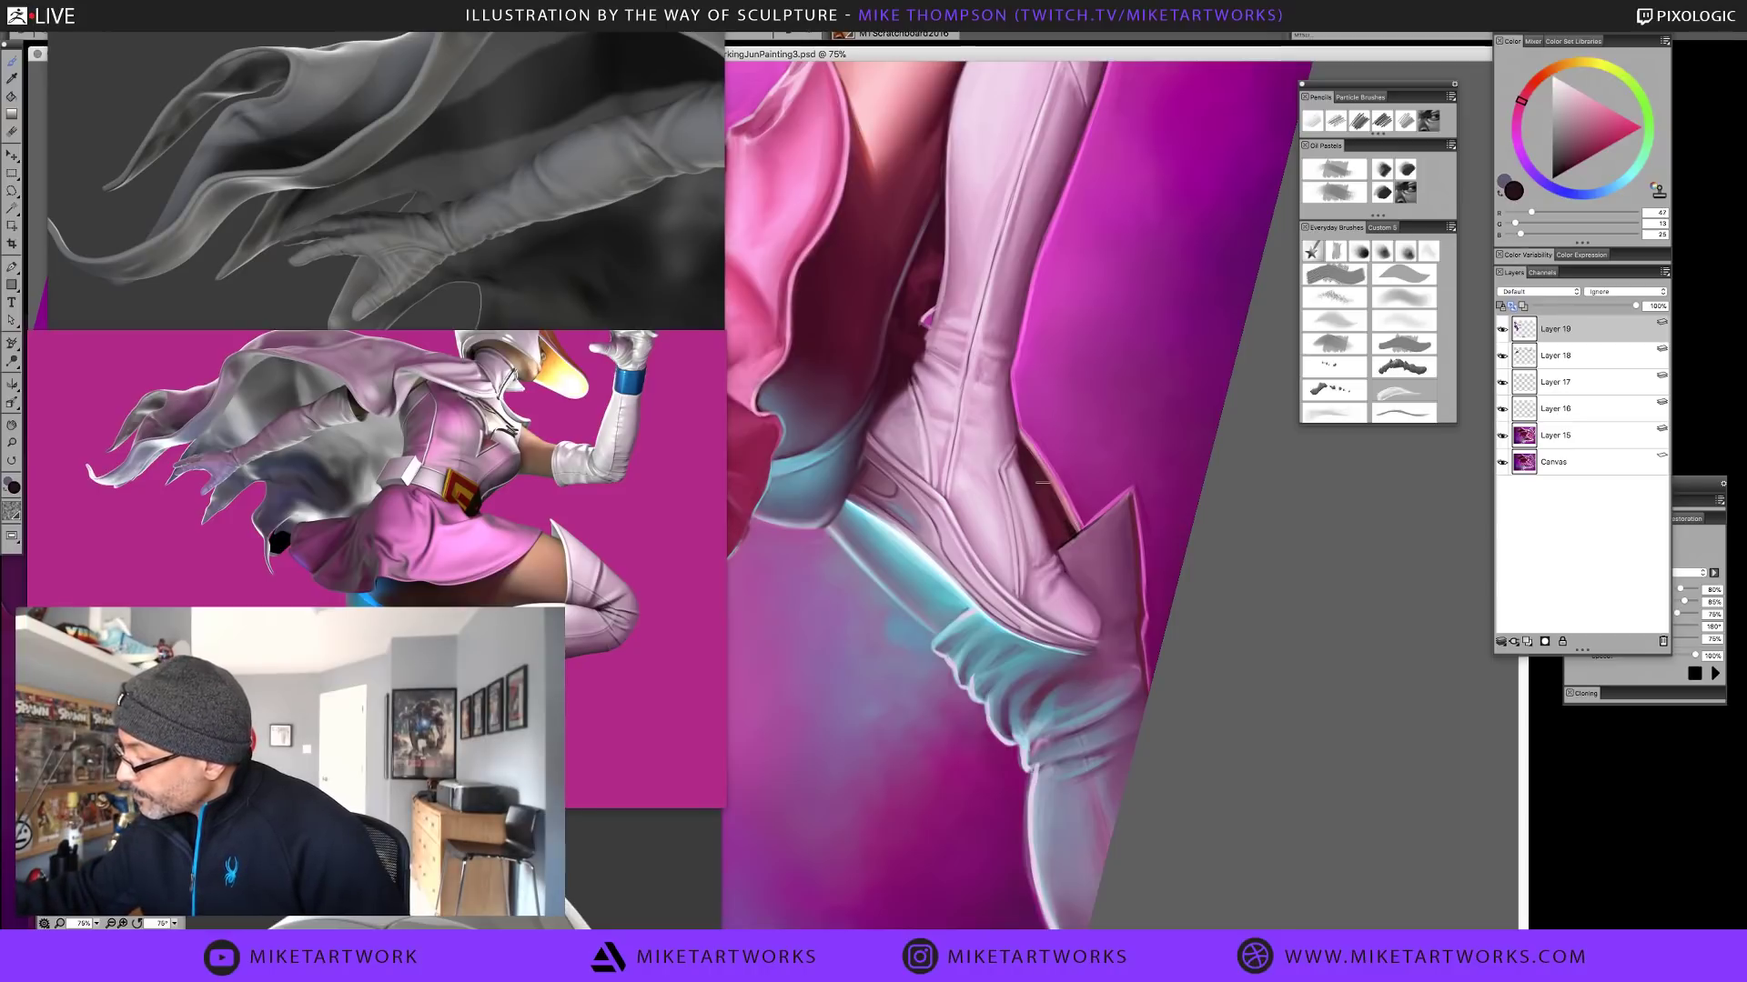
{"action": "left_click", "coordinate": [1037, 479], "text": "alt"}
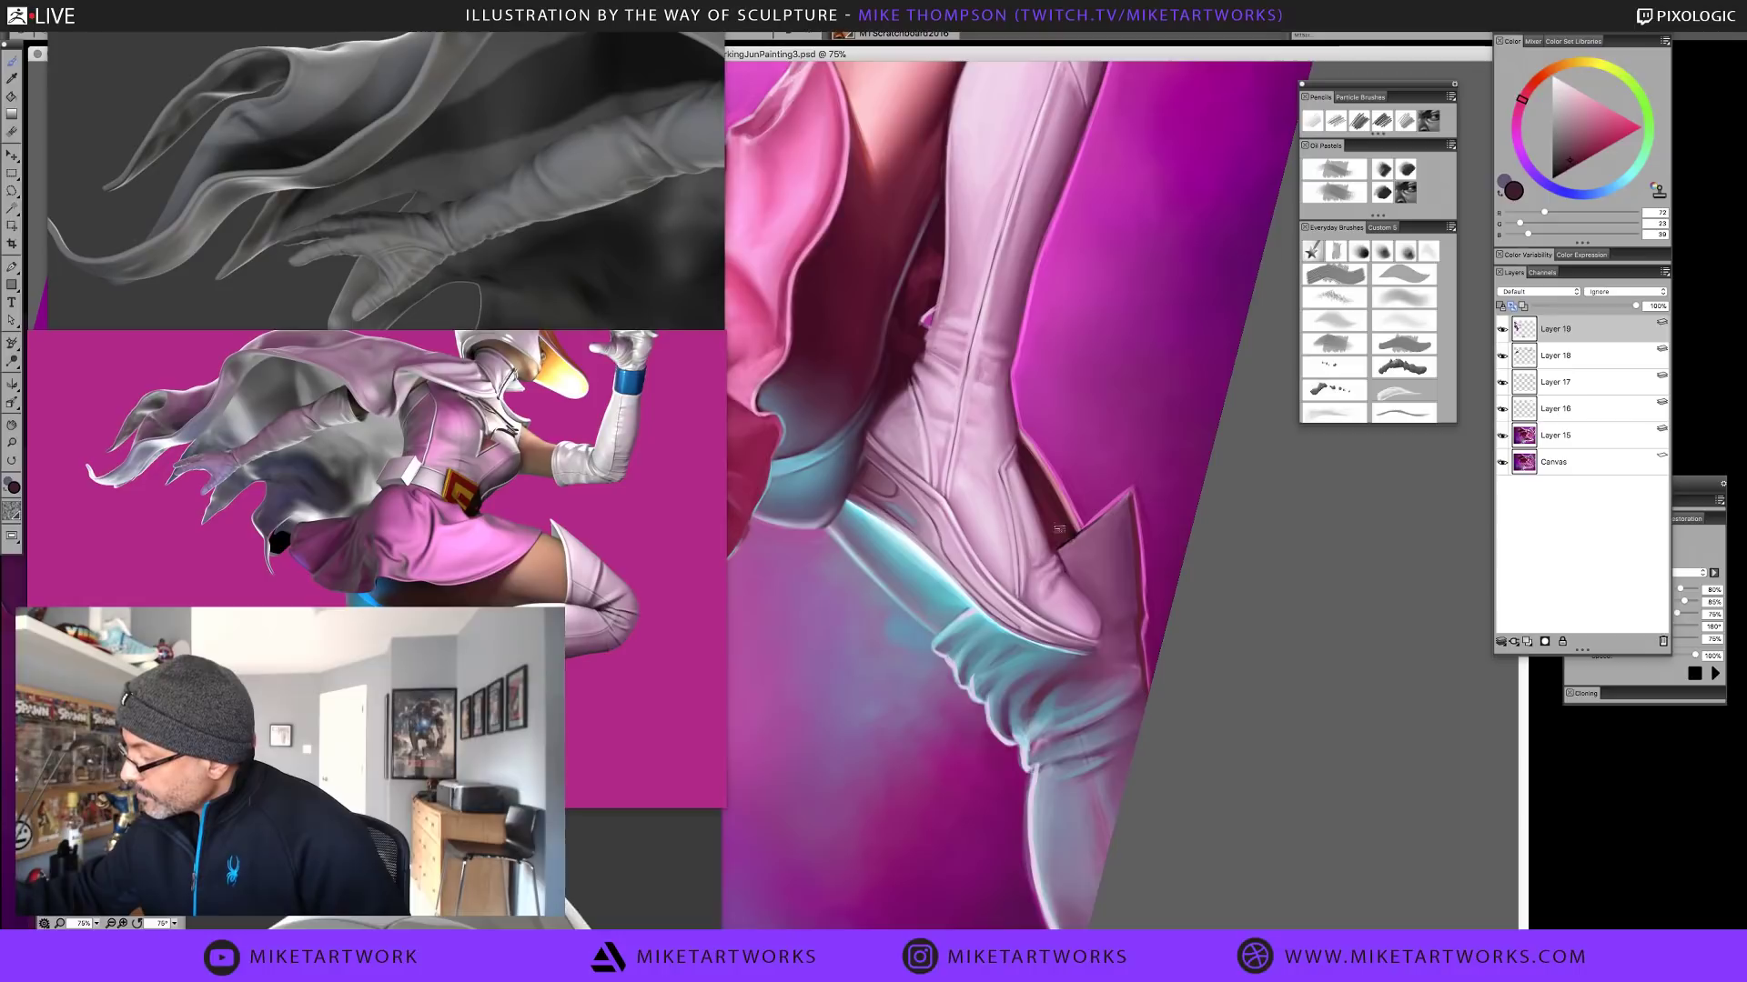
Outline a small curled fold at the upper edge of the blue-lit boot's slouched cuff using sampled dark violet and light blue
{"action": "left_click", "coordinate": [981, 616], "text": "alt"}
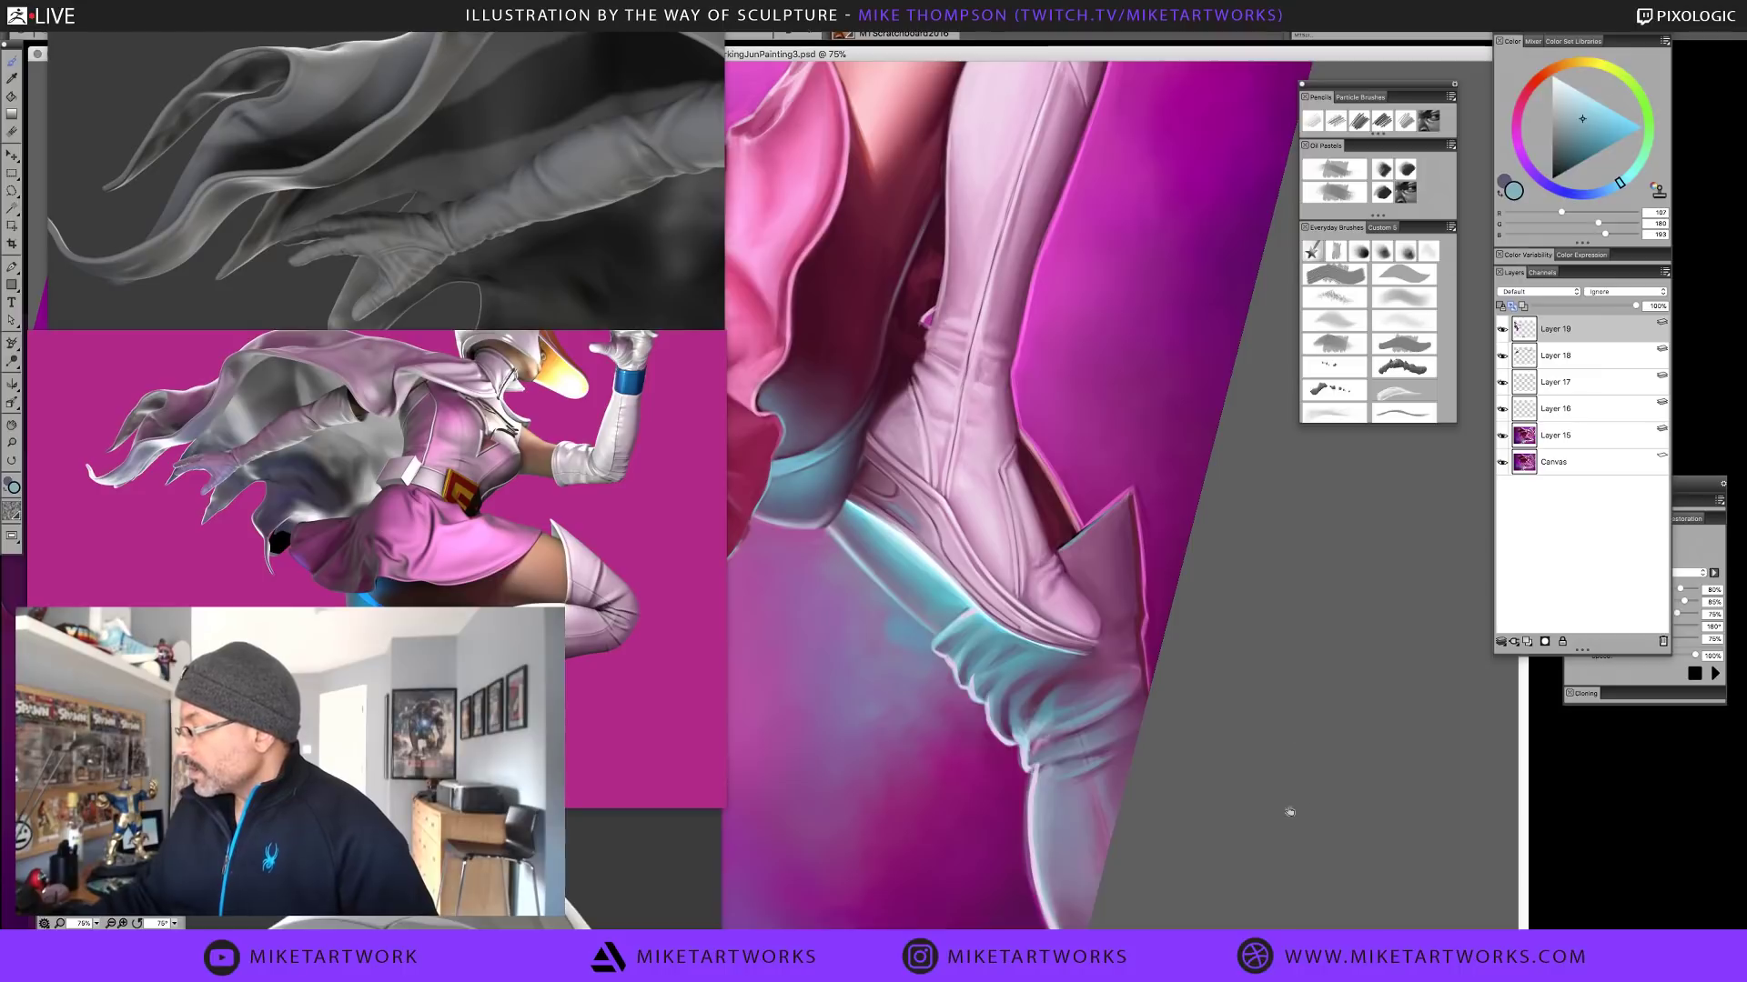
{"action": "left_click", "coordinate": [1091, 822], "text": "alt"}
{"action": "left_click_drag", "start_coordinate": [1091, 822], "coordinate": [1237, 778]}
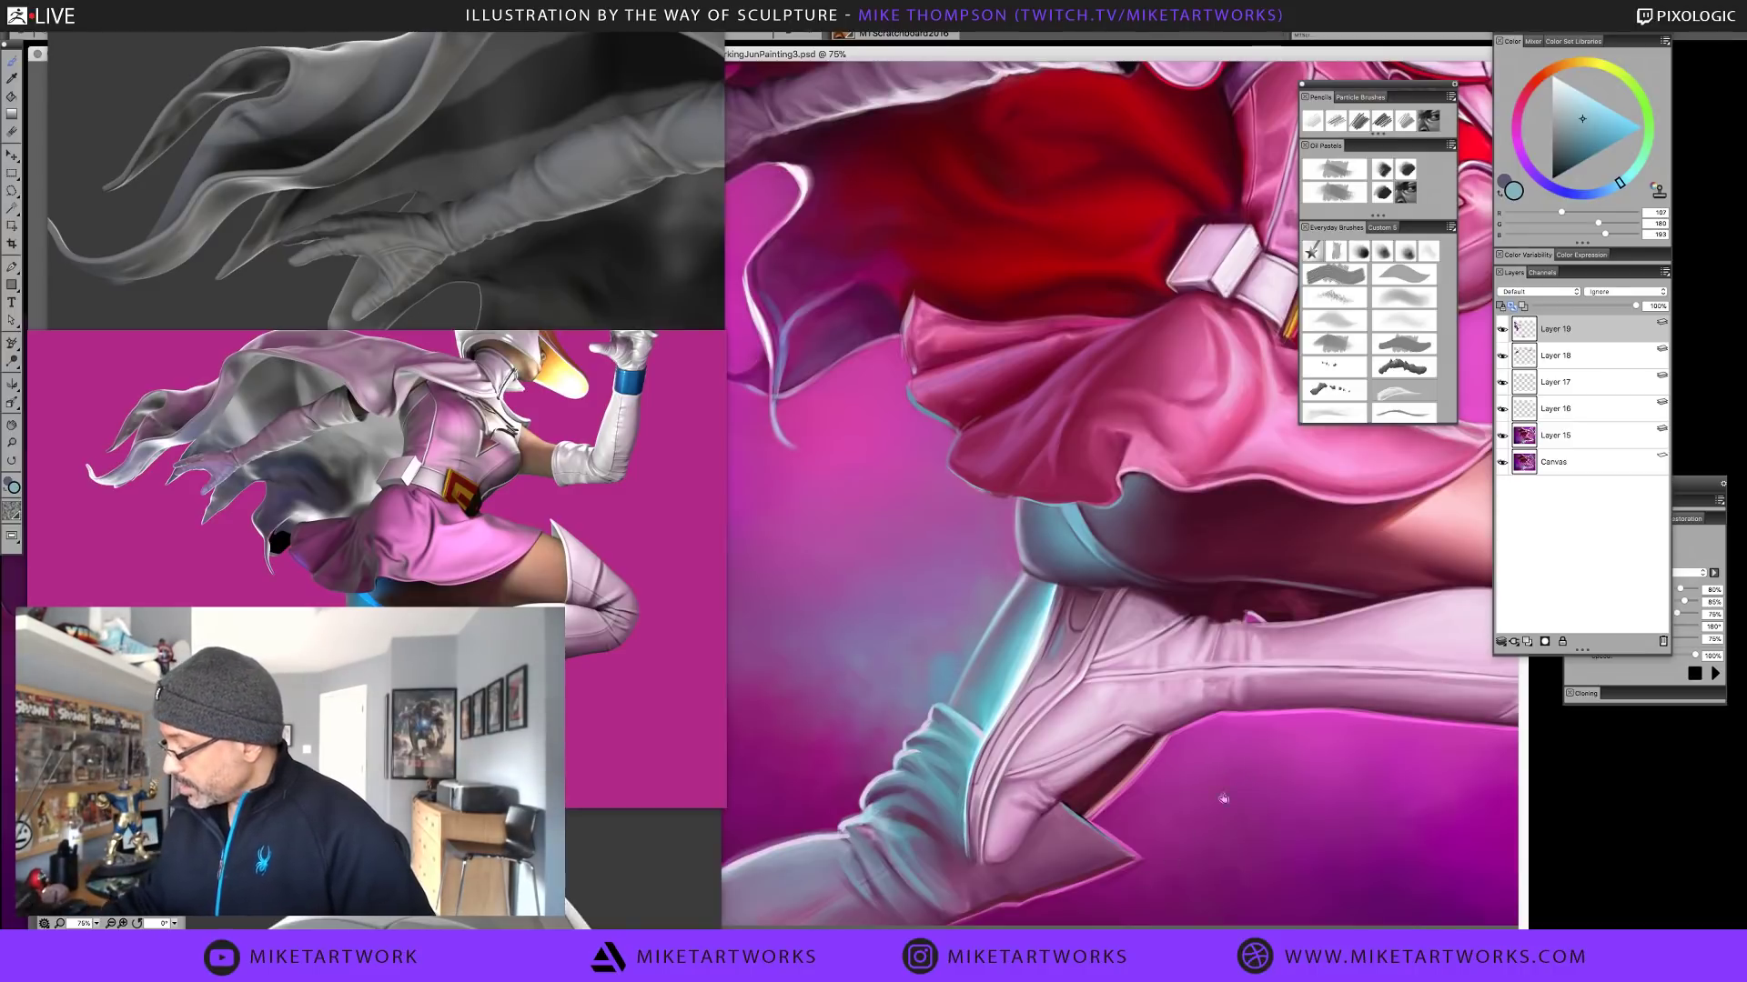
{"action": "mouse_move", "coordinate": [1223, 797]}
{"action": "left_mouse_down"}
{"action": "mouse_move", "coordinate": [1237, 764]}
{"action": "mouse_move", "coordinate": [1228, 778]}
{"action": "mouse_move", "coordinate": [1334, 762]}
{"action": "left_mouse_up"}
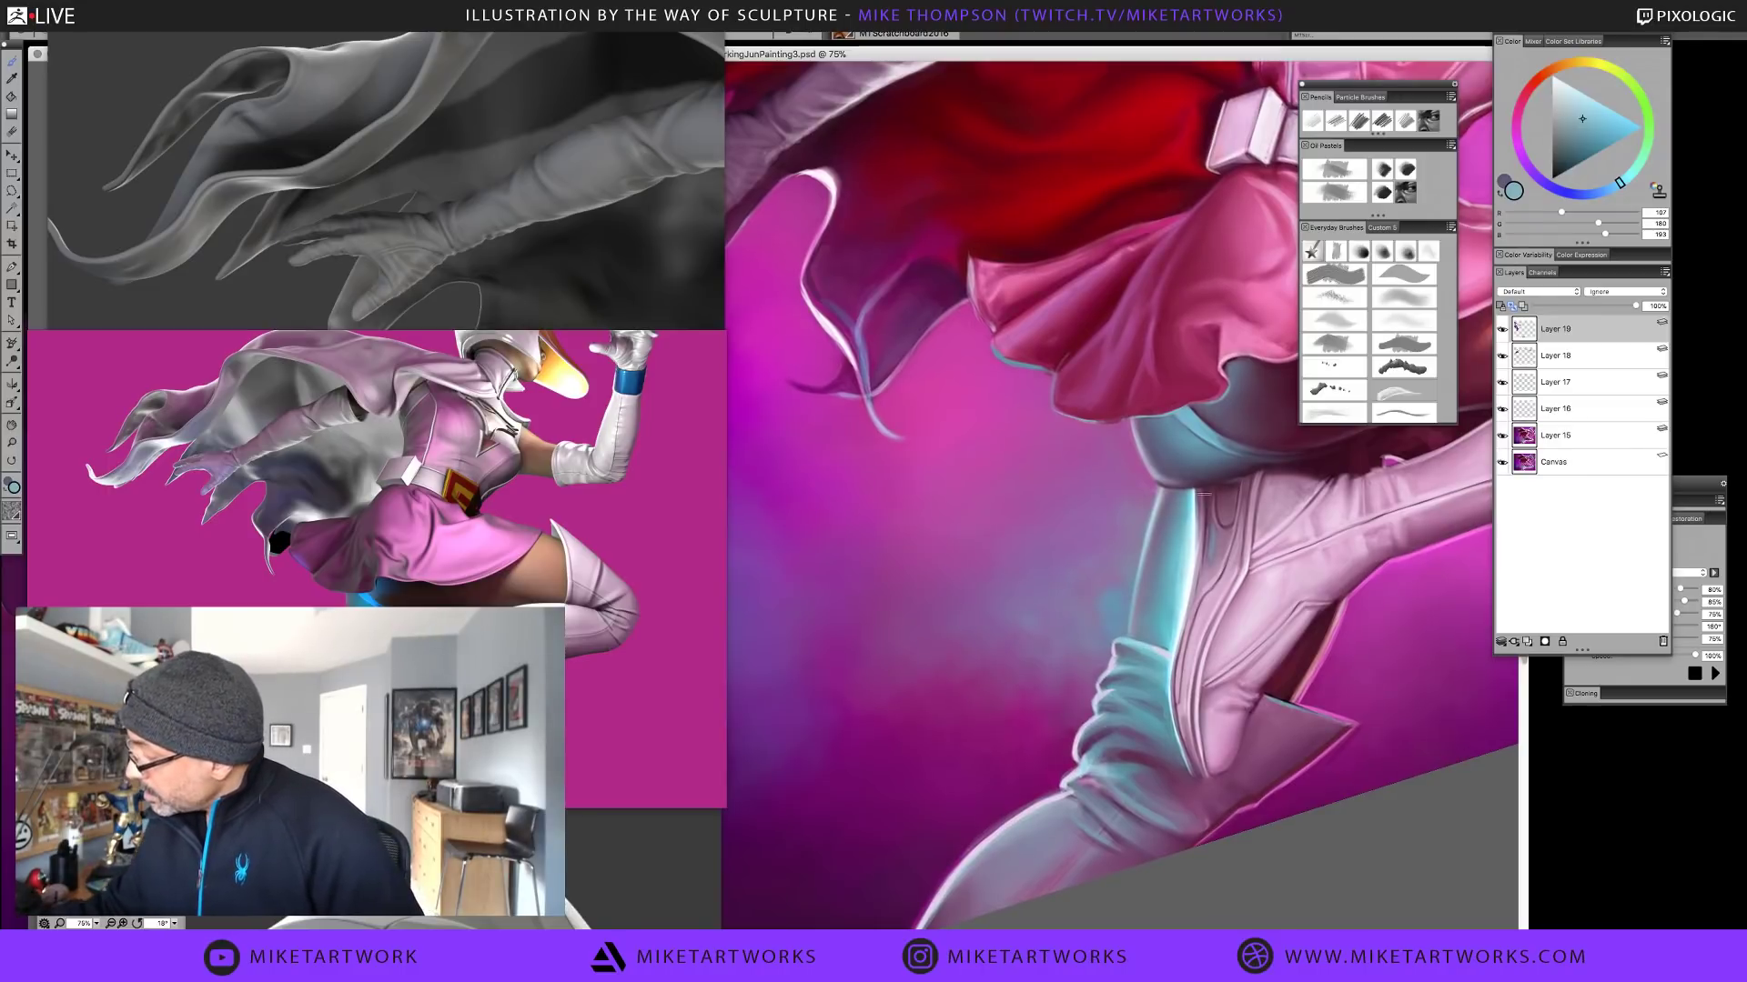
{"action": "left_click", "coordinate": [1098, 668], "text": "alt"}
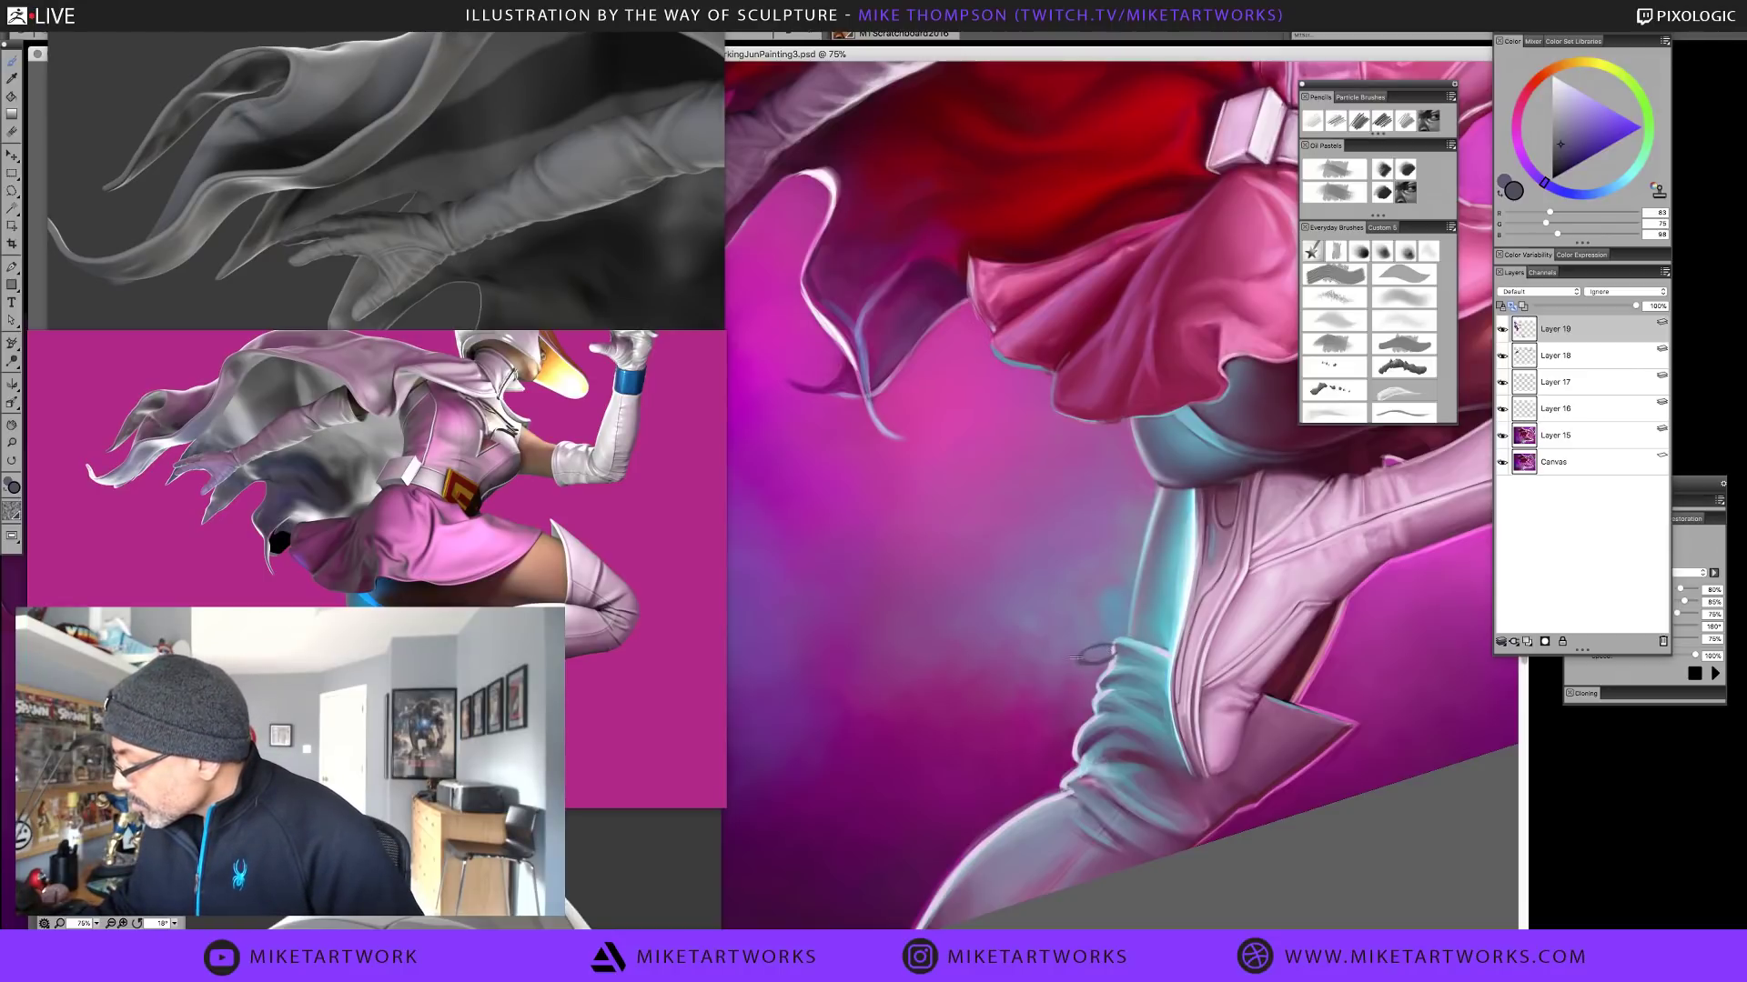
{"action": "left_click", "coordinate": [1150, 639], "text": "alt"}
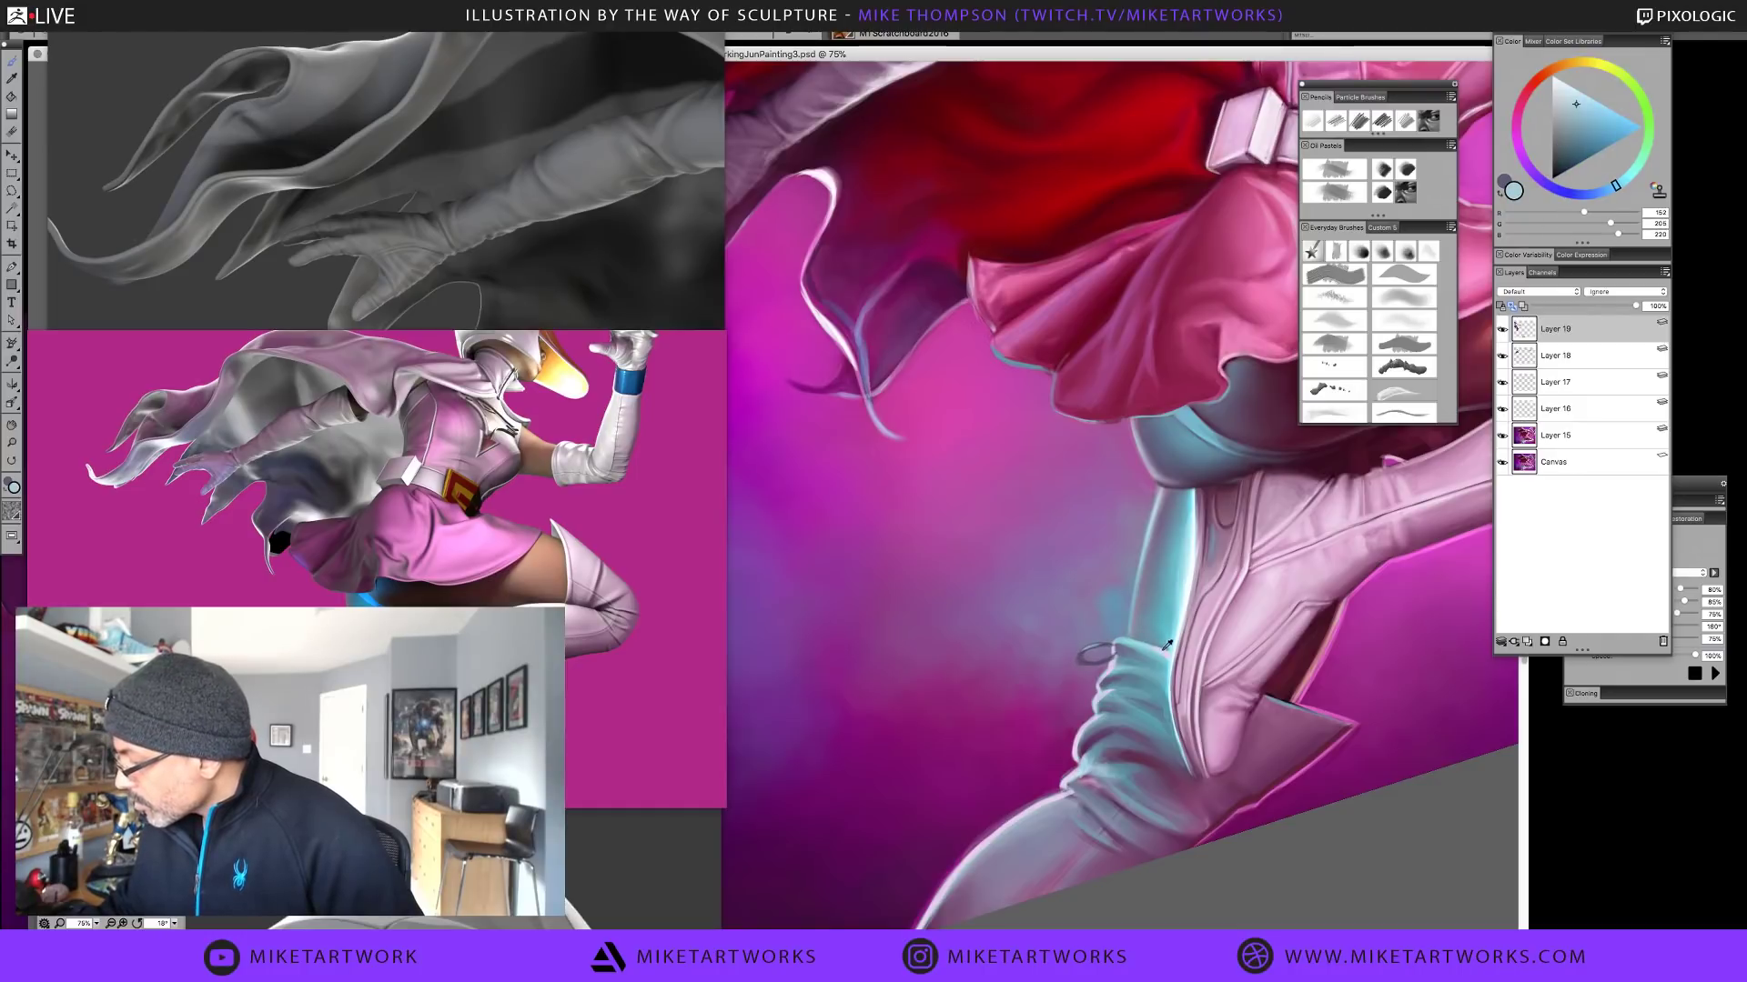
Shade and highlight the small curled fold on the blue-lit boot with sampled pale lavender, violet, dark grey-purple and cyan
{"action": "left_click", "coordinate": [1095, 653], "text": "alt"}
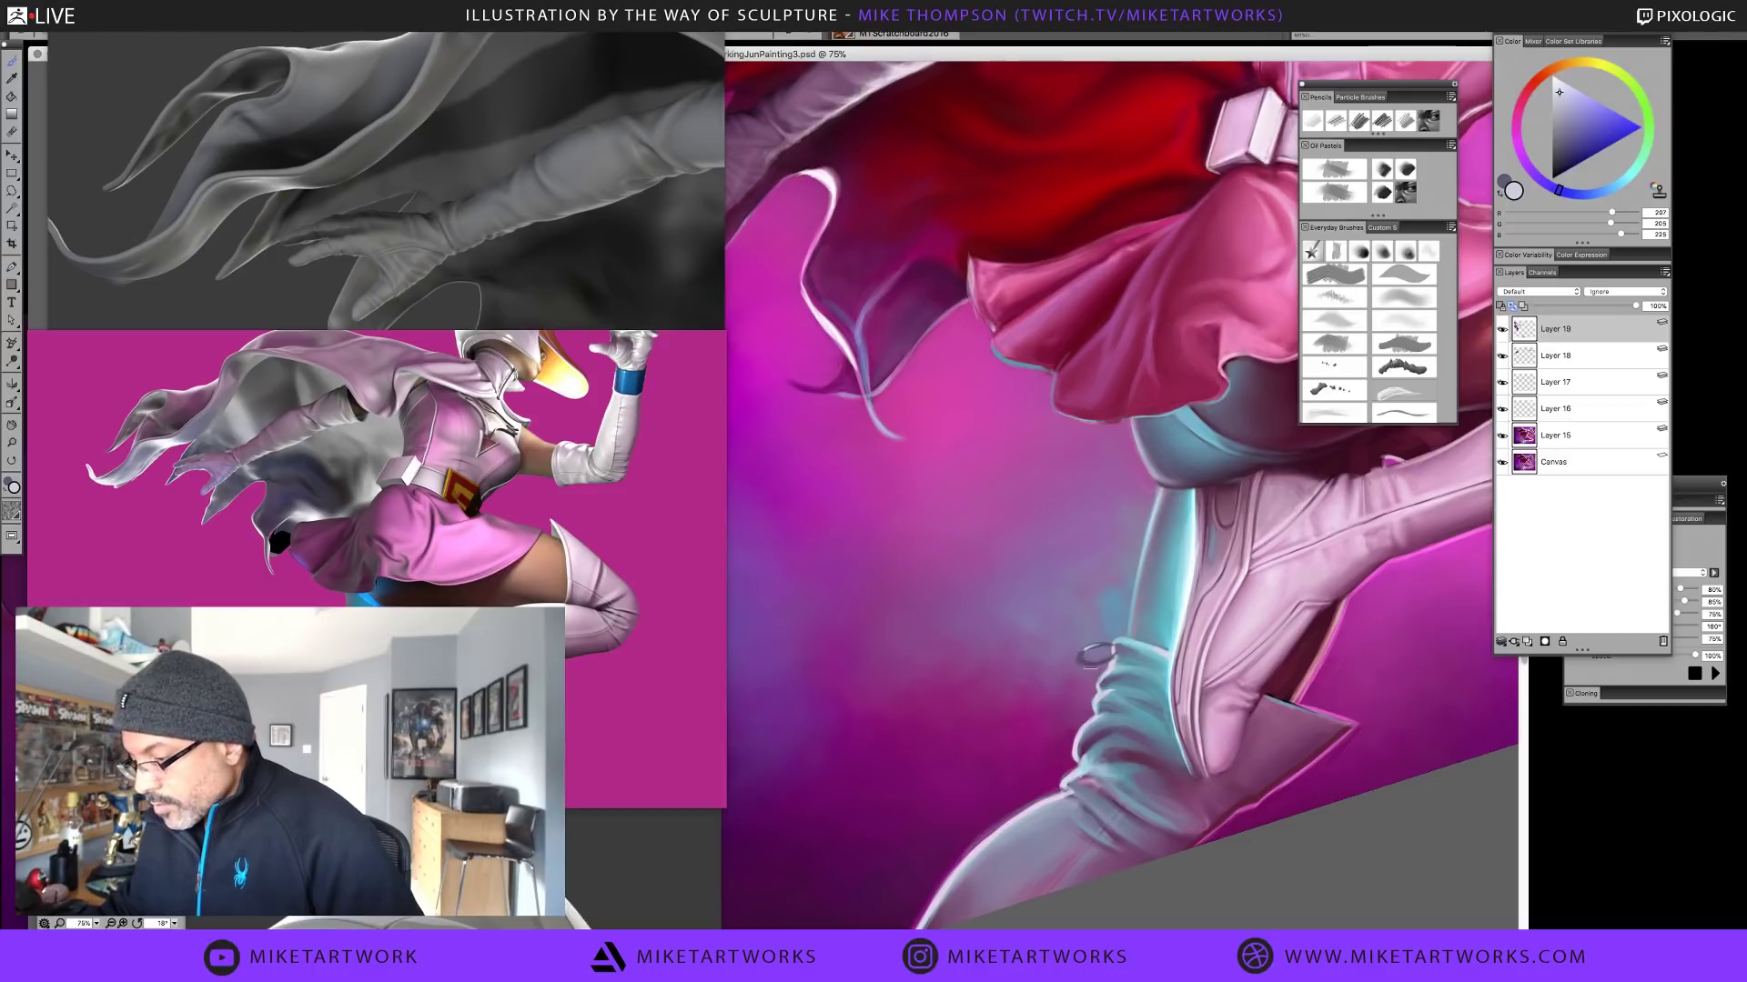
{"action": "left_click", "coordinate": [1097, 655], "text": "alt"}
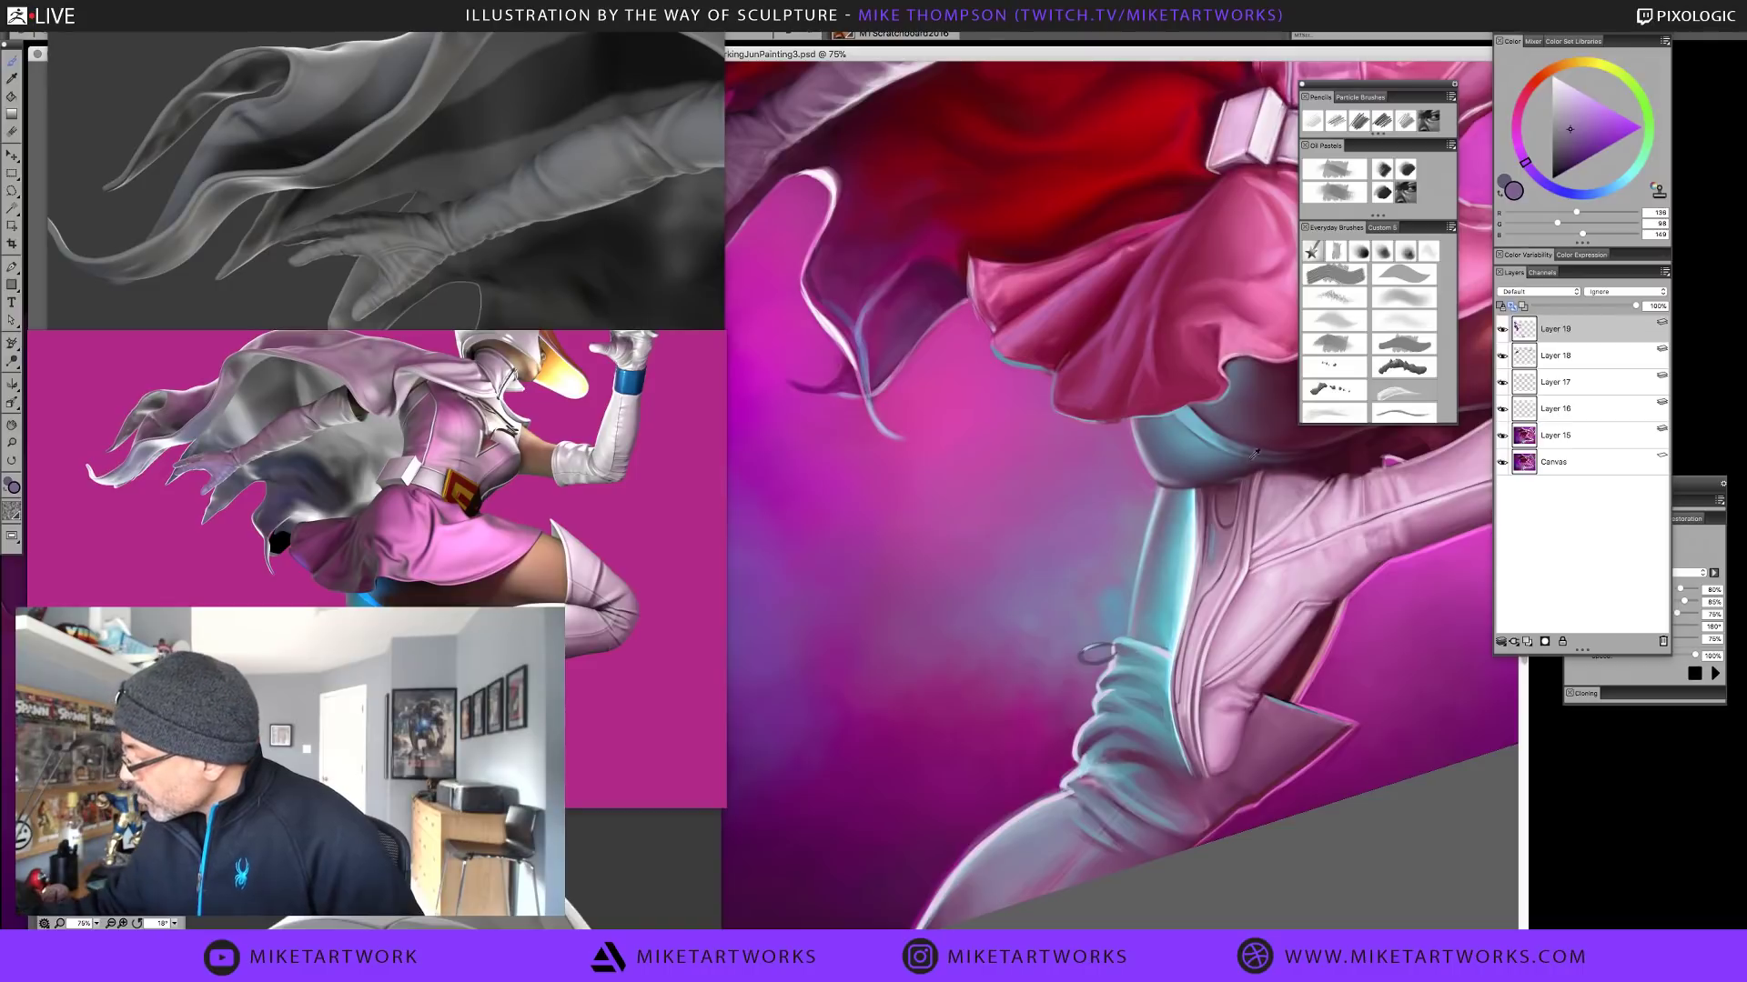
{"action": "left_click", "coordinate": [1098, 654], "text": "alt"}
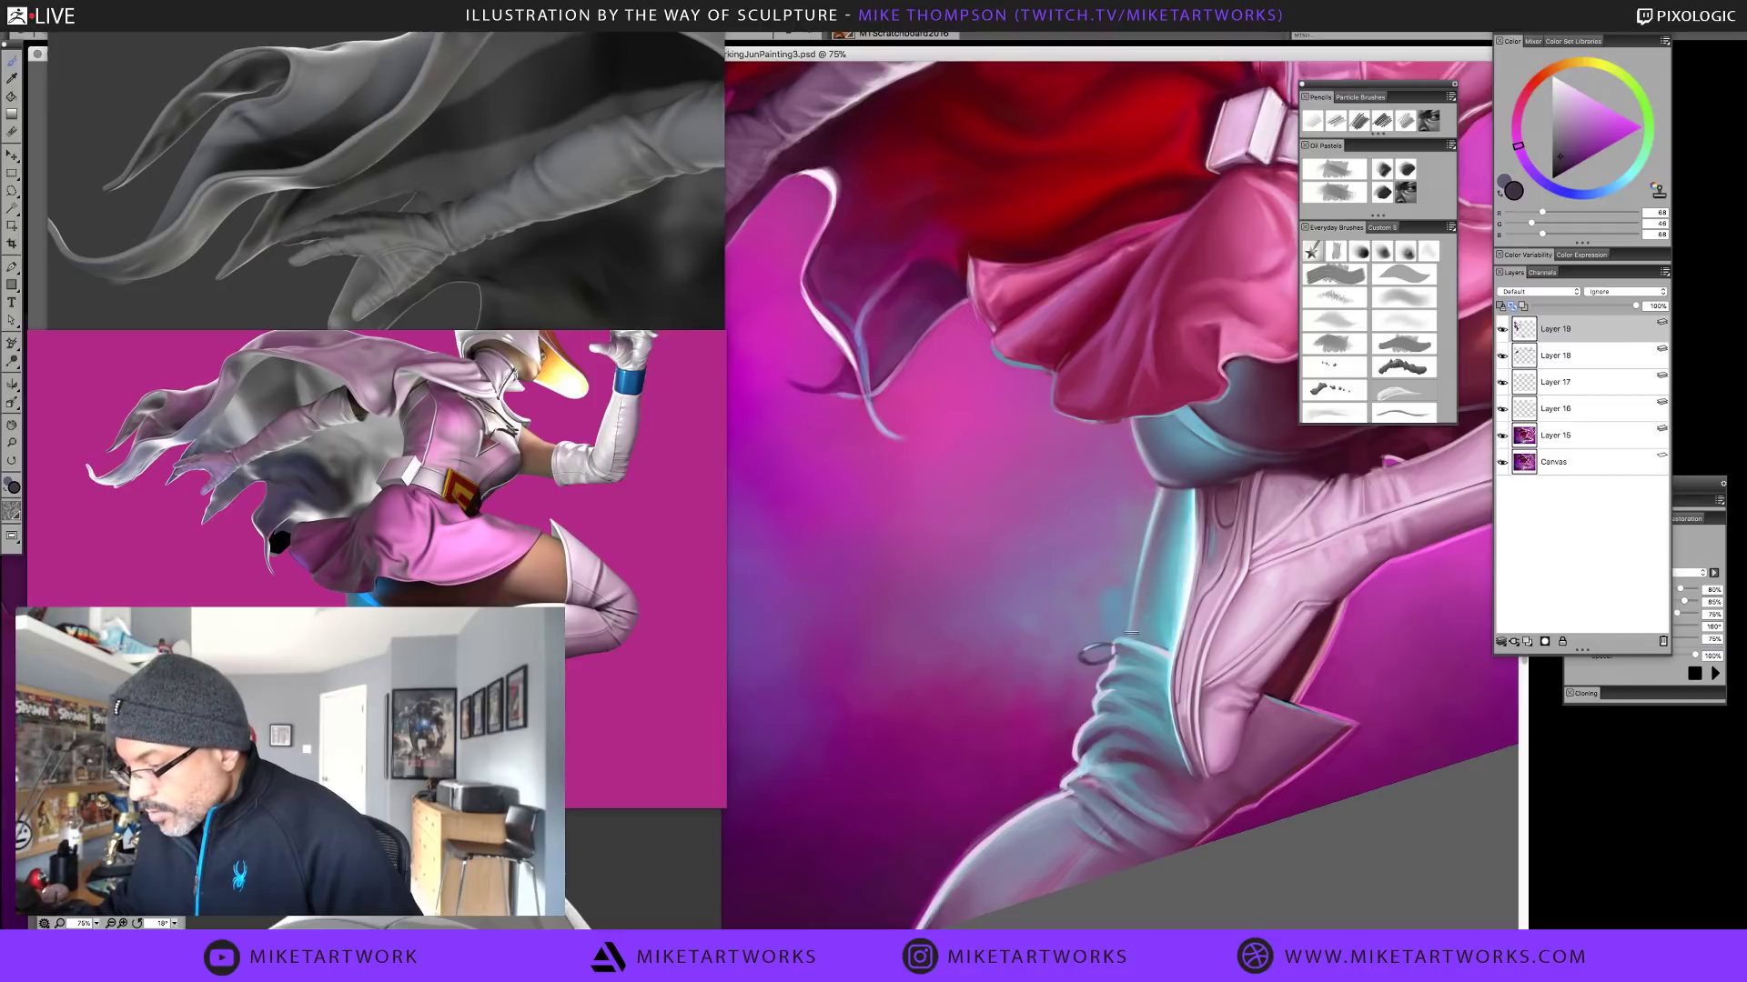
{"action": "left_click", "coordinate": [1171, 626], "text": "alt"}
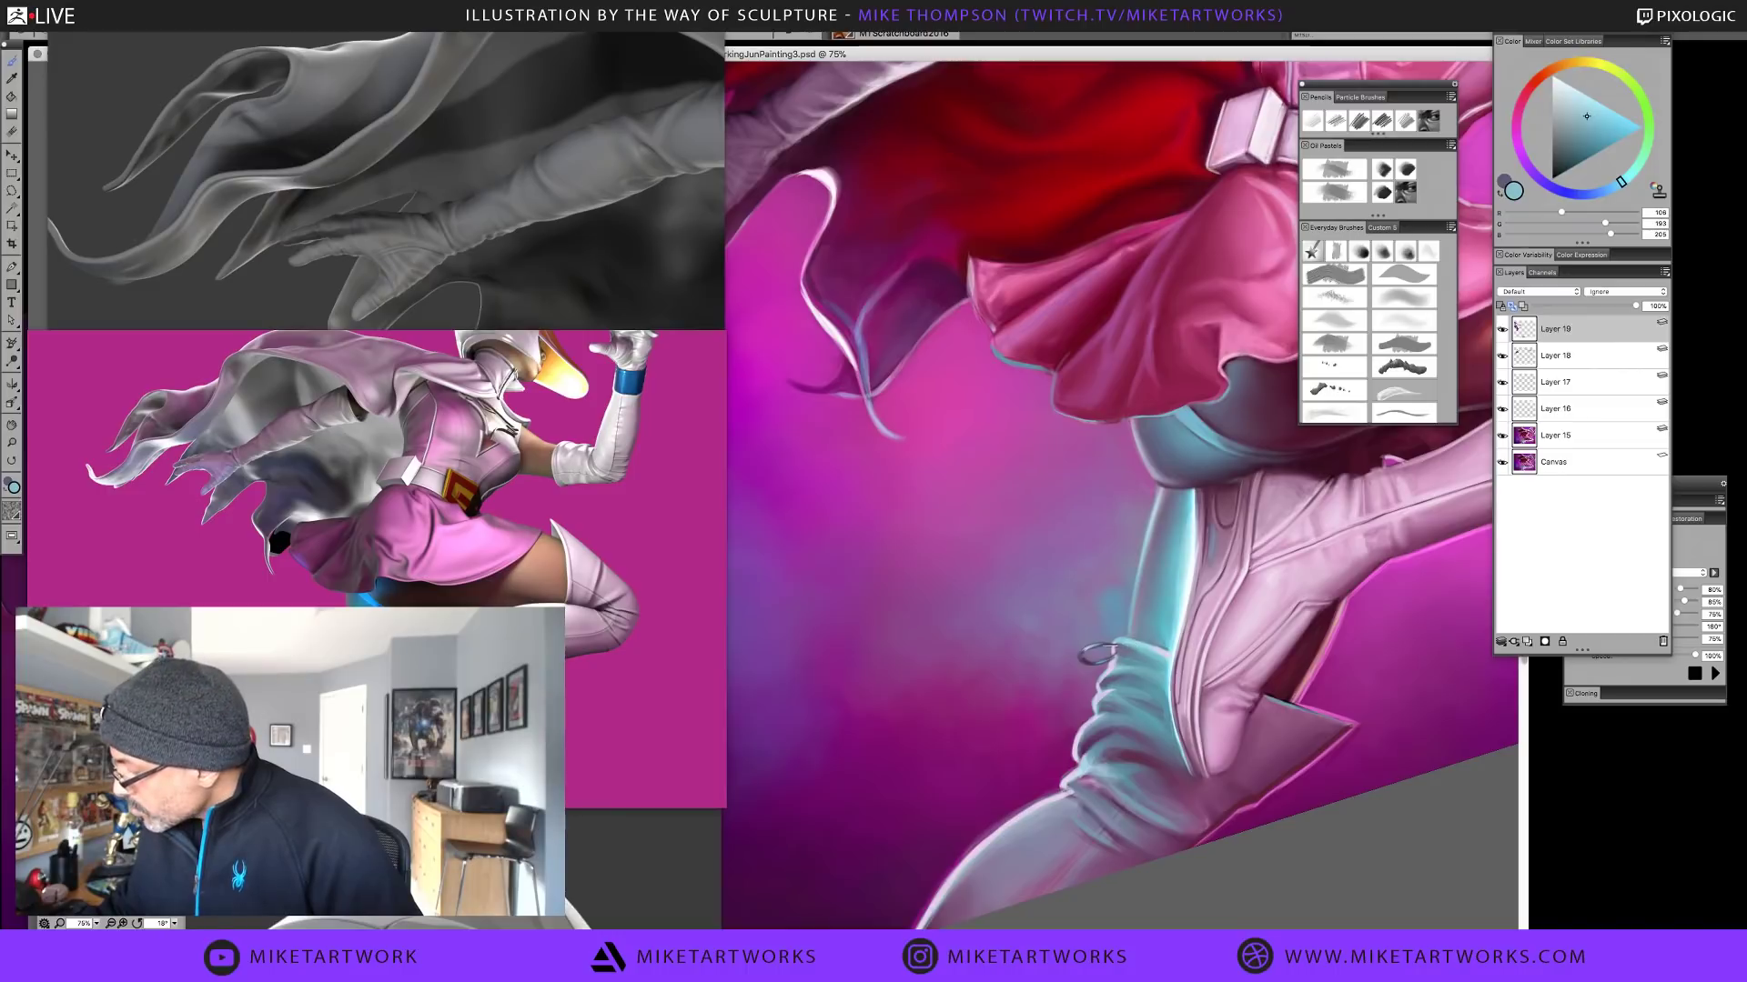
Blend the curled fold into the blue-lit boot's cuff with sampled pale and greyish violets, and undo the last stroke
{"action": "left_click", "coordinate": [1119, 647], "text": "alt"}
{"action": "left_click", "coordinate": [1112, 655], "text": "alt"}
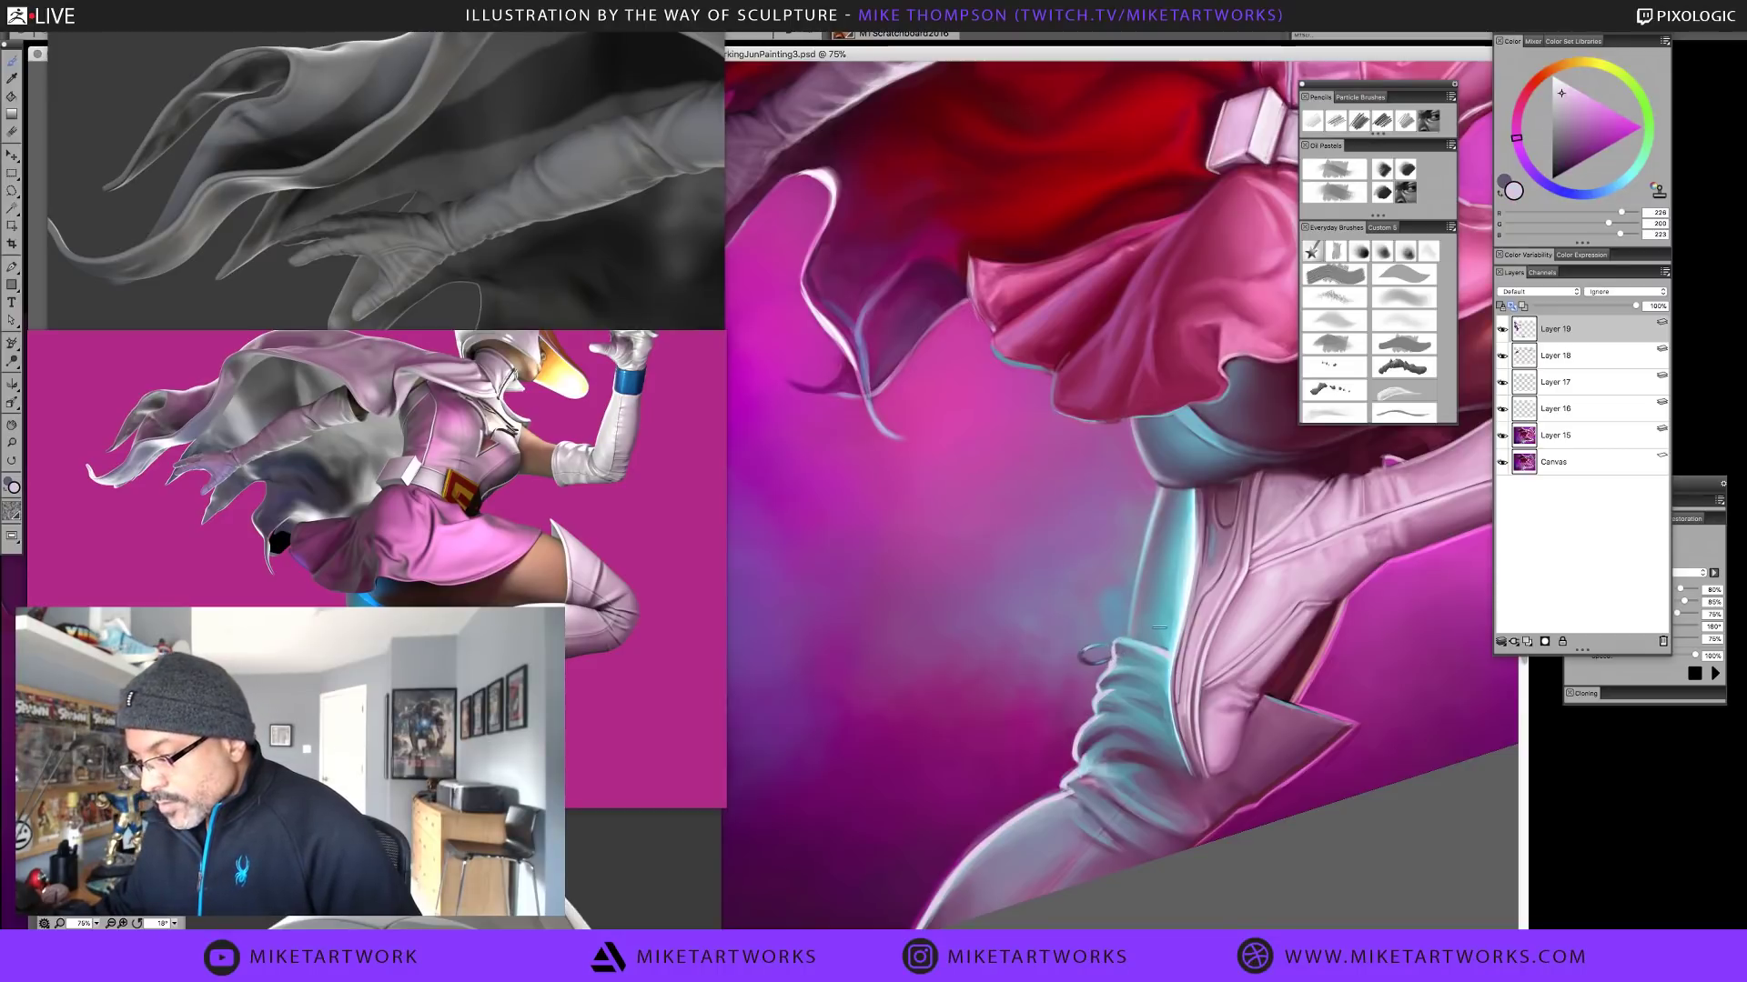
{"action": "left_click", "coordinate": [1126, 647], "text": "alt"}
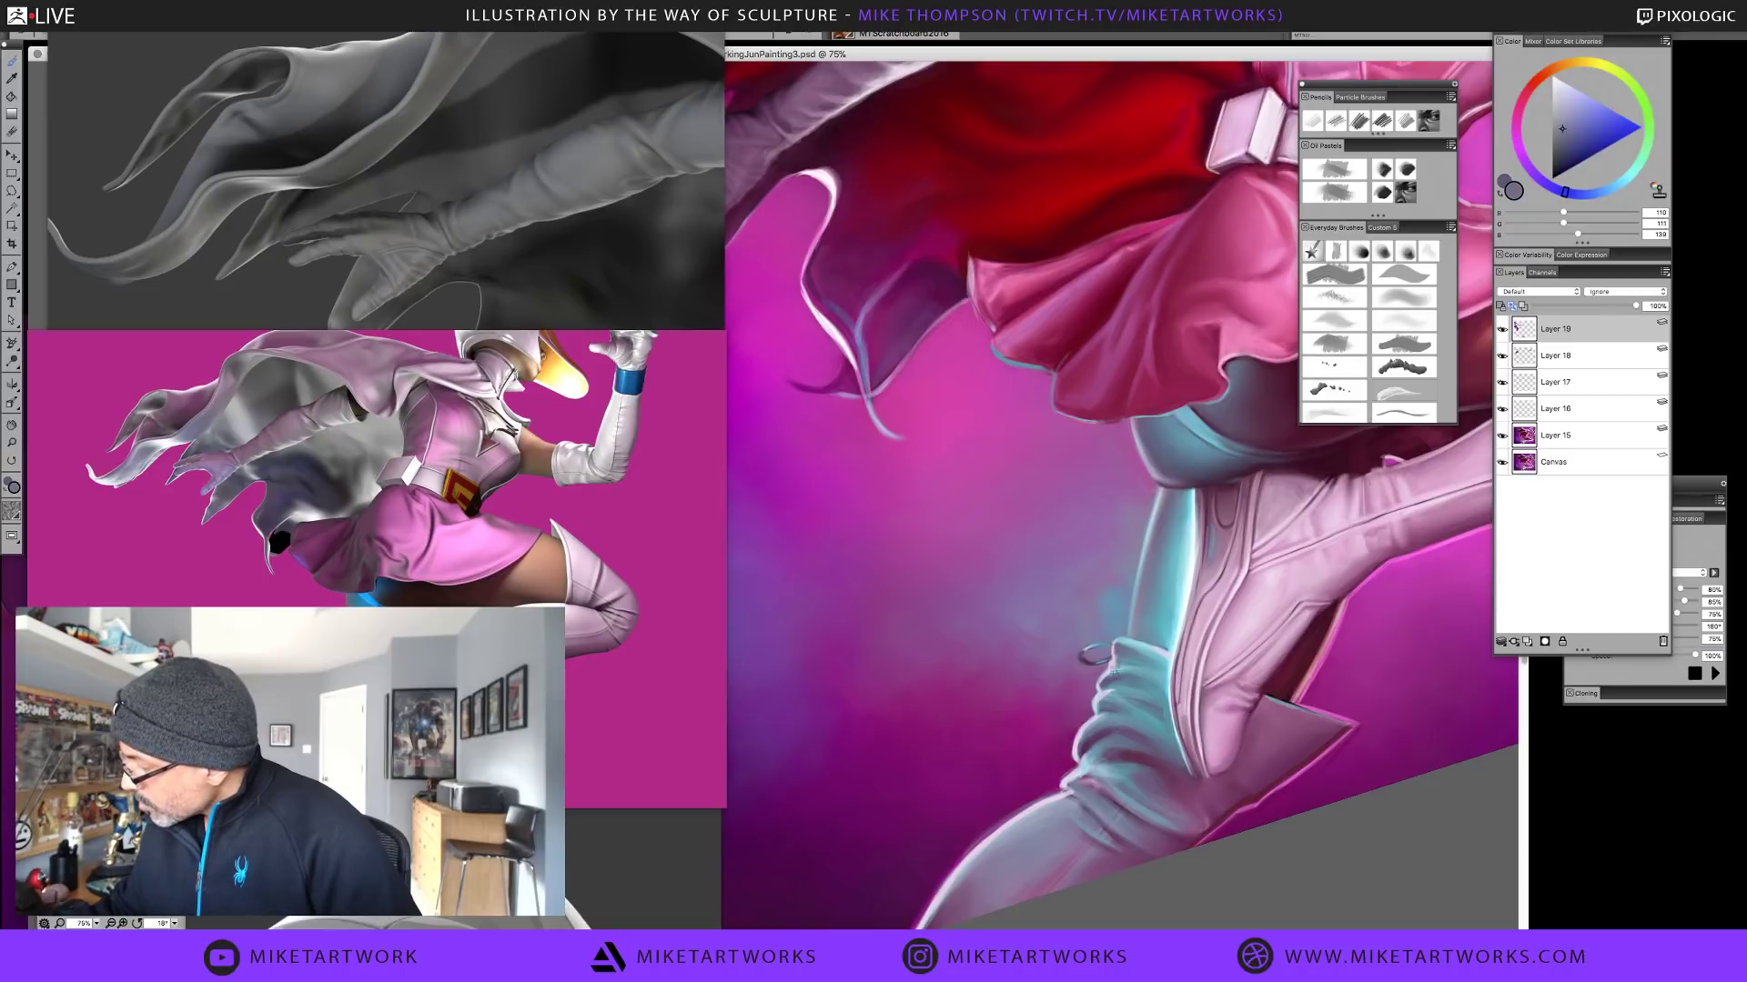
{"action": "left_click", "coordinate": [1126, 657], "text": "alt"}
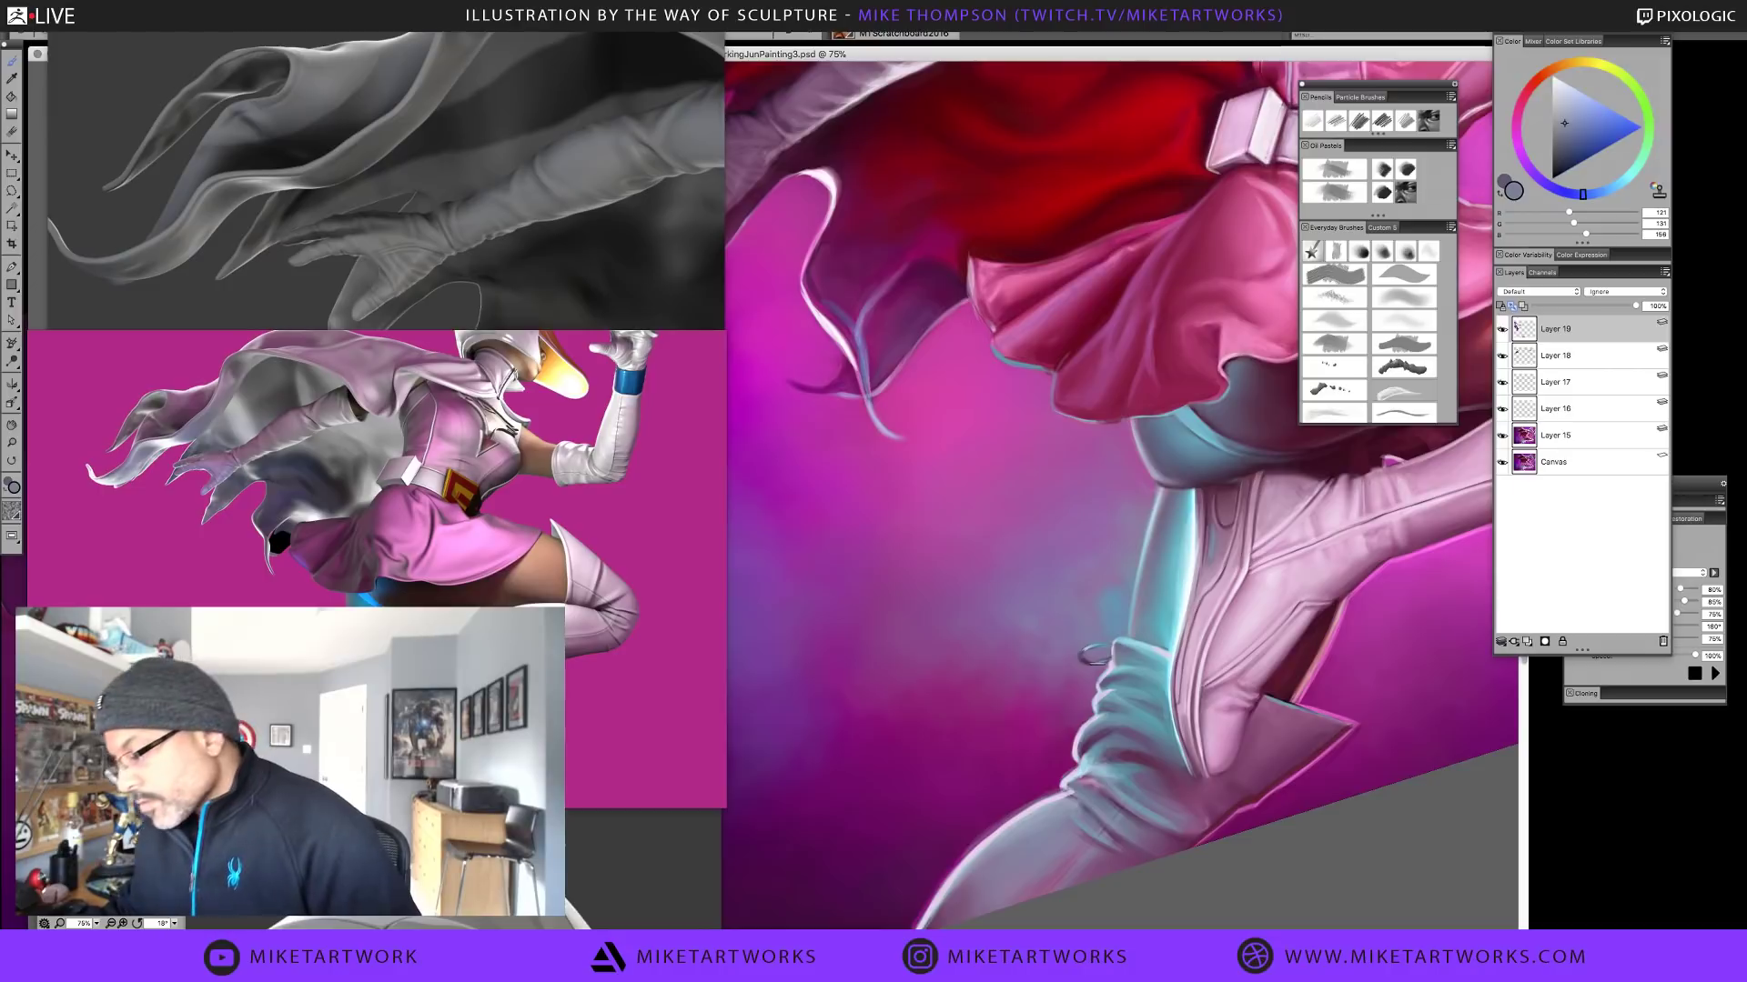
{"action": "left_click", "coordinate": [1097, 654], "text": "alt"}
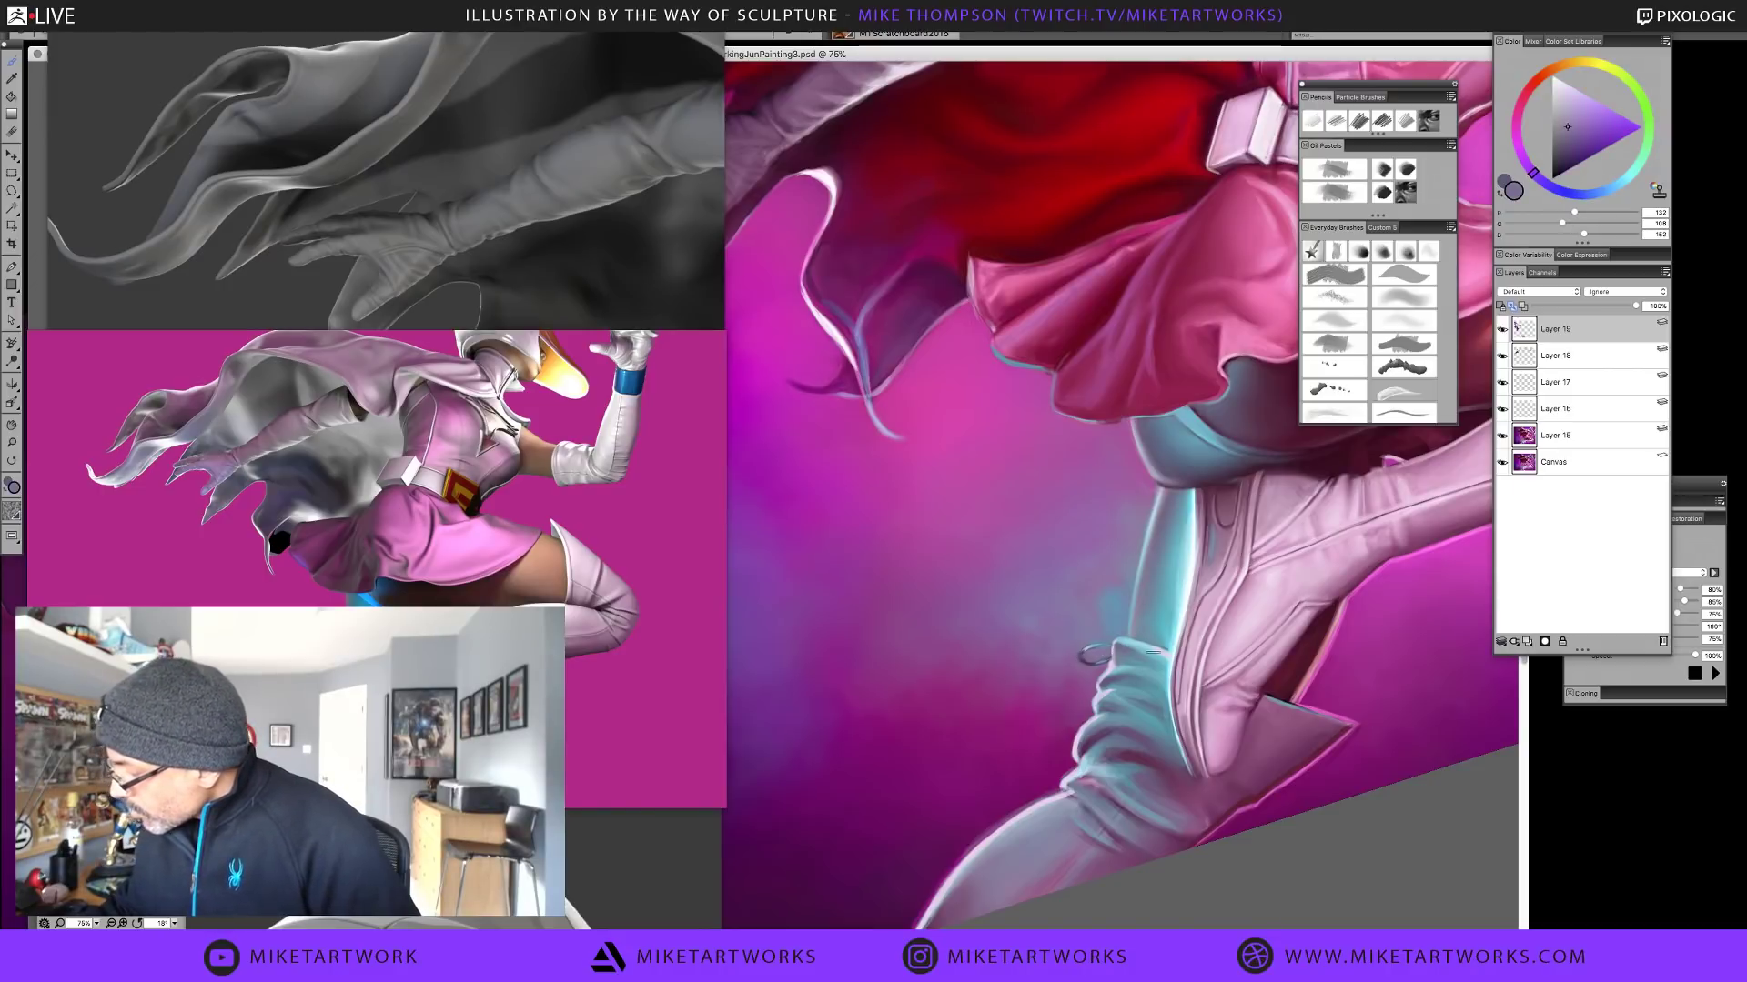
{"action": "left_click", "coordinate": [1089, 656], "text": "alt"}
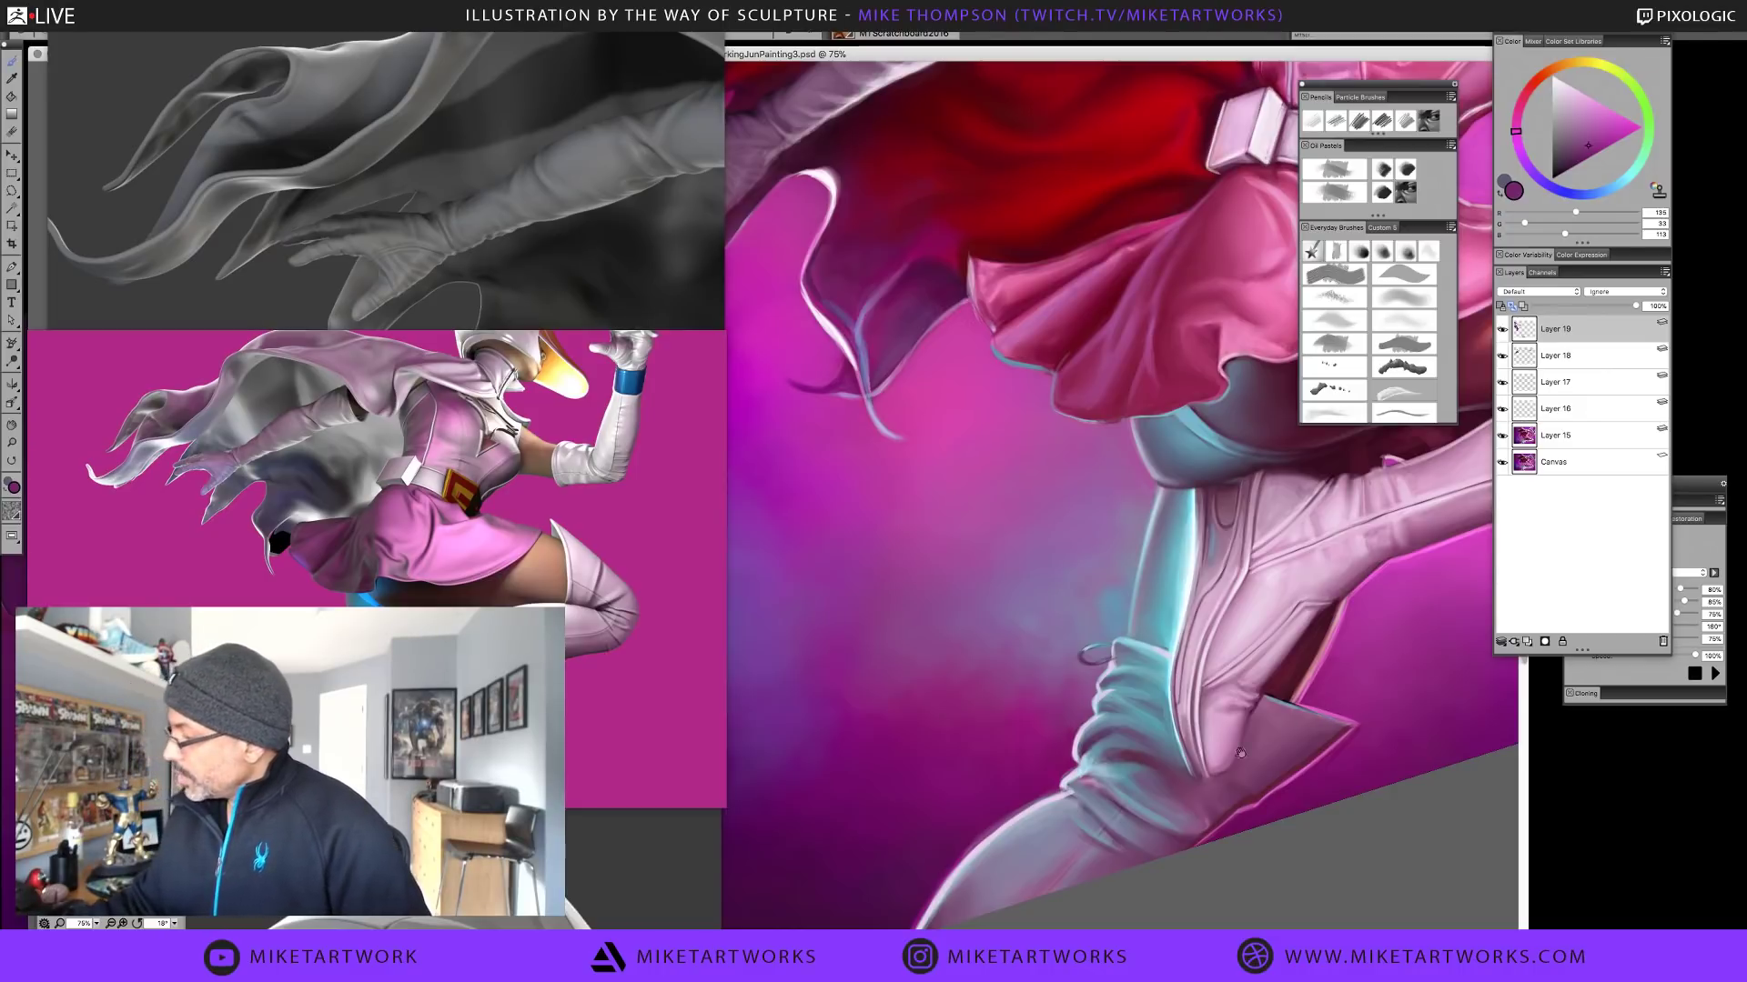
{"action": "key", "text": "ctrl+z"}
Paint a light pink rim along the blue-lit leg's outer edge, brightening a pink sampled from the figure
{"action": "left_click_drag", "start_coordinate": [1060, 843], "coordinate": [910, 919]}
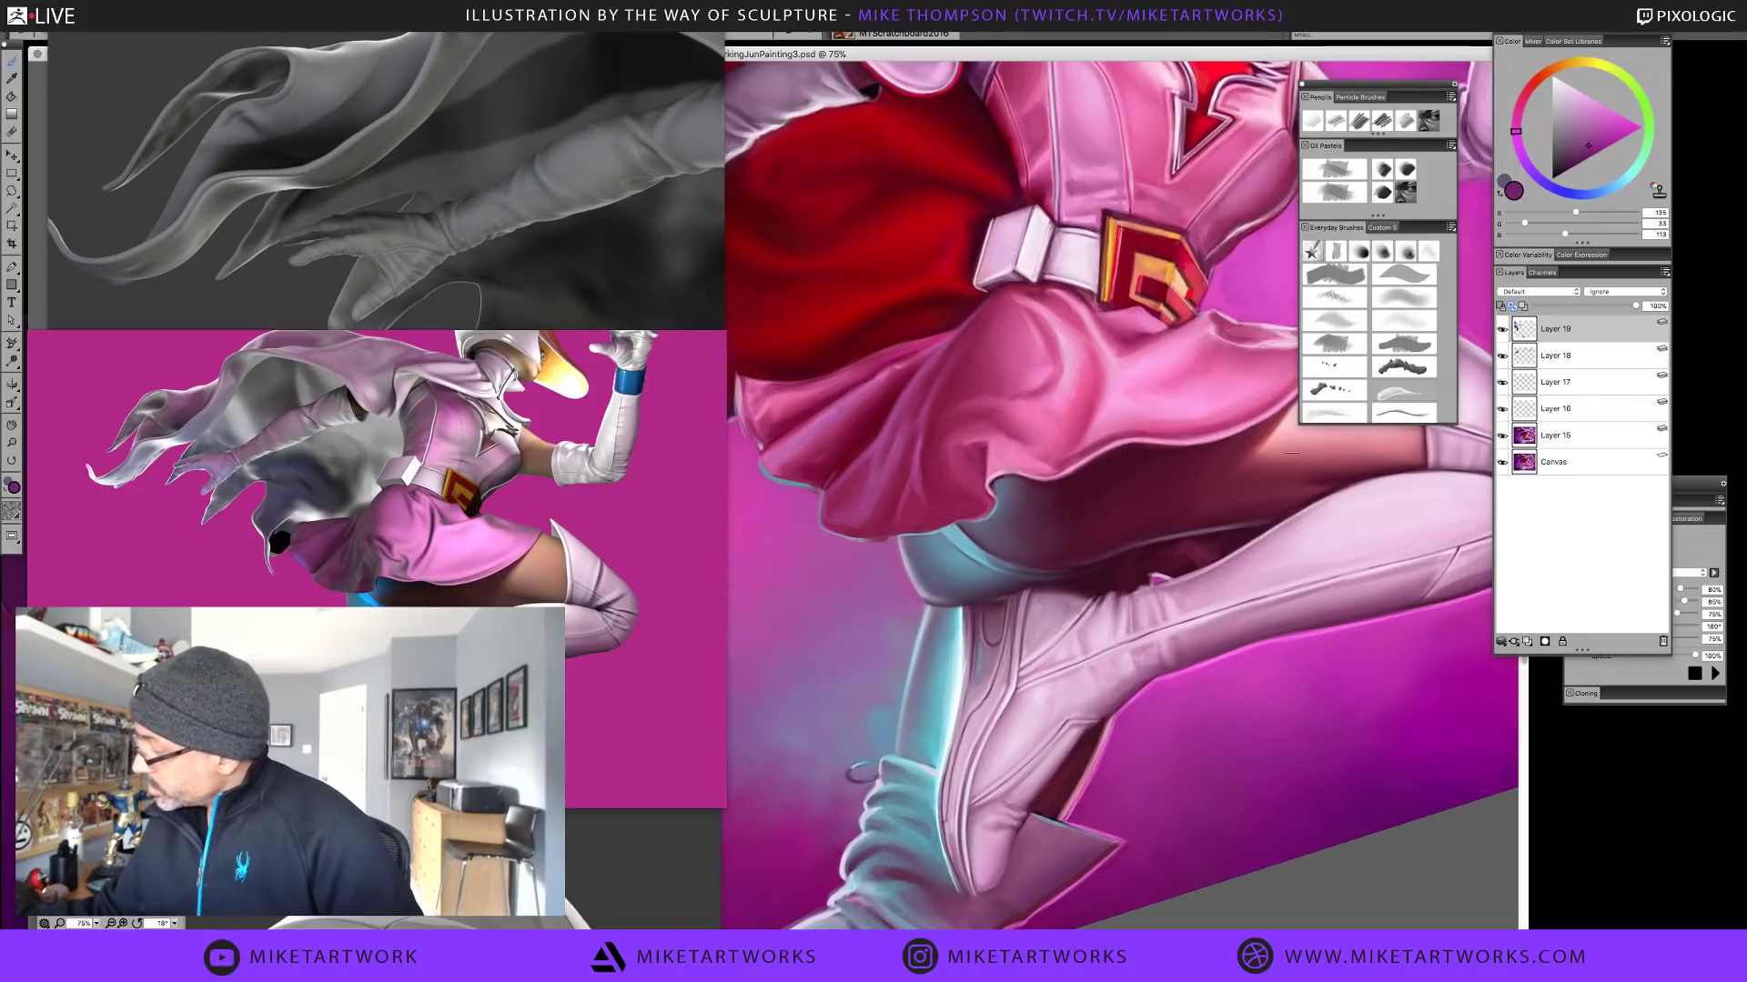
{"action": "left_click", "coordinate": [1292, 446], "text": "alt"}
{"action": "left_click", "coordinate": [901, 541], "text": "alt"}
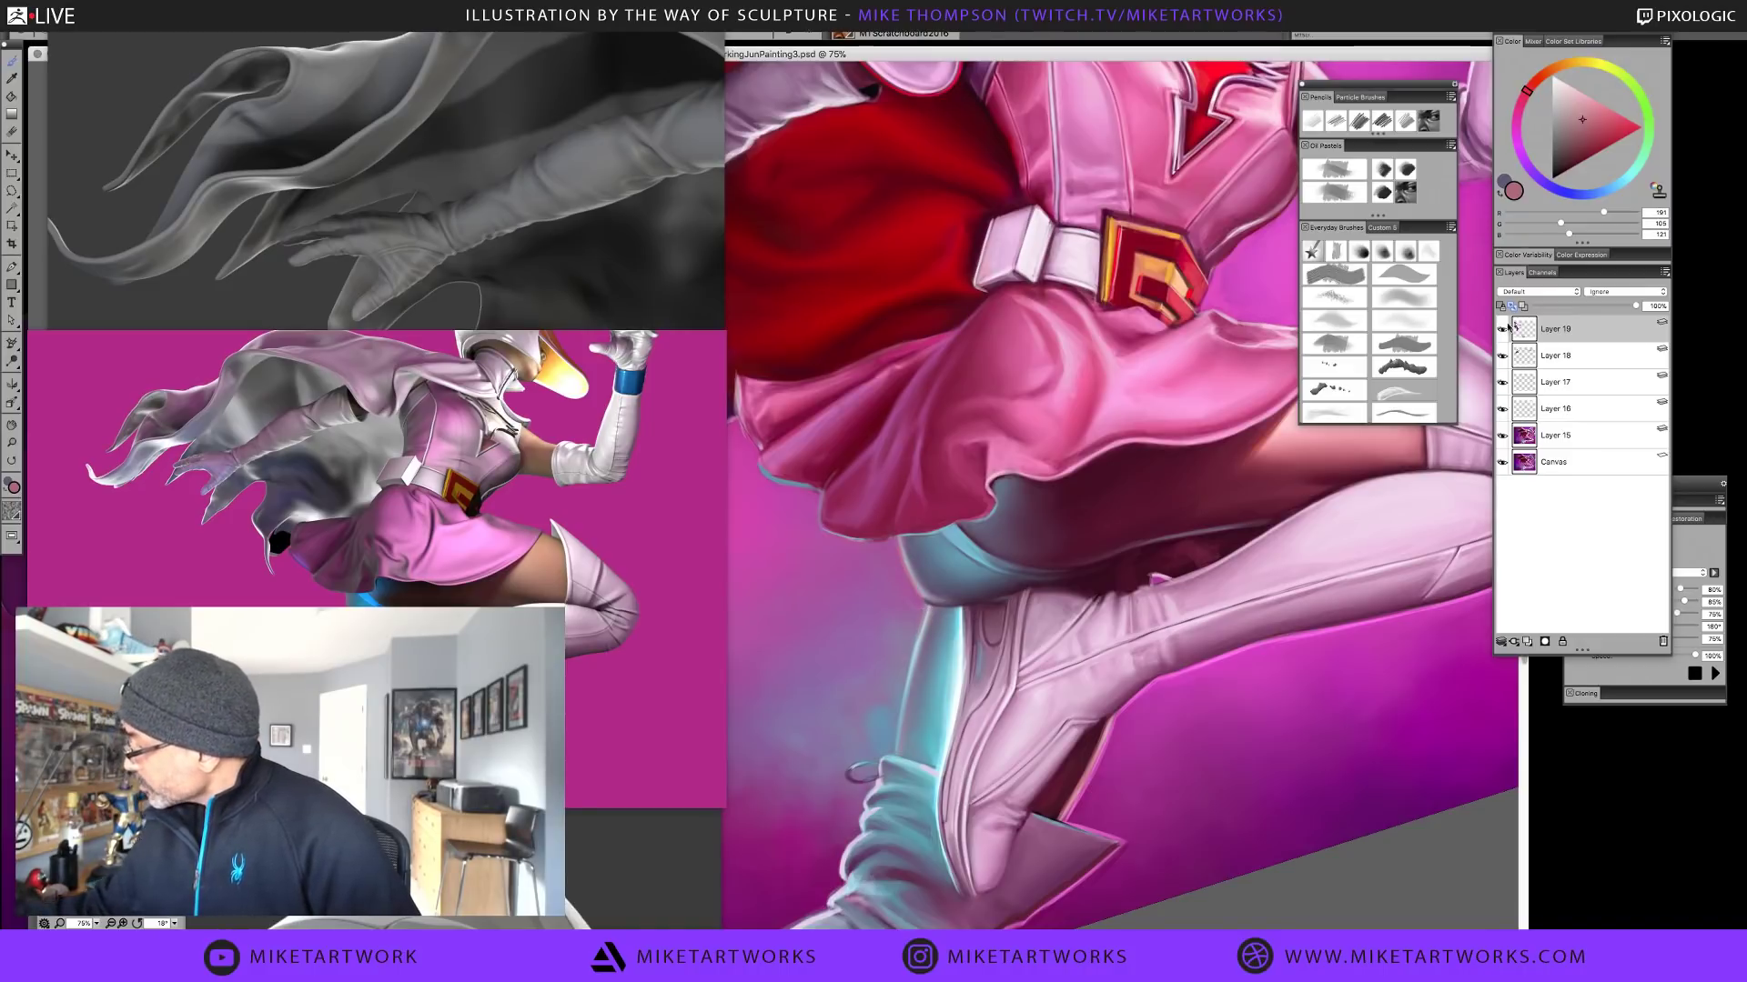
{"action": "left_click", "coordinate": [1598, 102]}
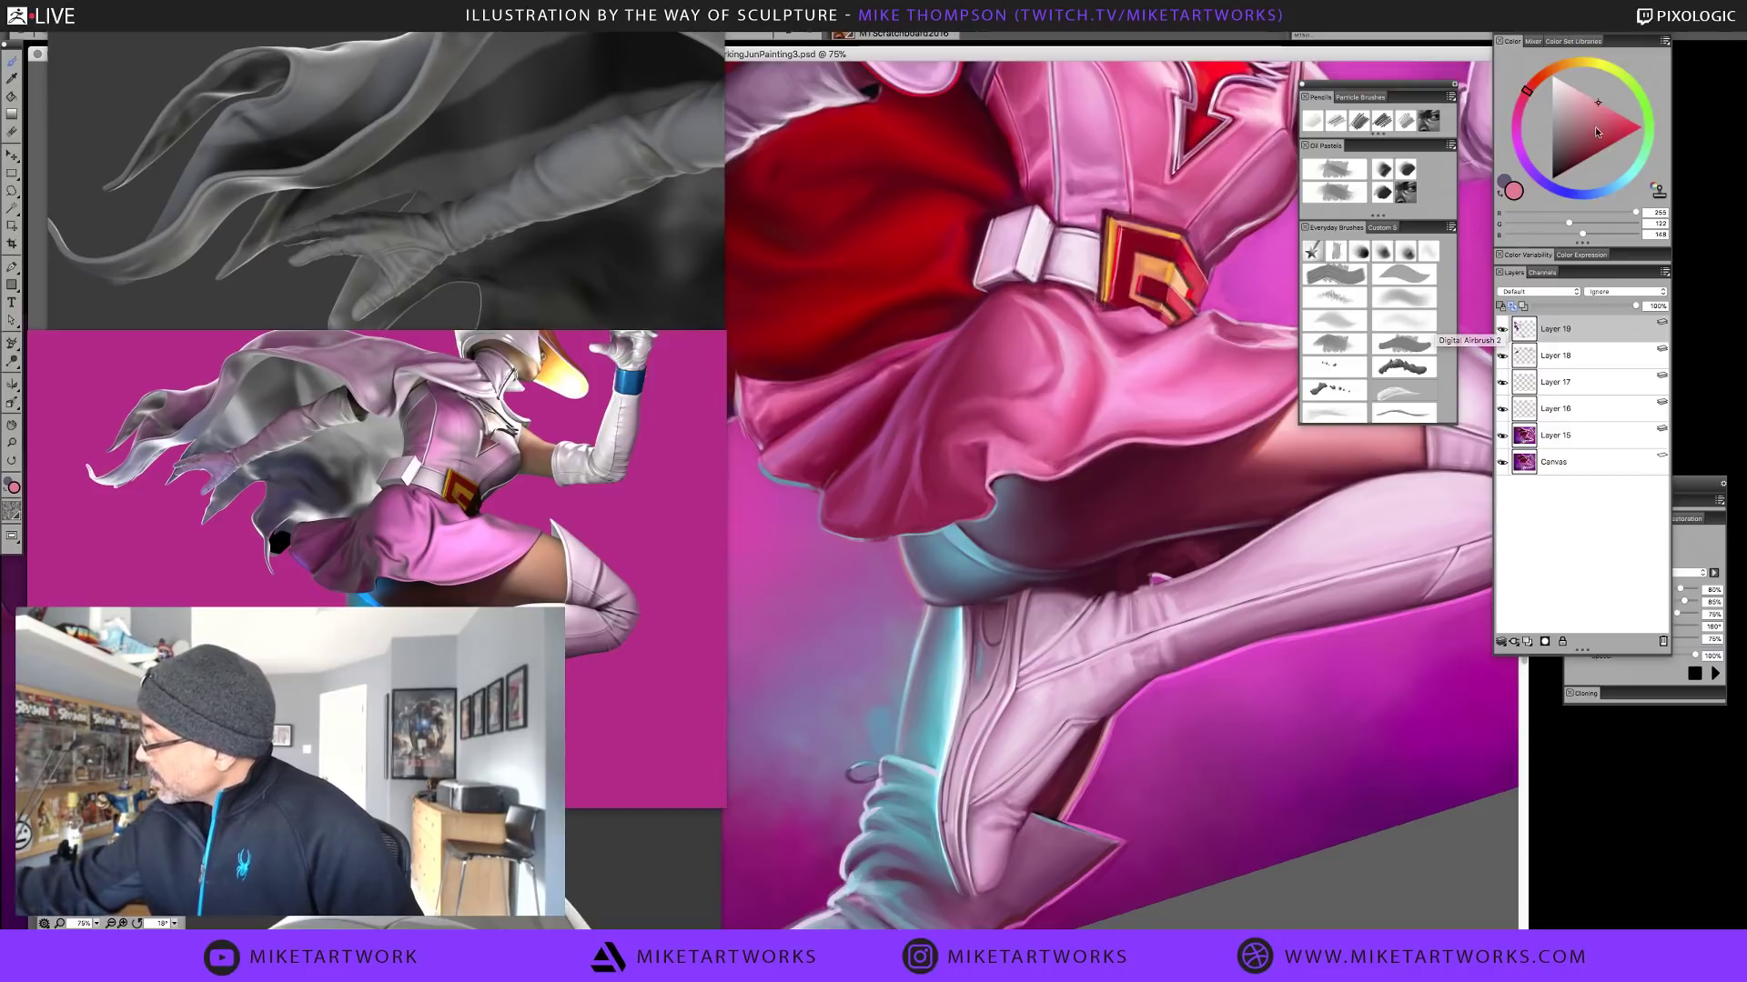
{"action": "left_click", "coordinate": [1591, 102]}
{"action": "left_click", "coordinate": [1591, 100]}
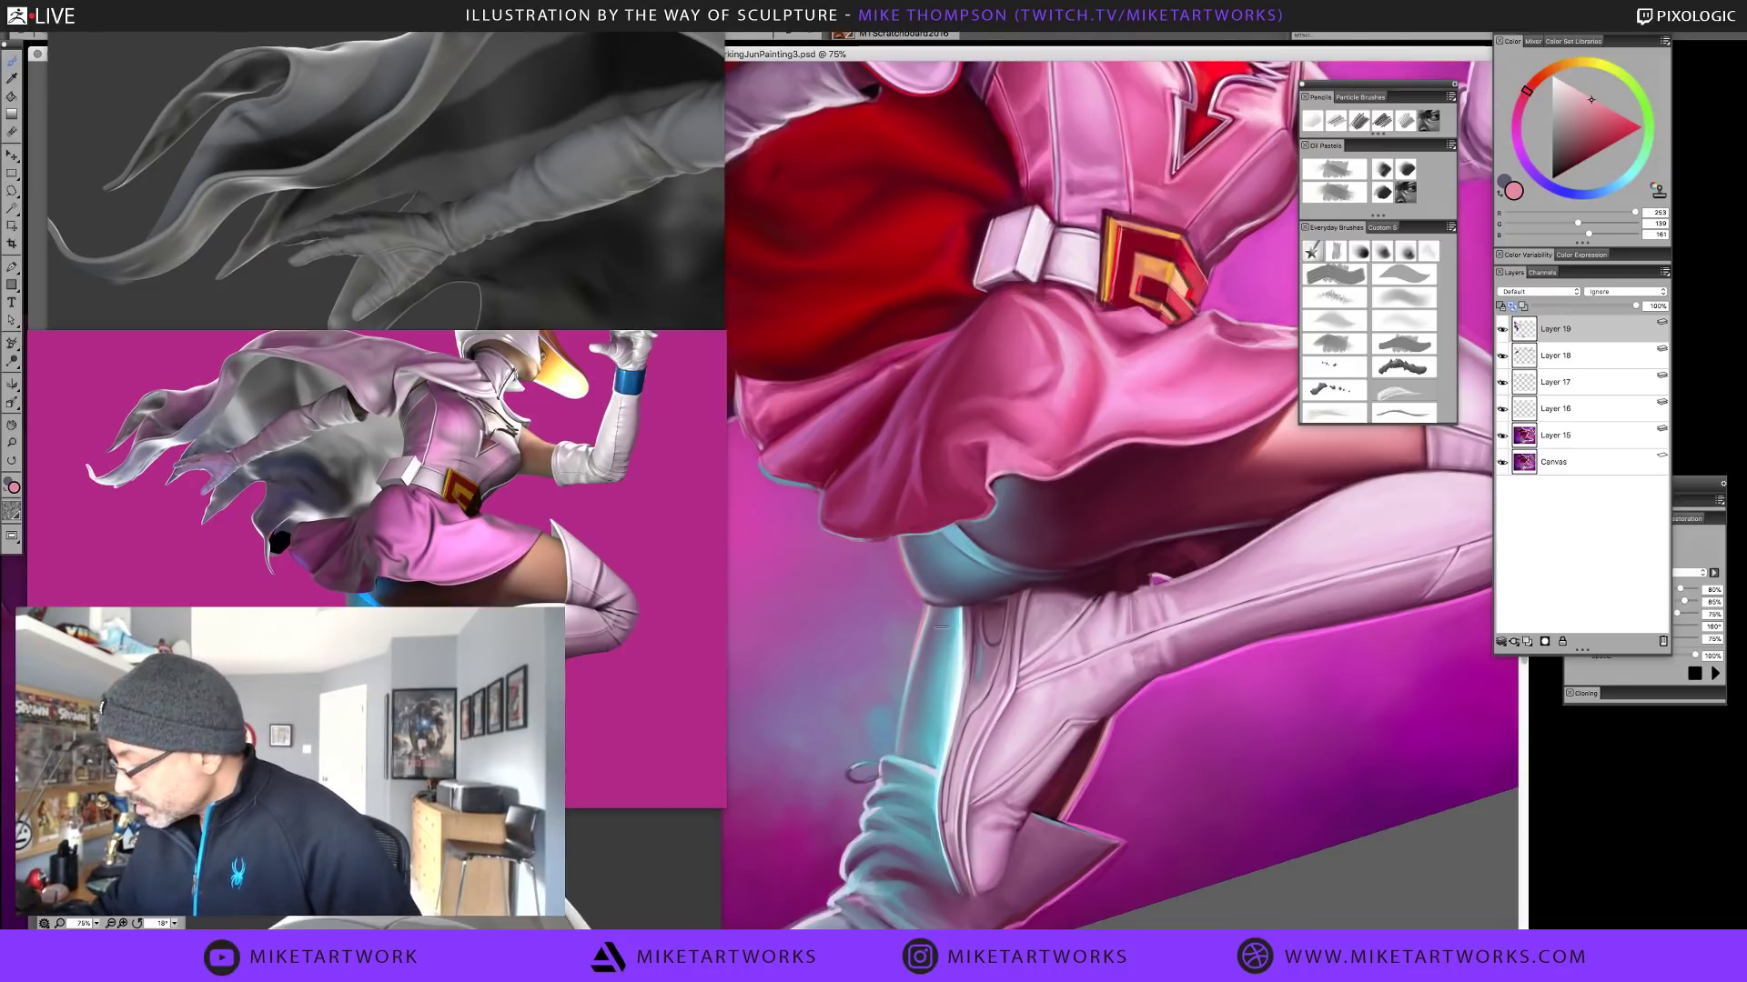
{"action": "left_click", "coordinate": [914, 647], "text": "alt"}
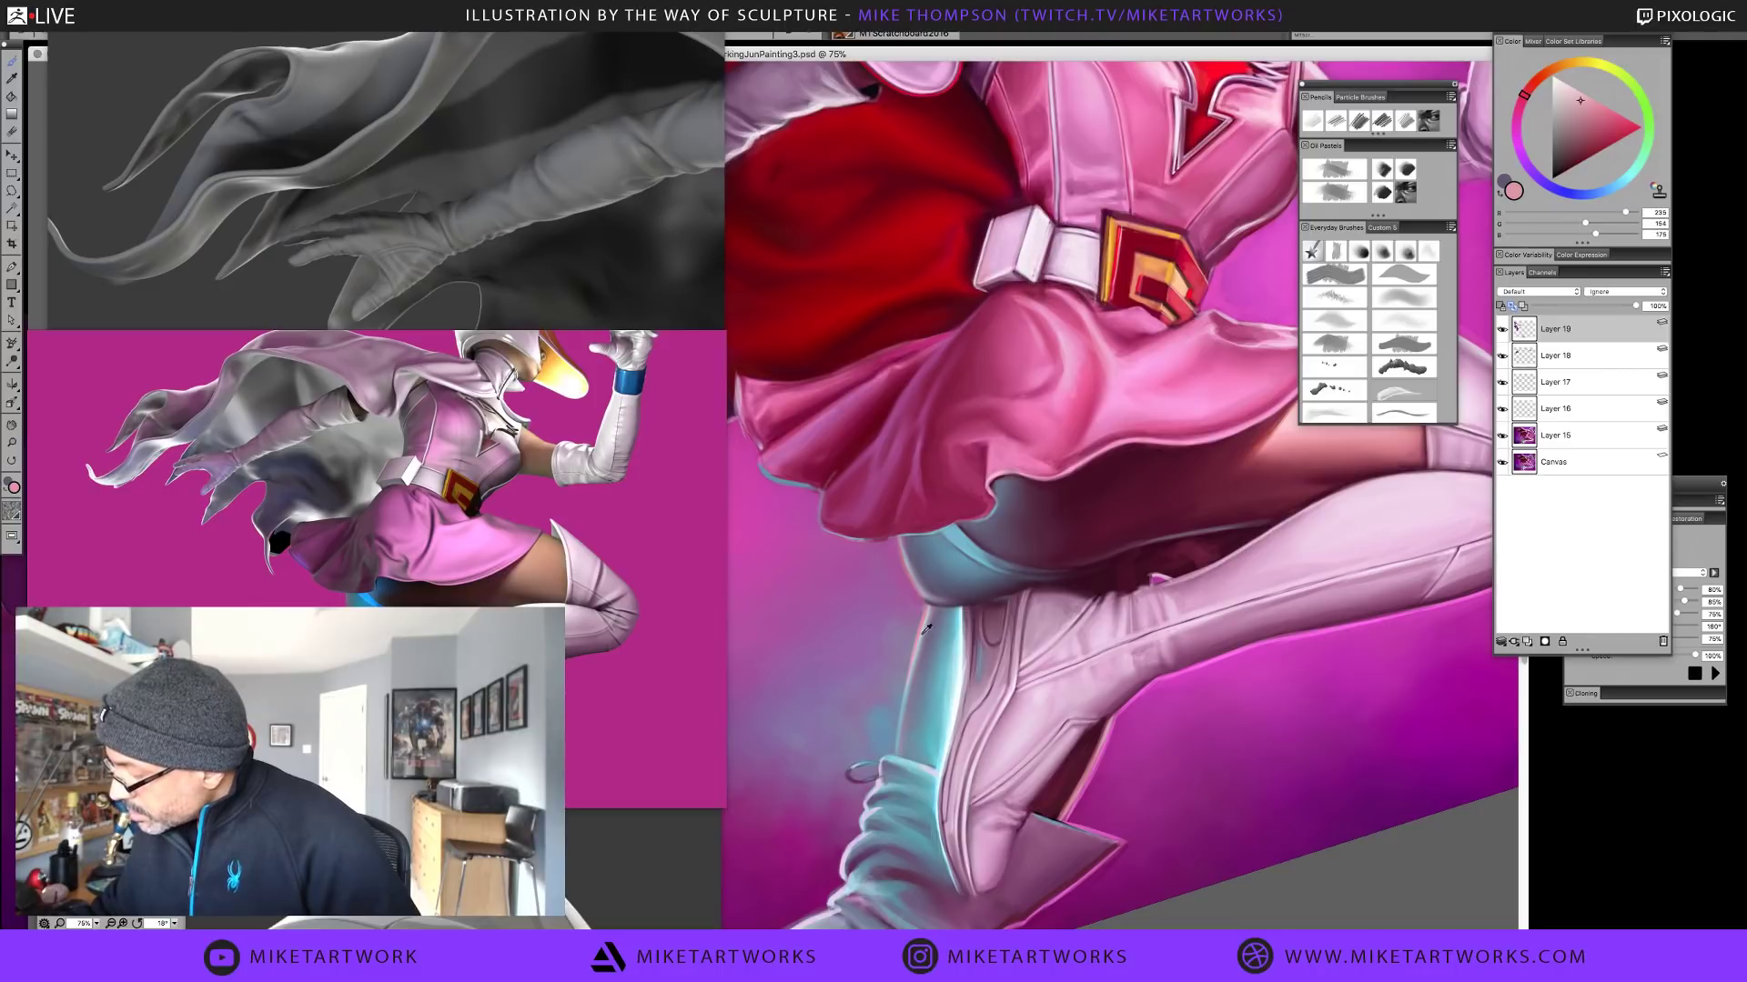
Soften the pink rim along the blue-lit leg below the skirt with sampled dusty pinks and pale mauves
{"action": "left_click", "coordinate": [926, 630], "text": "alt"}
{"action": "left_click", "coordinate": [921, 635], "text": "alt"}
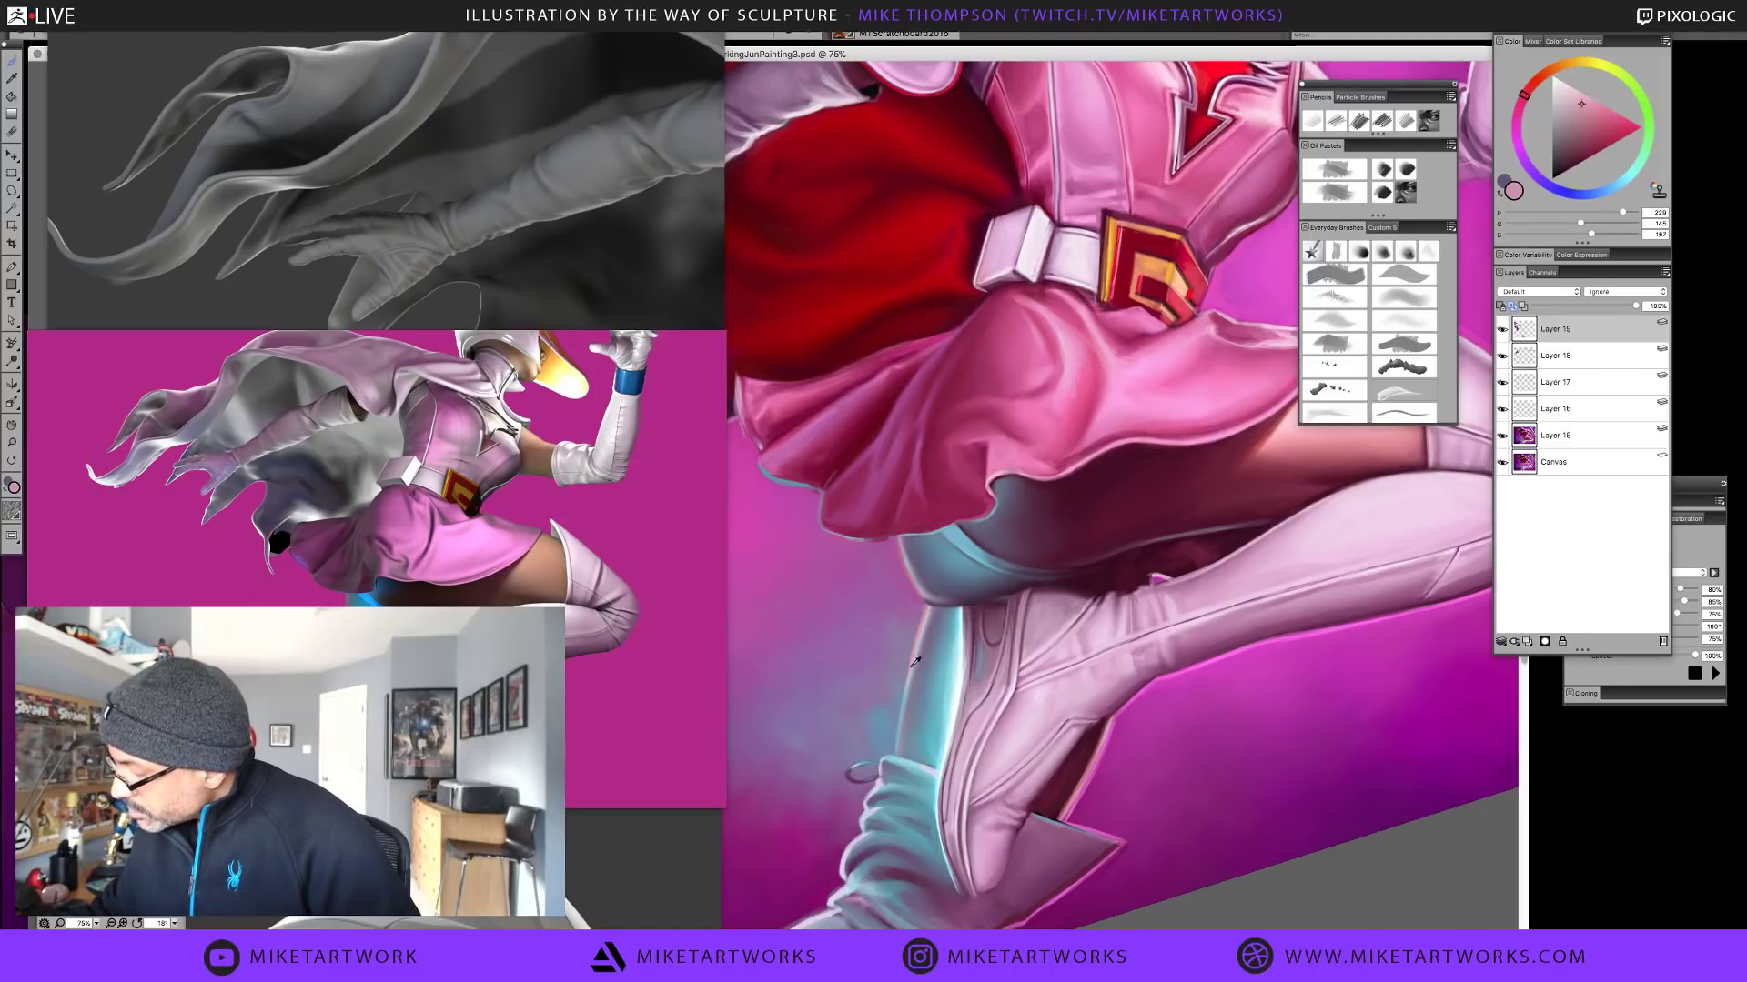
{"action": "left_click", "coordinate": [921, 634], "text": "alt"}
{"action": "left_click", "coordinate": [928, 605], "text": "alt"}
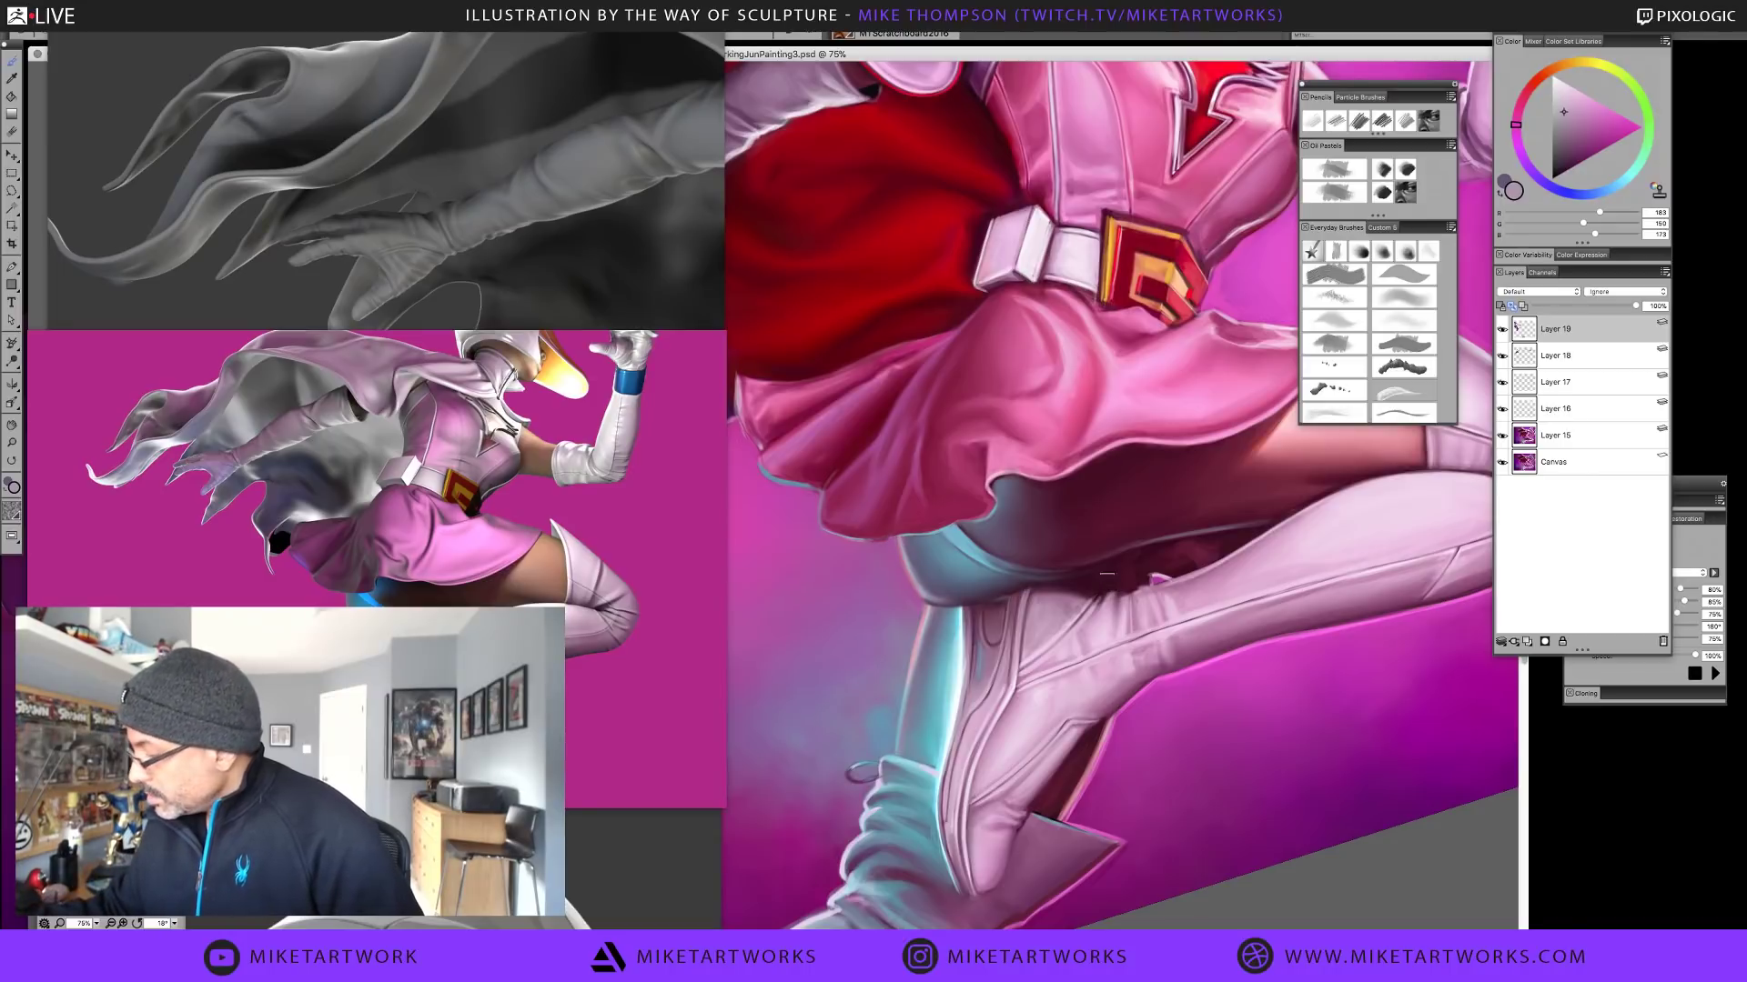
{"action": "left_click", "coordinate": [926, 631], "text": "alt"}
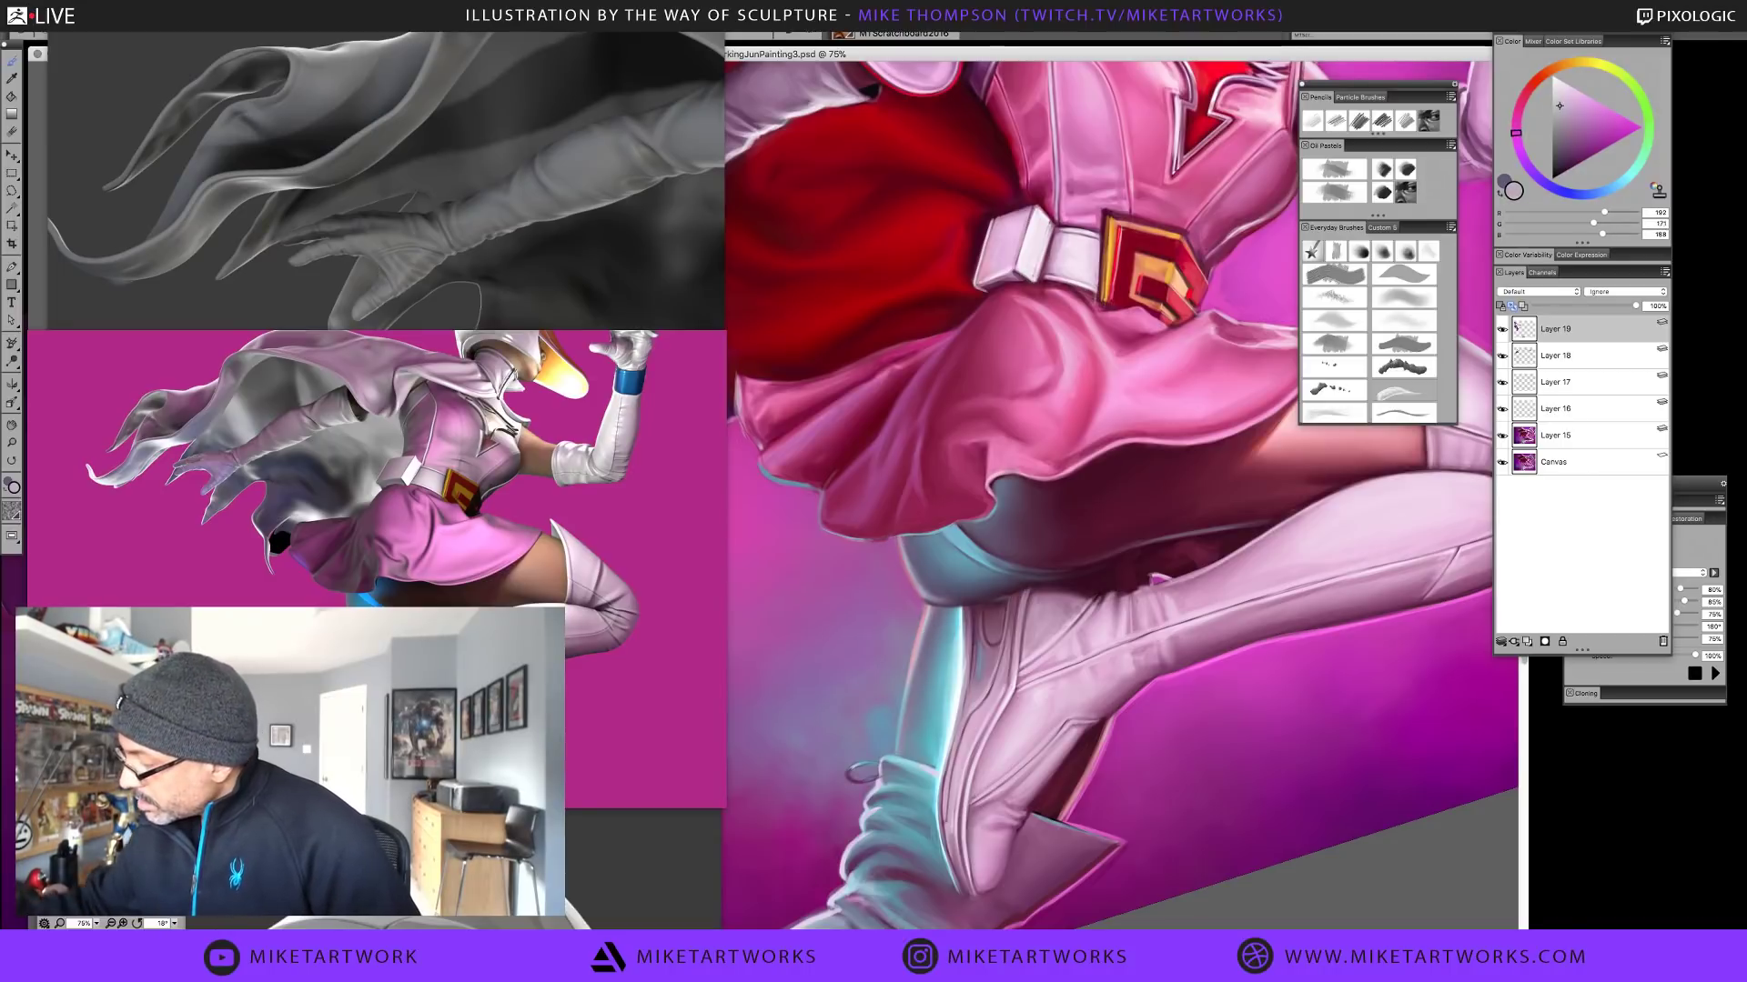
{"action": "left_click", "coordinate": [917, 586], "text": "alt"}
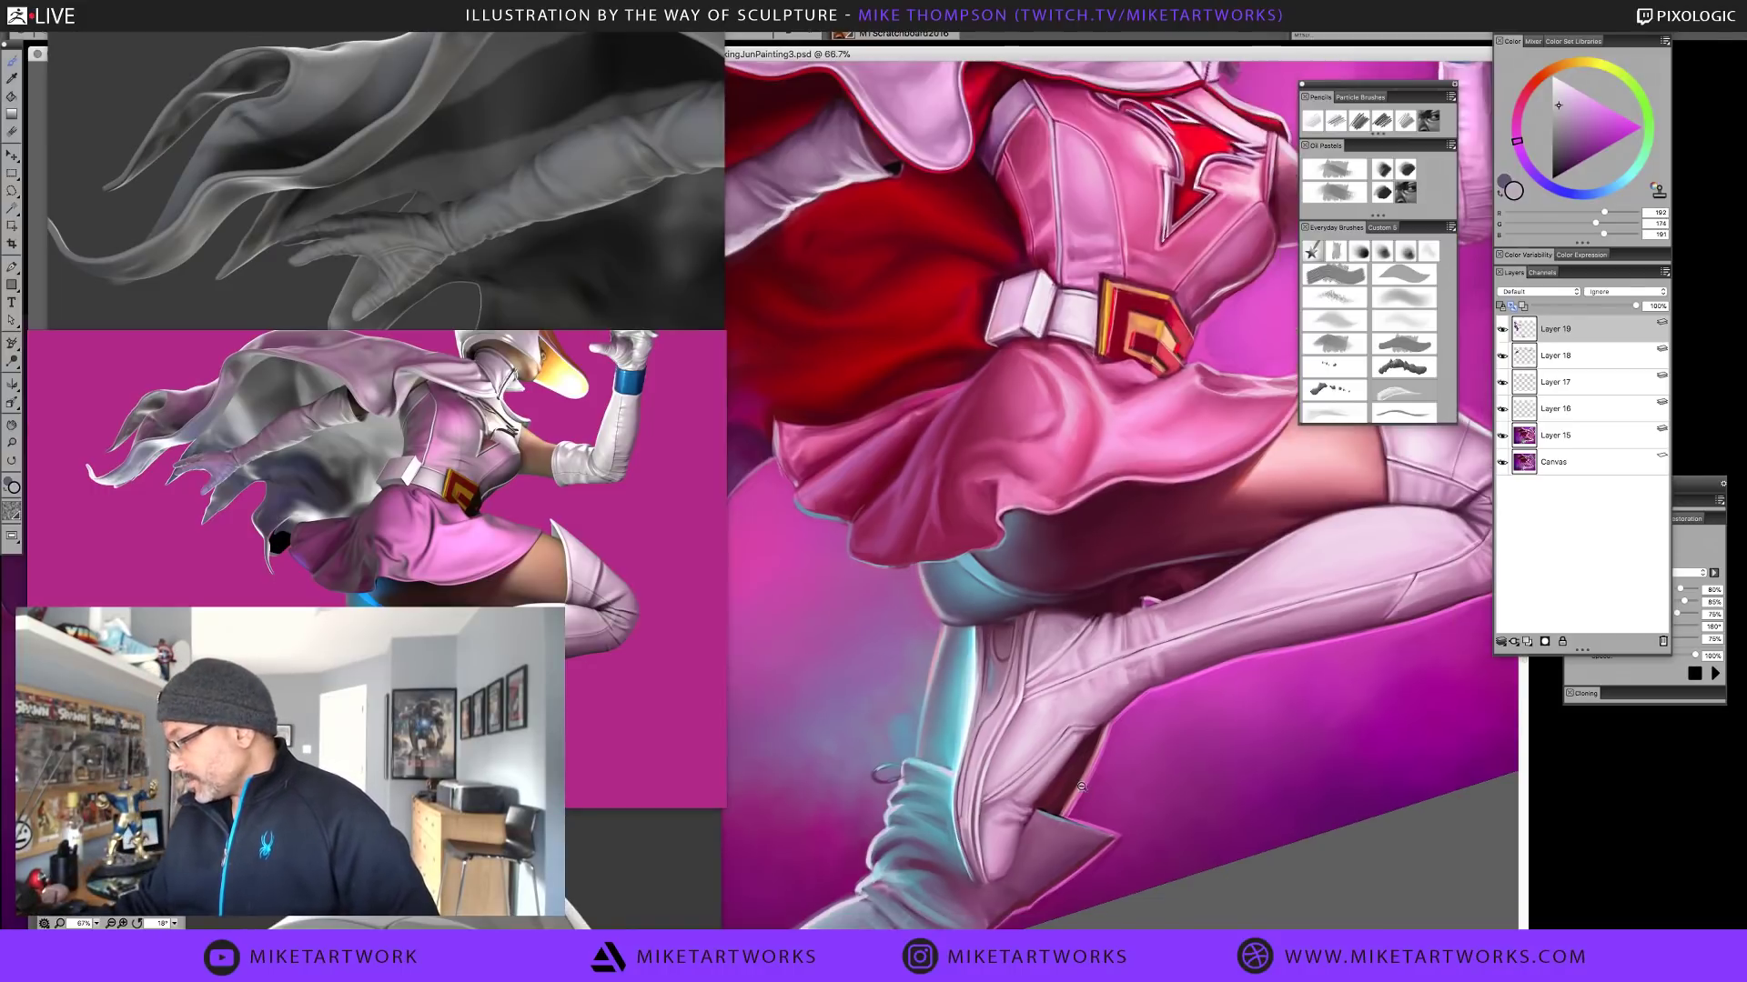
Refine the reddish sole edge beside the pink boot's heel with sampled pale lavender, dusty rose, dark rose and salmon pink
{"action": "left_click", "coordinate": [1076, 782], "text": "alt"}
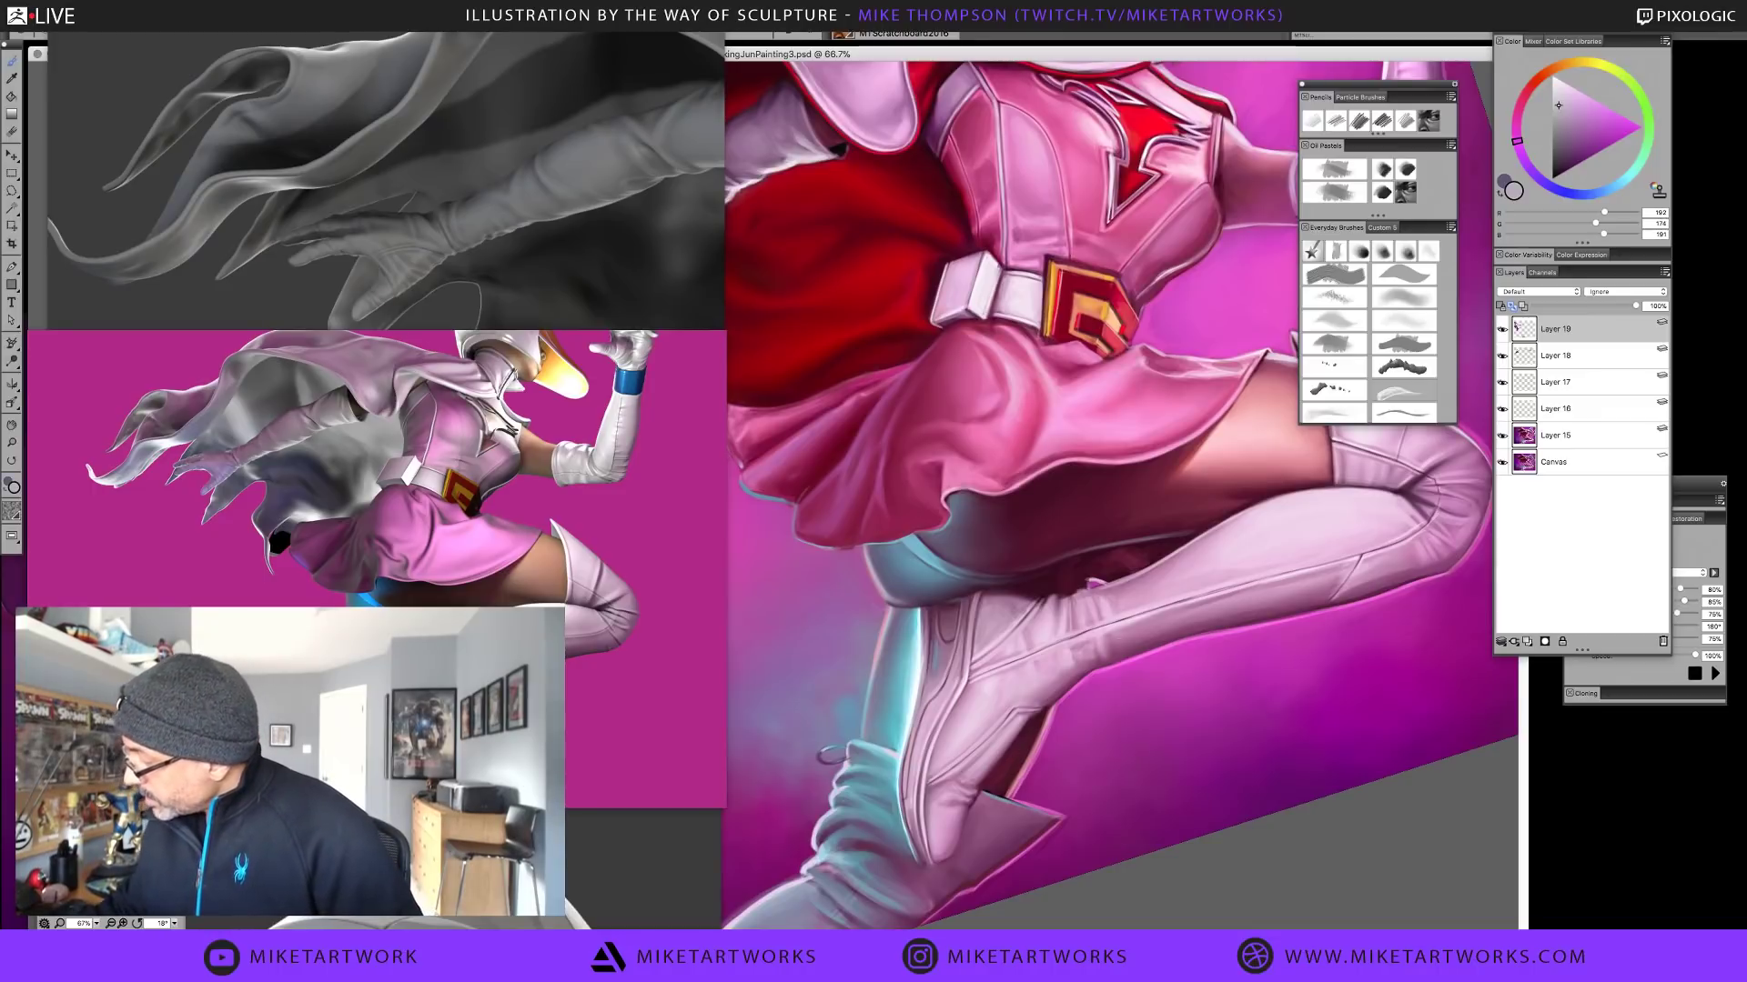
{"action": "left_click", "coordinate": [1005, 794], "text": "alt"}
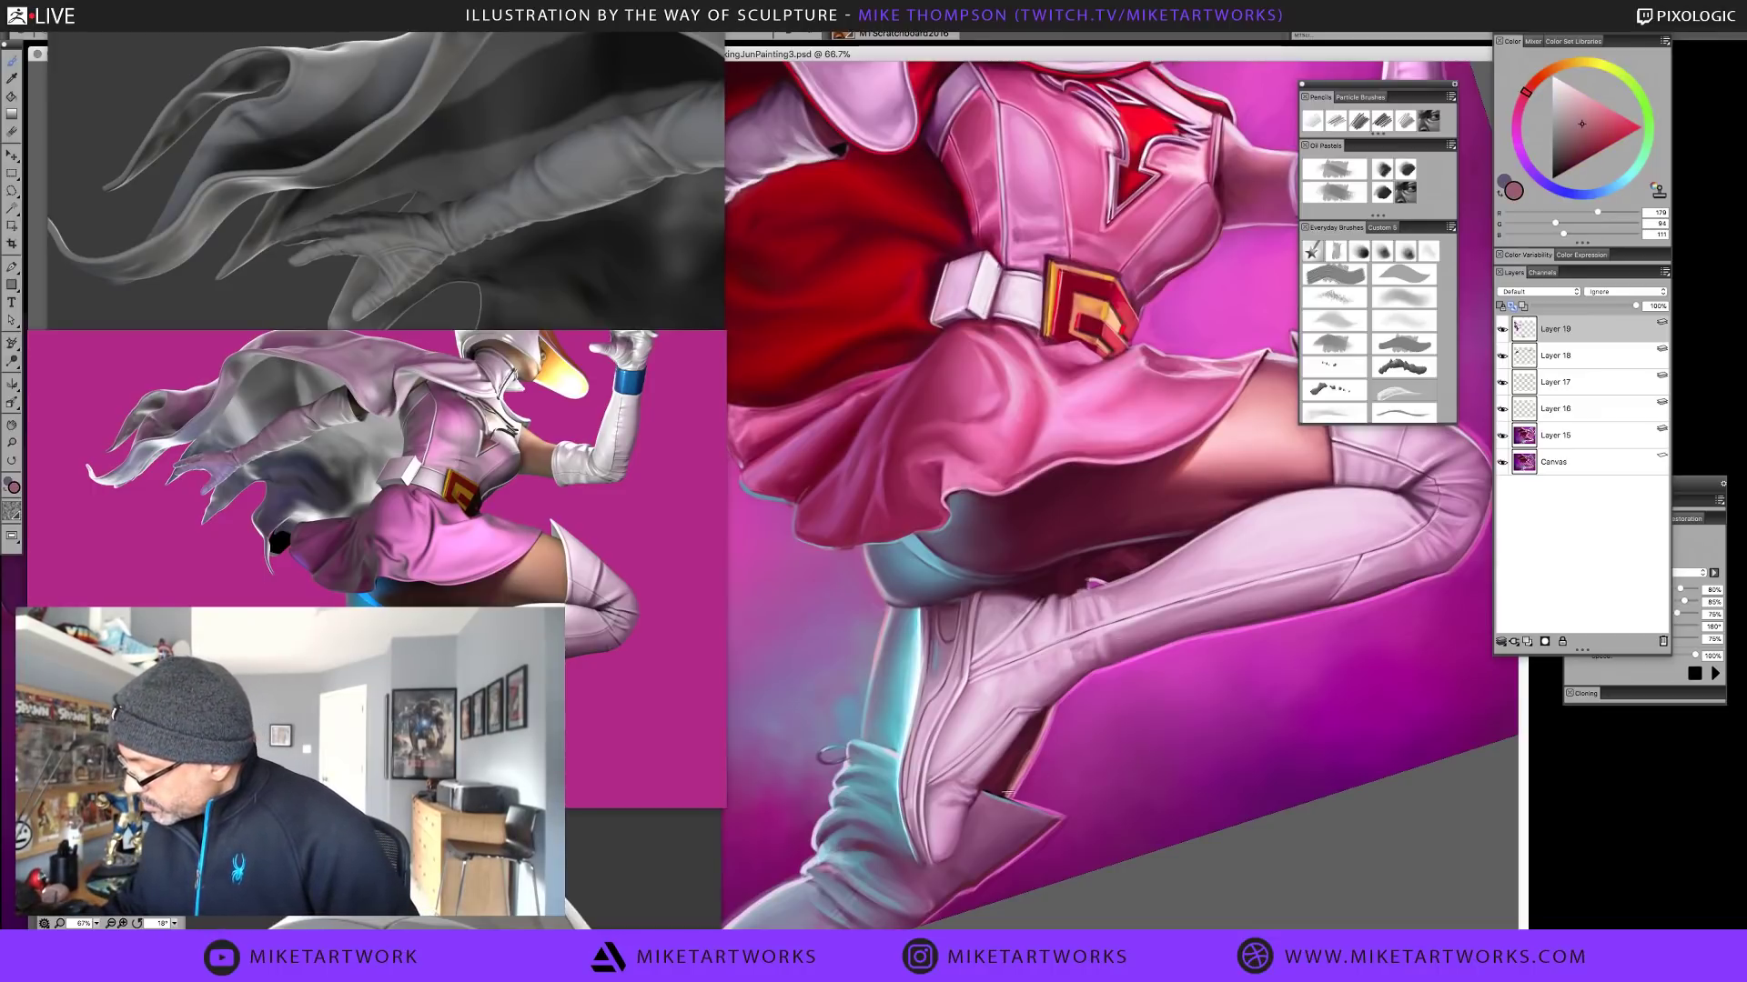
{"action": "left_click", "coordinate": [1026, 760], "text": "alt"}
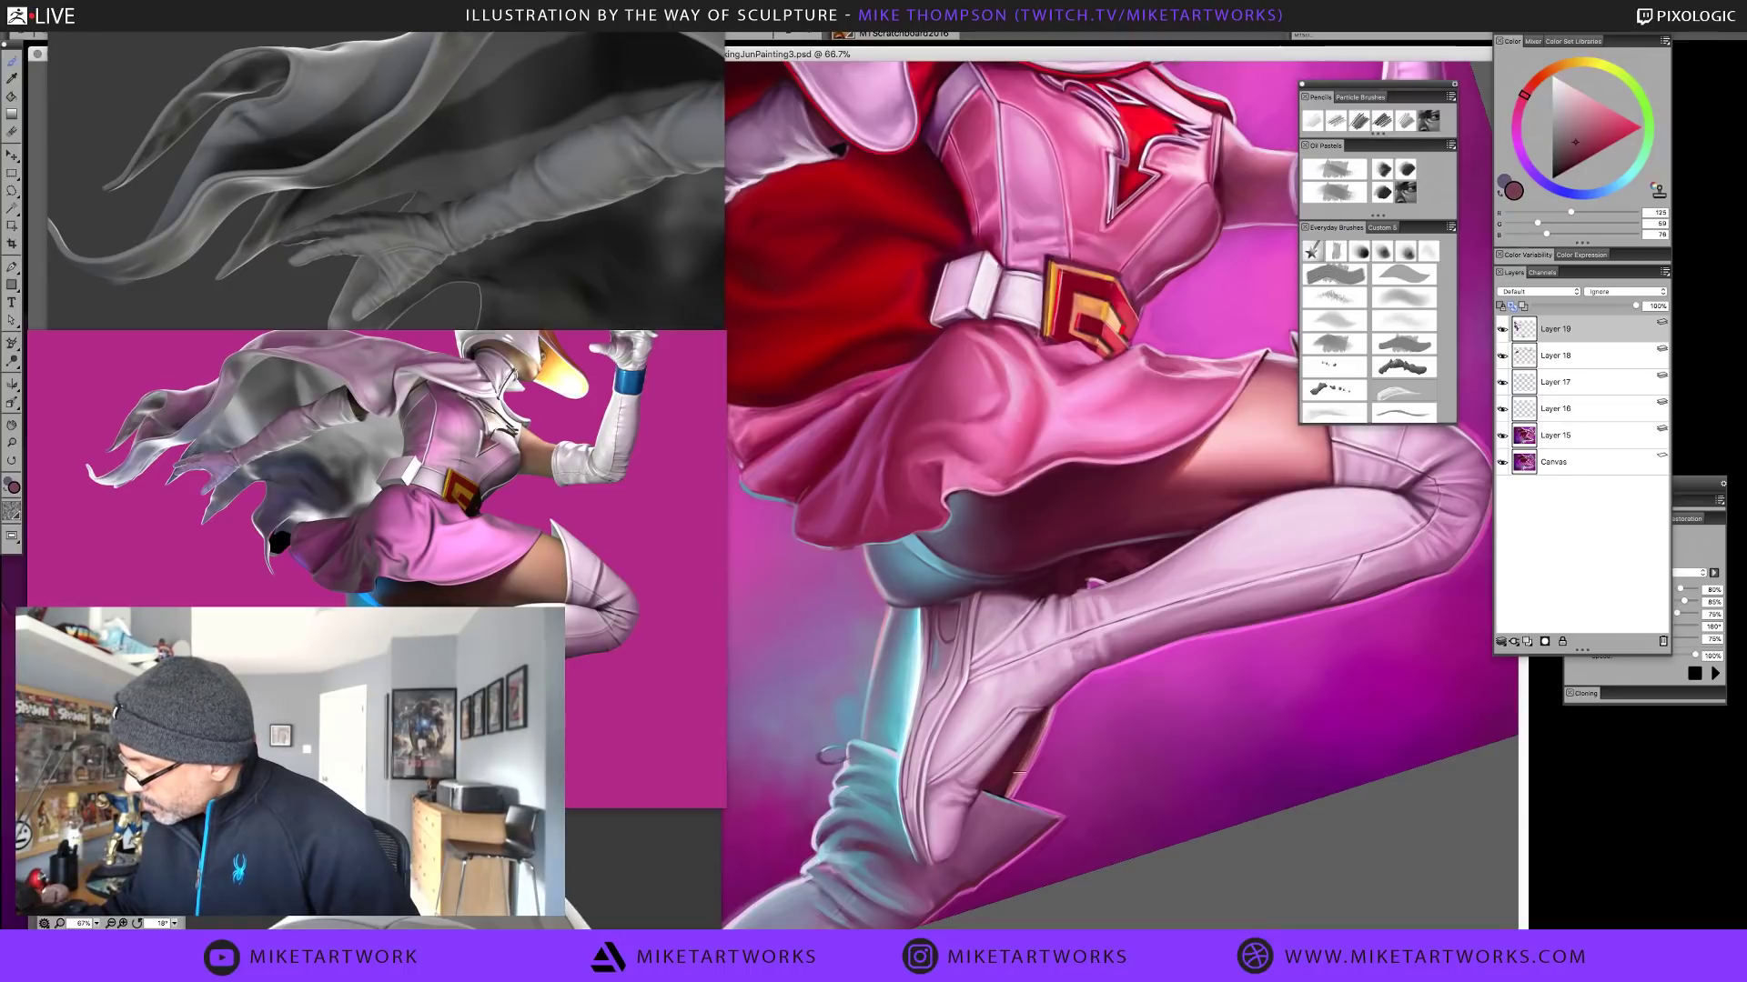
{"action": "left_click", "coordinate": [1041, 739], "text": "alt"}
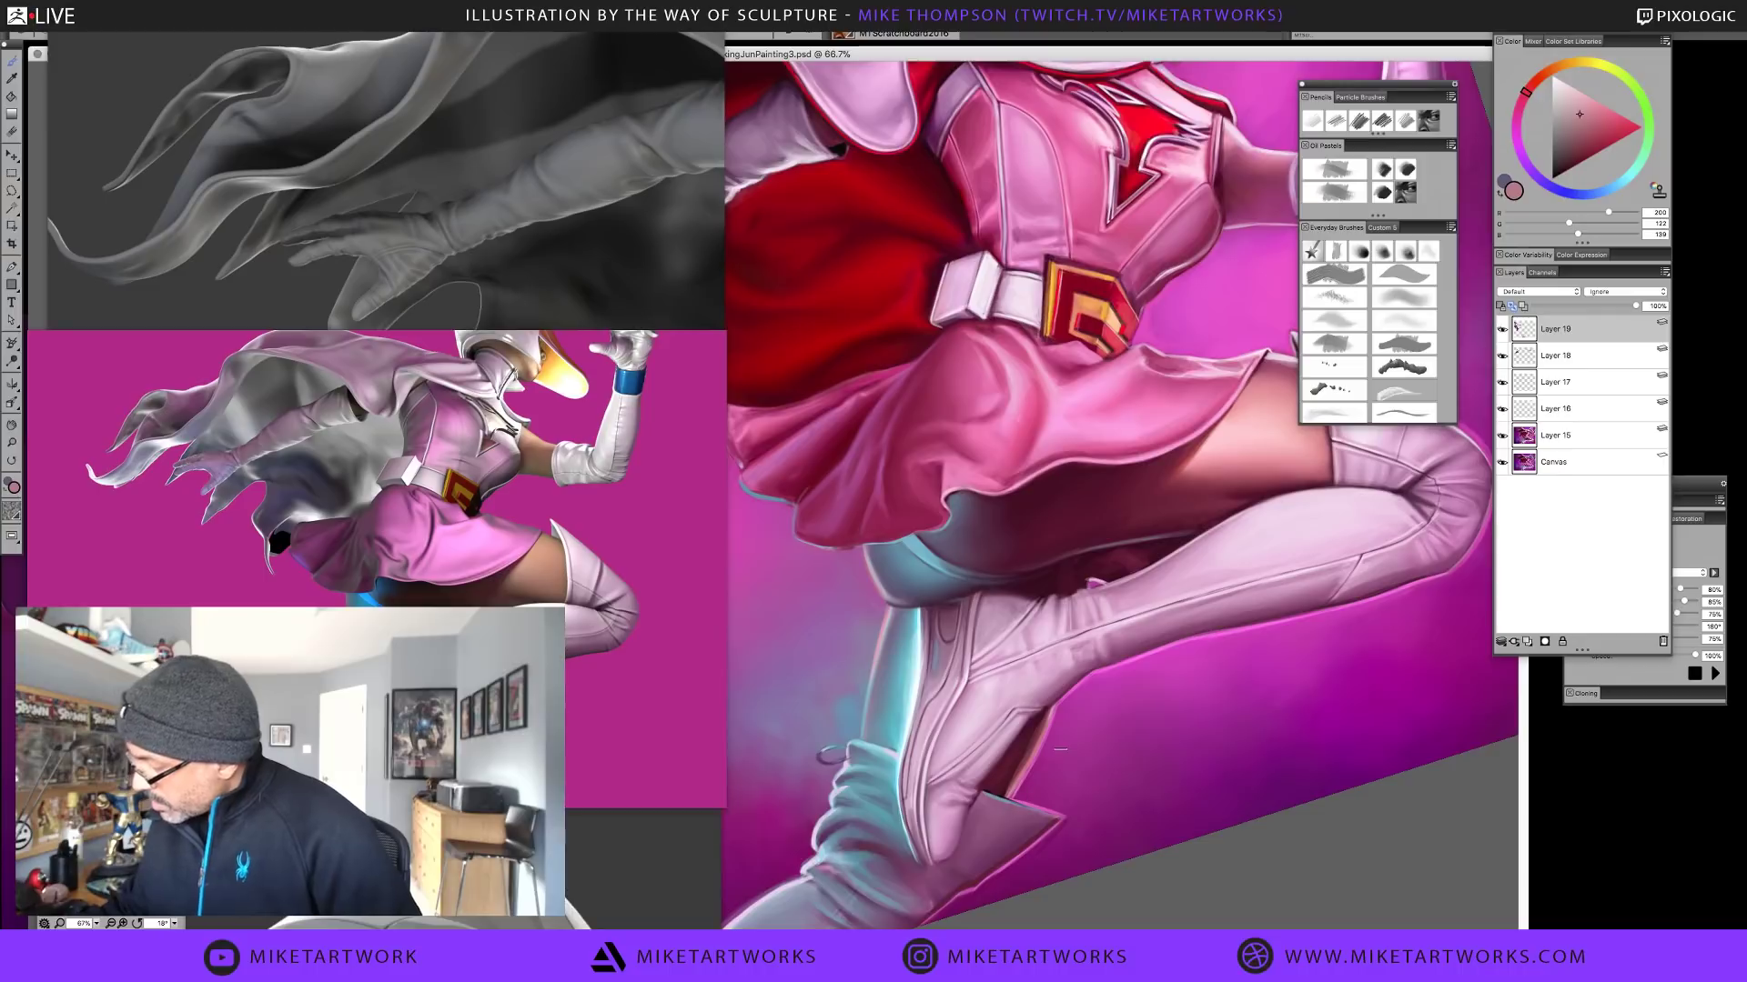
{"action": "left_click_drag", "start_coordinate": [1146, 754], "coordinate": [1185, 801]}
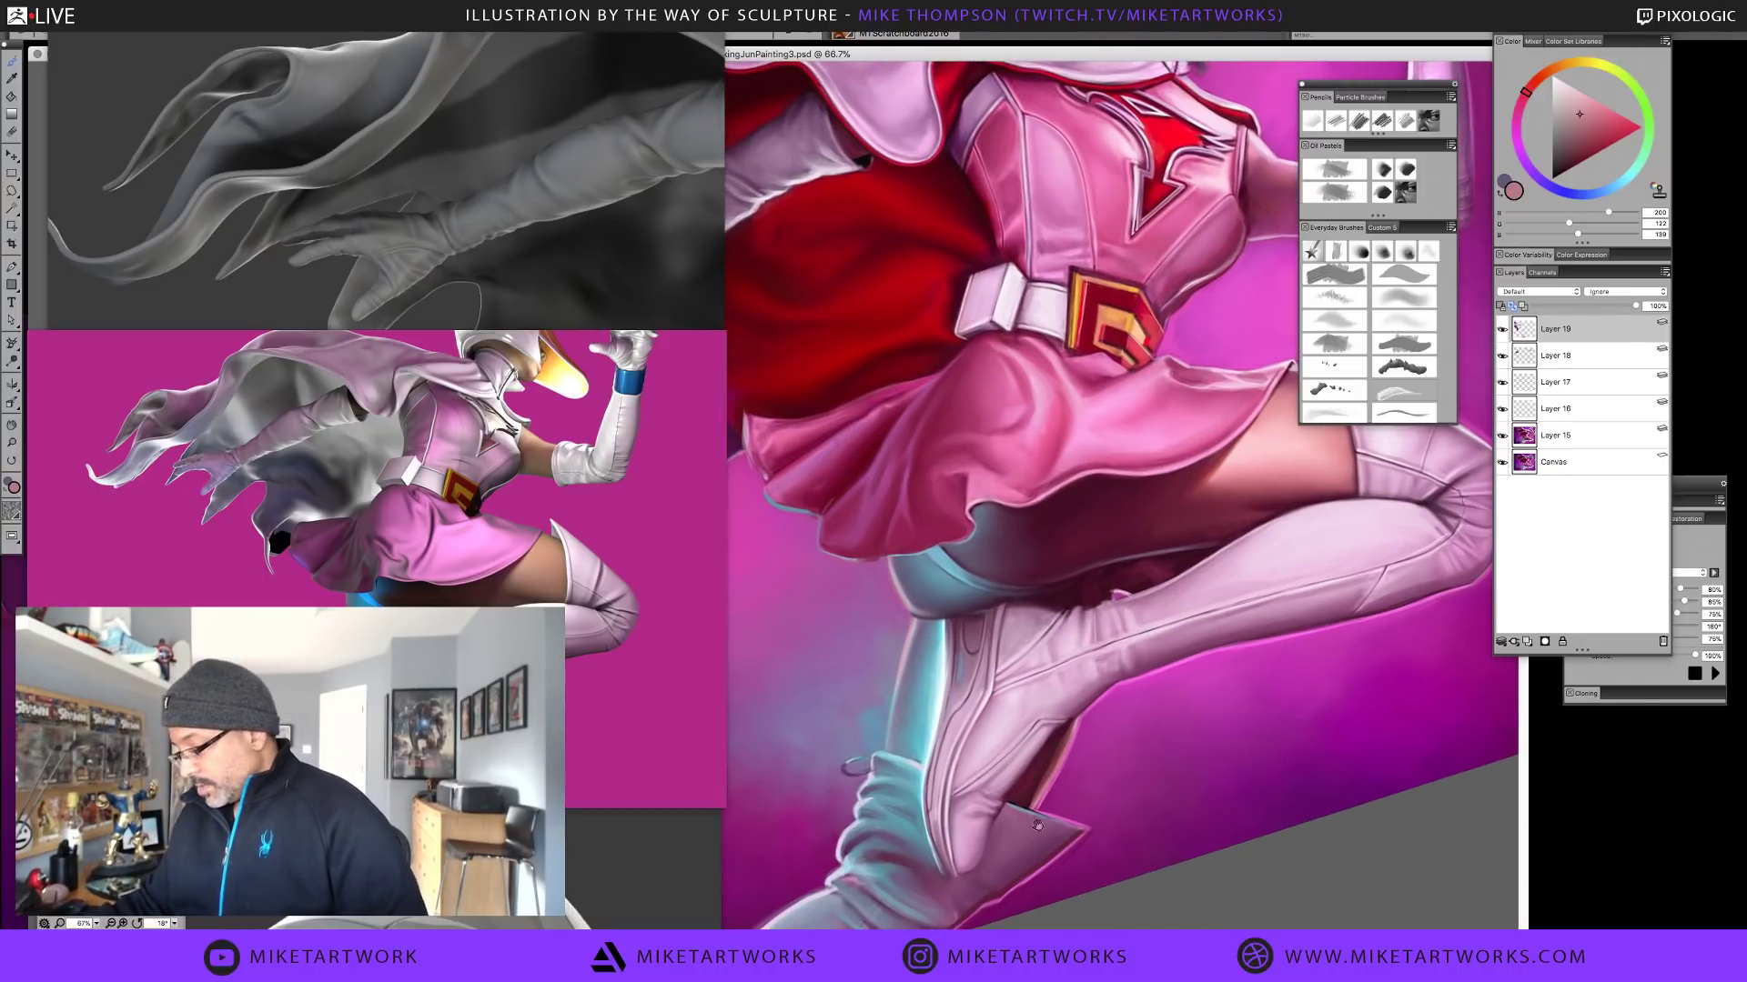
Paint a thin dark seam across the blue-lit boot below its folds with sampled dark purple and maroon, edging it with greyish blues
{"action": "left_click_drag", "start_coordinate": [1038, 825], "coordinate": [1142, 722]}
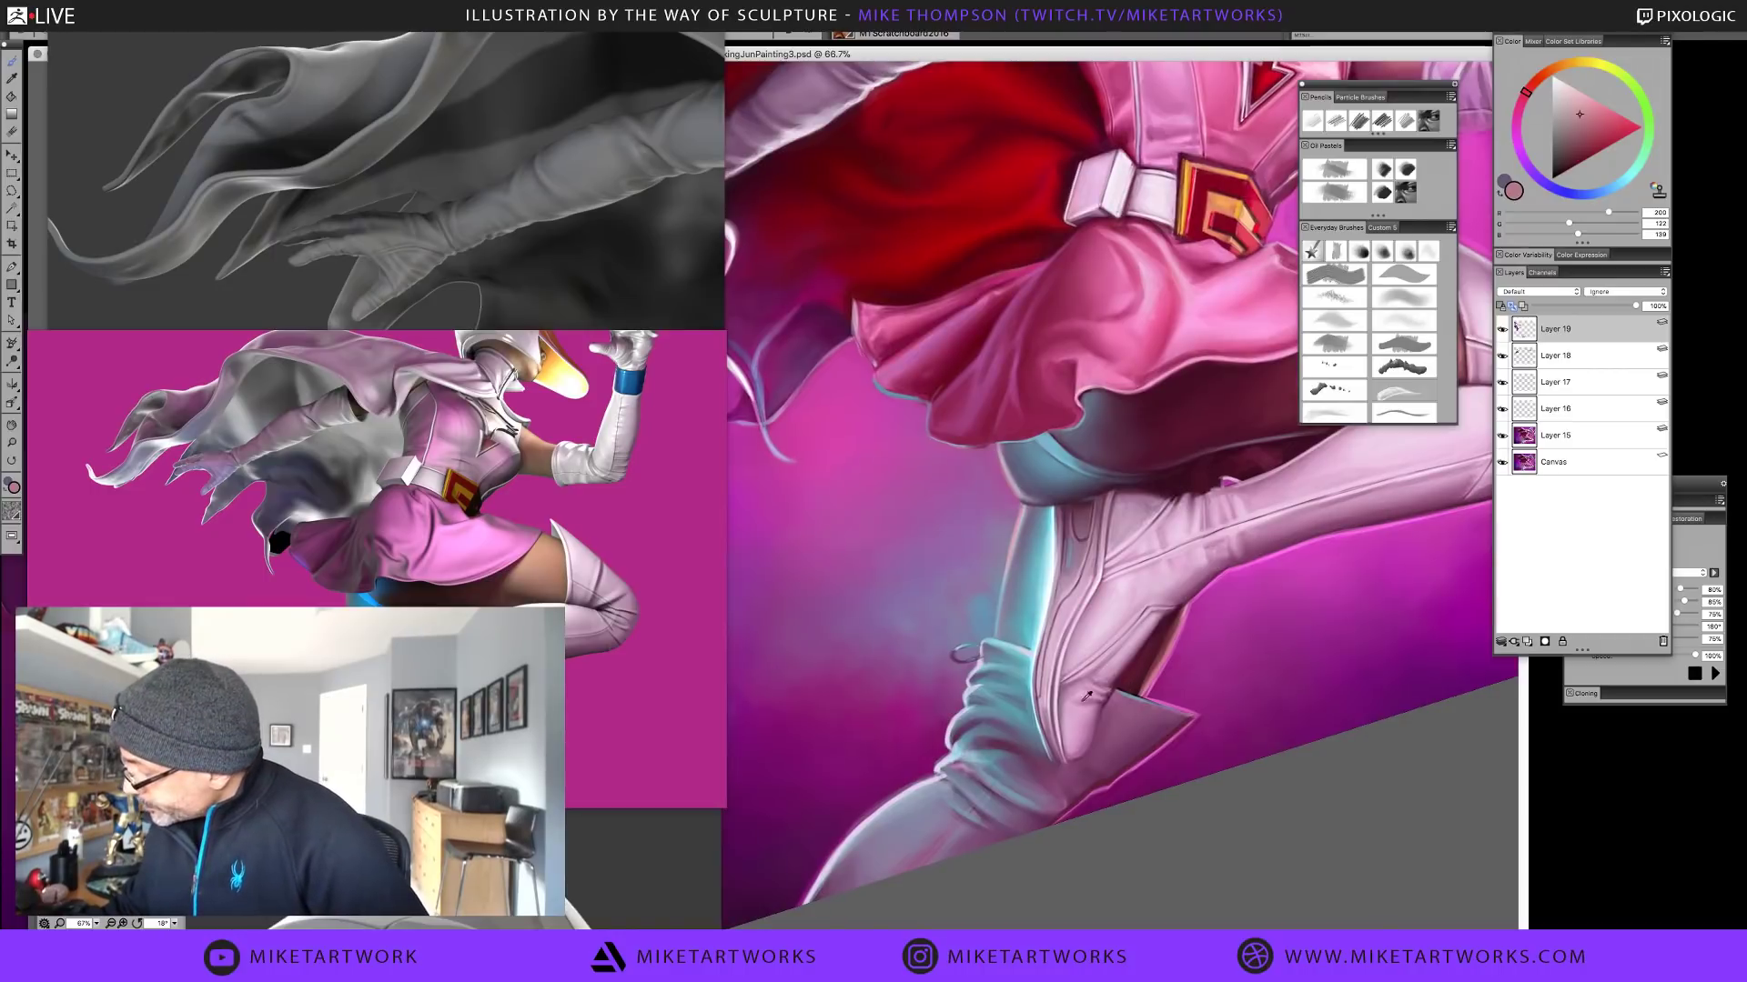
{"action": "left_click", "coordinate": [1038, 743], "text": "alt"}
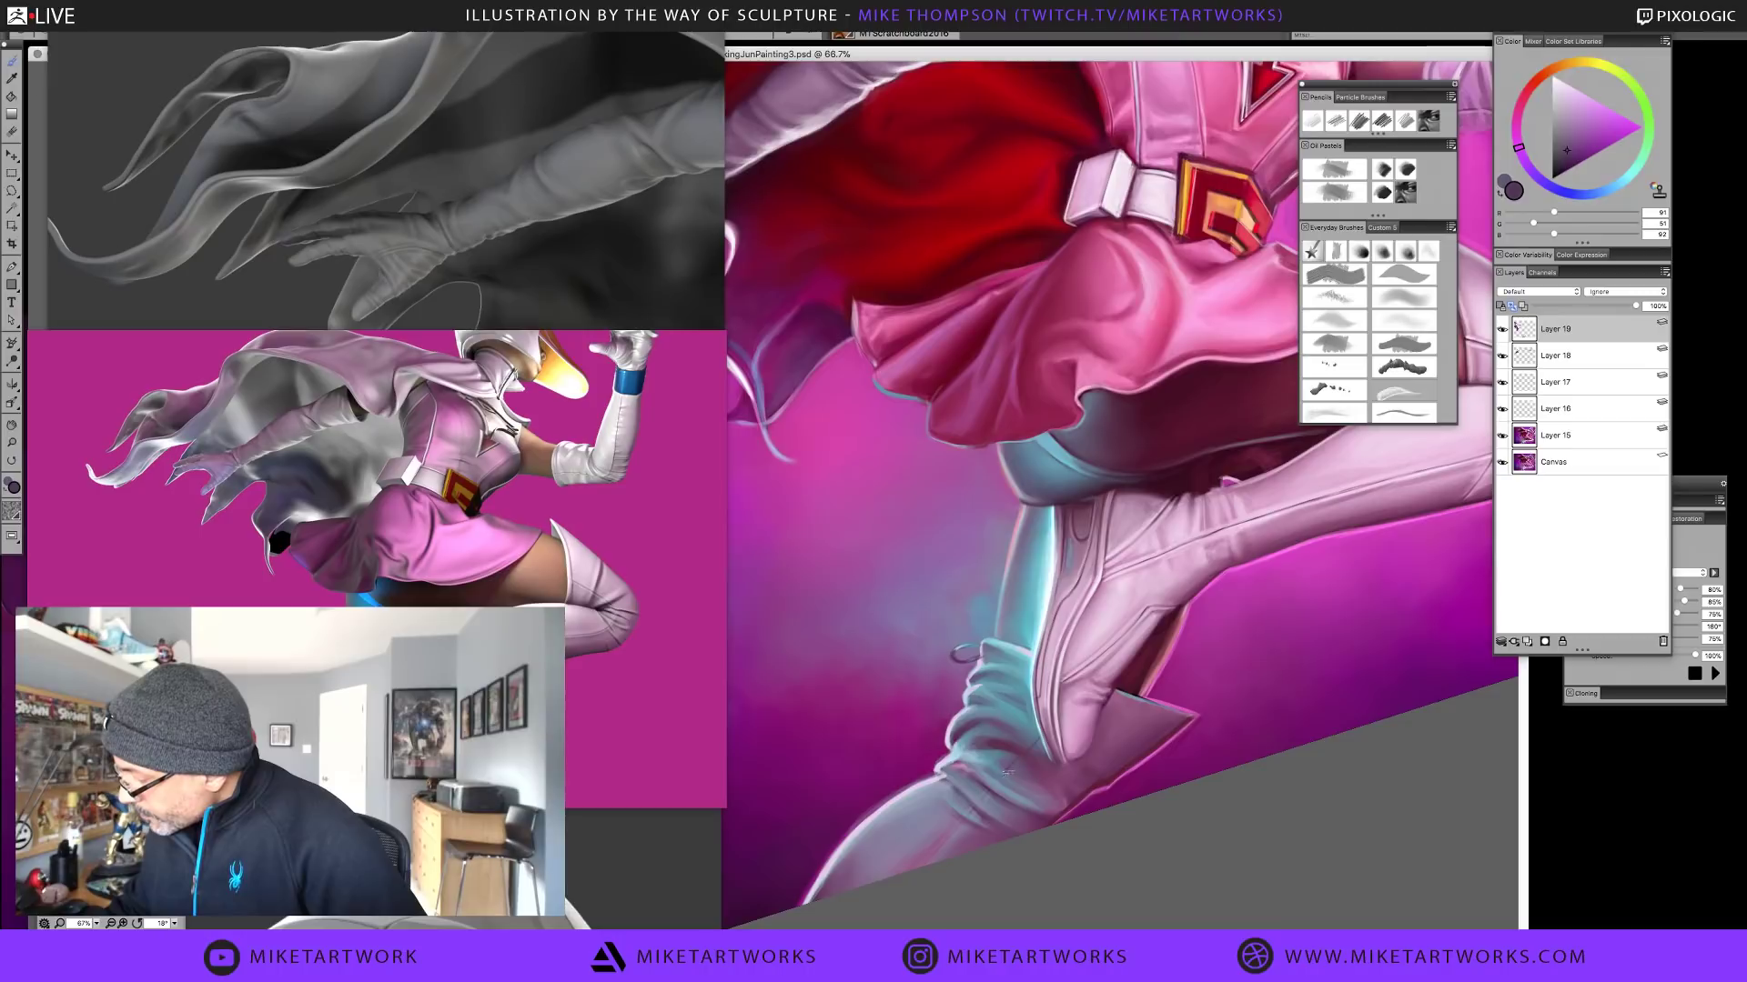
{"action": "left_click", "coordinate": [1062, 753], "text": "alt"}
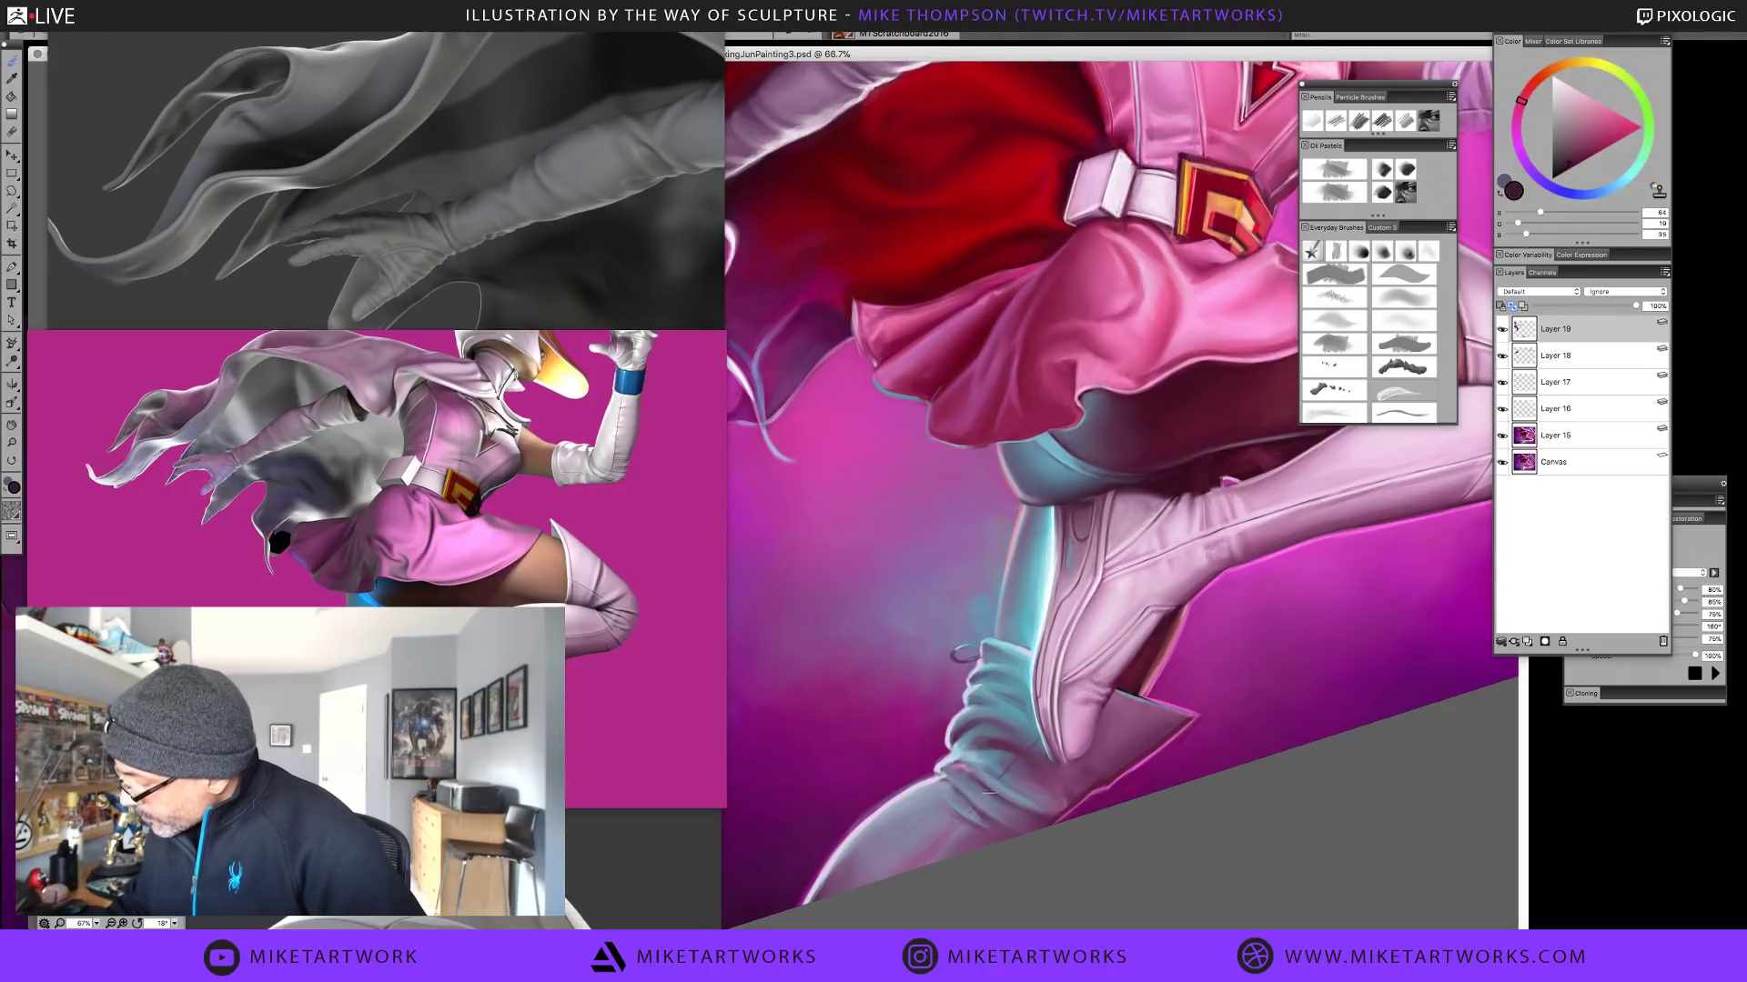
{"action": "left_click", "coordinate": [995, 780], "text": "alt"}
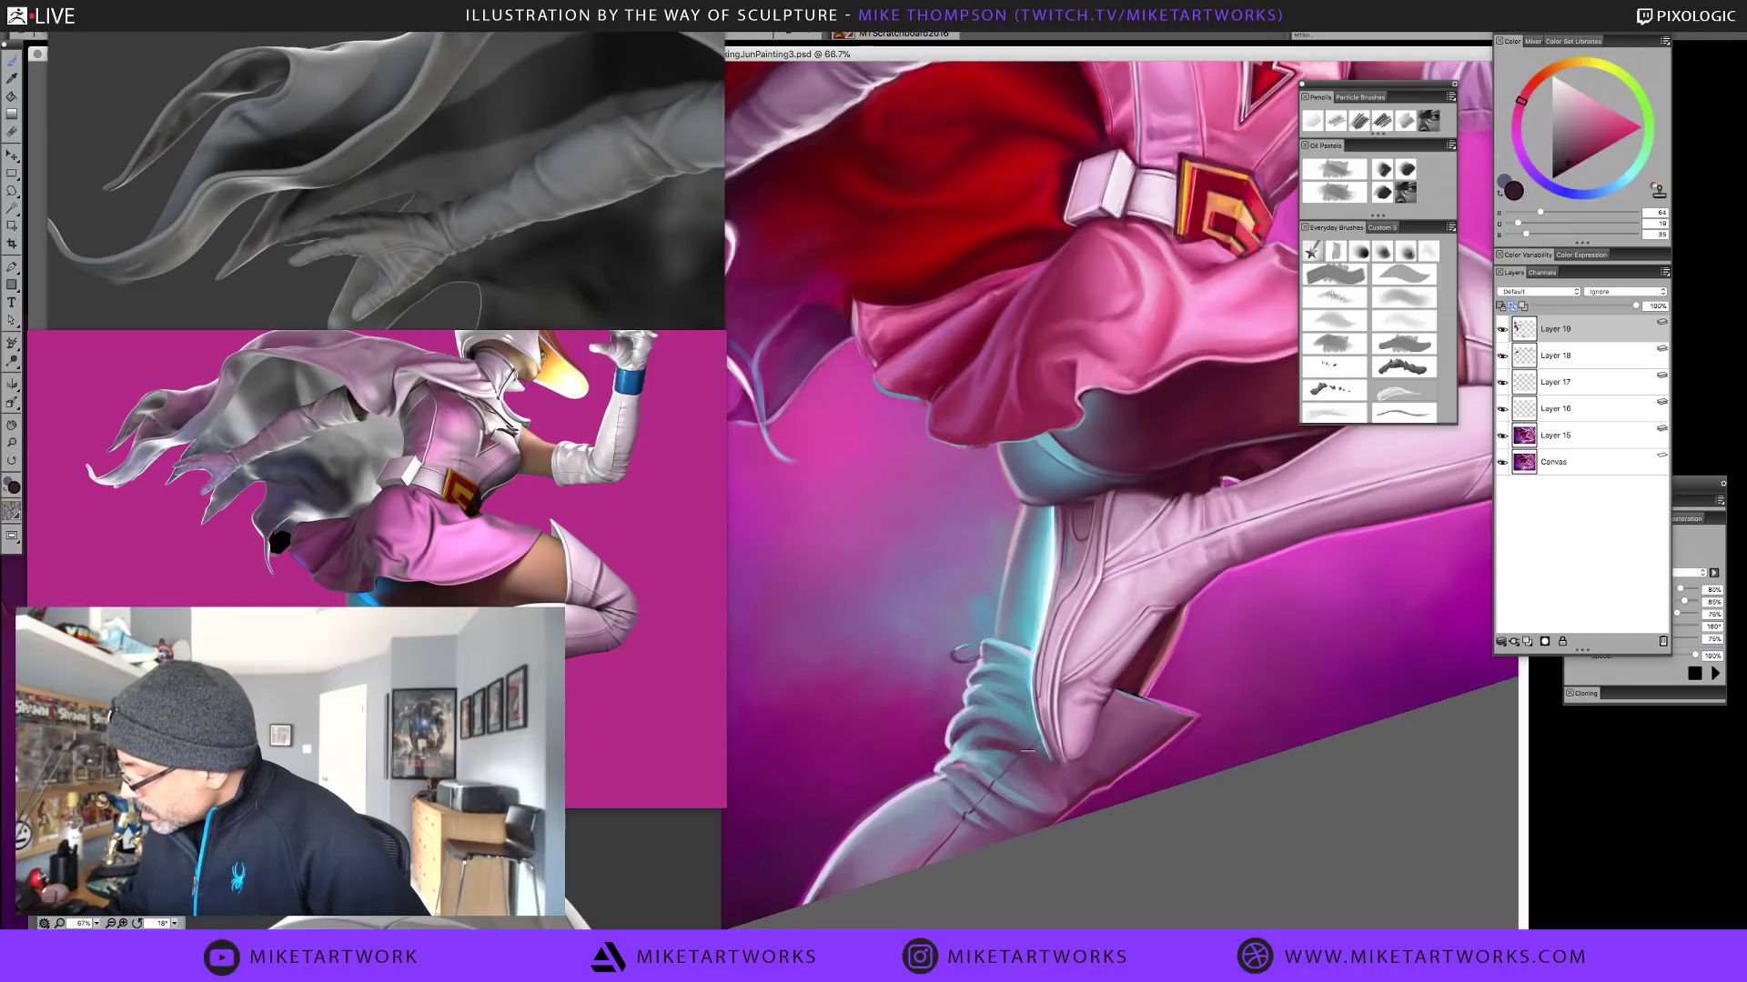
{"action": "left_click", "coordinate": [1006, 778], "text": "alt"}
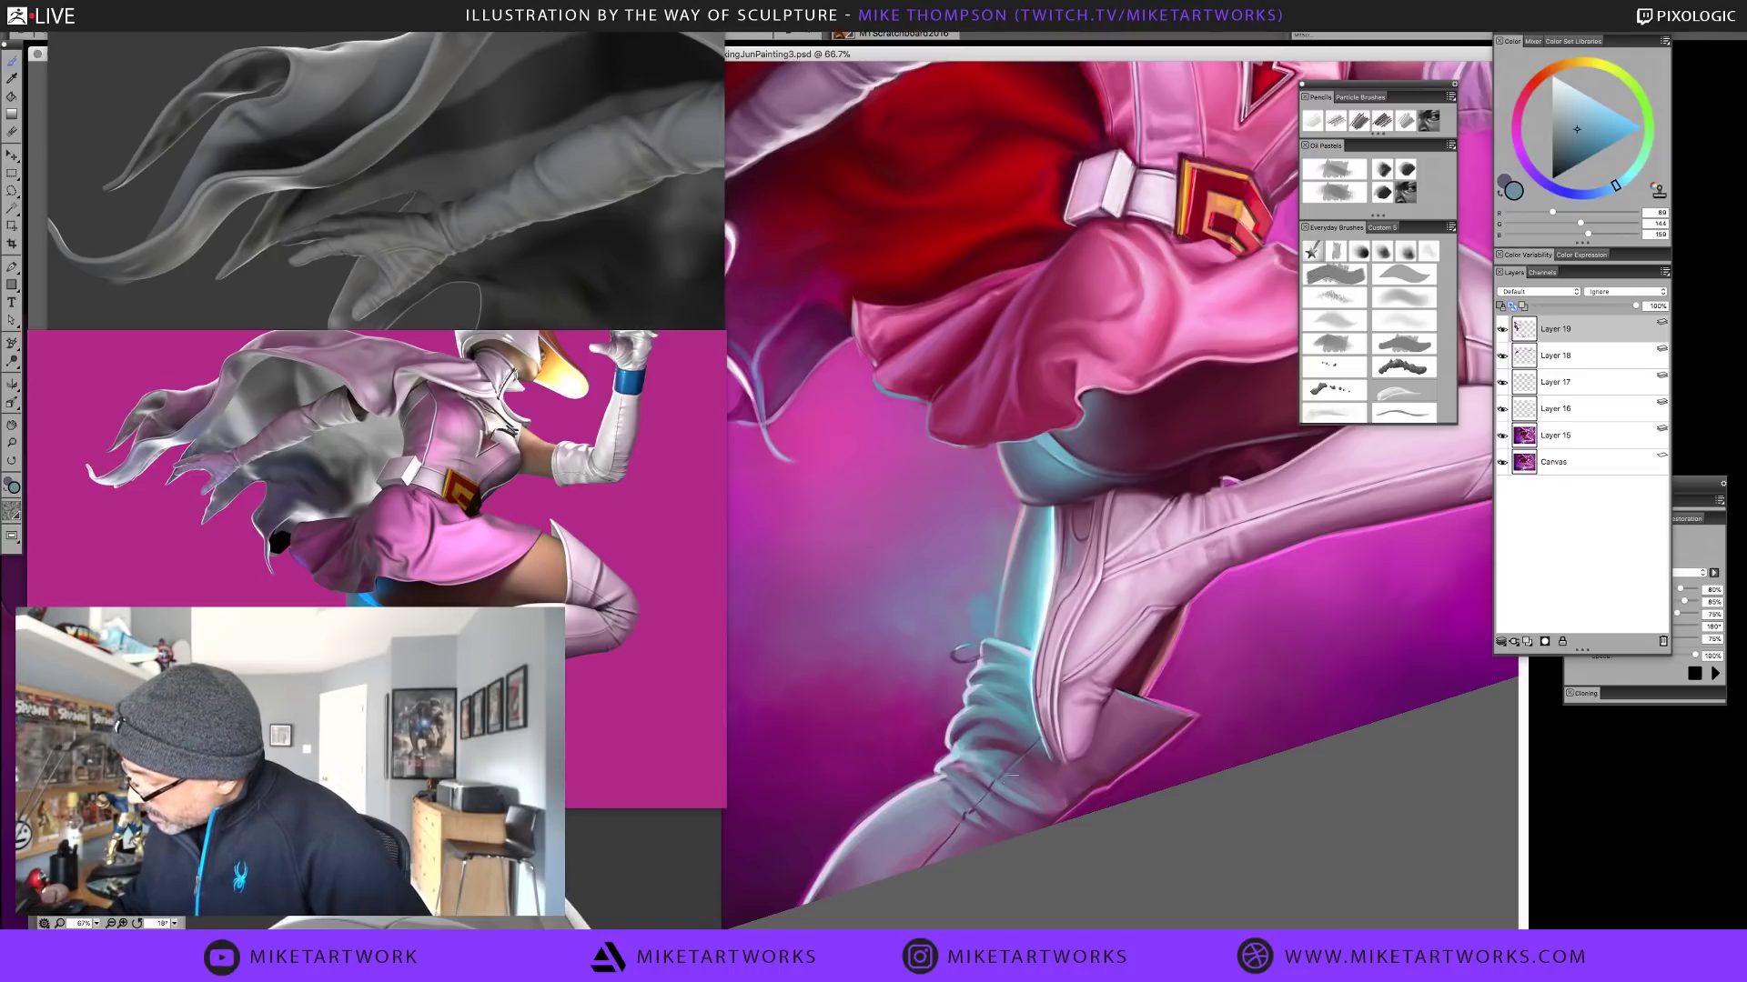
{"action": "left_click", "coordinate": [1005, 779], "text": "alt"}
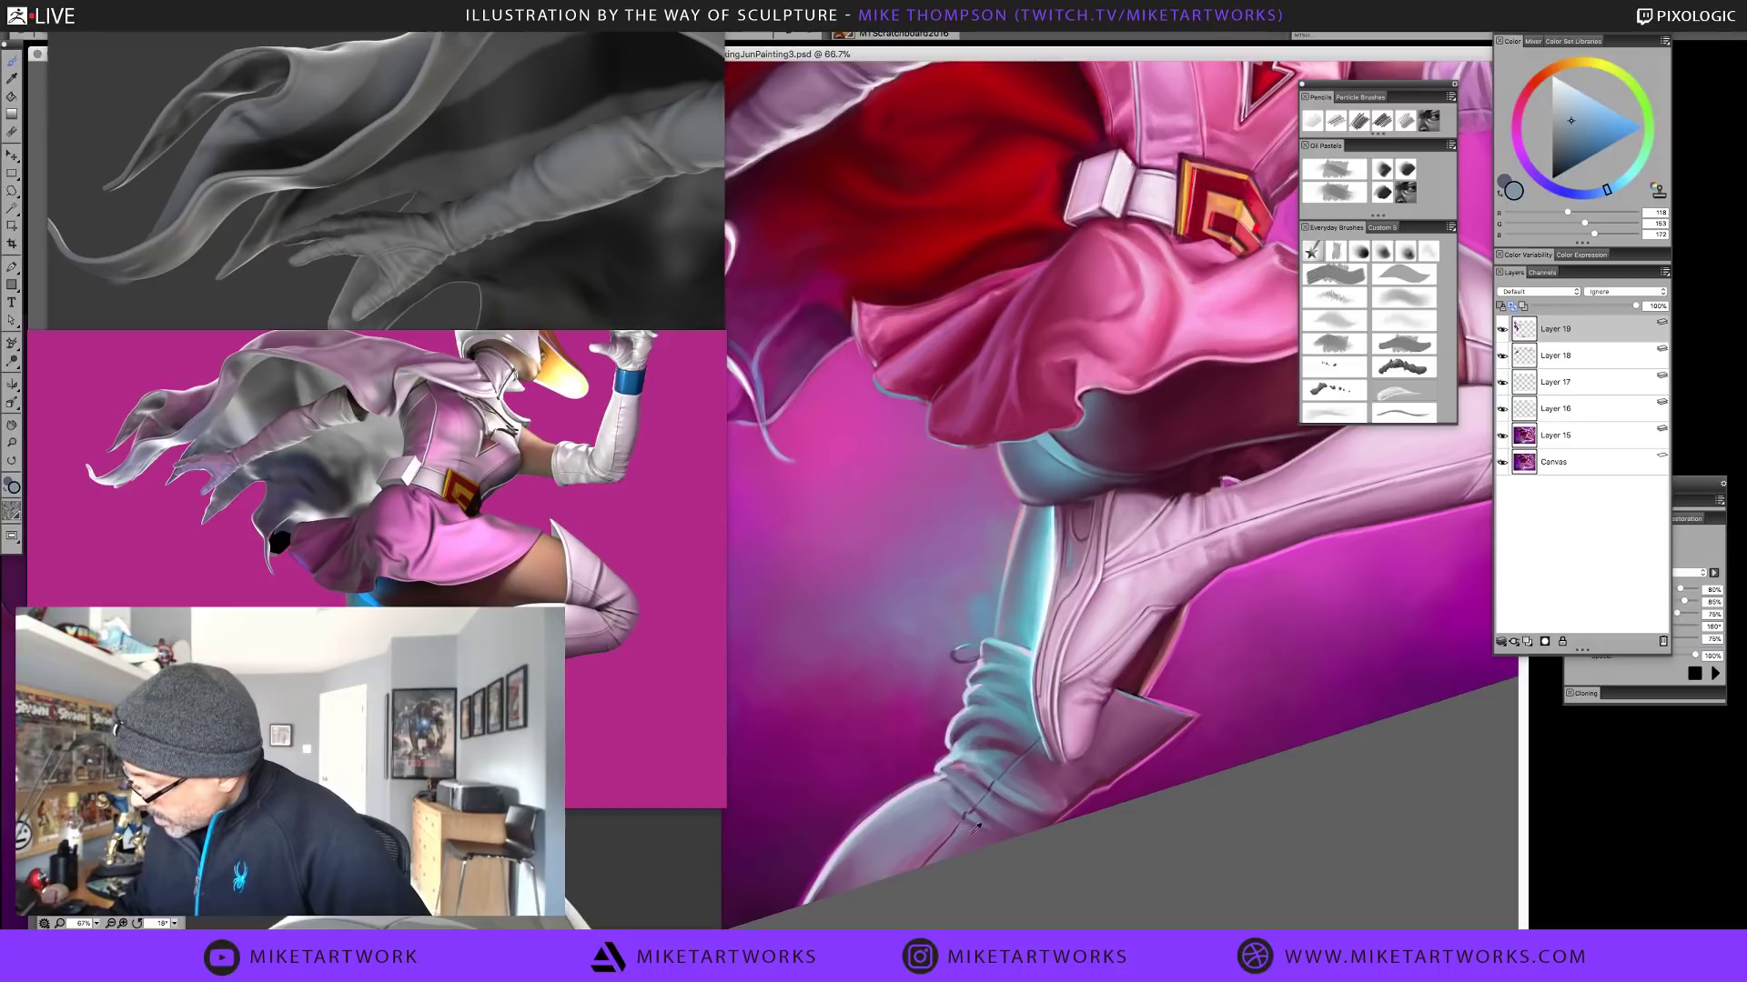
Highlight and blend the blue-lit boot's seam and surrounding folds with sampled blue-violet, pale lavender, steel blue and grey-purple
{"action": "left_click", "coordinate": [936, 798], "text": "alt"}
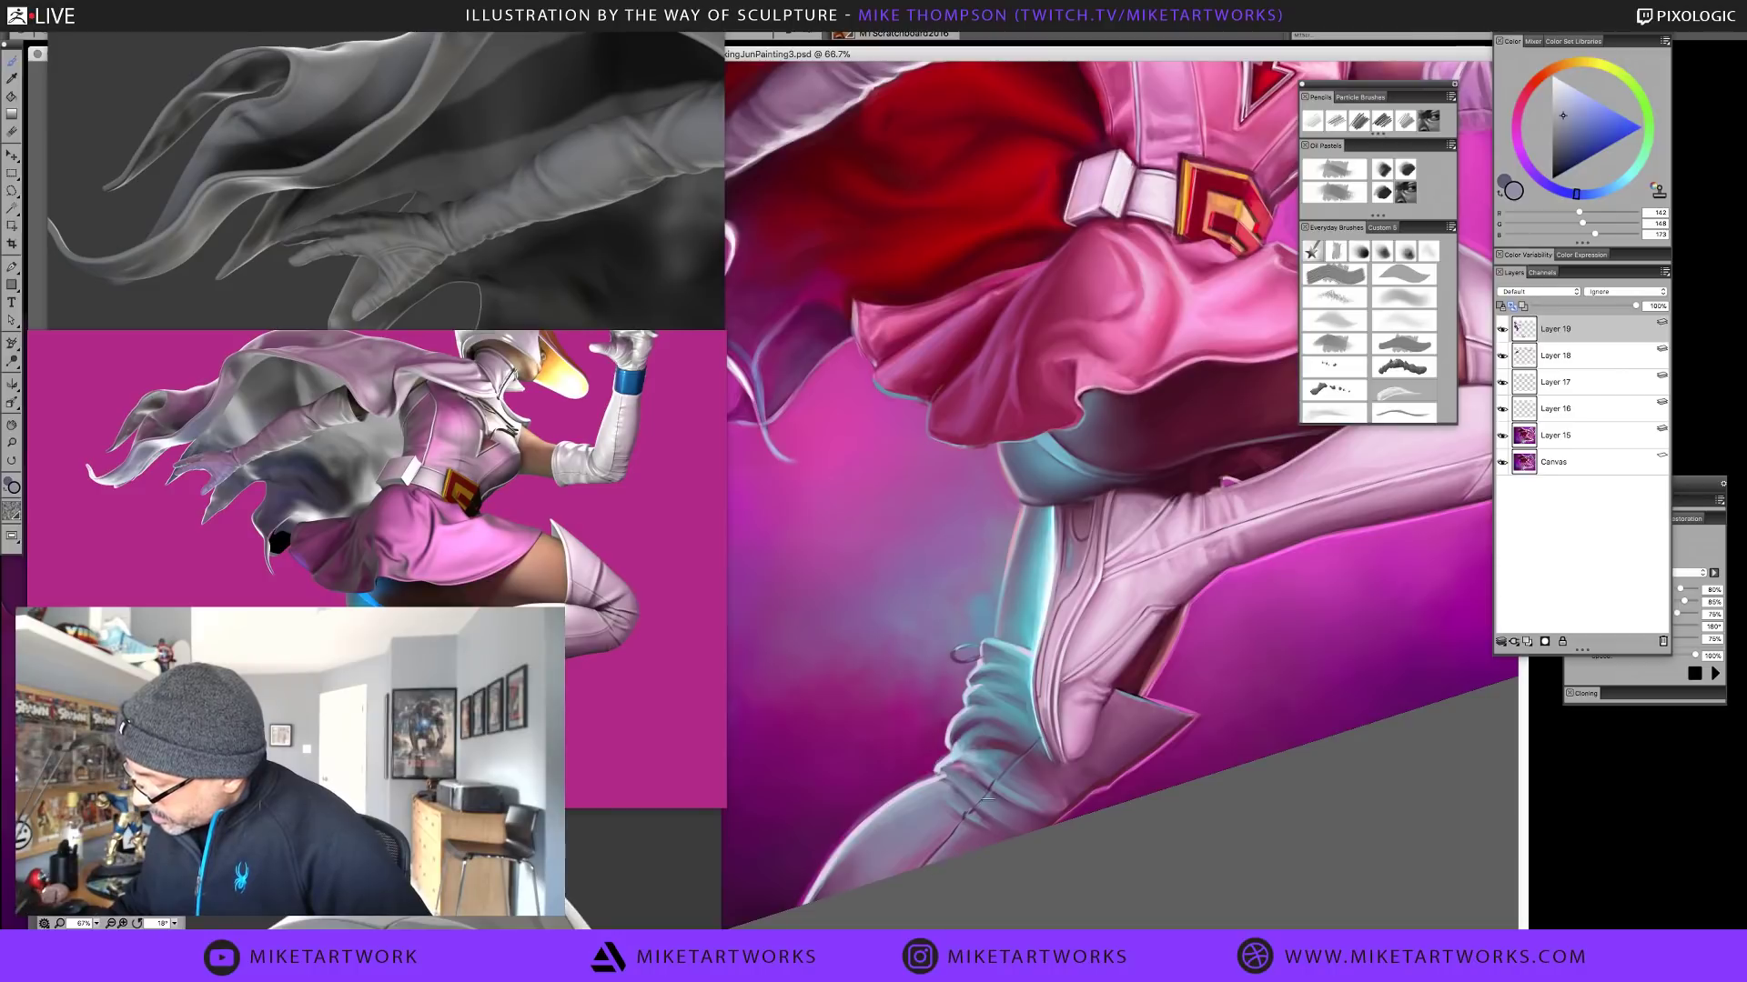
{"action": "left_click", "coordinate": [929, 788], "text": "alt"}
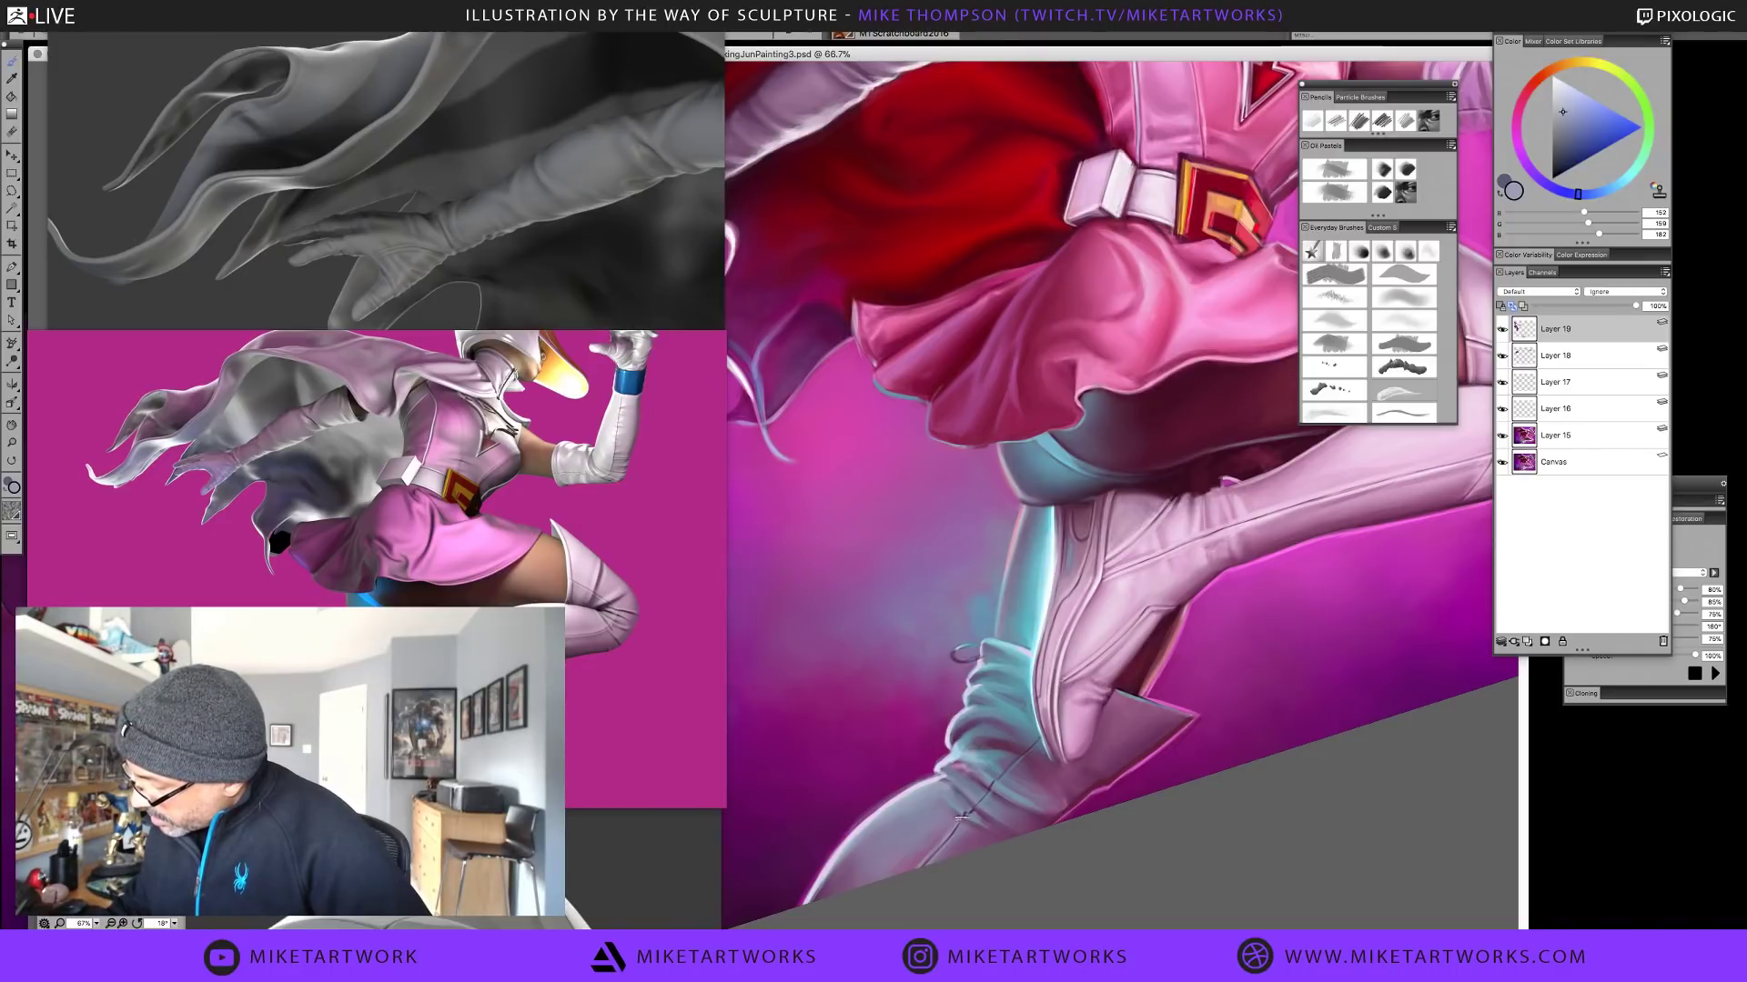
{"action": "left_click", "coordinate": [946, 772], "text": "alt"}
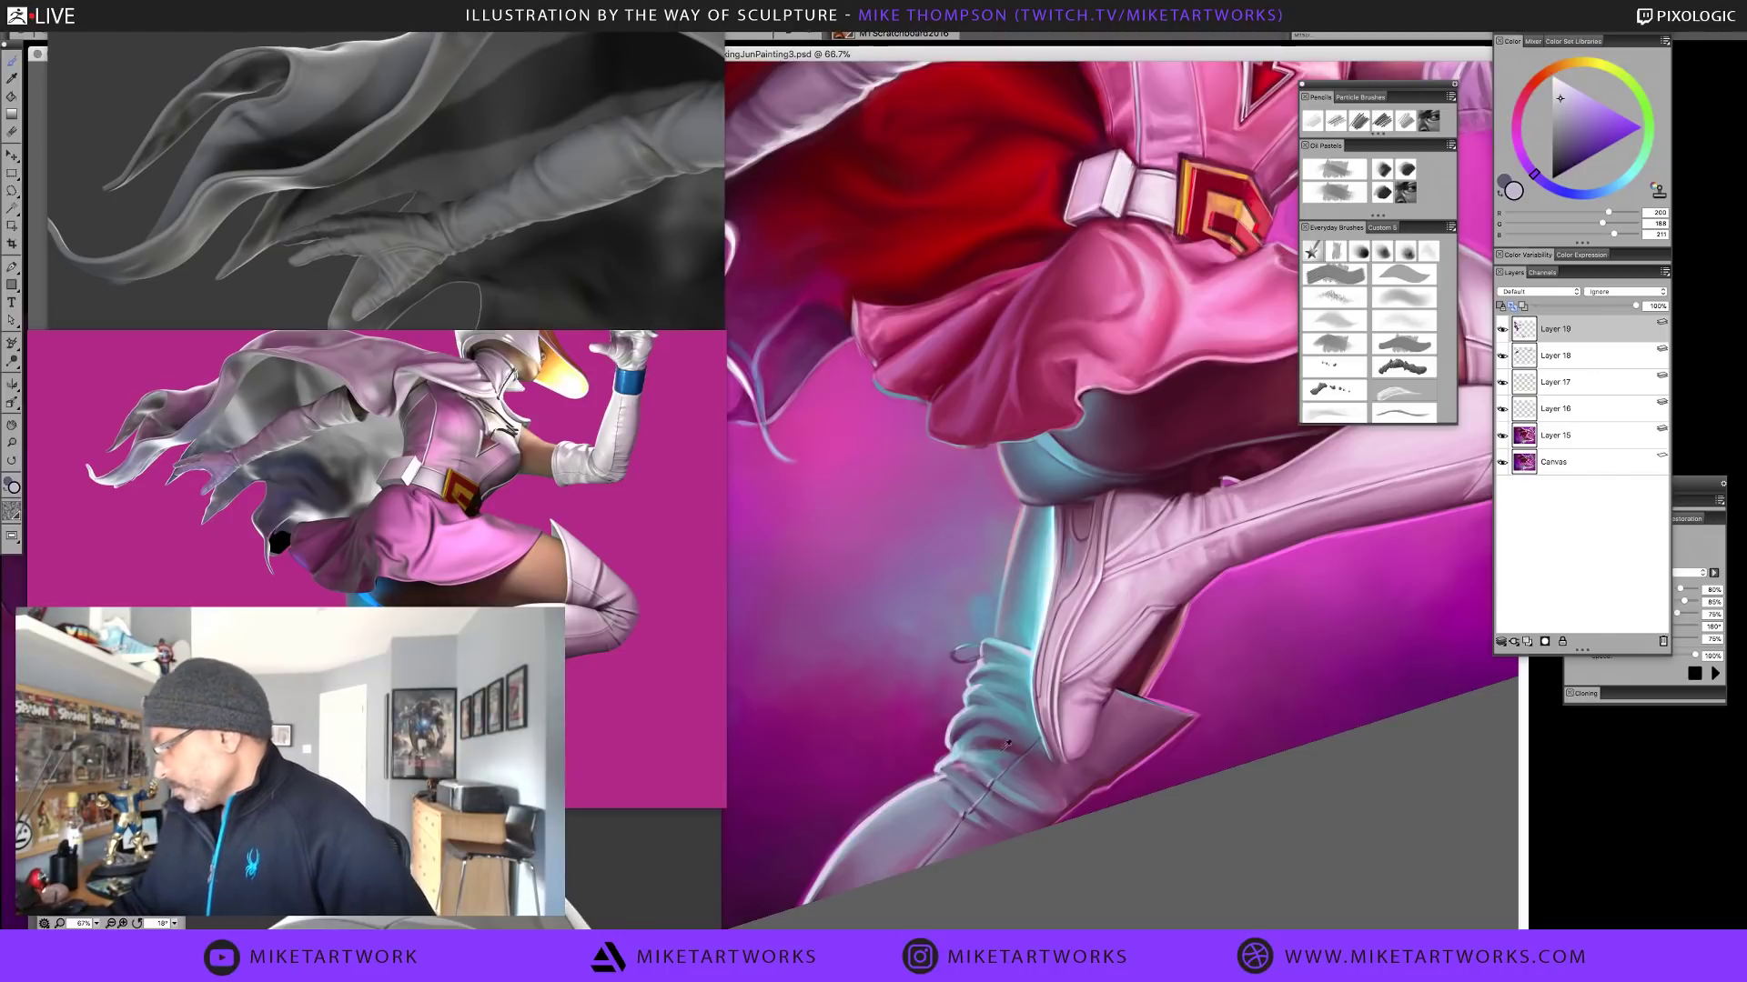
{"action": "left_click", "coordinate": [996, 775], "text": "alt"}
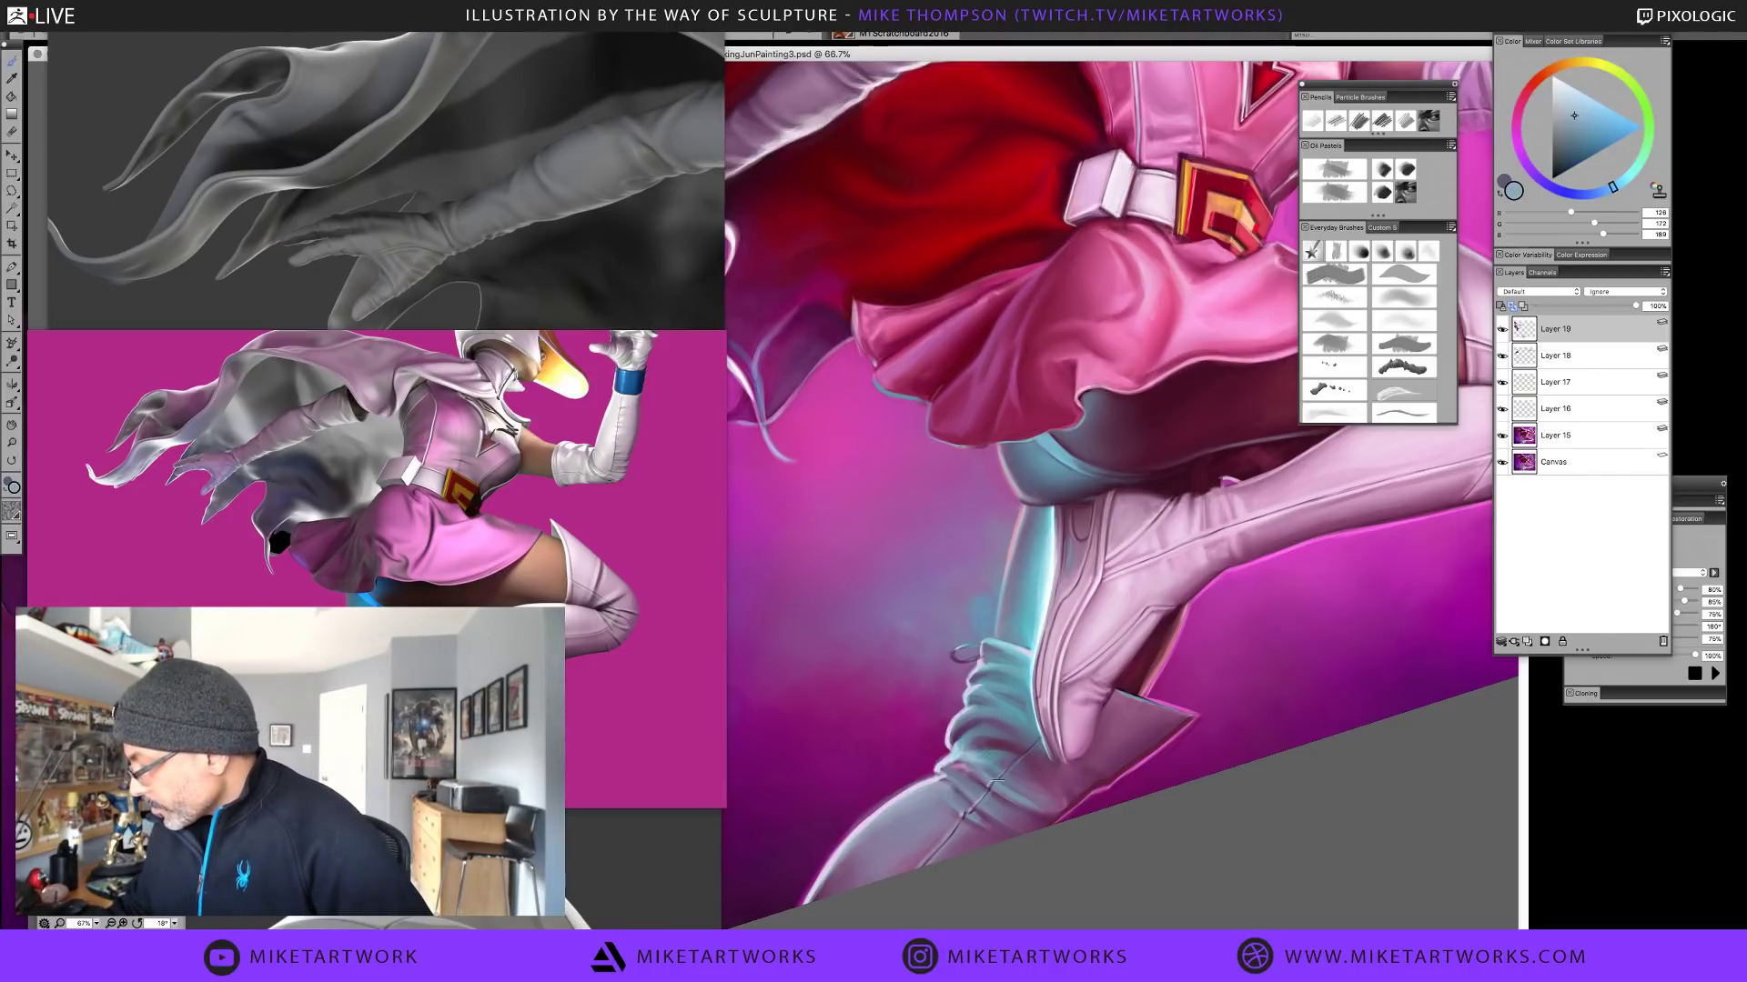
{"action": "left_click", "coordinate": [1025, 678], "text": "alt"}
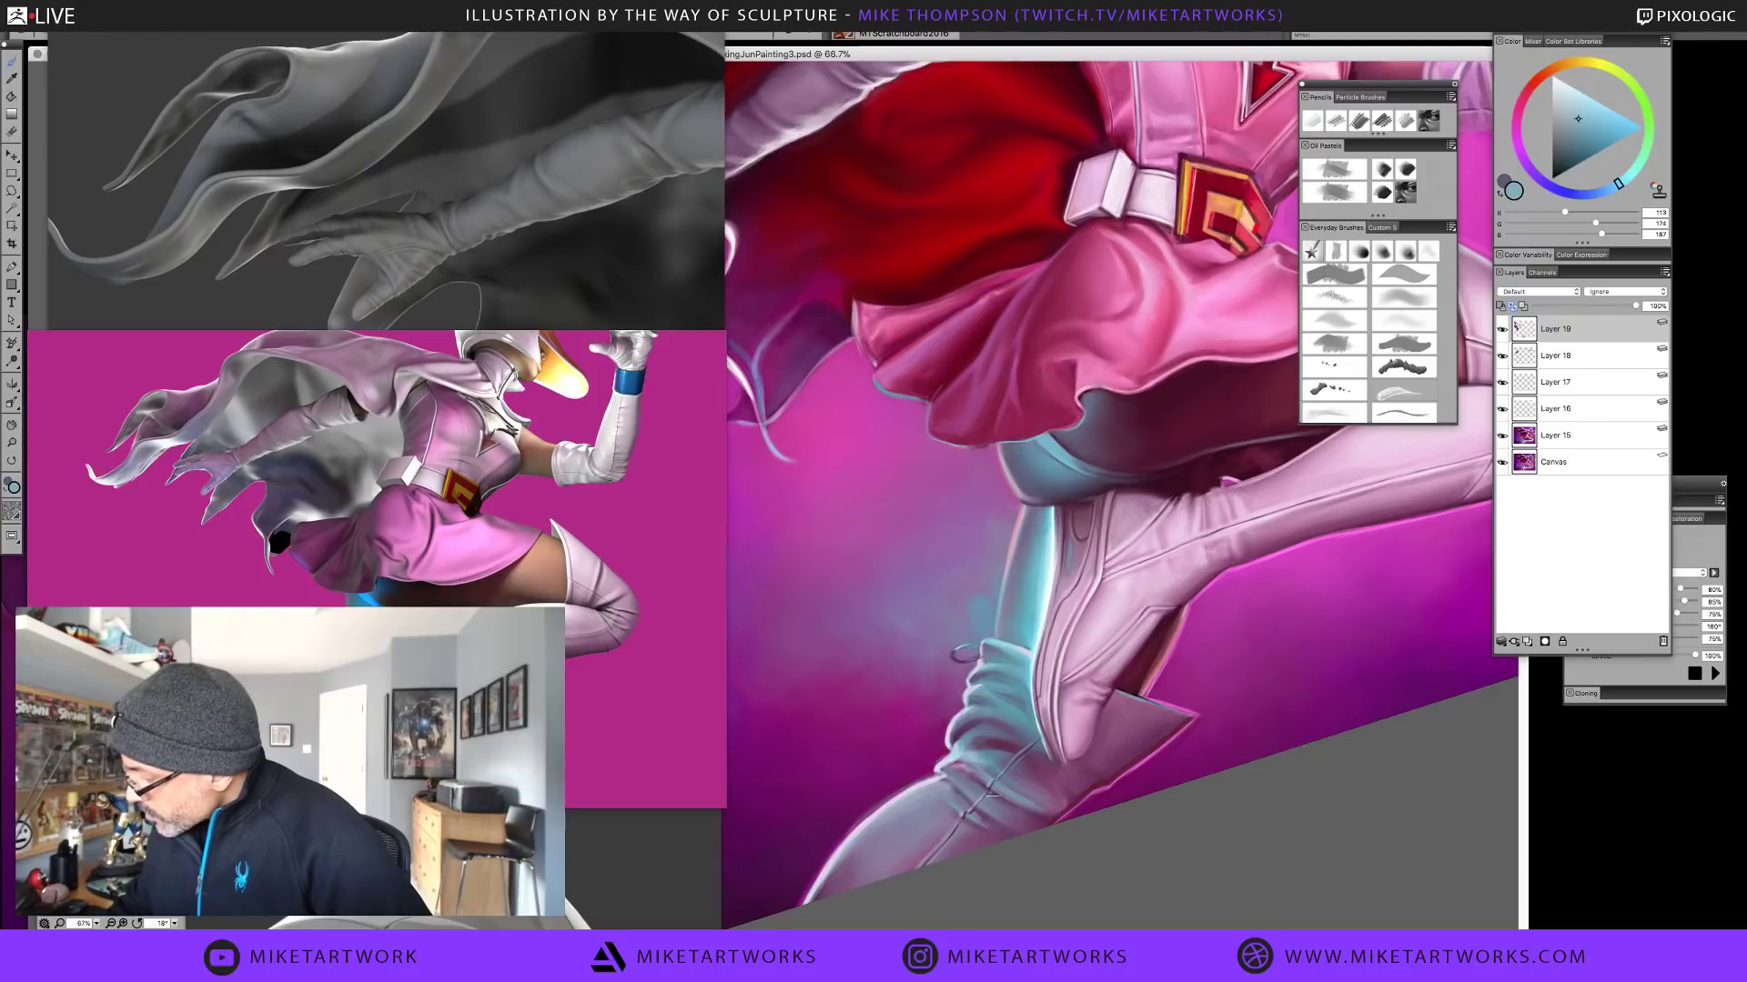
{"action": "left_click", "coordinate": [988, 787], "text": "alt"}
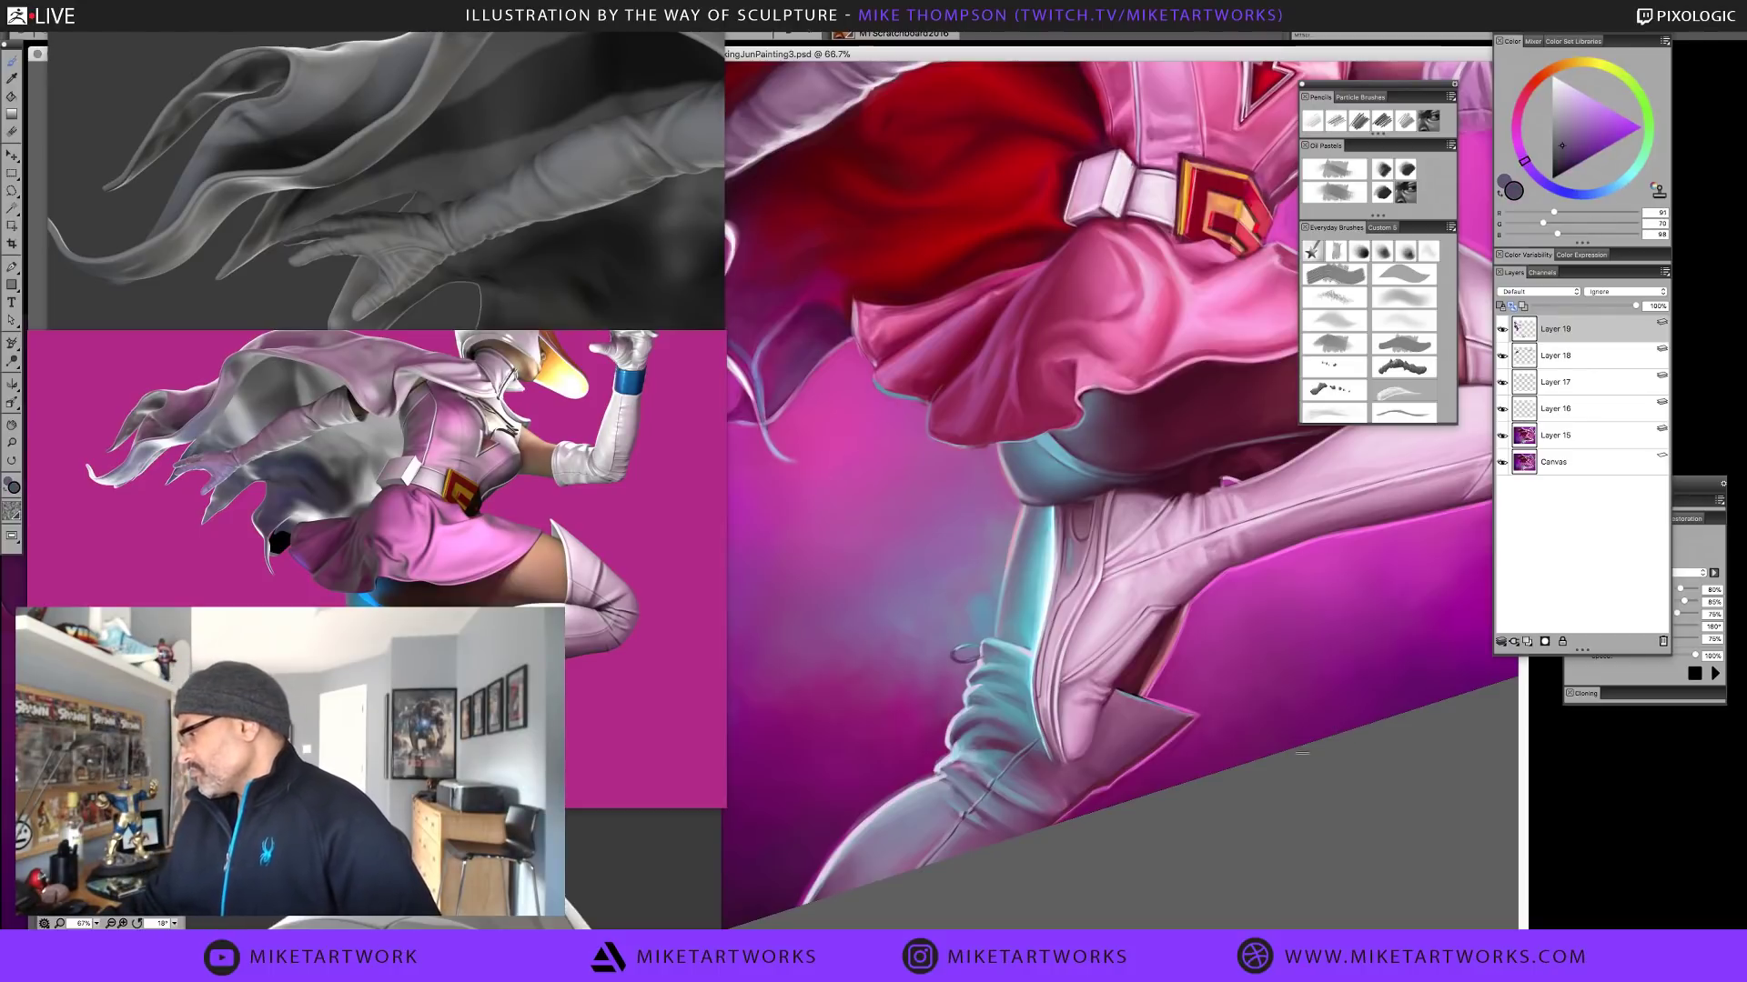
Add a layer mask to Layer 19 and paint on it in black to soften the blue-lit boot's seam
{"action": "left_click", "coordinate": [1544, 641]}
{"action": "left_click_drag", "start_coordinate": [1567, 167], "coordinate": [1576, 178]}
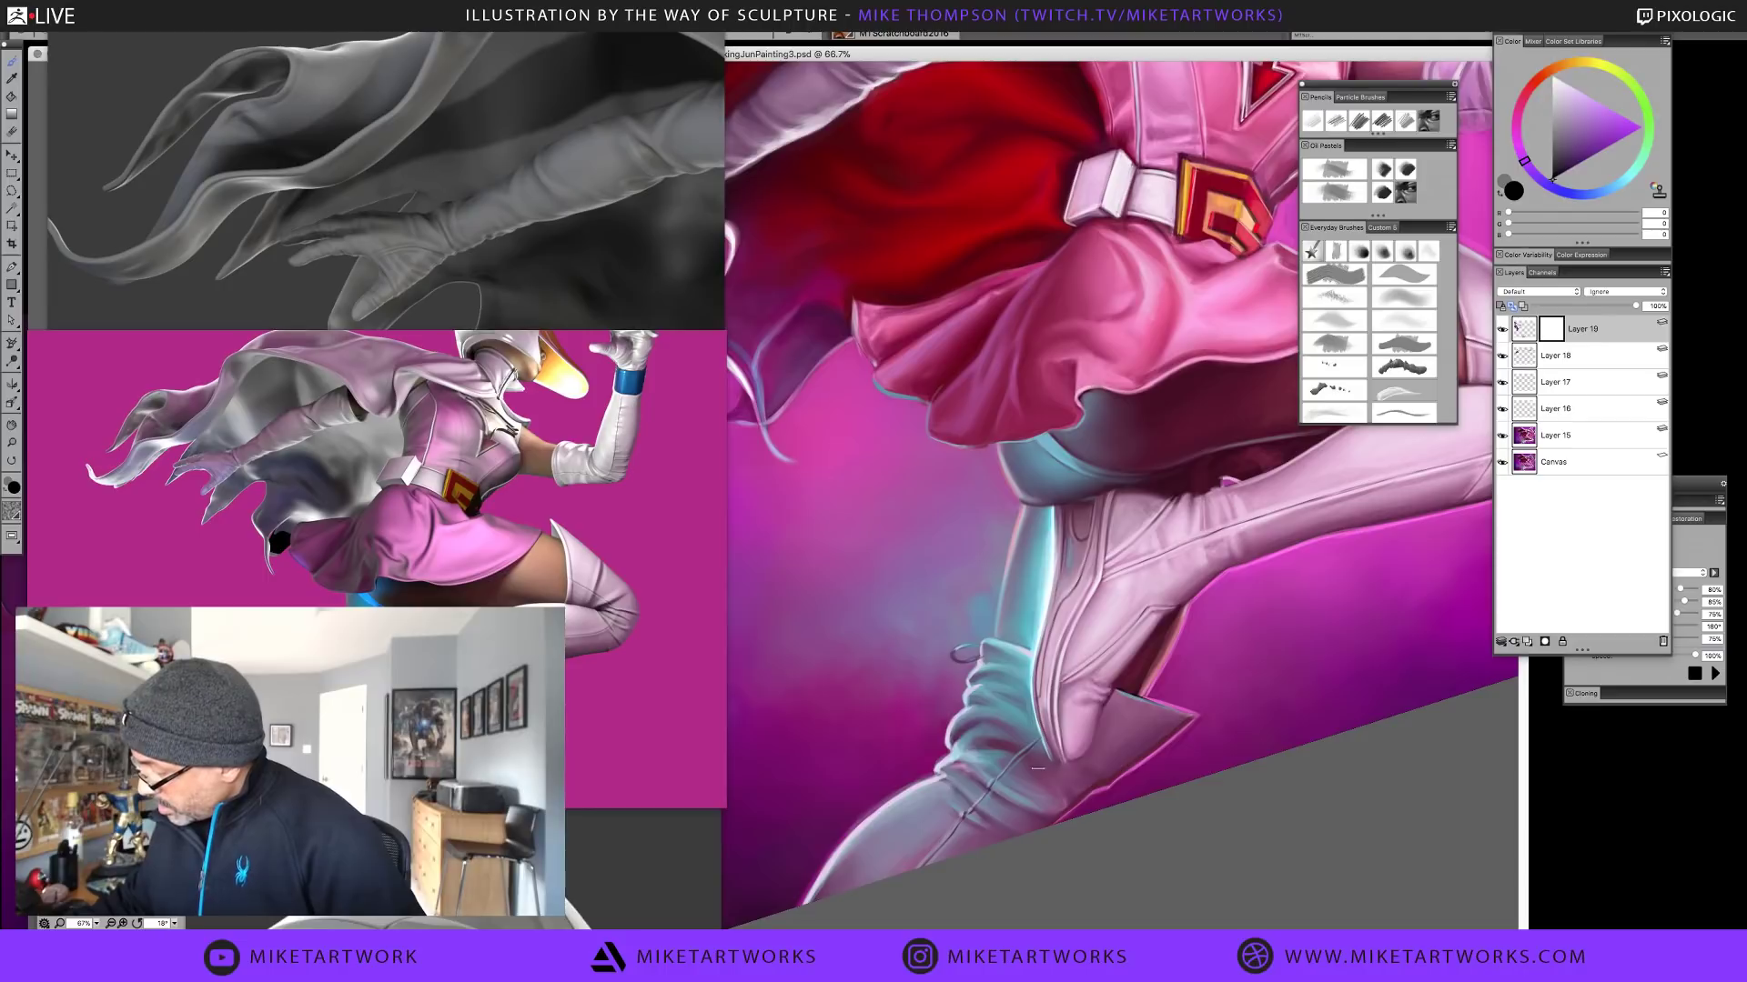
{"action": "key", "text": "bracketright"}
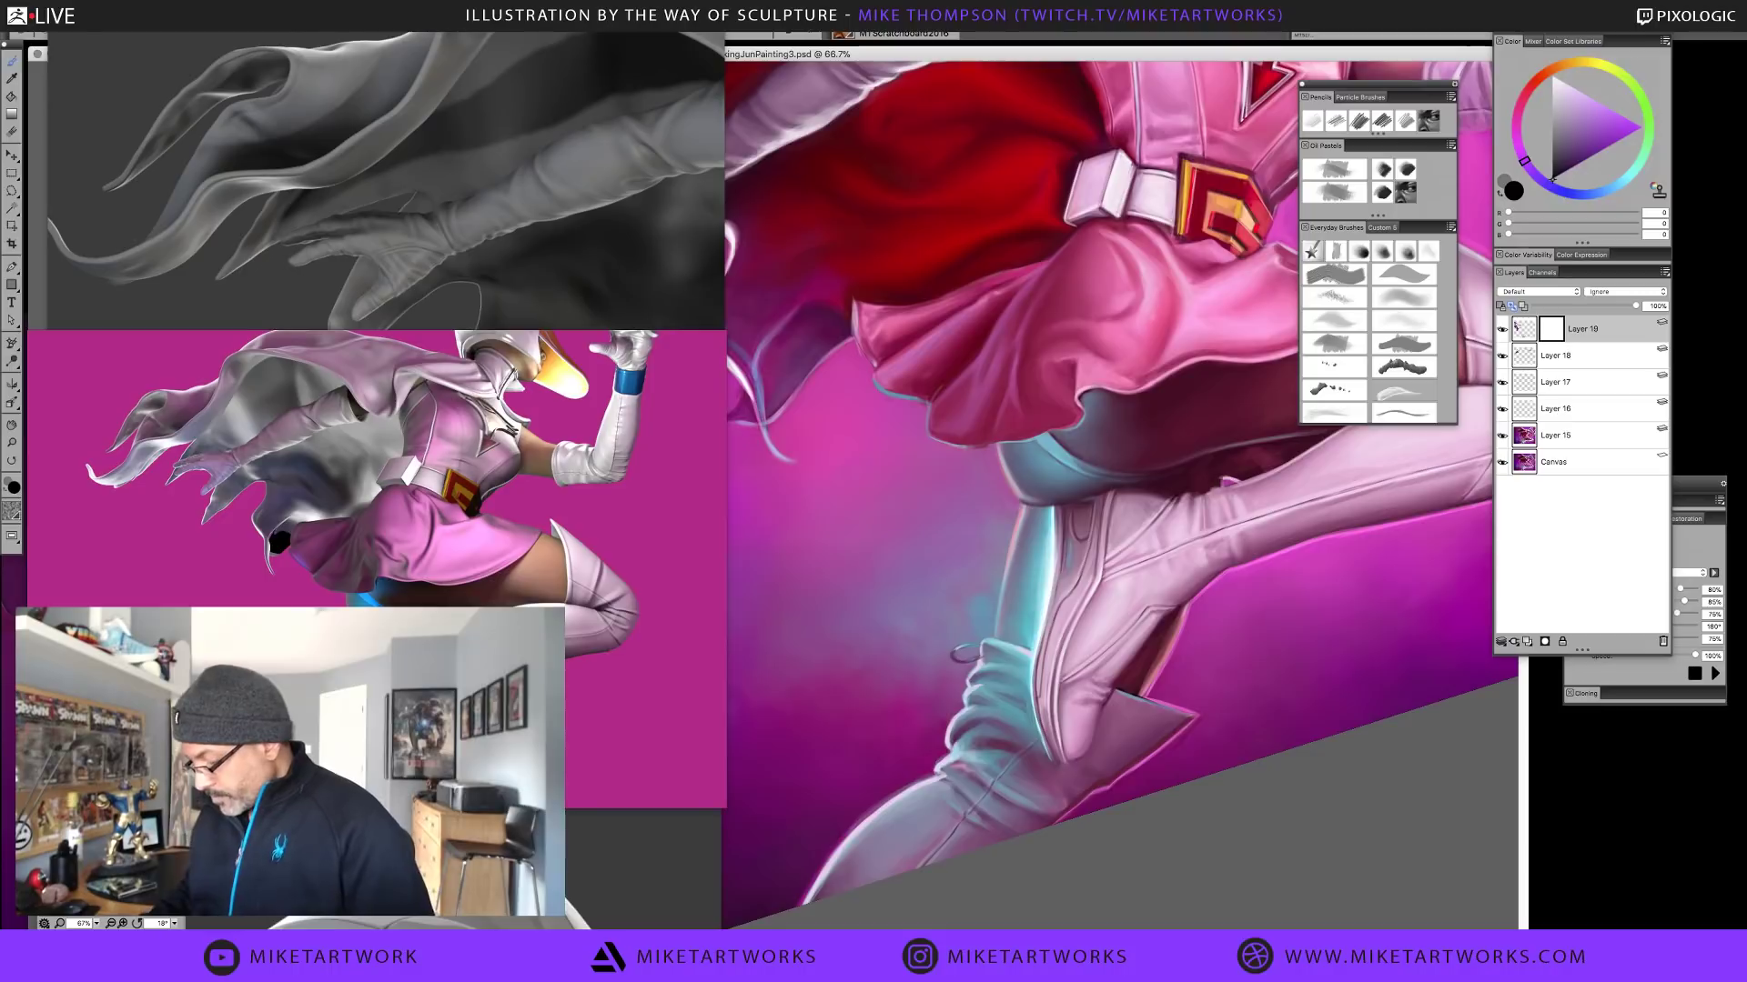
Straighten the rotated canvas and examine the whole figure at several zoom levels
{"action": "key", "text": "ctrl+minus"}
{"action": "key", "text": "ctrl+minus"}
{"action": "key", "text": "ctrl+minus"}
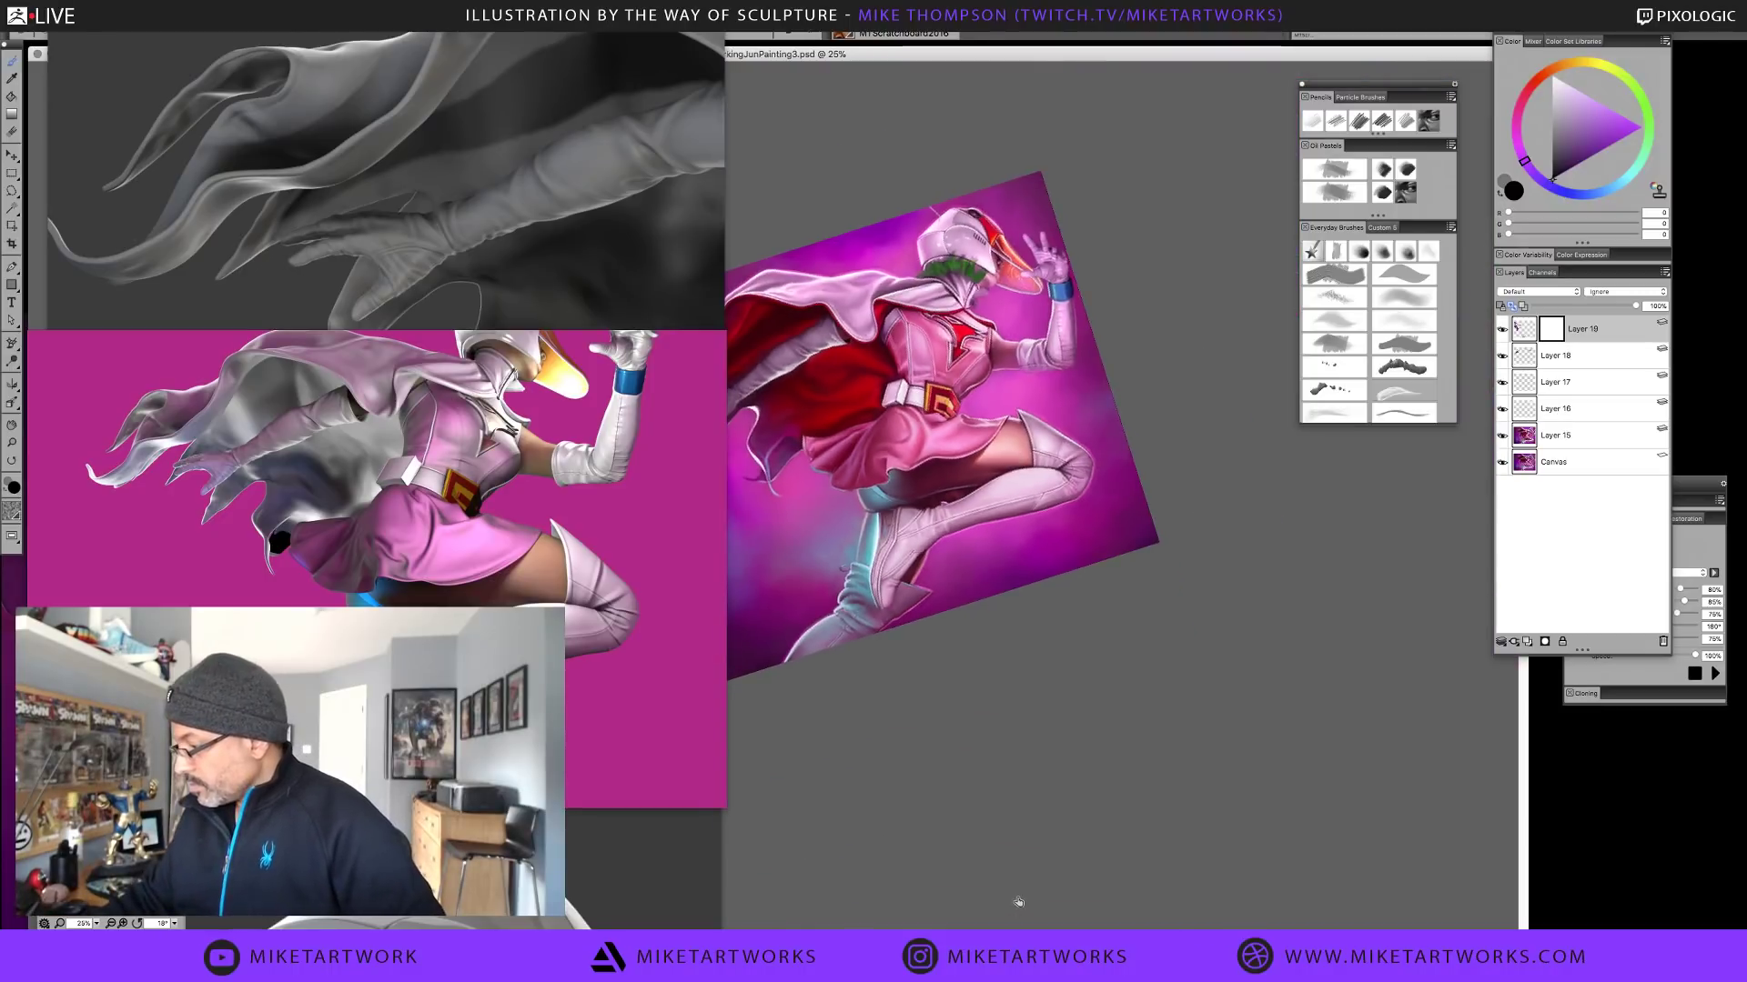
{"action": "left_click", "coordinate": [1018, 901], "text": "alt"}
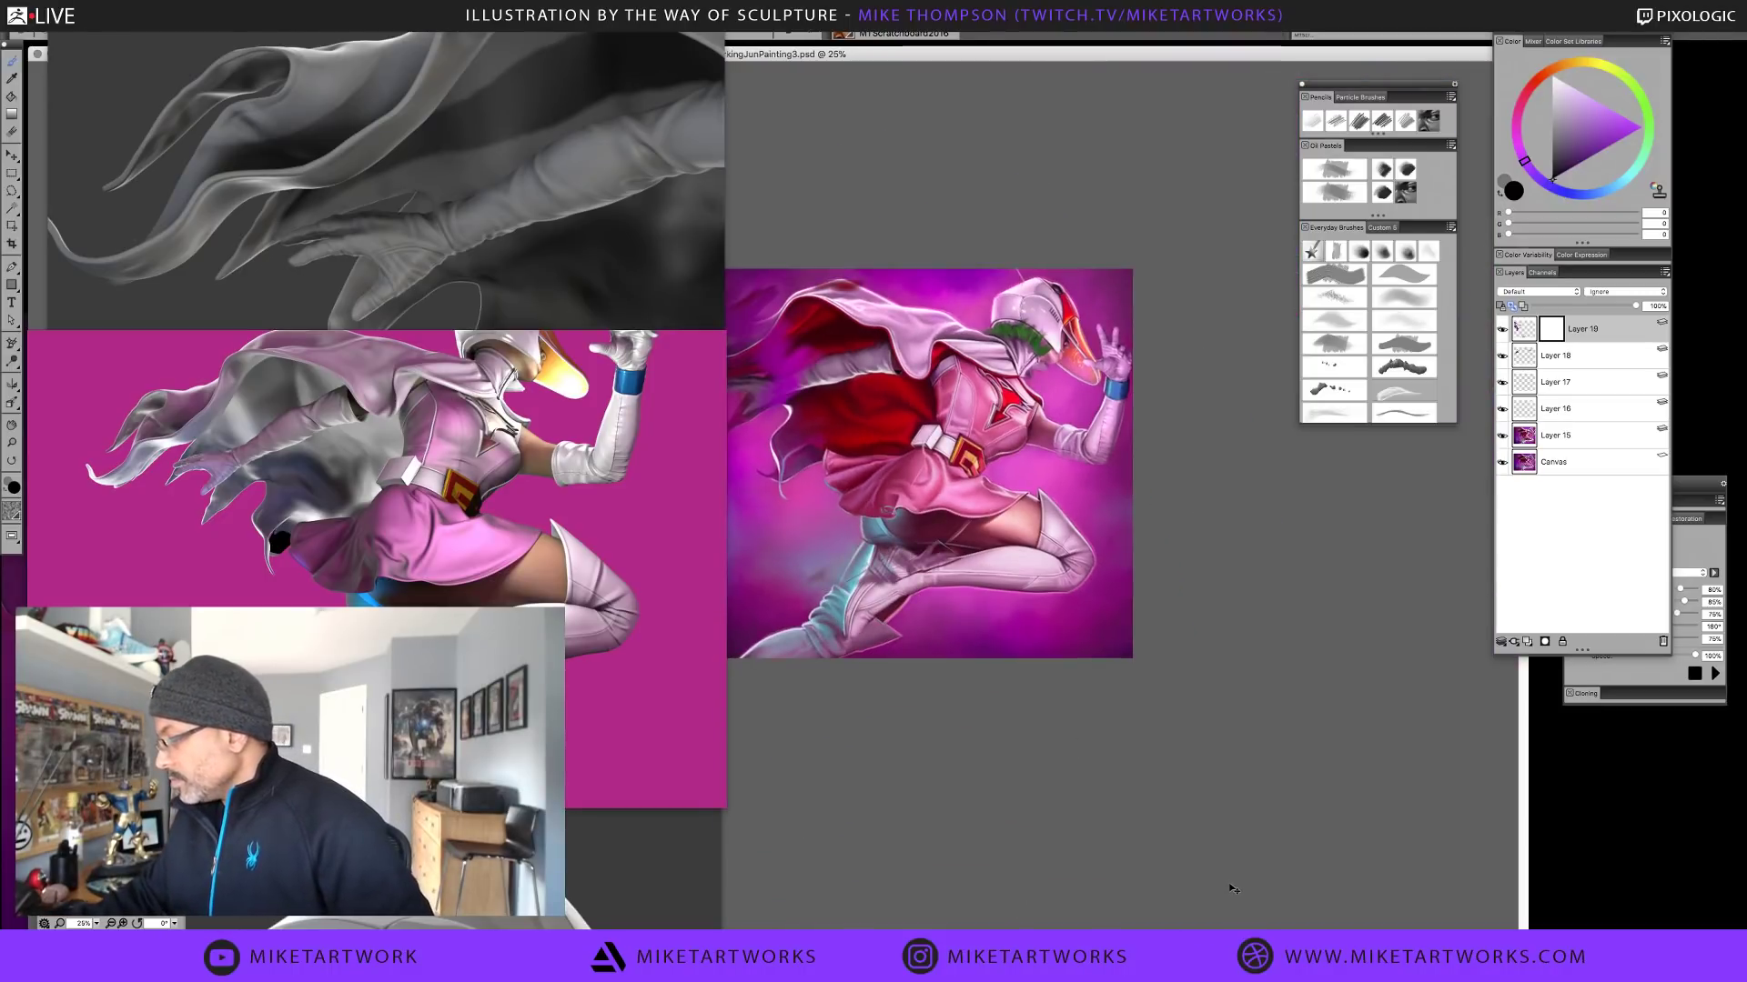
{"action": "key", "text": "ctrl+z"}
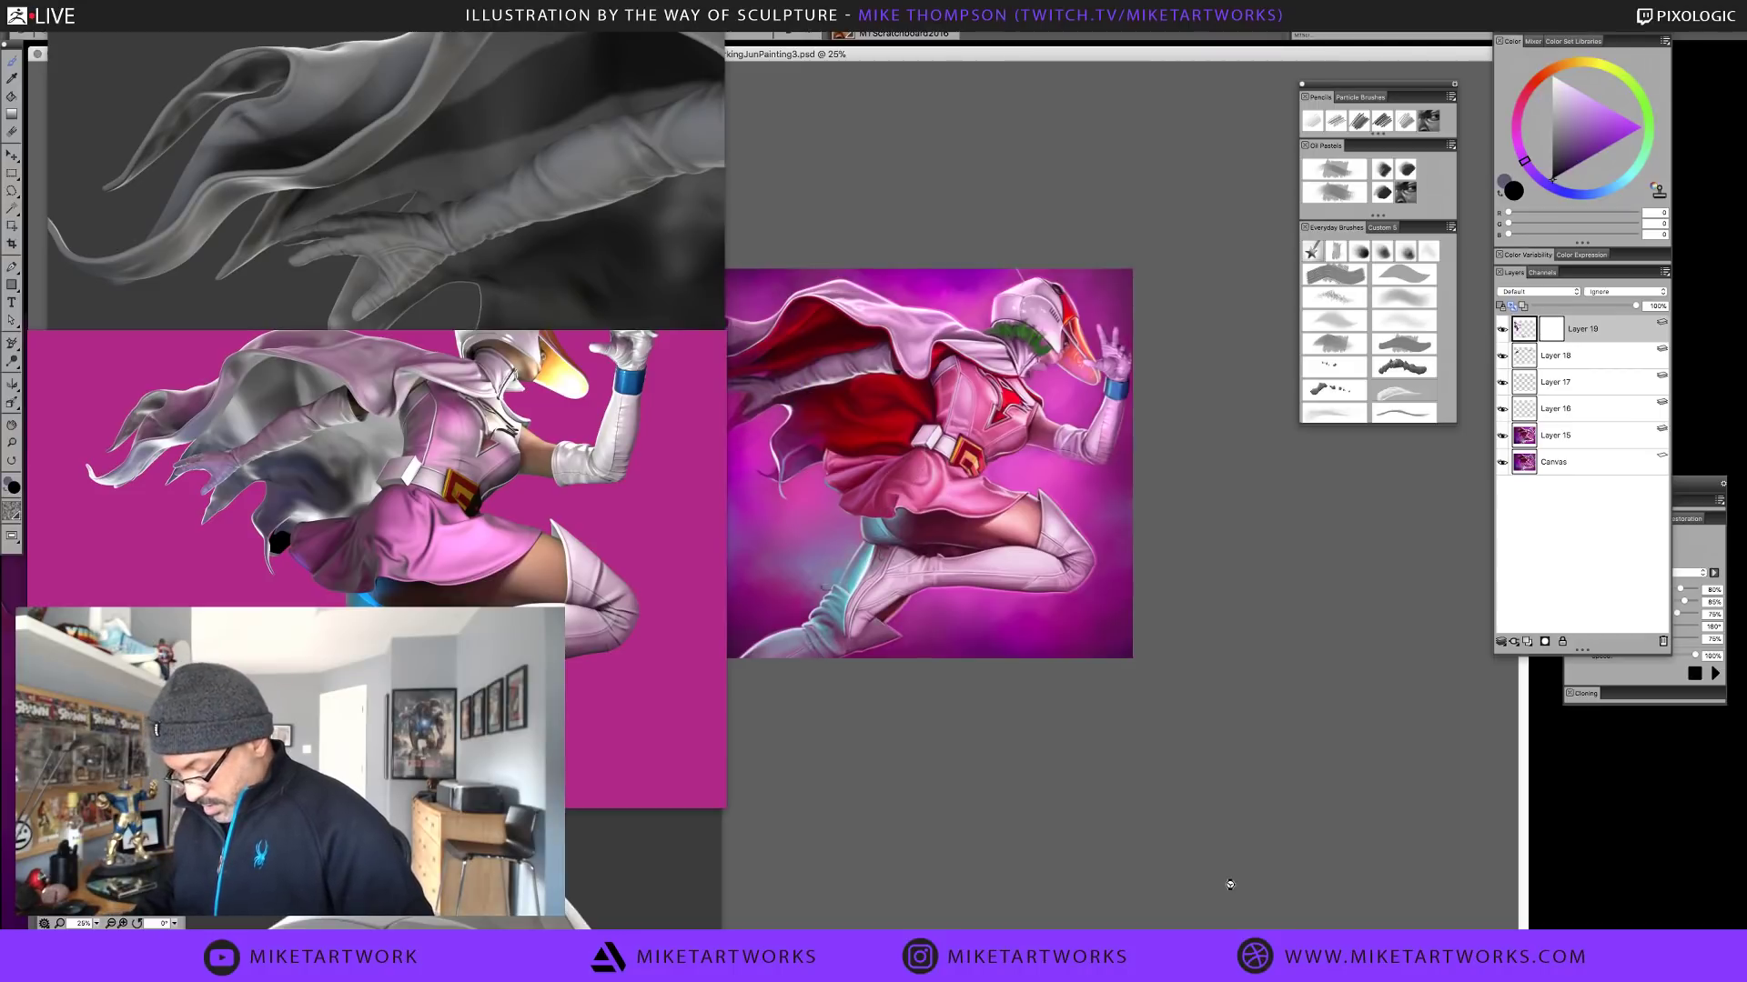
{"action": "key", "text": "ctrl+0"}
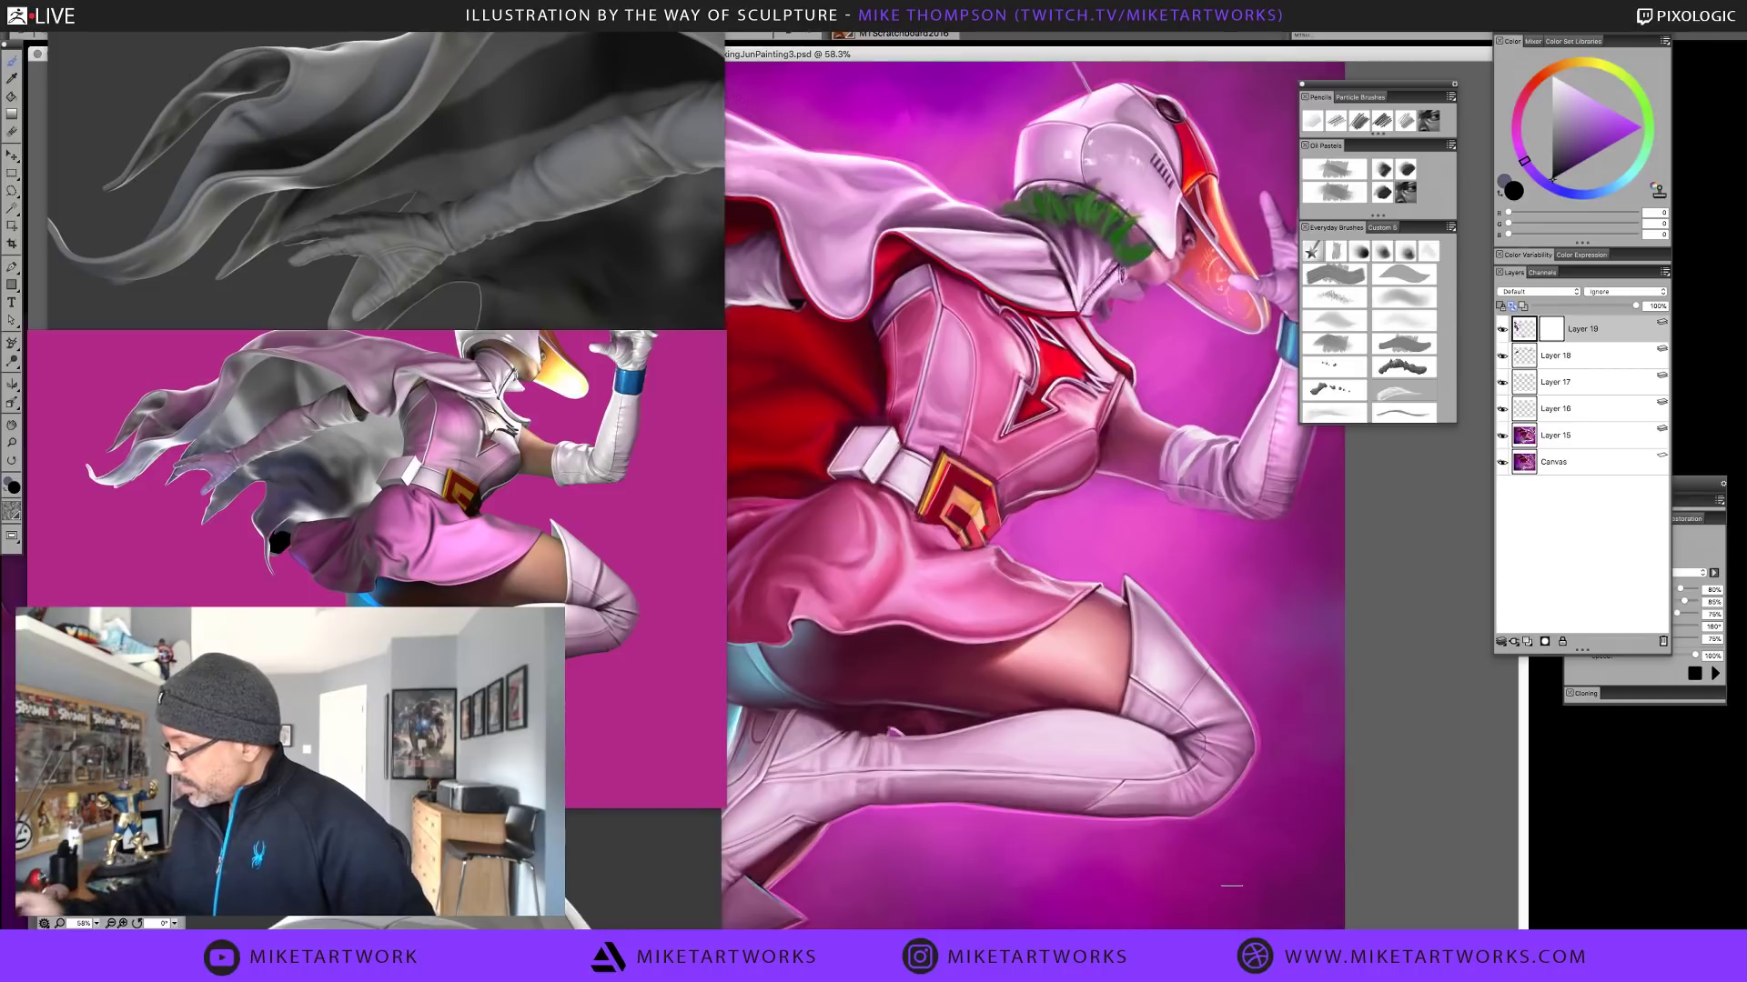
{"action": "scroll", "coordinate": [1281, 837], "scroll_direction": "down", "scroll_amount": 2}
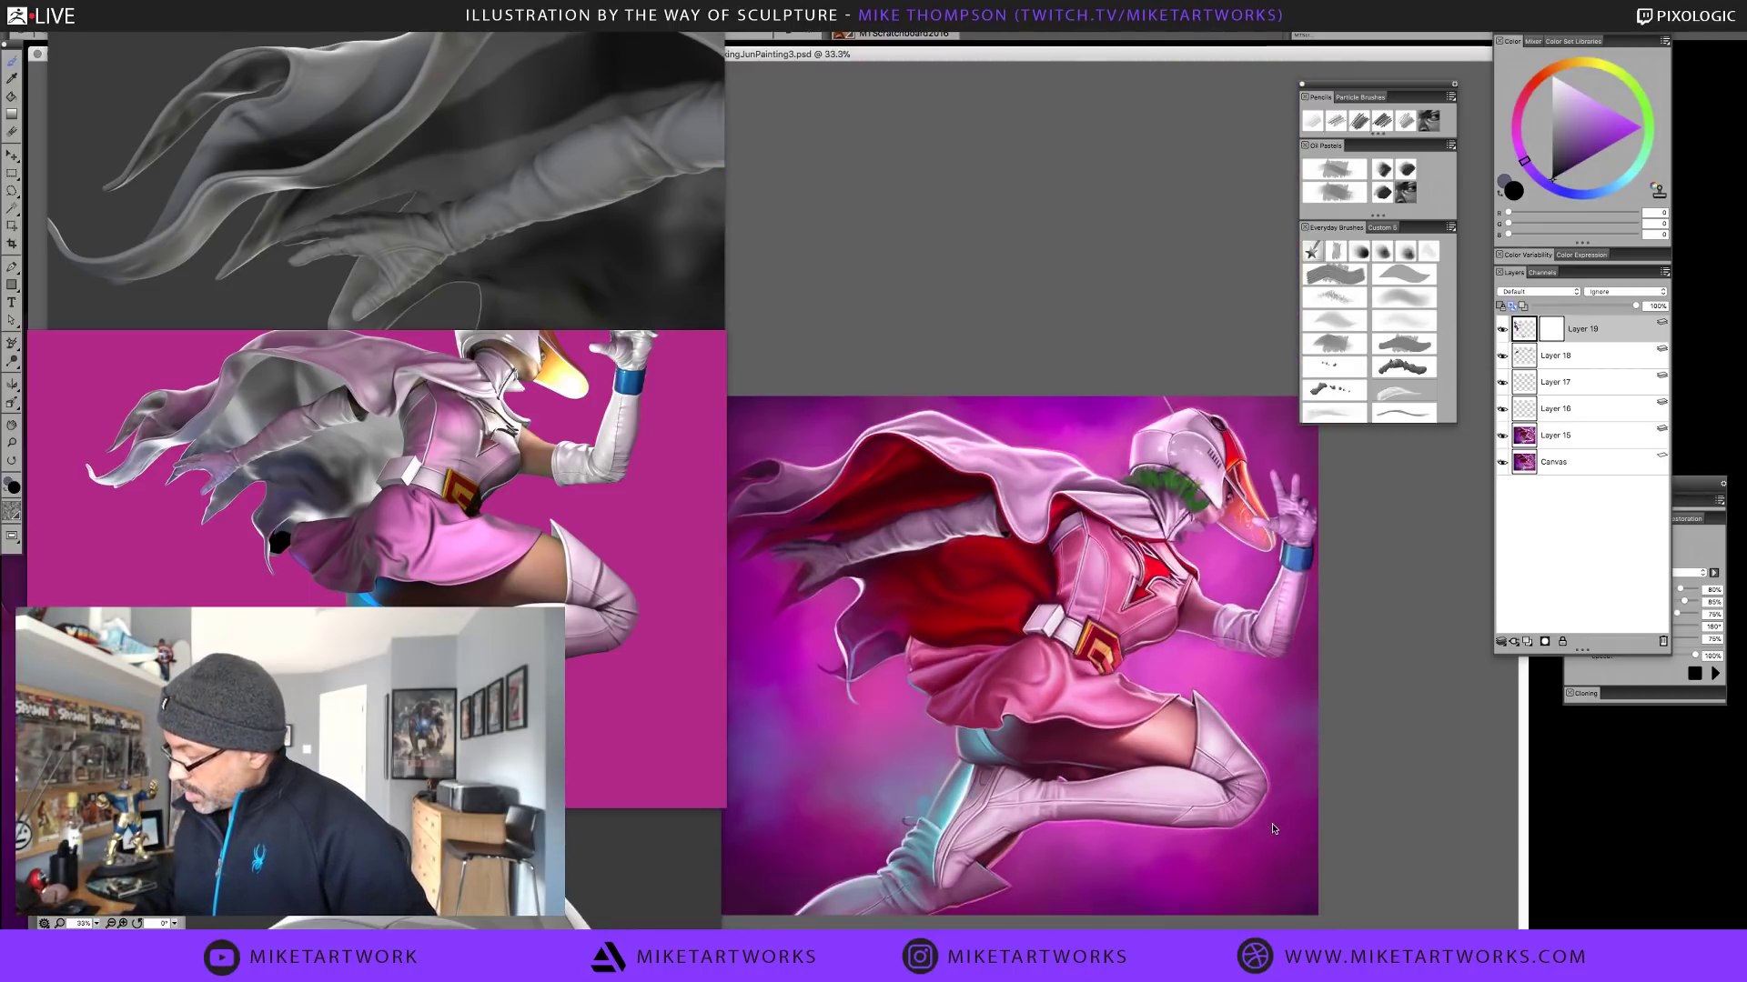
{"action": "key", "text": "ctrl+equal"}
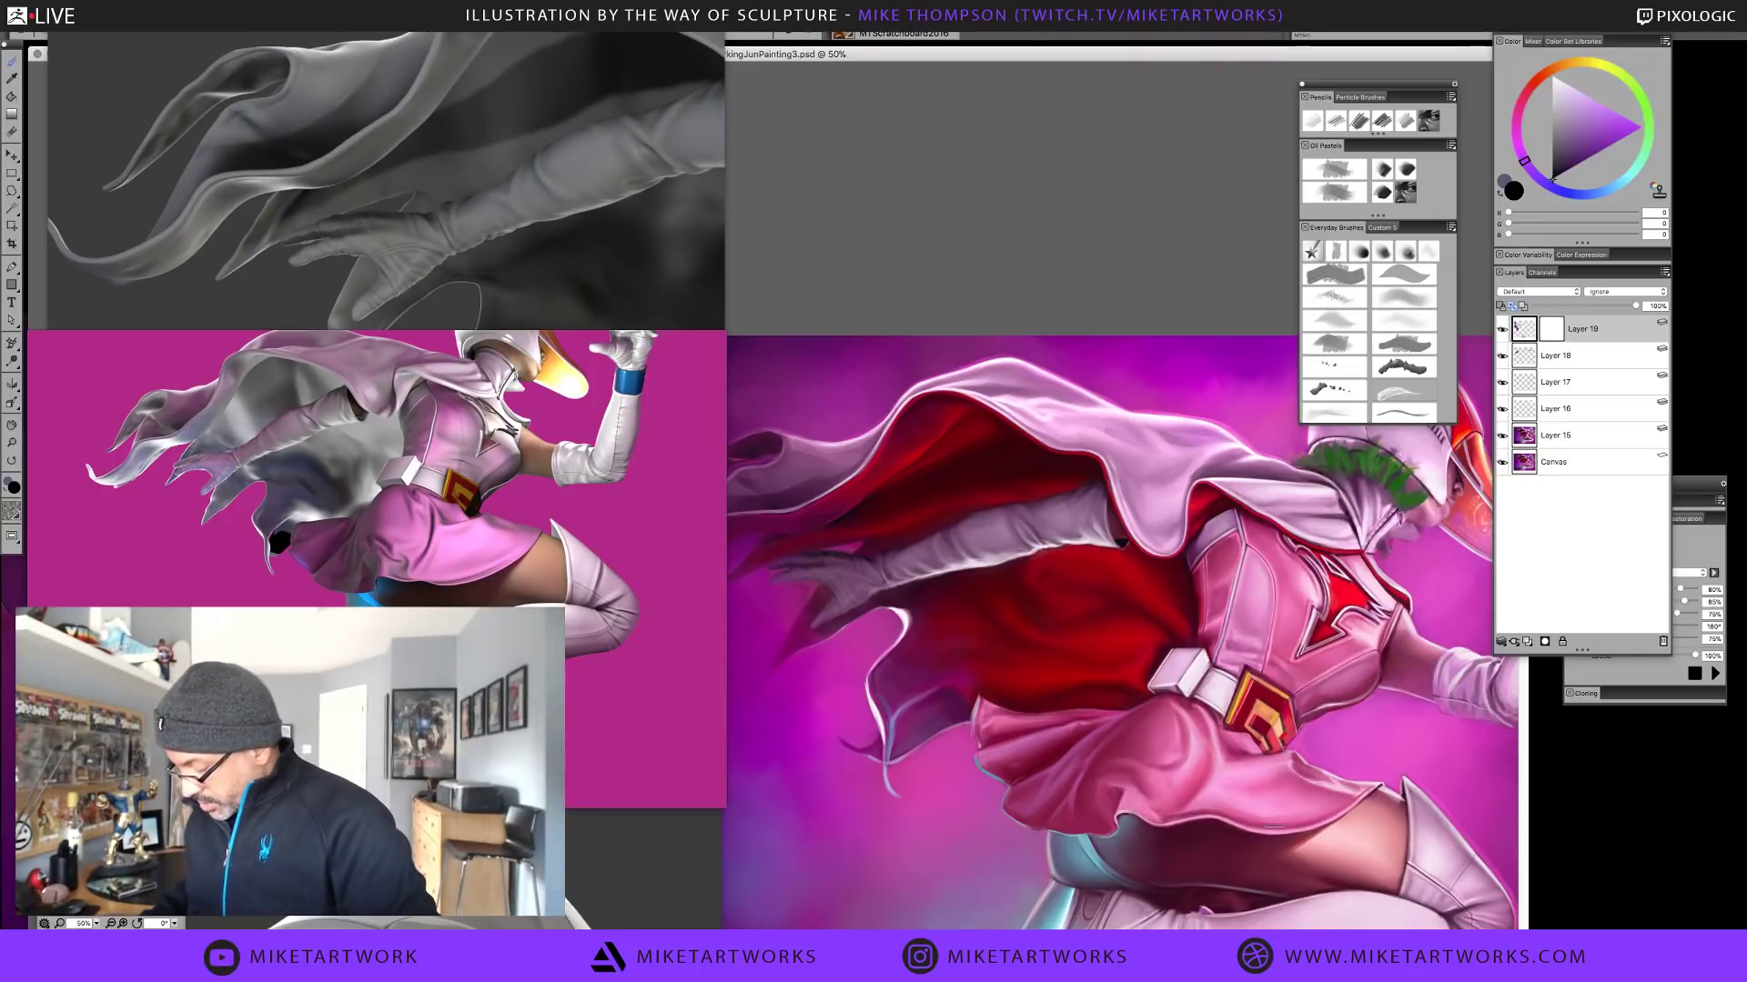
{"action": "key", "text": "ctrl+minus"}
{"action": "scroll", "coordinate": [1272, 825], "scroll_direction": "up", "scroll_amount": 2}
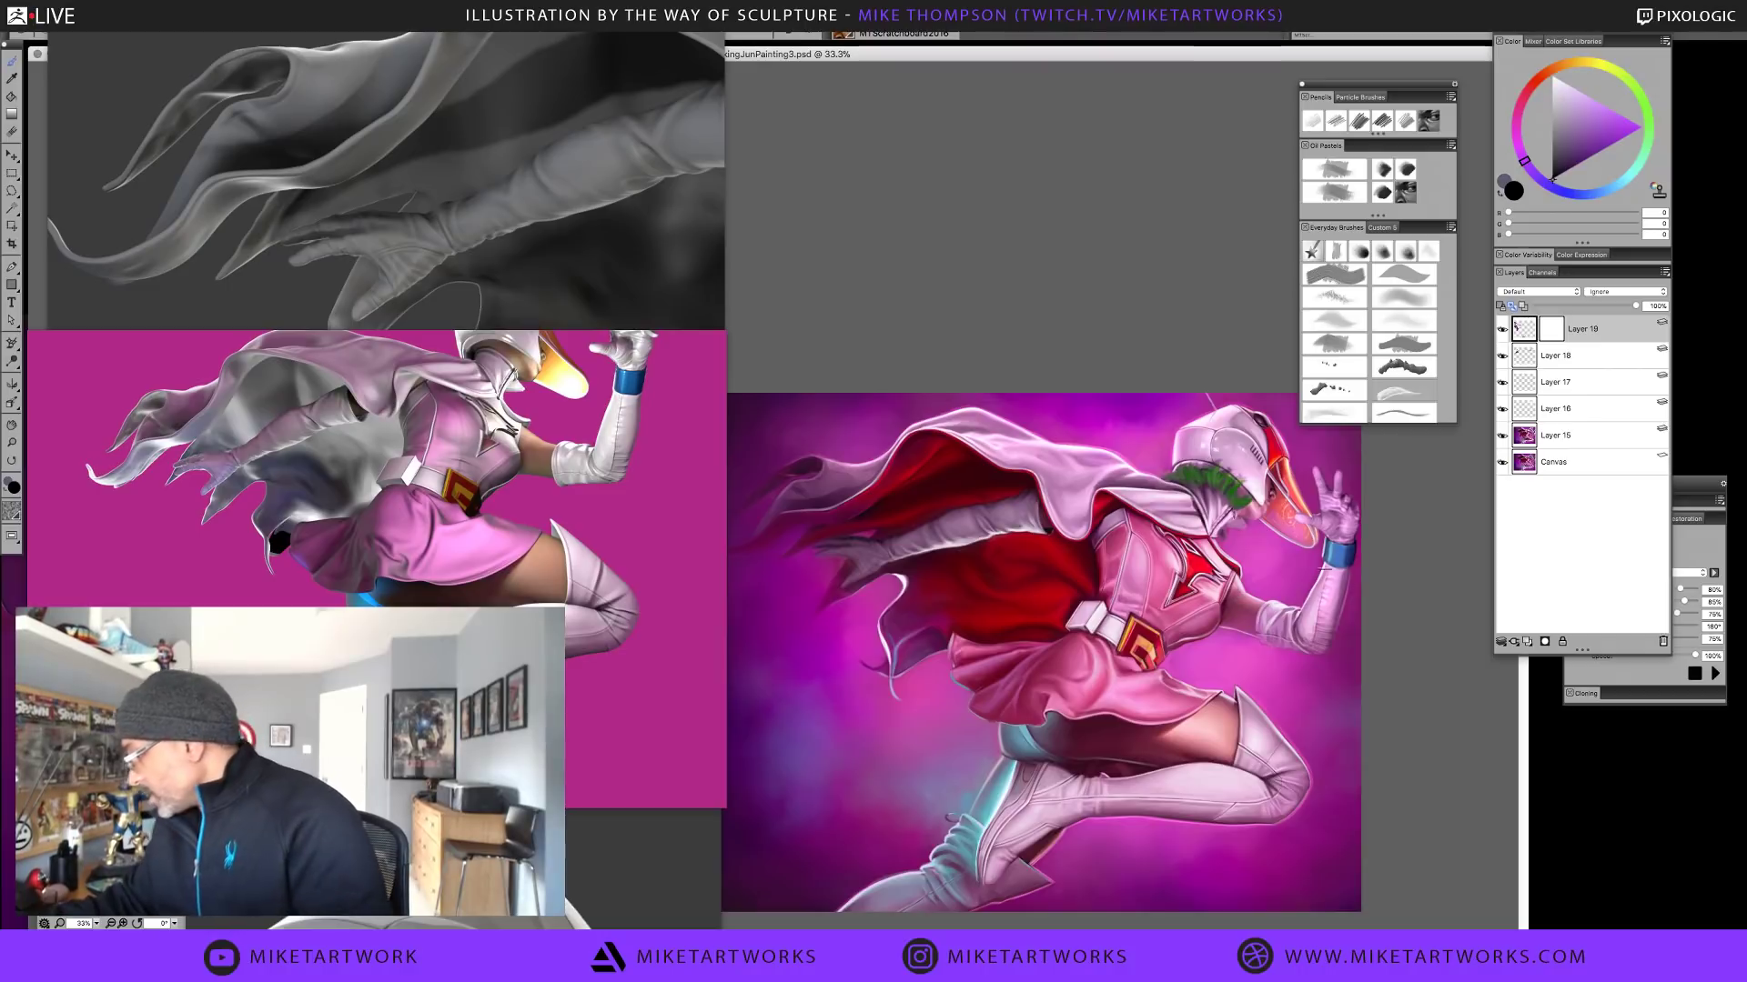
Add a new layer above Layer 19 and shade the chest emblem with sampled bright red, dark maroon and deep reds
{"action": "left_click", "coordinate": [1528, 642]}
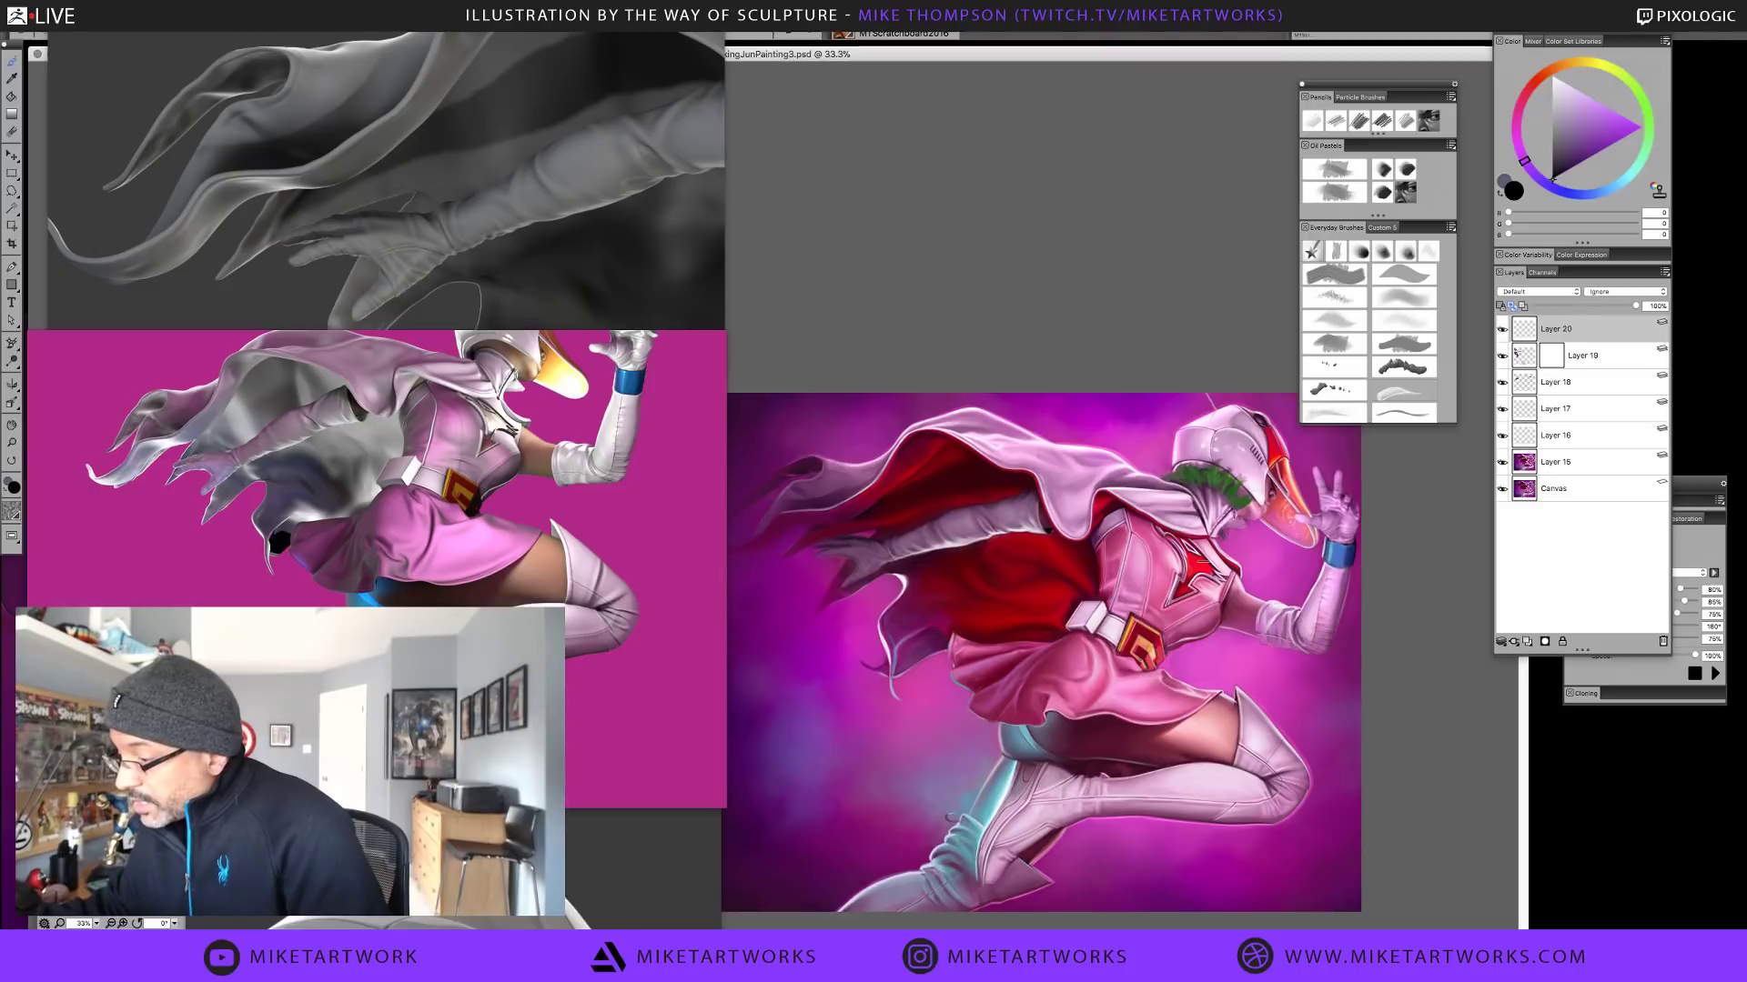
{"action": "left_click", "coordinate": [1199, 566], "text": "alt"}
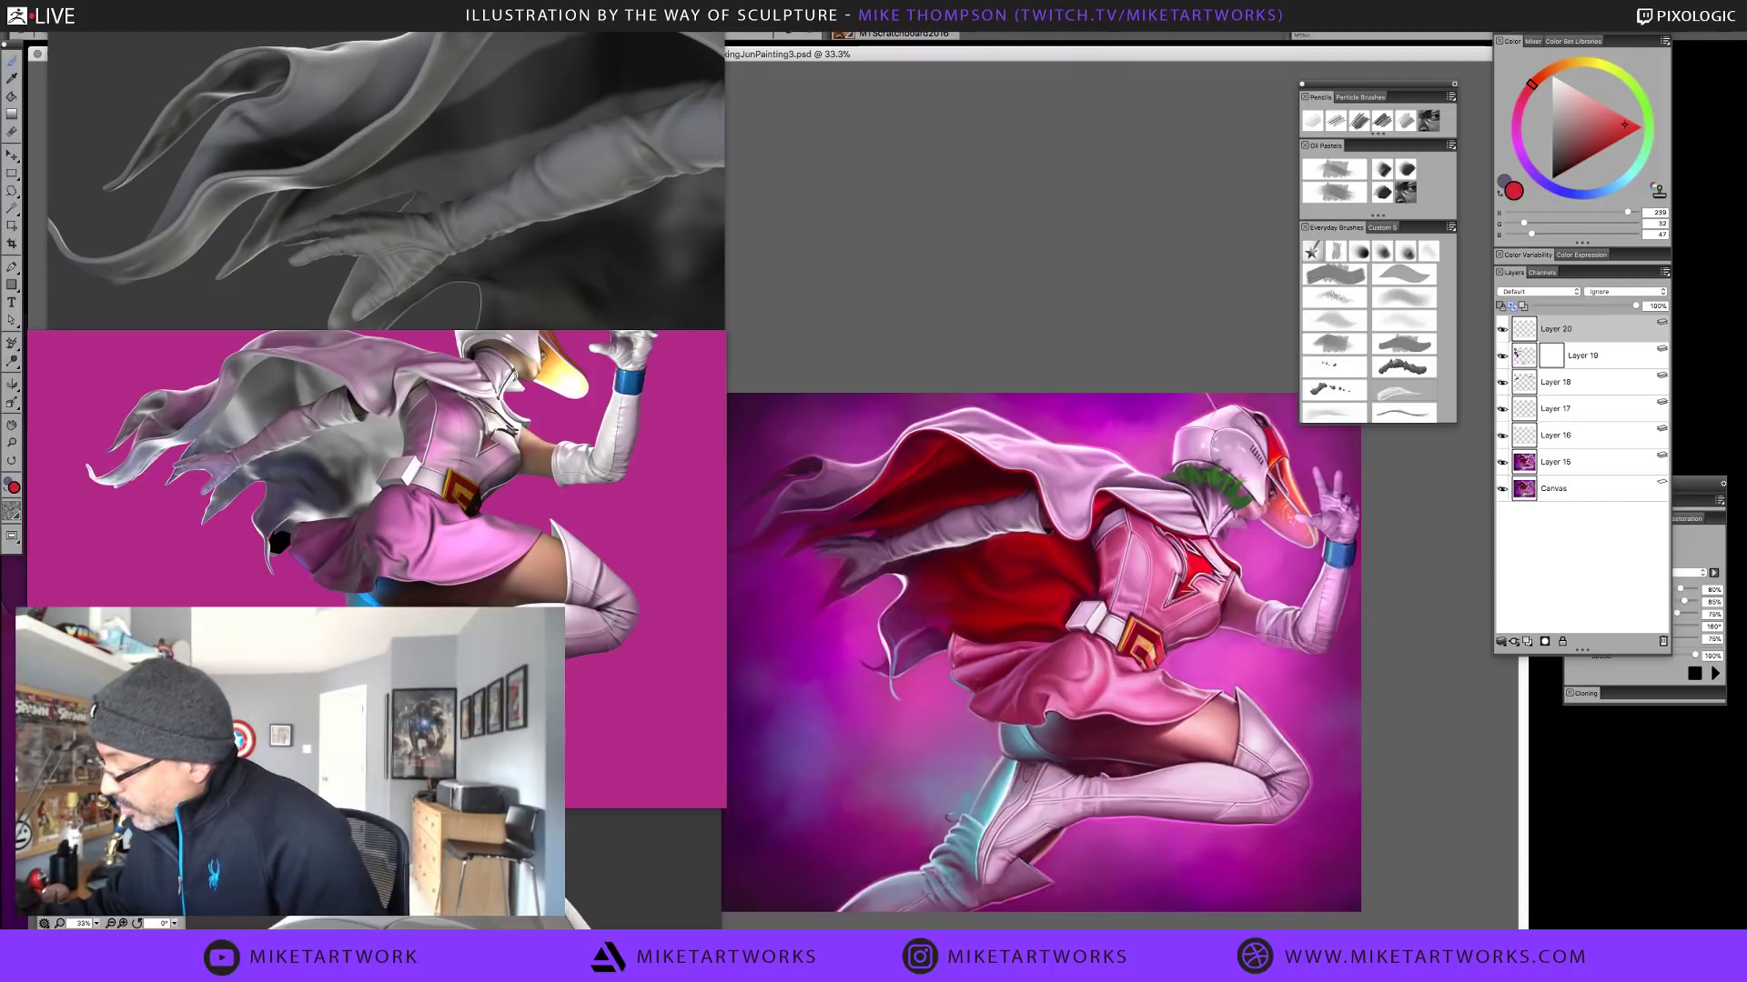
{"action": "left_click", "coordinate": [1179, 596], "text": "alt"}
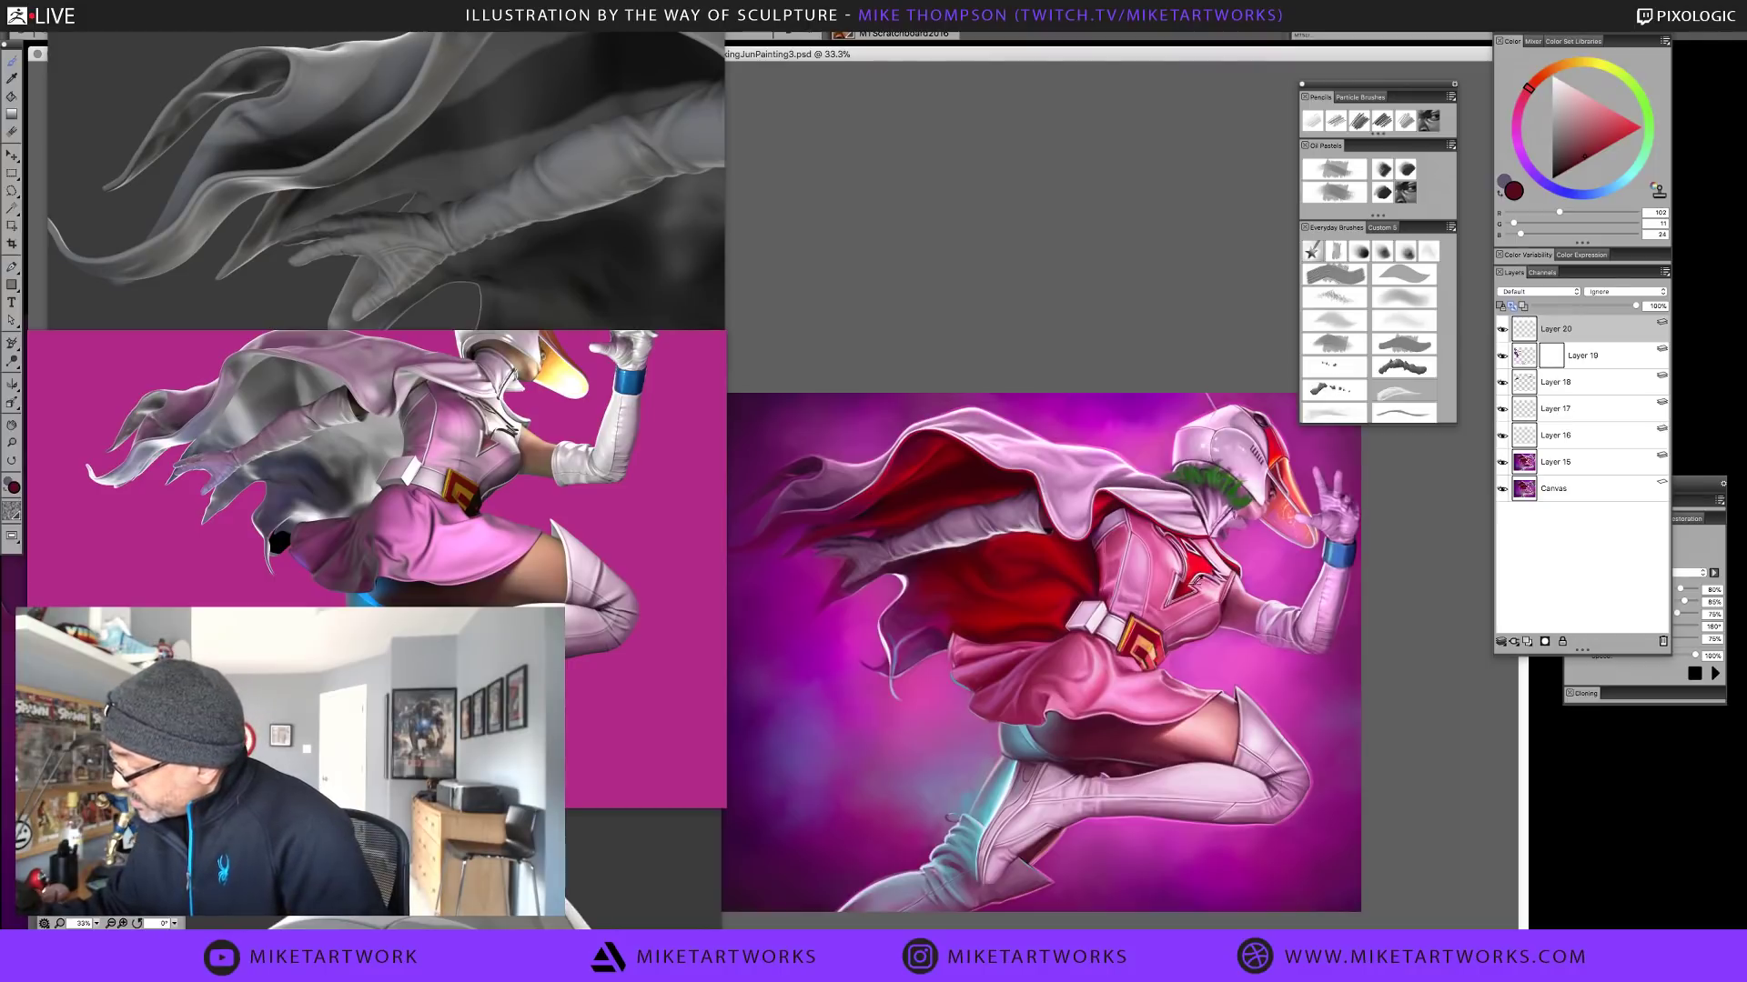
{"action": "left_click", "coordinate": [1185, 584], "text": "alt"}
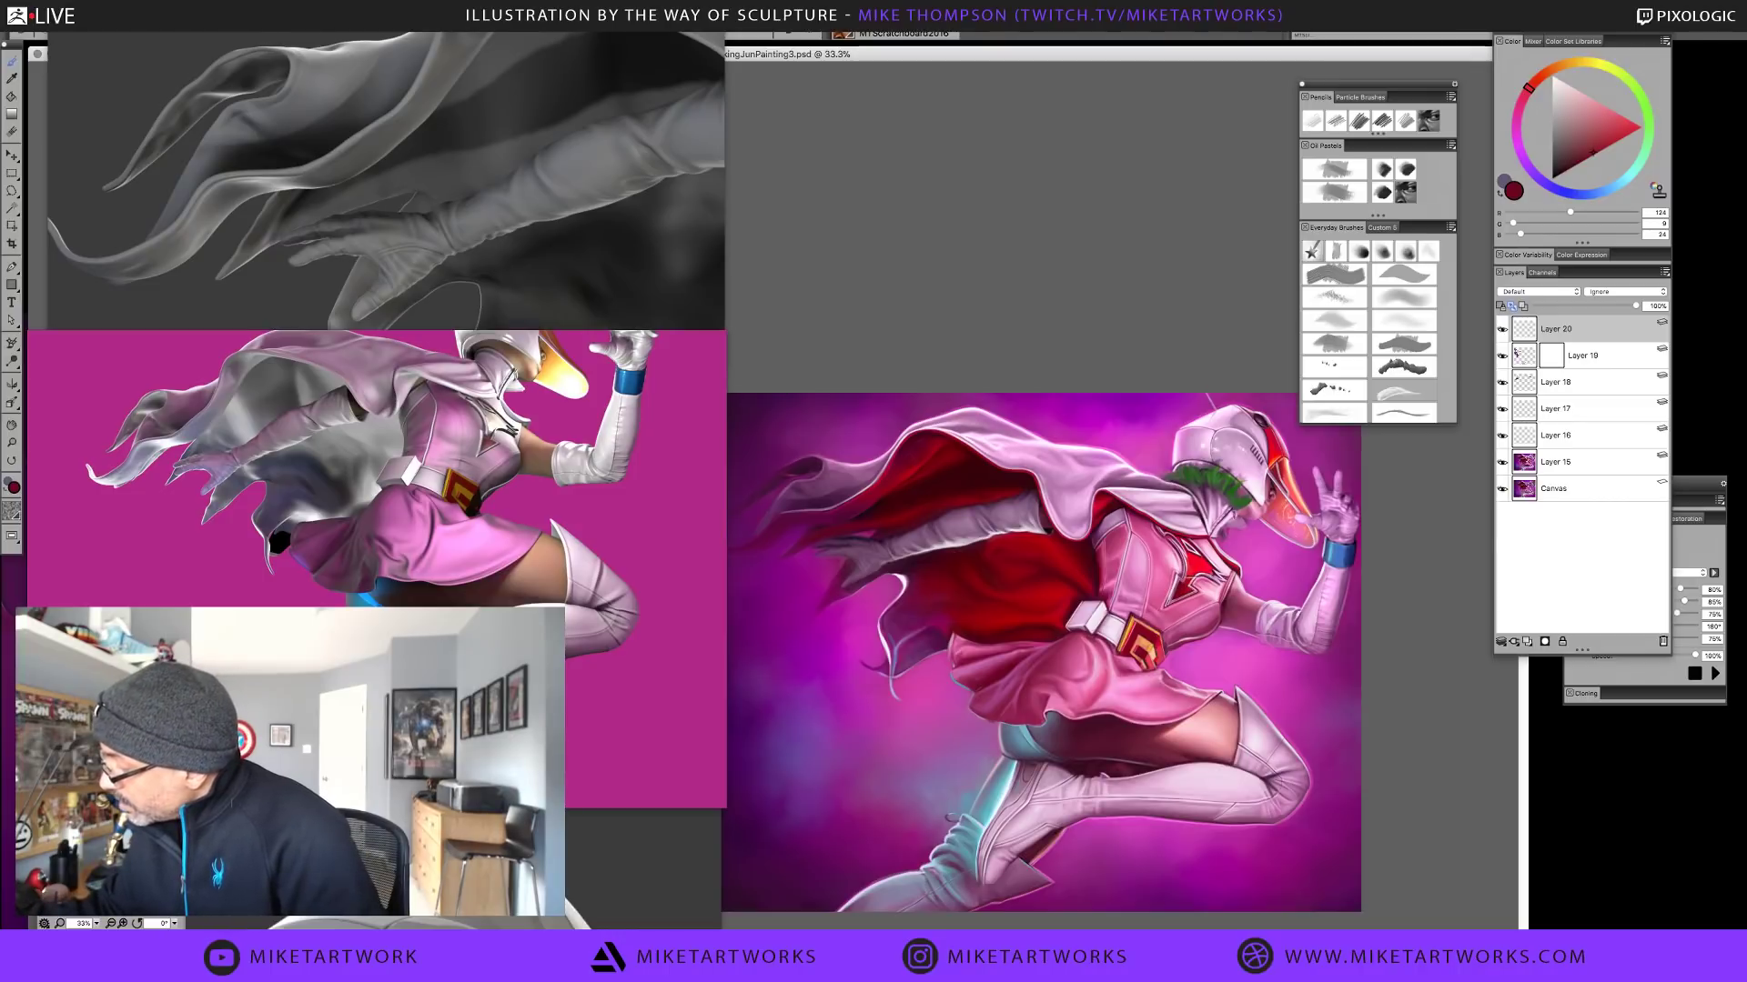
{"action": "left_click", "coordinate": [1191, 587], "text": "alt"}
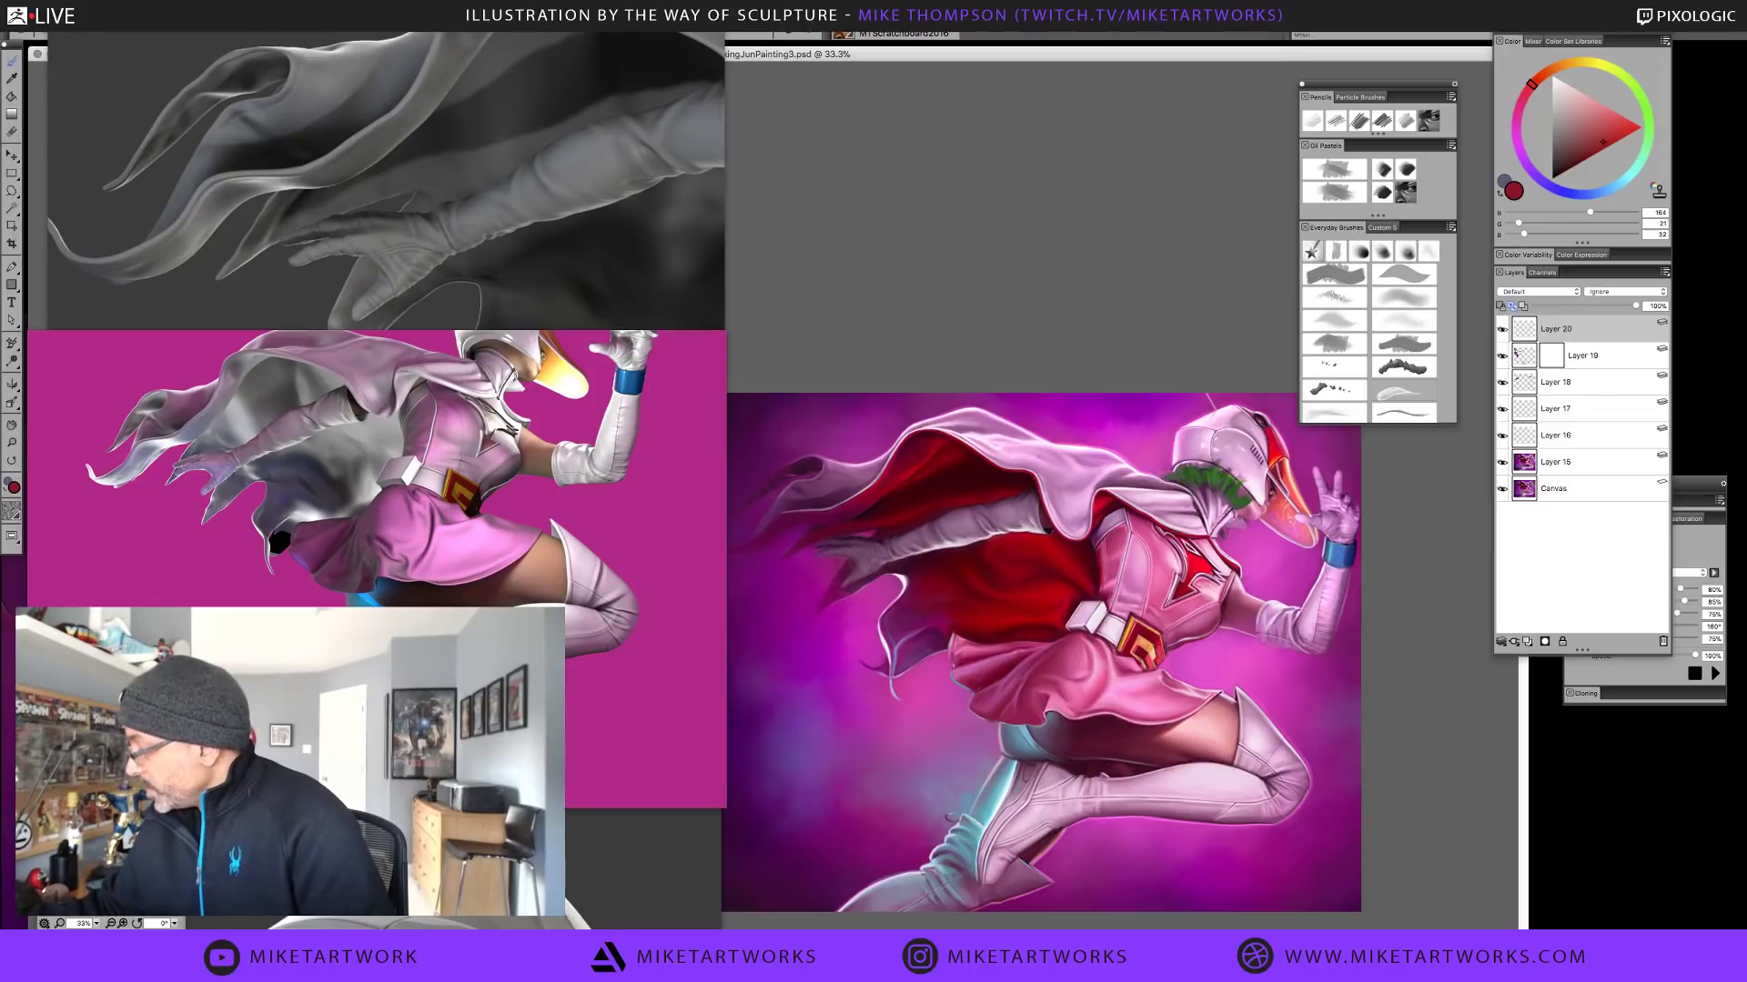
Brighten the chest emblem with a vivid red, blending it with bright and deep reds sampled from the emblem
{"action": "left_click", "coordinate": [1628, 128]}
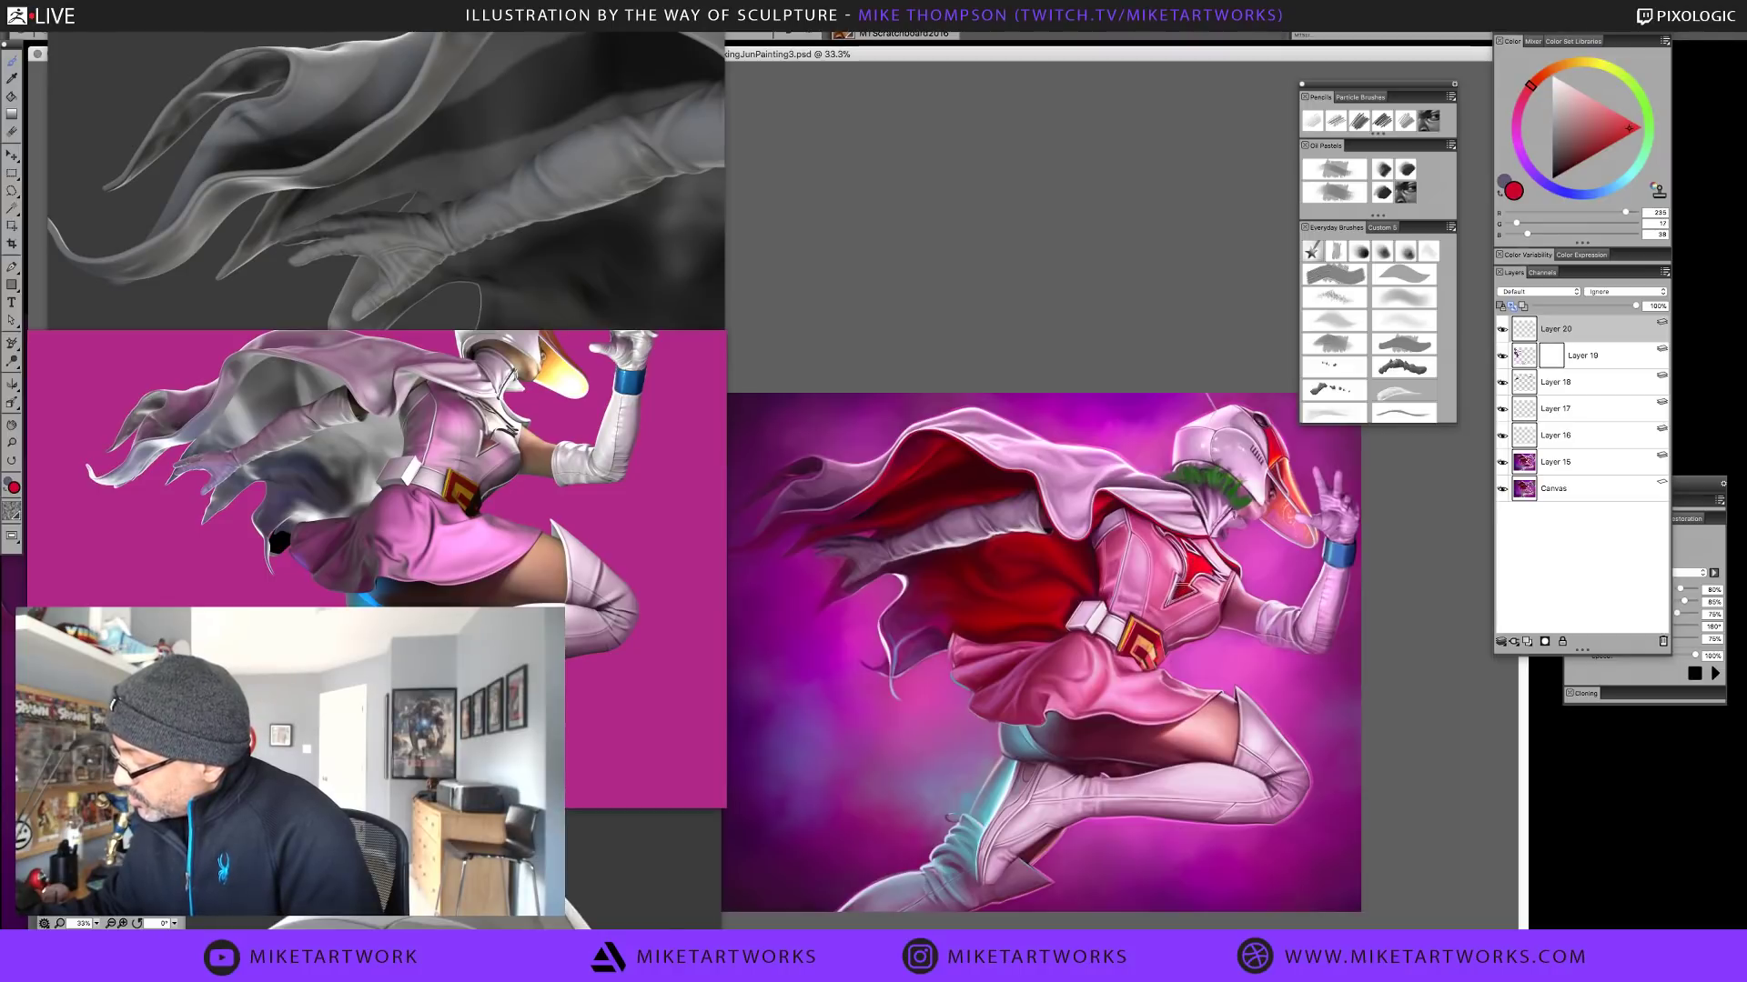
{"action": "left_click", "coordinate": [1210, 556], "text": "alt"}
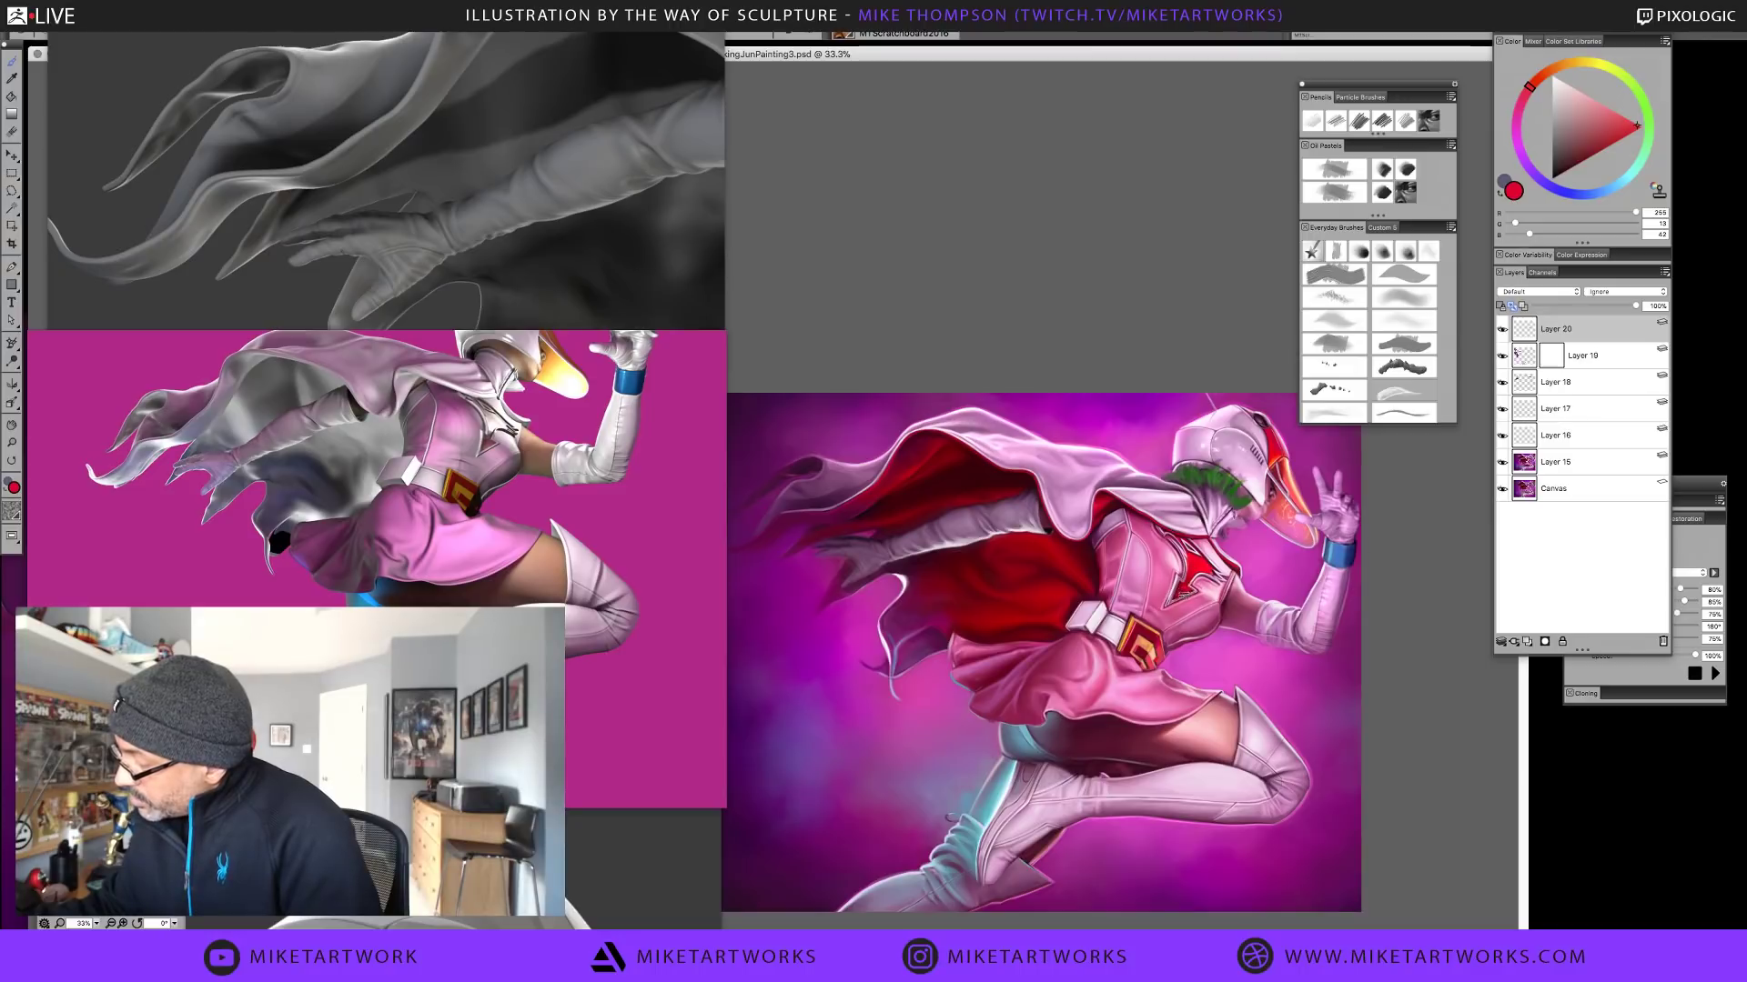
{"action": "left_click", "coordinate": [1178, 596], "text": "alt"}
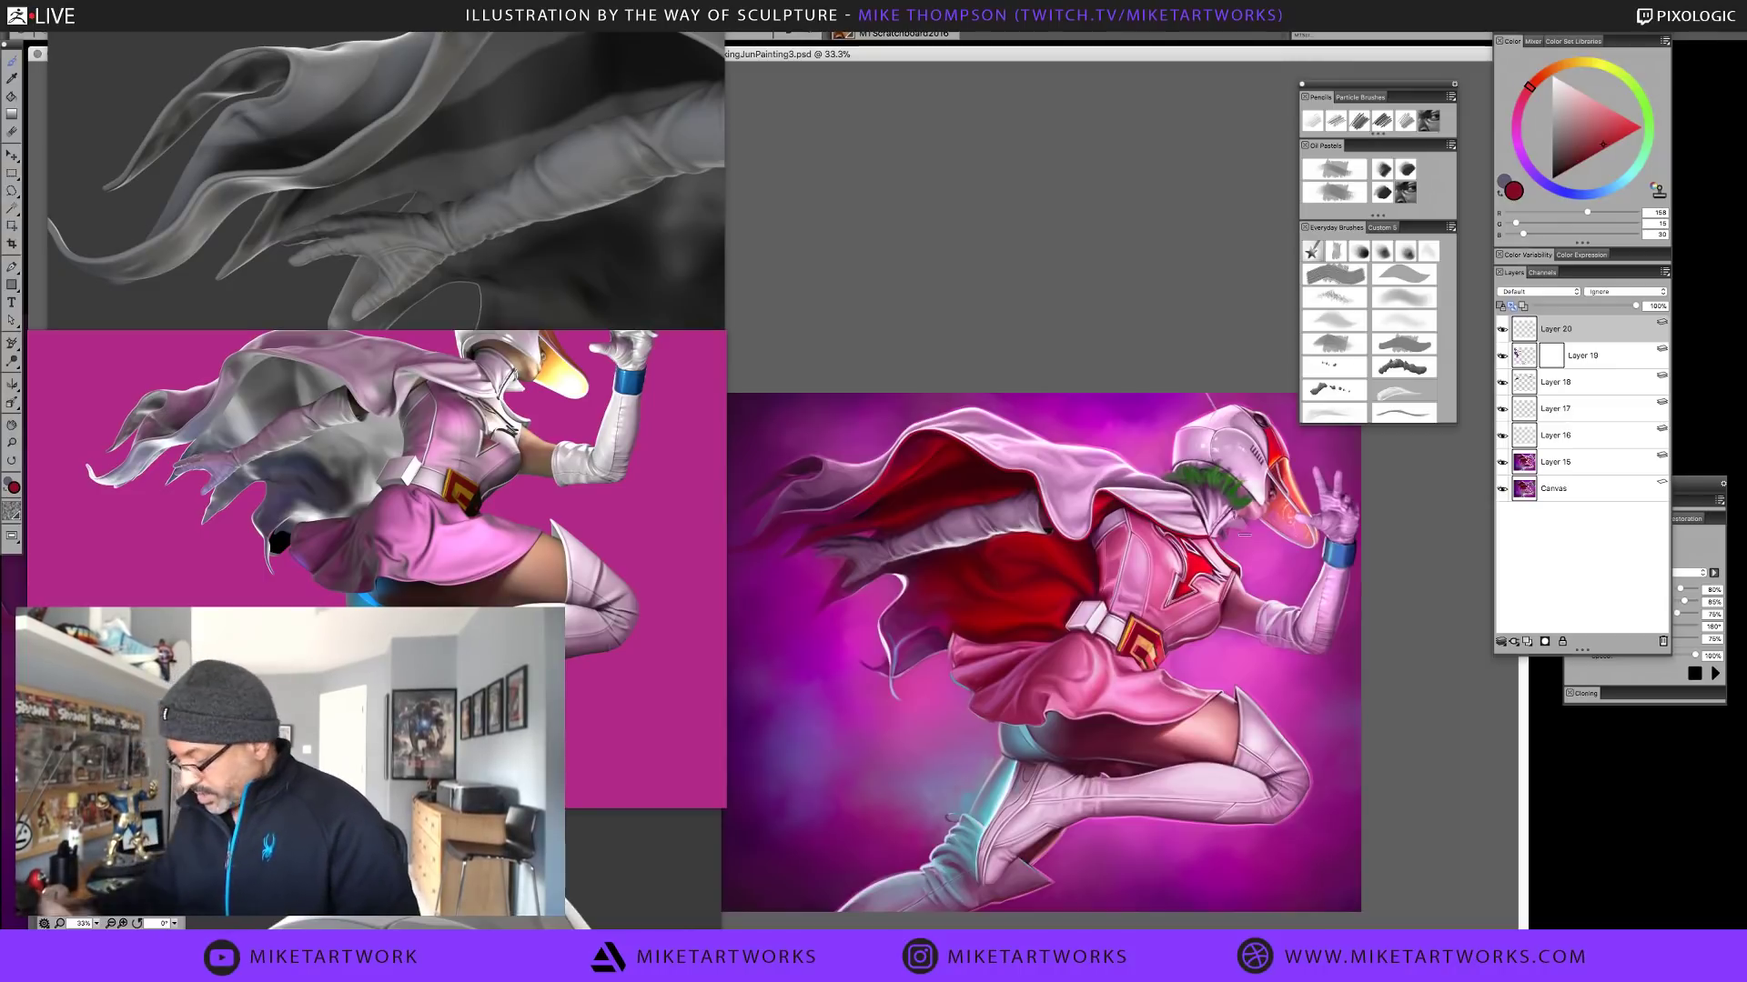
{"action": "key", "text": "super+plus"}
{"action": "key", "text": "super+plus"}
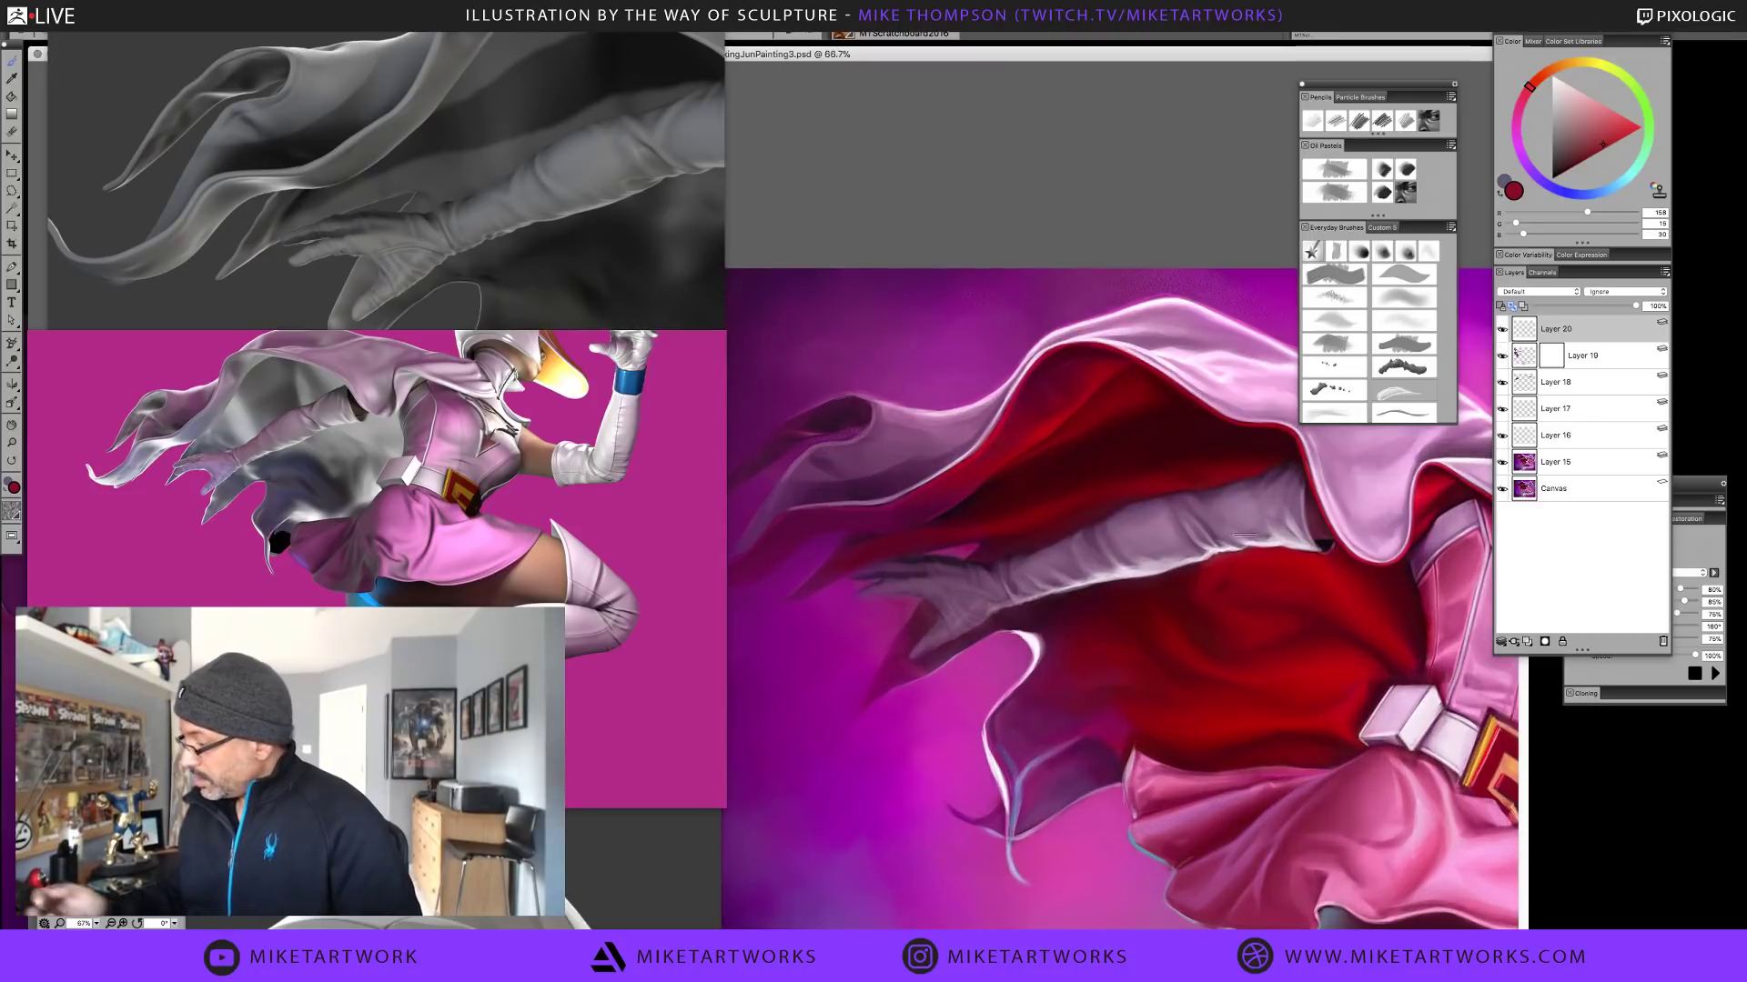
Pick the Just Add Water 2 blender with a smaller tip and review the cape, chest emblem, skirt and boots at 50% zoom
{"action": "left_click_drag", "start_coordinate": [1186, 801], "coordinate": [994, 669]}
{"action": "left_click_drag", "start_coordinate": [970, 662], "coordinate": [1174, 717]}
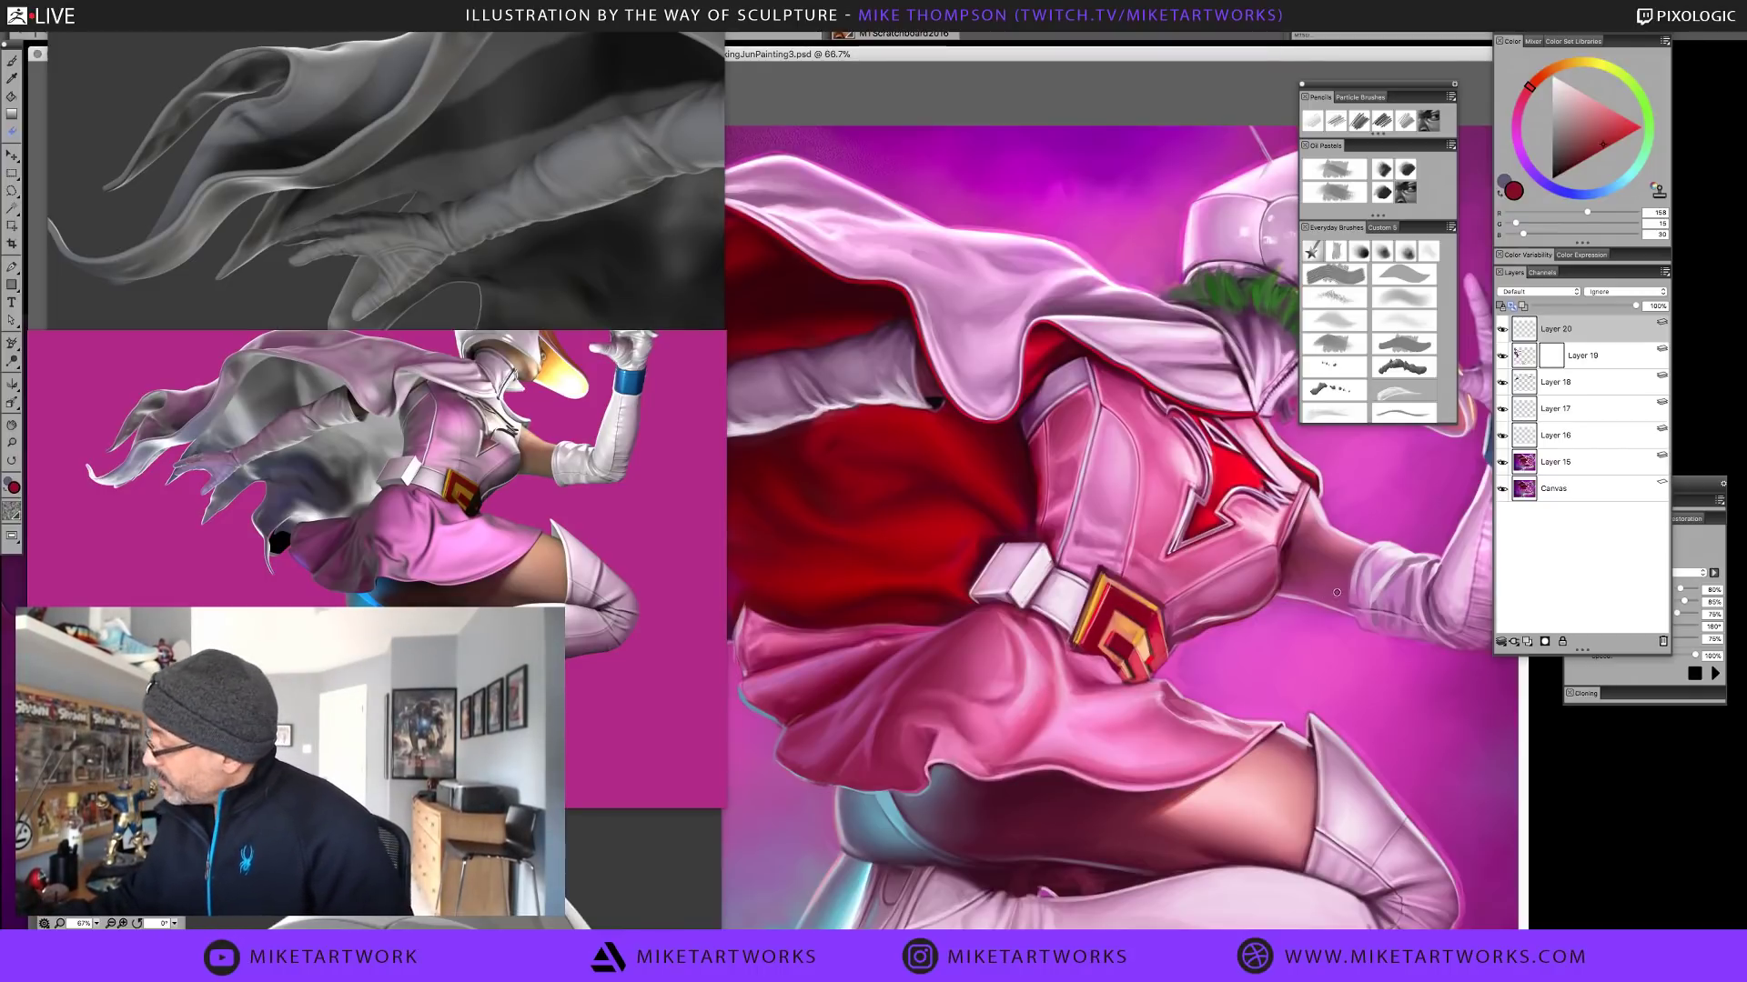
{"action": "key", "text": "bracketleft"}
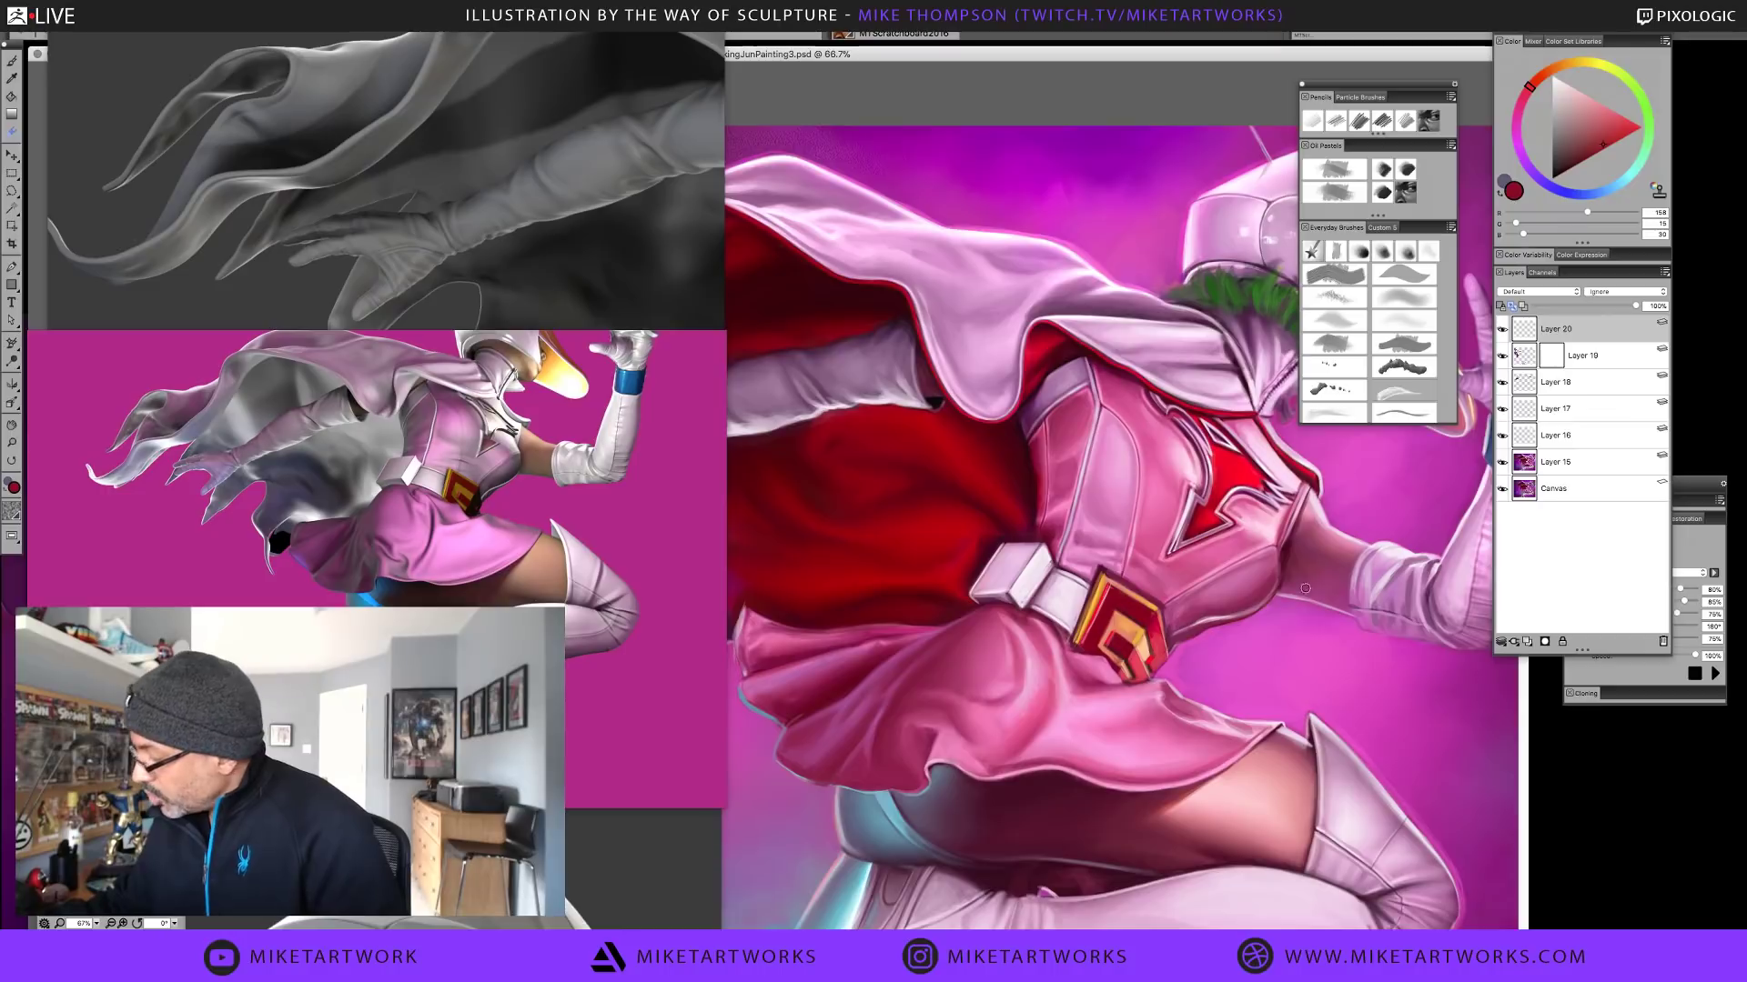
{"action": "left_click", "coordinate": [1334, 251]}
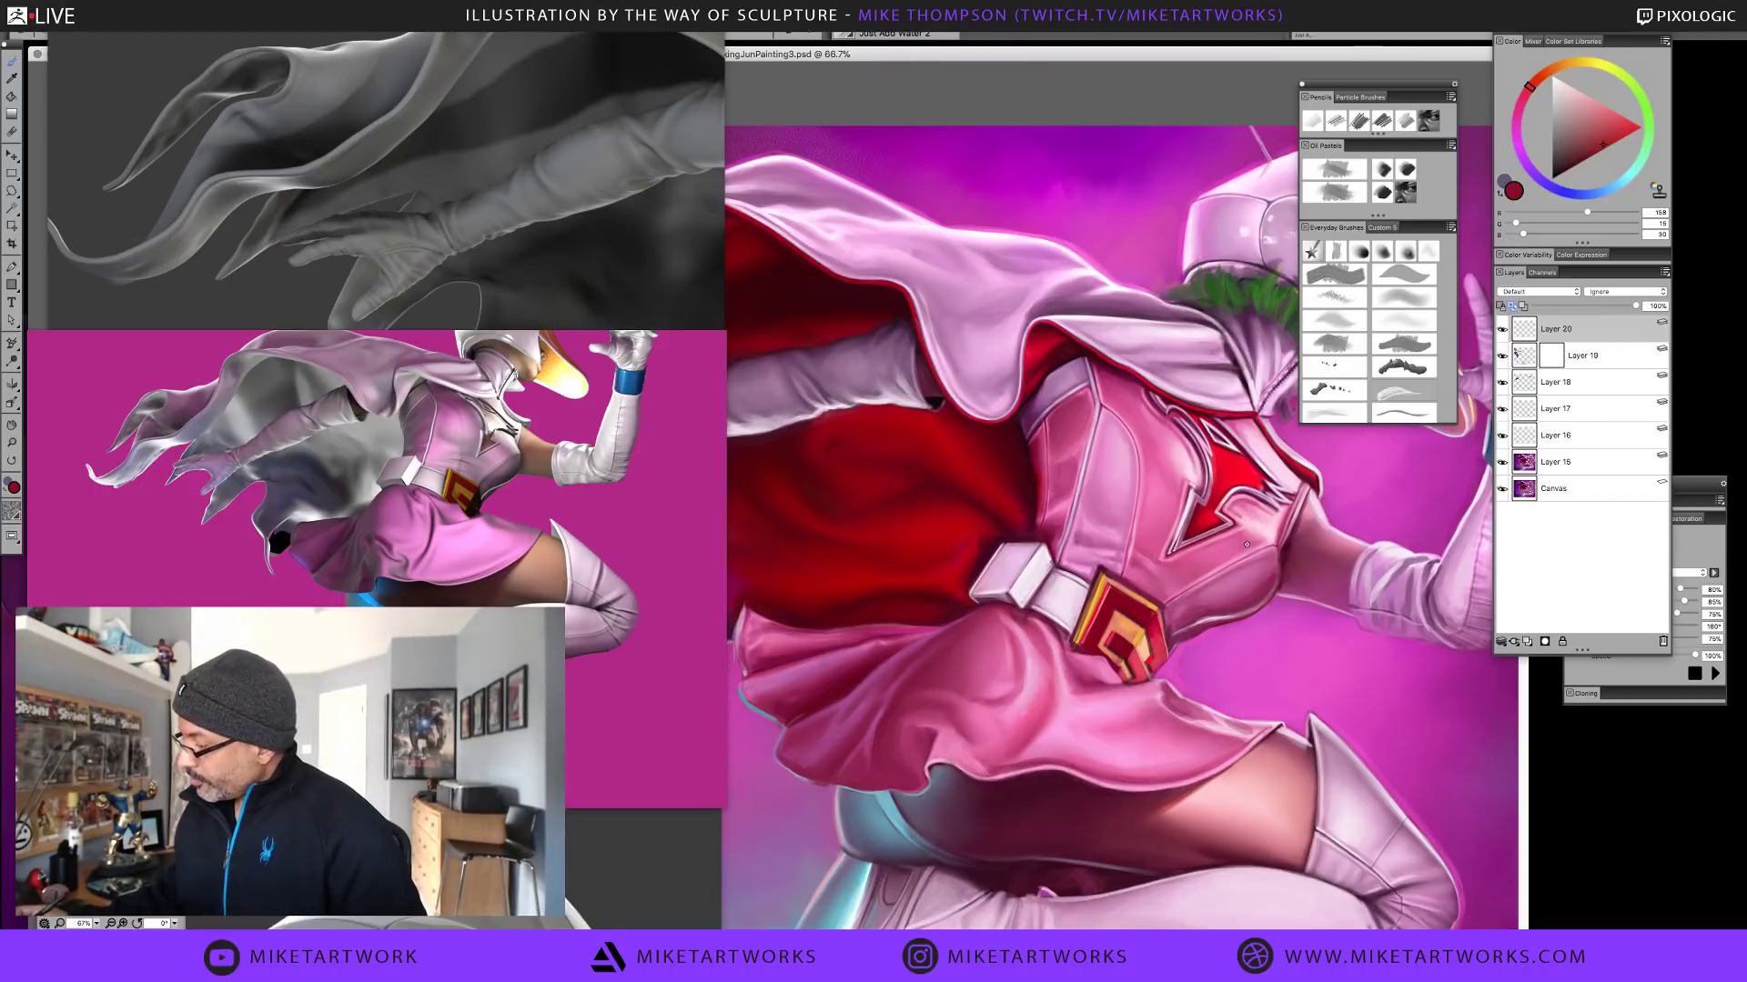
{"action": "key", "text": "ctrl+minus"}
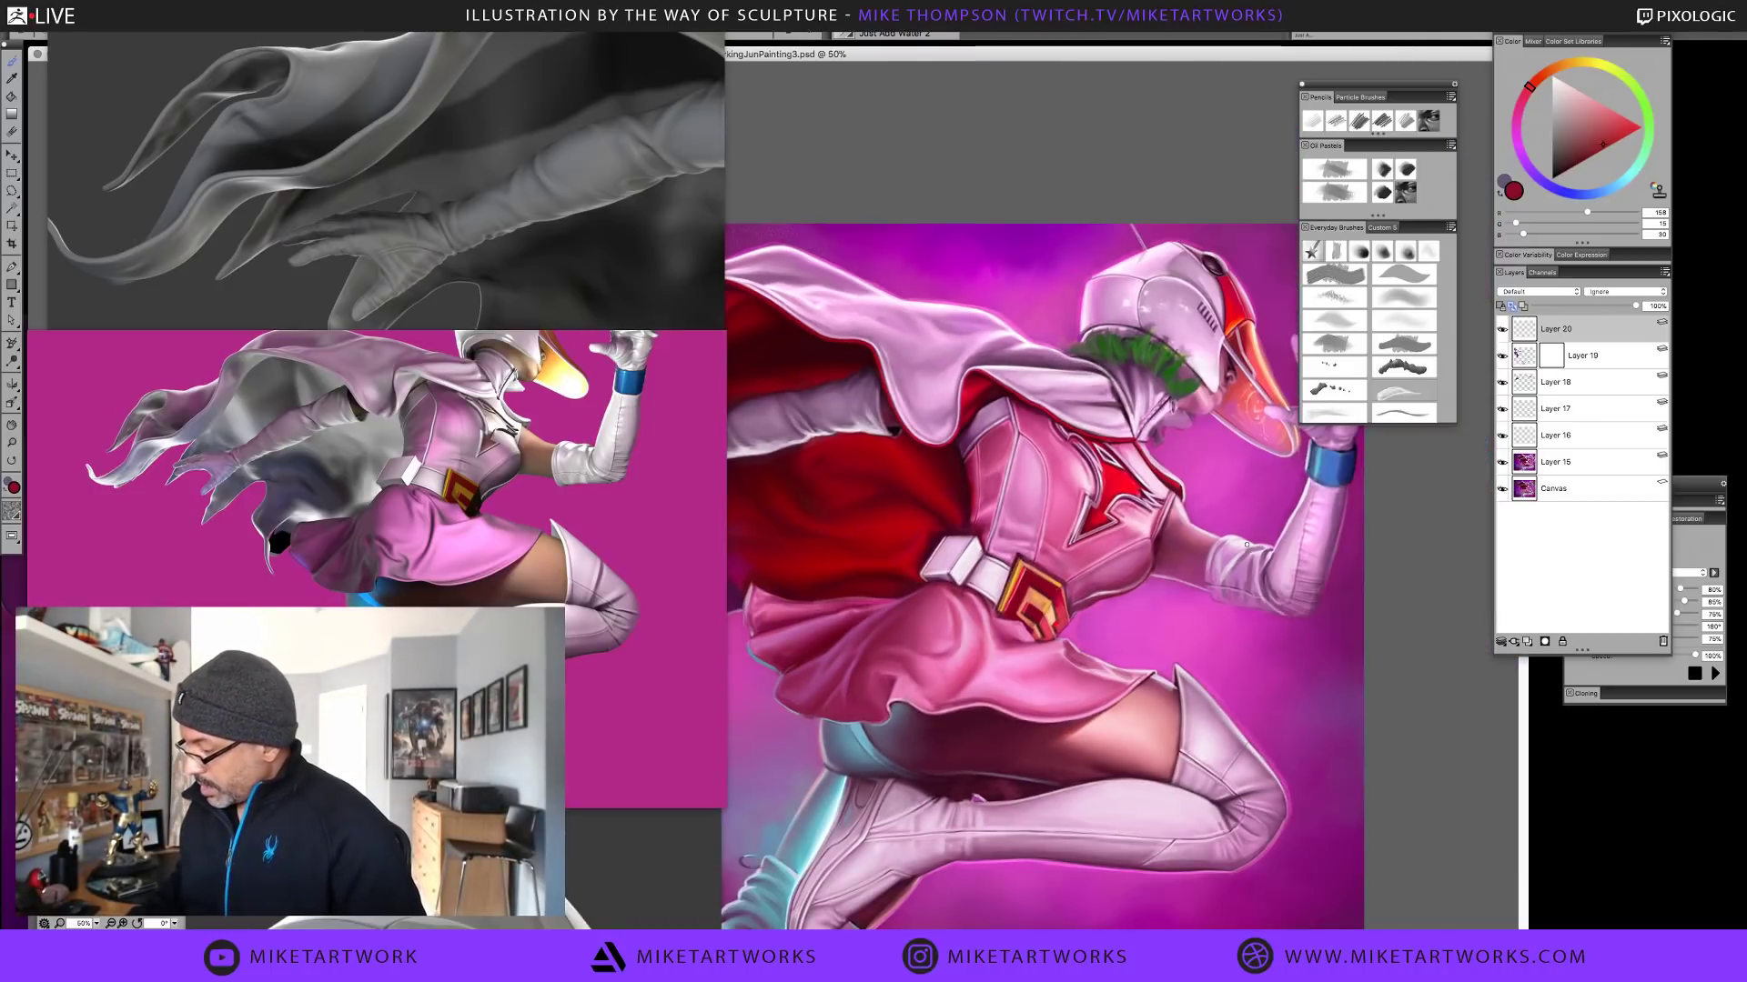
{"action": "left_click_drag", "start_coordinate": [1247, 545], "coordinate": [1184, 674]}
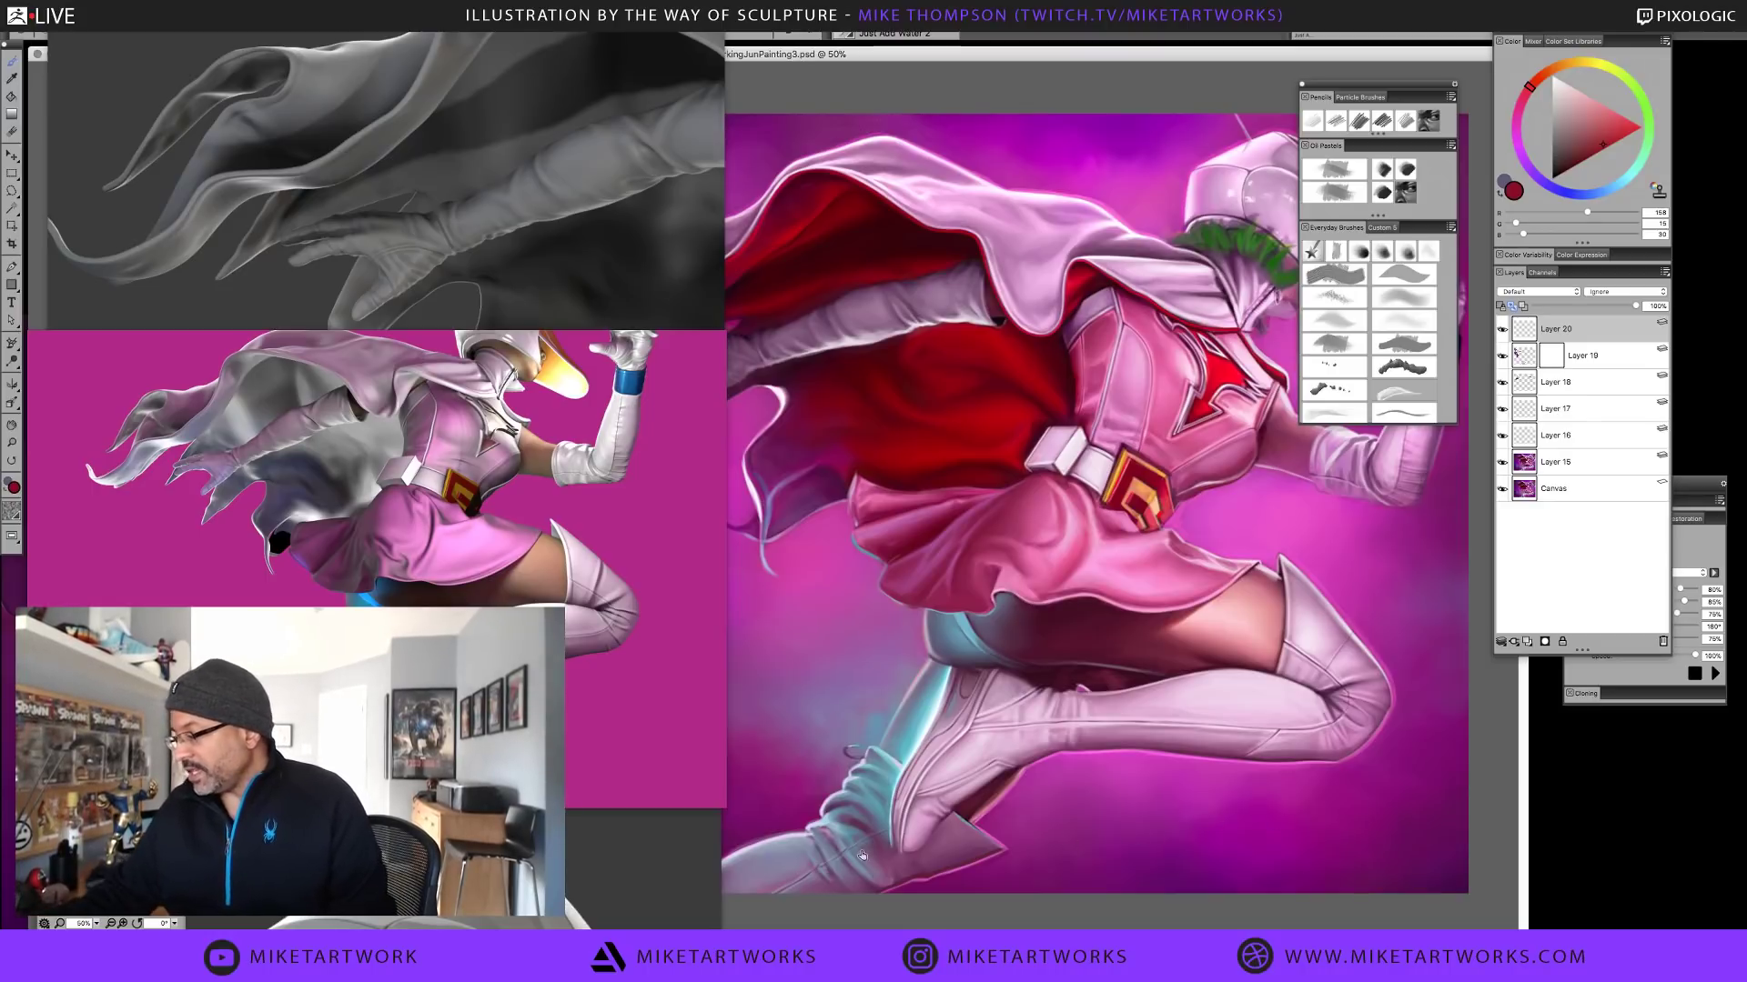
Rotate the canvas to 270° and paint a background wisp beside the blue-lit boot with sampled greyish blues and violets, comparing with Layer 20 hidden
{"action": "mouse_move", "coordinate": [858, 848]}
{"action": "left_mouse_down"}
{"action": "mouse_move", "coordinate": [1329, 733]}
{"action": "mouse_move", "coordinate": [1352, 744]}
{"action": "left_mouse_up"}
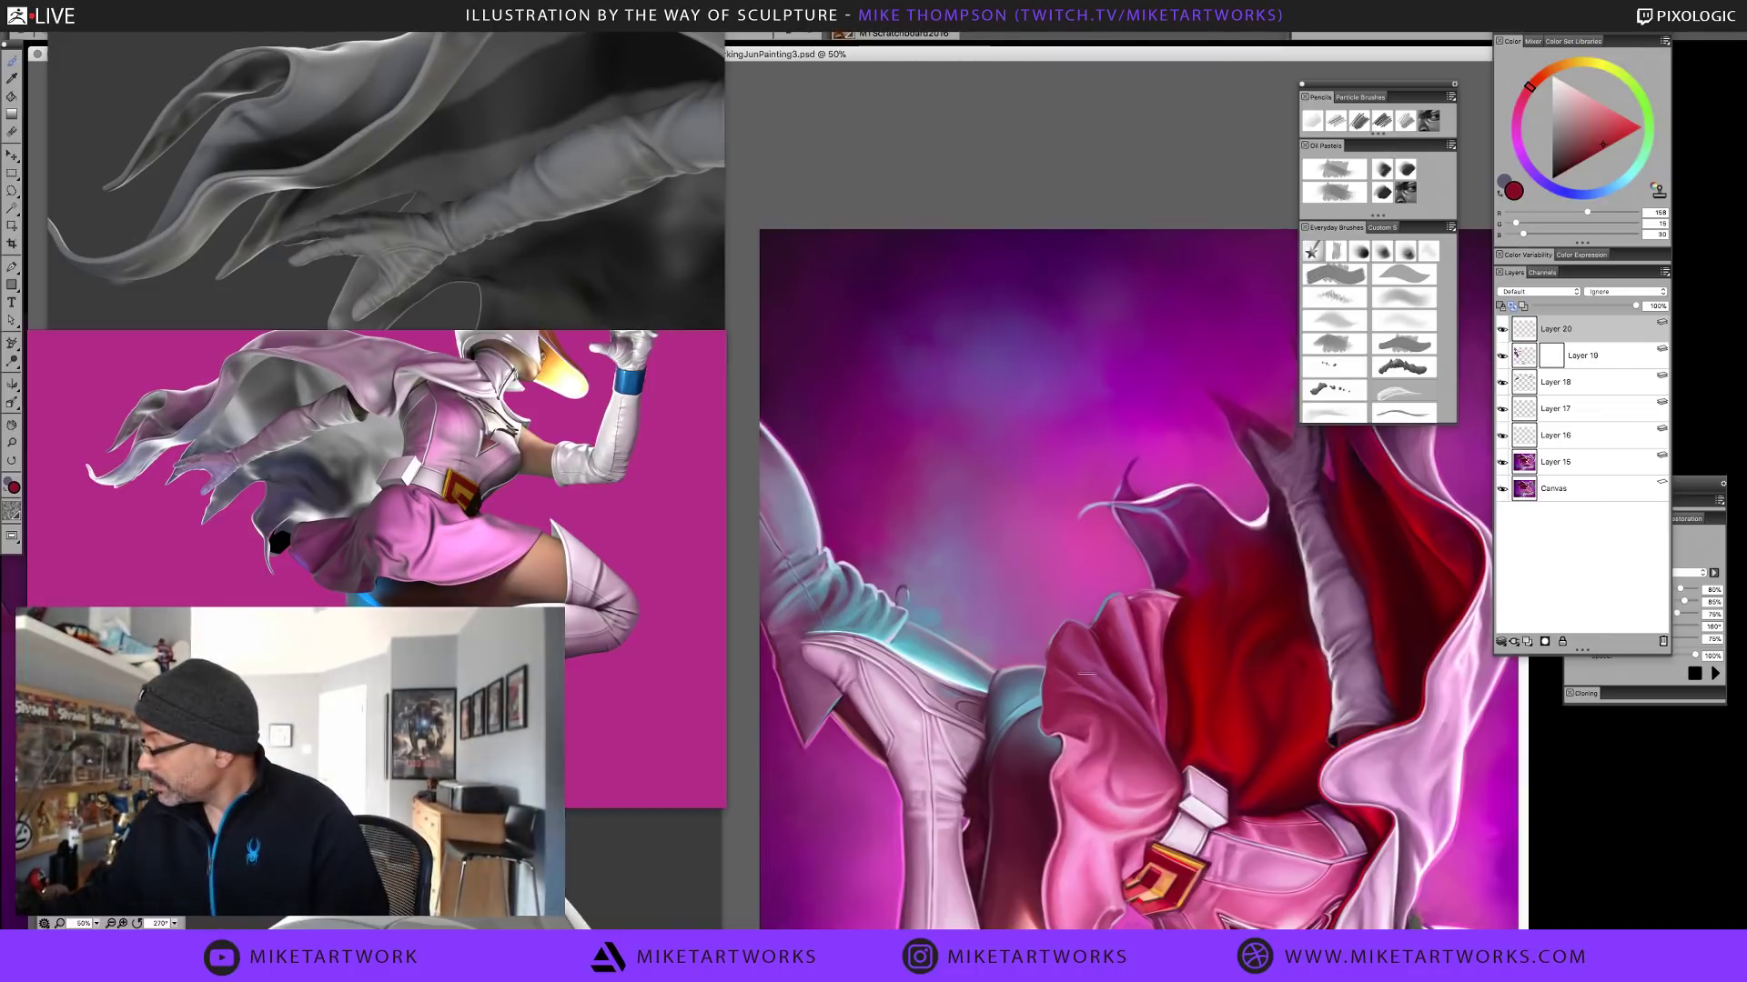
{"action": "left_click", "coordinate": [937, 591], "text": "alt"}
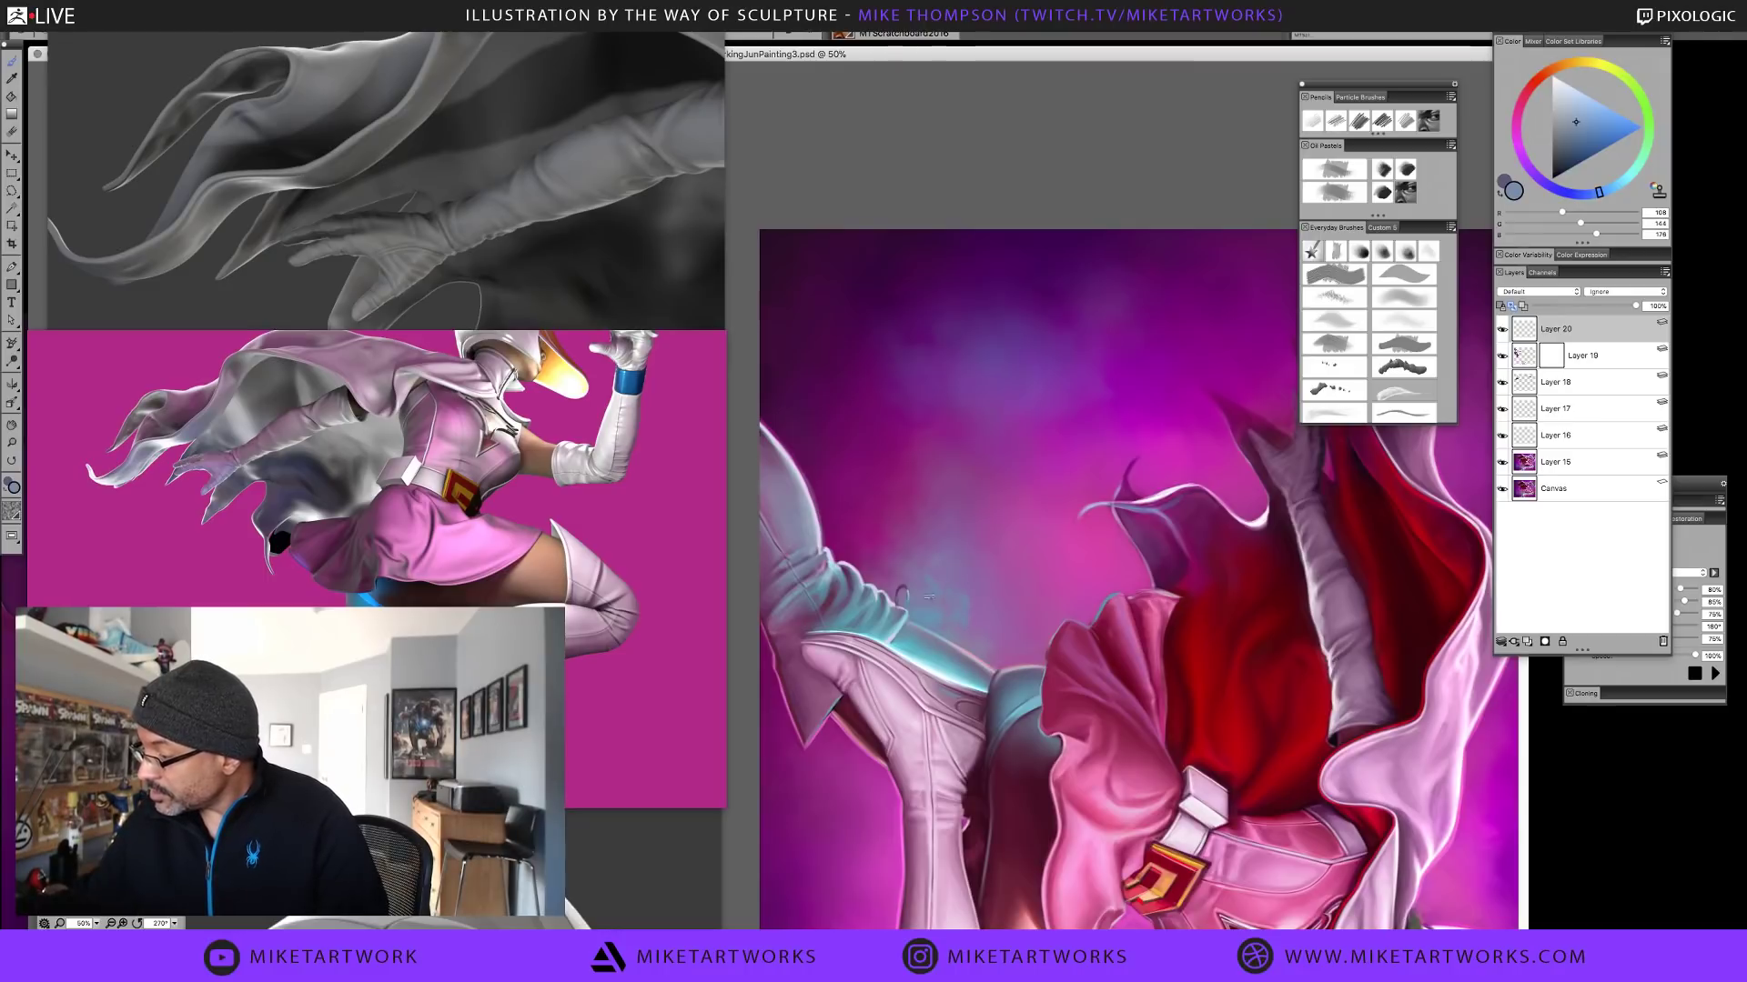
{"action": "left_click", "coordinate": [950, 555], "text": "alt"}
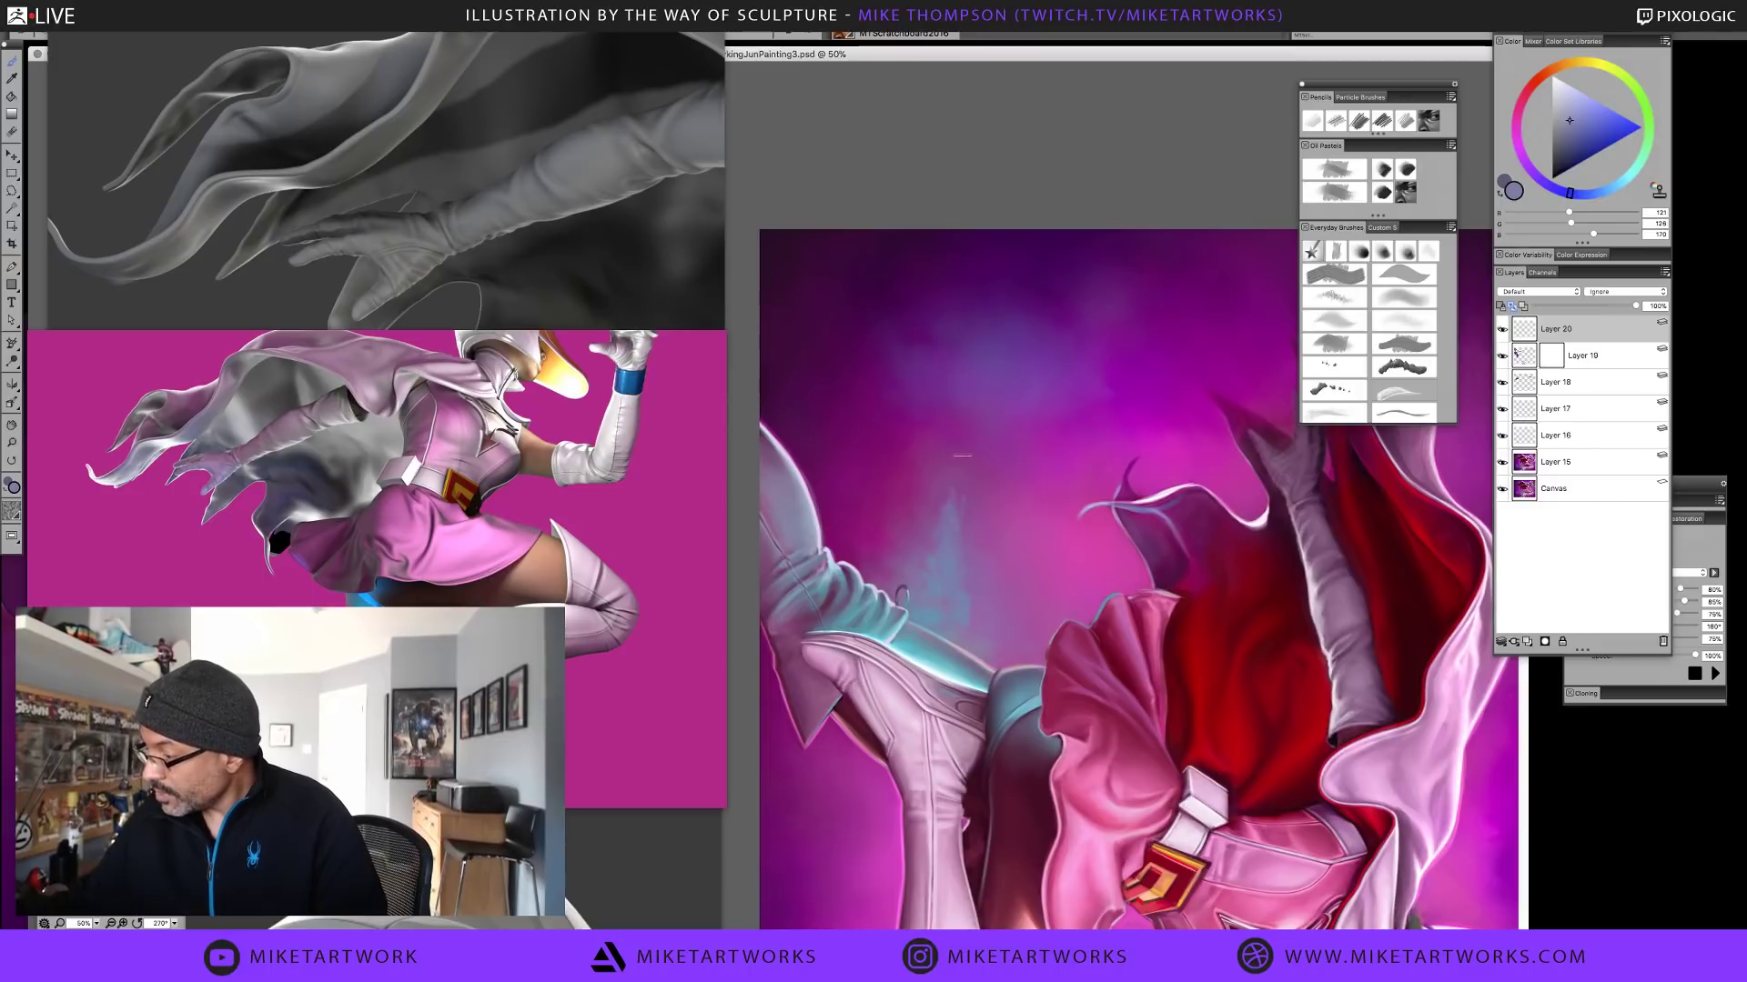
{"action": "left_click", "coordinate": [973, 579], "text": "alt"}
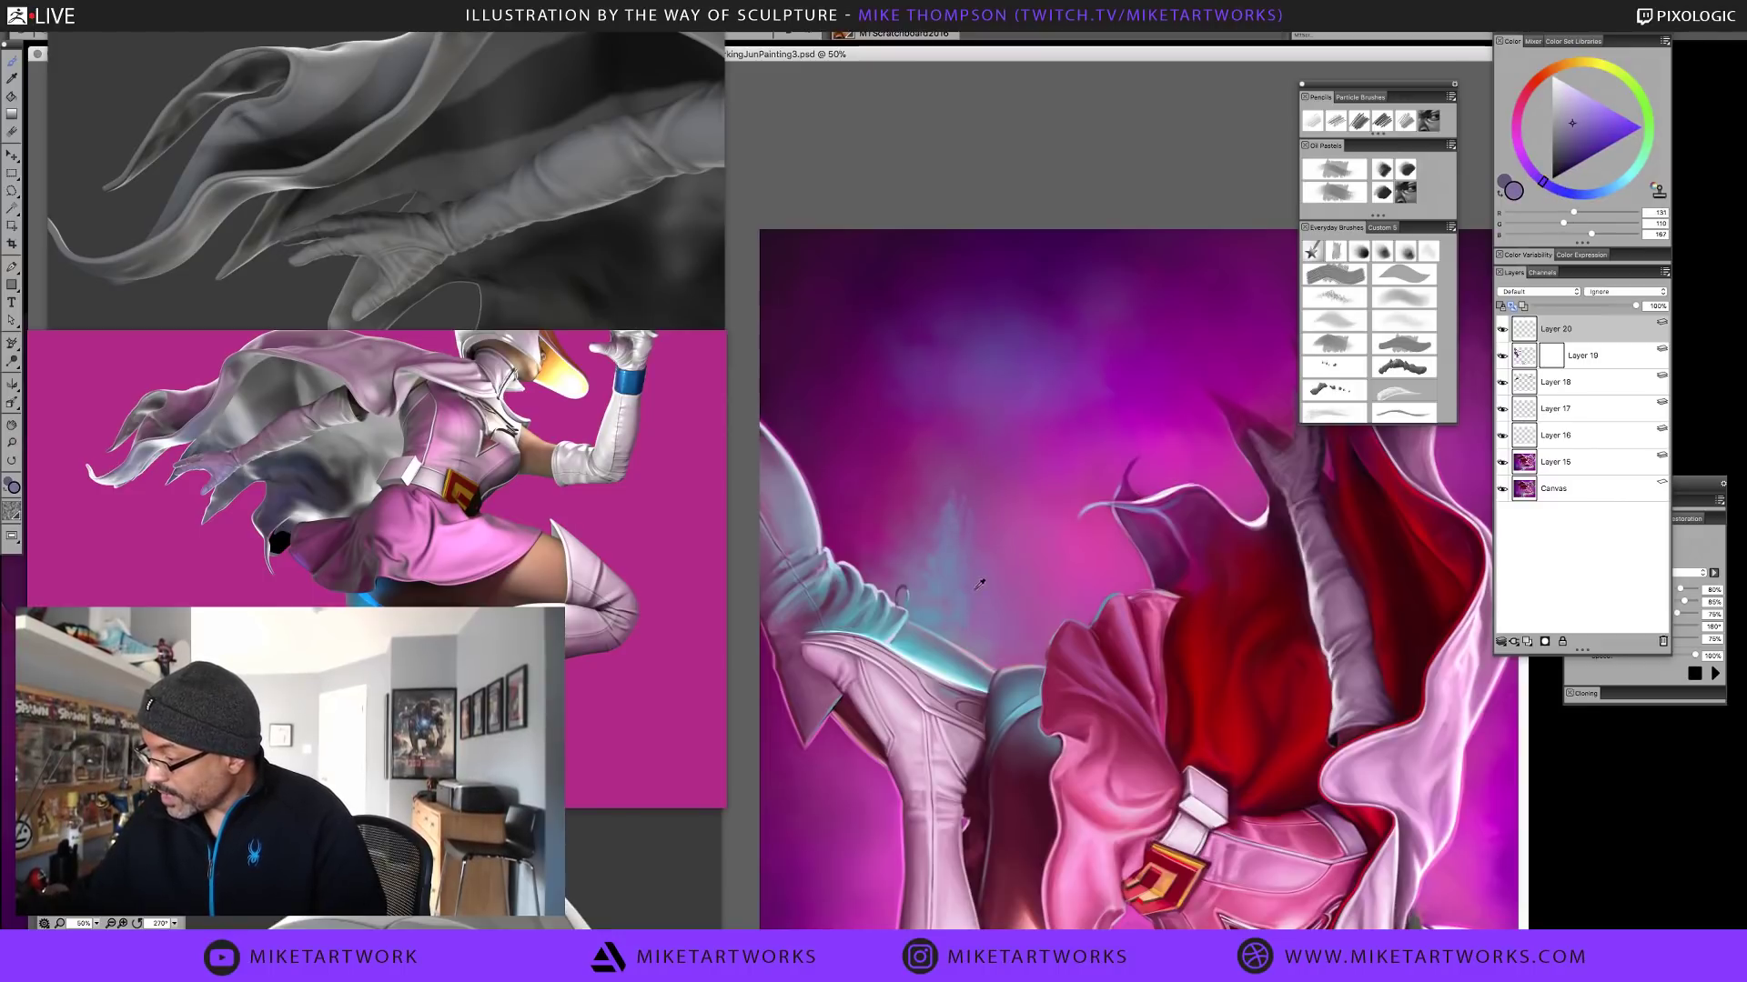
{"action": "left_click", "coordinate": [960, 596], "text": "alt"}
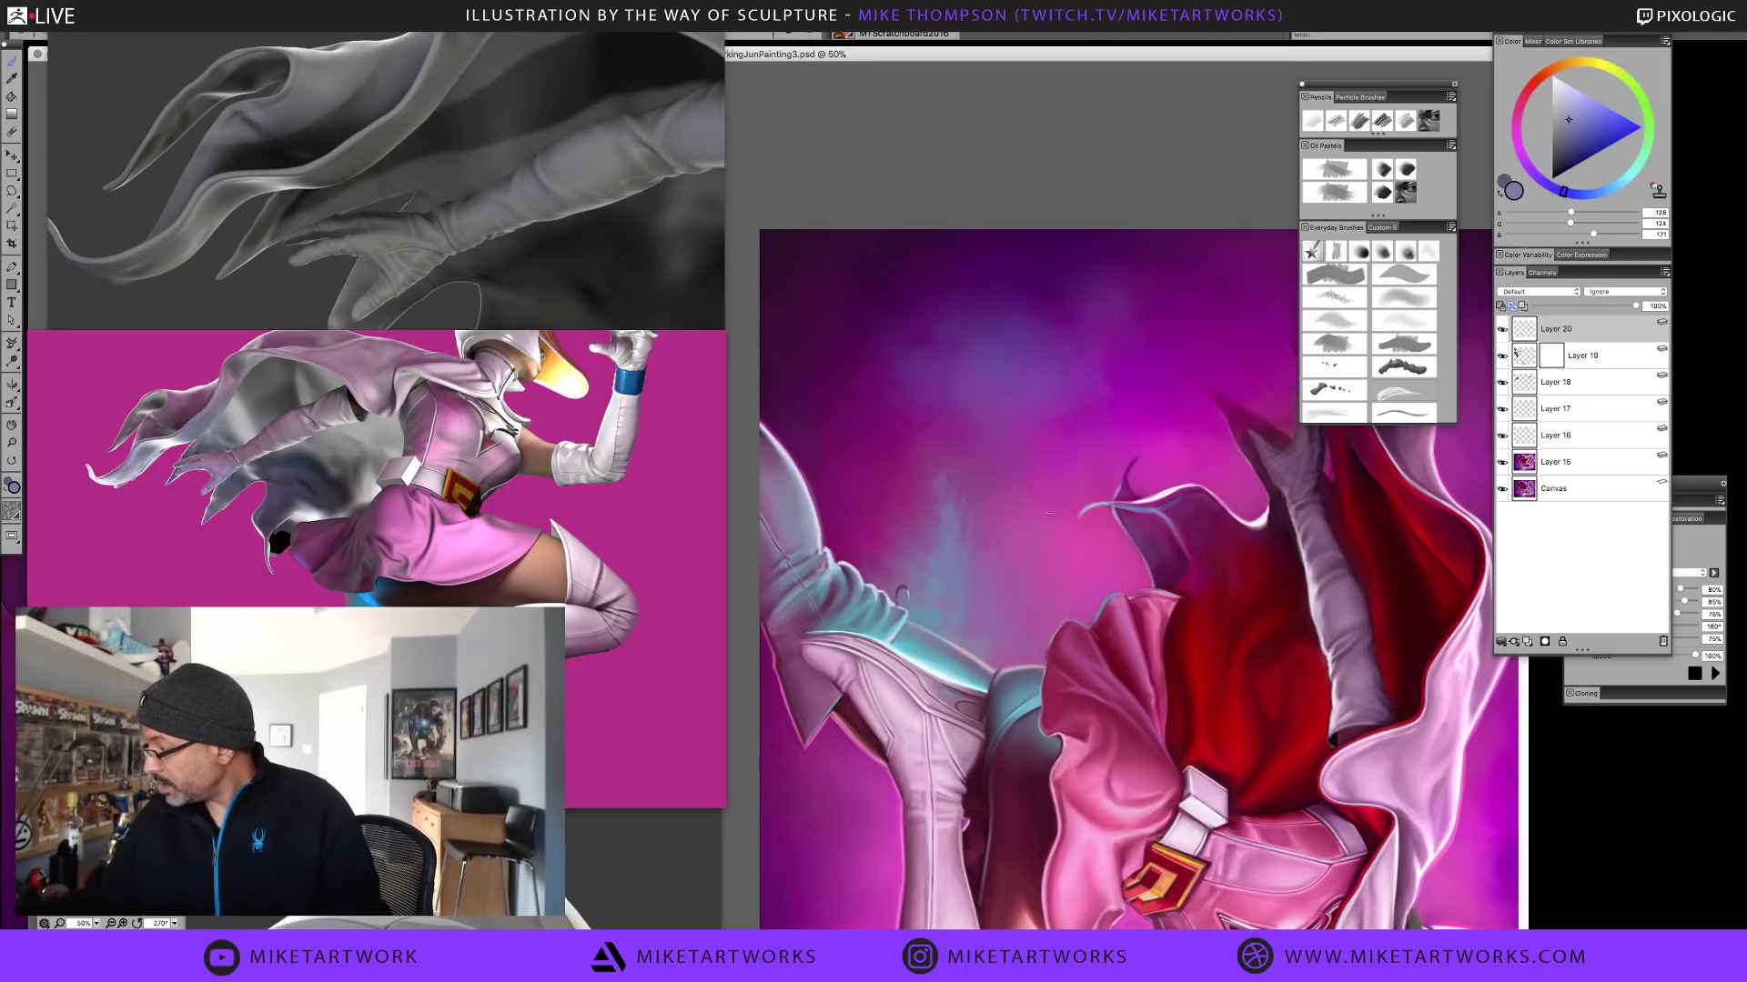
{"action": "left_click", "coordinate": [1502, 329]}
{"action": "left_click", "coordinate": [1502, 331]}
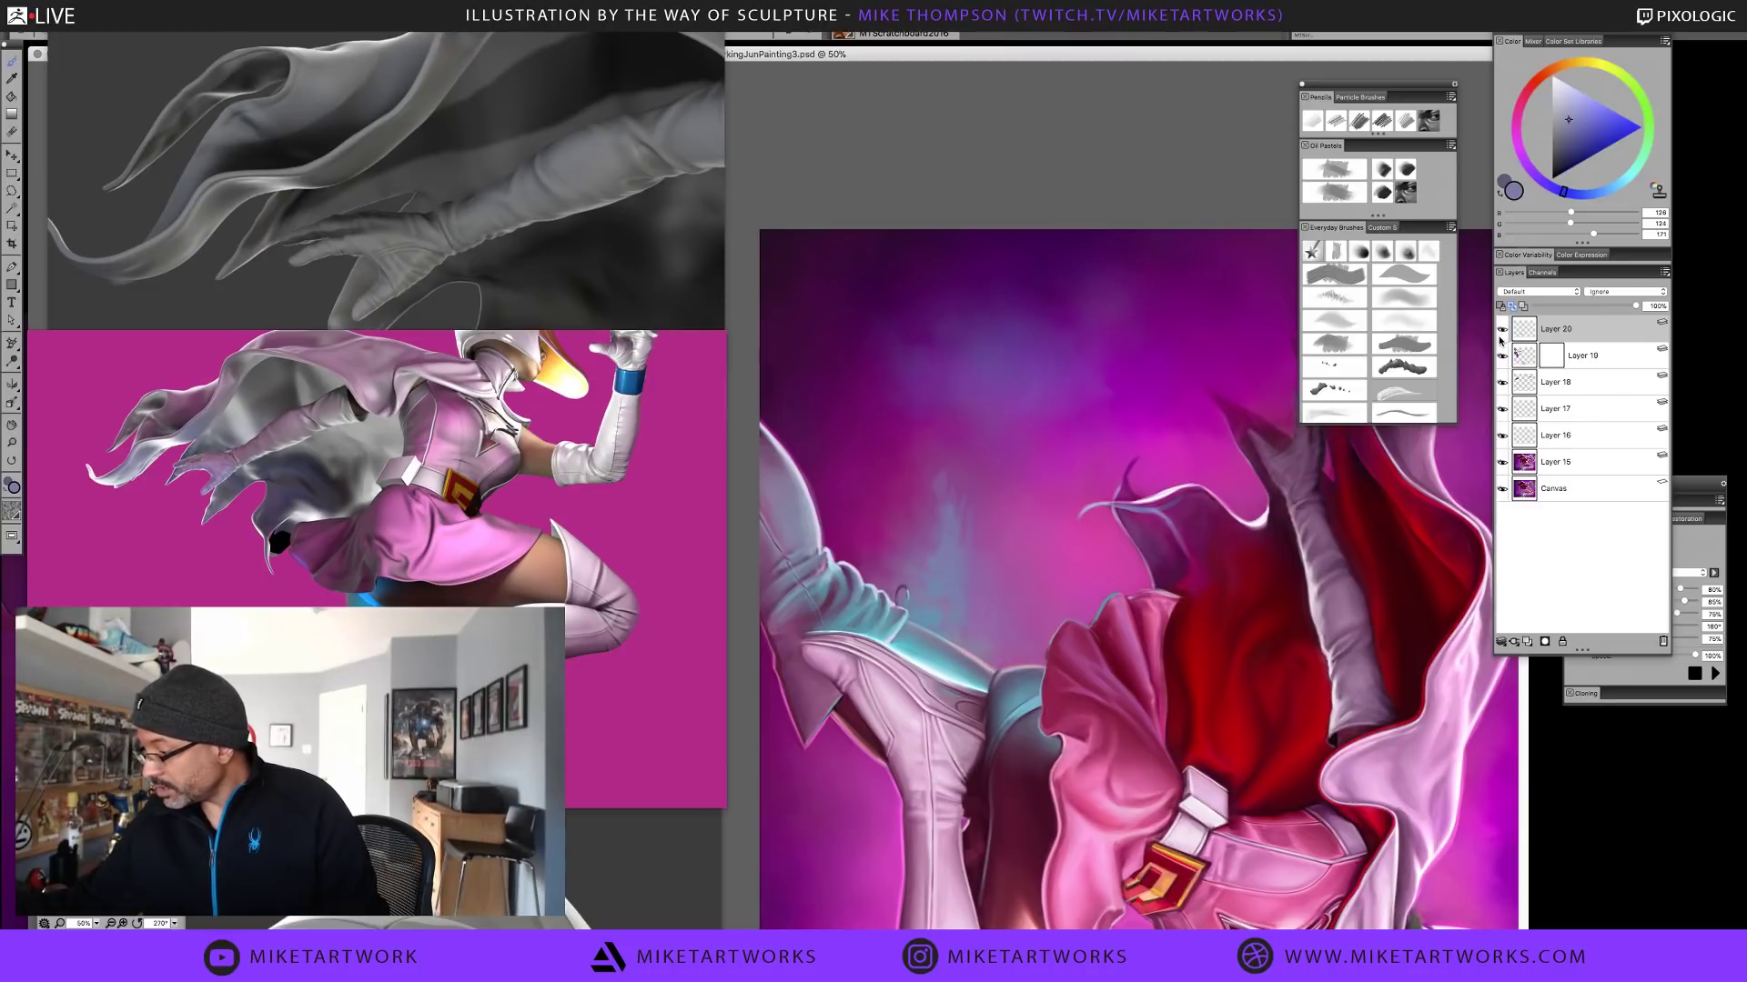
Extend the wisp into a tall plume away from the boot, using a larger brush and teal and blue sampled near it
{"action": "left_click", "coordinate": [919, 611], "text": "alt"}
{"action": "key", "text": "bracketright"}
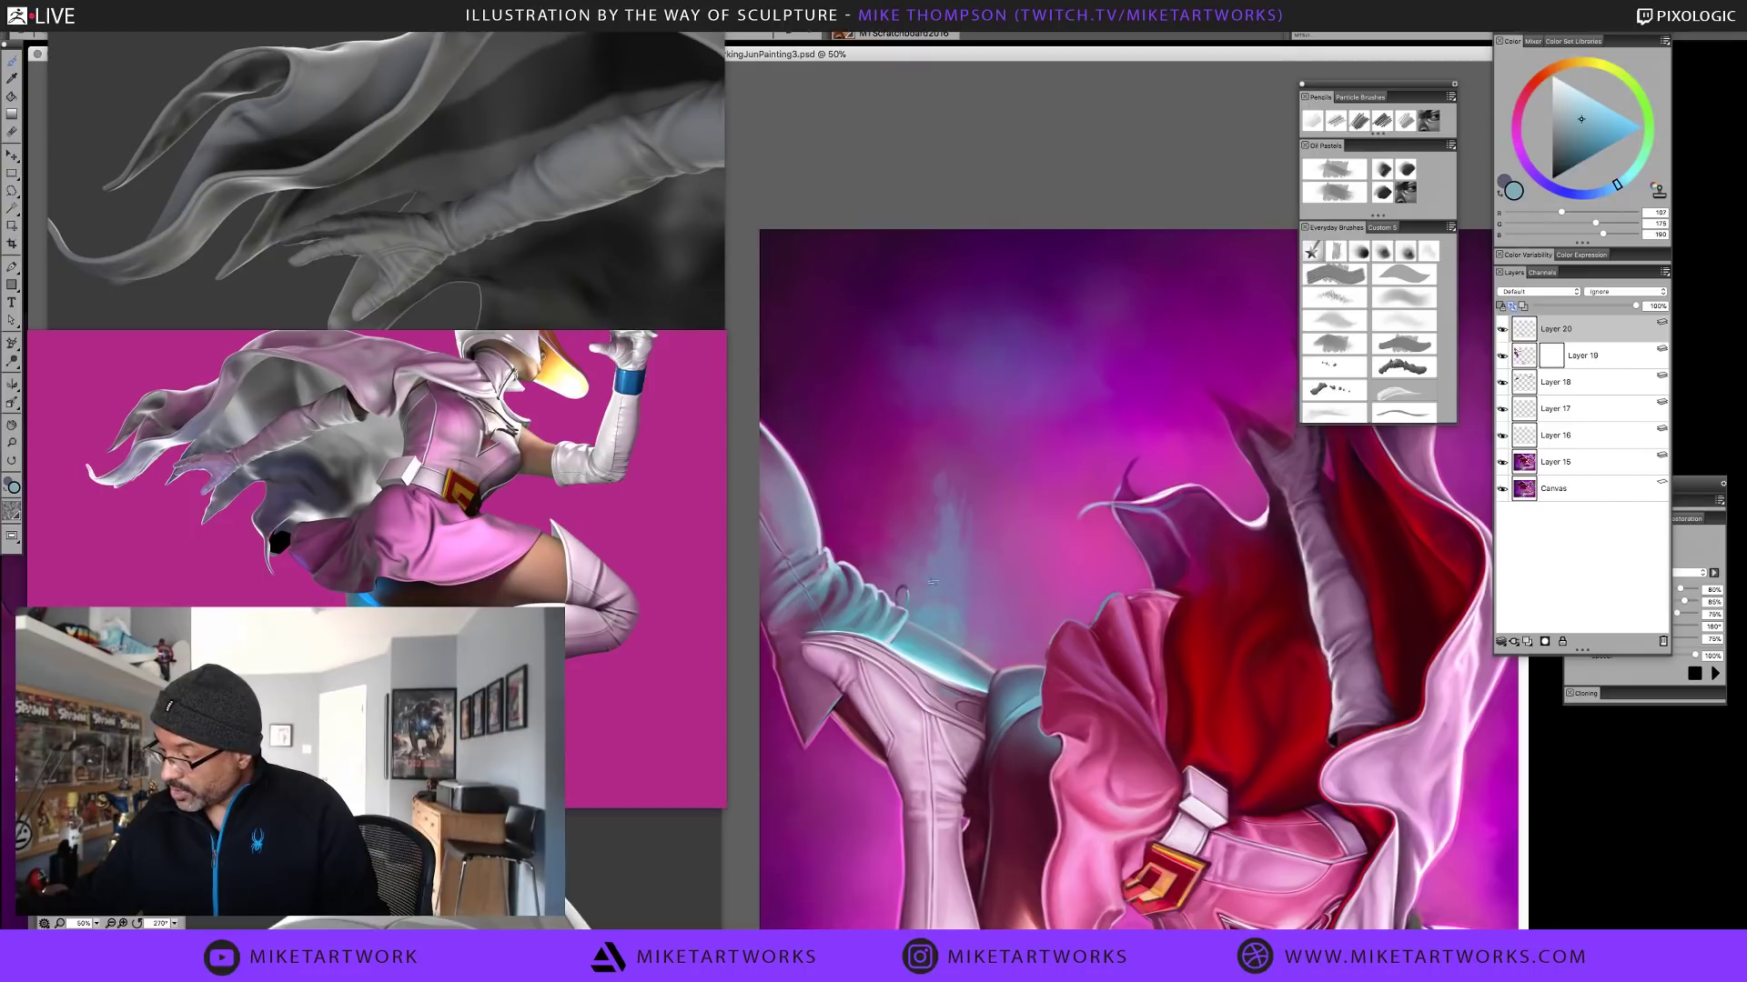
{"action": "left_click_drag", "start_coordinate": [947, 598], "coordinate": [955, 523]}
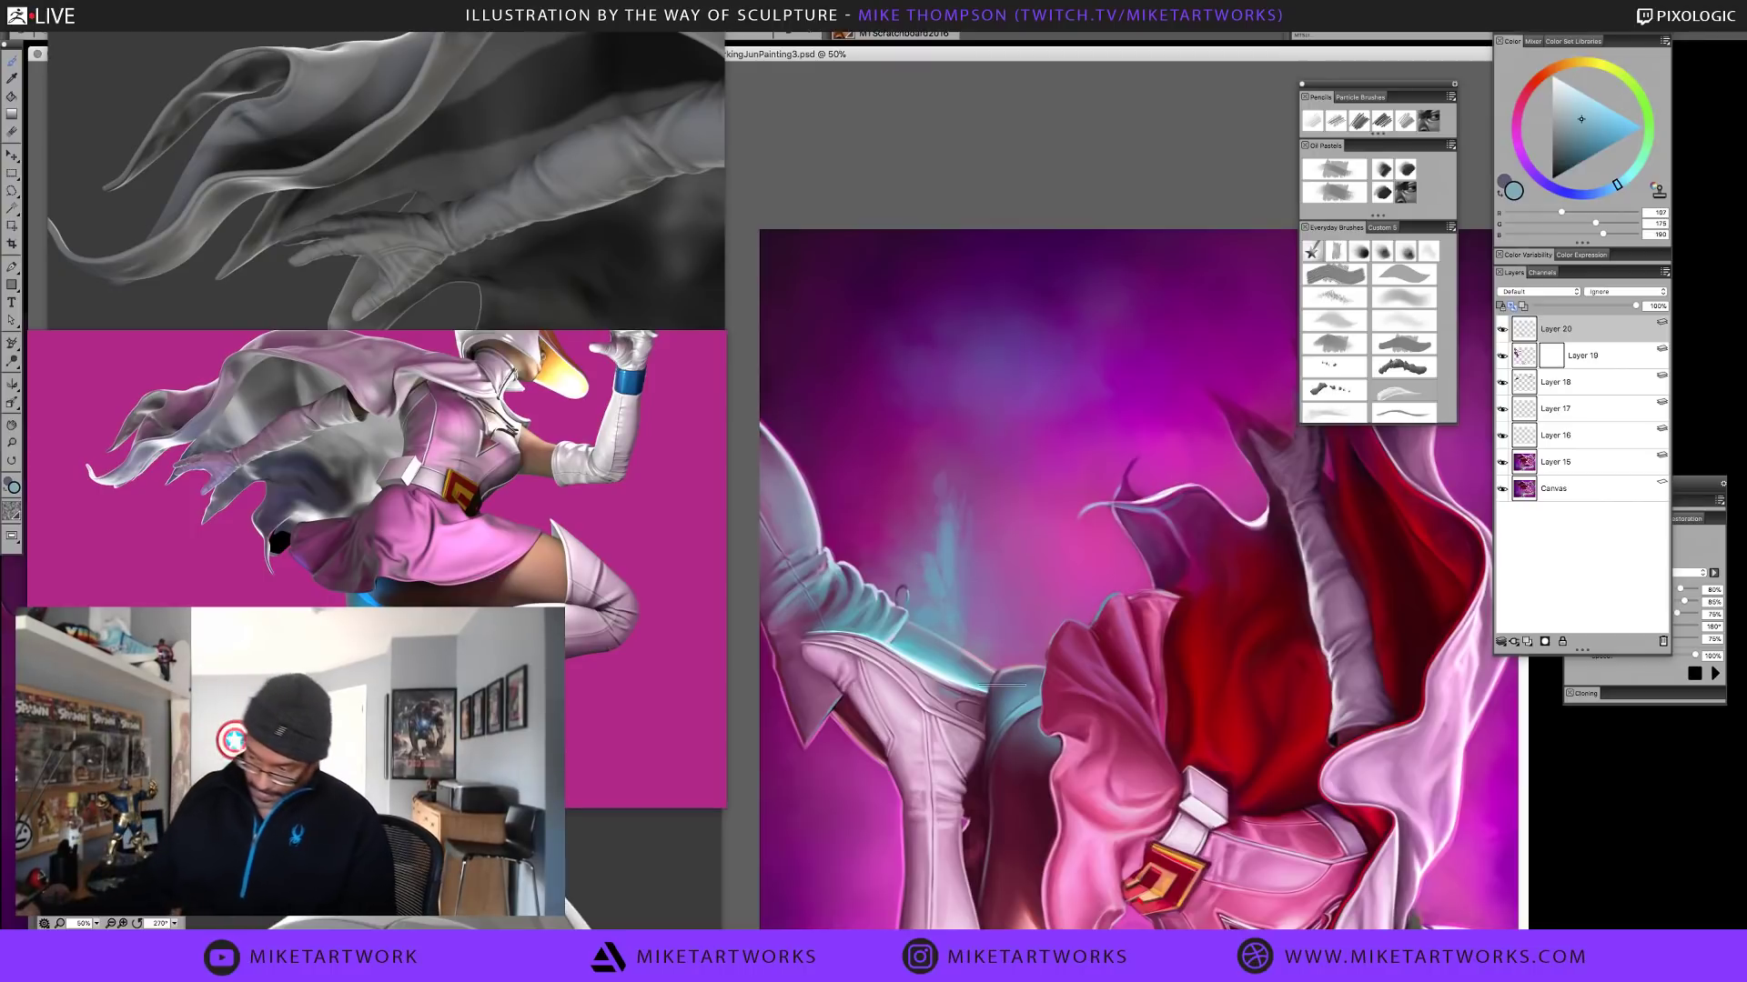
{"action": "left_click", "coordinate": [946, 586], "text": "alt"}
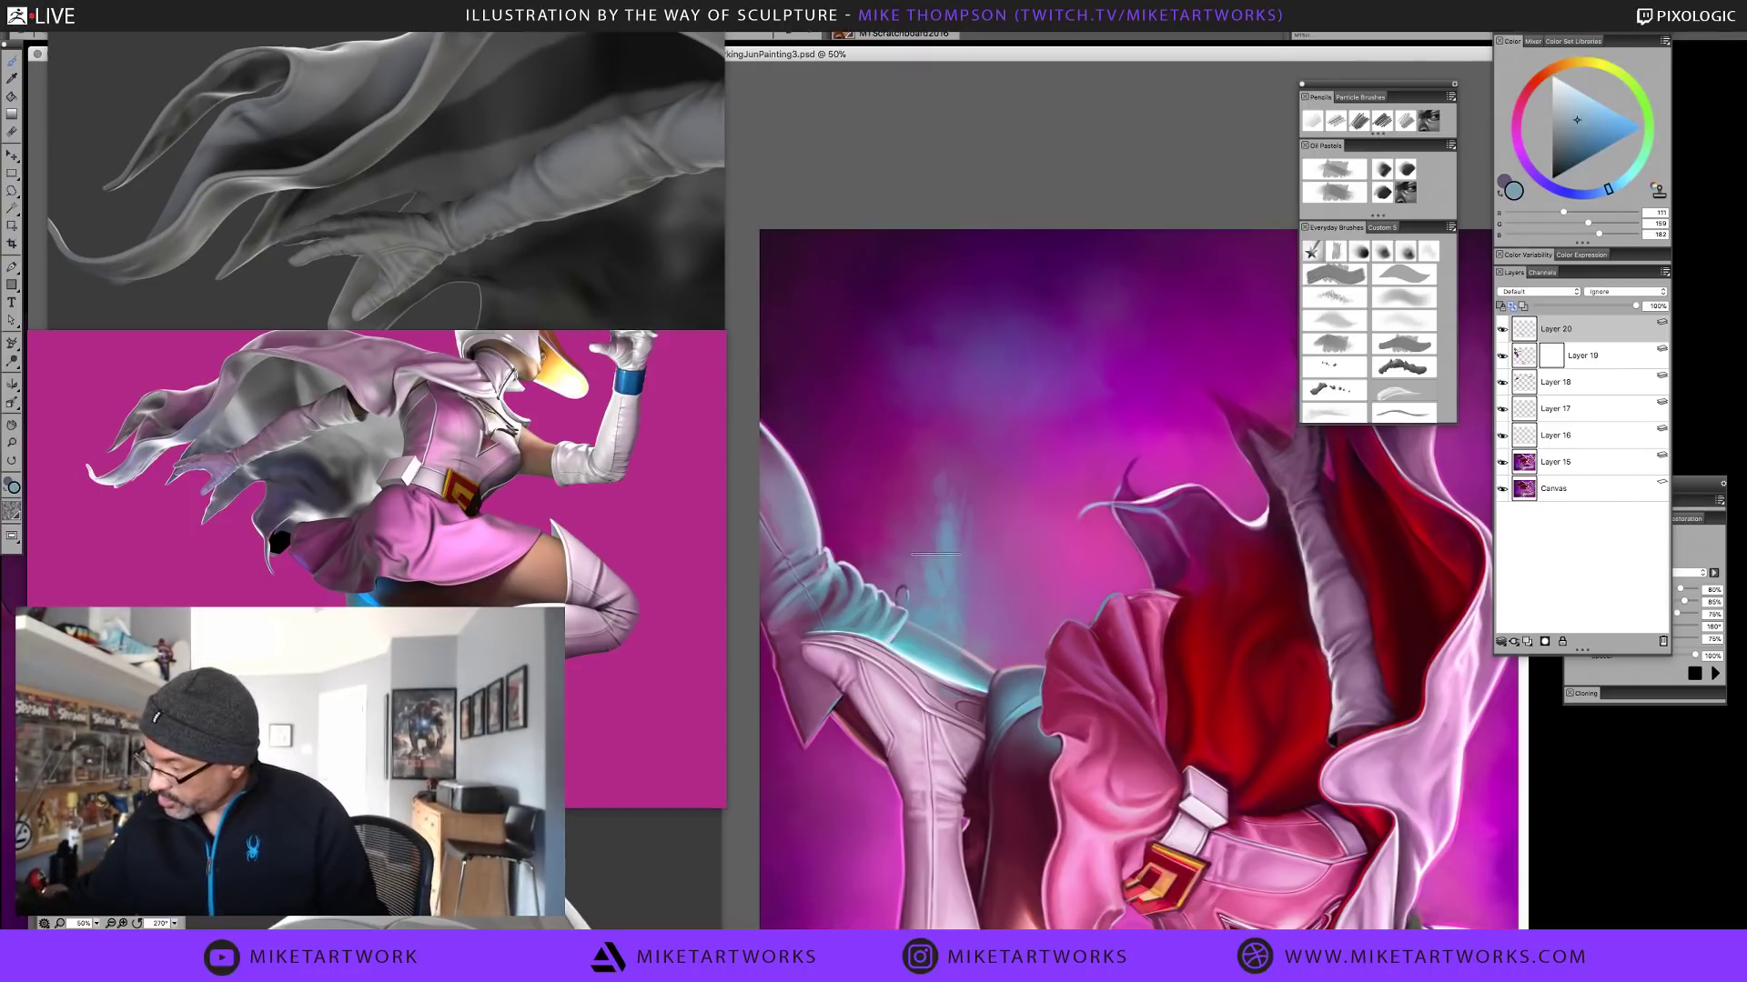
{"action": "left_click_drag", "start_coordinate": [943, 546], "coordinate": [957, 455]}
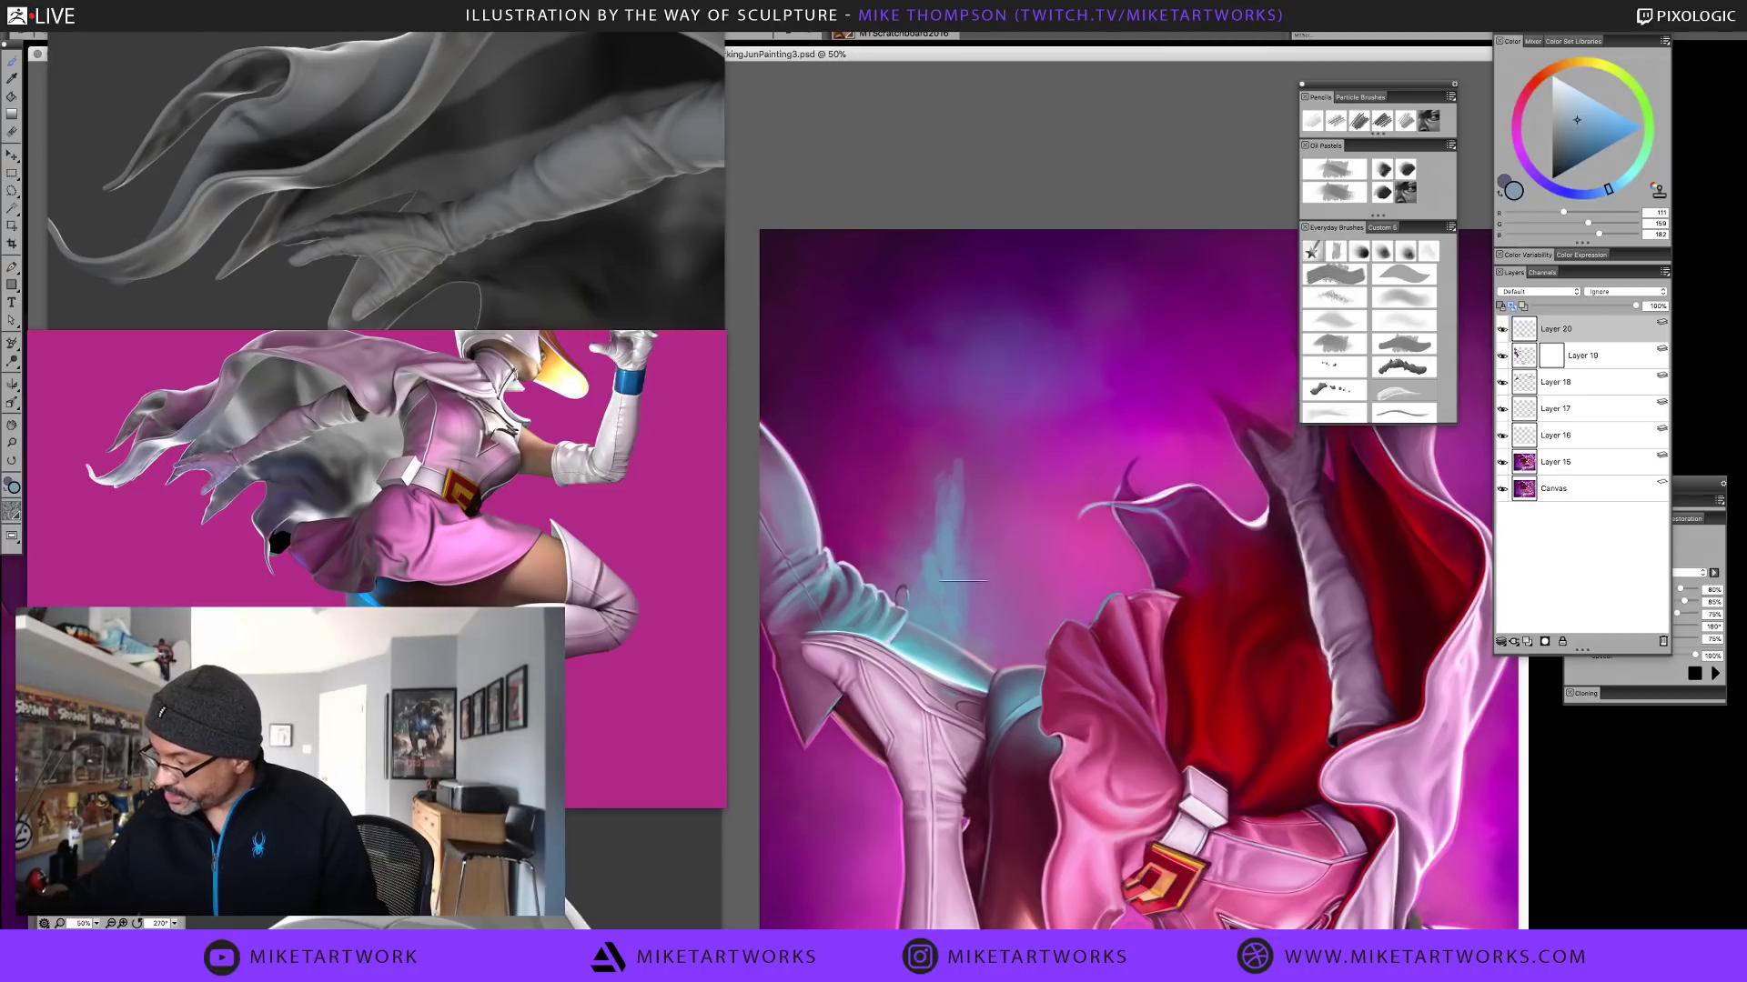
{"action": "left_click", "coordinate": [980, 609], "text": "alt"}
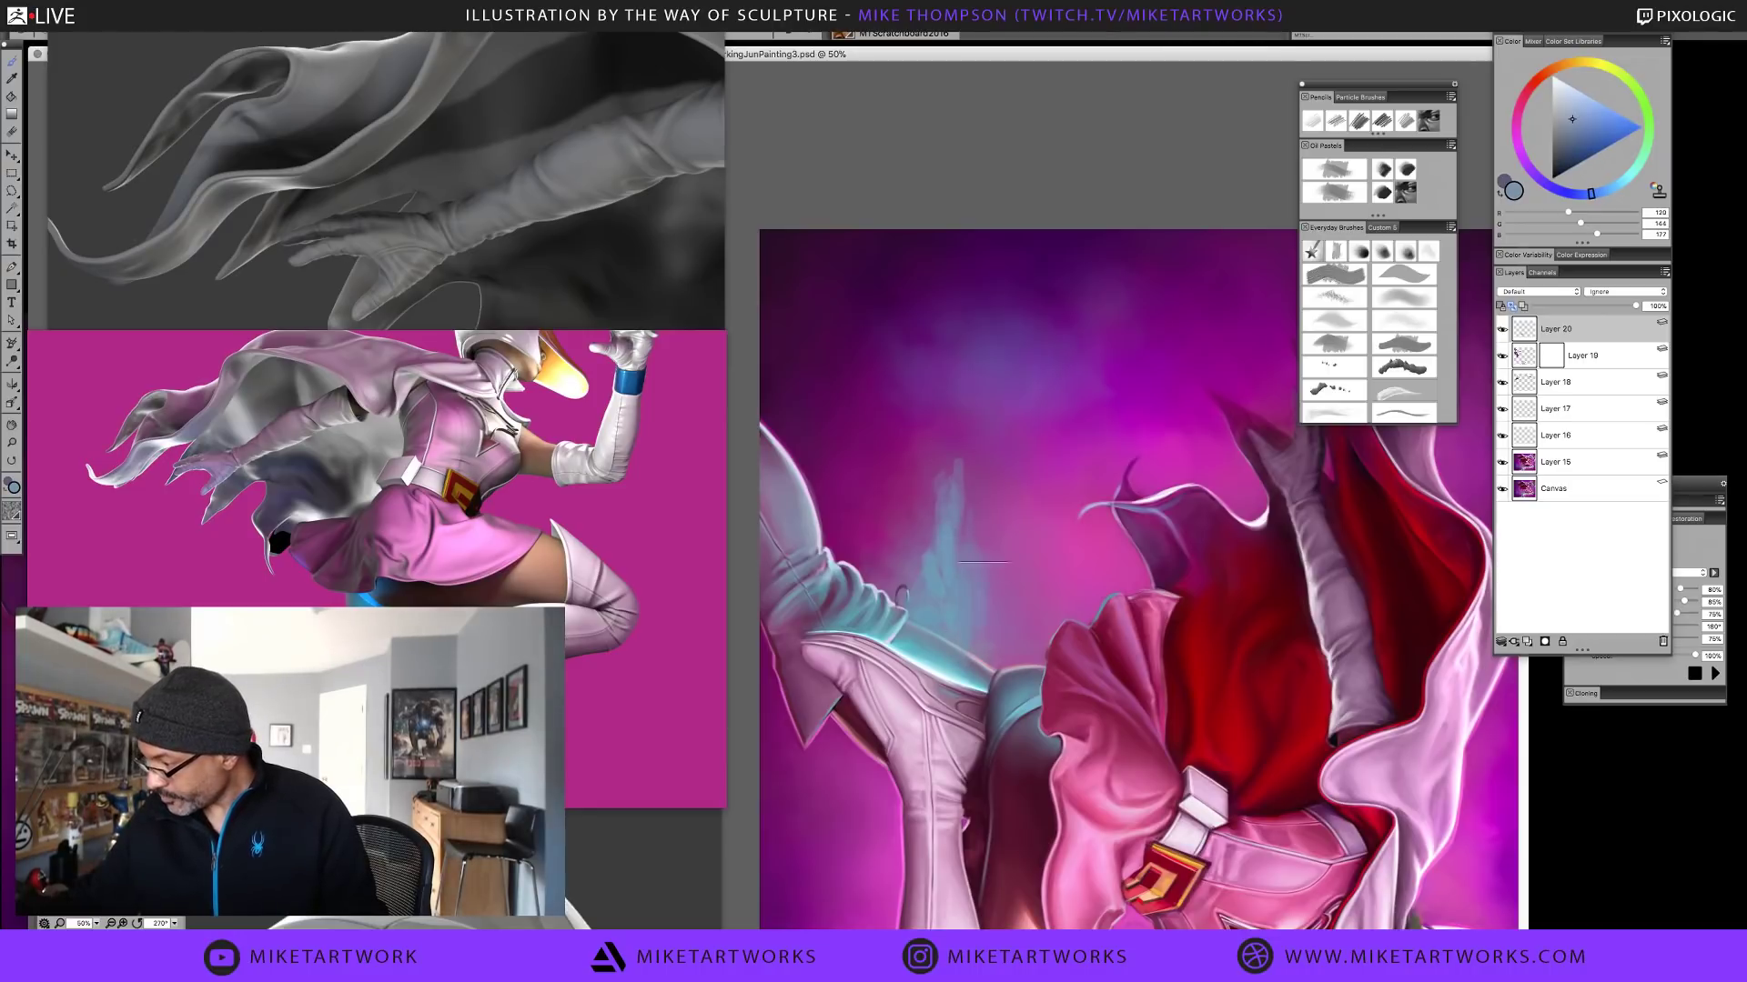
{"action": "left_click_drag", "start_coordinate": [964, 455], "coordinate": [964, 511]}
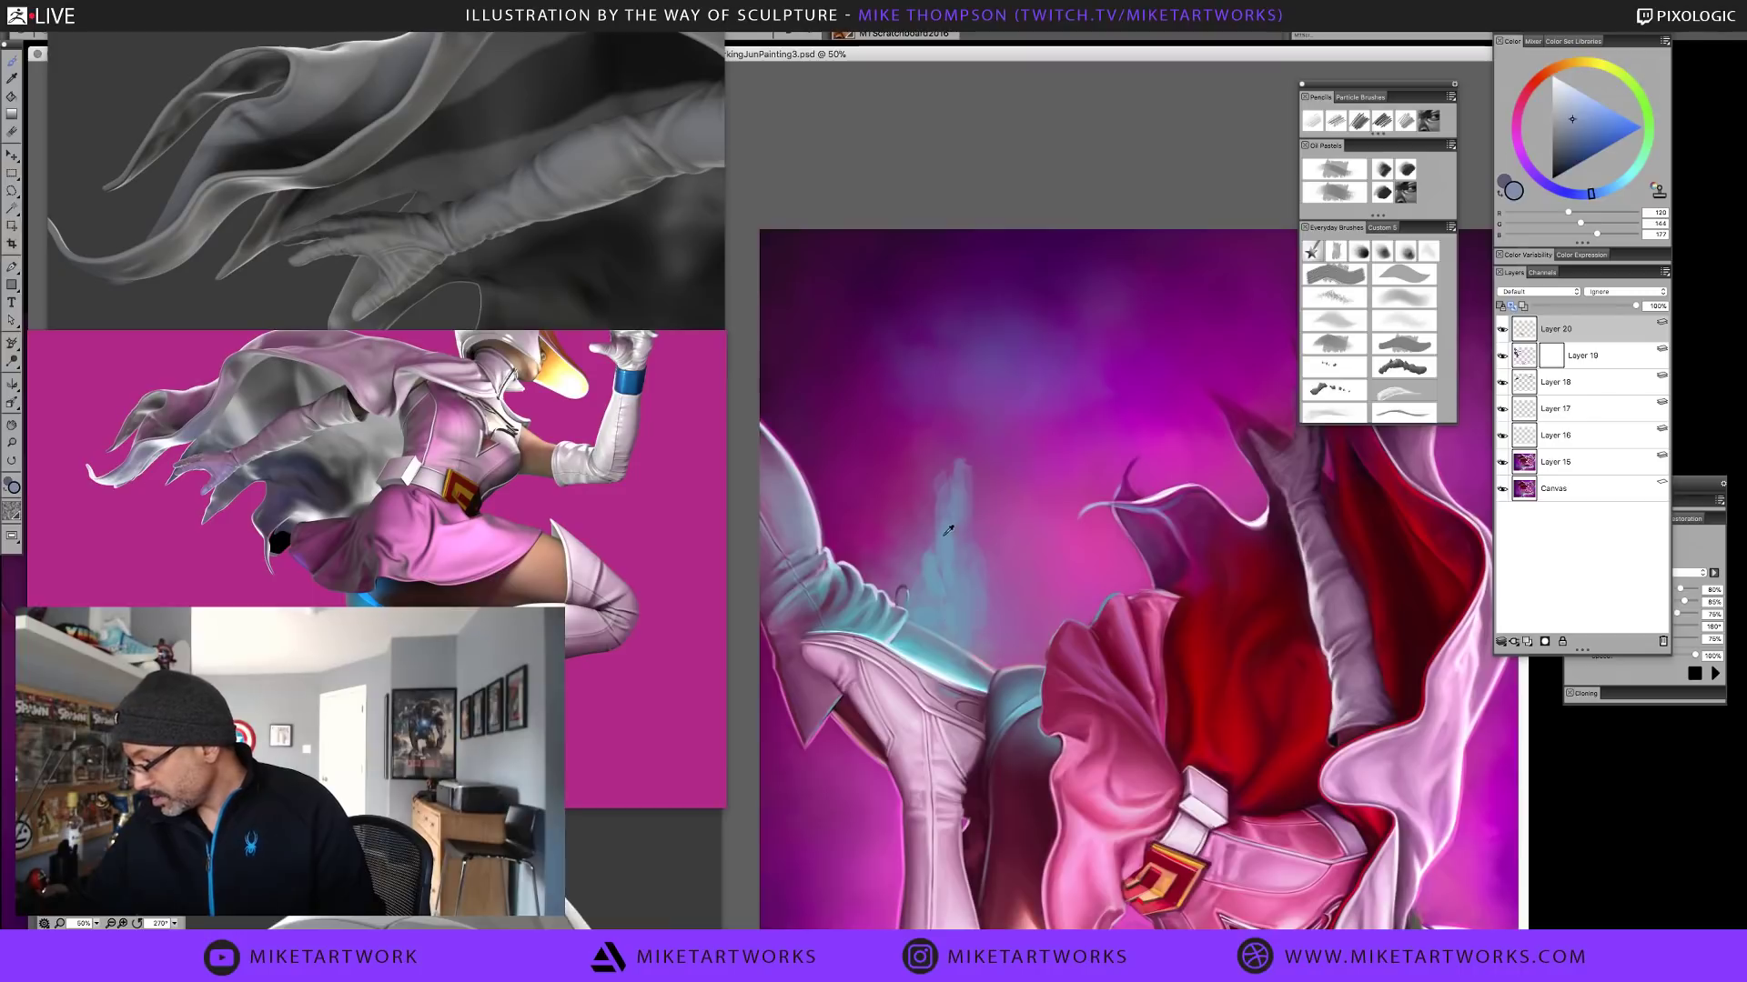
Fill out the body of the plume with blue and teal tones sampled along its middle and base
{"action": "left_click", "coordinate": [929, 592], "text": "alt"}
{"action": "left_click", "coordinate": [944, 588], "text": "alt"}
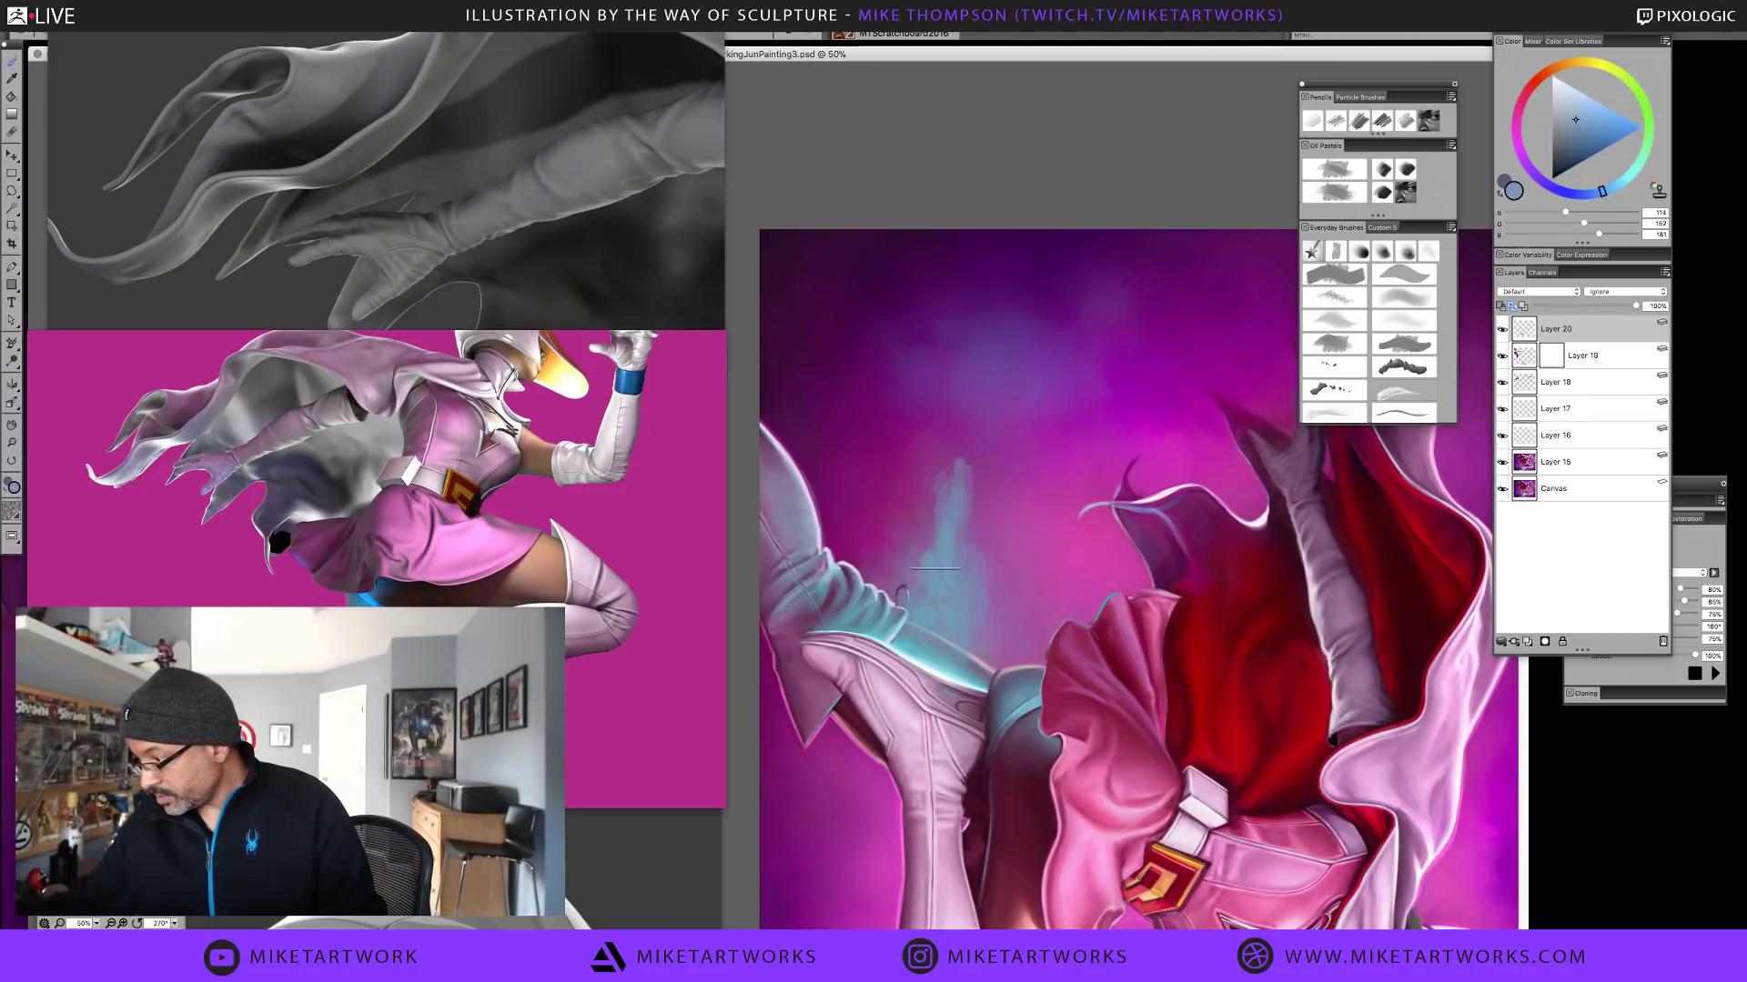
{"action": "left_click", "coordinate": [951, 530], "text": "alt"}
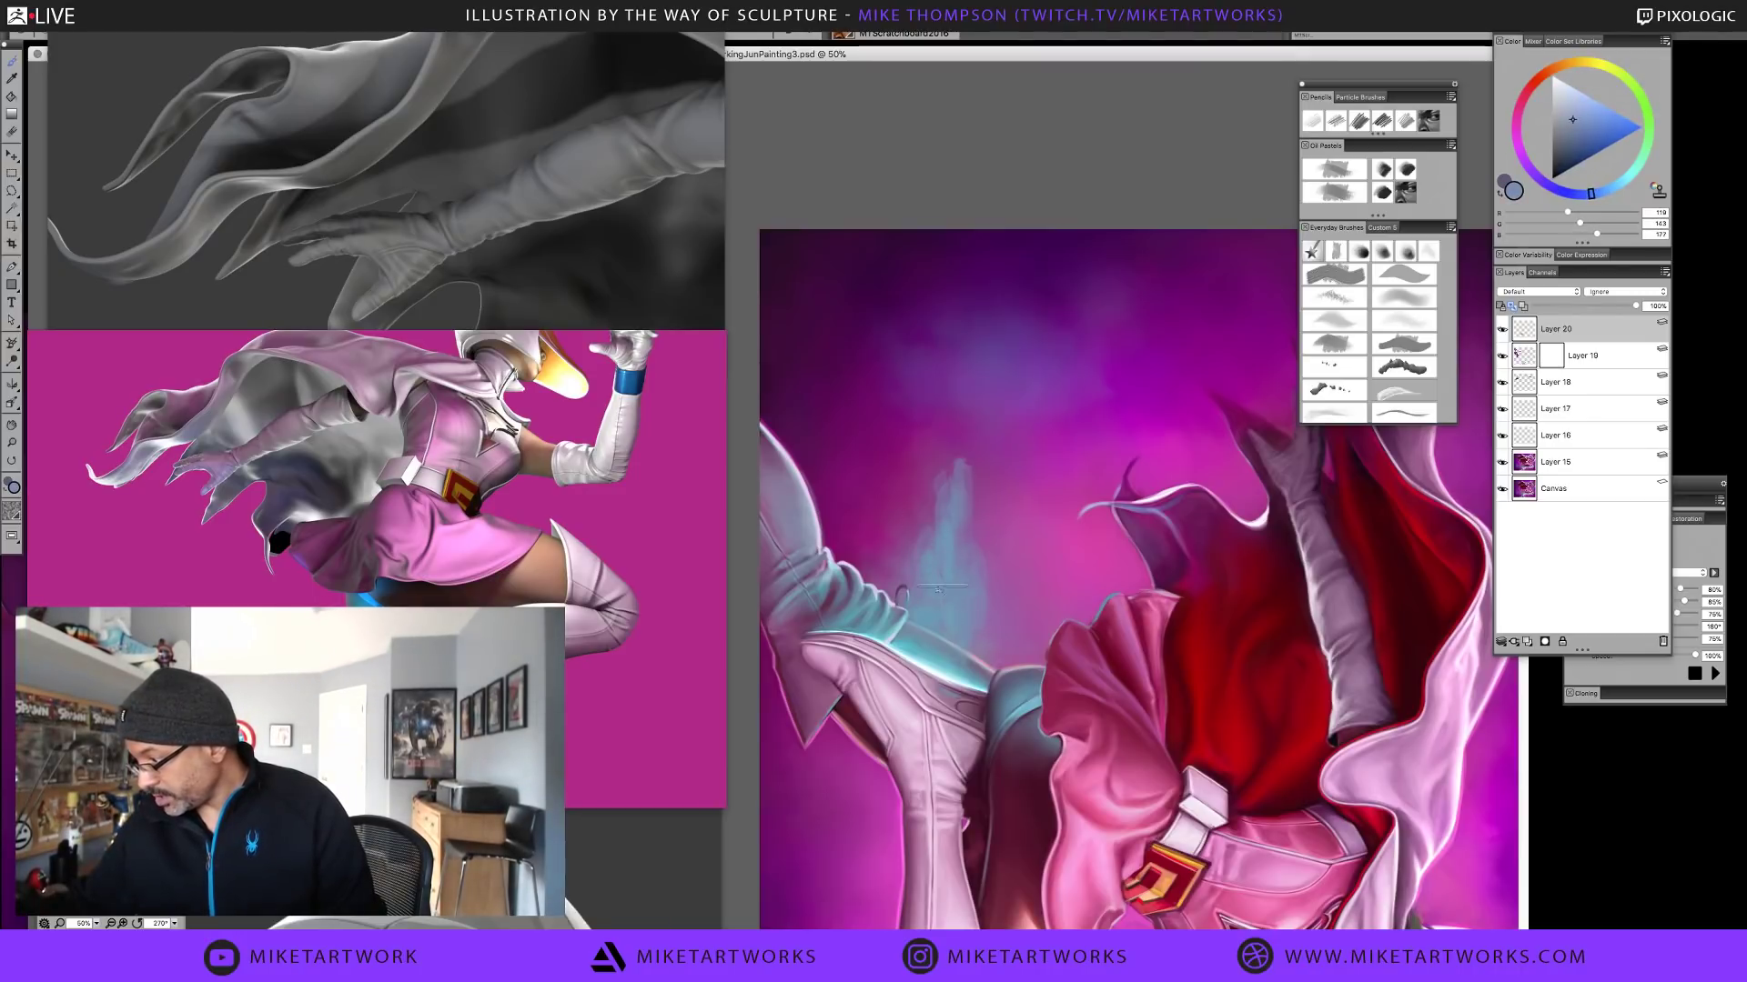
{"action": "left_click", "coordinate": [924, 613], "text": "alt"}
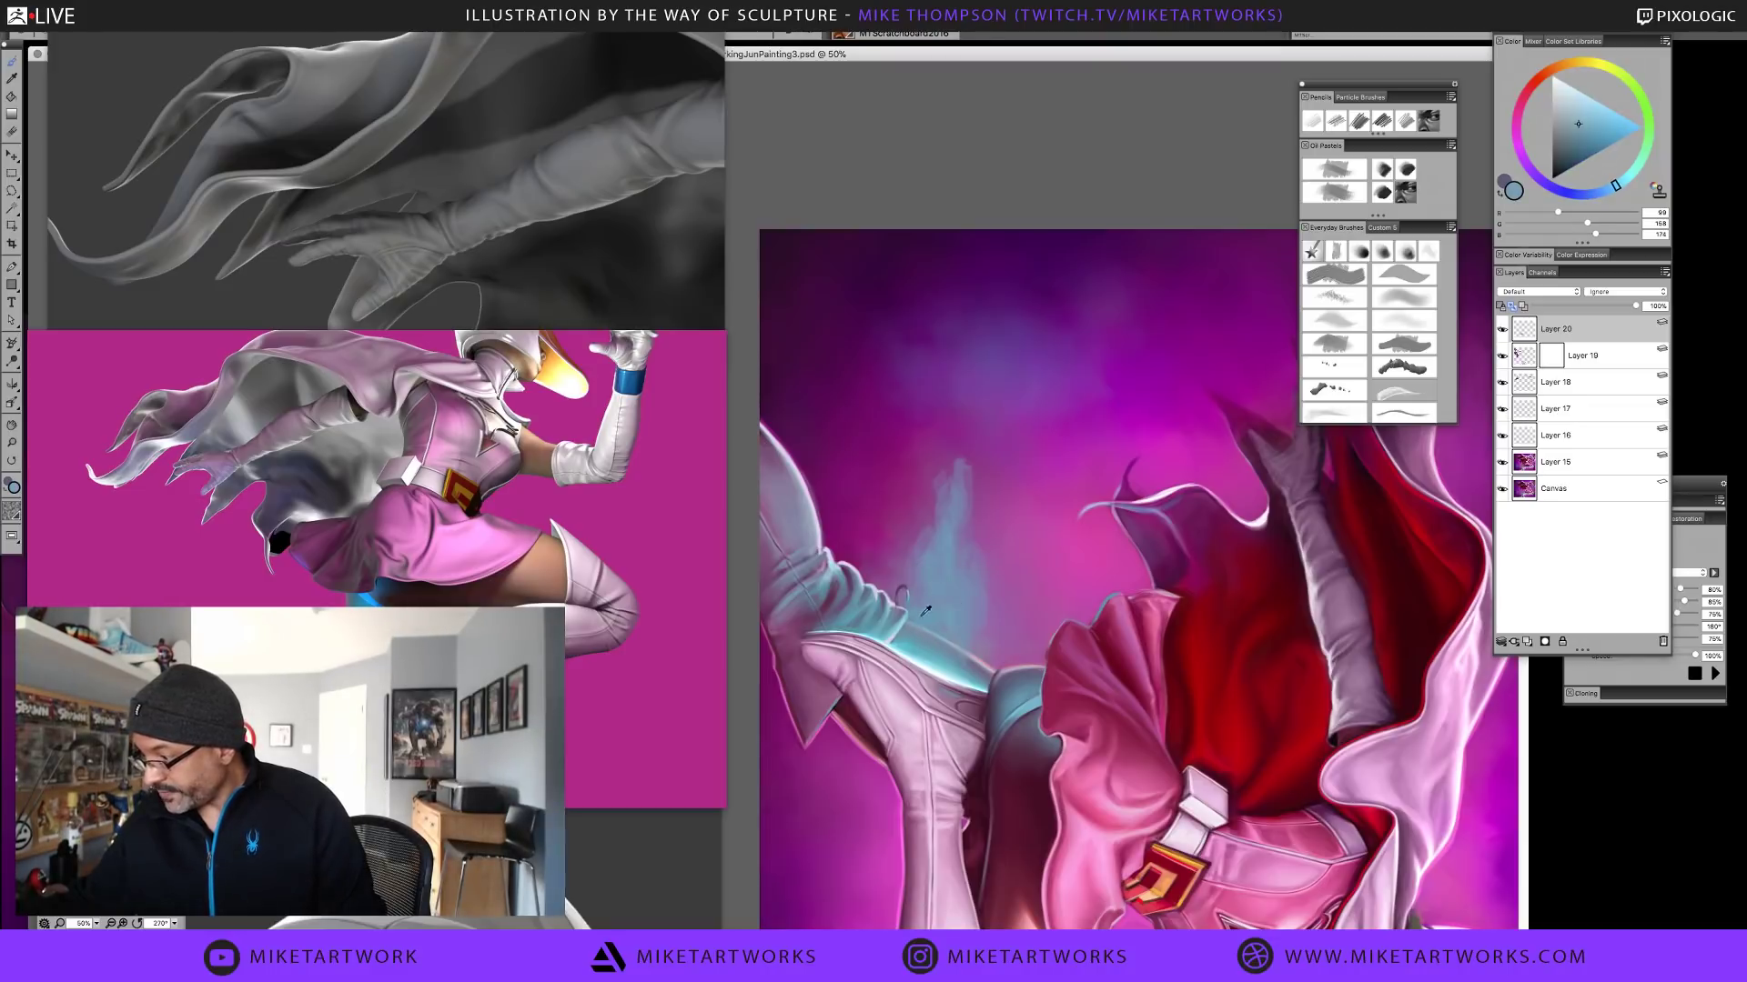
{"action": "left_click", "coordinate": [942, 602], "text": "alt"}
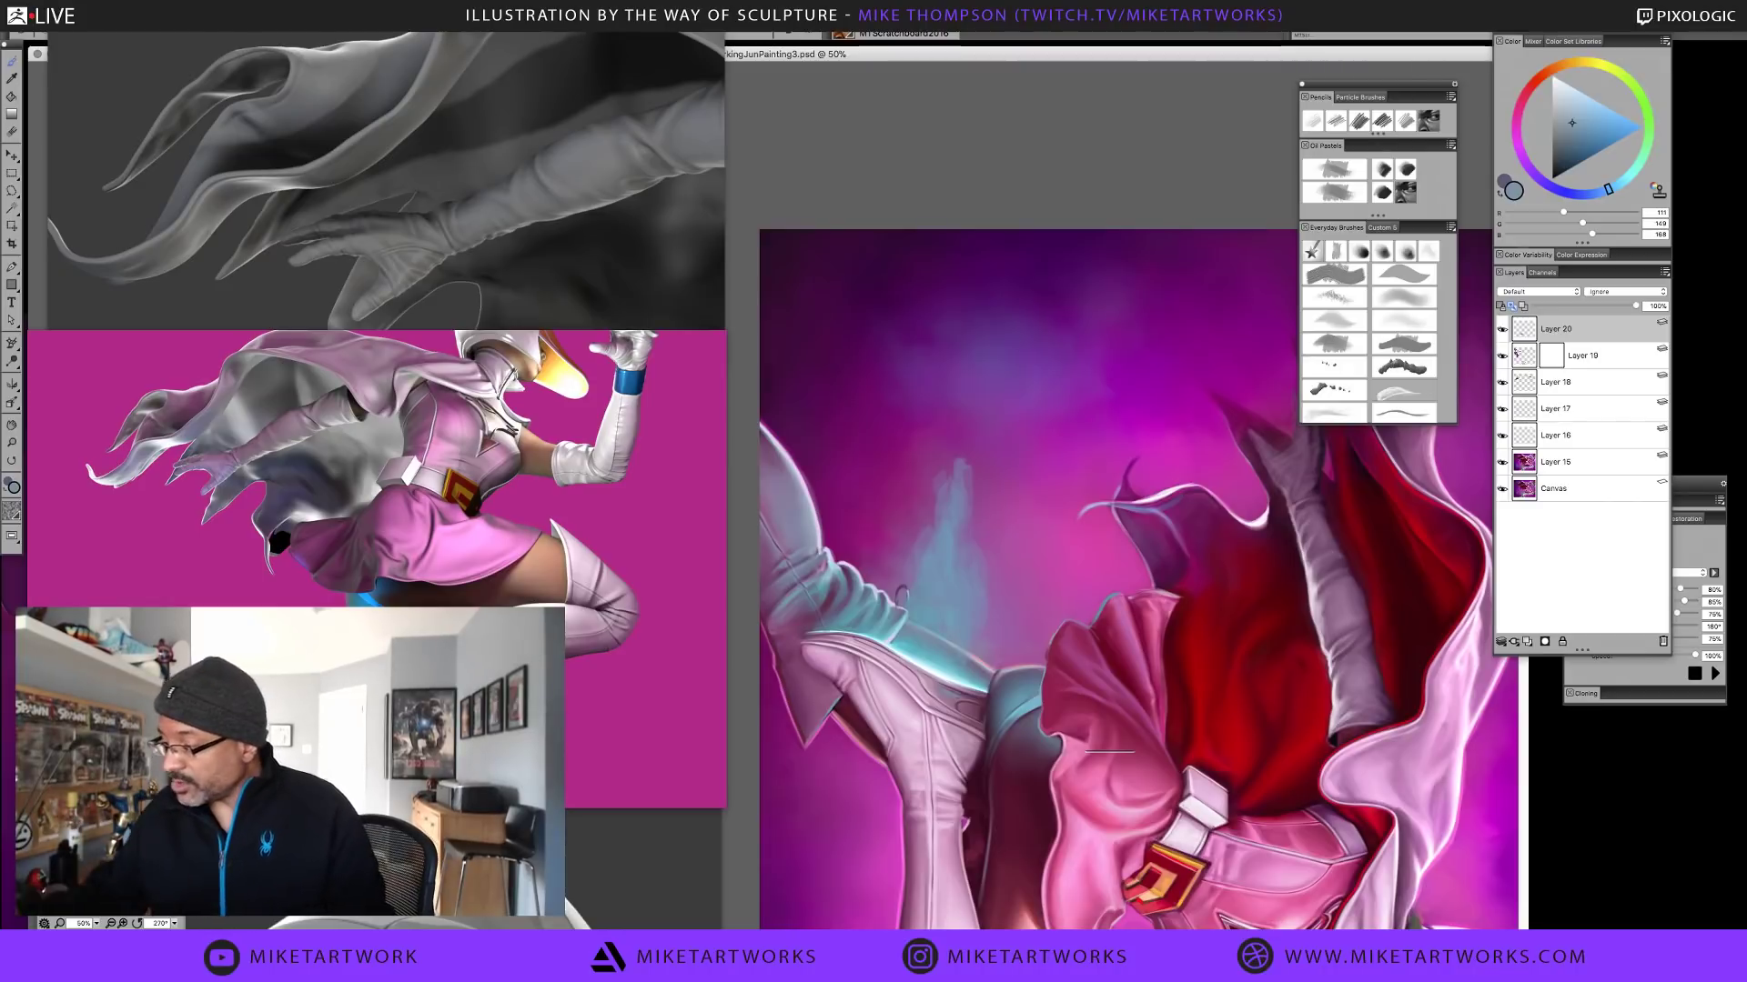
Widen the plume's base between the boot and skirt with sampled teal, blue and muted violet
{"action": "left_click", "coordinate": [953, 657], "text": "alt"}
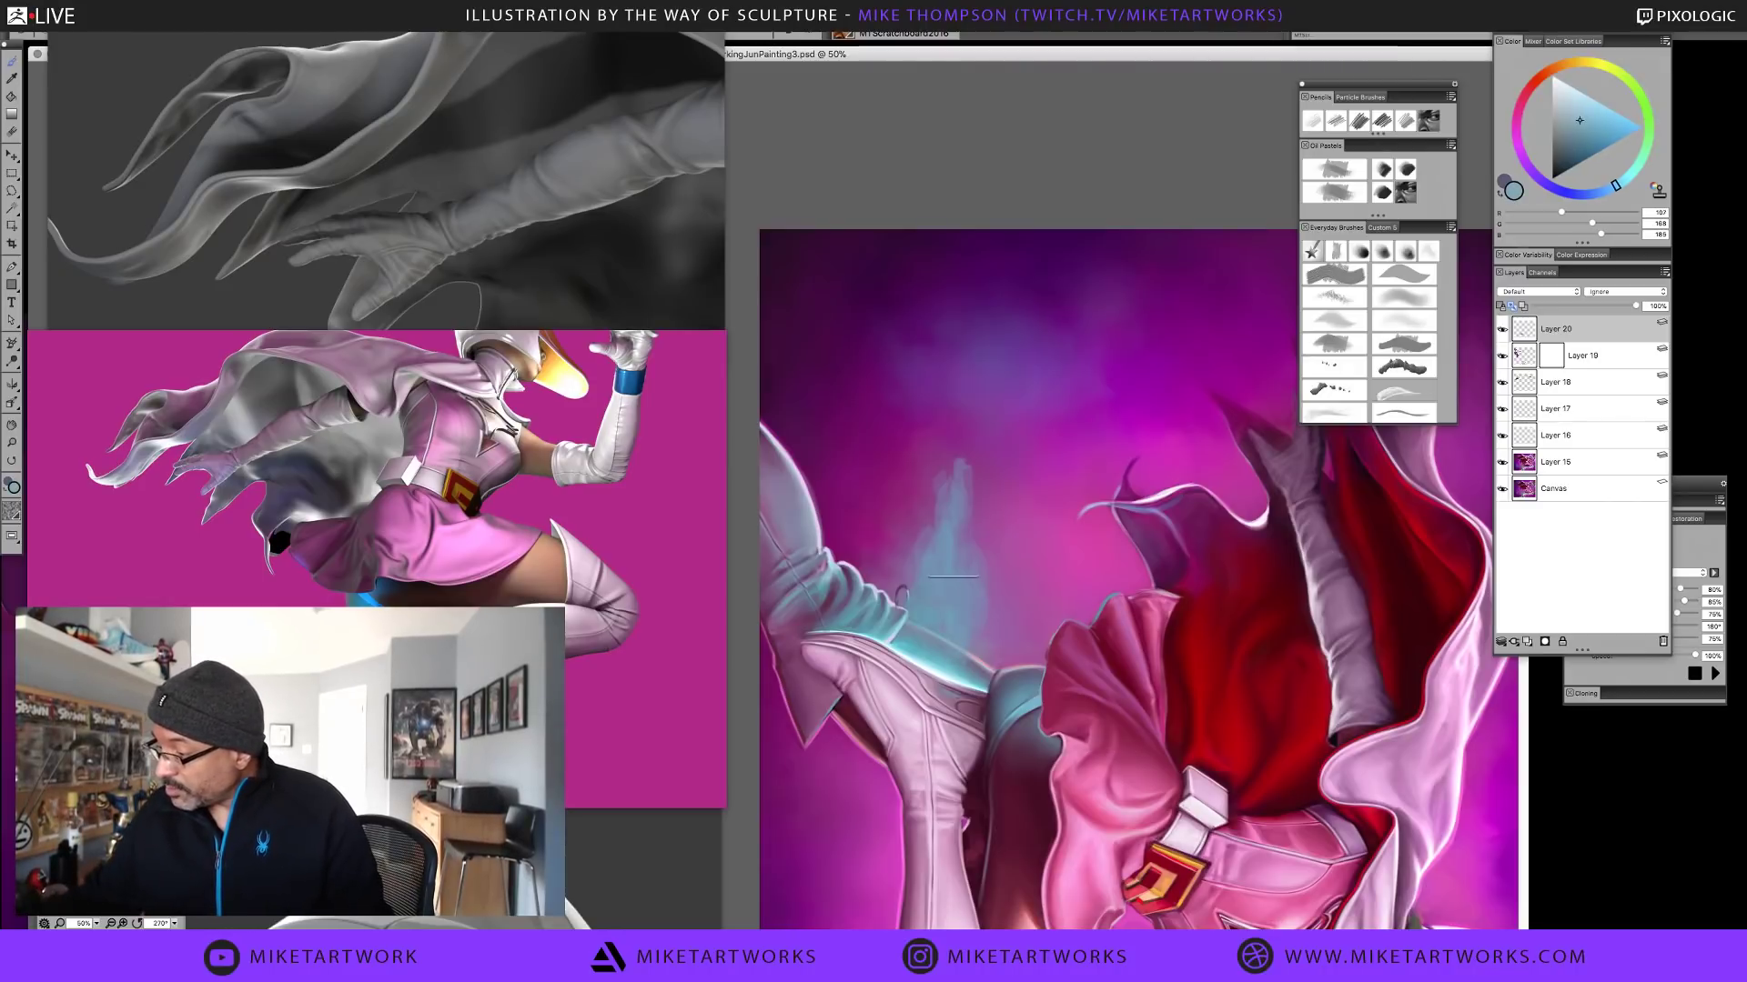
{"action": "left_click", "coordinate": [978, 636], "text": "alt"}
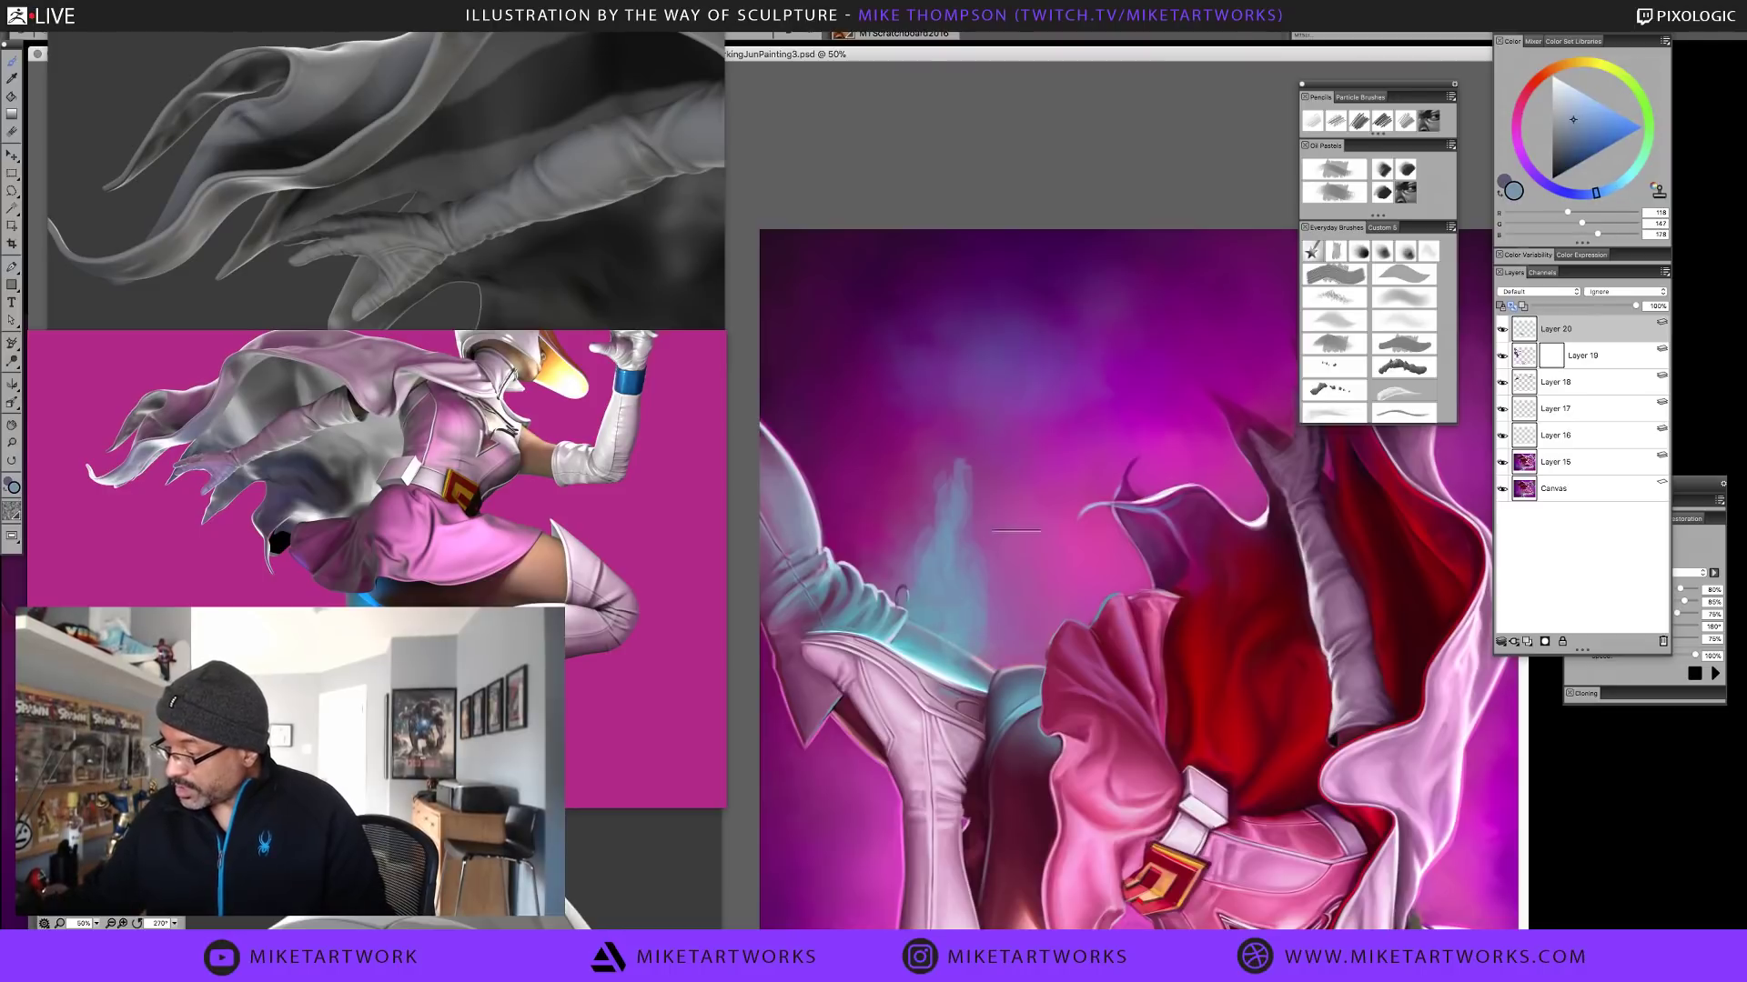
{"action": "left_click", "coordinate": [985, 634], "text": "alt"}
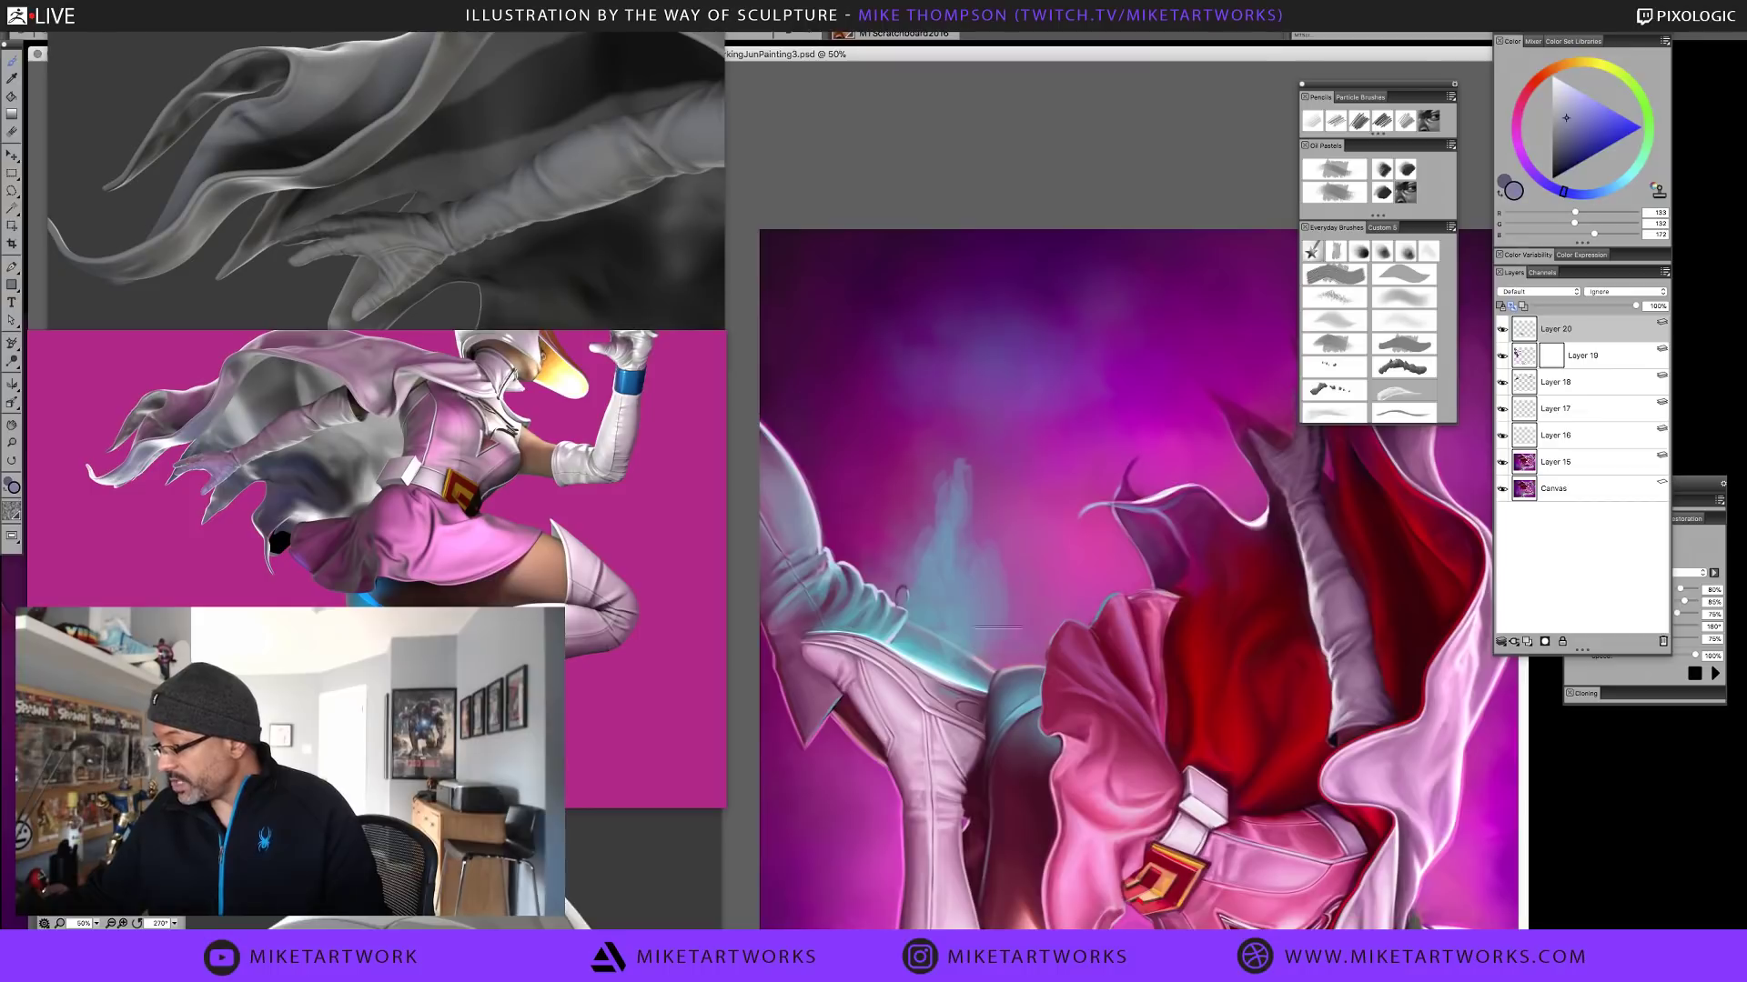
{"action": "left_click", "coordinate": [998, 626], "text": "alt"}
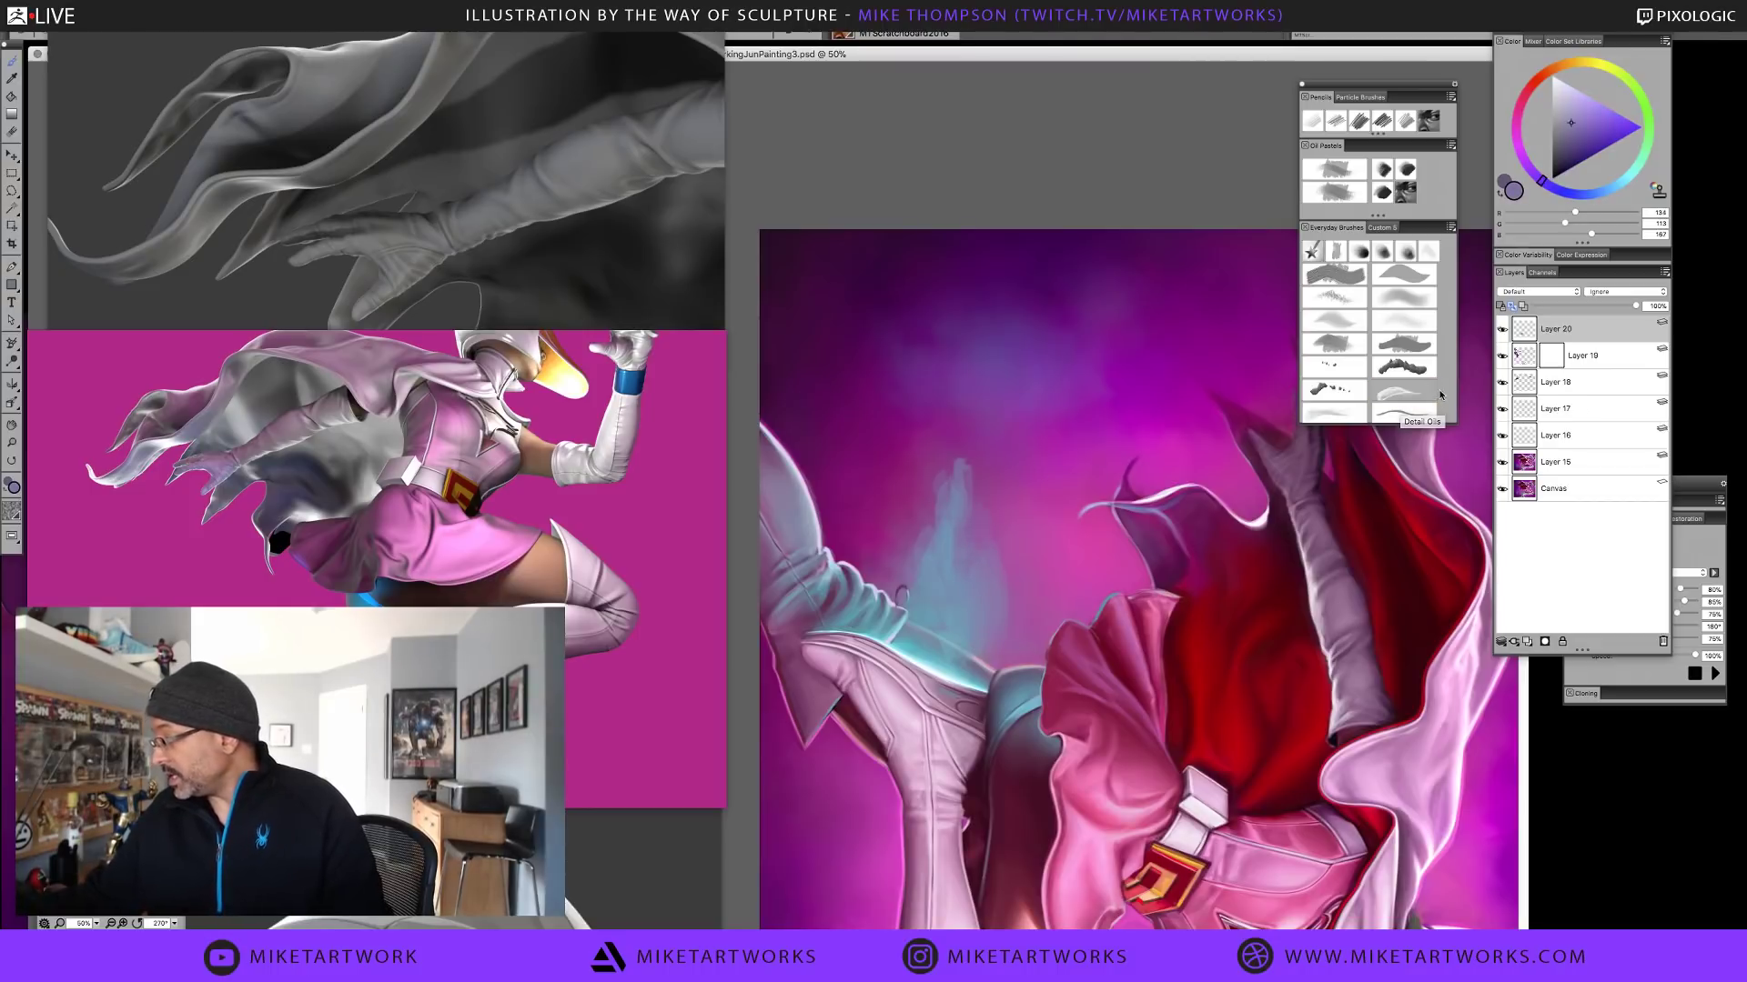
Smooth the plume into the purple background with an enlarged Just Add Water 2 blender and straighten the canvas
{"action": "left_click", "coordinate": [1338, 259]}
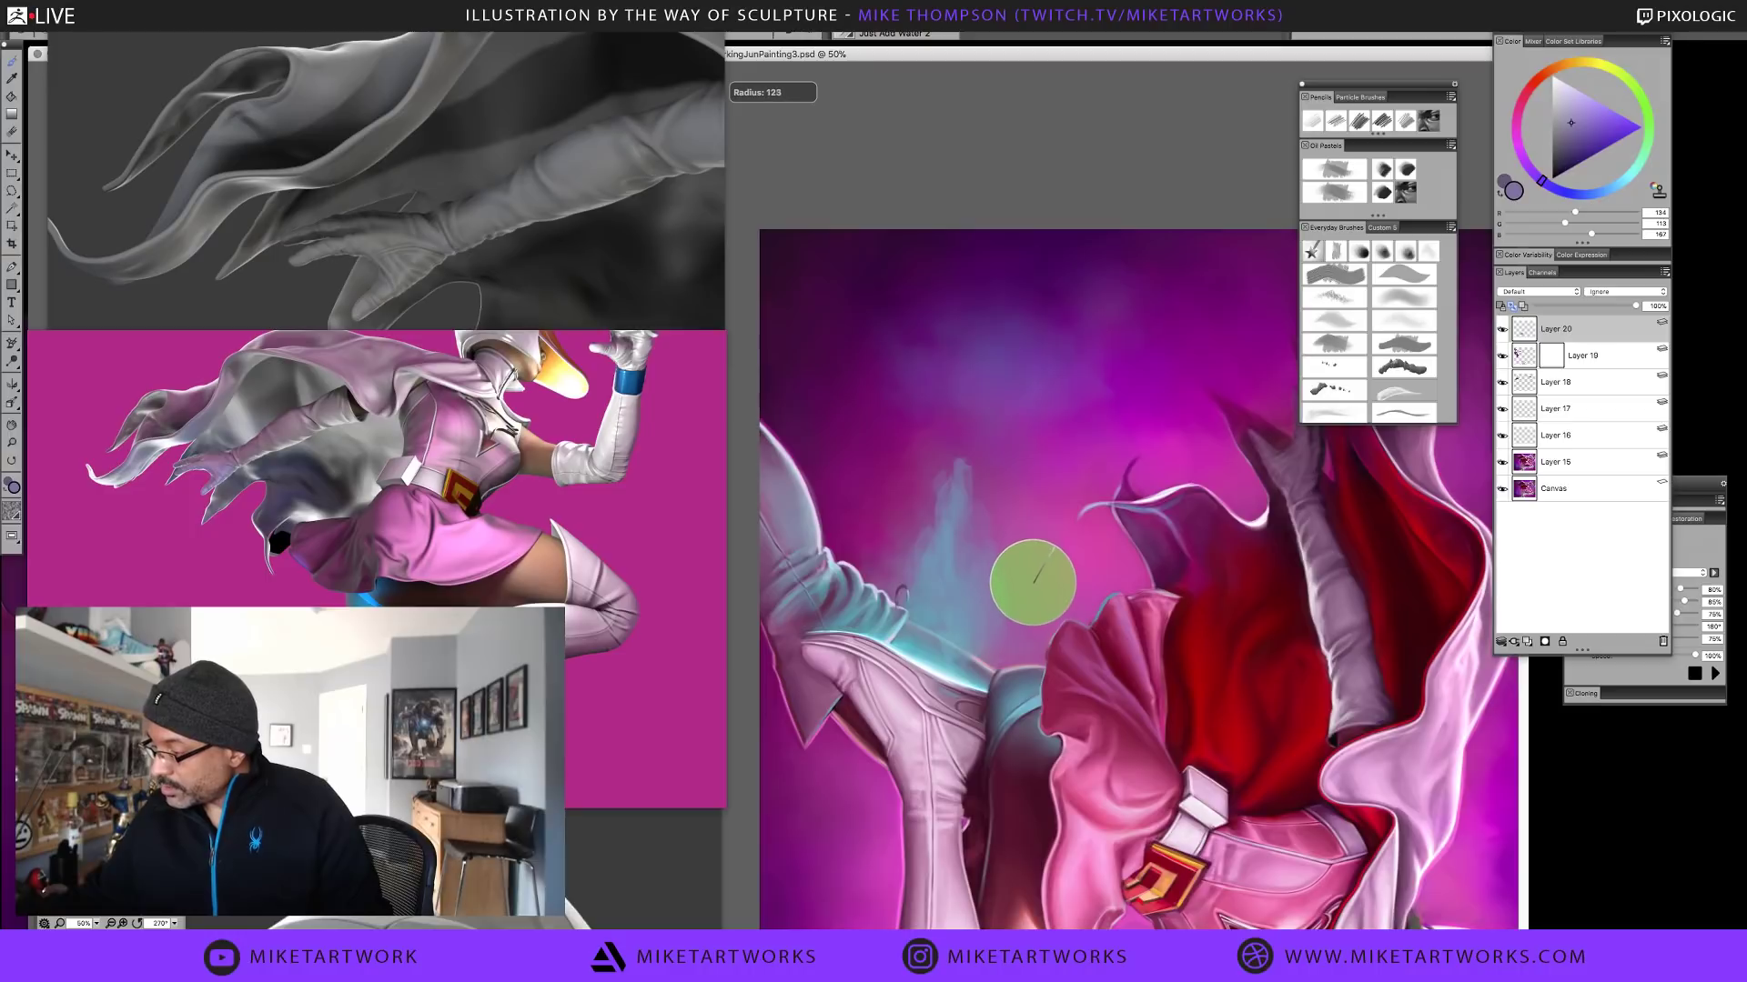
{"action": "left_click_drag", "start_coordinate": [961, 507], "coordinate": [955, 569]}
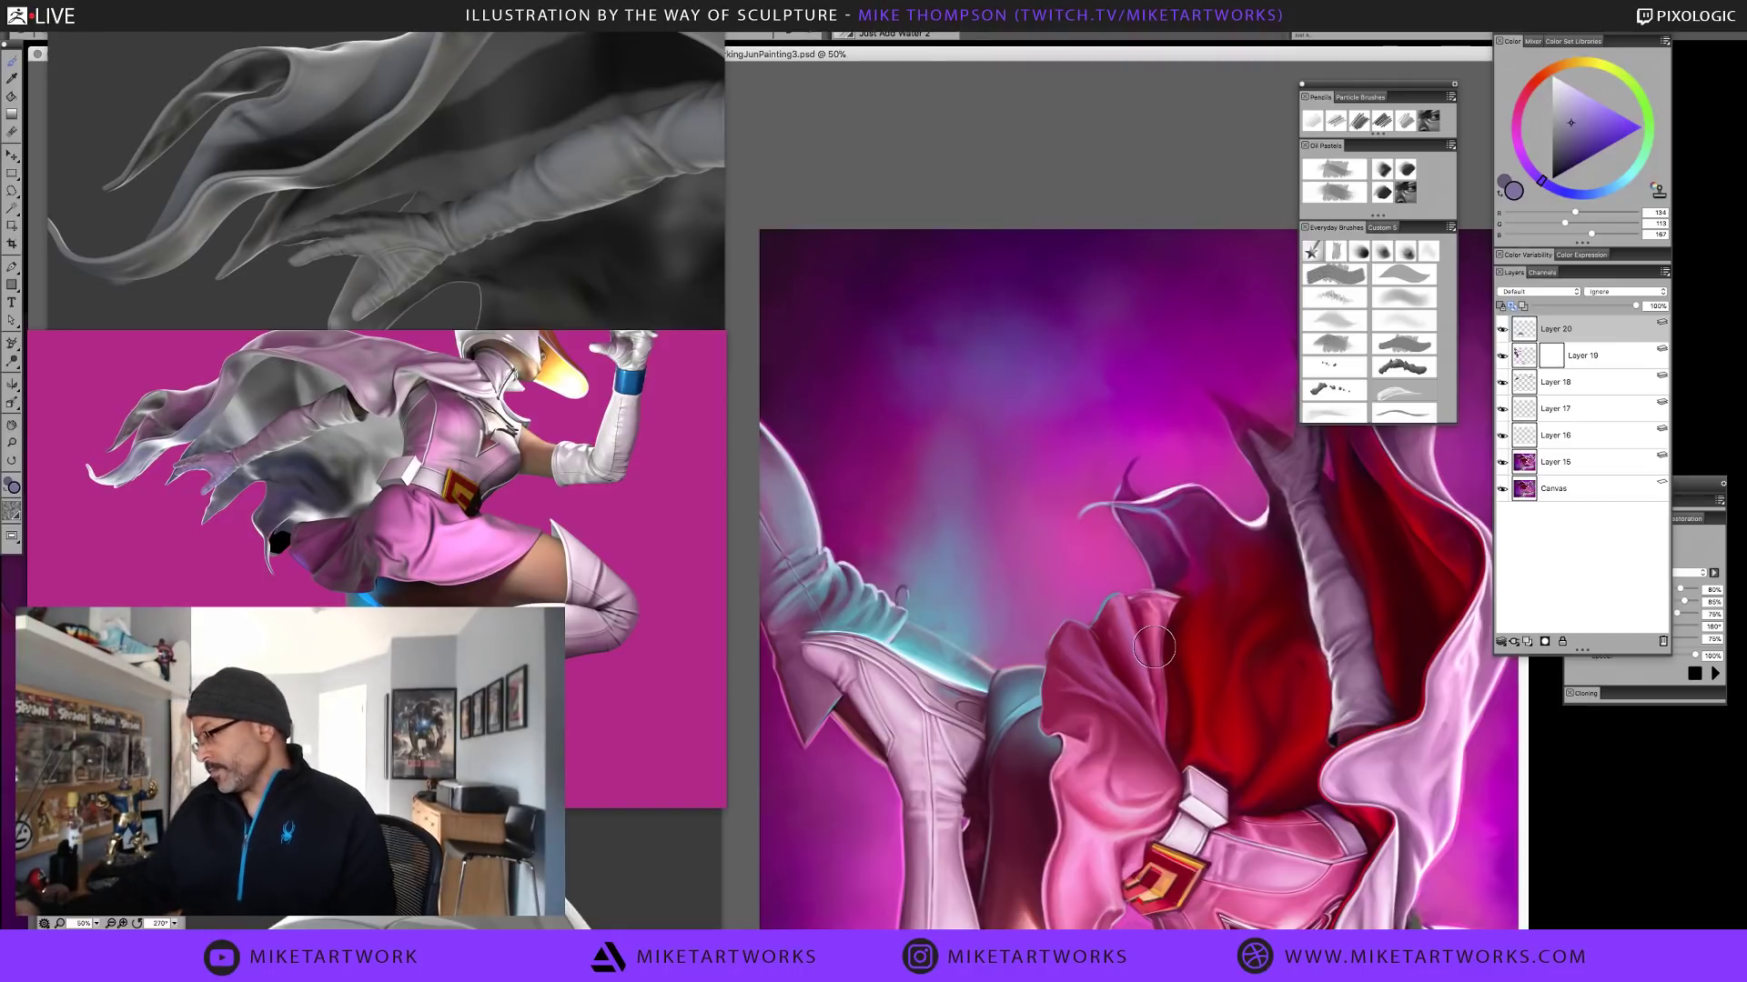
{"action": "left_click", "coordinate": [1358, 708]}
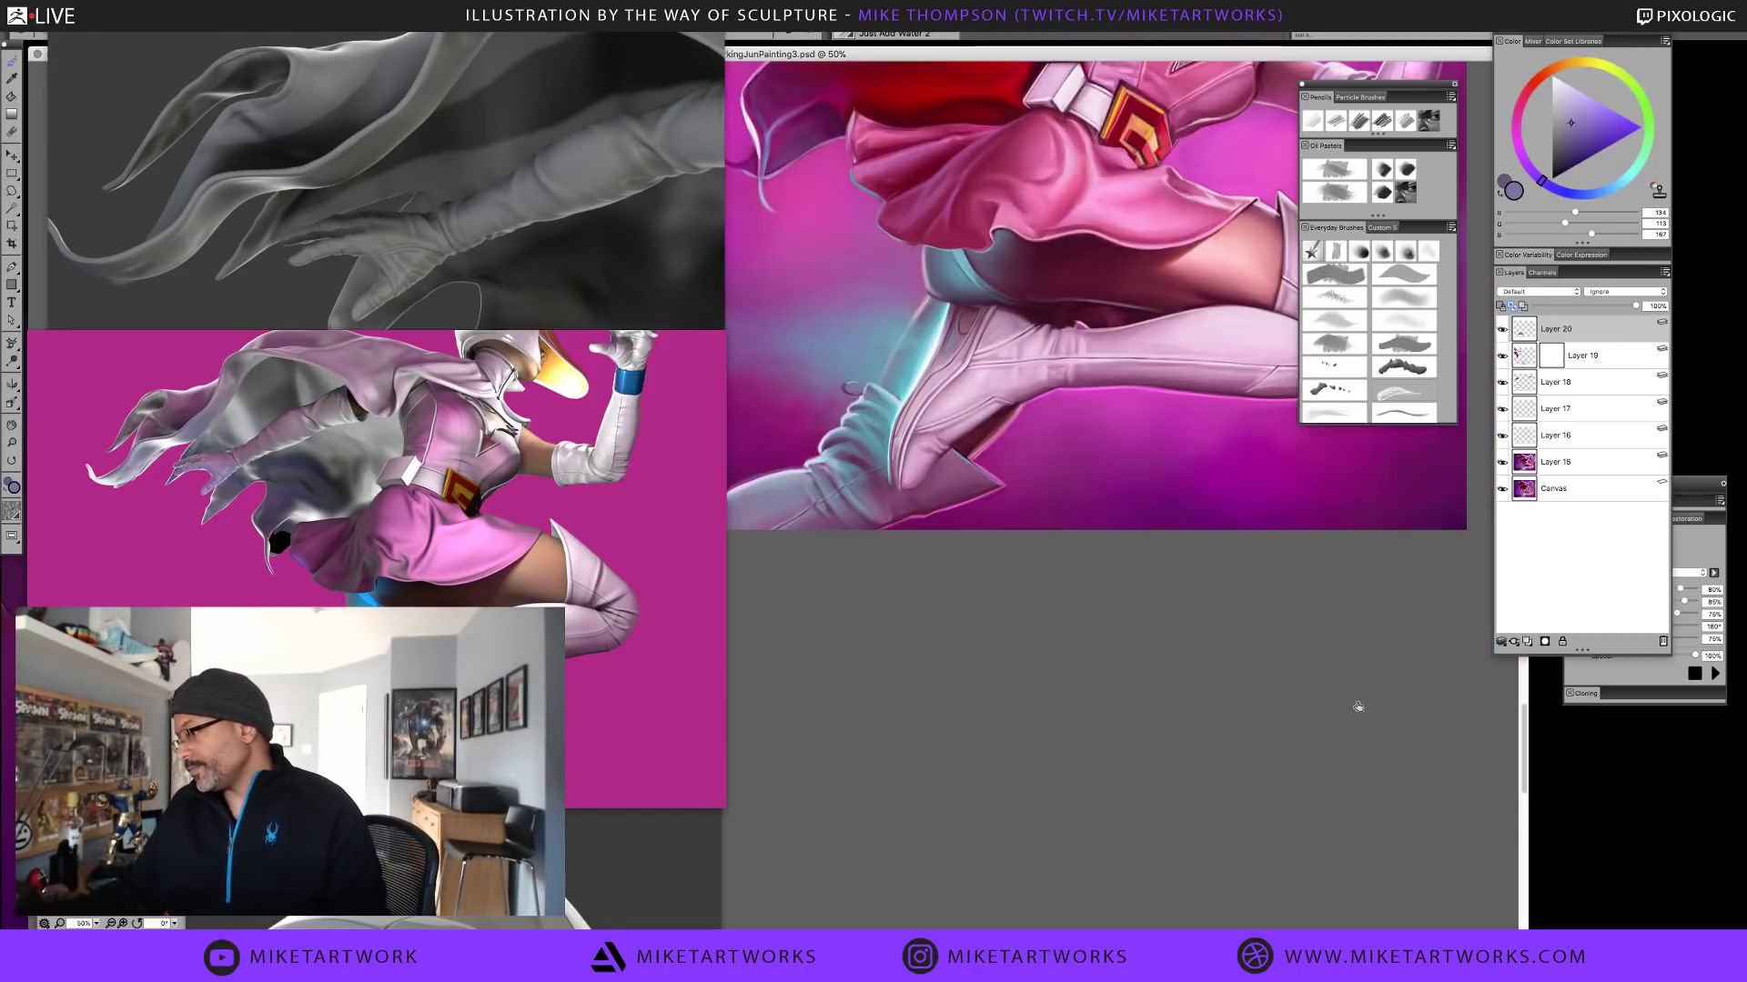
{"action": "key", "text": "ctrl+0"}
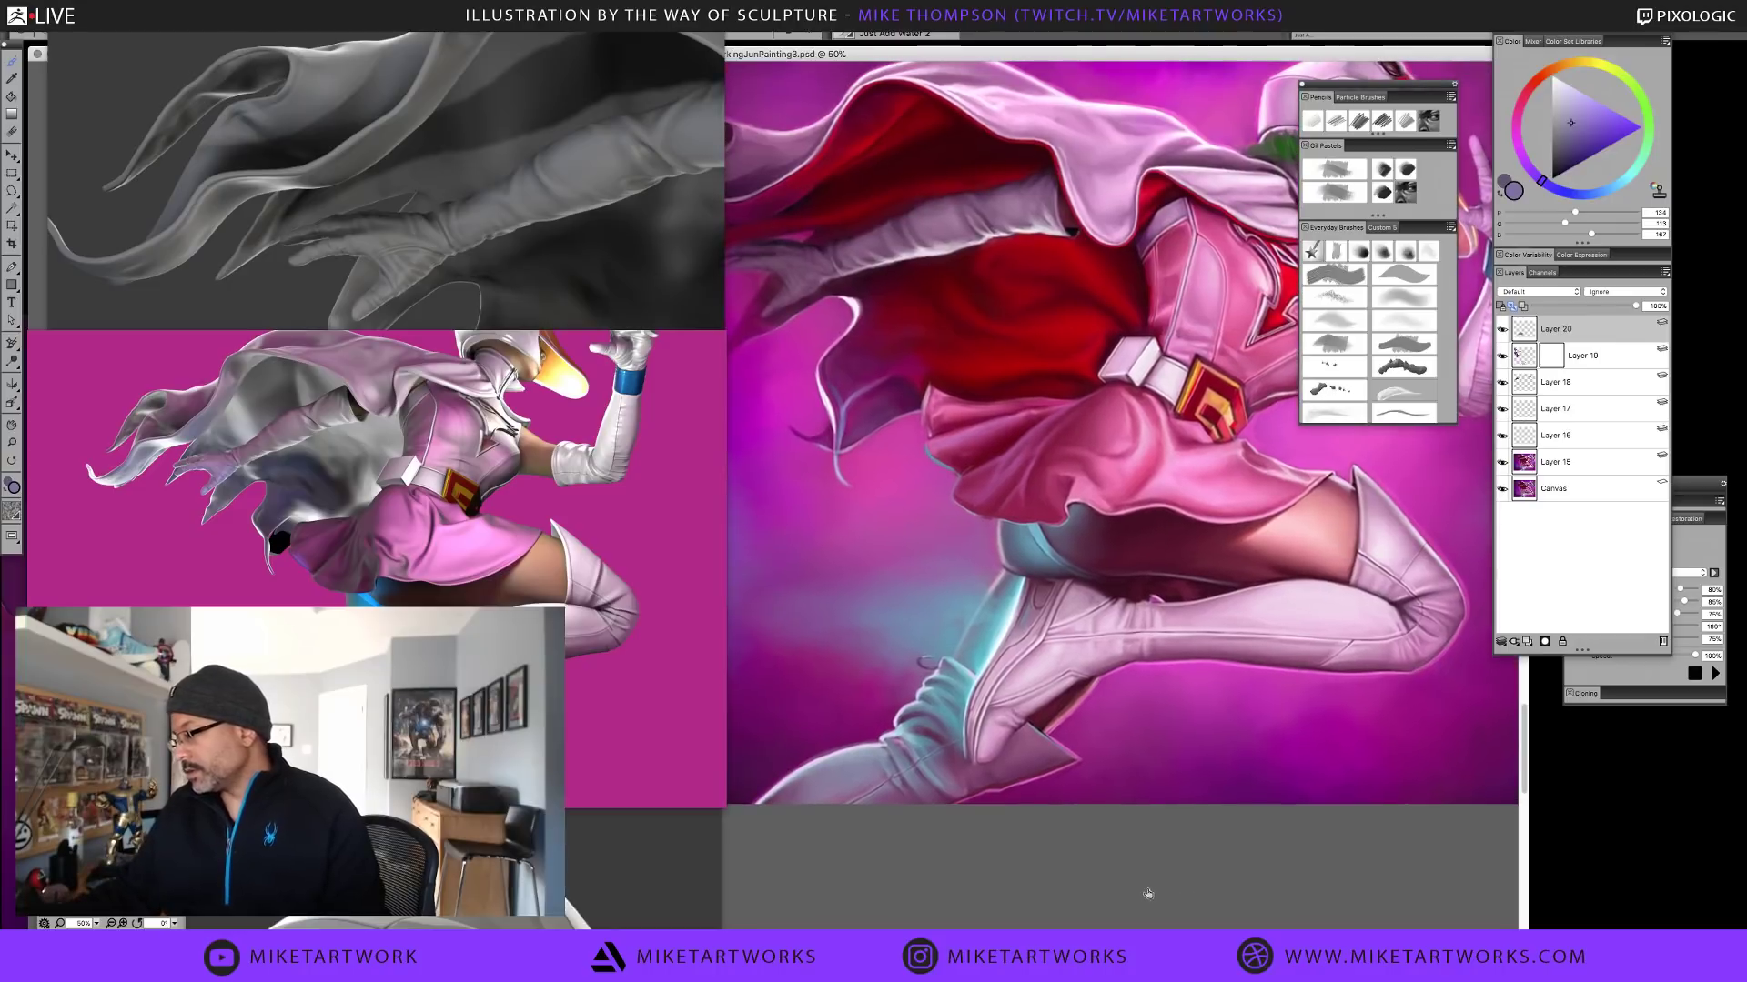
Rotate the canvas to about 44° to check the glow, try Screen on Layer 20 and set its blending mode to Overlay
{"action": "left_click_drag", "start_coordinate": [1245, 526], "coordinate": [1272, 668]}
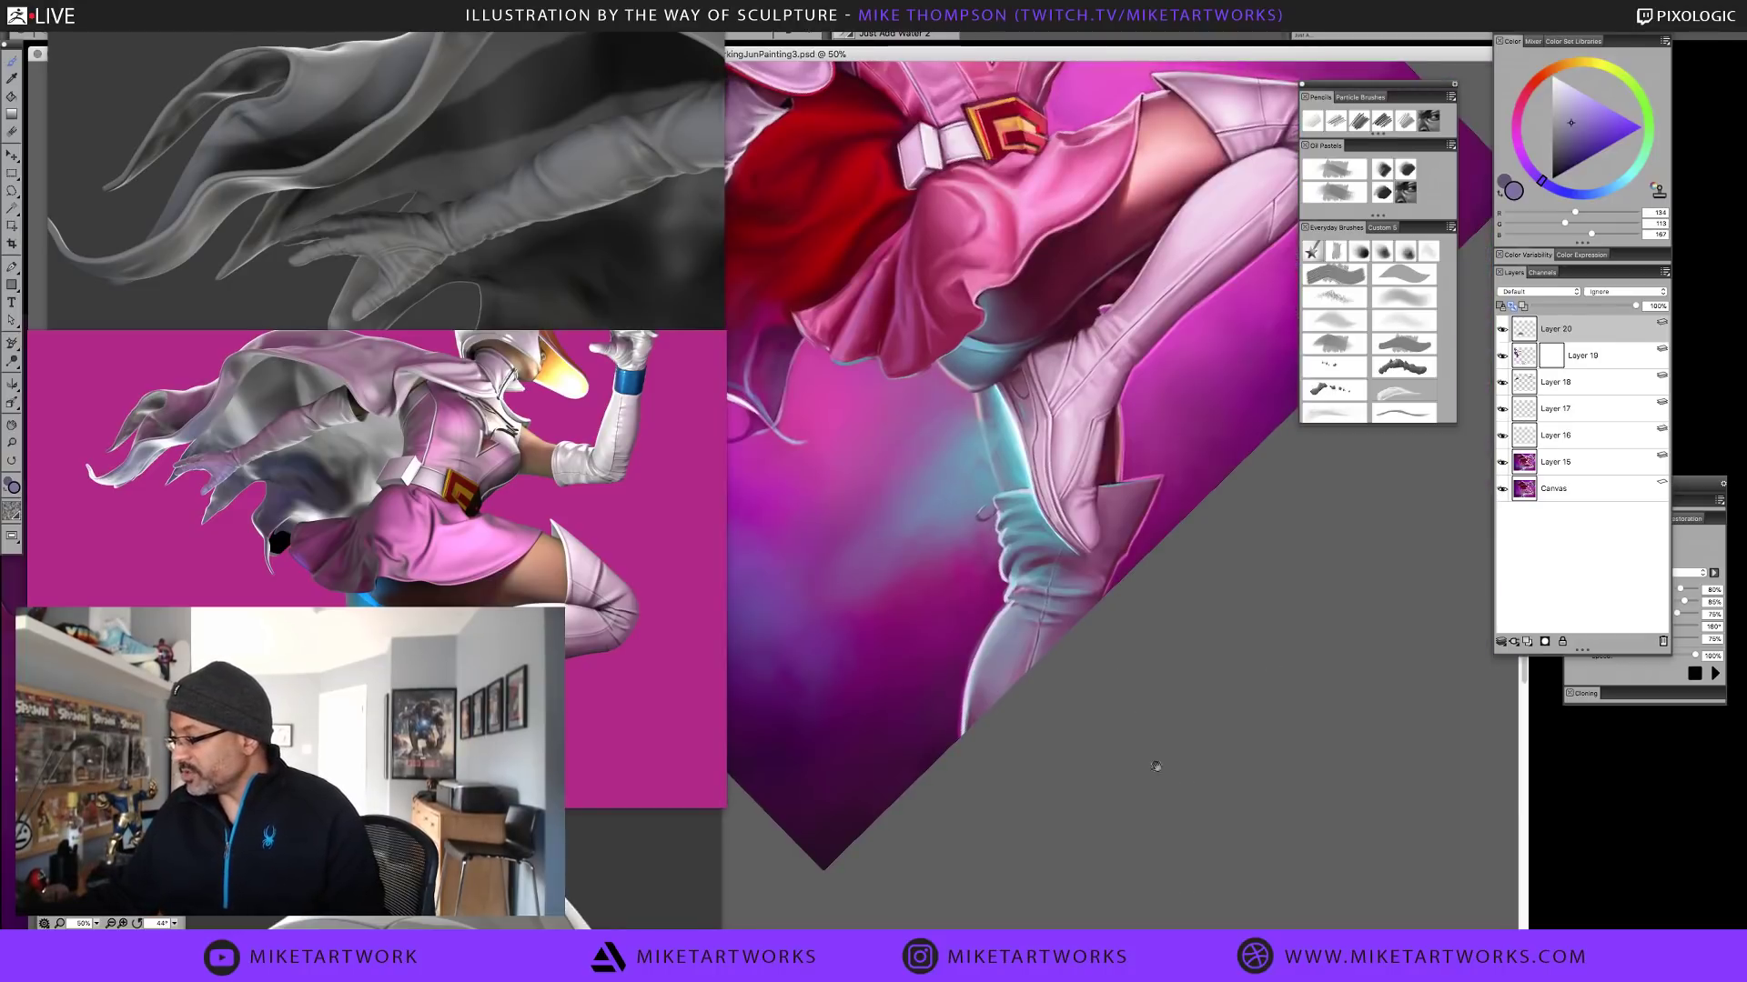
{"action": "left_click_drag", "start_coordinate": [1155, 767], "coordinate": [1186, 832]}
{"action": "left_click_drag", "start_coordinate": [1106, 671], "coordinate": [1188, 771]}
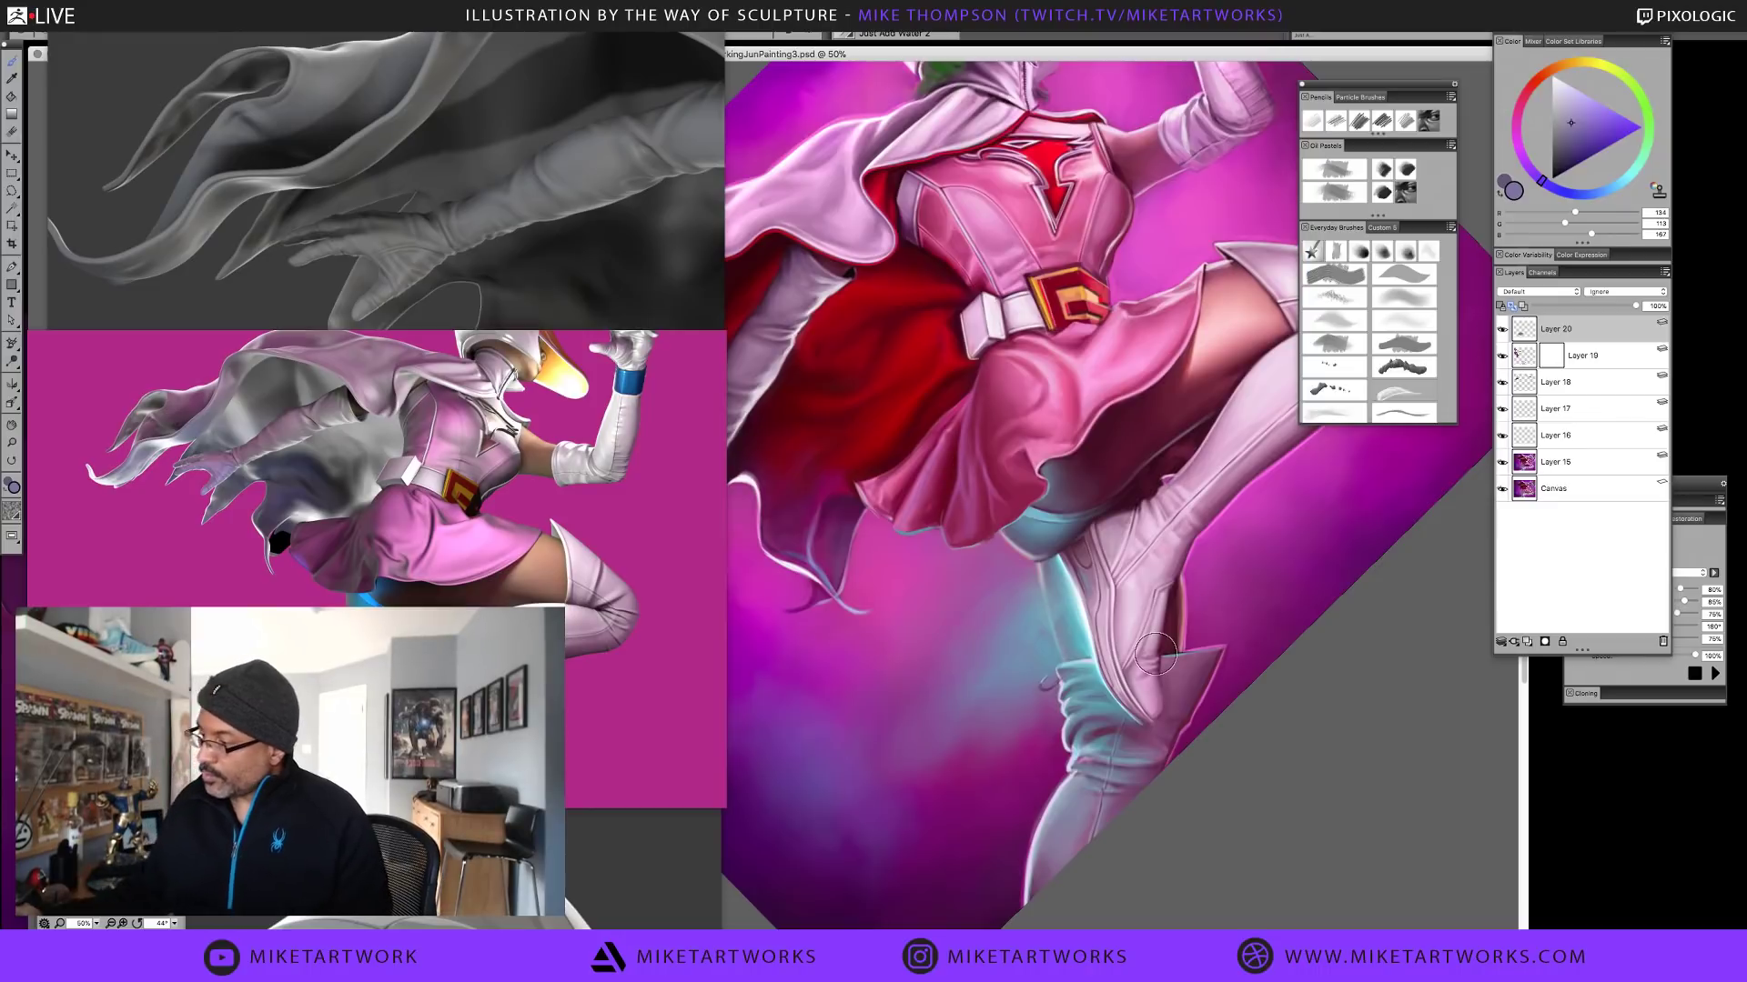
{"action": "left_click", "coordinate": [1541, 293]}
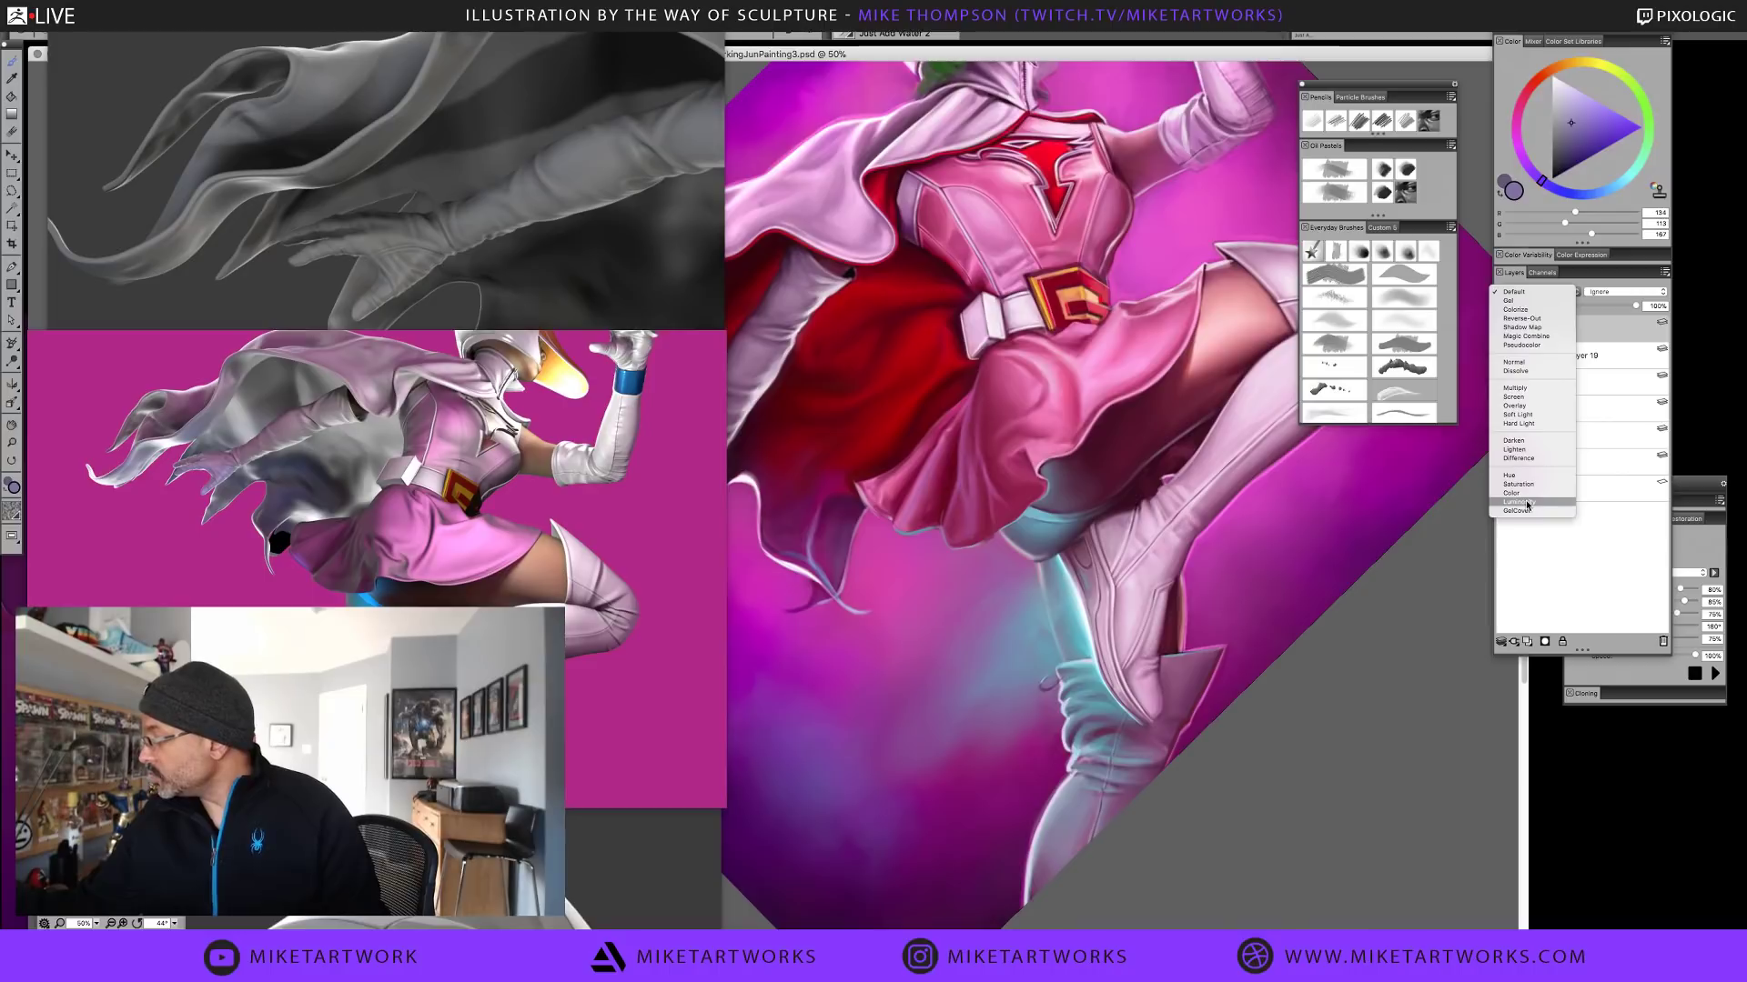
{"action": "left_click", "coordinate": [1532, 395]}
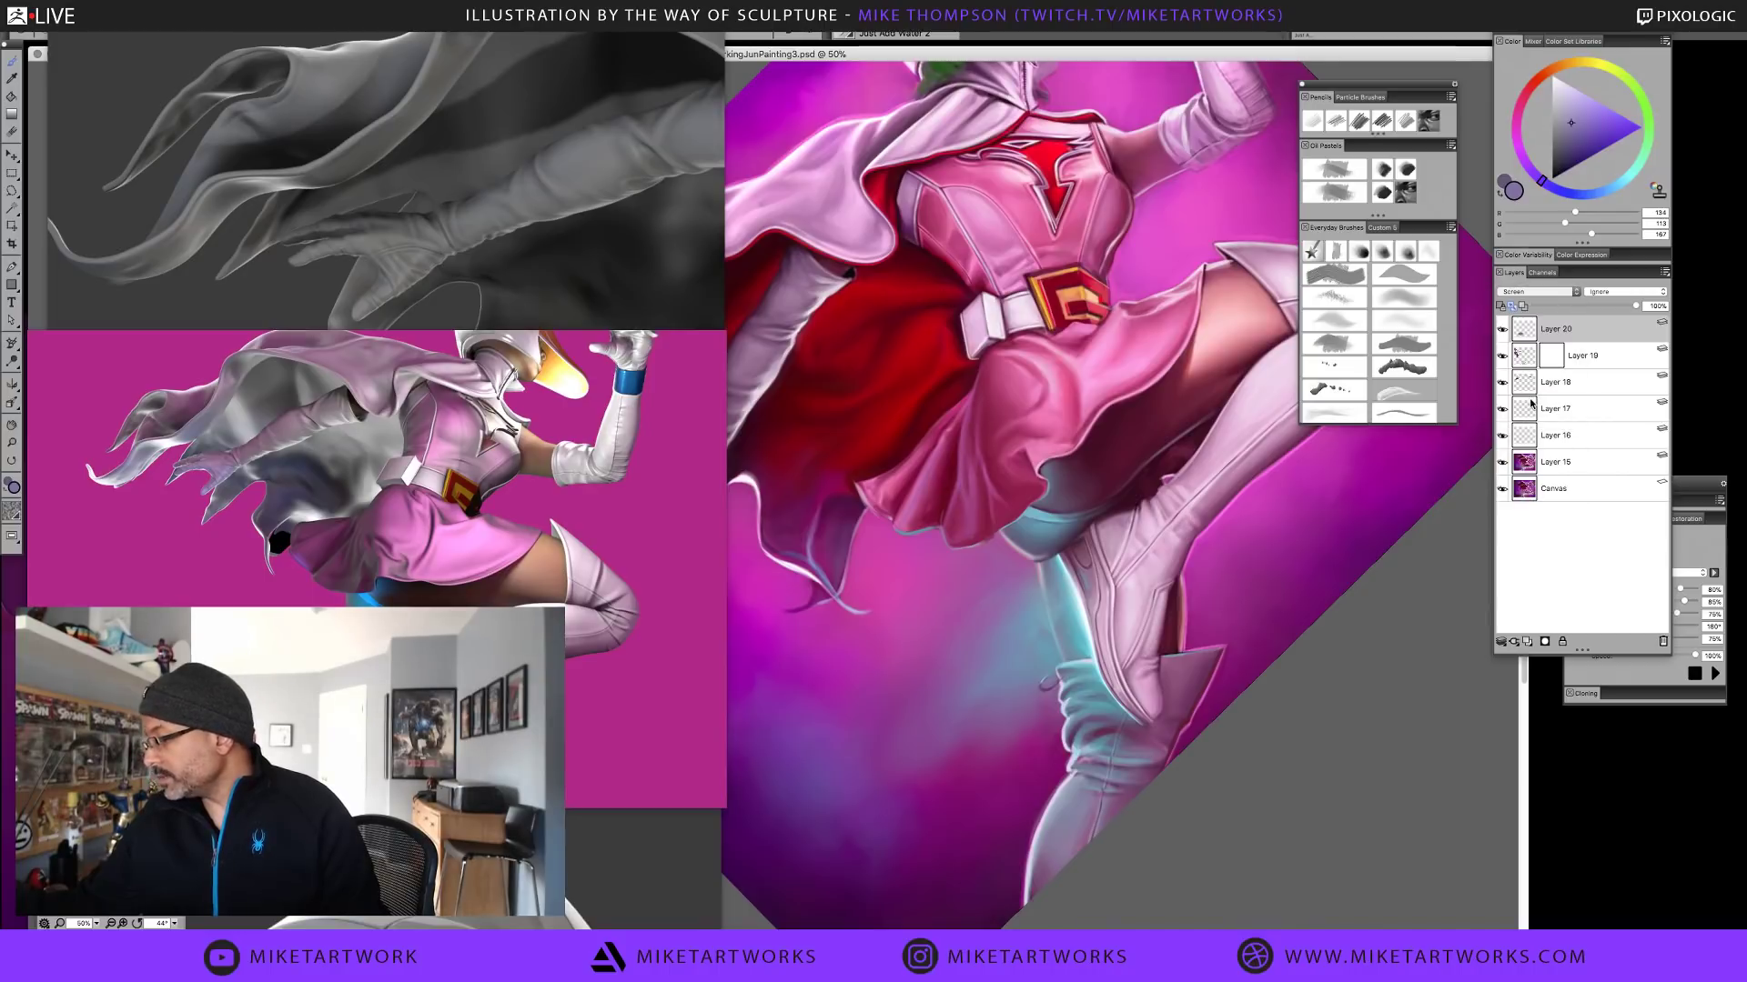
{"action": "left_click", "coordinate": [1552, 291]}
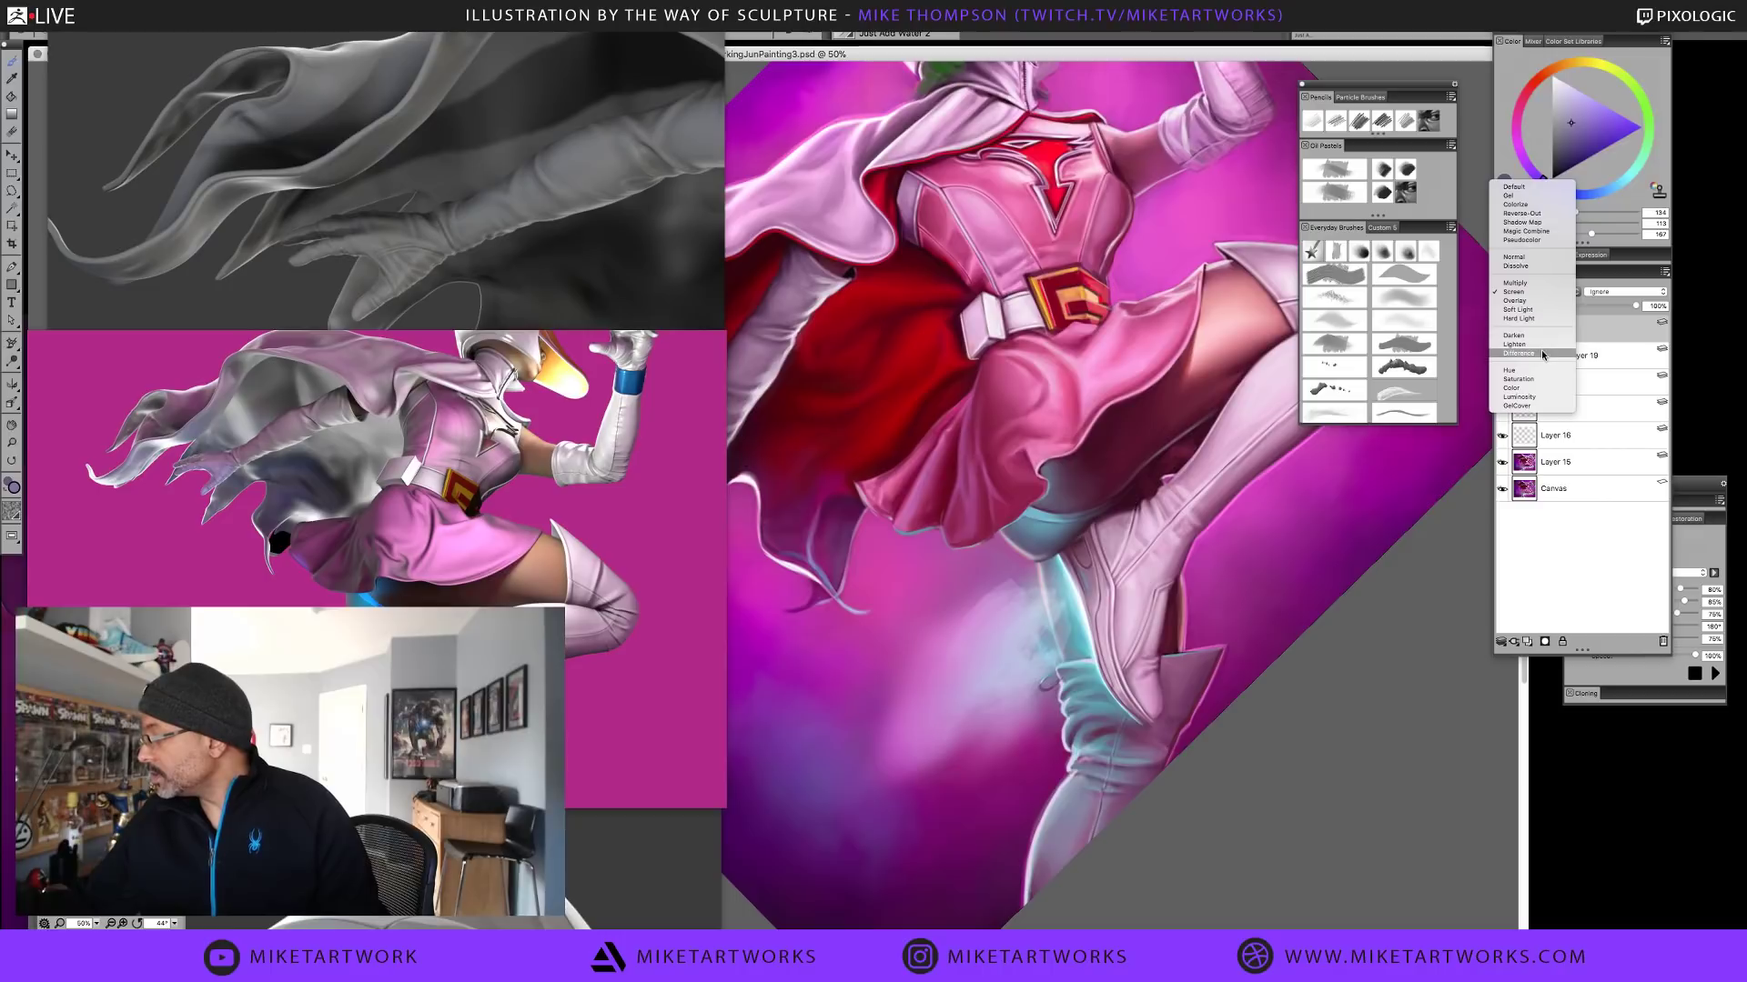
{"action": "left_click", "coordinate": [1547, 300]}
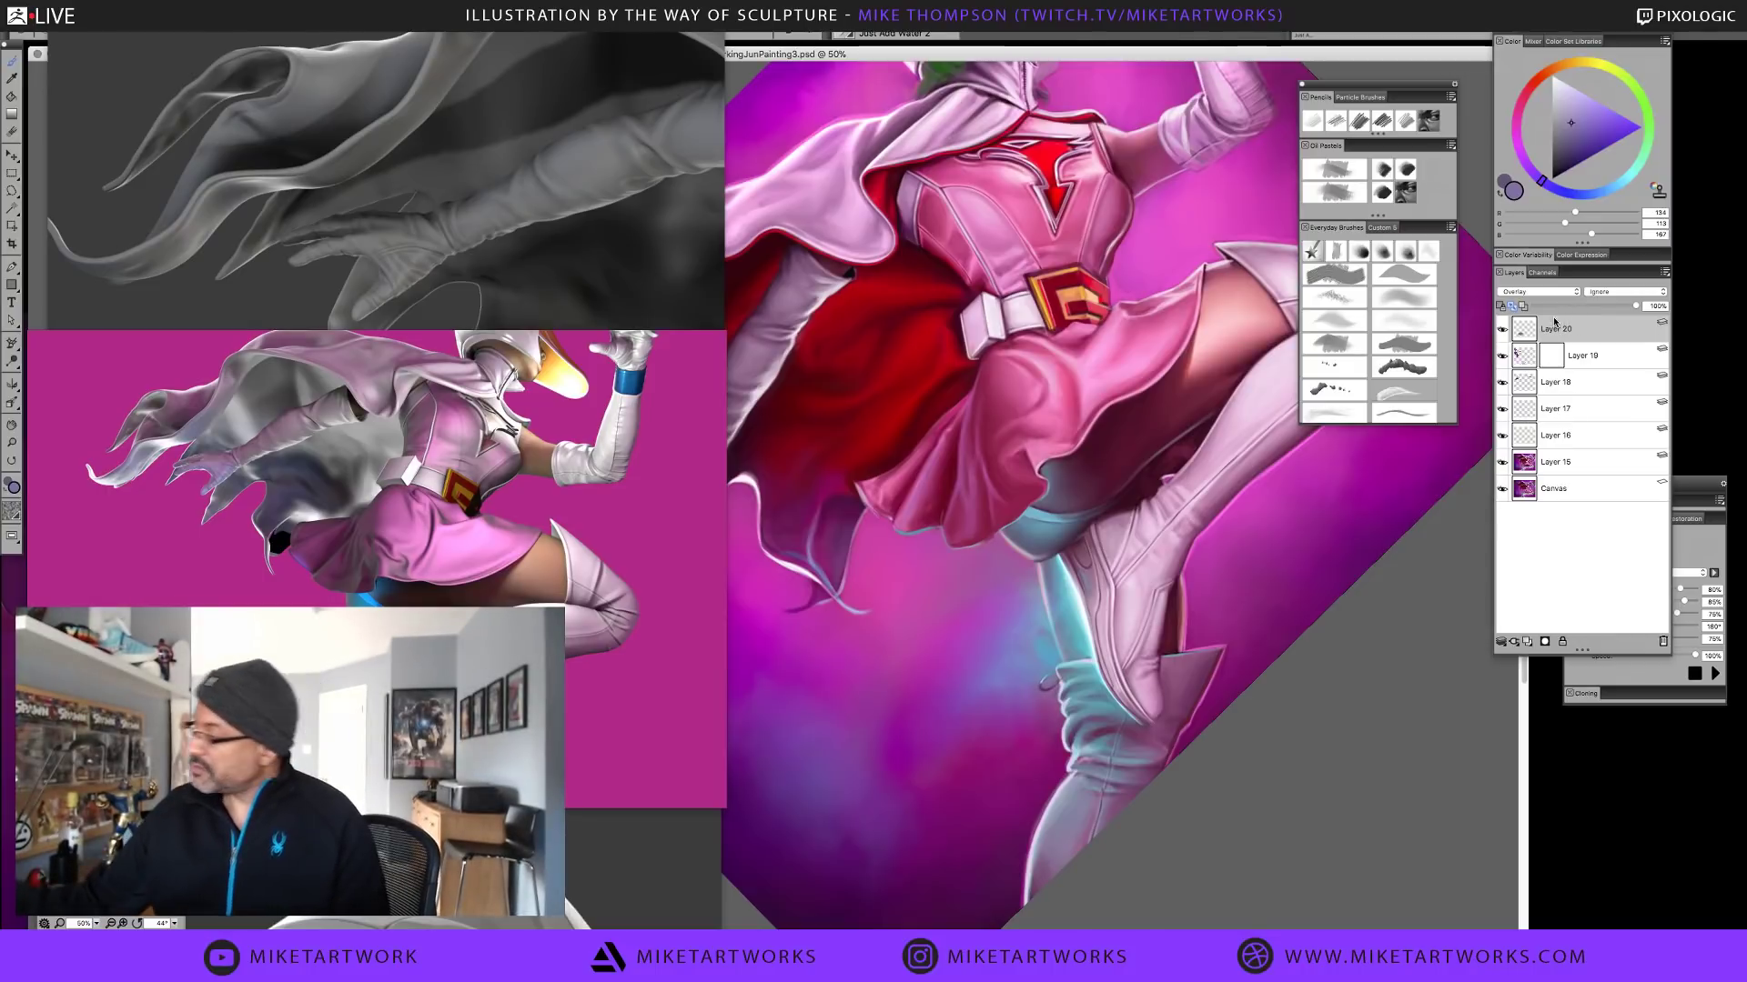
Try Soft Light and Default on Layer 20 and set its blending mode to Hard Light
{"action": "left_click", "coordinate": [1562, 291]}
{"action": "left_click", "coordinate": [1563, 301]}
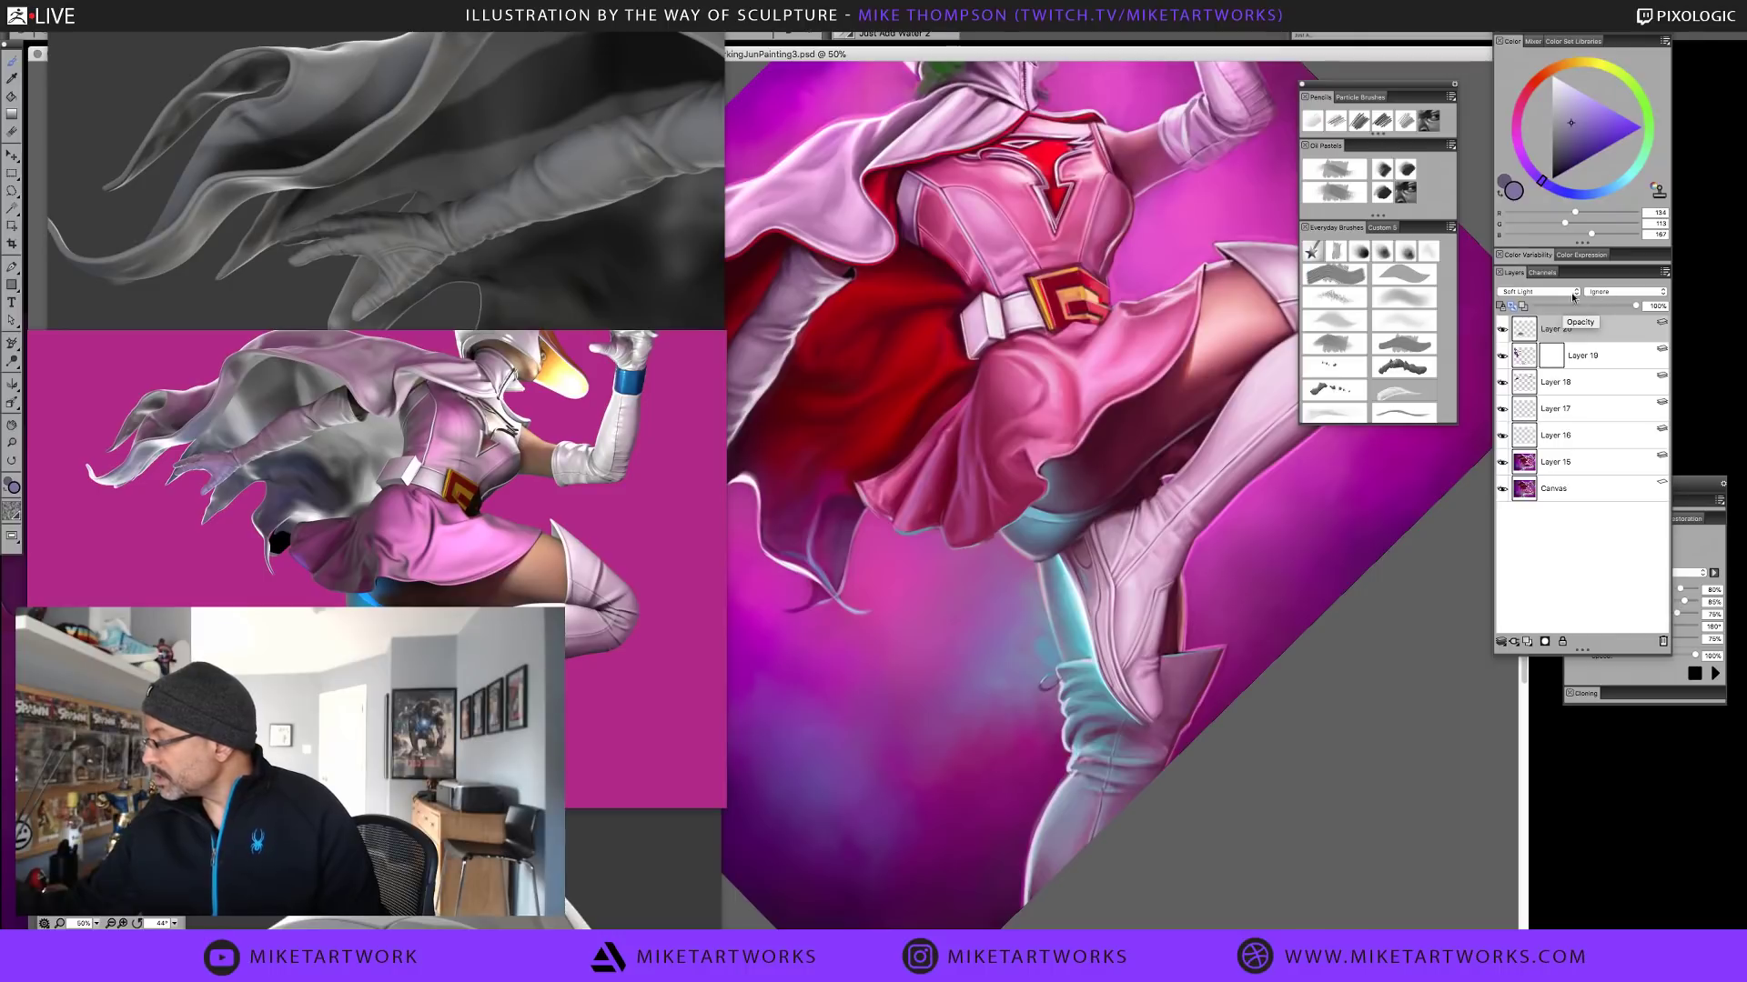
{"action": "left_click", "coordinate": [1563, 292]}
{"action": "left_click", "coordinate": [1536, 167]}
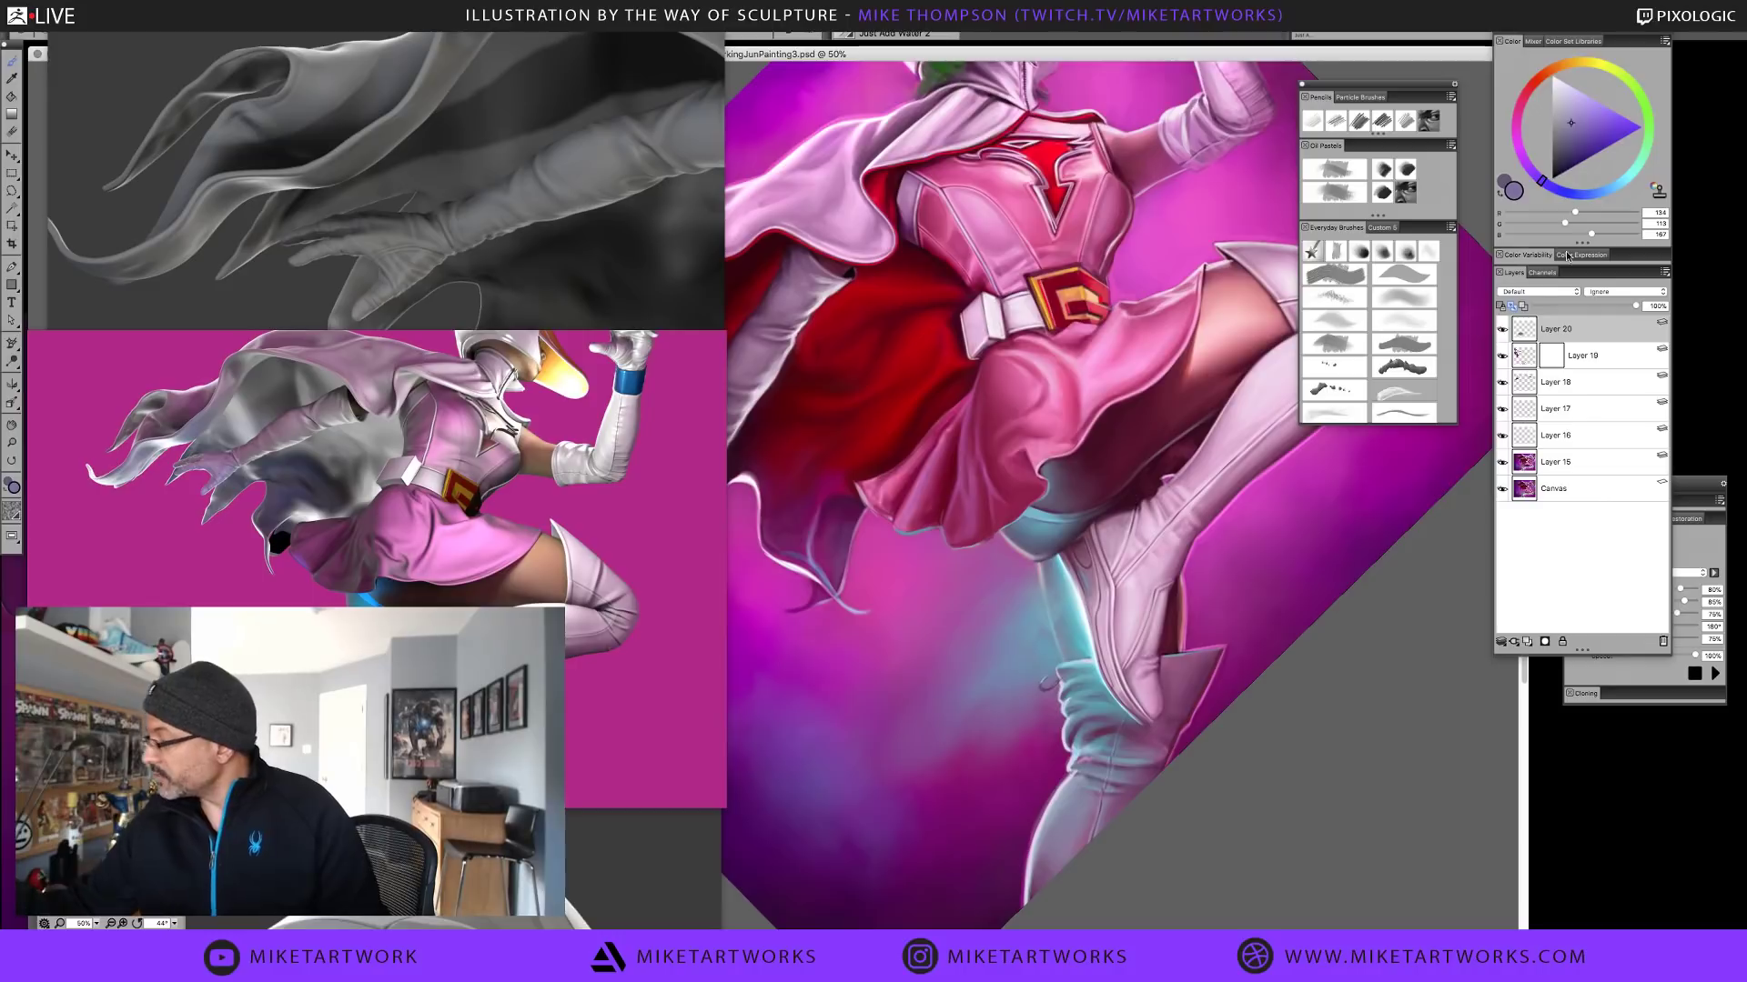
{"action": "left_click", "coordinate": [1539, 293]}
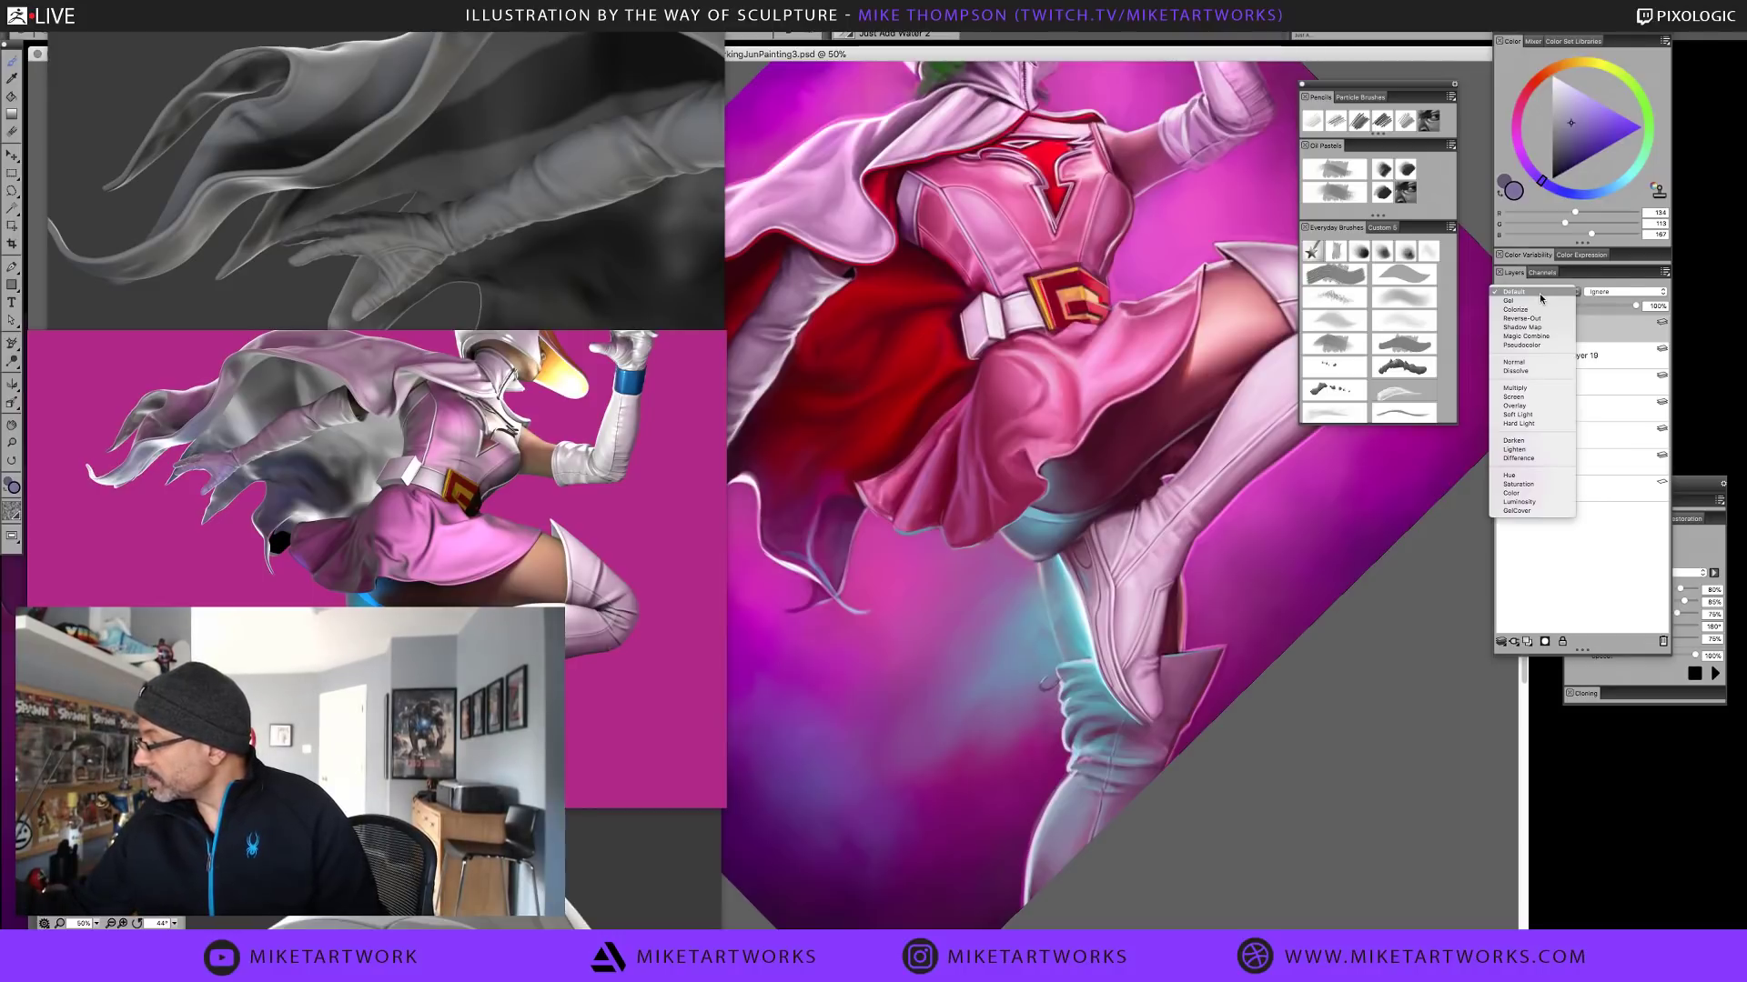
{"action": "left_click", "coordinate": [1528, 423]}
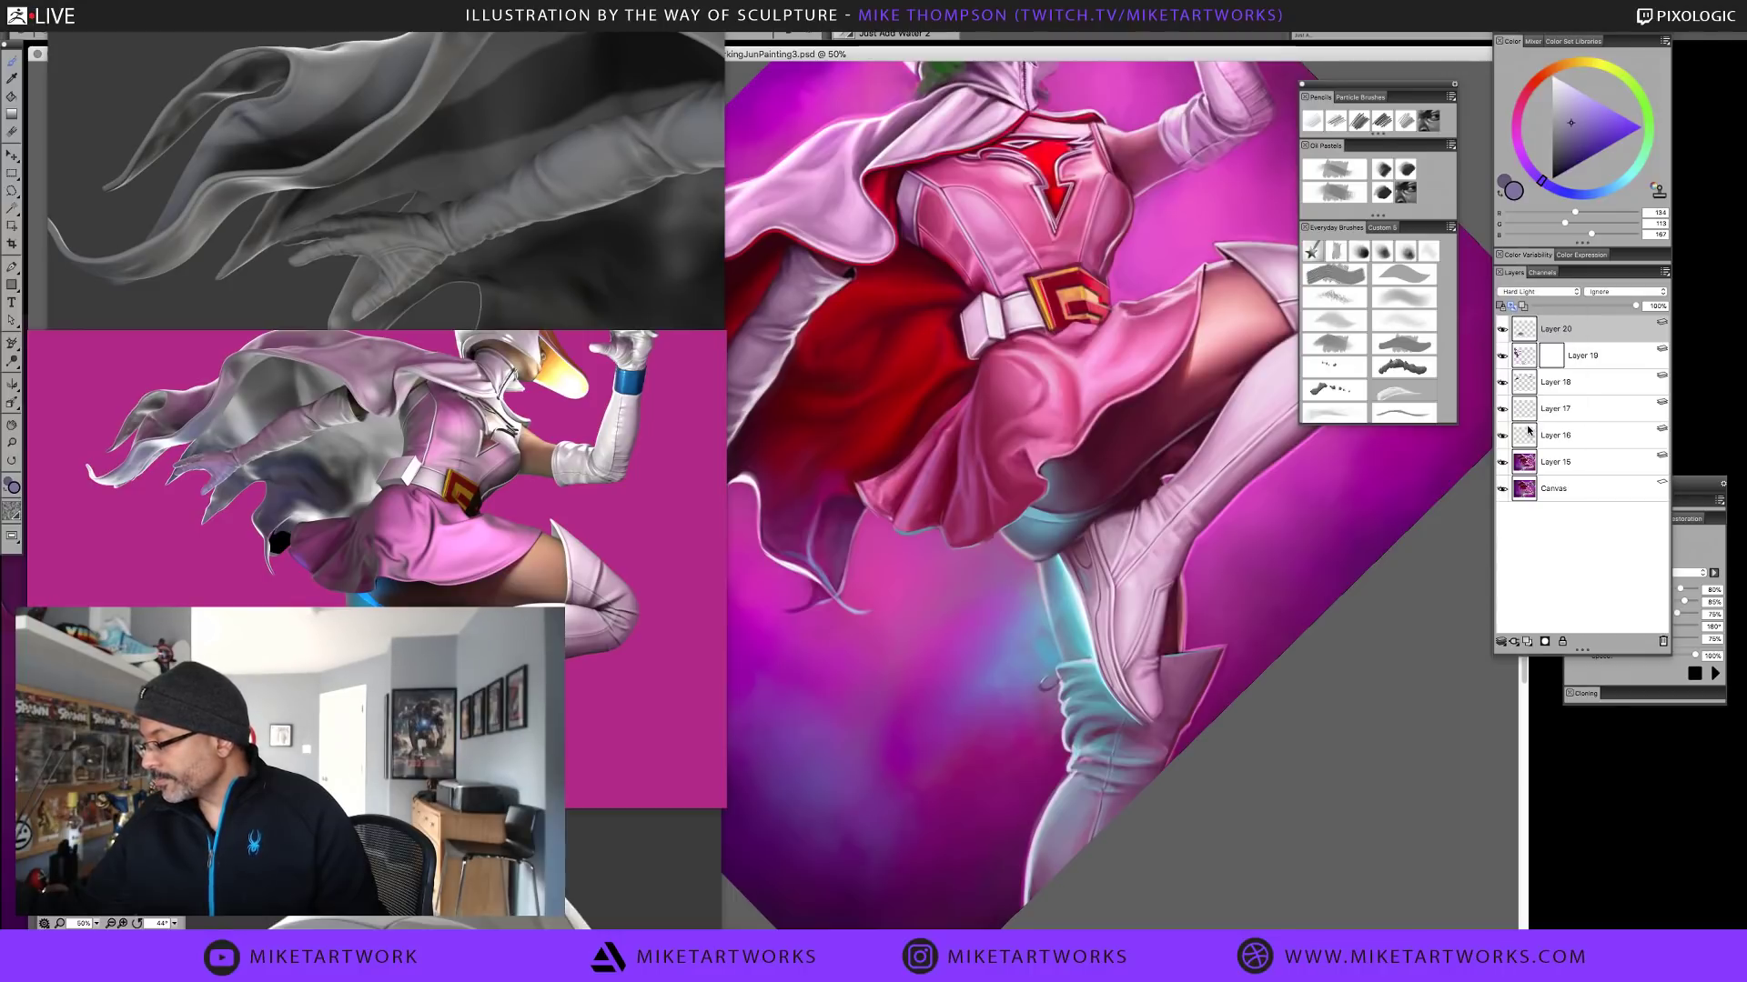
Straighten the canvas and lower Layer 20's opacity to roughly two-thirds to soften the blue glow
{"action": "key", "text": "ctrl+space"}
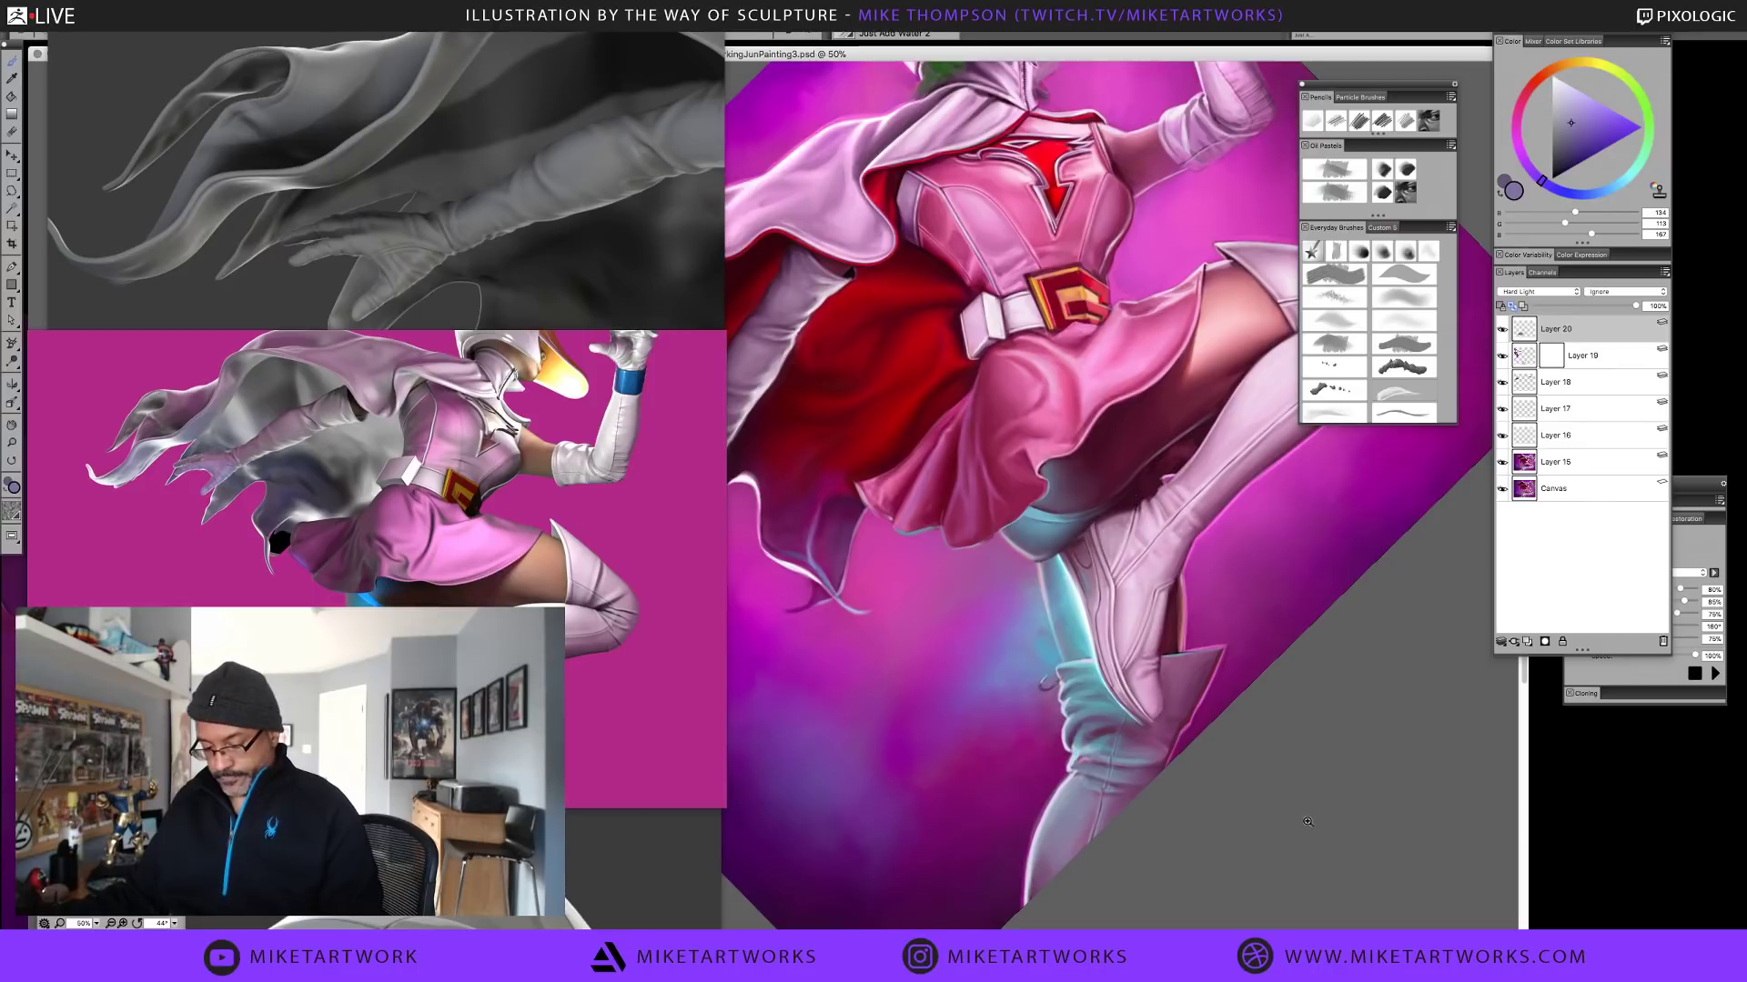
{"action": "left_click_drag", "start_coordinate": [1330, 819], "coordinate": [1210, 901]}
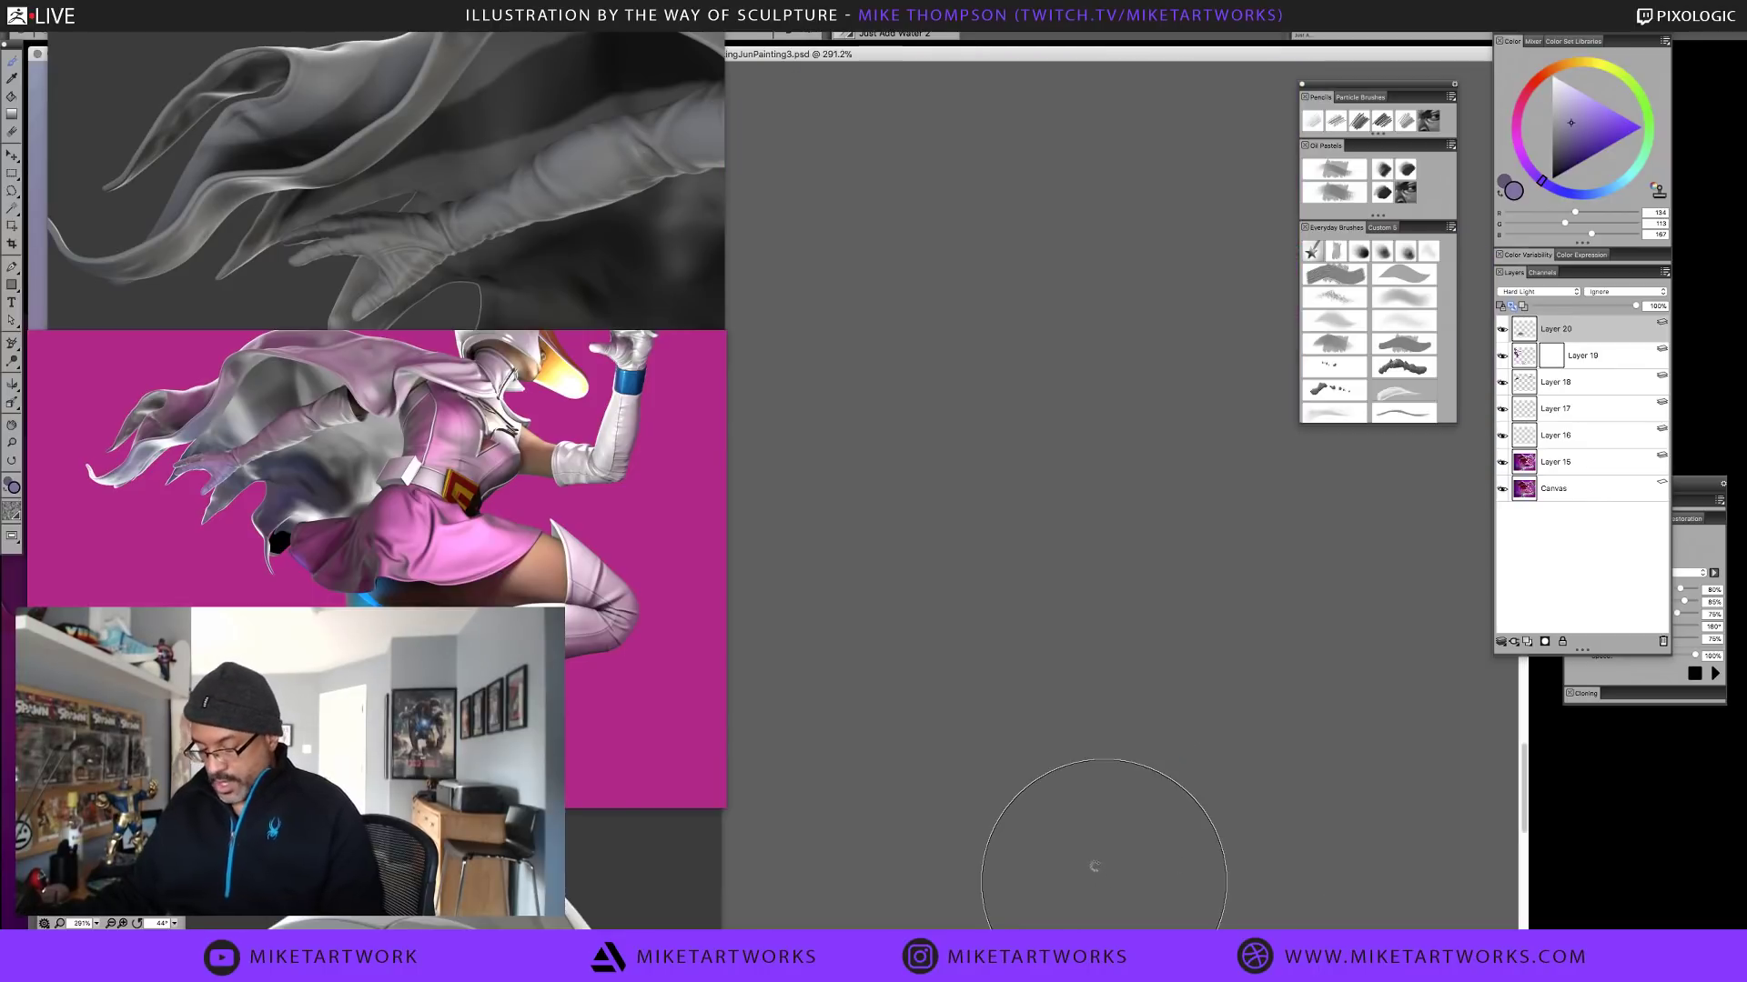
{"action": "key", "text": "ctrl+0"}
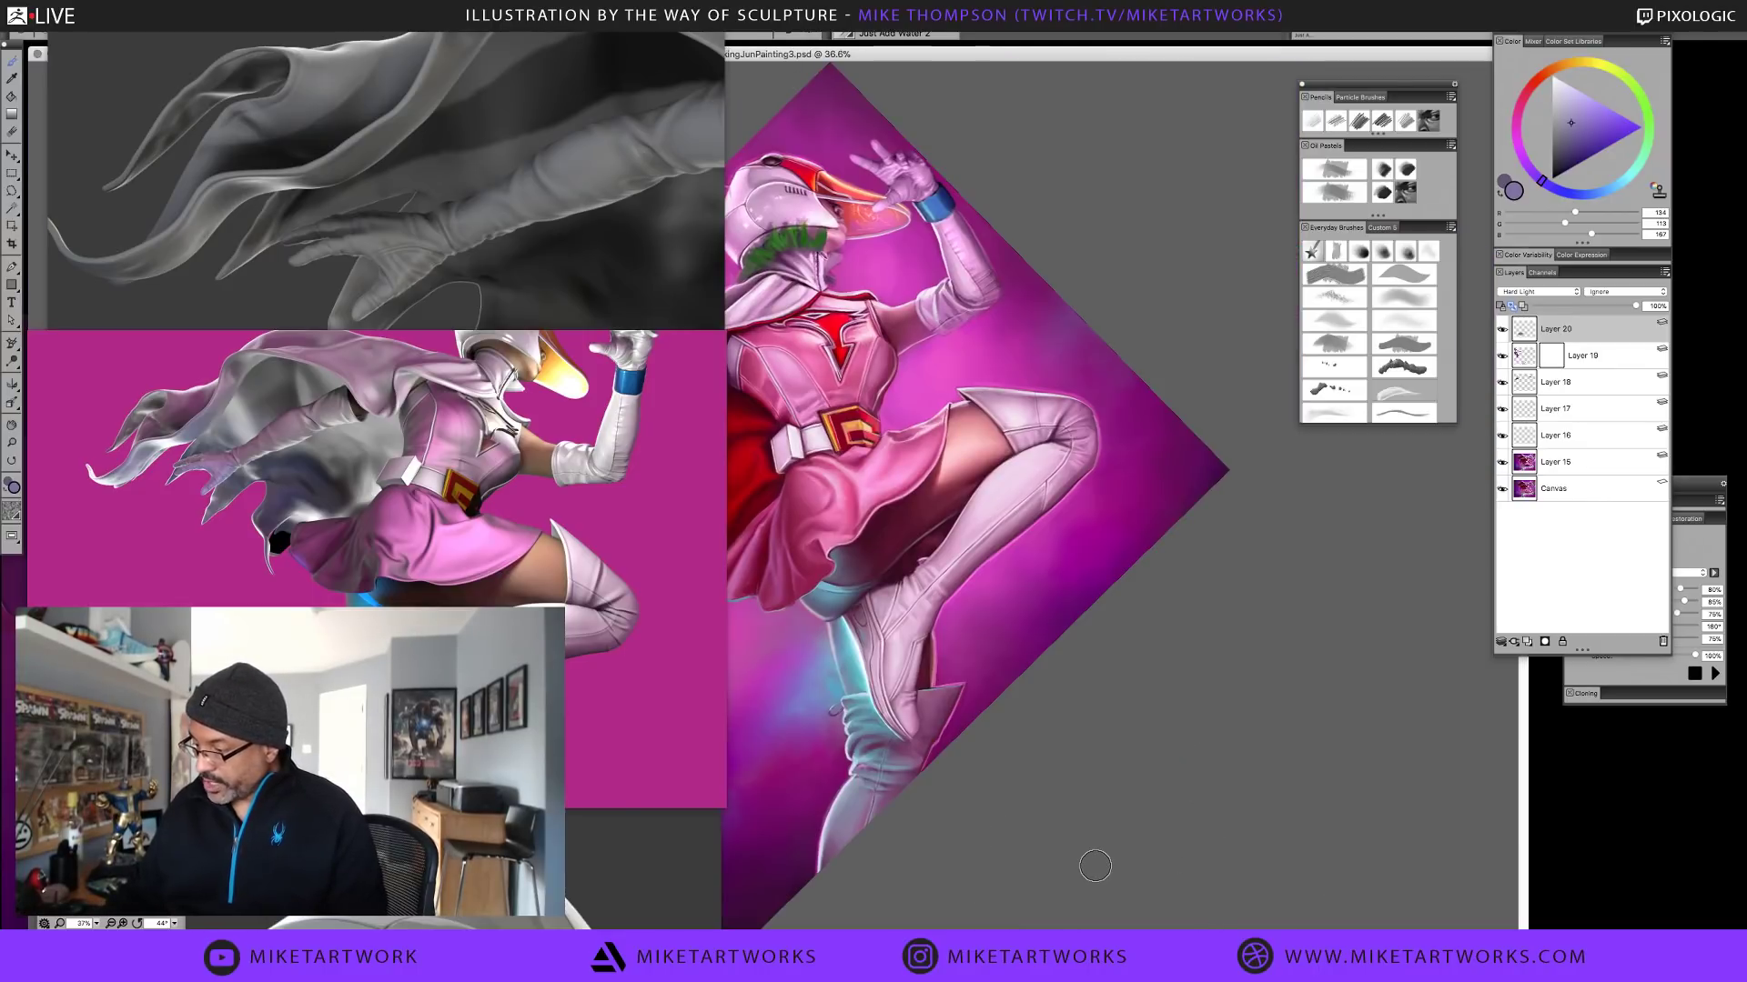
{"action": "left_click", "coordinate": [1017, 900]}
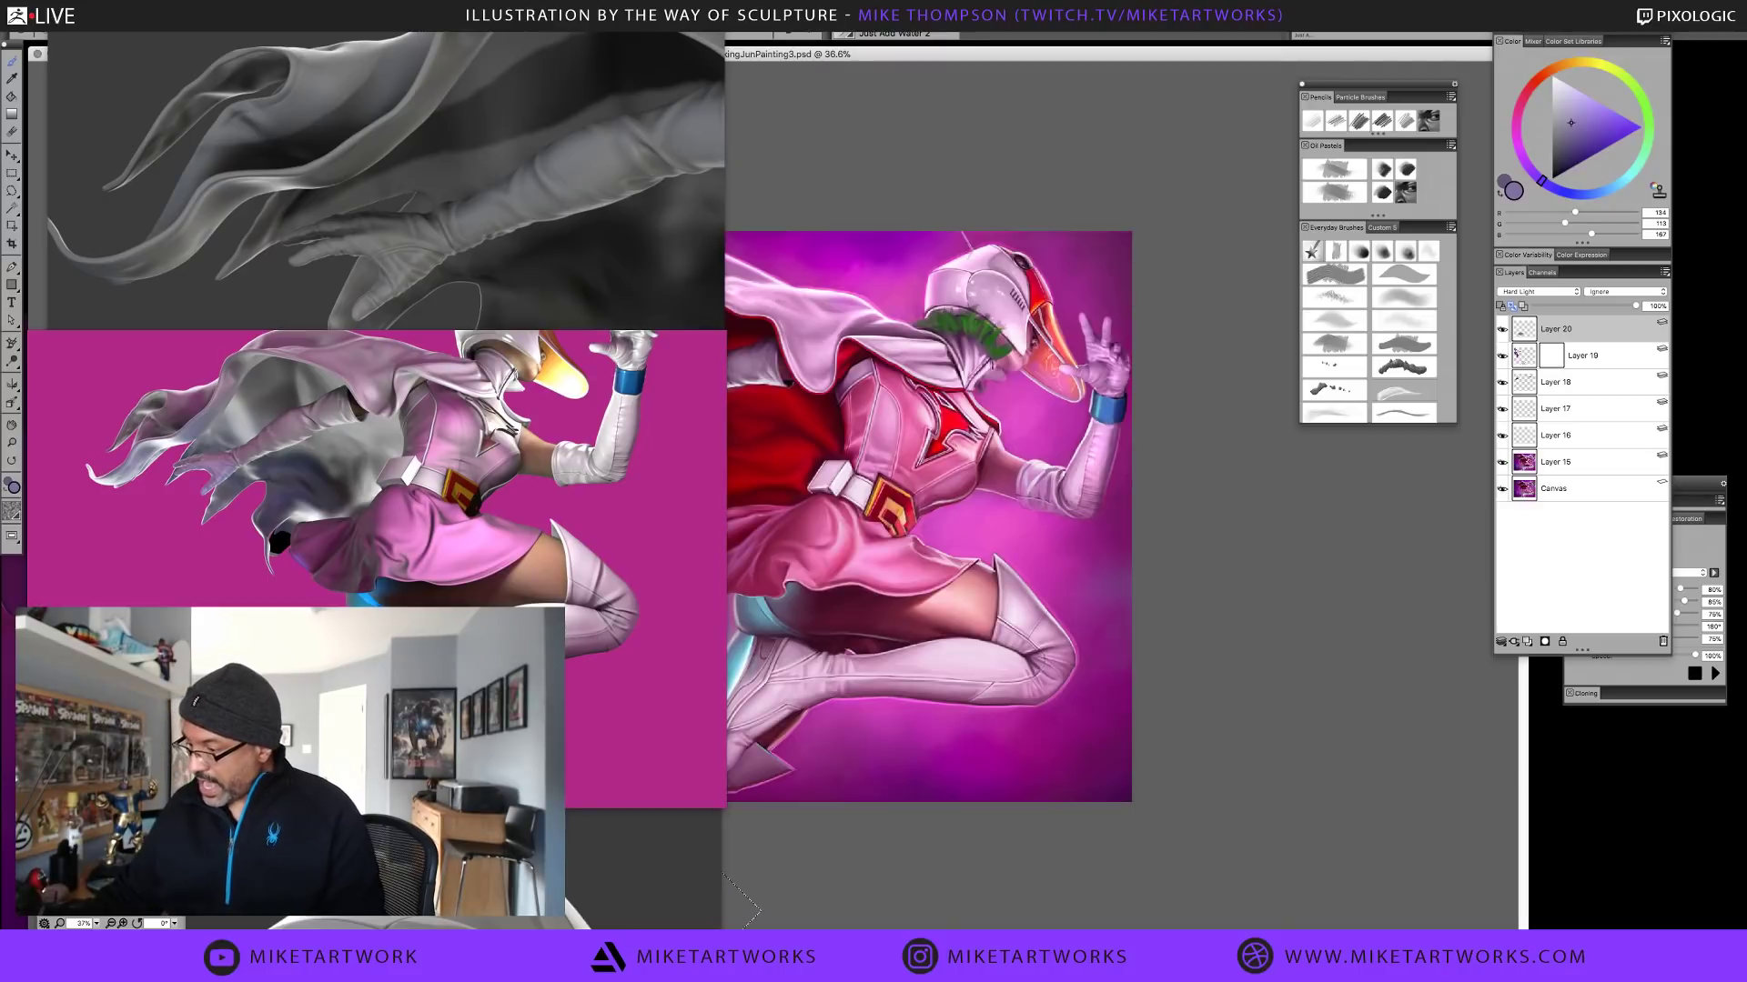
{"action": "mouse_move", "coordinate": [1017, 899]}
{"action": "left_mouse_down"}
{"action": "mouse_move", "coordinate": [1350, 877]}
{"action": "mouse_move", "coordinate": [1308, 942]}
{"action": "left_mouse_up"}
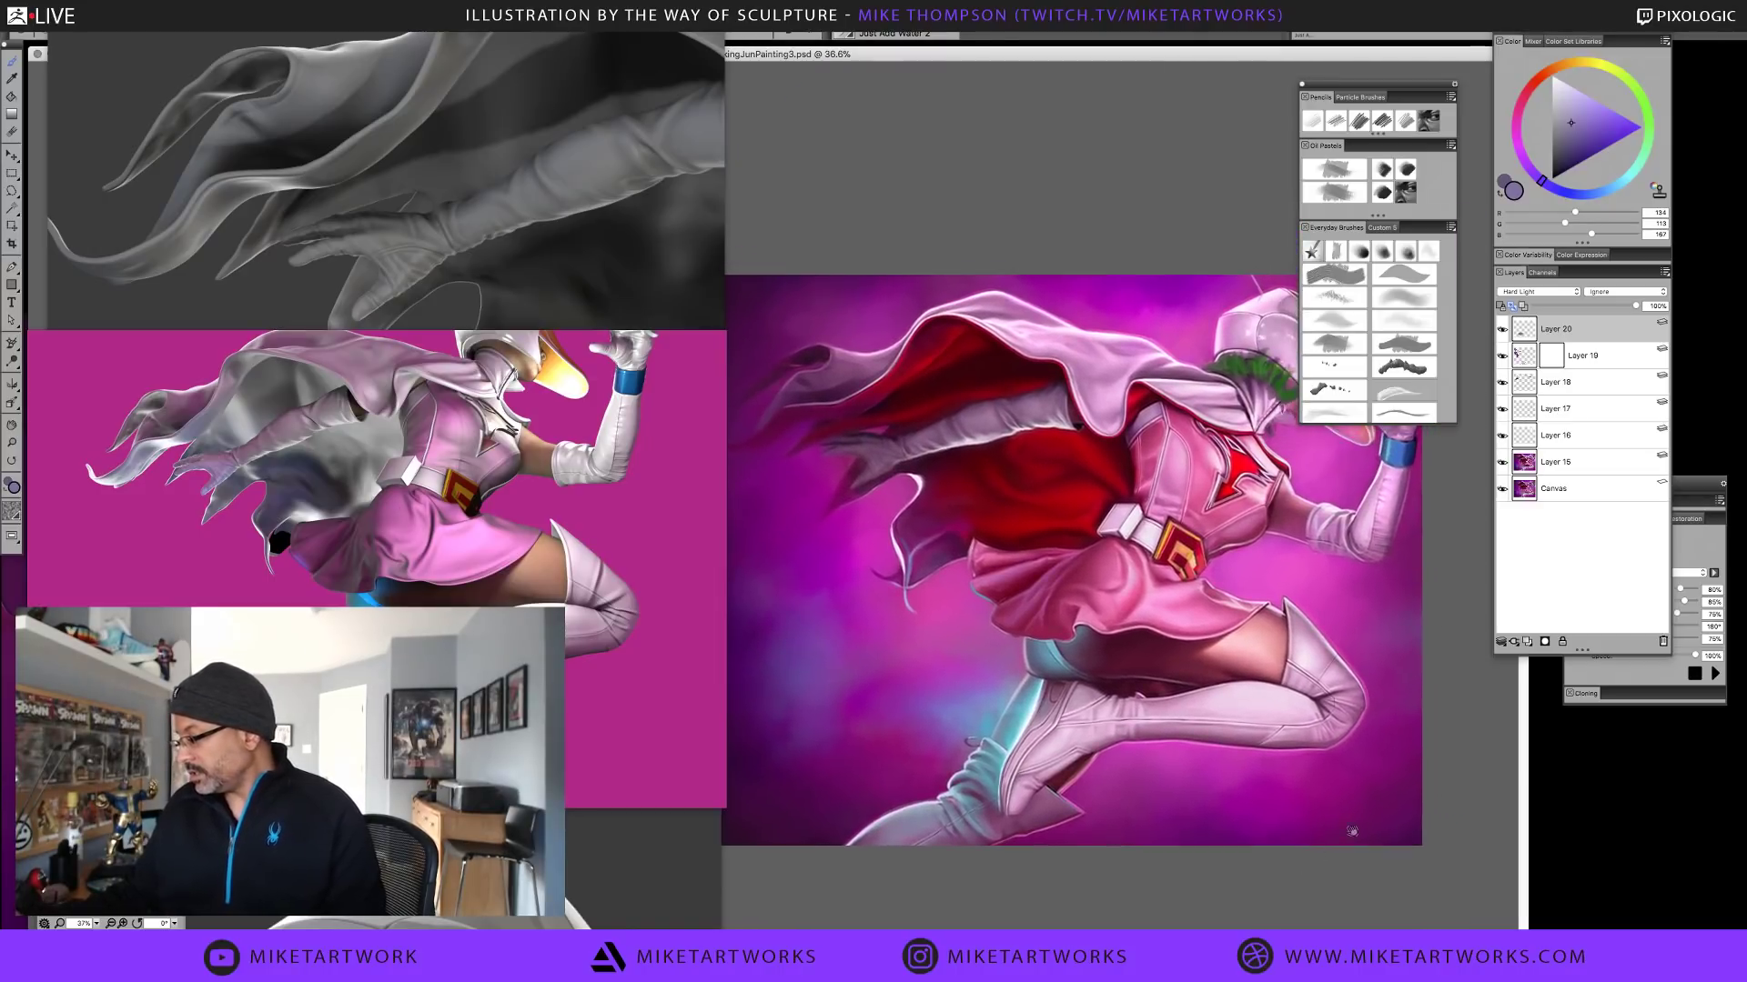
{"action": "left_click_drag", "start_coordinate": [1355, 888], "coordinate": [1303, 914]}
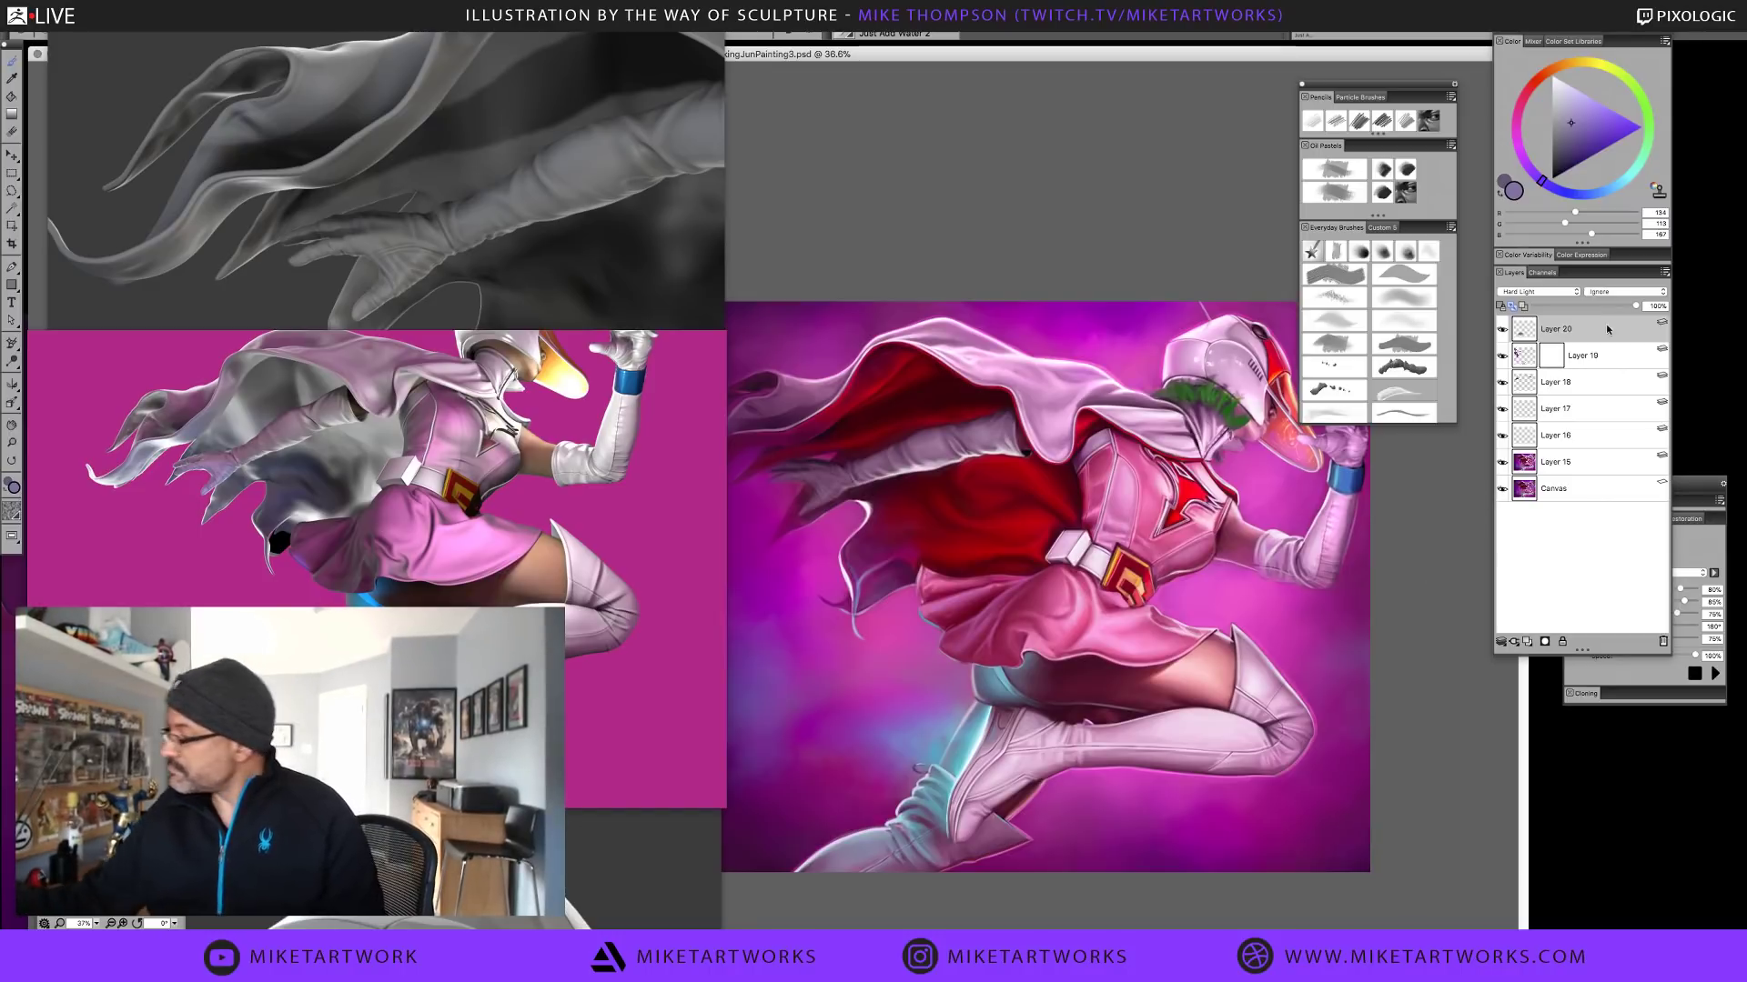
{"action": "left_click_drag", "start_coordinate": [1638, 307], "coordinate": [1628, 308]}
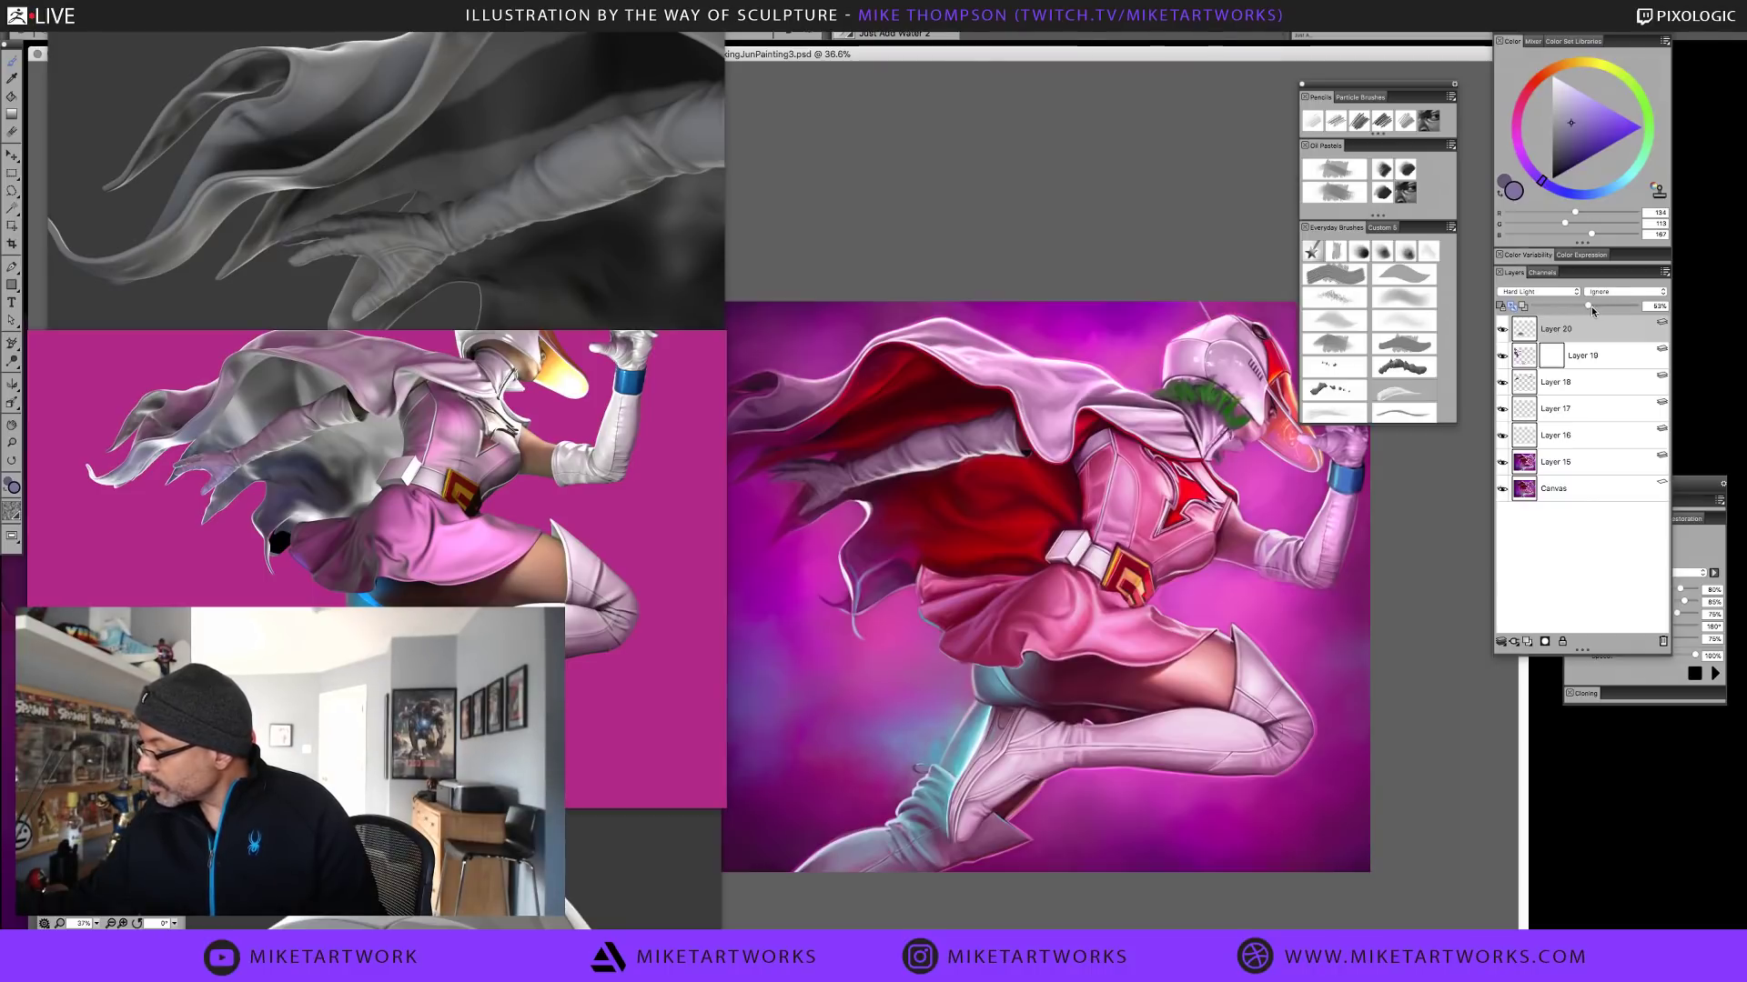
{"action": "left_click_drag", "start_coordinate": [1594, 305], "coordinate": [1592, 309]}
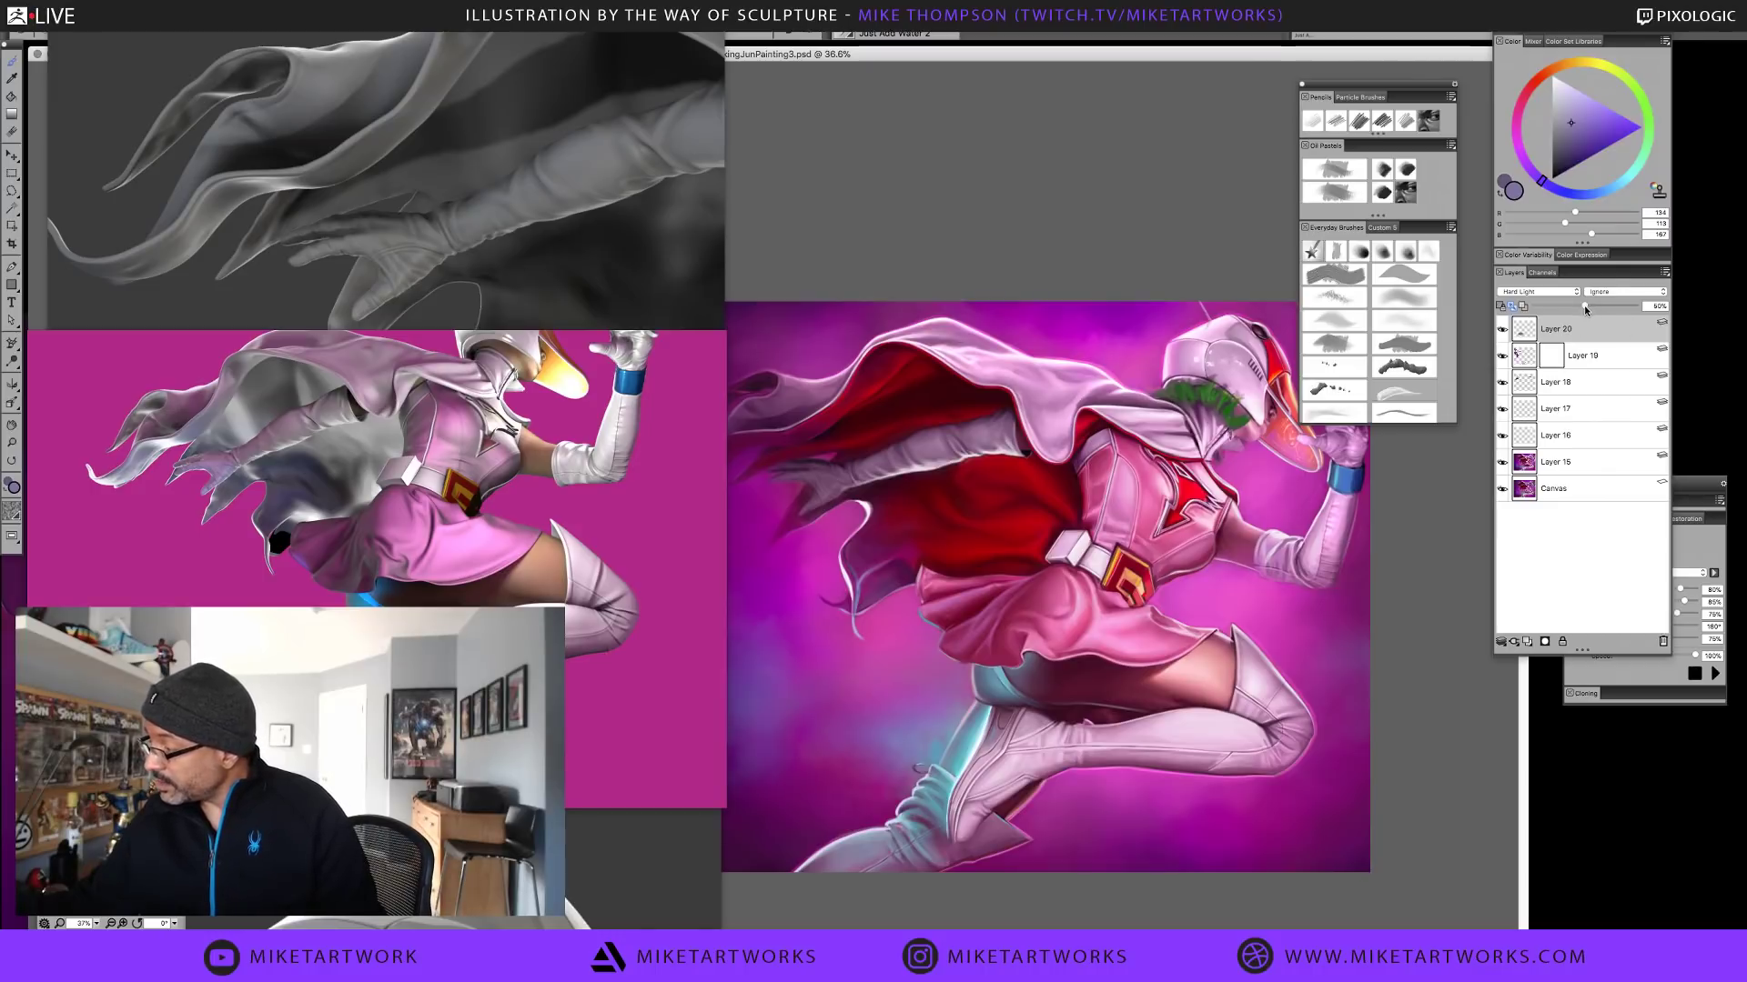
{"action": "left_click_drag", "start_coordinate": [1584, 304], "coordinate": [1588, 305]}
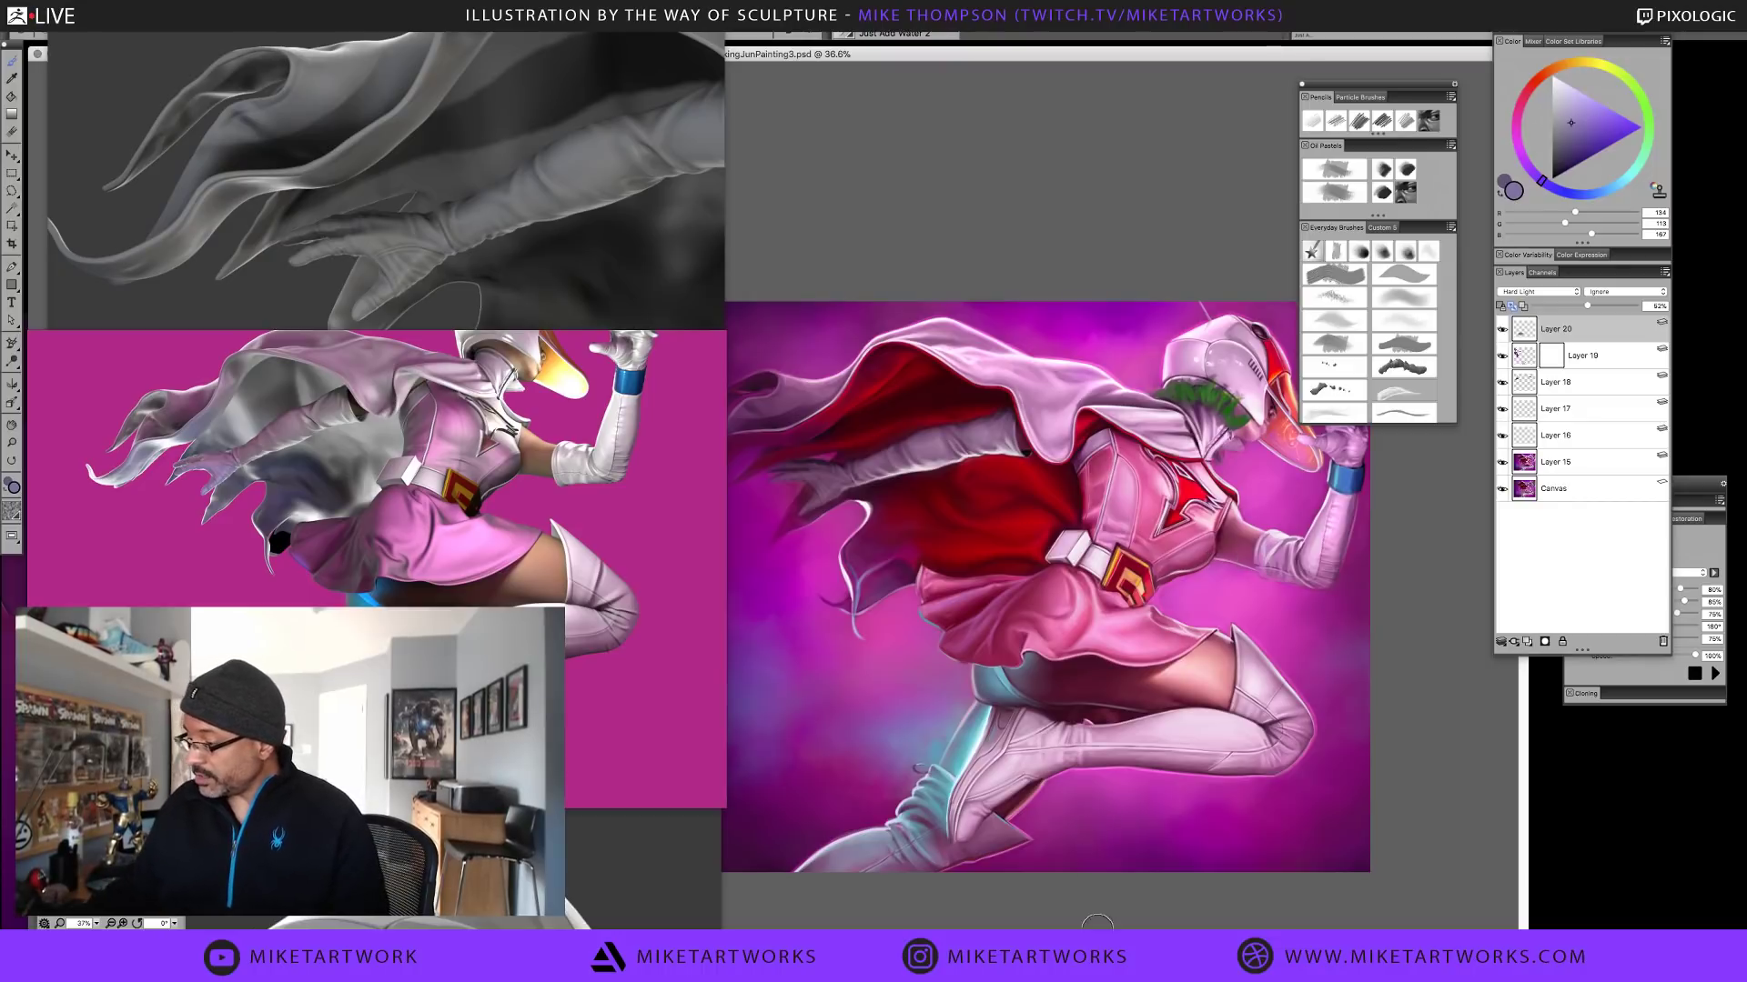
{"action": "left_click_drag", "start_coordinate": [1587, 306], "coordinate": [1601, 308]}
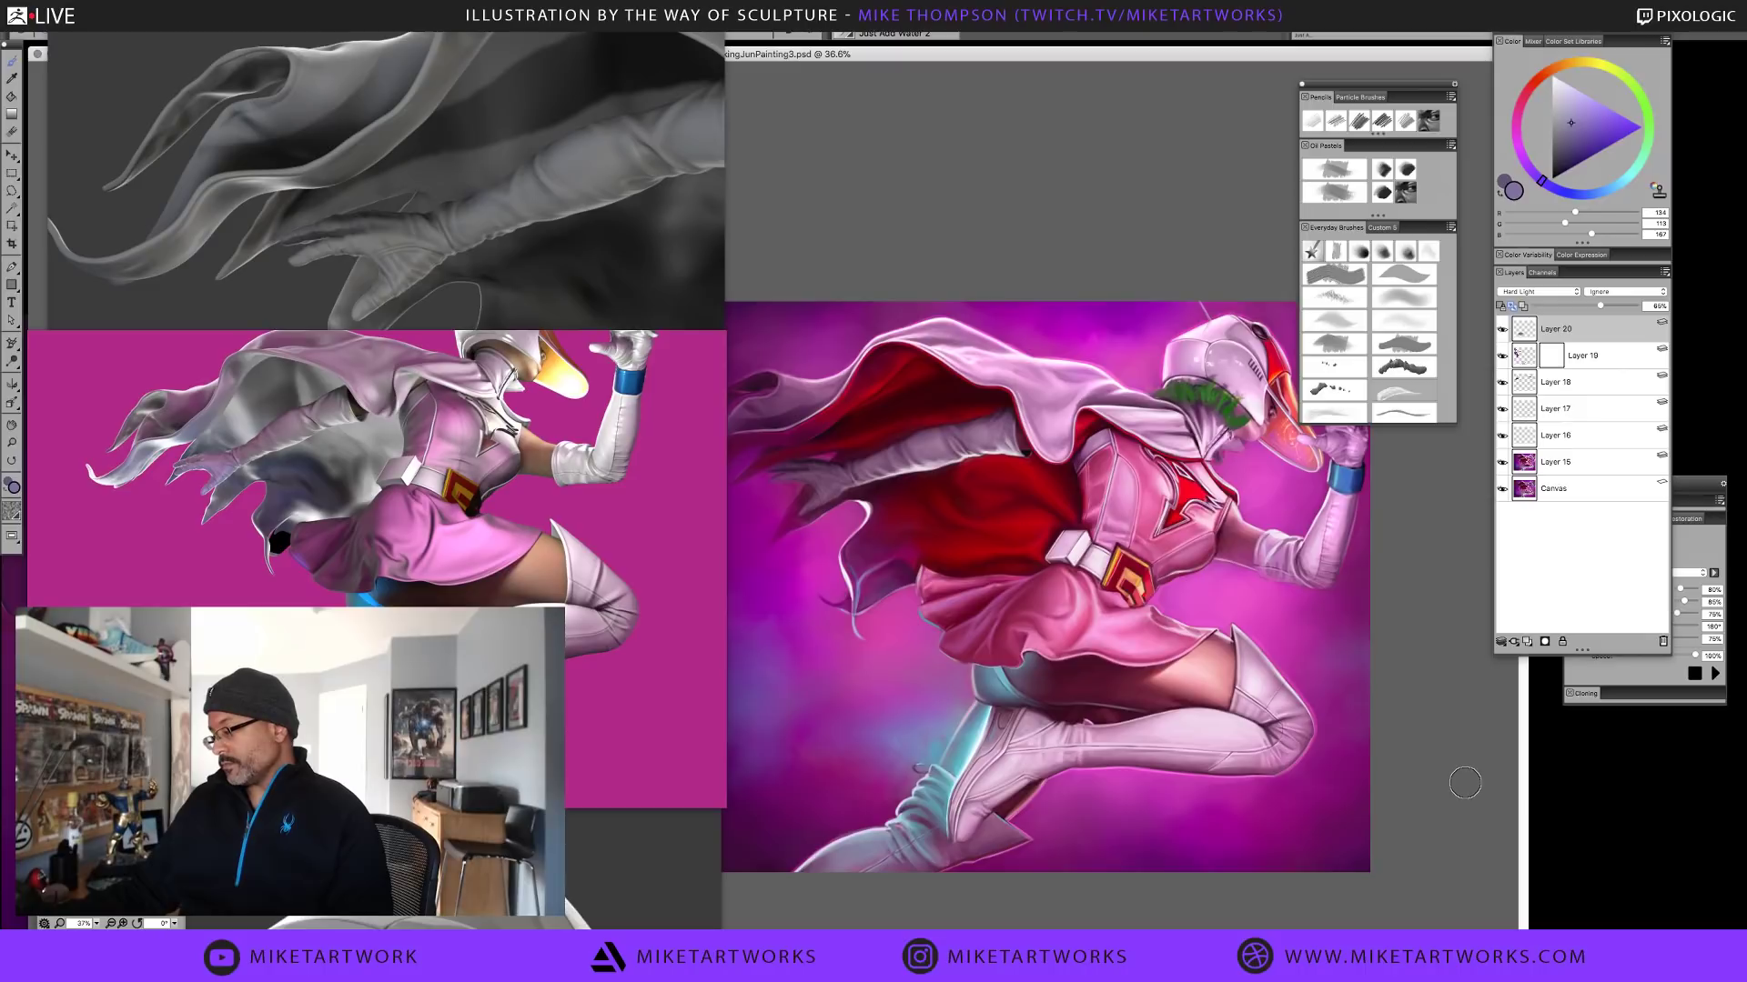
Toggle Layer 20's visibility to compare the painting with and without the glow
{"action": "left_click", "coordinate": [1501, 329]}
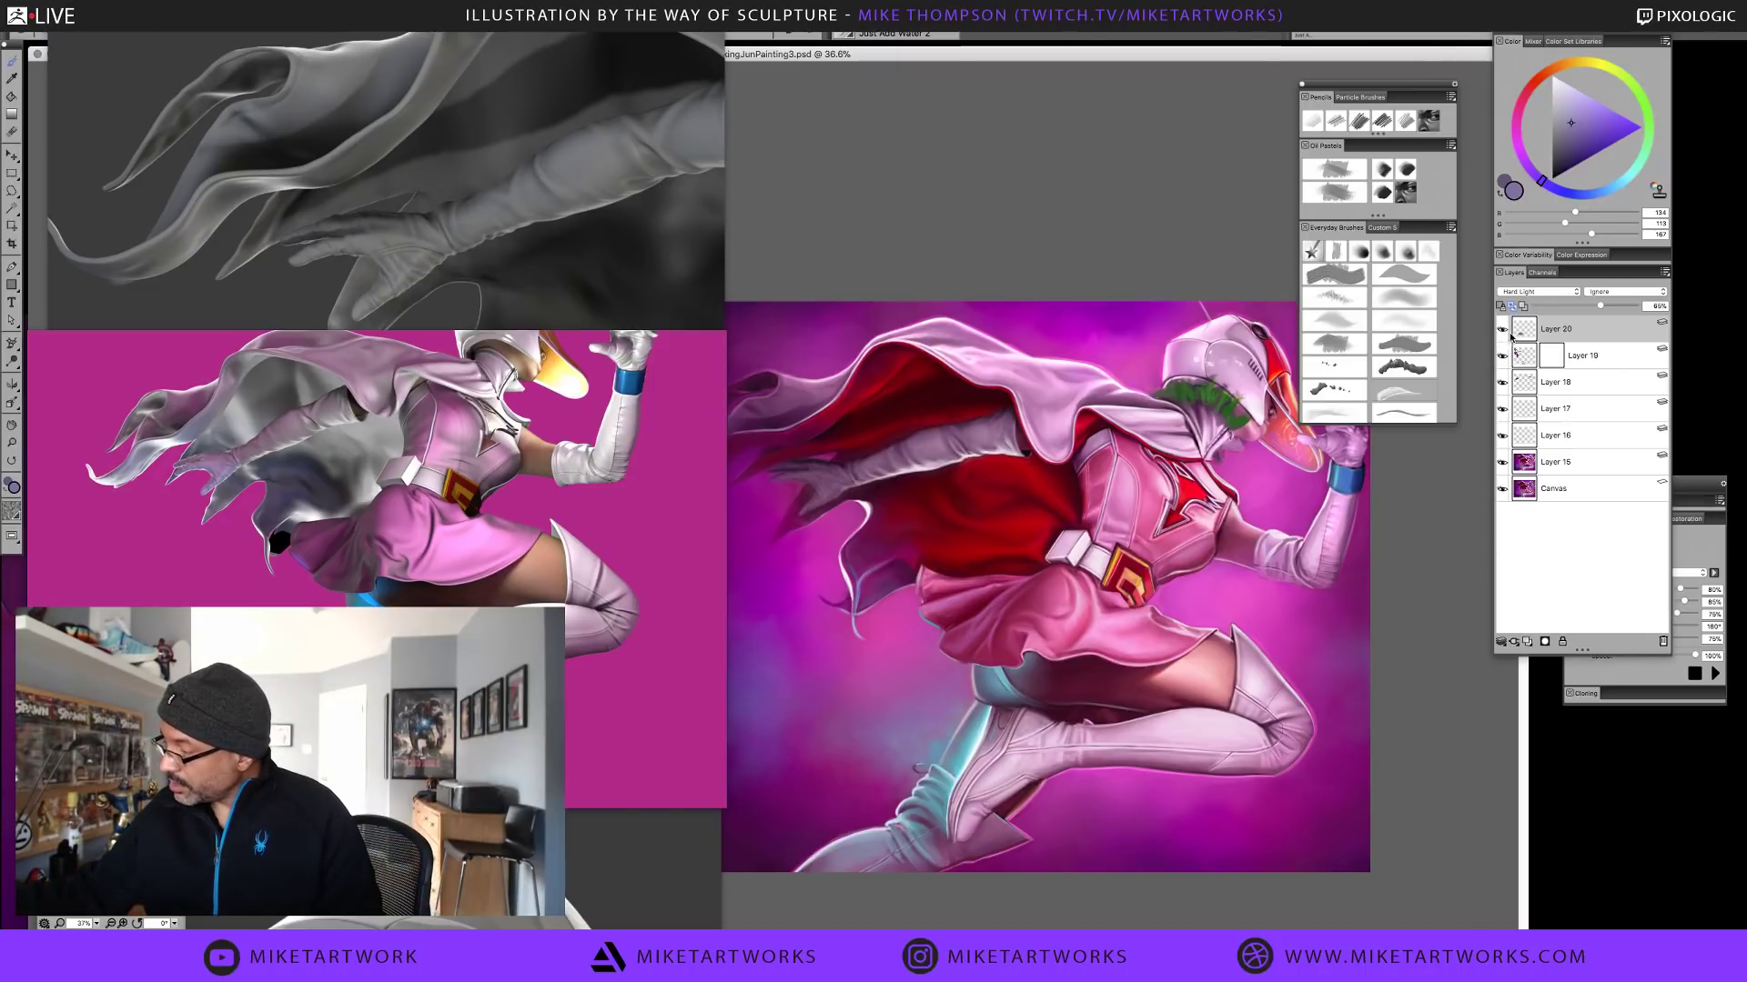
{"action": "left_click", "coordinate": [1503, 331]}
{"action": "left_click", "coordinate": [1503, 331]}
{"action": "left_click", "coordinate": [1503, 331]}
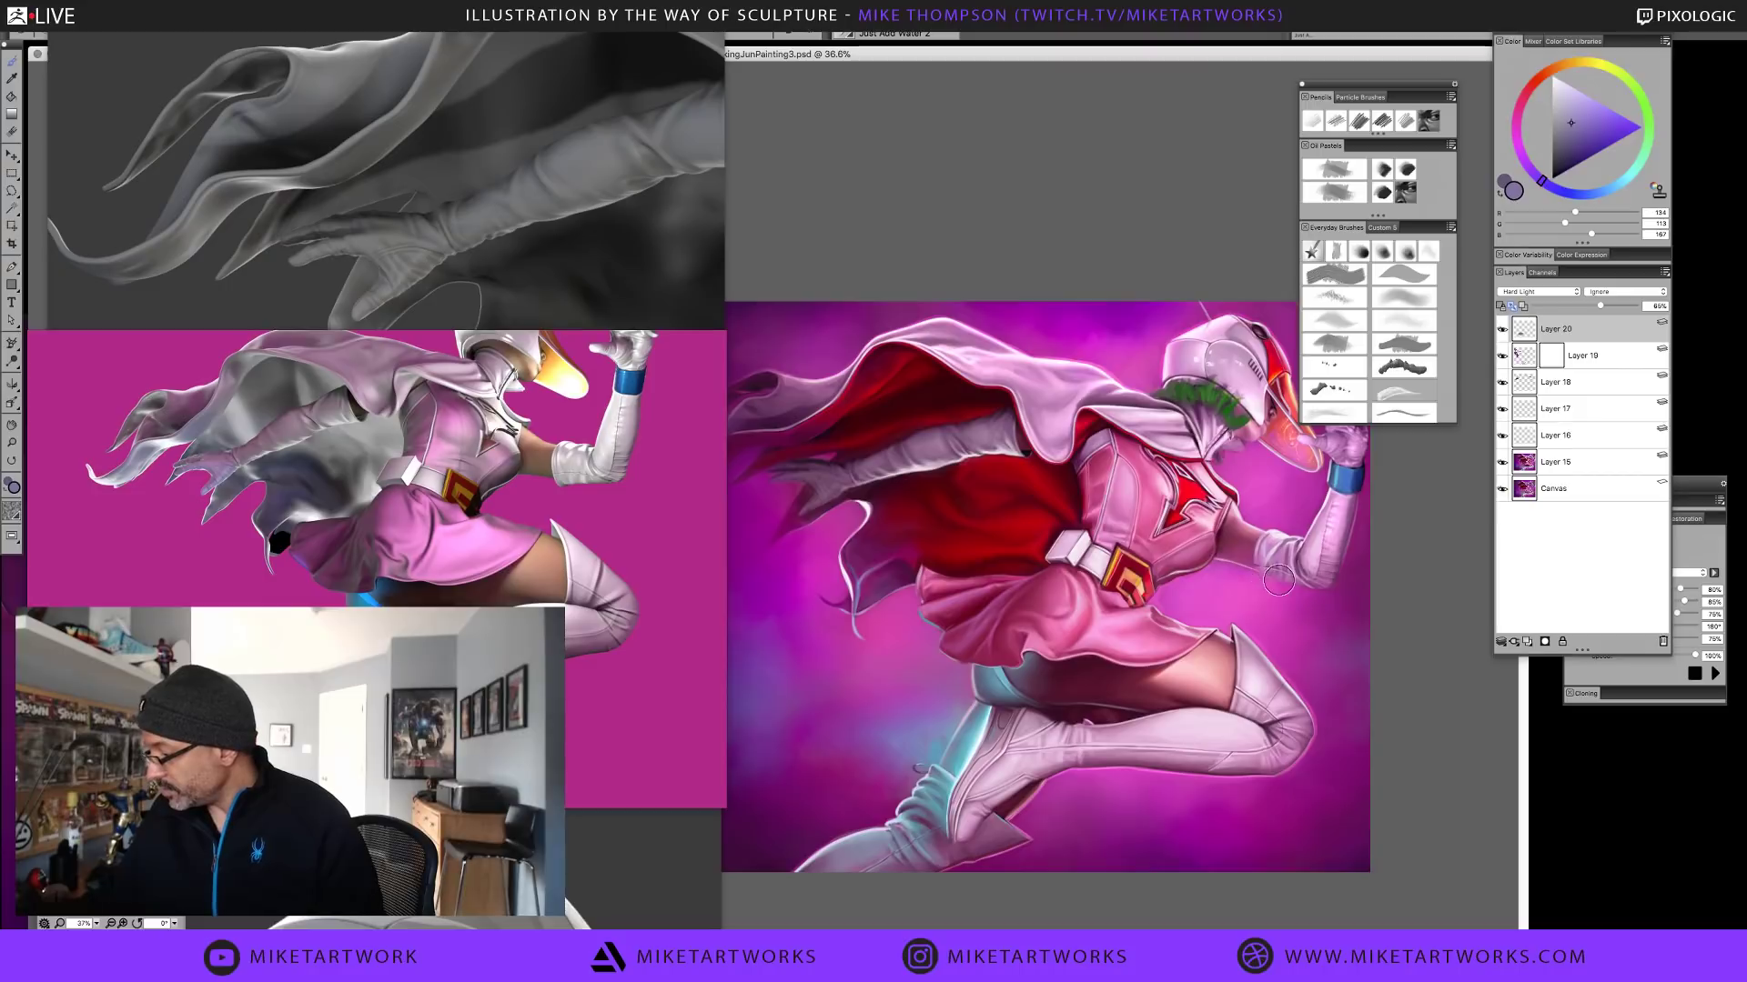
Sample the pale pink of the bent knee's boot and add a new layer above Layer 20
{"action": "left_click", "coordinate": [1247, 746], "text": "alt"}
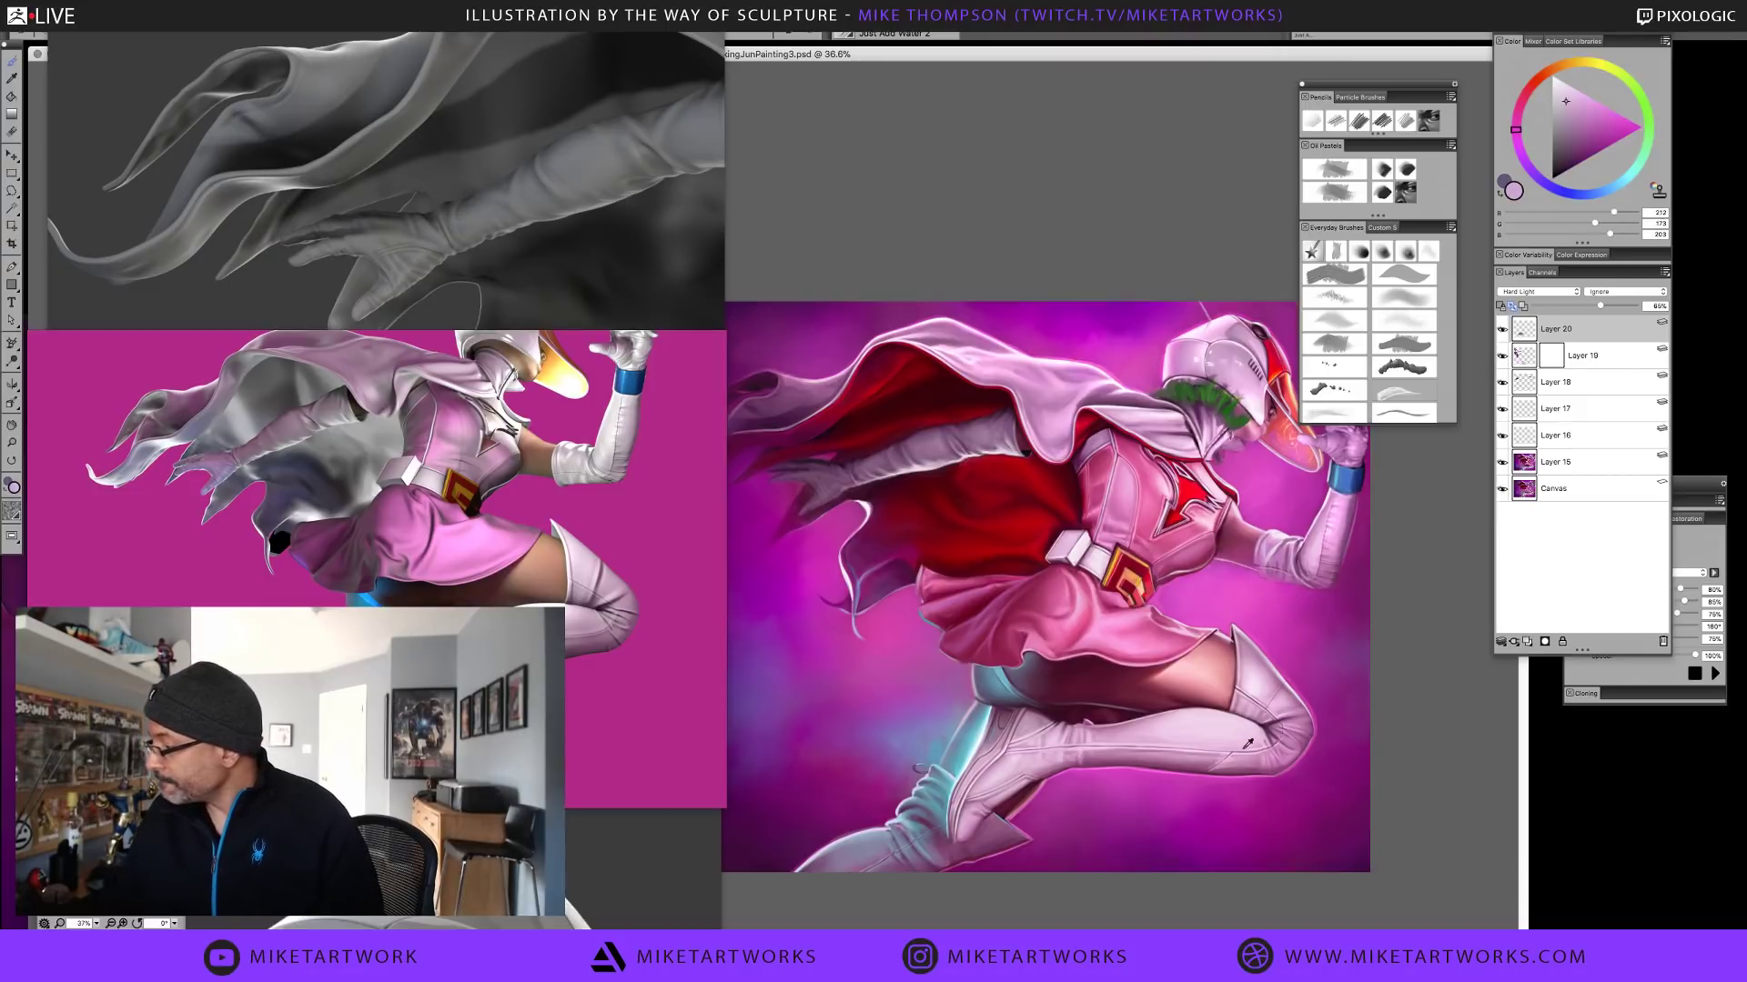
{"action": "left_click", "coordinate": [1246, 746], "text": "alt"}
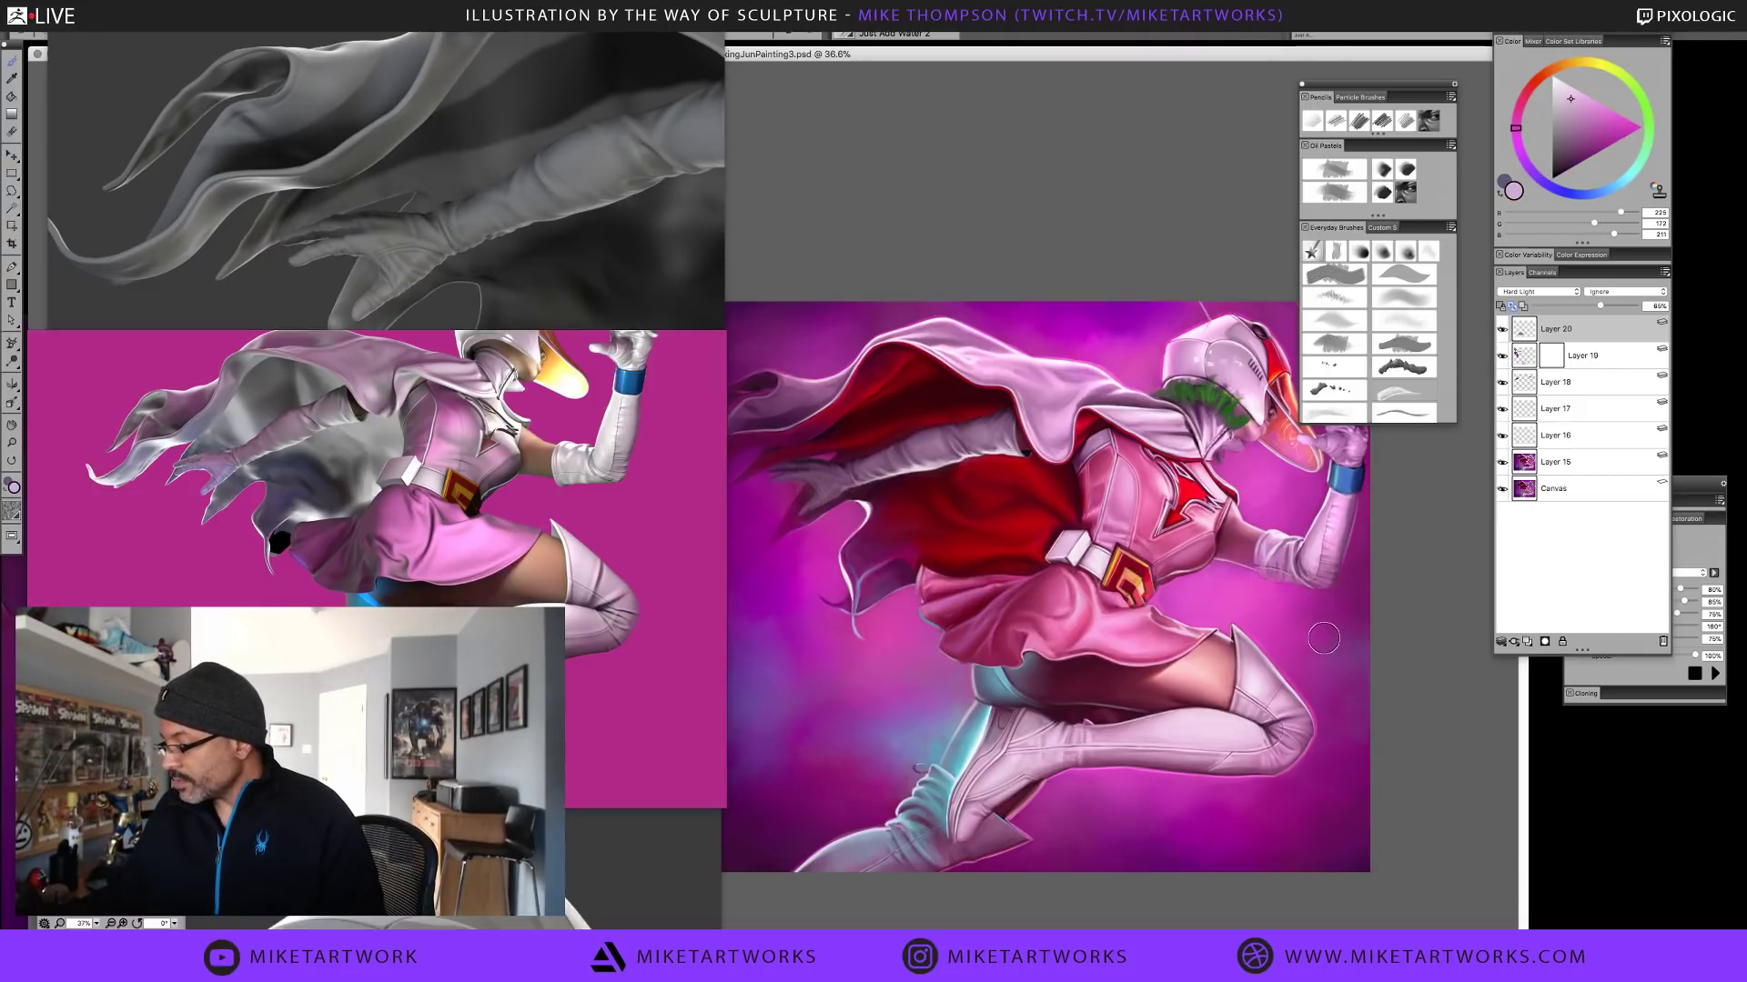
{"action": "scroll", "coordinate": [1283, 641], "scroll_direction": "up", "scroll_amount": 1}
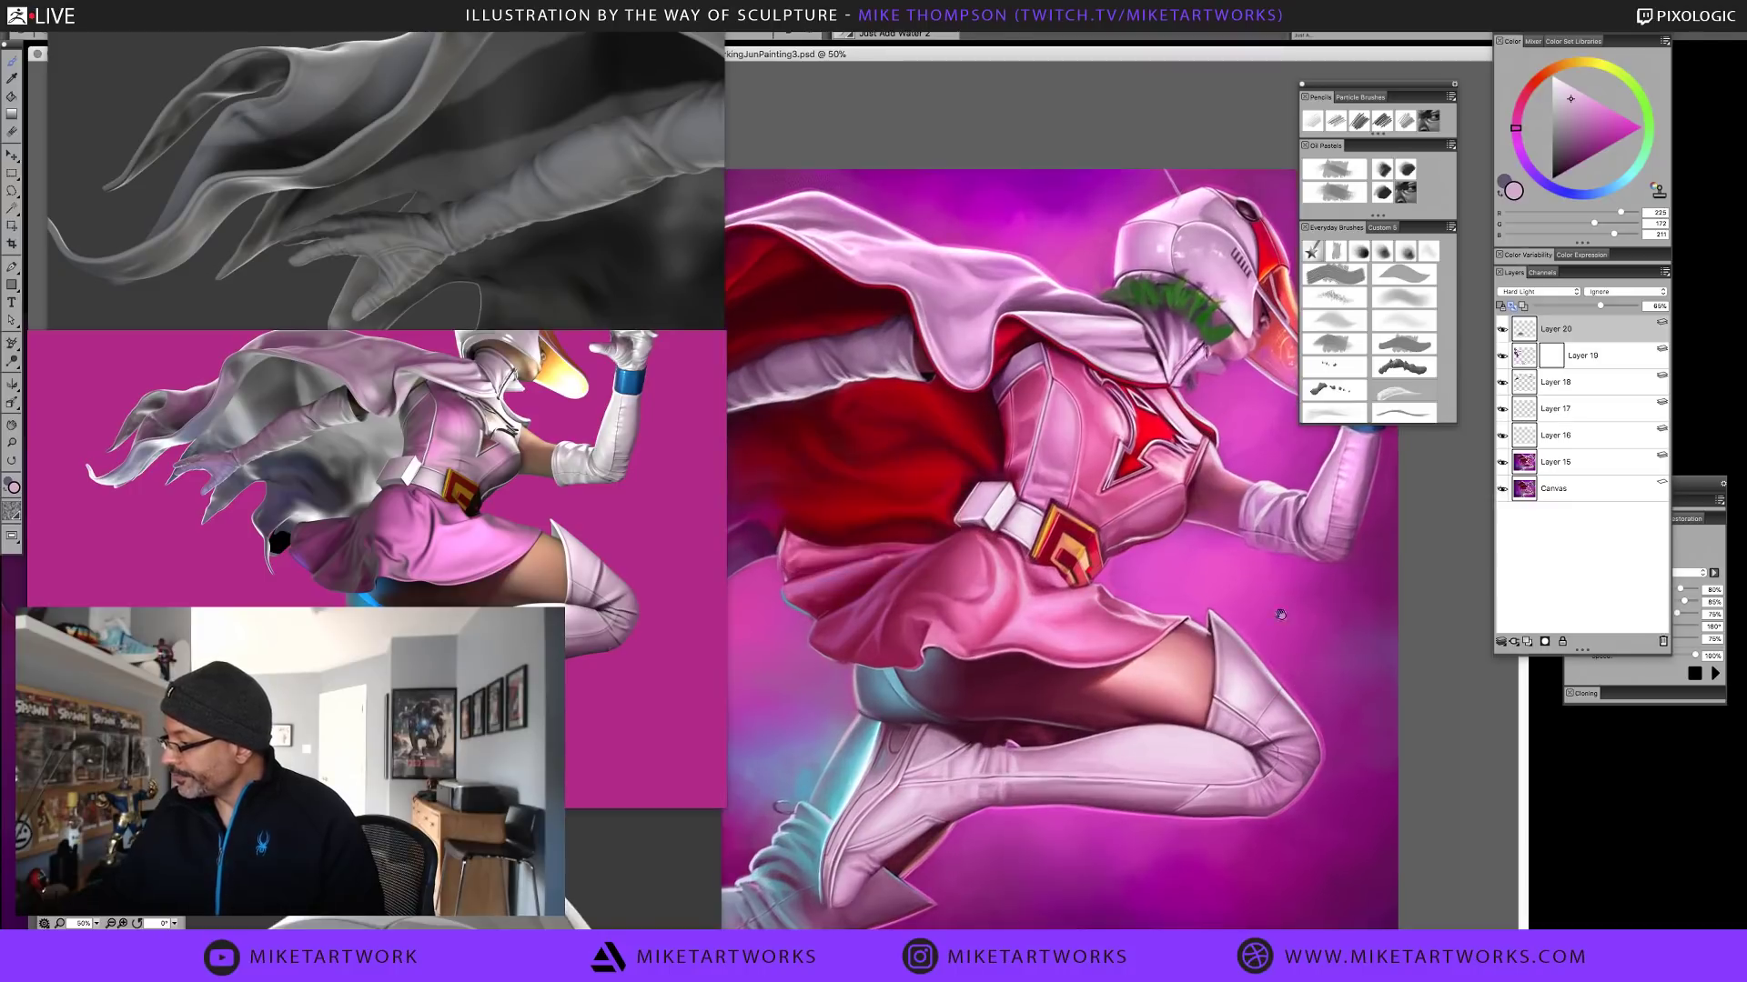
{"action": "left_click_drag", "start_coordinate": [1280, 615], "coordinate": [1303, 735]}
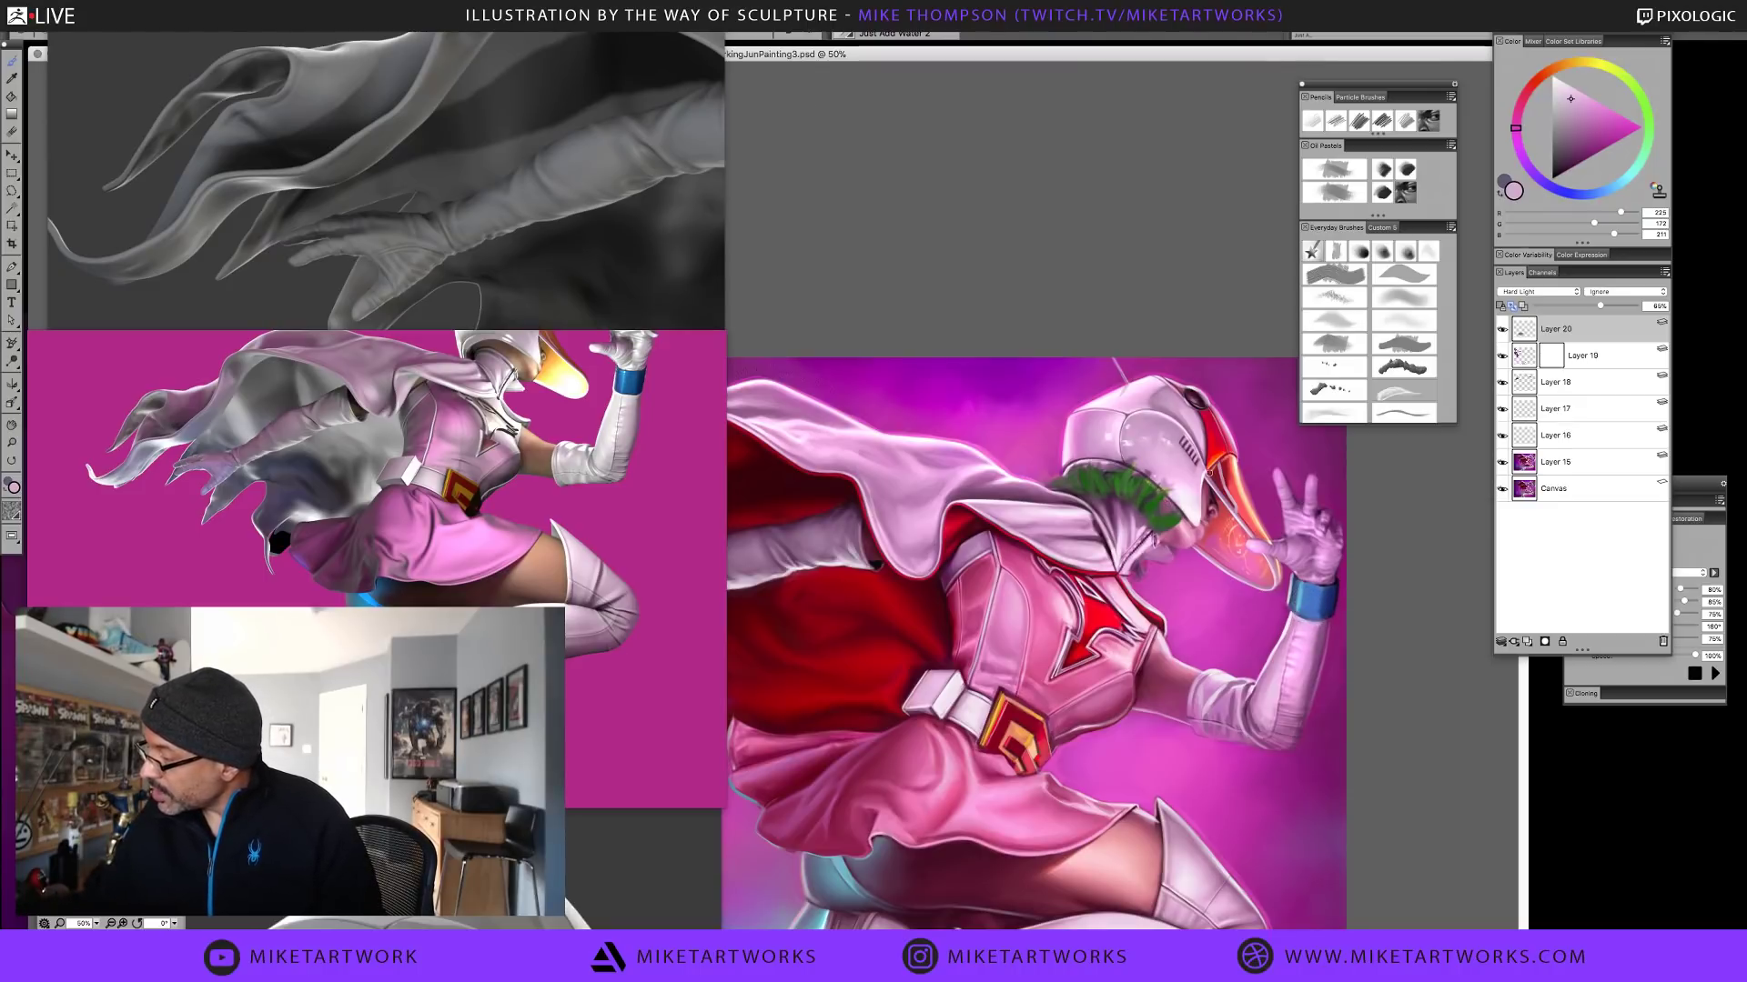
{"action": "left_click", "coordinate": [1528, 641]}
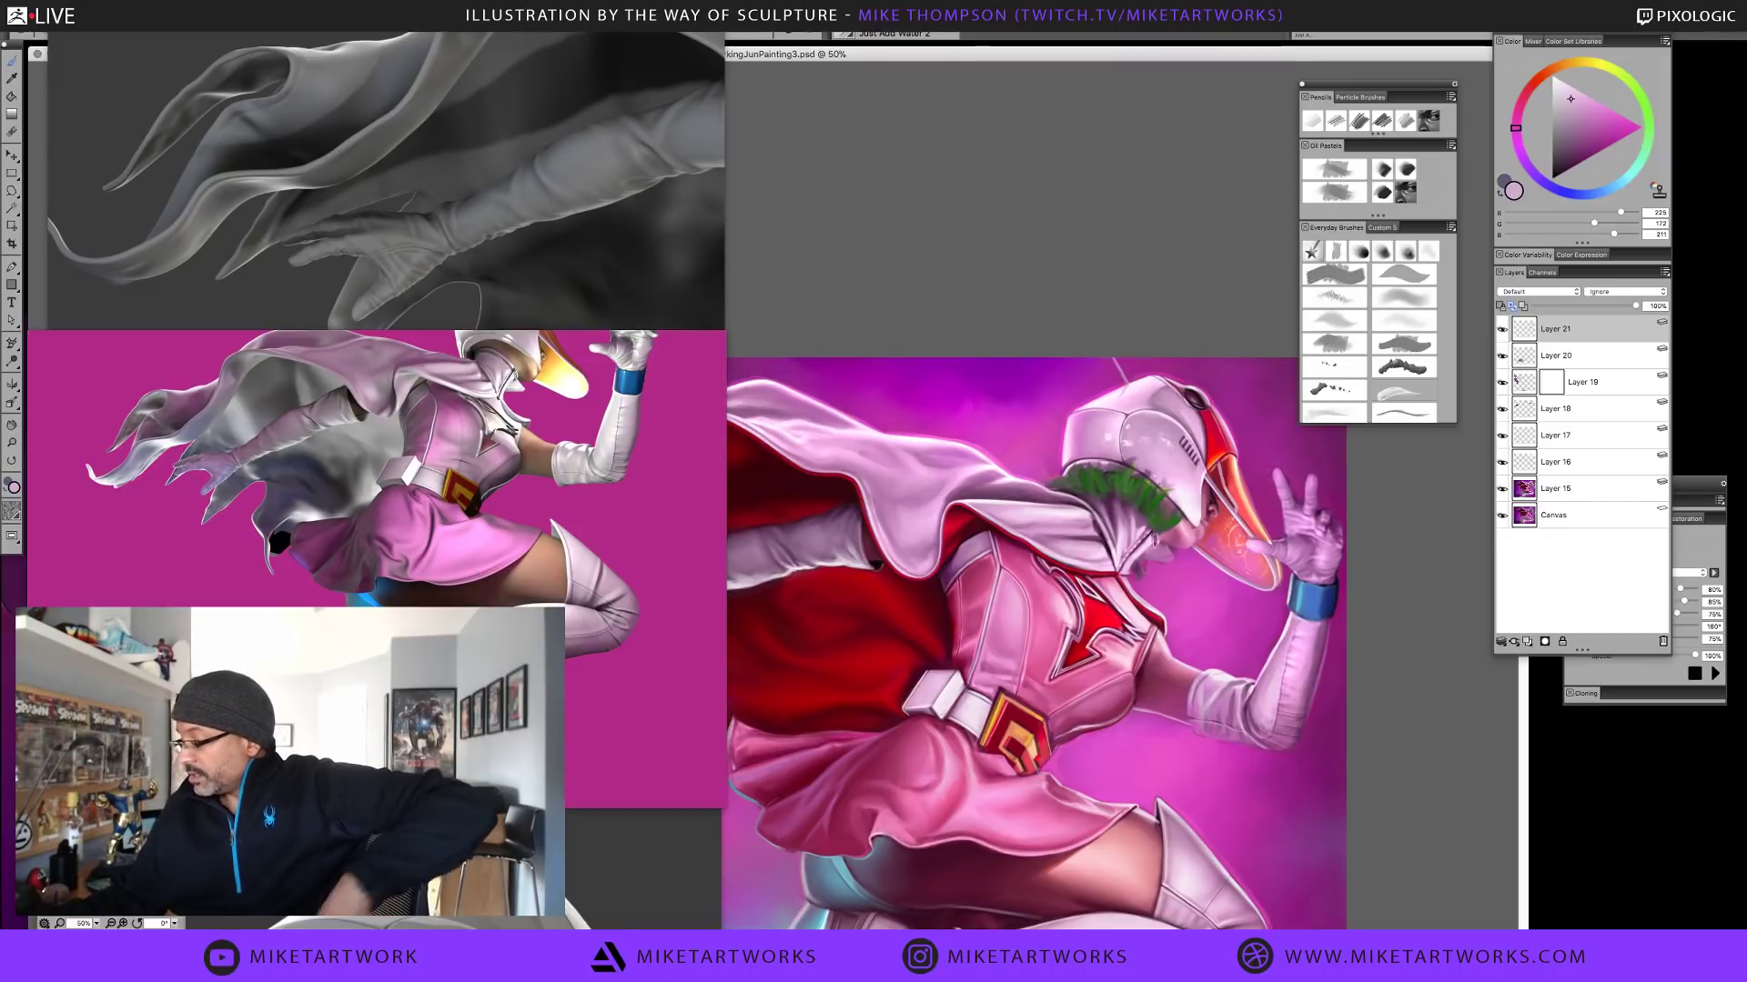
Switch to Adobe Photoshop CC 2017 and turn off Always On Top for the floating reference images
{"action": "key", "text": "ctrl+minus"}
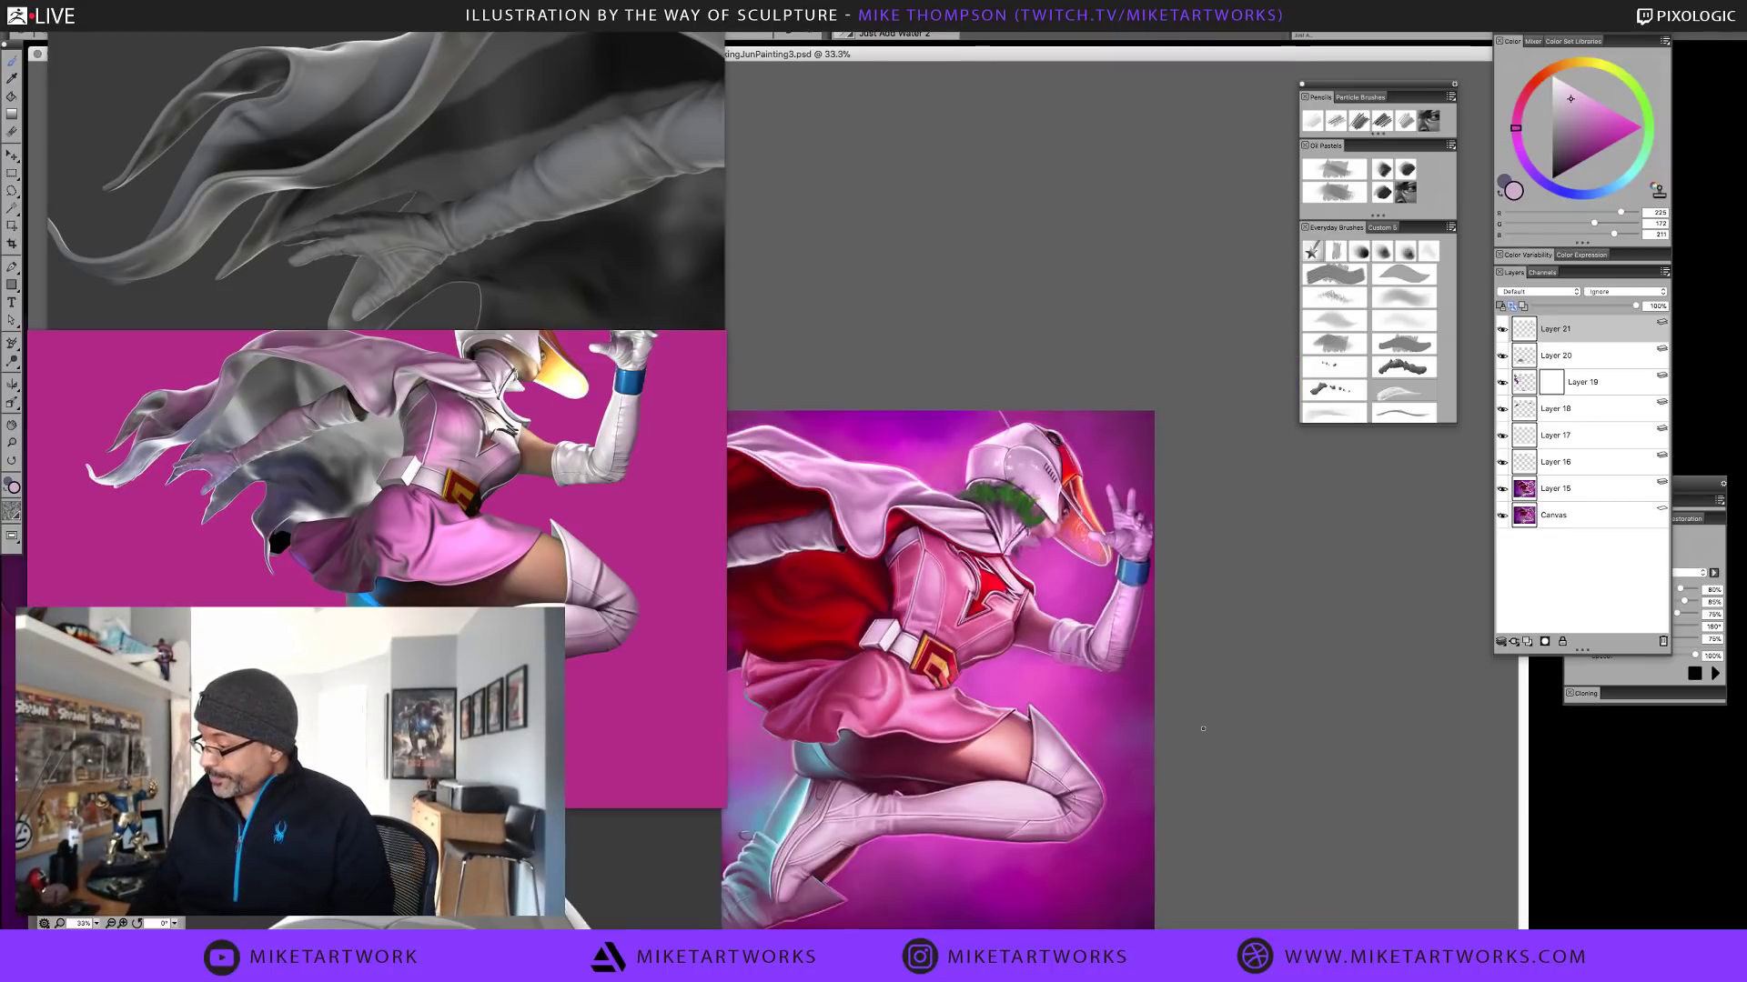
{"action": "key", "text": "ctrl+minus"}
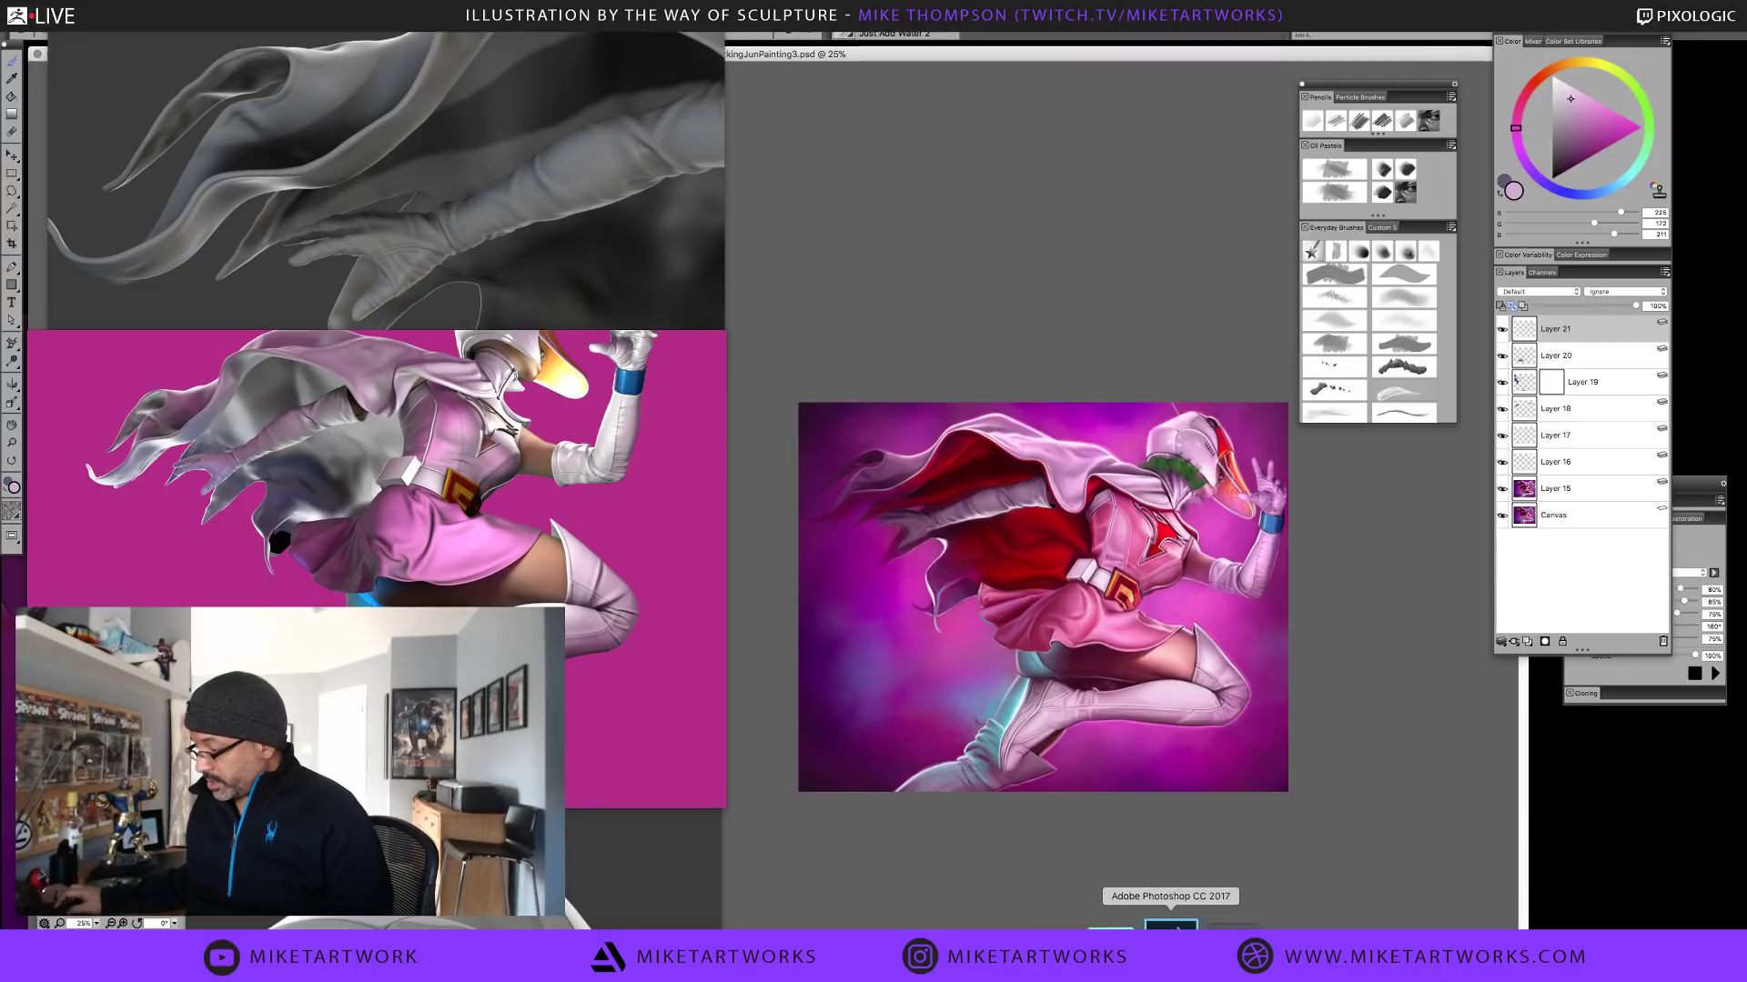
{"action": "key", "text": "ctrl+minus"}
{"action": "left_click", "coordinate": [1173, 923]}
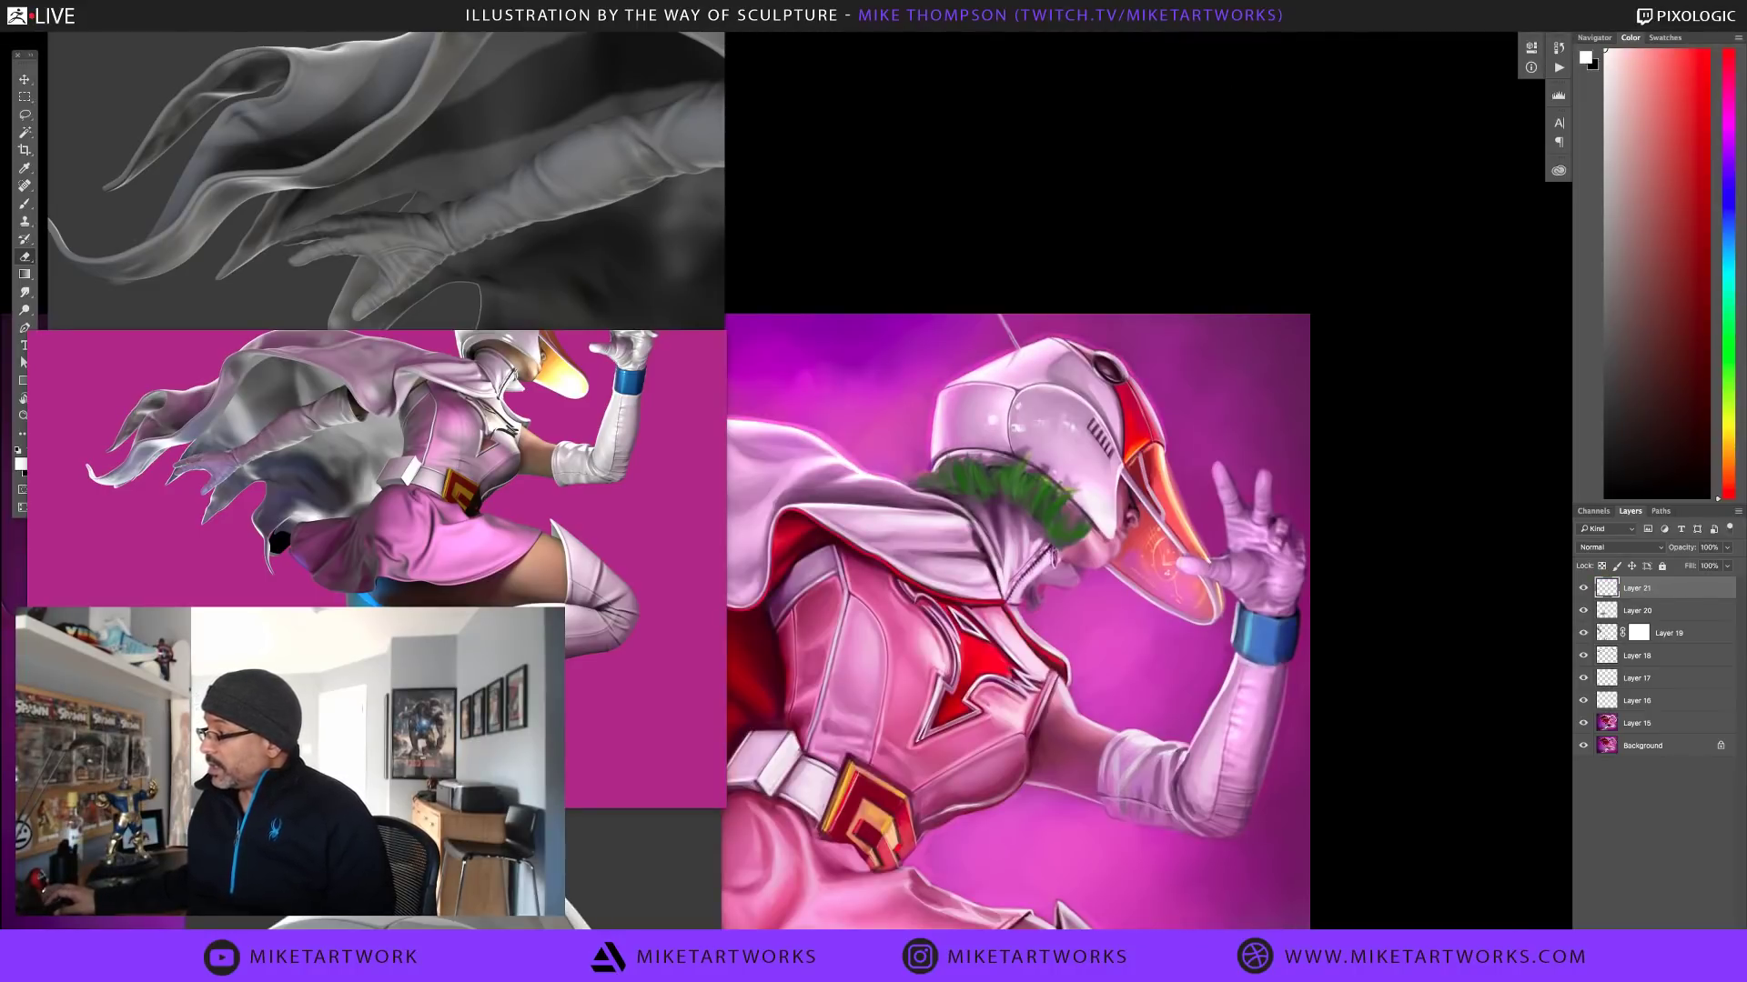
{"action": "key", "text": "Tab"}
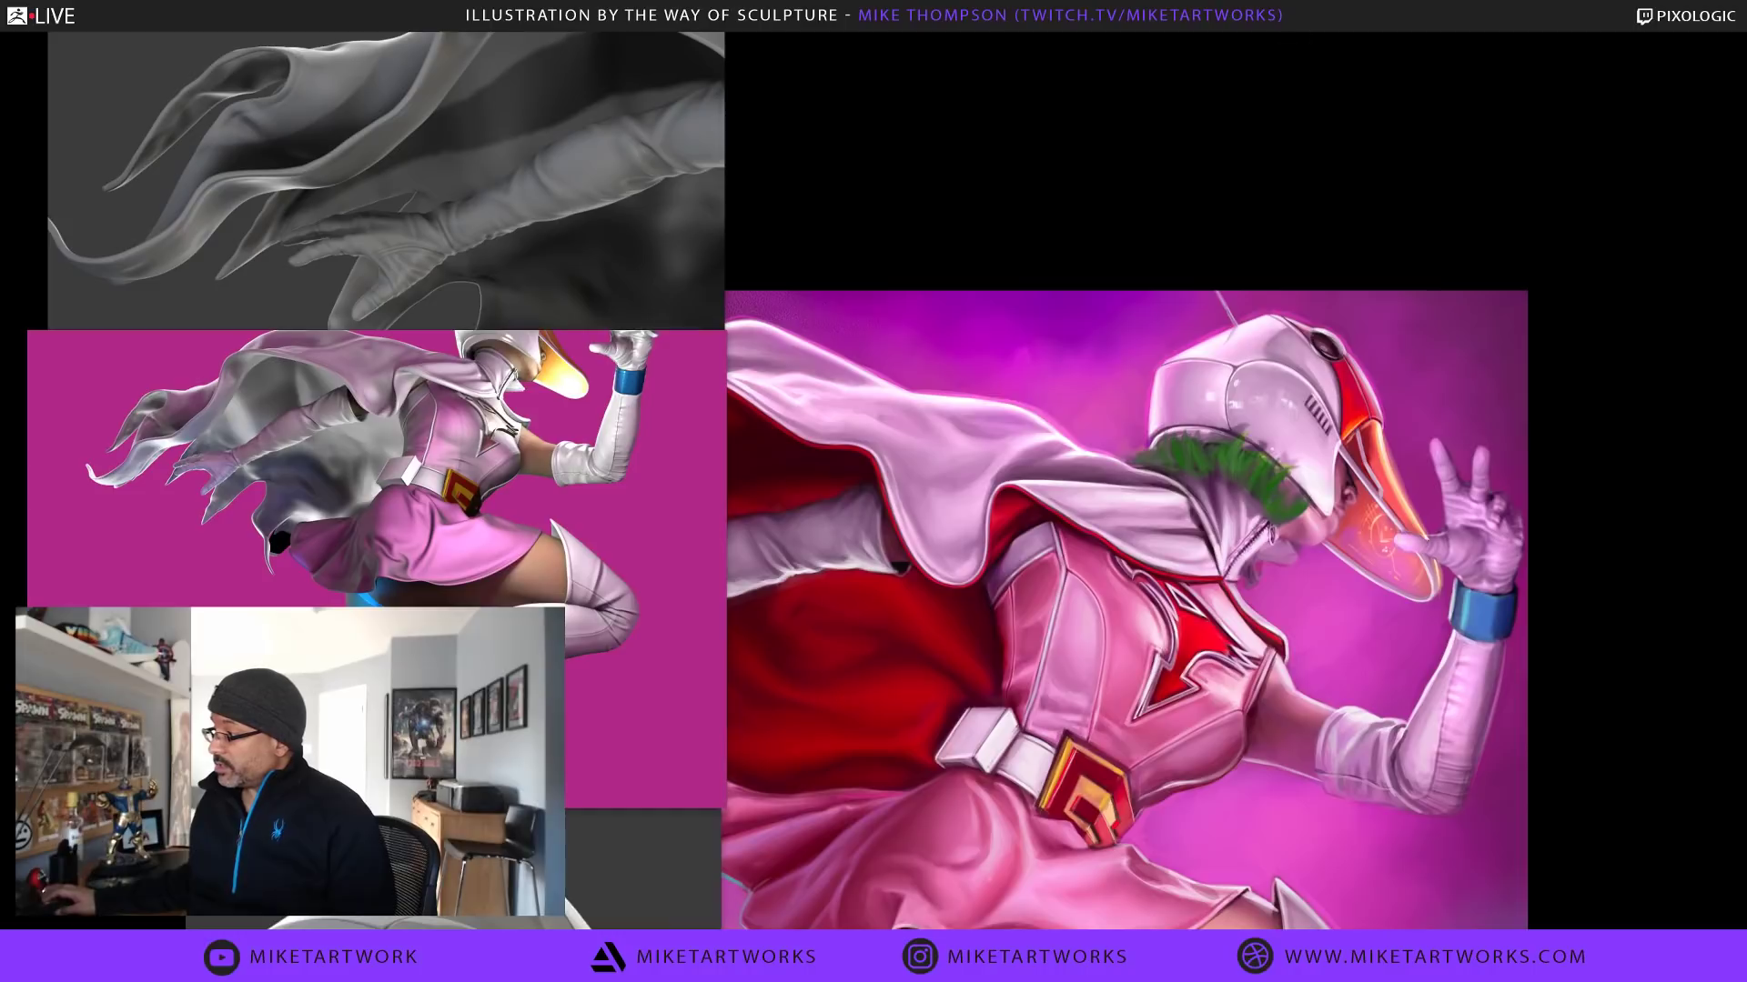
{"action": "key", "text": "Tab"}
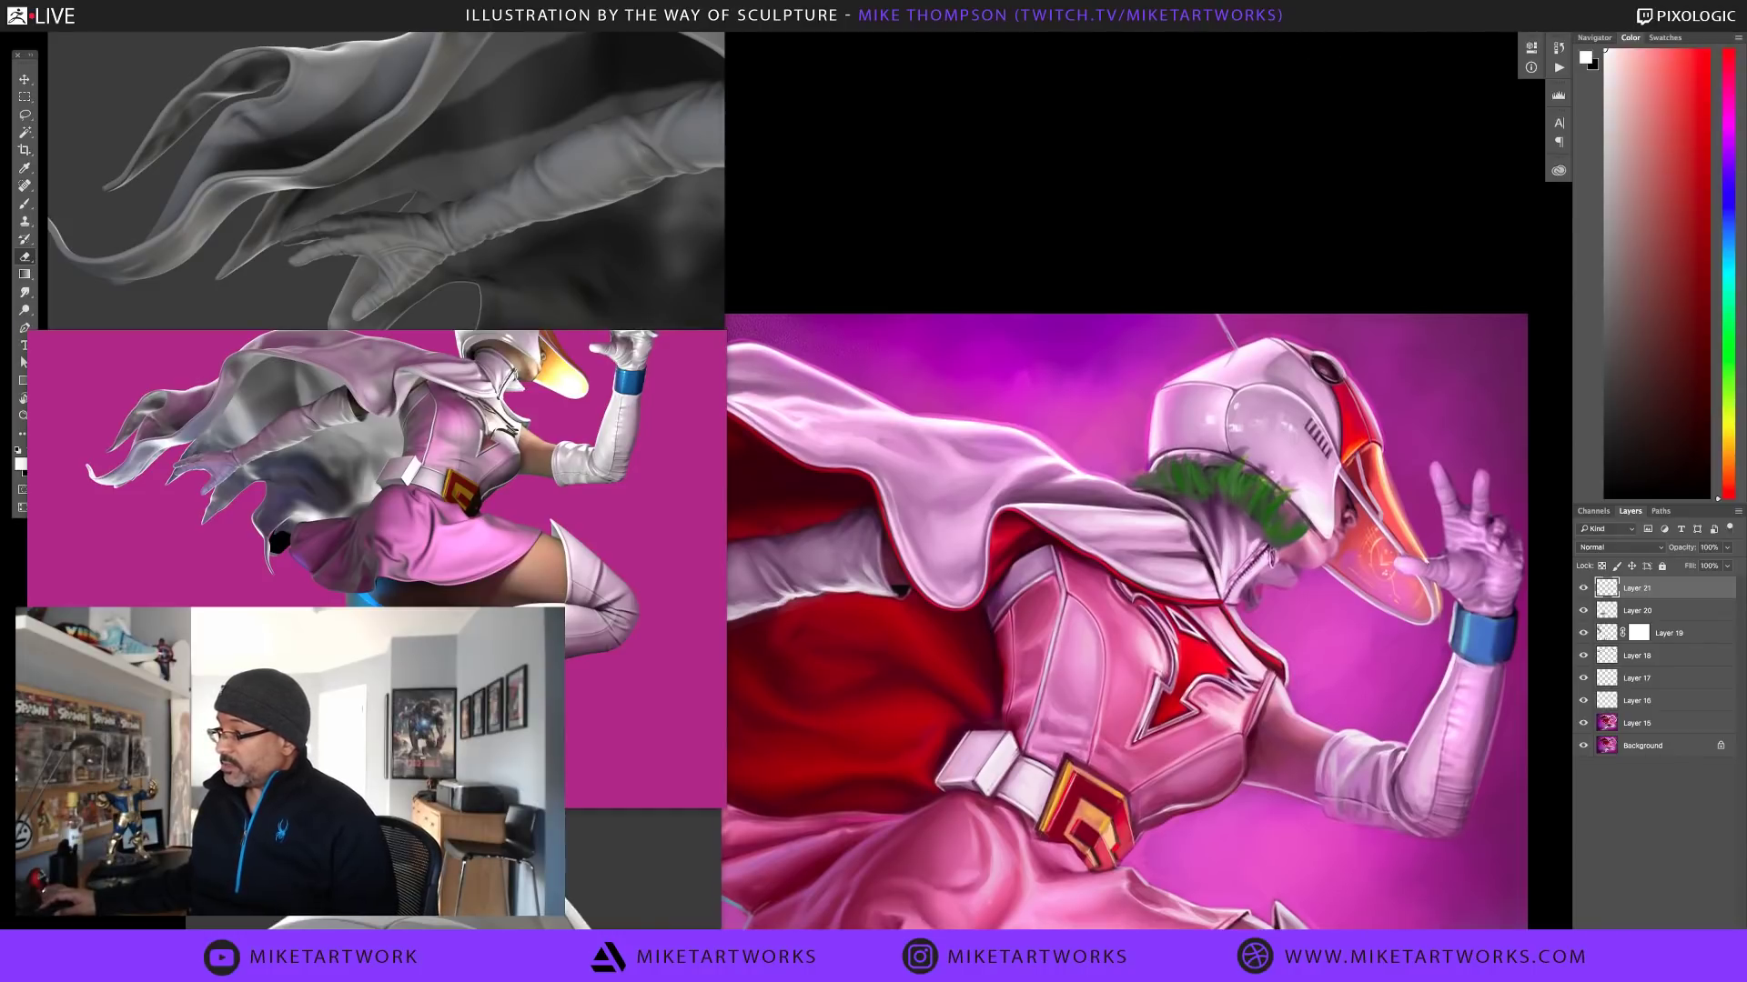
{"action": "key", "text": "f"}
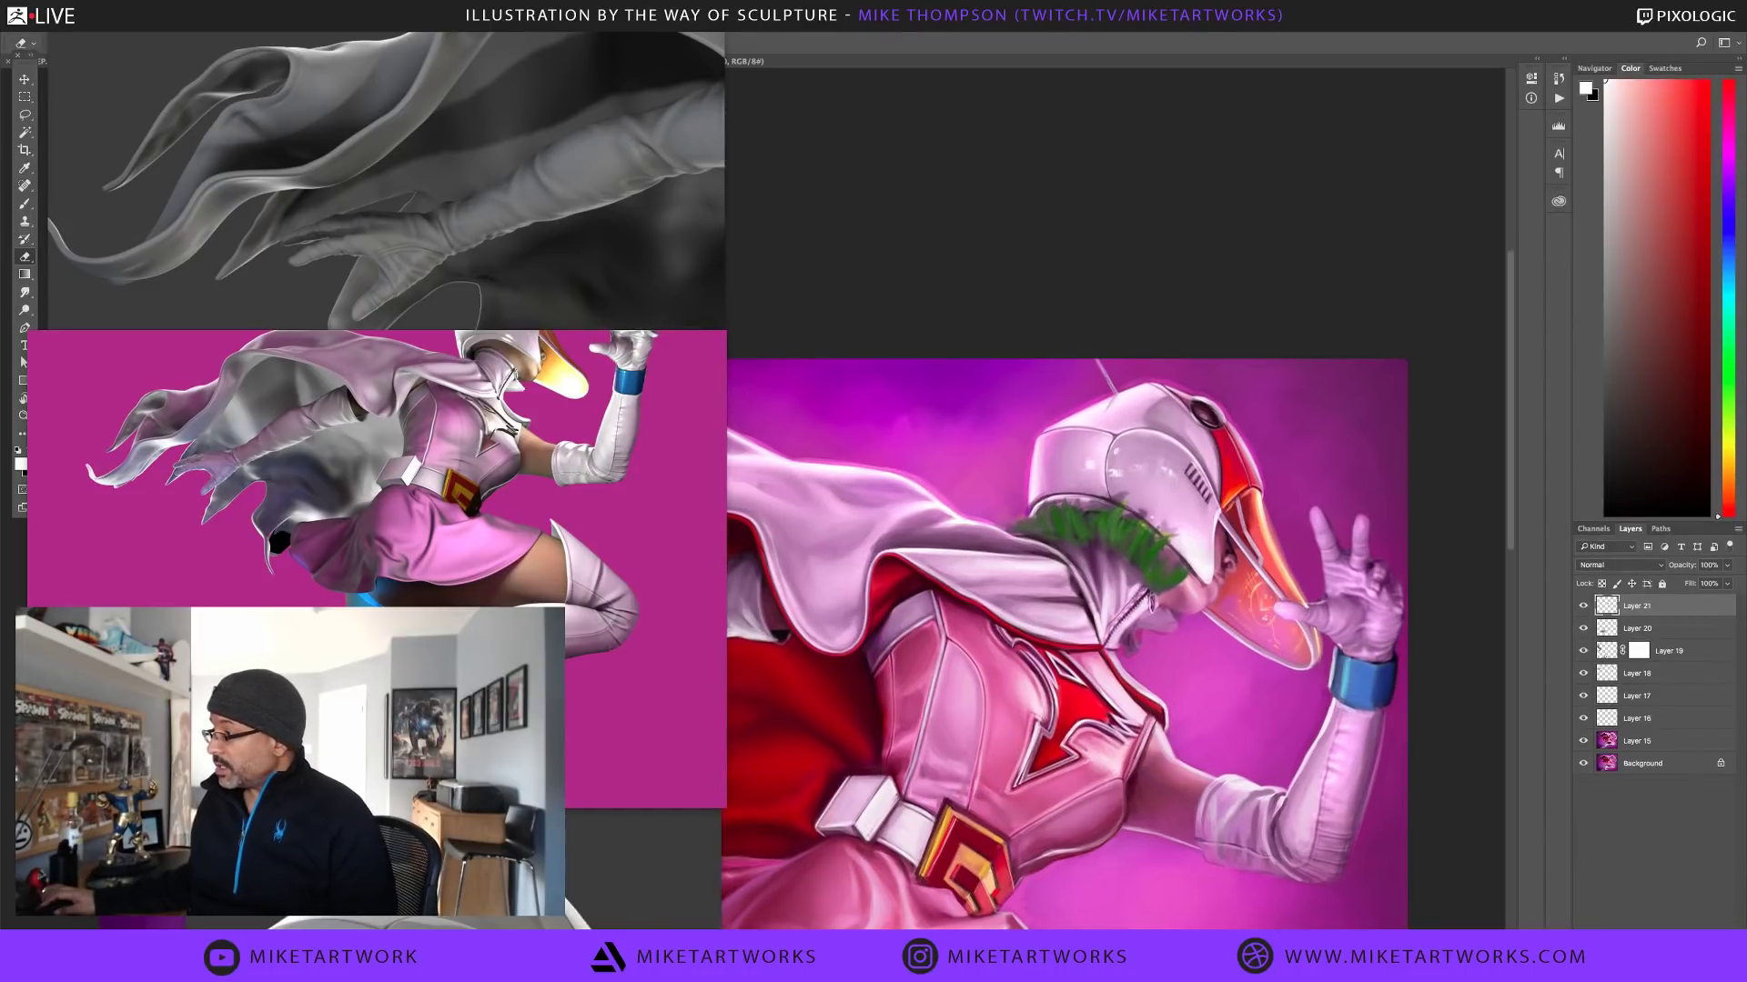
{"action": "right_click", "coordinate": [1239, 33]}
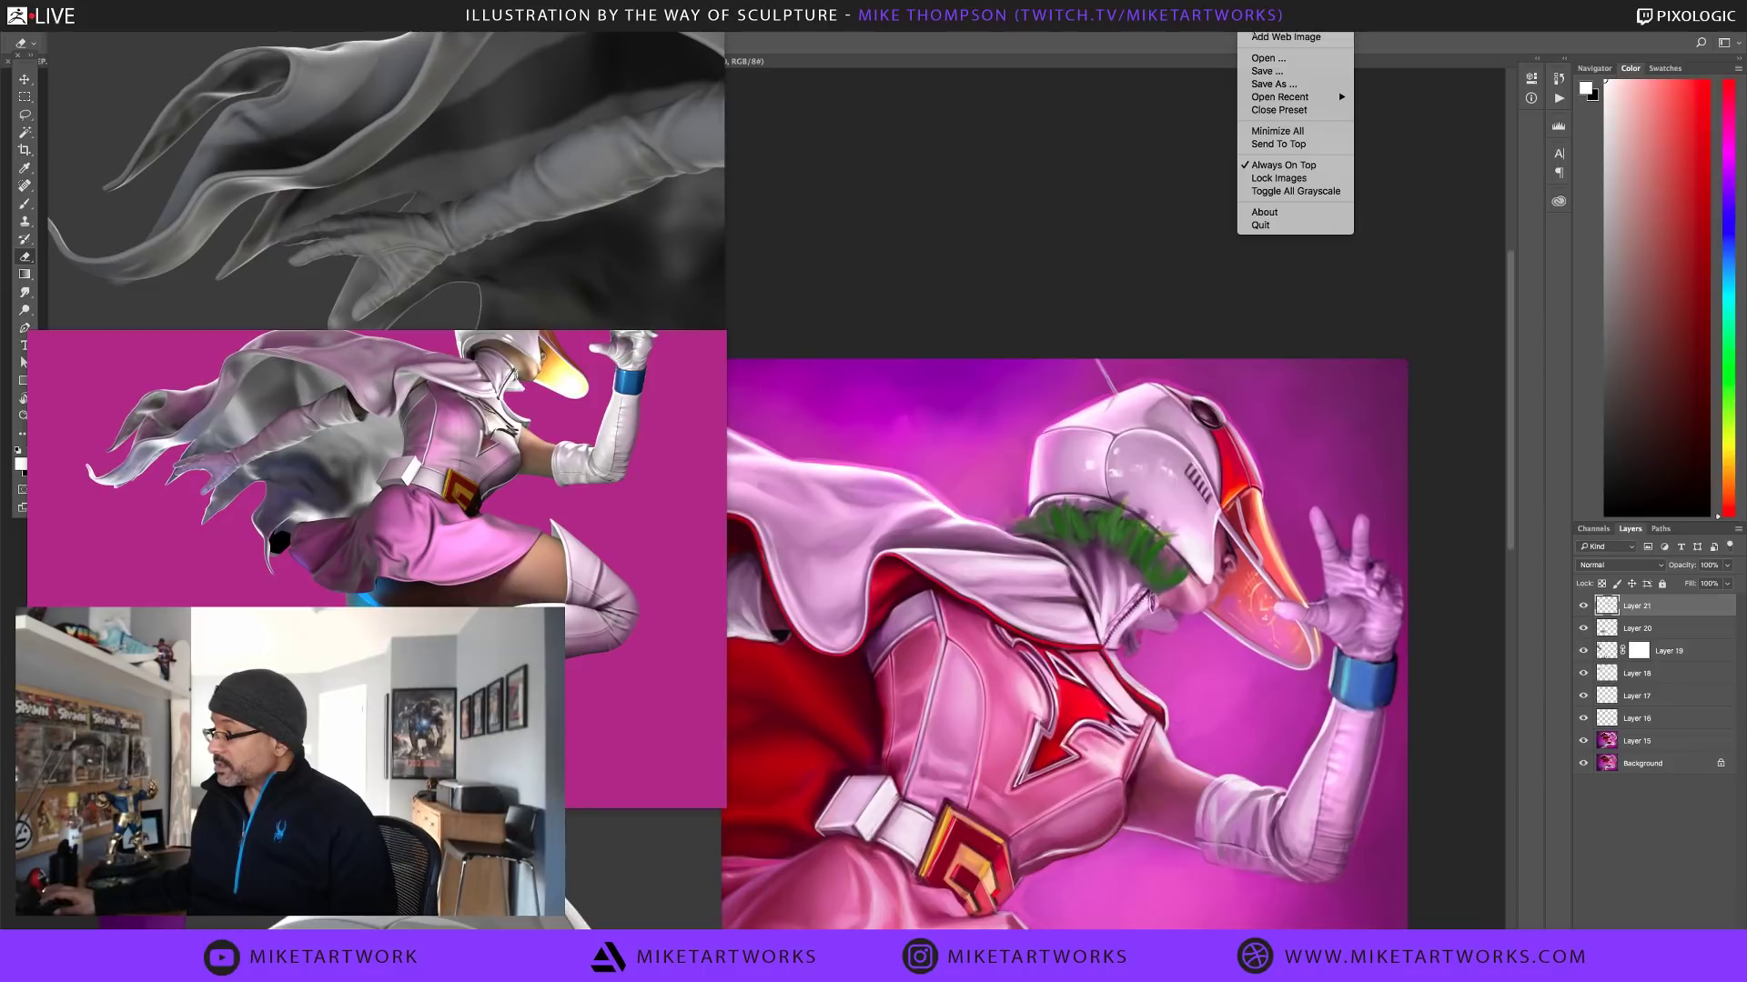
{"action": "left_click", "coordinate": [1254, 168]}
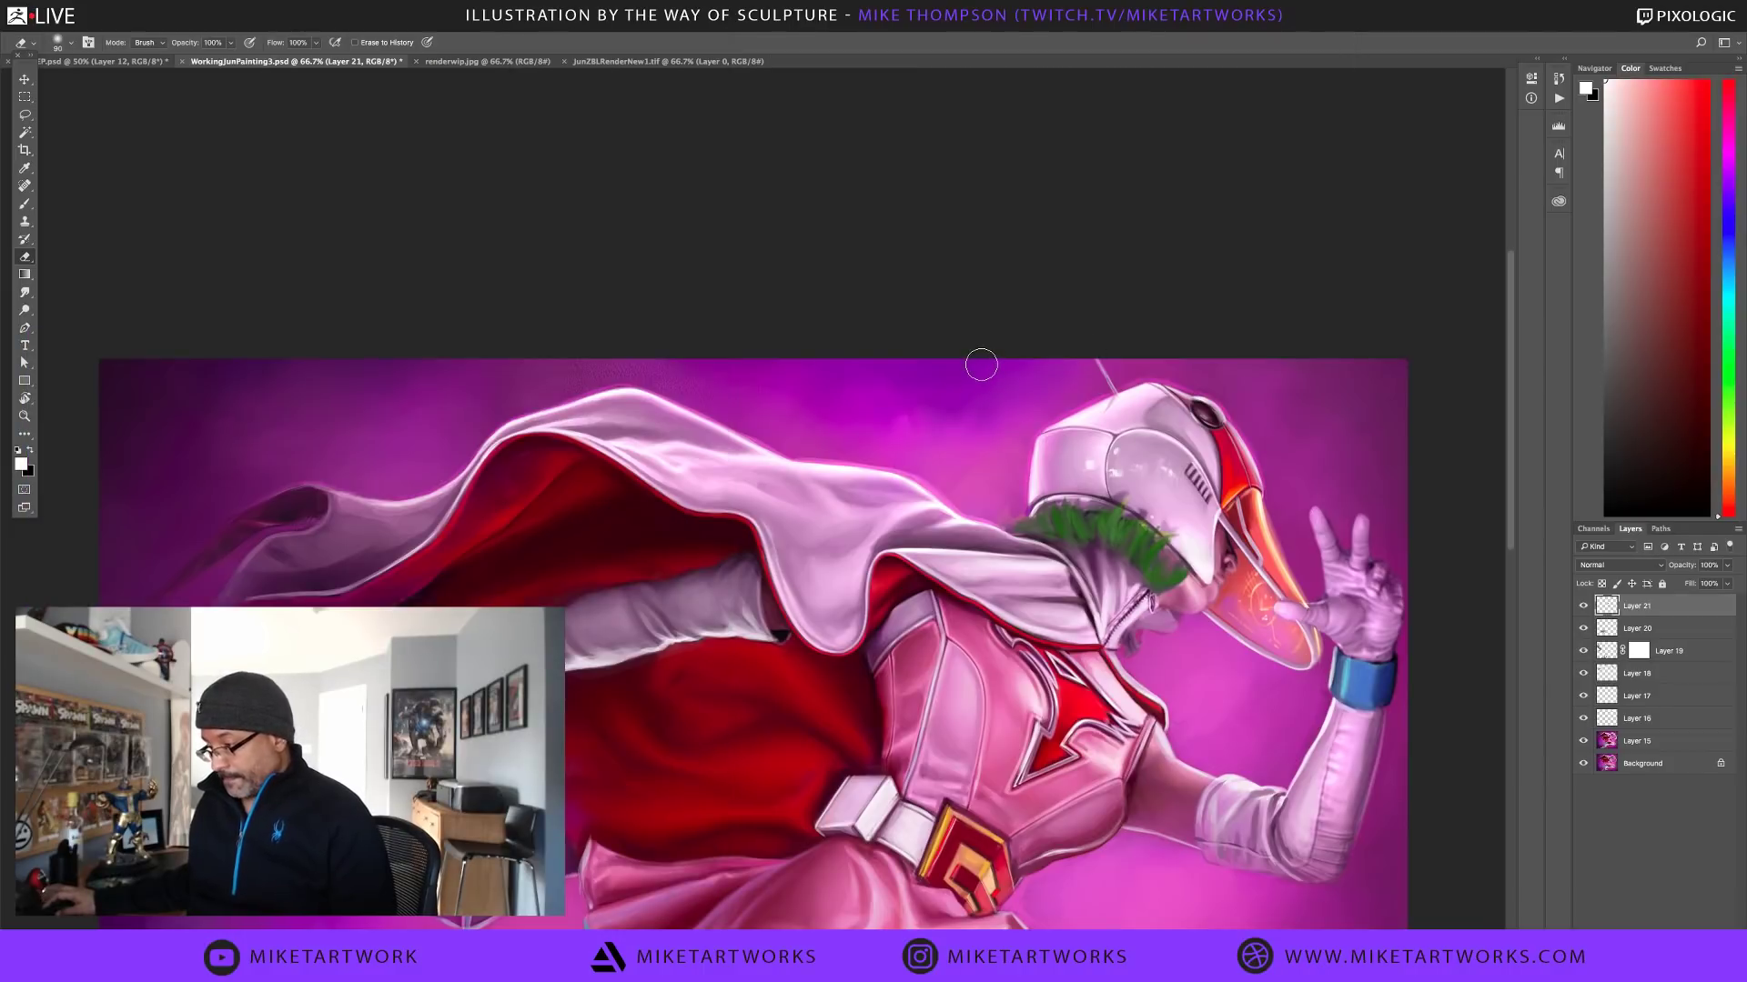
Review the whole painting full screen, upright and turned upside down, and bring up the earlier orange-background version for comparison
{"action": "key", "text": "f"}
{"action": "key", "text": "f"}
{"action": "left_click_drag", "start_coordinate": [1043, 325], "coordinate": [1015, 155]}
{"action": "left_click_drag", "start_coordinate": [1165, 437], "coordinate": [1182, 417]}
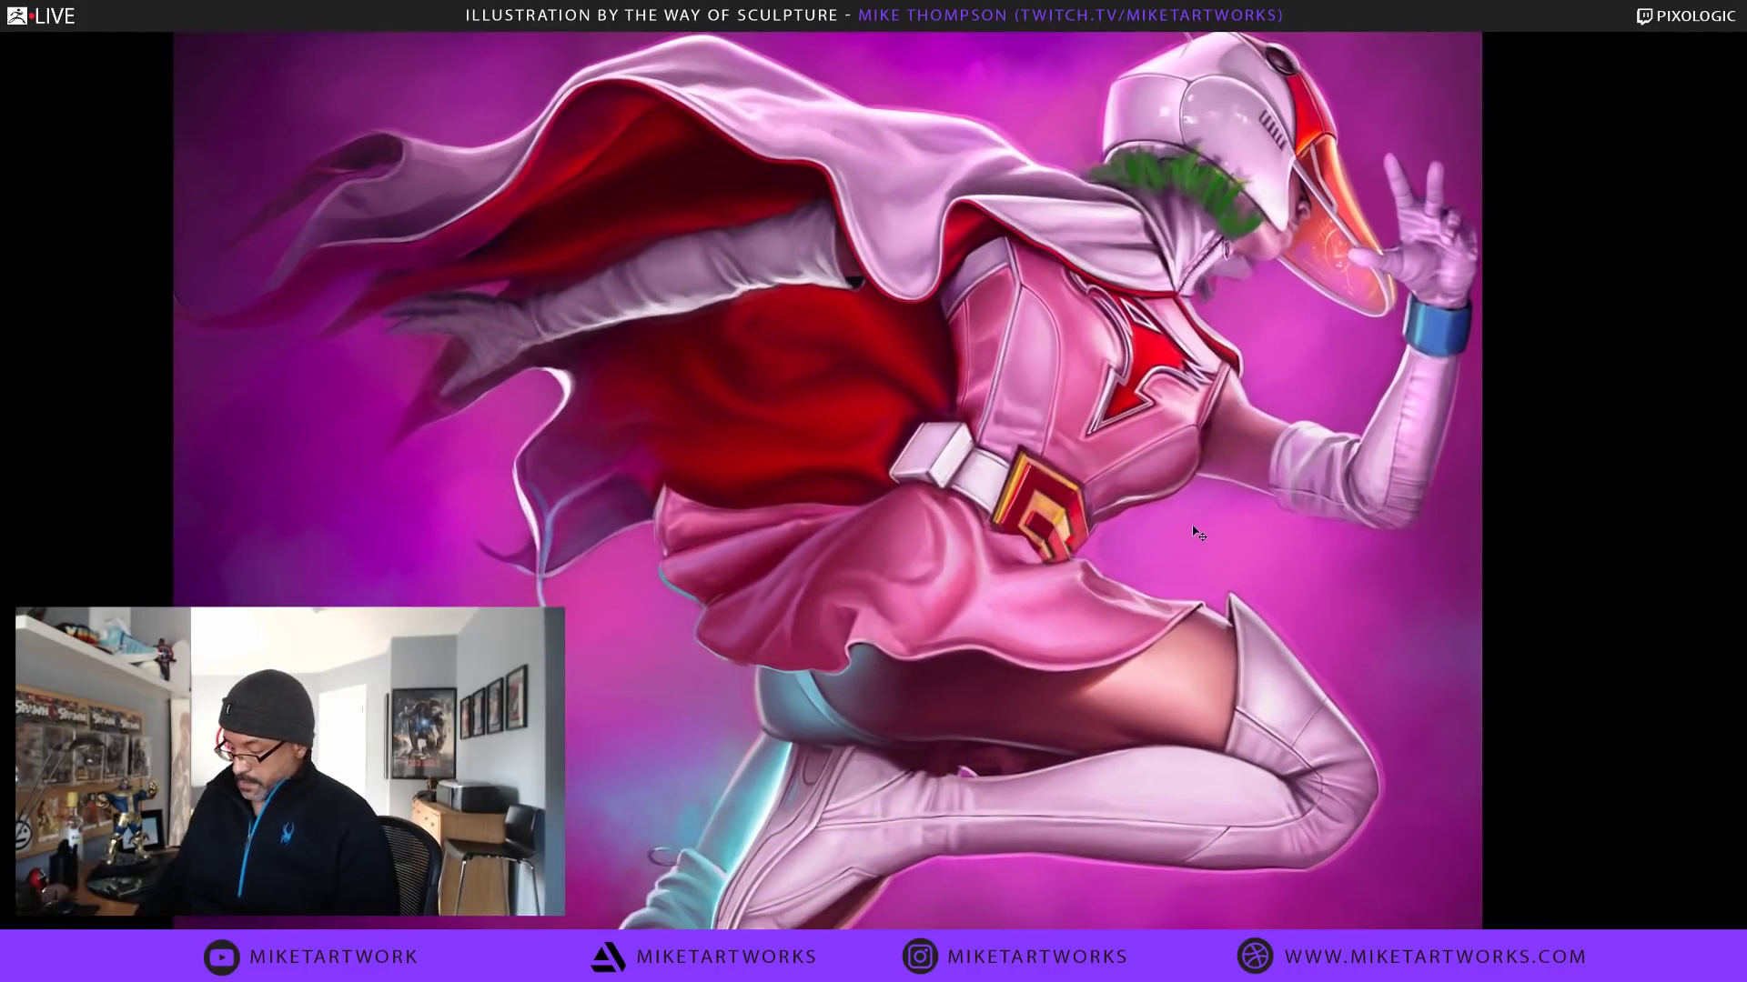
{"action": "key", "text": "ctrl+minus"}
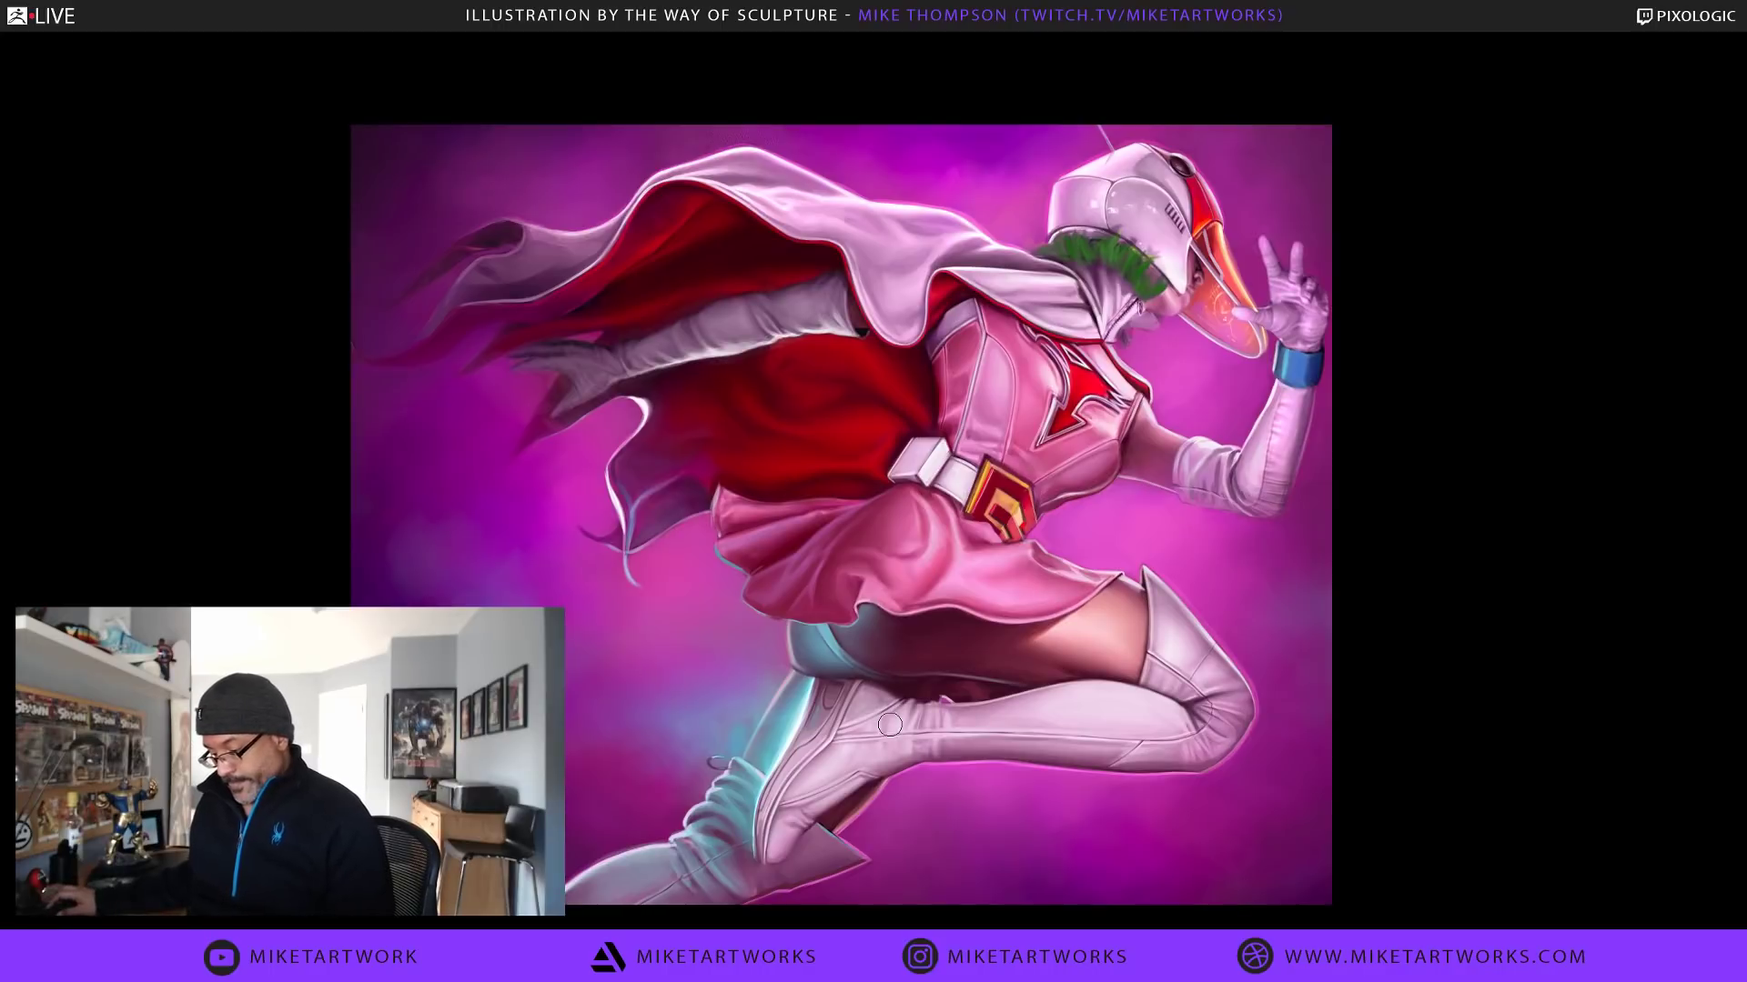
{"action": "key", "text": "r"}
{"action": "left_click_drag", "start_coordinate": [890, 724], "coordinate": [513, 177]}
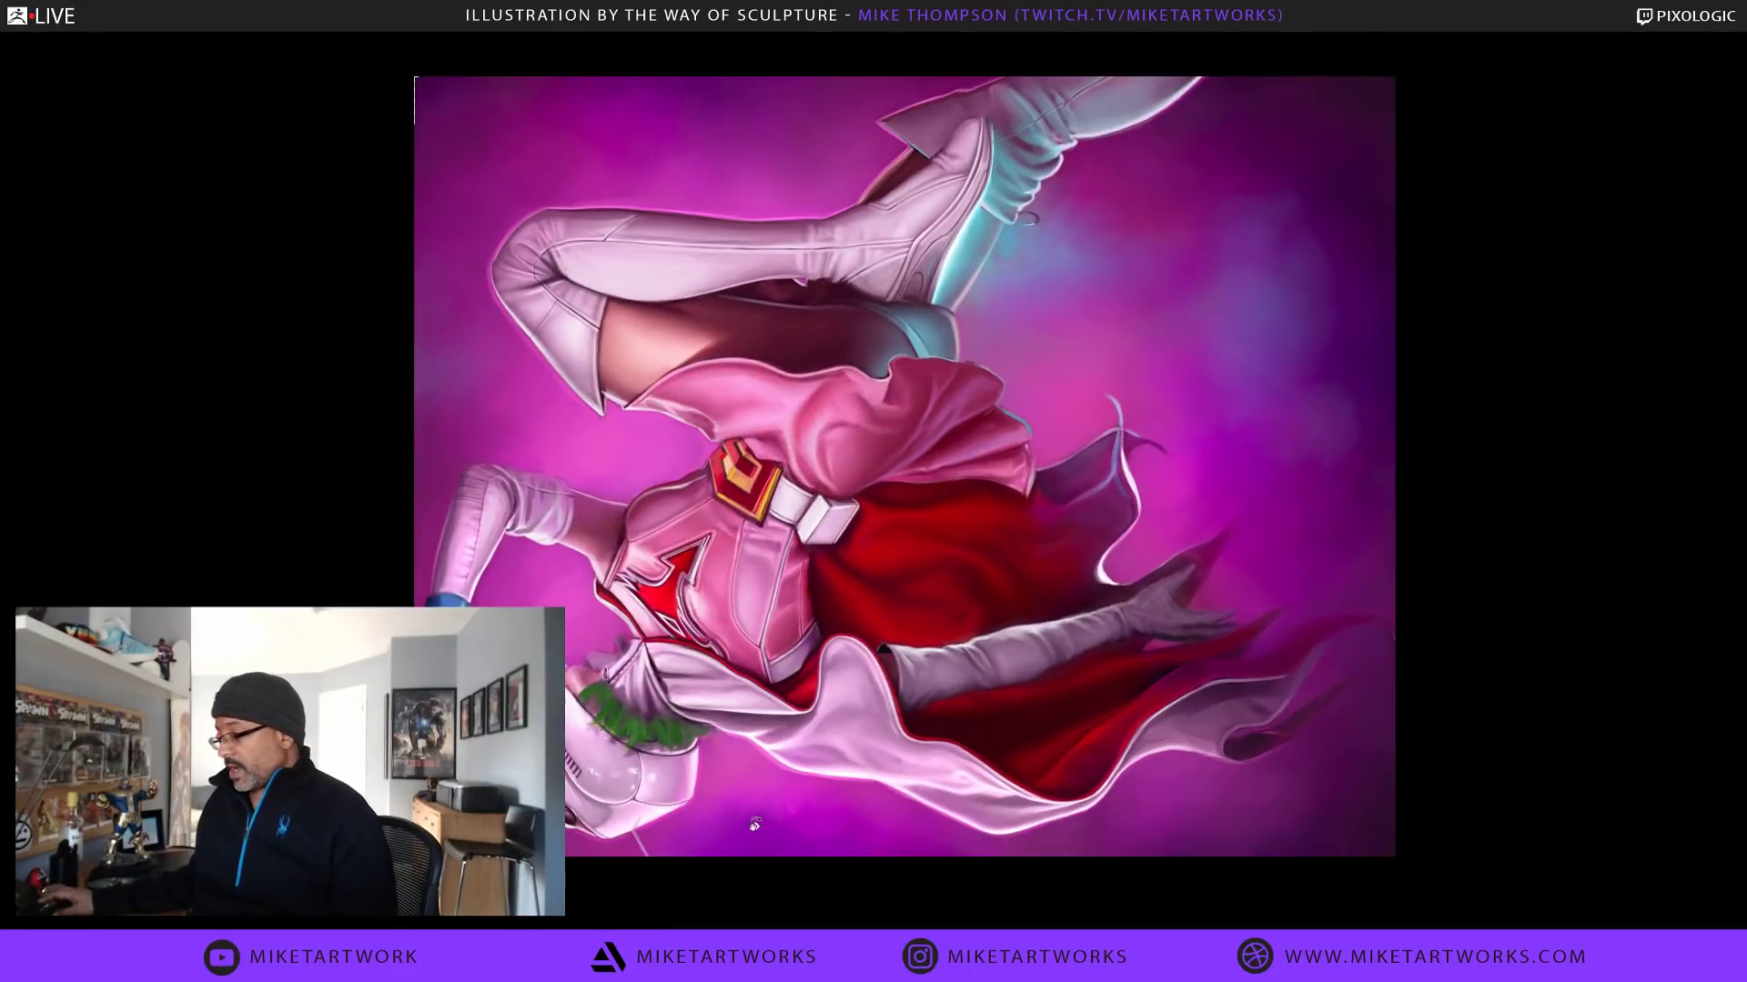
{"action": "left_click_drag", "start_coordinate": [617, 715], "coordinate": [677, 244]}
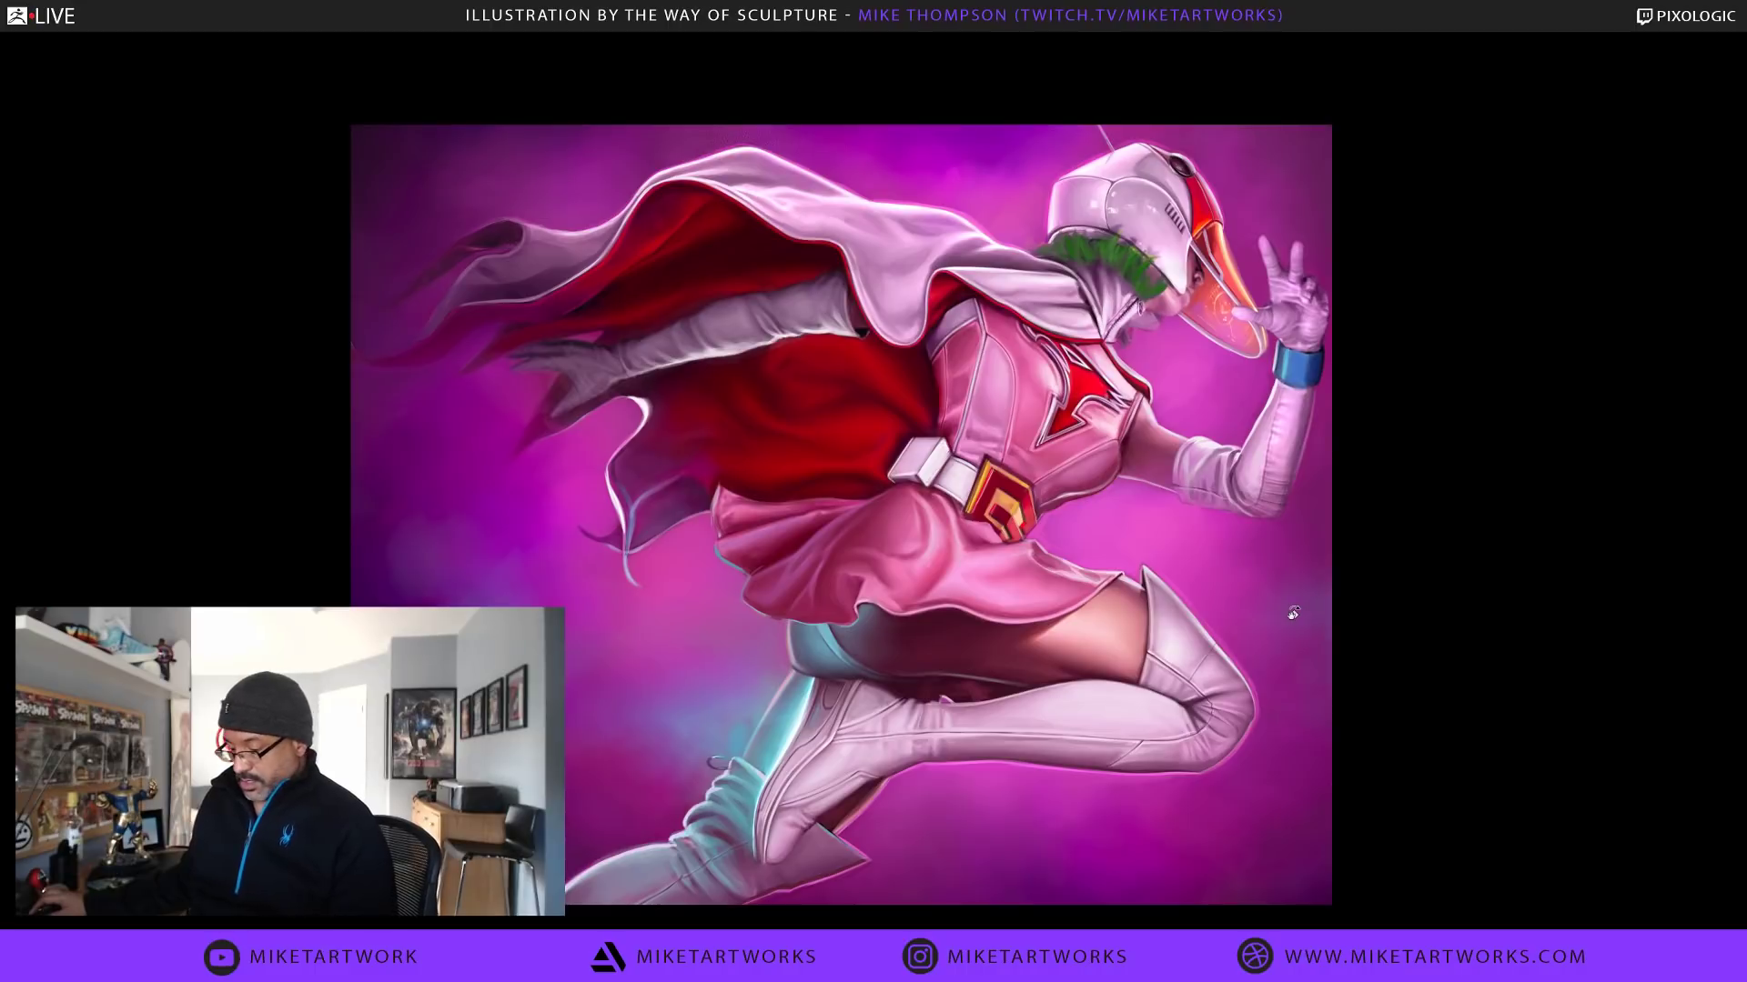
{"action": "key", "text": "f"}
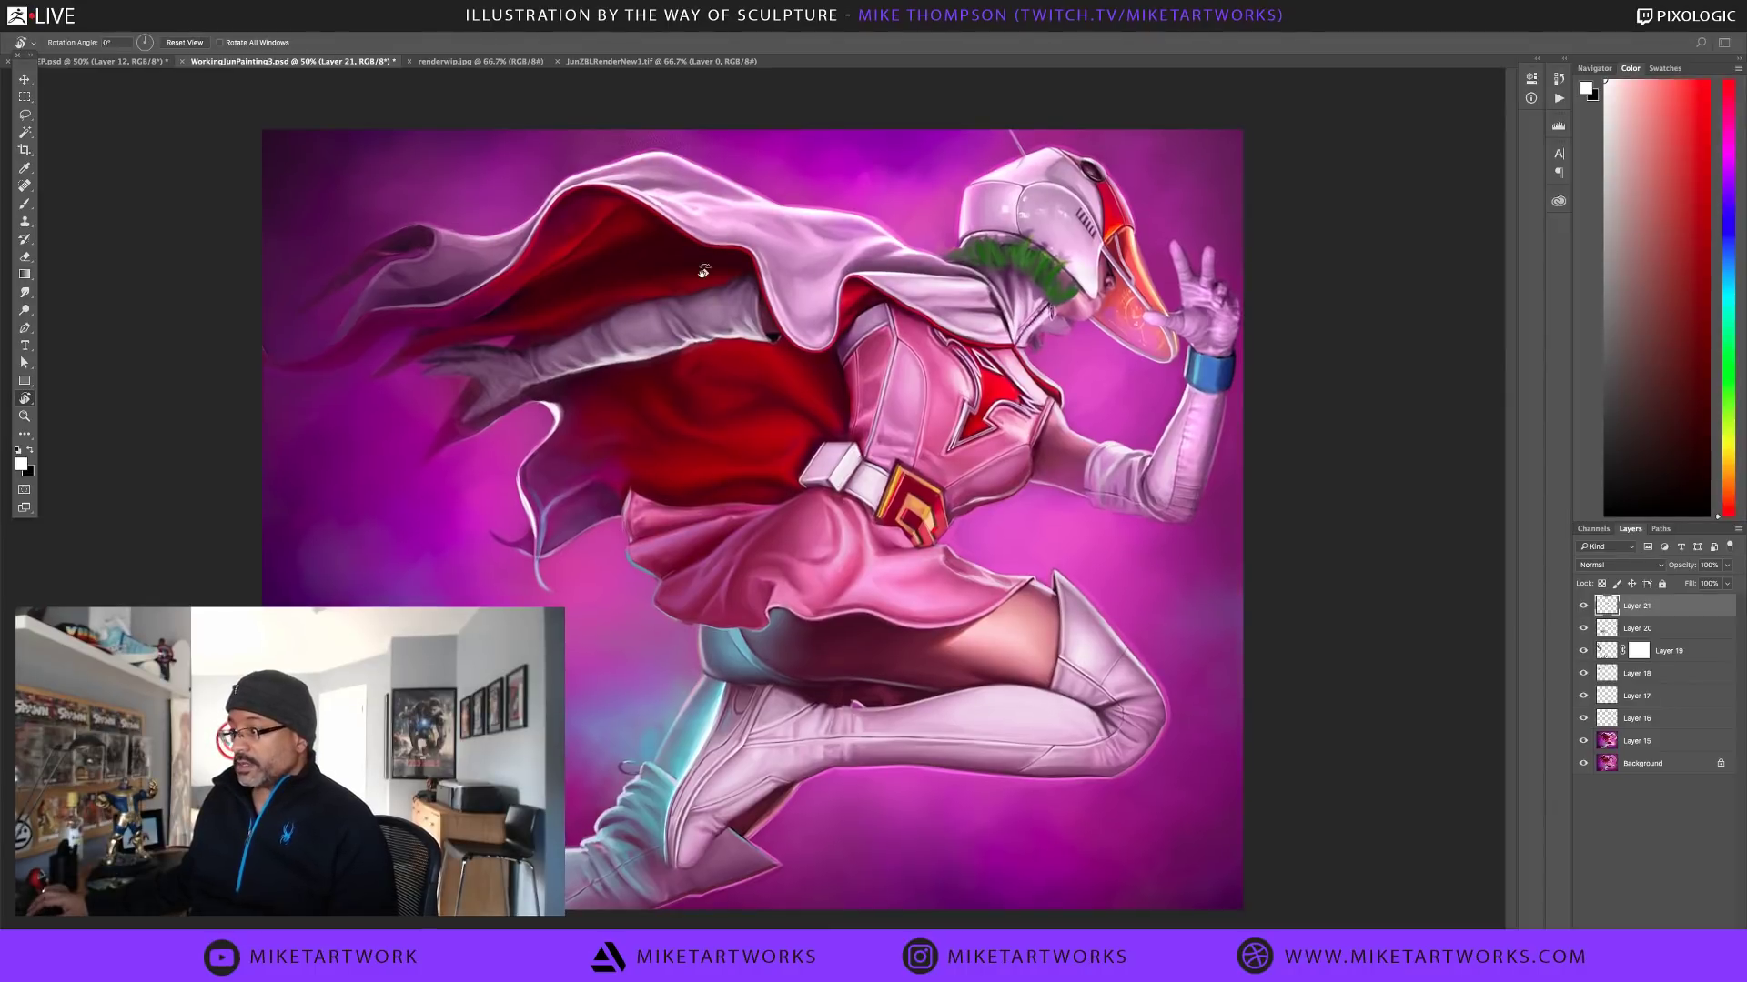
{"action": "left_click", "coordinate": [80, 62]}
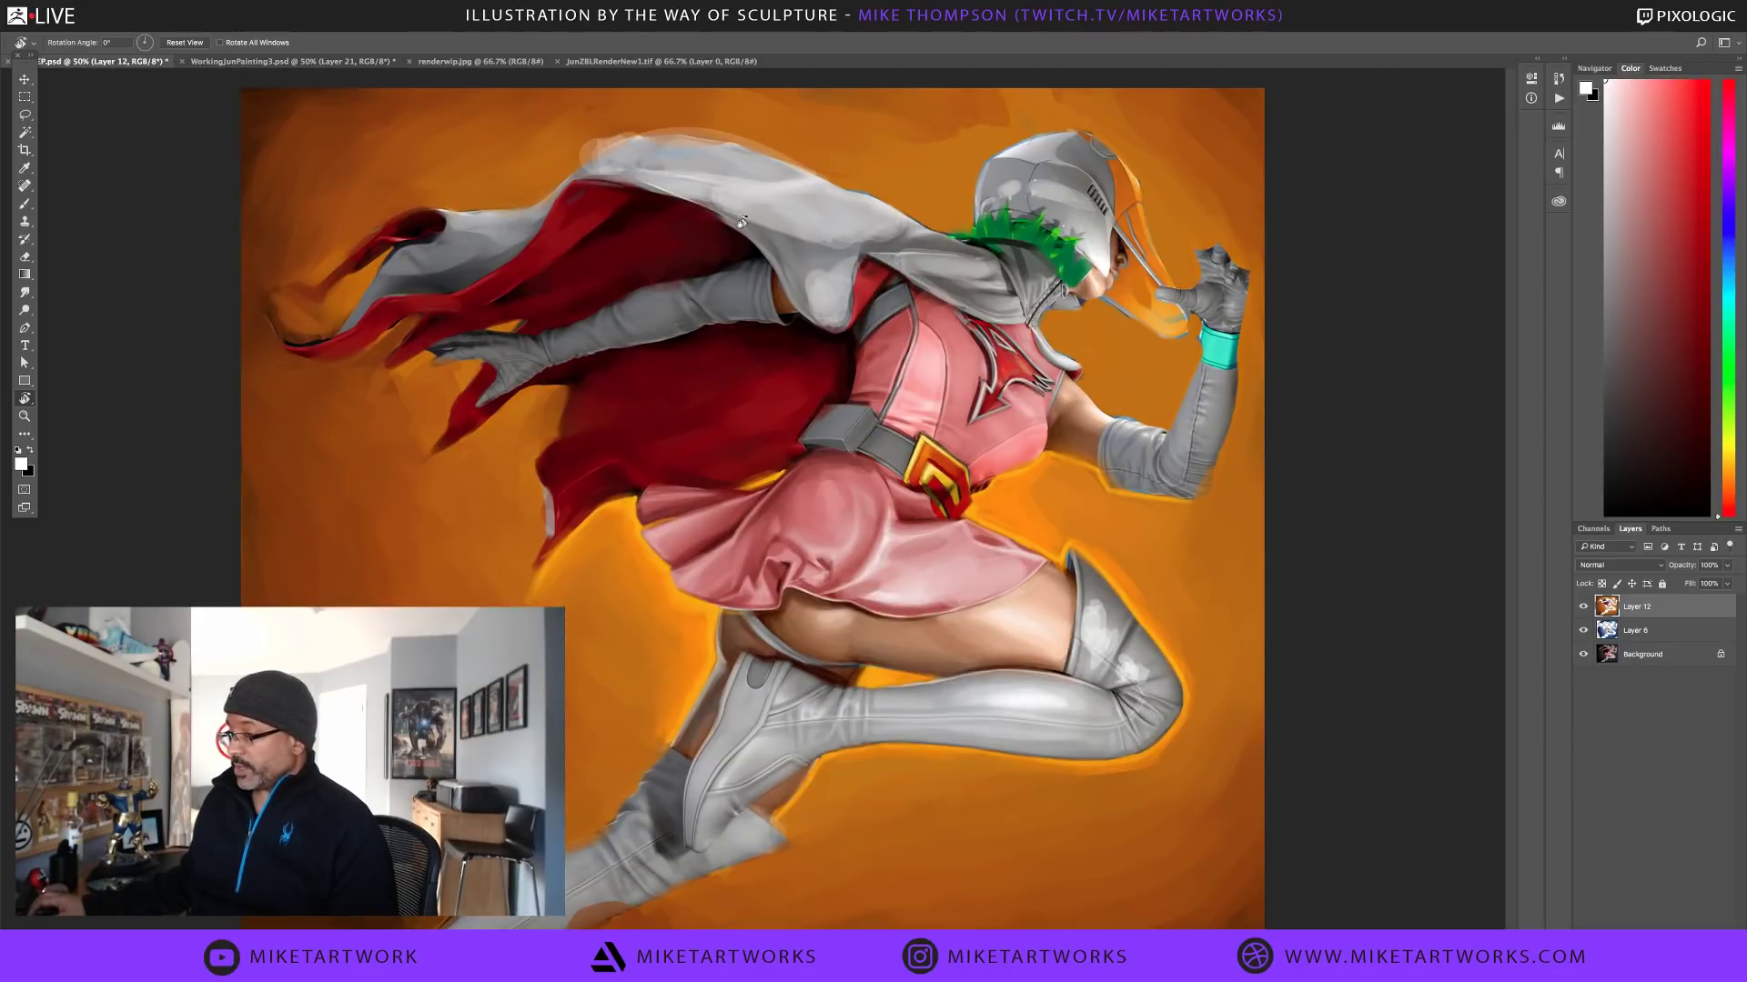
Tile the open documents 2-up vertically and move WorkingJunPainting3.psd into the other pane, beside the orange-background LASTEP.psd
{"action": "left_click", "coordinate": [435, 22]}
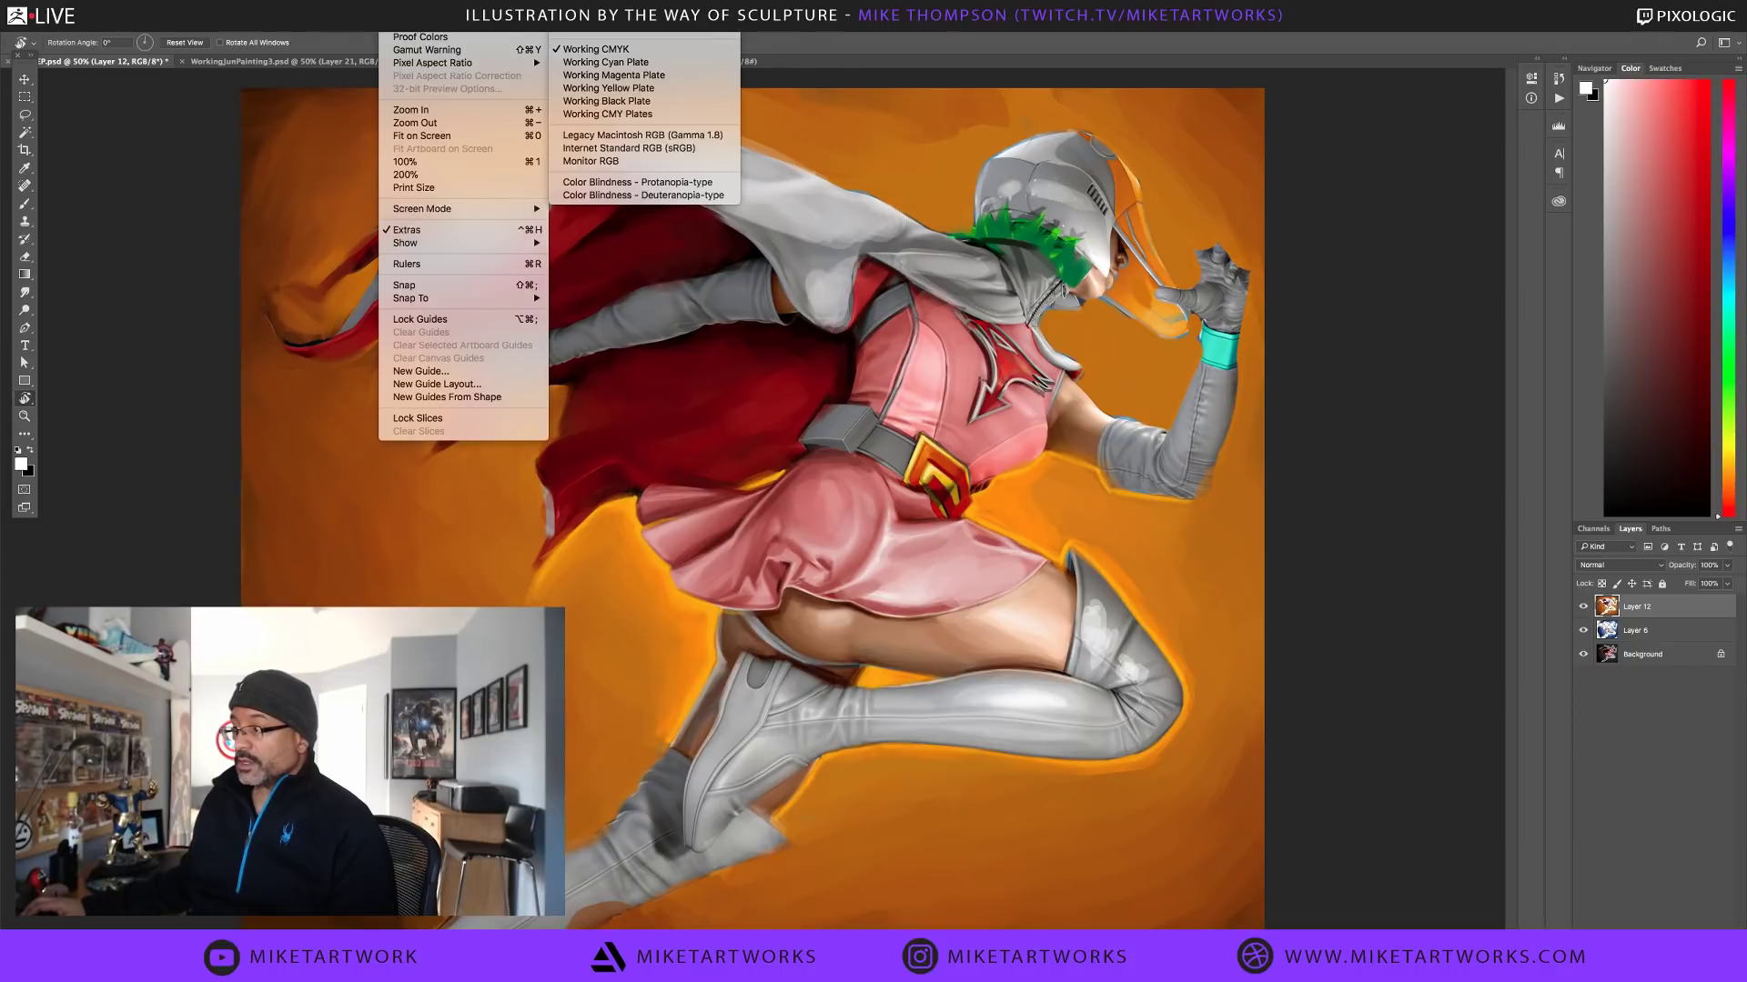
{"action": "mouse_move", "coordinate": [509, 25]}
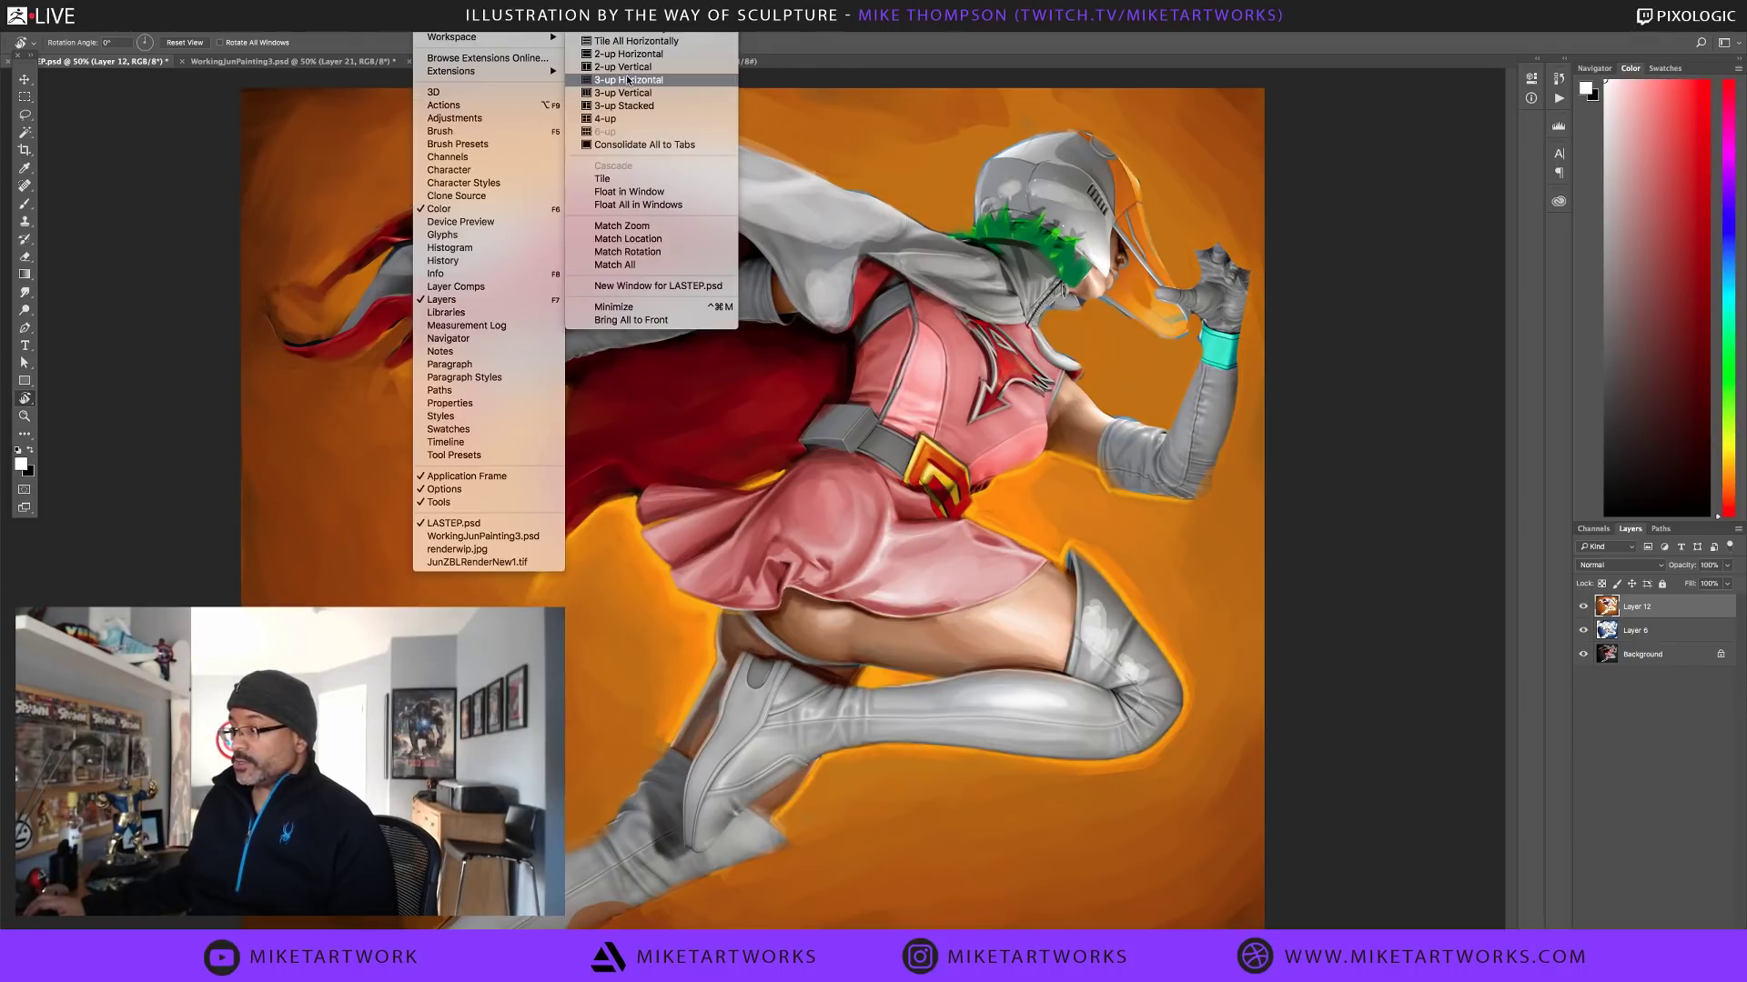
{"action": "left_click", "coordinate": [1148, 343]}
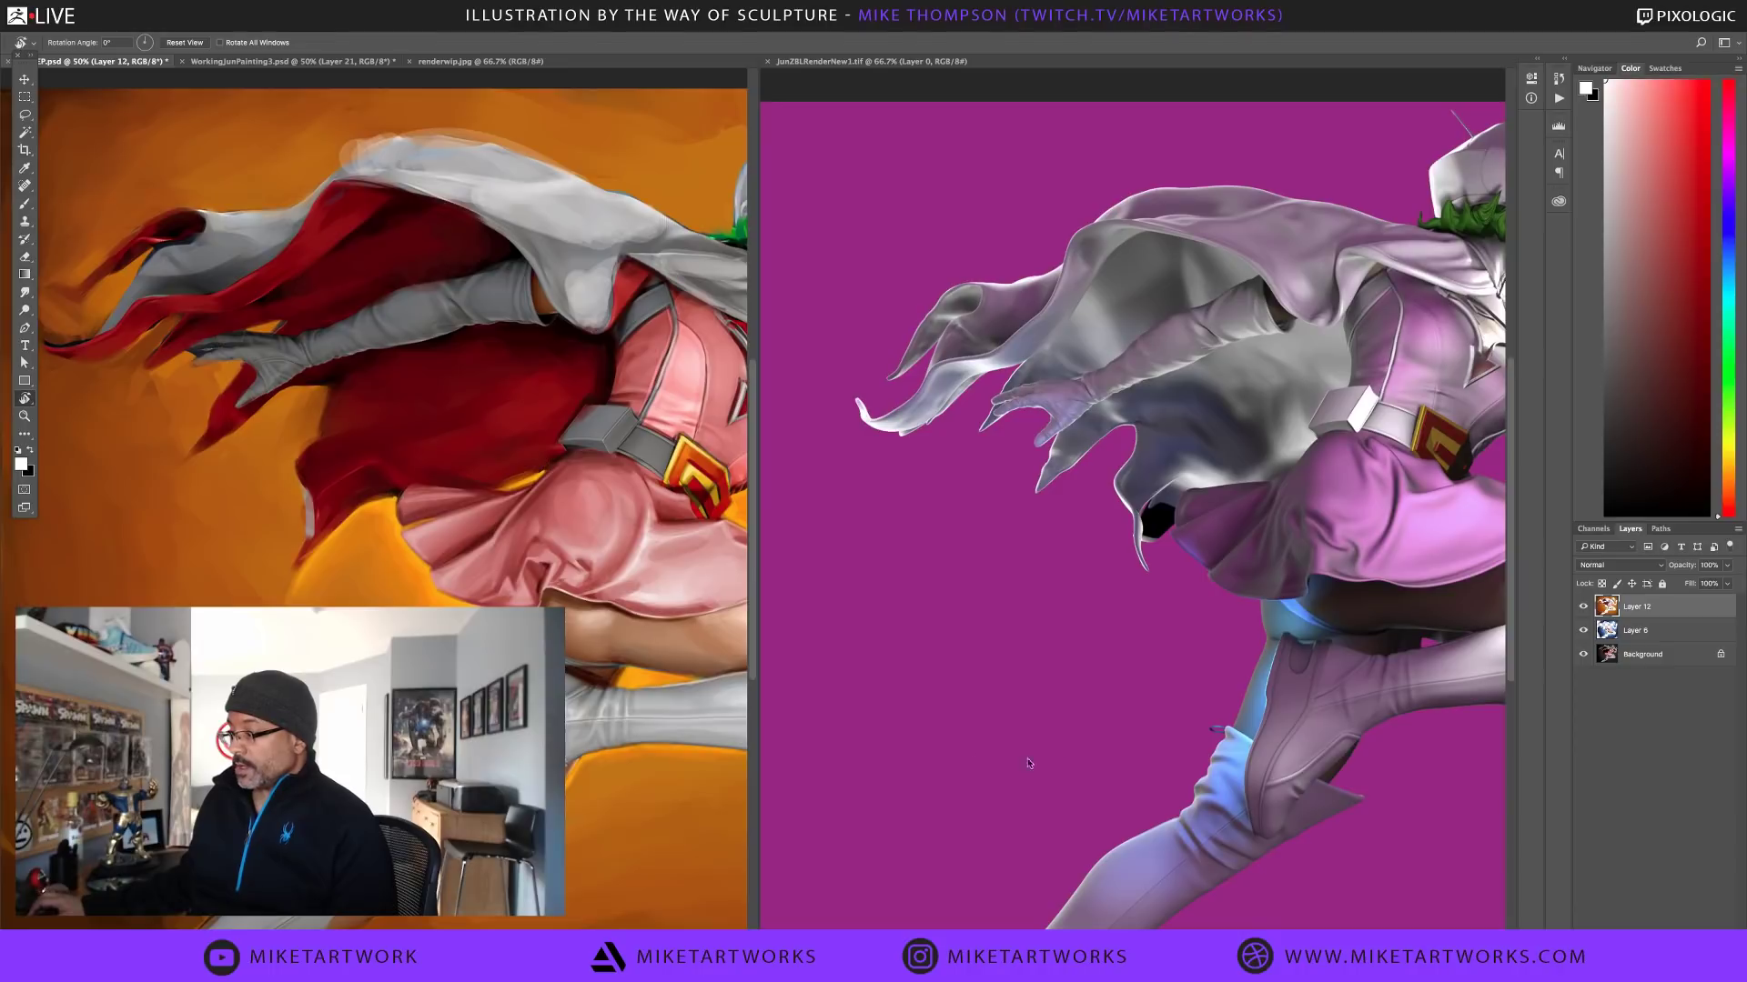
{"action": "left_click", "coordinate": [285, 61]}
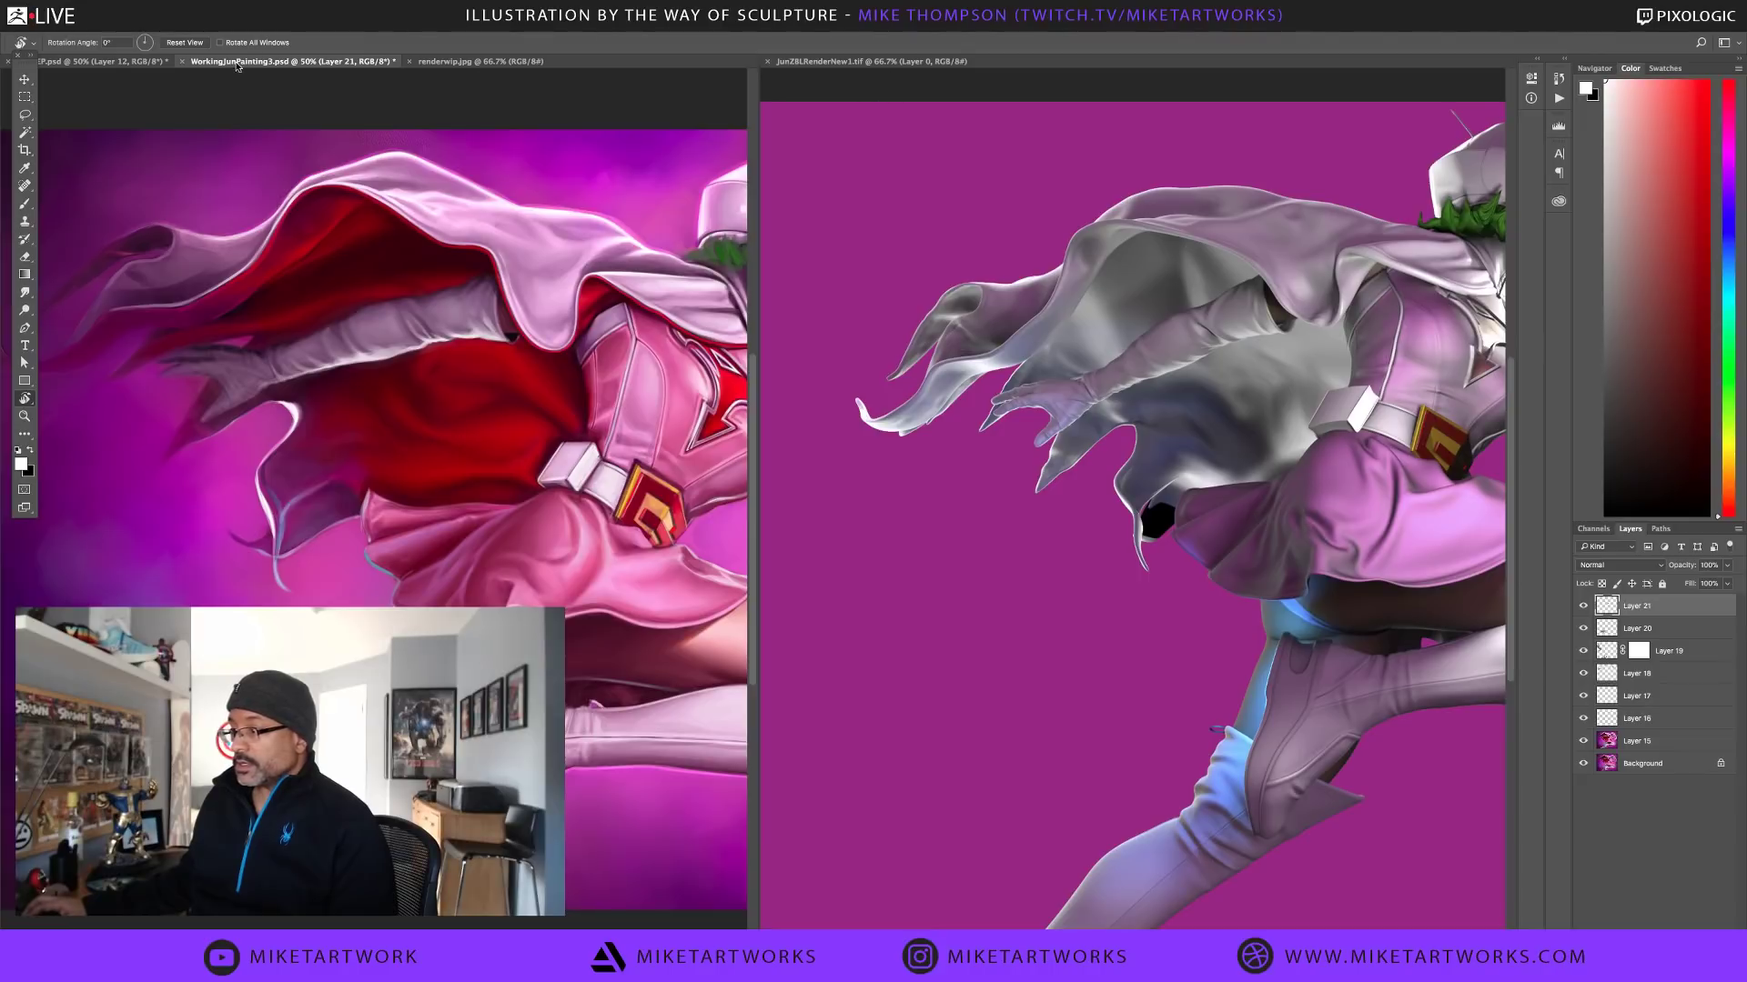
{"action": "left_click_drag", "start_coordinate": [237, 65], "coordinate": [802, 64]}
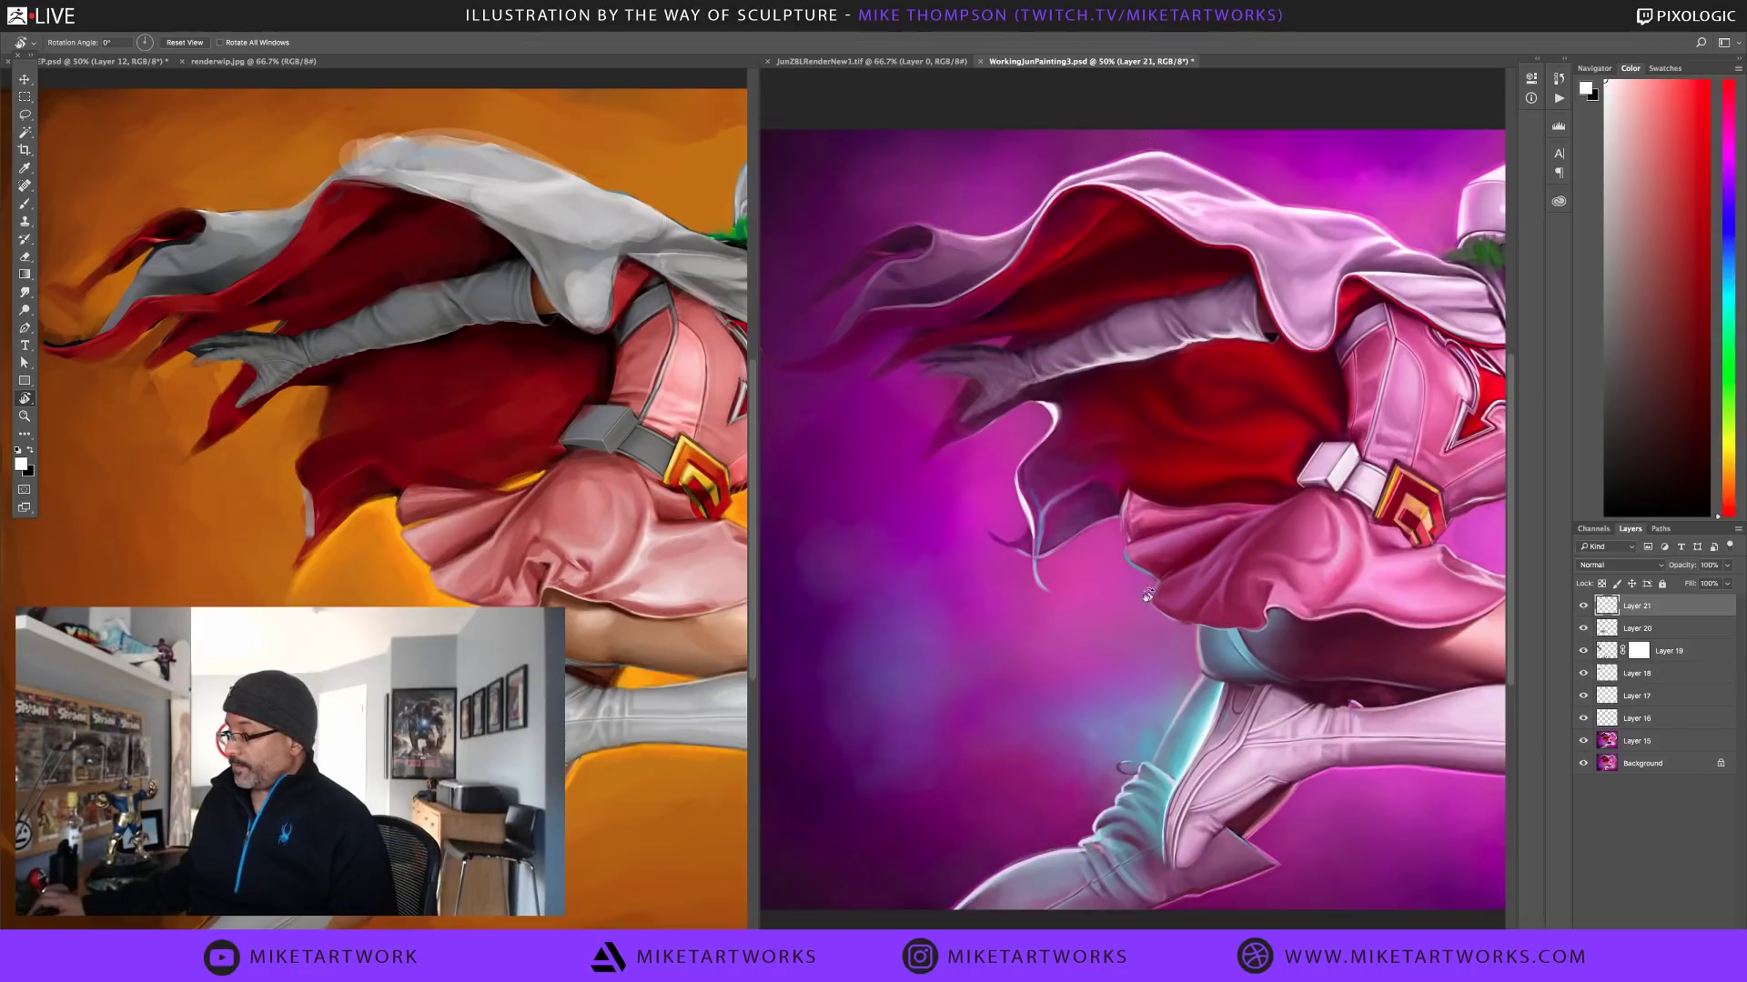
Compare the figure, cape and lighting of the orange-background version with the purple painting, in close-up and at 33.3% zoom
{"action": "left_click_drag", "start_coordinate": [1148, 595], "coordinate": [992, 628]}
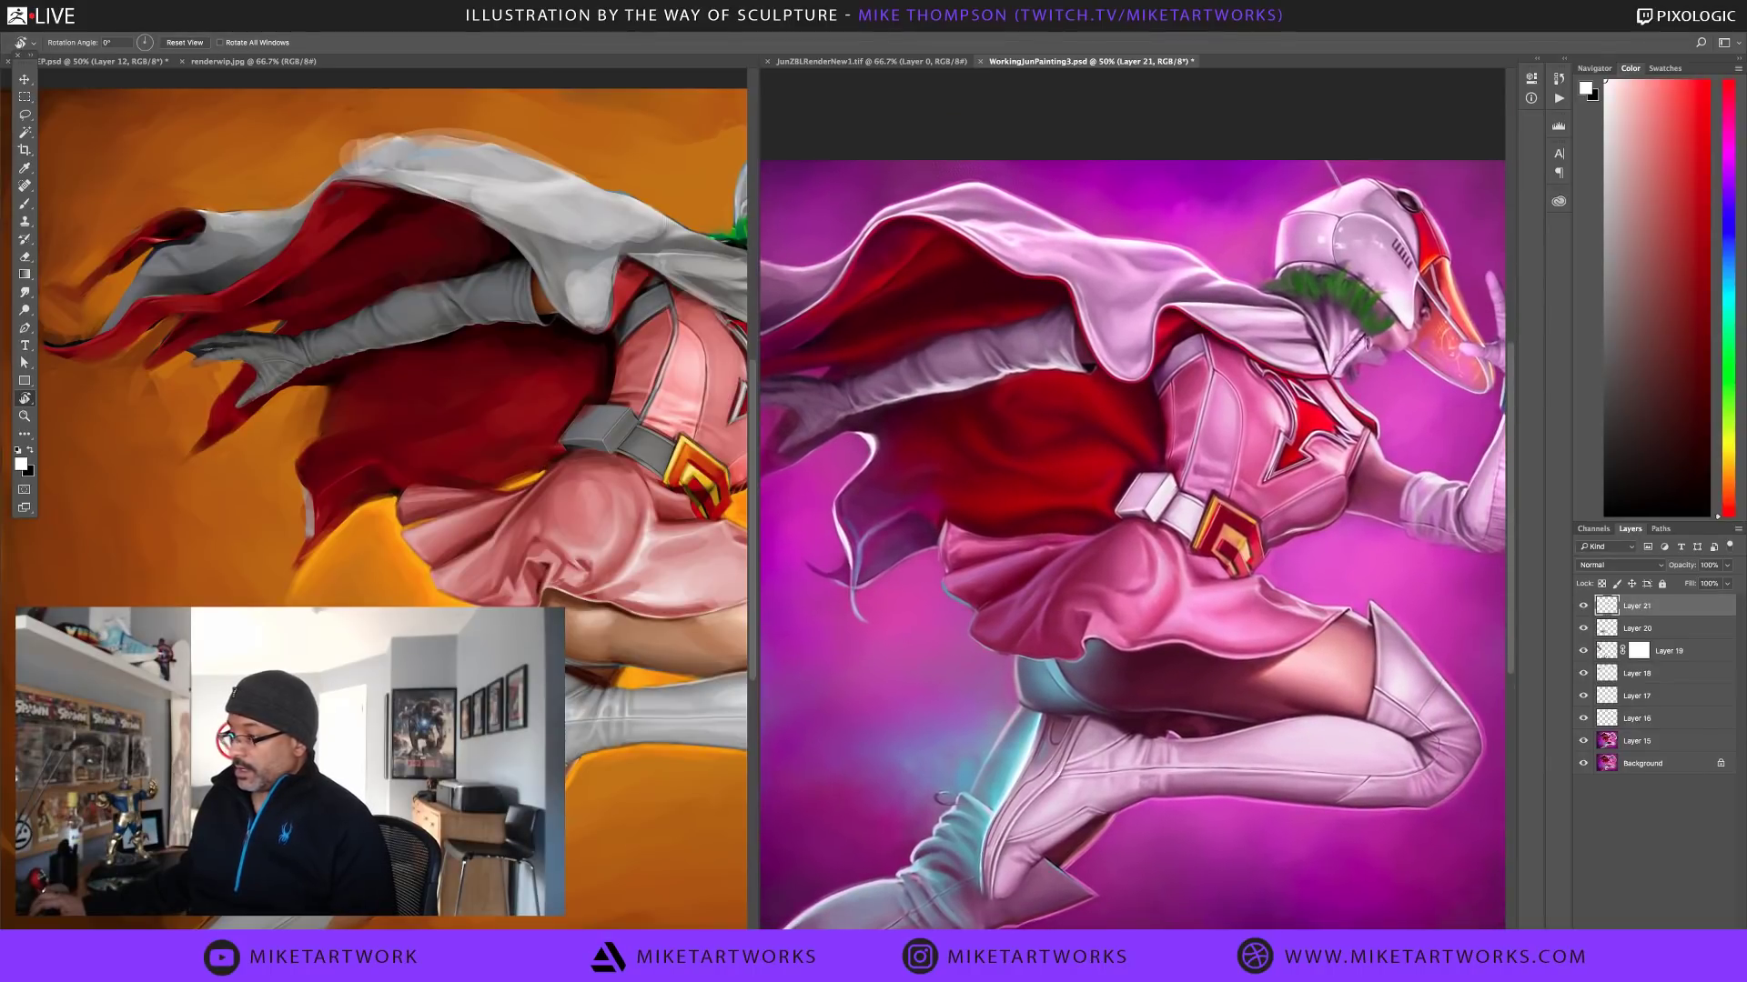
{"action": "left_click_drag", "start_coordinate": [564, 364], "coordinate": [299, 381]}
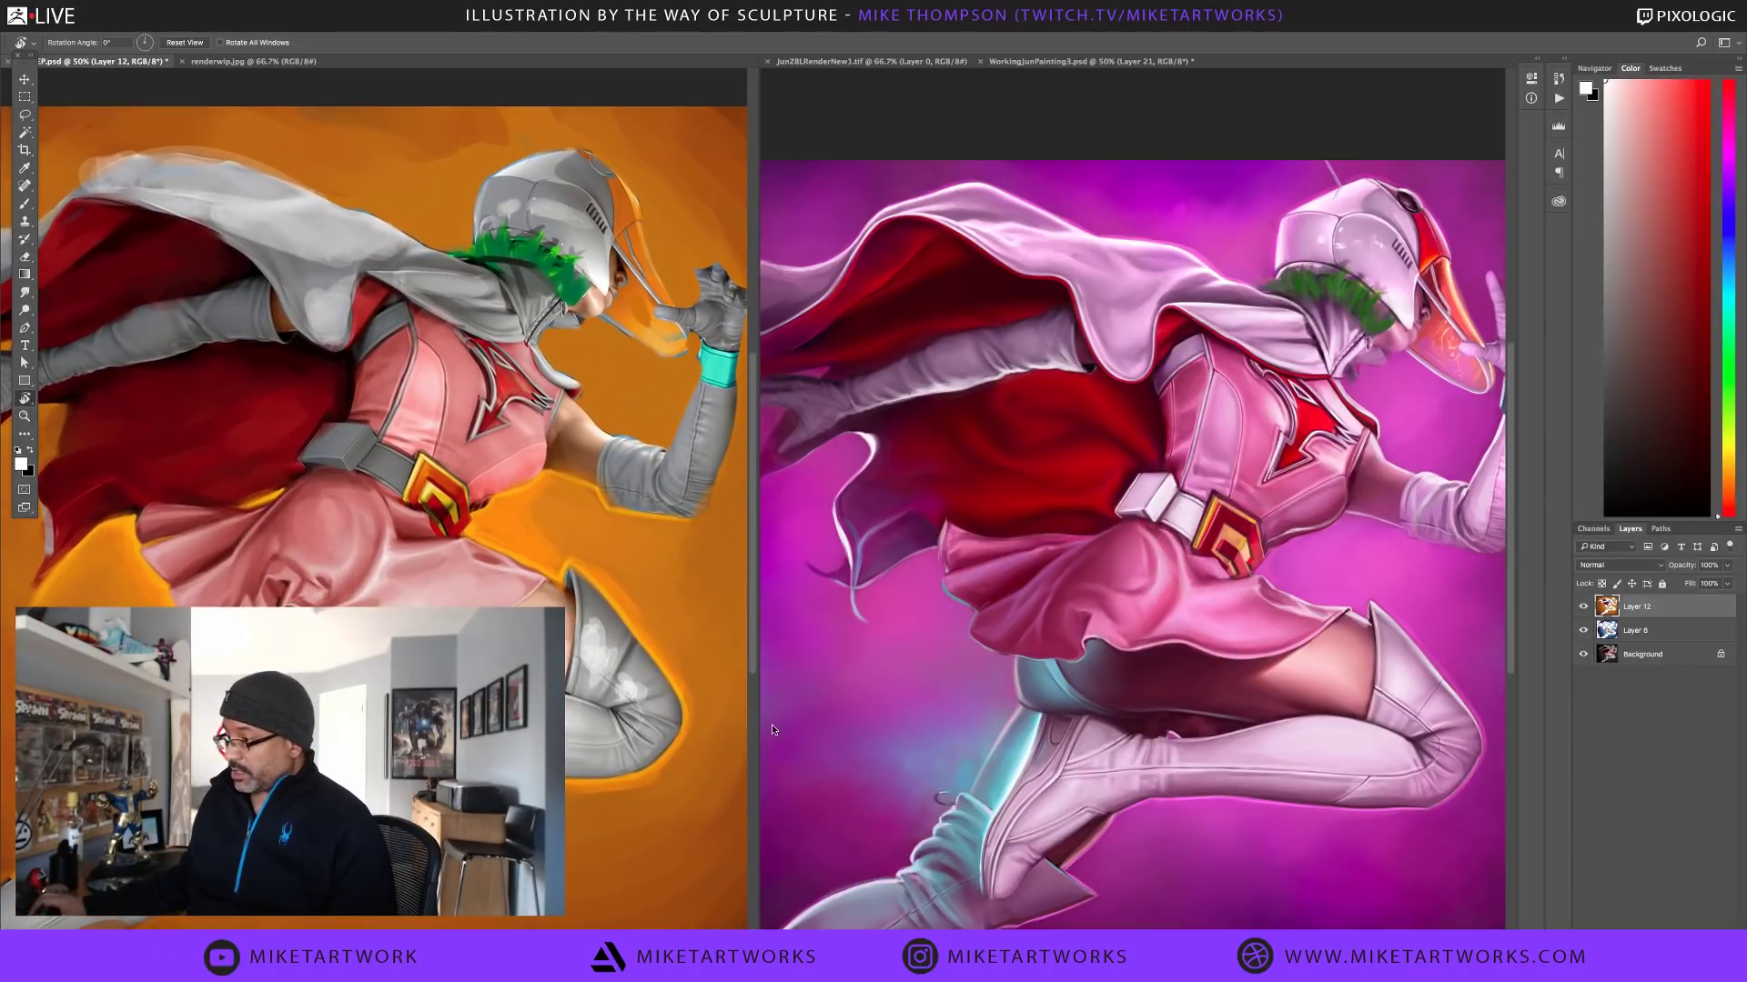
{"action": "left_click_drag", "start_coordinate": [565, 772], "coordinate": [622, 749]}
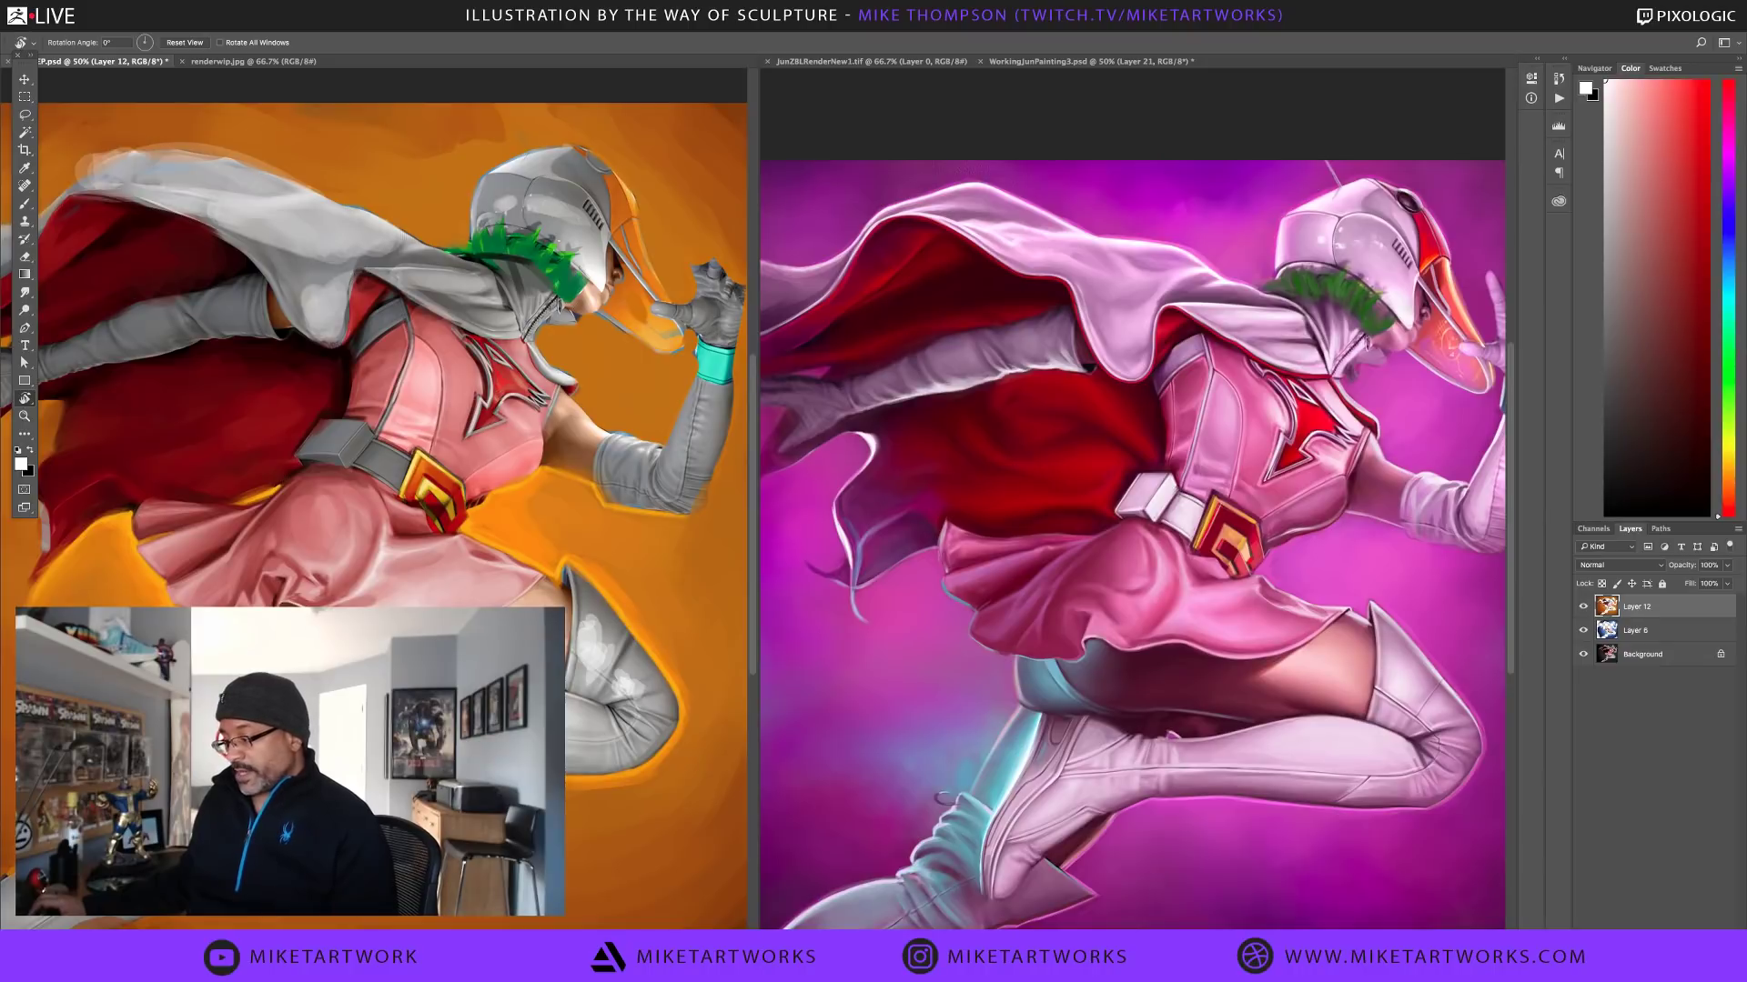
{"action": "left_click", "coordinate": [1198, 680]}
{"action": "key", "text": "ctrl+minus"}
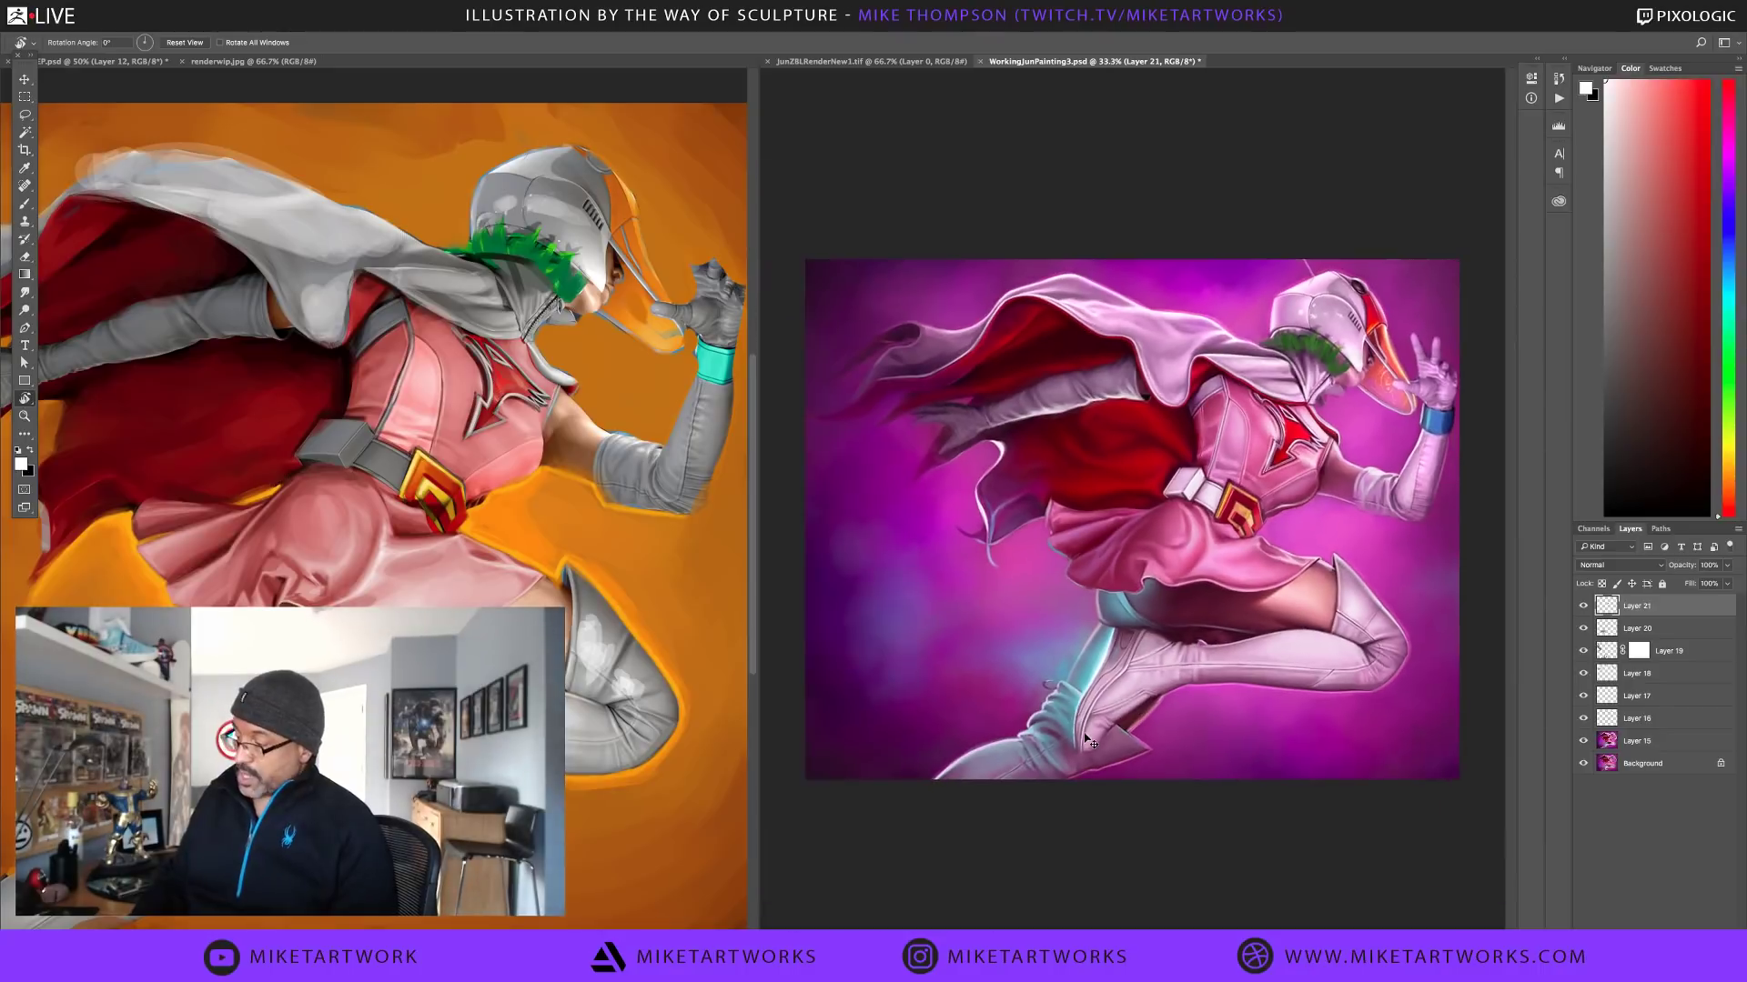
{"action": "key", "text": "ctrl+Tab"}
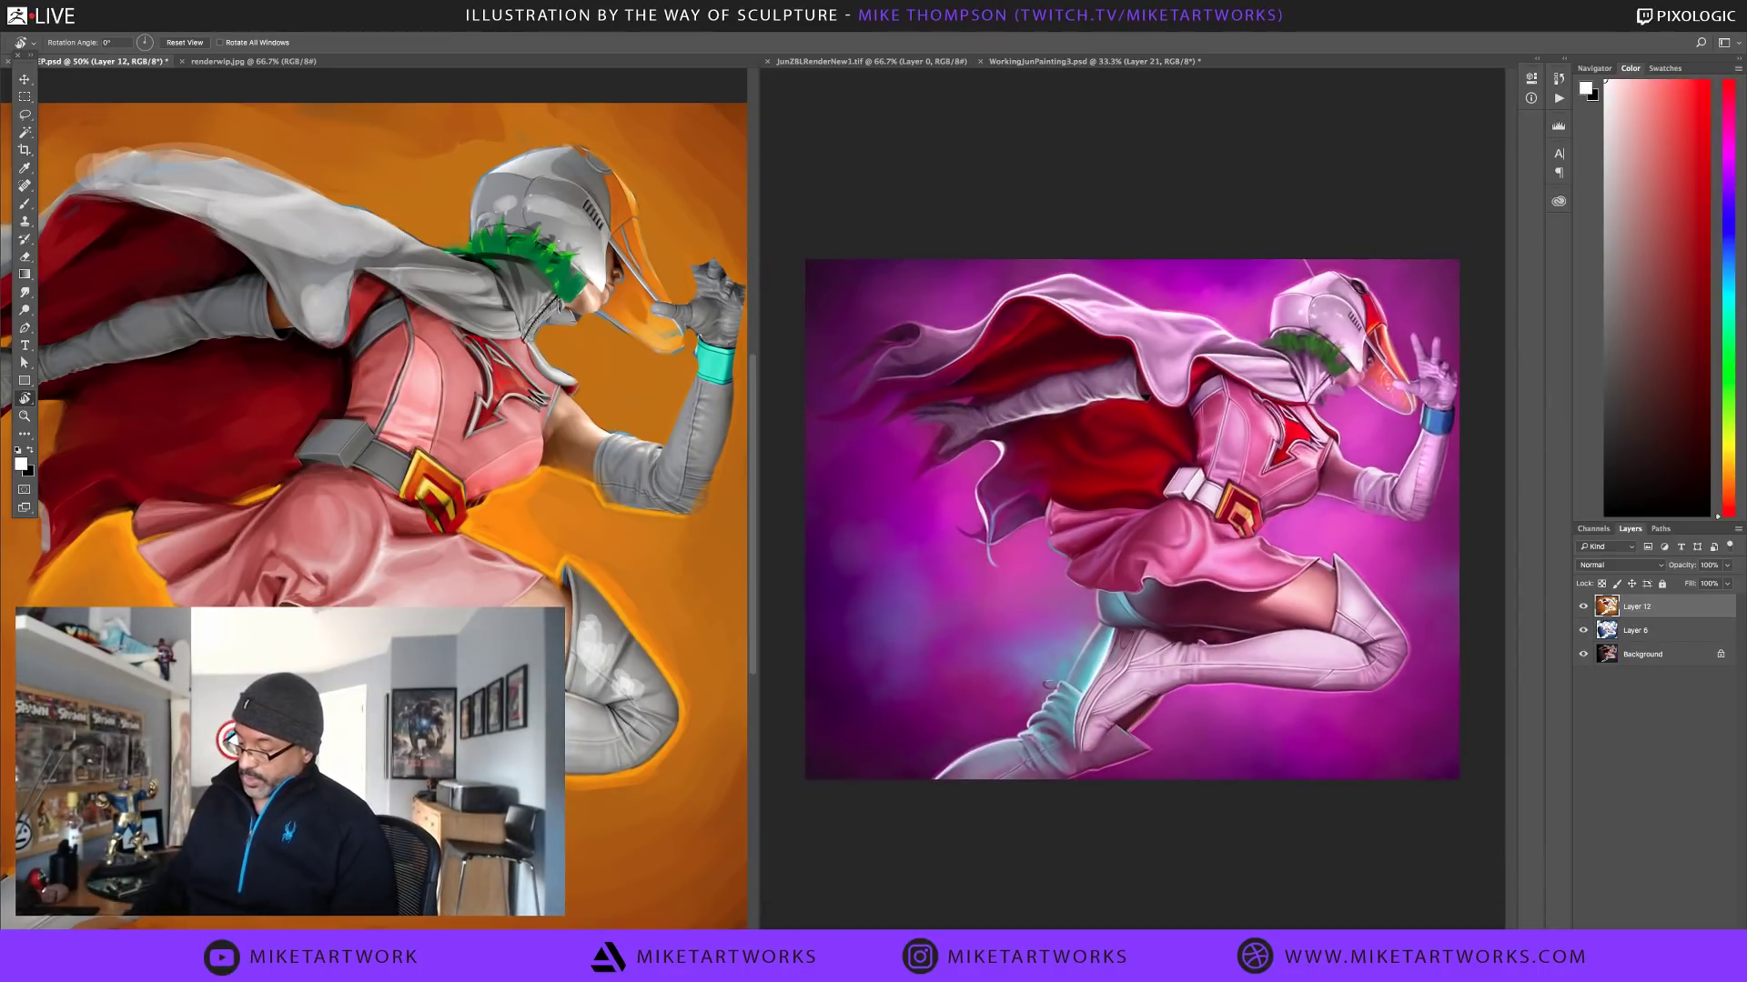
{"action": "key", "text": "ctrl+minus"}
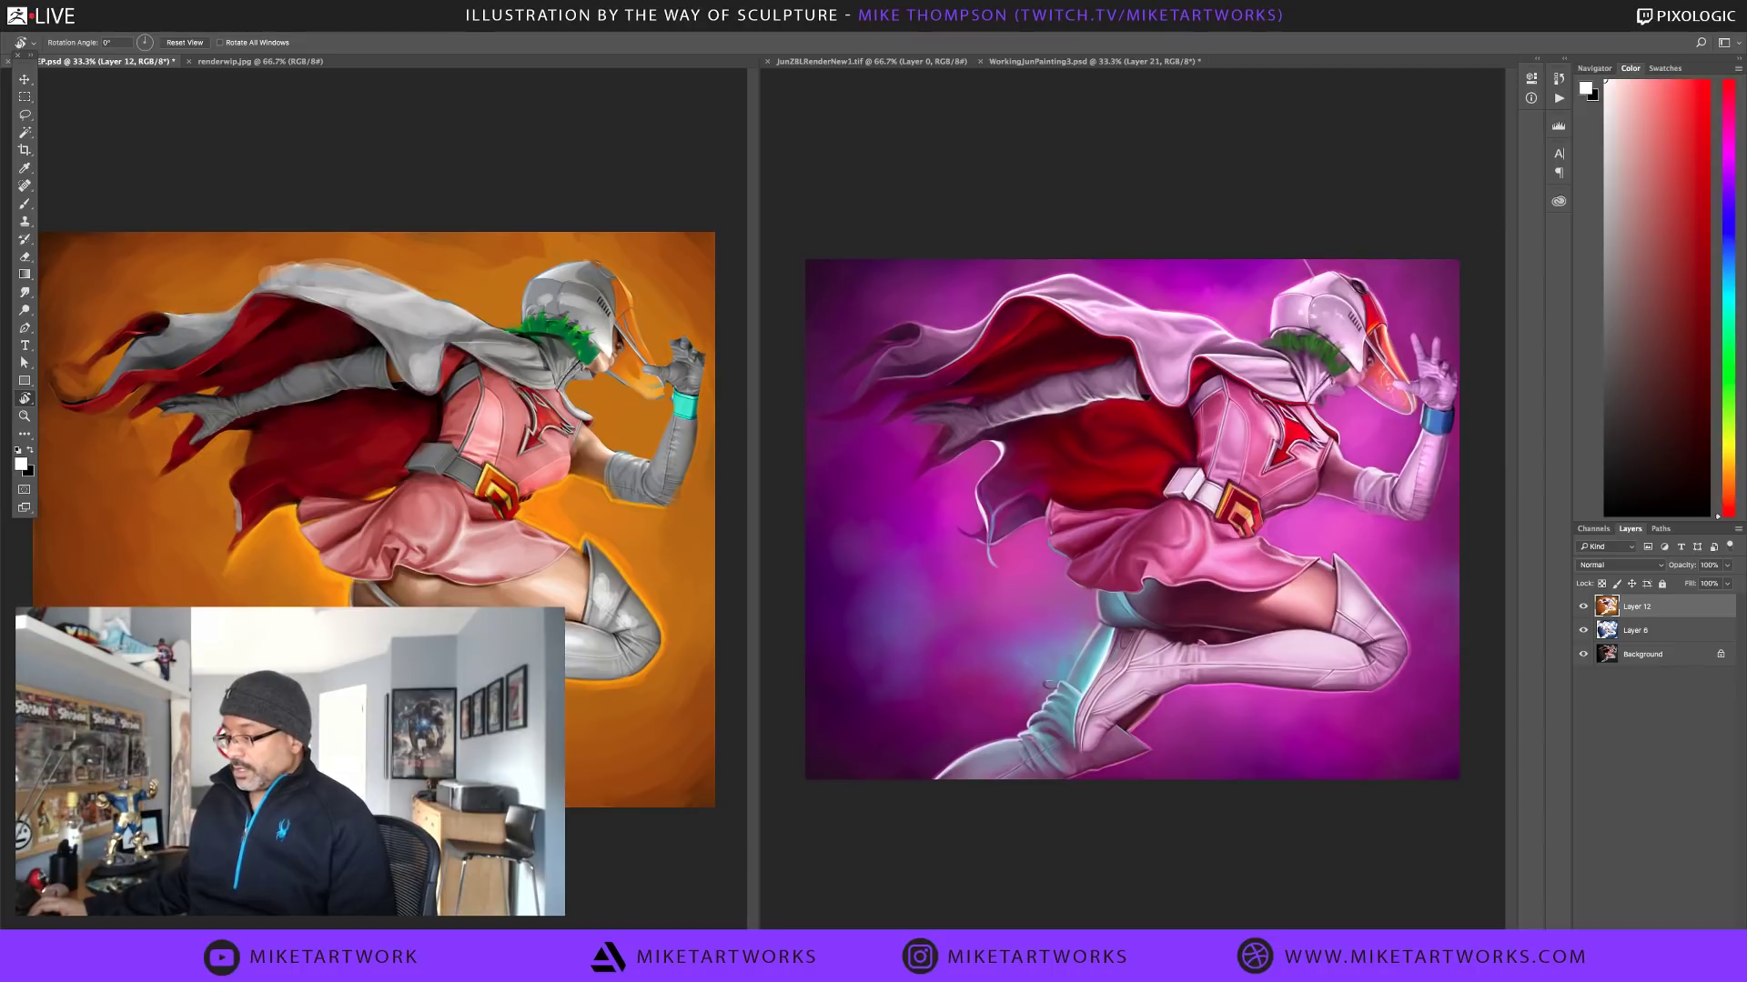
{"action": "scroll", "coordinate": [397, 596], "scroll_direction": "up", "scroll_amount": 2}
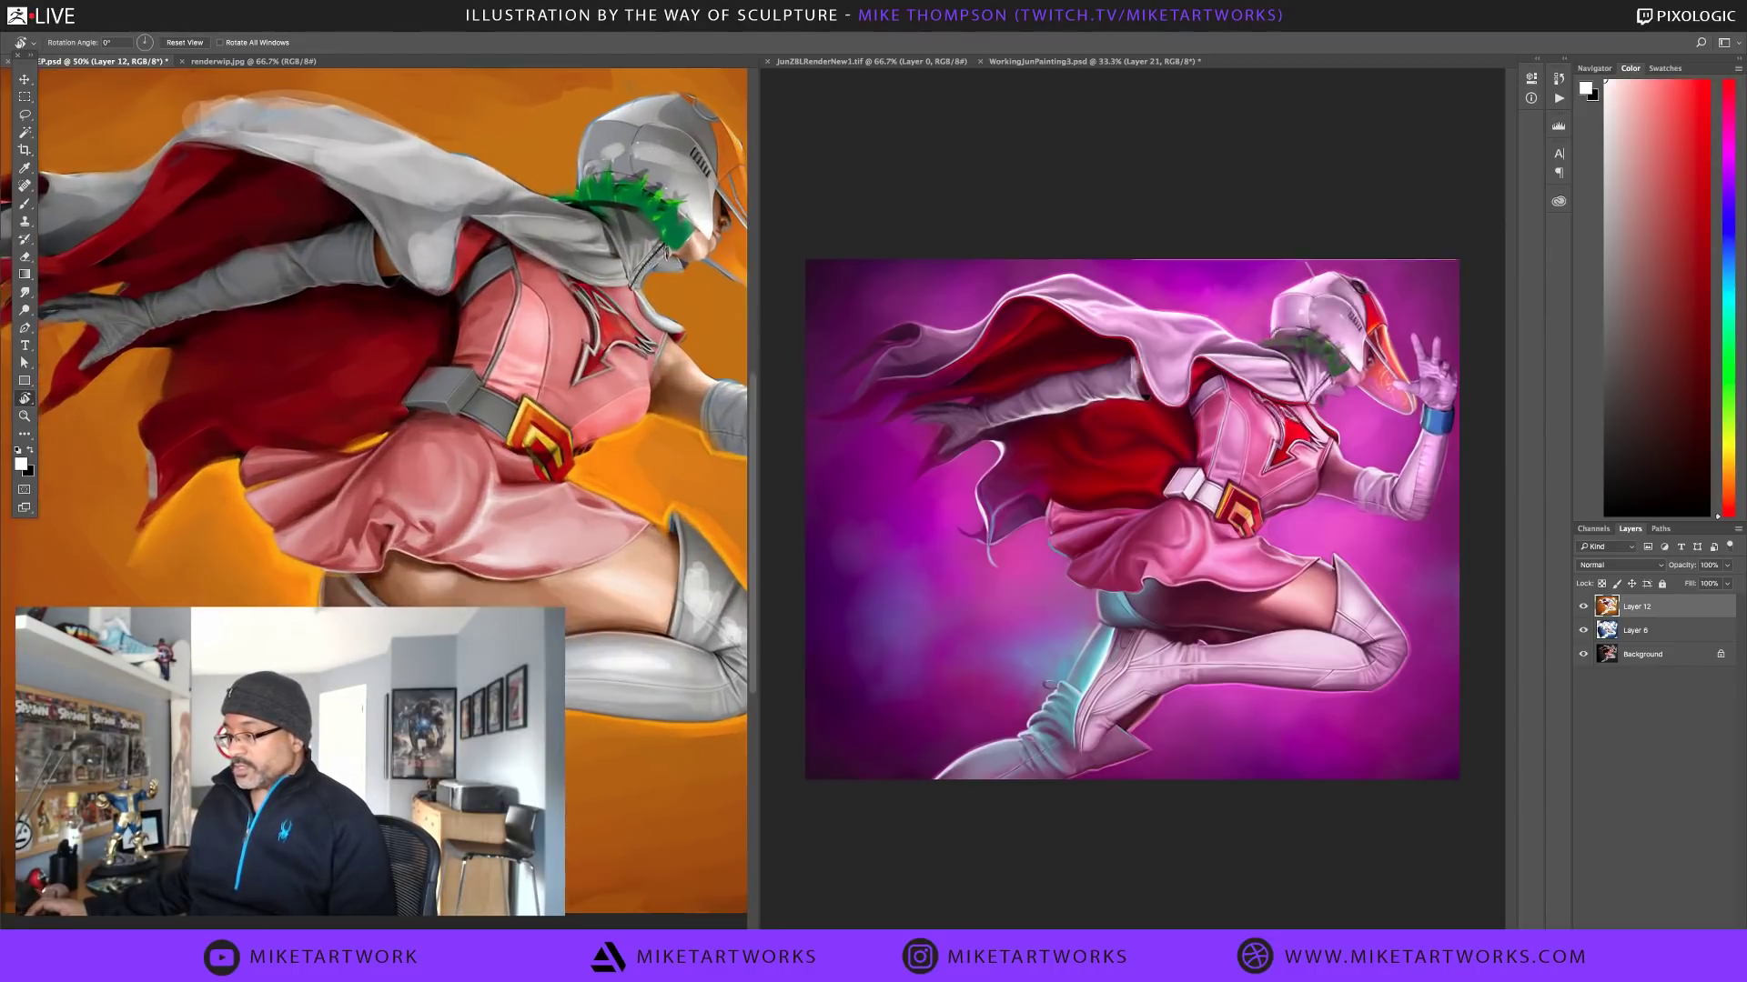
Examine the purple painting at 50% zoom beside the earlier version, from the cape and helmet to the boots
{"action": "left_click", "coordinate": [1061, 860]}
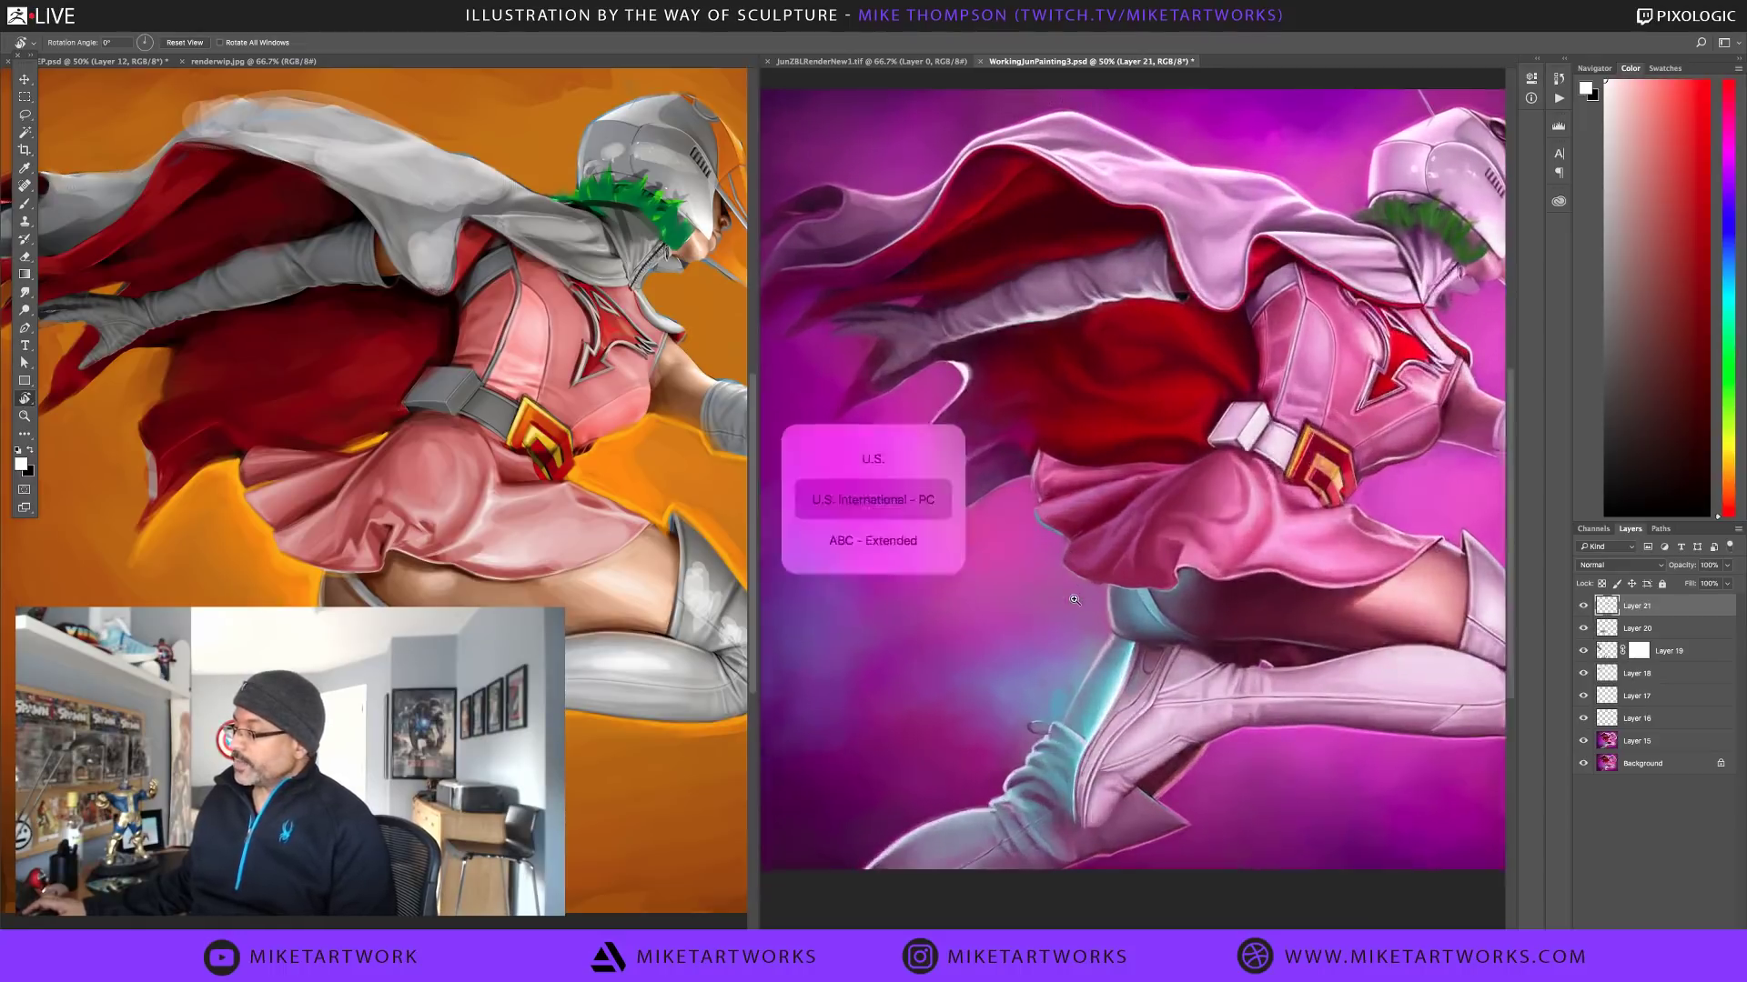
{"action": "key", "text": "ctrl+space"}
{"action": "left_click", "coordinate": [1074, 602], "text": "ctrl"}
{"action": "left_click_drag", "start_coordinate": [1230, 655], "coordinate": [1099, 687]}
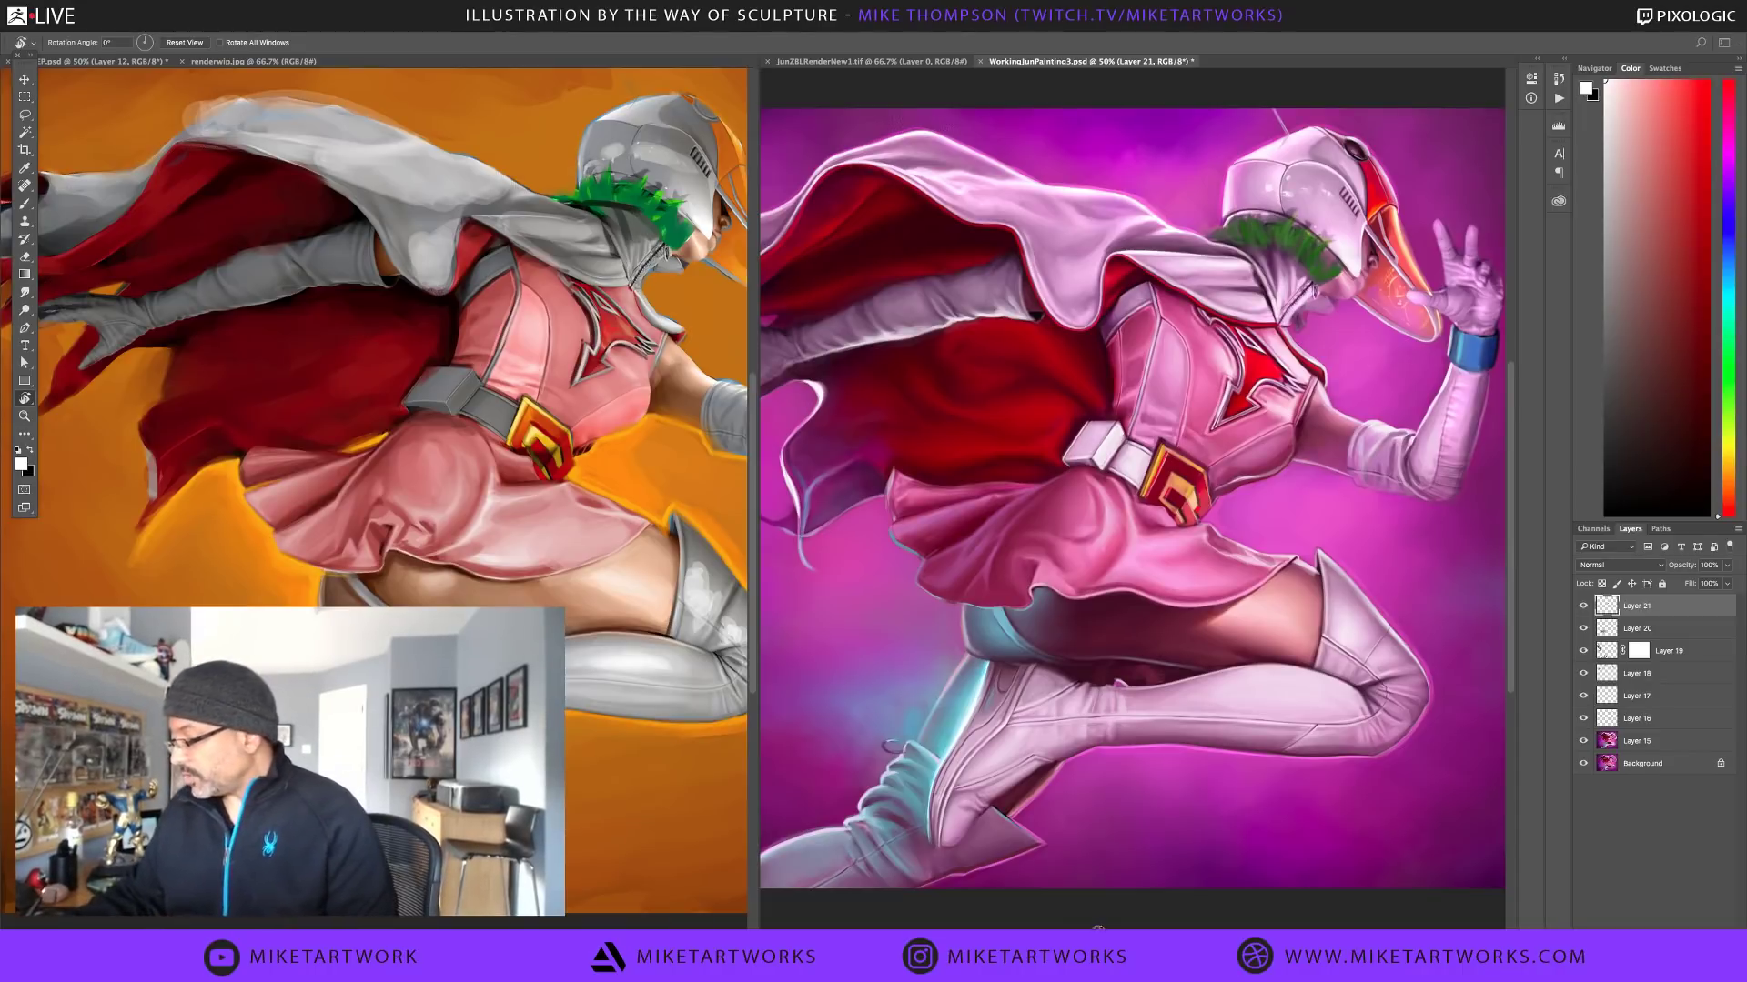
{"action": "scroll", "coordinate": [1096, 920], "scroll_direction": "up", "scroll_amount": 2}
{"action": "left_click_drag", "start_coordinate": [1096, 921], "coordinate": [1153, 873]}
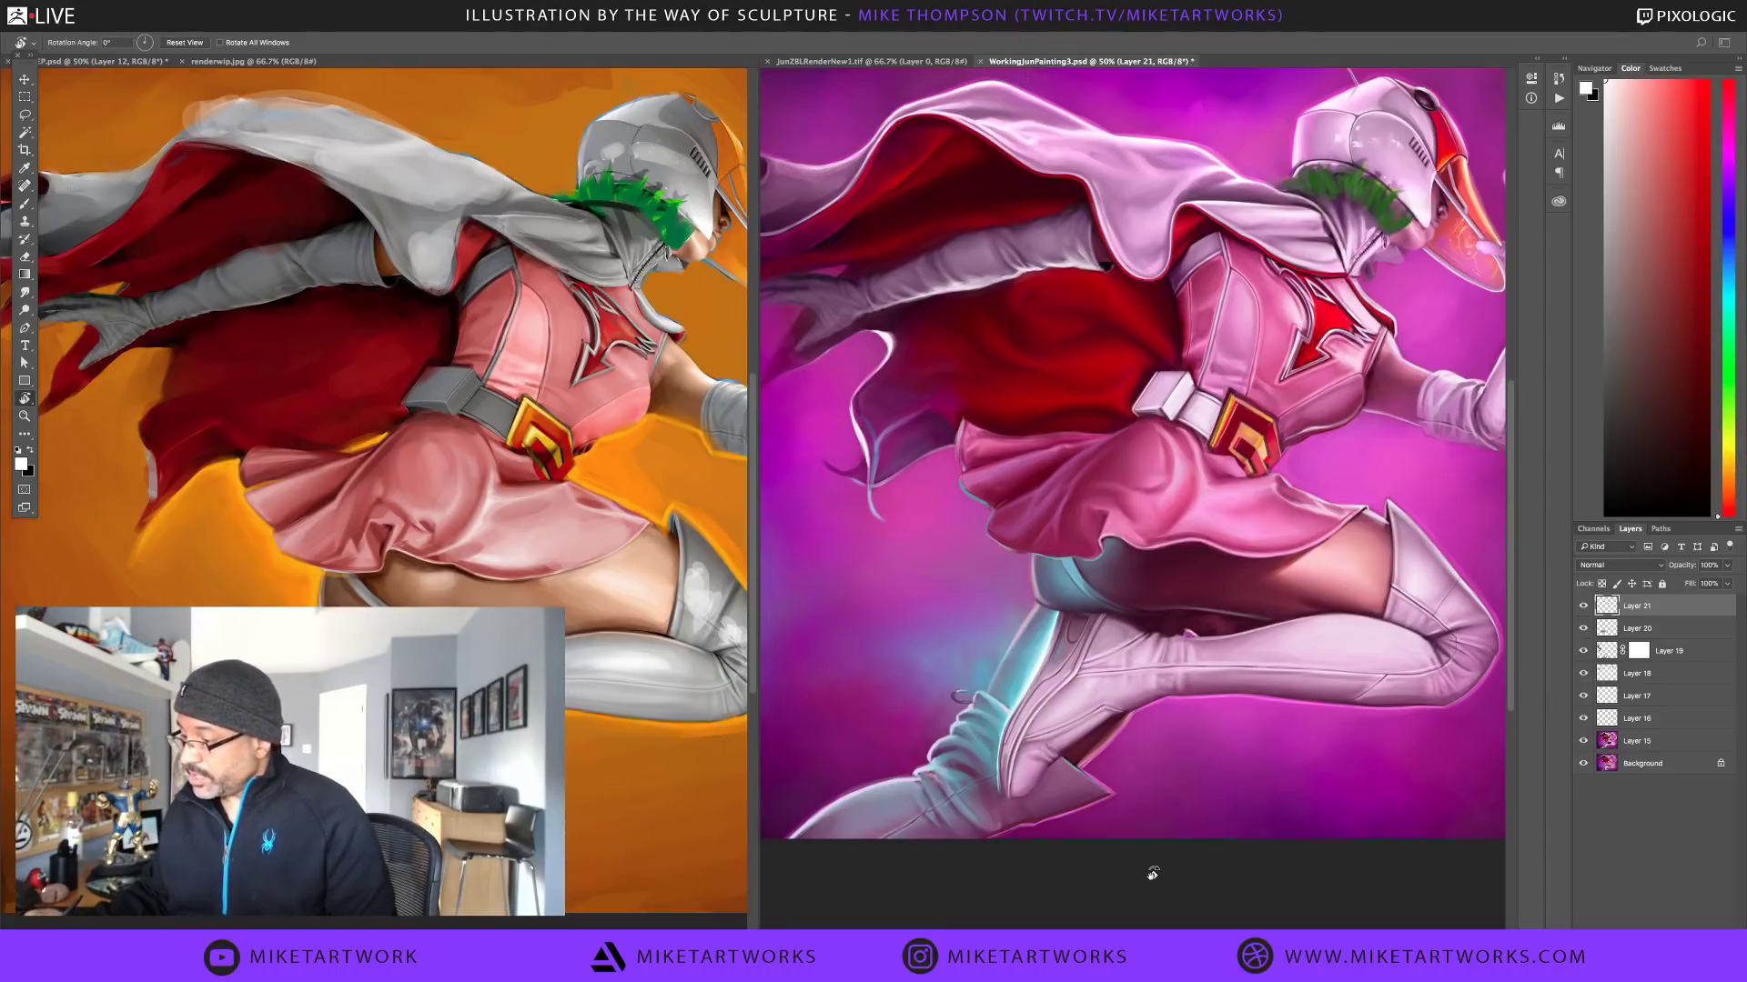
{"action": "left_click_drag", "start_coordinate": [1152, 873], "coordinate": [1233, 913]}
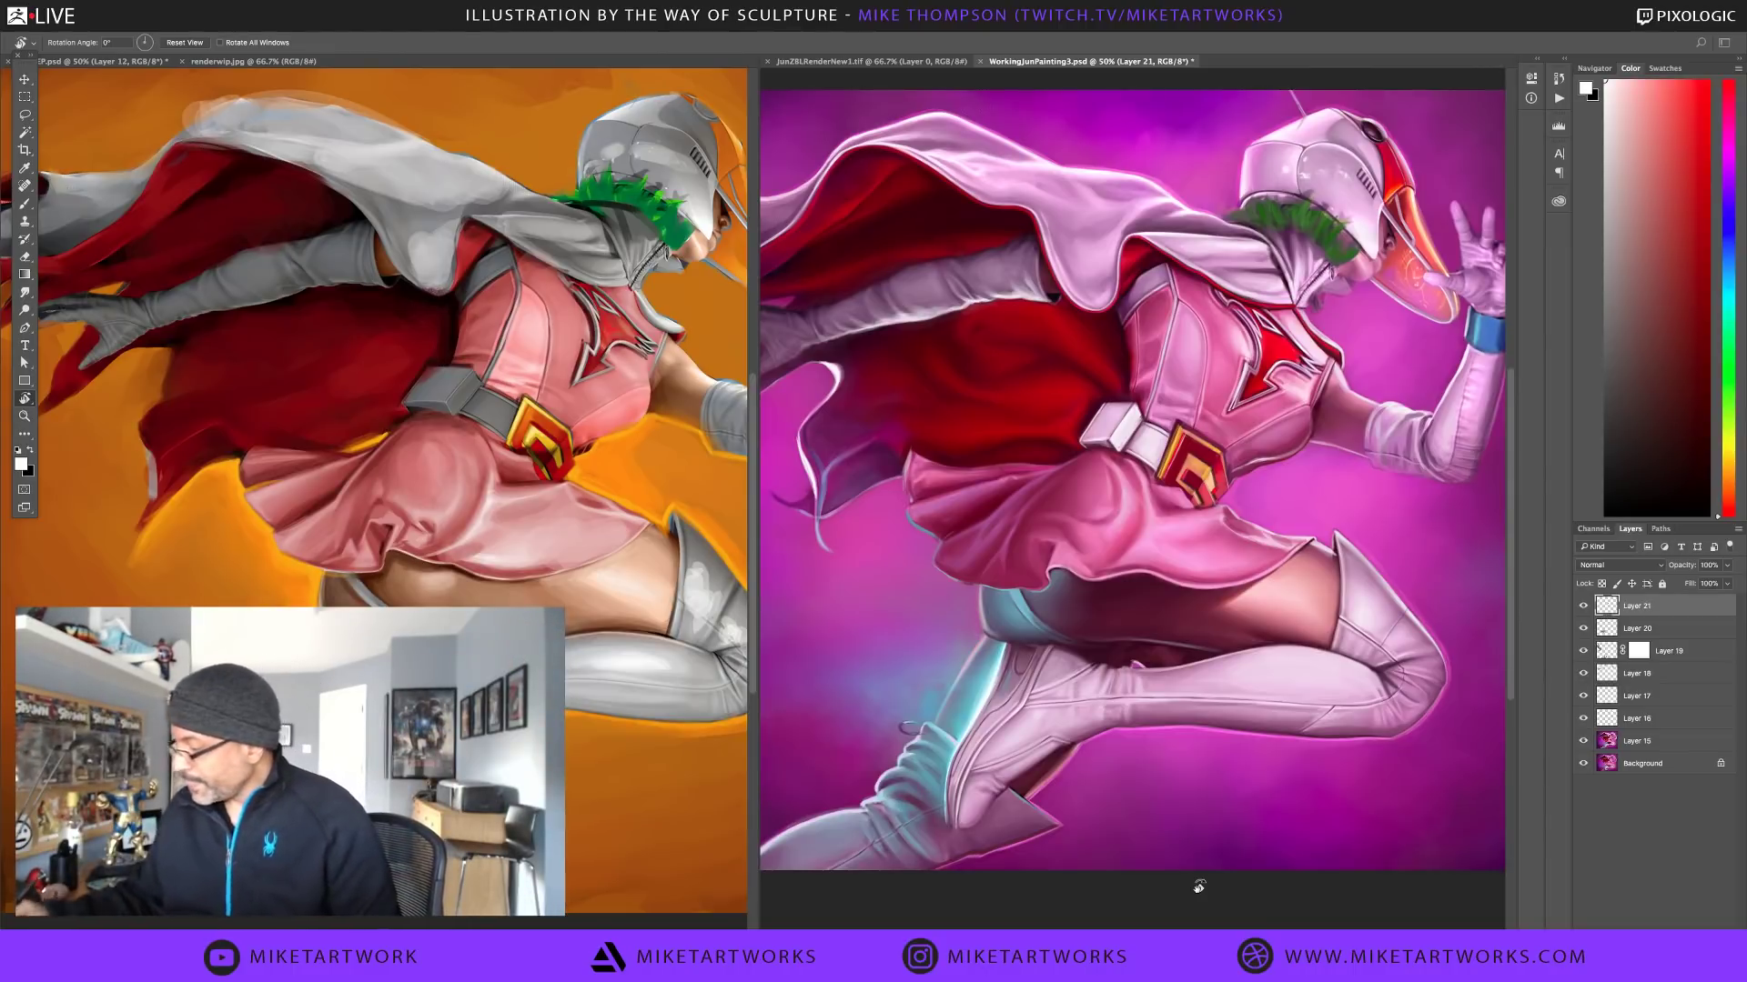
{"action": "left_click_drag", "start_coordinate": [1358, 879], "coordinate": [1349, 914]}
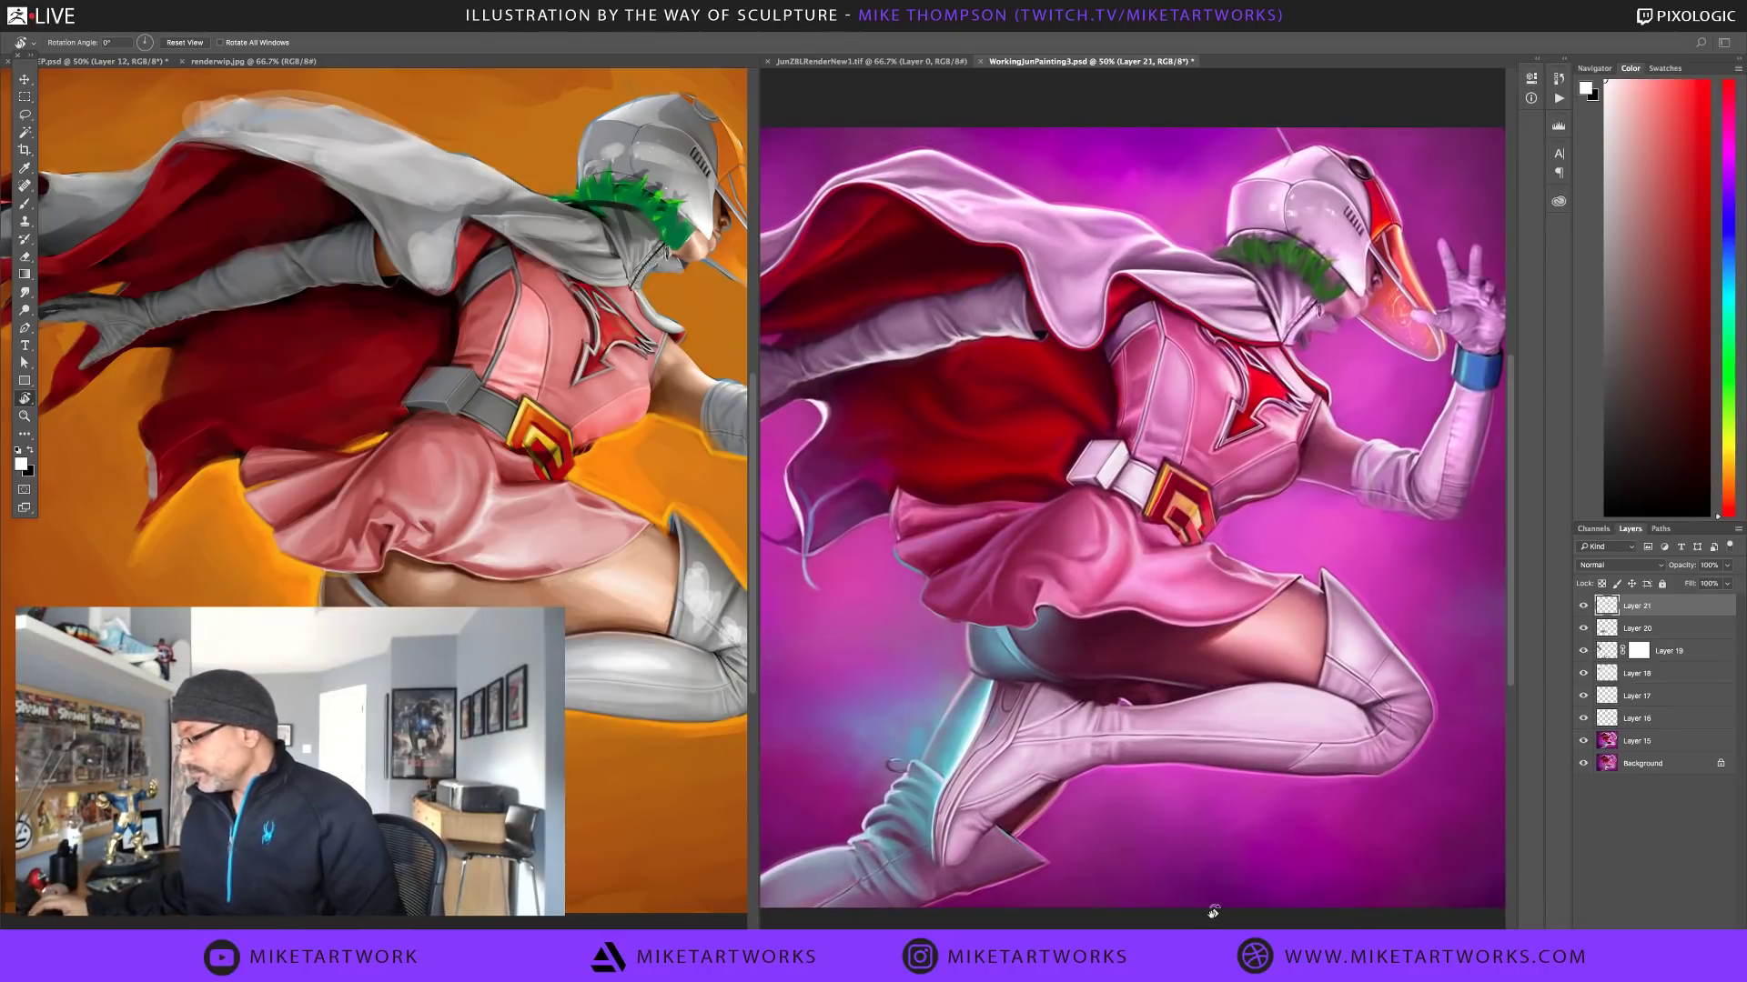
Save WorkingJunPainting3.psd and switch to Corel Painter to continue on the same painting
{"action": "key", "text": "ctrl+s"}
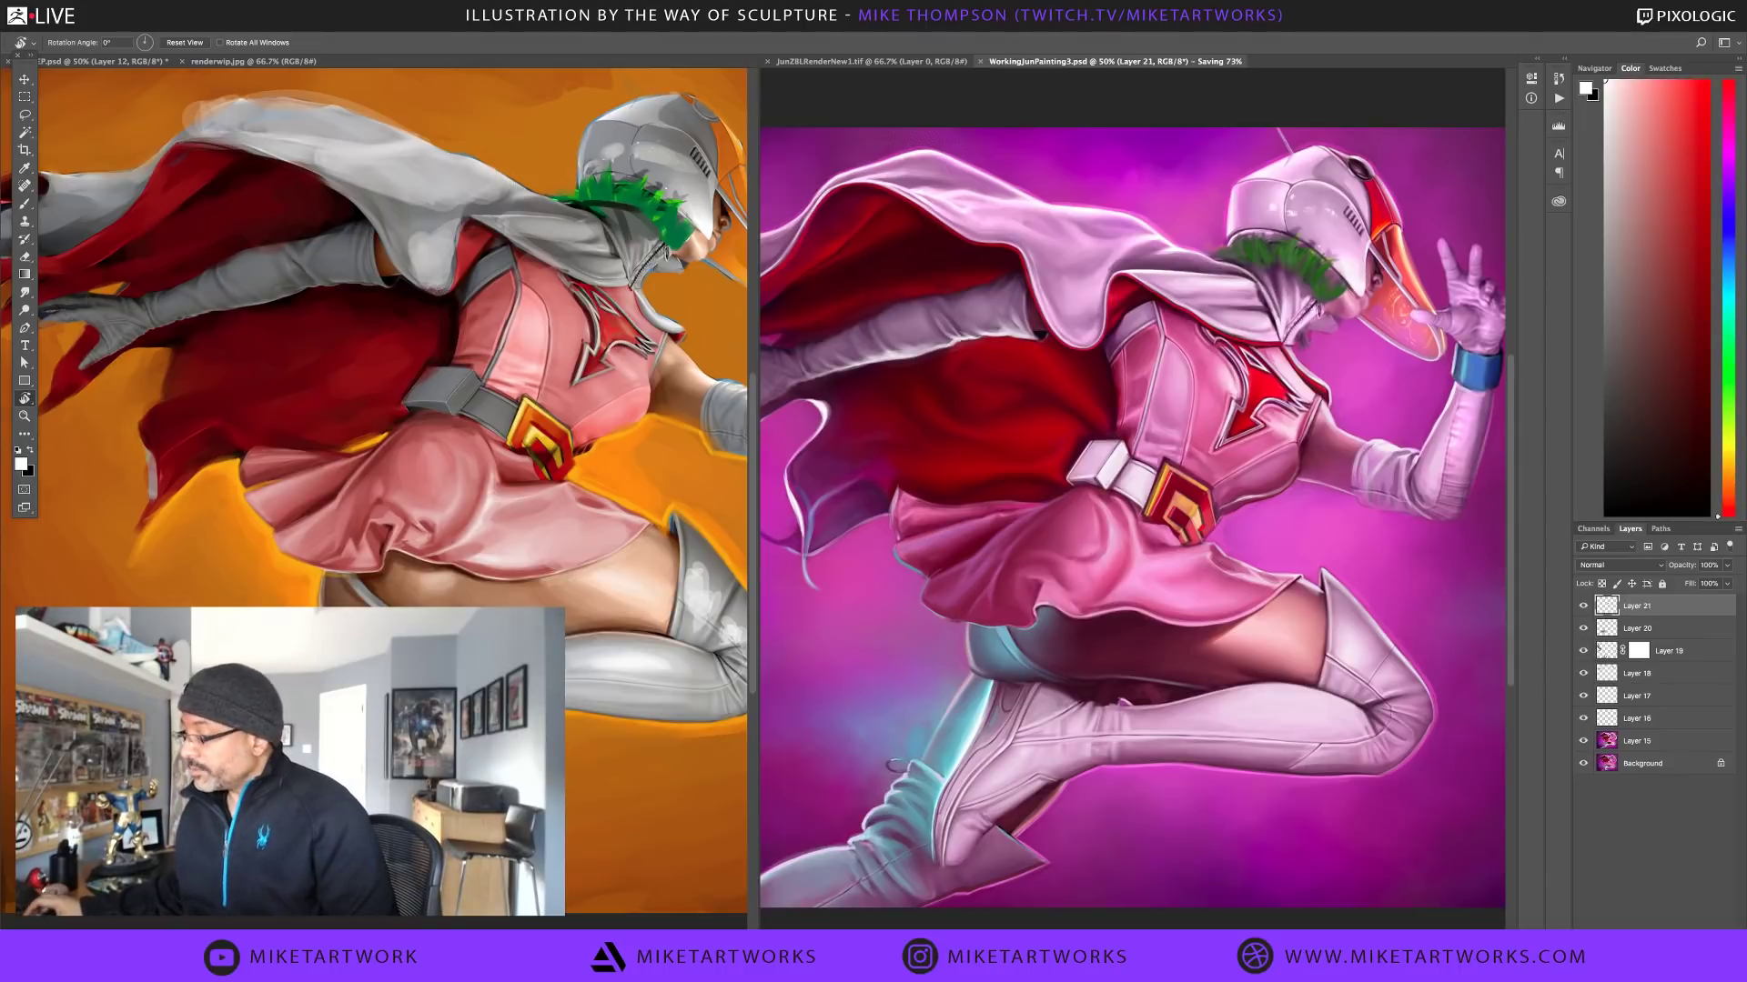
{"action": "left_click", "coordinate": [728, 923]}
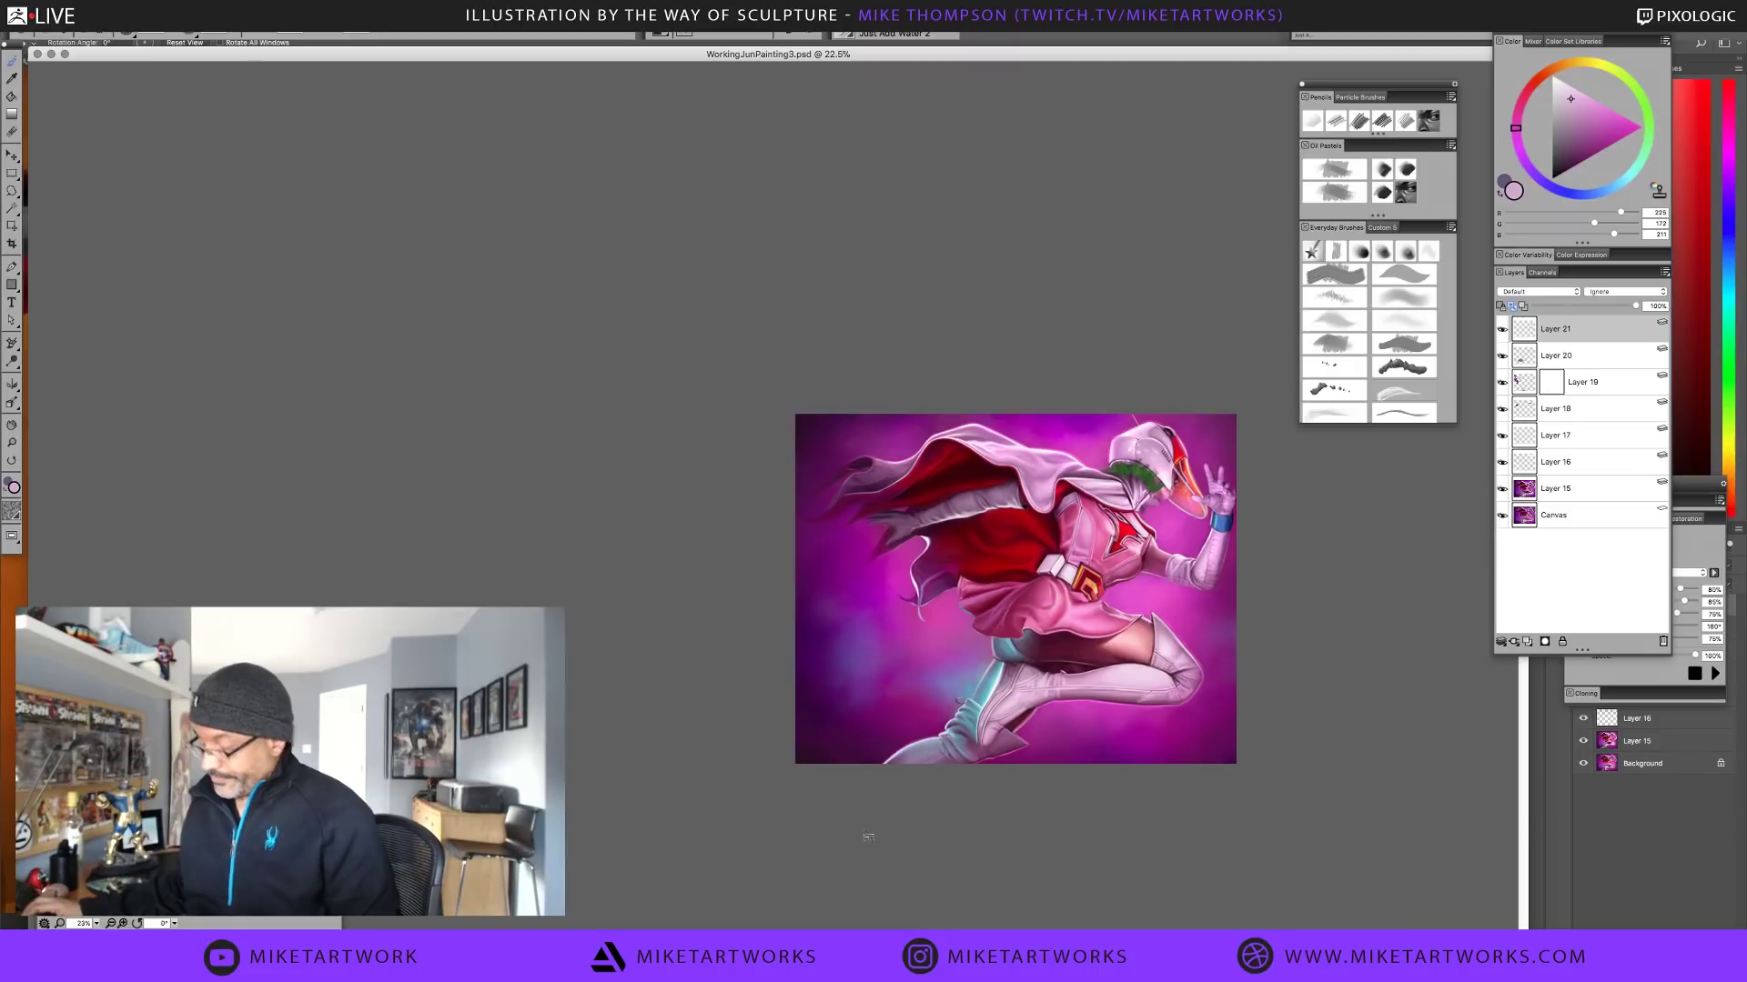
{"action": "key", "text": "super+plus"}
{"action": "key", "text": "super+plus"}
{"action": "key", "text": "super+plus"}
{"action": "key", "text": "super+plus"}
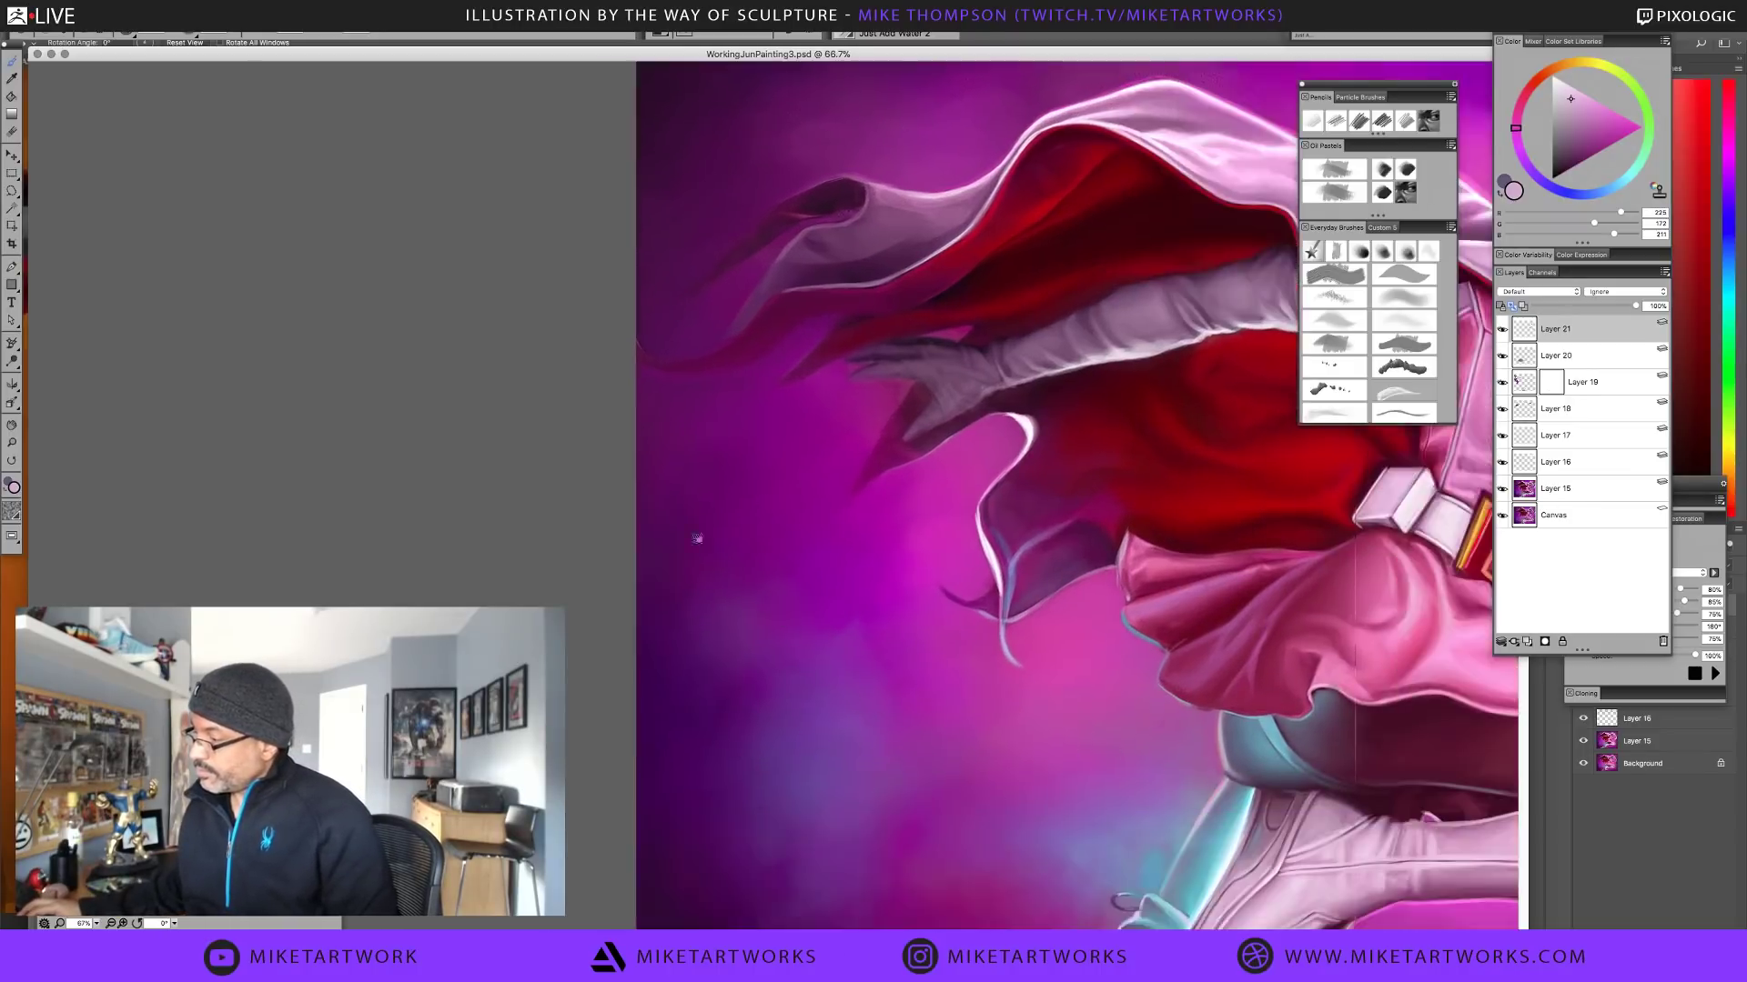
{"action": "mouse_move", "coordinate": [697, 539]}
{"action": "left_mouse_down"}
{"action": "mouse_move", "coordinate": [1030, 765]}
{"action": "mouse_move", "coordinate": [982, 862]}
{"action": "mouse_move", "coordinate": [885, 901]}
{"action": "mouse_move", "coordinate": [927, 910]}
{"action": "mouse_move", "coordinate": [890, 978]}
{"action": "left_mouse_up"}
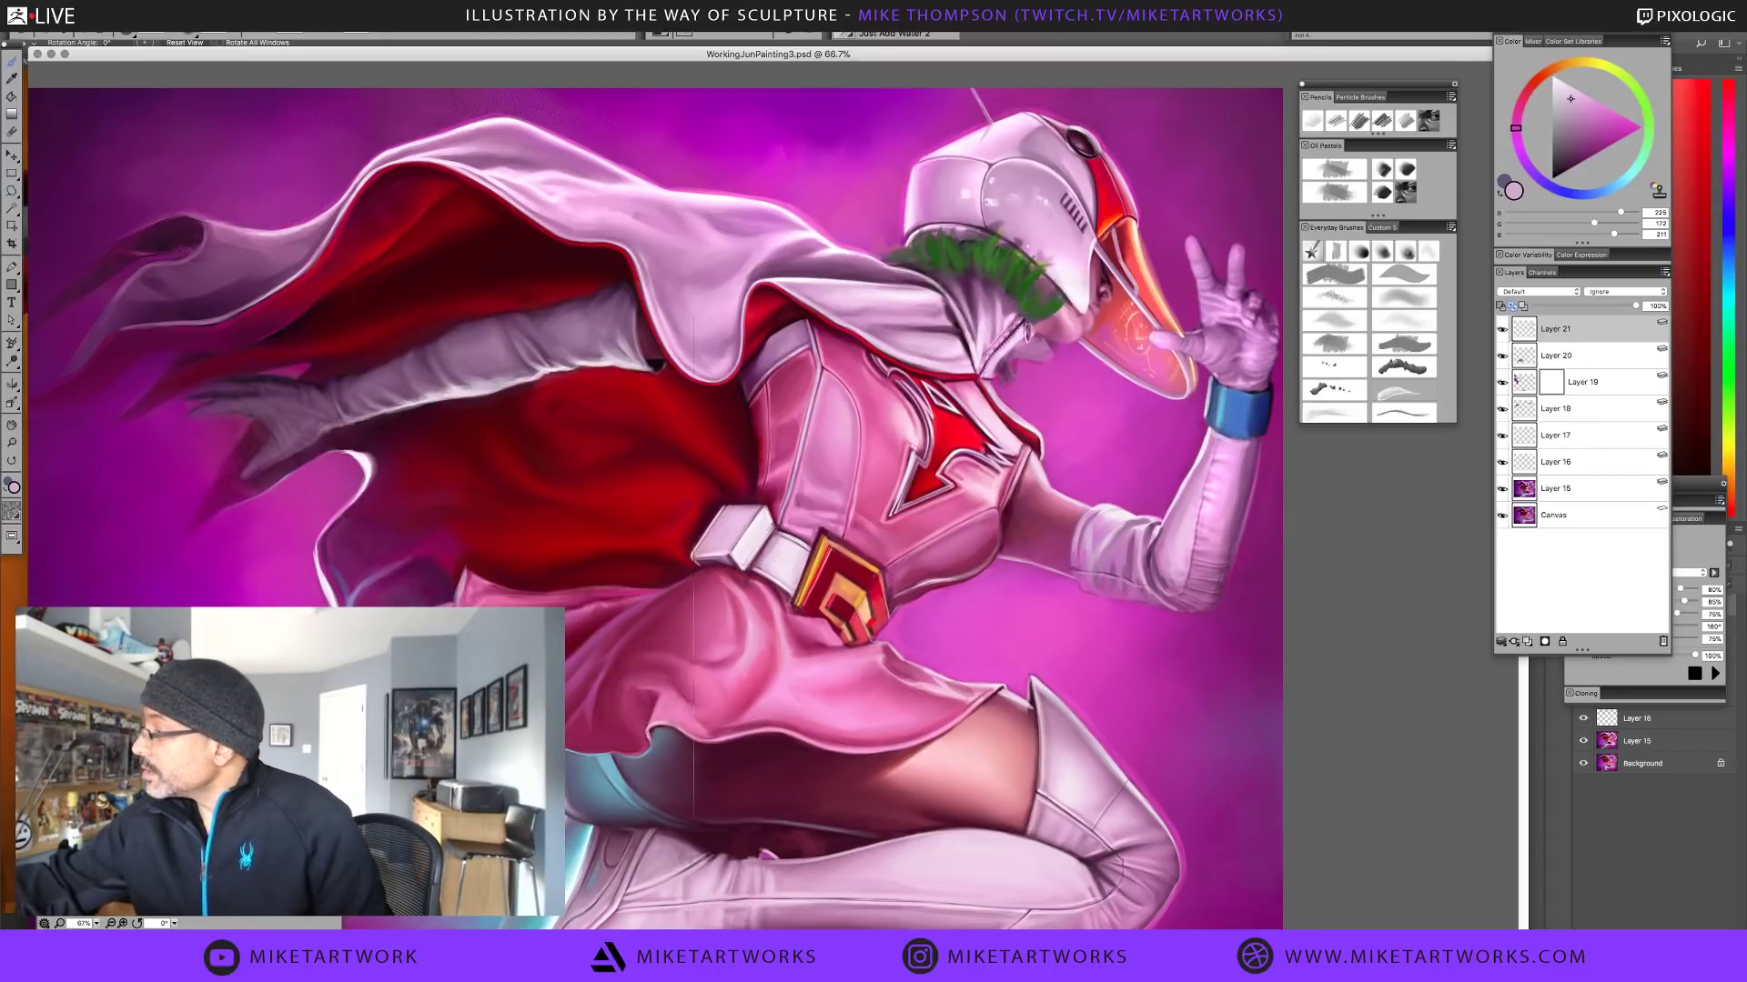
Turn on Always On Top for the floating reference images and move the lower grey reference up over the purple render
{"action": "right_click", "coordinate": [1239, 31]}
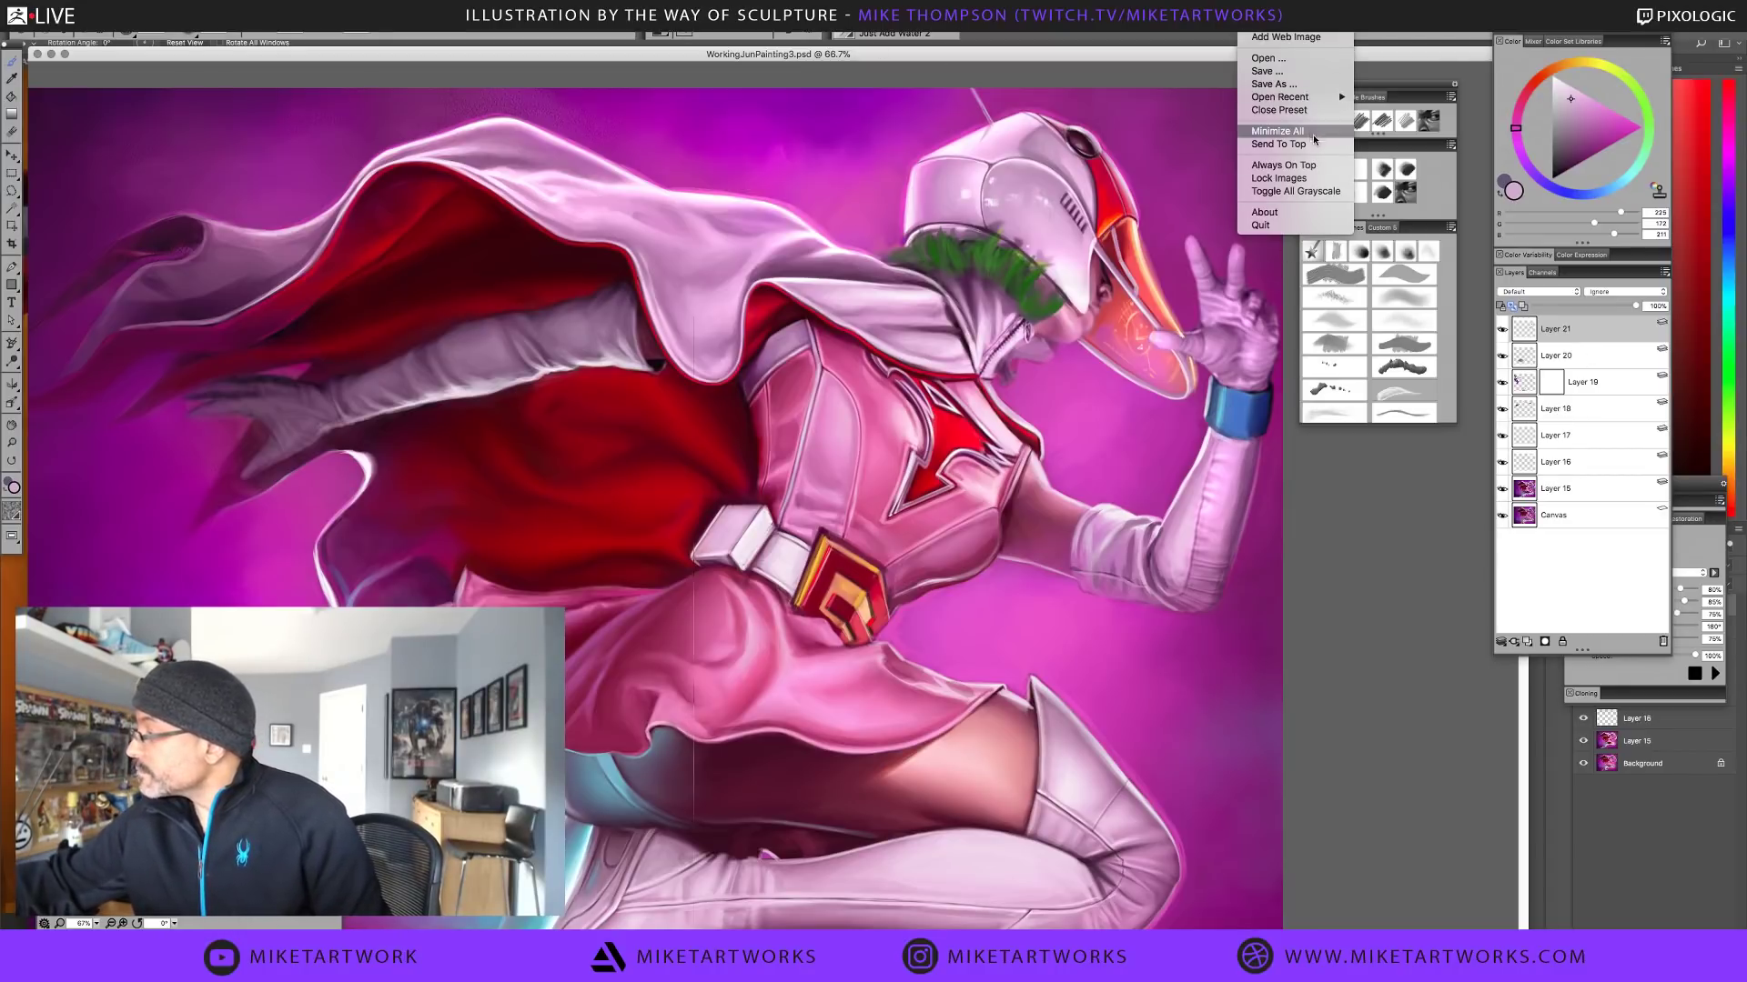
{"action": "left_click", "coordinate": [1310, 164]}
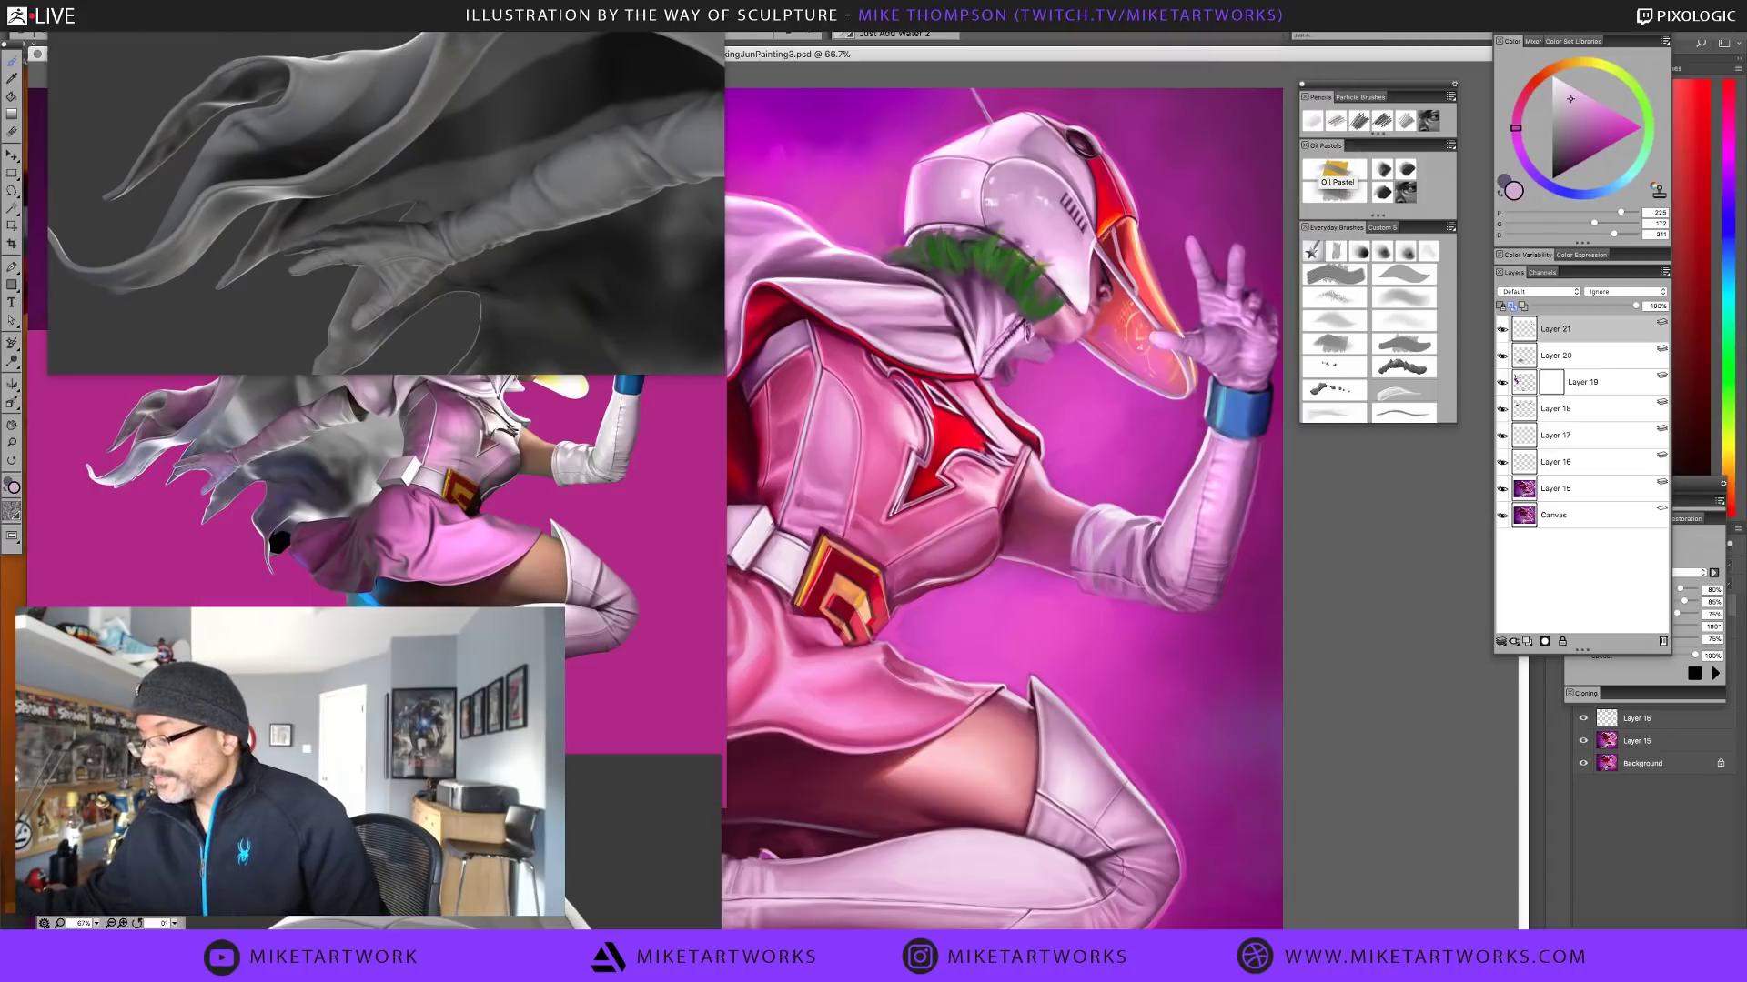
{"action": "key", "text": "super+Tab"}
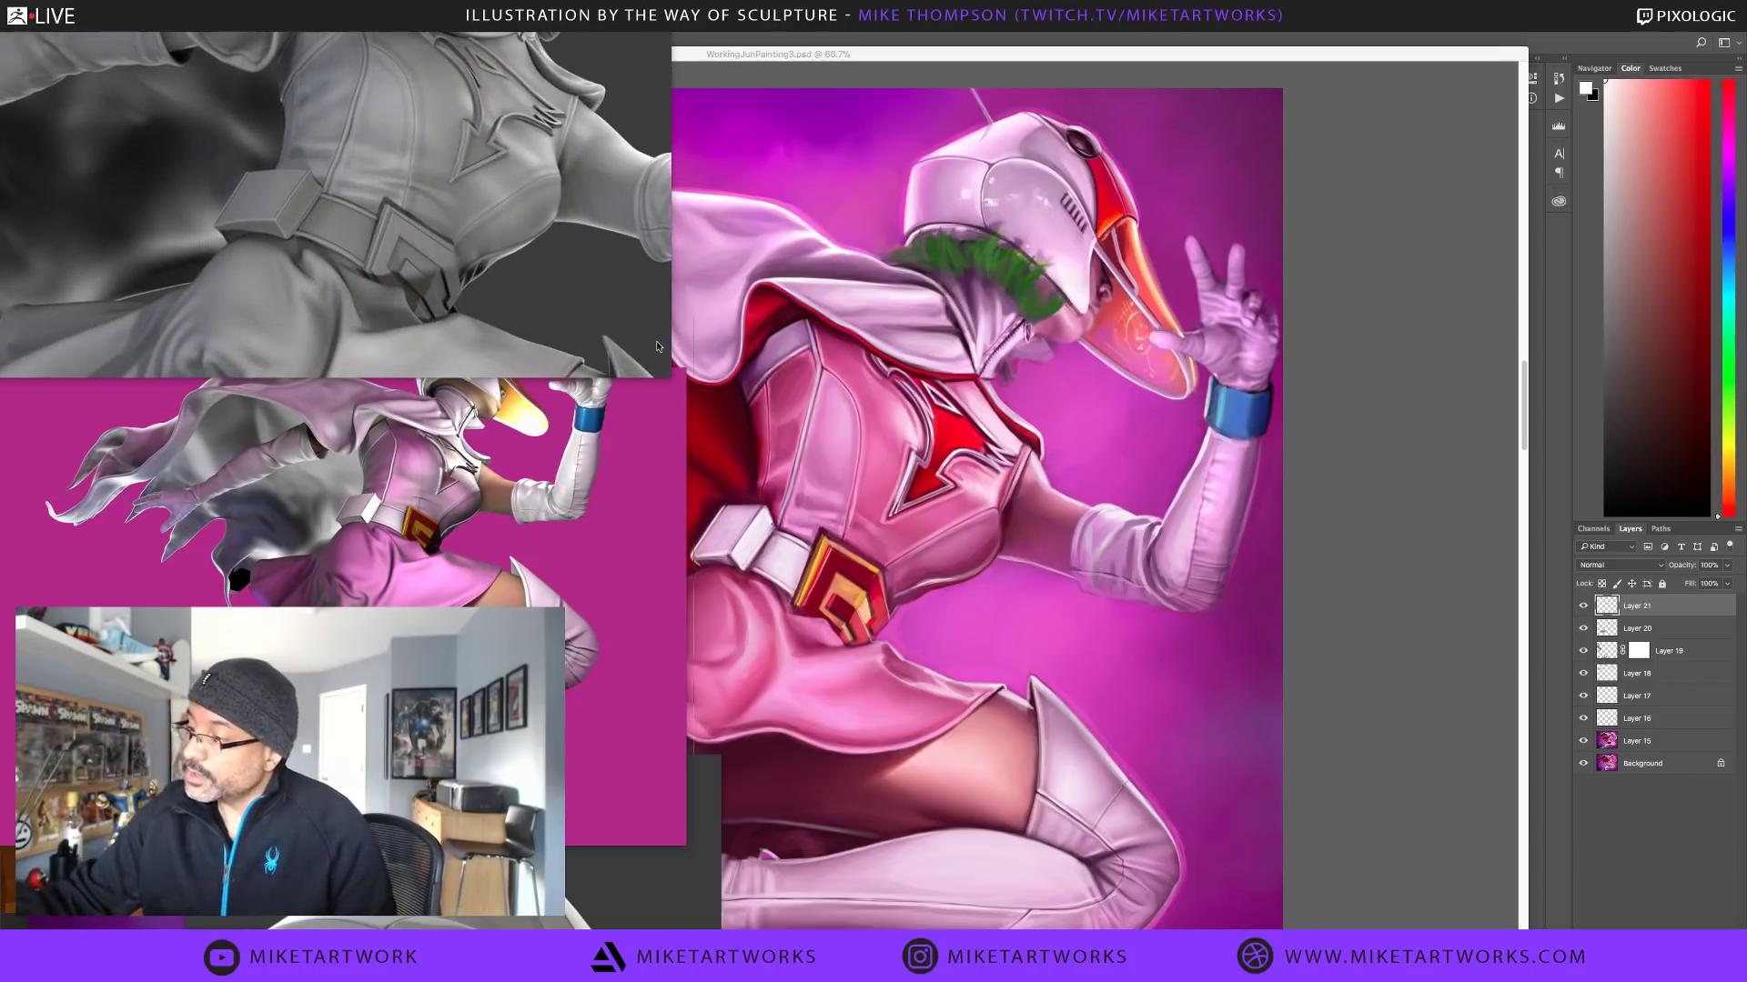
{"action": "left_click", "coordinate": [630, 860]}
{"action": "left_click_drag", "start_coordinate": [597, 877], "coordinate": [544, 701]}
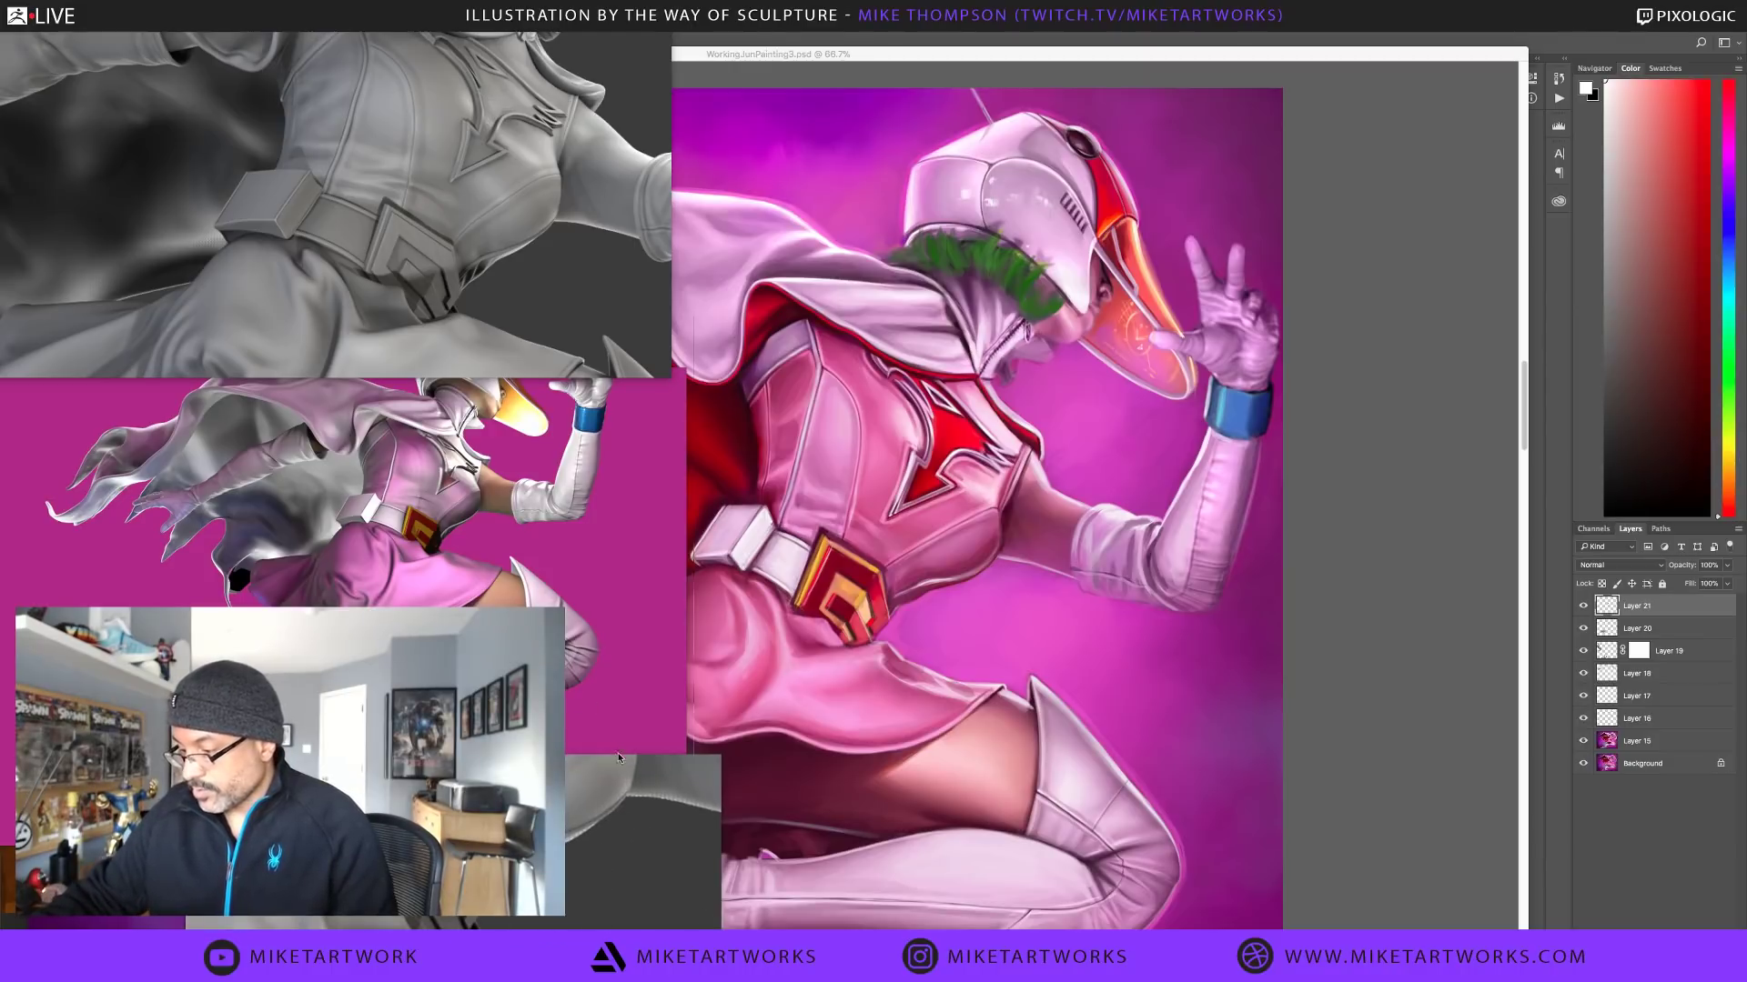
{"action": "mouse_move", "coordinate": [698, 844]}
{"action": "left_mouse_down"}
{"action": "mouse_move", "coordinate": [621, 663]}
{"action": "mouse_move", "coordinate": [554, 639]}
{"action": "mouse_move", "coordinate": [543, 668]}
{"action": "left_mouse_up"}
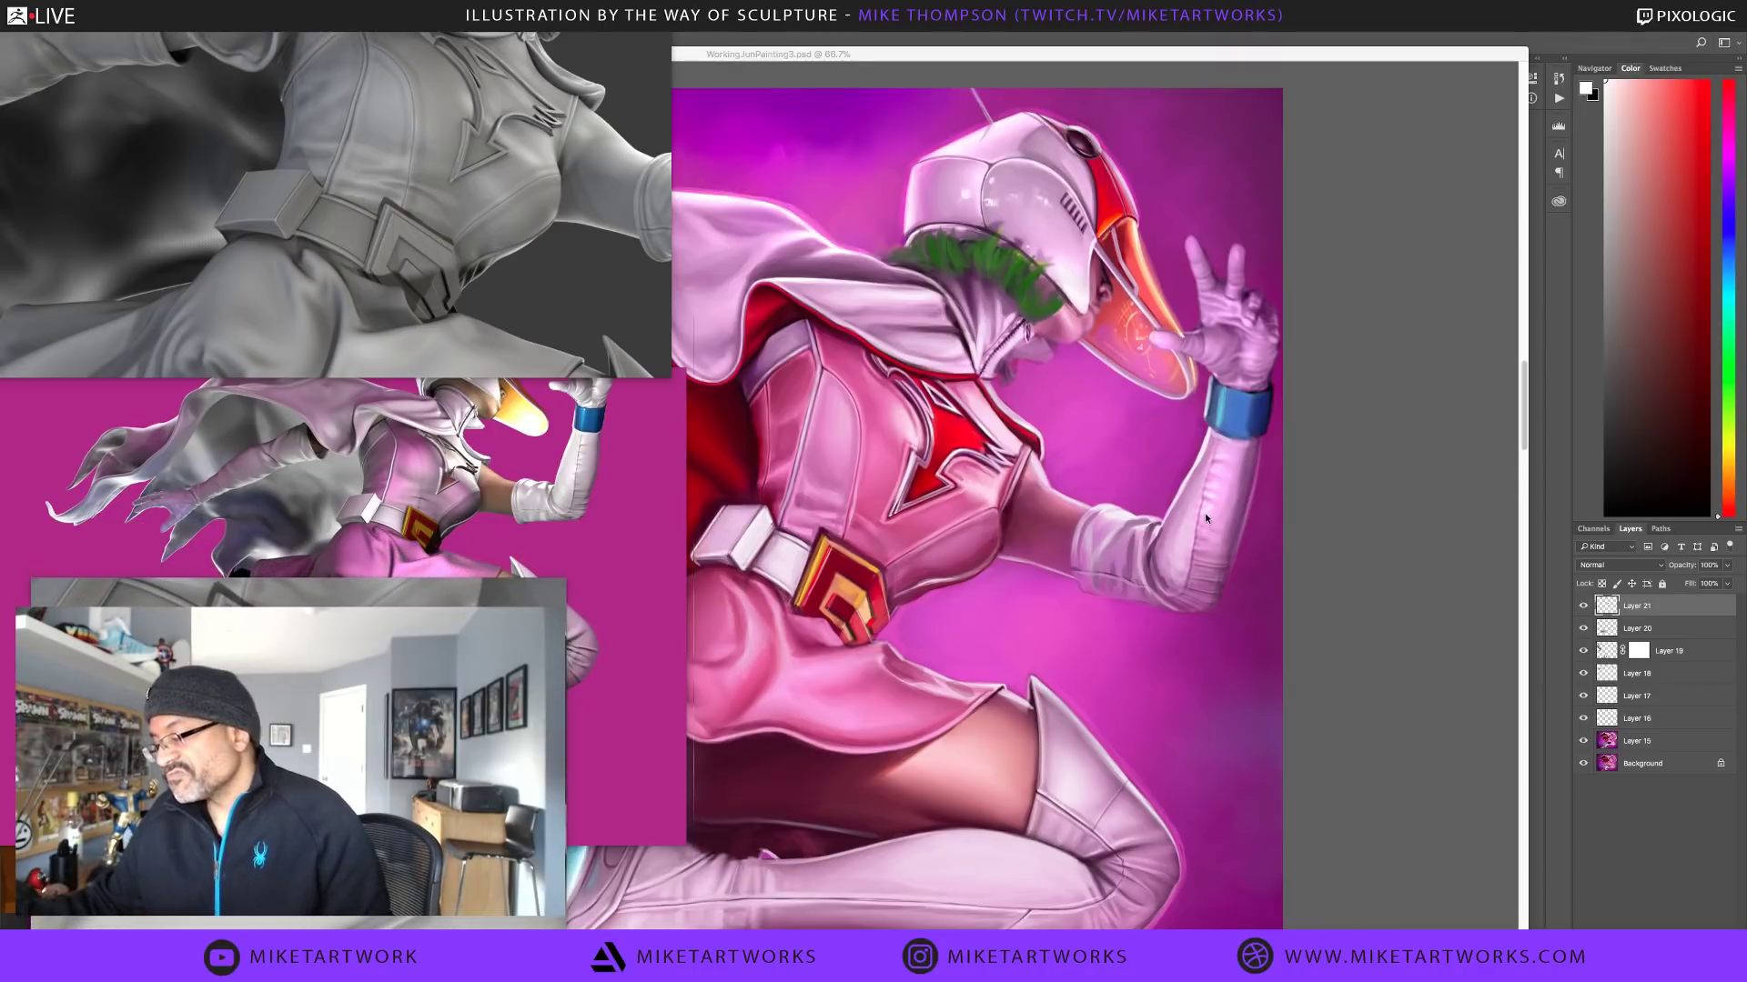
Return to Painter and touch up the belt buckle's red facets near its right corner on Layer 21, using sampled dark and bright reds
{"action": "key", "text": "super+Tab"}
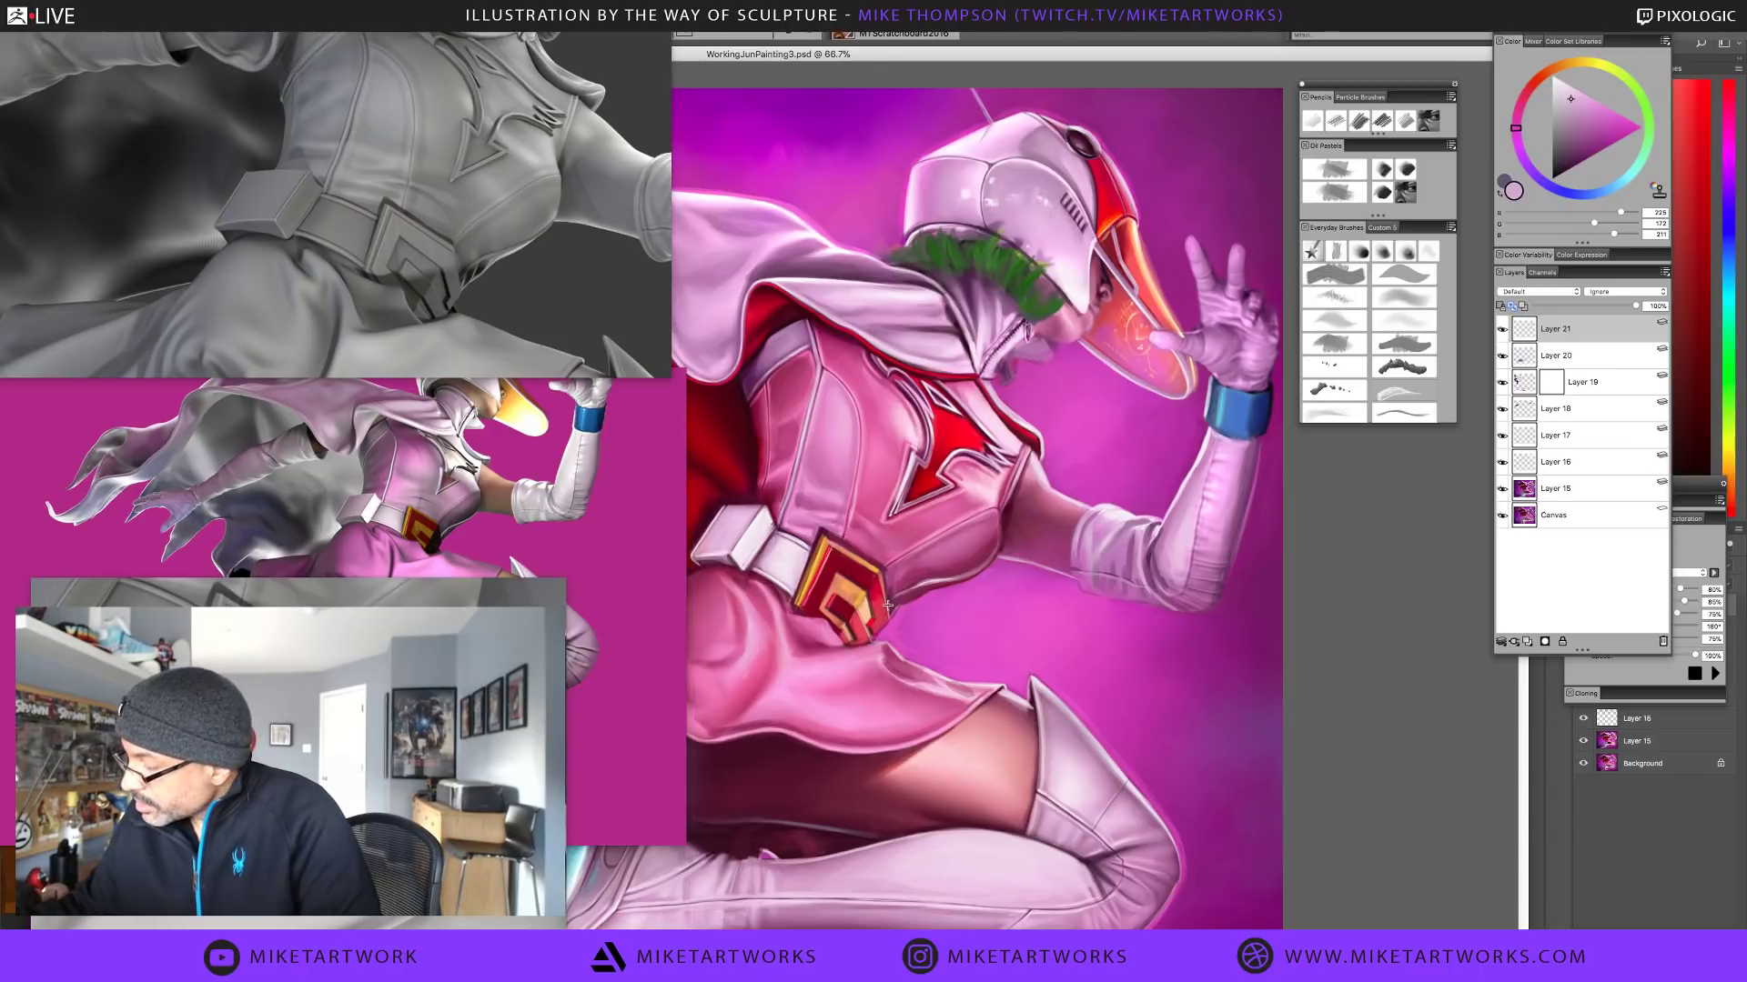
{"action": "left_click_drag", "start_coordinate": [890, 607], "coordinate": [890, 559]}
{"action": "left_click", "coordinate": [855, 573], "text": "alt"}
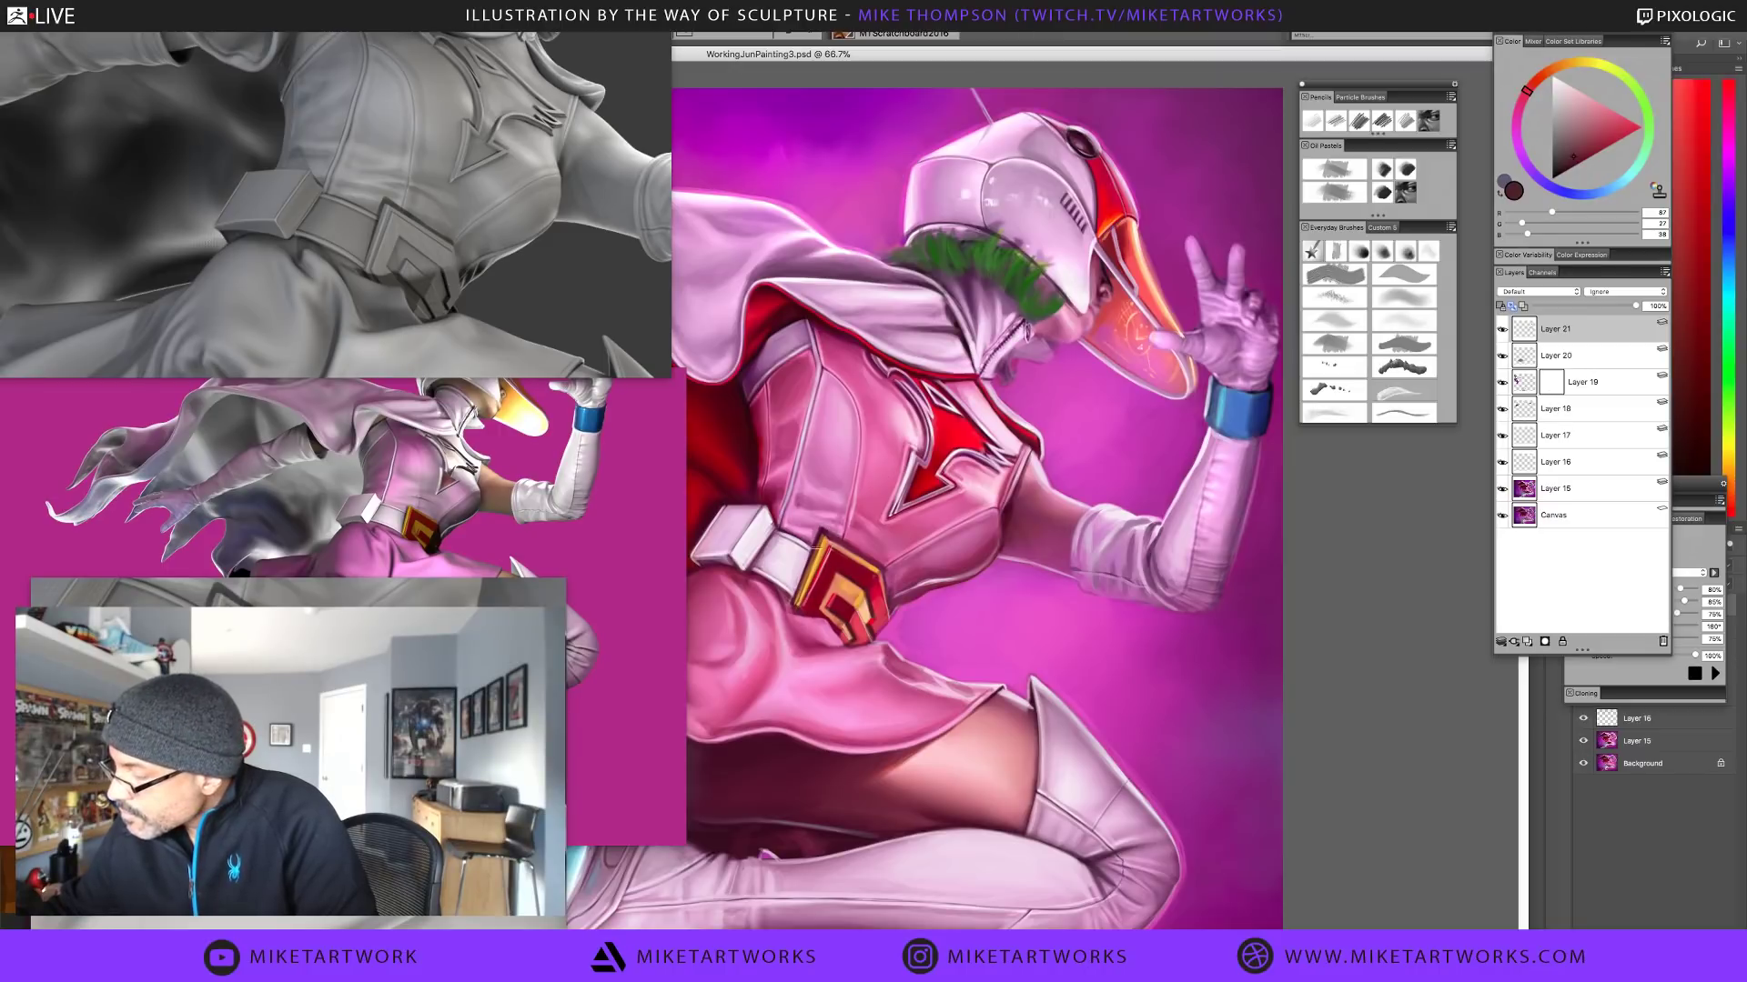
{"action": "left_click", "coordinate": [879, 592], "text": "alt"}
{"action": "left_click_drag", "start_coordinate": [878, 605], "coordinate": [883, 619]}
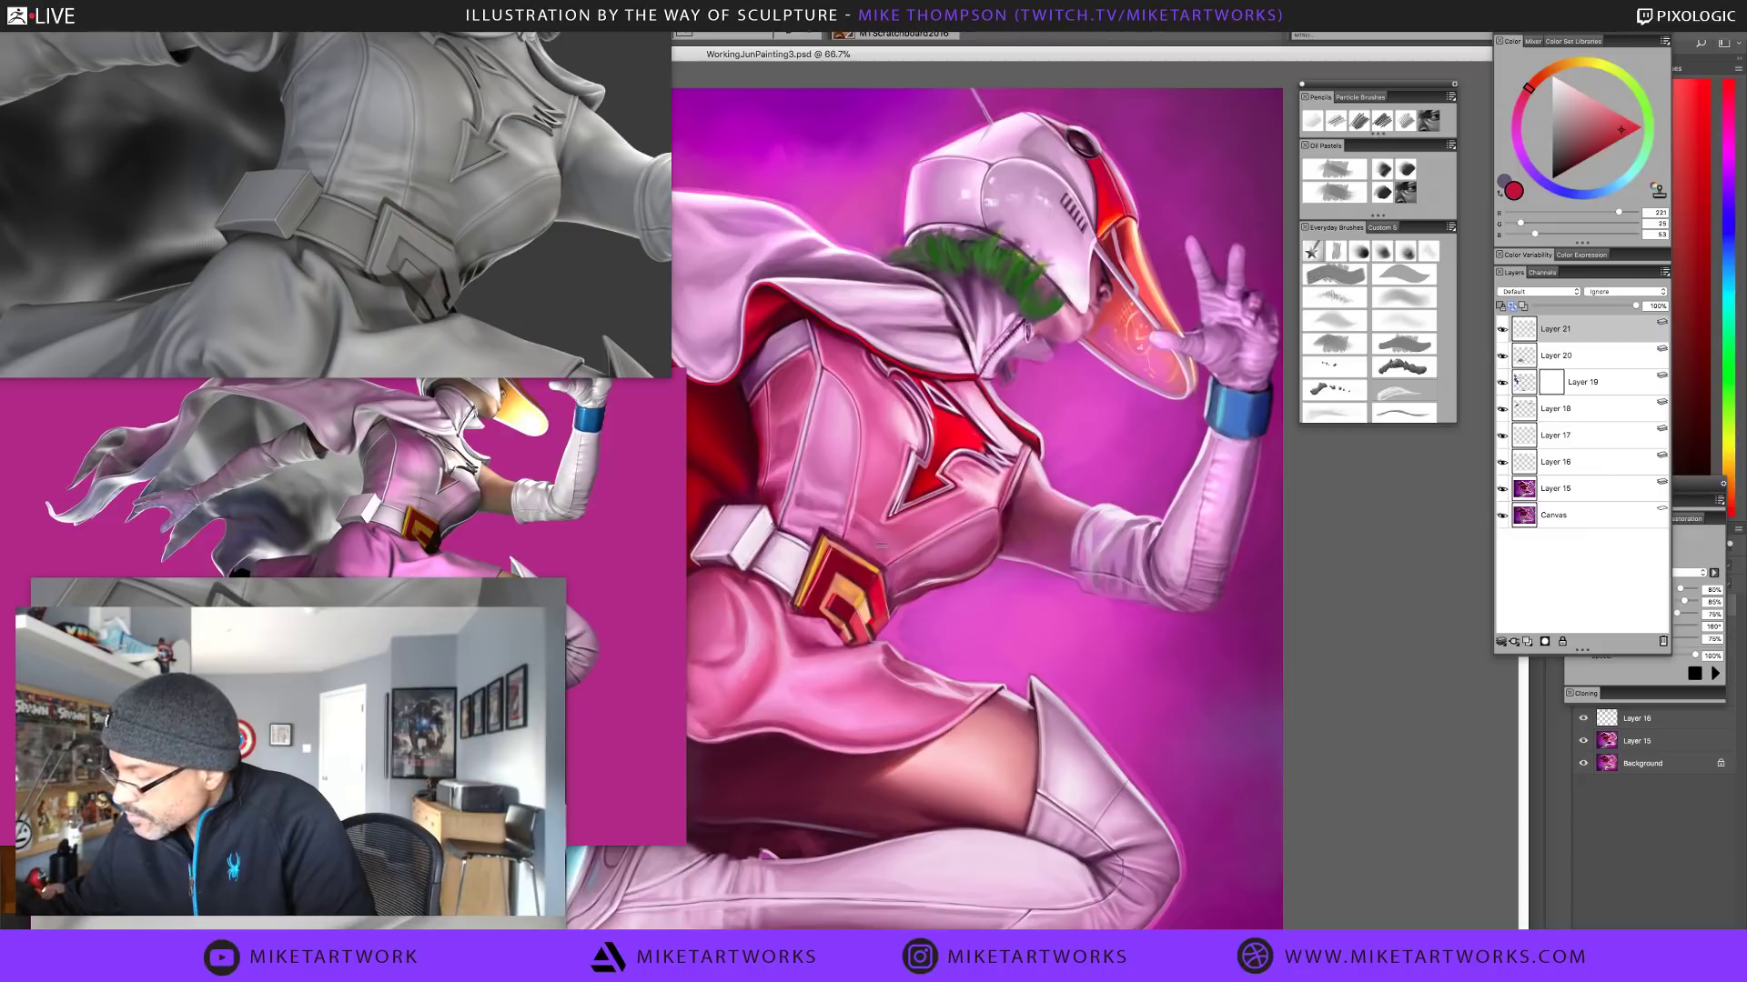
{"action": "left_click", "coordinate": [882, 619], "text": "alt"}
{"action": "left_click", "coordinate": [882, 600], "text": "alt"}
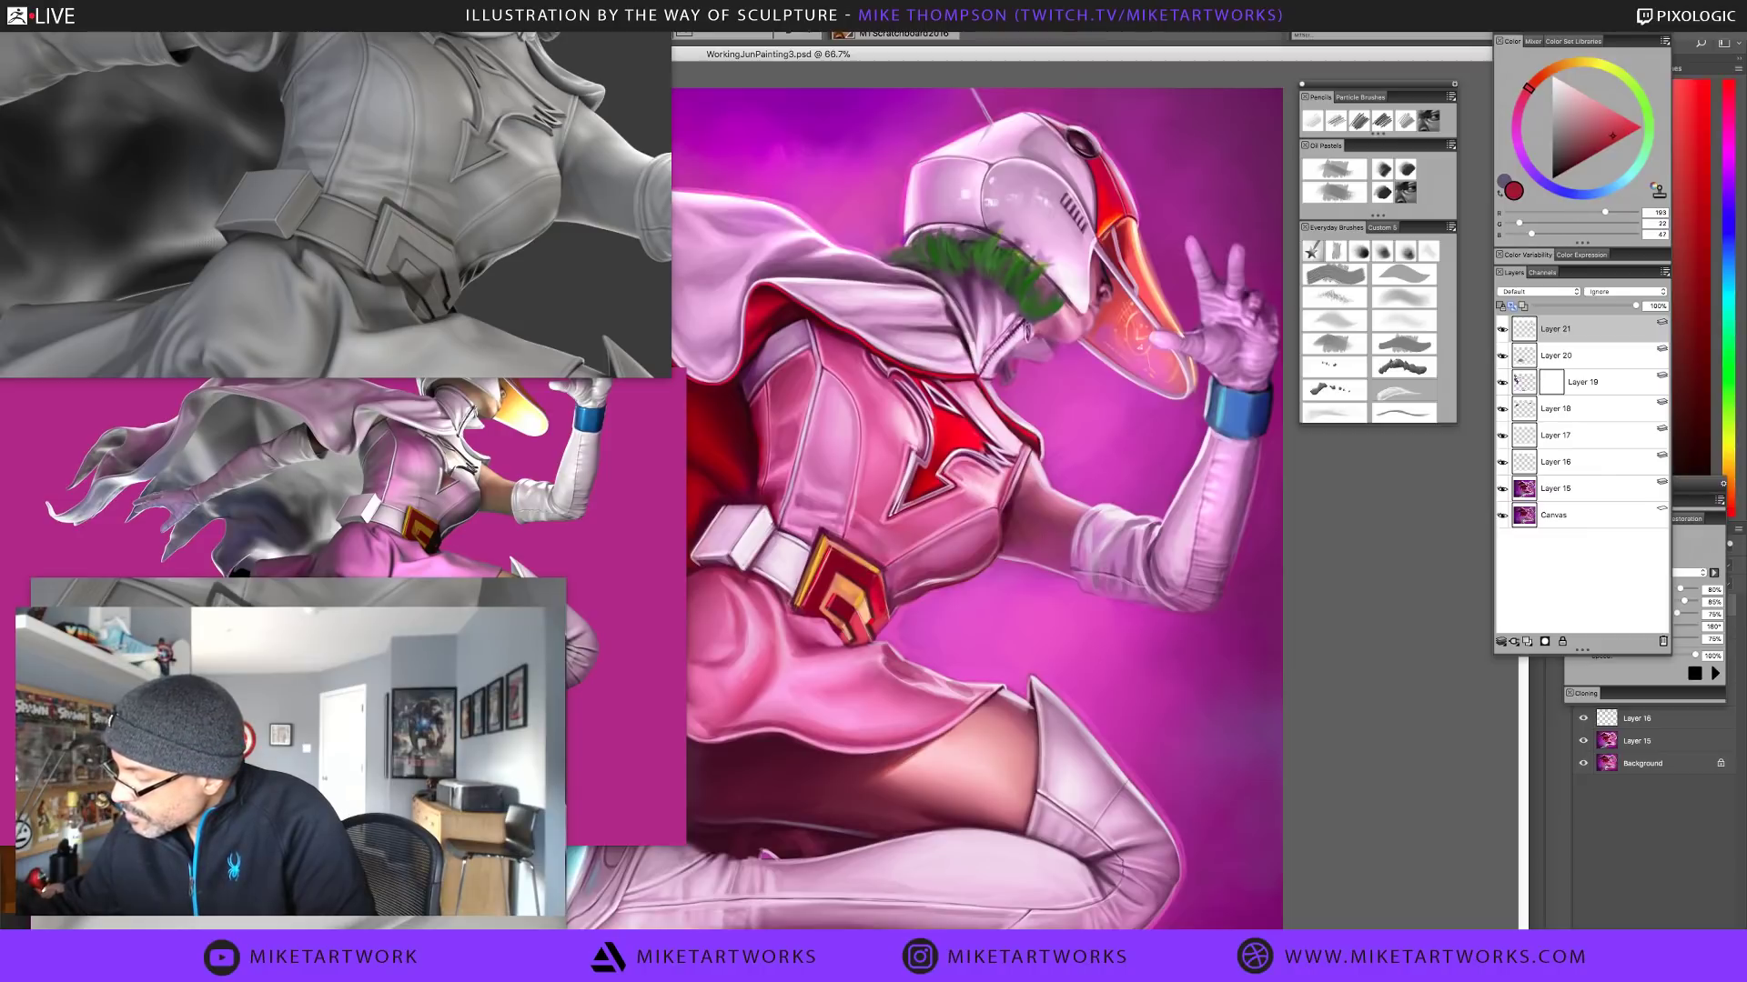
{"action": "left_click", "coordinate": [877, 578], "text": "alt"}
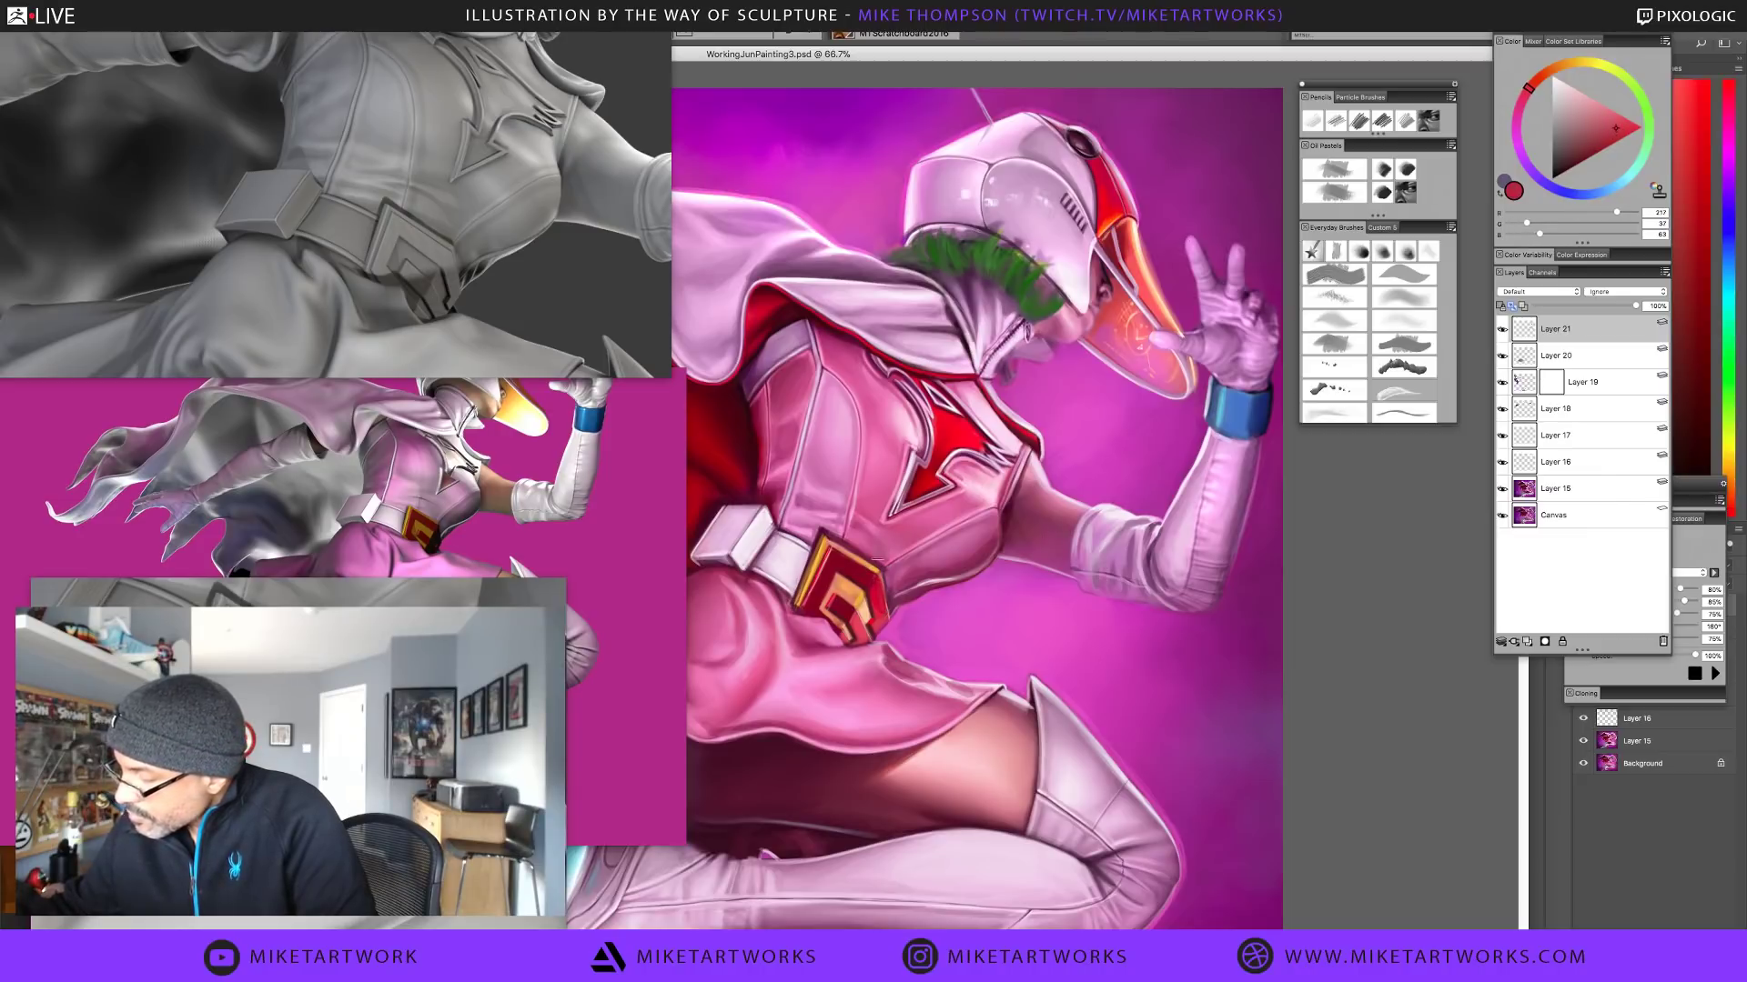
Reshape the belt buckle's lower right corner on Layer 21 with sampled gold, magenta and pink tones
{"action": "left_click", "coordinate": [871, 557], "text": "alt"}
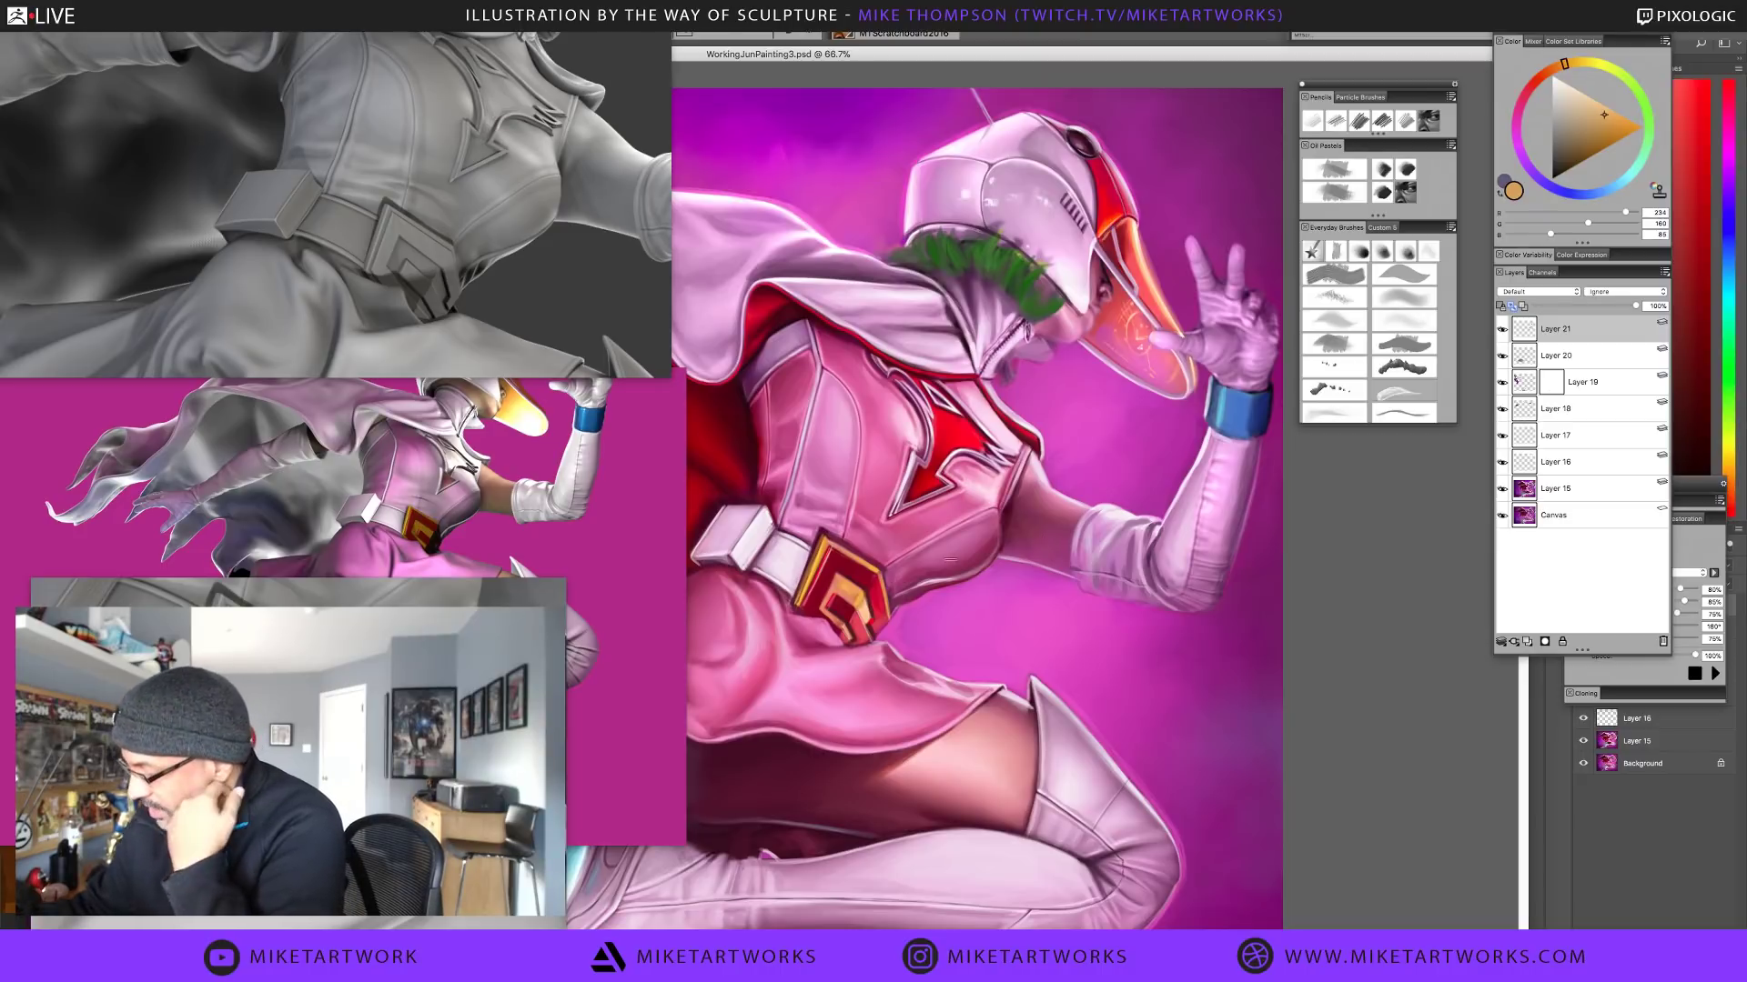
{"action": "left_click", "coordinate": [900, 631], "text": "alt"}
{"action": "left_click", "coordinate": [911, 625], "text": "alt"}
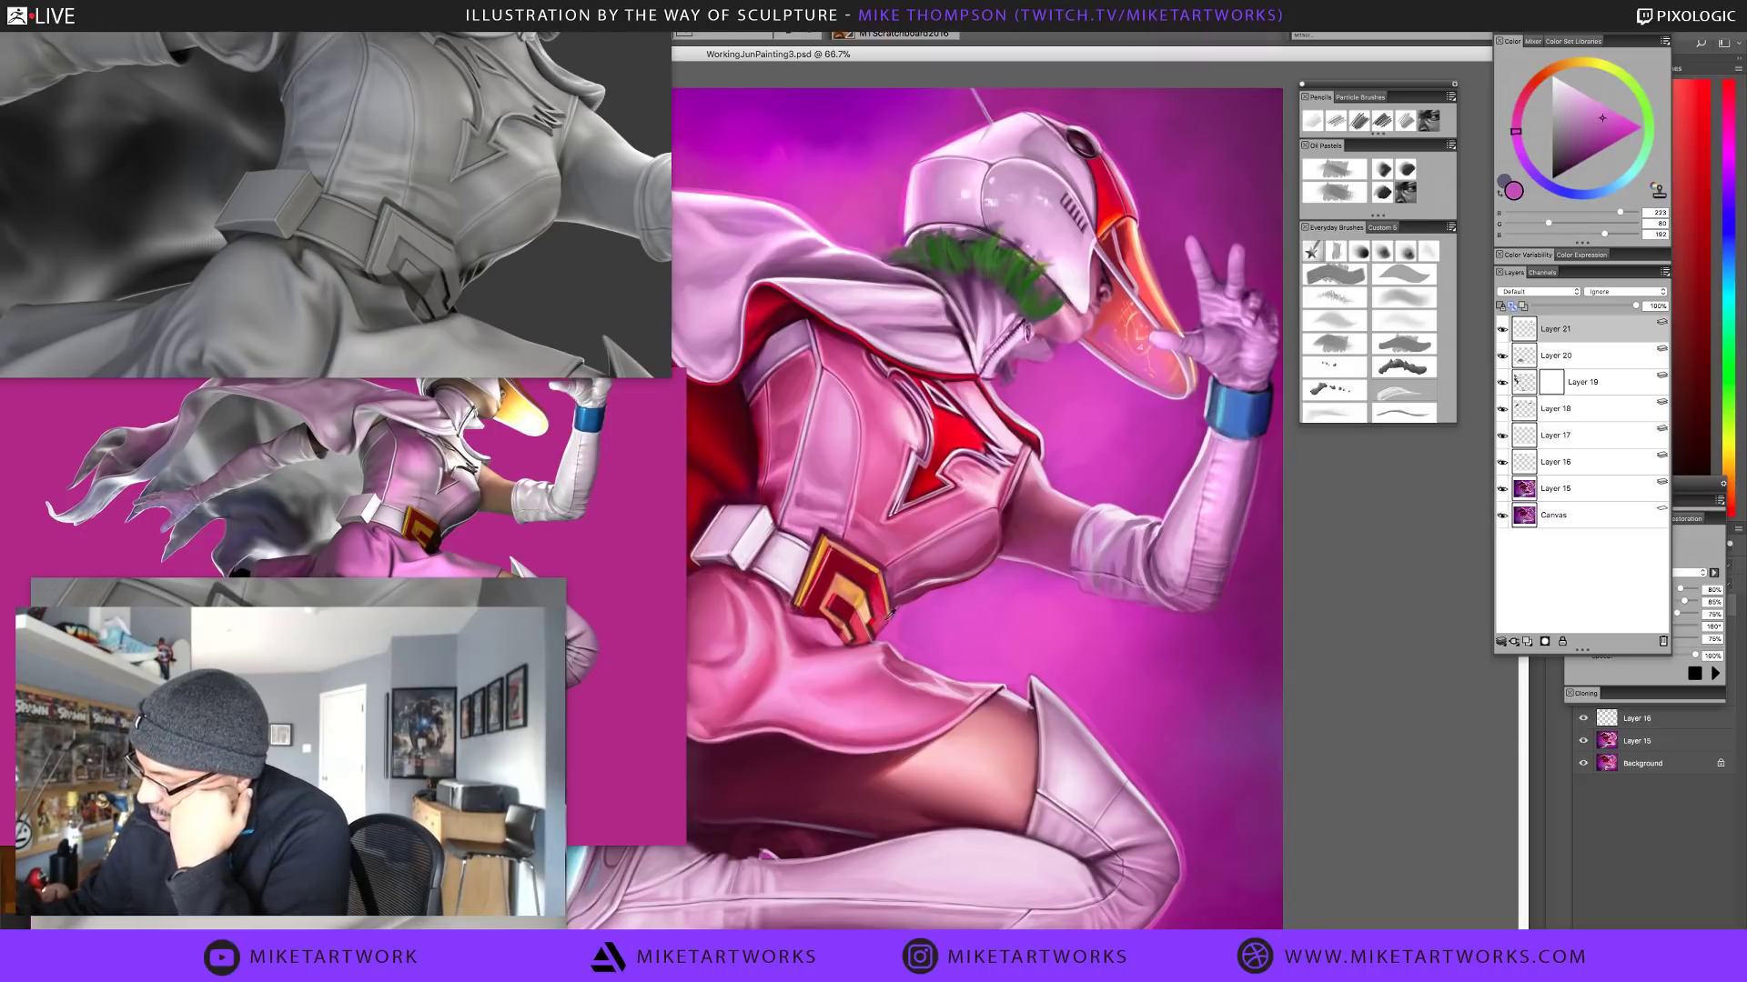
{"action": "left_click", "coordinate": [876, 592], "text": "alt"}
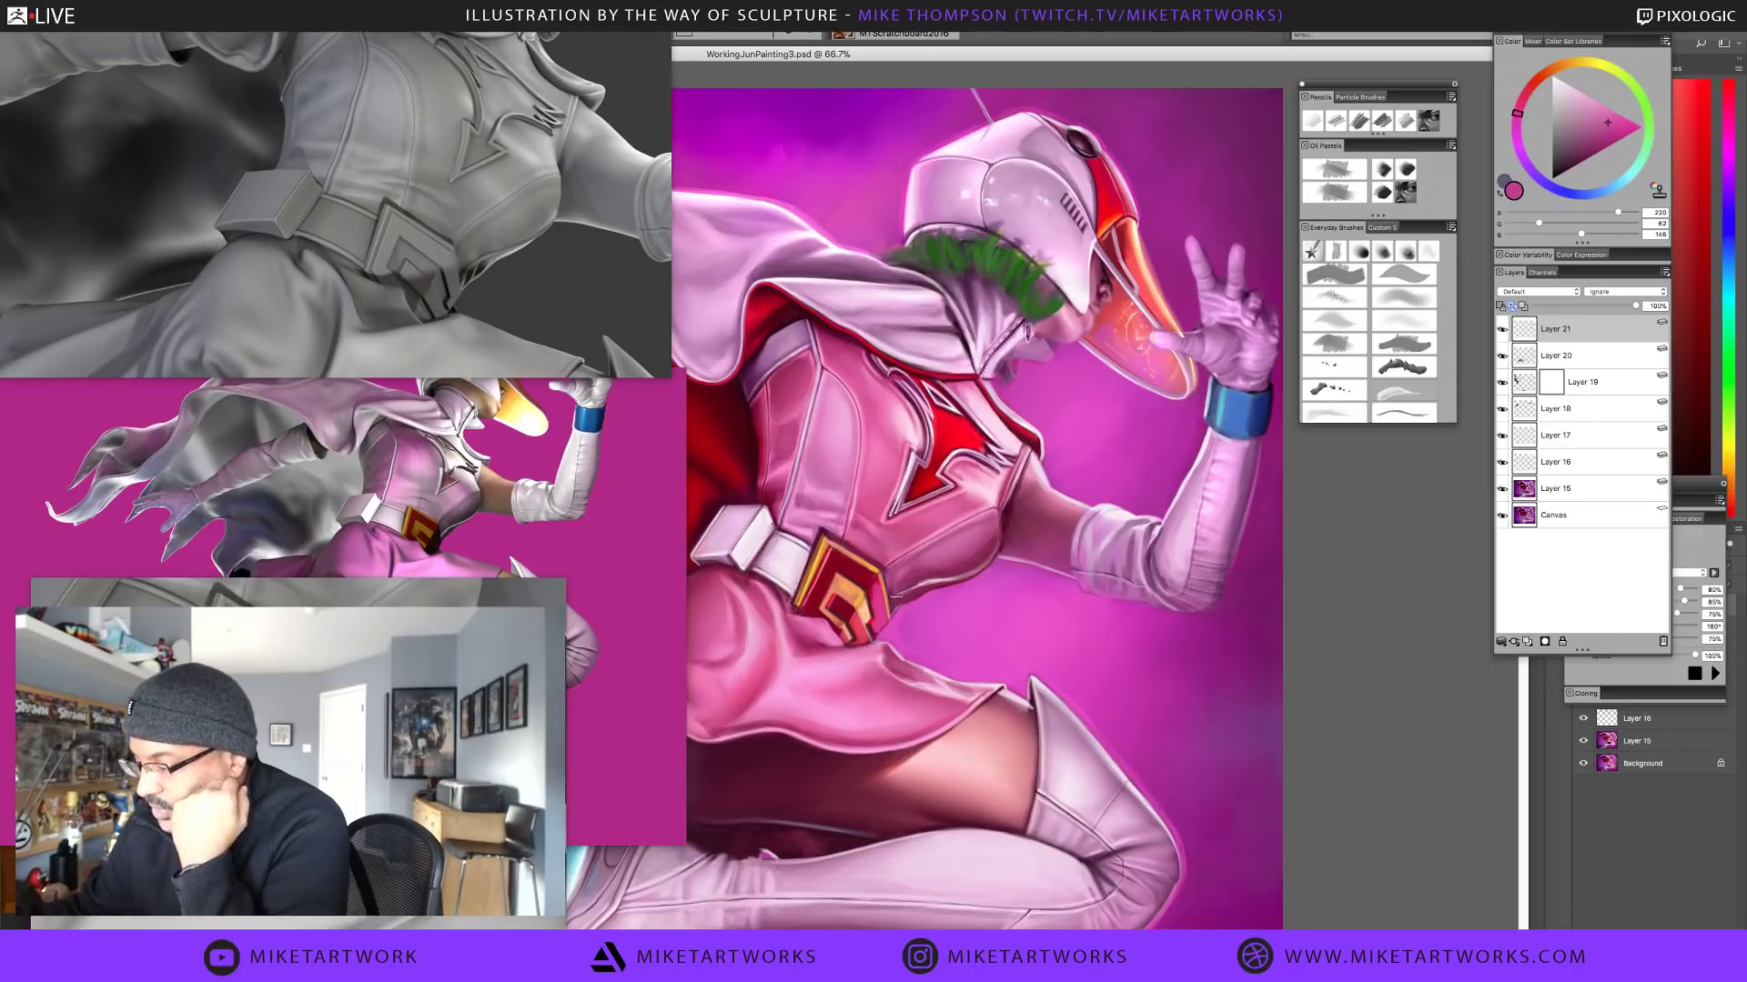
{"action": "left_click", "coordinate": [866, 615], "text": "alt"}
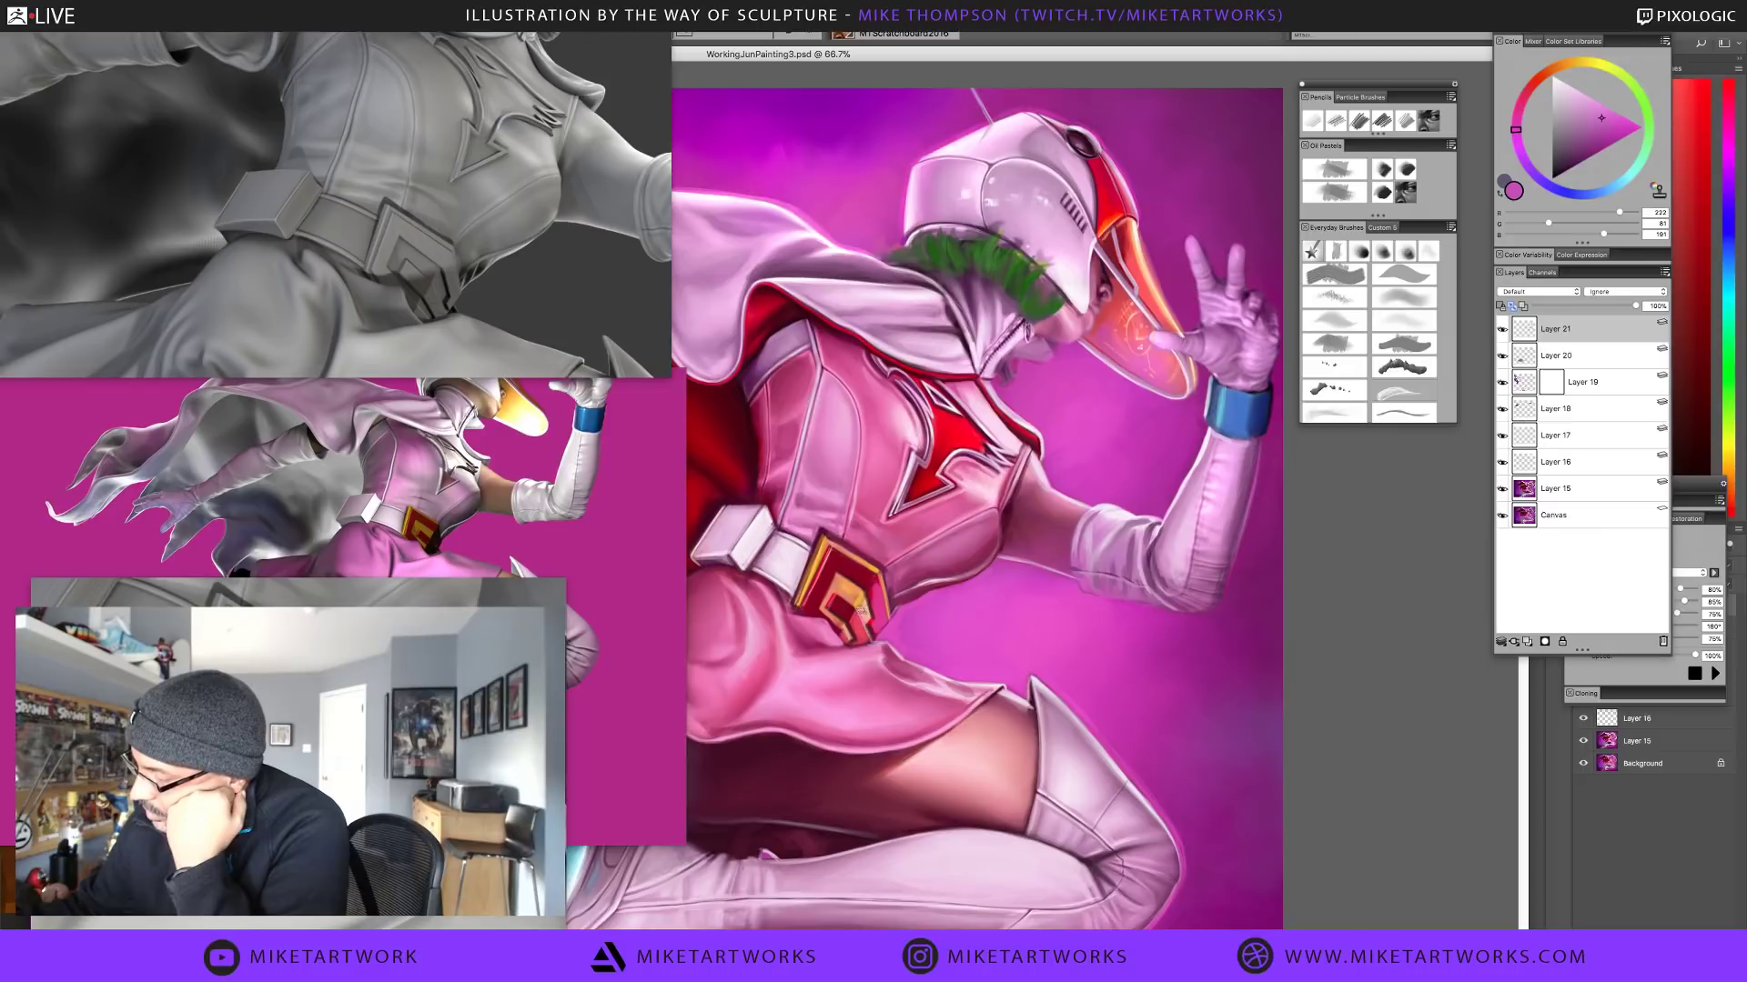
{"action": "left_click", "coordinate": [860, 617], "text": "alt"}
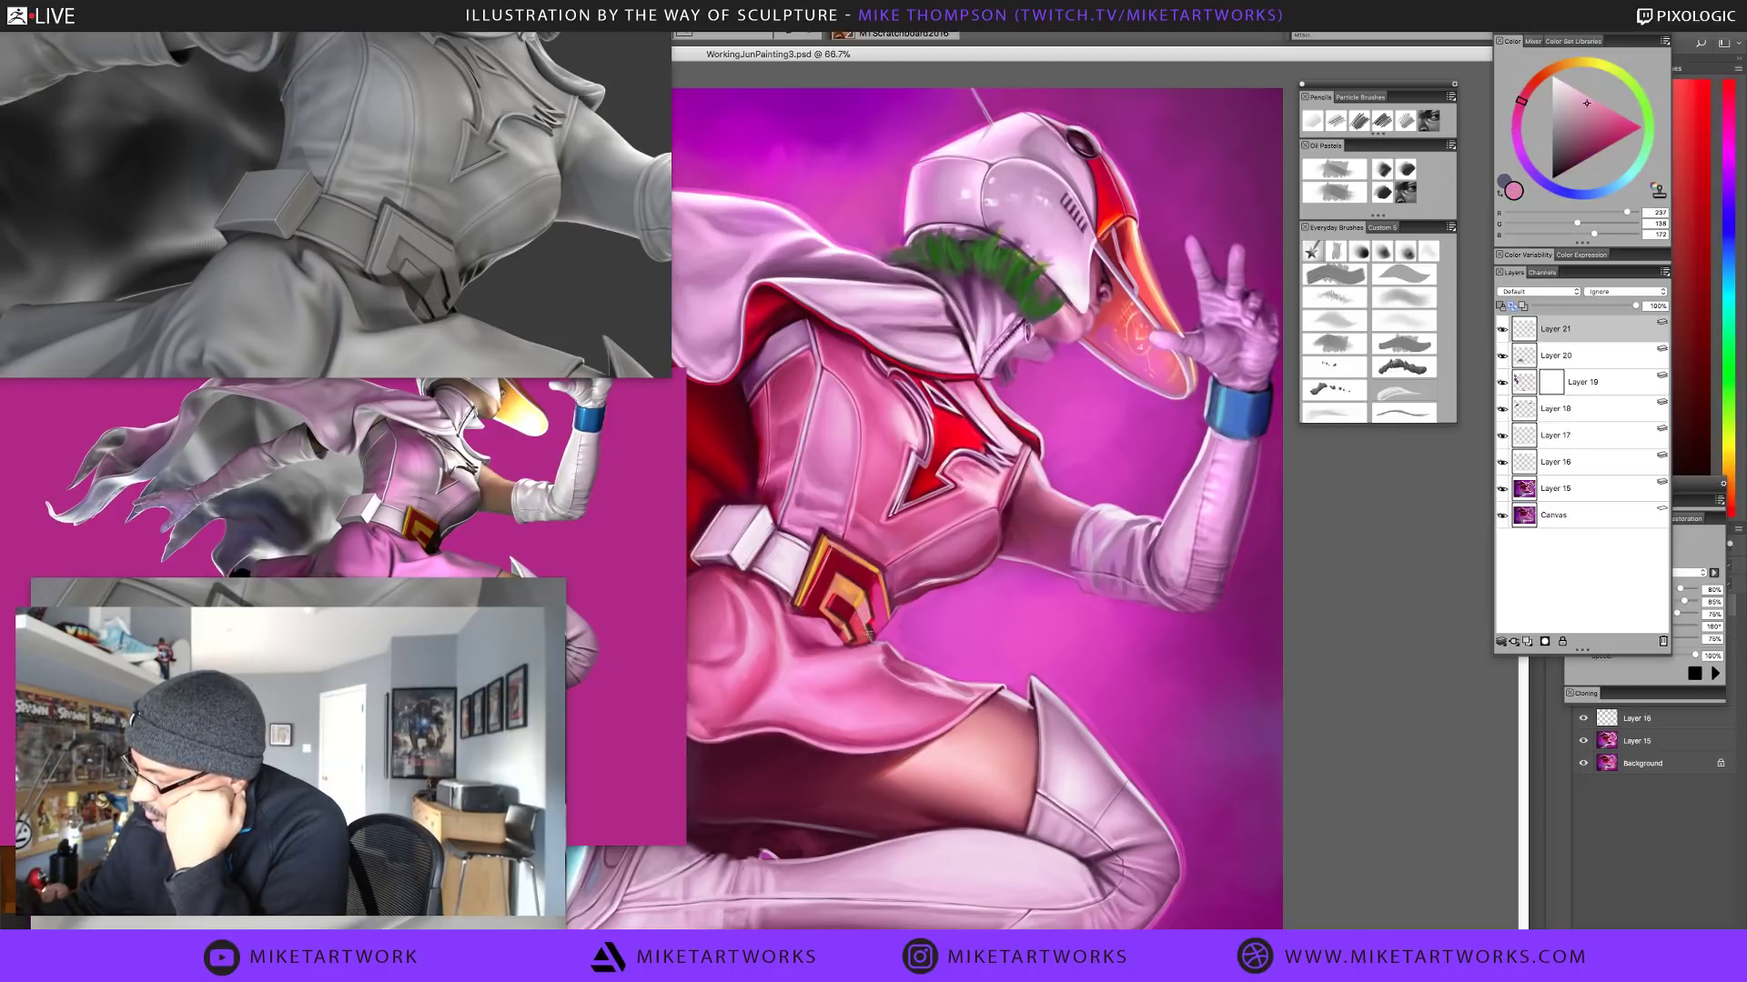
{"action": "left_click", "coordinate": [891, 623], "text": "alt"}
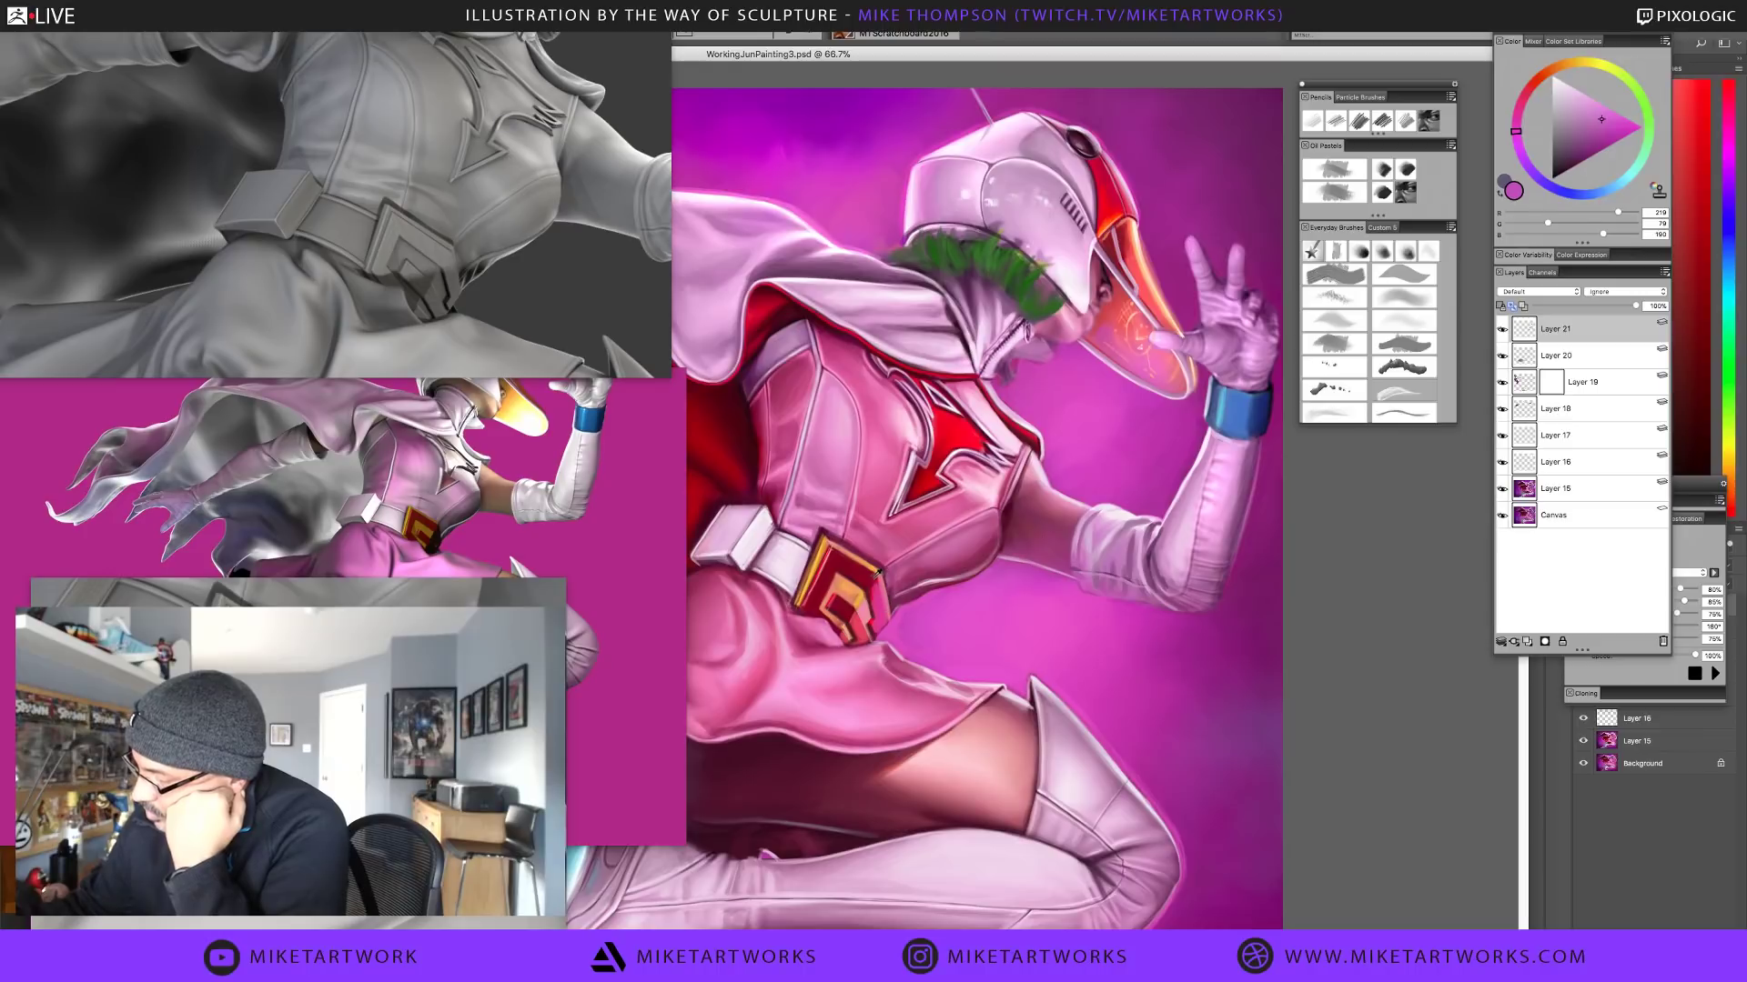
Cut the gaps around the buckle's lower prongs using sampled dark red, pink and background magenta
{"action": "left_click", "coordinate": [875, 579], "text": "alt"}
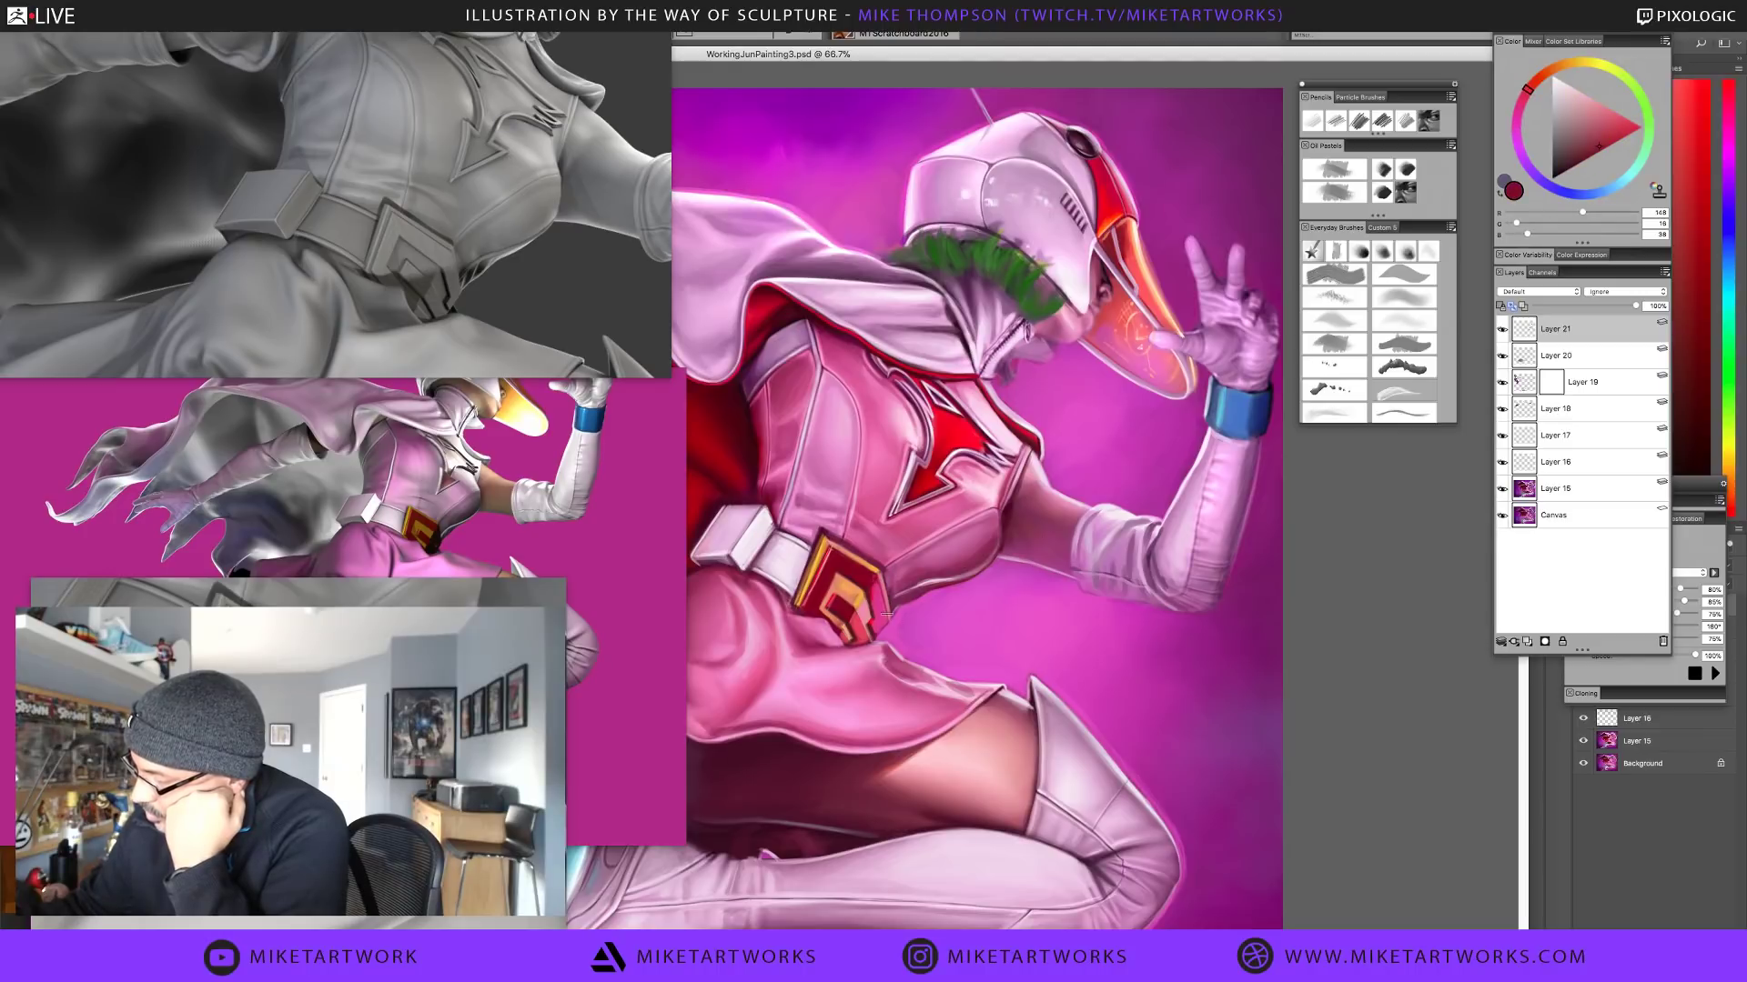
{"action": "left_click", "coordinate": [874, 580], "text": "alt"}
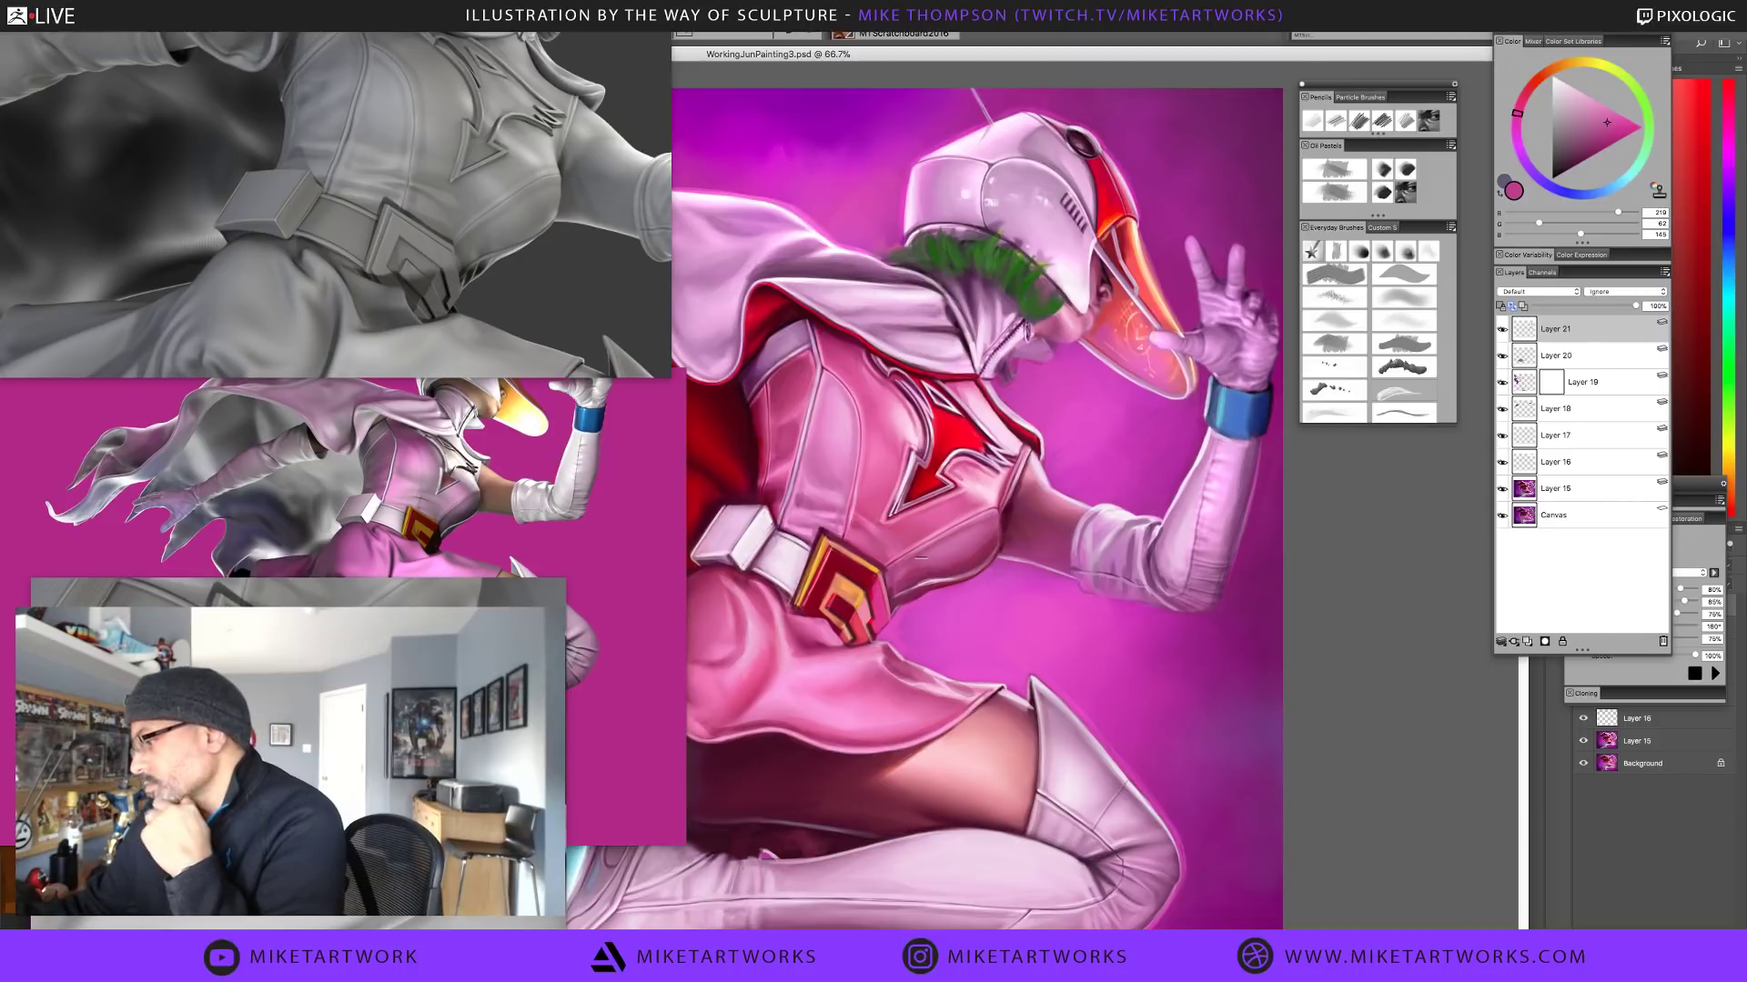
{"action": "left_click", "coordinate": [863, 631], "text": "alt"}
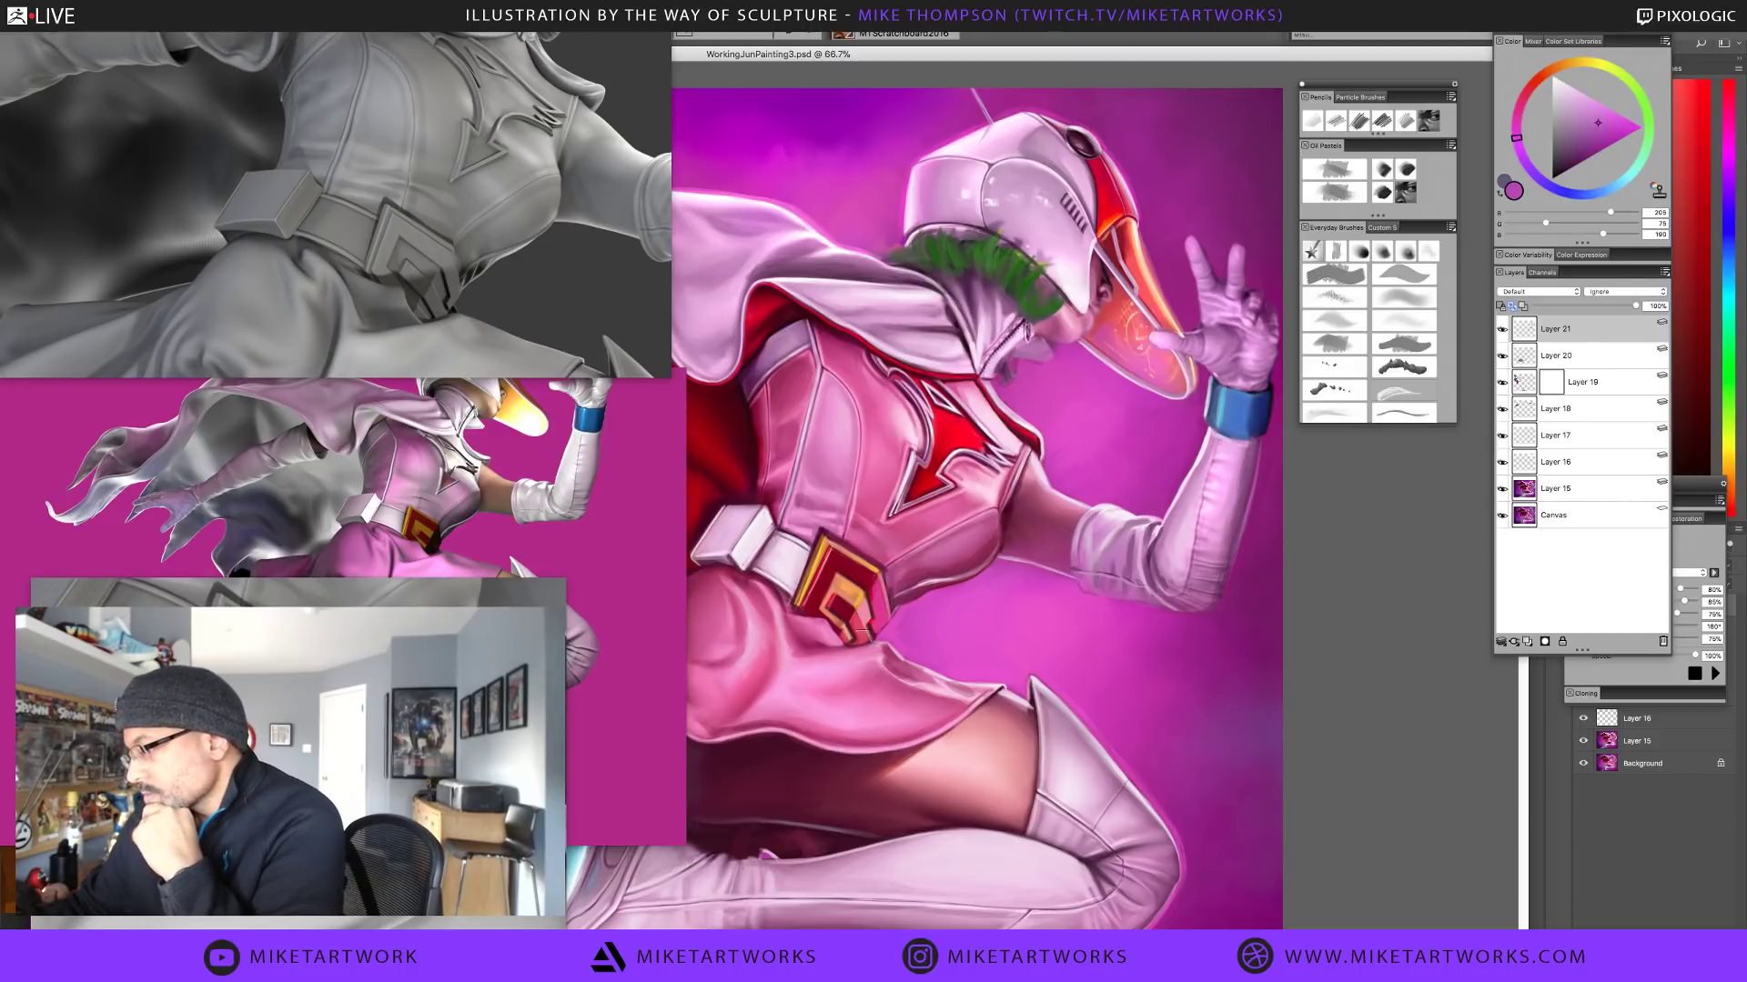
{"action": "left_click", "coordinate": [899, 632], "text": "alt"}
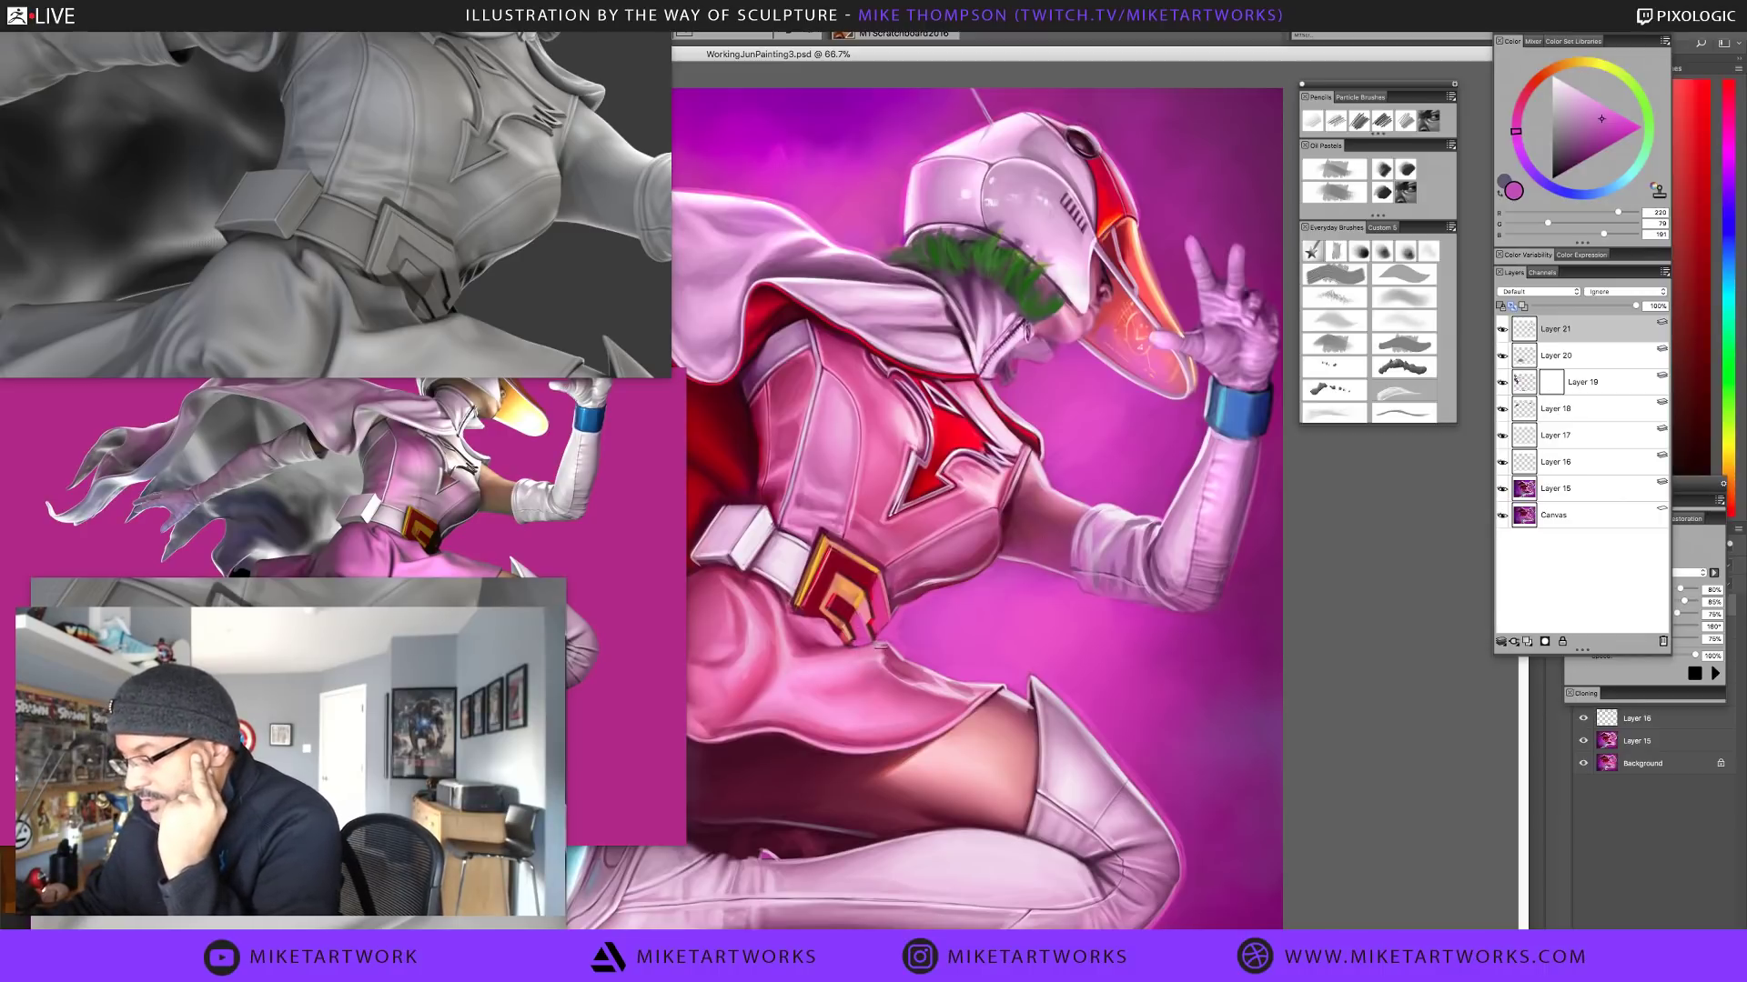
{"action": "left_click", "coordinate": [915, 618]}
{"action": "left_click", "coordinate": [865, 627]}
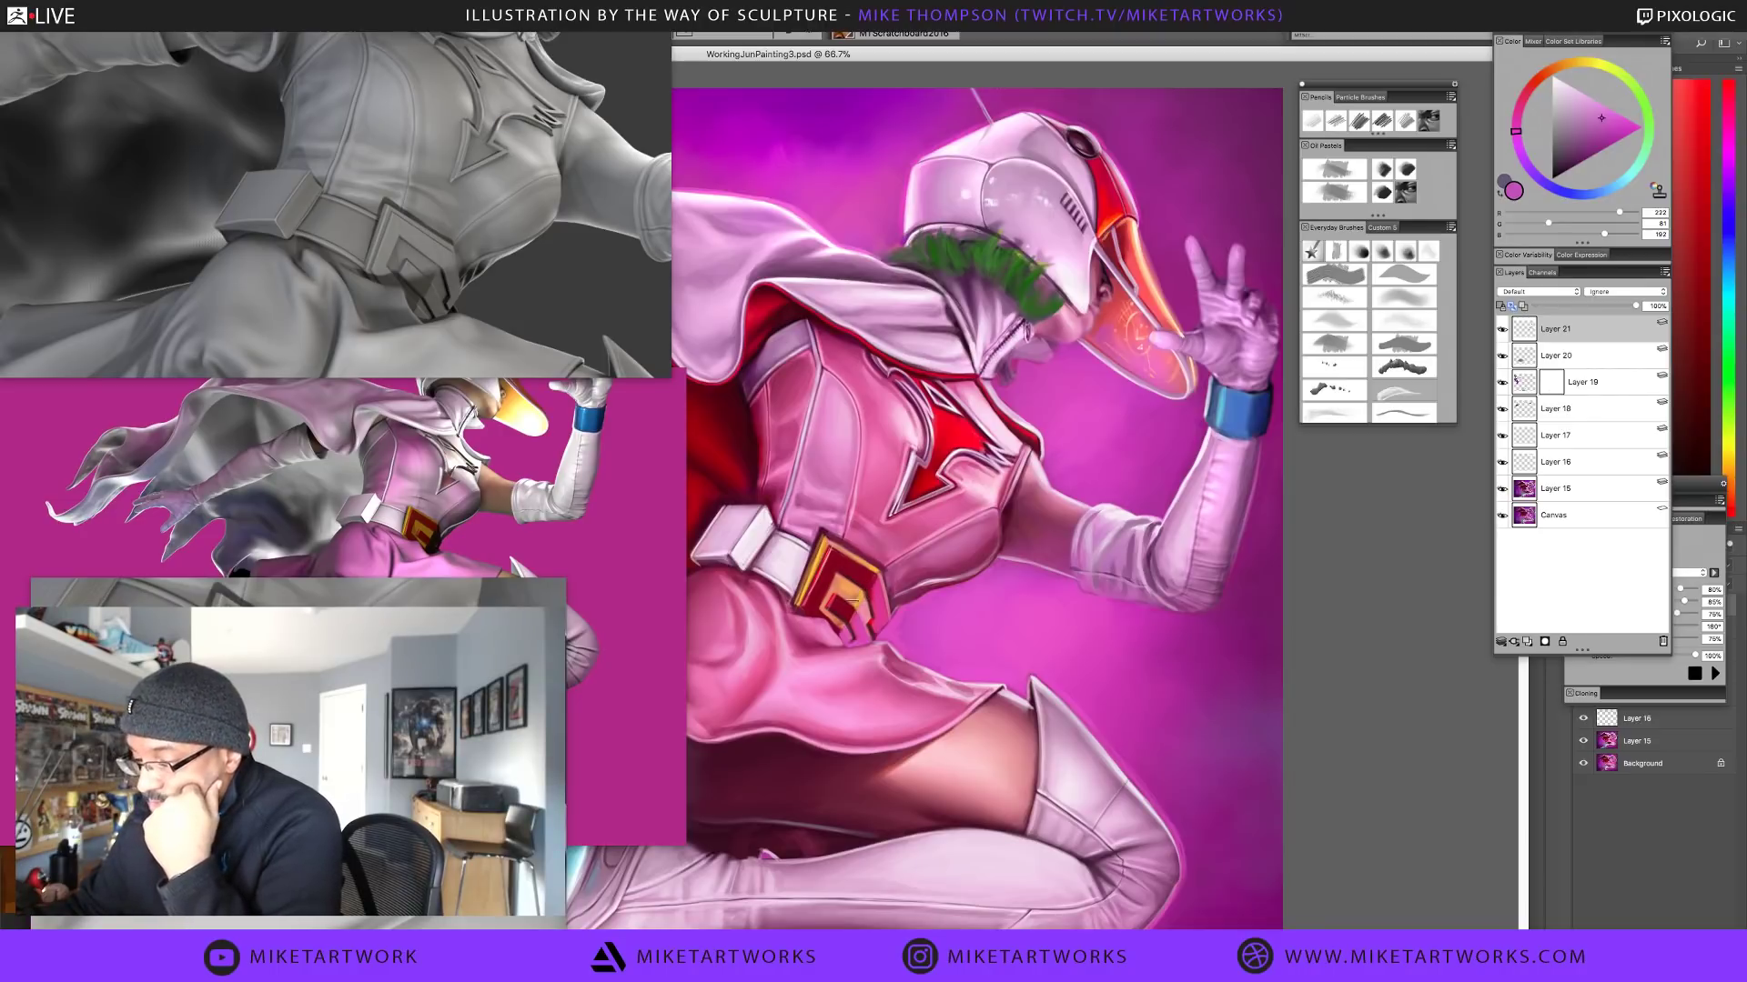
Touch up the buckle's inner gold emblem with sampled browns and oranges, and clean its outer edge with background magenta
{"action": "left_click", "coordinate": [855, 593], "text": "alt"}
{"action": "left_click", "coordinate": [836, 616], "text": "alt"}
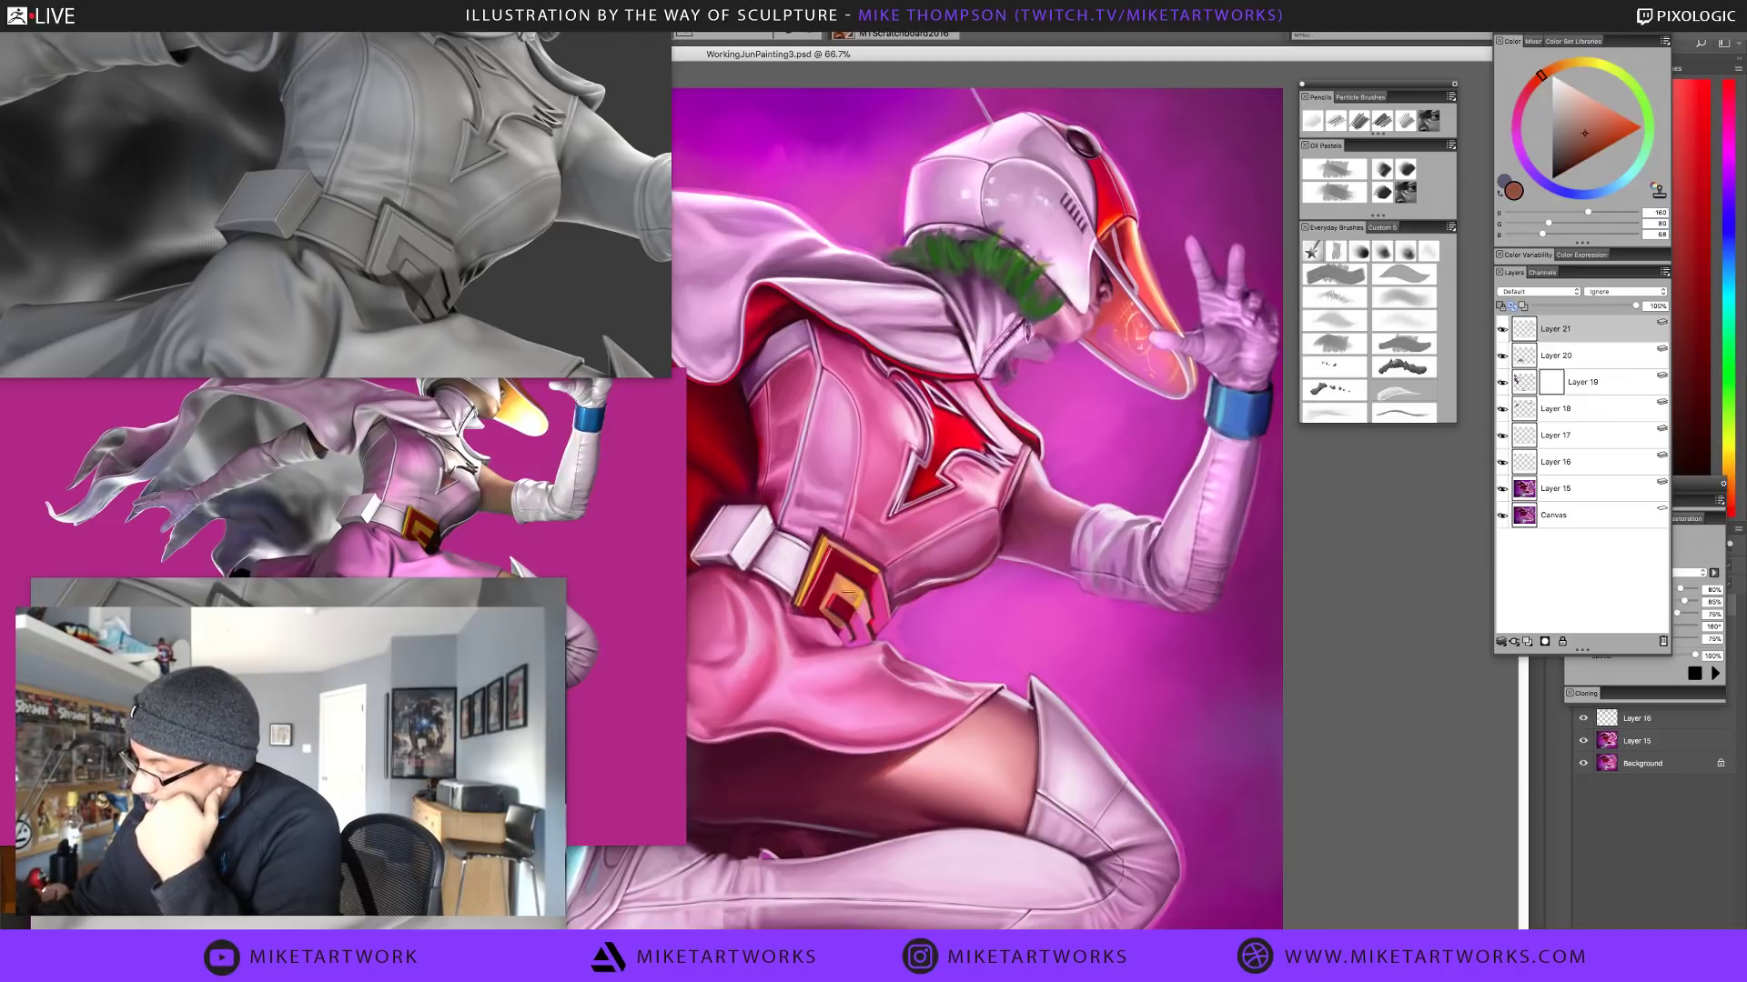
{"action": "left_click", "coordinate": [848, 593], "text": "alt"}
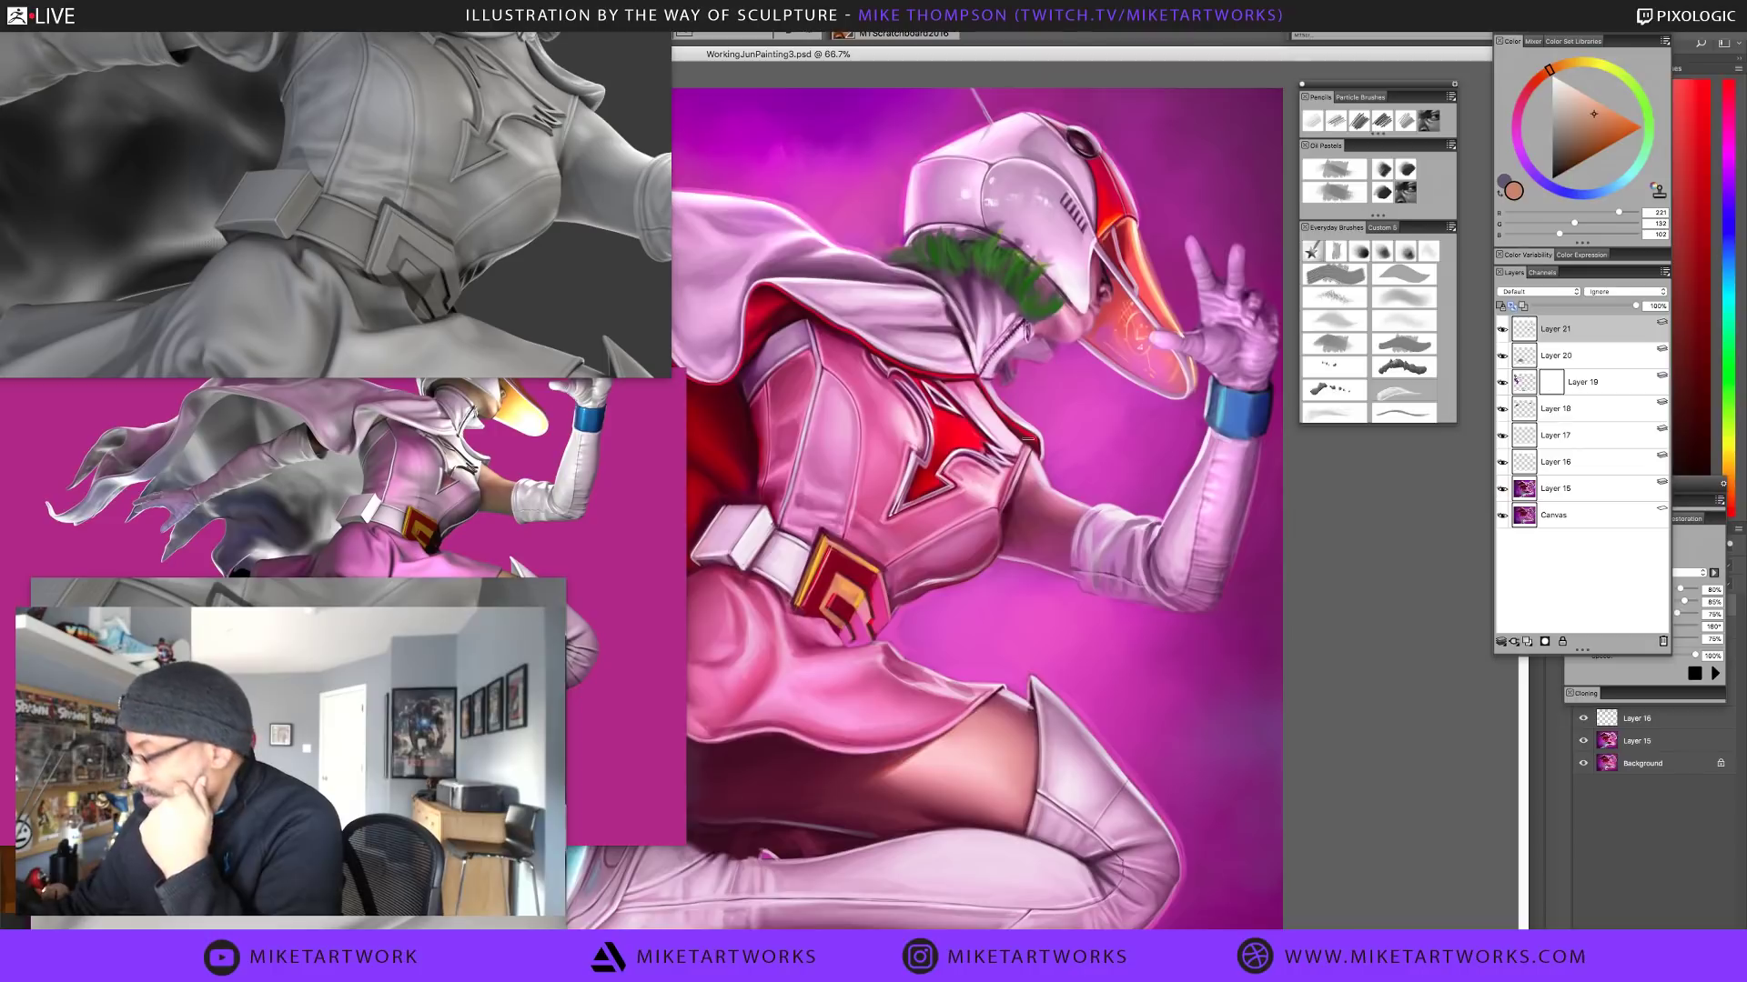
{"action": "left_click", "coordinate": [880, 624], "text": "alt"}
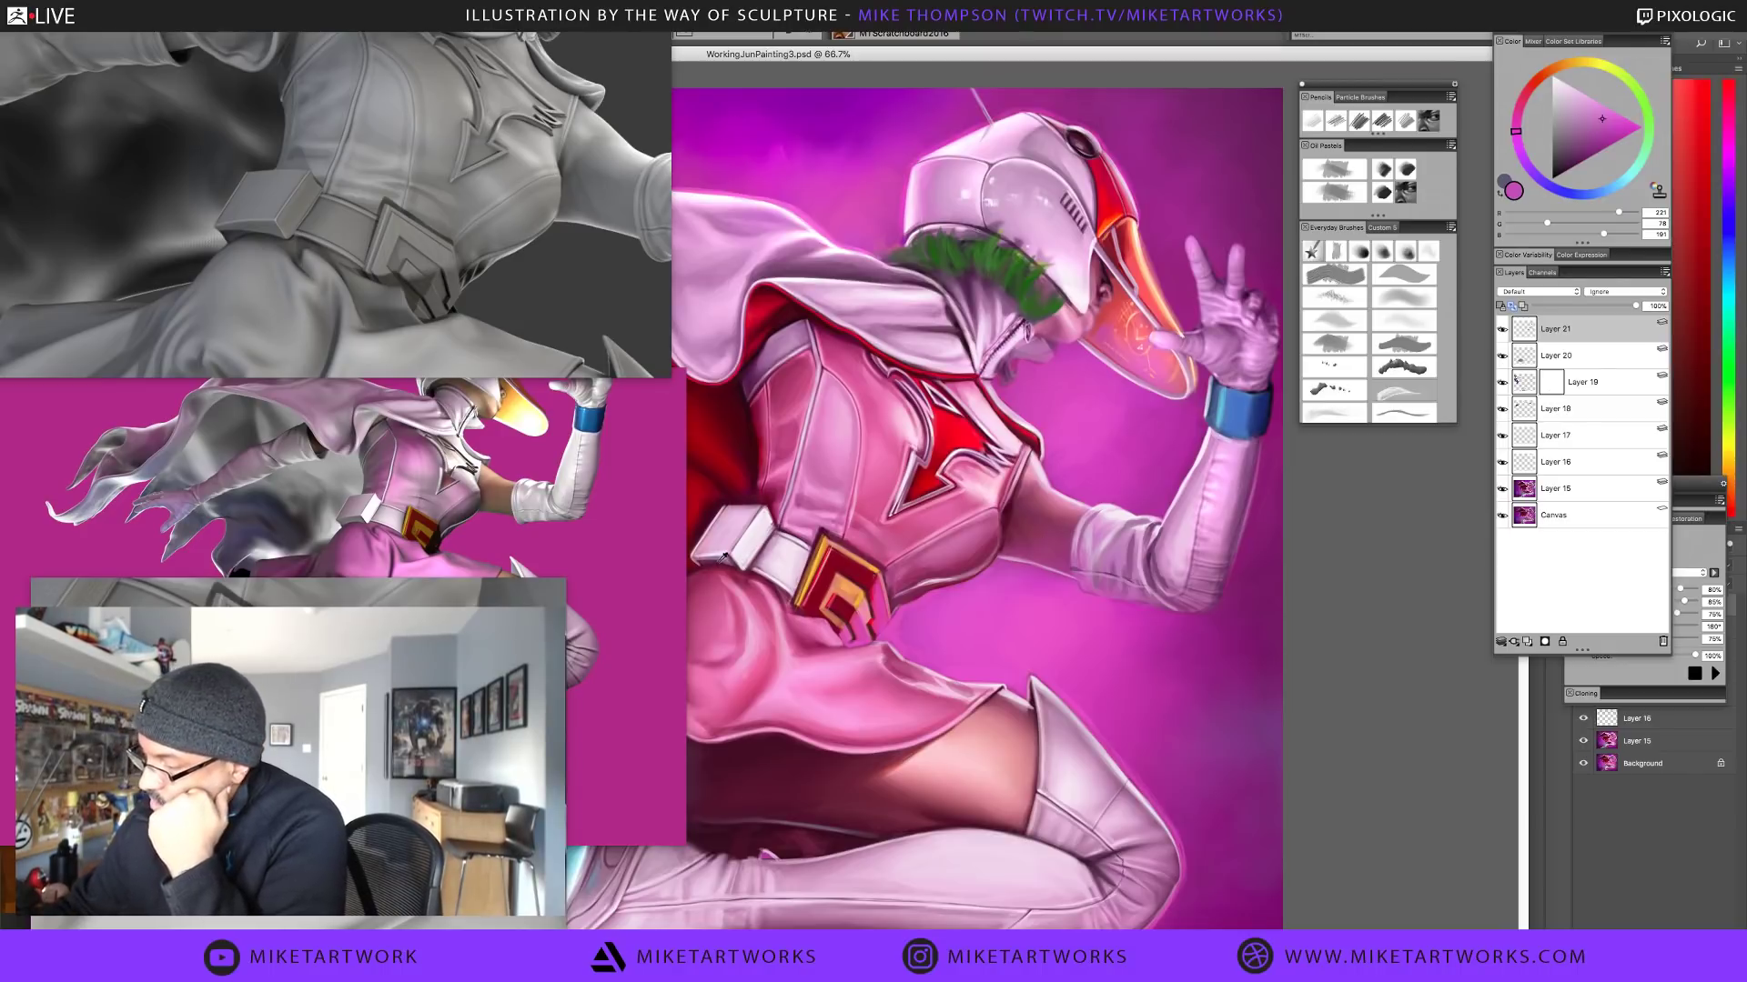
Paint a dark plum shadow and a pale highlight at the skirt's peak just beneath the buckle's tip
{"action": "left_click", "coordinate": [890, 643], "text": "alt"}
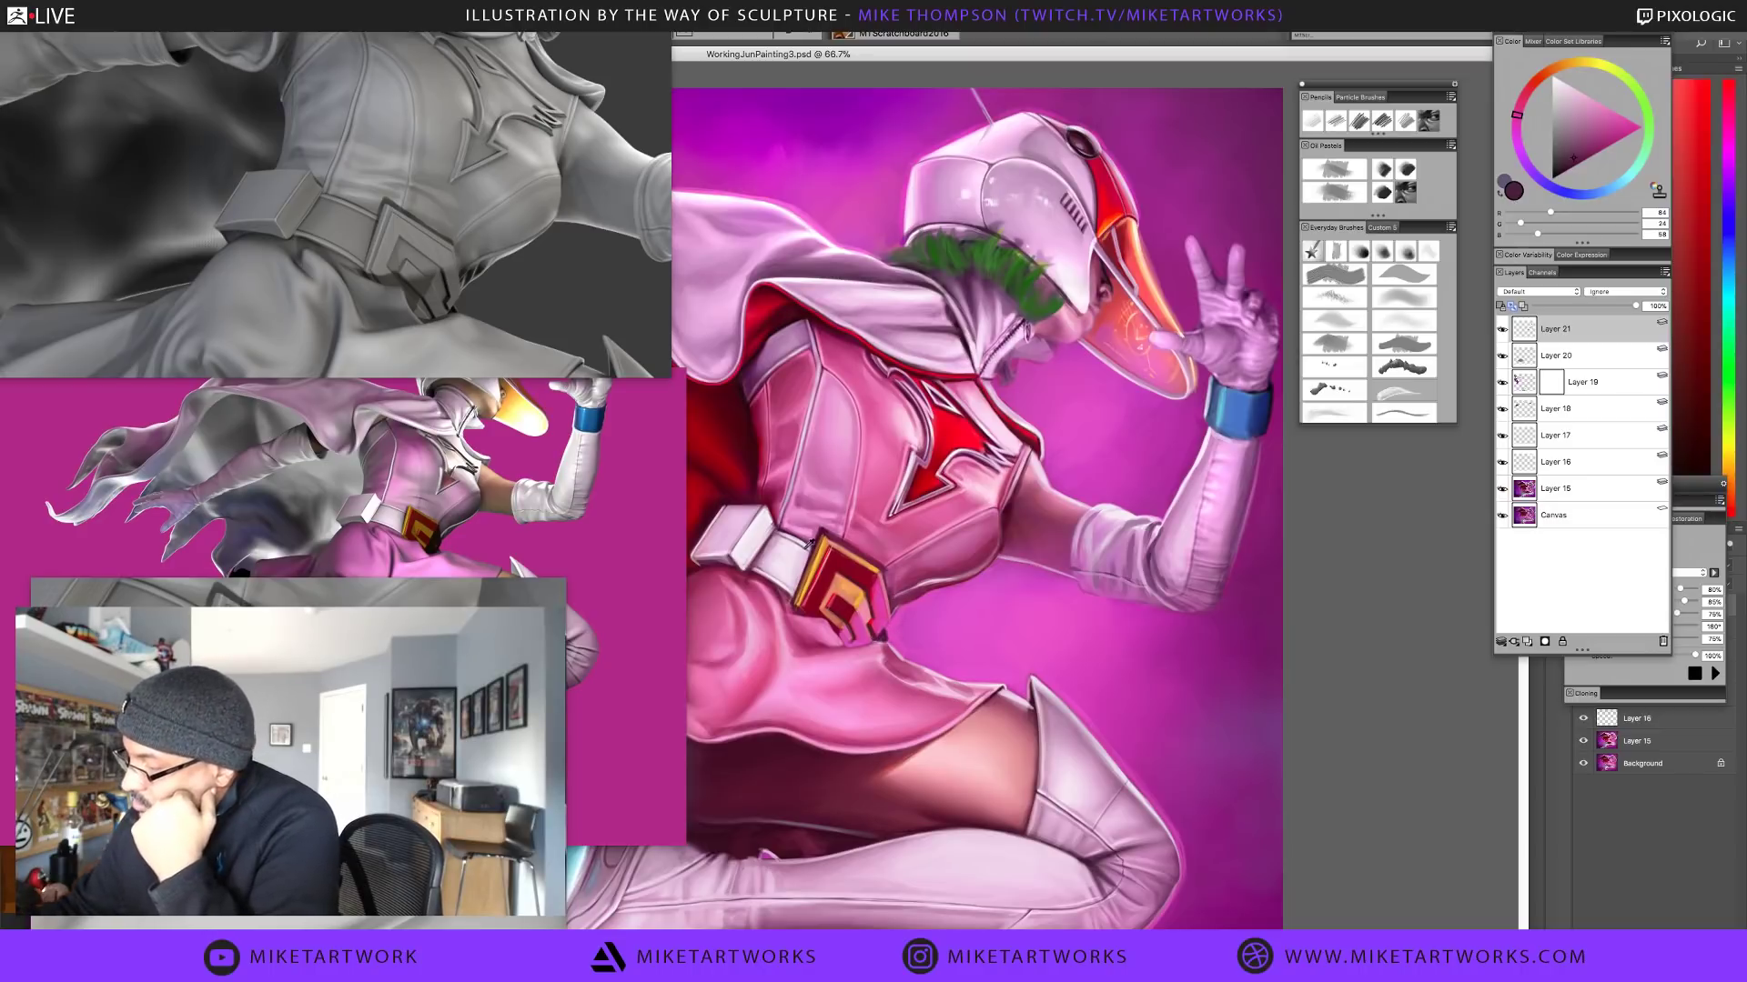
{"action": "left_click", "coordinate": [881, 634], "text": "alt"}
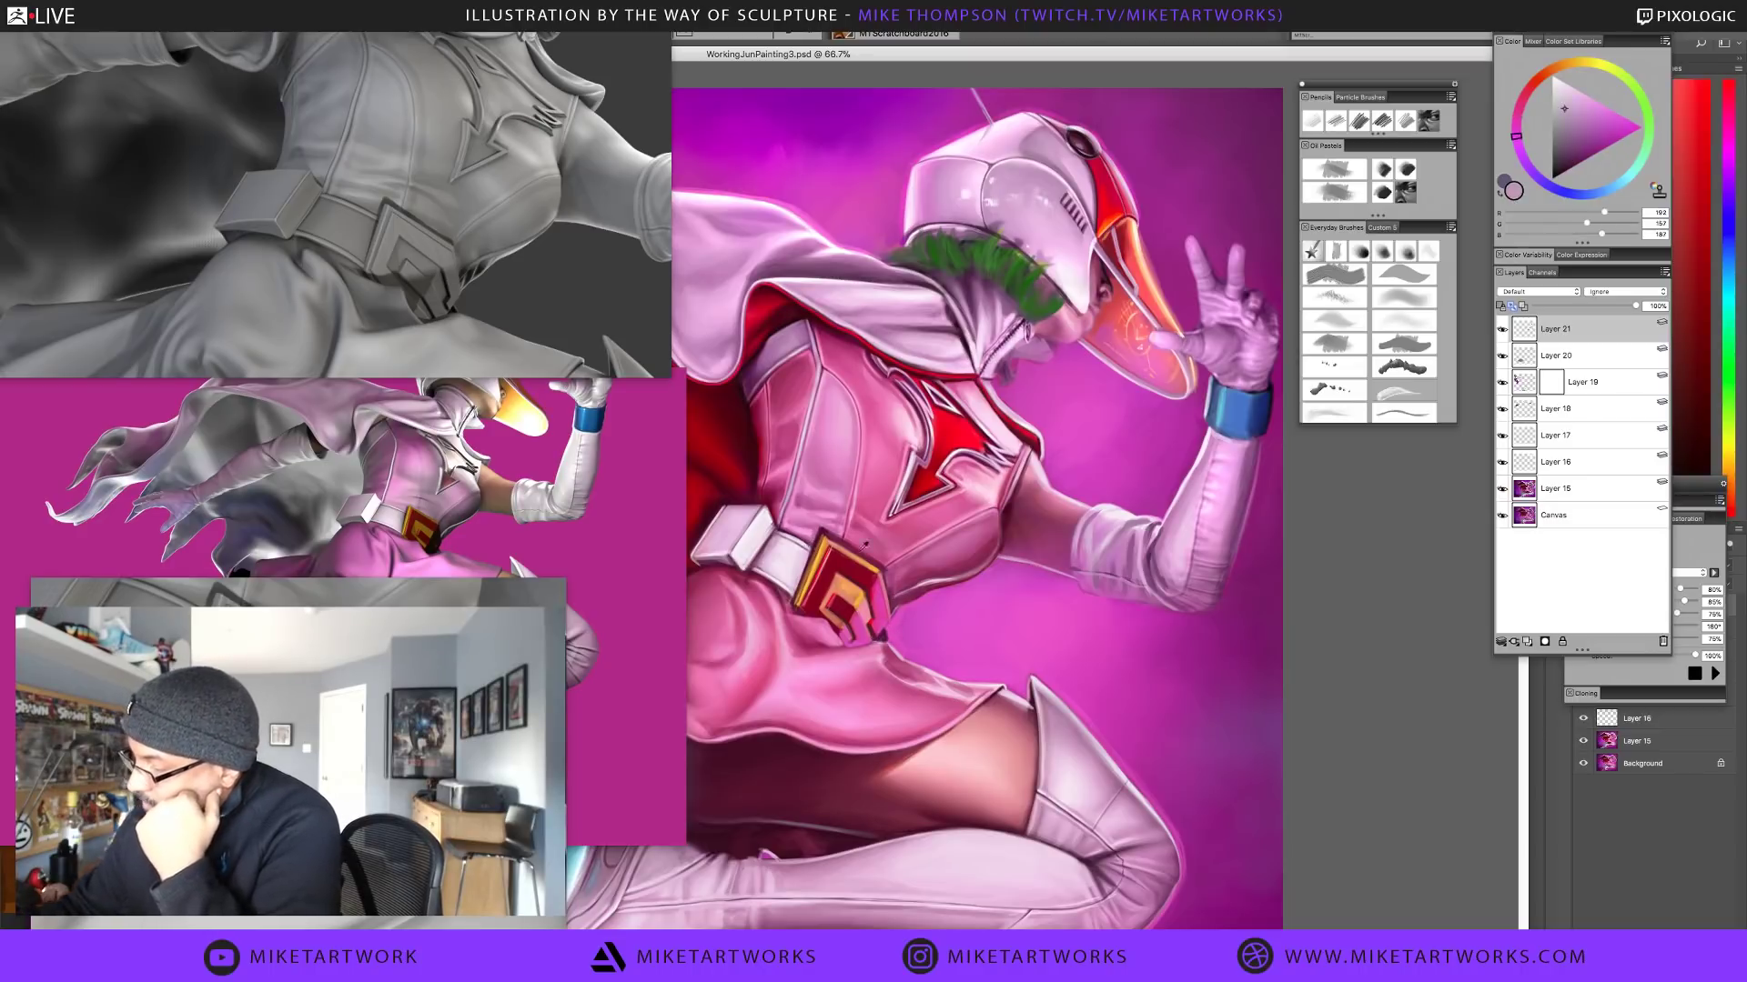
{"action": "left_click", "coordinate": [882, 633], "text": "alt"}
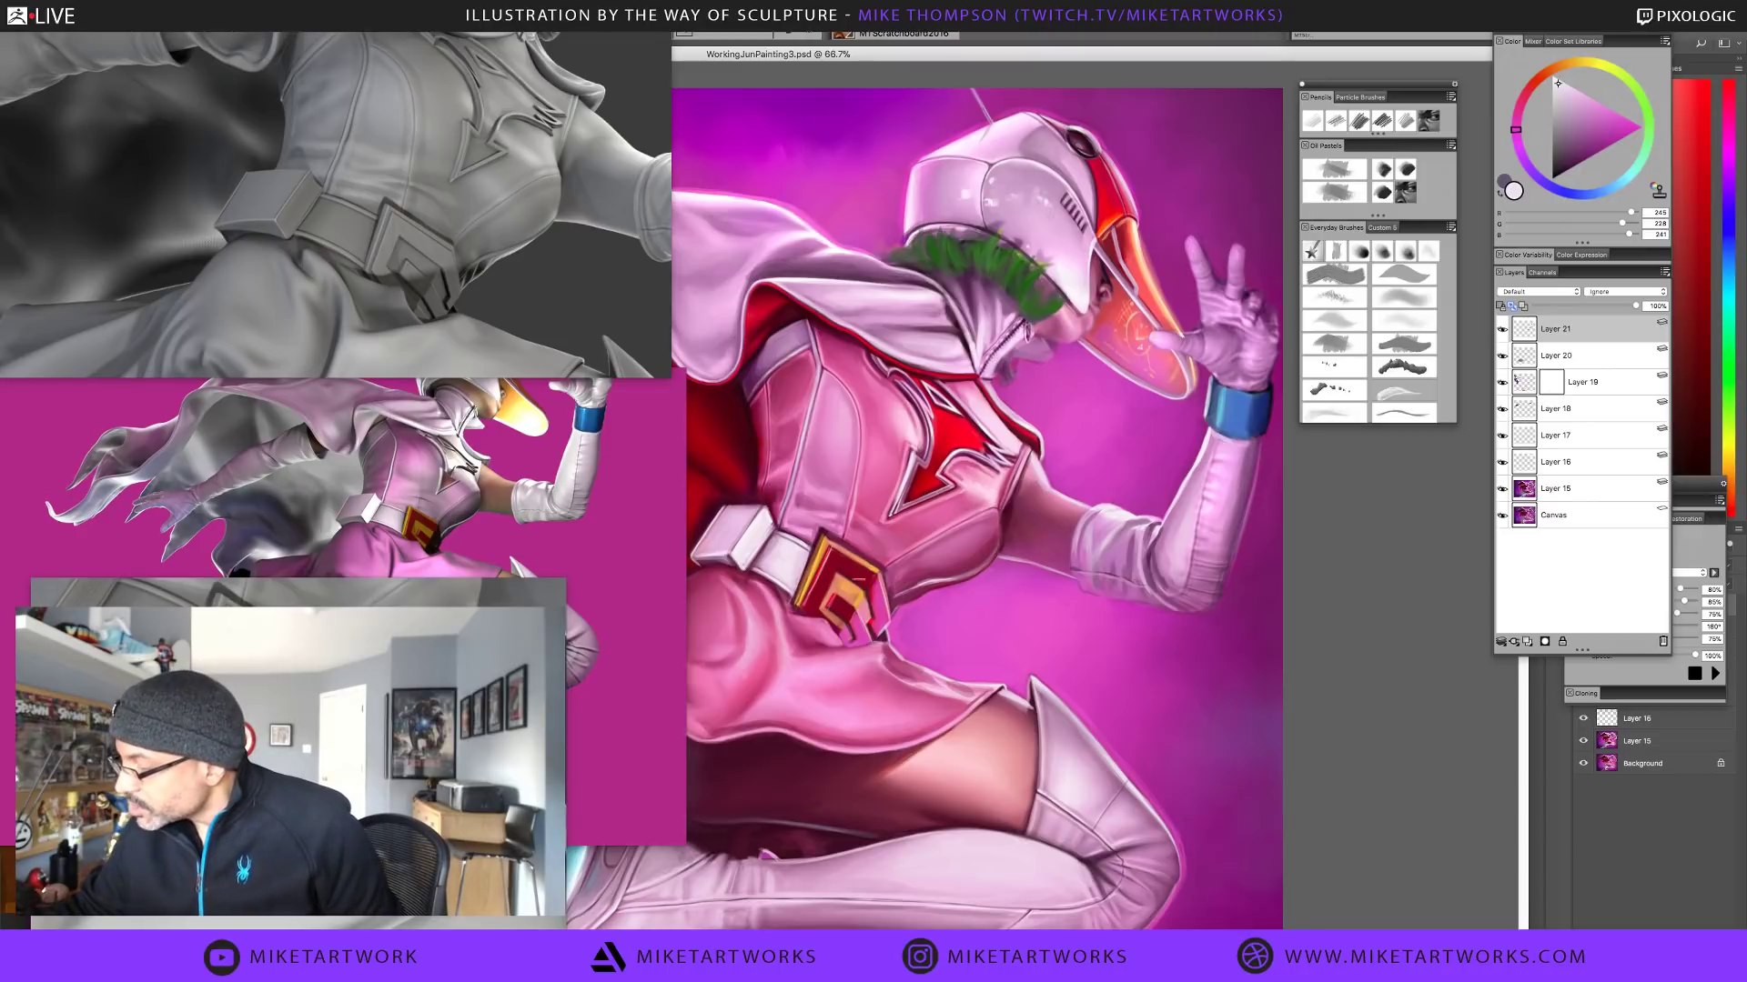
Refine the edges of the buckle's gold emblem and trim with sampled oranges, browns and a dark plum
{"action": "left_click", "coordinate": [858, 596], "text": "alt"}
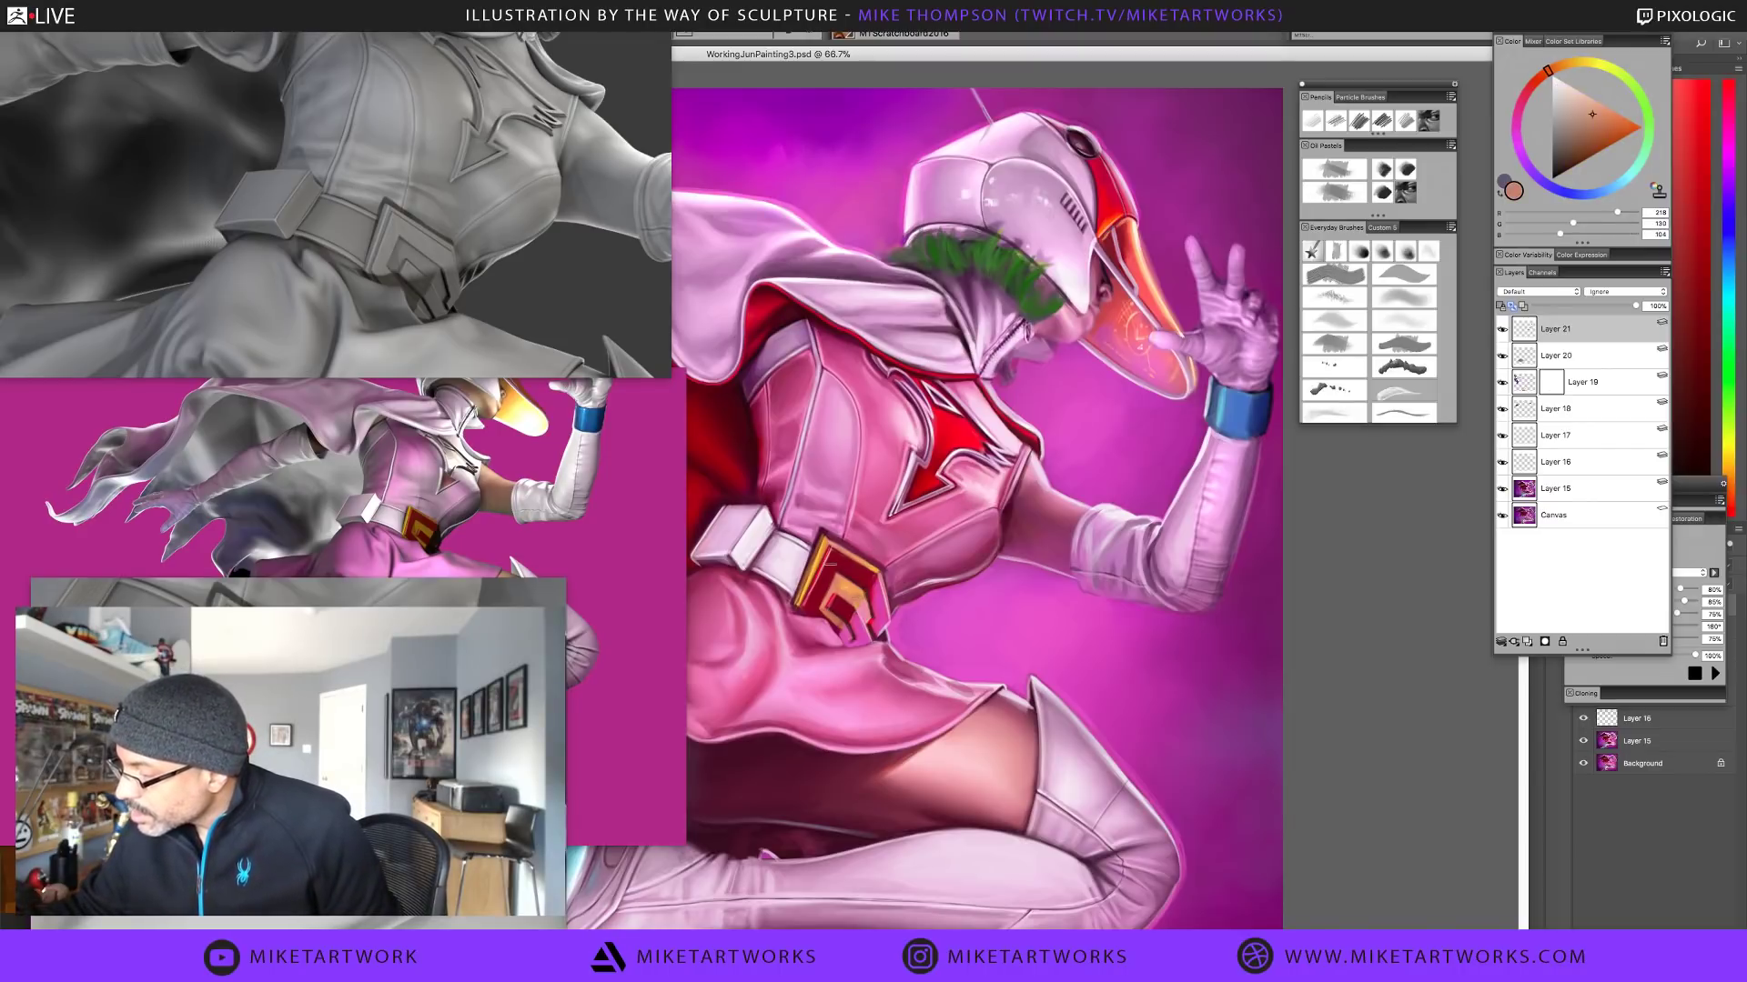
{"action": "left_click", "coordinate": [826, 530], "text": "alt"}
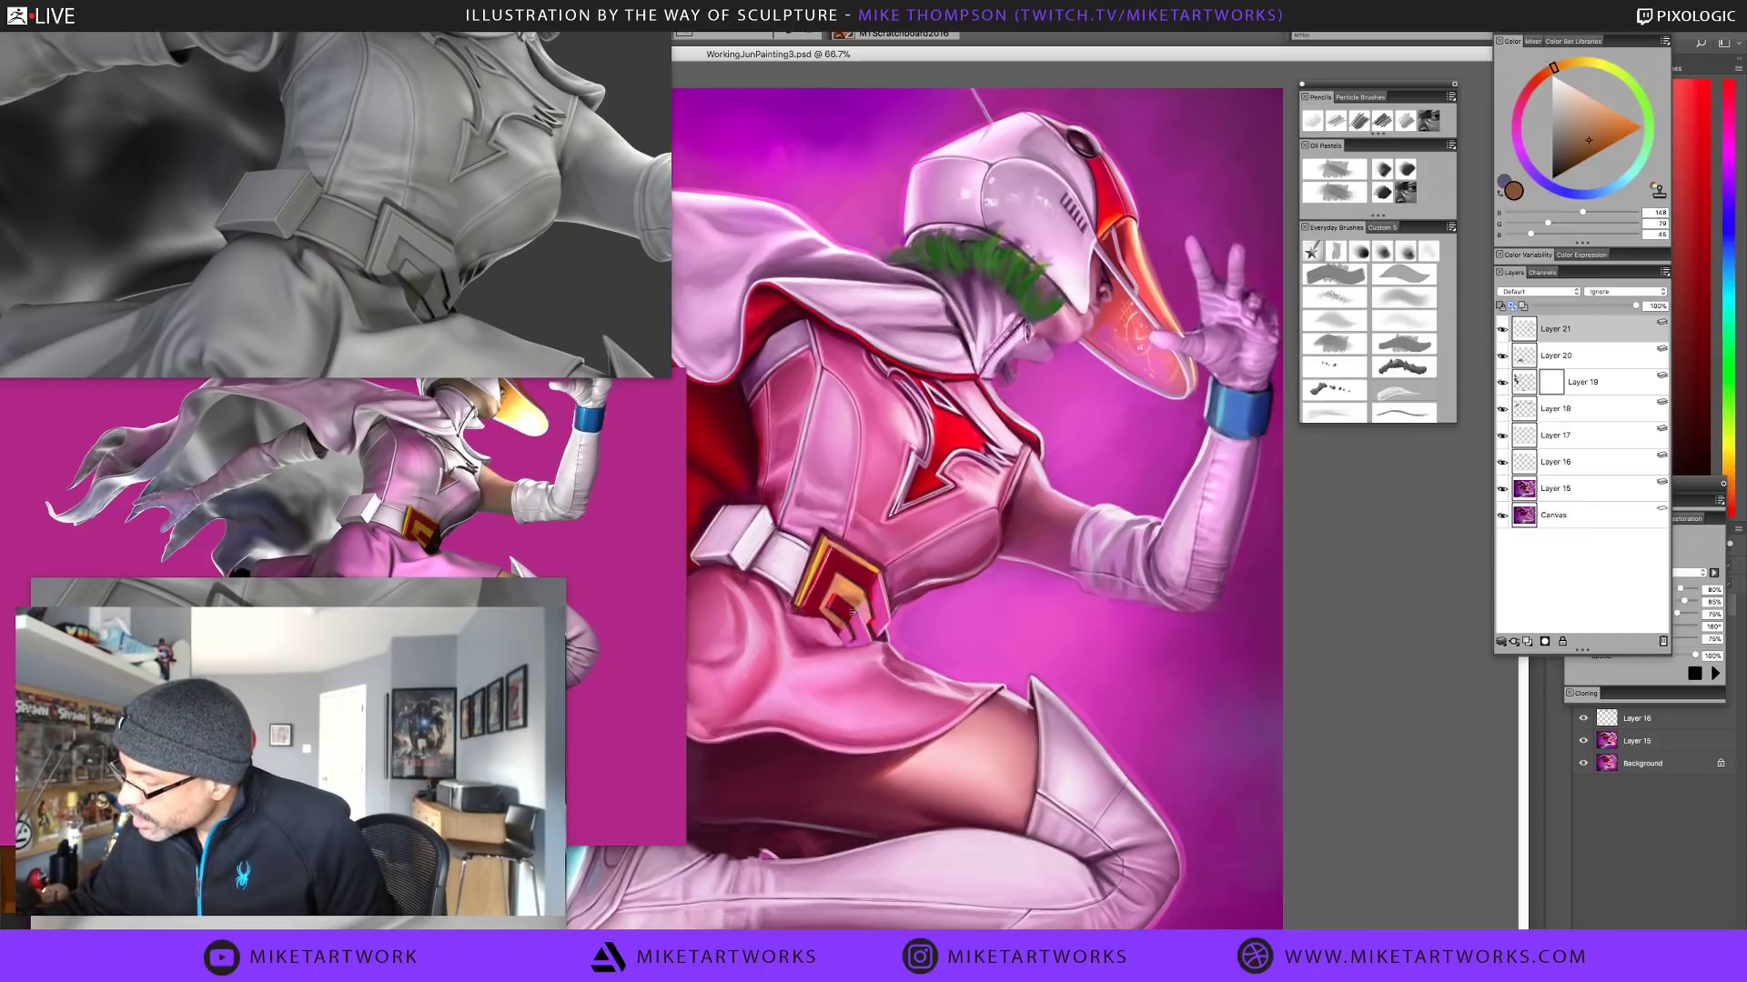
{"action": "left_click", "coordinate": [857, 597], "text": "alt"}
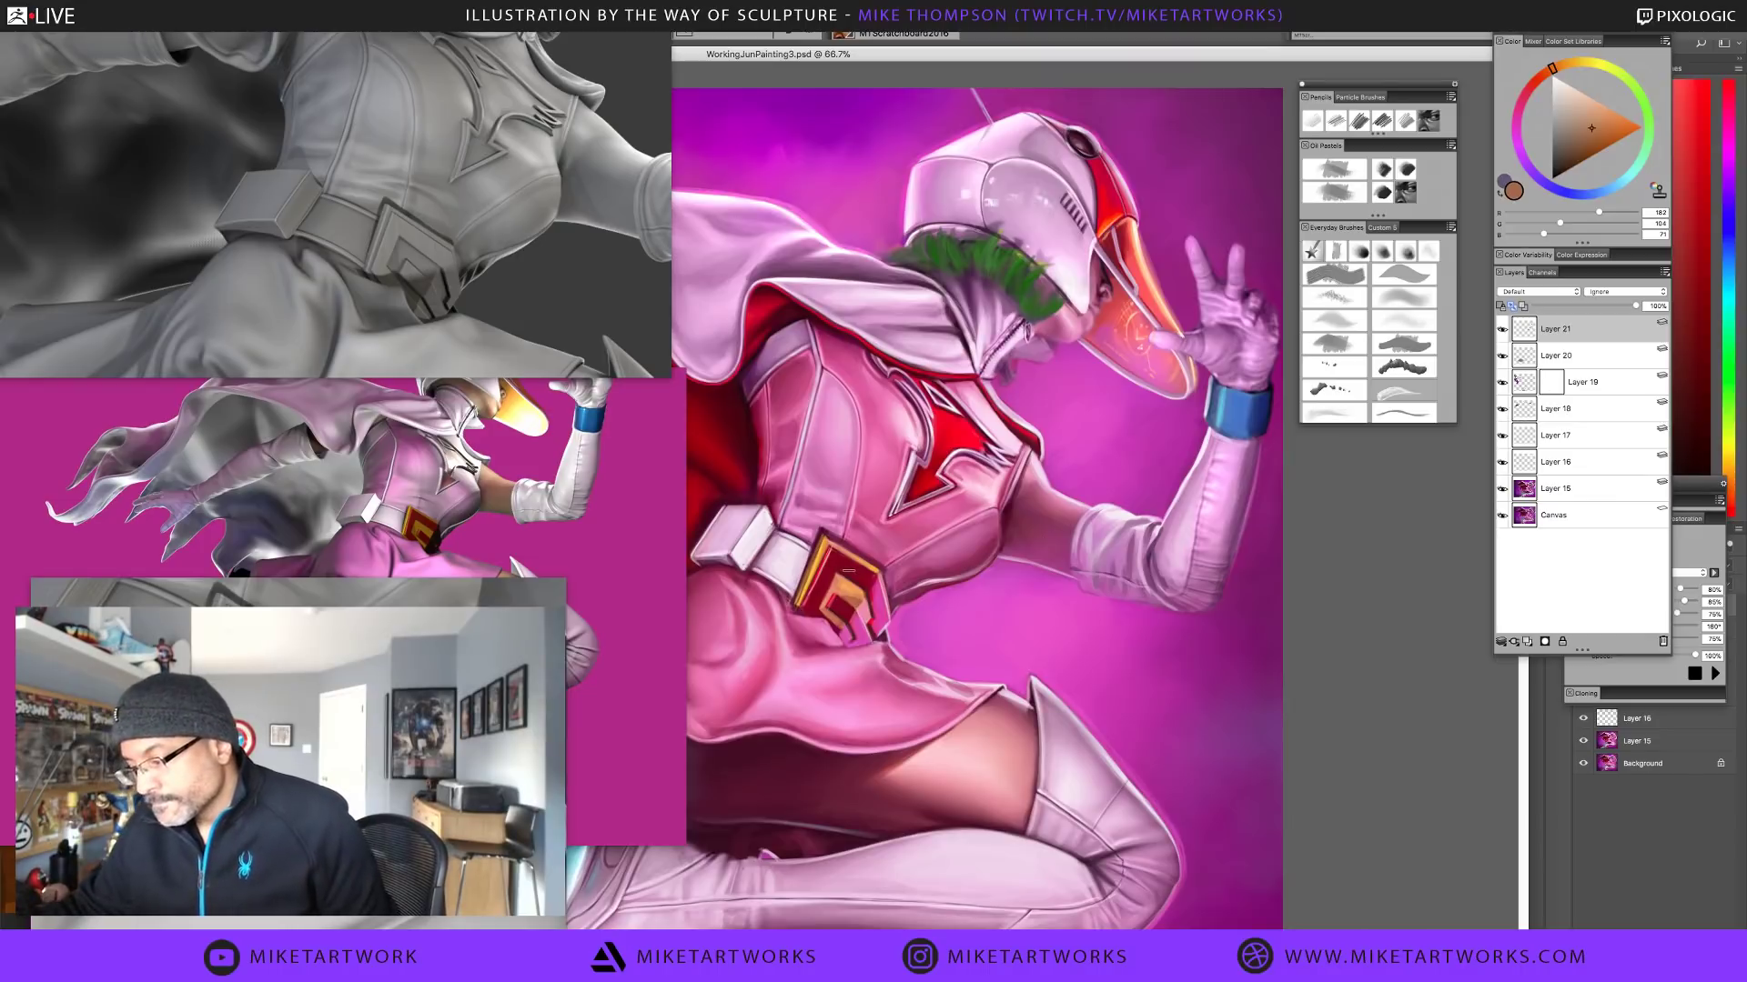
{"action": "left_click", "coordinate": [839, 627], "text": "alt"}
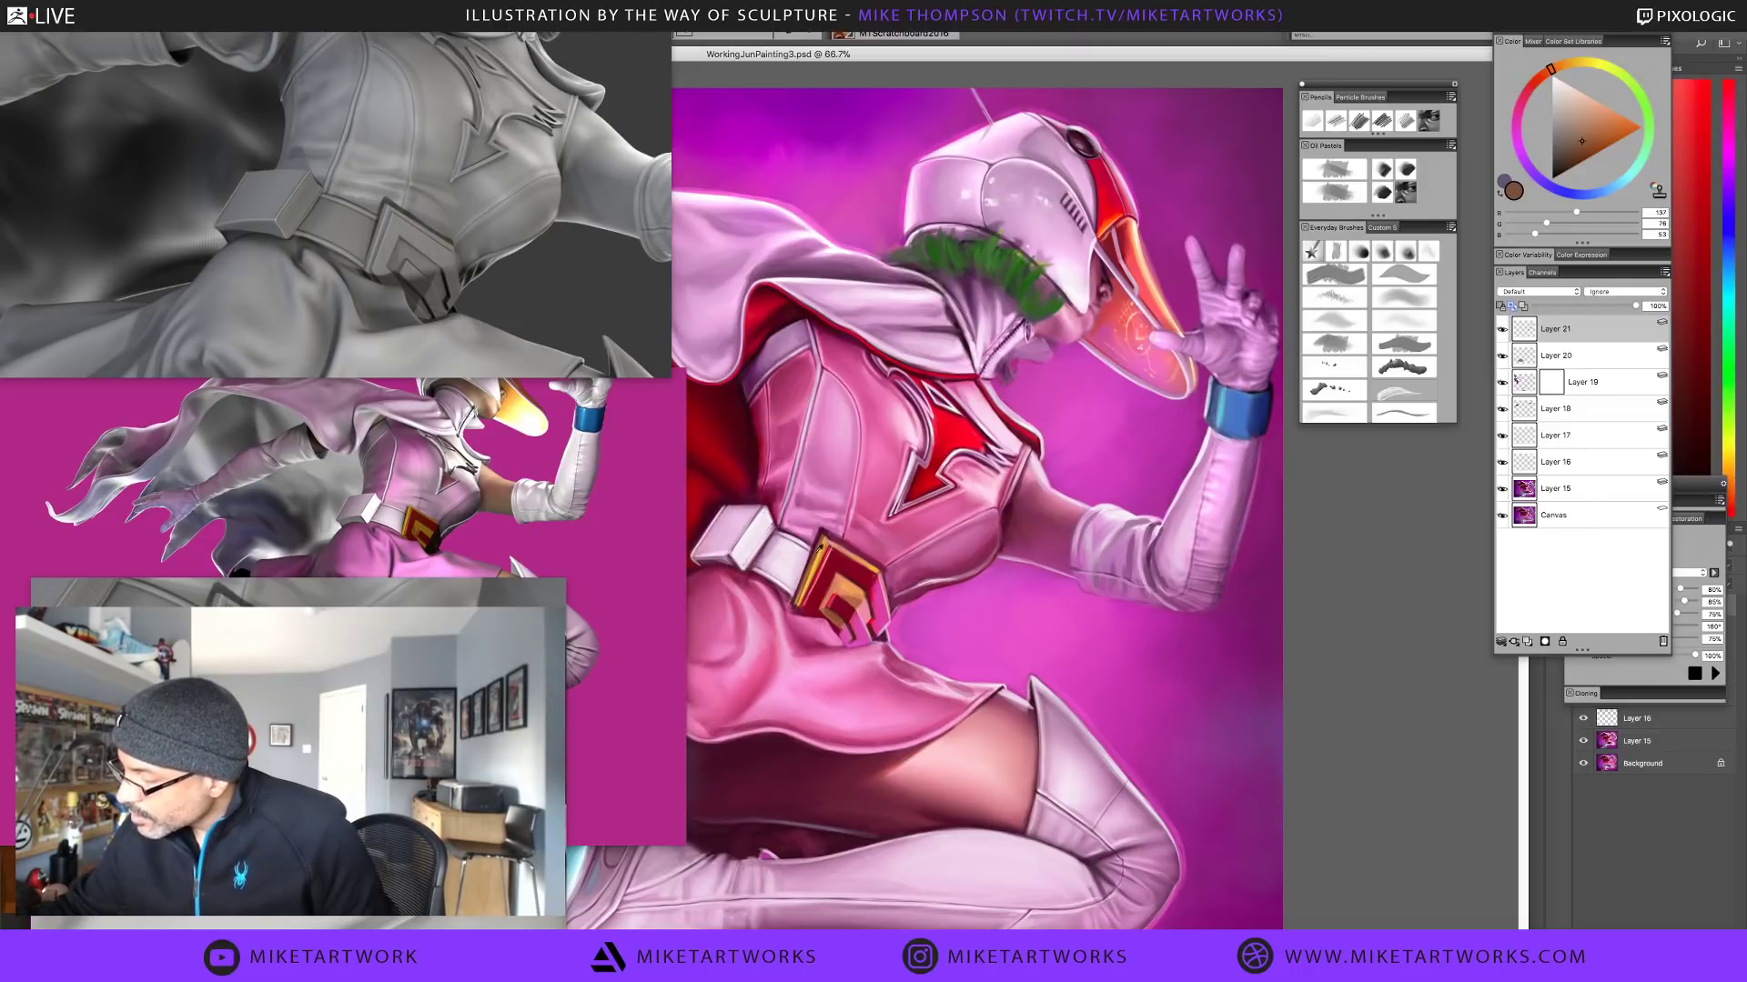
{"action": "left_click", "coordinate": [830, 615], "text": "alt"}
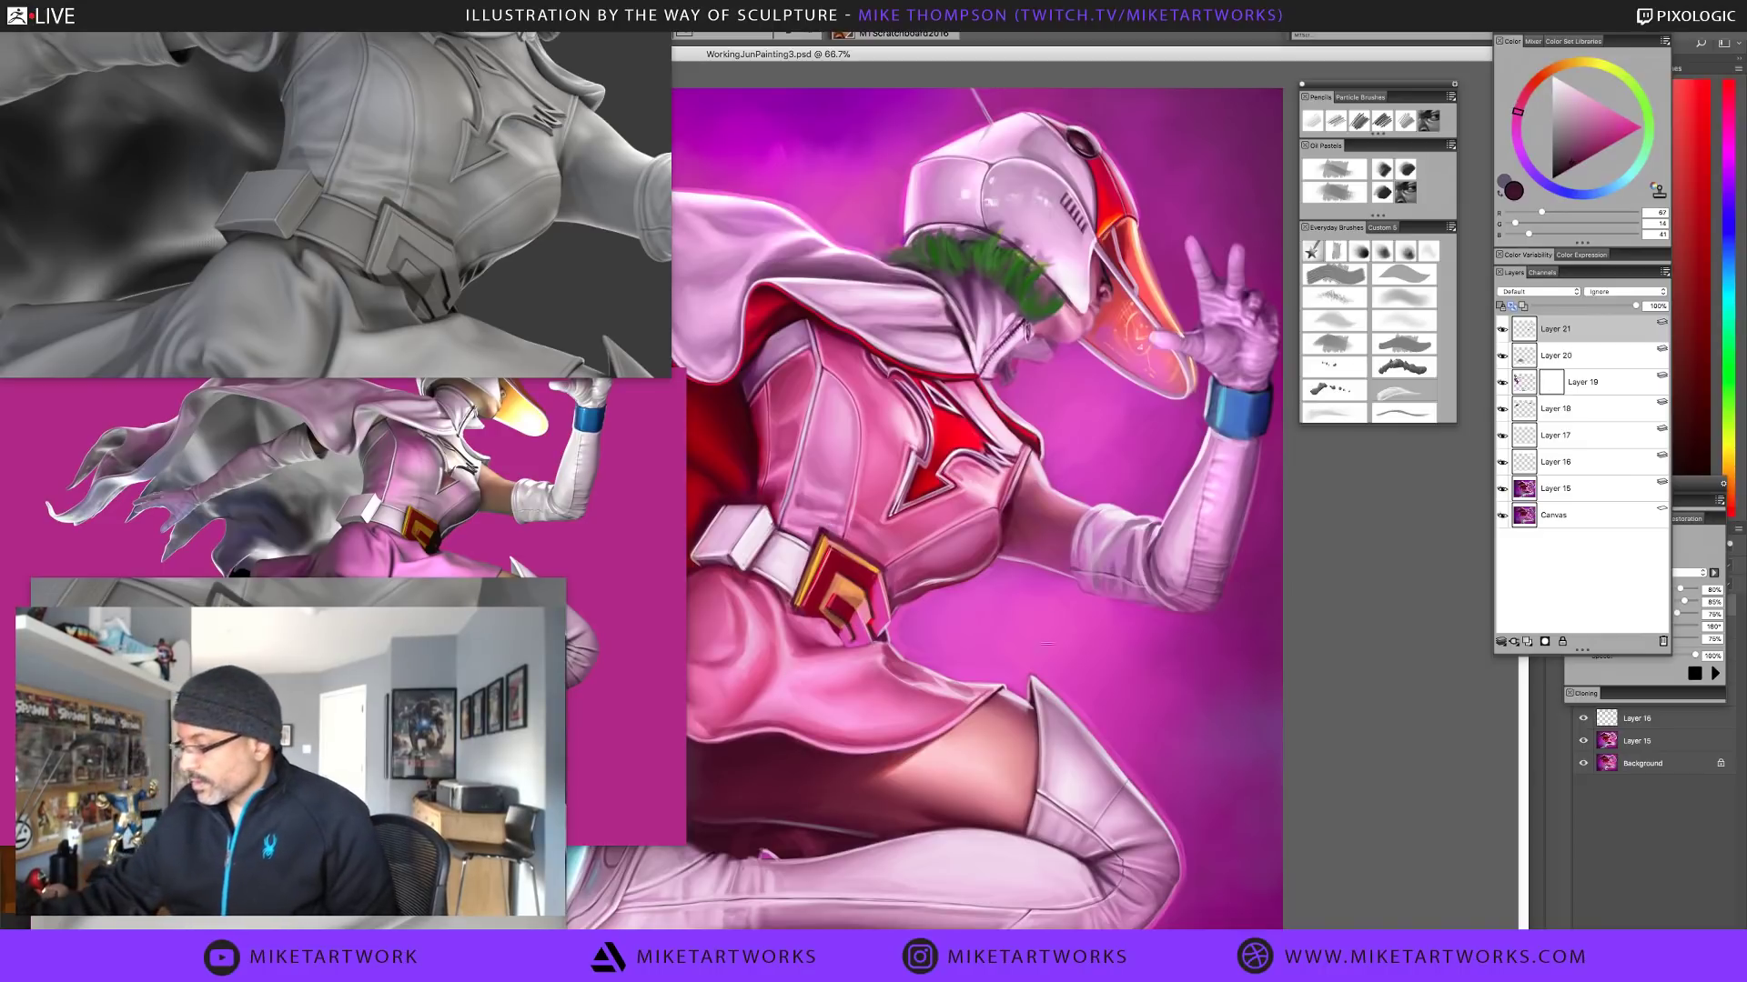
Rotate the canvas to reach the buckle and smooth its red facets with sampled bright and dark reds
{"action": "left_click_drag", "start_coordinate": [980, 813], "coordinate": [1224, 454]}
{"action": "left_click_drag", "start_coordinate": [988, 597], "coordinate": [1128, 779]}
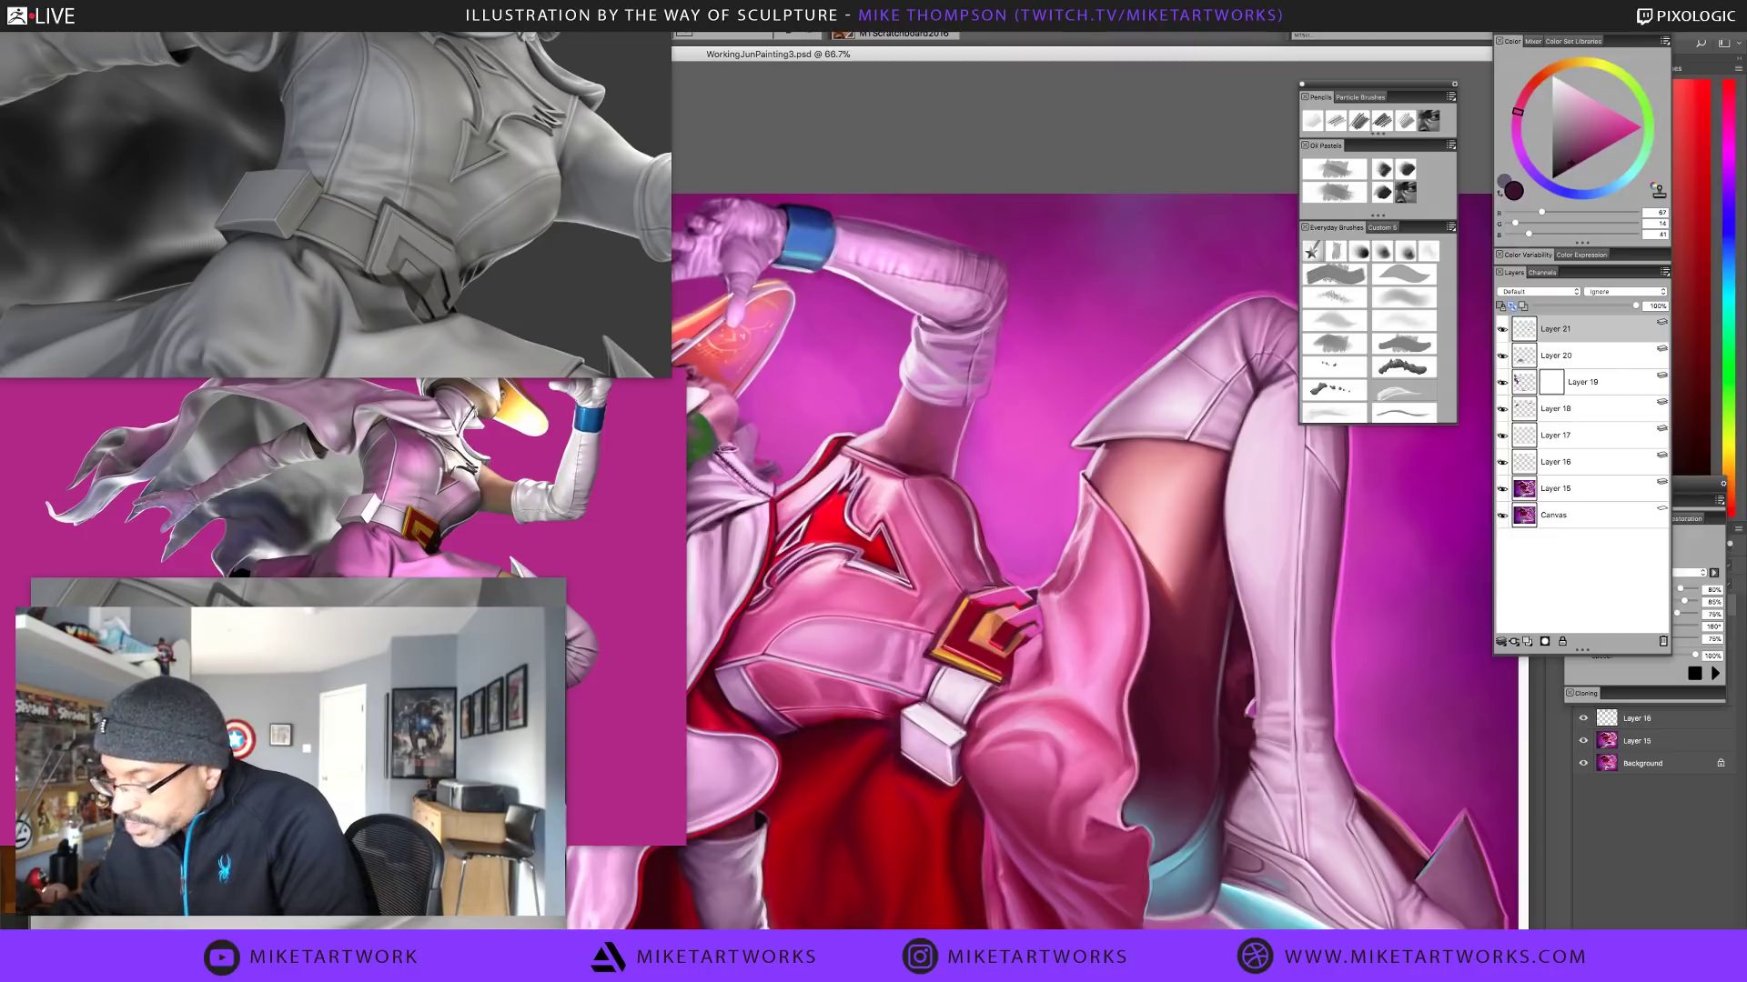
{"action": "left_click", "coordinate": [992, 600], "text": "alt"}
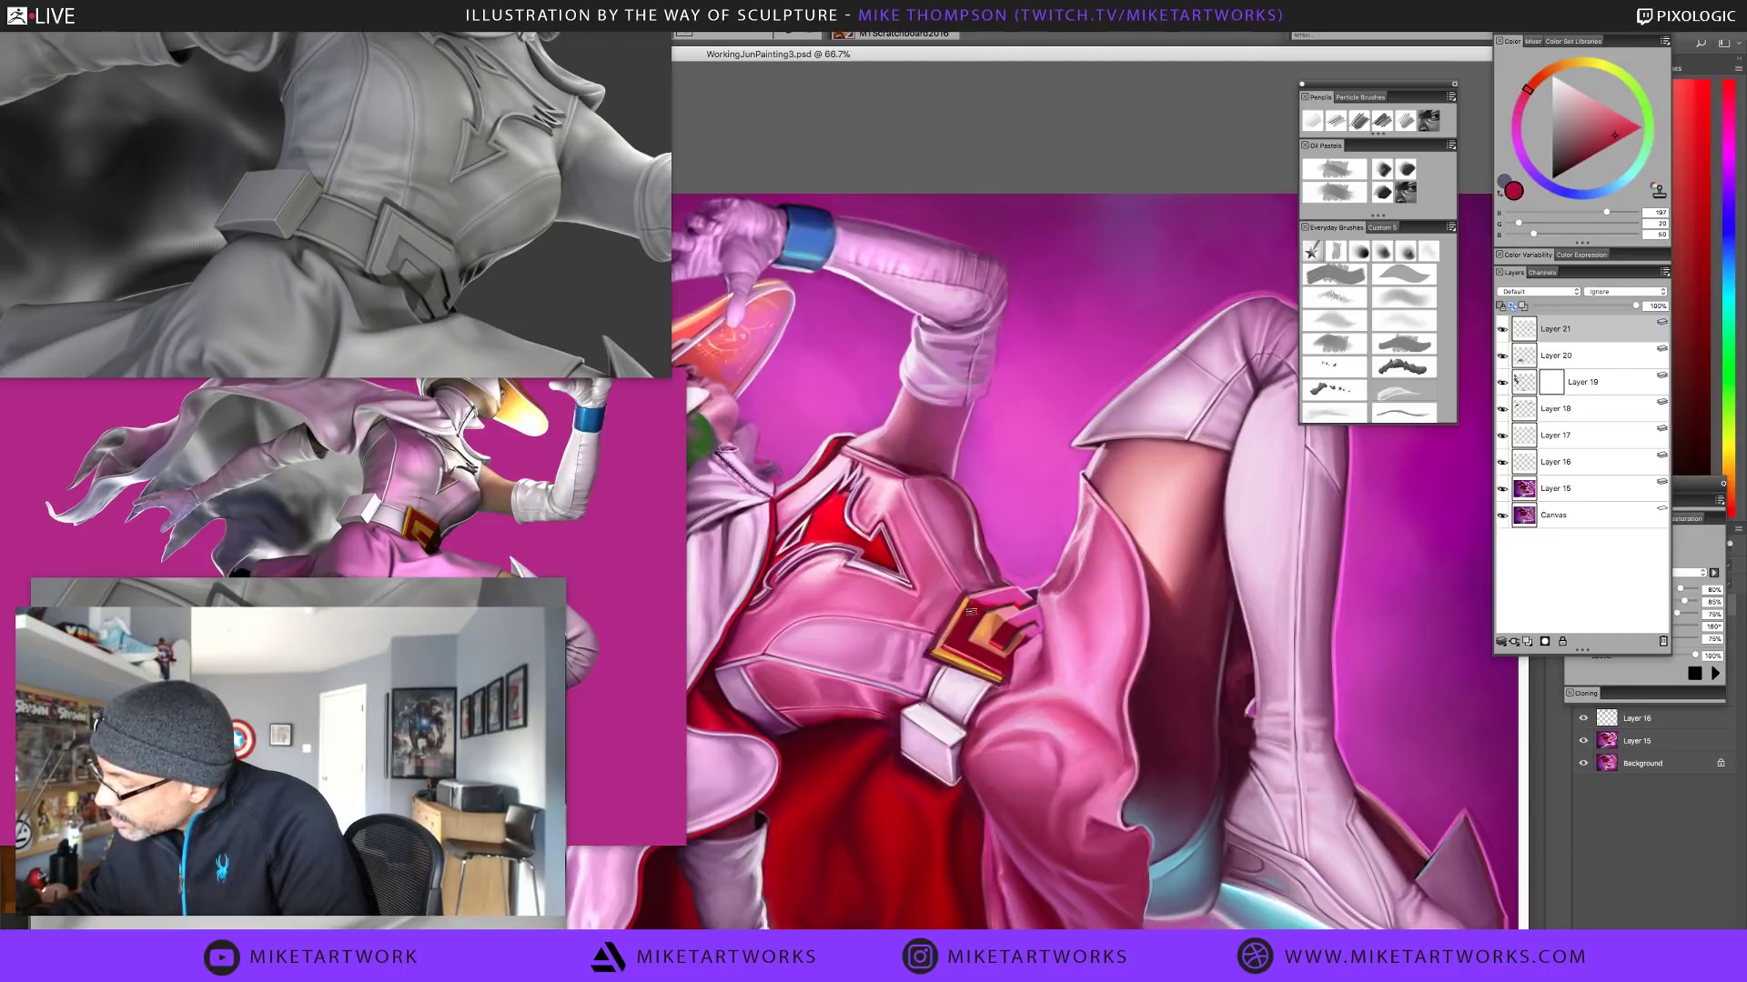
{"action": "left_click", "coordinate": [963, 632], "text": "alt"}
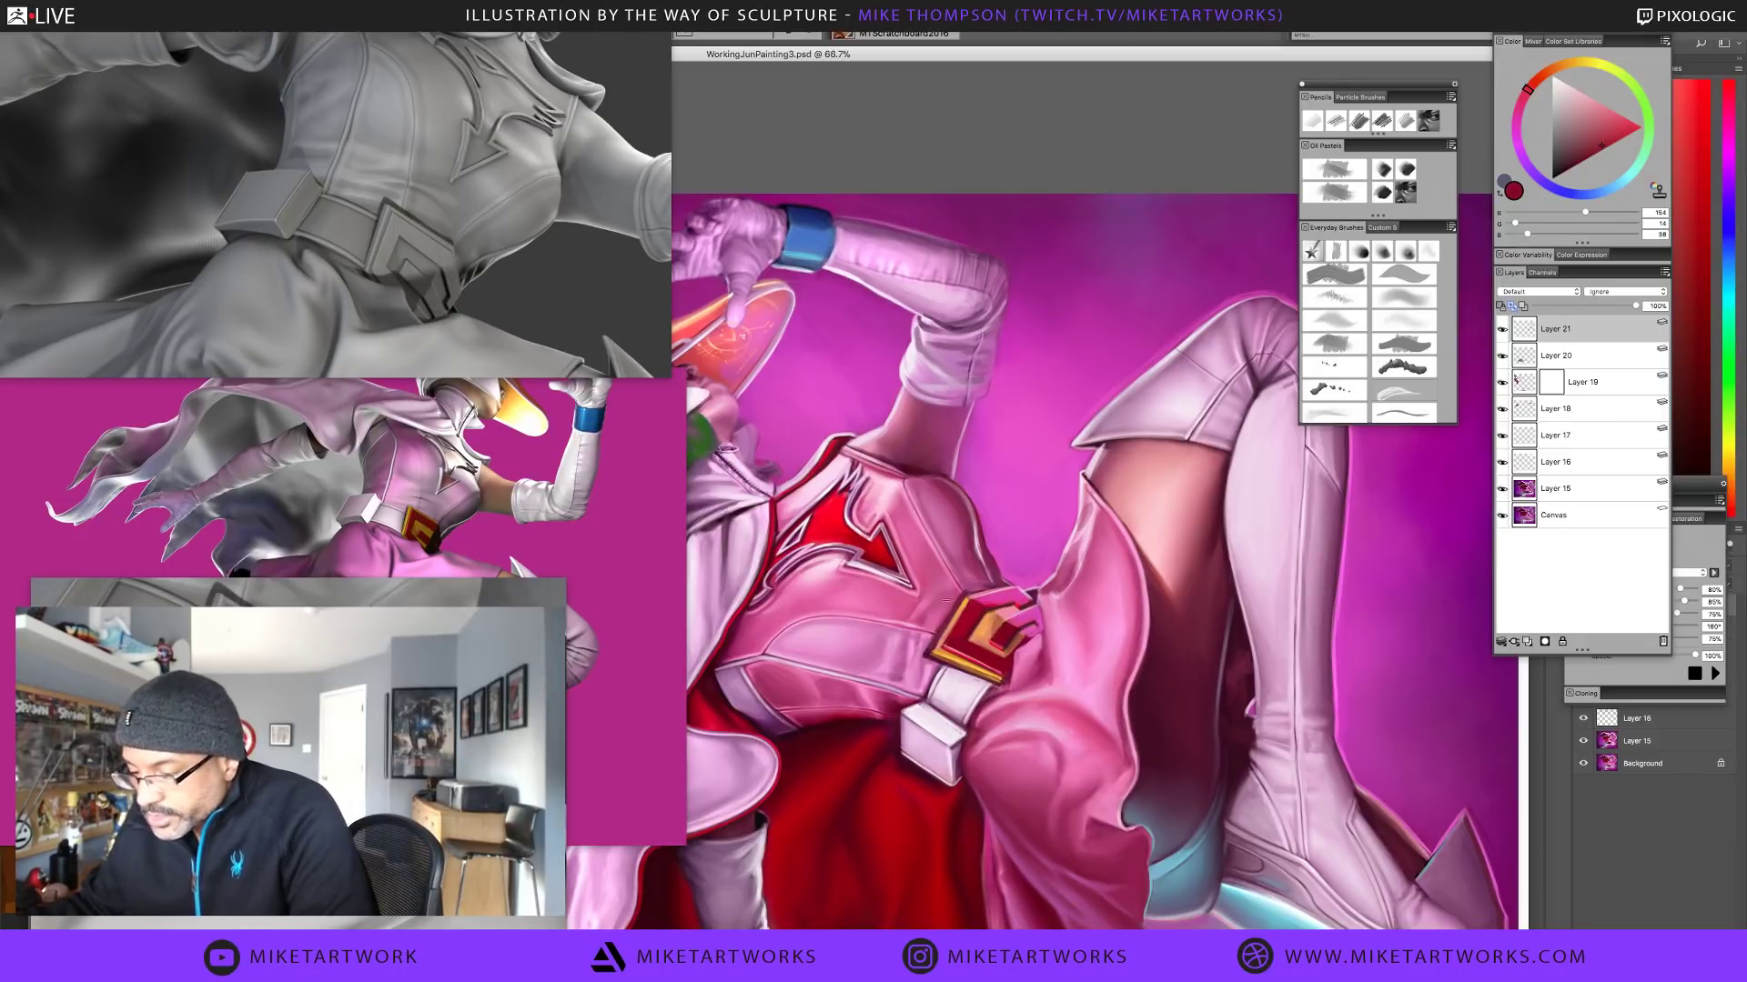
{"action": "left_click", "coordinate": [967, 628], "text": "alt"}
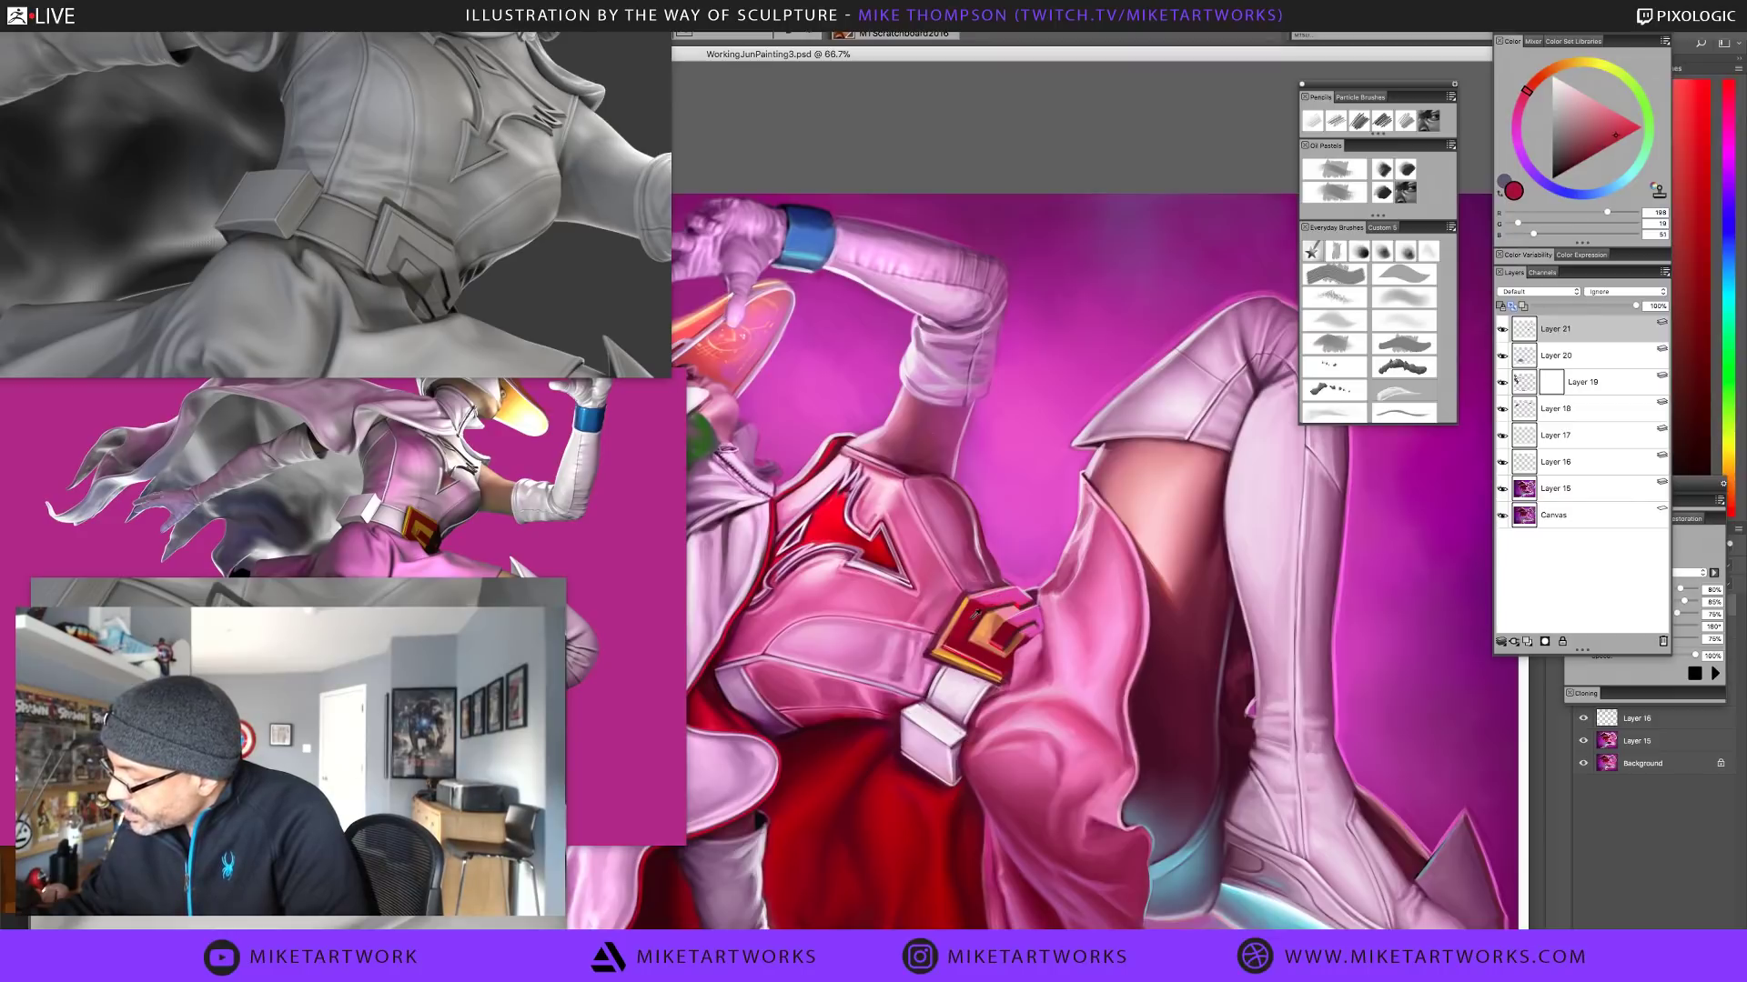
{"action": "left_click", "coordinate": [957, 637], "text": "alt"}
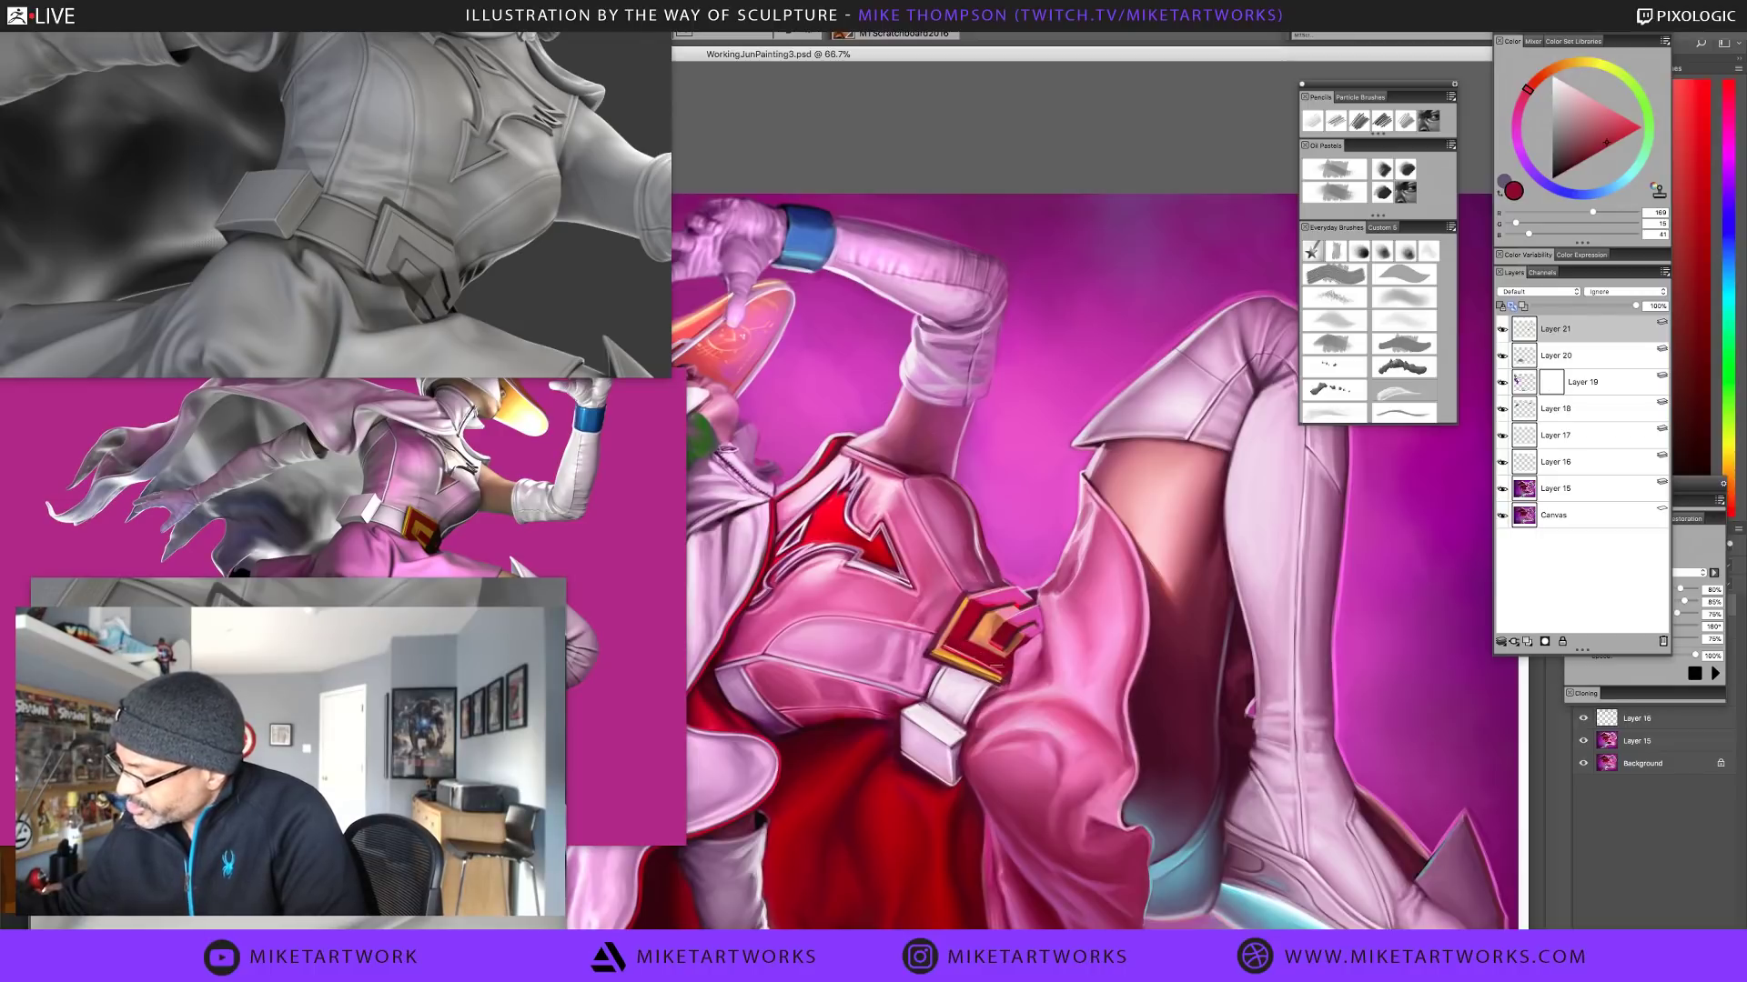
{"action": "left_click", "coordinate": [999, 662], "text": "alt"}
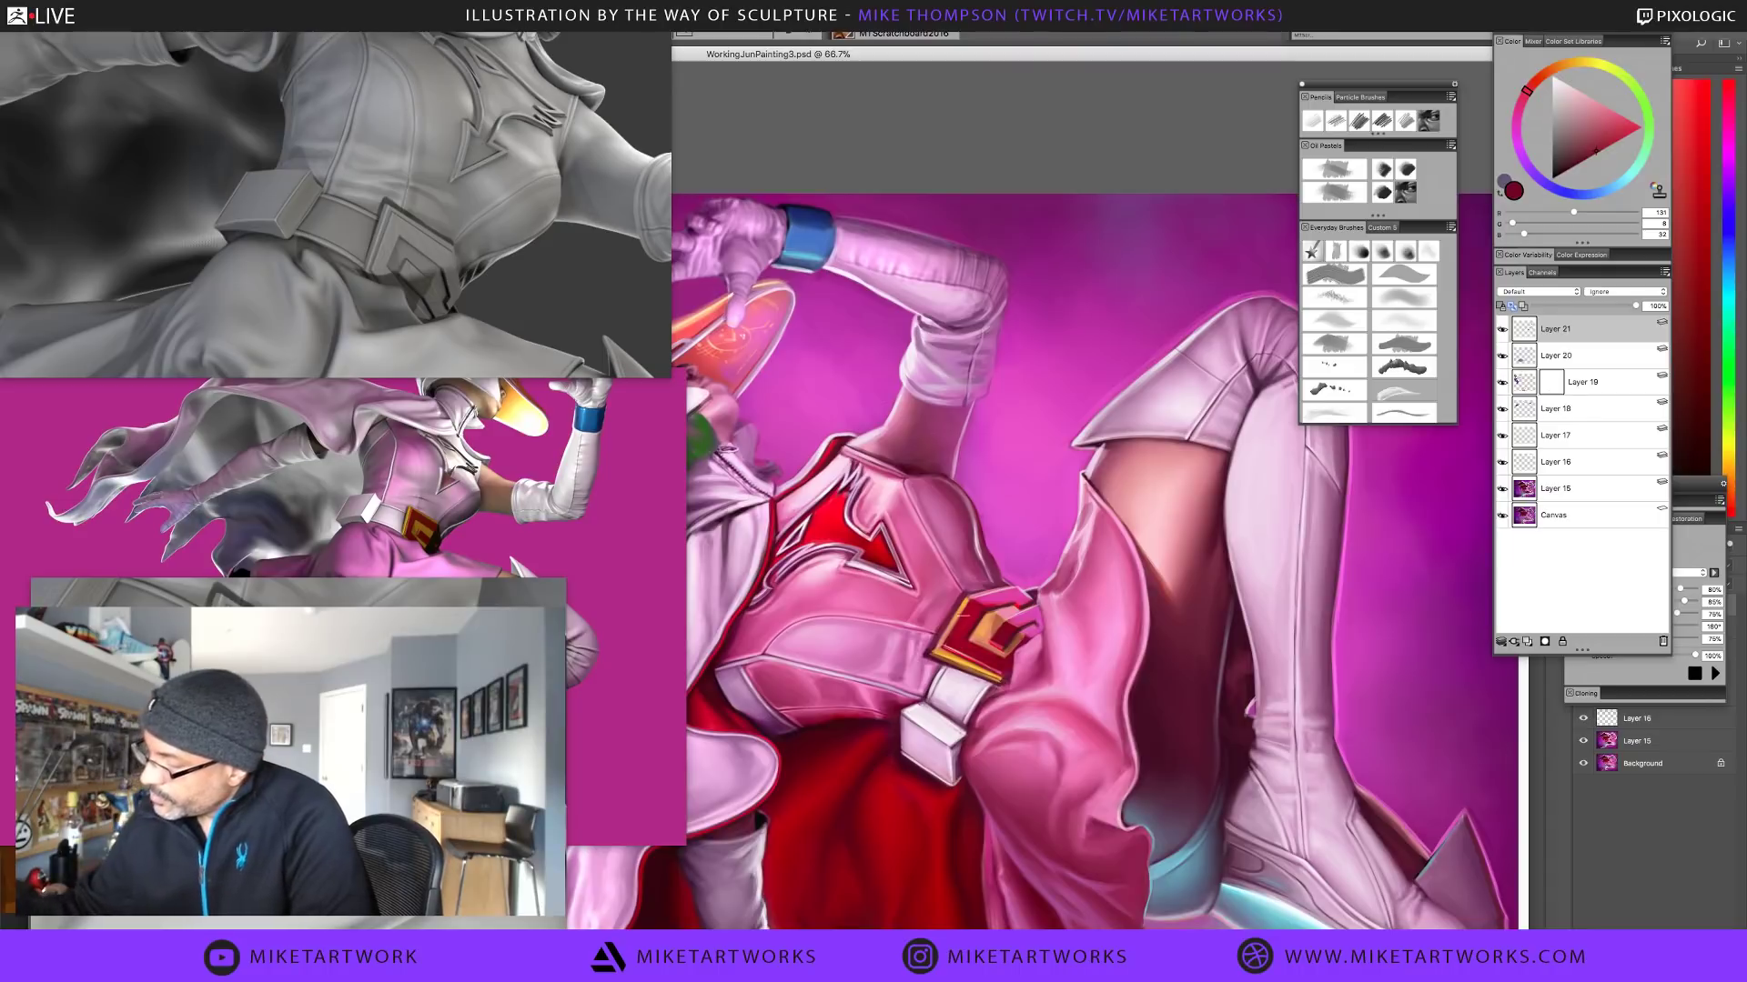
{"action": "left_click", "coordinate": [954, 636], "text": "alt"}
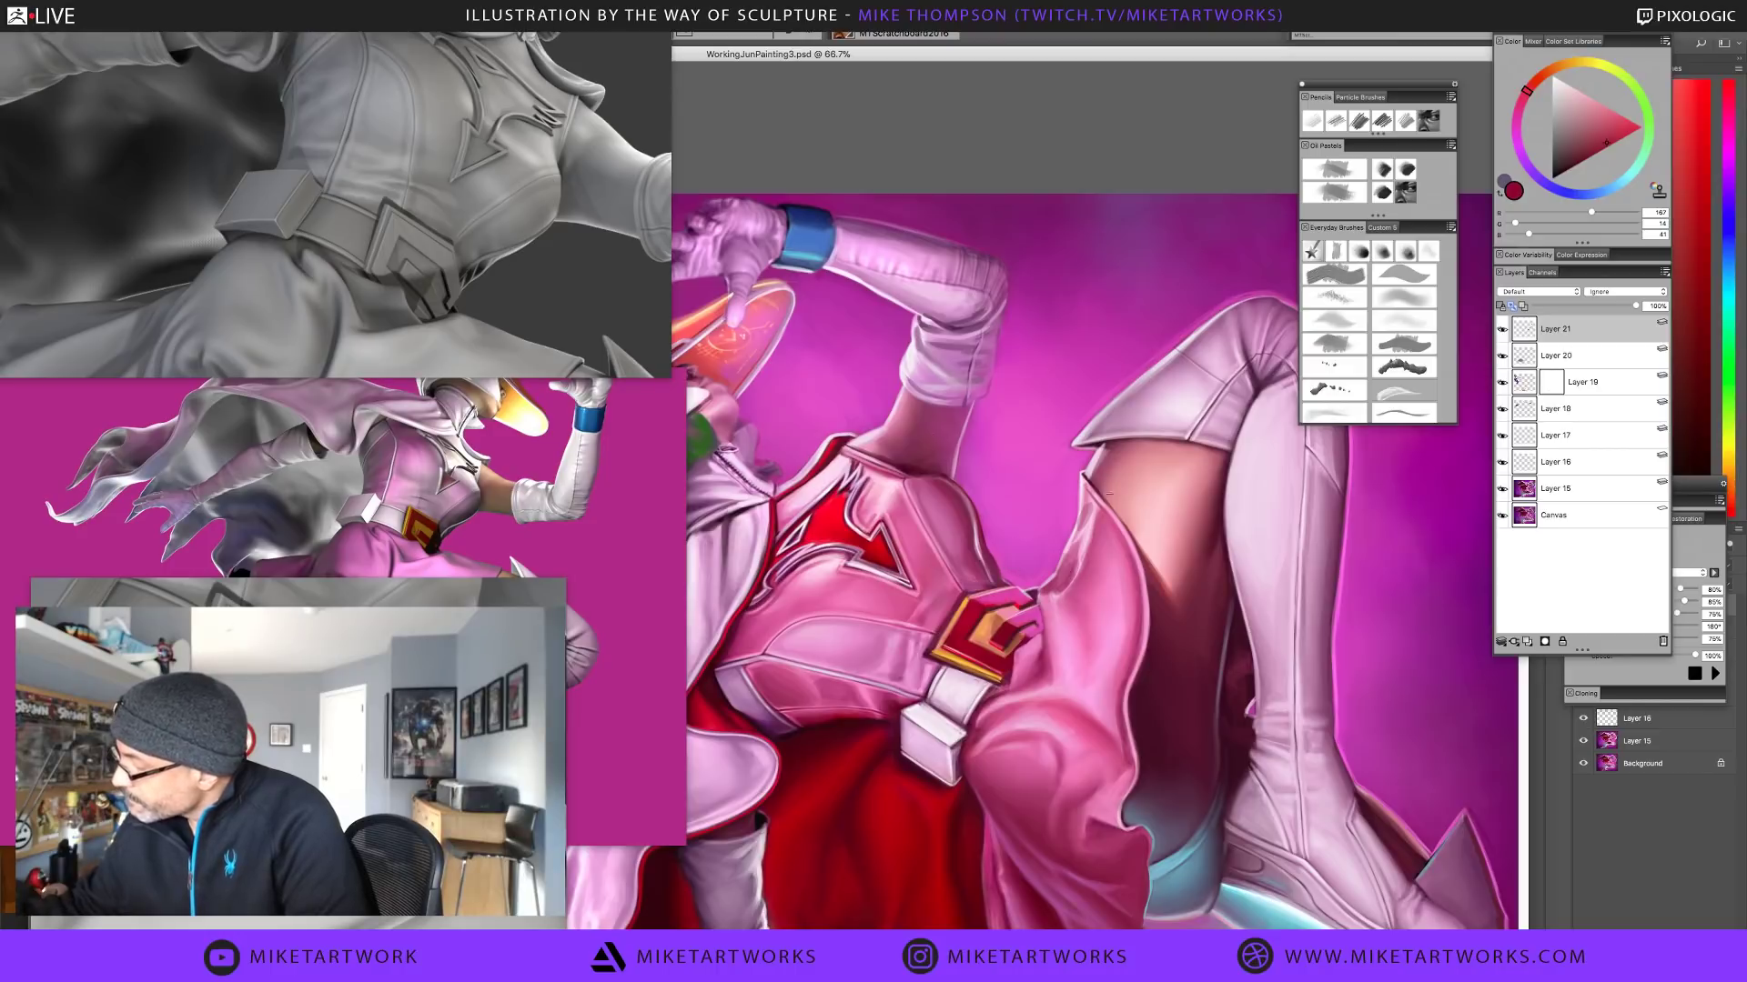
Brighten the buckle's gold rim with a light yellow mixed from the sampled gold, and return the canvas to upright
{"action": "left_click", "coordinate": [956, 610], "text": "alt"}
{"action": "left_click", "coordinate": [1591, 98]}
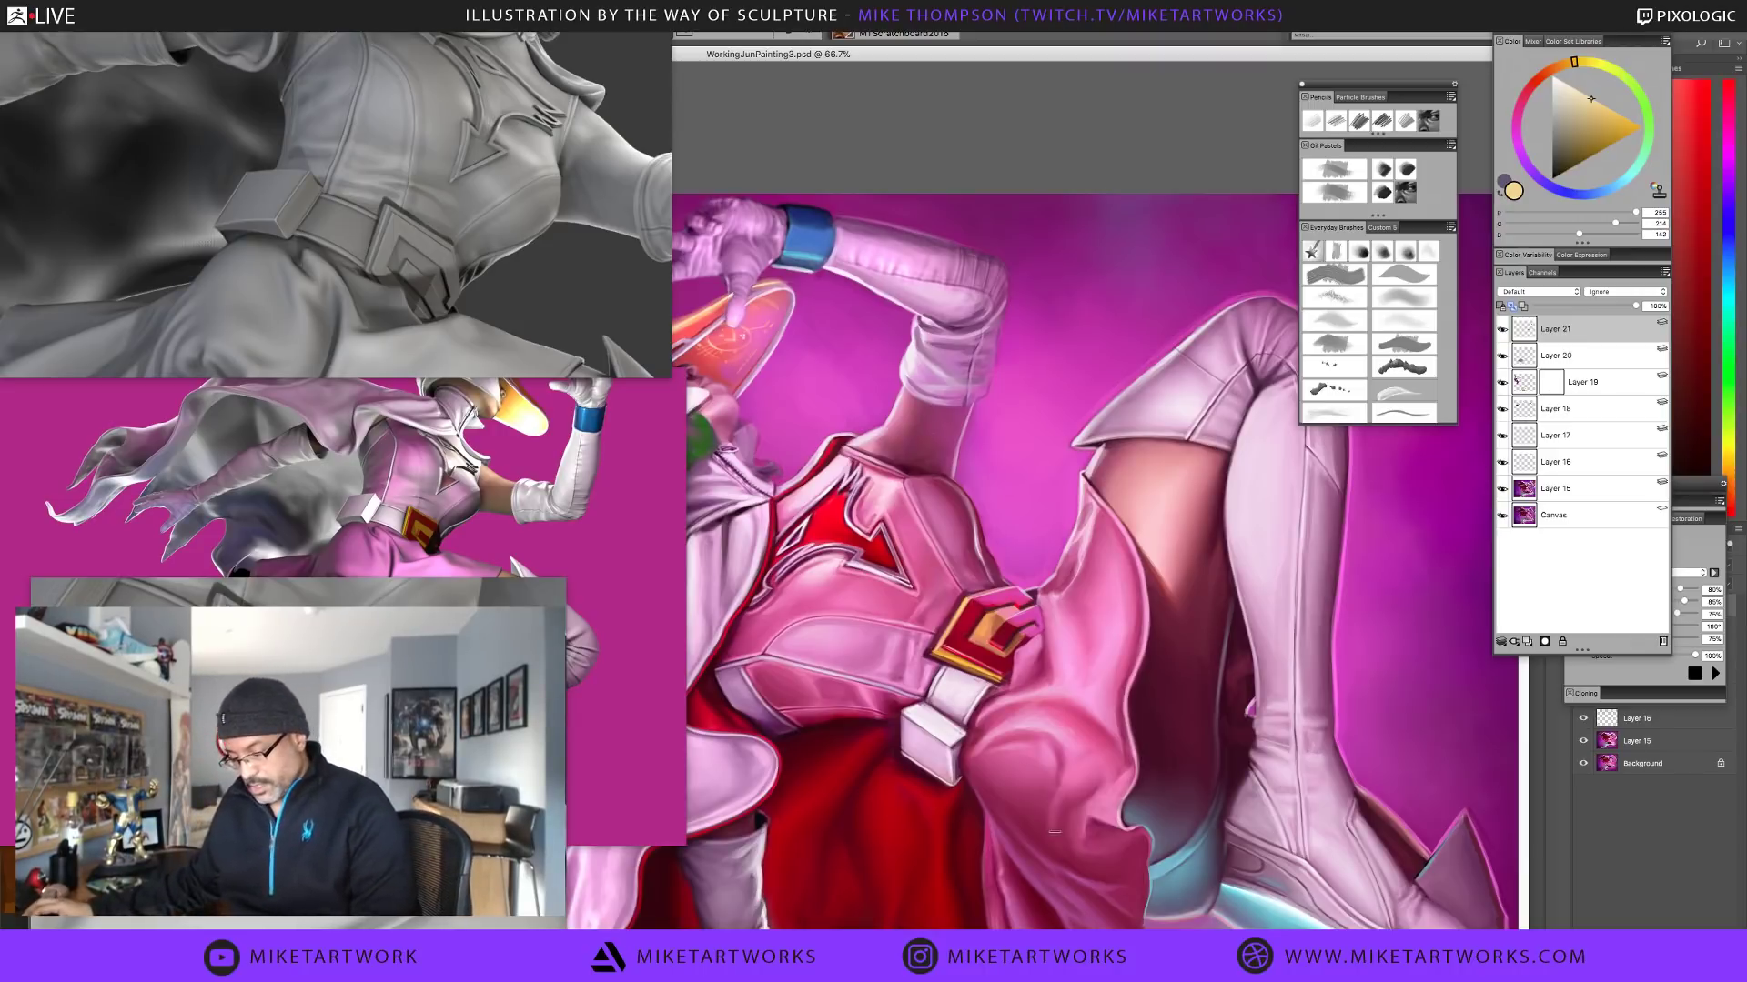
{"action": "left_click", "coordinate": [831, 869], "text": "alt"}
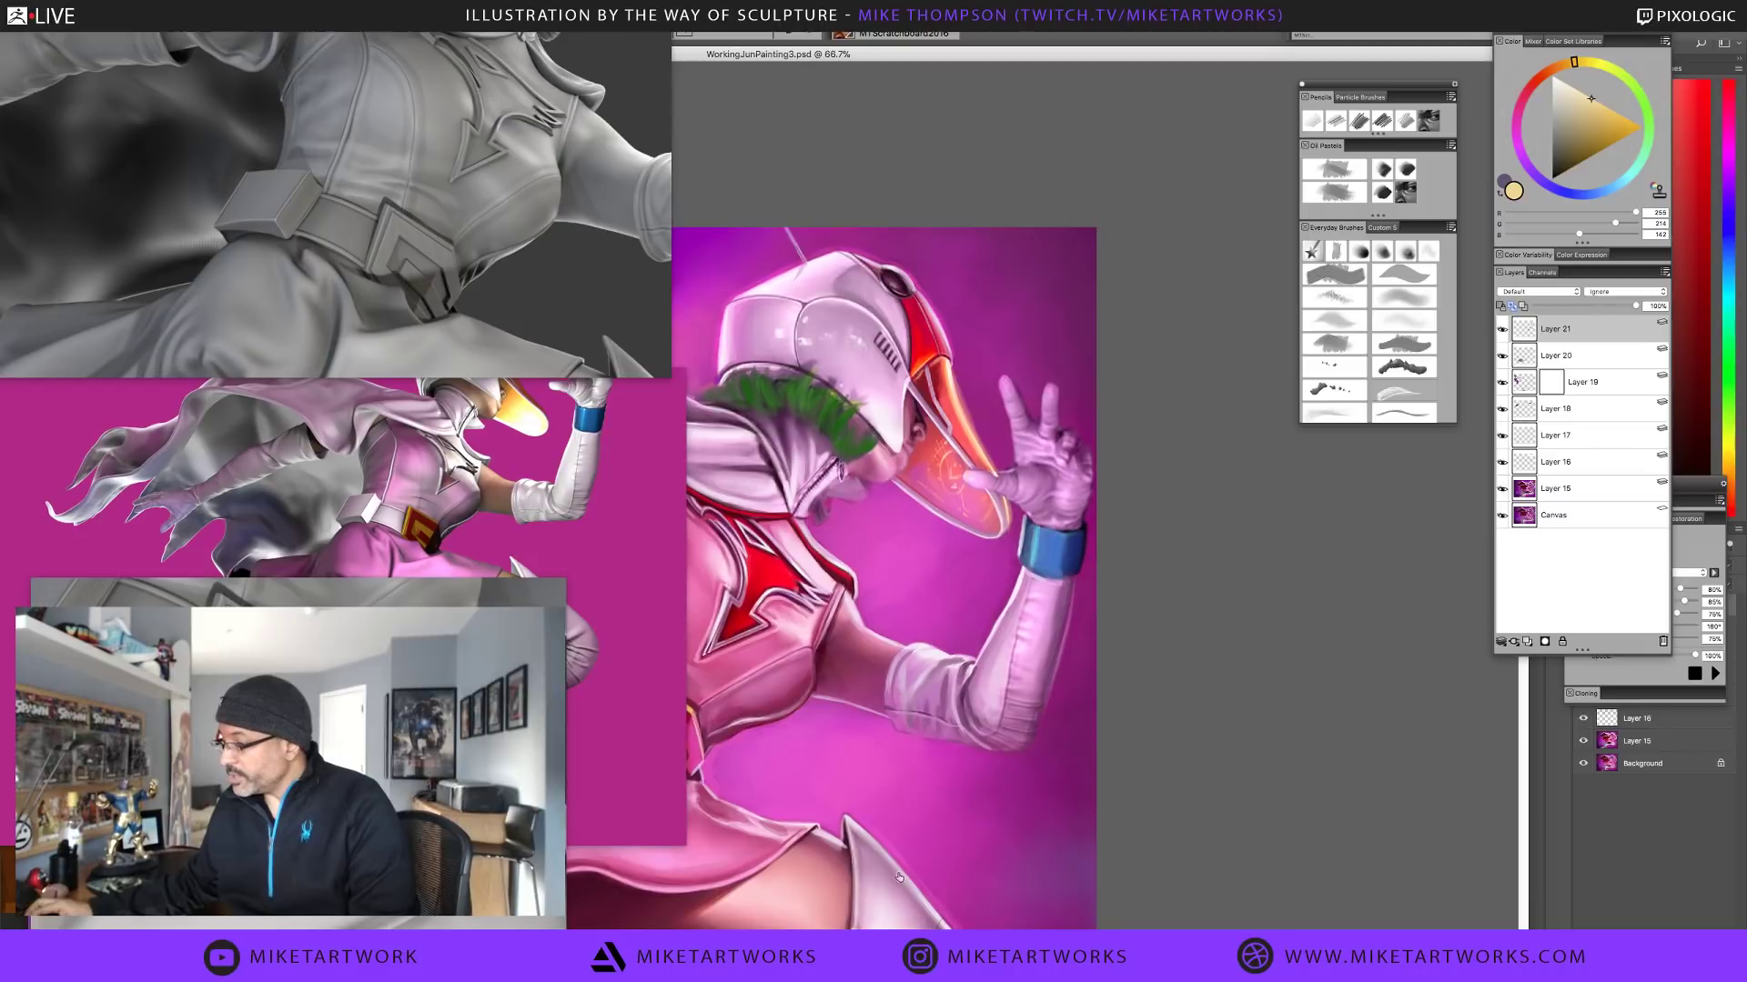
{"action": "scroll", "coordinate": [1280, 748], "scroll_direction": "up", "scroll_amount": 5}
{"action": "left_click_drag", "start_coordinate": [1280, 748], "coordinate": [1334, 635]}
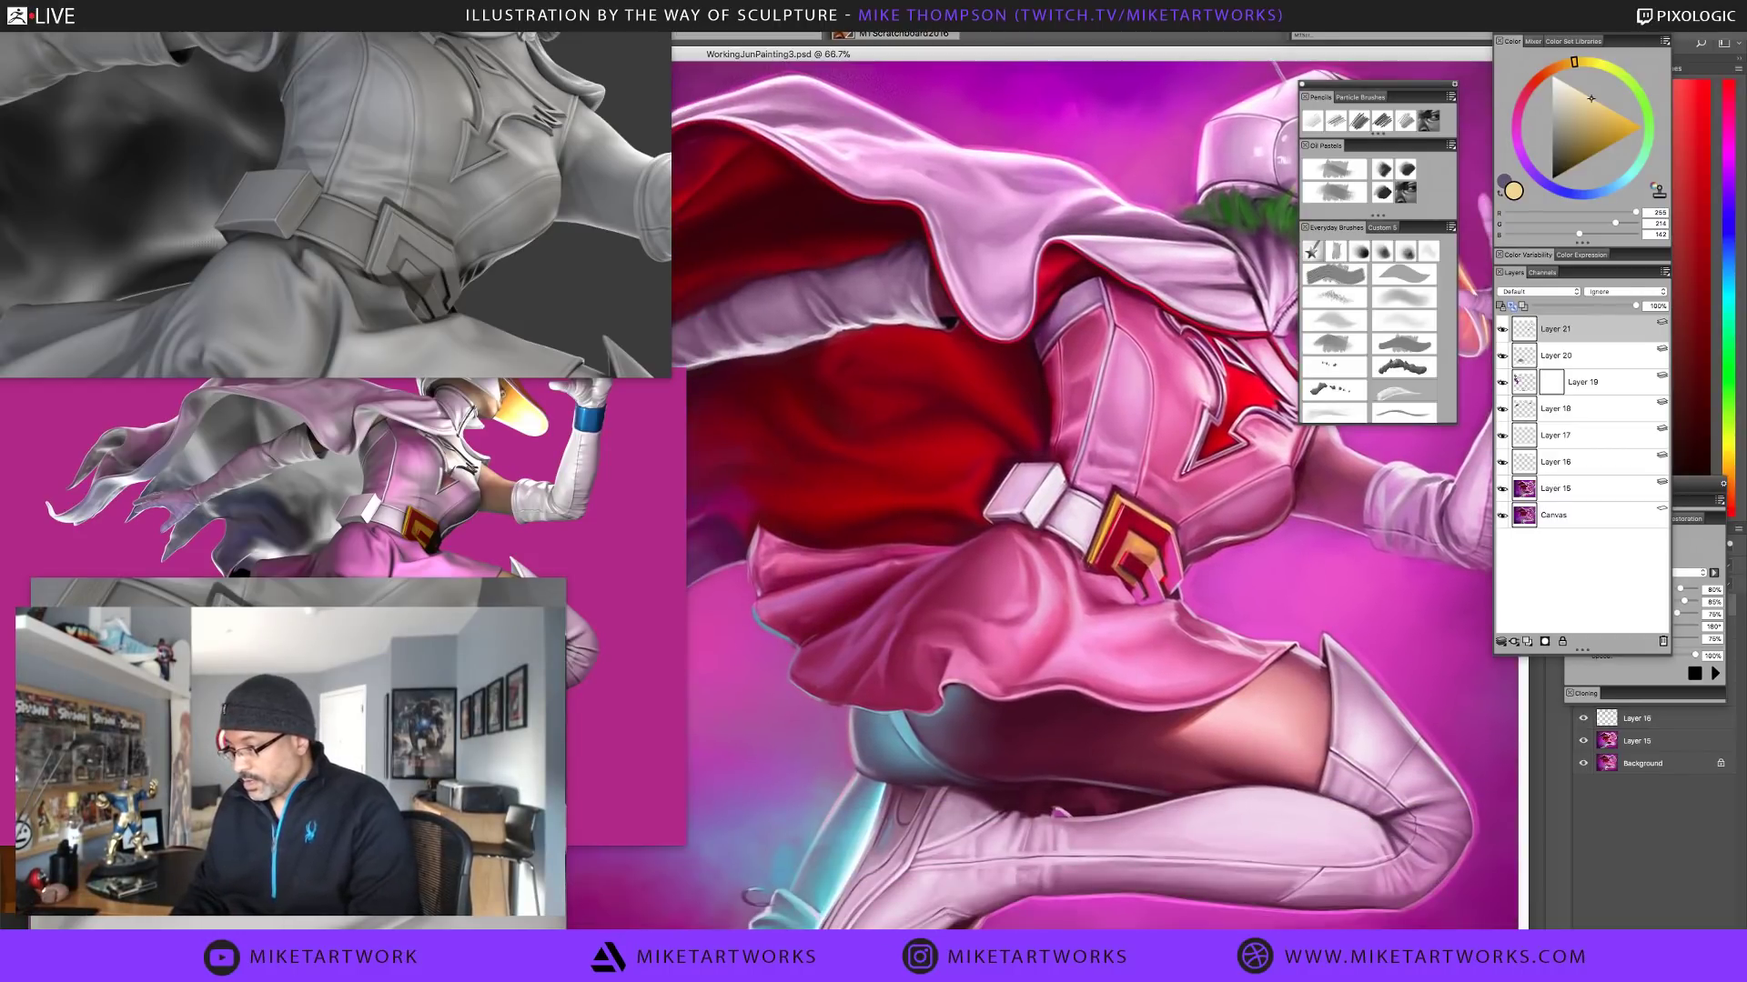
Look over all open windows, return to the painting and switch to Photoshop
{"action": "key", "text": "ctrl+Up"}
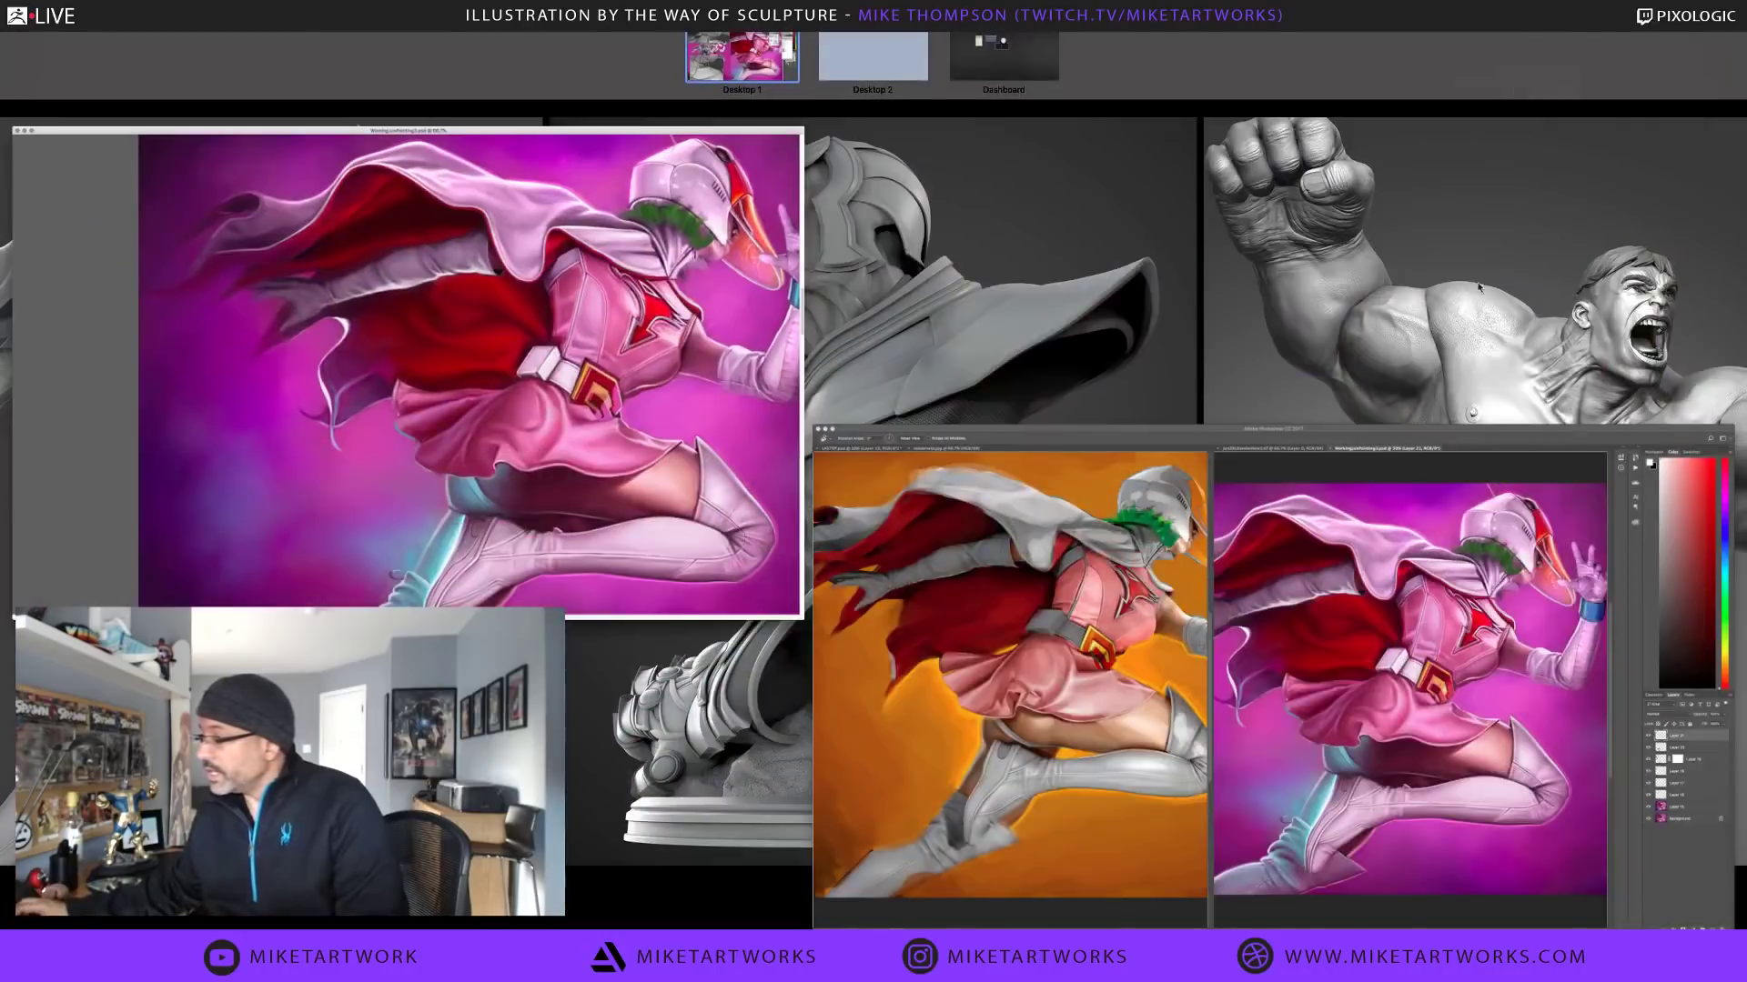
{"action": "left_click", "coordinate": [701, 360]}
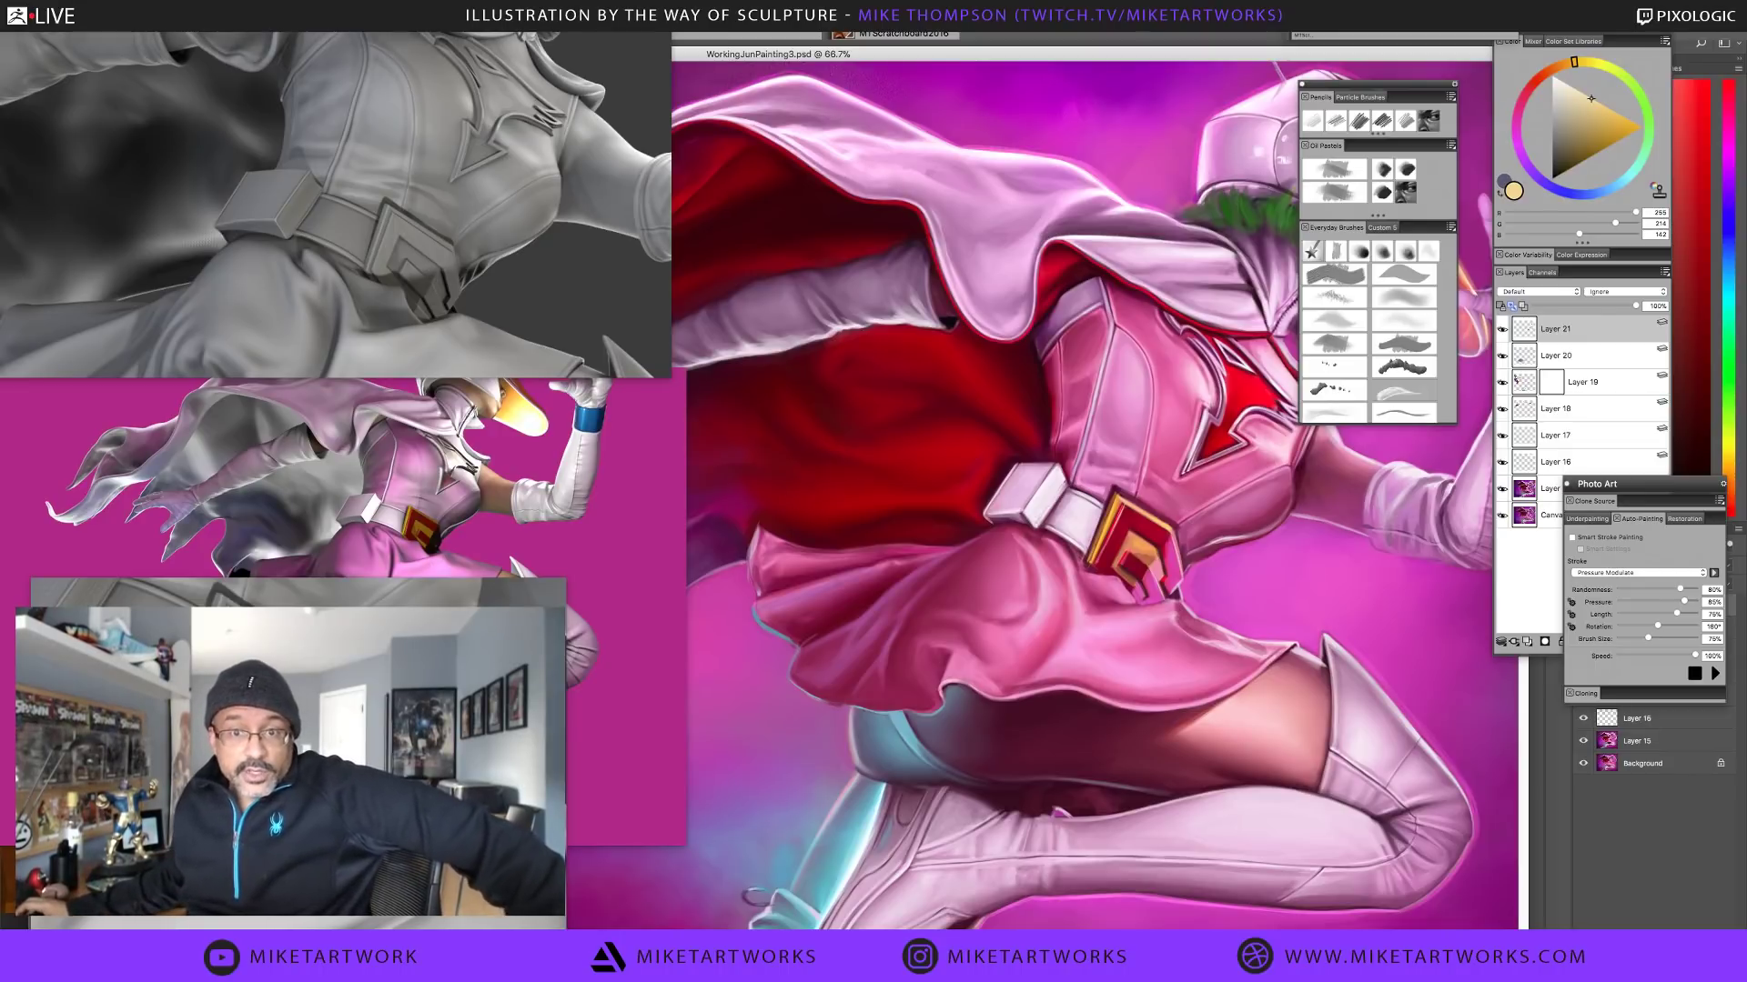
{"action": "key", "text": "alt+Tab"}
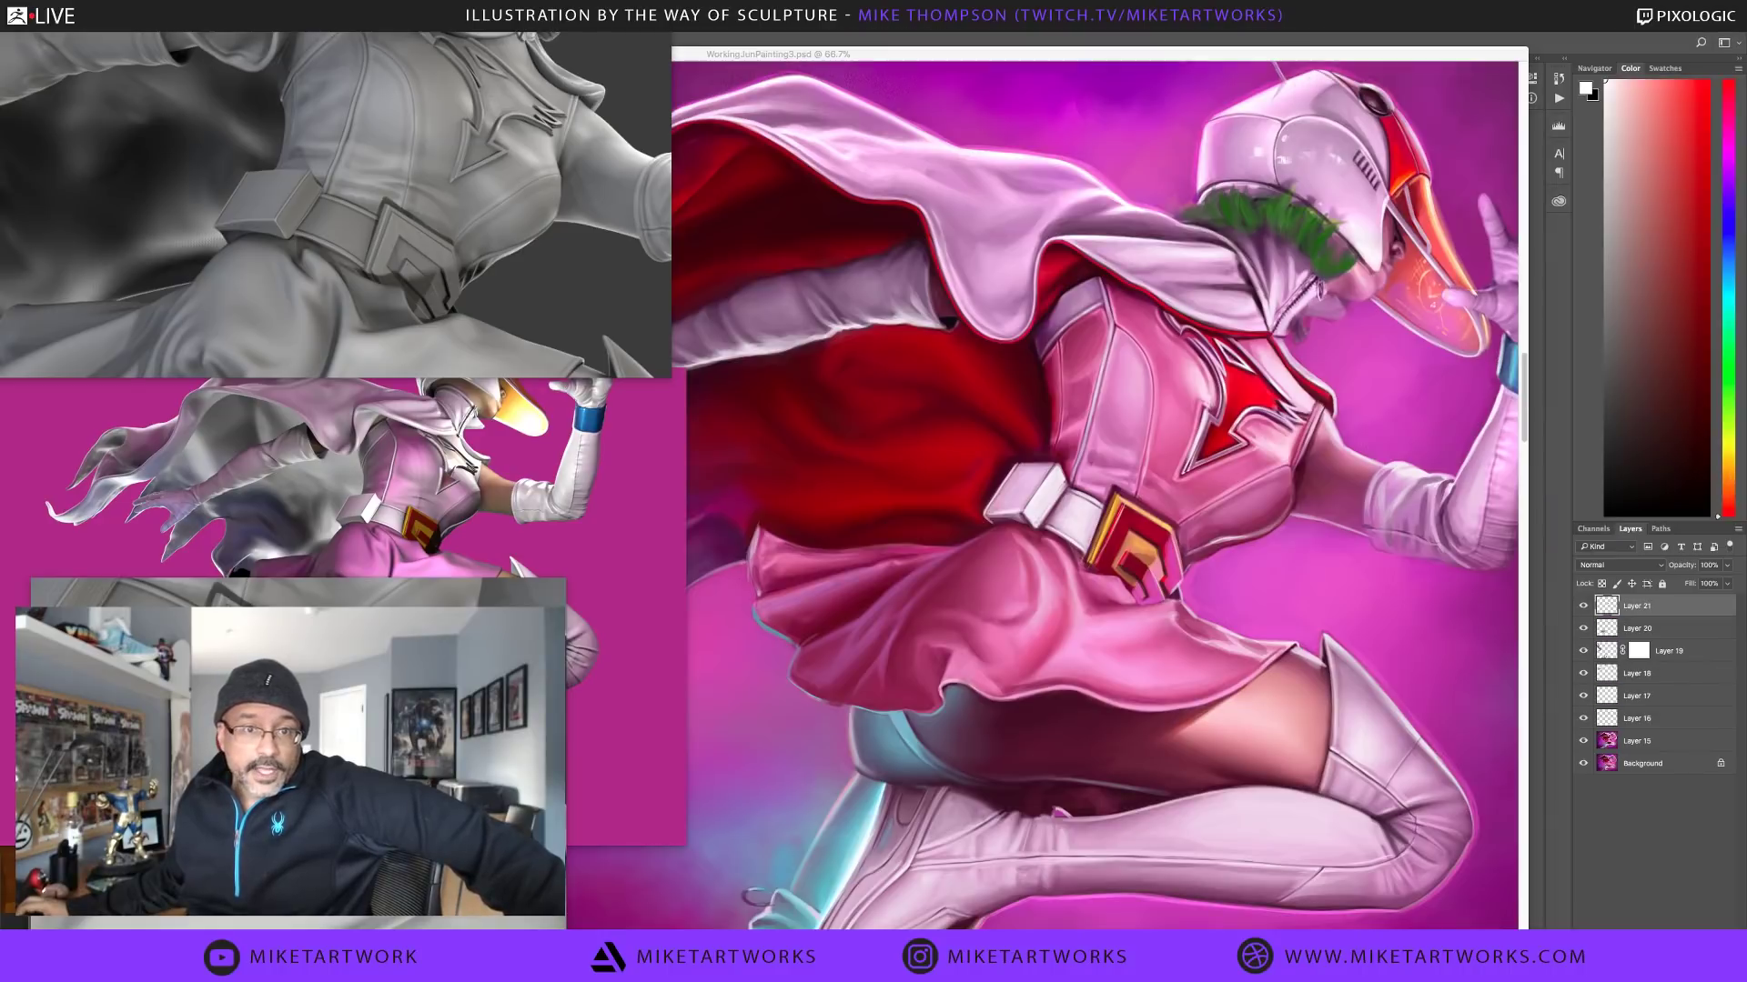